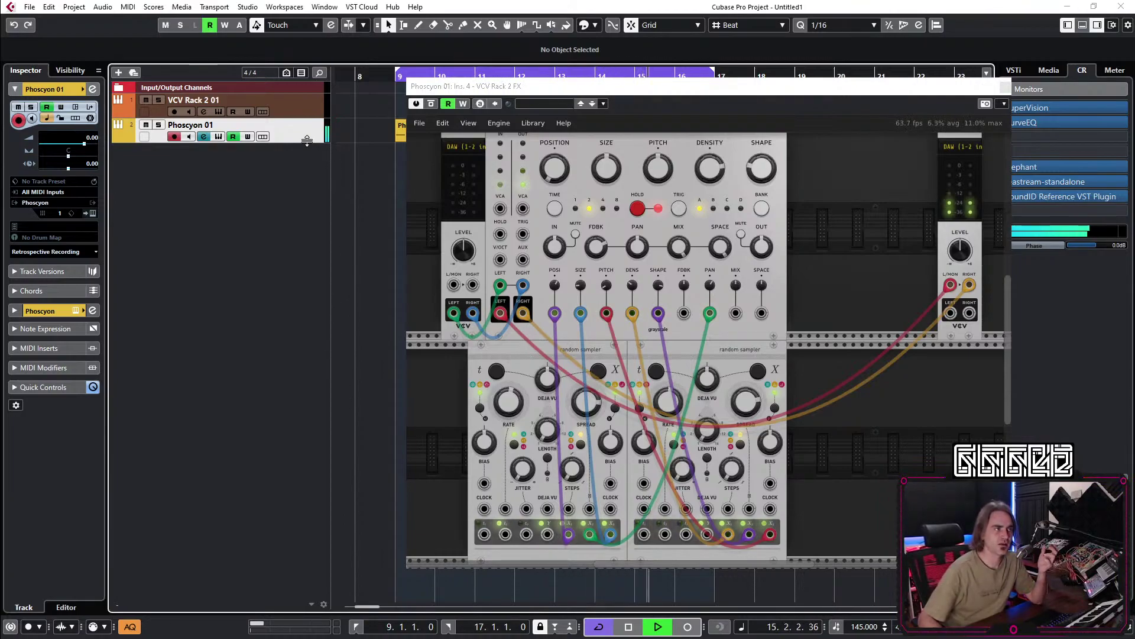
Bypass the VCV Rack 2 FX insert on the Phoscyon 01 track and re-enable it to compare the sound.
{"action": "scroll", "coordinate": [890, 267], "scroll_direction": "up", "scroll_amount": 3}
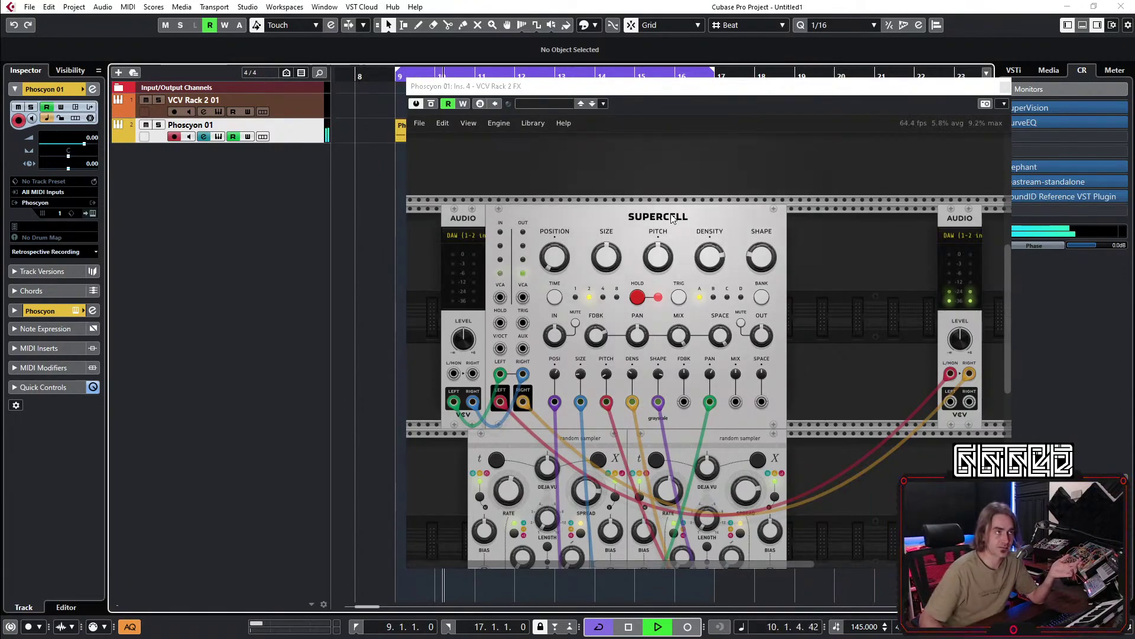
{"action": "left_click", "coordinate": [431, 104]}
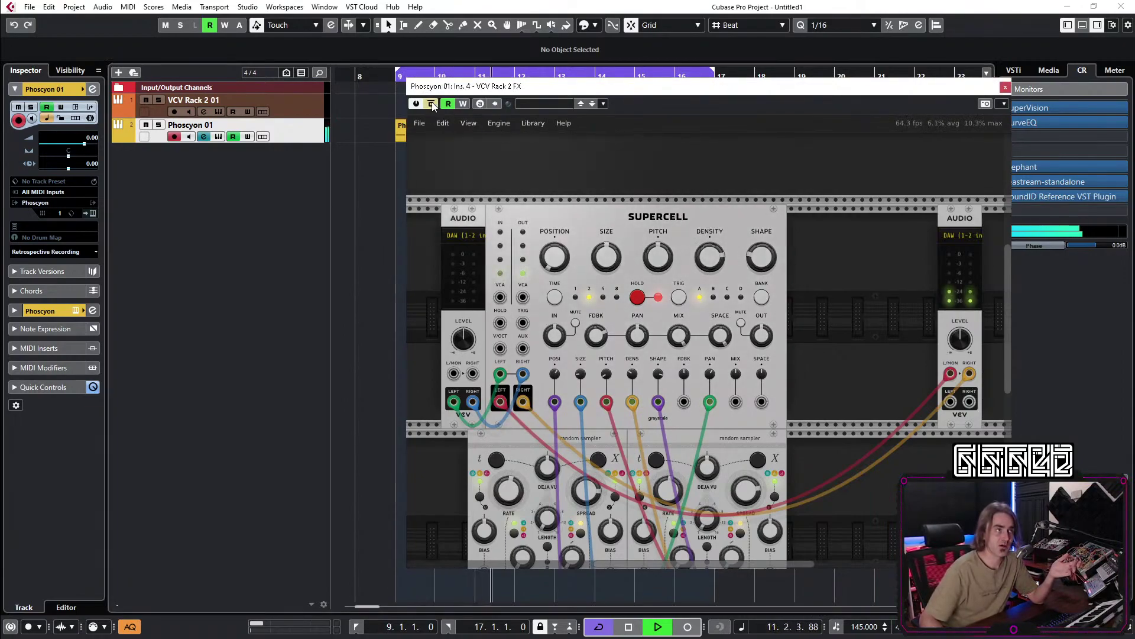
{"action": "left_click", "coordinate": [431, 104]}
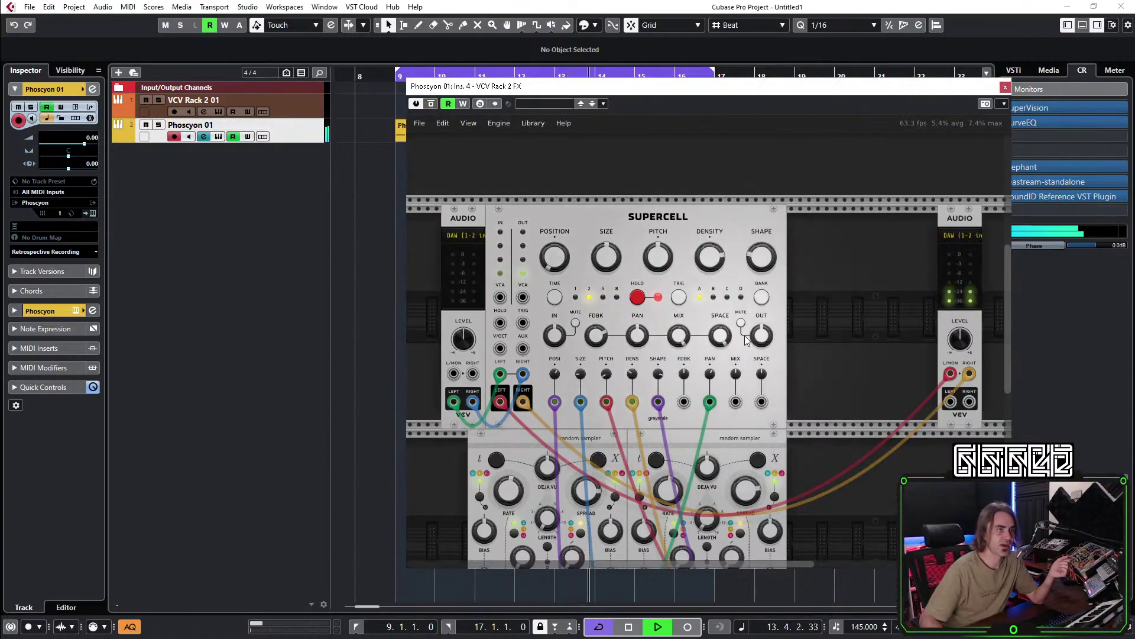
Bypass the Supercell module and re-enable it to compare the dry and processed signal.
{"action": "right_click", "coordinate": [714, 224]}
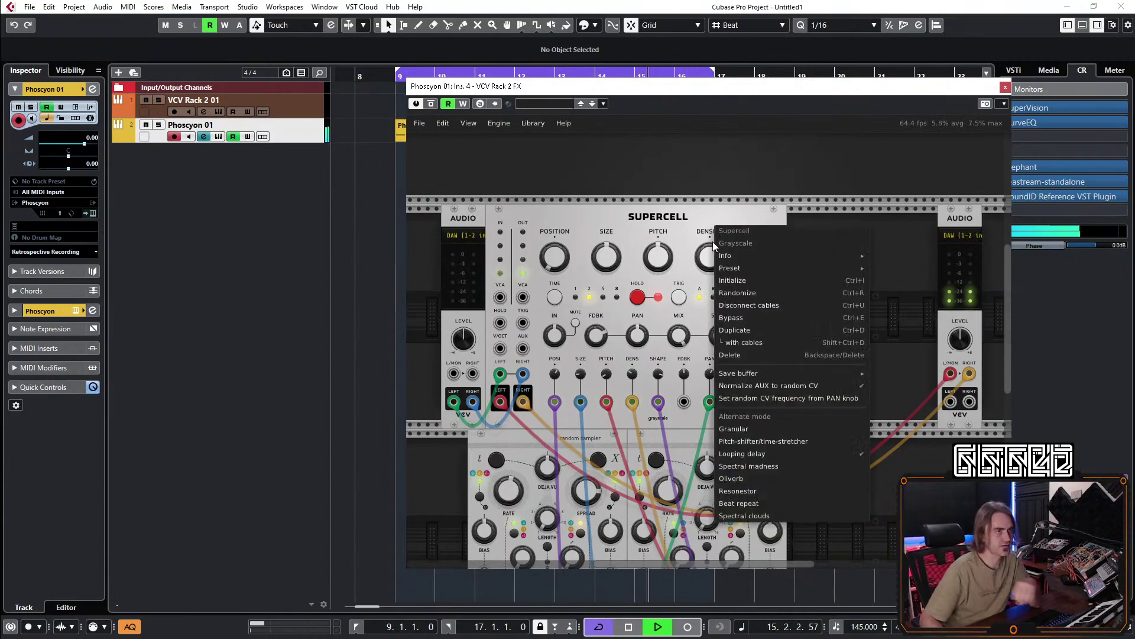
{"action": "left_click", "coordinate": [743, 318]}
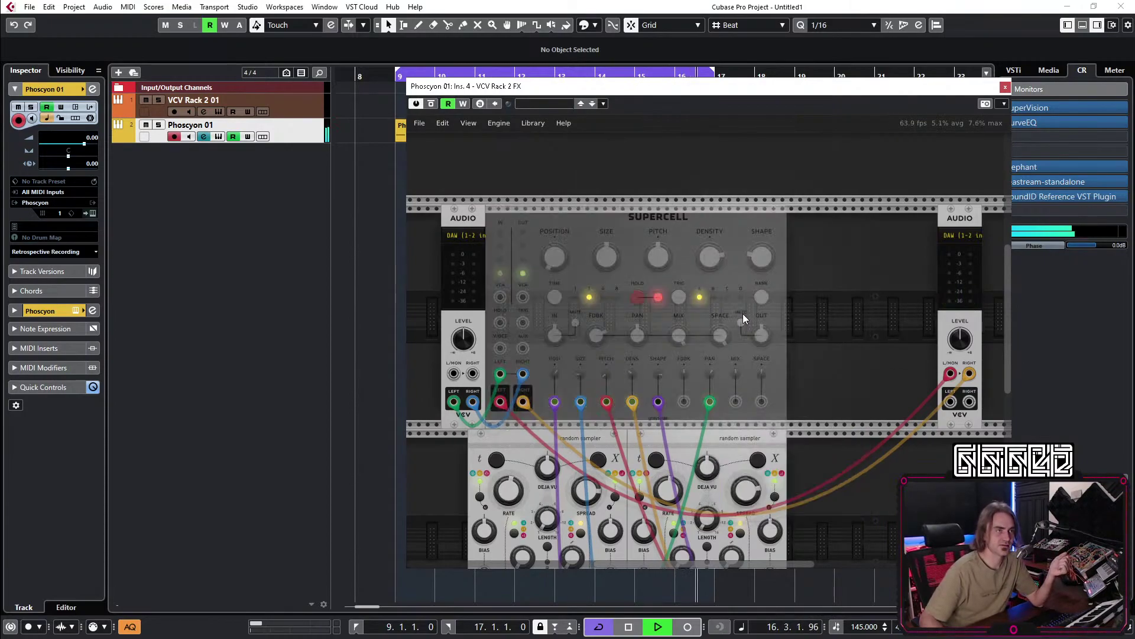
{"action": "right_click", "coordinate": [708, 231]}
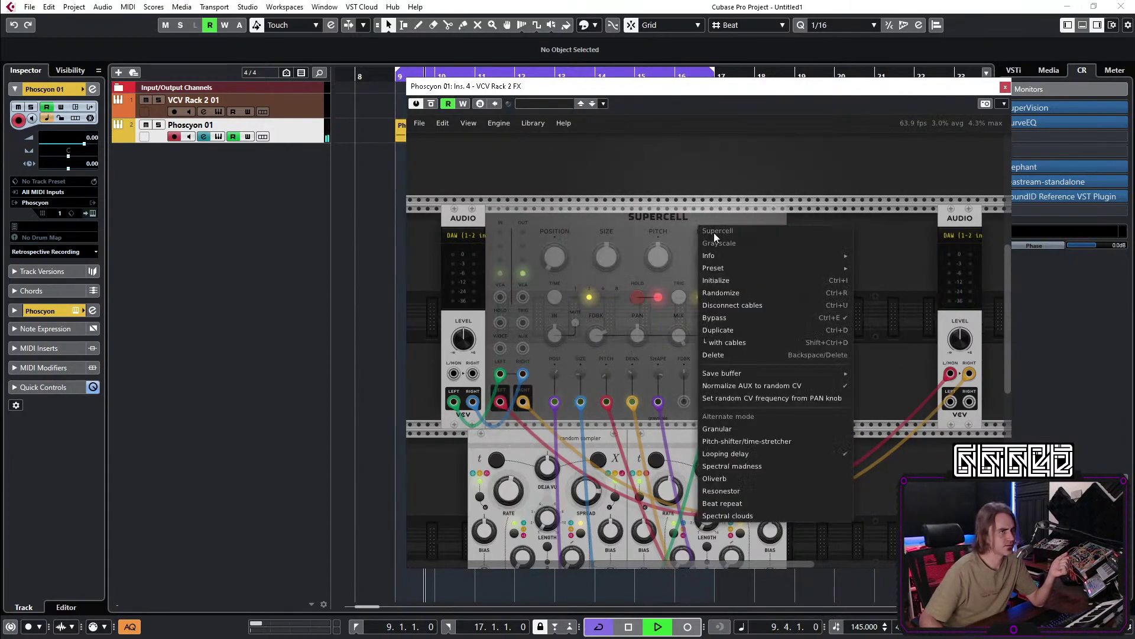
{"action": "left_click", "coordinate": [732, 321]}
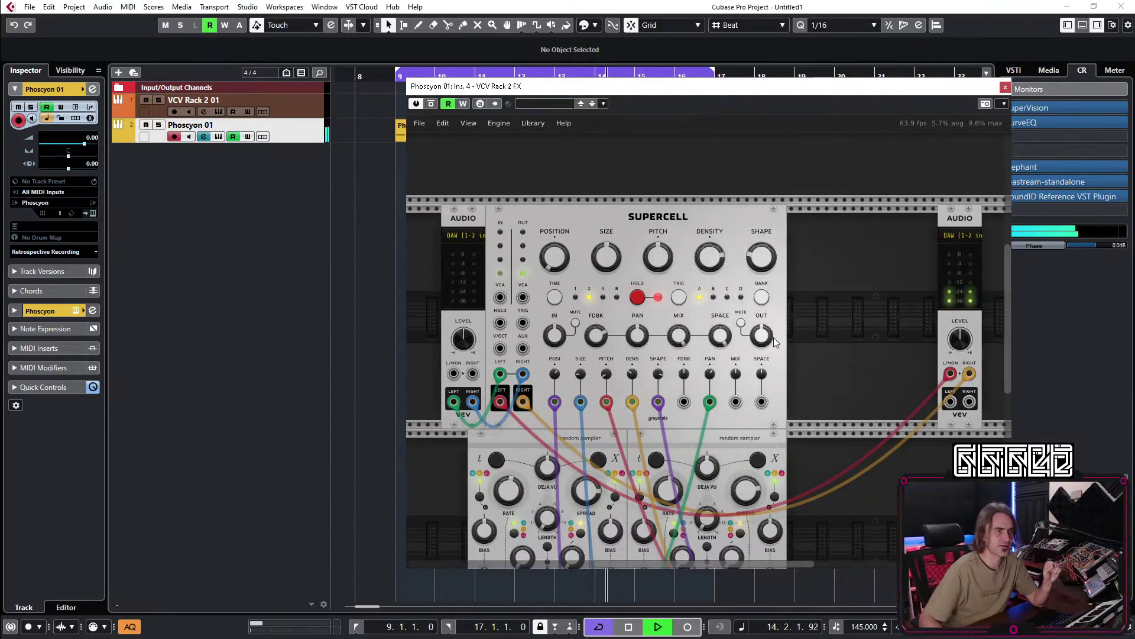
Patch the input module's left and right outputs straight into the output module, and restore the cables from Supercell's left and right outputs.
{"action": "left_click_drag", "start_coordinate": [948, 374], "coordinate": [928, 393]}
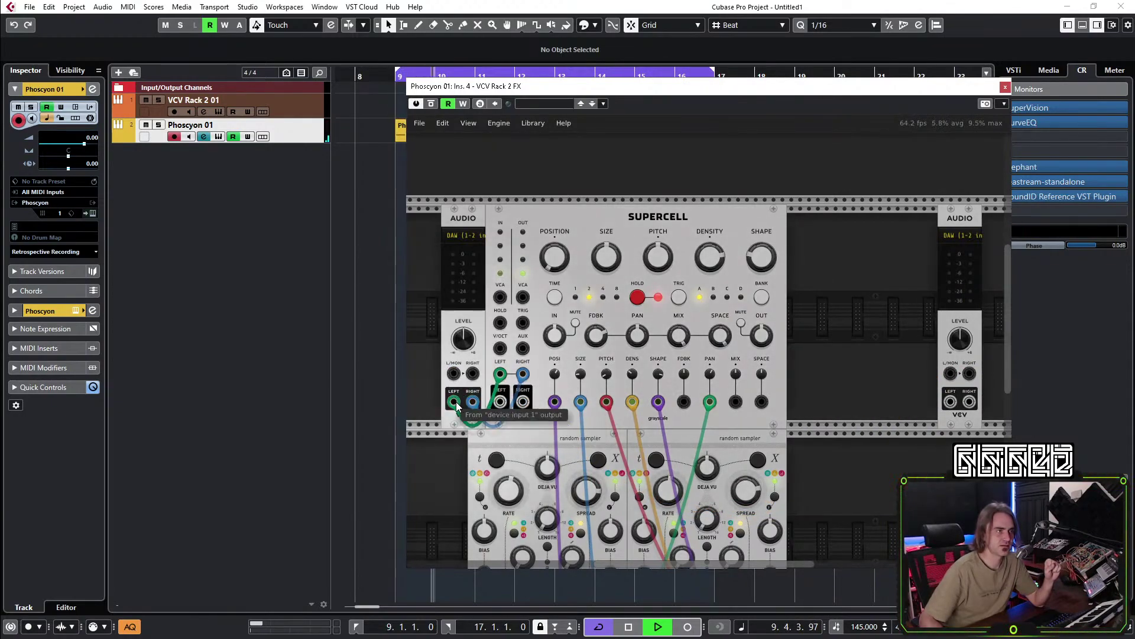
{"action": "left_click_drag", "start_coordinate": [950, 373], "coordinate": [454, 402]}
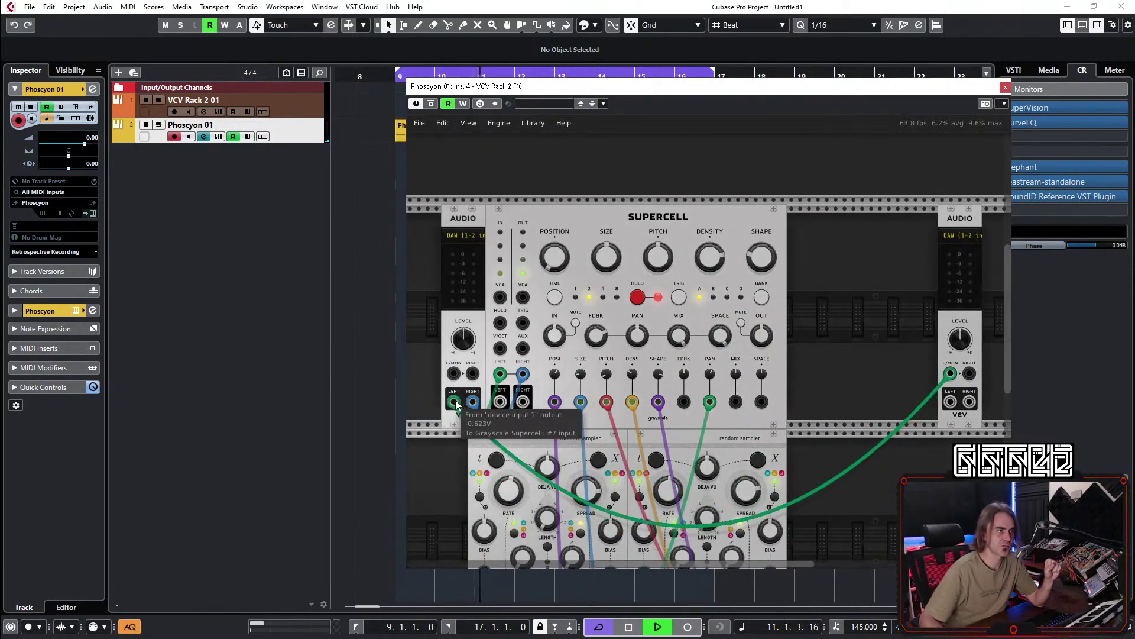
{"action": "left_click_drag", "start_coordinate": [970, 374], "coordinate": [472, 402]}
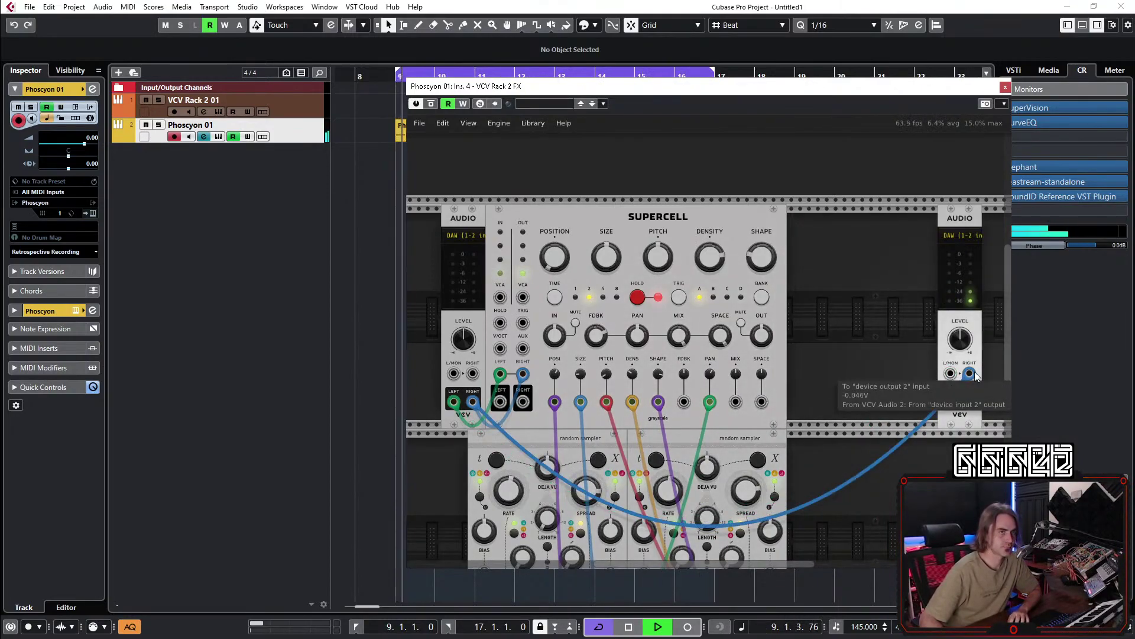
{"action": "left_click_drag", "start_coordinate": [950, 376], "coordinate": [500, 402]}
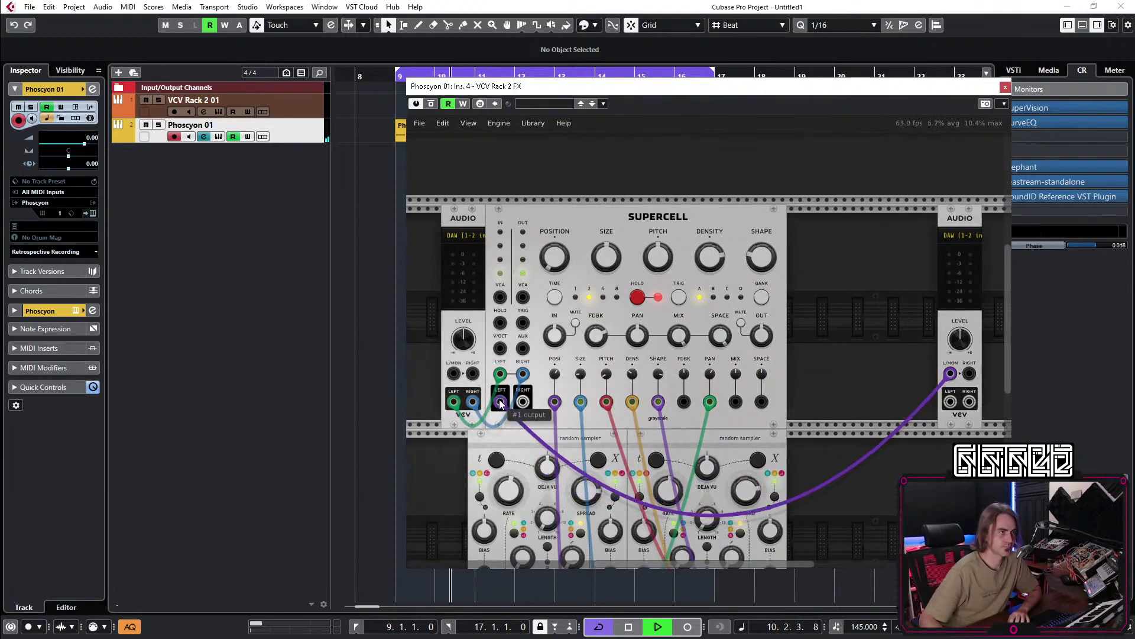
{"action": "left_click_drag", "start_coordinate": [969, 373], "coordinate": [523, 402]}
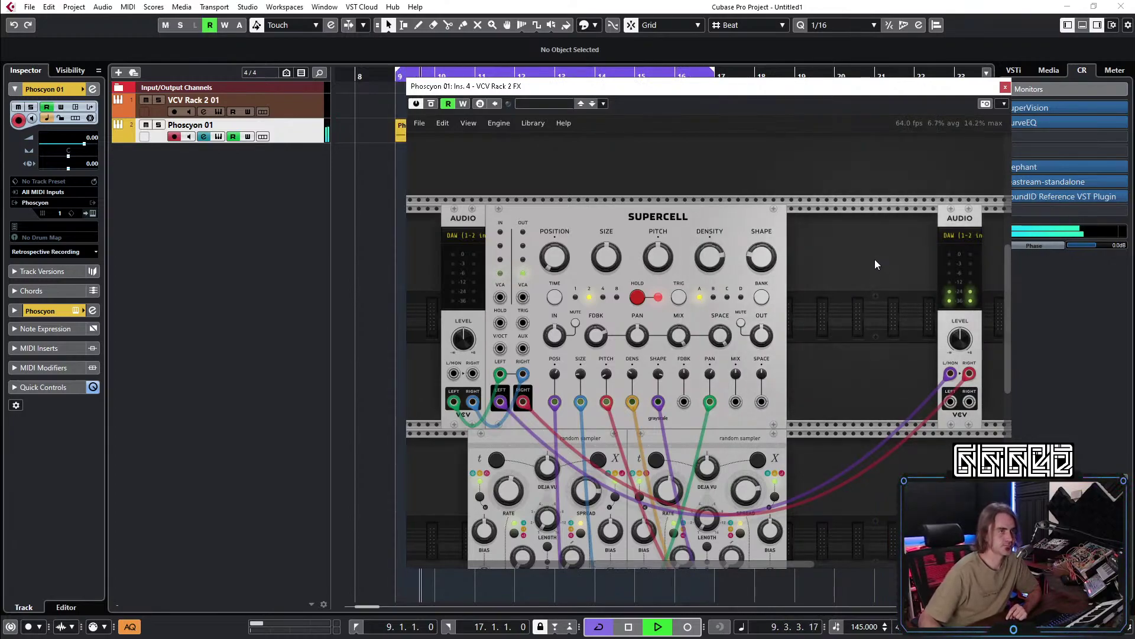
Turn Supercell's Space knob down to 0 and readjust it by ear.
{"action": "left_click_drag", "start_coordinate": [721, 346], "coordinate": [722, 367]}
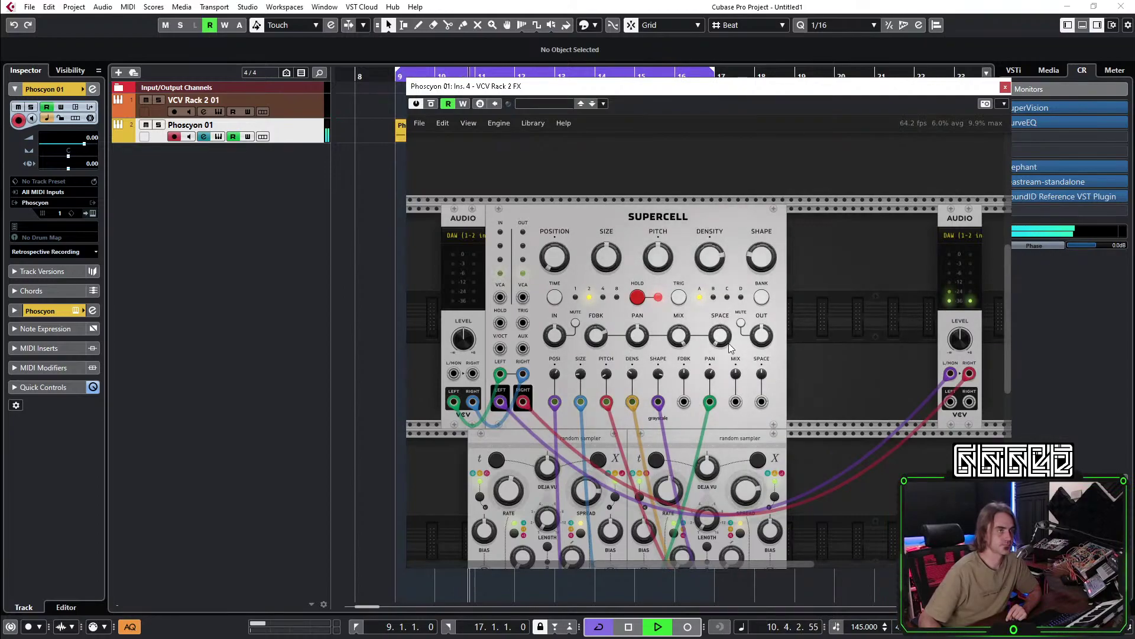
{"action": "left_click_drag", "start_coordinate": [721, 346], "coordinate": [722, 344]}
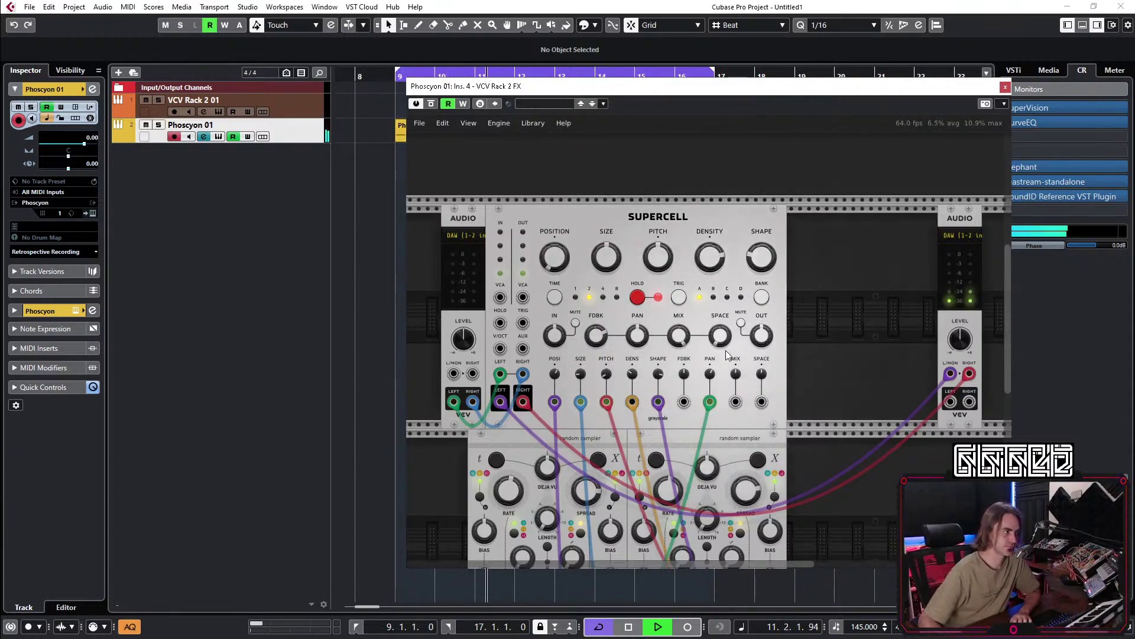
{"action": "mouse_move", "coordinate": [724, 338]}
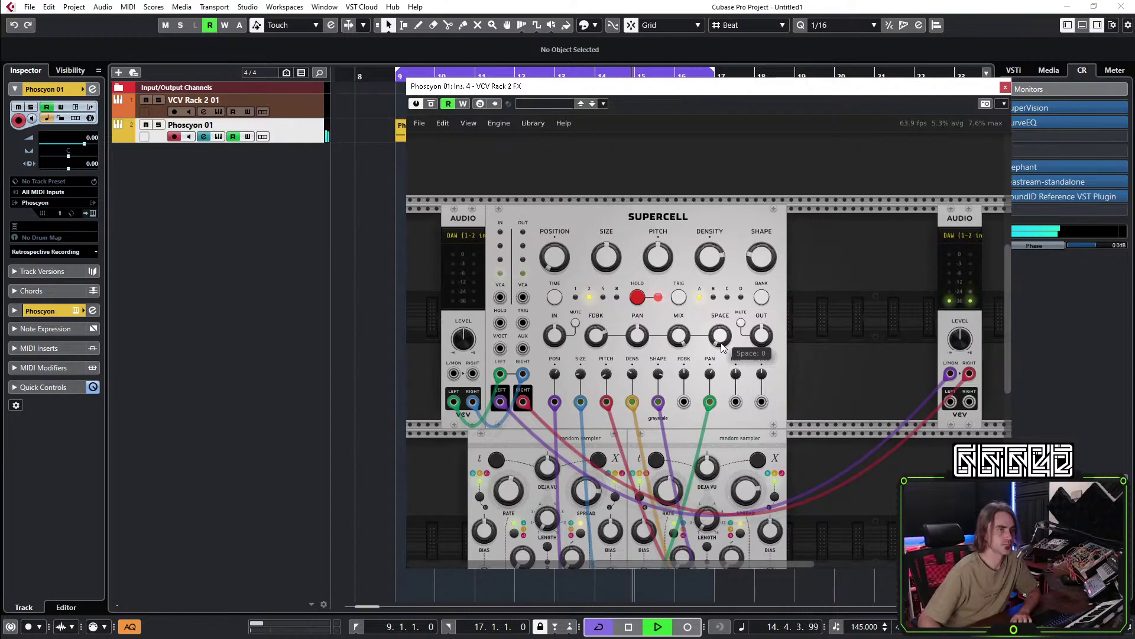
{"action": "left_click_drag", "start_coordinate": [720, 336], "coordinate": [719, 335]}
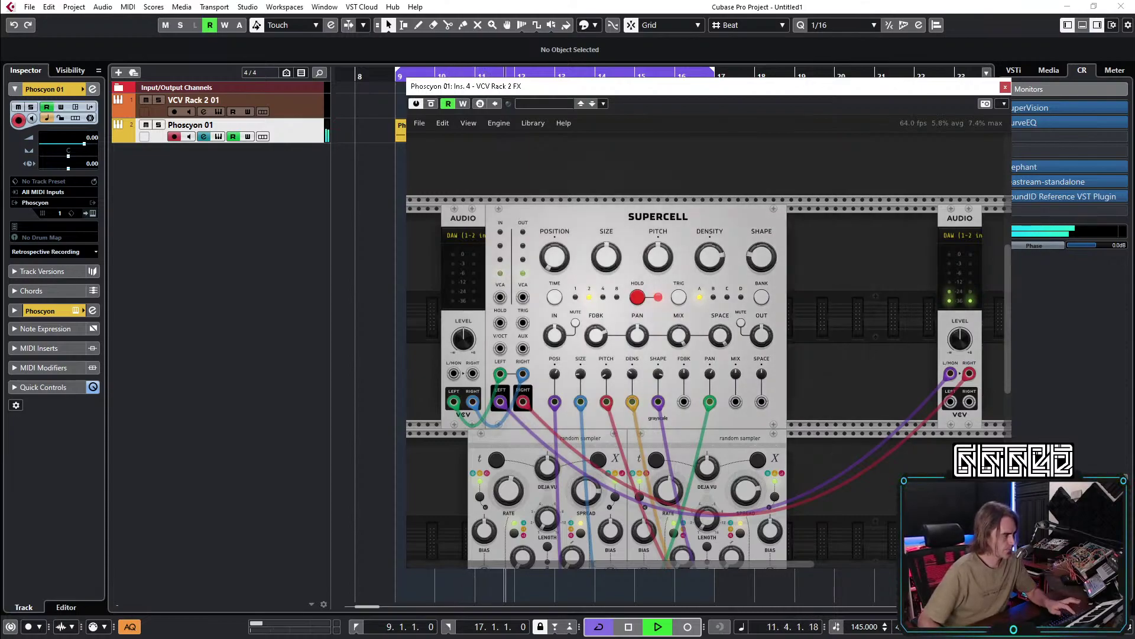
Hide the VCV Rack 2 FX window and bring it back into focus.
{"action": "key", "text": "ctrl+w"}
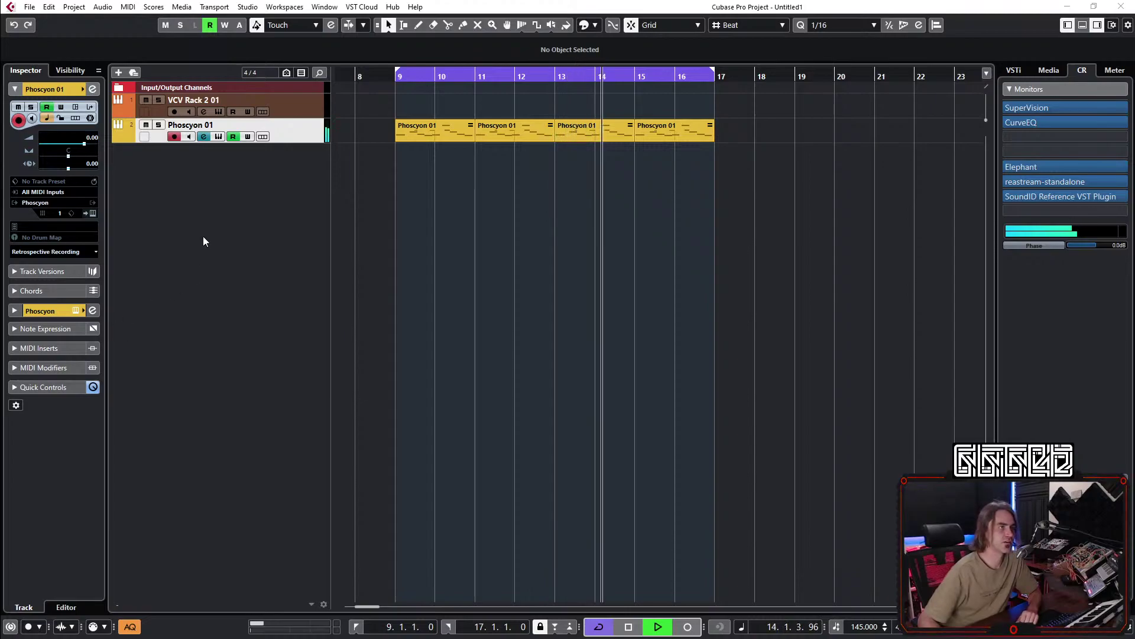
{"action": "key", "text": "alt+Tab"}
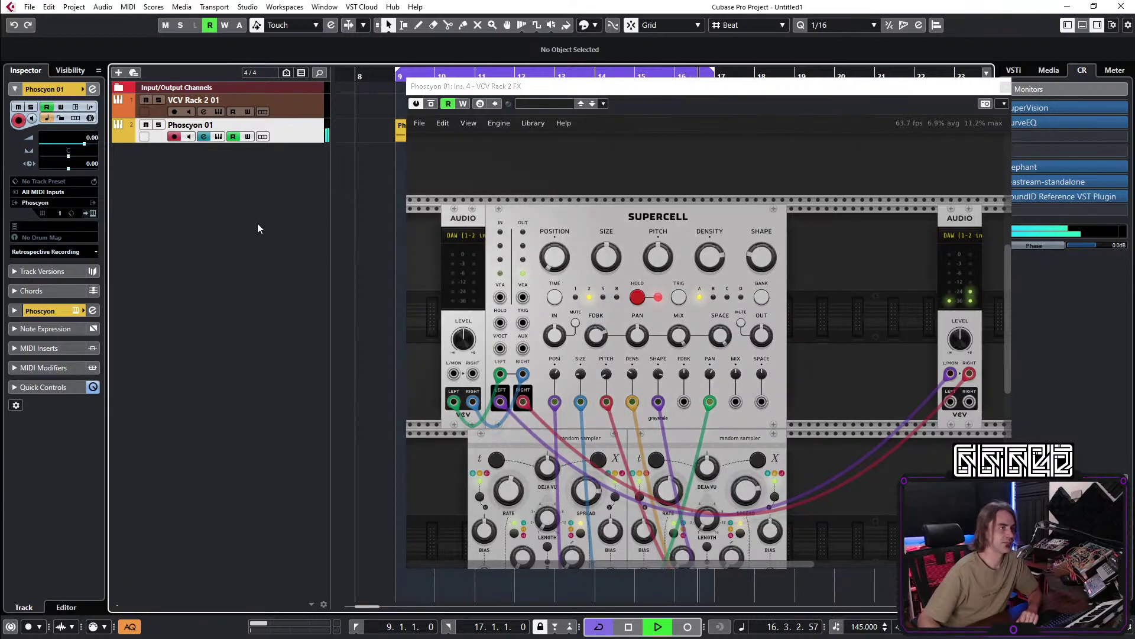
{"action": "left_click", "coordinate": [612, 214]}
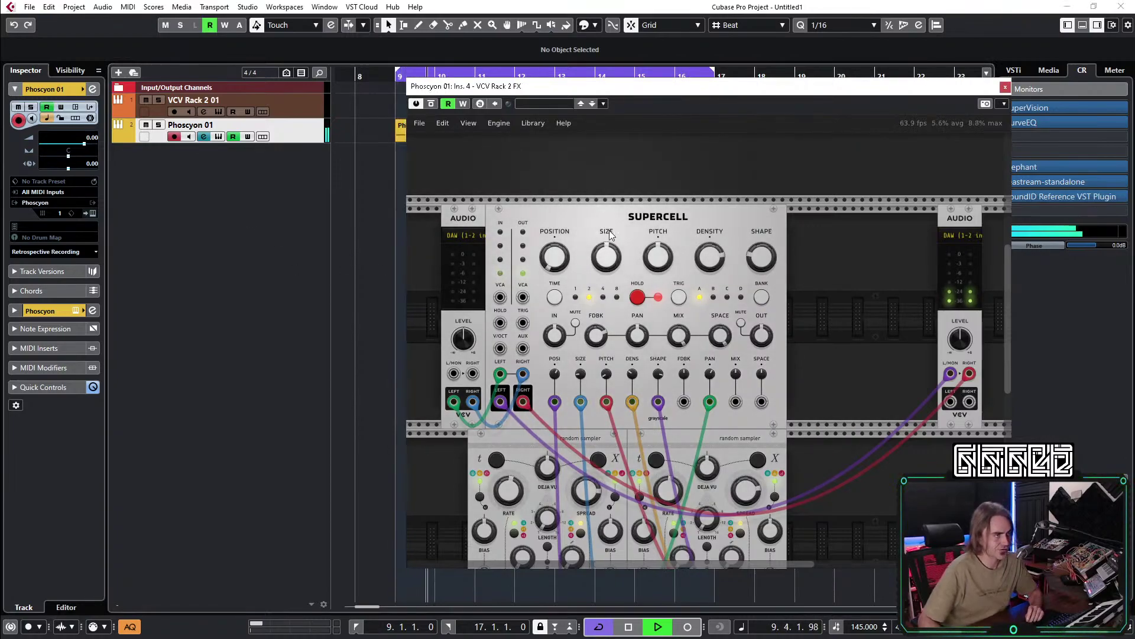
{"action": "mouse_move", "coordinate": [562, 258]}
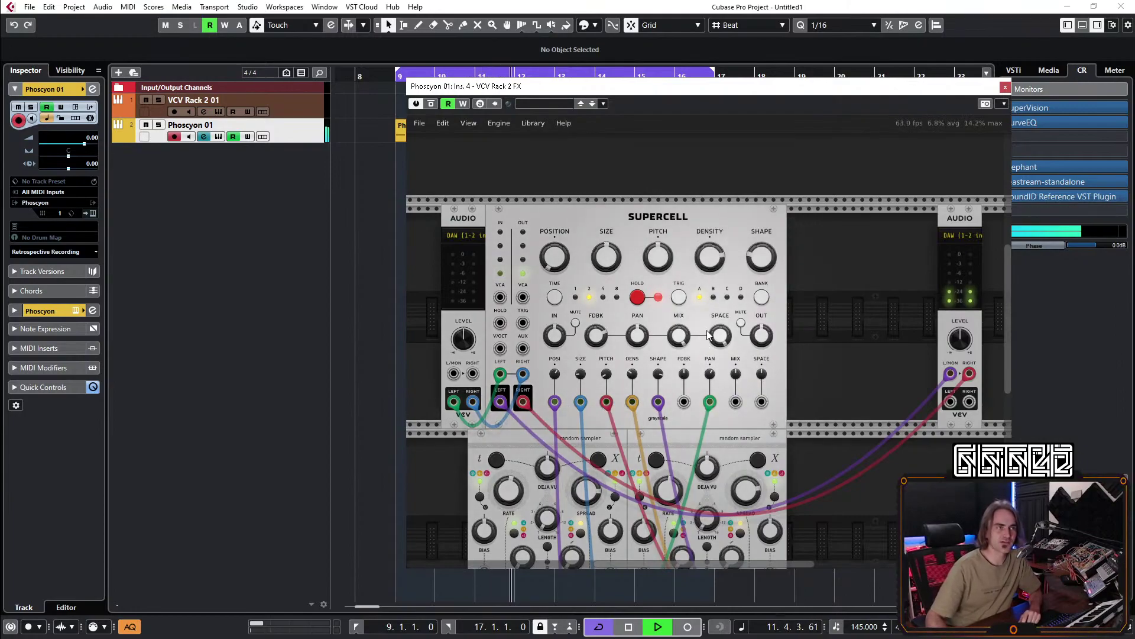
Find the Texture Synthesizer by searching the module browser for clouds, and add it beside Supercell.
{"action": "right_click", "coordinate": [844, 235]}
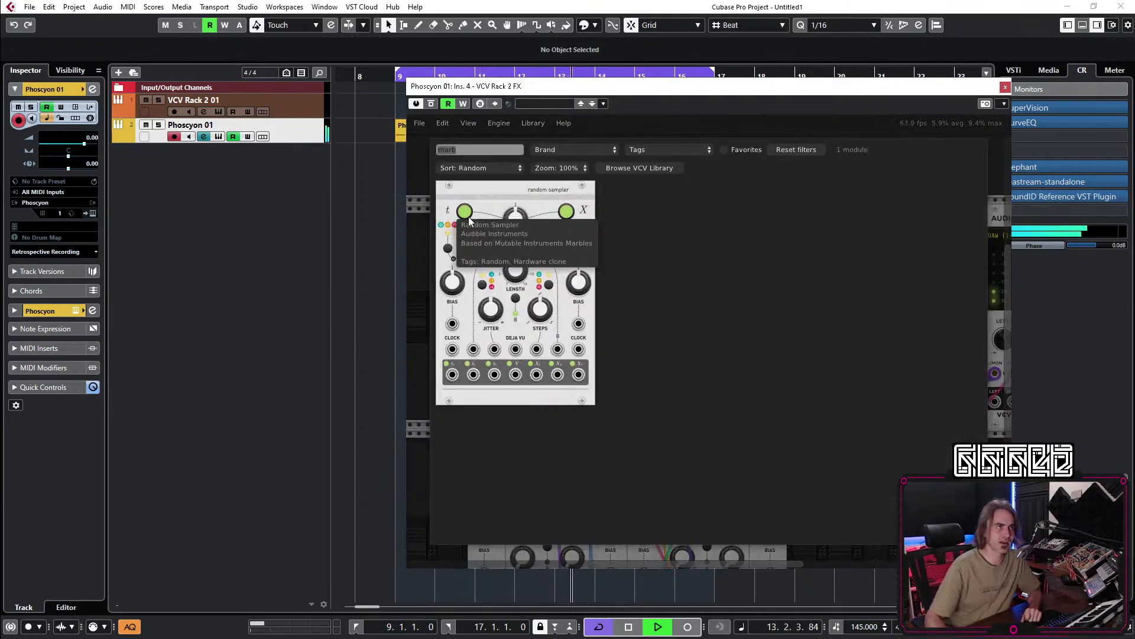
{"action": "type", "text": "clouds"}
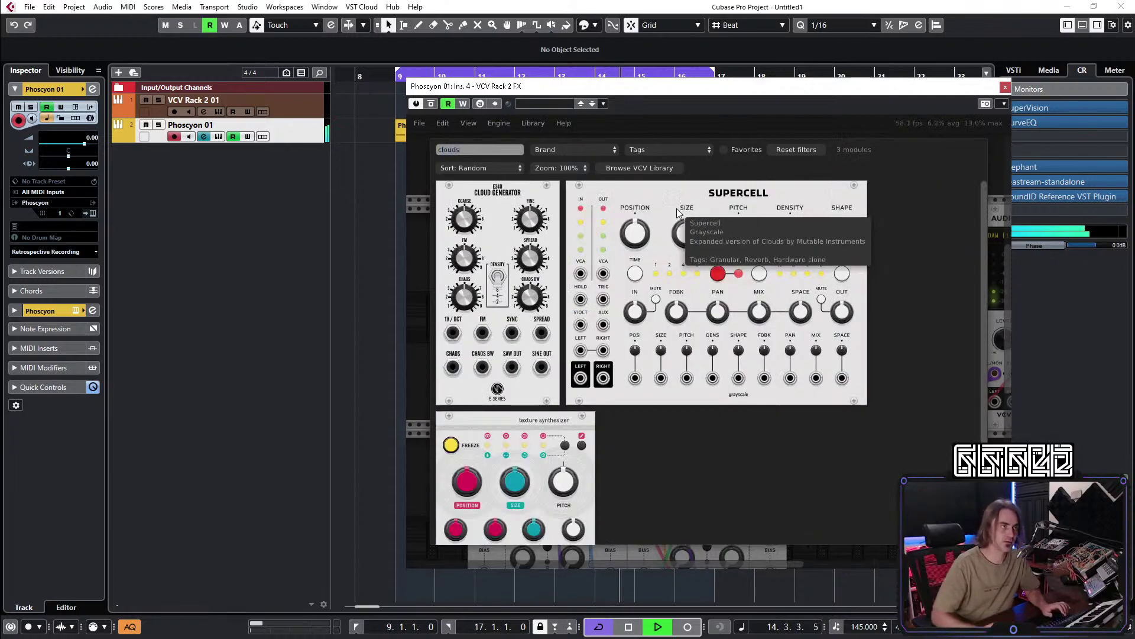
{"action": "left_click", "coordinate": [507, 430]}
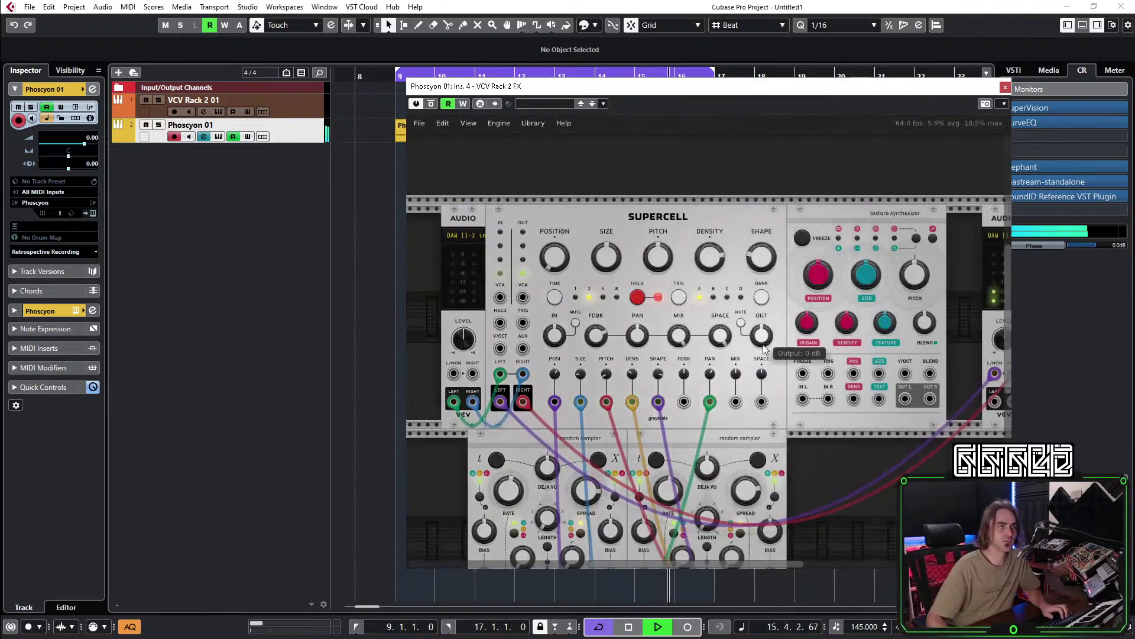
Examine the Texture Synthesizer's Blend knob modes and compare them with Supercell's dedicated controls and CV inputs.
{"action": "right_click", "coordinate": [904, 229]}
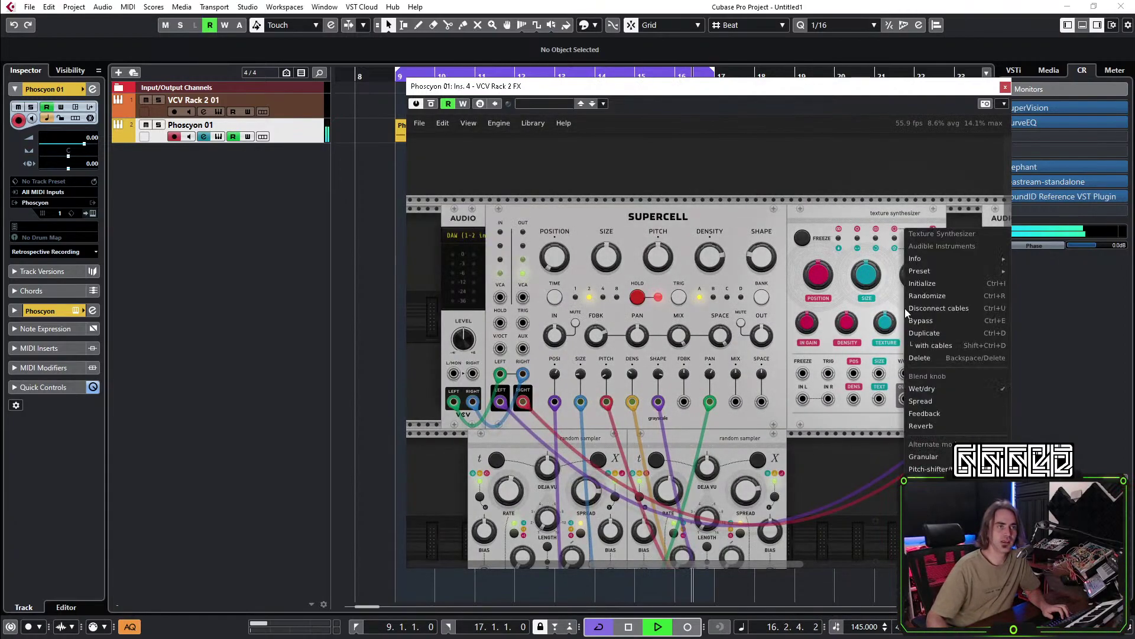
{"action": "left_click", "coordinate": [921, 401]}
{"action": "mouse_move", "coordinate": [925, 339]}
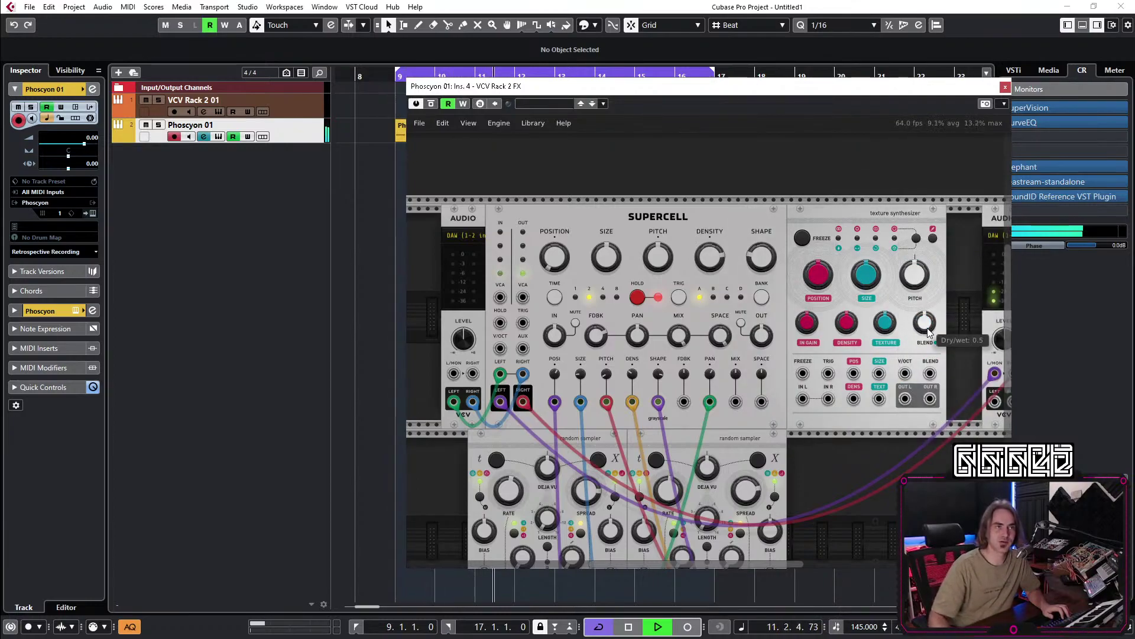
{"action": "right_click", "coordinate": [924, 339]}
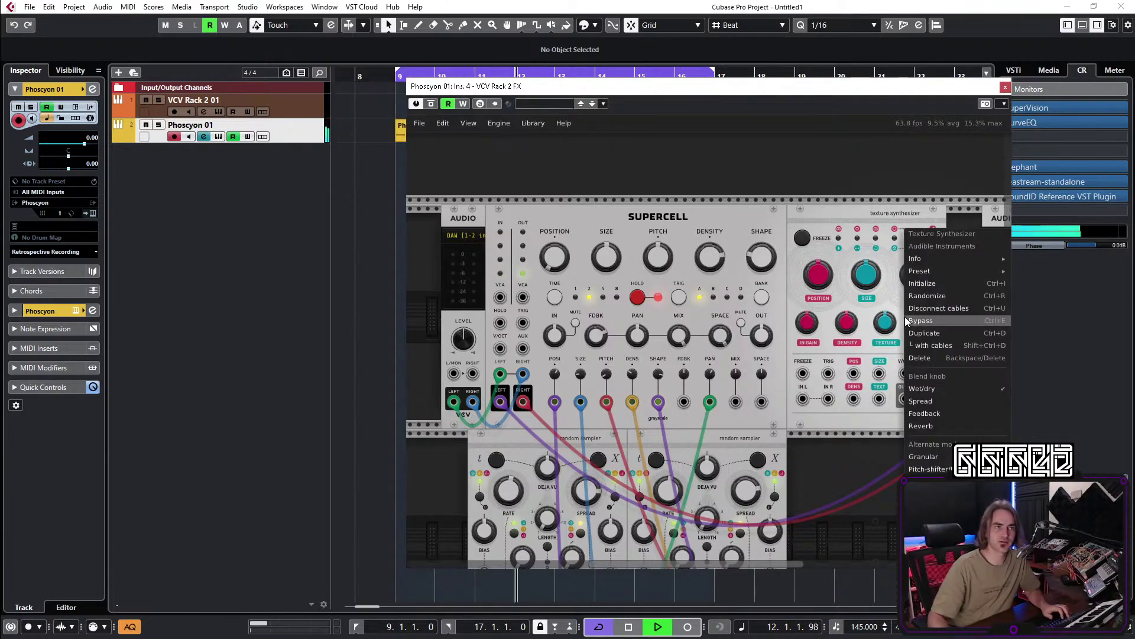
{"action": "left_click", "coordinate": [931, 389]}
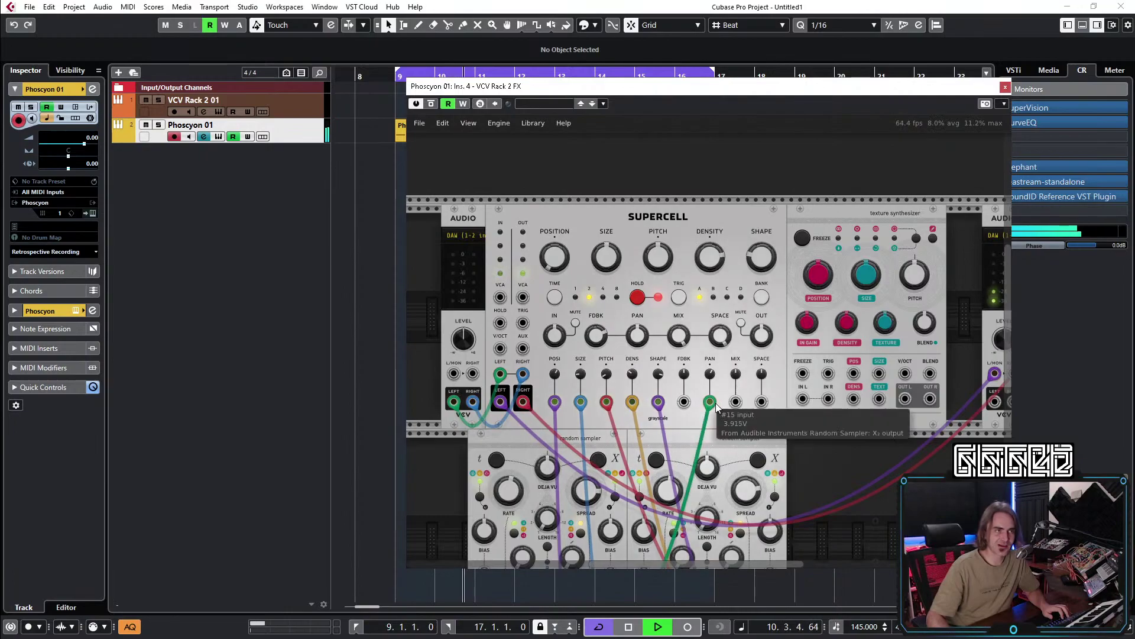
{"action": "mouse_move", "coordinate": [716, 378]}
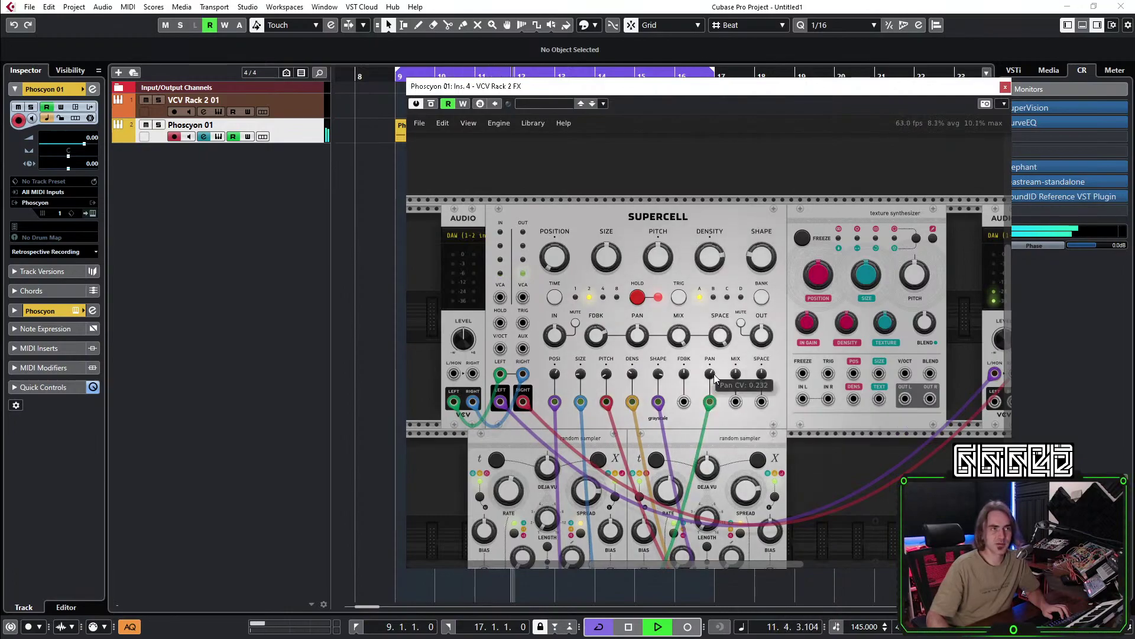
{"action": "left_click_drag", "start_coordinate": [853, 374], "coordinate": [630, 387]}
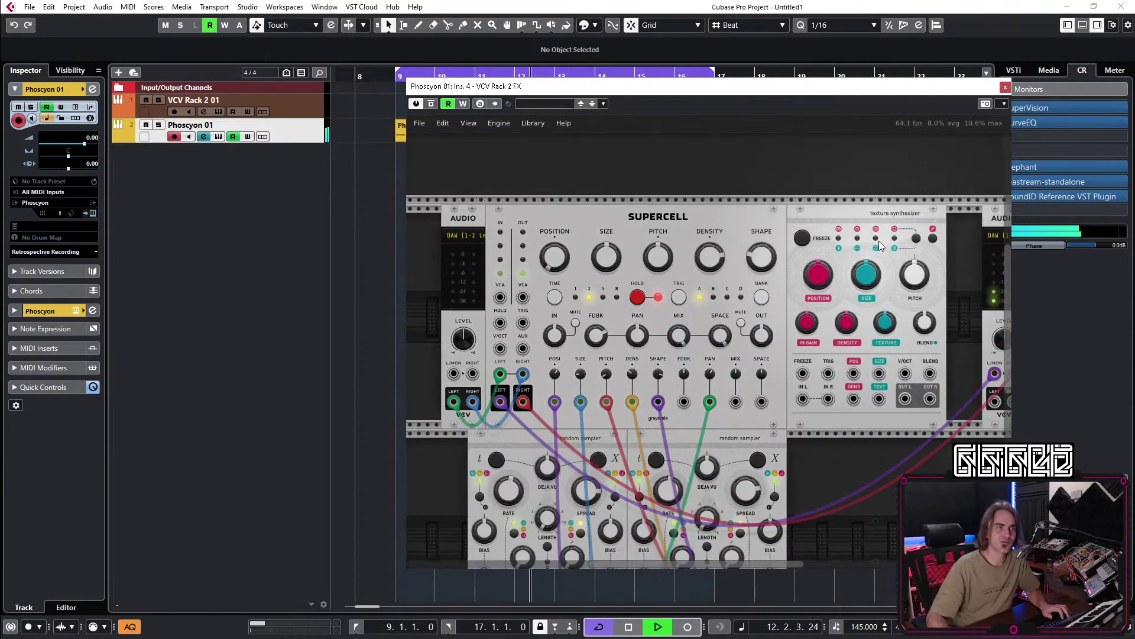
{"action": "right_click", "coordinate": [869, 212]}
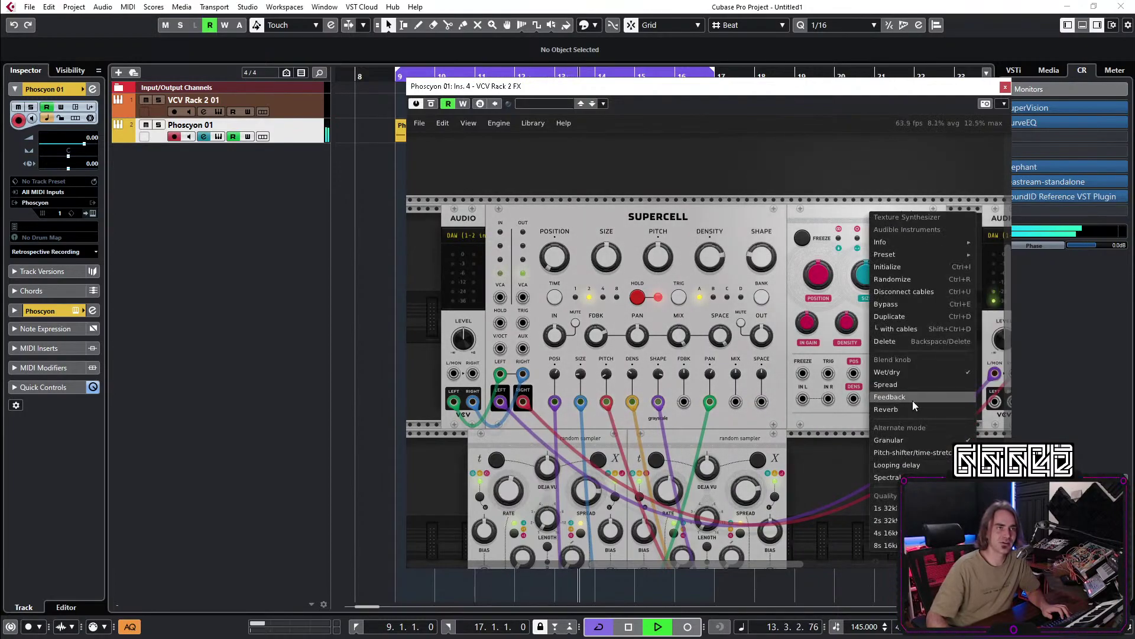
{"action": "left_click", "coordinate": [794, 168]}
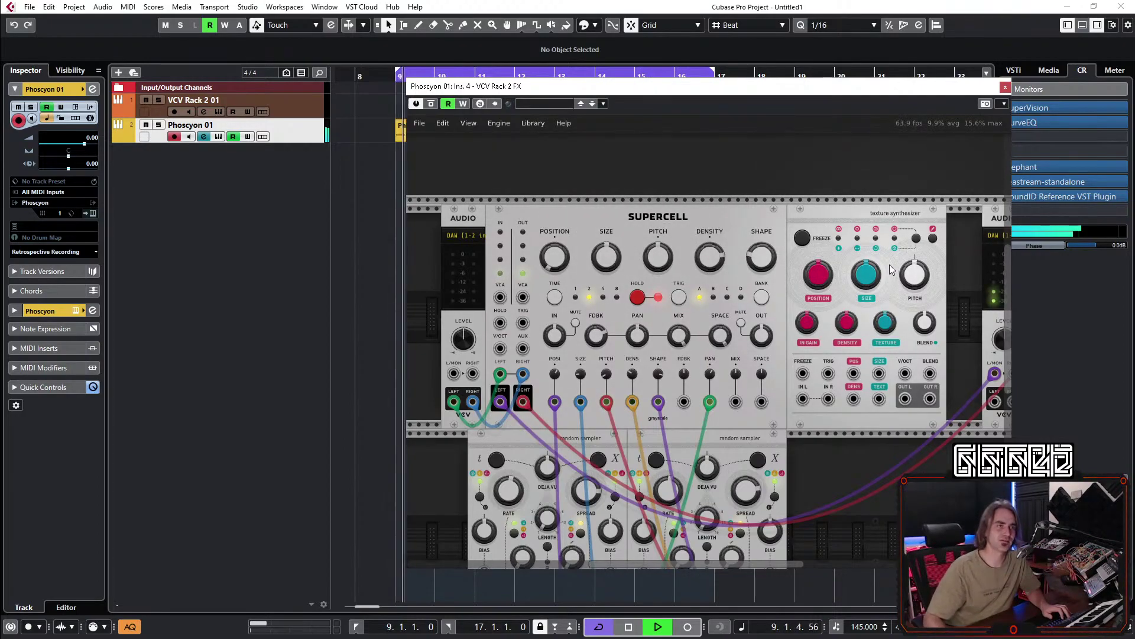
Delete the Texture Synthesizer module from the rack.
{"action": "right_click", "coordinate": [873, 211]}
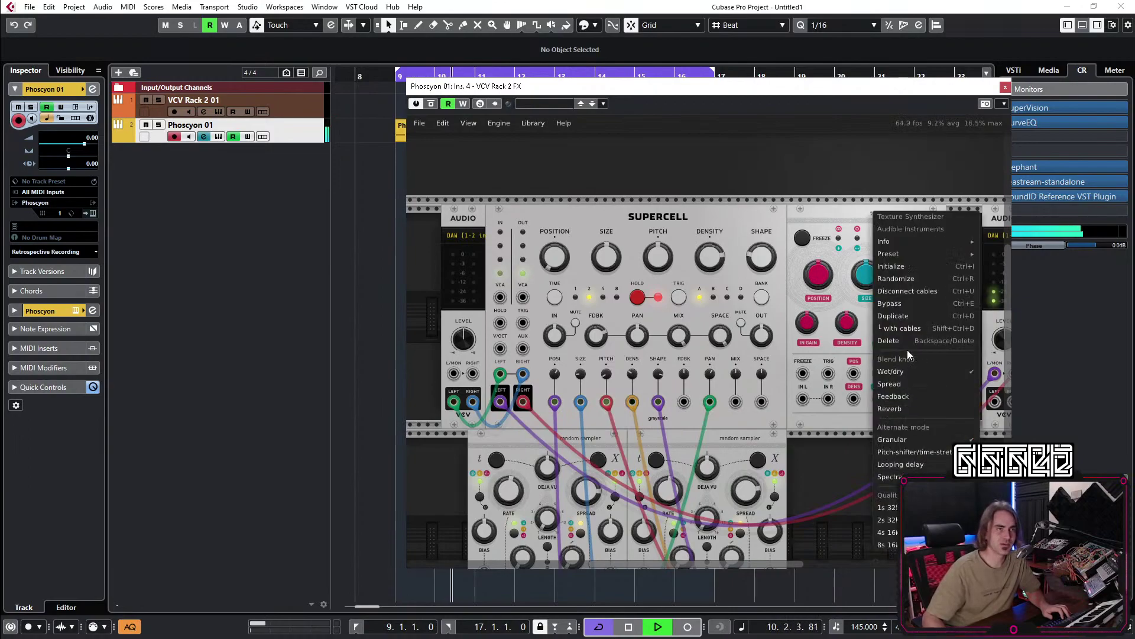
{"action": "left_click", "coordinate": [884, 341]}
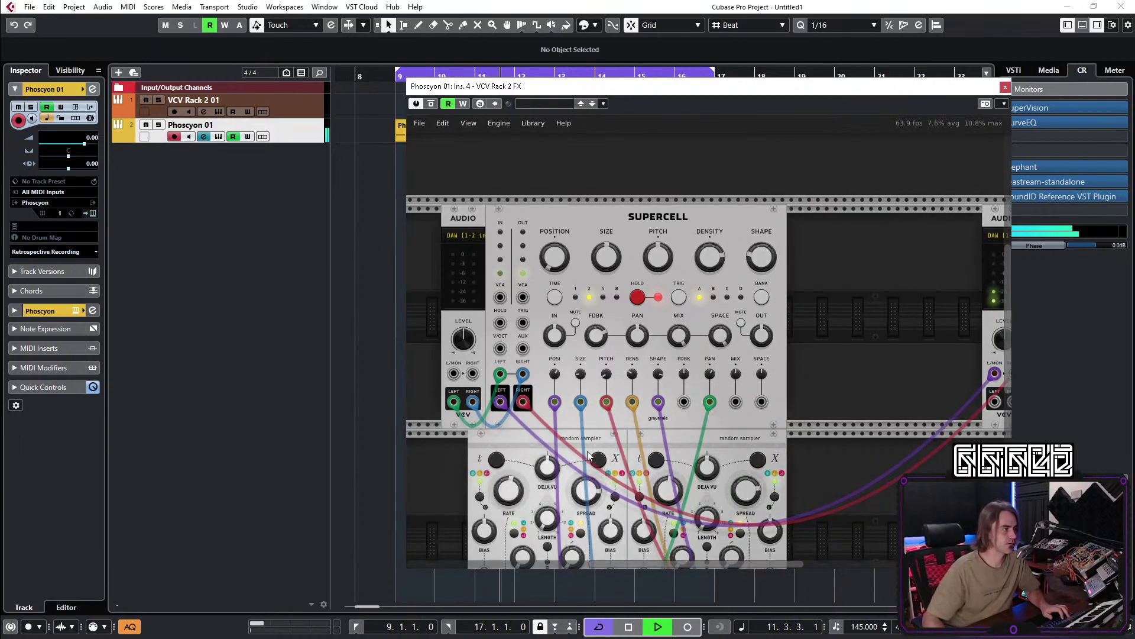
Find Rampage by searching the module browser for ramp, and add it beside the second random sampler.
{"action": "left_click_drag", "start_coordinate": [878, 332], "coordinate": [768, 278]}
{"action": "right_click", "coordinate": [804, 437]}
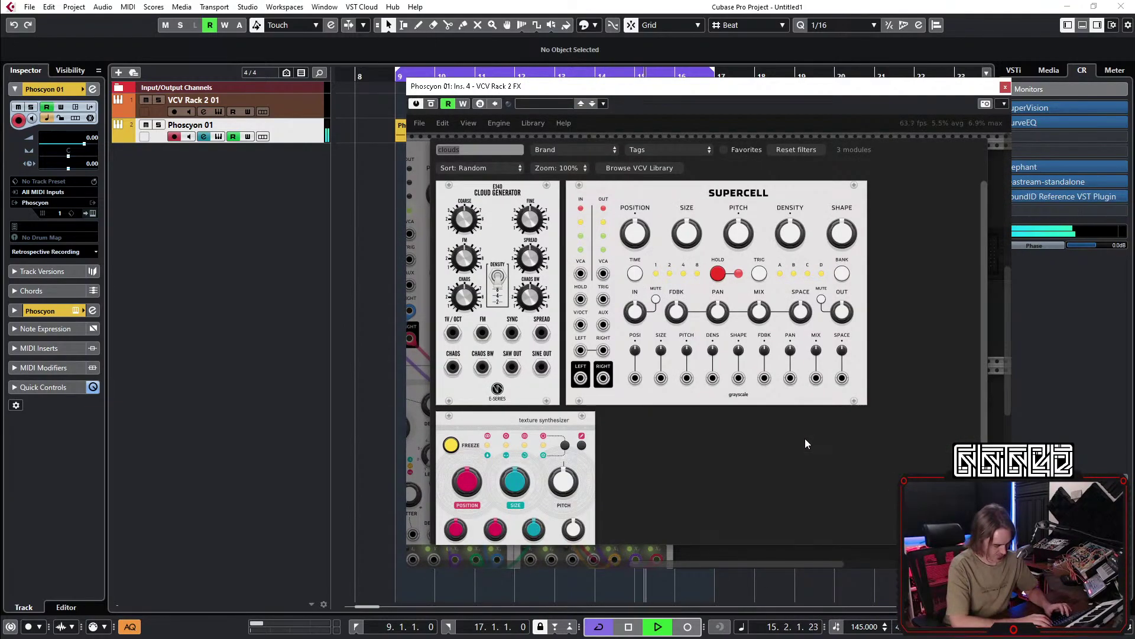
{"action": "type", "text": "ramp"}
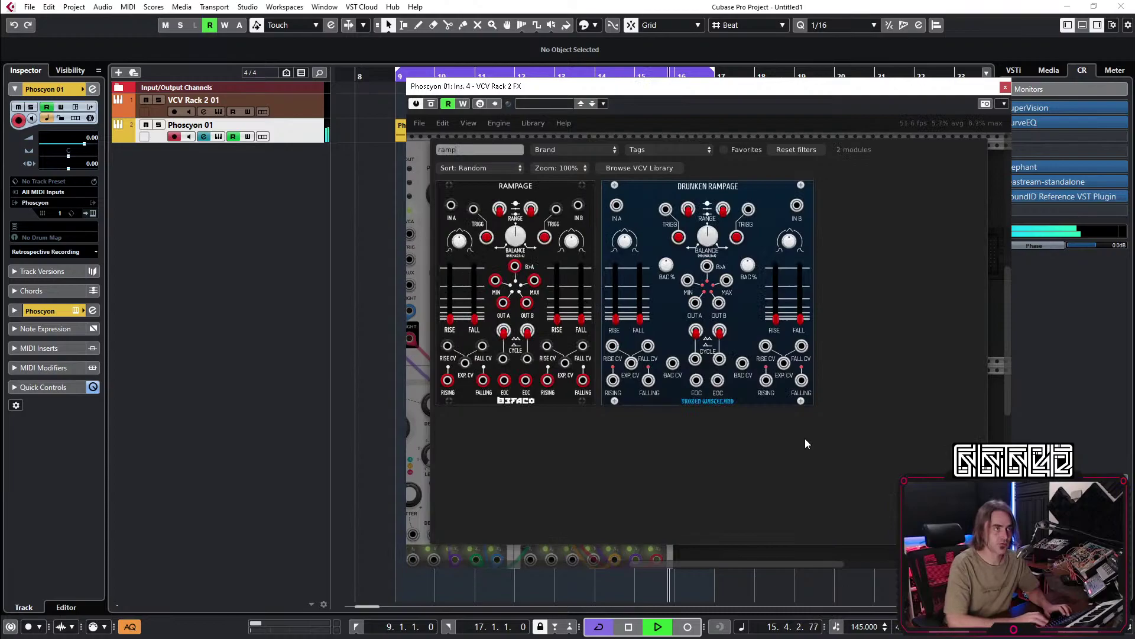
{"action": "left_click", "coordinate": [562, 299]}
{"action": "left_click_drag", "start_coordinate": [744, 373], "coordinate": [708, 367]}
{"action": "scroll", "coordinate": [760, 291], "scroll_direction": "down", "scroll_amount": 2}
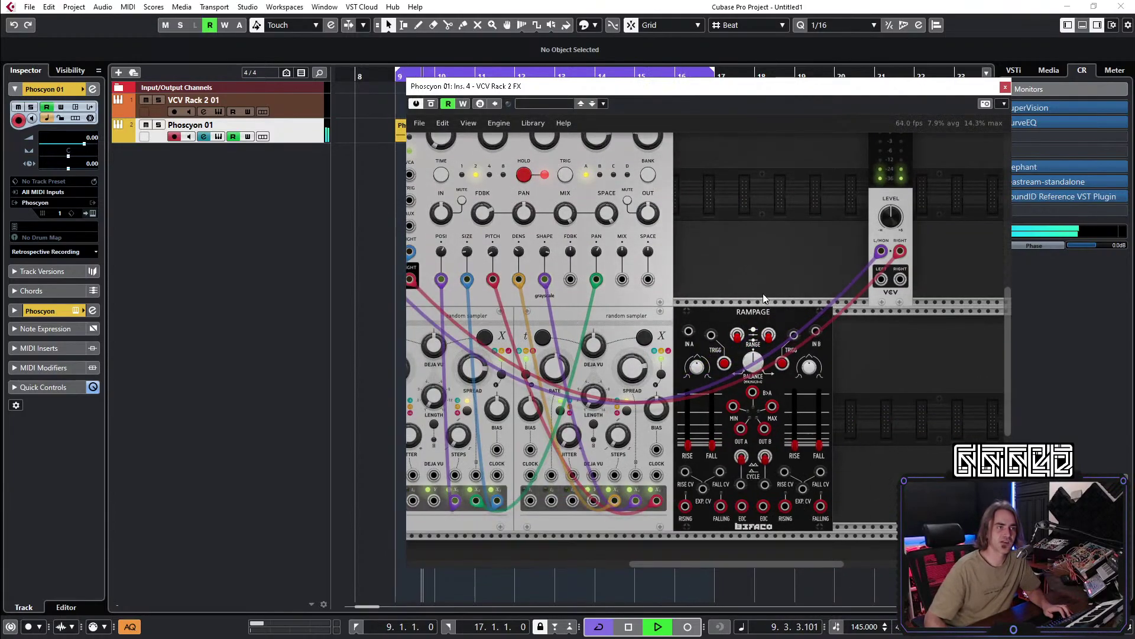
Add a Scope module next to Rampage and patch Rampage's Out B to the Scope's first input.
{"action": "right_click", "coordinate": [871, 409]}
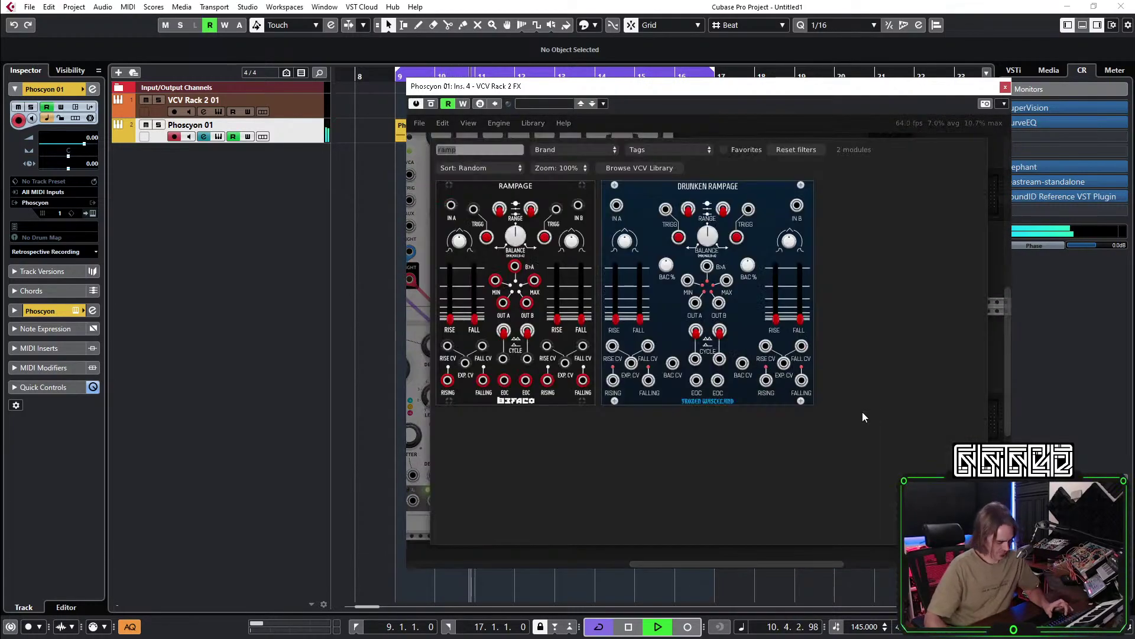
{"action": "type", "text": "scope"}
{"action": "left_click", "coordinate": [481, 243]}
{"action": "mouse_move", "coordinate": [764, 428]}
{"action": "left_mouse_down"}
{"action": "mouse_move", "coordinate": [798, 482]}
{"action": "mouse_move", "coordinate": [859, 531]}
{"action": "mouse_move", "coordinate": [848, 504]}
{"action": "left_mouse_up"}
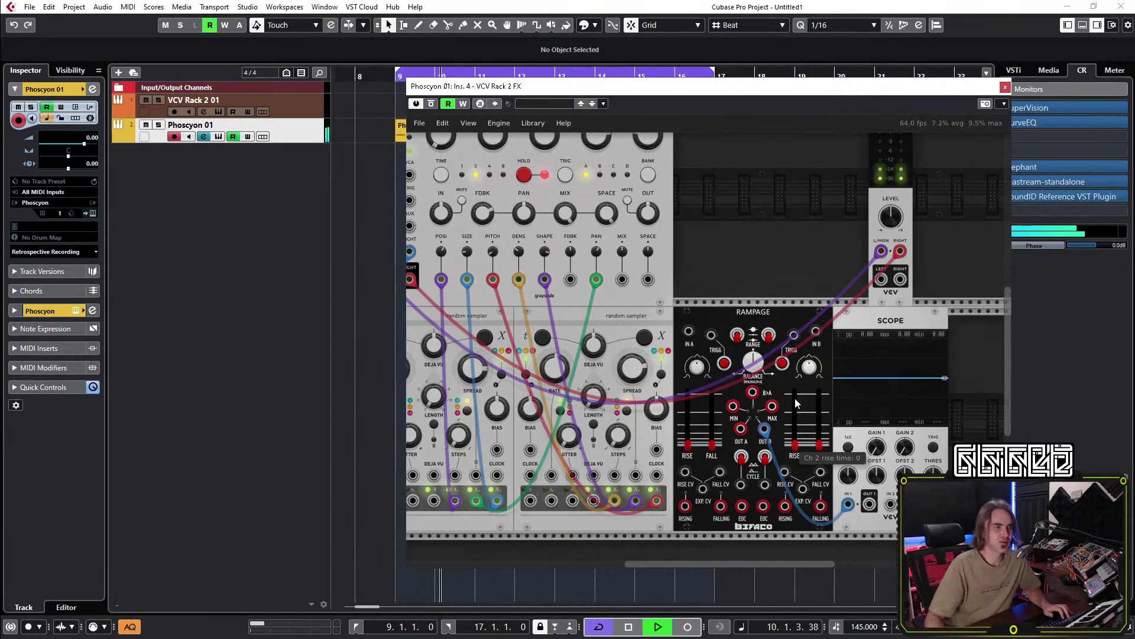
{"action": "left_click_drag", "start_coordinate": [819, 443], "coordinate": [818, 436]}
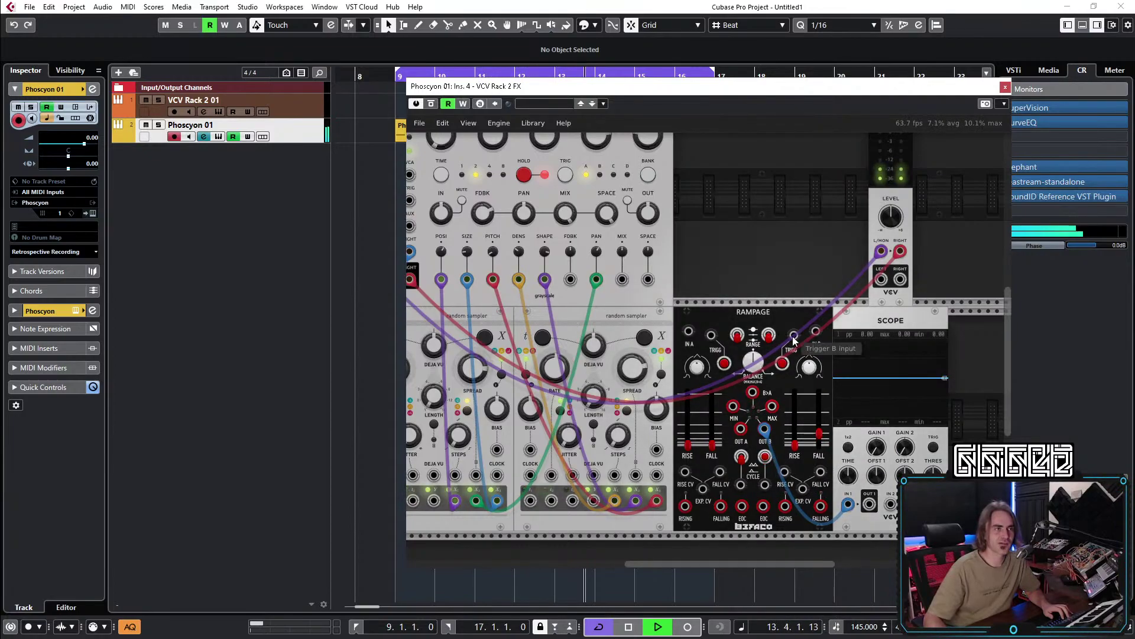
{"action": "left_click_drag", "start_coordinate": [819, 434], "coordinate": [819, 422]}
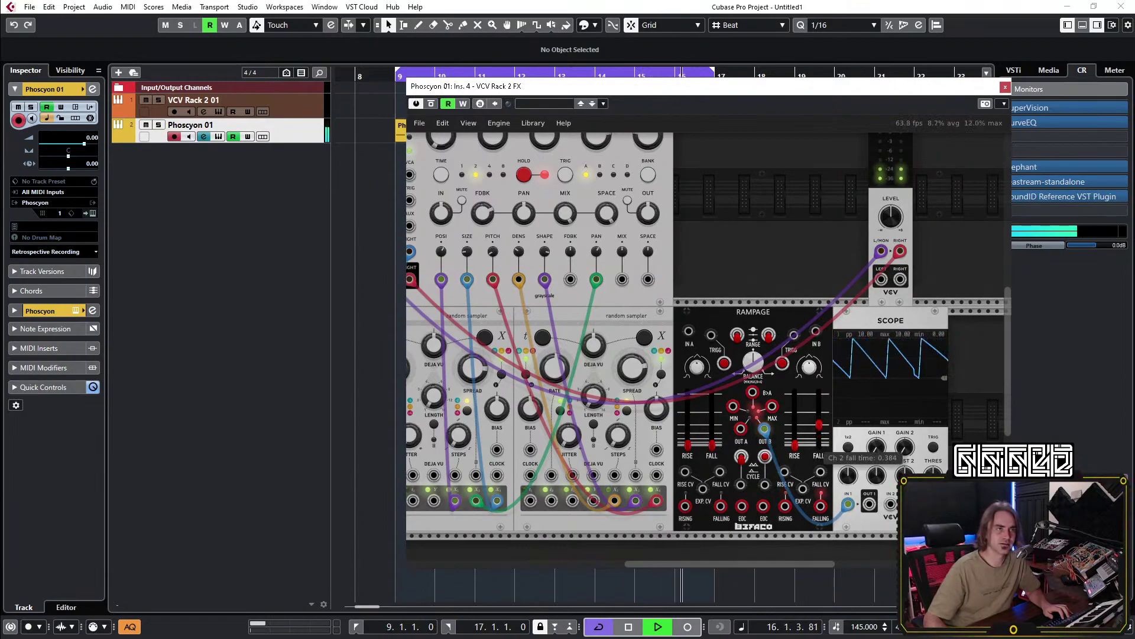
Patch Rampage's Out B to Supercell's output VCA CV input.
{"action": "scroll", "coordinate": [788, 223], "scroll_direction": "left", "scroll_amount": 2}
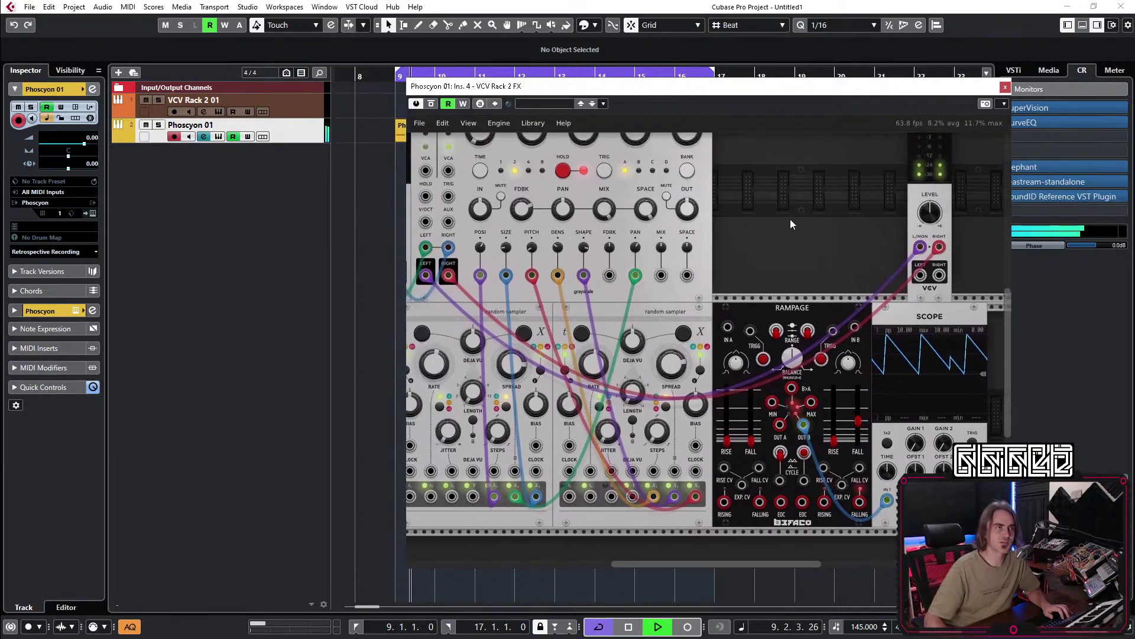
{"action": "scroll", "coordinate": [788, 224], "scroll_direction": "left", "scroll_amount": 3}
{"action": "scroll", "coordinate": [789, 224], "scroll_direction": "up", "scroll_amount": 1}
{"action": "left_click_drag", "start_coordinate": [501, 195], "coordinate": [856, 449]}
{"action": "scroll", "coordinate": [807, 245], "scroll_direction": "right", "scroll_amount": 3}
{"action": "scroll", "coordinate": [806, 245], "scroll_direction": "down", "scroll_amount": 1}
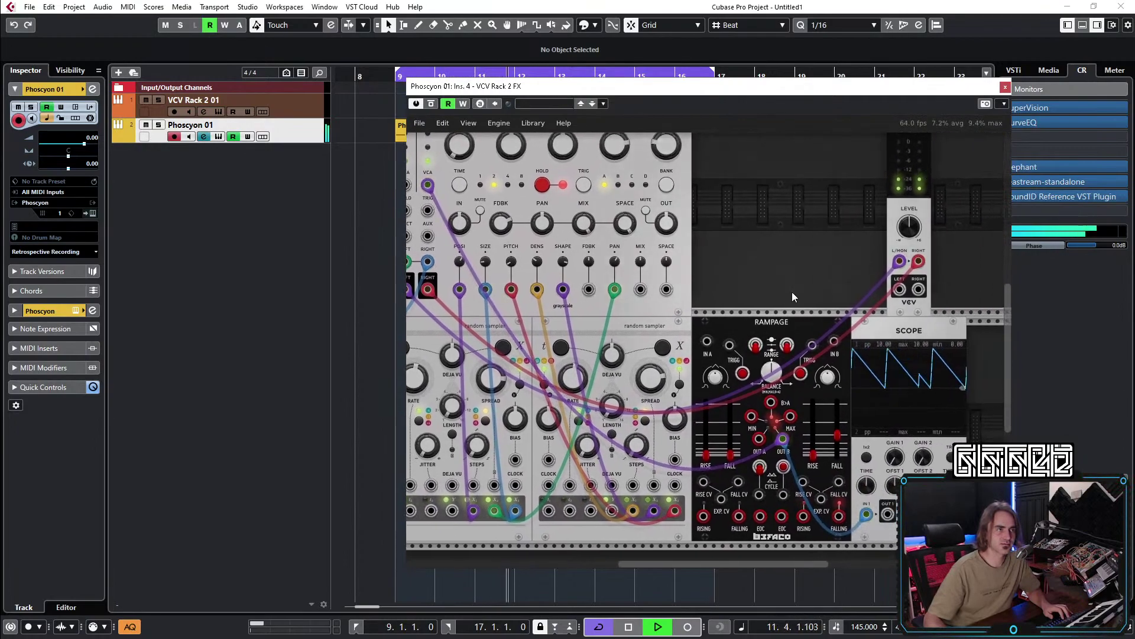
{"action": "mouse_move", "coordinate": [838, 436]}
{"action": "left_mouse_down"}
{"action": "mouse_move", "coordinate": [837, 426]}
{"action": "mouse_move", "coordinate": [842, 442]}
{"action": "left_mouse_up"}
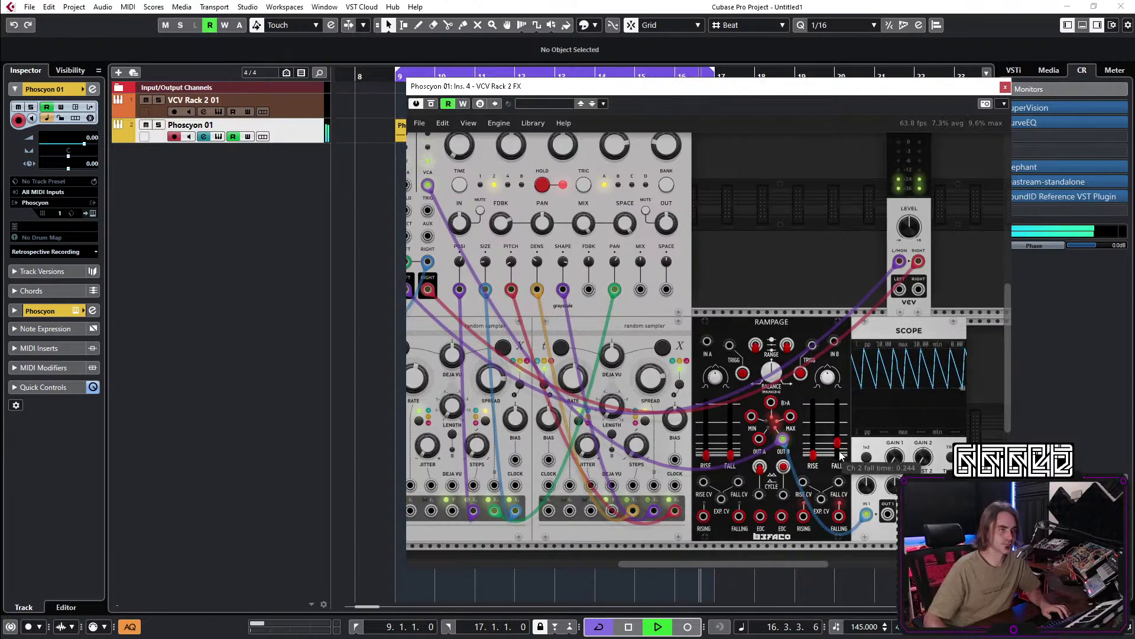
{"action": "left_click_drag", "start_coordinate": [840, 454], "coordinate": [837, 429]}
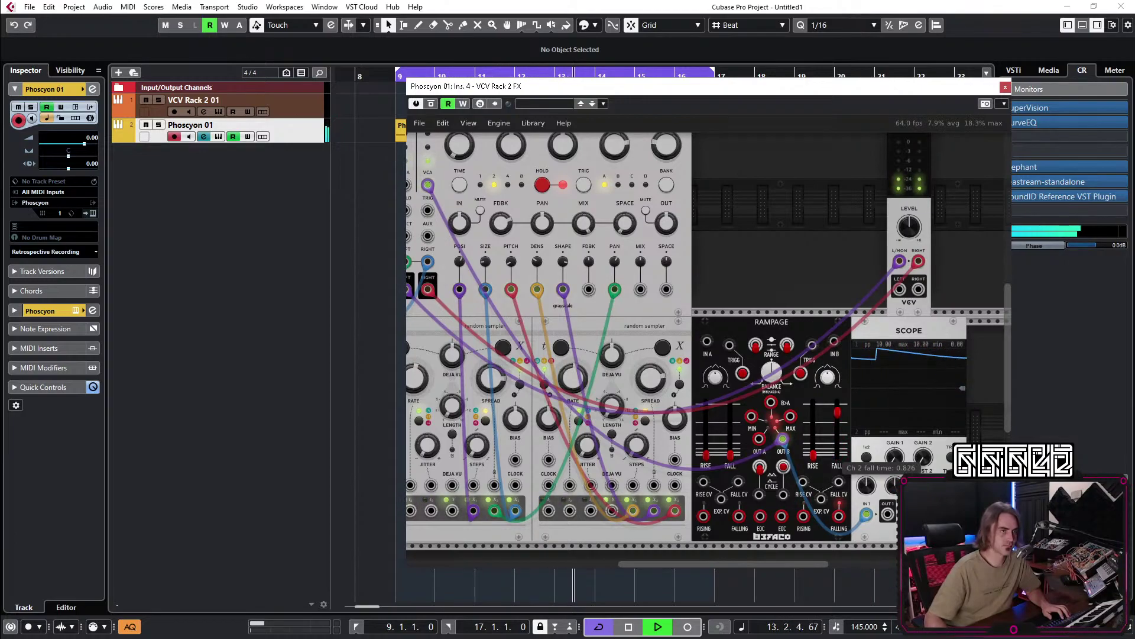
{"action": "left_click_drag", "start_coordinate": [837, 431], "coordinate": [837, 453]}
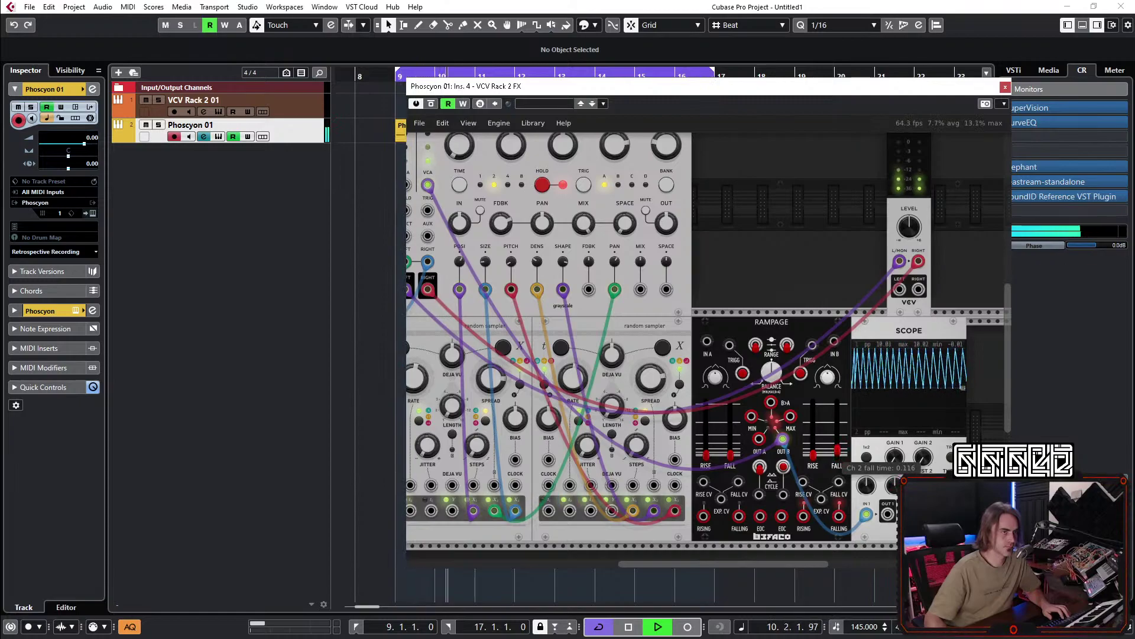
Turn Supercell's output level down to -inf dB so that only Rampage opens its output VCA.
{"action": "scroll", "coordinate": [790, 212], "scroll_direction": "left", "scroll_amount": 3}
{"action": "scroll", "coordinate": [869, 196], "scroll_direction": "down", "scroll_amount": 1}
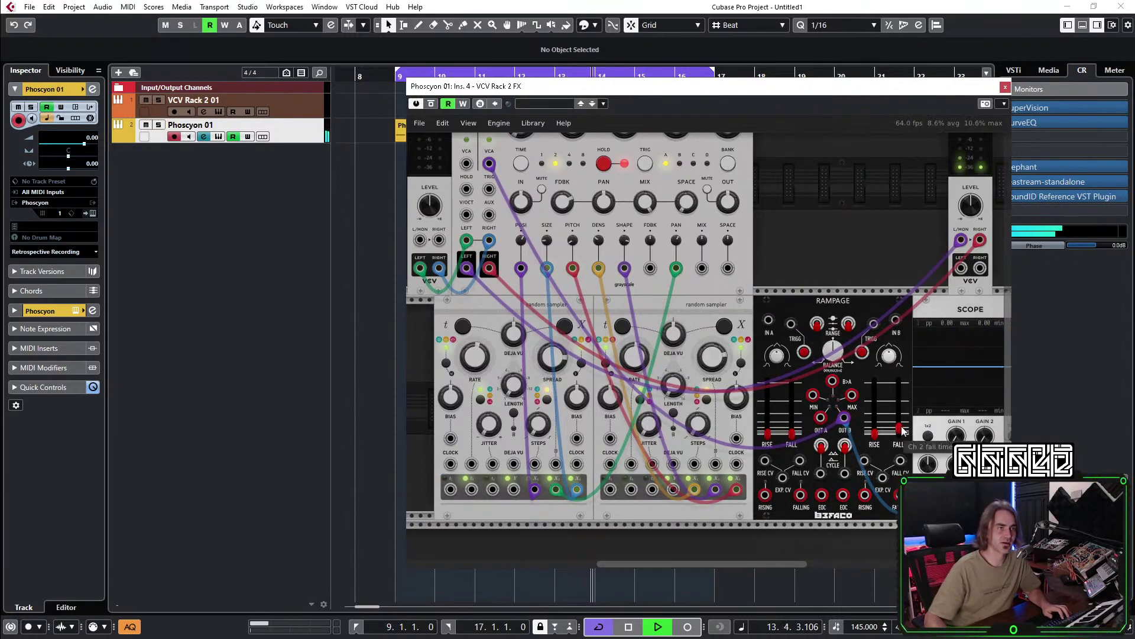
{"action": "scroll", "coordinate": [835, 203], "scroll_direction": "up", "scroll_amount": 2}
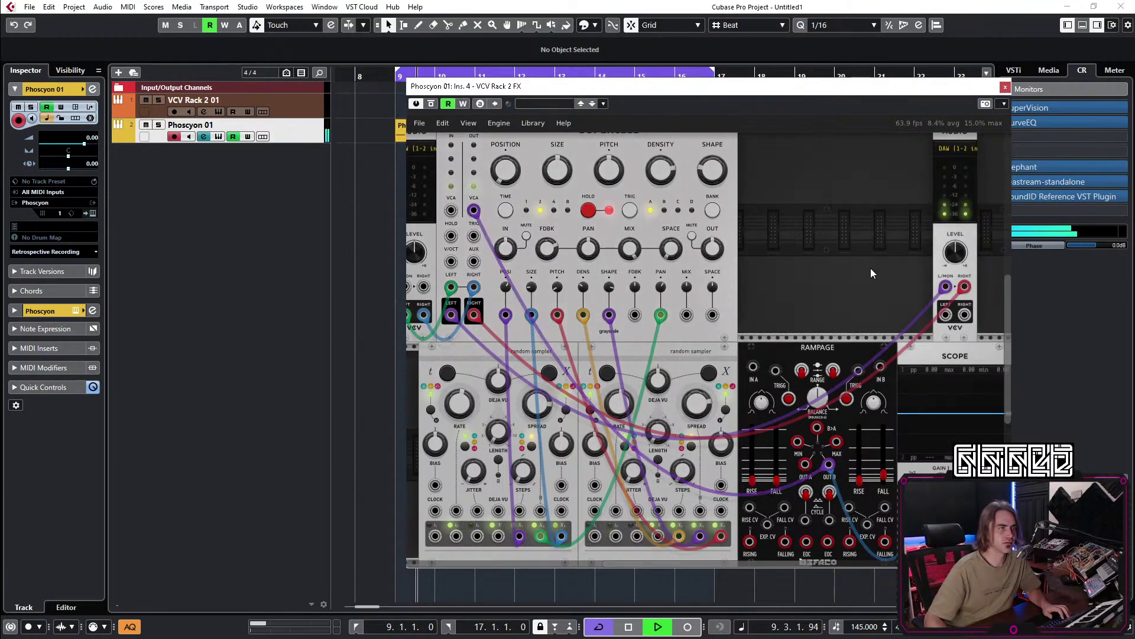
{"action": "scroll", "coordinate": [871, 266], "scroll_direction": "left", "scroll_amount": 2}
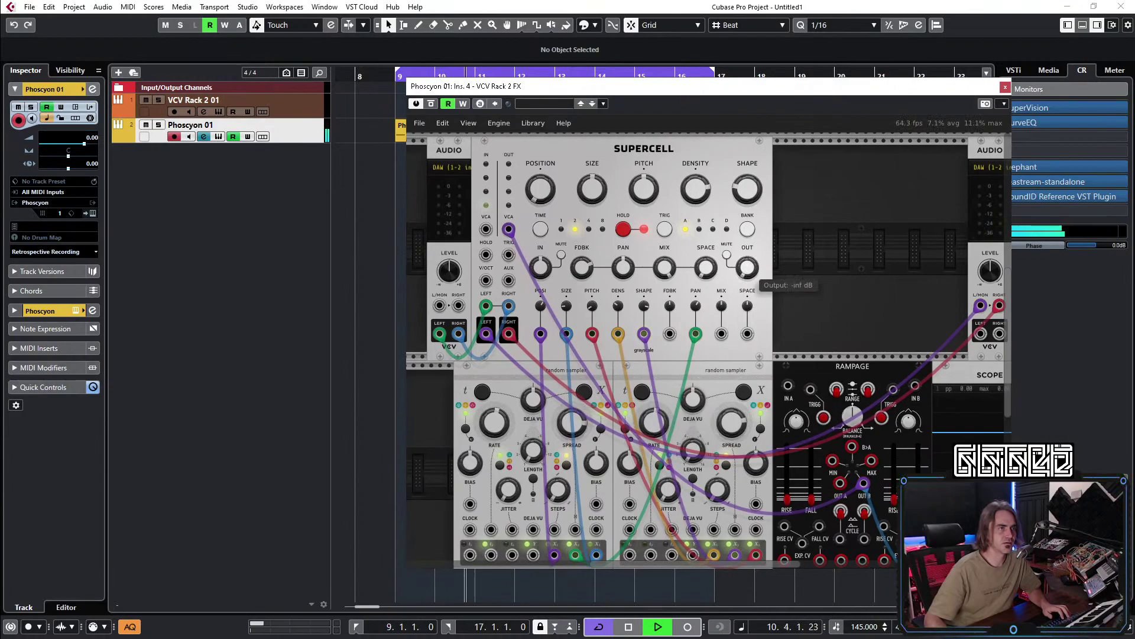
{"action": "scroll", "coordinate": [853, 328], "scroll_direction": "down", "scroll_amount": 4}
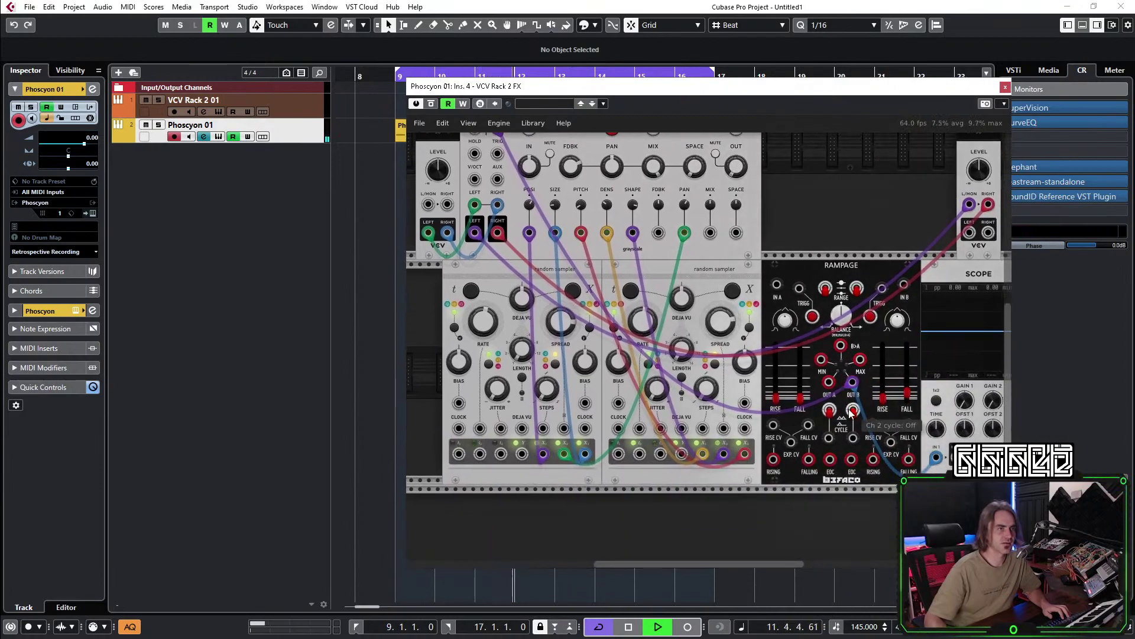
{"action": "left_click", "coordinate": [871, 318]}
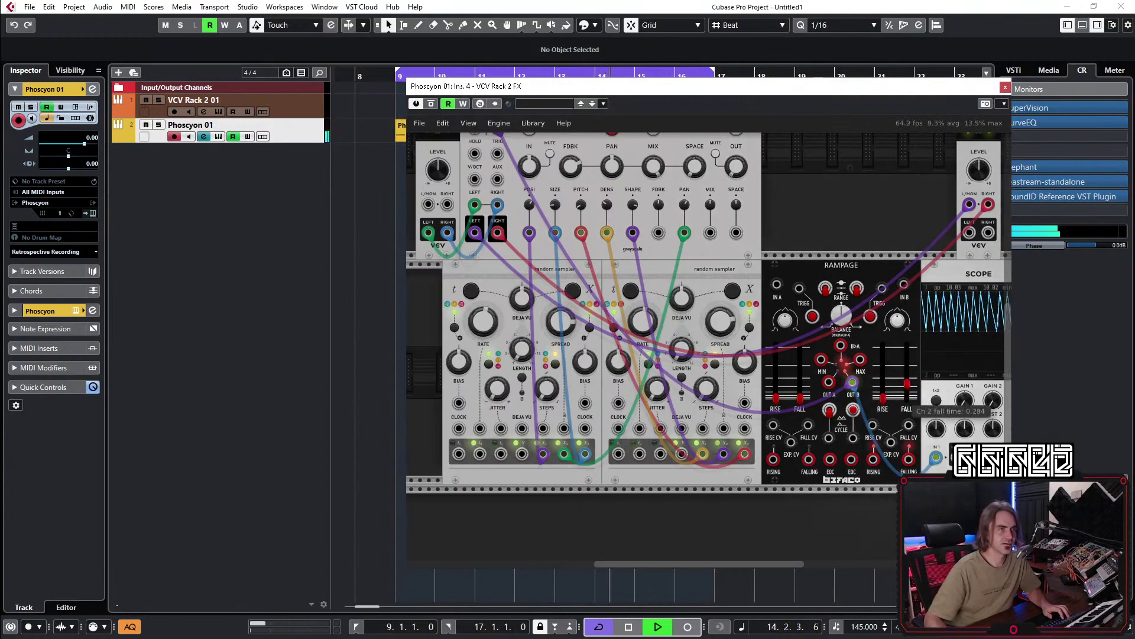
Move the output Audio module closer to Supercell in the upper rack row.
{"action": "scroll", "coordinate": [842, 243], "scroll_direction": "up", "scroll_amount": 1}
{"action": "scroll", "coordinate": [842, 243], "scroll_direction": "up", "scroll_amount": 3}
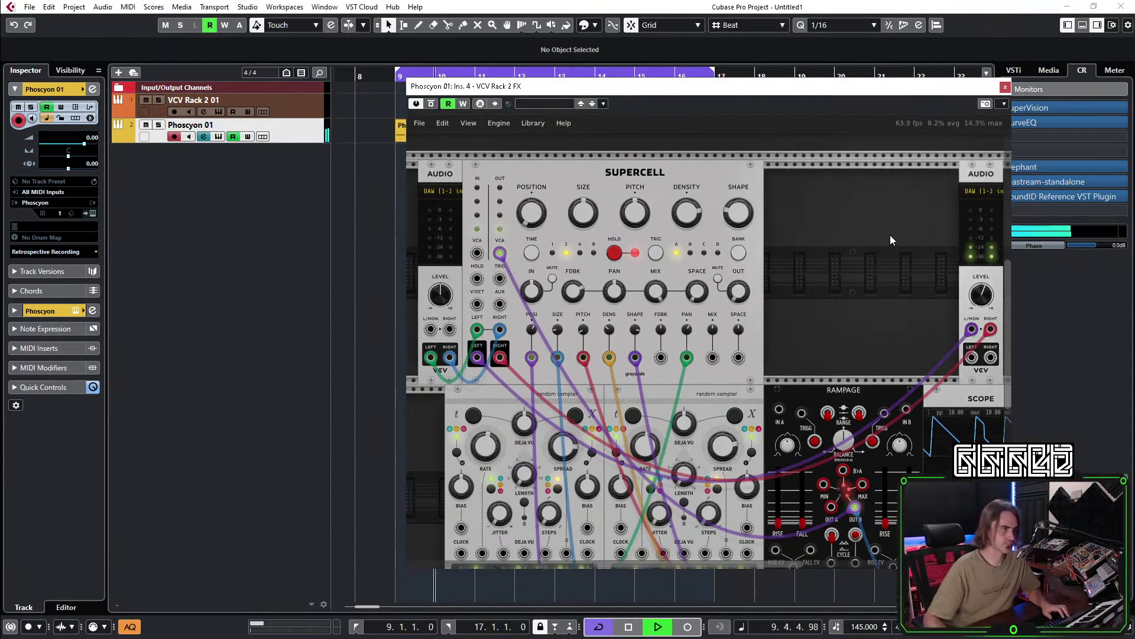
{"action": "scroll", "coordinate": [902, 232], "scroll_direction": "down", "scroll_amount": 2}
{"action": "scroll", "coordinate": [830, 220], "scroll_direction": "right", "scroll_amount": 2}
{"action": "mouse_move", "coordinate": [918, 249]}
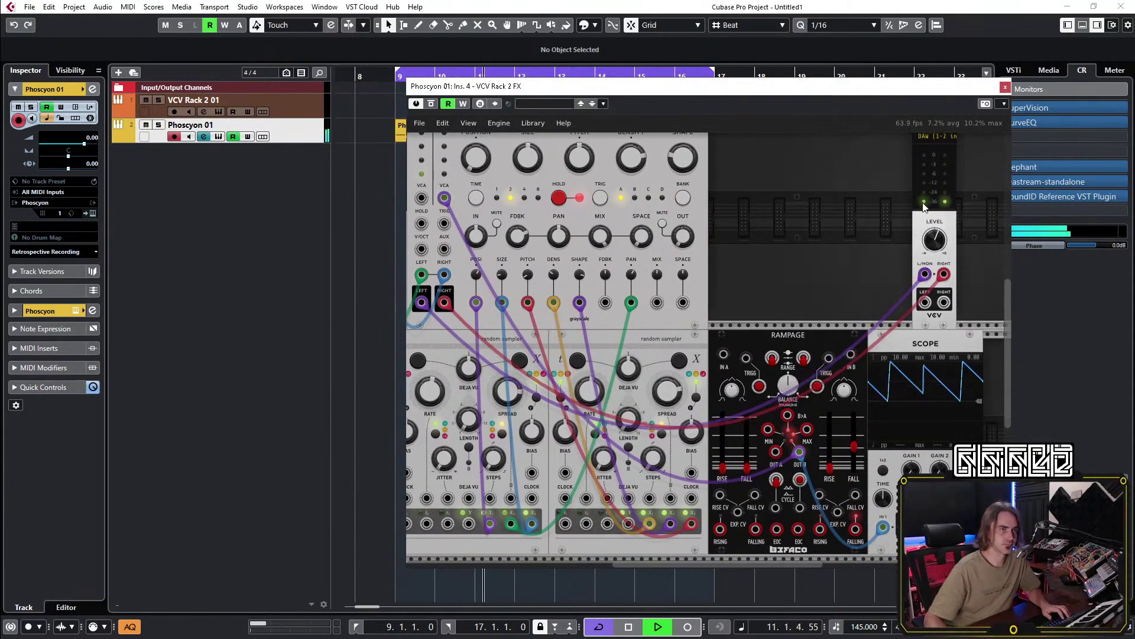
{"action": "left_click_drag", "start_coordinate": [918, 248], "coordinate": [881, 237]}
{"action": "mouse_move", "coordinate": [852, 461]}
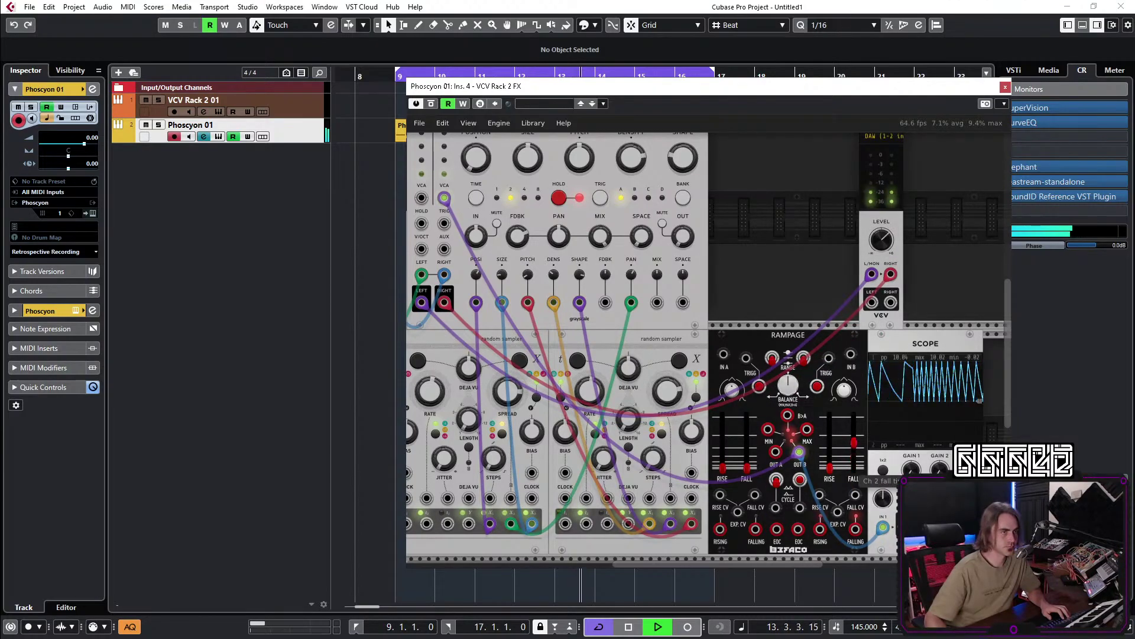
{"action": "left_click_drag", "start_coordinate": [853, 468], "coordinate": [854, 448]}
{"action": "scroll", "coordinate": [896, 445], "scroll_direction": "left", "scroll_amount": 2}
{"action": "scroll", "coordinate": [896, 444], "scroll_direction": "down", "scroll_amount": 1}
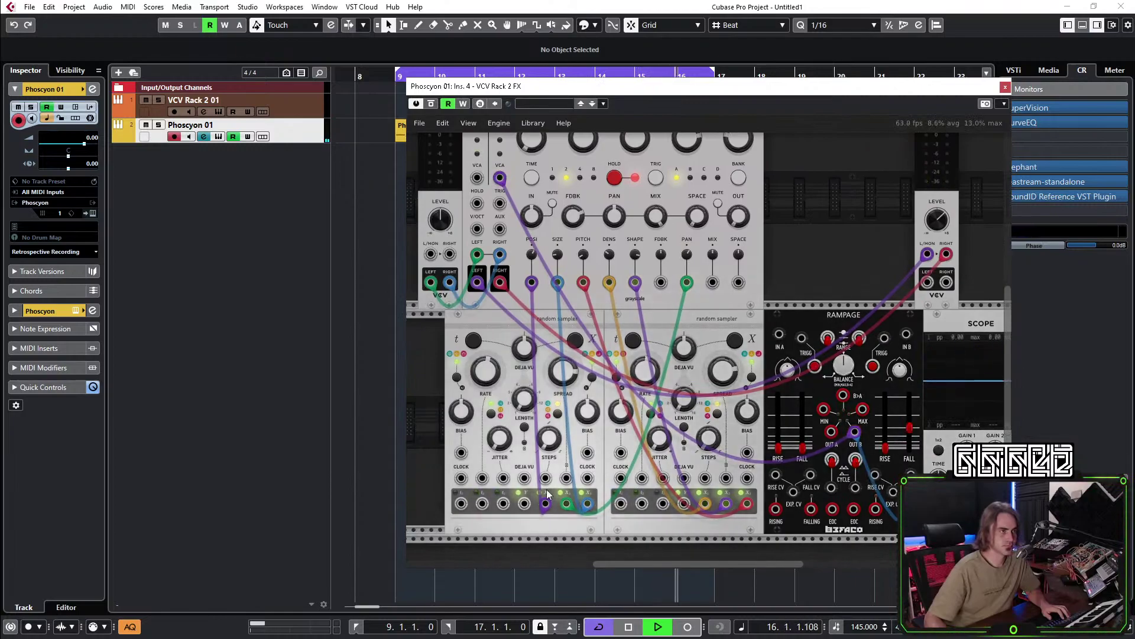
{"action": "left_click_drag", "start_coordinate": [461, 504], "coordinate": [884, 320]}
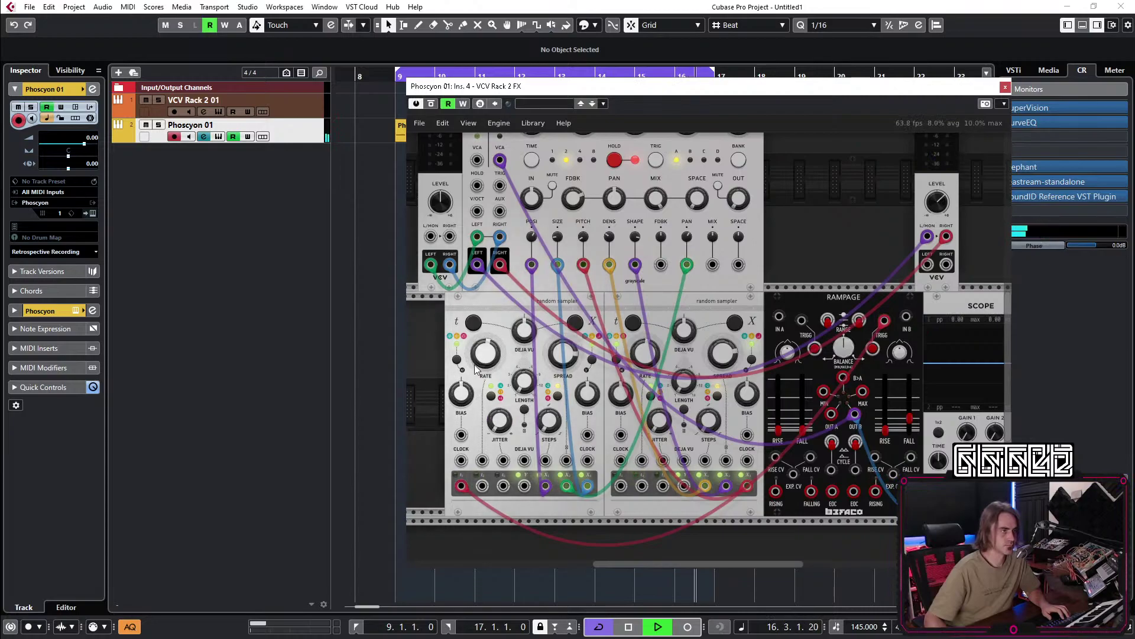
Delete the Rampage module from the rack.
{"action": "left_click_drag", "start_coordinate": [915, 370], "coordinate": [731, 408]}
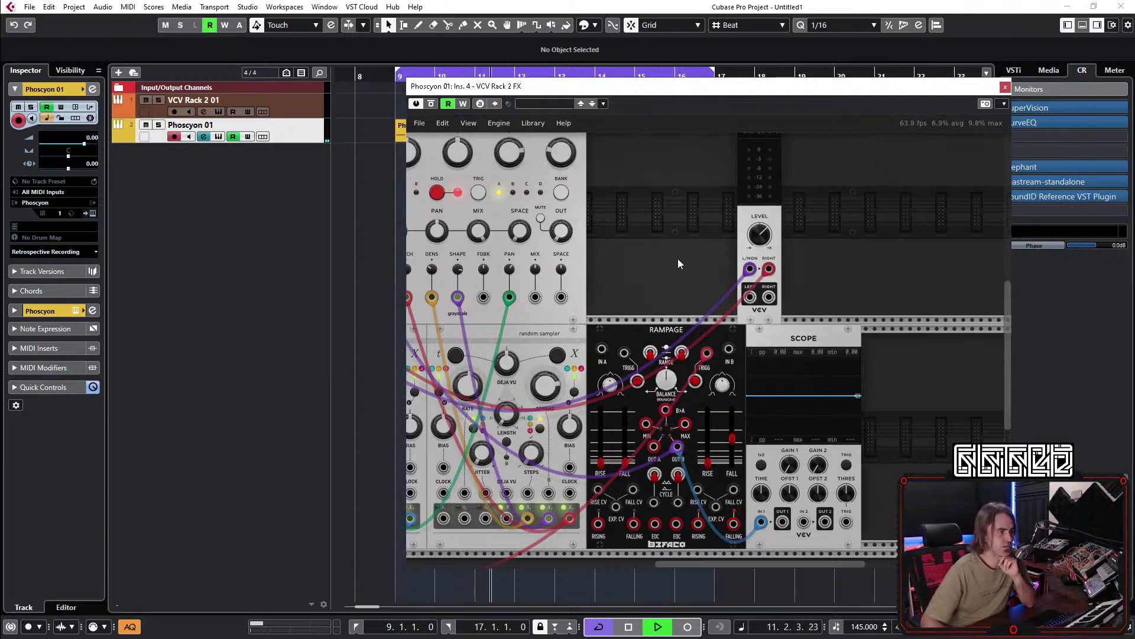
{"action": "left_click_drag", "start_coordinate": [693, 281], "coordinate": [791, 224]}
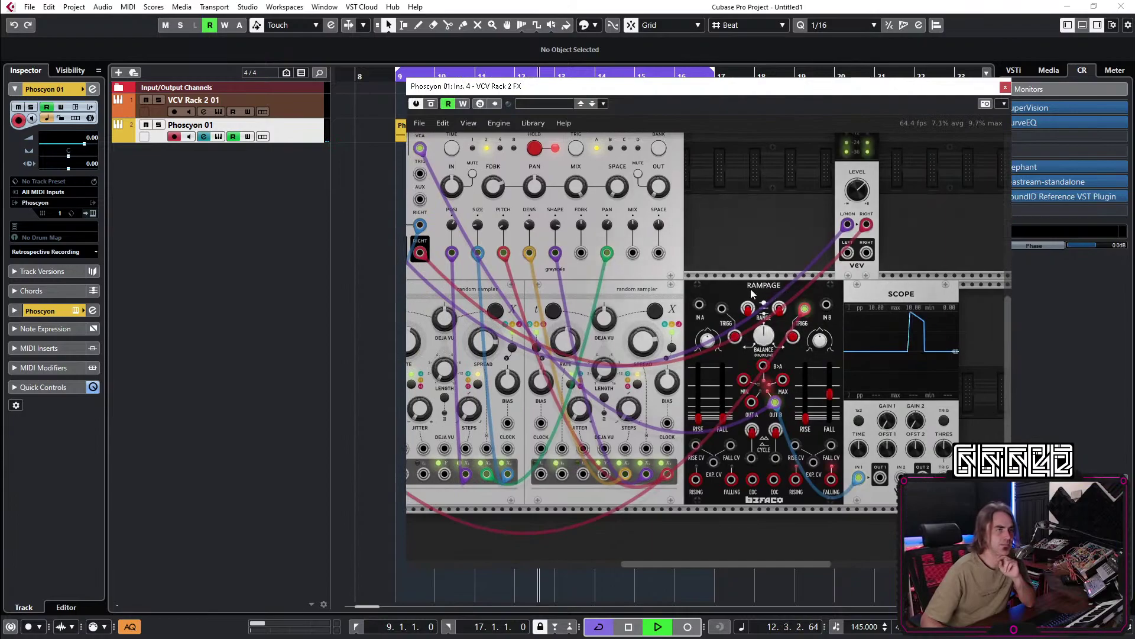
{"action": "right_click", "coordinate": [741, 287]}
{"action": "left_click", "coordinate": [762, 413]}
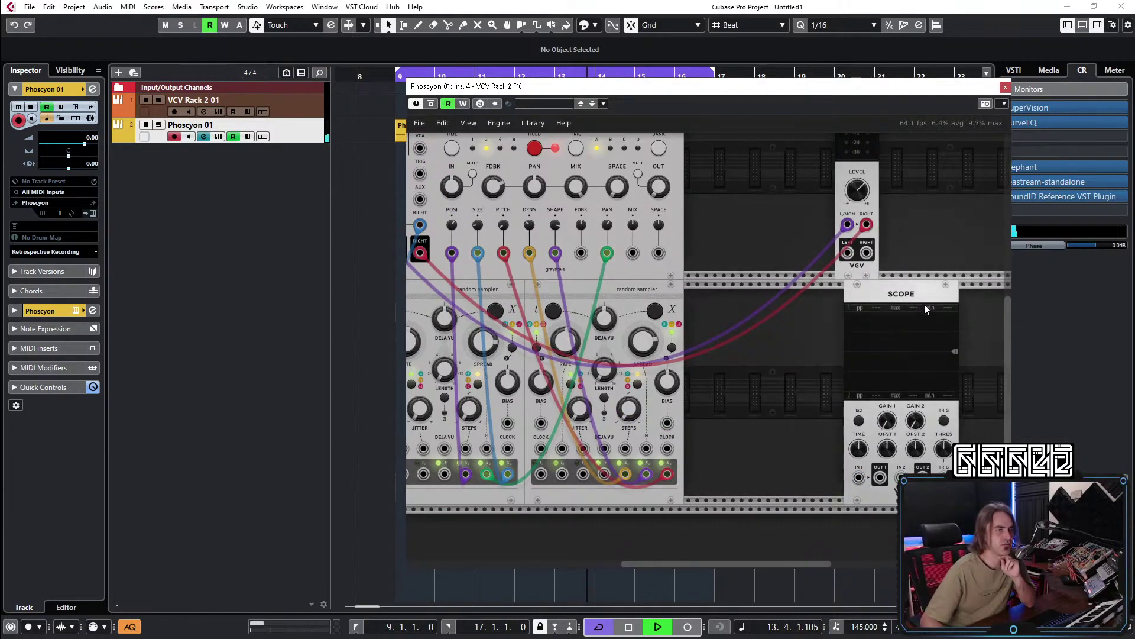
{"action": "left_click_drag", "start_coordinate": [740, 255], "coordinate": [814, 333]}
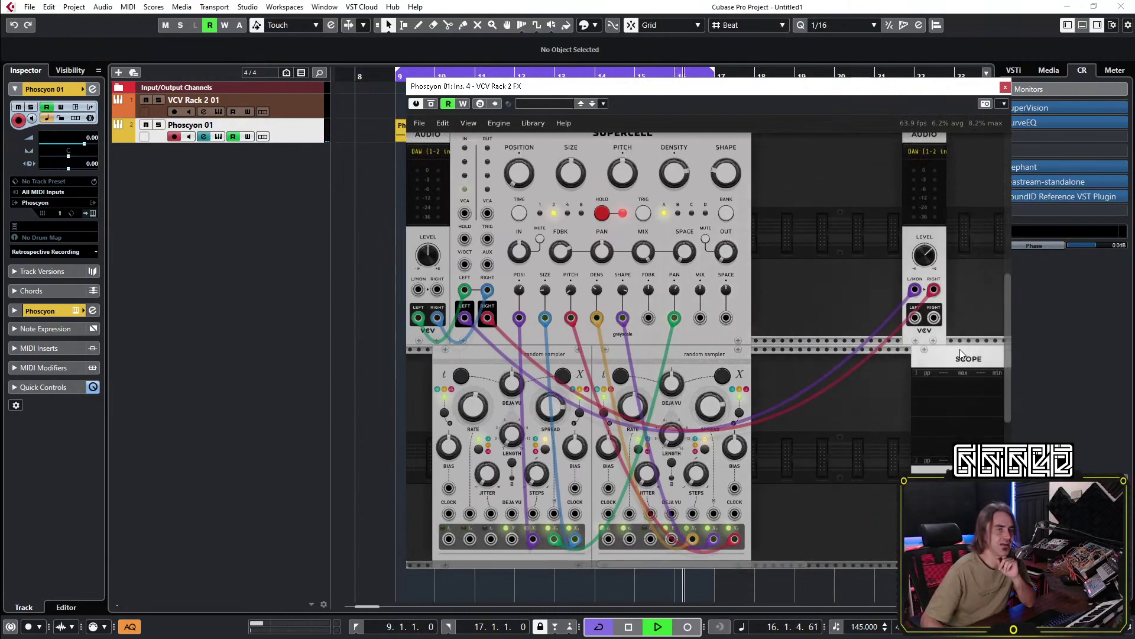
{"action": "right_click", "coordinate": [908, 351]}
{"action": "mouse_move", "coordinate": [912, 380]}
{"action": "right_click", "coordinate": [907, 358]}
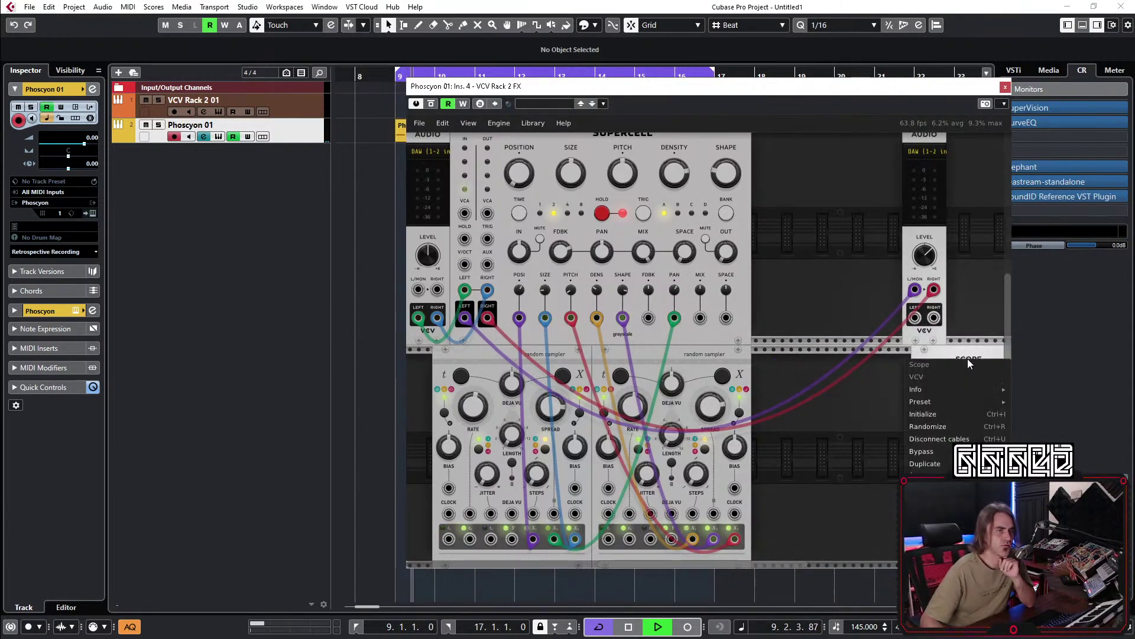
{"action": "left_click", "coordinate": [820, 416]}
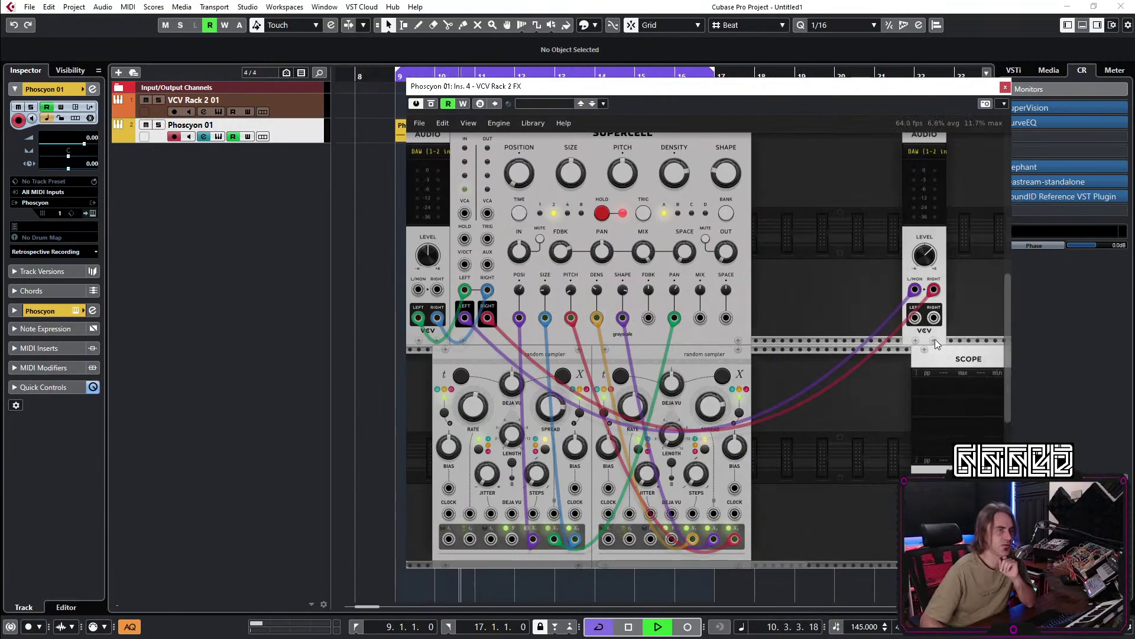
Move the output Audio module slightly farther away from Supercell.
{"action": "left_click_drag", "start_coordinate": [914, 336], "coordinate": [951, 336]}
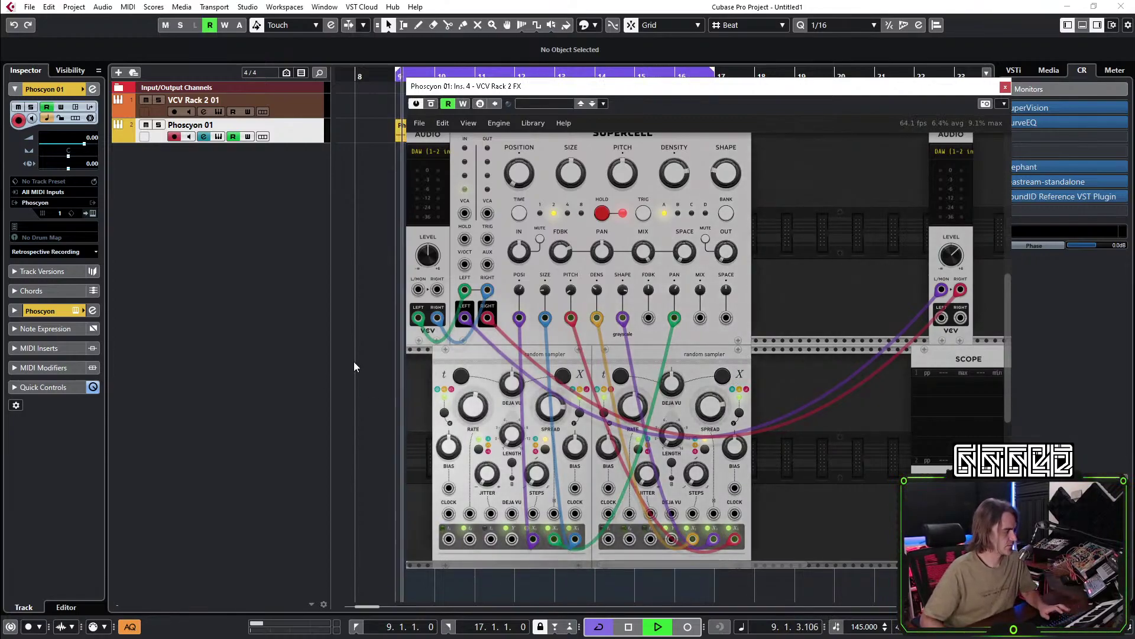
Stop the project playback and turn Supercell's output level back up.
{"action": "key", "text": "space"}
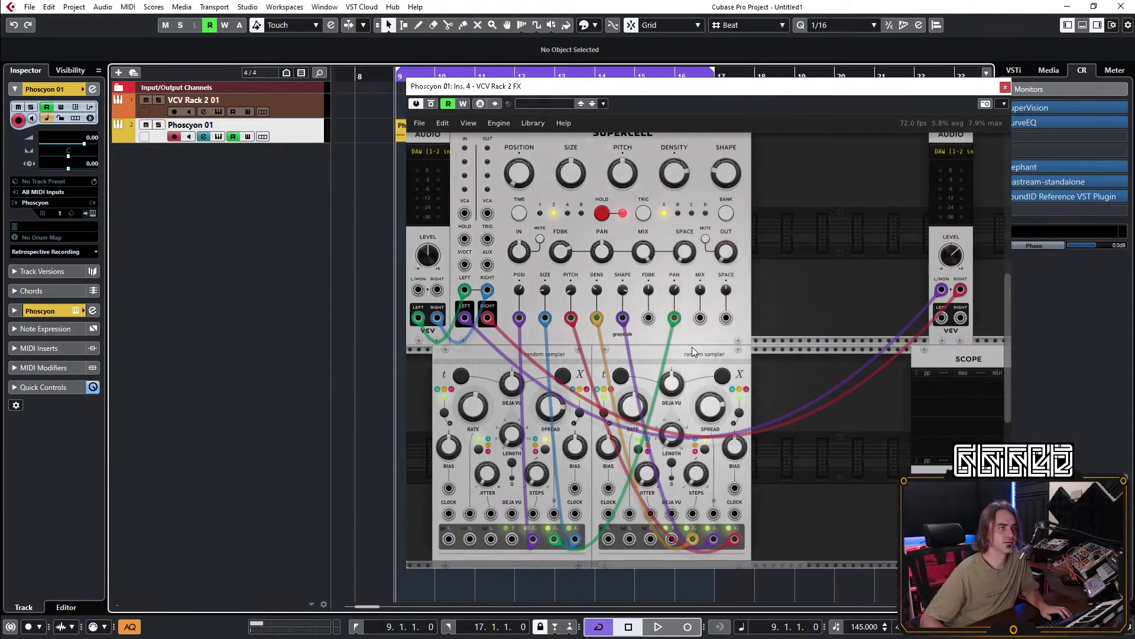
{"action": "left_click", "coordinate": [692, 253]}
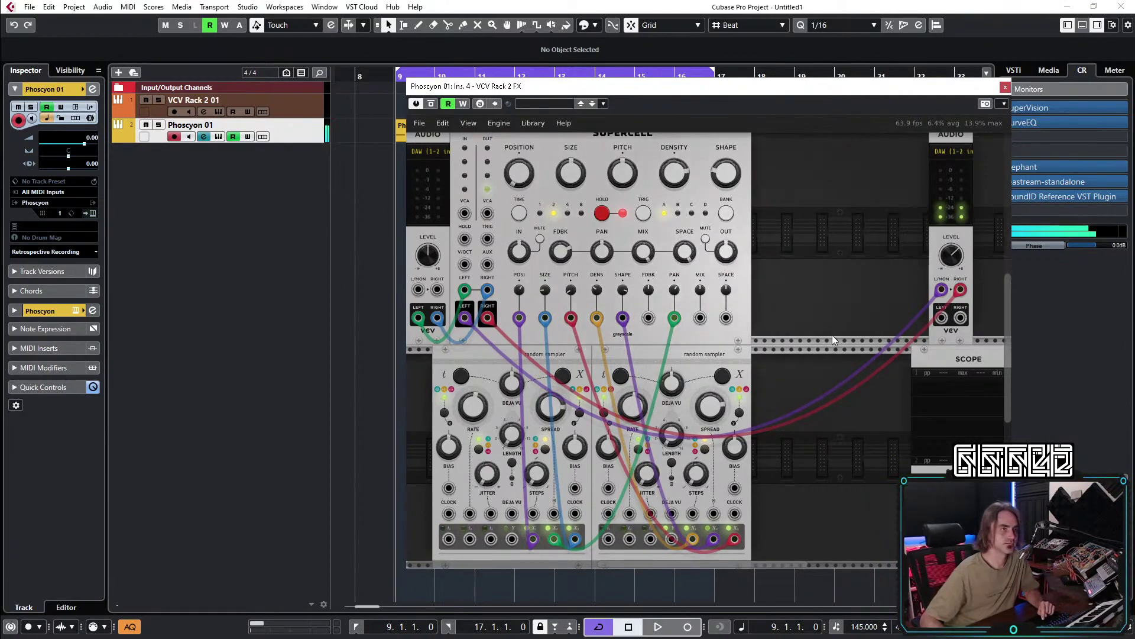
Move the Scope module beside the second random sampler and delete it from the rack.
{"action": "left_click_drag", "start_coordinate": [957, 363], "coordinate": [805, 358]}
{"action": "right_click", "coordinate": [808, 354]}
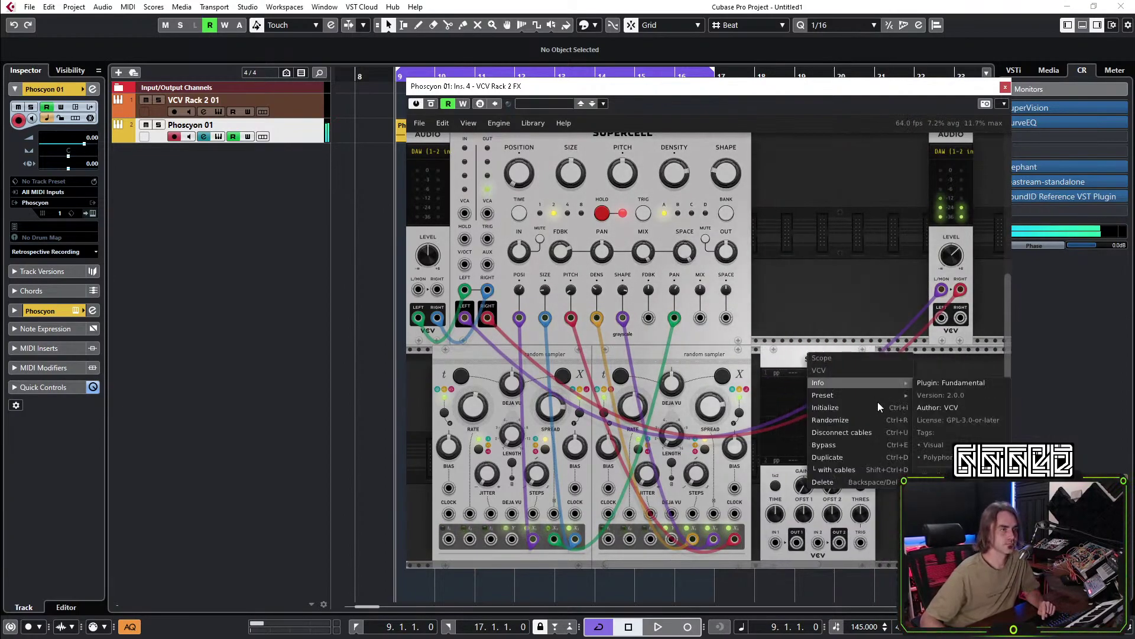
{"action": "left_click", "coordinate": [834, 485]}
Search the module browser for "eq" and look through the results for a suitable EQ module.
{"action": "scroll", "coordinate": [948, 159], "scroll_direction": "right", "scroll_amount": 2}
{"action": "right_click", "coordinate": [835, 212]}
{"action": "type", "text": "eq"}
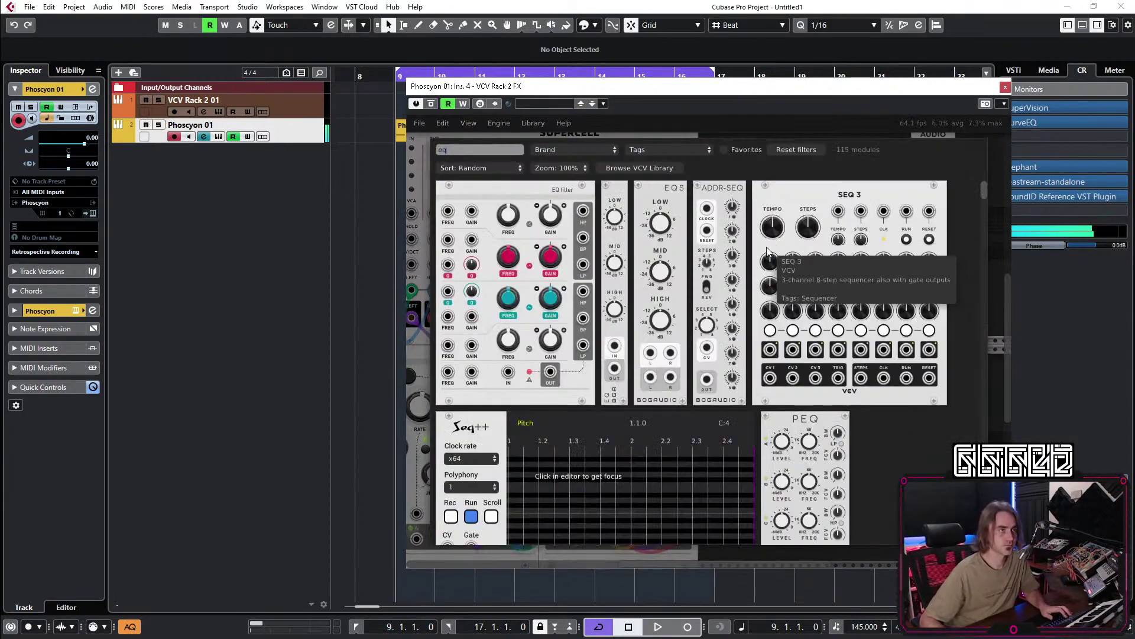
{"action": "scroll", "coordinate": [726, 305], "scroll_direction": "down", "scroll_amount": 10}
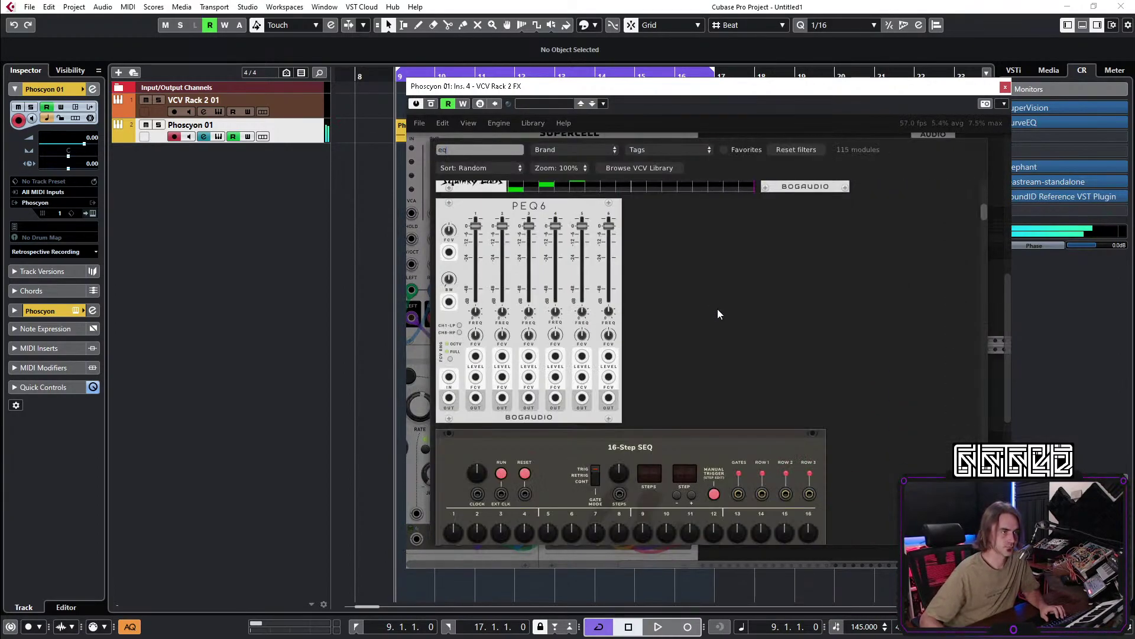
{"action": "scroll", "coordinate": [733, 305], "scroll_direction": "down", "scroll_amount": 6}
{"action": "type", "text": "ma"}
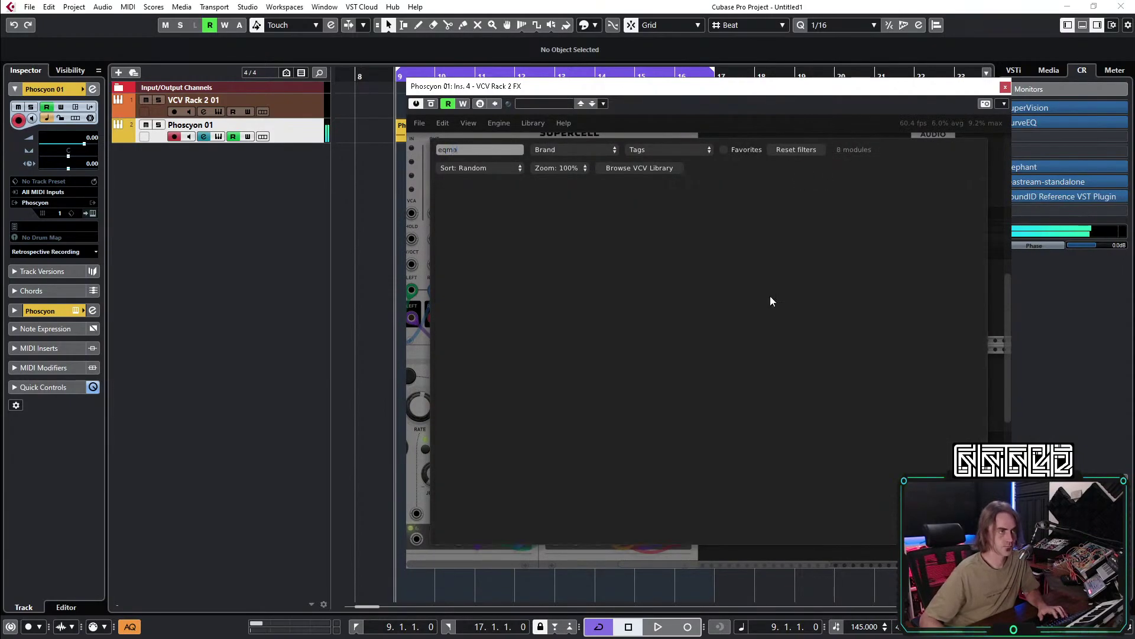
Search the module browser for "master" instead, look through the results, and close the browser and the plugin window.
{"action": "key", "text": "BackSpace"}
{"action": "key", "text": "BackSpace"}
{"action": "key", "text": "BackSpace"}
{"action": "key", "text": "BackSpace"}
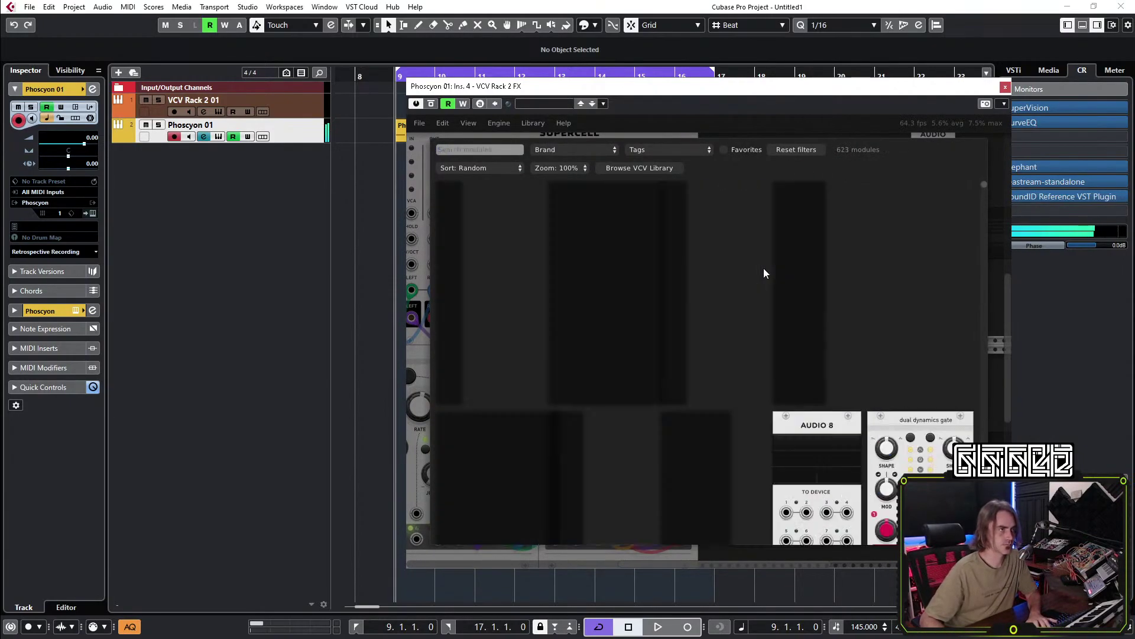
{"action": "type", "text": "master"}
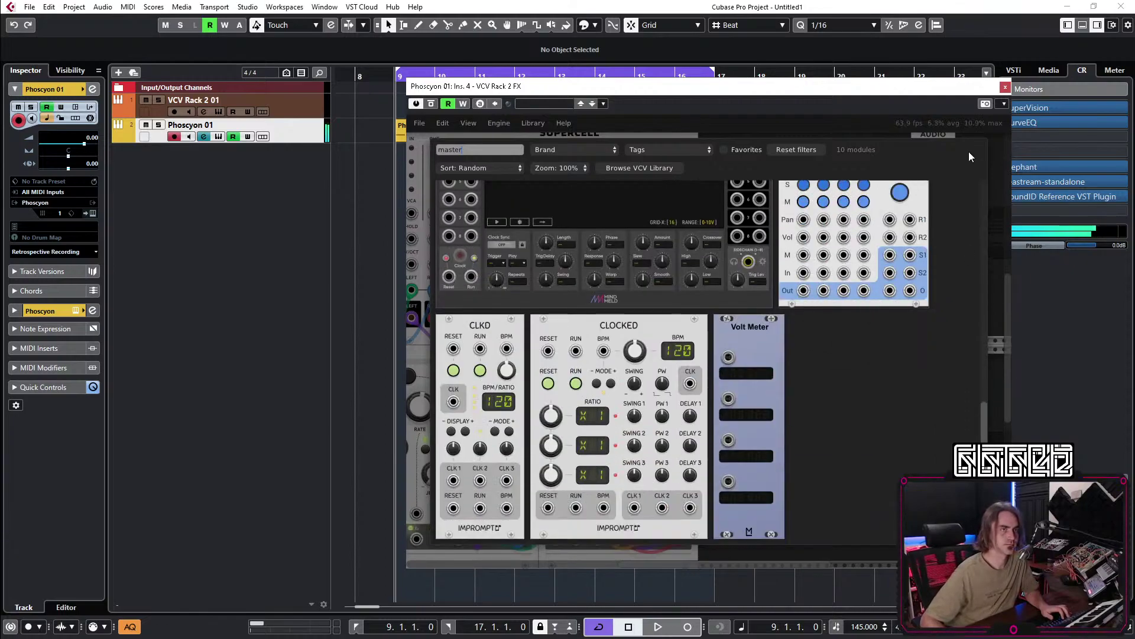
{"action": "left_click", "coordinate": [1000, 168]}
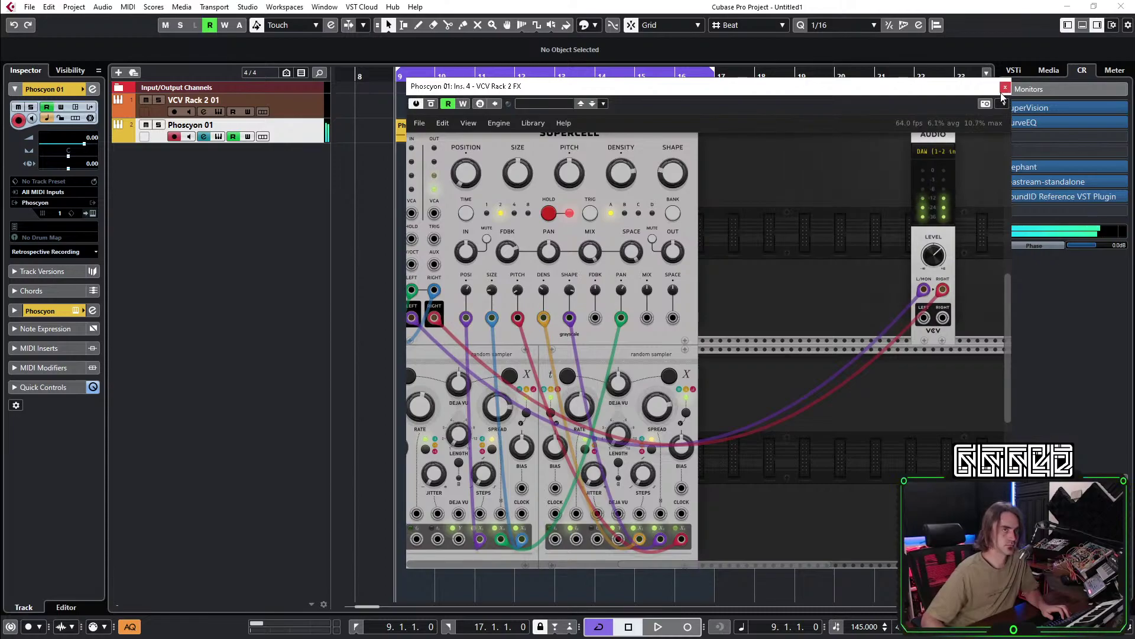
{"action": "key", "text": "Escape"}
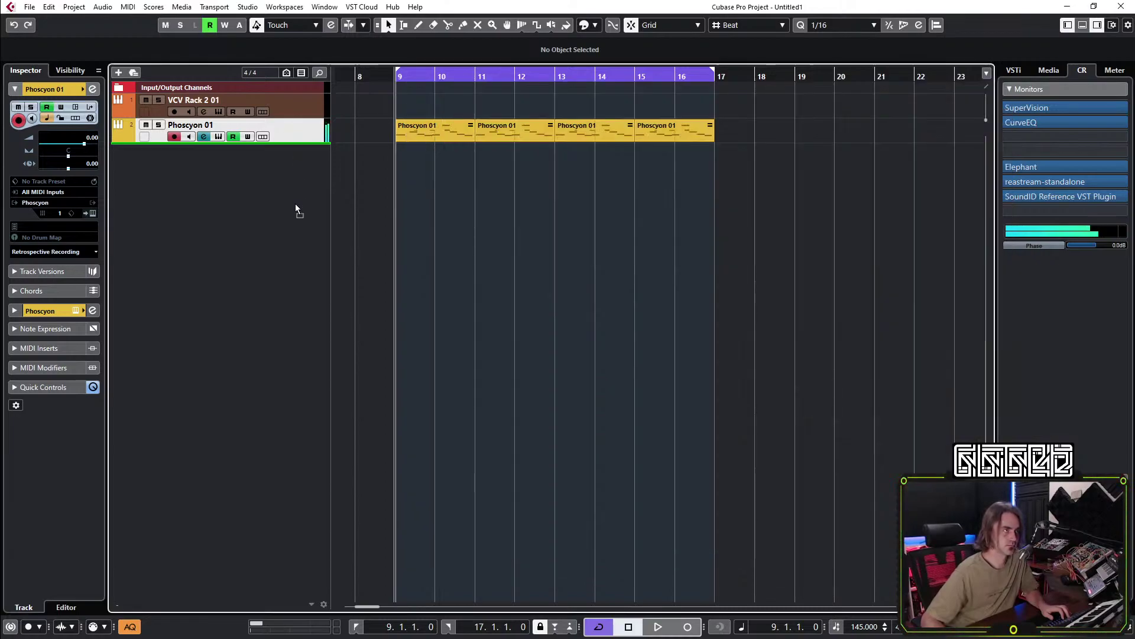
Make the Phoscyon 01 track taller and, during playback, enable its channel's low-cut filter with a slope of 24.
{"action": "left_click_drag", "start_coordinate": [302, 142], "coordinate": [294, 203]}
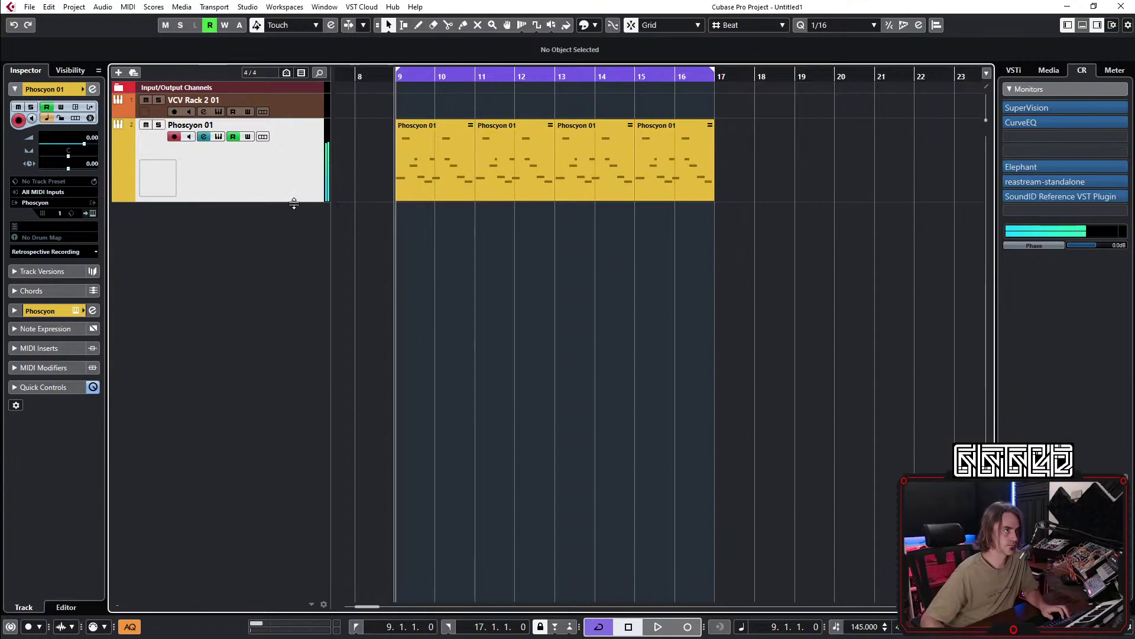
{"action": "key", "text": "space"}
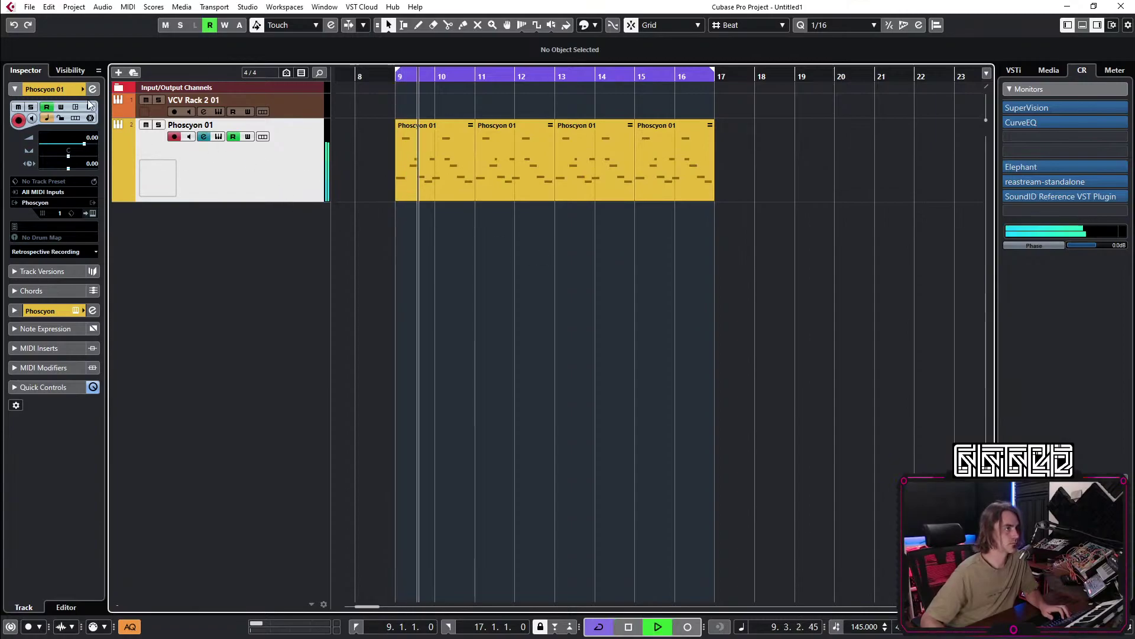
{"action": "key", "text": "e"}
{"action": "left_click", "coordinate": [355, 464]}
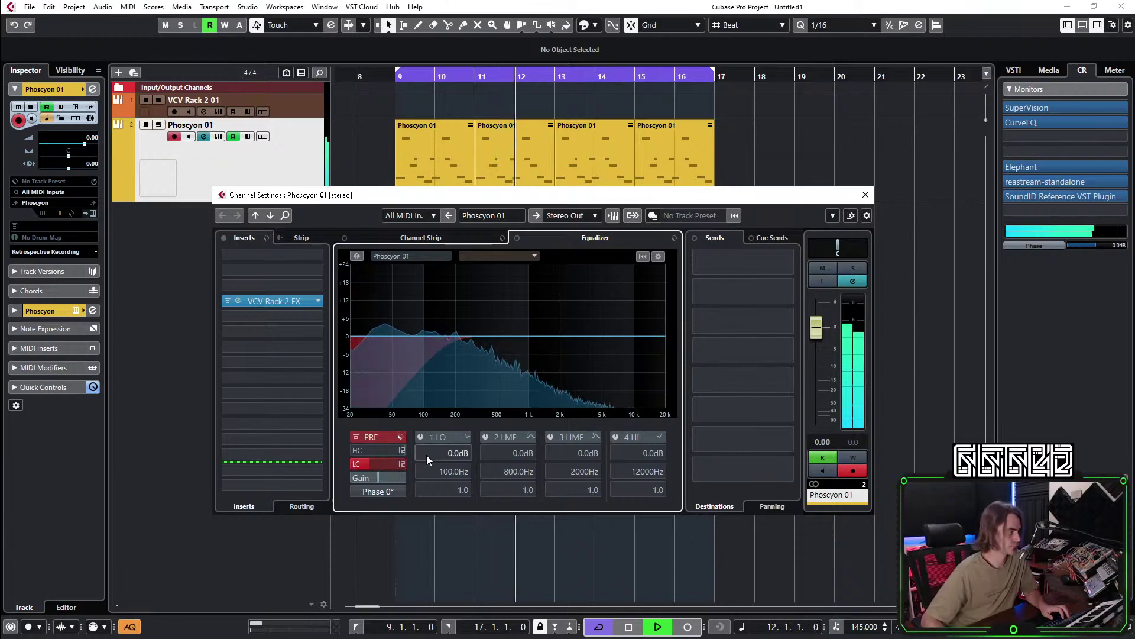
{"action": "left_click", "coordinate": [402, 465]}
{"action": "left_click", "coordinate": [444, 497]}
{"action": "scroll", "coordinate": [381, 463], "scroll_direction": "up", "scroll_amount": 3}
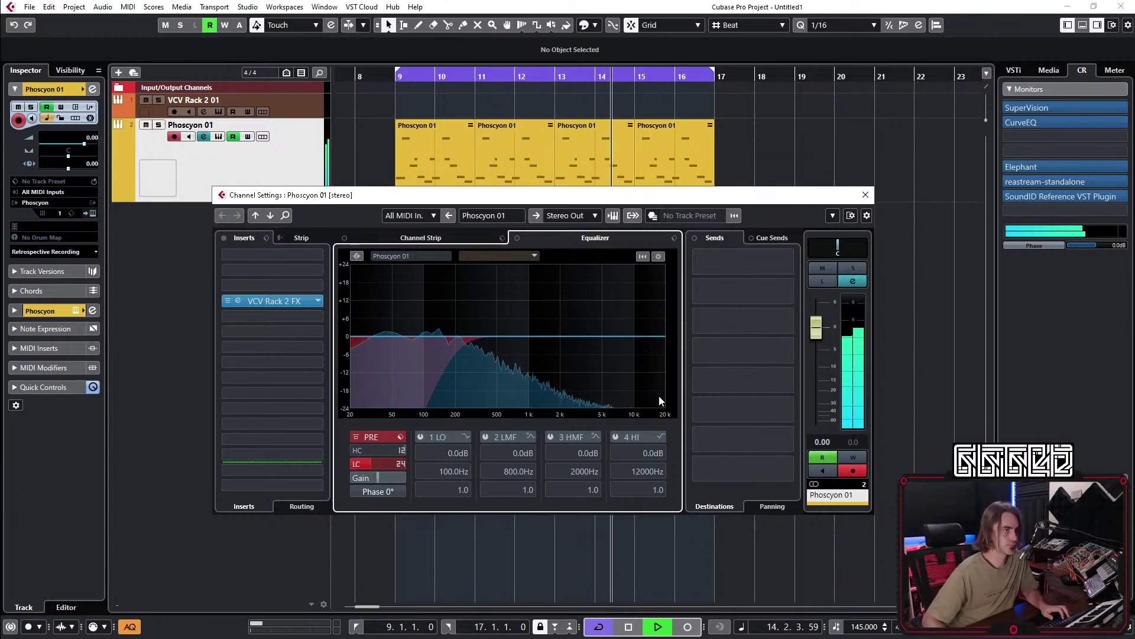
{"action": "left_click", "coordinate": [865, 194]}
Make the VCV Rack 2 01 track taller and open its instrument window.
{"action": "left_click", "coordinate": [303, 112]}
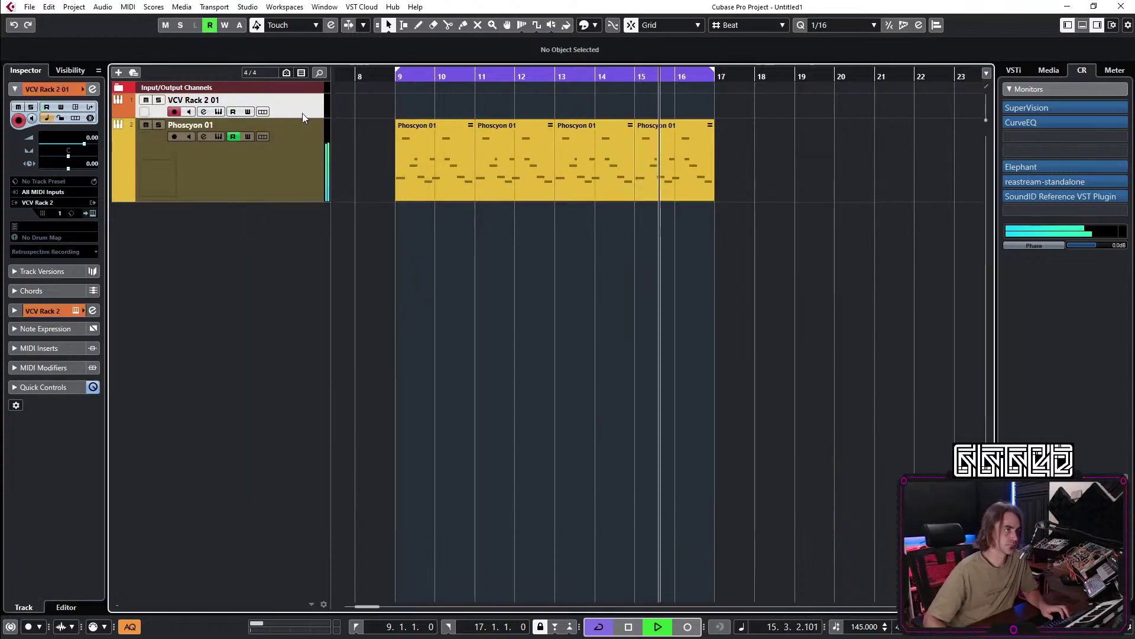
{"action": "left_click_drag", "start_coordinate": [299, 123], "coordinate": [298, 177]}
{"action": "left_click", "coordinate": [86, 213]}
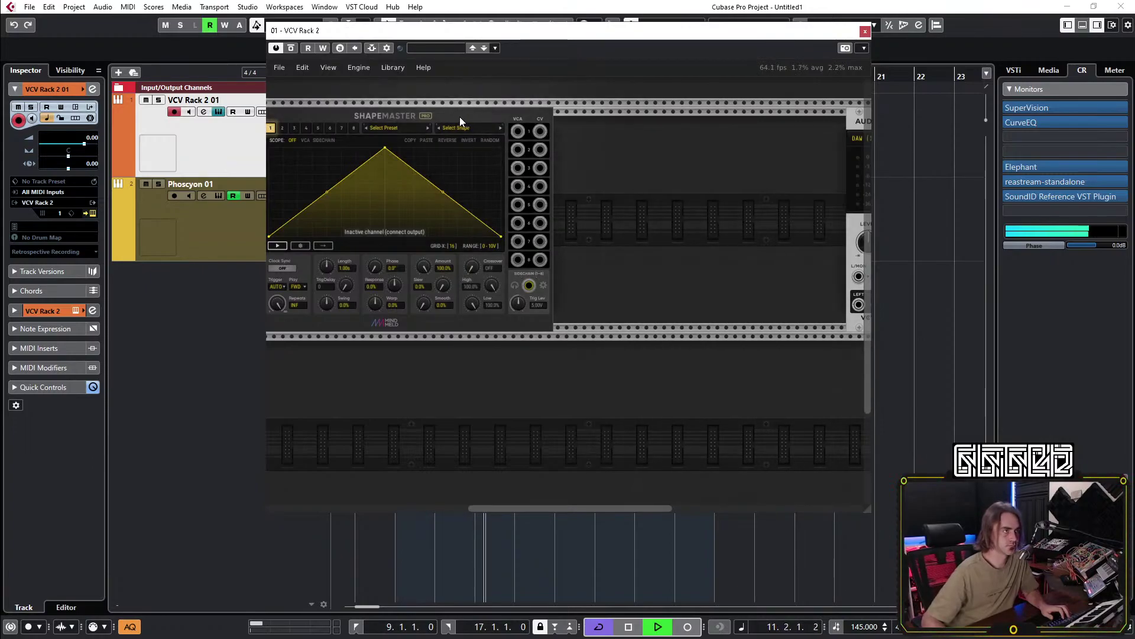
Move the ShapeMaster Pro module down to the next rack row and shift the instrument window away from the track list.
{"action": "left_click_drag", "start_coordinate": [491, 164], "coordinate": [569, 334]}
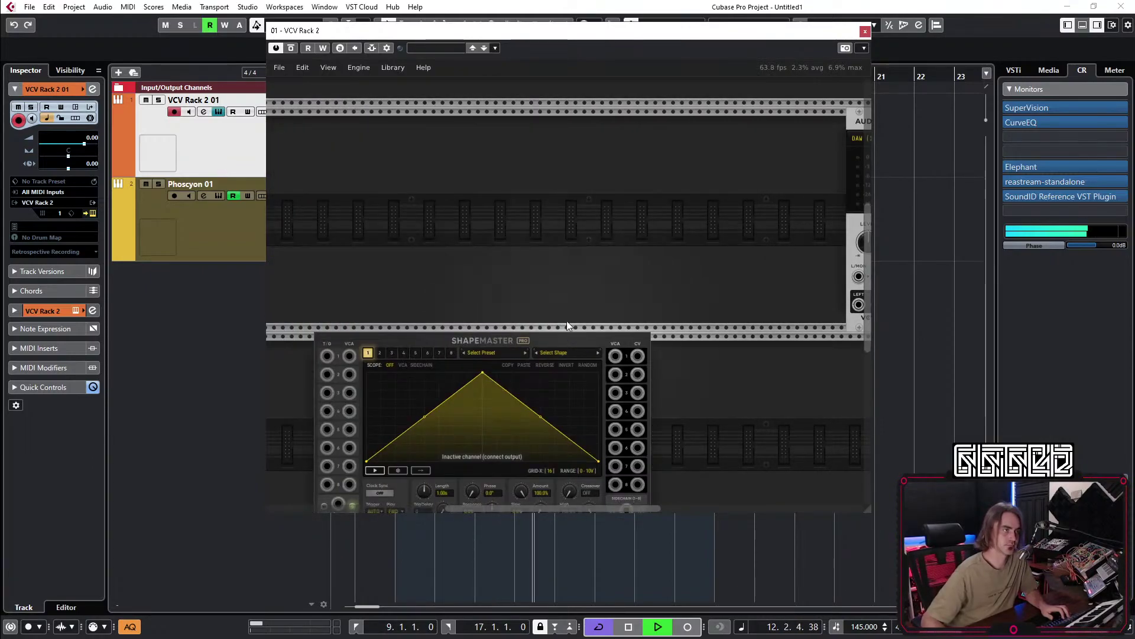
{"action": "left_click_drag", "start_coordinate": [380, 35], "coordinate": [652, 116]}
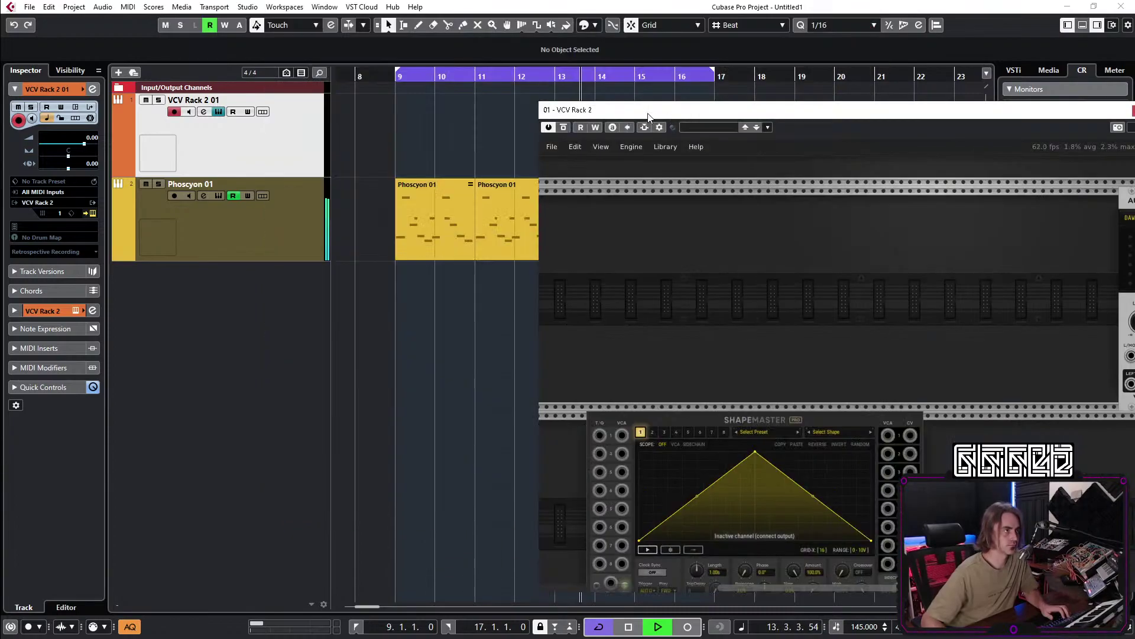
Stop playback and briefly view the Phoscyon instrument of the Phoscyon 01 track.
{"action": "left_click", "coordinate": [297, 218]}
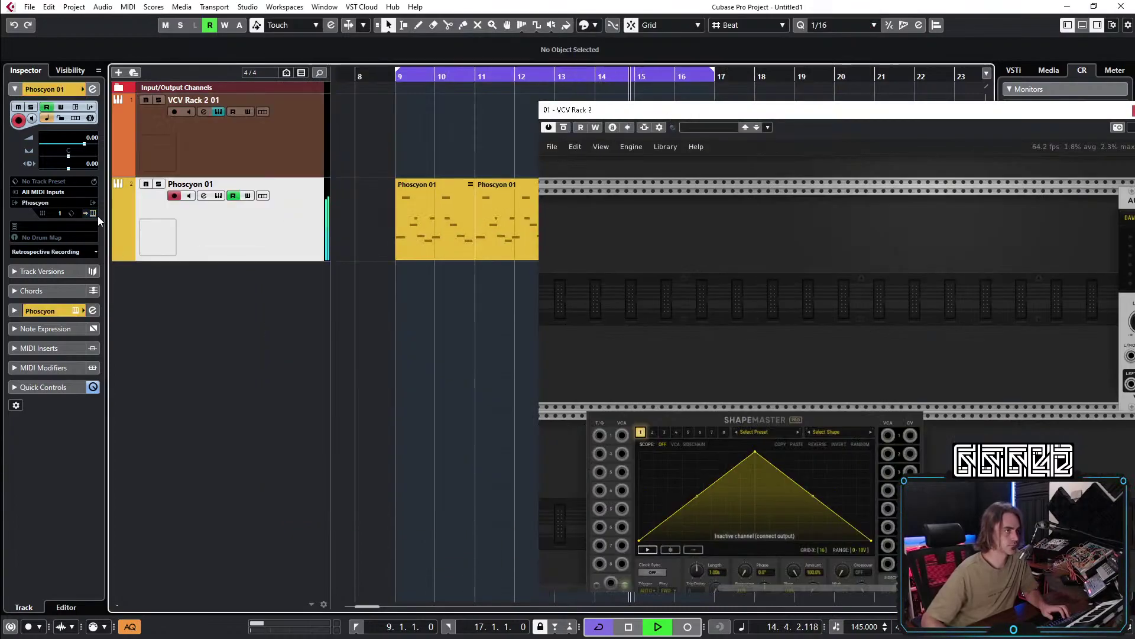
{"action": "key", "text": "space"}
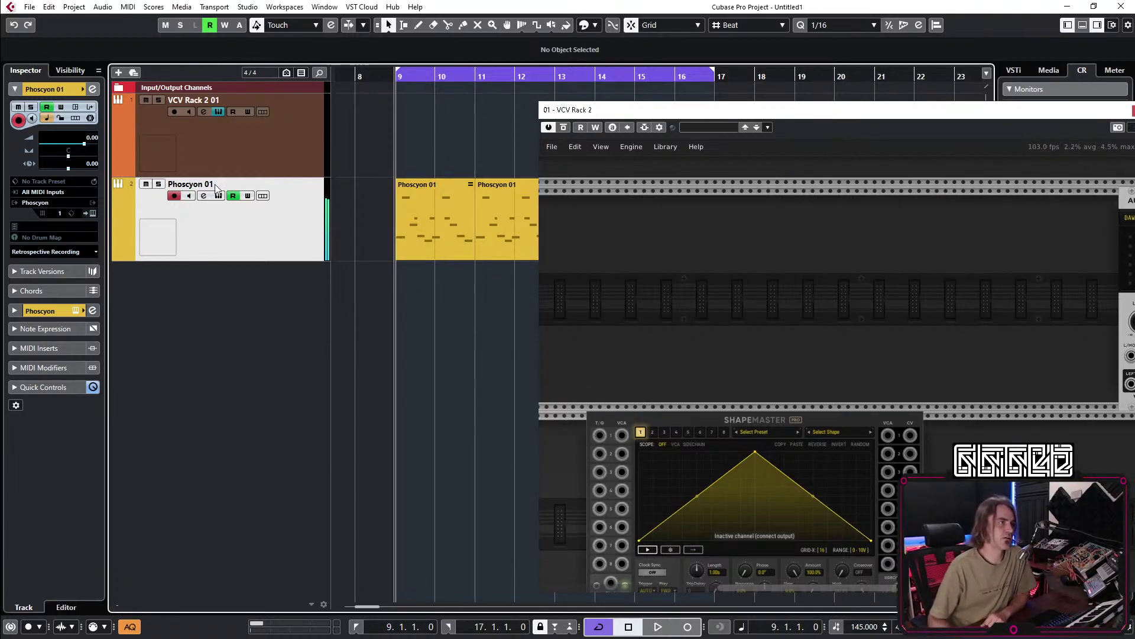
{"action": "left_click", "coordinate": [93, 213]}
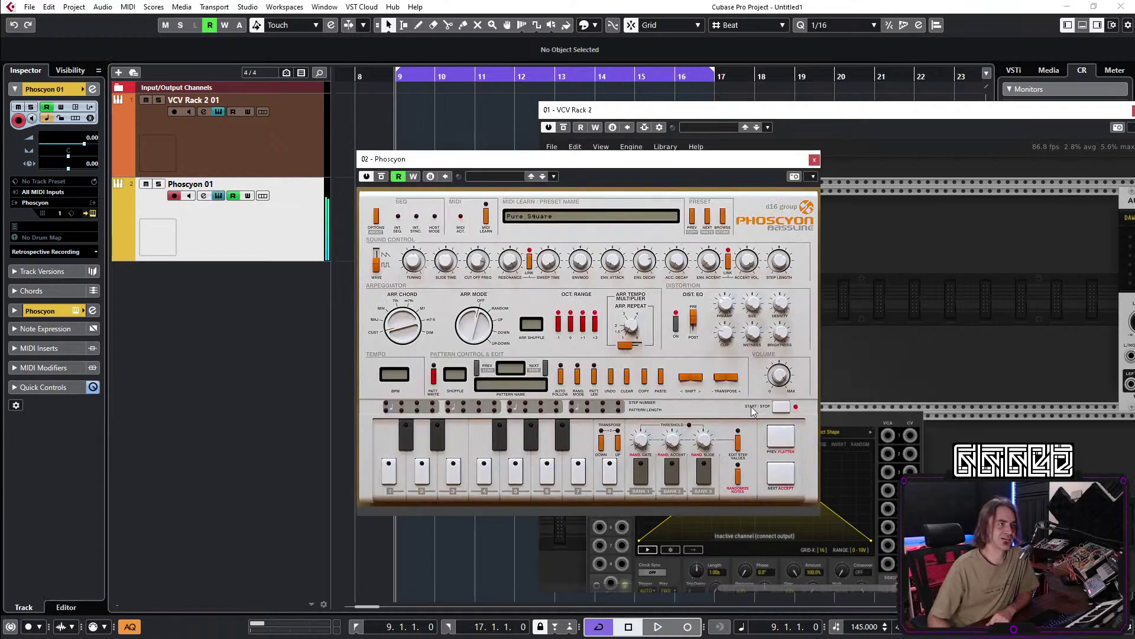
{"action": "left_click", "coordinate": [92, 212]}
Reopen the VCV Rack 2 FX insert from the Phoscyon 01 channel settings.
{"action": "left_click", "coordinate": [92, 89]}
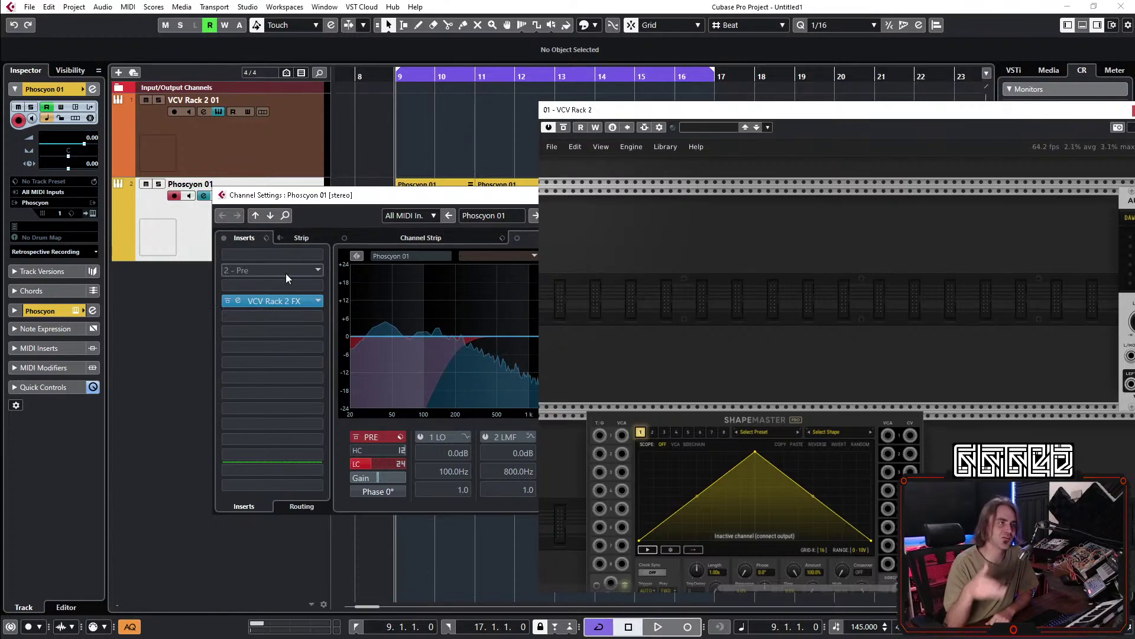
{"action": "left_click", "coordinate": [234, 301]}
{"action": "left_click", "coordinate": [233, 301]}
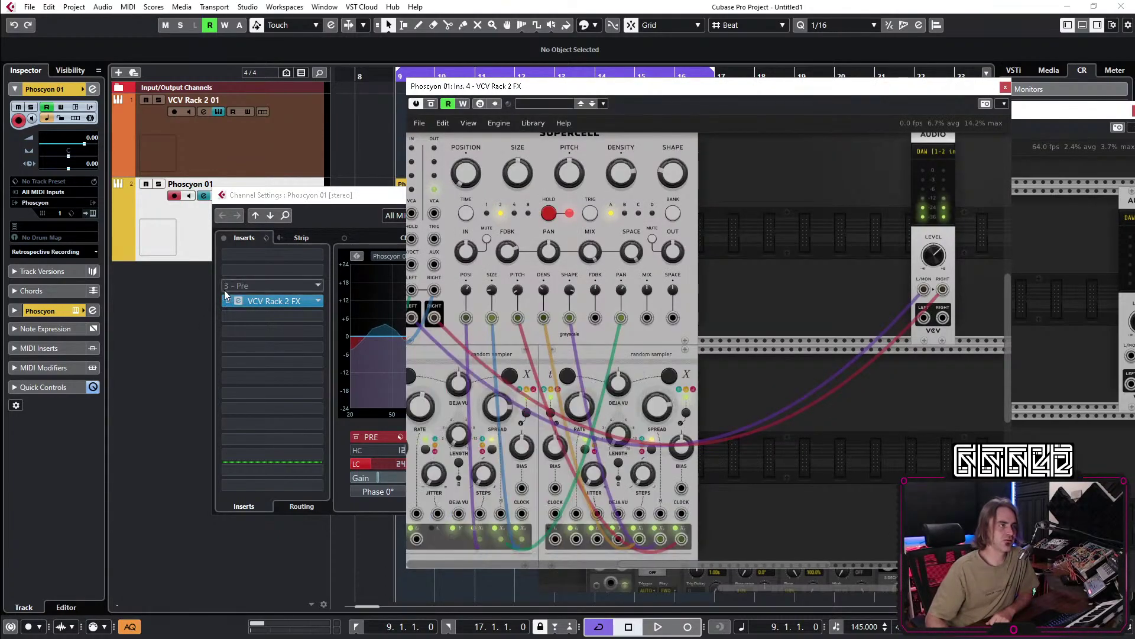
Find a VCA in the module browser and place PAN-VCA directly before the output Audio module.
{"action": "right_click", "coordinate": [816, 175]}
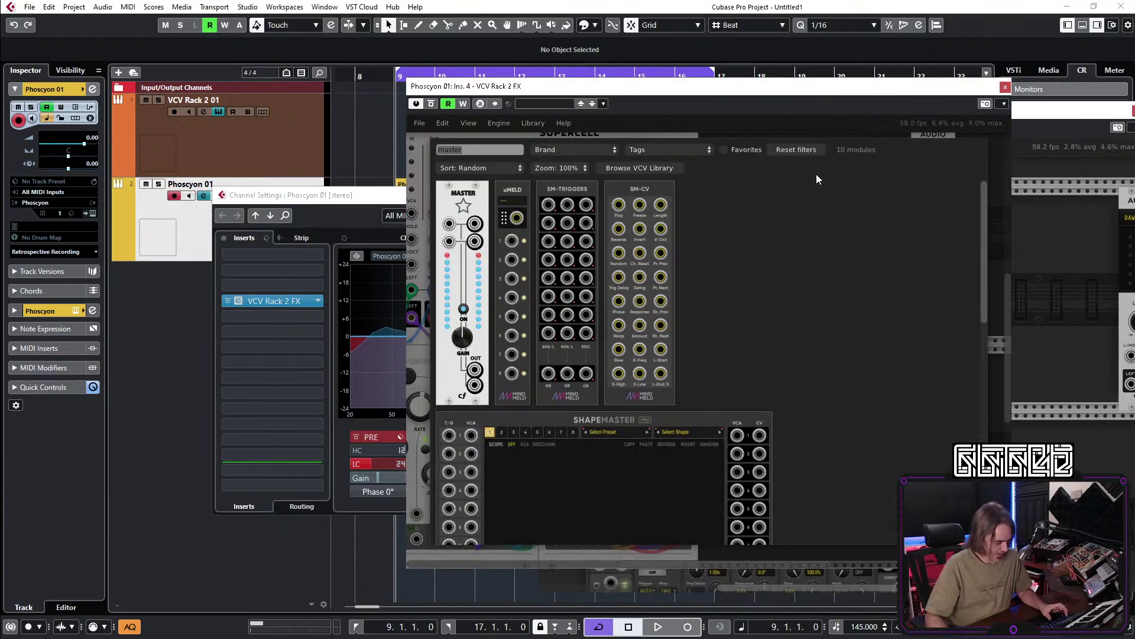
{"action": "type", "text": "vca"}
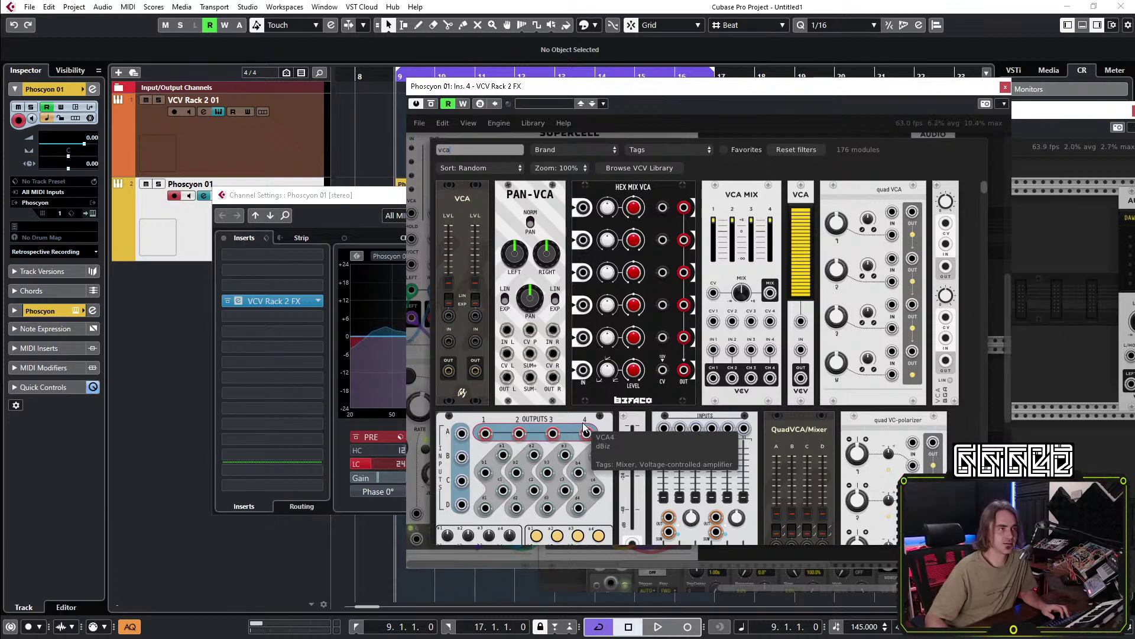
{"action": "left_click_drag", "start_coordinate": [530, 248], "coordinate": [895, 161]}
Route Supercell's left and right outputs into PAN-VCA's inputs and patch PAN-VCA's left and right outputs to the Audio module.
{"action": "left_click_drag", "start_coordinate": [924, 289], "coordinate": [852, 269]}
{"action": "left_click_drag", "start_coordinate": [943, 289], "coordinate": [898, 270]}
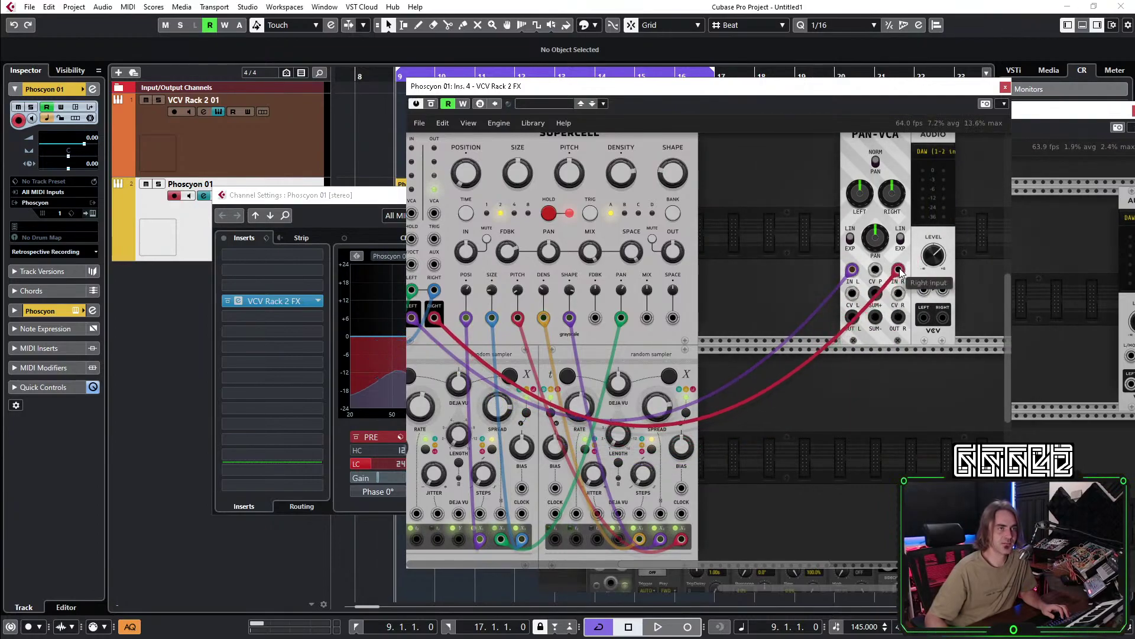
{"action": "left_click_drag", "start_coordinate": [852, 317], "coordinate": [942, 289]}
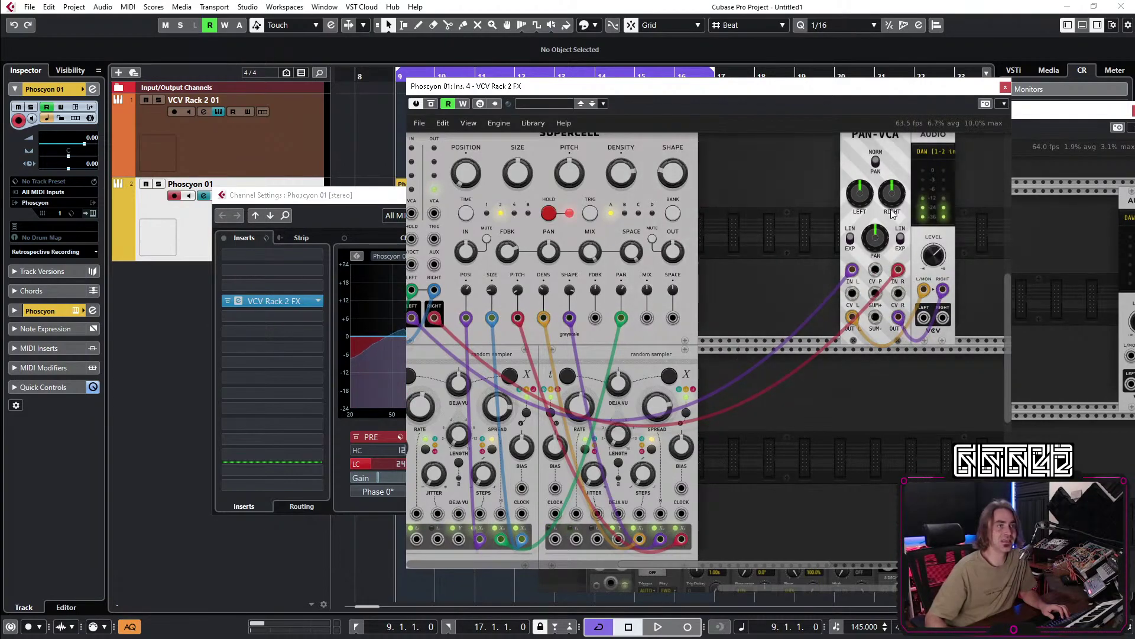
Find the MIDI-CV module in the module browser and place it between Supercell and PAN-VCA.
{"action": "scroll", "coordinate": [769, 254], "scroll_direction": "up", "scroll_amount": 3}
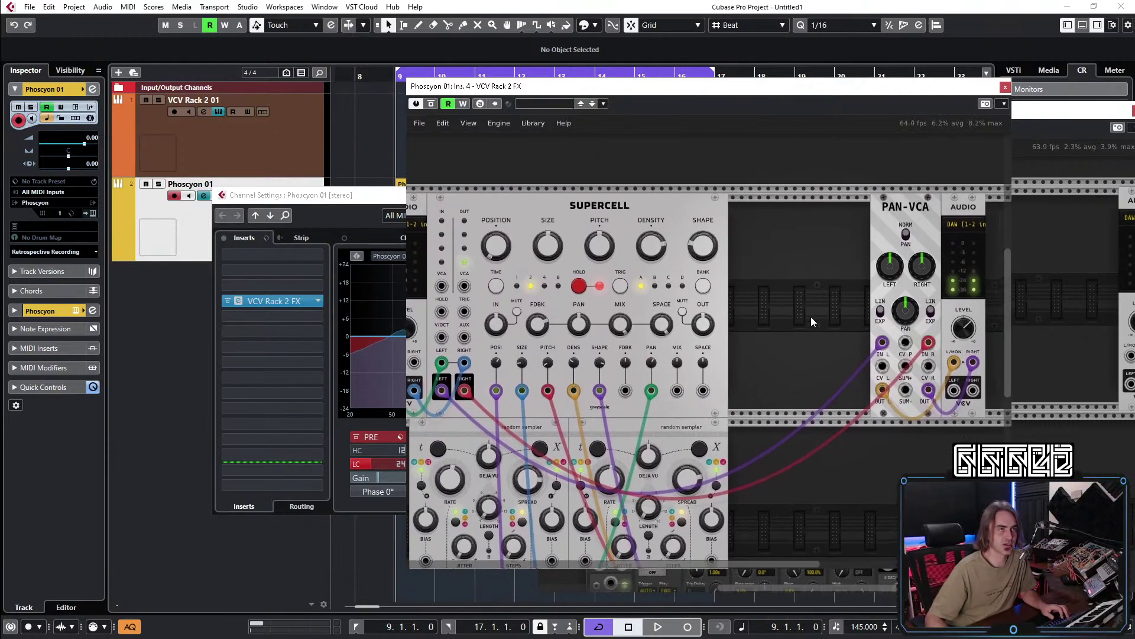
{"action": "scroll", "coordinate": [828, 327], "scroll_direction": "left", "scroll_amount": 2}
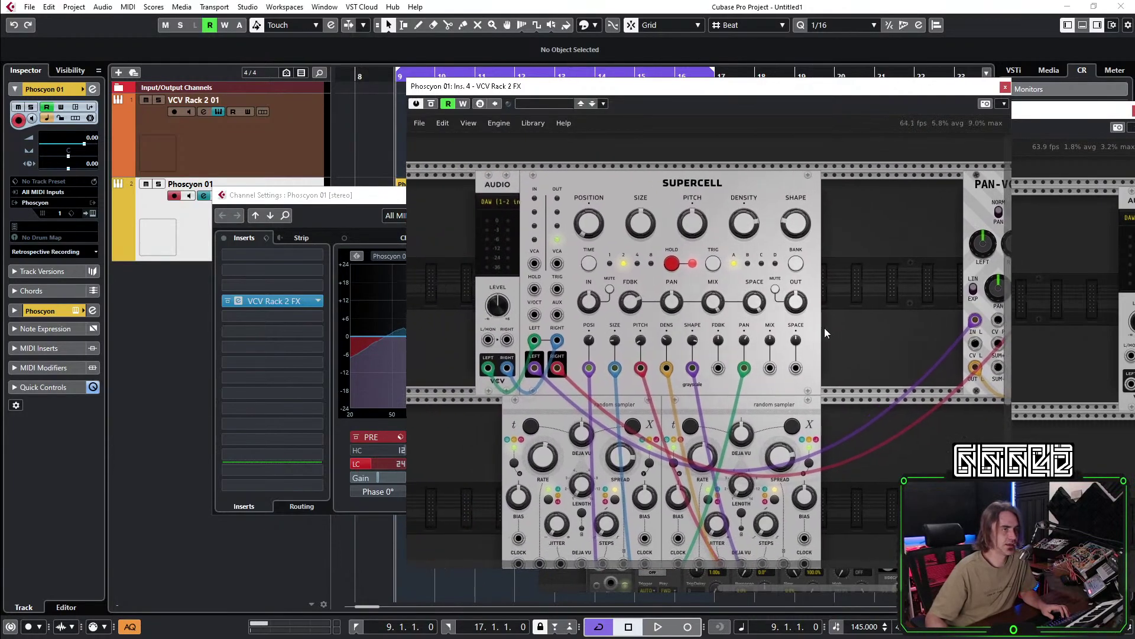
{"action": "right_click", "coordinate": [791, 343]}
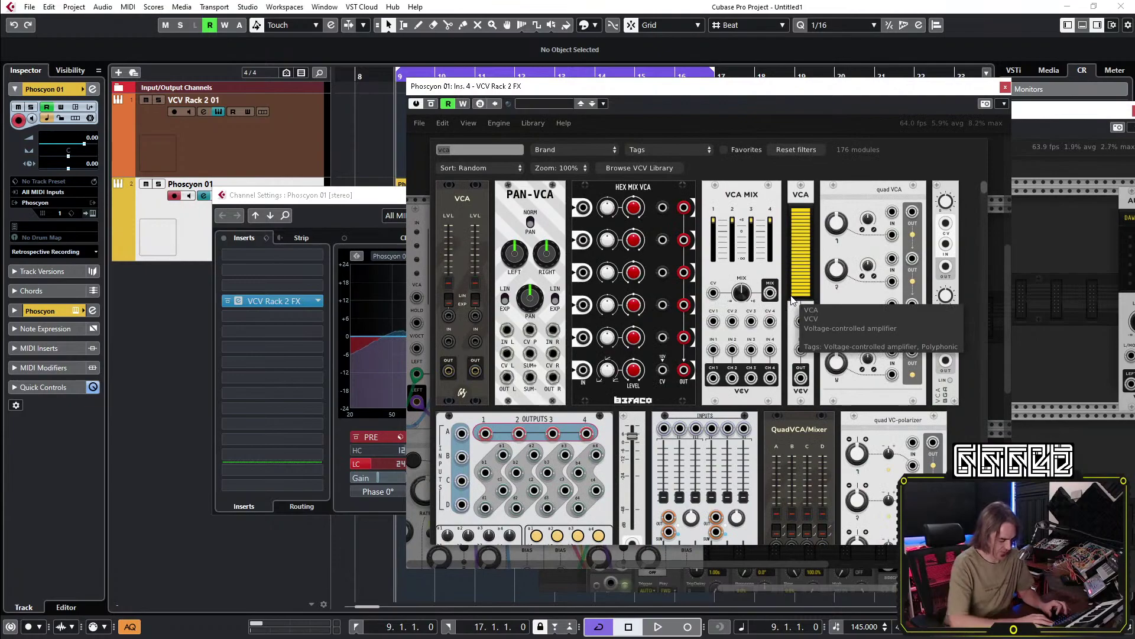
{"action": "type", "text": "midic"}
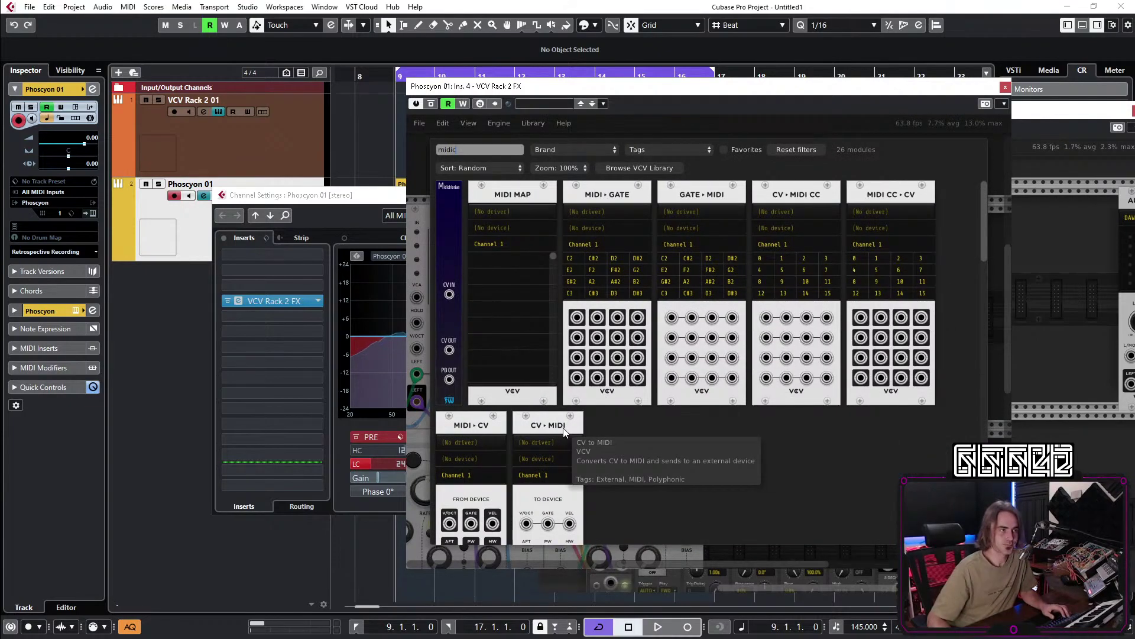
{"action": "left_click", "coordinate": [467, 428]}
{"action": "left_click", "coordinate": [798, 236]}
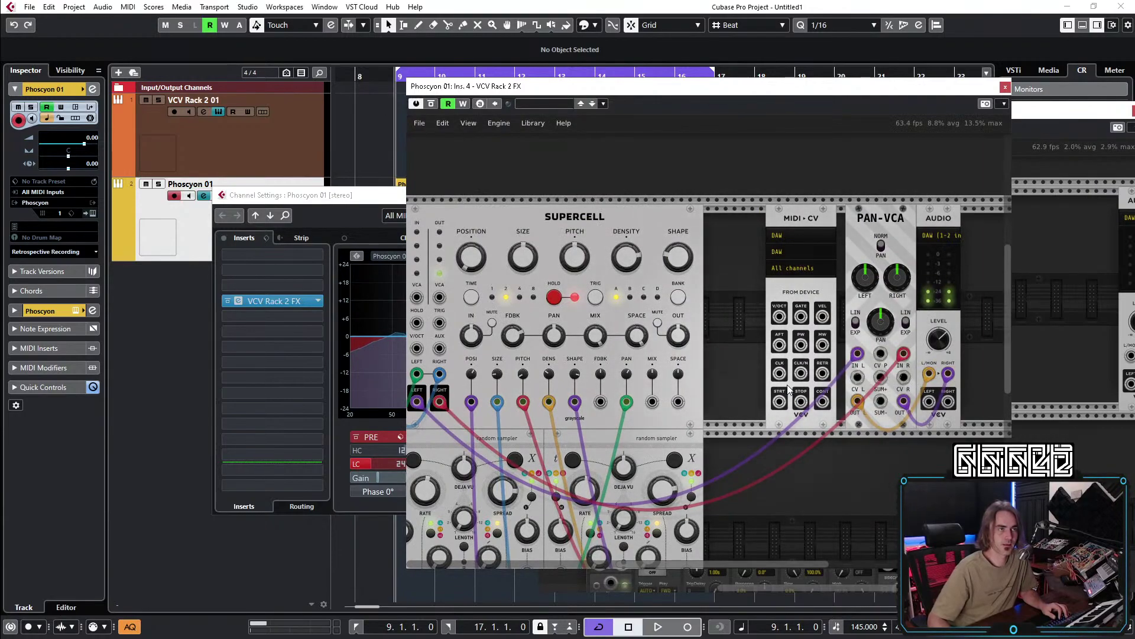
Patch MIDI-CV's gate output to PAN-VCA's CV inputs and line up MIDI-CV, PAN-VCA and Audio directly beside Supercell.
{"action": "mouse_move", "coordinate": [803, 325]}
{"action": "left_mouse_down"}
{"action": "mouse_move", "coordinate": [862, 464]}
{"action": "mouse_move", "coordinate": [864, 443]}
{"action": "mouse_move", "coordinate": [895, 432]}
{"action": "mouse_move", "coordinate": [803, 321]}
{"action": "left_mouse_up"}
{"action": "left_click_drag", "start_coordinate": [811, 225], "coordinate": [750, 226]}
{"action": "left_click_drag", "start_coordinate": [879, 222], "coordinate": [808, 222]}
{"action": "left_click_drag", "start_coordinate": [932, 216], "coordinate": [862, 217]}
Play the project briefly to check the gate-controlled output and stop it.
{"action": "left_click", "coordinate": [365, 544]}
{"action": "key", "text": "space"}
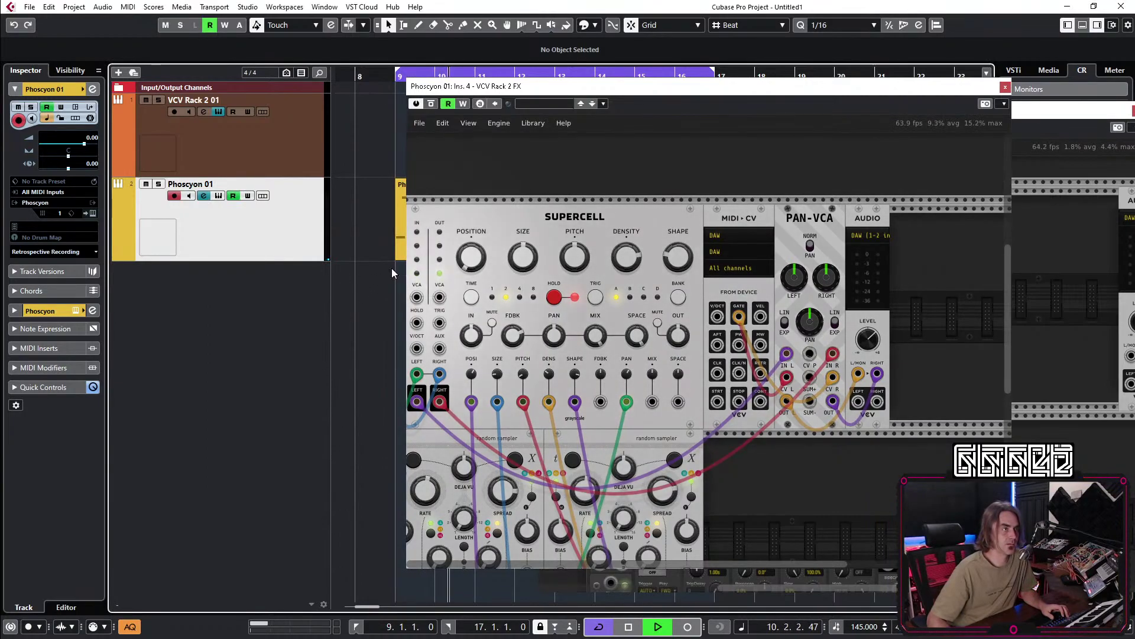
{"action": "key", "text": "space"}
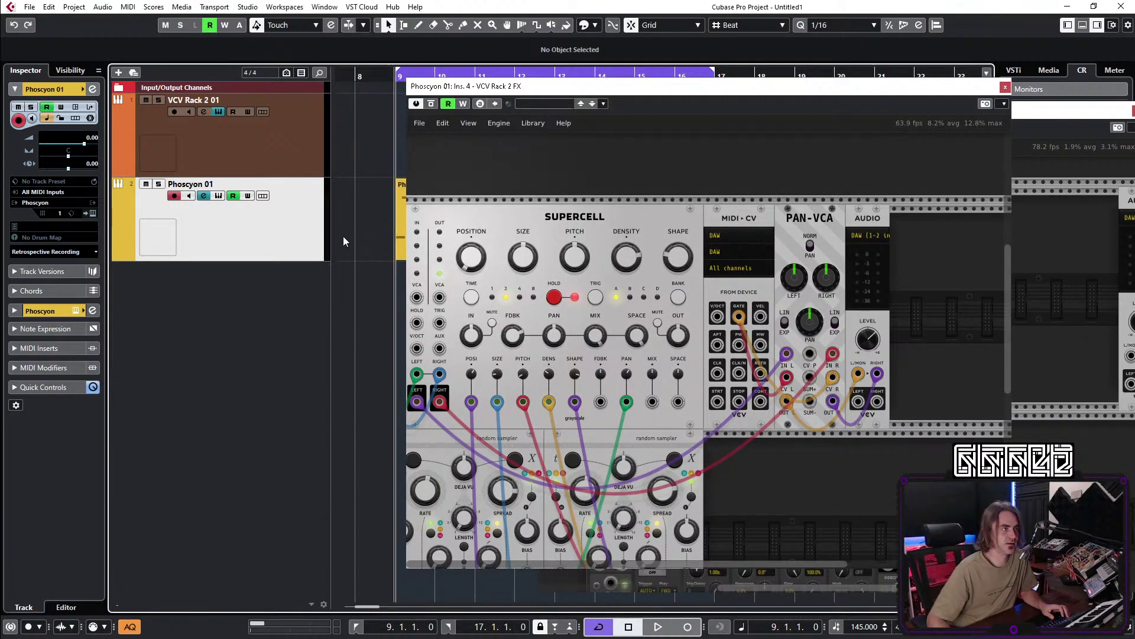
{"action": "right_click", "coordinate": [278, 273]}
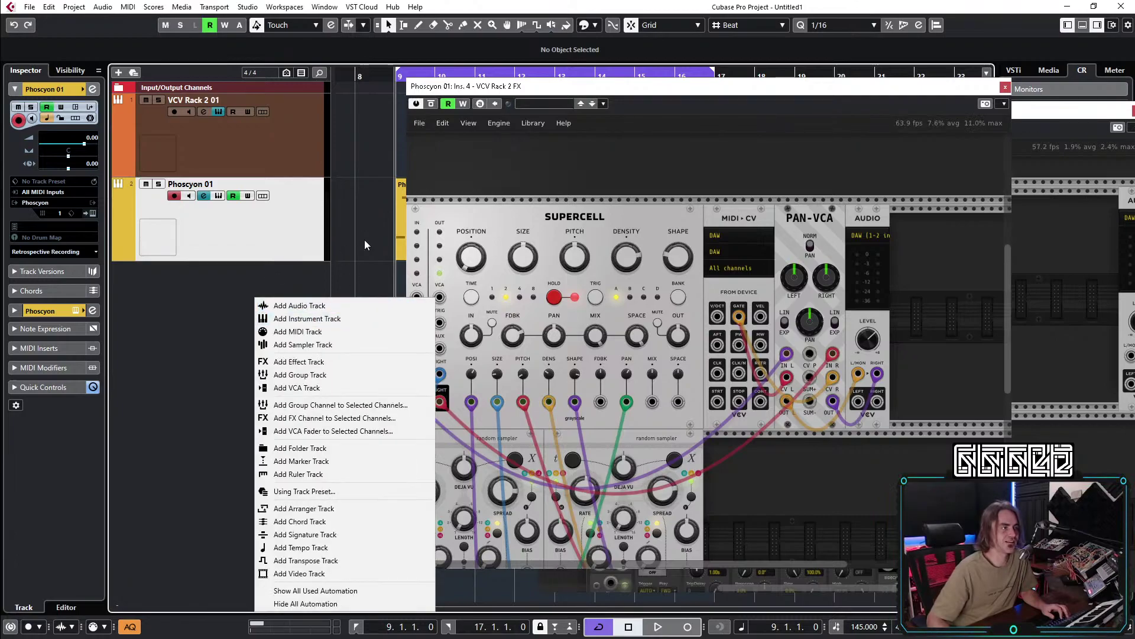
{"action": "left_click", "coordinate": [399, 211]}
{"action": "left_click", "coordinate": [399, 211]}
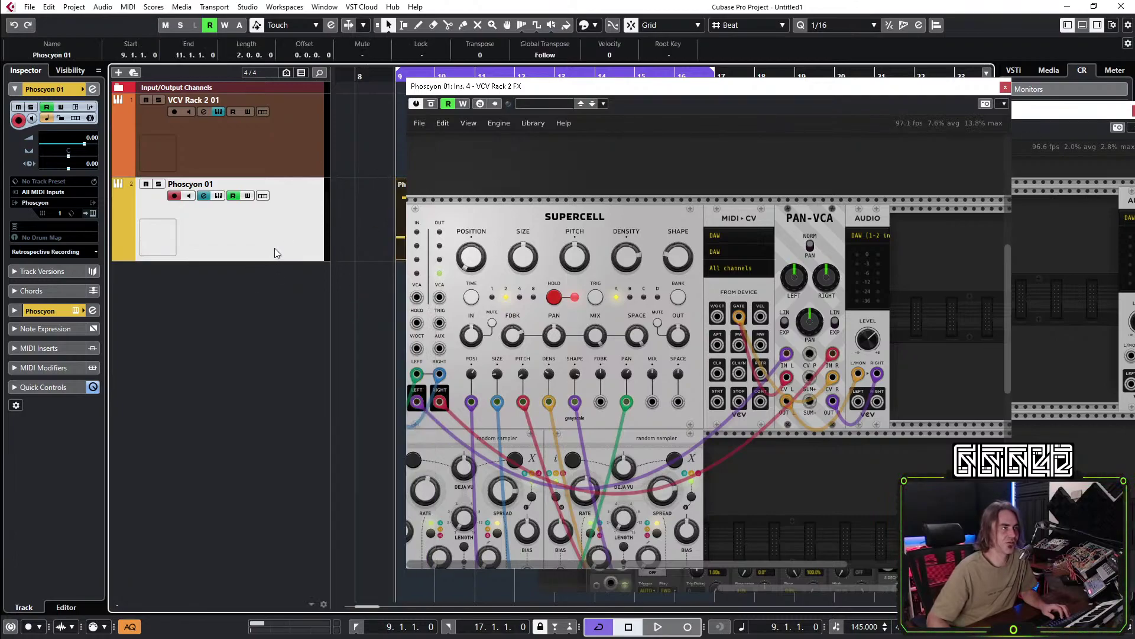
Add one MIDI track below the Phoscyon 01 track.
{"action": "right_click", "coordinate": [212, 287]}
{"action": "left_click", "coordinate": [271, 319]}
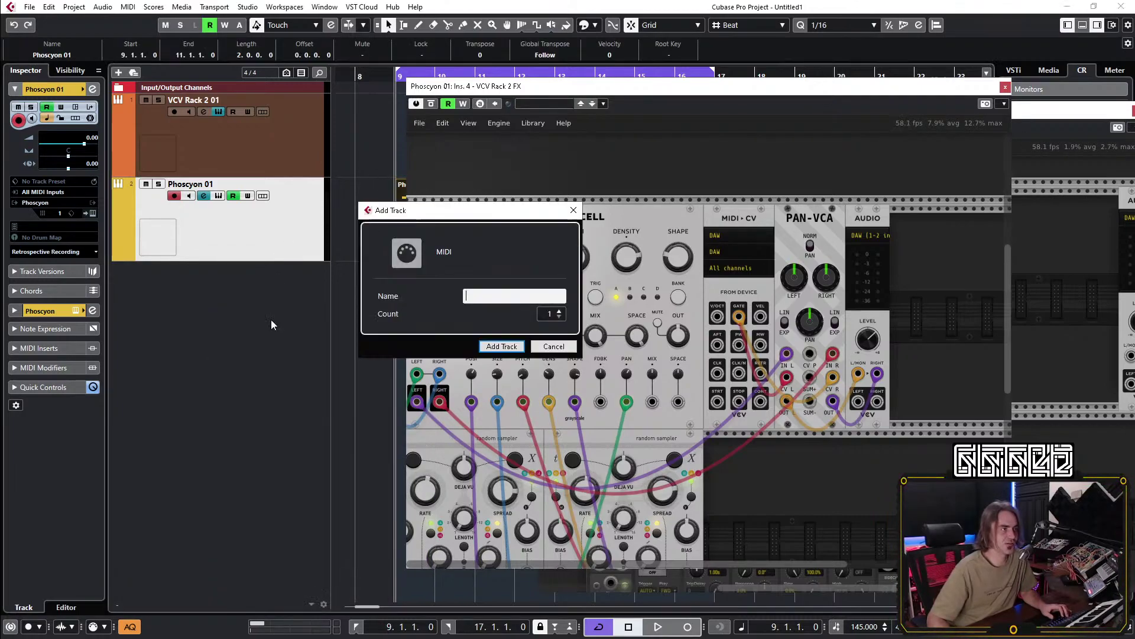
{"action": "left_click", "coordinate": [489, 346]}
Route the new MIDI track's output to the VCV Rack 2 FX MIDI input on Phoscyon 01's insert 4.
{"action": "left_click", "coordinate": [217, 281]}
{"action": "left_click", "coordinate": [222, 304]}
{"action": "left_click", "coordinate": [63, 203]}
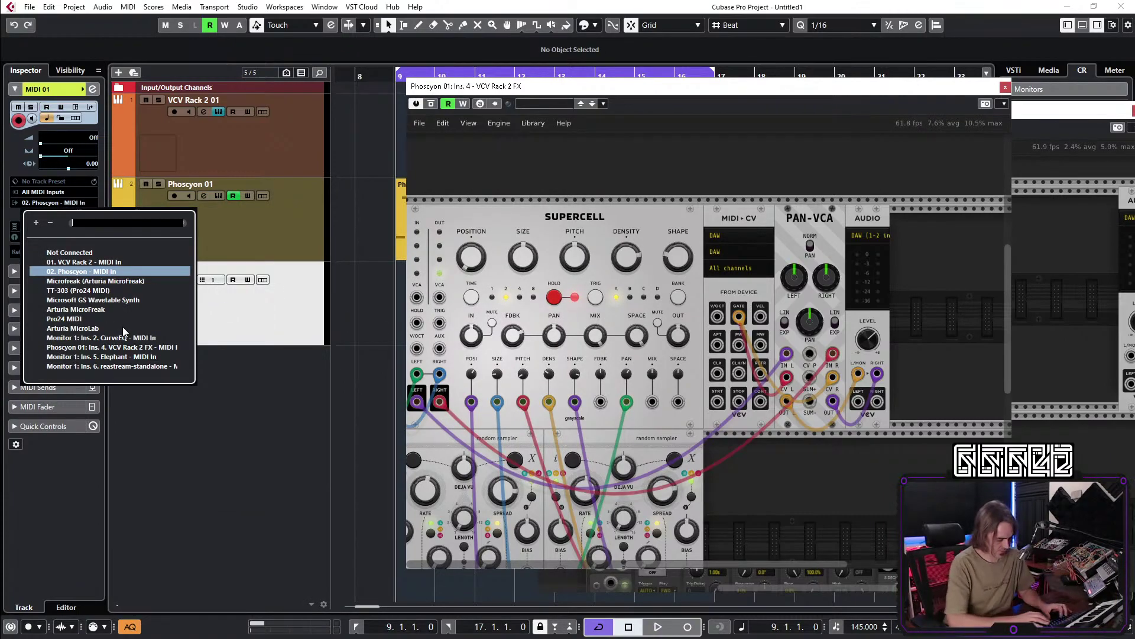
{"action": "type", "text": "vcv"}
{"action": "left_click", "coordinate": [143, 263]}
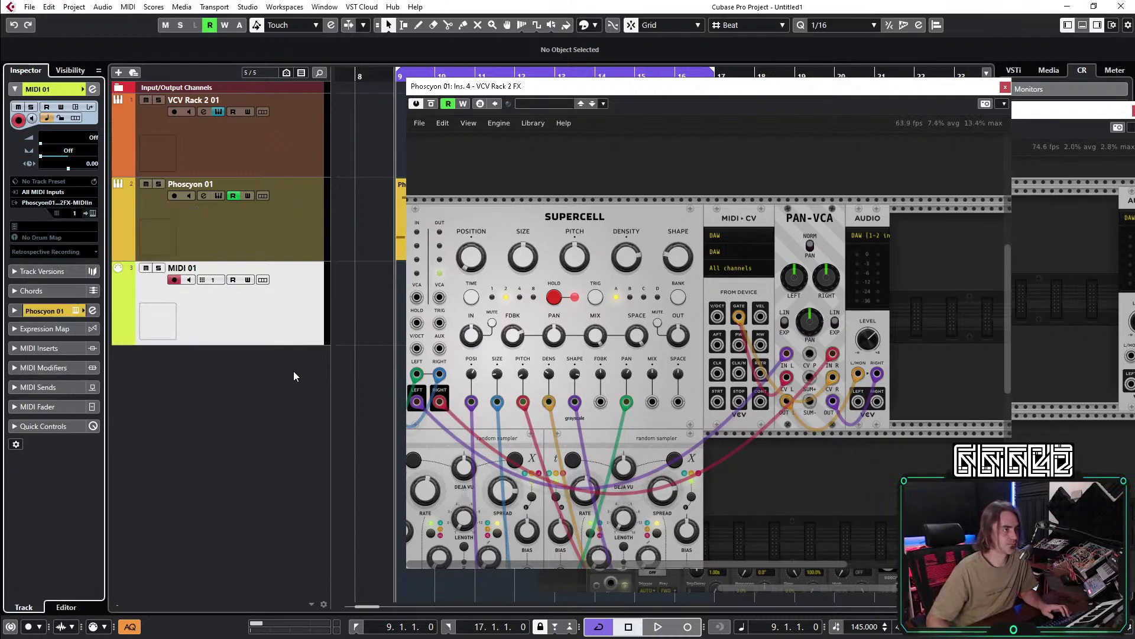
Create a MIDI part from bar 9 to bar 17 on the MIDI 01 track and open it in the note editor.
{"action": "left_click_drag", "start_coordinate": [588, 97], "coordinate": [803, 103]}
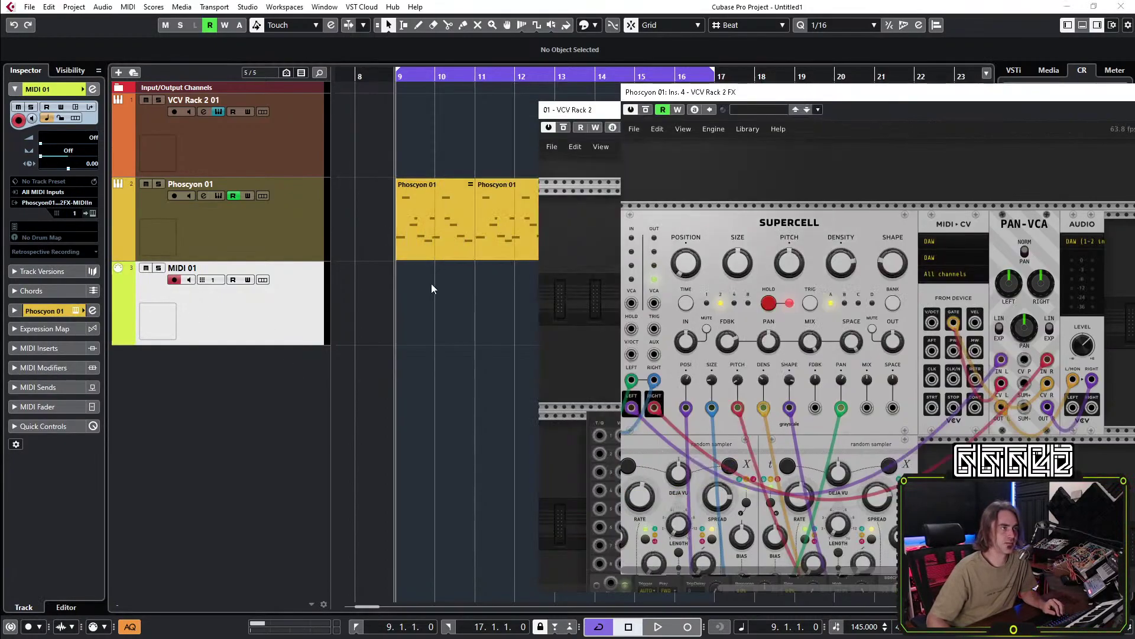
{"action": "double_click", "coordinate": [431, 287]}
{"action": "double_click", "coordinate": [430, 289]}
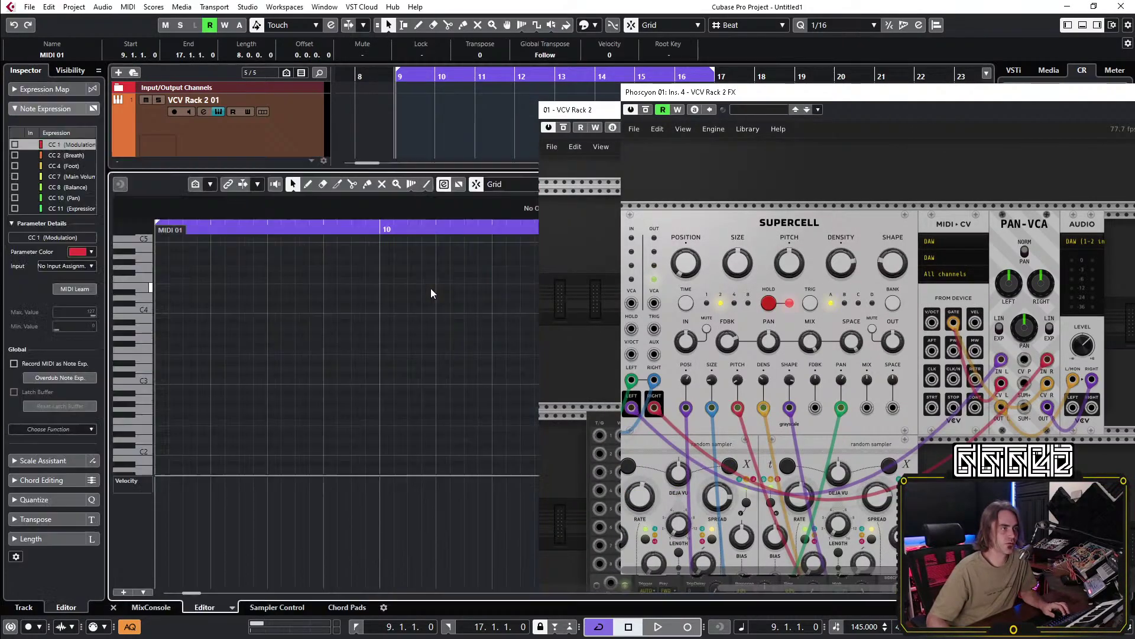
Draw one C3 note spanning the full eight bars from 9.1.1.0 to 17.1.1.0 and close the editor.
{"action": "left_click", "coordinate": [162, 378]}
{"action": "key", "text": "shift+f"}
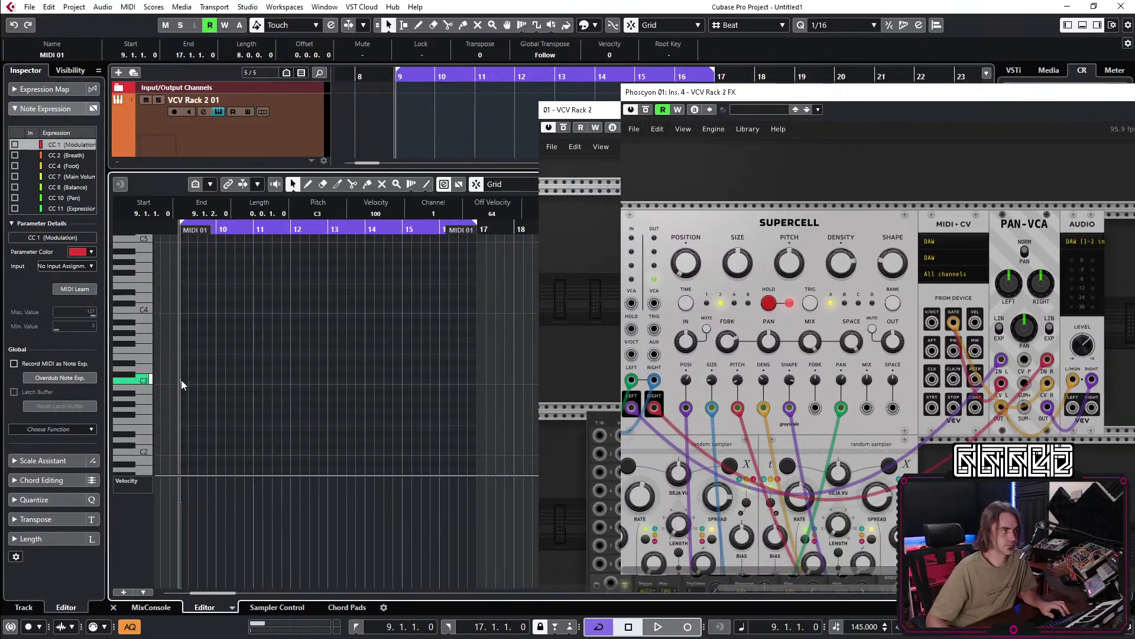
{"action": "key", "text": "h"}
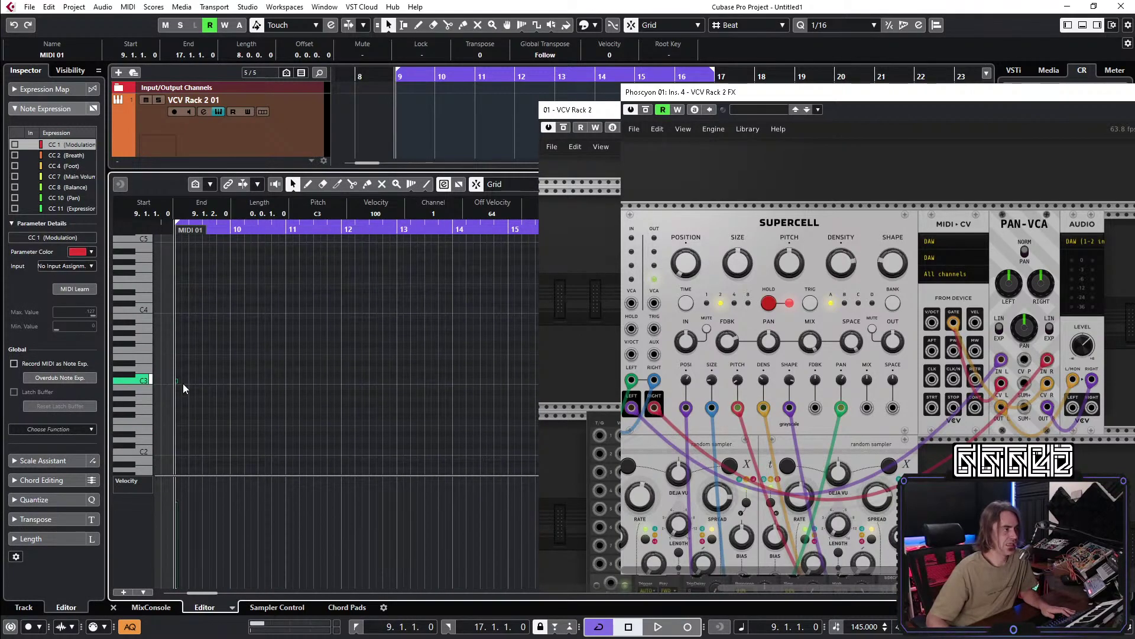
{"action": "left_click_drag", "start_coordinate": [180, 381], "coordinate": [464, 417]}
{"action": "scroll", "coordinate": [473, 418], "scroll_direction": "right", "scroll_amount": 5}
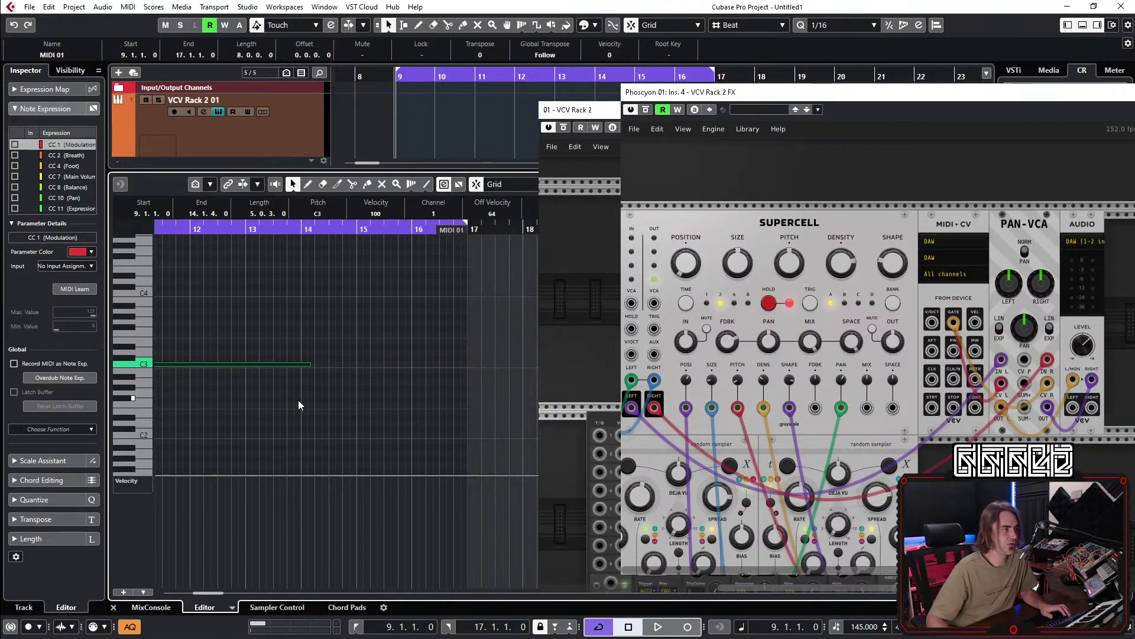
{"action": "left_click_drag", "start_coordinate": [288, 393], "coordinate": [392, 432]}
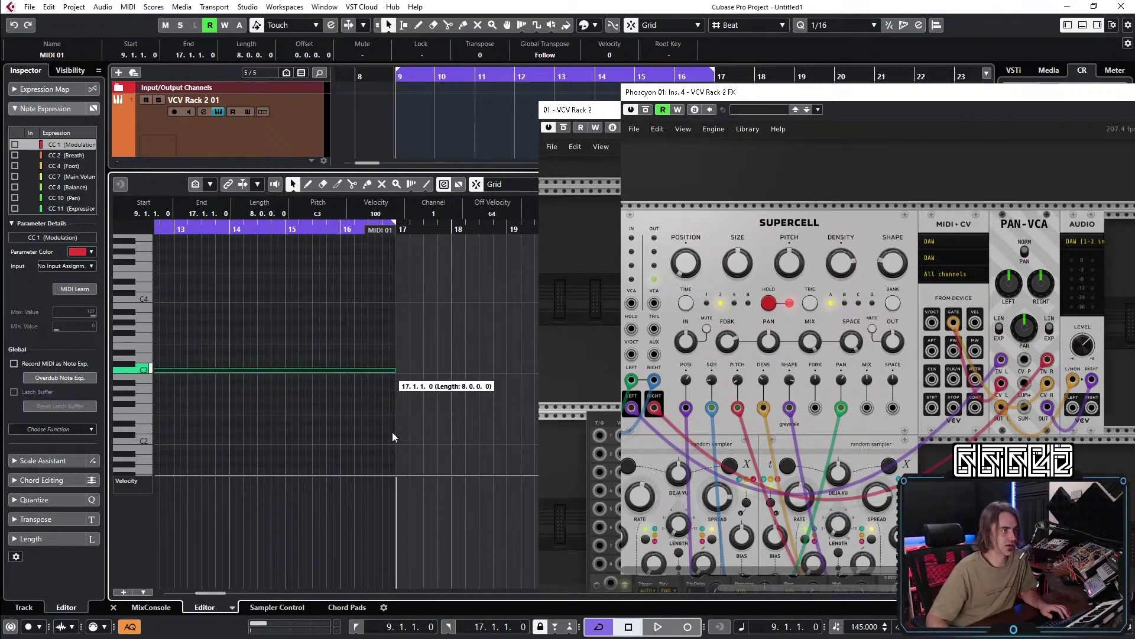
{"action": "scroll", "coordinate": [329, 386], "scroll_direction": "left", "scroll_amount": 4}
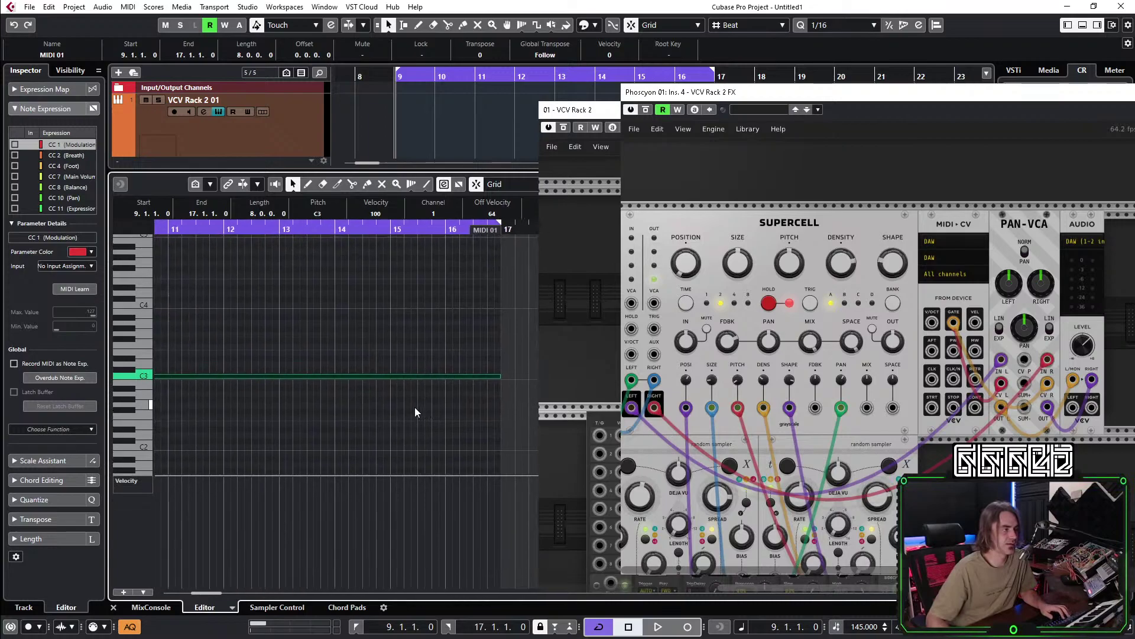
{"action": "left_click", "coordinate": [114, 607]}
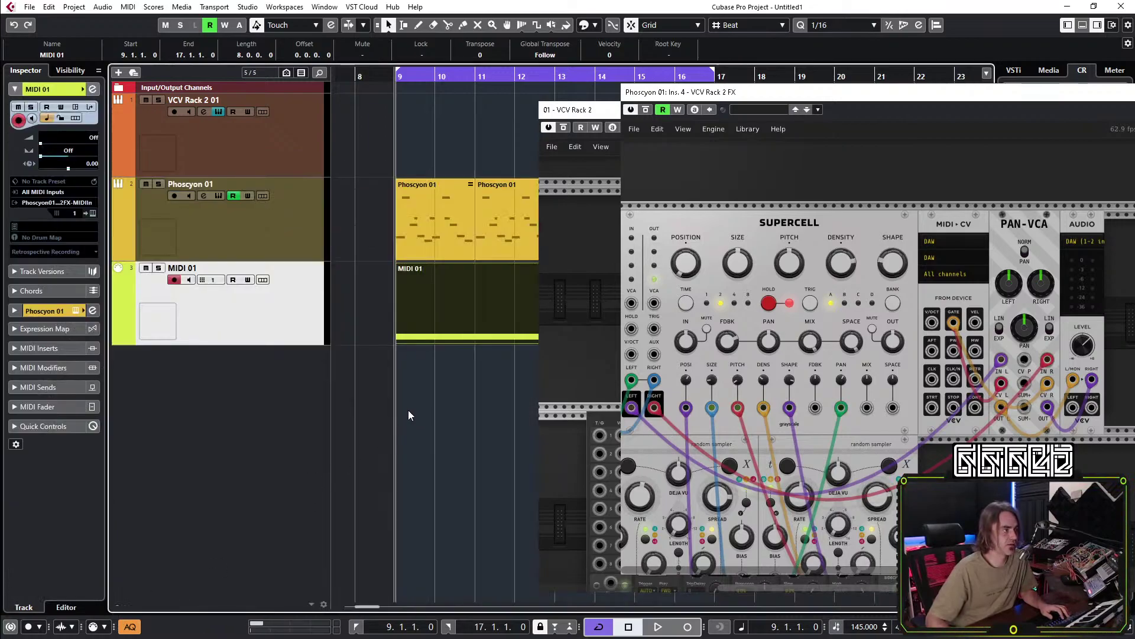
Start and stop playback repeatedly to check that the held MIDI note gates Supercell's output.
{"action": "left_click", "coordinate": [452, 396]}
{"action": "key", "text": "space"}
{"action": "key", "text": "space"}
{"action": "key", "text": "space"}
{"action": "key", "text": "space"}
{"action": "key", "text": "space"}
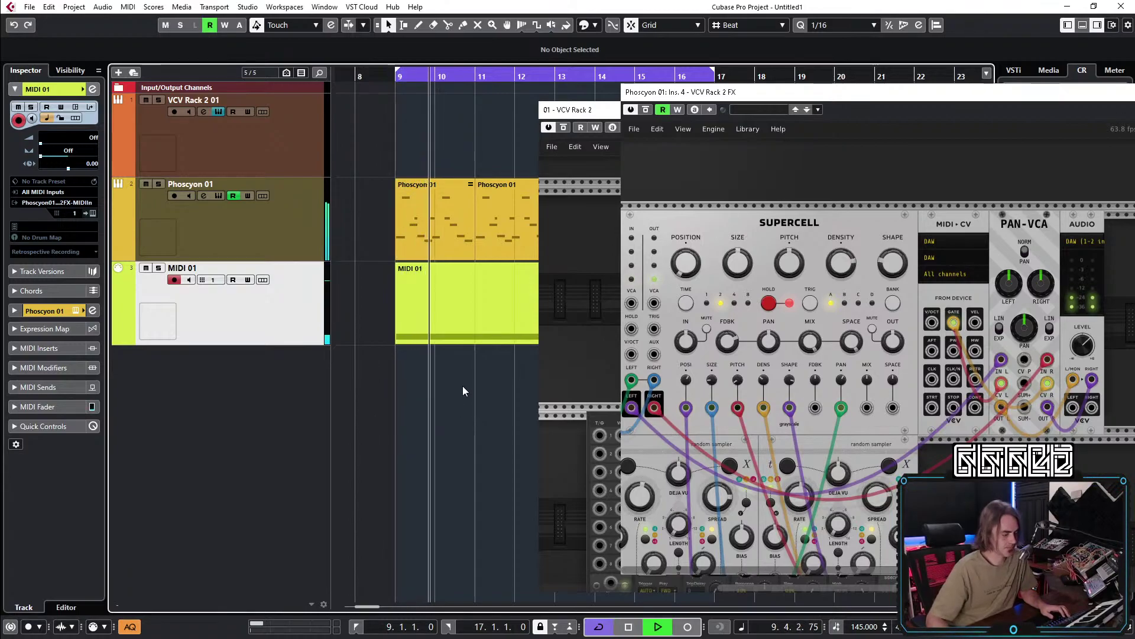
{"action": "key", "text": "space"}
{"action": "key", "text": "space"}
{"action": "key", "text": "space"}
{"action": "key", "text": "space"}
{"action": "key", "text": "space"}
{"action": "key", "text": "space"}
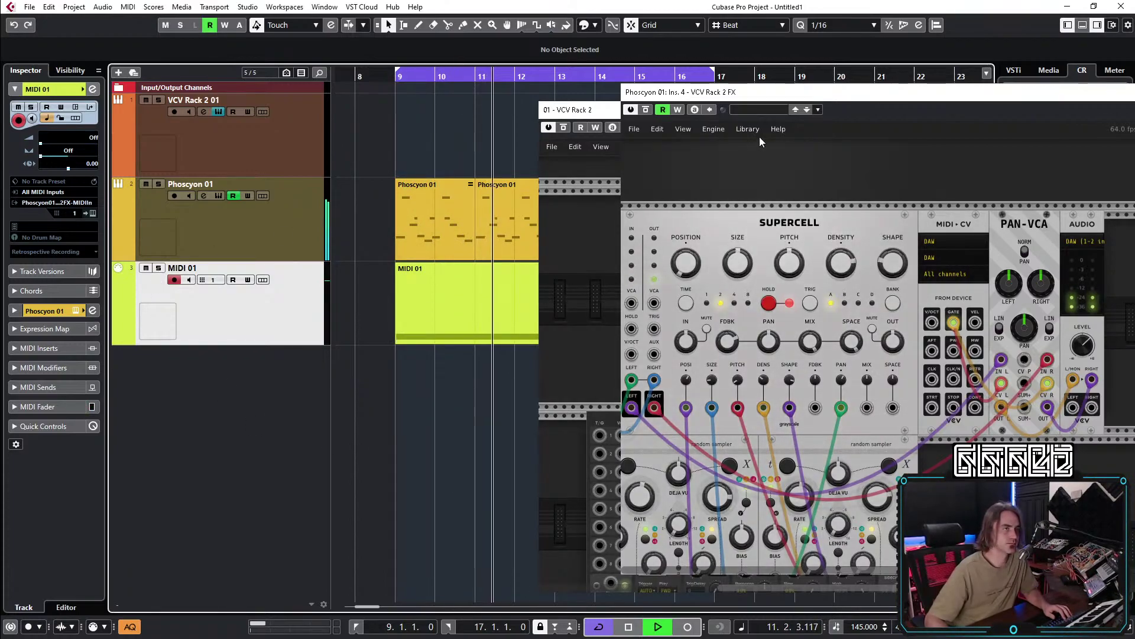
Close Phoscyon 01's VCV Rack 2 FX window and add a MIDI-CV module to the 01 - VCV Rack 2 patch.
{"action": "left_click_drag", "start_coordinate": [1049, 92], "coordinate": [551, 72]}
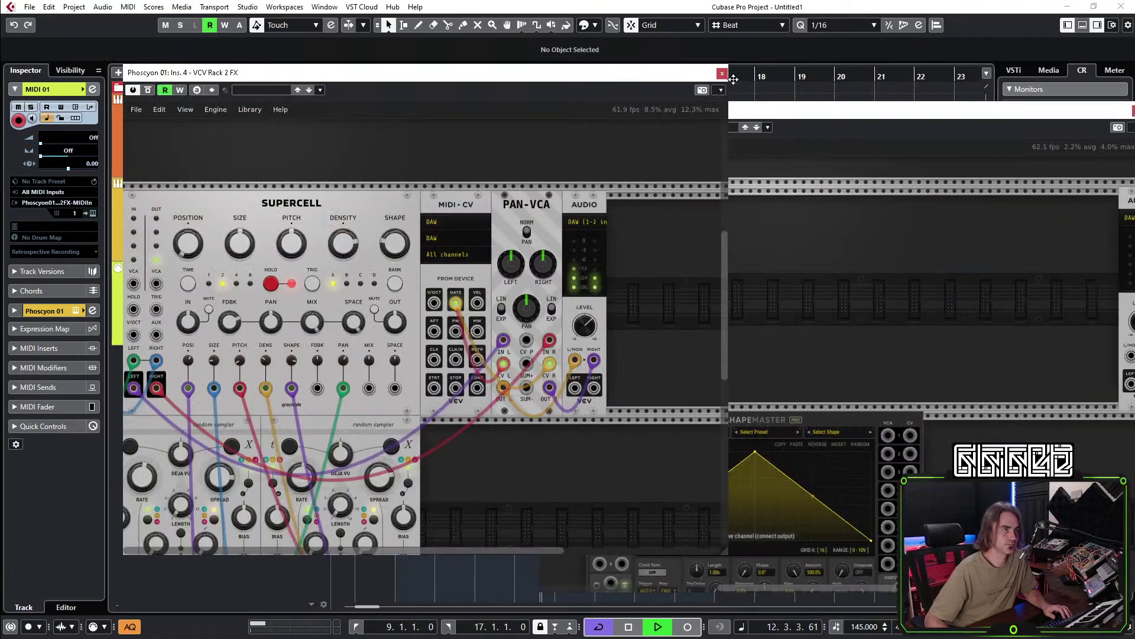
{"action": "left_click", "coordinate": [722, 75]}
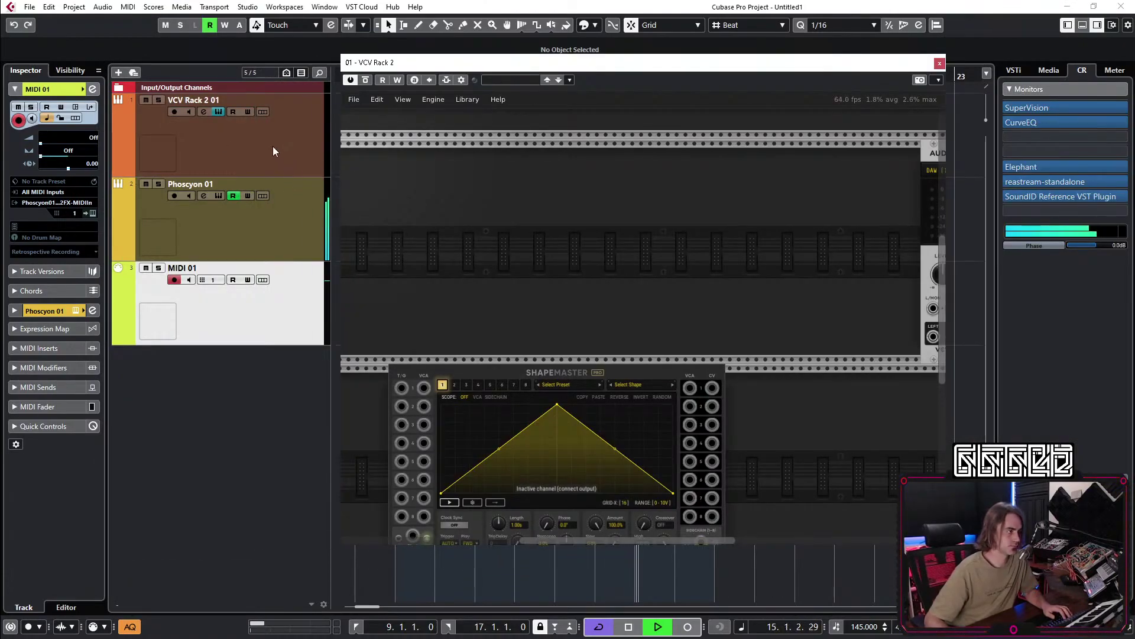
{"action": "right_click", "coordinate": [395, 172]}
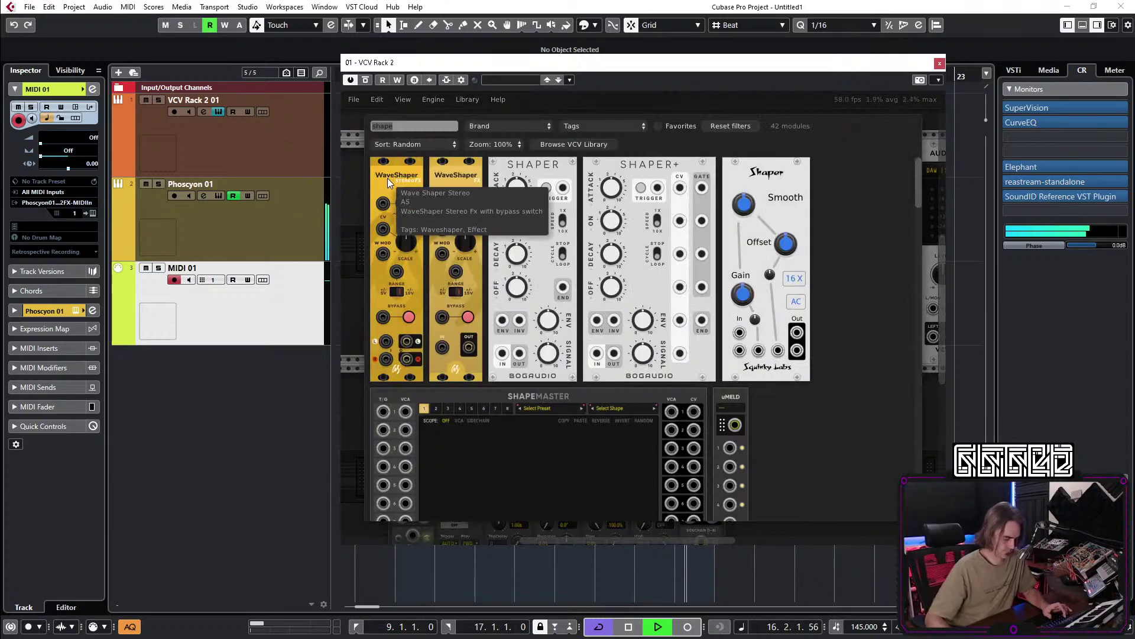
{"action": "type", "text": "midi"}
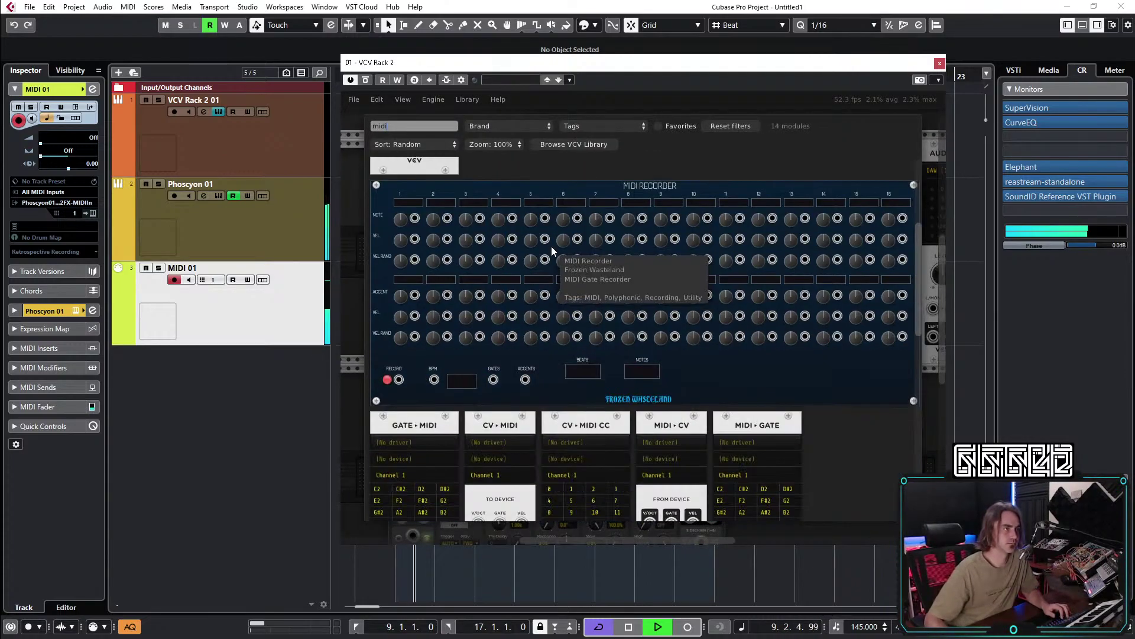
{"action": "scroll", "coordinate": [556, 246], "scroll_direction": "down", "scroll_amount": 3}
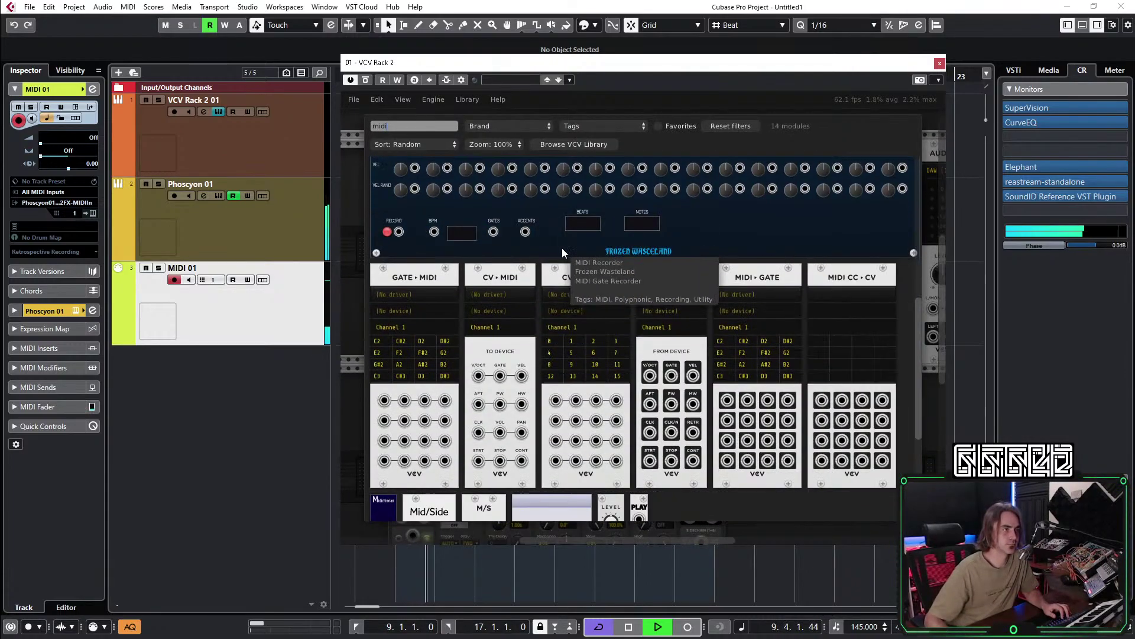
{"action": "left_click", "coordinate": [678, 354]}
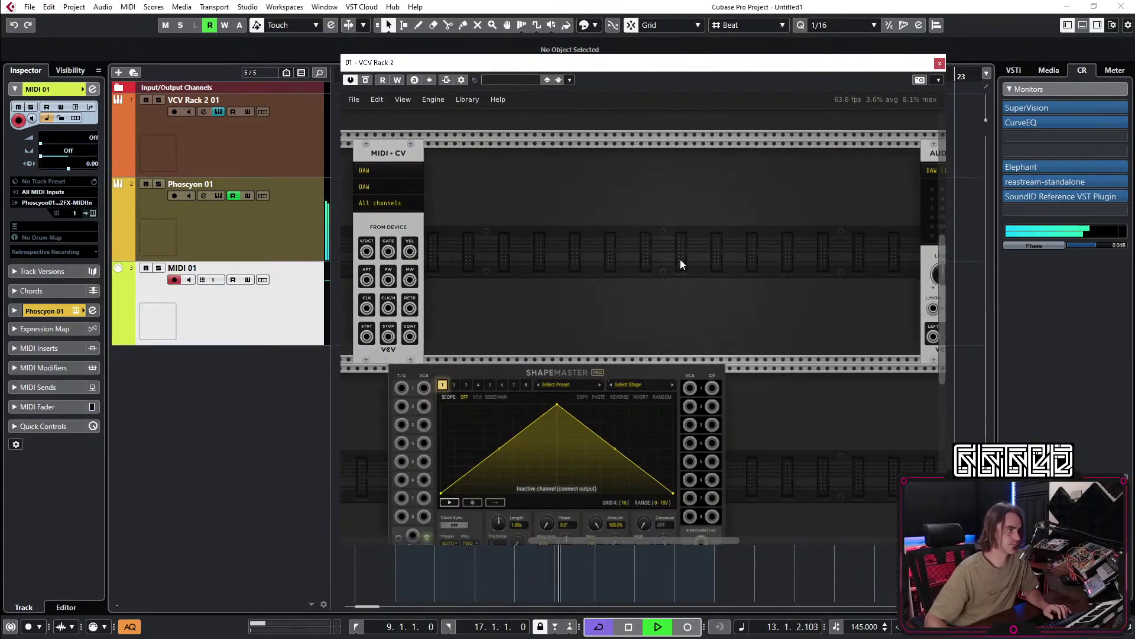
Open Phoscyon 01's channel settings and switch off the 241.3 Hz low-cut filter.
{"action": "left_click", "coordinate": [231, 216]}
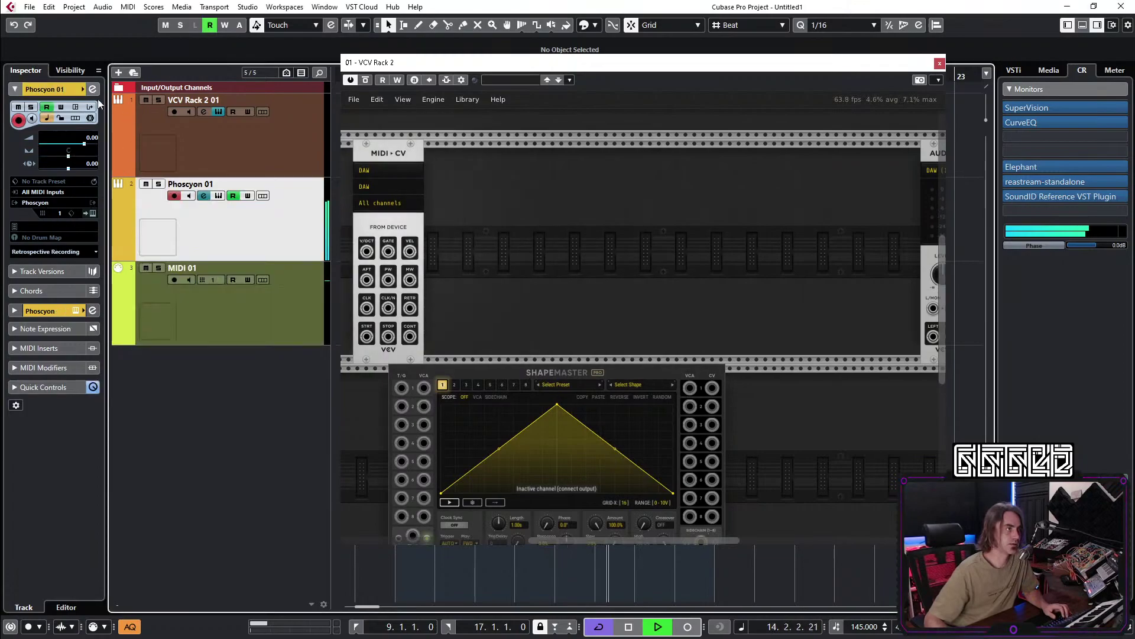
{"action": "left_click", "coordinate": [92, 90]}
{"action": "left_click_drag", "start_coordinate": [473, 62], "coordinate": [948, 77]}
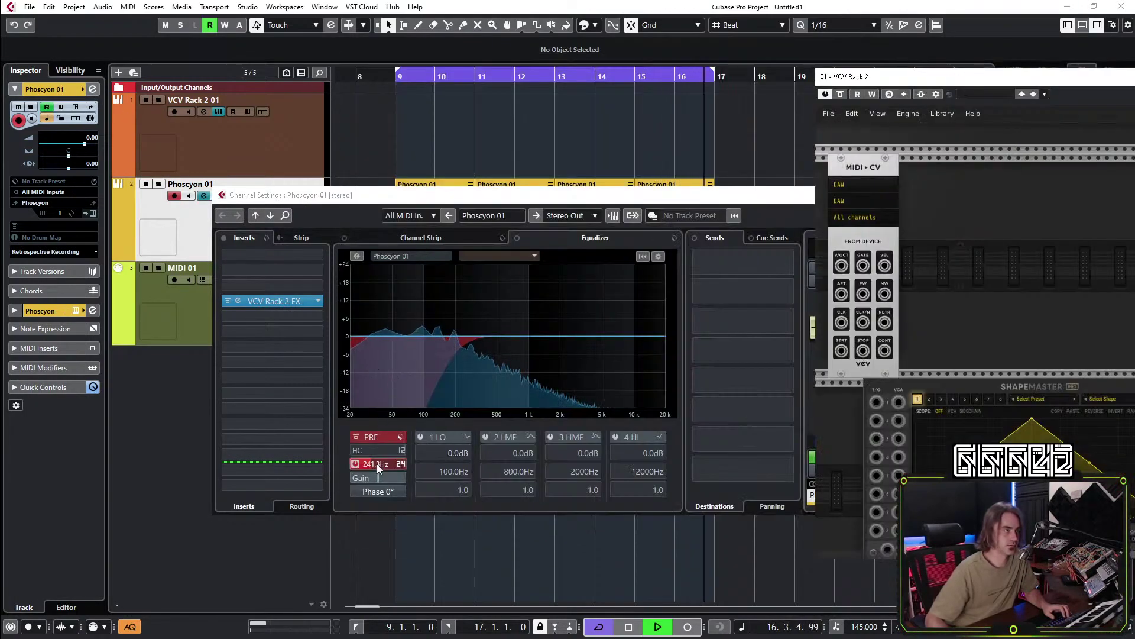
{"action": "left_click", "coordinate": [355, 464]}
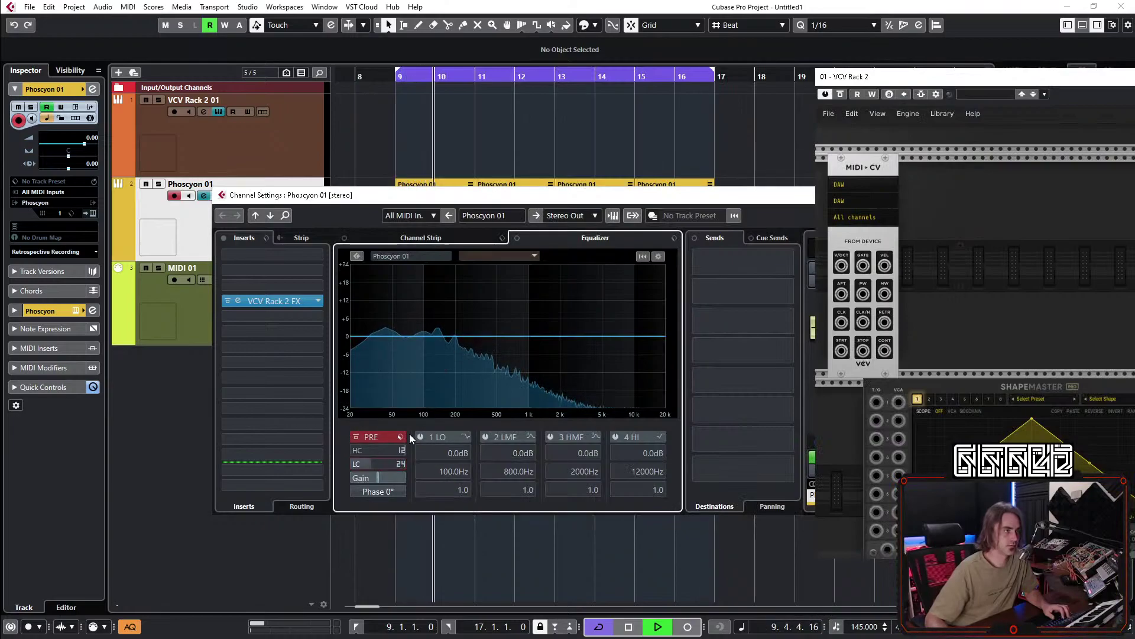
Make Phoscyon 01's low EQ band a high-pass at 144.4 Hz, re-enable the 241.3 Hz low cut and close the channel settings.
{"action": "left_click", "coordinate": [466, 436]}
{"action": "left_click", "coordinate": [520, 467]}
{"action": "scroll", "coordinate": [445, 468], "scroll_direction": "up", "scroll_amount": 3}
{"action": "scroll", "coordinate": [445, 468], "scroll_direction": "up", "scroll_amount": 4}
{"action": "left_click_drag", "start_coordinate": [778, 198], "coordinate": [687, 196]}
{"action": "left_click", "coordinate": [261, 462]}
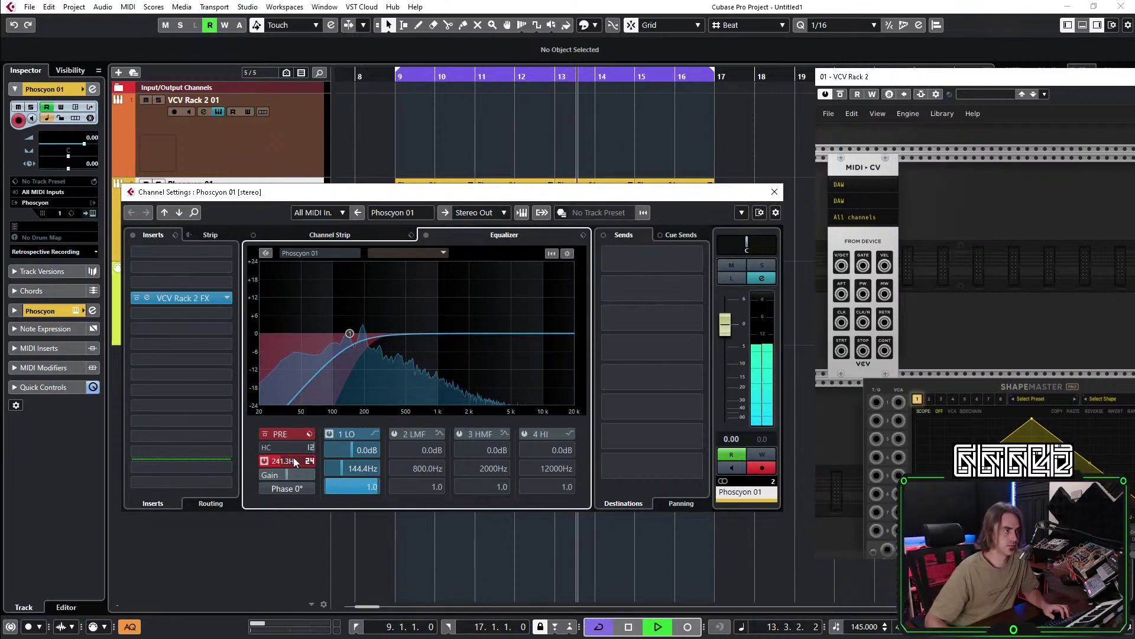
{"action": "left_click", "coordinate": [774, 192]}
Stop playback and create a MIDI part from bar 9 to bar 17 on the VCV Rack 2 01 track.
{"action": "left_click_drag", "start_coordinate": [857, 76], "coordinate": [402, 49]}
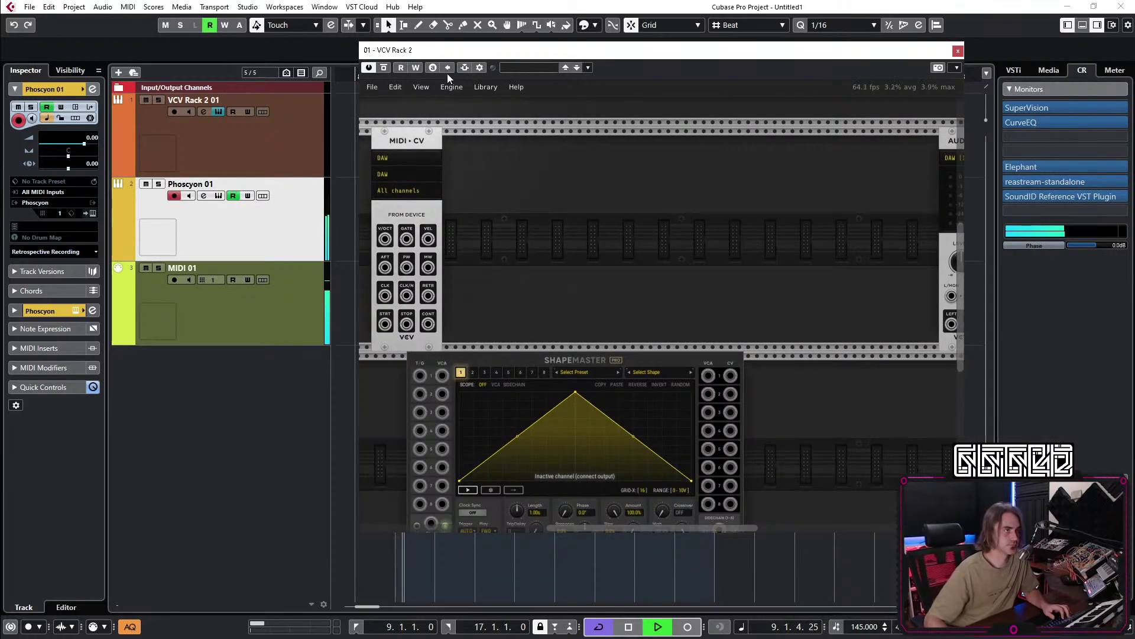
{"action": "left_click", "coordinate": [297, 424]}
{"action": "key", "text": "space"}
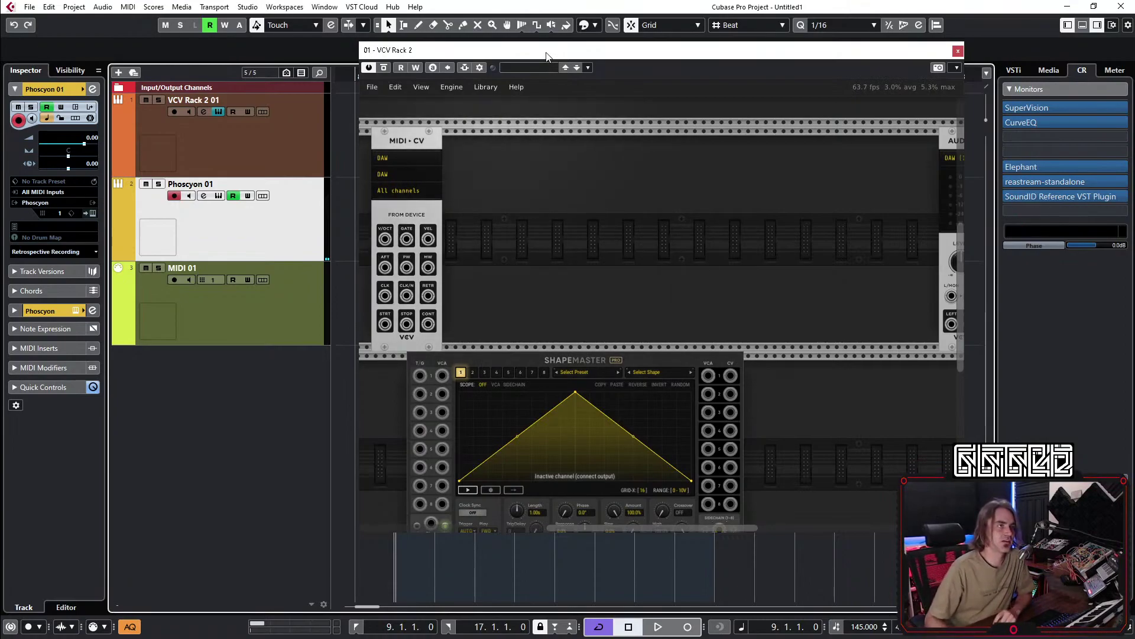
{"action": "left_click_drag", "start_coordinate": [502, 49], "coordinate": [660, 404]}
{"action": "double_click", "coordinate": [434, 168]}
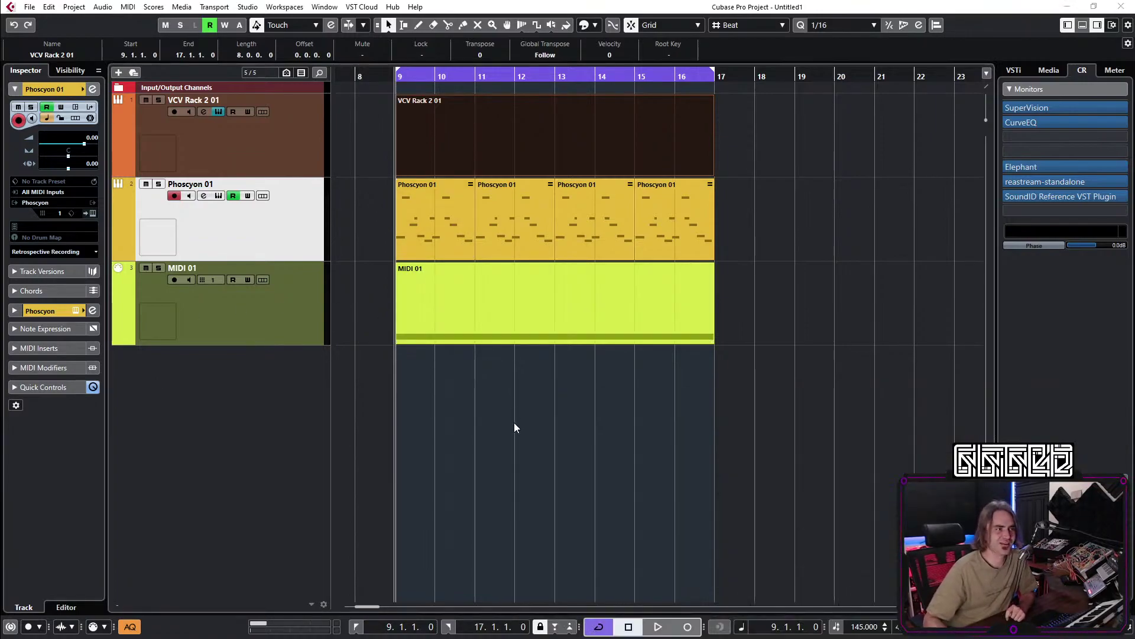
{"action": "left_click", "coordinate": [513, 422]}
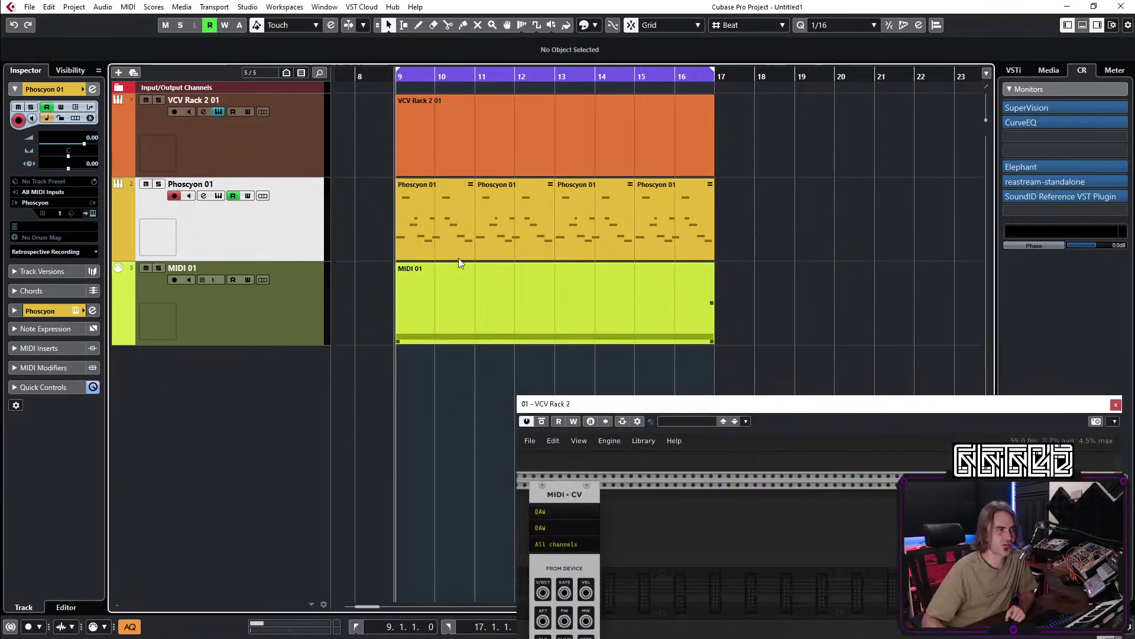
Open the VCV Rack 2 01 part in the note editor and draw a 1/16 C3 note at 9.1.1.0.
{"action": "double_click", "coordinate": [444, 151]}
{"action": "left_click", "coordinate": [298, 140]}
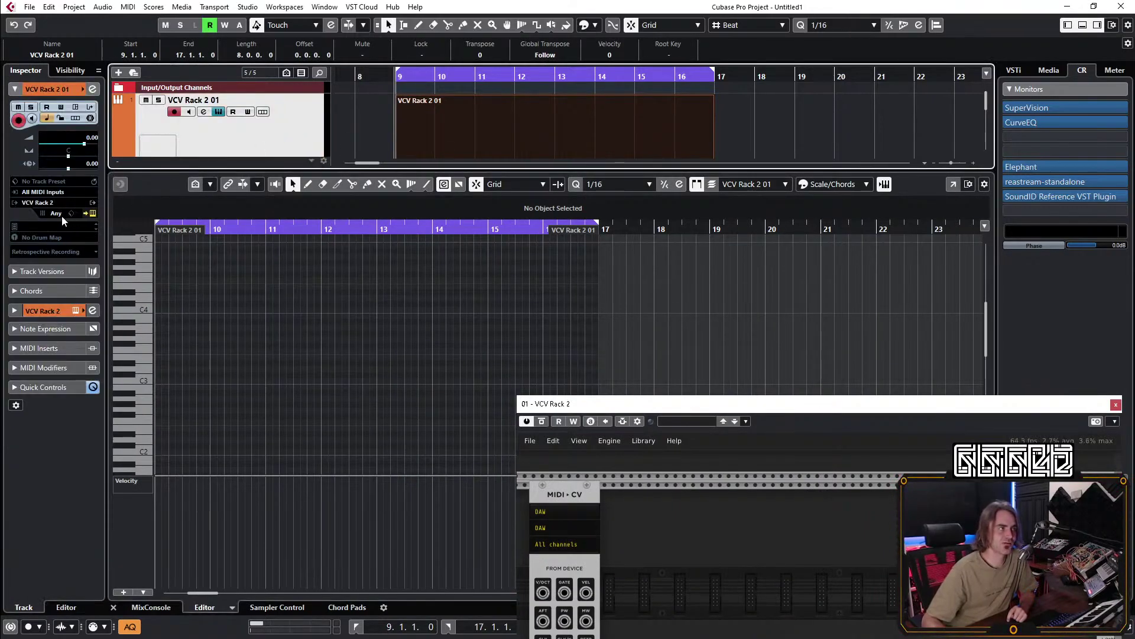
{"action": "left_click", "coordinate": [314, 303]}
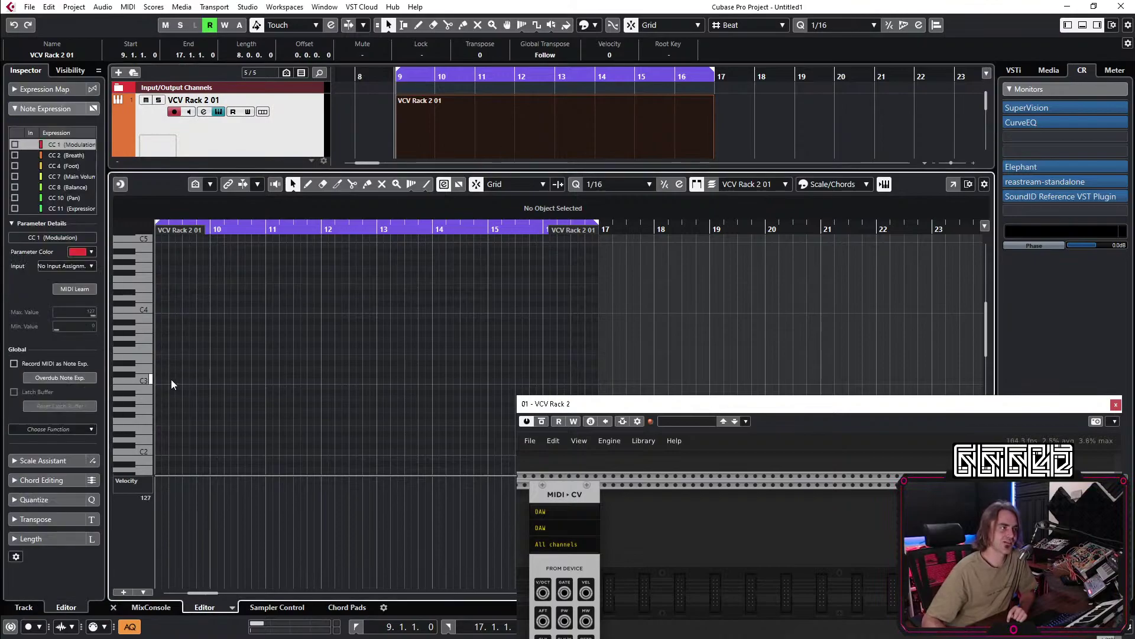
{"action": "key", "text": "h"}
{"action": "key", "text": "h"}
{"action": "key", "text": "h"}
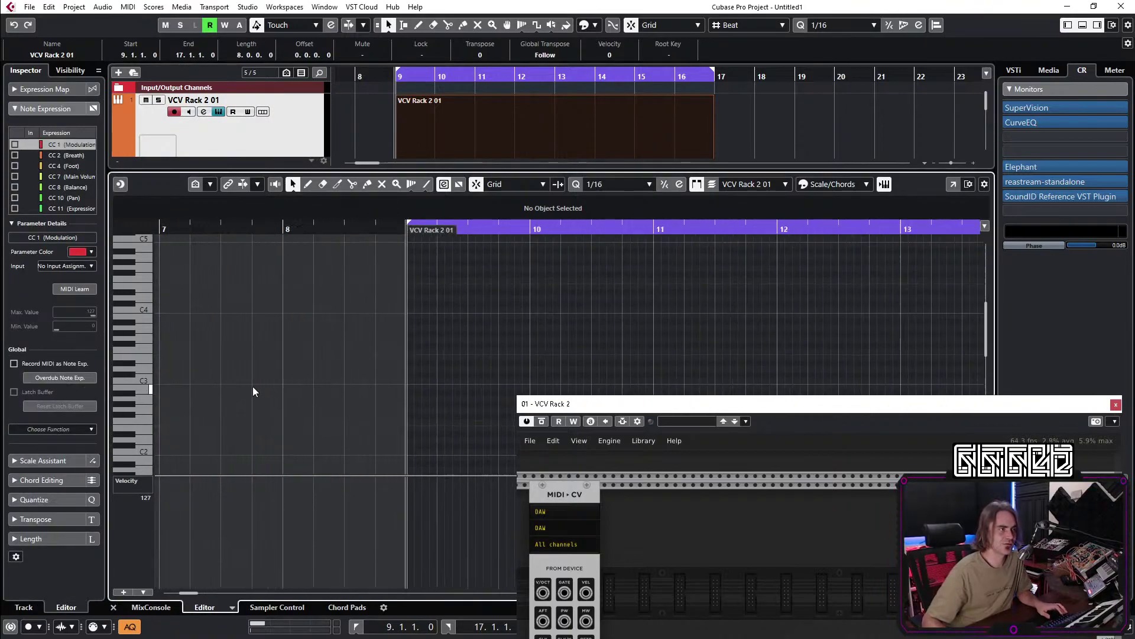
{"action": "scroll", "coordinate": [363, 378], "scroll_direction": "right", "scroll_amount": 3}
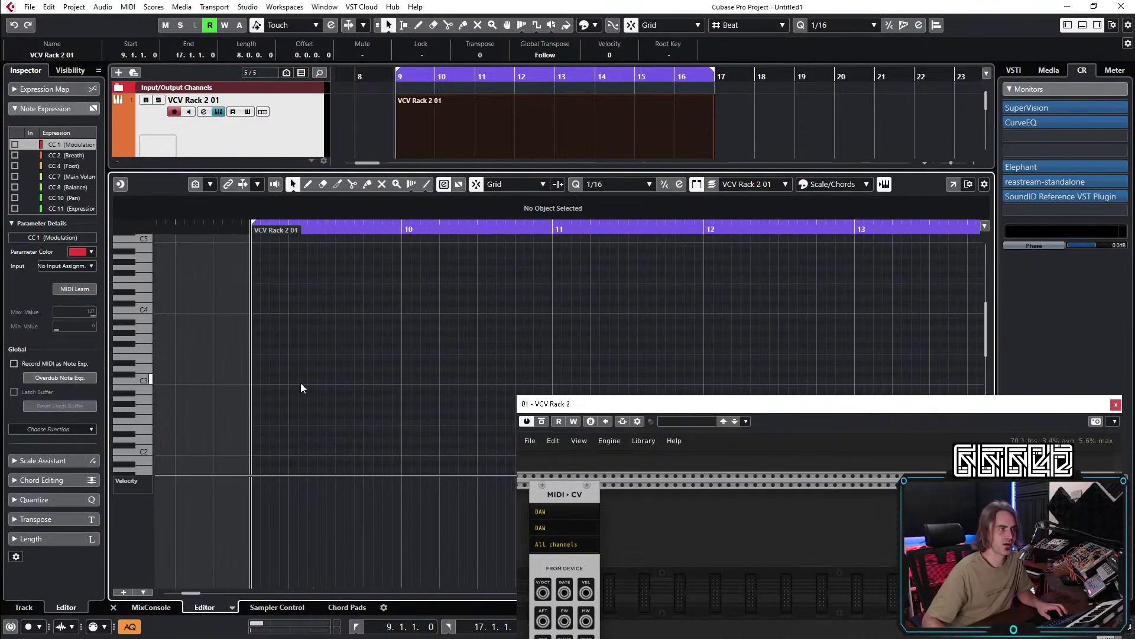
{"action": "left_click", "coordinate": [254, 381]}
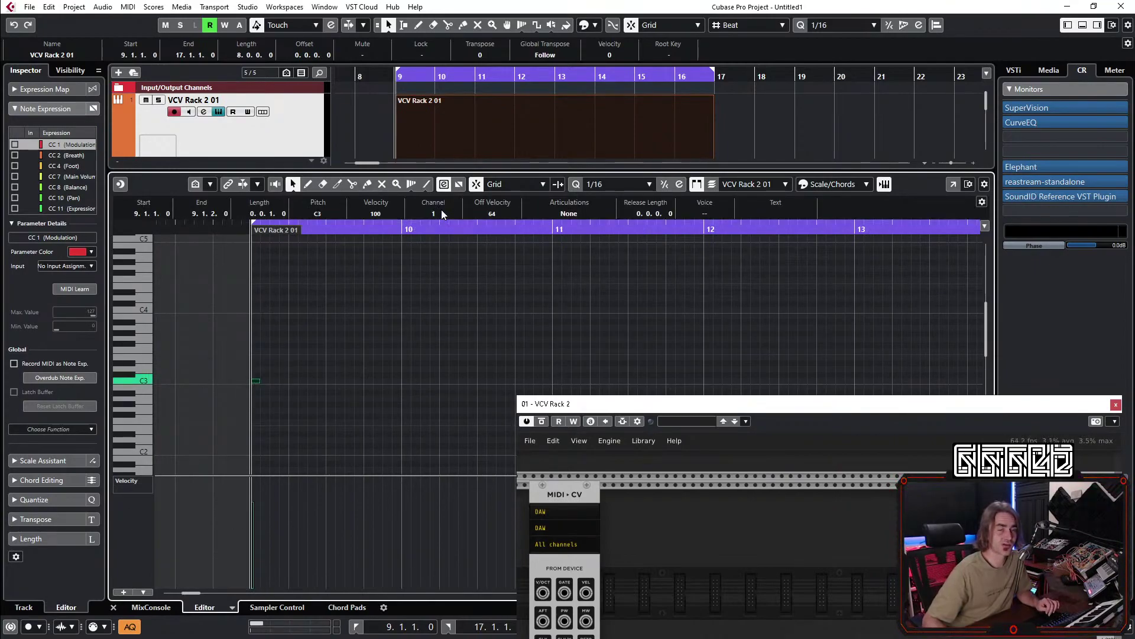
{"action": "left_click", "coordinate": [290, 390]}
Draw three consecutive 1/16 C4 notes from 9.1.2.0 and set their MIDI channel to 2.
{"action": "key", "text": "h"}
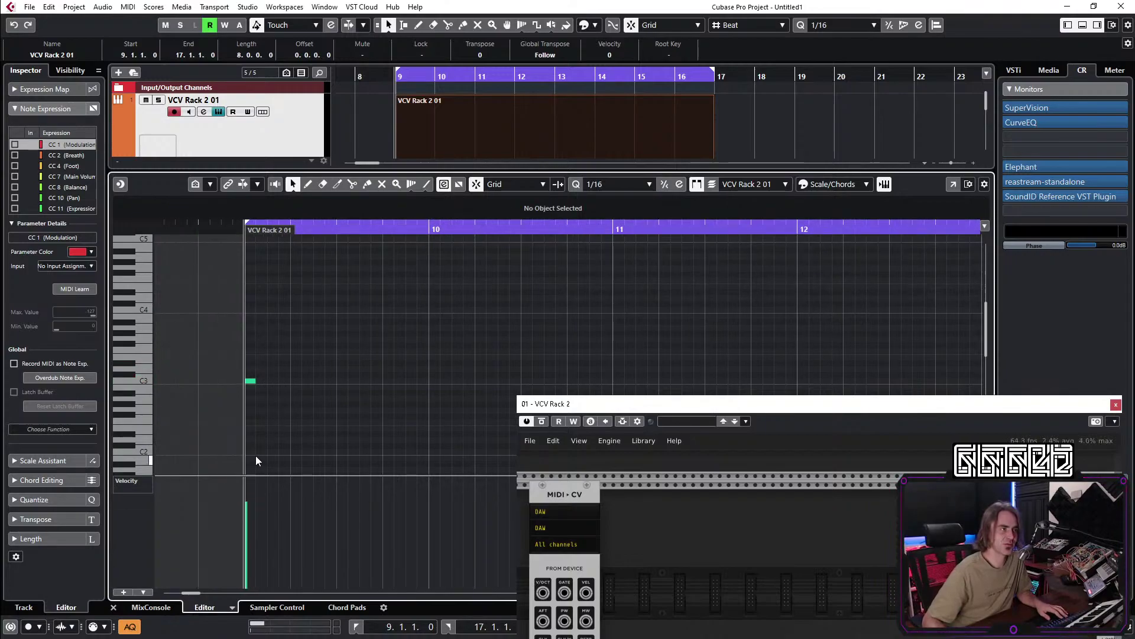
{"action": "left_click", "coordinate": [261, 311]}
{"action": "left_click", "coordinate": [274, 311]}
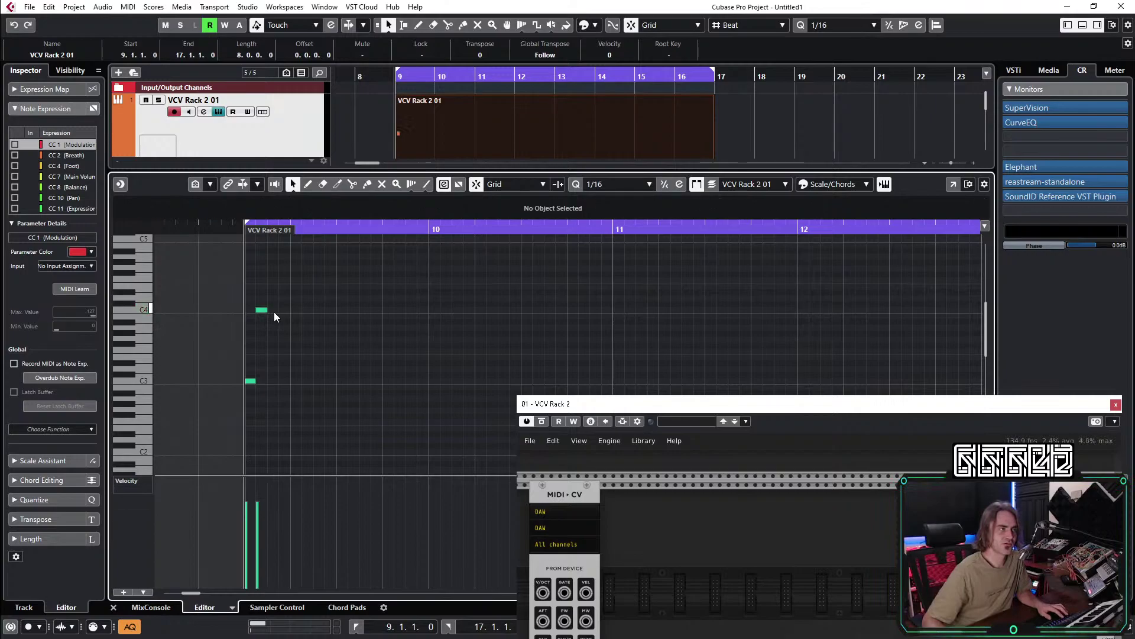
{"action": "left_click", "coordinate": [283, 309]}
{"action": "key", "text": "ctrl+a"}
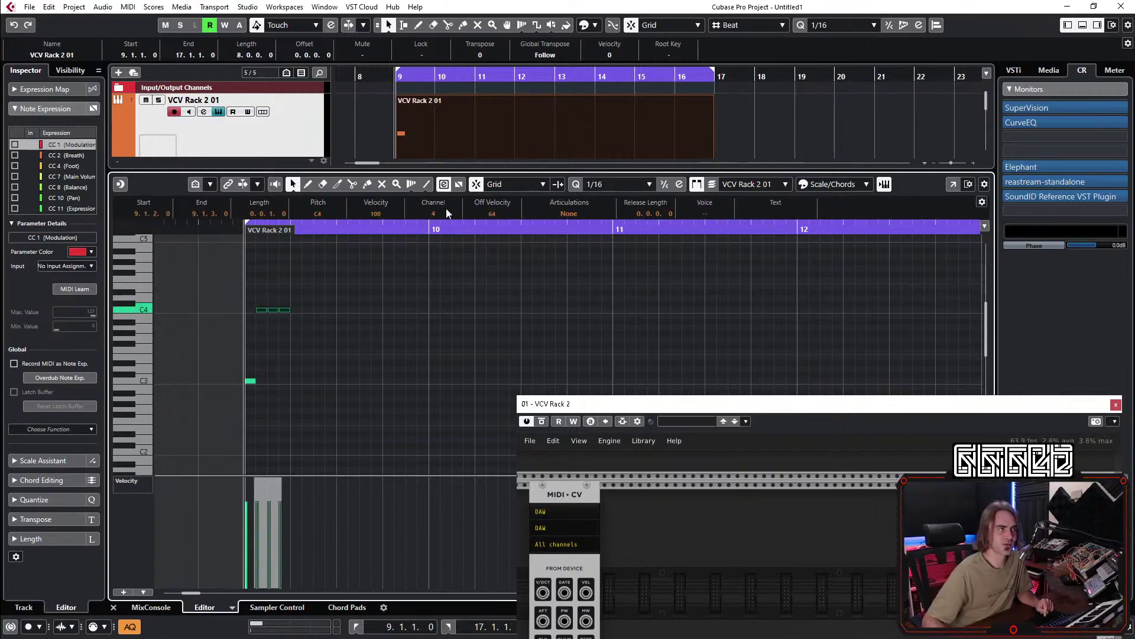
{"action": "left_click", "coordinate": [341, 289]}
{"action": "left_click_drag", "start_coordinate": [301, 367], "coordinate": [218, 409]}
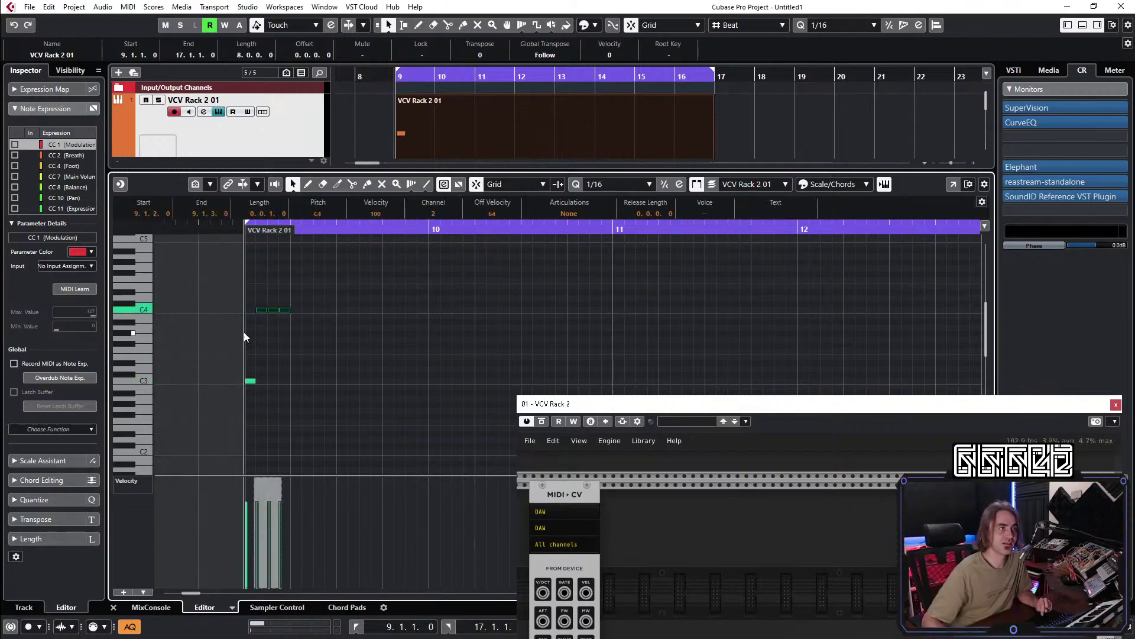
Repeat the four-note C3 and C4 pattern until it fills bar 9, deleting the surplus copy past bar 10.
{"action": "left_click", "coordinate": [410, 309]}
{"action": "left_click_drag", "start_coordinate": [404, 294], "coordinate": [209, 405]}
{"action": "key", "text": "ctrl+d"}
{"action": "key", "text": "ctrl+d"}
{"action": "key", "text": "ctrl+d"}
{"action": "key", "text": "ctrl+d"}
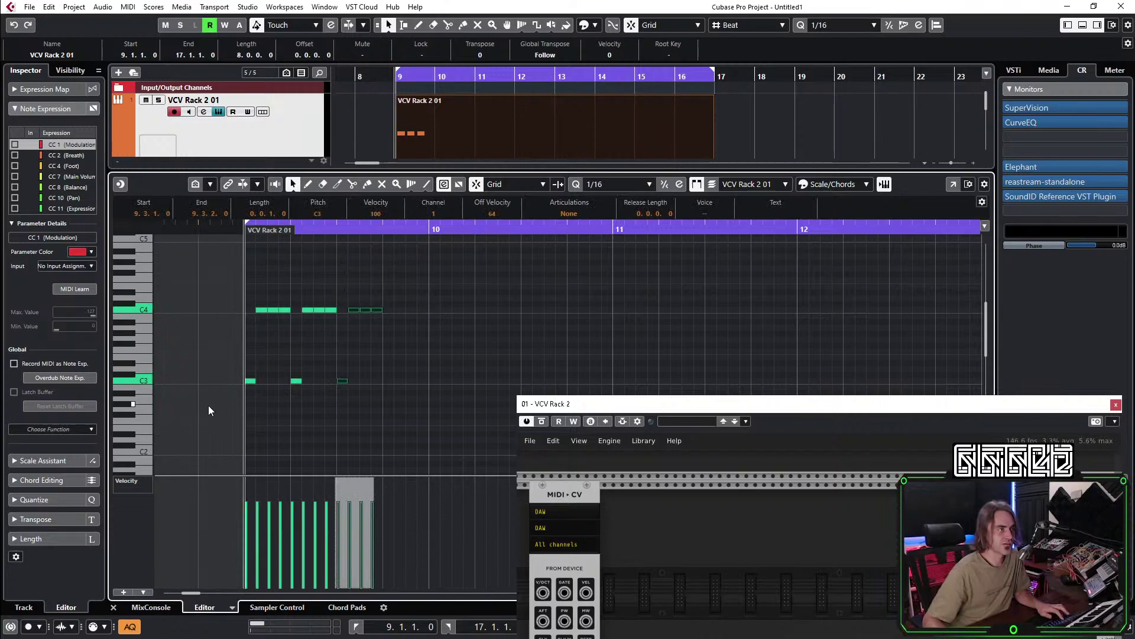
{"action": "key", "text": "g"}
{"action": "scroll", "coordinate": [512, 289], "scroll_direction": "right", "scroll_amount": 4}
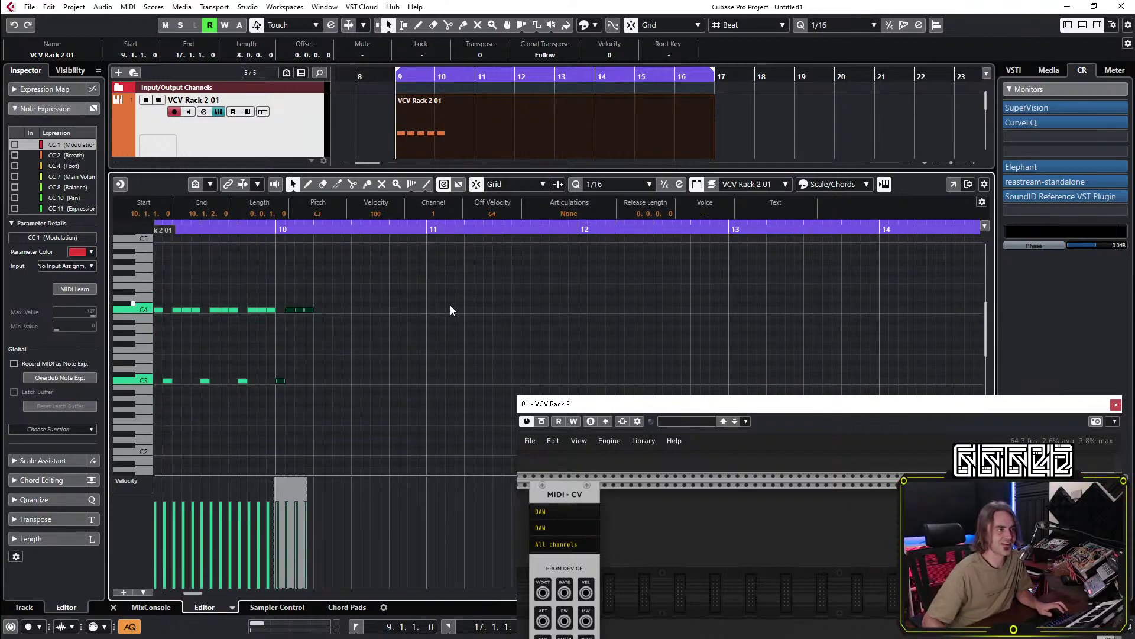
{"action": "scroll", "coordinate": [450, 305], "scroll_direction": "left", "scroll_amount": 2}
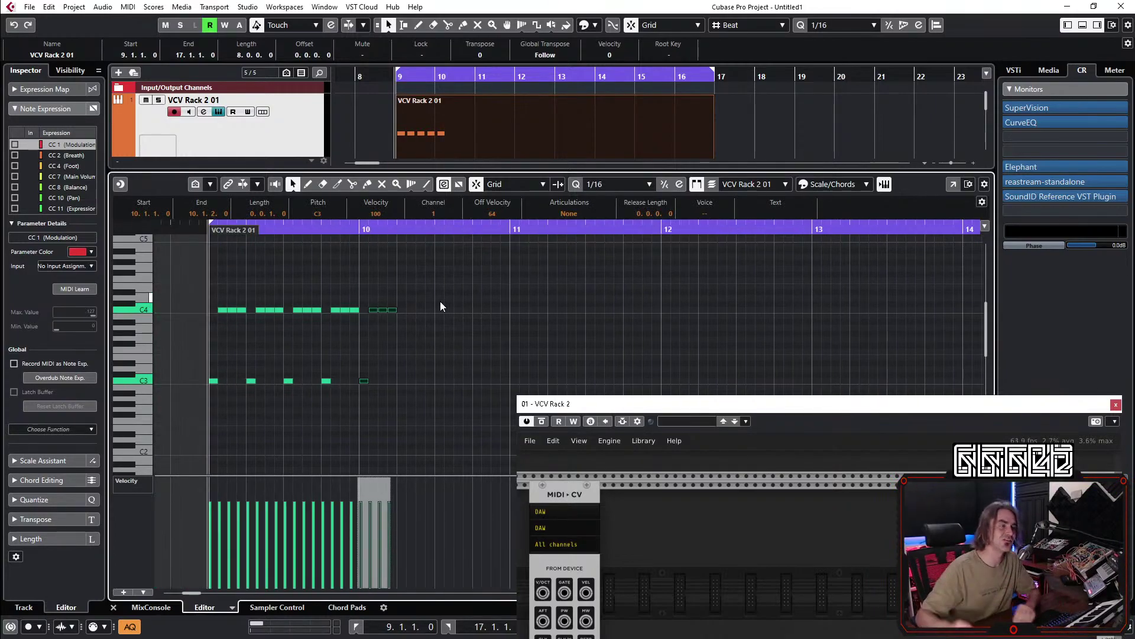
{"action": "key", "text": "Delete"}
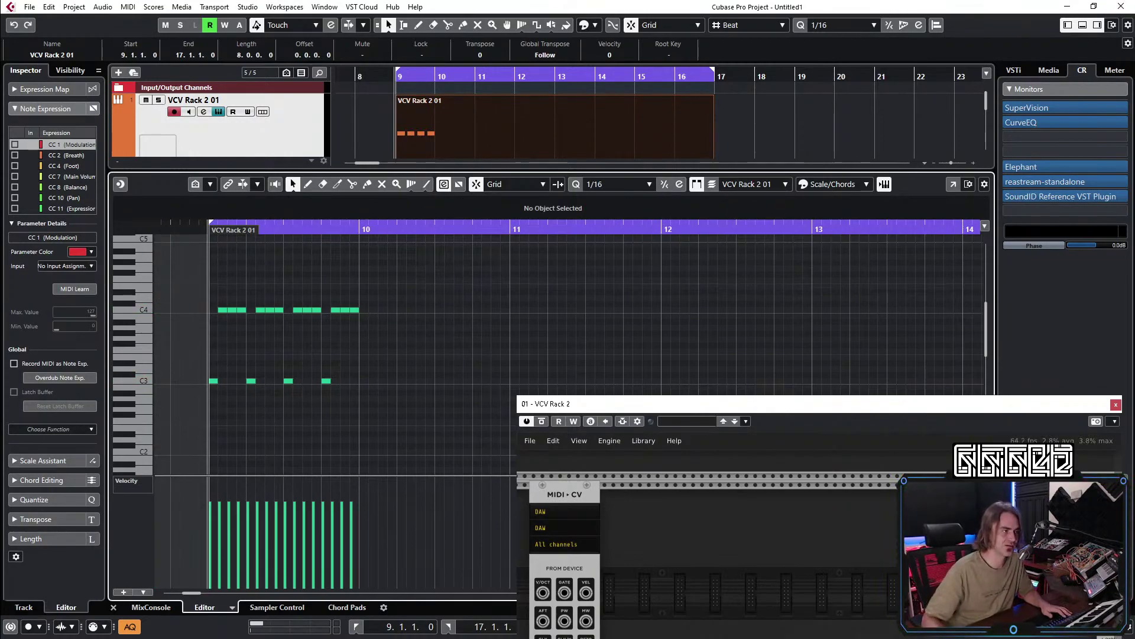
Close the note editor and shorten the VCV Rack 2 01 part so that it ends at bar 10.
{"action": "left_click", "coordinate": [114, 607]}
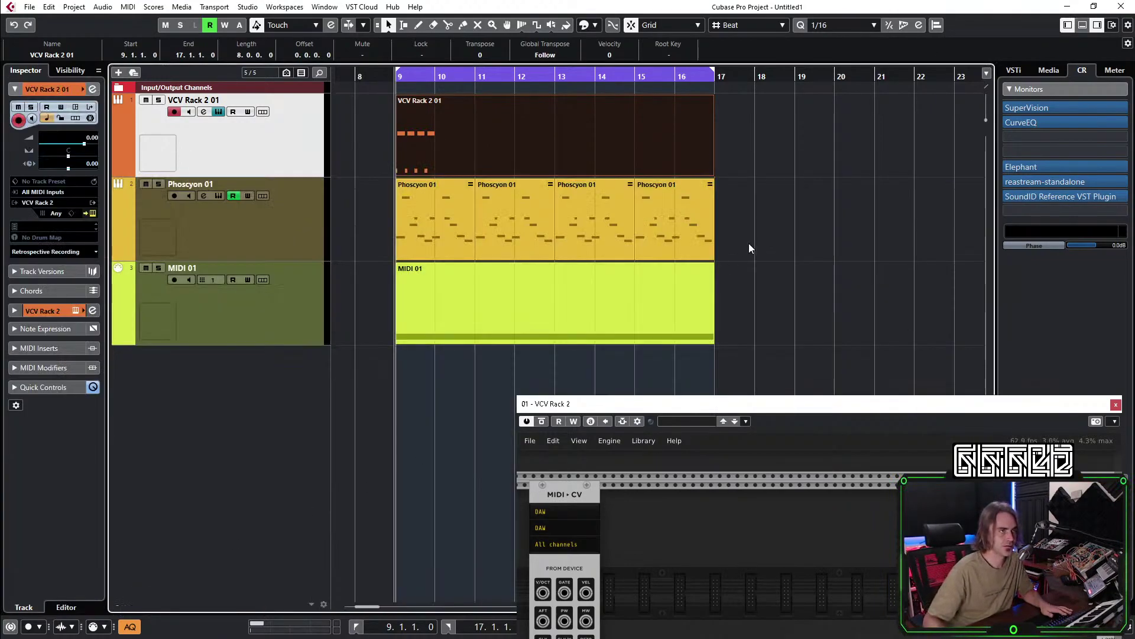
{"action": "left_click", "coordinate": [747, 244]}
{"action": "left_click_drag", "start_coordinate": [712, 176], "coordinate": [434, 173]}
{"action": "left_click", "coordinate": [424, 187]}
{"action": "left_click", "coordinate": [423, 171]}
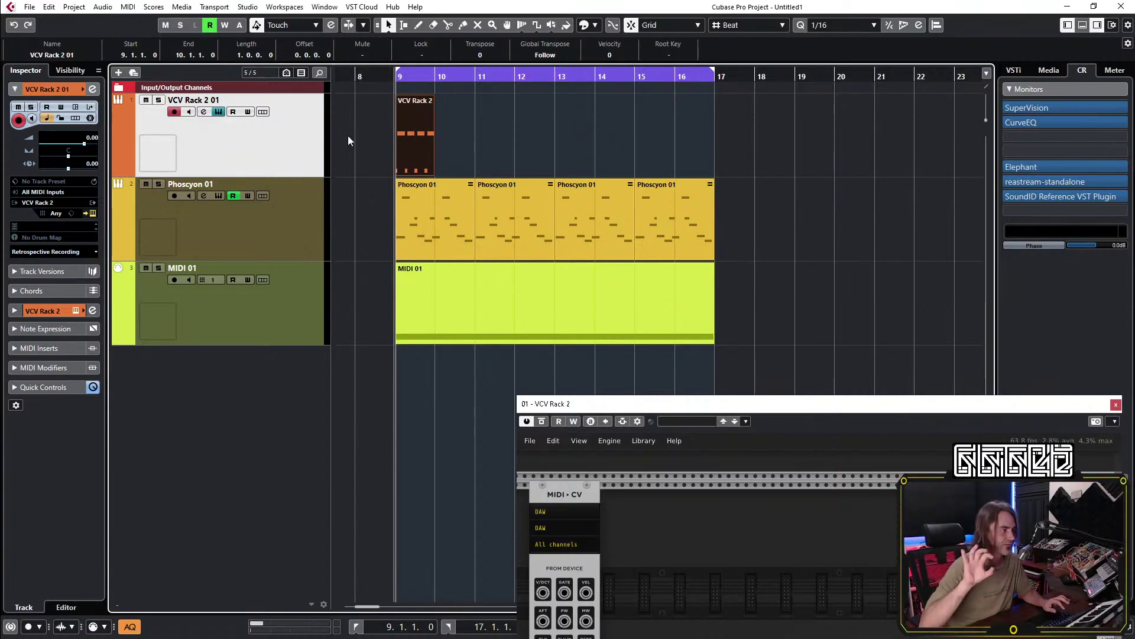
Repeat the one-bar VCV Rack 2 01 part end to end up to bar 17.
{"action": "left_click_drag", "start_coordinate": [427, 130], "coordinate": [673, 139]}
{"action": "left_click", "coordinate": [665, 136]}
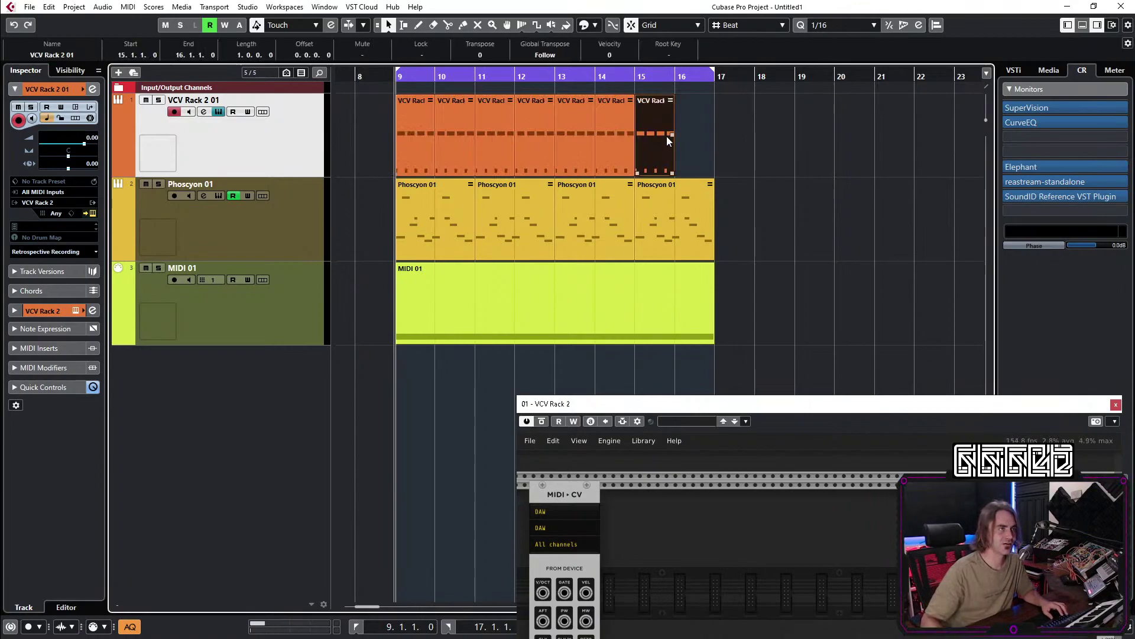
{"action": "key", "text": "ctrl+d"}
{"action": "left_click", "coordinate": [792, 139]}
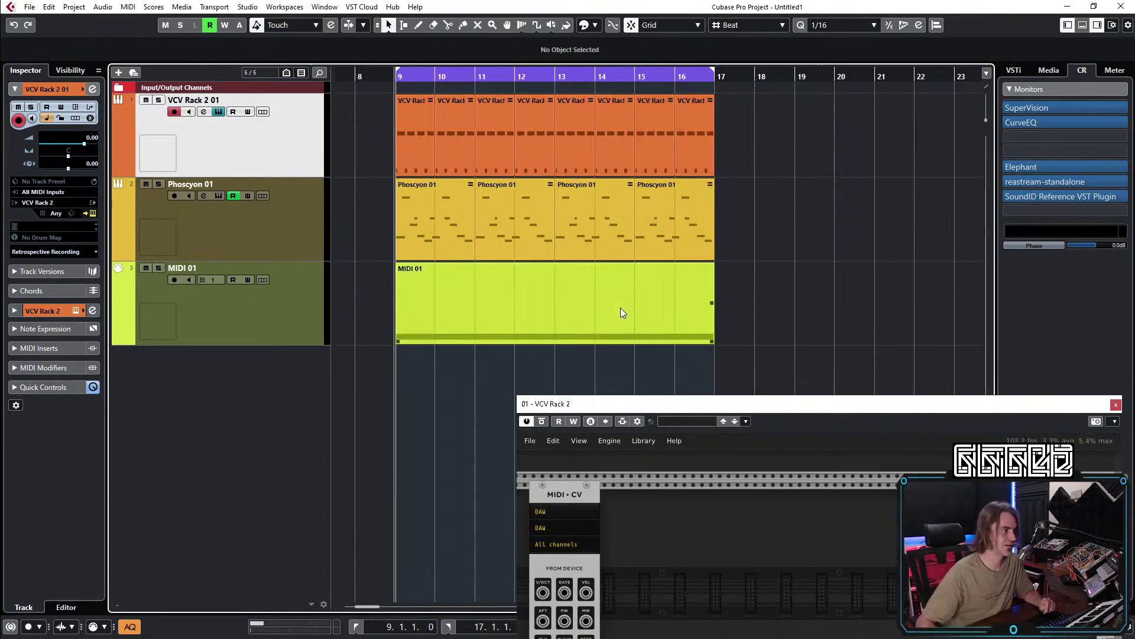
Set the rack's MIDI-CV module to receive Channel 1 and add a VCV Scope module in the same row.
{"action": "left_click_drag", "start_coordinate": [619, 403], "coordinate": [373, 68]}
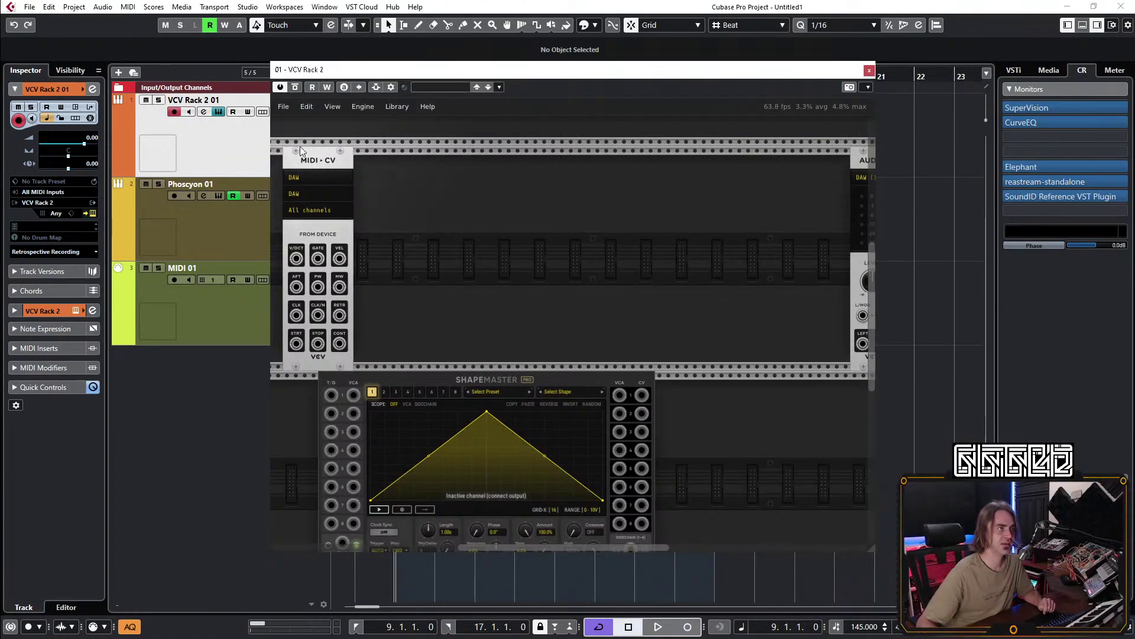
{"action": "left_click", "coordinate": [305, 213]}
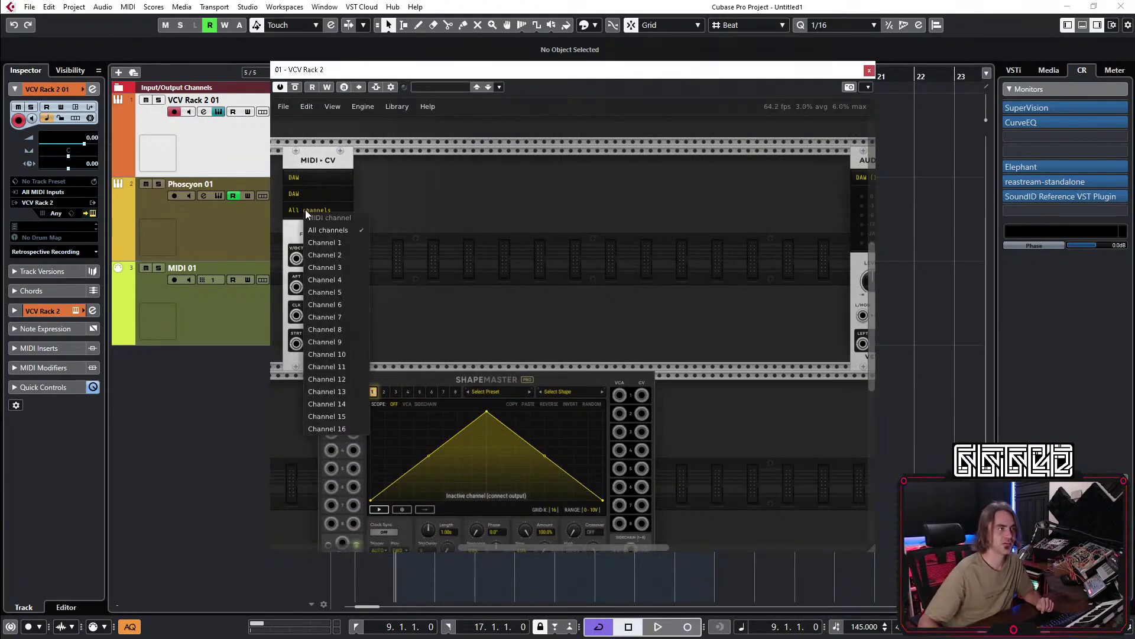
{"action": "left_click", "coordinate": [315, 243]}
{"action": "right_click", "coordinate": [470, 185]}
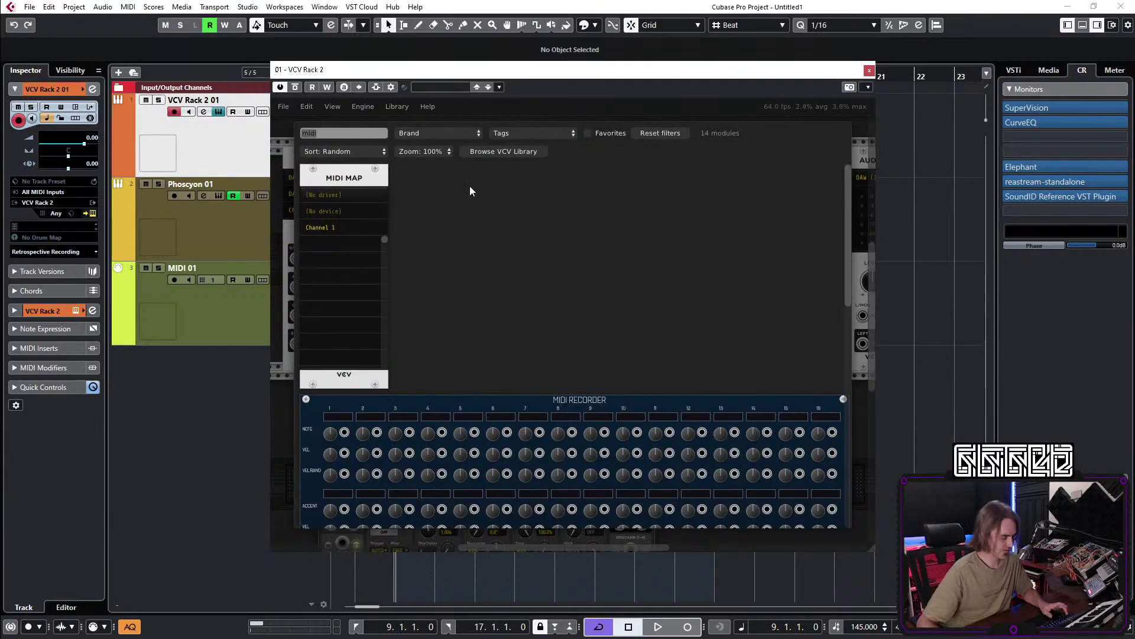
{"action": "type", "text": "scope"}
{"action": "left_click", "coordinate": [469, 186]}
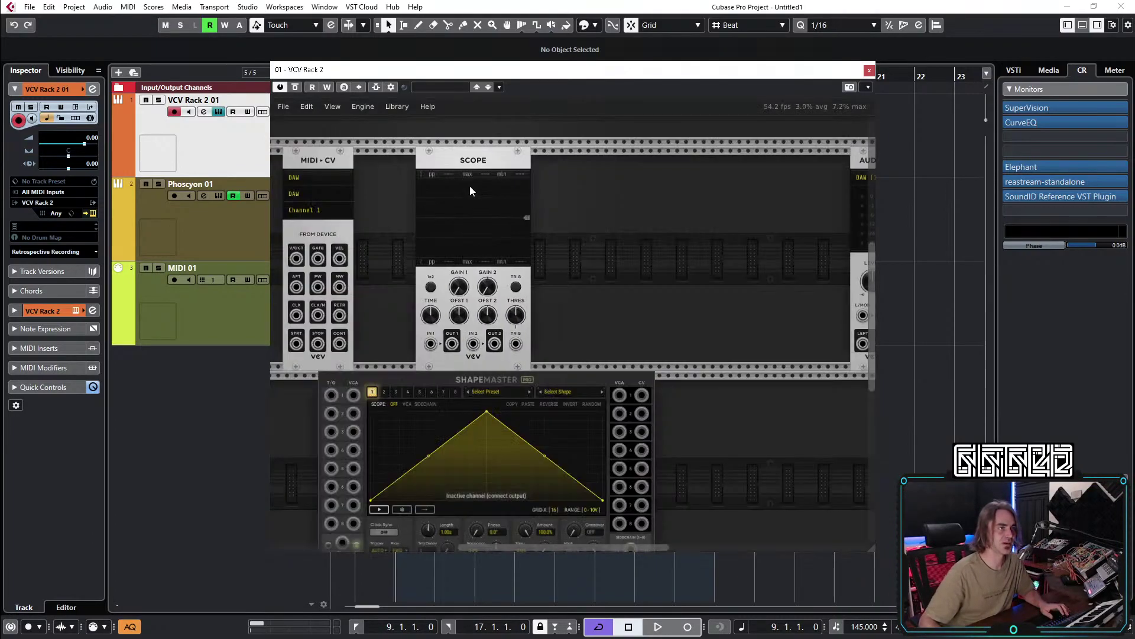
{"action": "right_click", "coordinate": [402, 189]}
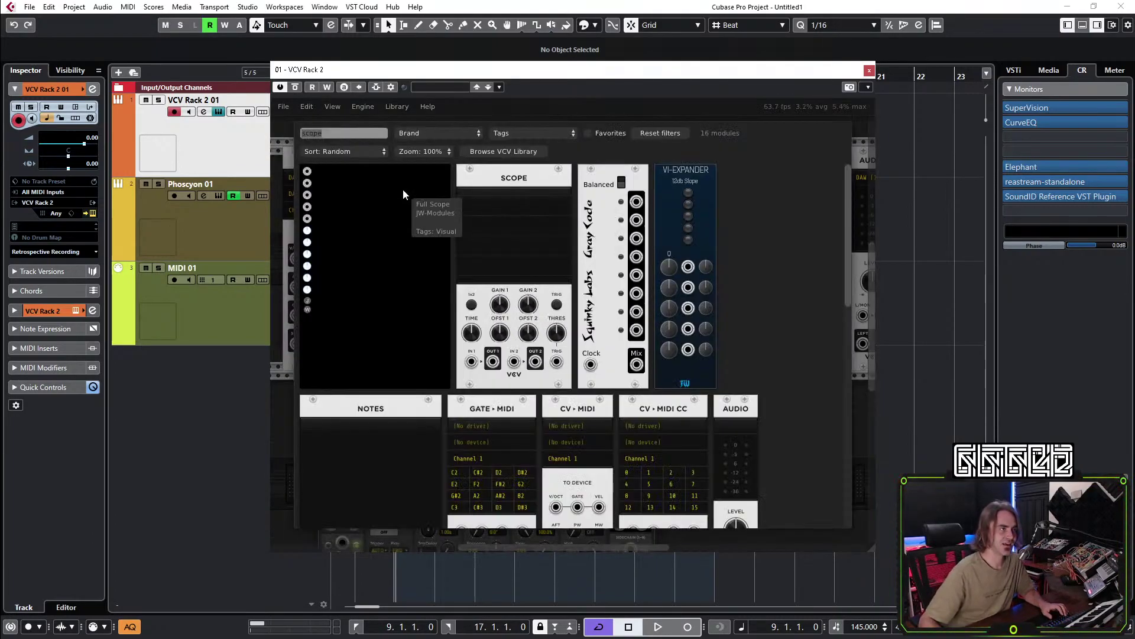
{"action": "type", "text": "midi"}
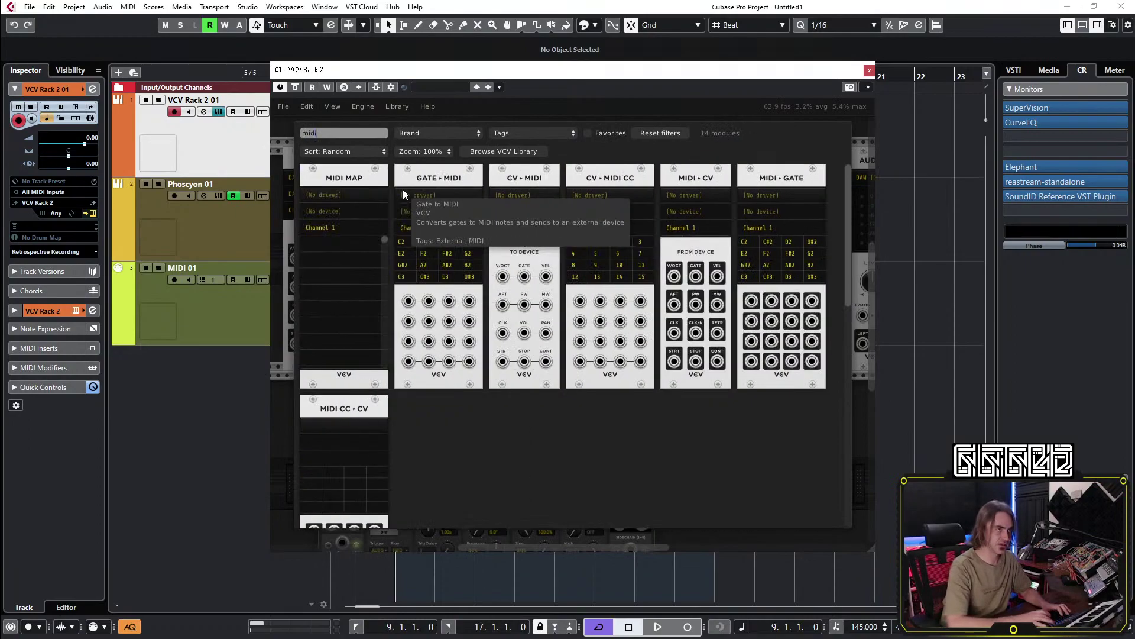
{"action": "left_click", "coordinate": [758, 255]}
{"action": "right_click", "coordinate": [438, 168]}
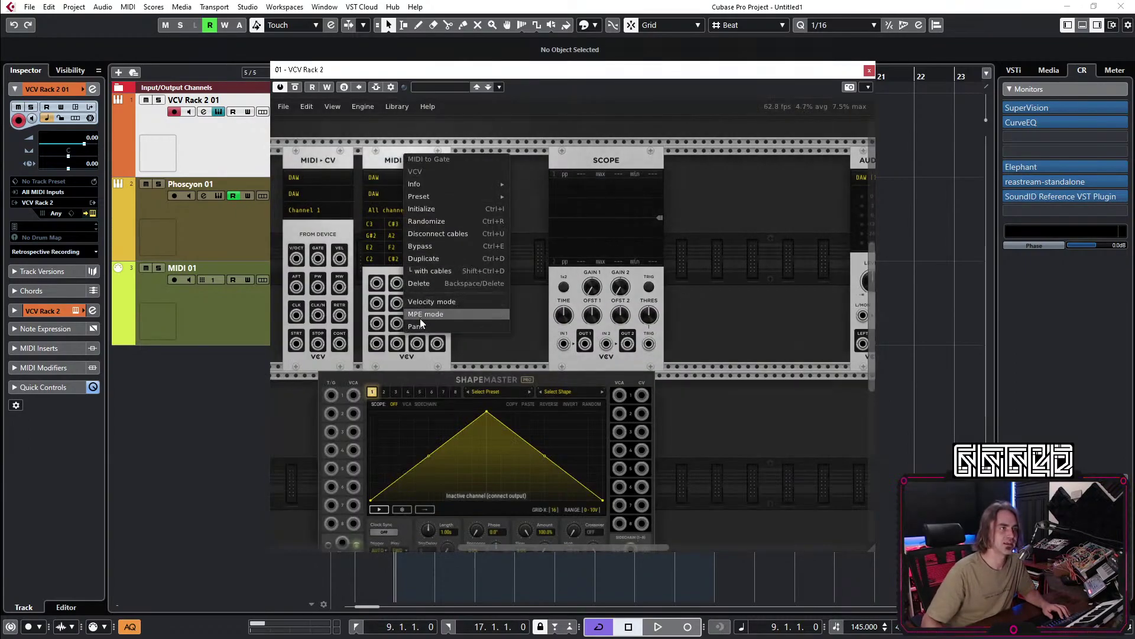
{"action": "left_click", "coordinate": [427, 282]}
Add a second MIDI-CV module beside the first and set it to receive Channel 2.
{"action": "right_click", "coordinate": [422, 280]}
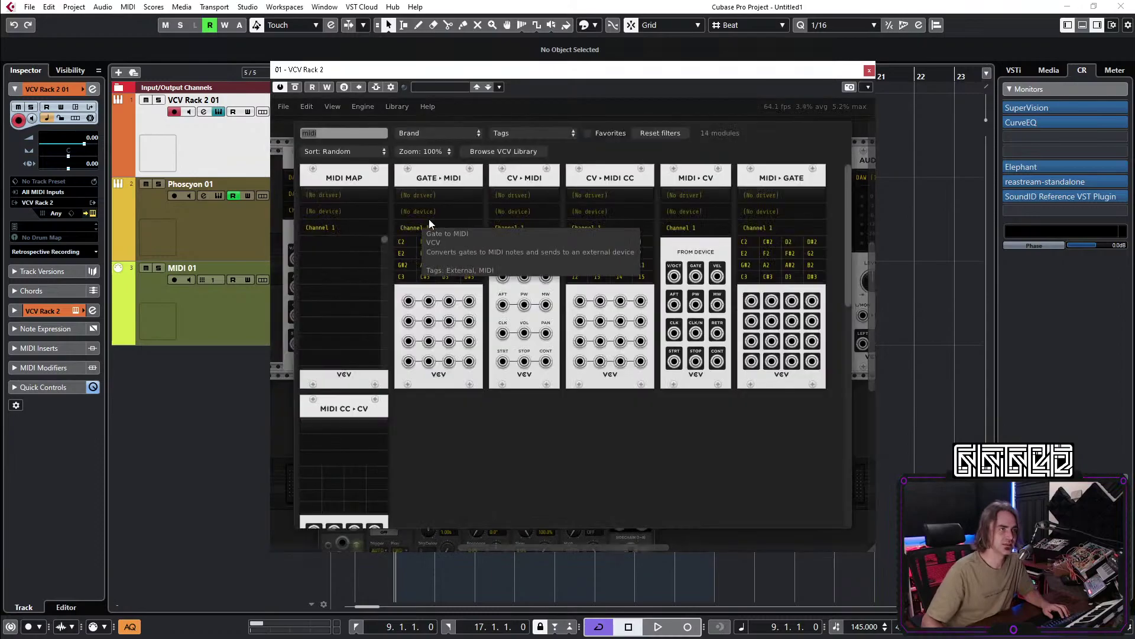
{"action": "left_click", "coordinate": [696, 189]}
{"action": "left_click", "coordinate": [393, 211]}
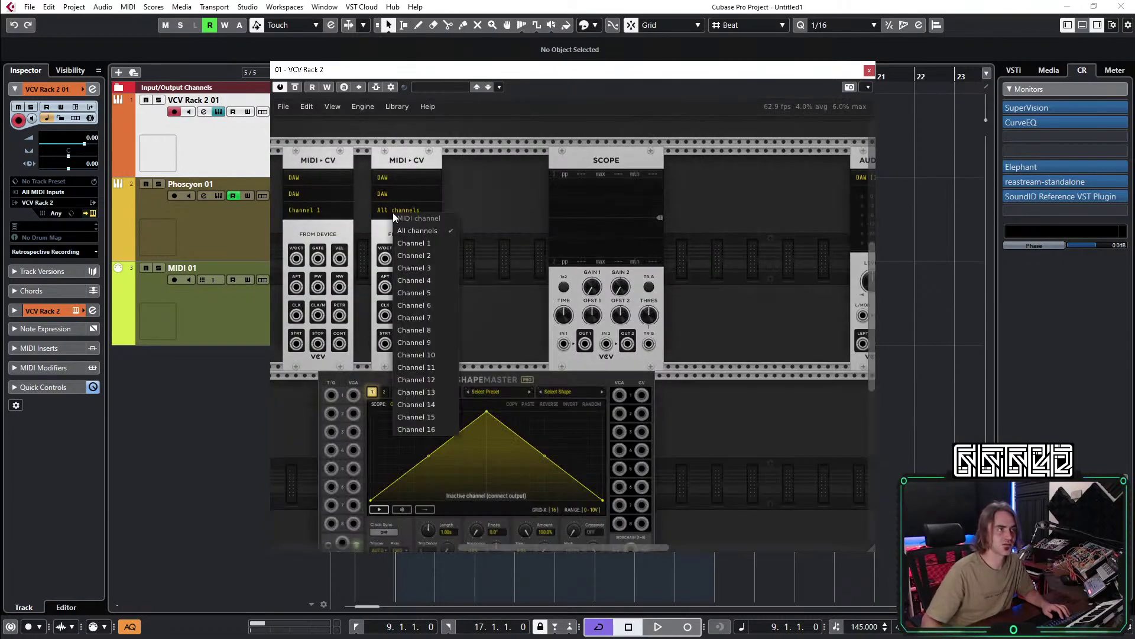
{"action": "left_click", "coordinate": [415, 255]}
Patch the two MIDI-CV gate outputs to Scope inputs 1 and 2, and lengthen the Scope's time window during playback.
{"action": "mouse_move", "coordinate": [318, 259]}
{"action": "left_mouse_down"}
{"action": "mouse_move", "coordinate": [454, 336]}
{"action": "mouse_move", "coordinate": [552, 362]}
{"action": "mouse_move", "coordinate": [563, 344]}
{"action": "mouse_move", "coordinate": [407, 259]}
{"action": "left_mouse_up"}
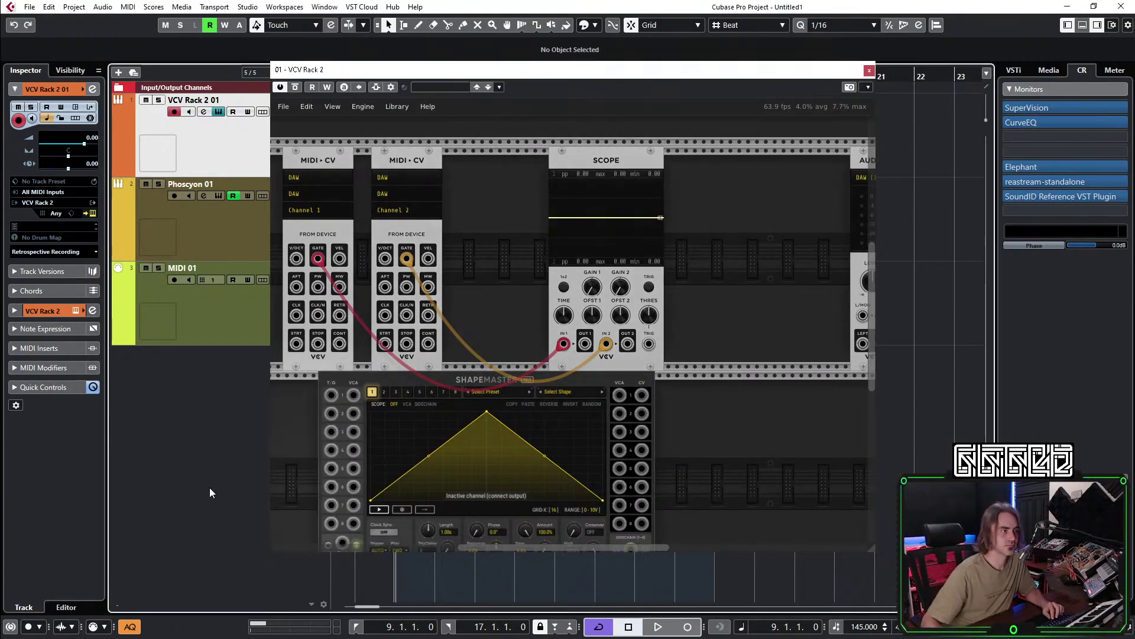
{"action": "key", "text": "space"}
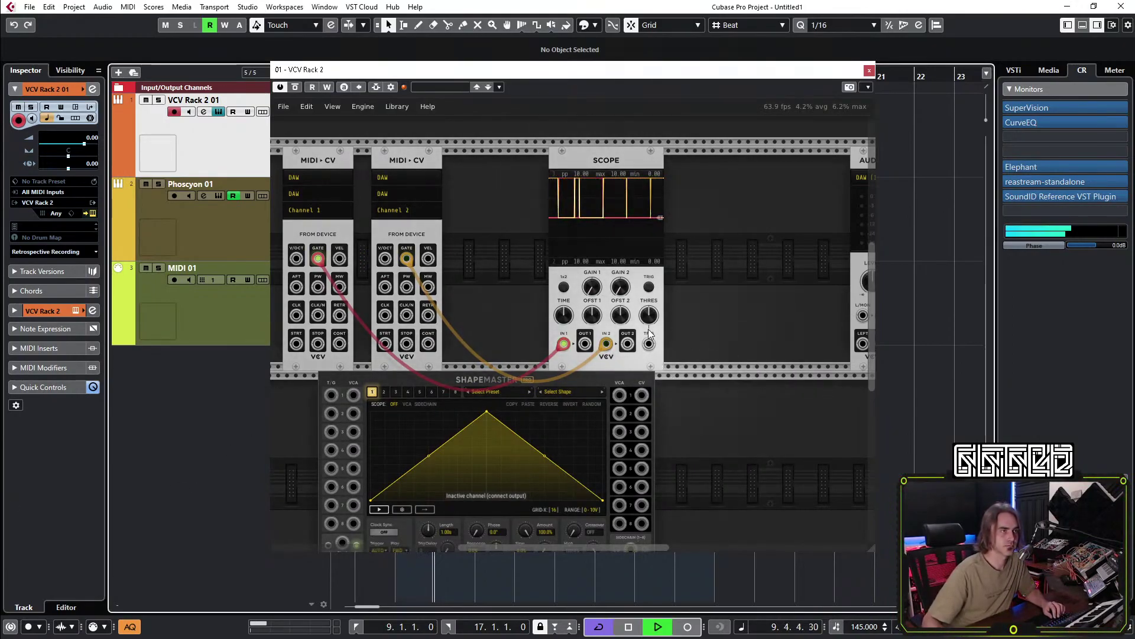
{"action": "mouse_move", "coordinate": [562, 314]}
{"action": "mouse_move", "coordinate": [563, 314]}
{"action": "left_mouse_down"}
{"action": "mouse_move", "coordinate": [562, 349]}
{"action": "mouse_move", "coordinate": [564, 313]}
{"action": "left_mouse_up"}
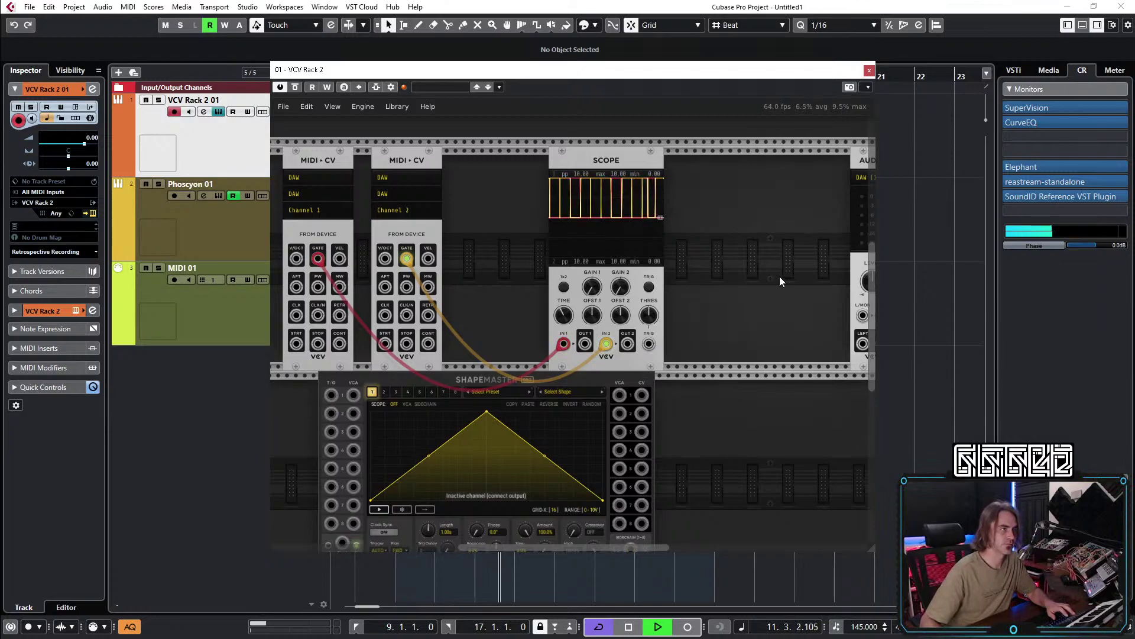
Route the Channel 1 gate through ShapeMaster channel 1 into Scope input 1, with the shape's peak moved to its start.
{"action": "left_click_drag", "start_coordinate": [644, 237], "coordinate": [769, 236]}
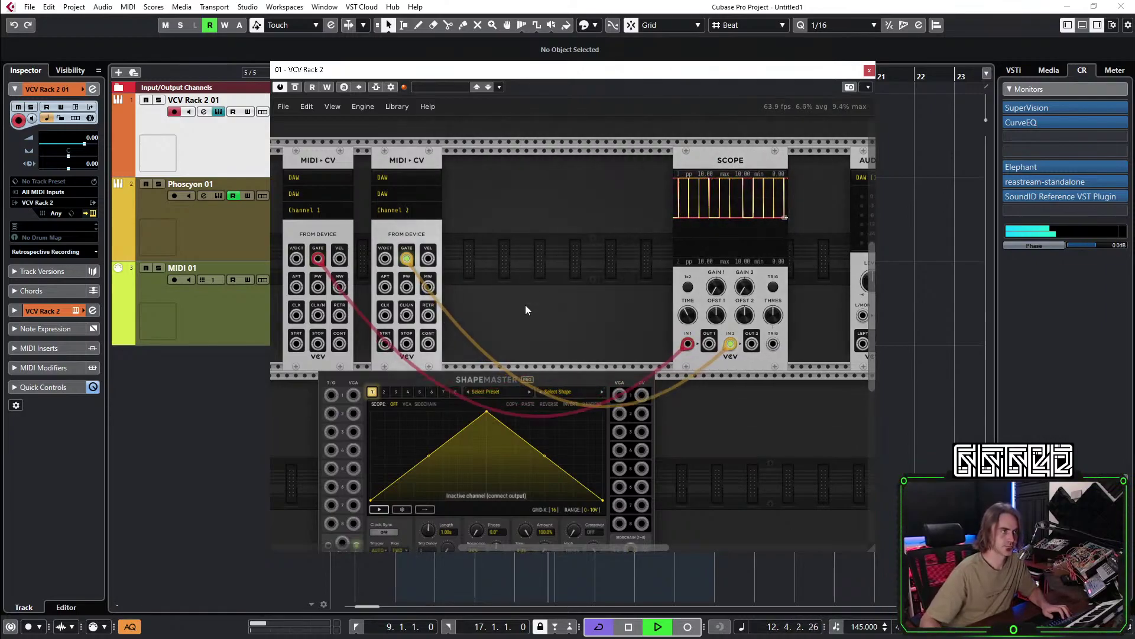
{"action": "left_click_drag", "start_coordinate": [688, 344], "coordinate": [331, 395]}
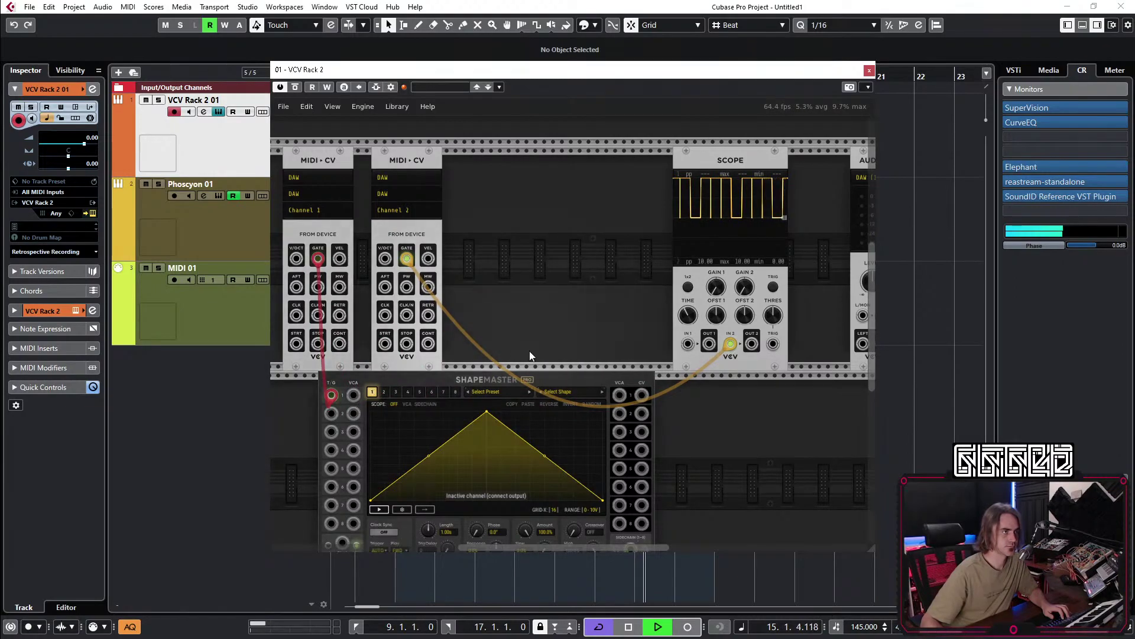
{"action": "left_click_drag", "start_coordinate": [489, 409], "coordinate": [330, 386]}
{"action": "mouse_move", "coordinate": [617, 398]}
{"action": "left_mouse_down"}
{"action": "mouse_move", "coordinate": [634, 372]}
{"action": "mouse_move", "coordinate": [681, 353]}
{"action": "mouse_move", "coordinate": [635, 382]}
{"action": "mouse_move", "coordinate": [688, 344]}
{"action": "left_mouse_up"}
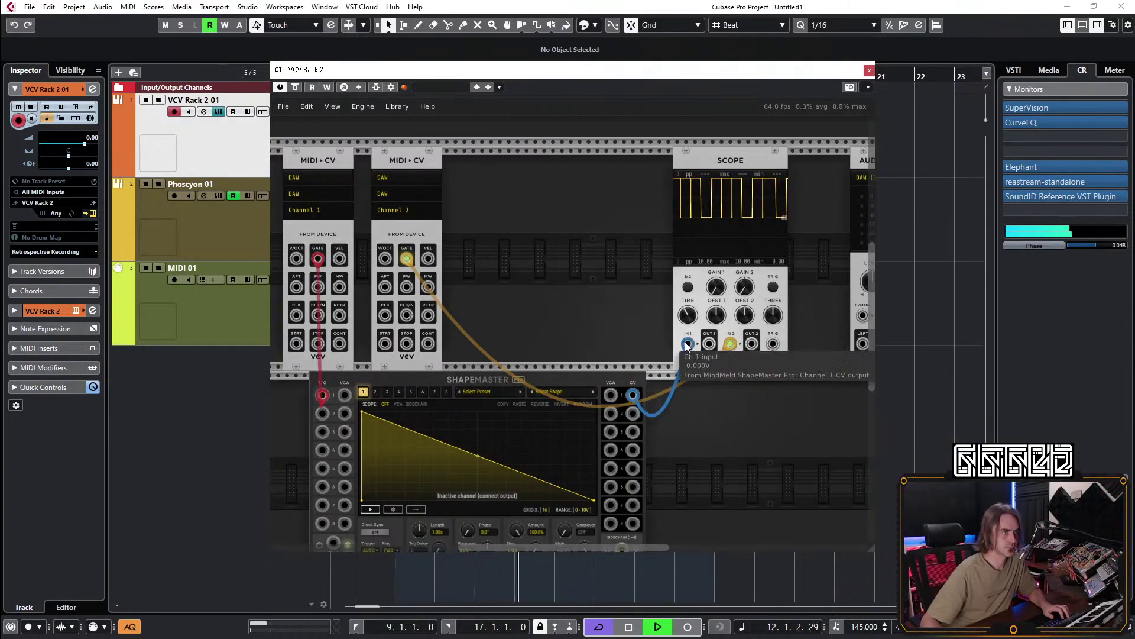
Add a node to ShapeMaster channel 1's ramp so that it falls to zero within about the first eighth.
{"action": "left_click", "coordinate": [459, 449]}
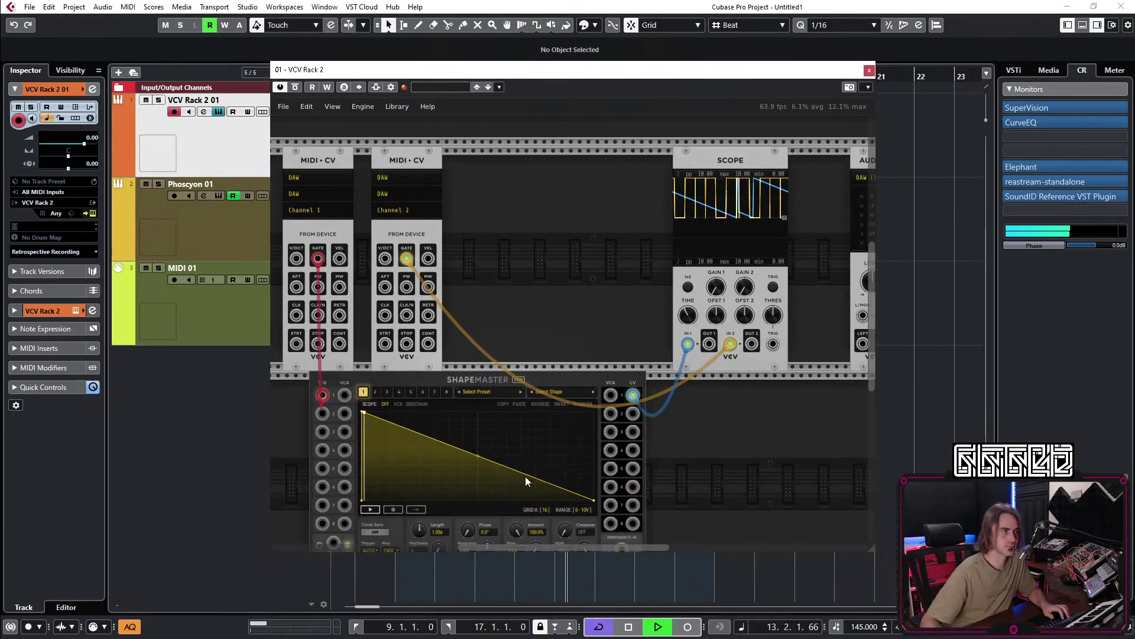
{"action": "left_click", "coordinate": [557, 487]}
{"action": "left_click", "coordinate": [576, 493]}
{"action": "left_click_drag", "start_coordinate": [558, 487], "coordinate": [393, 499]}
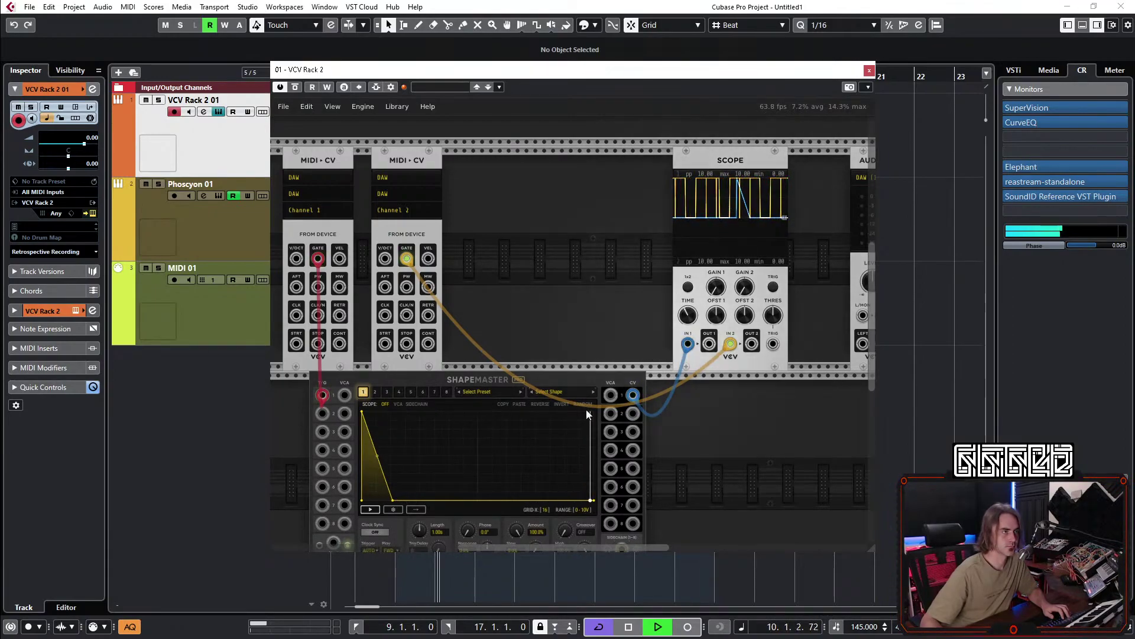
Set the trigger mode of ShapeMaster channel 1 to Trigger/Gate.
{"action": "scroll", "coordinate": [482, 383], "scroll_direction": "down", "scroll_amount": 3}
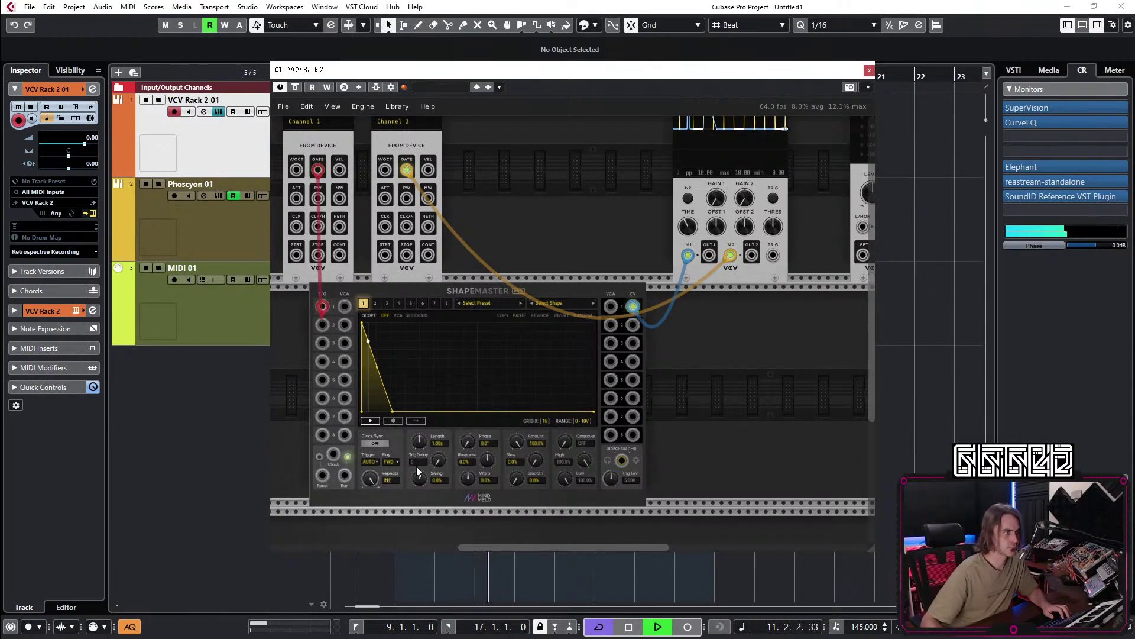
{"action": "left_click", "coordinate": [372, 462]}
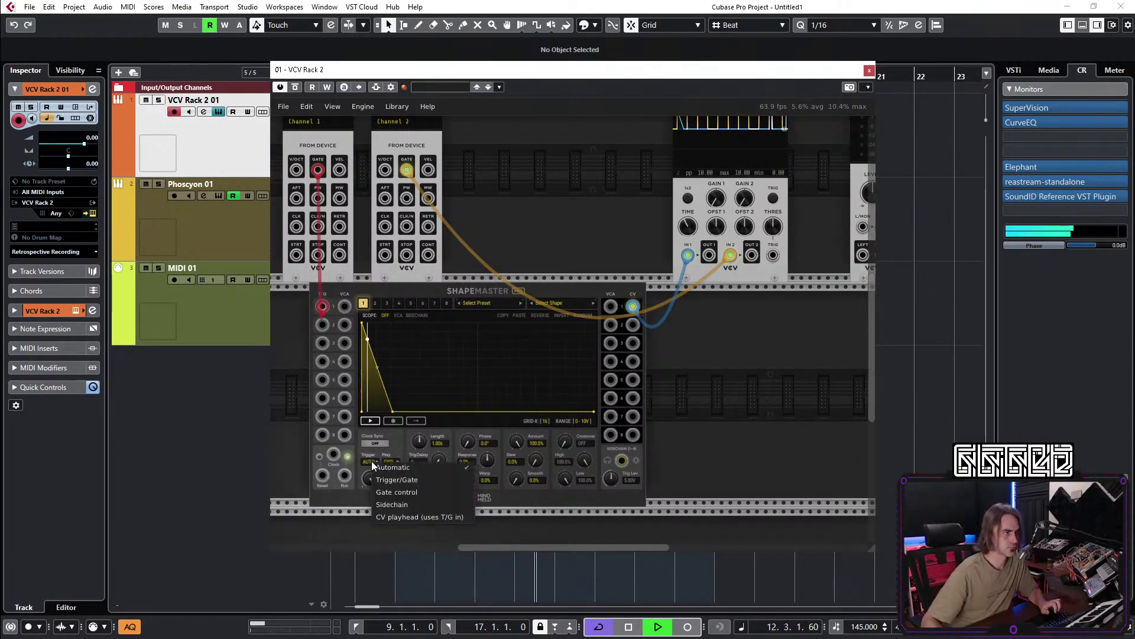
{"action": "left_click", "coordinate": [404, 475]}
{"action": "scroll", "coordinate": [542, 241], "scroll_direction": "up", "scroll_amount": 3}
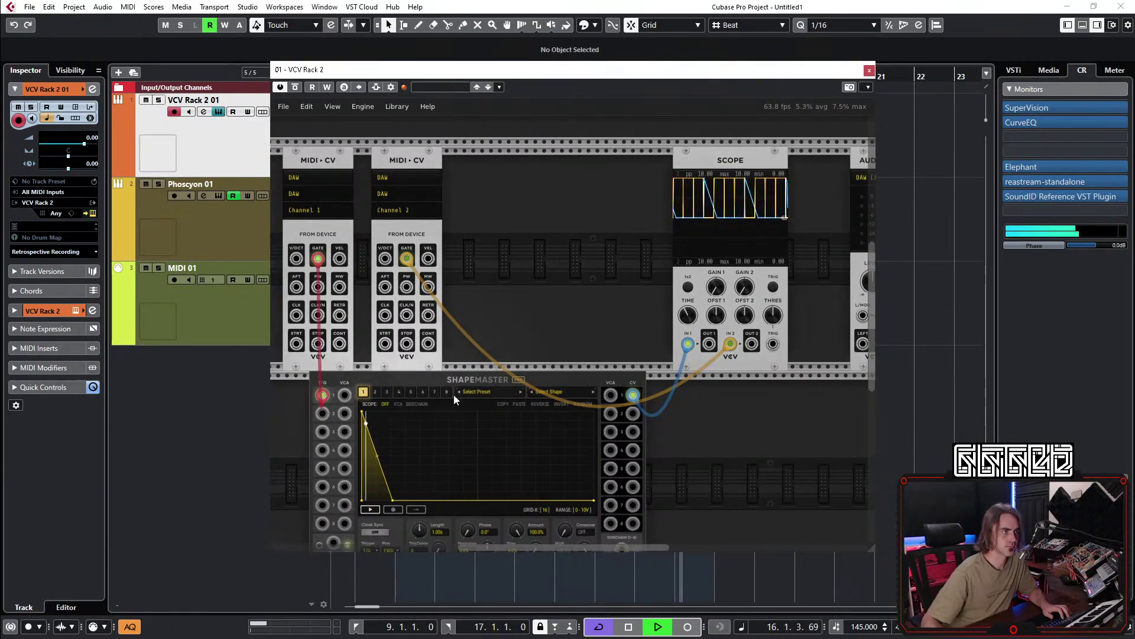
Route the Channel 2 gate through ShapeMaster channel 2 into Scope input 2, and move that shape's peak to its start.
{"action": "mouse_move", "coordinate": [730, 344]}
{"action": "left_mouse_down"}
{"action": "mouse_move", "coordinate": [393, 384]}
{"action": "mouse_move", "coordinate": [322, 413]}
{"action": "left_mouse_up"}
{"action": "left_click_drag", "start_coordinate": [637, 413], "coordinate": [731, 345]}
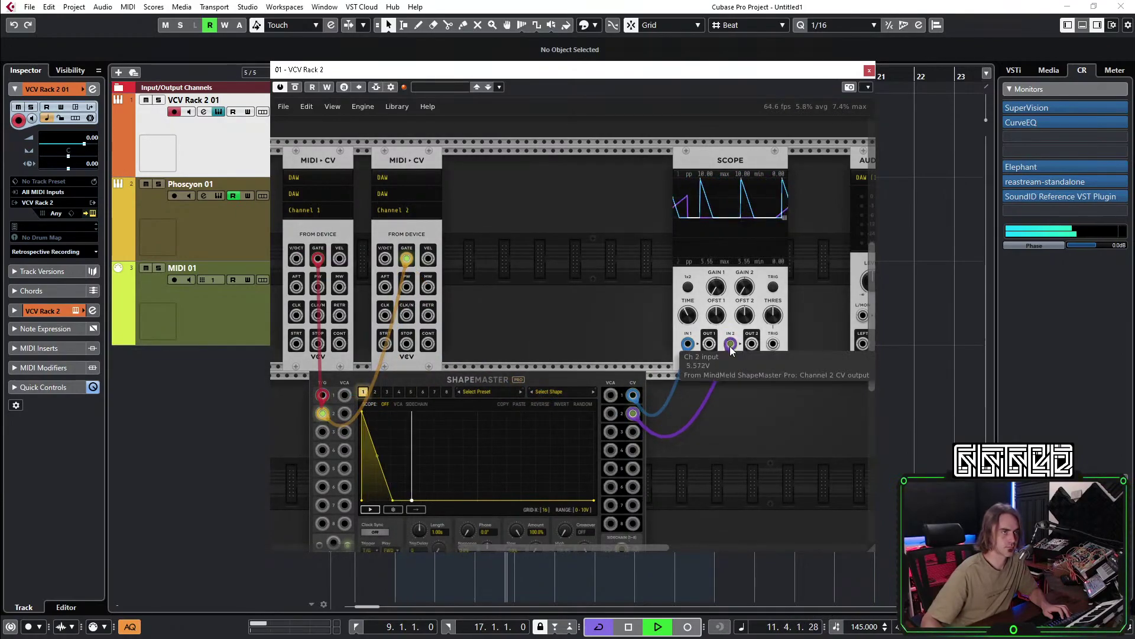
{"action": "left_click", "coordinate": [375, 392]}
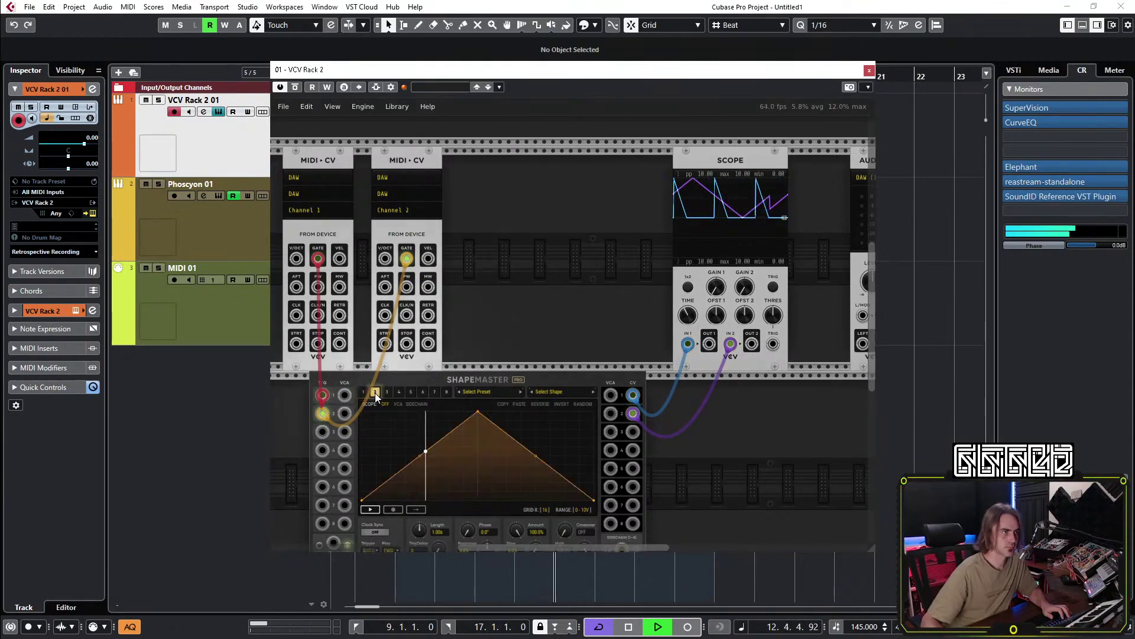
{"action": "left_click_drag", "start_coordinate": [478, 410], "coordinate": [363, 411]}
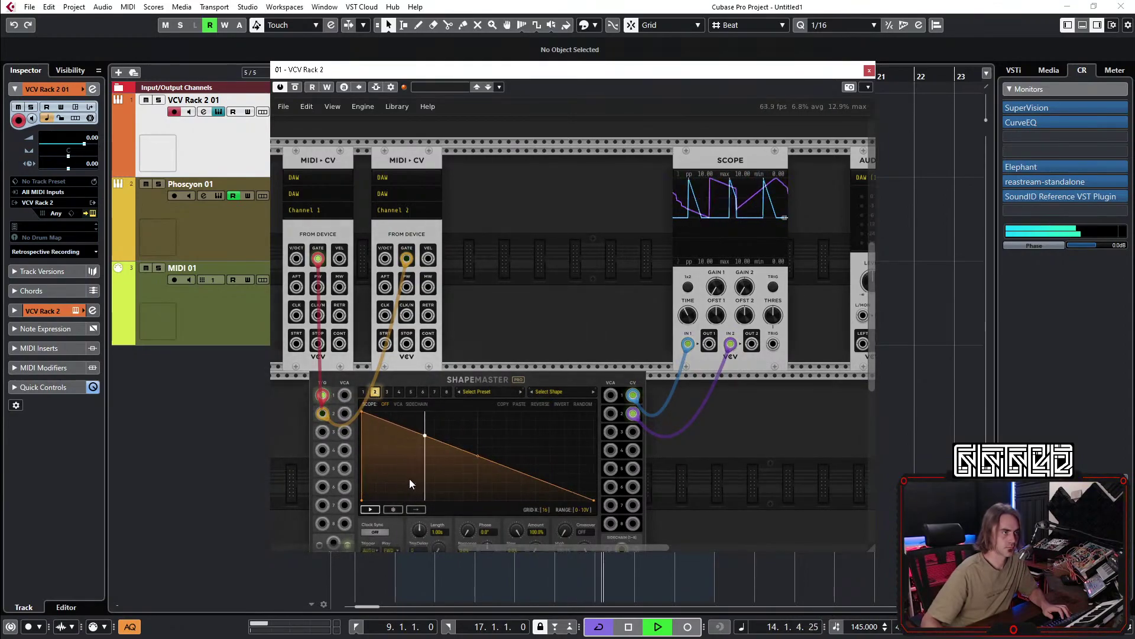
Set ShapeMaster channel 2 to Trigger/Gate mode and shorten its decay to about the first eighth of the shape.
{"action": "scroll", "coordinate": [402, 478], "scroll_direction": "down", "scroll_amount": 3}
{"action": "left_click", "coordinate": [374, 462]}
{"action": "left_click", "coordinate": [386, 477]}
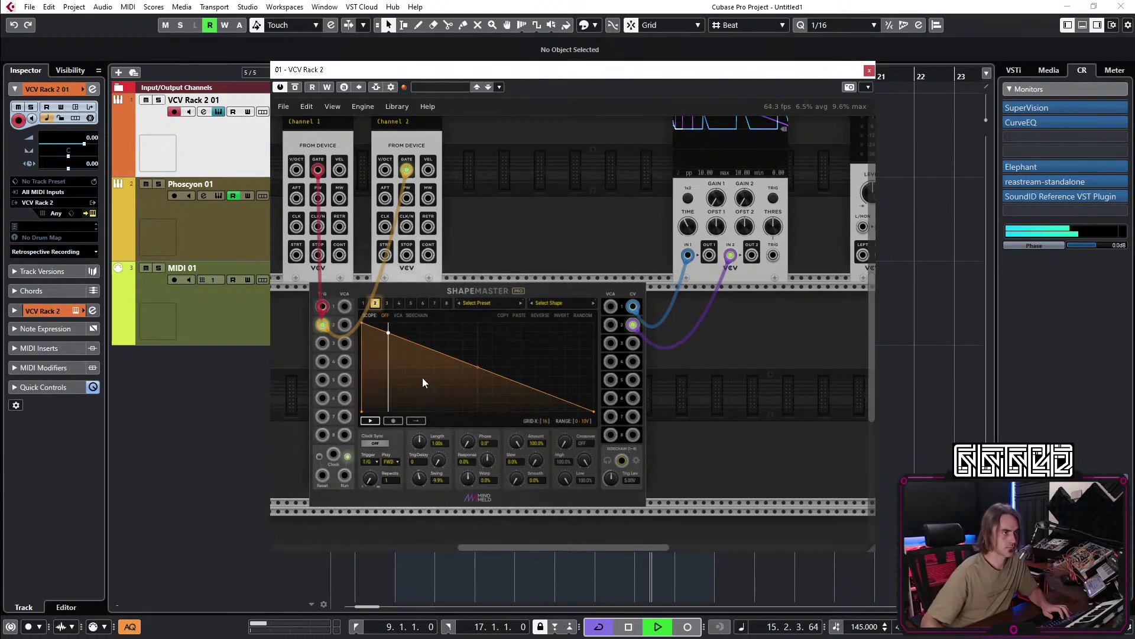
{"action": "left_click_drag", "start_coordinate": [434, 350], "coordinate": [410, 436]}
{"action": "scroll", "coordinate": [587, 251], "scroll_direction": "up", "scroll_amount": 4}
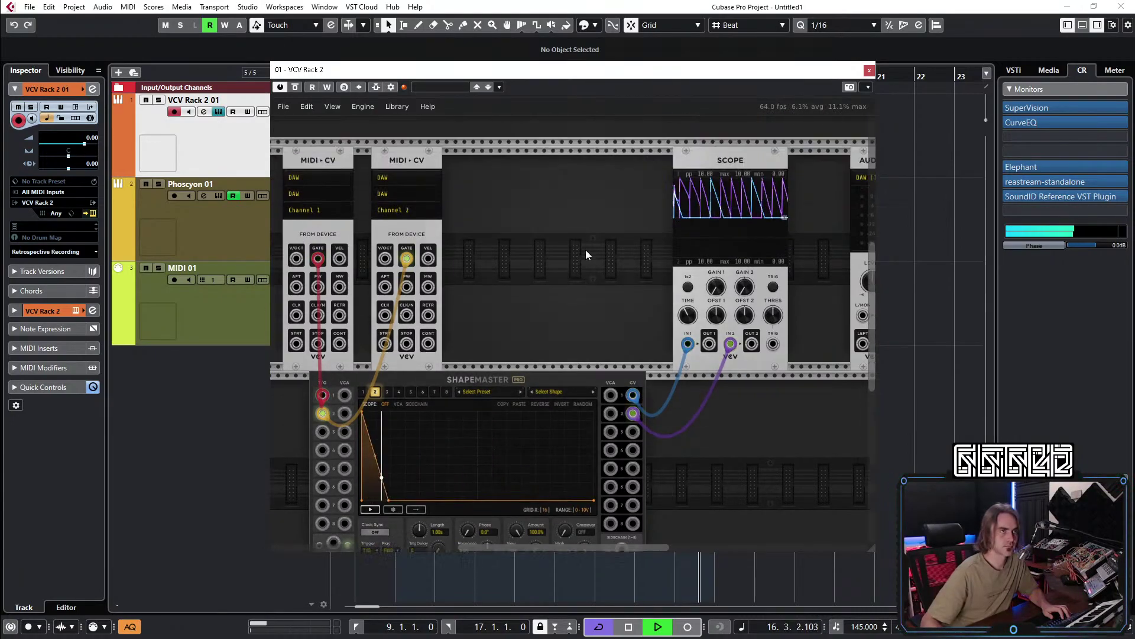
Shorten ShapeMaster channel 1's decay a little more and reduce the Scope's time window.
{"action": "left_click", "coordinate": [363, 421]}
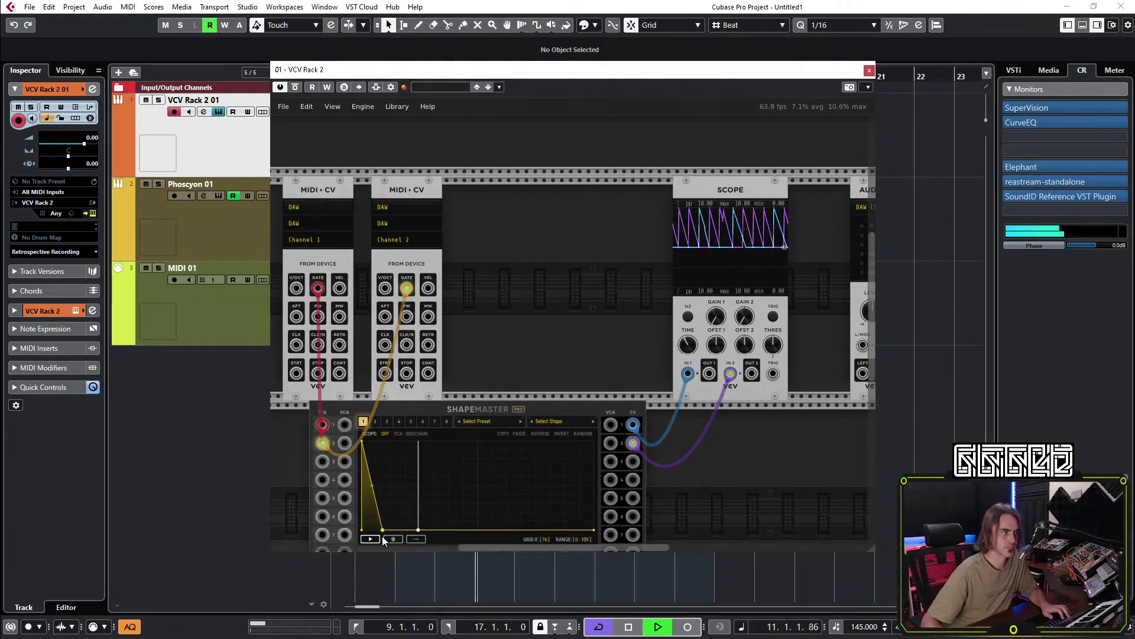
{"action": "left_click_drag", "start_coordinate": [689, 347], "coordinate": [690, 349]}
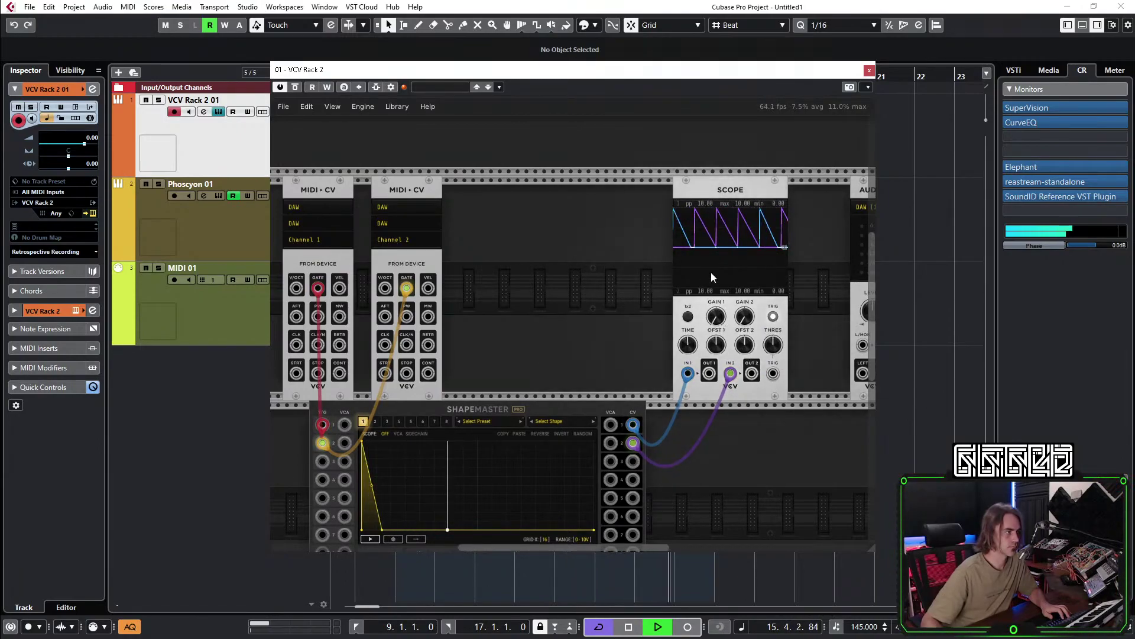
Lengthen the Scope's time window slightly so more envelope cycles fit on its display.
{"action": "scroll", "coordinate": [782, 242], "scroll_direction": "up", "scroll_amount": 5}
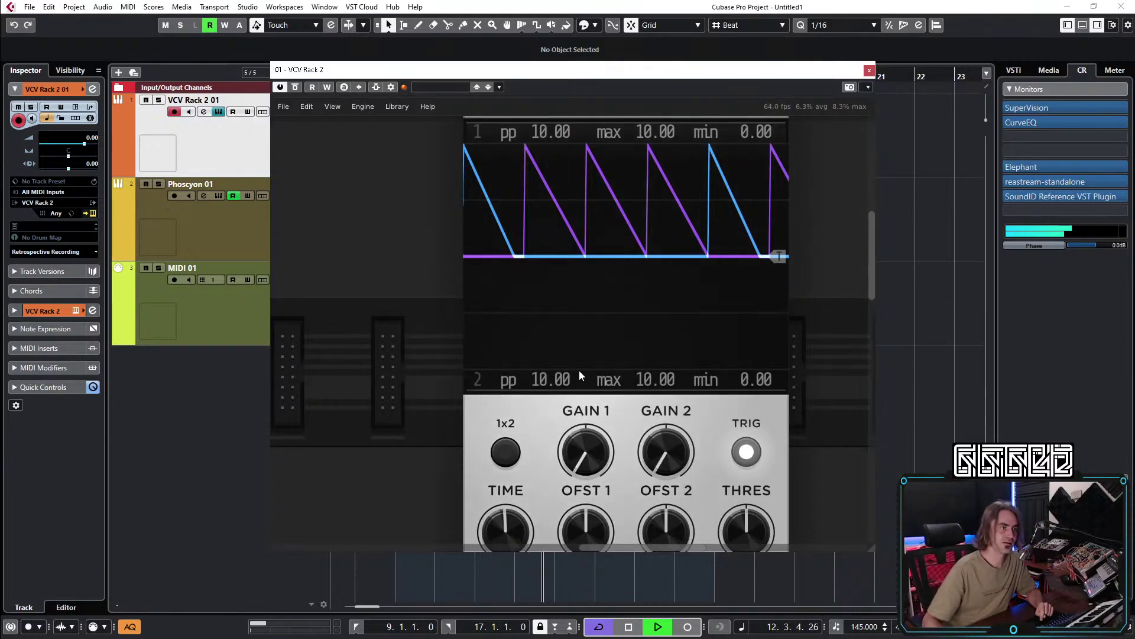
{"action": "scroll", "coordinate": [627, 399], "scroll_direction": "down", "scroll_amount": 1}
{"action": "left_click_drag", "start_coordinate": [482, 526], "coordinate": [481, 476]}
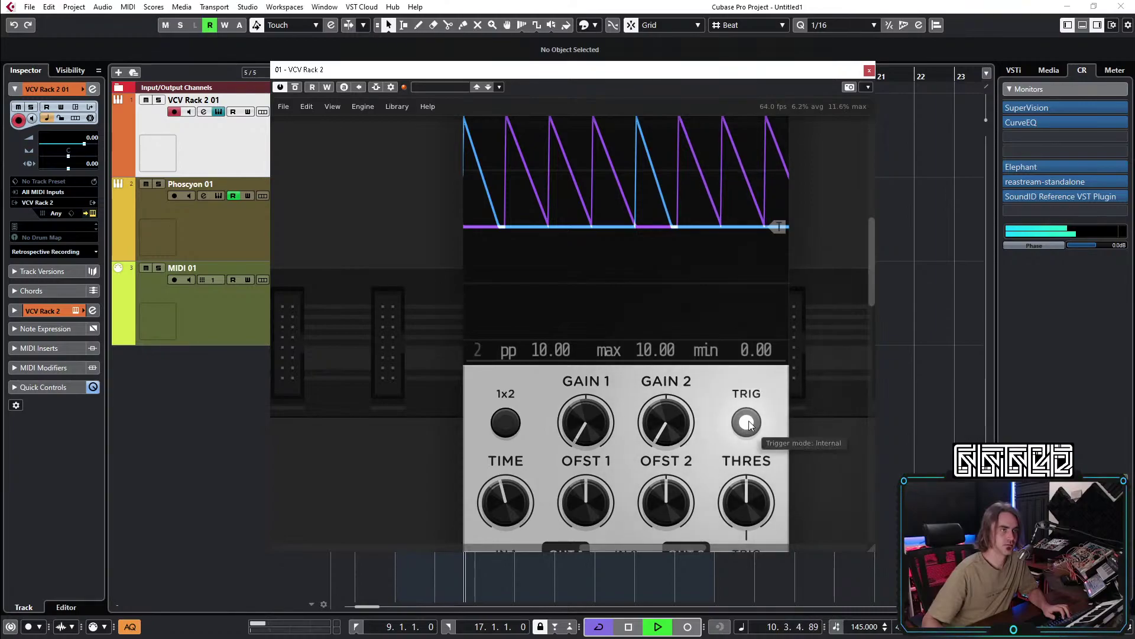
{"action": "scroll", "coordinate": [539, 304], "scroll_direction": "down", "scroll_amount": 2}
{"action": "scroll", "coordinate": [469, 287], "scroll_direction": "down", "scroll_amount": 4}
Place the Channel 2 MIDI-CV module directly beside the Channel 1 module and enlarge the VCV Rack 2 window.
{"action": "left_click_drag", "start_coordinate": [384, 291], "coordinate": [573, 332]}
{"action": "left_click_drag", "start_coordinate": [349, 179], "coordinate": [329, 179]}
{"action": "left_click_drag", "start_coordinate": [408, 374], "coordinate": [383, 145]}
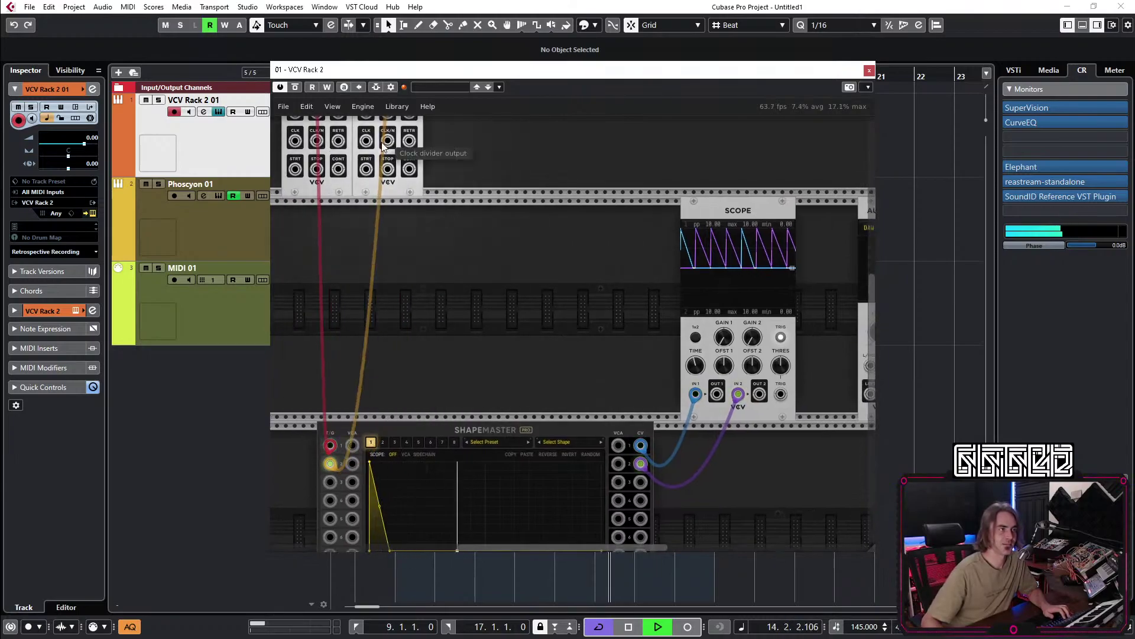
{"action": "left_click_drag", "start_coordinate": [679, 69], "coordinate": [437, 31]}
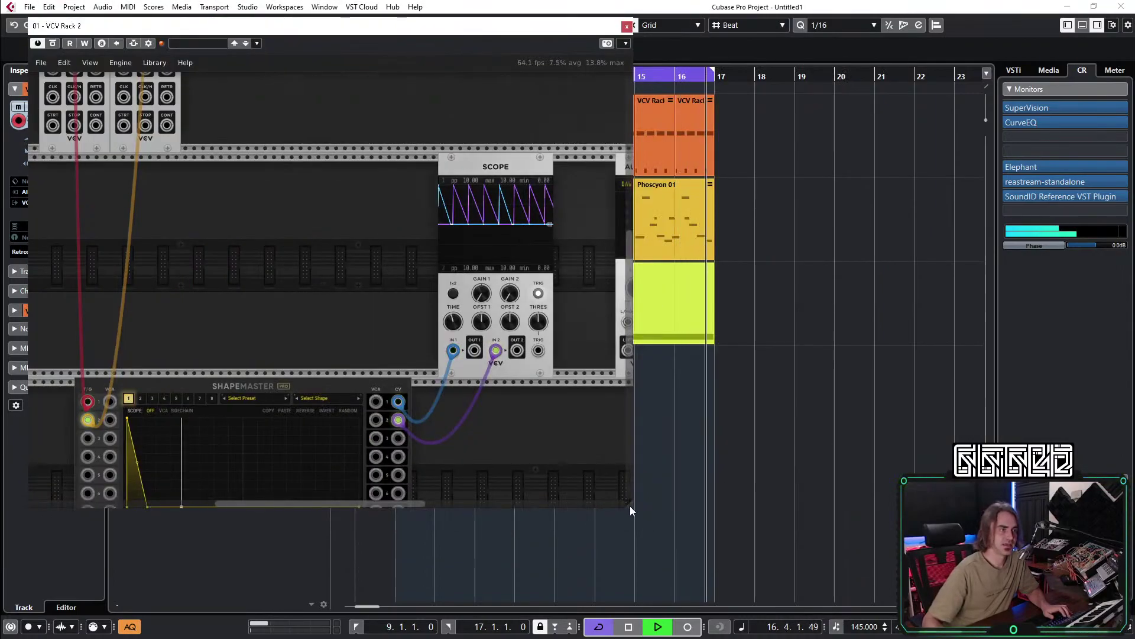
{"action": "left_click_drag", "start_coordinate": [630, 506], "coordinate": [1052, 605]}
Move the Audio module far along its row, place the Scope directly against ShapeMaster, and stop playback.
{"action": "left_click_drag", "start_coordinate": [639, 170], "coordinate": [982, 171]}
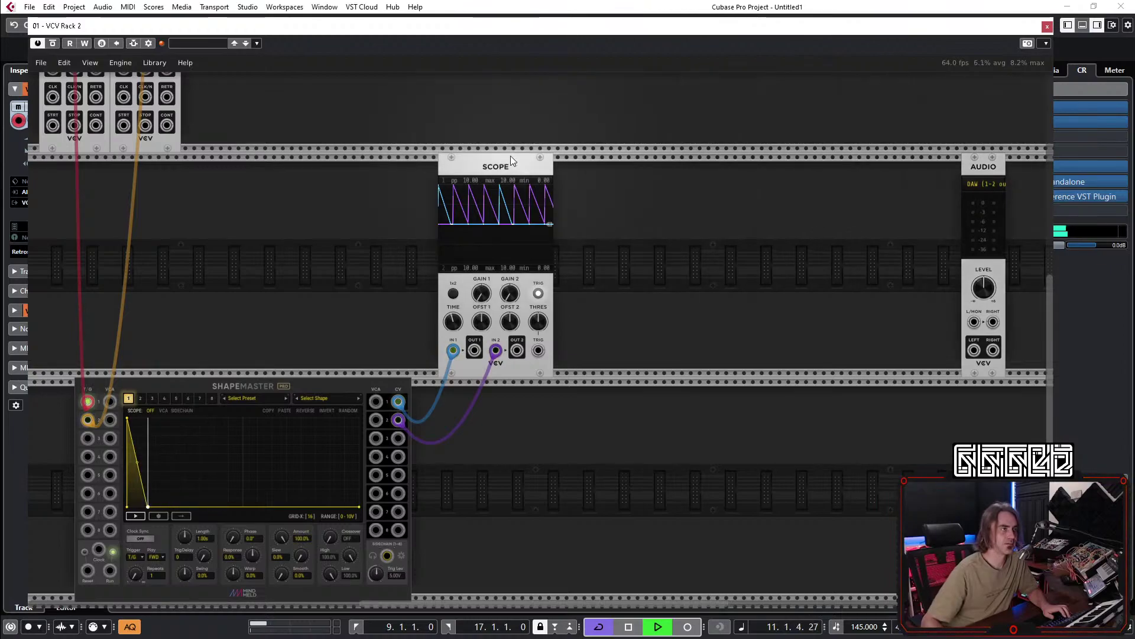
{"action": "left_click_drag", "start_coordinate": [511, 161], "coordinate": [484, 386]}
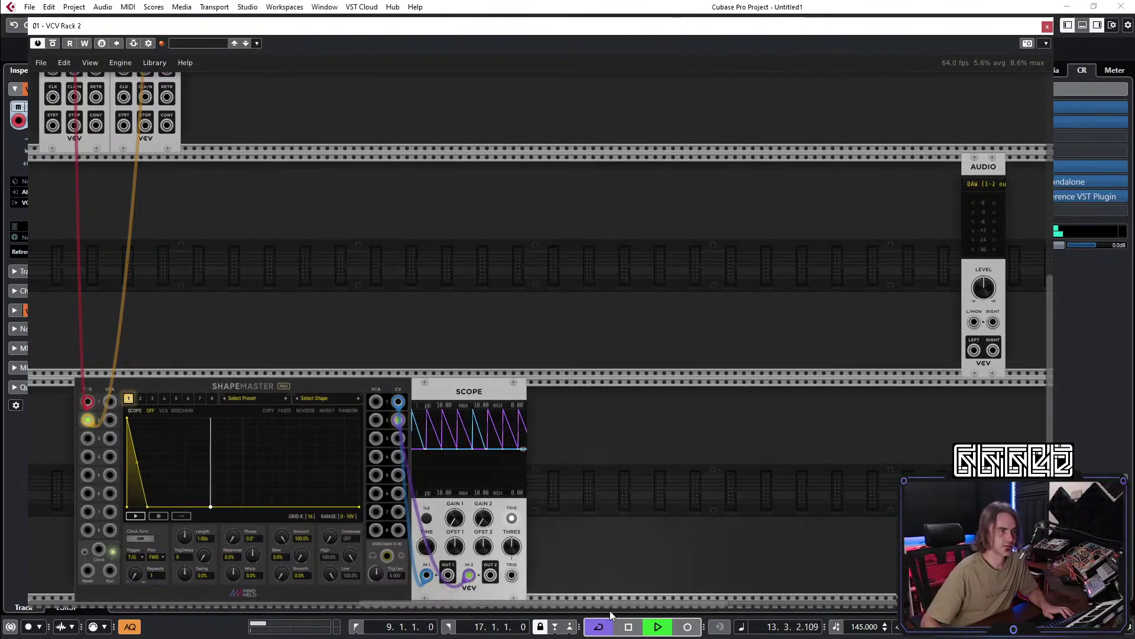
{"action": "left_click", "coordinate": [629, 626]}
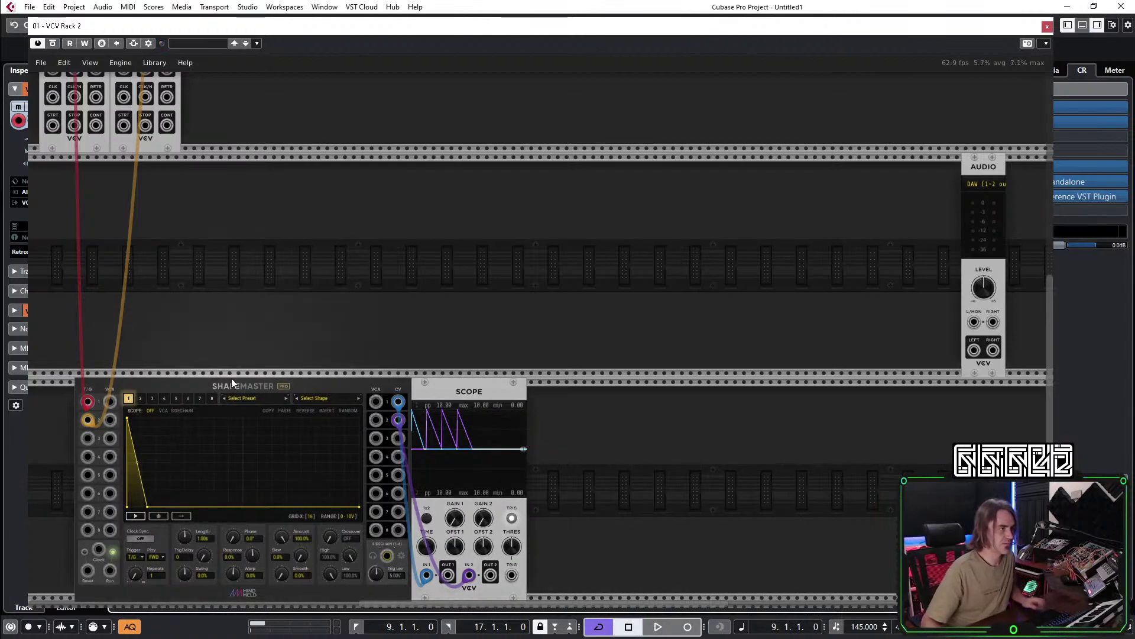
{"action": "scroll", "coordinate": [208, 438], "scroll_direction": "up", "scroll_amount": 2}
{"action": "scroll", "coordinate": [220, 459], "scroll_direction": "down", "scroll_amount": 2}
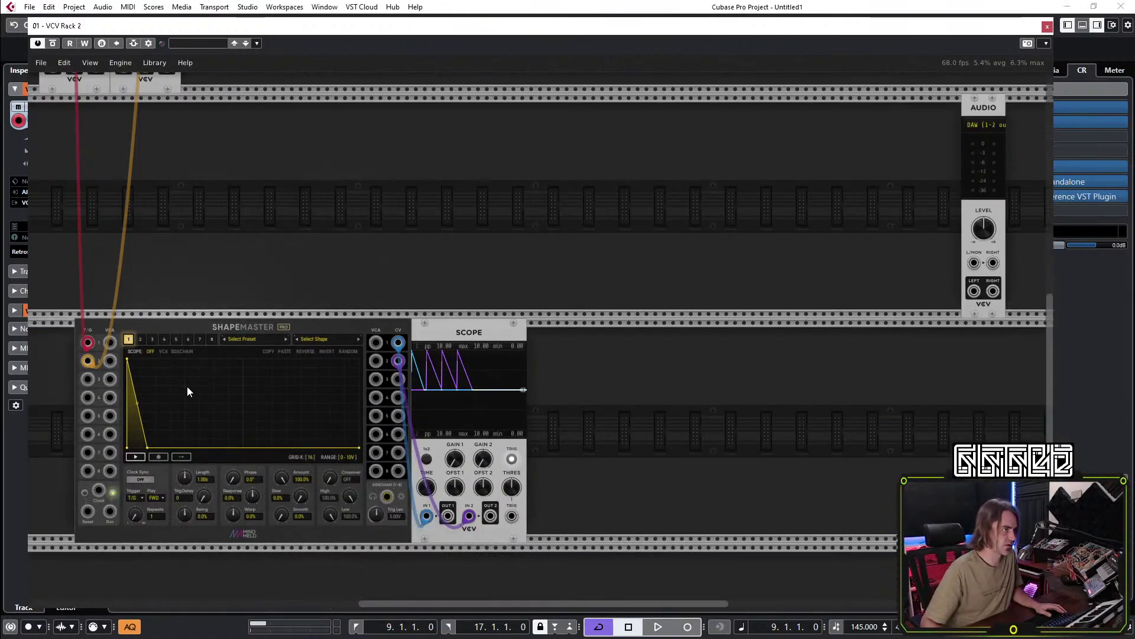
{"action": "scroll", "coordinate": [187, 385], "scroll_direction": "up", "scroll_amount": 4}
{"action": "scroll", "coordinate": [220, 367], "scroll_direction": "down", "scroll_amount": 3}
{"action": "scroll", "coordinate": [368, 289], "scroll_direction": "up", "scroll_amount": 1}
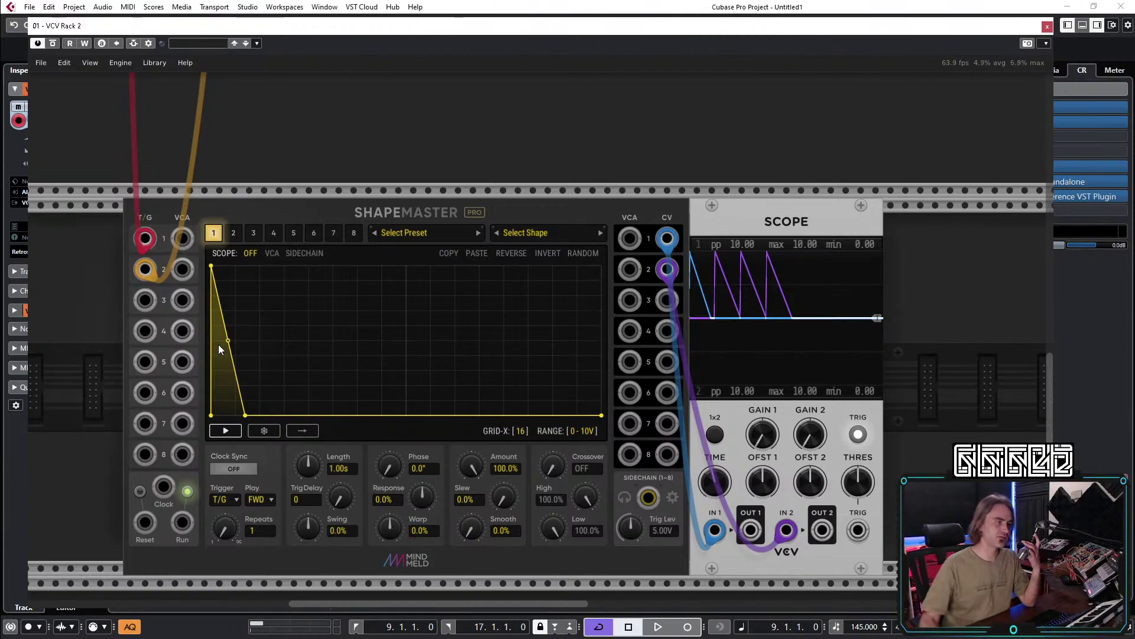
Search the module library for "osc" and add a VCV WT VCO in the empty row above ShapeMaster.
{"action": "scroll", "coordinate": [449, 222], "scroll_direction": "up", "scroll_amount": 5}
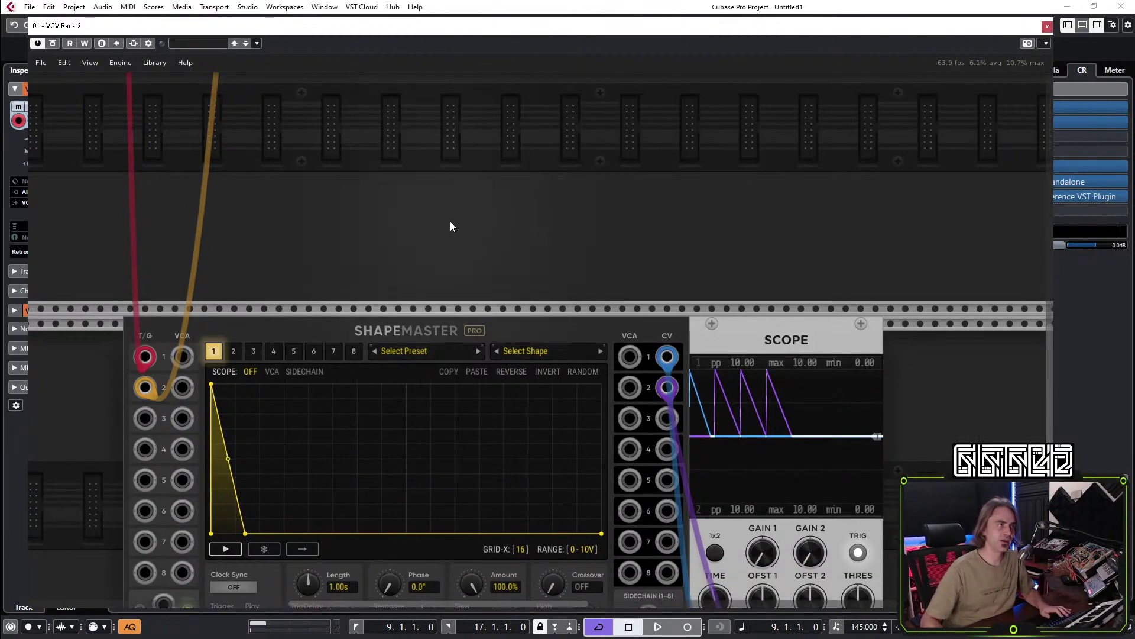
{"action": "scroll", "coordinate": [570, 175], "scroll_direction": "down", "scroll_amount": 3}
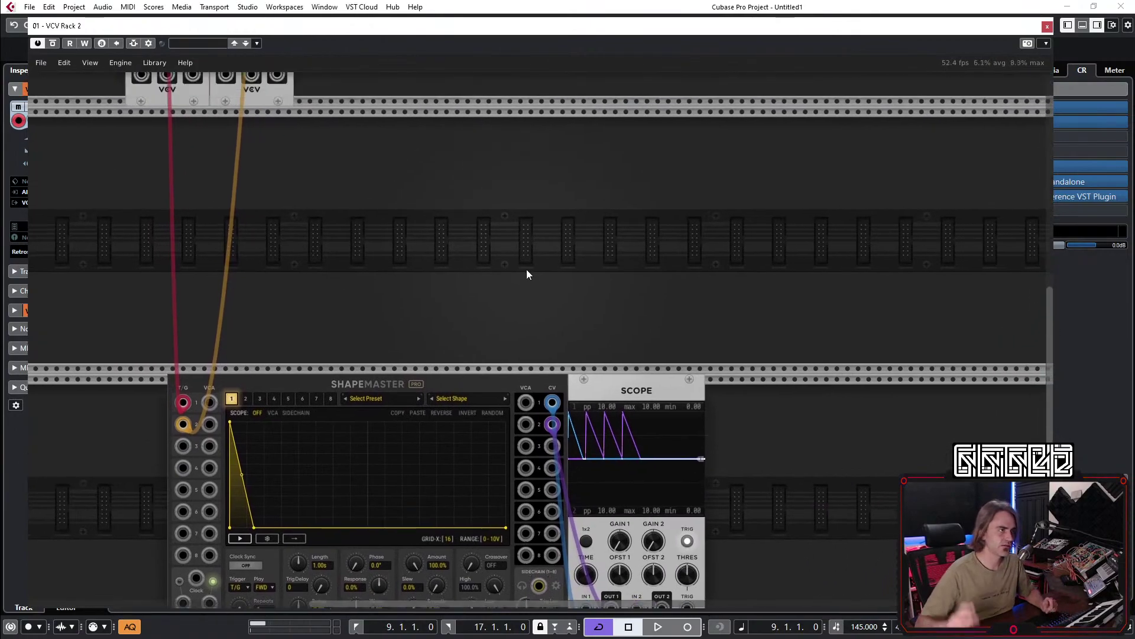
{"action": "right_click", "coordinate": [594, 335]}
{"action": "type", "text": "osc"}
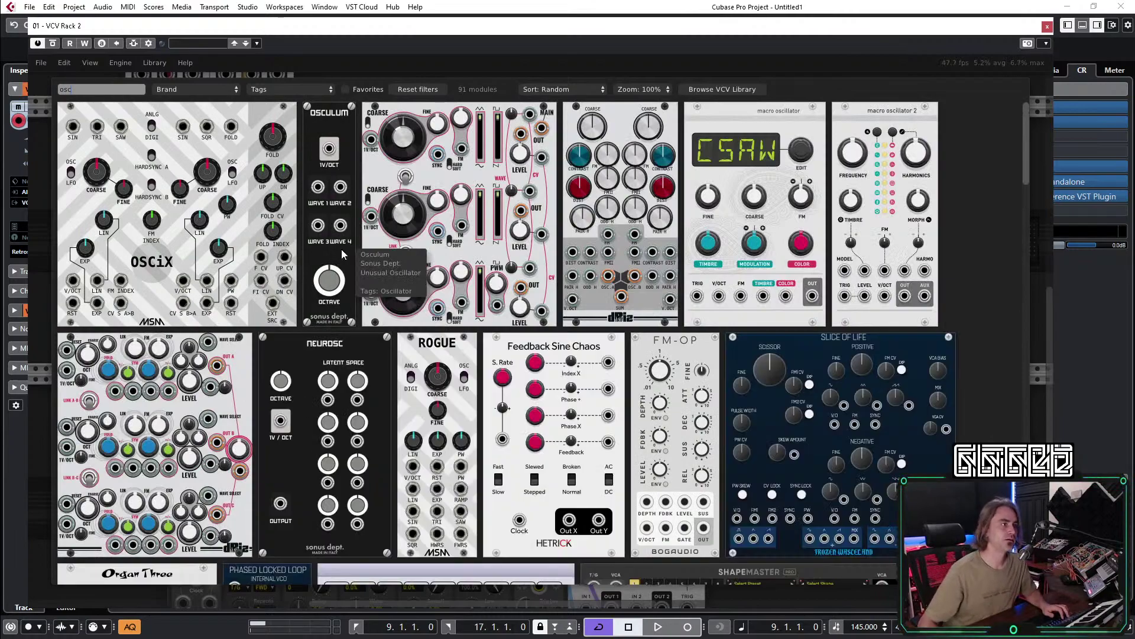
{"action": "scroll", "coordinate": [756, 237], "scroll_direction": "down", "scroll_amount": 5}
{"action": "scroll", "coordinate": [705, 259], "scroll_direction": "down", "scroll_amount": 10}
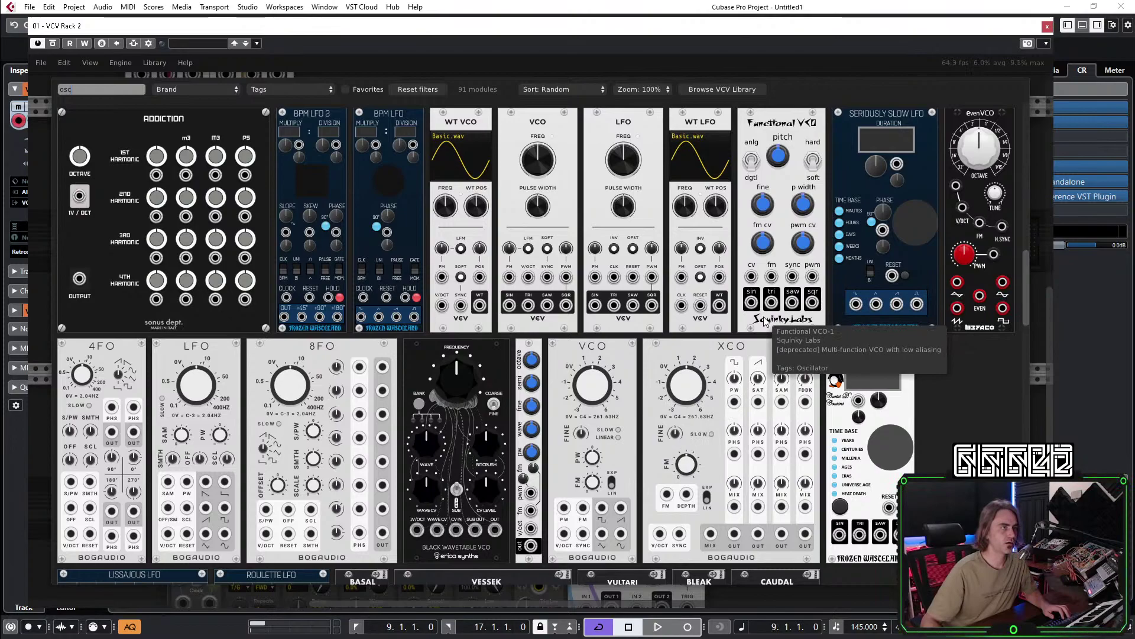
{"action": "left_click", "coordinate": [453, 294]}
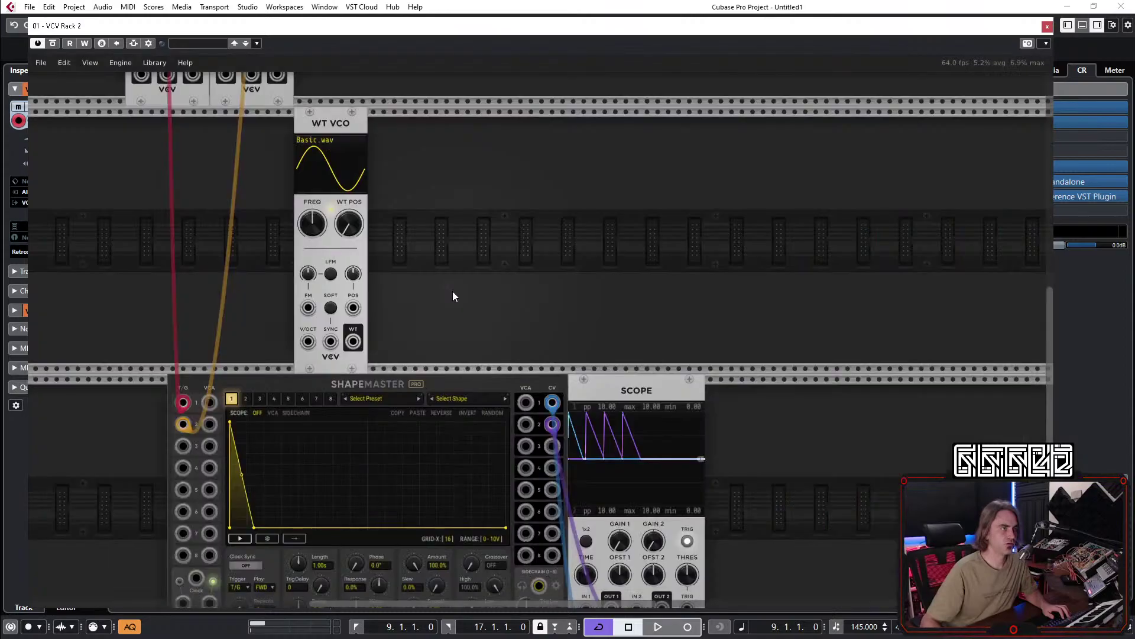
Browse the "osc" modules in the library for a second oscillator.
{"action": "right_click", "coordinate": [521, 264]}
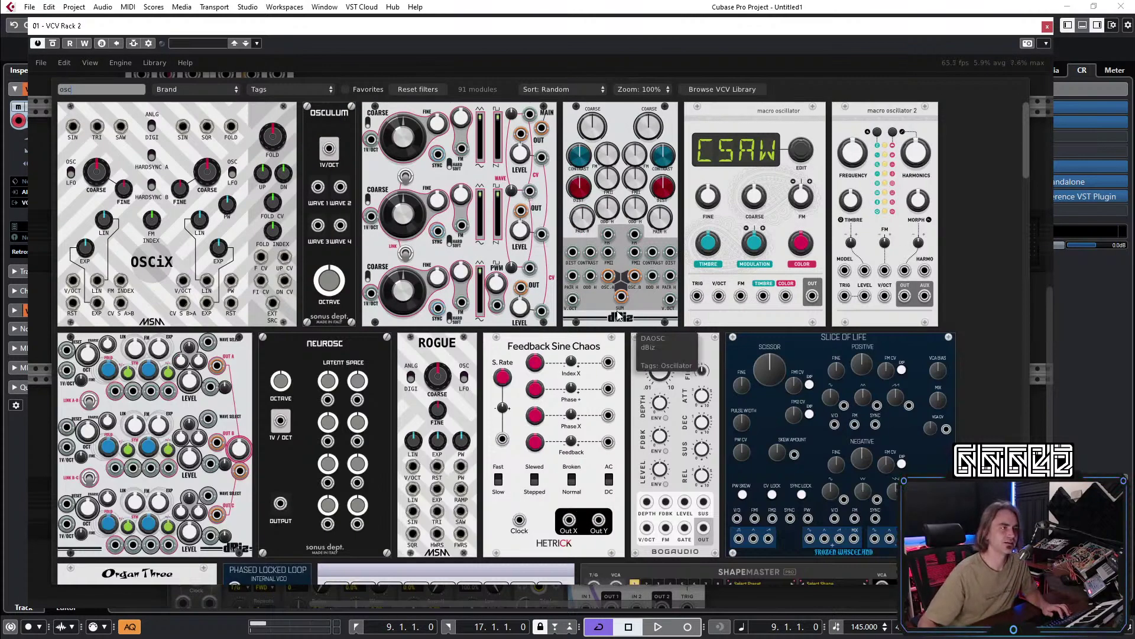
{"action": "scroll", "coordinate": [583, 336], "scroll_direction": "down", "scroll_amount": 10}
{"action": "scroll", "coordinate": [577, 340], "scroll_direction": "down", "scroll_amount": 8}
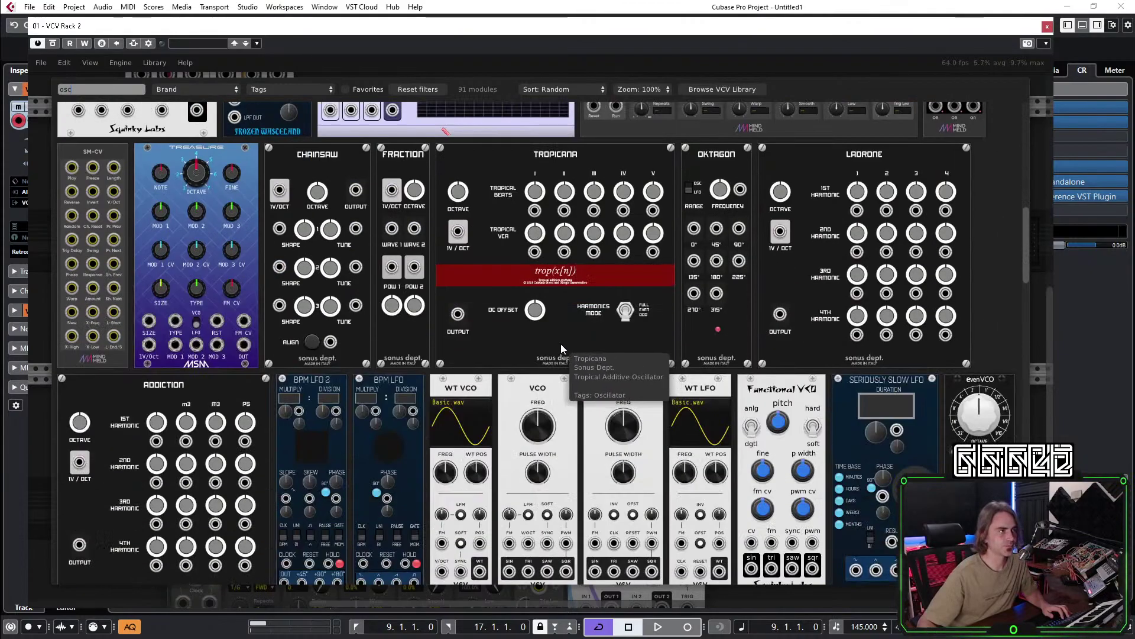
{"action": "scroll", "coordinate": [560, 343], "scroll_direction": "down", "scroll_amount": 5}
{"action": "scroll", "coordinate": [560, 343], "scroll_direction": "down", "scroll_amount": 12}
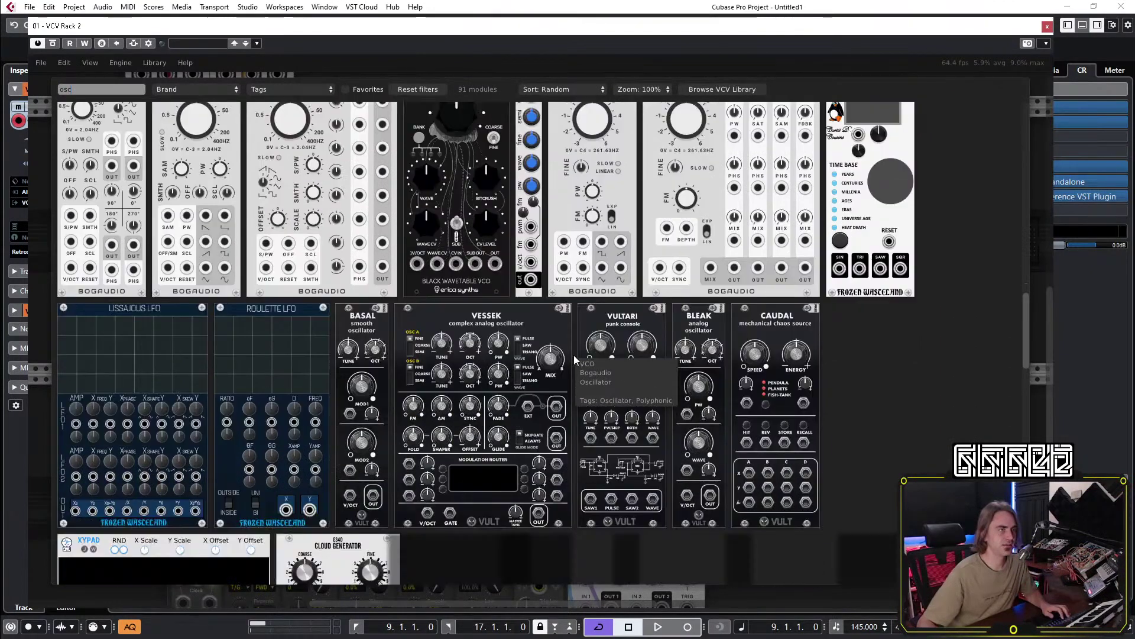
{"action": "scroll", "coordinate": [618, 332], "scroll_direction": "down", "scroll_amount": 6}
{"action": "scroll", "coordinate": [618, 334], "scroll_direction": "down", "scroll_amount": 5}
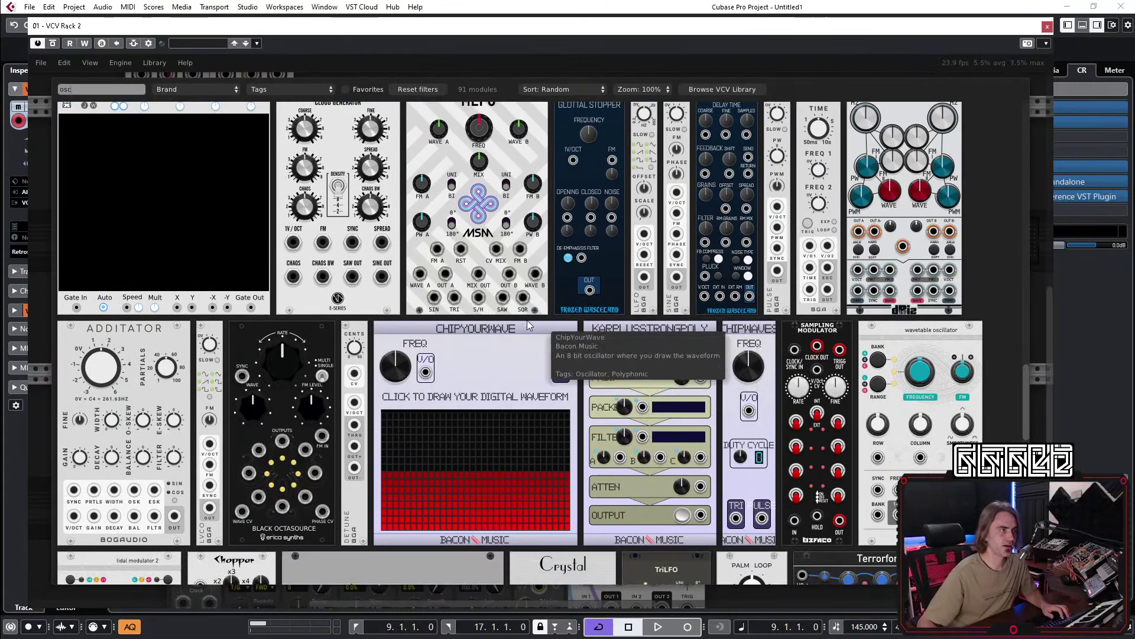
{"action": "scroll", "coordinate": [517, 266], "scroll_direction": "down", "scroll_amount": 8}
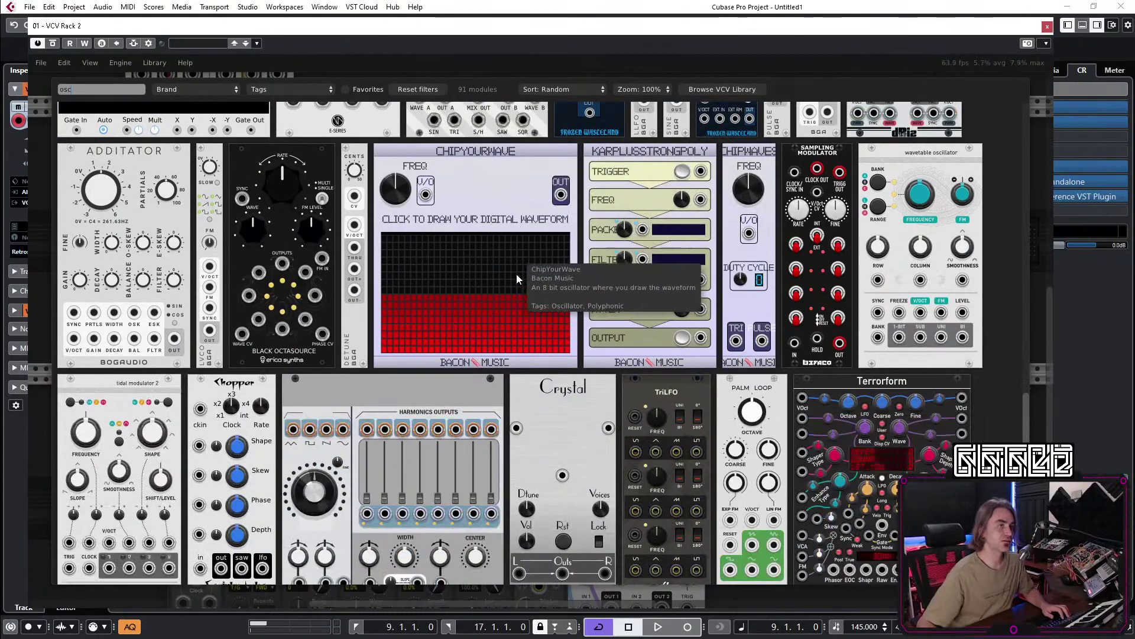
{"action": "scroll", "coordinate": [668, 413], "scroll_direction": "down", "scroll_amount": 4}
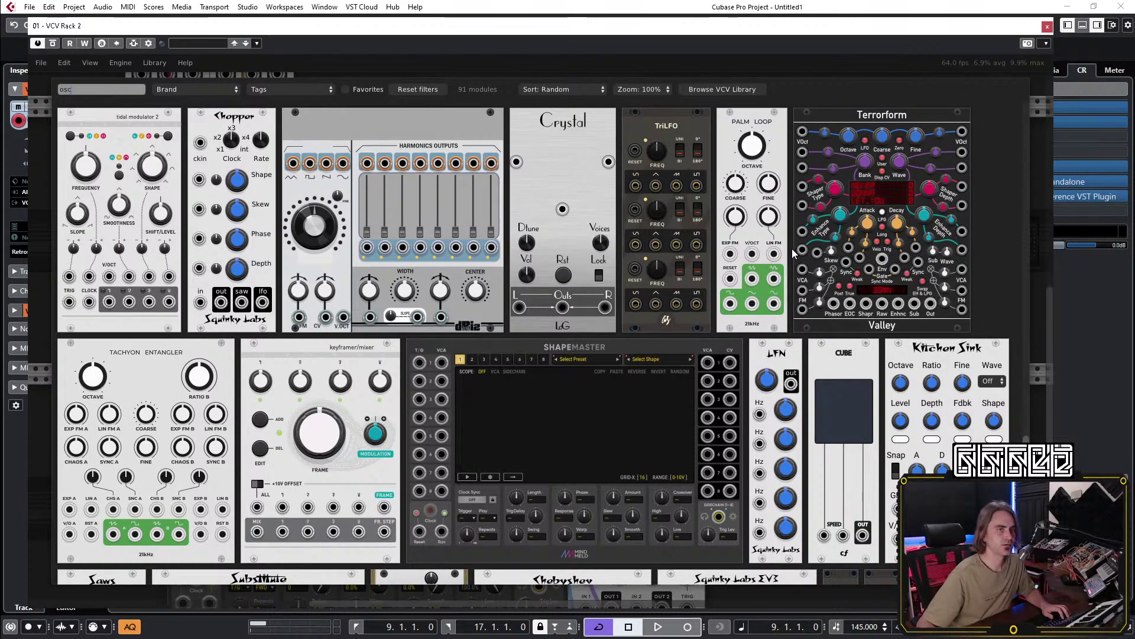
Search the library for "even", add the Befaco evenVCO, and place it directly beside WT VCO.
{"action": "key", "text": "BackSpace"}
{"action": "key", "text": "BackSpace"}
{"action": "key", "text": "BackSpace"}
{"action": "type", "text": "even"}
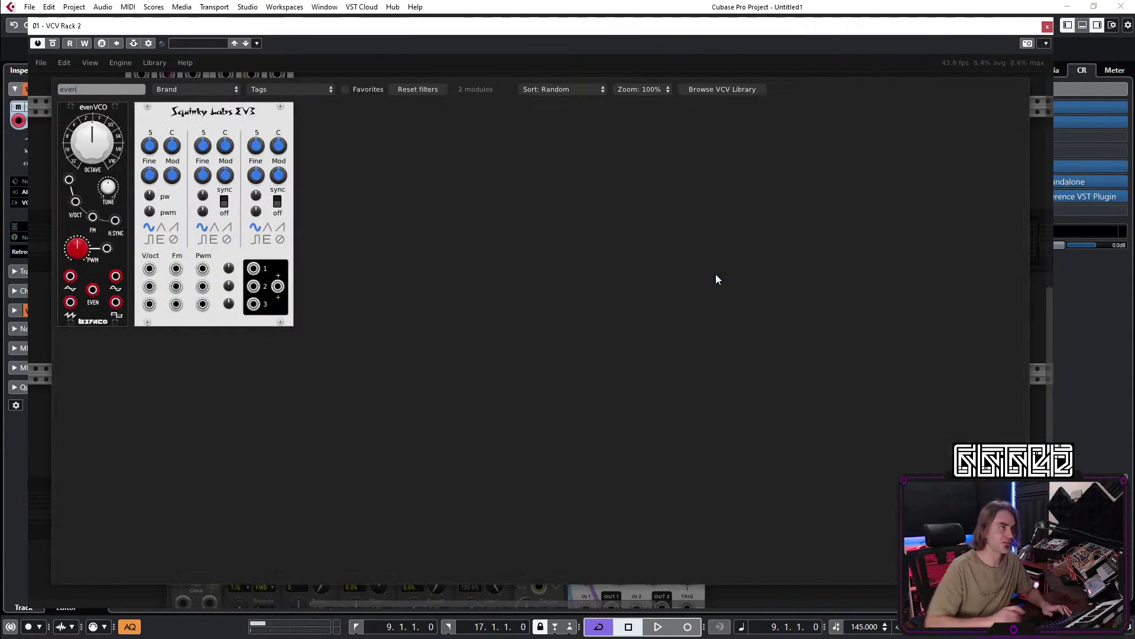
{"action": "left_click", "coordinate": [72, 201]}
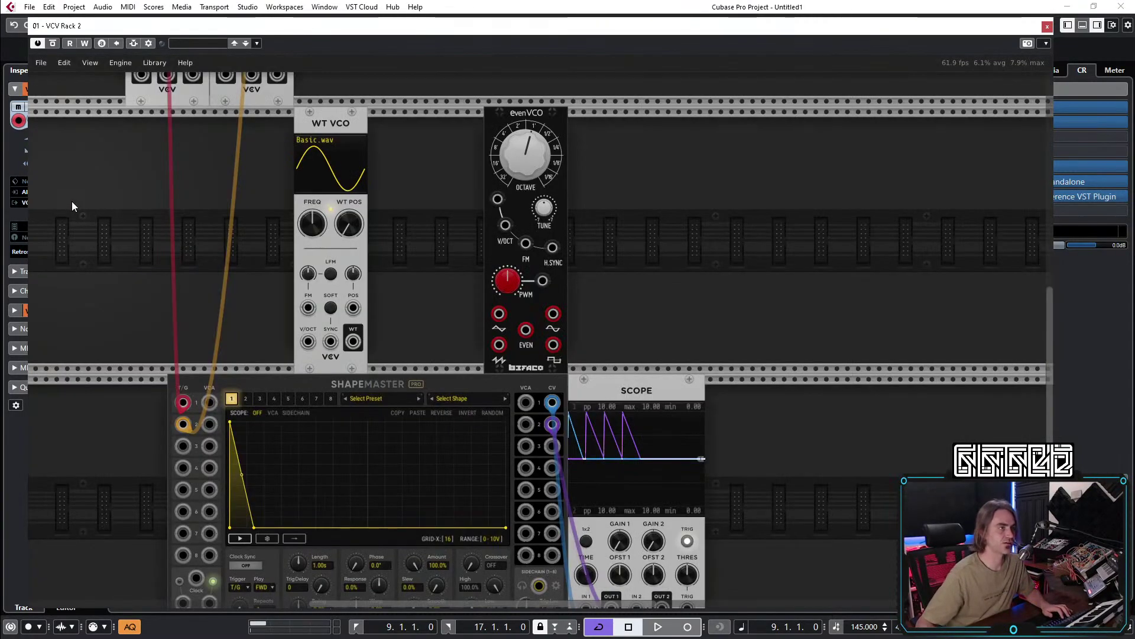
{"action": "left_click_drag", "start_coordinate": [518, 109], "coordinate": [402, 109]}
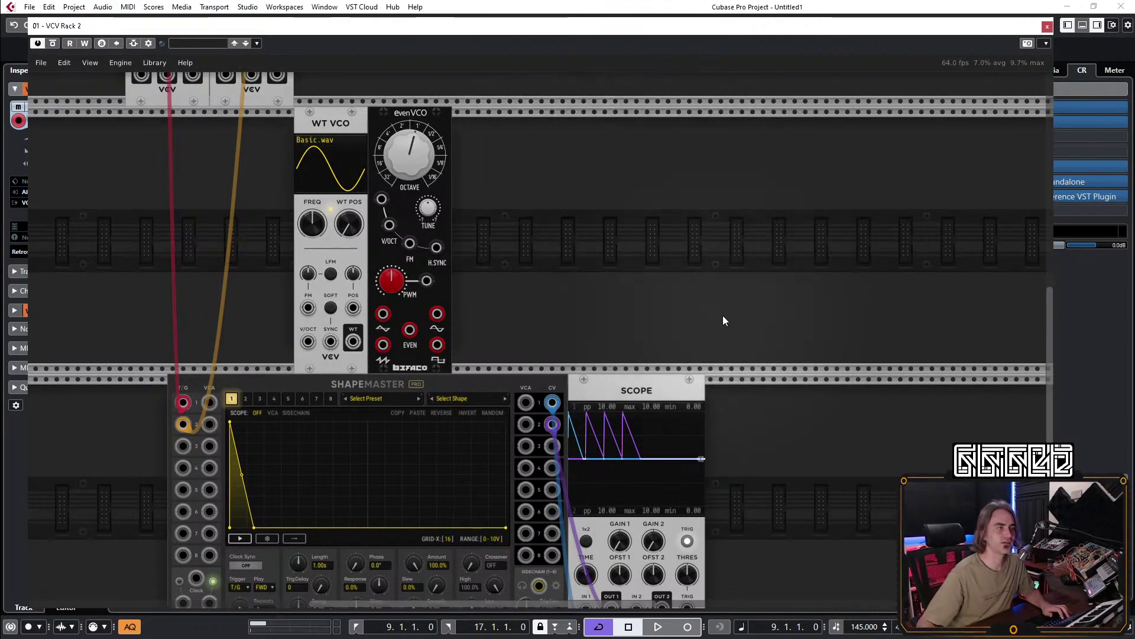
Search the library for "scope", add a second VCV Scope in the oscillator row, and move it closer to evenVCO.
{"action": "right_click", "coordinate": [732, 288]}
{"action": "type", "text": "scope"}
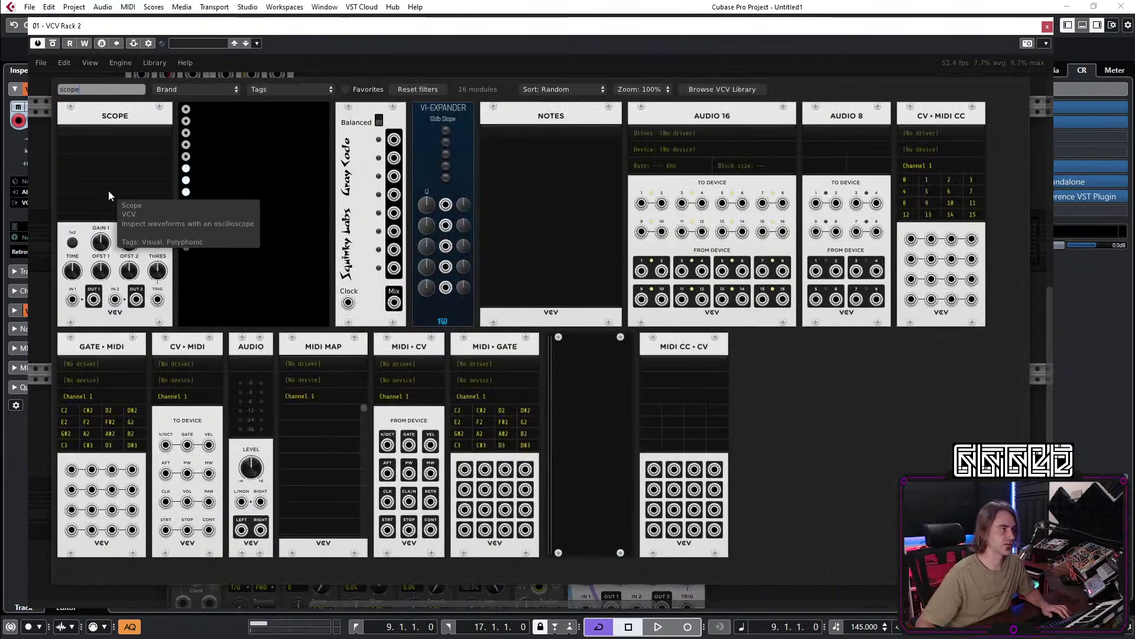
{"action": "left_click", "coordinate": [108, 190]}
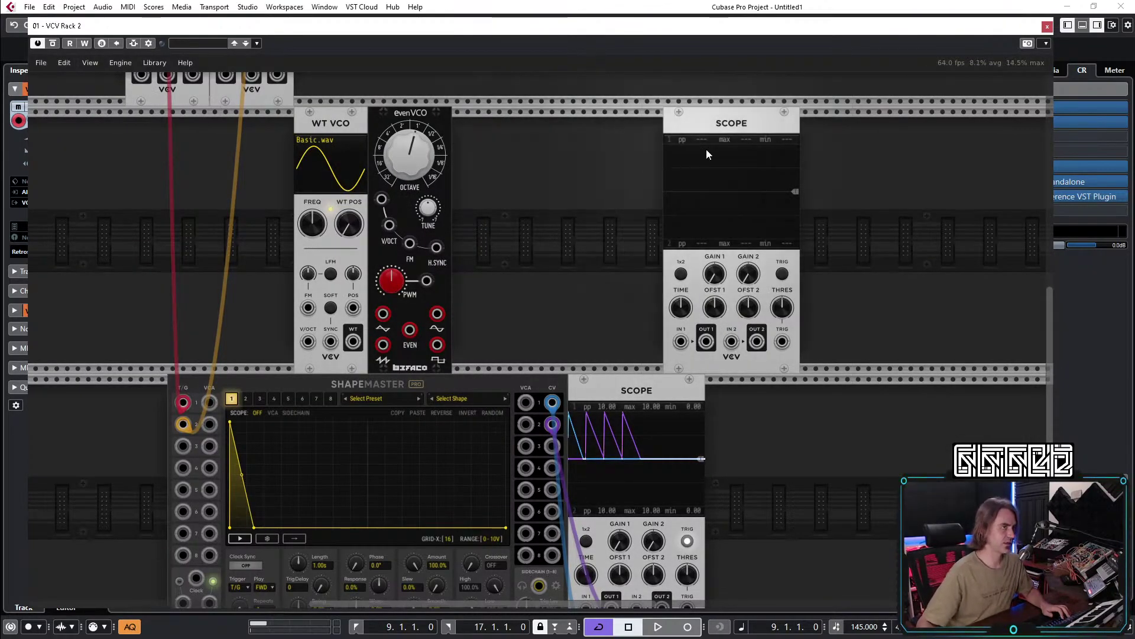
{"action": "left_click_drag", "start_coordinate": [701, 148], "coordinate": [629, 144]}
Set evenVCO back against WT VCO and shift the new Scope farther away from the oscillators.
{"action": "scroll", "coordinate": [626, 246], "scroll_direction": "up", "scroll_amount": 2}
{"action": "scroll", "coordinate": [650, 246], "scroll_direction": "left", "scroll_amount": 2}
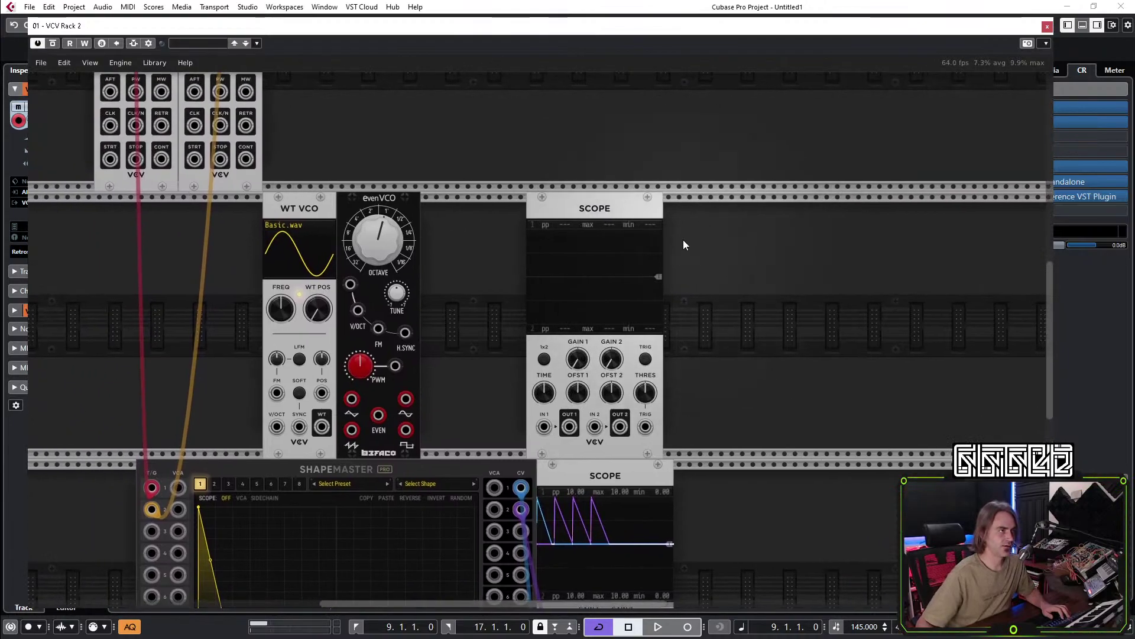
{"action": "scroll", "coordinate": [479, 255], "scroll_direction": "up", "scroll_amount": 3}
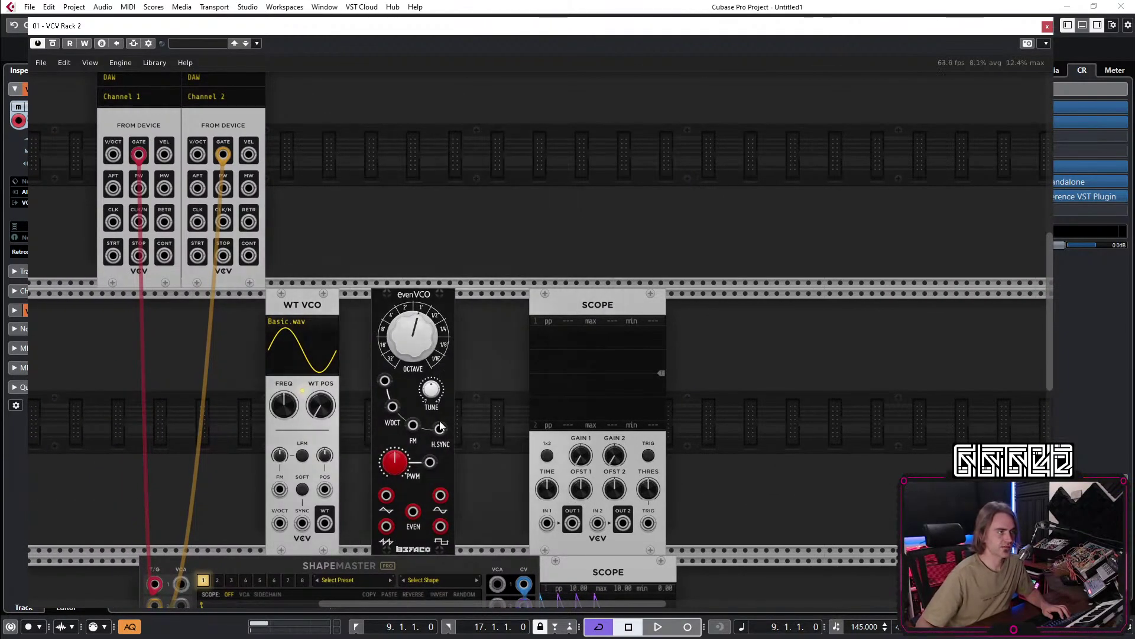
{"action": "left_click_drag", "start_coordinate": [417, 301], "coordinate": [386, 302]}
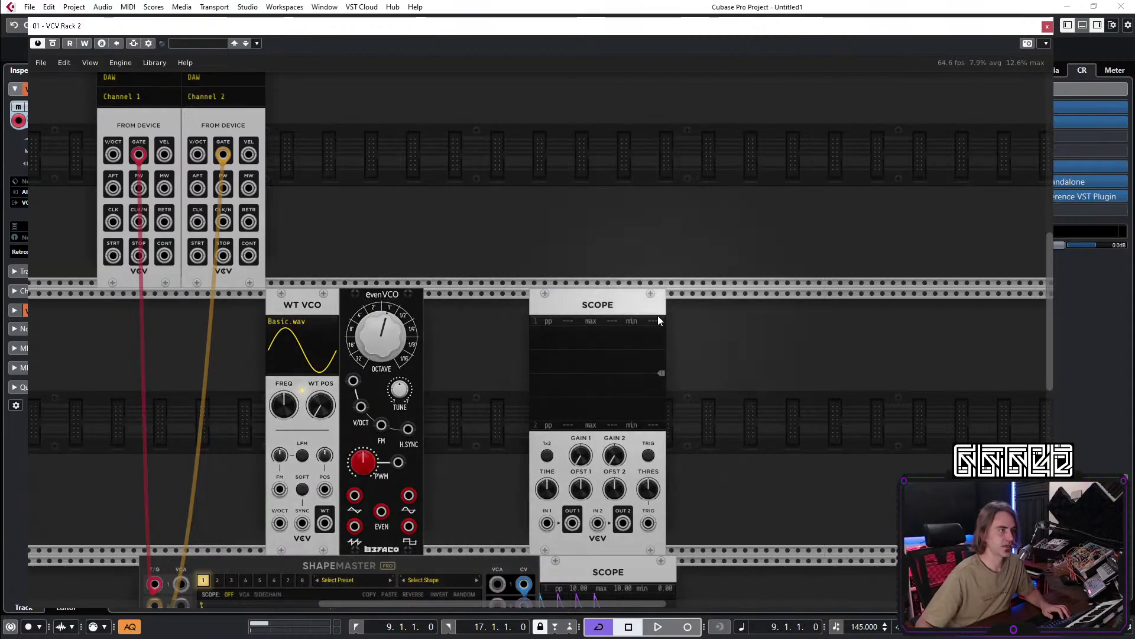
{"action": "left_click_drag", "start_coordinate": [652, 335], "coordinate": [703, 296]}
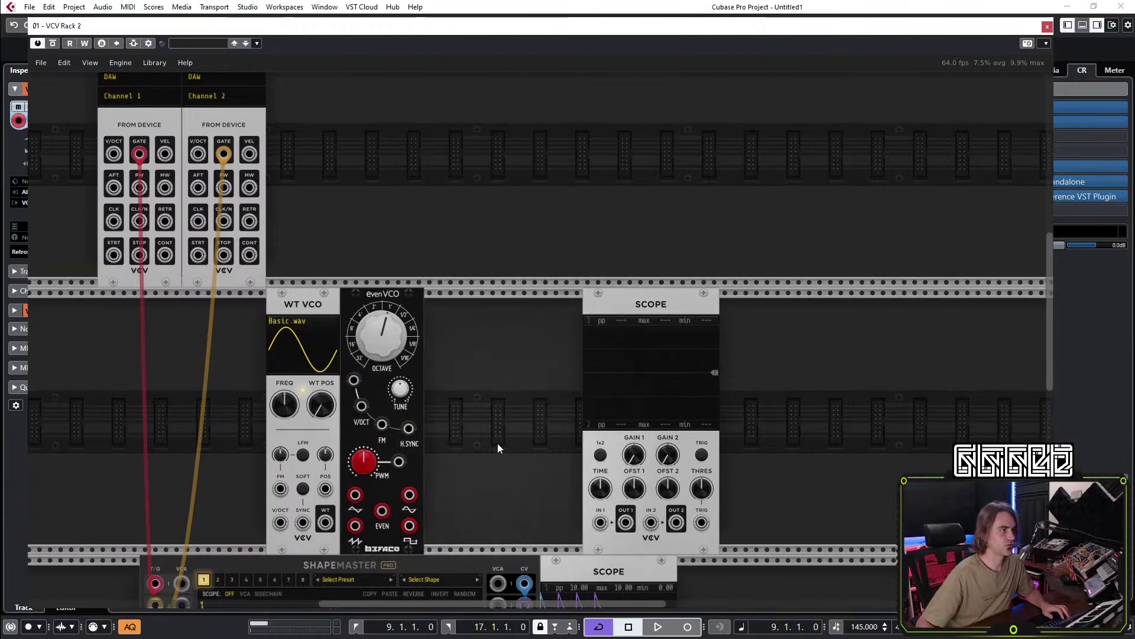
Patch WT VCO's wavetable output to the new Scope's input 1 and evenVCO's sine output to input 2.
{"action": "left_click_drag", "start_coordinate": [497, 442], "coordinate": [474, 418]}
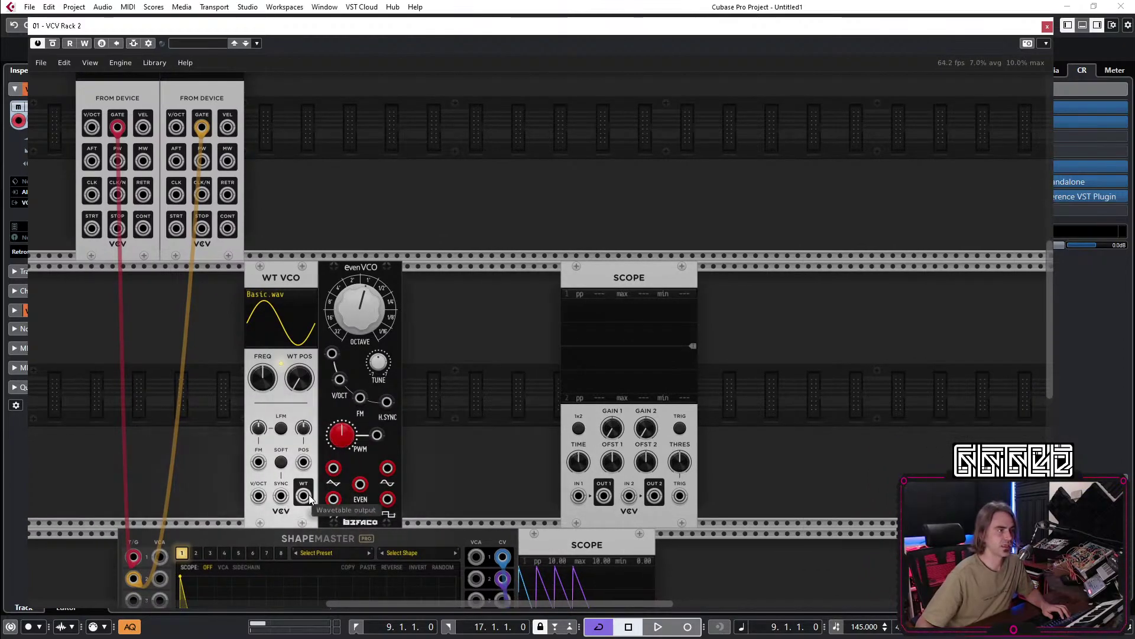
{"action": "left_click_drag", "start_coordinate": [304, 495], "coordinate": [579, 495]}
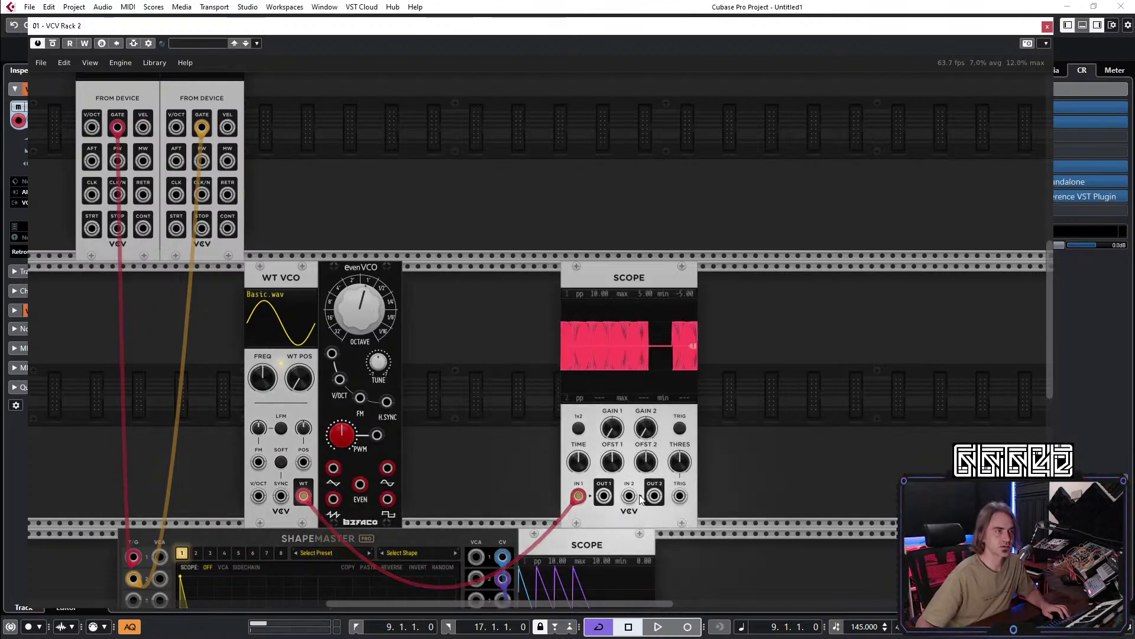
{"action": "left_click_drag", "start_coordinate": [655, 501], "coordinate": [629, 495]}
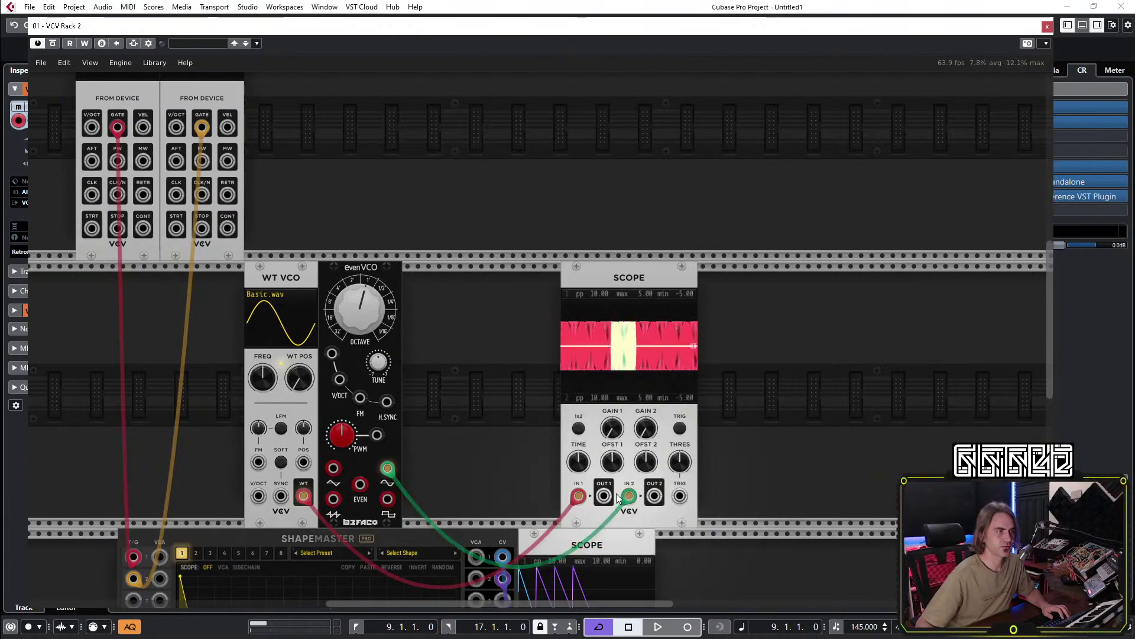
Turn on the new Scope's trigger, shorten its time window to show single waves, and return WT VCO's wavetable position to minimum.
{"action": "left_click", "coordinate": [680, 427]}
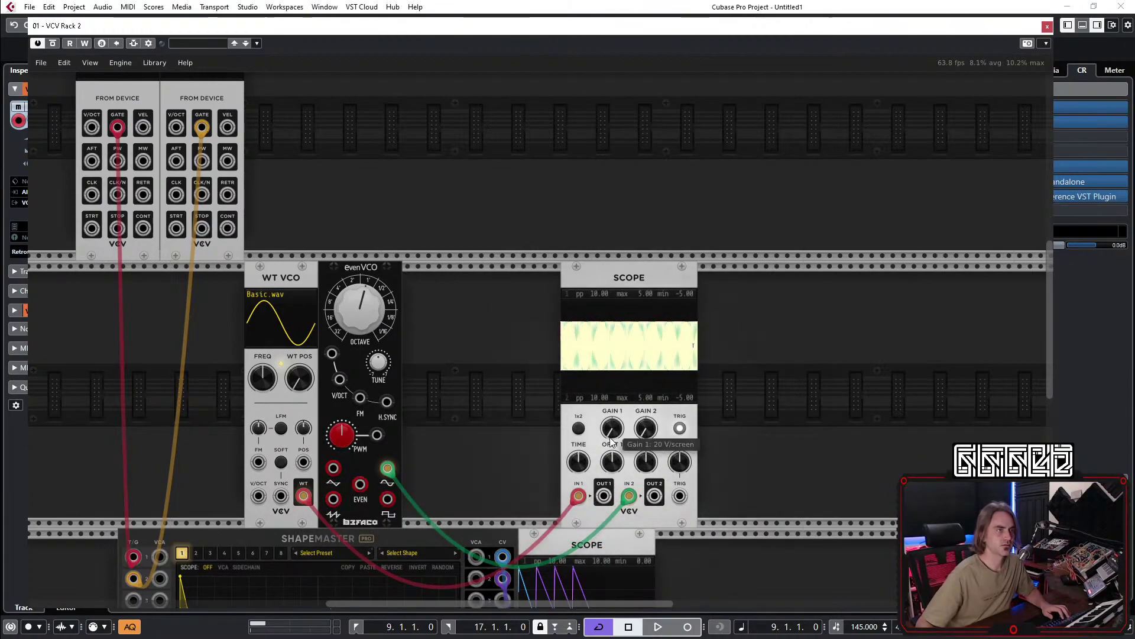
{"action": "left_click_drag", "start_coordinate": [570, 467], "coordinate": [571, 496]}
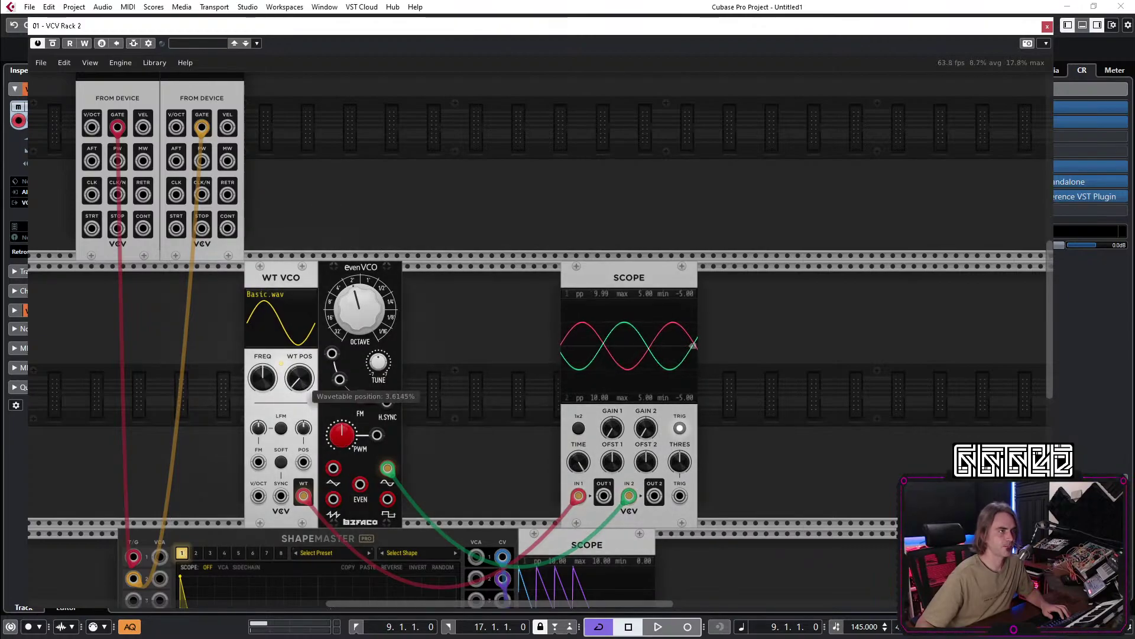
{"action": "left_click_drag", "start_coordinate": [299, 377], "coordinate": [299, 386]}
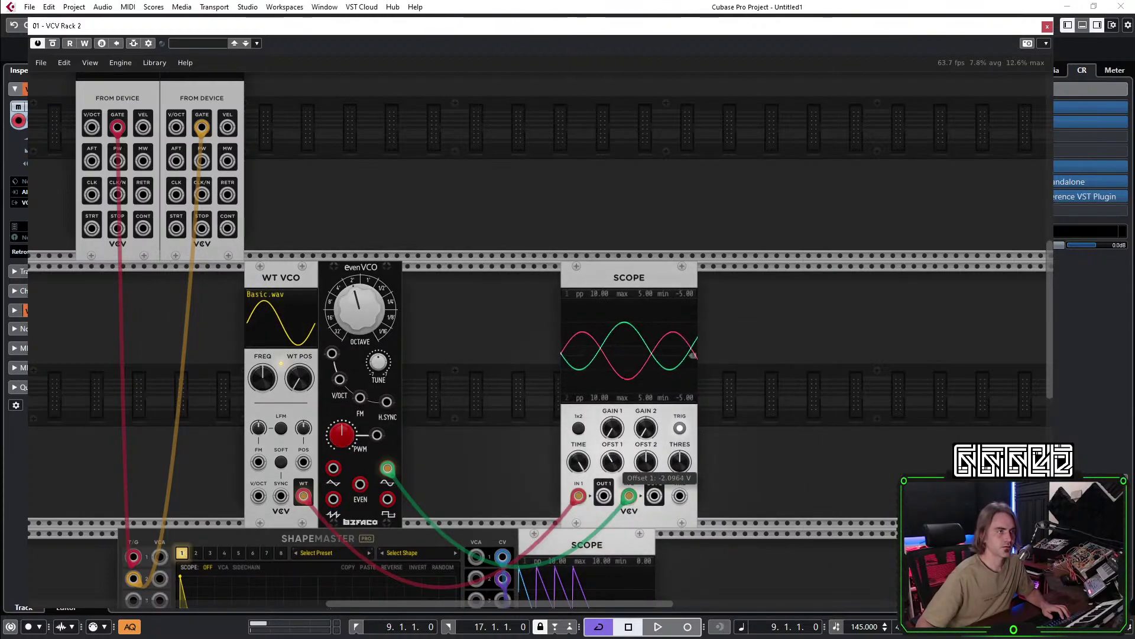
Reset the oscillator Scope's offset 1, patch the first MIDI module's gate to WT VCO's sync input, and start playback.
{"action": "double_click", "coordinate": [613, 460]}
{"action": "mouse_move", "coordinate": [689, 462]}
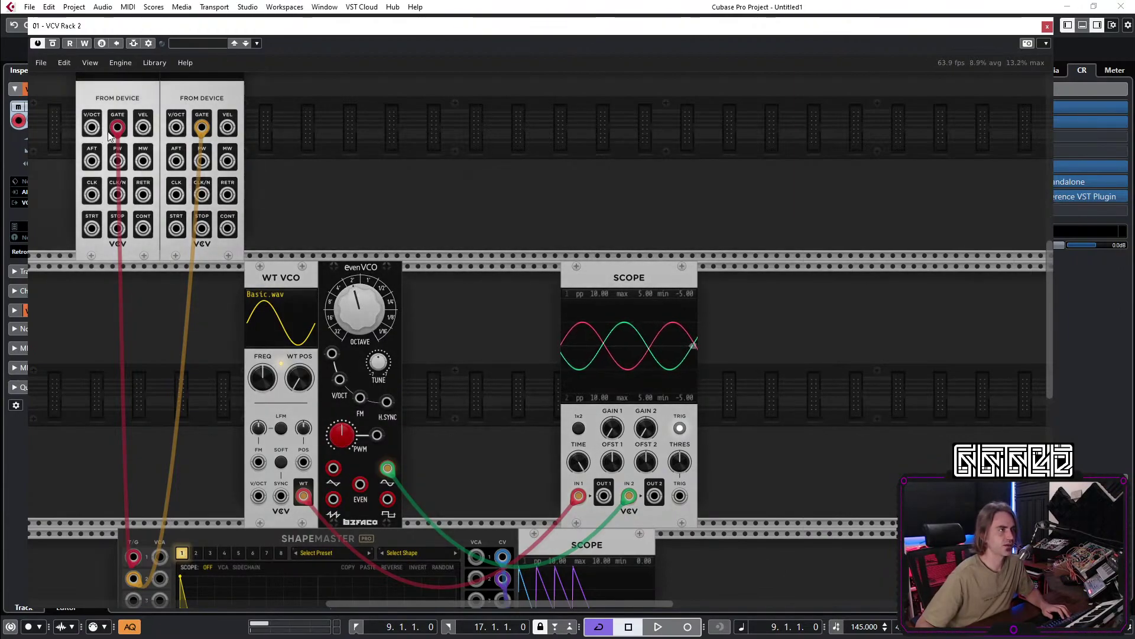
{"action": "left_click_drag", "start_coordinate": [281, 496], "coordinate": [118, 129]}
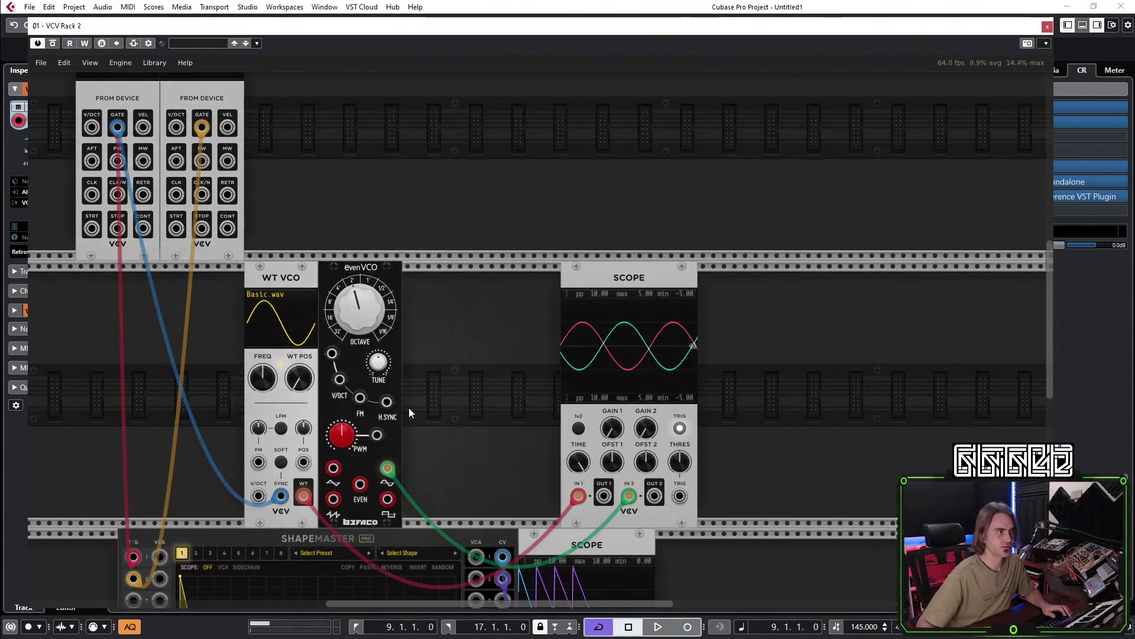
{"action": "left_click", "coordinate": [660, 627]}
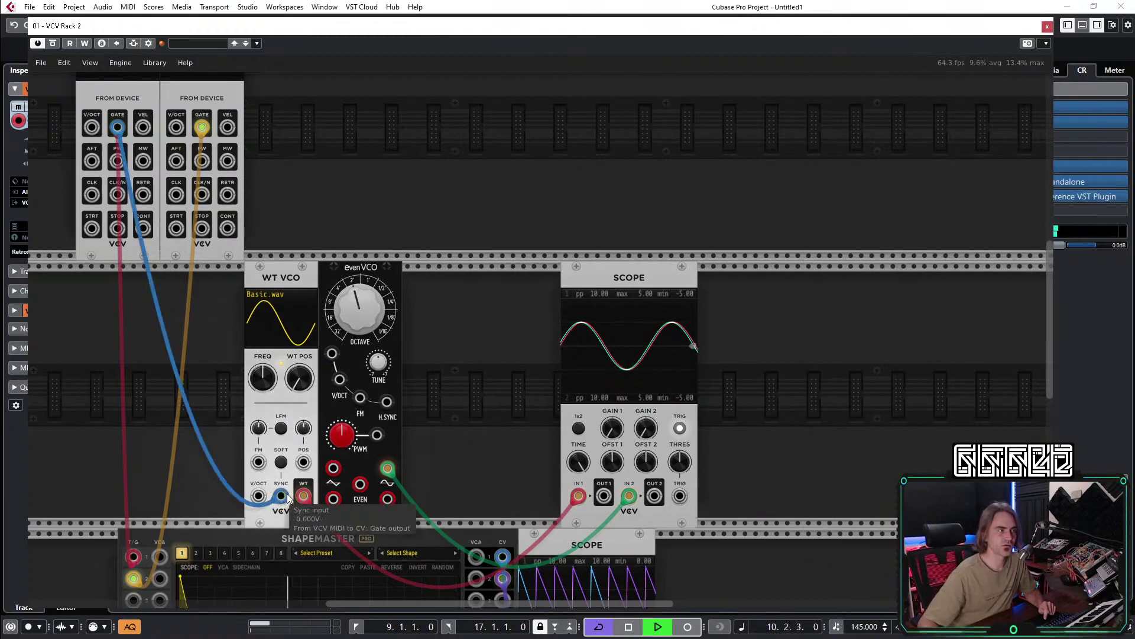
Try the gate cable in evenVCO's H.SYNC input, then restore gate sync to WT VCO only.
{"action": "left_click_drag", "start_coordinate": [281, 495], "coordinate": [387, 402]}
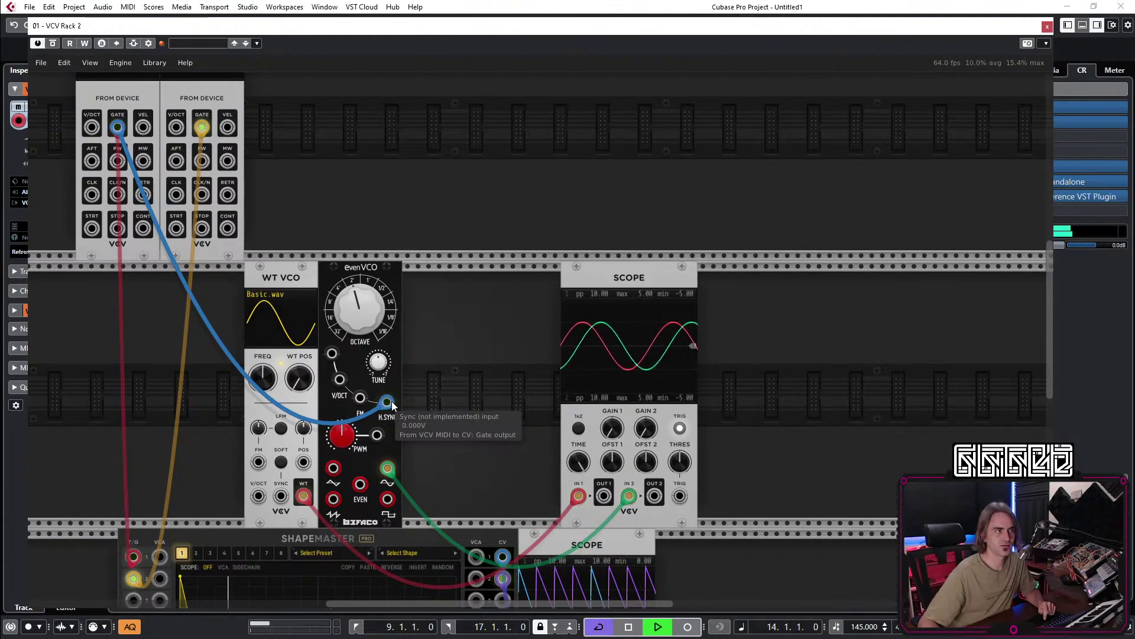
{"action": "left_click", "coordinate": [681, 429]}
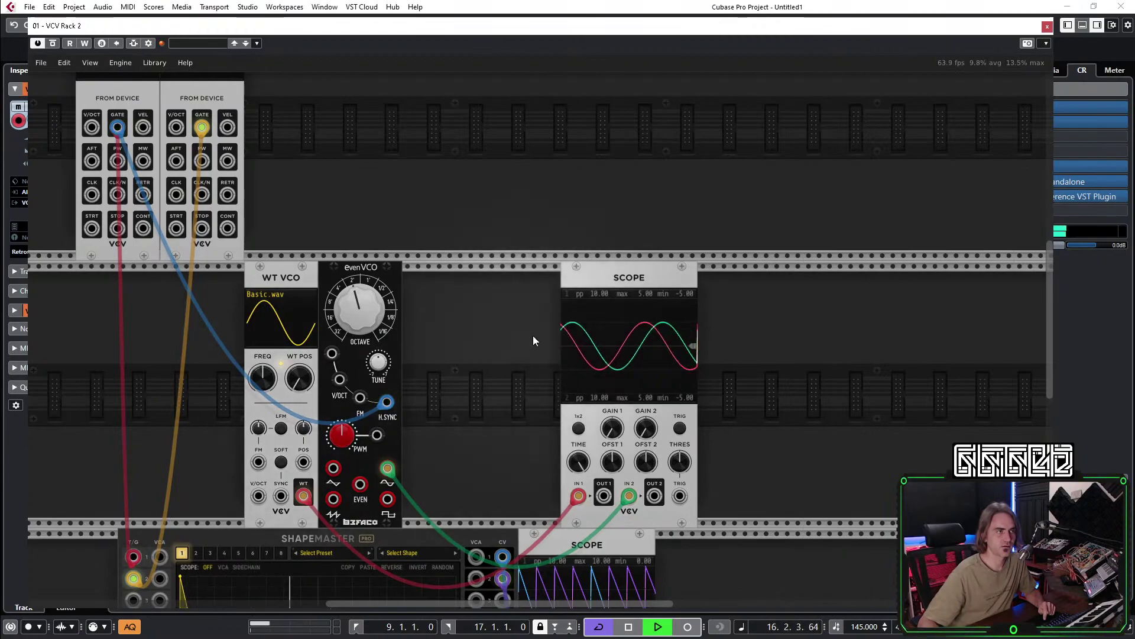
{"action": "left_click", "coordinate": [680, 429]}
{"action": "left_click_drag", "start_coordinate": [282, 496], "coordinate": [121, 127]}
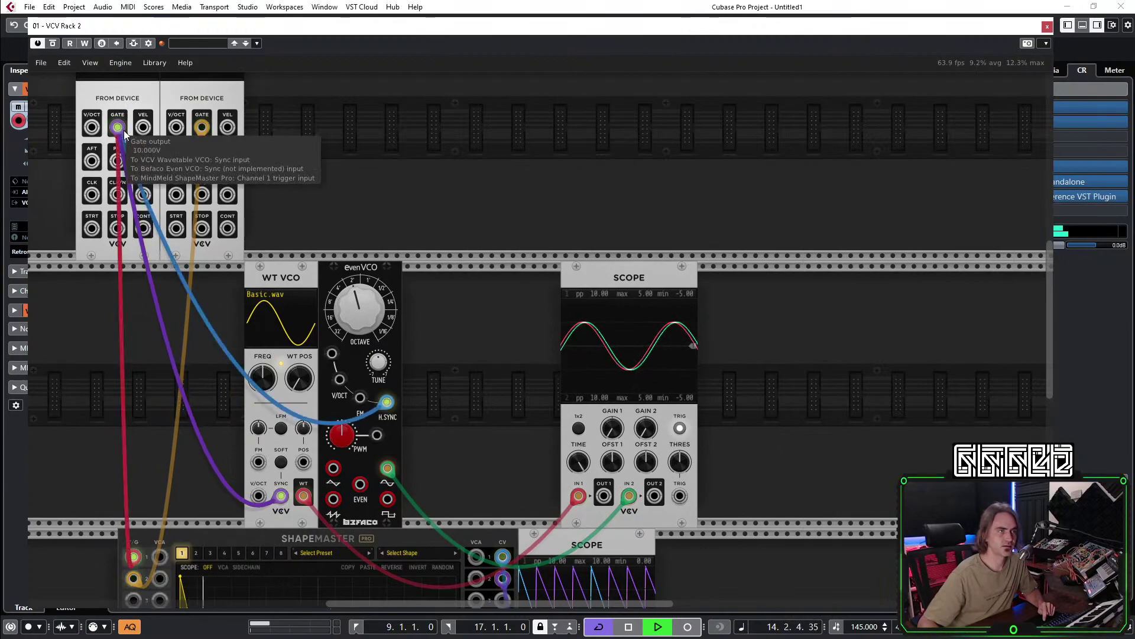
{"action": "left_click_drag", "start_coordinate": [387, 403], "coordinate": [432, 423]}
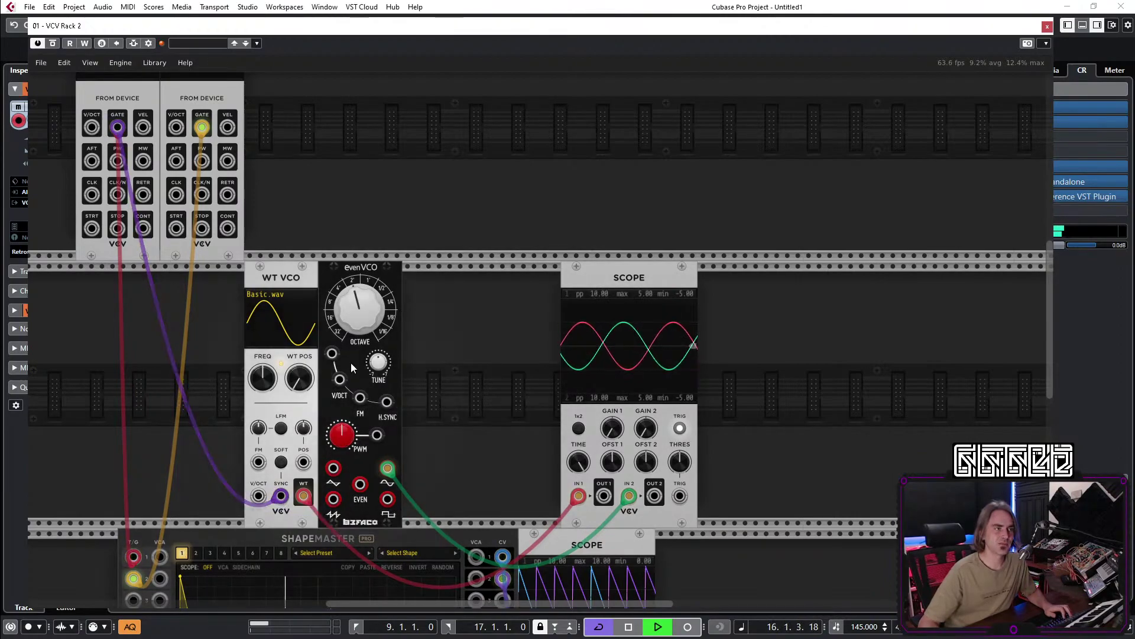
Turn off the oscillator Scope's trigger, then widen its time window and narrow it again to single waves.
{"action": "left_click", "coordinate": [680, 434]}
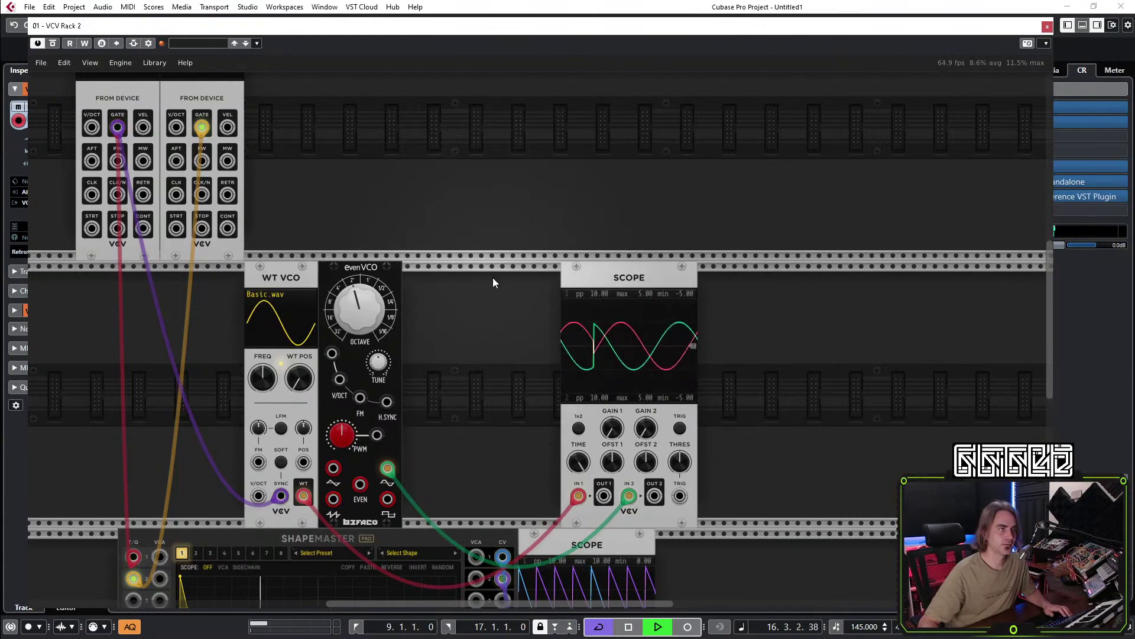
{"action": "left_click_drag", "start_coordinate": [578, 461], "coordinate": [579, 428]}
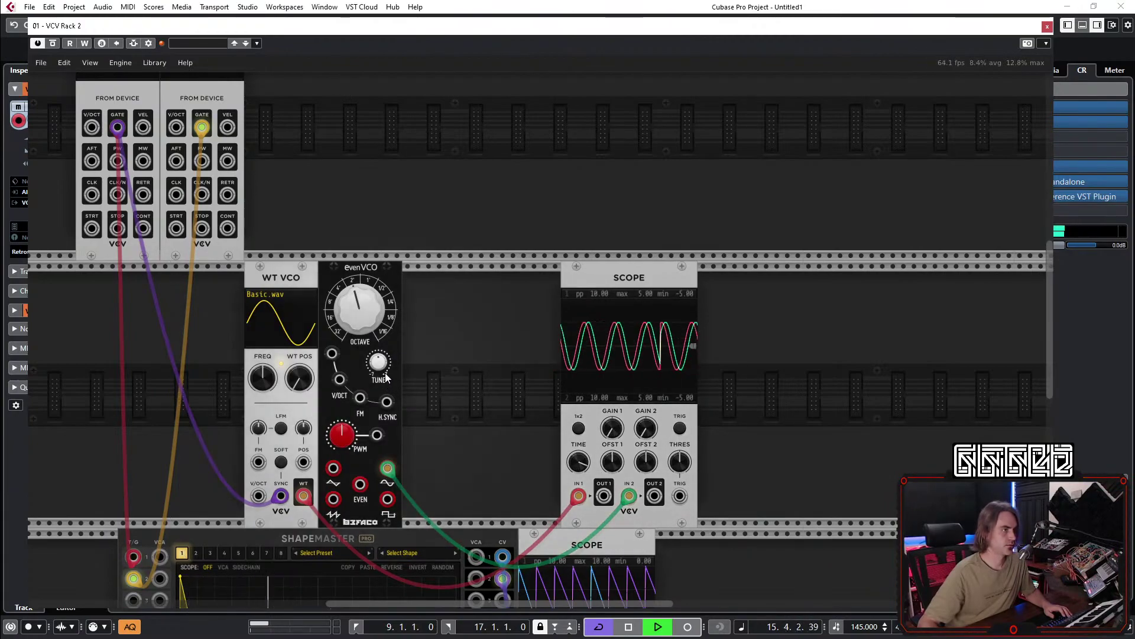
{"action": "scroll", "coordinate": [383, 380], "scroll_direction": "down", "scroll_amount": 1}
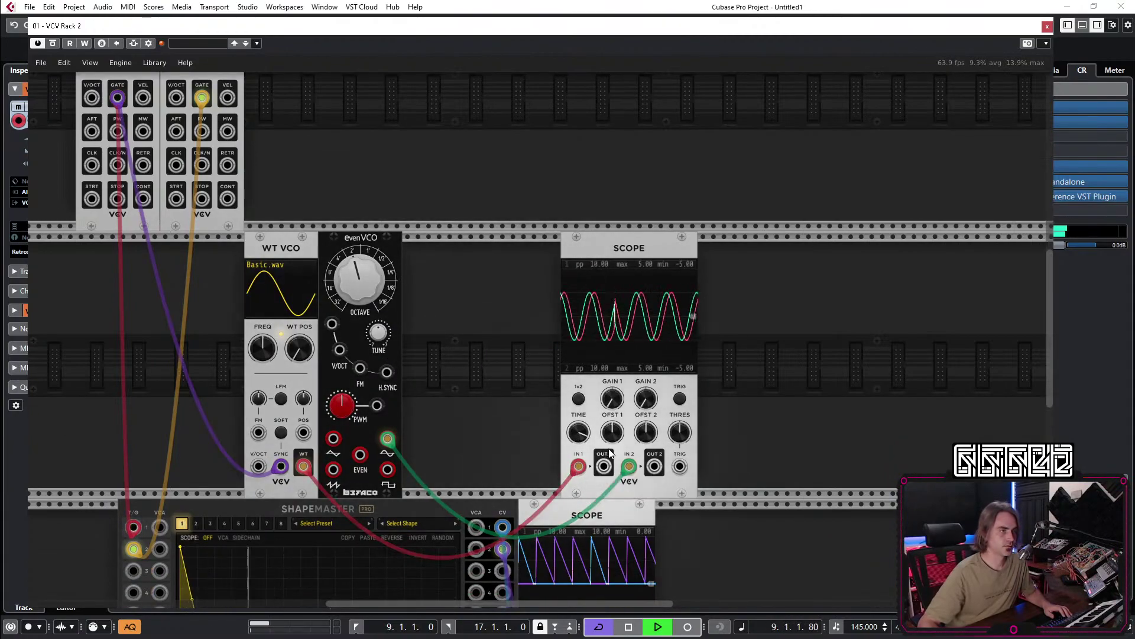
{"action": "mouse_move", "coordinate": [578, 432]}
{"action": "left_mouse_down"}
{"action": "mouse_move", "coordinate": [578, 450]}
{"action": "mouse_move", "coordinate": [578, 435]}
{"action": "left_mouse_up"}
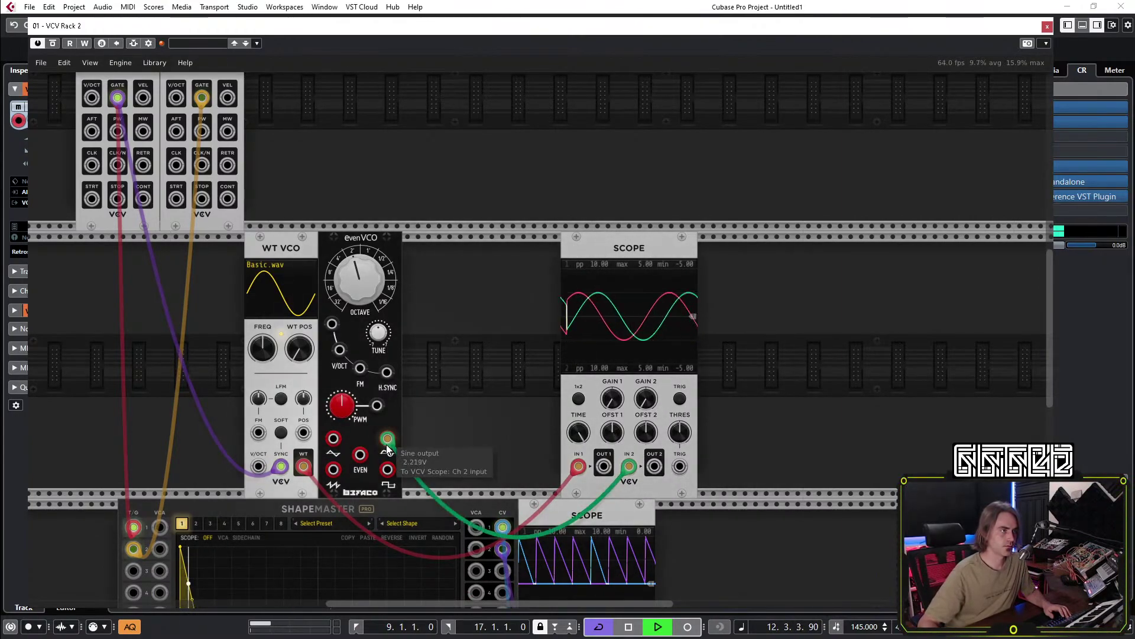
Disconnect evenVCO's sine output from the Scope and move the Scope and evenVCO away from WT VCO.
{"action": "left_click_drag", "start_coordinate": [387, 438], "coordinate": [413, 426]}
{"action": "left_click_drag", "start_coordinate": [651, 247], "coordinate": [756, 247]}
{"action": "left_click_drag", "start_coordinate": [385, 236], "coordinate": [586, 237]}
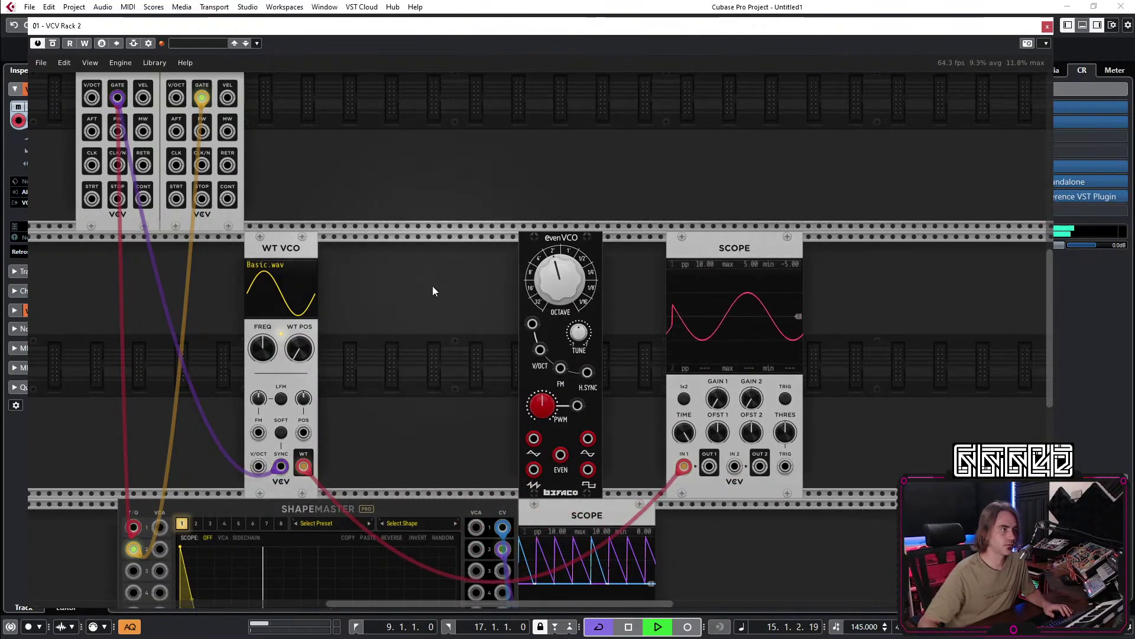
Set the length of ShapeMaster's channel 1 to 298 ms.
{"action": "scroll", "coordinate": [383, 331], "scroll_direction": "down", "scroll_amount": 3}
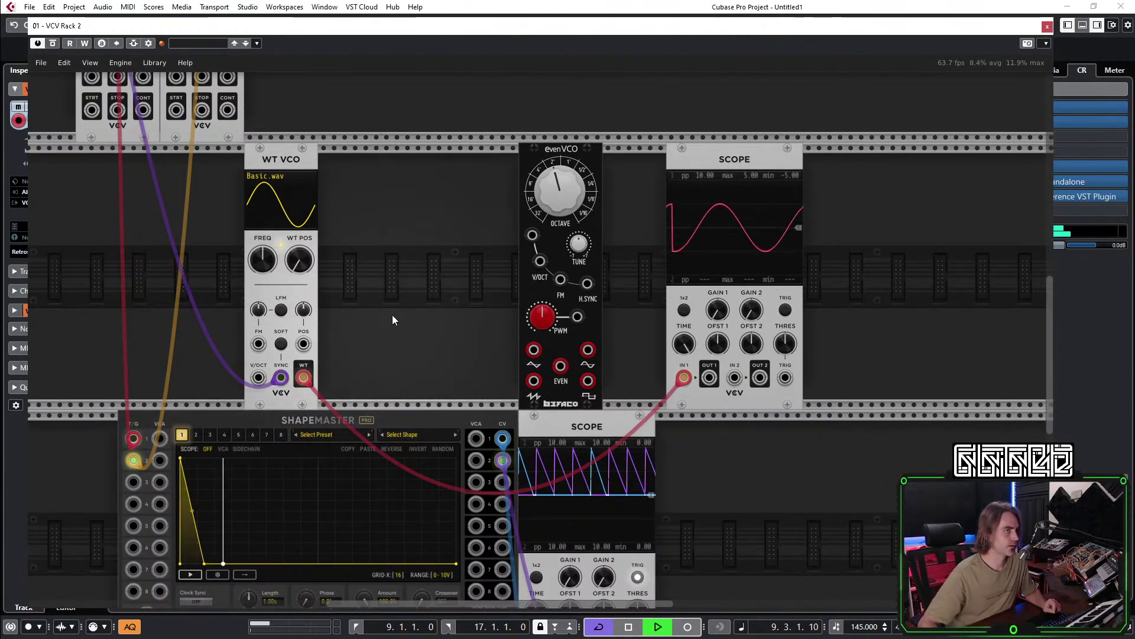
{"action": "scroll", "coordinate": [394, 314], "scroll_direction": "up", "scroll_amount": 2}
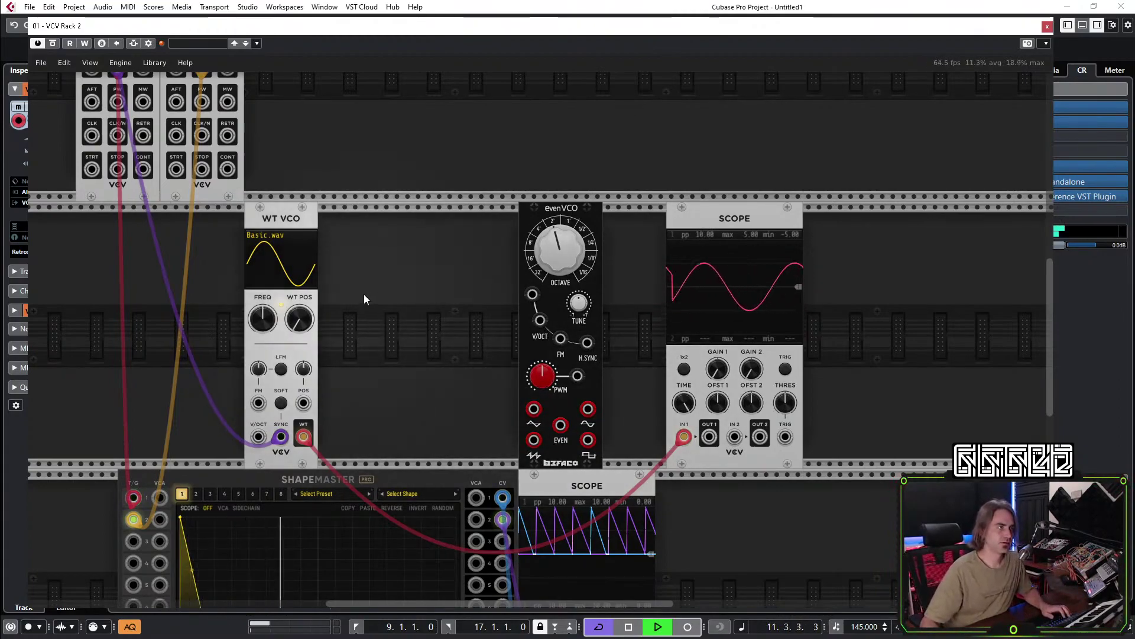
{"action": "scroll", "coordinate": [366, 296], "scroll_direction": "down", "scroll_amount": 4}
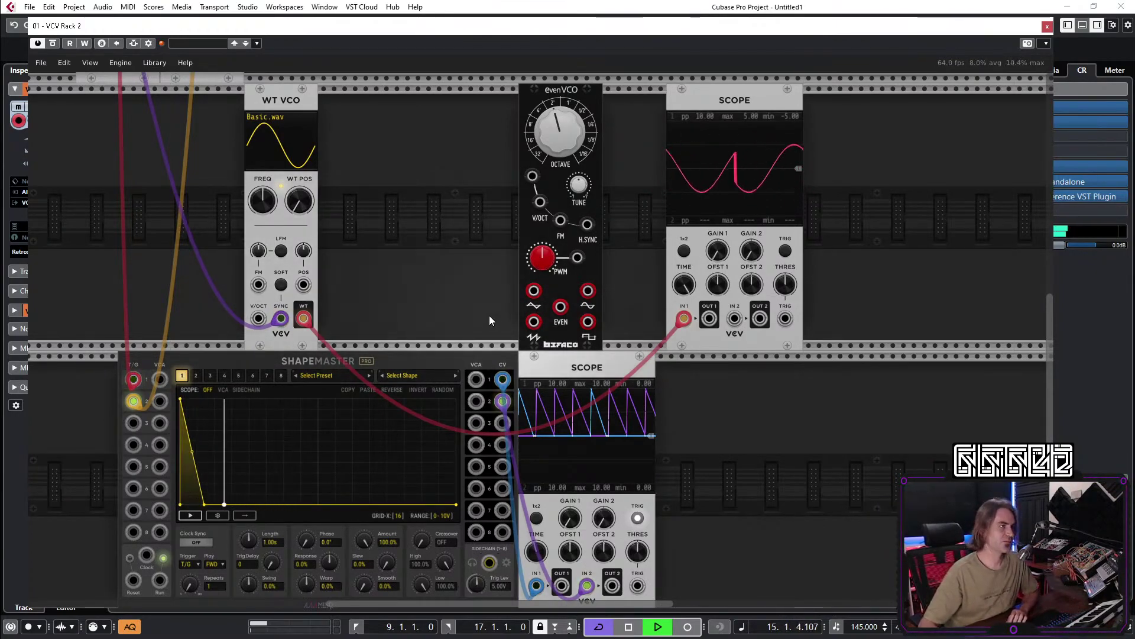
{"action": "scroll", "coordinate": [177, 362], "scroll_direction": "down", "scroll_amount": 2}
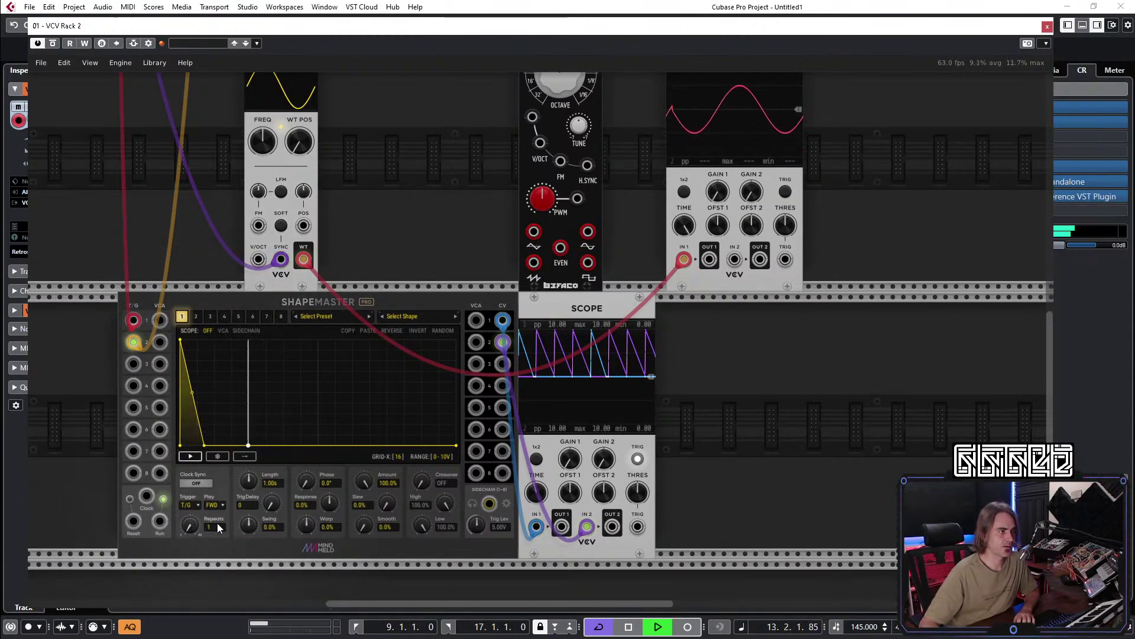
{"action": "left_click_drag", "start_coordinate": [249, 481], "coordinate": [249, 486]}
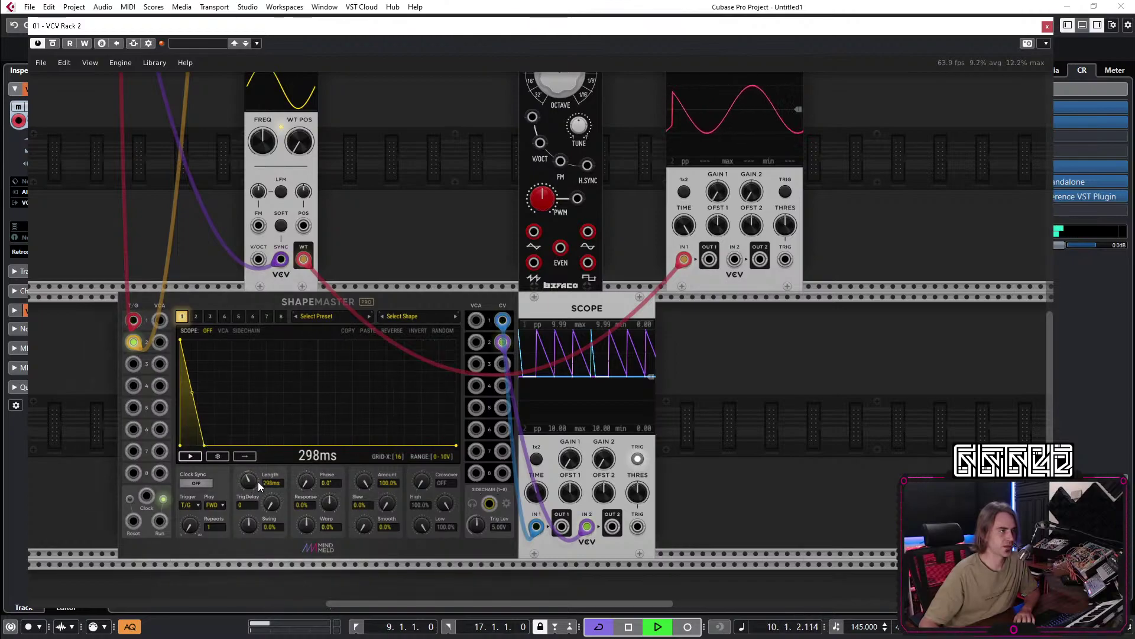
Clock ShapeMaster's channel 1 at 1/4 length from the first MIDI module's CLK/N output, and delete the envelope's early zero-level node.
{"action": "scroll", "coordinate": [207, 242], "scroll_direction": "up", "scroll_amount": 5}
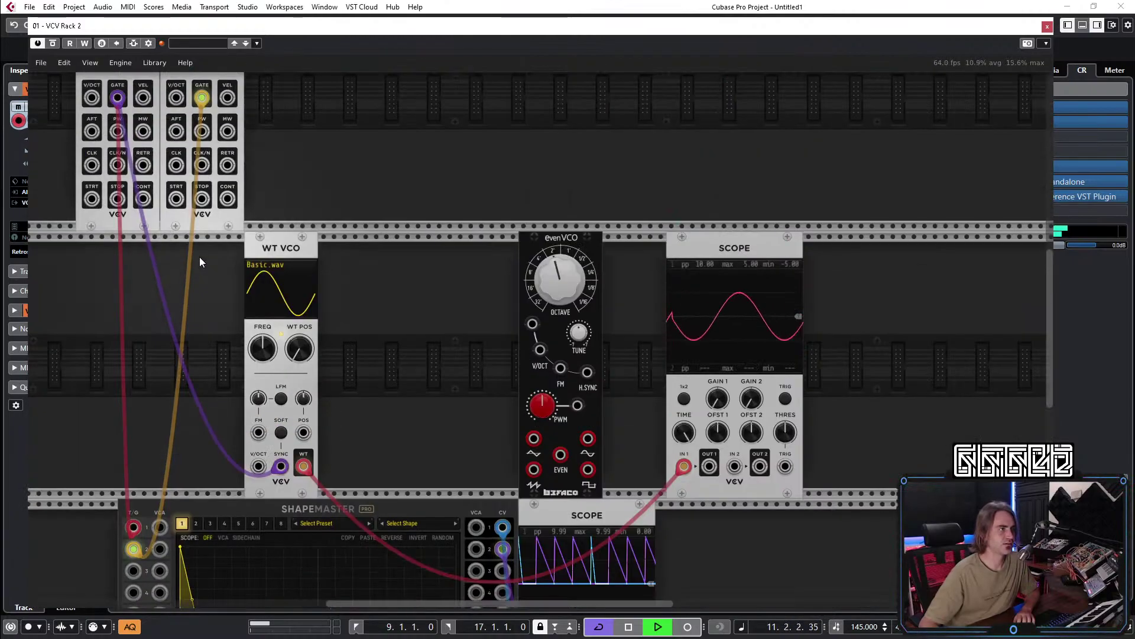
{"action": "left_click_drag", "start_coordinate": [117, 98], "coordinate": [146, 509]}
{"action": "scroll", "coordinate": [116, 482], "scroll_direction": "down", "scroll_amount": 3}
{"action": "scroll", "coordinate": [116, 483], "scroll_direction": "down", "scroll_amount": 2}
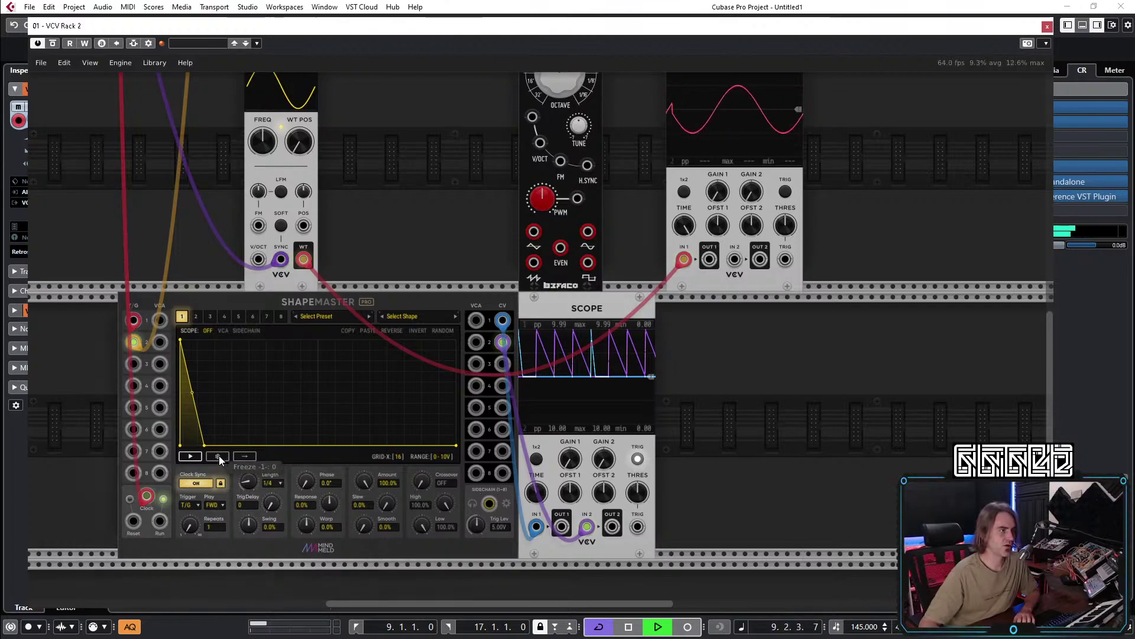
{"action": "double_click", "coordinate": [206, 445]}
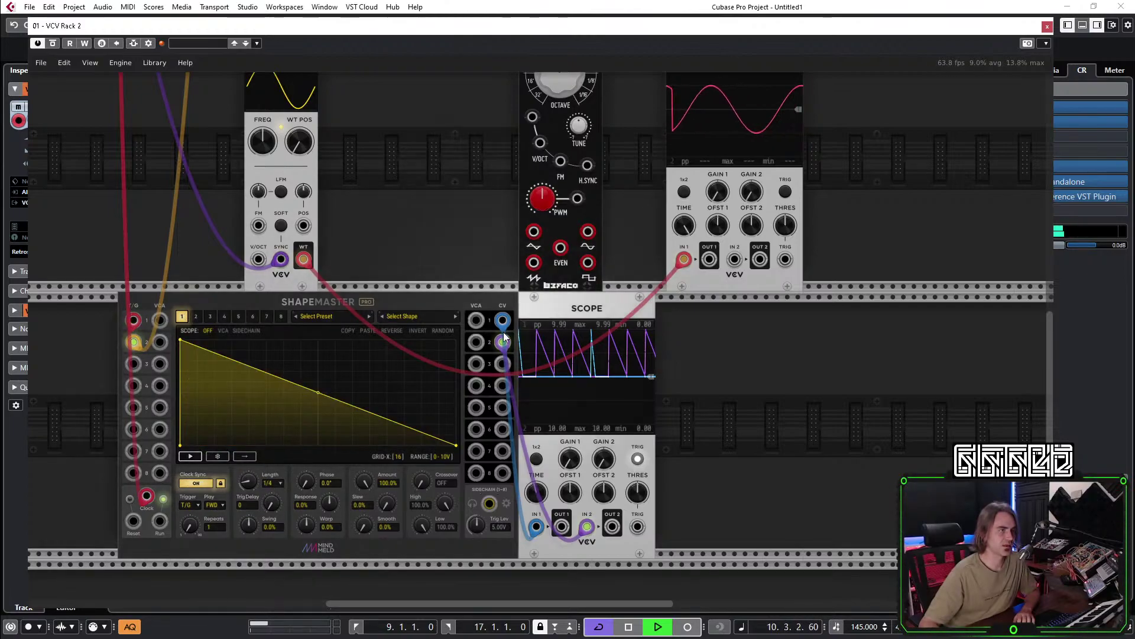
Try the Automatic trigger mode on ShapeMaster's channel 1, then return it to Trigger/Gate.
{"action": "left_click", "coordinate": [163, 500]}
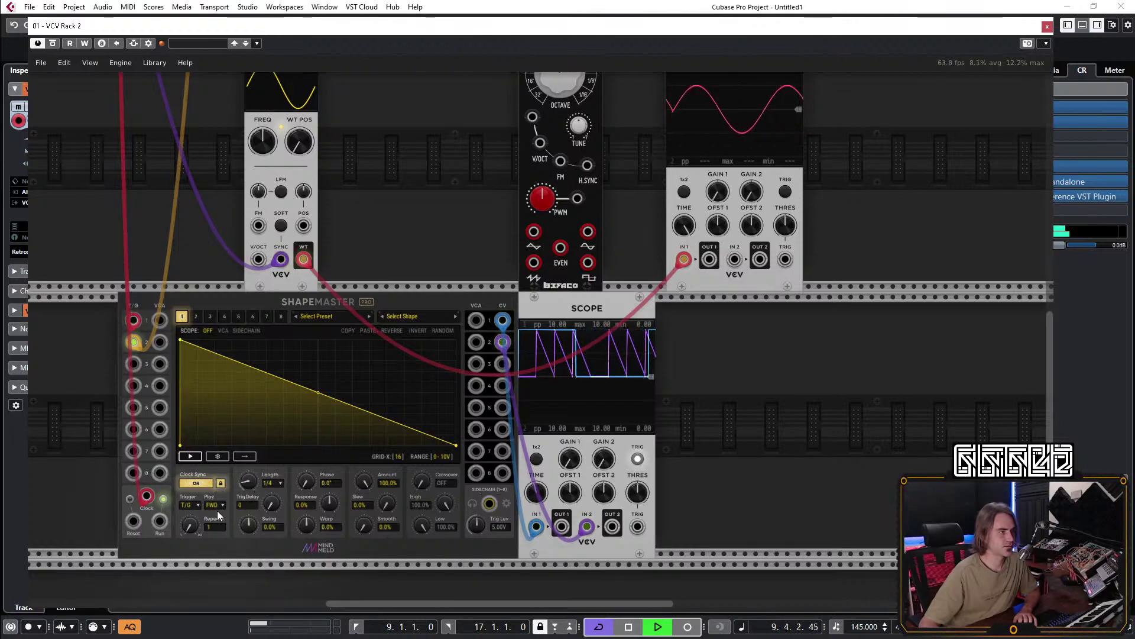
{"action": "left_click", "coordinate": [186, 505]}
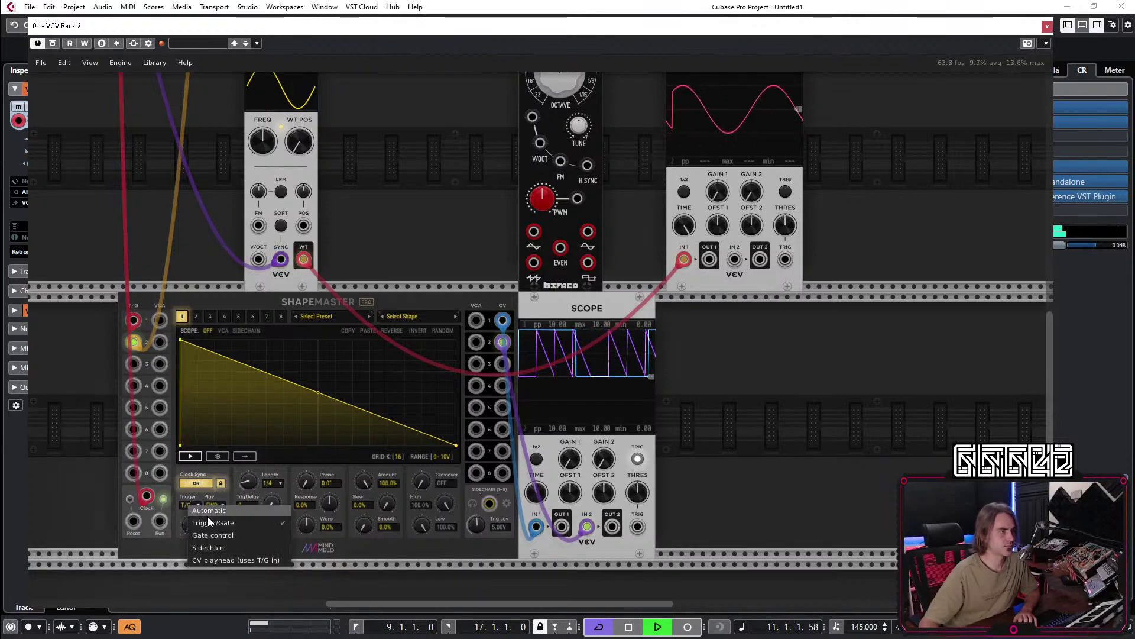
{"action": "left_click", "coordinate": [214, 510]}
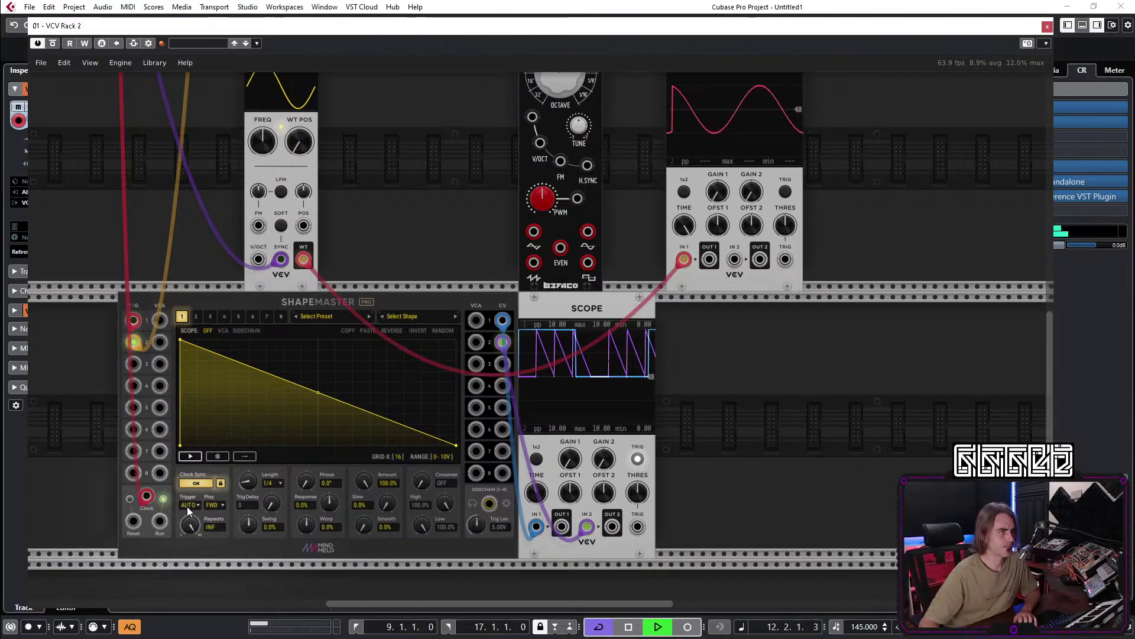
{"action": "left_click", "coordinate": [187, 507]}
{"action": "left_click", "coordinate": [216, 519]}
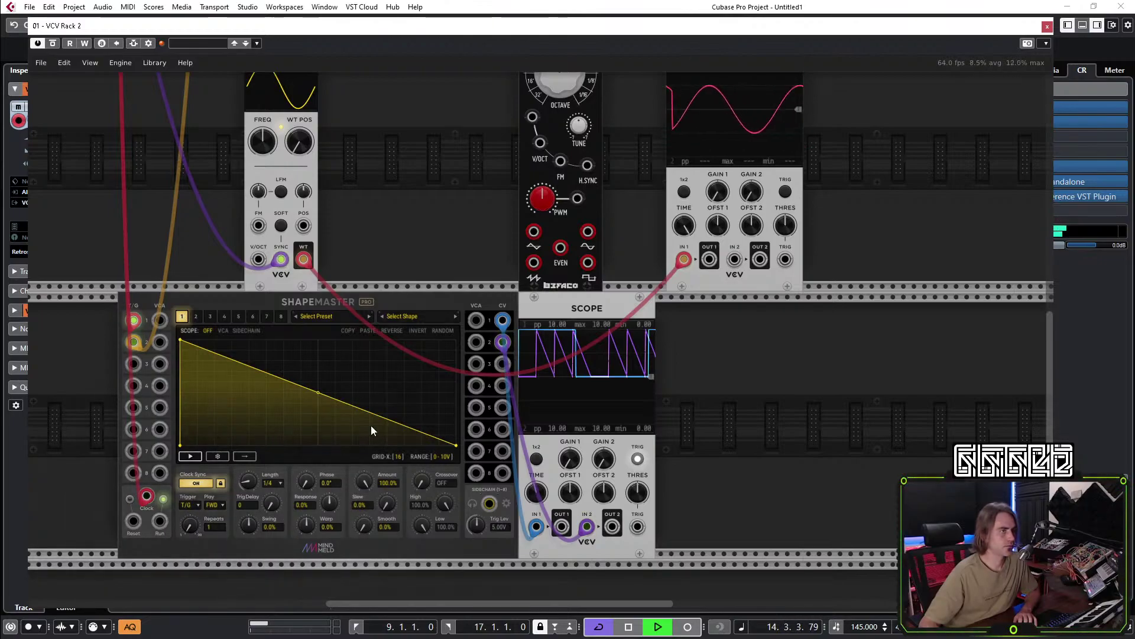
Try patching the first MIDI module's continue output to ShapeMaster's Run input.
{"action": "left_click_drag", "start_coordinate": [160, 521], "coordinate": [144, 169]}
{"action": "scroll", "coordinate": [96, 243], "scroll_direction": "up", "scroll_amount": 5}
{"action": "scroll", "coordinate": [148, 228], "scroll_direction": "down", "scroll_amount": 6}
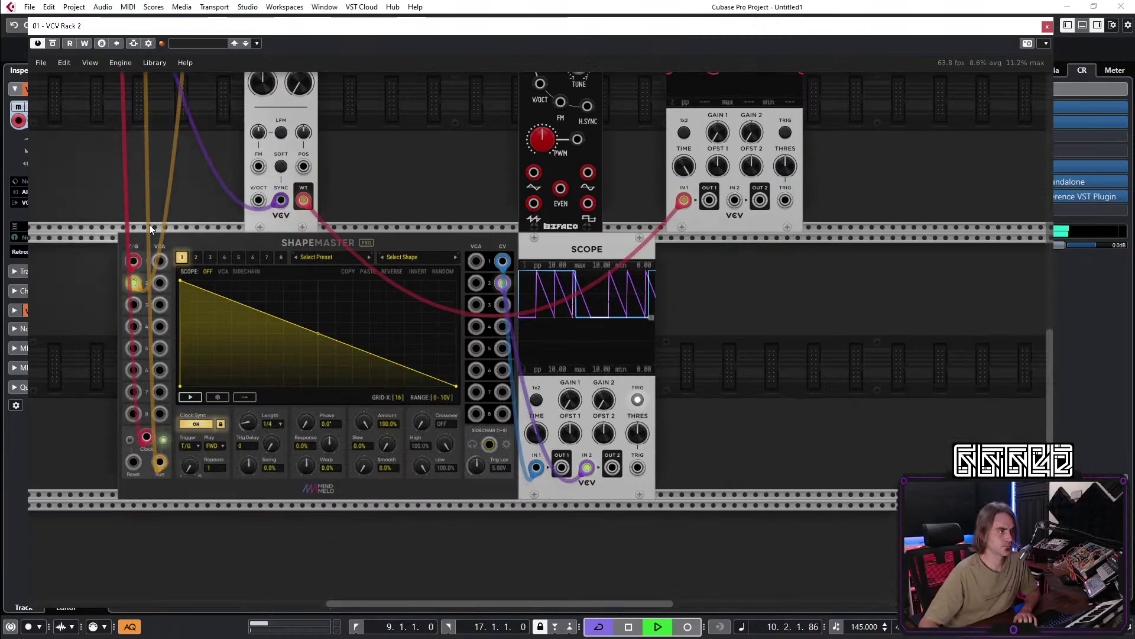
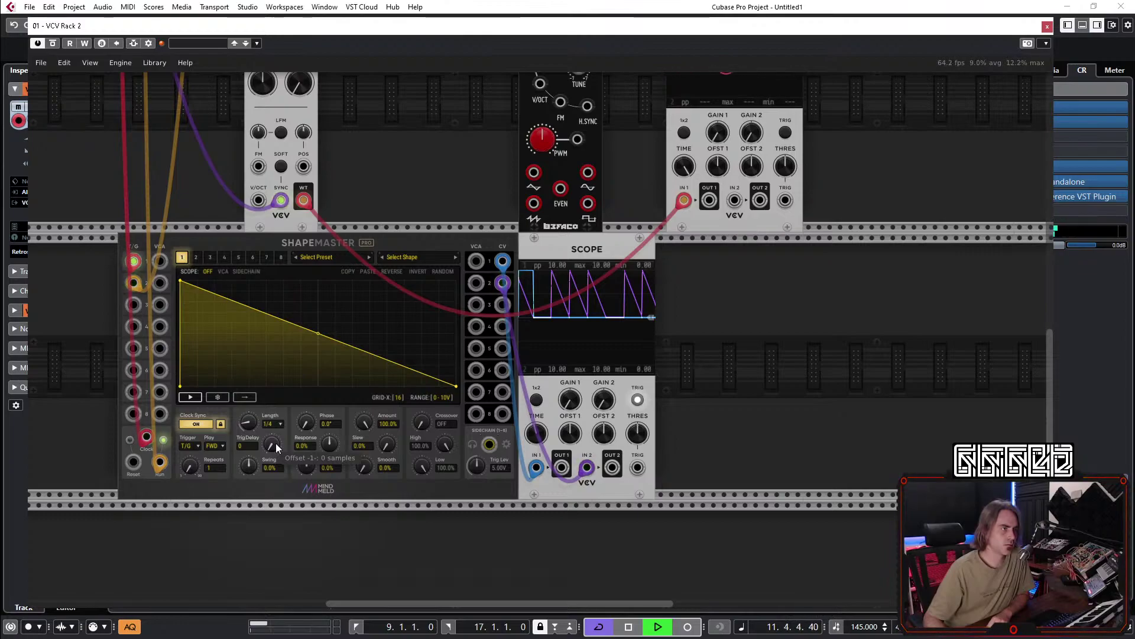
Toggle Clock Sync off and on for ShapeMaster's channel 1 and try its Run switch.
{"action": "left_click", "coordinate": [199, 424]}
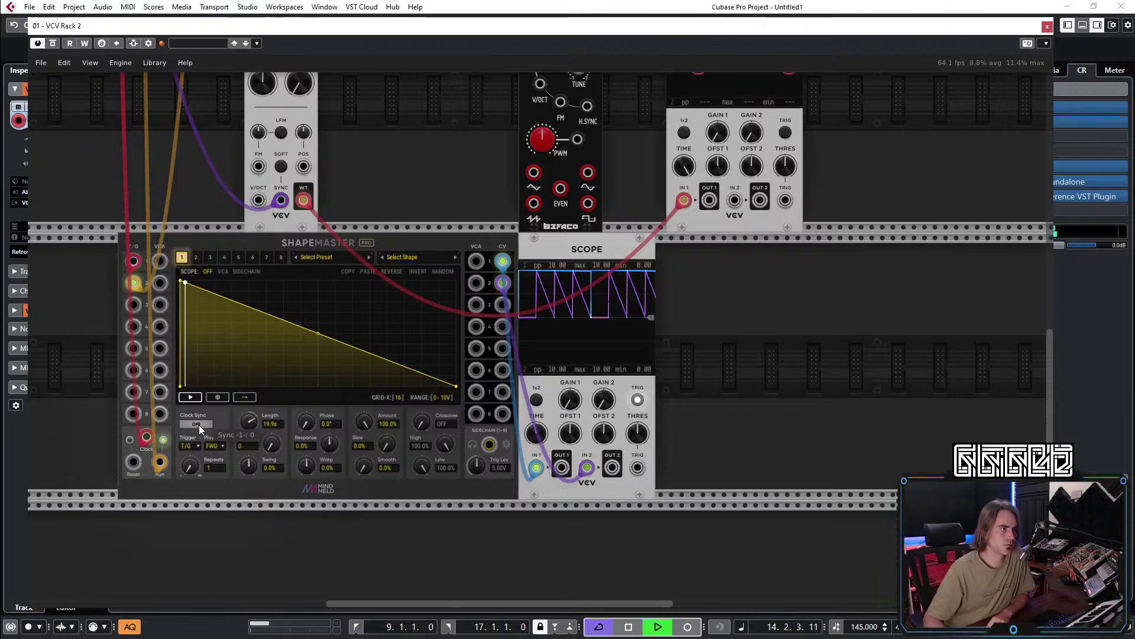
{"action": "left_click", "coordinate": [199, 424]}
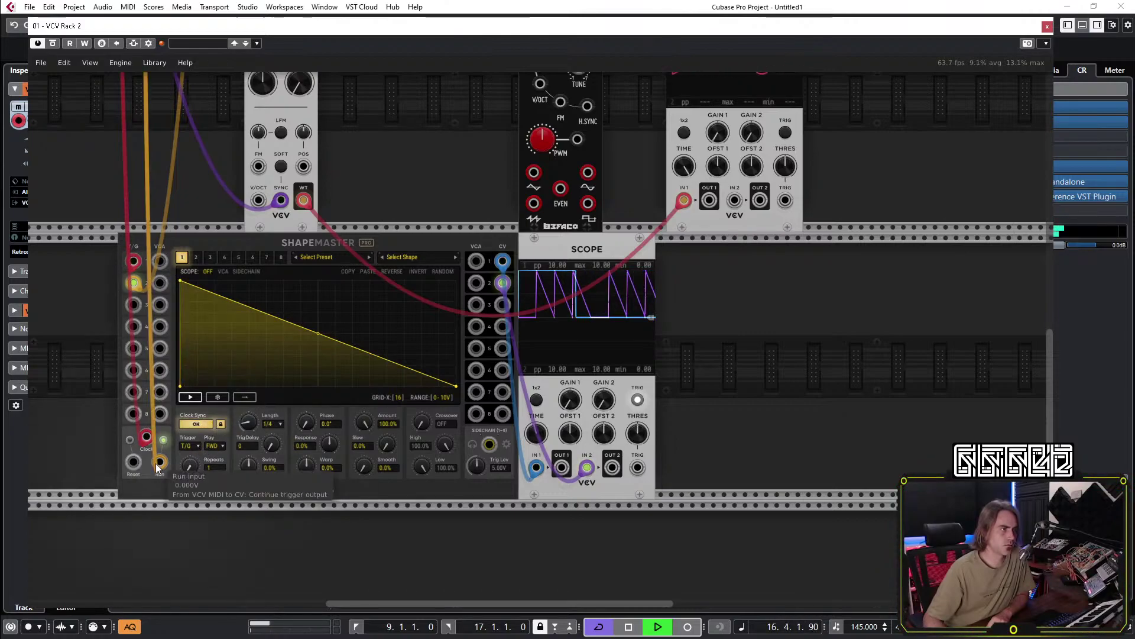
{"action": "left_click", "coordinate": [162, 441]}
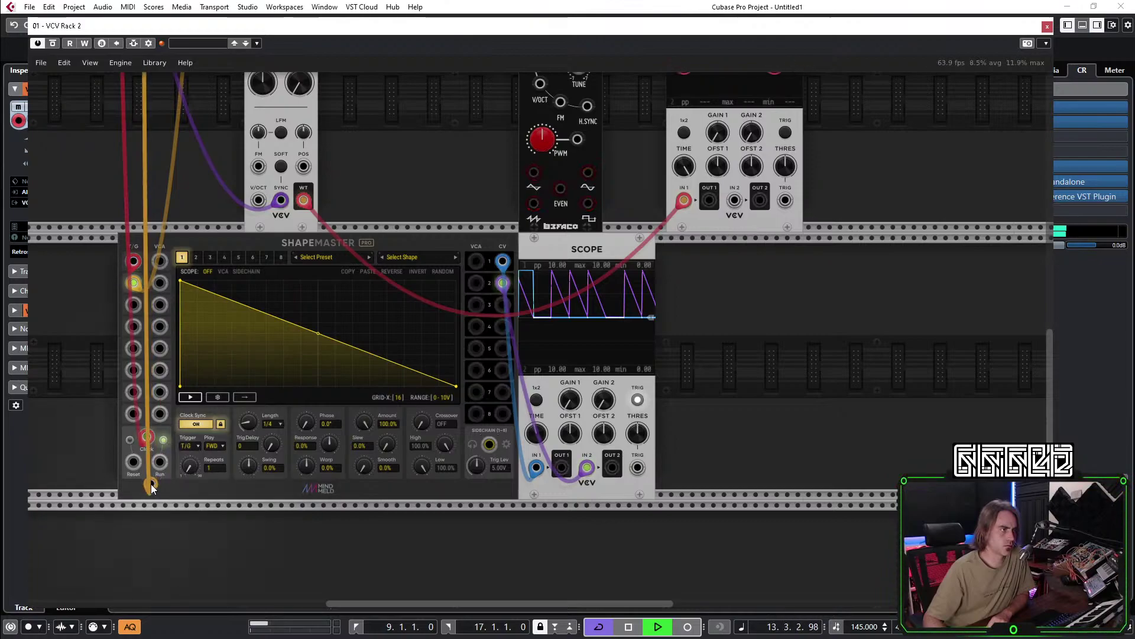
Move ShapeMaster's Run cable from the first MIDI module's continue output to its start output, then unplug it.
{"action": "scroll", "coordinate": [180, 424], "scroll_direction": "up", "scroll_amount": 10}
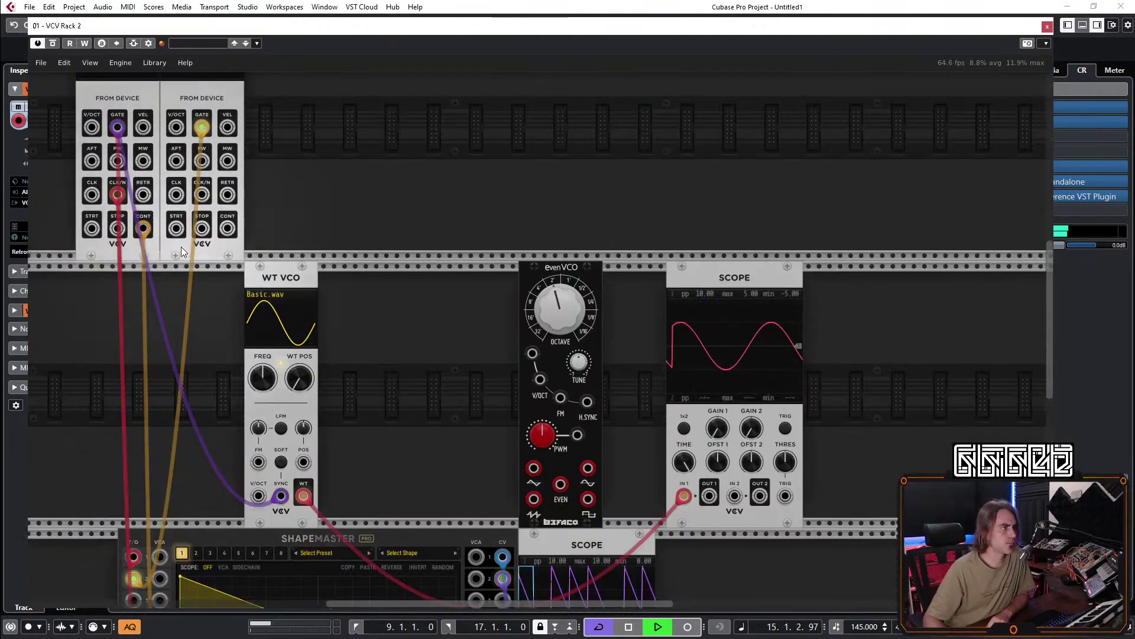
{"action": "left_click_drag", "start_coordinate": [143, 228], "coordinate": [93, 230]}
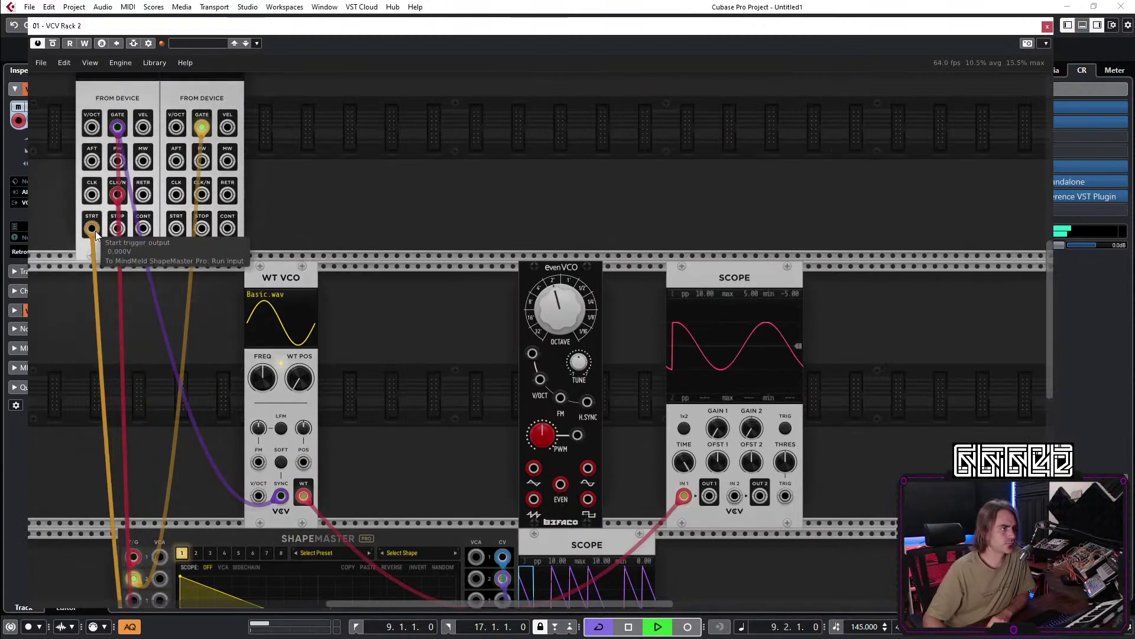
{"action": "left_click_drag", "start_coordinate": [93, 230], "coordinate": [89, 343]}
Switch ShapeMaster's Run and channel 1's Clock Sync off and back on without the Run cable.
{"action": "scroll", "coordinate": [102, 353], "scroll_direction": "down", "scroll_amount": 6}
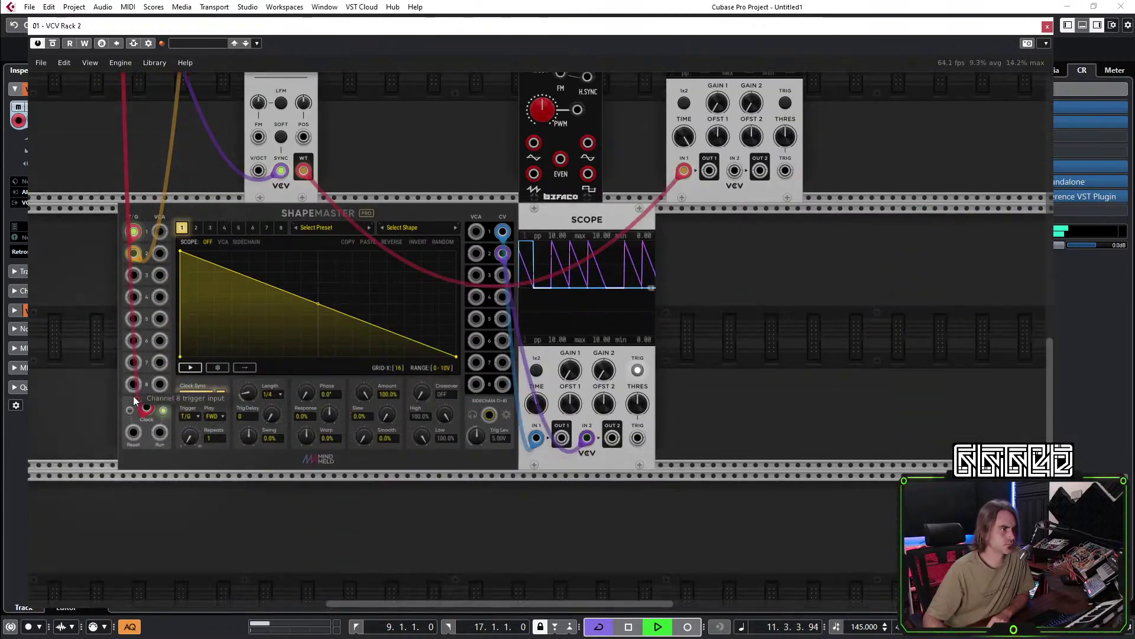
{"action": "left_click", "coordinate": [163, 410]}
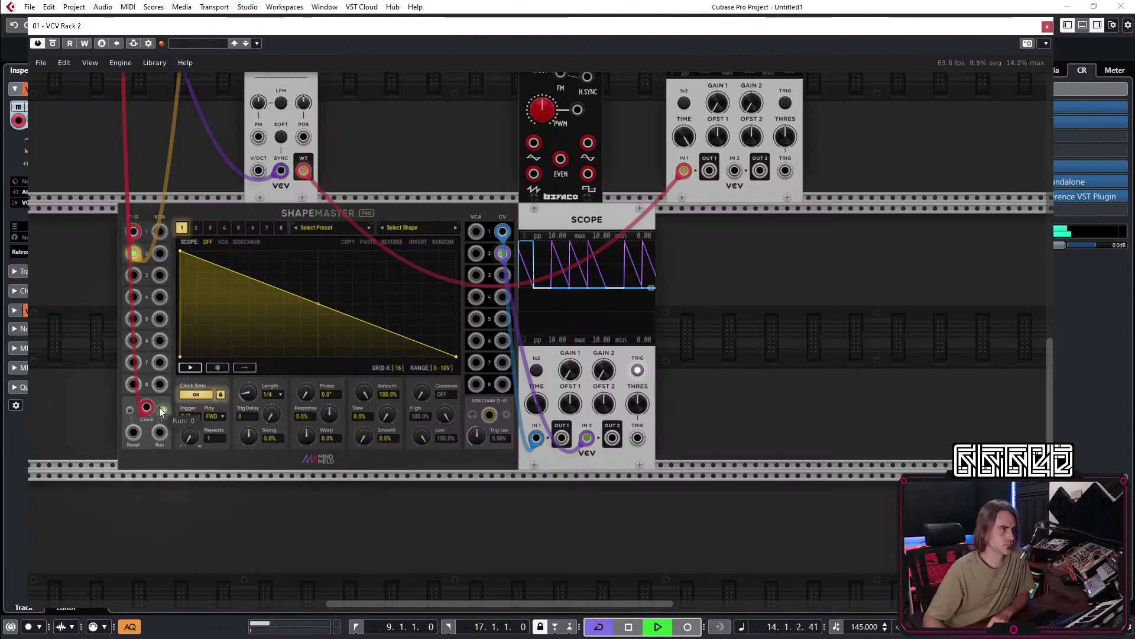
{"action": "left_click", "coordinate": [162, 412]}
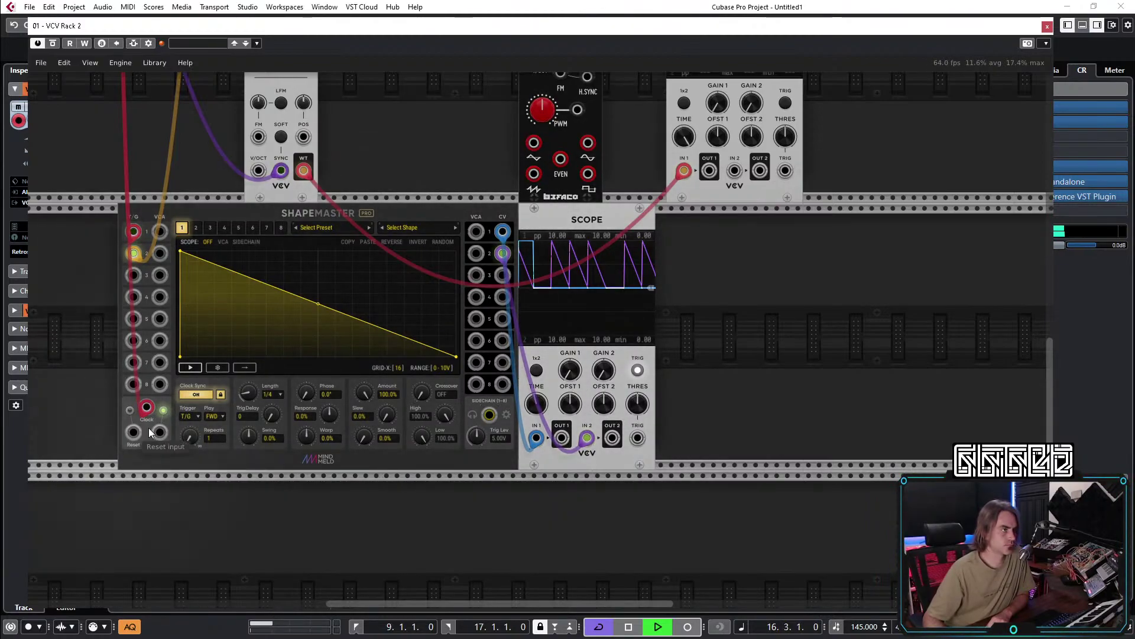
{"action": "left_click", "coordinate": [193, 395]}
{"action": "left_click", "coordinate": [190, 395]}
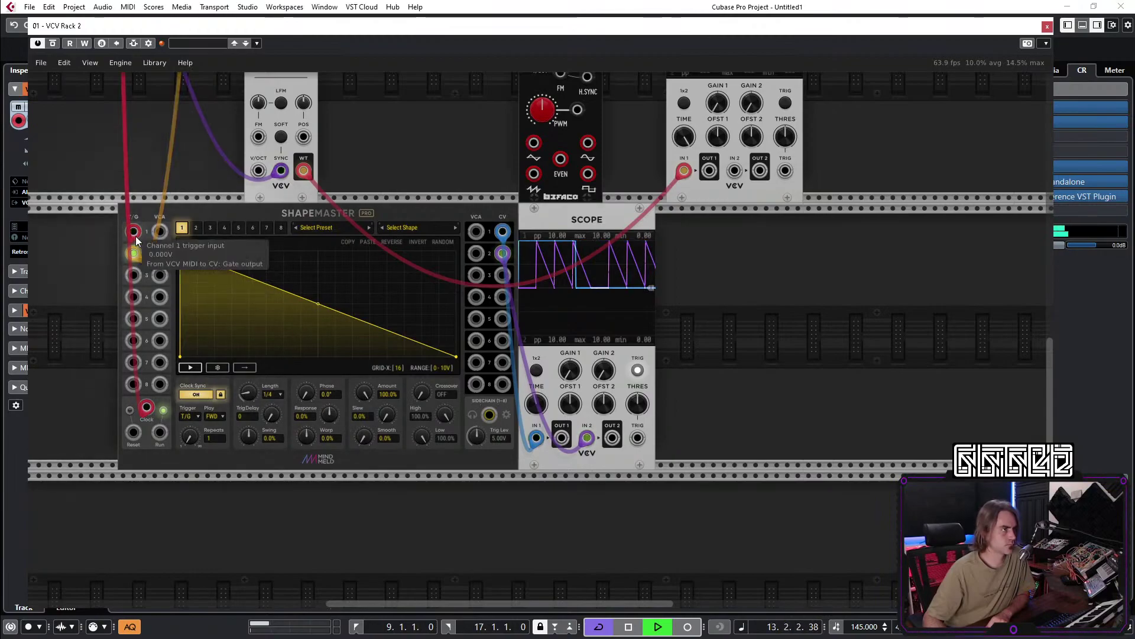
Try shortening ShapeMaster channel 1's length to 1/32 and down to 1/128.
{"action": "mouse_move", "coordinate": [136, 239]}
{"action": "left_mouse_down"}
{"action": "mouse_move", "coordinate": [98, 249]}
{"action": "mouse_move", "coordinate": [134, 231]}
{"action": "left_mouse_up"}
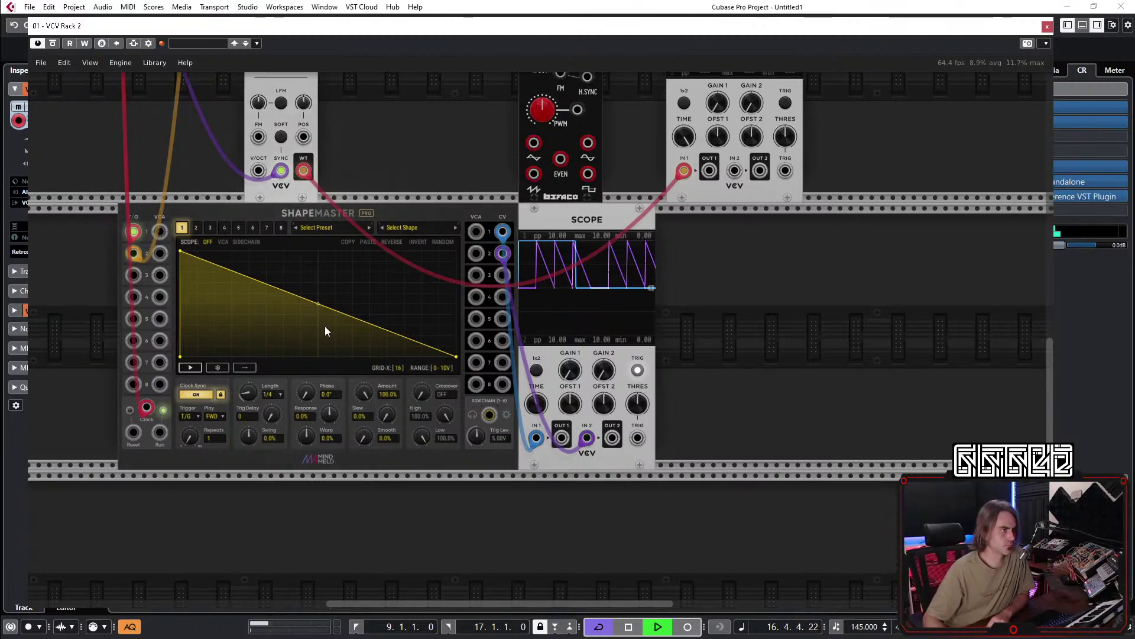
{"action": "scroll", "coordinate": [207, 441], "scroll_direction": "up", "scroll_amount": 2}
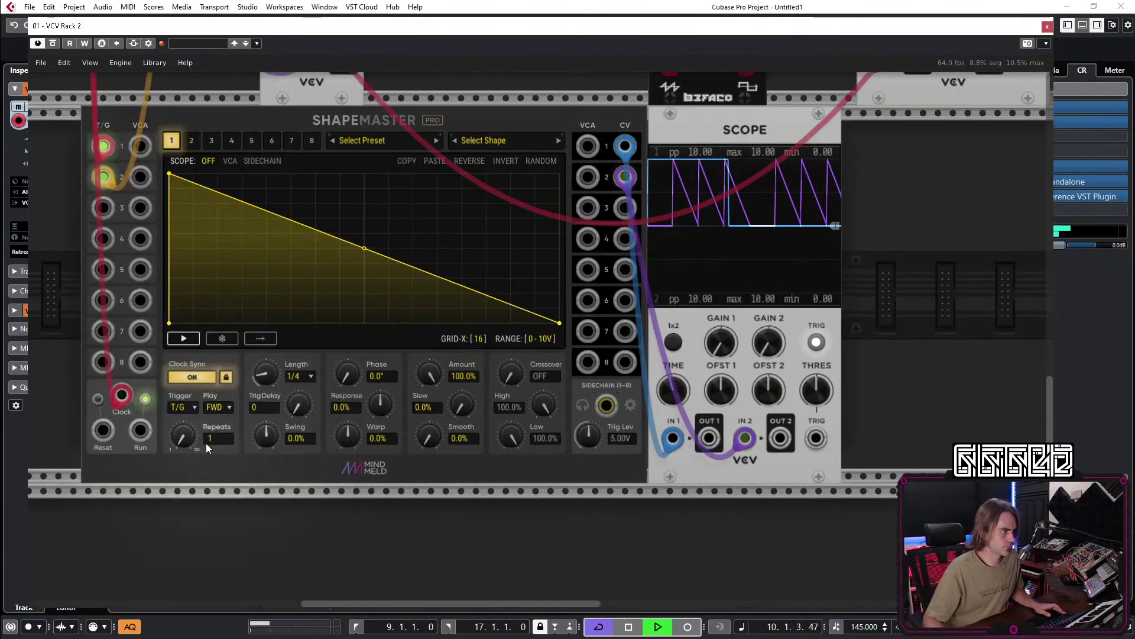
{"action": "left_click_drag", "start_coordinate": [183, 438], "coordinate": [183, 449]}
{"action": "left_click_drag", "start_coordinate": [265, 374], "coordinate": [265, 343]}
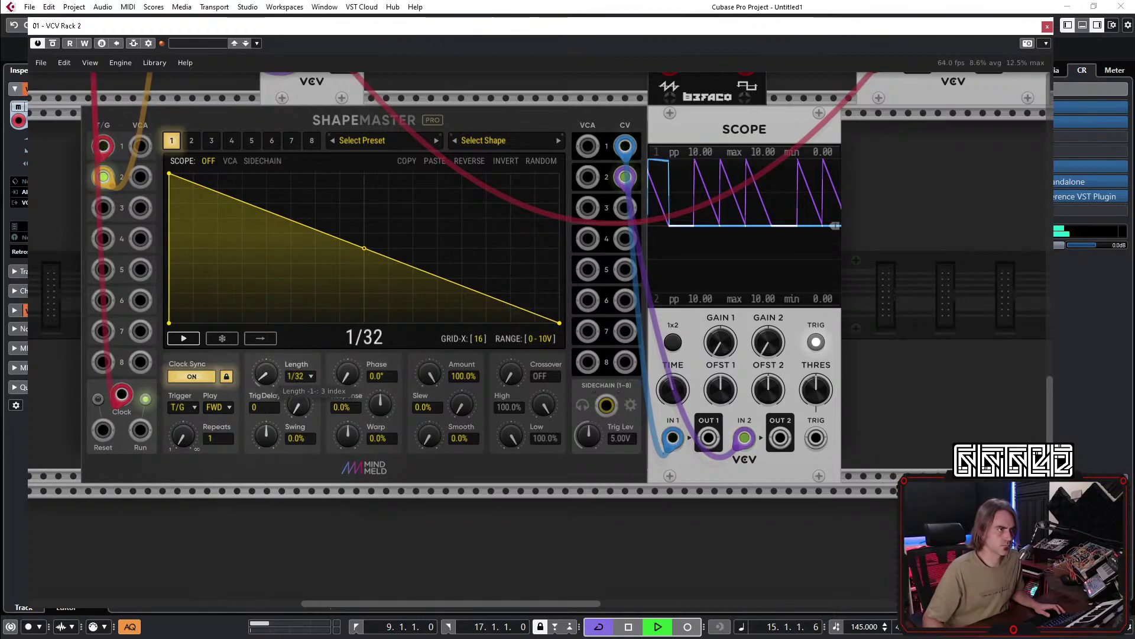
{"action": "left_click_drag", "start_coordinate": [265, 374], "coordinate": [266, 387]}
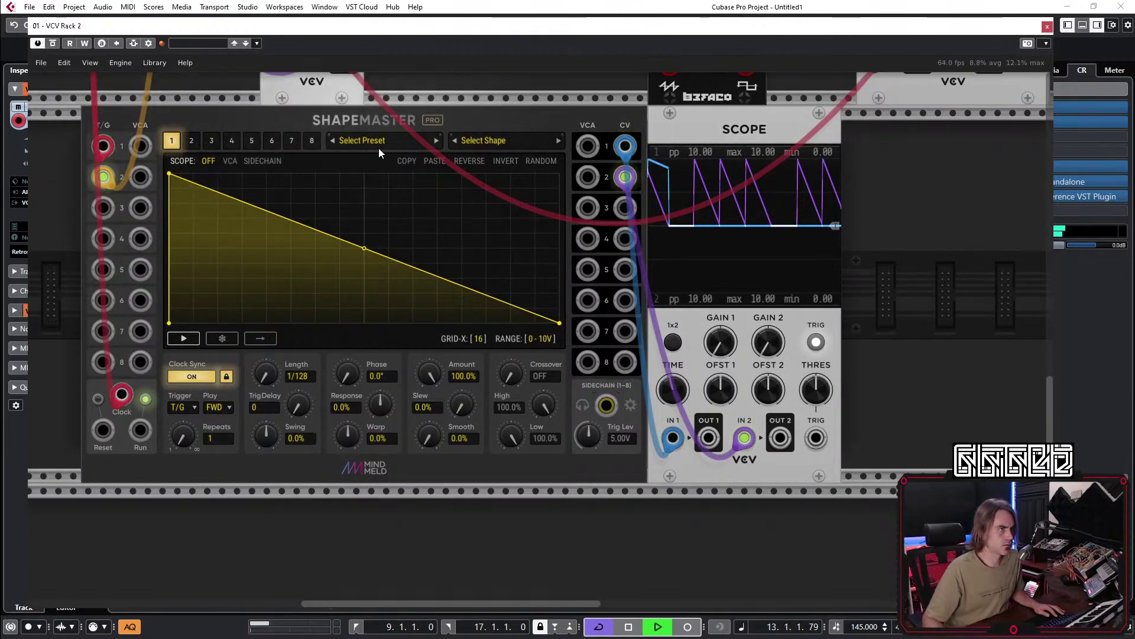
Try Gate control as ShapeMaster channel 1's trigger mode with the length at 1/4.
{"action": "left_click", "coordinate": [230, 409]}
{"action": "left_click", "coordinate": [180, 407]}
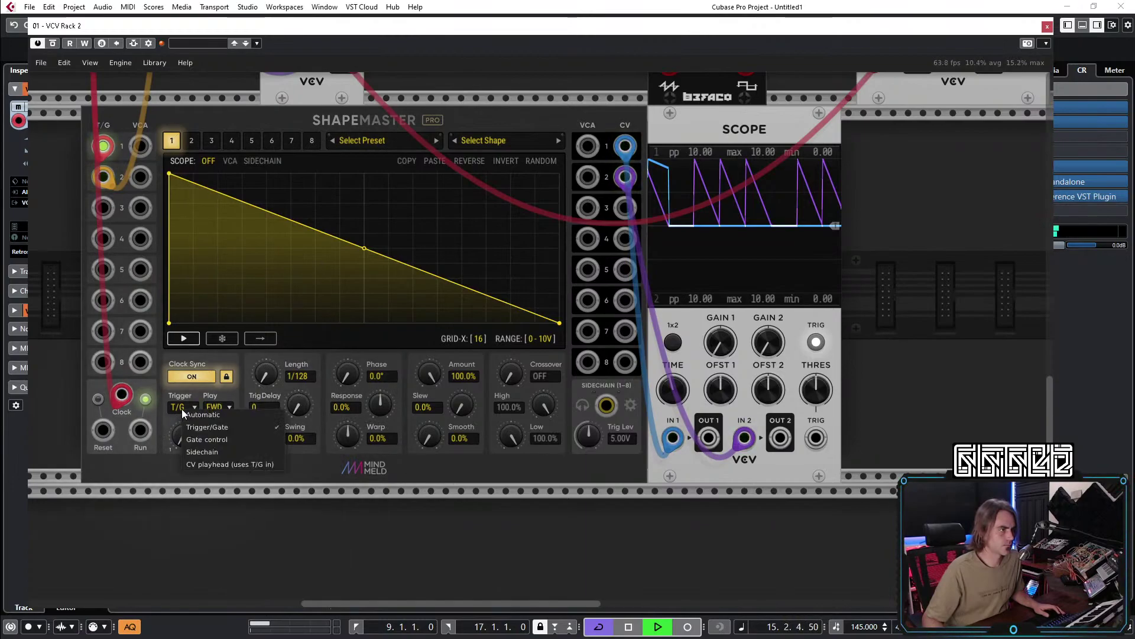
{"action": "left_click", "coordinate": [235, 438]}
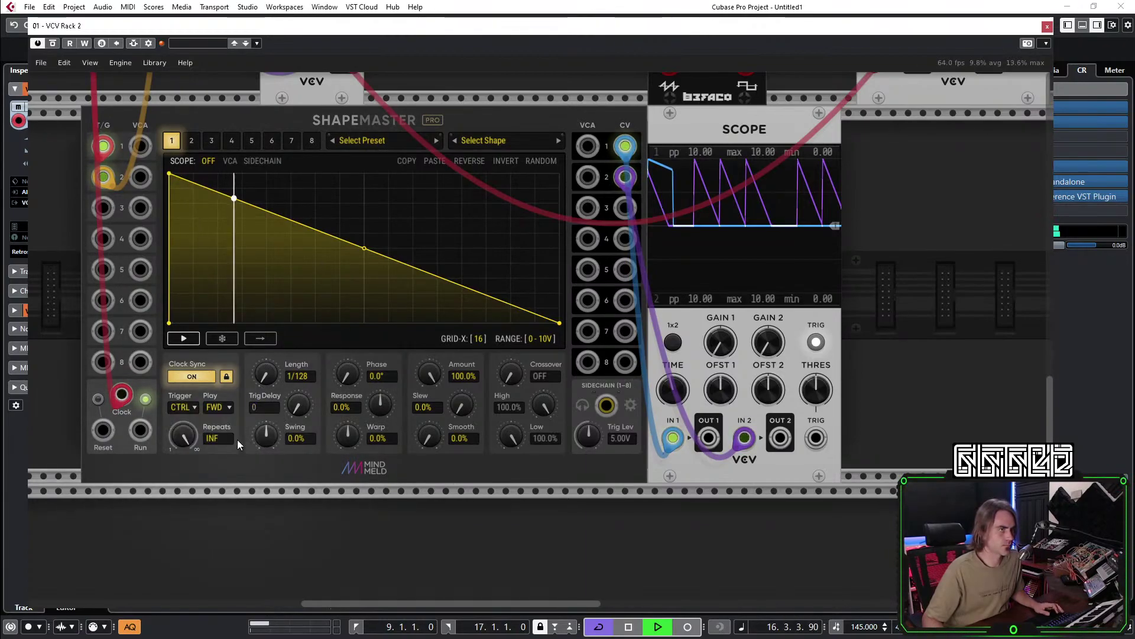
{"action": "left_click_drag", "start_coordinate": [266, 374], "coordinate": [266, 343]}
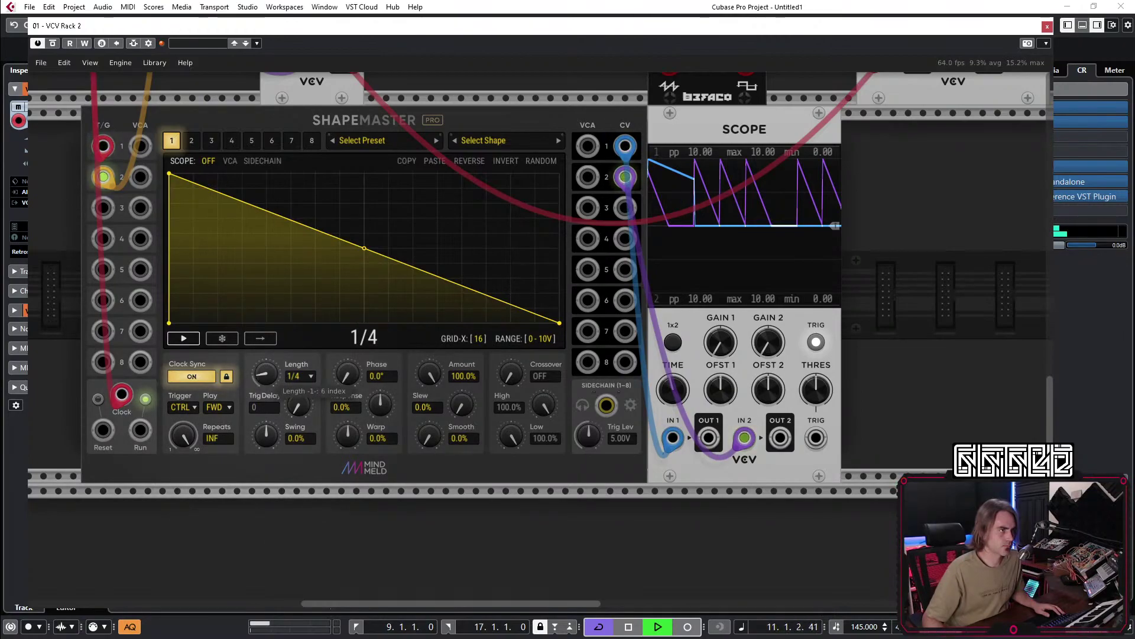
Try the Automatic trigger mode on ShapeMaster channel 1 with the length at 1/16.
{"action": "left_click", "coordinate": [188, 408]}
{"action": "left_click", "coordinate": [218, 410]}
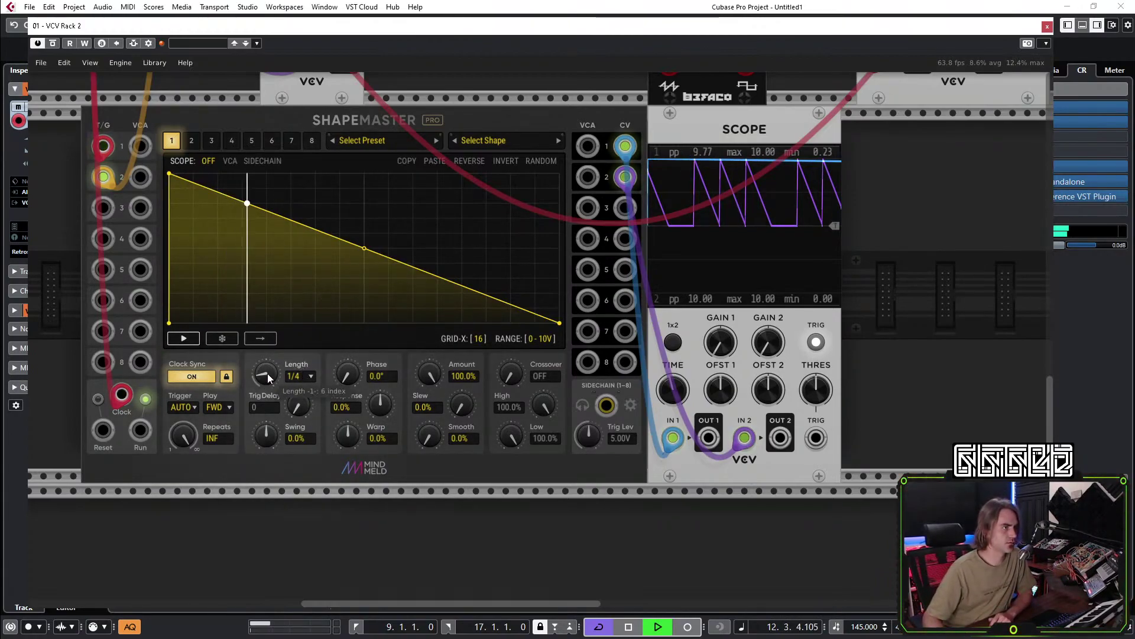
{"action": "left_click", "coordinate": [299, 380]}
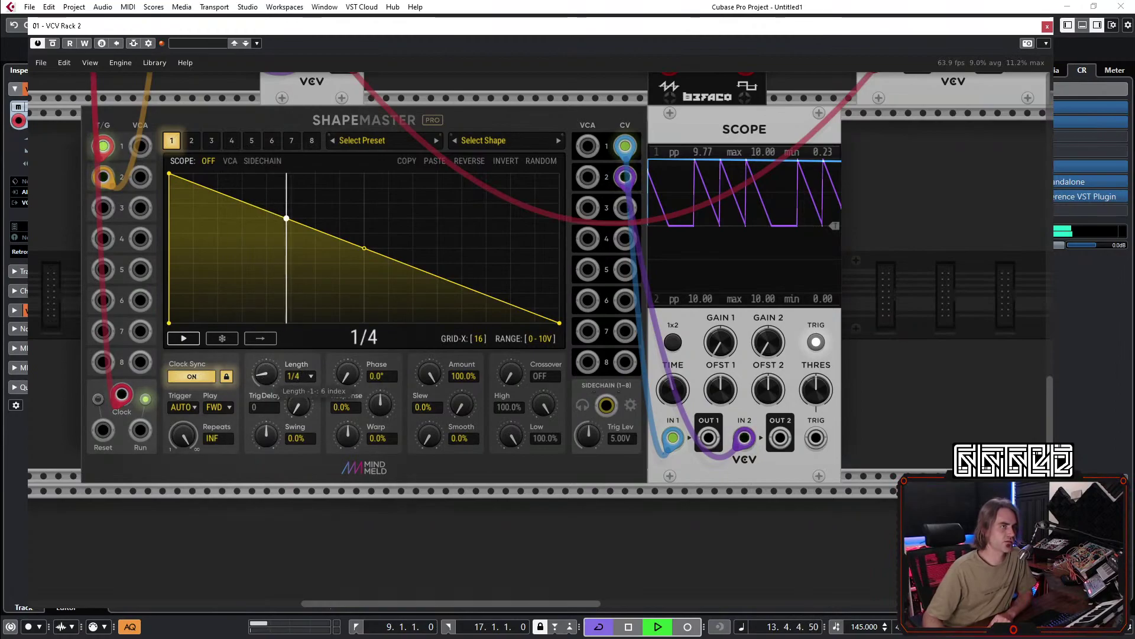
{"action": "mouse_move", "coordinate": [264, 373]}
{"action": "left_mouse_down"}
{"action": "mouse_move", "coordinate": [264, 391]}
{"action": "mouse_move", "coordinate": [265, 369]}
{"action": "left_mouse_up"}
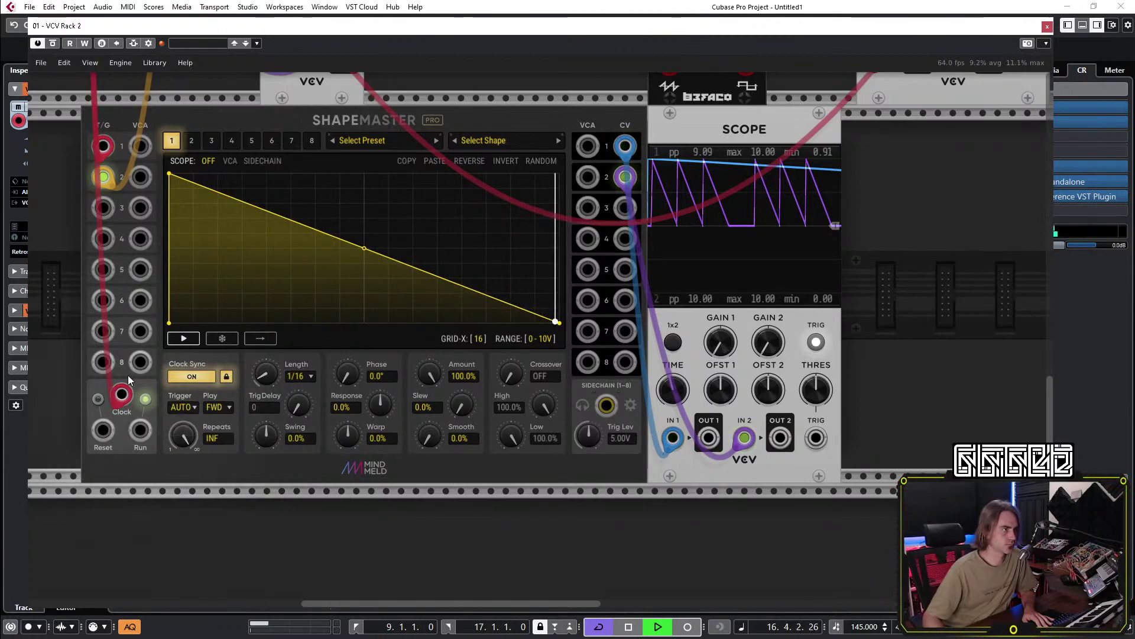
Move ShapeMaster's clock cable from the first MIDI module's clock divider output to its CLK output.
{"action": "scroll", "coordinate": [110, 205], "scroll_direction": "up", "scroll_amount": 10}
{"action": "scroll", "coordinate": [110, 204], "scroll_direction": "up", "scroll_amount": 5}
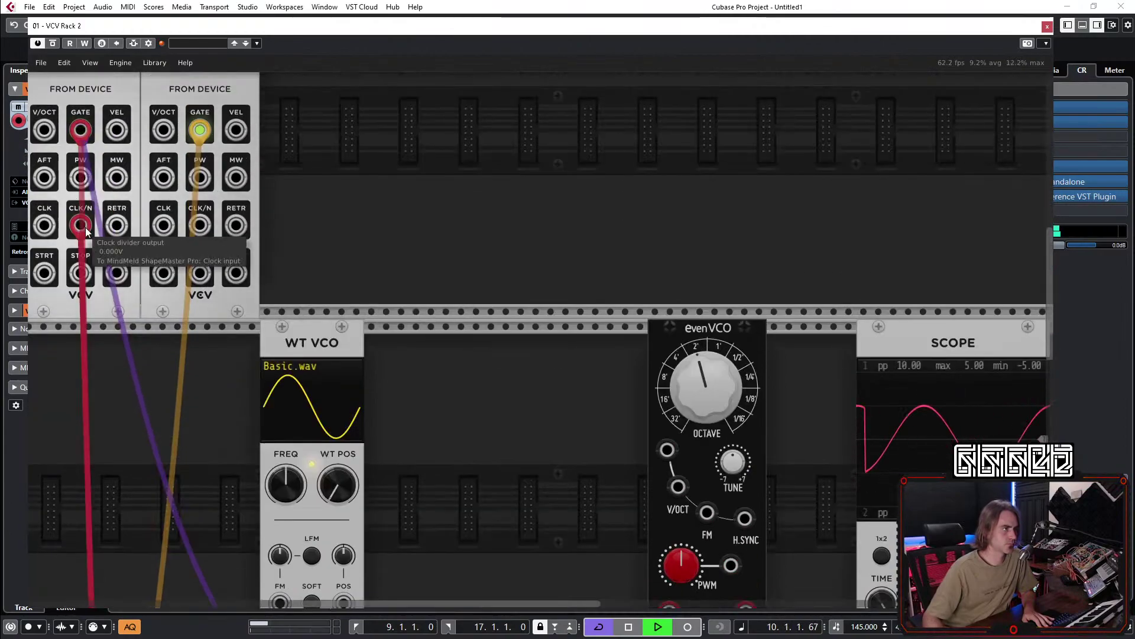
{"action": "scroll", "coordinate": [75, 264], "scroll_direction": "down", "scroll_amount": 12}
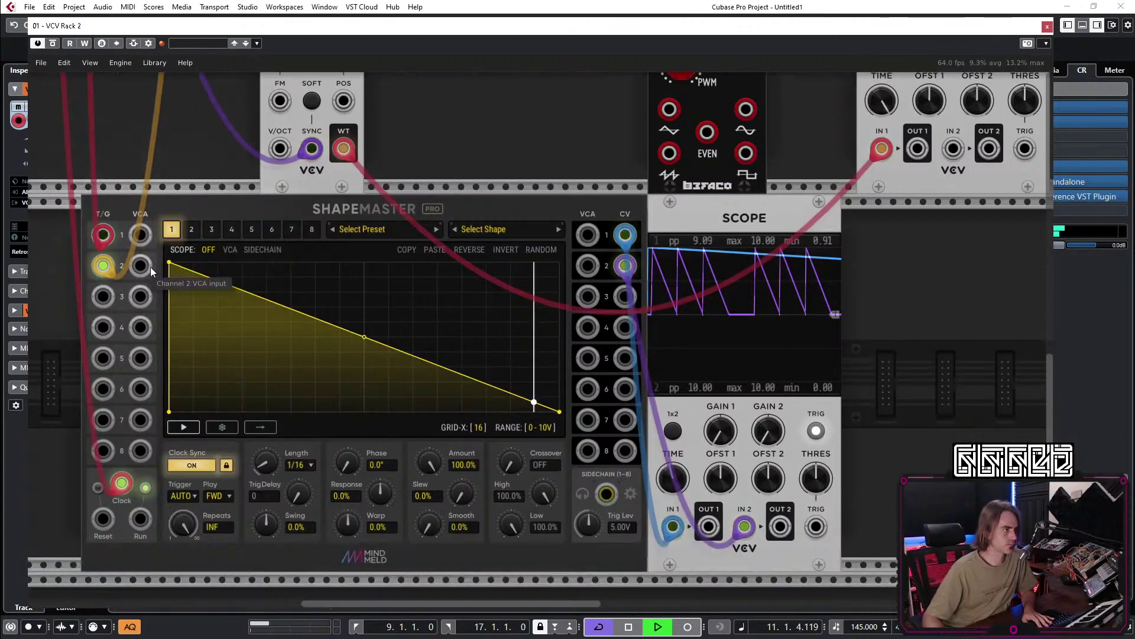
{"action": "scroll", "coordinate": [300, 506], "scroll_direction": "up", "scroll_amount": 3}
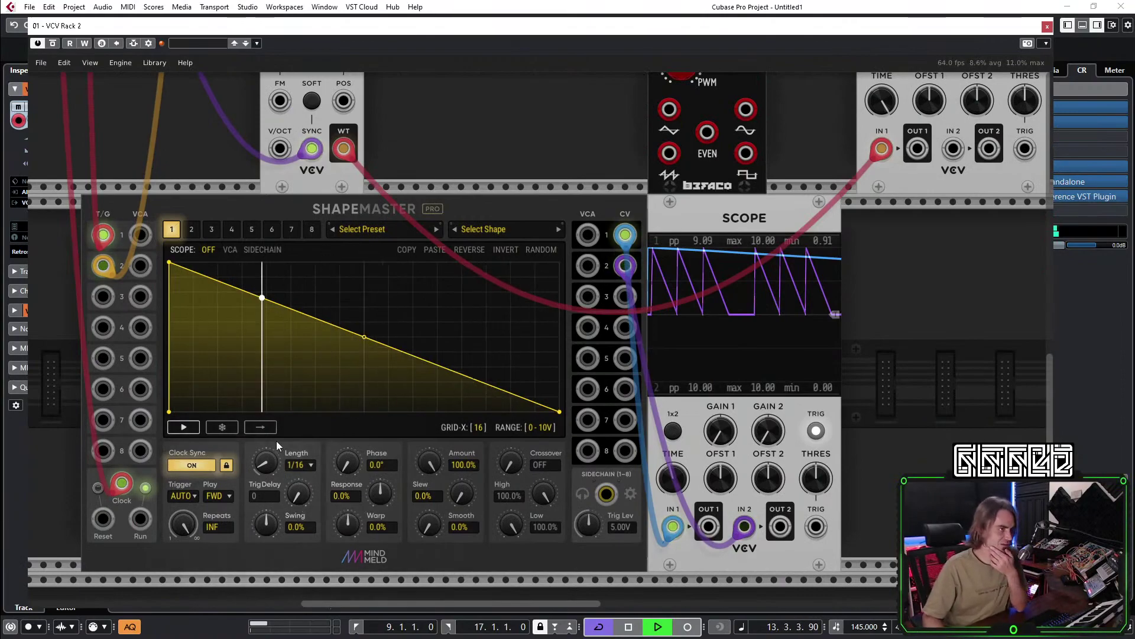
{"action": "scroll", "coordinate": [317, 373], "scroll_direction": "down", "scroll_amount": 1}
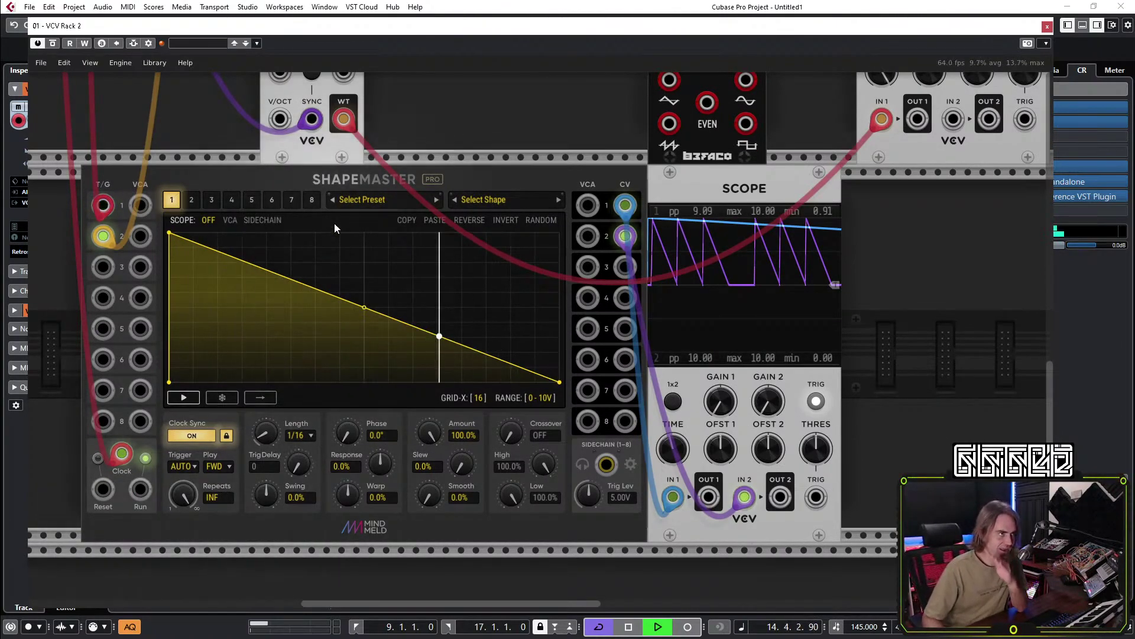
Examine ShapeMaster's Clock PPQN options and the first MIDI module's CLK/N divider options.
{"action": "right_click", "coordinate": [251, 171]}
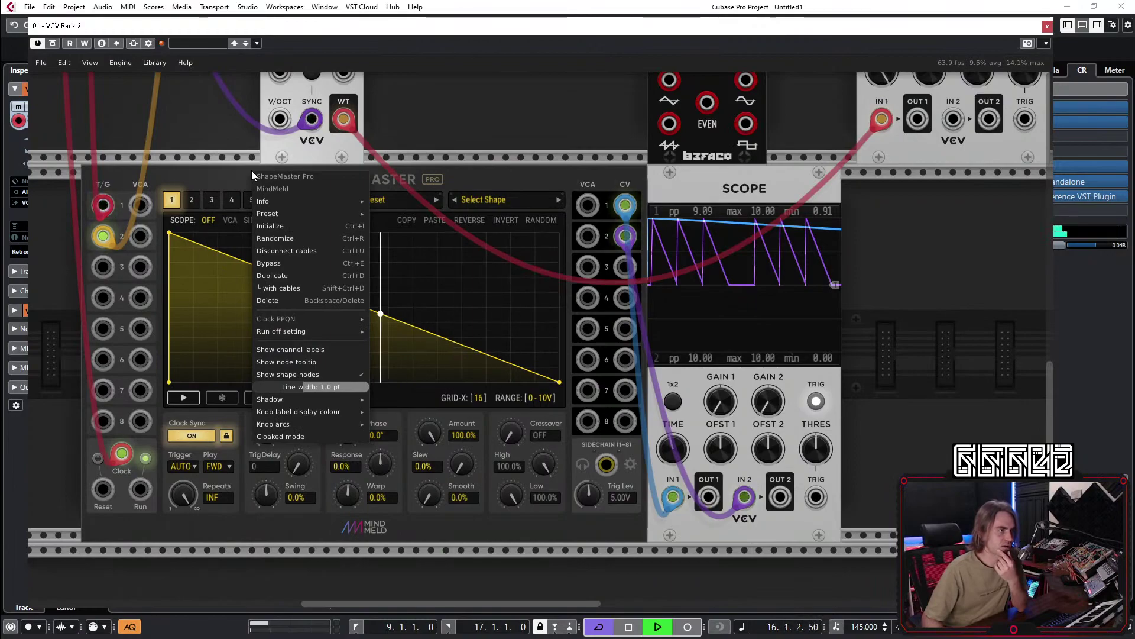
{"action": "mouse_move", "coordinate": [311, 335]}
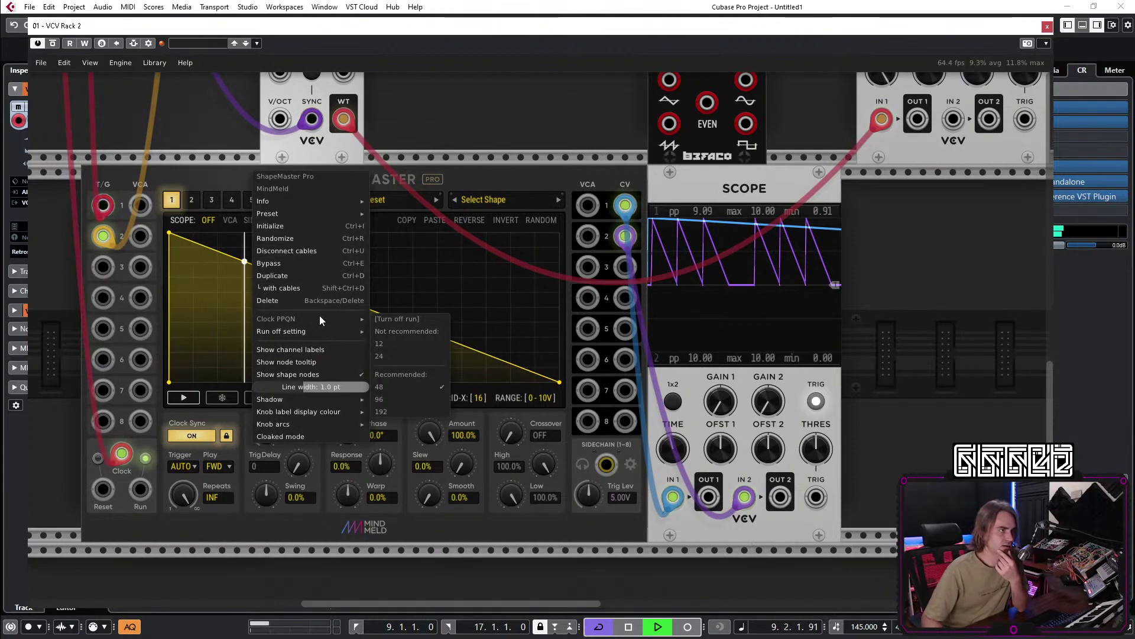
{"action": "left_click", "coordinate": [197, 185]}
{"action": "scroll", "coordinate": [198, 185], "scroll_direction": "up", "scroll_amount": 5}
{"action": "scroll", "coordinate": [173, 275], "scroll_direction": "up", "scroll_amount": 10}
{"action": "scroll", "coordinate": [160, 359], "scroll_direction": "left", "scroll_amount": 3}
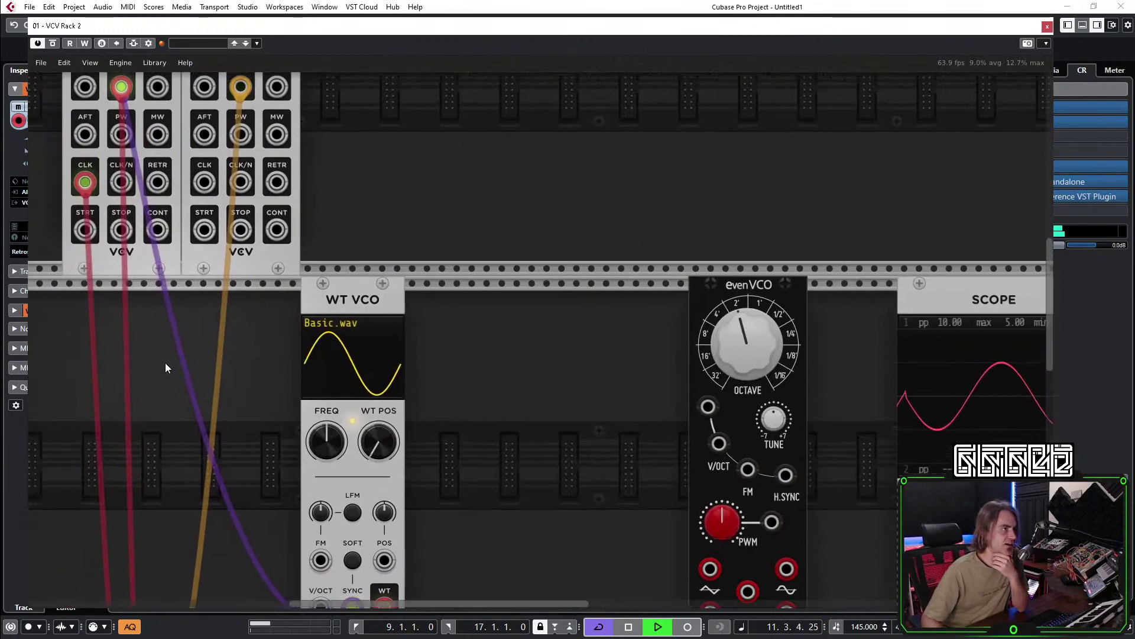
{"action": "right_click", "coordinate": [164, 325]}
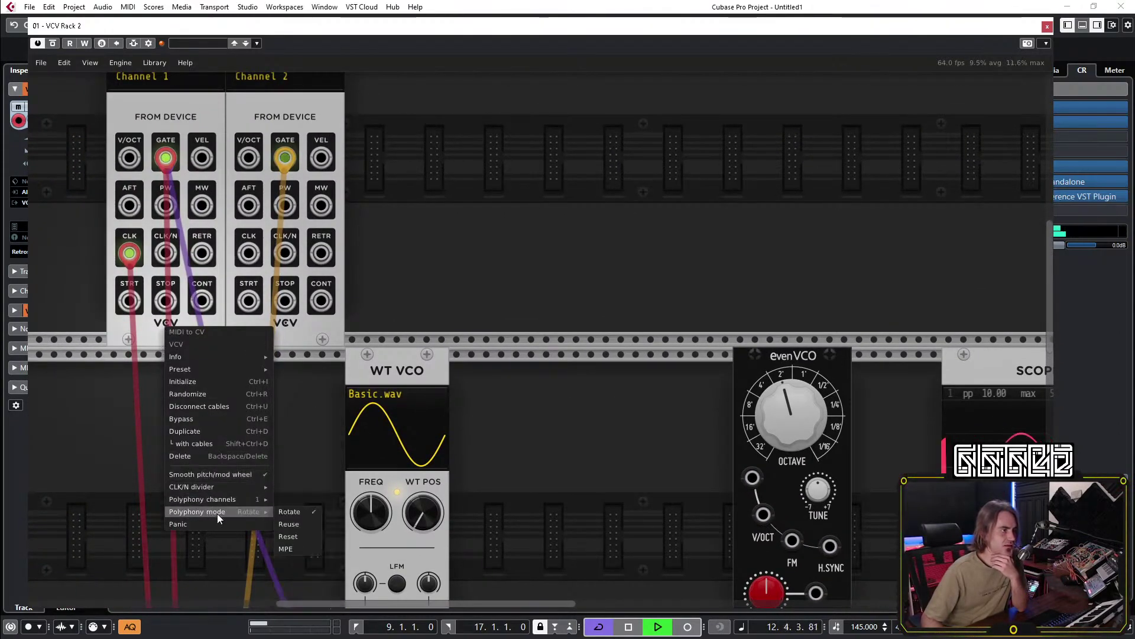
{"action": "mouse_move", "coordinate": [221, 492]}
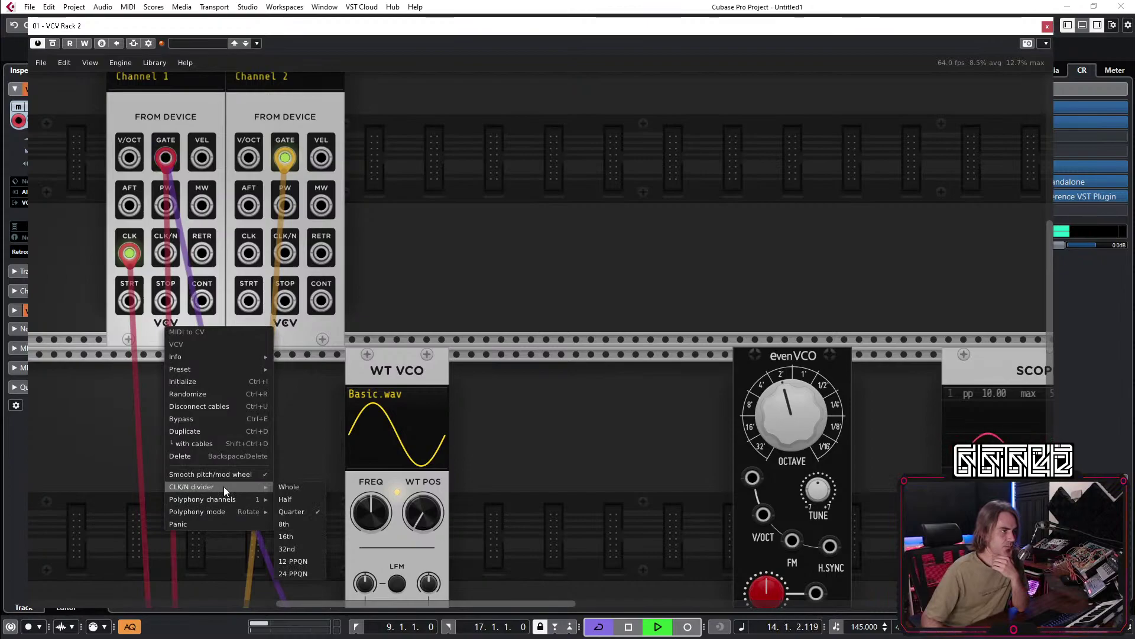
{"action": "left_click", "coordinate": [100, 438]}
{"action": "scroll", "coordinate": [159, 492], "scroll_direction": "down", "scroll_amount": 10}
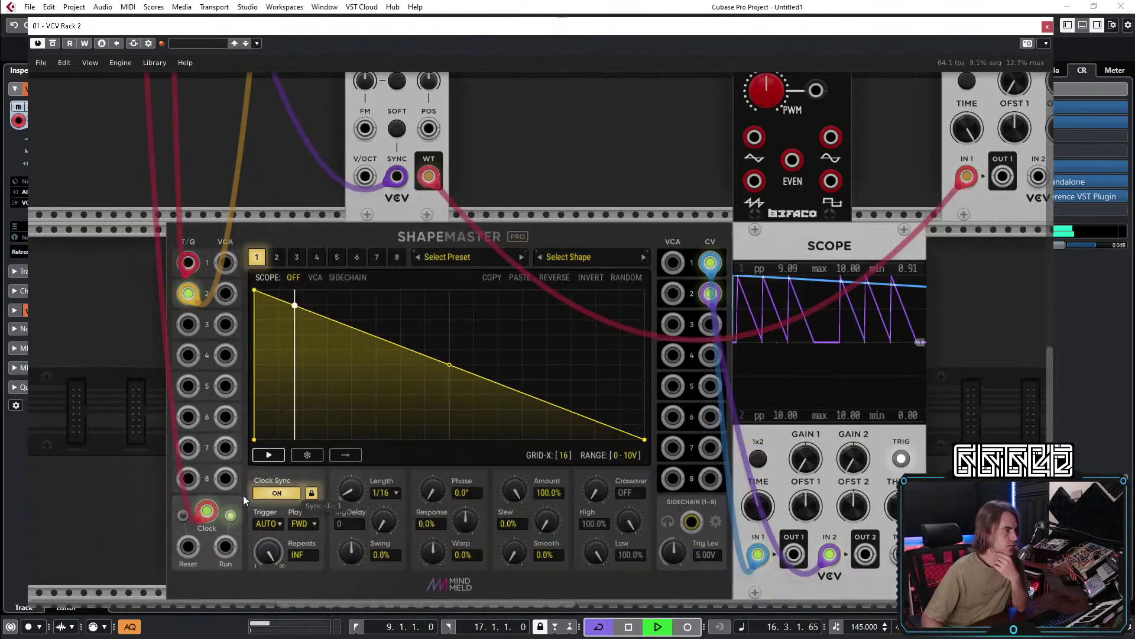
Search the module browser for "clo" and add the Impromptu Clocked module below the MIDI modules.
{"action": "scroll", "coordinate": [249, 378], "scroll_direction": "up", "scroll_amount": 7}
{"action": "scroll", "coordinate": [211, 289], "scroll_direction": "up", "scroll_amount": 1}
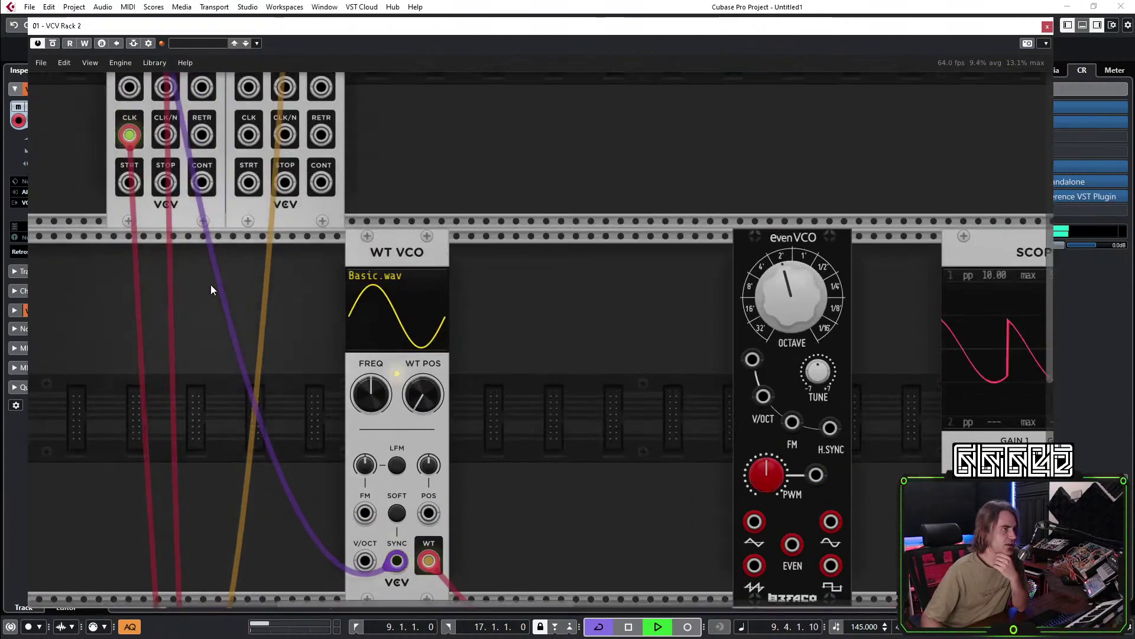
{"action": "right_click", "coordinate": [117, 368]}
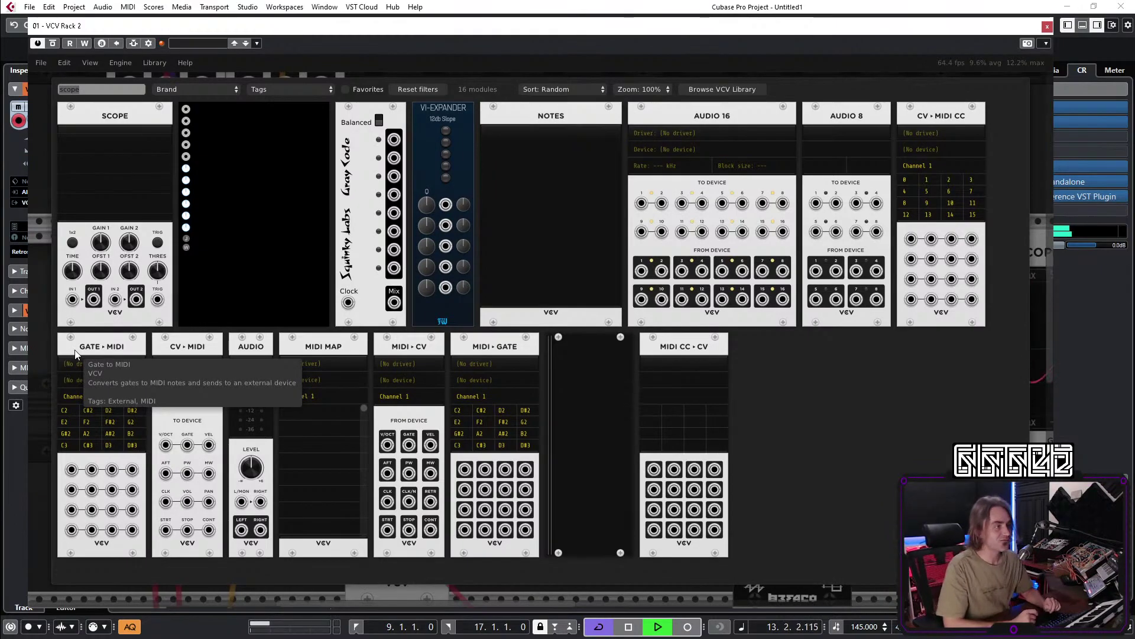
{"action": "key", "text": "BackSpace"}
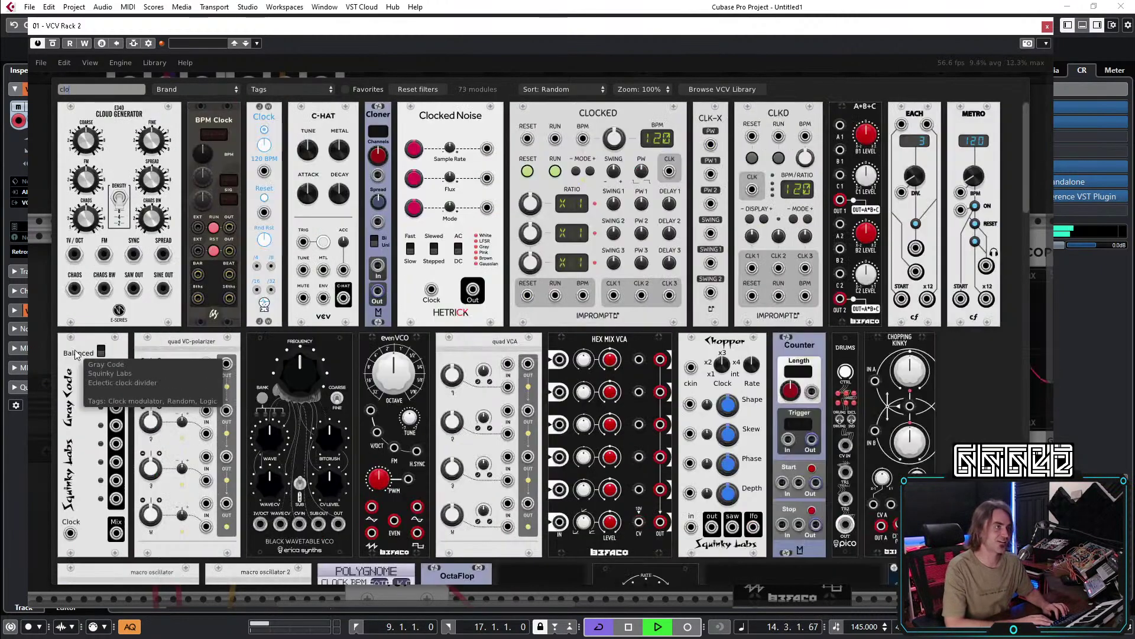
{"action": "key", "text": "Escape"}
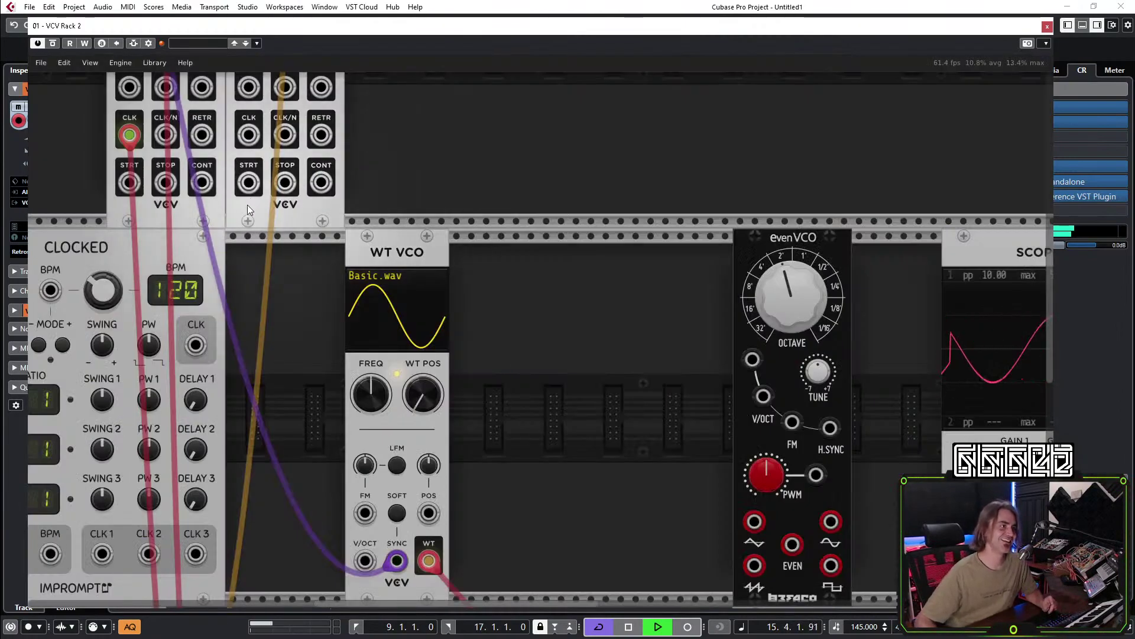
Move the MIDI clock cable from ShapeMaster's Clock input to Clocked's BPM input and change Clocked's BPM mode.
{"action": "scroll", "coordinate": [306, 274], "scroll_direction": "up", "scroll_amount": 5}
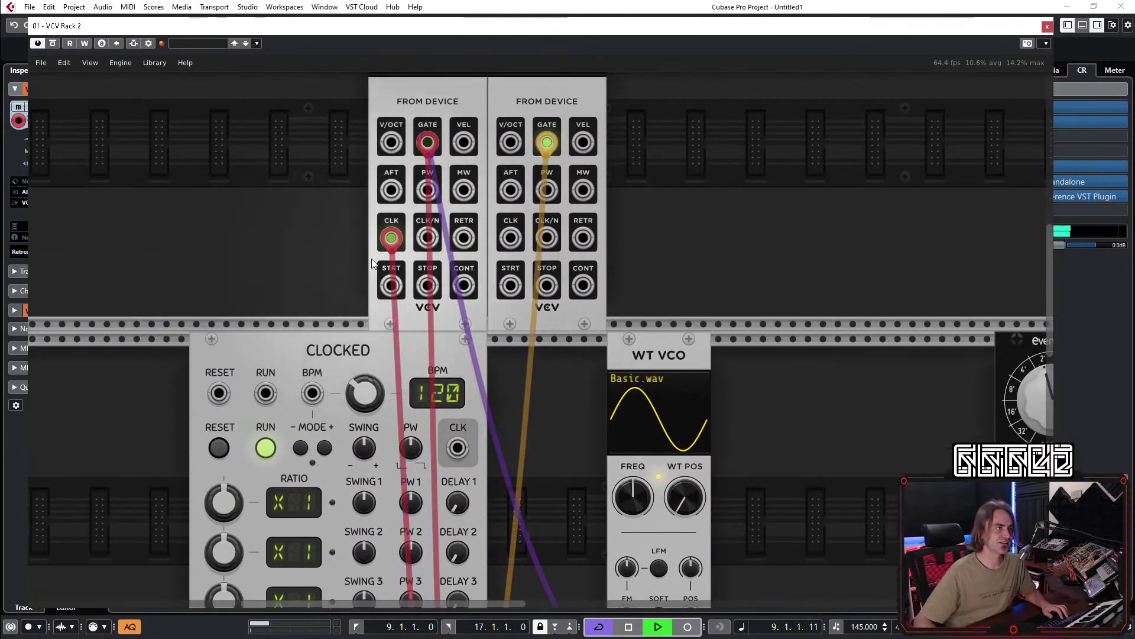
{"action": "scroll", "coordinate": [380, 253], "scroll_direction": "down", "scroll_amount": 5}
{"action": "scroll", "coordinate": [418, 419], "scroll_direction": "down", "scroll_amount": 4}
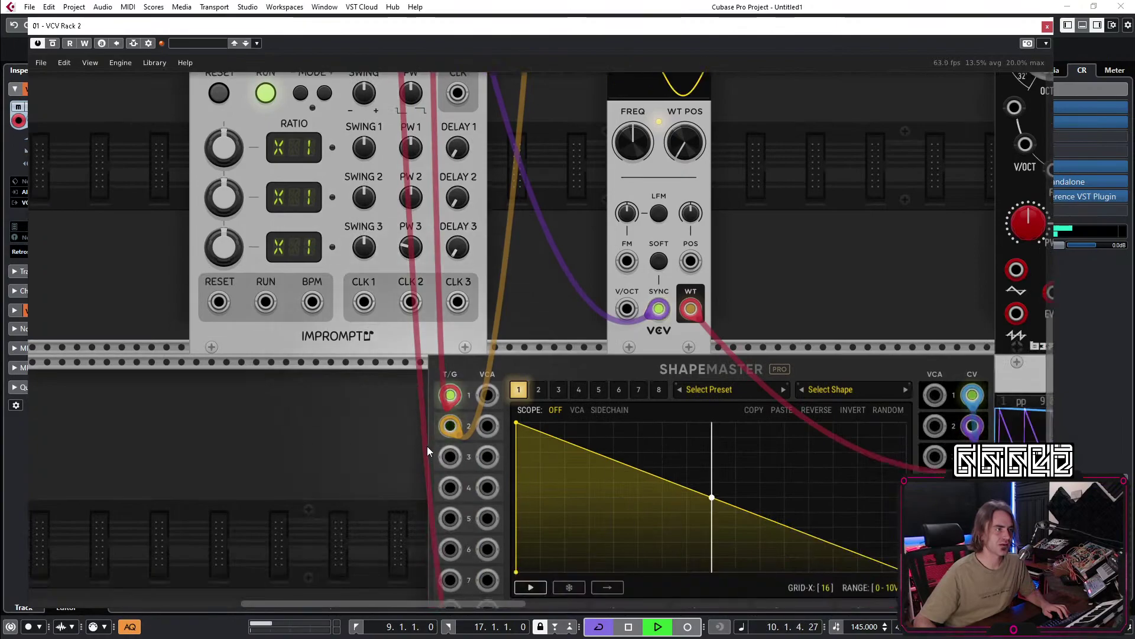
{"action": "left_click_drag", "start_coordinate": [472, 514], "coordinate": [326, 363]}
{"action": "scroll", "coordinate": [329, 429], "scroll_direction": "up", "scroll_amount": 4}
{"action": "scroll", "coordinate": [328, 335], "scroll_direction": "up", "scroll_amount": 3}
{"action": "left_click_drag", "start_coordinate": [327, 452], "coordinate": [311, 186]}
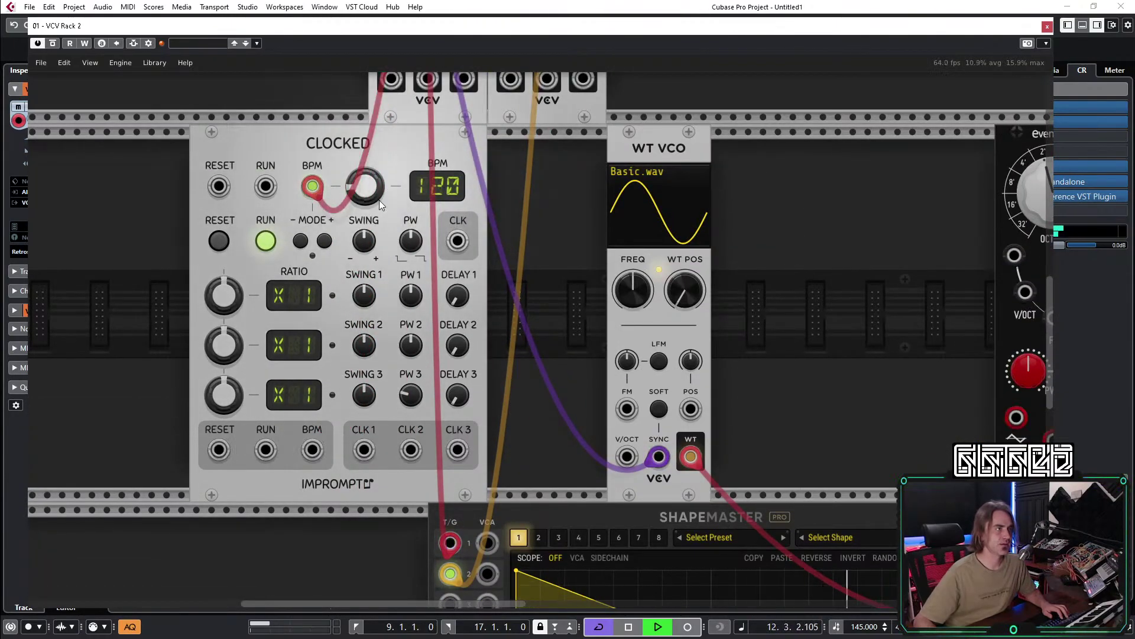
{"action": "left_click", "coordinate": [306, 240]}
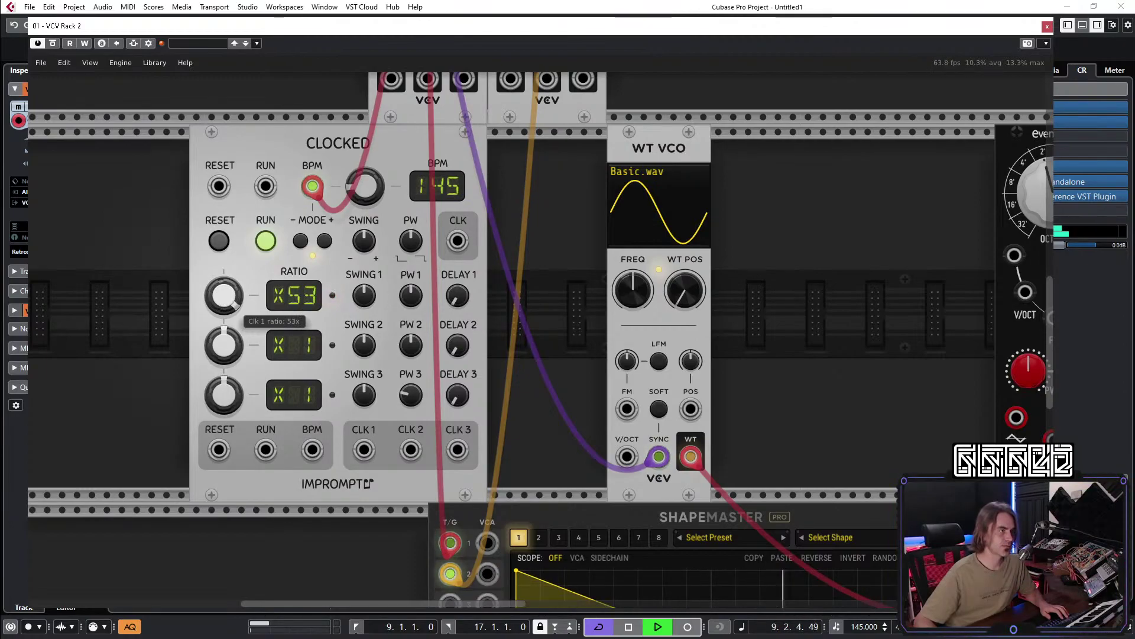
Raise Clocked's clock 1 ratio and patch its CLK 1 output to ShapeMaster's Clock input.
{"action": "scroll", "coordinate": [370, 362], "scroll_direction": "down", "scroll_amount": 2}
{"action": "left_click_drag", "start_coordinate": [362, 390], "coordinate": [469, 406]}
{"action": "scroll", "coordinate": [370, 451], "scroll_direction": "down", "scroll_amount": 10}
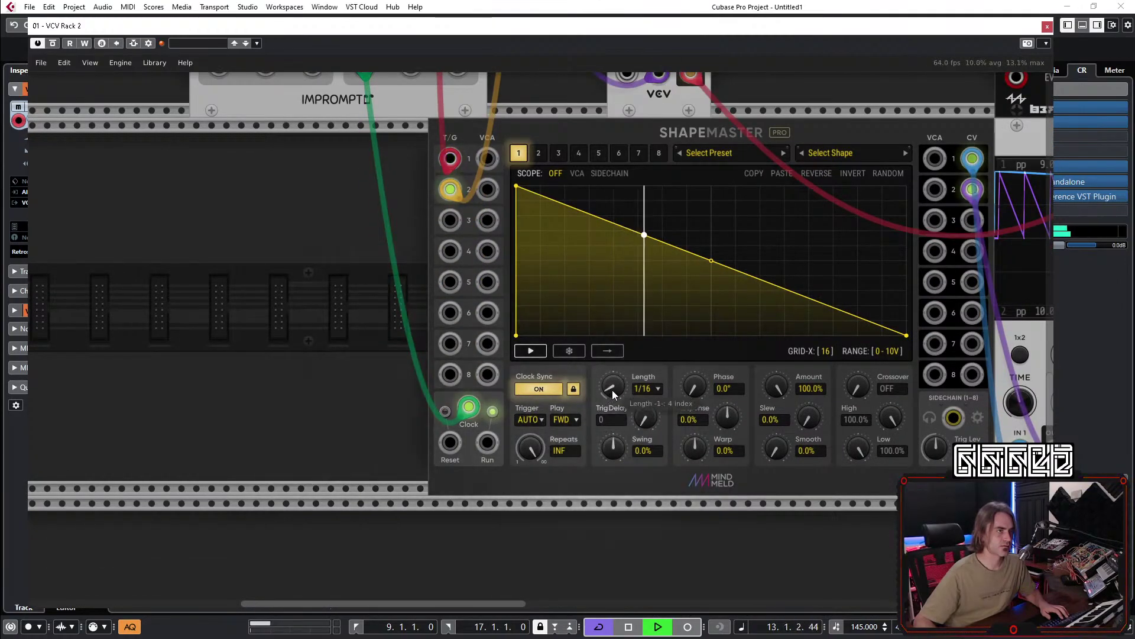
Set ShapeMaster channel 1's length to 1/4 and its trigger mode back to Trigger/Gate.
{"action": "left_click_drag", "start_coordinate": [612, 387], "coordinate": [612, 375]}
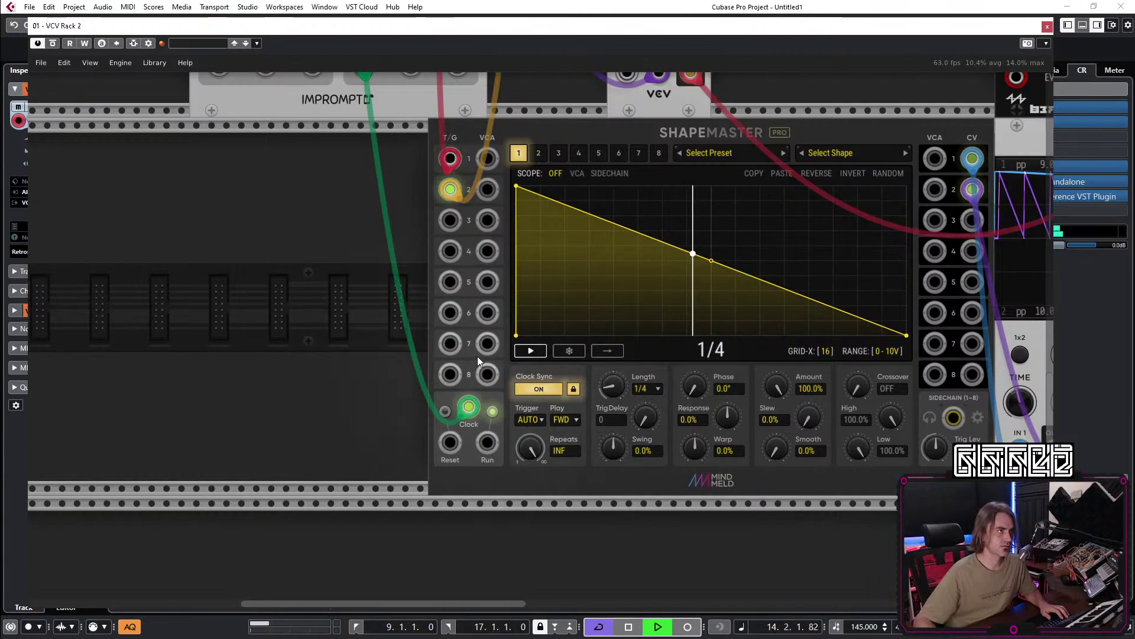
{"action": "scroll", "coordinate": [477, 356], "scroll_direction": "up", "scroll_amount": 10}
{"action": "scroll", "coordinate": [518, 289], "scroll_direction": "down", "scroll_amount": 5}
{"action": "scroll", "coordinate": [545, 285], "scroll_direction": "down", "scroll_amount": 5}
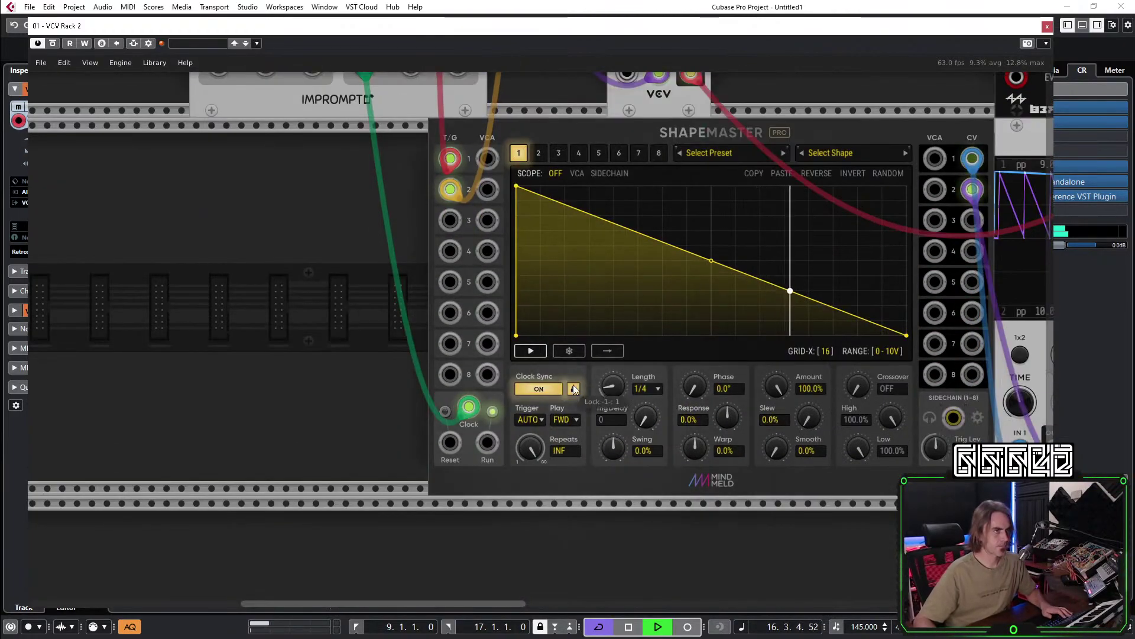
{"action": "left_click_drag", "start_coordinate": [623, 525], "coordinate": [419, 544]}
{"action": "left_click", "coordinate": [313, 444]}
{"action": "left_click", "coordinate": [343, 459]}
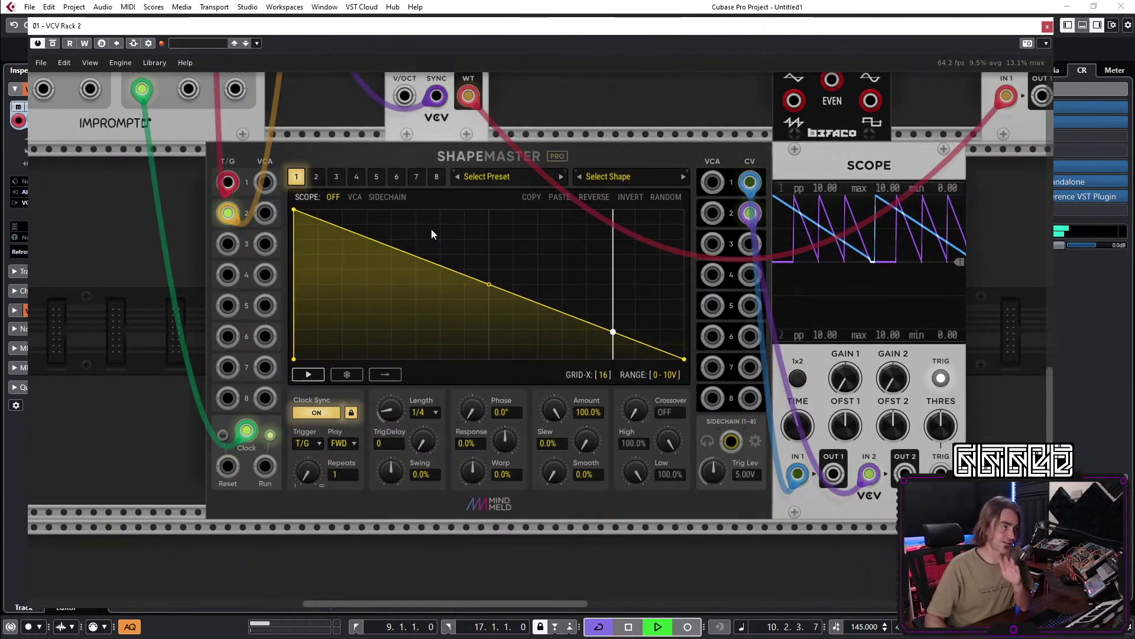
Add a node to channel 1's shape to form a concave decay reaching zero about one fifth along the grid.
{"action": "double_click", "coordinate": [459, 274]}
{"action": "left_click_drag", "start_coordinate": [459, 273], "coordinate": [394, 376]}
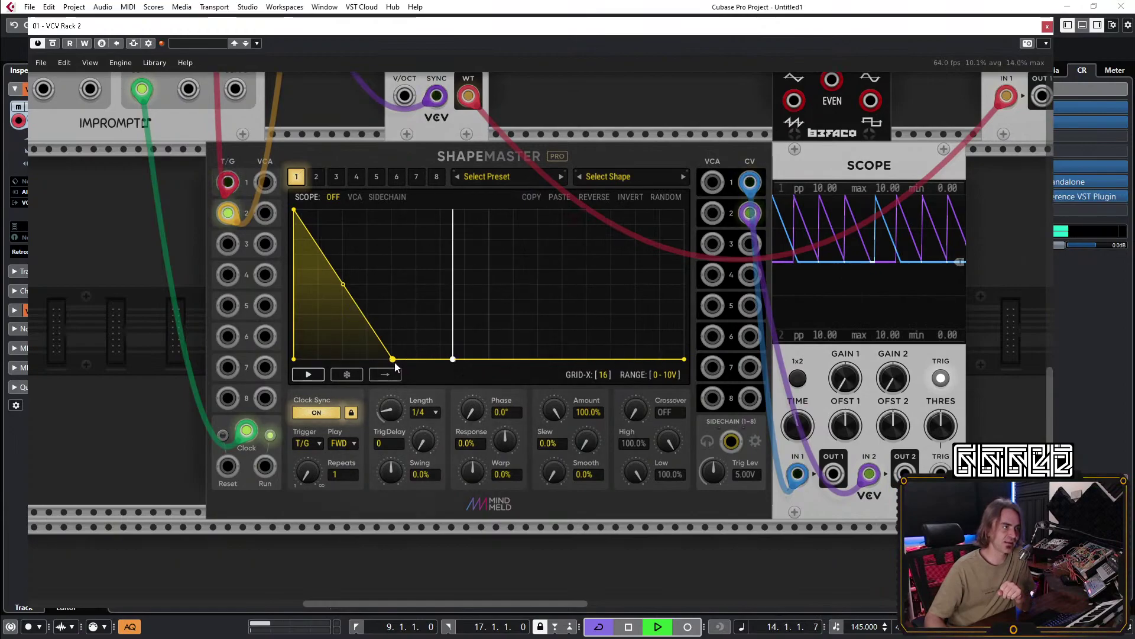
{"action": "left_click_drag", "start_coordinate": [393, 375], "coordinate": [374, 387]}
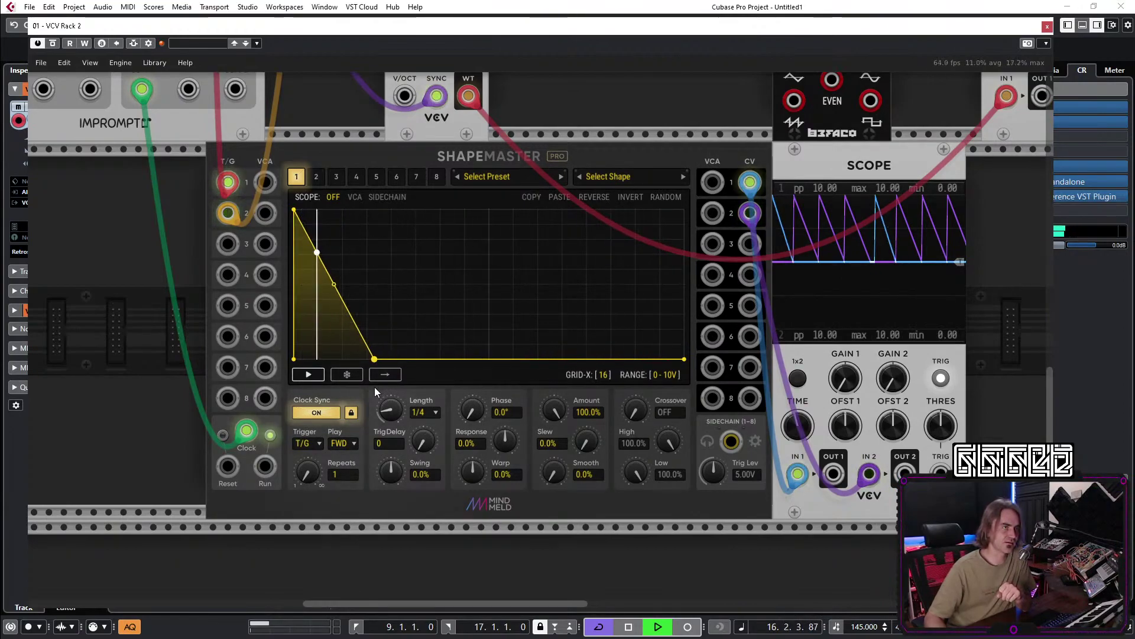
{"action": "left_click_drag", "start_coordinate": [334, 283], "coordinate": [321, 321]}
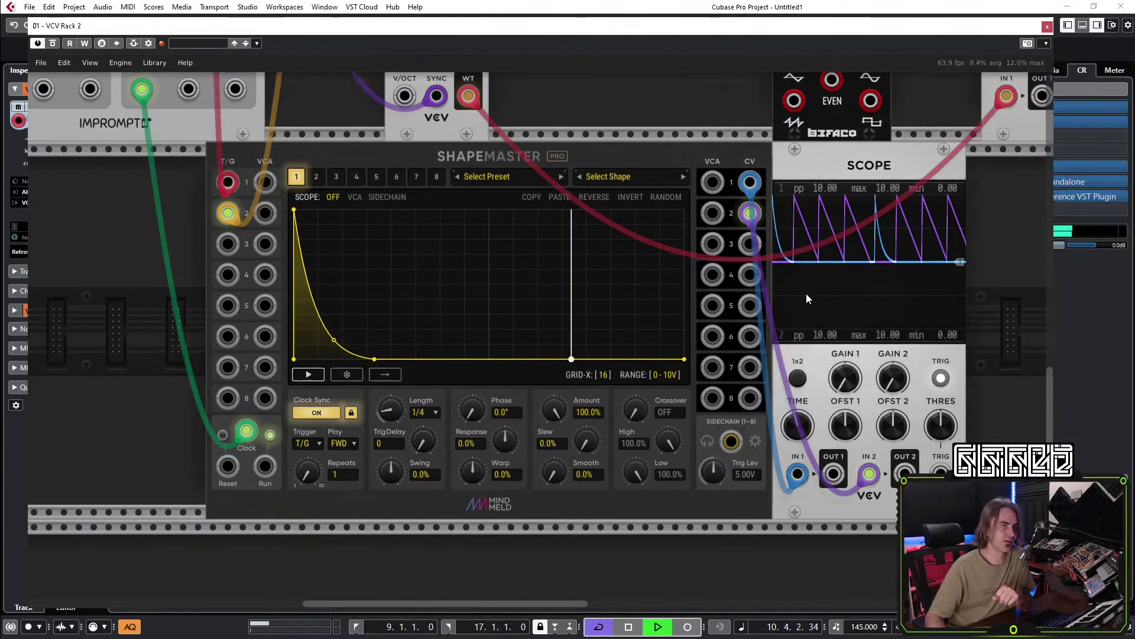
Patch ShapeMaster channel 1's CV output to WT VCO's FM input.
{"action": "scroll", "coordinate": [586, 204], "scroll_direction": "up", "scroll_amount": 3}
{"action": "scroll", "coordinate": [652, 224], "scroll_direction": "up", "scroll_amount": 6}
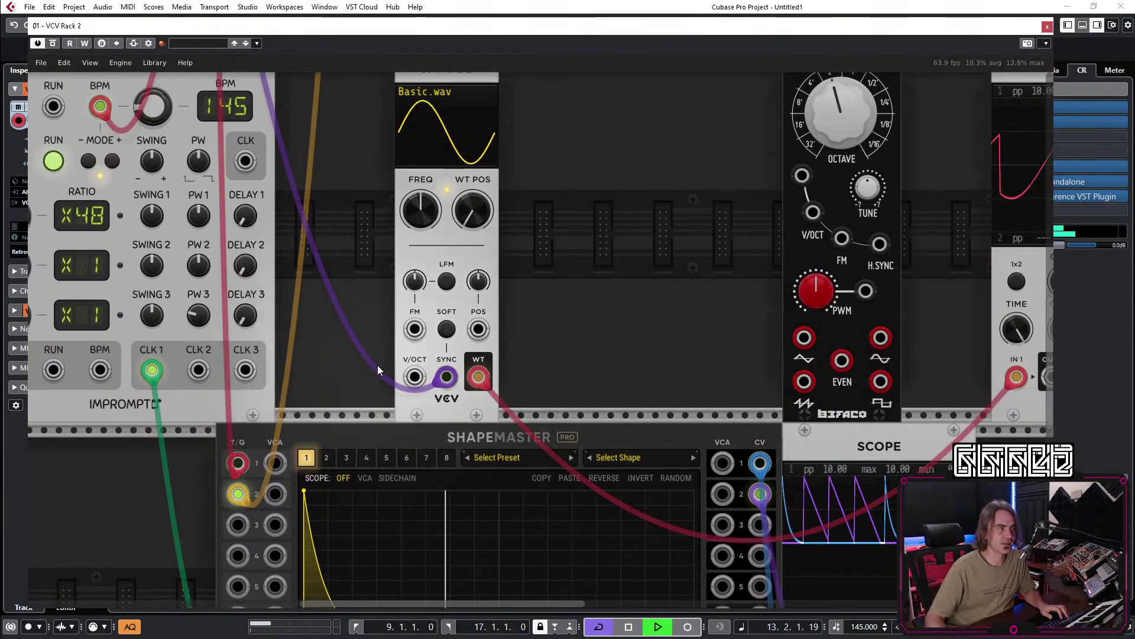
{"action": "left_click_drag", "start_coordinate": [412, 326], "coordinate": [760, 462]}
{"action": "left_click_drag", "start_coordinate": [414, 379], "coordinate": [347, 357]}
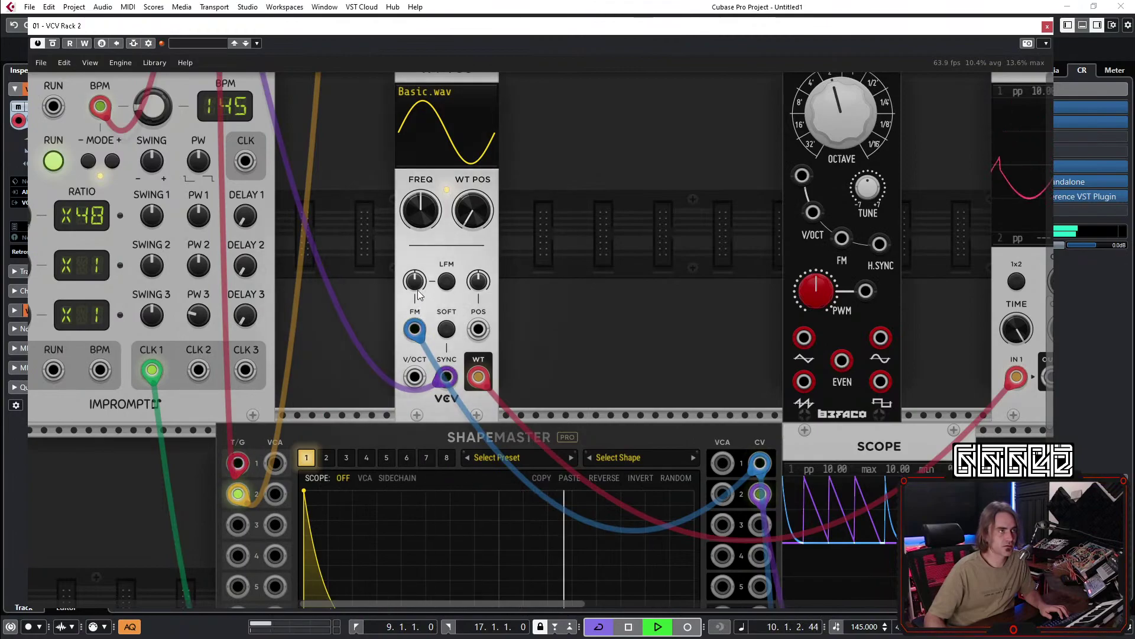
{"action": "left_click_drag", "start_coordinate": [619, 339], "coordinate": [406, 409]}
Add a VCA MIX module to the upper row and move the Audio module directly beside it.
{"action": "scroll", "coordinate": [424, 307], "scroll_direction": "down", "scroll_amount": 3}
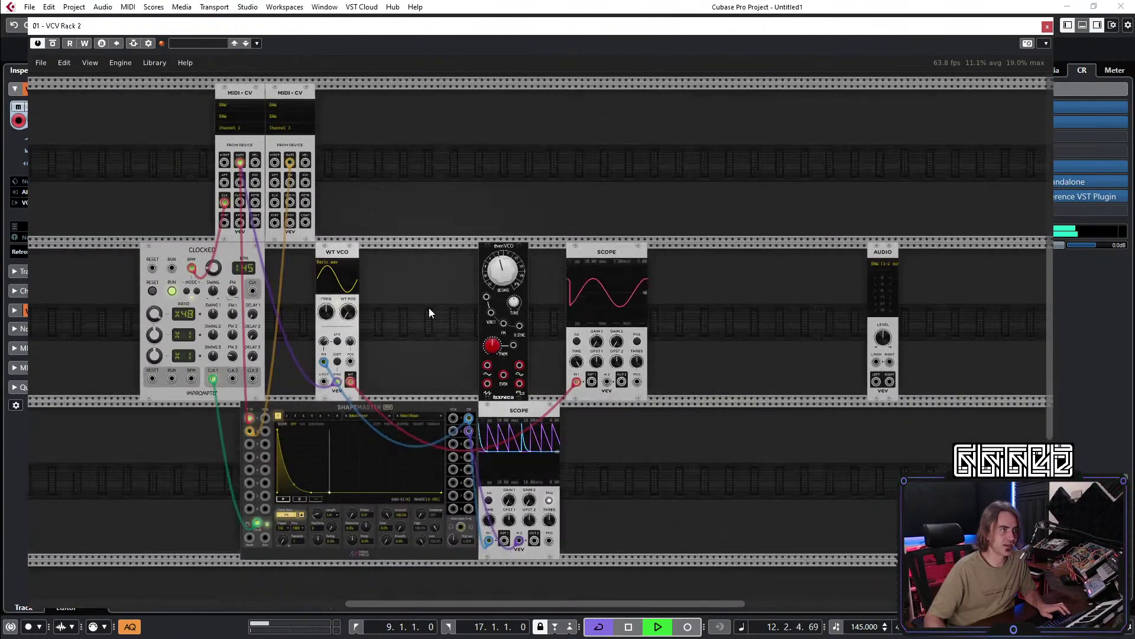
{"action": "scroll", "coordinate": [421, 284], "scroll_direction": "up", "scroll_amount": 1}
{"action": "right_click", "coordinate": [424, 247]}
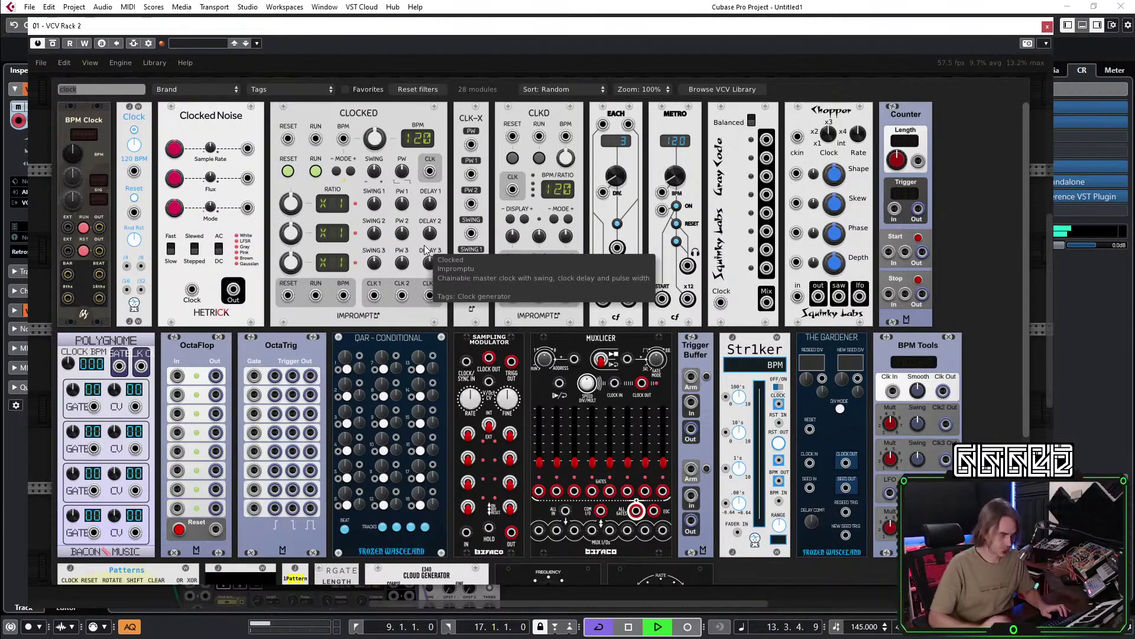
{"action": "type", "text": "mix"}
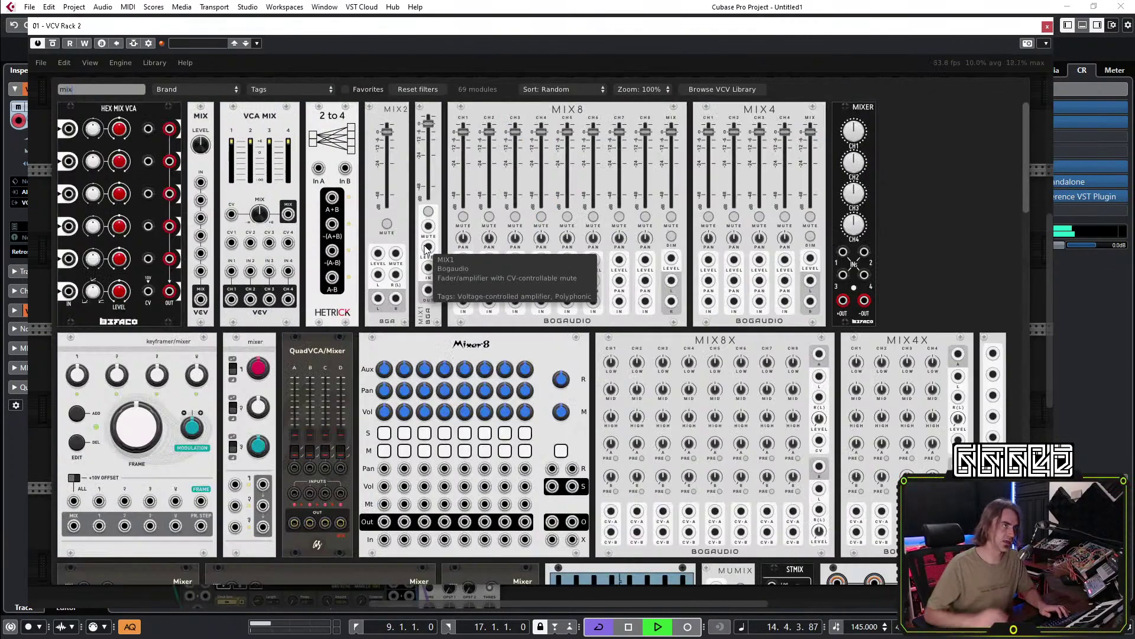
{"action": "left_click", "coordinate": [261, 171]}
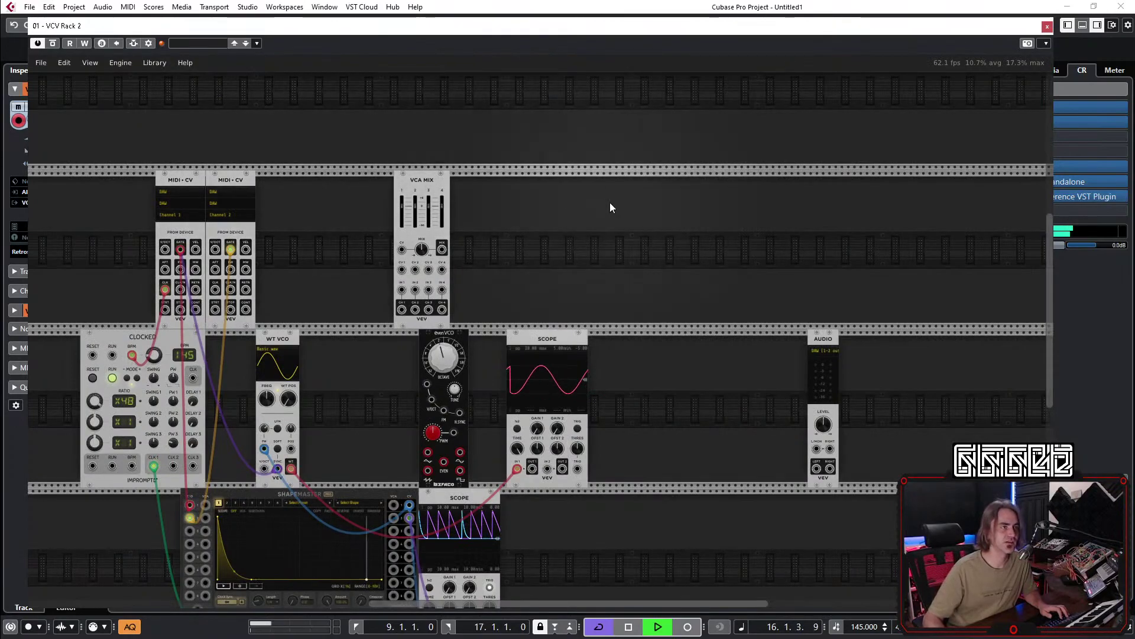
{"action": "left_click_drag", "start_coordinate": [826, 348], "coordinate": [458, 209]}
Patch VCA MIX's MIX output to both the left and right inputs of the Audio module.
{"action": "scroll", "coordinate": [432, 242], "scroll_direction": "up", "scroll_amount": 5}
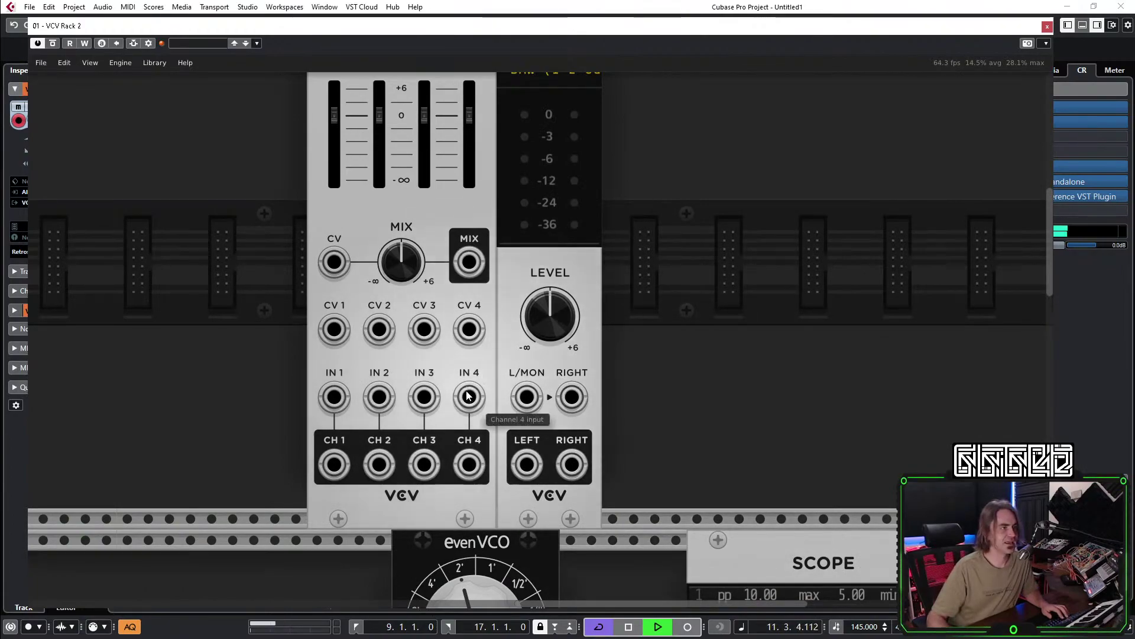
{"action": "mouse_move", "coordinate": [469, 262]}
{"action": "left_mouse_down"}
{"action": "mouse_move", "coordinate": [530, 519]}
{"action": "mouse_move", "coordinate": [526, 397]}
{"action": "mouse_move", "coordinate": [565, 394]}
{"action": "mouse_move", "coordinate": [481, 276]}
{"action": "left_mouse_up"}
{"action": "scroll", "coordinate": [480, 276], "scroll_direction": "down", "scroll_amount": 6}
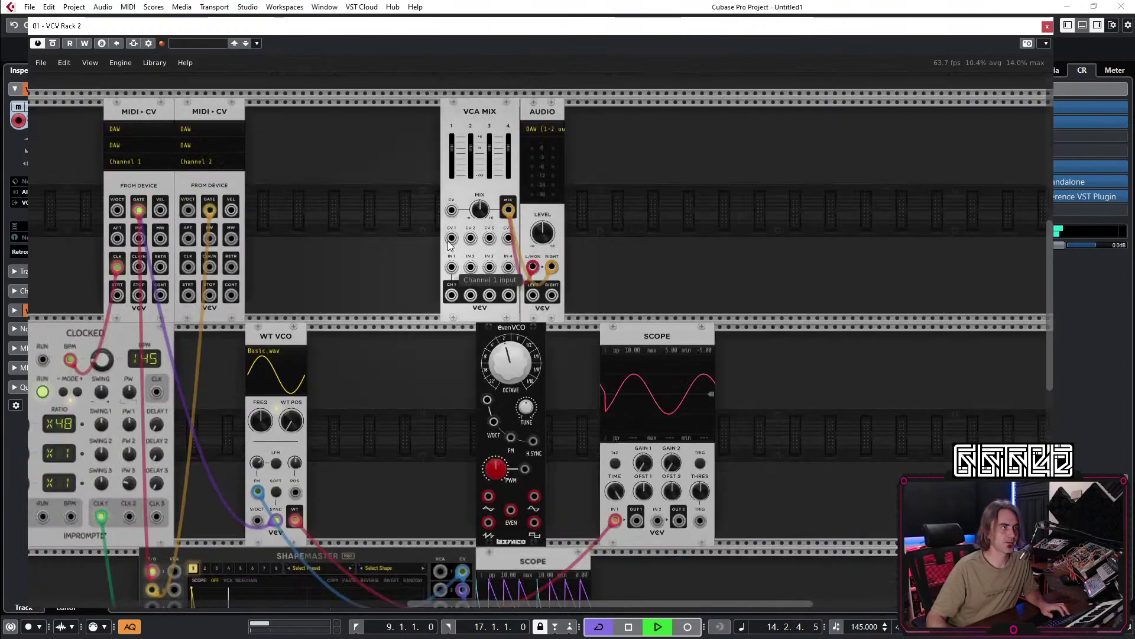
Patch WT VCO's WT output to VCA MIX's IN 1 and set channel 1's level to about -15 dB.
{"action": "left_click_drag", "start_coordinate": [452, 147], "coordinate": [451, 169]}
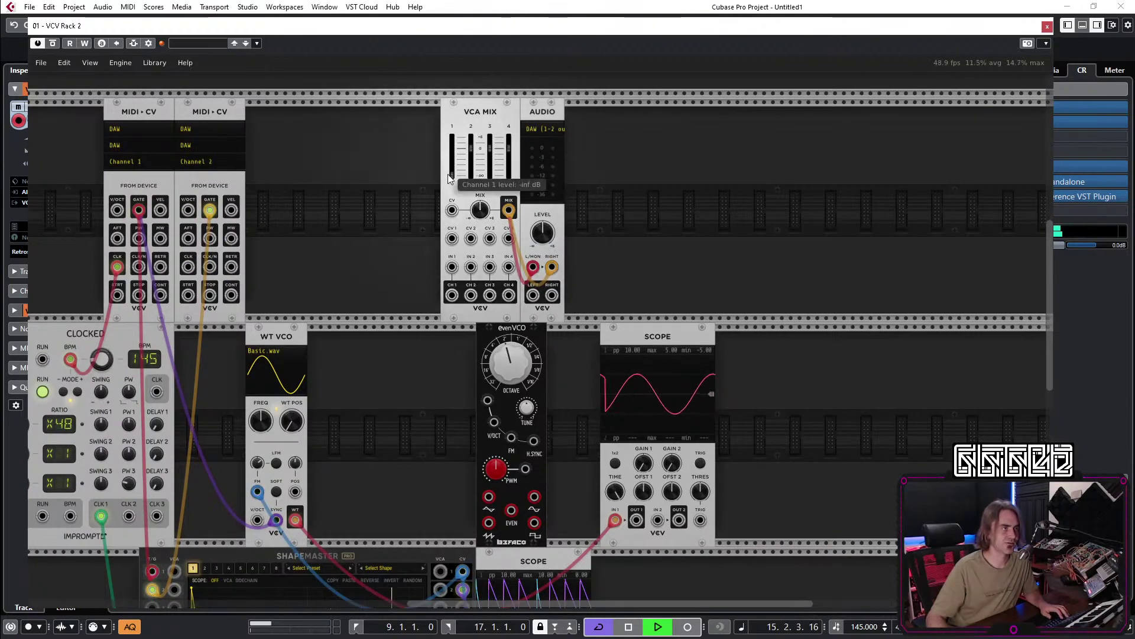
{"action": "left_click_drag", "start_coordinate": [451, 267], "coordinate": [295, 520]}
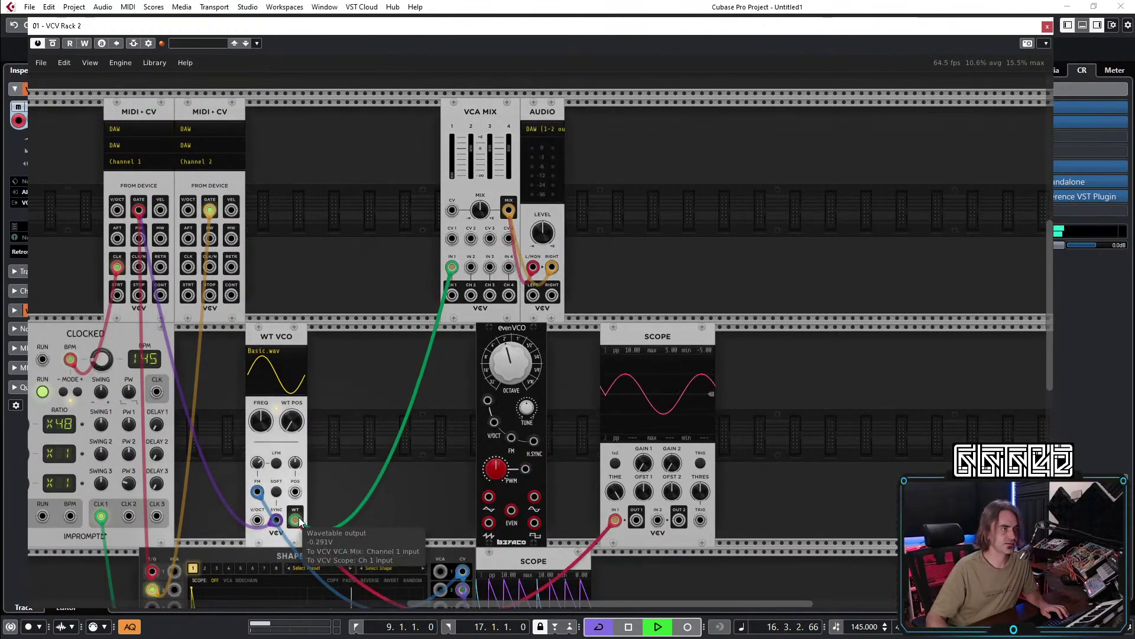
{"action": "left_click_drag", "start_coordinate": [452, 171], "coordinate": [452, 175]}
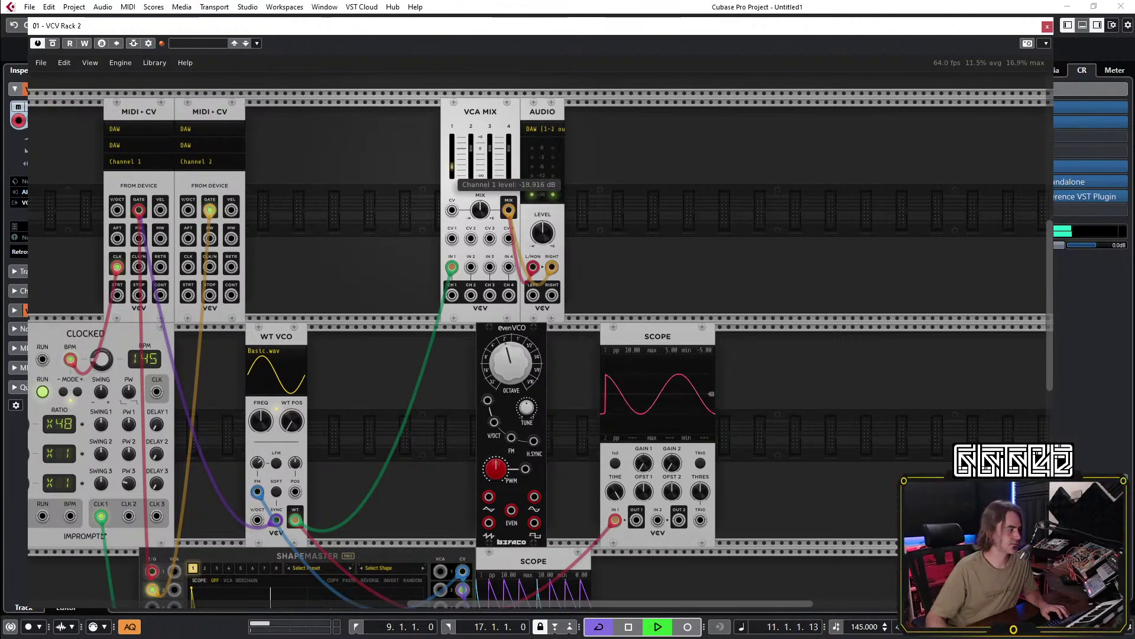
{"action": "left_click_drag", "start_coordinate": [453, 170], "coordinate": [452, 166]}
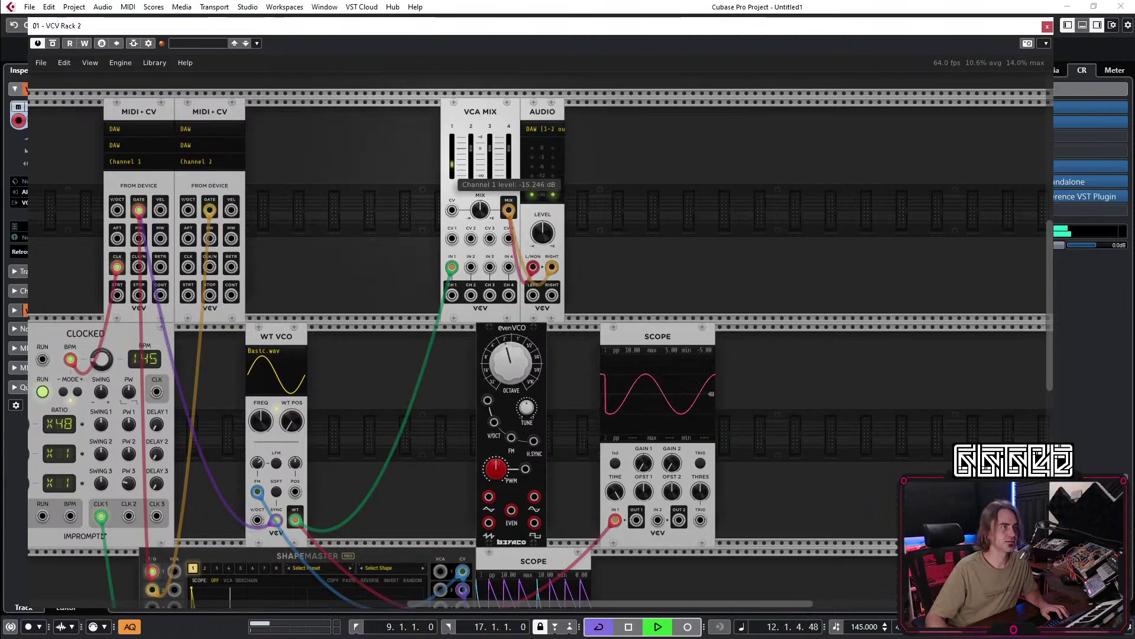
Set WT VCO's frequency modulation amount to about 43%.
{"action": "scroll", "coordinate": [431, 204], "scroll_direction": "left", "scroll_amount": 2}
{"action": "scroll", "coordinate": [435, 185], "scroll_direction": "down", "scroll_amount": 3}
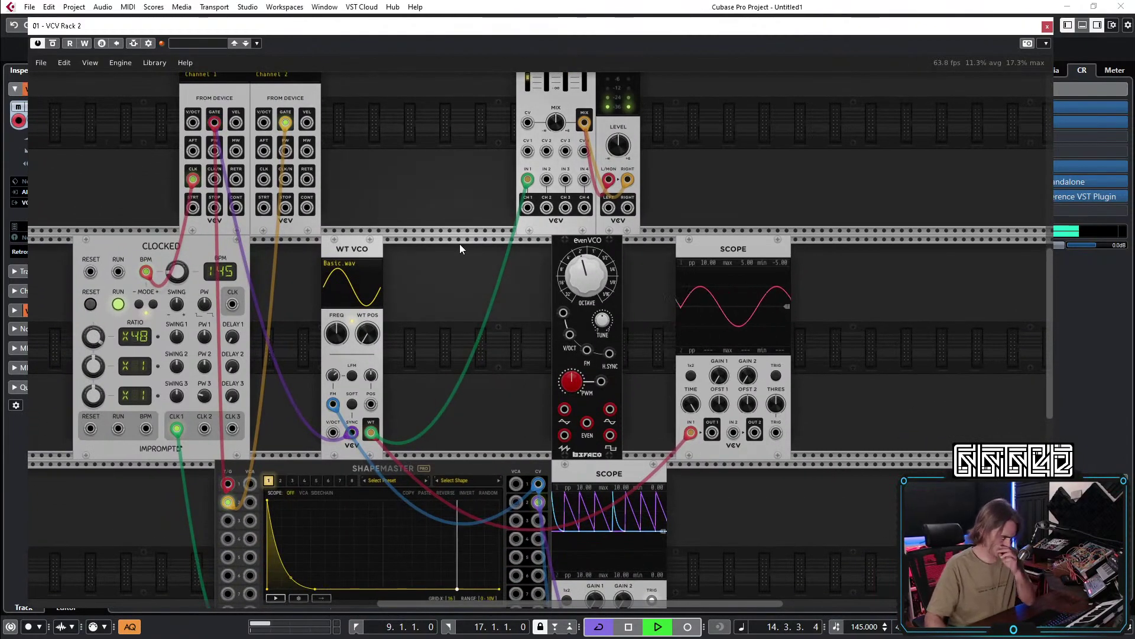
{"action": "scroll", "coordinate": [467, 301], "scroll_direction": "down", "scroll_amount": 3}
{"action": "scroll", "coordinate": [480, 210], "scroll_direction": "up", "scroll_amount": 5}
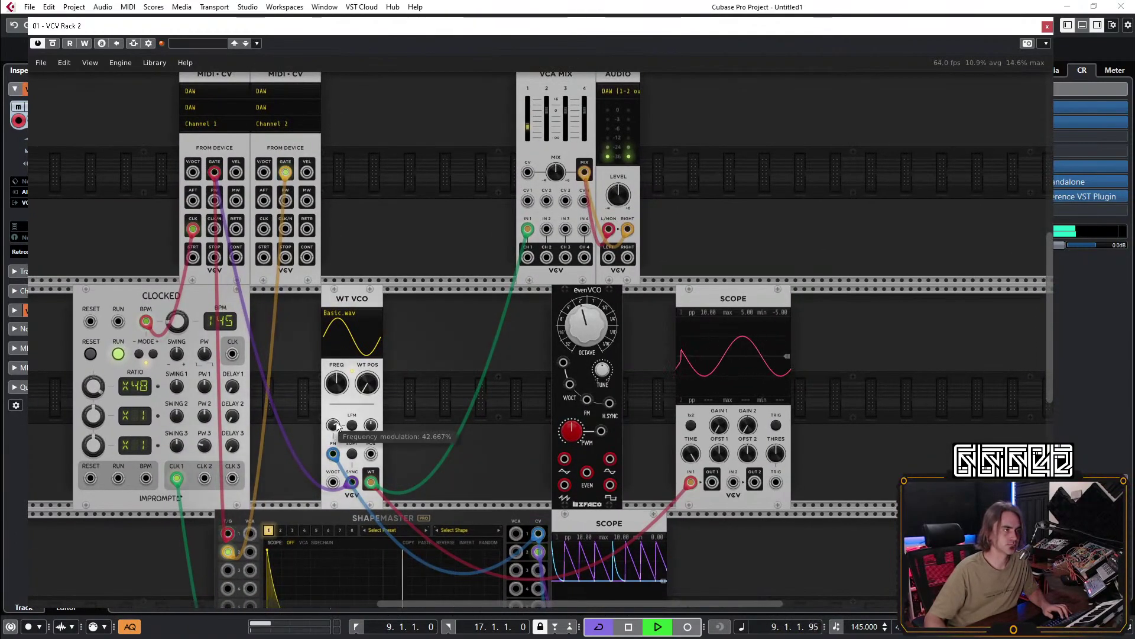
Move WT VCO away from Clocked and add a Bogaudio Reftone module in the gap between them.
{"action": "left_click_drag", "start_coordinate": [353, 408], "coordinate": [414, 408]}
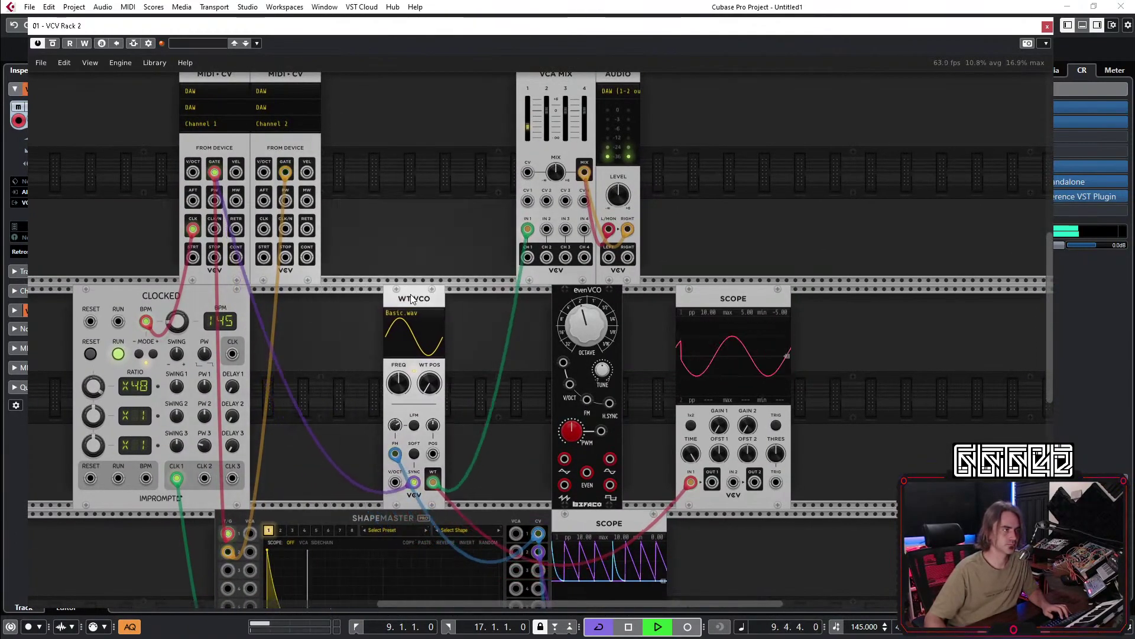
{"action": "right_click", "coordinate": [347, 363]}
{"action": "type", "text": "tune"}
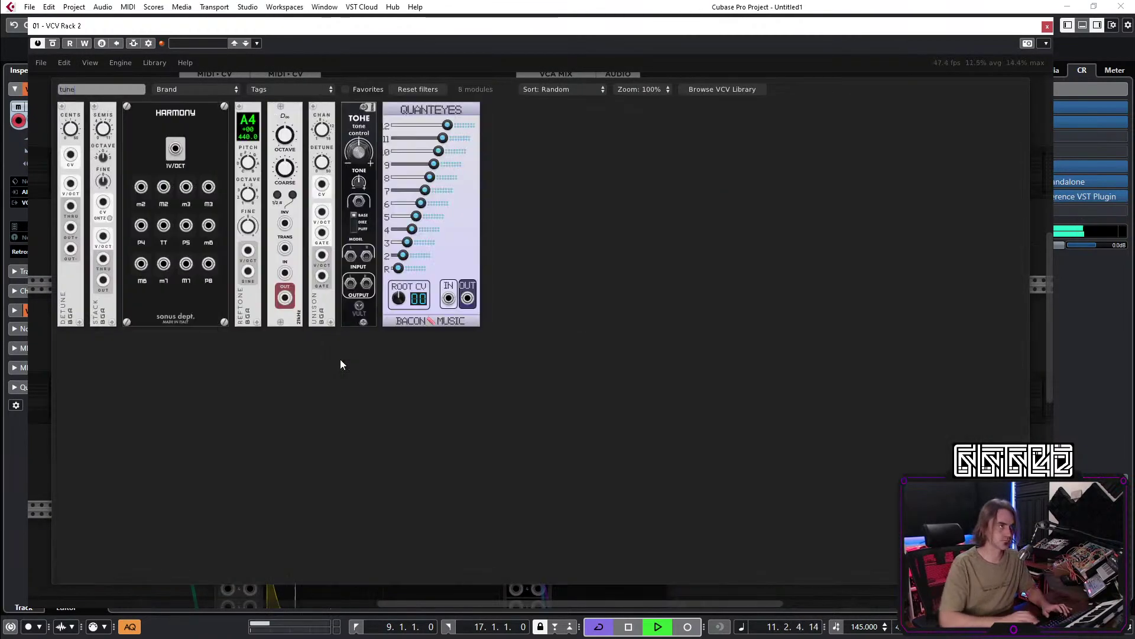
{"action": "left_click", "coordinate": [327, 201]}
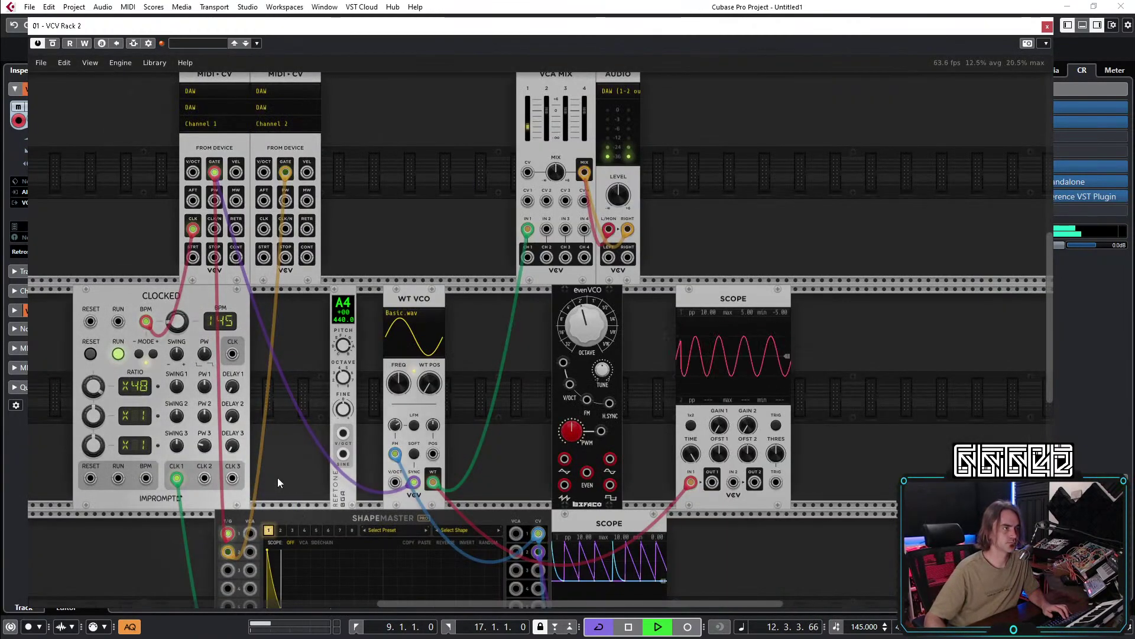
Patch Reftone's V/OCT output to WT VCO's V/OCT input and tune Reftone to G2.
{"action": "left_click_drag", "start_coordinate": [344, 436], "coordinate": [395, 454]}
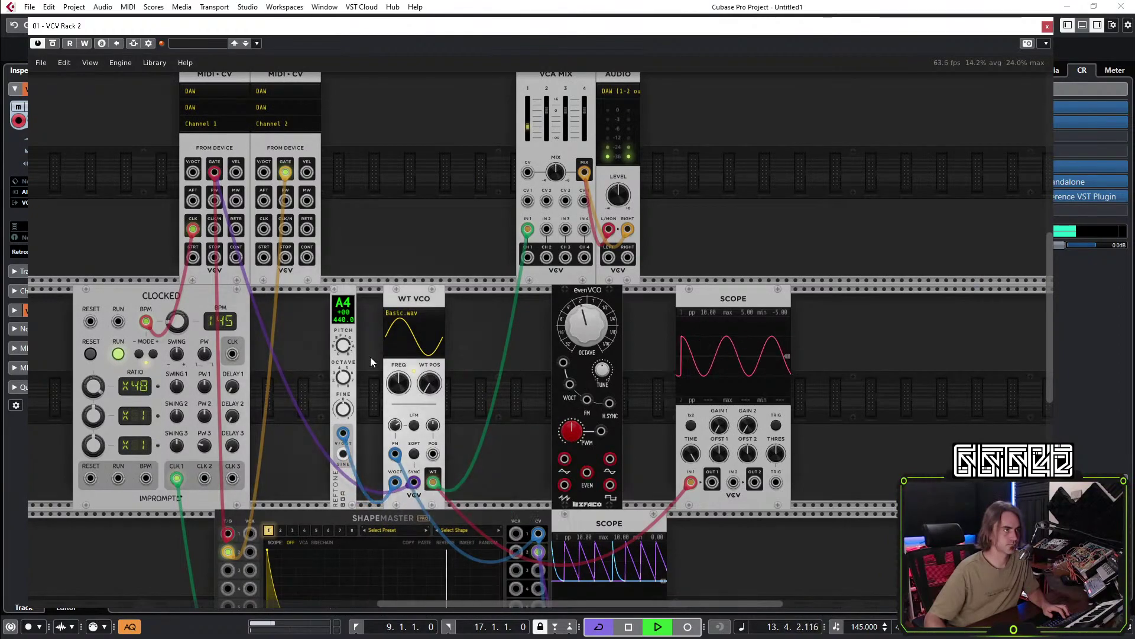
{"action": "left_click_drag", "start_coordinate": [352, 354], "coordinate": [343, 354]}
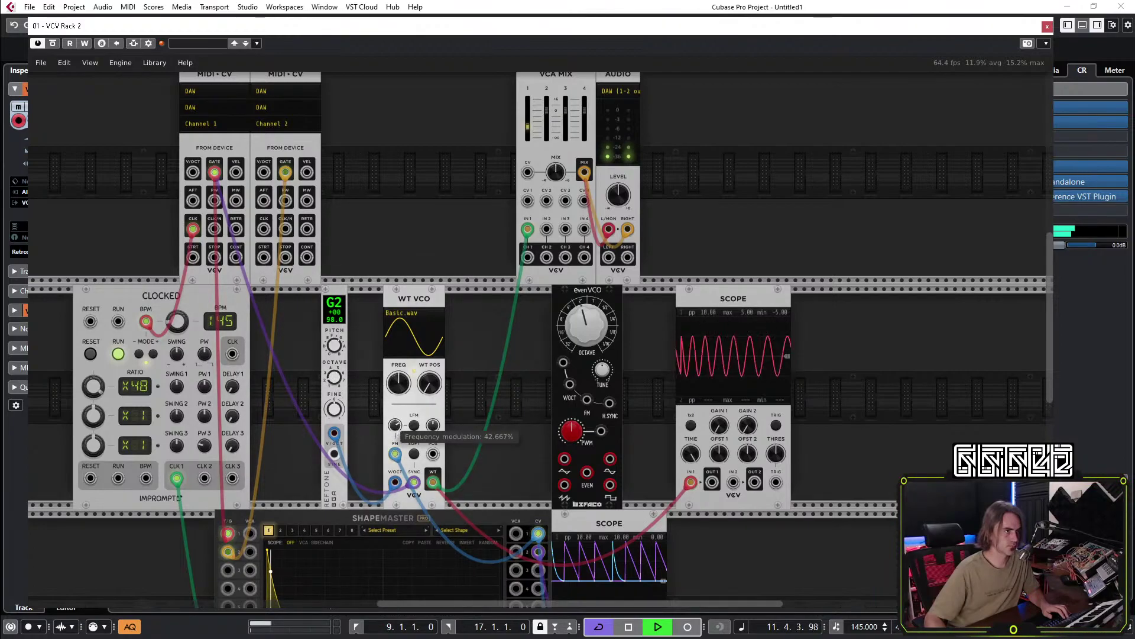
Readjust WT VCO's frequency modulation amount to about 67%.
{"action": "left_click_drag", "start_coordinate": [395, 425], "coordinate": [395, 429]}
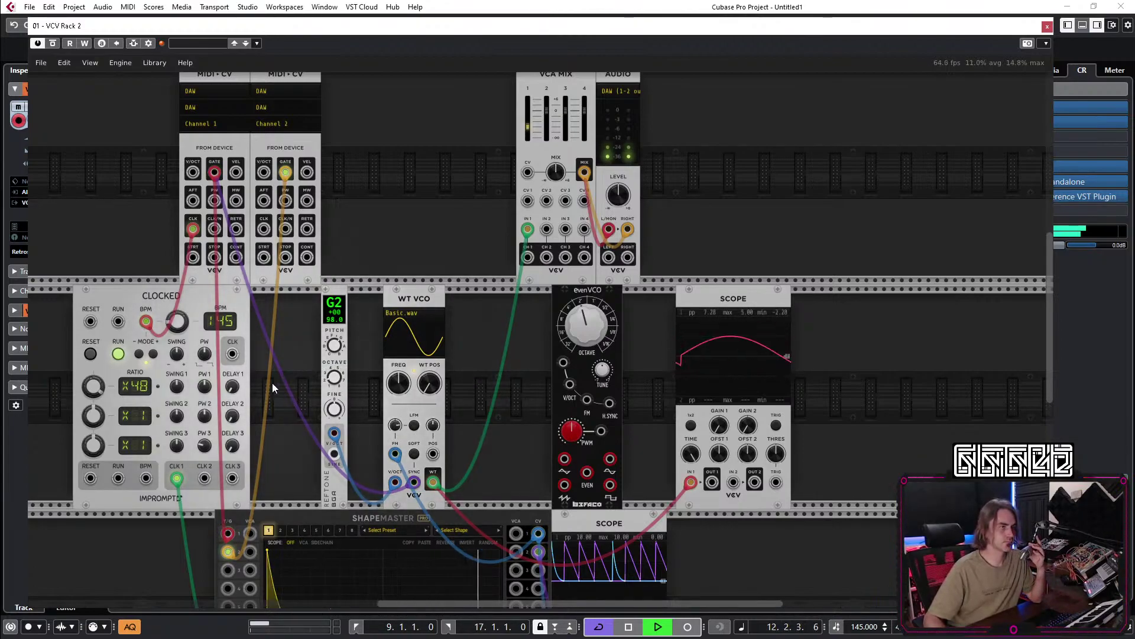
{"action": "left_click", "coordinate": [396, 424]}
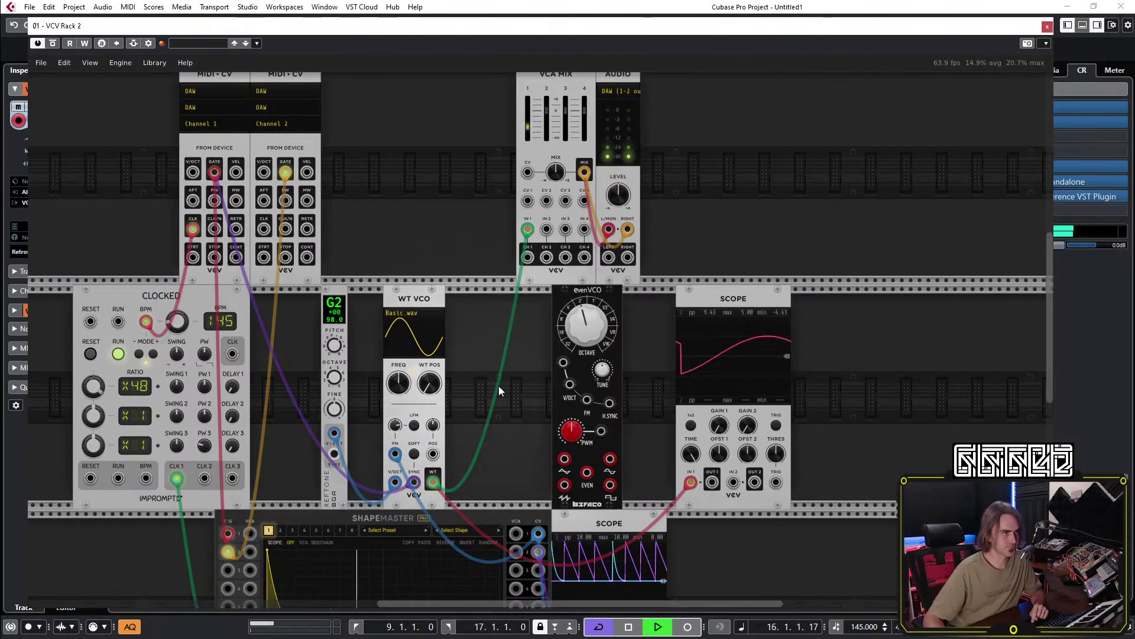
{"action": "scroll", "coordinate": [498, 386], "scroll_direction": "down", "scroll_amount": 3}
{"action": "scroll", "coordinate": [498, 385], "scroll_direction": "right", "scroll_amount": 1}
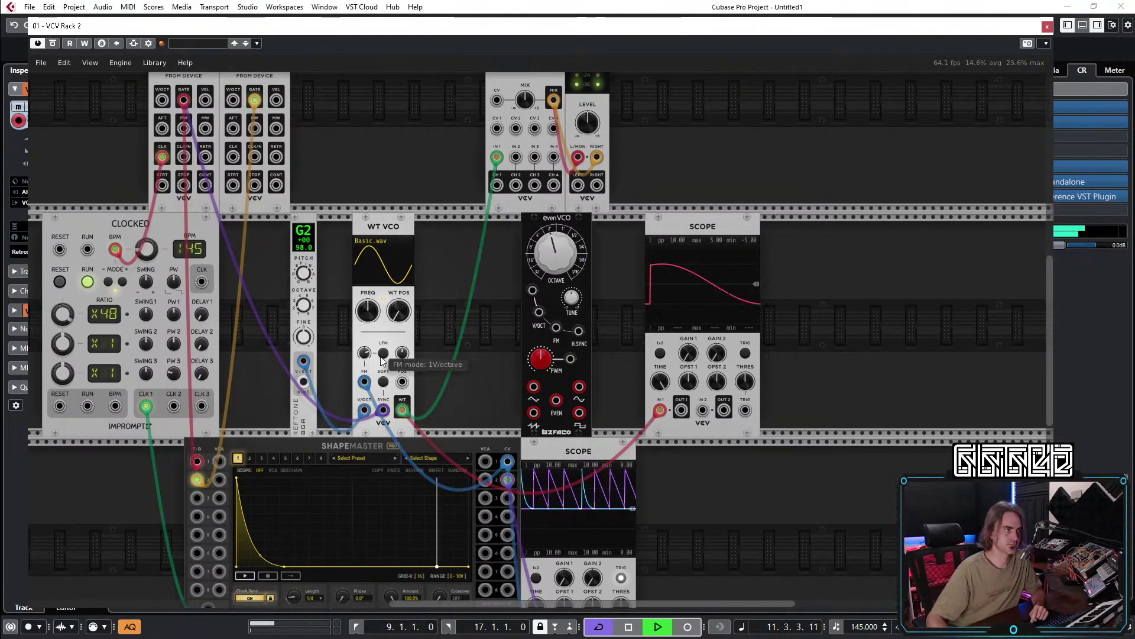
{"action": "mouse_move", "coordinate": [364, 353]}
{"action": "left_mouse_down"}
{"action": "mouse_move", "coordinate": [364, 340]}
{"action": "mouse_move", "coordinate": [367, 366]}
{"action": "left_mouse_up"}
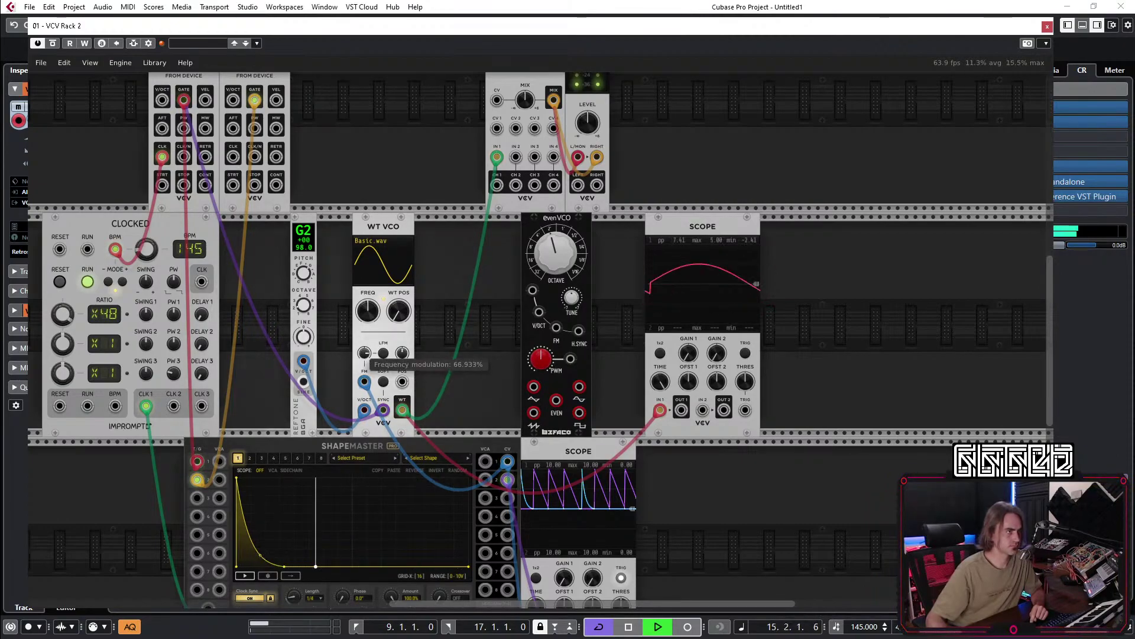
Stop the Cubase playback.
{"action": "scroll", "coordinate": [491, 349], "scroll_direction": "down", "scroll_amount": 3}
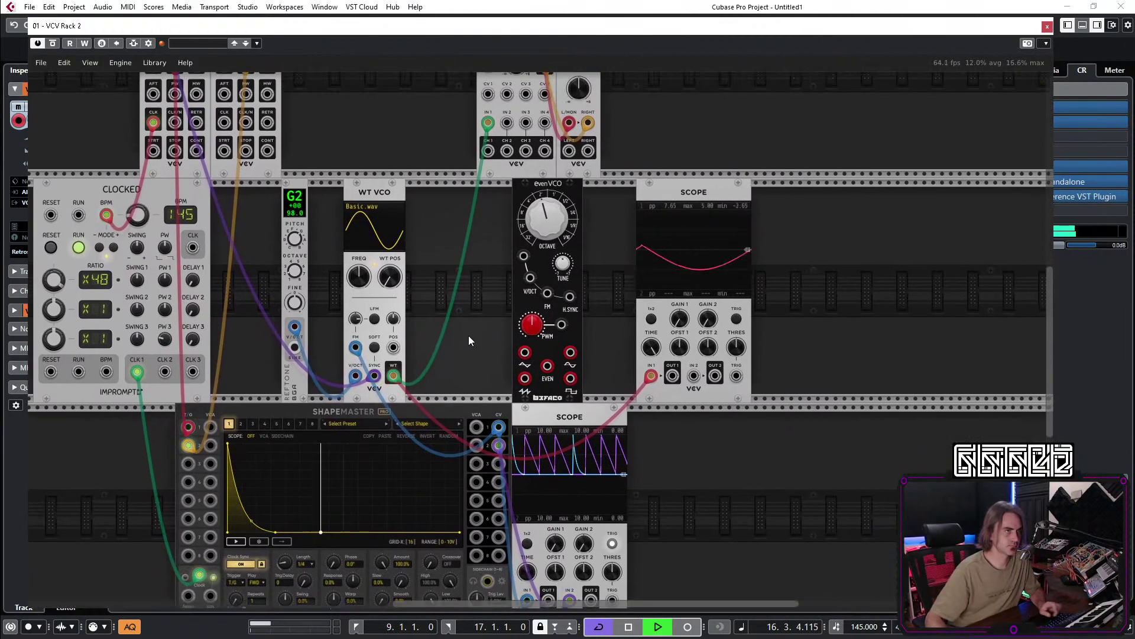
{"action": "left_click_drag", "start_coordinate": [449, 328], "coordinate": [485, 257]}
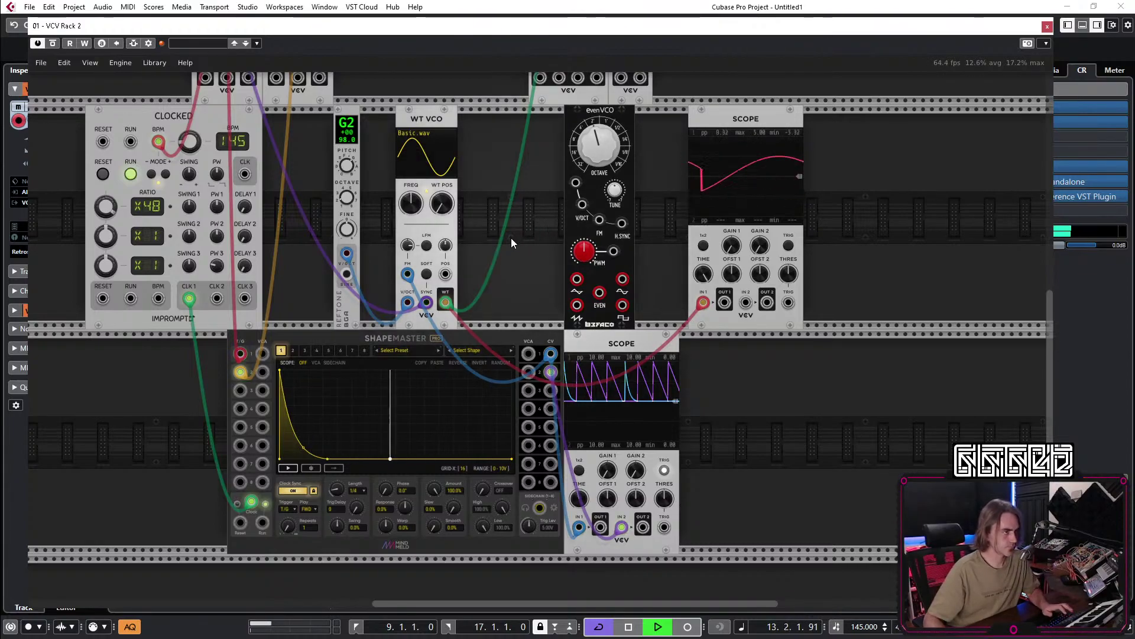
{"action": "scroll", "coordinate": [526, 201], "scroll_direction": "up", "scroll_amount": 3}
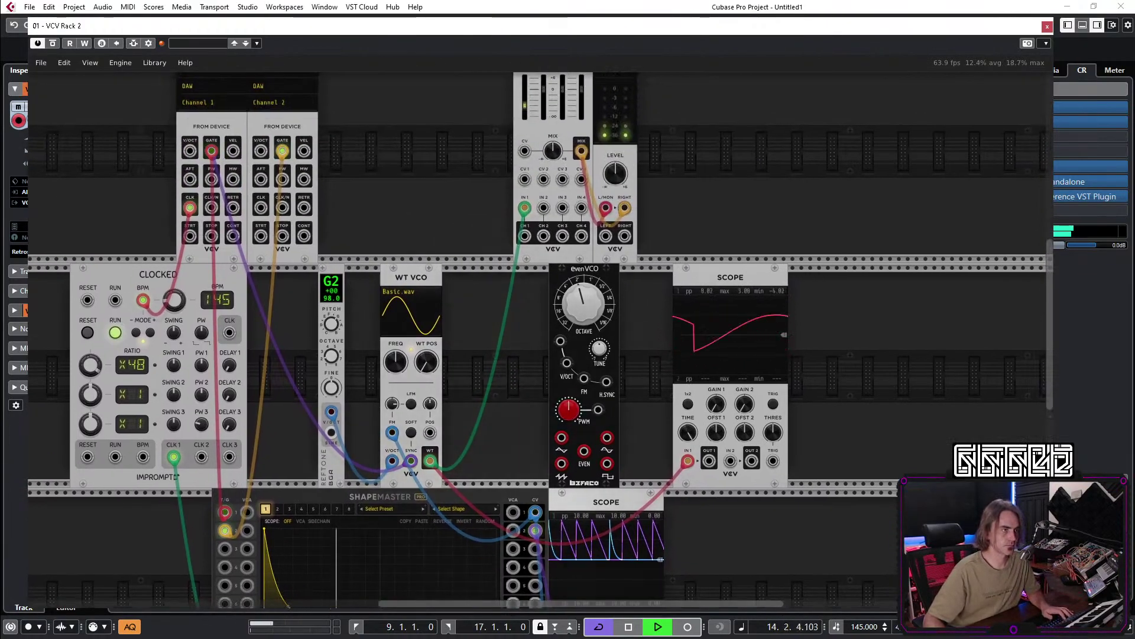
{"action": "left_click", "coordinate": [628, 626]}
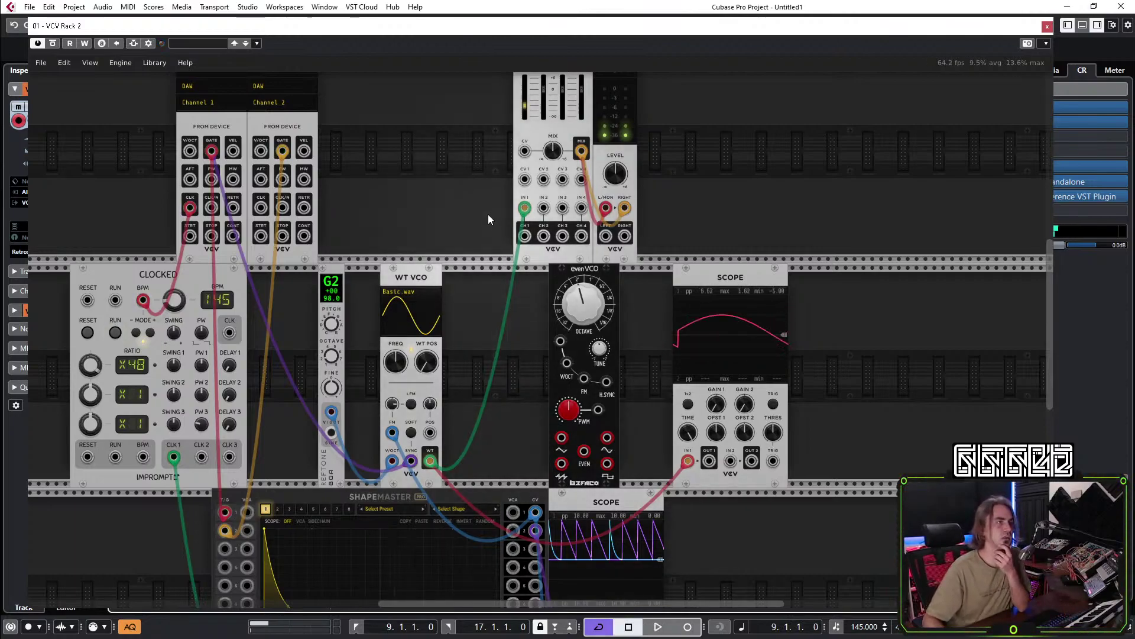
{"action": "scroll", "coordinate": [488, 221], "scroll_direction": "up", "scroll_amount": 2}
{"action": "scroll", "coordinate": [466, 245], "scroll_direction": "down", "scroll_amount": 5}
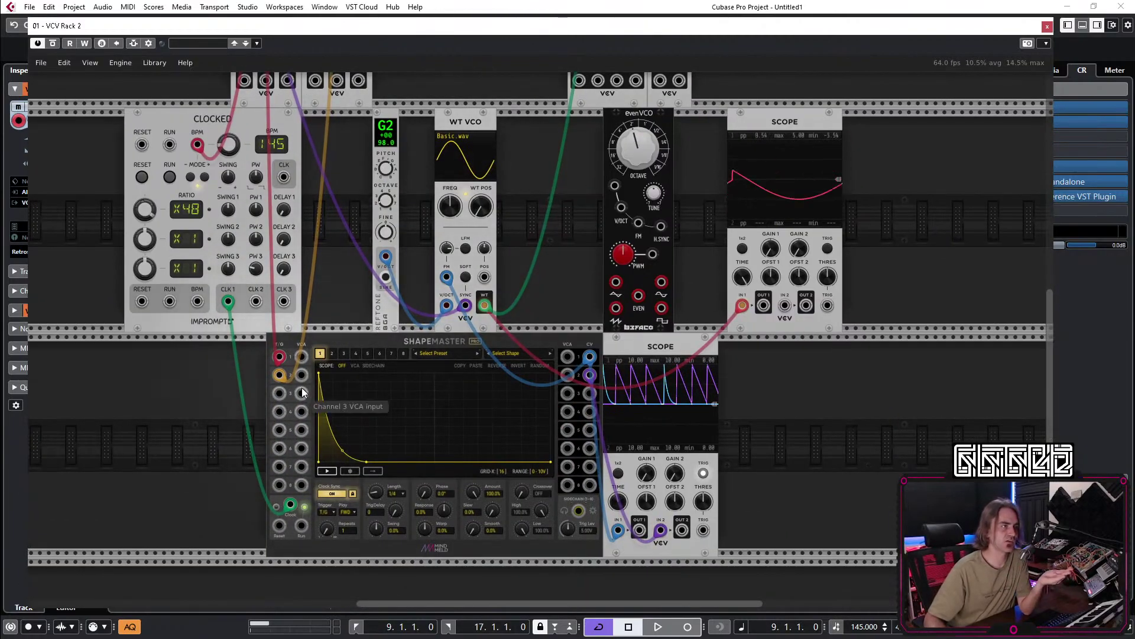
{"action": "scroll", "coordinate": [572, 152], "scroll_direction": "up", "scroll_amount": 9}
{"action": "scroll", "coordinate": [548, 171], "scroll_direction": "down", "scroll_amount": 4}
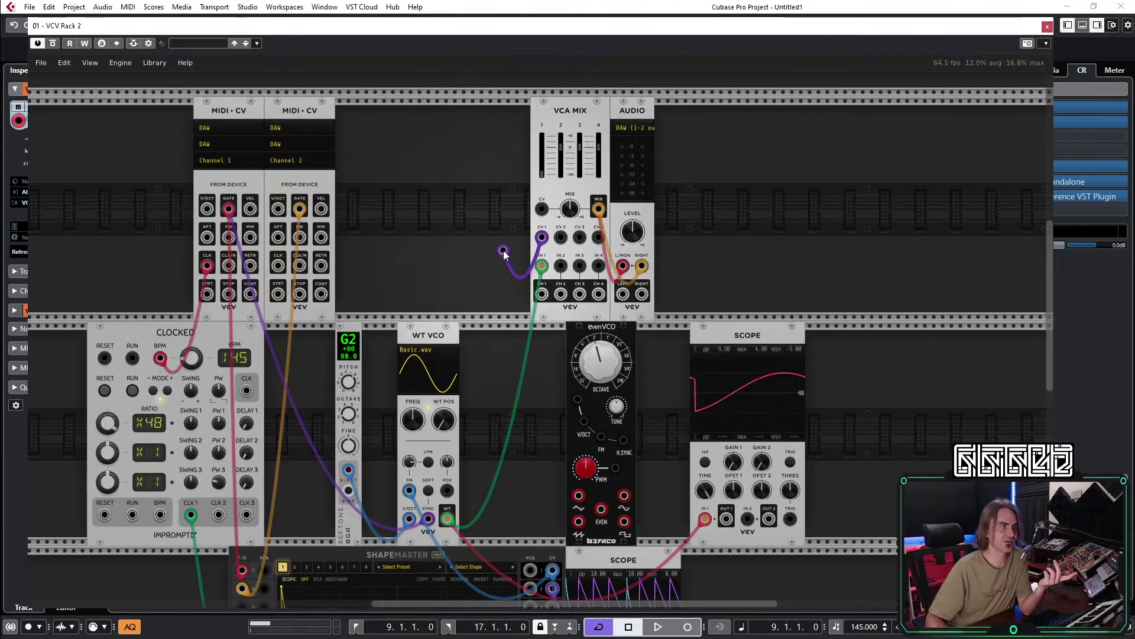
{"action": "scroll", "coordinate": [477, 219], "scroll_direction": "down", "scroll_amount": 1}
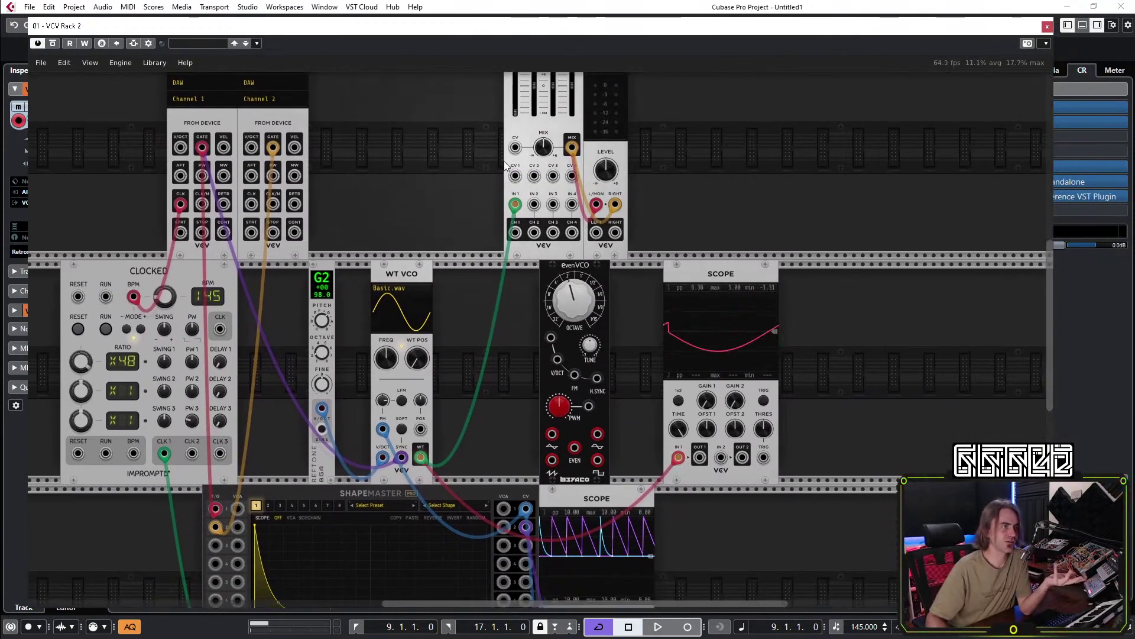
Move the channel 2 MIDI gate cable to ShapeMaster's trigger input 5 and the Scope IN 2 cable to CV output 5.
{"action": "scroll", "coordinate": [512, 159], "scroll_direction": "down", "scroll_amount": 3}
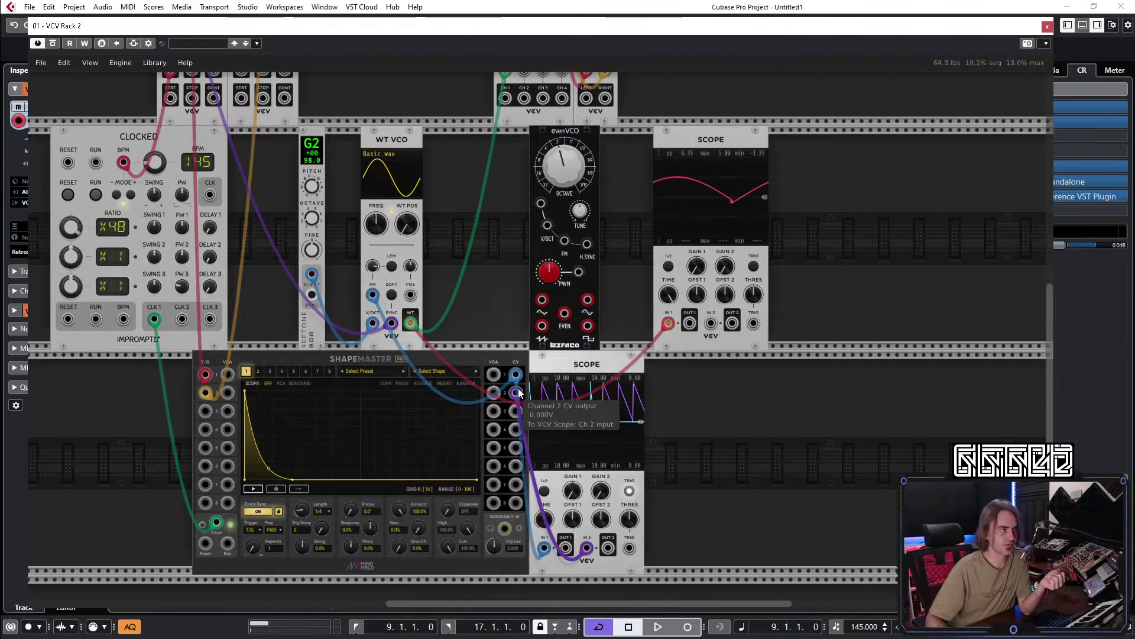
{"action": "left_click_drag", "start_coordinate": [204, 392], "coordinate": [208, 450]}
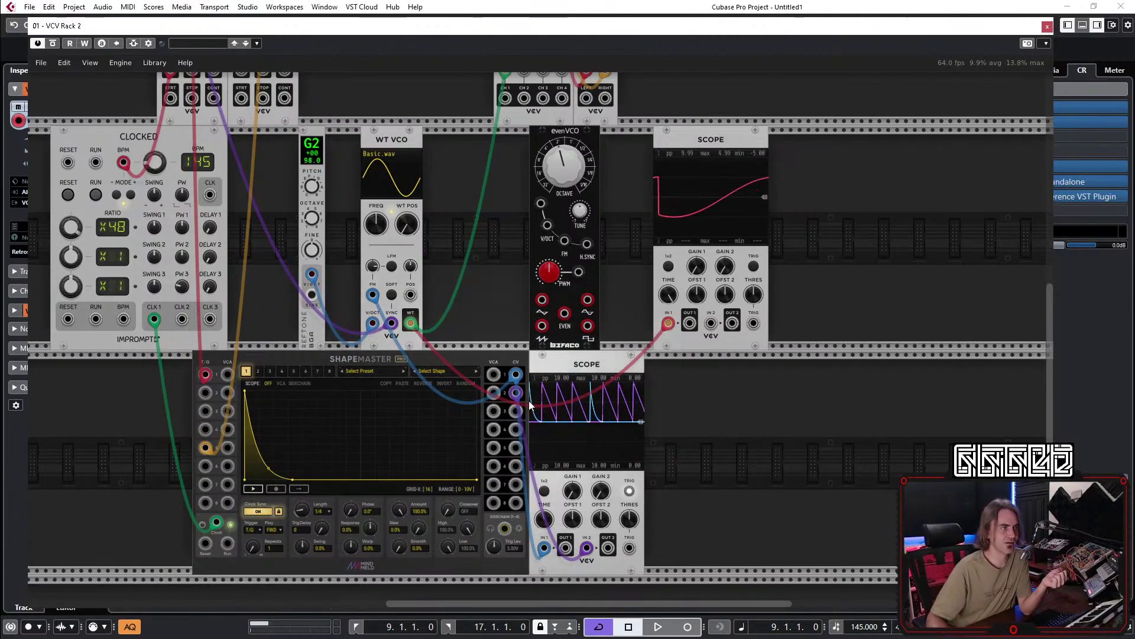
{"action": "left_click_drag", "start_coordinate": [516, 393], "coordinate": [295, 449]}
{"action": "left_click_drag", "start_coordinate": [327, 452], "coordinate": [515, 450]}
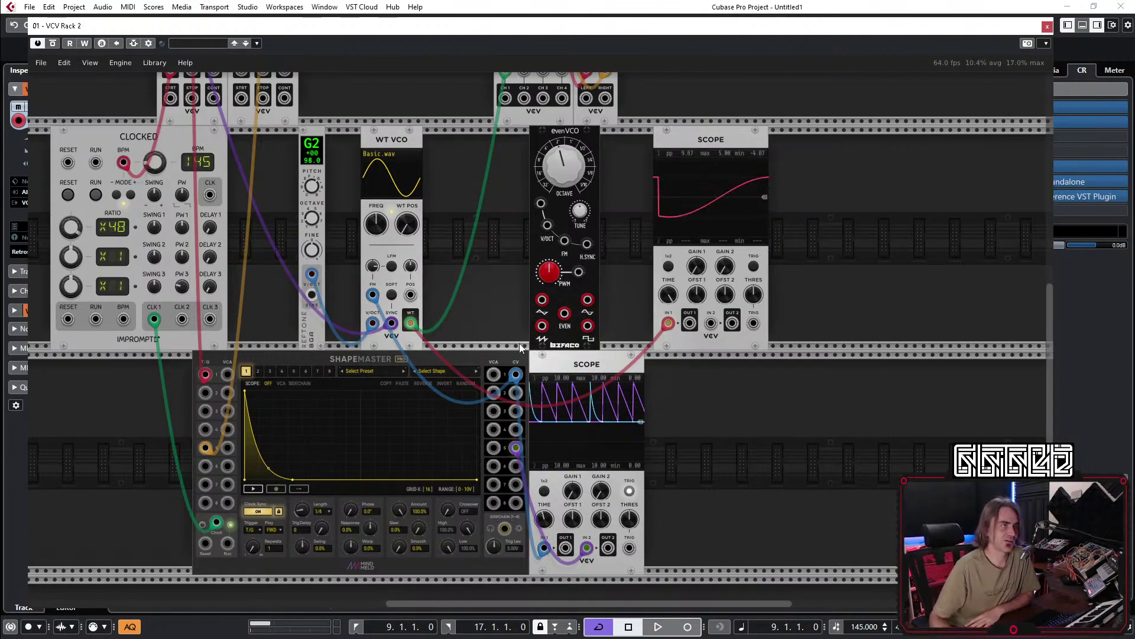
Patch the channel 1 MIDI-CV's gate output to ShapeMaster's channel 2 trigger input.
{"action": "left_click_drag", "start_coordinate": [206, 392], "coordinate": [208, 97]}
{"action": "scroll", "coordinate": [167, 370], "scroll_direction": "up", "scroll_amount": 2}
{"action": "scroll", "coordinate": [166, 369], "scroll_direction": "up", "scroll_amount": 1}
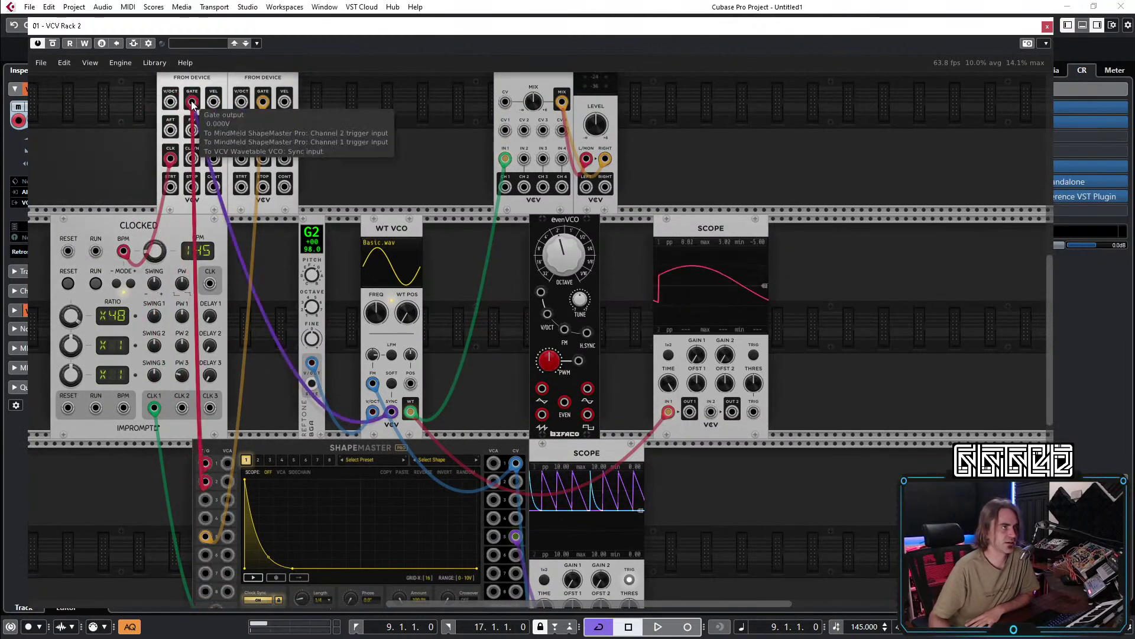
{"action": "scroll", "coordinate": [258, 260], "scroll_direction": "down", "scroll_amount": 4}
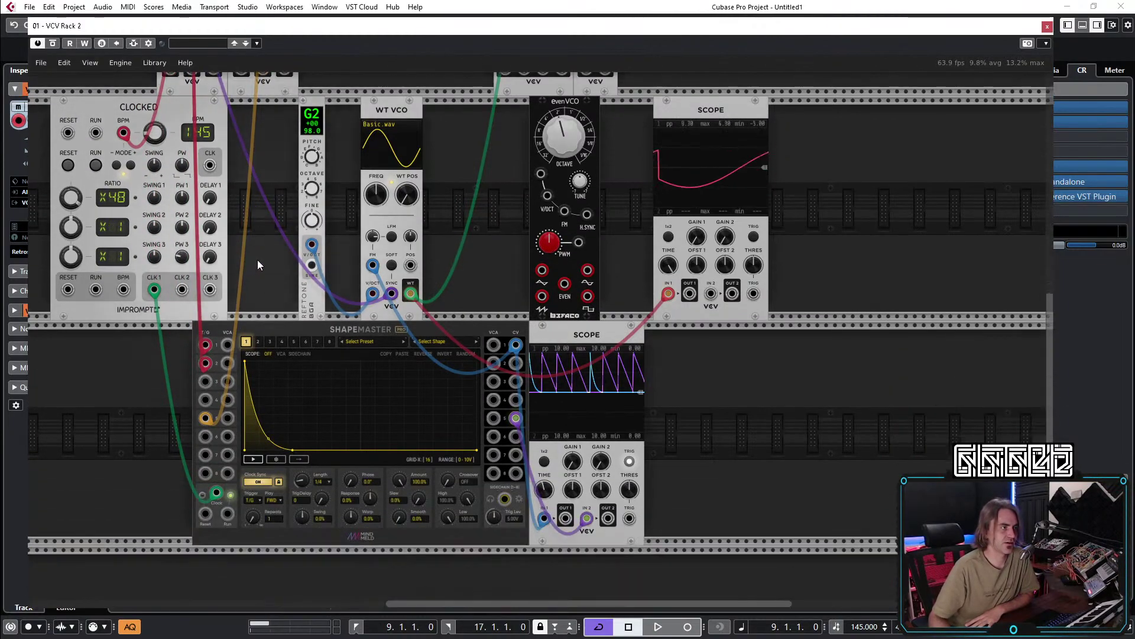
Turn on clock sync for ShapeMaster channel 2 and compare its settings with channel 1.
{"action": "left_click", "coordinate": [258, 341]}
{"action": "left_click", "coordinate": [254, 479]}
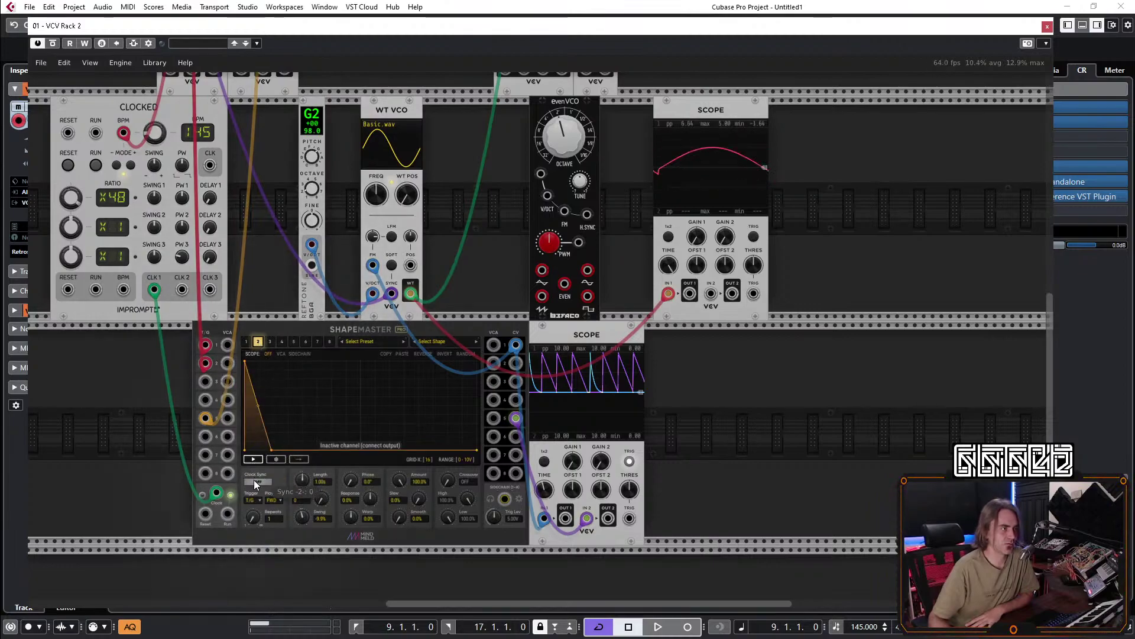
{"action": "left_click", "coordinate": [249, 342]}
{"action": "scroll", "coordinate": [303, 502], "scroll_direction": "up", "scroll_amount": 6}
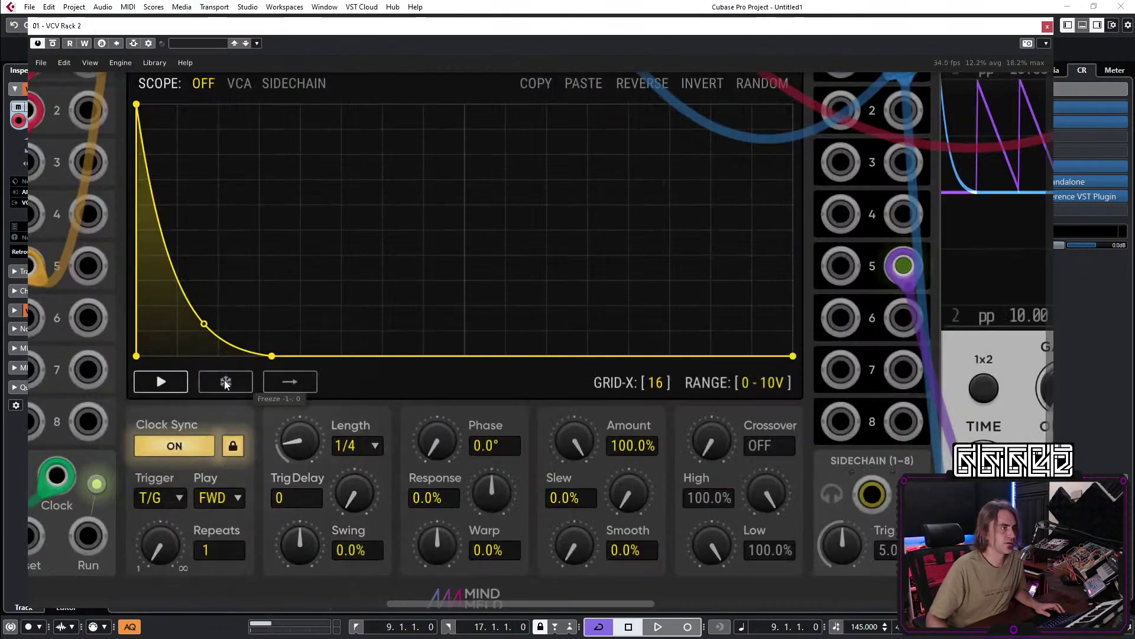
{"action": "scroll", "coordinate": [290, 491], "scroll_direction": "down", "scroll_amount": 2}
Reset the swing of ShapeMaster channel 2 to 0%.
{"action": "left_click", "coordinate": [205, 185]}
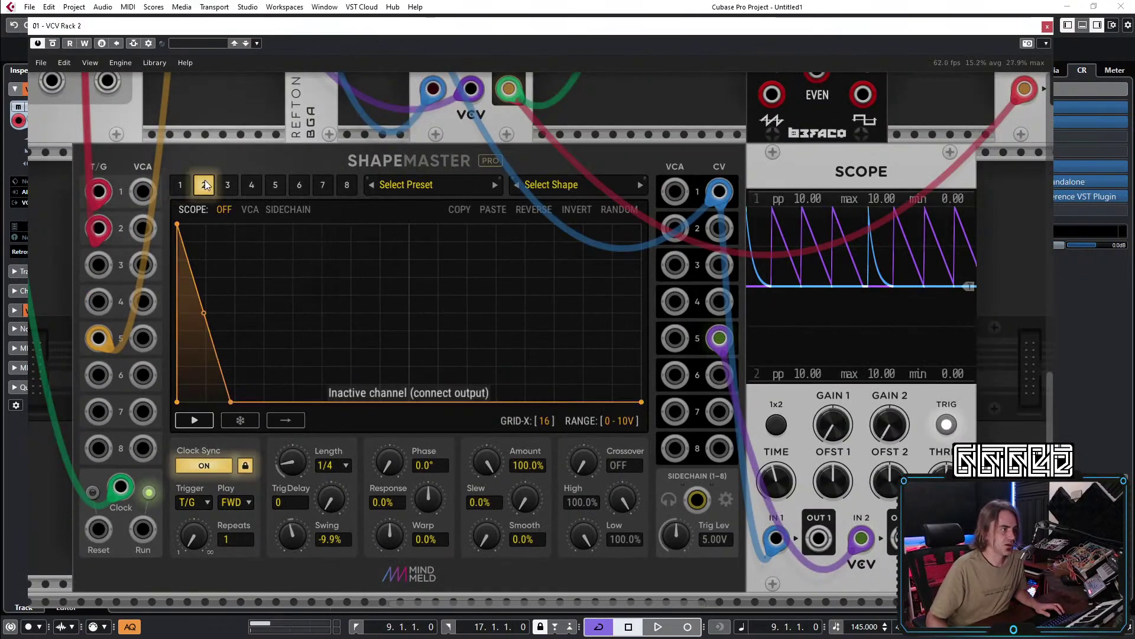
{"action": "left_click", "coordinate": [186, 186]}
{"action": "left_click", "coordinate": [196, 186]}
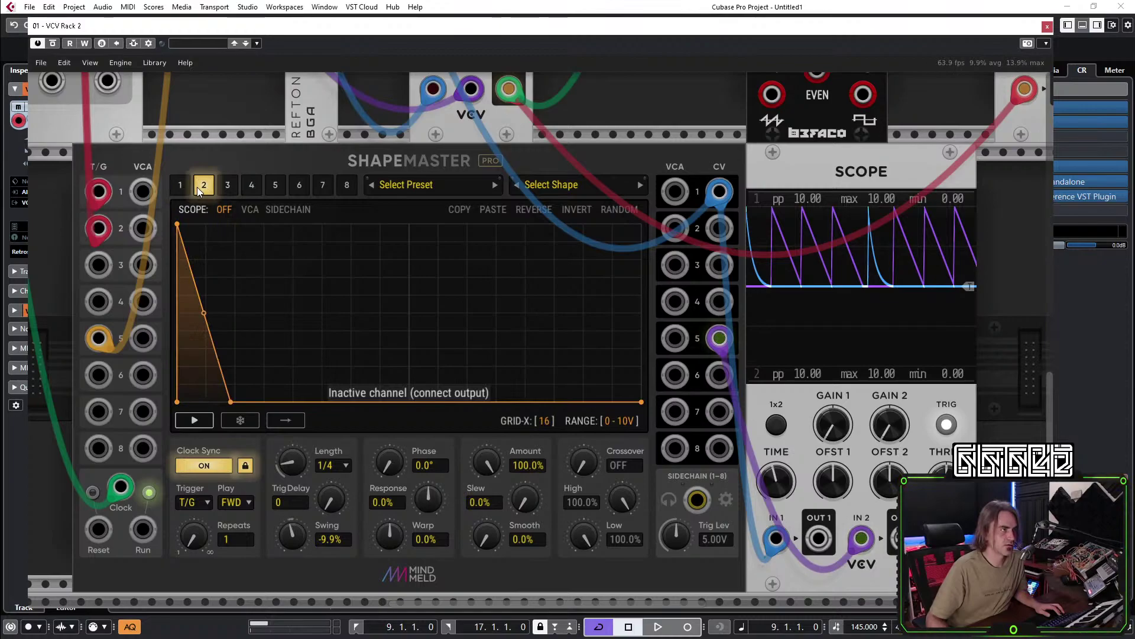
{"action": "double_click", "coordinate": [297, 541]}
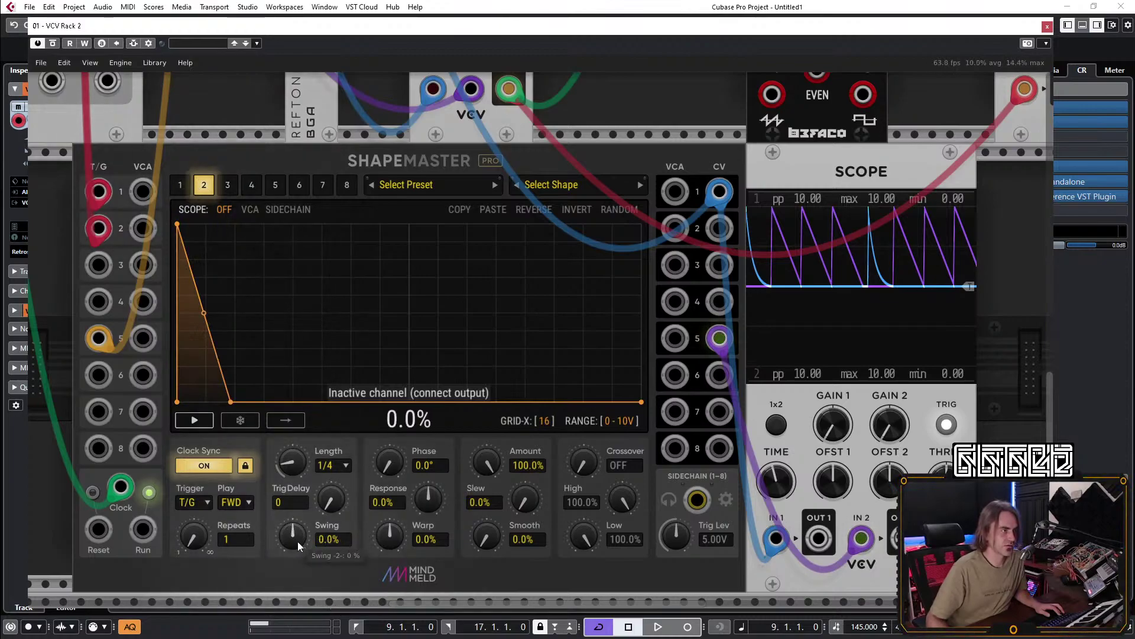
{"action": "left_click", "coordinate": [186, 187]}
{"action": "left_click", "coordinate": [201, 185]}
Patch ShapeMaster's channel 2 CV output to the CV 1 input of VCA MIX.
{"action": "scroll", "coordinate": [807, 162], "scroll_direction": "up", "scroll_amount": 3}
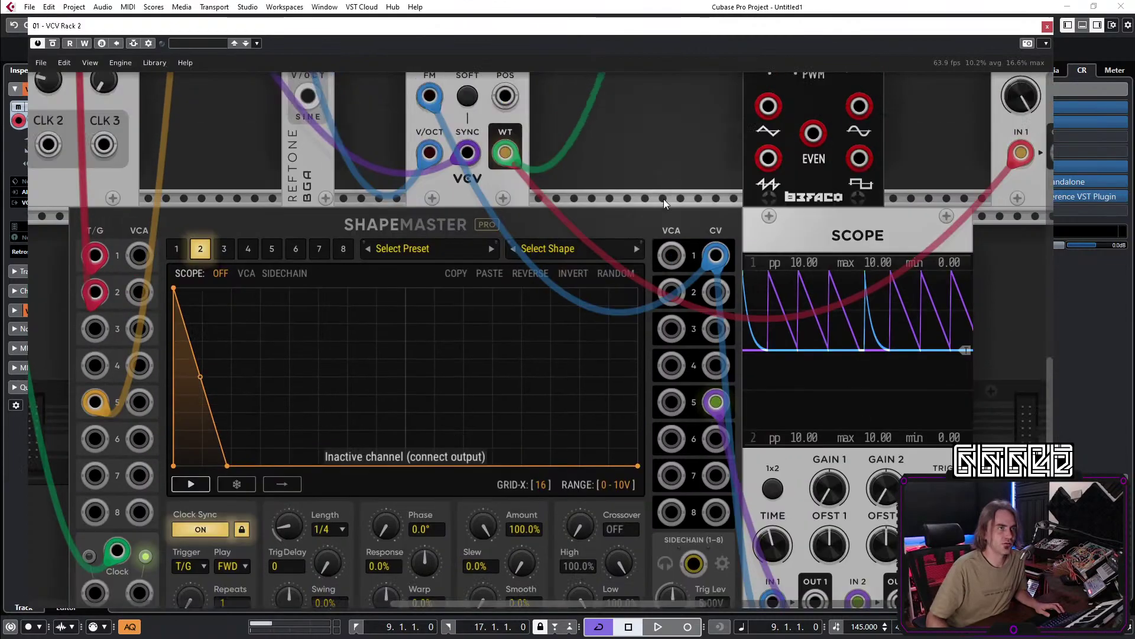
{"action": "scroll", "coordinate": [680, 263], "scroll_direction": "down", "scroll_amount": 3}
{"action": "left_click_drag", "start_coordinate": [540, 470], "coordinate": [535, 208]}
{"action": "scroll", "coordinate": [556, 189], "scroll_direction": "up", "scroll_amount": 3}
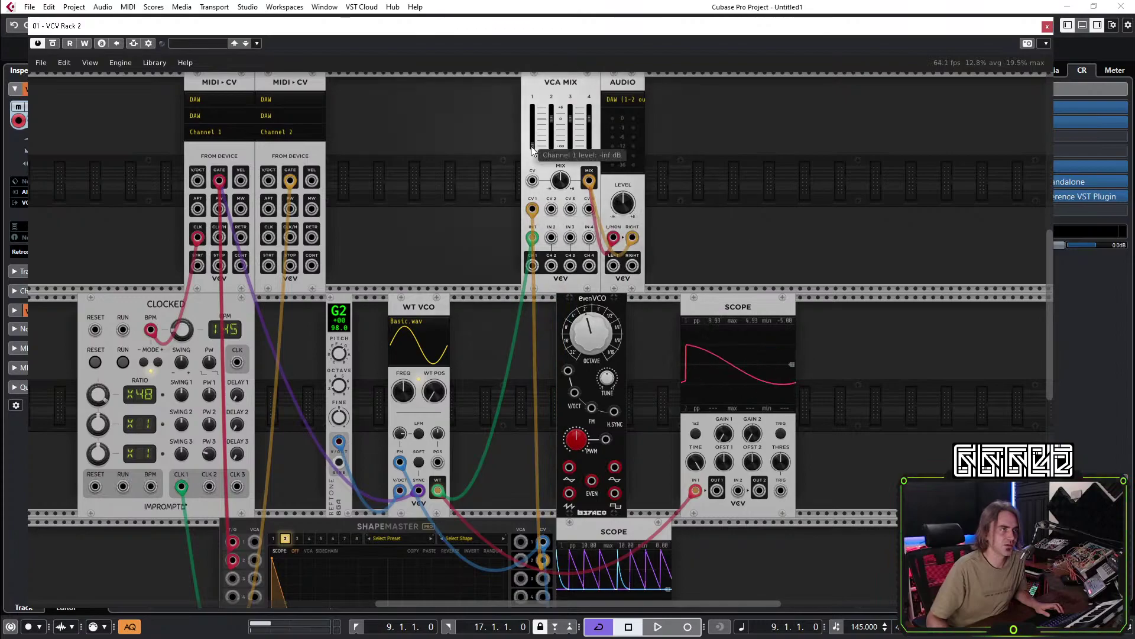
{"action": "scroll", "coordinate": [495, 342], "scroll_direction": "down", "scroll_amount": 4}
{"action": "scroll", "coordinate": [290, 392], "scroll_direction": "up", "scroll_amount": 5}
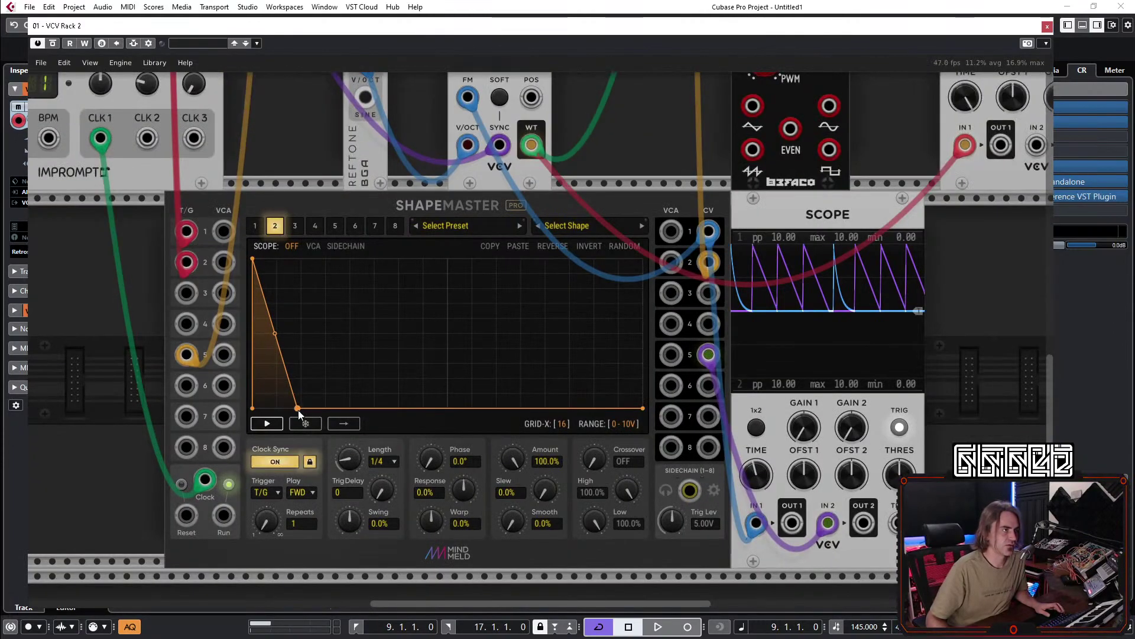
Extend the decay of ShapeMaster channel 2's envelope to about six grid divisions and set its amount to 0%.
{"action": "left_click_drag", "start_coordinate": [297, 407], "coordinate": [406, 408]}
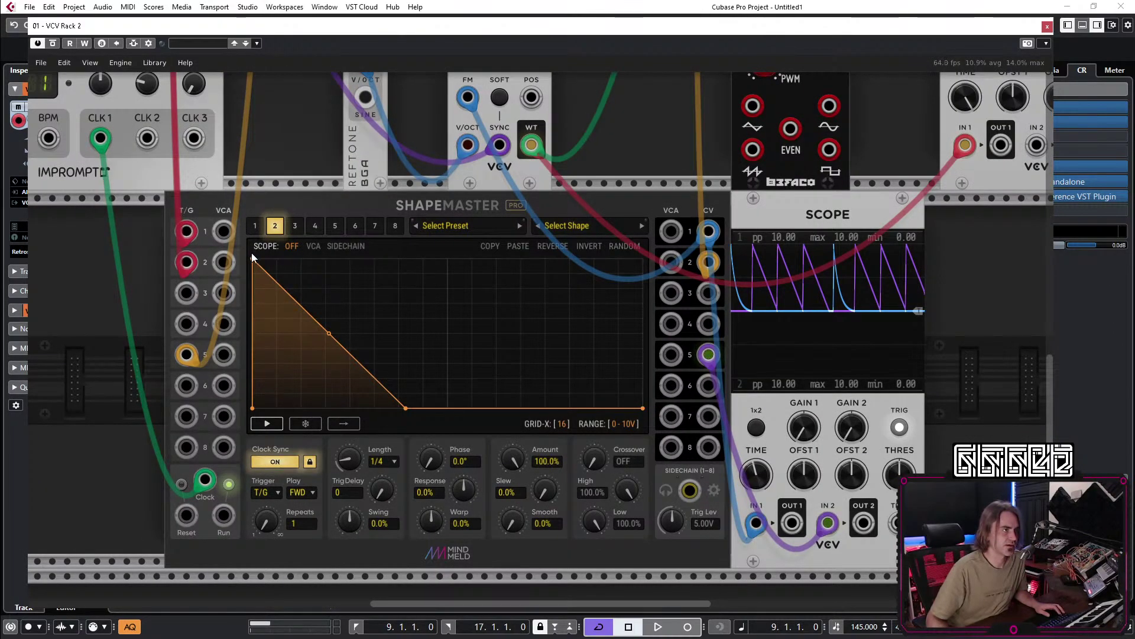
{"action": "left_click_drag", "start_coordinate": [253, 260], "coordinate": [254, 327]}
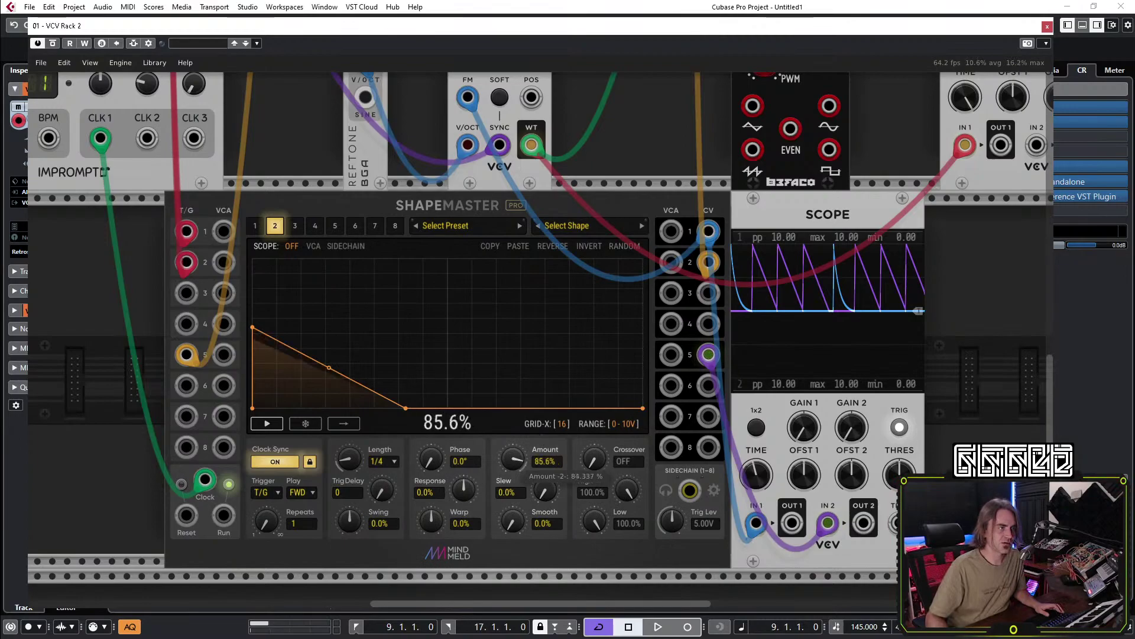
{"action": "left_click_drag", "start_coordinate": [513, 458], "coordinate": [513, 490]}
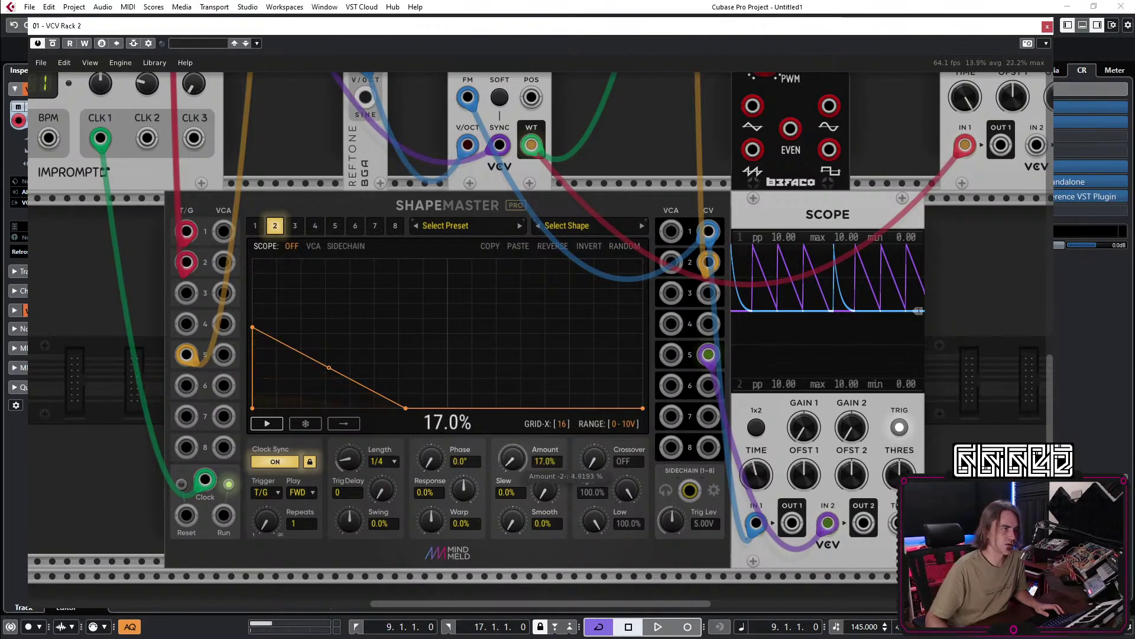
{"action": "left_click_drag", "start_coordinate": [253, 327], "coordinate": [253, 259]}
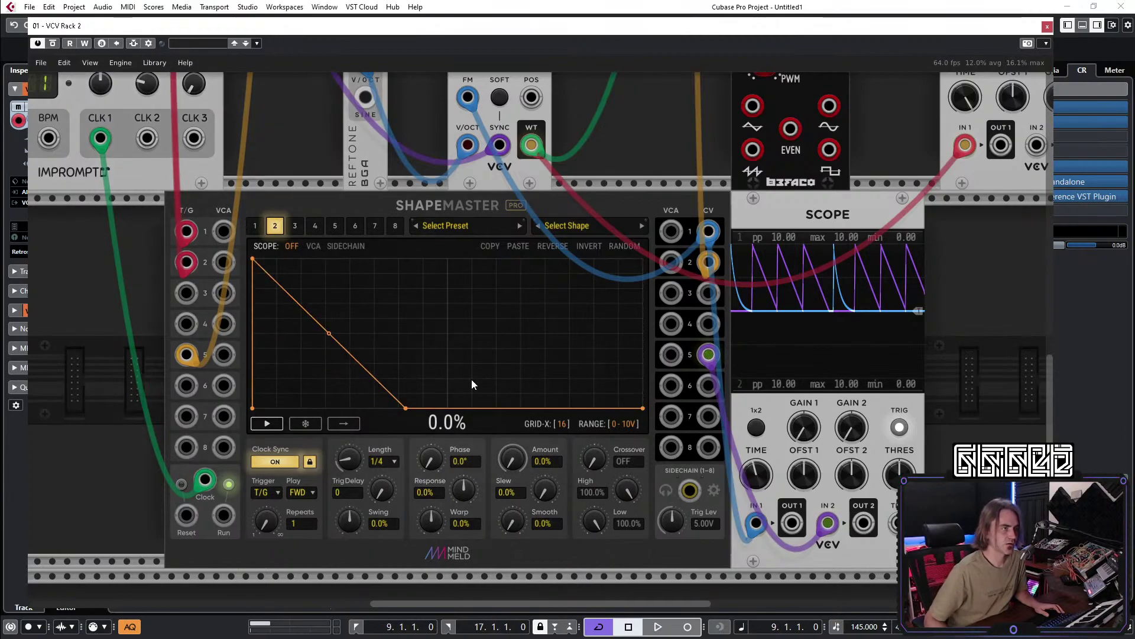
{"action": "left_click_drag", "start_coordinate": [514, 459], "coordinate": [514, 494]}
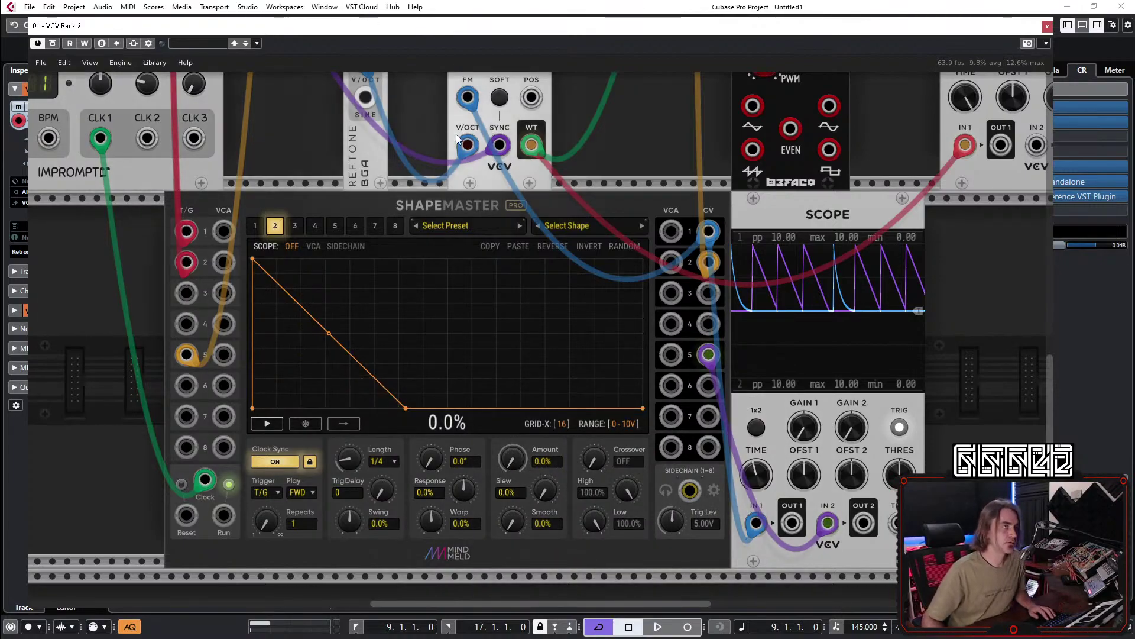
Start the Cubase playback and raise ShapeMaster channel 2's amount to about 36.9%.
{"action": "left_click", "coordinate": [663, 626]}
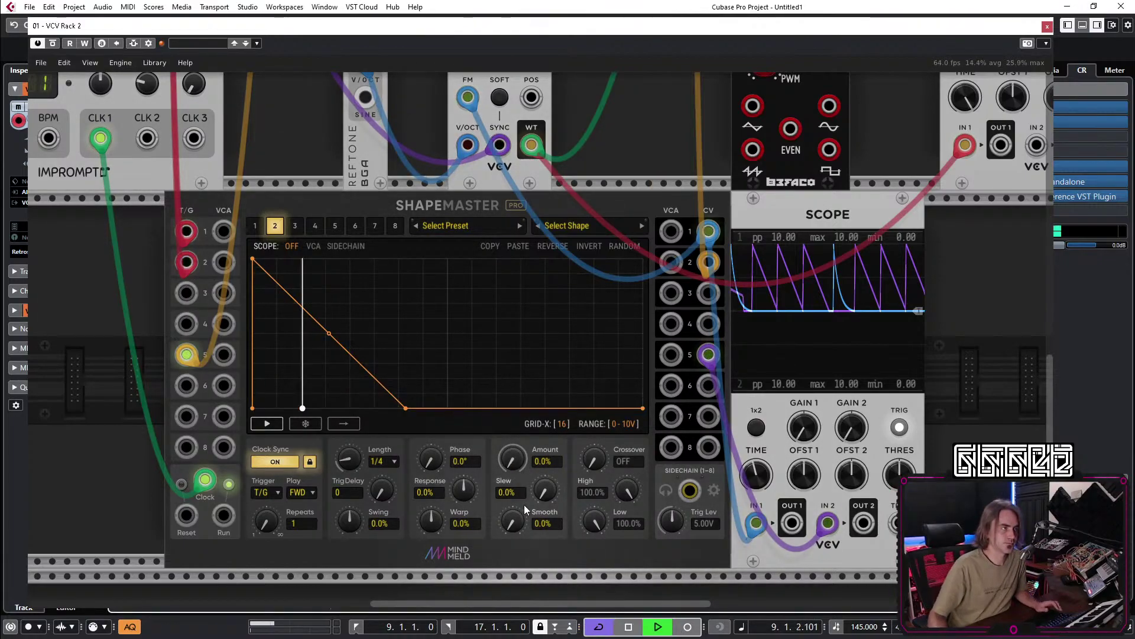
{"action": "left_click_drag", "start_coordinate": [508, 468], "coordinate": [507, 444]}
Adjust the channel 1 level of VCA MIX to about -1.2 dB.
{"action": "scroll", "coordinate": [574, 168], "scroll_direction": "up", "scroll_amount": 3}
{"action": "scroll", "coordinate": [575, 168], "scroll_direction": "up", "scroll_amount": 14}
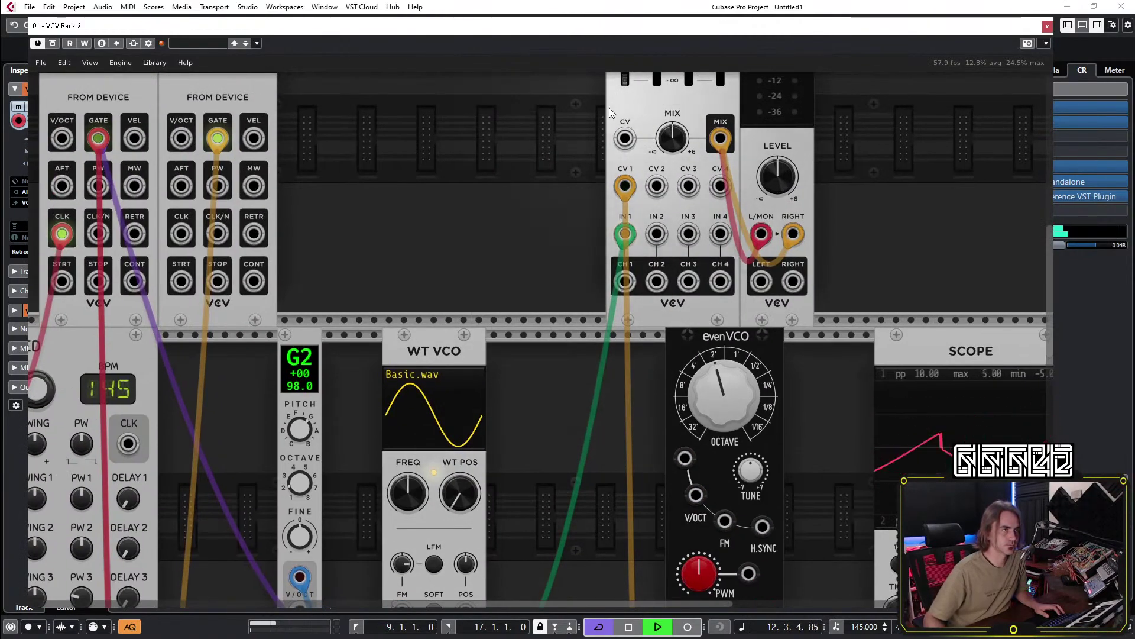
{"action": "scroll", "coordinate": [613, 107], "scroll_direction": "up", "scroll_amount": 3}
{"action": "right_click", "coordinate": [589, 207]}
{"action": "key", "text": "Escape"}
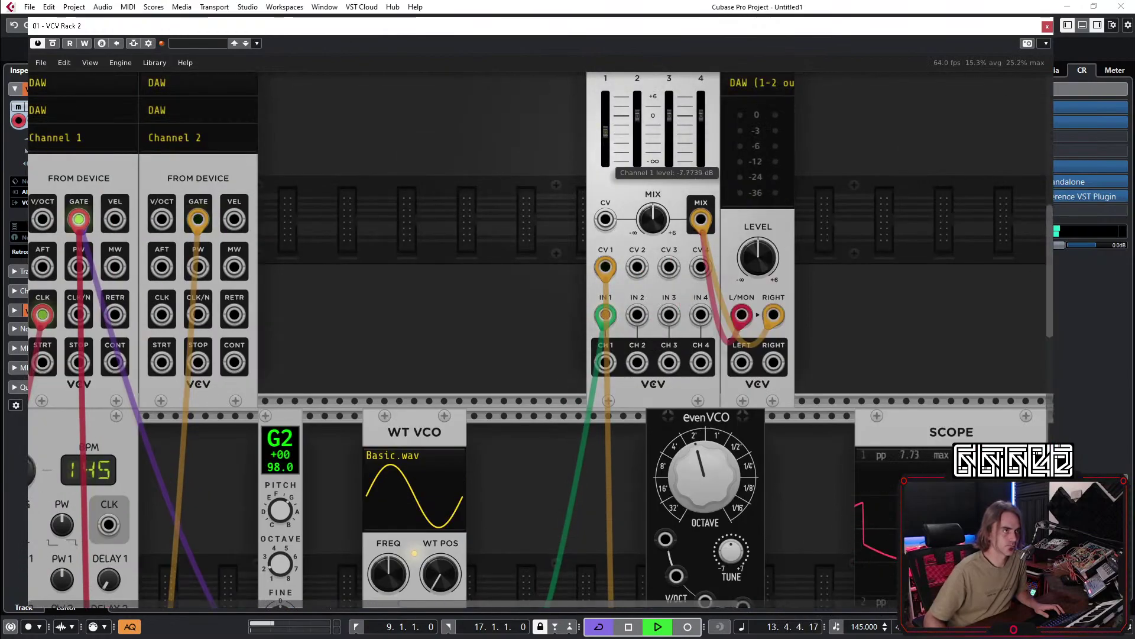
{"action": "left_click_drag", "start_coordinate": [606, 126], "coordinate": [605, 117]}
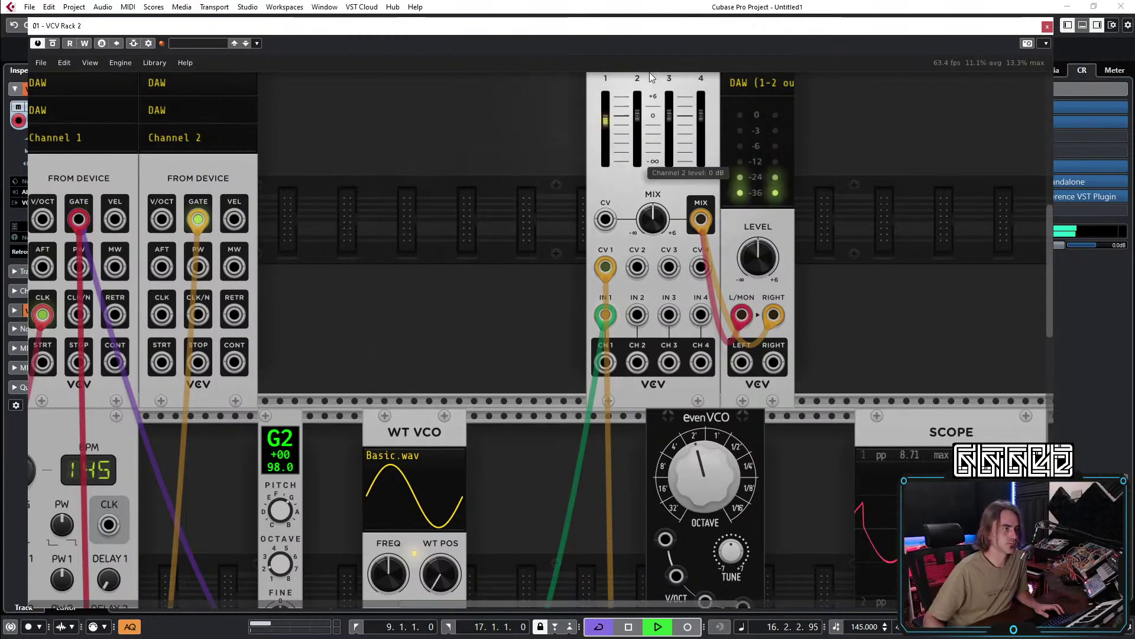
{"action": "left_click_drag", "start_coordinate": [606, 118], "coordinate": [606, 124]}
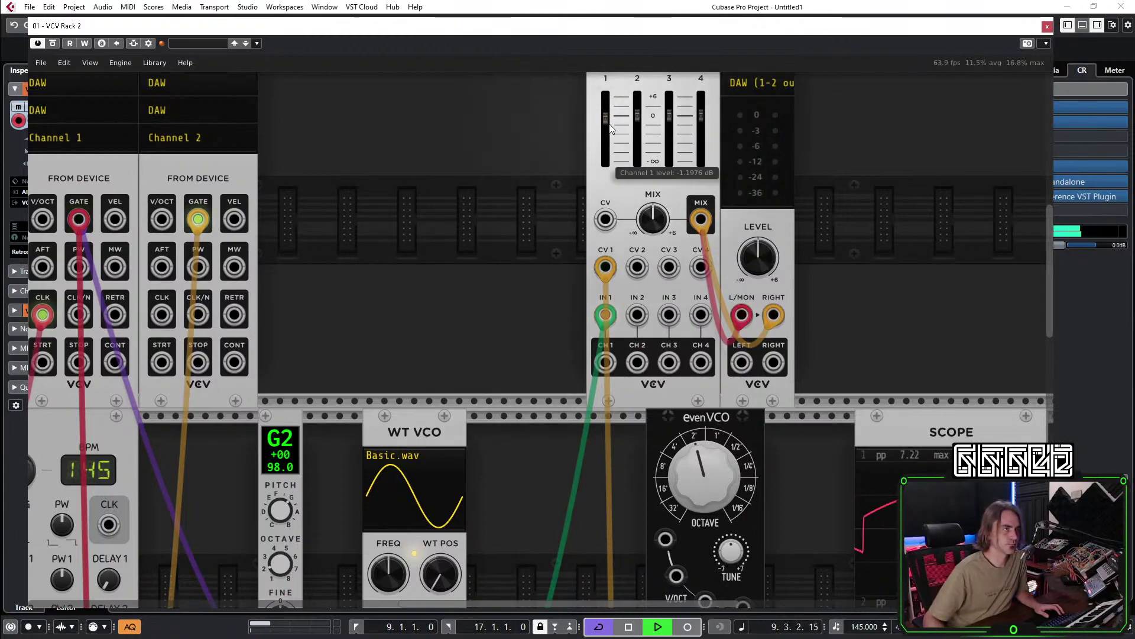
Reshape ShapeMaster channel 2's envelope into a quick initial dip, a rise back to full level and a long curved fall.
{"action": "scroll", "coordinate": [605, 124], "scroll_direction": "down", "scroll_amount": 10}
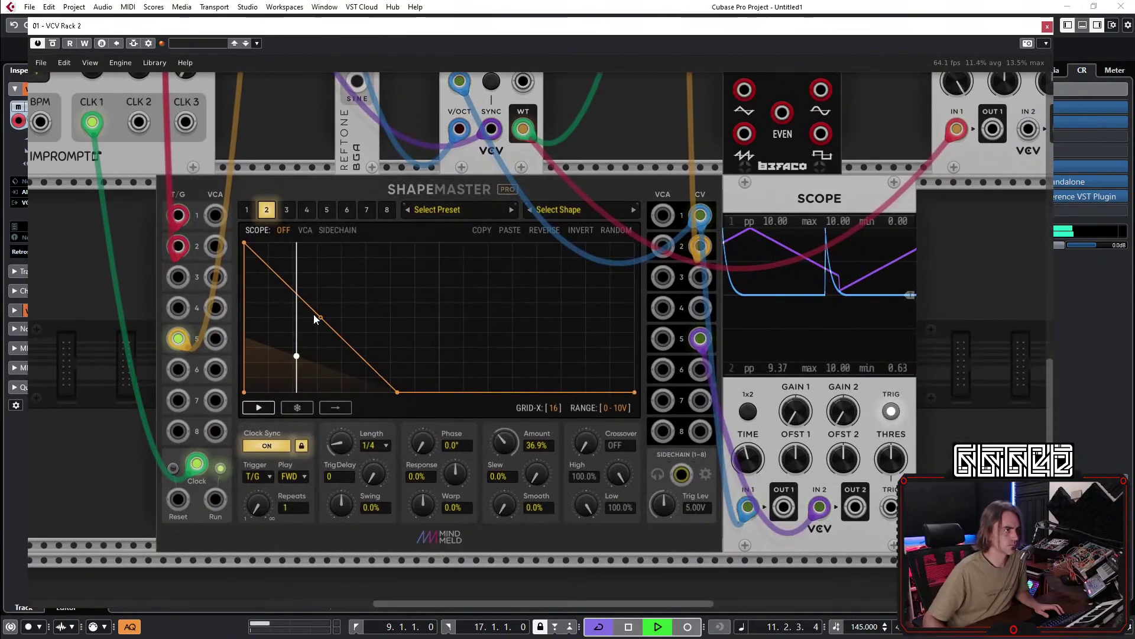
{"action": "left_click_drag", "start_coordinate": [315, 320], "coordinate": [305, 373]}
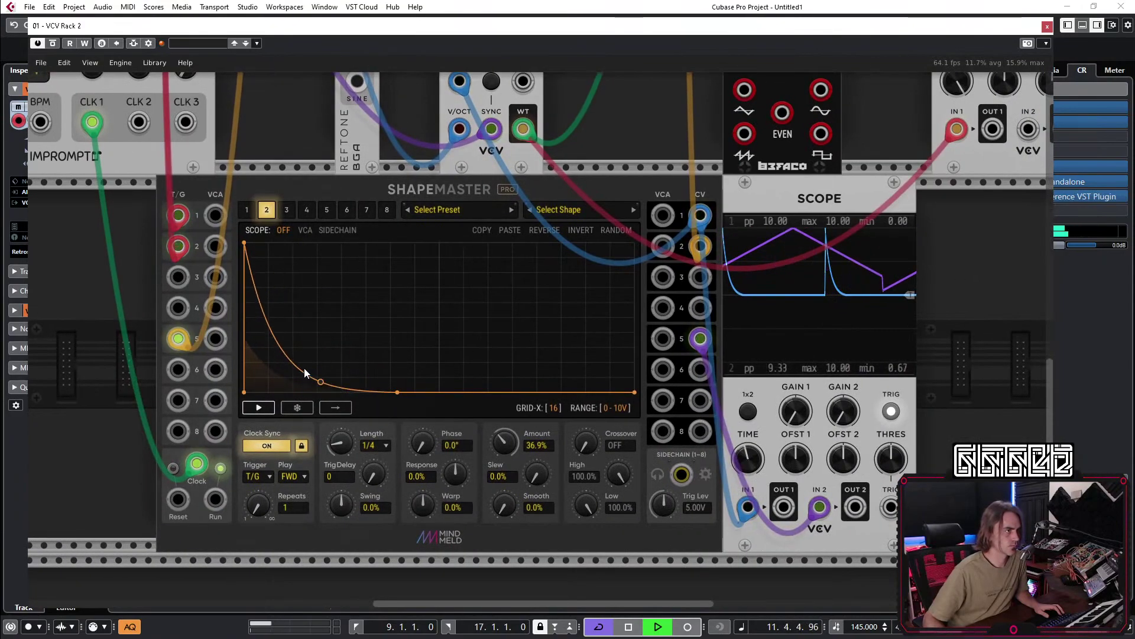
{"action": "left_click_drag", "start_coordinate": [397, 392], "coordinate": [317, 242]}
{"action": "left_click_drag", "start_coordinate": [475, 318], "coordinate": [413, 275]}
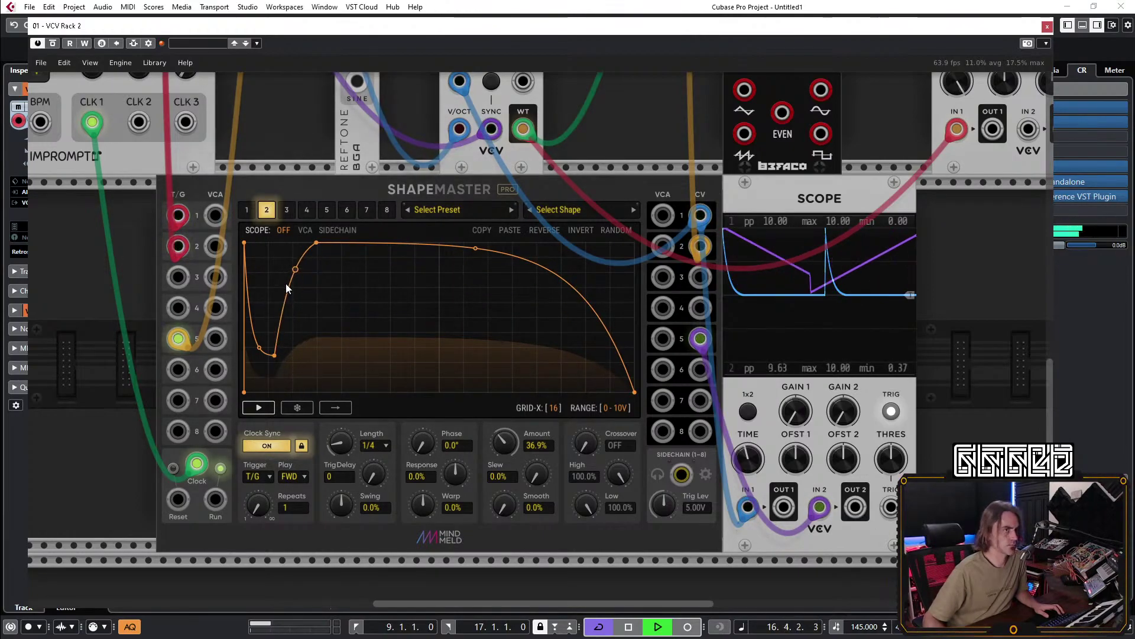
Raise the reference tone module feeding WT VCO by one octave to G3.
{"action": "scroll", "coordinate": [355, 272], "scroll_direction": "up", "scroll_amount": 8}
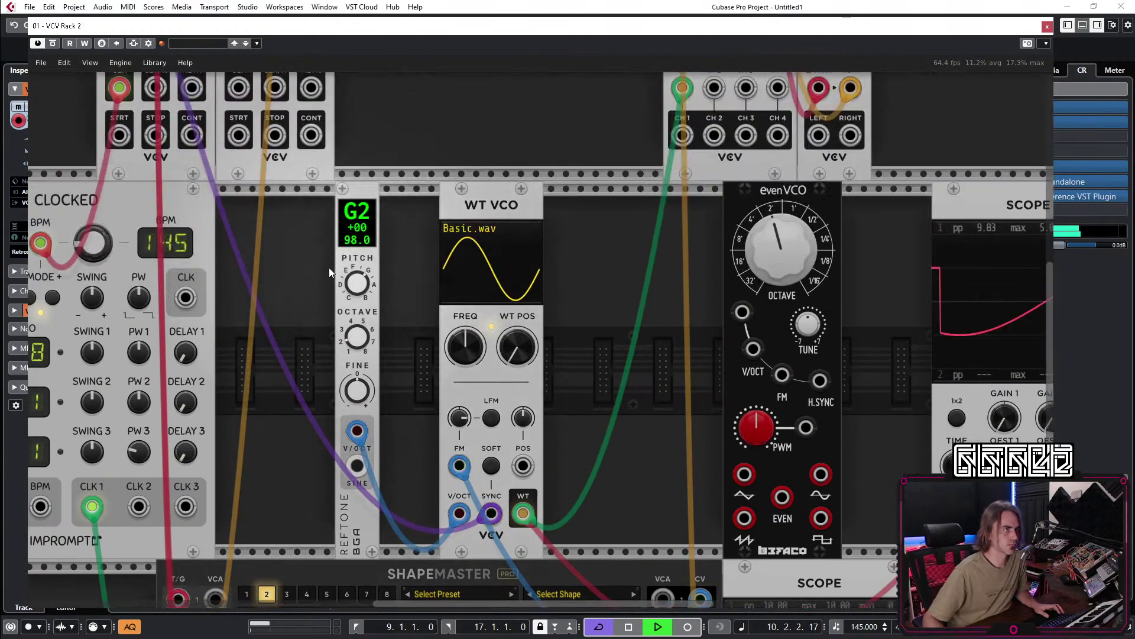
{"action": "mouse_move", "coordinate": [358, 285]}
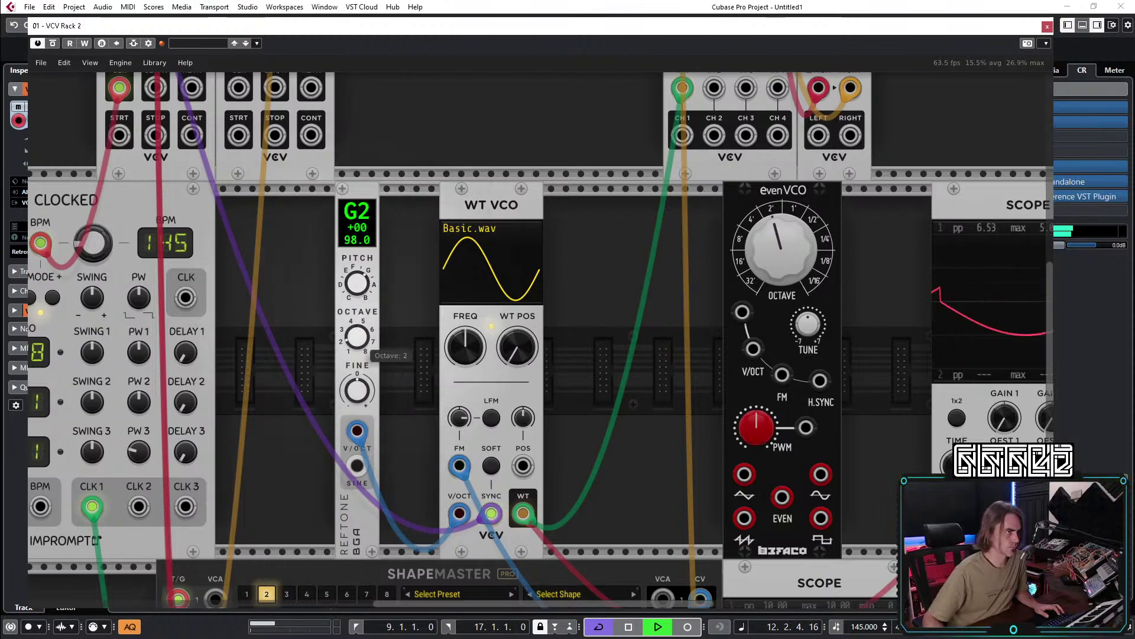
{"action": "mouse_move", "coordinate": [474, 349]}
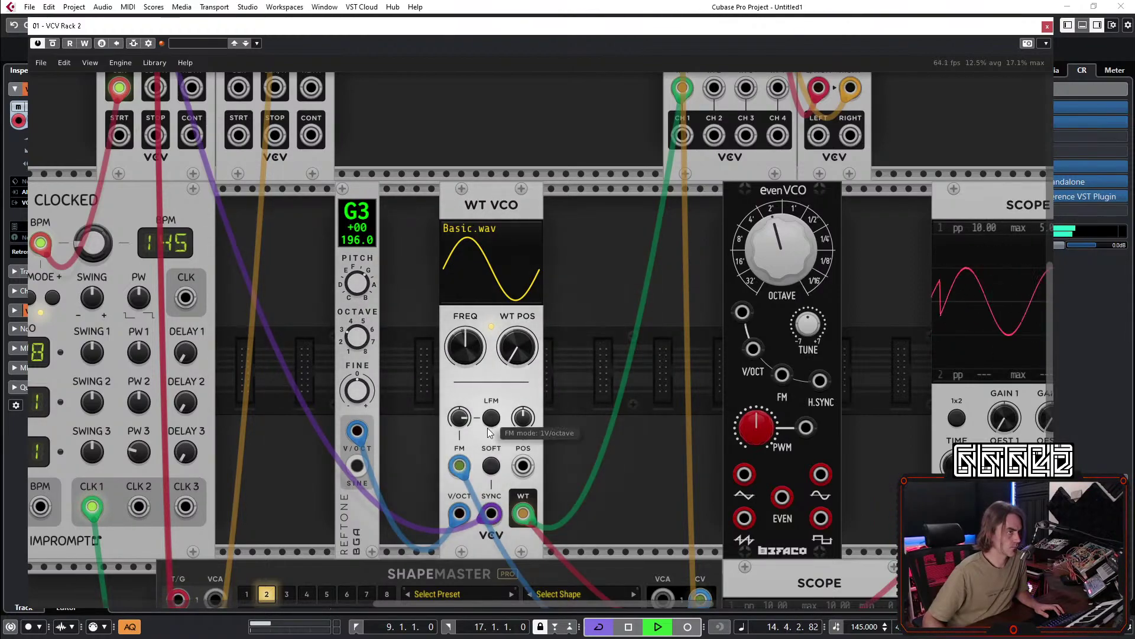
Repatch WT VCO's sync input from the channel 1 MIDI-CV's gate output and switch the sync mode to soft.
{"action": "left_click_drag", "start_coordinate": [491, 513], "coordinate": [549, 513]}
{"action": "scroll", "coordinate": [615, 423], "scroll_direction": "up", "scroll_amount": 5}
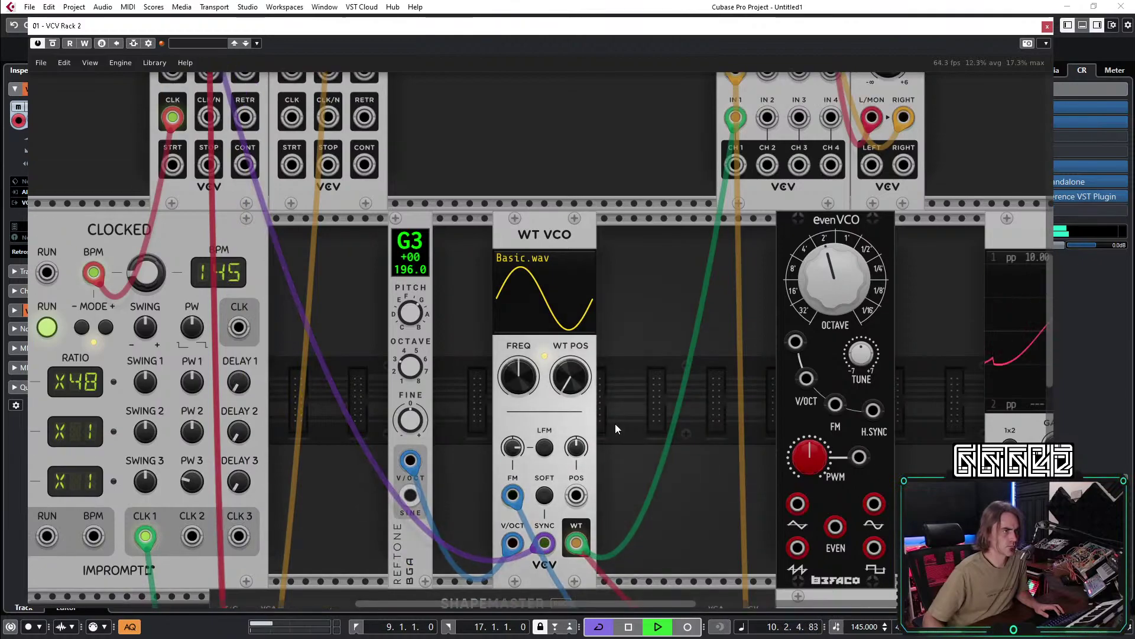
{"action": "scroll", "coordinate": [524, 467], "scroll_direction": "down", "scroll_amount": 5}
{"action": "left_click_drag", "start_coordinate": [543, 516], "coordinate": [459, 513]}
{"action": "left_click_drag", "start_coordinate": [544, 515], "coordinate": [219, 155]}
{"action": "scroll", "coordinate": [532, 414], "scroll_direction": "down", "scroll_amount": 7}
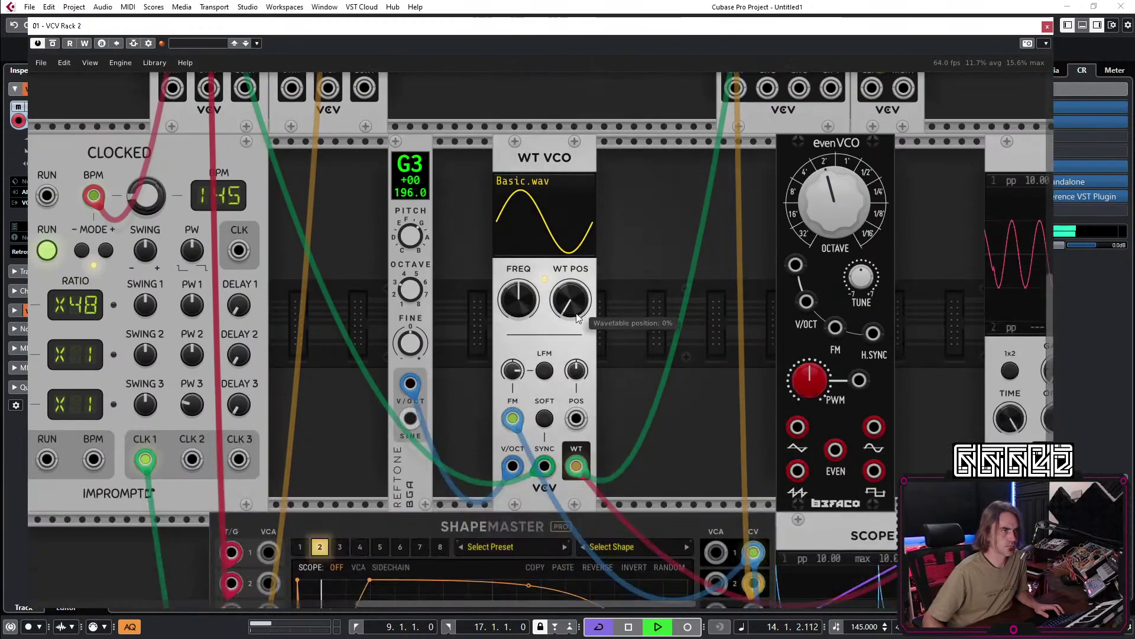
{"action": "left_click", "coordinate": [545, 418]}
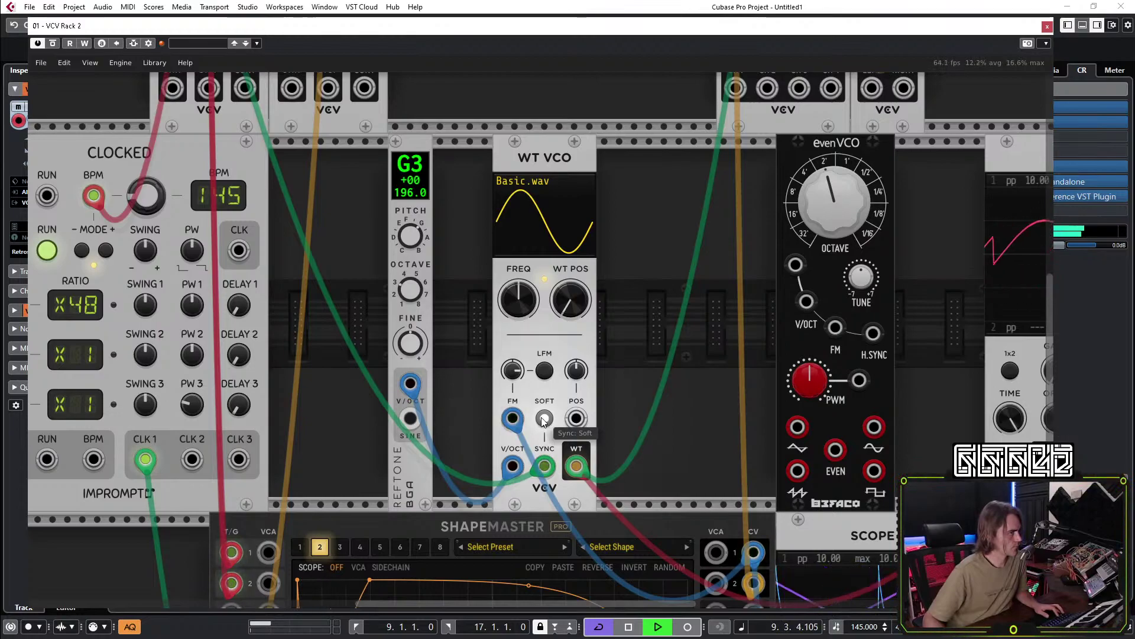
Look over the whole patch, from the MIDI-CV modules and ShapeMaster to VCA MIX and the scopes, during playback.
{"action": "scroll", "coordinate": [626, 347], "scroll_direction": "down", "scroll_amount": 5}
{"action": "scroll", "coordinate": [505, 515], "scroll_direction": "up", "scroll_amount": 1}
{"action": "left_click_drag", "start_coordinate": [505, 514], "coordinate": [486, 568]}
{"action": "left_click_drag", "start_coordinate": [463, 379], "coordinate": [334, 309]}
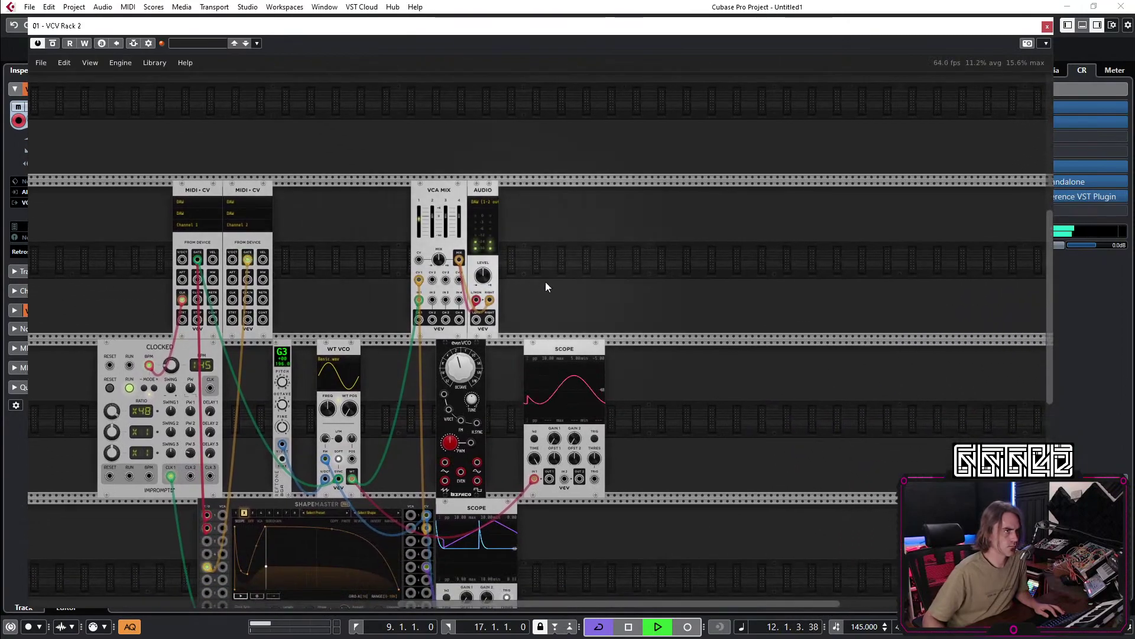
{"action": "left_click_drag", "start_coordinate": [564, 438], "coordinate": [543, 365]}
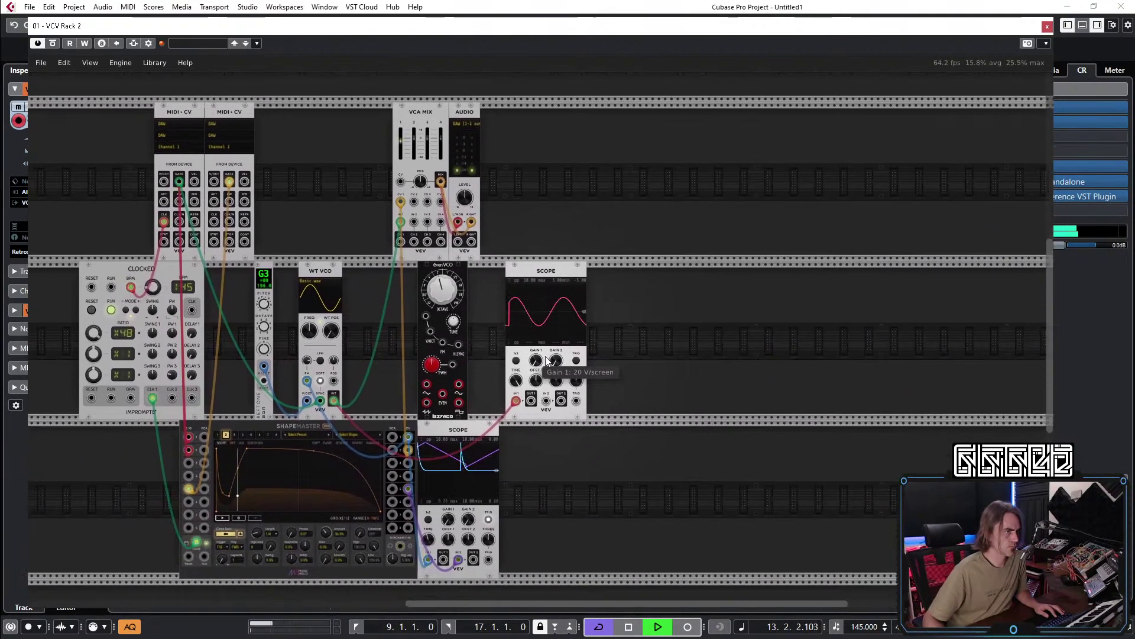
{"action": "scroll", "coordinate": [543, 365], "scroll_direction": "down", "scroll_amount": 2}
{"action": "left_click_drag", "start_coordinate": [381, 467], "coordinate": [291, 491]}
{"action": "scroll", "coordinate": [421, 204], "scroll_direction": "up", "scroll_amount": 3}
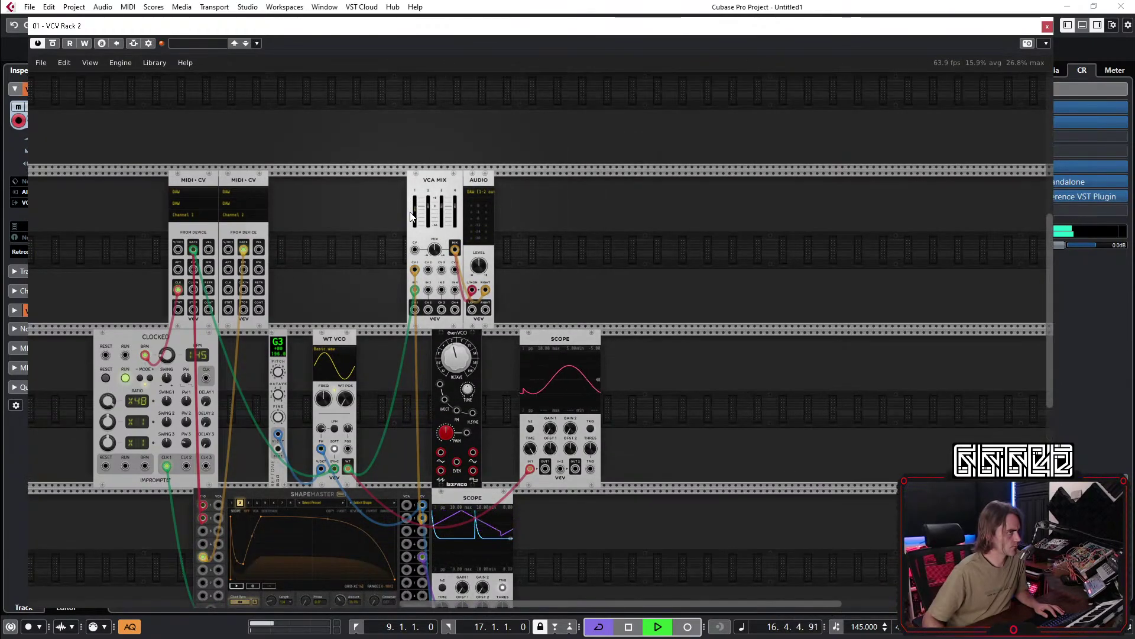
Stop the playback and close the VCV Rack window to return to the Cubase project.
{"action": "left_click", "coordinate": [627, 627]}
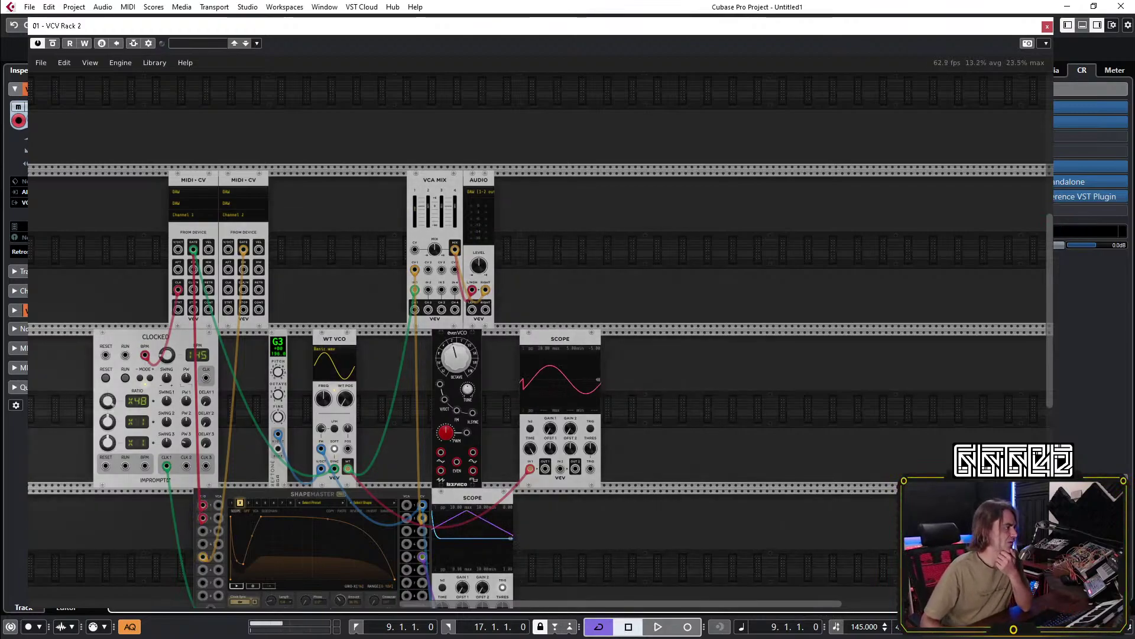
{"action": "left_click", "coordinate": [386, 19]}
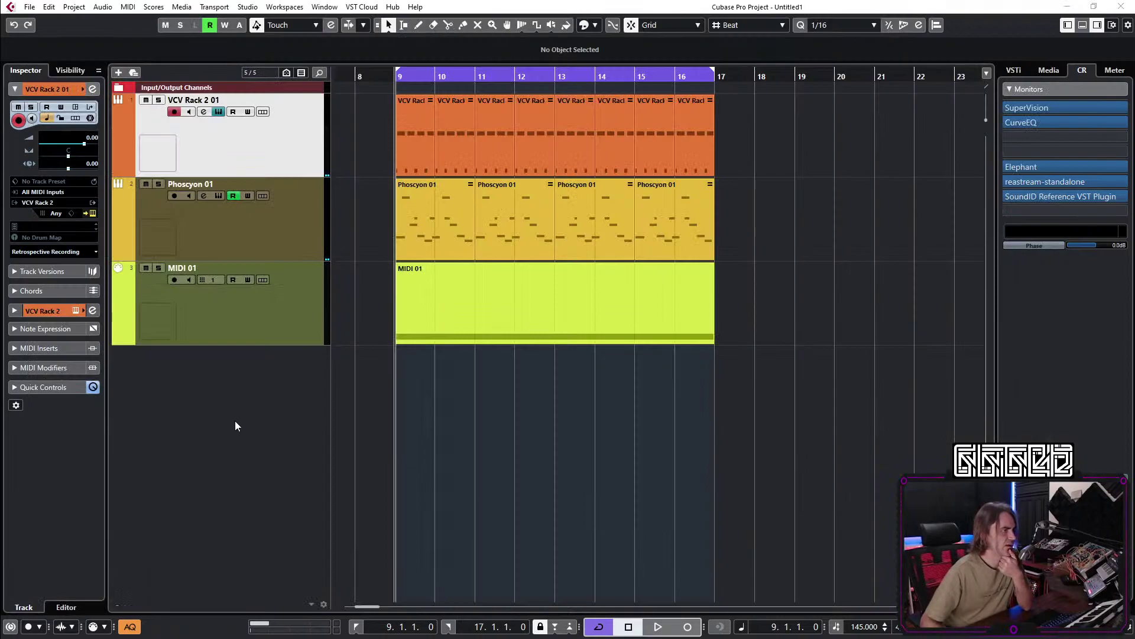
{"action": "left_click", "coordinate": [203, 112]}
{"action": "key", "text": "ctrl+w"}
Mute the Phoscyon 01 and MIDI 01 tracks and select the VCV Rack 2 01 track.
{"action": "left_click", "coordinate": [161, 288]}
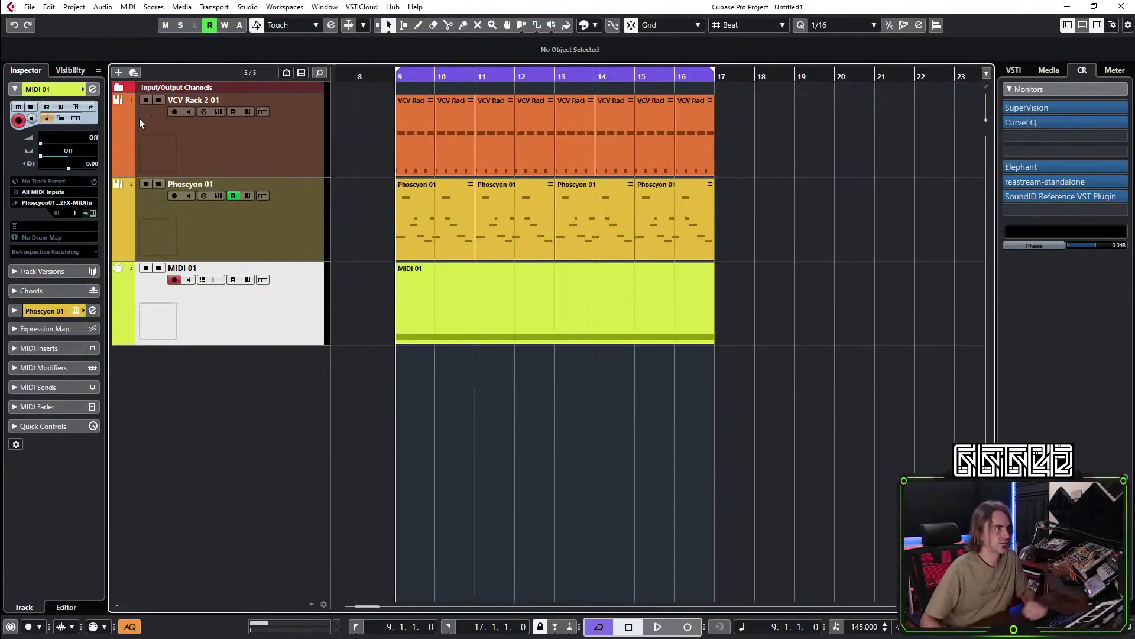
{"action": "left_click", "coordinate": [139, 243]}
{"action": "left_click", "coordinate": [142, 259]}
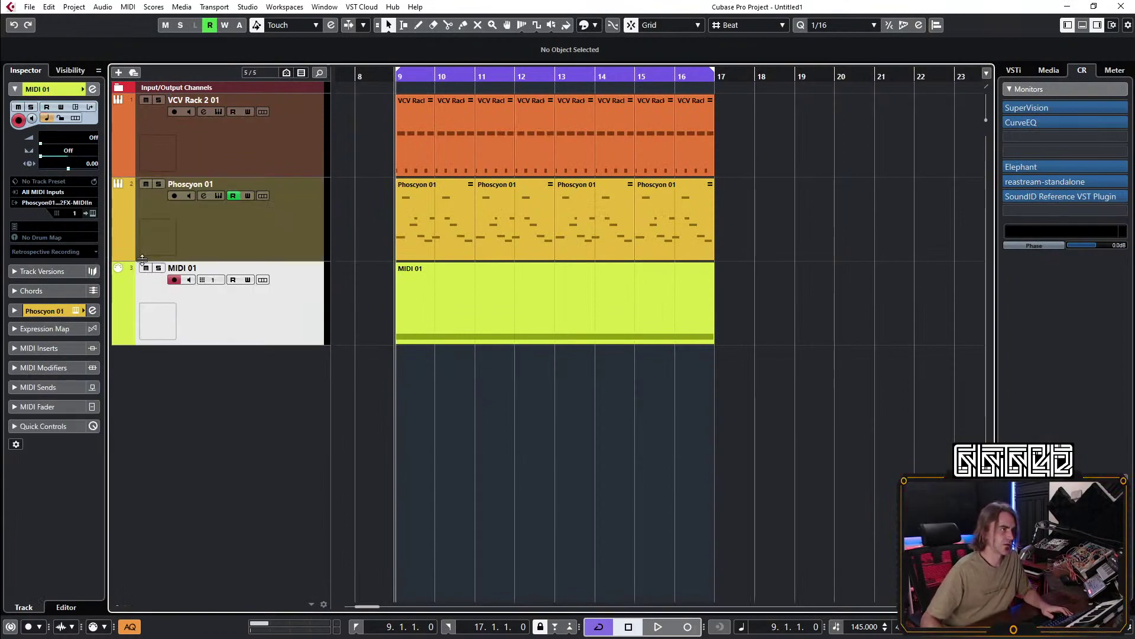
{"action": "left_click", "coordinate": [144, 201]}
{"action": "left_click", "coordinate": [246, 127]}
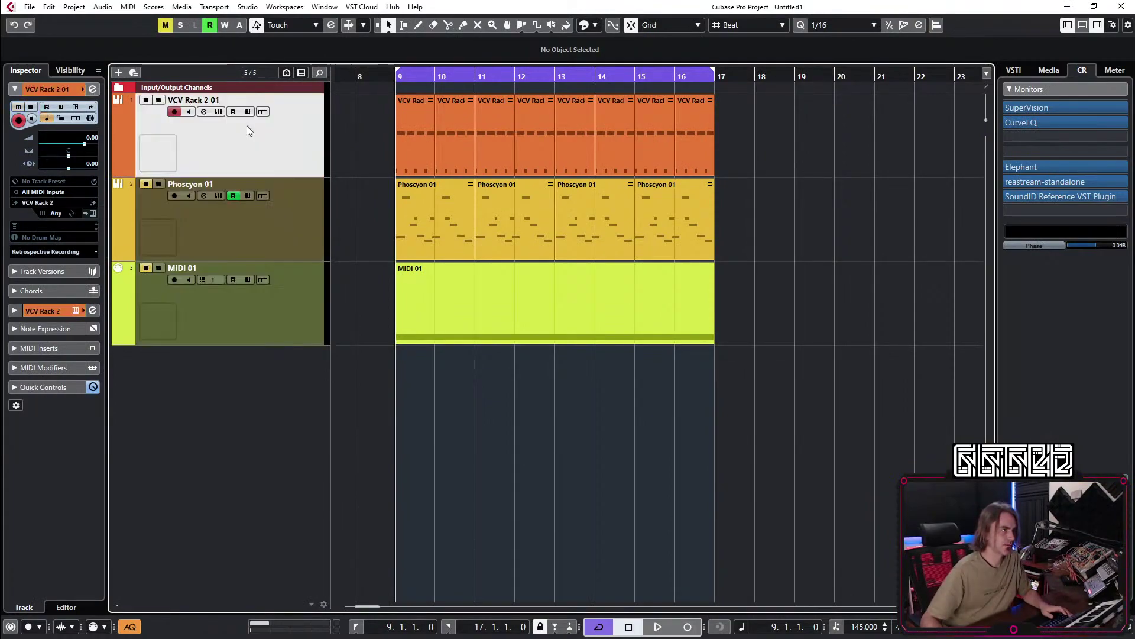
Start the playback, reopen the VCV Rack 2 instrument window and enlarge it to show WT VCO and both scopes.
{"action": "key", "text": "space"}
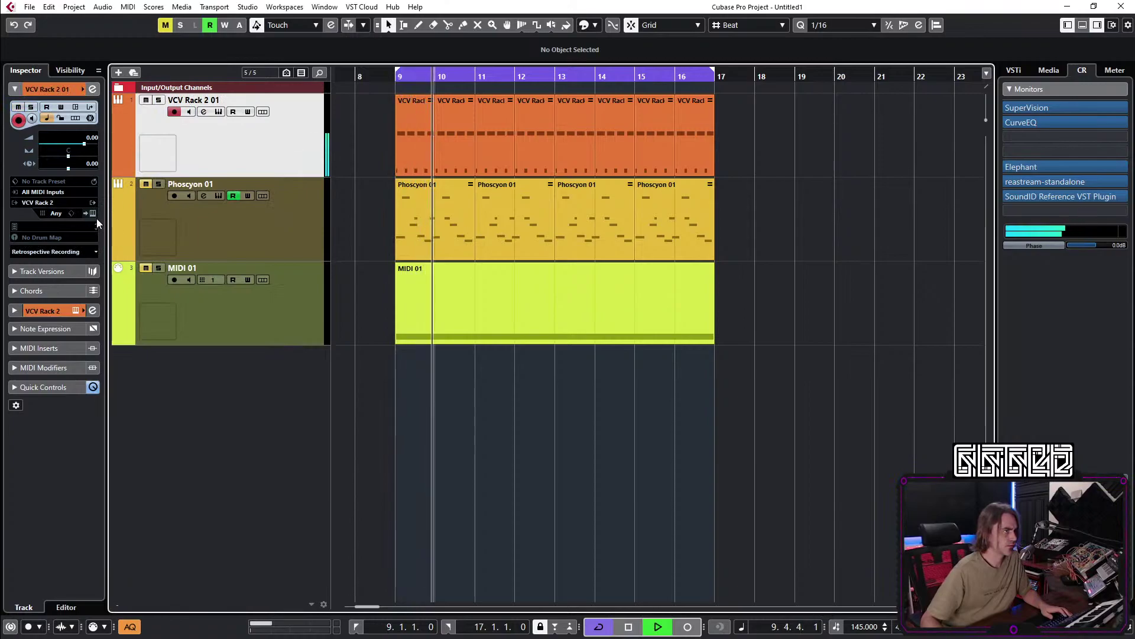
{"action": "left_click", "coordinate": [93, 202]}
{"action": "scroll", "coordinate": [430, 403], "scroll_direction": "down", "scroll_amount": 3}
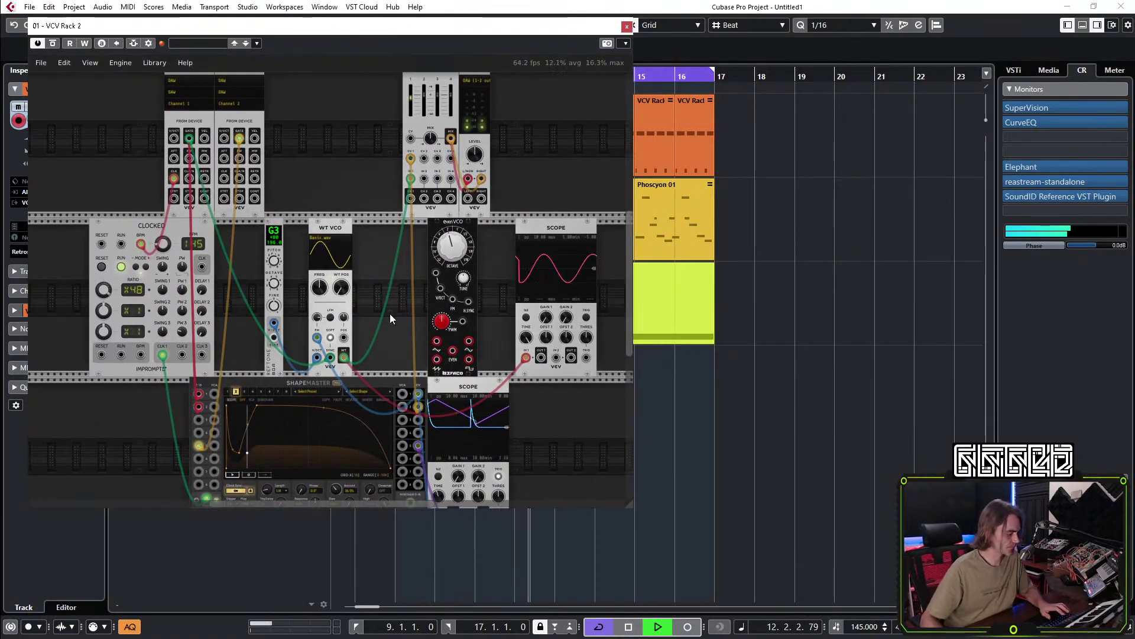
{"action": "scroll", "coordinate": [355, 337], "scroll_direction": "up", "scroll_amount": 6}
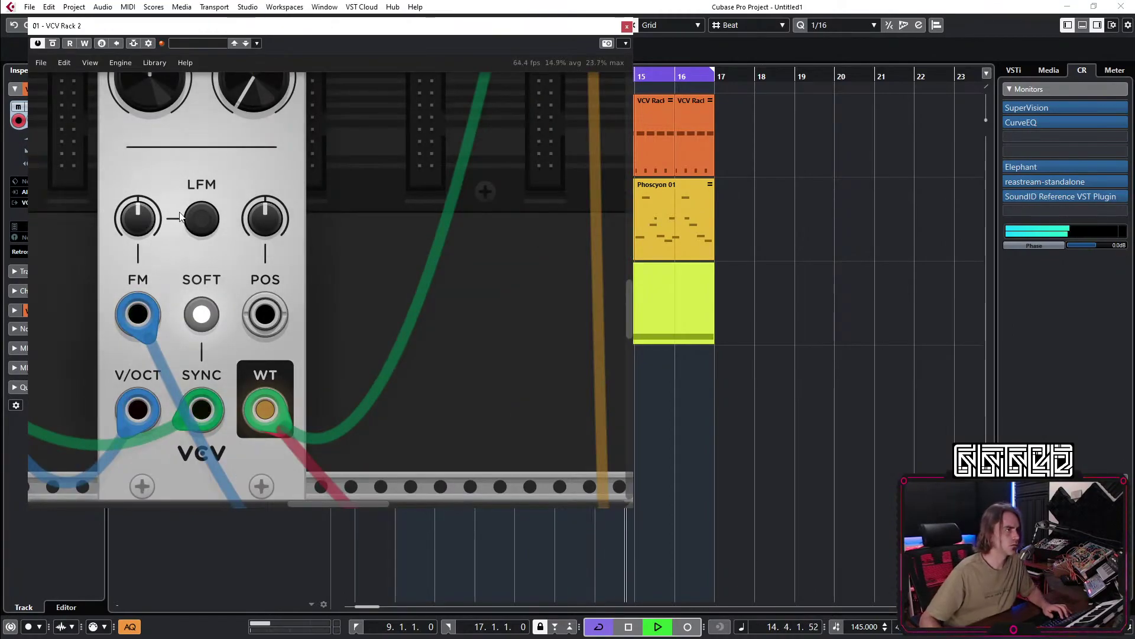
{"action": "scroll", "coordinate": [314, 203], "scroll_direction": "down", "scroll_amount": 4}
{"action": "left_click_drag", "start_coordinate": [318, 198], "coordinate": [303, 315]}
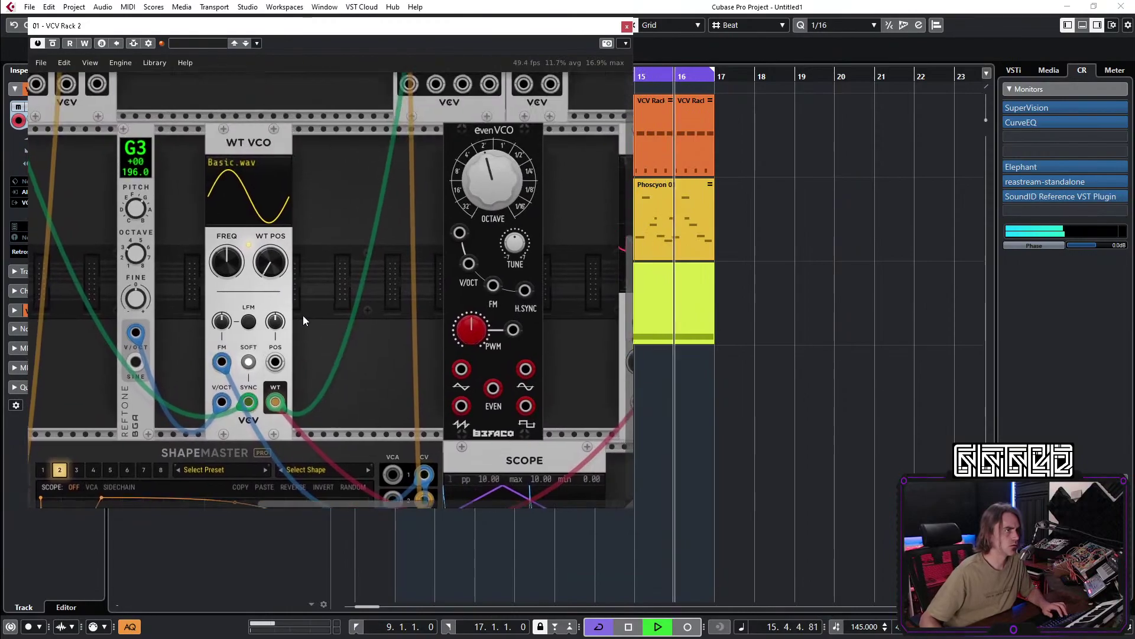
{"action": "scroll", "coordinate": [314, 238], "scroll_direction": "down", "scroll_amount": 4}
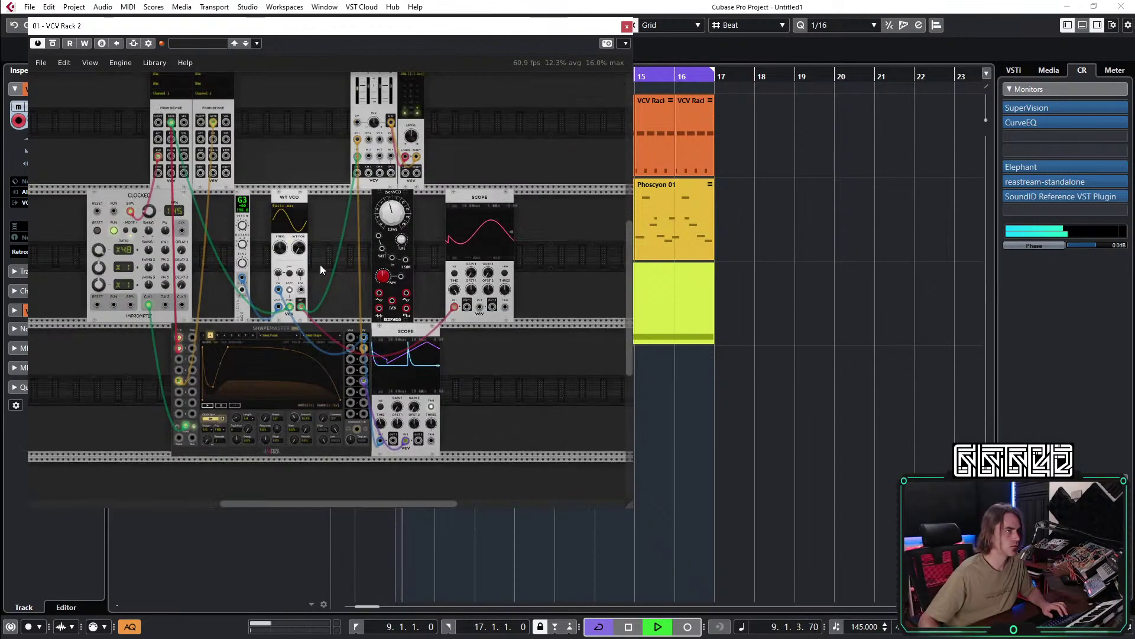
{"action": "scroll", "coordinate": [282, 304], "scroll_direction": "up", "scroll_amount": 2}
{"action": "left_click_drag", "start_coordinate": [628, 506], "coordinate": [907, 613]}
{"action": "left_click_drag", "start_coordinate": [555, 339], "coordinate": [647, 421]}
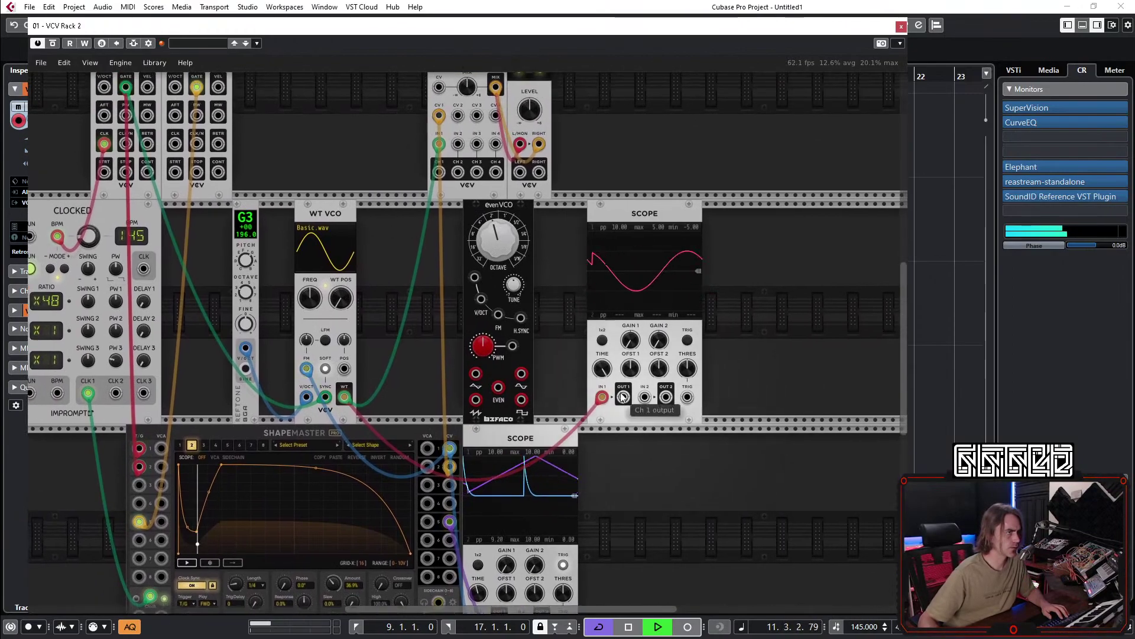
Patch VCA MIX's mix output into the upper scope's channel 2 input, switch its trigger and adjust its time.
{"action": "left_click_drag", "start_coordinate": [610, 359], "coordinate": [655, 266]}
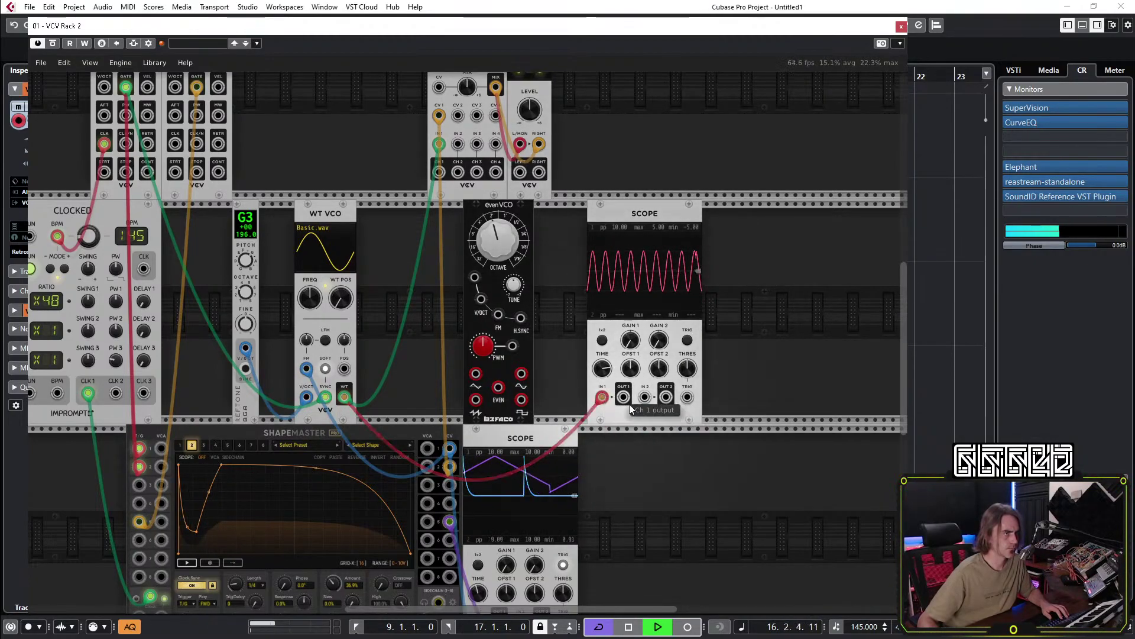
{"action": "left_click_drag", "start_coordinate": [644, 397], "coordinate": [496, 87]}
{"action": "left_click_drag", "start_coordinate": [602, 368], "coordinate": [602, 390]}
{"action": "left_click", "coordinate": [687, 340]}
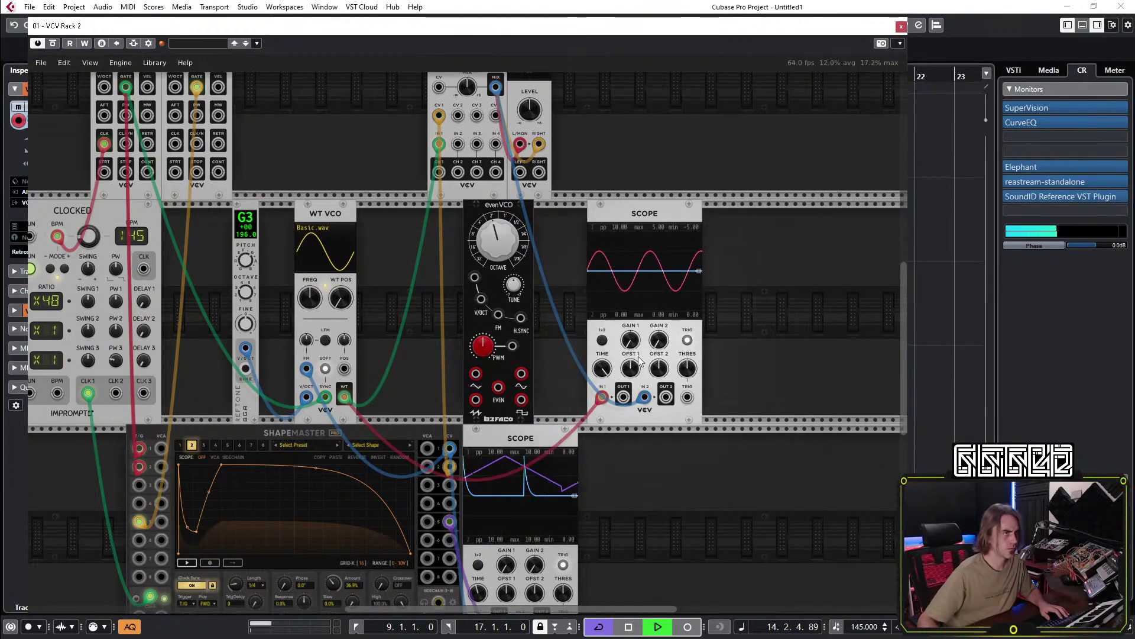
{"action": "left_click_drag", "start_coordinate": [602, 368], "coordinate": [601, 349]}
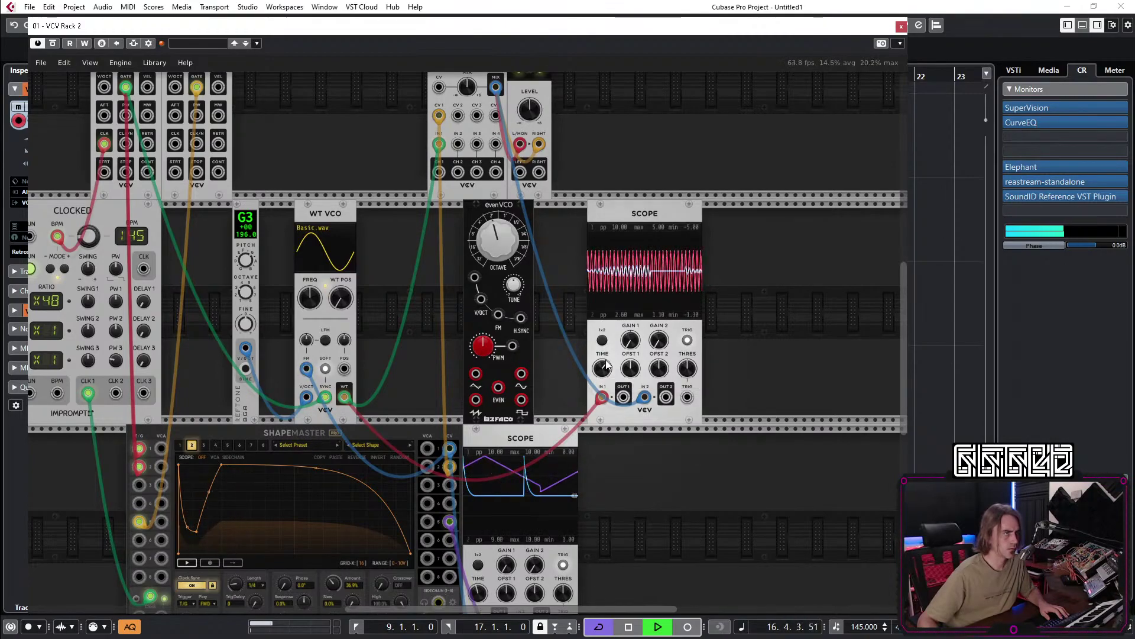
Replace the upper scope's channel 1 cable with the VCA MIX mix cable from channel 2 and raise gain 1.
{"action": "right_click", "coordinate": [603, 393]}
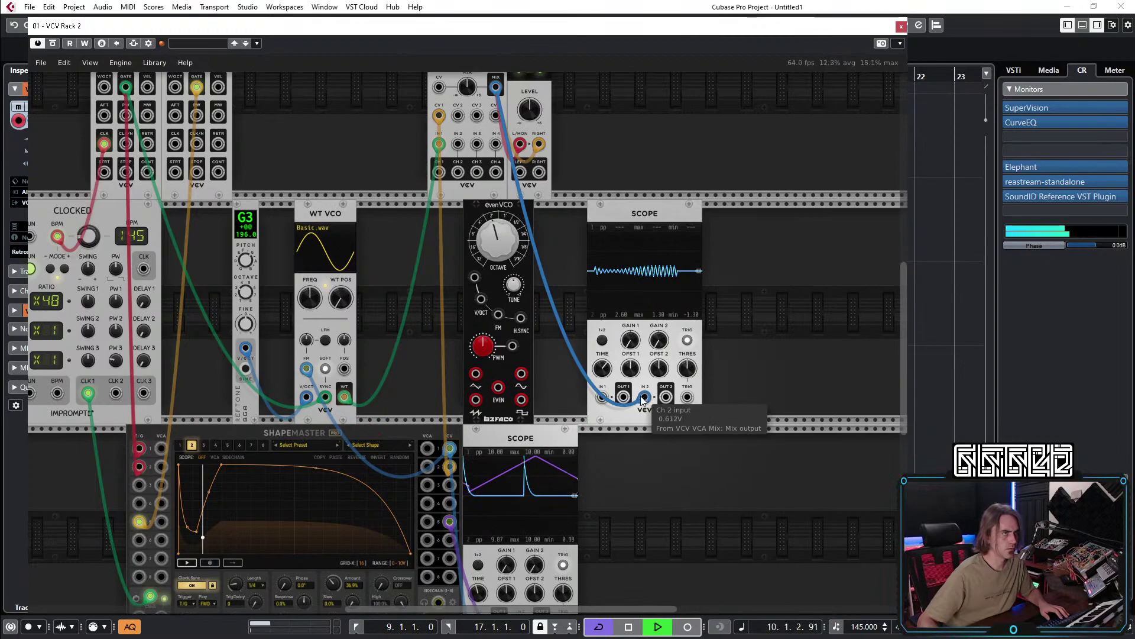
{"action": "left_click_drag", "start_coordinate": [644, 396], "coordinate": [602, 396]}
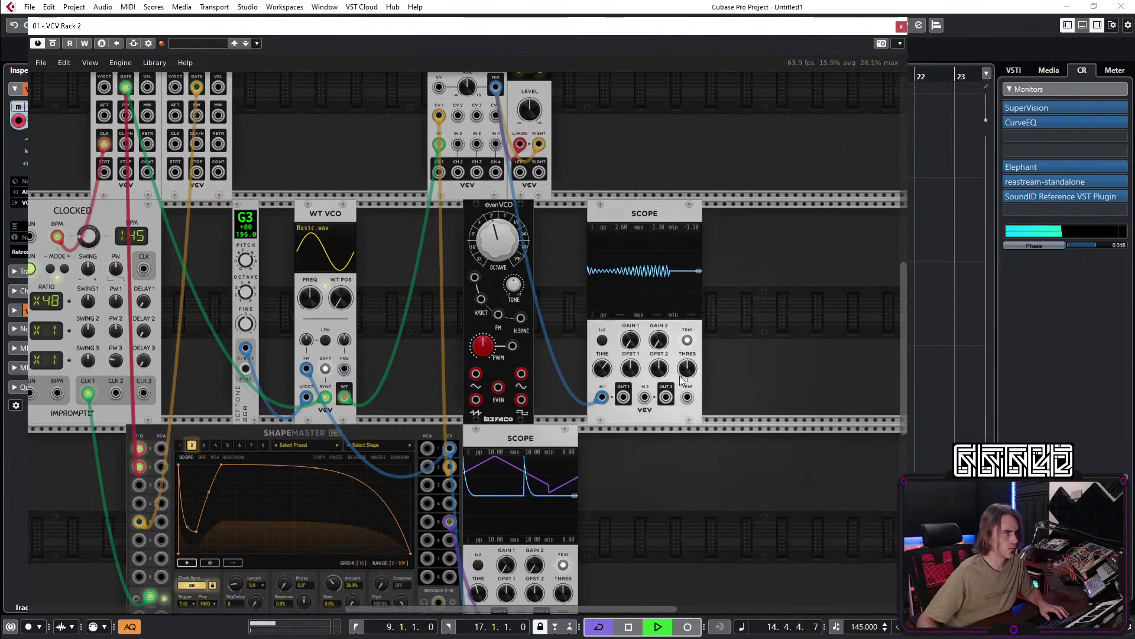
{"action": "mouse_move", "coordinate": [630, 340]}
{"action": "left_mouse_down"}
{"action": "mouse_move", "coordinate": [631, 326]}
{"action": "mouse_move", "coordinate": [631, 334]}
{"action": "left_mouse_up"}
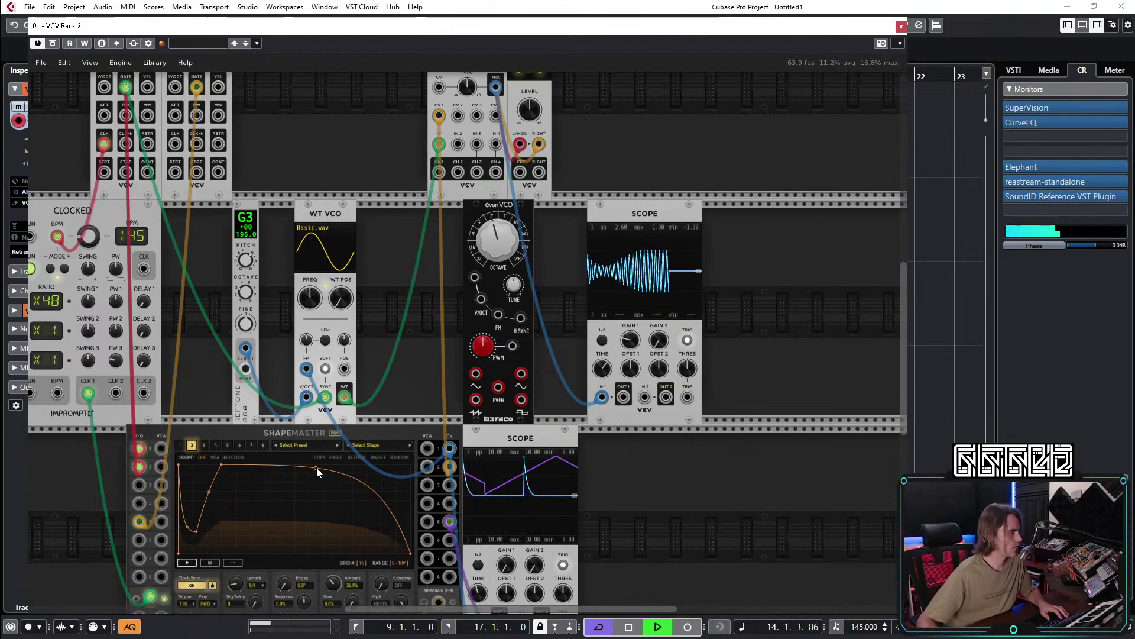
Repatch the lower scope's channel 2 input from ShapeMaster's channel 5 CV output to its channel 2 CV output.
{"action": "scroll", "coordinate": [329, 413], "scroll_direction": "down", "scroll_amount": 4}
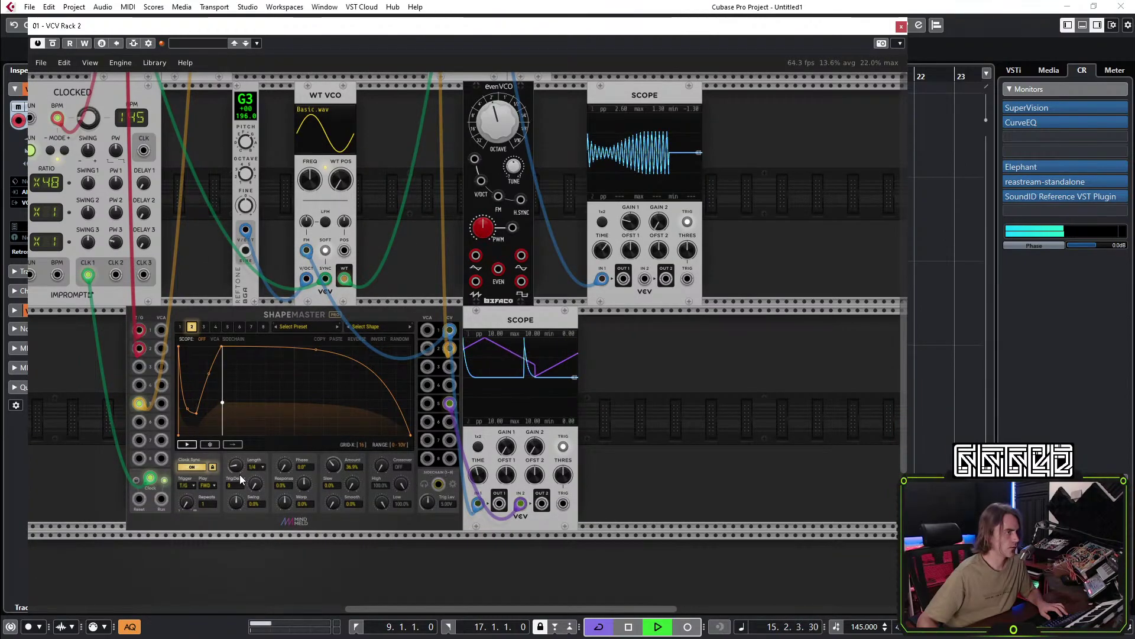
{"action": "scroll", "coordinate": [239, 474], "scroll_direction": "up", "scroll_amount": 4}
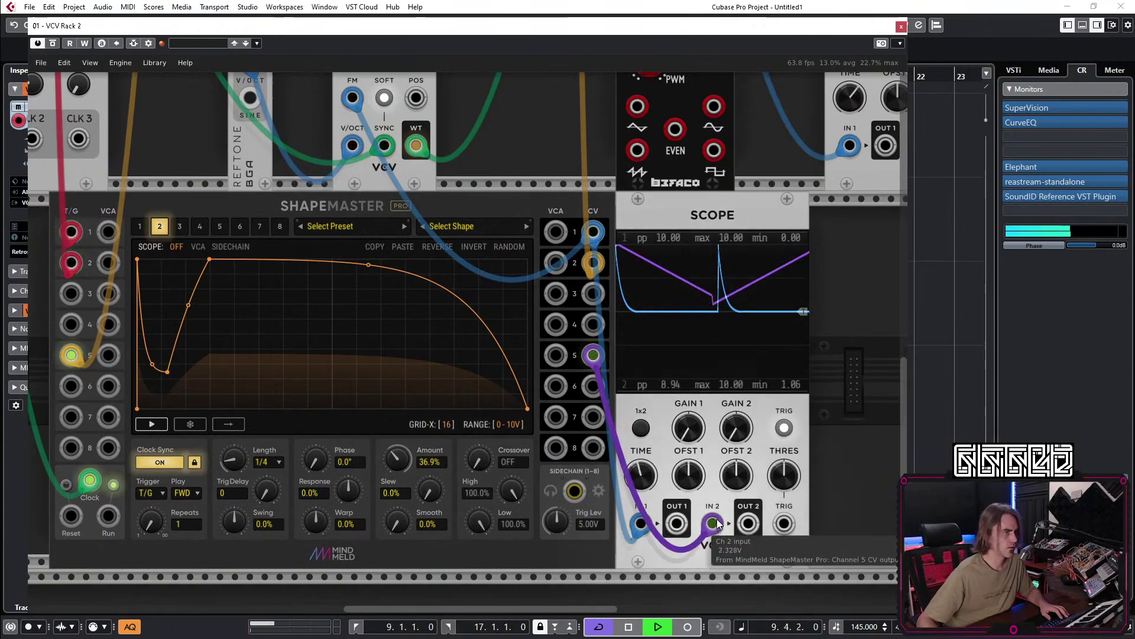
{"action": "mouse_move", "coordinate": [713, 524]}
{"action": "left_mouse_down"}
{"action": "mouse_move", "coordinate": [687, 538]}
{"action": "mouse_move", "coordinate": [714, 524]}
{"action": "left_mouse_up"}
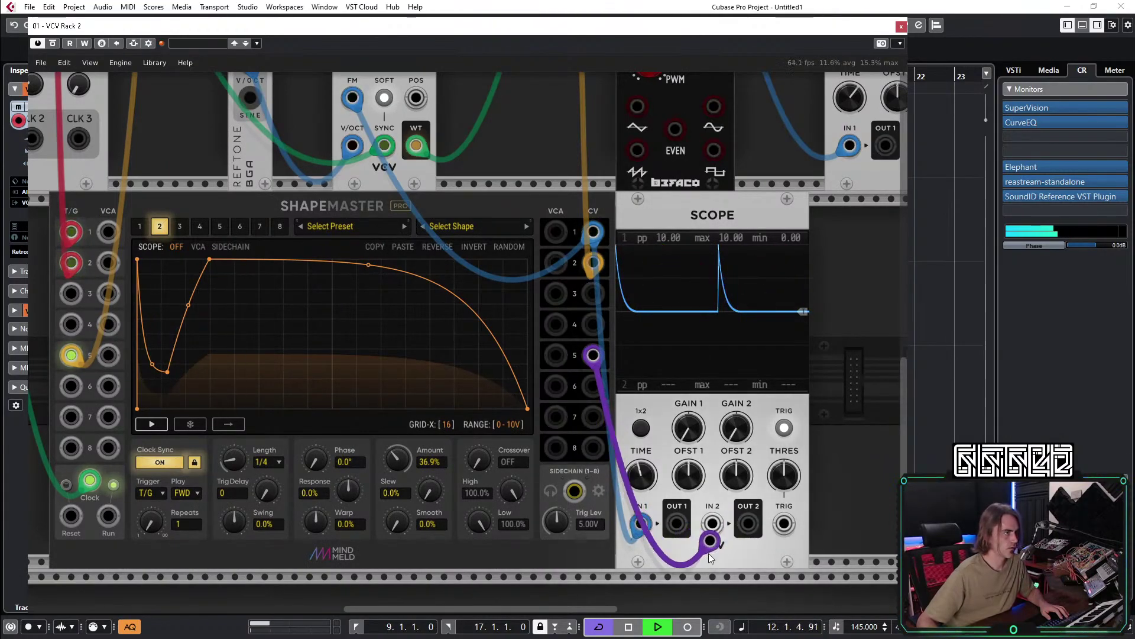
{"action": "left_click_drag", "start_coordinate": [593, 355], "coordinate": [593, 262]}
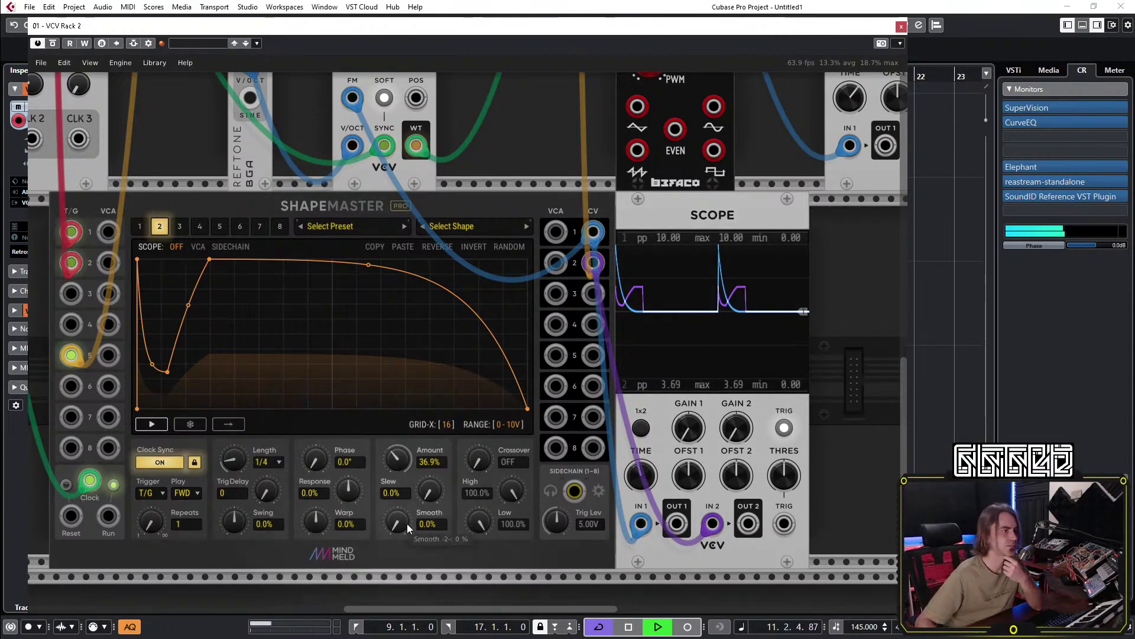
Set ShapeMaster channel 2's amount to 44.1% and its trigger mode to Automatic.
{"action": "left_click_drag", "start_coordinate": [398, 458], "coordinate": [398, 451]}
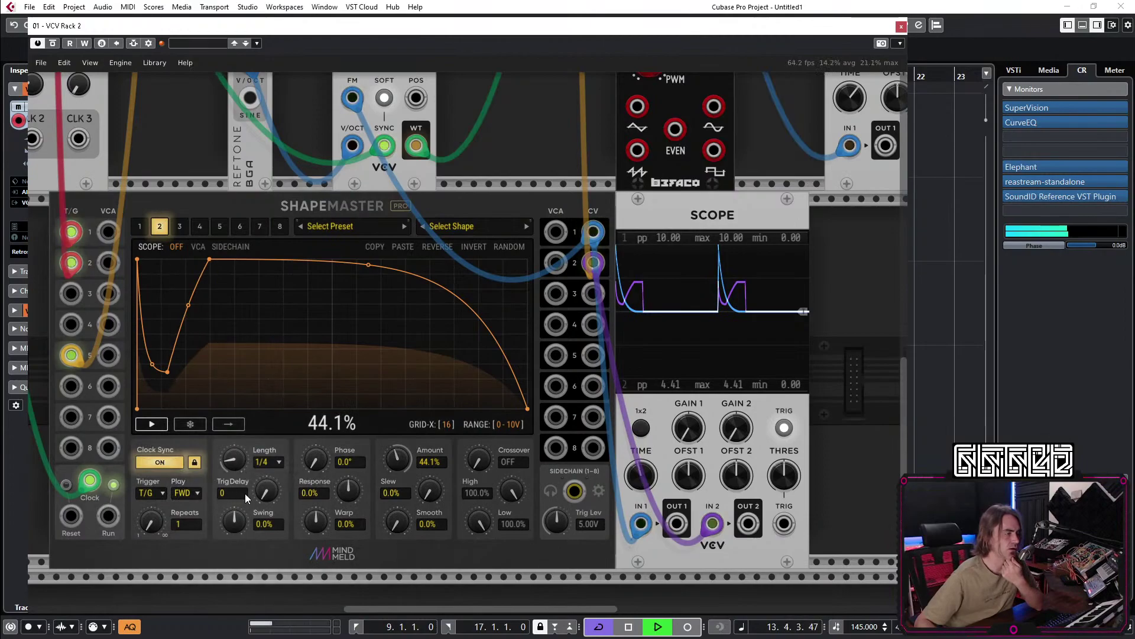
{"action": "left_click", "coordinate": [153, 494]}
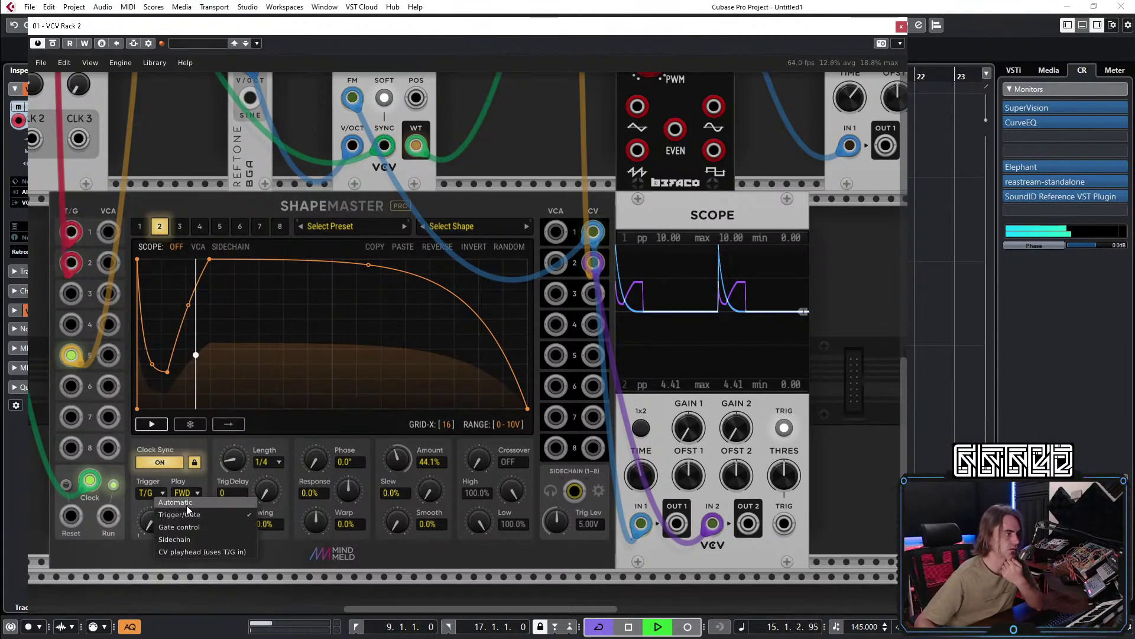
{"action": "left_click", "coordinate": [177, 503]}
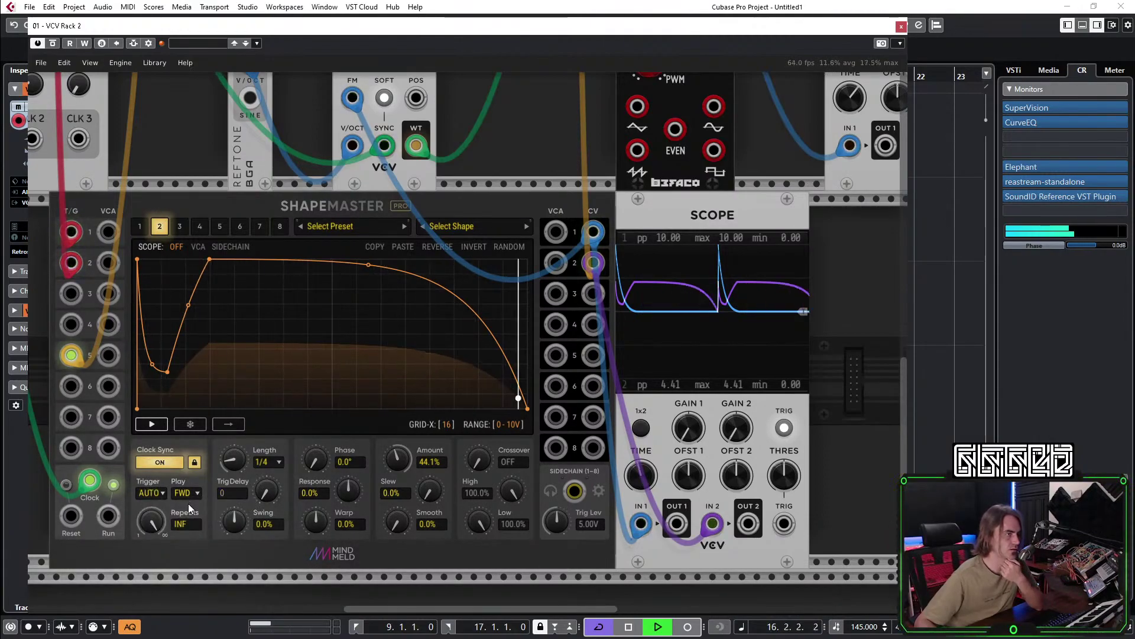
Bend ShapeMaster channel 2's final decay into a steep exponential fall and reshape the first falling segment.
{"action": "left_click_drag", "start_coordinate": [367, 270], "coordinate": [315, 384]}
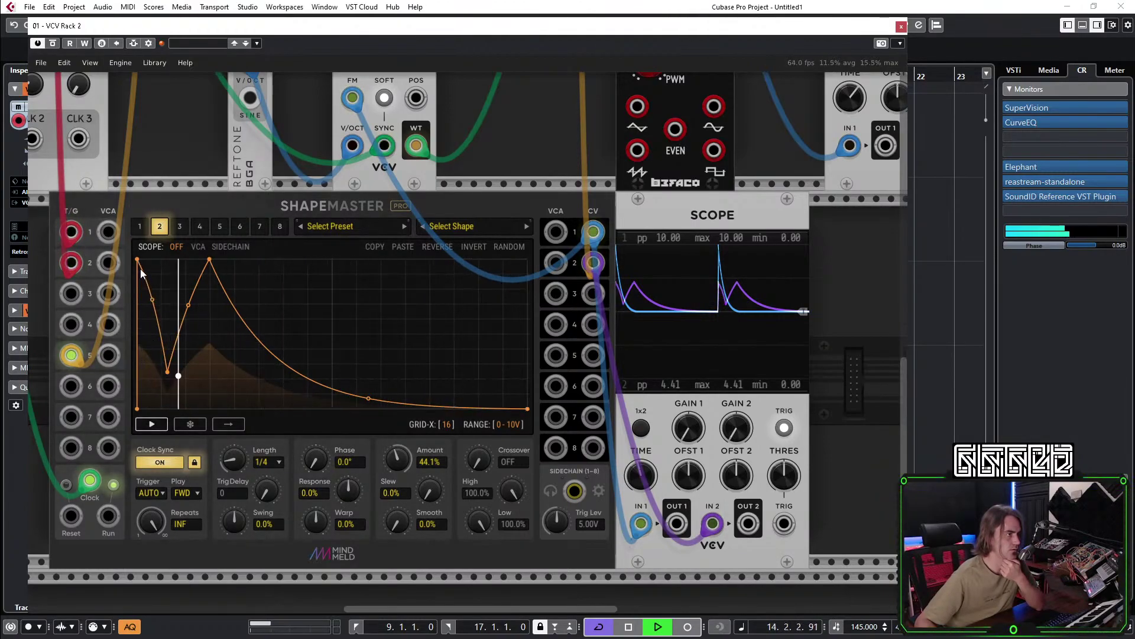
{"action": "mouse_move", "coordinate": [139, 263]}
{"action": "left_mouse_down"}
{"action": "mouse_move", "coordinate": [147, 260]}
{"action": "mouse_move", "coordinate": [138, 261]}
{"action": "left_mouse_up"}
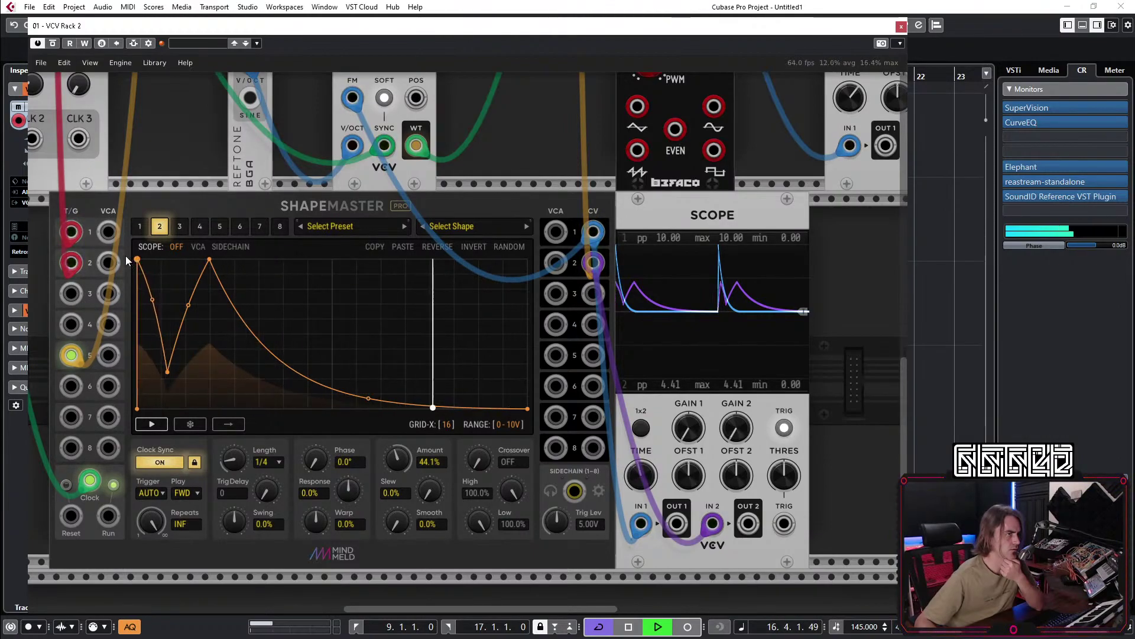
Turn up WT VCO's frequency modulation amount and lower the Reftone's octave to G2.
{"action": "scroll", "coordinate": [395, 208], "scroll_direction": "up", "scroll_amount": 4}
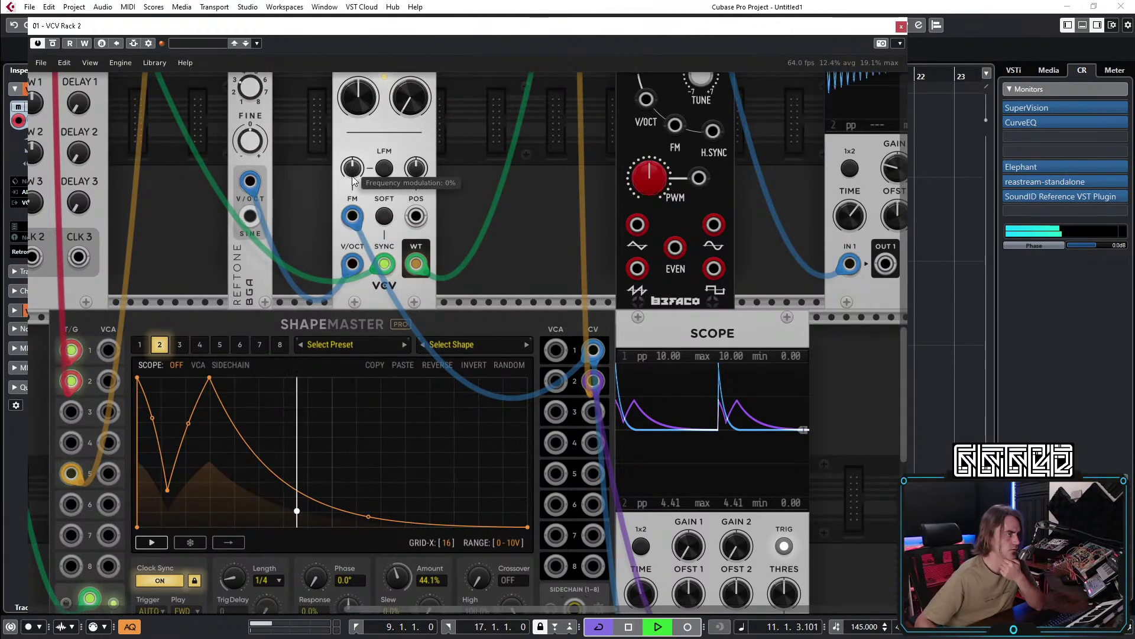
{"action": "left_click_drag", "start_coordinate": [353, 178], "coordinate": [353, 155]}
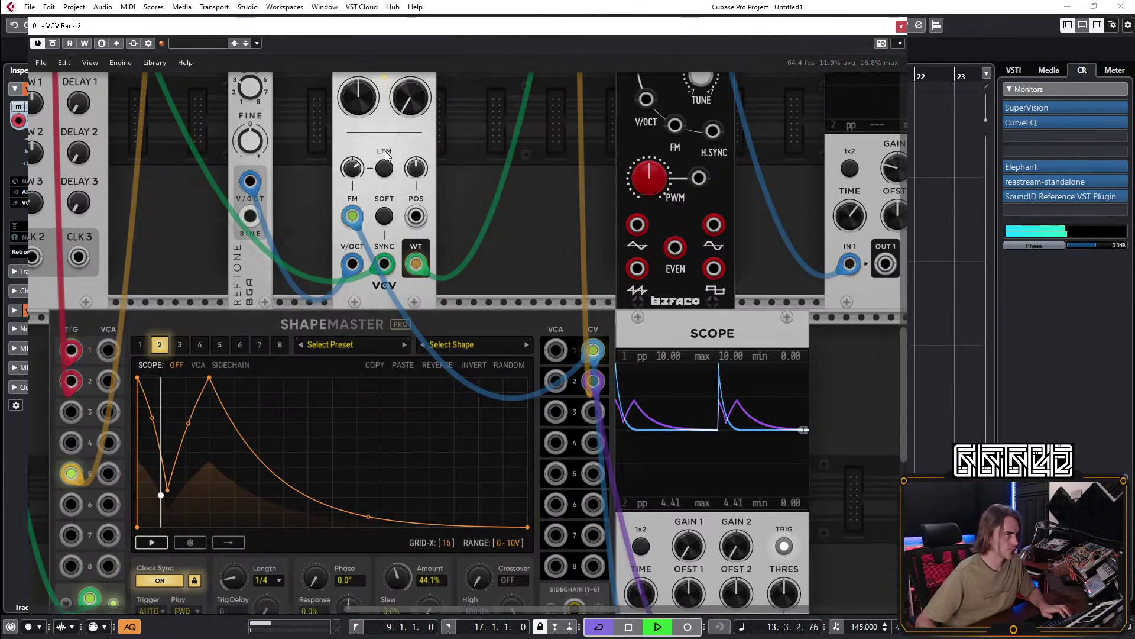
{"action": "scroll", "coordinate": [355, 178], "scroll_direction": "up", "scroll_amount": 4}
{"action": "left_click_drag", "start_coordinate": [250, 205], "coordinate": [250, 216]}
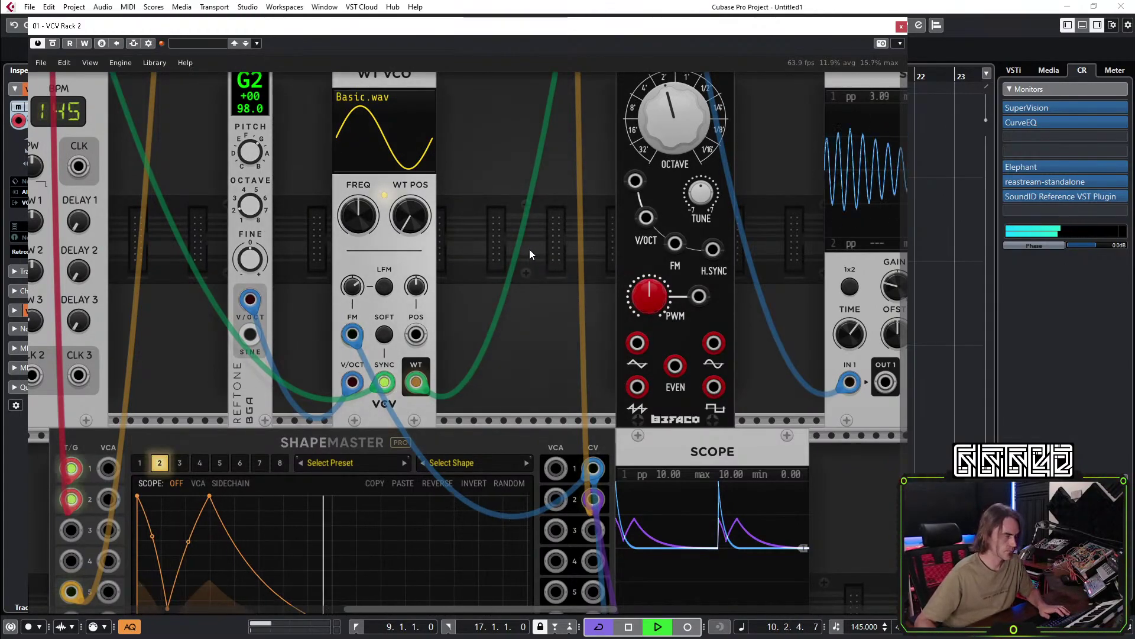
Delete the unused Even VCO module from the rack.
{"action": "scroll", "coordinate": [531, 249], "scroll_direction": "down", "scroll_amount": 5}
{"action": "scroll", "coordinate": [462, 356], "scroll_direction": "down", "scroll_amount": 2}
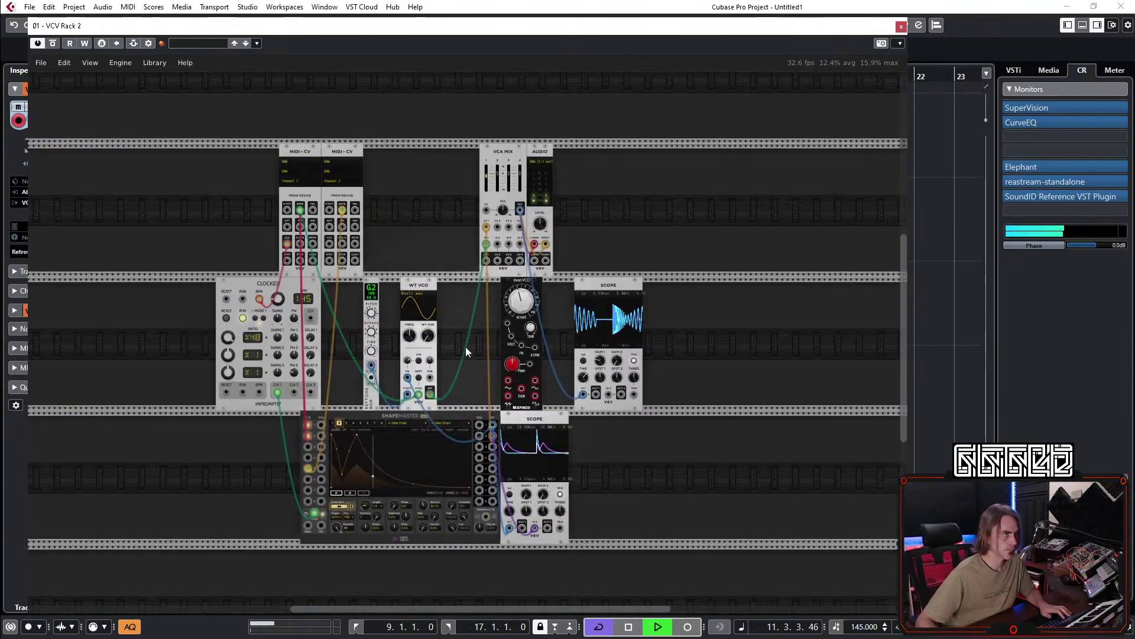
{"action": "scroll", "coordinate": [460, 374], "scroll_direction": "up", "scroll_amount": 6}
{"action": "scroll", "coordinate": [442, 373], "scroll_direction": "down", "scroll_amount": 5}
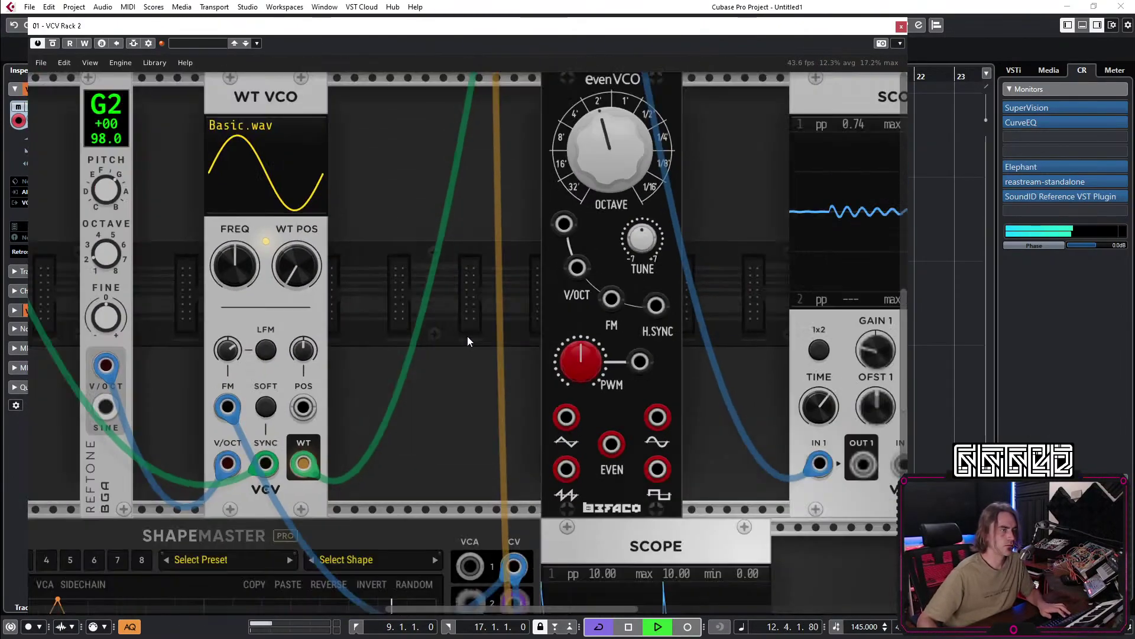
{"action": "right_click", "coordinate": [563, 218]}
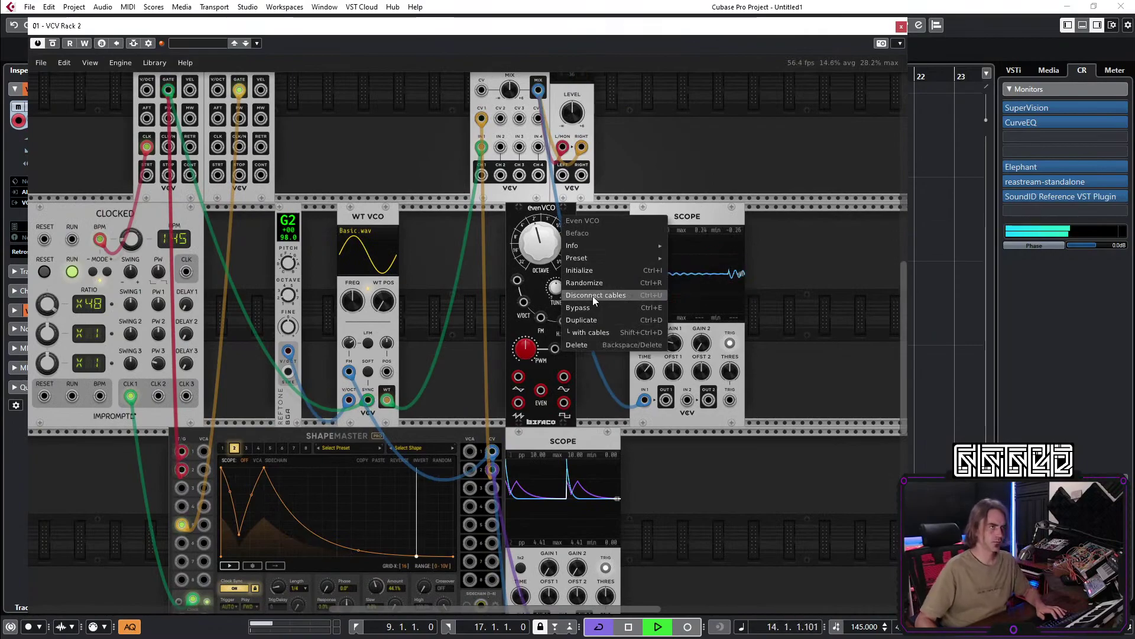
{"action": "left_click", "coordinate": [589, 344]}
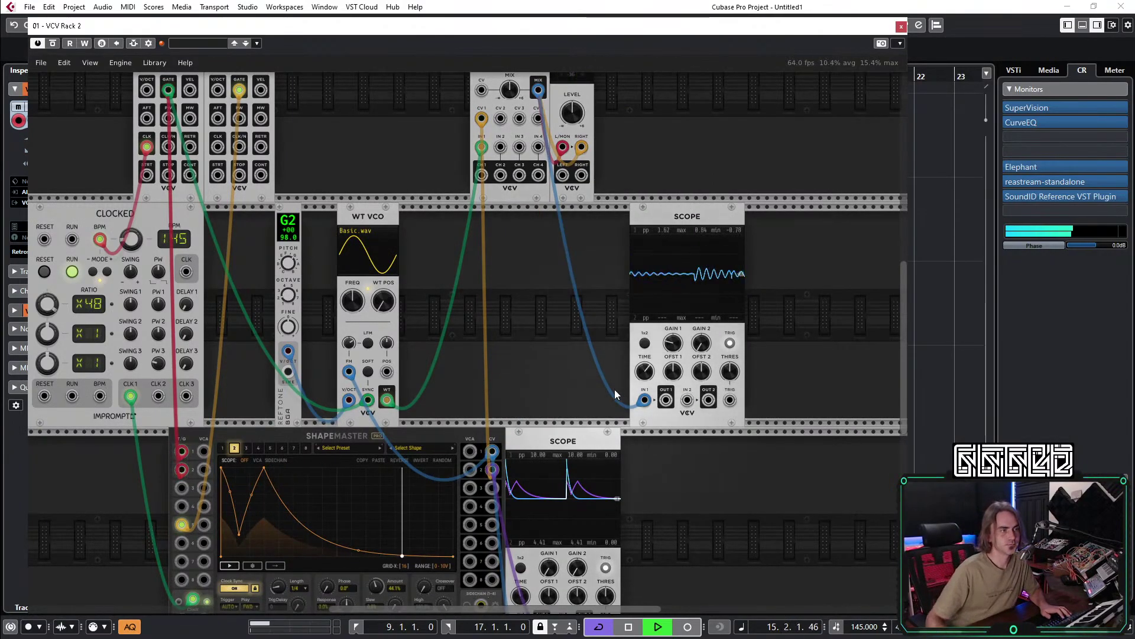
Set the upper scope's time to about 667 ms/screen.
{"action": "left_click_drag", "start_coordinate": [615, 389], "coordinate": [520, 342]}
{"action": "scroll", "coordinate": [554, 345], "scroll_direction": "up", "scroll_amount": 5}
{"action": "left_click_drag", "start_coordinate": [640, 282], "coordinate": [282, 552]}
{"action": "left_click_drag", "start_coordinate": [569, 275], "coordinate": [495, 461]}
{"action": "scroll", "coordinate": [595, 432], "scroll_direction": "down", "scroll_amount": 5}
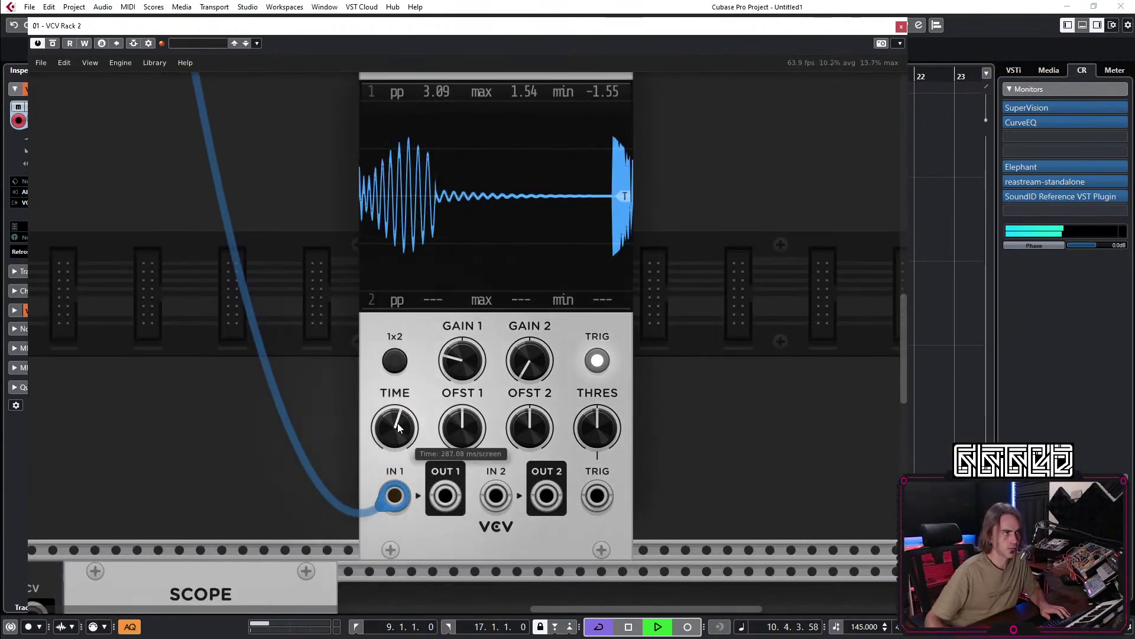
{"action": "left_click_drag", "start_coordinate": [395, 427], "coordinate": [395, 420]}
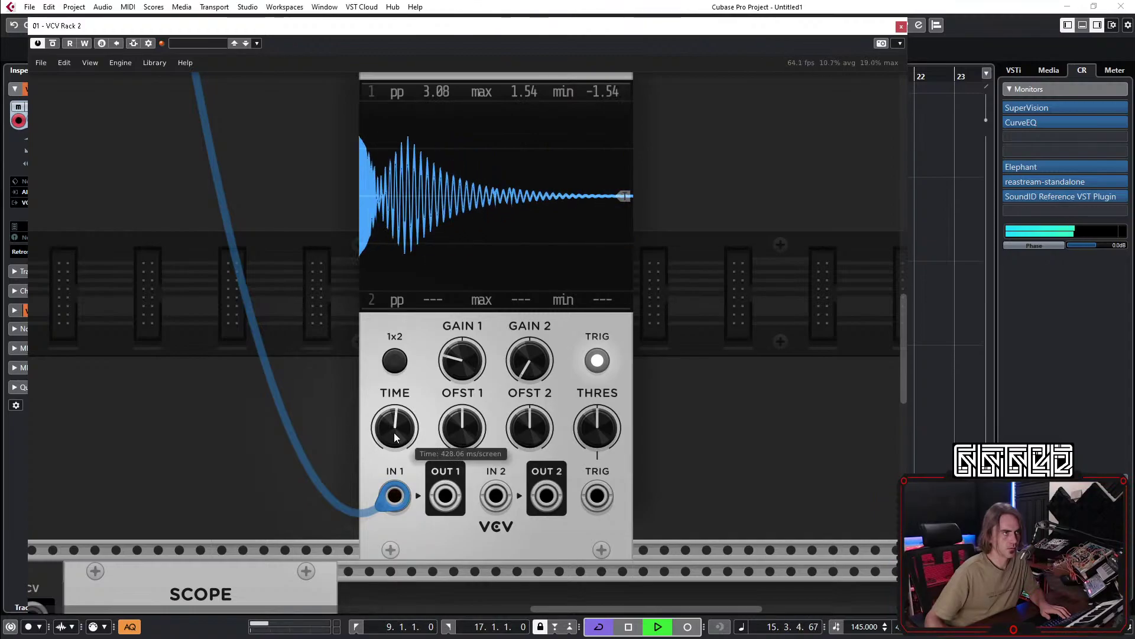
{"action": "left_click_drag", "start_coordinate": [398, 433], "coordinate": [399, 441]}
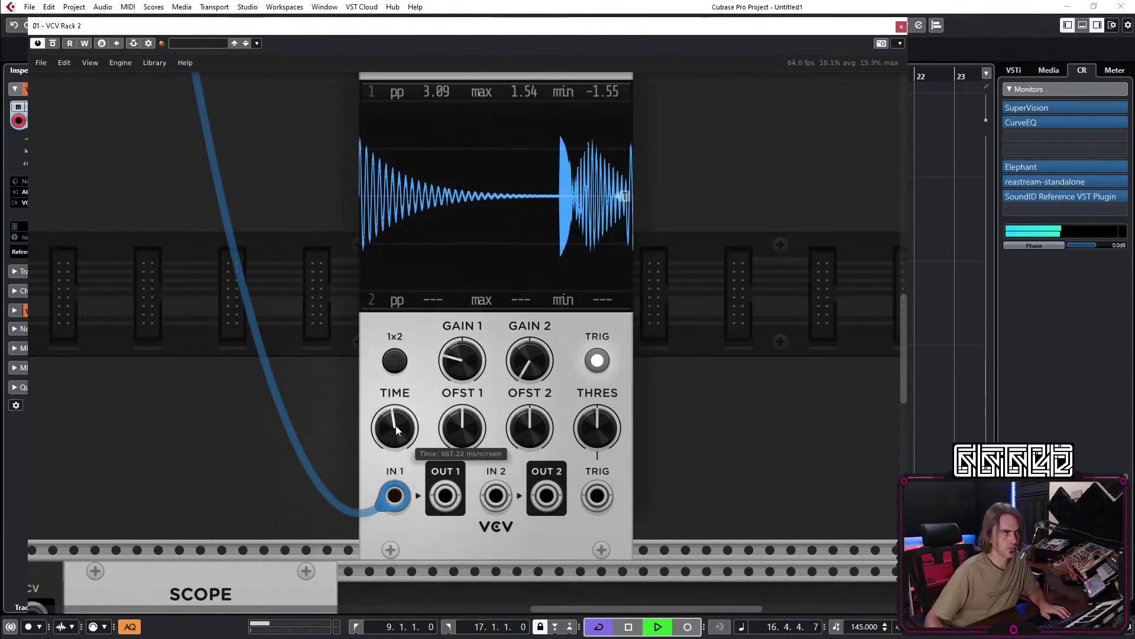
Reshape ShapeMaster channel 2's decay as an outward-bowed curve that drops to zero at a node halfway along the envelope.
{"action": "scroll", "coordinate": [453, 226], "scroll_direction": "down", "scroll_amount": 2}
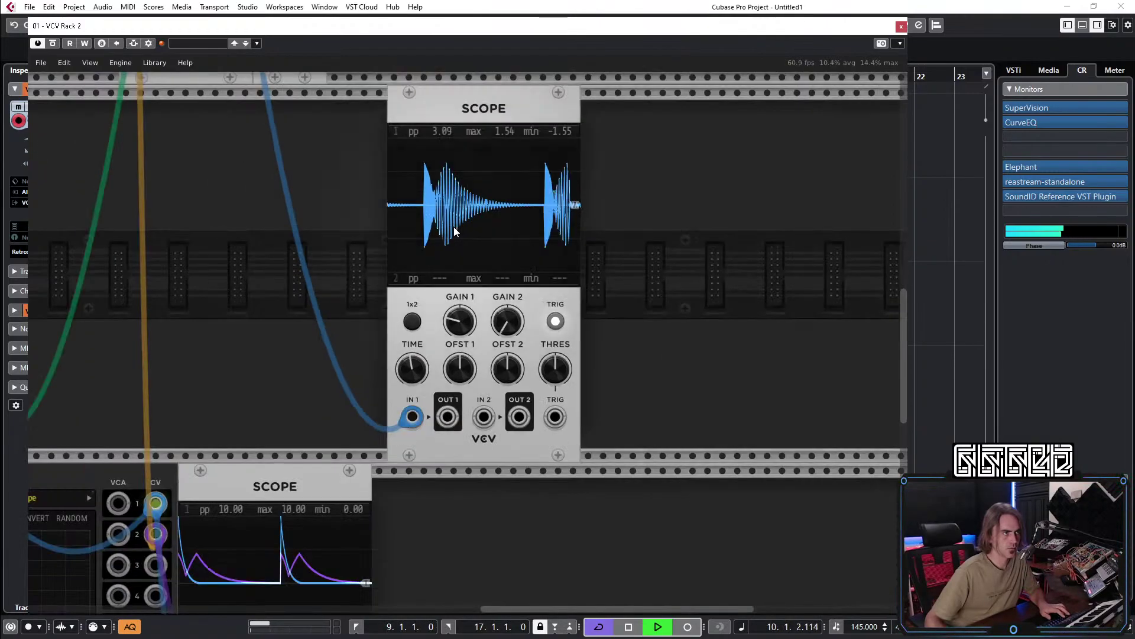
{"action": "scroll", "coordinate": [254, 349], "scroll_direction": "left", "scroll_amount": 5}
{"action": "scroll", "coordinate": [275, 324], "scroll_direction": "down", "scroll_amount": 2}
{"action": "left_click_drag", "start_coordinate": [284, 473], "coordinate": [285, 510]}
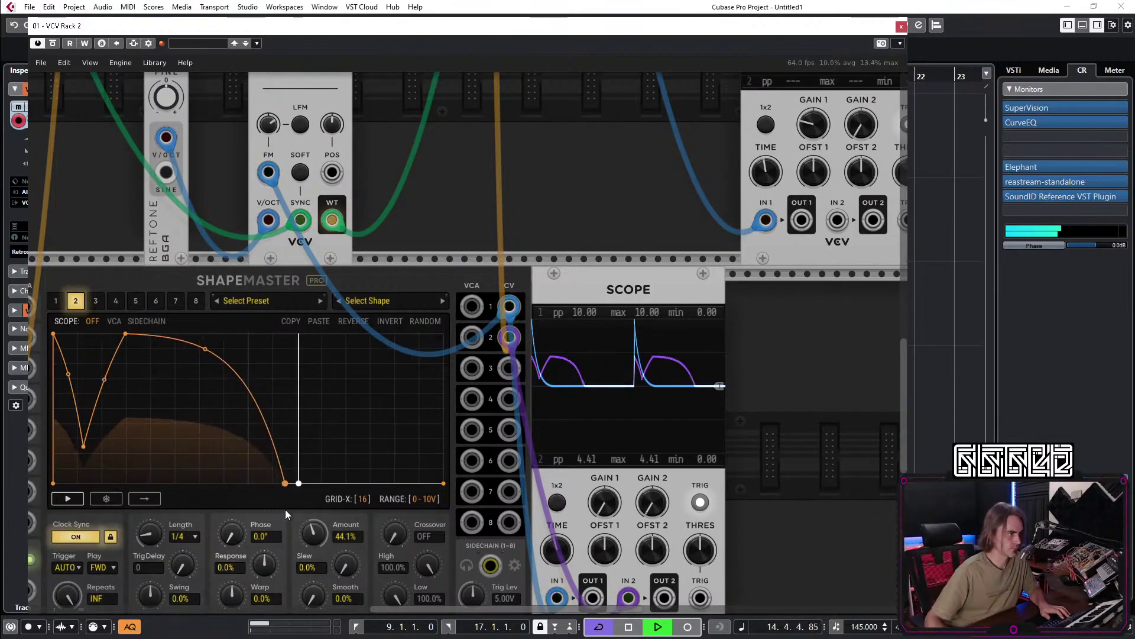
{"action": "left_click_drag", "start_coordinate": [296, 425], "coordinate": [510, 355]}
{"action": "left_click_drag", "start_coordinate": [480, 413], "coordinate": [461, 452]}
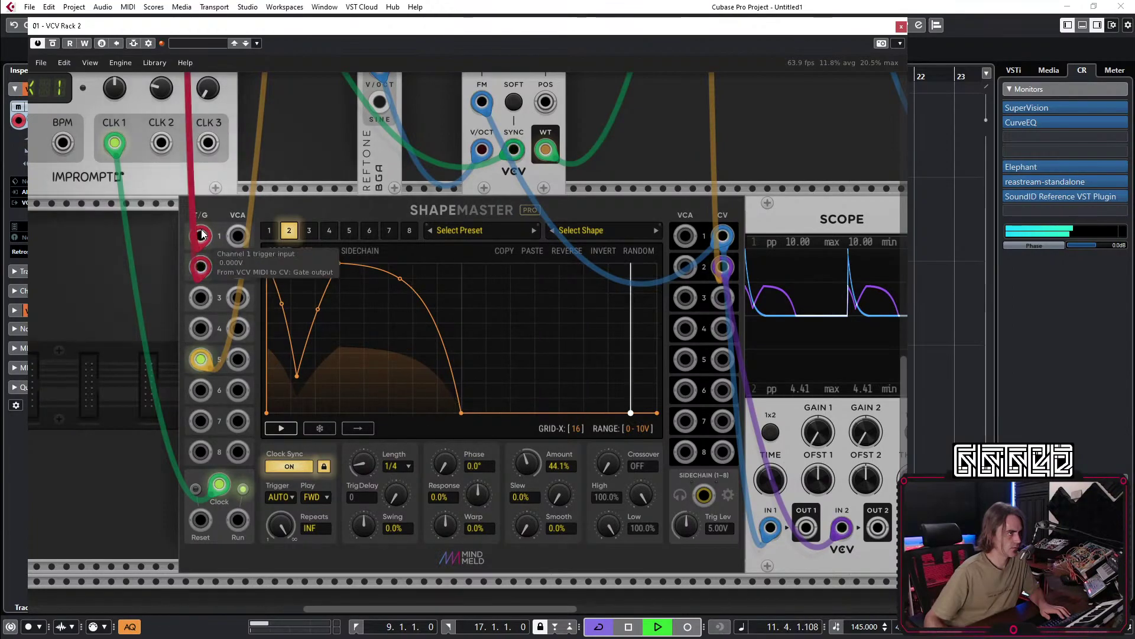
{"action": "left_click", "coordinate": [396, 467]}
{"action": "mouse_move", "coordinate": [432, 481]}
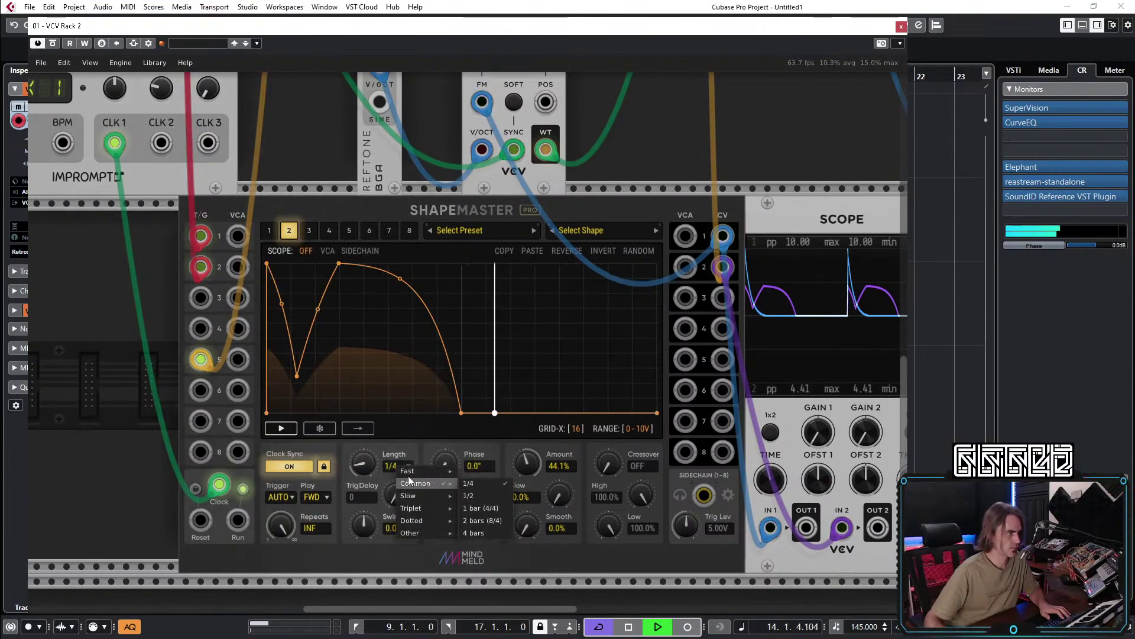
{"action": "left_click", "coordinate": [372, 463]}
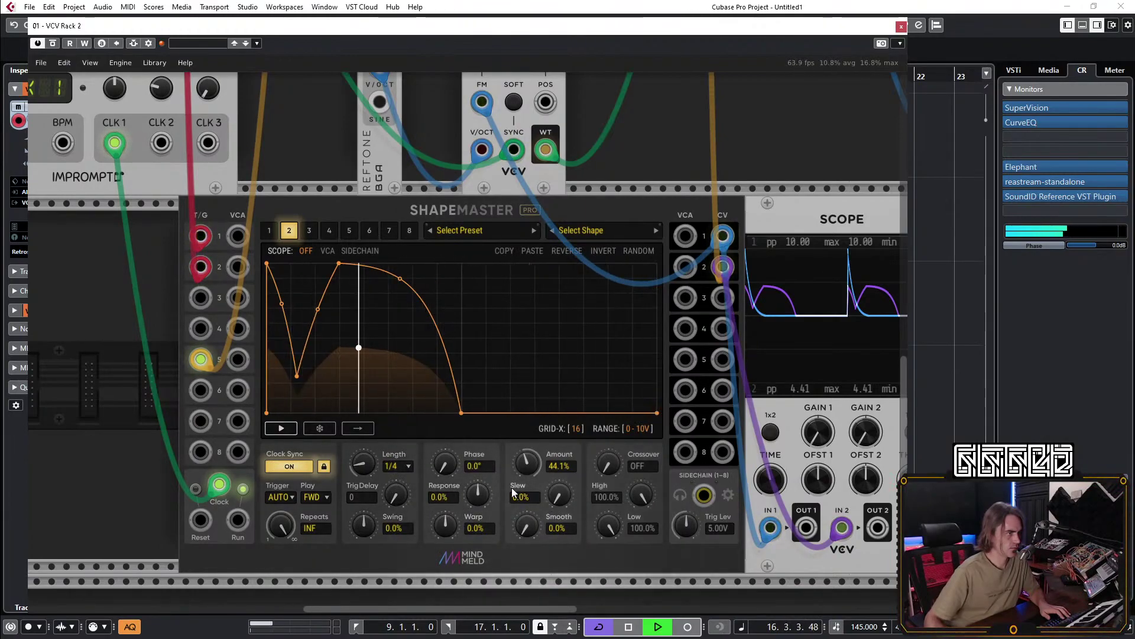
Try out different Response and Warp amounts on ShapeMaster channel 2 and reset both to 0.0%.
{"action": "left_click_drag", "start_coordinate": [474, 502], "coordinate": [473, 465]}
{"action": "double_click", "coordinate": [474, 501]}
{"action": "left_click_drag", "start_coordinate": [445, 523], "coordinate": [445, 518]}
{"action": "double_click", "coordinate": [442, 533]}
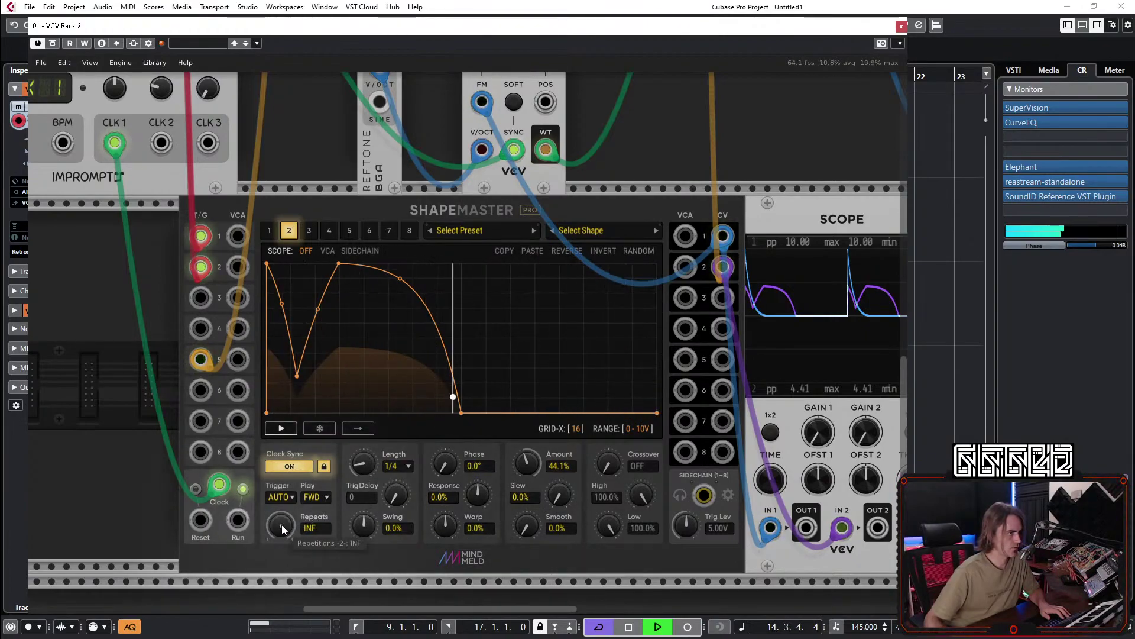
Try Gate control as ShapeMaster channel 2's trigger mode and set it back to Automatic.
{"action": "left_click", "coordinate": [290, 498]}
{"action": "left_click", "coordinate": [327, 524]}
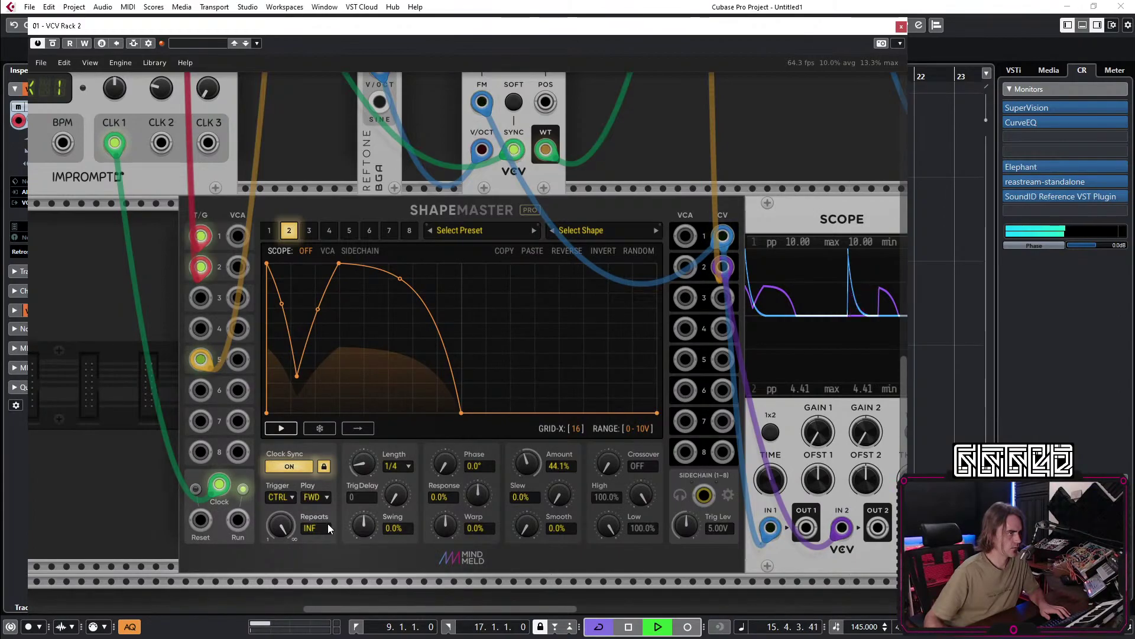
{"action": "left_click", "coordinate": [286, 497]}
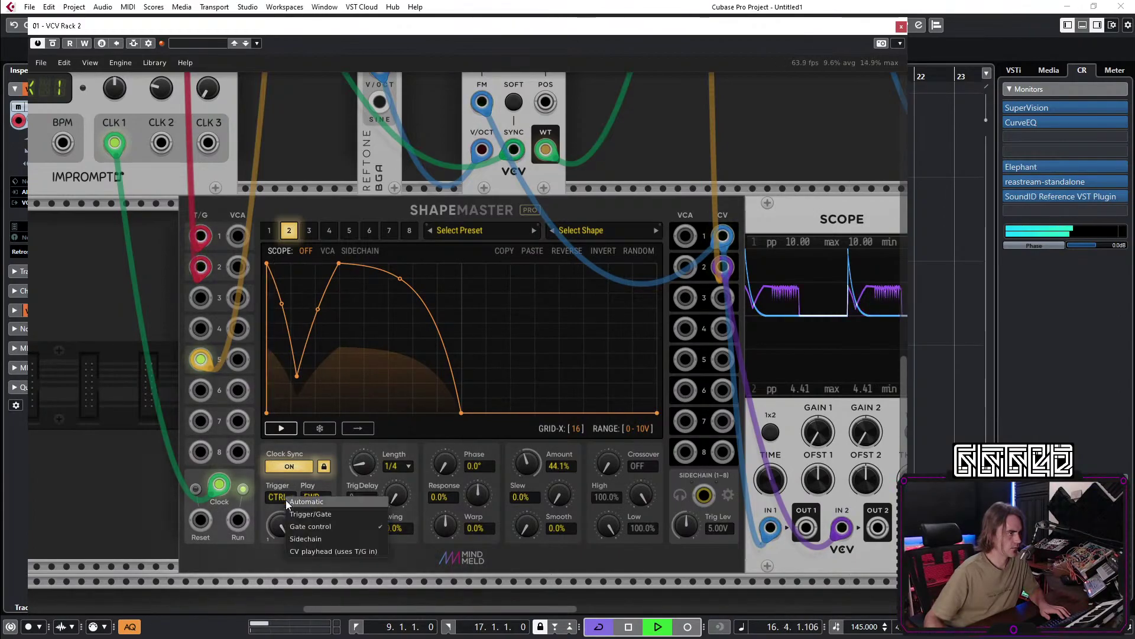
{"action": "left_click", "coordinate": [324, 502]}
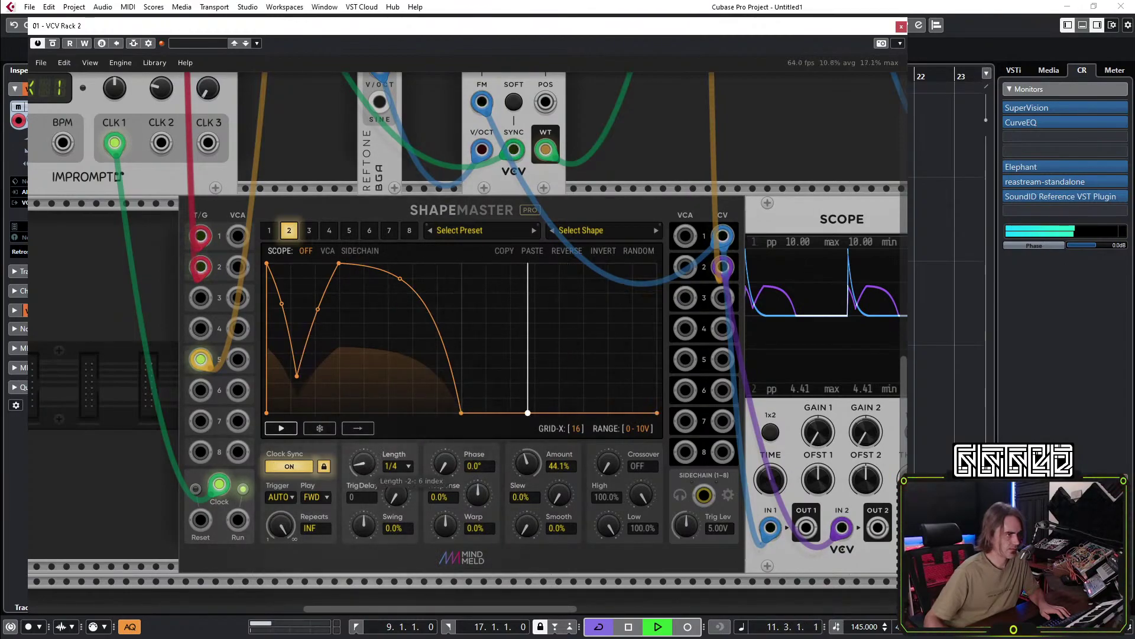
Try a 1/8 length for ShapeMaster channel 2's envelope and return it to 1/4.
{"action": "left_click_drag", "start_coordinate": [362, 464], "coordinate": [363, 482]}
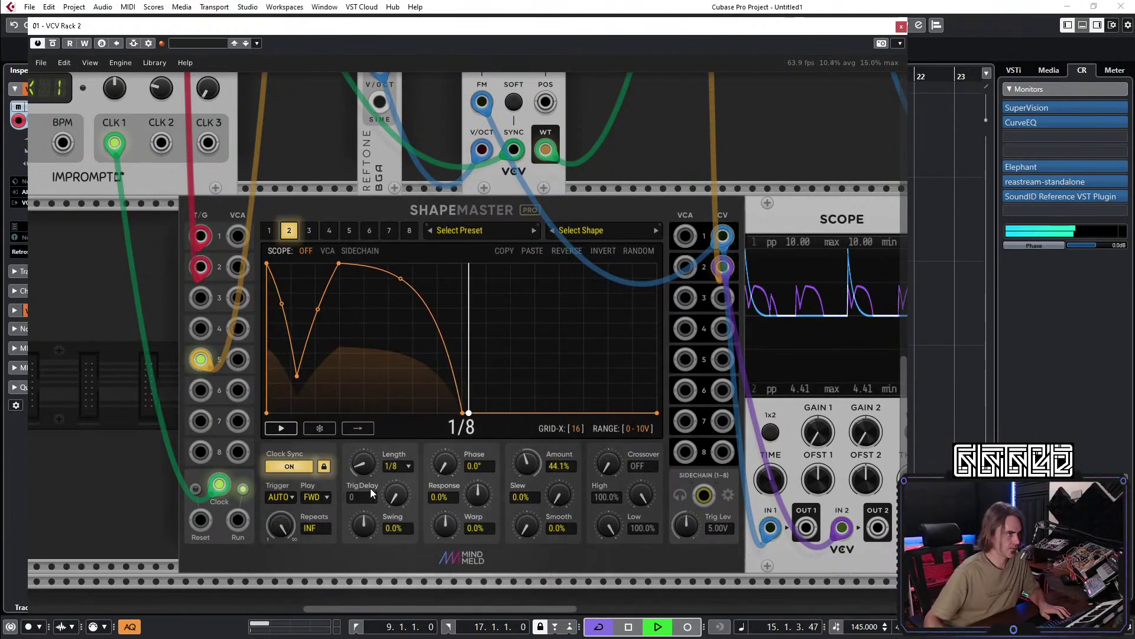
{"action": "left_click_drag", "start_coordinate": [366, 472], "coordinate": [366, 482]}
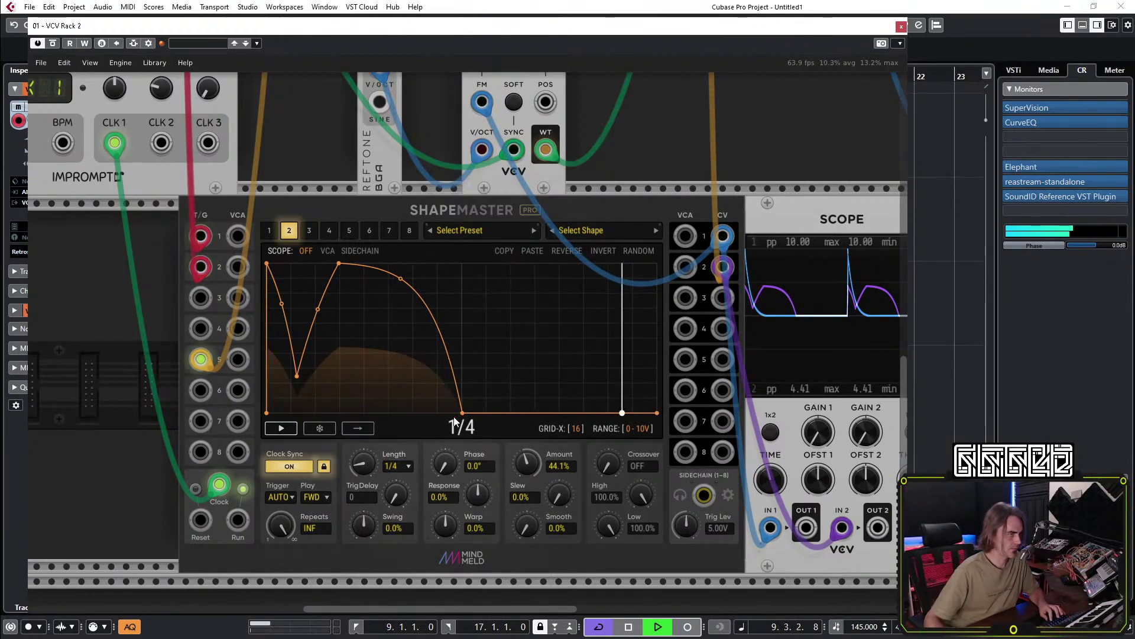
Lower the Reftone pitch reference to G1 and compare the sound with the reference curves in the CurveEQ spectrum.
{"action": "scroll", "coordinate": [317, 154], "scroll_direction": "up", "scroll_amount": 5}
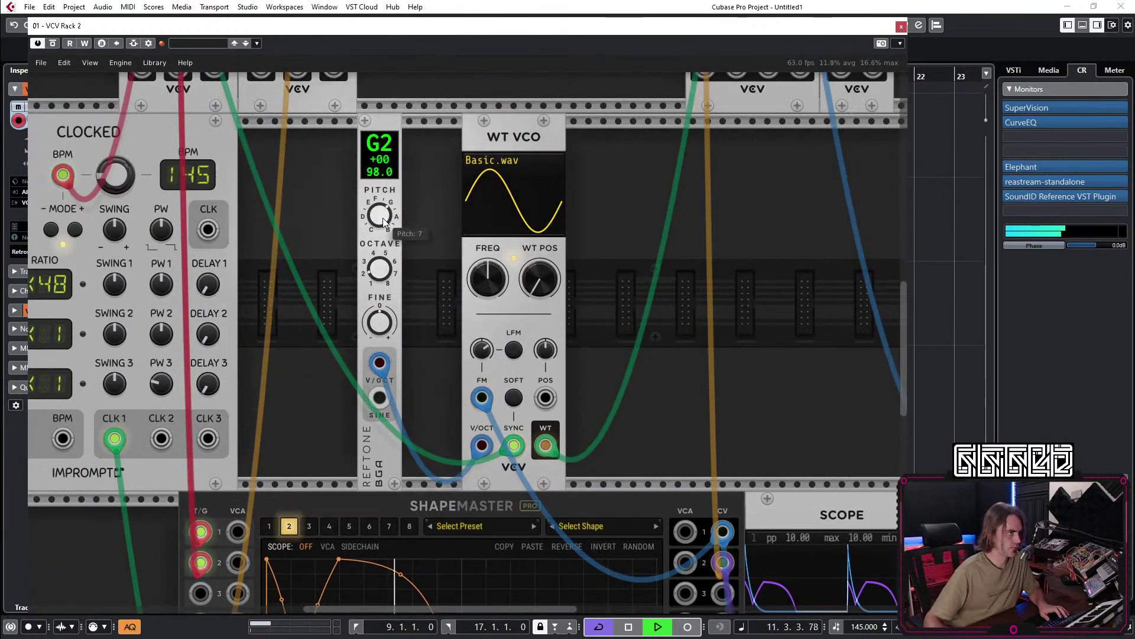
{"action": "left_click_drag", "start_coordinate": [382, 219], "coordinate": [382, 224]}
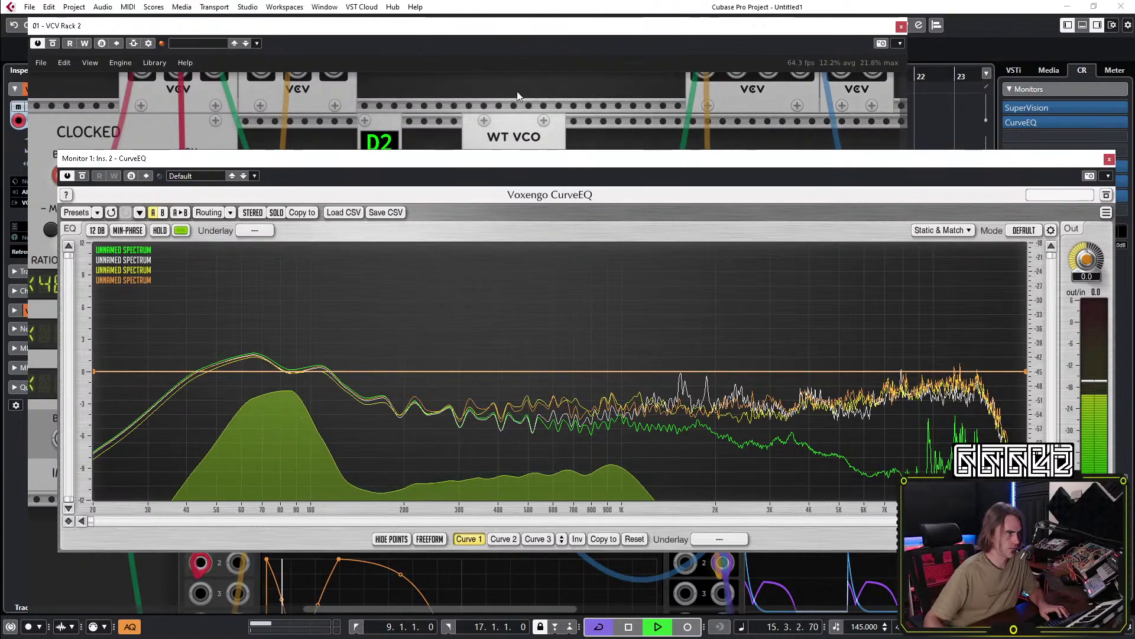
{"action": "left_click", "coordinate": [524, 95]}
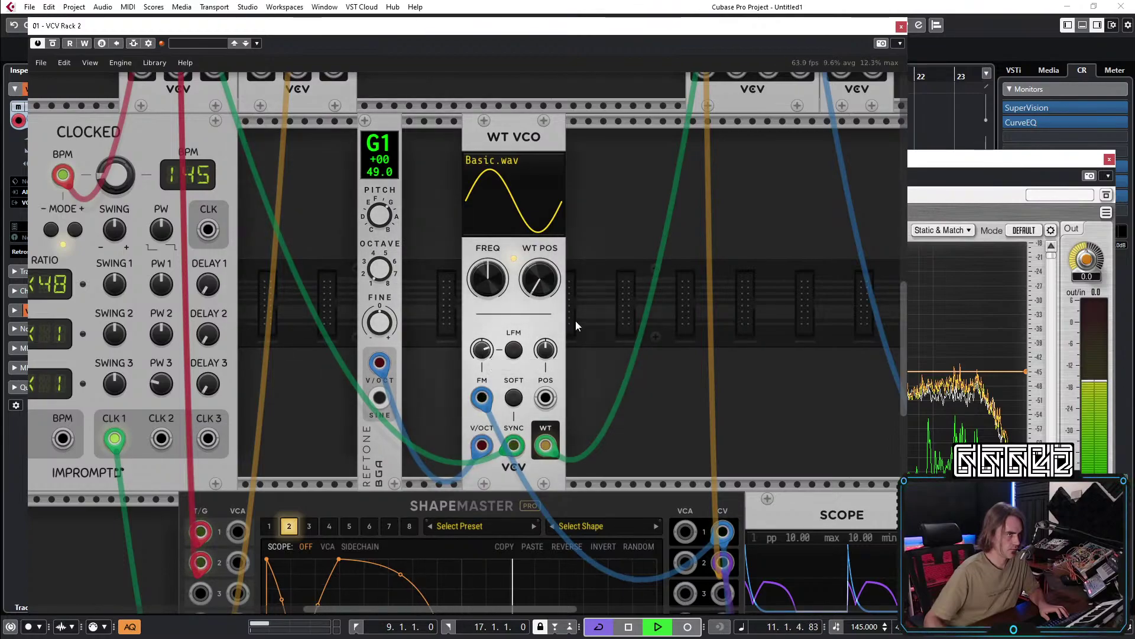
{"action": "left_click", "coordinate": [1005, 159]}
{"action": "left_click", "coordinate": [606, 126]}
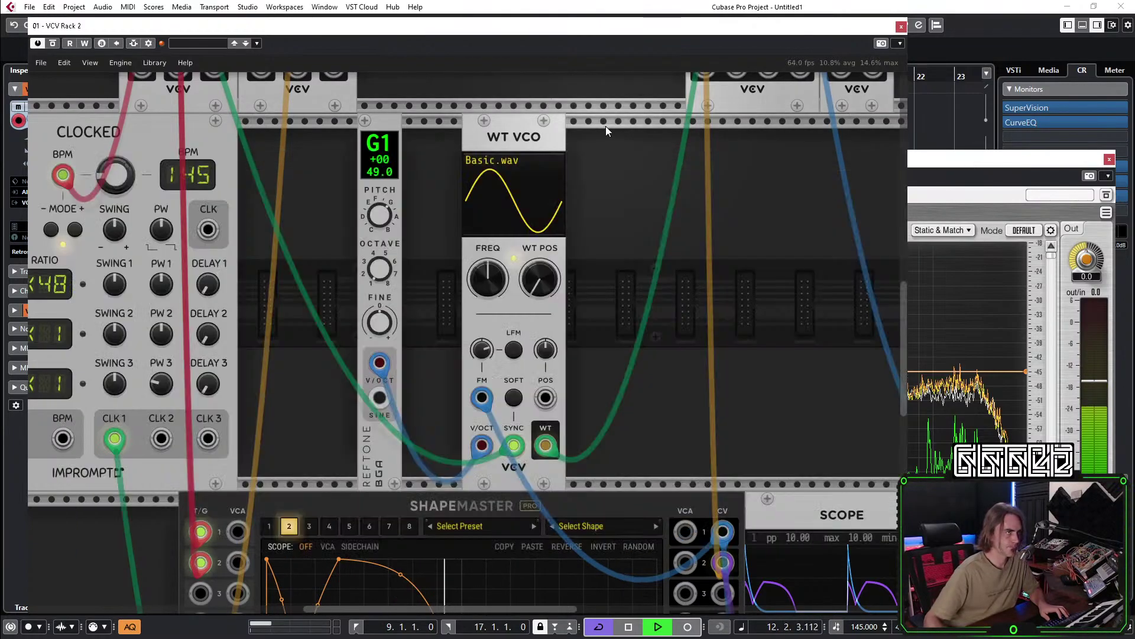
Bow both slopes around the dip in ShapeMaster channel 2 upward to make a narrow notch, and move the dip slightly later.
{"action": "scroll", "coordinate": [516, 309], "scroll_direction": "down", "scroll_amount": 2}
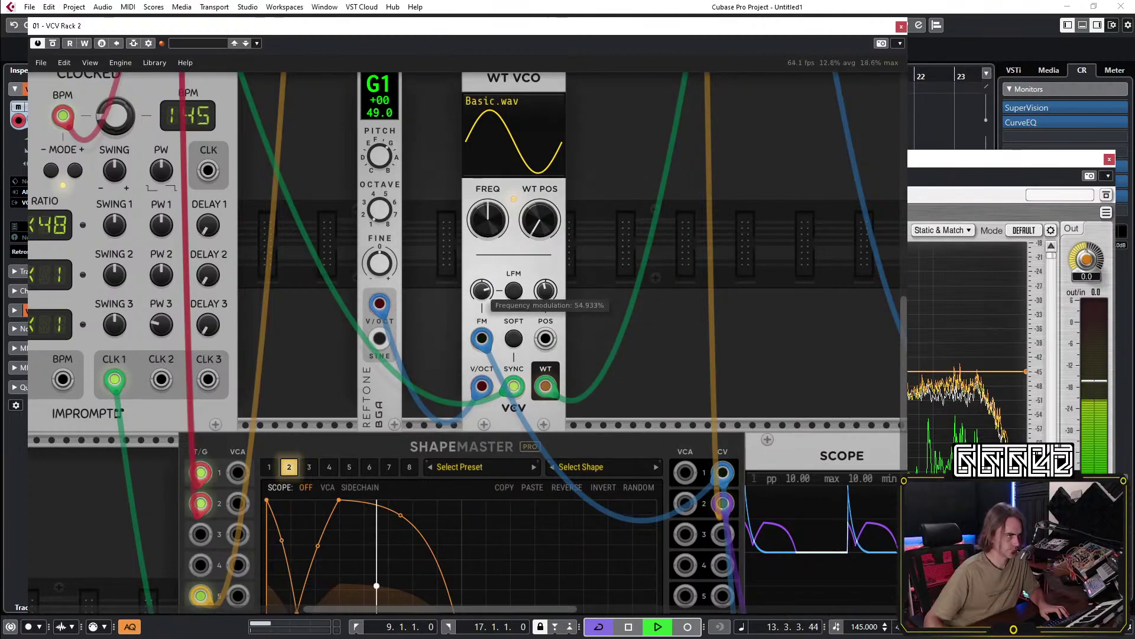
{"action": "scroll", "coordinate": [672, 233], "scroll_direction": "down", "scroll_amount": 5}
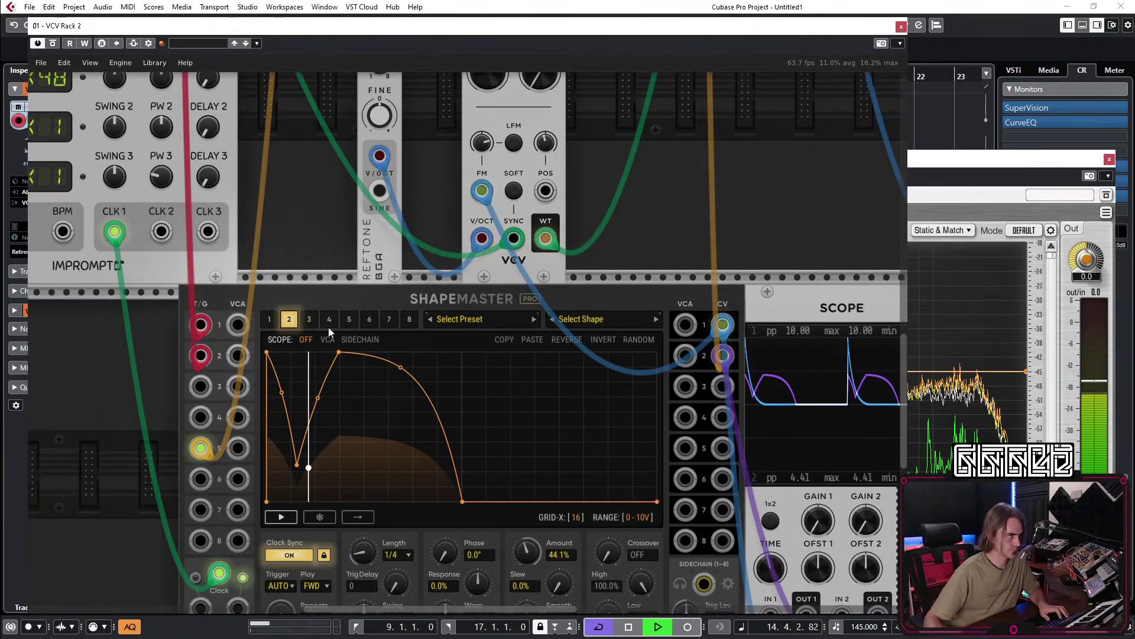
{"action": "scroll", "coordinate": [301, 343], "scroll_direction": "down", "scroll_amount": 3}
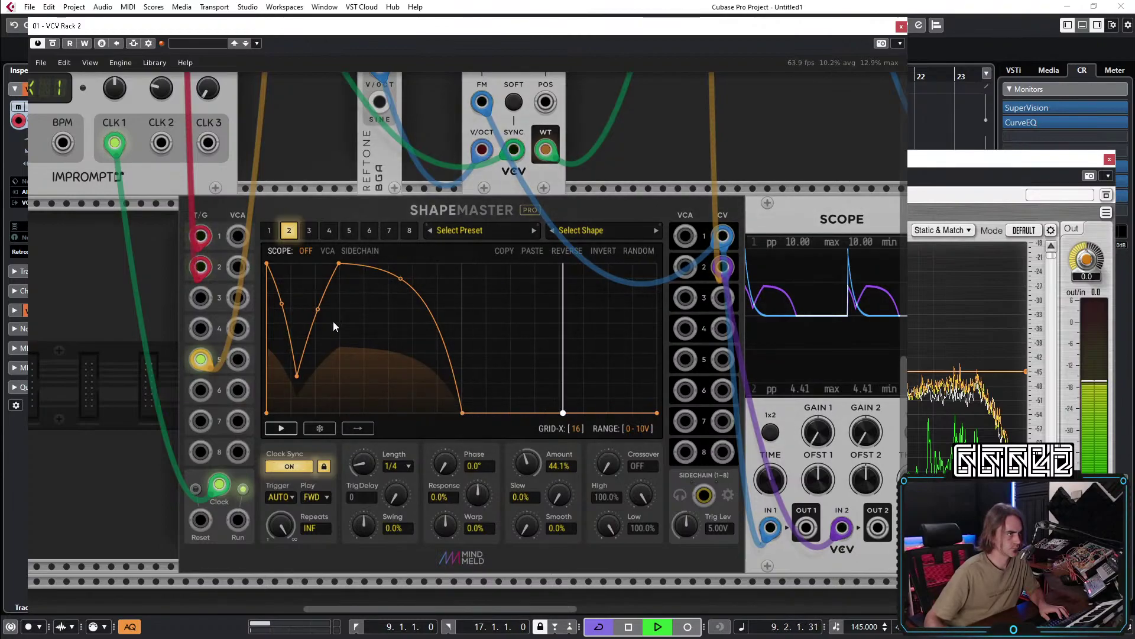
{"action": "left_click_drag", "start_coordinate": [317, 311], "coordinate": [297, 269]}
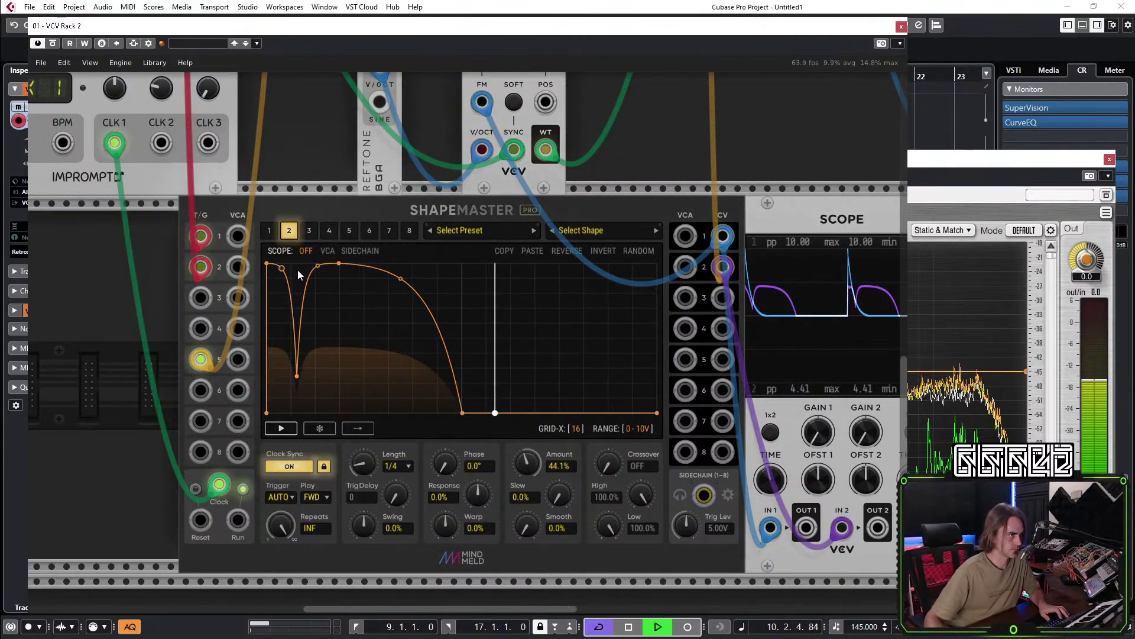
{"action": "left_click_drag", "start_coordinate": [300, 379], "coordinate": [313, 384]}
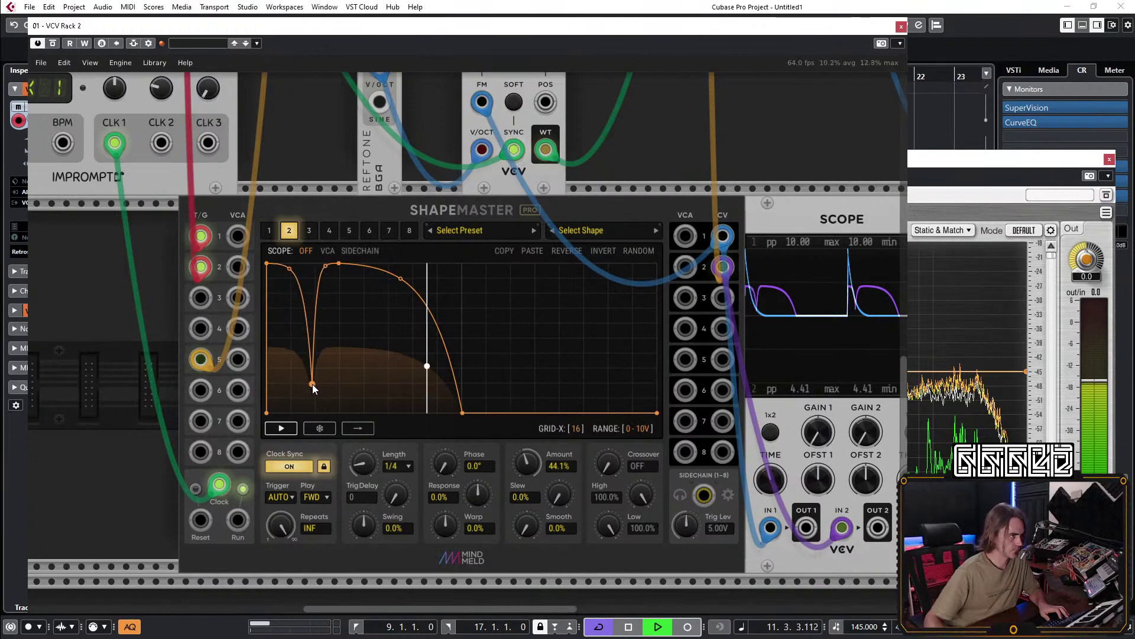
Reshape the ShapeMaster channel 1 envelope into a steeper initial drop with a small shoulder before the tail decays to zero.
{"action": "left_click", "coordinate": [270, 231]}
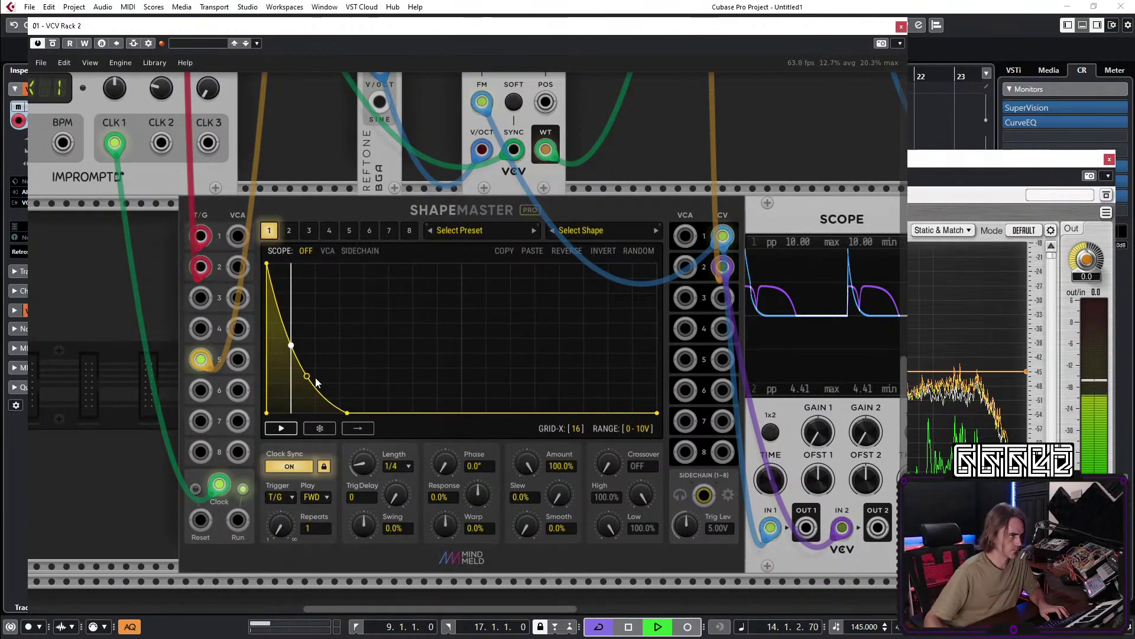
{"action": "mouse_move", "coordinate": [315, 381]}
{"action": "left_mouse_down"}
{"action": "mouse_move", "coordinate": [325, 355]}
{"action": "mouse_move", "coordinate": [307, 407]}
{"action": "mouse_move", "coordinate": [311, 395]}
{"action": "left_mouse_up"}
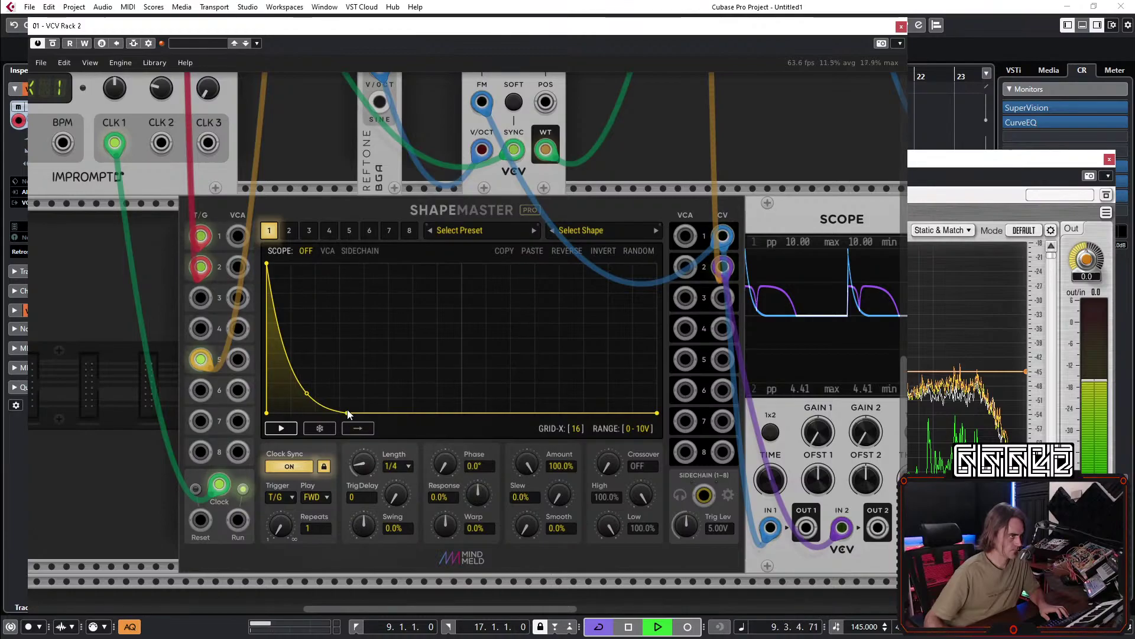
{"action": "left_click_drag", "start_coordinate": [350, 413], "coordinate": [289, 396]}
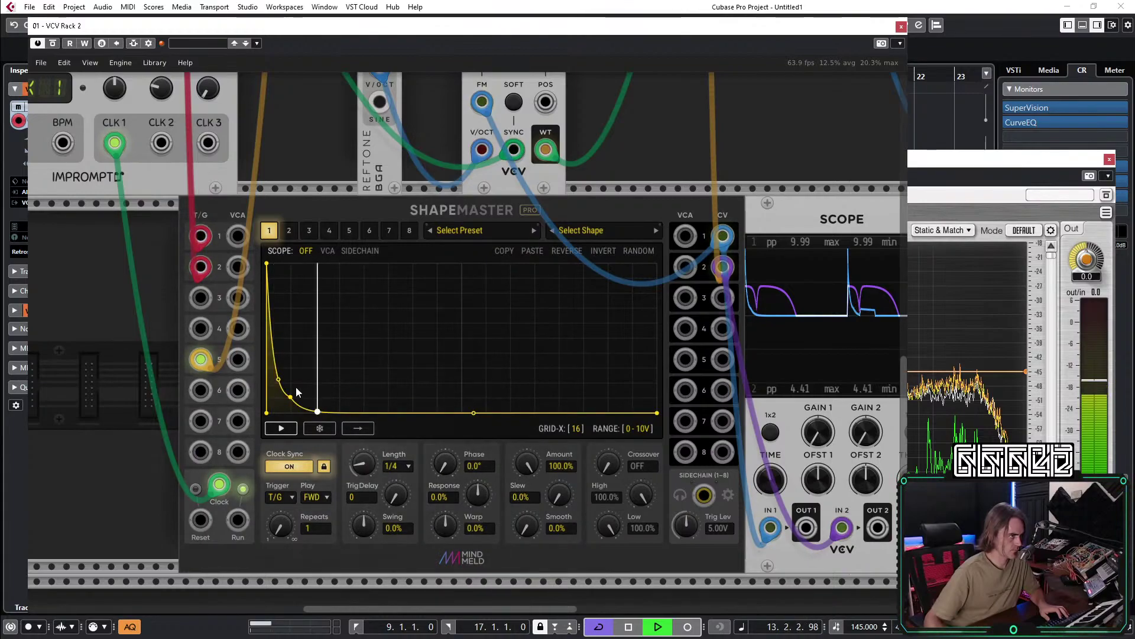
{"action": "left_click_drag", "start_coordinate": [293, 395], "coordinate": [293, 390]}
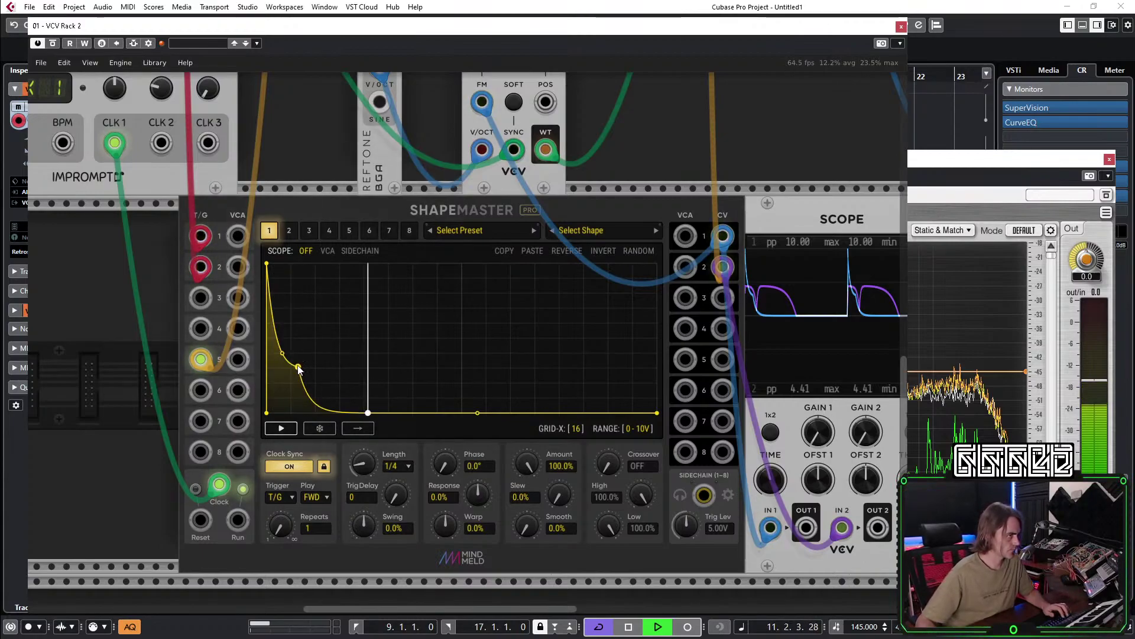
{"action": "left_click_drag", "start_coordinate": [298, 367], "coordinate": [298, 372]}
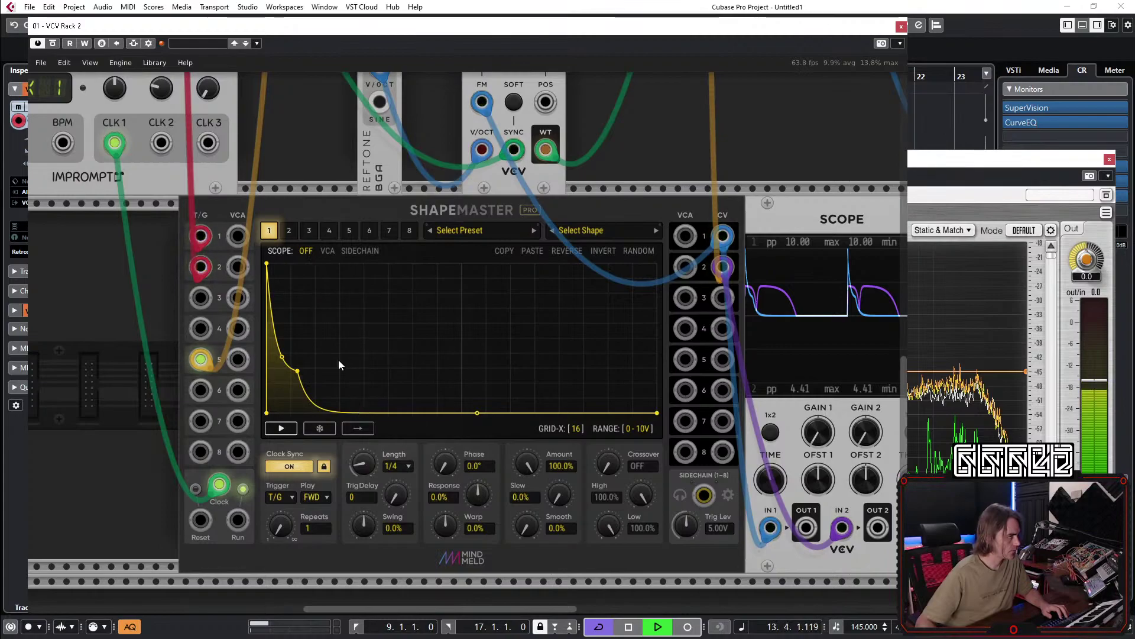
Raise the WT VCO's frequency modulation amount to 56.533%.
{"action": "scroll", "coordinate": [751, 148], "scroll_direction": "up", "scroll_amount": 5}
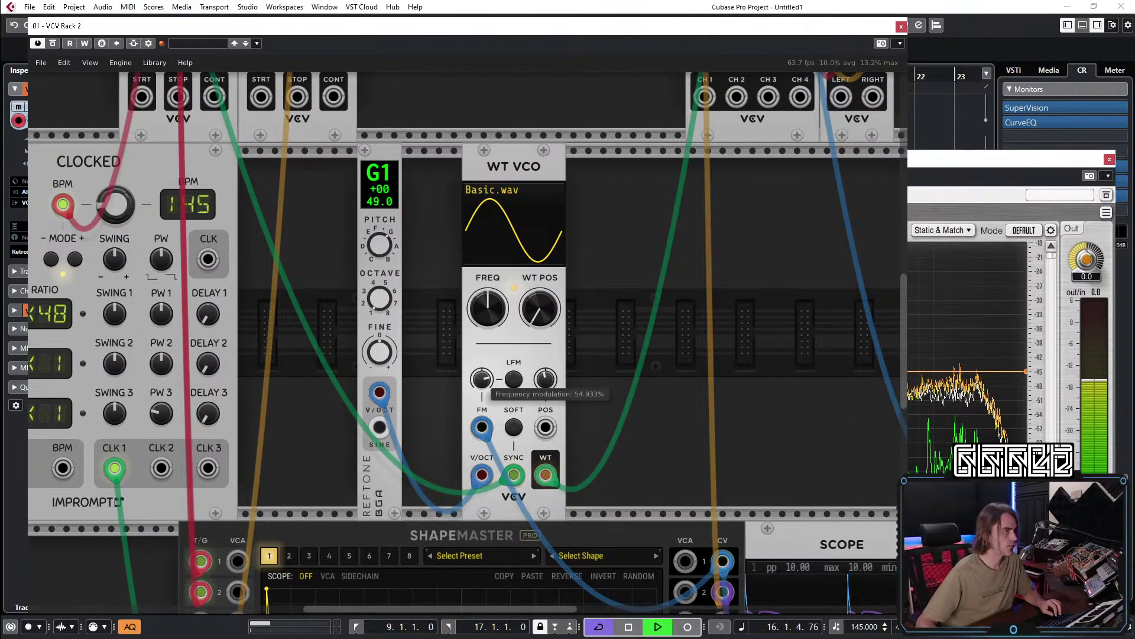
{"action": "left_click_drag", "start_coordinate": [482, 379], "coordinate": [482, 376]}
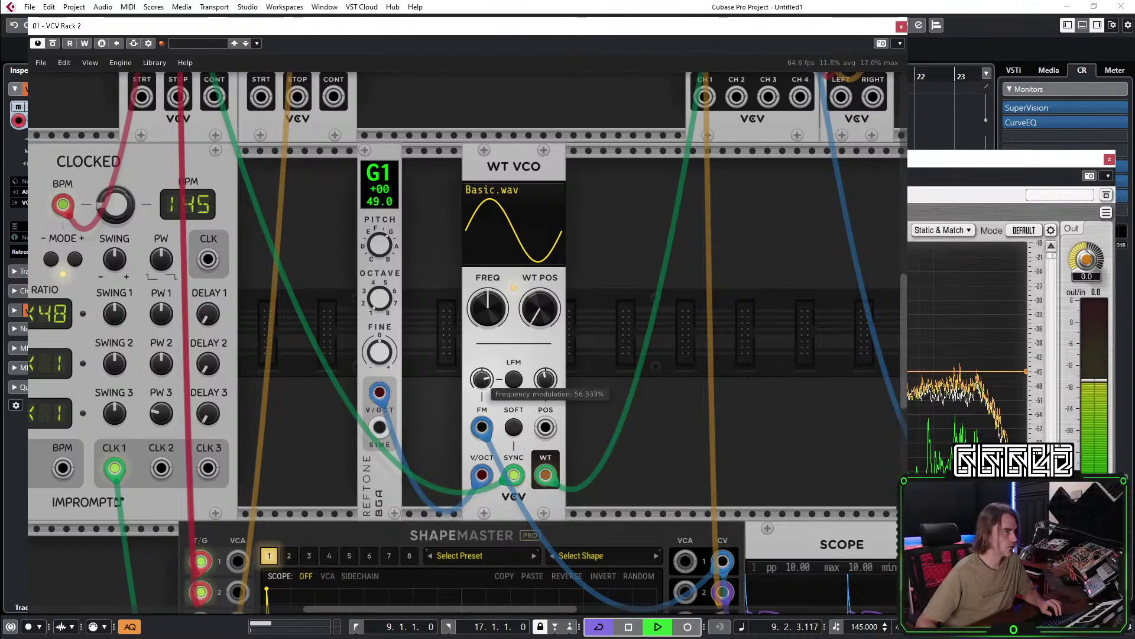
Raise the VCA MIX channel 1 level to about 0 dB and check the result in the CurveEQ spectrum.
{"action": "scroll", "coordinate": [768, 324], "scroll_direction": "up", "scroll_amount": 3}
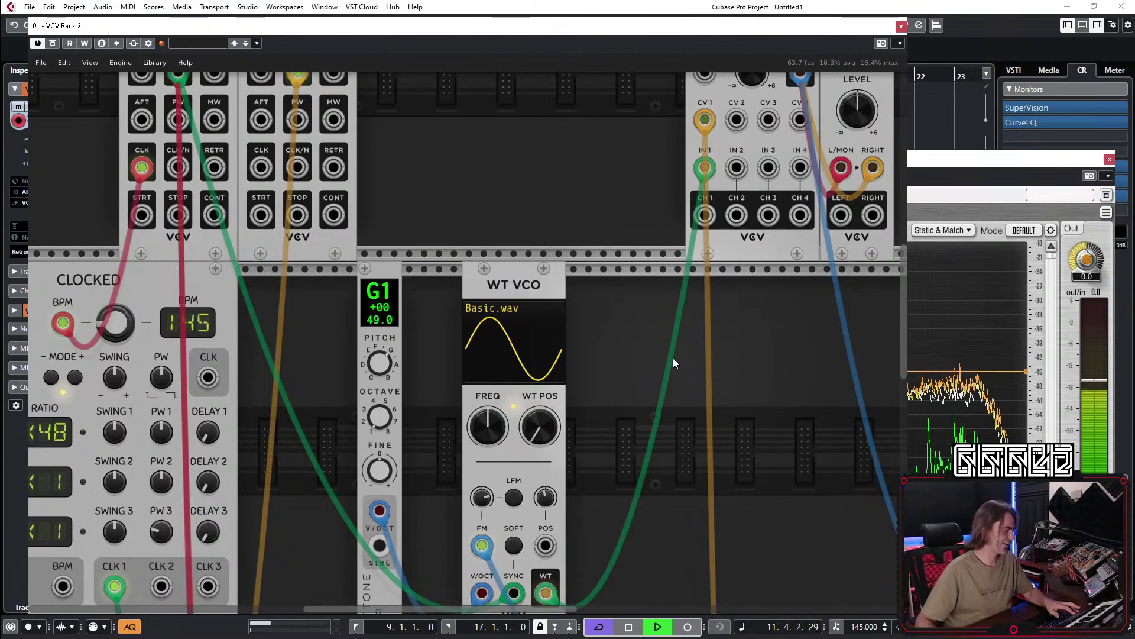
{"action": "scroll", "coordinate": [700, 225], "scroll_direction": "up", "scroll_amount": 6}
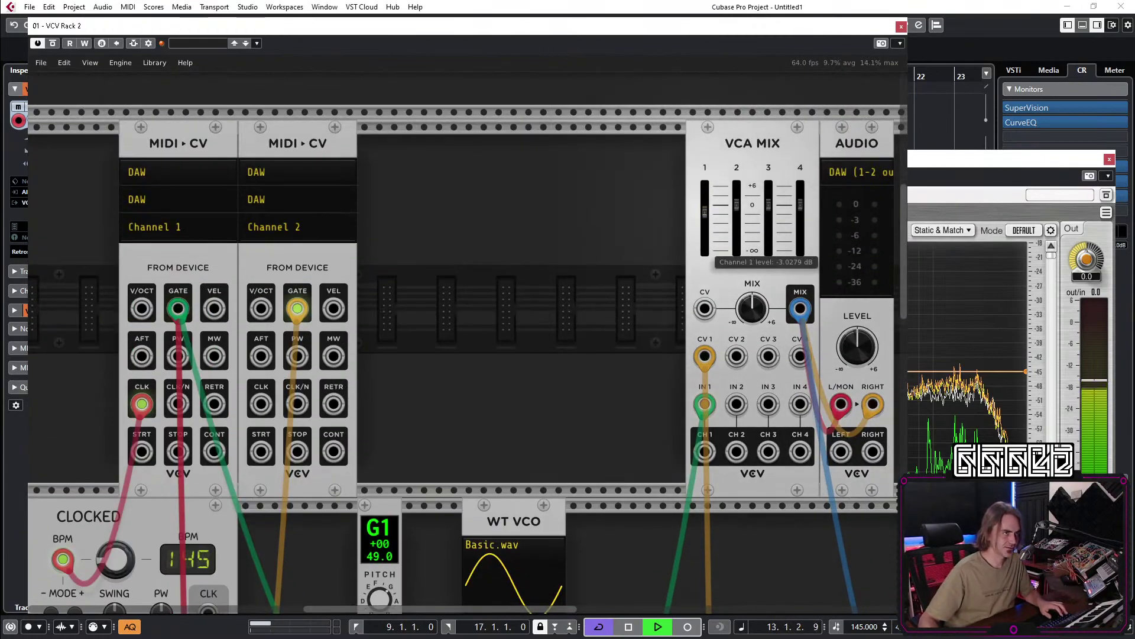
{"action": "double_click", "coordinate": [708, 214]}
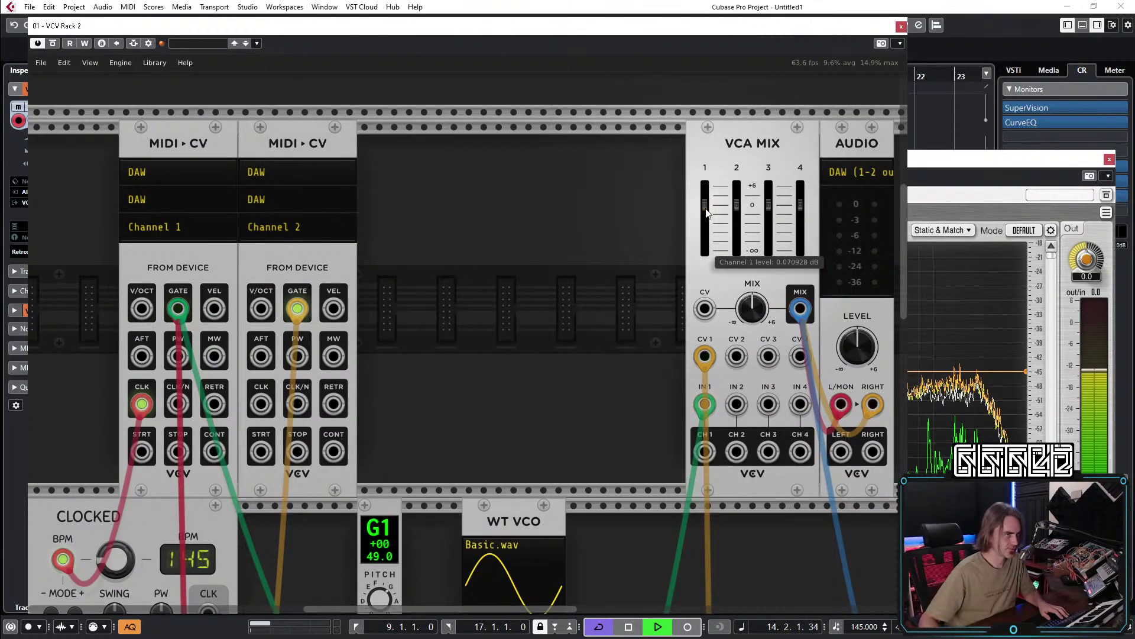
{"action": "left_click", "coordinate": [945, 163]}
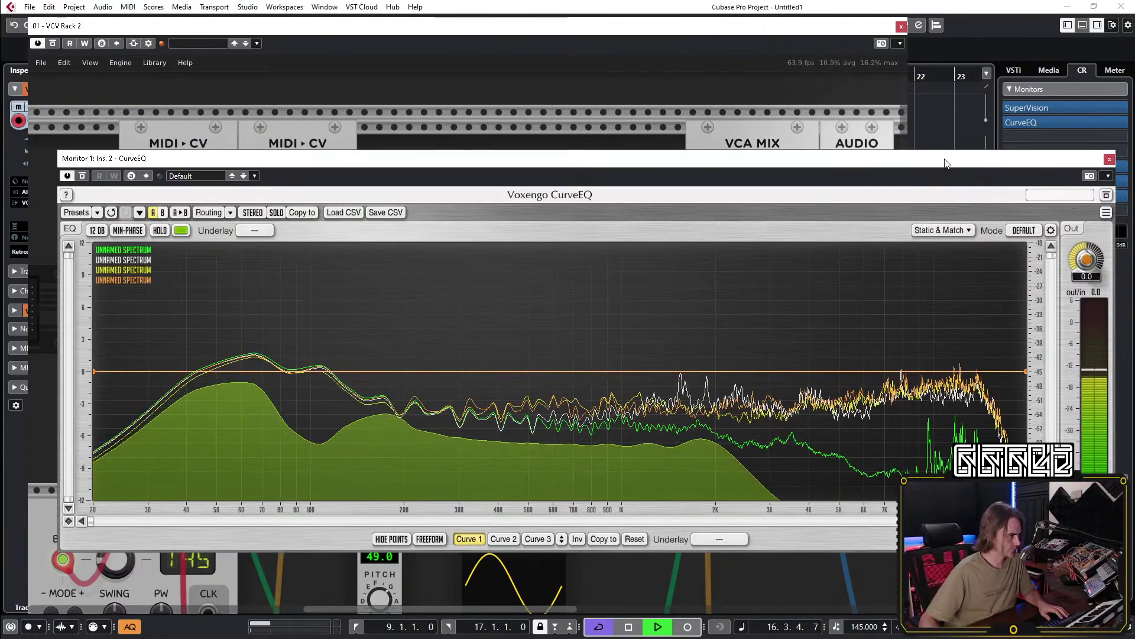
{"action": "left_click", "coordinate": [675, 111]}
In ShapeMaster channel 2, lower the second hump's peak, shift it later, and reduce the outward bow of the initial decay.
{"action": "scroll", "coordinate": [510, 307], "scroll_direction": "down", "scroll_amount": 3}
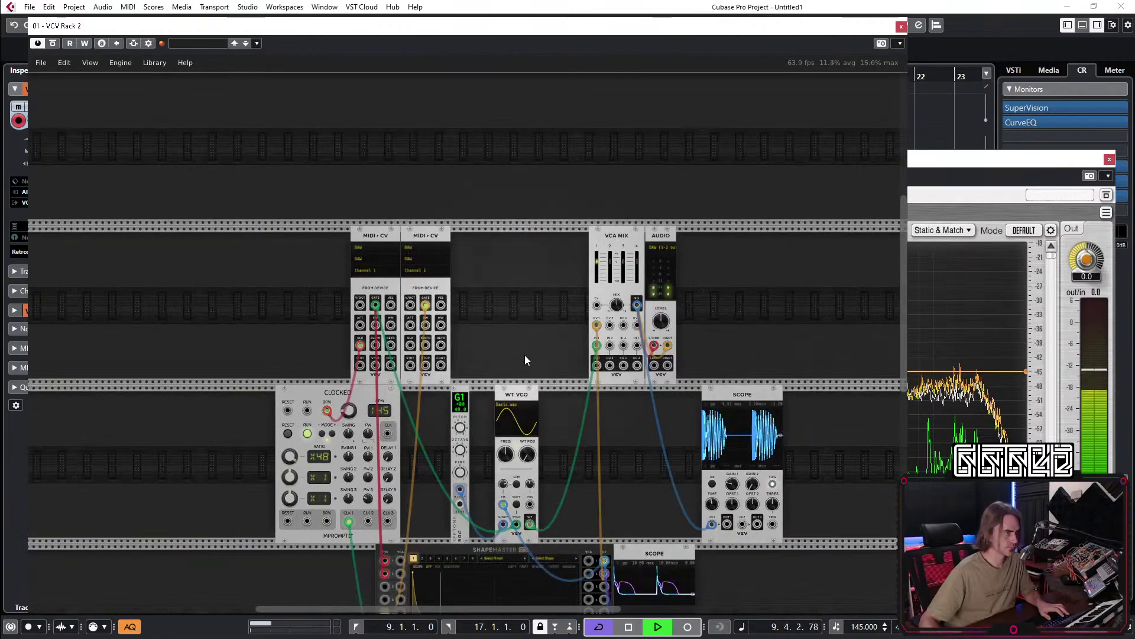
{"action": "scroll", "coordinate": [523, 350], "scroll_direction": "down", "scroll_amount": 2}
{"action": "scroll", "coordinate": [458, 301], "scroll_direction": "up", "scroll_amount": 5}
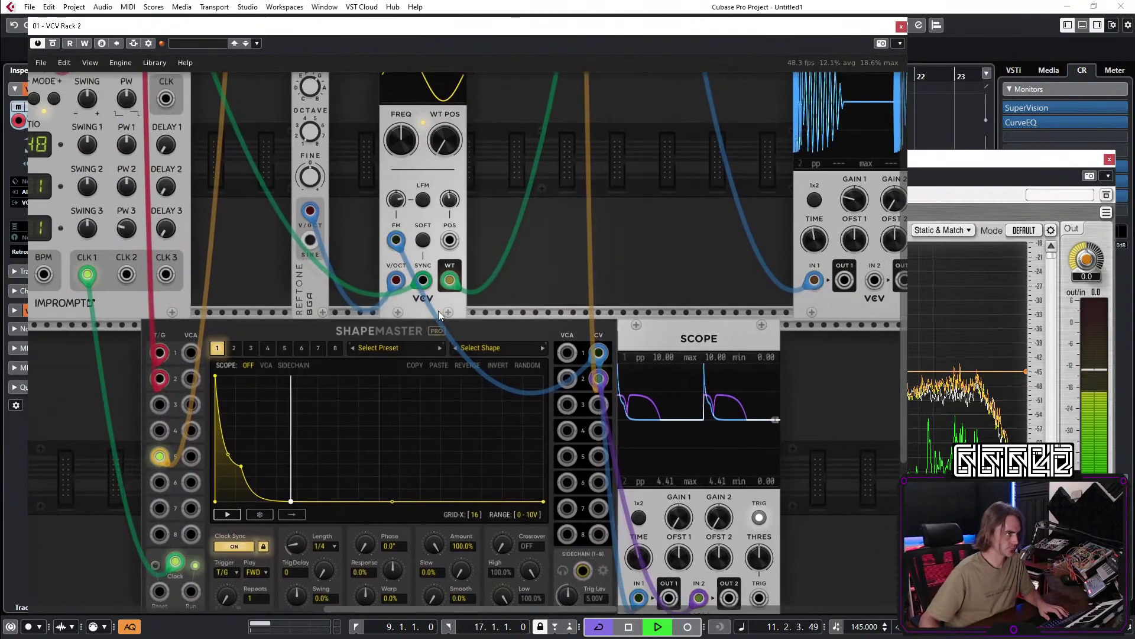
{"action": "left_click", "coordinate": [234, 349]}
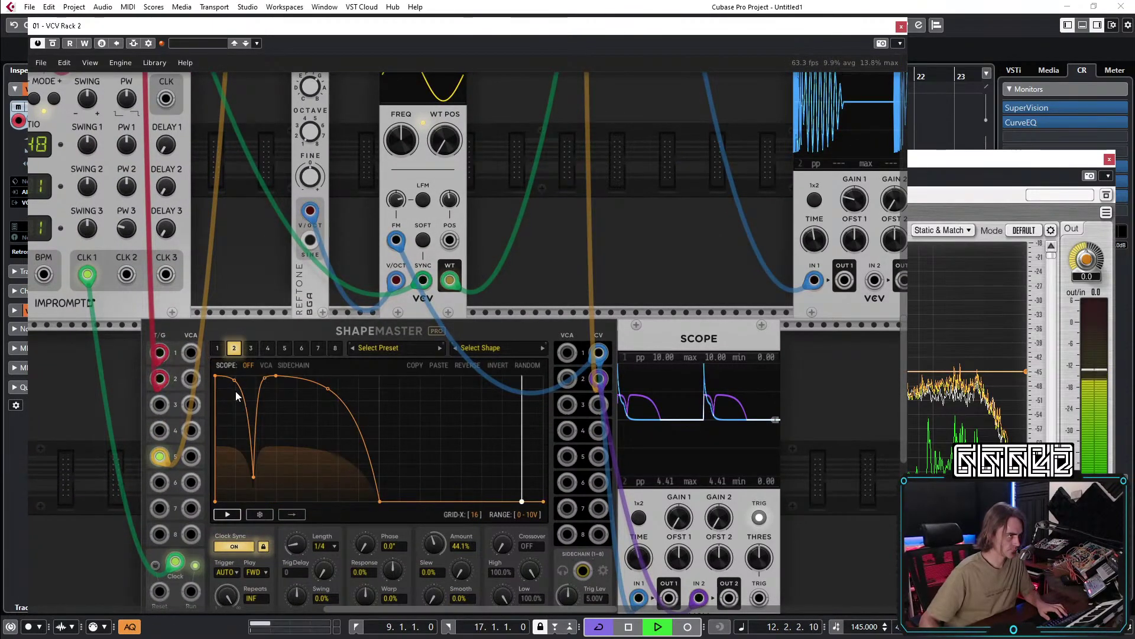
{"action": "left_click_drag", "start_coordinate": [233, 382], "coordinate": [300, 405]}
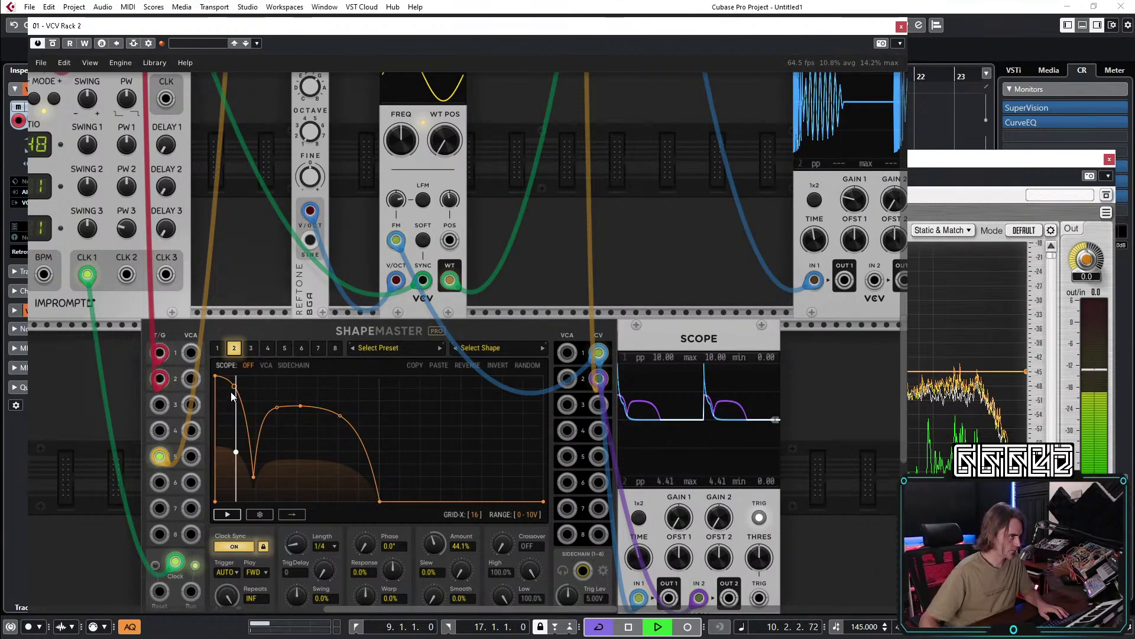
{"action": "left_click_drag", "start_coordinate": [234, 387], "coordinate": [226, 399]}
Set ShapeMaster channel 2's Amount to 54.2% and flatten the initial decay curve a little more.
{"action": "mouse_move", "coordinate": [427, 545]}
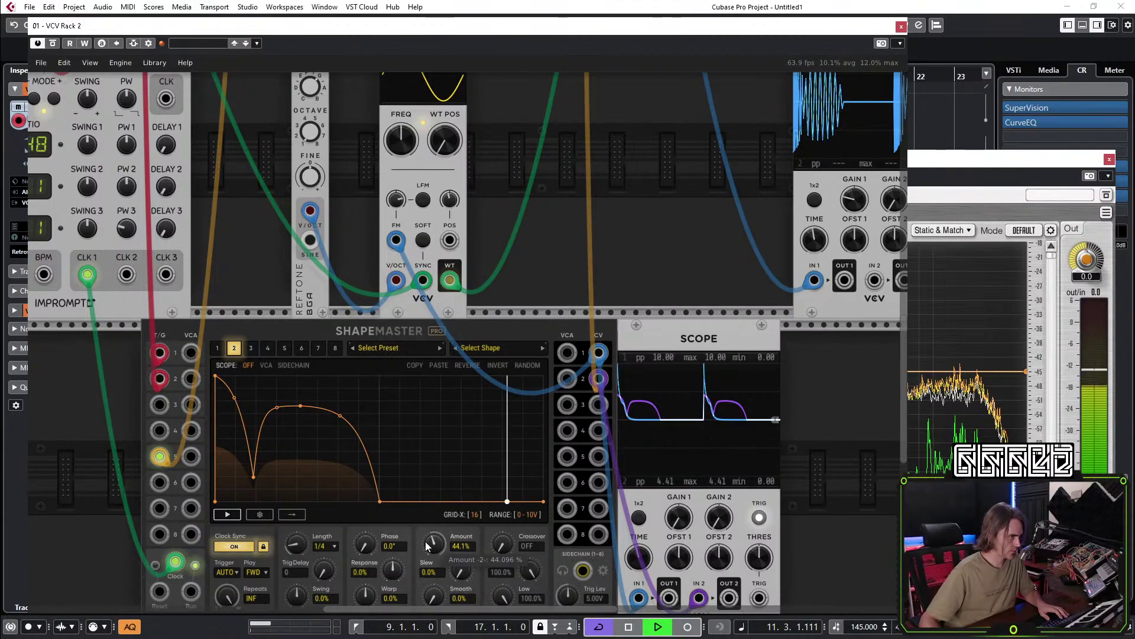
{"action": "left_click_drag", "start_coordinate": [434, 543], "coordinate": [434, 522]}
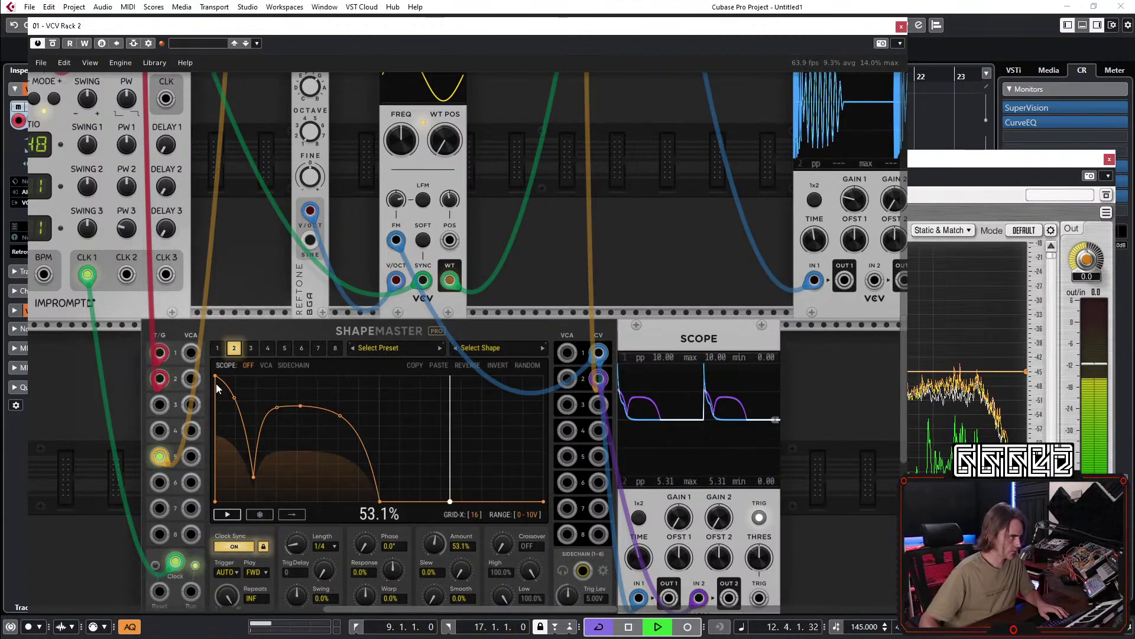
{"action": "mouse_move", "coordinate": [241, 405]}
{"action": "left_mouse_down"}
{"action": "mouse_move", "coordinate": [221, 421]}
{"action": "mouse_move", "coordinate": [232, 407]}
{"action": "left_mouse_up"}
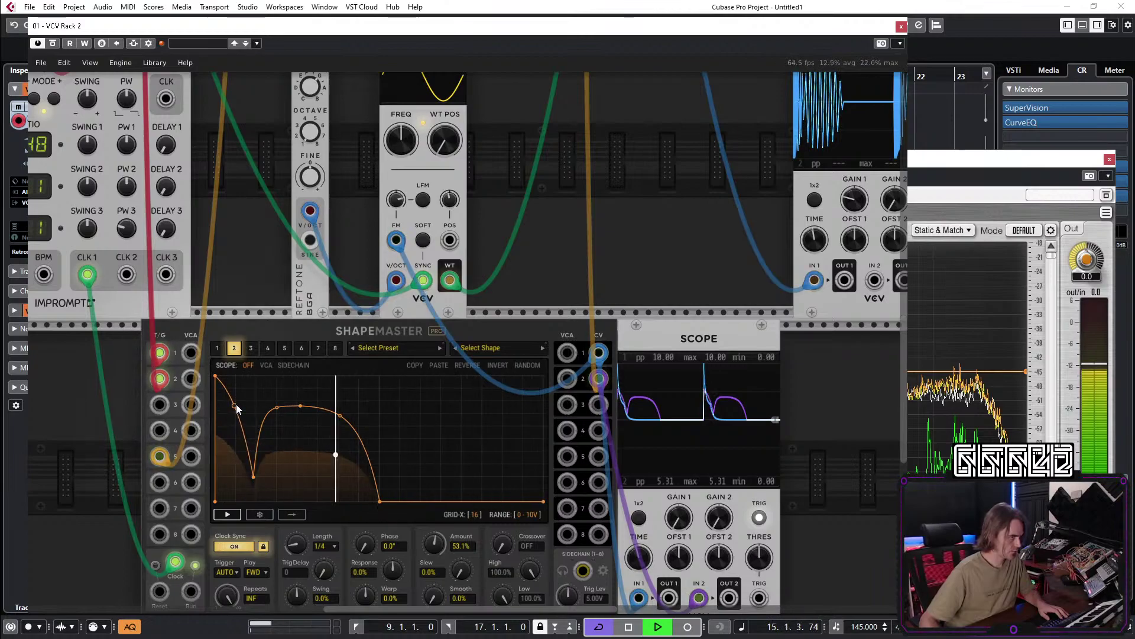
{"action": "left_click_drag", "start_coordinate": [438, 546], "coordinate": [438, 543]}
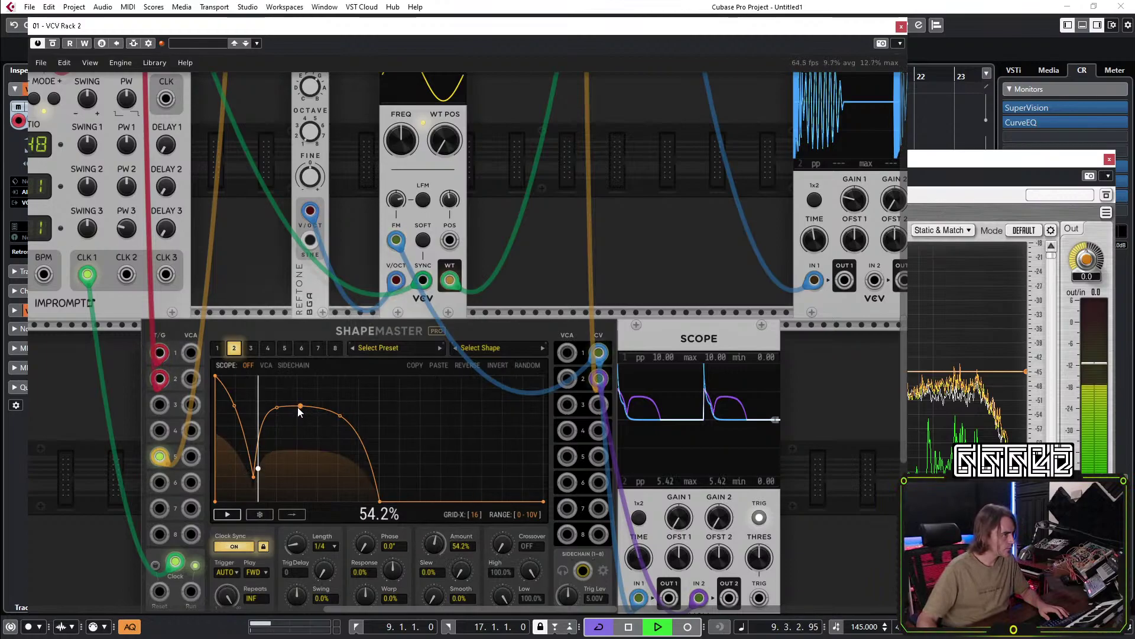
Raise the second hump's peak slightly in channel 2, move the dip later, and straighten the initial decay into it.
{"action": "left_click_drag", "start_coordinate": [297, 407], "coordinate": [295, 399]}
{"action": "mouse_move", "coordinate": [253, 478]}
{"action": "left_mouse_down"}
{"action": "mouse_move", "coordinate": [244, 474]}
{"action": "mouse_move", "coordinate": [272, 473]}
{"action": "left_mouse_up"}
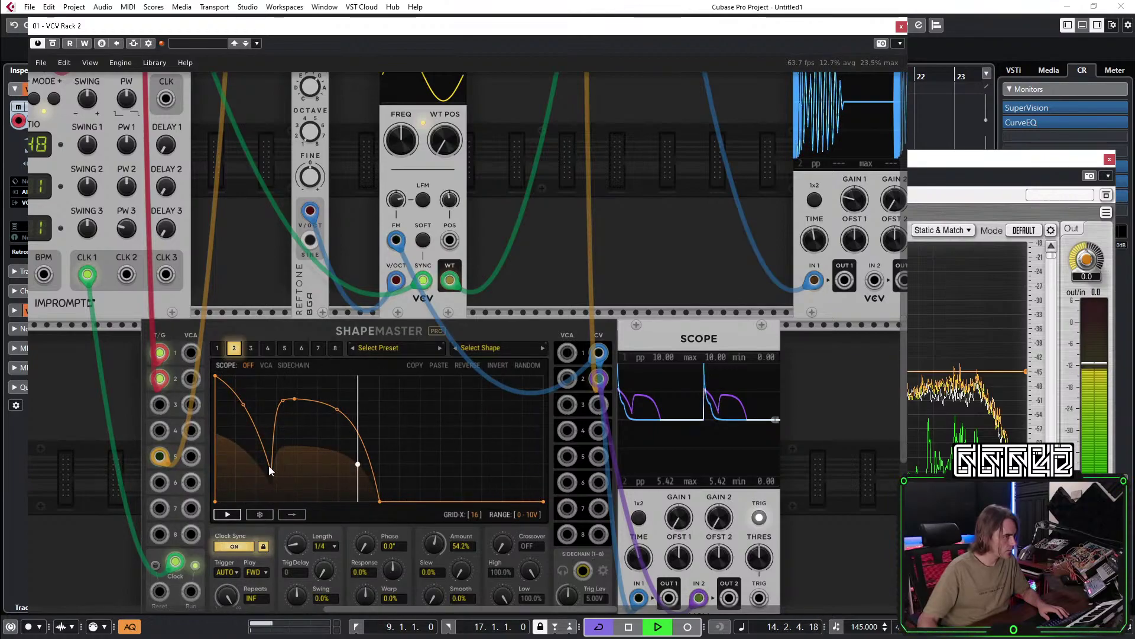
{"action": "left_click_drag", "start_coordinate": [244, 406], "coordinate": [242, 414]}
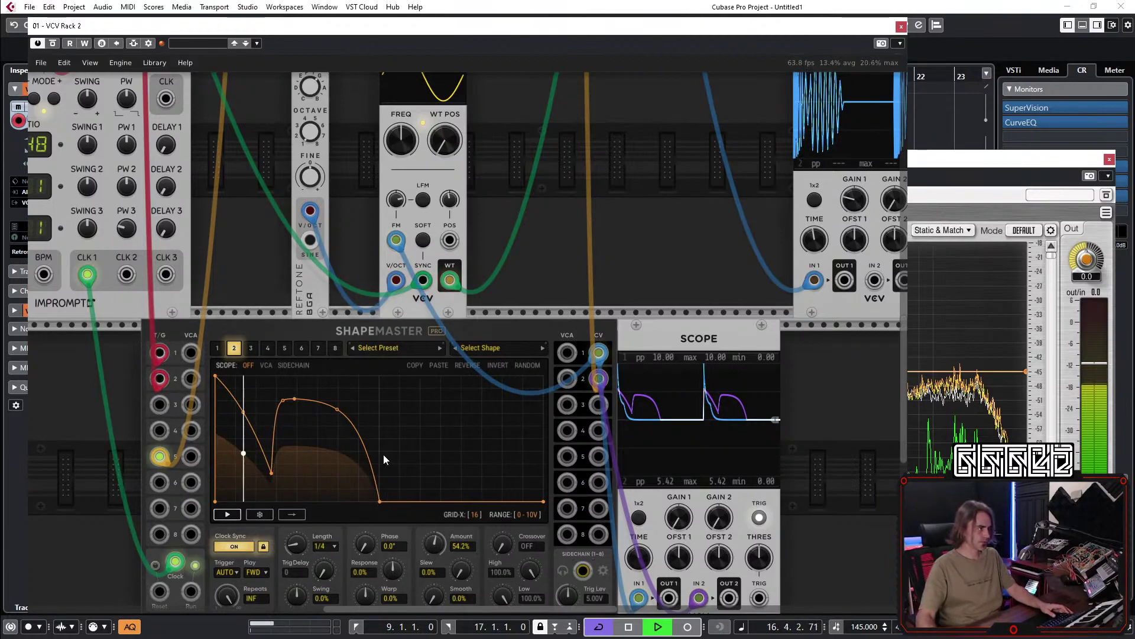
Reduce the audio scope's Gain 1 and shorten its time window so that a single kick waveform fills the display.
{"action": "left_click_drag", "start_coordinate": [665, 232], "coordinate": [527, 388]}
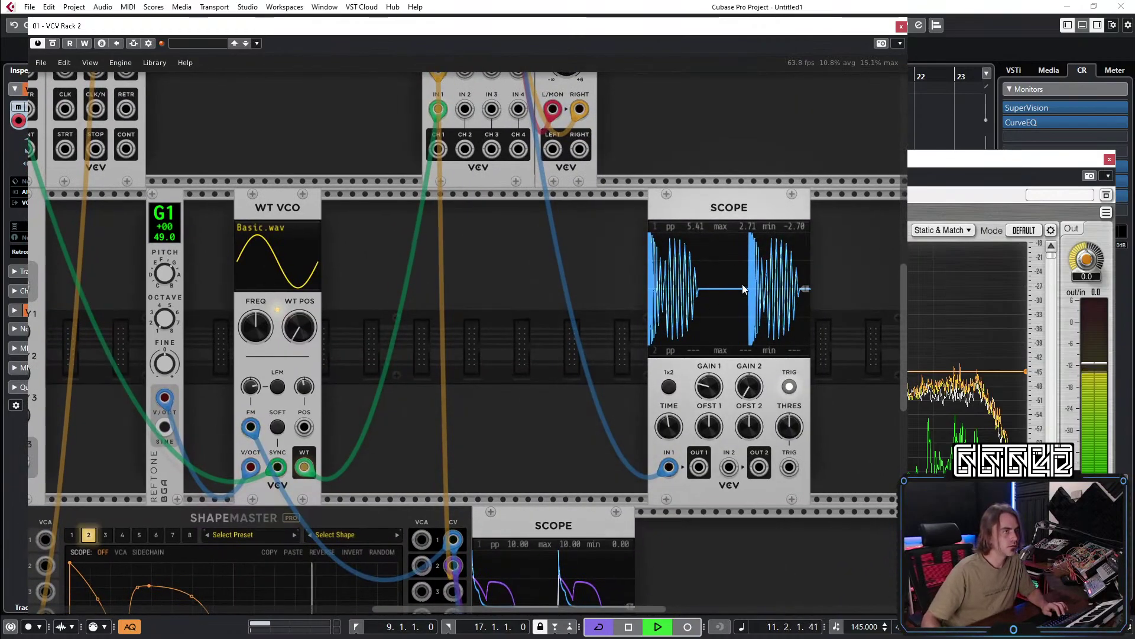
{"action": "left_click_drag", "start_coordinate": [711, 393], "coordinate": [725, 394]}
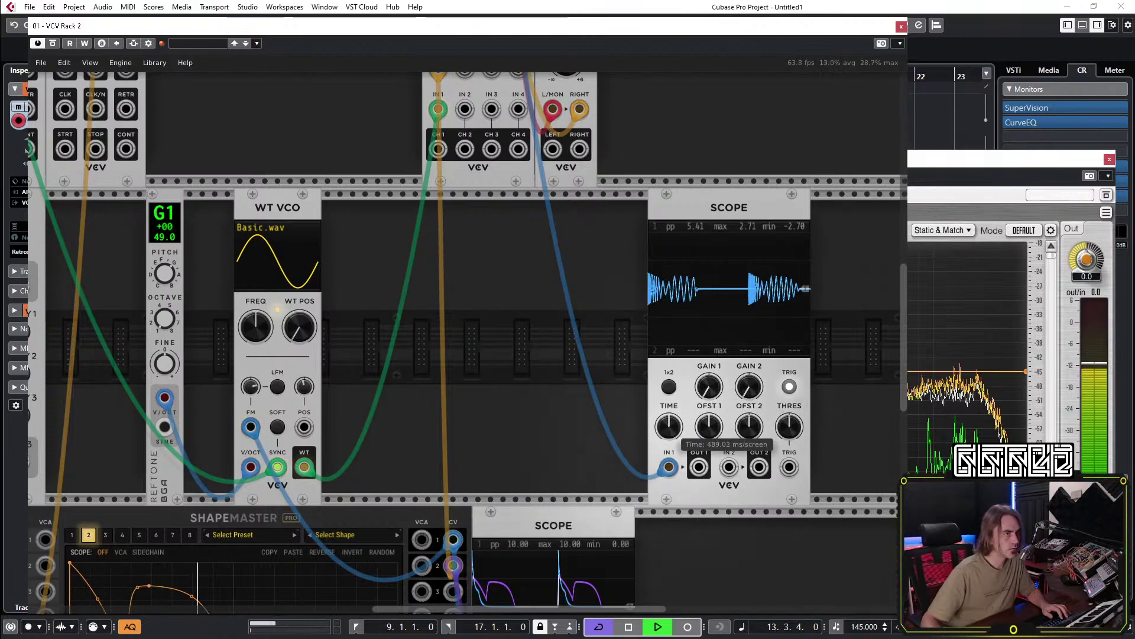
{"action": "left_click_drag", "start_coordinate": [669, 426], "coordinate": [669, 429]}
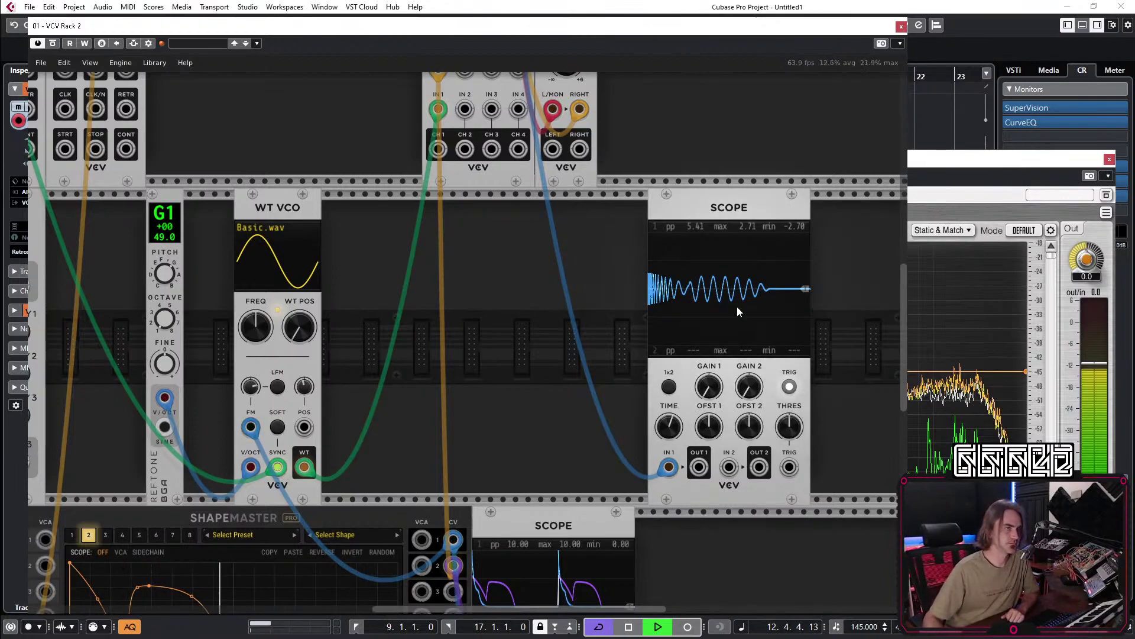
Add a node midway along channel 2's initial decay and pull it down so the decay drops faster before the dip.
{"action": "scroll", "coordinate": [383, 427], "scroll_direction": "up", "scroll_amount": 5}
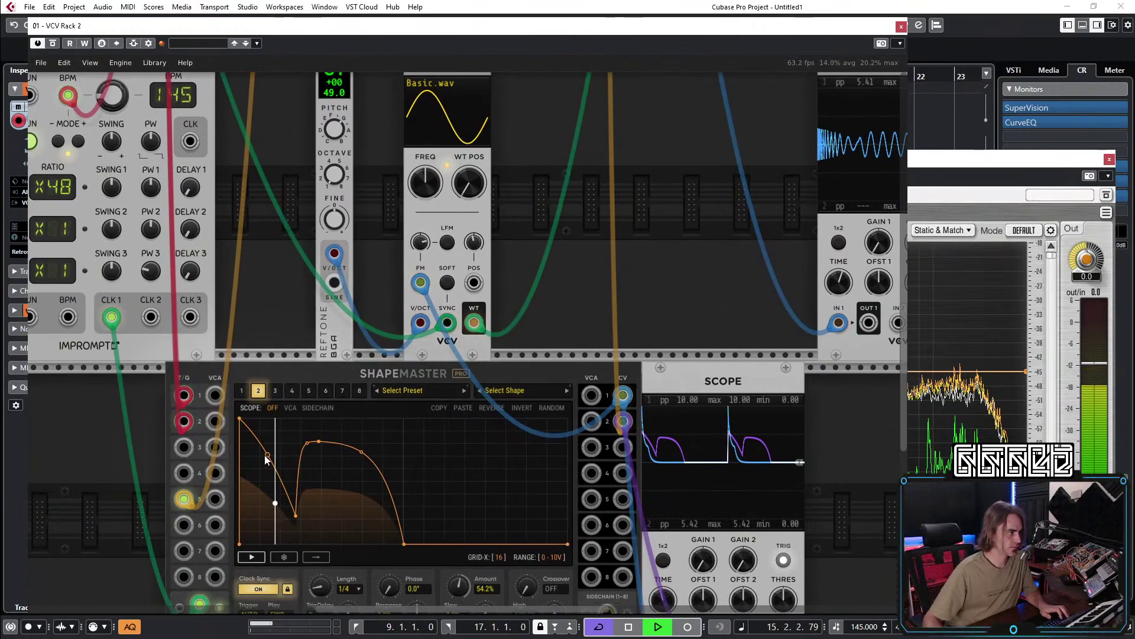
{"action": "left_click_drag", "start_coordinate": [254, 443], "coordinate": [265, 480]}
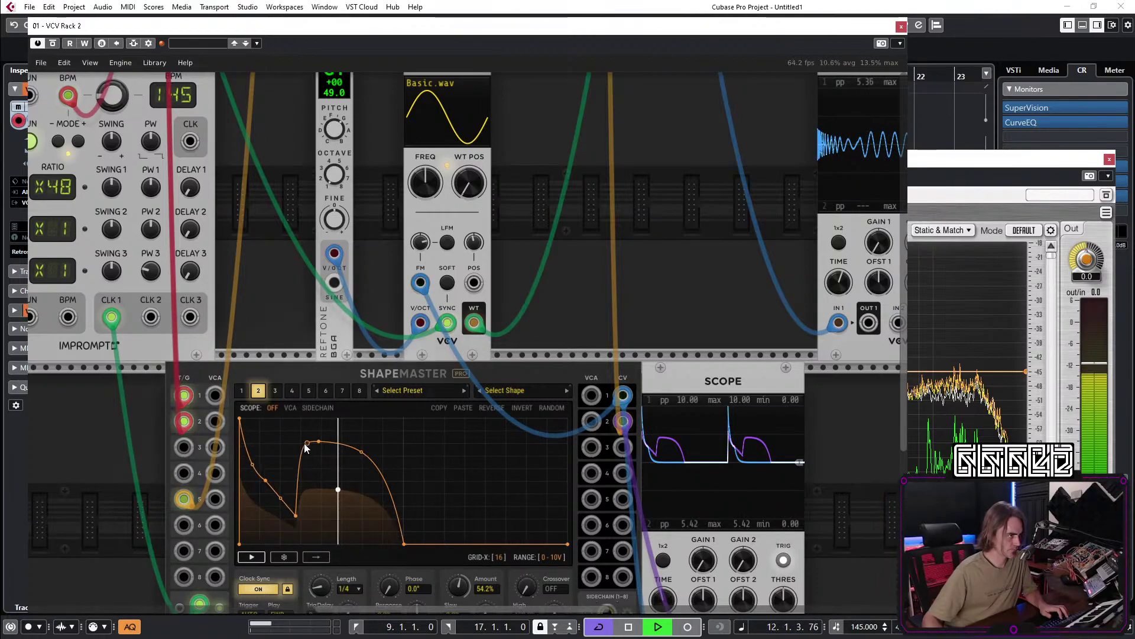
Lower the second hump's peak slightly in channel 2 and move the middle decay node later and slightly higher.
{"action": "left_click_drag", "start_coordinate": [321, 443], "coordinate": [321, 448]}
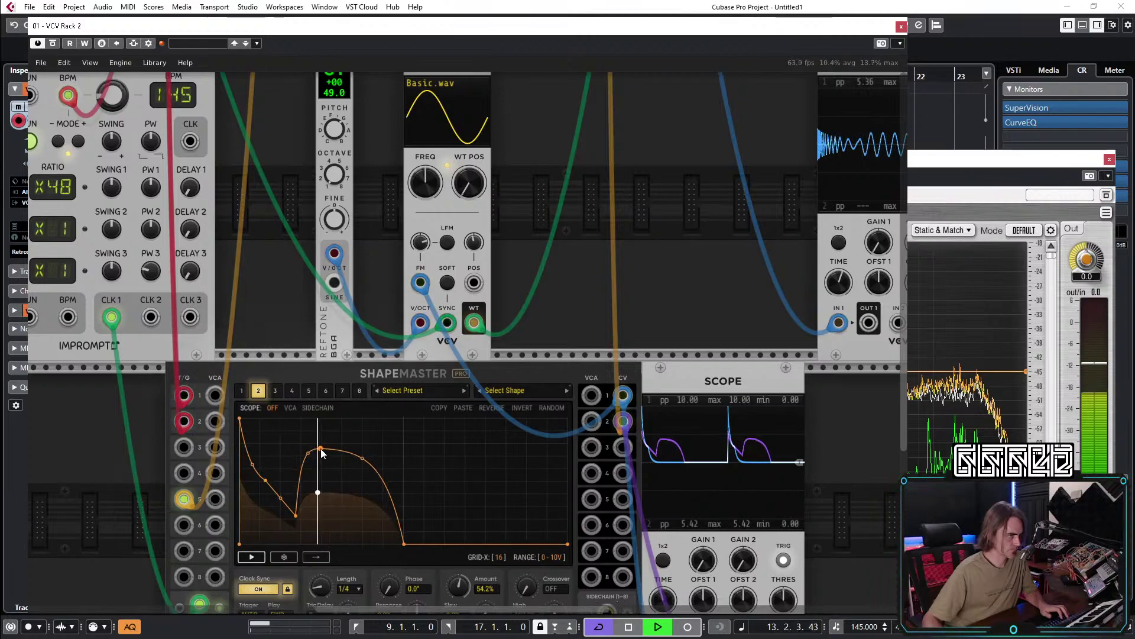
{"action": "left_click_drag", "start_coordinate": [265, 481], "coordinate": [279, 477]}
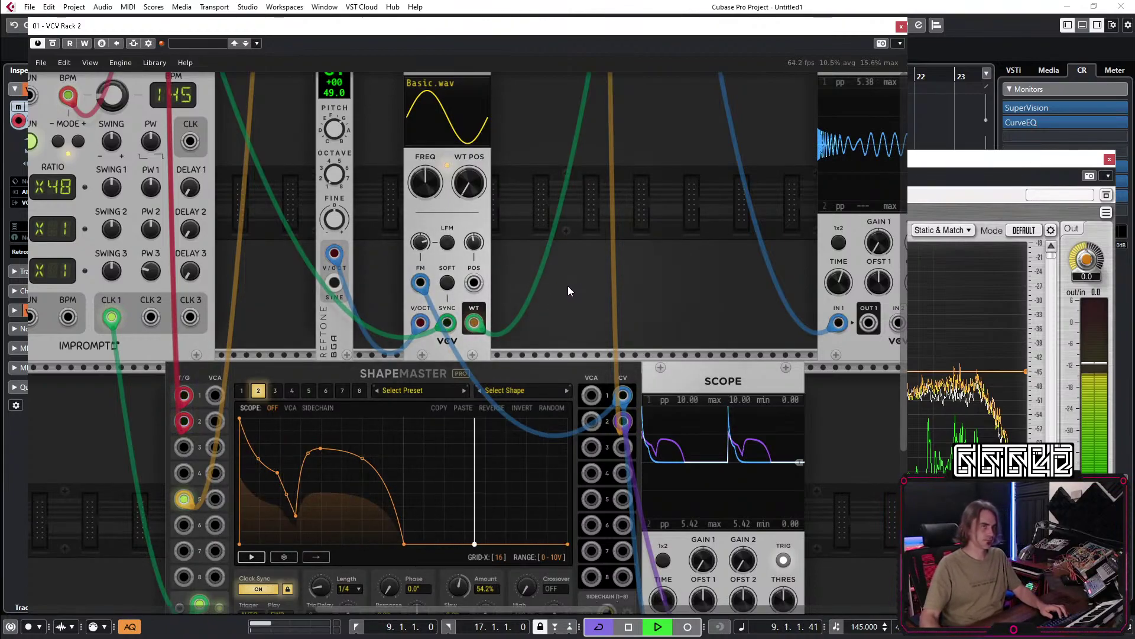
{"action": "left_click_drag", "start_coordinate": [421, 242], "coordinate": [422, 241]}
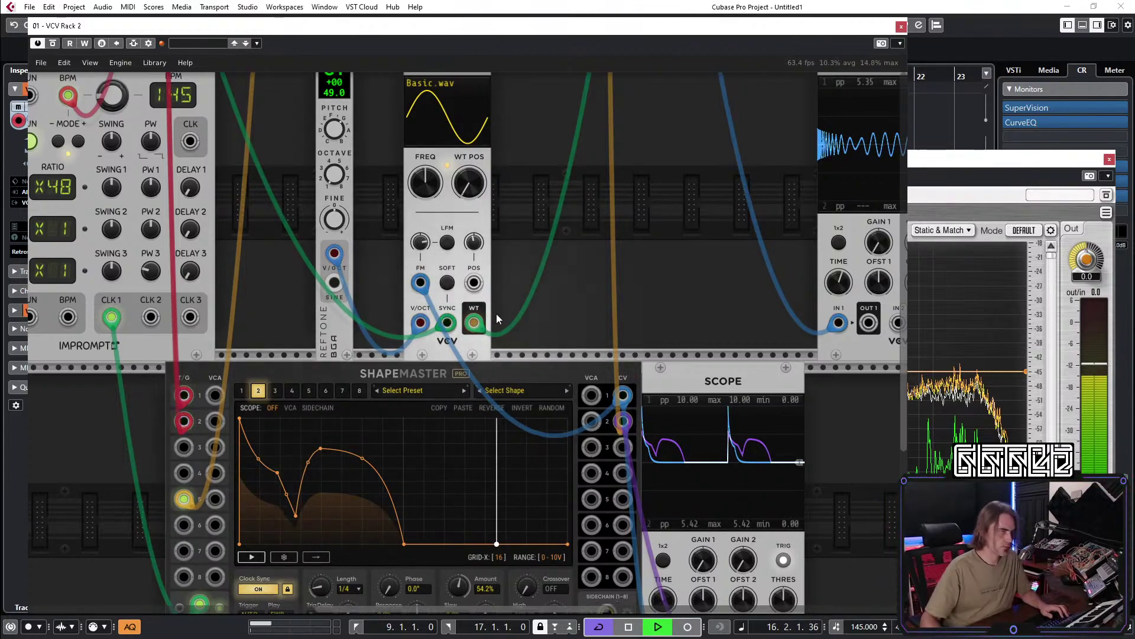
Set channel 2's Amount to 60.6% and reshape its curve with a lower second peak and an earlier, lower middle decay node.
{"action": "left_click_drag", "start_coordinate": [650, 253], "coordinate": [509, 326]}
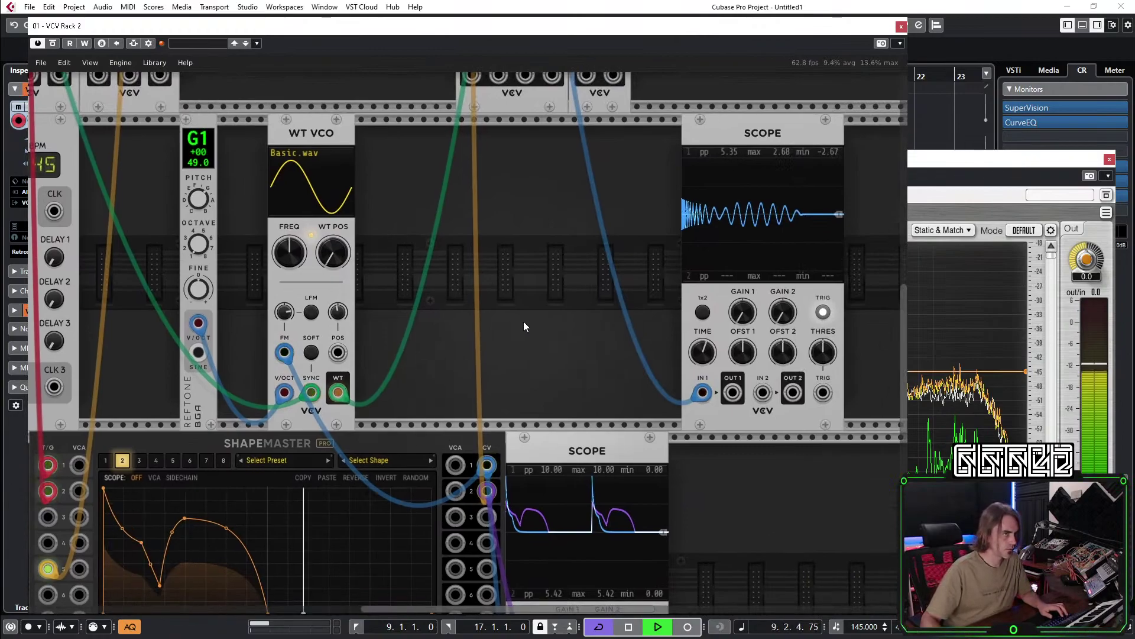
{"action": "left_click_drag", "start_coordinate": [424, 372], "coordinate": [530, 296]}
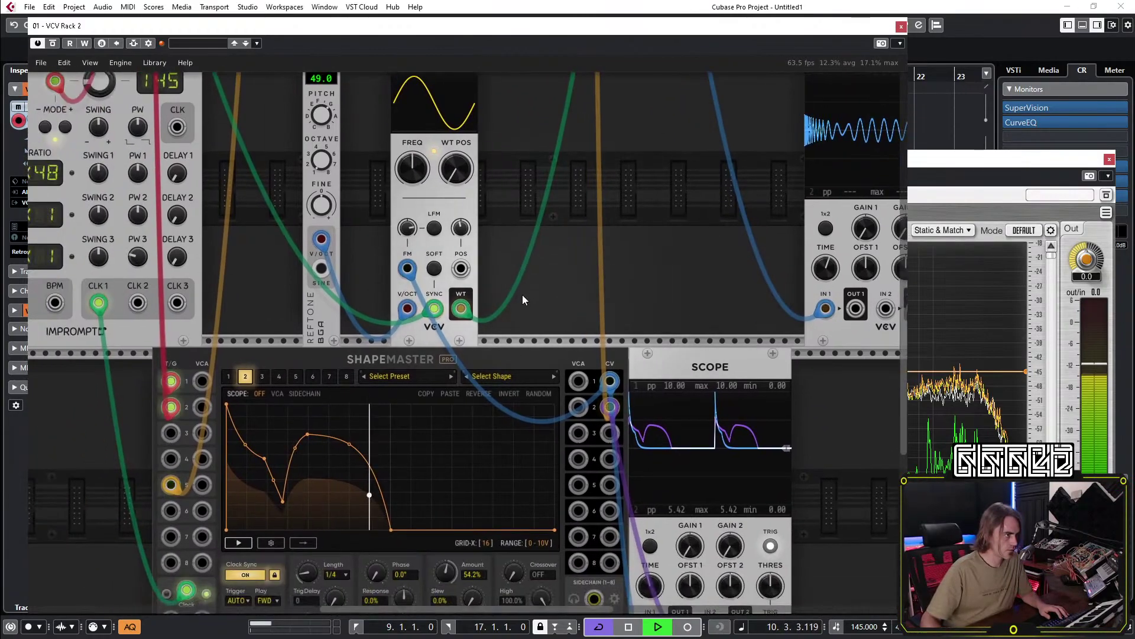
{"action": "left_click_drag", "start_coordinate": [464, 575], "coordinate": [464, 557]}
{"action": "left_click_drag", "start_coordinate": [312, 436], "coordinate": [310, 452]}
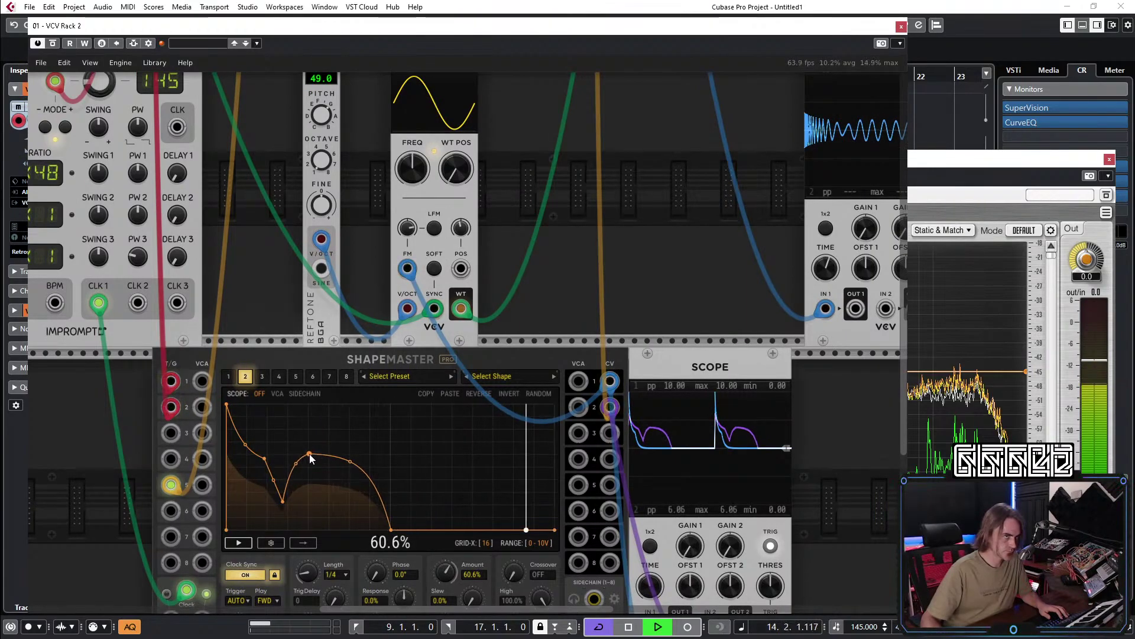
{"action": "left_click_drag", "start_coordinate": [310, 453], "coordinate": [308, 451]}
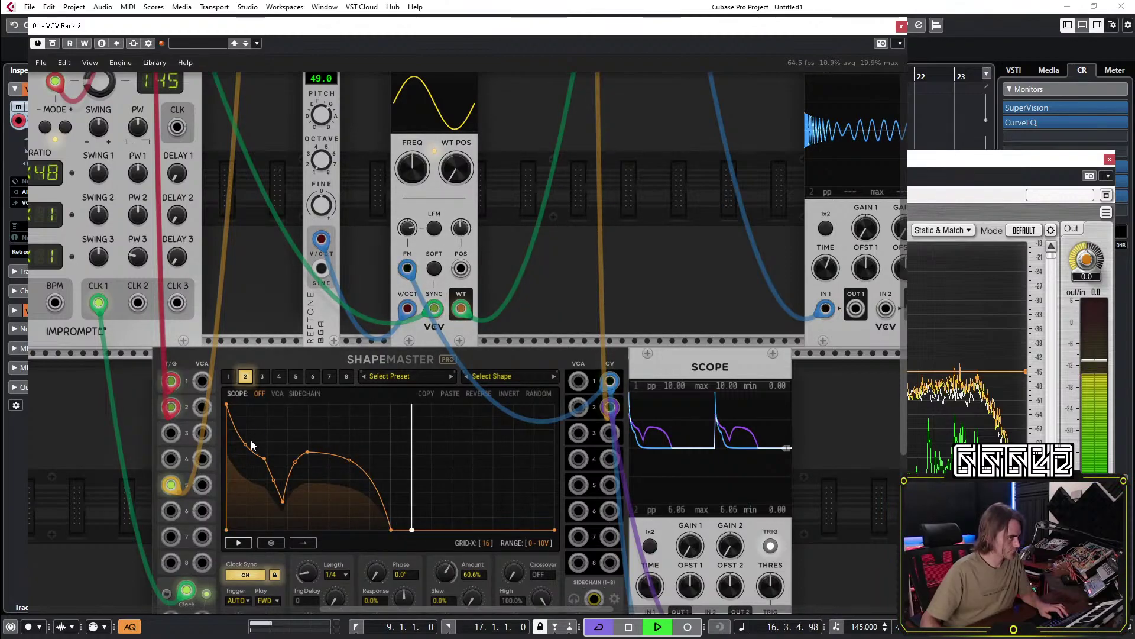
{"action": "left_click_drag", "start_coordinate": [245, 444], "coordinate": [260, 470]}
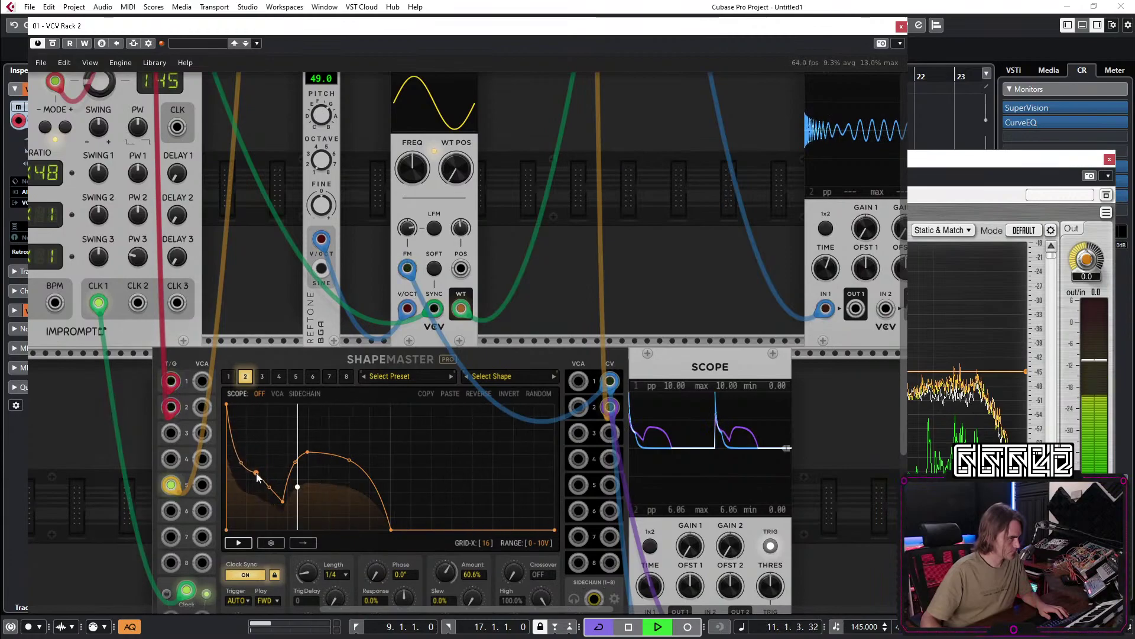
Bring the CurveEQ spectrum forward to examine the kick's frequency content and return to the VCV Rack patch.
{"action": "left_click_drag", "start_coordinate": [618, 275], "coordinate": [505, 347]}
{"action": "scroll", "coordinate": [506, 345], "scroll_direction": "down", "scroll_amount": 5}
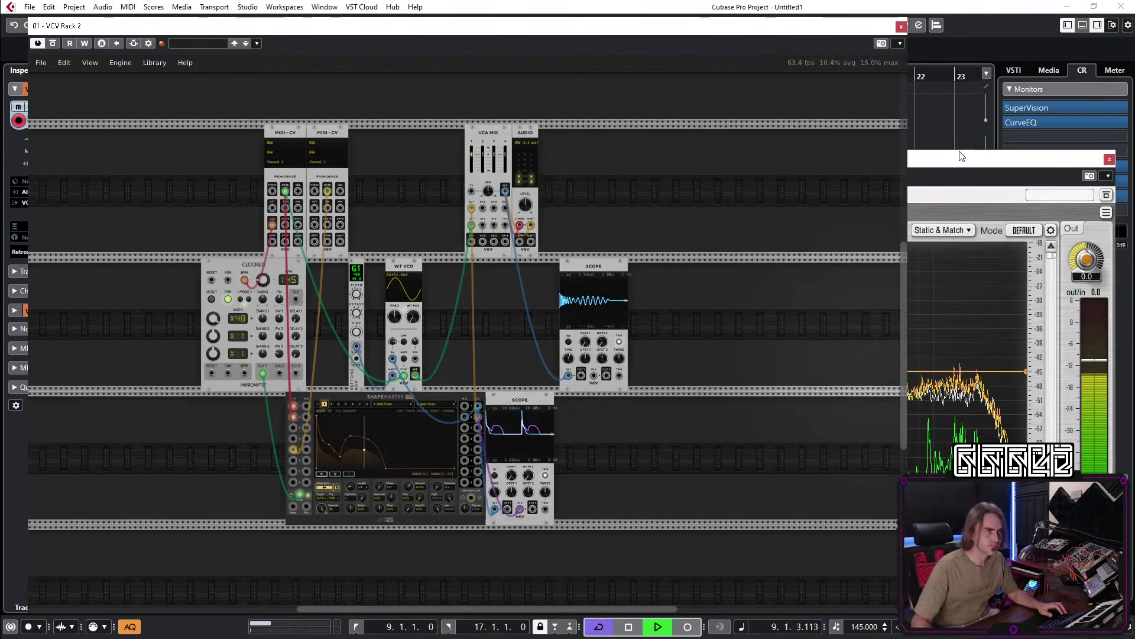
{"action": "left_click", "coordinate": [977, 188]}
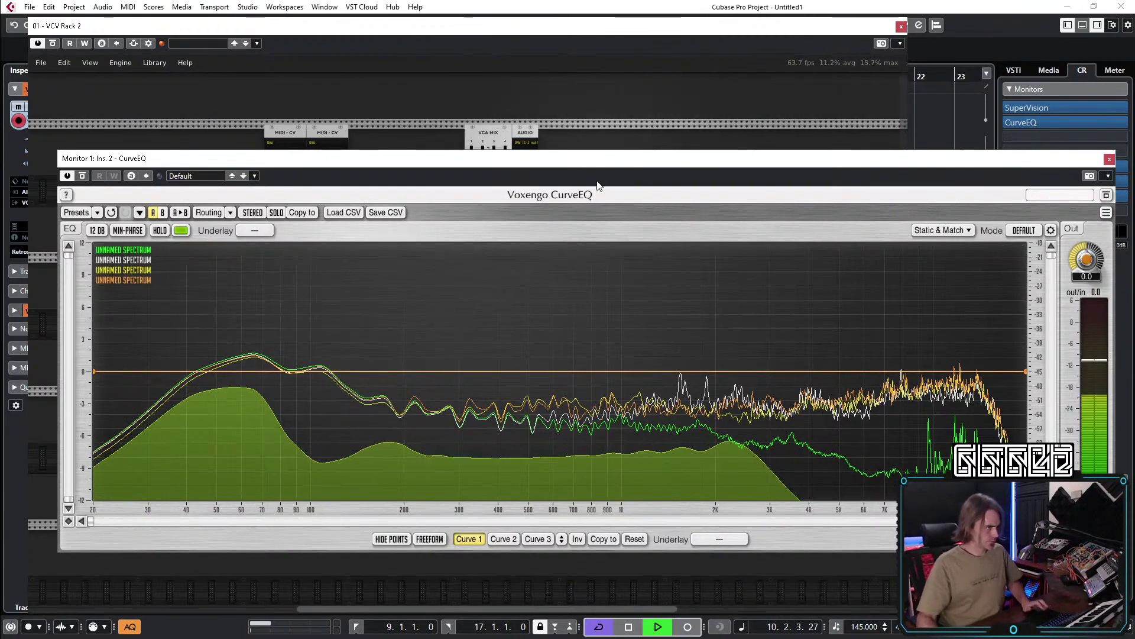
{"action": "left_click", "coordinate": [601, 126]}
Raise the second hump's peak slightly in channel 2 and make the dip before it earlier and shallower.
{"action": "scroll", "coordinate": [548, 144], "scroll_direction": "up", "scroll_amount": 5}
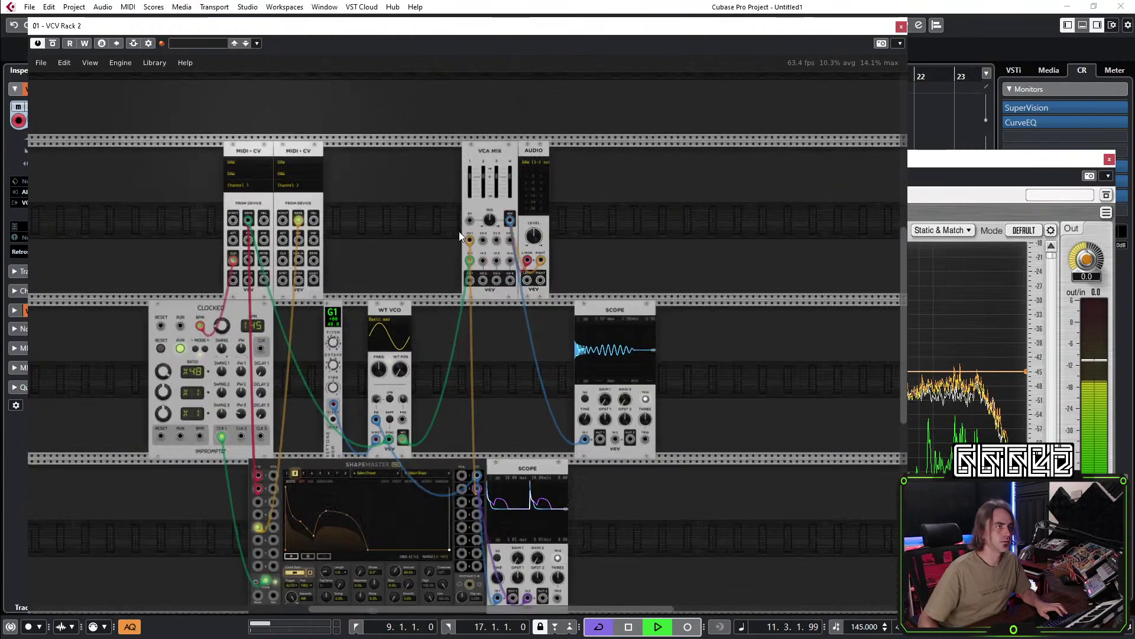
{"action": "scroll", "coordinate": [484, 240], "scroll_direction": "down", "scroll_amount": 5}
{"action": "scroll", "coordinate": [535, 116], "scroll_direction": "up", "scroll_amount": 3}
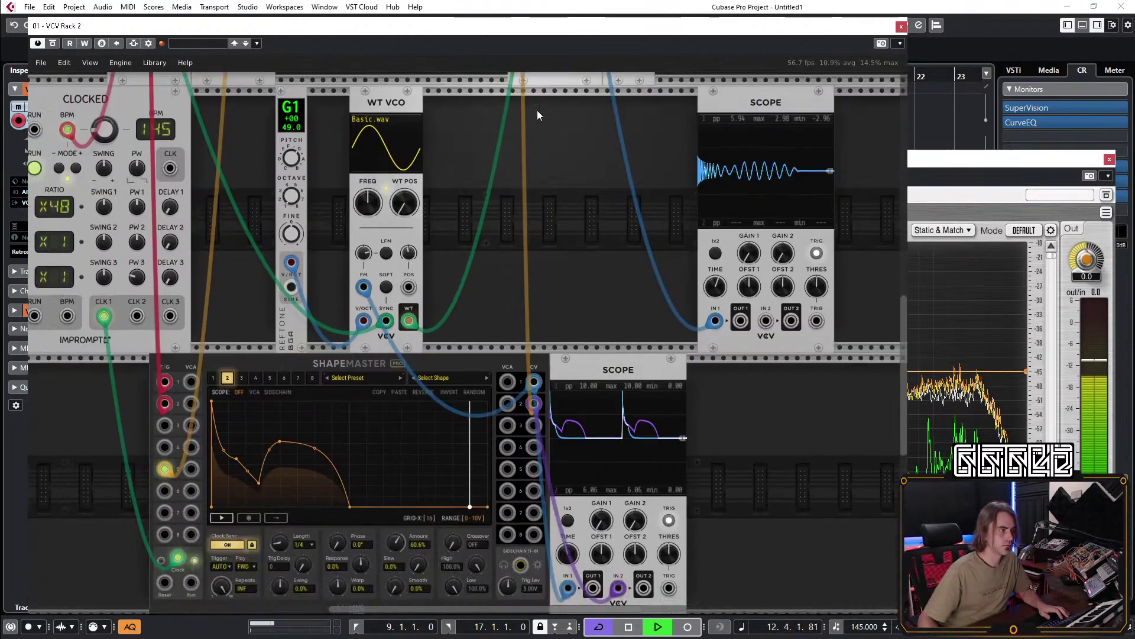
{"action": "scroll", "coordinate": [312, 398], "scroll_direction": "down", "scroll_amount": 2}
{"action": "mouse_move", "coordinate": [299, 387]}
{"action": "left_mouse_down"}
{"action": "mouse_move", "coordinate": [303, 358]}
{"action": "mouse_move", "coordinate": [299, 379]}
{"action": "left_mouse_up"}
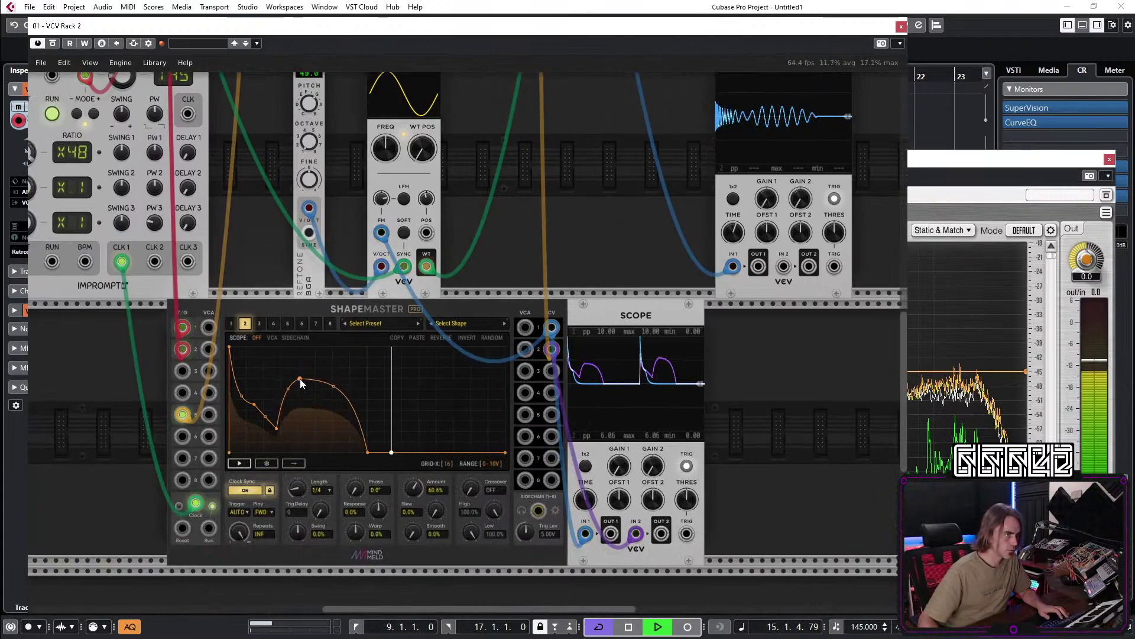
{"action": "left_click_drag", "start_coordinate": [275, 430], "coordinate": [260, 414]}
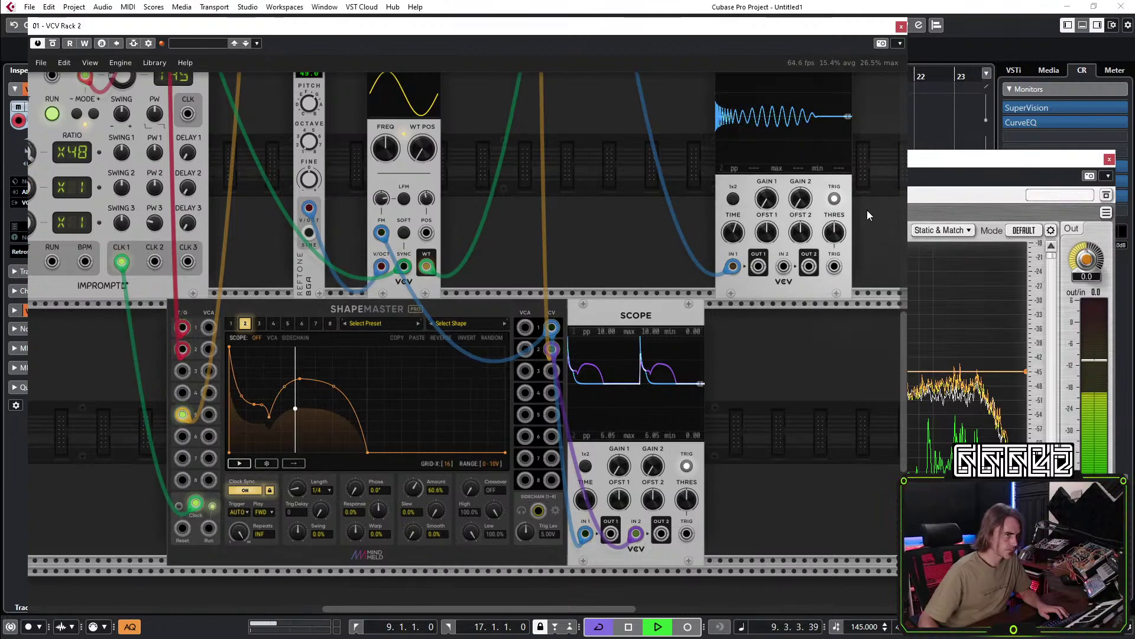
Stop playback and move the AUDIO module away from VCA MIX to make room between them.
{"action": "scroll", "coordinate": [597, 407], "scroll_direction": "up", "scroll_amount": 5}
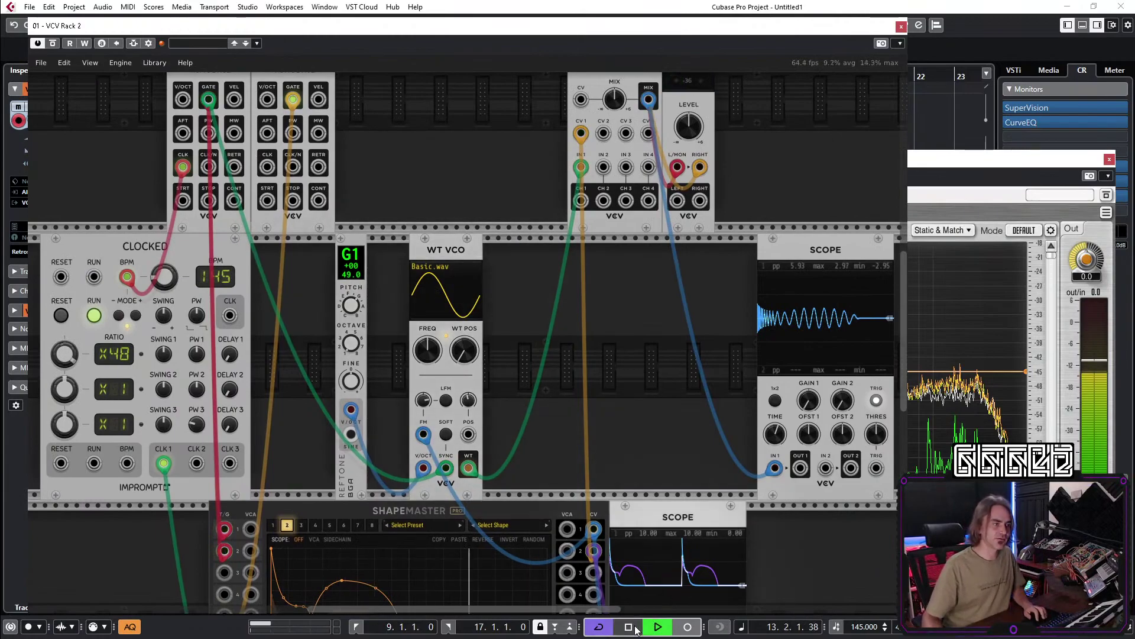
{"action": "key", "text": "space"}
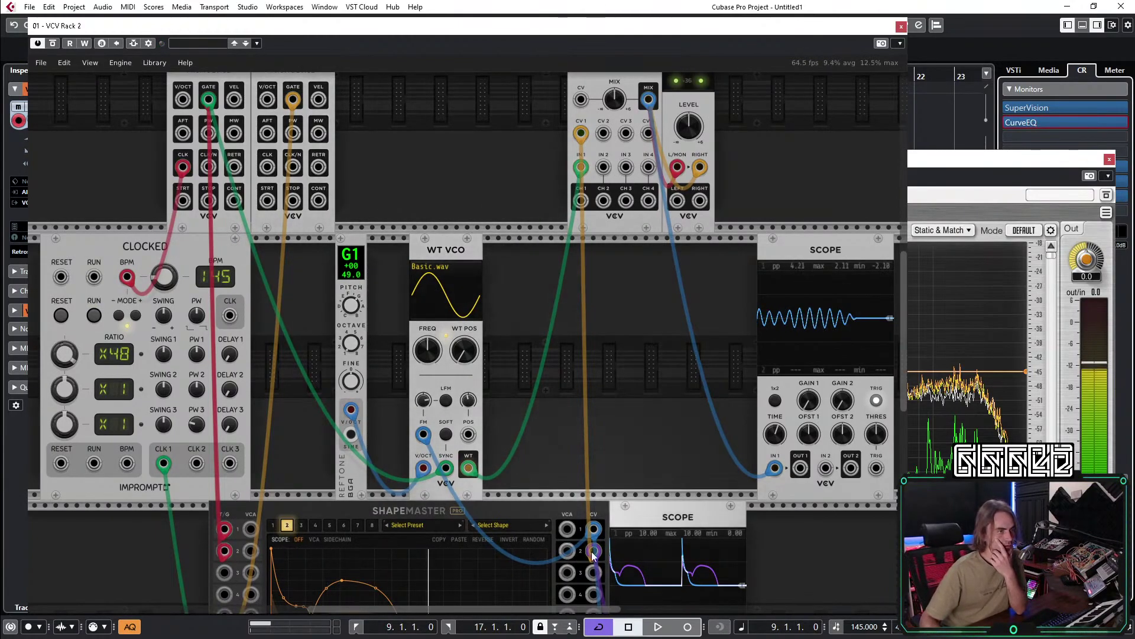
{"action": "left_click", "coordinate": [628, 627]}
{"action": "scroll", "coordinate": [576, 222], "scroll_direction": "down", "scroll_amount": 5}
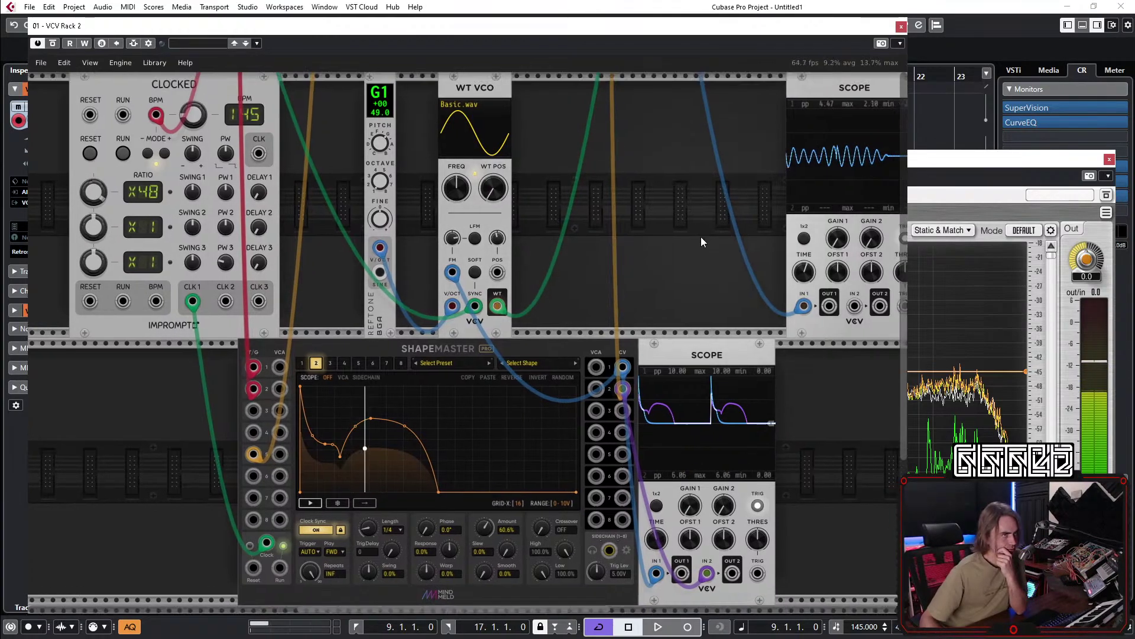
{"action": "left_click_drag", "start_coordinate": [706, 230], "coordinate": [537, 449]}
{"action": "left_click_drag", "start_coordinate": [340, 178], "coordinate": [485, 255]}
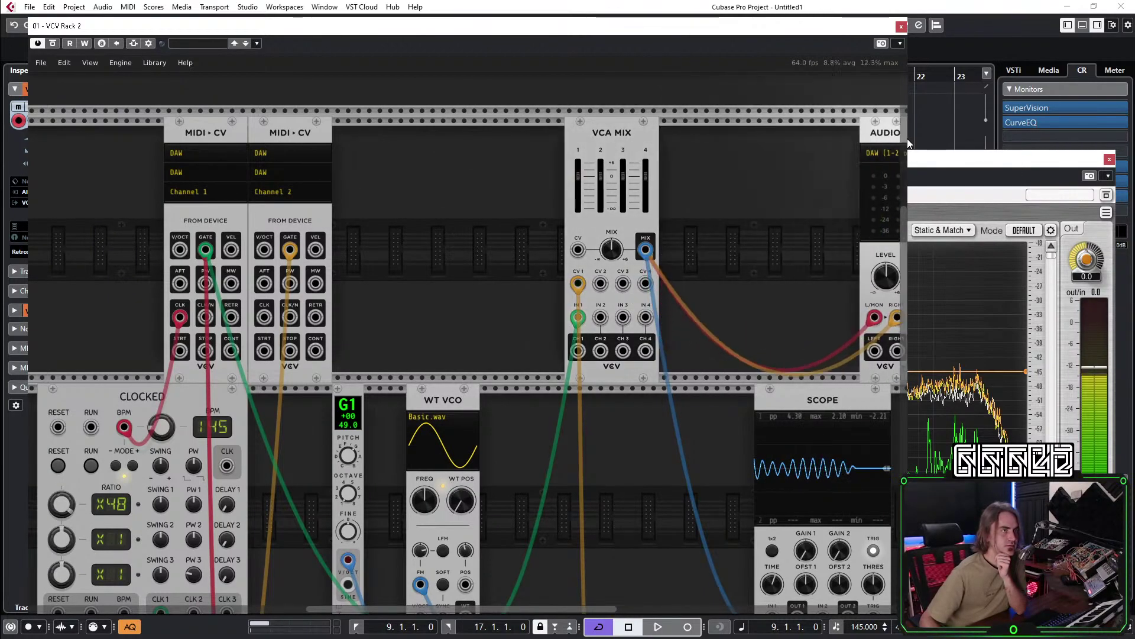
Search the module library for "vca", try a PAN-VCA module between VCA MIX and AUDIO, and delete it again.
{"action": "right_click", "coordinate": [751, 133]}
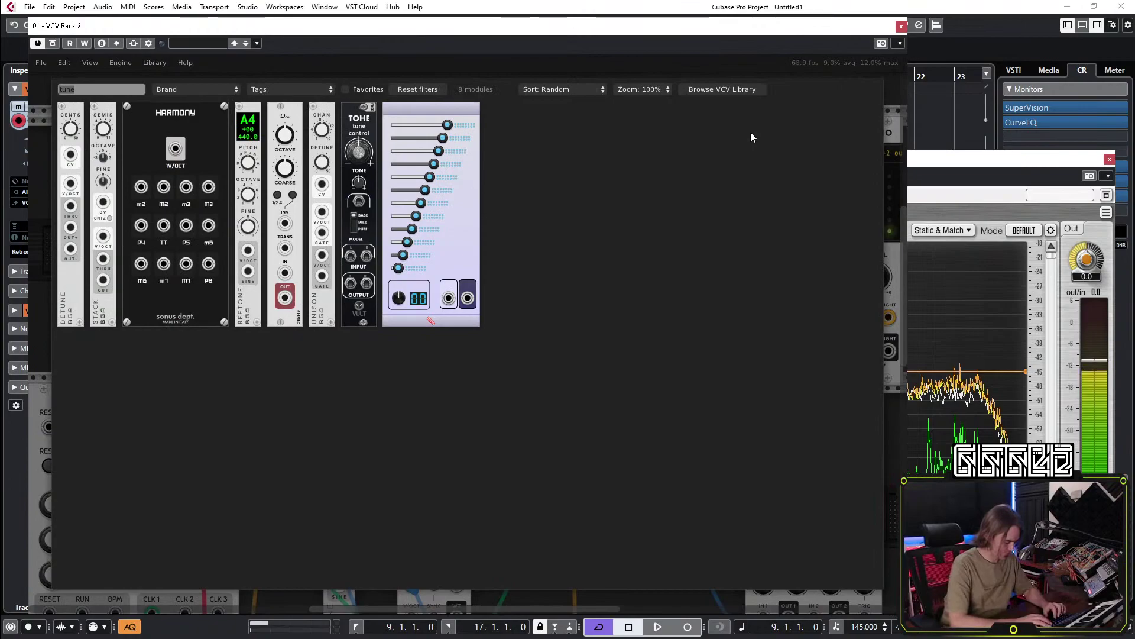
{"action": "type", "text": "vca"}
{"action": "left_click_drag", "start_coordinate": [466, 161], "coordinate": [693, 178]}
{"action": "mouse_move", "coordinate": [865, 318]}
{"action": "left_mouse_down"}
{"action": "mouse_move", "coordinate": [664, 293]}
{"action": "mouse_move", "coordinate": [753, 329]}
{"action": "mouse_move", "coordinate": [862, 317]}
{"action": "left_mouse_up"}
{"action": "right_click", "coordinate": [721, 145]}
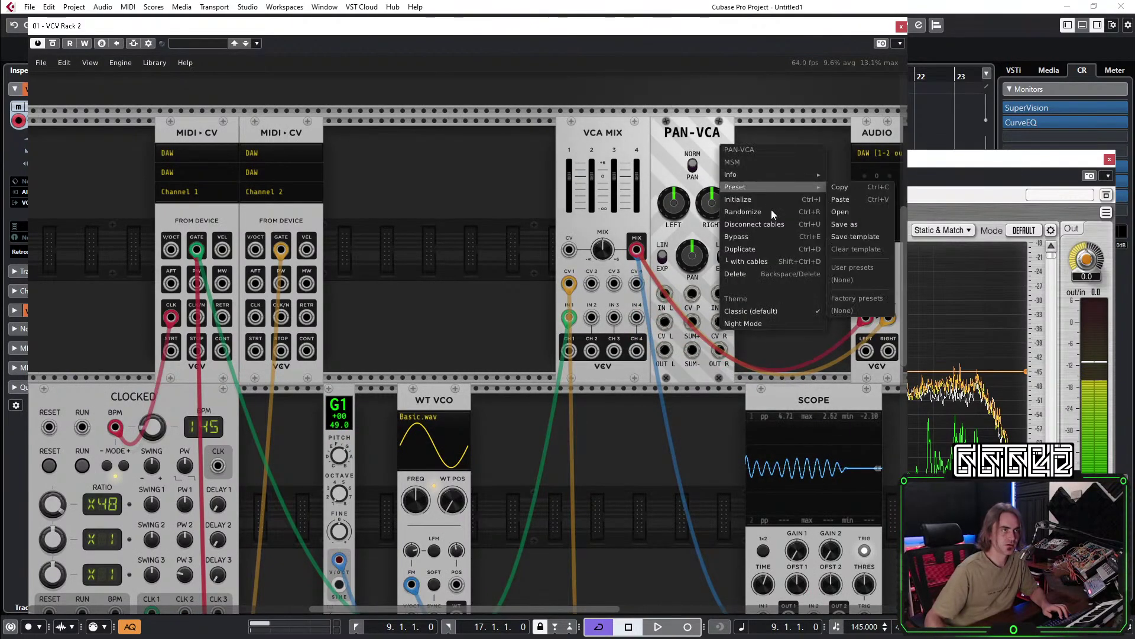
{"action": "left_click", "coordinate": [765, 273]}
Set ShapeMaster channel 2's trigger mode to Trigger/Gate and start playback.
{"action": "scroll", "coordinate": [406, 229], "scroll_direction": "down", "scroll_amount": 5}
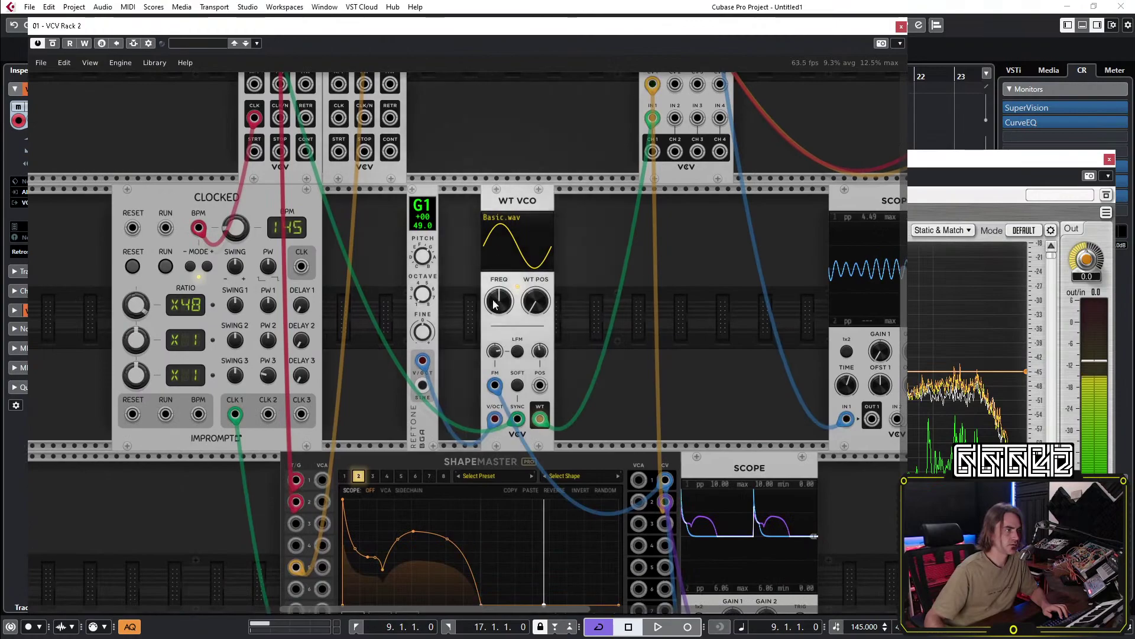
{"action": "scroll", "coordinate": [494, 284], "scroll_direction": "down", "scroll_amount": 5}
{"action": "left_click", "coordinate": [366, 269]}
{"action": "left_click", "coordinate": [382, 267]}
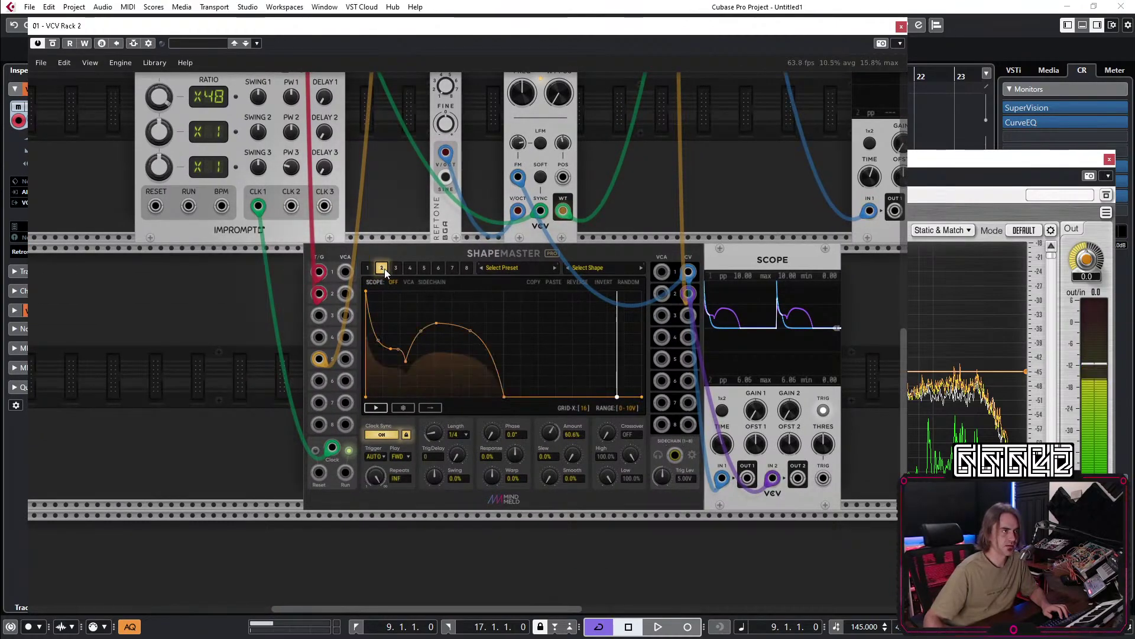
{"action": "left_click", "coordinate": [377, 456]}
{"action": "left_click", "coordinate": [402, 476]}
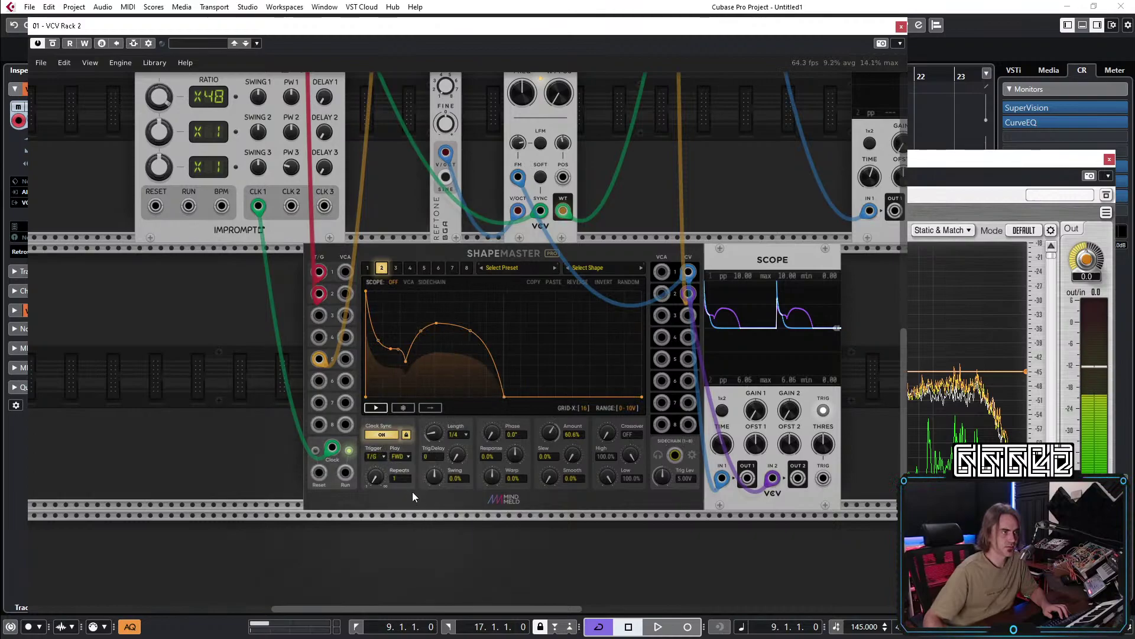
{"action": "left_click", "coordinate": [657, 626]}
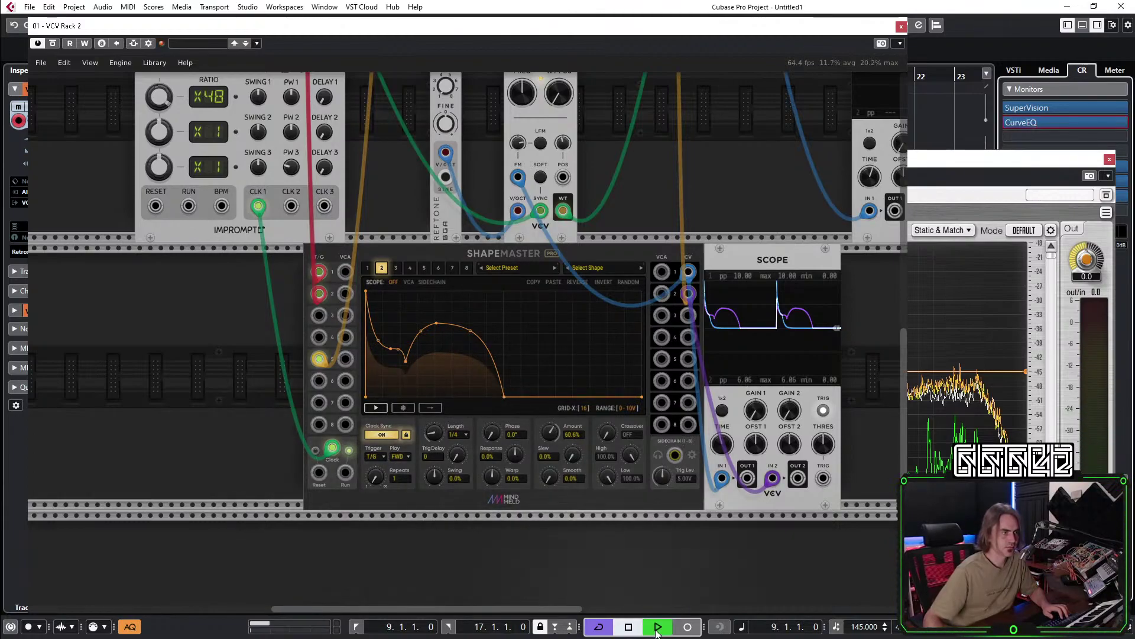
Compare channel 2's trigger modes during playback by switching to Automatic and back to Trigger/Gate.
{"action": "left_click", "coordinate": [374, 457]}
{"action": "left_click", "coordinate": [420, 462]}
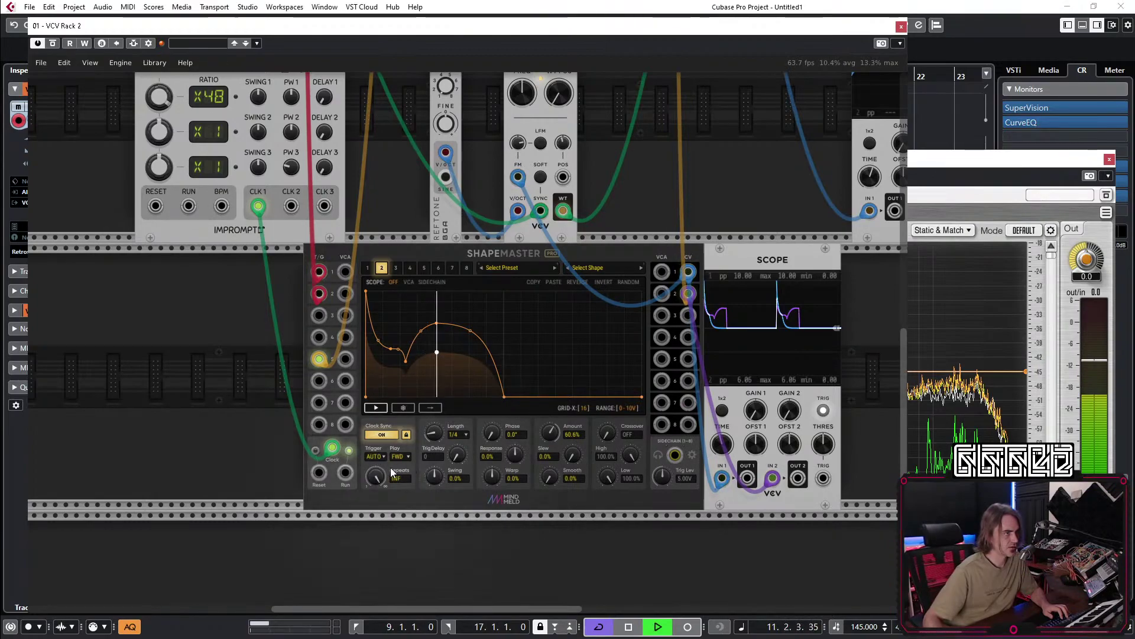
{"action": "left_click", "coordinate": [377, 453]}
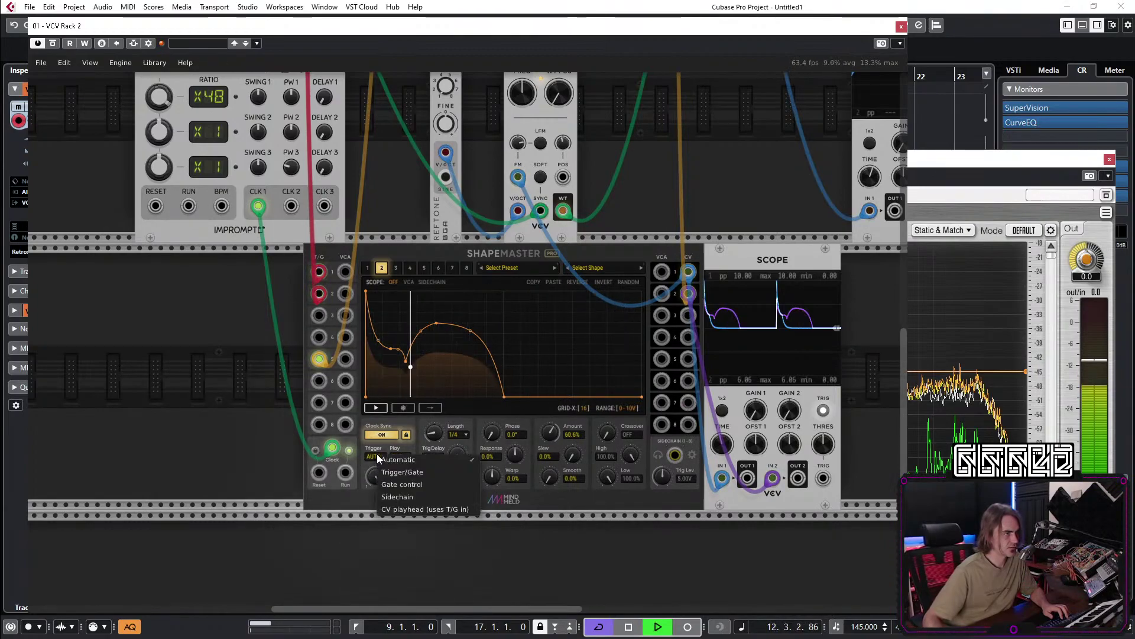
{"action": "left_click", "coordinate": [403, 472]}
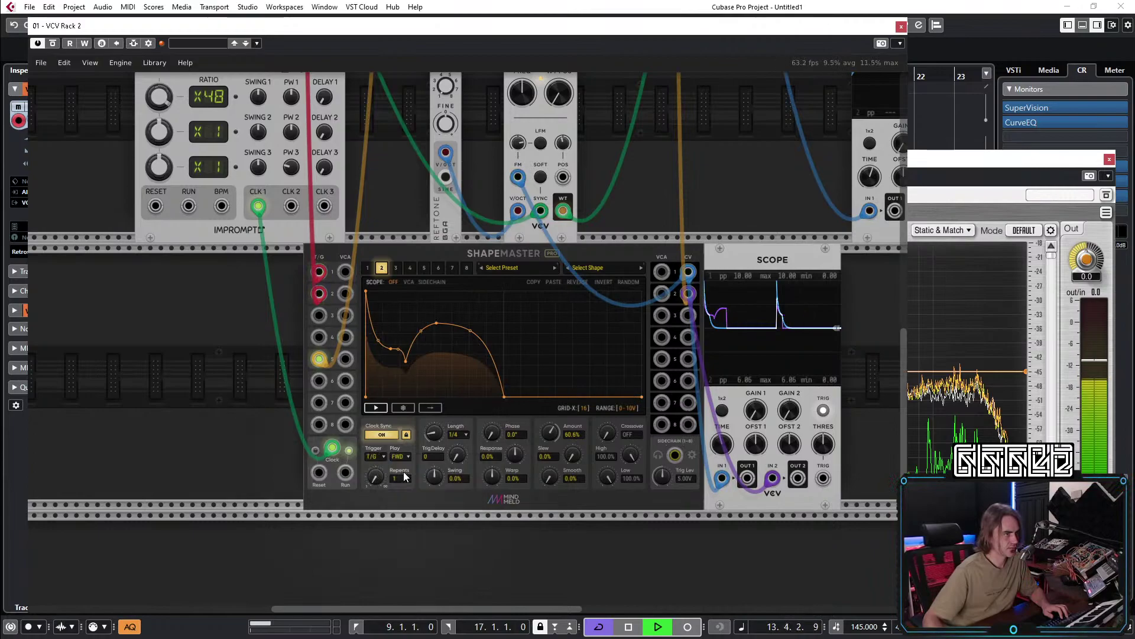
Try a Warp of 29.6% on channel 2, reset it to 0%, and return the trigger mode to Automatic.
{"action": "mouse_move", "coordinate": [507, 463]}
{"action": "left_mouse_down"}
{"action": "mouse_move", "coordinate": [516, 473]}
{"action": "mouse_move", "coordinate": [498, 477]}
{"action": "left_mouse_up"}
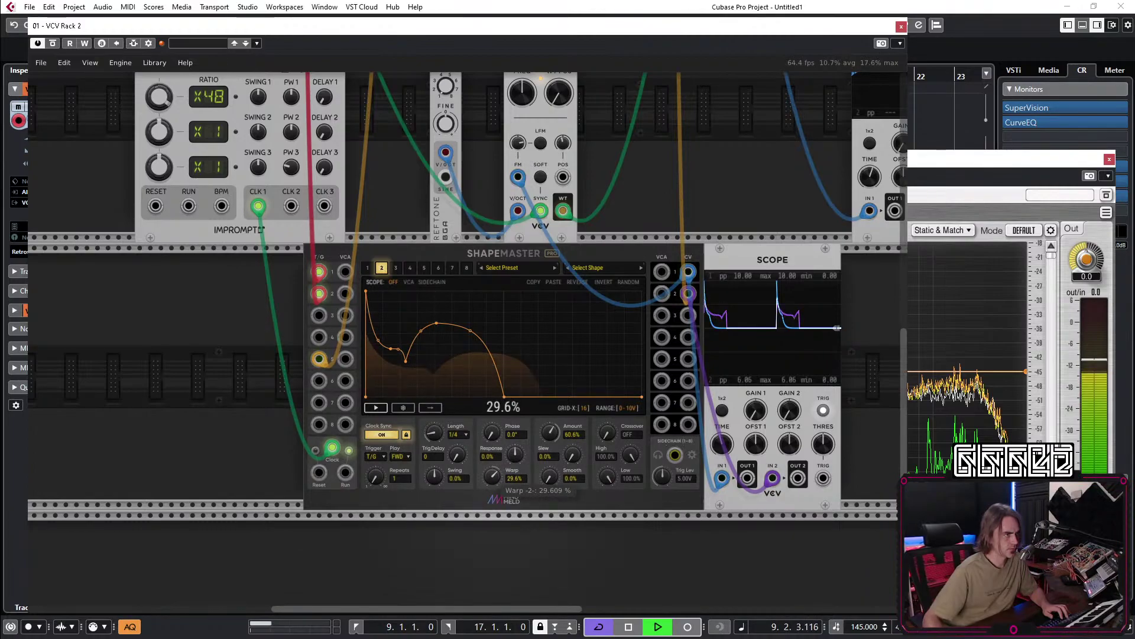
{"action": "double_click", "coordinate": [491, 477]}
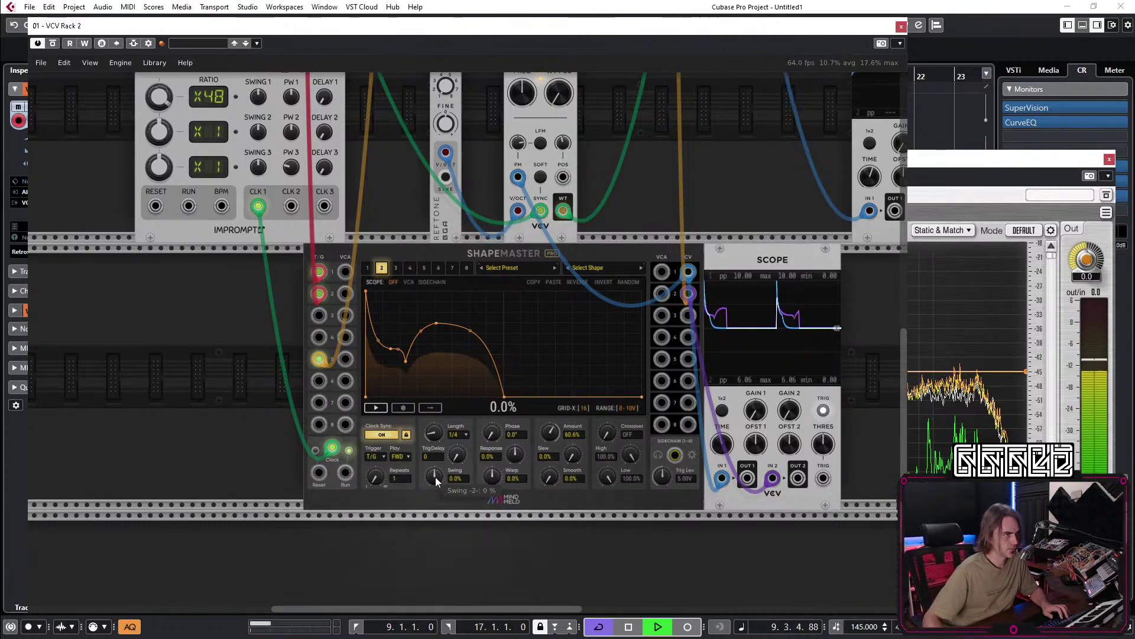
{"action": "left_click", "coordinate": [378, 455]}
{"action": "left_click", "coordinate": [408, 459]}
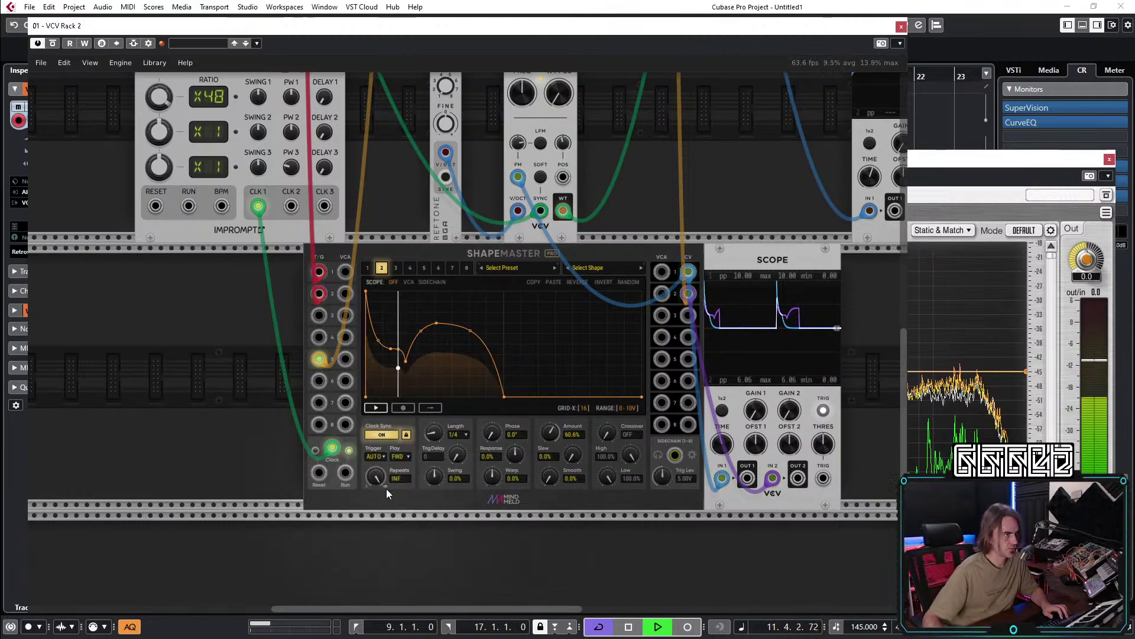
Try channel 2 in Trigger/Gate mode with 2 repeats, restore Automatic triggering, and stop playback.
{"action": "left_click", "coordinate": [378, 455]}
{"action": "left_click", "coordinate": [388, 469]}
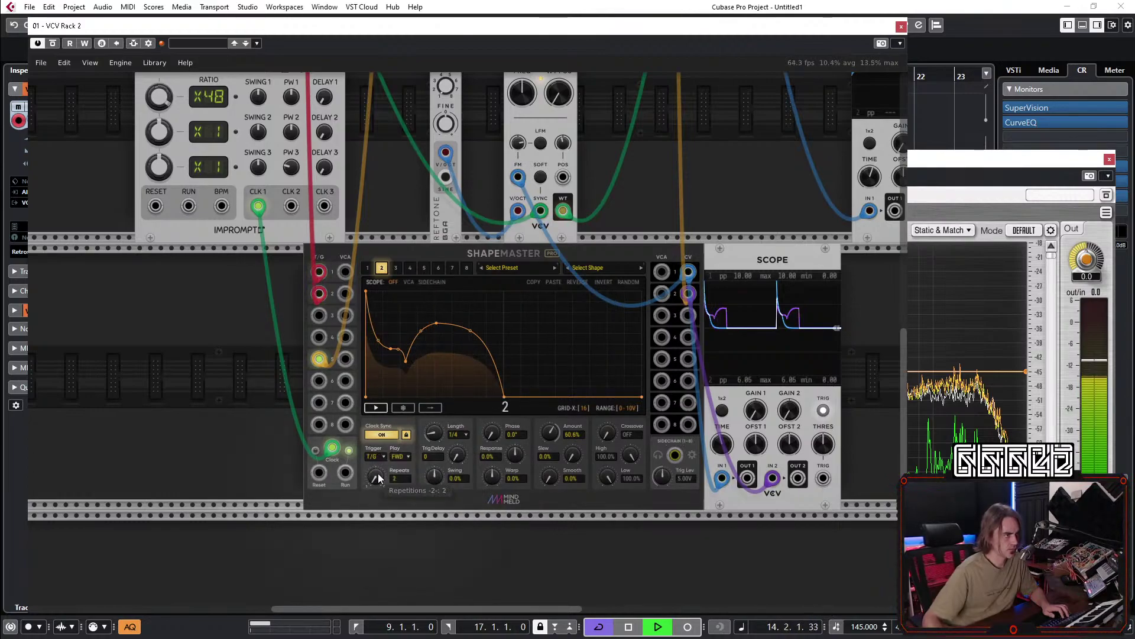
{"action": "left_click", "coordinate": [376, 455]}
{"action": "left_click", "coordinate": [404, 474]}
{"action": "left_click", "coordinate": [369, 456]}
{"action": "left_click", "coordinate": [391, 461]}
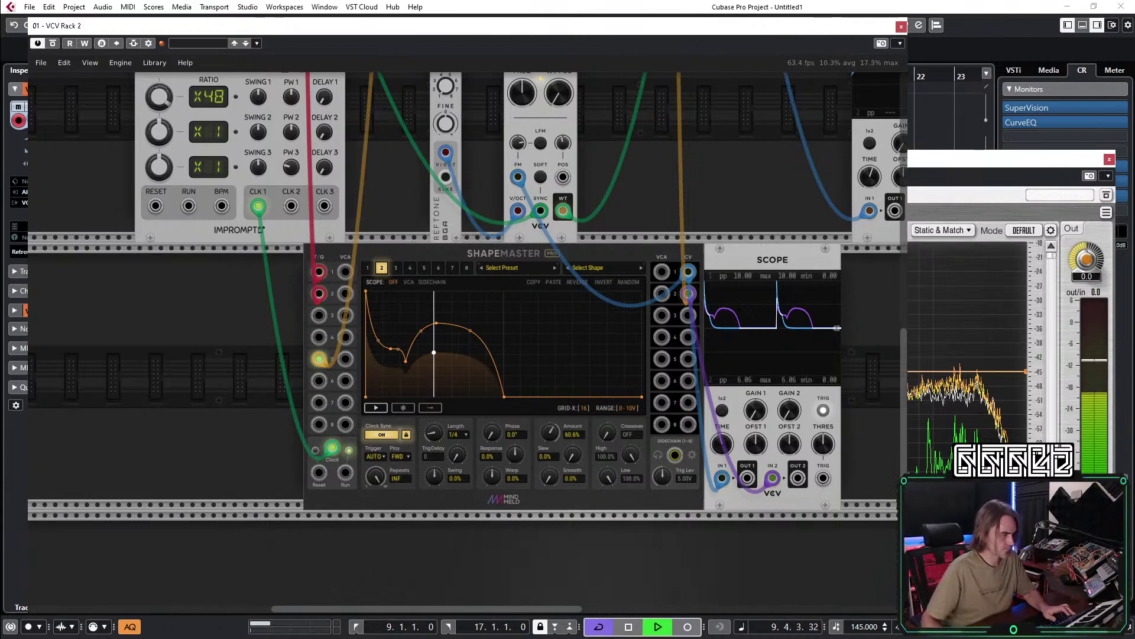
{"action": "left_click", "coordinate": [628, 628]}
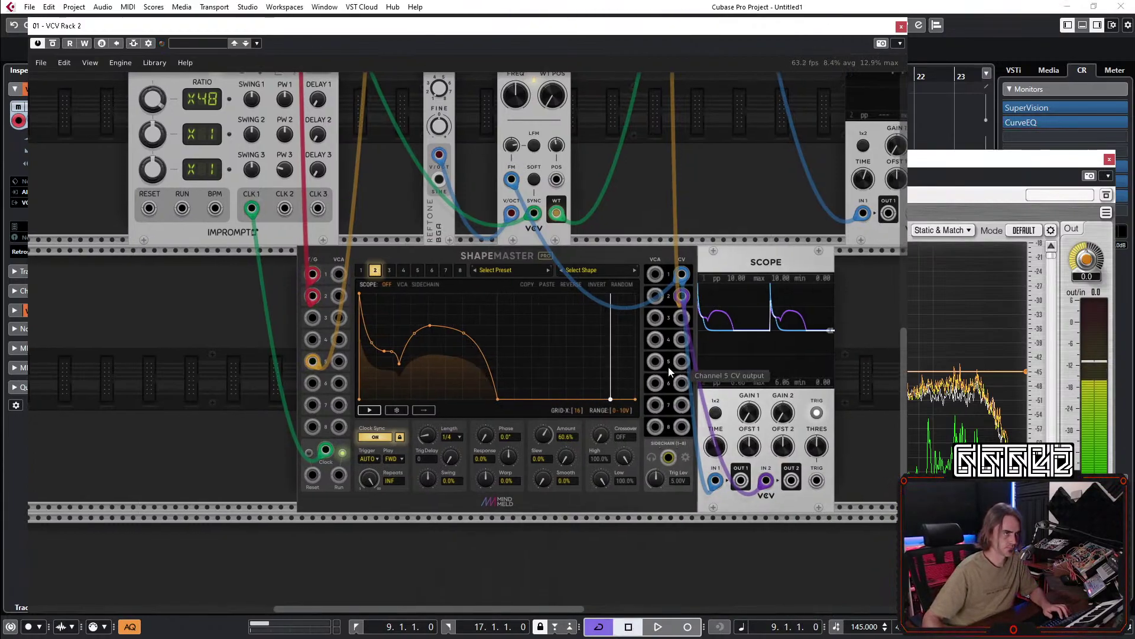
Search the module library for "mute" and add a MIX2 module between VCA MIX and the Audio module.
{"action": "scroll", "coordinate": [737, 322], "scroll_direction": "up", "scroll_amount": 5}
{"action": "left_click_drag", "start_coordinate": [597, 182], "coordinate": [525, 371]}
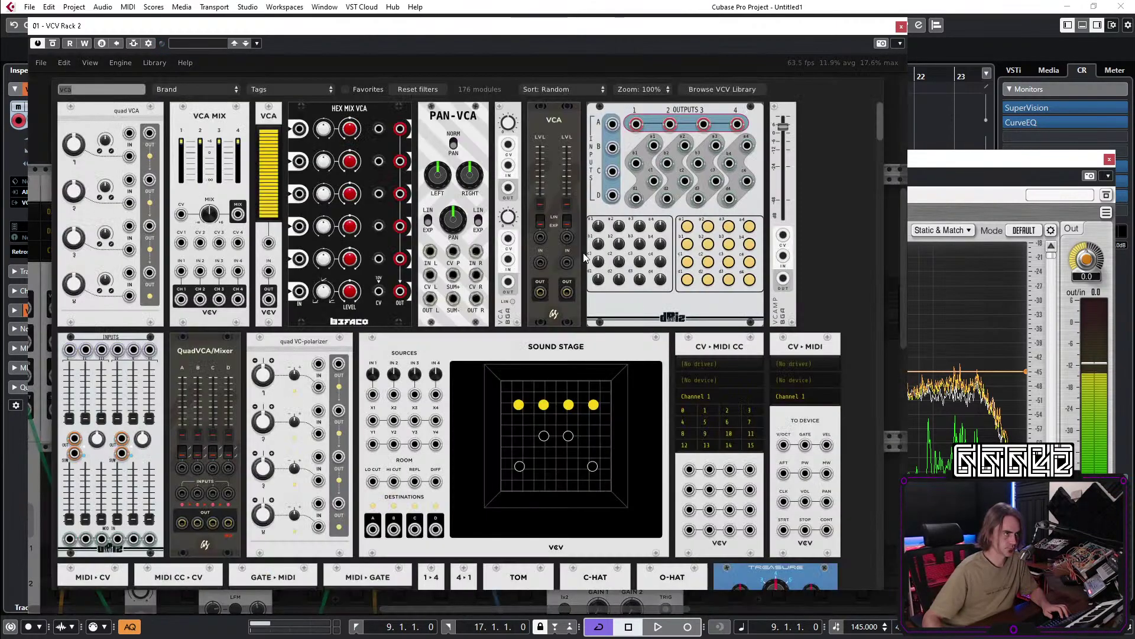
{"action": "right_click", "coordinate": [572, 281]}
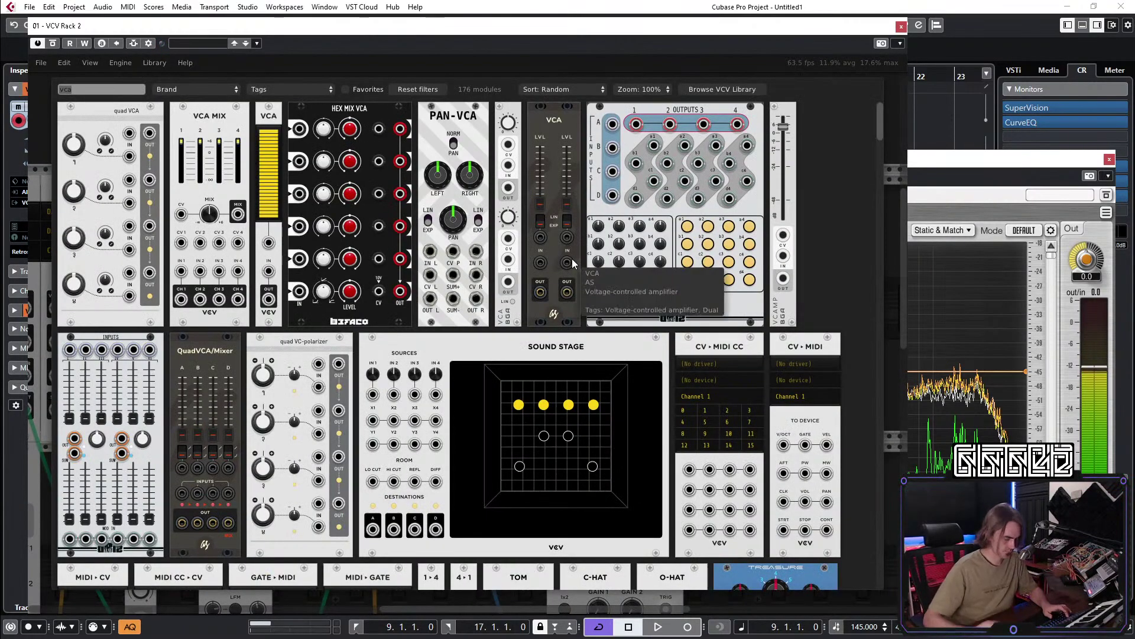
{"action": "type", "text": "mute"}
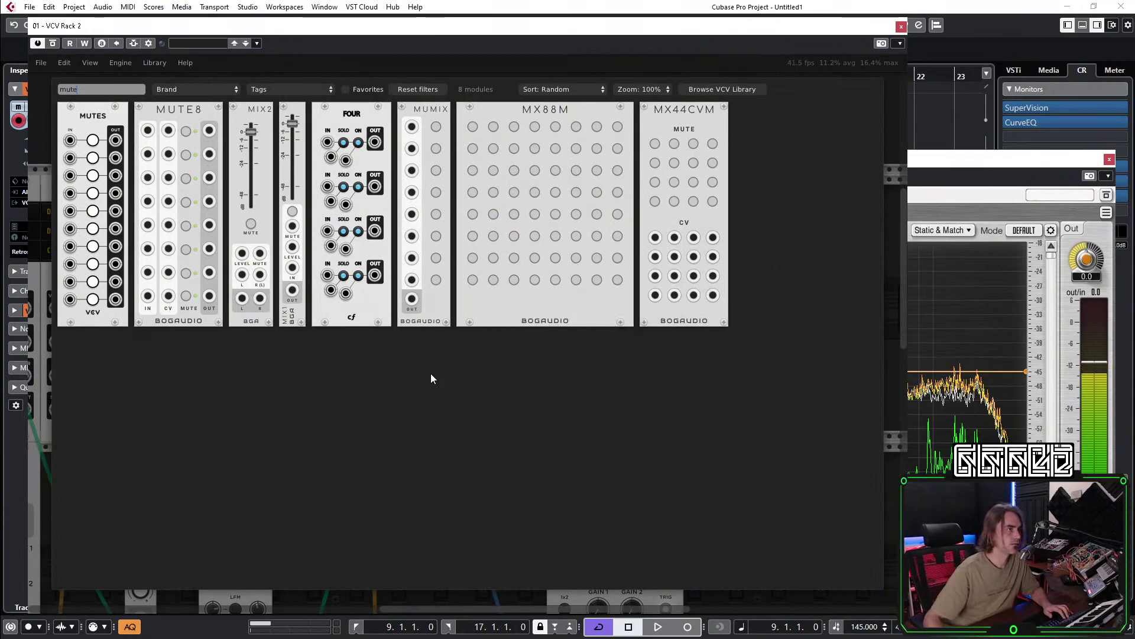
{"action": "left_click", "coordinate": [250, 225]}
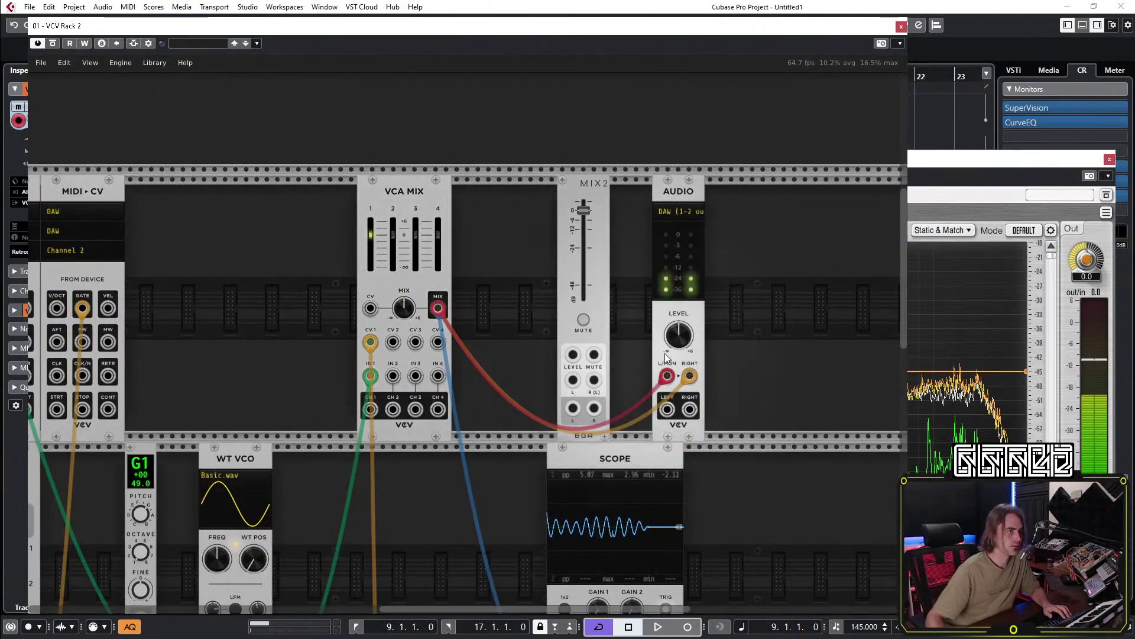
Route VCA MIX's mix output through MIX2's left and right channels into the Audio module's stereo inputs, and mute MIX2.
{"action": "left_click_drag", "start_coordinate": [666, 377], "coordinate": [573, 379]}
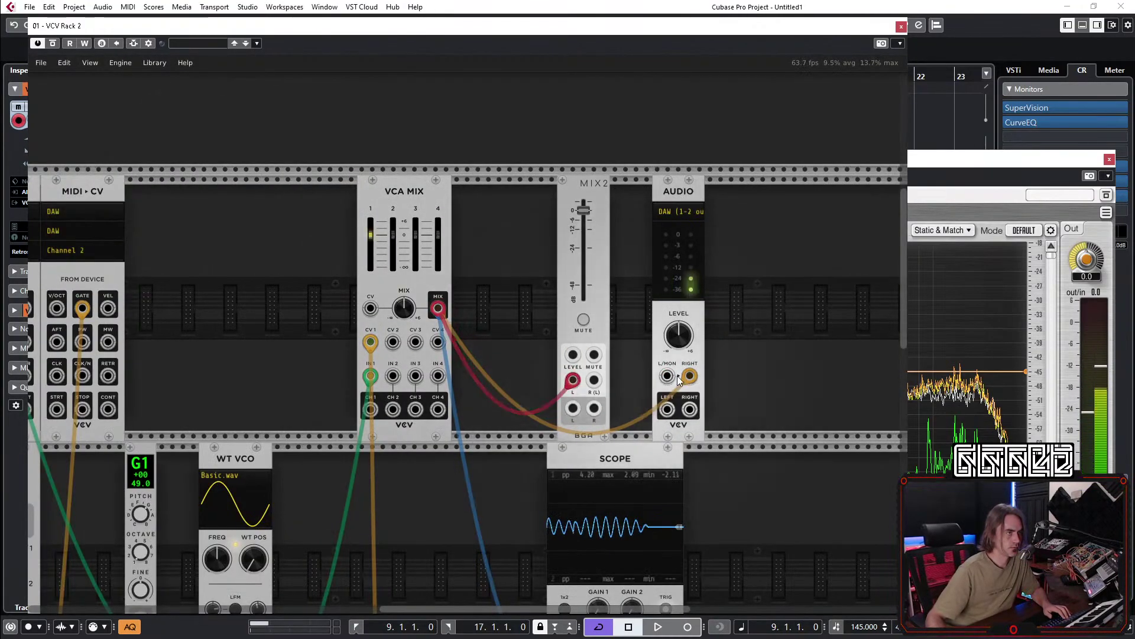
{"action": "mouse_move", "coordinate": [689, 377]}
{"action": "left_mouse_down"}
{"action": "mouse_move", "coordinate": [594, 380]}
{"action": "mouse_move", "coordinate": [667, 377]}
{"action": "left_mouse_up"}
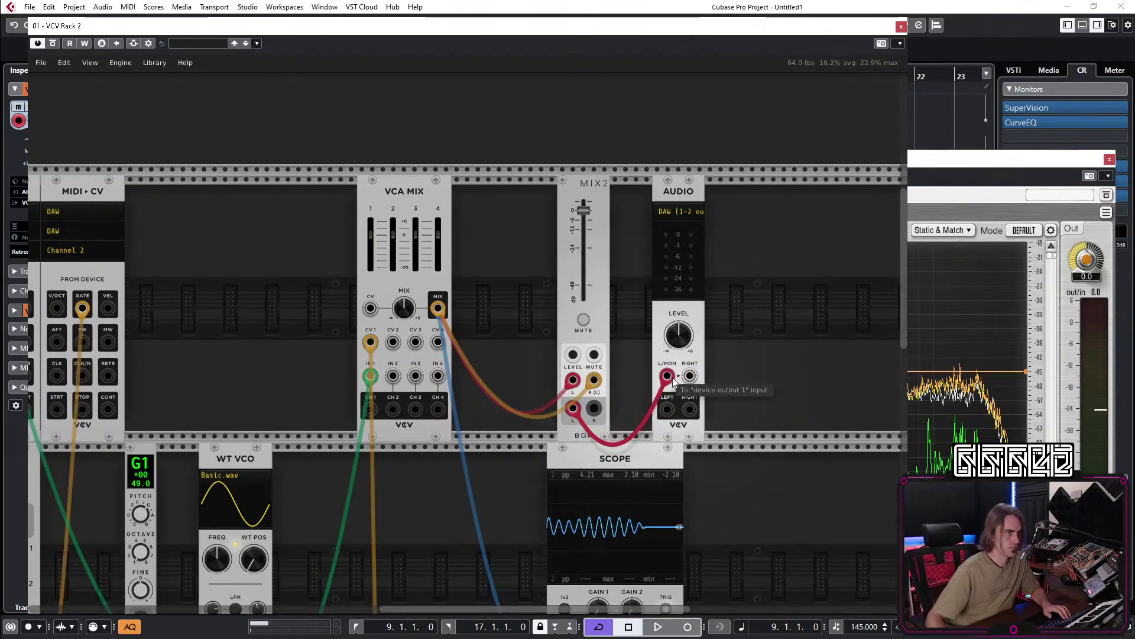
{"action": "left_click_drag", "start_coordinate": [593, 408], "coordinate": [689, 376]}
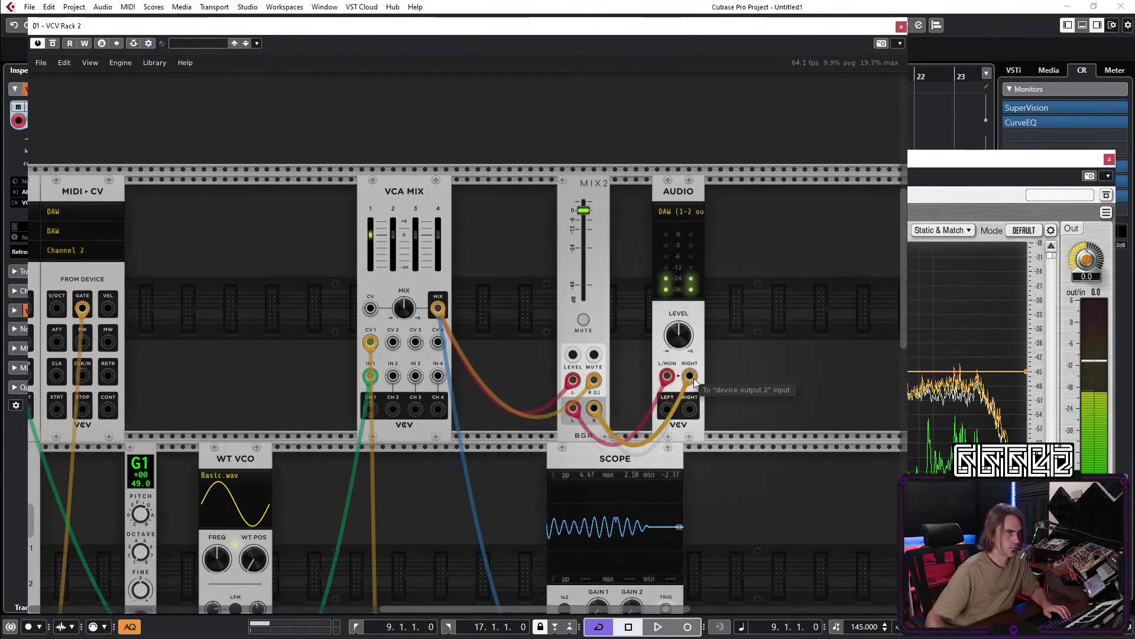
{"action": "left_click", "coordinate": [583, 319]}
Place MIX2 and VCA MIX side by side directly against the Audio module, and start playback.
{"action": "left_click_drag", "start_coordinate": [594, 169], "coordinate": [637, 190]}
{"action": "left_click_drag", "start_coordinate": [412, 190], "coordinate": [560, 190]}
{"action": "key", "text": "space"}
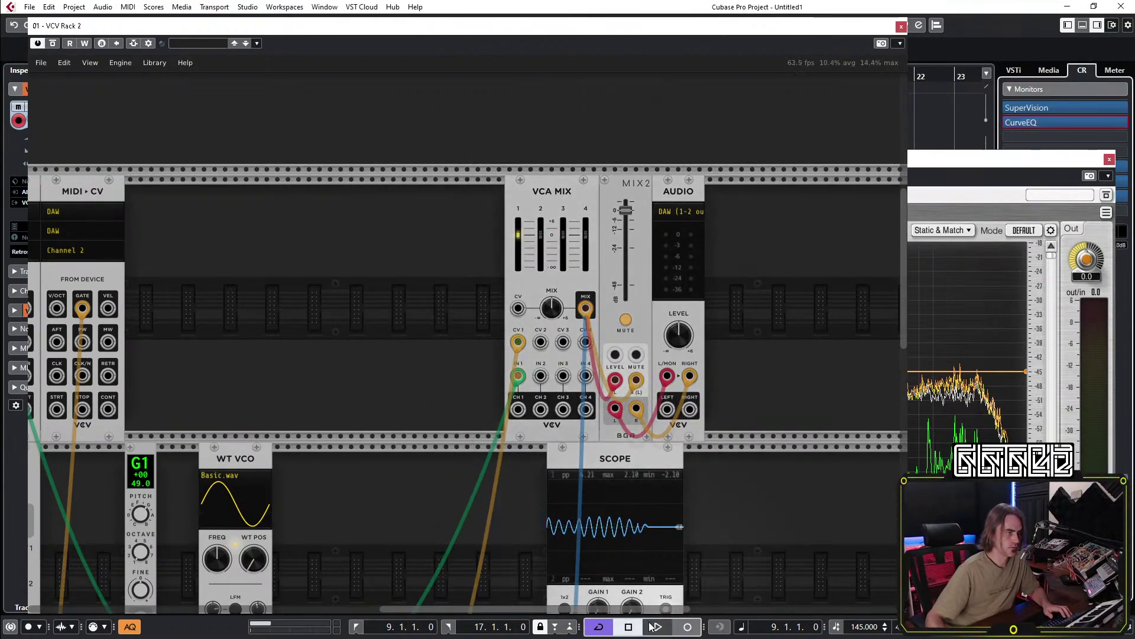
Move both MIDI-CV modules directly above Clocked, and place the Reftone and WT VCO modules right beside Clocked.
{"action": "left_click_drag", "start_coordinate": [240, 228], "coordinate": [580, 118]}
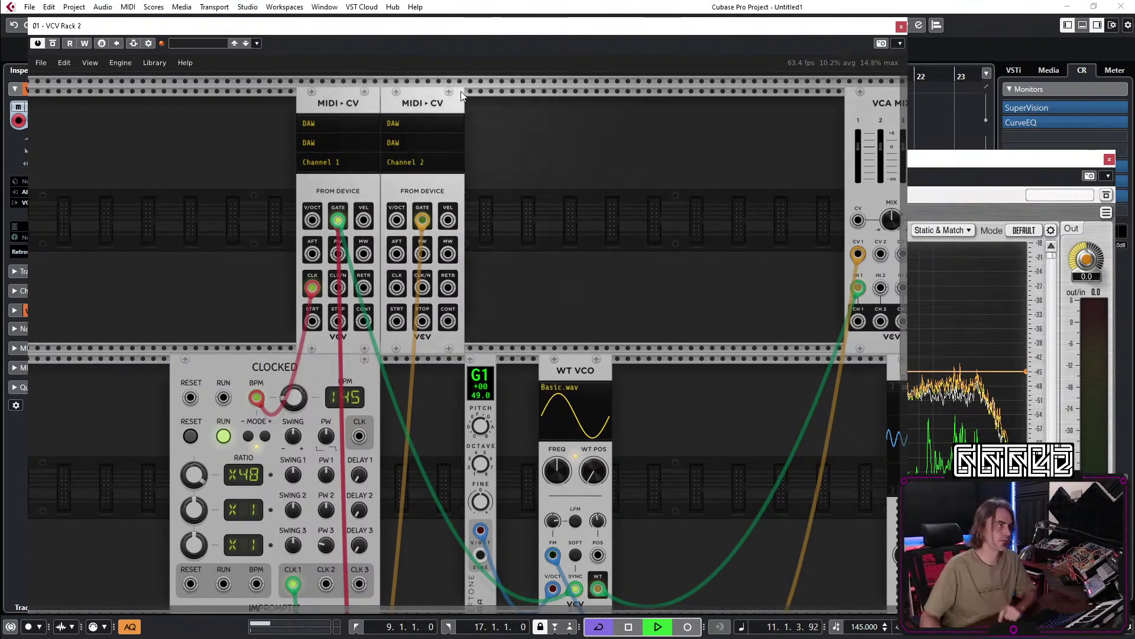
{"action": "left_click_drag", "start_coordinate": [493, 98], "coordinate": [232, 98]}
{"action": "left_click", "coordinate": [378, 123]}
{"action": "scroll", "coordinate": [537, 189], "scroll_direction": "down", "scroll_amount": 5}
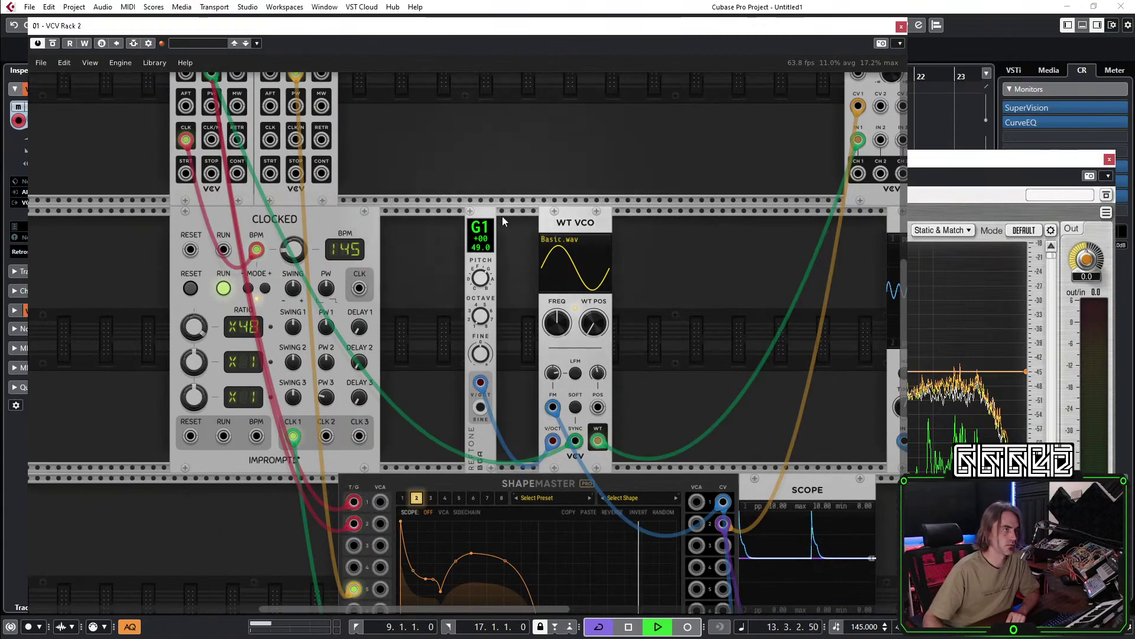
{"action": "left_click_drag", "start_coordinate": [476, 218], "coordinate": [392, 218]}
{"action": "left_click_drag", "start_coordinate": [575, 217], "coordinate": [449, 218]}
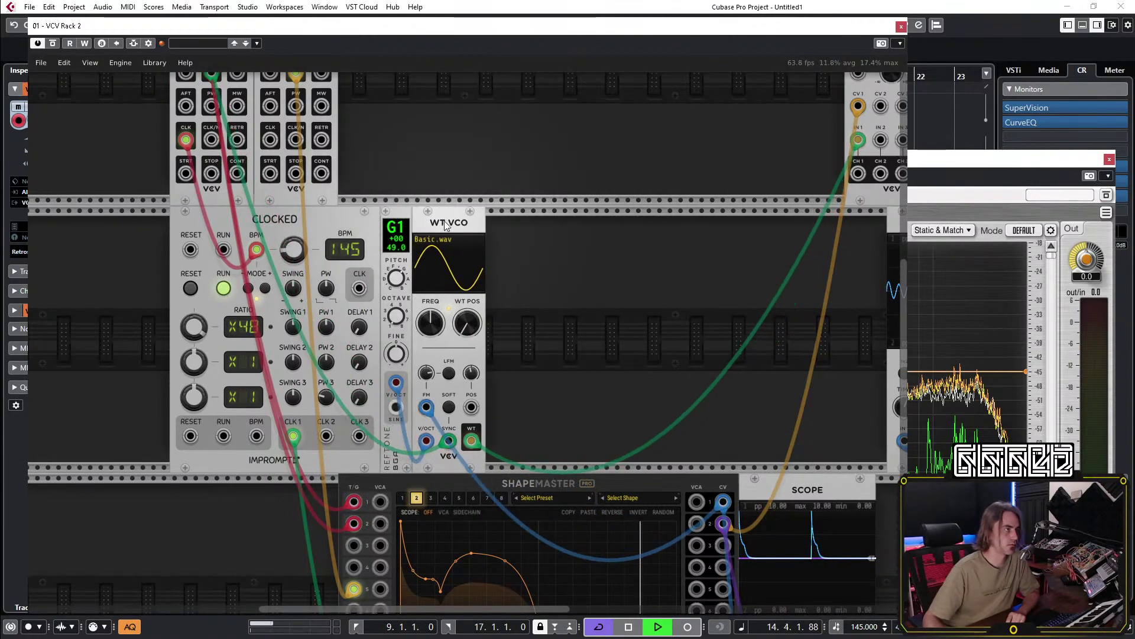
{"action": "key", "text": "Escape"}
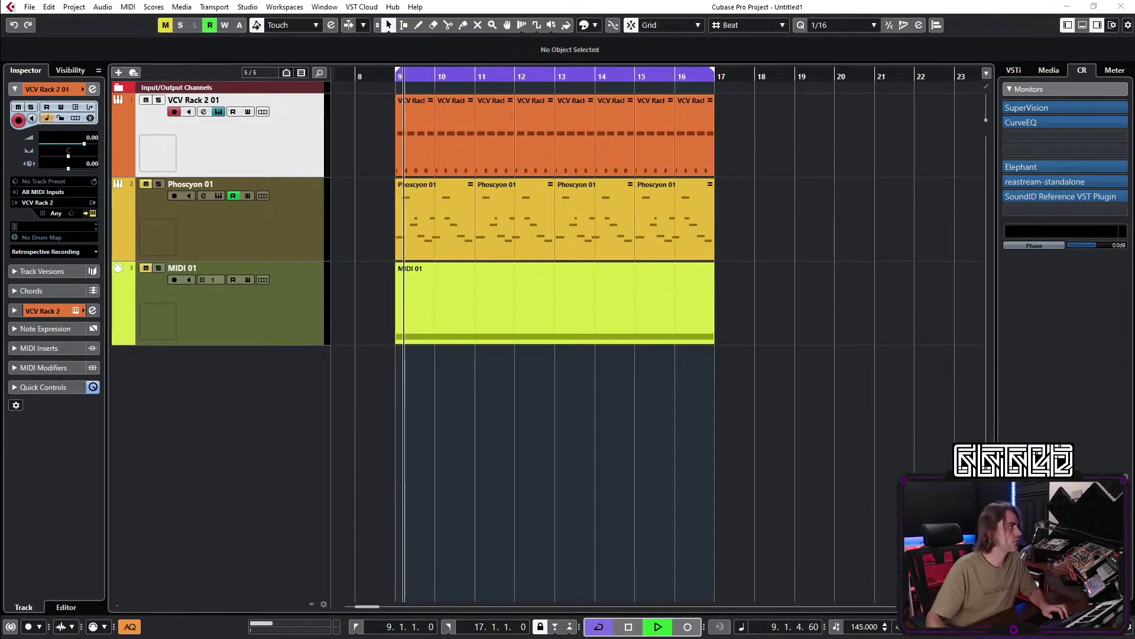
{"action": "key", "text": "F12"}
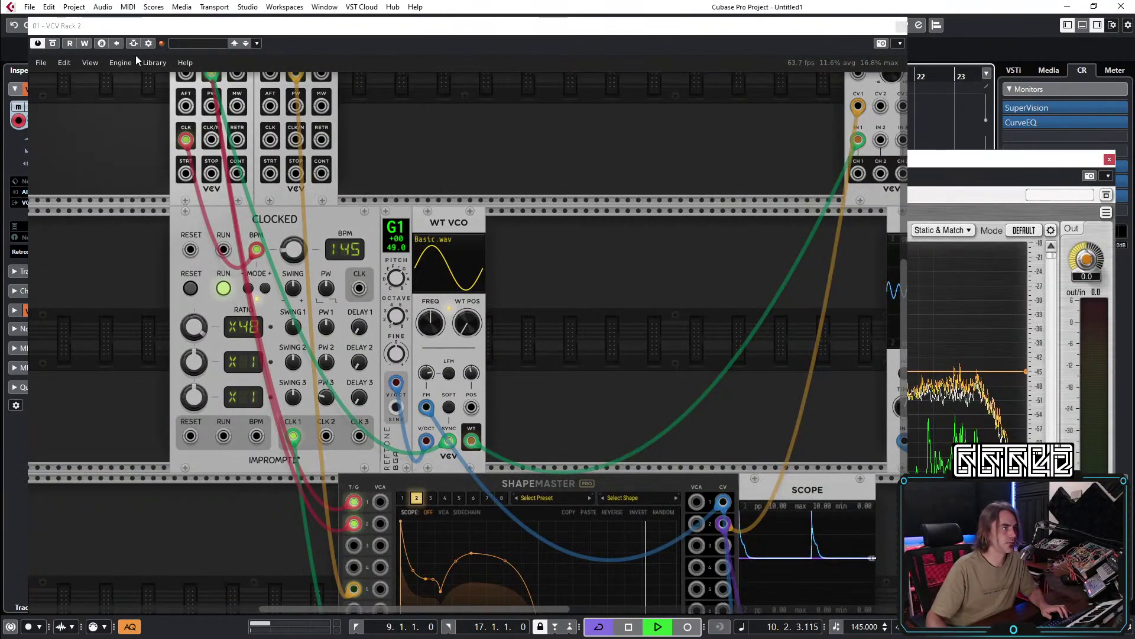
{"action": "left_click", "coordinate": [155, 68]}
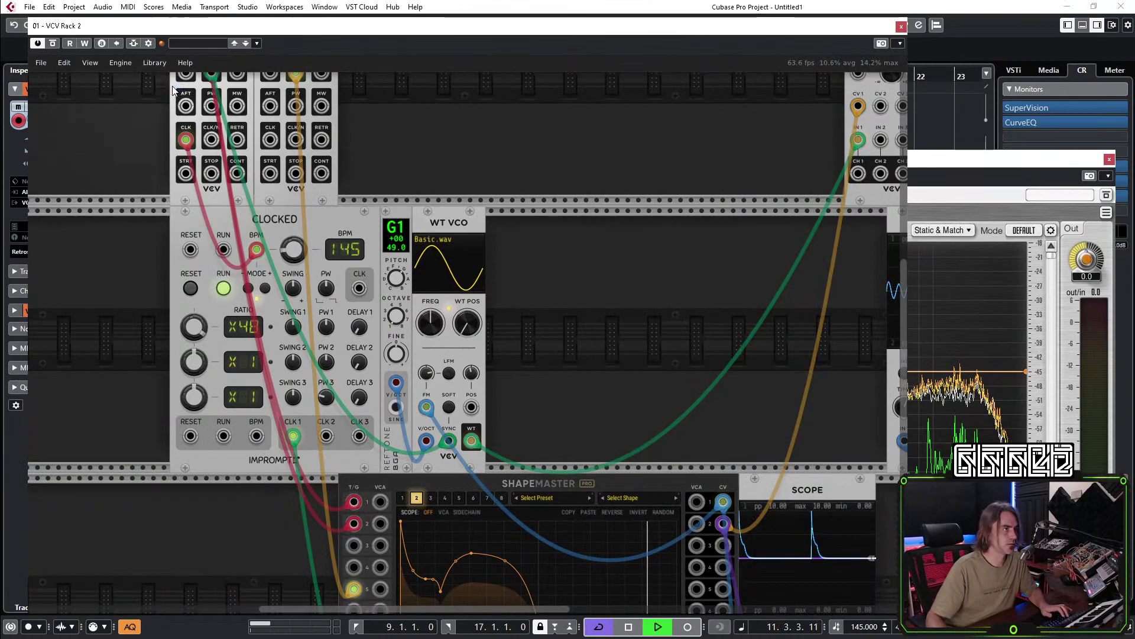
{"action": "key", "text": "F12"}
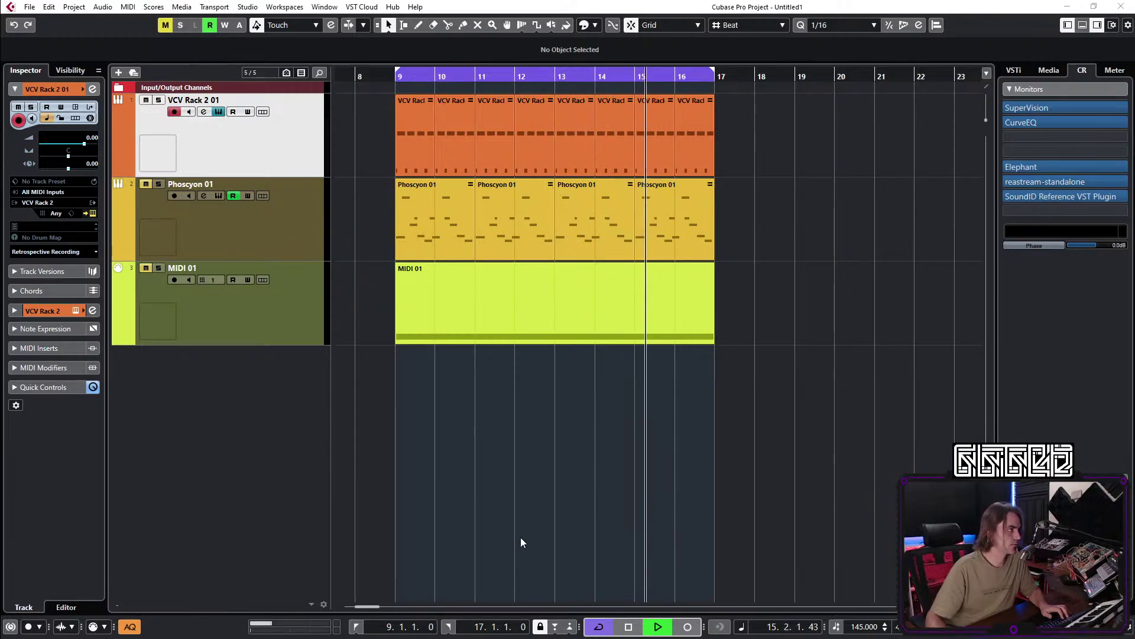
{"action": "key", "text": "F12"}
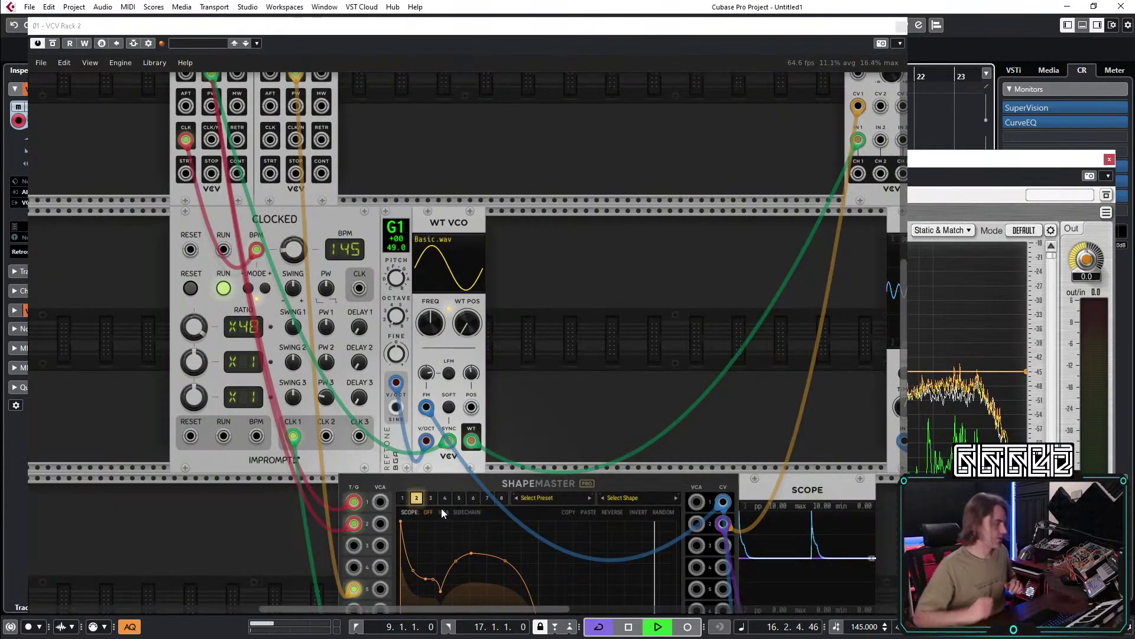
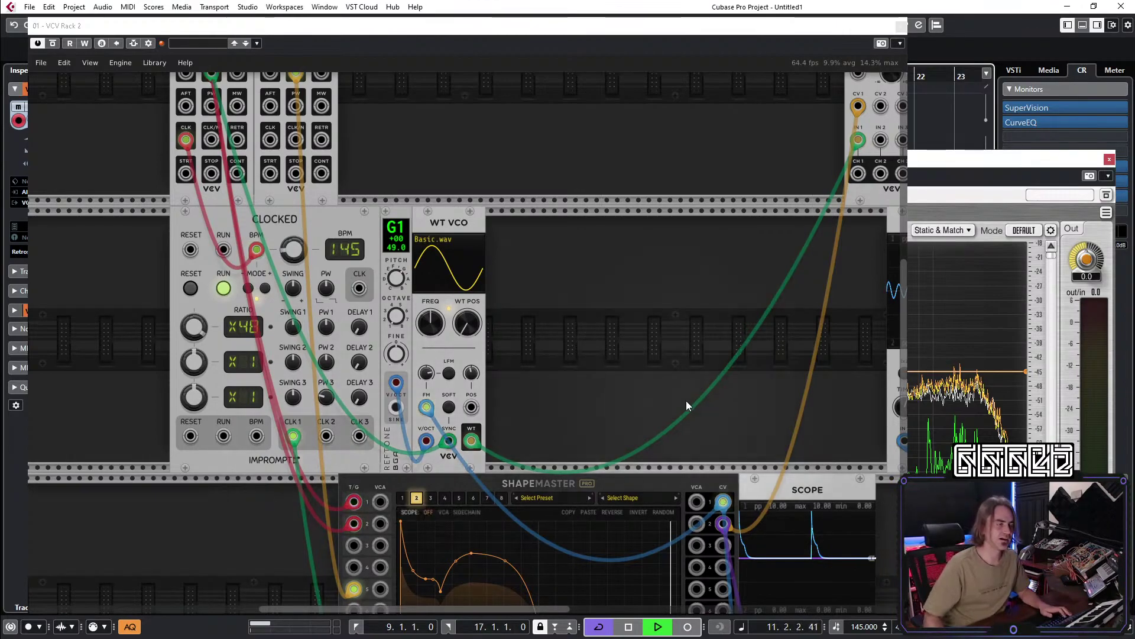
Align ShapeMaster beneath Clocked's starting edge and move the envelope Scope directly below the audio Scope.
{"action": "left_click_drag", "start_coordinate": [578, 340], "coordinate": [497, 180]}
{"action": "left_click_drag", "start_coordinate": [546, 318], "coordinate": [377, 303]}
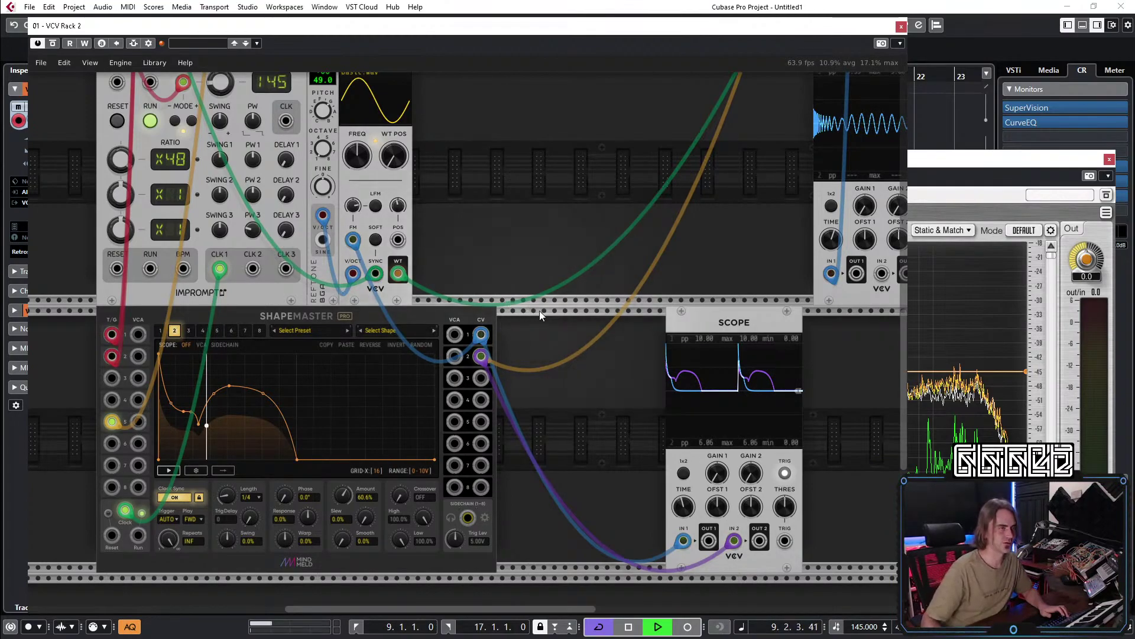
{"action": "left_click_drag", "start_coordinate": [689, 317], "coordinate": [832, 346]}
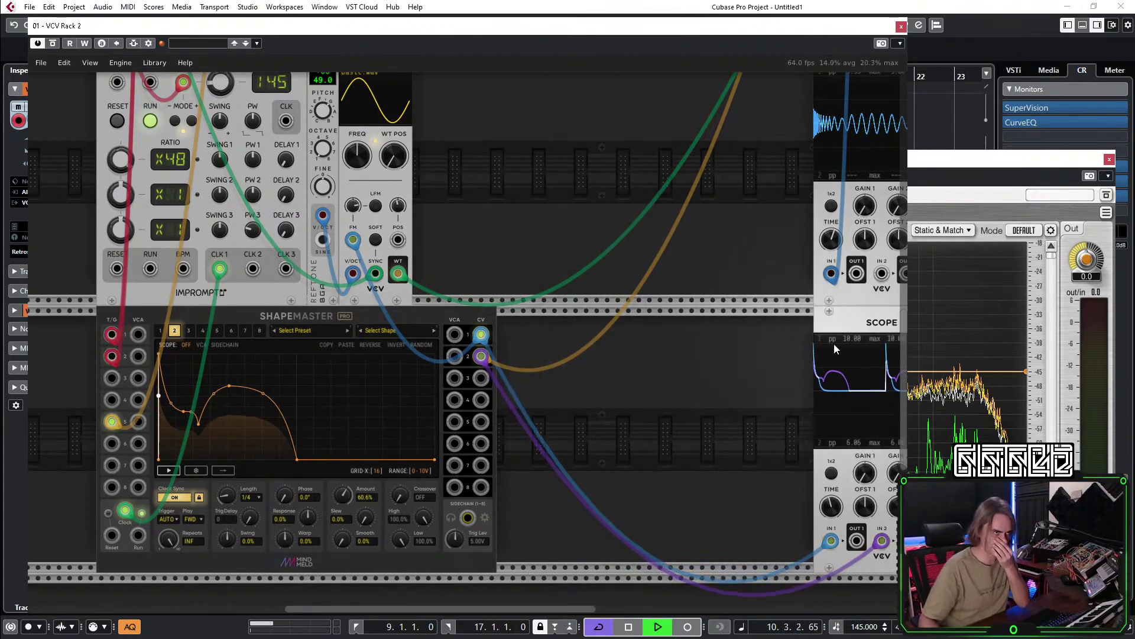
Search the module library for "vco" and add a Bogaudio VCO beside the existing WT VCO.
{"action": "scroll", "coordinate": [641, 362], "scroll_direction": "right", "scroll_amount": 2}
{"action": "scroll", "coordinate": [641, 362], "scroll_direction": "up", "scroll_amount": 1}
{"action": "mouse_move", "coordinate": [603, 386]}
{"action": "left_mouse_down"}
{"action": "mouse_move", "coordinate": [588, 395]}
{"action": "mouse_move", "coordinate": [614, 389]}
{"action": "mouse_move", "coordinate": [597, 390]}
{"action": "left_mouse_up"}
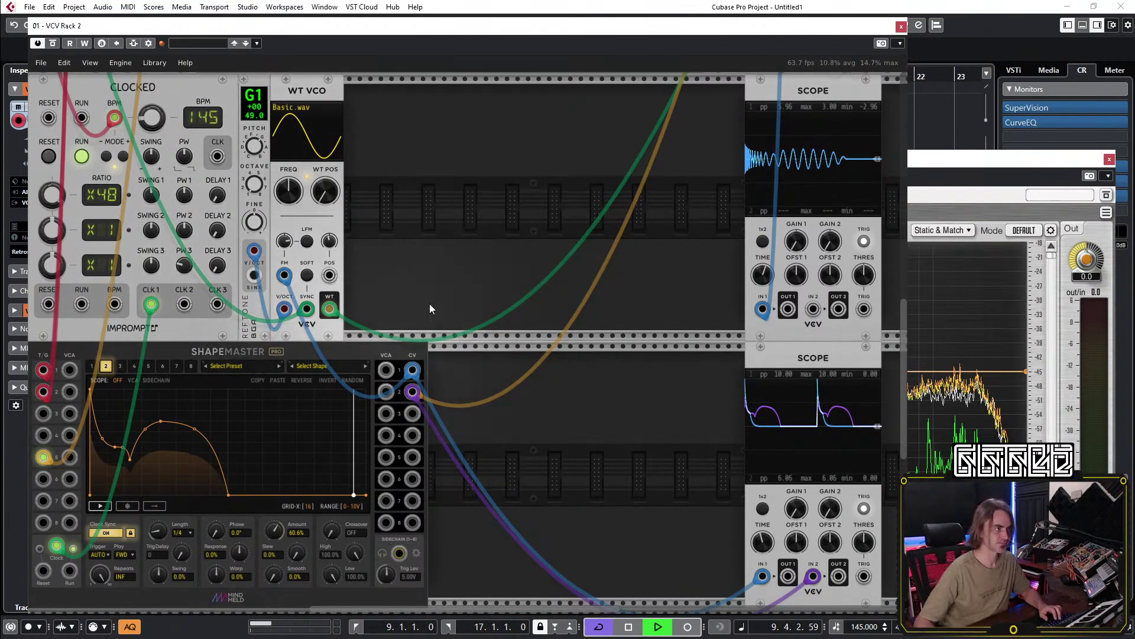
{"action": "scroll", "coordinate": [467, 241], "scroll_direction": "up", "scroll_amount": 5}
{"action": "scroll", "coordinate": [498, 300], "scroll_direction": "left", "scroll_amount": 2}
{"action": "right_click", "coordinate": [453, 242]}
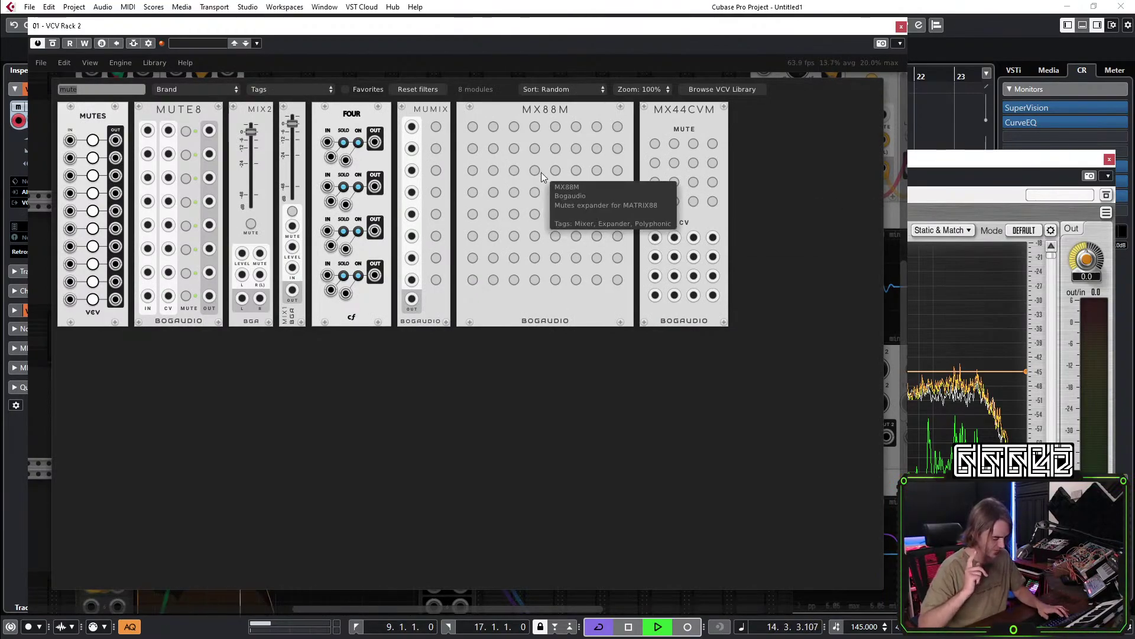
{"action": "type", "text": "wt"}
{"action": "key", "text": "BackSpace"}
{"action": "key", "text": "BackSpace"}
{"action": "type", "text": "vca"}
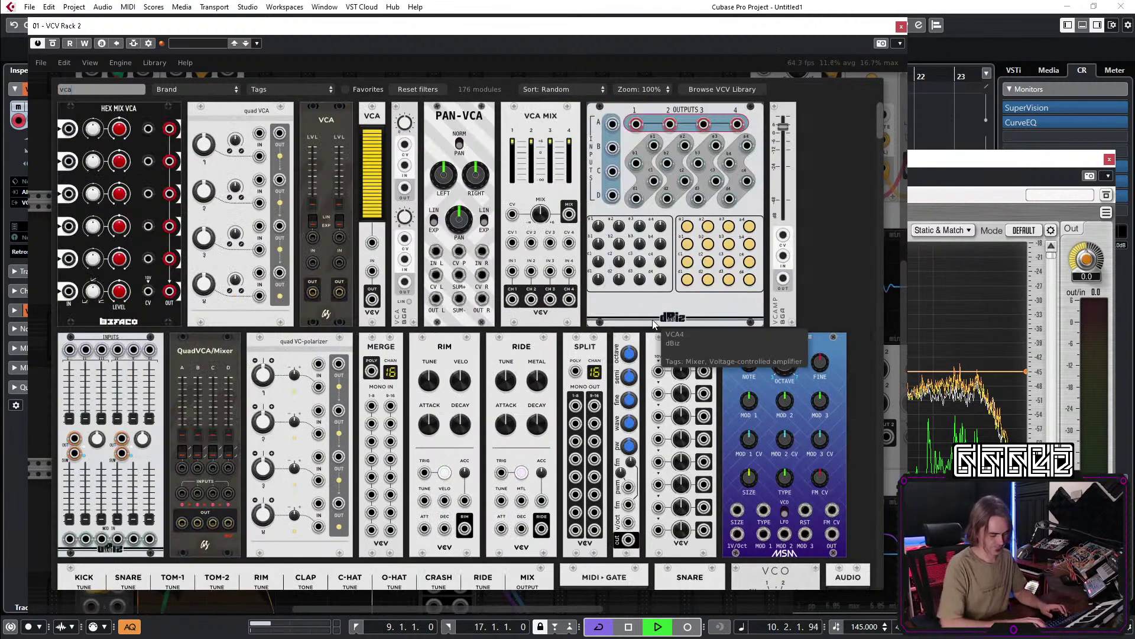
{"action": "key", "text": "BackSpace"}
{"action": "type", "text": "o"}
{"action": "left_click", "coordinate": [286, 275]}
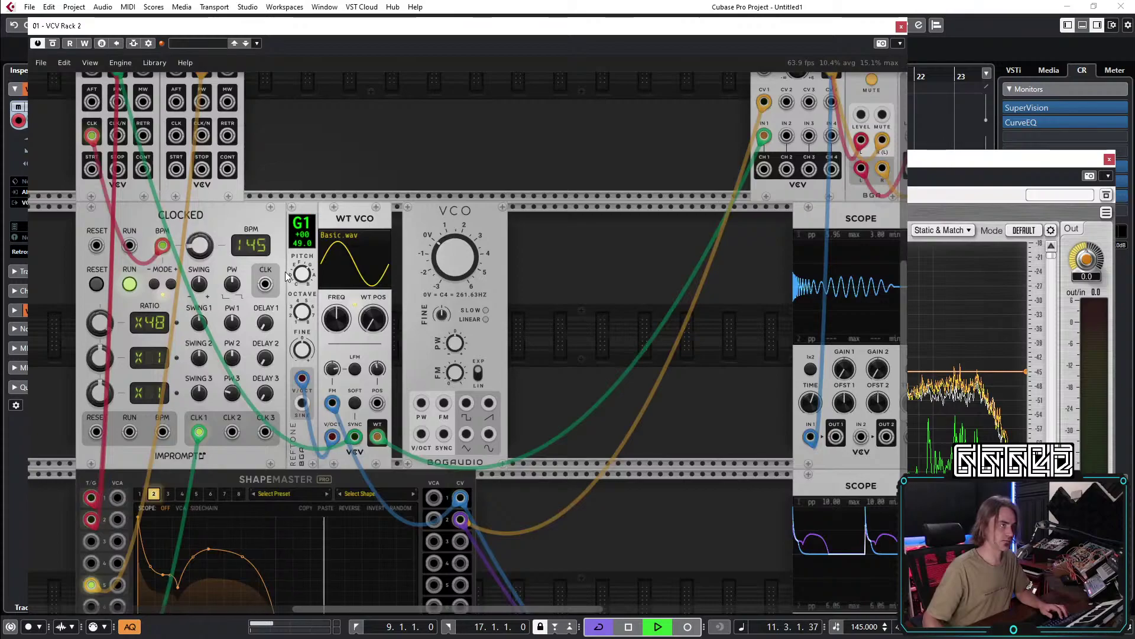
Add a second WT VCO, delete the Bogaudio VCO, and place the new oscillator beside the first WT VCO.
{"action": "right_click", "coordinate": [513, 222]}
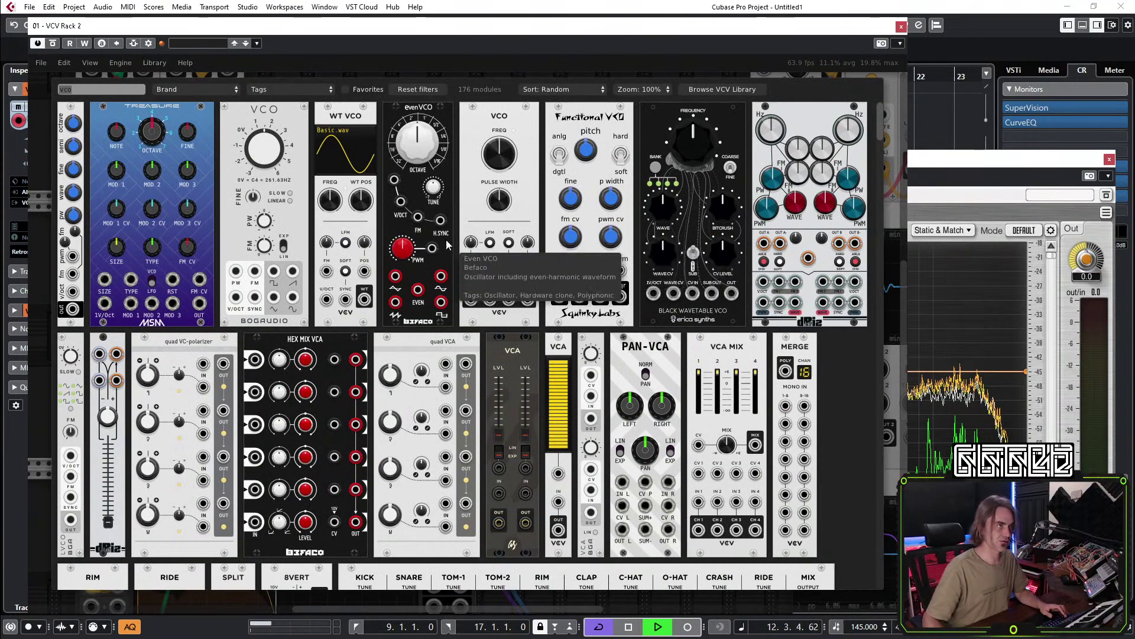
{"action": "key", "text": "Escape"}
{"action": "right_click", "coordinate": [473, 221]}
{"action": "mouse_move", "coordinate": [521, 388]}
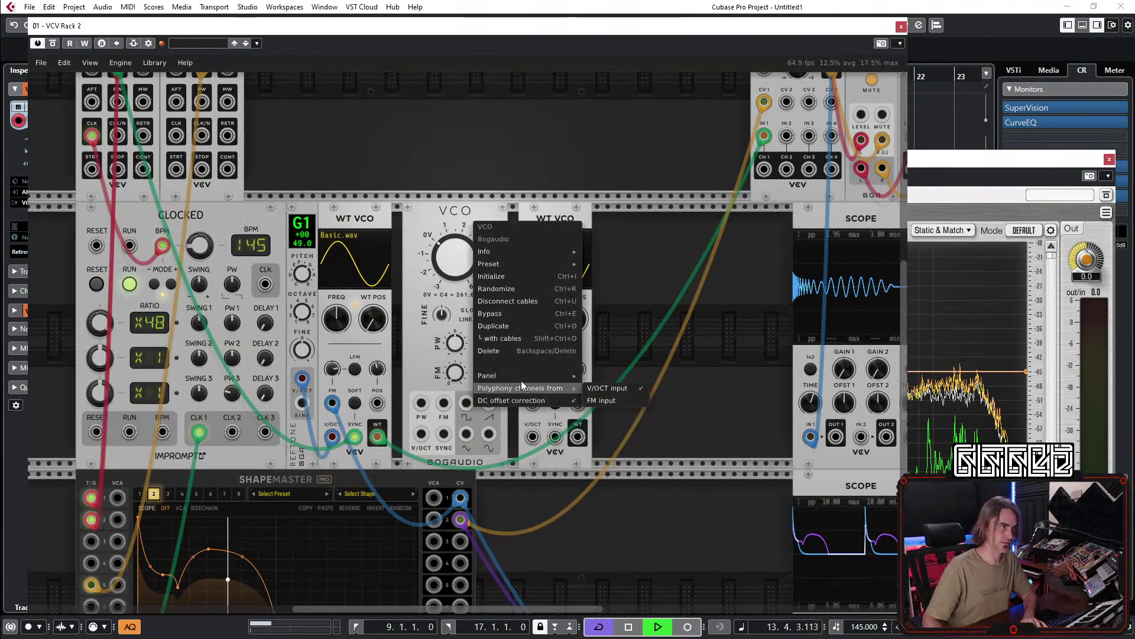
{"action": "left_click", "coordinate": [523, 352]}
{"action": "left_click_drag", "start_coordinate": [583, 353], "coordinate": [455, 353]}
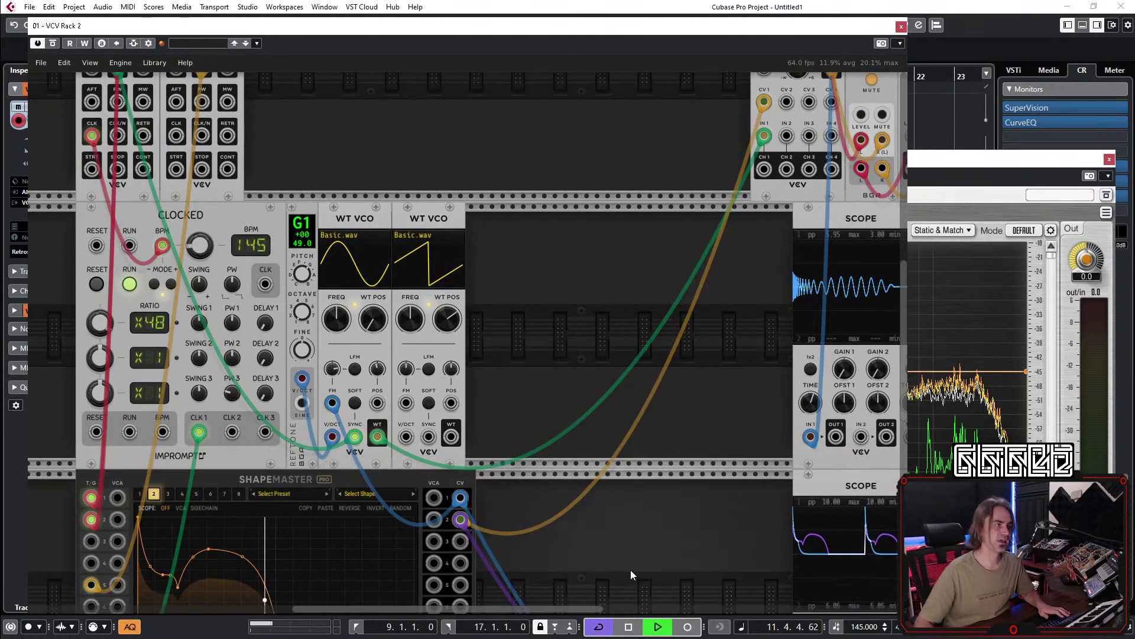
Move the second WT VCO along its row, away from the first, to leave free rack space between them.
{"action": "scroll", "coordinate": [504, 192], "scroll_direction": "up", "scroll_amount": 4}
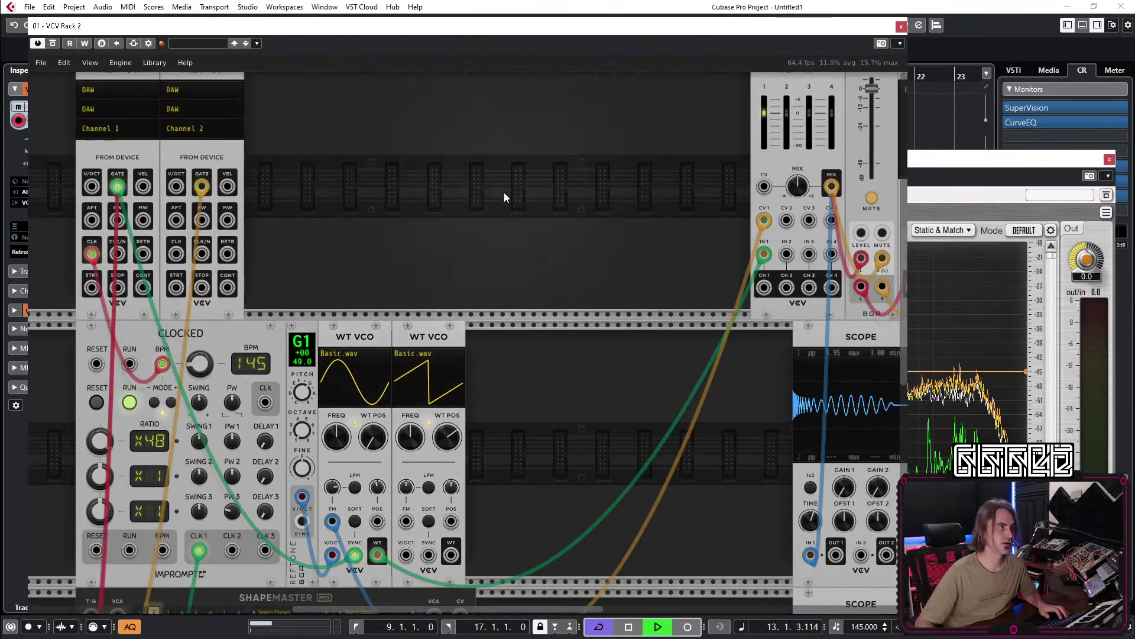
{"action": "scroll", "coordinate": [504, 207], "scroll_direction": "down", "scroll_amount": 2}
{"action": "left_click_drag", "start_coordinate": [430, 280], "coordinate": [630, 280]}
{"action": "scroll", "coordinate": [533, 230], "scroll_direction": "down", "scroll_amount": 5}
{"action": "scroll", "coordinate": [512, 236], "scroll_direction": "up", "scroll_amount": 8}
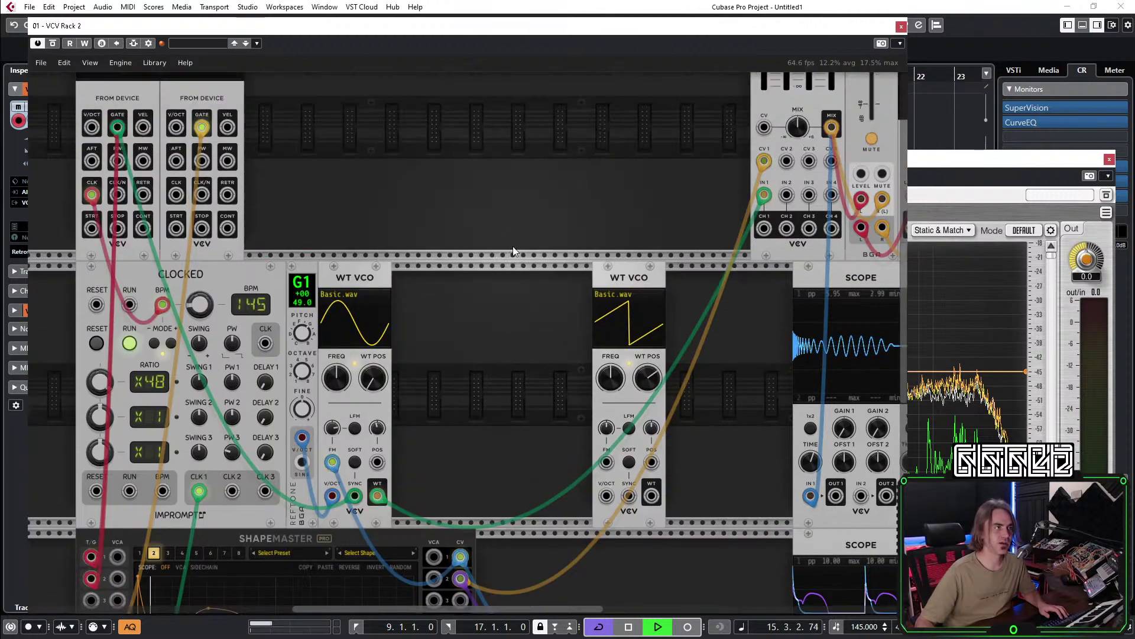
Line up Reftone and the first WT VCO beside the channel 1 MIDI-CV, and move the channel 2 MIDI-CV beside Clocked.
{"action": "left_click_drag", "start_coordinate": [355, 370], "coordinate": [417, 102]}
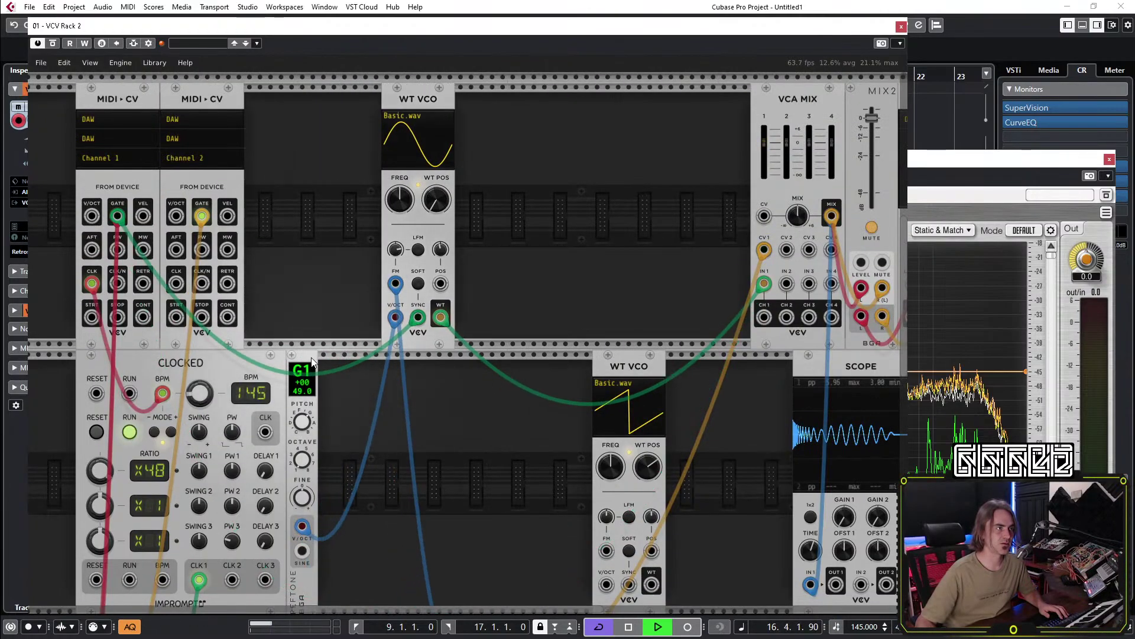
{"action": "left_click_drag", "start_coordinate": [303, 361], "coordinate": [333, 93]}
{"action": "left_click_drag", "start_coordinate": [214, 110], "coordinate": [382, 378]}
{"action": "left_click_drag", "start_coordinate": [382, 446], "coordinate": [340, 446]}
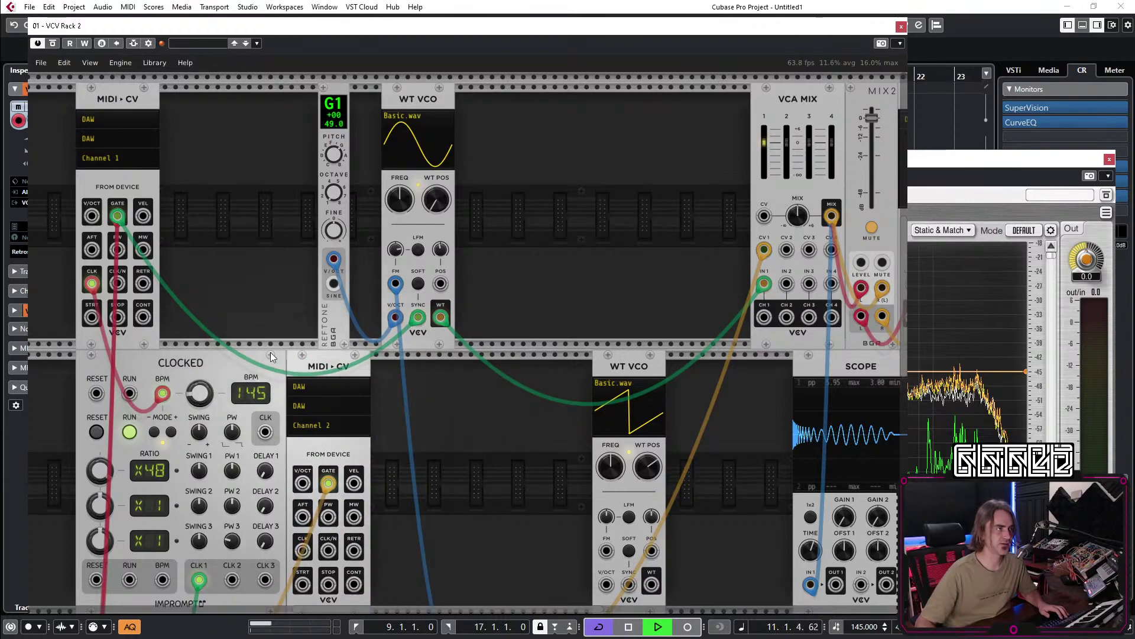
{"action": "left_click_drag", "start_coordinate": [344, 90], "coordinate": [186, 90]}
{"action": "left_click_drag", "start_coordinate": [452, 118], "coordinate": [263, 118]}
Move the audio Scope up into the first rack row, directly beside VCA MIX.
{"action": "scroll", "coordinate": [566, 179], "scroll_direction": "down", "scroll_amount": 10}
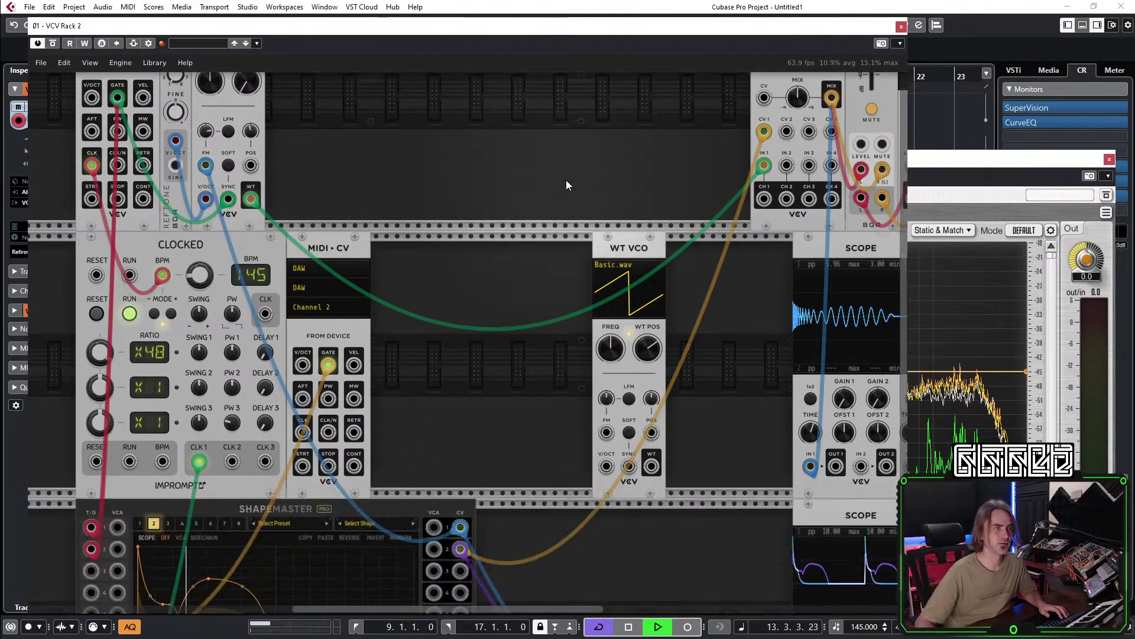
{"action": "scroll", "coordinate": [691, 464], "scroll_direction": "up", "scroll_amount": 4}
{"action": "scroll", "coordinate": [691, 463], "scroll_direction": "up", "scroll_amount": 3}
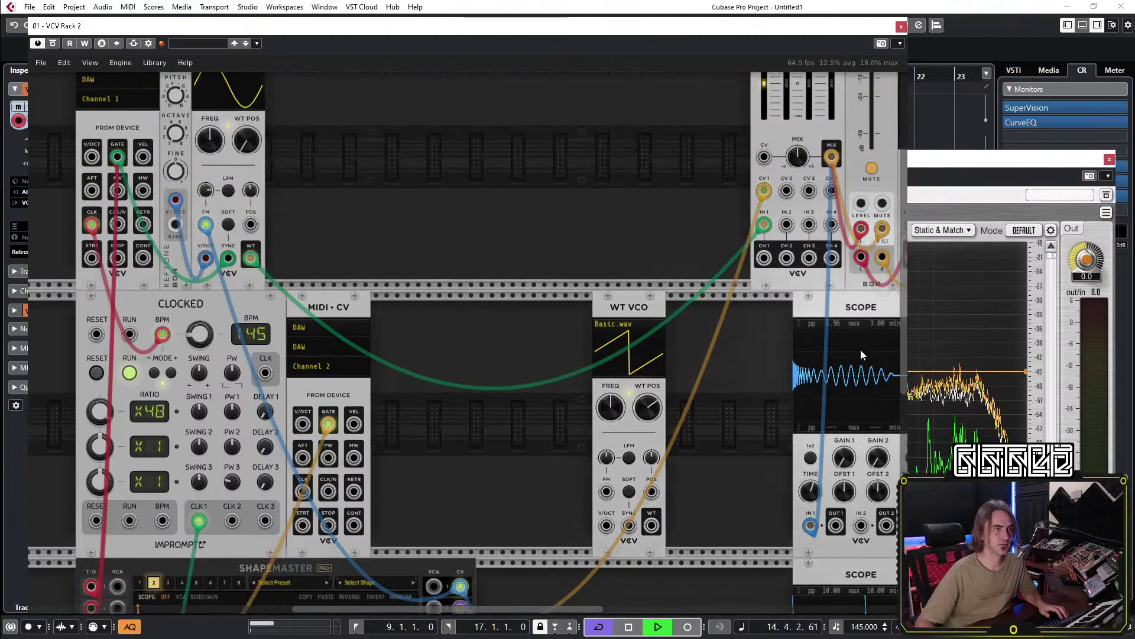
{"action": "left_click_drag", "start_coordinate": [860, 351], "coordinate": [708, 121]}
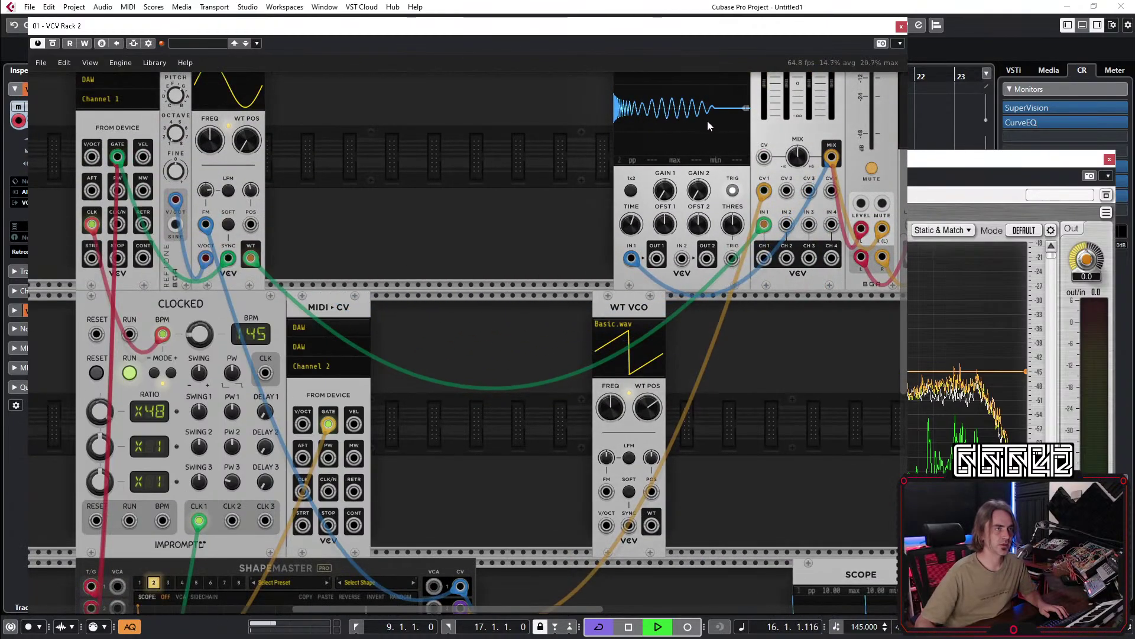
{"action": "scroll", "coordinate": [516, 255], "scroll_direction": "up", "scroll_amount": 3}
{"action": "left_click_drag", "start_coordinate": [627, 348], "coordinate": [764, 347]}
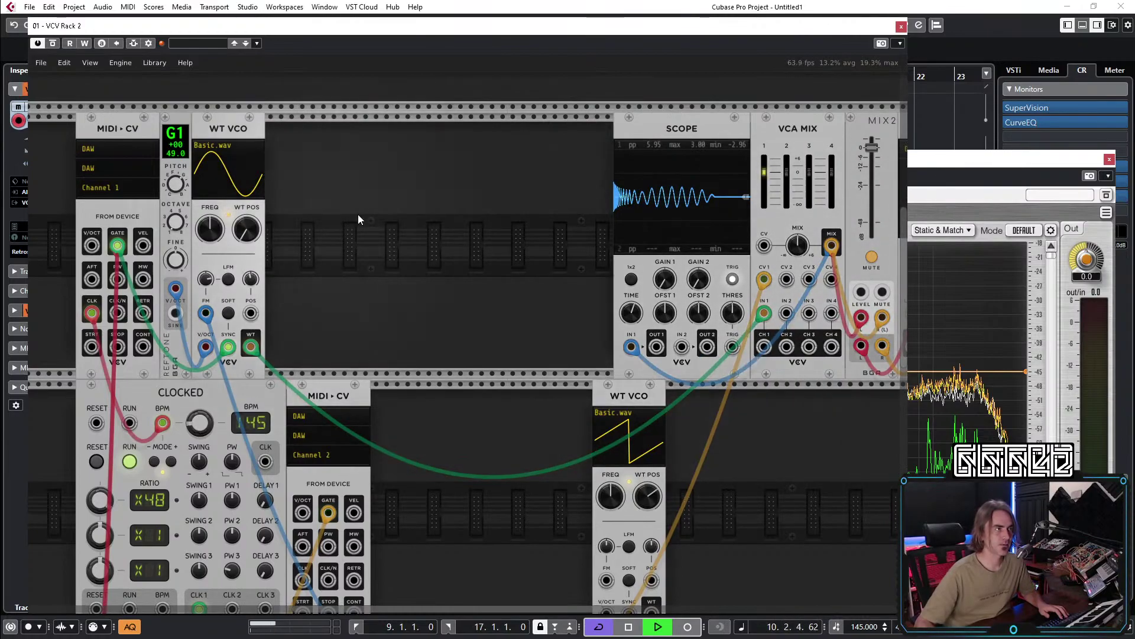
Add a VCA module and patch it between the first WT VCO's output and VCA MIX channel 1, driven by the envelope CV cable.
{"action": "right_click", "coordinate": [425, 175]}
{"action": "scroll", "coordinate": [428, 171], "scroll_direction": "up", "scroll_amount": 3}
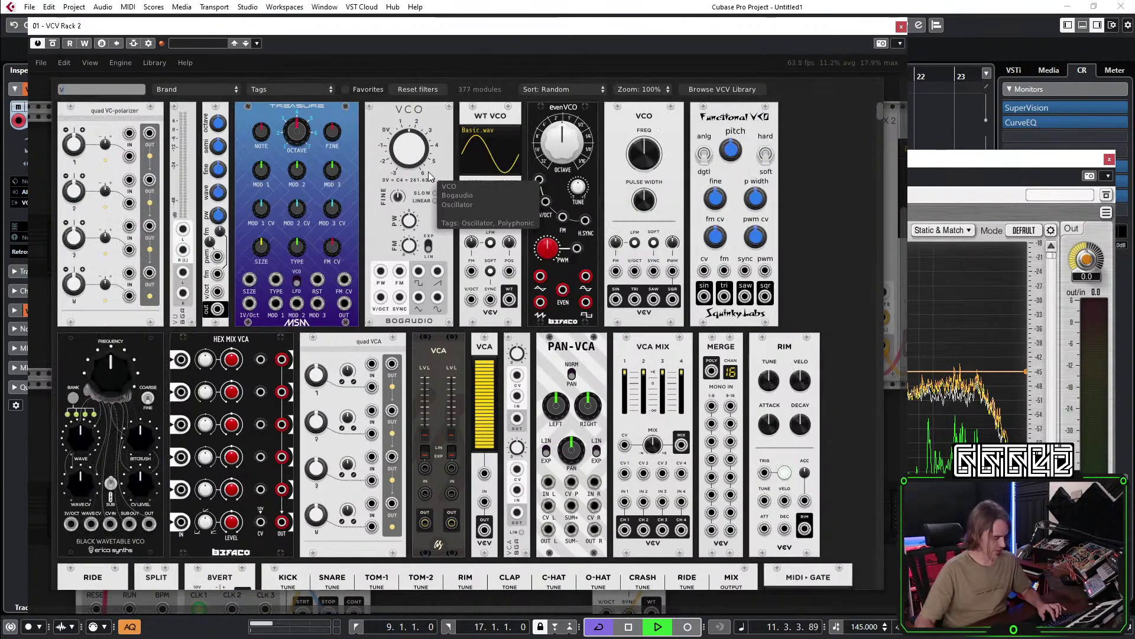
{"action": "key", "text": "Escape"}
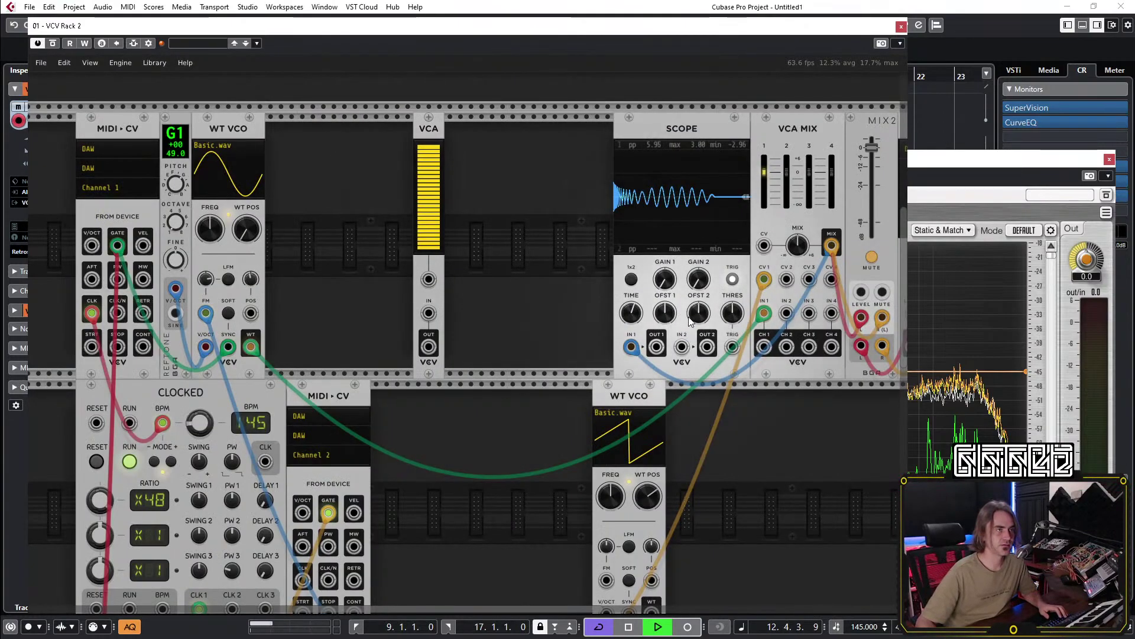
{"action": "left_click_drag", "start_coordinate": [766, 313], "coordinate": [430, 318]}
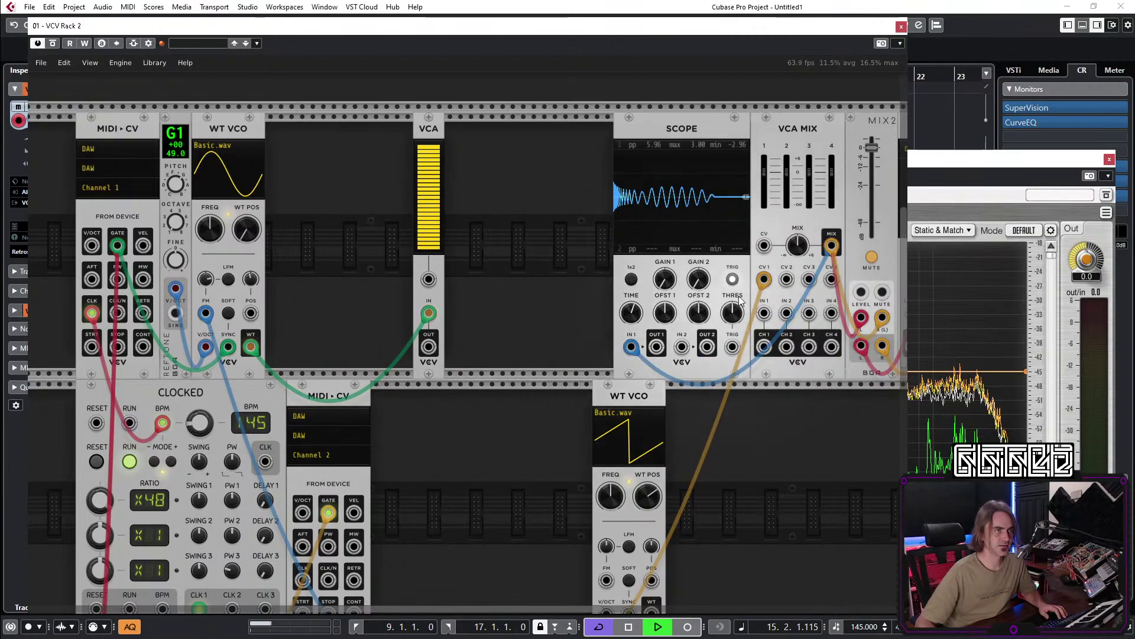
{"action": "left_click_drag", "start_coordinate": [767, 278], "coordinate": [428, 279]}
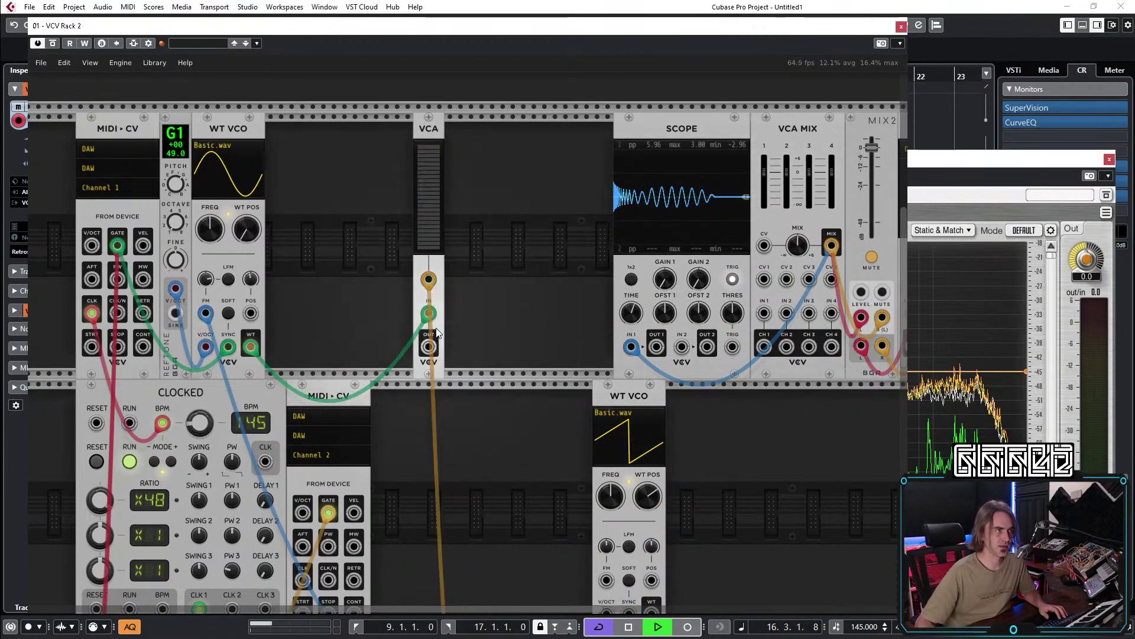
{"action": "left_click_drag", "start_coordinate": [430, 349], "coordinate": [764, 314]}
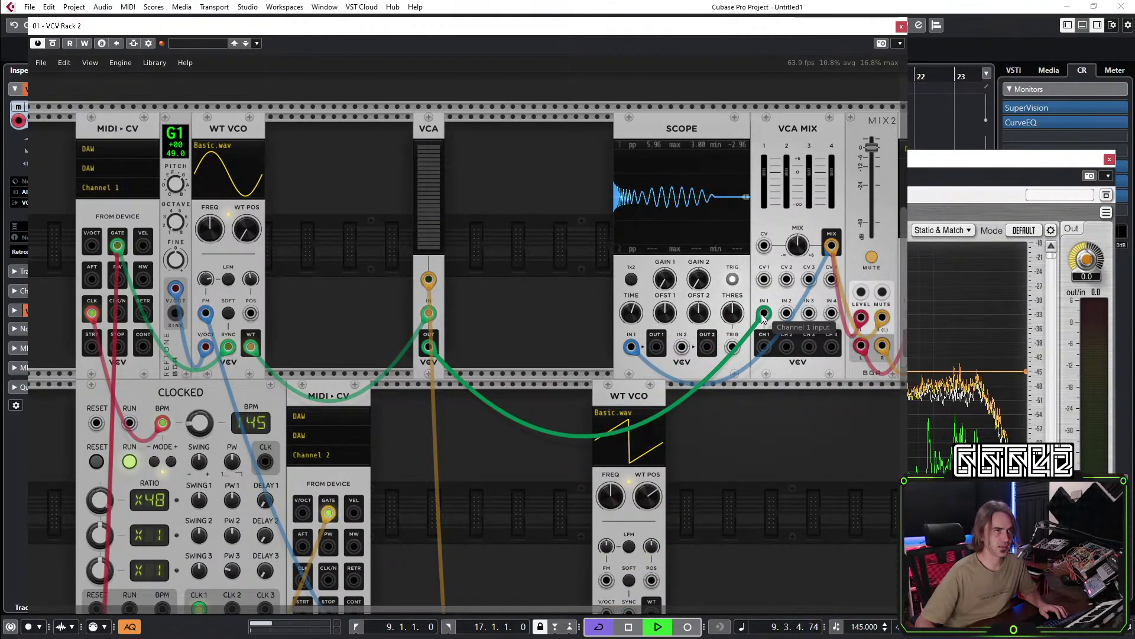
Feed the Scope's first input from the VCA output, and place the VCA and Scope side by side directly after the first WT VCO.
{"action": "left_click_drag", "start_coordinate": [832, 245], "coordinate": [630, 347]}
{"action": "left_click_drag", "start_coordinate": [831, 246], "coordinate": [429, 347]}
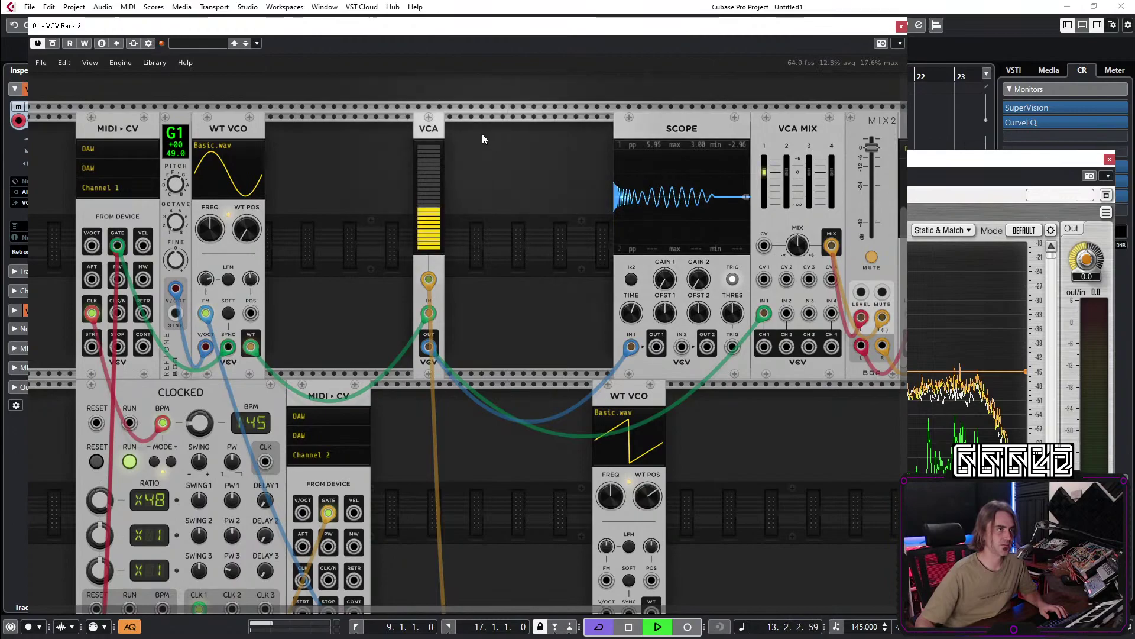
{"action": "left_click_drag", "start_coordinate": [428, 120], "coordinate": [275, 140]}
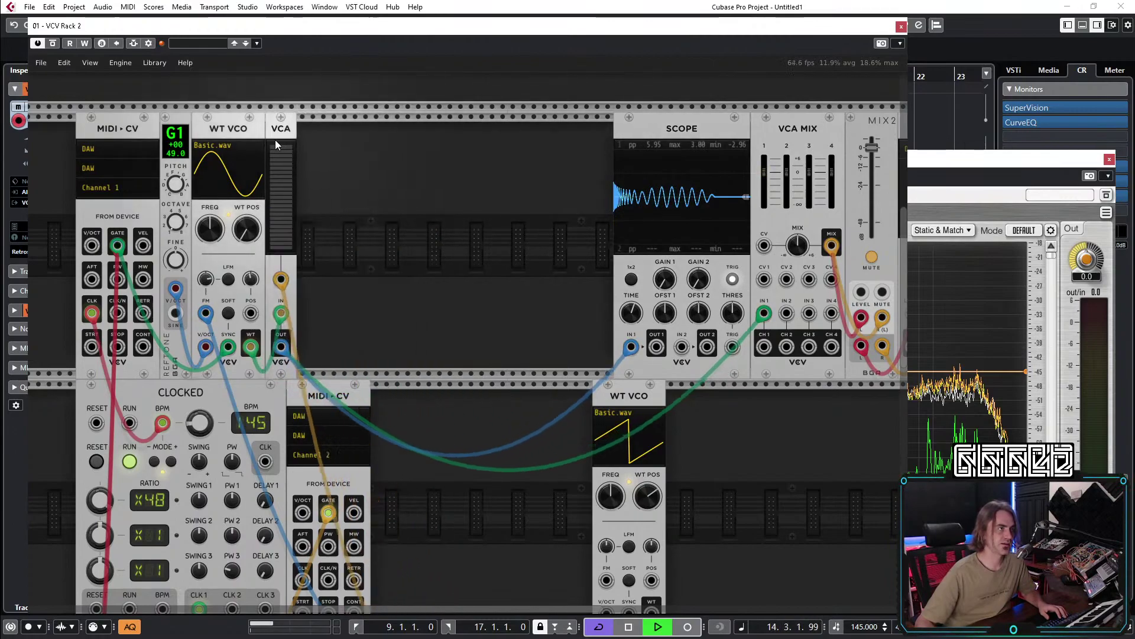
{"action": "left_click_drag", "start_coordinate": [662, 117], "coordinate": [329, 151]}
Move Clocked out from under the first voice to the free rack space ahead of the channel 1 MIDI-CV.
{"action": "scroll", "coordinate": [533, 207], "scroll_direction": "down", "scroll_amount": 5}
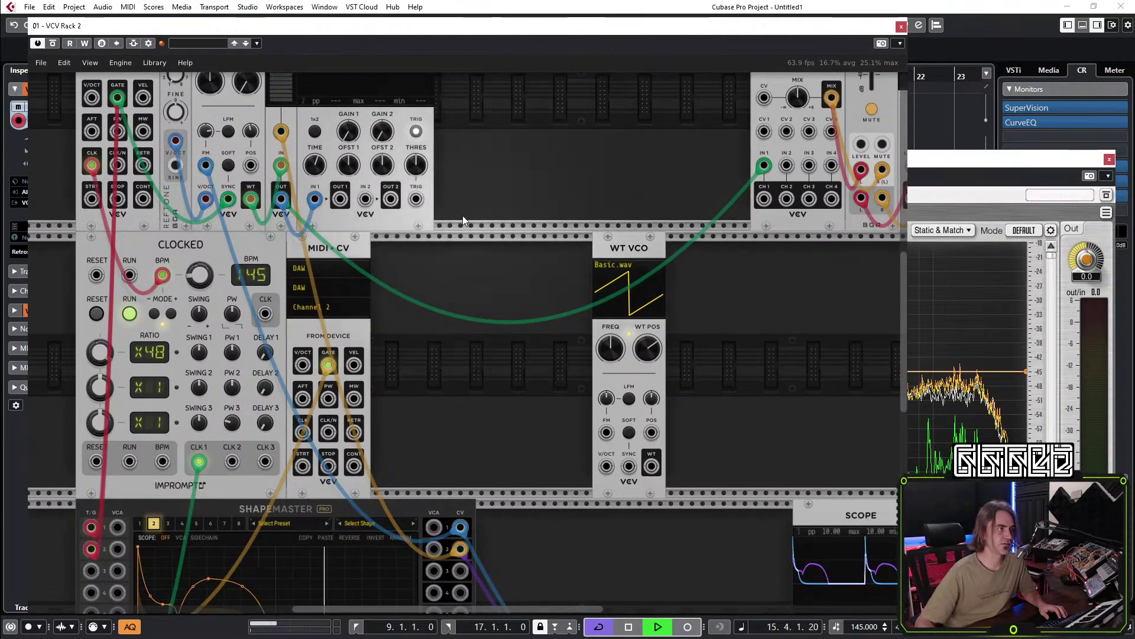
{"action": "scroll", "coordinate": [520, 261], "scroll_direction": "up", "scroll_amount": 2}
{"action": "scroll", "coordinate": [520, 262], "scroll_direction": "left", "scroll_amount": 5}
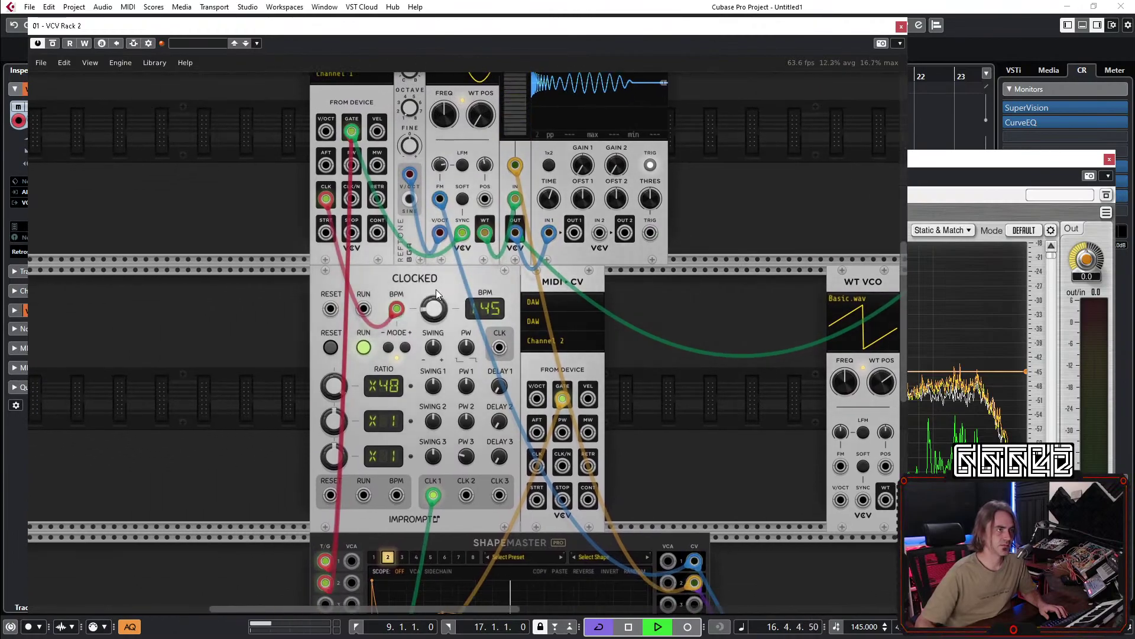
{"action": "left_click_drag", "start_coordinate": [446, 287], "coordinate": [130, 83]}
{"action": "left_click_drag", "start_coordinate": [438, 452], "coordinate": [138, 421]}
Move ShapeMaster Pro up into the first rack row, between the Scope and VCA MIX, without gaps.
{"action": "left_click_drag", "start_coordinate": [262, 503], "coordinate": [529, 178]}
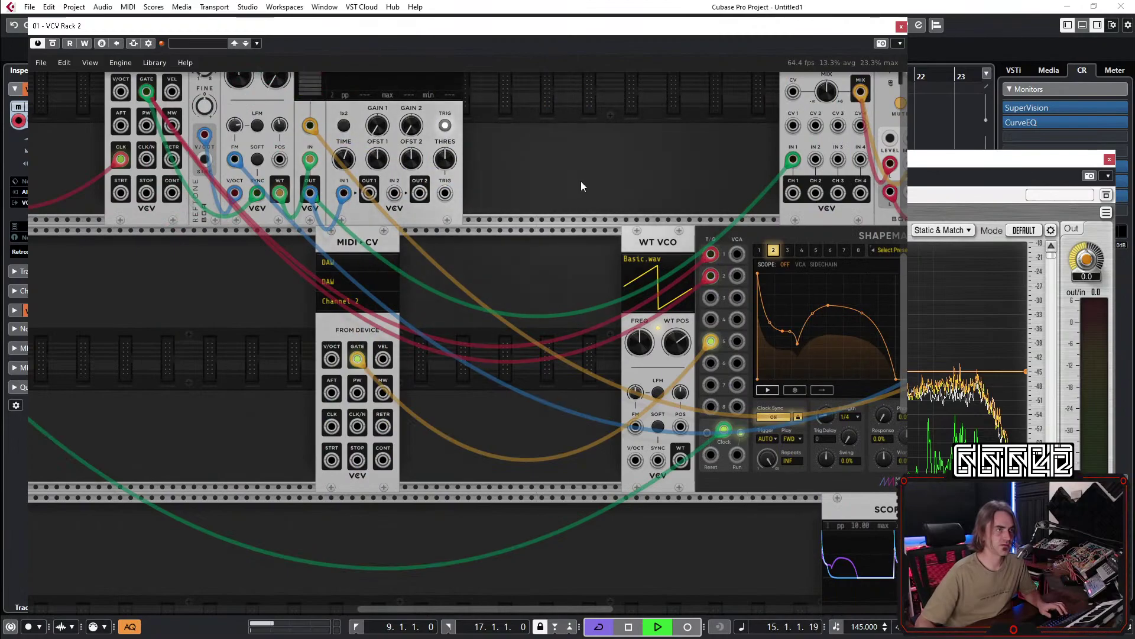
{"action": "scroll", "coordinate": [581, 181], "scroll_direction": "up", "scroll_amount": 2}
{"action": "left_click_drag", "start_coordinate": [773, 448], "coordinate": [603, 181]}
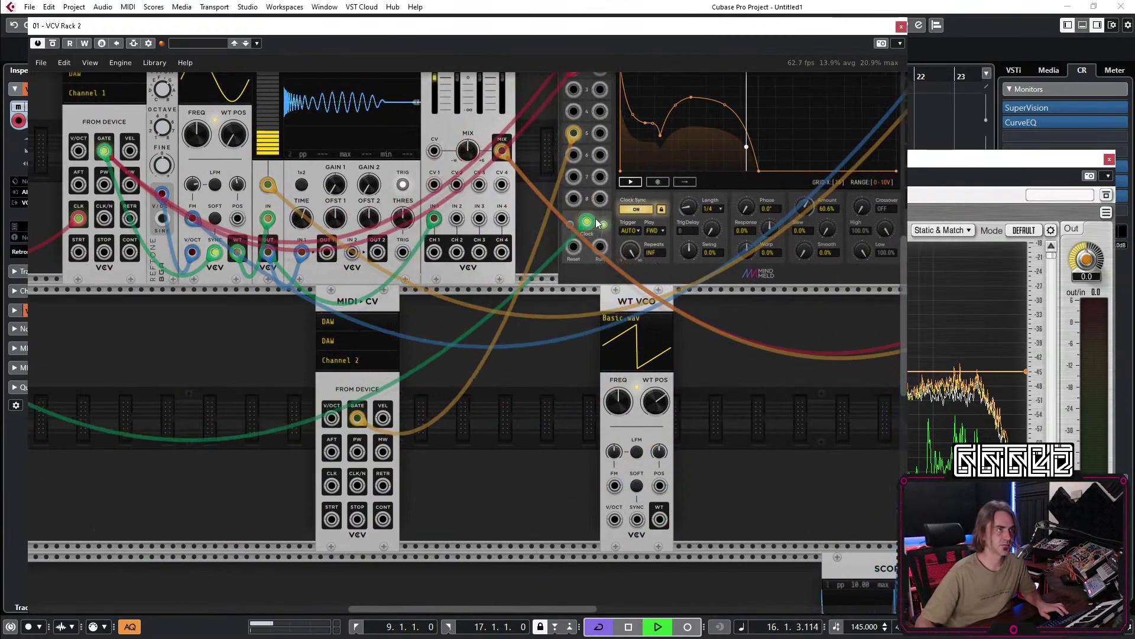
{"action": "scroll", "coordinate": [568, 171], "scroll_direction": "up", "scroll_amount": 4}
{"action": "scroll", "coordinate": [533, 154], "scroll_direction": "right", "scroll_amount": 5}
{"action": "left_click_drag", "start_coordinate": [329, 177], "coordinate": [781, 213]}
{"action": "scroll", "coordinate": [532, 237], "scroll_direction": "left", "scroll_amount": 4}
{"action": "left_click_drag", "start_coordinate": [446, 185], "coordinate": [257, 143]}
{"action": "left_click_drag", "start_coordinate": [363, 104], "coordinate": [246, 78]}
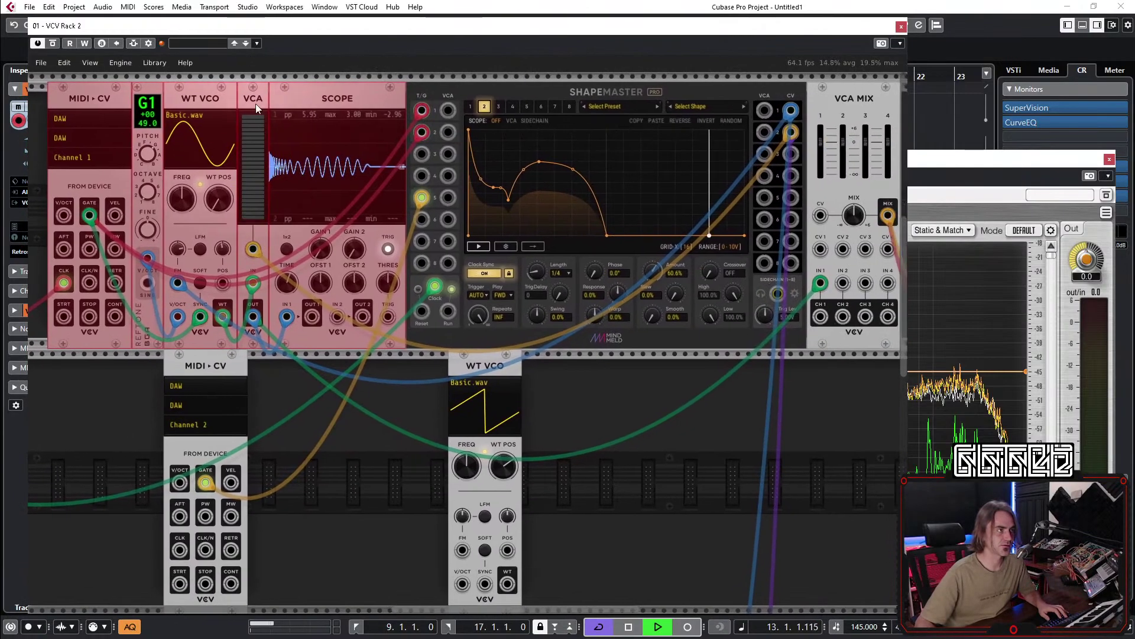
{"action": "left_click", "coordinate": [619, 511]}
Place the channel 2 MIDI-CV directly beneath the channel 1 MIDI-CV, with the second WT VCO right beside it.
{"action": "left_click_drag", "start_coordinate": [216, 373], "coordinate": [100, 374]}
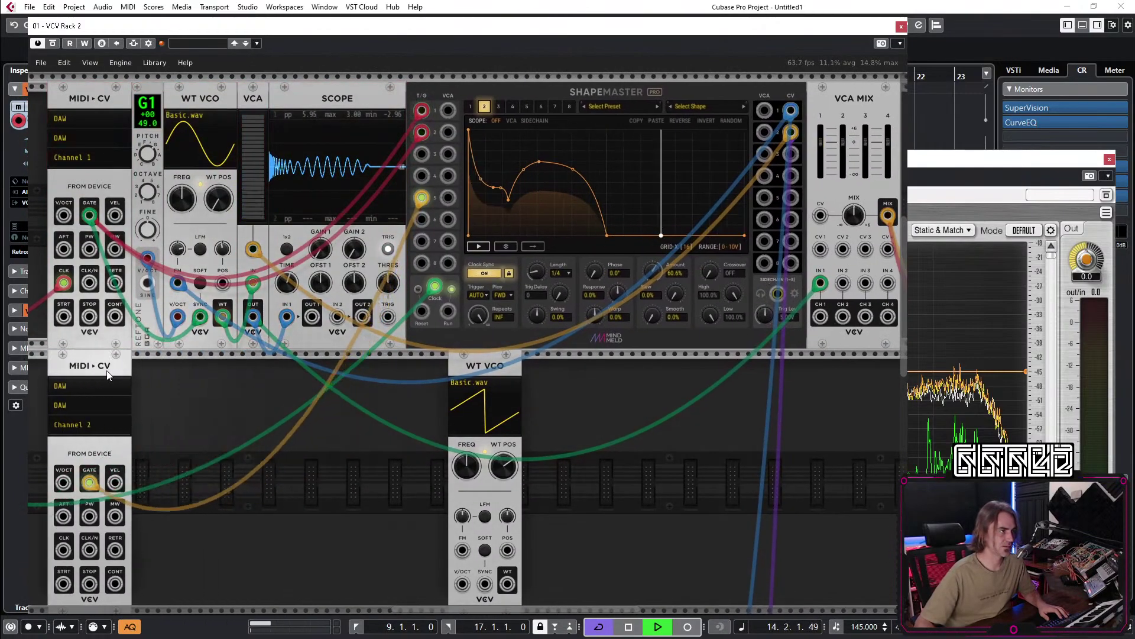
{"action": "scroll", "coordinate": [374, 497], "scroll_direction": "down", "scroll_amount": 2}
{"action": "left_click_drag", "start_coordinate": [460, 339], "coordinate": [144, 339]}
{"action": "scroll", "coordinate": [335, 556], "scroll_direction": "down", "scroll_amount": 2}
{"action": "scroll", "coordinate": [334, 556], "scroll_direction": "left", "scroll_amount": 2}
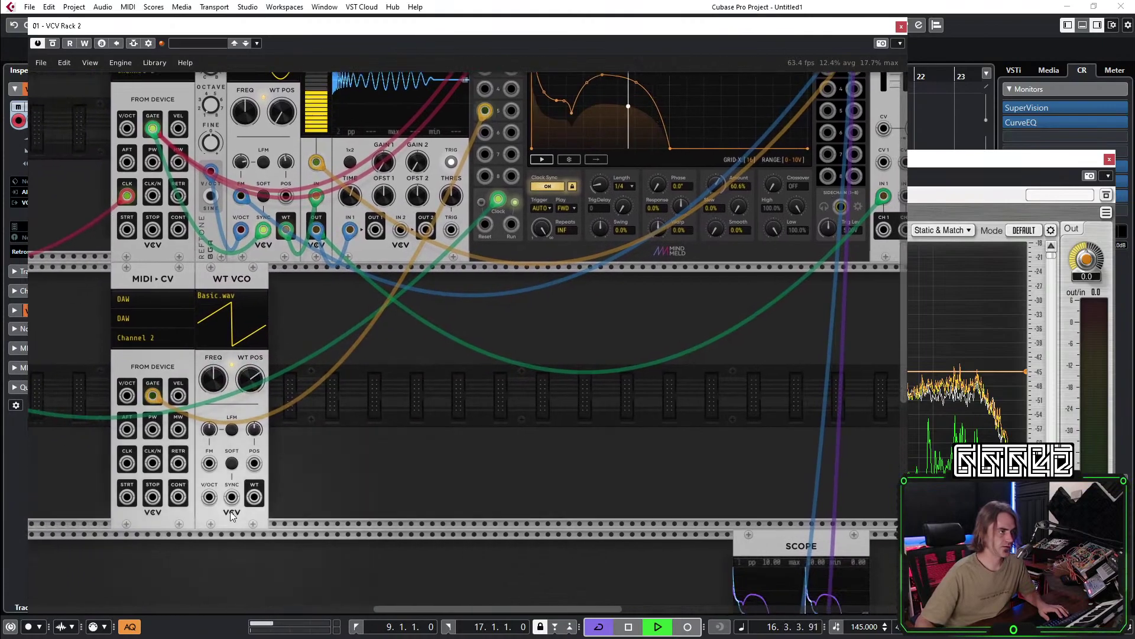
Patch the channel 2 gate to the second WT VCO's SYNC, and each MIDI-CV's V/OCT output to its own WT VCO's V/OCT input.
{"action": "left_click_drag", "start_coordinate": [231, 497], "coordinate": [152, 396]}
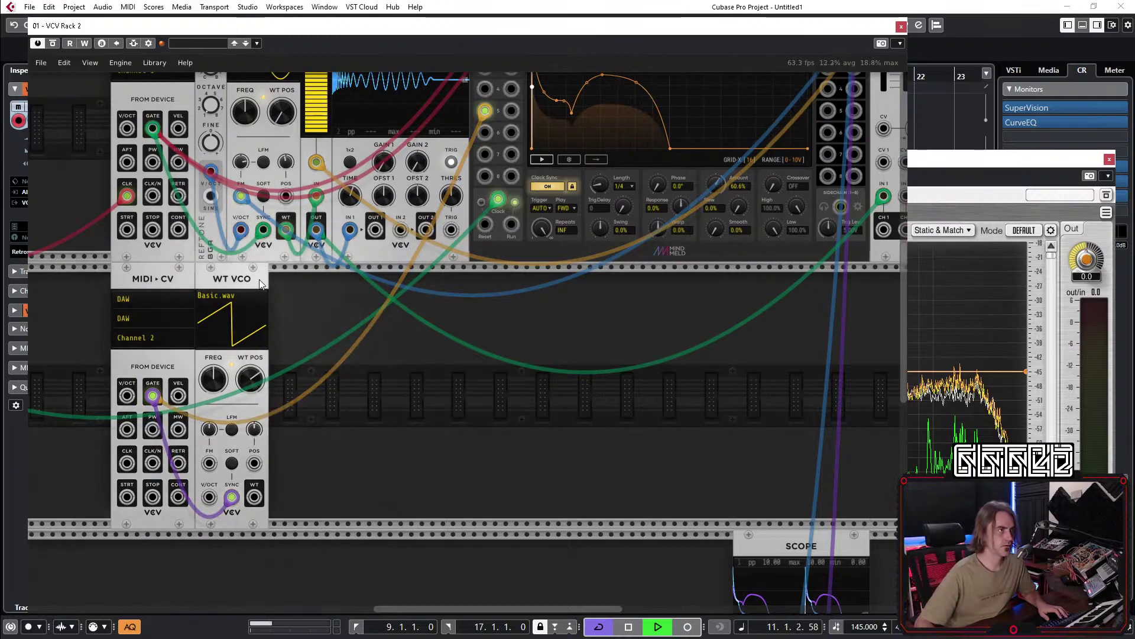
{"action": "left_click_drag", "start_coordinate": [211, 502], "coordinate": [129, 399]}
{"action": "left_click_drag", "start_coordinate": [423, 460], "coordinate": [506, 551]}
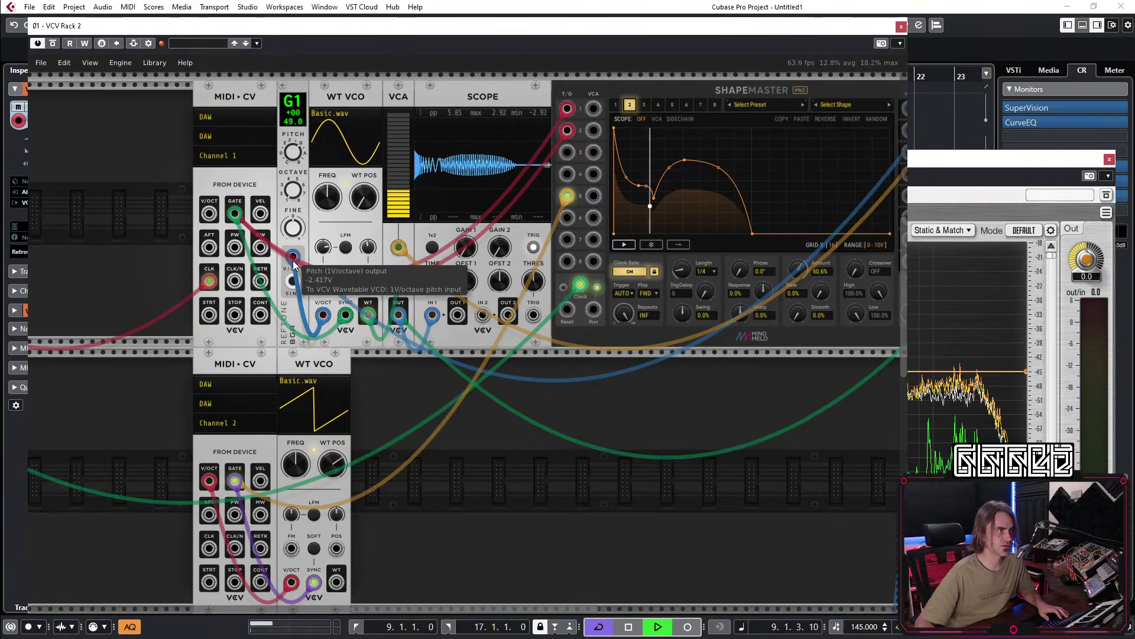
{"action": "left_click_drag", "start_coordinate": [293, 255], "coordinate": [211, 224]}
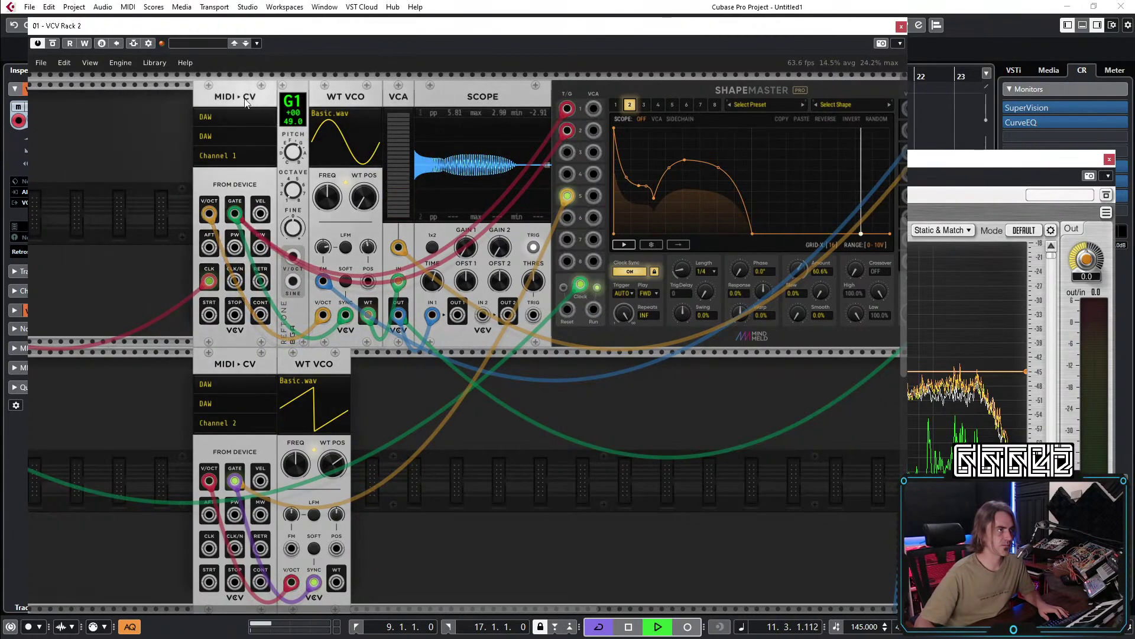
Shift the channel 1 MIDI-CV away from Reftone and delete the Reftone module.
{"action": "left_click_drag", "start_coordinate": [235, 177], "coordinate": [182, 177]}
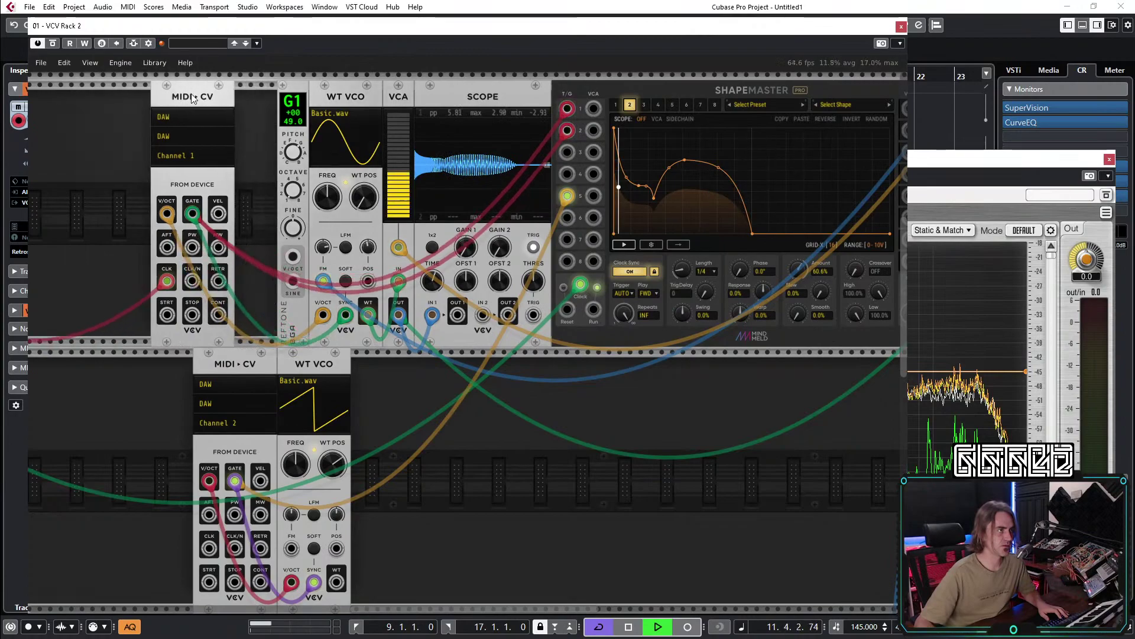
{"action": "right_click", "coordinate": [298, 86]}
{"action": "mouse_move", "coordinate": [333, 247]}
{"action": "key", "text": "Escape"}
Search the modules for "octa", add VCV OCT, and patch it between the channel 1 MIDI-CV's V/OCT output and the first WT VCO's V/OCT input.
{"action": "key", "text": "Return"}
{"action": "type", "text": "vca"}
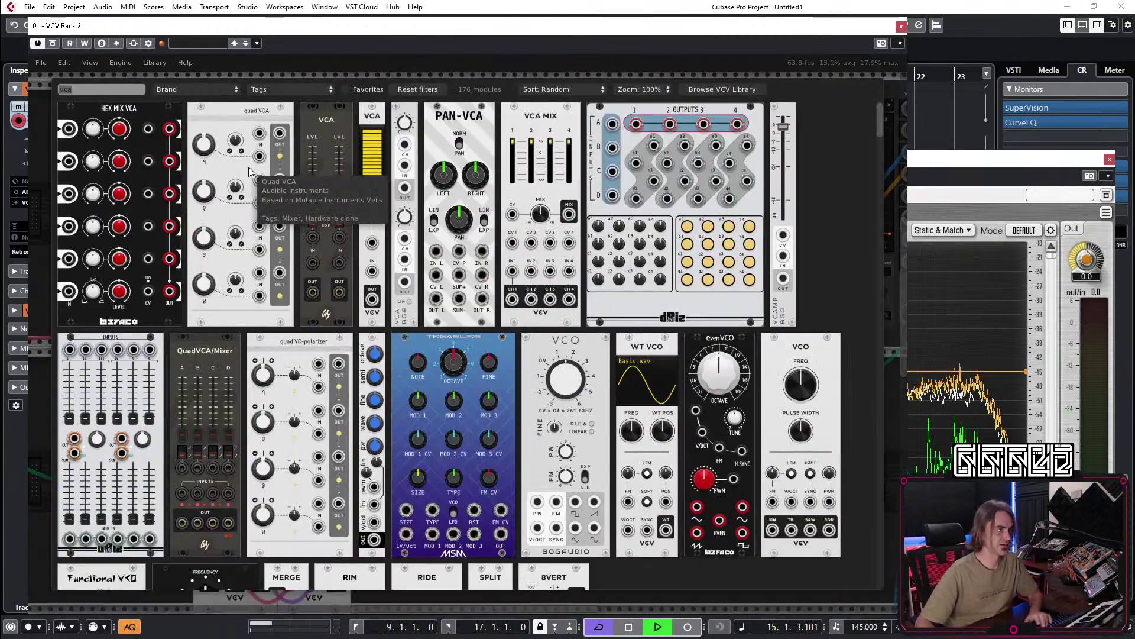
{"action": "type", "text": "octa"}
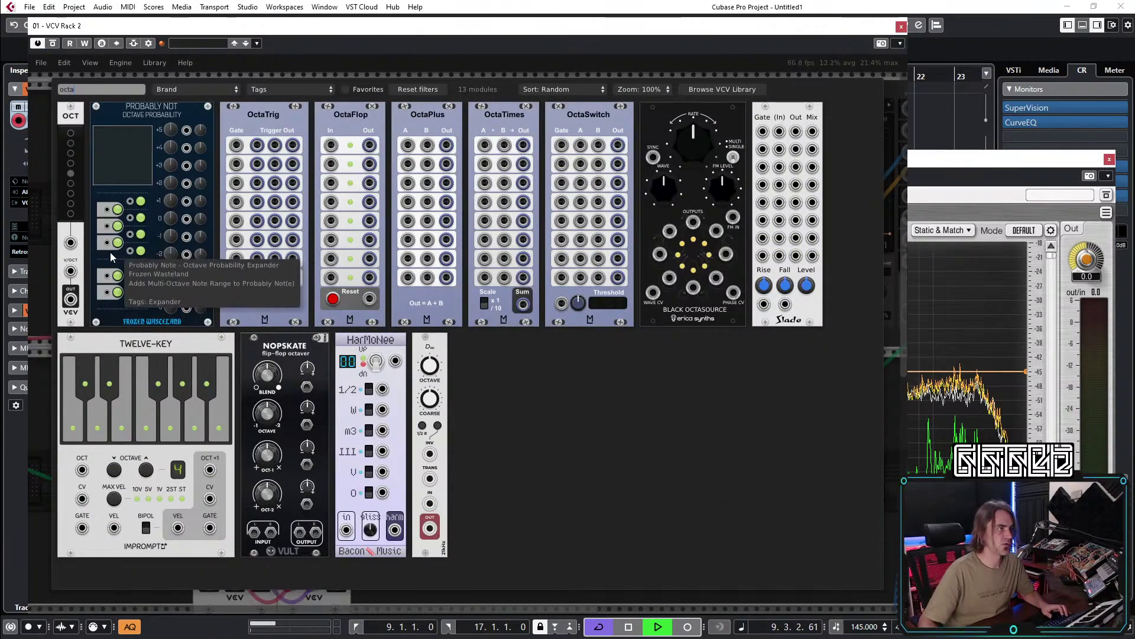
{"action": "left_click", "coordinate": [70, 178]}
{"action": "mouse_move", "coordinate": [322, 315]}
{"action": "left_mouse_down"}
{"action": "mouse_move", "coordinate": [248, 312]}
{"action": "mouse_move", "coordinate": [322, 315]}
{"action": "left_mouse_up"}
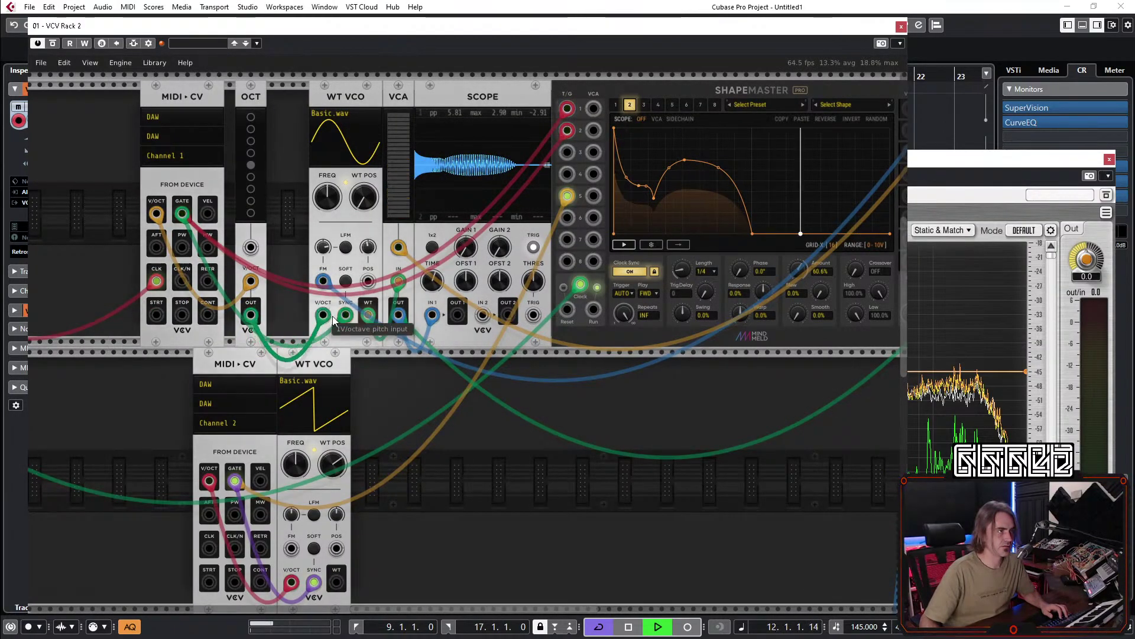
Set the OCT shift to -3 oct and close the gaps between the channel 1 MIDI-CV, OCT and the first WT VCO.
{"action": "left_click", "coordinate": [251, 202]}
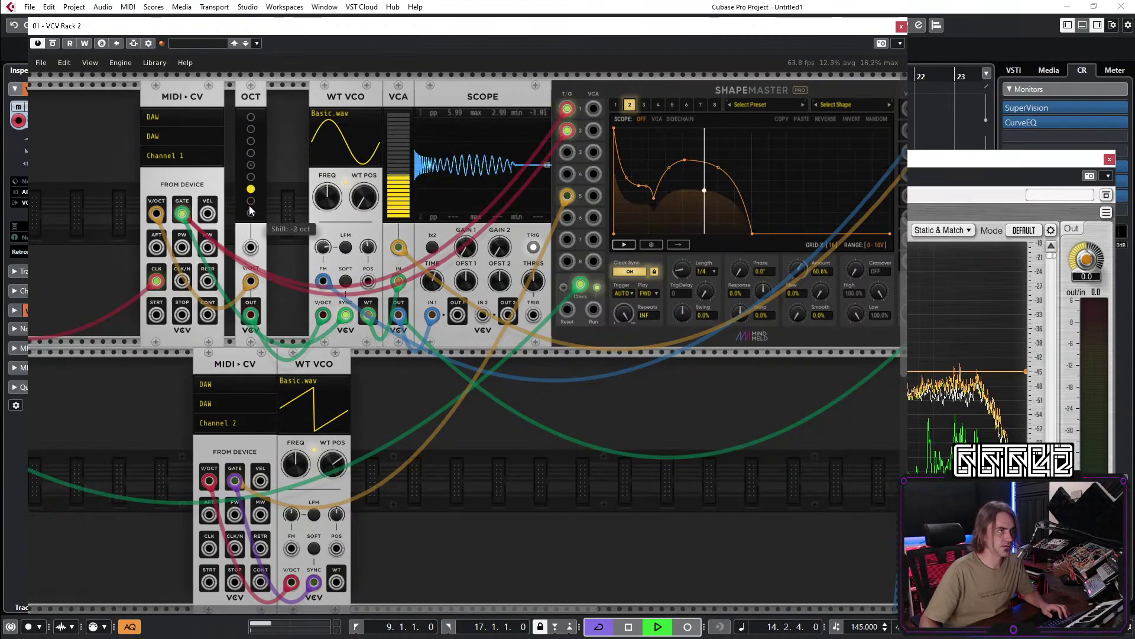
{"action": "left_click", "coordinate": [998, 161]}
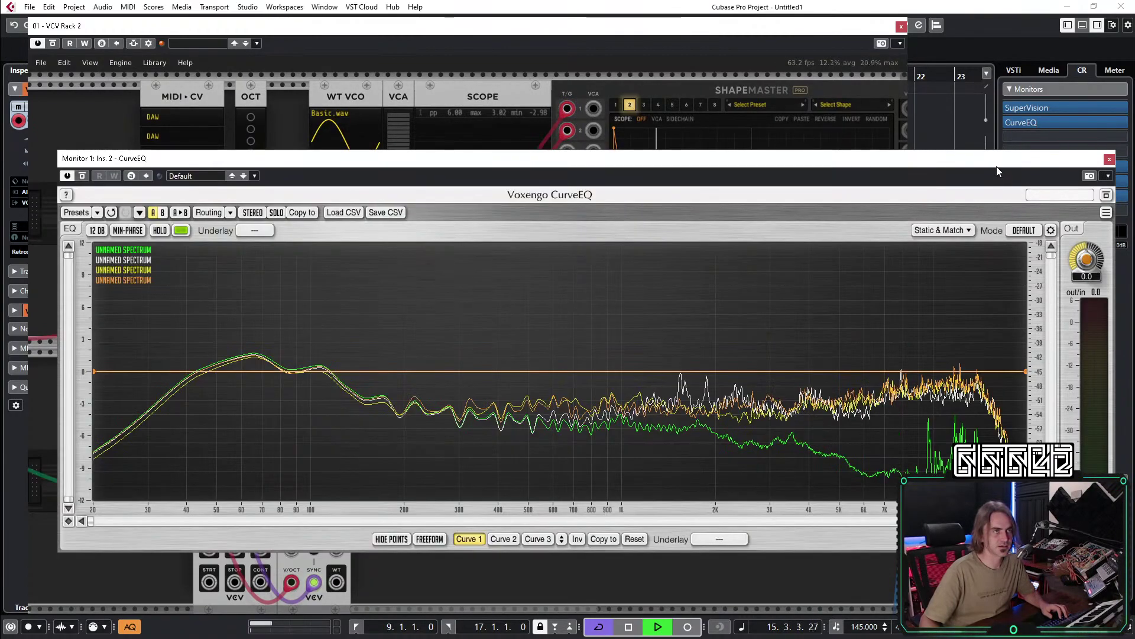
{"action": "left_click", "coordinate": [645, 42]}
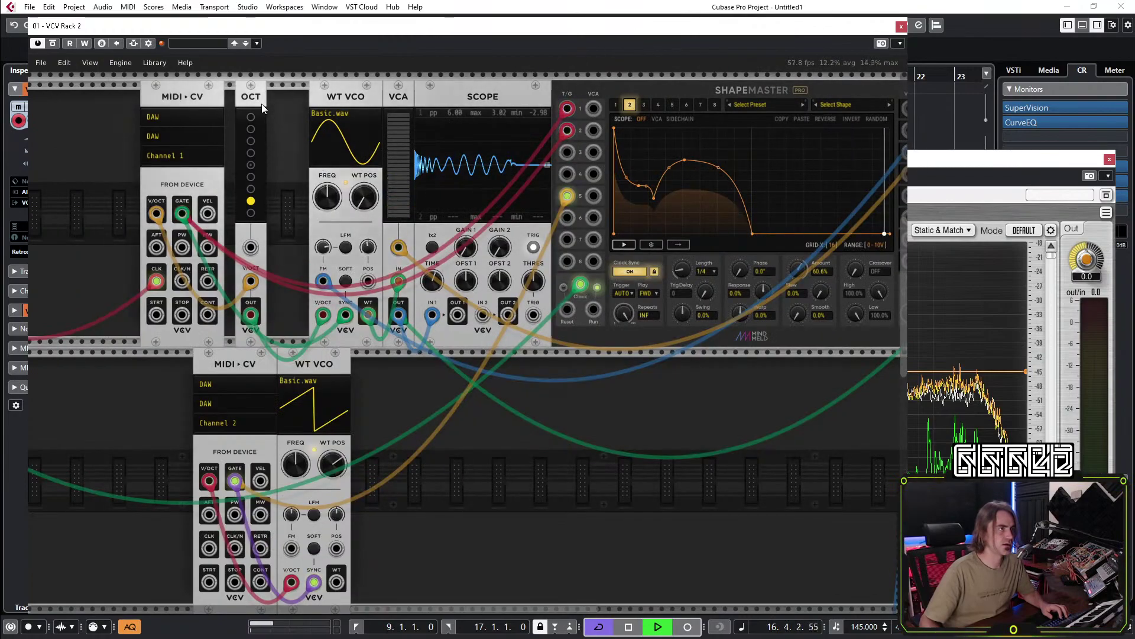
{"action": "left_click_drag", "start_coordinate": [251, 97], "coordinate": [298, 100]}
{"action": "left_click_drag", "start_coordinate": [220, 106], "coordinate": [274, 105]}
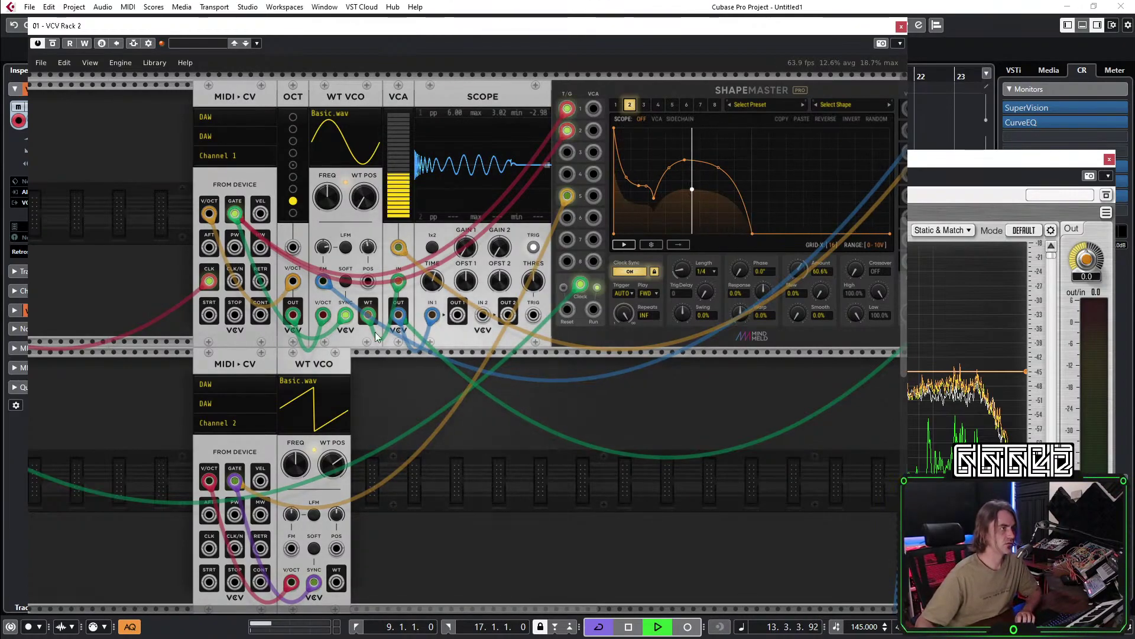
Move the VCV Rack window aside to reach the CurveEQ window, and close CurveEQ.
{"action": "left_click_drag", "start_coordinate": [665, 531], "coordinate": [485, 498]}
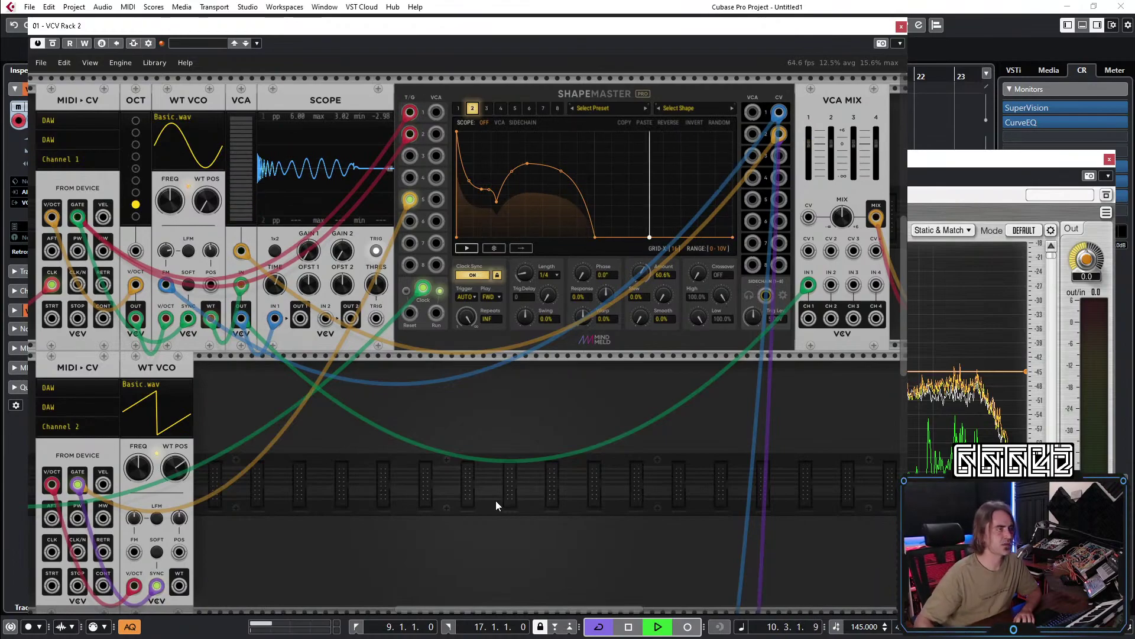
{"action": "left_click_drag", "start_coordinate": [123, 32], "coordinate": [314, 58]}
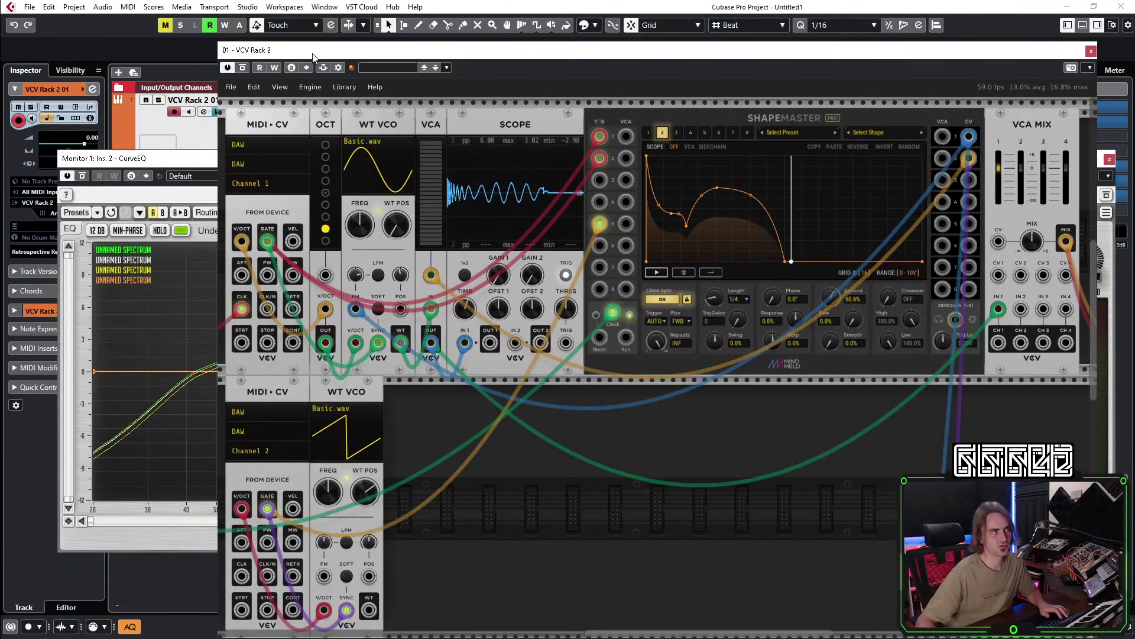
{"action": "left_click", "coordinate": [113, 155]}
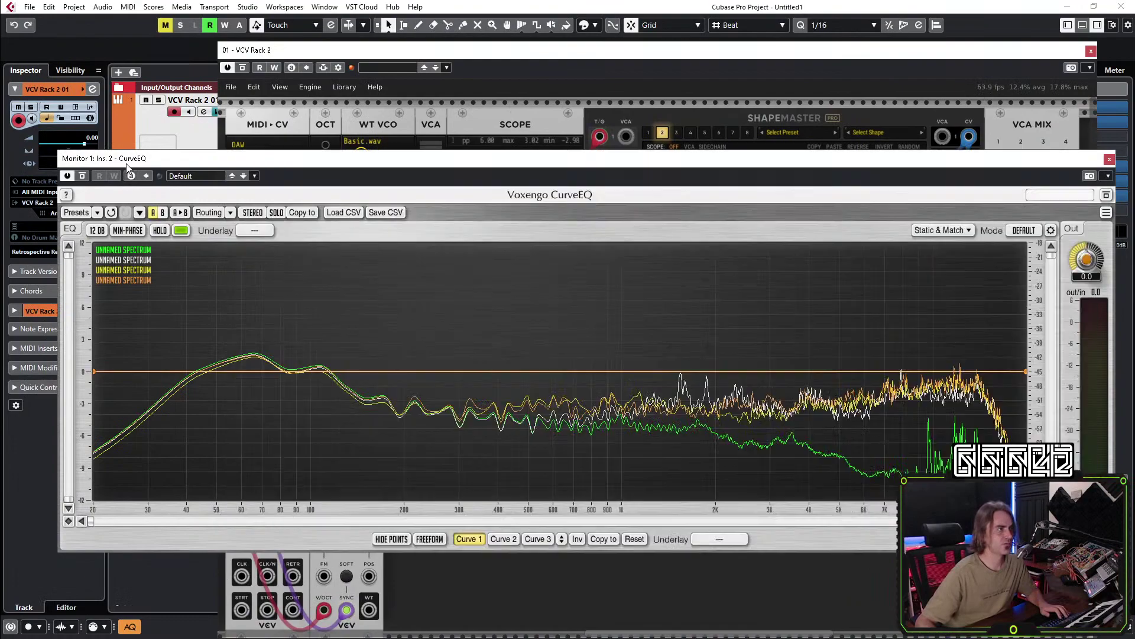
{"action": "left_click", "coordinate": [1109, 160]}
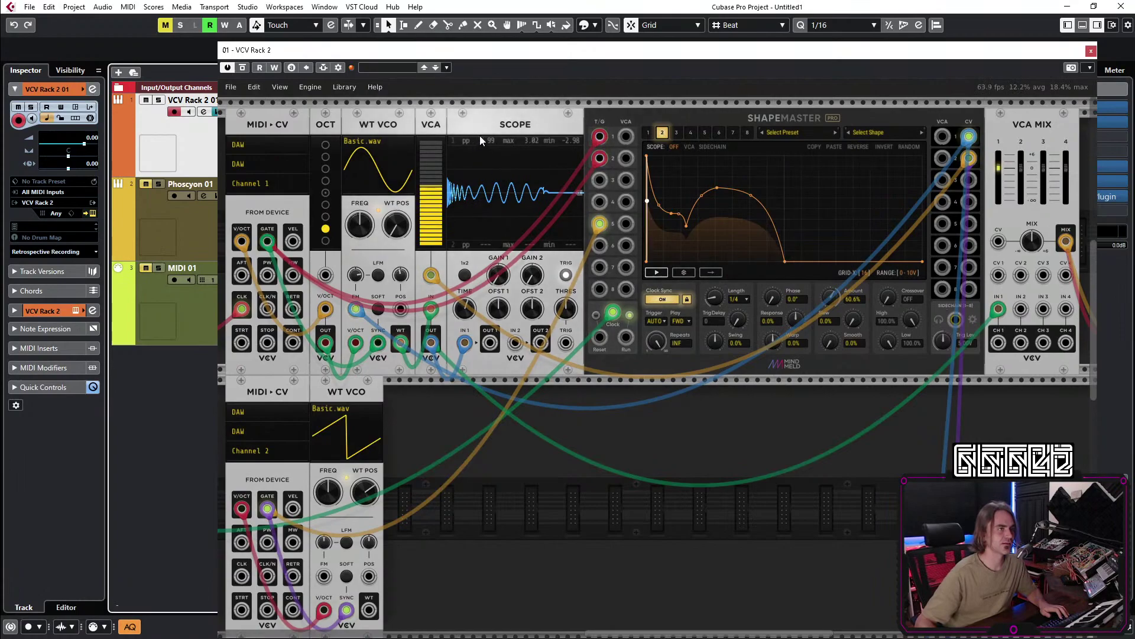
Reposition the VCV Rack window to uncover the monitor inserts, and frame both voice rows in the rack view.
{"action": "left_click_drag", "start_coordinate": [570, 433], "coordinate": [643, 485]}
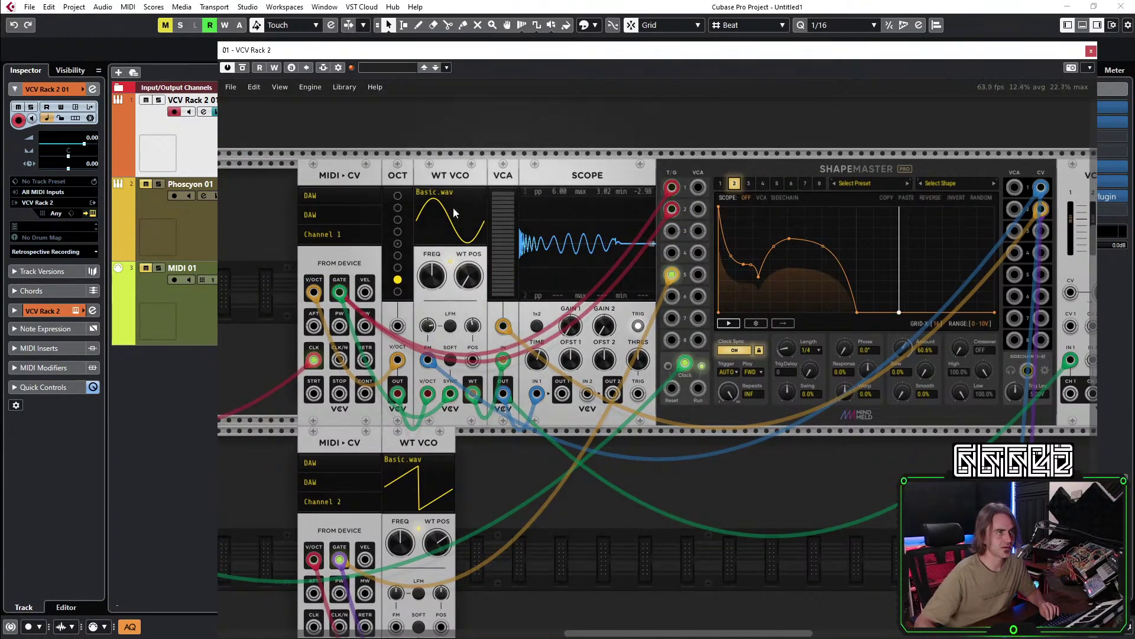
{"action": "left_click_drag", "start_coordinate": [849, 504], "coordinate": [644, 444]}
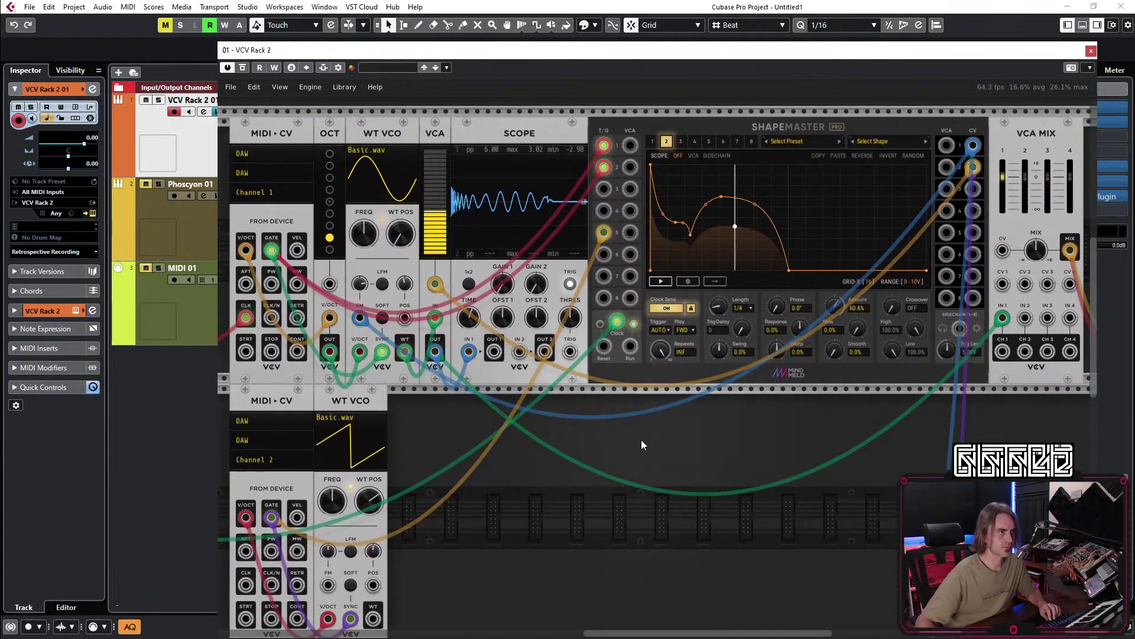
{"action": "scroll", "coordinate": [489, 280], "scroll_direction": "left", "scroll_amount": 2}
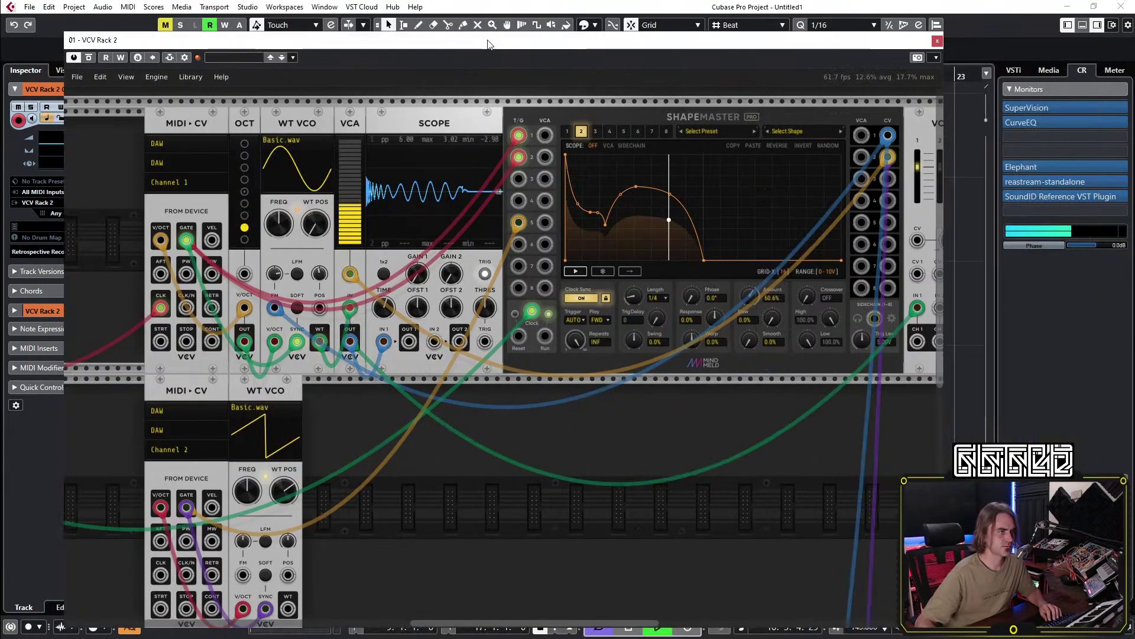
{"action": "left_click_drag", "start_coordinate": [591, 50], "coordinate": [437, 40]}
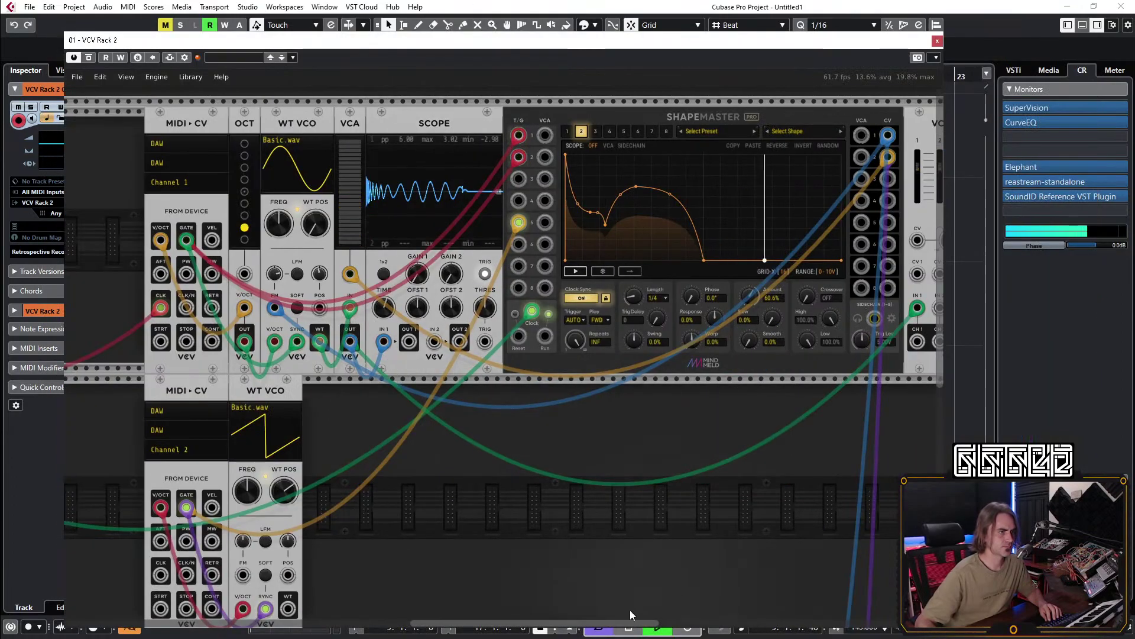
{"action": "left_click_drag", "start_coordinate": [625, 630], "coordinate": [628, 636]}
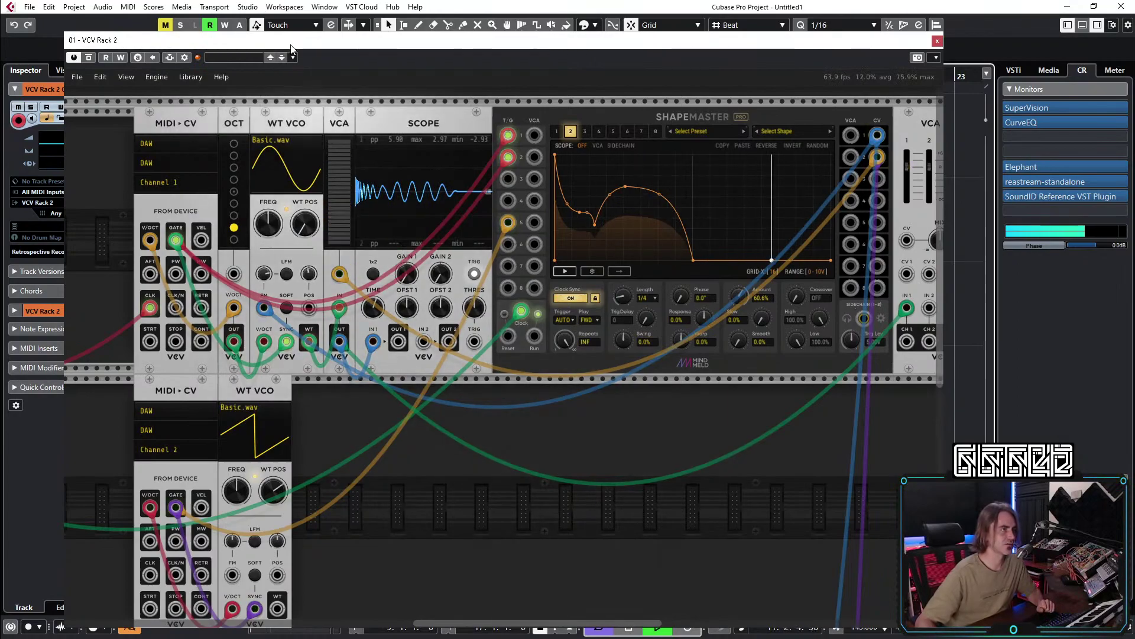
{"action": "left_click_drag", "start_coordinate": [290, 49], "coordinate": [259, 27]}
{"action": "left_click_drag", "start_coordinate": [539, 464], "coordinate": [488, 420]}
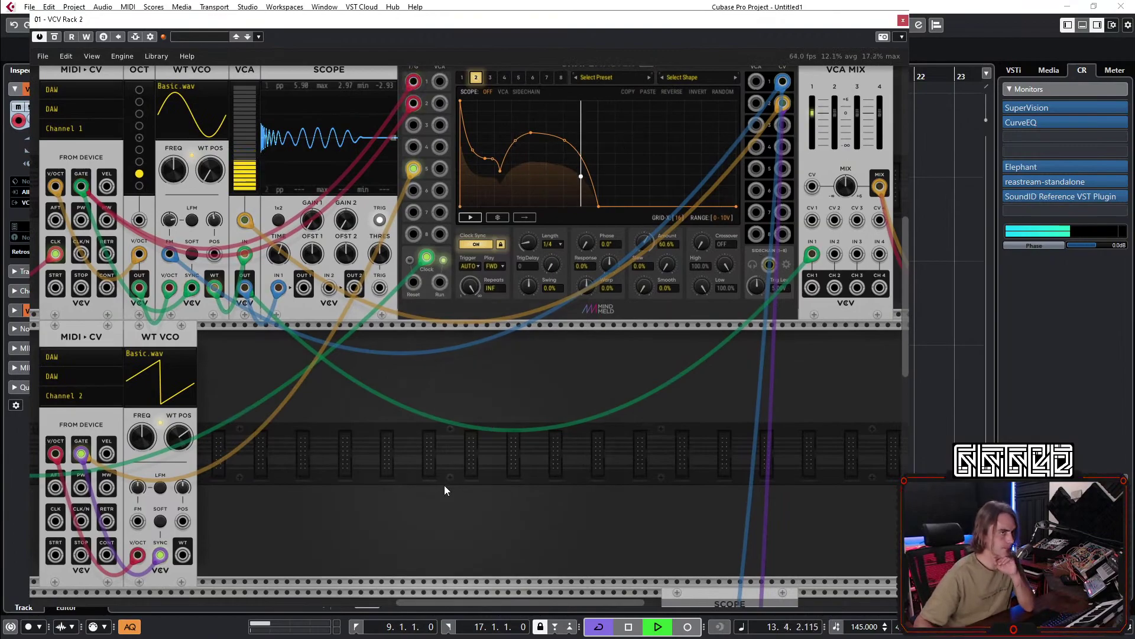
Move the VCV Rack window off the track Inspector and set the VCV Rack track's MIDI Modifiers transpose to 7.
{"action": "left_click_drag", "start_coordinate": [295, 24], "coordinate": [609, 90]}
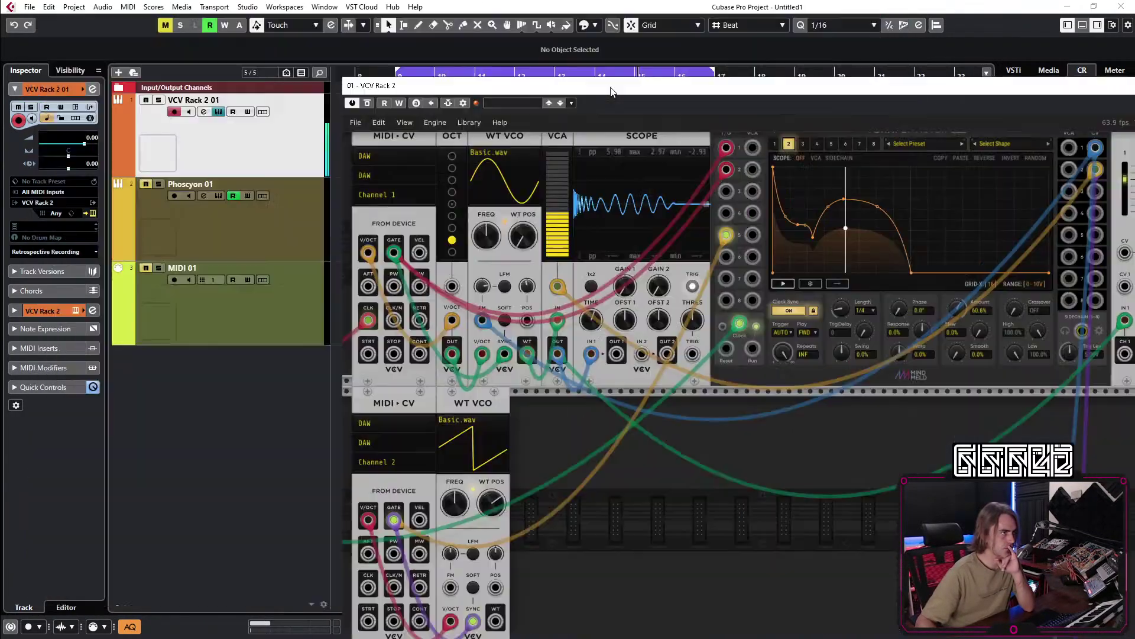
{"action": "left_click", "coordinate": [13, 367]}
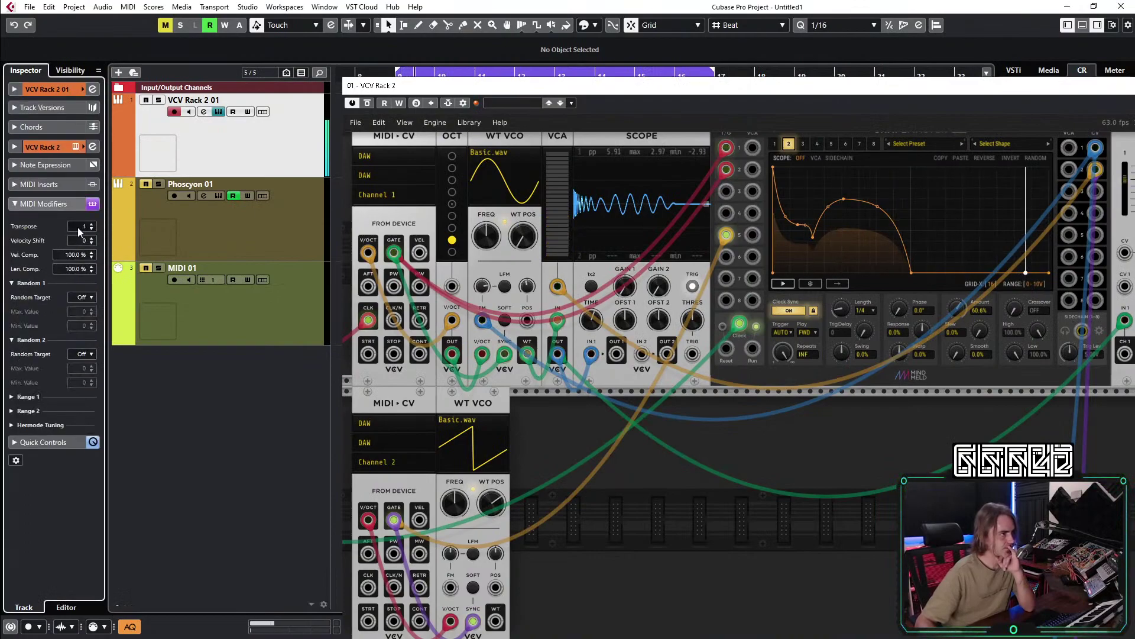
{"action": "scroll", "coordinate": [77, 228], "scroll_direction": "up", "scroll_amount": 6}
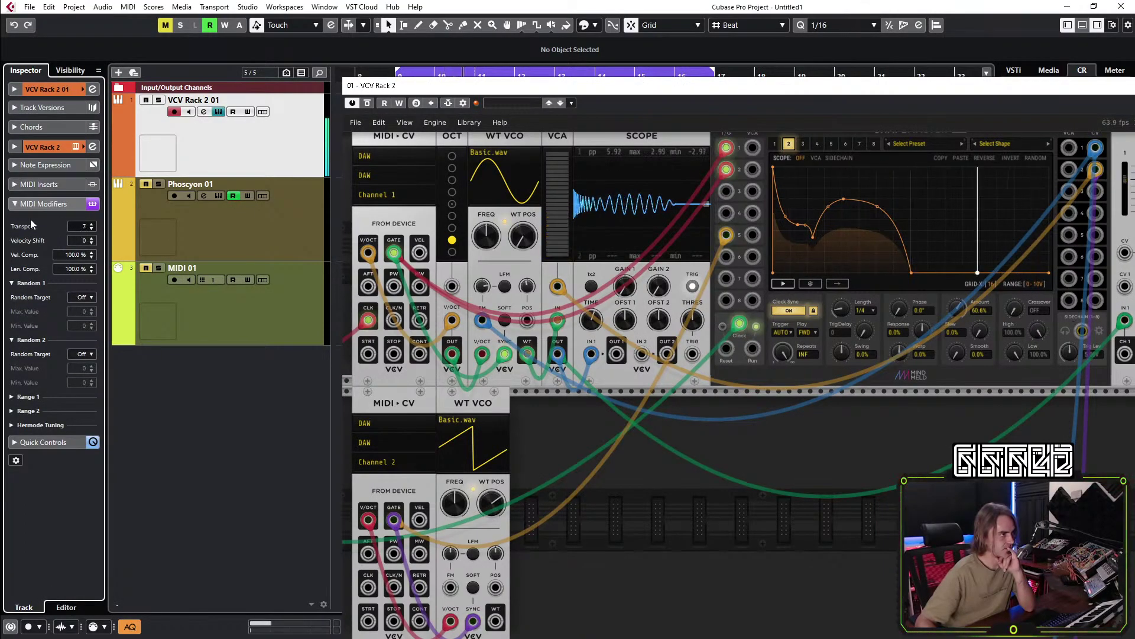
{"action": "left_click", "coordinate": [16, 205]}
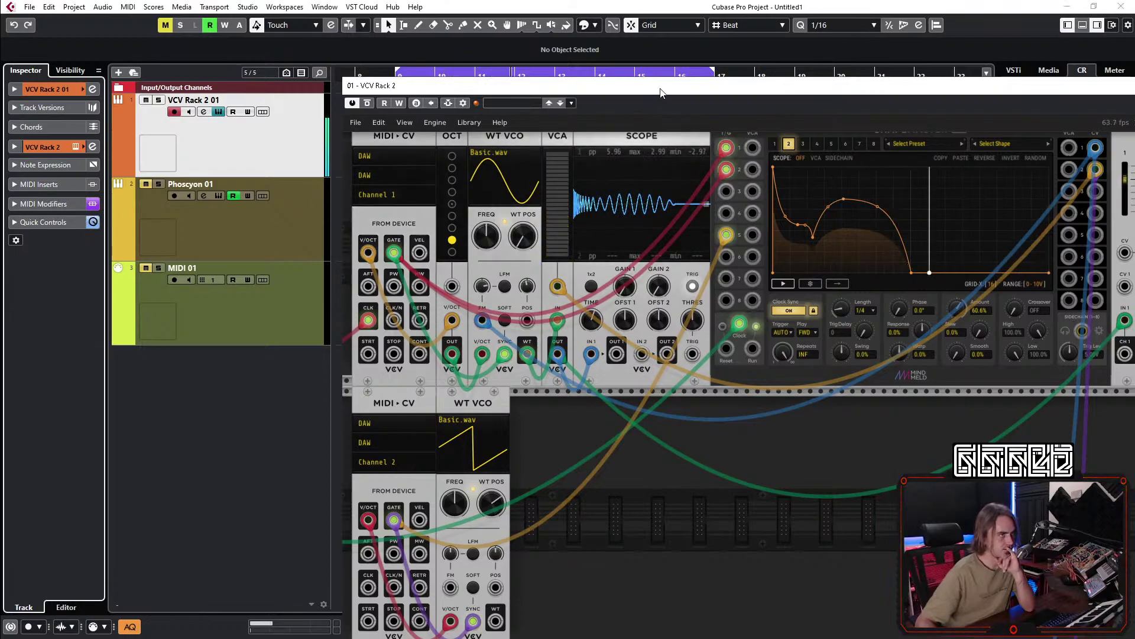
Move the VCV Rack window back, and open the CurveEQ monitor insert to check the spectrum before closing it.
{"action": "left_click_drag", "start_coordinate": [348, 22], "coordinate": [345, 27]}
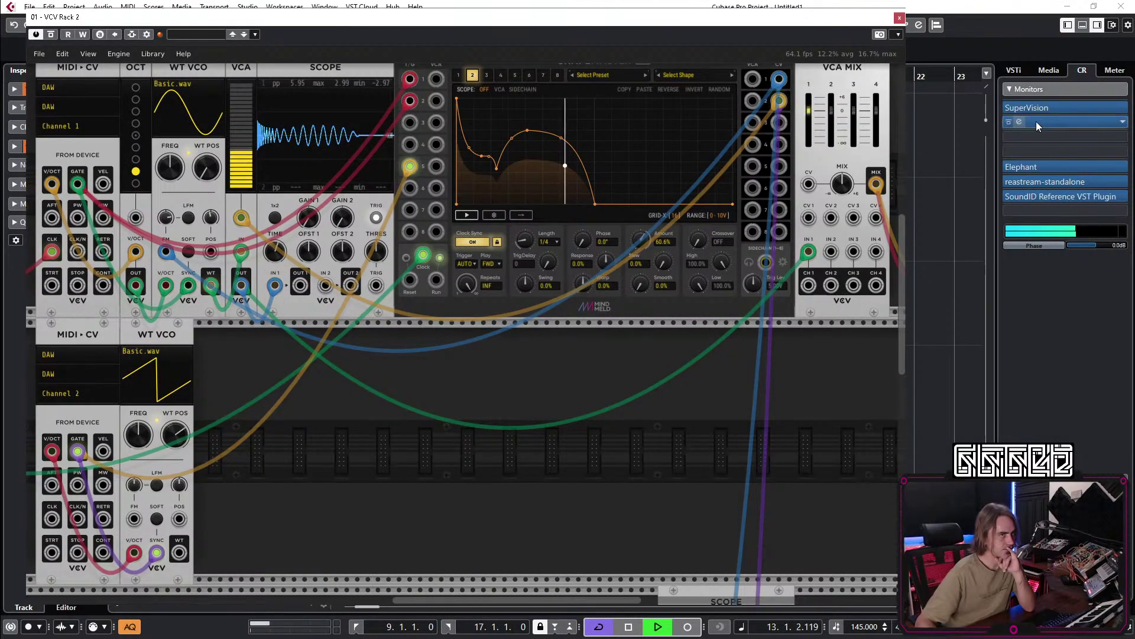
{"action": "left_click", "coordinate": [1017, 122]}
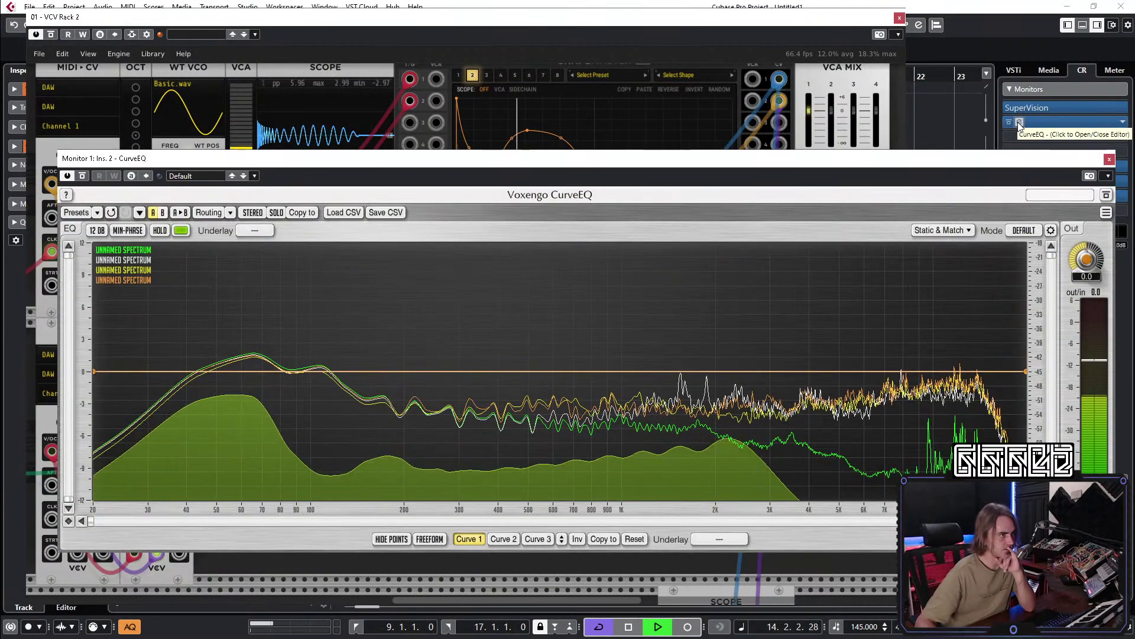
{"action": "left_click", "coordinate": [1017, 122]}
Add a VCV OCT between the channel 2 MIDI-CV and its WT VCO, route the V/OCT signal through it, and close the gap.
{"action": "left_click_drag", "start_coordinate": [369, 475], "coordinate": [402, 470]}
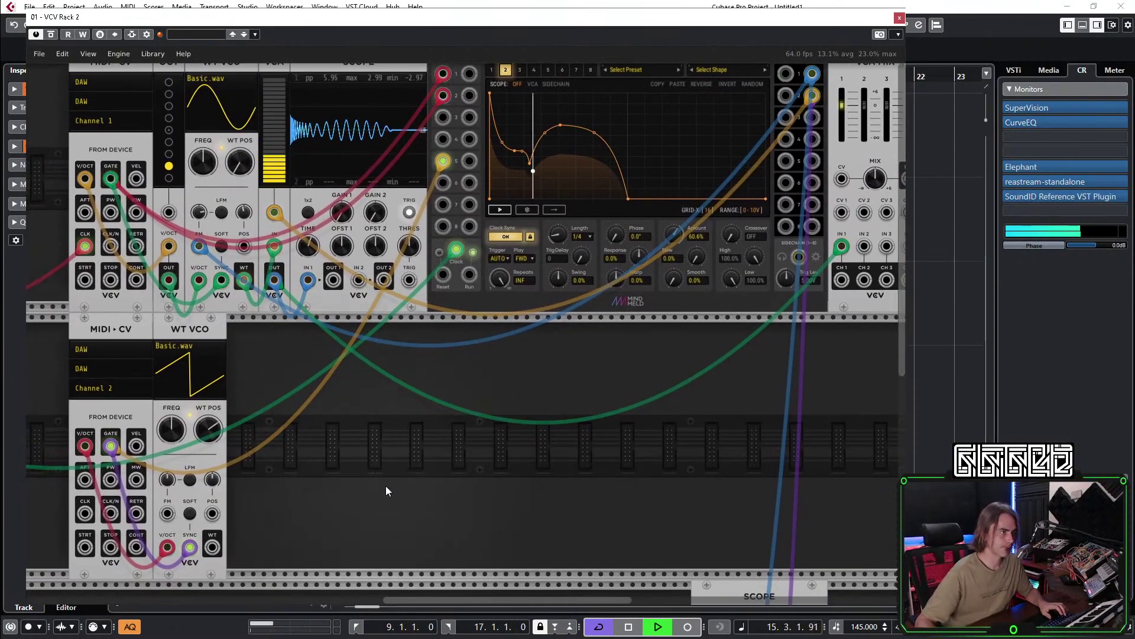
{"action": "right_click", "coordinate": [386, 491]}
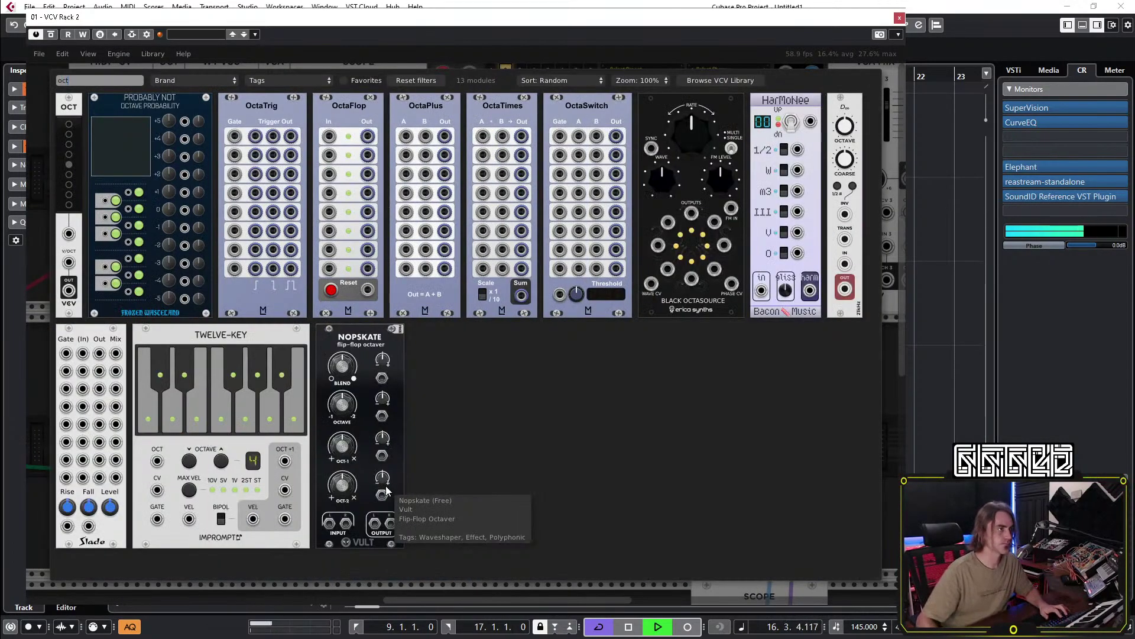
{"action": "left_click", "coordinate": [69, 242]}
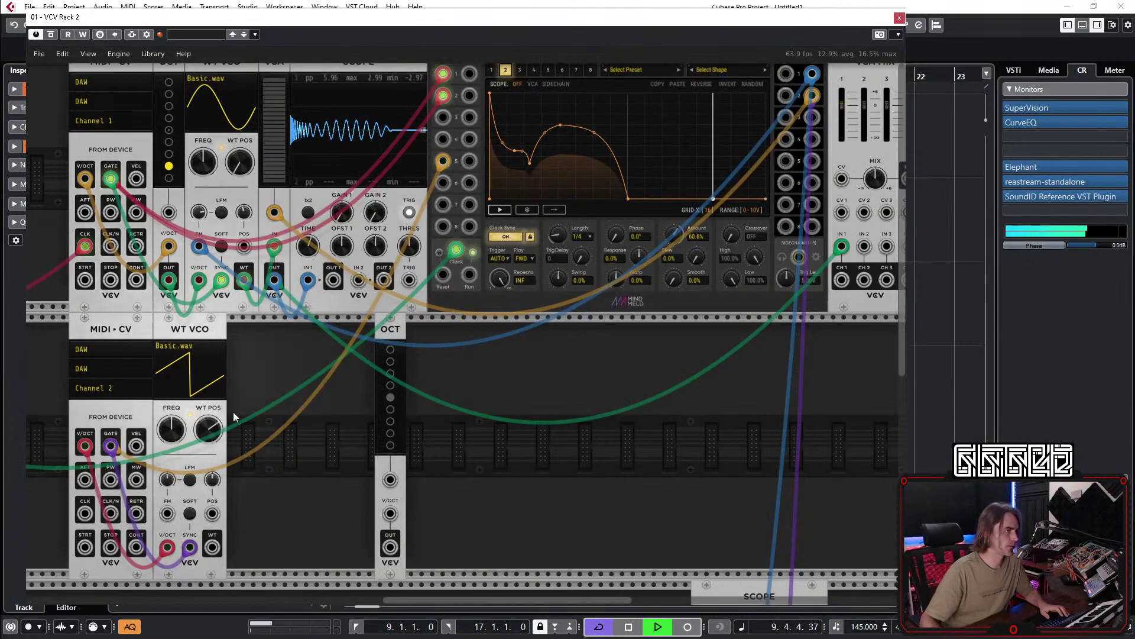
{"action": "left_click_drag", "start_coordinate": [216, 384], "coordinate": [268, 385]}
{"action": "left_click_drag", "start_coordinate": [378, 329], "coordinate": [174, 339]}
{"action": "mouse_move", "coordinate": [220, 547]}
{"action": "left_mouse_down"}
{"action": "mouse_move", "coordinate": [169, 513]}
{"action": "mouse_move", "coordinate": [220, 546]}
{"action": "left_mouse_up"}
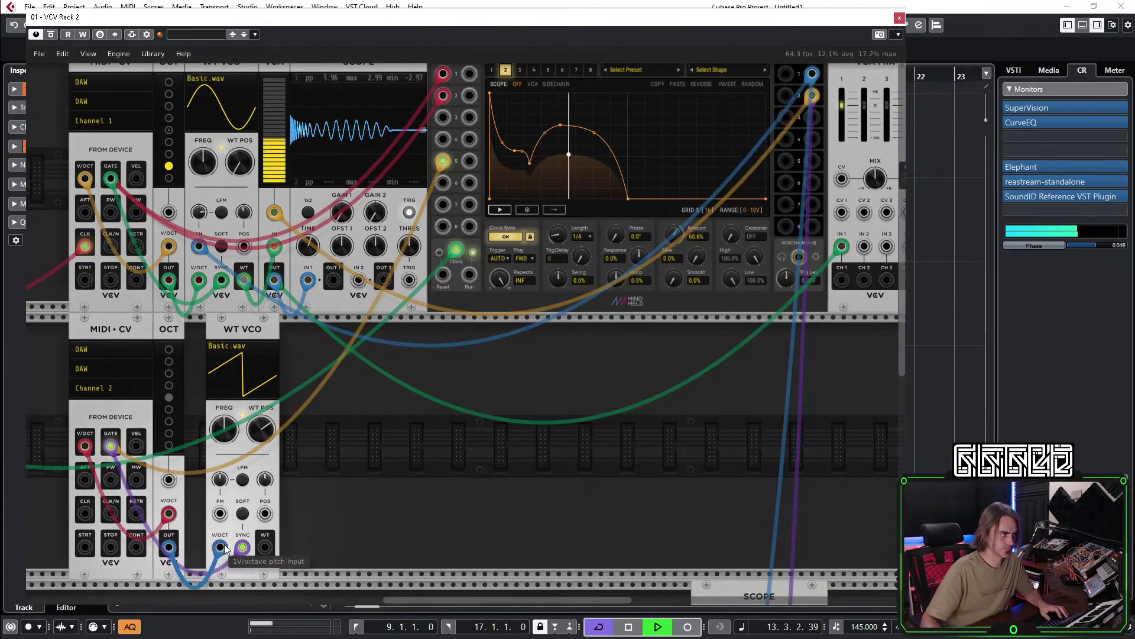
{"action": "left_click_drag", "start_coordinate": [240, 473], "coordinate": [219, 473]}
Patch the second WT VCO's WT output to VCA MIX IN 2 and set the second row's OCT shift to -3 oct.
{"action": "left_click_drag", "start_coordinate": [524, 470], "coordinate": [445, 455]}
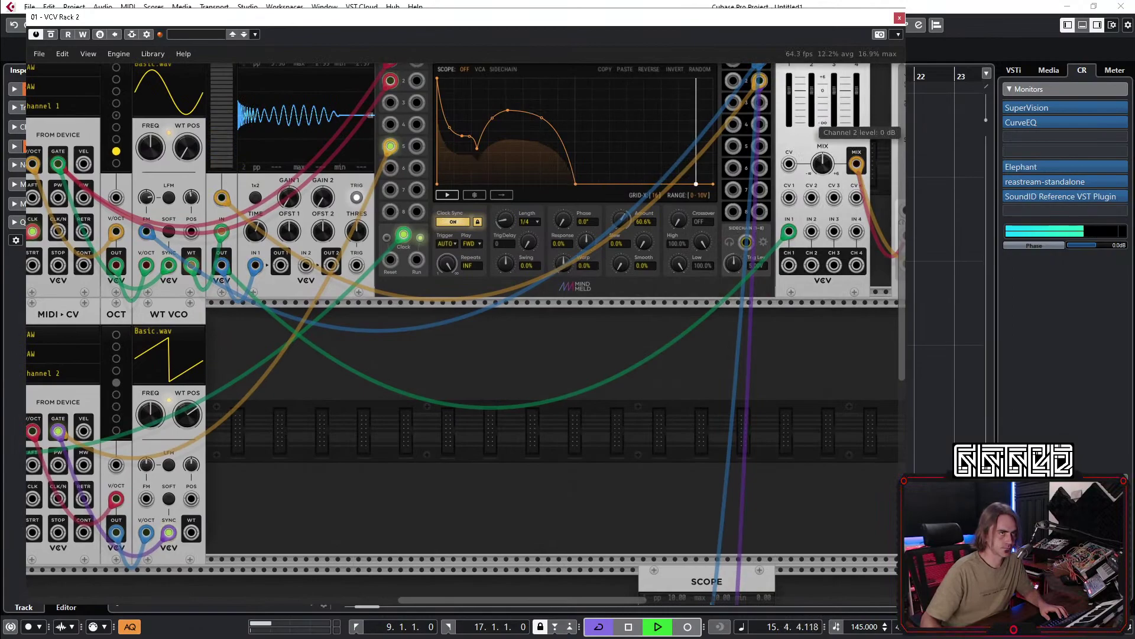
{"action": "left_click_drag", "start_coordinate": [811, 231], "coordinate": [191, 532]}
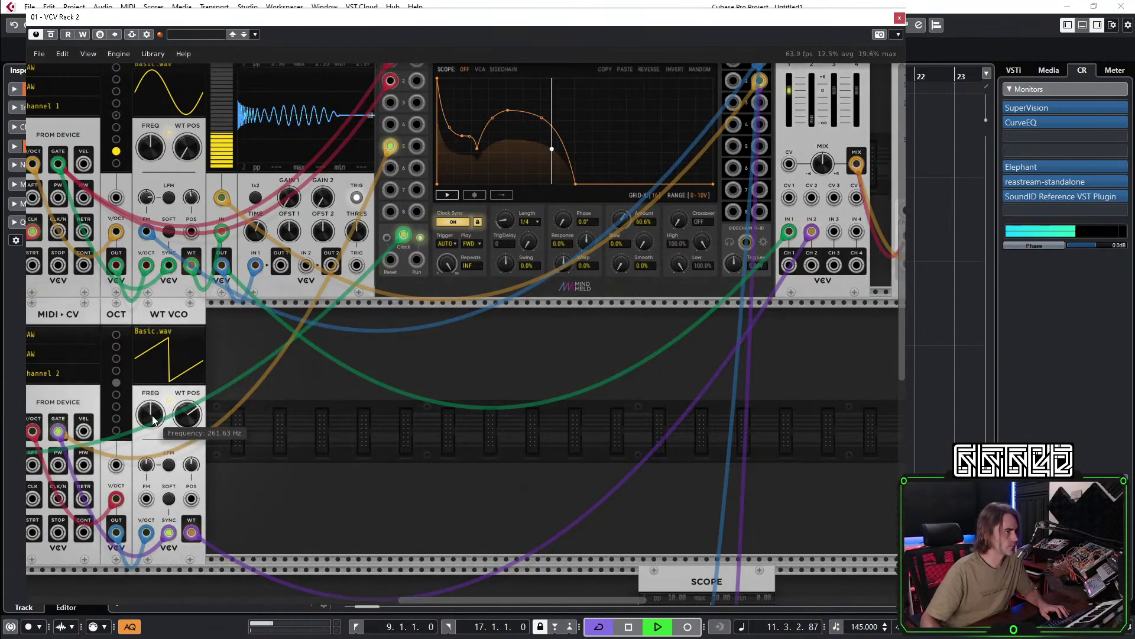
{"action": "scroll", "coordinate": [314, 476], "scroll_direction": "left", "scroll_amount": 2}
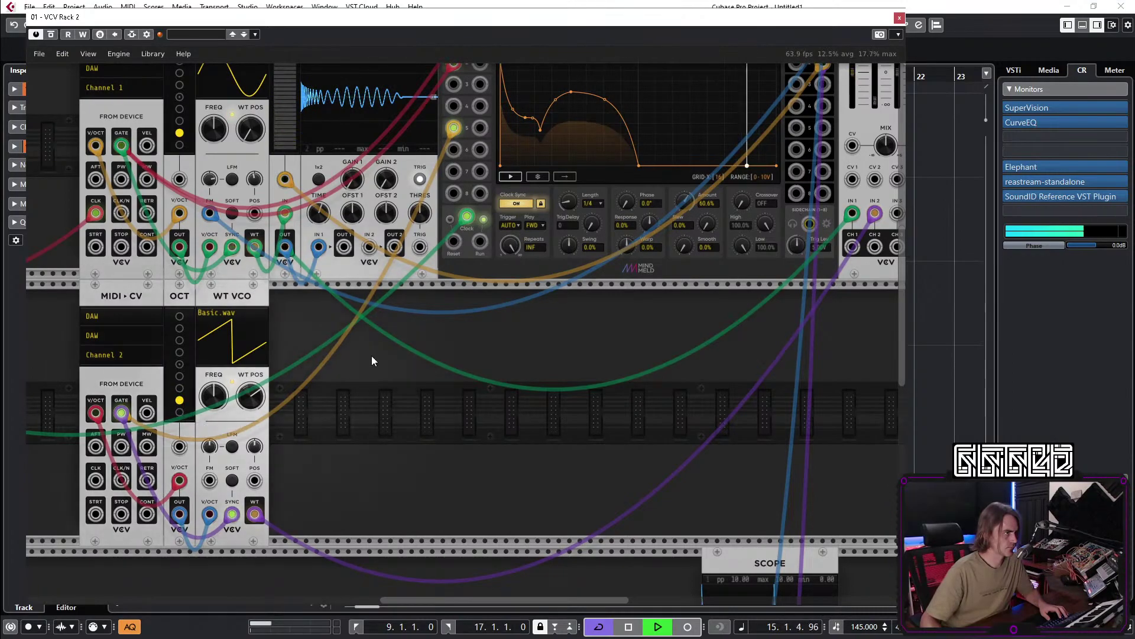
Lower the channel 2 level on VCA MIX to about -33.4 dB.
{"action": "scroll", "coordinate": [676, 431], "scroll_direction": "up", "scroll_amount": 4}
{"action": "scroll", "coordinate": [775, 267], "scroll_direction": "right", "scroll_amount": 5}
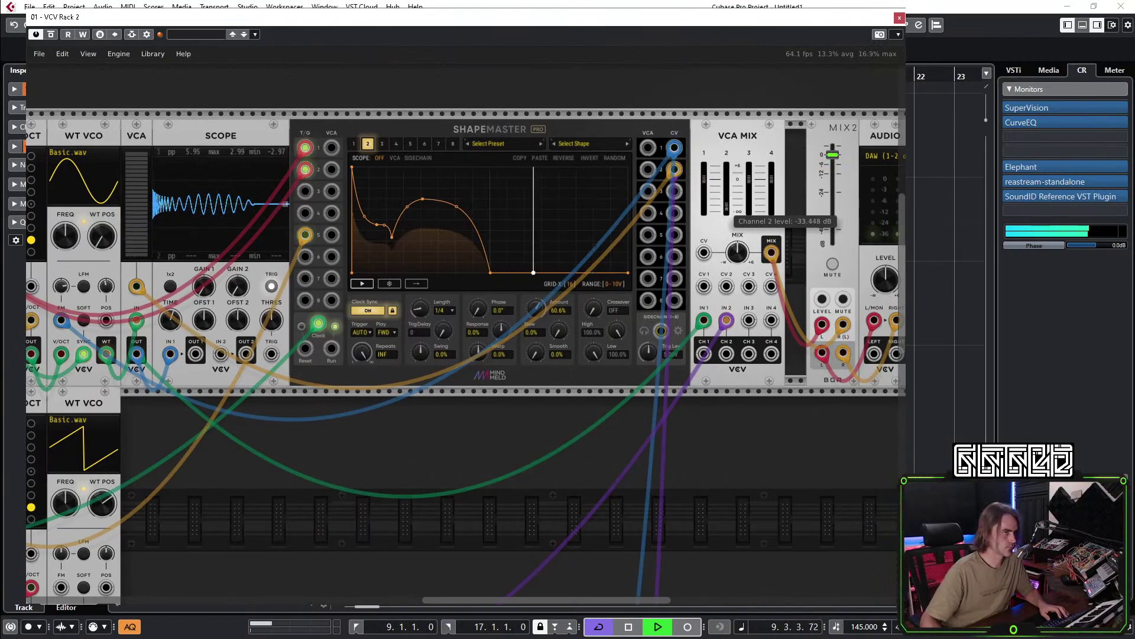
Search the modules for "vca" and add a VCV VCA to the second row.
{"action": "scroll", "coordinate": [327, 544], "scroll_direction": "down", "scroll_amount": 5}
{"action": "right_click", "coordinate": [453, 398]}
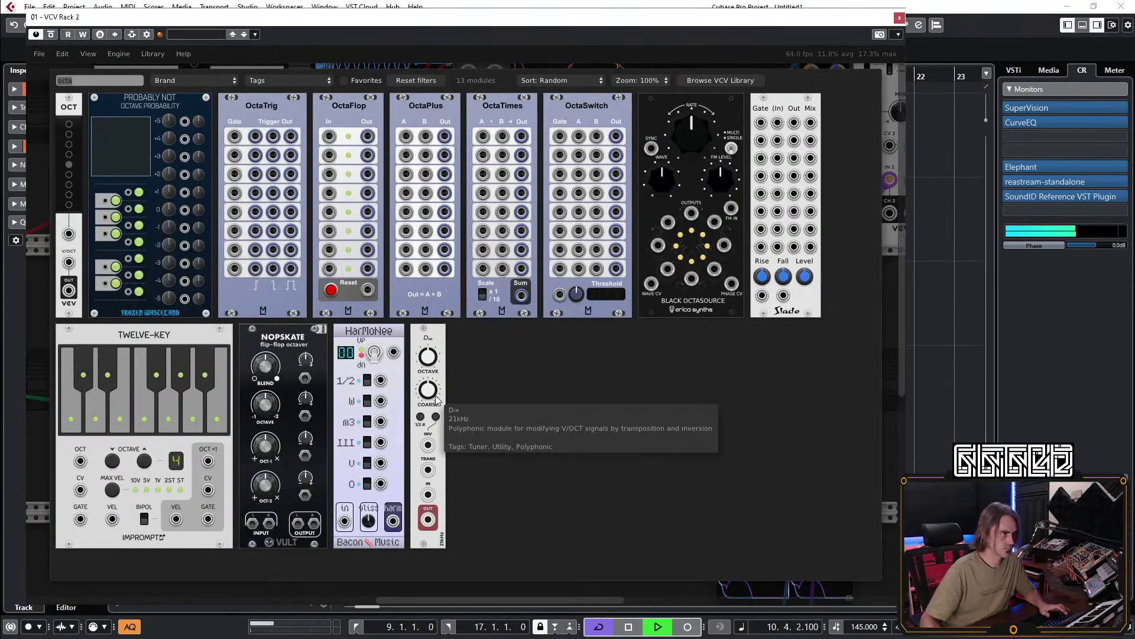
{"action": "type", "text": "vca"}
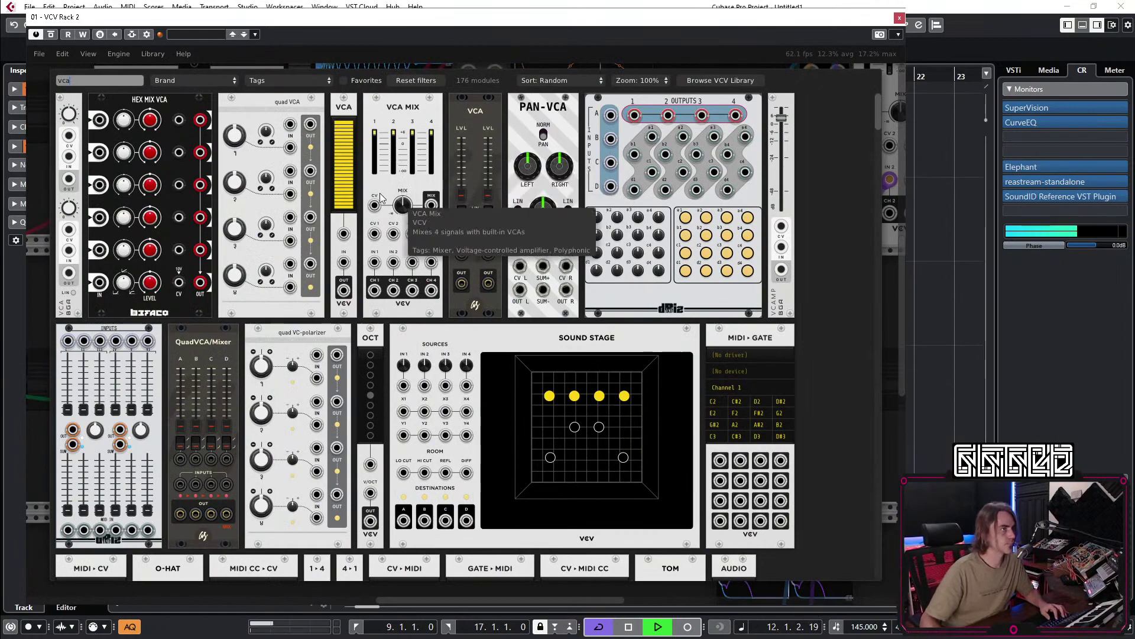
{"action": "left_click", "coordinate": [342, 178]}
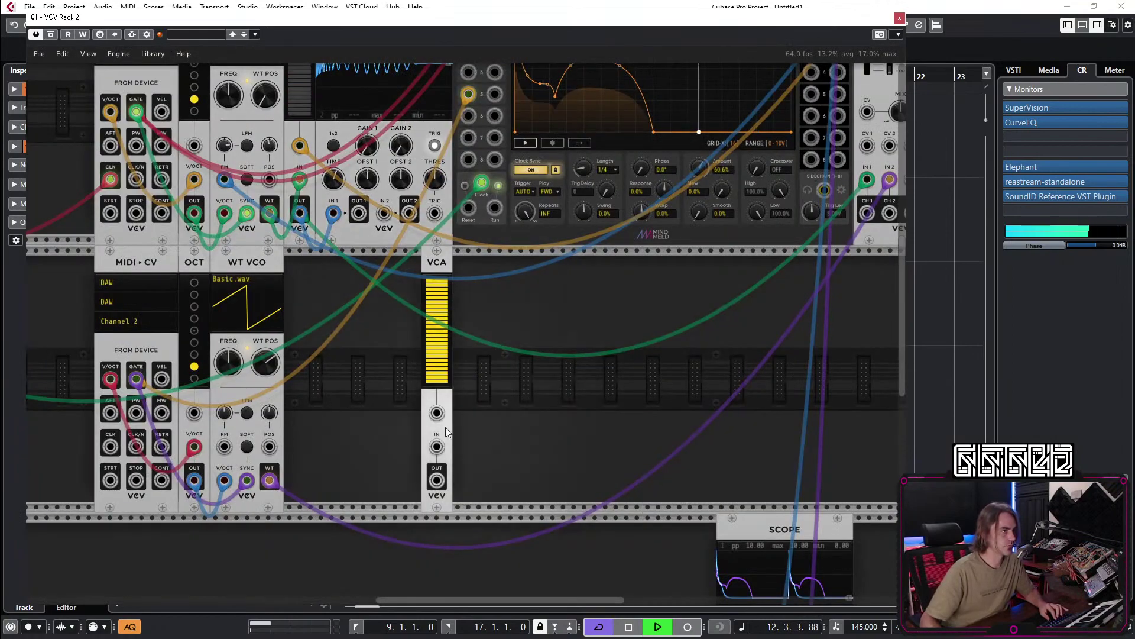
Search the modules for "filt" and place the Vult Lateralus filter directly after the second WT VCO.
{"action": "right_click", "coordinate": [383, 432]}
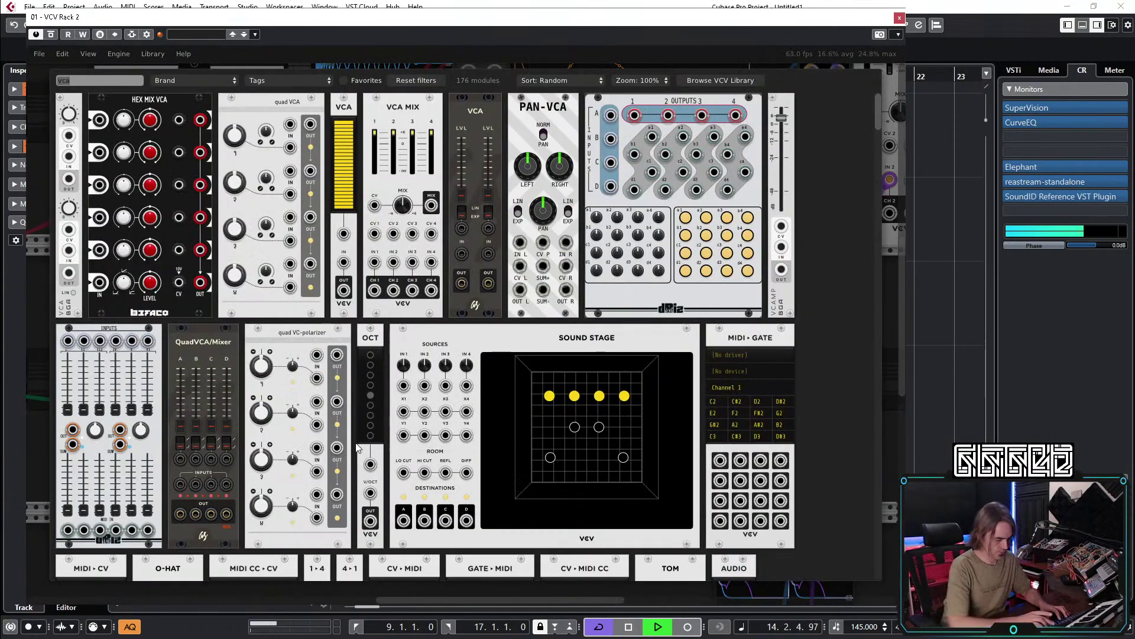
{"action": "type", "text": "filt"}
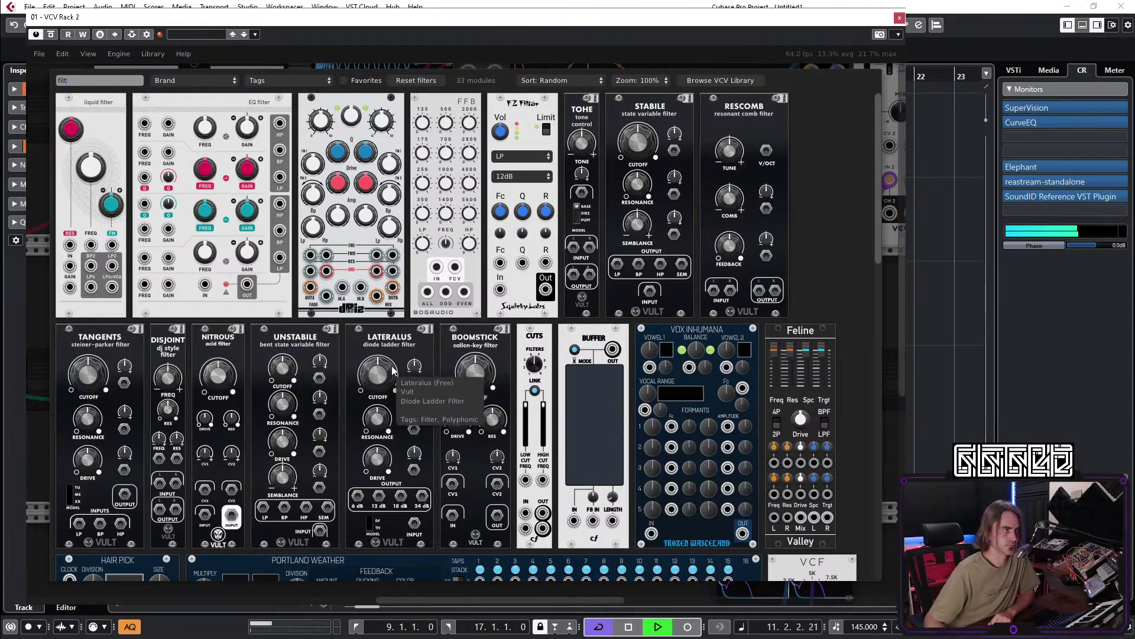
{"action": "left_click_drag", "start_coordinate": [395, 369], "coordinate": [334, 260]}
Patch the second WT VCO's WT output into Lateralus, its 18 dB output into the VCA, and the VCA output to VCA MIX IN 2.
{"action": "left_click_drag", "start_coordinate": [269, 480], "coordinate": [349, 451]}
{"action": "left_click_drag", "start_coordinate": [269, 480], "coordinate": [351, 451]}
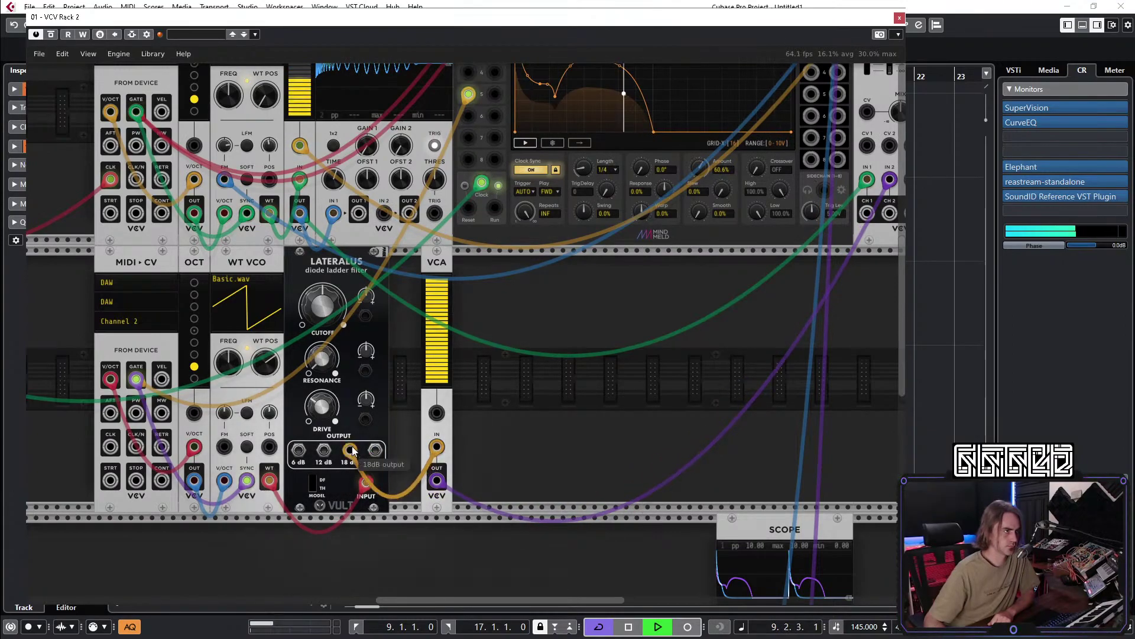
Try to patch a cable from the channel 1 MIDI-CV to the MUTE input of MIX2.
{"action": "scroll", "coordinate": [694, 353], "scroll_direction": "up", "scroll_amount": 3}
{"action": "scroll", "coordinate": [694, 353], "scroll_direction": "right", "scroll_amount": 2}
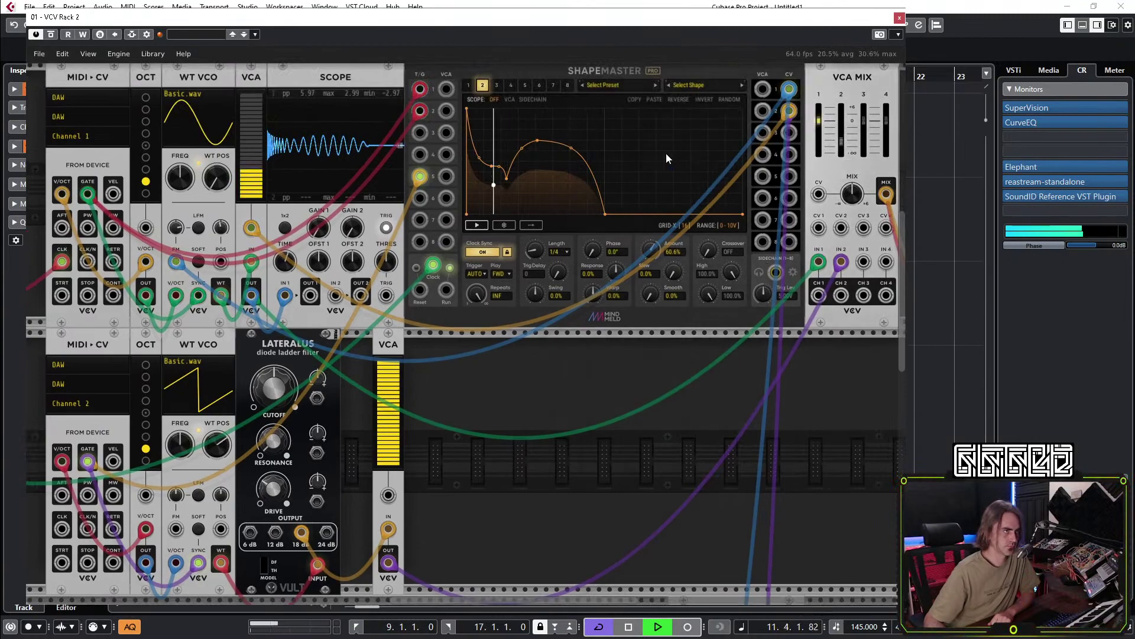
{"action": "scroll", "coordinate": [573, 438], "scroll_direction": "down", "scroll_amount": 4}
{"action": "scroll", "coordinate": [573, 437], "scroll_direction": "left", "scroll_amount": 2}
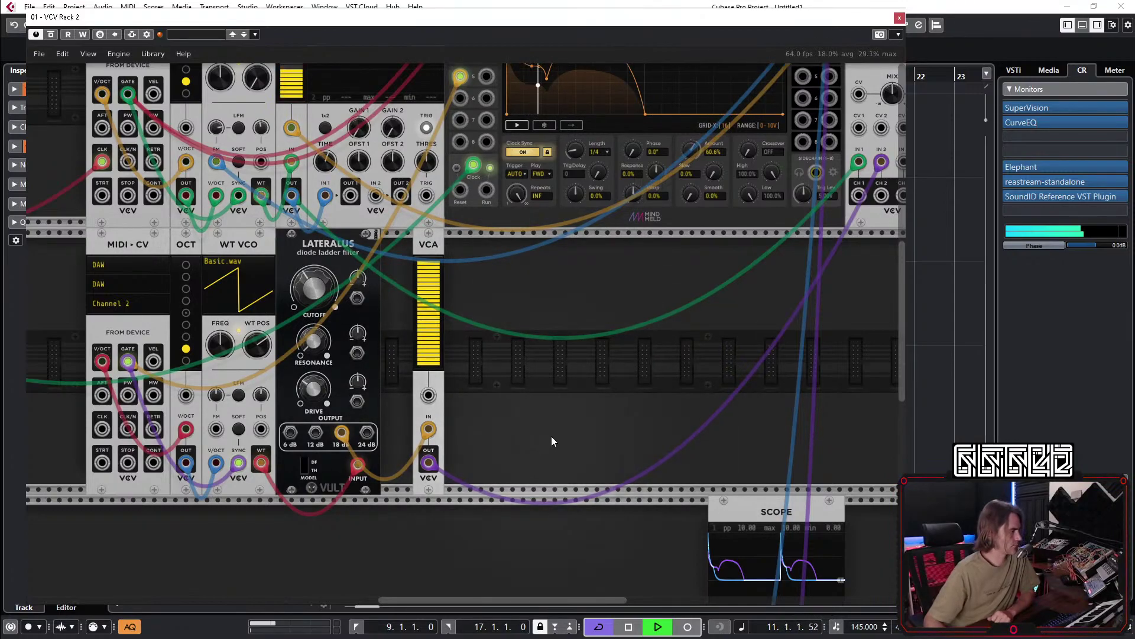
{"action": "left_click_drag", "start_coordinate": [551, 437], "coordinate": [454, 428]}
{"action": "scroll", "coordinate": [405, 526], "scroll_direction": "up", "scroll_amount": 5}
{"action": "scroll", "coordinate": [406, 527], "scroll_direction": "right", "scroll_amount": 5}
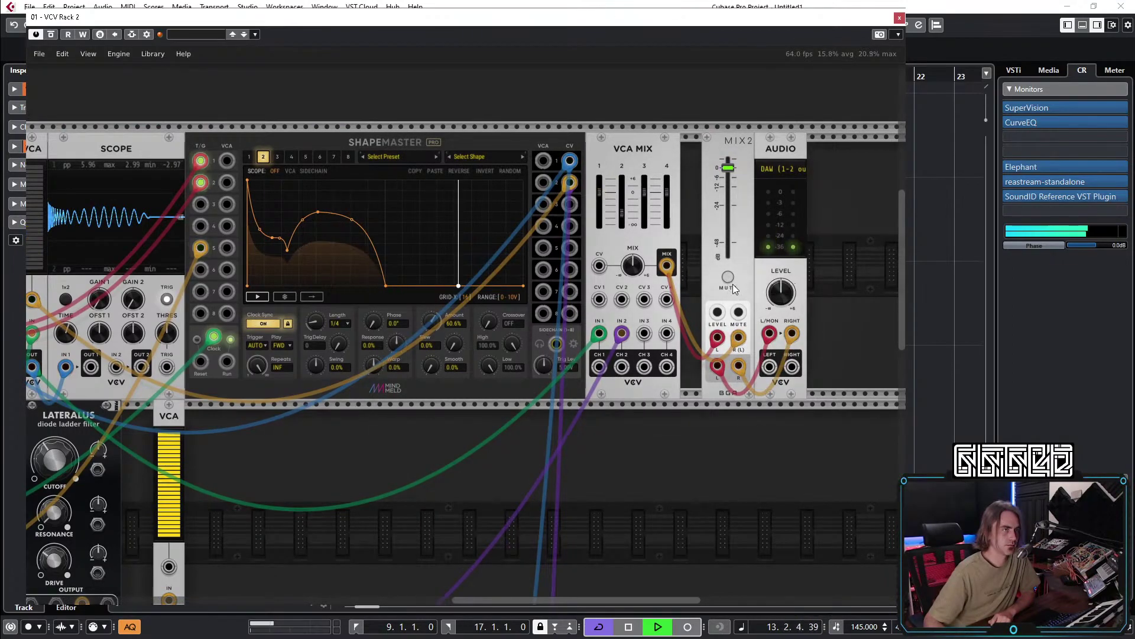
{"action": "left_click_drag", "start_coordinate": [725, 316], "coordinate": [829, 300]}
{"action": "scroll", "coordinate": [788, 299], "scroll_direction": "left", "scroll_amount": 5}
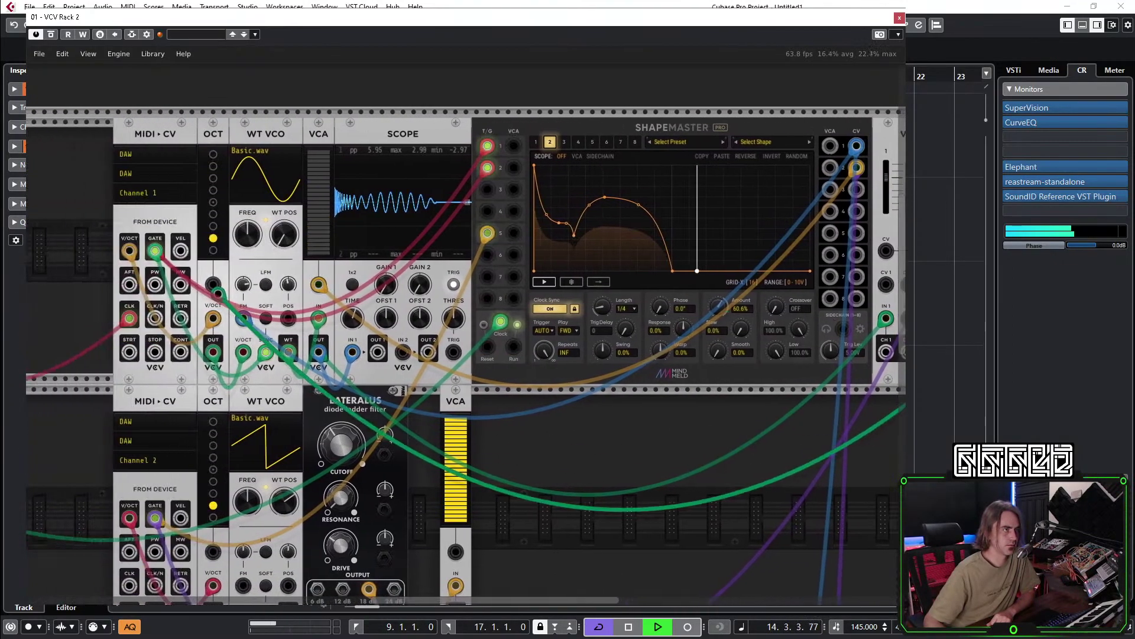
{"action": "scroll", "coordinate": [689, 460], "scroll_direction": "right", "scroll_amount": 6}
{"action": "scroll", "coordinate": [574, 427], "scroll_direction": "down", "scroll_amount": 1}
Restart playback to test the mute patch, and disconnect the cable from MIX2's MUTE input.
{"action": "left_click", "coordinate": [628, 628]}
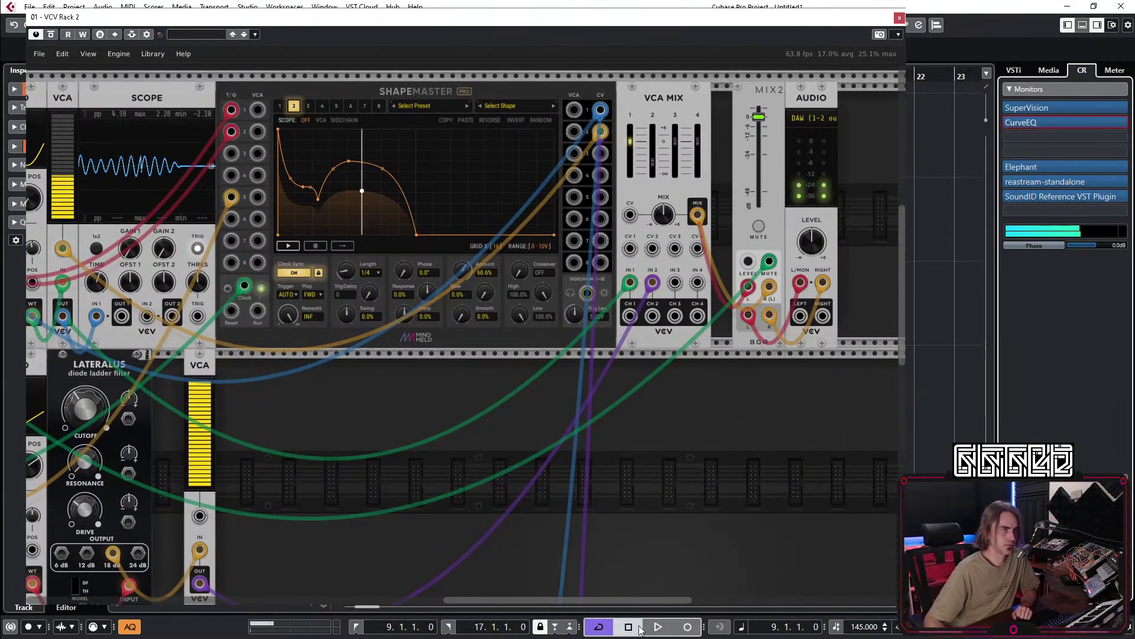
{"action": "left_click", "coordinate": [629, 628]}
{"action": "left_click", "coordinate": [655, 627]}
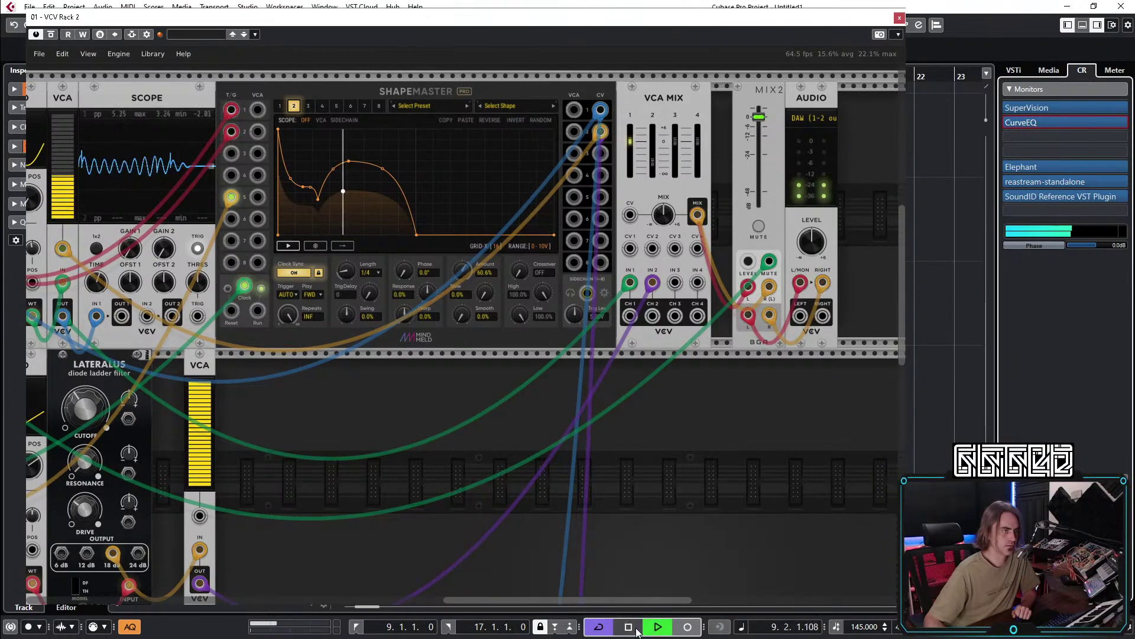
{"action": "left_click", "coordinate": [629, 628]}
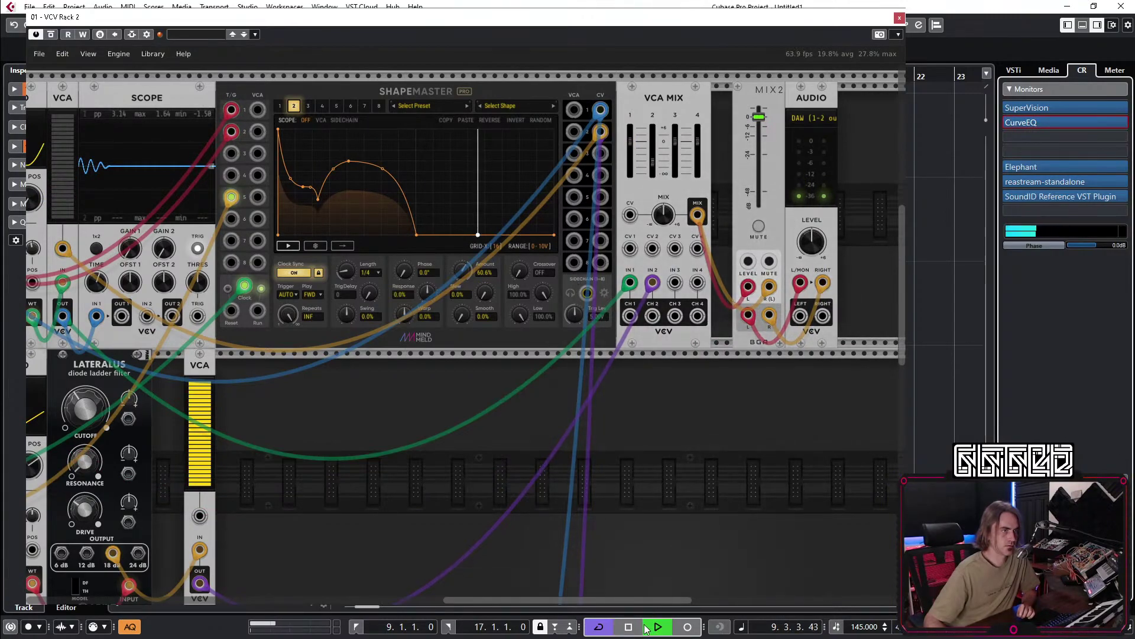
Try MIX2's mute button and restart playback to check both voices' signal paths through VCA MIX and MIX2.
{"action": "left_click", "coordinate": [759, 227]}
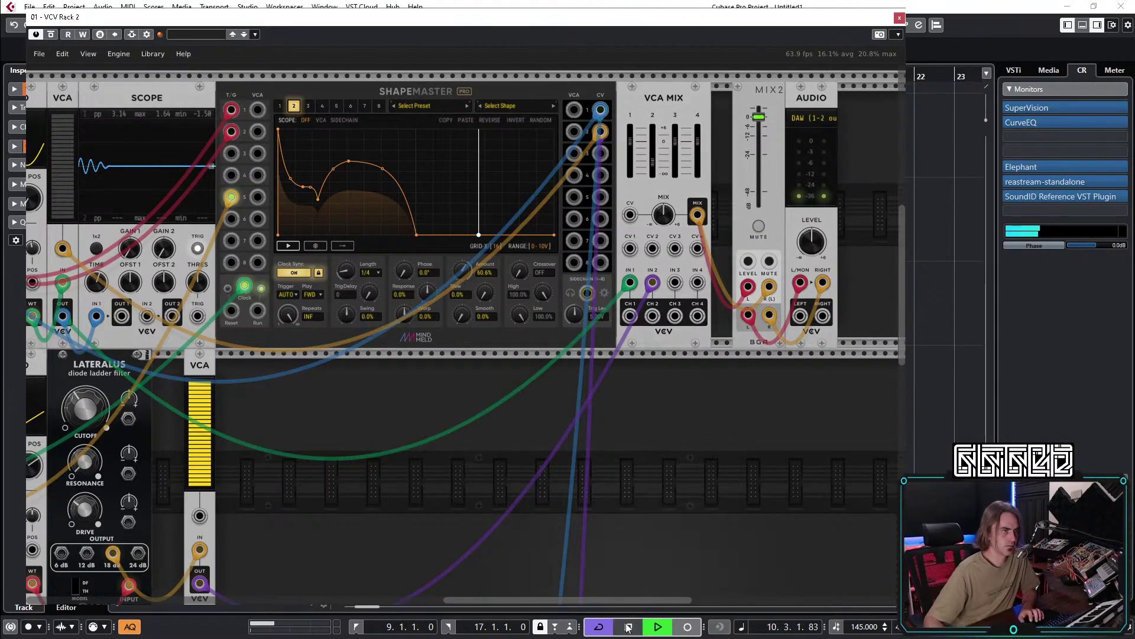
{"action": "left_click_drag", "start_coordinate": [628, 509], "coordinate": [816, 413]}
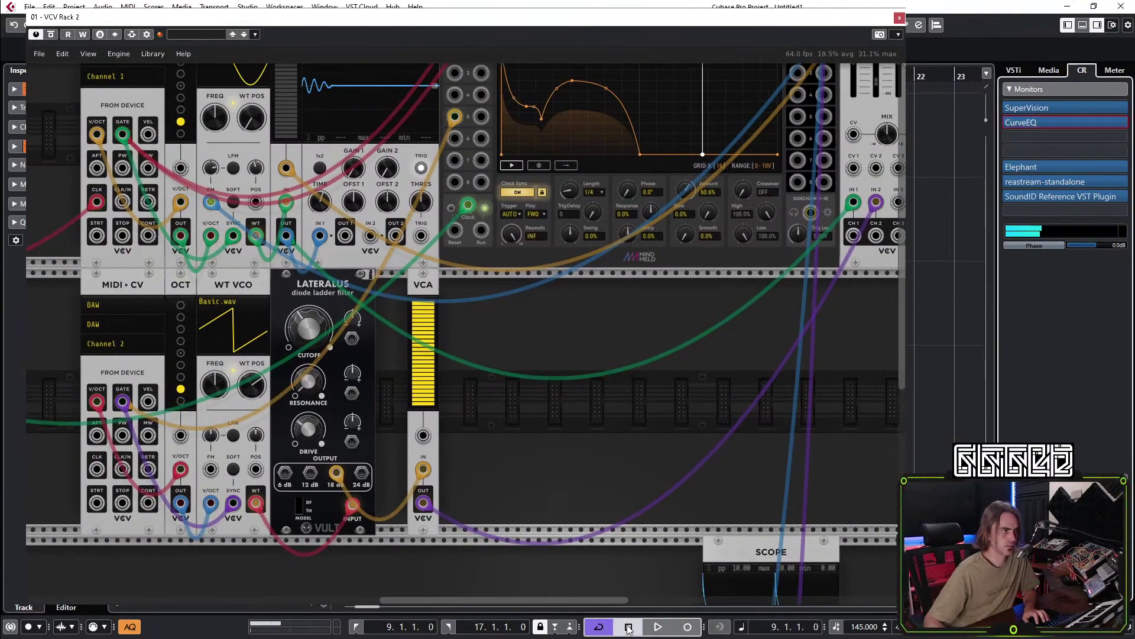
{"action": "left_click_drag", "start_coordinate": [758, 375], "coordinate": [616, 489]}
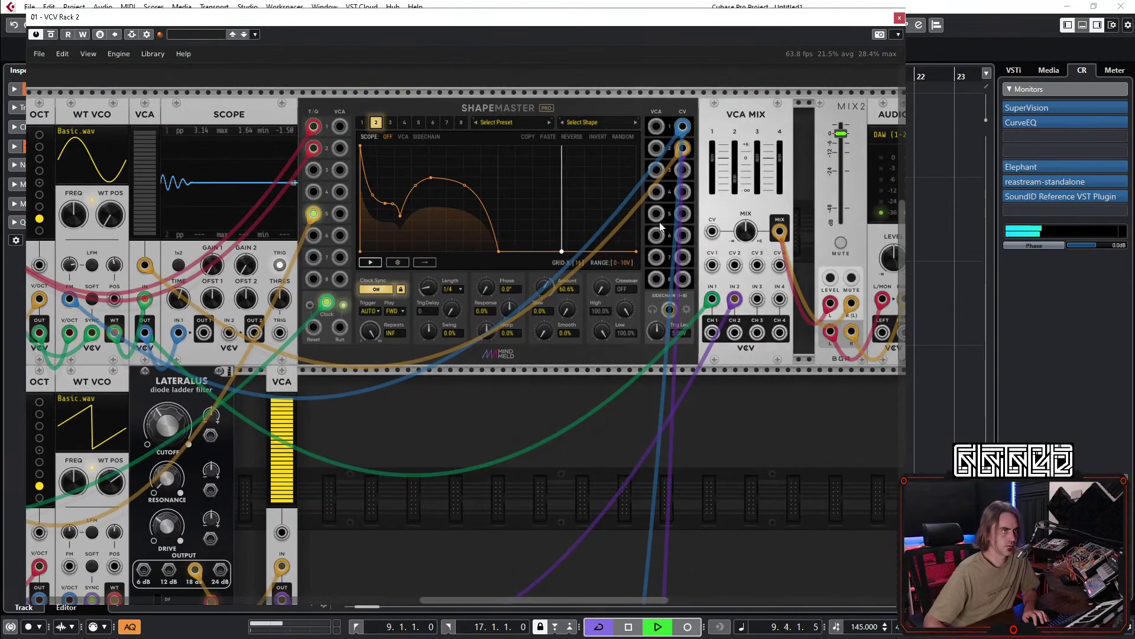
{"action": "left_click_drag", "start_coordinate": [429, 358], "coordinate": [639, 331]}
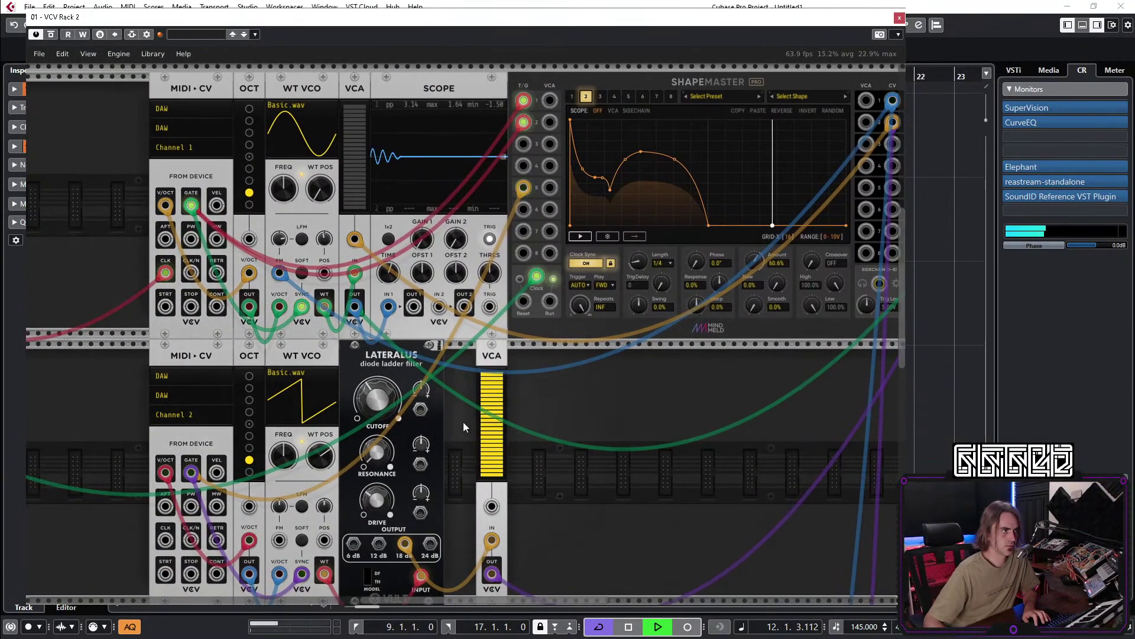
{"action": "left_click_drag", "start_coordinate": [722, 486], "coordinate": [364, 566]}
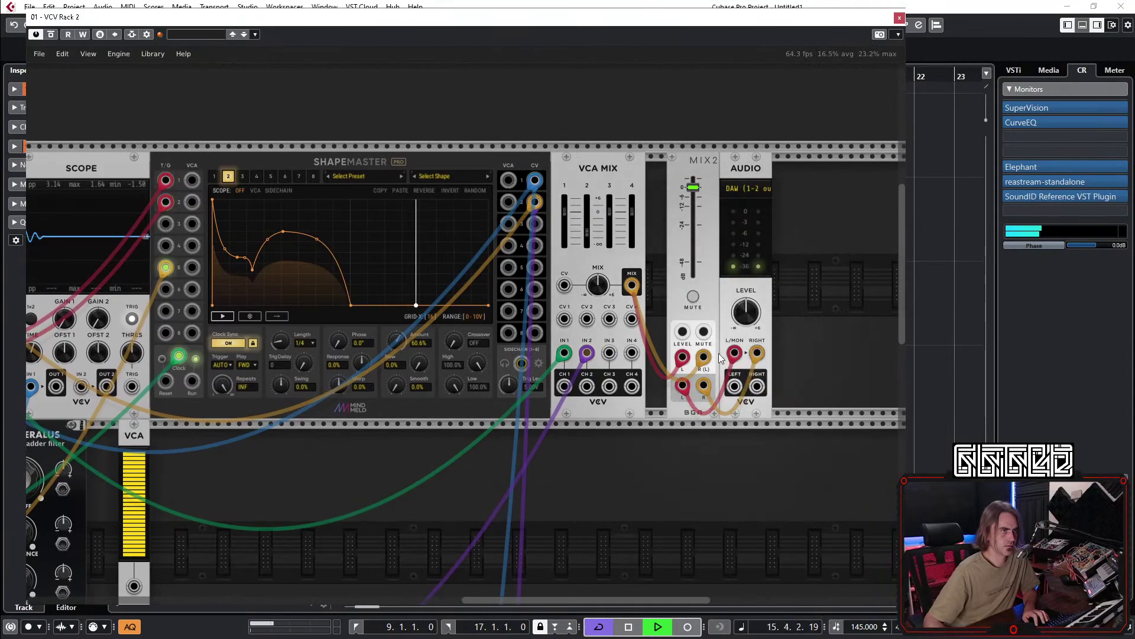
{"action": "scroll", "coordinate": [616, 487], "scroll_direction": "down", "scroll_amount": 2, "text": "ctrl"}
{"action": "scroll", "coordinate": [682, 487], "scroll_direction": "up", "scroll_amount": 2, "text": "ctrl"}
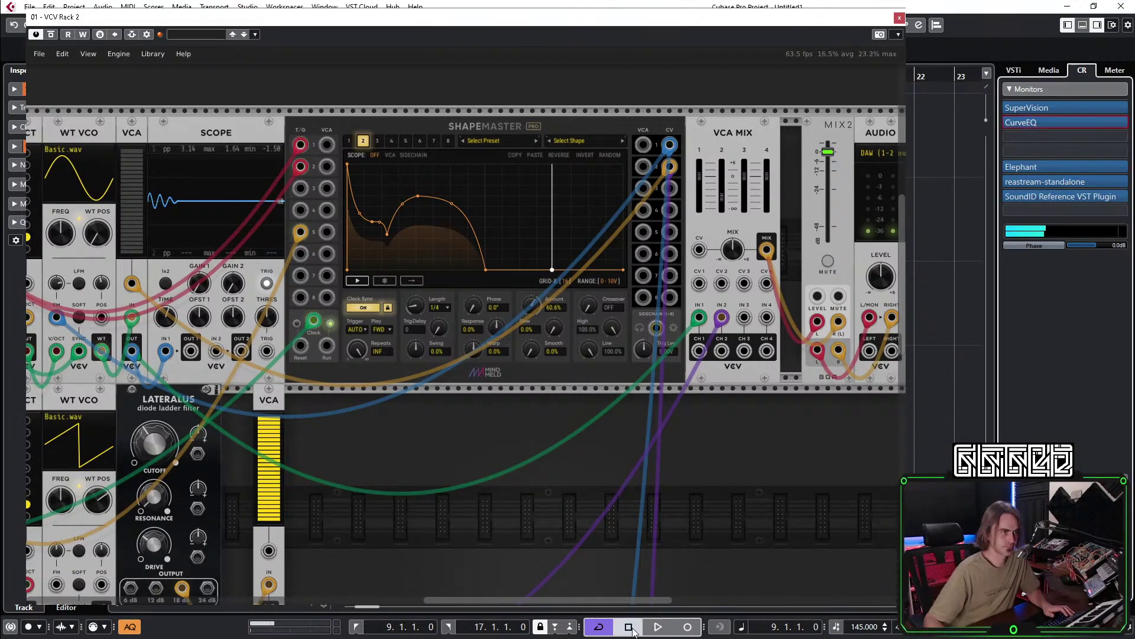
Play the loop and examine ShapeMaster's channel 1 and 2 shapes along with the CV cables feeding both voices.
{"action": "key", "text": "space"}
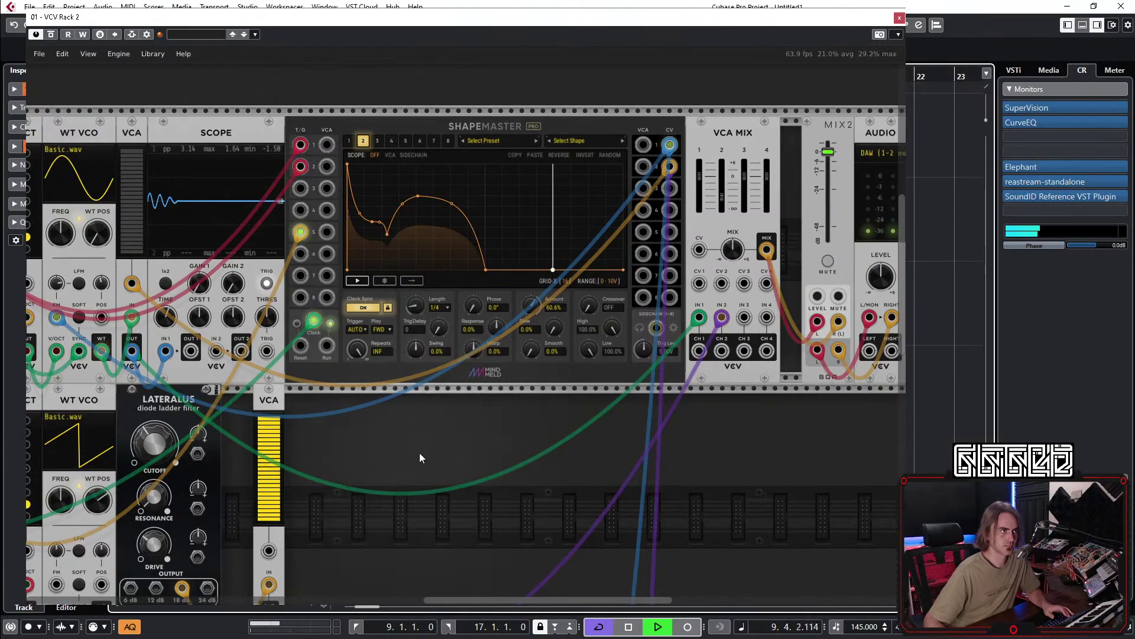
{"action": "scroll", "coordinate": [417, 459], "scroll_direction": "left", "scroll_amount": 8}
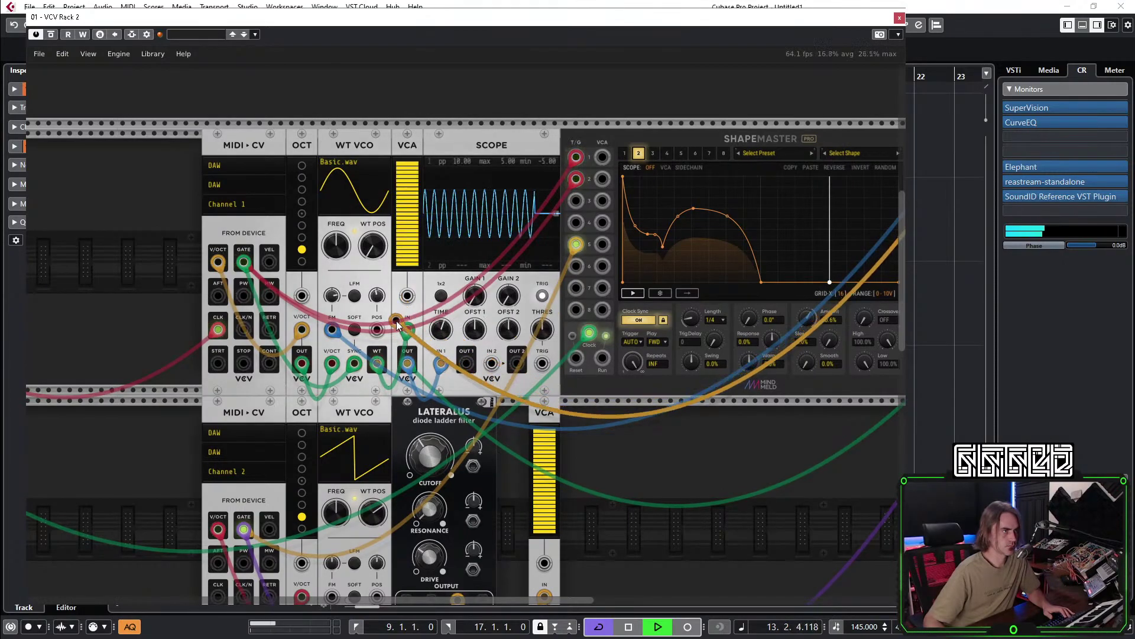
{"action": "scroll", "coordinate": [426, 489], "scroll_direction": "right", "scroll_amount": 6}
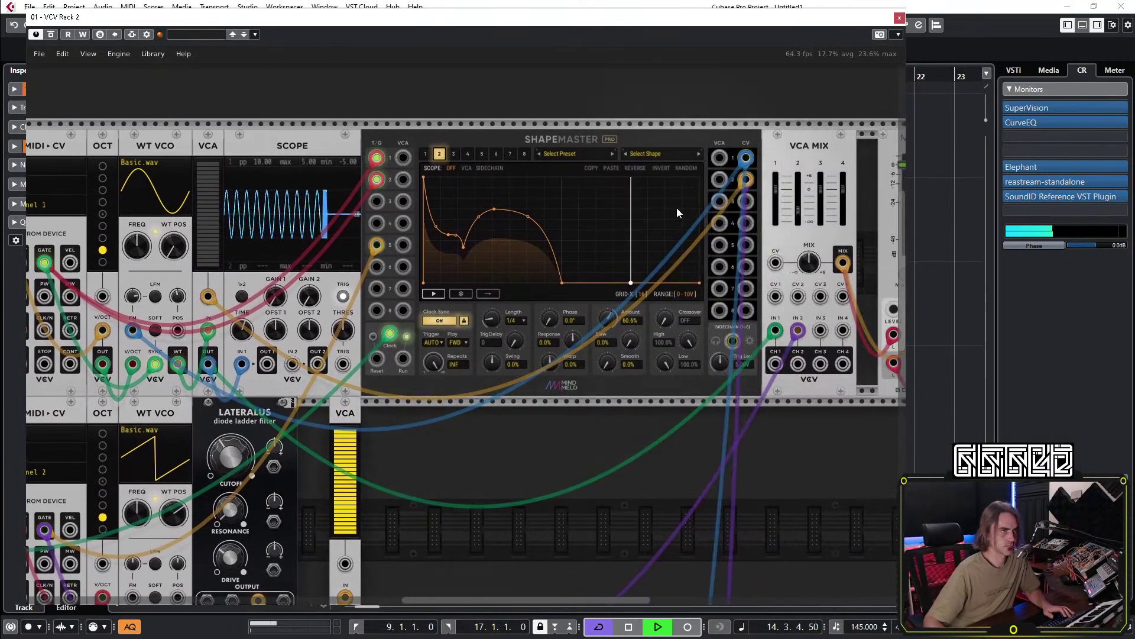
{"action": "left_click", "coordinate": [426, 155]}
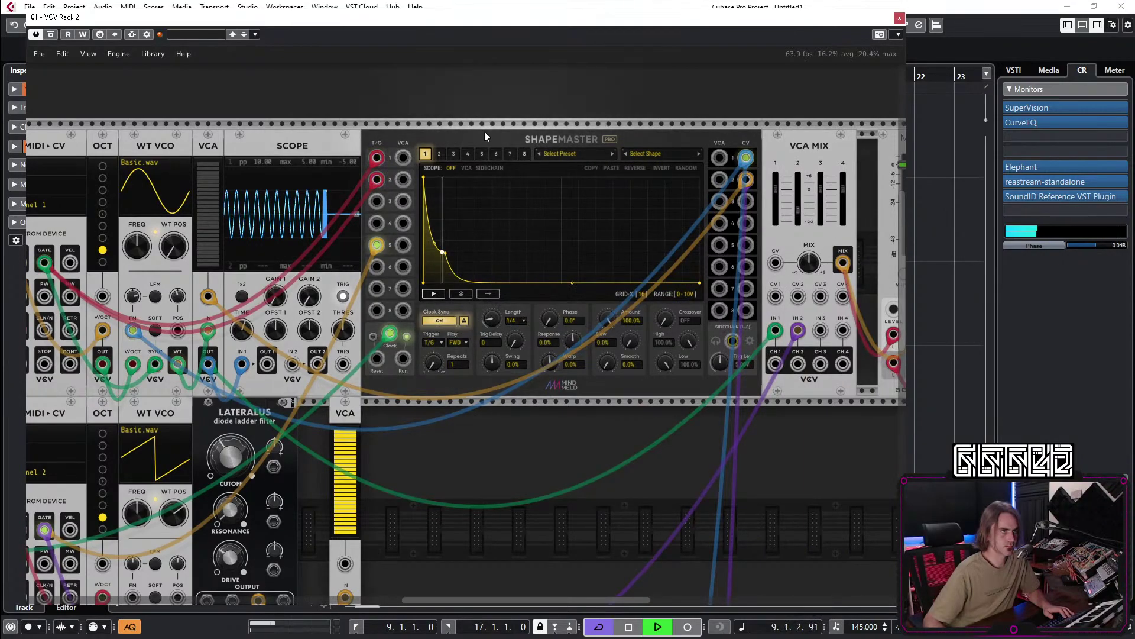
{"action": "right_click", "coordinate": [468, 141]}
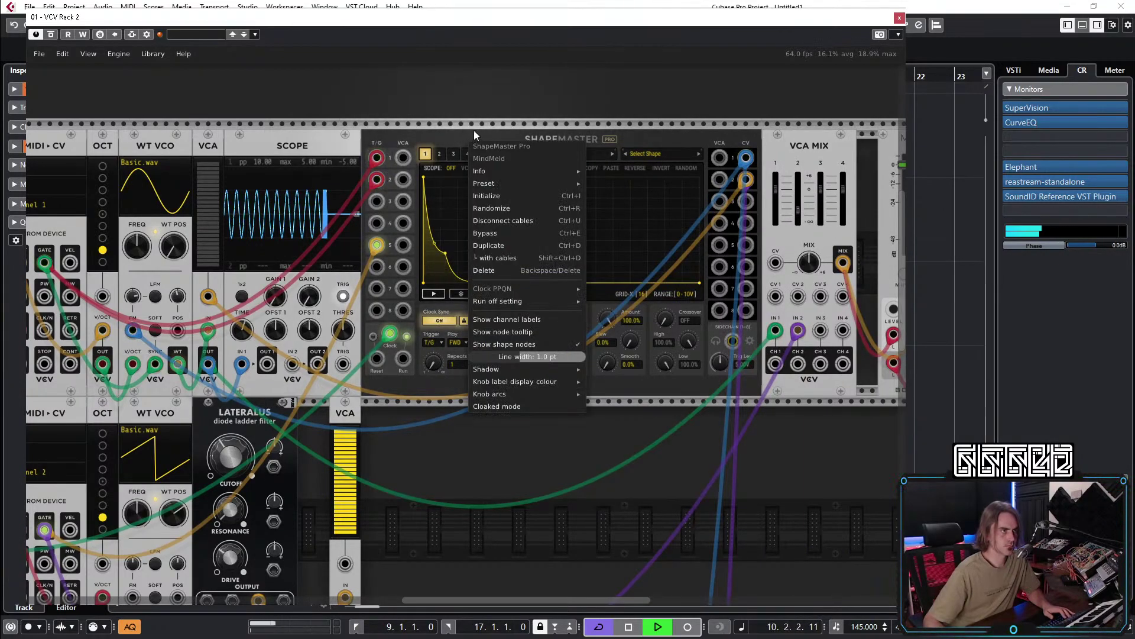
{"action": "left_click", "coordinate": [474, 130]}
{"action": "right_click", "coordinate": [463, 130]}
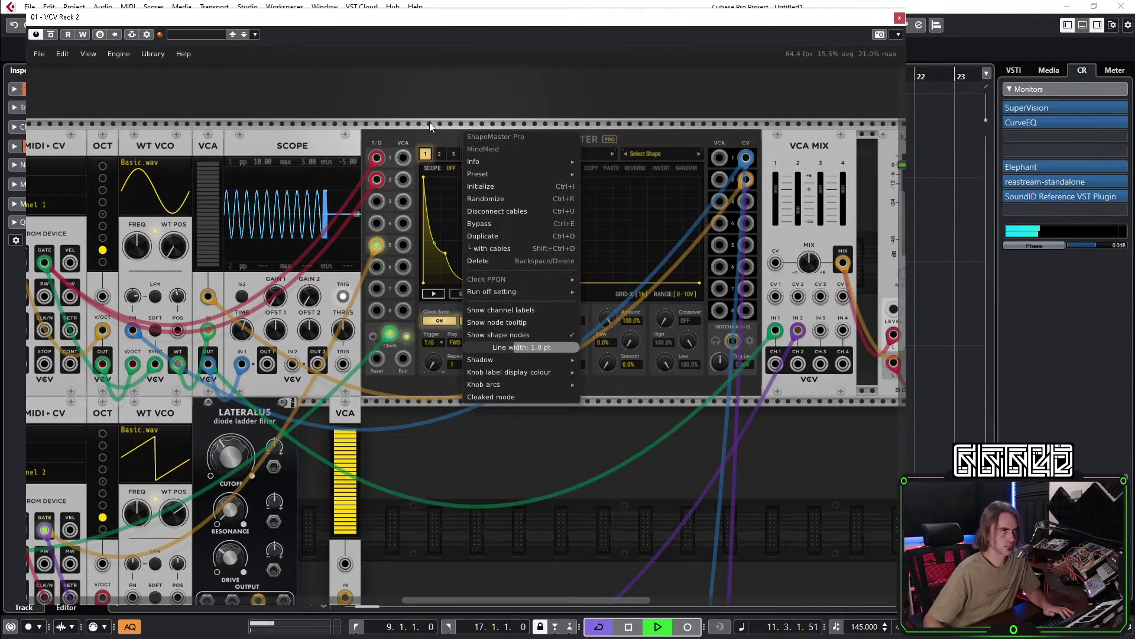
{"action": "left_click", "coordinate": [430, 122]}
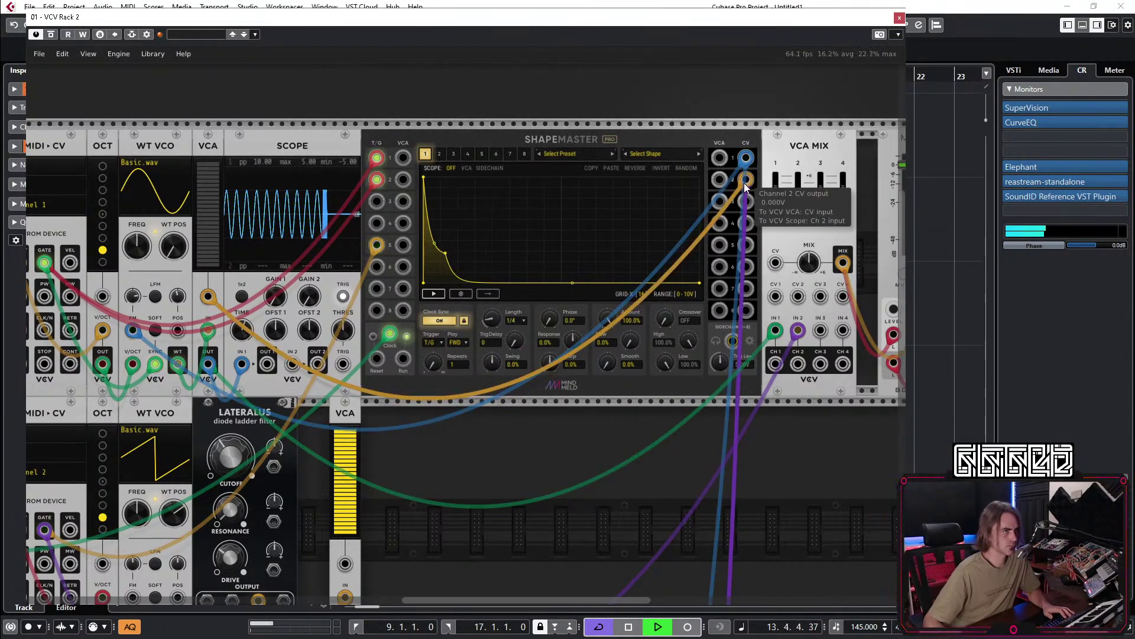
{"action": "left_click", "coordinate": [439, 155]}
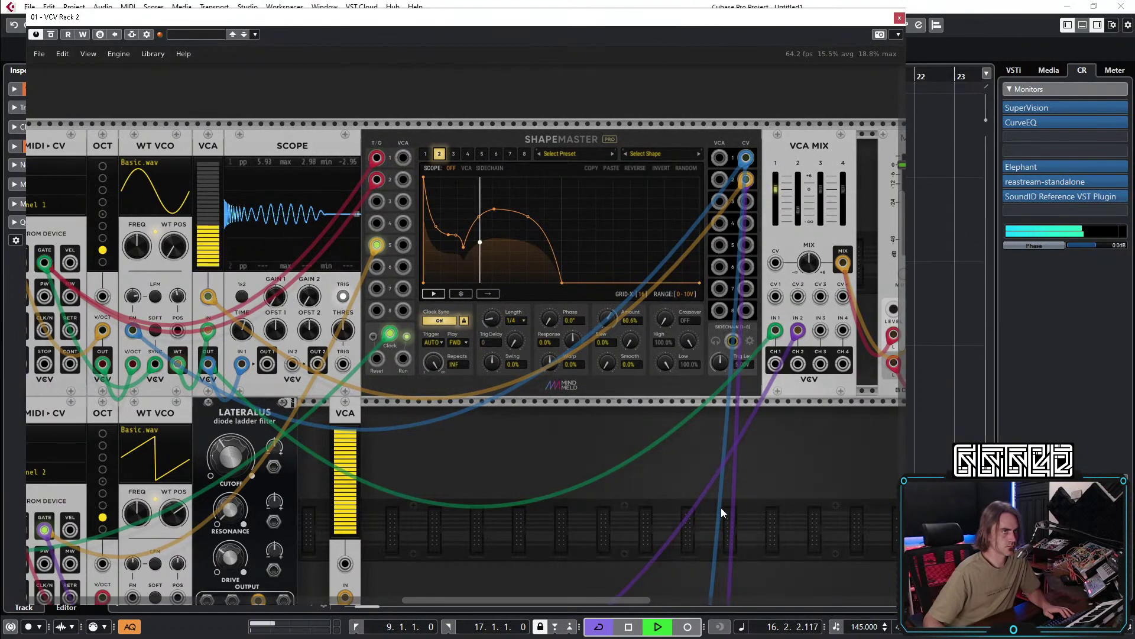
{"action": "scroll", "coordinate": [615, 541], "scroll_direction": "down", "scroll_amount": 3}
{"action": "scroll", "coordinate": [615, 540], "scroll_direction": "left", "scroll_amount": 4}
{"action": "left_click", "coordinate": [661, 628]}
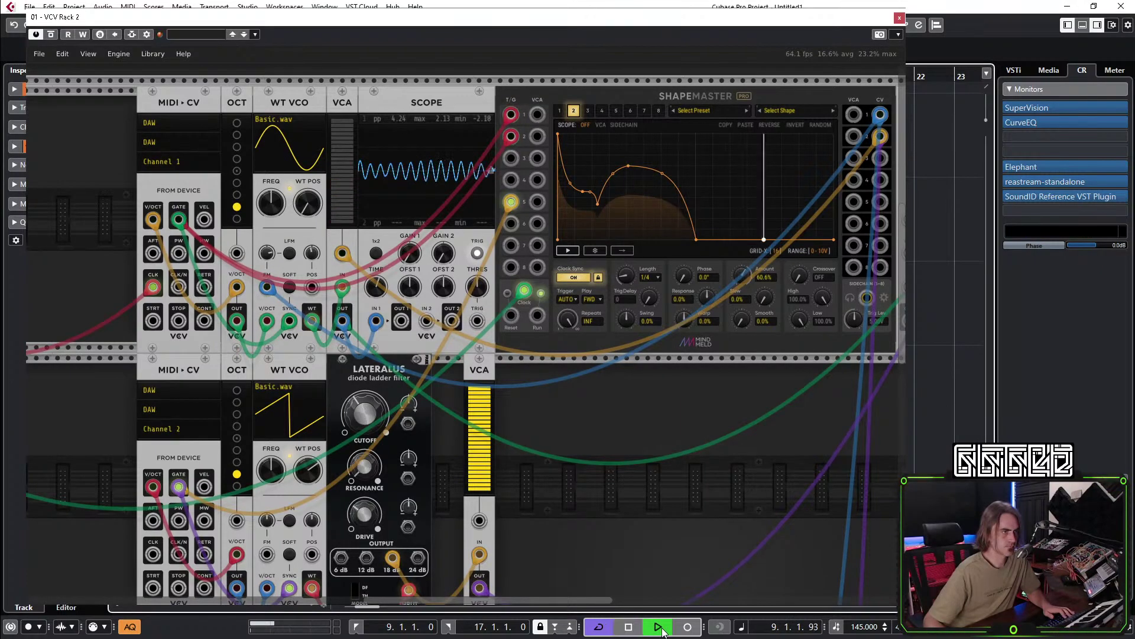
{"action": "left_click_drag", "start_coordinate": [590, 530], "coordinate": [456, 499]}
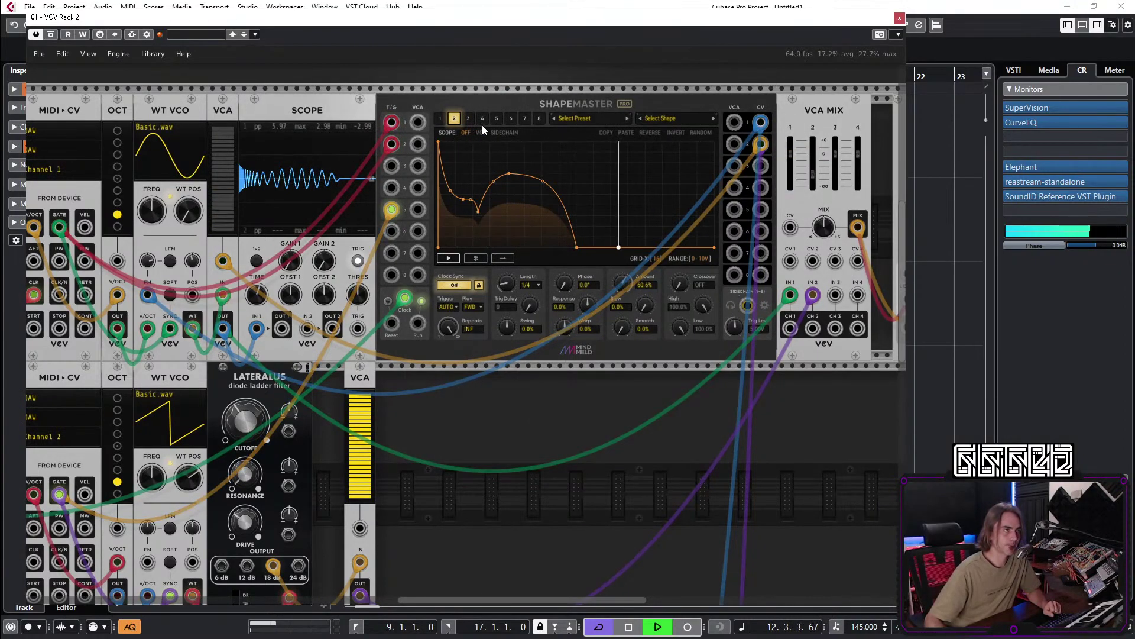
Set ShapeMaster channel 5 to T/G trigger with a 1/16 length, and patch its CV output into Lateralus's cutoff input.
{"action": "left_click", "coordinate": [496, 118]}
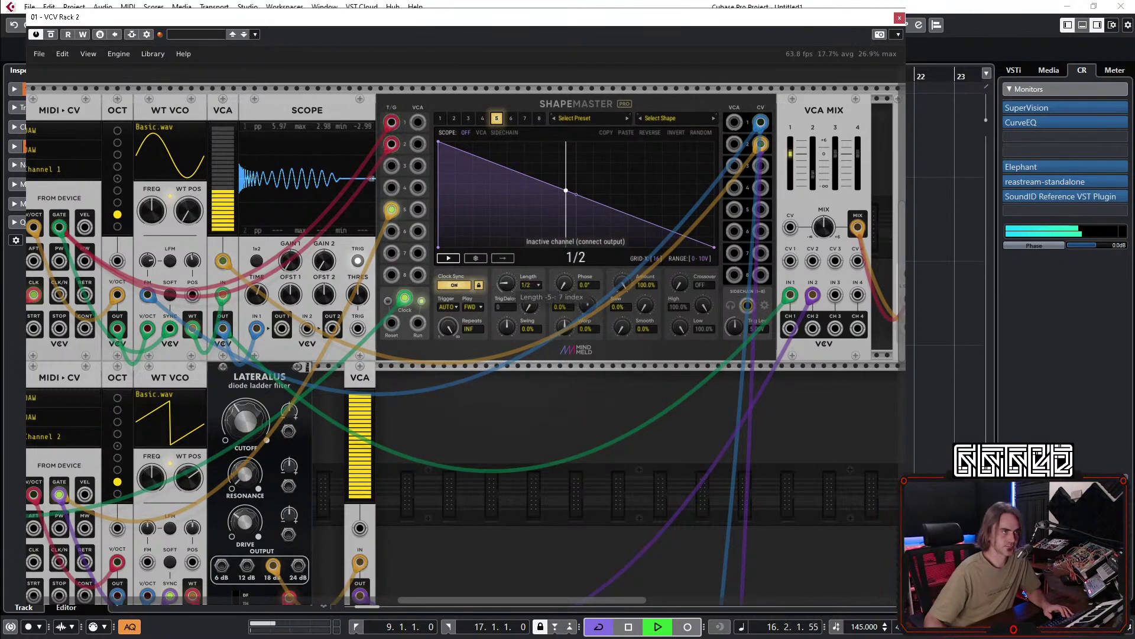
{"action": "left_click", "coordinate": [450, 305]}
{"action": "left_click", "coordinate": [479, 322]}
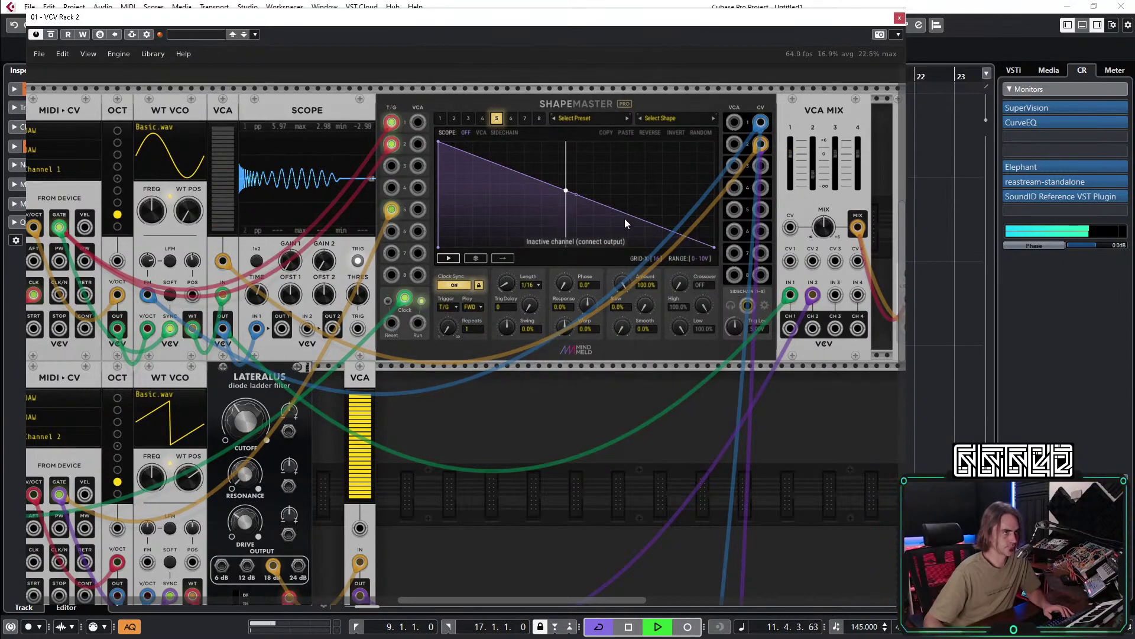
{"action": "left_click_drag", "start_coordinate": [761, 209], "coordinate": [288, 342]}
{"action": "scroll", "coordinate": [301, 441], "scroll_direction": "down", "scroll_amount": 3}
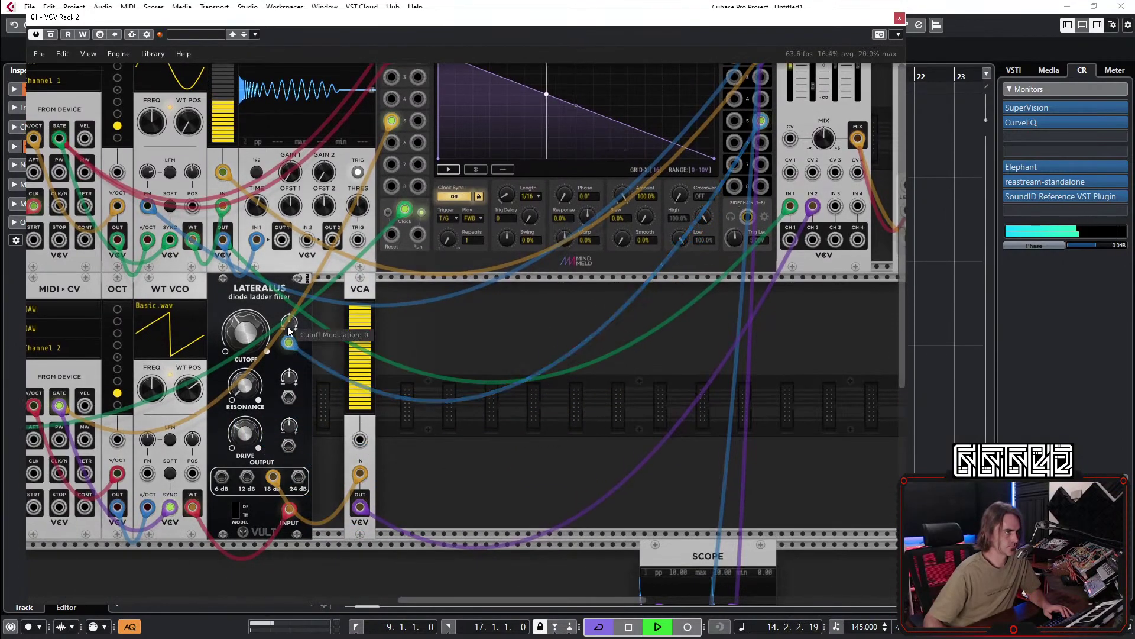
Restart playback and bend ShapeMaster channel 5's straight decay into a steep concave curve.
{"action": "scroll", "coordinate": [452, 357], "scroll_direction": "up", "scroll_amount": 5}
{"action": "scroll", "coordinate": [666, 520], "scroll_direction": "down", "scroll_amount": 2}
{"action": "left_click", "coordinate": [655, 627]}
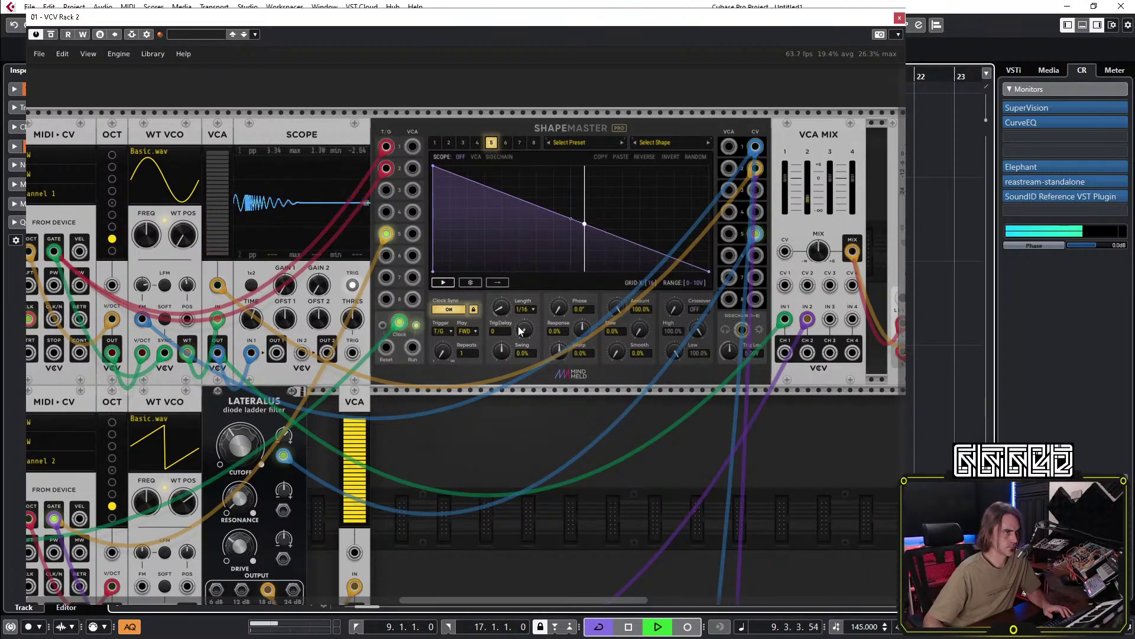
{"action": "key", "text": "space"}
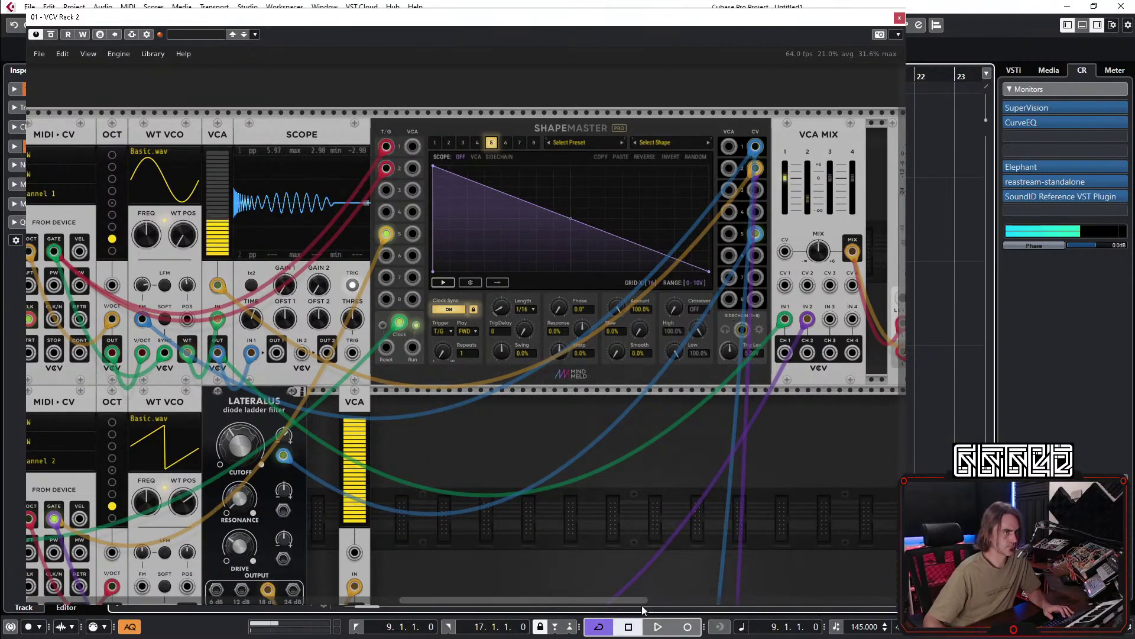
{"action": "left_click", "coordinate": [657, 627]}
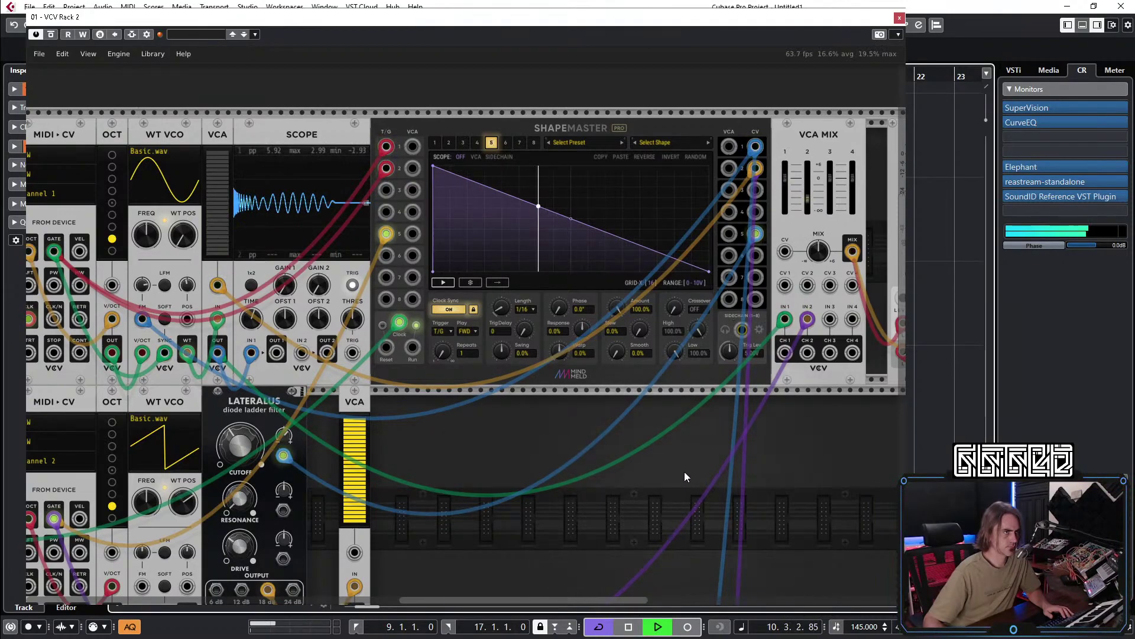
{"action": "left_click_drag", "start_coordinate": [571, 219], "coordinate": [561, 258]}
Move the channel 5 CV cable from Lateralus's cutoff input to the second voice's VCA CV input.
{"action": "scroll", "coordinate": [627, 432], "scroll_direction": "down", "scroll_amount": 5}
{"action": "scroll", "coordinate": [627, 432], "scroll_direction": "left", "scroll_amount": 3}
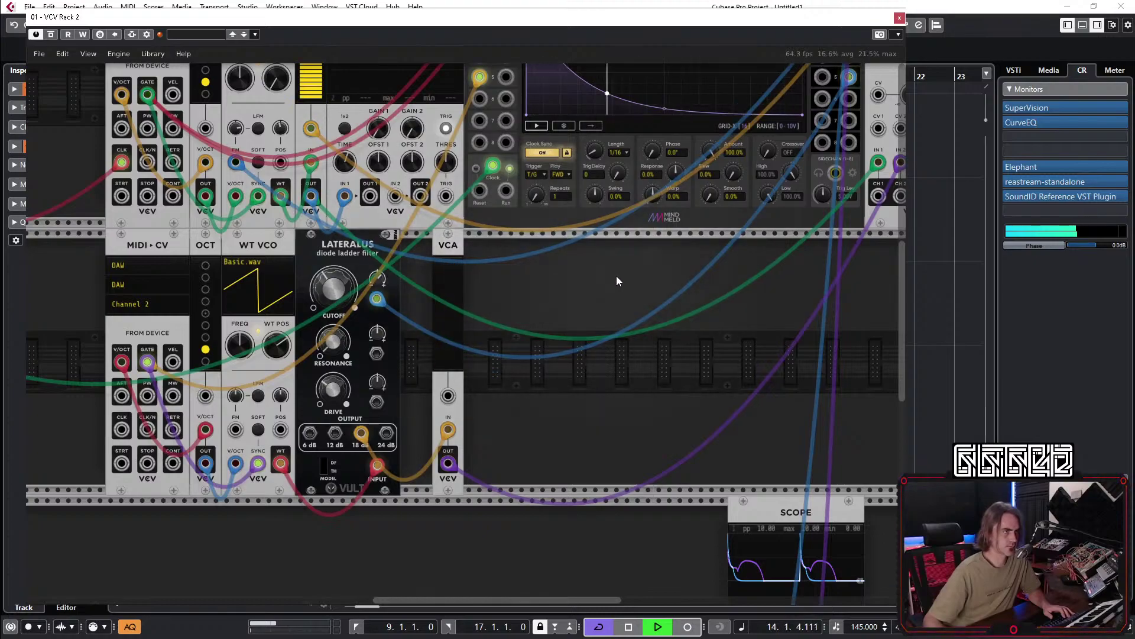
{"action": "scroll", "coordinate": [618, 278], "scroll_direction": "up", "scroll_amount": 4}
{"action": "scroll", "coordinate": [618, 278], "scroll_direction": "right", "scroll_amount": 2}
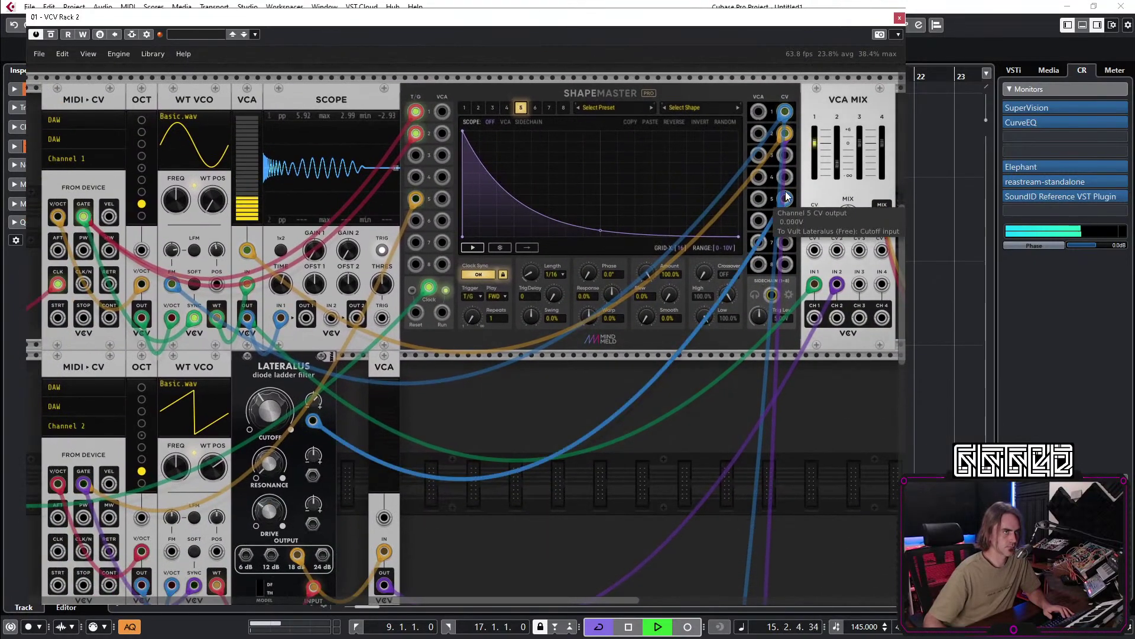
{"action": "left_click_drag", "start_coordinate": [314, 420], "coordinate": [384, 517]}
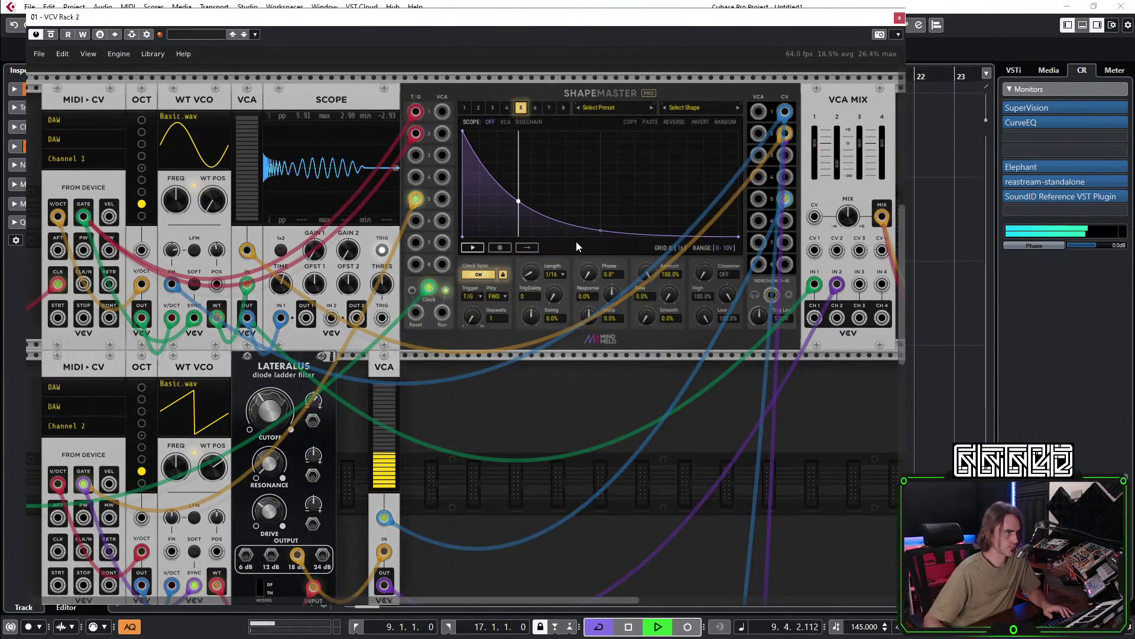
Bend channel 5's decay into a convex curve and set VCA MIX channel 2's level to about -7.9 dB.
{"action": "left_click_drag", "start_coordinate": [602, 225], "coordinate": [600, 147]}
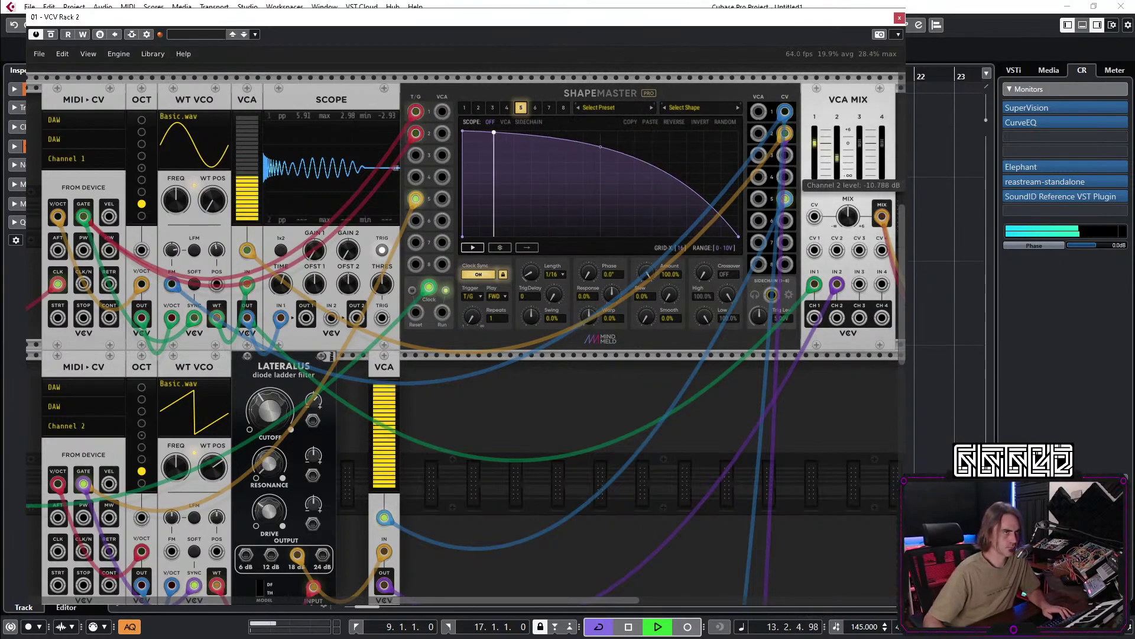
{"action": "left_click_drag", "start_coordinate": [837, 154], "coordinate": [837, 148]}
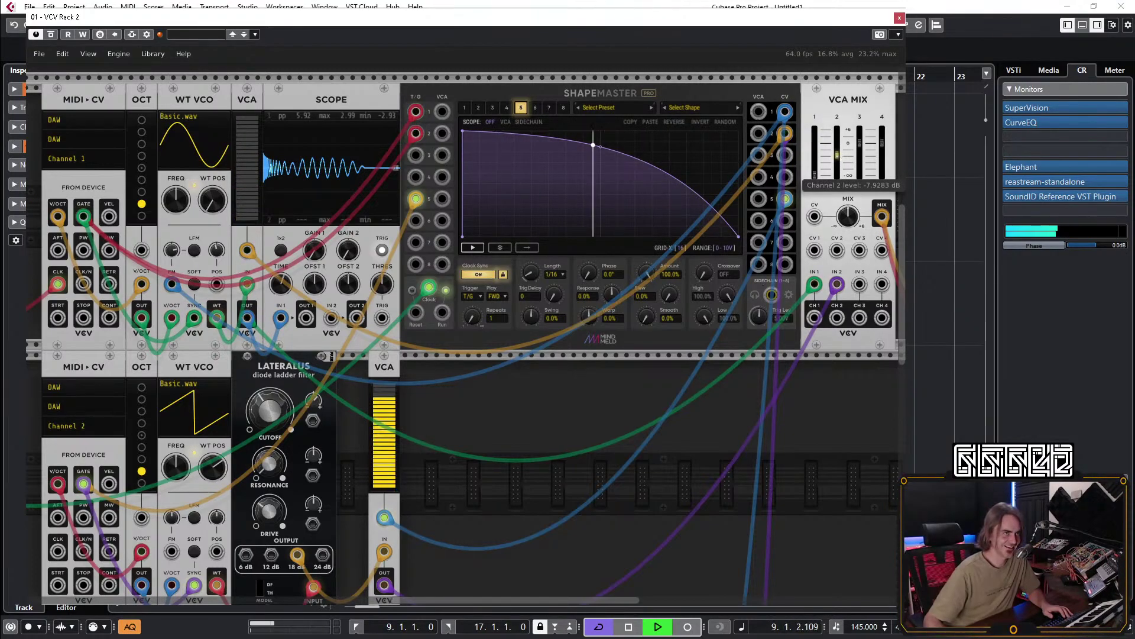
{"action": "scroll", "coordinate": [676, 417], "scroll_direction": "down", "scroll_amount": 5}
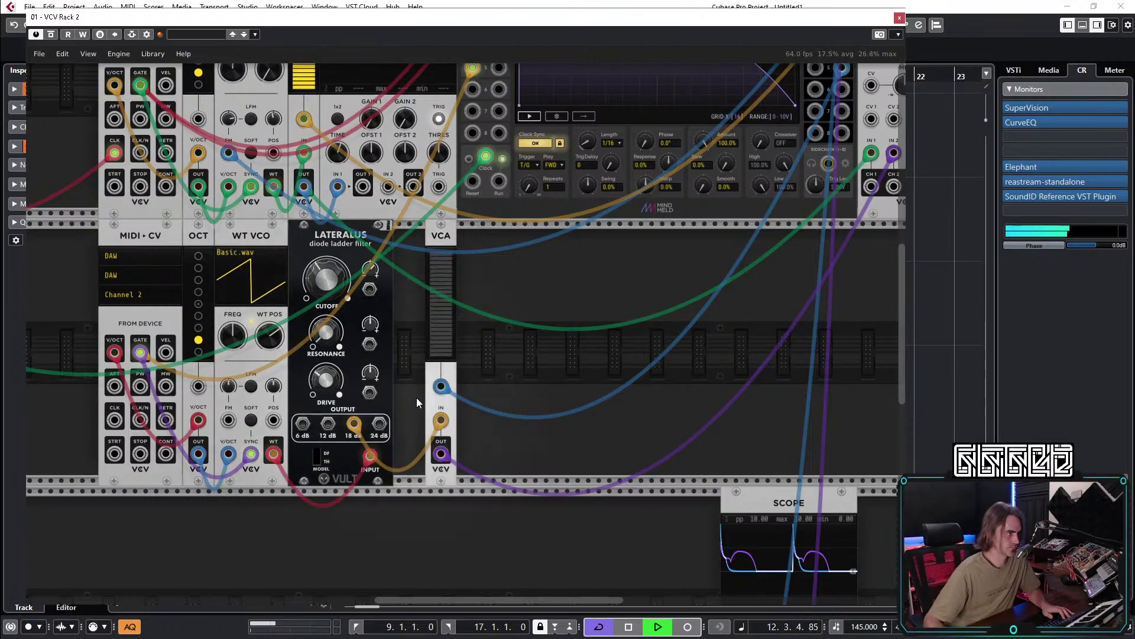
{"action": "scroll", "coordinate": [483, 304], "scroll_direction": "up", "scroll_amount": 7}
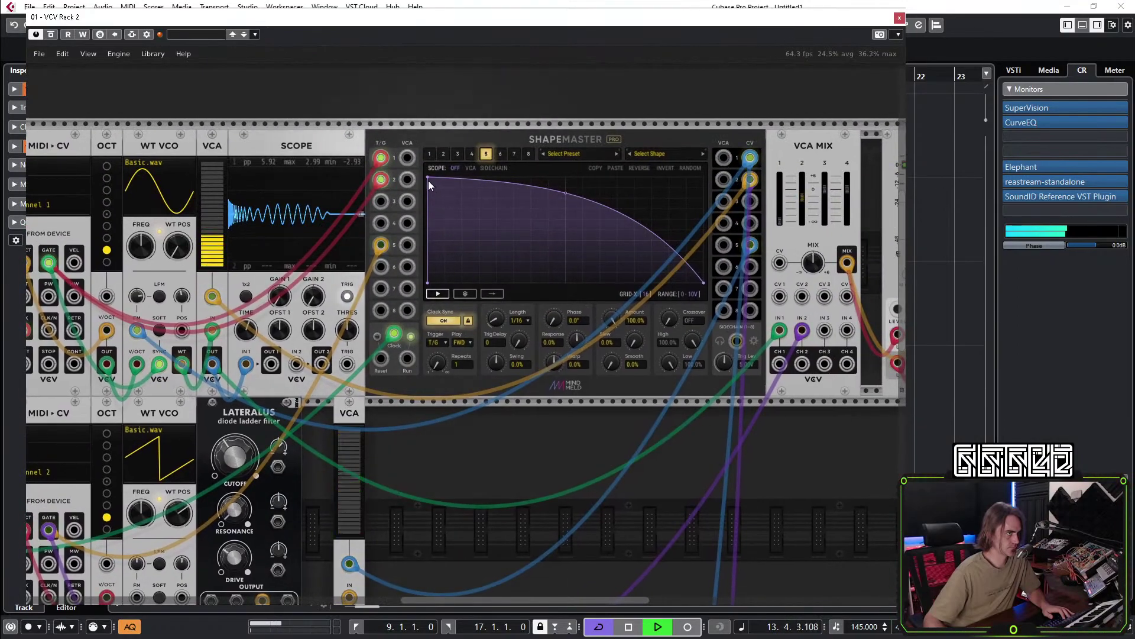
Add a baseline node to channel 5's shape so the decay ends about two-thirds of the way across.
{"action": "mouse_move", "coordinate": [427, 176]}
{"action": "left_mouse_down"}
{"action": "mouse_move", "coordinate": [471, 161]}
{"action": "mouse_move", "coordinate": [428, 177]}
{"action": "left_mouse_up"}
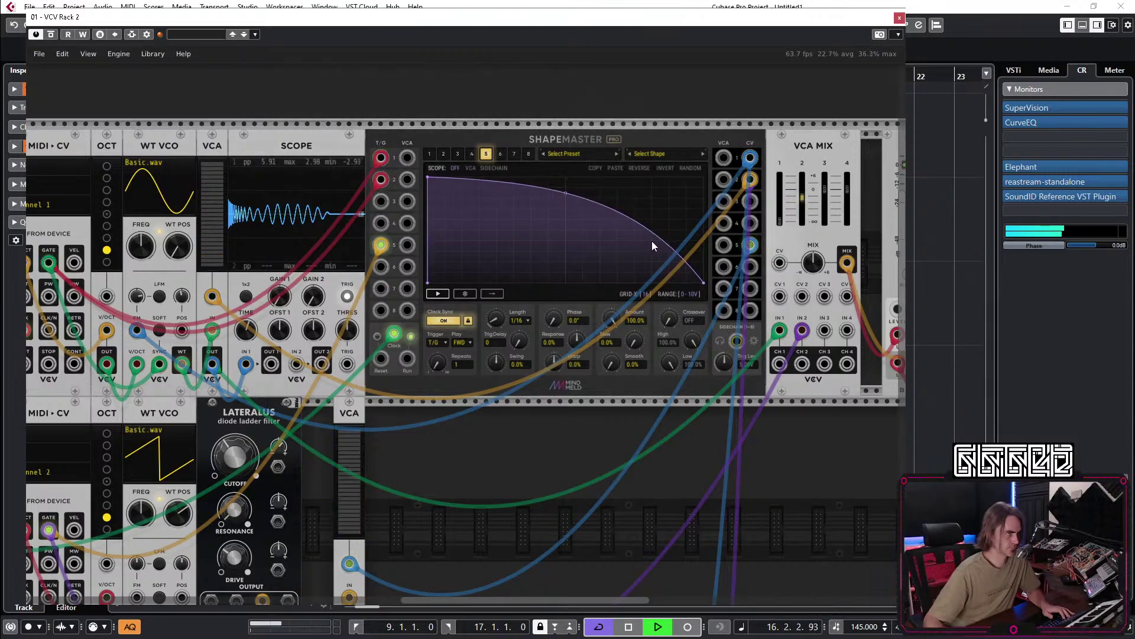
{"action": "left_click_drag", "start_coordinate": [669, 250], "coordinate": [563, 353]}
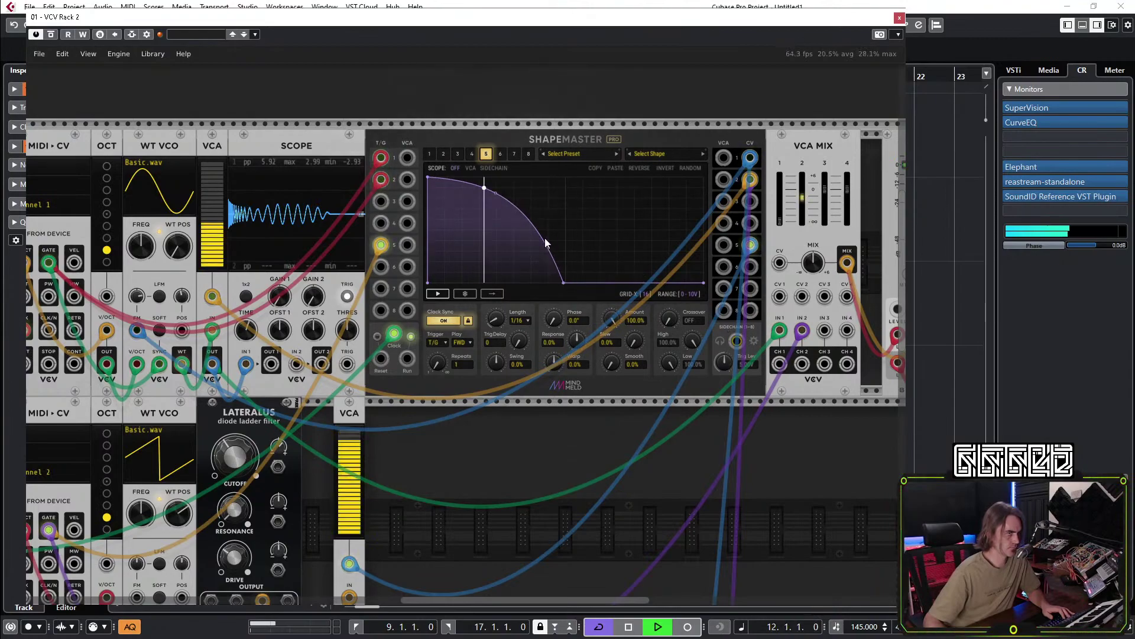
{"action": "left_click_drag", "start_coordinate": [563, 282], "coordinate": [615, 312]}
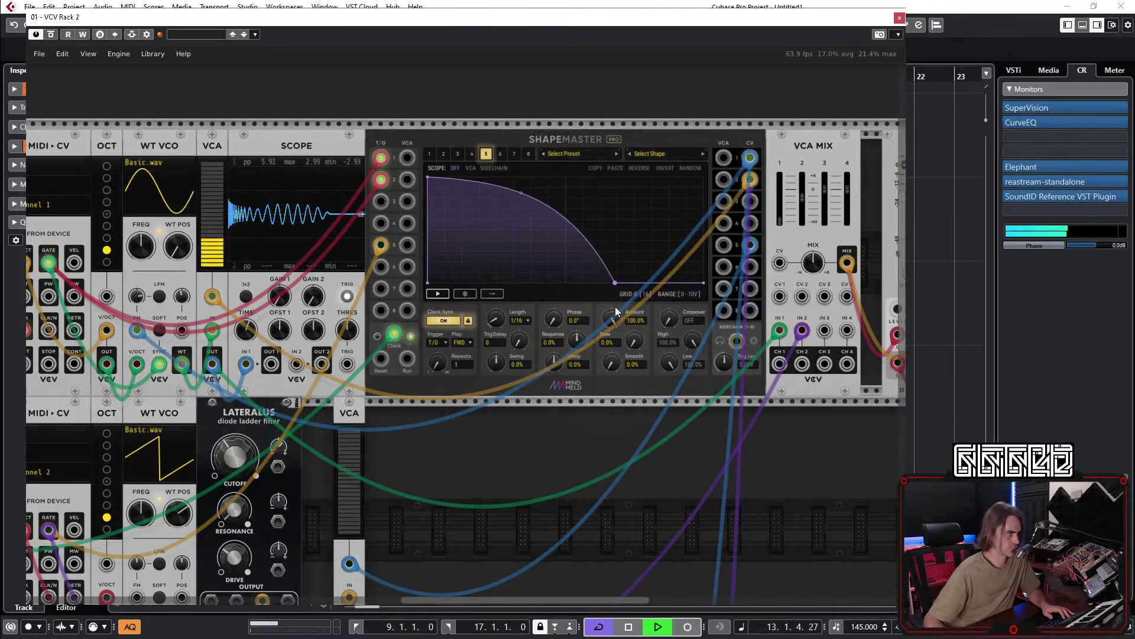
Patch the channel 2 MIDI-CV gate into ShapeMaster's channel 6 trigger, and give channel 6 a clock-synced 1/16 falling ramp.
{"action": "scroll", "coordinate": [492, 509], "scroll_direction": "down", "scroll_amount": 3}
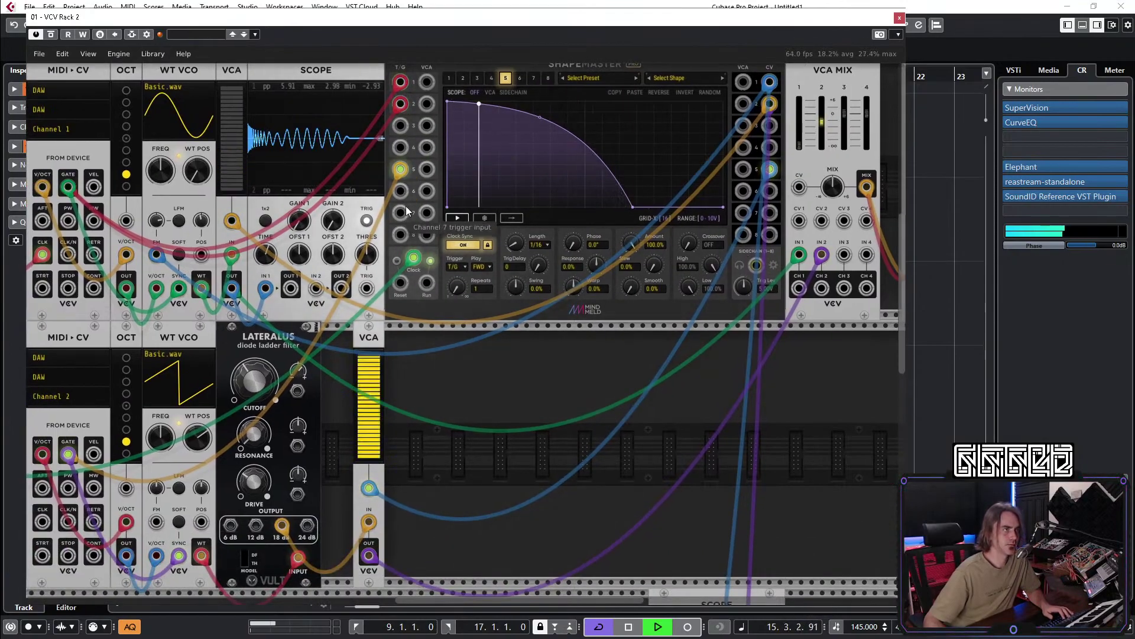
{"action": "left_click_drag", "start_coordinate": [403, 194], "coordinate": [68, 454]}
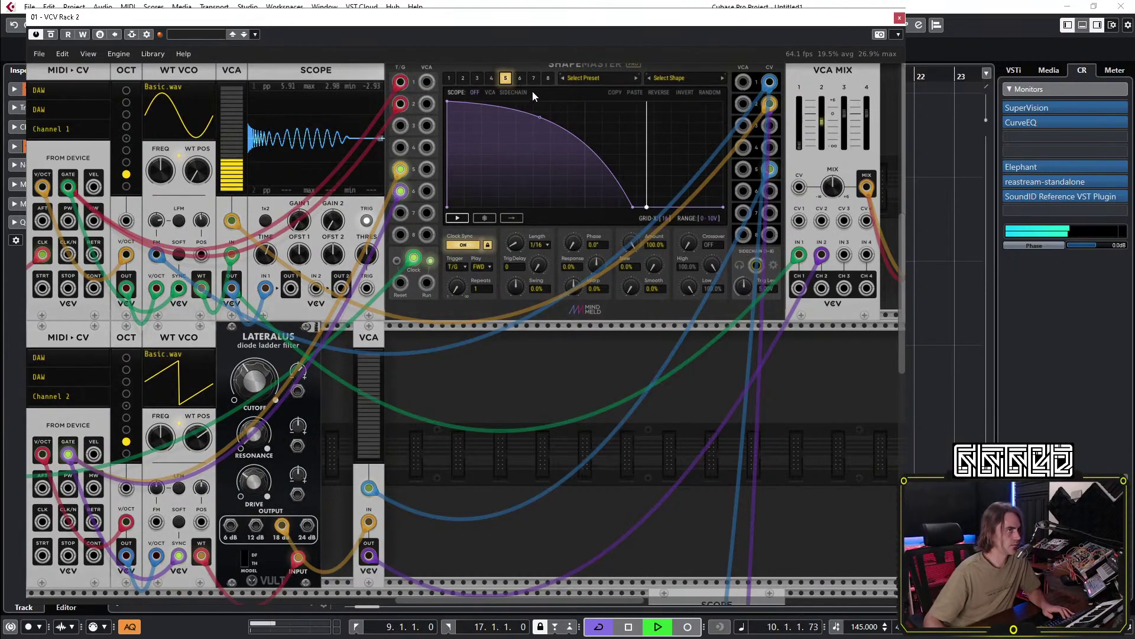
{"action": "left_click", "coordinate": [521, 77]}
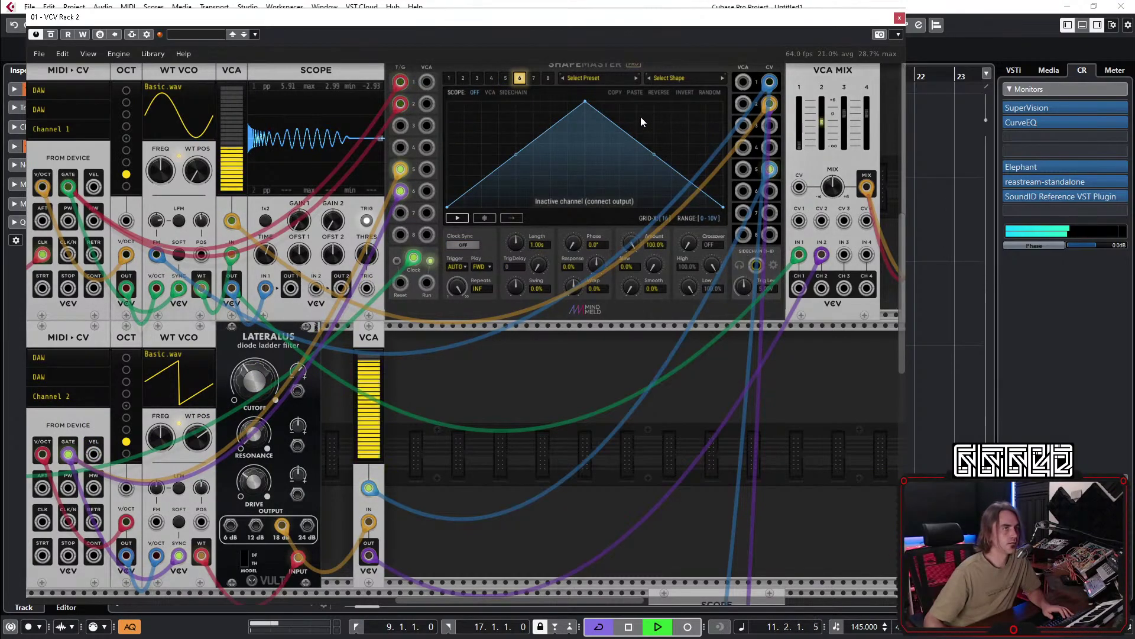
{"action": "left_click_drag", "start_coordinate": [584, 103], "coordinate": [447, 101]}
{"action": "left_click", "coordinate": [467, 244]}
{"action": "left_click_drag", "start_coordinate": [518, 245], "coordinate": [518, 219]}
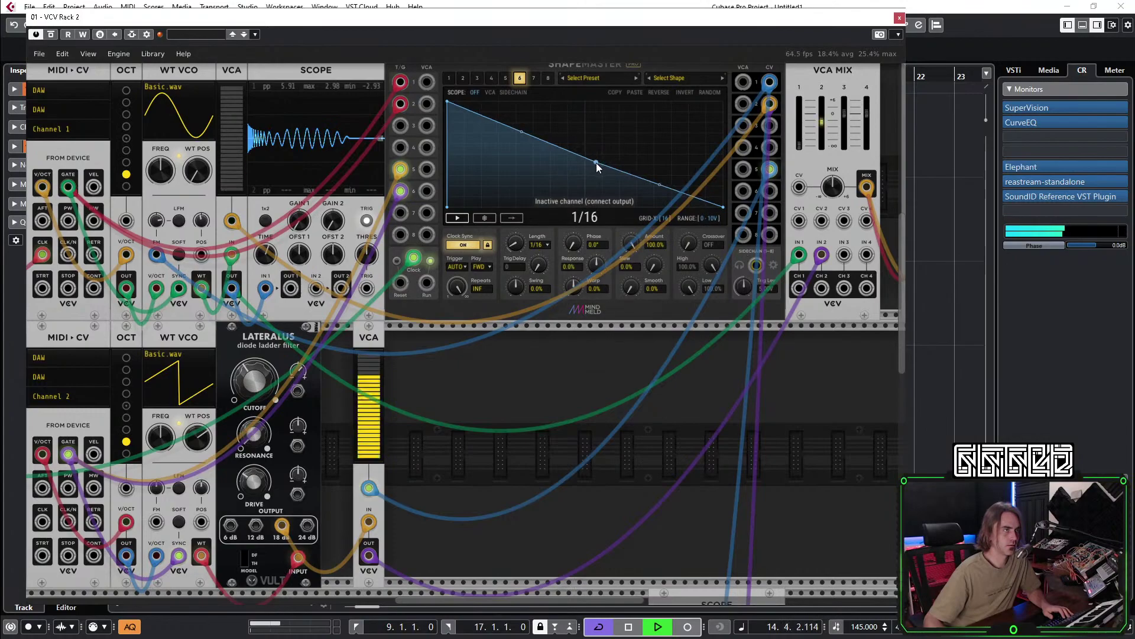
End channel 6's ramp at the baseline halfway across, and patch its CV output into Lateralus's cutoff input.
{"action": "left_click_drag", "start_coordinate": [596, 162], "coordinate": [580, 249]}
{"action": "left_click_drag", "start_coordinate": [770, 191], "coordinate": [298, 390]}
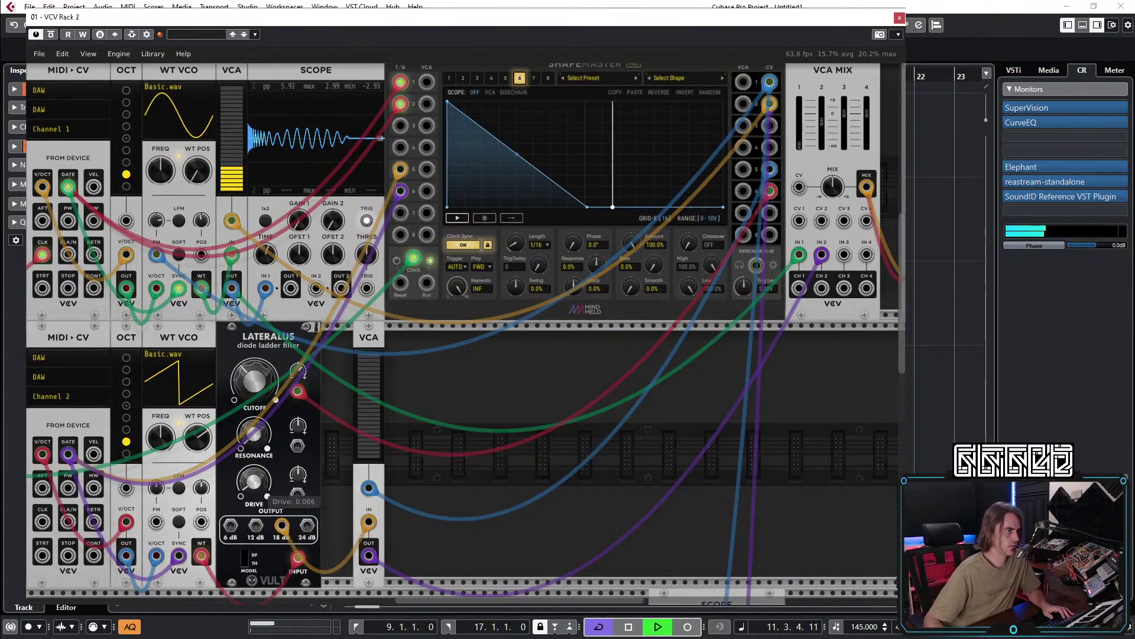
Bend channel 6's decay into a concave curve, with Lateralus's cutoff at about 0.25 and cutoff modulation at about 0.61.
{"action": "left_click_drag", "start_coordinate": [466, 395], "coordinate": [545, 359]}
{"action": "left_click_drag", "start_coordinate": [349, 368], "coordinate": [349, 368]}
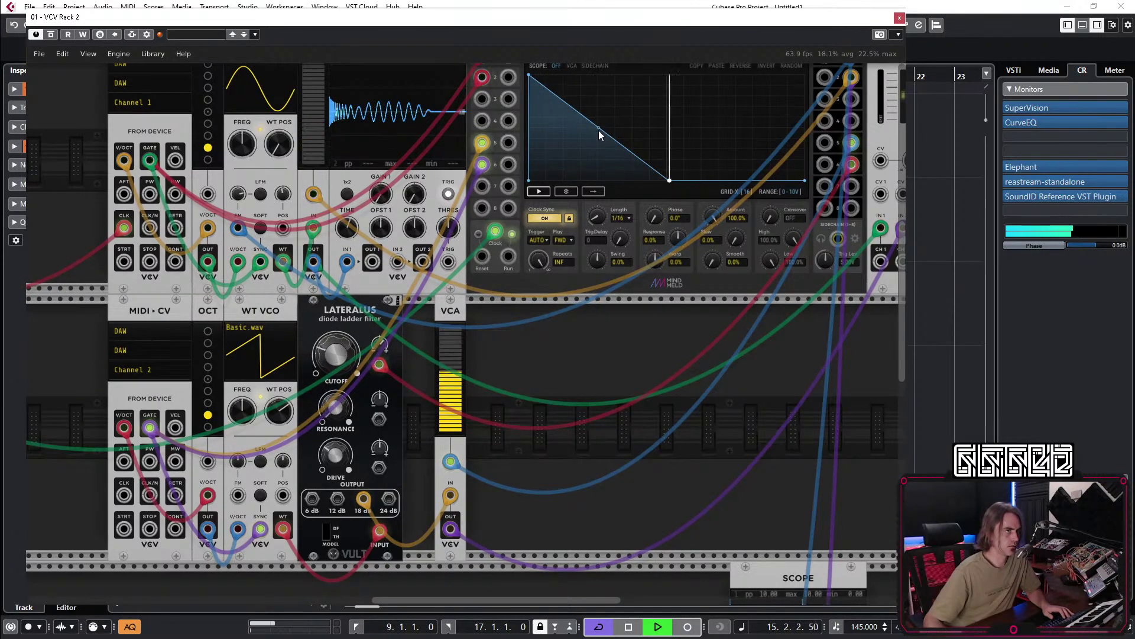
{"action": "left_click_drag", "start_coordinate": [598, 130], "coordinate": [599, 99]}
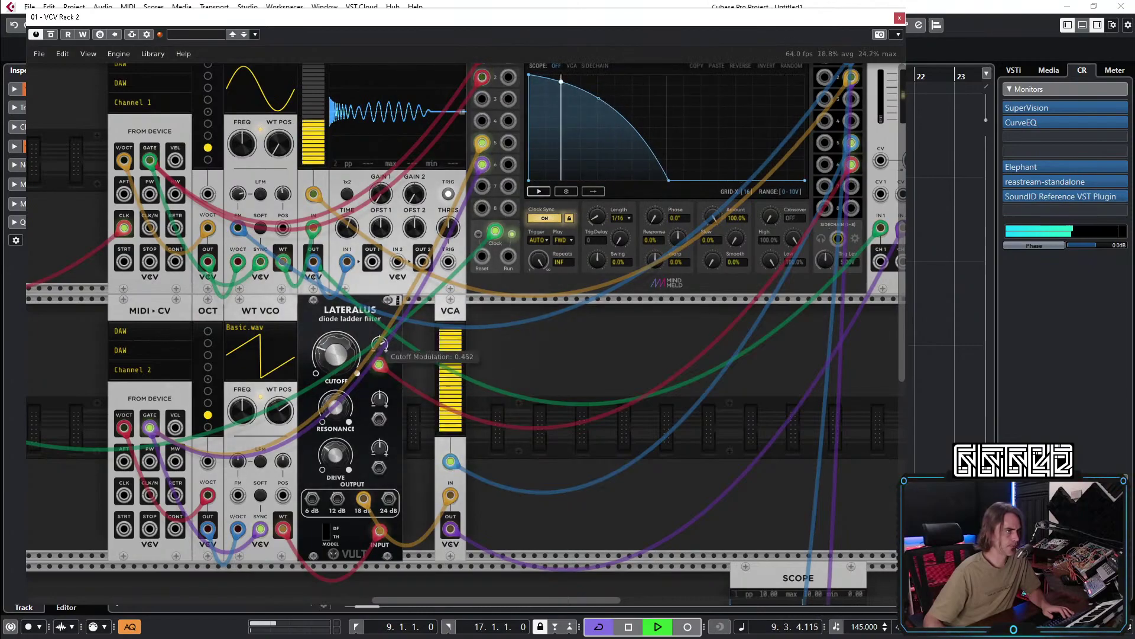
{"action": "left_click_drag", "start_coordinate": [603, 98], "coordinate": [584, 168]}
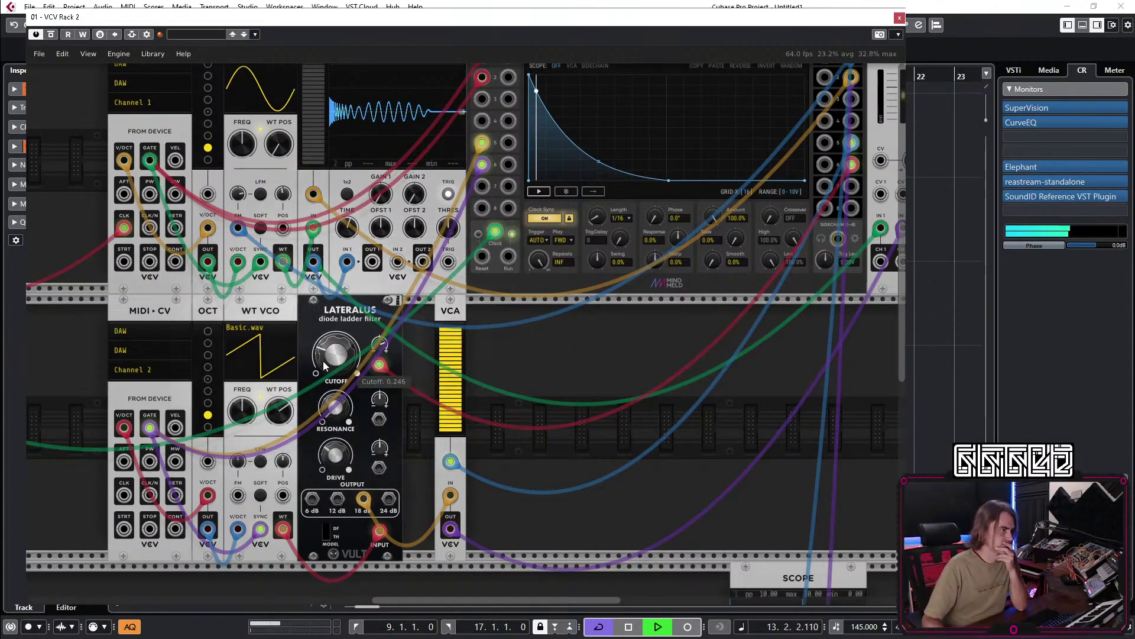
{"action": "mouse_move", "coordinate": [378, 350]}
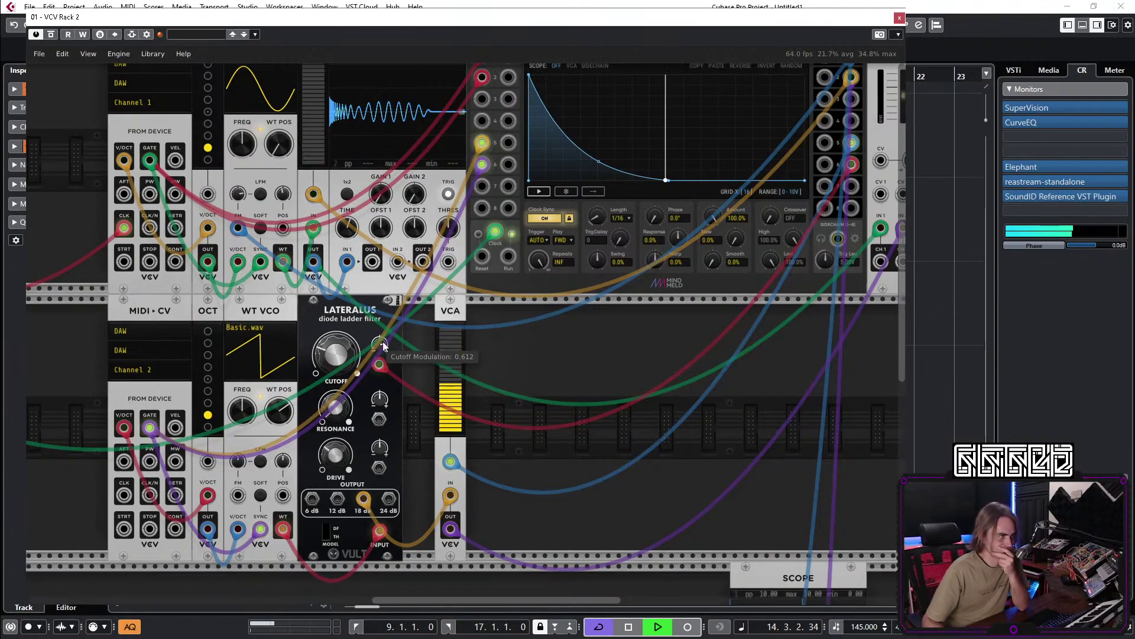
Bring up ShapeMaster channel 5's shape, try stretching its decay almost to the end, and undo that change.
{"action": "scroll", "coordinate": [697, 452], "scroll_direction": "up", "scroll_amount": 4}
{"action": "scroll", "coordinate": [698, 452], "scroll_direction": "right", "scroll_amount": 1}
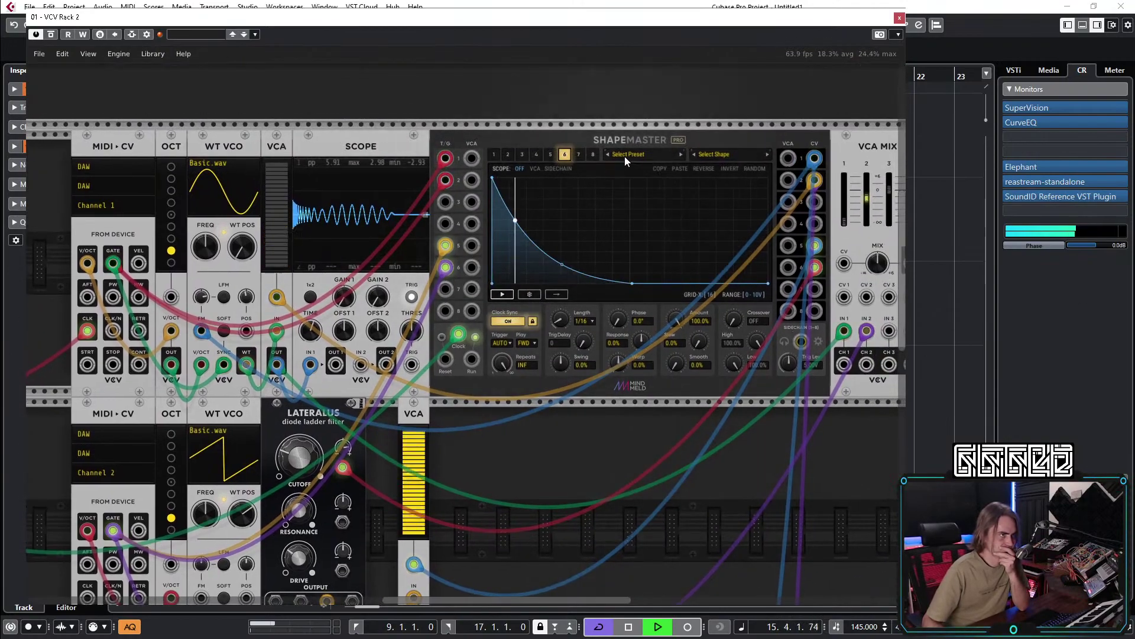
{"action": "left_click", "coordinate": [551, 154]}
{"action": "left_click_drag", "start_coordinate": [678, 284], "coordinate": [761, 340]}
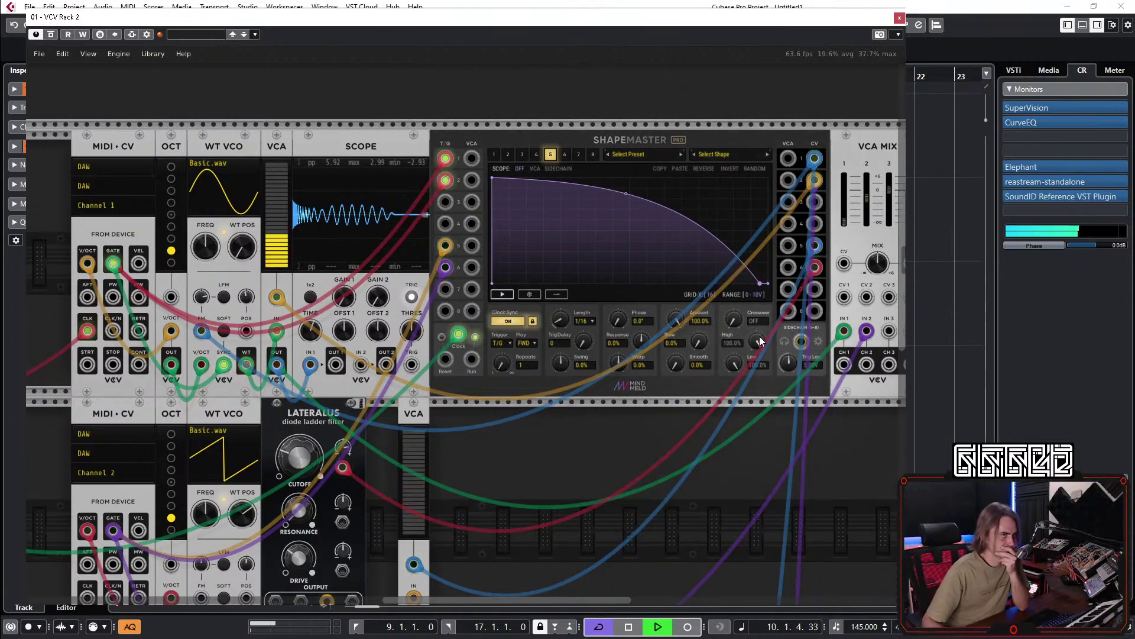
{"action": "key", "text": "ctrl+z"}
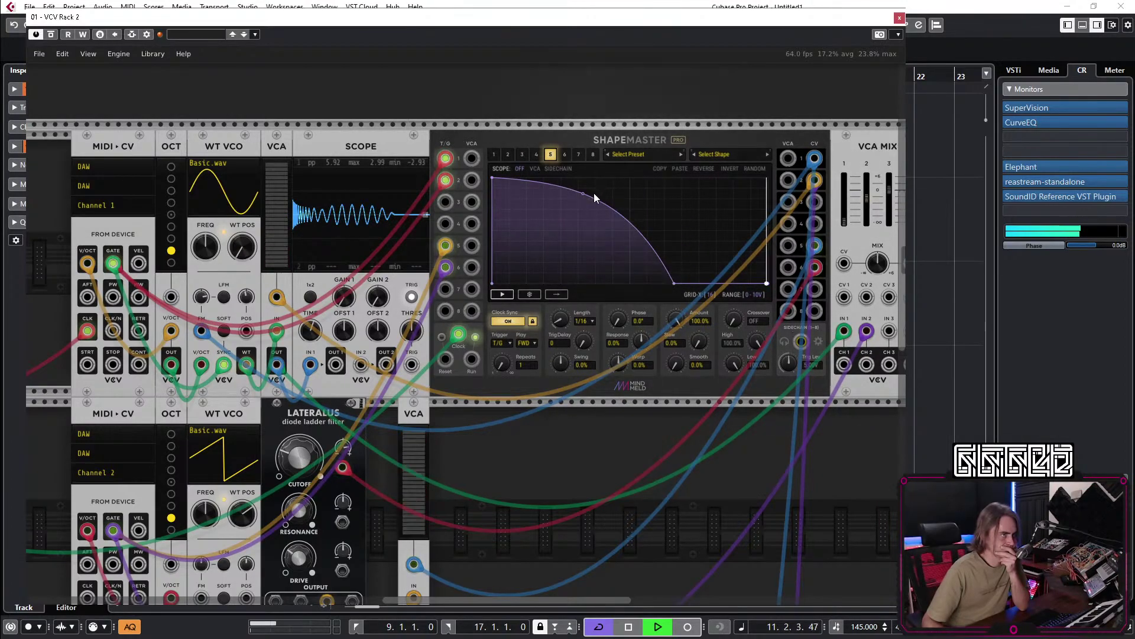
Add a VCV Scope module and place it directly beside the second voice's VCA, moving the unneeded black module aside.
{"action": "left_click_drag", "start_coordinate": [672, 491], "coordinate": [441, 387]}
{"action": "right_click", "coordinate": [501, 434]}
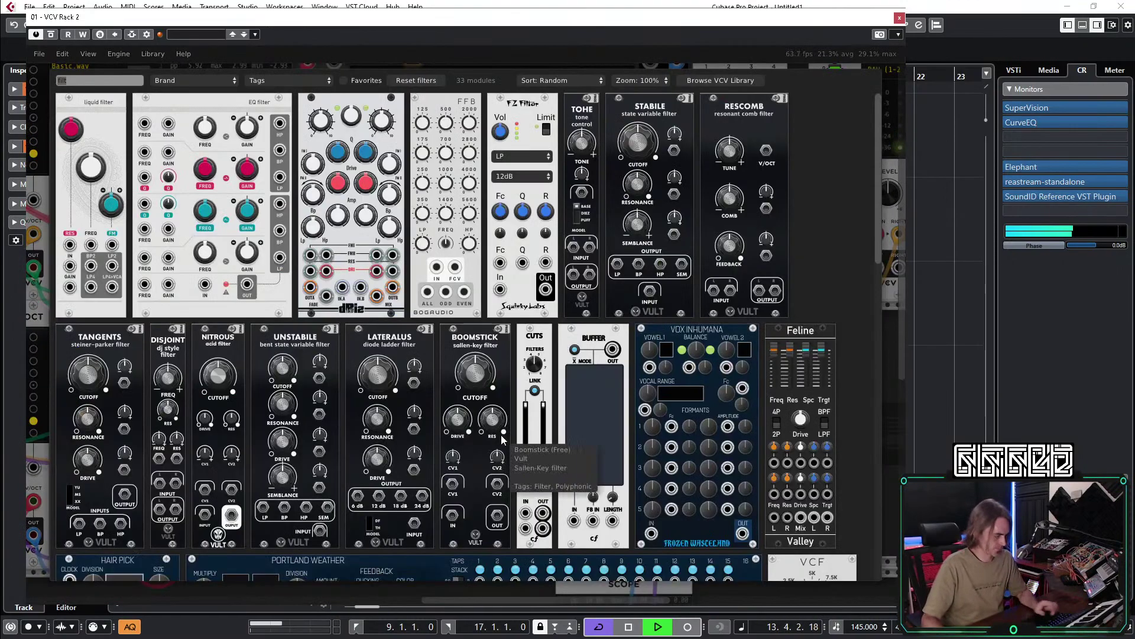
{"action": "type", "text": "scop"}
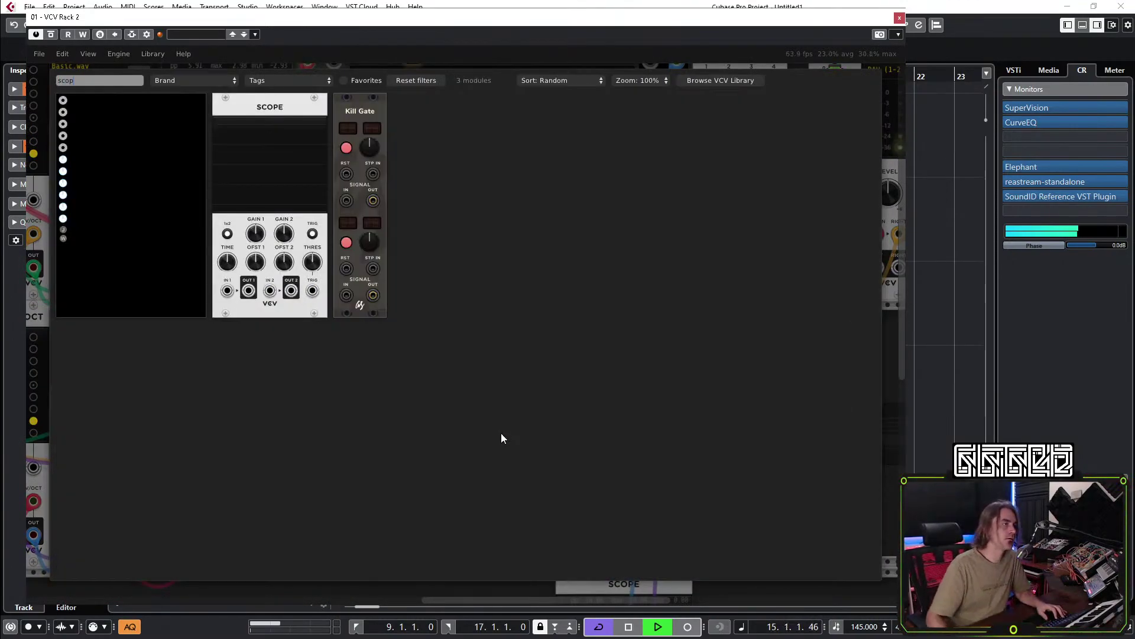
{"action": "key", "text": "Return"}
{"action": "right_click", "coordinate": [711, 409]}
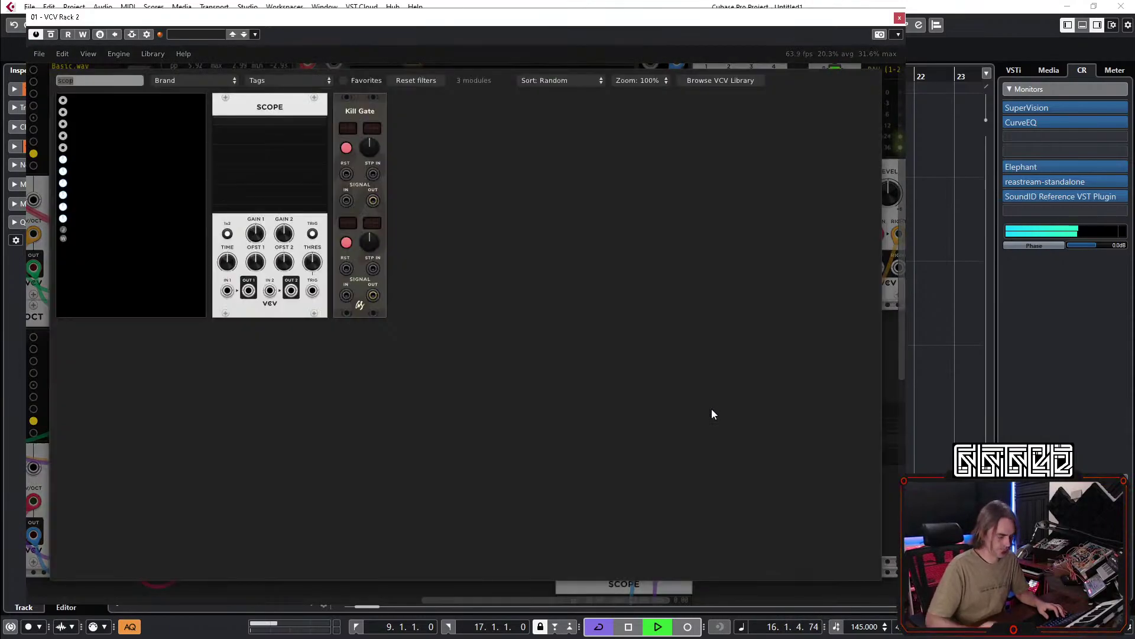
{"action": "left_click", "coordinate": [214, 148]}
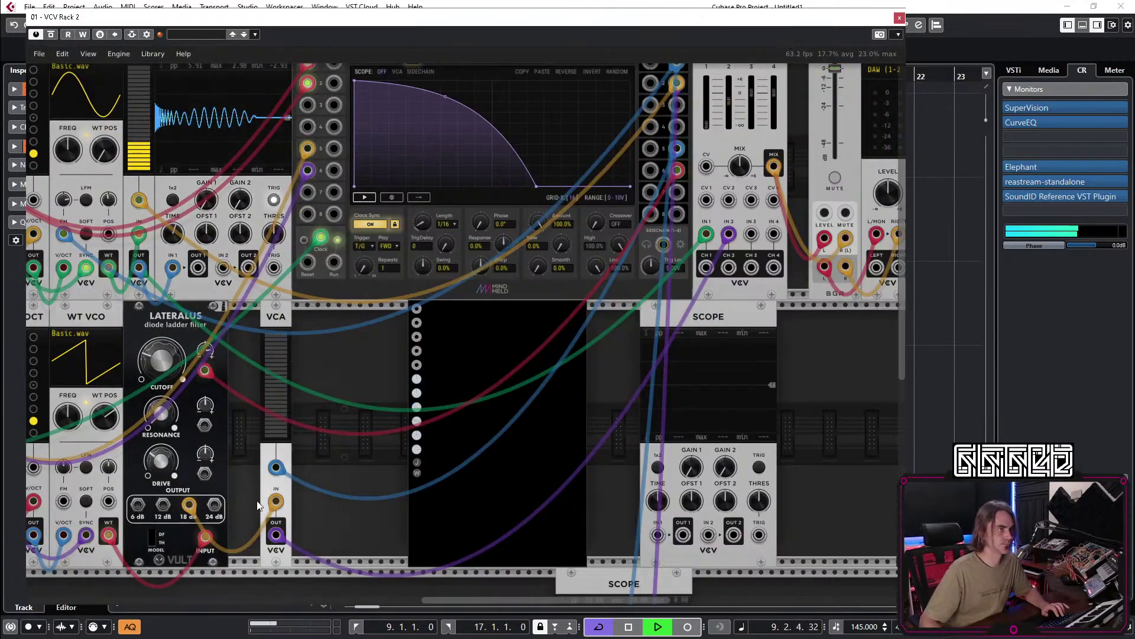
{"action": "left_click_drag", "start_coordinate": [460, 397], "coordinate": [857, 397]}
{"action": "left_click_drag", "start_coordinate": [741, 325], "coordinate": [392, 325]}
Feed the new scope the VCA's output and channel 2's gate as external trigger, with its trigger switch off and time about 254 ms/screen.
{"action": "left_click_drag", "start_coordinate": [308, 534], "coordinate": [276, 534]}
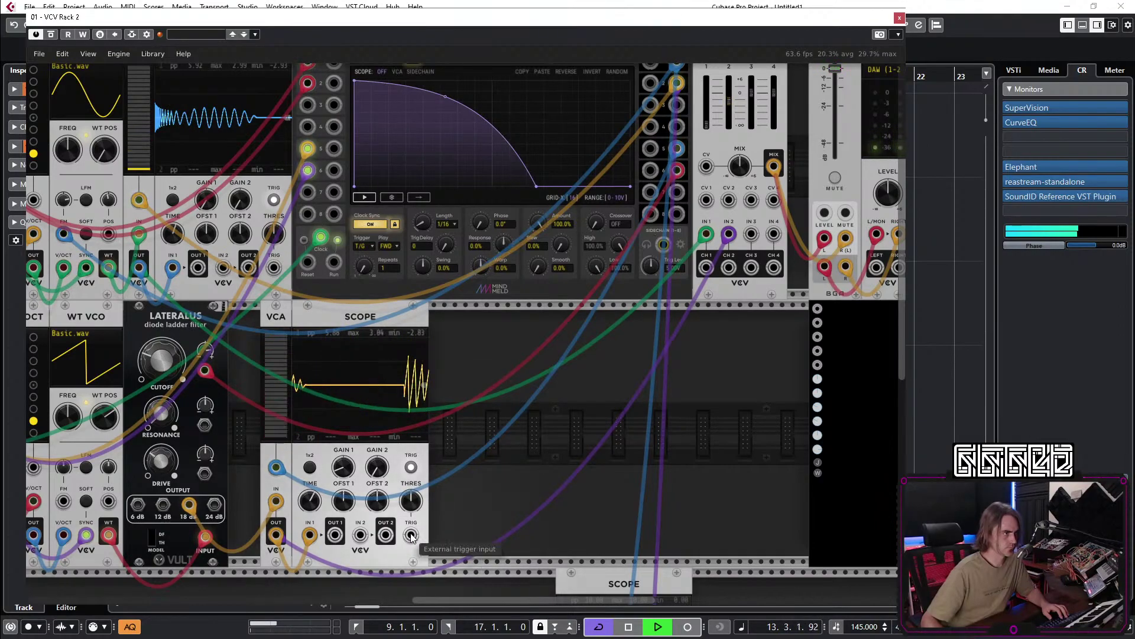
{"action": "left_click_drag", "start_coordinate": [411, 535], "coordinate": [64, 433]}
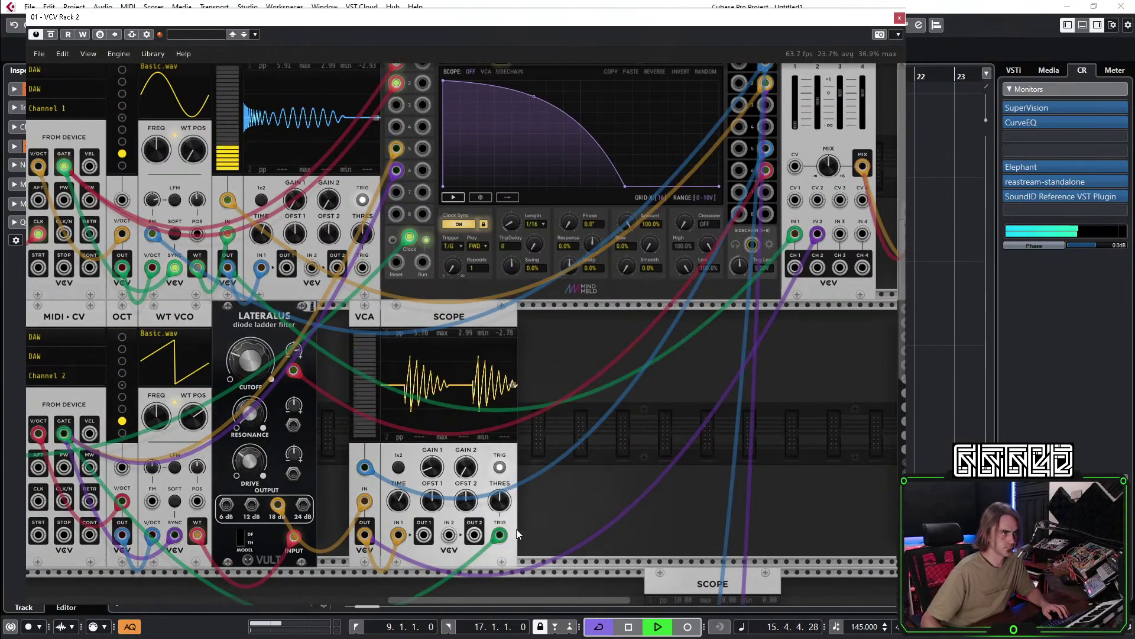
{"action": "left_click", "coordinate": [499, 467]}
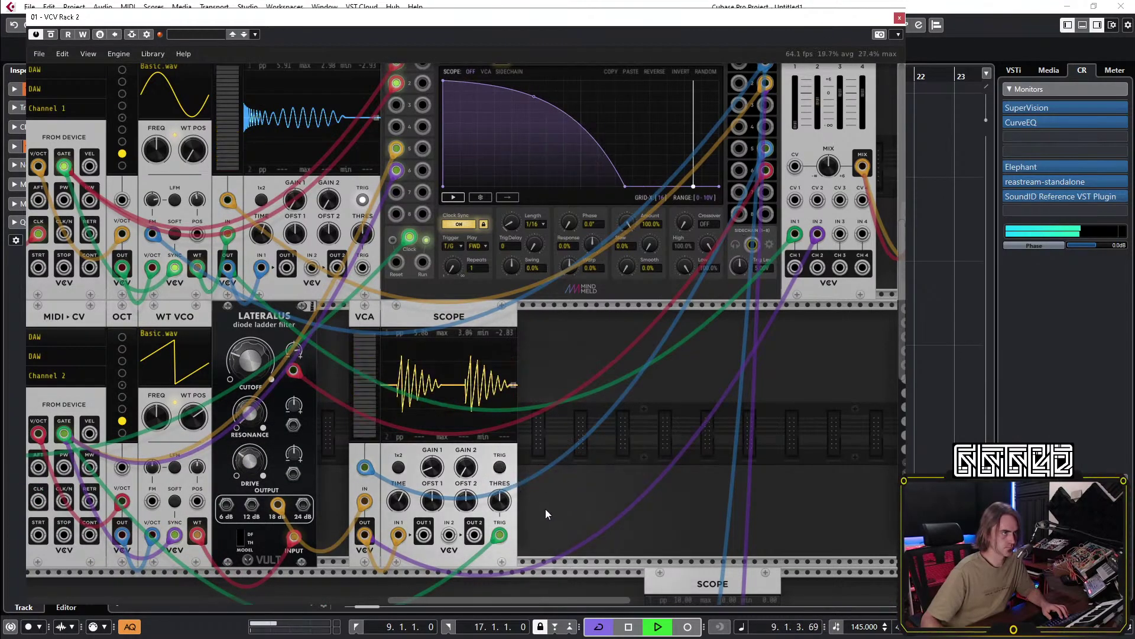
{"action": "left_click_drag", "start_coordinate": [396, 512], "coordinate": [396, 496]}
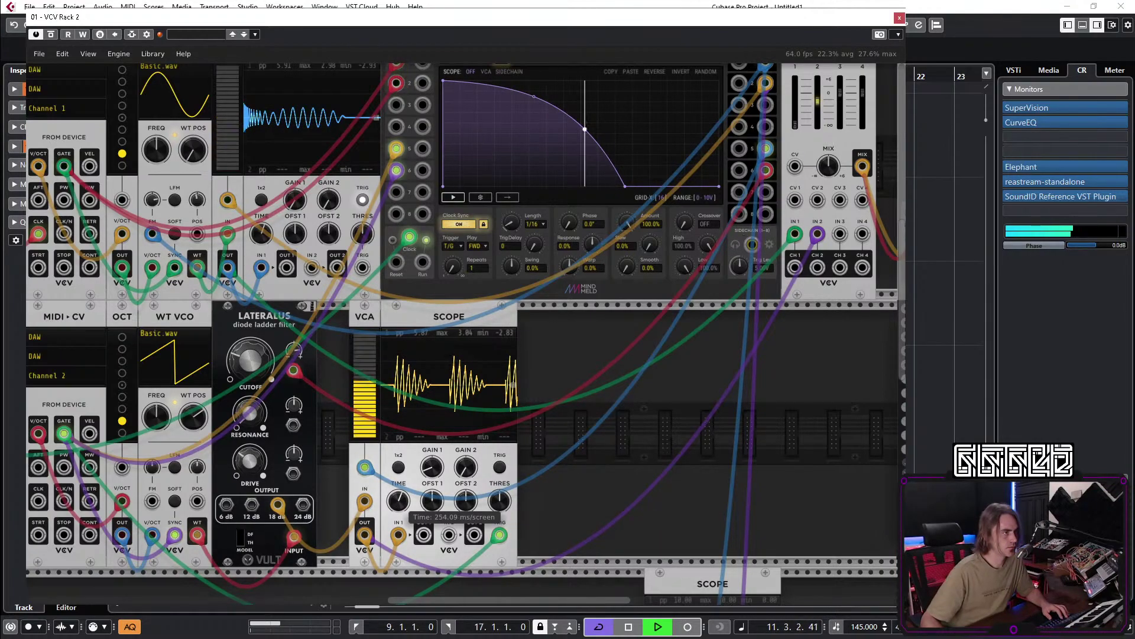
Bend channel 5's decay into a stronger convex curve and move its baseline node to about 86% of the way across.
{"action": "scroll", "coordinate": [644, 447], "scroll_direction": "down", "scroll_amount": 2}
{"action": "scroll", "coordinate": [644, 447], "scroll_direction": "left", "scroll_amount": 2}
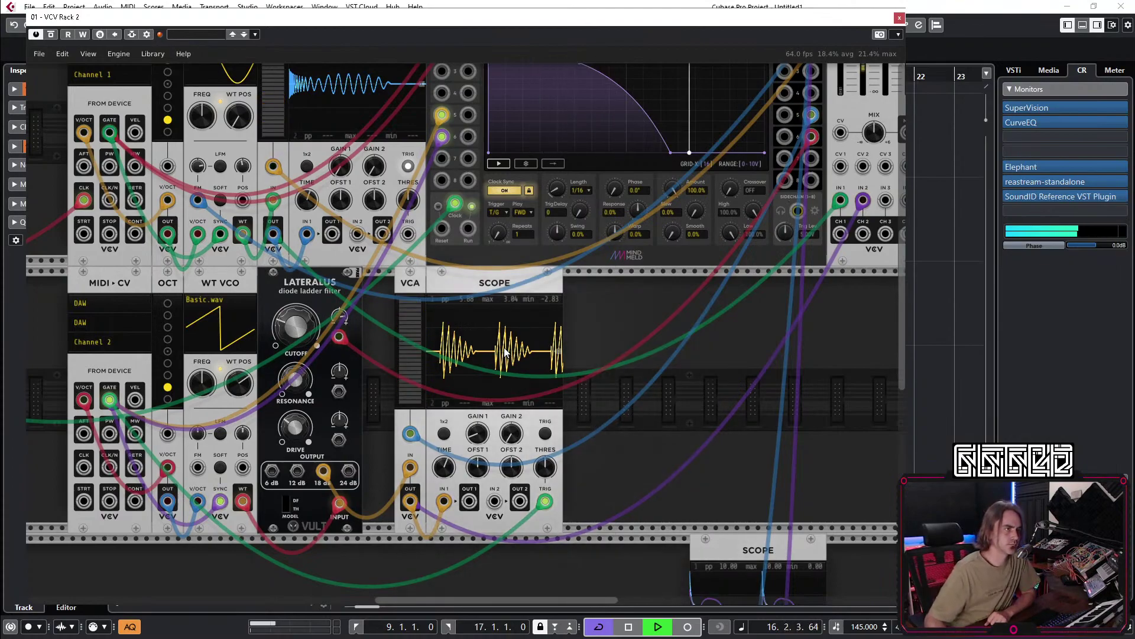
{"action": "scroll", "coordinate": [647, 445], "scroll_direction": "up", "scroll_amount": 3}
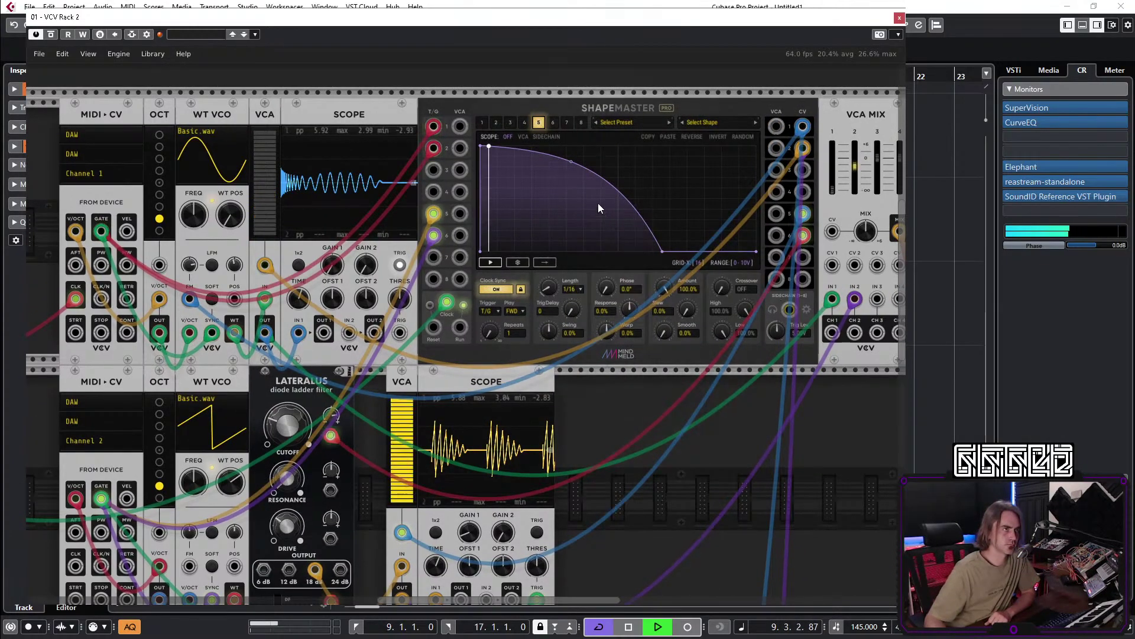
{"action": "left_click_drag", "start_coordinate": [570, 162], "coordinate": [561, 195]}
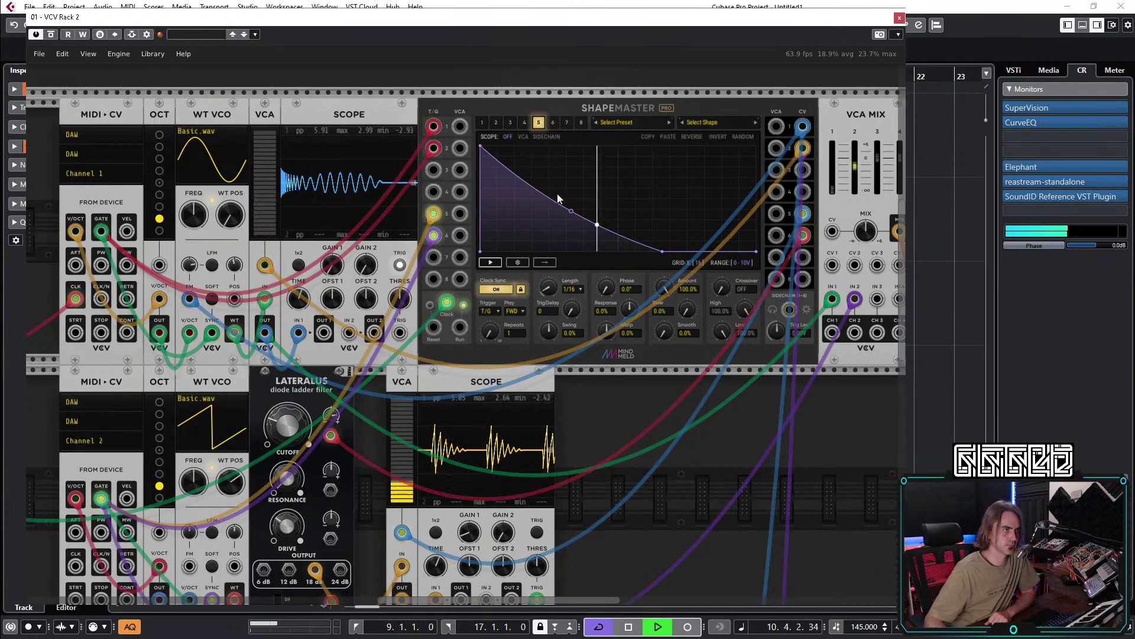
{"action": "left_click_drag", "start_coordinate": [612, 120], "coordinate": [593, 148]}
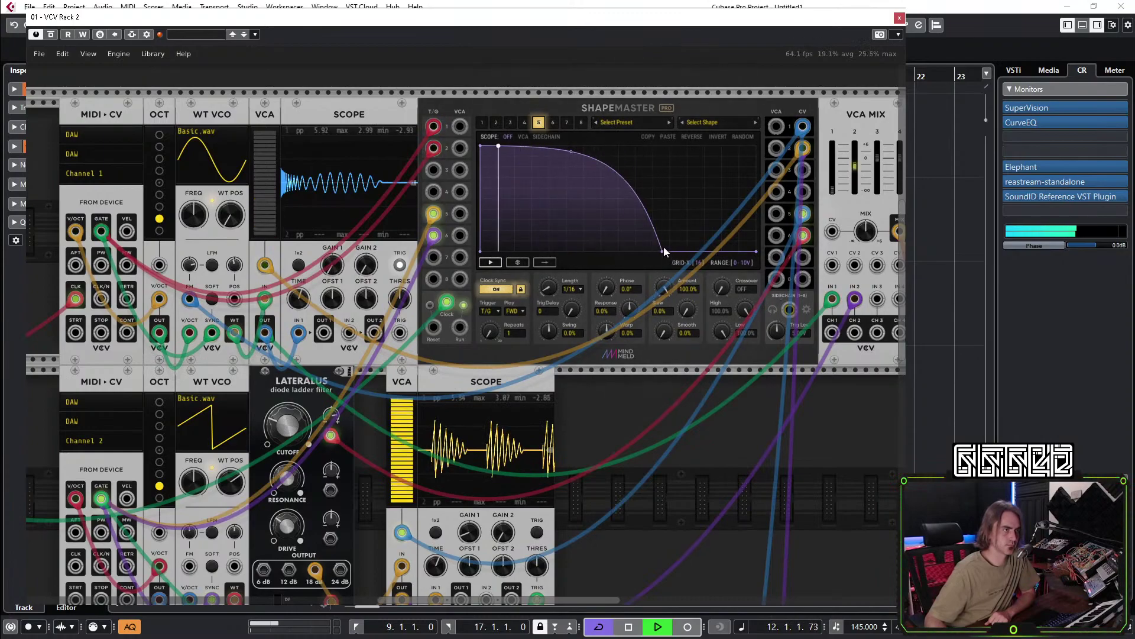
{"action": "left_click_drag", "start_coordinate": [662, 250], "coordinate": [718, 283]}
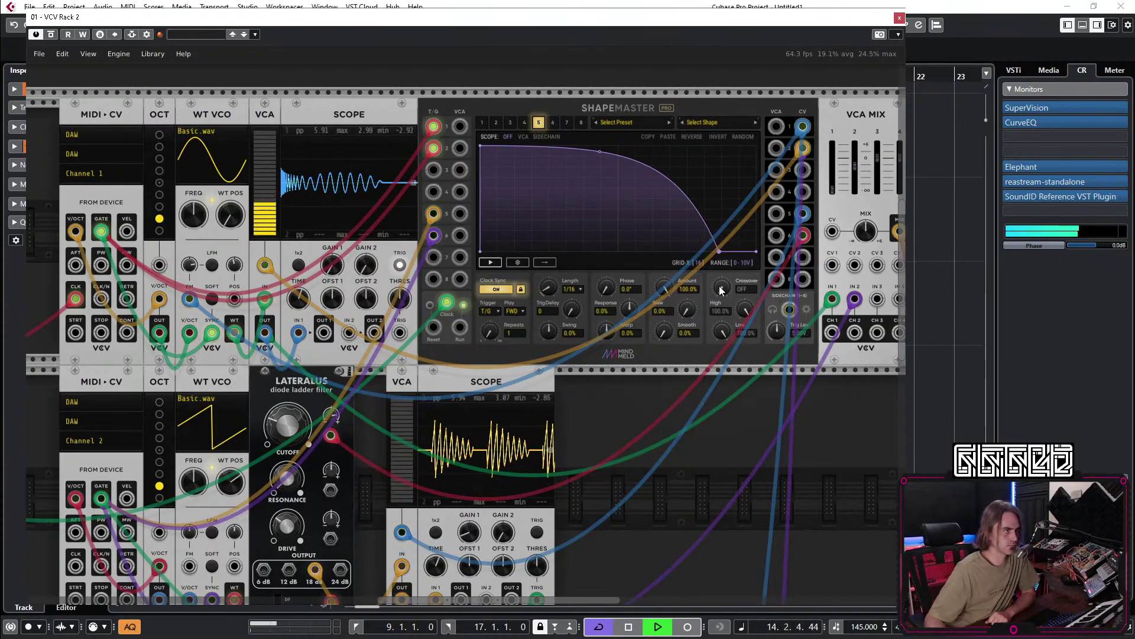
{"action": "left_click_drag", "start_coordinate": [728, 435], "coordinate": [749, 328]}
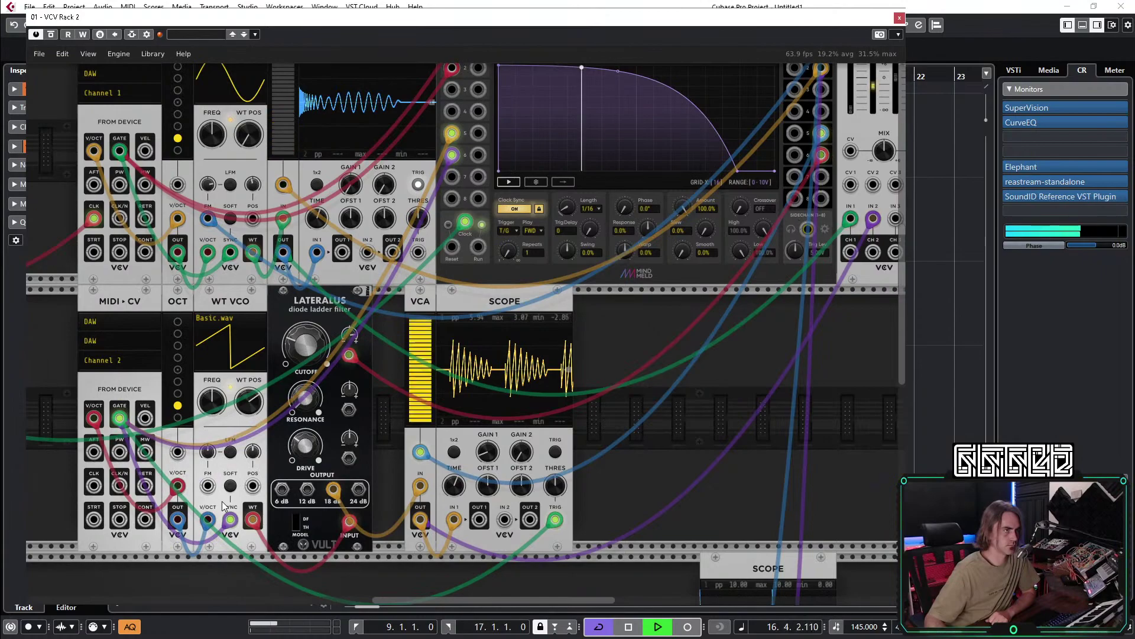
Switch to Cubase, shorten all notes in the VCV Rack 2 01 part to 0.0.0.72, and restart playback with the rack back in view.
{"action": "left_click_drag", "start_coordinate": [313, 16], "coordinate": [431, 188]}
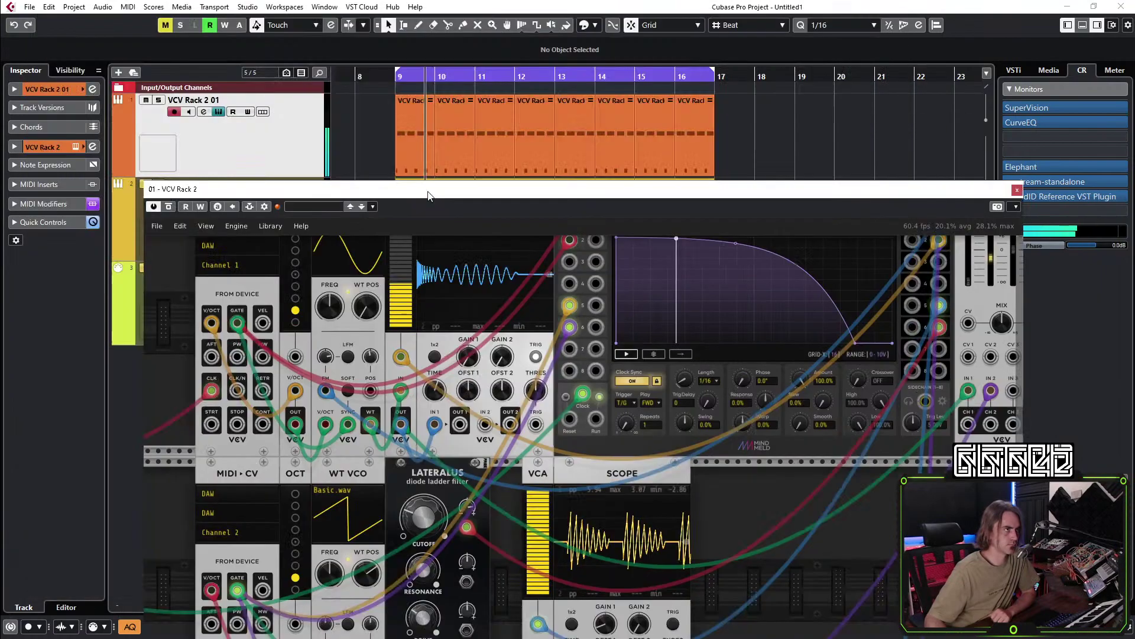
{"action": "double_click", "coordinate": [415, 131]}
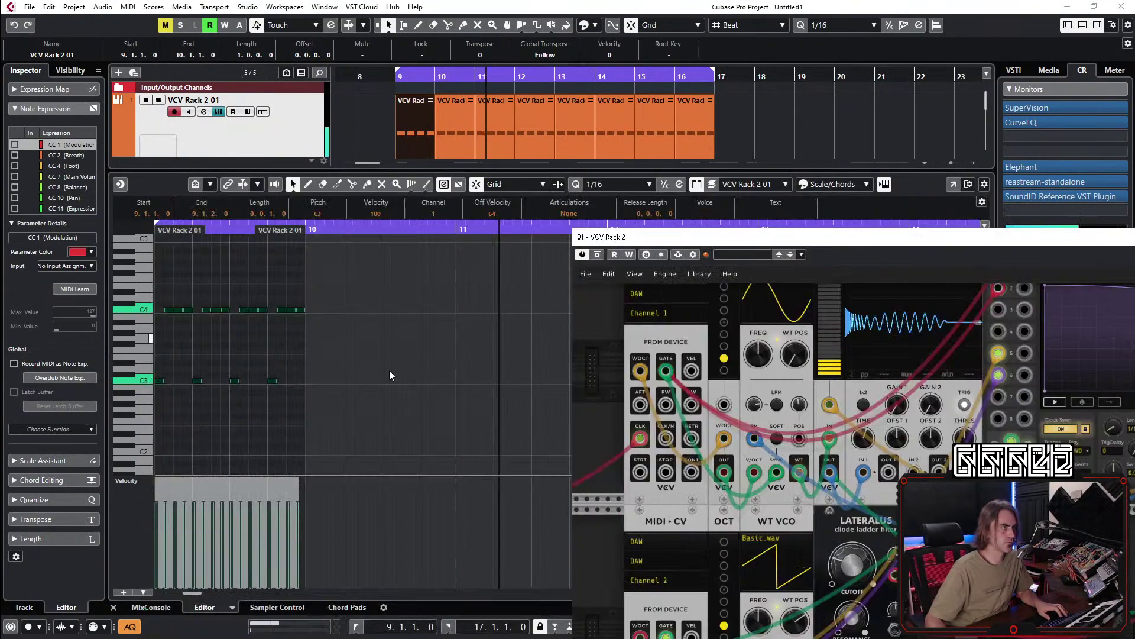
{"action": "scroll", "coordinate": [305, 307], "scroll_direction": "up", "scroll_amount": 2}
{"action": "left_click_drag", "start_coordinate": [307, 310], "coordinate": [300, 312]}
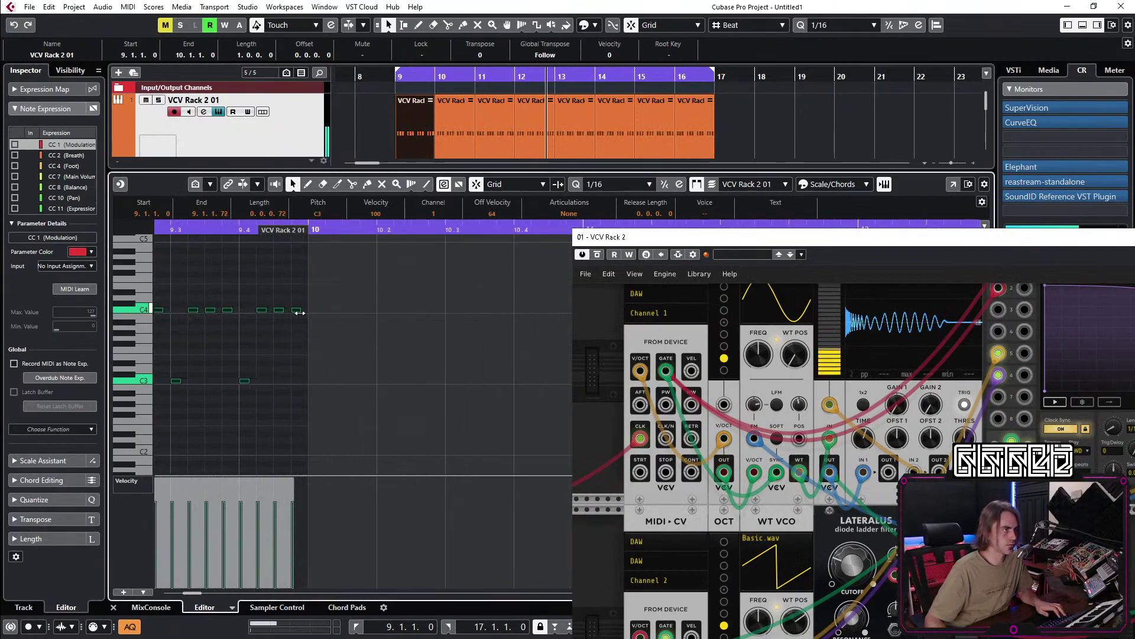
{"action": "double_click", "coordinate": [771, 243]}
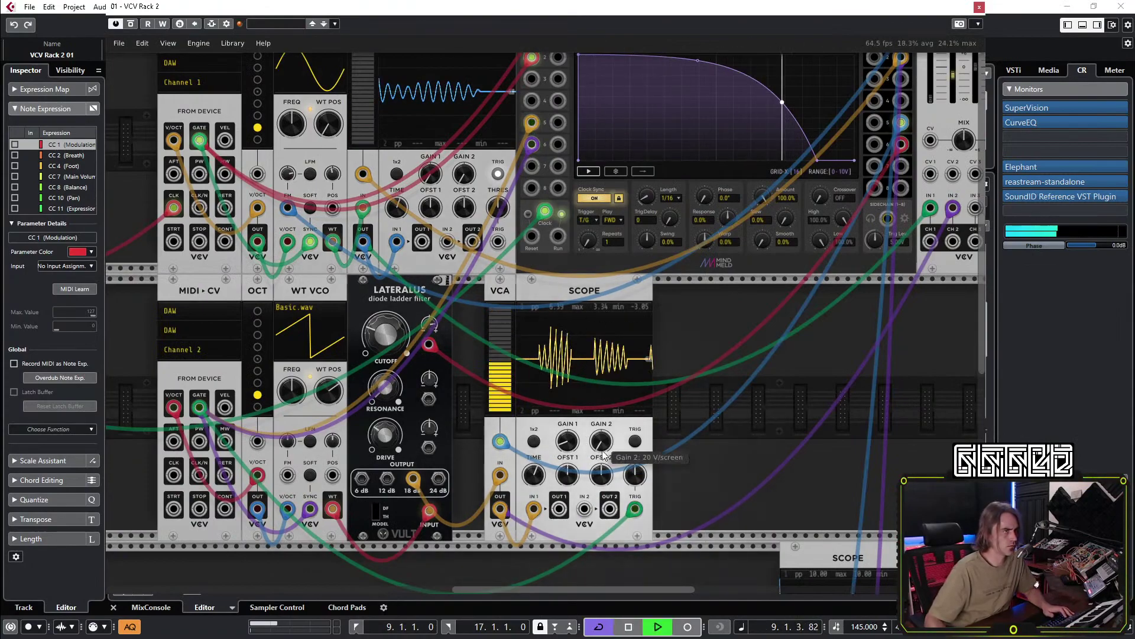
{"action": "key", "text": "space"}
{"action": "left_click", "coordinate": [656, 626]}
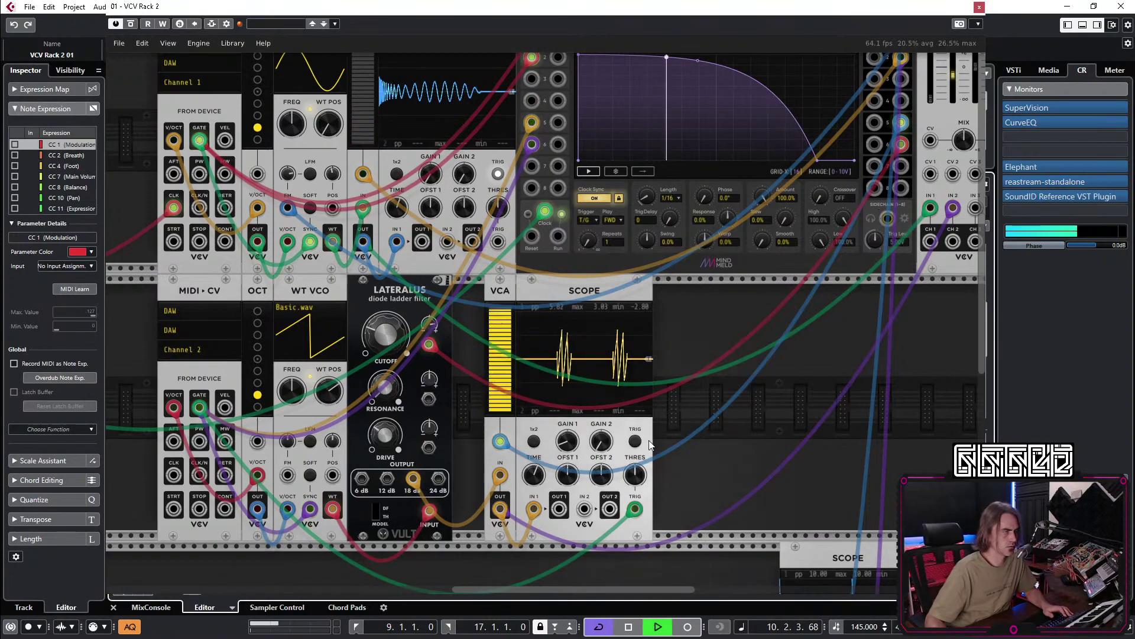
Try channel 5 with its end node raised and trigger mode AUTO, and lower the node near the baseline about 82% across.
{"action": "scroll", "coordinate": [751, 240], "scroll_direction": "up", "scroll_amount": 3}
{"action": "scroll", "coordinate": [751, 240], "scroll_direction": "right", "scroll_amount": 2}
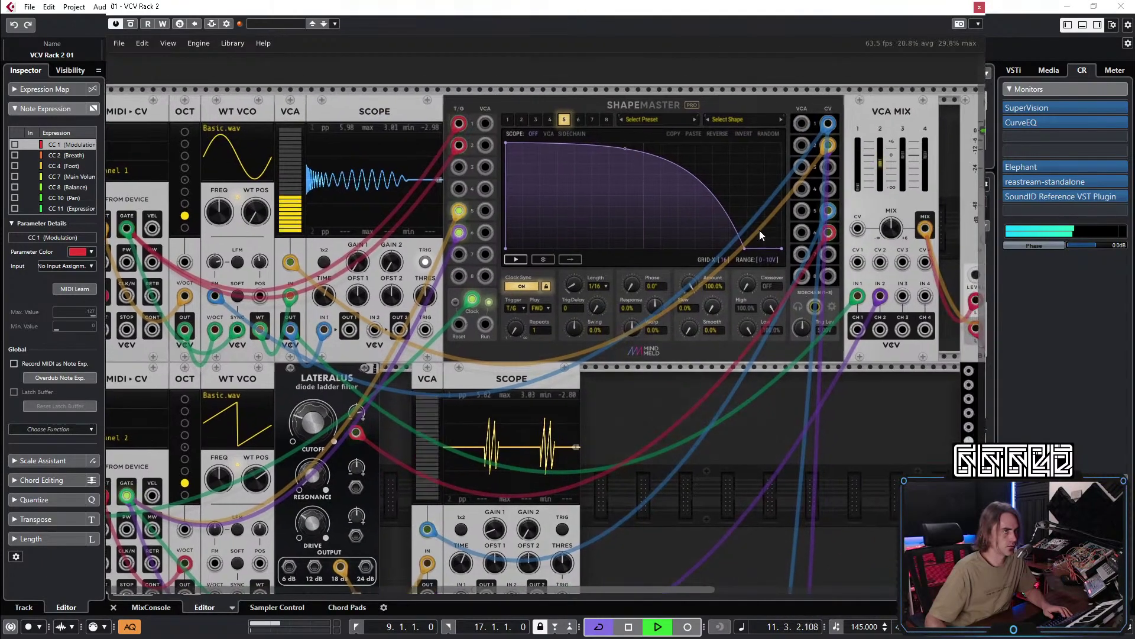
{"action": "left_click_drag", "start_coordinate": [730, 209], "coordinate": [745, 208]}
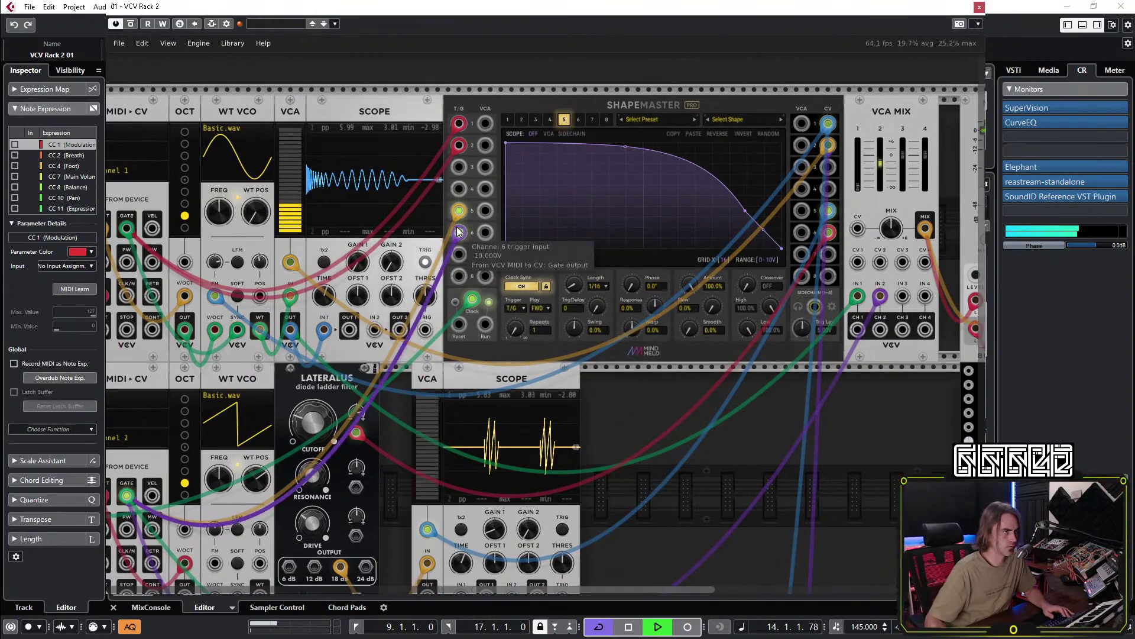
{"action": "left_click", "coordinate": [523, 306]}
{"action": "left_click", "coordinate": [552, 314]}
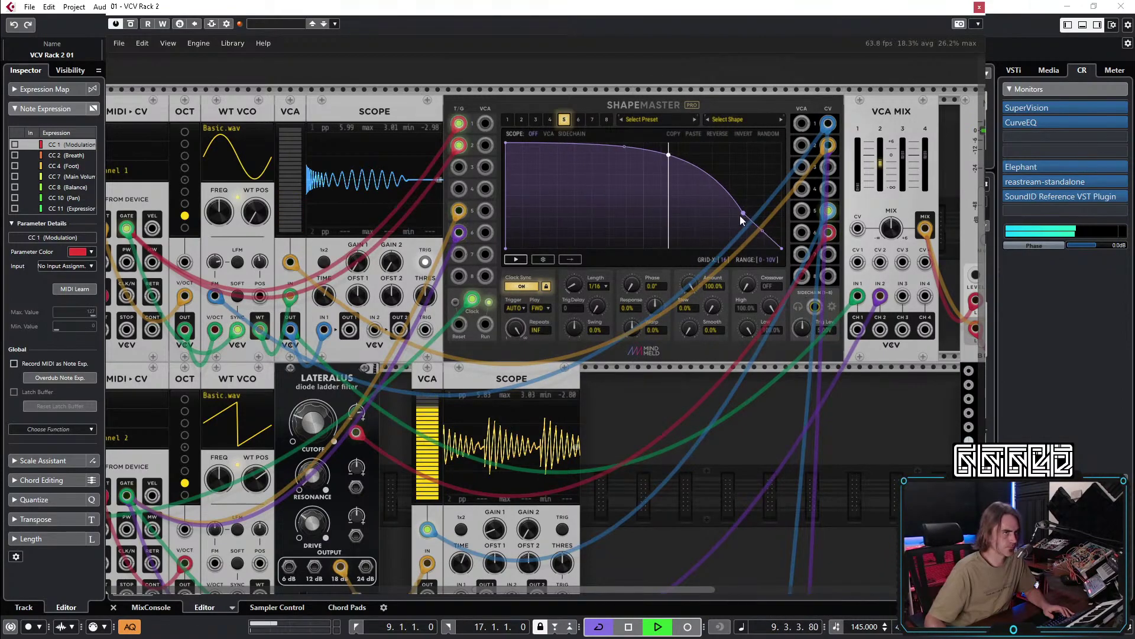
{"action": "left_click_drag", "start_coordinate": [745, 213], "coordinate": [725, 260]}
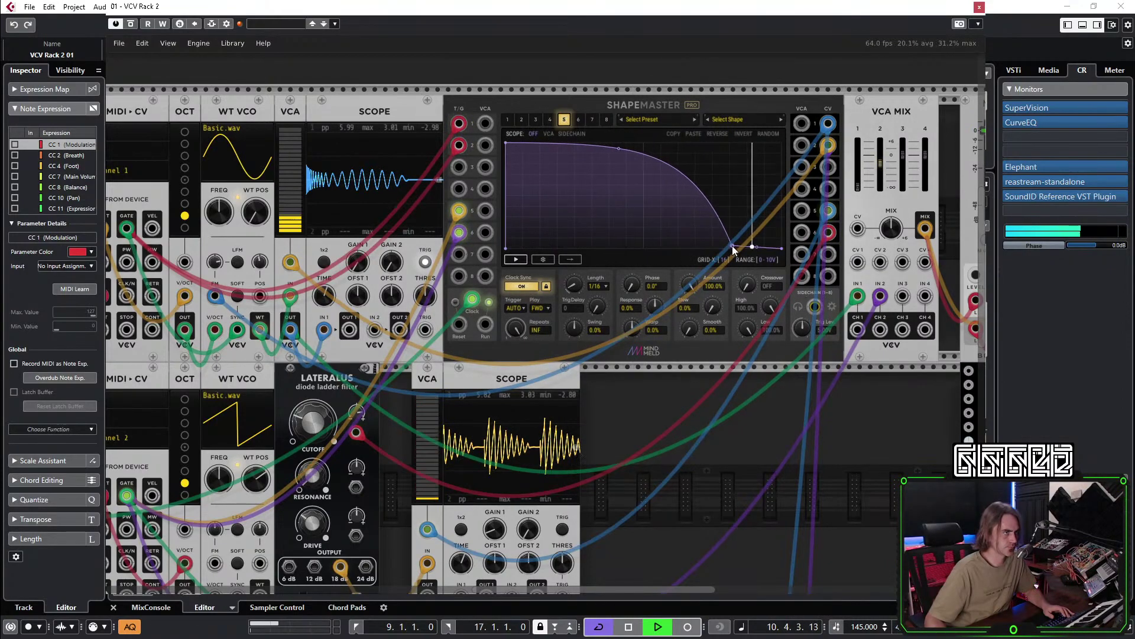
Try the CTRL trigger mode on channel 5, with the decay reaching the baseline about 60% of the way across.
{"action": "left_click", "coordinate": [520, 307]}
{"action": "left_click", "coordinate": [548, 328]}
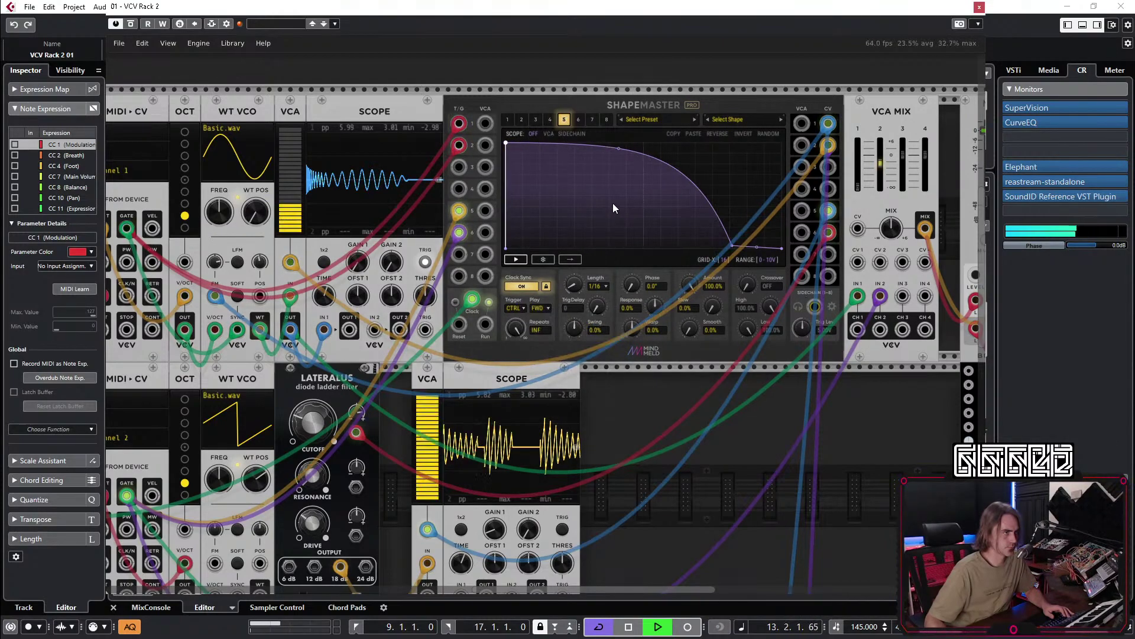
{"action": "left_click_drag", "start_coordinate": [735, 249], "coordinate": [622, 251]}
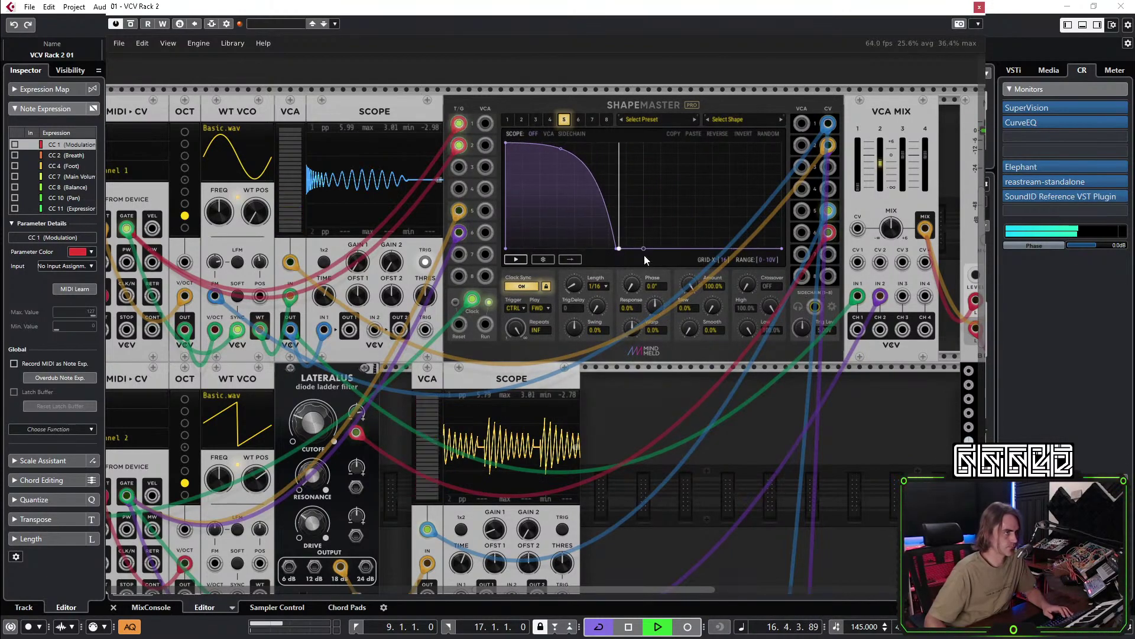
{"action": "left_click_drag", "start_coordinate": [616, 249], "coordinate": [671, 290]}
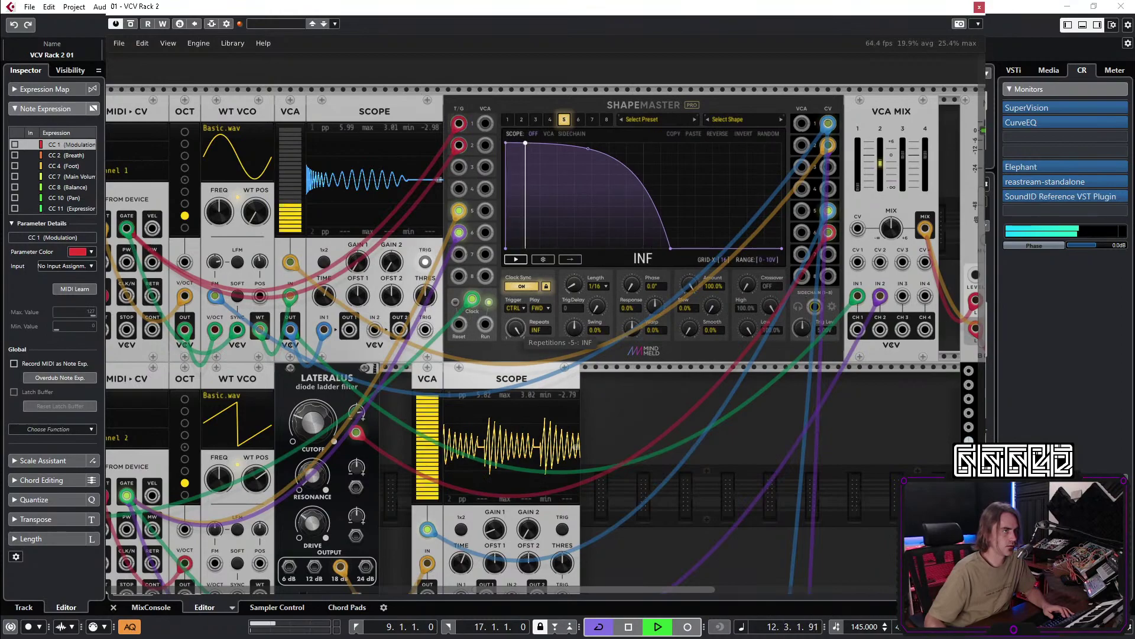
Set channel 5's trigger mode to AUTO and end its decay at the baseline about 71% of the way across.
{"action": "left_click", "coordinate": [517, 310]}
{"action": "left_click", "coordinate": [565, 350]}
{"action": "left_click", "coordinate": [516, 307]}
{"action": "left_click", "coordinate": [546, 311]}
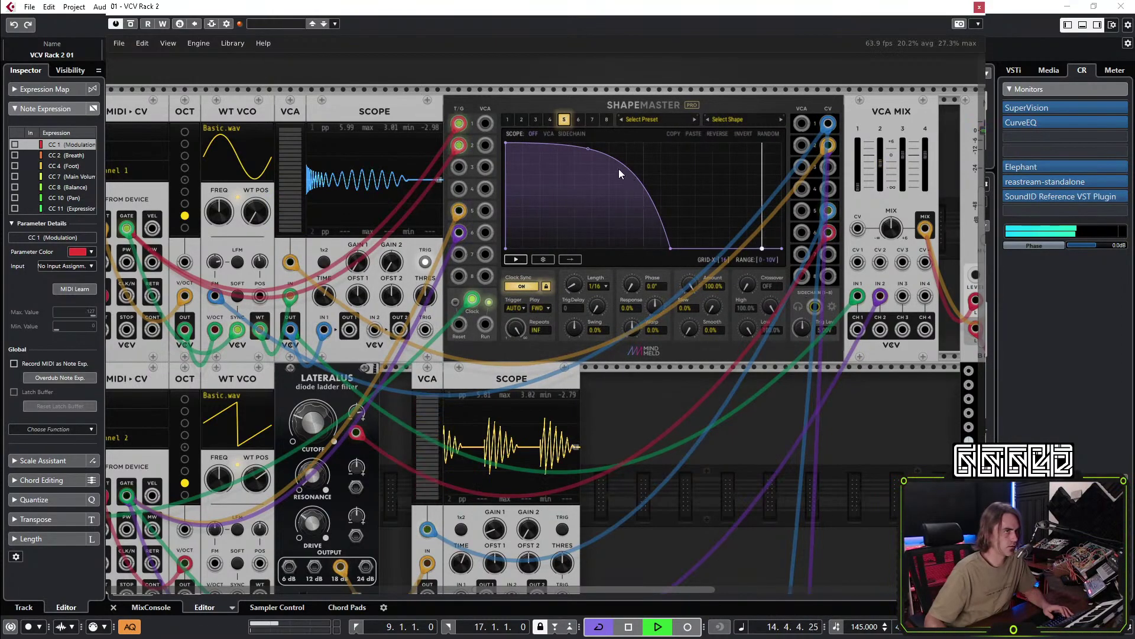
{"action": "left_click_drag", "start_coordinate": [670, 248], "coordinate": [686, 277]}
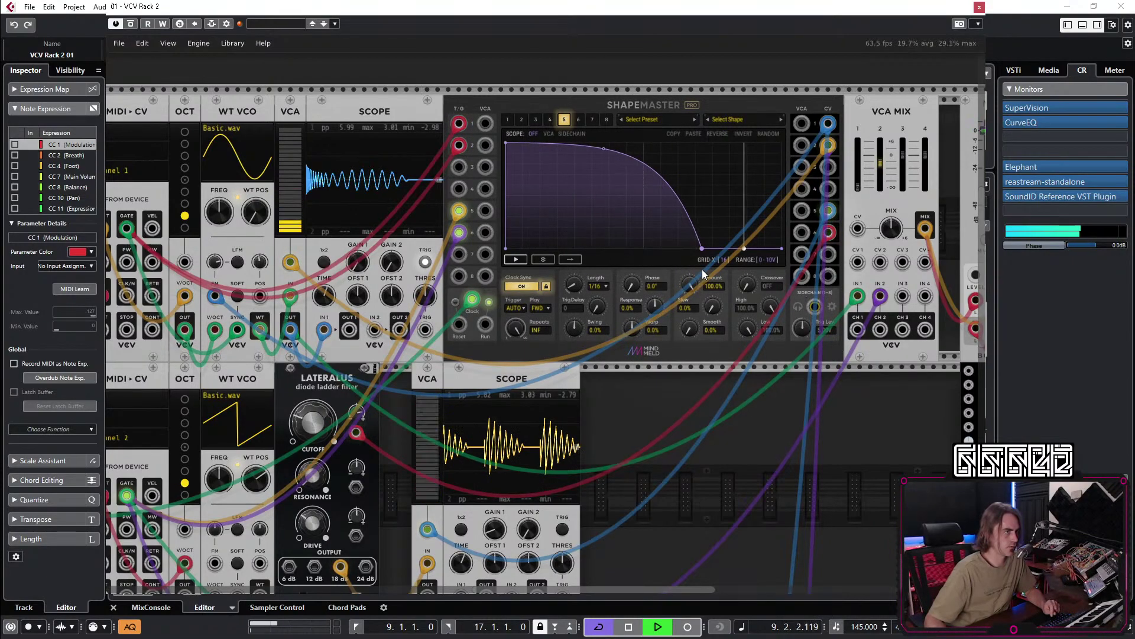
Add a VCV VCA module to the second row, to the right of the scope.
{"action": "left_click_drag", "start_coordinate": [698, 362], "coordinate": [754, 325]}
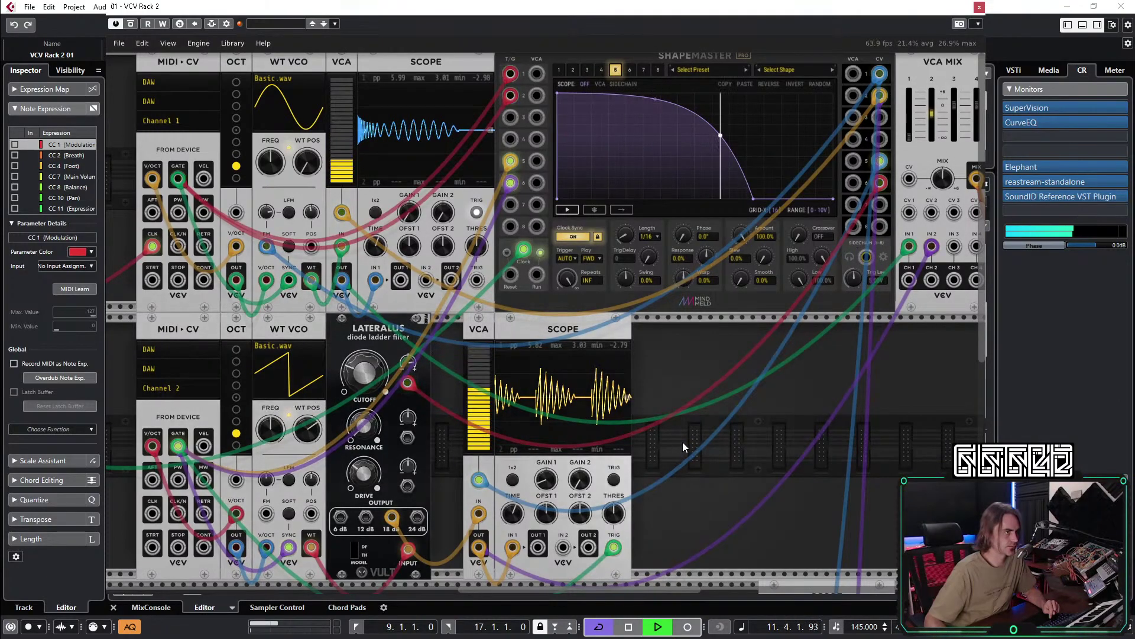
{"action": "right_click", "coordinate": [683, 377]}
{"action": "type", "text": "vca"}
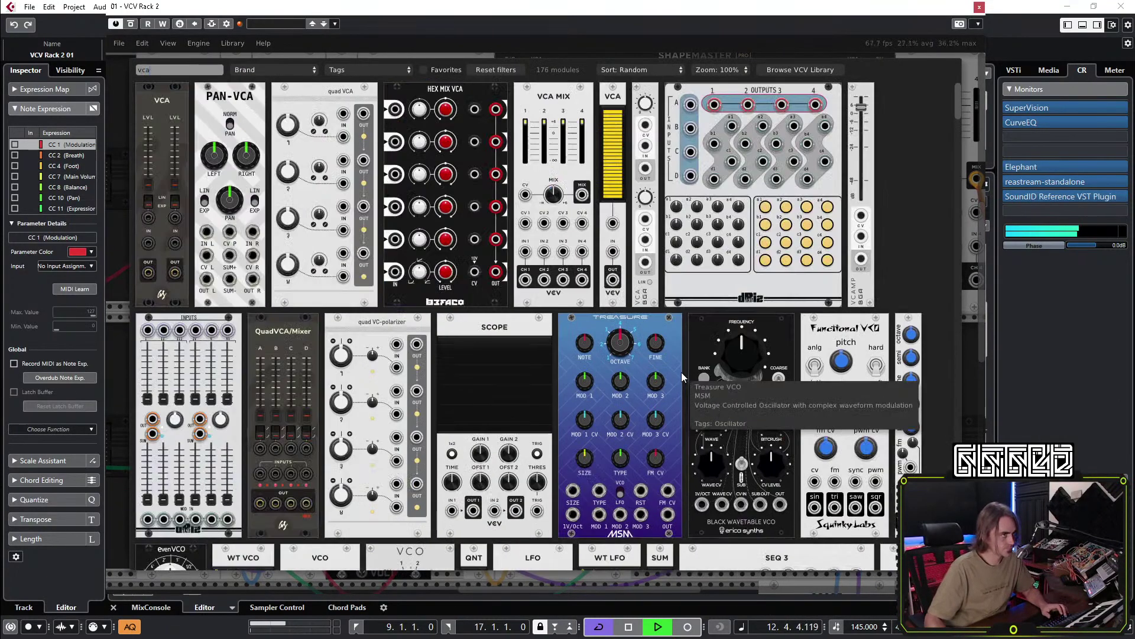
{"action": "left_click", "coordinate": [609, 164]}
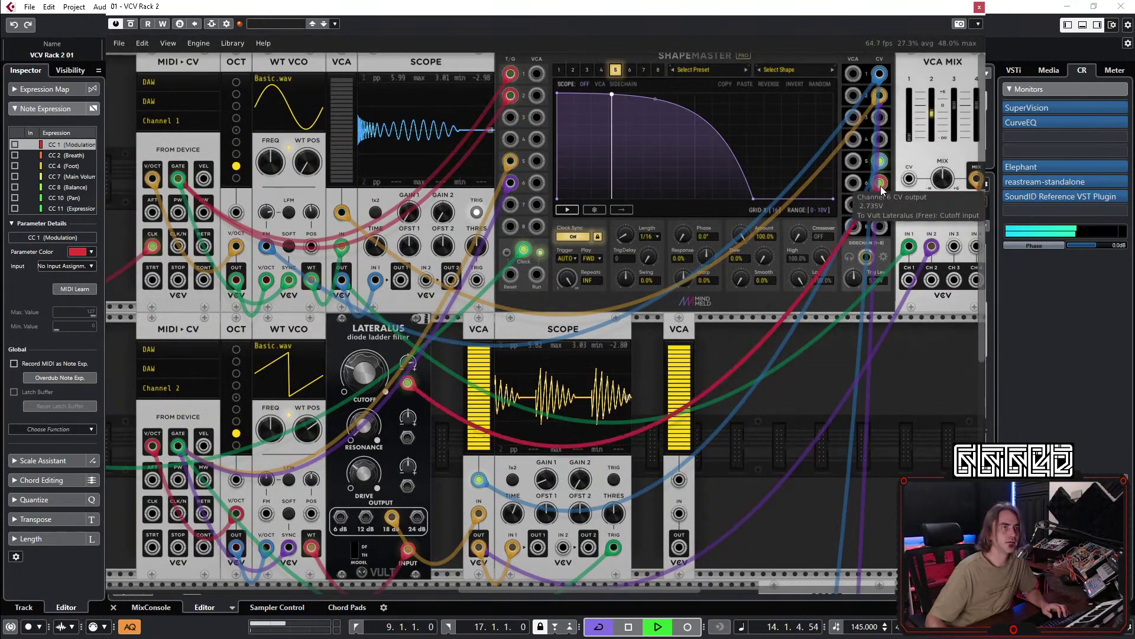
Patch ShapeMaster's channel 5 CV through the new VCA into the second voice's VCA, with channel 2's gate as its CV, and restart playback.
{"action": "mouse_move", "coordinate": [885, 176]}
{"action": "left_mouse_down"}
{"action": "mouse_move", "coordinate": [878, 207]}
{"action": "mouse_move", "coordinate": [883, 191]}
{"action": "left_mouse_up"}
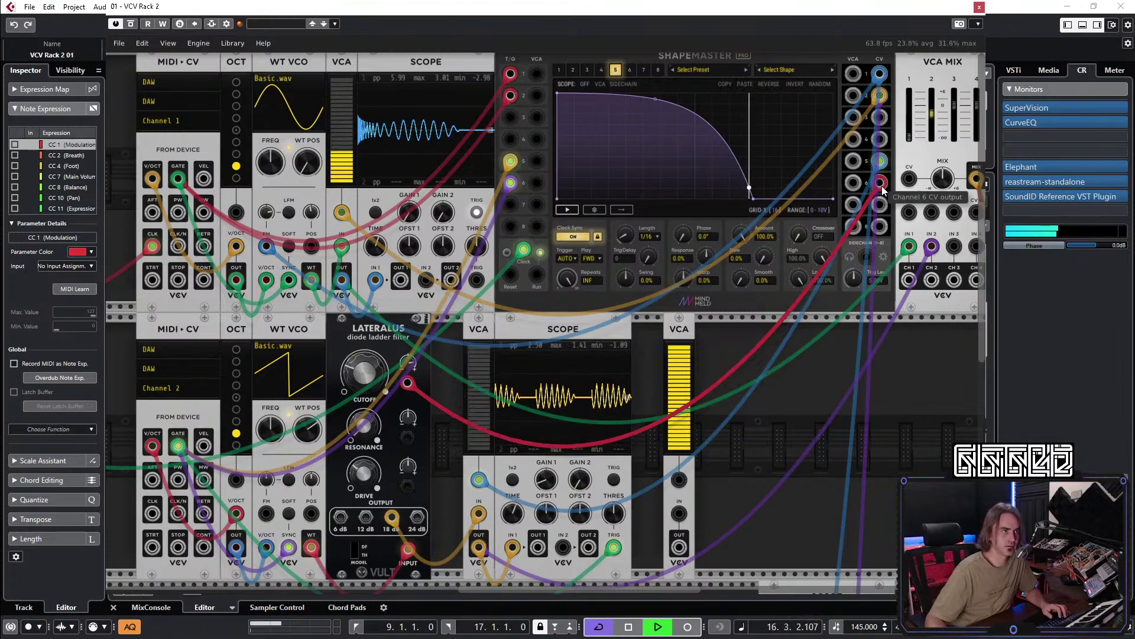
{"action": "left_click_drag", "start_coordinate": [882, 189], "coordinate": [177, 446]}
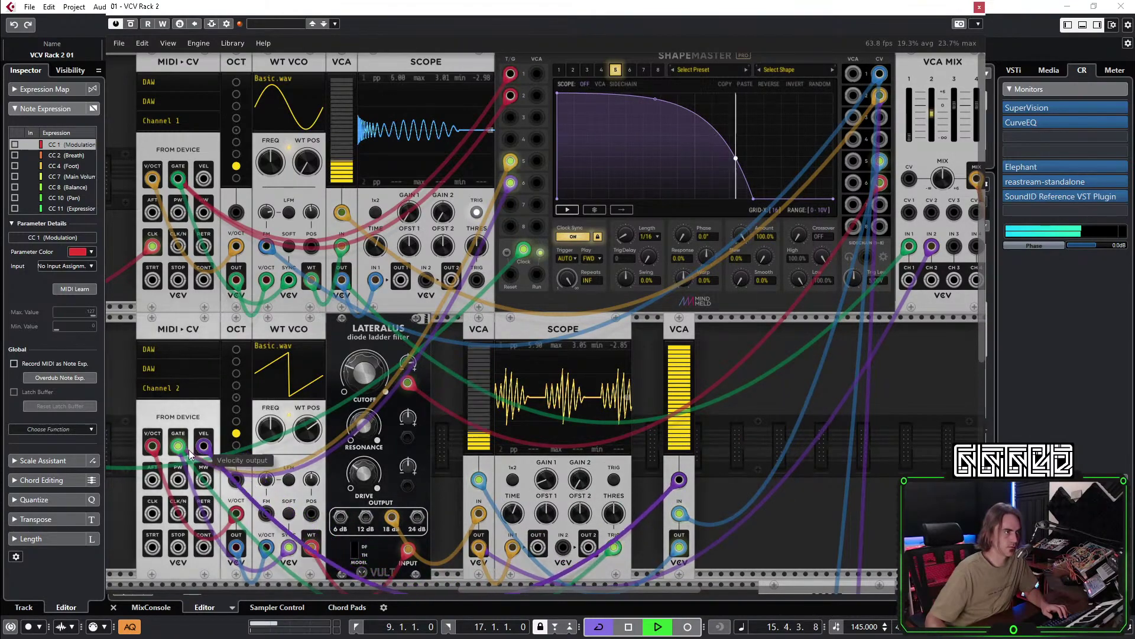
{"action": "left_click", "coordinate": [631, 632]}
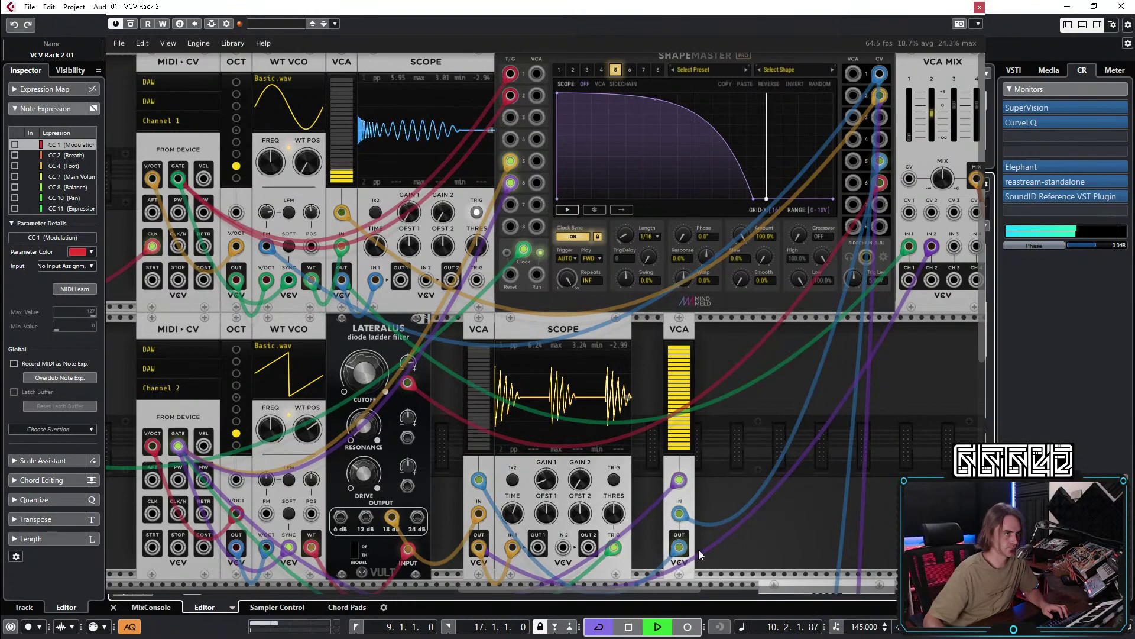
Extend channel 5's decay to the baseline about 92% across, and try a length of 1/8 before returning to 1/16.
{"action": "left_click_drag", "start_coordinate": [757, 199], "coordinate": [811, 212]}
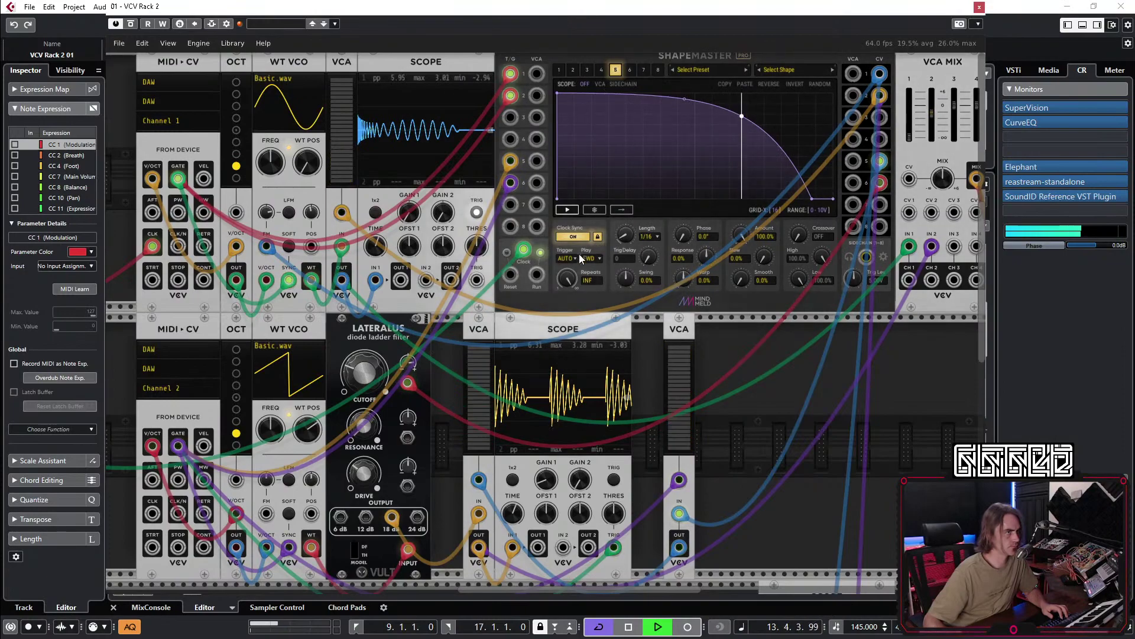
{"action": "mouse_move", "coordinate": [627, 237]}
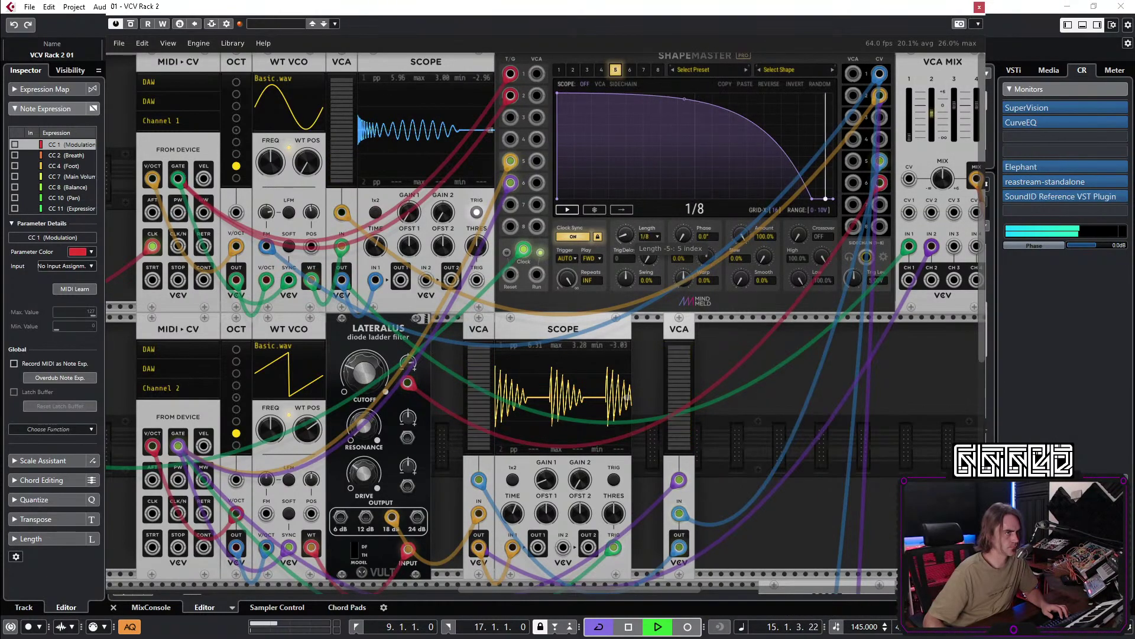
{"action": "left_click_drag", "start_coordinate": [626, 237], "coordinate": [625, 243]}
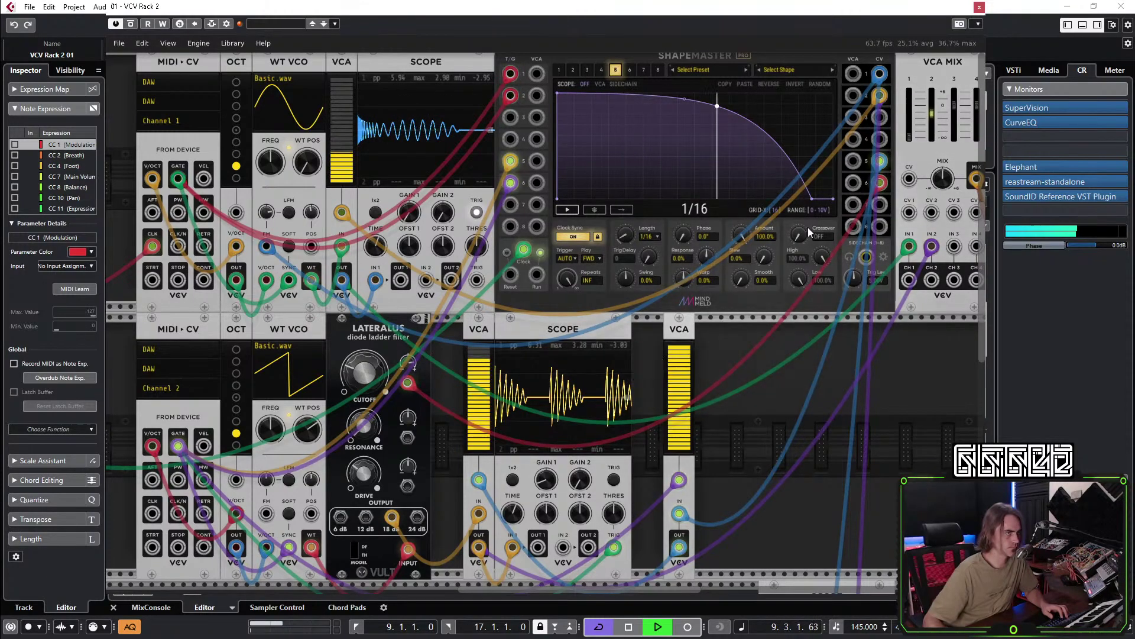
Lower the starting node of ShapeMaster channel 6's cutoff envelope to about 85% of full height.
{"action": "left_click", "coordinate": [602, 69]}
{"action": "left_click", "coordinate": [628, 70]}
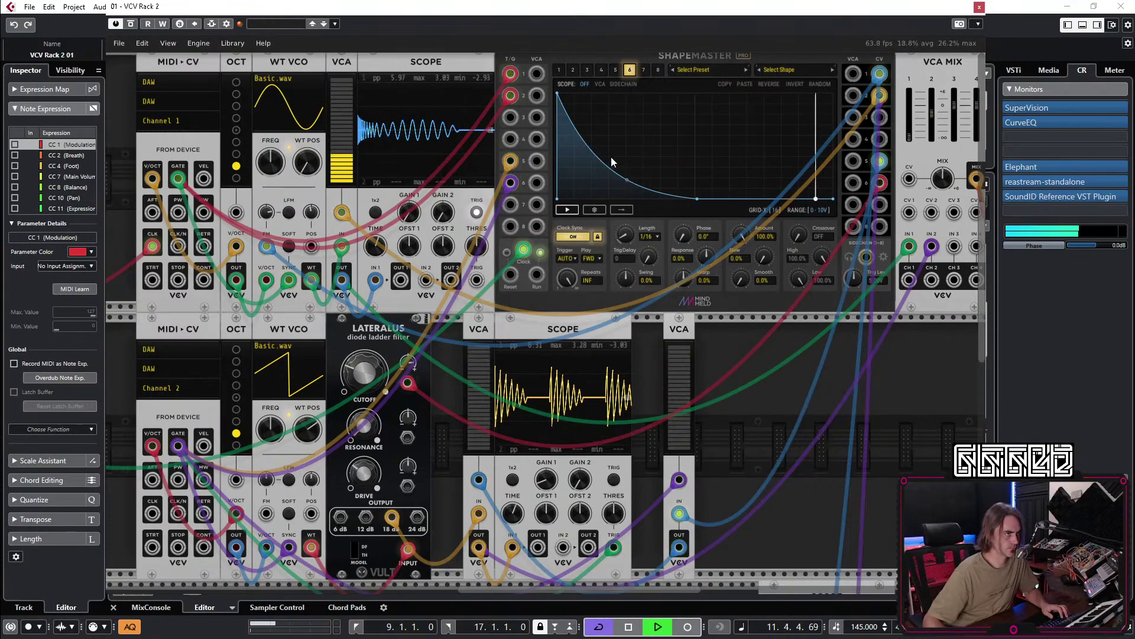
{"action": "mouse_move", "coordinate": [560, 97]}
{"action": "left_mouse_down"}
{"action": "mouse_move", "coordinate": [598, 137]}
{"action": "mouse_move", "coordinate": [558, 111]}
{"action": "left_mouse_up"}
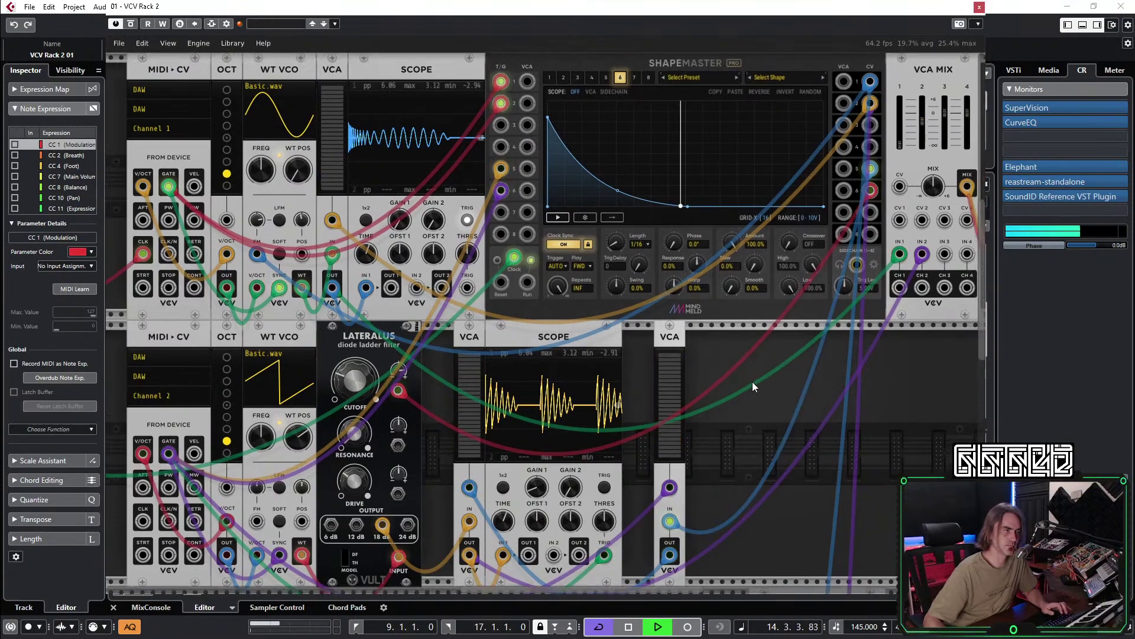
Raise the VCA MIX channel 1 level to about -6.02 dB and restart playback with the kick audible.
{"action": "left_click_drag", "start_coordinate": [752, 382], "coordinate": [478, 494]}
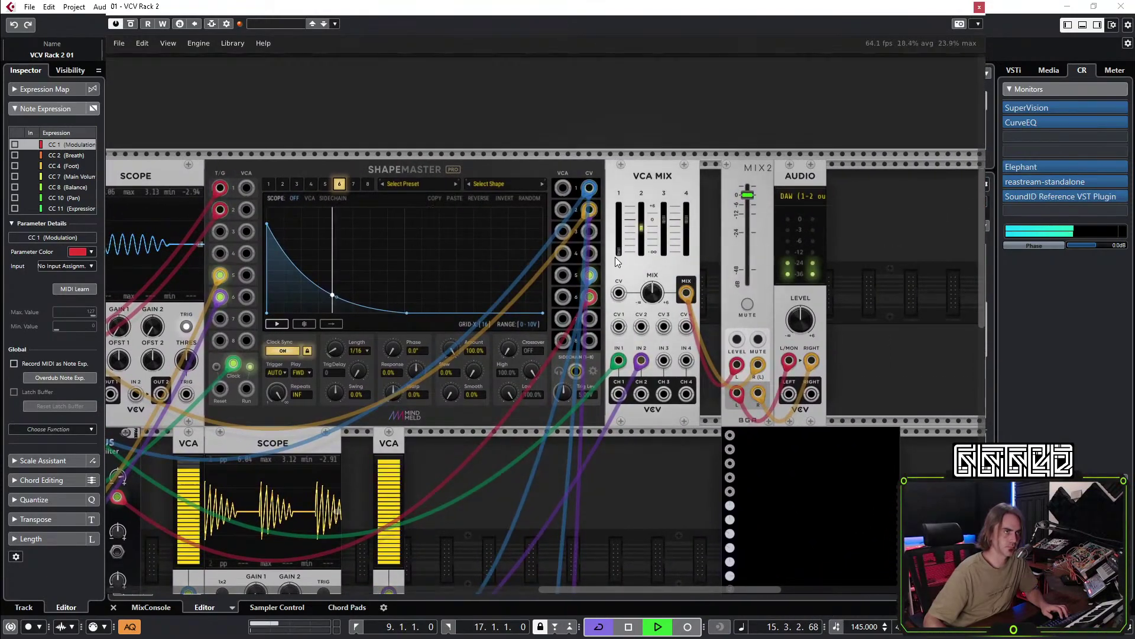
{"action": "mouse_move", "coordinate": [616, 252]}
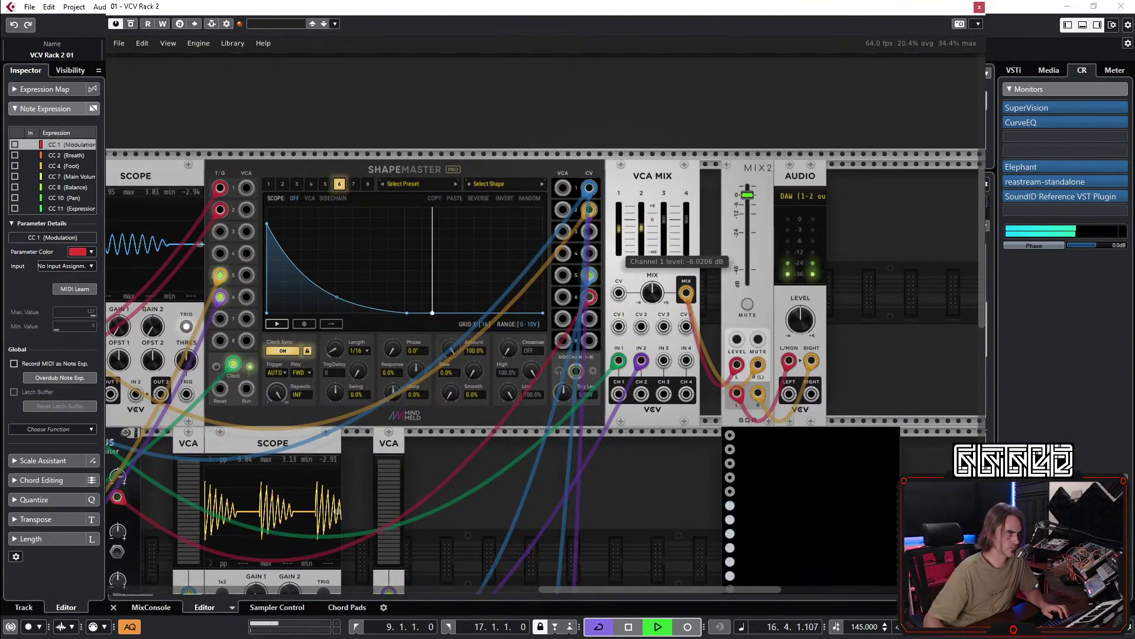
{"action": "left_click", "coordinate": [629, 626]}
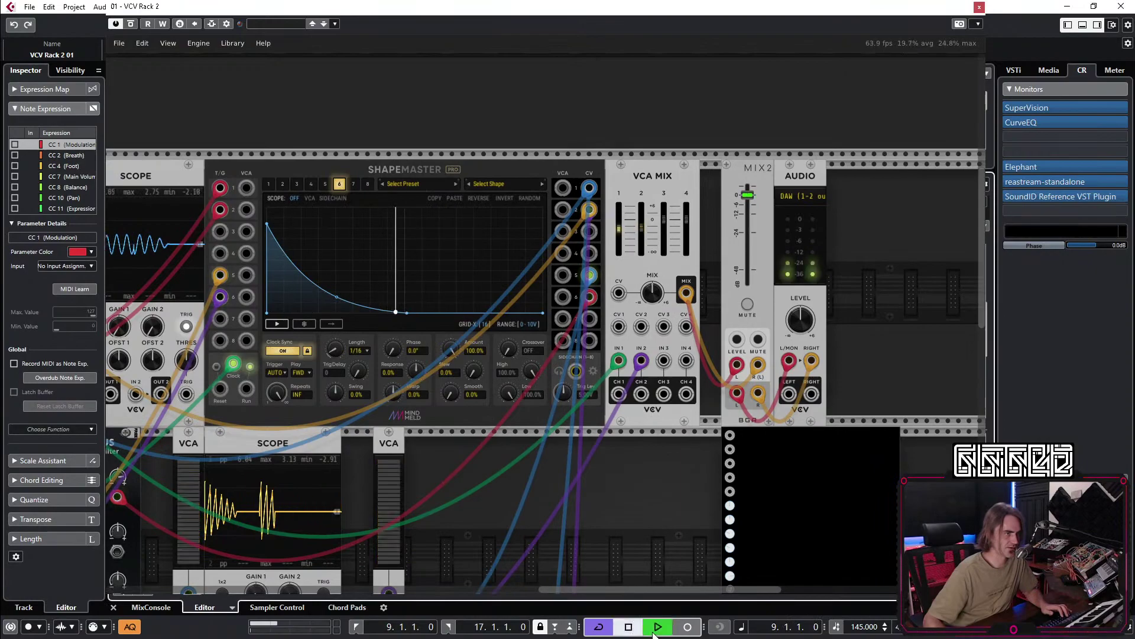
{"action": "left_click", "coordinate": [628, 627]}
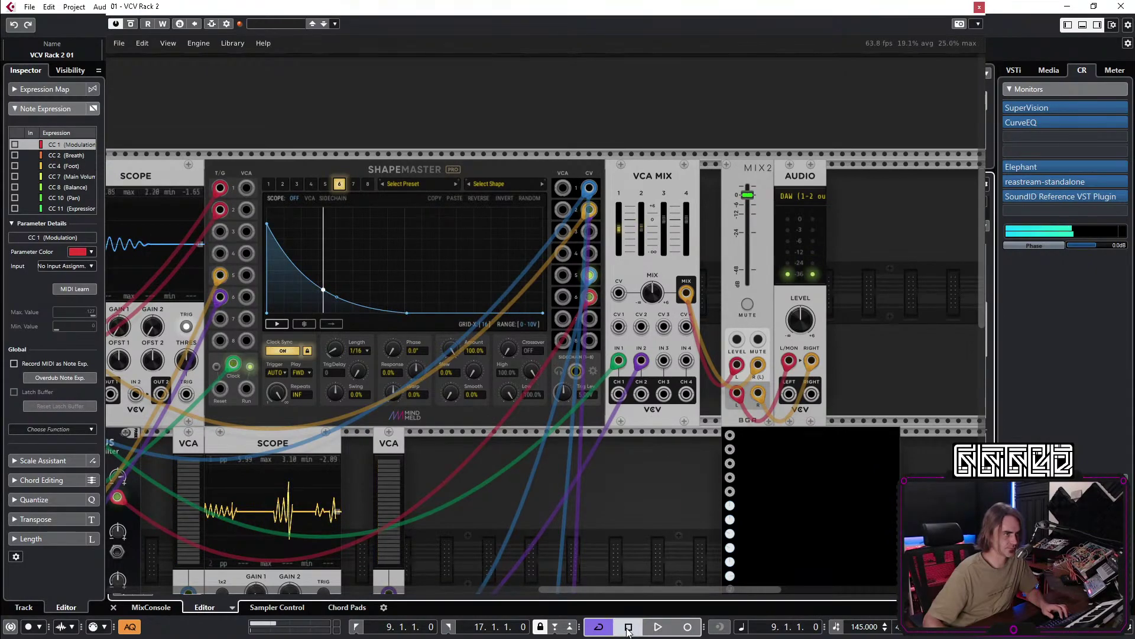
{"action": "left_click", "coordinate": [658, 627]}
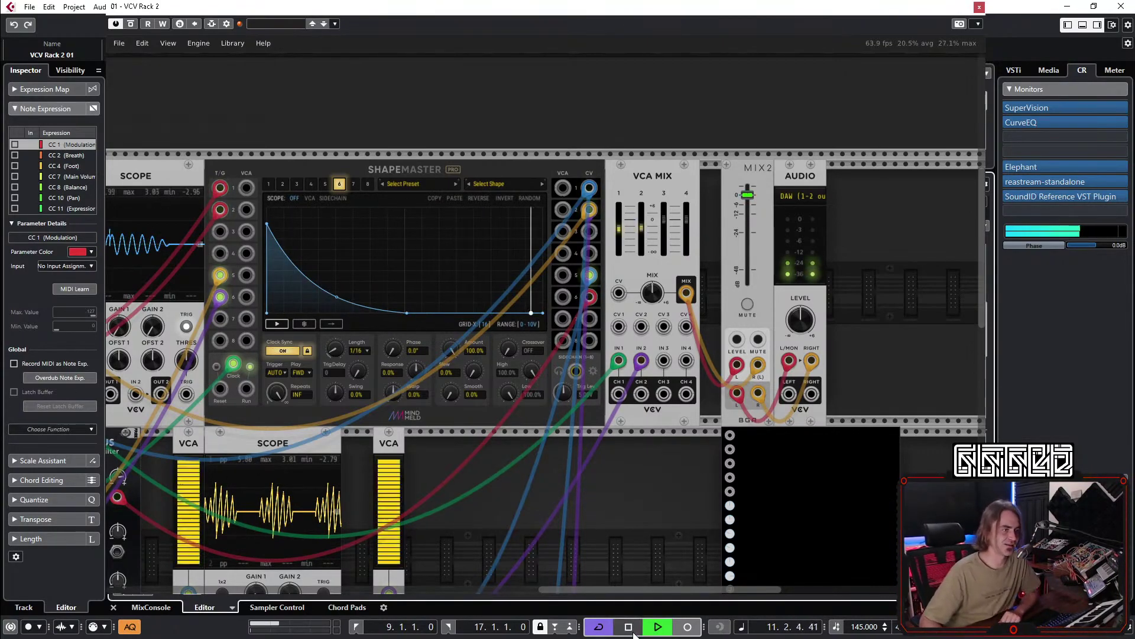
{"action": "left_click", "coordinate": [658, 628]}
Move the Clocked module directly against the channel 1 MIDI-CV module and restart playback.
{"action": "scroll", "coordinate": [814, 466], "scroll_direction": "left", "scroll_amount": 5}
{"action": "scroll", "coordinate": [815, 466], "scroll_direction": "down", "scroll_amount": 2}
{"action": "scroll", "coordinate": [828, 458], "scroll_direction": "left", "scroll_amount": 10}
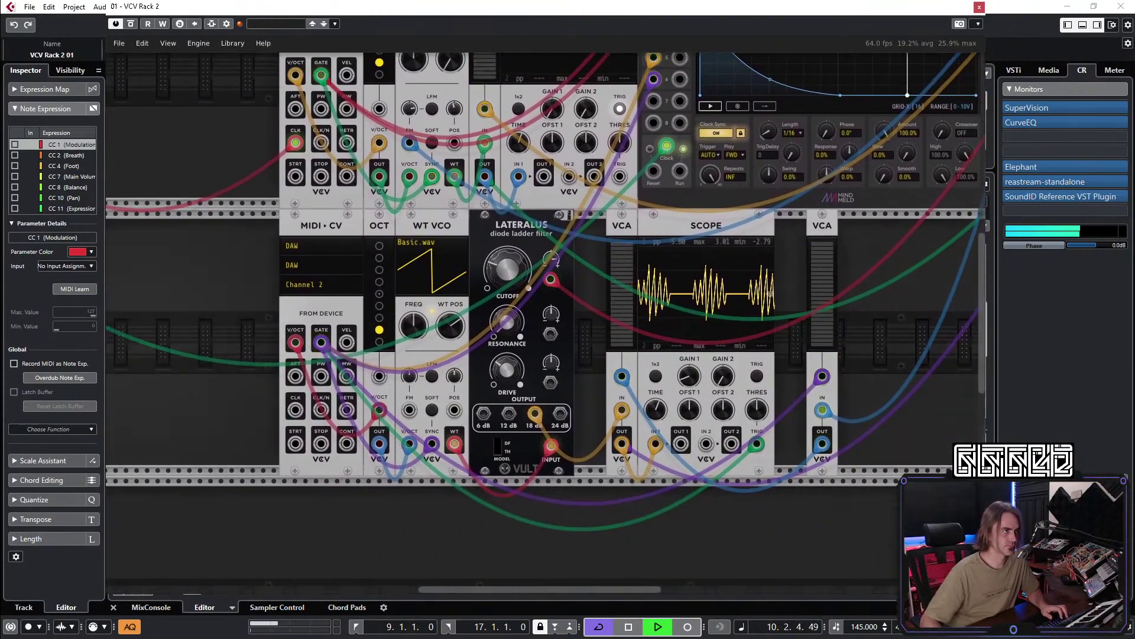
{"action": "scroll", "coordinate": [201, 307], "scroll_direction": "up", "scroll_amount": 2}
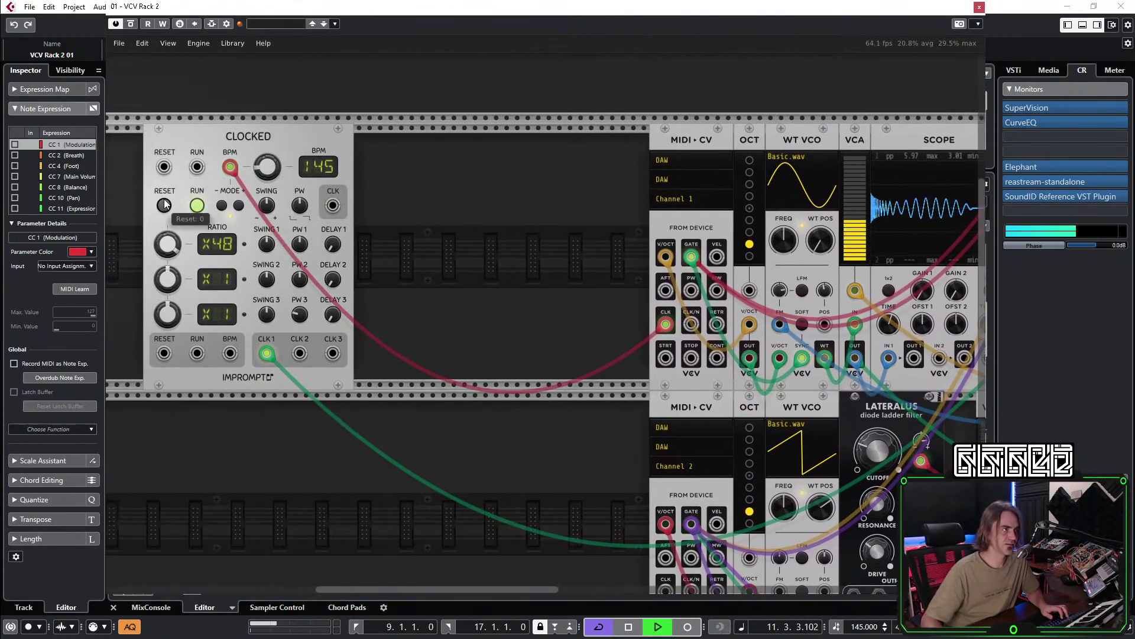
{"action": "left_click_drag", "start_coordinate": [191, 161], "coordinate": [486, 164]}
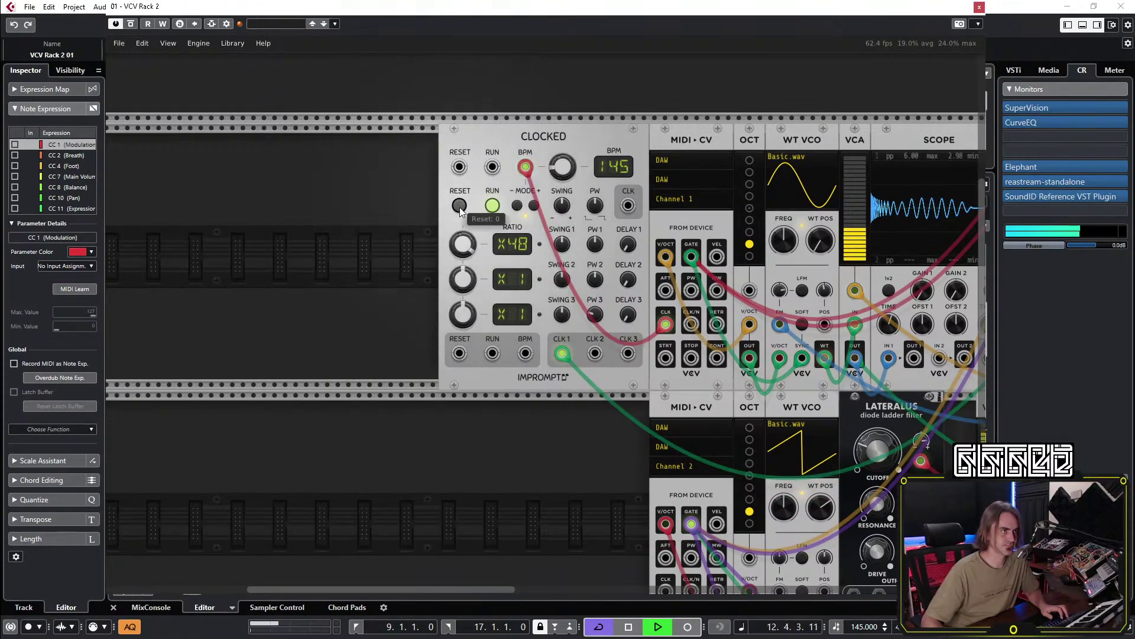
{"action": "scroll", "coordinate": [285, 481], "scroll_direction": "right", "scroll_amount": 8}
{"action": "scroll", "coordinate": [186, 457], "scroll_direction": "down", "scroll_amount": 2}
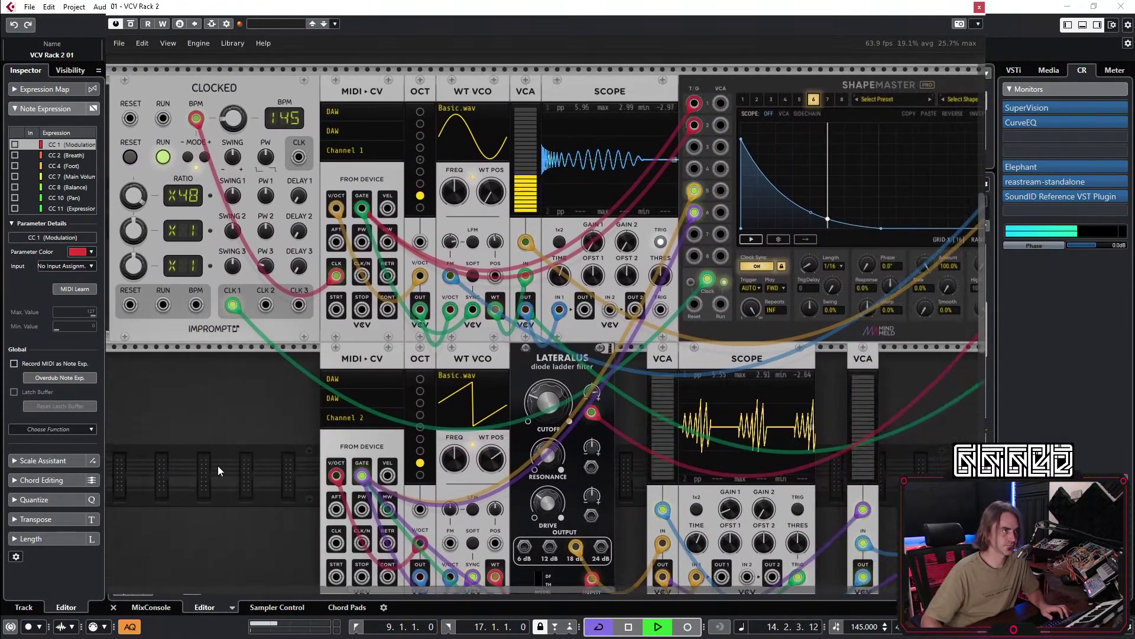
{"action": "left_click", "coordinate": [628, 626]}
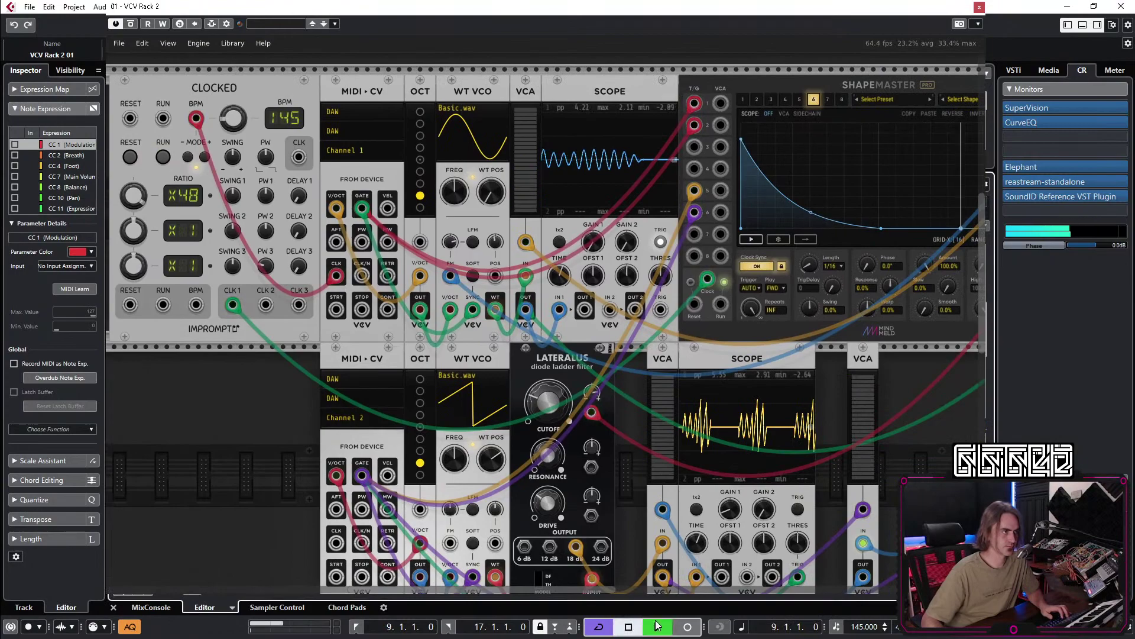
Patch Clocked's Run and Reset outputs into ShapeMaster's Run and Reset inputs.
{"action": "left_click_drag", "start_coordinate": [287, 463], "coordinate": [217, 421]}
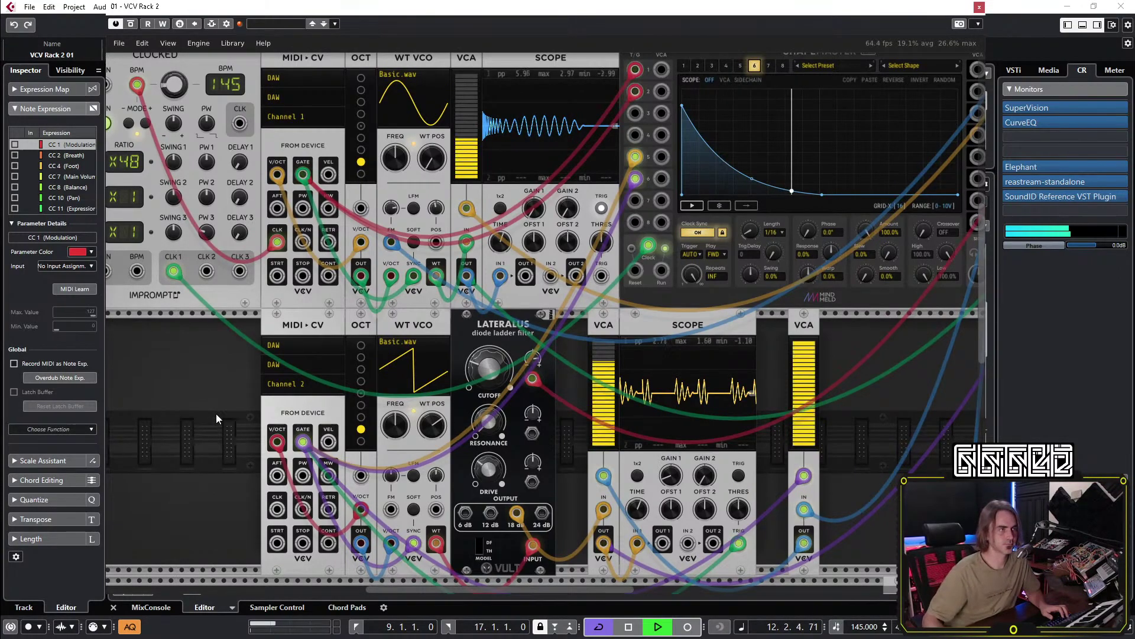
{"action": "left_click_drag", "start_coordinate": [661, 270], "coordinate": [583, 265]}
{"action": "scroll", "coordinate": [112, 267], "scroll_direction": "left", "scroll_amount": 5}
{"action": "left_click_drag", "start_coordinate": [230, 271], "coordinate": [795, 271]}
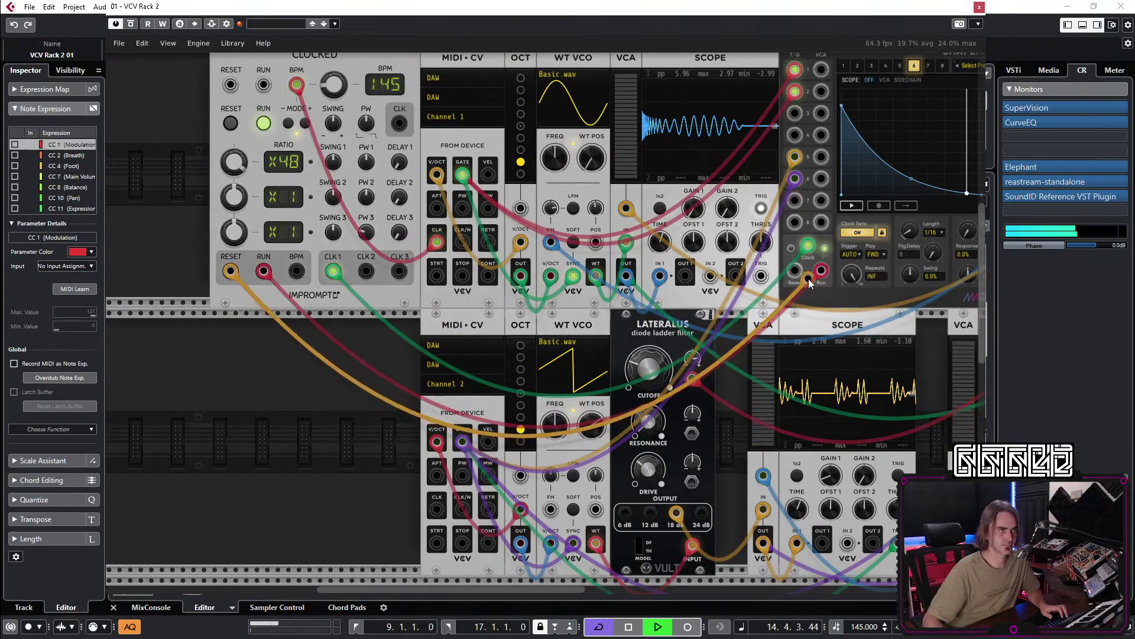
Restart playback several times and compare the second voice's waveform on its scope for consistent envelope timing.
{"action": "left_click", "coordinate": [656, 627]}
{"action": "left_click", "coordinate": [658, 626]}
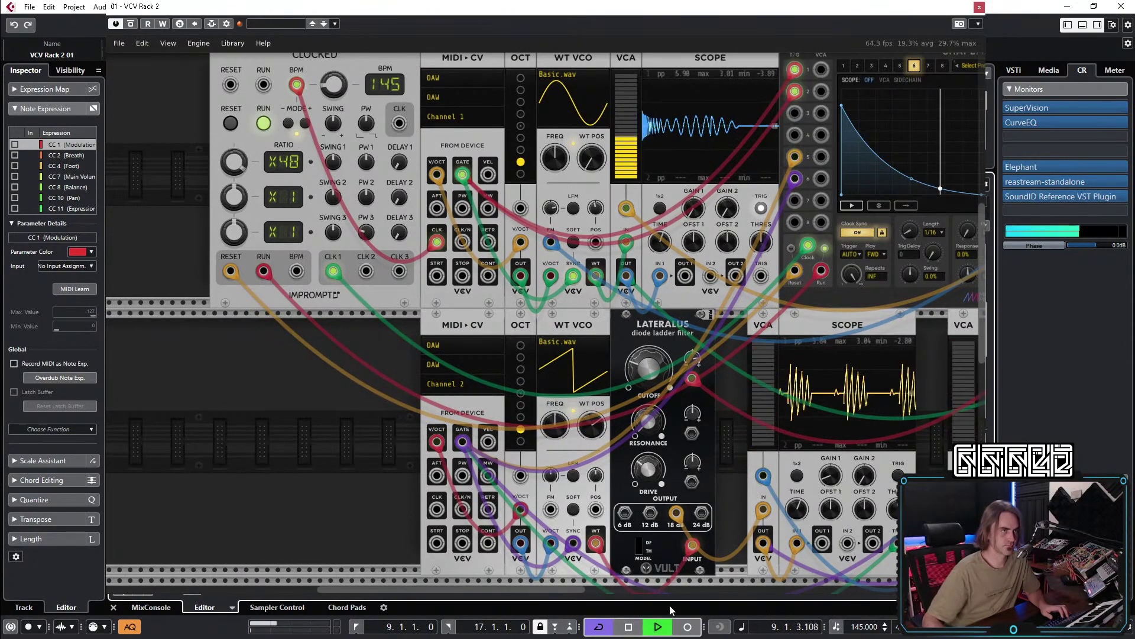
{"action": "scroll", "coordinate": [849, 512], "scroll_direction": "right", "scroll_amount": 10}
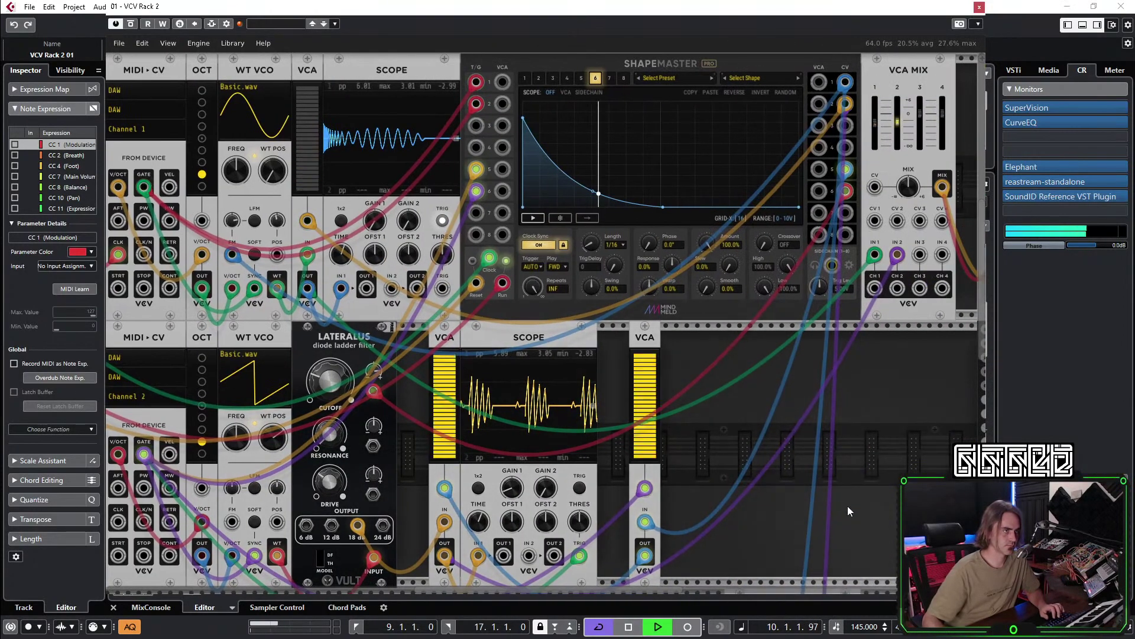
{"action": "left_click", "coordinate": [635, 627]}
{"action": "left_click", "coordinate": [659, 628]}
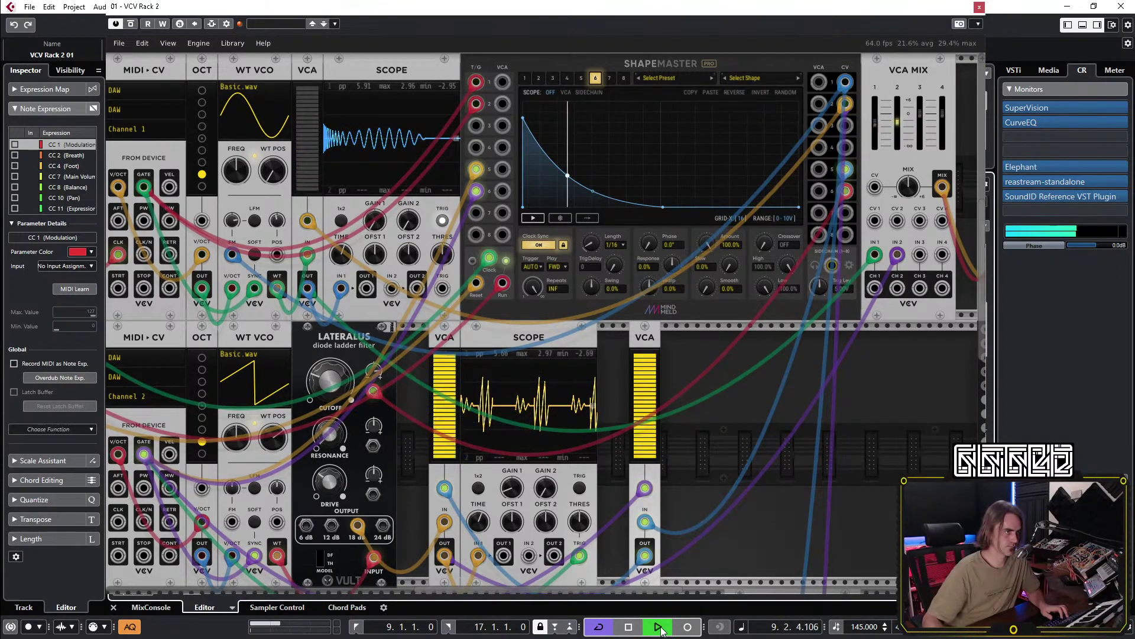
{"action": "left_click", "coordinate": [659, 628]}
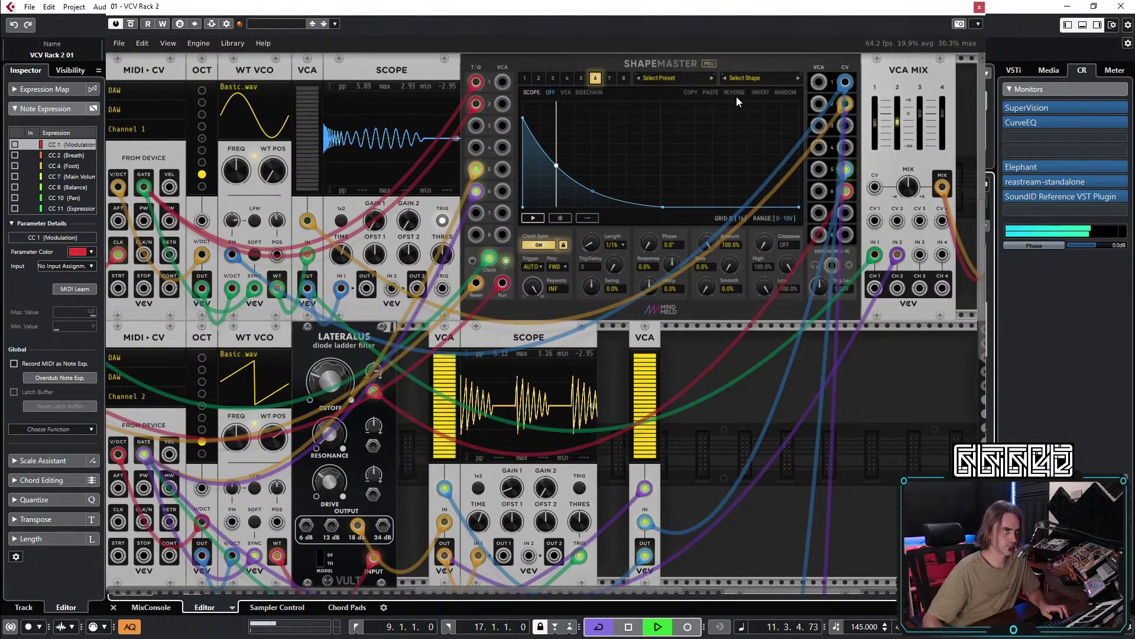
{"action": "left_click", "coordinate": [634, 627]}
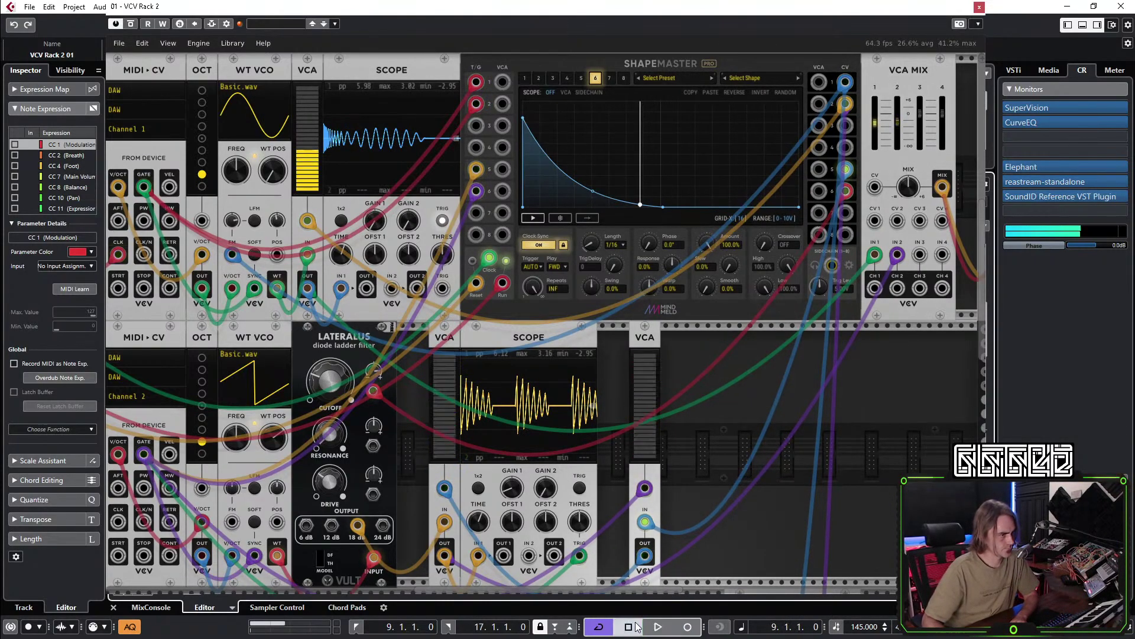
{"action": "left_click", "coordinate": [652, 627]}
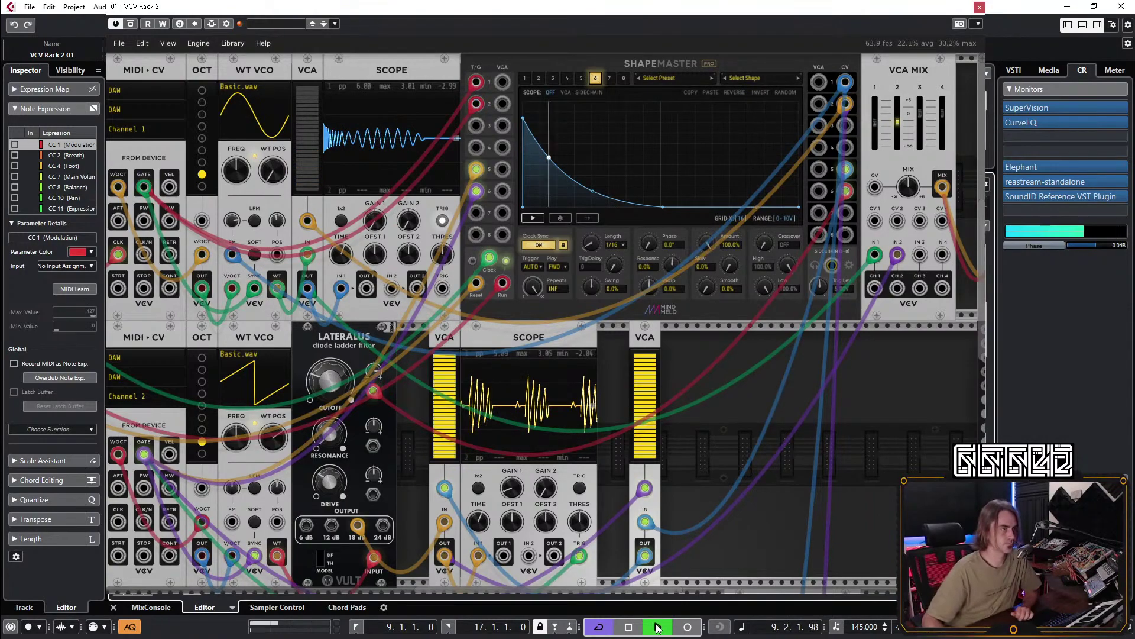
Set ShapeMaster channel 5's trigger mode to Trigger/Gate.
{"action": "left_click_drag", "start_coordinate": [756, 481], "coordinate": [857, 426]}
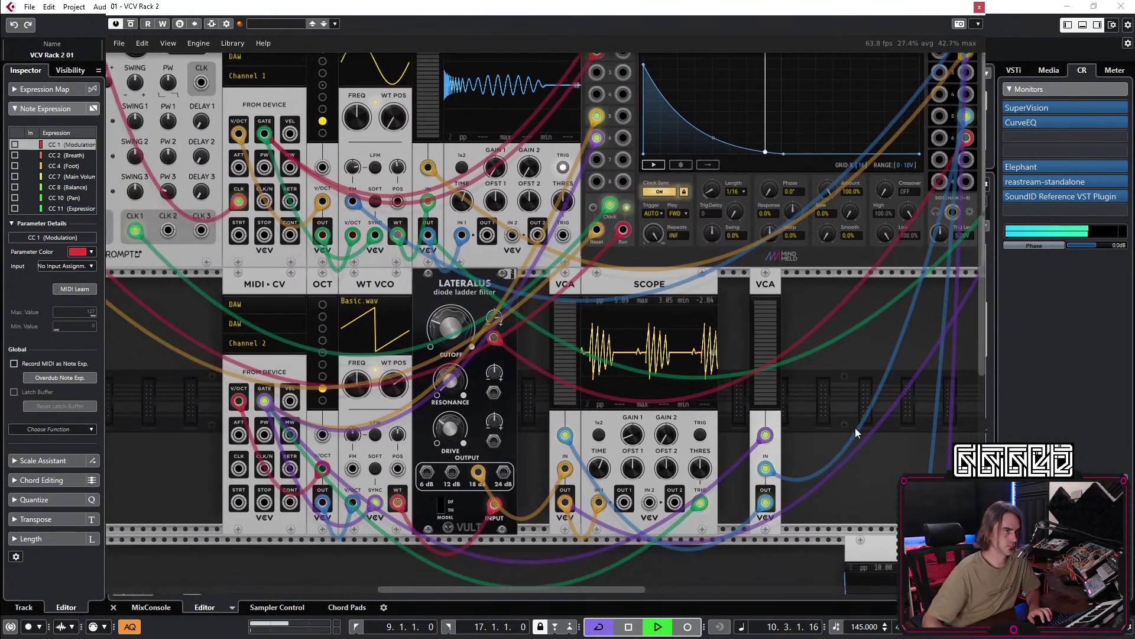
{"action": "left_click_drag", "start_coordinate": [829, 380], "coordinate": [668, 532]}
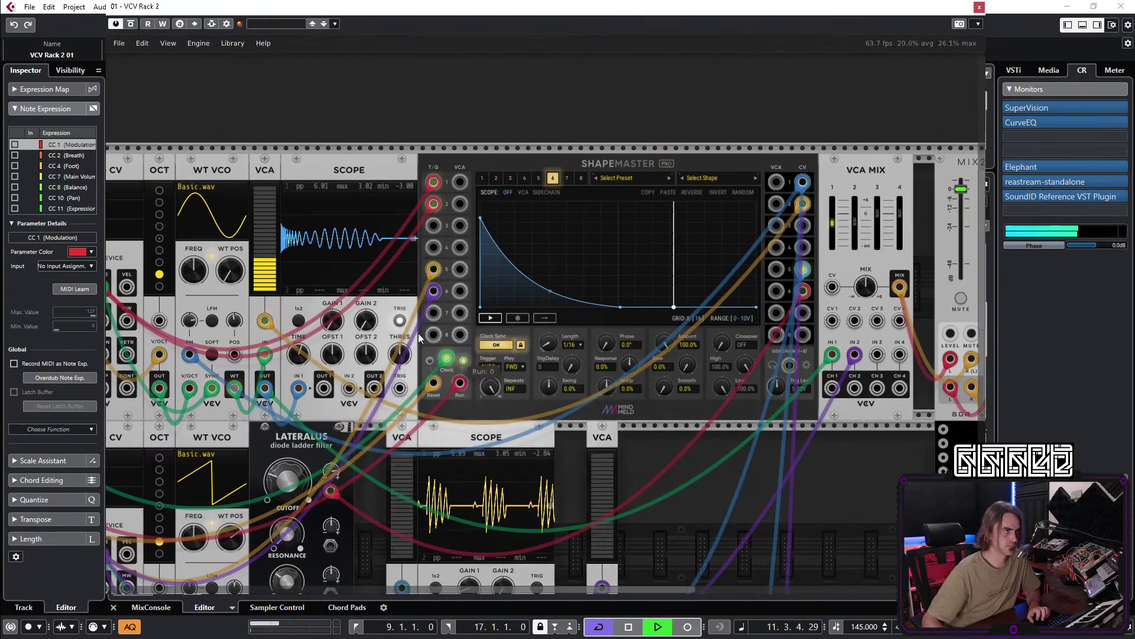
{"action": "left_click", "coordinate": [541, 179]}
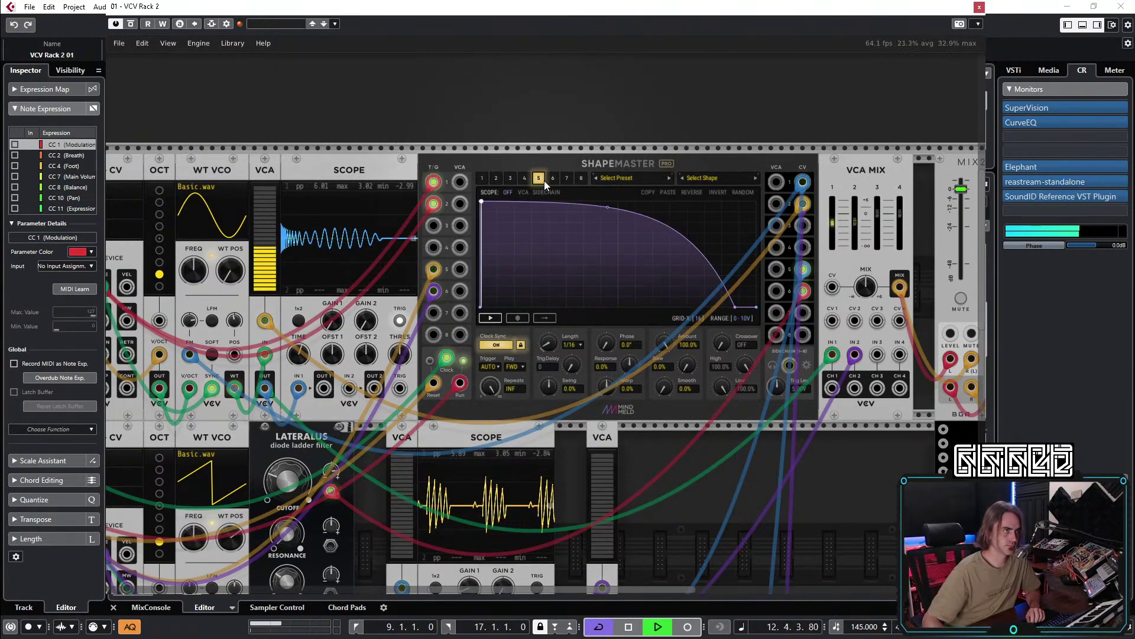
{"action": "left_click", "coordinate": [494, 367]}
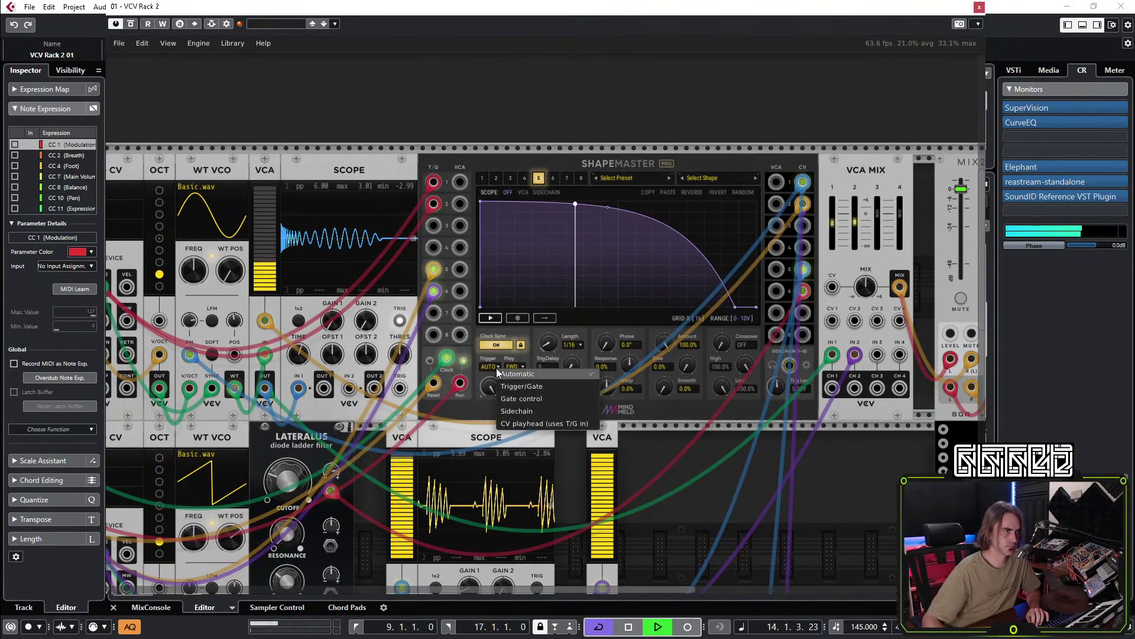
{"action": "left_click", "coordinate": [514, 387]}
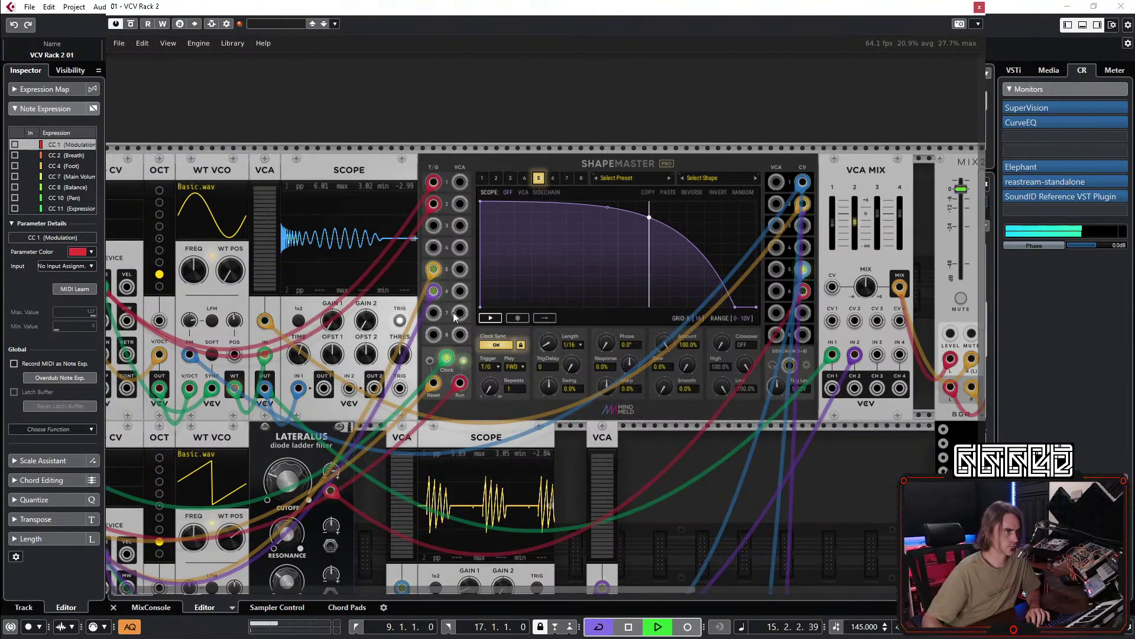
Examine ShapeMaster channel 5's trigger, play direction, repeats and other envelope playback settings.
{"action": "left_click", "coordinate": [491, 367]}
{"action": "left_click", "coordinate": [489, 361]}
{"action": "left_click", "coordinate": [523, 365]}
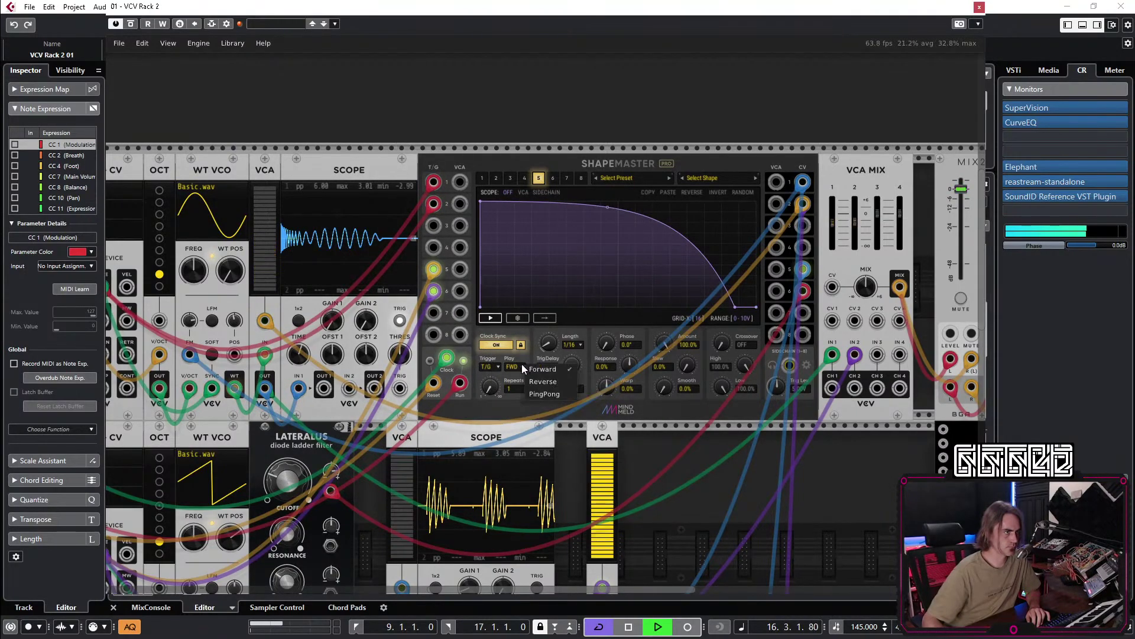
{"action": "left_click", "coordinate": [514, 373]}
{"action": "left_click_drag", "start_coordinate": [515, 376], "coordinate": [509, 406]}
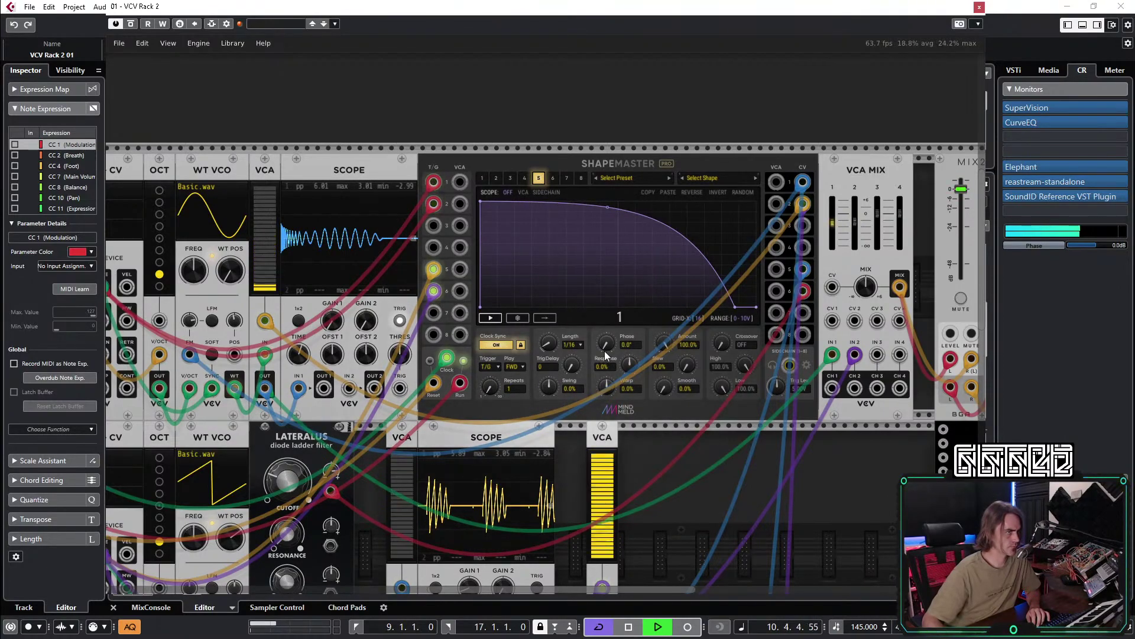
{"action": "left_click_drag", "start_coordinate": [654, 450], "coordinate": [586, 346]}
{"action": "scroll", "coordinate": [570, 327], "scroll_direction": "up", "scroll_amount": 2}
{"action": "mouse_move", "coordinate": [509, 329]}
{"action": "left_mouse_down"}
{"action": "mouse_move", "coordinate": [509, 313]}
{"action": "mouse_move", "coordinate": [506, 337]}
{"action": "left_mouse_up"}
{"action": "double_click", "coordinate": [507, 337]}
{"action": "left_click_drag", "start_coordinate": [572, 430], "coordinate": [640, 496]}
Add an ADSR module beside the second voice's last VCA and patch the channel 2 MIDI-CV gate into its gate input.
{"action": "scroll", "coordinate": [626, 462], "scroll_direction": "down", "scroll_amount": 4}
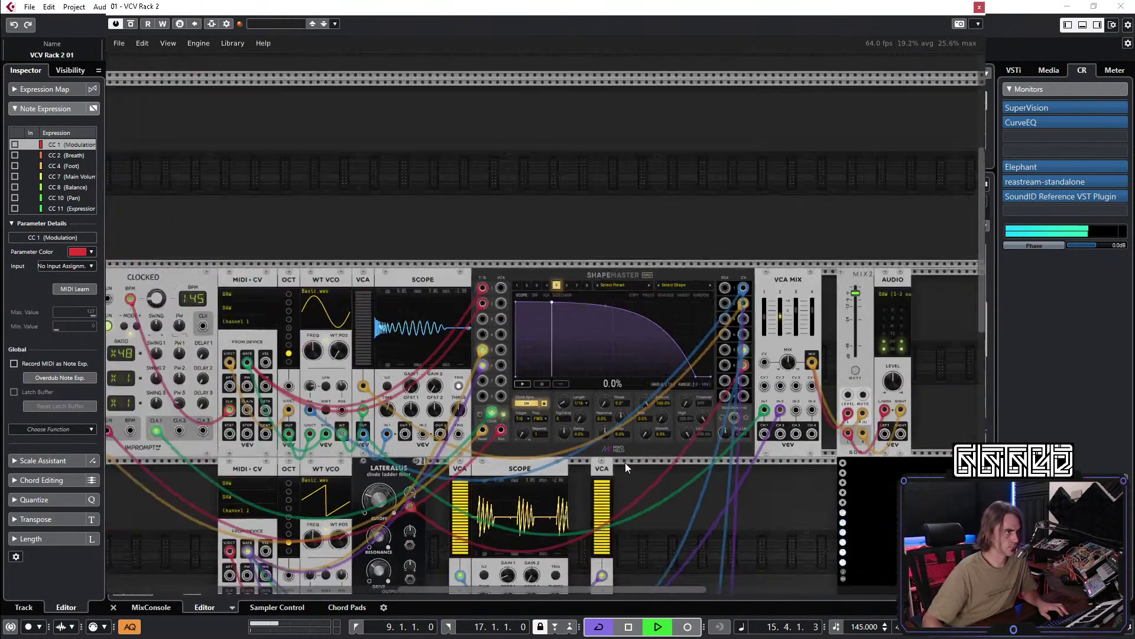
{"action": "scroll", "coordinate": [622, 425], "scroll_direction": "up", "scroll_amount": 5}
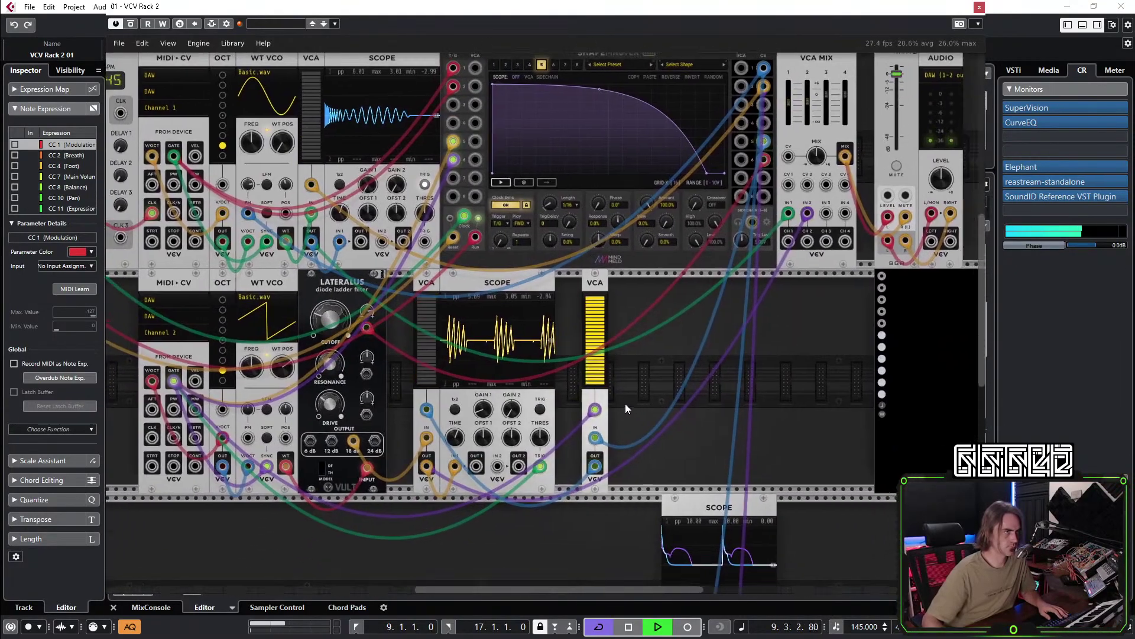
{"action": "right_click", "coordinate": [626, 404]}
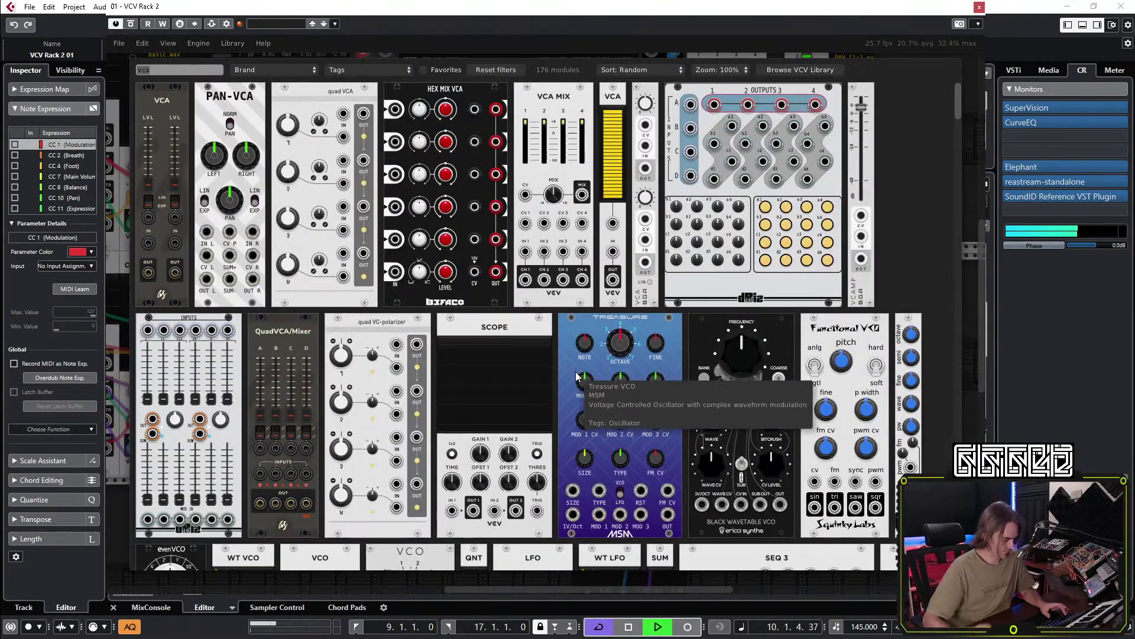
{"action": "type", "text": "enve"}
{"action": "left_click_drag", "start_coordinate": [752, 178], "coordinate": [604, 276]}
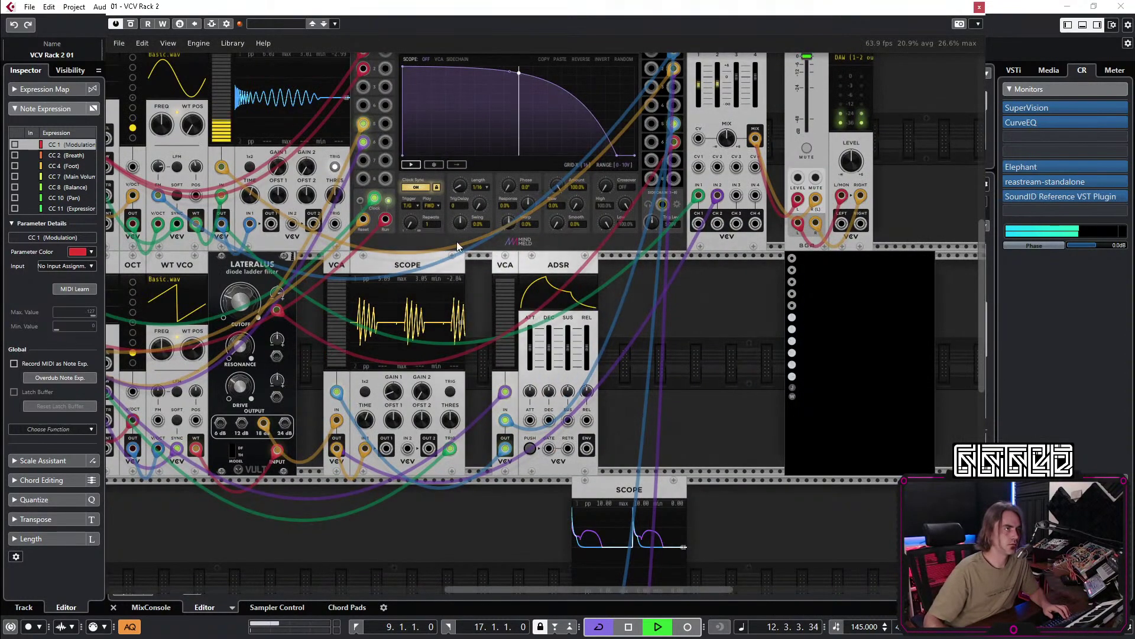
{"action": "left_click_drag", "start_coordinate": [527, 349], "coordinate": [699, 342]}
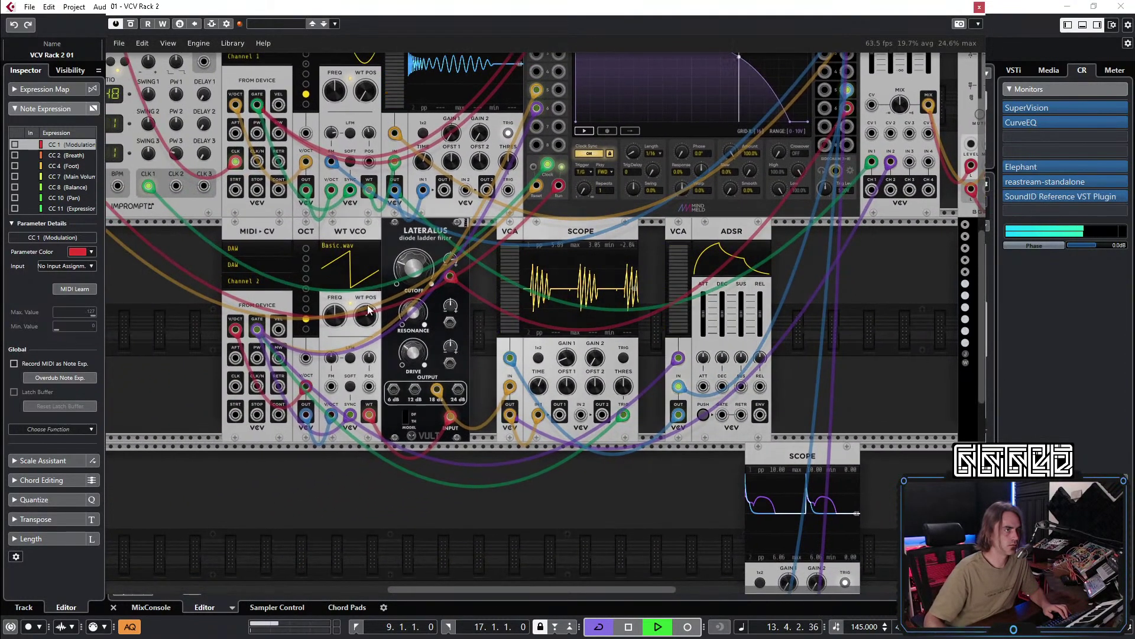
{"action": "left_click_drag", "start_coordinate": [722, 415], "coordinate": [256, 329]}
{"action": "left_click_drag", "start_coordinate": [745, 432], "coordinate": [623, 414]}
Delete the VCA beside the ADSR and patch the ADSR's envelope output into the remaining second-voice VCA's CV input.
{"action": "scroll", "coordinate": [623, 412], "scroll_direction": "up", "scroll_amount": 1}
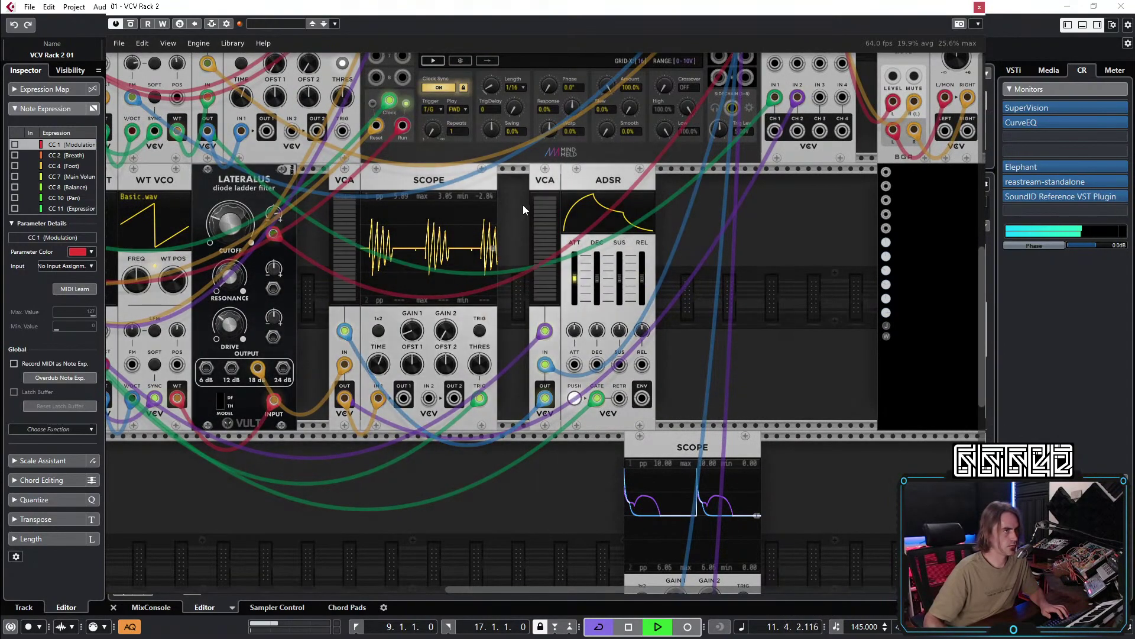
{"action": "right_click", "coordinate": [551, 176]}
{"action": "left_click", "coordinate": [573, 315]}
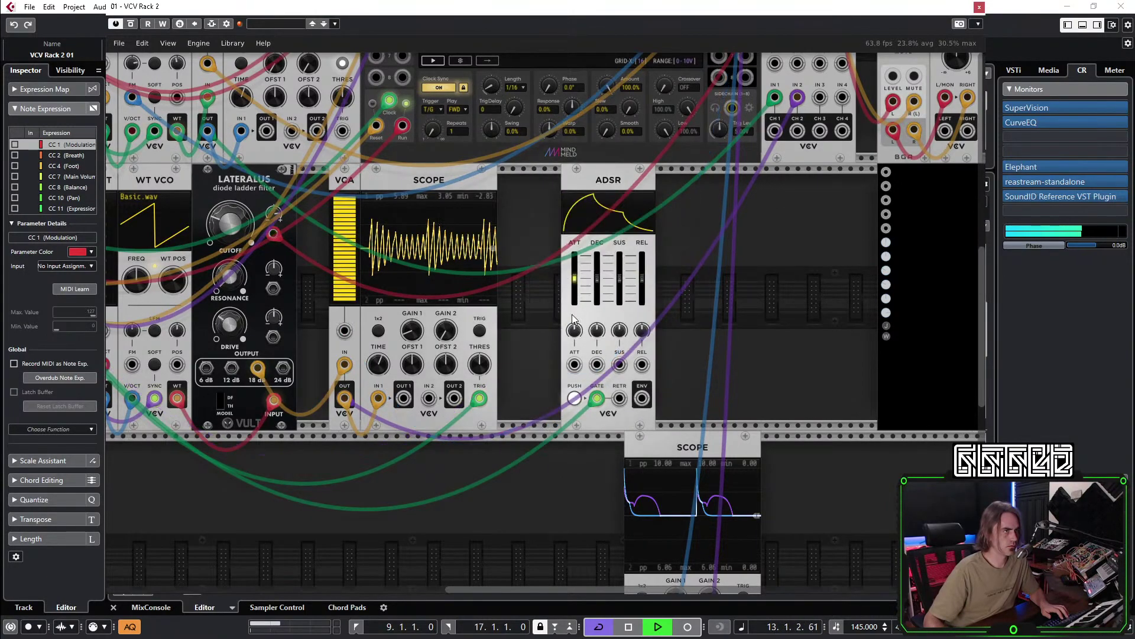
{"action": "left_click_drag", "start_coordinate": [642, 398], "coordinate": [344, 331]}
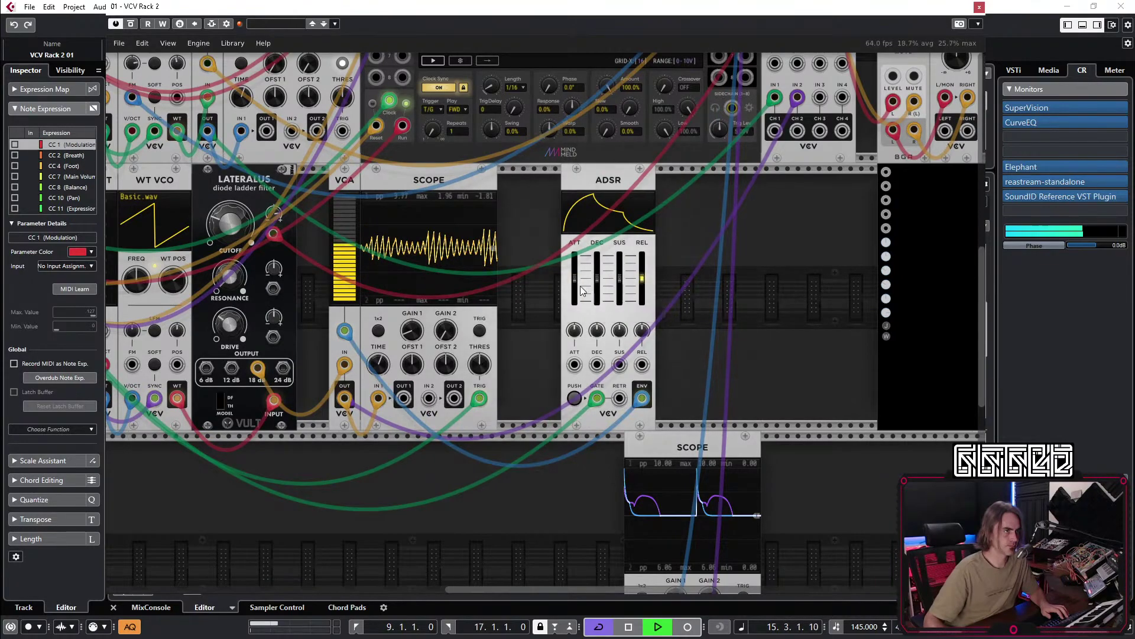
Shape the ADSR into a short plucky envelope by lowering attack, sustain and release and fine-tuning the decay during playback.
{"action": "left_click_drag", "start_coordinate": [574, 283], "coordinate": [574, 301]}
{"action": "mouse_move", "coordinate": [641, 282]}
{"action": "left_mouse_down"}
{"action": "mouse_move", "coordinate": [641, 304]}
{"action": "mouse_move", "coordinate": [643, 294]}
{"action": "left_mouse_up"}
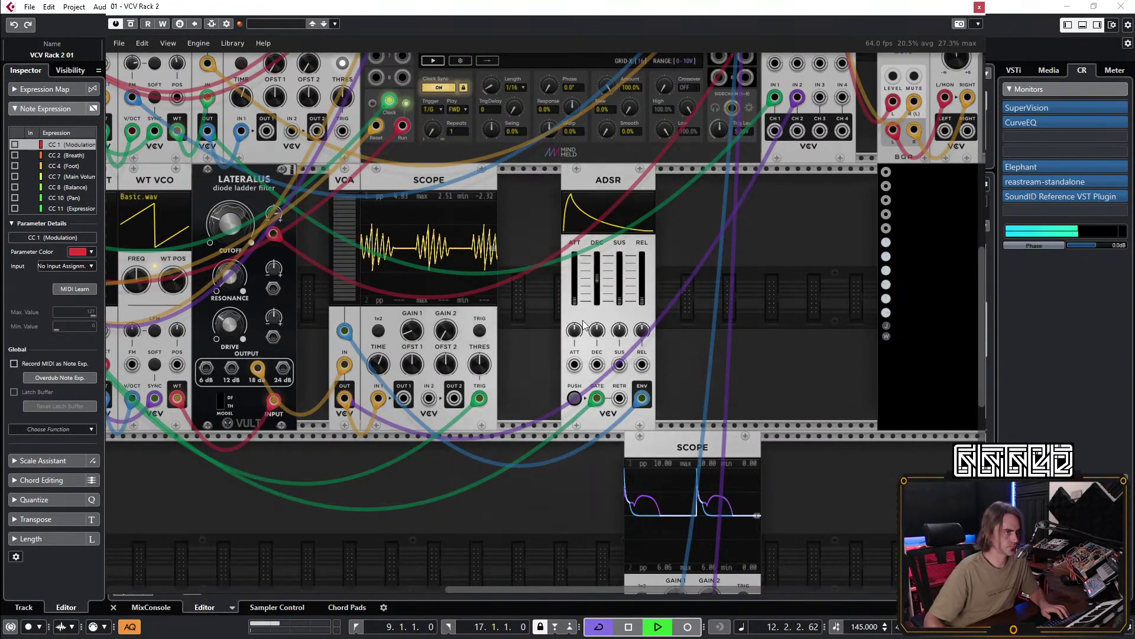
{"action": "mouse_move", "coordinate": [595, 285]}
{"action": "left_mouse_down"}
{"action": "mouse_move", "coordinate": [596, 294]}
{"action": "mouse_move", "coordinate": [596, 274]}
{"action": "left_mouse_up"}
{"action": "left_click", "coordinate": [628, 626]}
{"action": "left_click_drag", "start_coordinate": [596, 279], "coordinate": [597, 282]}
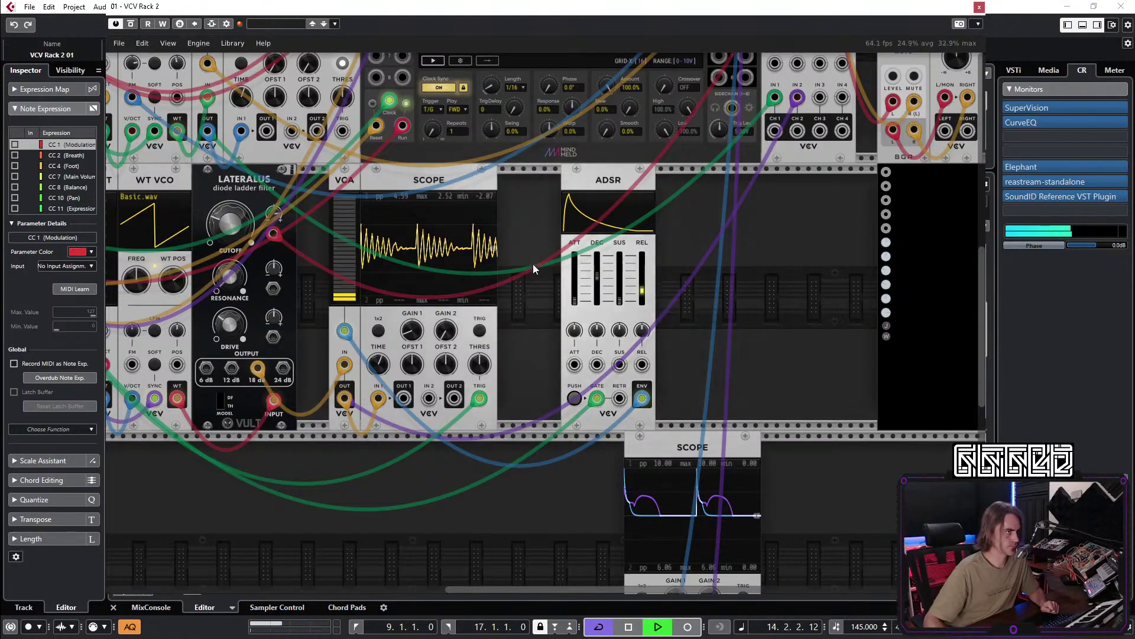
Restart playback and compare the second voice's waveform on its scope for consistent ADSR timing.
{"action": "scroll", "coordinate": [553, 308], "scroll_direction": "up", "scroll_amount": 1}
{"action": "scroll", "coordinate": [553, 308], "scroll_direction": "left", "scroll_amount": 2}
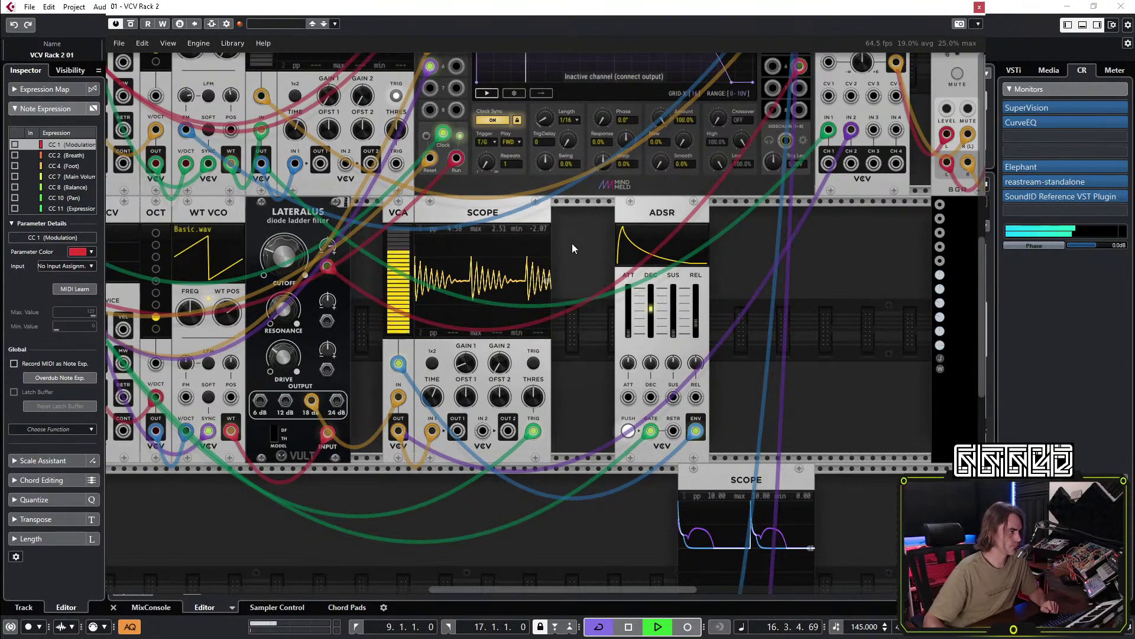
{"action": "scroll", "coordinate": [473, 516], "scroll_direction": "left", "scroll_amount": 1}
{"action": "left_click_drag", "start_coordinate": [472, 512], "coordinate": [564, 473]}
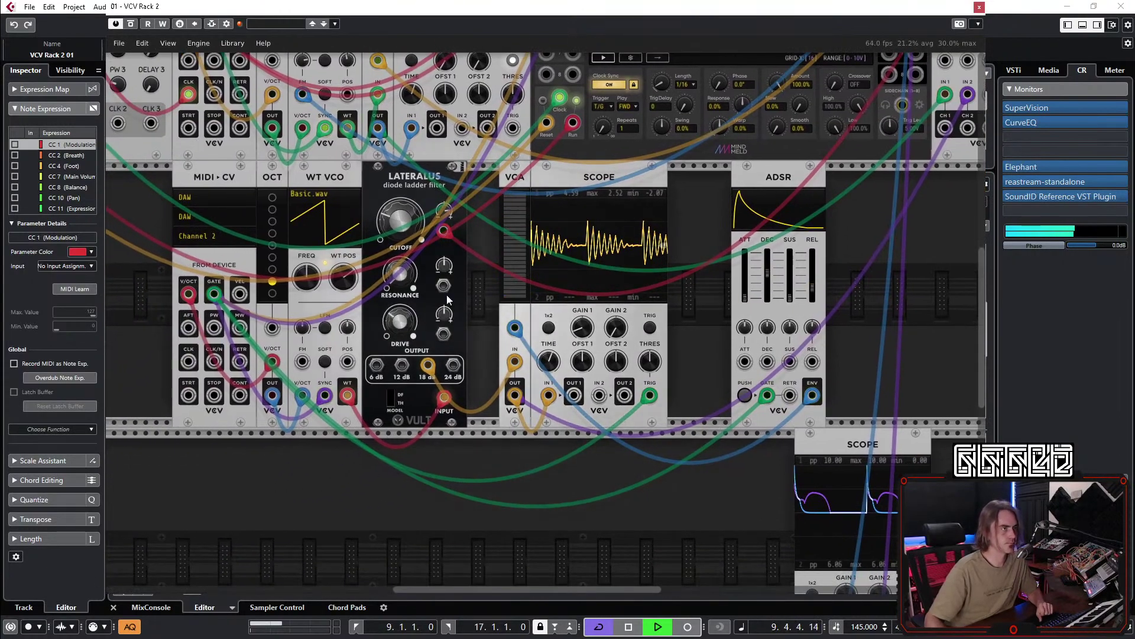
{"action": "scroll", "coordinate": [399, 213], "scroll_direction": "up", "scroll_amount": 2}
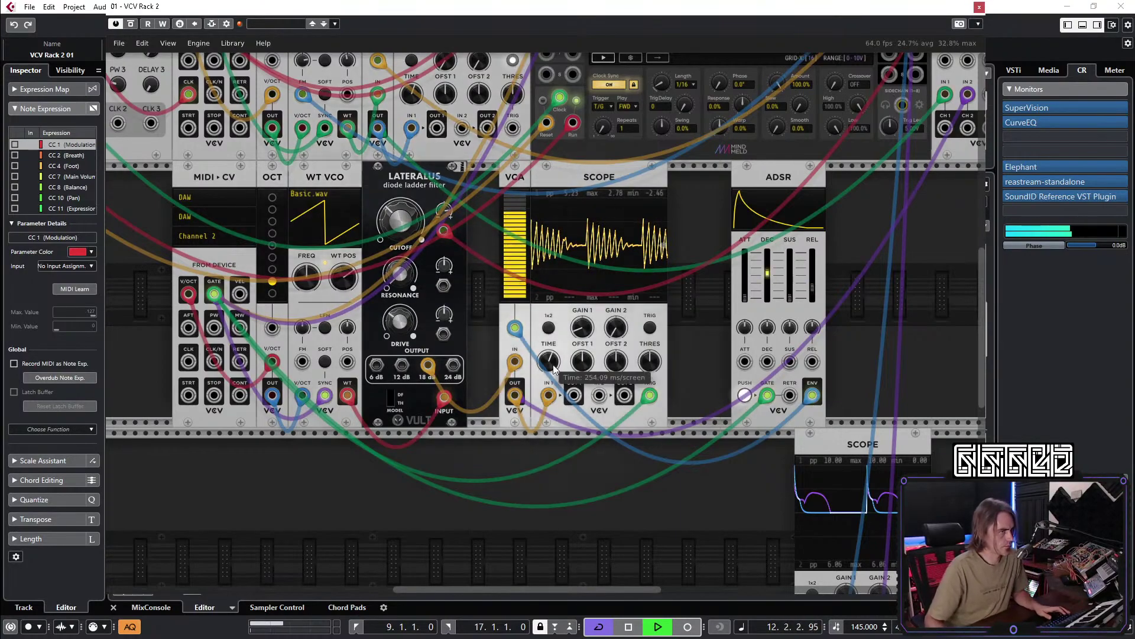
{"action": "left_click", "coordinate": [656, 627]}
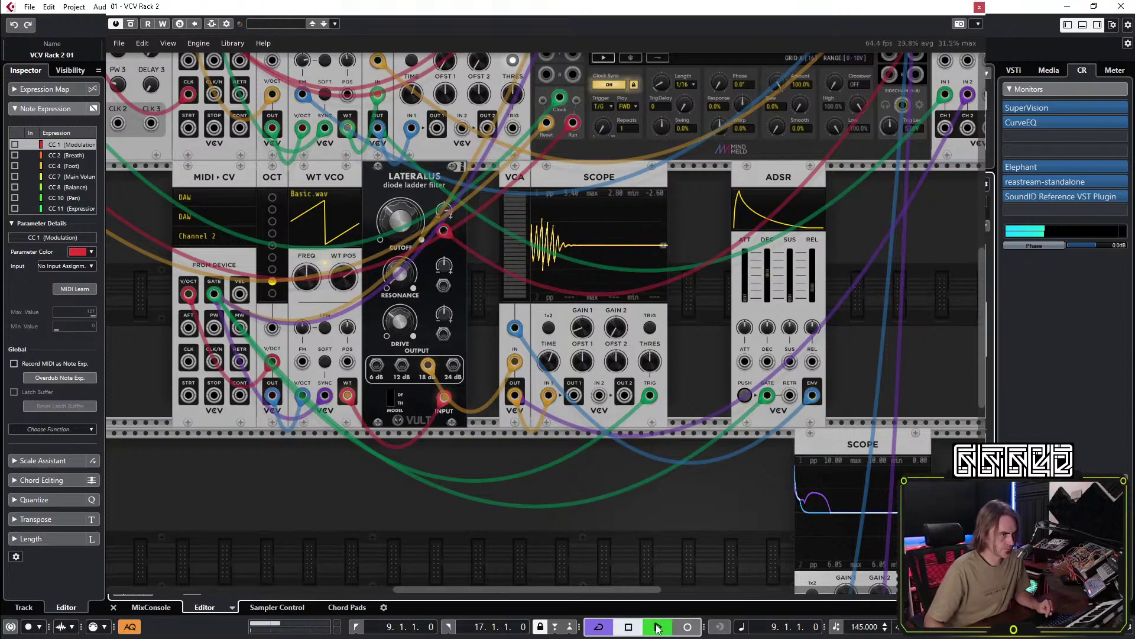
{"action": "left_click", "coordinate": [657, 627]}
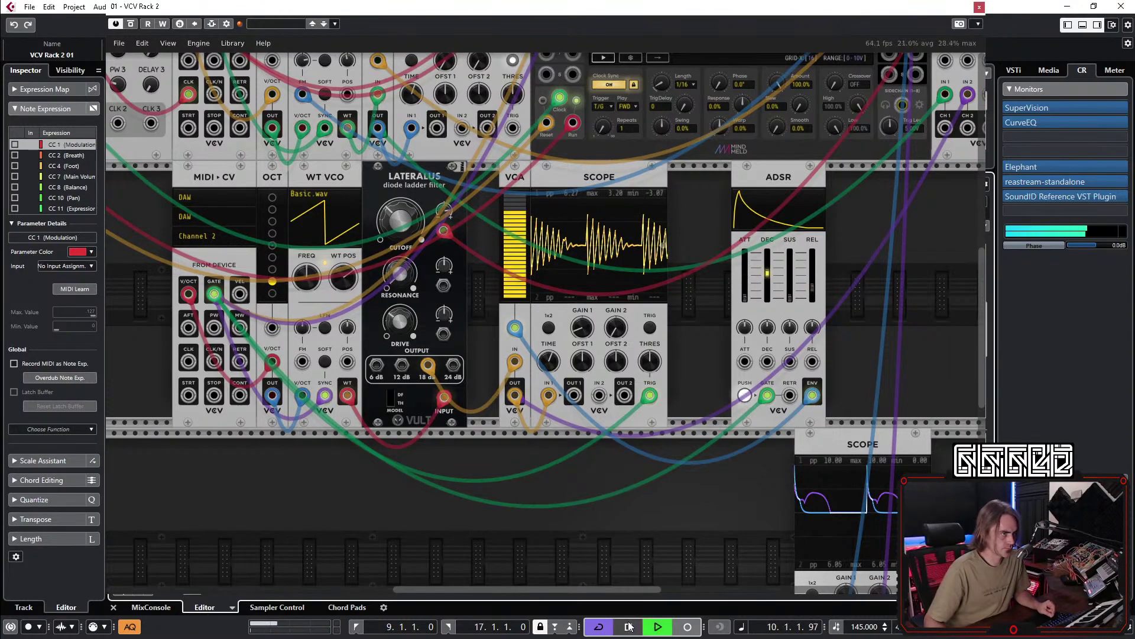
Trigger ShapeMaster's manual reset twice and restart playback to test the envelope timing.
{"action": "left_click_drag", "start_coordinate": [710, 383], "coordinate": [694, 527]}
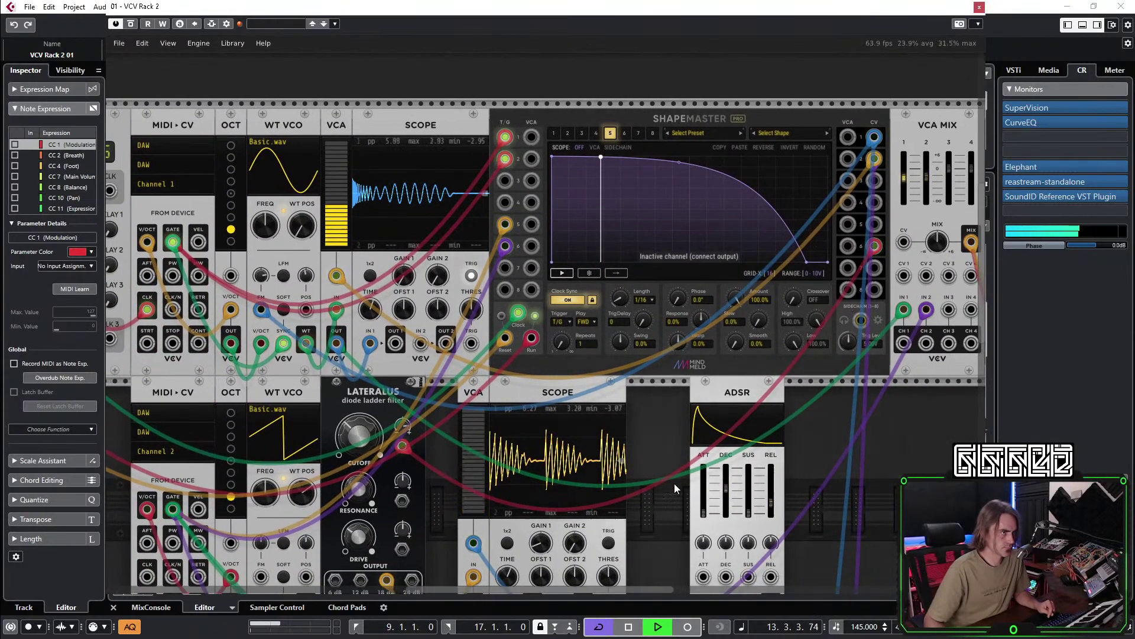
{"action": "left_click", "coordinate": [502, 316]}
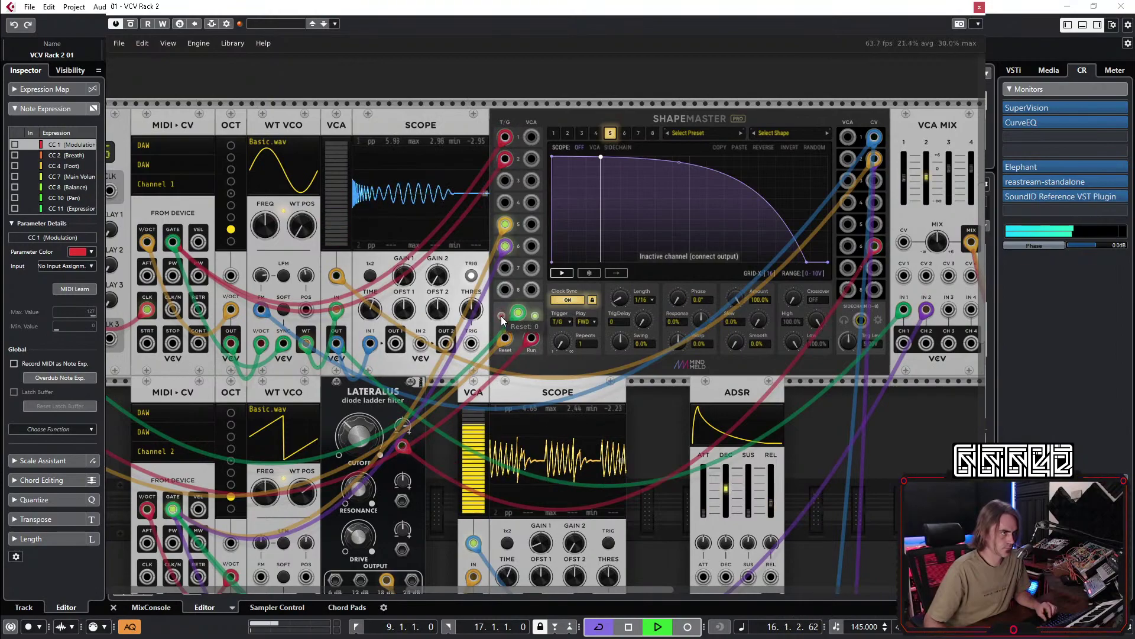
{"action": "left_click", "coordinate": [501, 320]}
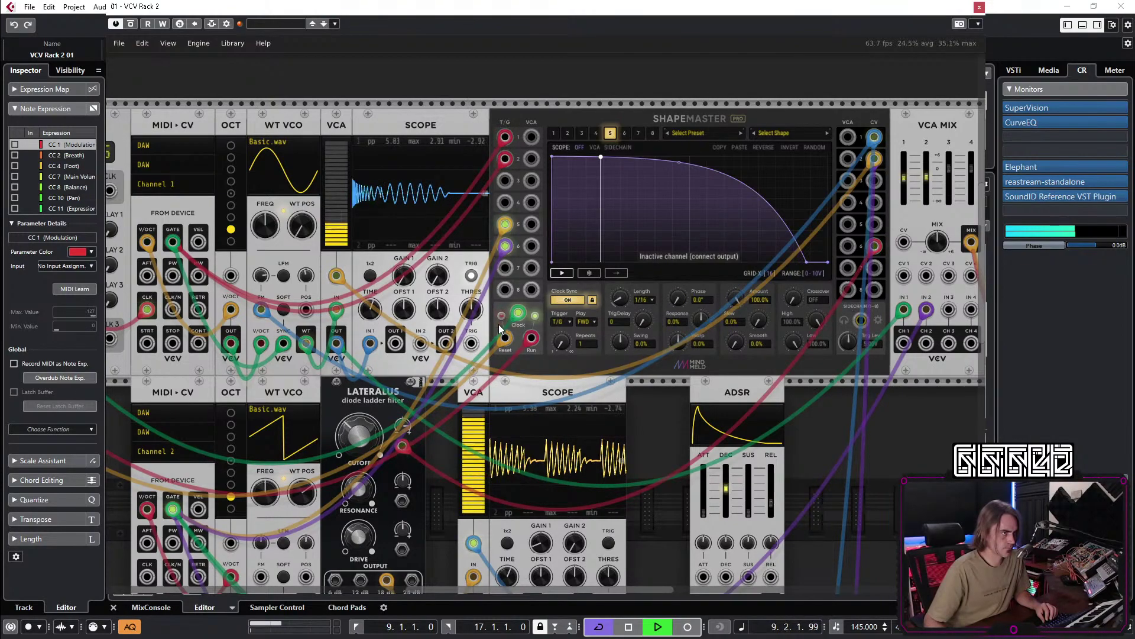
{"action": "left_click", "coordinate": [635, 627]}
{"action": "key", "text": "space"}
Inspect the second voice's scope waveform up close during playback, and stop the transport.
{"action": "left_click_drag", "start_coordinate": [666, 549], "coordinate": [662, 388]}
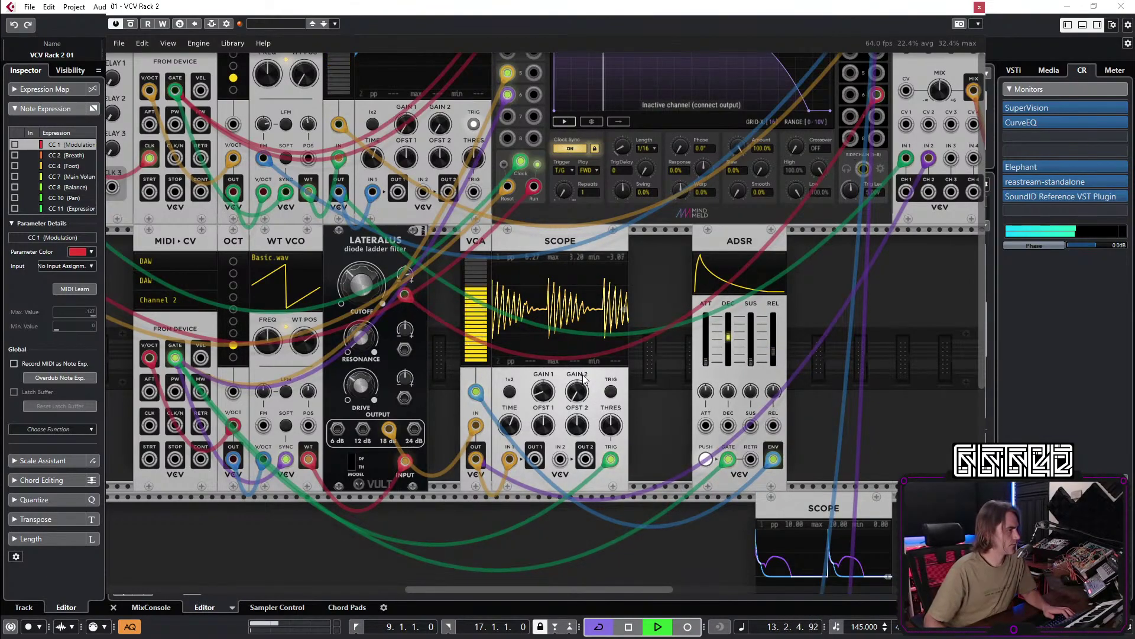
{"action": "left_click_drag", "start_coordinate": [613, 359], "coordinate": [673, 375]}
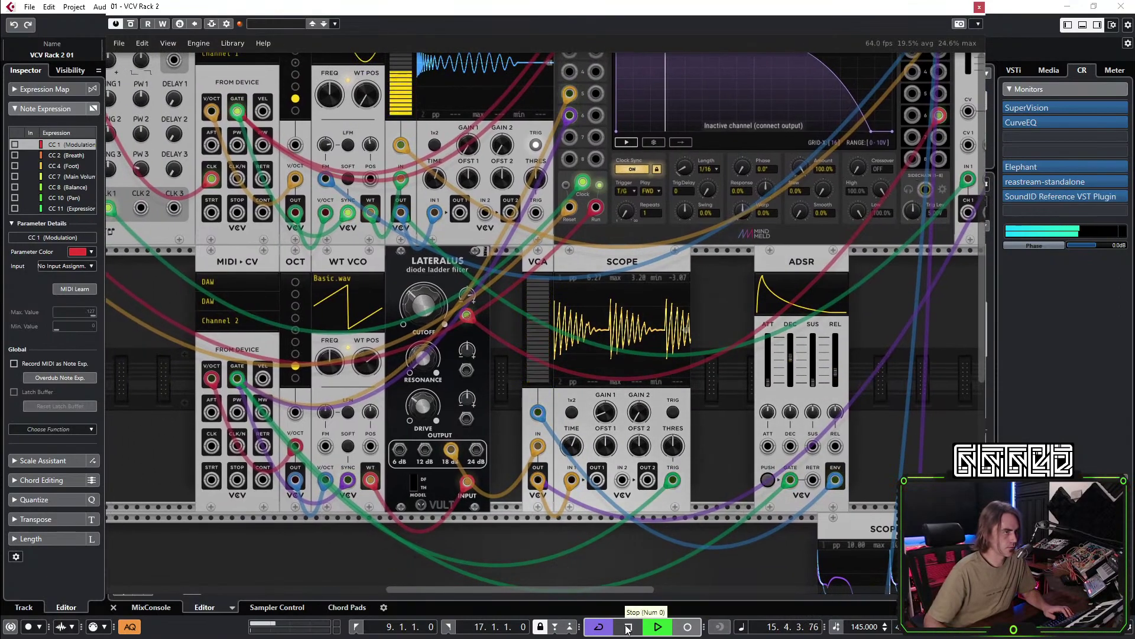
{"action": "scroll", "coordinate": [624, 337], "scroll_direction": "up", "scroll_amount": 5}
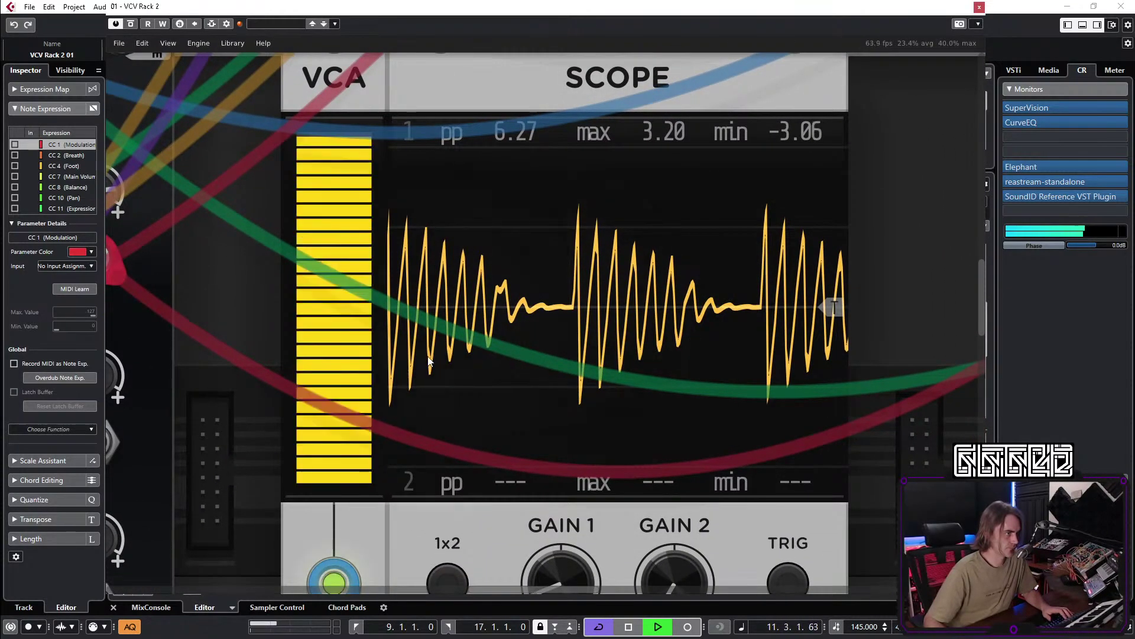
{"action": "left_click", "coordinate": [628, 626]}
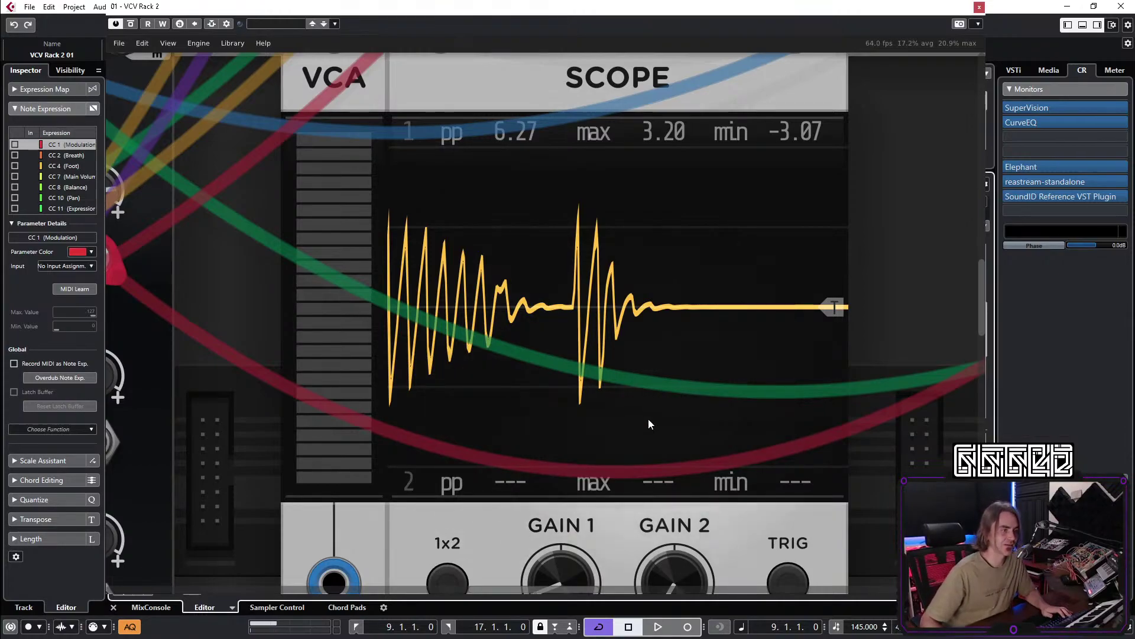
Close the gaps in the second voice's row by moving the ADSR against the scope and the VCA against the Lateralus filter.
{"action": "scroll", "coordinate": [529, 265], "scroll_direction": "down", "scroll_amount": 5}
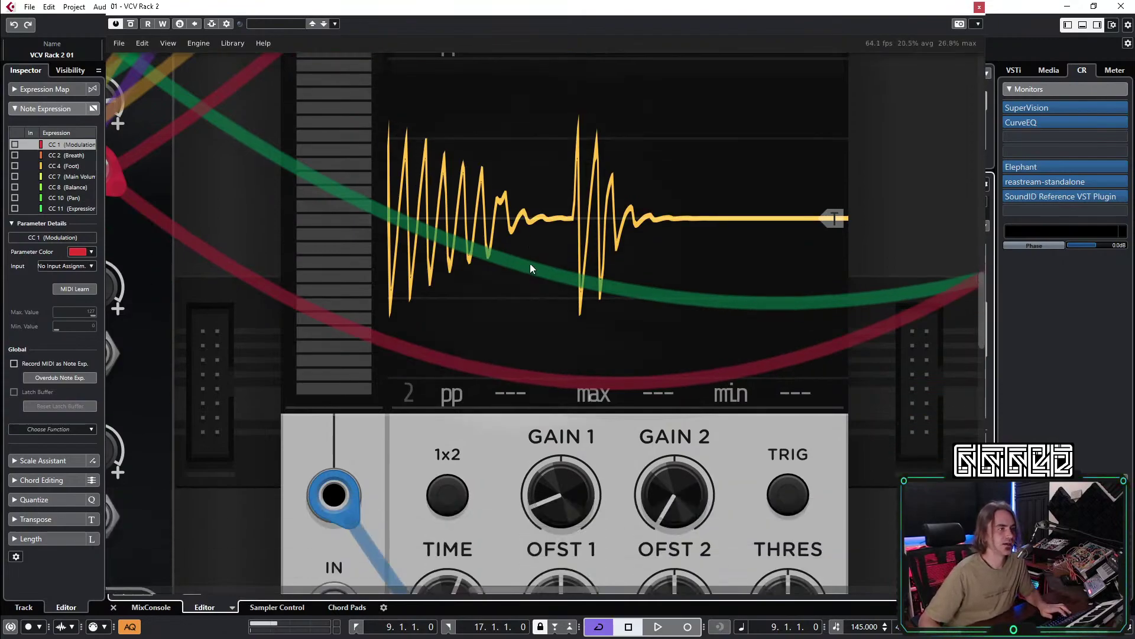
{"action": "scroll", "coordinate": [339, 283], "scroll_direction": "down", "scroll_amount": 10}
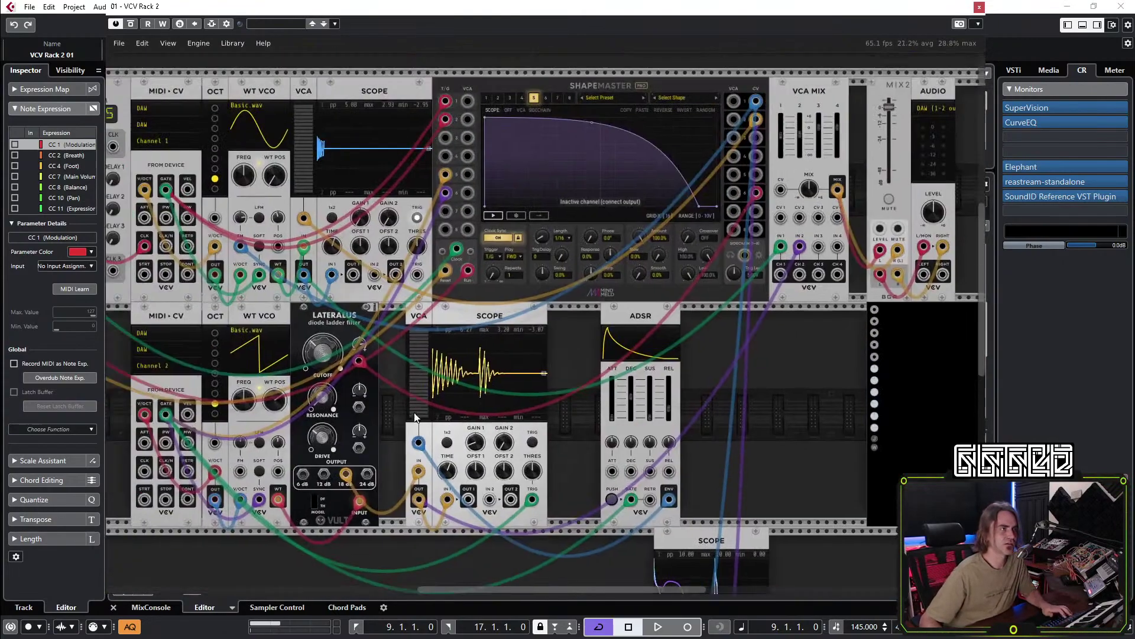
{"action": "scroll", "coordinate": [599, 114], "scroll_direction": "down", "scroll_amount": 2}
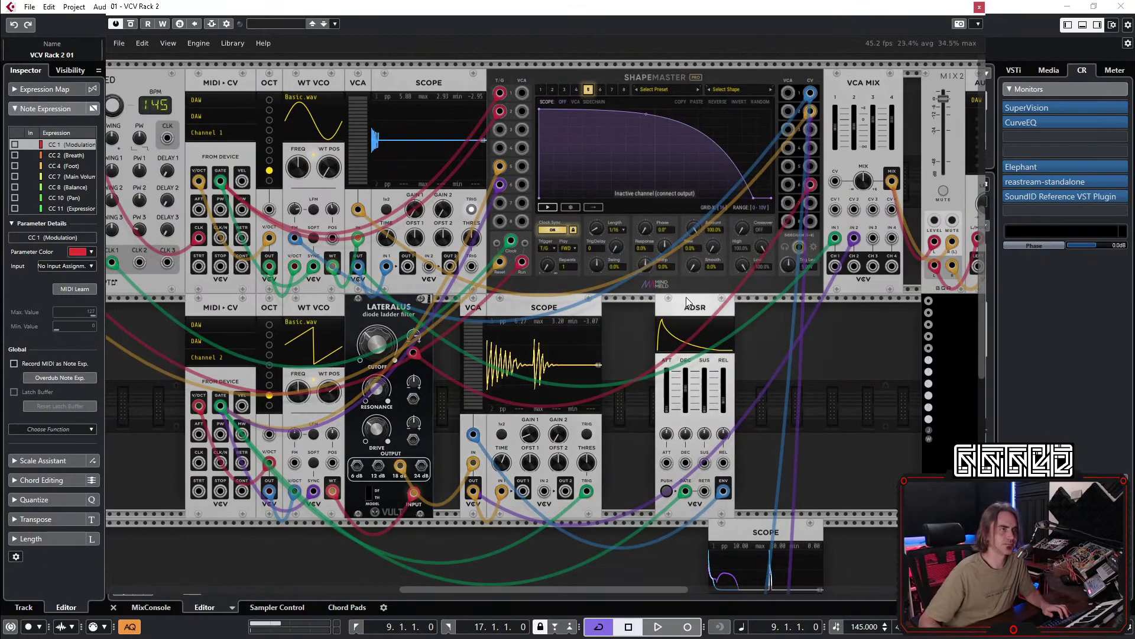
{"action": "left_click_drag", "start_coordinate": [744, 428], "coordinate": [788, 408]}
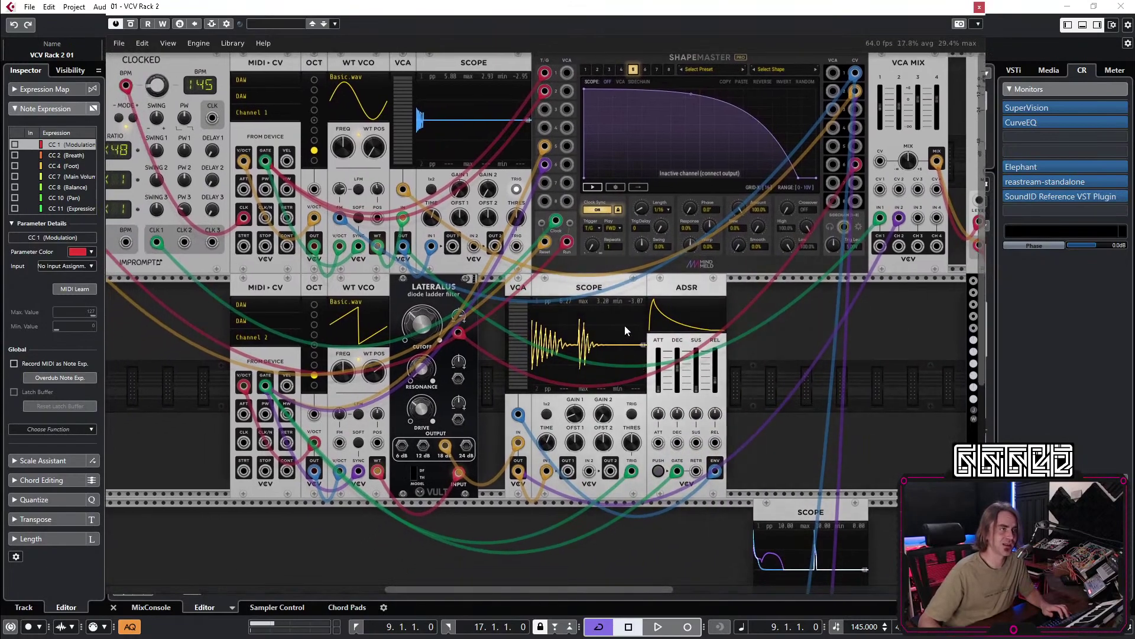
{"action": "left_click_drag", "start_coordinate": [517, 285], "coordinate": [491, 285]}
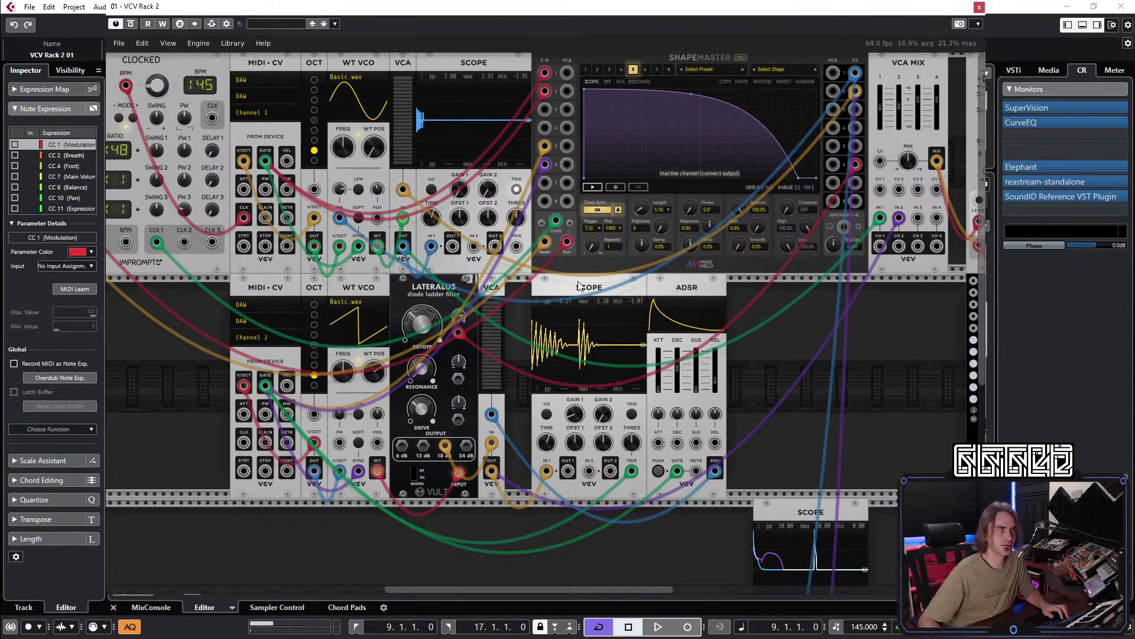
Turn off clock sync for ShapeMaster channel 1 and start playback.
{"action": "scroll", "coordinate": [751, 409], "scroll_direction": "up", "scroll_amount": 3}
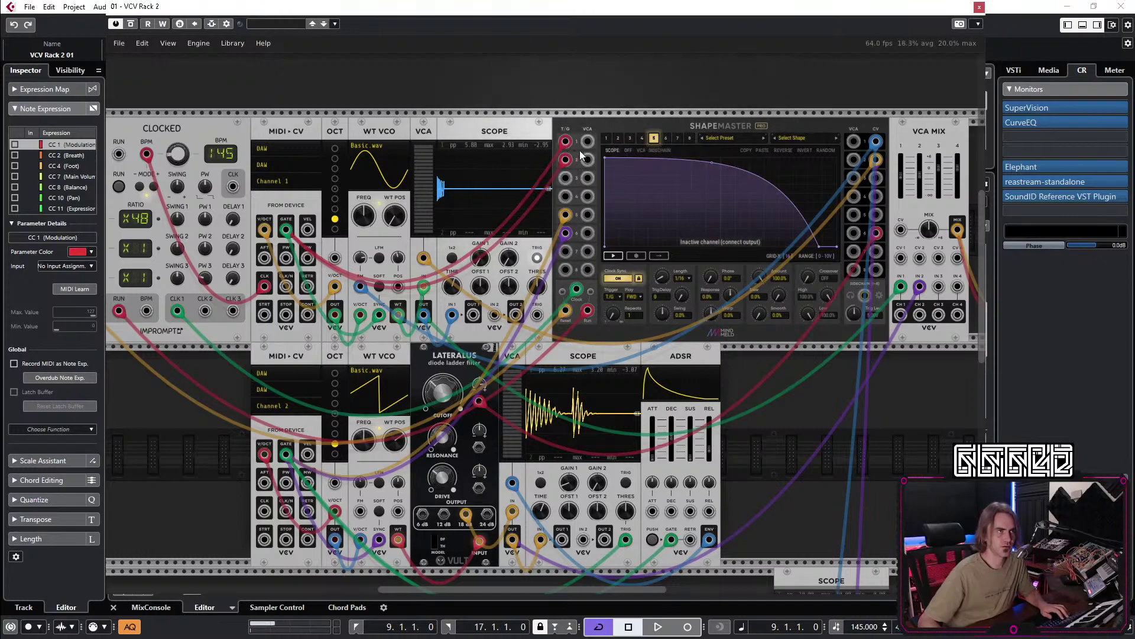
{"action": "left_click", "coordinate": [607, 137]}
{"action": "left_click", "coordinate": [615, 278]}
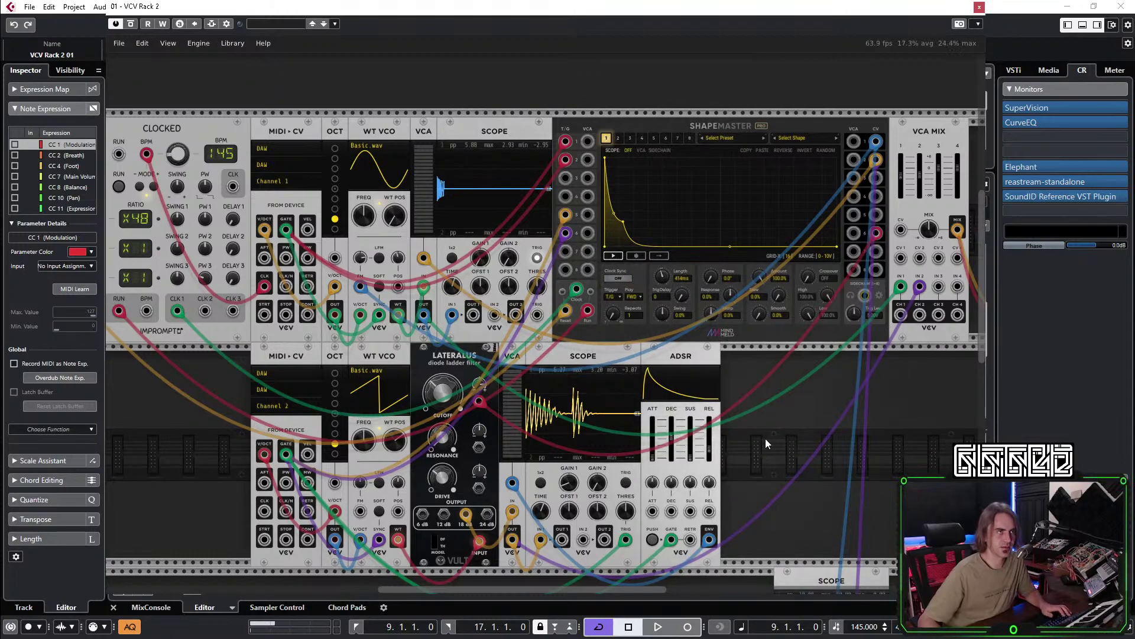
{"action": "key", "text": "space"}
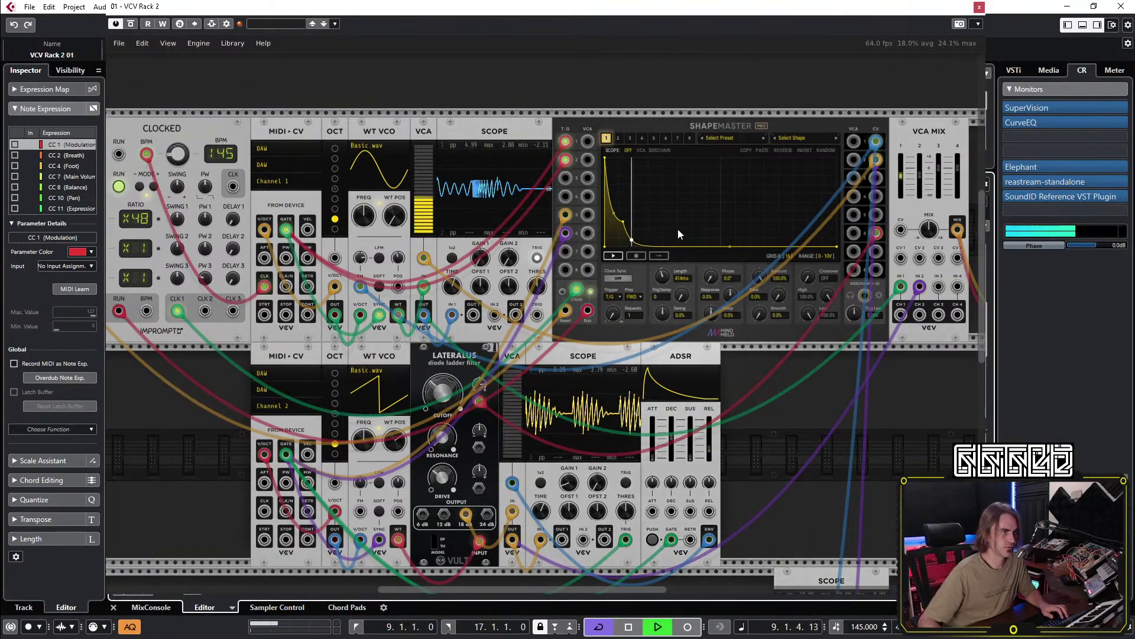
Review the envelopes and clock sync settings of ShapeMaster channels 2, 5, 4 and 6.
{"action": "left_click", "coordinate": [619, 138]}
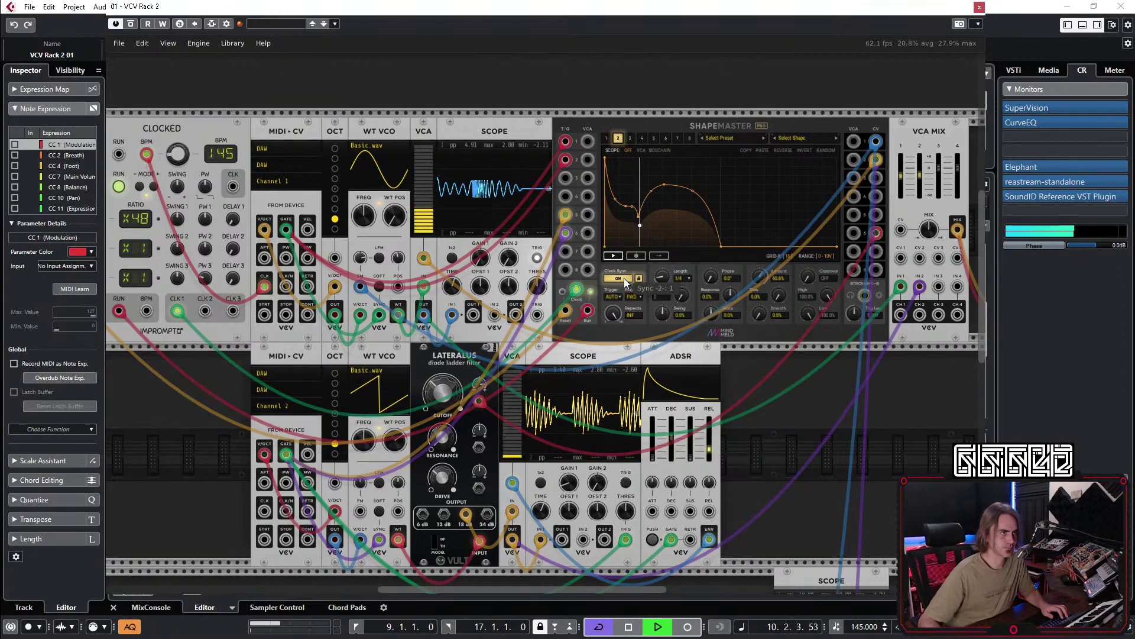
{"action": "left_click", "coordinate": [653, 140]}
{"action": "left_click", "coordinate": [642, 139]}
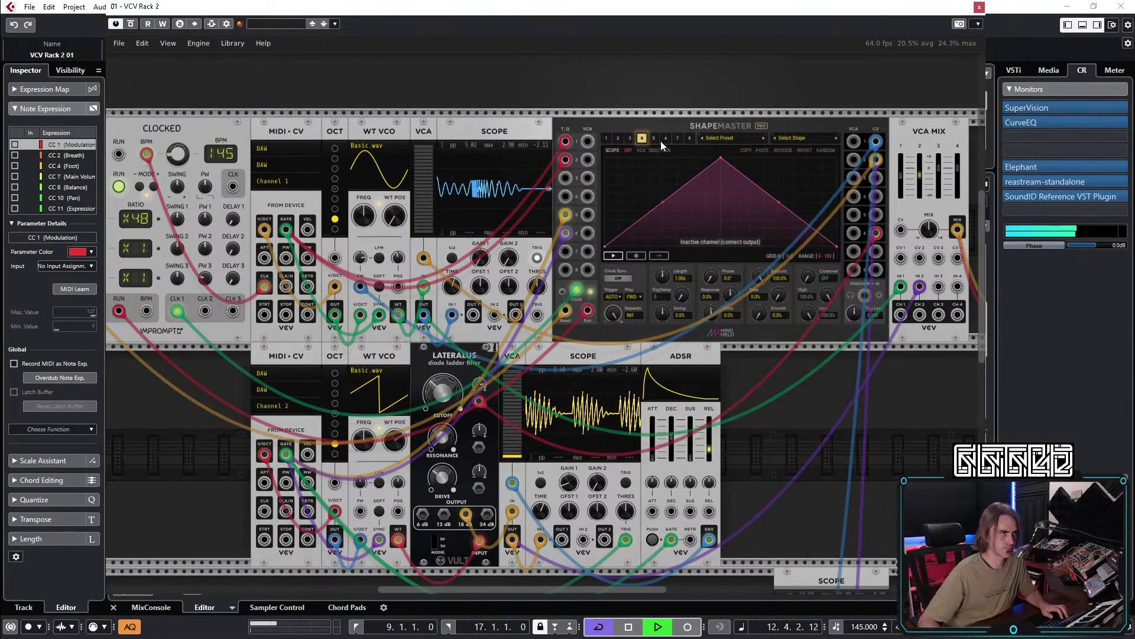
{"action": "left_click", "coordinate": [666, 138]}
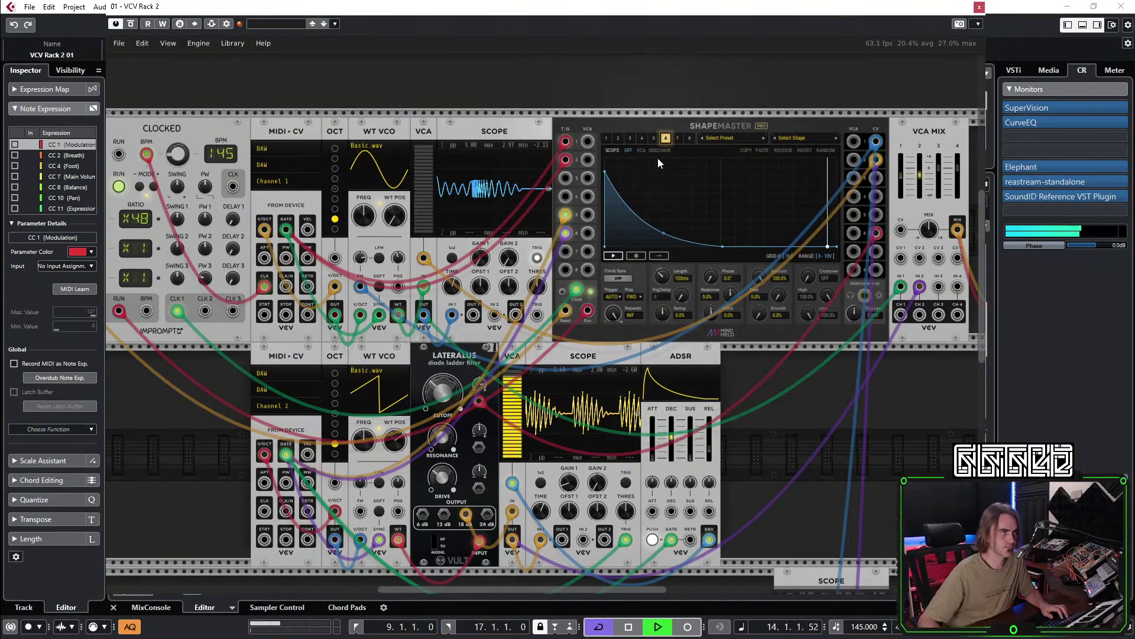
Turn off clock sync for ShapeMaster channel 5 and restart playback.
{"action": "left_click", "coordinate": [652, 136]}
{"action": "left_click", "coordinate": [617, 276]}
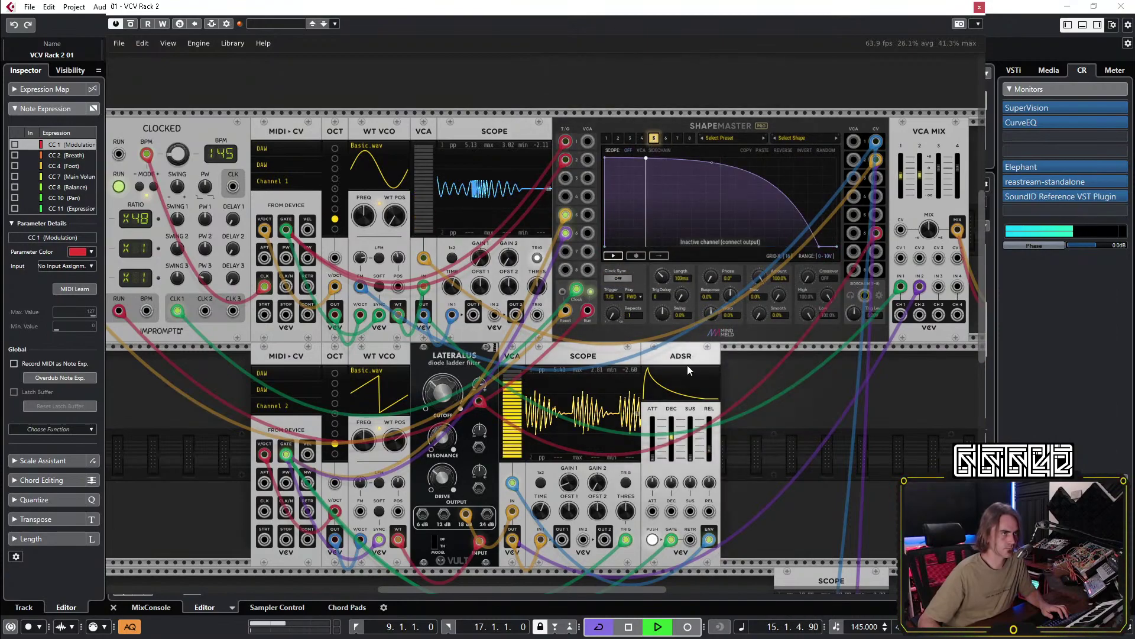
{"action": "left_click", "coordinate": [630, 627]}
{"action": "left_click", "coordinate": [658, 627]}
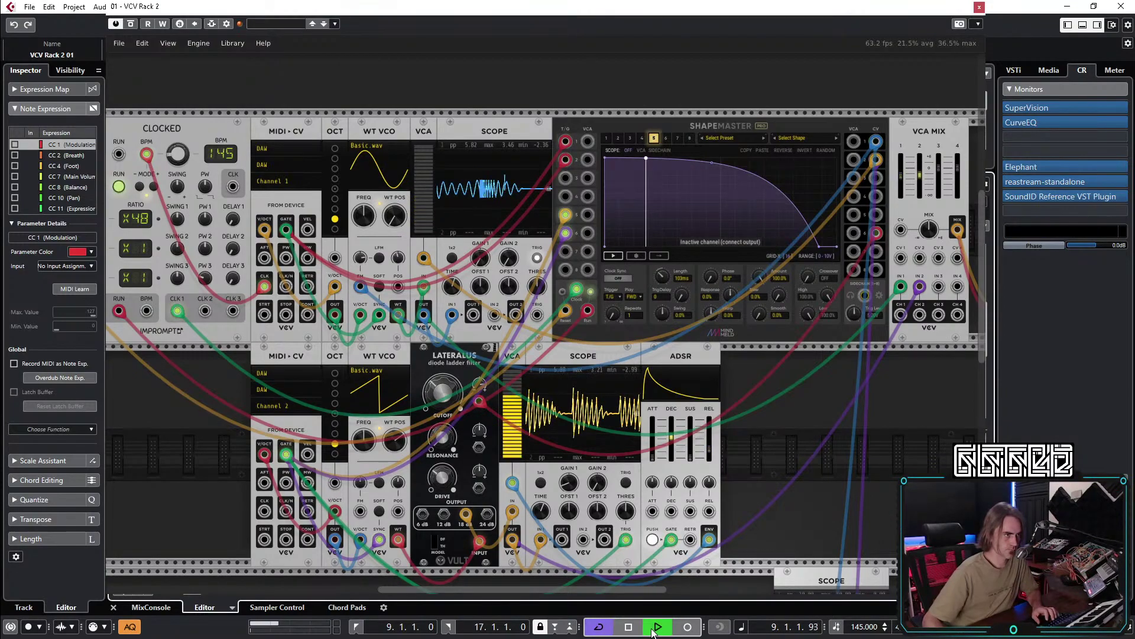
Duplicate the ADSR in the second voice's row and fit the copy between the WT VCO and the Lateralus filter.
{"action": "scroll", "coordinate": [715, 385], "scroll_direction": "down", "scroll_amount": 2}
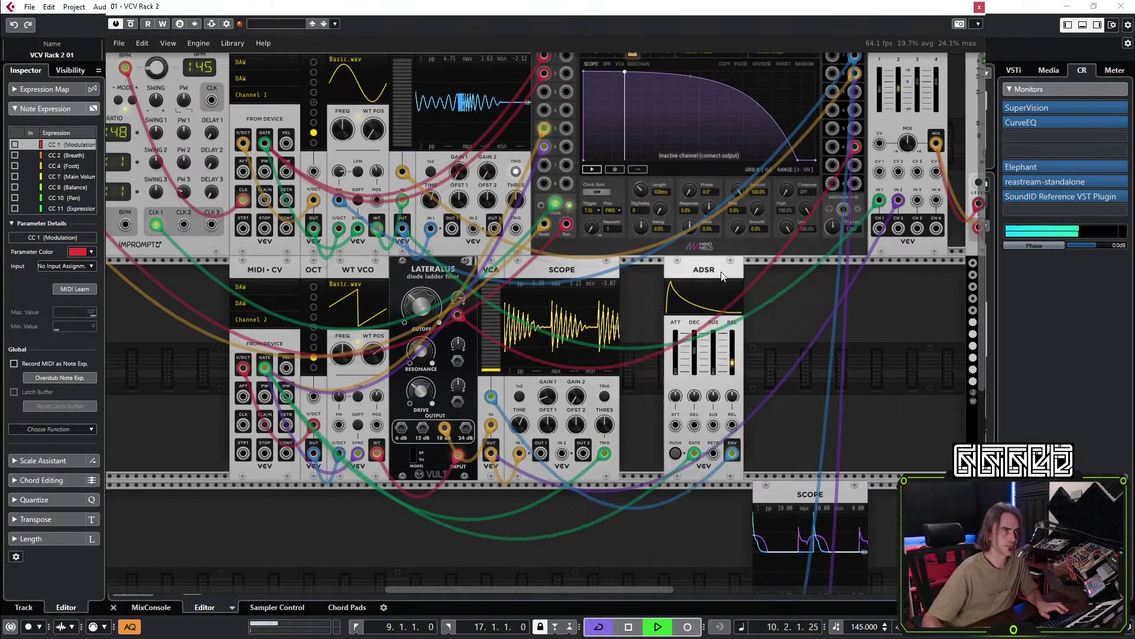
{"action": "left_click_drag", "start_coordinate": [654, 286], "coordinate": [646, 286]}
{"action": "right_click", "coordinate": [662, 273]}
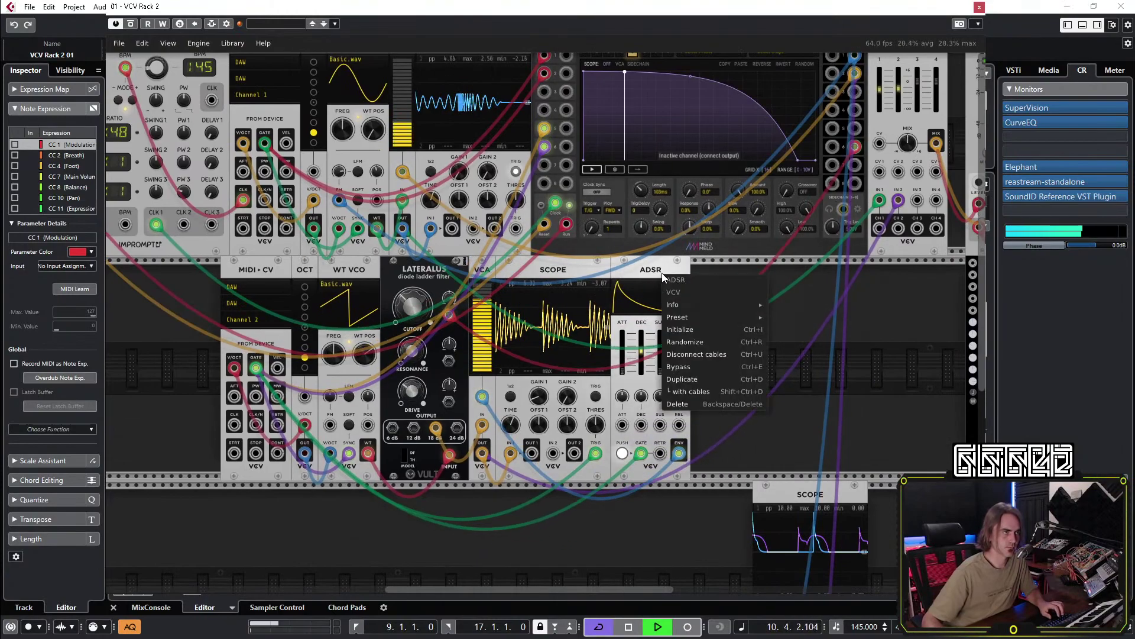
{"action": "left_click", "coordinate": [689, 377]}
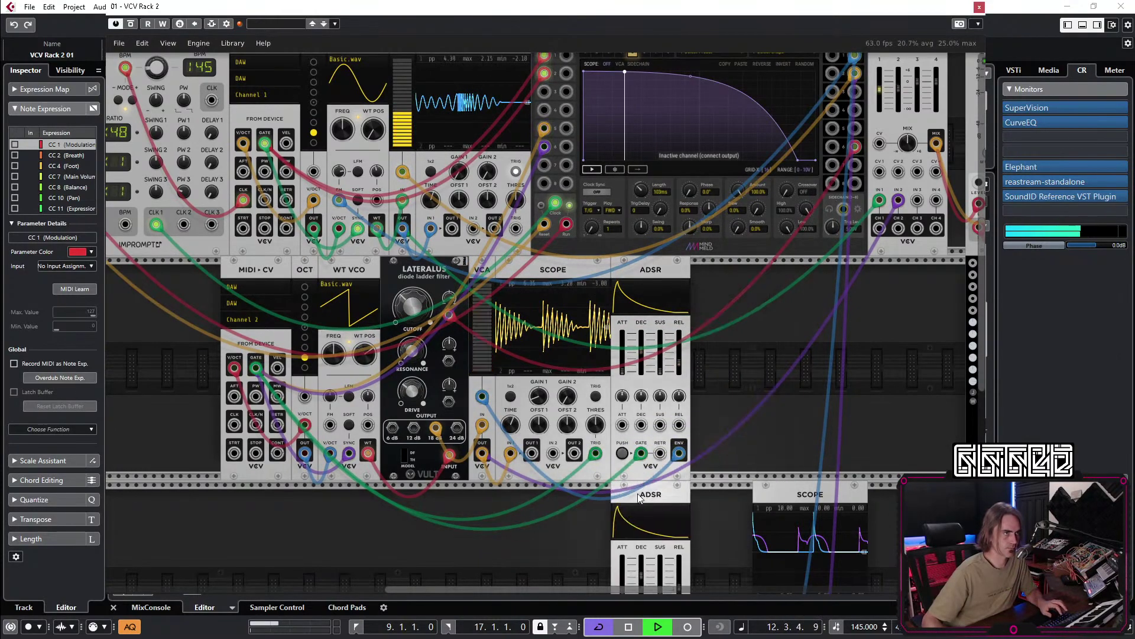
{"action": "left_click", "coordinate": [390, 275]}
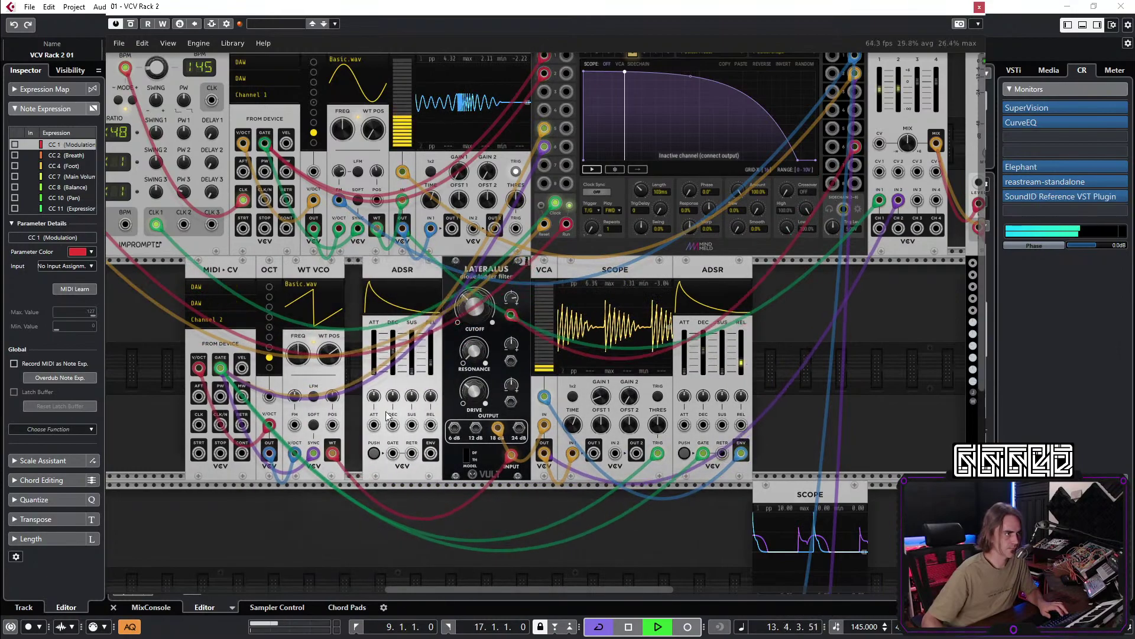
{"action": "left_click_drag", "start_coordinate": [310, 270], "coordinate": [319, 271]}
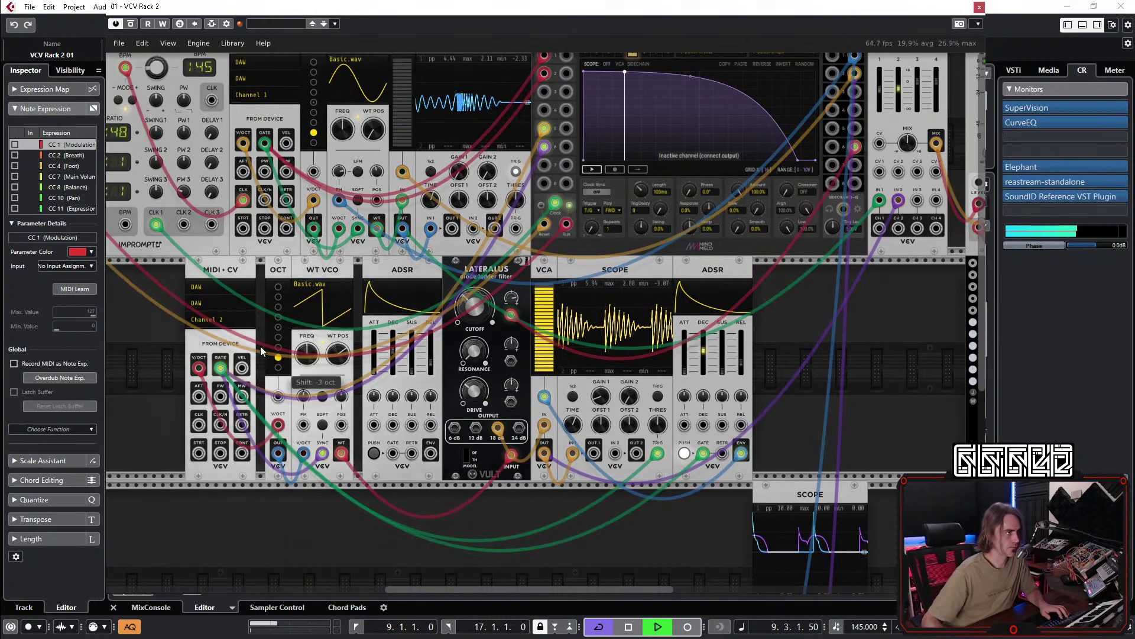
{"action": "left_click_drag", "start_coordinate": [238, 283], "coordinate": [247, 283]}
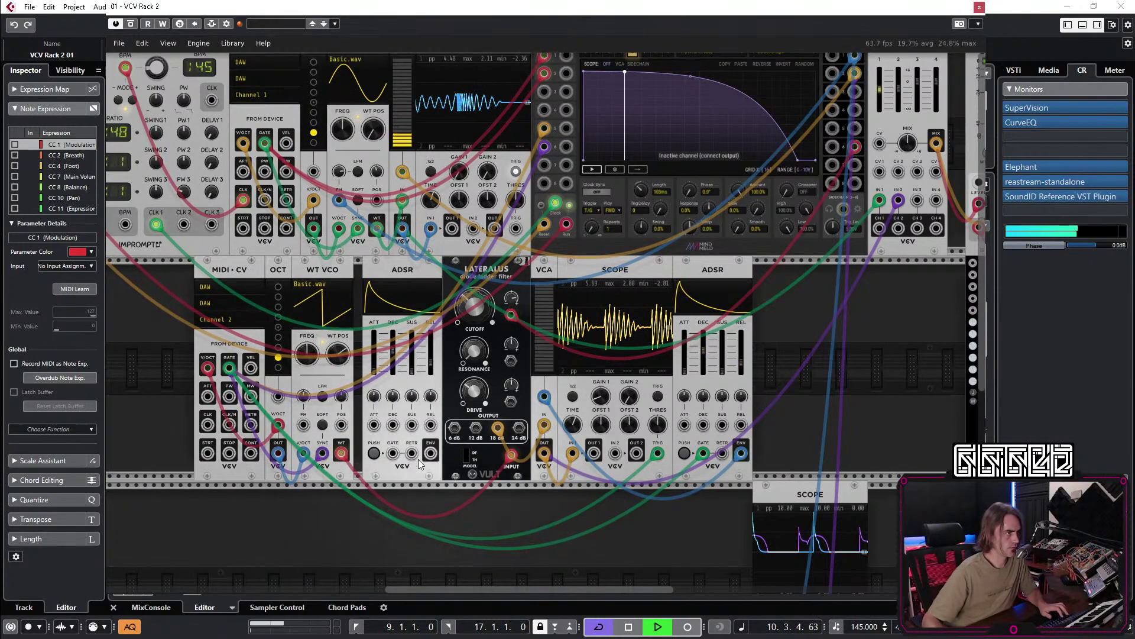
Gate the added ADSR from the second voice's MIDI-CV, patch its envelope into the Lateralus cutoff input, and set the cutoff to about 0.25.
{"action": "left_click_drag", "start_coordinate": [374, 453], "coordinate": [229, 368]}
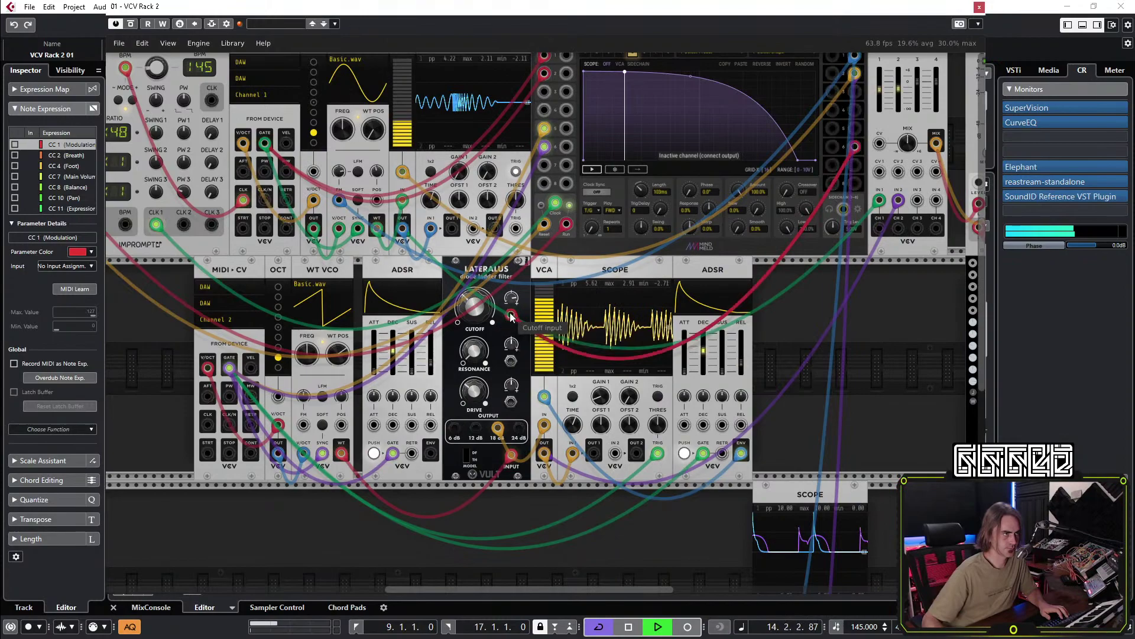
{"action": "left_click_drag", "start_coordinate": [504, 319], "coordinate": [431, 453]}
{"action": "left_click_drag", "start_coordinate": [512, 298], "coordinate": [512, 297]}
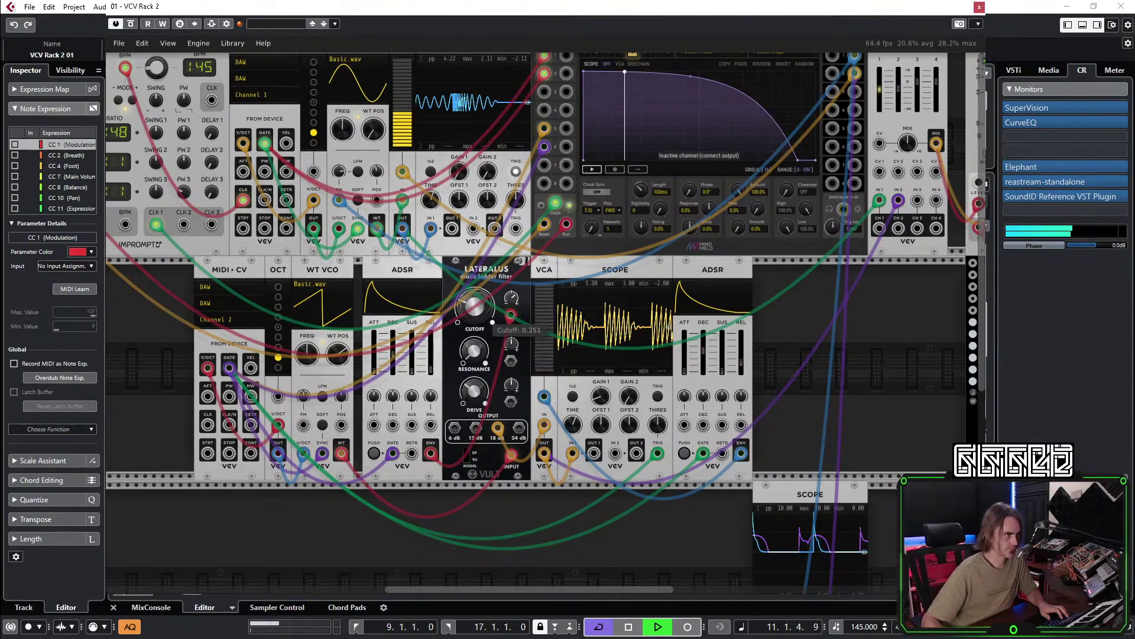
Restart playback and examine the envelopes, warp setting and run state of ShapeMaster channels 1 and 2.
{"action": "left_click_drag", "start_coordinate": [897, 333], "coordinate": [658, 565]}
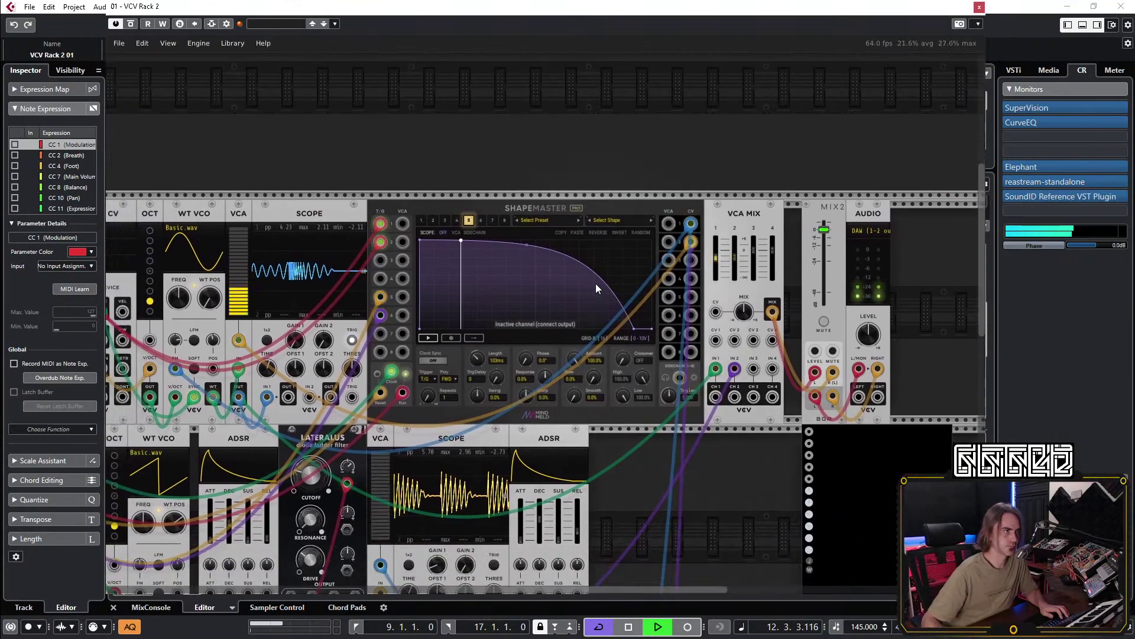
{"action": "left_click", "coordinate": [421, 220]}
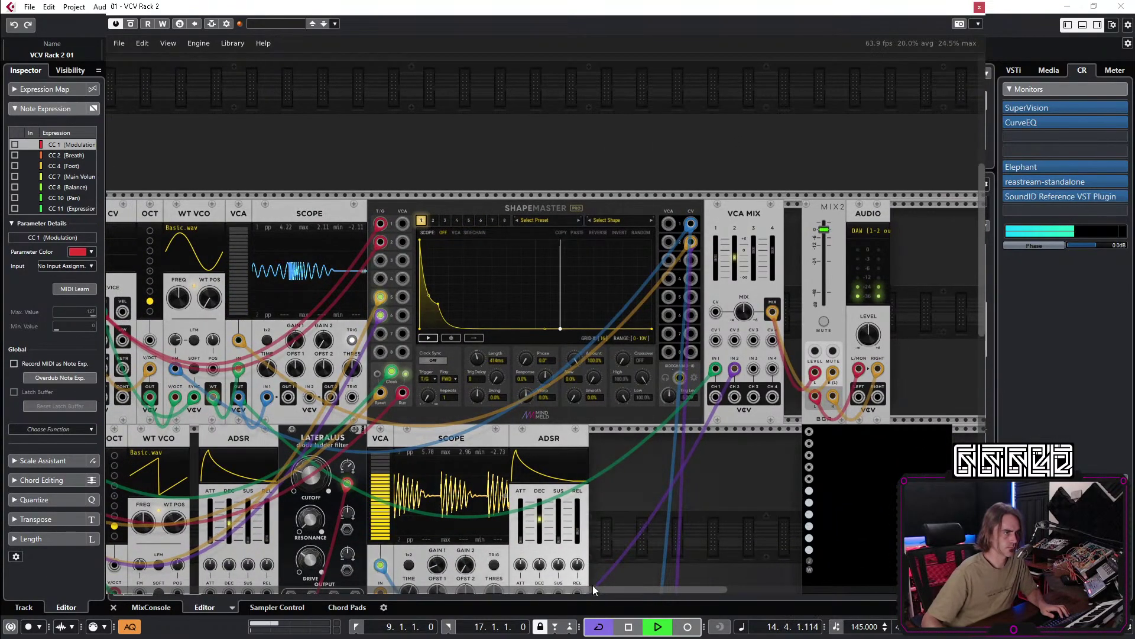
{"action": "left_click", "coordinate": [628, 626]}
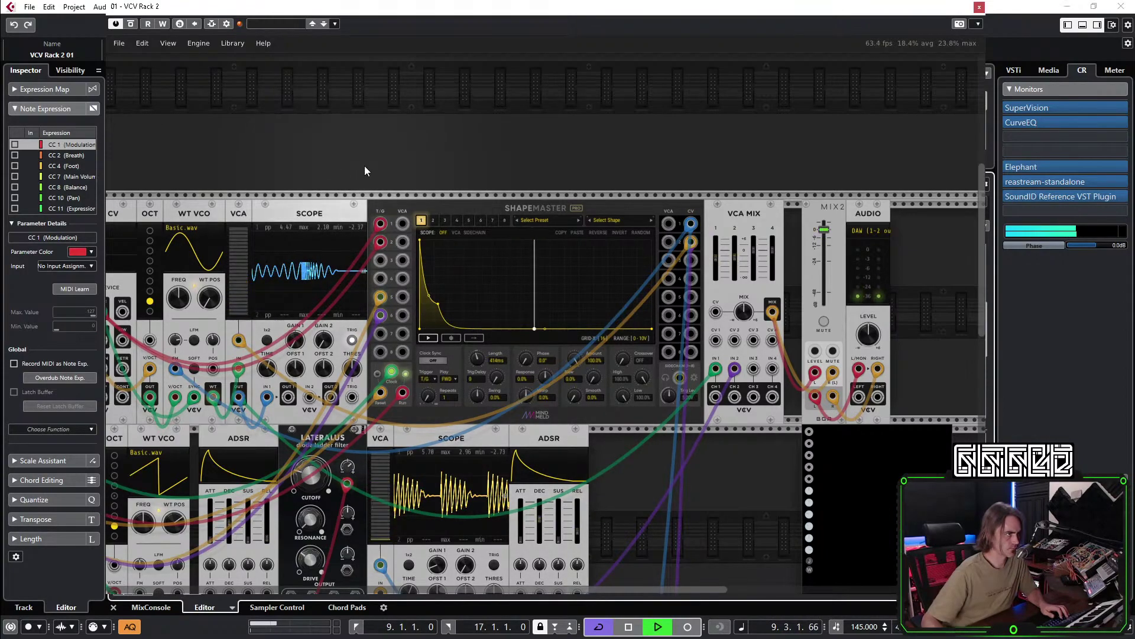
{"action": "left_click_drag", "start_coordinate": [363, 170], "coordinate": [522, 122]}
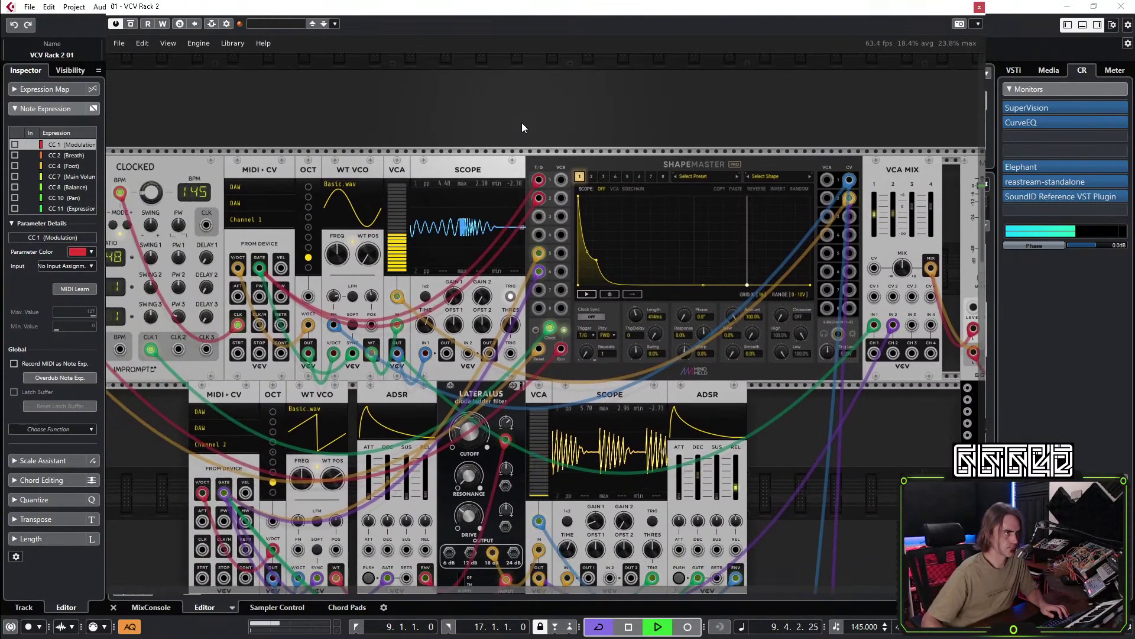
{"action": "left_click", "coordinate": [592, 176]}
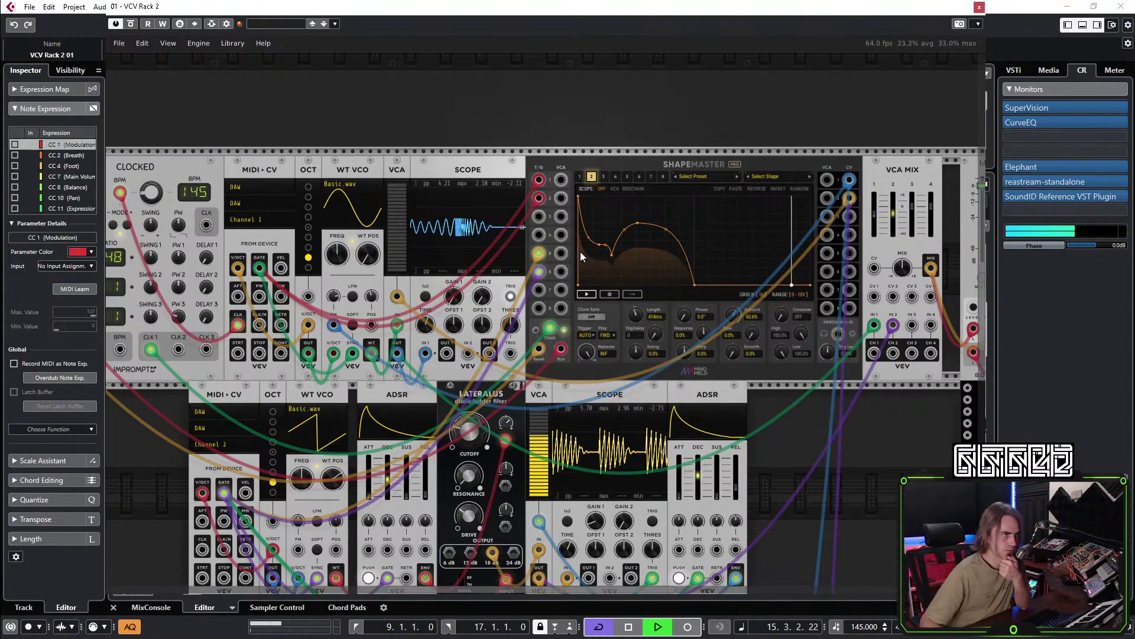
{"action": "mouse_move", "coordinate": [634, 323]}
{"action": "left_click_drag", "start_coordinate": [684, 354], "coordinate": [684, 340]}
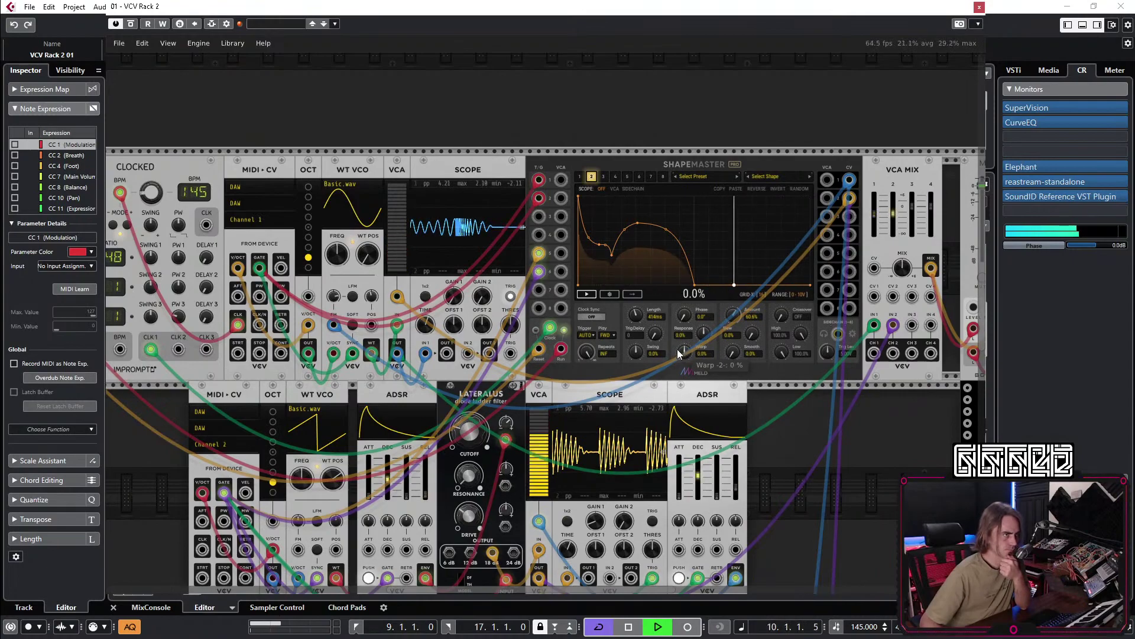
{"action": "mouse_move", "coordinate": [556, 342]}
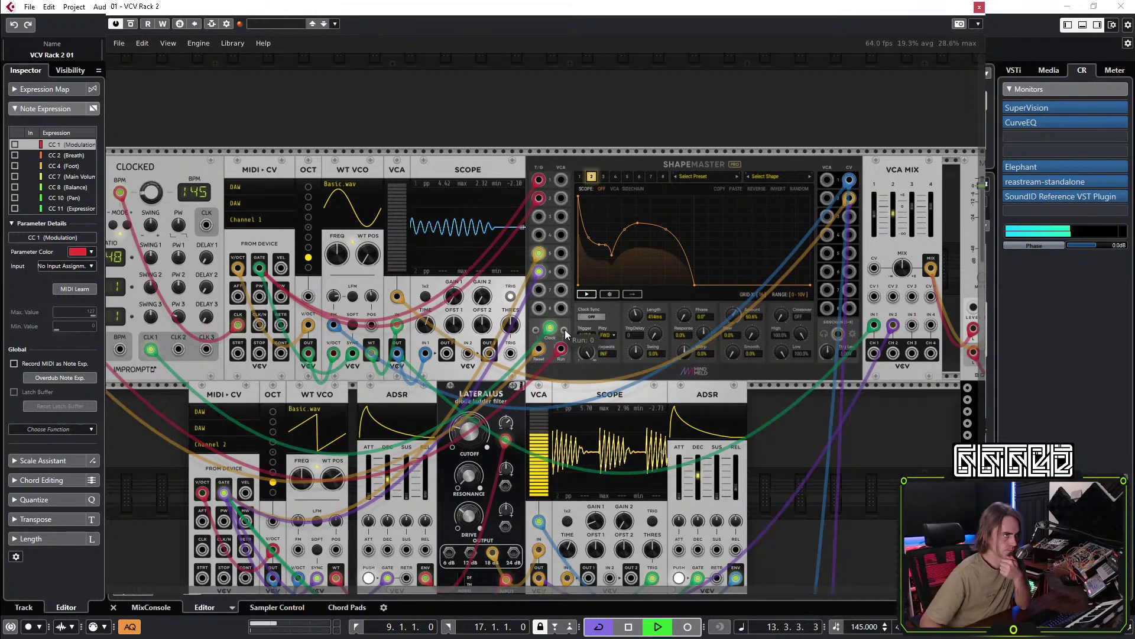
{"action": "left_click", "coordinate": [565, 330]}
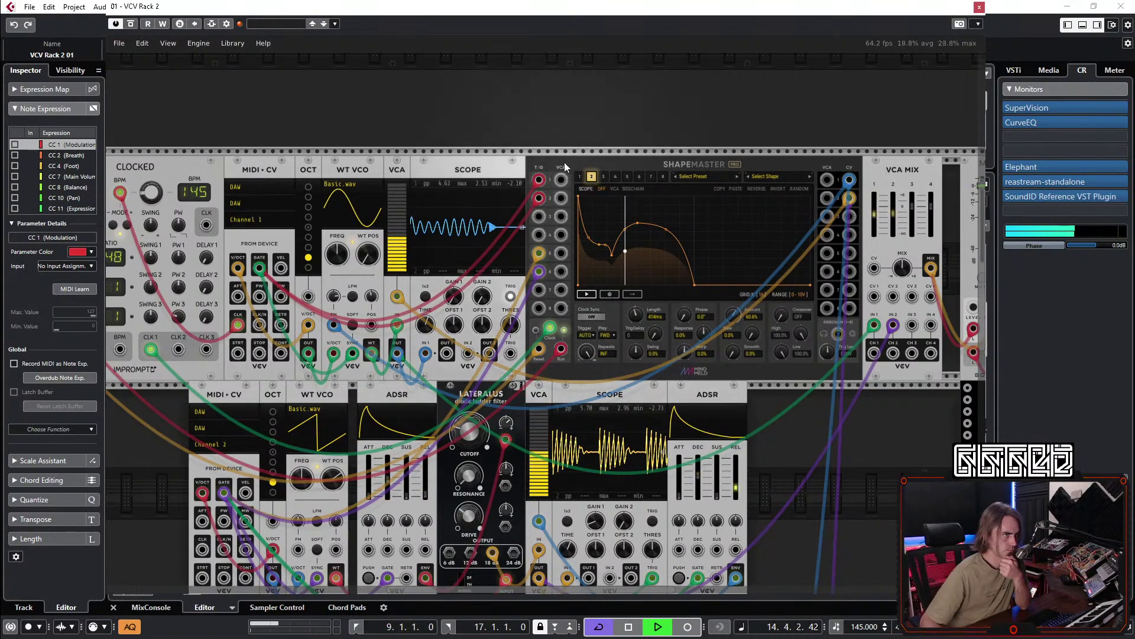
Set the trigger mode of ShapeMaster channels 1 and 2 to T/G.
{"action": "left_click", "coordinate": [579, 176]}
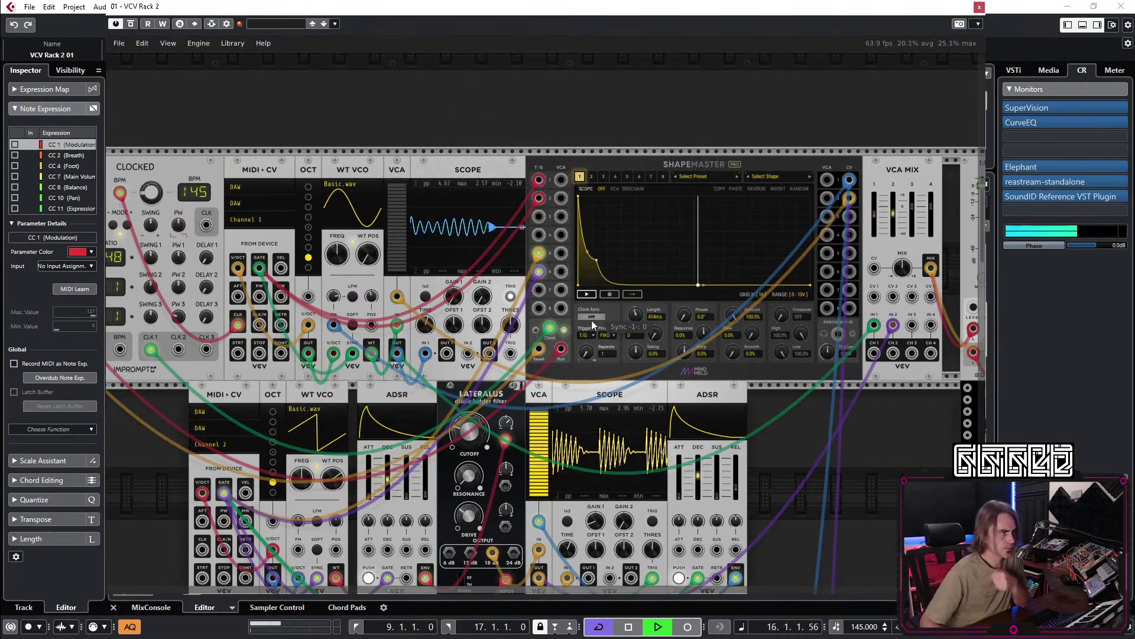
{"action": "left_click", "coordinate": [585, 336]}
{"action": "left_click", "coordinate": [611, 341]}
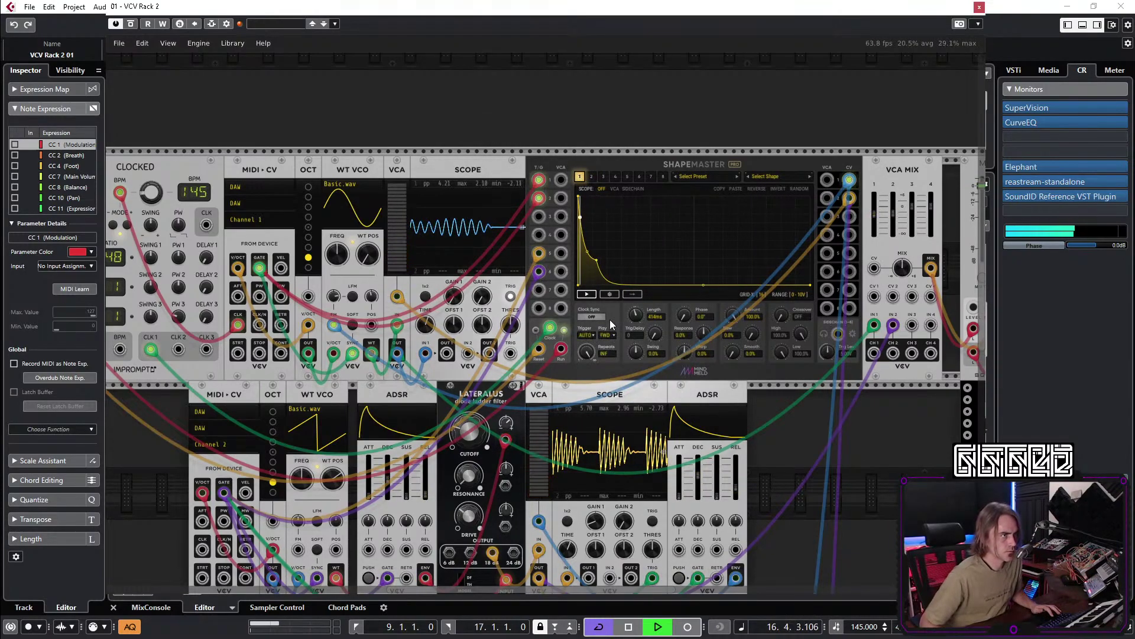
{"action": "left_click", "coordinate": [584, 336]}
{"action": "left_click", "coordinate": [591, 176]}
{"action": "left_click", "coordinate": [584, 335]}
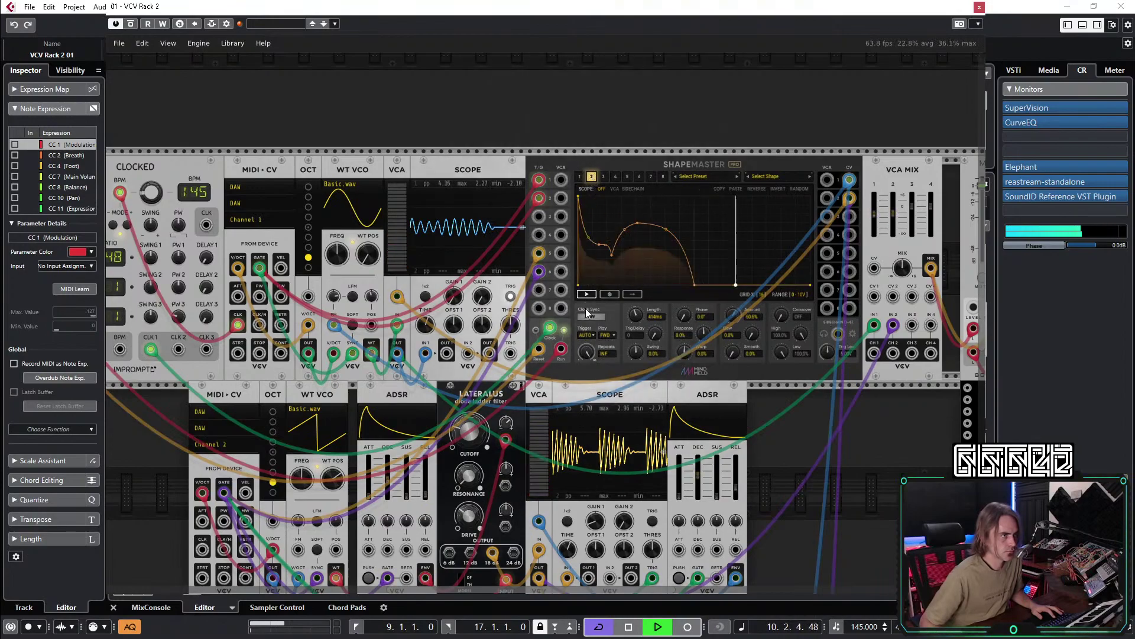
{"action": "left_click", "coordinate": [579, 177]}
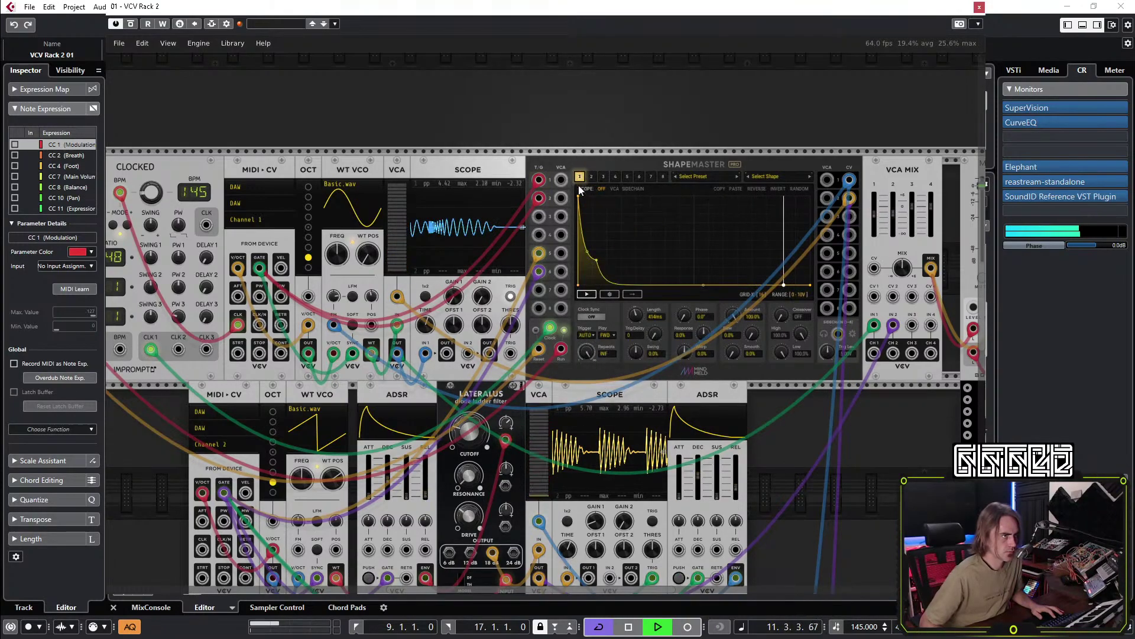
{"action": "left_click", "coordinate": [585, 335]}
{"action": "left_click", "coordinate": [598, 357]}
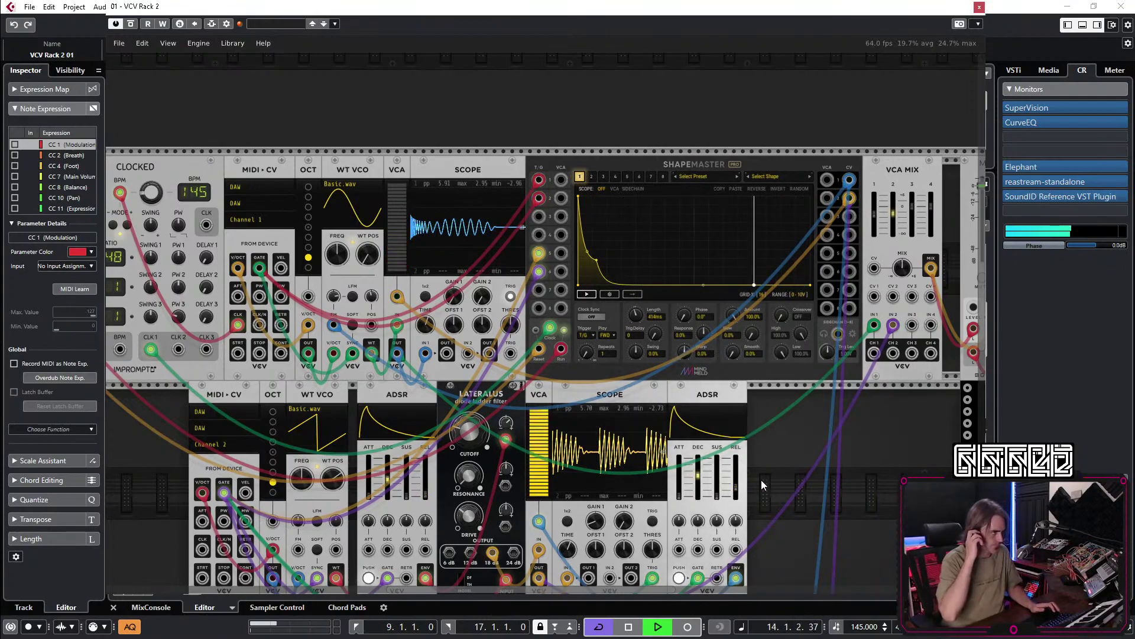
Reshape ShapeMaster channel 2's envelope by lowering the shoulder after its peak and extending the final decay.
{"action": "mouse_move", "coordinate": [690, 465]}
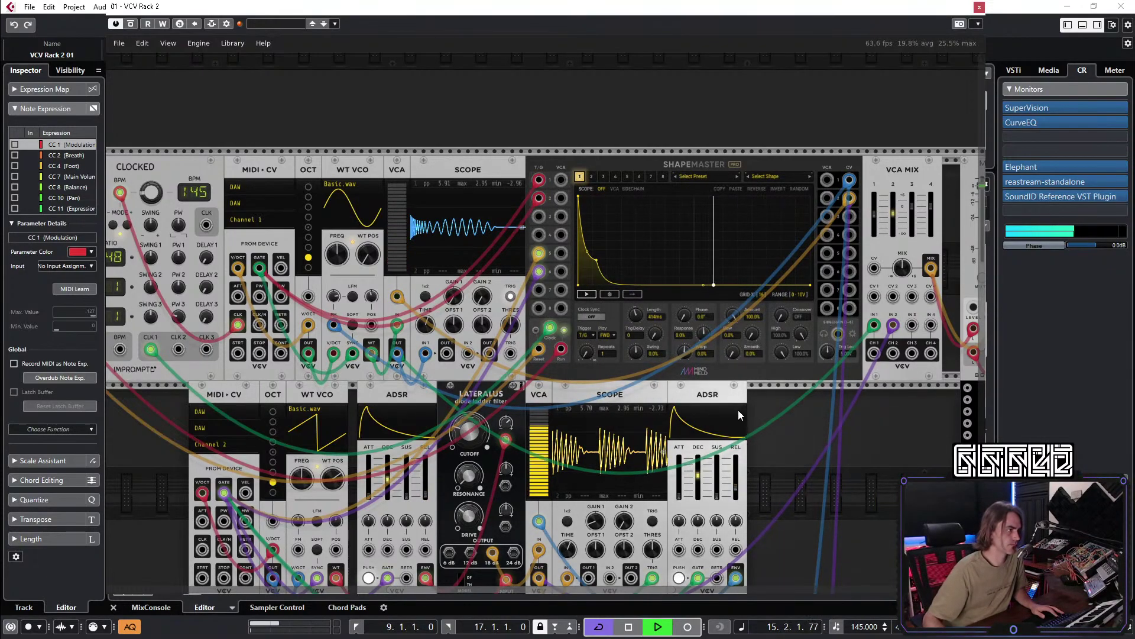
{"action": "left_click_drag", "start_coordinate": [792, 464], "coordinate": [729, 414]}
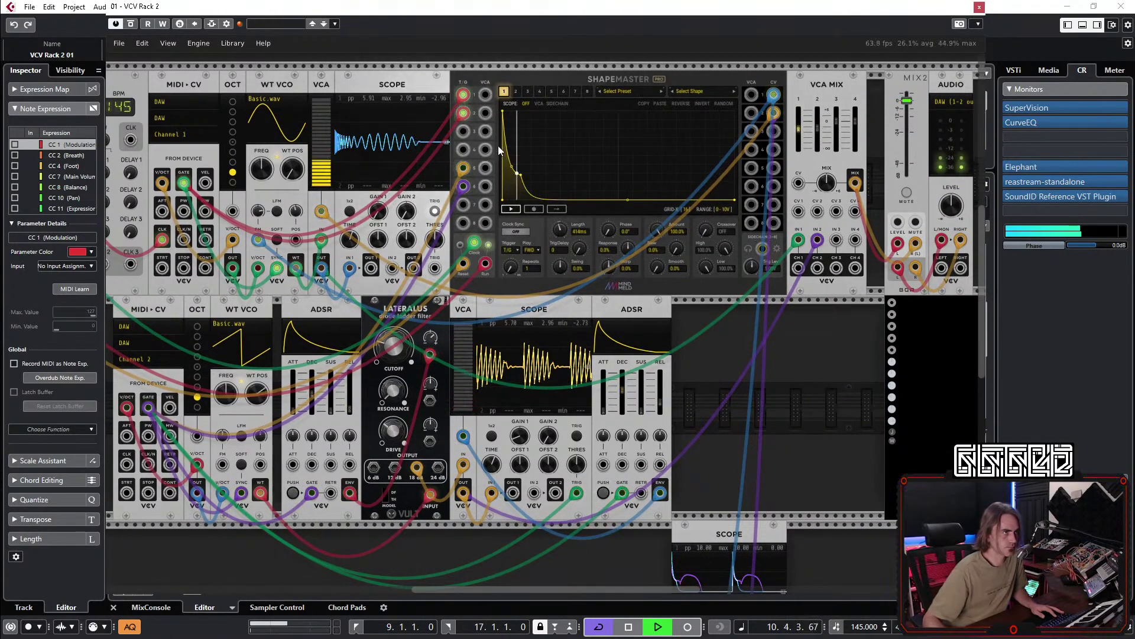
{"action": "left_click", "coordinate": [515, 92]}
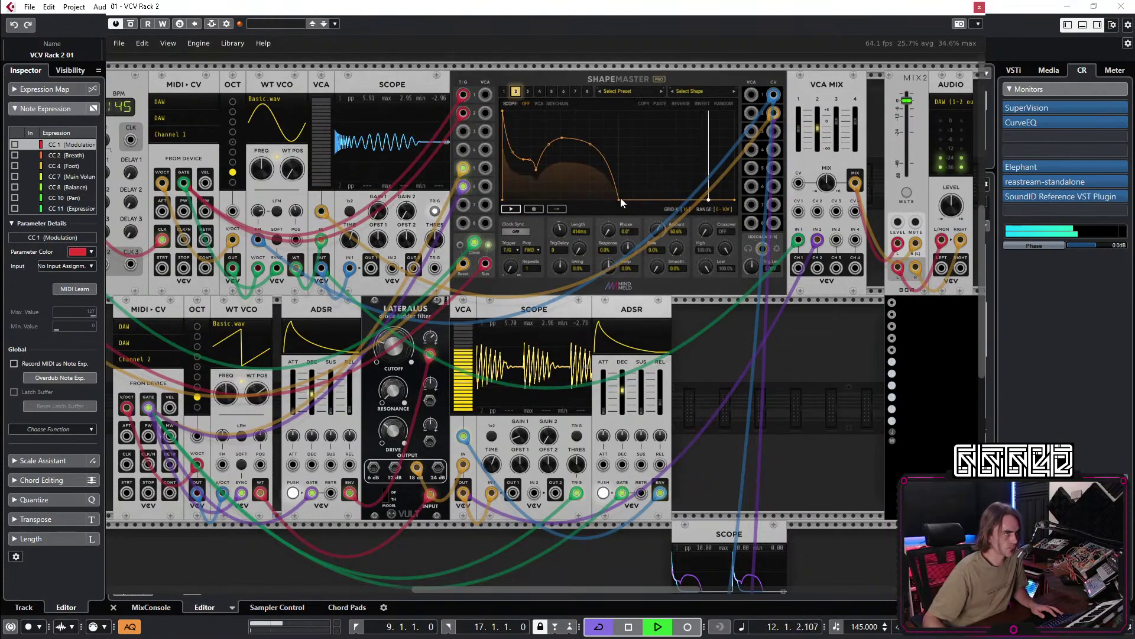
{"action": "left_click_drag", "start_coordinate": [618, 200], "coordinate": [615, 204]}
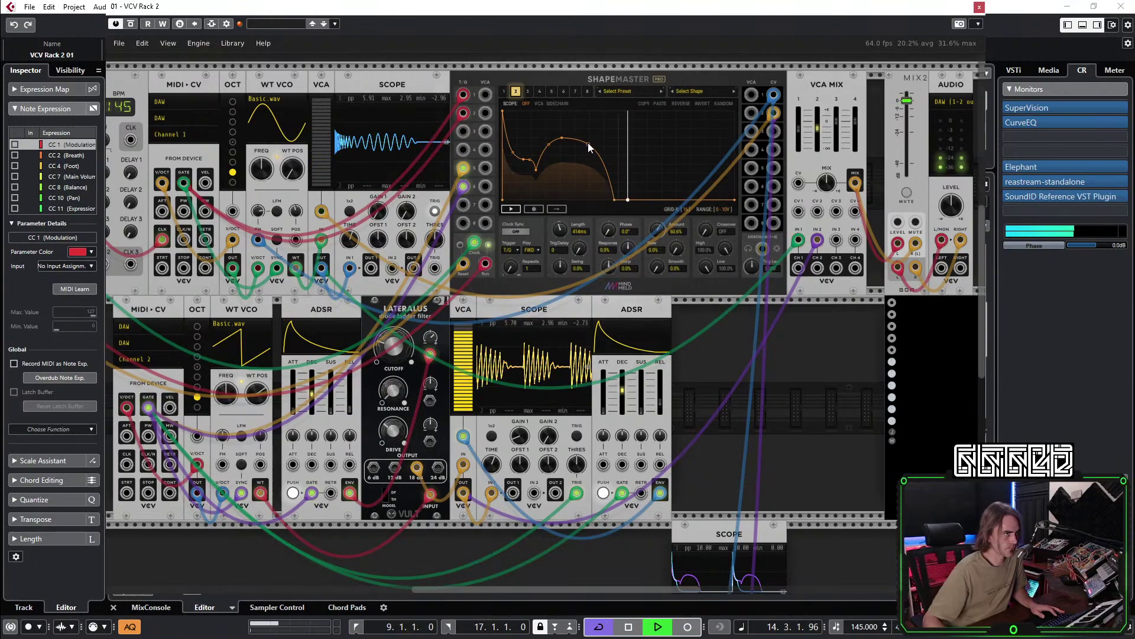
{"action": "left_click_drag", "start_coordinate": [588, 145], "coordinate": [586, 150]}
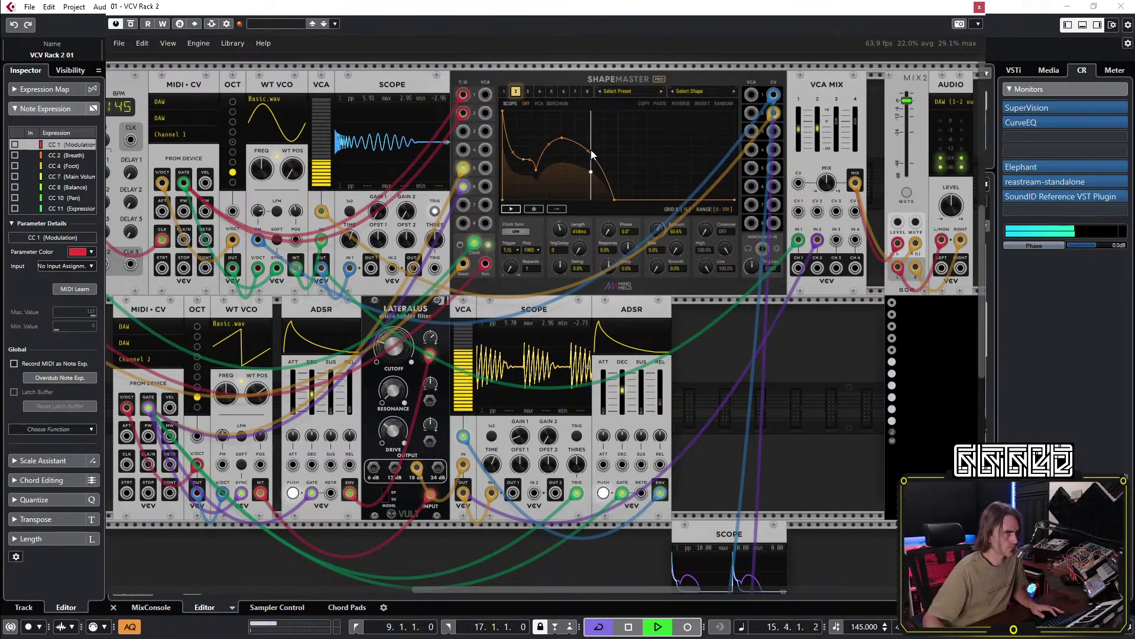
{"action": "left_click_drag", "start_coordinate": [615, 199], "coordinate": [664, 236]}
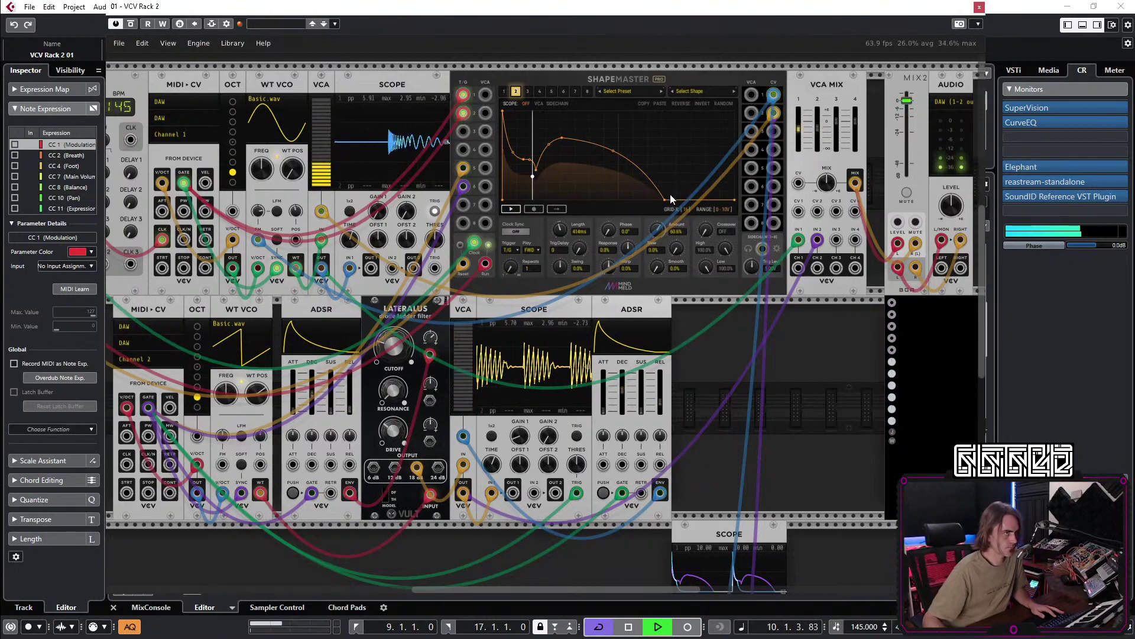
{"action": "left_click_drag", "start_coordinate": [664, 198], "coordinate": [654, 205]}
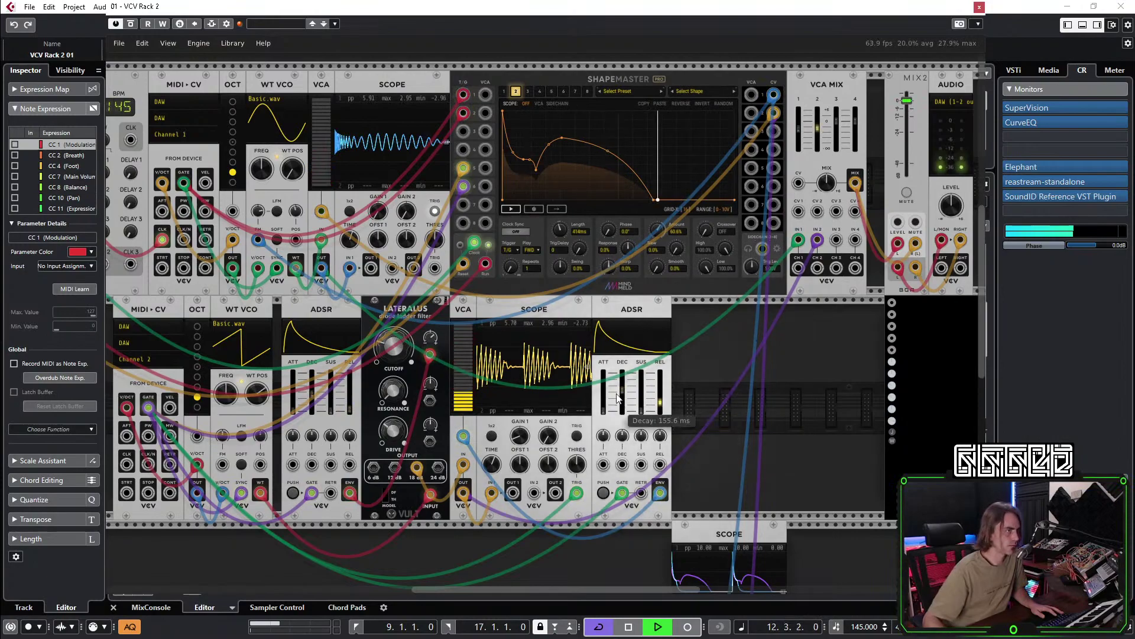
Set the filter ADSR's decay to about 34 ms and lower the second voice by one octave.
{"action": "mouse_move", "coordinate": [412, 361]}
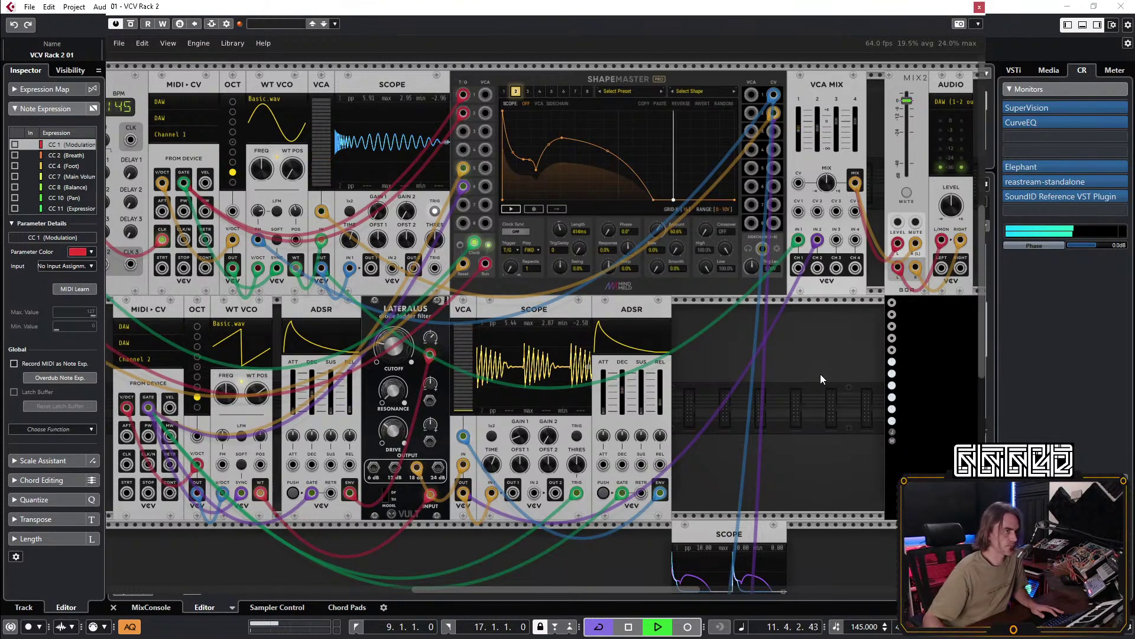
{"action": "mouse_move", "coordinate": [312, 413]}
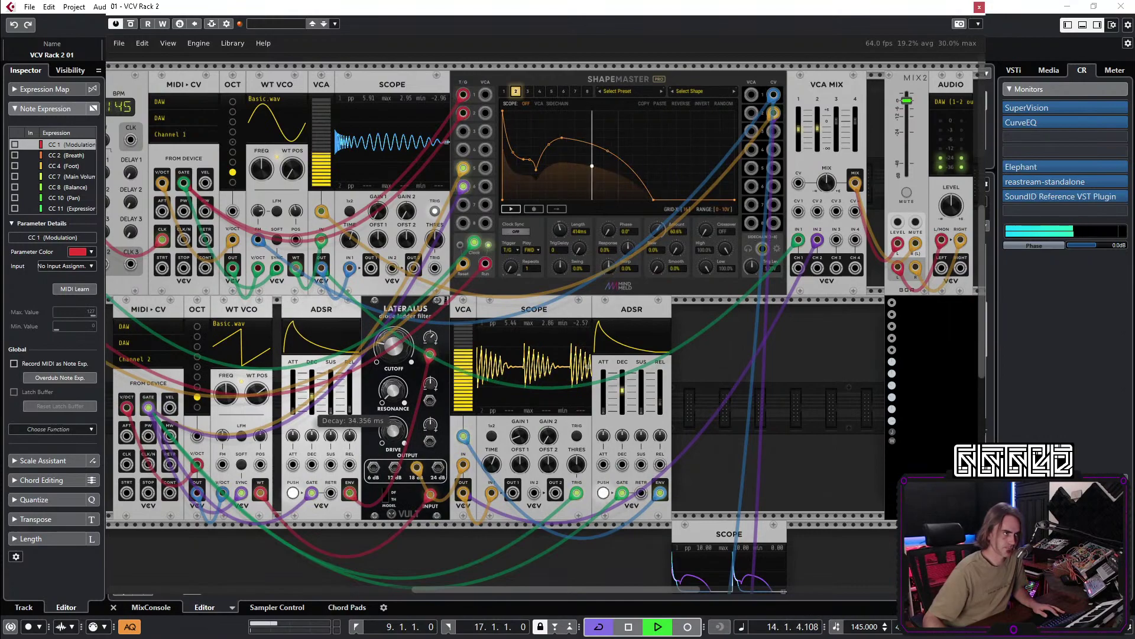
{"action": "left_click", "coordinate": [197, 408]}
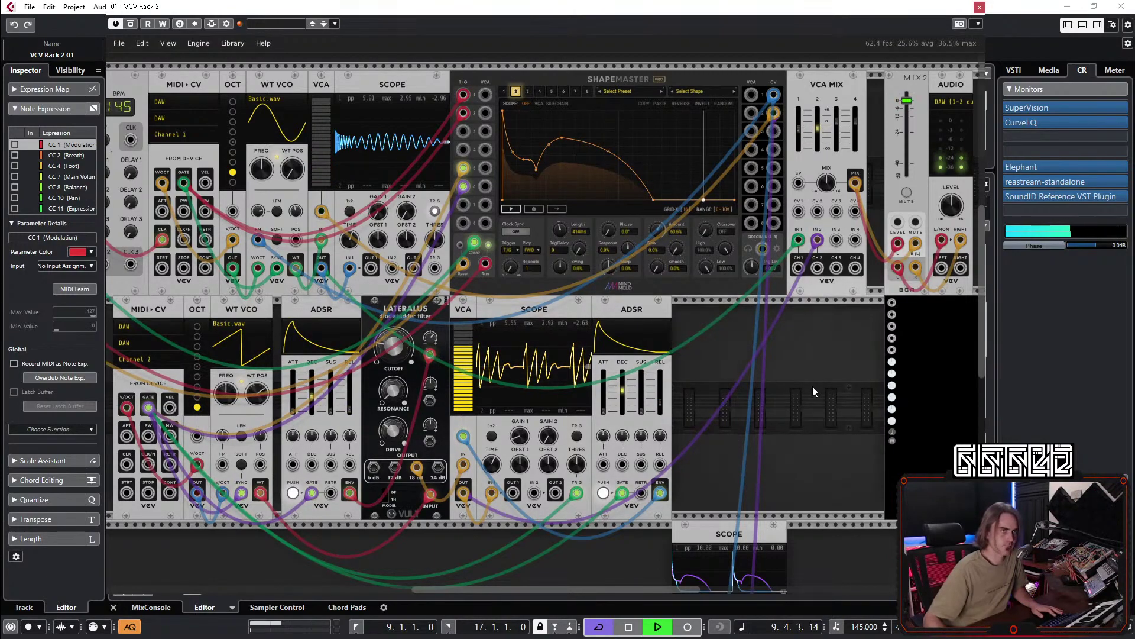
Set the channel 2 level on the VCA MIX to about 0.22 dB.
{"action": "left_click_drag", "start_coordinate": [820, 391], "coordinate": [535, 519]}
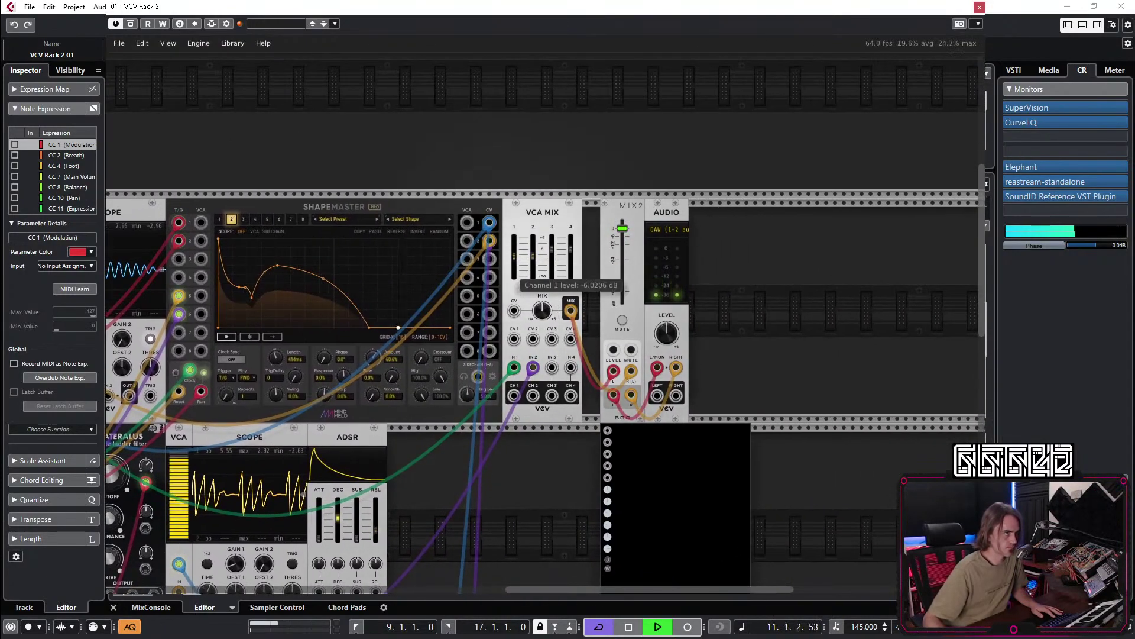
{"action": "left_click_drag", "start_coordinate": [533, 253], "coordinate": [537, 257]}
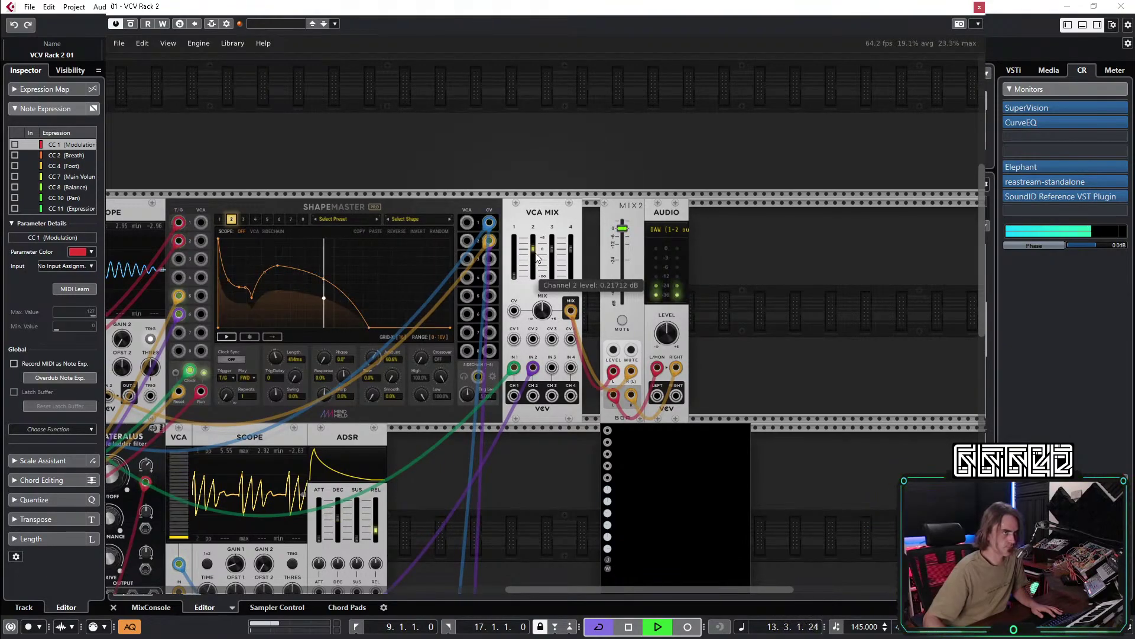
Examine the envelopes of ShapeMaster channels 1 and 2 alongside the kick's scope and the patch cabling.
{"action": "scroll", "coordinate": [704, 334], "scroll_direction": "left", "scroll_amount": 10}
{"action": "scroll", "coordinate": [669, 398], "scroll_direction": "down", "scroll_amount": 6}
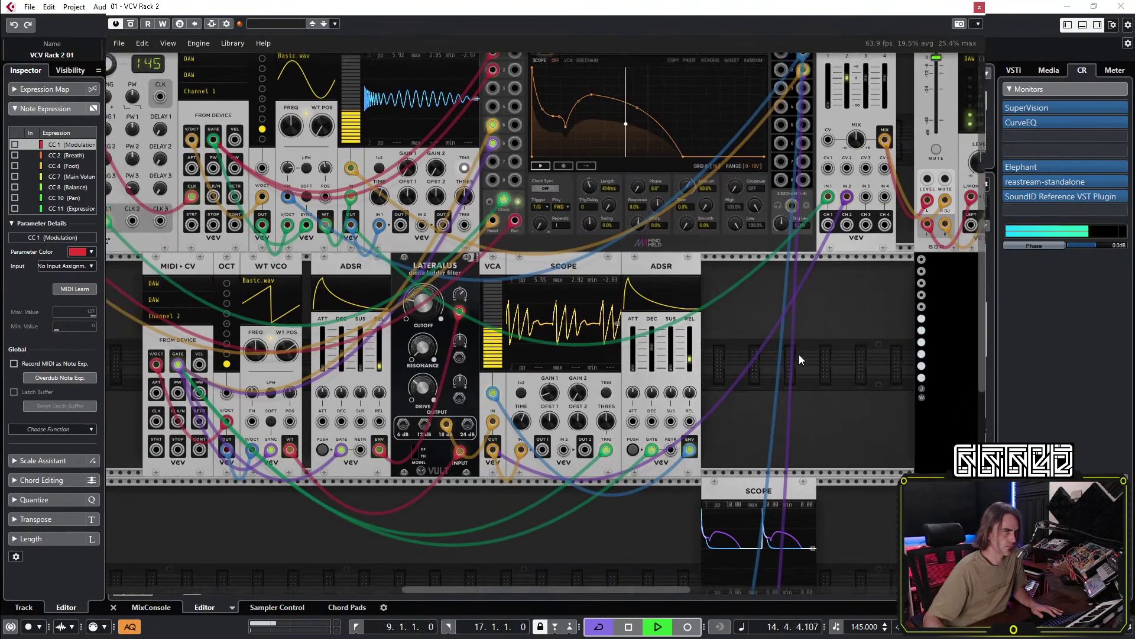
{"action": "scroll", "coordinate": [799, 353], "scroll_direction": "up", "scroll_amount": 8}
{"action": "scroll", "coordinate": [799, 354], "scroll_direction": "right", "scroll_amount": 3}
{"action": "left_click_drag", "start_coordinate": [719, 342], "coordinate": [718, 324]}
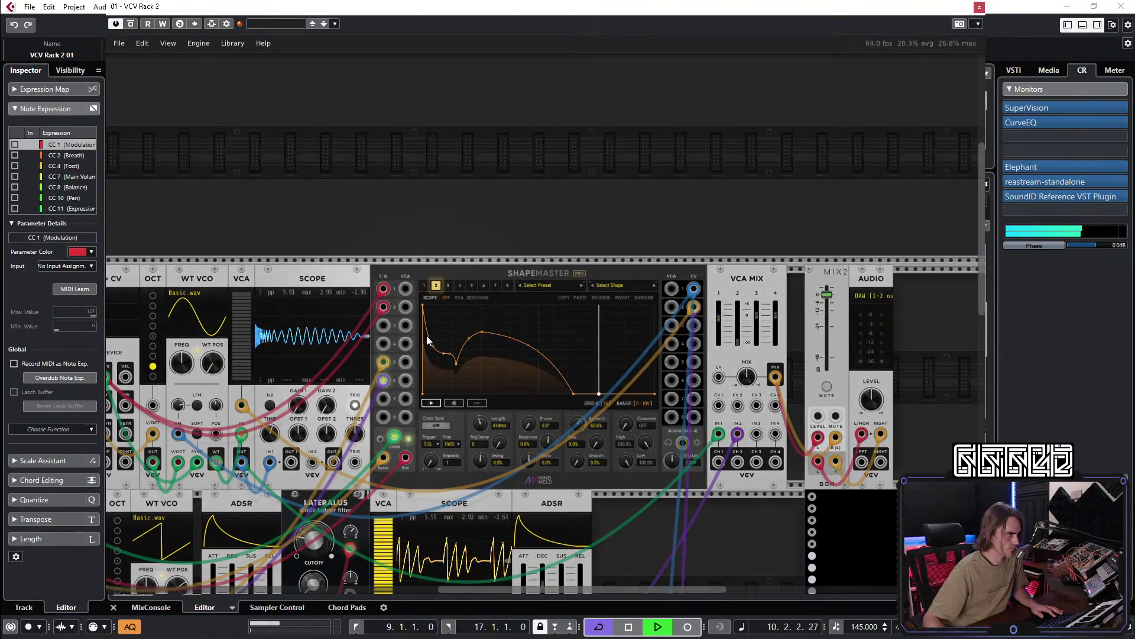
{"action": "mouse_move", "coordinate": [425, 299]}
{"action": "left_mouse_down"}
{"action": "mouse_move", "coordinate": [405, 348]}
{"action": "mouse_move", "coordinate": [433, 284]}
{"action": "left_mouse_up"}
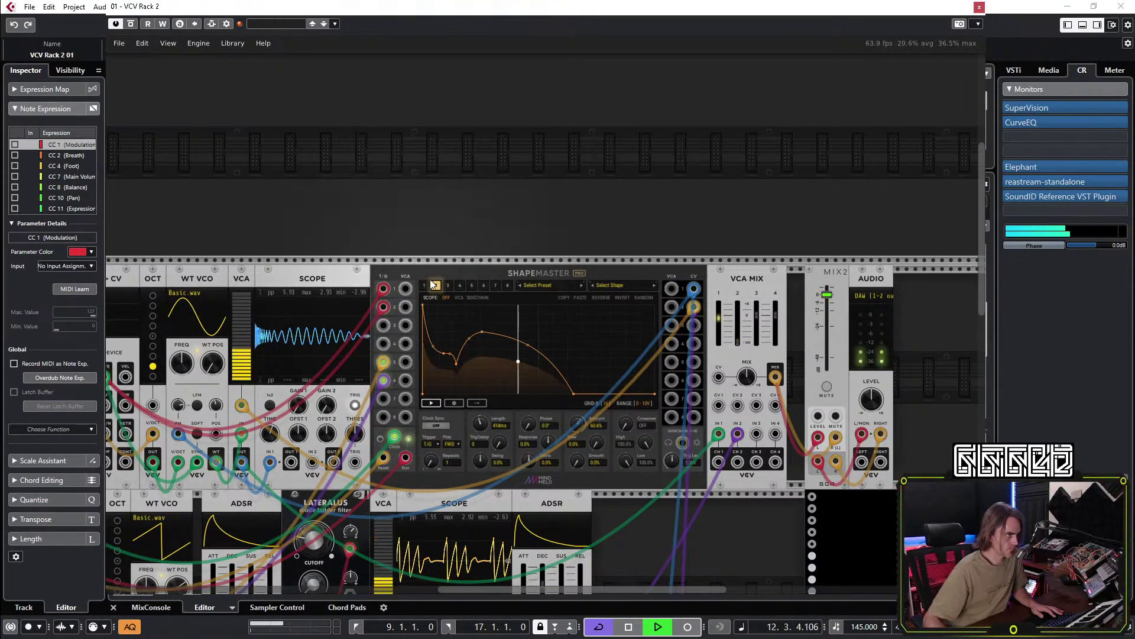
{"action": "left_click", "coordinate": [424, 285]}
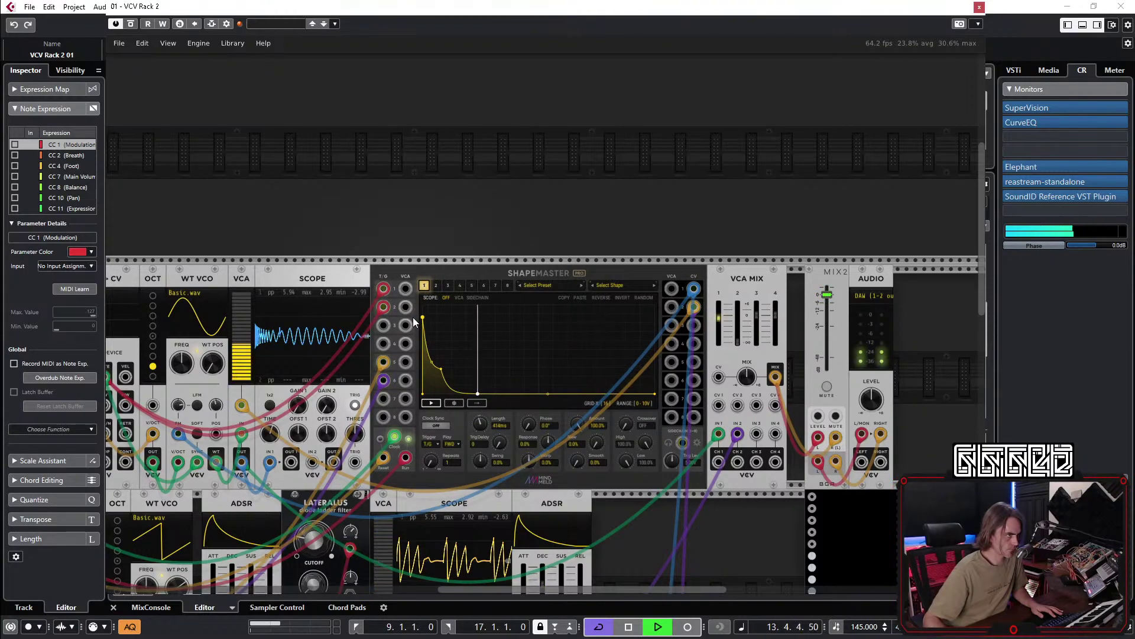
{"action": "left_click_drag", "start_coordinate": [257, 176], "coordinate": [466, 177]}
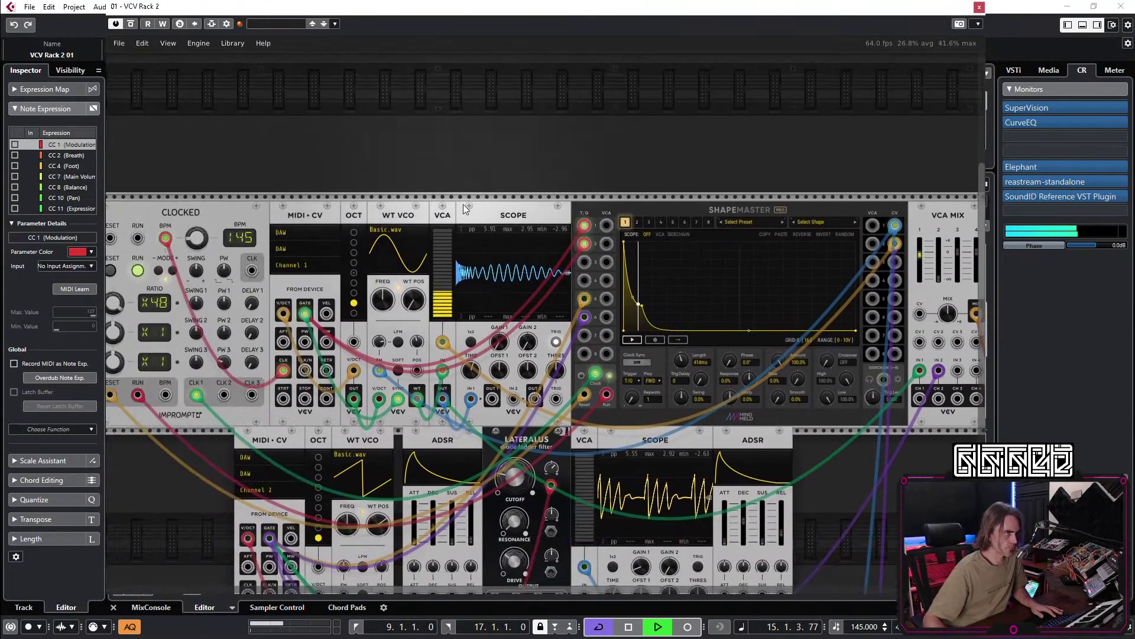
{"action": "mouse_move", "coordinate": [397, 399]}
{"action": "left_mouse_down"}
{"action": "mouse_move", "coordinate": [396, 419]}
{"action": "mouse_move", "coordinate": [399, 403]}
{"action": "left_mouse_up"}
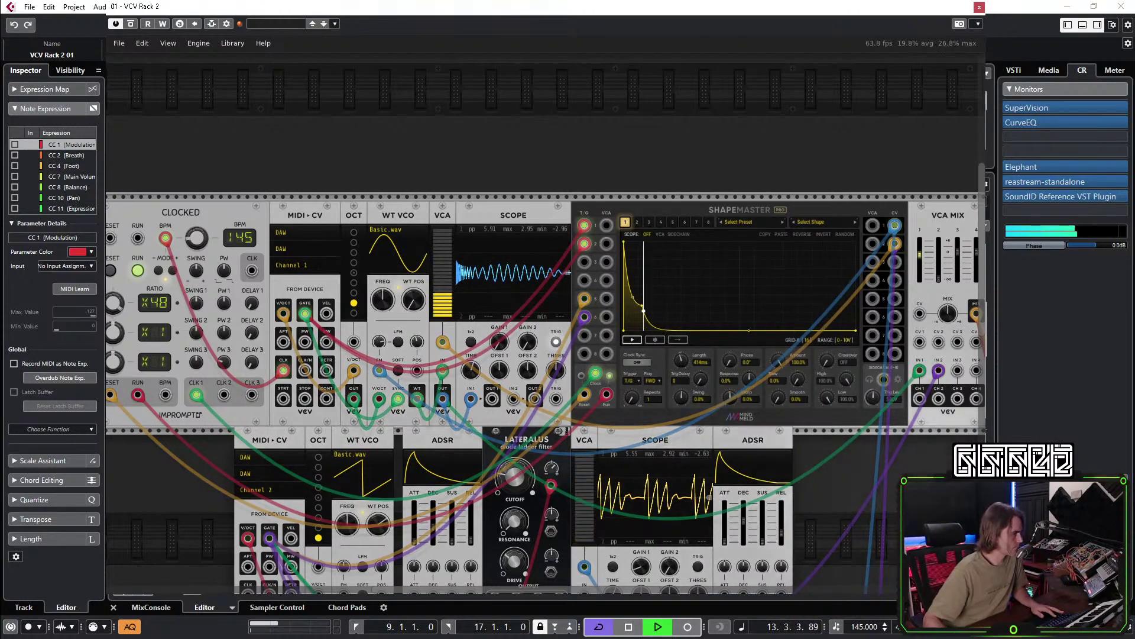
{"action": "scroll", "coordinate": [705, 189], "scroll_direction": "right", "scroll_amount": 5}
{"action": "scroll", "coordinate": [704, 190], "scroll_direction": "down", "scroll_amount": 1}
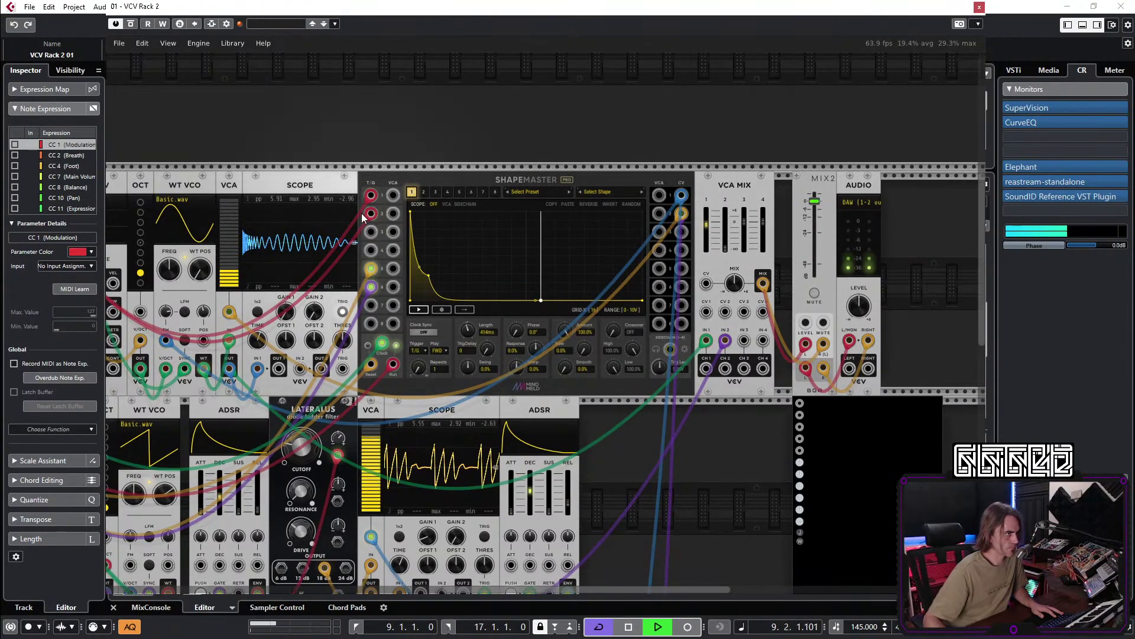
Reshape ShapeMaster channel 2's envelope with an earlier end, a higher second peak and a rounded initial fall into a deeper dip.
{"action": "left_click", "coordinate": [424, 192]}
{"action": "left_click_drag", "start_coordinate": [562, 301], "coordinate": [524, 321]}
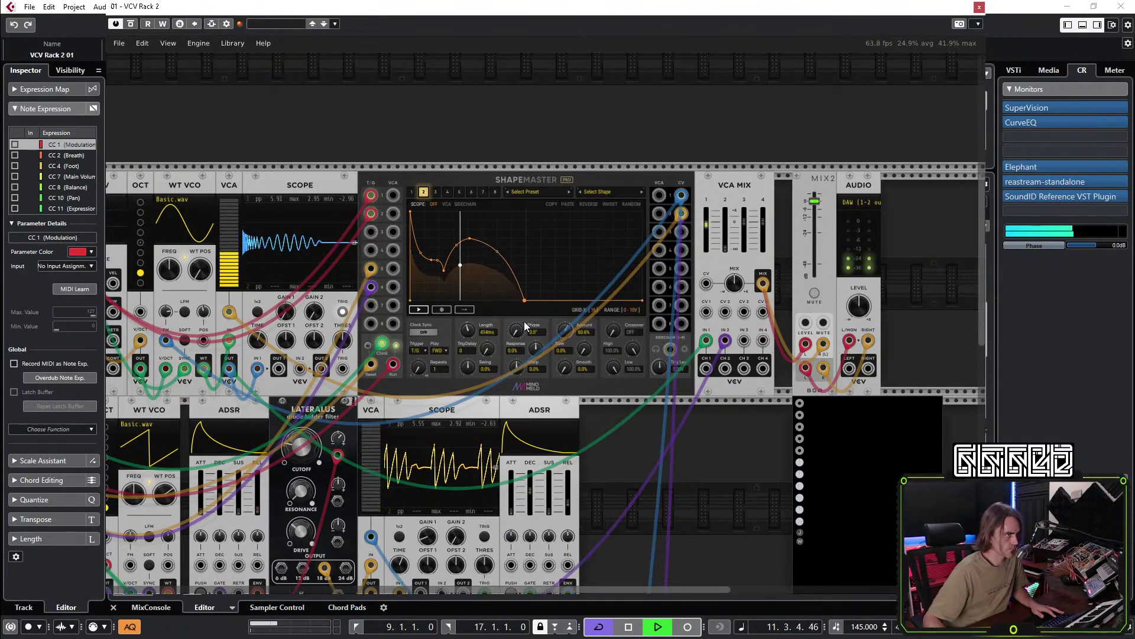
{"action": "left_click_drag", "start_coordinate": [472, 239], "coordinate": [469, 223]}
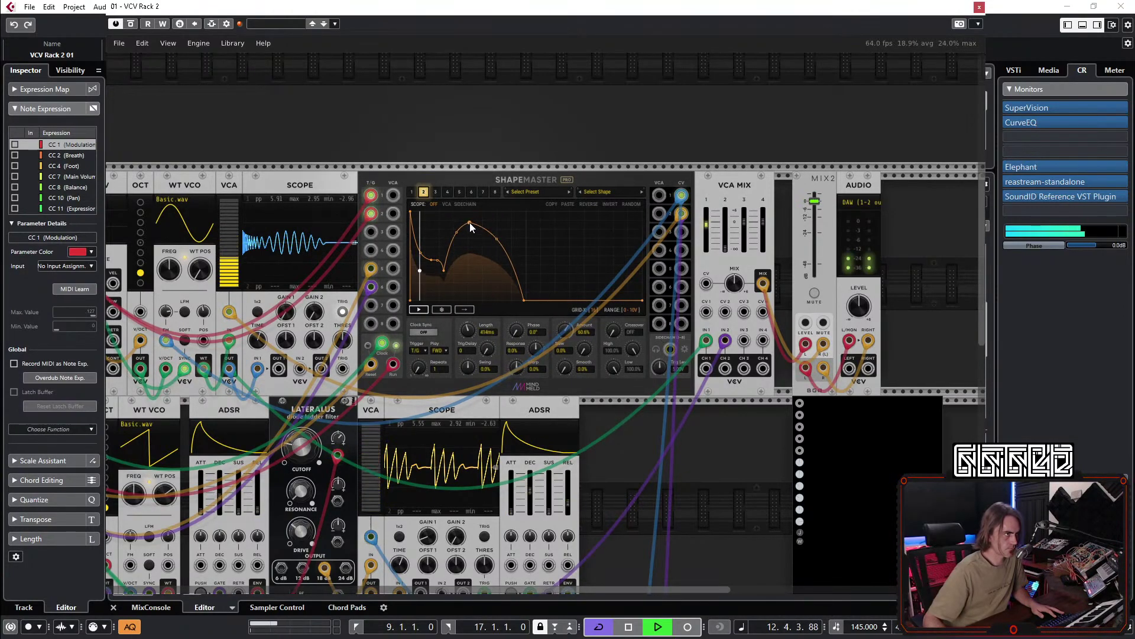
{"action": "left_click_drag", "start_coordinate": [439, 258], "coordinate": [437, 235]}
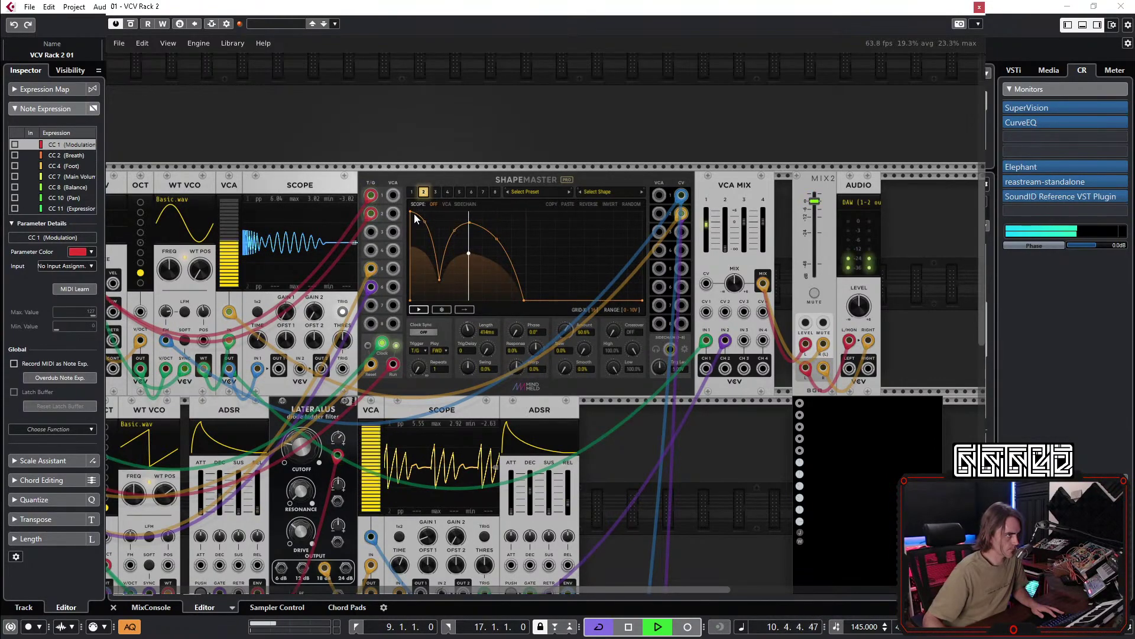
{"action": "mouse_move", "coordinate": [413, 212]}
{"action": "left_mouse_down"}
{"action": "mouse_move", "coordinate": [420, 205]}
{"action": "mouse_move", "coordinate": [413, 211]}
{"action": "left_mouse_up"}
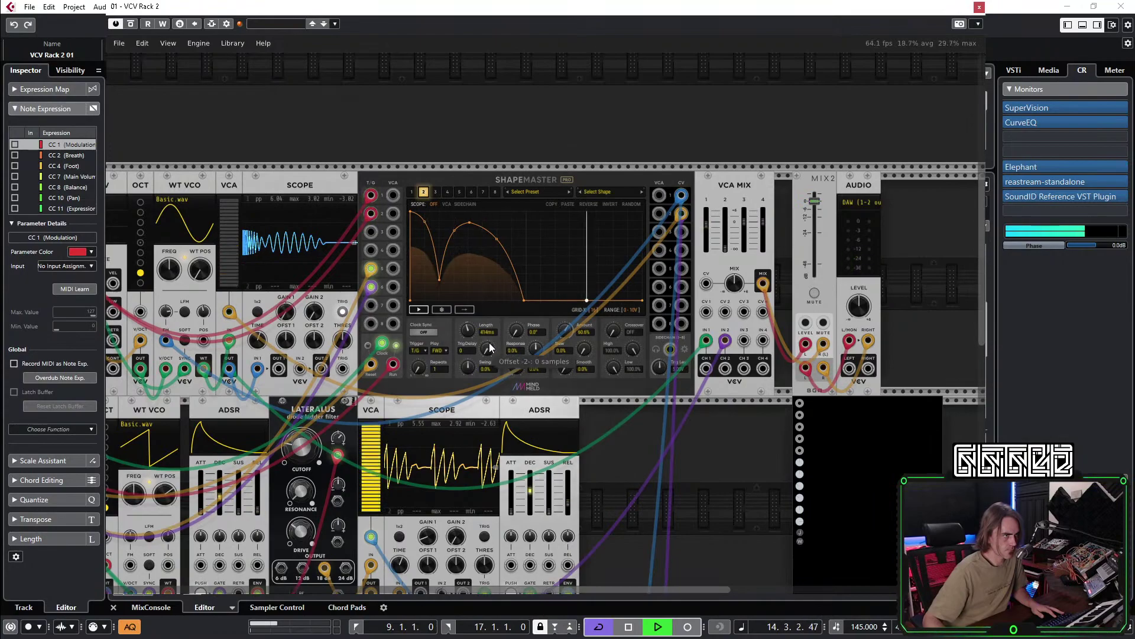
Set the Response of ShapeMaster channel 2 to about 1.1%.
{"action": "scroll", "coordinate": [514, 358], "scroll_direction": "up", "scroll_amount": 5}
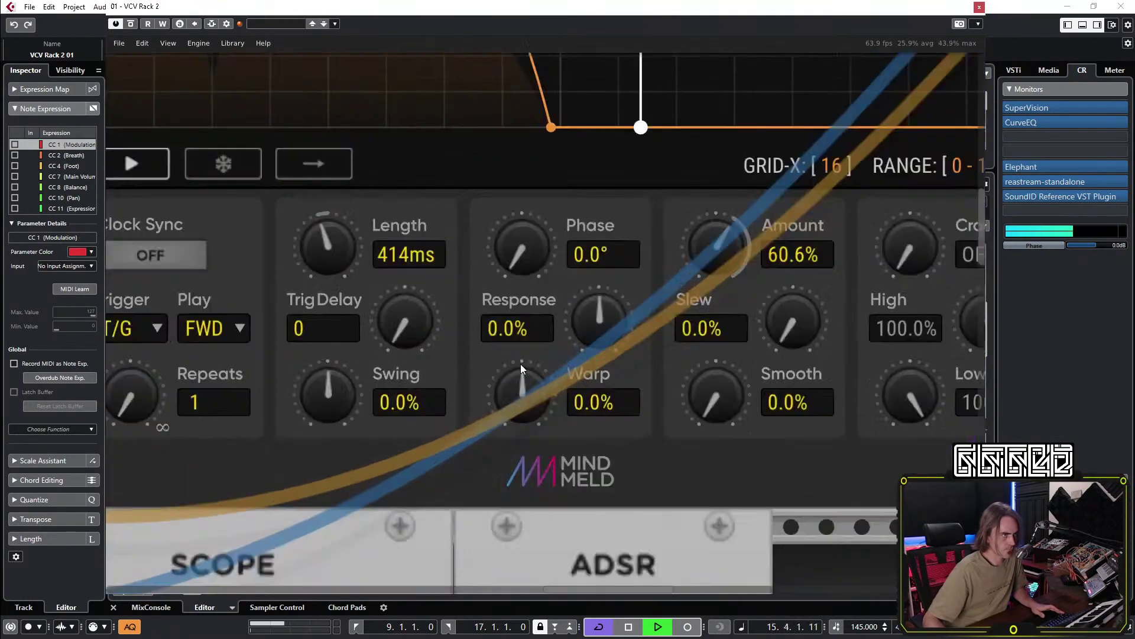
{"action": "left_click_drag", "start_coordinate": [595, 321], "coordinate": [597, 317]}
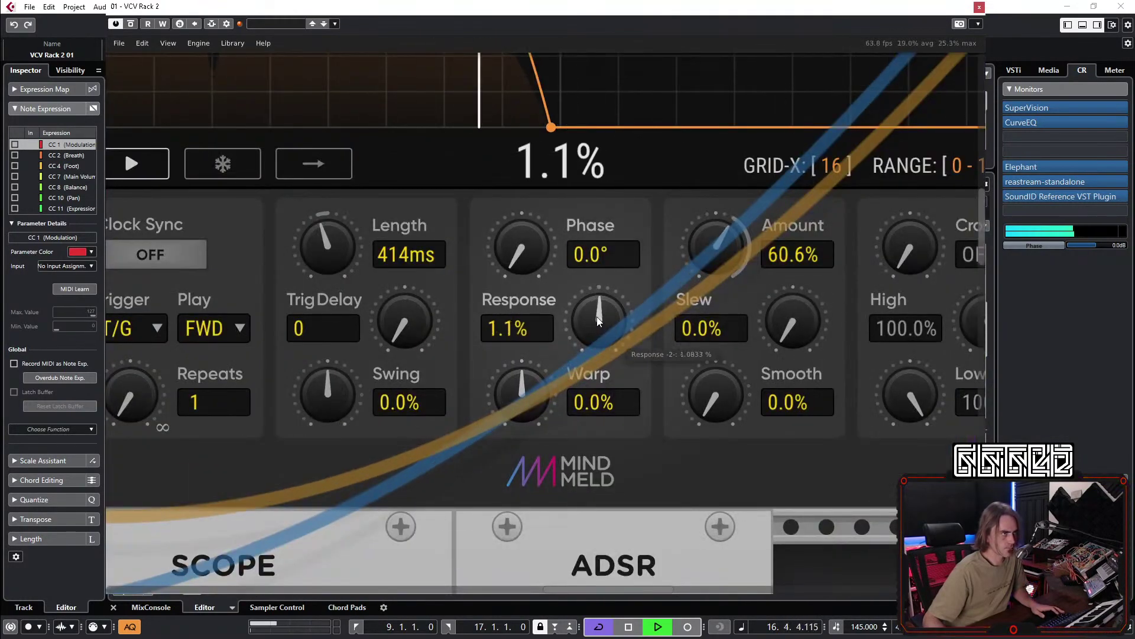
Try ShapeMaster channel 2's Warp at about 72.2% and Smooth at 100%, resetting each to 0%.
{"action": "left_click_drag", "start_coordinate": [533, 378], "coordinate": [524, 409]}
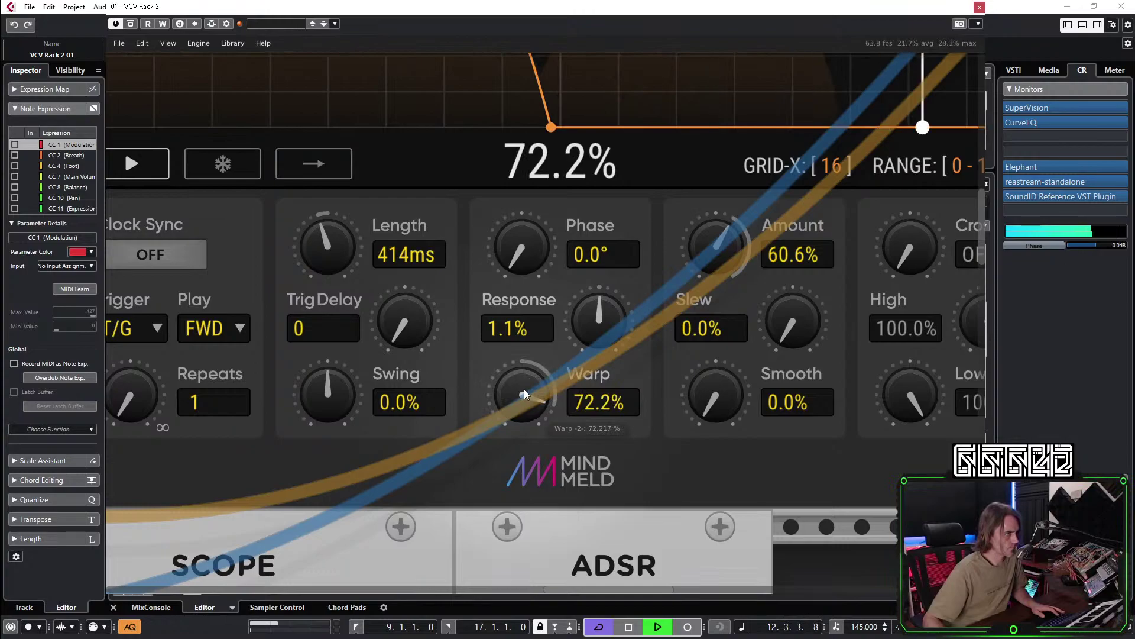
{"action": "double_click", "coordinate": [534, 402]}
{"action": "scroll", "coordinate": [534, 403], "scroll_direction": "down", "scroll_amount": 3}
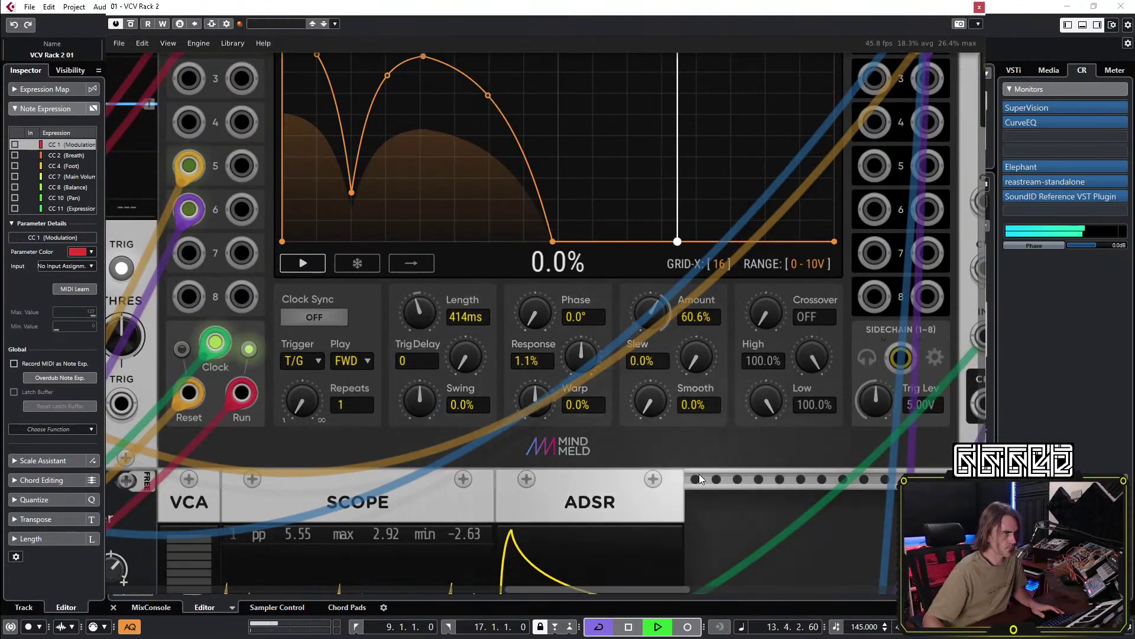
{"action": "scroll", "coordinate": [684, 456], "scroll_direction": "down", "scroll_amount": 5}
{"action": "left_click_drag", "start_coordinate": [683, 451], "coordinate": [683, 450]}
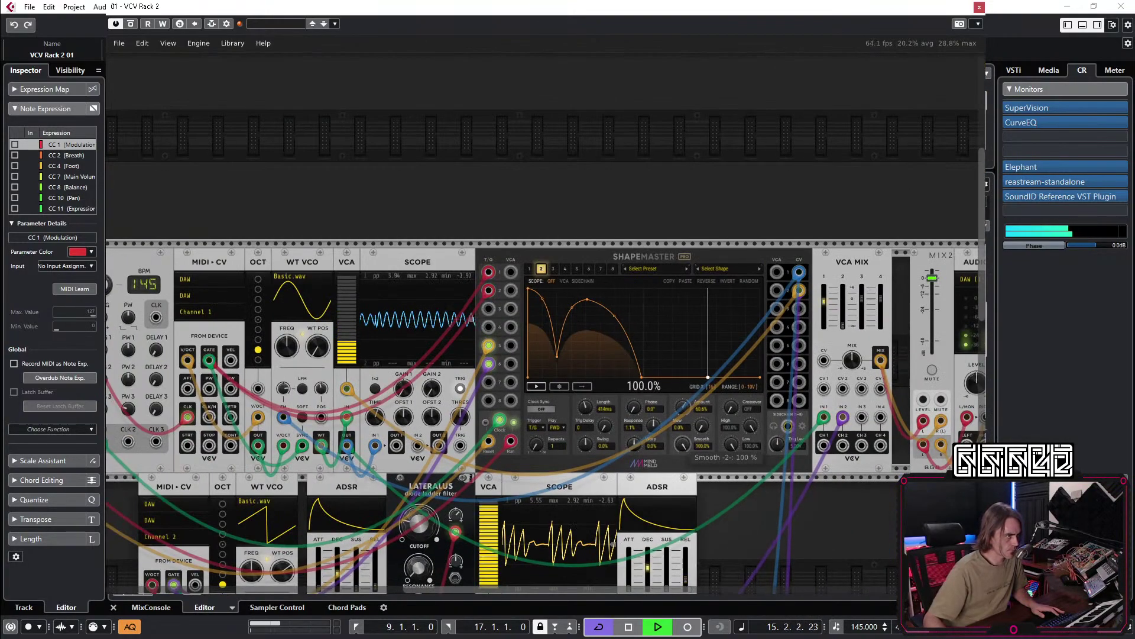
{"action": "double_click", "coordinate": [682, 446]}
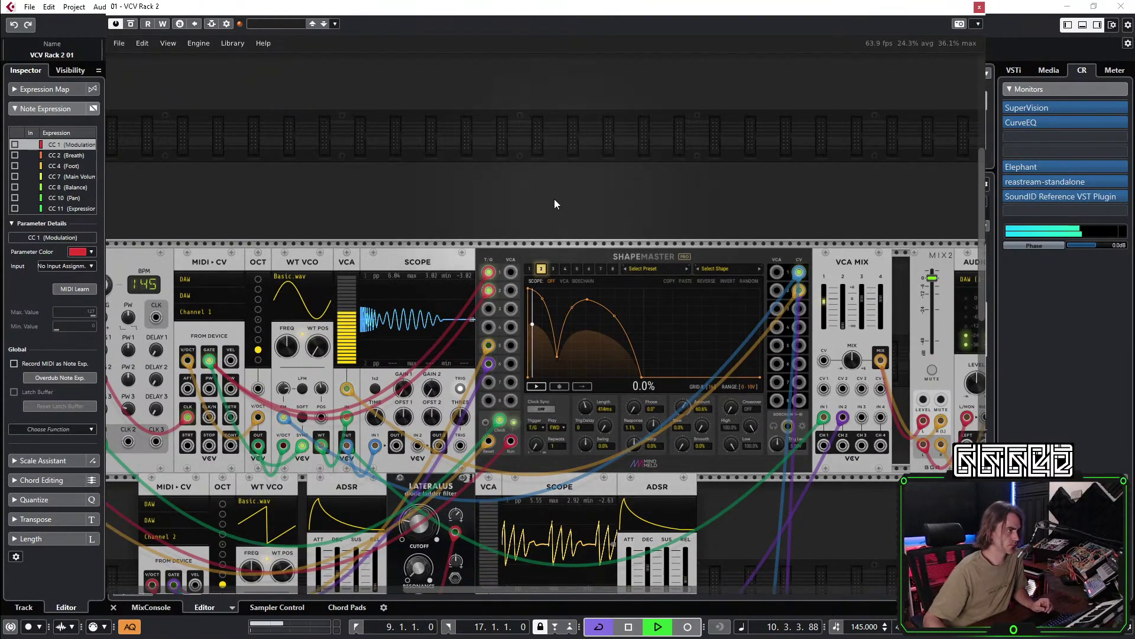
Mute the mix output on the MIX2 module.
{"action": "scroll", "coordinate": [608, 207], "scroll_direction": "down", "scroll_amount": 2}
{"action": "scroll", "coordinate": [558, 190], "scroll_direction": "right", "scroll_amount": 3}
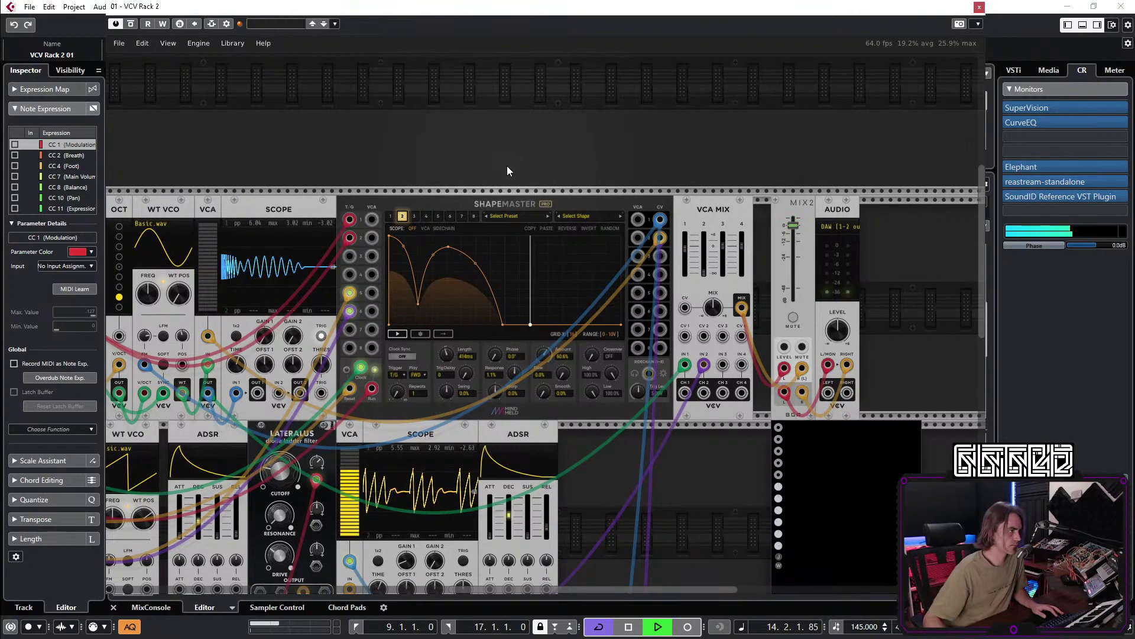
{"action": "left_click_drag", "start_coordinate": [579, 151], "coordinate": [484, 157]}
{"action": "left_click", "coordinate": [699, 327]}
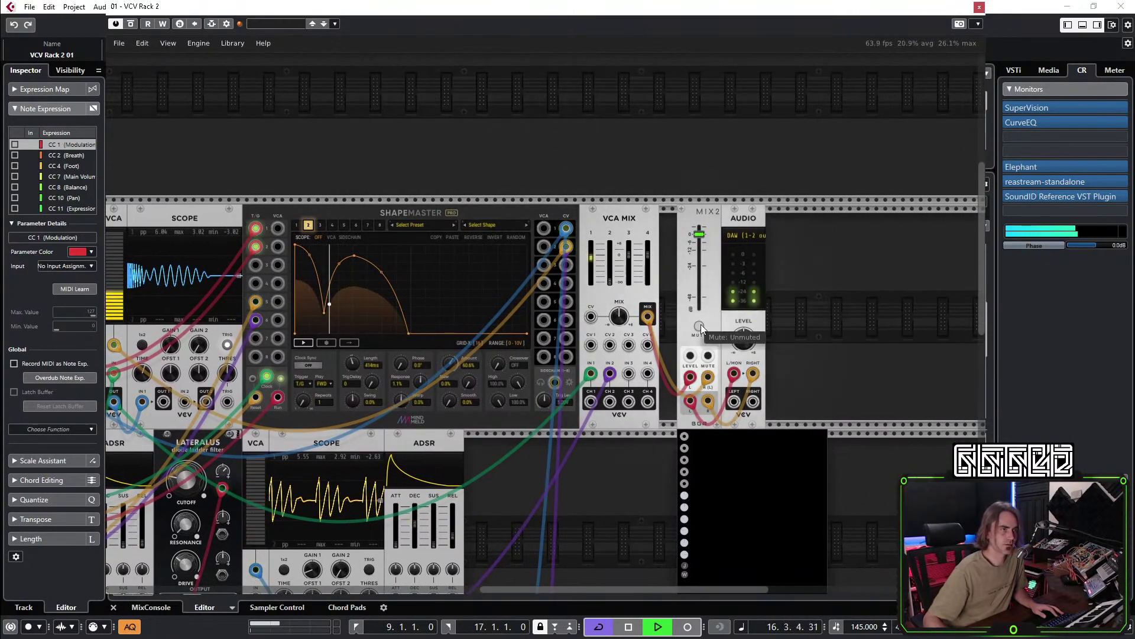
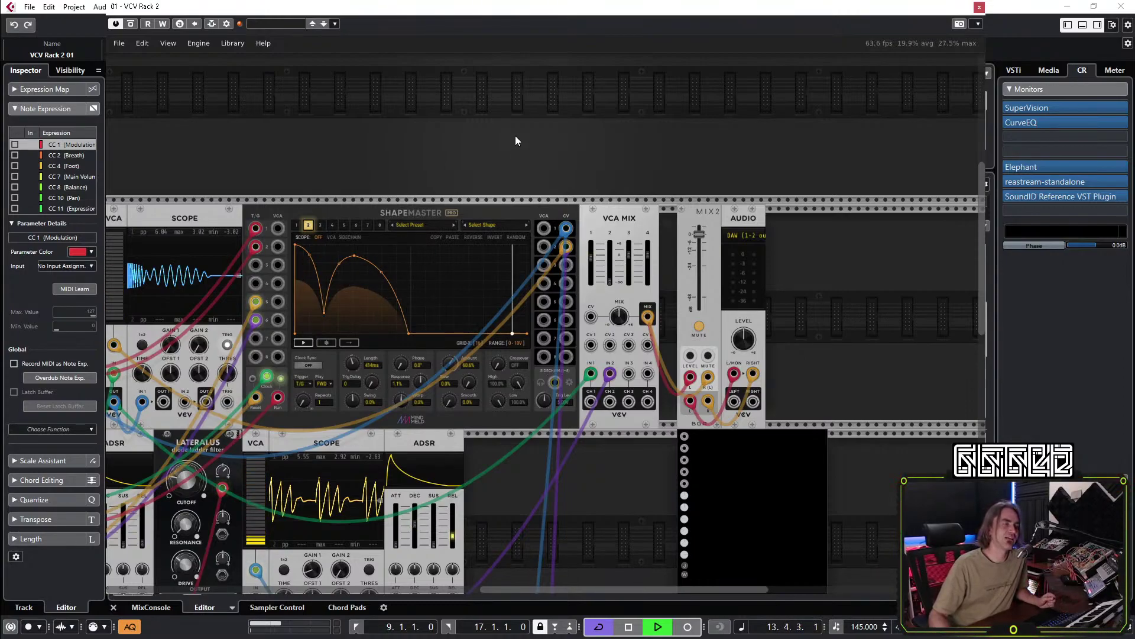
Check the library for module updates and unmute the MIX2 module.
{"action": "left_click", "coordinate": [235, 44]}
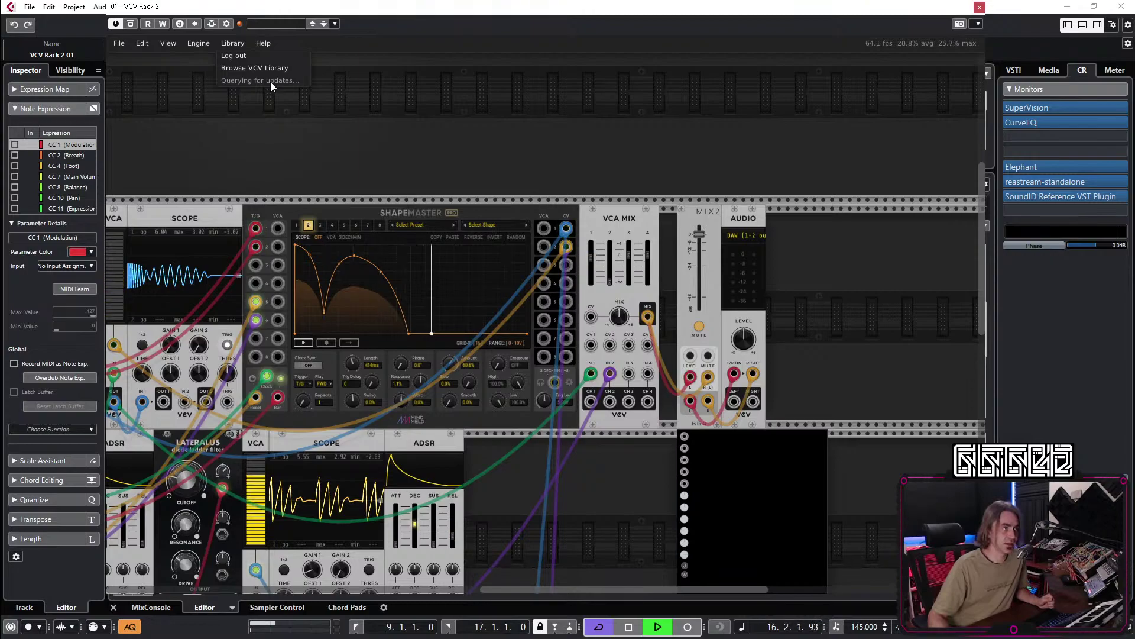
{"action": "left_click", "coordinate": [307, 122]}
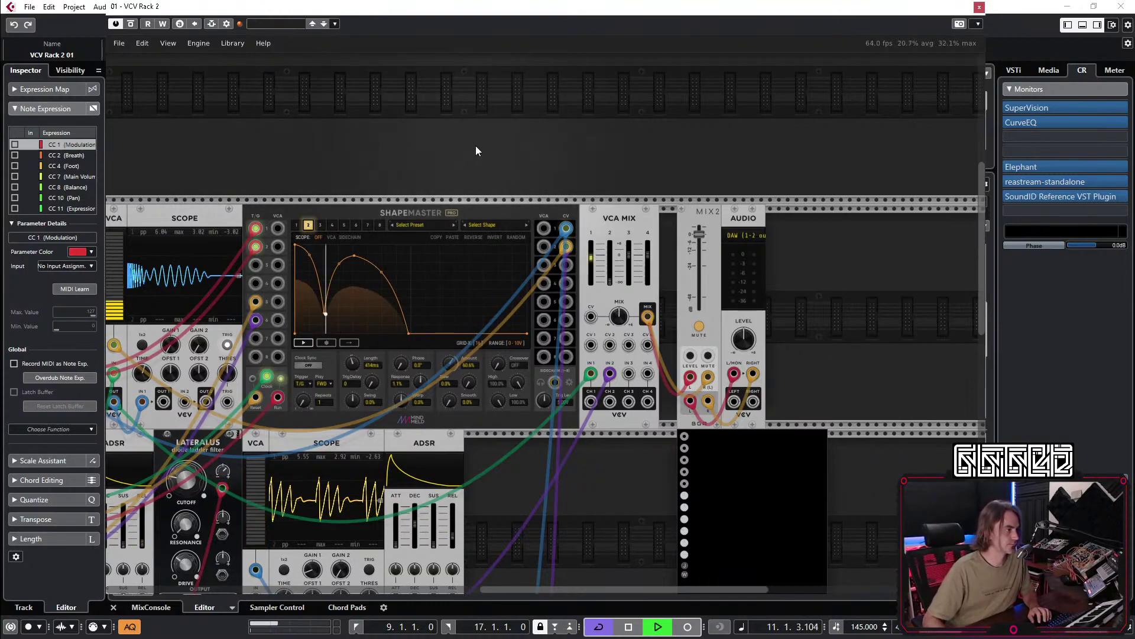
{"action": "left_click_drag", "start_coordinate": [537, 173], "coordinate": [587, 97]}
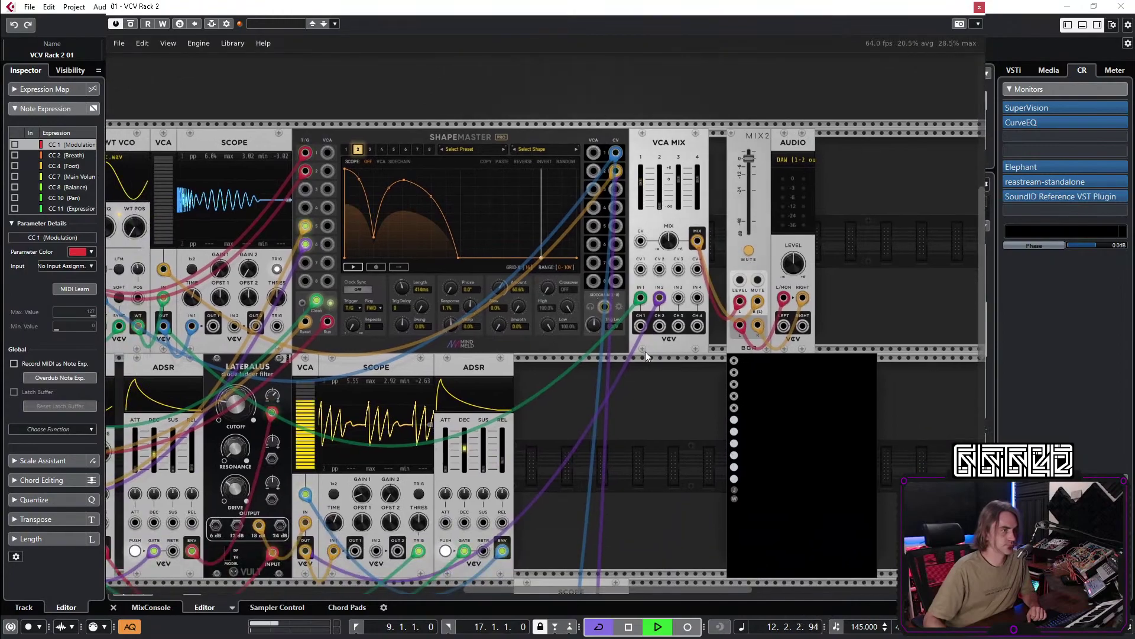
{"action": "left_click", "coordinate": [749, 251]}
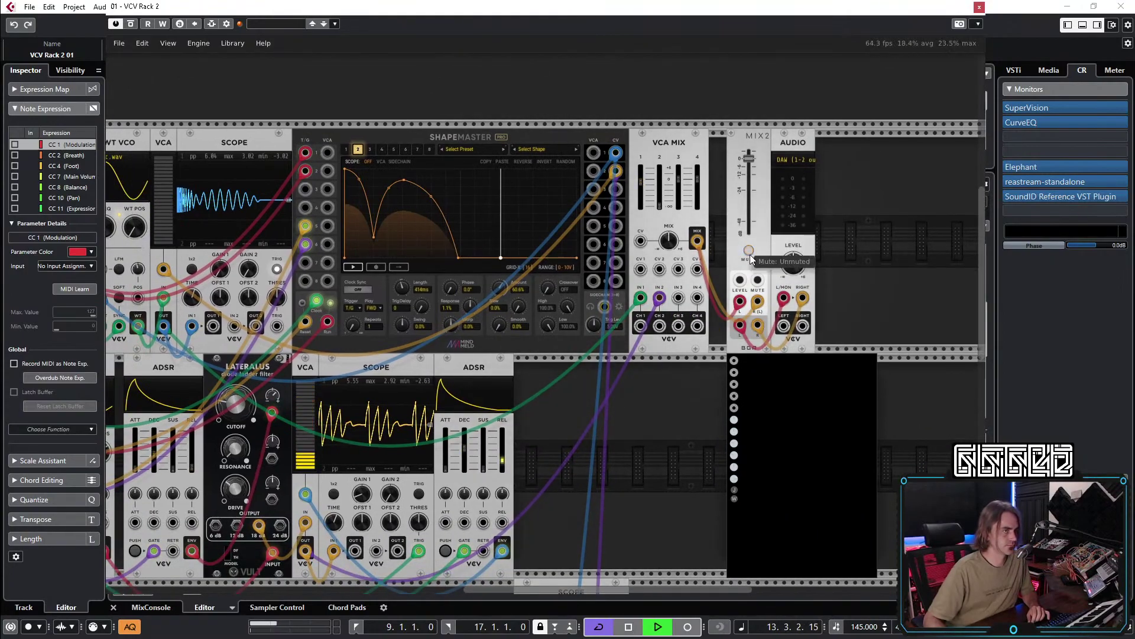
Patch the gate output of the channel 1 MIDI-CV module to the sync input of the kick's WT VCO.
{"action": "scroll", "coordinate": [683, 446], "scroll_direction": "left", "scroll_amount": 5}
{"action": "scroll", "coordinate": [683, 446], "scroll_direction": "up", "scroll_amount": 1}
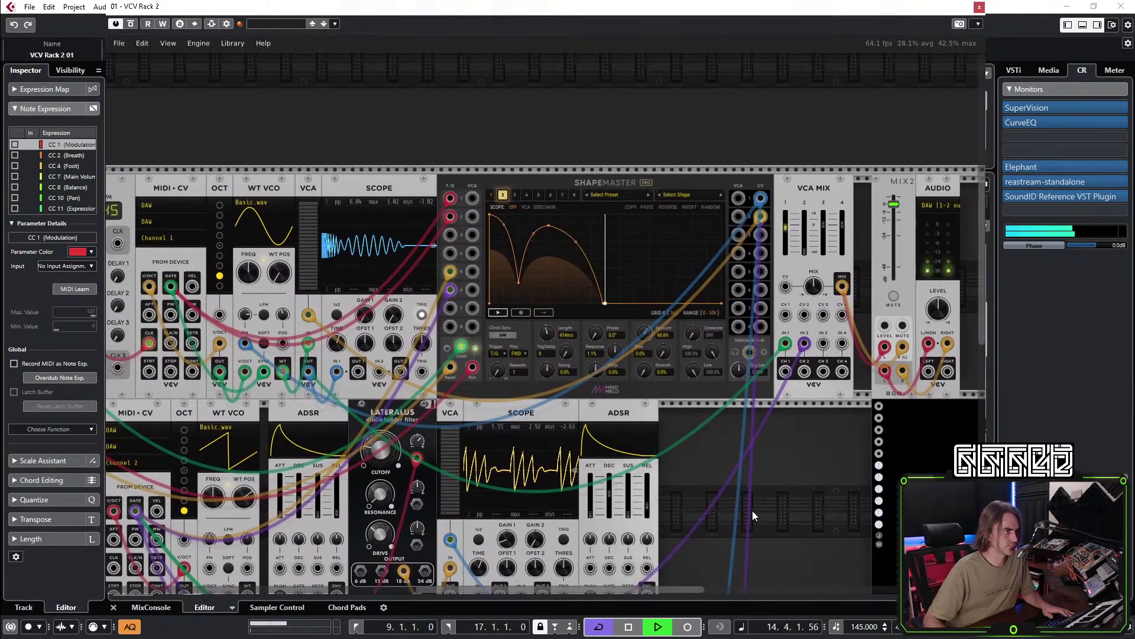
{"action": "scroll", "coordinate": [400, 261], "scroll_direction": "up", "scroll_amount": 8}
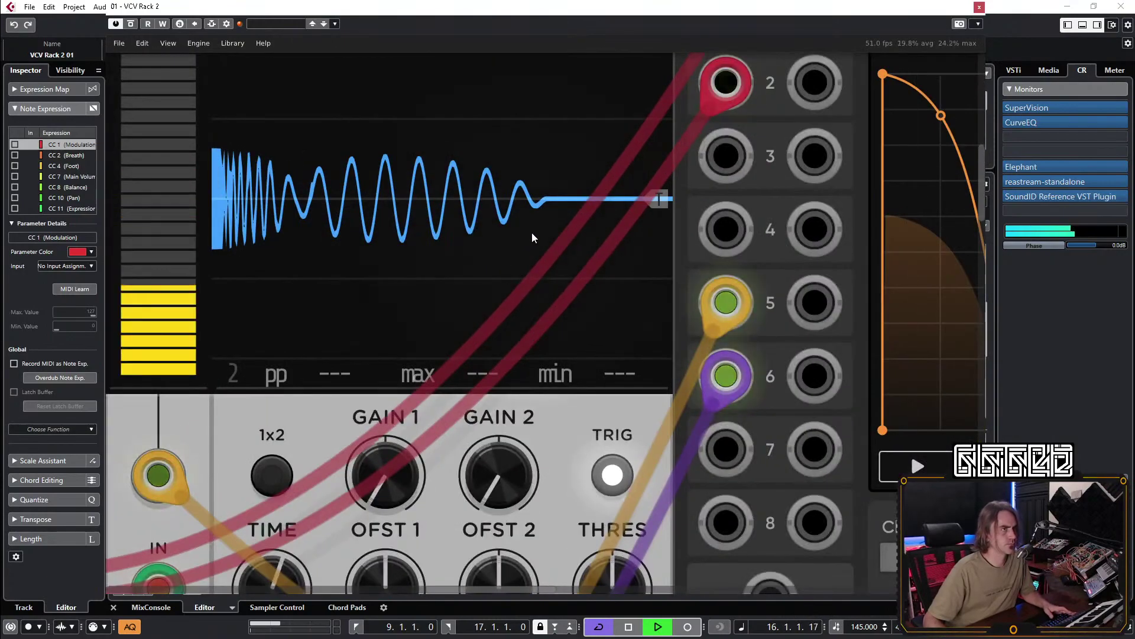
{"action": "scroll", "coordinate": [318, 193], "scroll_direction": "down", "scroll_amount": 8}
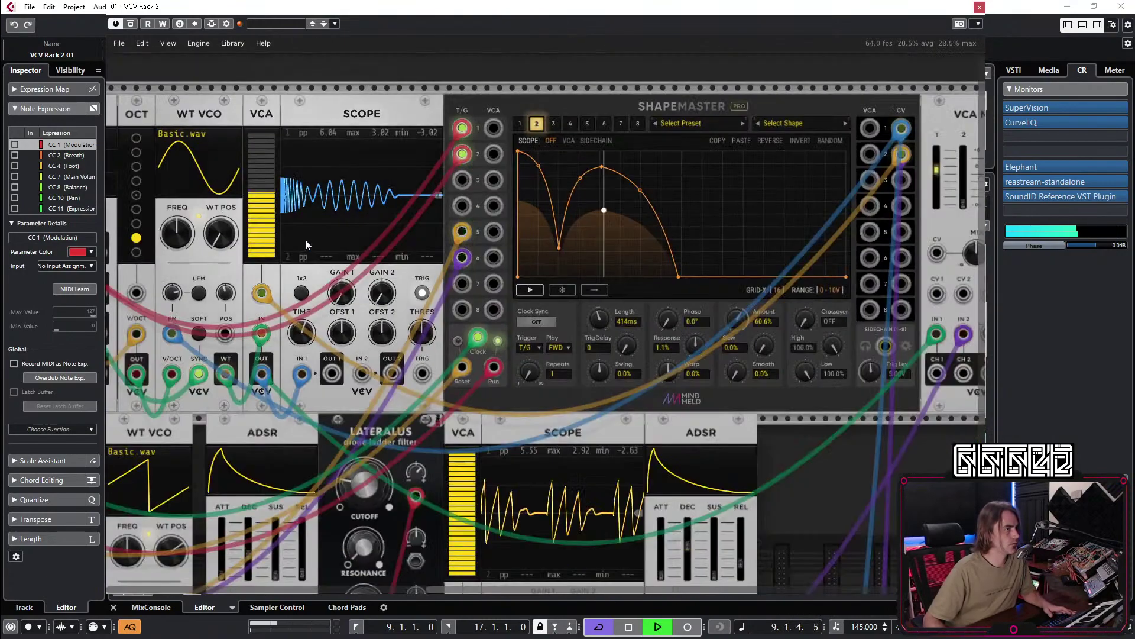
{"action": "mouse_move", "coordinate": [366, 404]}
{"action": "left_mouse_down"}
{"action": "mouse_move", "coordinate": [378, 422]}
{"action": "mouse_move", "coordinate": [414, 428]}
{"action": "mouse_move", "coordinate": [369, 425]}
{"action": "left_mouse_up"}
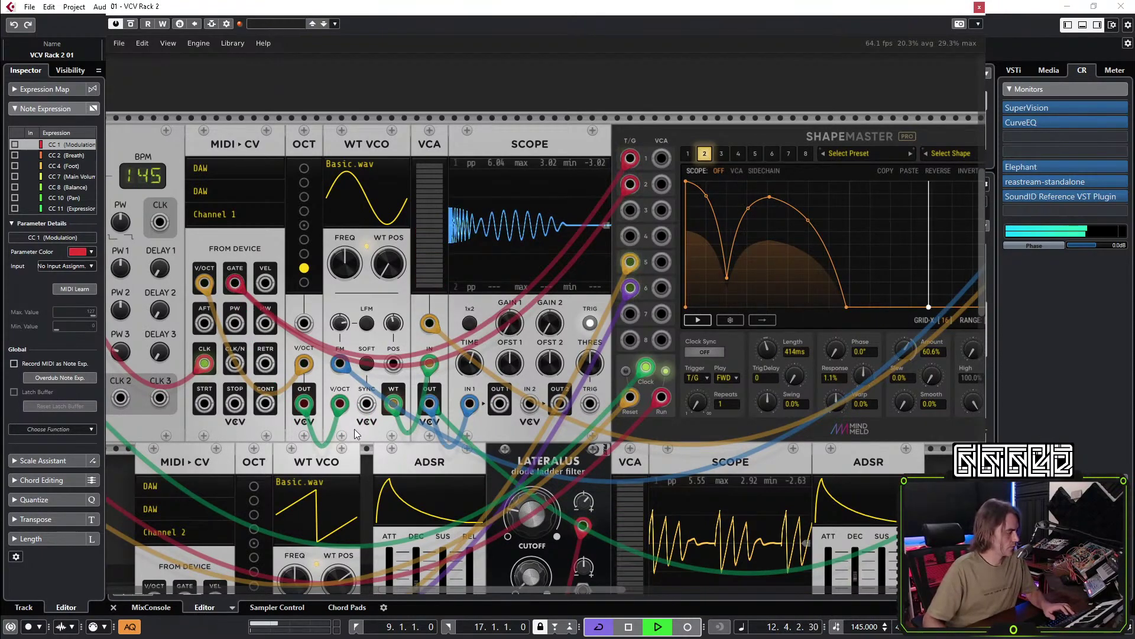
{"action": "scroll", "coordinate": [438, 421], "scroll_direction": "left", "scroll_amount": 3}
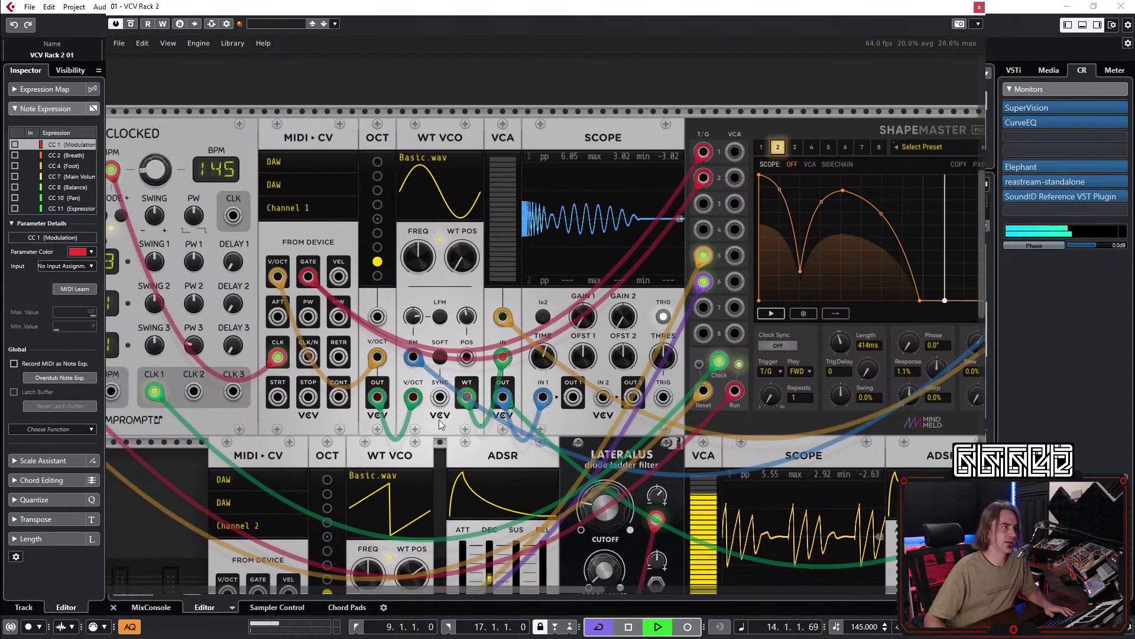
{"action": "left_click_drag", "start_coordinate": [443, 397], "coordinate": [311, 274]}
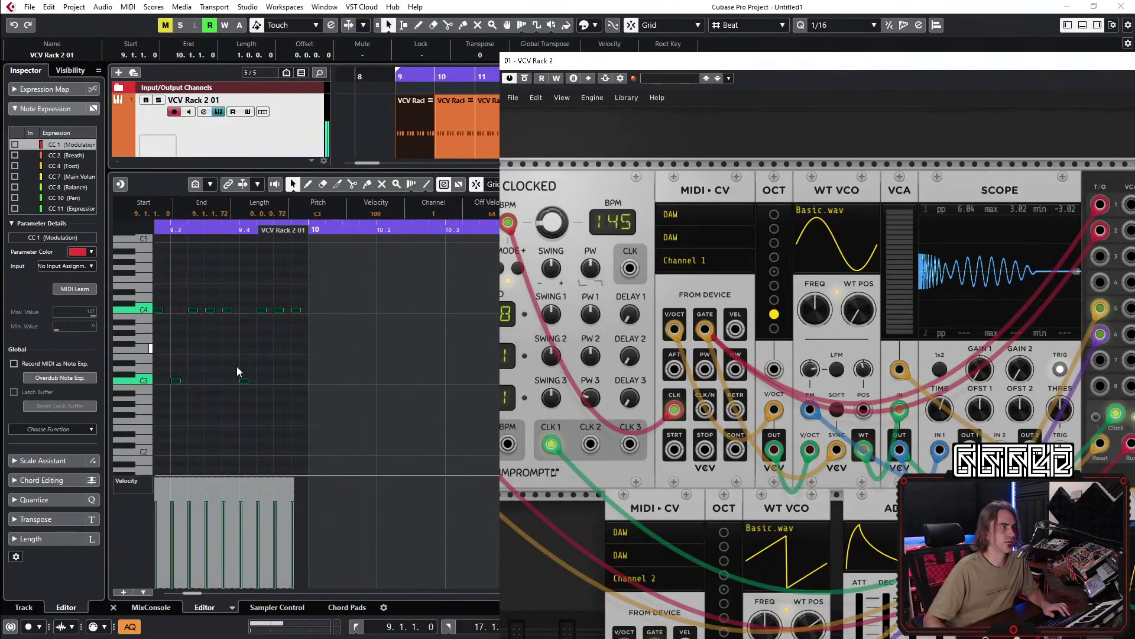
Switch to Cubase, lengthen the C3 kick notes of the VCV Rack 2 01 part to 0.0.2.82, and close the note editor.
{"action": "left_click", "coordinate": [226, 402]}
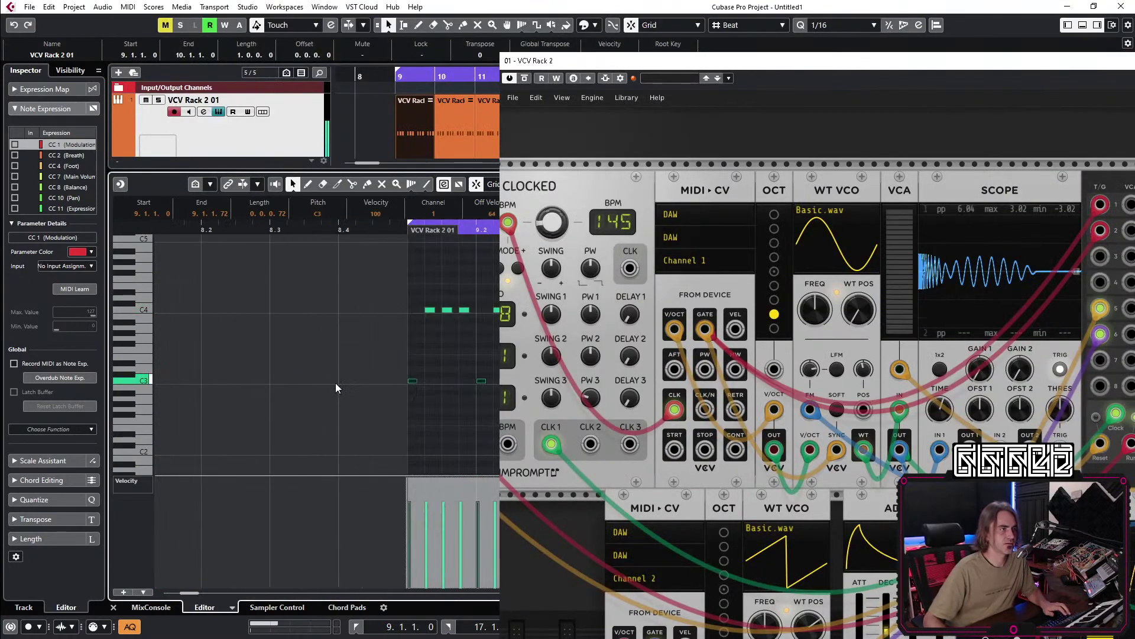
{"action": "key", "text": "space"}
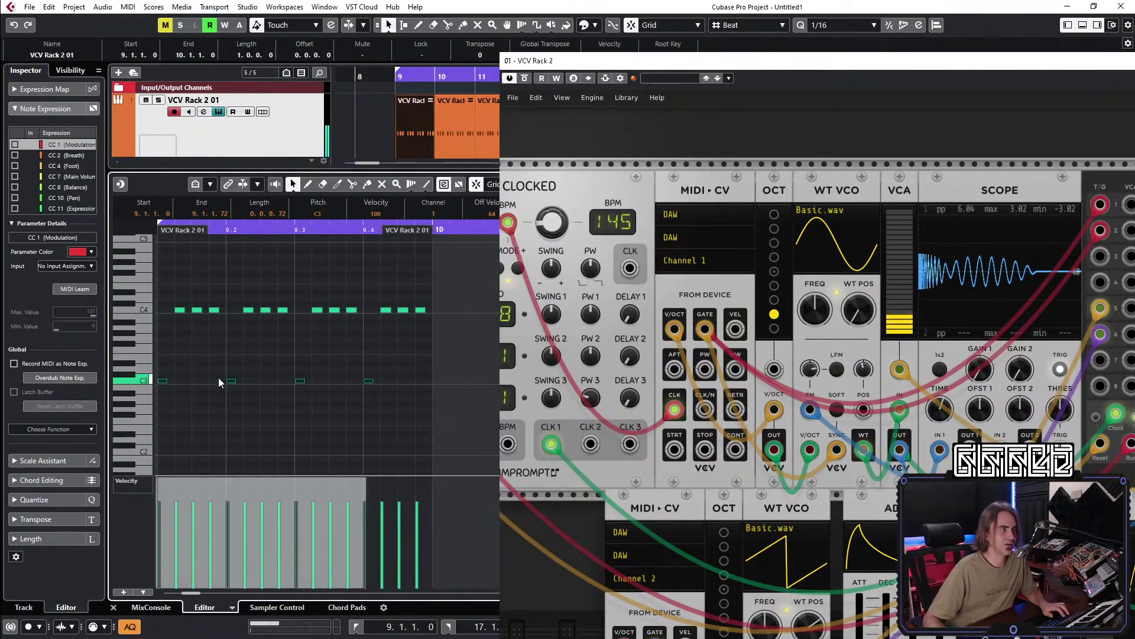
{"action": "left_click_drag", "start_coordinate": [450, 366], "coordinate": [207, 386]}
{"action": "key", "text": "alt+s"}
{"action": "key", "text": "space"}
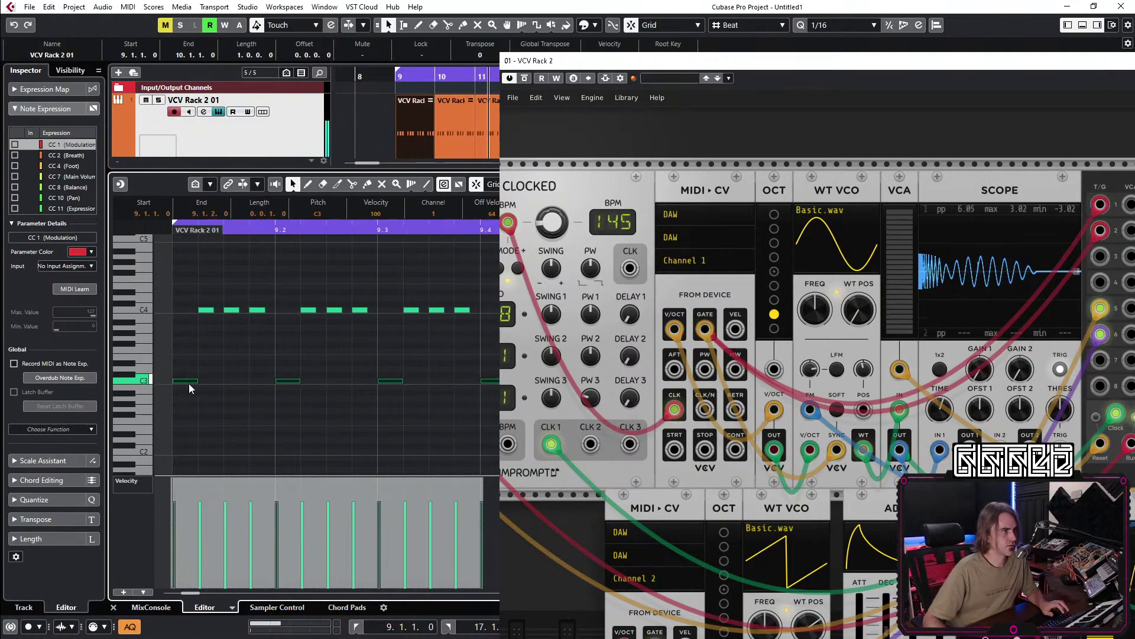
{"action": "left_click_drag", "start_coordinate": [189, 384], "coordinate": [236, 392]}
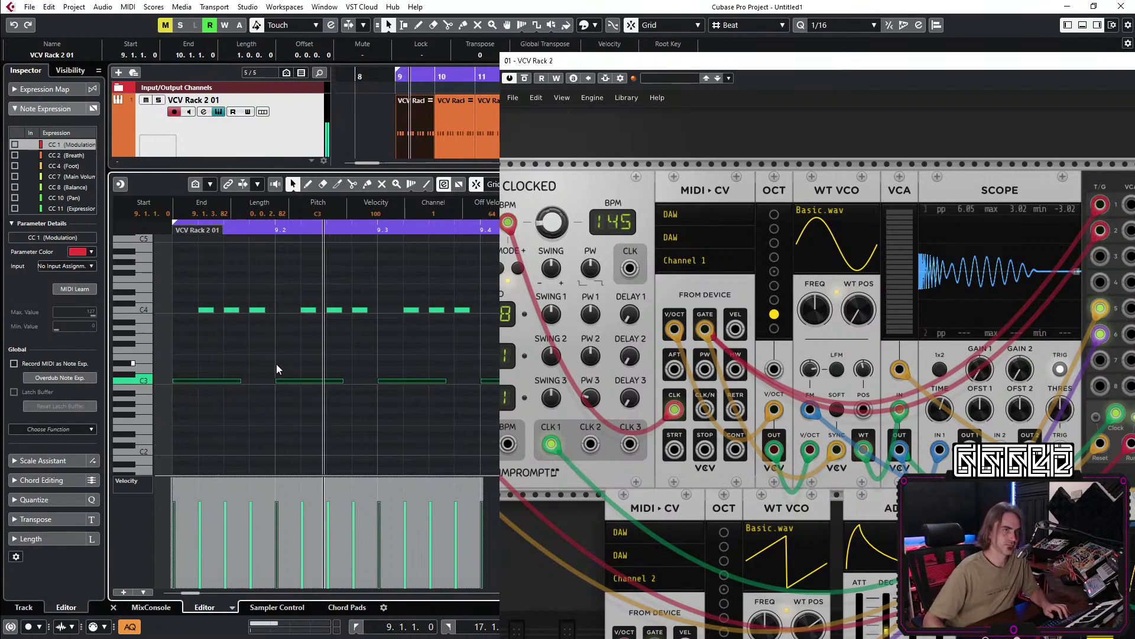
{"action": "key", "text": "ctrl+e"}
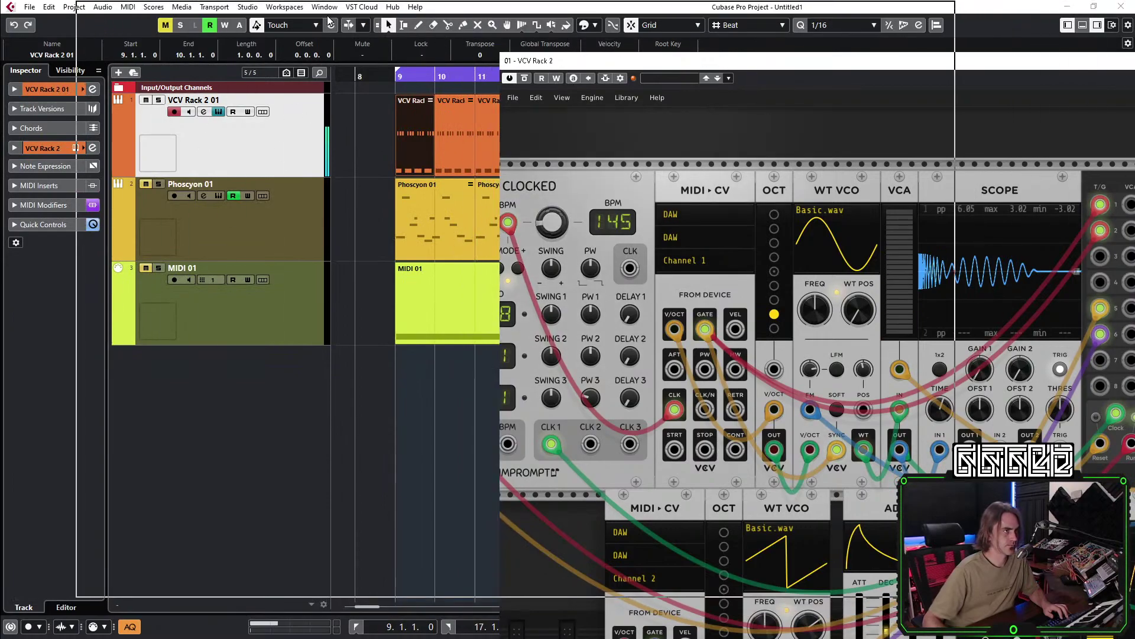
Bring the VCV Rack 2 window back into full view and raise the channel 2 level on VCA MIX to about channel 1's level.
{"action": "left_click_drag", "start_coordinate": [683, 60], "coordinate": [259, 9]}
{"action": "scroll", "coordinate": [683, 415], "scroll_direction": "down", "scroll_amount": 3}
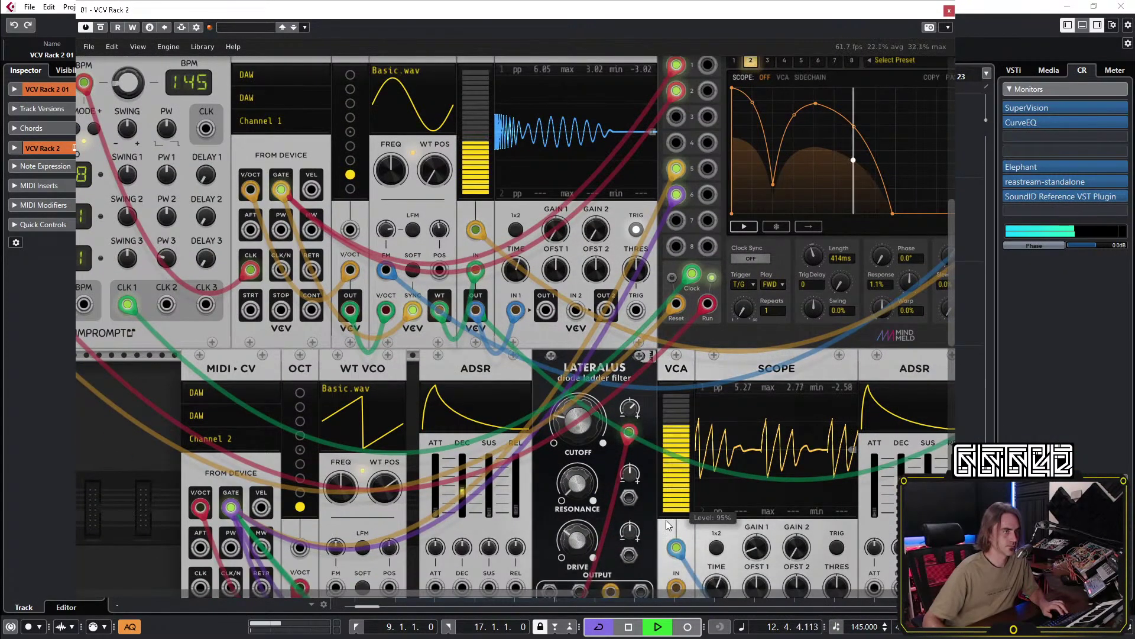
{"action": "scroll", "coordinate": [144, 460], "scroll_direction": "down", "scroll_amount": 3}
{"action": "scroll", "coordinate": [619, 270], "scroll_direction": "up", "scroll_amount": 3}
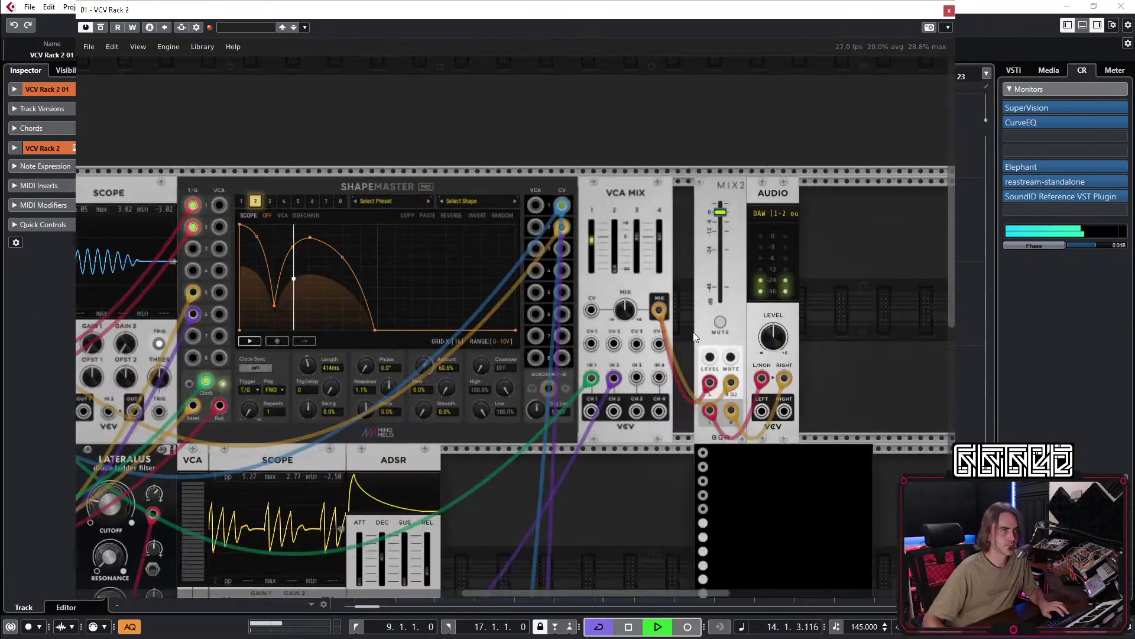
{"action": "left_click_drag", "start_coordinate": [619, 270], "coordinate": [615, 237]}
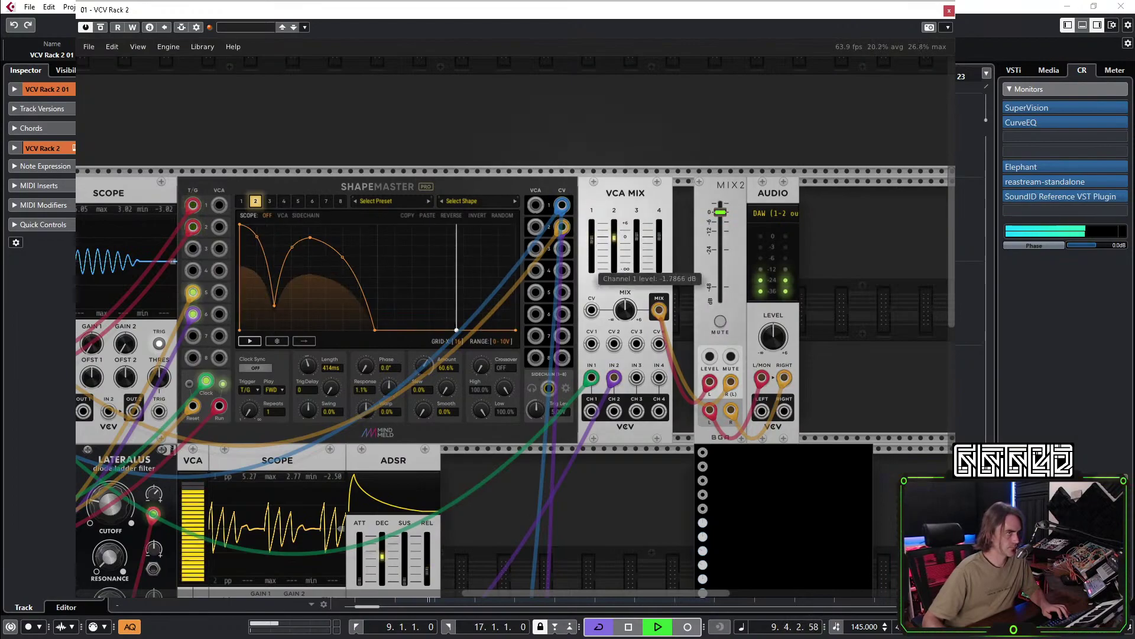
Select ShapeMaster channel 5, unplug the channel 6 trigger cable, and patch CV output 5 to Lateralus's cutoff CV input in place of the ADSR.
{"action": "left_click_drag", "start_coordinate": [594, 547], "coordinate": [850, 386]}
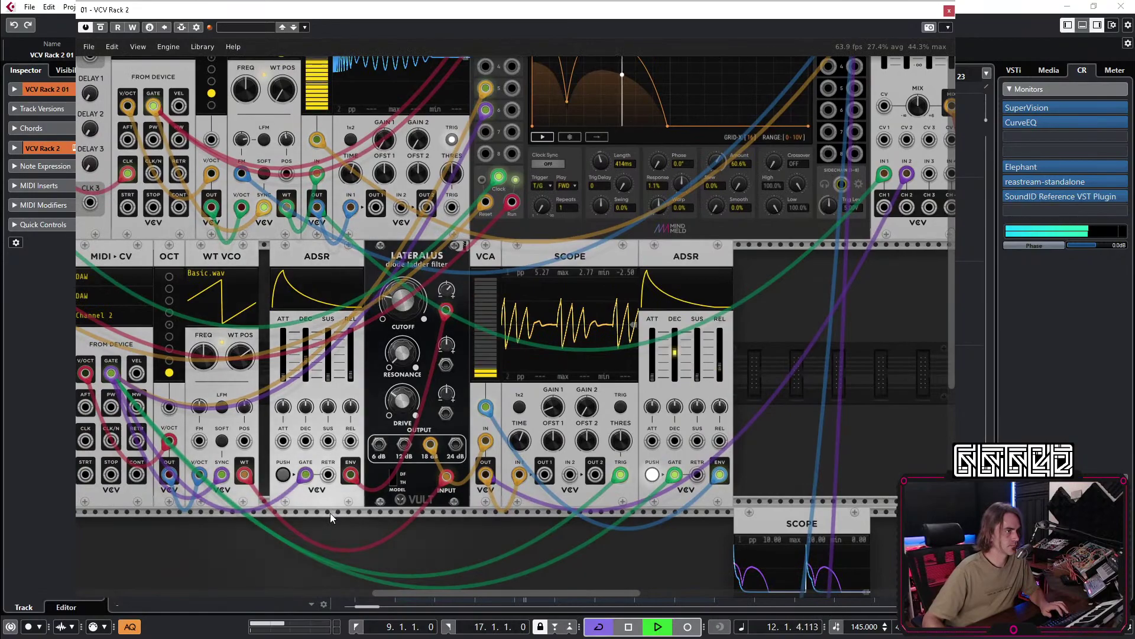
{"action": "scroll", "coordinate": [318, 456], "scroll_direction": "up", "scroll_amount": 3}
{"action": "scroll", "coordinate": [315, 449], "scroll_direction": "down", "scroll_amount": 5}
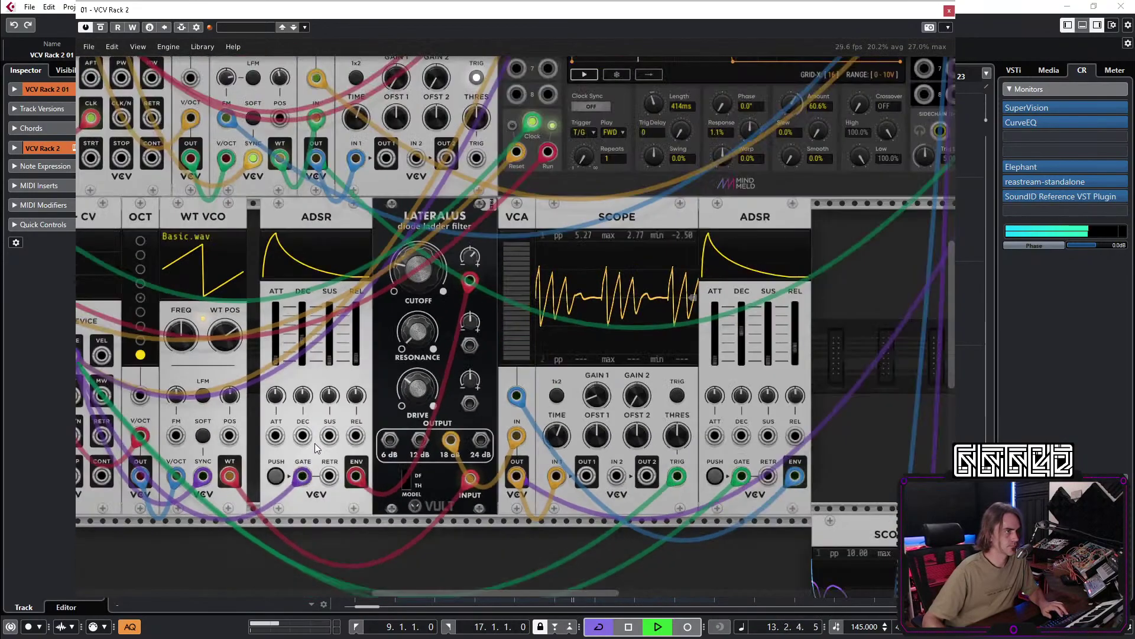
{"action": "scroll", "coordinate": [839, 441], "scroll_direction": "up", "scroll_amount": 1}
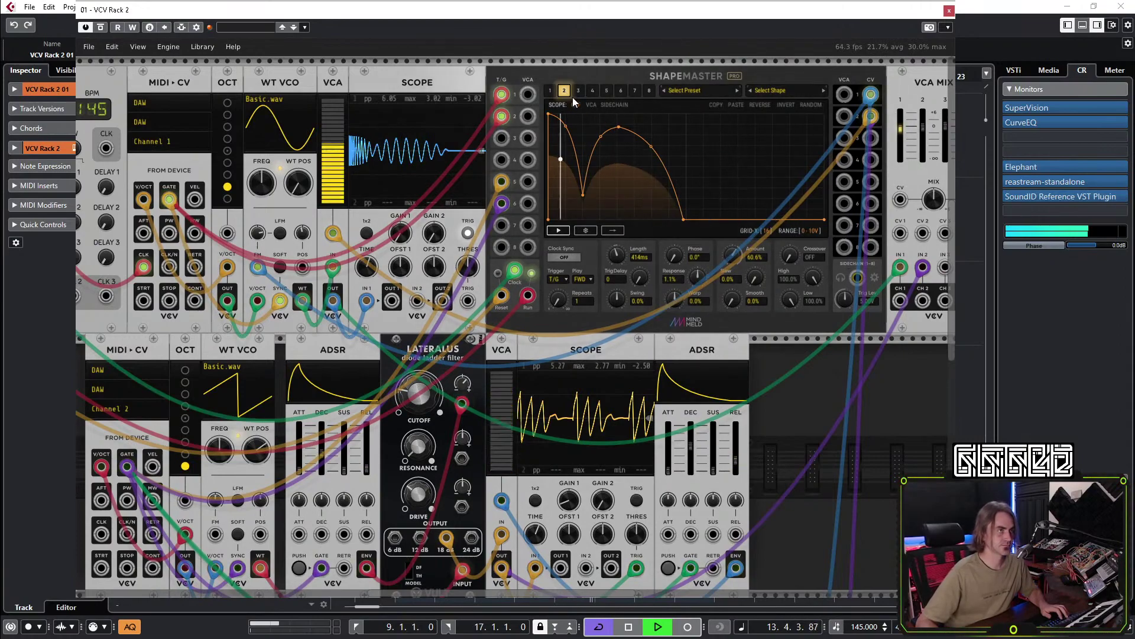
{"action": "left_click", "coordinate": [607, 91]}
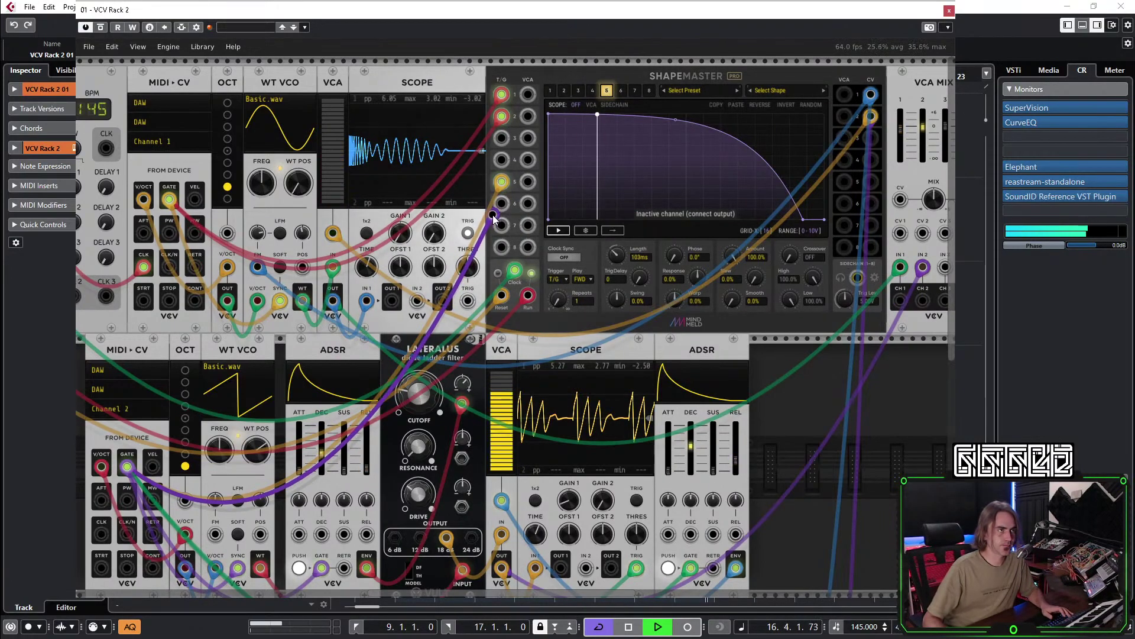
{"action": "left_click_drag", "start_coordinate": [876, 182], "coordinate": [465, 403]}
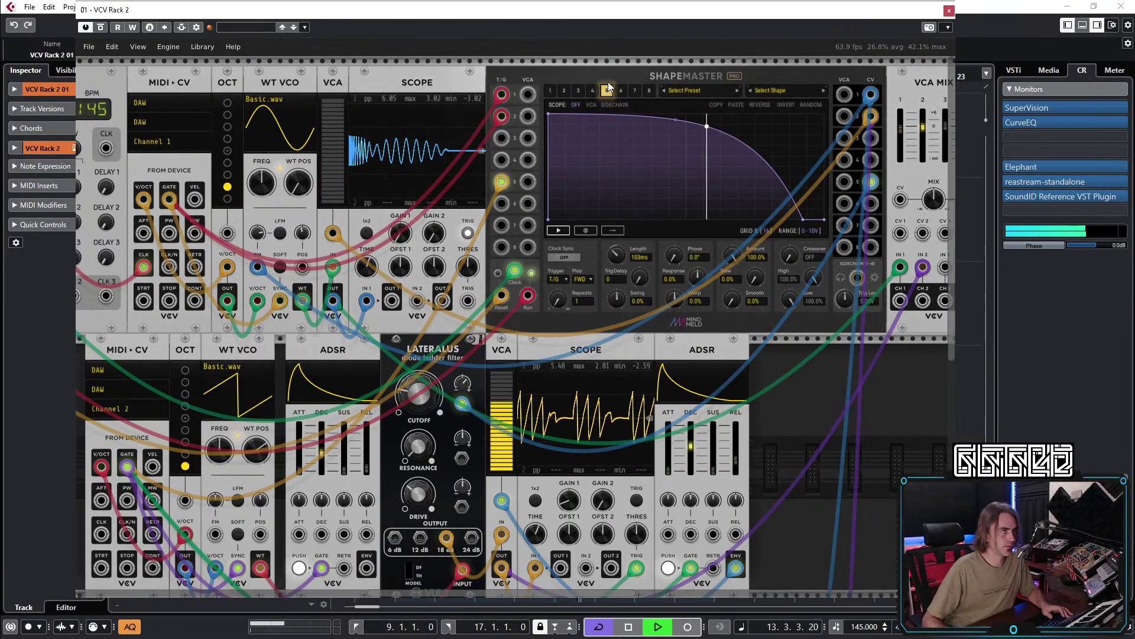
Lower the bend of ShapeMaster channel 5's curve to give the filter envelope a straighter decay.
{"action": "left_click_drag", "start_coordinate": [675, 122], "coordinate": [682, 158]}
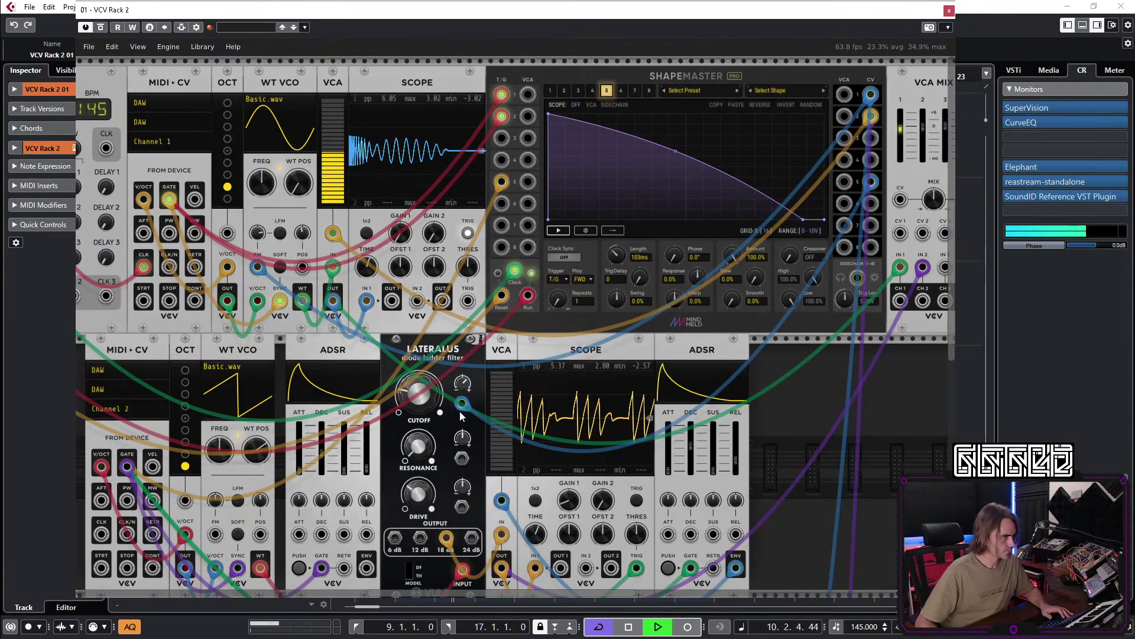
{"action": "mouse_move", "coordinate": [418, 399]}
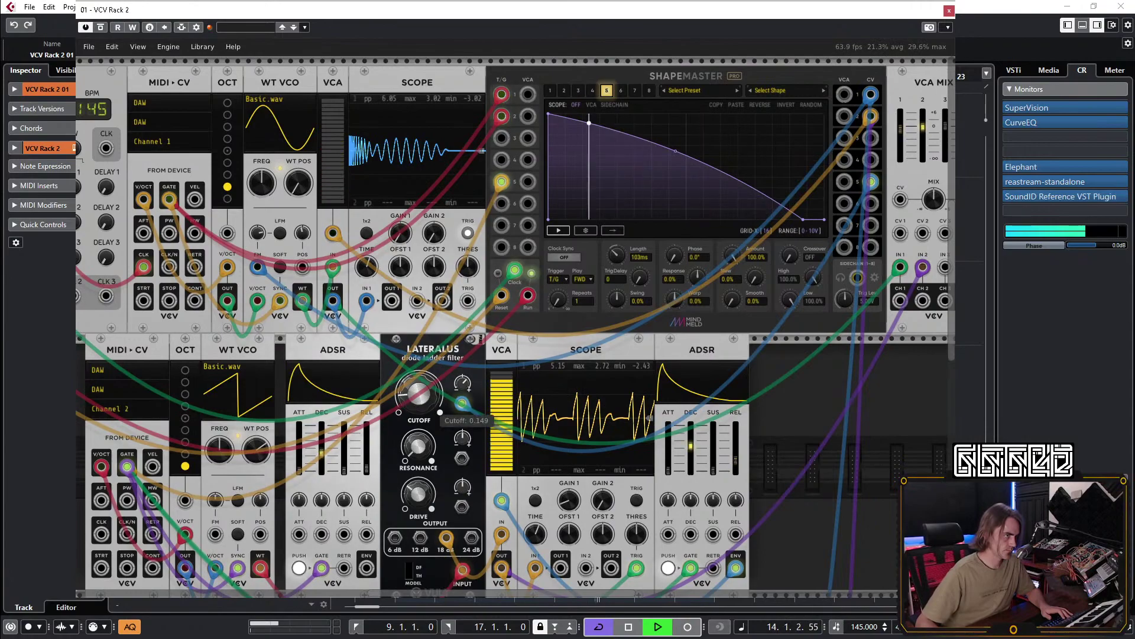
{"action": "scroll", "coordinate": [791, 485], "scroll_direction": "right", "scroll_amount": 3}
{"action": "scroll", "coordinate": [841, 384], "scroll_direction": "down", "scroll_amount": 2}
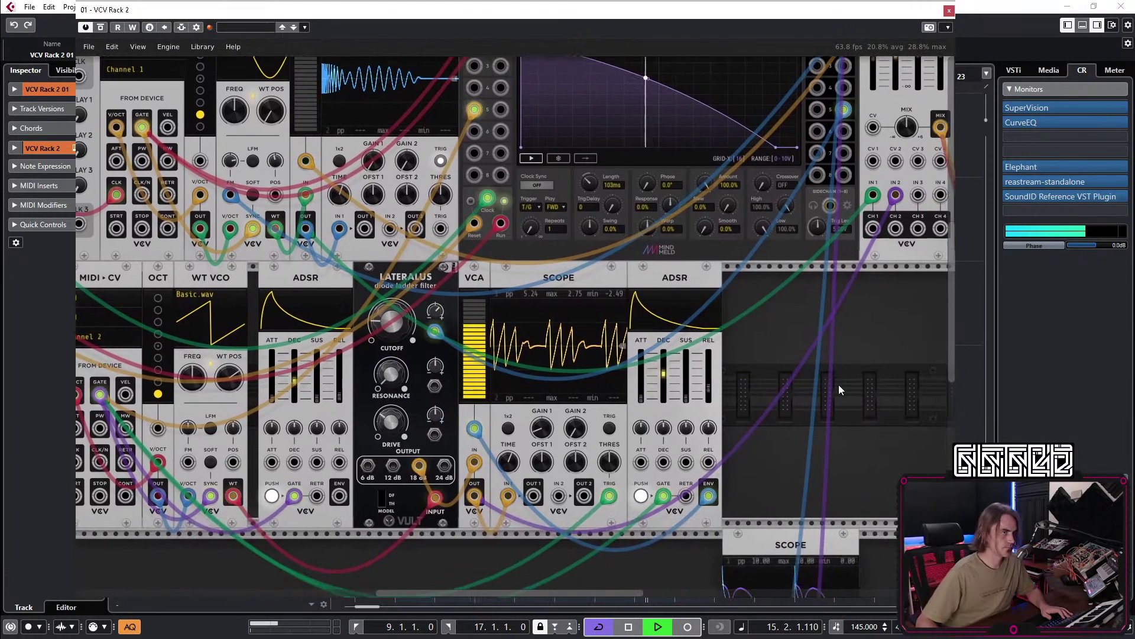
{"action": "scroll", "coordinate": [785, 459], "scroll_direction": "up", "scroll_amount": 2}
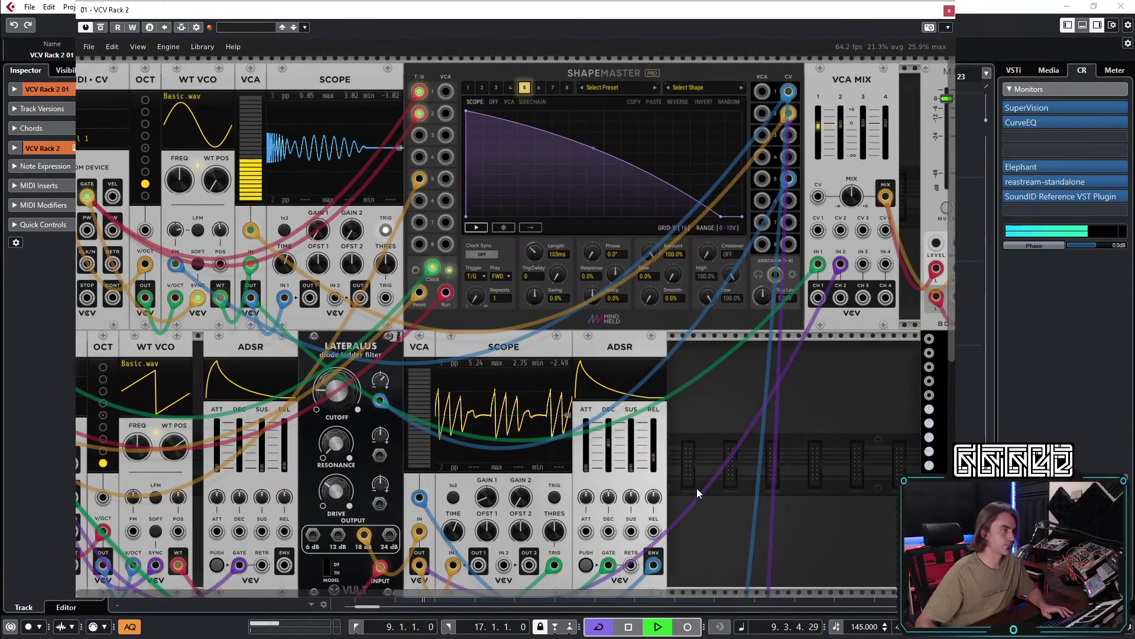
Set the Lateralus filter's Cutoff Modulation to about 0.308.
{"action": "scroll", "coordinate": [816, 465], "scroll_direction": "left", "scroll_amount": 4}
{"action": "scroll", "coordinate": [816, 465], "scroll_direction": "down", "scroll_amount": 1}
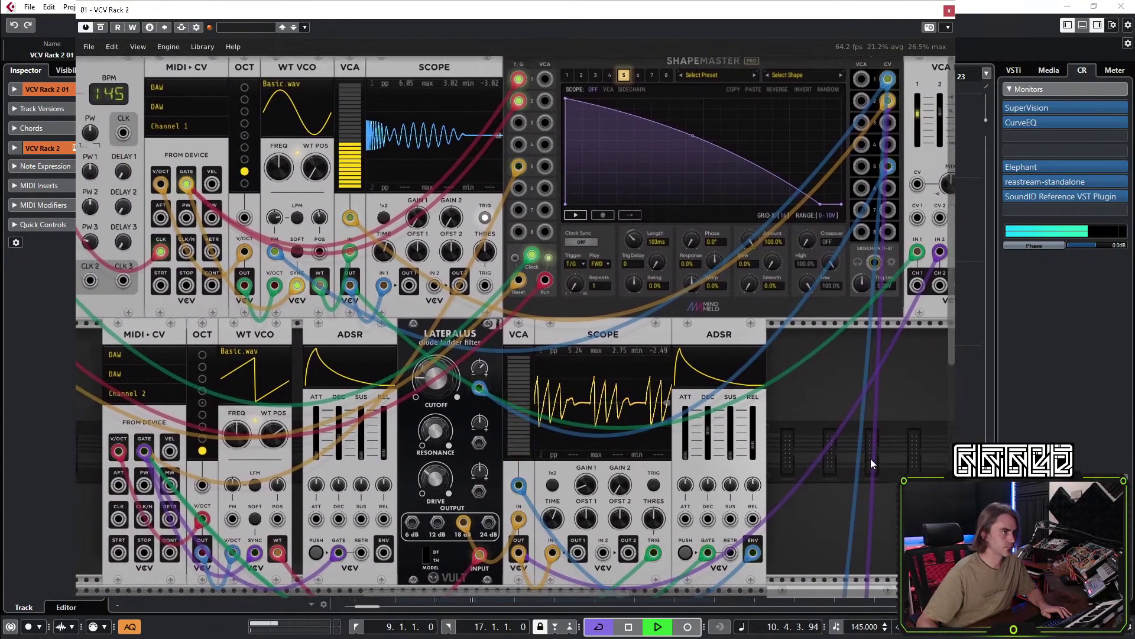
{"action": "scroll", "coordinate": [852, 467], "scroll_direction": "right", "scroll_amount": 5}
{"action": "scroll", "coordinate": [852, 467], "scroll_direction": "down", "scroll_amount": 3}
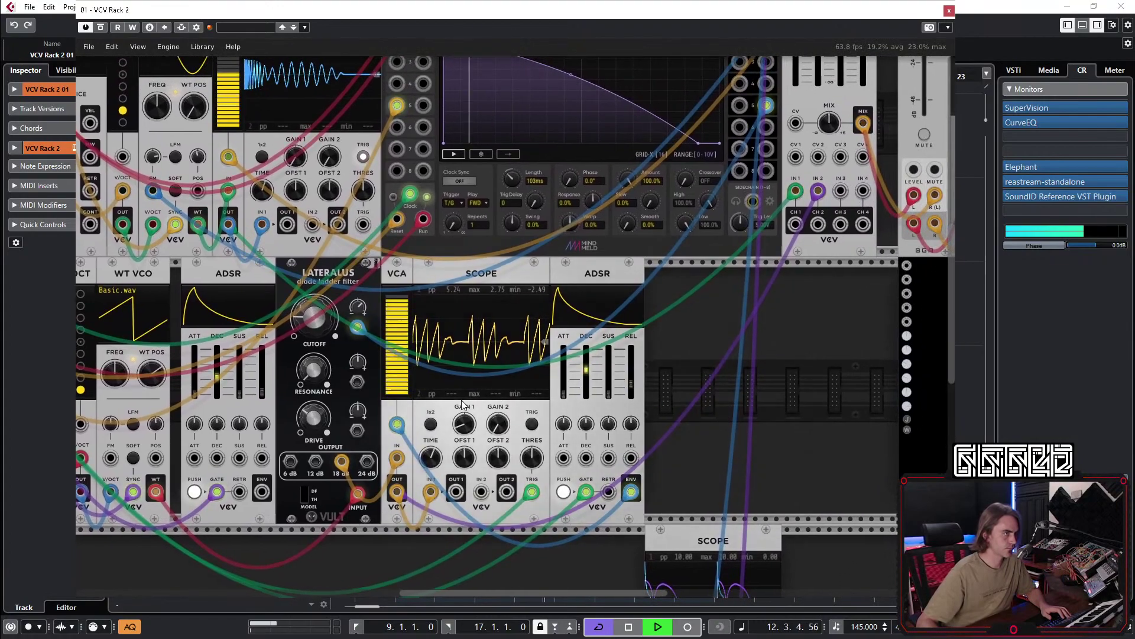
{"action": "mouse_move", "coordinate": [356, 308]}
{"action": "left_click_drag", "start_coordinate": [358, 306], "coordinate": [357, 308]}
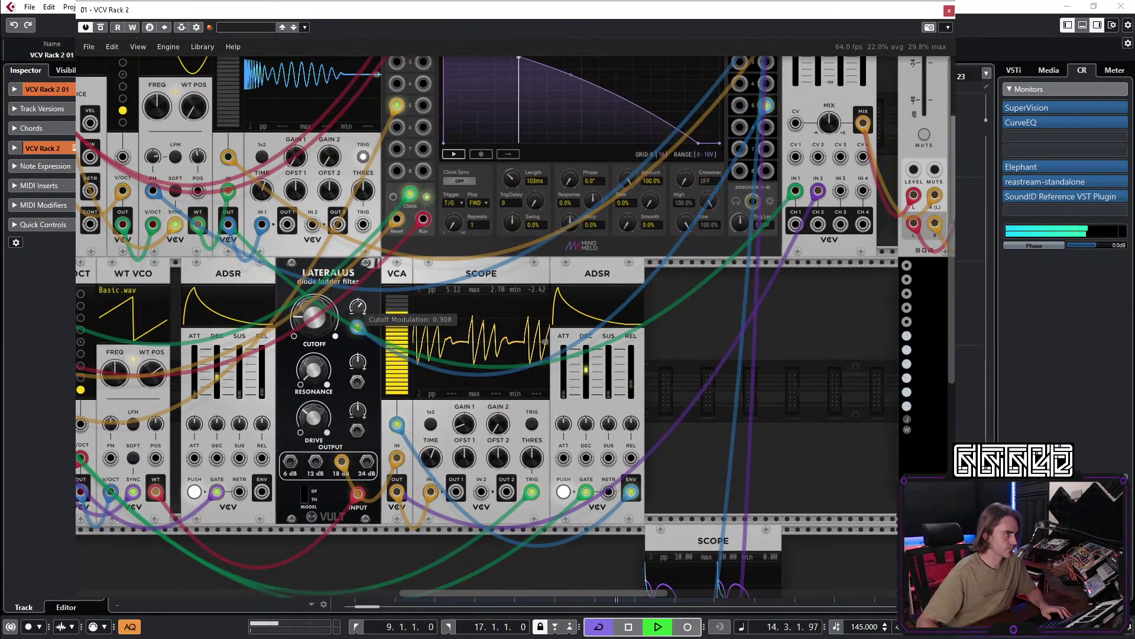
Raise the Lateralus filter's Drive to about 0.694.
{"action": "scroll", "coordinate": [363, 386], "scroll_direction": "left", "scroll_amount": 6}
{"action": "scroll", "coordinate": [461, 449], "scroll_direction": "up", "scroll_amount": 1}
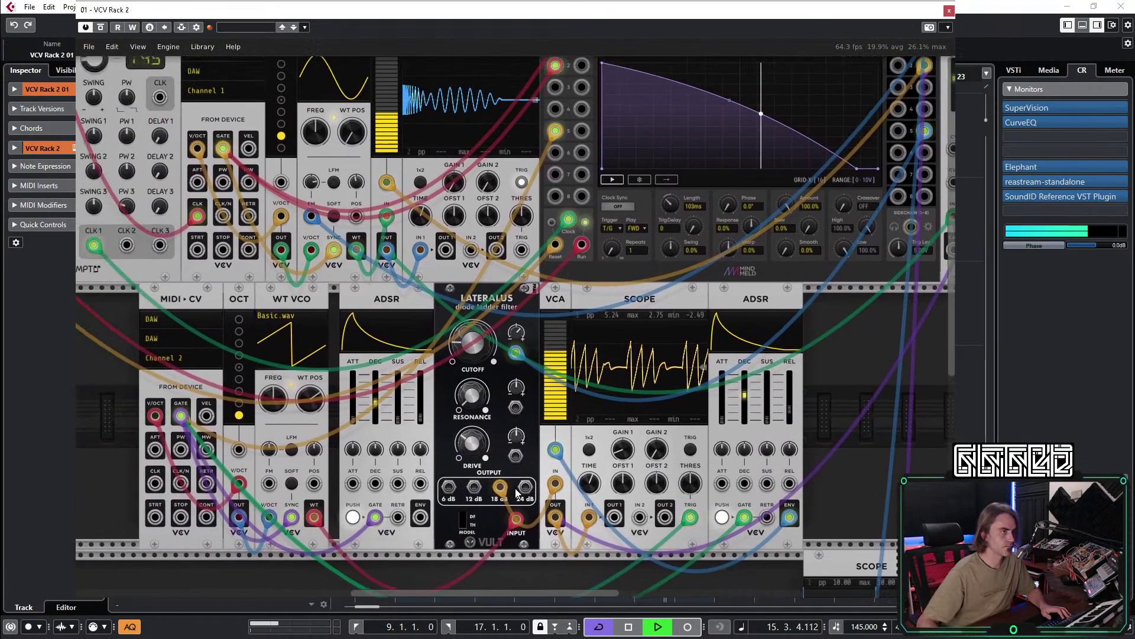
{"action": "mouse_move", "coordinate": [483, 454]}
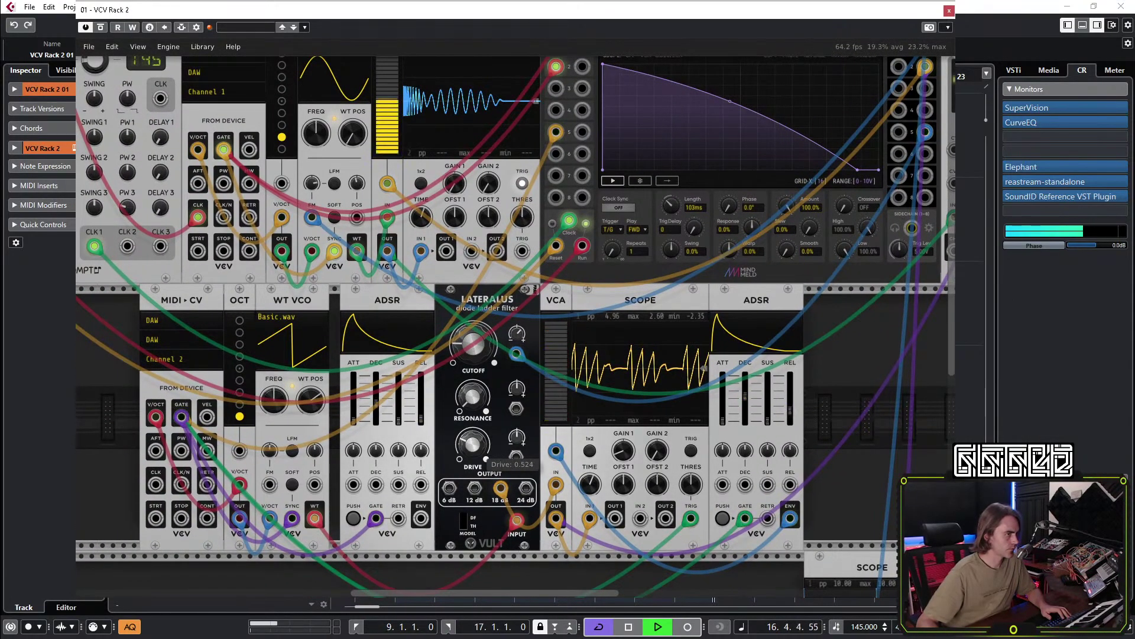
{"action": "mouse_move", "coordinate": [483, 454]}
{"action": "left_mouse_down"}
{"action": "mouse_move", "coordinate": [483, 464]}
{"action": "mouse_move", "coordinate": [483, 435]}
{"action": "left_mouse_up"}
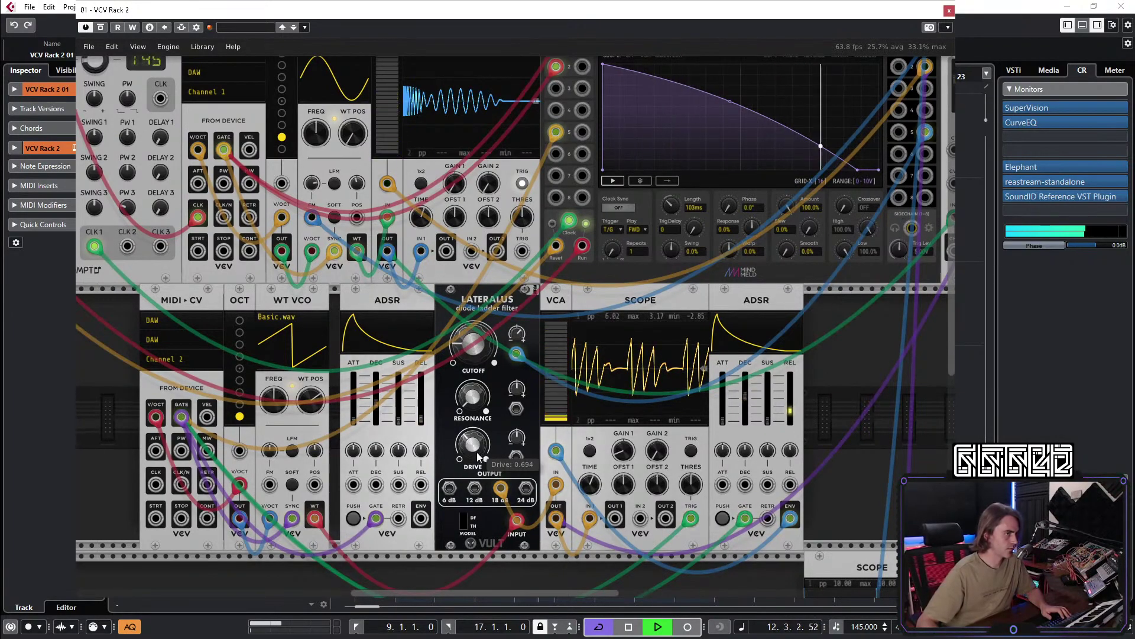
Patch the velocity output of the Channel 2 MIDI-CV module into the Lateralus filter's drive modulation input.
{"action": "scroll", "coordinate": [478, 450], "scroll_direction": "up", "scroll_amount": 2}
{"action": "scroll", "coordinate": [477, 451], "scroll_direction": "left", "scroll_amount": 2}
{"action": "scroll", "coordinate": [575, 492], "scroll_direction": "left", "scroll_amount": 6}
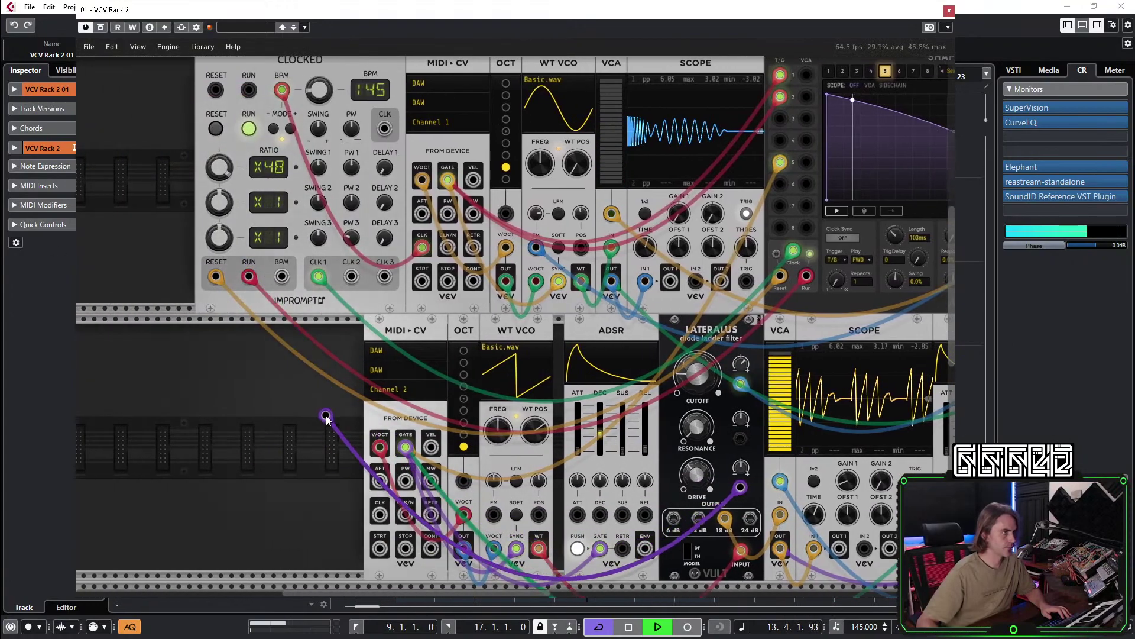
{"action": "left_click_drag", "start_coordinate": [430, 471], "coordinate": [431, 447]}
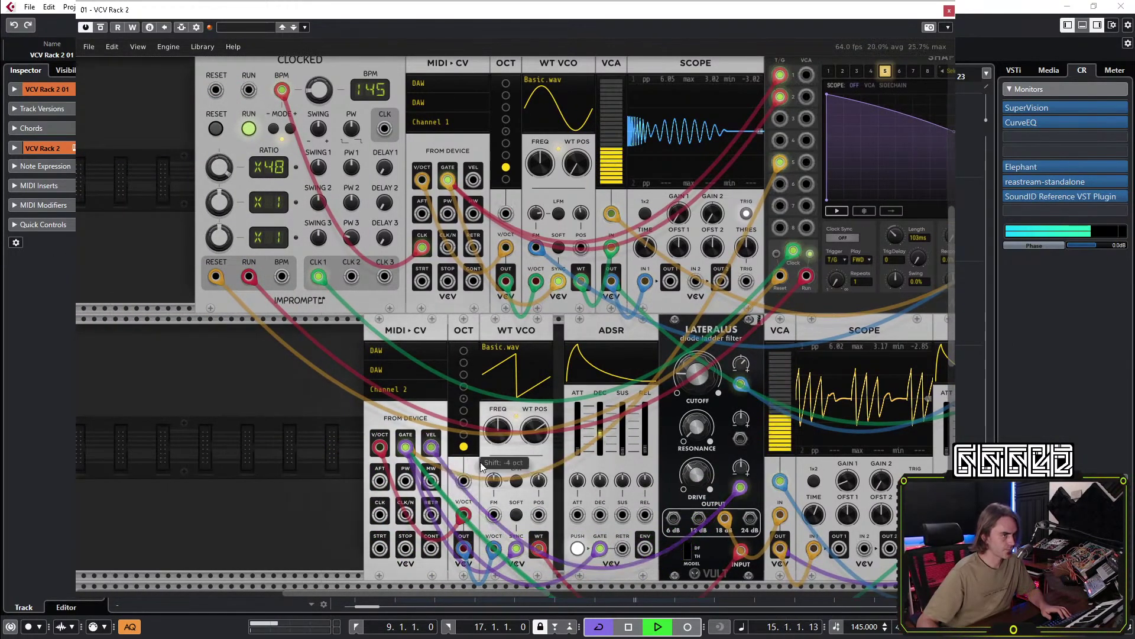
Lower the Lateralus filter's Drive to about 0.288 and turn up its drive modulation amount.
{"action": "scroll", "coordinate": [689, 470], "scroll_direction": "down", "scroll_amount": 3}
{"action": "scroll", "coordinate": [689, 470], "scroll_direction": "right", "scroll_amount": 4}
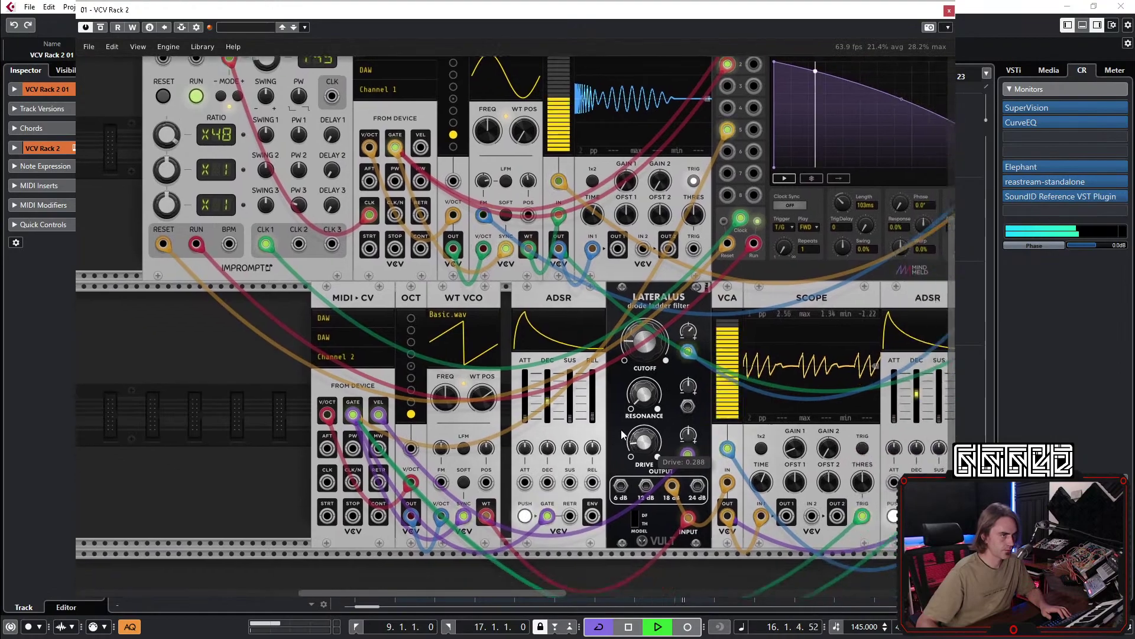
{"action": "left_click_drag", "start_coordinate": [624, 395], "coordinate": [626, 400]}
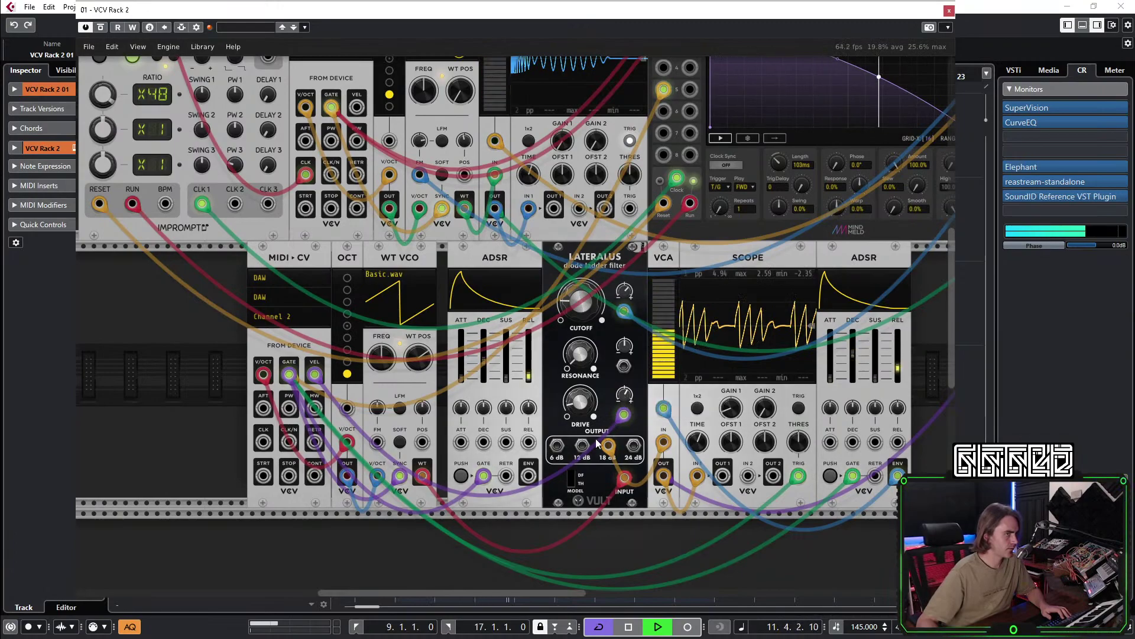
Move the VCV Rack window aside and open the first VCV Rack 2 01 MIDI part in Cubase's key editor.
{"action": "scroll", "coordinate": [494, 450], "scroll_direction": "right", "scroll_amount": 6}
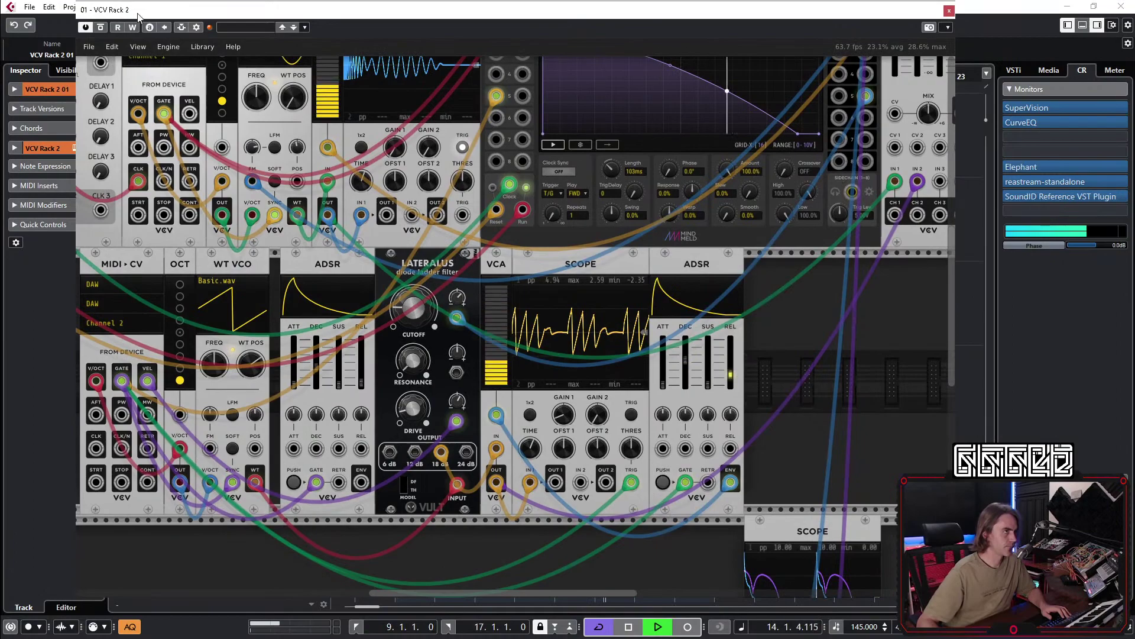
{"action": "key", "text": "F11"}
{"action": "left_click", "coordinate": [416, 120]}
{"action": "double_click", "coordinate": [414, 116]}
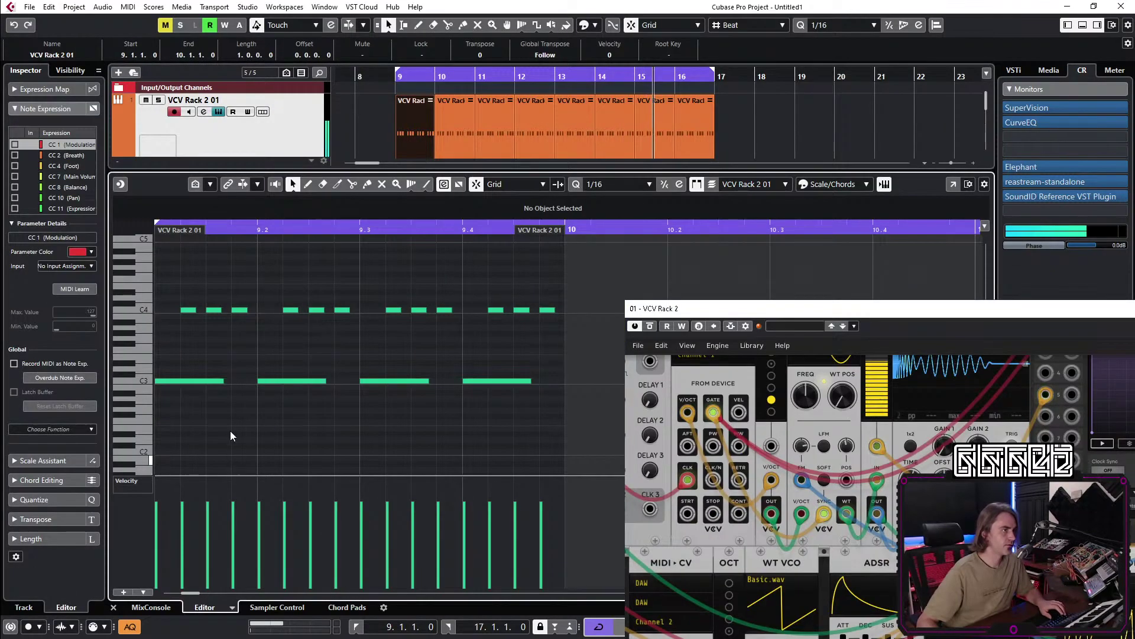
Select the first C4 note of each beat and lower their velocity to 13.
{"action": "left_click", "coordinate": [189, 309]}
{"action": "left_click", "coordinate": [292, 310], "text": "shift"}
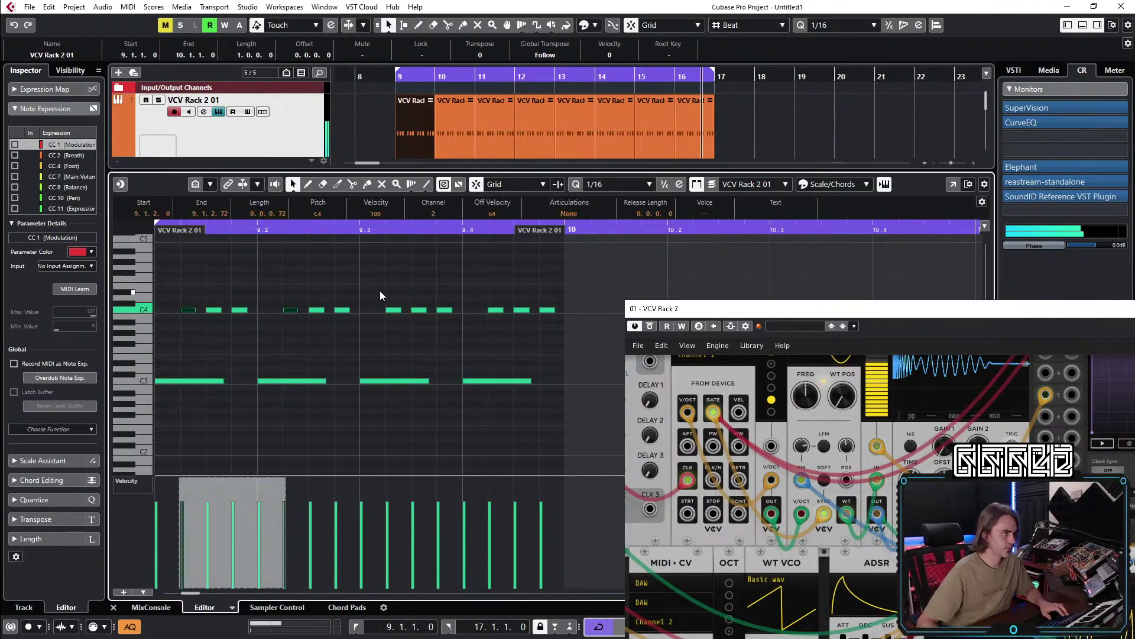
{"action": "left_click", "coordinate": [392, 309], "text": "shift"}
{"action": "left_click", "coordinate": [494, 309], "text": "shift"}
{"action": "scroll", "coordinate": [430, 461], "scroll_direction": "down", "scroll_amount": 1}
{"action": "scroll", "coordinate": [425, 477], "scroll_direction": "down", "scroll_amount": 1}
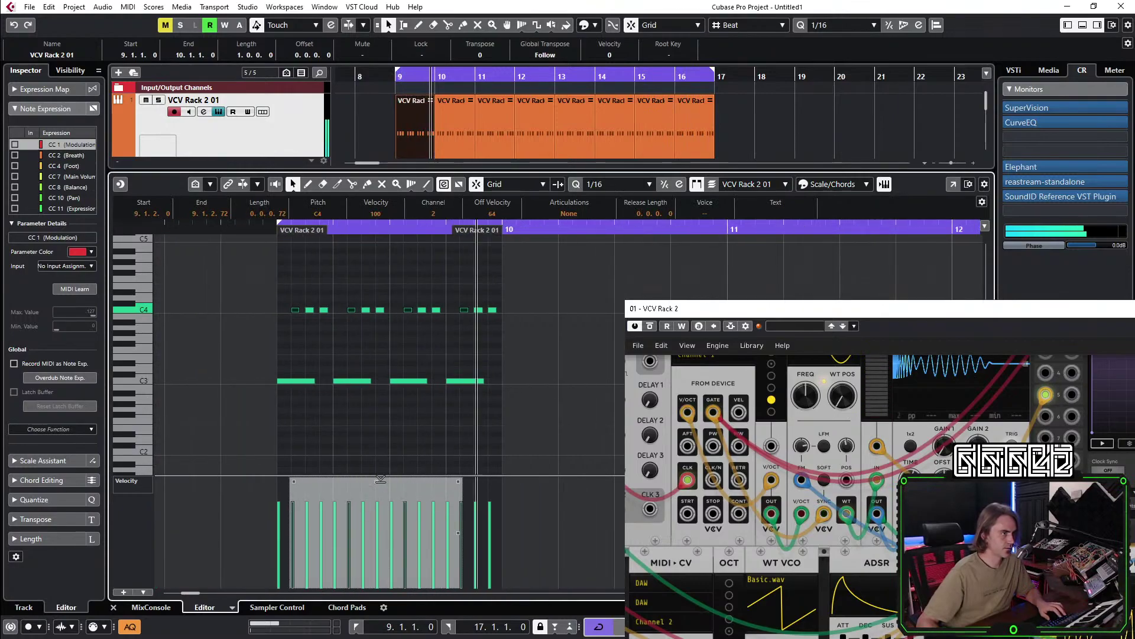
{"action": "left_click_drag", "start_coordinate": [377, 480], "coordinate": [375, 556]}
{"action": "left_click_drag", "start_coordinate": [377, 482], "coordinate": [355, 545]}
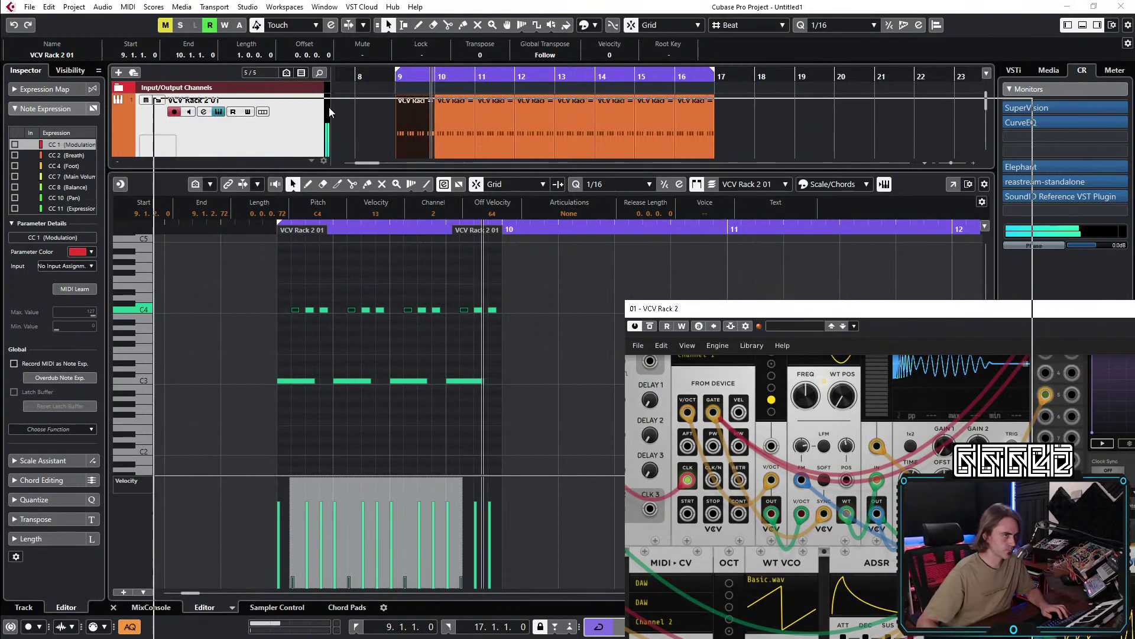
Switch back to the VCV Rack window and adjust the time scale of the scope beside the Lateralus filter.
{"action": "double_click", "coordinate": [803, 317]}
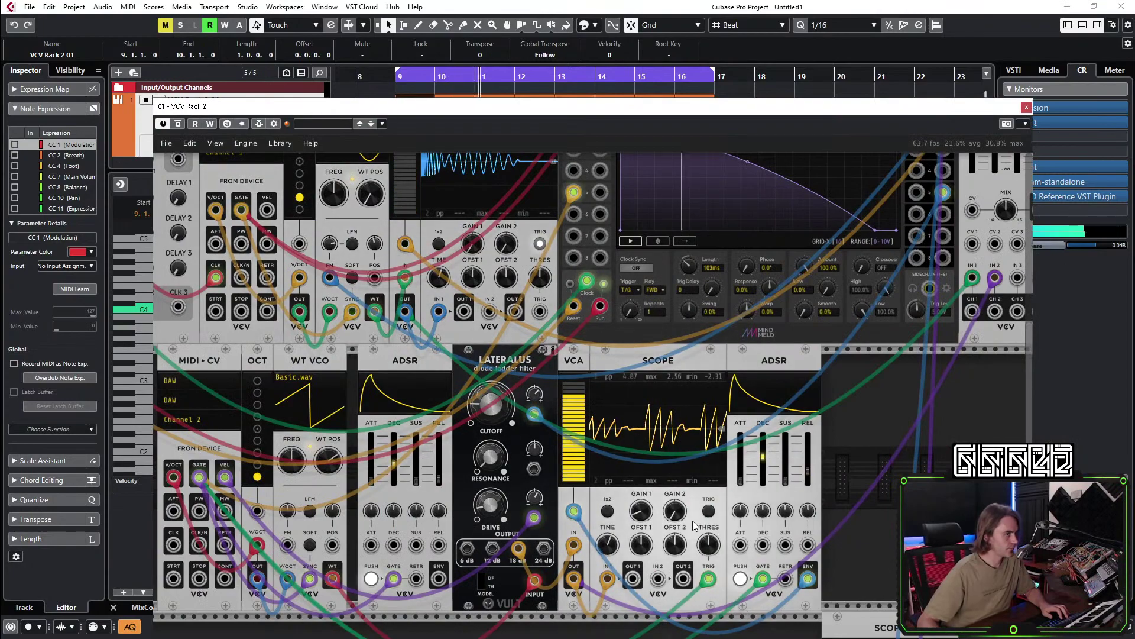
{"action": "left_click_drag", "start_coordinate": [607, 544], "coordinate": [607, 533]}
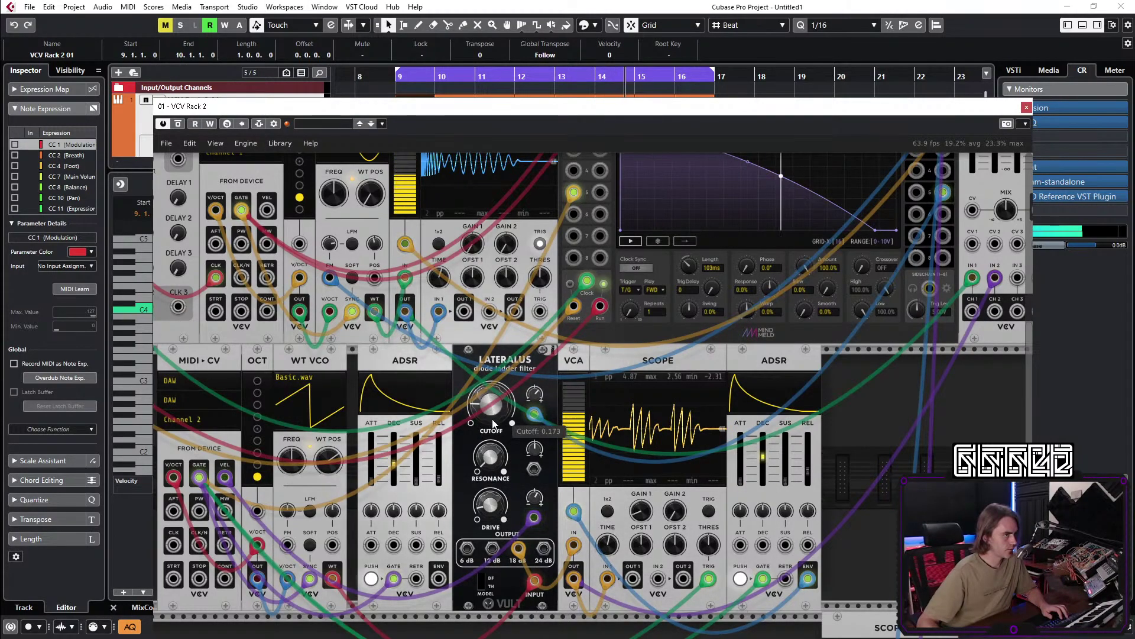
Reshape the ShapeMaster channel 5 envelope with an added node, giving it a steep curved initial drop and a straighter decay after it.
{"action": "scroll", "coordinate": [724, 210], "scroll_direction": "up", "scroll_amount": 2}
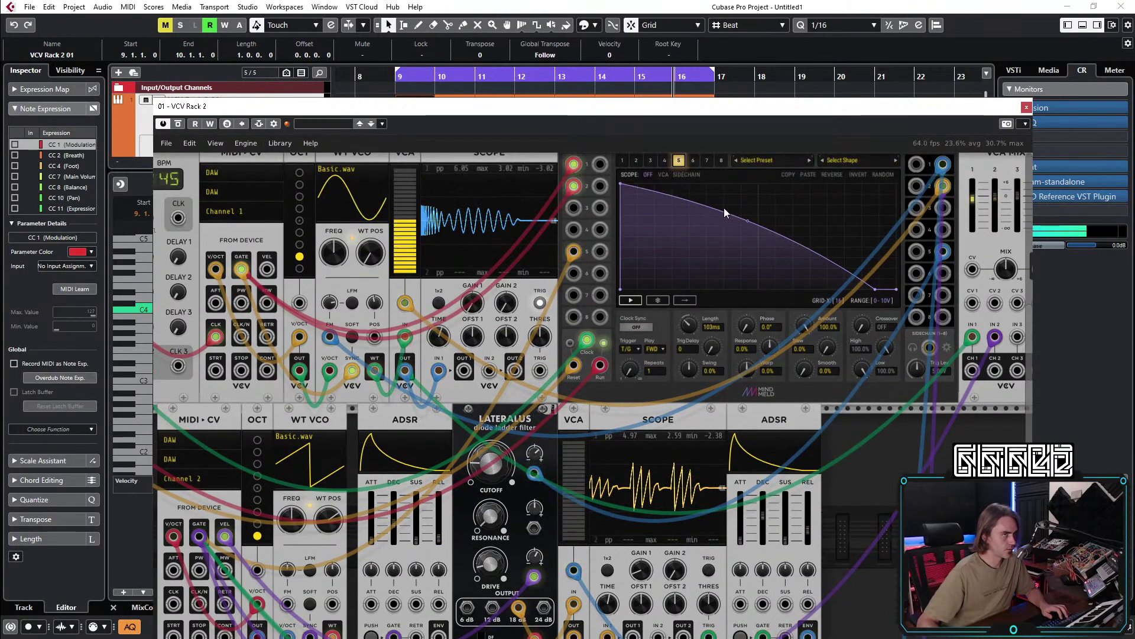
{"action": "left_click_drag", "start_coordinate": [718, 208], "coordinate": [669, 201]}
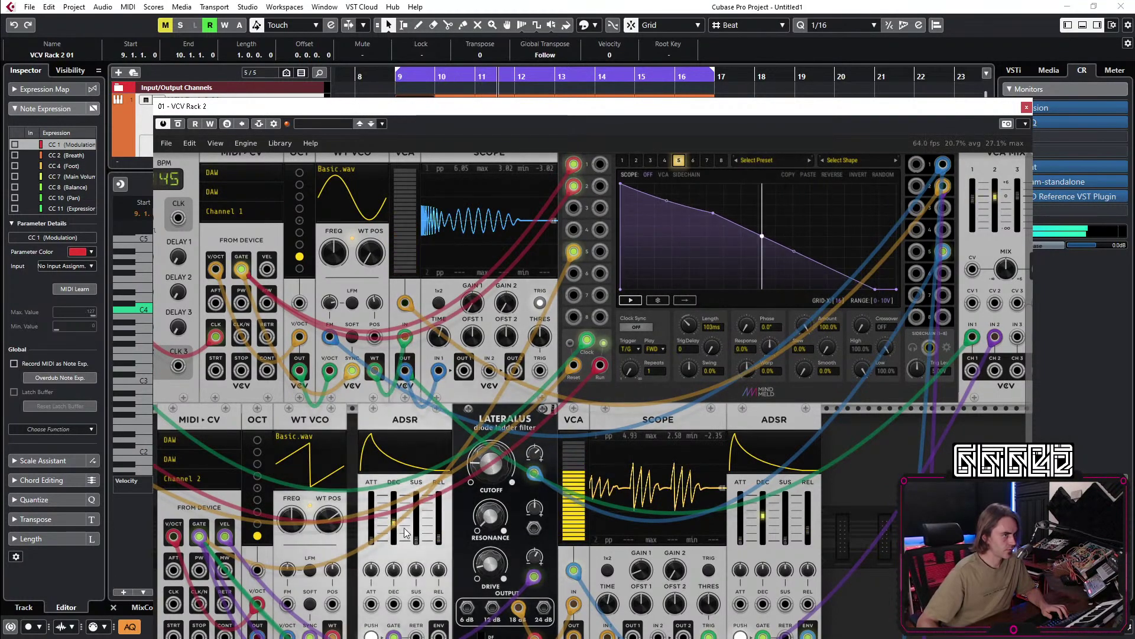
{"action": "mouse_move", "coordinate": [534, 453]}
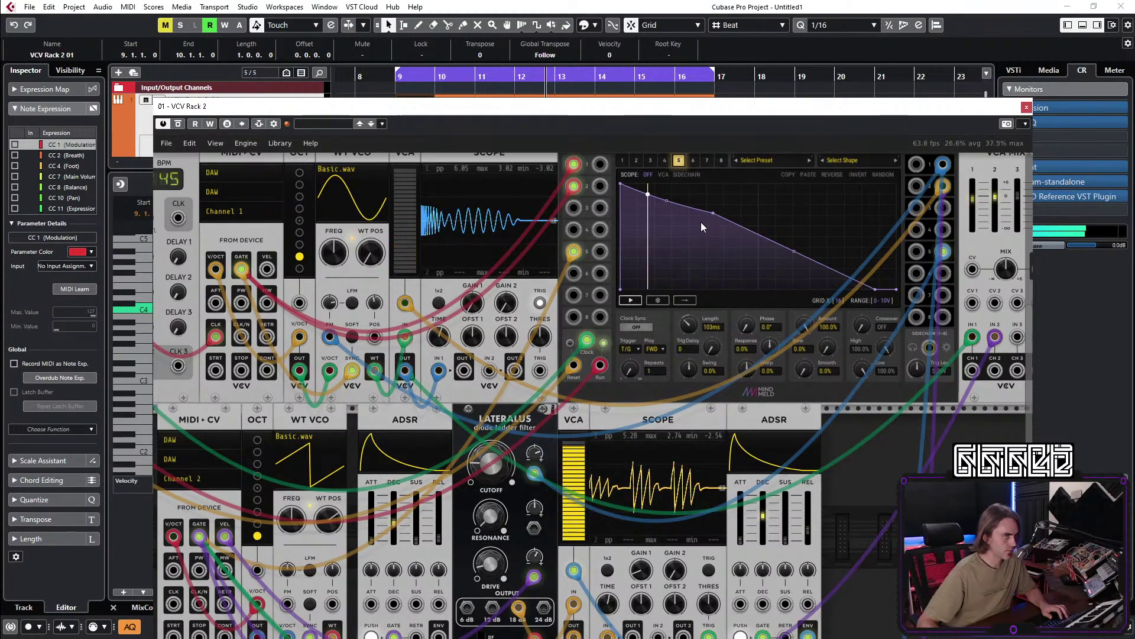
{"action": "mouse_move", "coordinate": [660, 213]}
{"action": "left_mouse_down"}
{"action": "mouse_move", "coordinate": [661, 231]}
{"action": "mouse_move", "coordinate": [662, 211]}
{"action": "mouse_move", "coordinate": [678, 218]}
{"action": "left_mouse_up"}
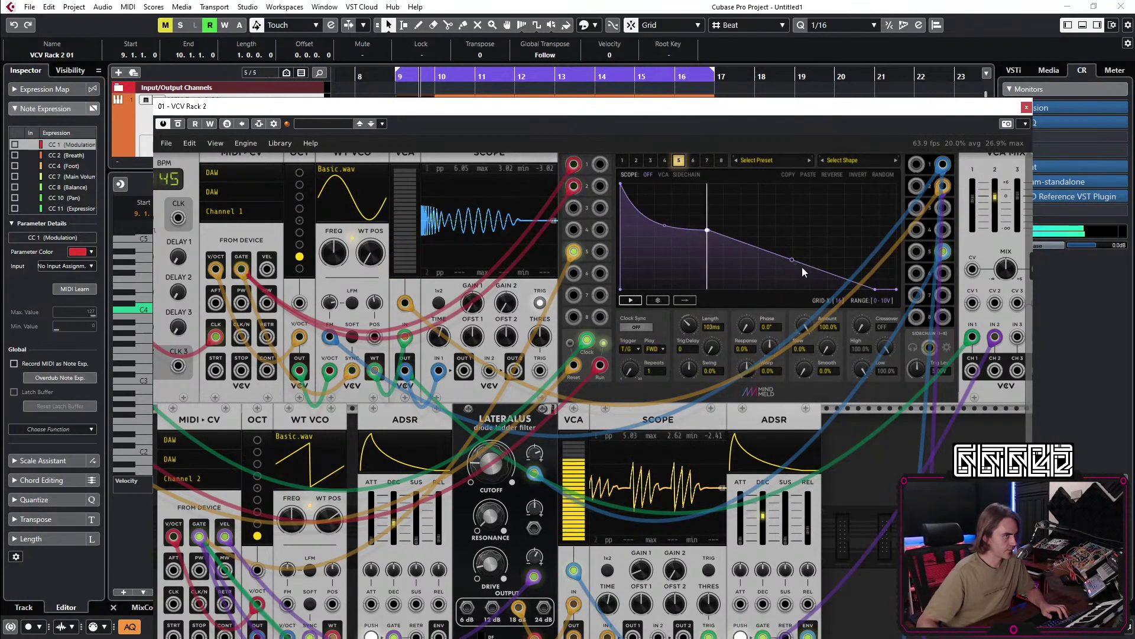
{"action": "left_click_drag", "start_coordinate": [708, 230], "coordinate": [729, 229]}
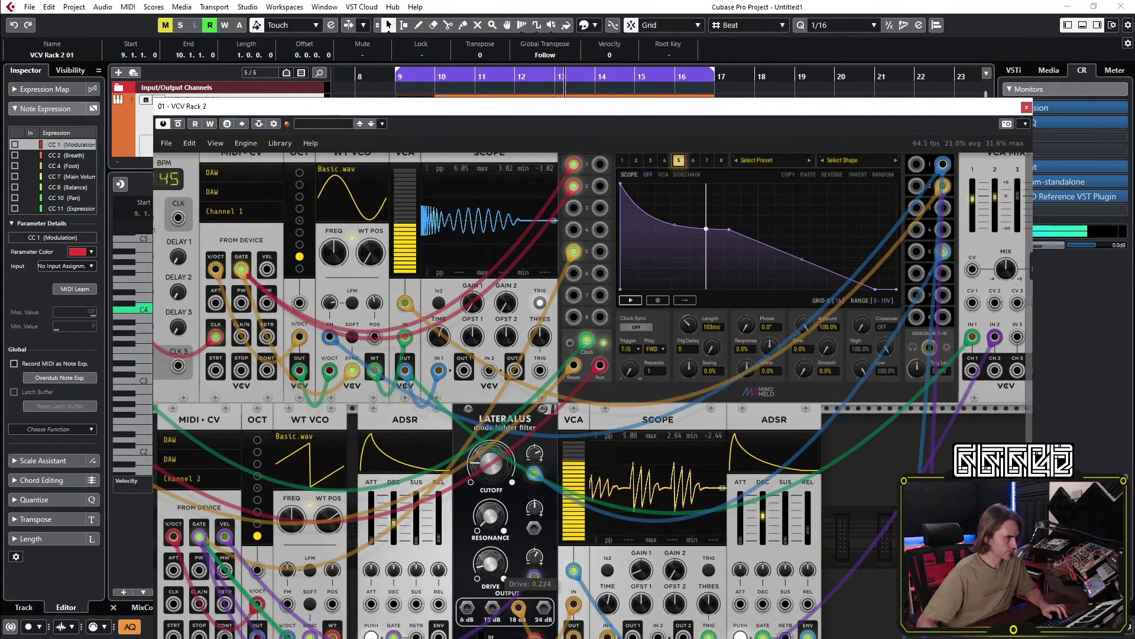
Try the Lateralus filter's 12 dB output and toggle its DF/TH model switch.
{"action": "mouse_move", "coordinate": [490, 517]}
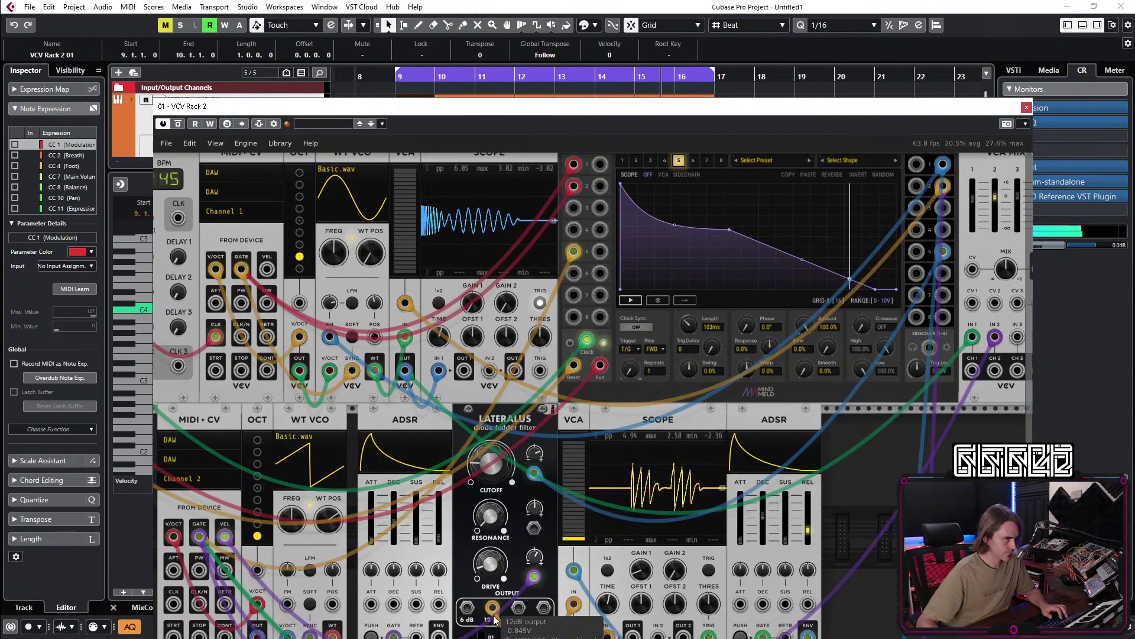
{"action": "scroll", "coordinate": [492, 563], "scroll_direction": "down", "scroll_amount": 3}
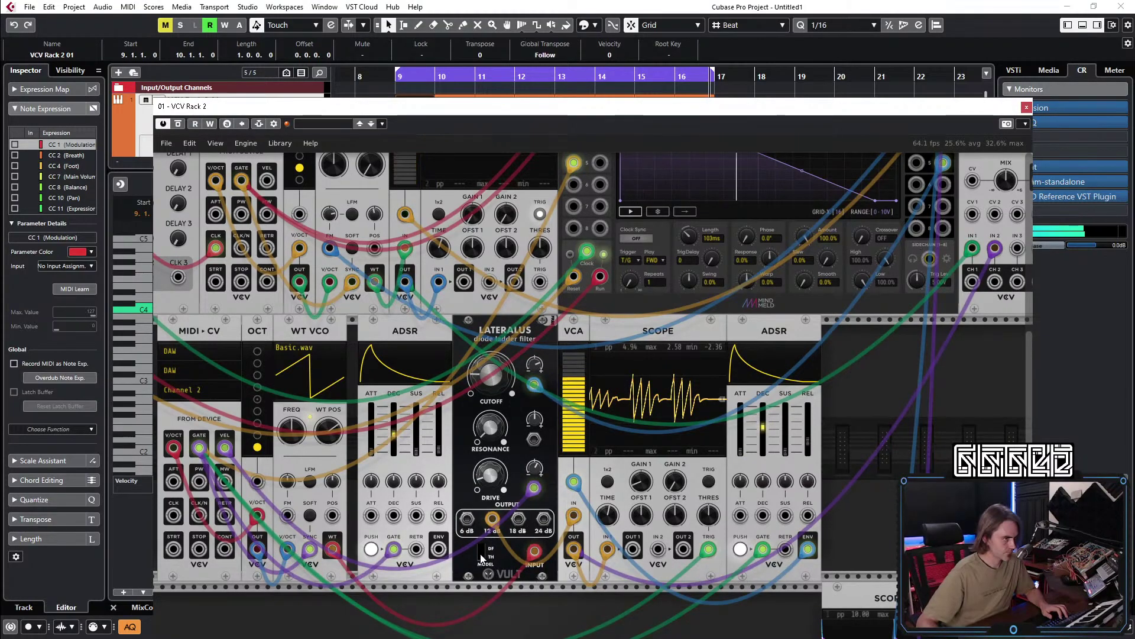
{"action": "right_click", "coordinate": [485, 553]}
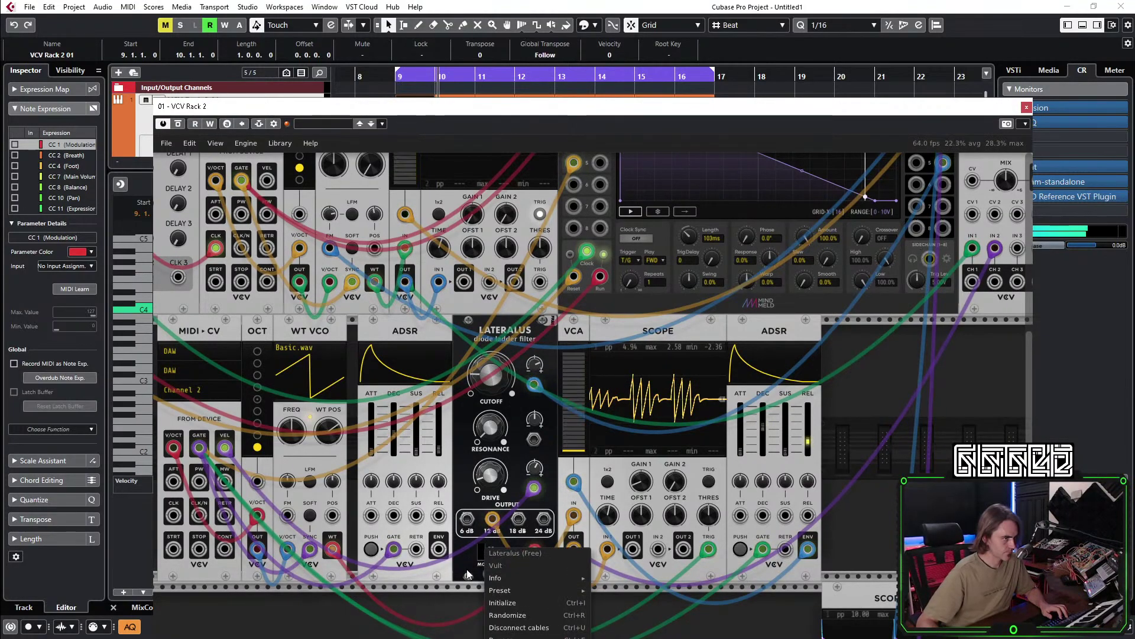
{"action": "scroll", "coordinate": [466, 568], "scroll_direction": "down", "scroll_amount": 2}
{"action": "scroll", "coordinate": [467, 571], "scroll_direction": "down", "scroll_amount": 1}
{"action": "right_click", "coordinate": [467, 467]}
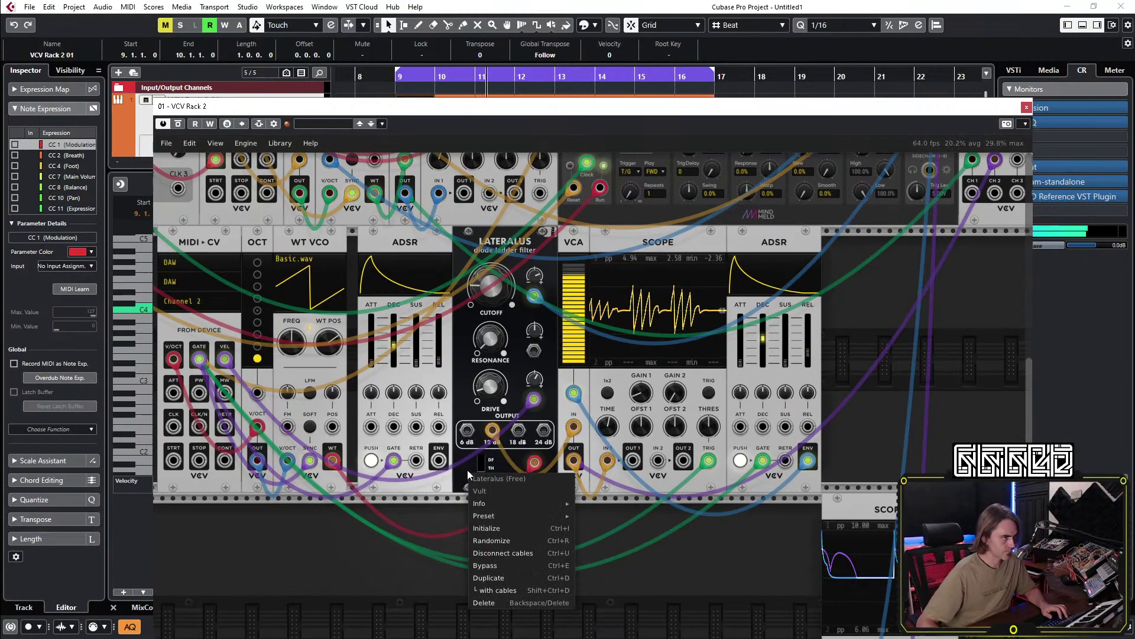
{"action": "left_click", "coordinate": [481, 467]}
{"action": "right_click", "coordinate": [480, 467]}
{"action": "left_click", "coordinate": [482, 468]}
{"action": "right_click", "coordinate": [482, 468]}
{"action": "left_click", "coordinate": [484, 469]}
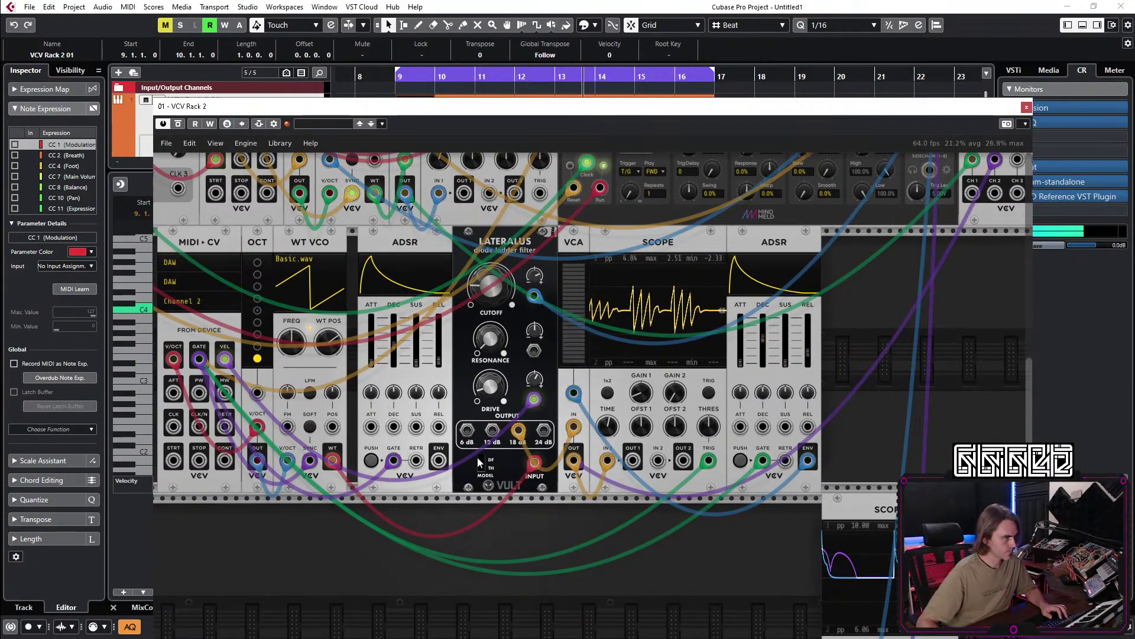
Move the Lateralus filter's output cable from the 18 dB jack to the 24 dB jack.
{"action": "scroll", "coordinate": [552, 496], "scroll_direction": "up", "scroll_amount": 1}
{"action": "scroll", "coordinate": [460, 492], "scroll_direction": "right", "scroll_amount": 2}
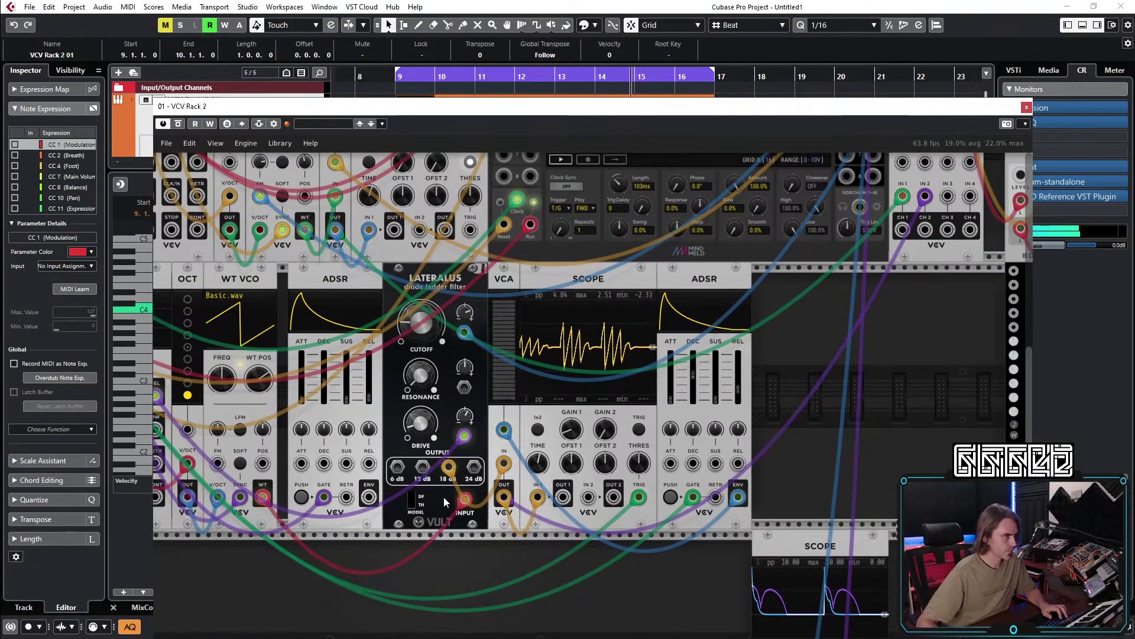
{"action": "left_click_drag", "start_coordinate": [450, 467], "coordinate": [475, 467]}
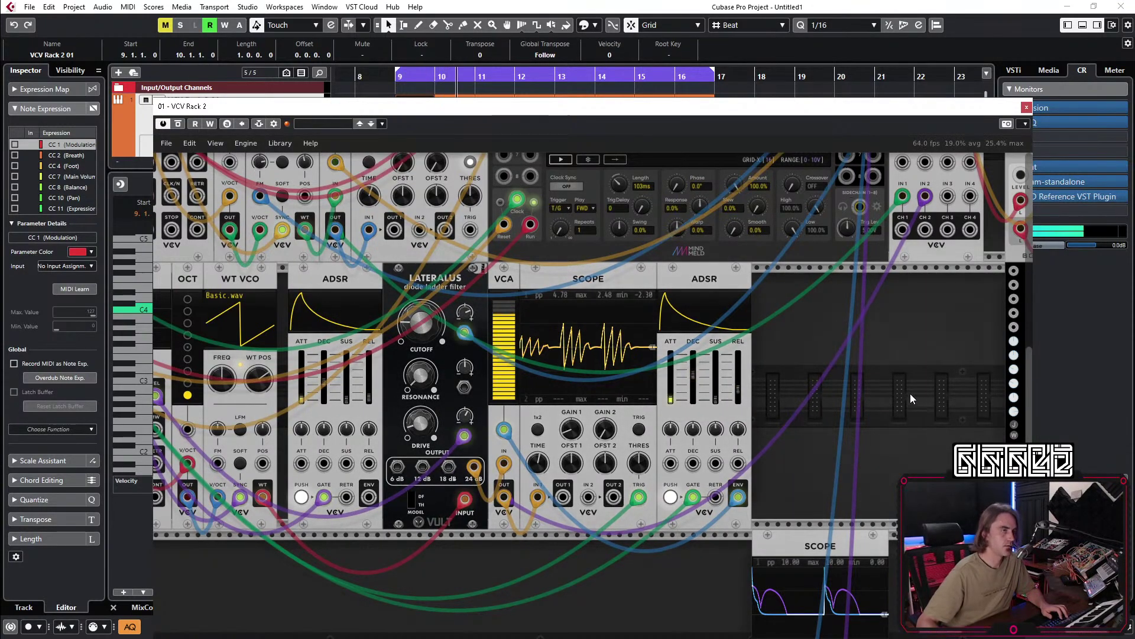
Move the VCV Rack window aside to uncover the Cubase key editor.
{"action": "scroll", "coordinate": [800, 508], "scroll_direction": "up", "scroll_amount": 6}
{"action": "scroll", "coordinate": [799, 509], "scroll_direction": "right", "scroll_amount": 3}
{"action": "scroll", "coordinate": [803, 618], "scroll_direction": "down", "scroll_amount": 3}
{"action": "scroll", "coordinate": [907, 398], "scroll_direction": "up", "scroll_amount": 3}
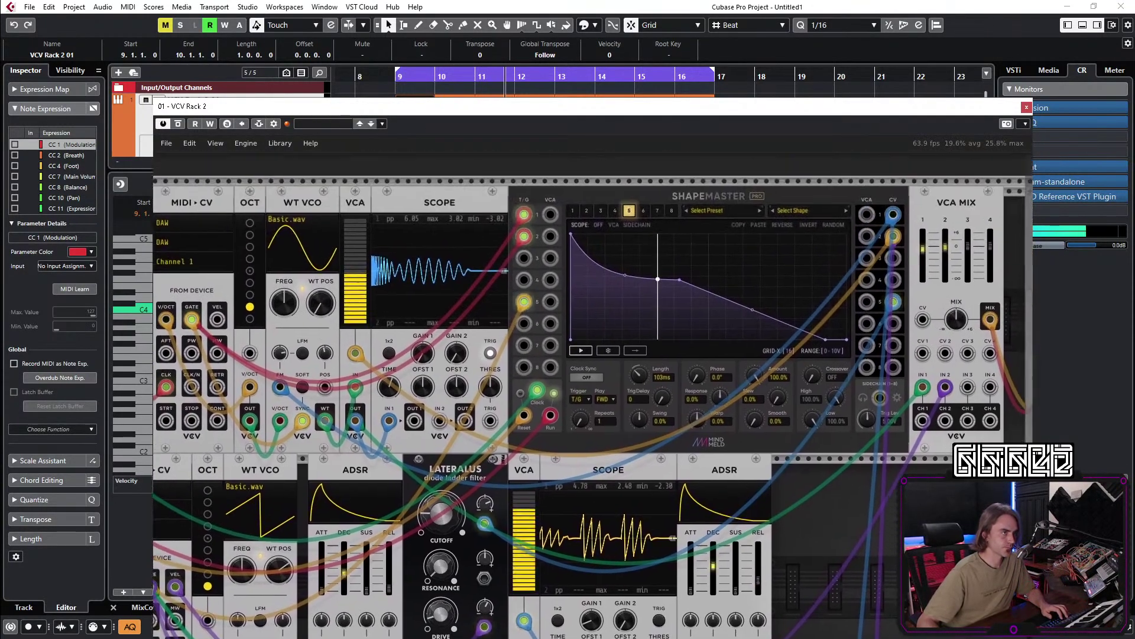
{"action": "left_click_drag", "start_coordinate": [627, 107], "coordinate": [859, 113]}
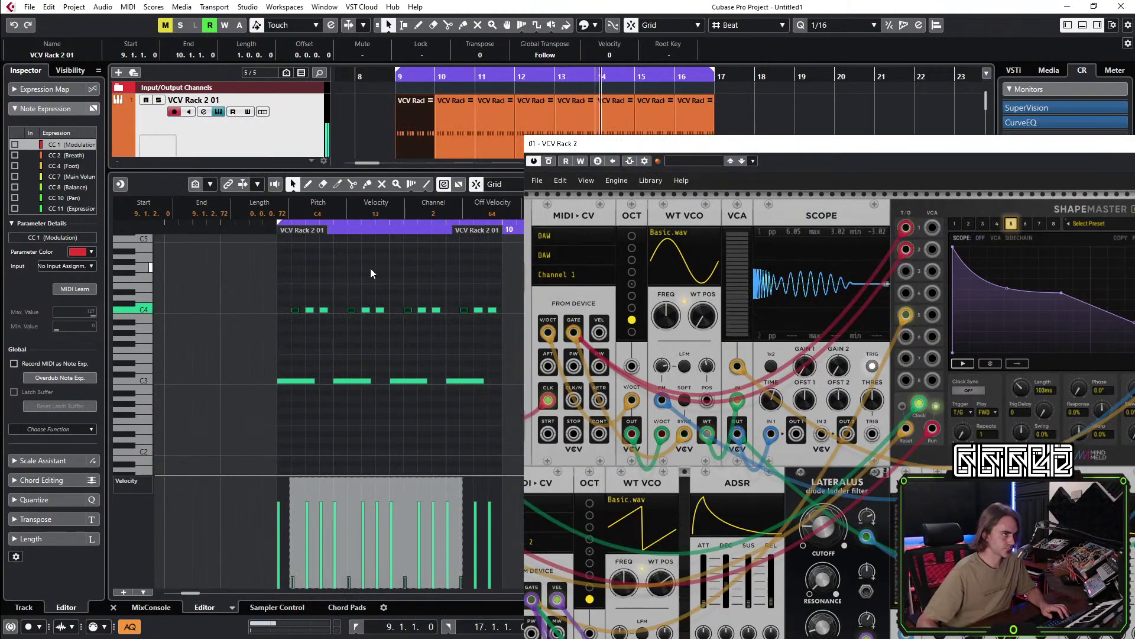
Try transposing the last C4 note of the second beat to C#4, and return it to C4.
{"action": "left_click", "coordinate": [388, 302]}
{"action": "key", "text": "Up"}
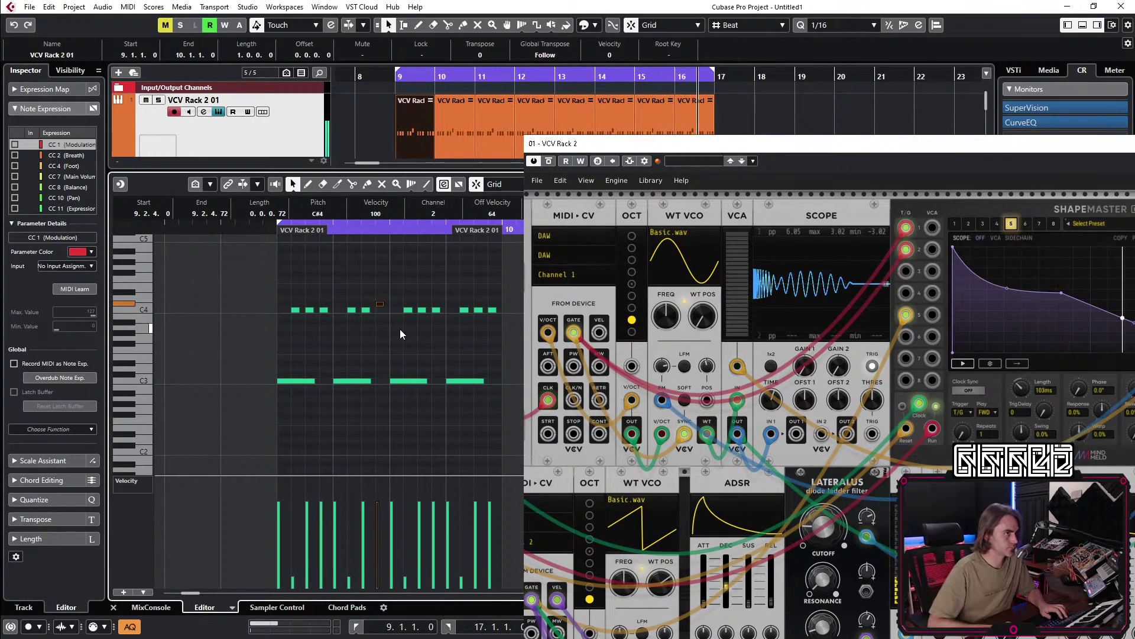
{"action": "key", "text": "space"}
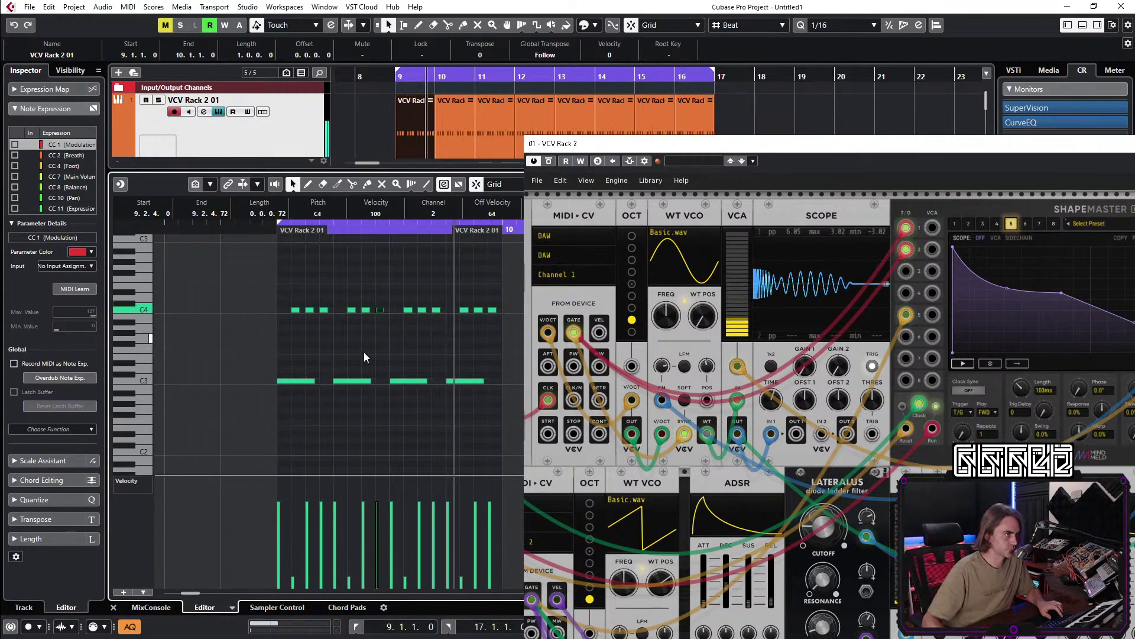
{"action": "key", "text": "Down"}
Try other lengths for all the C4 notes, return them to 0.0.0.72, and close the key editor.
{"action": "key", "text": "h"}
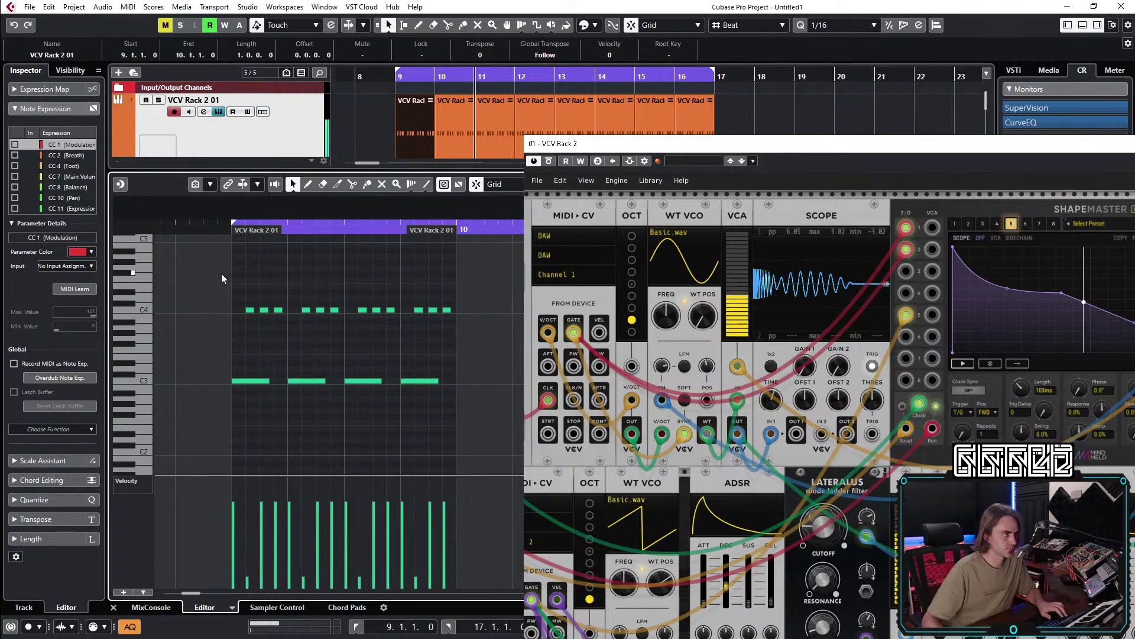
{"action": "left_click_drag", "start_coordinate": [221, 273], "coordinate": [426, 336]}
{"action": "key", "text": "h"}
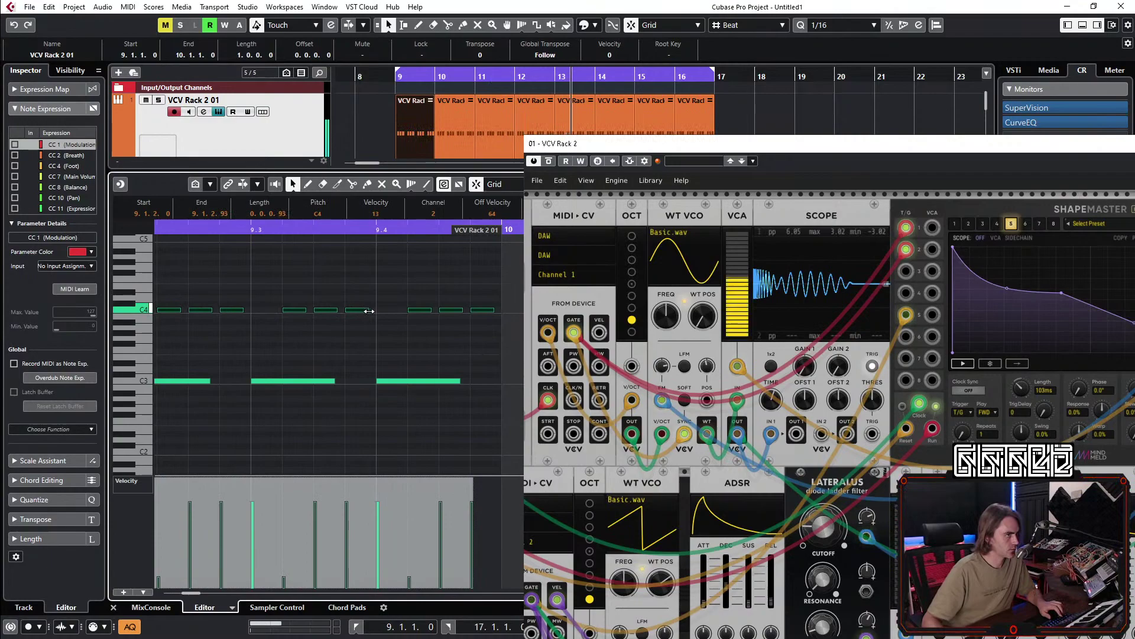
{"action": "key", "text": "alt+Left"}
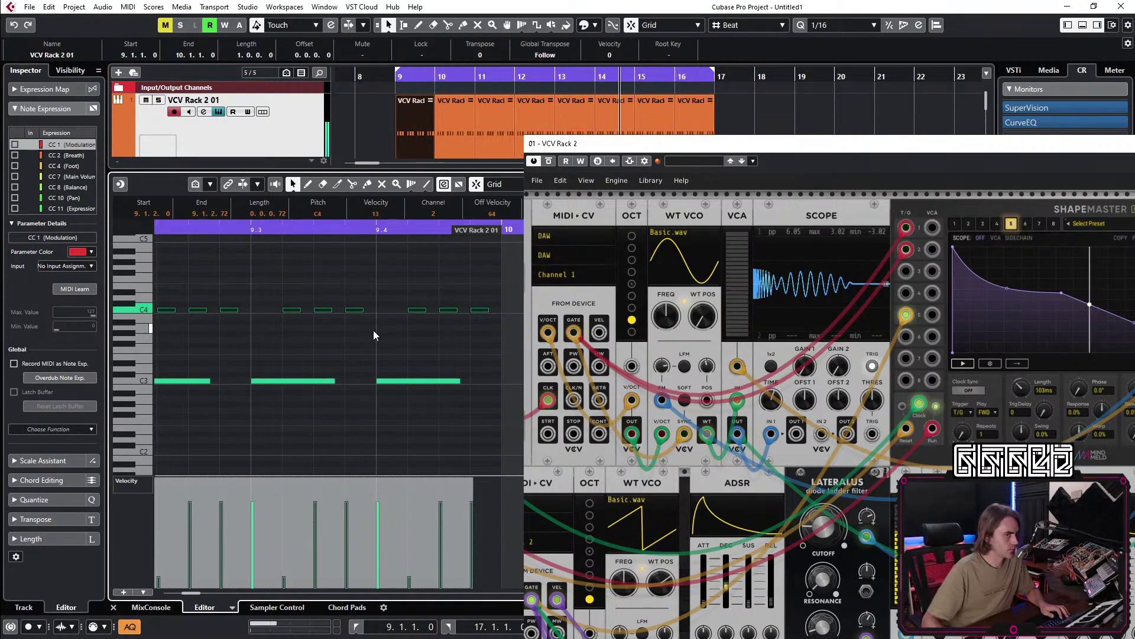
{"action": "key", "text": "h"}
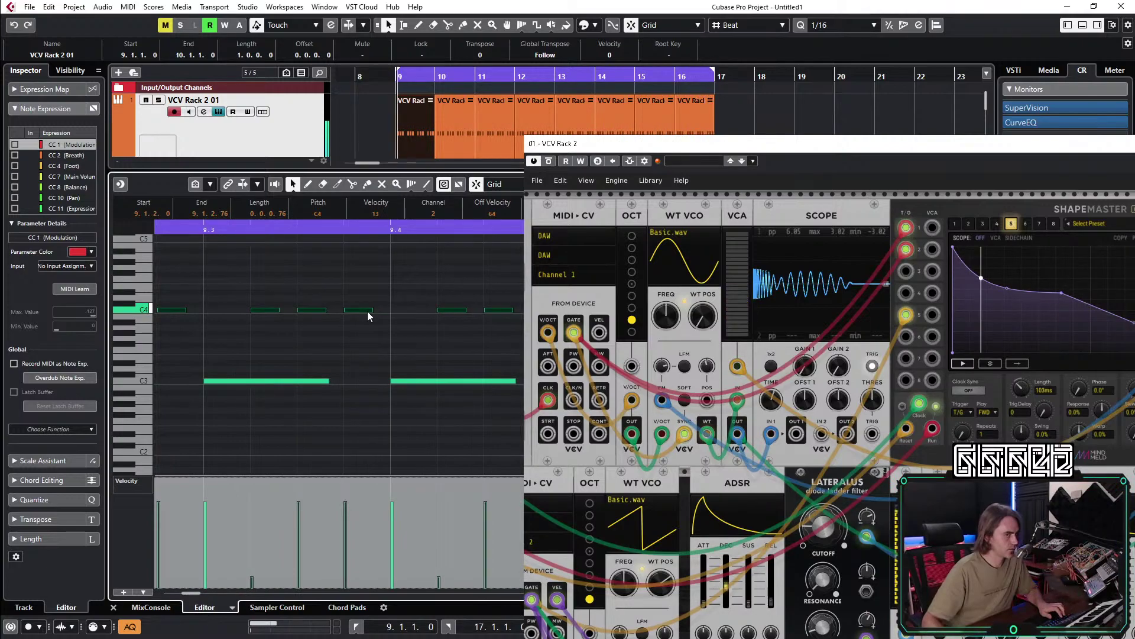
{"action": "key", "text": "alt+Left"}
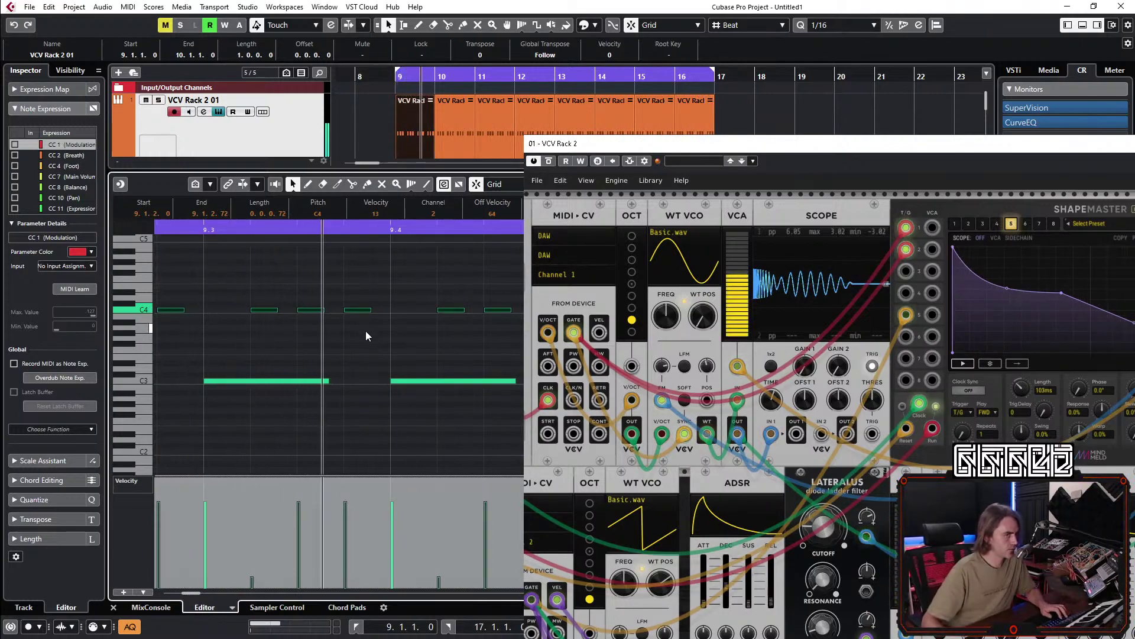
{"action": "left_click", "coordinate": [113, 607]}
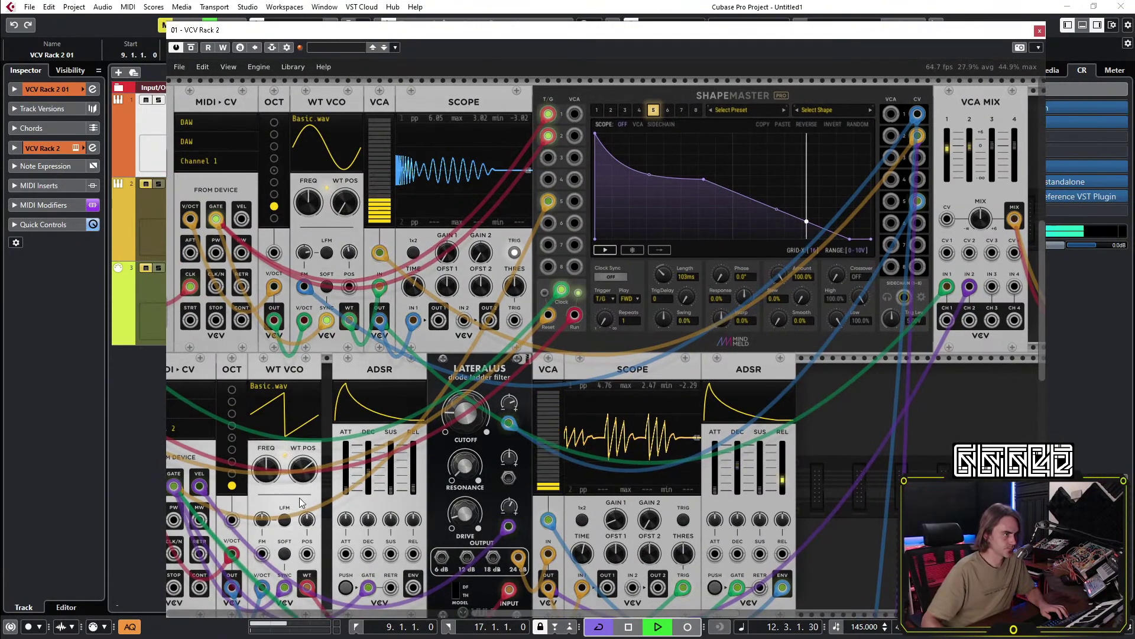
Try a wavetable position of 30.964% on the bass WT VCO, modulated by note velocity at 51.2%.
{"action": "left_click_drag", "start_coordinate": [299, 497], "coordinate": [514, 362]}
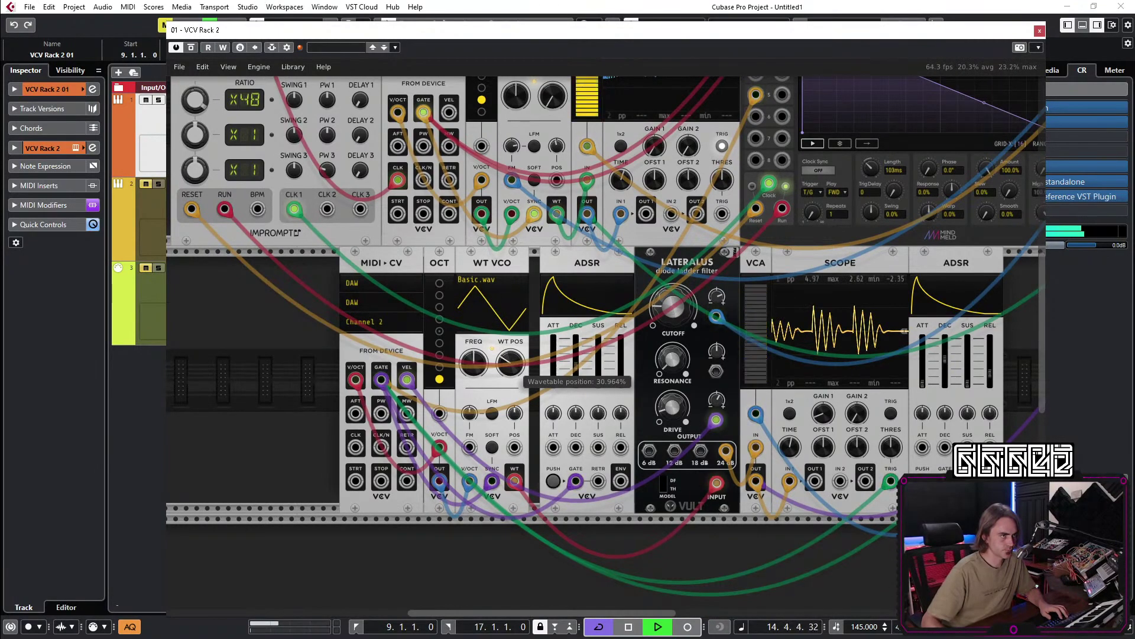
{"action": "left_click_drag", "start_coordinate": [514, 480], "coordinate": [512, 452]}
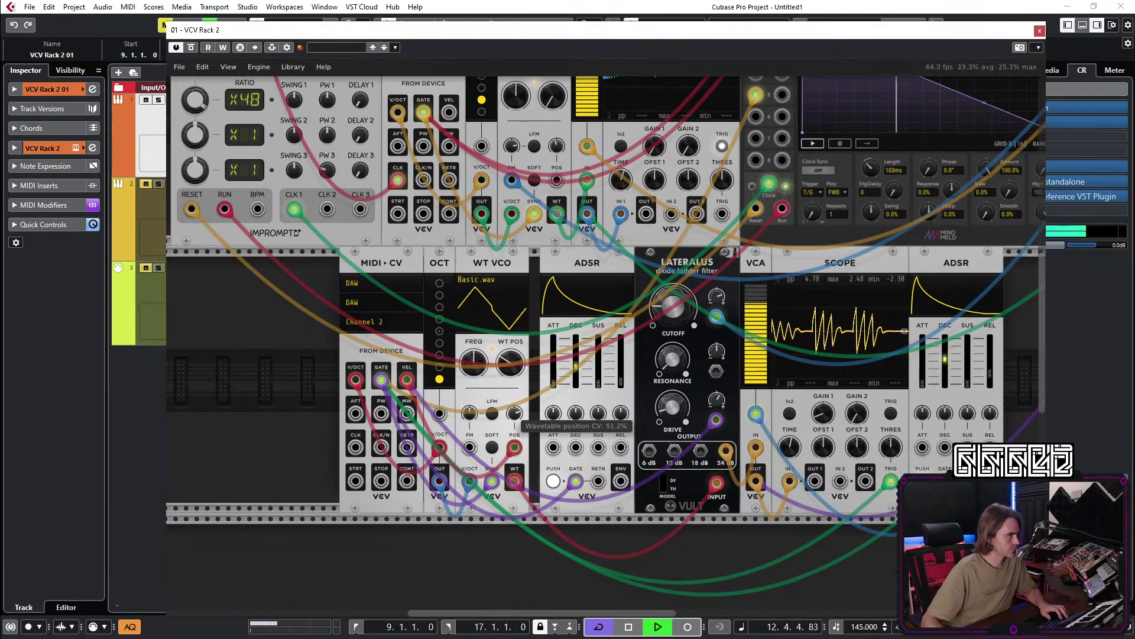
{"action": "mouse_move", "coordinate": [515, 412]}
{"action": "left_mouse_down"}
{"action": "mouse_move", "coordinate": [515, 401]}
{"action": "mouse_move", "coordinate": [514, 414]}
{"action": "left_mouse_up"}
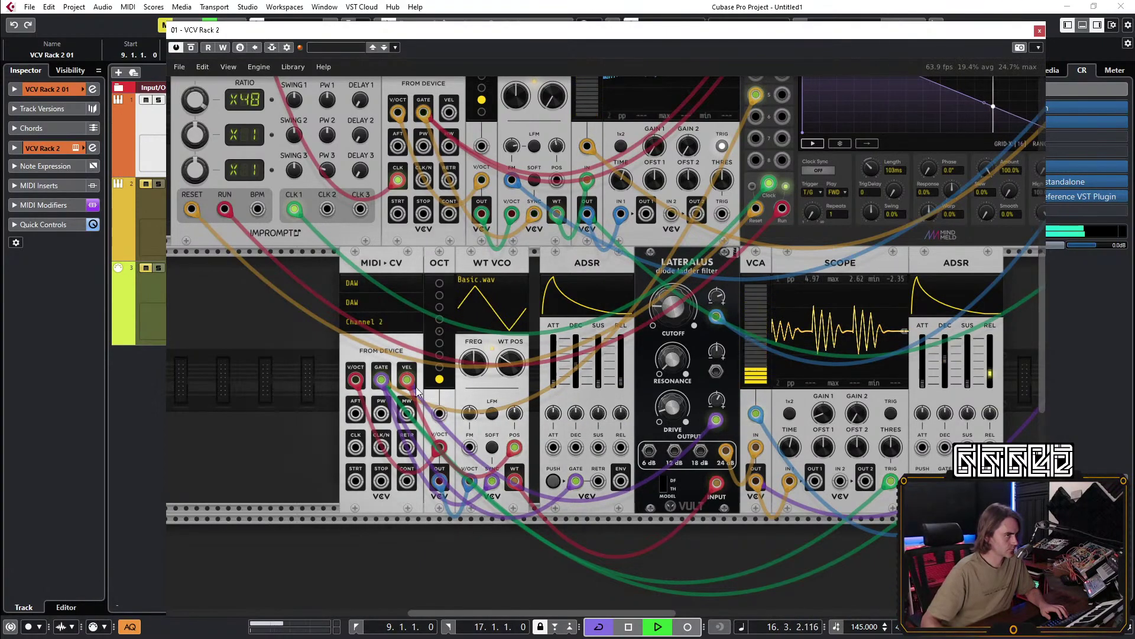
{"action": "left_click_drag", "start_coordinate": [510, 362], "coordinate": [510, 356]}
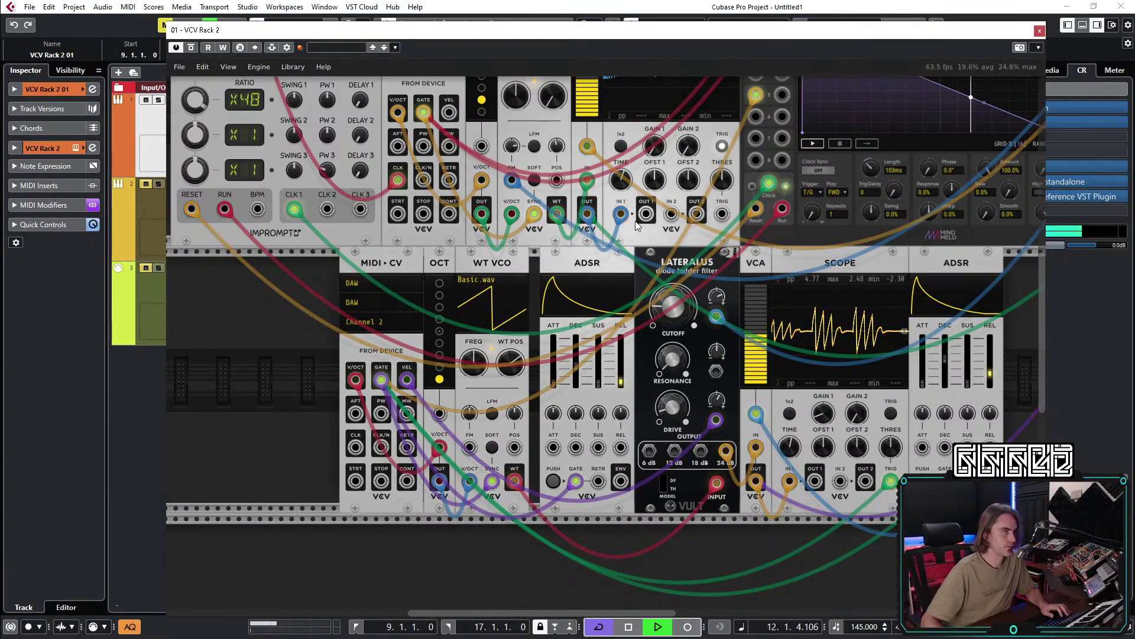
Replace the VCV Rack window with the CurveEQ analyser, and unmute the Phoscyon 01 and MIDI 01 tracks.
{"action": "scroll", "coordinate": [740, 598], "scroll_direction": "right", "scroll_amount": 8}
{"action": "scroll", "coordinate": [740, 598], "scroll_direction": "up", "scroll_amount": 2}
{"action": "scroll", "coordinate": [570, 579], "scroll_direction": "up", "scroll_amount": 6}
{"action": "scroll", "coordinate": [570, 579], "scroll_direction": "right", "scroll_amount": 4}
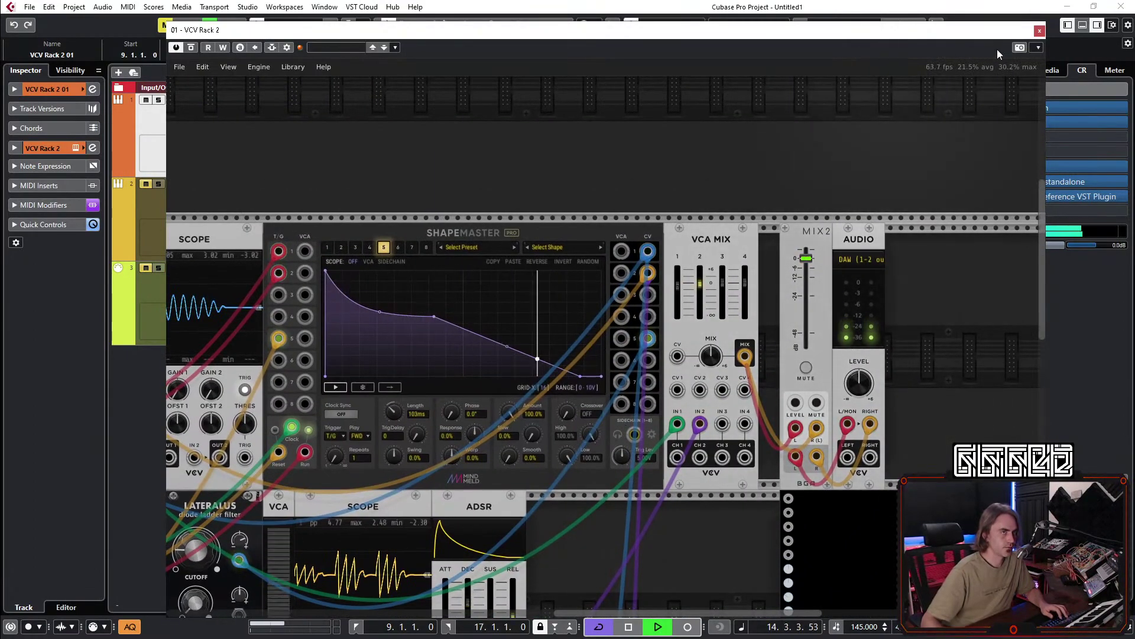
{"action": "left_click", "coordinate": [1039, 31]}
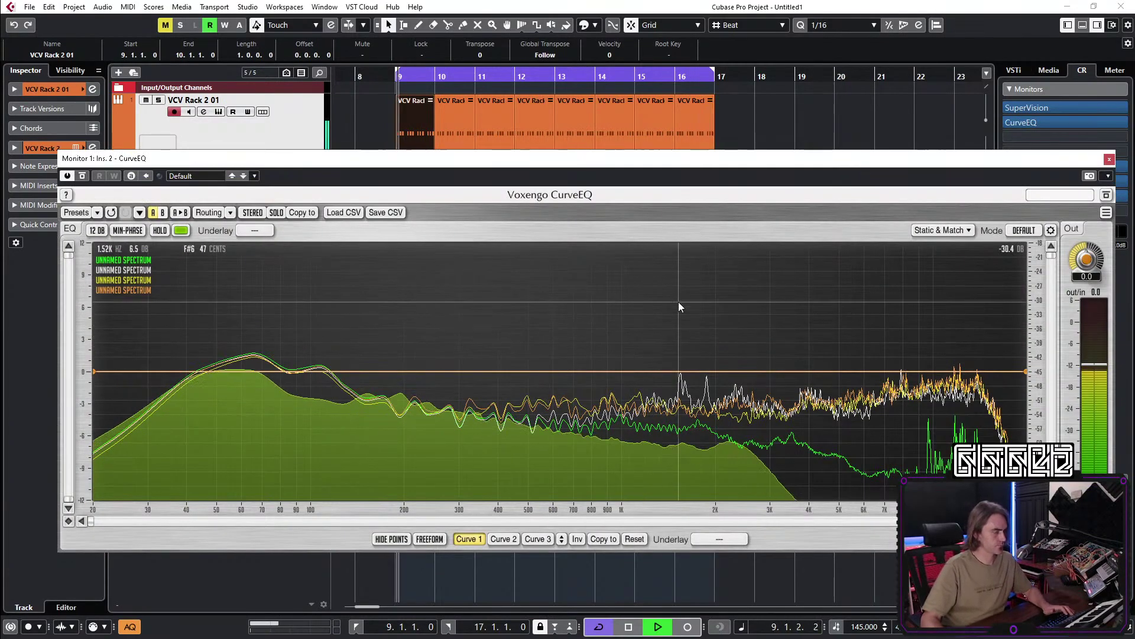
{"action": "left_click_drag", "start_coordinate": [453, 160], "coordinate": [643, 343]}
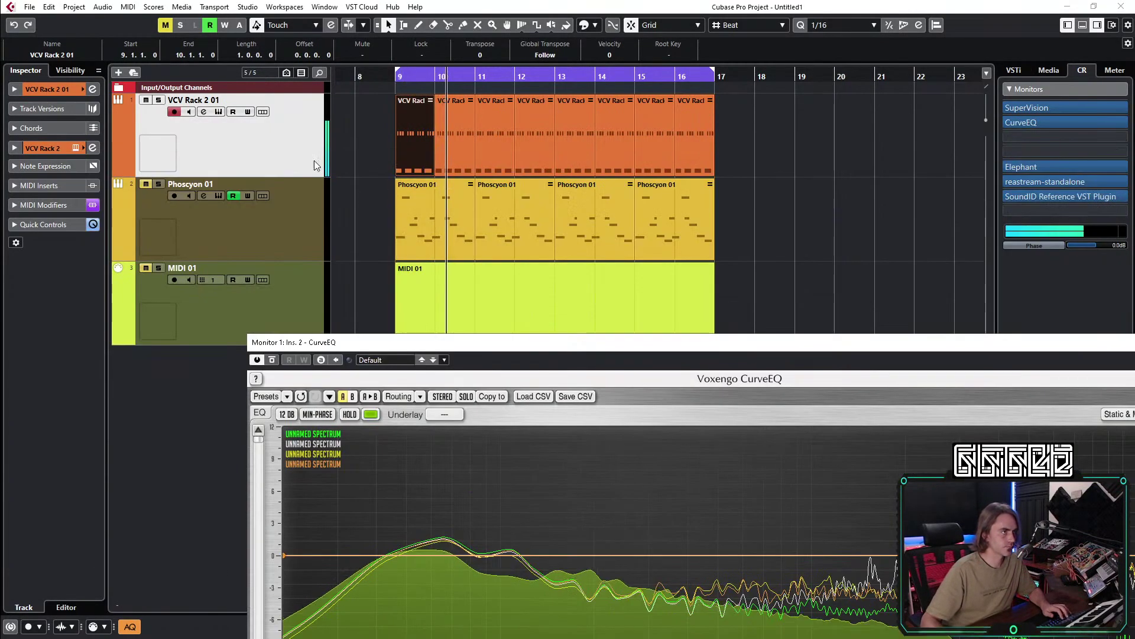
{"action": "left_click", "coordinate": [147, 269]}
{"action": "left_click", "coordinate": [218, 216]}
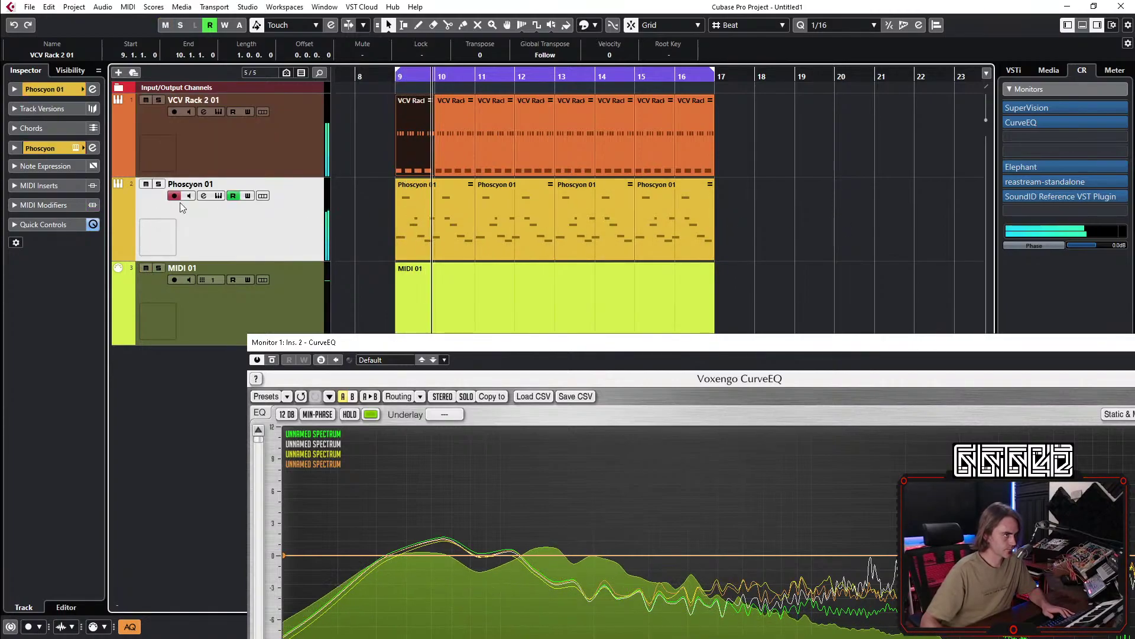
Examine the VCV Rack 2 01 channel's spectrum and peak level, and compare the overall mix in CurveEQ.
{"action": "left_click", "coordinate": [47, 89]}
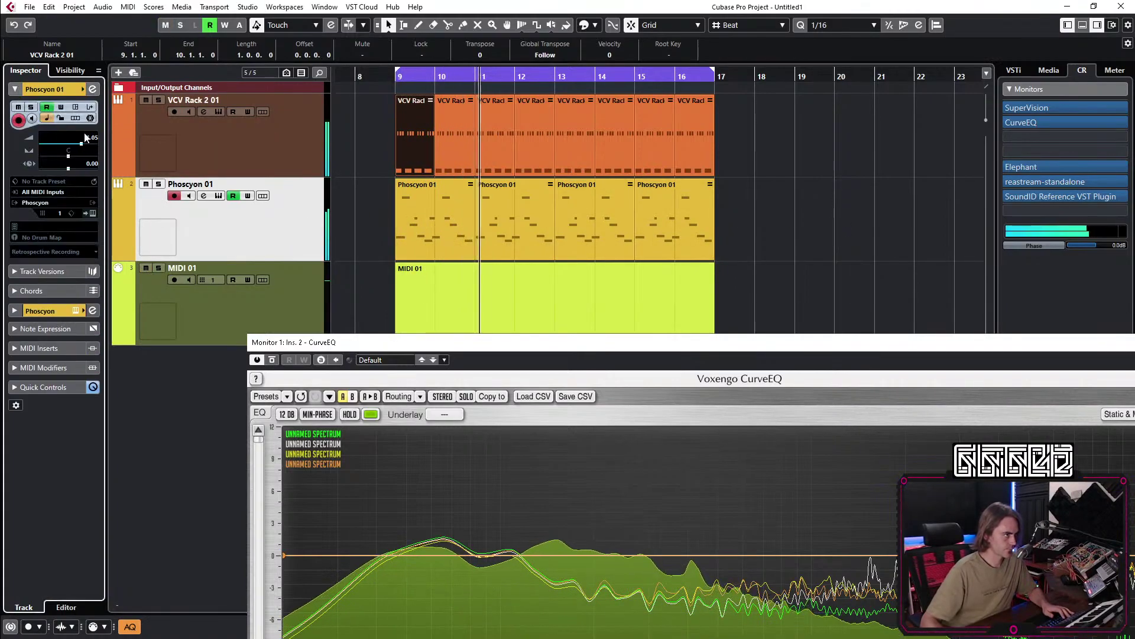
{"action": "left_click", "coordinate": [236, 134]}
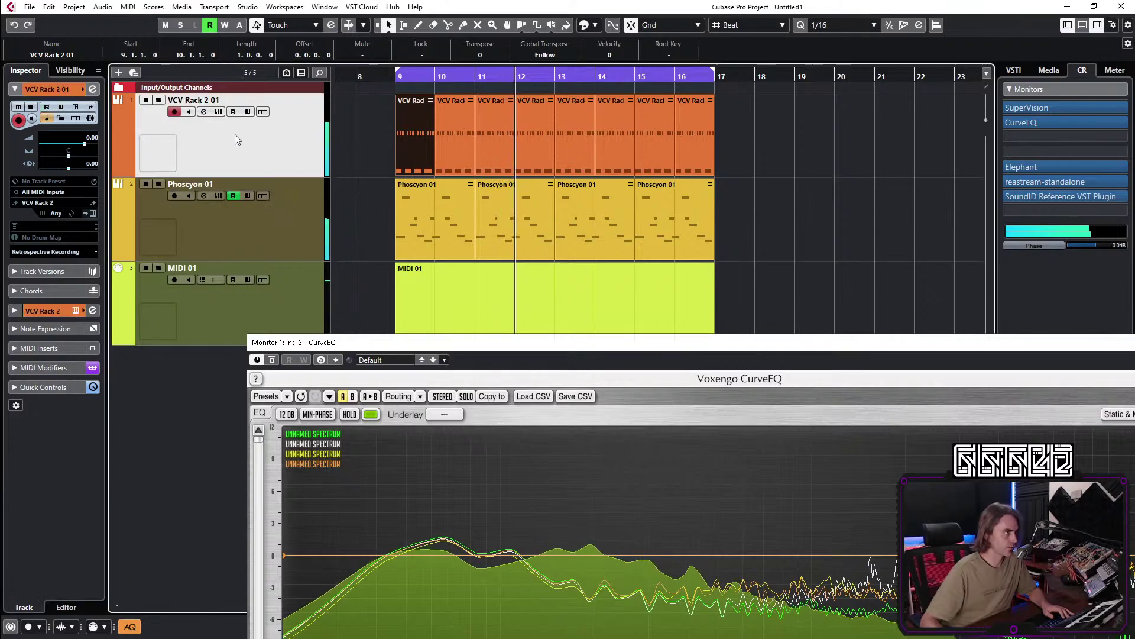
{"action": "left_click", "coordinate": [92, 88]}
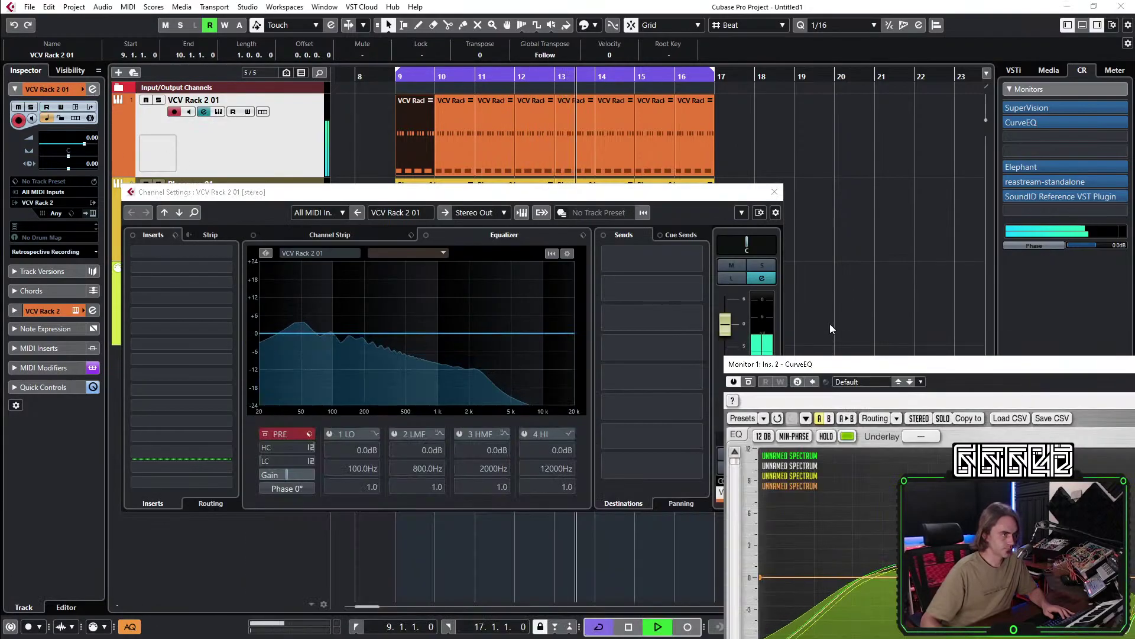
{"action": "left_click_drag", "start_coordinate": [674, 199], "coordinate": [613, 142]}
{"action": "left_click", "coordinate": [702, 382]}
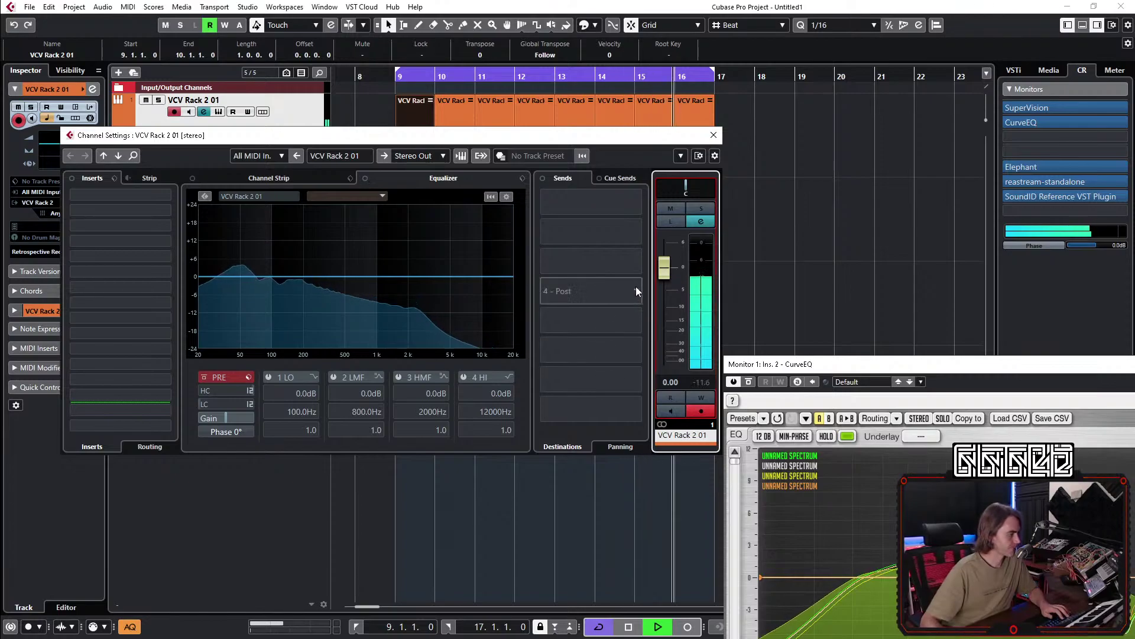
{"action": "left_click", "coordinate": [713, 136]}
{"action": "double_click", "coordinate": [828, 364]}
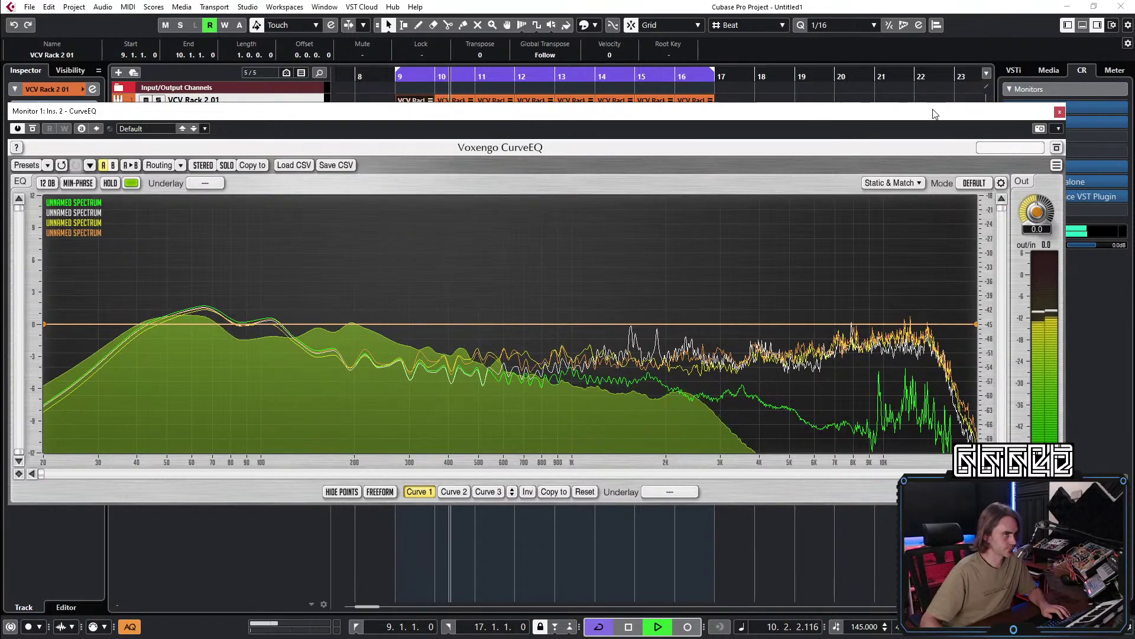
{"action": "left_click", "coordinate": [1060, 112]}
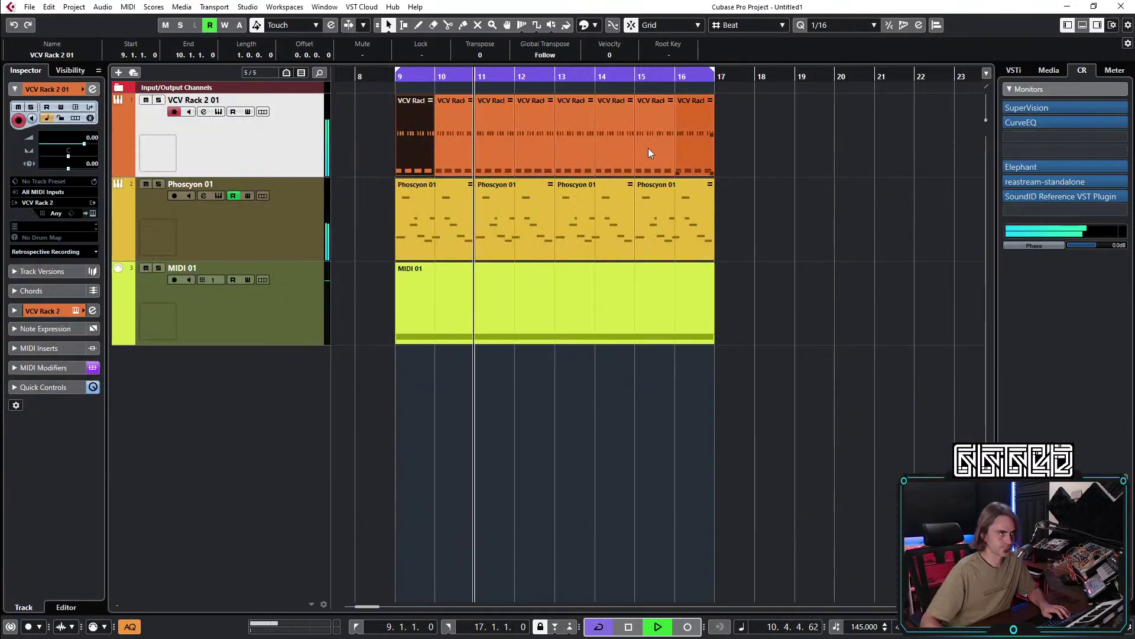
Cut the Phoscyon 01 channel by 4.9 dB at 231.6 Hz with its third equalizer band.
{"action": "left_click", "coordinate": [257, 230]}
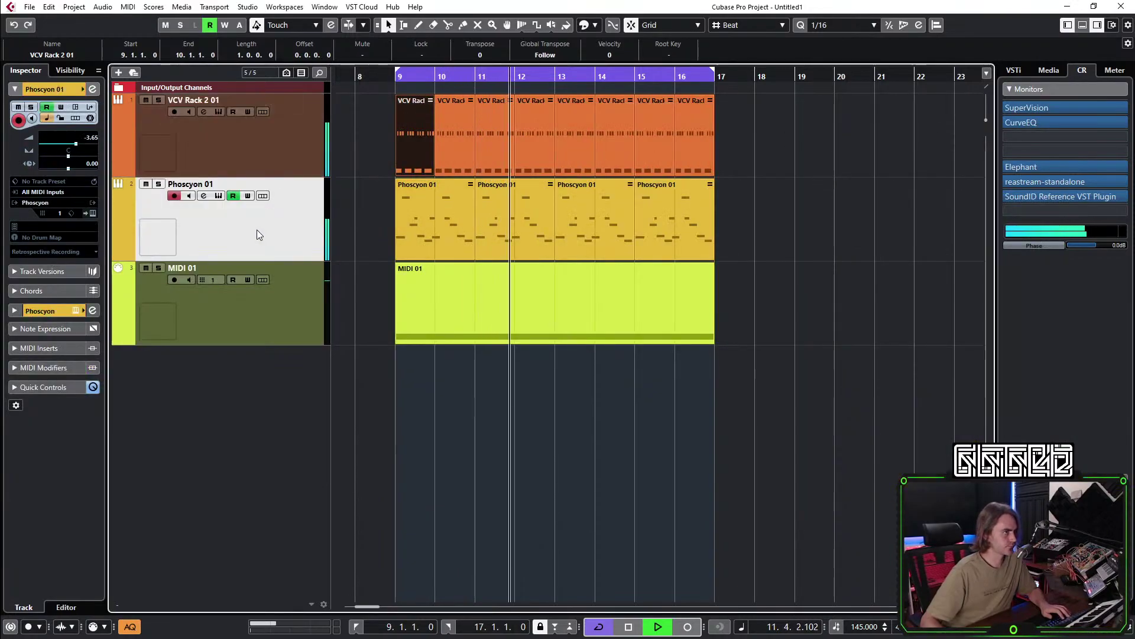
{"action": "left_click", "coordinate": [92, 89]}
{"action": "mouse_move", "coordinate": [327, 276]}
{"action": "left_mouse_down"}
{"action": "mouse_move", "coordinate": [327, 294]}
{"action": "mouse_move", "coordinate": [309, 291]}
{"action": "left_mouse_up"}
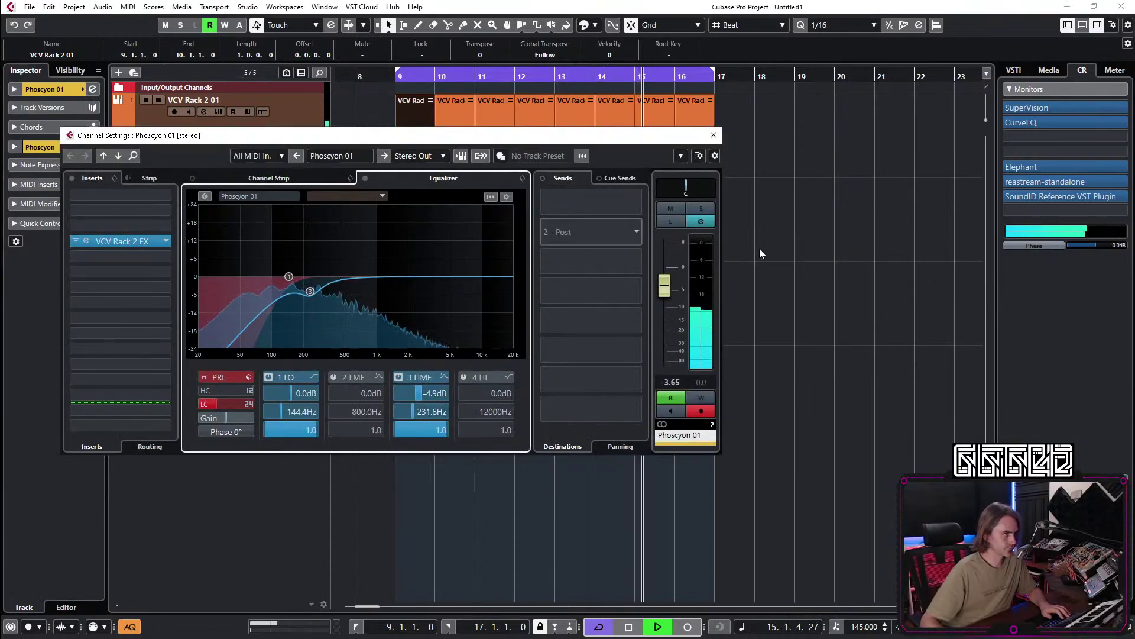
{"action": "left_click", "coordinate": [713, 136]}
Reopen the VCV Rack 2 instrument and set the VCA MIX channel 2 level to about 1.25 dB.
{"action": "left_click", "coordinate": [144, 150]}
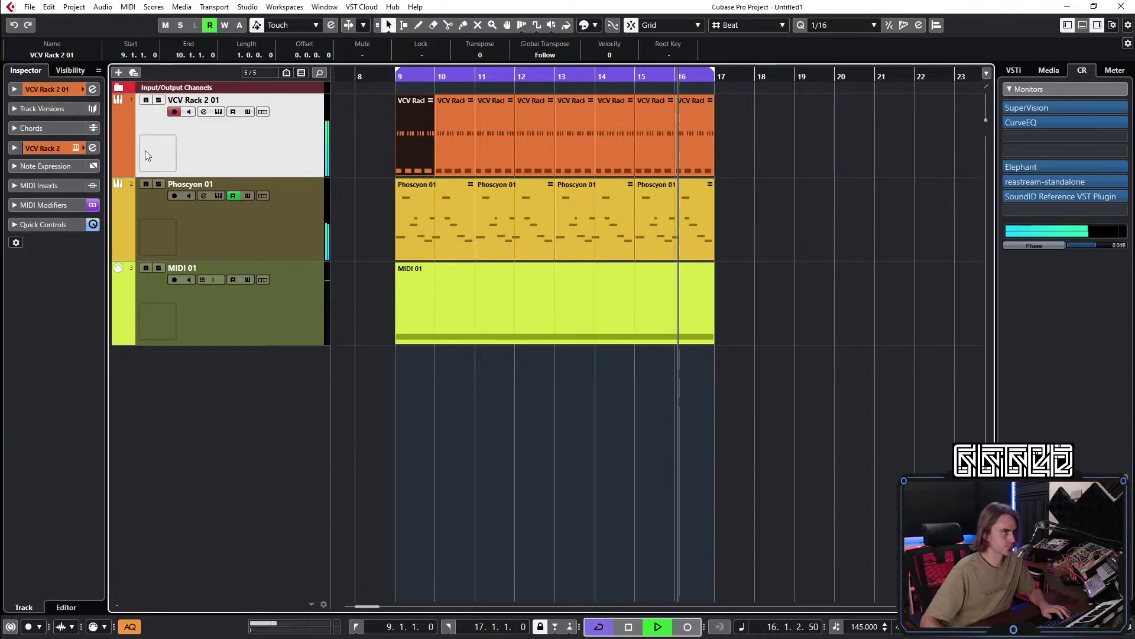
{"action": "left_click", "coordinate": [94, 89]}
{"action": "left_click", "coordinate": [72, 90]}
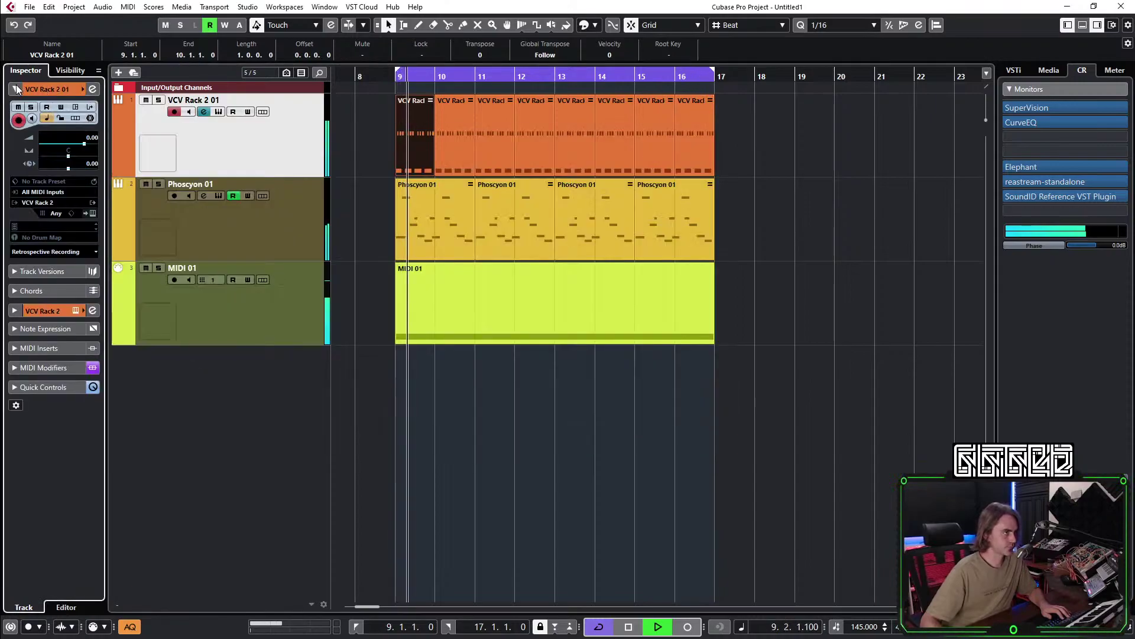
{"action": "left_click", "coordinate": [91, 213]}
{"action": "left_click_drag", "start_coordinate": [605, 218], "coordinate": [534, 162]}
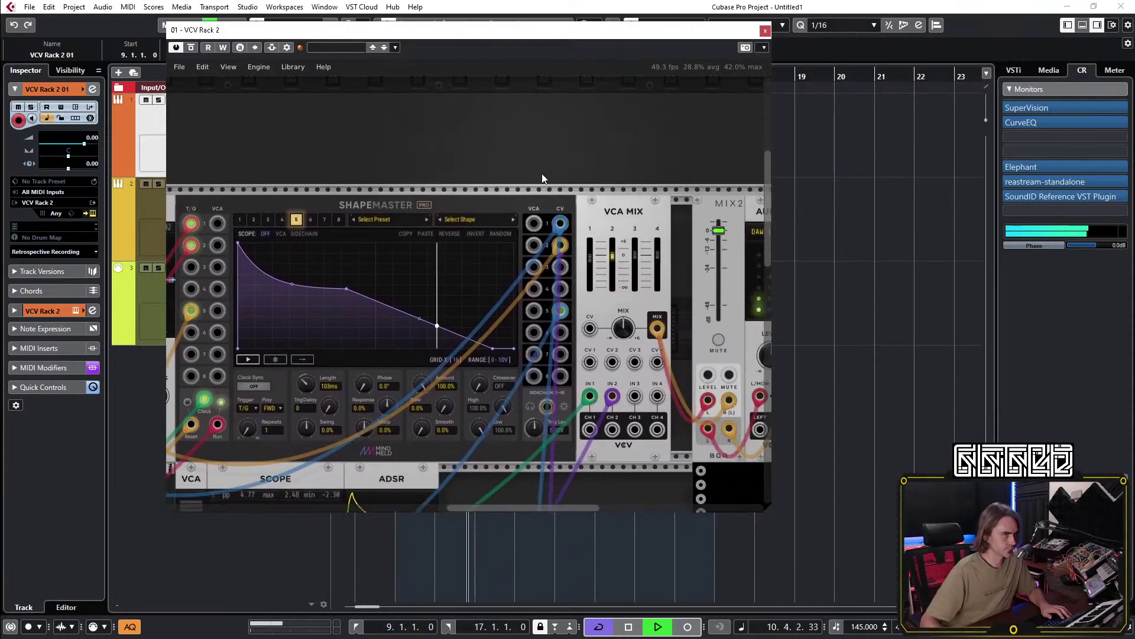
{"action": "left_click_drag", "start_coordinate": [623, 270], "coordinate": [624, 272]}
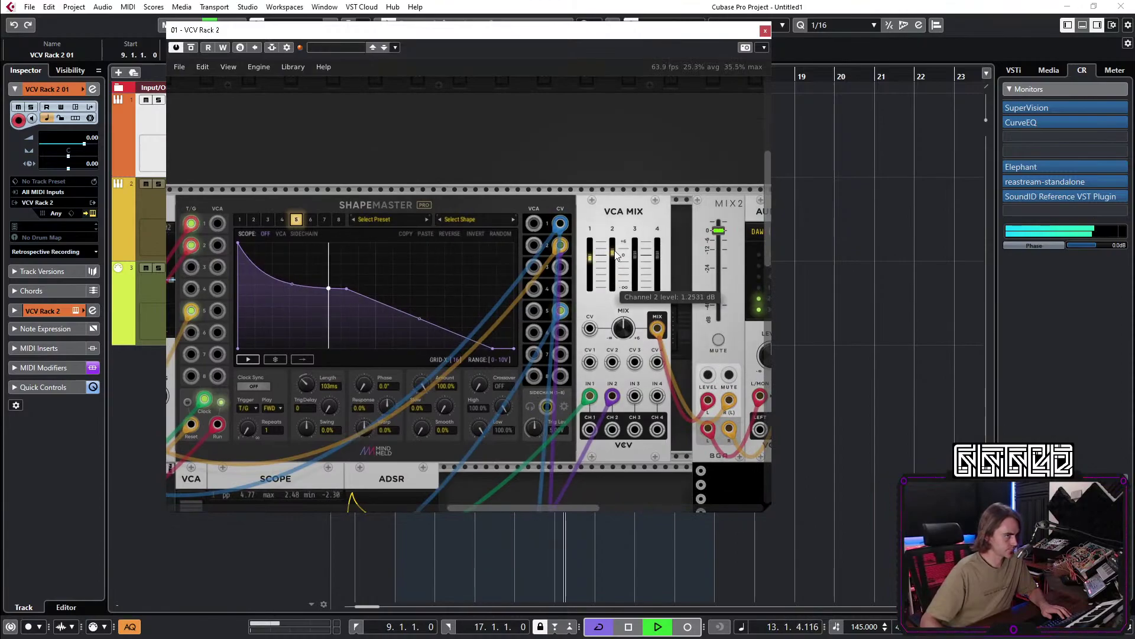
Bend the long falling segment of ShapeMaster's channel 5 envelope upward into a convex curve, fine-tuning the first segment too.
{"action": "left_click_drag", "start_coordinate": [552, 448], "coordinate": [769, 348]}
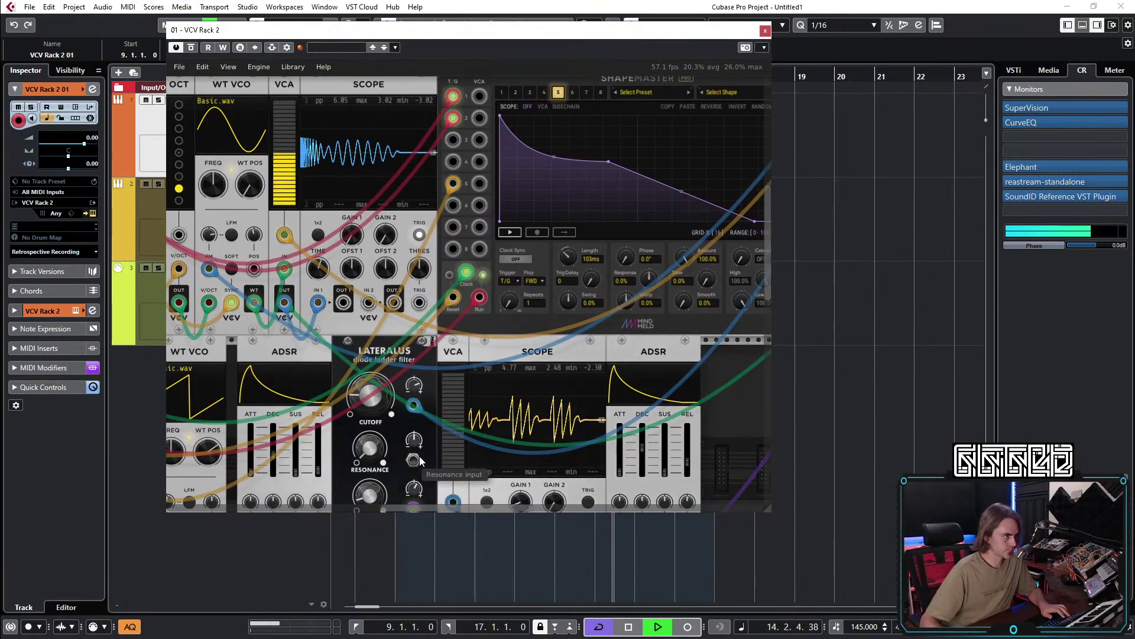
{"action": "scroll", "coordinate": [395, 376], "scroll_direction": "down", "scroll_amount": 3}
{"action": "scroll", "coordinate": [527, 397], "scroll_direction": "up", "scroll_amount": 3}
{"action": "scroll", "coordinate": [527, 396], "scroll_direction": "right", "scroll_amount": 2}
{"action": "scroll", "coordinate": [527, 397], "scroll_direction": "up", "scroll_amount": 2}
{"action": "scroll", "coordinate": [526, 396], "scroll_direction": "right", "scroll_amount": 2}
{"action": "mouse_move", "coordinate": [464, 213]}
{"action": "left_mouse_down"}
{"action": "mouse_move", "coordinate": [474, 198]}
{"action": "mouse_move", "coordinate": [466, 211]}
{"action": "left_mouse_up"}
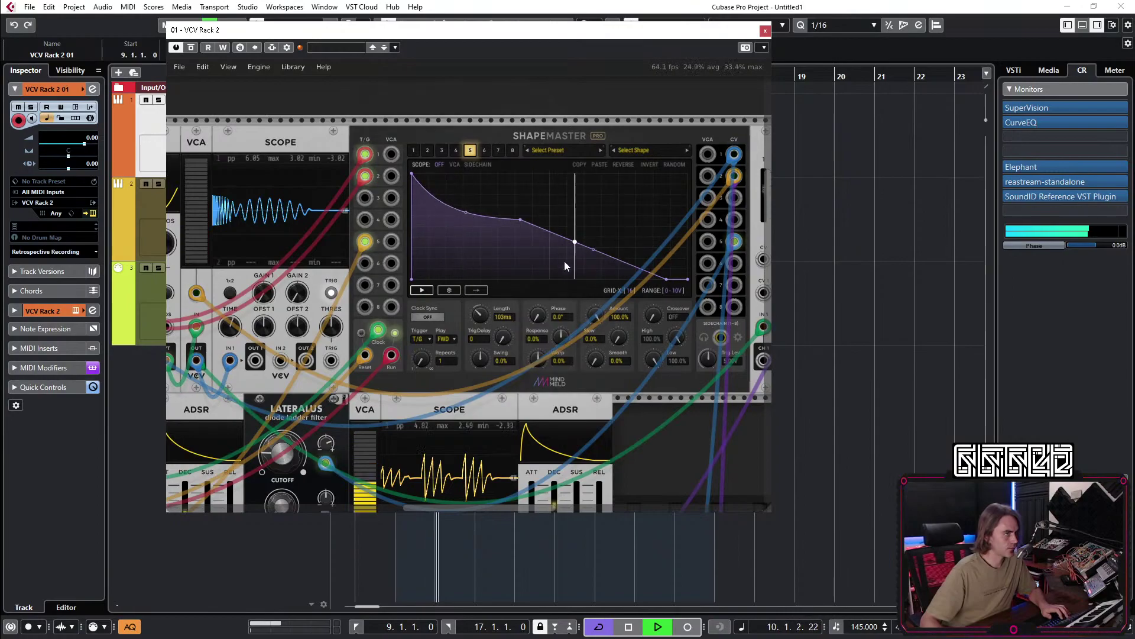
{"action": "left_click_drag", "start_coordinate": [602, 253], "coordinate": [602, 237]}
Set the ShapeMaster channel 5 envelope length to 200 ms and the Lateralus filter's cutoff modulation to about 0.536.
{"action": "left_click_drag", "start_coordinate": [662, 441], "coordinate": [612, 382]}
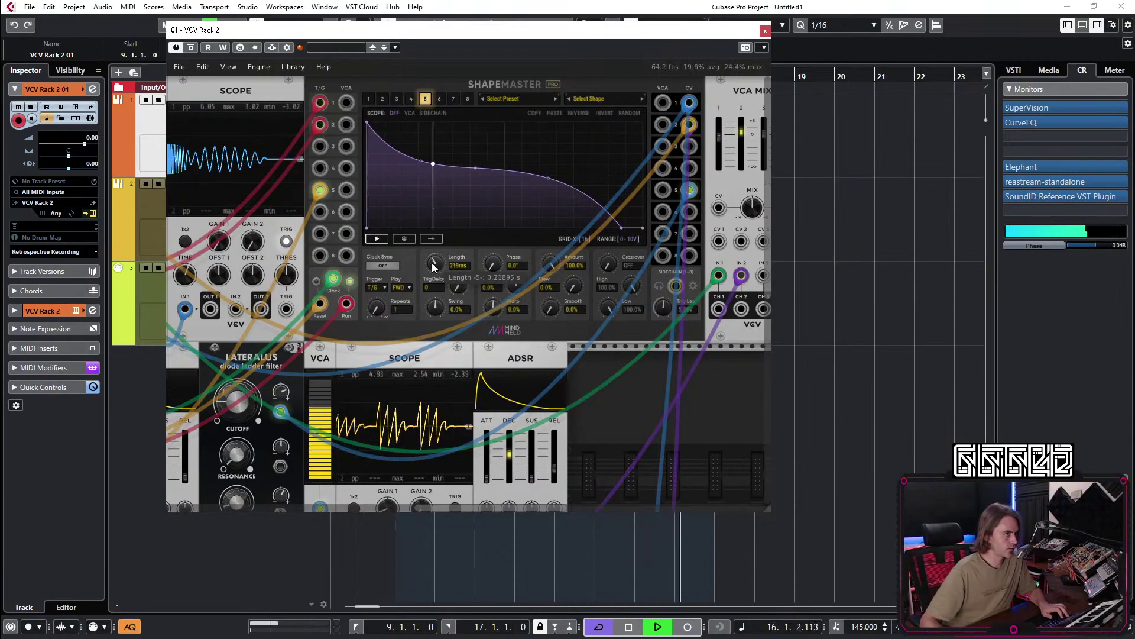
{"action": "left_click_drag", "start_coordinate": [437, 263], "coordinate": [437, 266]}
{"action": "scroll", "coordinate": [664, 374], "scroll_direction": "down", "scroll_amount": 4}
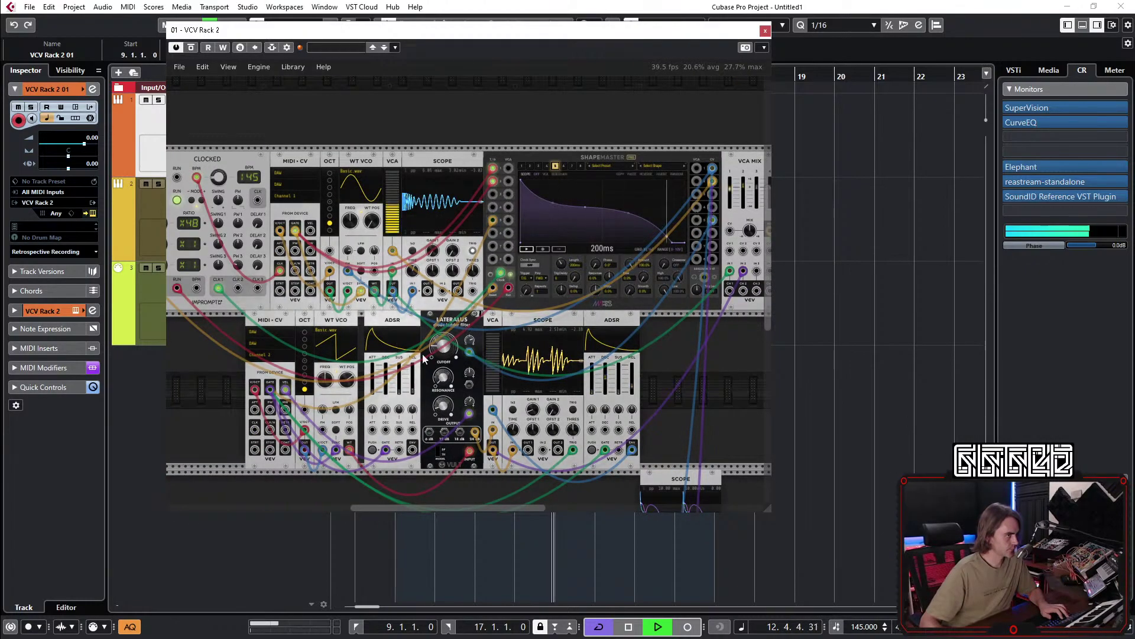
{"action": "scroll", "coordinate": [470, 364], "scroll_direction": "up", "scroll_amount": 4}
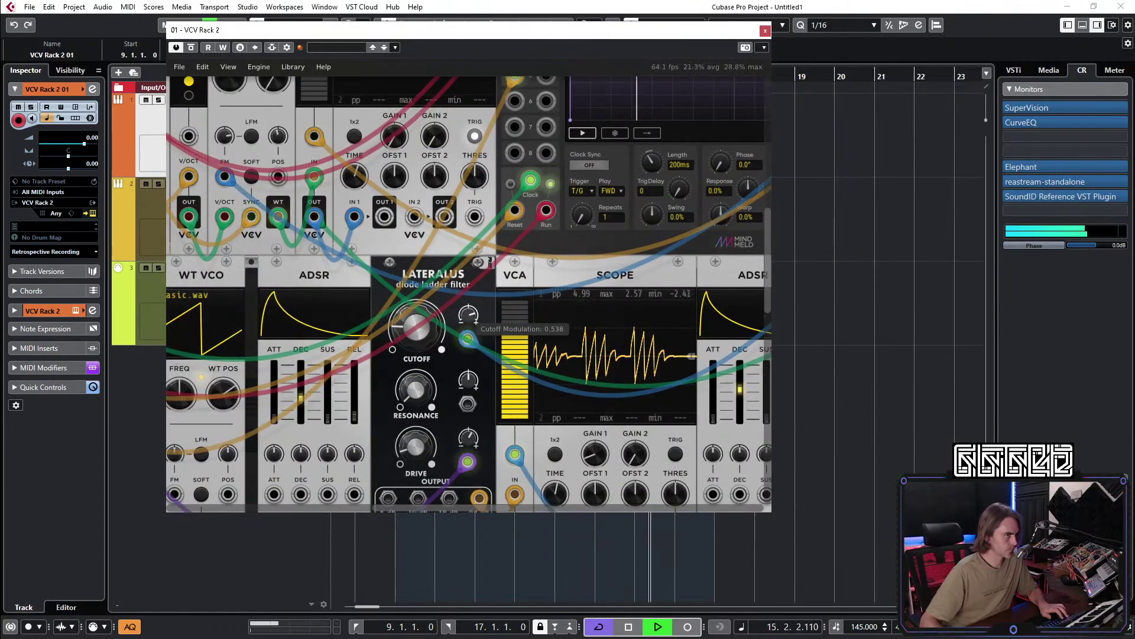
Deepen the first decay curve of ShapeMaster's channel 5 envelope, shift its middle node slightly earlier, and close the rack window.
{"action": "scroll", "coordinate": [602, 274], "scroll_direction": "right", "scroll_amount": 5}
{"action": "scroll", "coordinate": [497, 226], "scroll_direction": "up", "scroll_amount": 5}
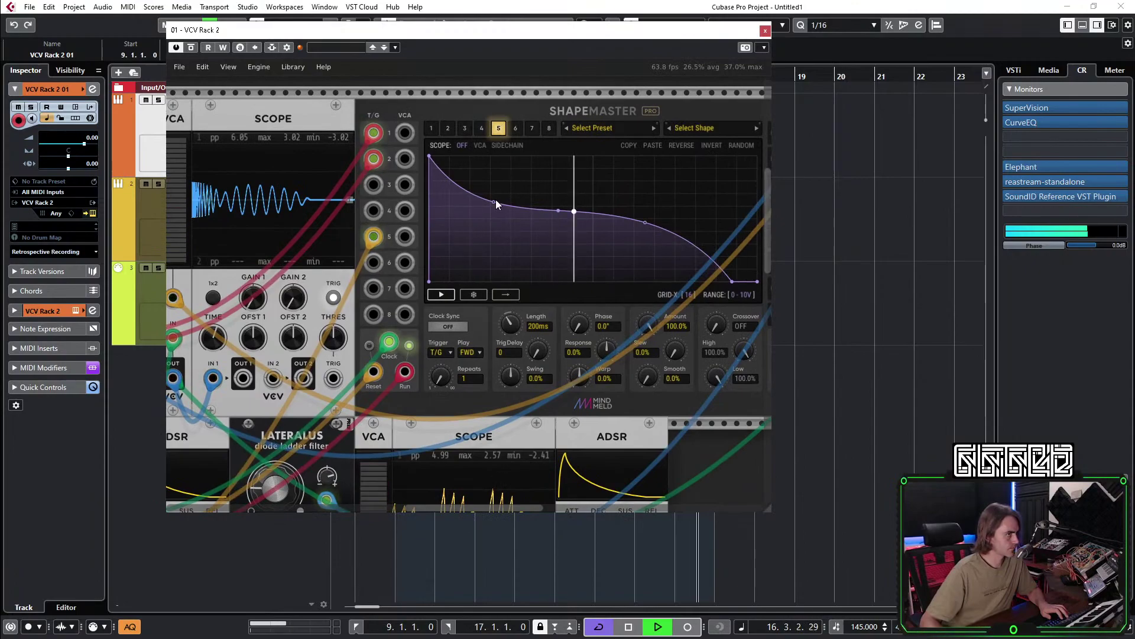
{"action": "left_click_drag", "start_coordinate": [492, 202], "coordinate": [491, 209]}
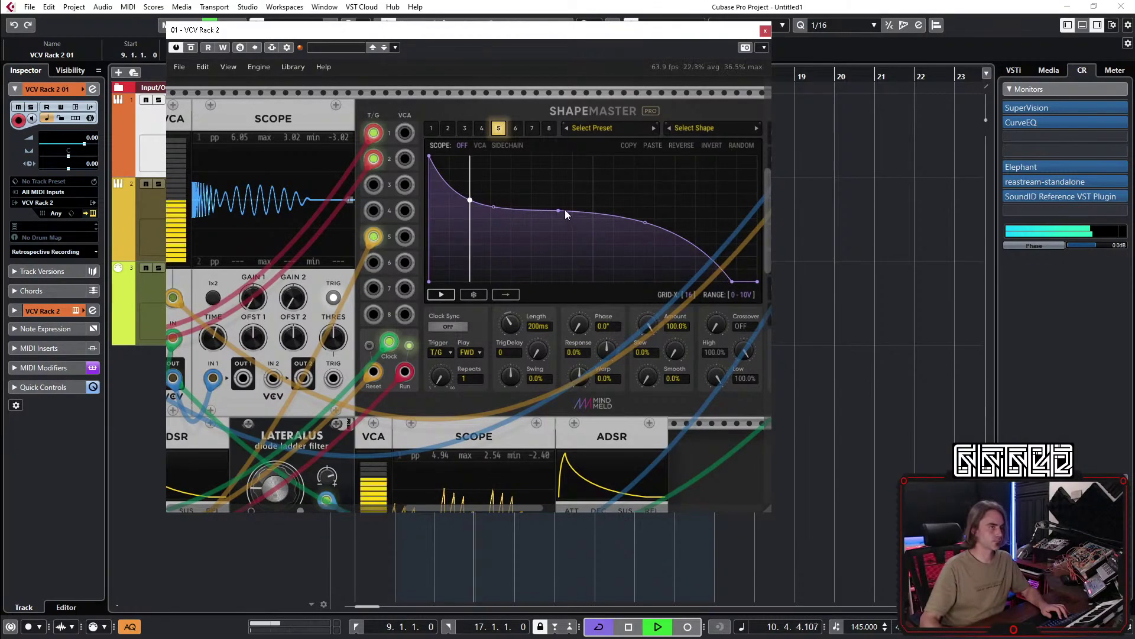
{"action": "left_click_drag", "start_coordinate": [558, 210], "coordinate": [541, 210]}
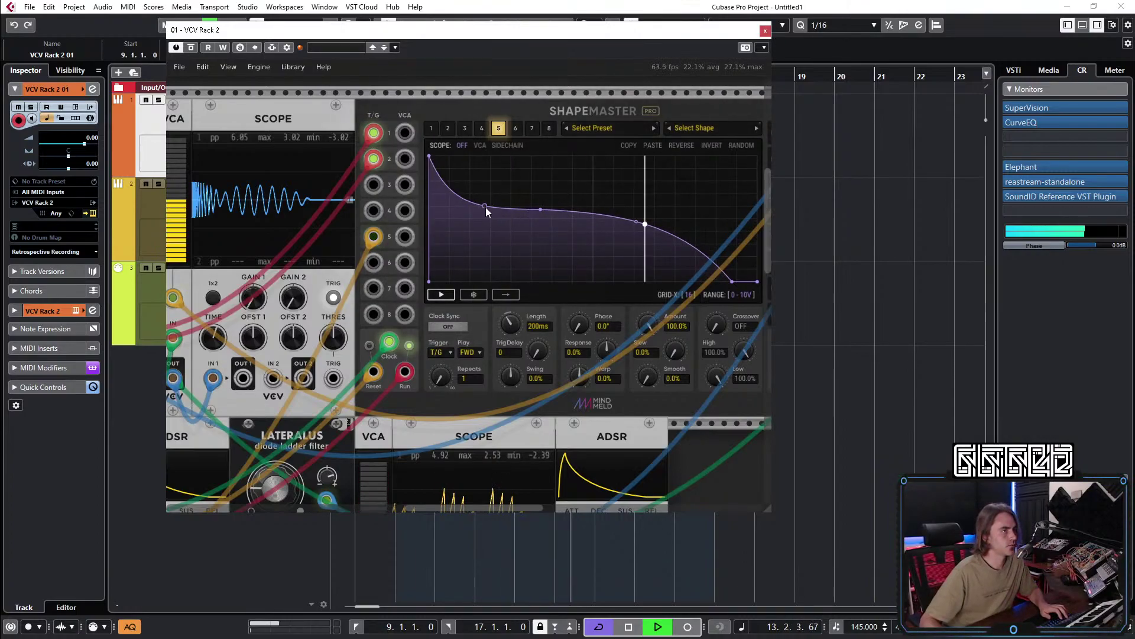
{"action": "left_click", "coordinate": [766, 32]}
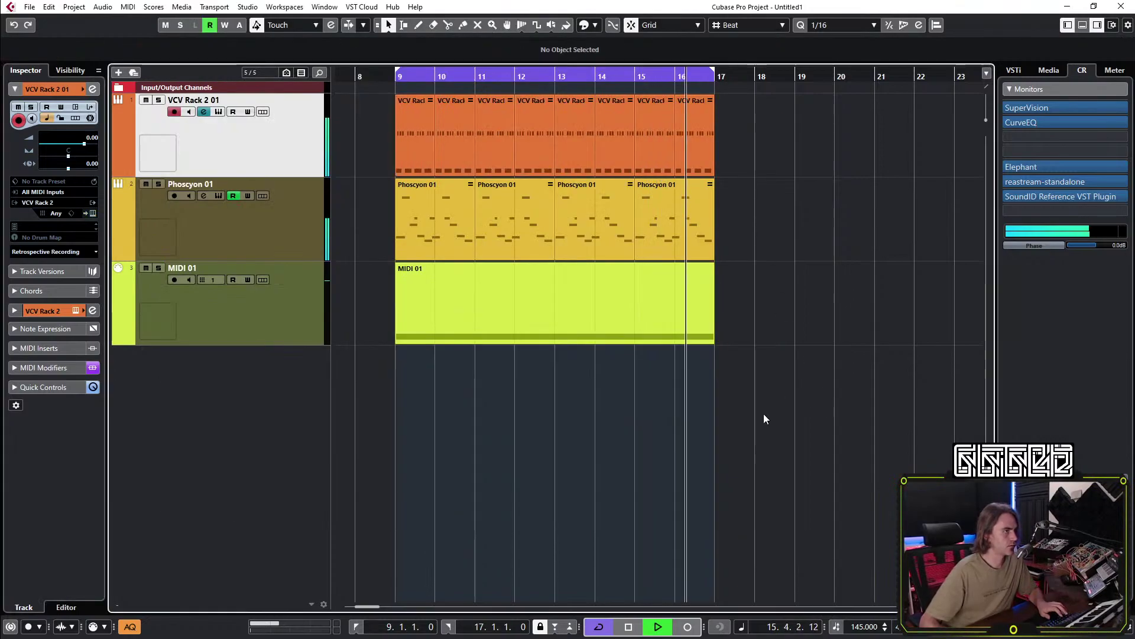
Open the VCV Rack 2 FX insert on the Phoscyon 01 track and add a Reftone module beside the audio input, tuned to G4.
{"action": "left_click", "coordinate": [278, 232]}
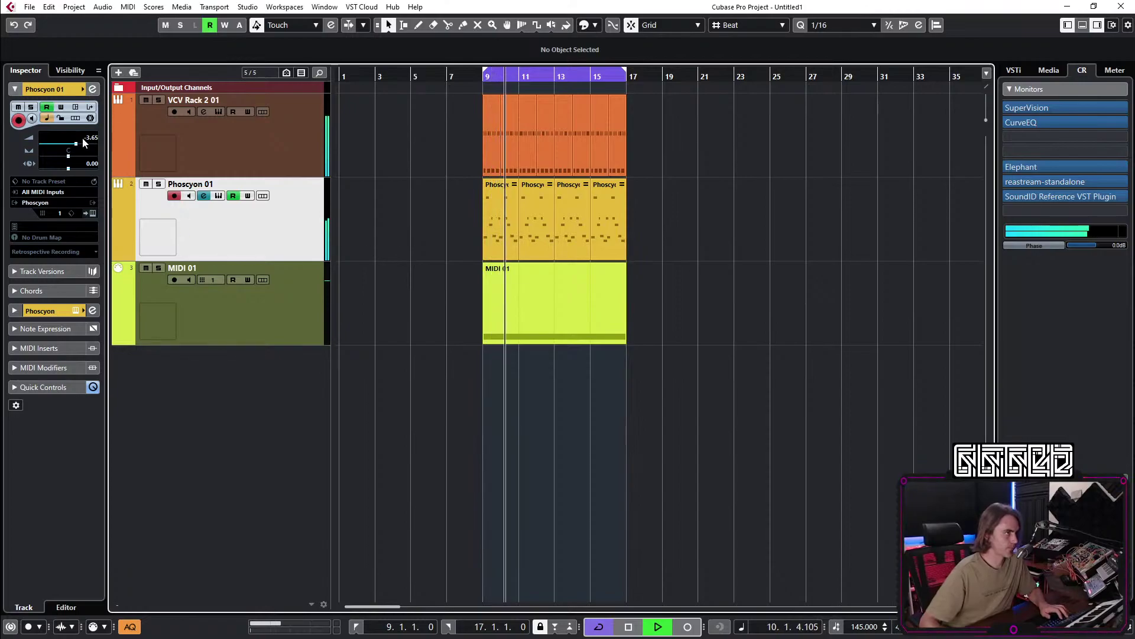
{"action": "left_click", "coordinate": [92, 89]}
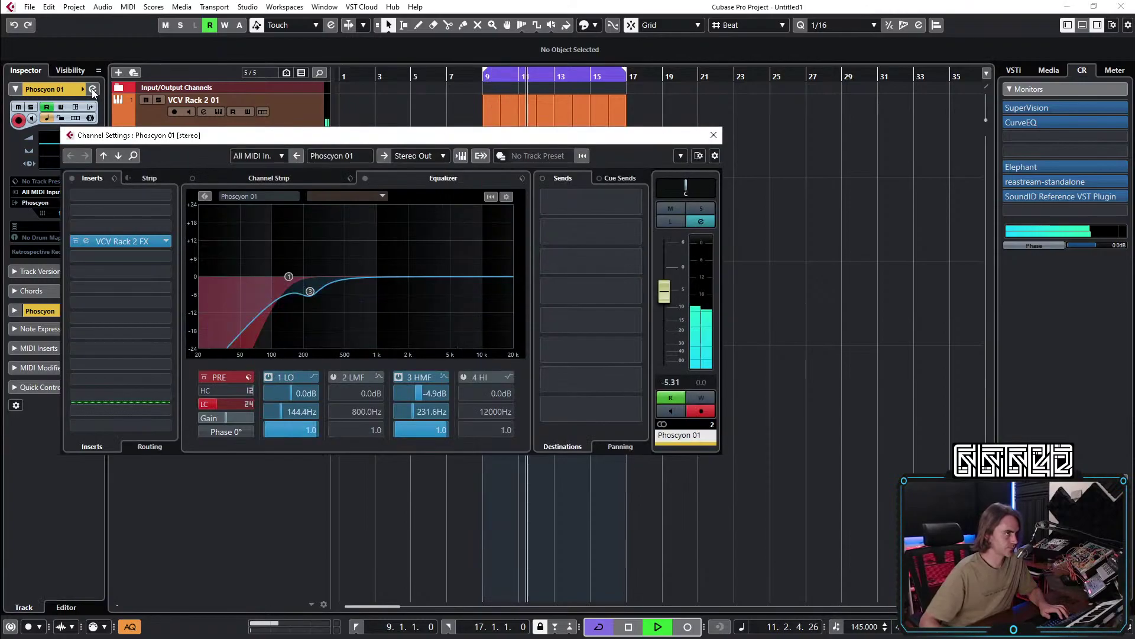
{"action": "left_click", "coordinate": [93, 241]}
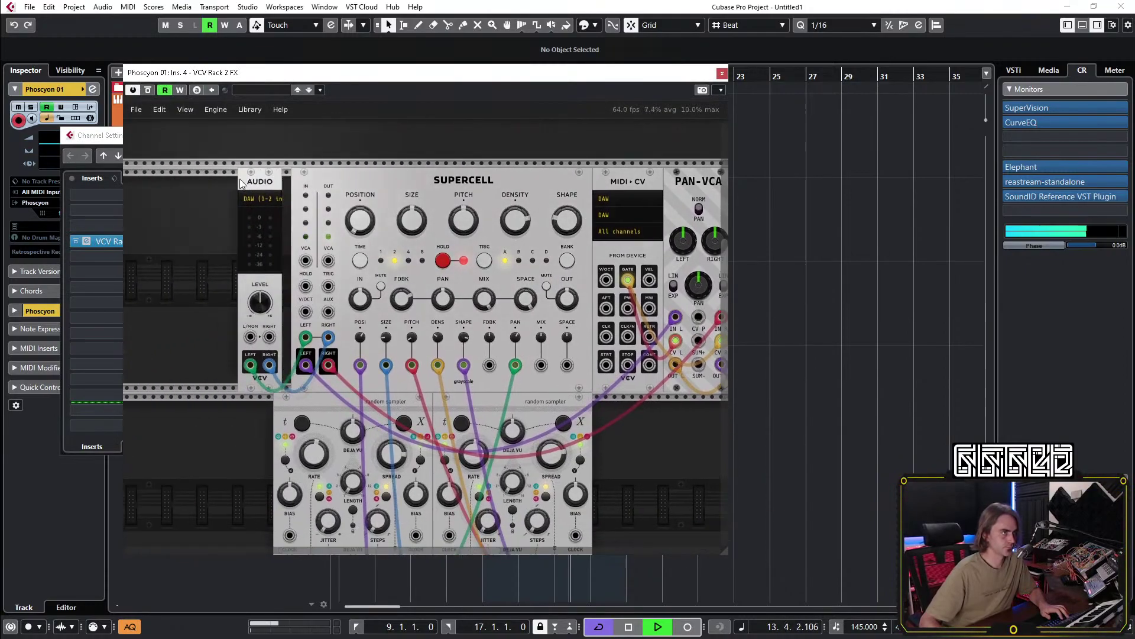
{"action": "right_click", "coordinate": [244, 181]}
{"action": "type", "text": "tune"}
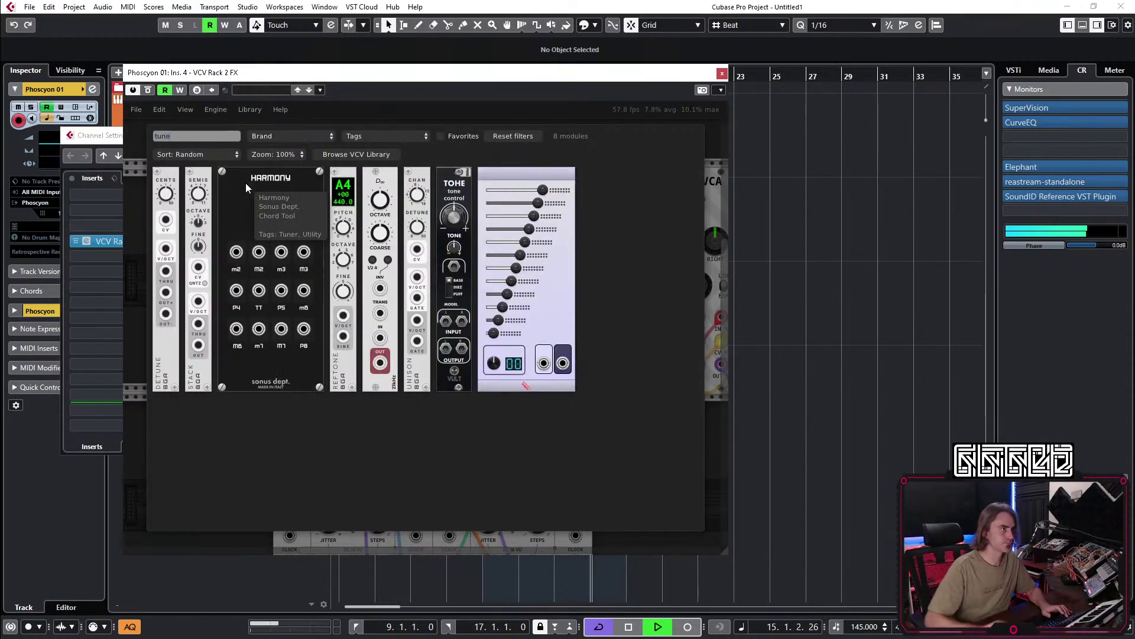
{"action": "left_click", "coordinate": [339, 219]}
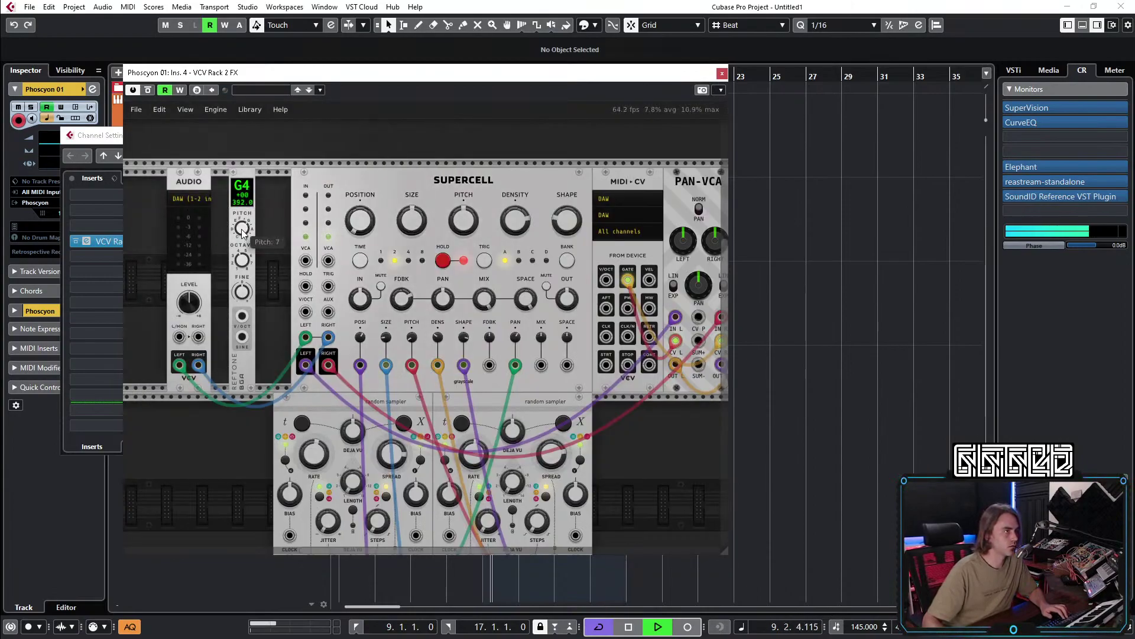
Patch Reftone's V/Oct output into Supercell's V/Oct input and move the Reftone and audio input modules flush against Supercell.
{"action": "left_click_drag", "start_coordinate": [241, 316], "coordinate": [335, 341]}
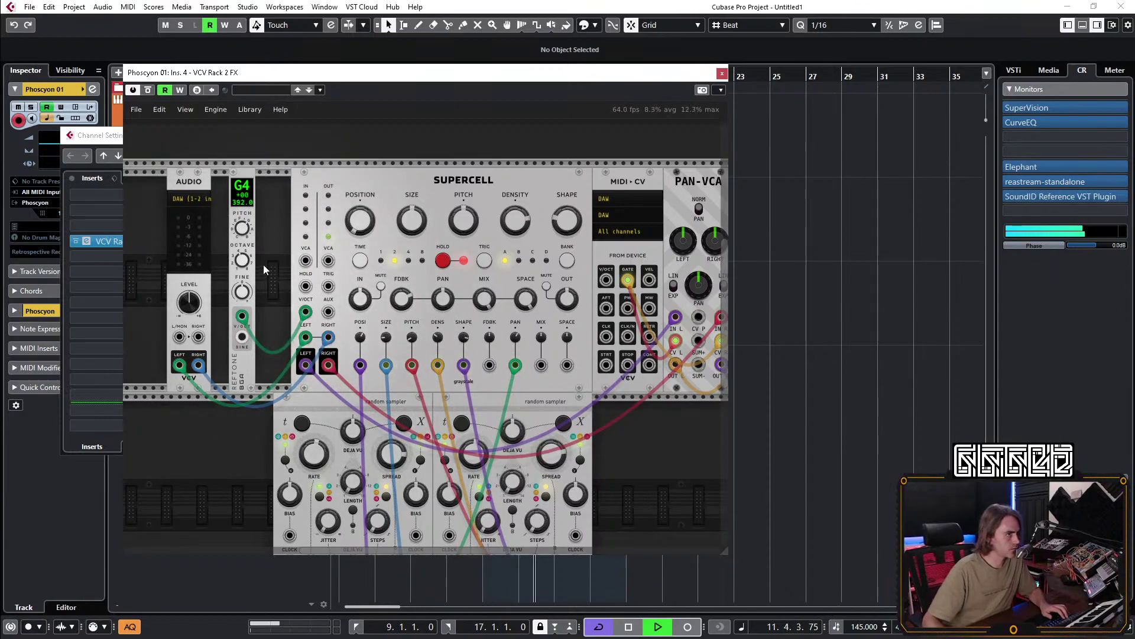
{"action": "left_click_drag", "start_coordinate": [263, 264], "coordinate": [232, 264]}
{"action": "left_click_drag", "start_coordinate": [170, 174], "coordinate": [260, 175]}
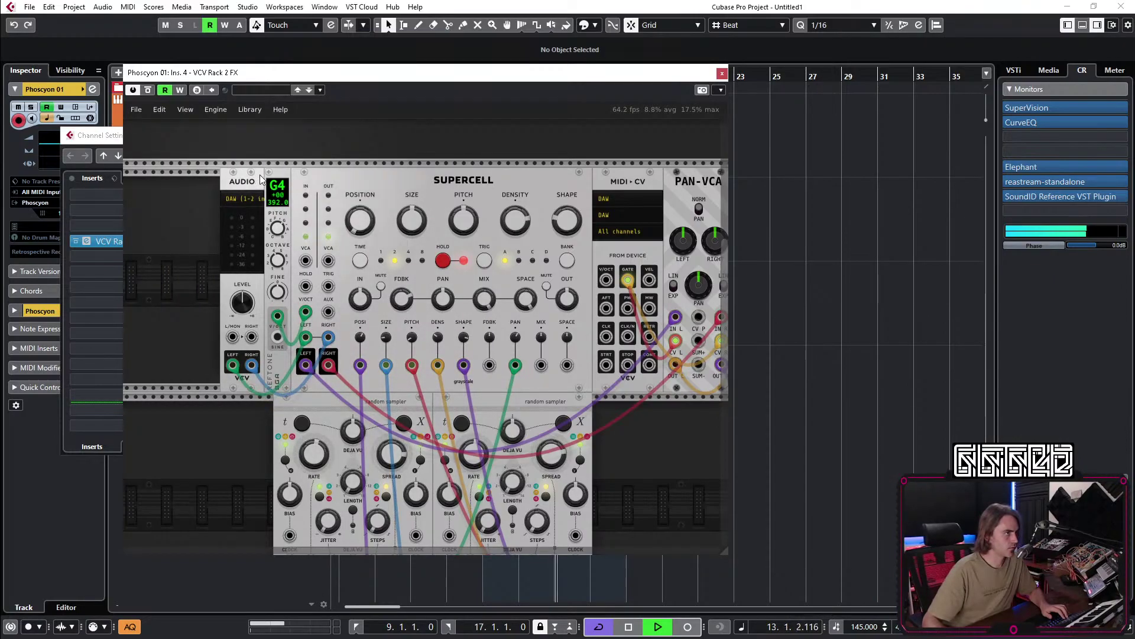
{"action": "left_click_drag", "start_coordinate": [470, 155], "coordinate": [368, 169]}
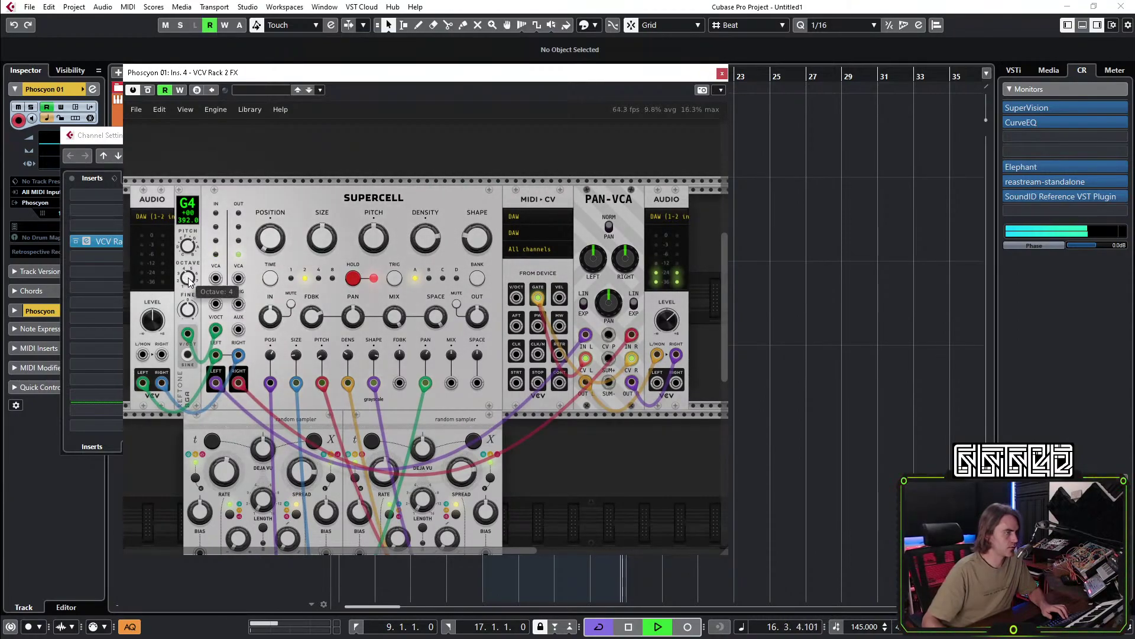
Close the effects rack, set the Phoscyon 01 channel's low EQ band to 257.8 Hz, and close its channel settings.
{"action": "left_click", "coordinate": [722, 74]}
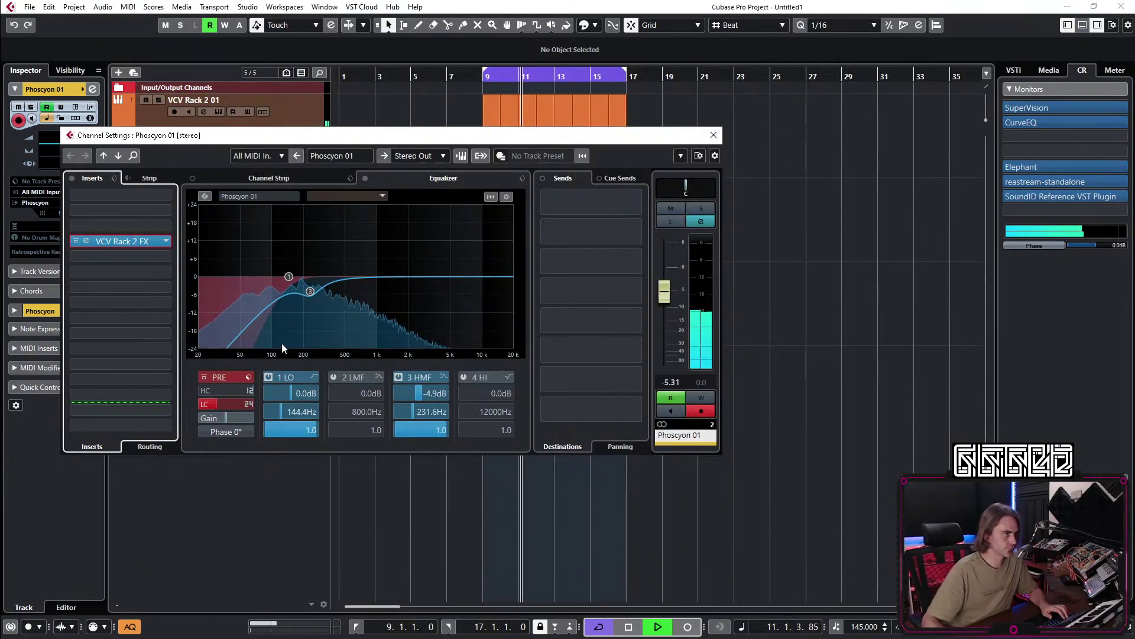
{"action": "left_click_drag", "start_coordinate": [278, 410], "coordinate": [299, 414]}
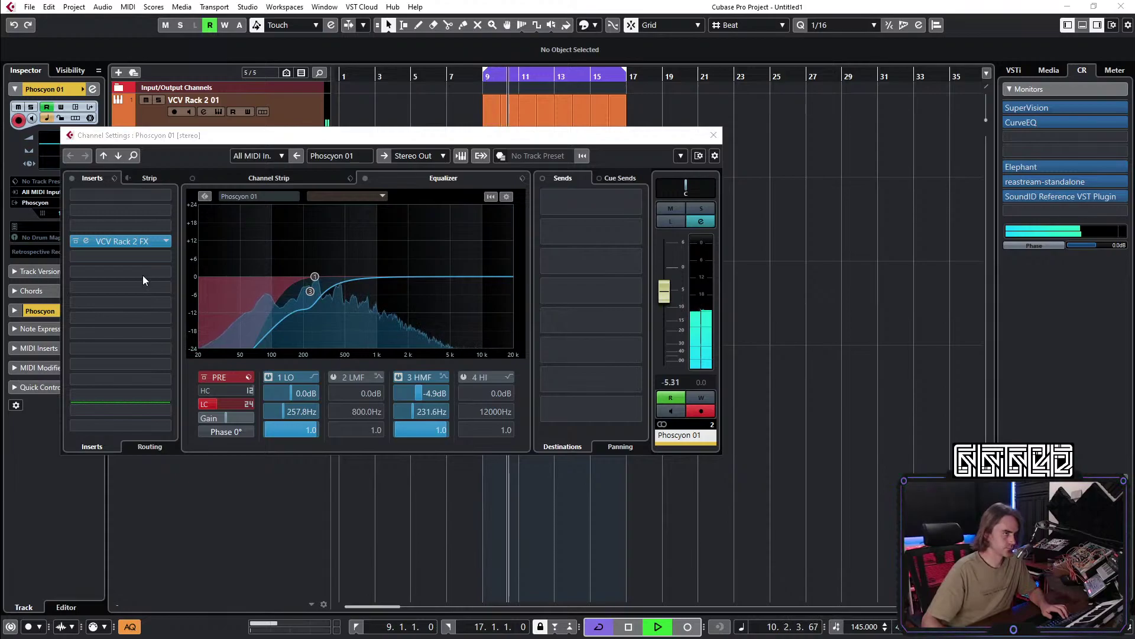
{"action": "key", "text": "Escape"}
Reopen the VCV Rack 2 instrument, slightly reshape the early curve segments of ShapeMaster's channel 2 envelope, and close the rack window.
{"action": "left_click", "coordinate": [268, 157]}
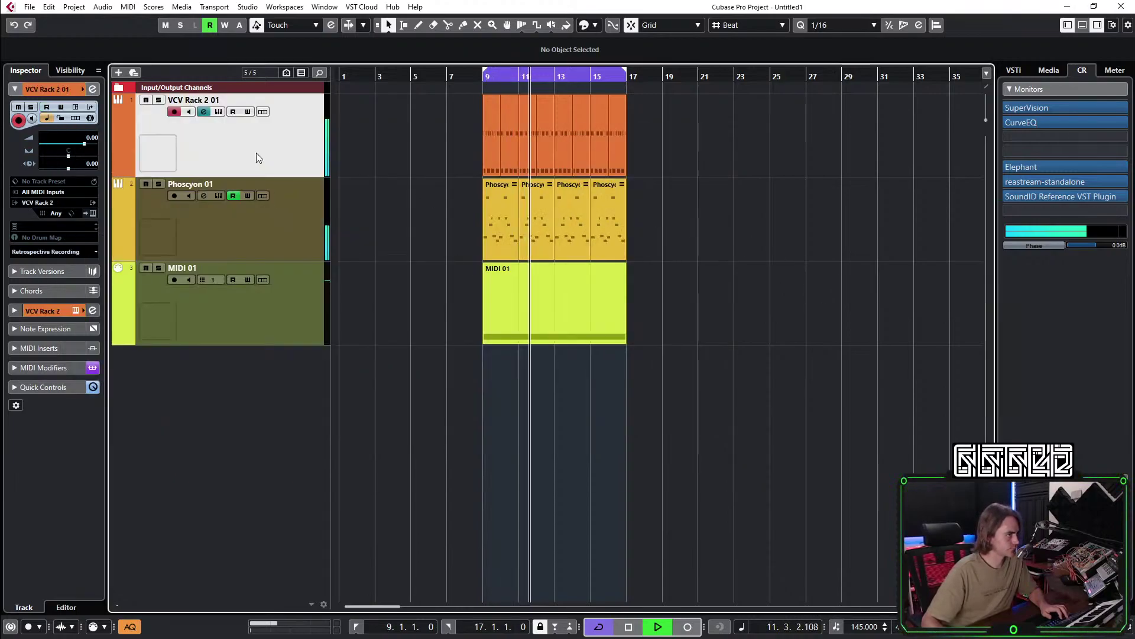
{"action": "left_click", "coordinate": [90, 213]}
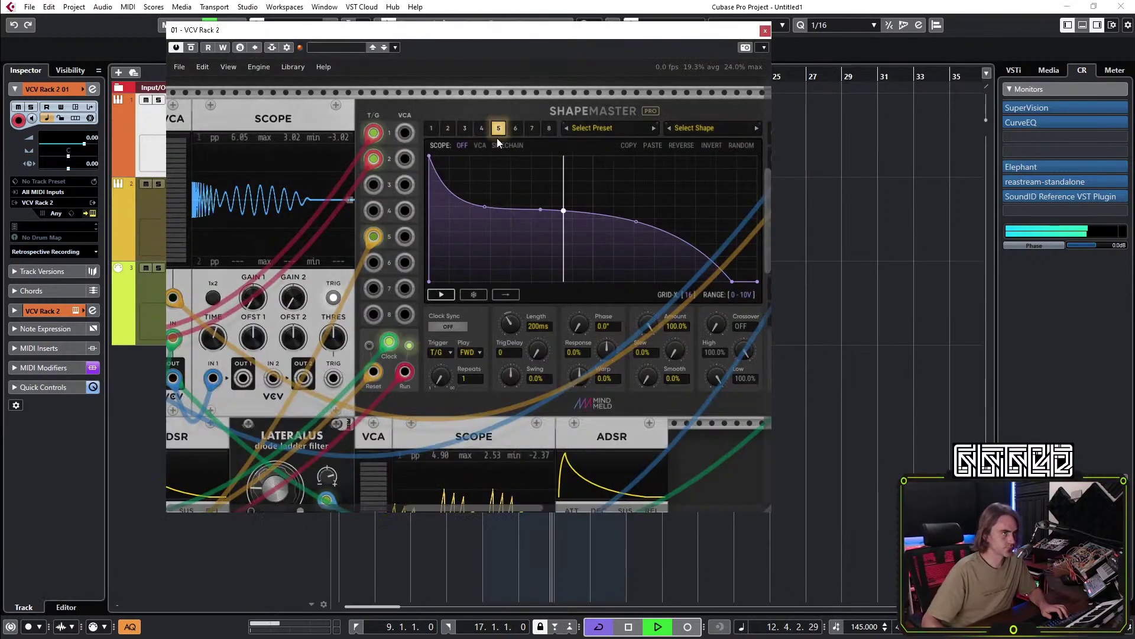
{"action": "left_click", "coordinate": [432, 129]}
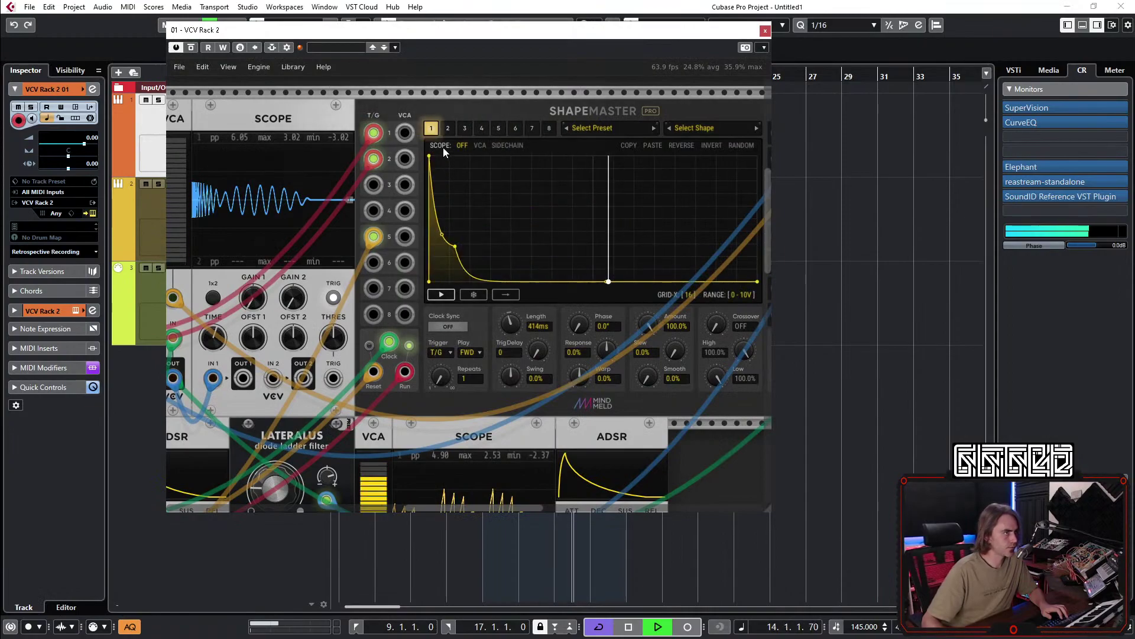
{"action": "left_click", "coordinate": [449, 129]}
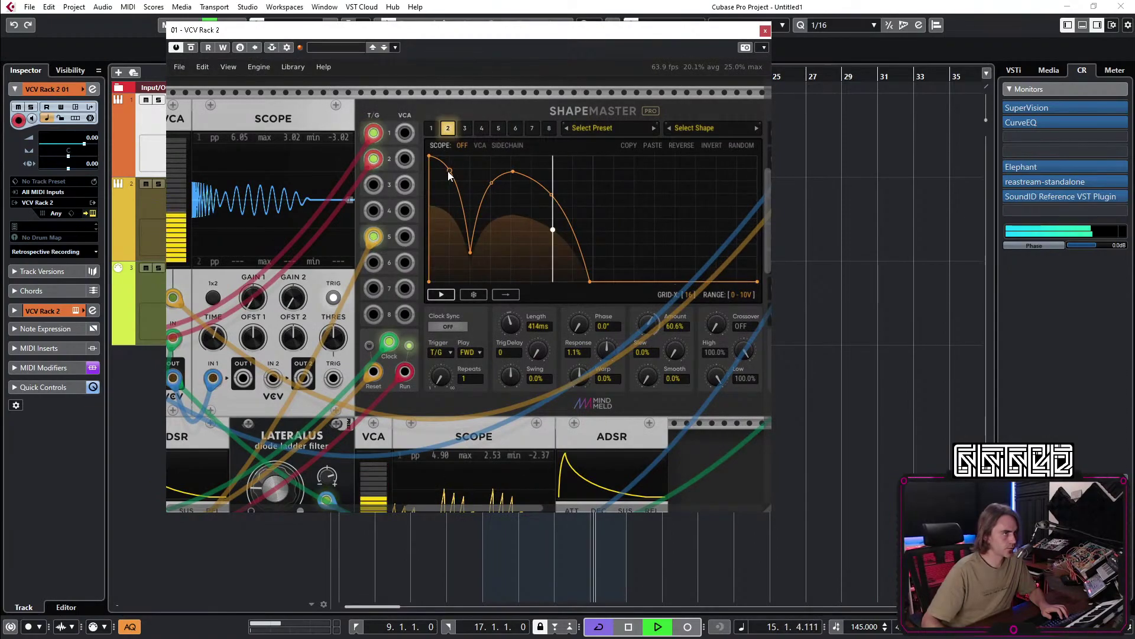
{"action": "mouse_move", "coordinate": [444, 175]}
{"action": "left_mouse_down"}
{"action": "mouse_move", "coordinate": [439, 202]}
{"action": "mouse_move", "coordinate": [452, 169]}
{"action": "left_mouse_up"}
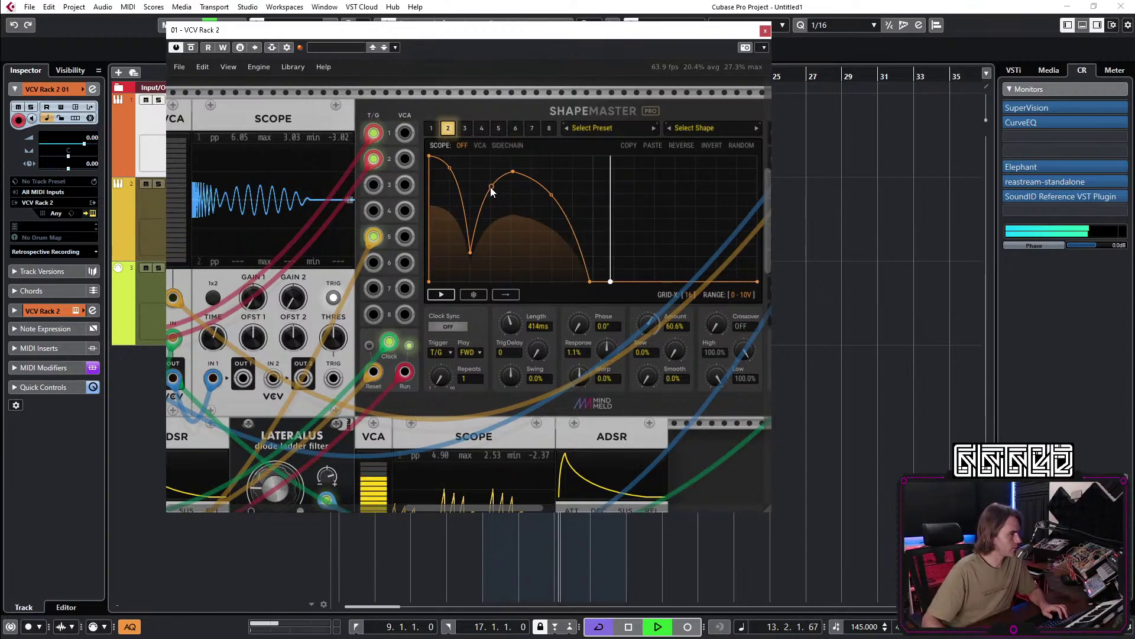
{"action": "left_click", "coordinate": [765, 31]}
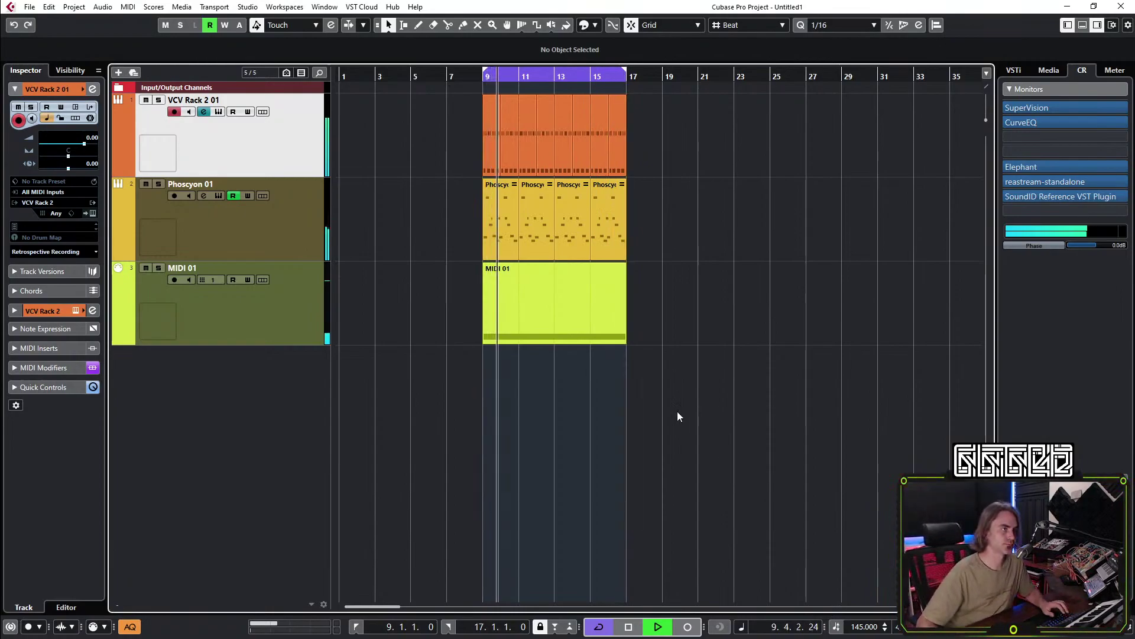
Open the first VCV Rack 2 01 part for note editing and raise the C4 note at 9.1.4 to C5.
{"action": "scroll", "coordinate": [449, 522], "scroll_direction": "up", "scroll_amount": 3, "text": "ctrl"}
{"action": "double_click", "coordinate": [517, 141]}
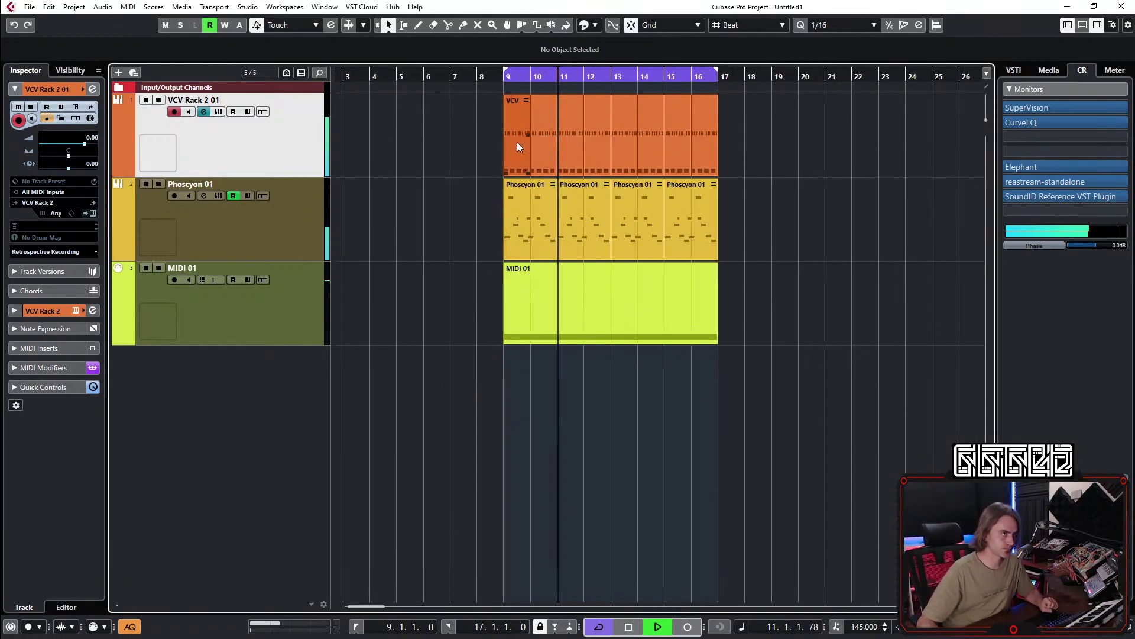
{"action": "scroll", "coordinate": [415, 375], "scroll_direction": "down", "scroll_amount": 3, "text": "ctrl"}
{"action": "scroll", "coordinate": [414, 372], "scroll_direction": "up", "scroll_amount": 3}
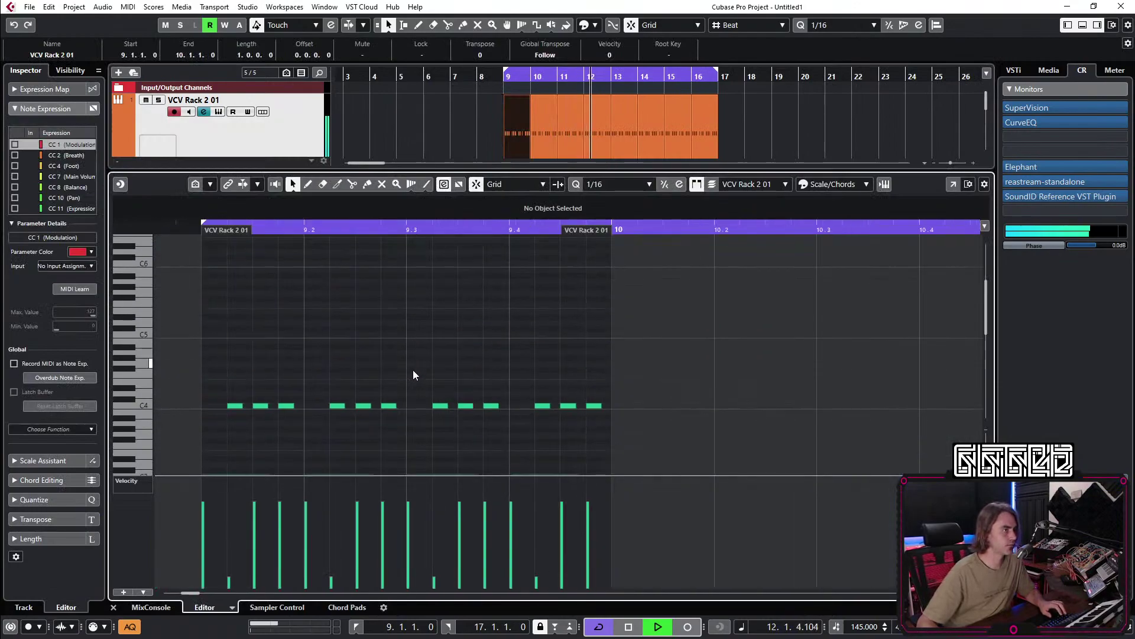
{"action": "scroll", "coordinate": [381, 355], "scroll_direction": "down", "scroll_amount": 3}
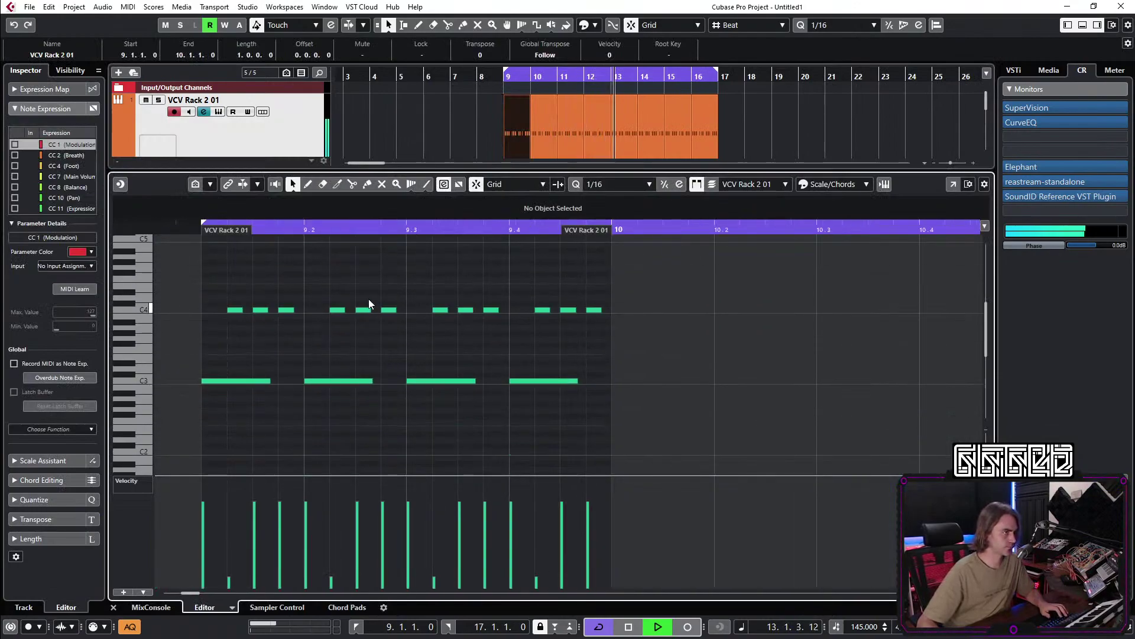
{"action": "left_click", "coordinate": [260, 309]}
{"action": "key", "text": "Right"}
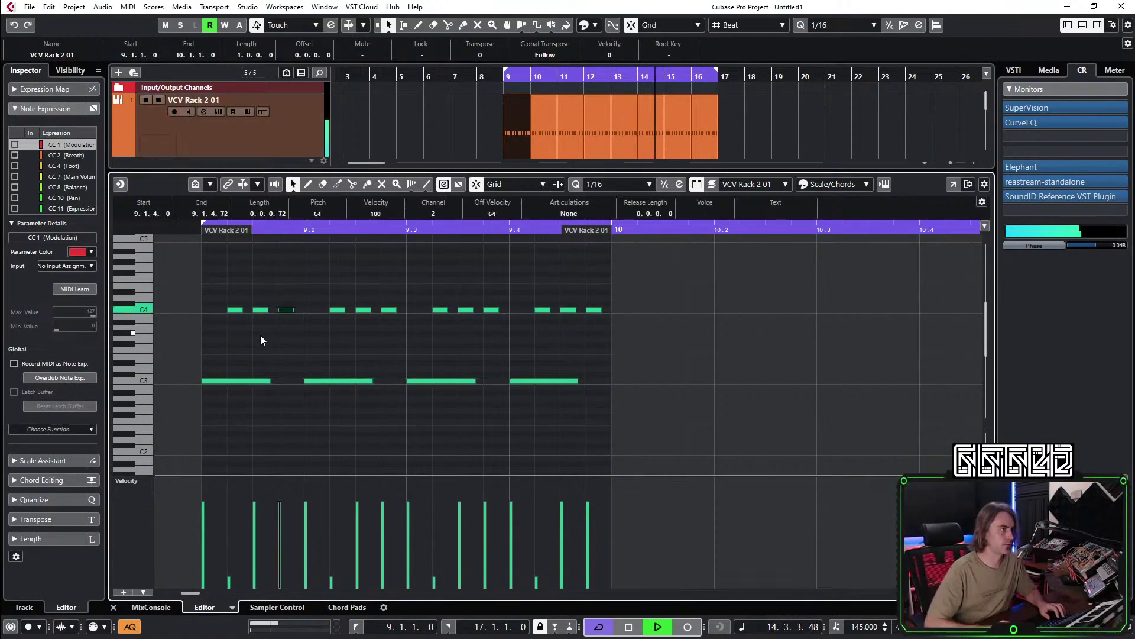
{"action": "left_click", "coordinate": [261, 336]}
{"action": "scroll", "coordinate": [264, 333], "scroll_direction": "up", "scroll_amount": 2}
{"action": "left_click_drag", "start_coordinate": [282, 359], "coordinate": [286, 289]}
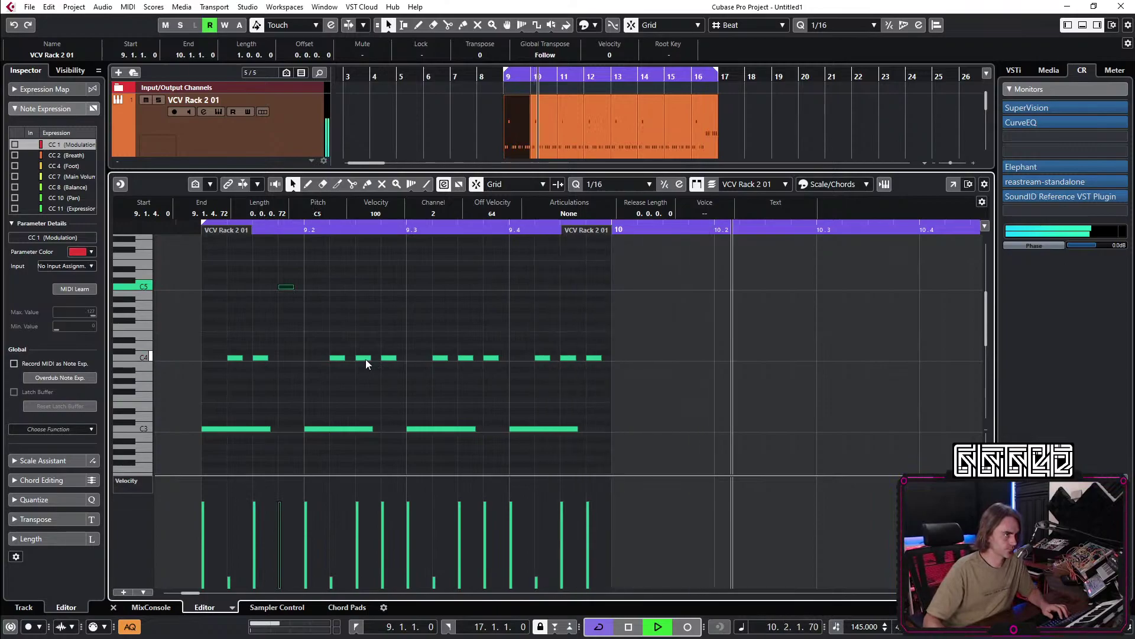
Raise the C4 notes at 9.2.3 to C#5, at 9.3.4 to A#4 and at 9.4.3 by about an octave, and close the editor.
{"action": "left_click_drag", "start_coordinate": [366, 360], "coordinate": [368, 283]}
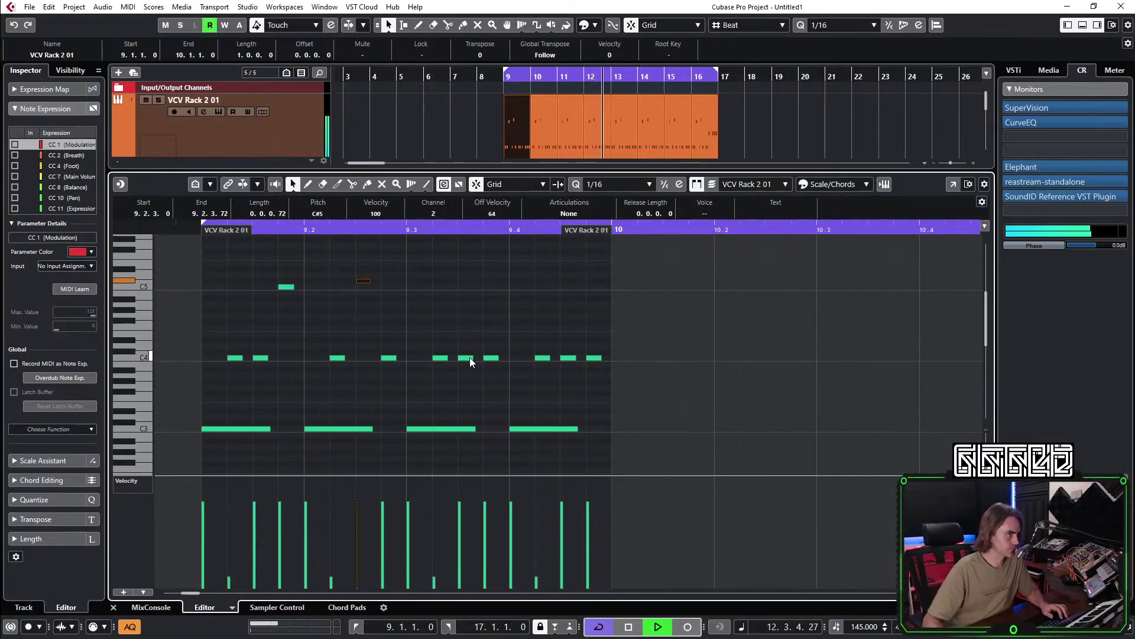
{"action": "left_click_drag", "start_coordinate": [492, 360], "coordinate": [496, 299]}
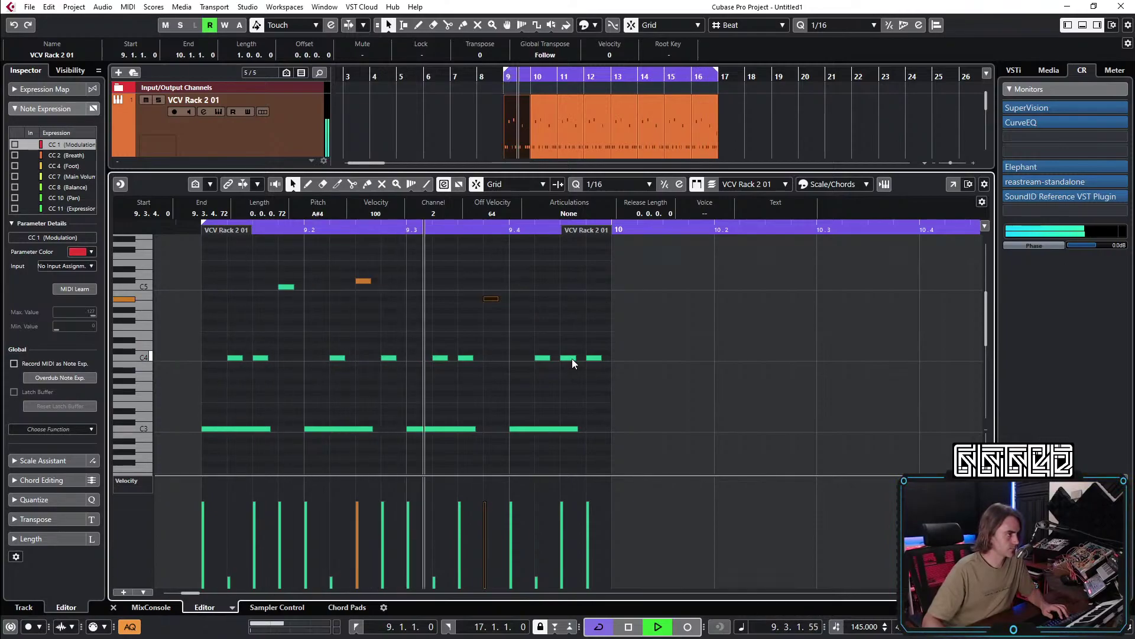
{"action": "left_click_drag", "start_coordinate": [572, 358], "coordinate": [571, 286]}
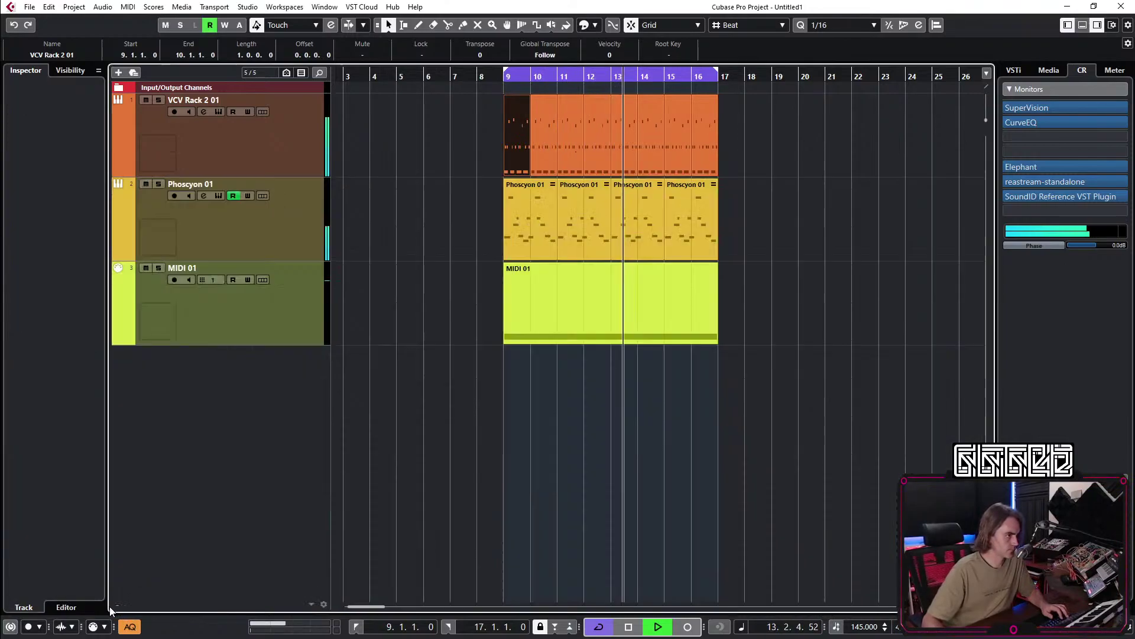
{"action": "key", "text": "ctrl+alt+e"}
{"action": "left_click", "coordinate": [589, 445]}
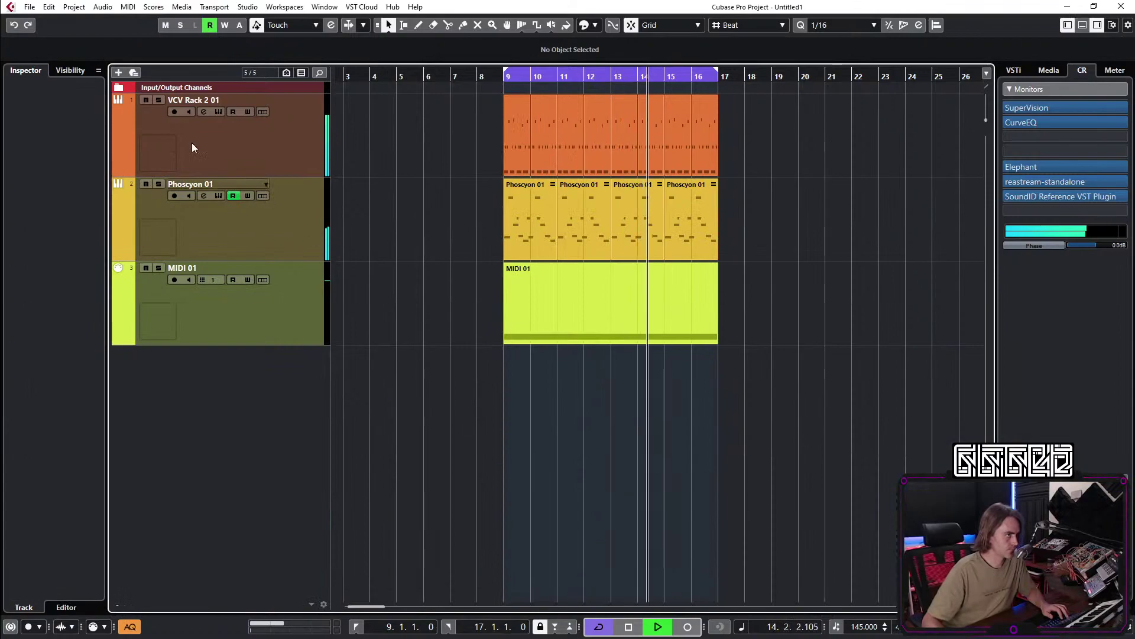
Briefly solo the VCV Rack 2 01 track and load the EQuilibrium equalizer into its channel's second insert slot.
{"action": "left_click", "coordinate": [158, 101]}
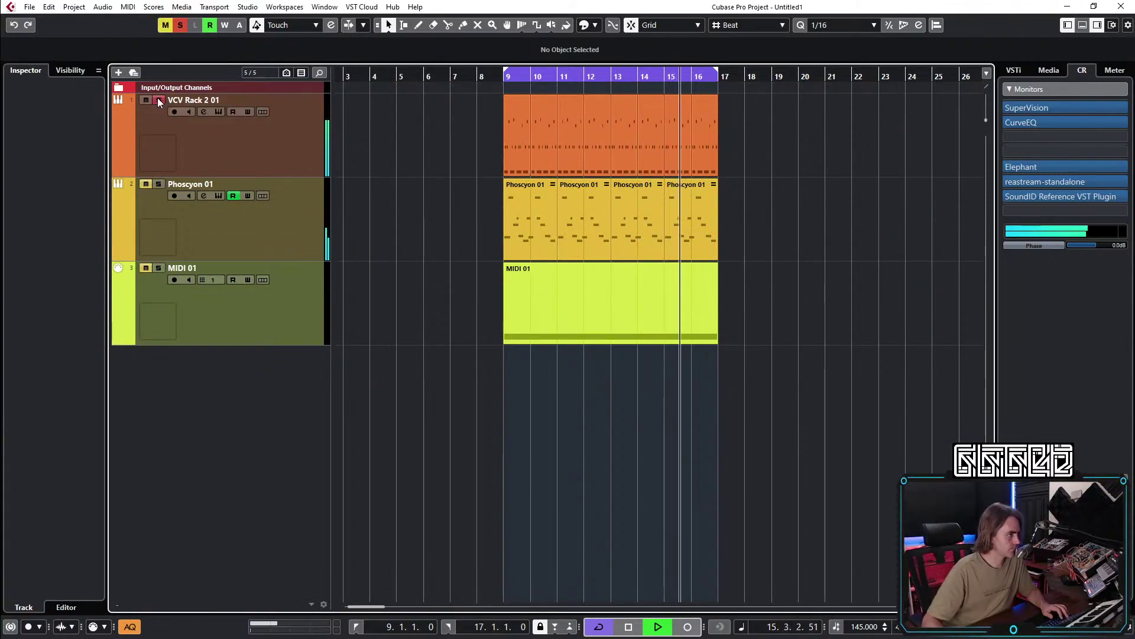
{"action": "left_click", "coordinate": [158, 101]}
{"action": "left_click", "coordinate": [179, 140]}
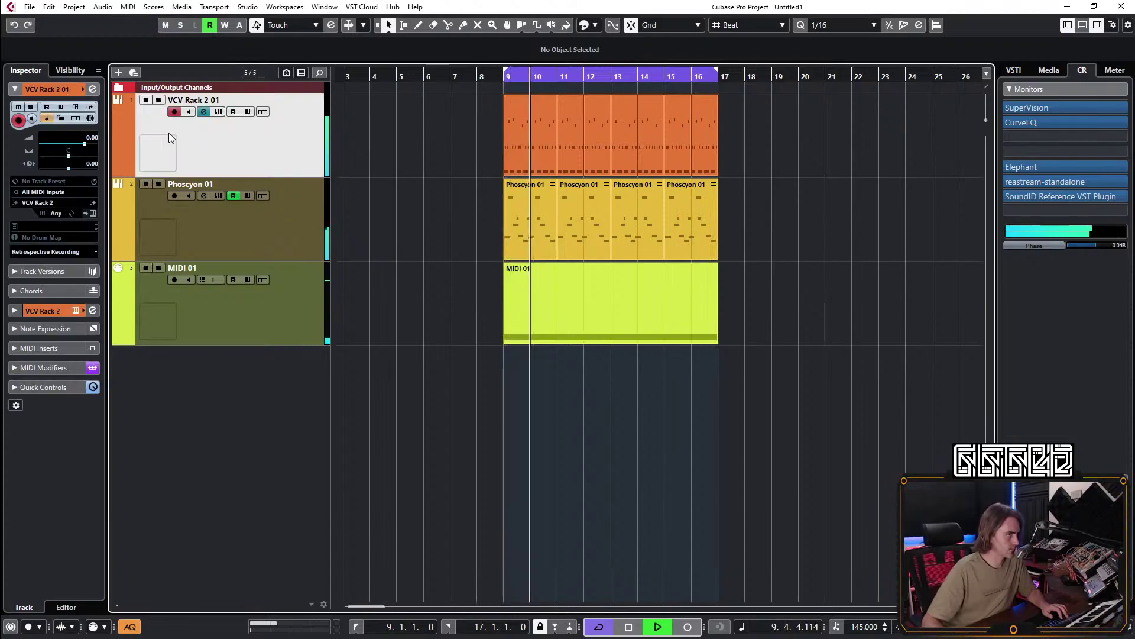
{"action": "left_click", "coordinate": [93, 88]}
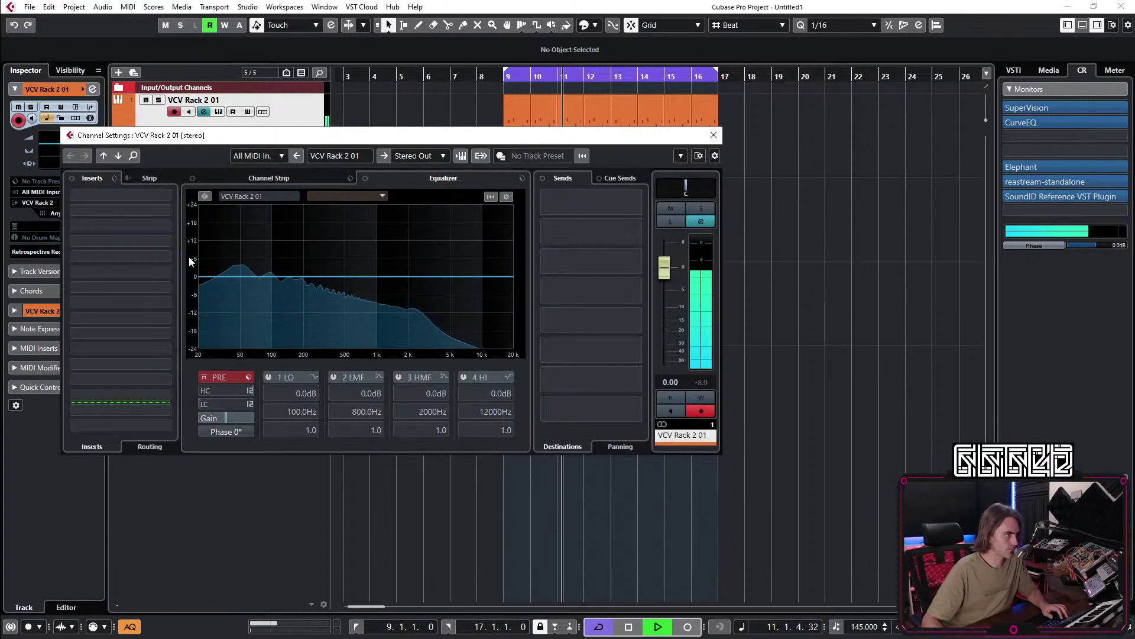
{"action": "left_click", "coordinate": [129, 212]}
{"action": "type", "text": "equi"}
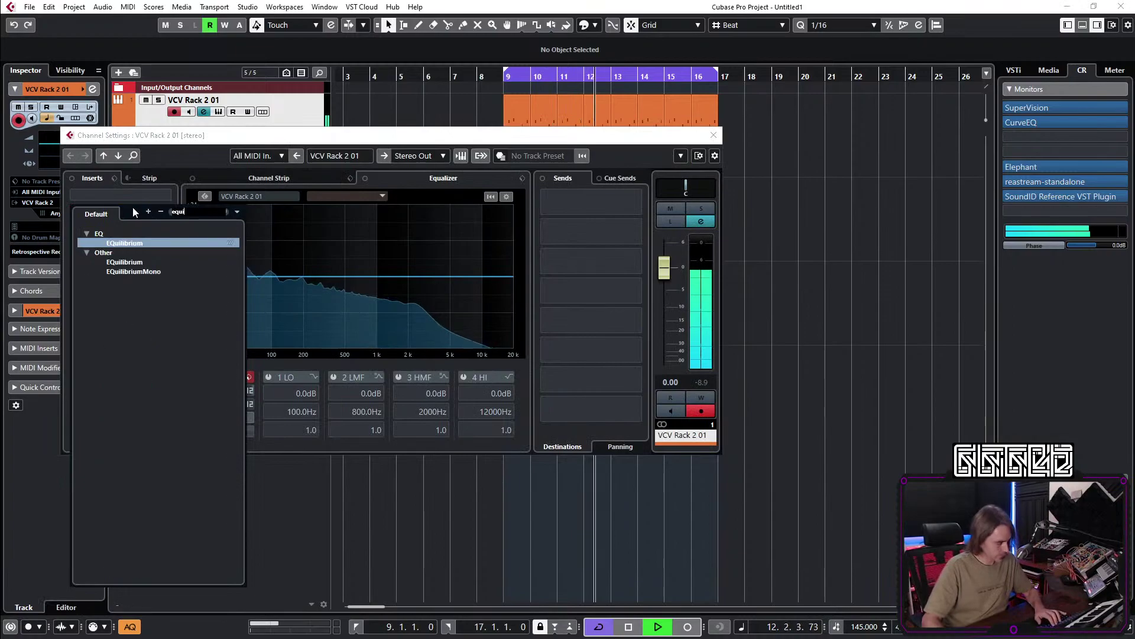
{"action": "left_click", "coordinate": [146, 243]}
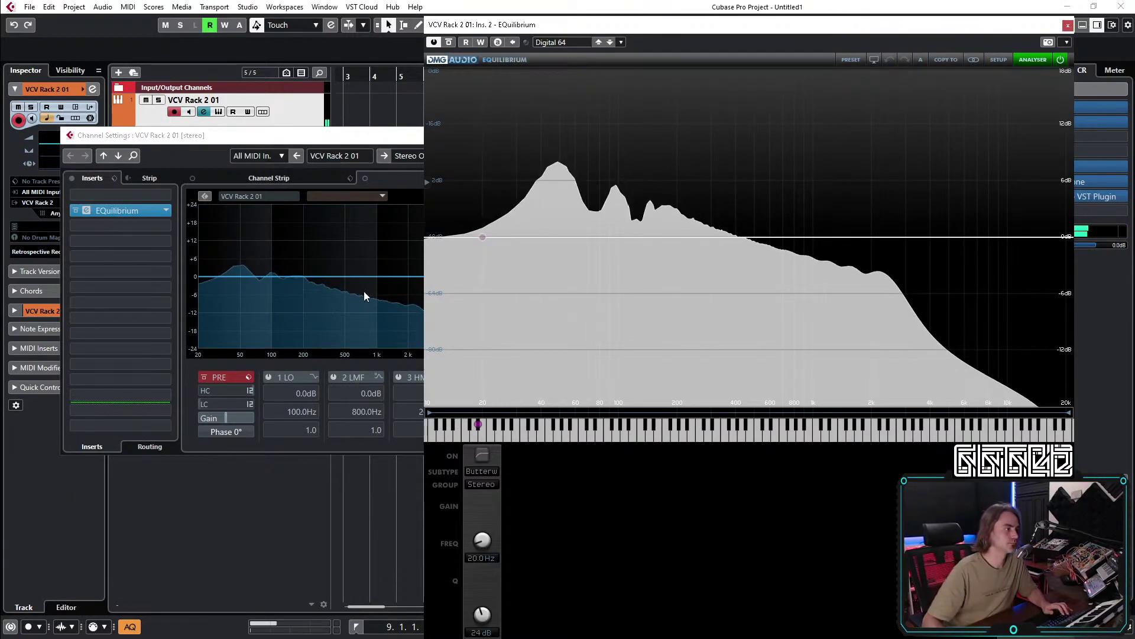
Enable EQuilibrium's 20 Hz, 24 dB low cut, add cuts of about 2 dB at 2100 Hz and 6.3 dB at 194 Hz, and close it.
{"action": "left_click", "coordinate": [483, 455]}
{"action": "double_click", "coordinate": [666, 241]}
{"action": "left_click_drag", "start_coordinate": [666, 241], "coordinate": [876, 255]}
{"action": "double_click", "coordinate": [664, 255]}
{"action": "left_click_drag", "start_coordinate": [665, 259], "coordinate": [675, 295]}
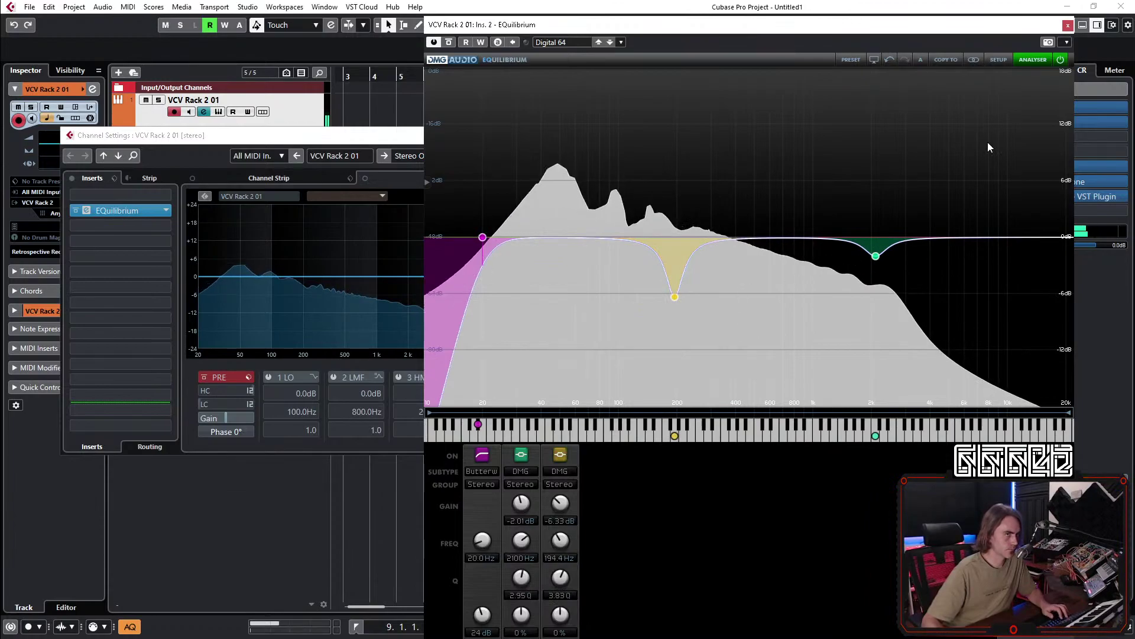
{"action": "left_click", "coordinate": [1069, 26]}
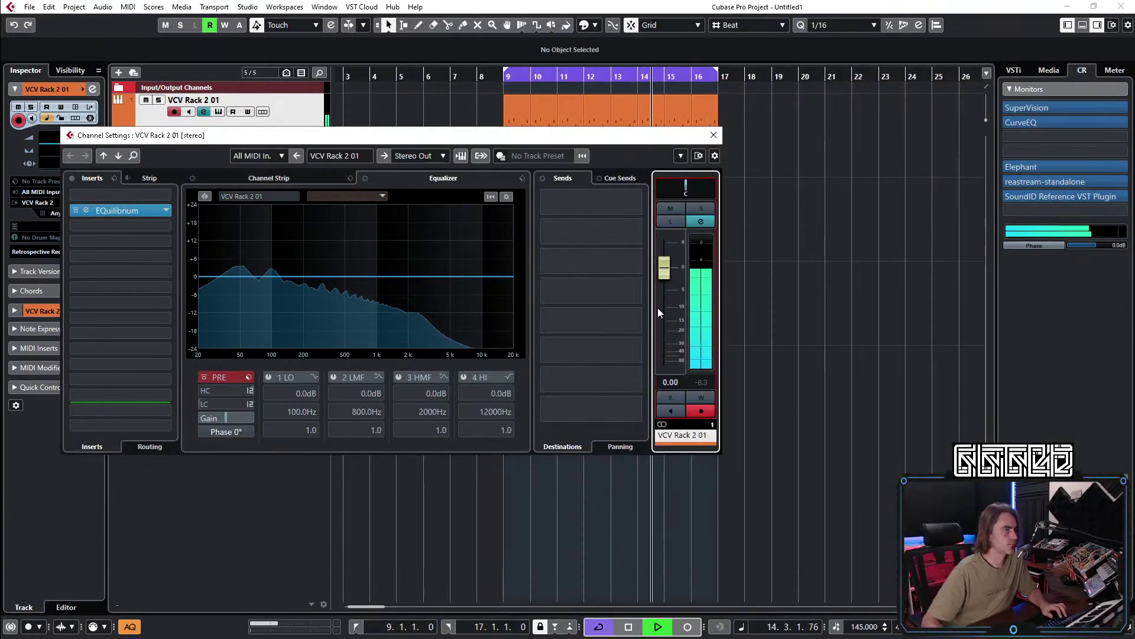
Toggle EQuilibrium's bypass on the VCV Rack 2 01 channel, and reduce the equalizer's 194 Hz cut to about 4 dB.
{"action": "left_click", "coordinate": [77, 217]}
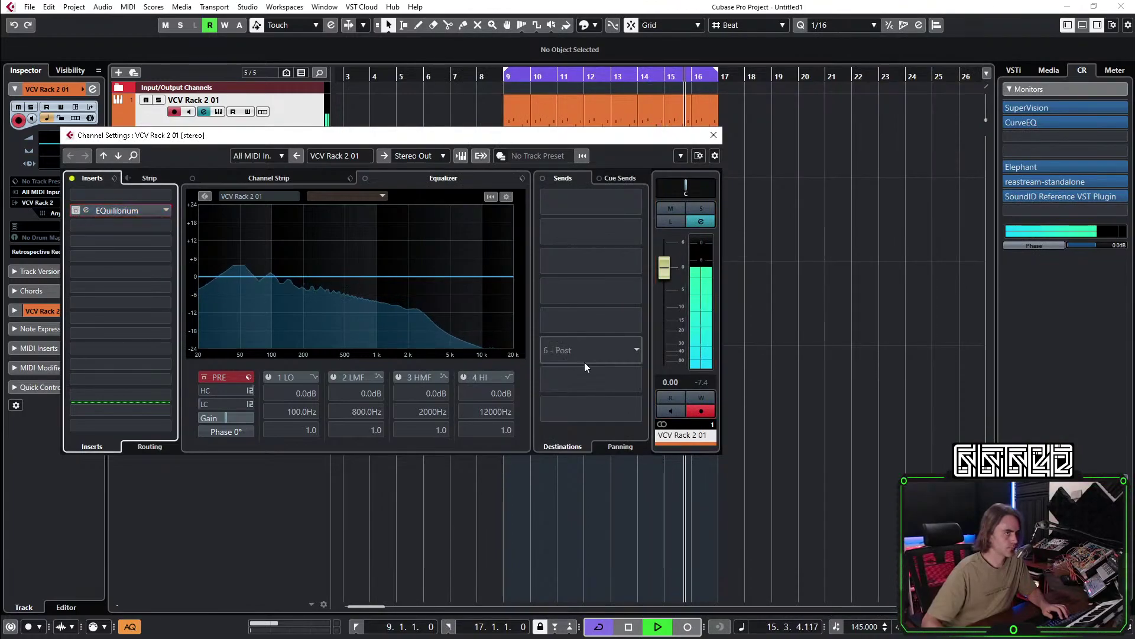
{"action": "left_click", "coordinate": [83, 211]}
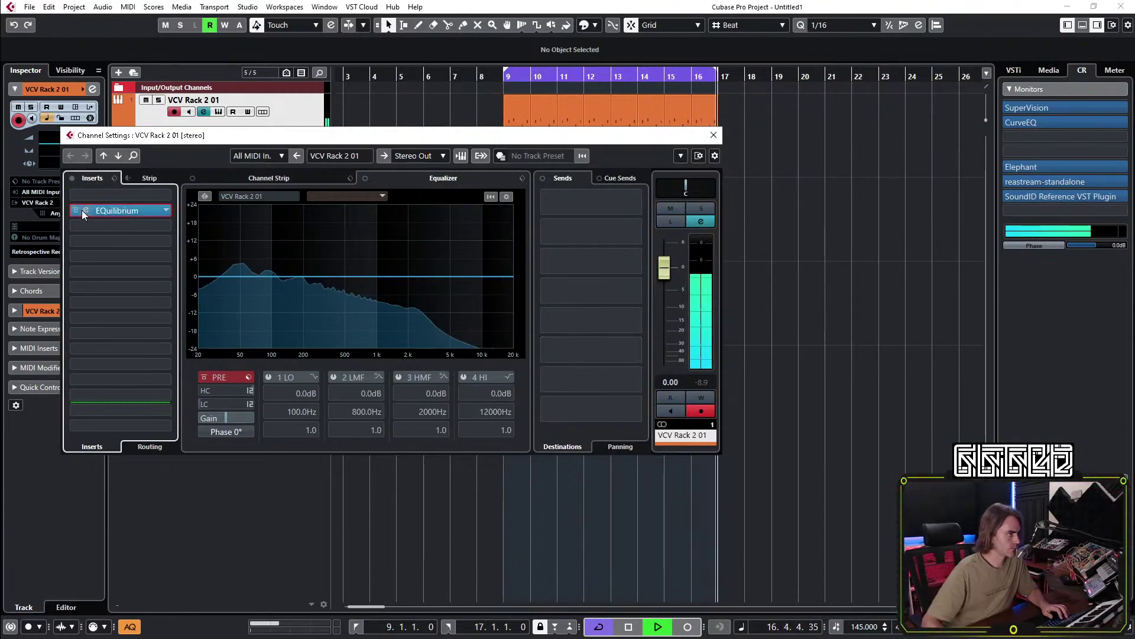
{"action": "left_click_drag", "start_coordinate": [522, 503], "coordinate": [527, 498]}
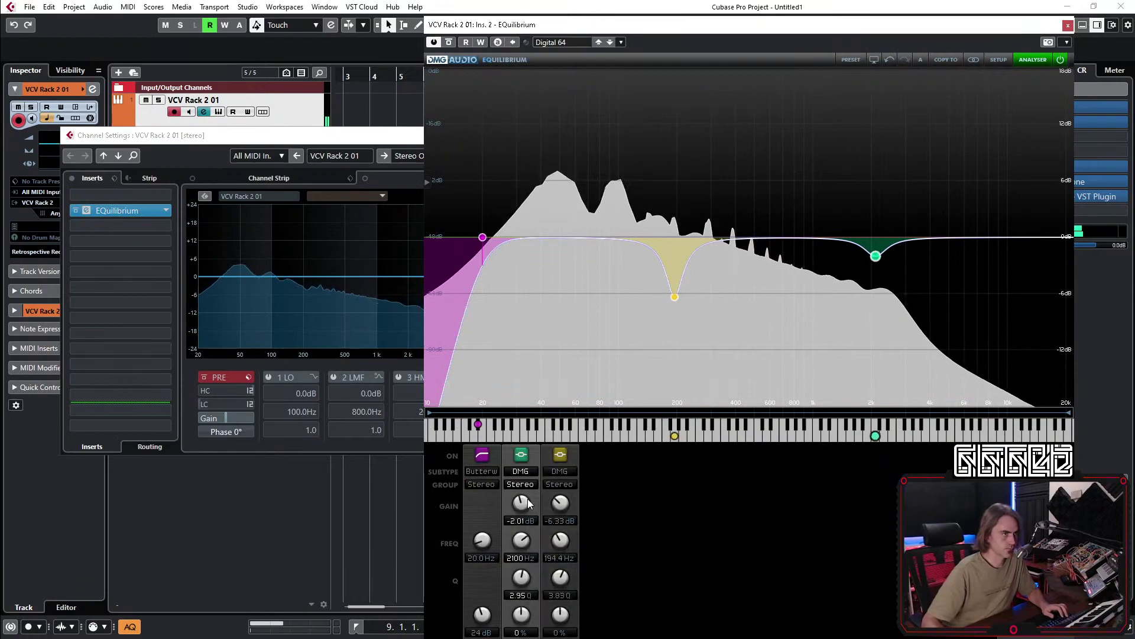
{"action": "scroll", "coordinate": [527, 500], "scroll_direction": "down", "scroll_amount": 5}
{"action": "scroll", "coordinate": [555, 504], "scroll_direction": "up", "scroll_amount": 1}
{"action": "scroll", "coordinate": [555, 505], "scroll_direction": "up", "scroll_amount": 3}
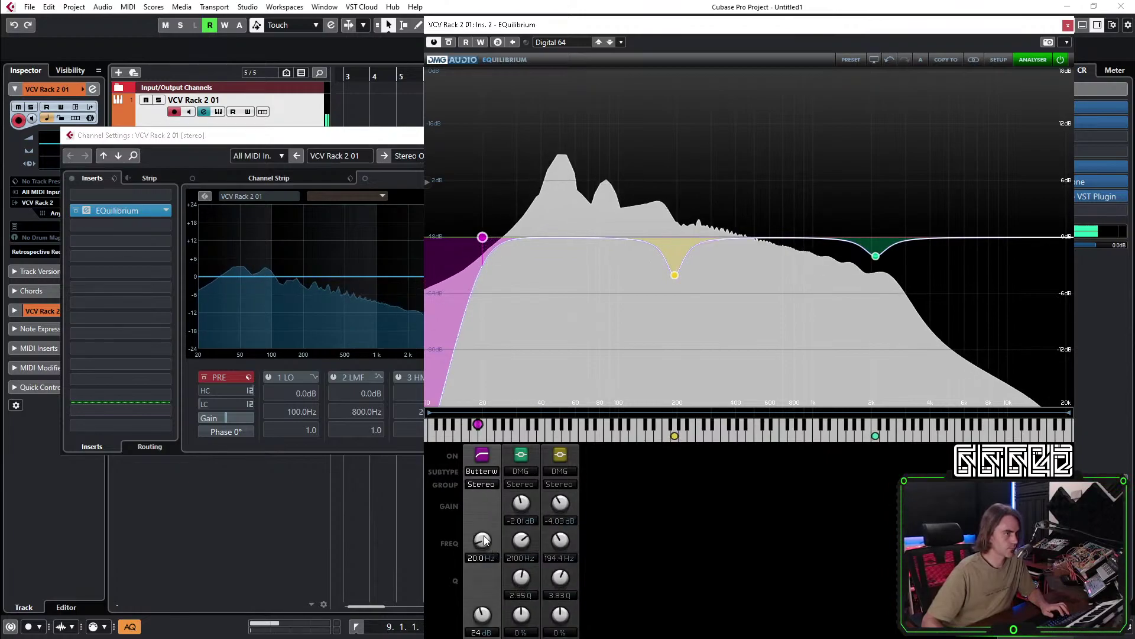
Set EQuilibrium's low cut frequency to 22.6 Hz, close it, and compare the sound with the equalizer bypassed and active.
{"action": "scroll", "coordinate": [482, 539], "scroll_direction": "up", "scroll_amount": 5}
{"action": "scroll", "coordinate": [483, 541], "scroll_direction": "down", "scroll_amount": 2}
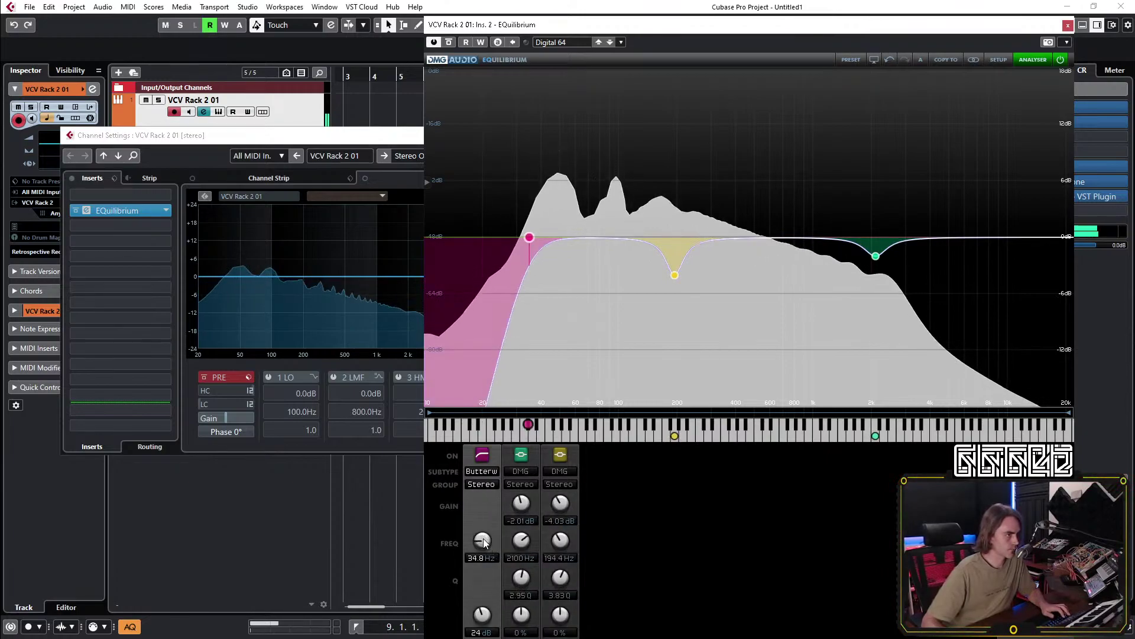
{"action": "scroll", "coordinate": [482, 541], "scroll_direction": "down", "scroll_amount": 3}
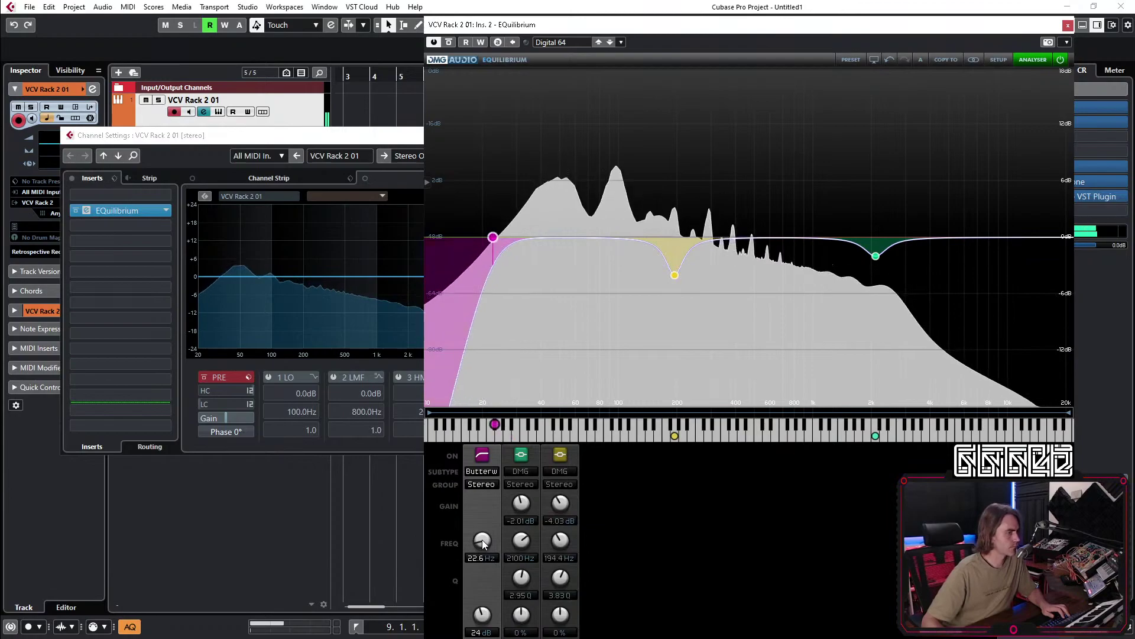
{"action": "left_click", "coordinate": [1068, 25]}
{"action": "left_click", "coordinate": [76, 210]}
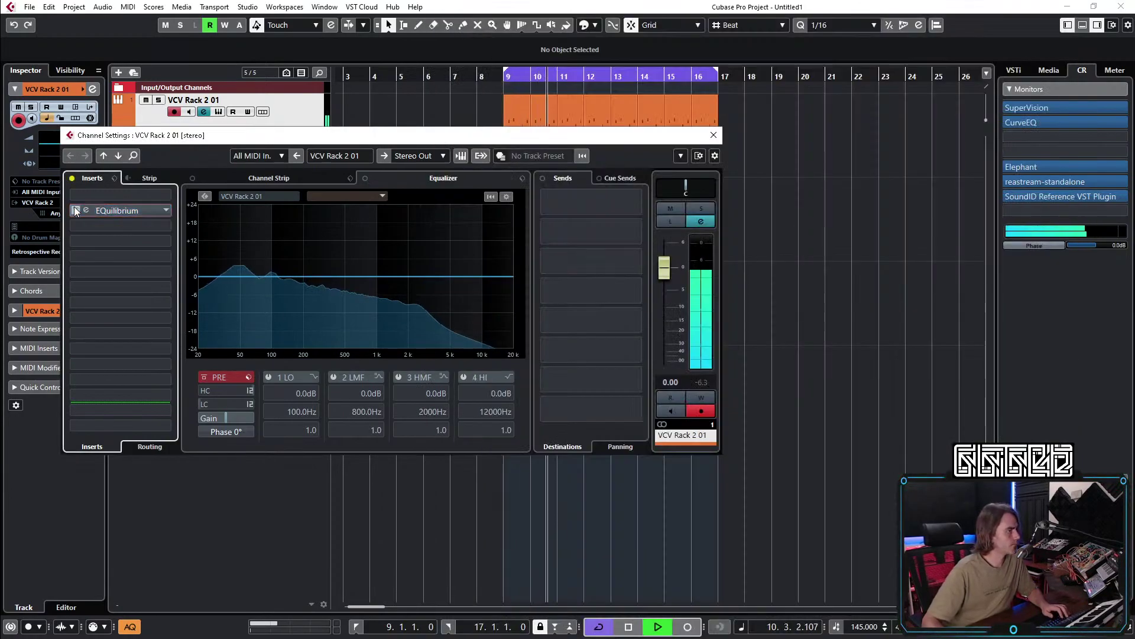
{"action": "left_click", "coordinate": [76, 210]}
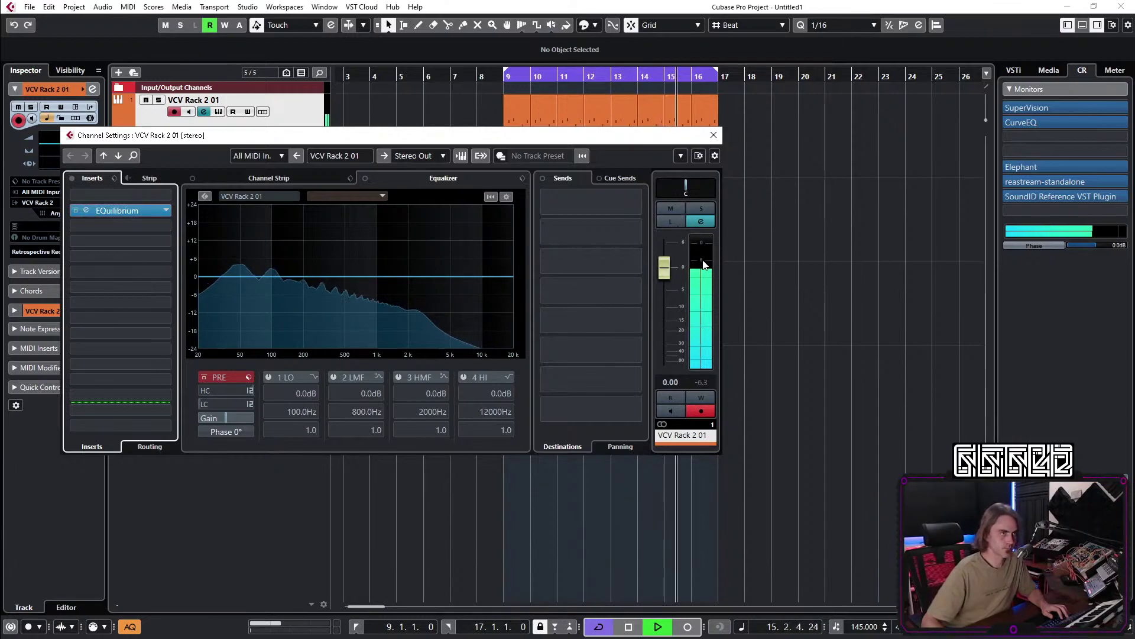
Reset the channel's peak meter and inspect the VCA MIX and MIX2 levels in the VCV Rack 2 patch.
{"action": "left_click", "coordinate": [696, 383]}
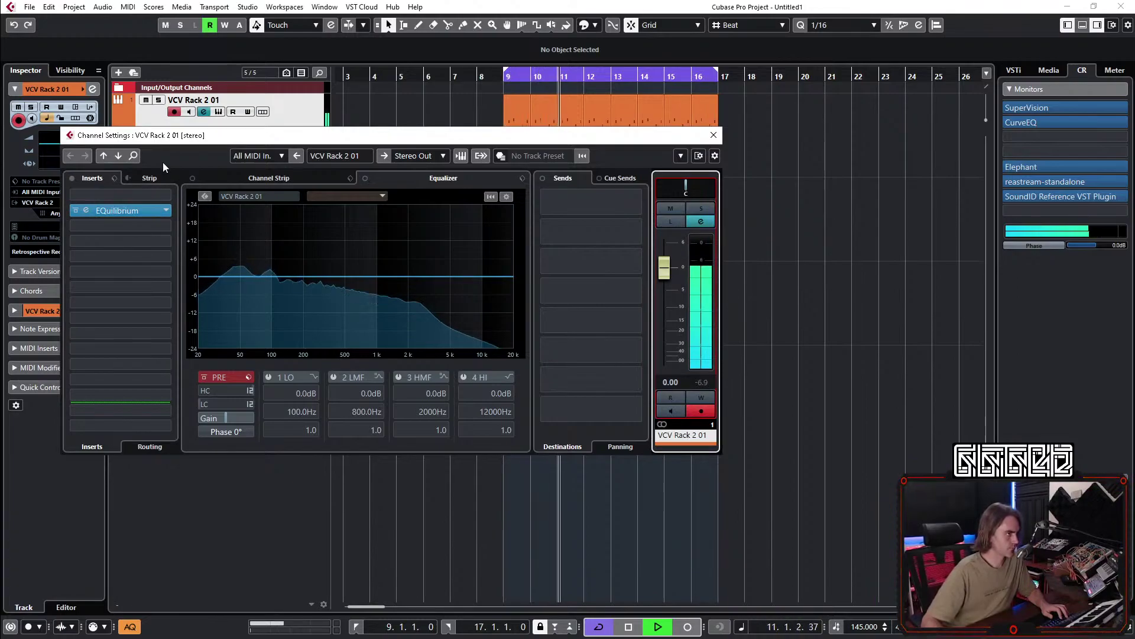
{"action": "left_click_drag", "start_coordinate": [175, 137], "coordinate": [472, 157]}
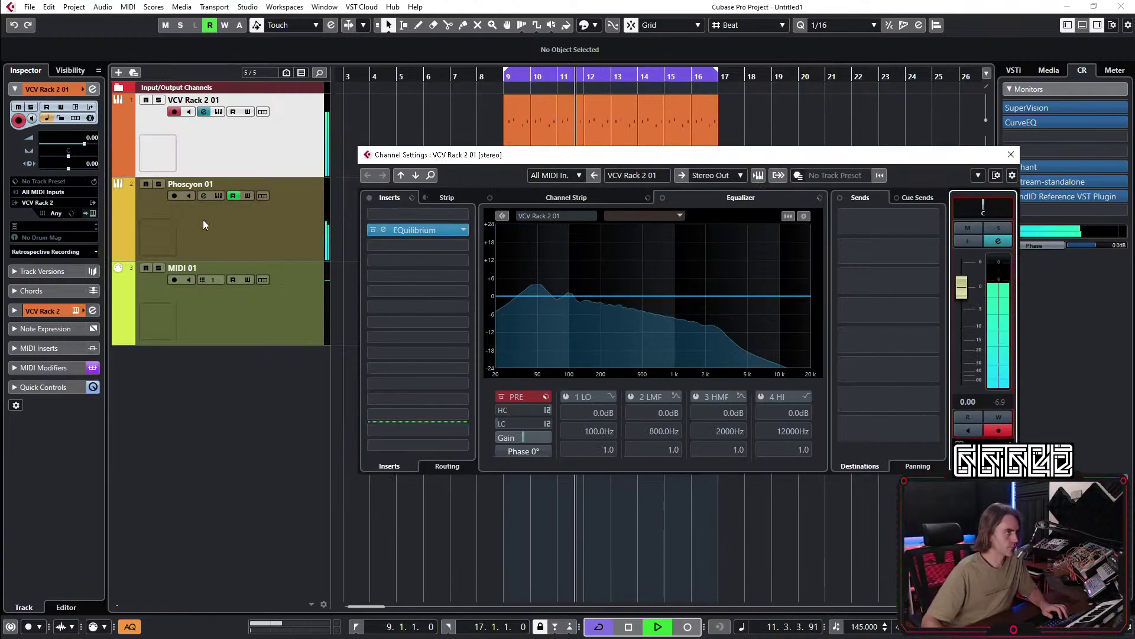
{"action": "left_click", "coordinate": [93, 213]}
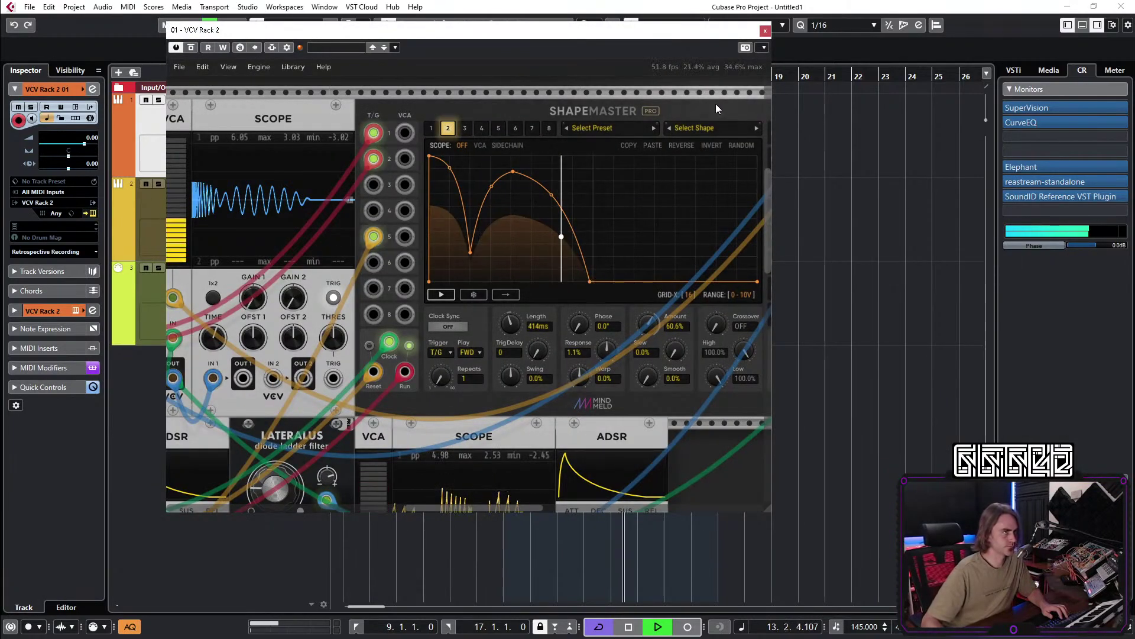
{"action": "scroll", "coordinate": [726, 464], "scroll_direction": "down", "scroll_amount": 3}
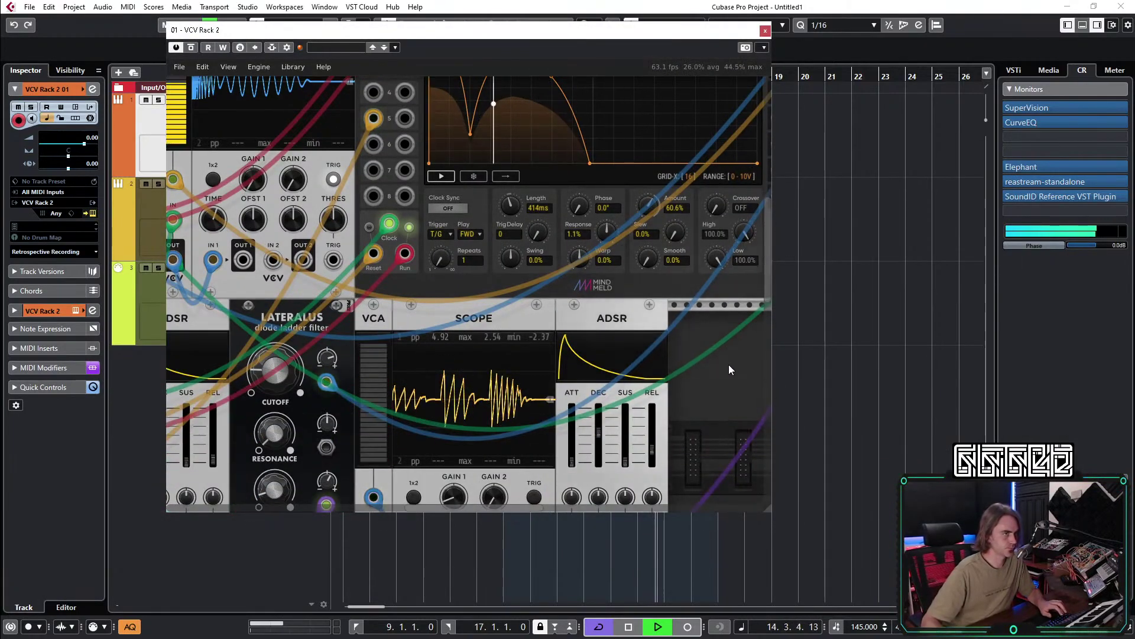
{"action": "scroll", "coordinate": [733, 375], "scroll_direction": "down", "scroll_amount": 5}
{"action": "scroll", "coordinate": [469, 413], "scroll_direction": "up", "scroll_amount": 2}
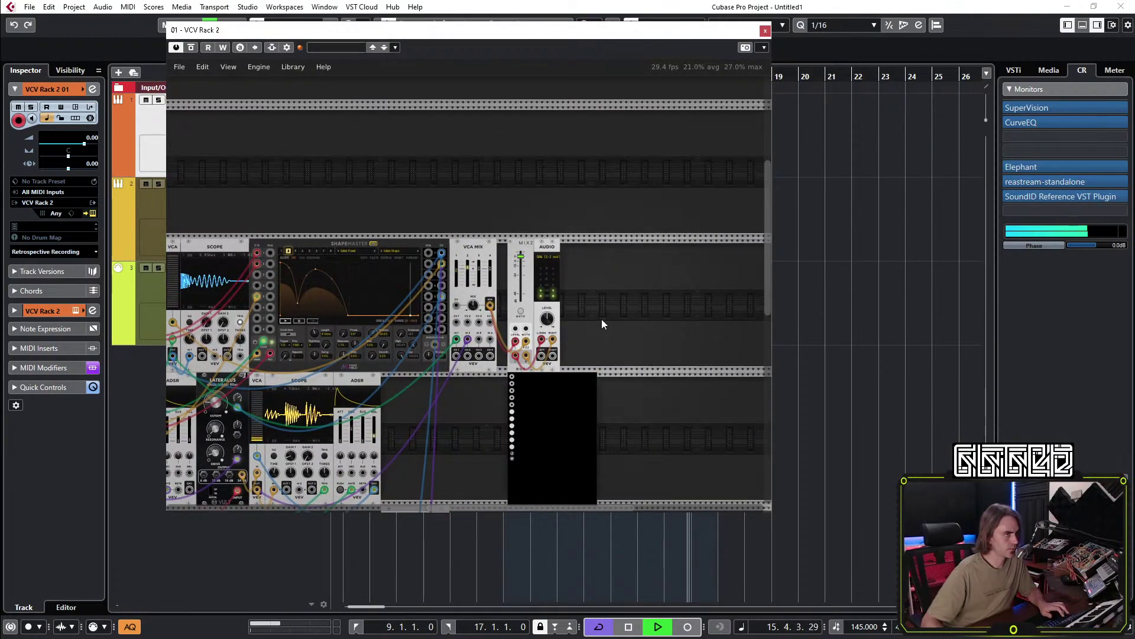
{"action": "scroll", "coordinate": [602, 320], "scroll_direction": "up", "scroll_amount": 3}
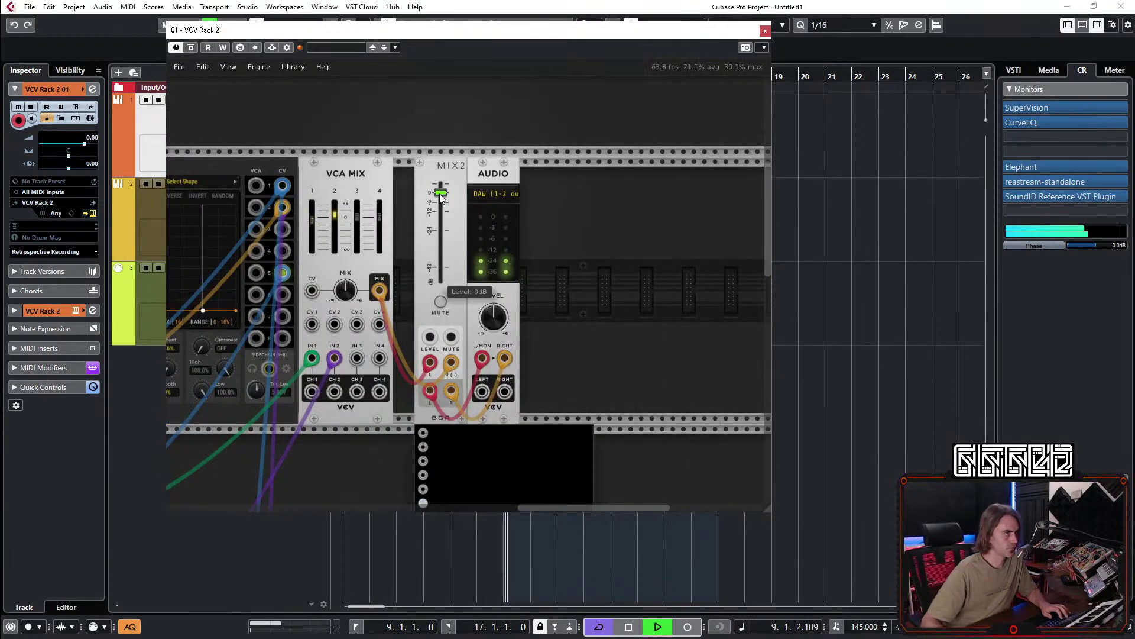
{"action": "mouse_move", "coordinate": [314, 231]}
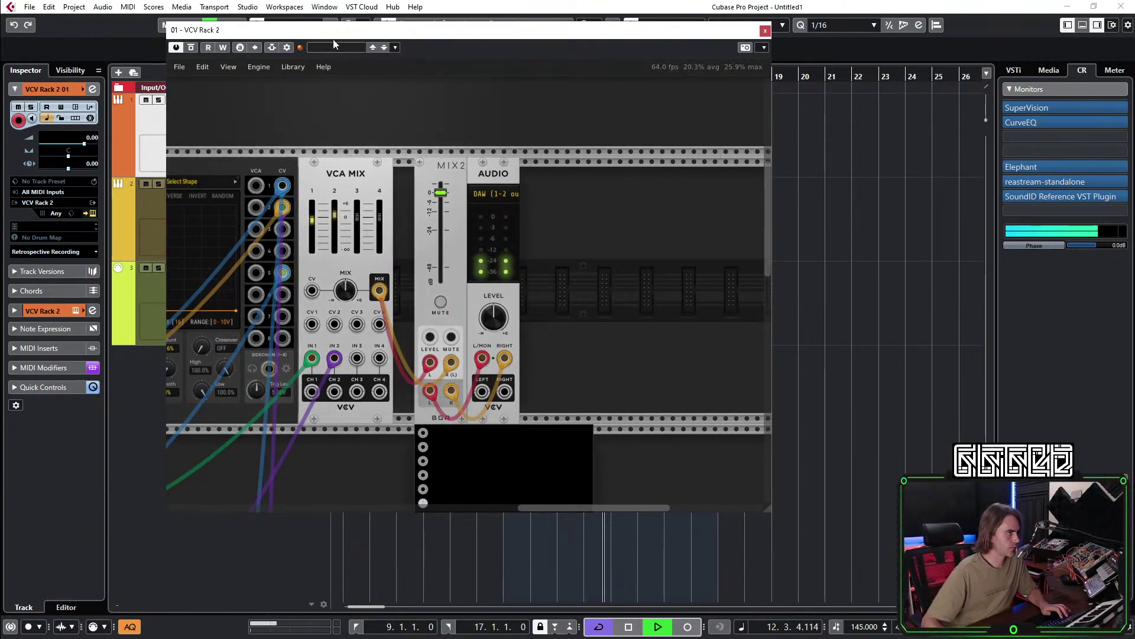
{"action": "left_click", "coordinate": [764, 31]}
Load Brickwall Limiter into the VCV Rack 2 01 channel's third insert slot and set its threshold to -12 dB.
{"action": "left_click", "coordinate": [93, 90]}
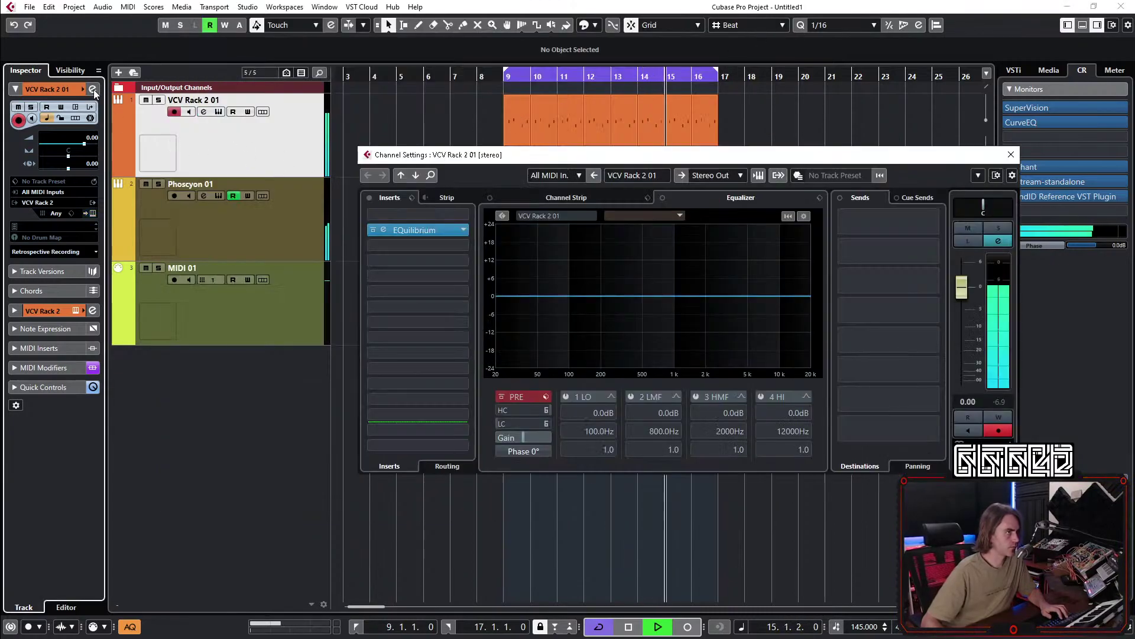
{"action": "left_click", "coordinate": [410, 250]}
{"action": "type", "text": "brickw"}
{"action": "key", "text": "Return"}
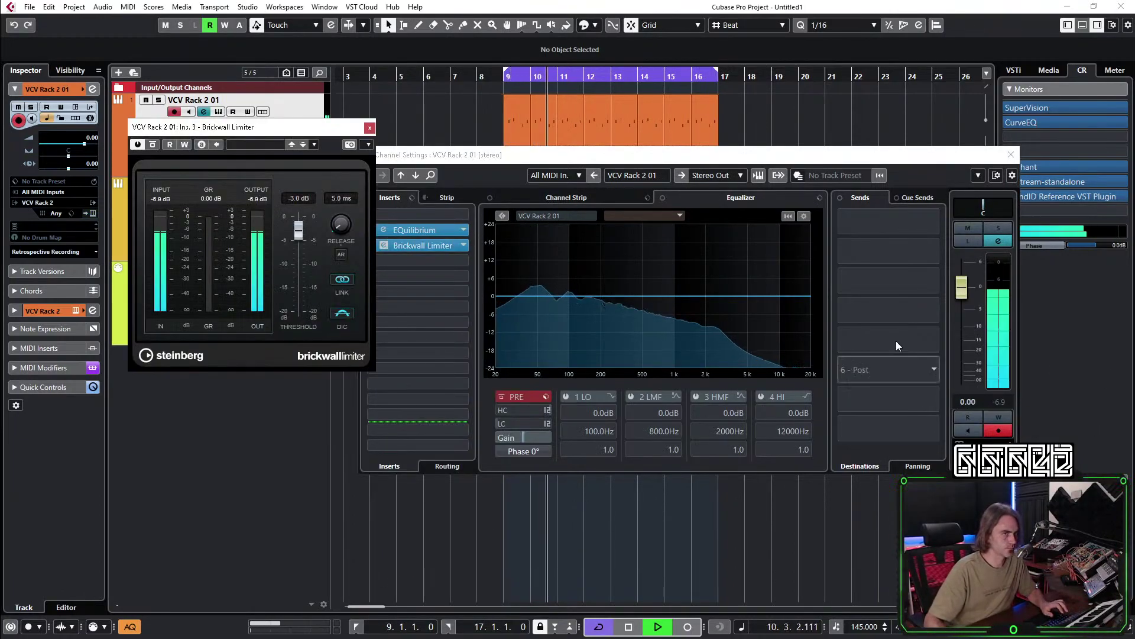
{"action": "mouse_move", "coordinate": [300, 198]}
{"action": "left_mouse_down"}
{"action": "mouse_move", "coordinate": [300, 228]}
{"action": "mouse_move", "coordinate": [300, 200]}
{"action": "left_mouse_up"}
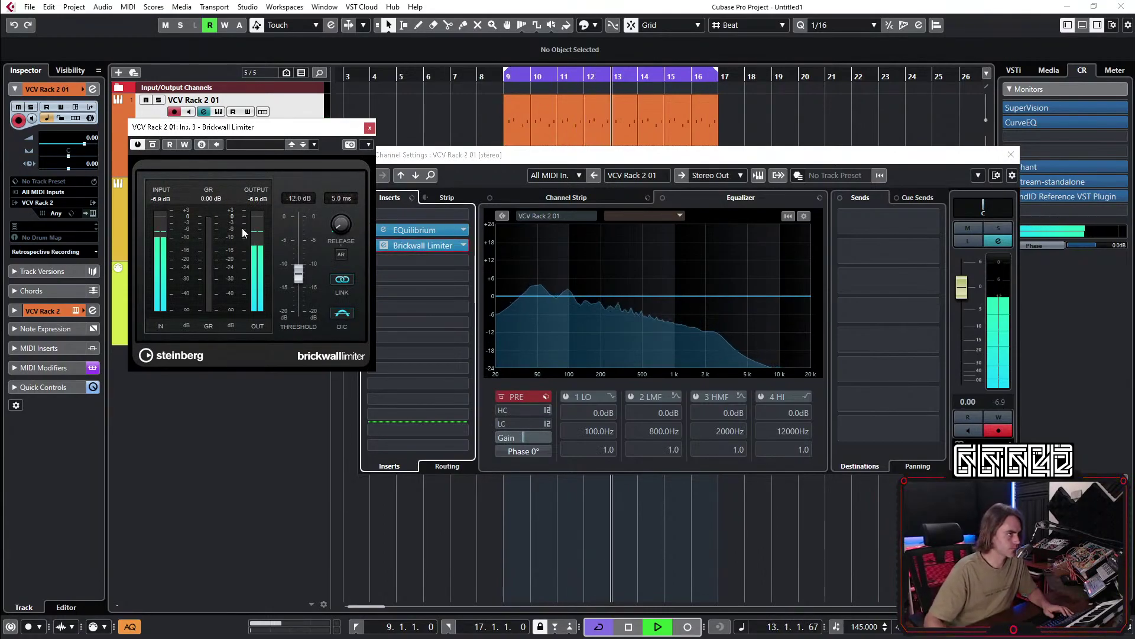
{"action": "left_click", "coordinate": [997, 401]}
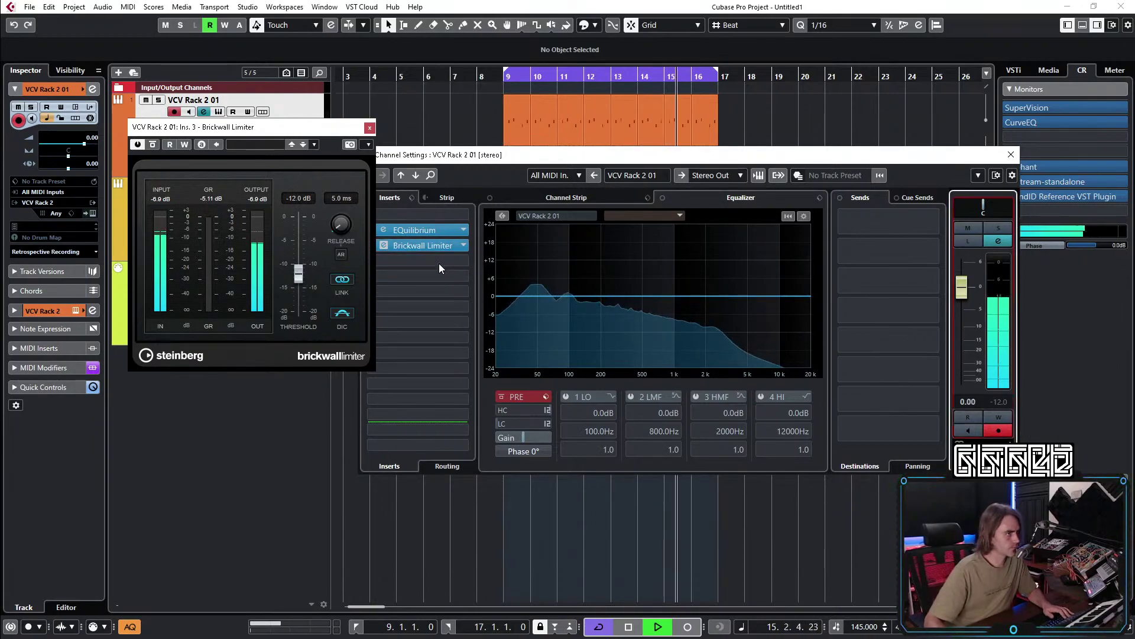
Load Oszillos Mega Scope into the channel's fourth insert slot, set its time span to 1/4 note, and close it.
{"action": "left_click", "coordinate": [422, 258]}
{"action": "key", "text": "Escape"}
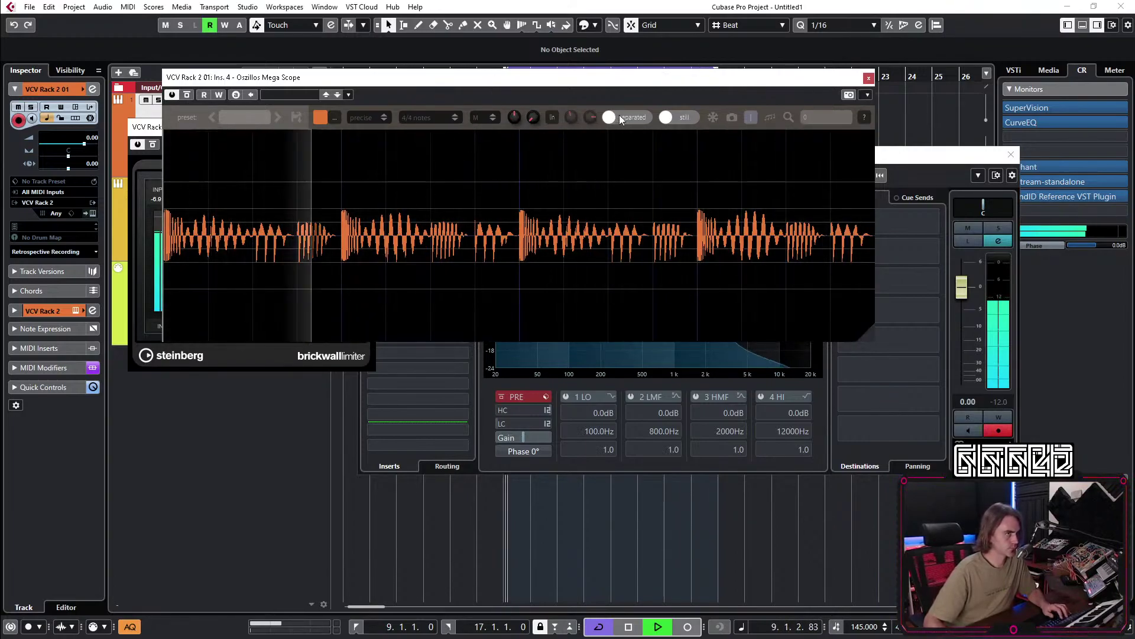
{"action": "left_click", "coordinate": [445, 119]}
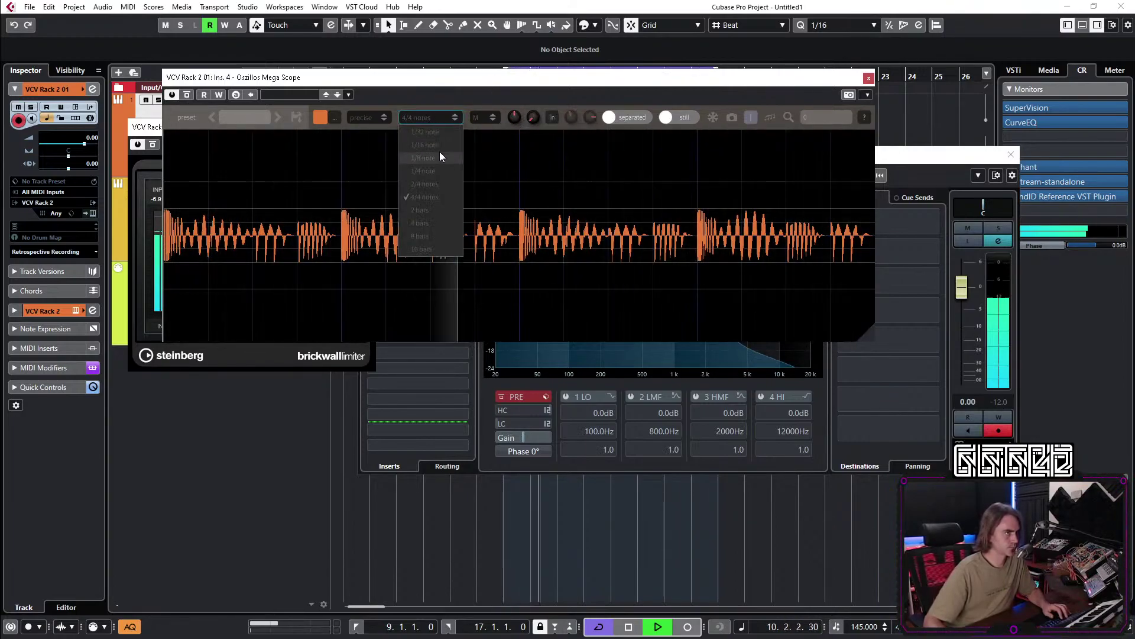
{"action": "left_click", "coordinate": [426, 170]}
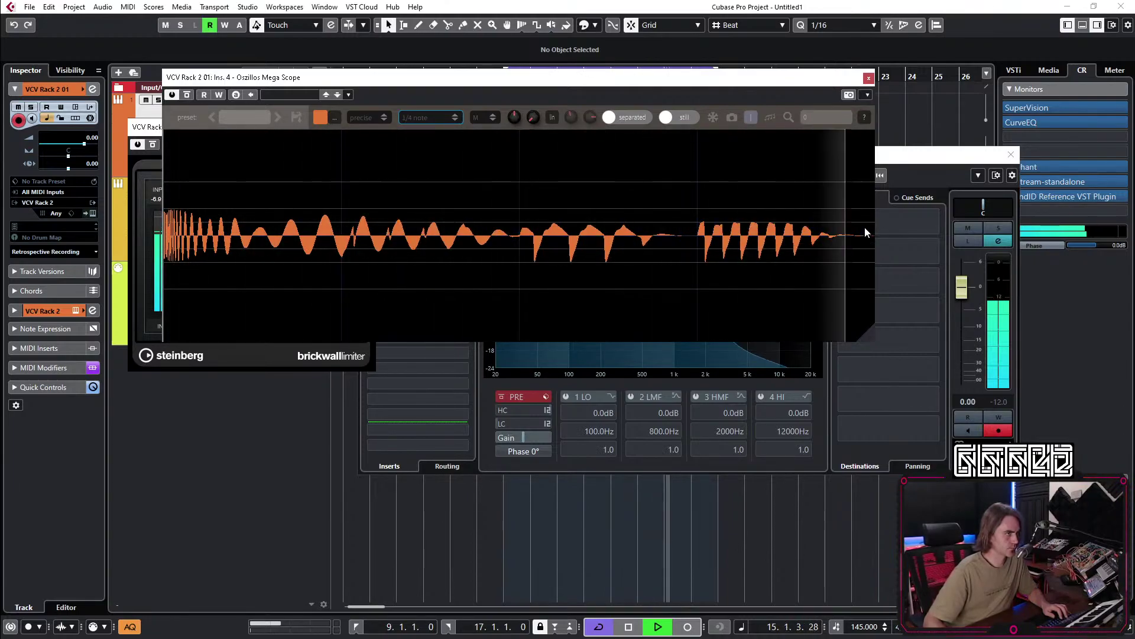
{"action": "left_click", "coordinate": [868, 78]}
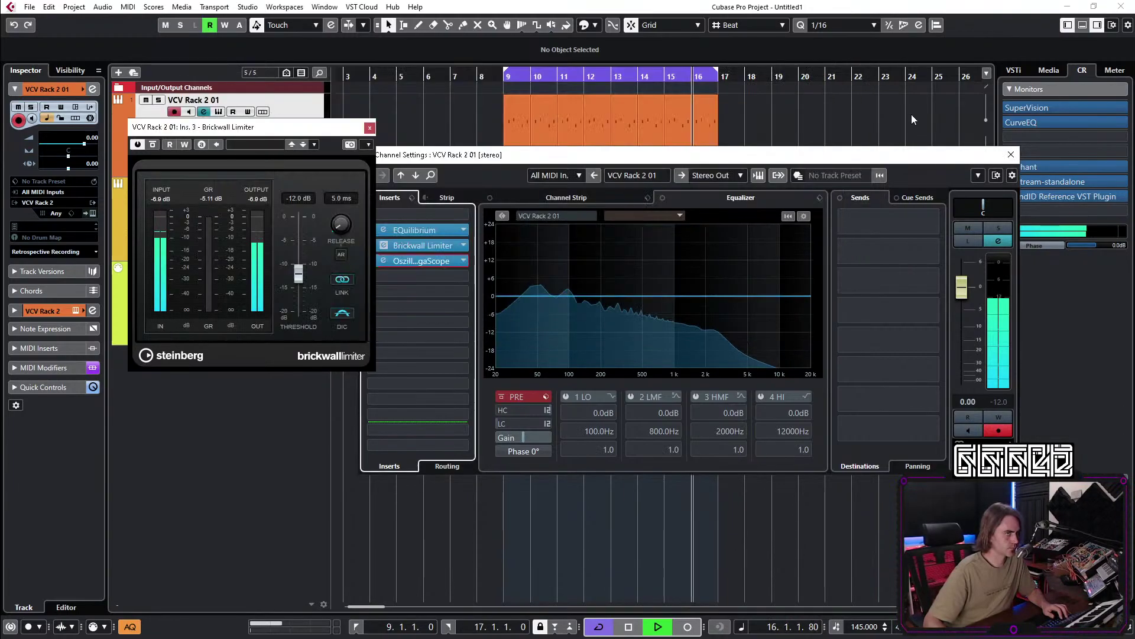
{"action": "left_click", "coordinate": [1010, 155]}
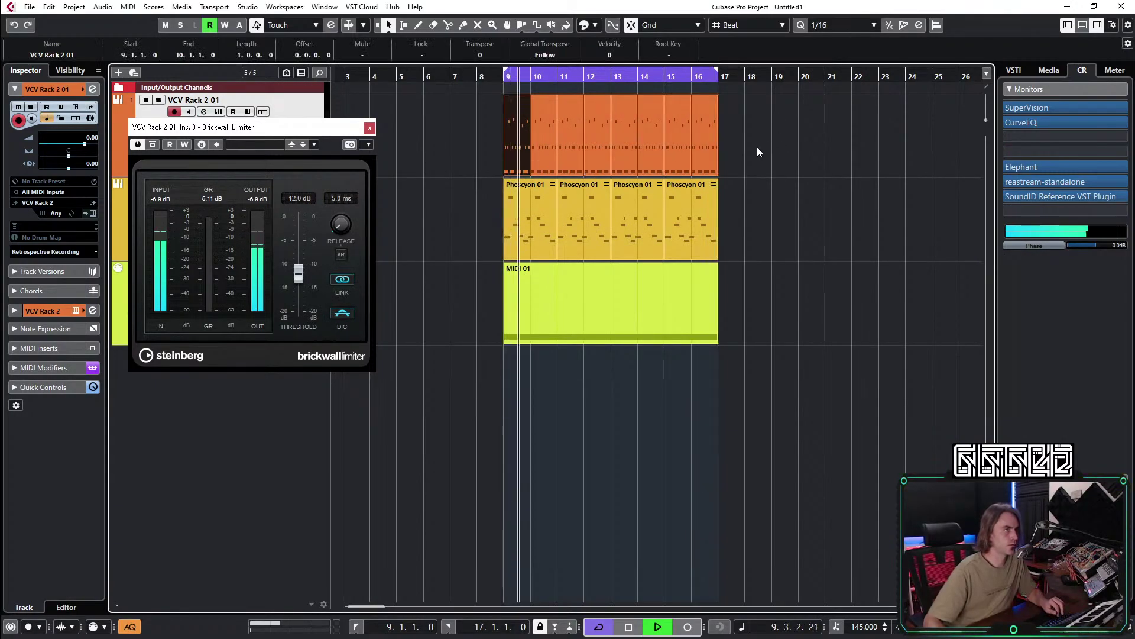
Copy the first VCV Rack 2 01 part to 21.4.1 and lower the four raised bass notes in the original by an octave.
{"action": "left_click_drag", "start_coordinate": [513, 148], "coordinate": [855, 158]}
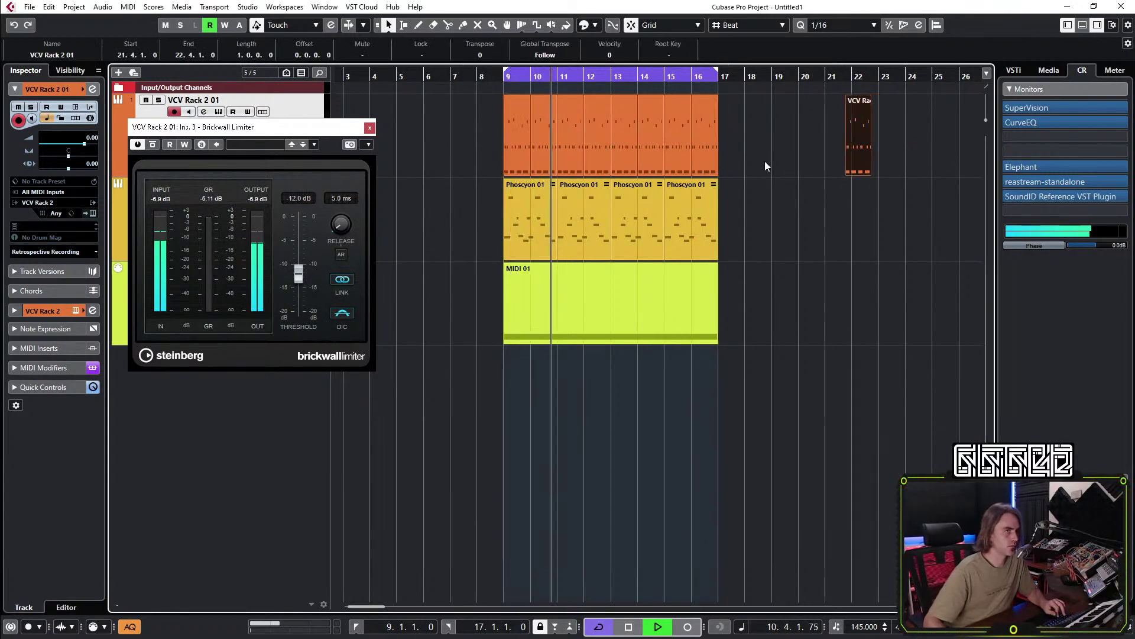
{"action": "double_click", "coordinate": [517, 160]}
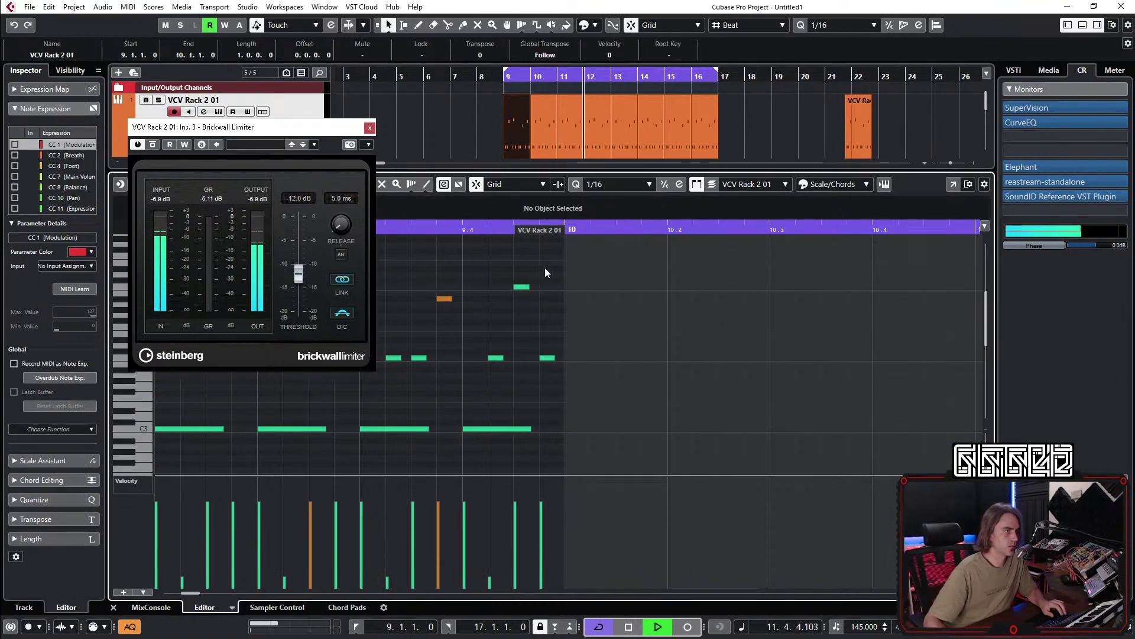
{"action": "left_click", "coordinate": [543, 297]}
{"action": "left_click_drag", "start_coordinate": [282, 293], "coordinate": [206, 329]}
{"action": "key", "text": "Down"}
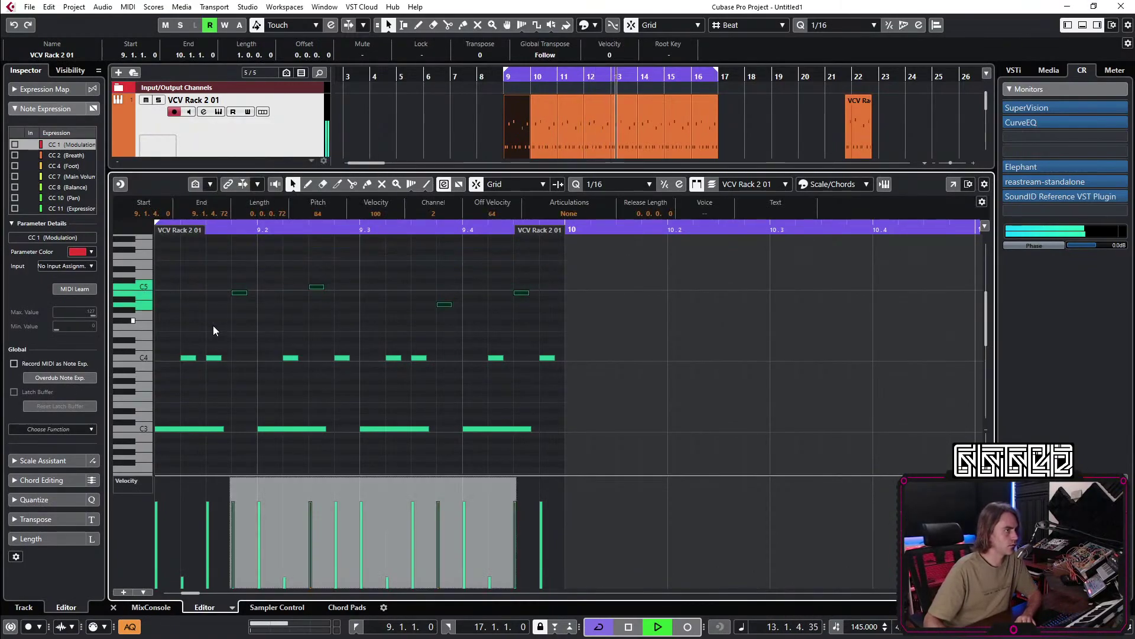
{"action": "key", "text": "Down"}
{"action": "key", "text": "Down"}
{"action": "key", "text": "Down"}
{"action": "key", "text": "Down"}
{"action": "key", "text": "Down"}
{"action": "key", "text": "Down"}
{"action": "key", "text": "Down"}
{"action": "key", "text": "Down"}
Bring the notes at 9.2.3 and 9.3.4 to C4 and close the note editor.
{"action": "left_click", "coordinate": [317, 352]}
{"action": "key", "text": "Down"}
{"action": "left_click", "coordinate": [444, 369]}
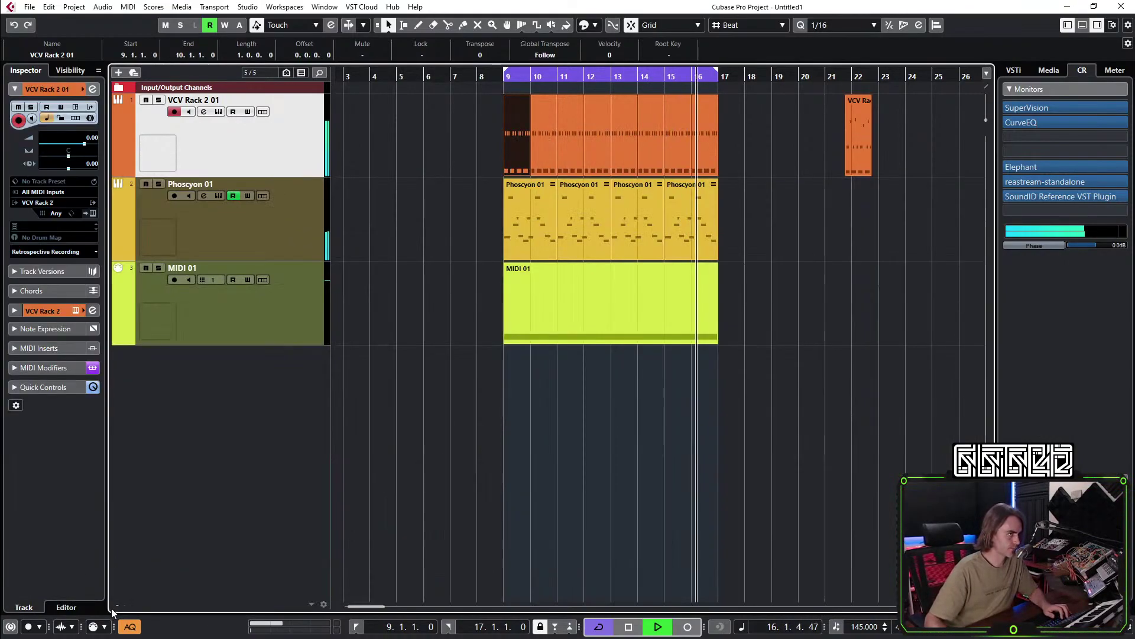
{"action": "left_click", "coordinate": [113, 606]}
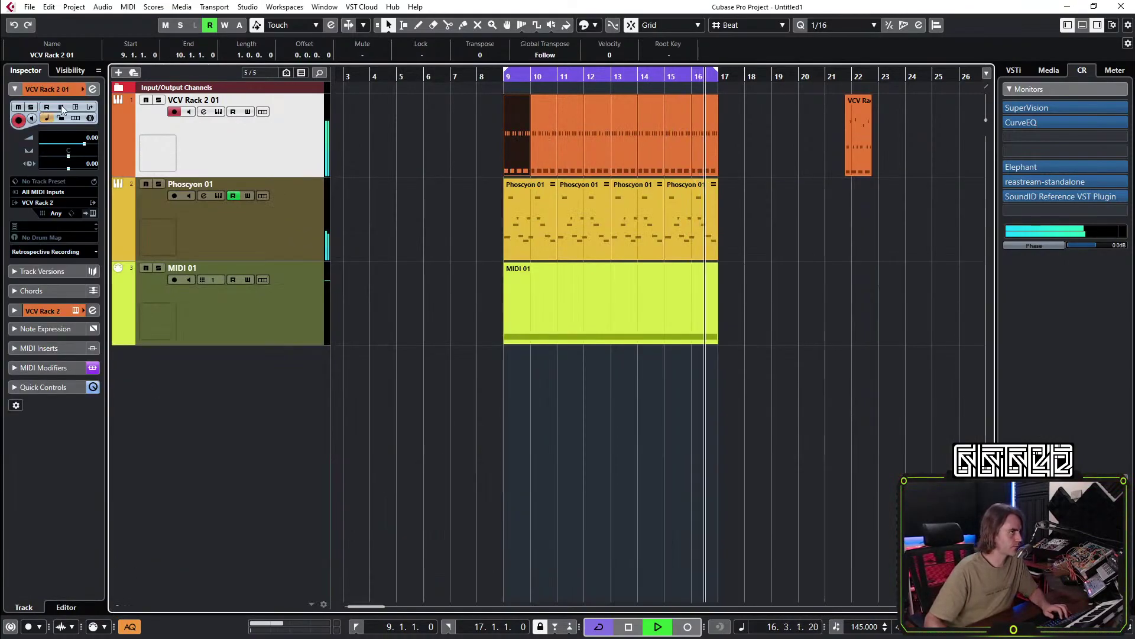
Reopen Oszillos Mega Scope from the VCV Rack 2 01 channel and examine the kick and bass waveform.
{"action": "left_click", "coordinate": [93, 89]}
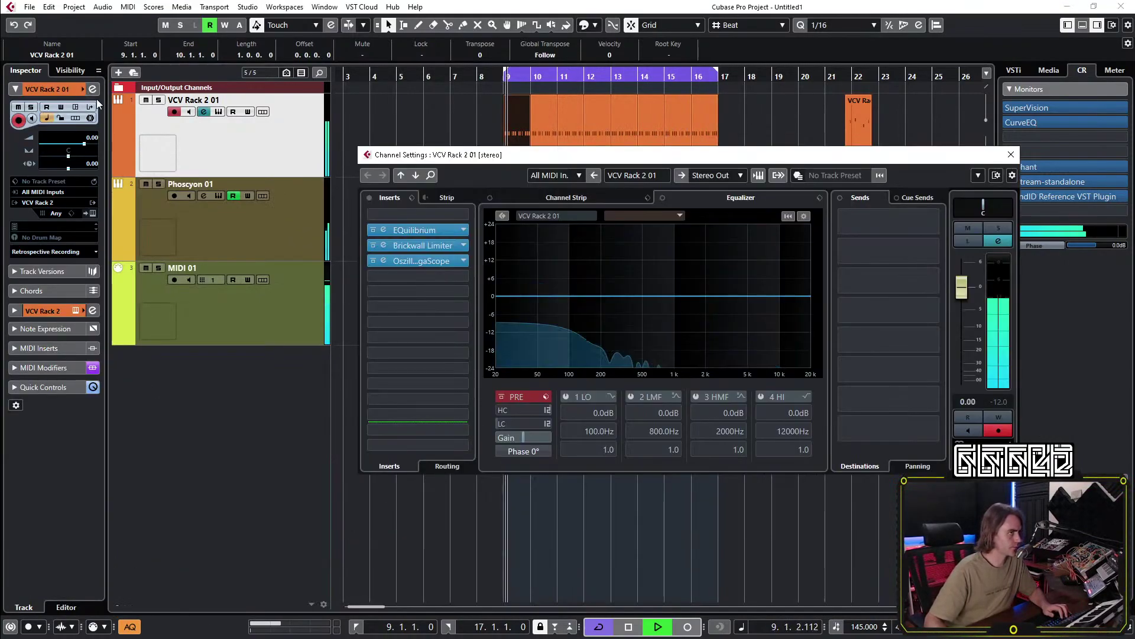
{"action": "left_click", "coordinate": [384, 260]}
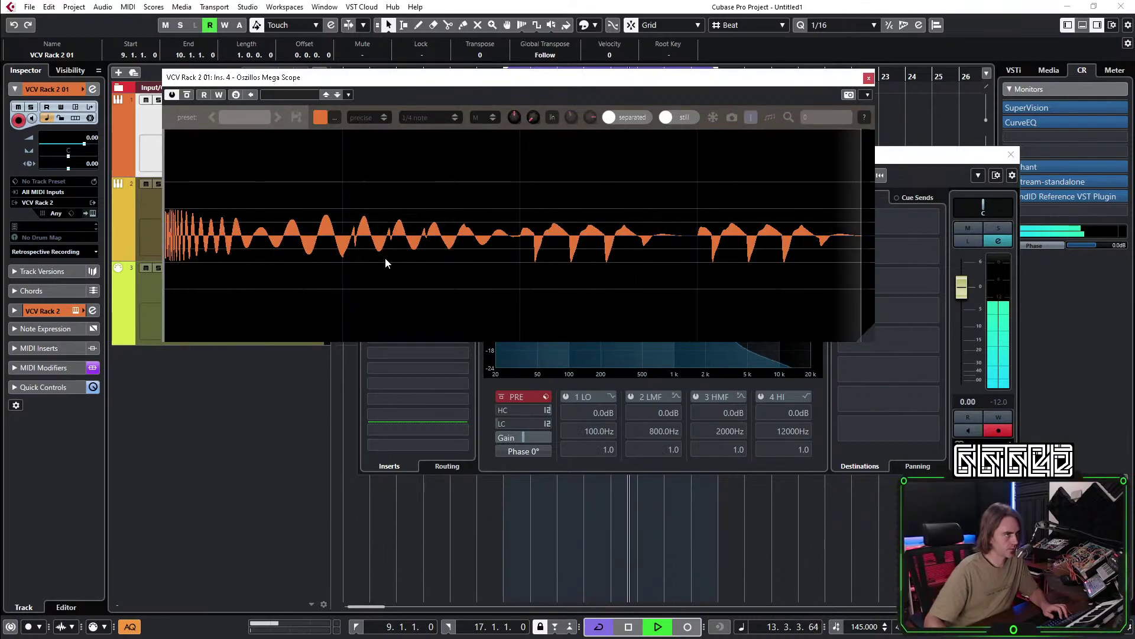
{"action": "left_click", "coordinate": [869, 78]}
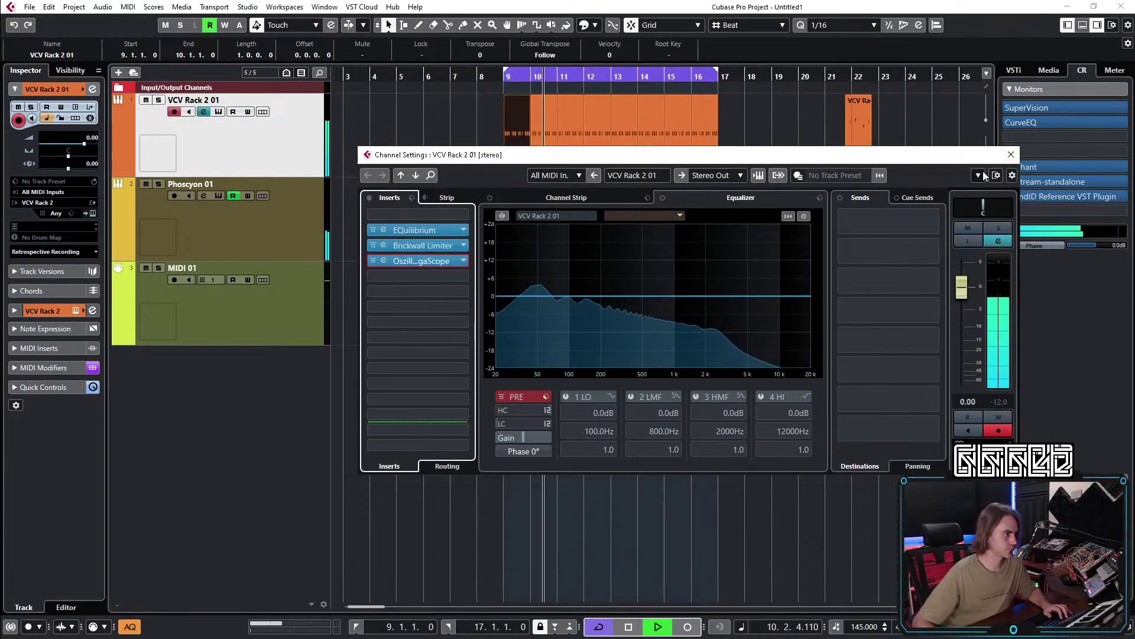
{"action": "left_click", "coordinate": [1010, 155]}
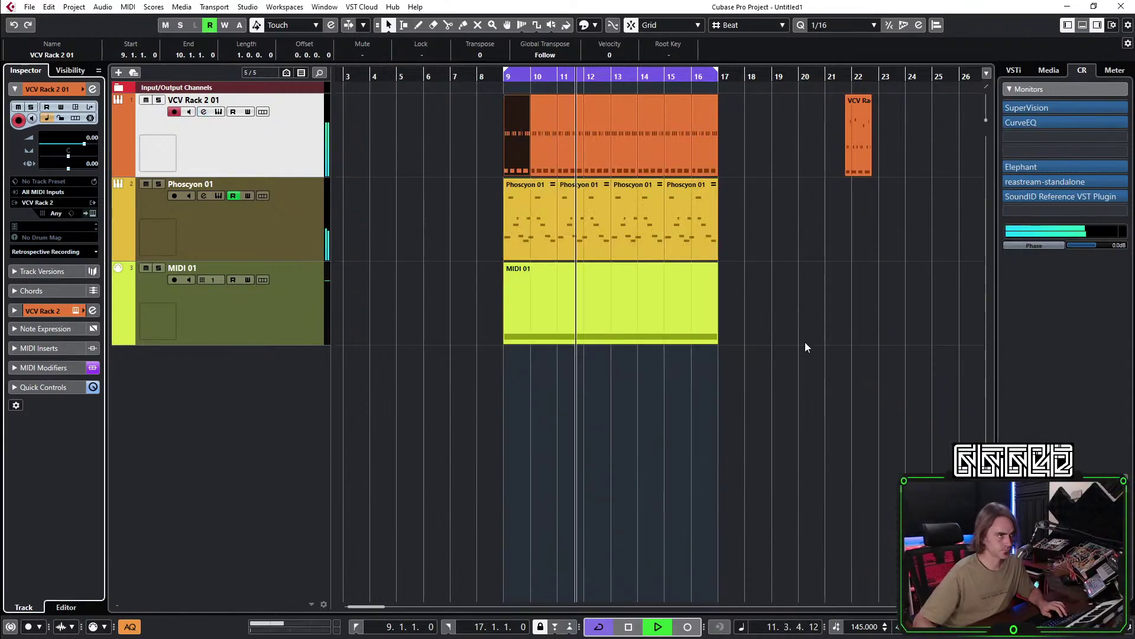
Zoom the arrangement out and set the Phoscyon 01 track's volume to -6.37 dB.
{"action": "left_click", "coordinate": [809, 332]}
{"action": "key", "text": "g"}
{"action": "left_click", "coordinate": [298, 253]}
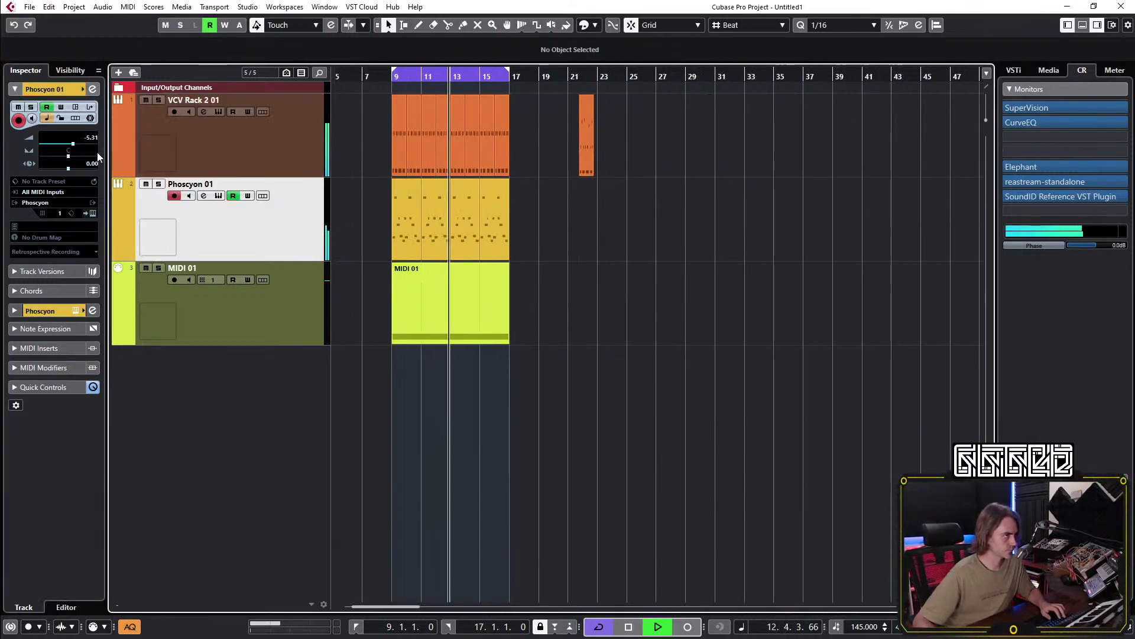
{"action": "left_click_drag", "start_coordinate": [93, 140], "coordinate": [87, 140]}
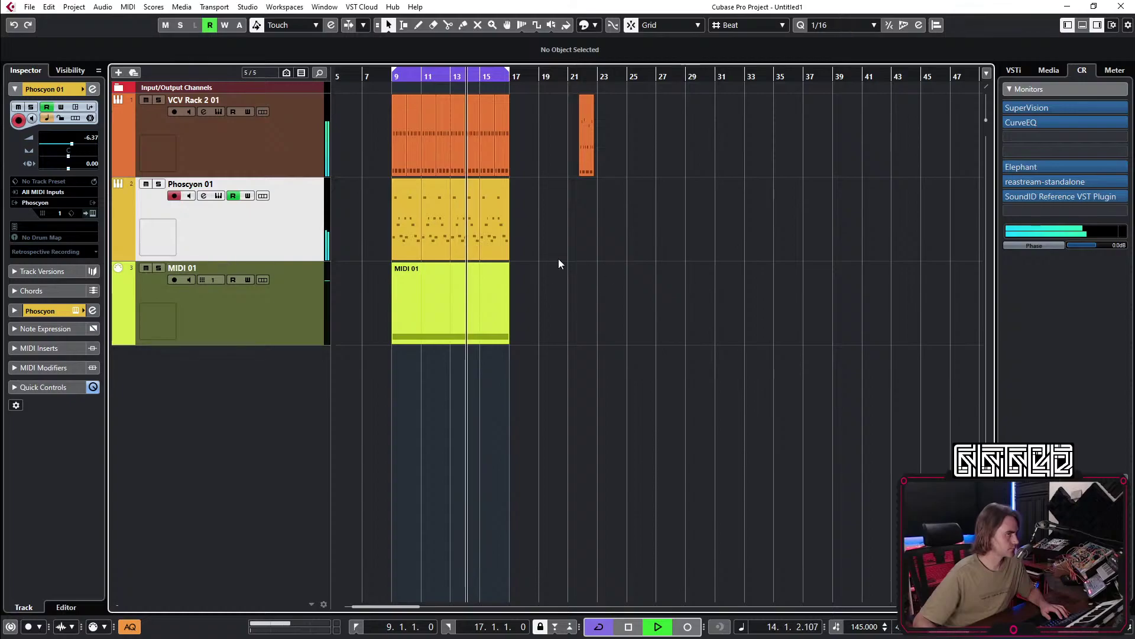
Open the VCV Rack 2 01 instrument and soften the start of ShapeMaster's channel 2 envelope by adding a lower starting point before its first peak.
{"action": "left_click", "coordinate": [259, 140]}
{"action": "left_click", "coordinate": [93, 213]}
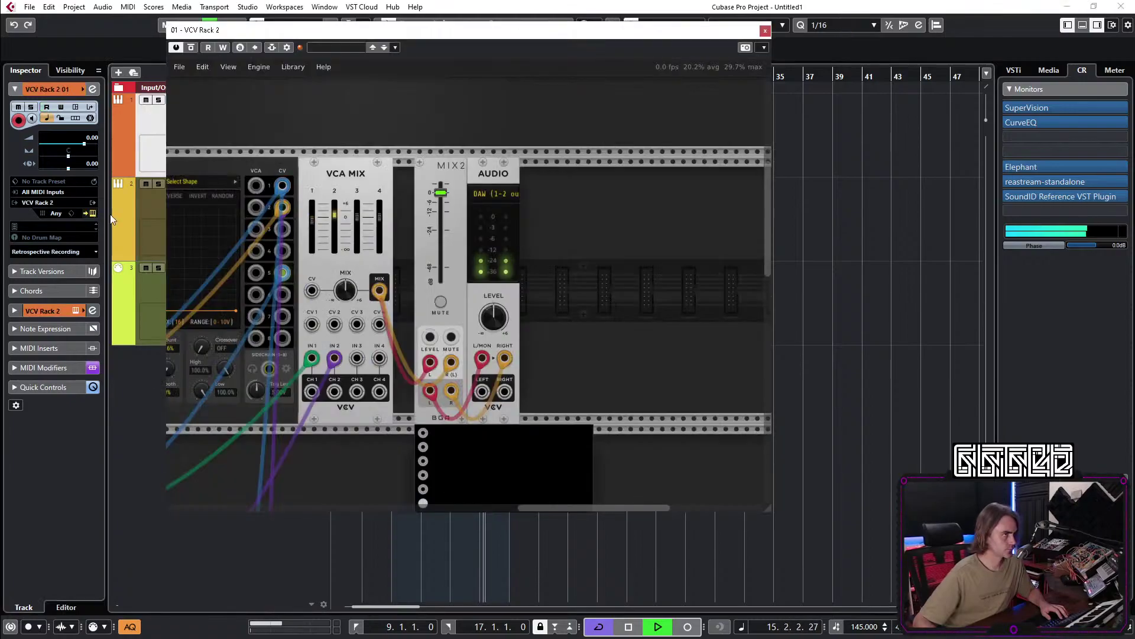
{"action": "scroll", "coordinate": [484, 143], "scroll_direction": "left", "scroll_amount": 10}
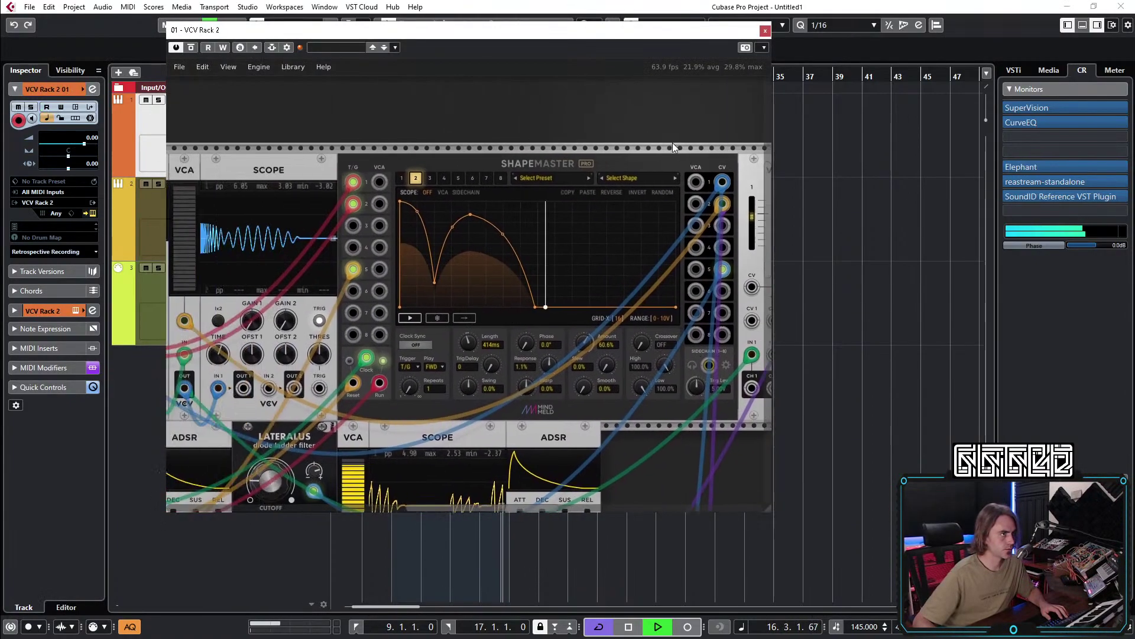
{"action": "left_click", "coordinate": [413, 182]}
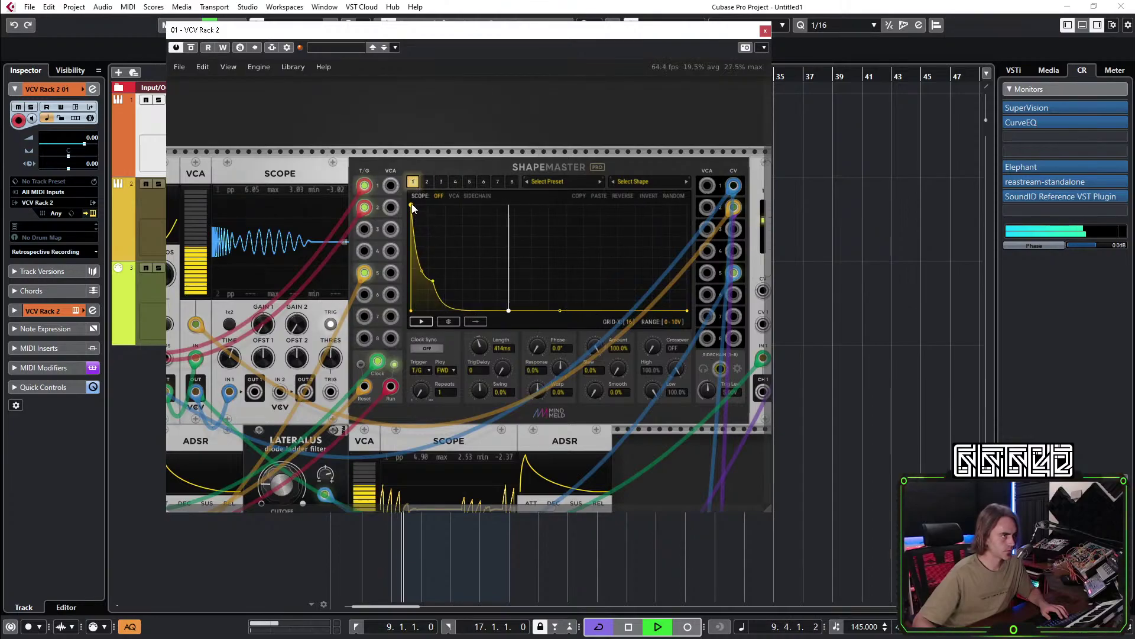
{"action": "left_click", "coordinate": [427, 182]}
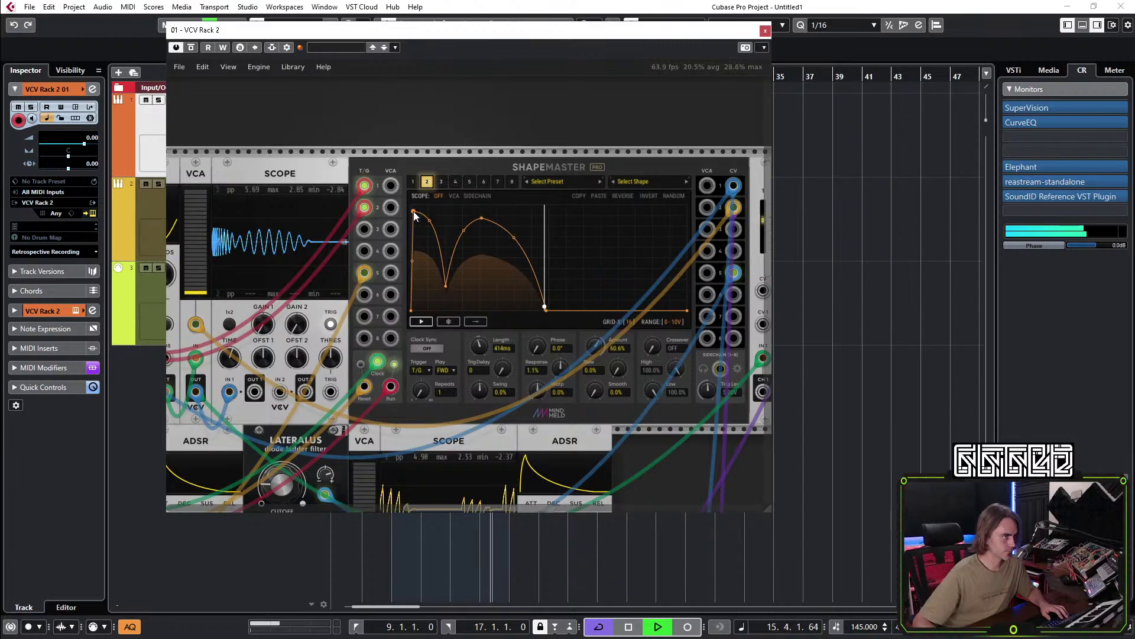
{"action": "scroll", "coordinate": [414, 224], "scroll_direction": "up", "scroll_amount": 5}
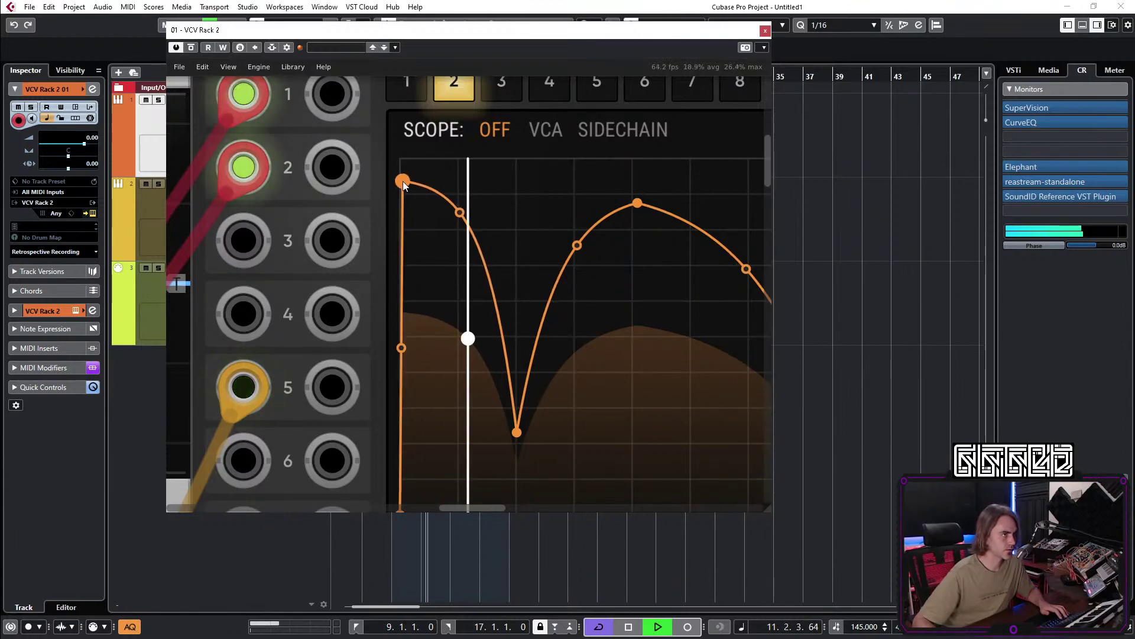
{"action": "left_click", "coordinate": [403, 201]}
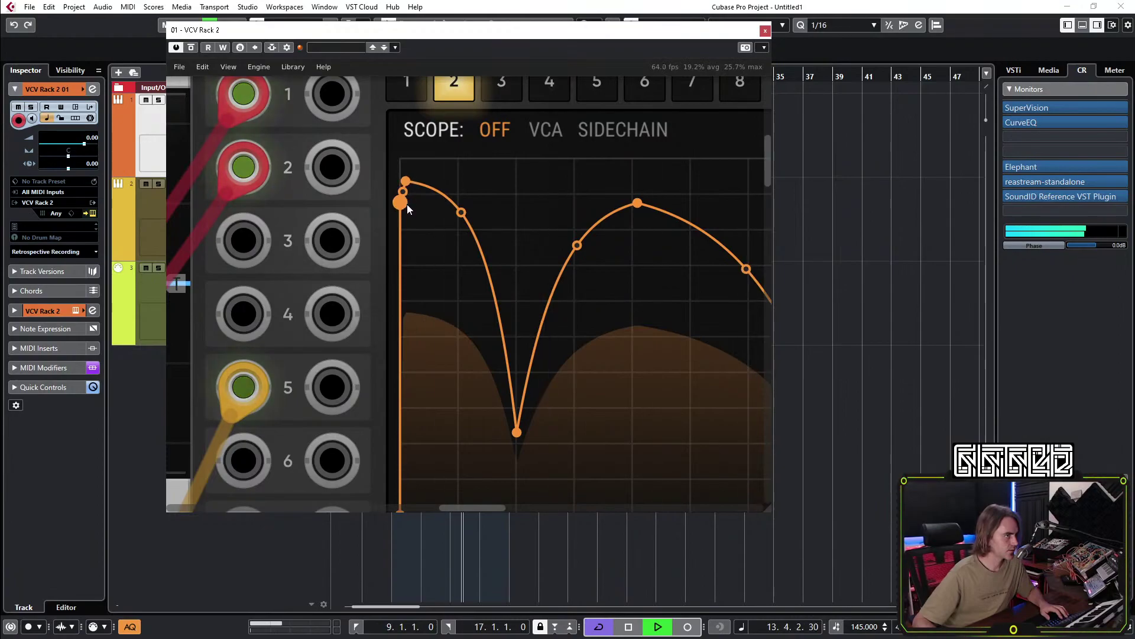
{"action": "left_click_drag", "start_coordinate": [400, 204], "coordinate": [415, 256]}
{"action": "left_click_drag", "start_coordinate": [406, 182], "coordinate": [409, 180]}
{"action": "left_click_drag", "start_coordinate": [407, 261], "coordinate": [316, 287]}
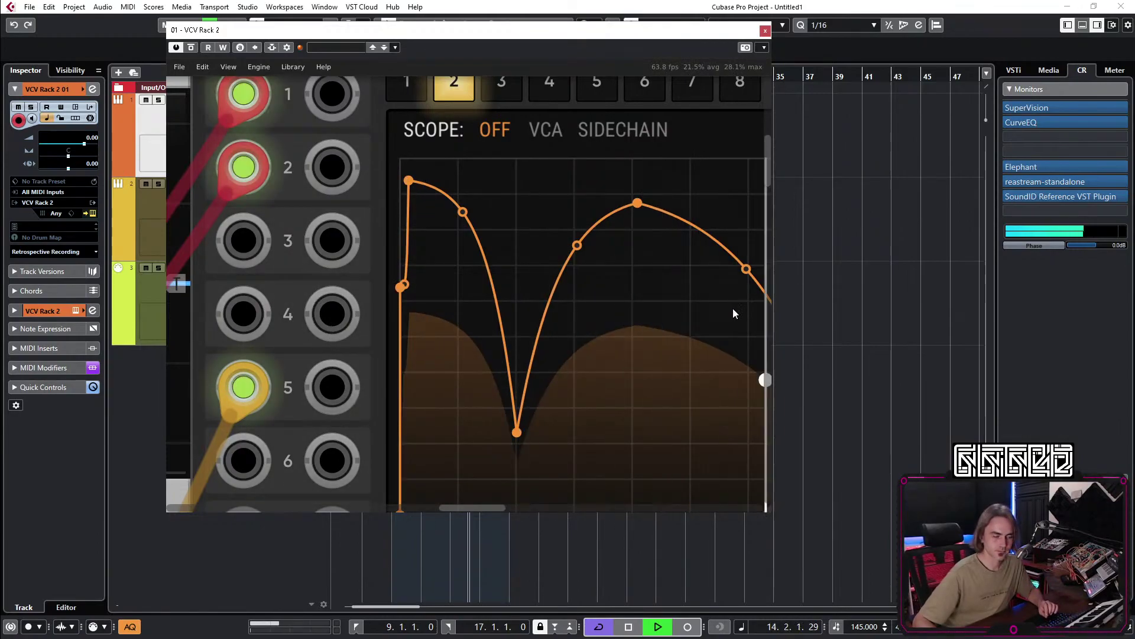
{"action": "left_click_drag", "start_coordinate": [404, 286], "coordinate": [389, 300]}
Raise the VCA MIX module's channel 1 level to about 0.41 dB and close the rack window.
{"action": "scroll", "coordinate": [471, 266], "scroll_direction": "down", "scroll_amount": 5}
{"action": "scroll", "coordinate": [450, 307], "scroll_direction": "up", "scroll_amount": 5}
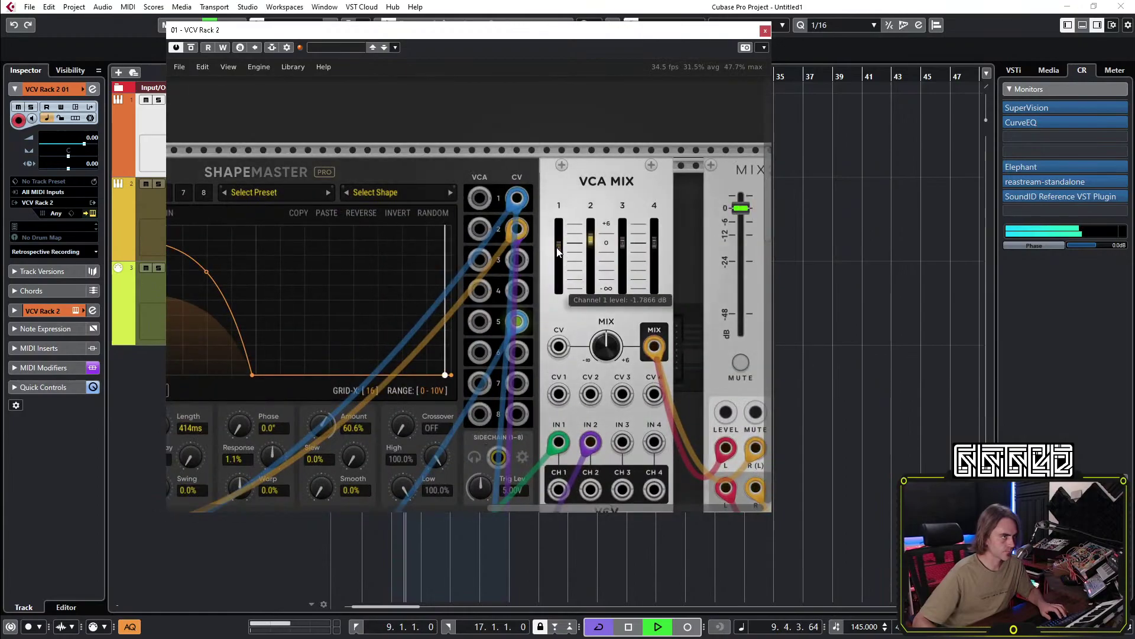
{"action": "left_click_drag", "start_coordinate": [559, 245], "coordinate": [559, 243]}
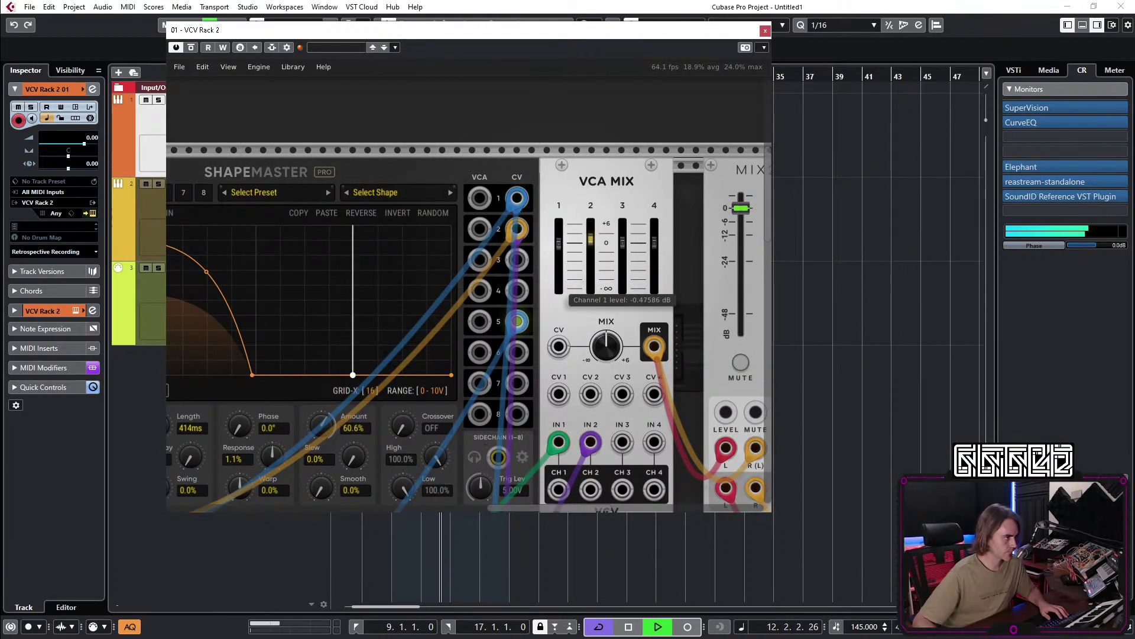
{"action": "left_click_drag", "start_coordinate": [559, 243], "coordinate": [559, 243]}
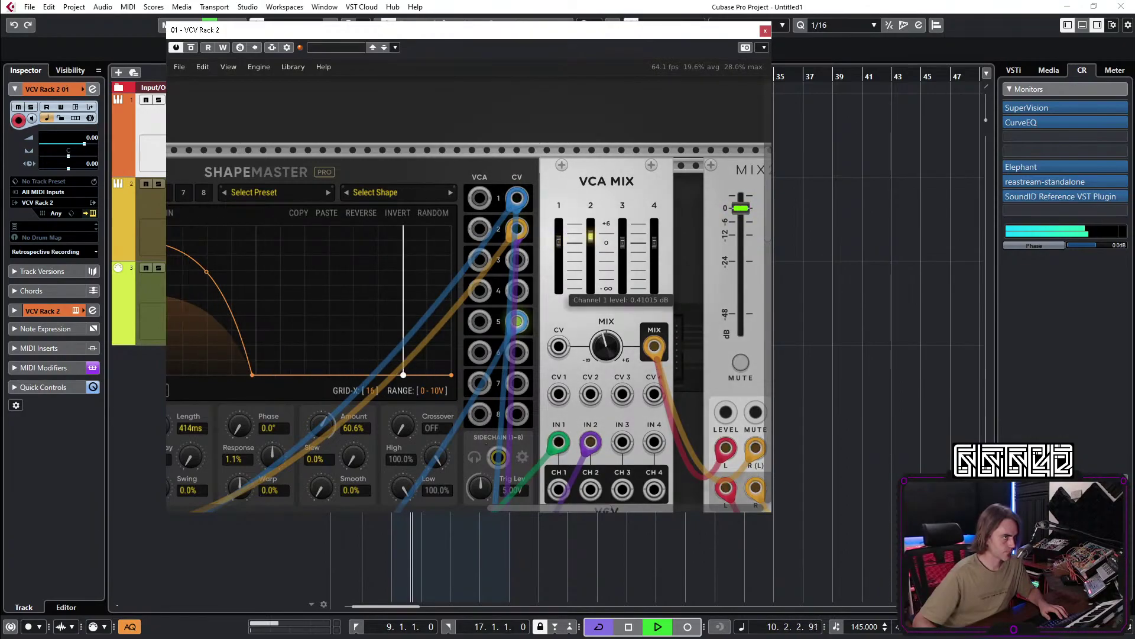
{"action": "left_click", "coordinate": [764, 32]}
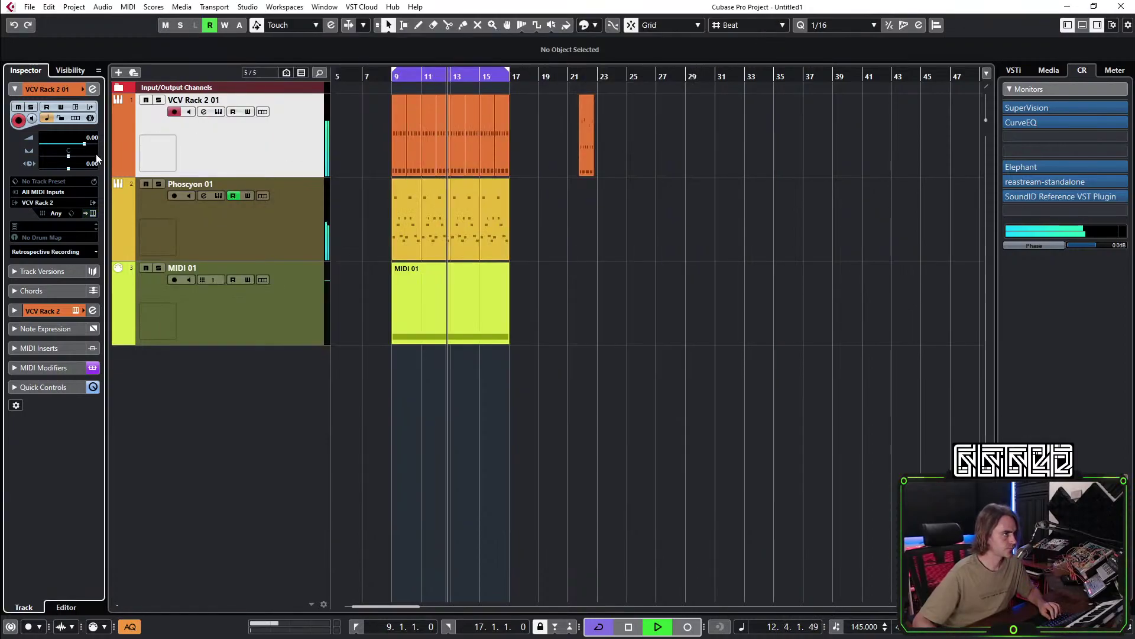
Check the Brickwall Limiter on the VCV Rack 2 01 channel and bring up its Oszillos Mega Scope.
{"action": "left_click", "coordinate": [93, 90]}
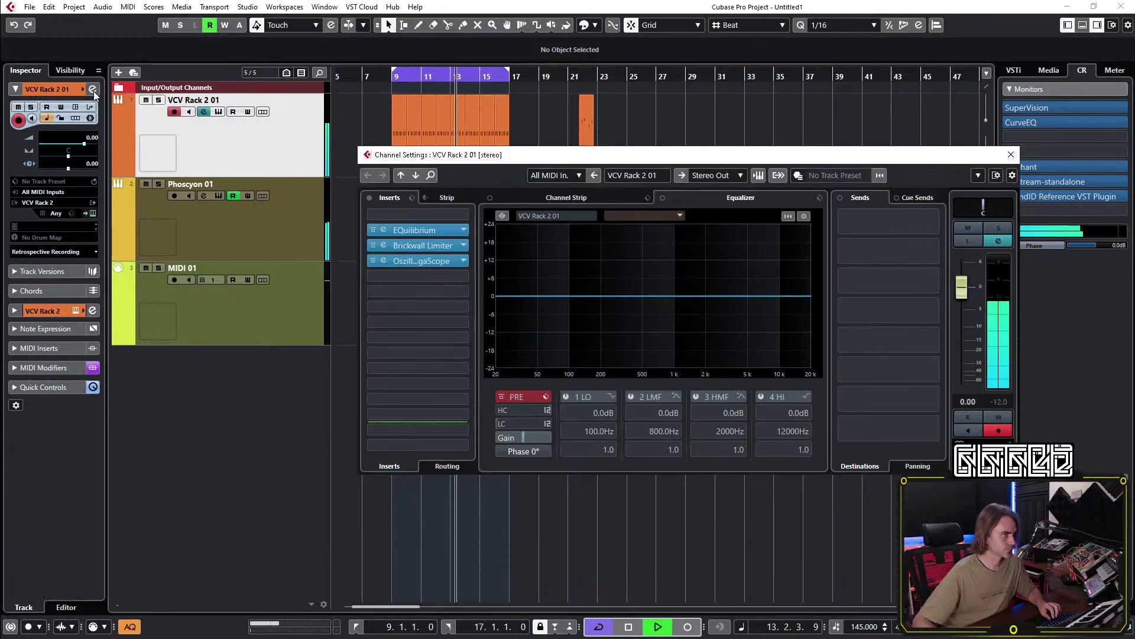
{"action": "left_click", "coordinate": [382, 246]}
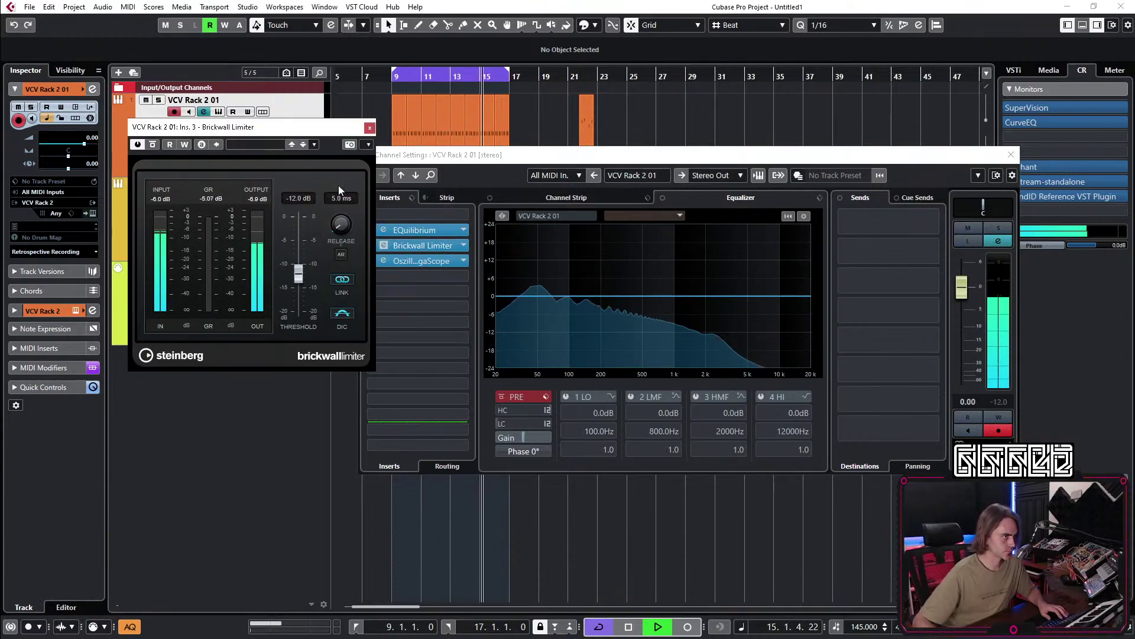
{"action": "left_click", "coordinate": [369, 128]}
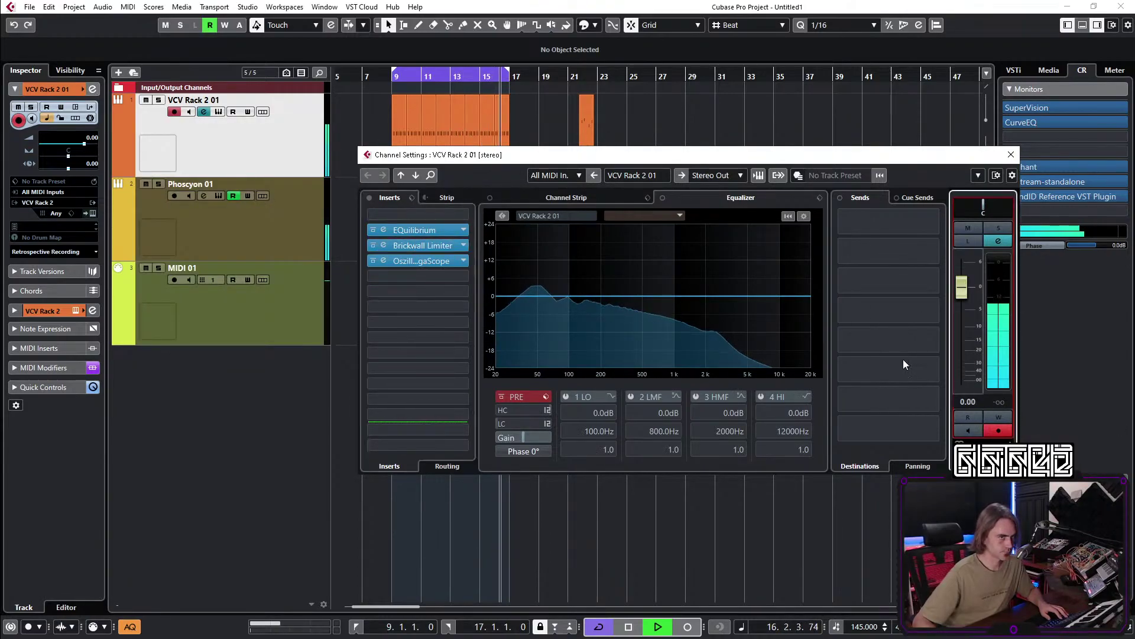
{"action": "left_click", "coordinate": [385, 261]}
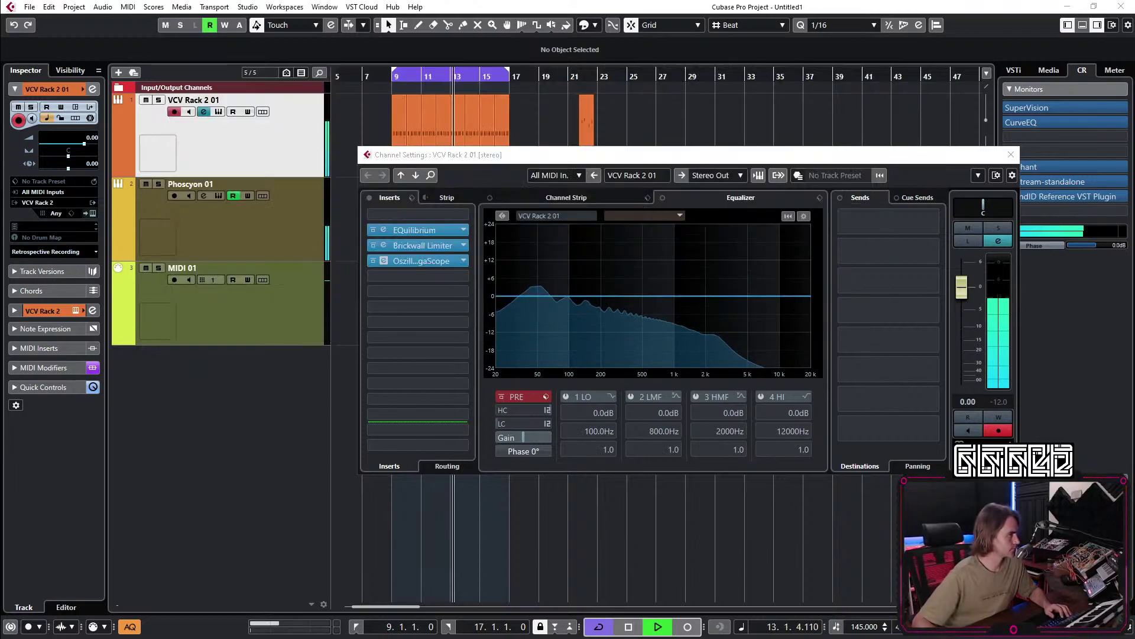
{"action": "left_click", "coordinate": [1010, 157]}
Set the Phoscyon 01 track's volume to -11.4 dB and close the scope window.
{"action": "left_click", "coordinate": [240, 233]}
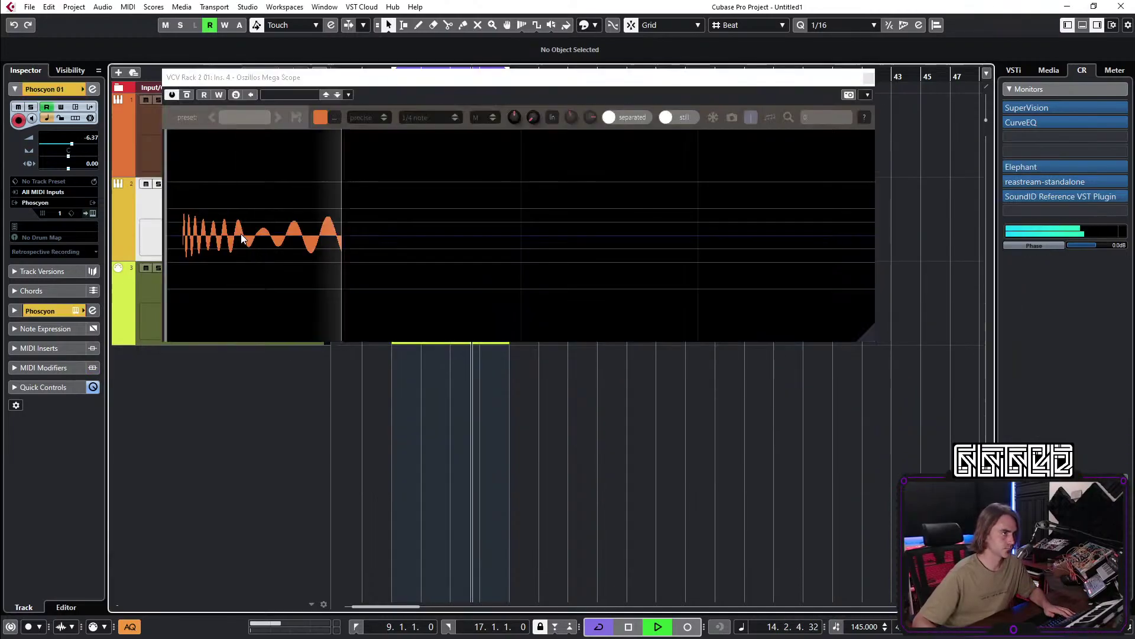
{"action": "scroll", "coordinate": [87, 139], "scroll_direction": "down", "scroll_amount": 4}
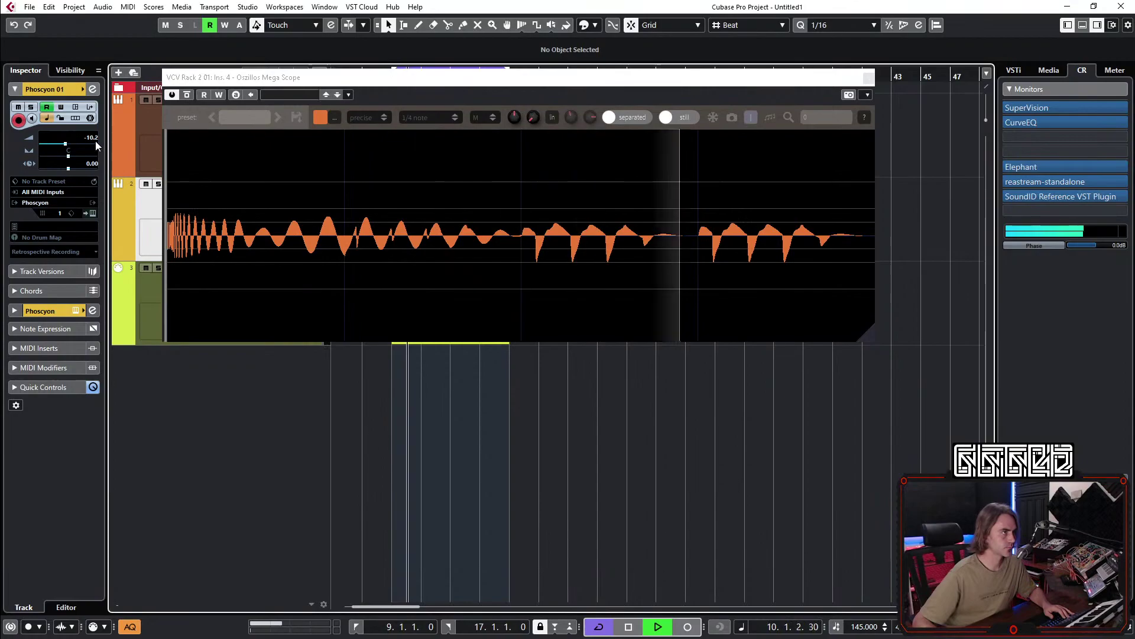
{"action": "left_click", "coordinate": [868, 77]}
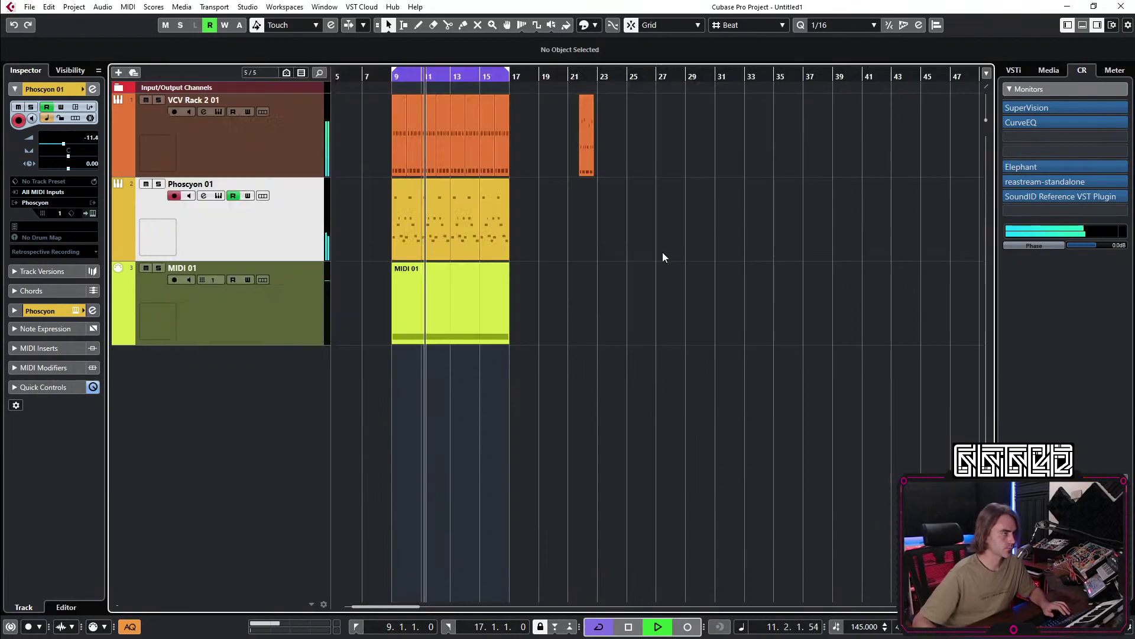
Add an instrument track with the Playbeat 3 sampler routed to Stereo Out.
{"action": "right_click", "coordinate": [275, 403]}
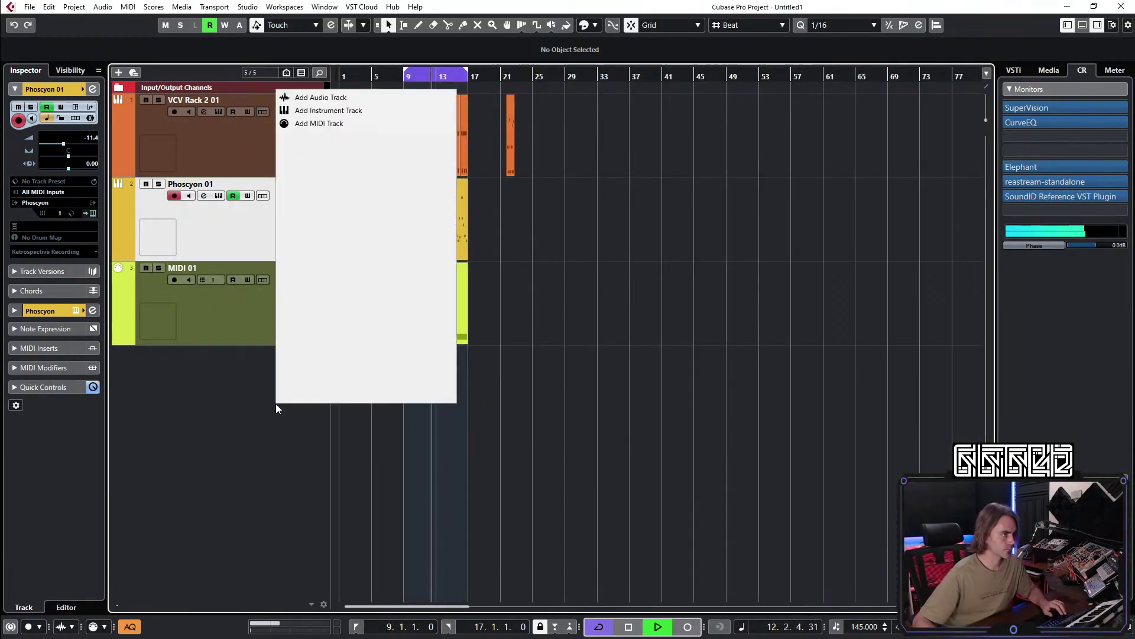
{"action": "left_click", "coordinate": [282, 482]}
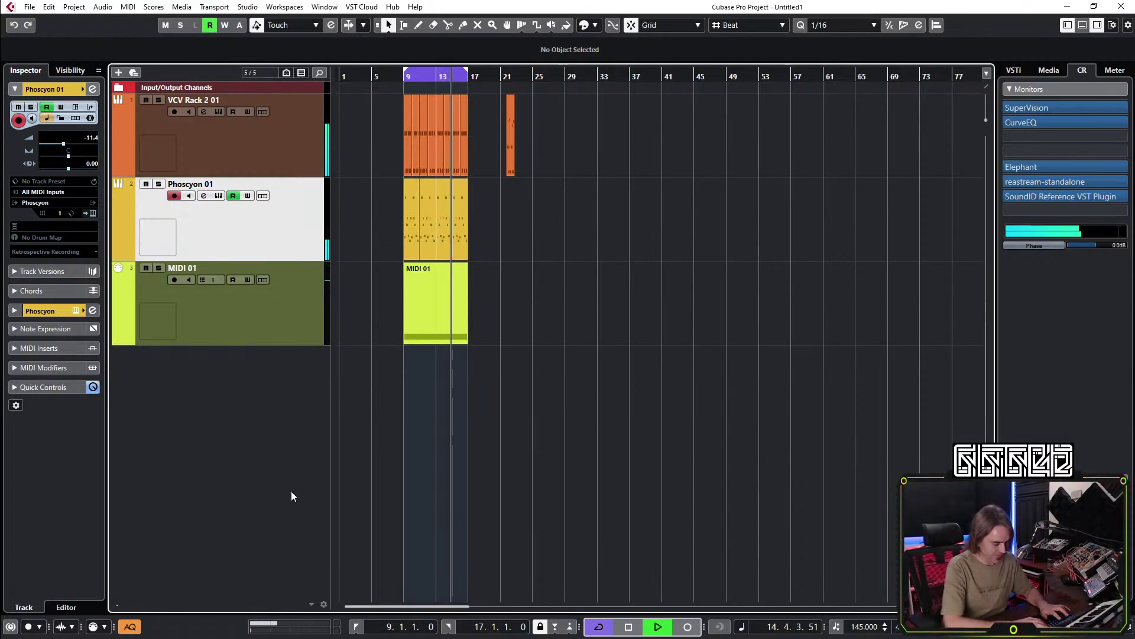
{"action": "right_click", "coordinate": [181, 512]}
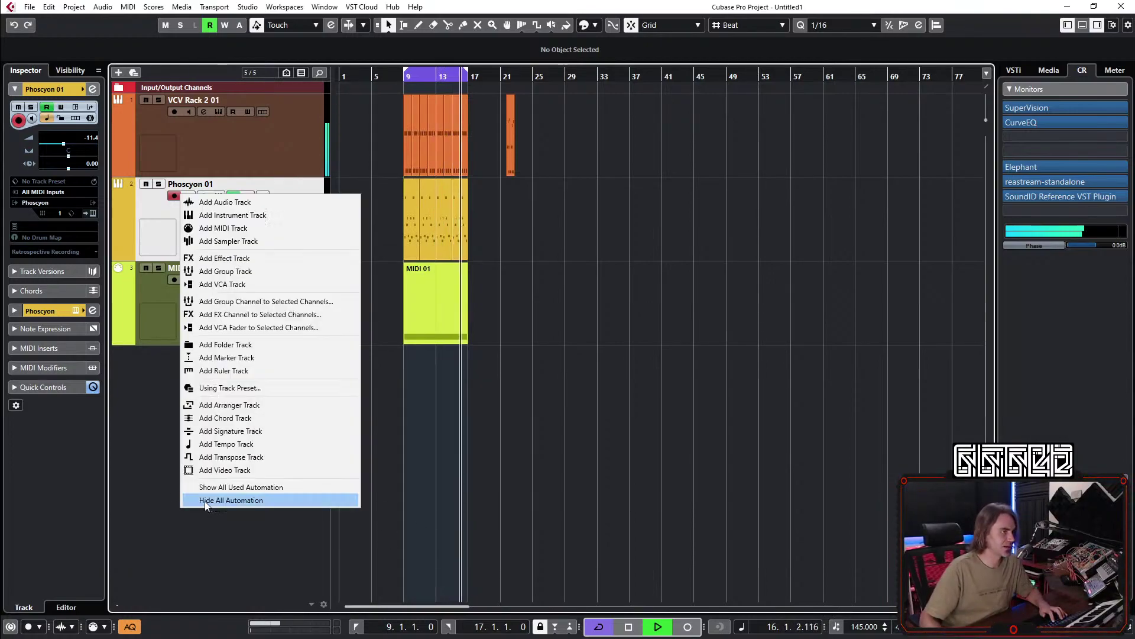
{"action": "left_click", "coordinate": [246, 214]}
{"action": "left_click", "coordinate": [506, 294]}
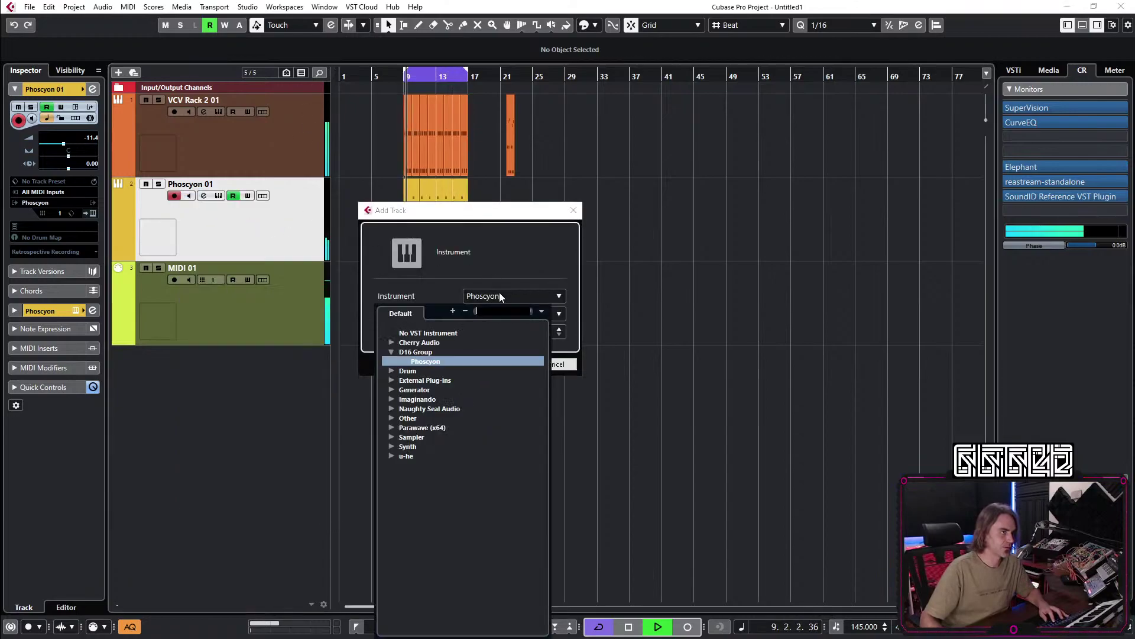
{"action": "type", "text": "playb"}
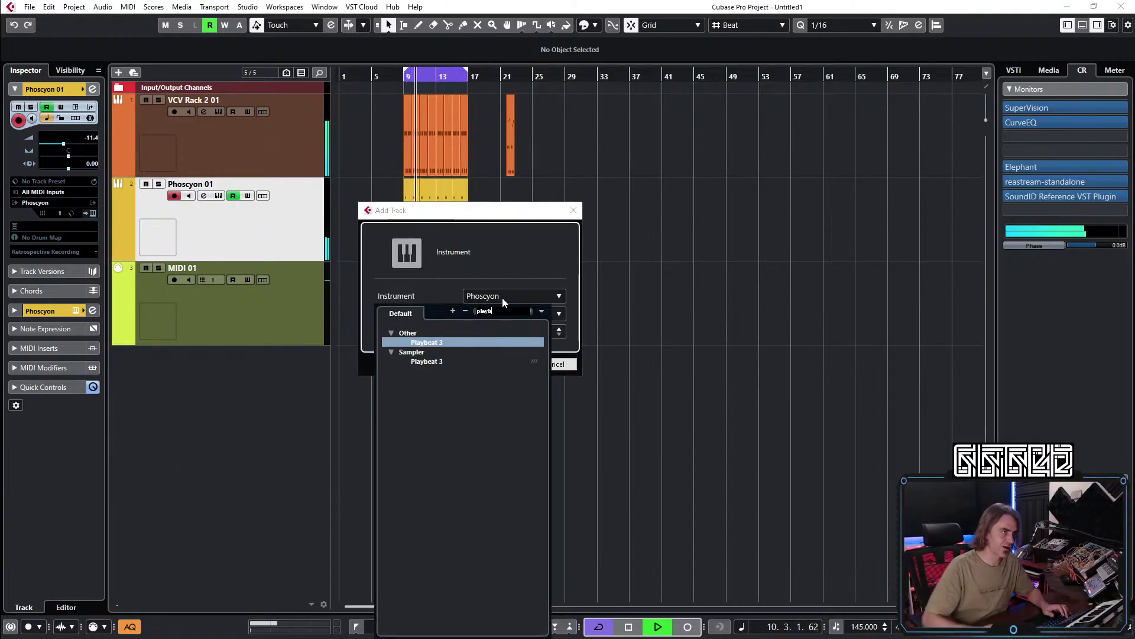
{"action": "left_click", "coordinate": [427, 361]}
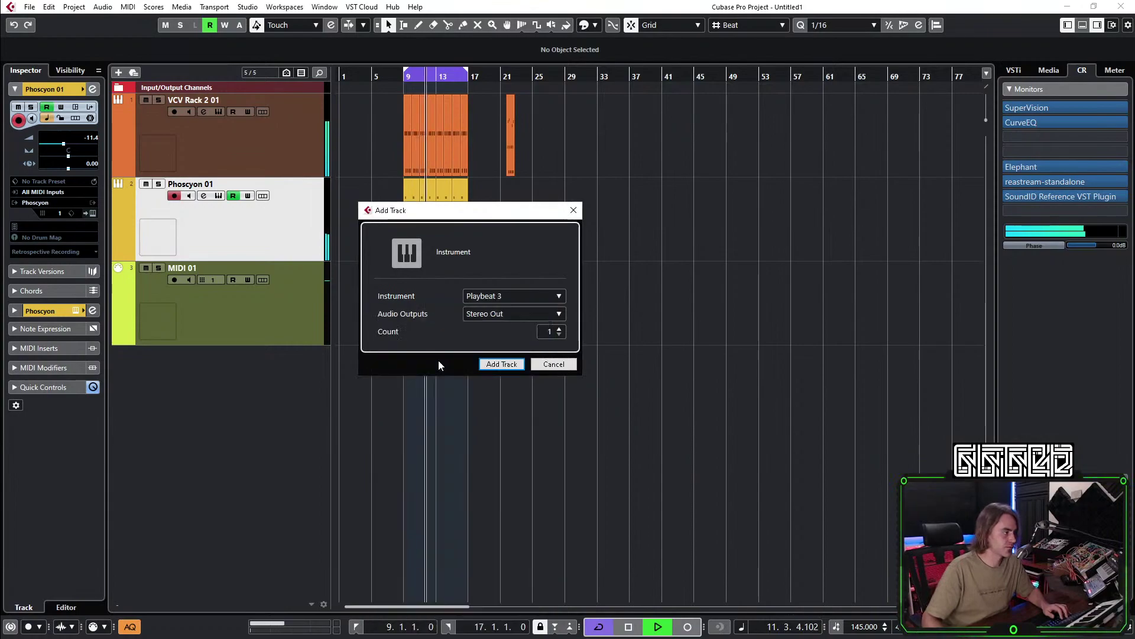
{"action": "left_click", "coordinate": [502, 365]}
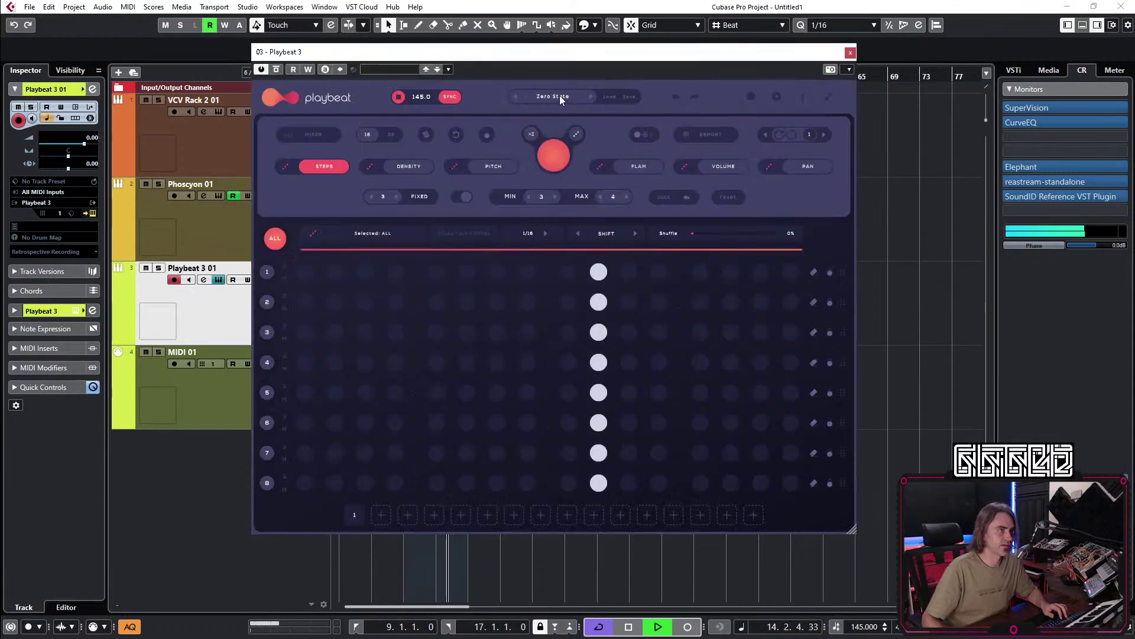
Load the Glitch 1 preset in Playbeat 3 and lower its track volume to -7.58 dB.
{"action": "left_click", "coordinate": [551, 98]}
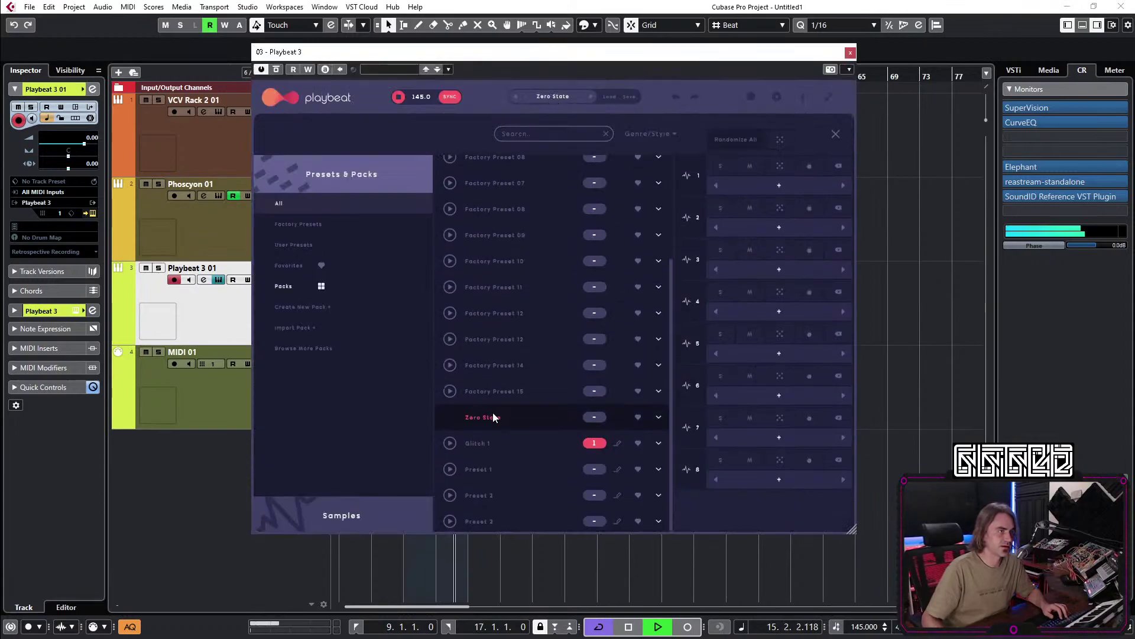
{"action": "left_click", "coordinate": [491, 447]}
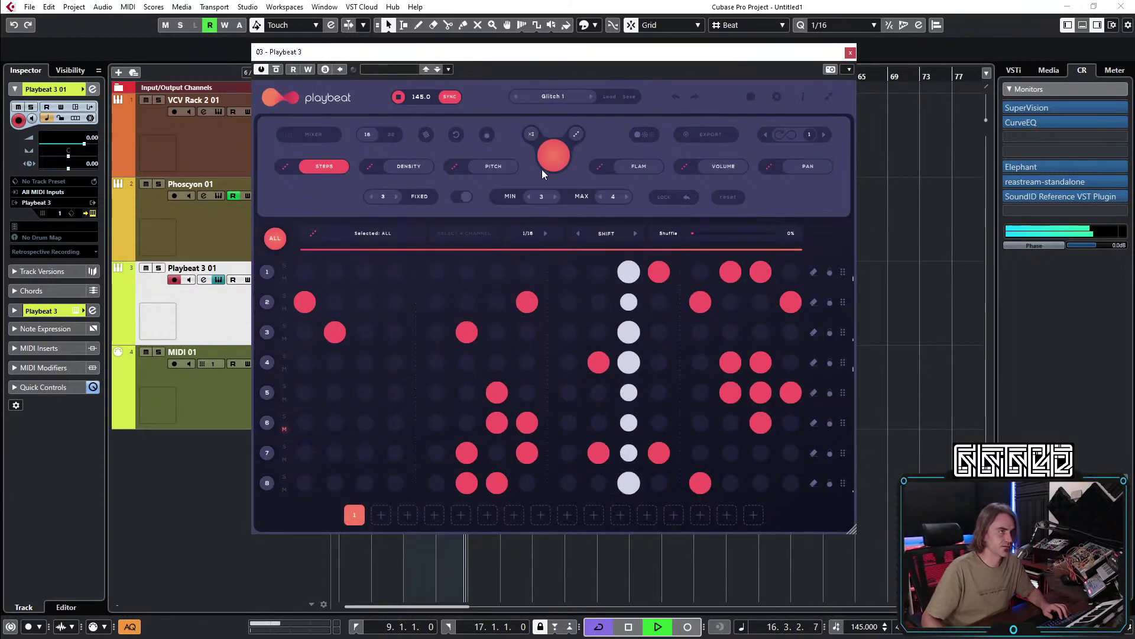
{"action": "left_click_drag", "start_coordinate": [84, 144], "coordinate": [69, 145]}
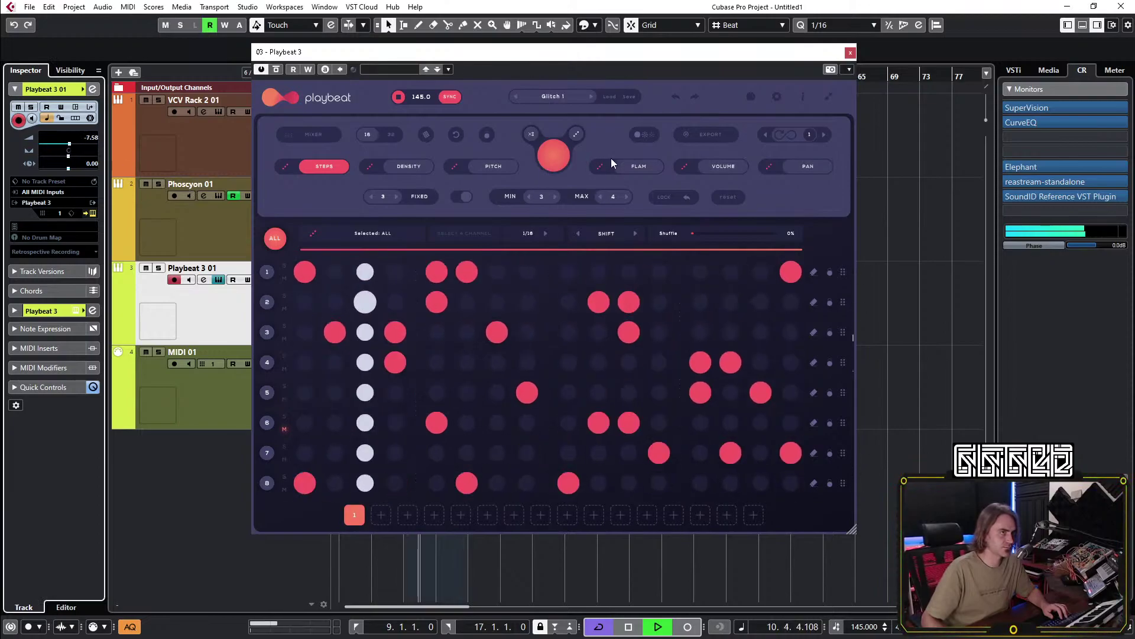
Turn on Playbeat 3's infinity mode, set its track volume to -10.3 dB and close the instrument window.
{"action": "left_click", "coordinate": [782, 136]}
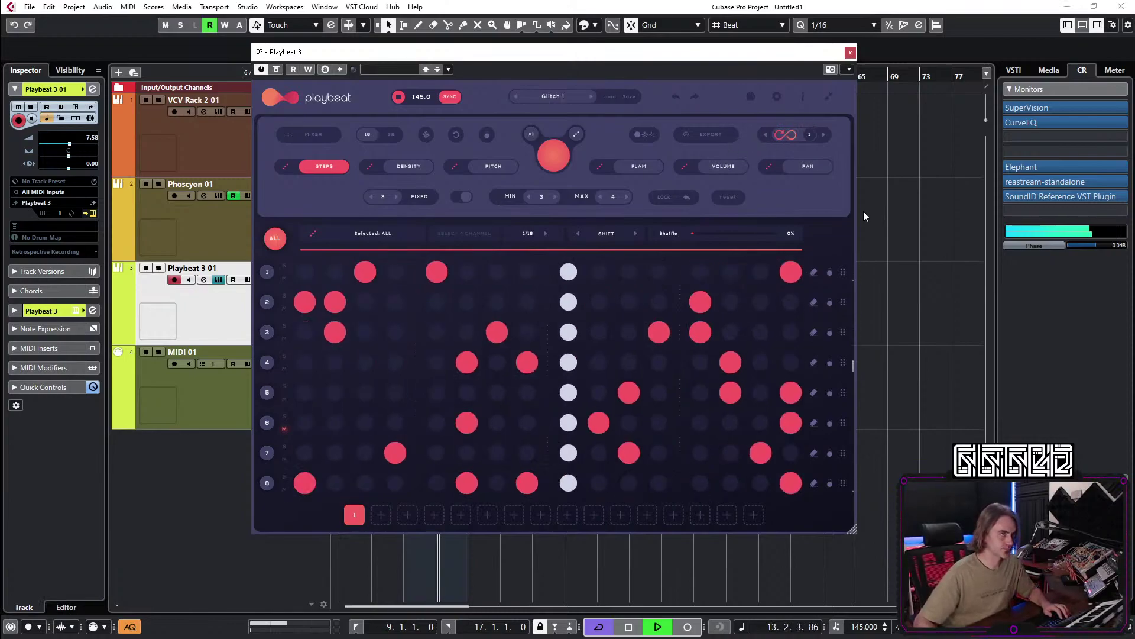
{"action": "left_click_drag", "start_coordinate": [70, 146], "coordinate": [65, 147]}
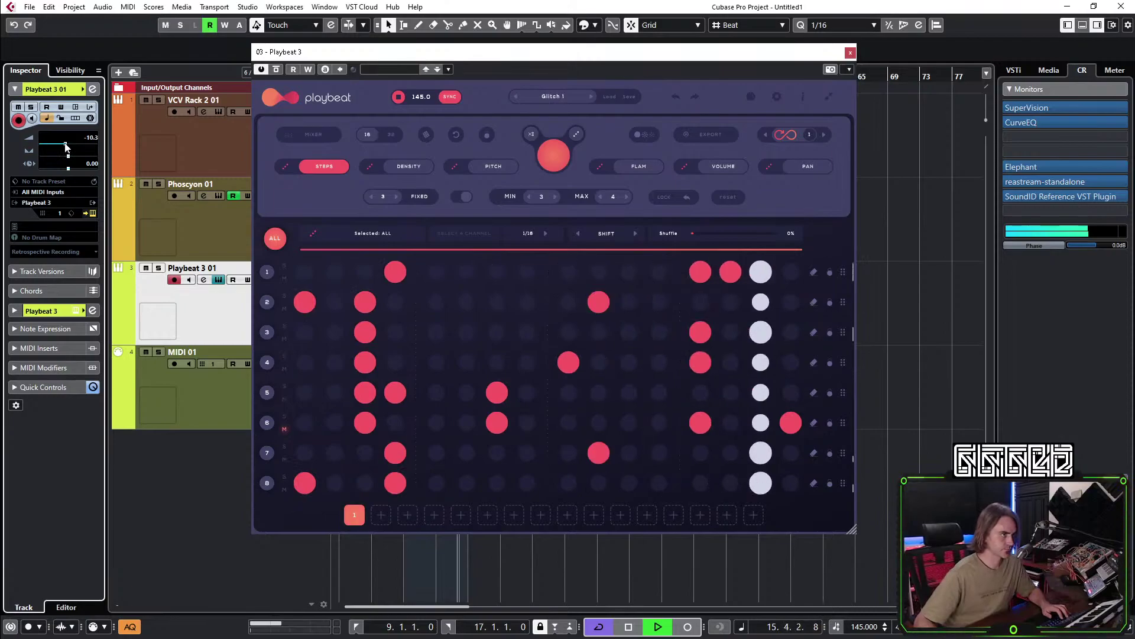
{"action": "left_click", "coordinate": [850, 52]}
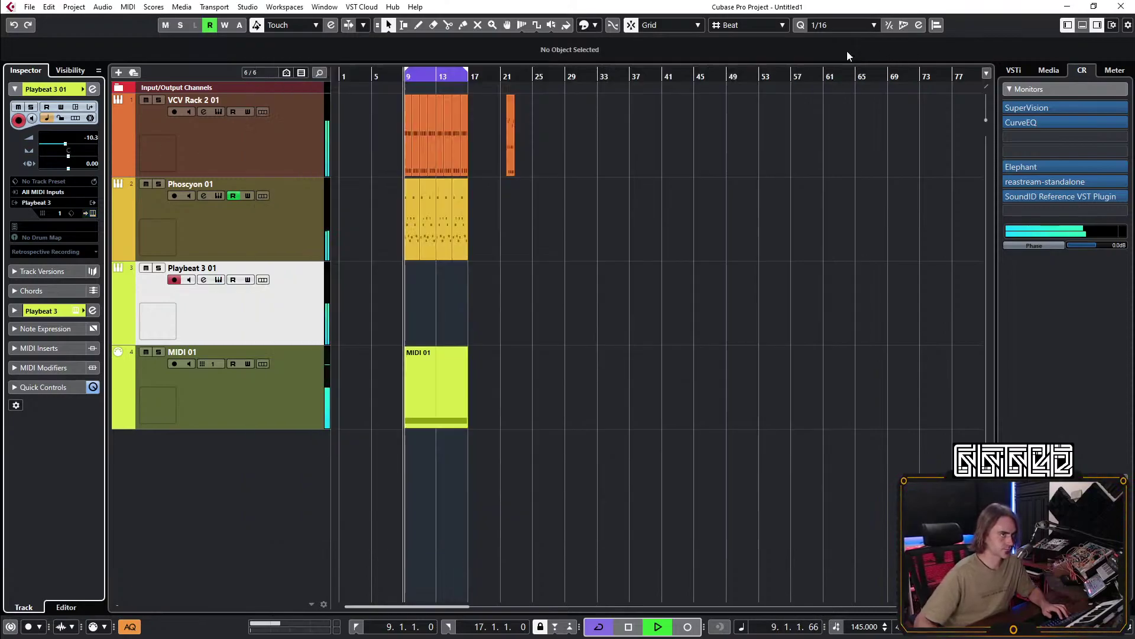
Stop the loop playback and clear the selection of the VCV Rack 2 01 parts in bars 9 to 17.
{"action": "key", "text": "h"}
{"action": "key", "text": "h"}
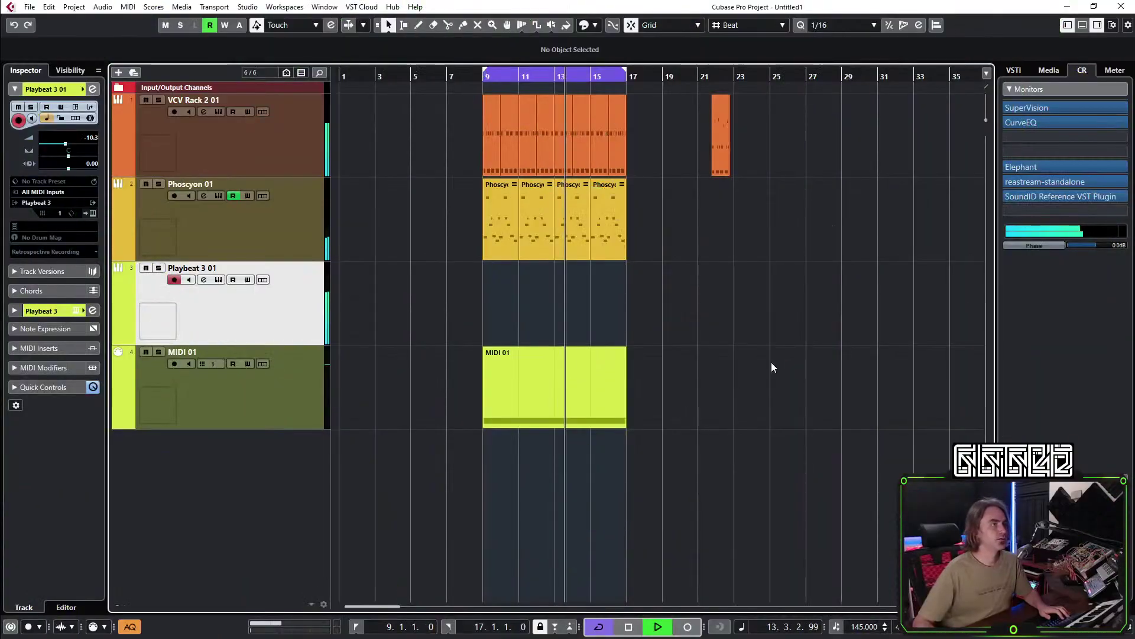
{"action": "key", "text": "space"}
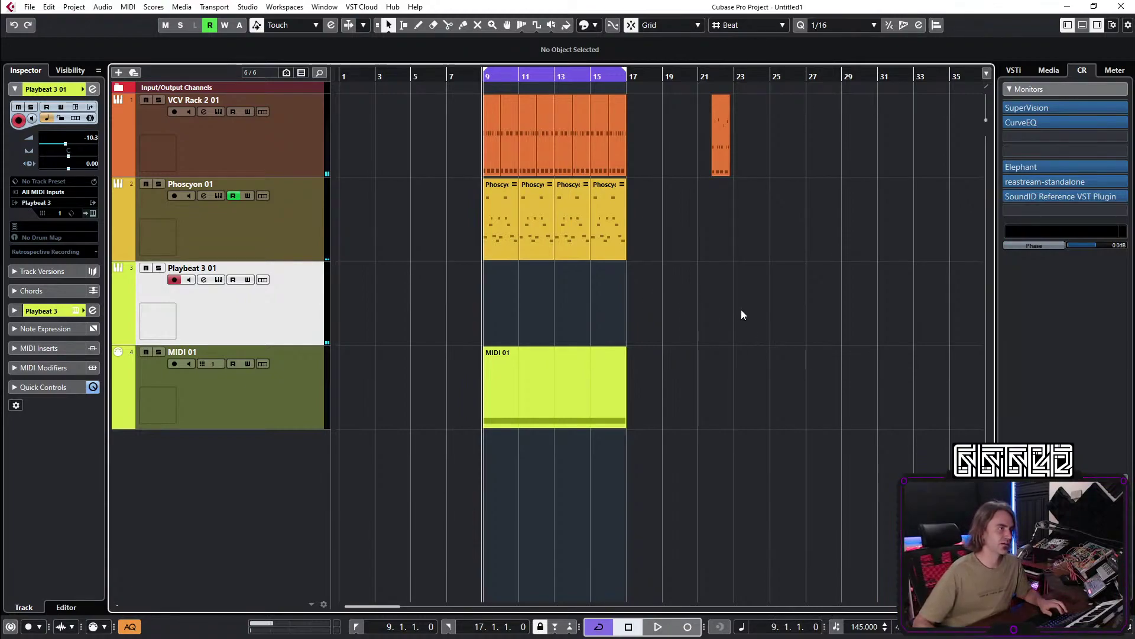
{"action": "left_click_drag", "start_coordinate": [662, 139], "coordinate": [467, 154]}
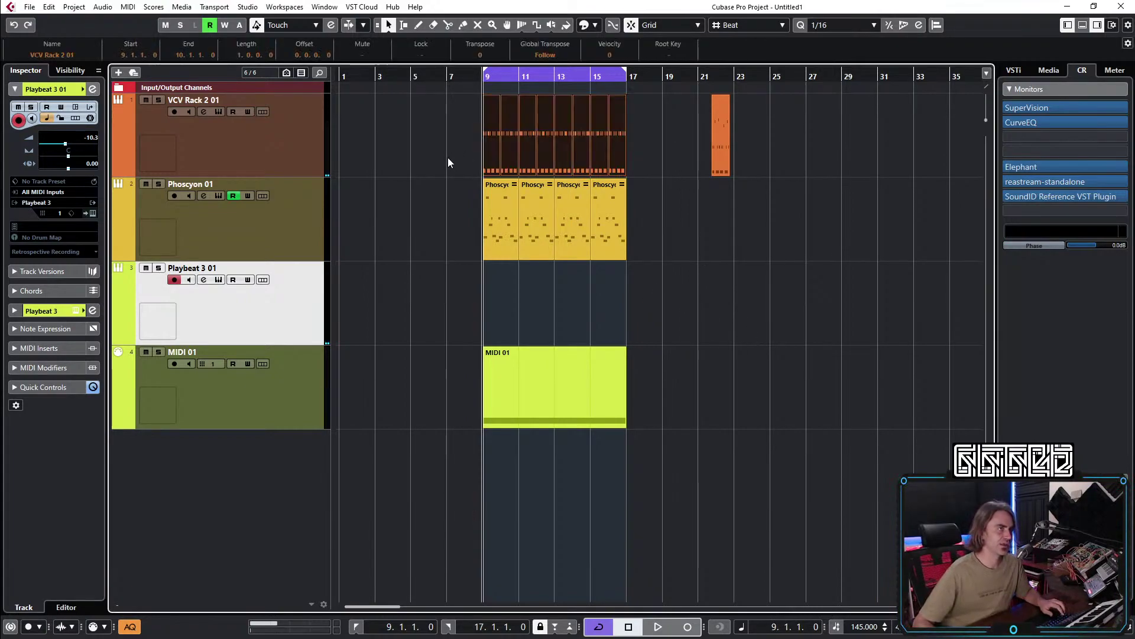
{"action": "scroll", "coordinate": [456, 160], "scroll_direction": "up", "scroll_amount": 2}
{"action": "left_click", "coordinate": [760, 126]}
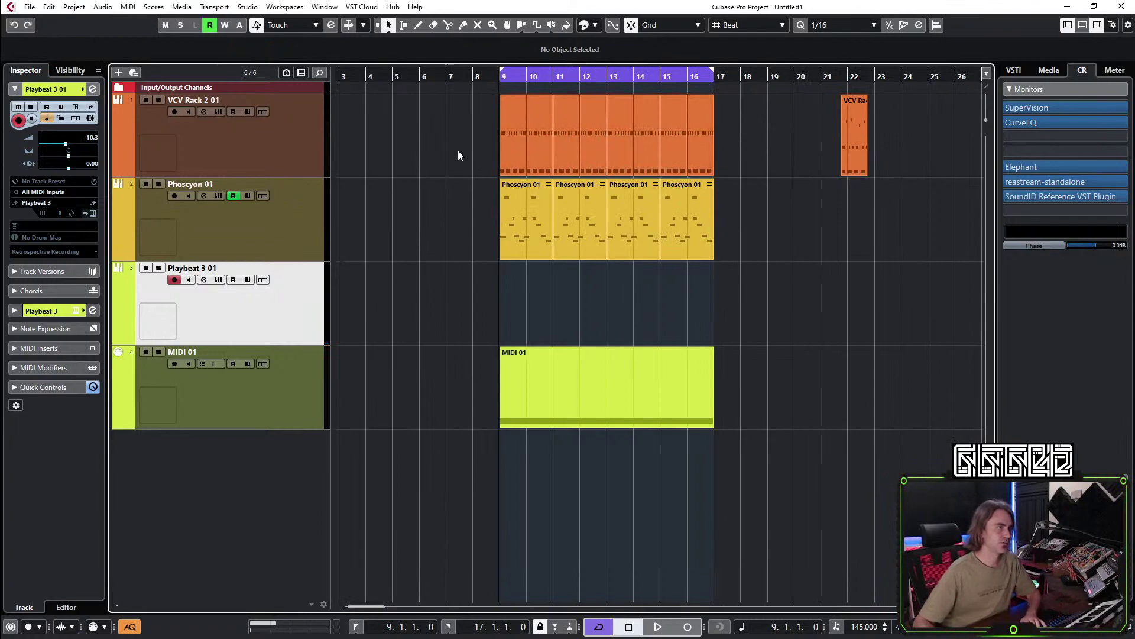
Render the VCV Rack 2 01 parts at bars 16 and 22 in place with current settings and disable the source instrument track.
{"action": "left_click_drag", "start_coordinate": [515, 148], "coordinate": [491, 155]}
{"action": "key", "text": "Escape"}
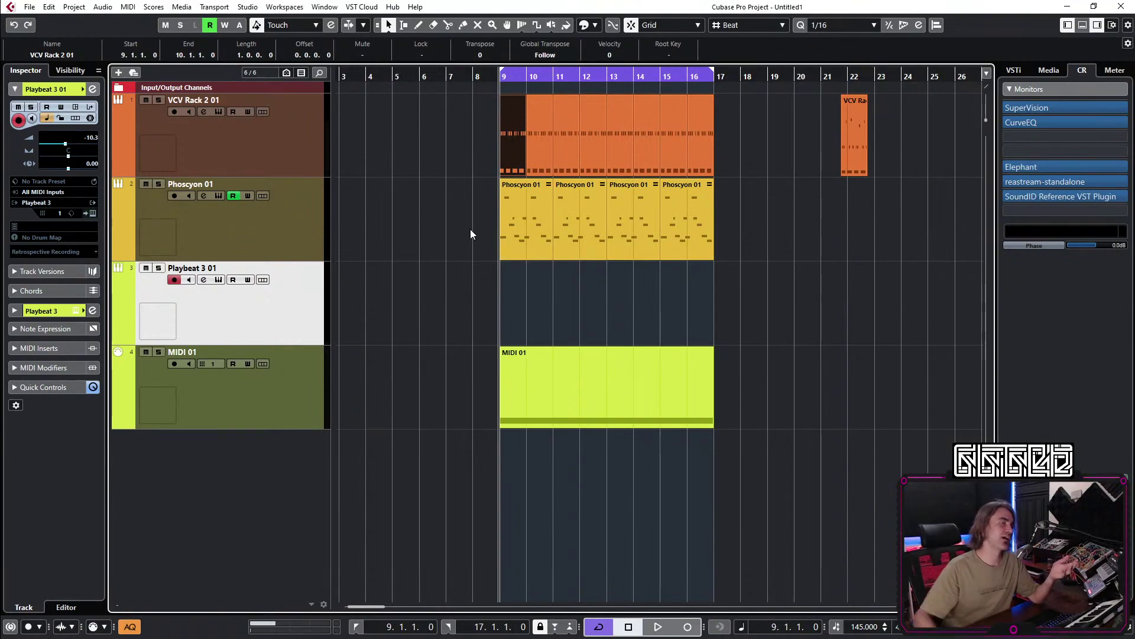
{"action": "left_click_drag", "start_coordinate": [910, 110], "coordinate": [711, 155]}
{"action": "right_click", "coordinate": [709, 154]}
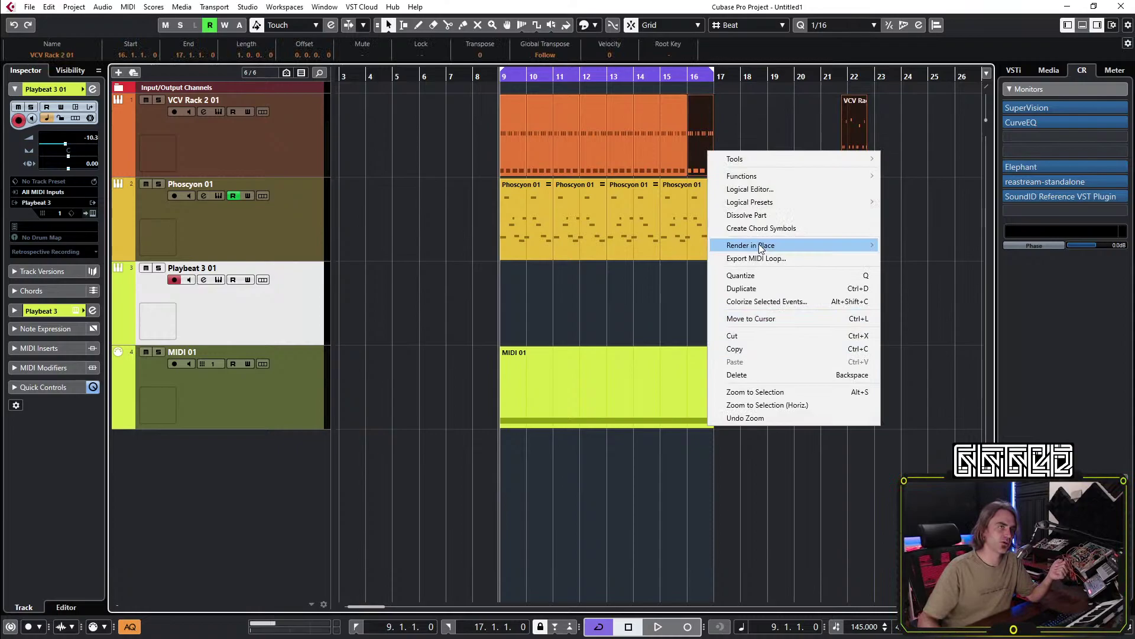
{"action": "mouse_move", "coordinate": [768, 244]}
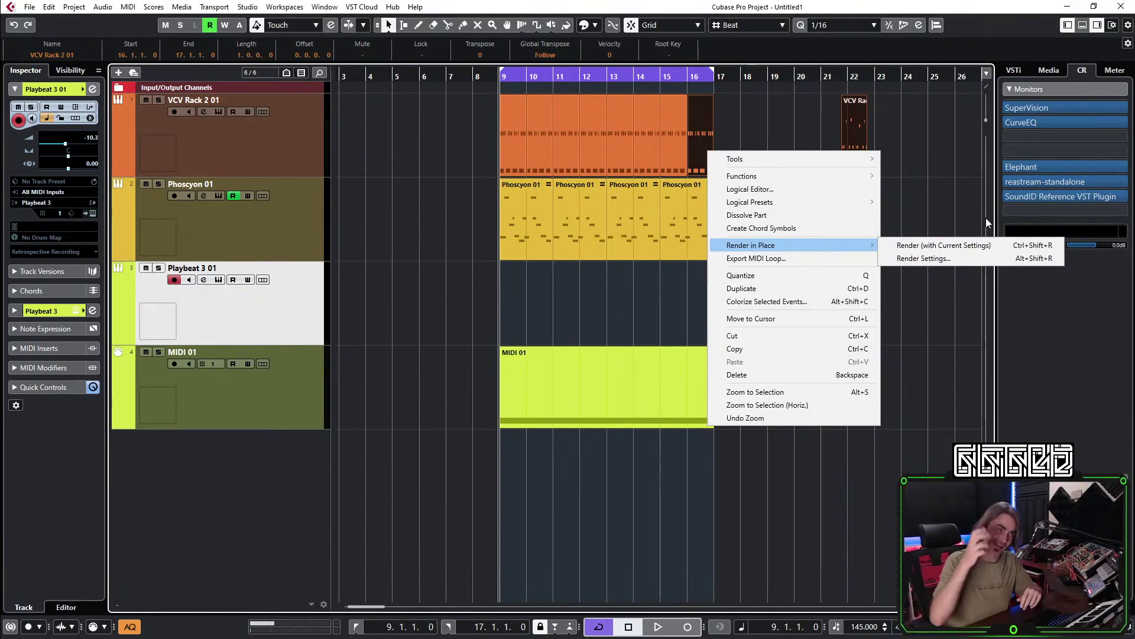
{"action": "left_click", "coordinate": [930, 245]}
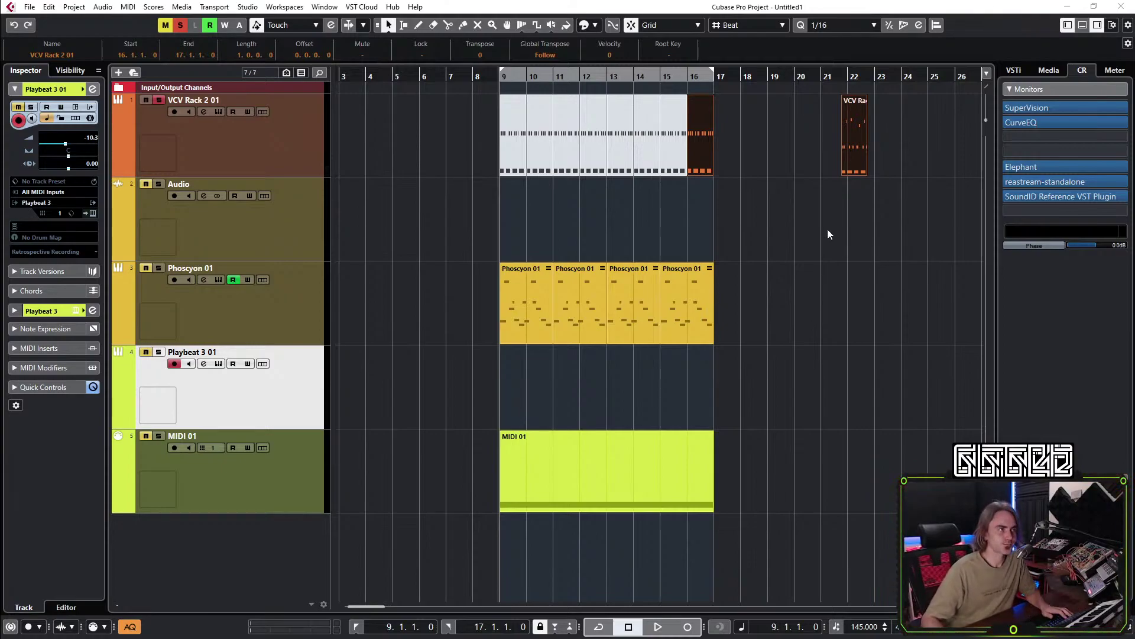
{"action": "right_click", "coordinate": [255, 129]}
{"action": "left_click", "coordinate": [303, 340]}
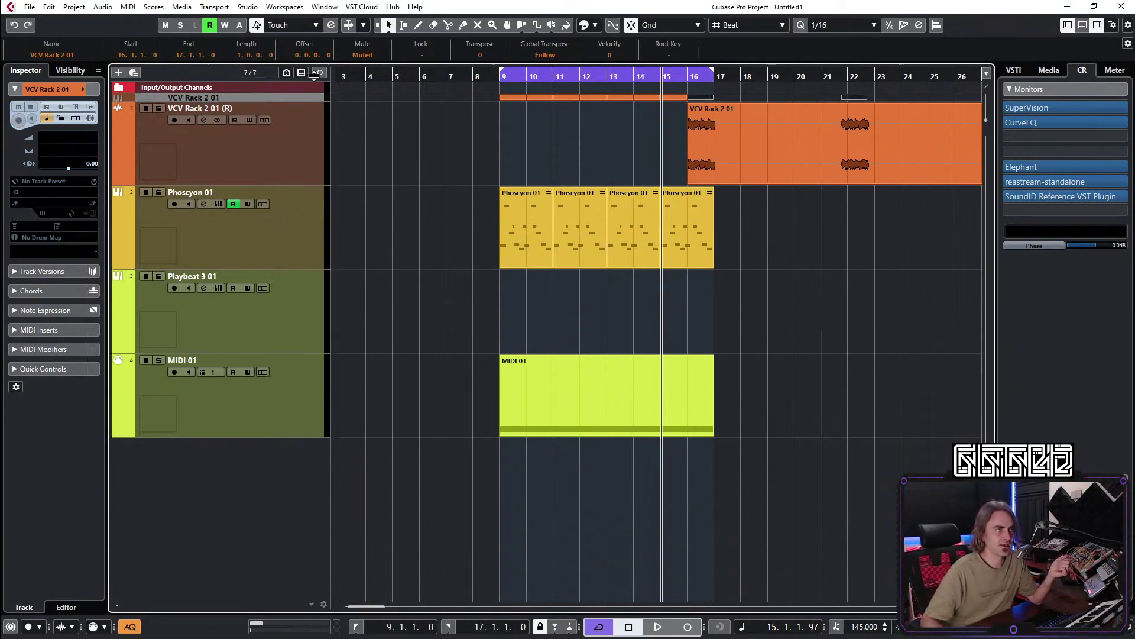
Split the rendered audio at bar 17, just before bar 22 and at bar 23, and delete the silent event between the two sounding sections.
{"action": "left_click", "coordinate": [810, 168]}
{"action": "key", "text": "3"}
{"action": "left_click", "coordinate": [716, 166]}
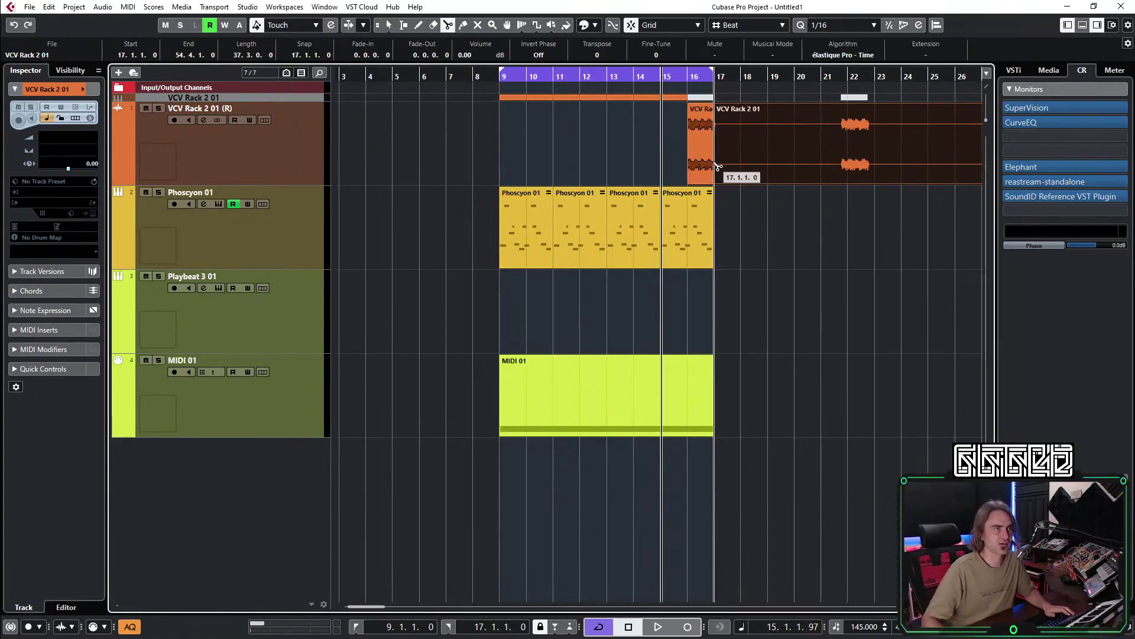
{"action": "left_click", "coordinate": [835, 171]}
{"action": "left_click", "coordinate": [875, 171]}
{"action": "key", "text": "1"}
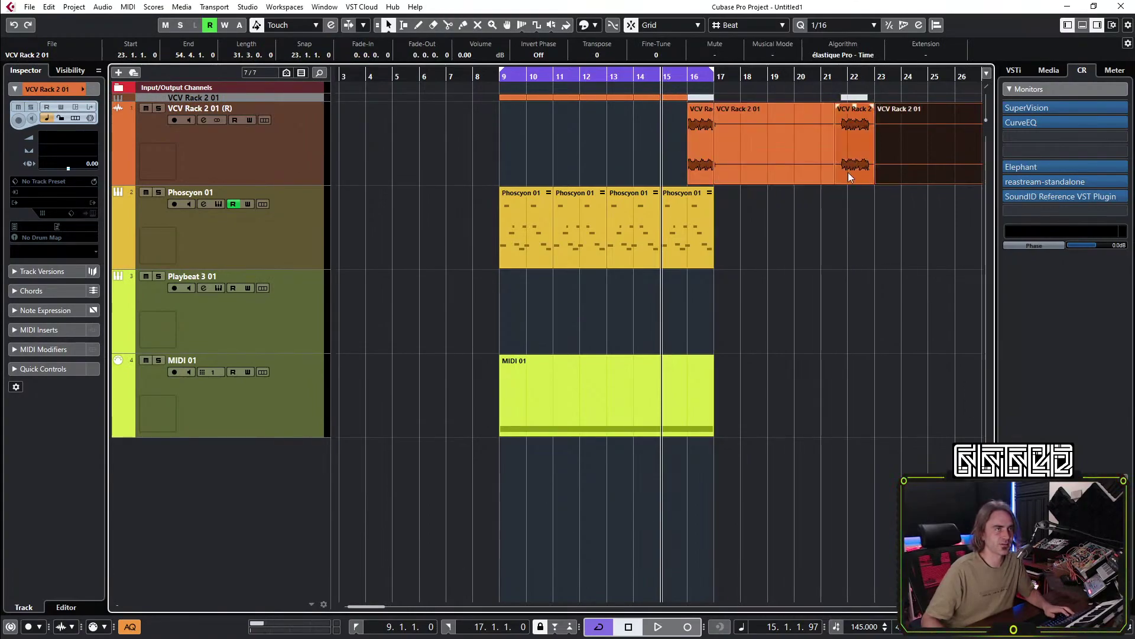
{"action": "left_click", "coordinate": [768, 169]}
{"action": "key", "text": "Delete"}
Move the one-bar rendered audio event from bar 16 to bar 9 and repeat it through the end of bar 16.
{"action": "left_click_drag", "start_coordinate": [701, 148], "coordinate": [512, 148]}
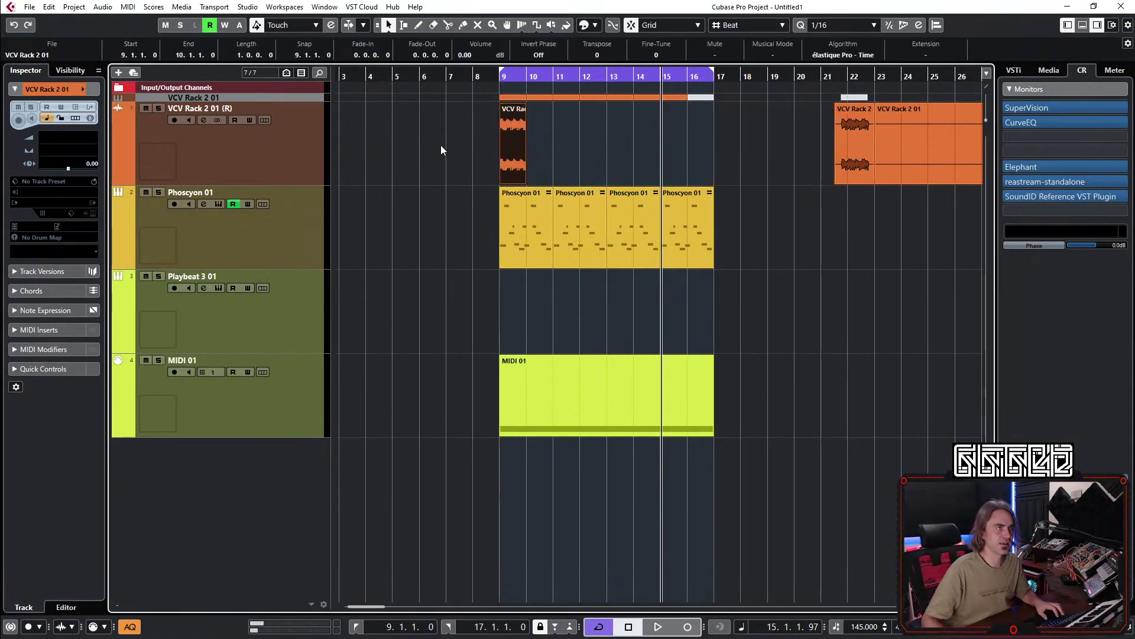
{"action": "left_click", "coordinate": [513, 145]}
{"action": "scroll", "coordinate": [554, 137], "scroll_direction": "up", "scroll_amount": 6}
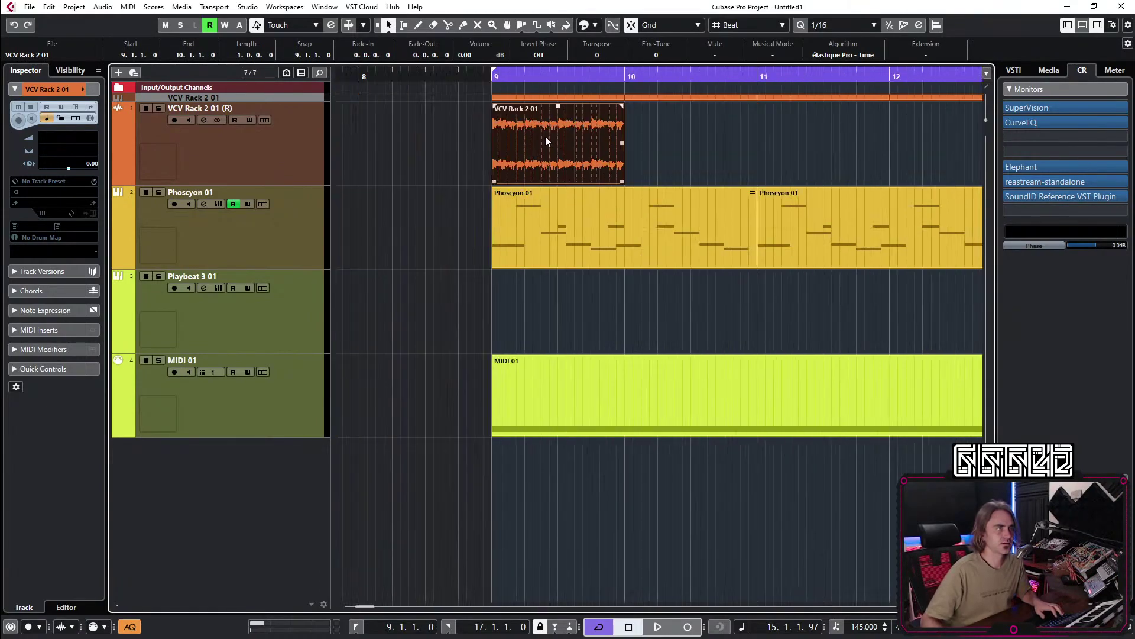
{"action": "scroll", "coordinate": [547, 141], "scroll_direction": "down", "scroll_amount": 6}
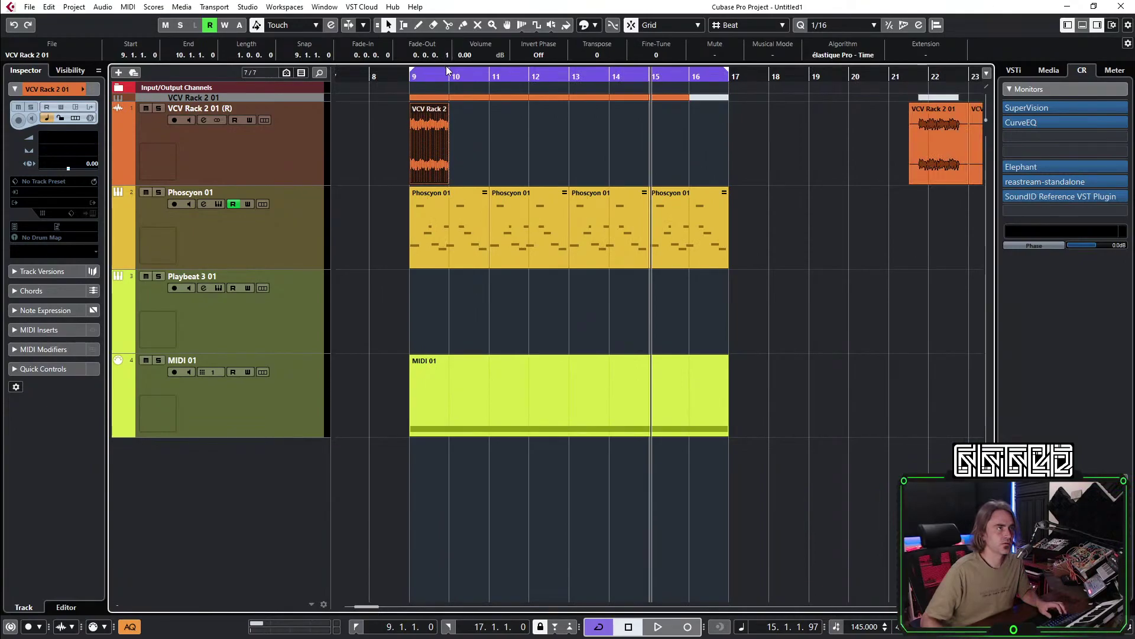
{"action": "left_click_drag", "start_coordinate": [448, 144], "coordinate": [731, 164]}
Move the rendered audio event around bar 22 to 18.4.1 and delete the leftover audio behind it.
{"action": "left_click_drag", "start_coordinate": [926, 177], "coordinate": [857, 125]}
{"action": "scroll", "coordinate": [799, 181], "scroll_direction": "up", "scroll_amount": 3}
{"action": "key", "text": "shift+f"}
{"action": "key", "text": "Delete"}
Color the separate rendered audio event after bar 18 magenta and clear the selection.
{"action": "left_click", "coordinate": [744, 171]}
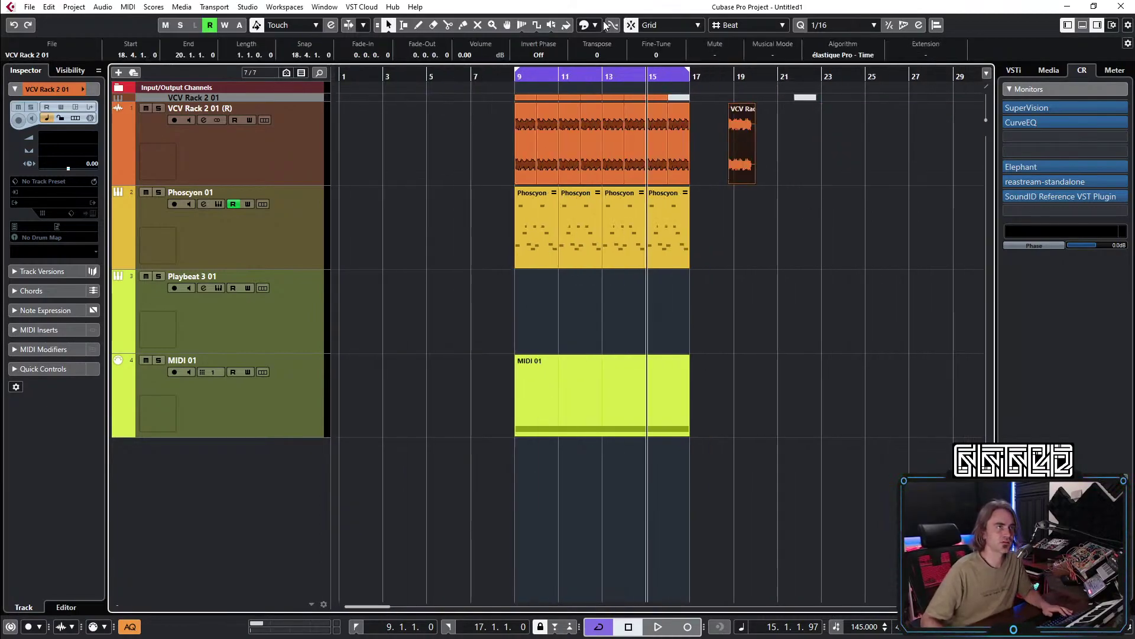
{"action": "left_click", "coordinate": [595, 25]}
{"action": "left_click", "coordinate": [703, 83]}
{"action": "left_click", "coordinate": [710, 287]}
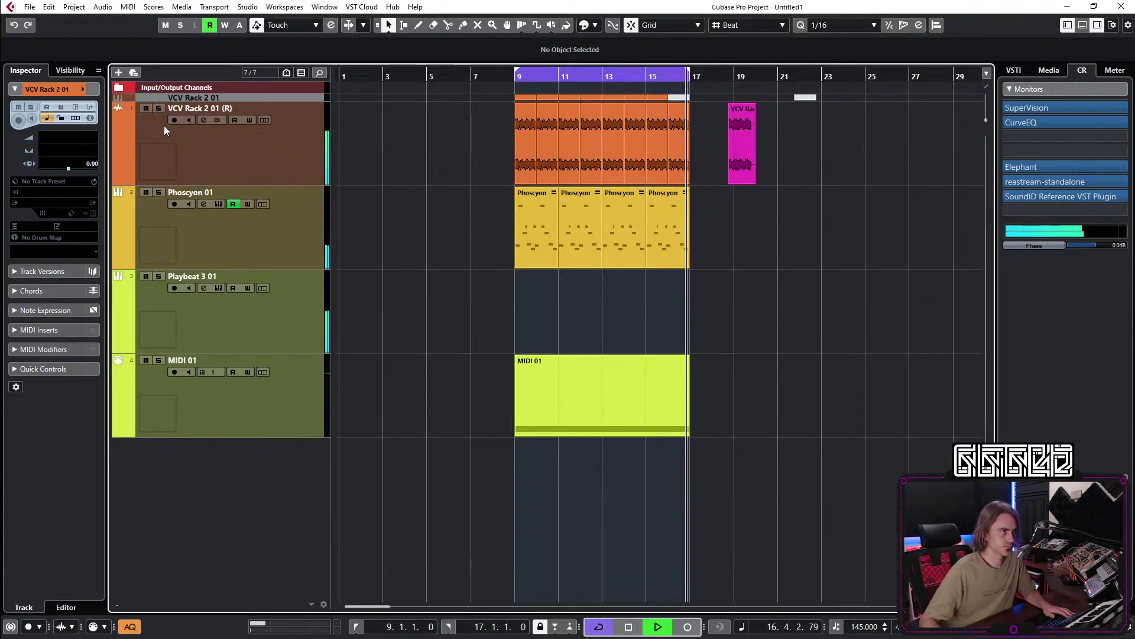
Examine the waveform of the rendered VCV Rack 2 01 (R) audio in bar 9 with the track enlarged.
{"action": "scroll", "coordinate": [508, 131], "scroll_direction": "up", "scroll_amount": 6, "text": "ctrl"}
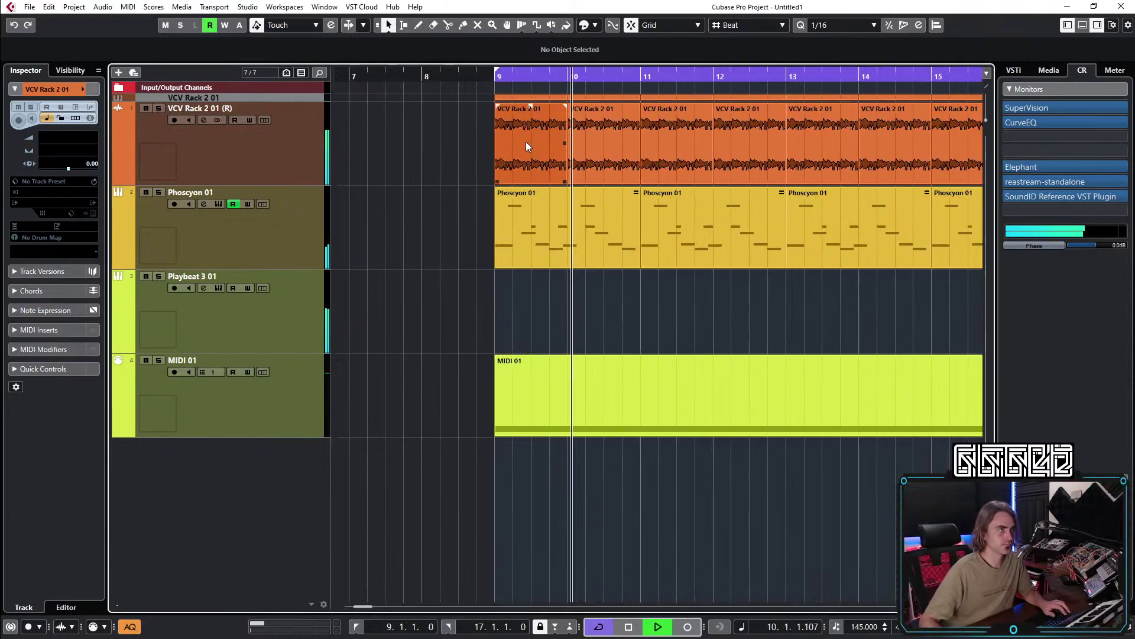
{"action": "left_click", "coordinate": [300, 181]}
{"action": "scroll", "coordinate": [580, 168], "scroll_direction": "up", "scroll_amount": 2, "text": "ctrl"}
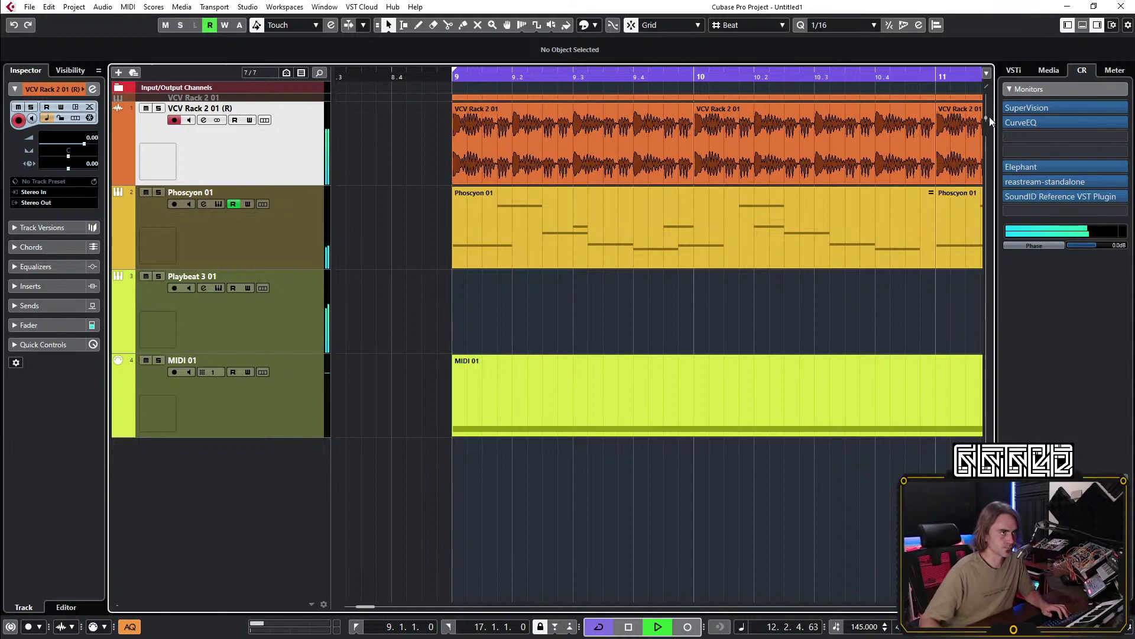
{"action": "scroll", "coordinate": [517, 150], "scroll_direction": "up", "scroll_amount": 2, "text": "ctrl"}
{"action": "left_click_drag", "start_coordinate": [297, 184], "coordinate": [289, 272]}
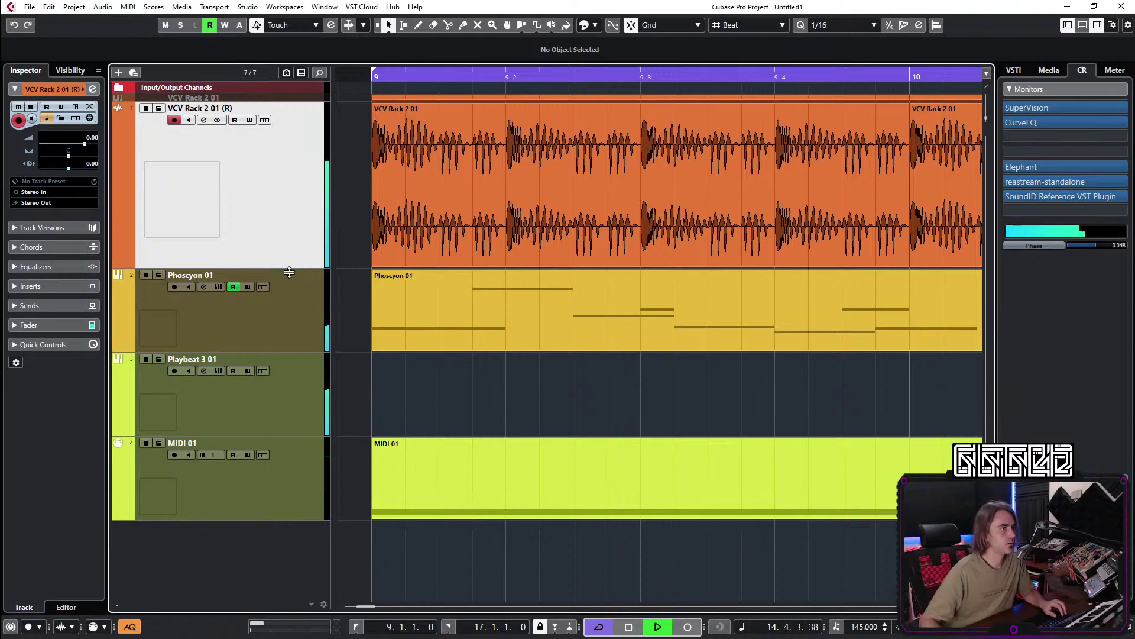
Reduce the VCV Rack 2 01 (R) track's height to a single narrow row.
{"action": "left_click_drag", "start_coordinate": [292, 269], "coordinate": [359, 149]}
{"action": "scroll", "coordinate": [644, 280], "scroll_direction": "down", "scroll_amount": 4, "text": "ctrl"}
{"action": "scroll", "coordinate": [640, 265], "scroll_direction": "down", "scroll_amount": 4, "text": "ctrl"}
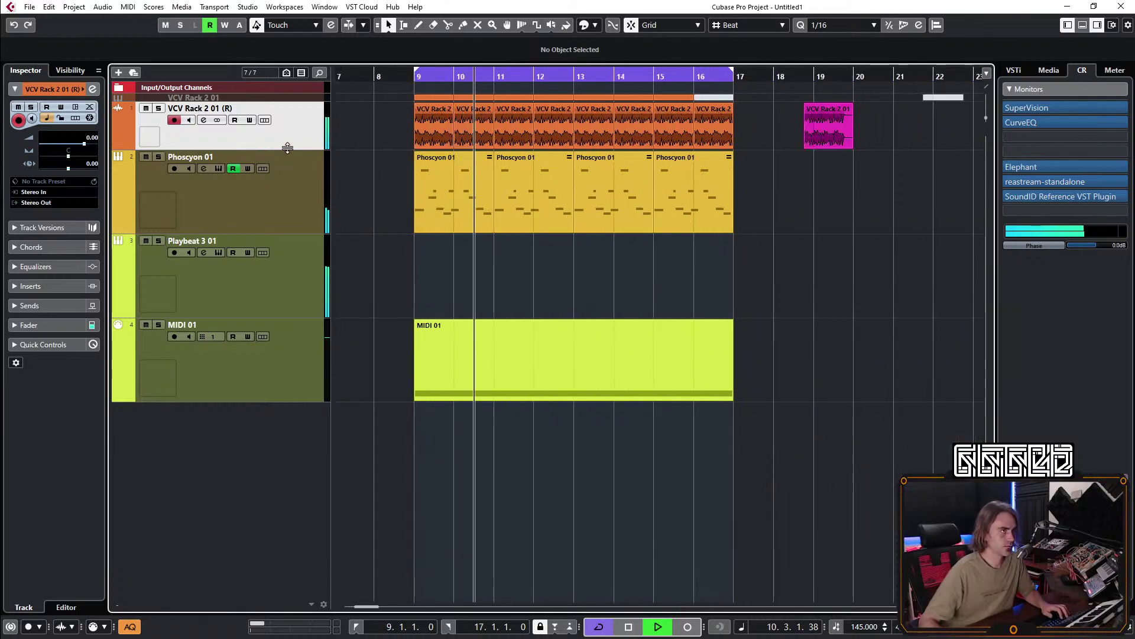
{"action": "left_click_drag", "start_coordinate": [296, 149], "coordinate": [298, 126]}
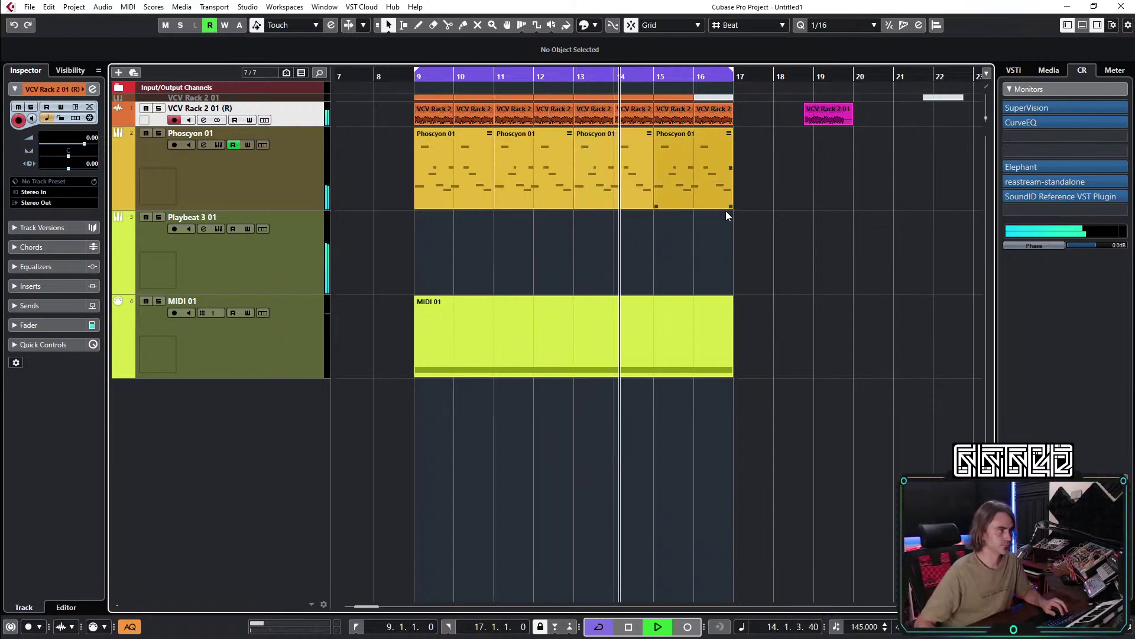
Place the MIDI 01 track directly above Playbeat 3 01 and move the magenta audio event to around bar 26.
{"action": "key", "text": "g"}
{"action": "scroll", "coordinate": [718, 242], "scroll_direction": "right", "scroll_amount": 4}
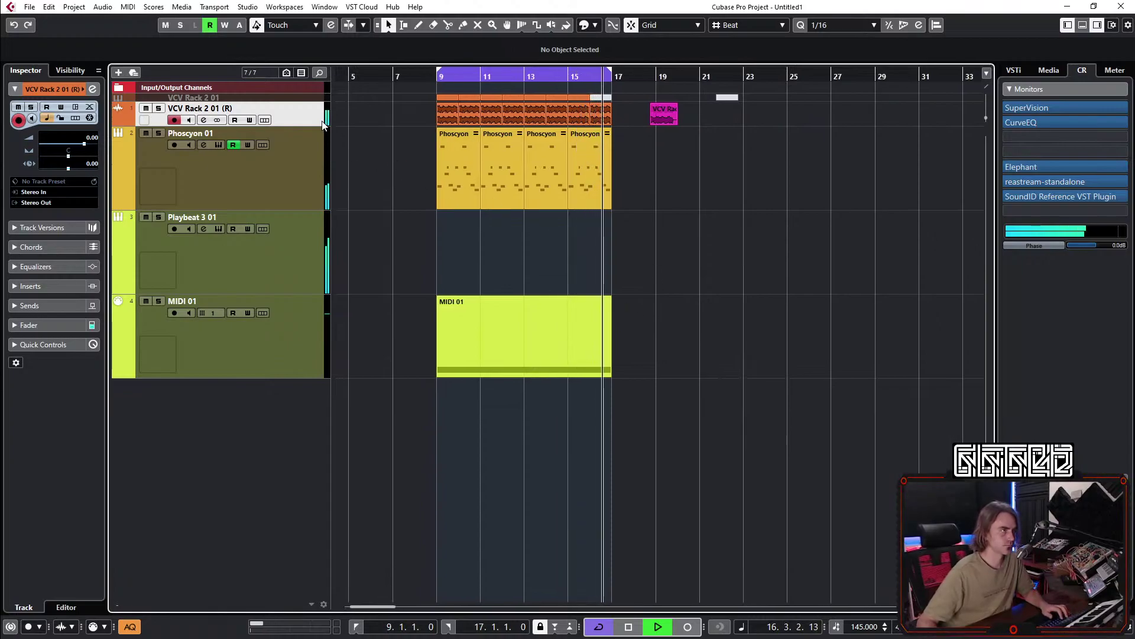
{"action": "left_click_drag", "start_coordinate": [270, 333], "coordinate": [281, 245]}
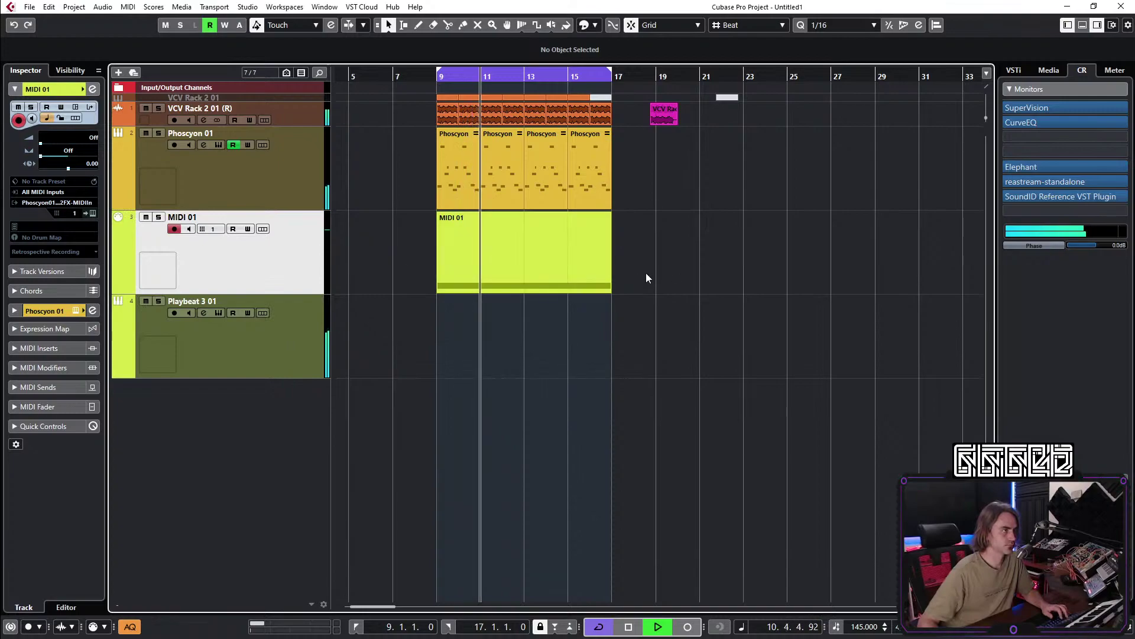
{"action": "left_click_drag", "start_coordinate": [669, 119], "coordinate": [834, 109]}
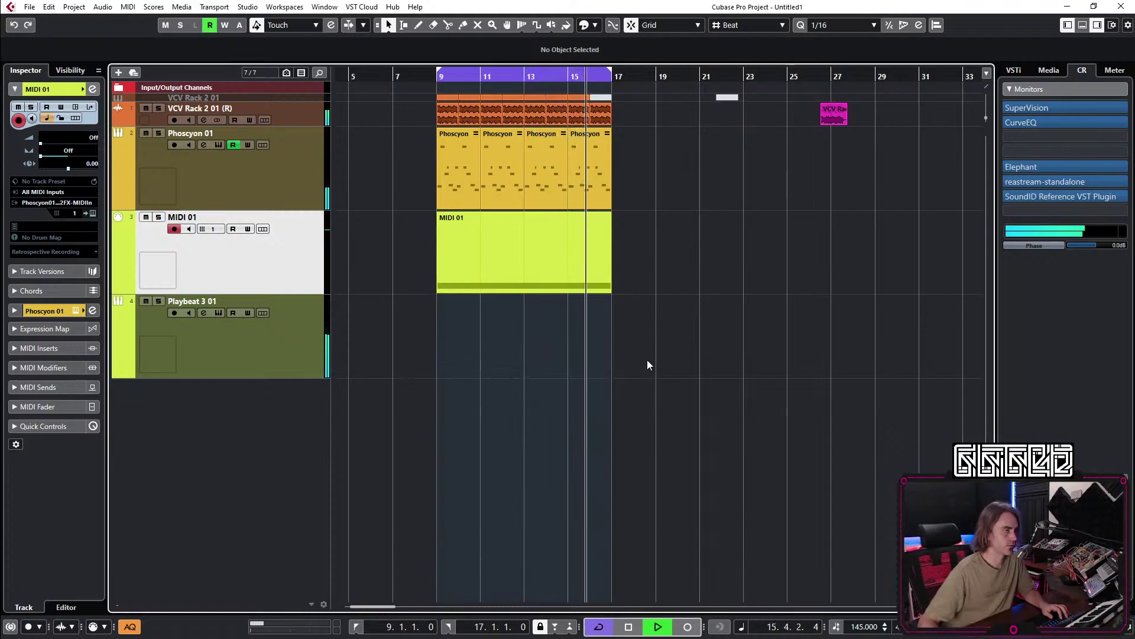
Set the Phoscyon 01 track's MIDI transpose to 7 and stop the playback.
{"action": "left_click", "coordinate": [258, 186]}
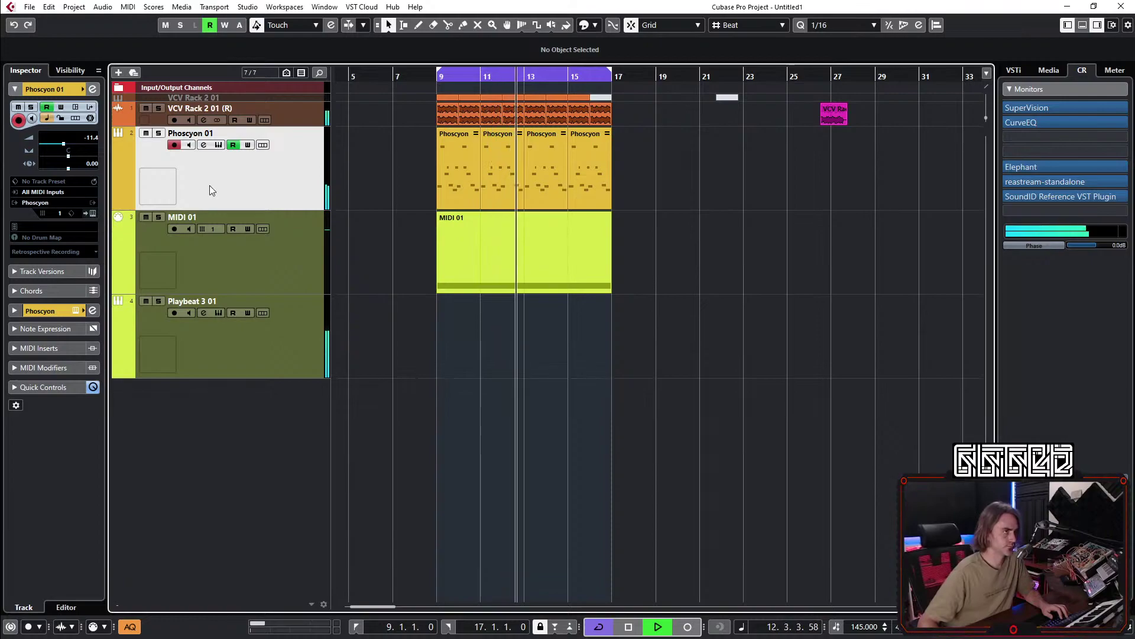
{"action": "left_click", "coordinate": [13, 367]}
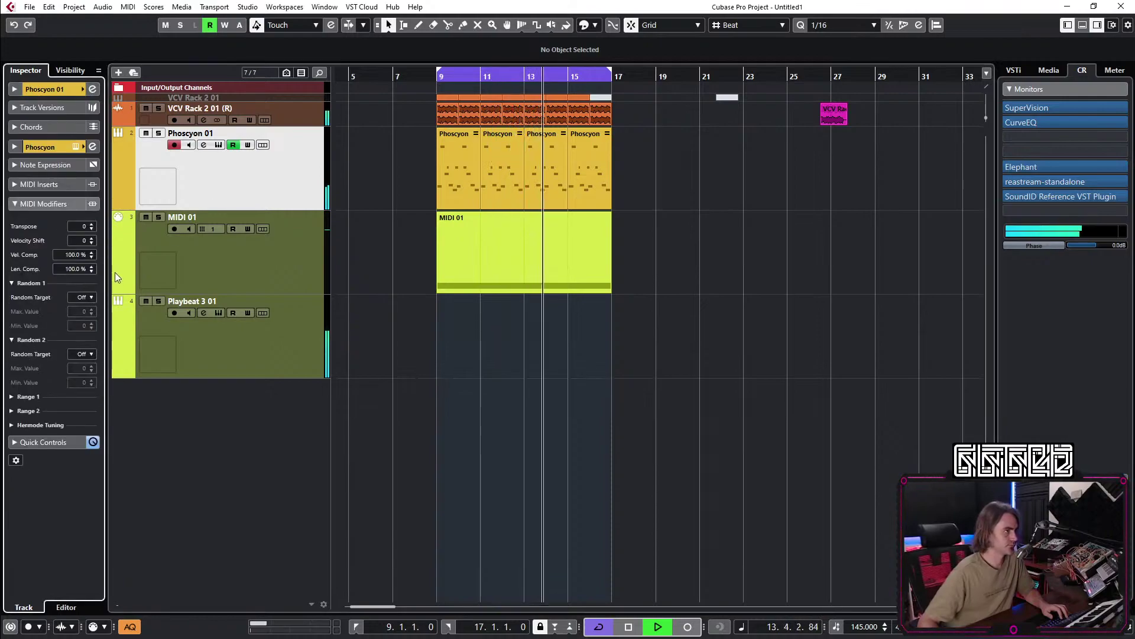
{"action": "scroll", "coordinate": [77, 228], "scroll_direction": "up", "scroll_amount": 7}
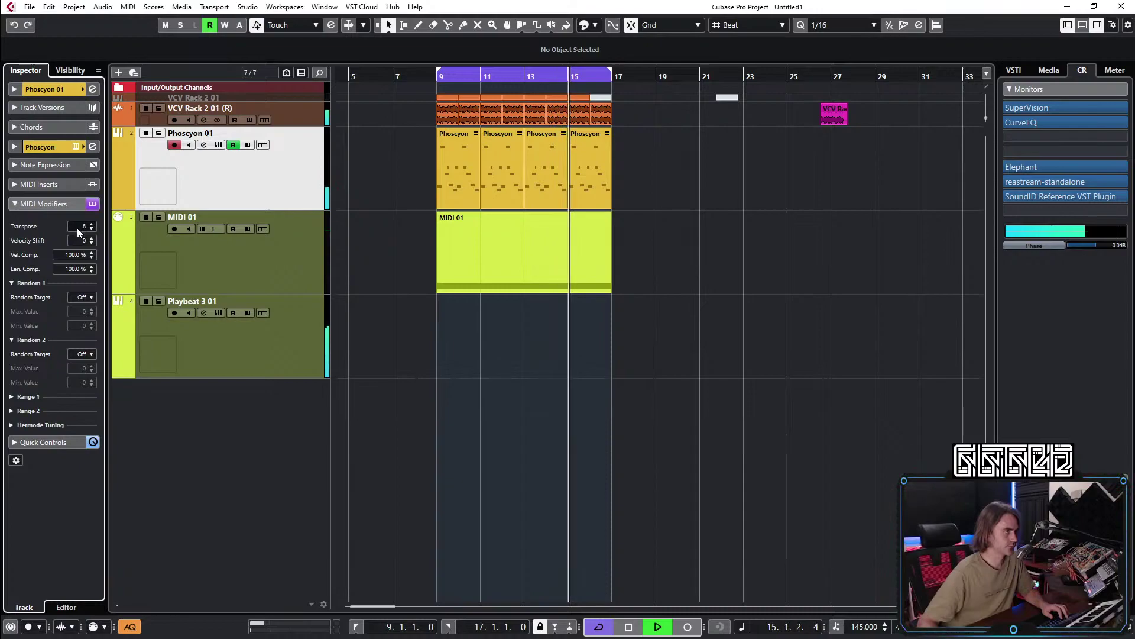
{"action": "left_click", "coordinate": [16, 204]}
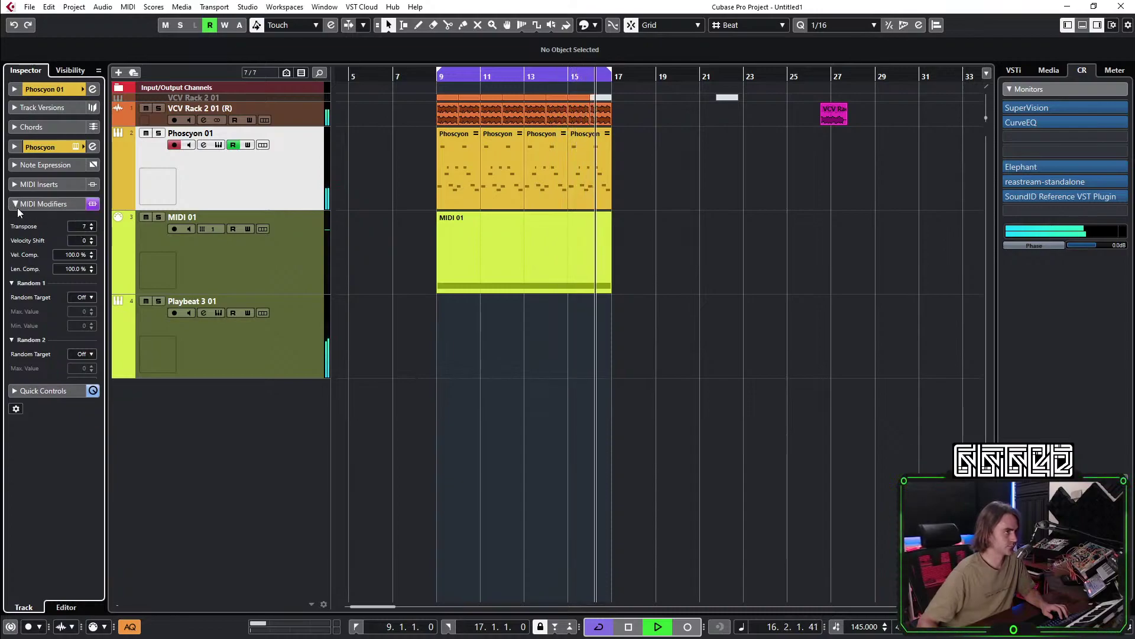
{"action": "left_click", "coordinate": [16, 88]}
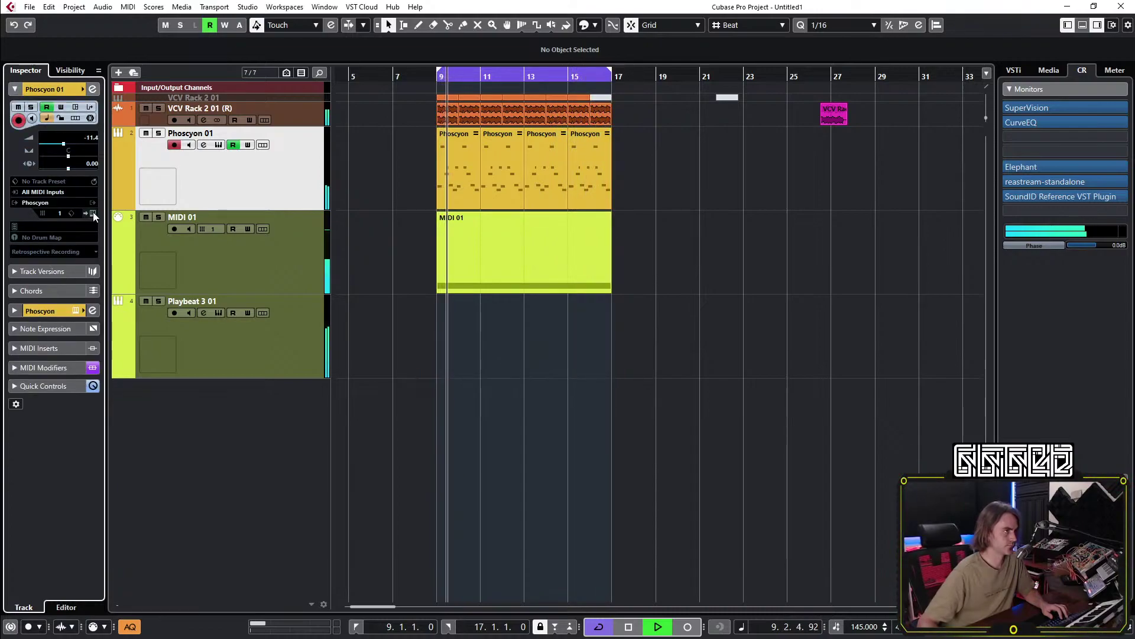
{"action": "left_click", "coordinate": [569, 421]}
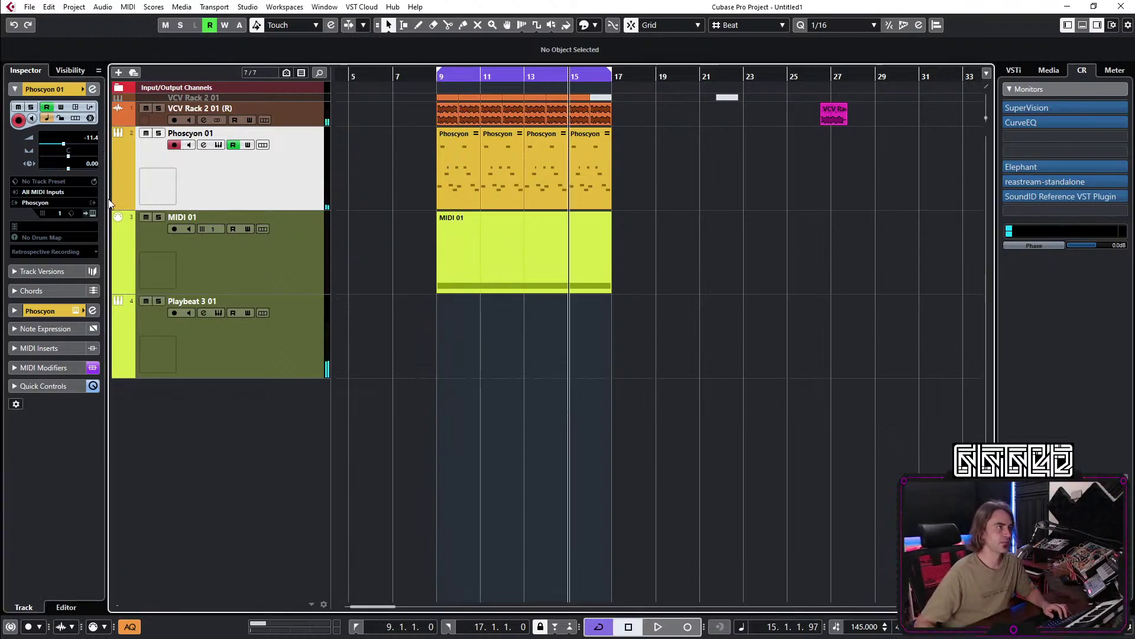
Open the VCV Rack 2 FX insert on the Phoscyon 01 channel and enlarge its window.
{"action": "left_click", "coordinate": [94, 213]}
{"action": "left_click", "coordinate": [94, 213]}
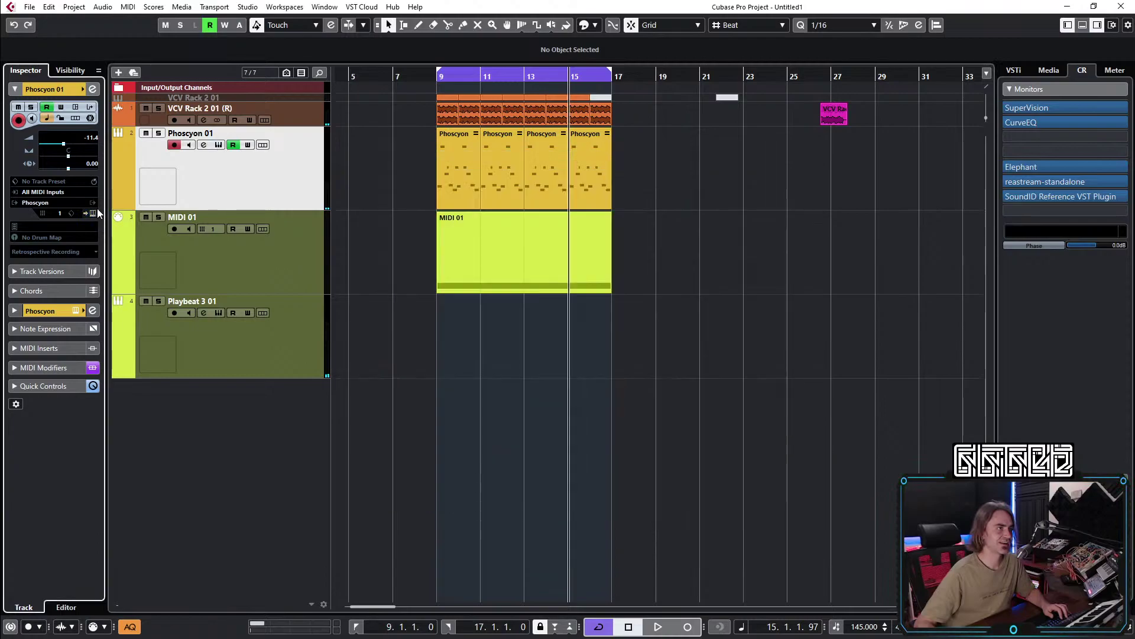
{"action": "left_click", "coordinate": [92, 89]}
{"action": "left_click", "coordinate": [381, 262]}
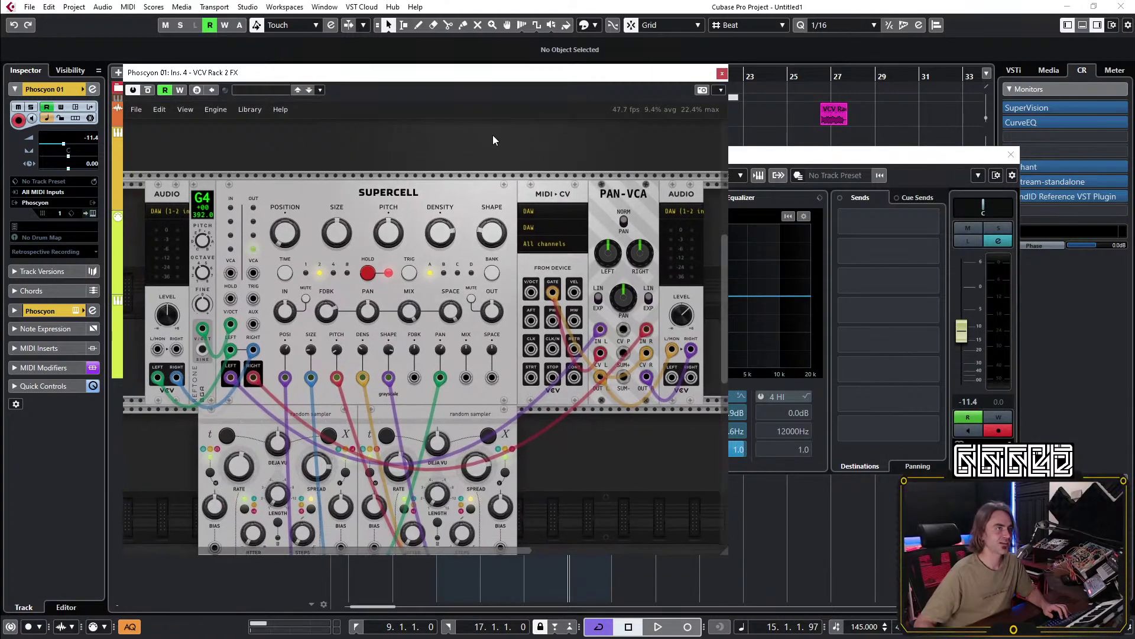
{"action": "left_click_drag", "start_coordinate": [727, 554], "coordinate": [881, 635]}
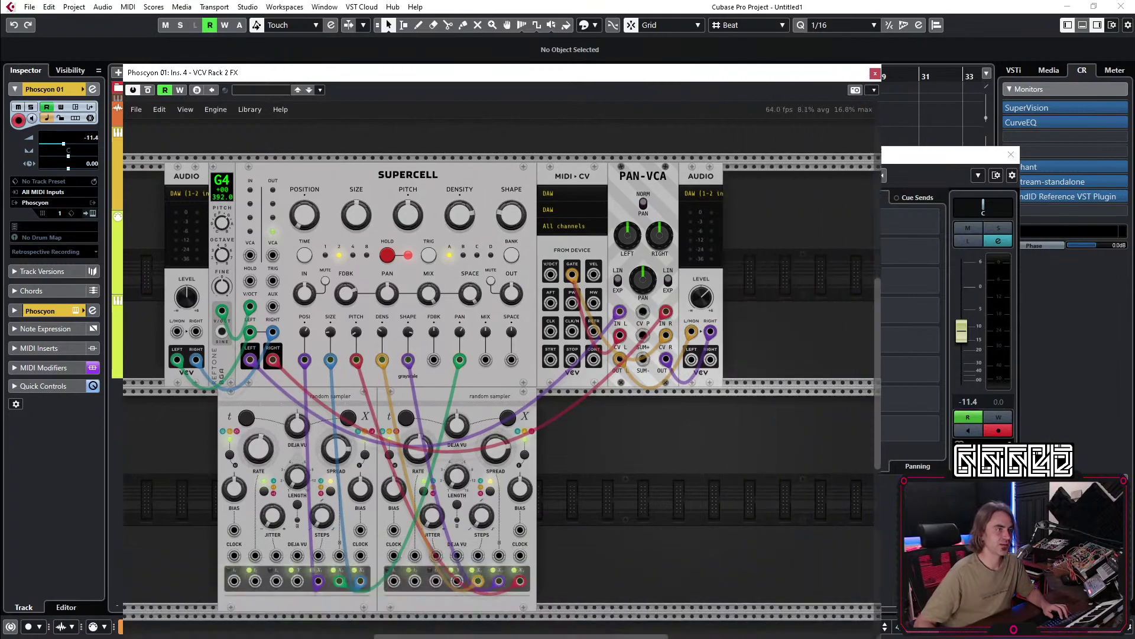
Shift both random sampler modules below Supercell to the left, keeping them side by side.
{"action": "scroll", "coordinate": [792, 503], "scroll_direction": "down", "scroll_amount": 2}
{"action": "scroll", "coordinate": [793, 502], "scroll_direction": "right", "scroll_amount": 1}
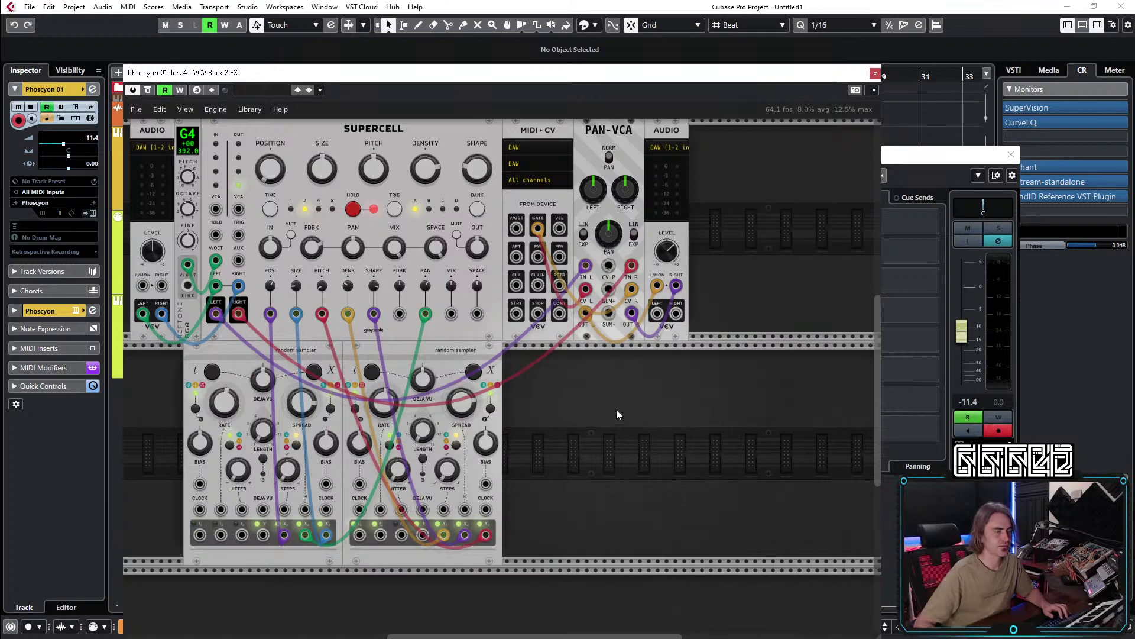
{"action": "left_click_drag", "start_coordinate": [682, 399], "coordinate": [632, 390]}
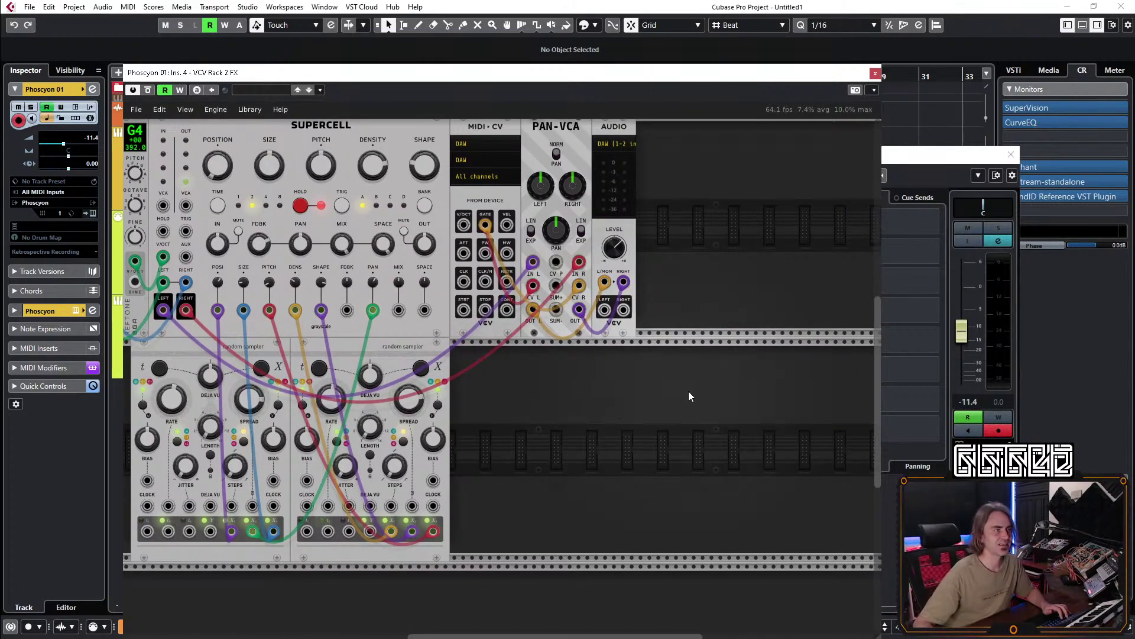
{"action": "left_click_drag", "start_coordinate": [175, 343], "coordinate": [161, 351]}
{"action": "left_click_drag", "start_coordinate": [290, 353], "coordinate": [187, 350]}
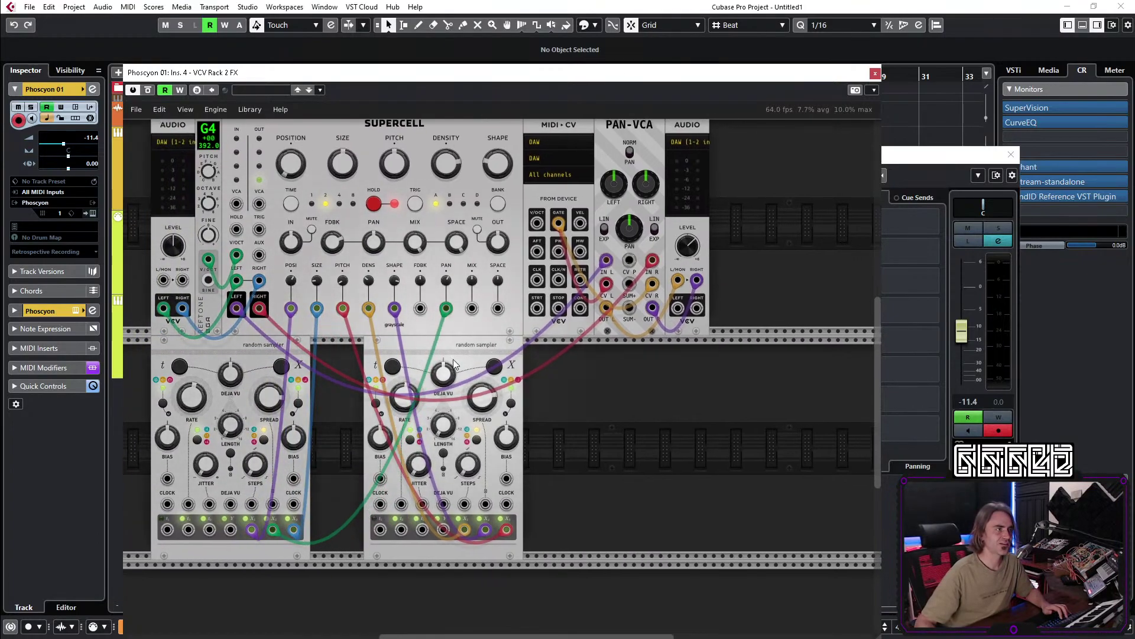
{"action": "left_click_drag", "start_coordinate": [445, 364], "coordinate": [391, 365]}
Move the output Audio module far to the right of PAN-VCA, leaving a wide gap in the row.
{"action": "scroll", "coordinate": [651, 444], "scroll_direction": "up", "scroll_amount": 3}
{"action": "scroll", "coordinate": [650, 443], "scroll_direction": "right", "scroll_amount": 3}
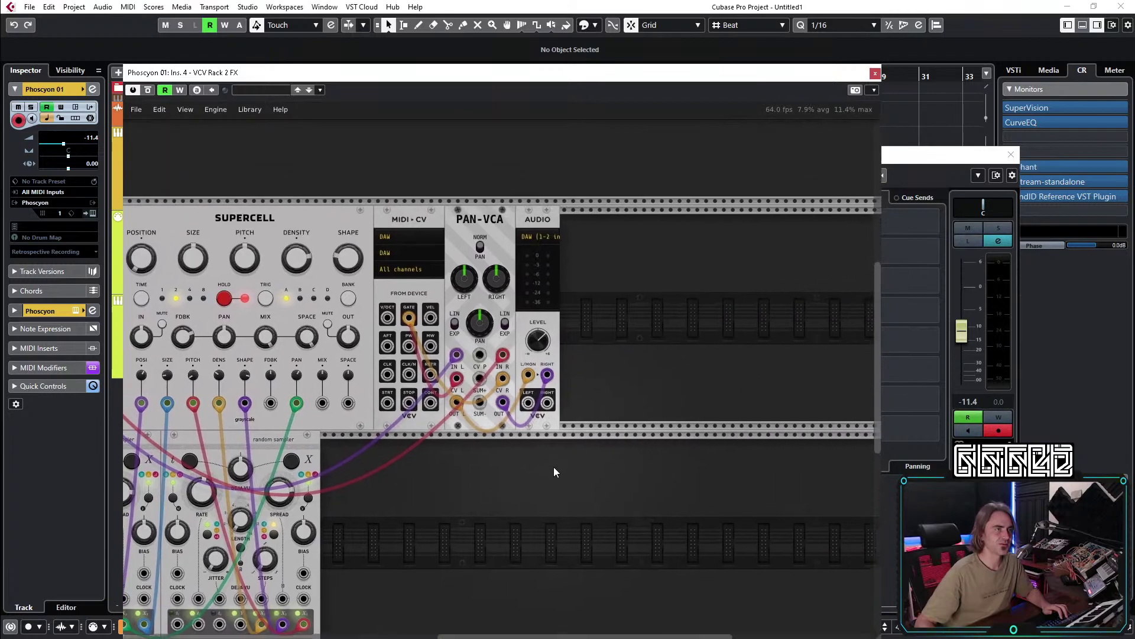
{"action": "left_click_drag", "start_coordinate": [538, 222], "coordinate": [796, 243]}
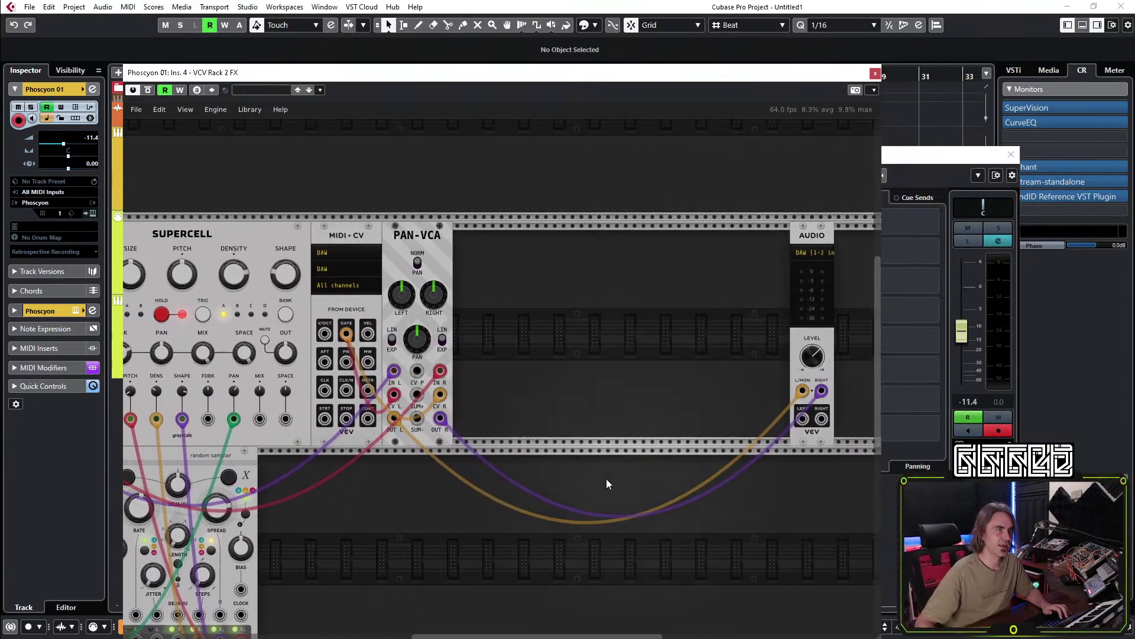
Open the module browser over the empty rack space and search it for "mixer".
{"action": "scroll", "coordinate": [618, 476], "scroll_direction": "down", "scroll_amount": 3}
{"action": "scroll", "coordinate": [619, 476], "scroll_direction": "left", "scroll_amount": 4}
{"action": "right_click", "coordinate": [577, 444]}
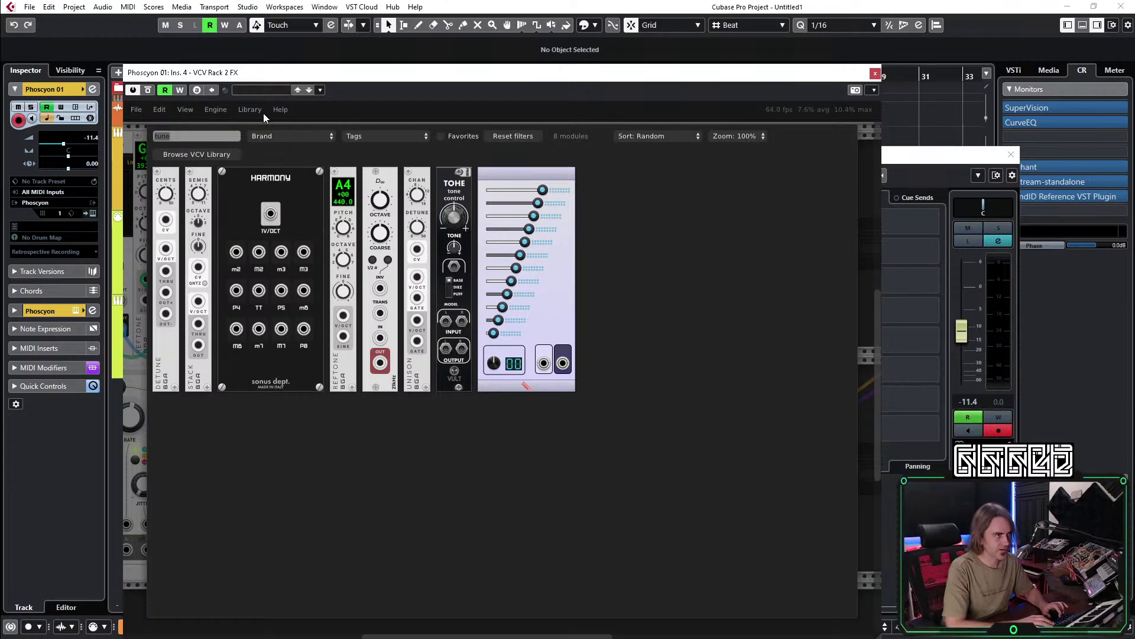
{"action": "type", "text": "mixw"}
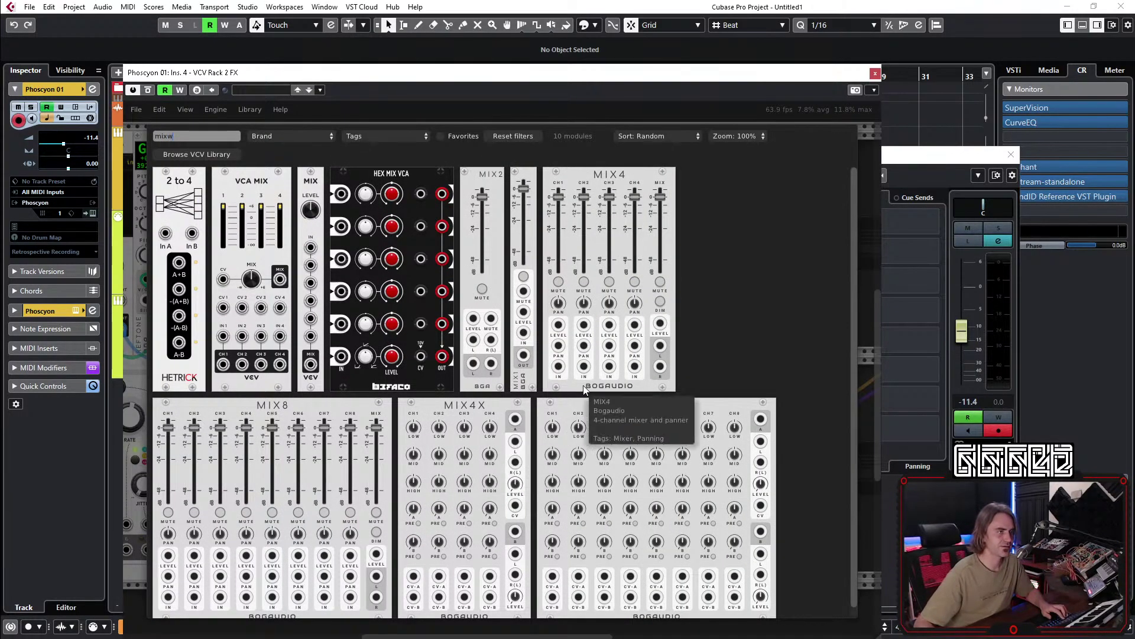
{"action": "scroll", "coordinate": [585, 388], "scroll_direction": "down", "scroll_amount": 1}
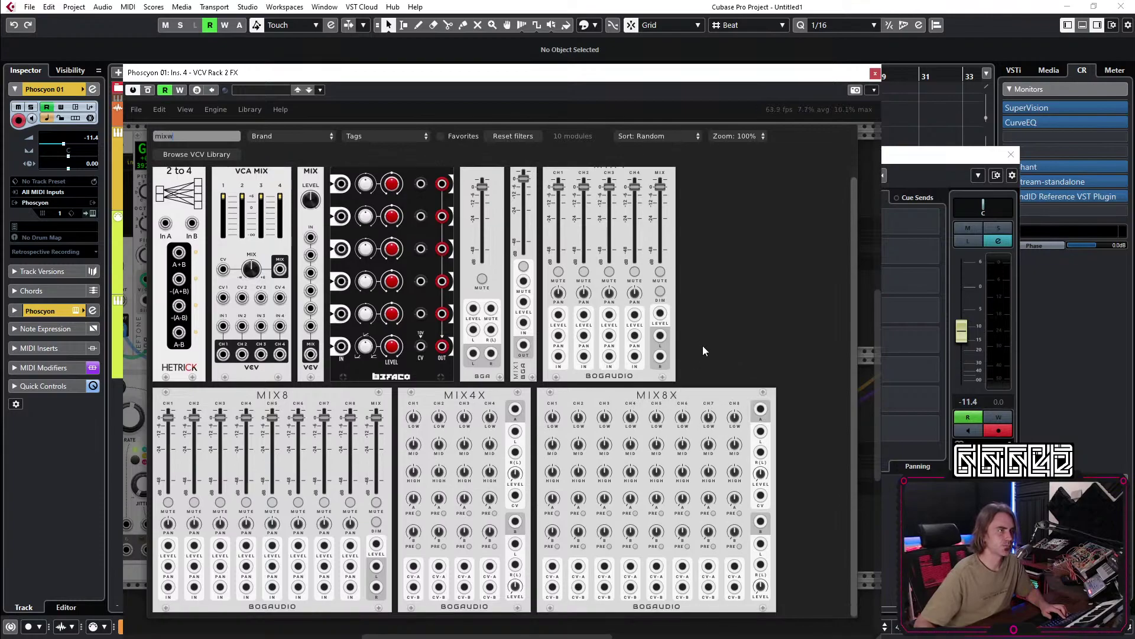
{"action": "scroll", "coordinate": [704, 350], "scroll_direction": "up", "scroll_amount": 1}
{"action": "key", "text": "BackSpace"}
{"action": "type", "text": "es"}
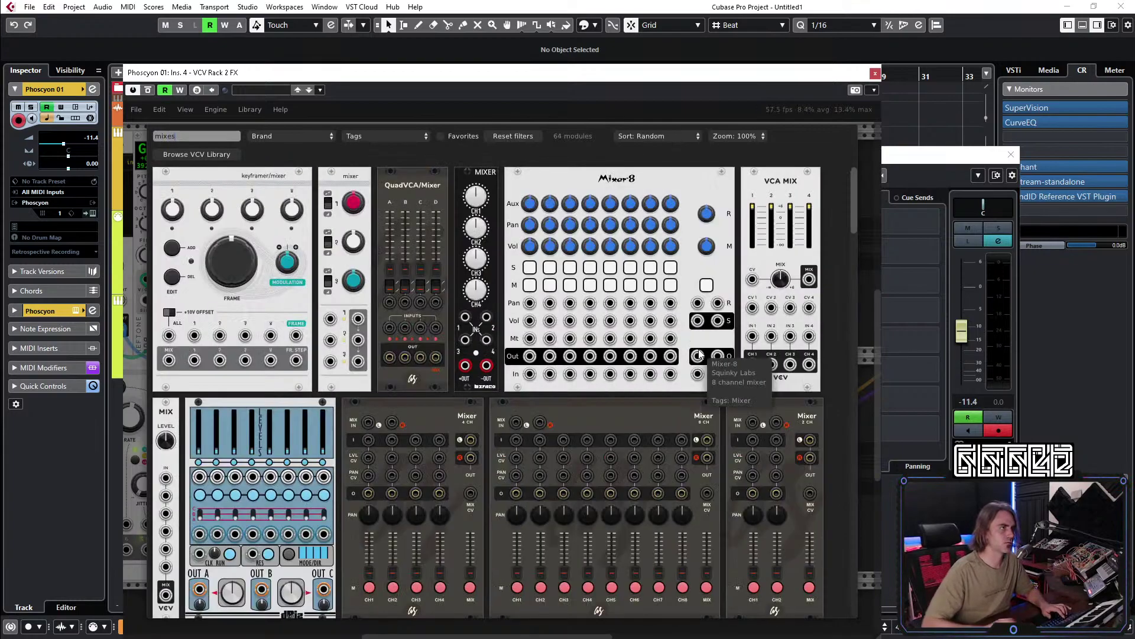
{"action": "key", "text": "BackSpace"}
{"action": "type", "text": "r"}
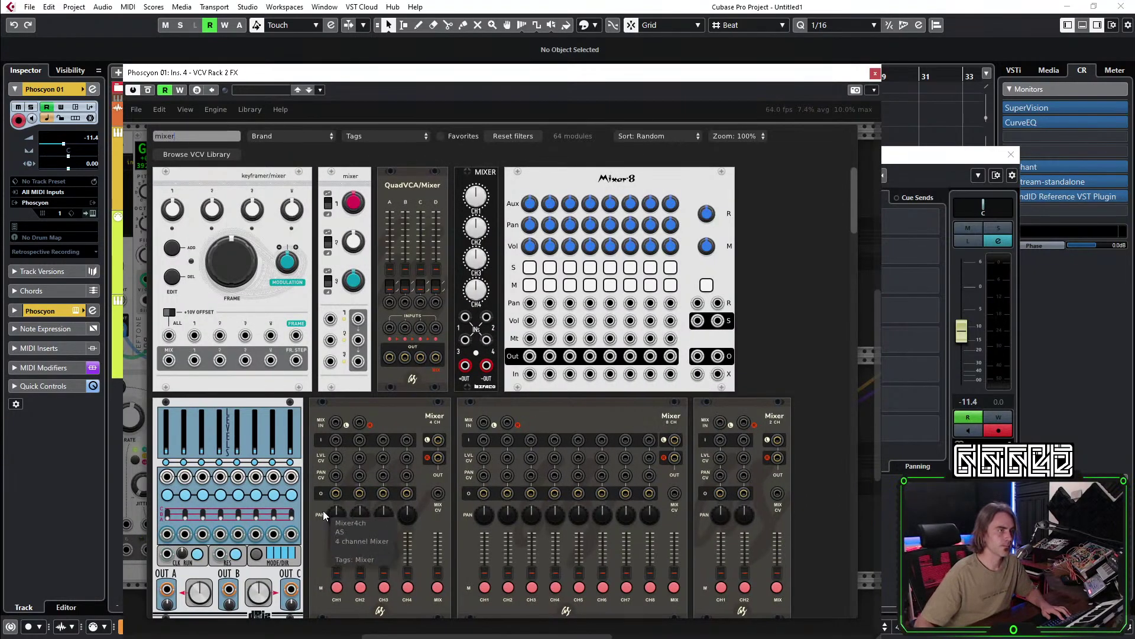
Look through the mixer modules in the search results for one that can combine the patch's stereo signals.
{"action": "scroll", "coordinate": [476, 380], "scroll_direction": "down", "scroll_amount": 5}
{"action": "scroll", "coordinate": [476, 380], "scroll_direction": "down", "scroll_amount": 20}
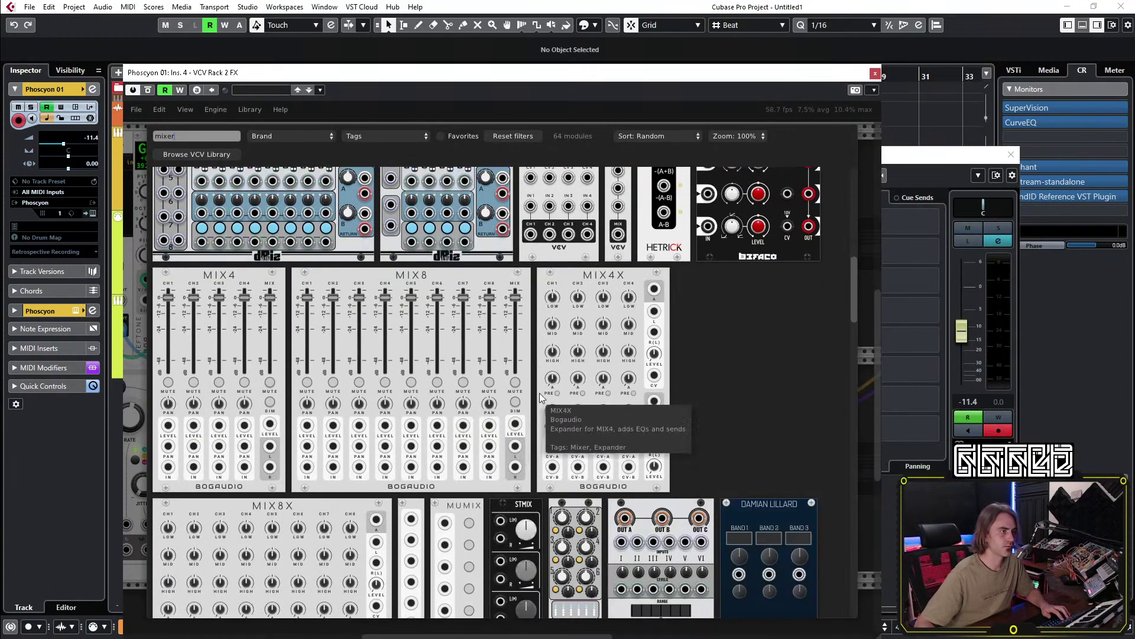
{"action": "scroll", "coordinate": [662, 474], "scroll_direction": "down", "scroll_amount": 10}
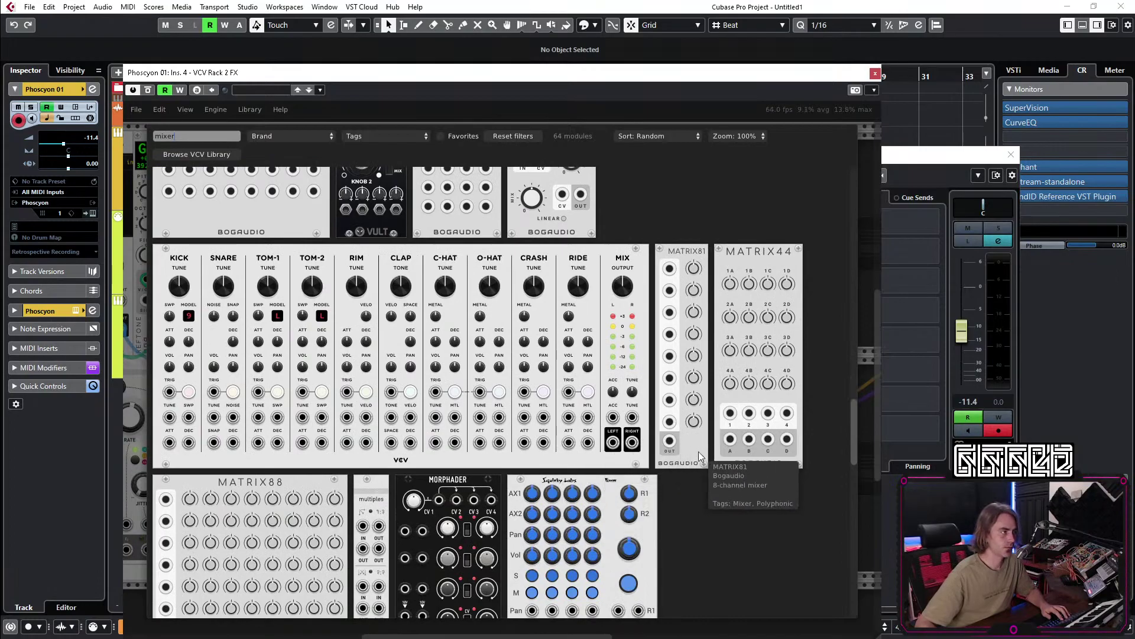
{"action": "scroll", "coordinate": [699, 452], "scroll_direction": "up", "scroll_amount": 8}
{"action": "scroll", "coordinate": [710, 393], "scroll_direction": "up", "scroll_amount": 20}
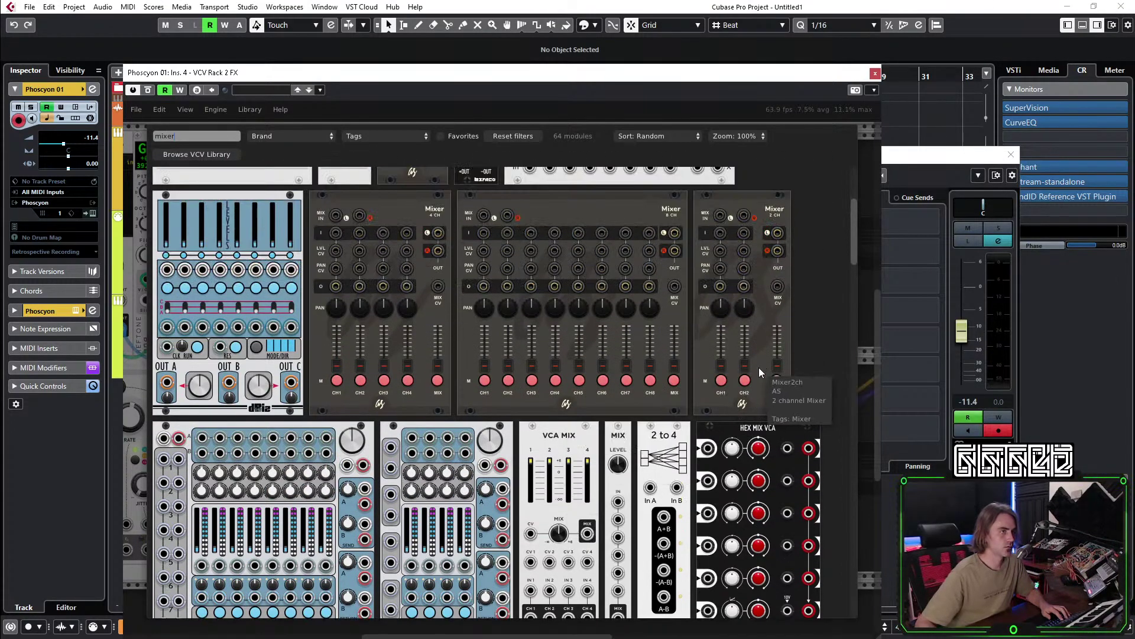
{"action": "scroll", "coordinate": [703, 362], "scroll_direction": "up", "scroll_amount": 2}
{"action": "scroll", "coordinate": [702, 363], "scroll_direction": "up", "scroll_amount": 2}
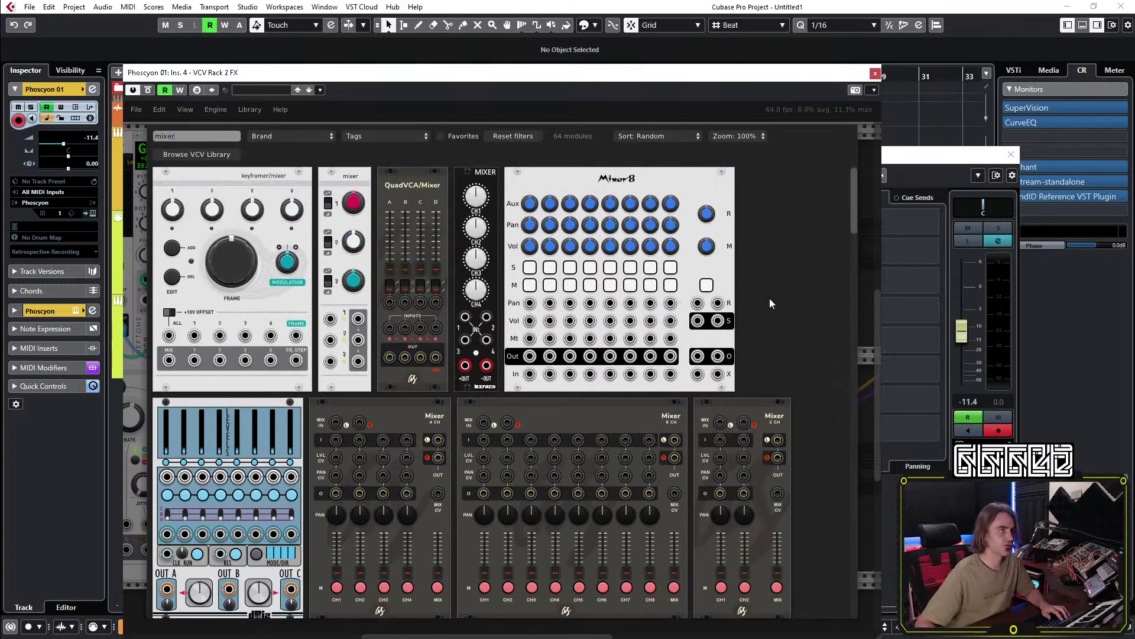
{"action": "scroll", "coordinate": [770, 304], "scroll_direction": "down", "scroll_amount": 12}
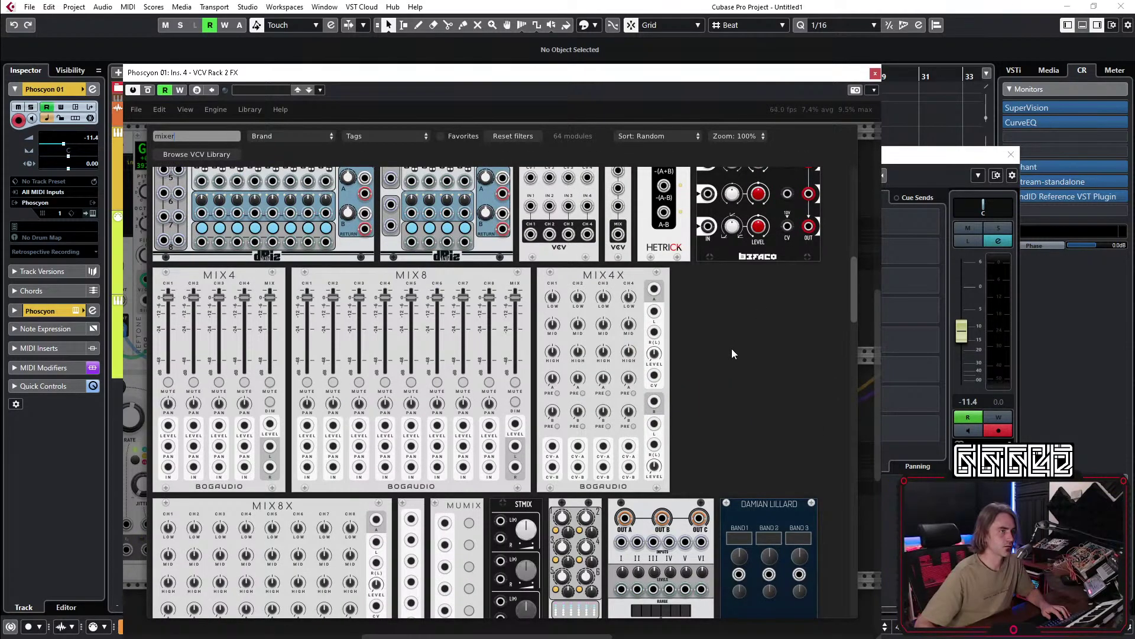
{"action": "scroll", "coordinate": [732, 354], "scroll_direction": "down", "scroll_amount": 4}
{"action": "scroll", "coordinate": [743, 351], "scroll_direction": "up", "scroll_amount": 3}
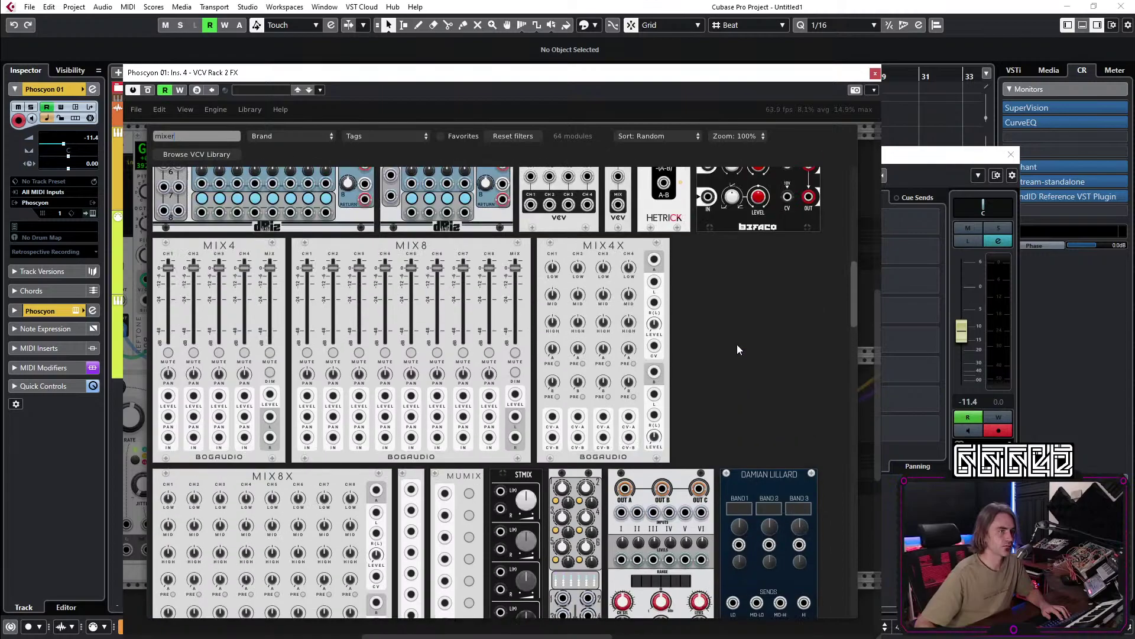
{"action": "scroll", "coordinate": [738, 343], "scroll_direction": "up", "scroll_amount": 12}
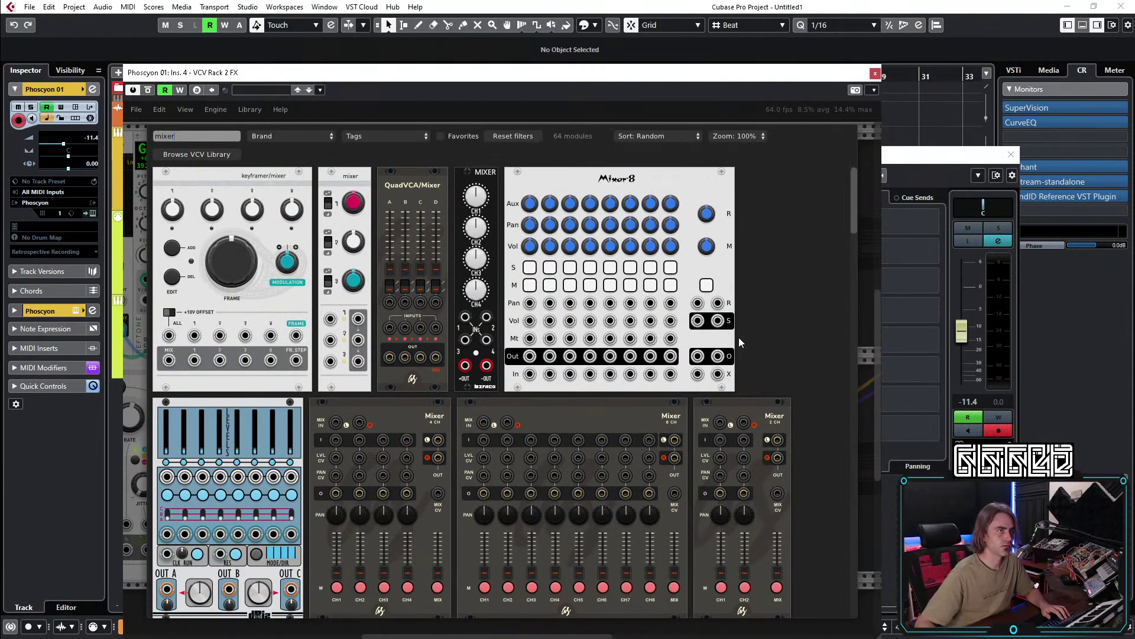
Broaden the module search to "mix" and examine the listed mixer and fader modules.
{"action": "key", "text": "BackSpace"}
{"action": "key", "text": "BackSpace"}
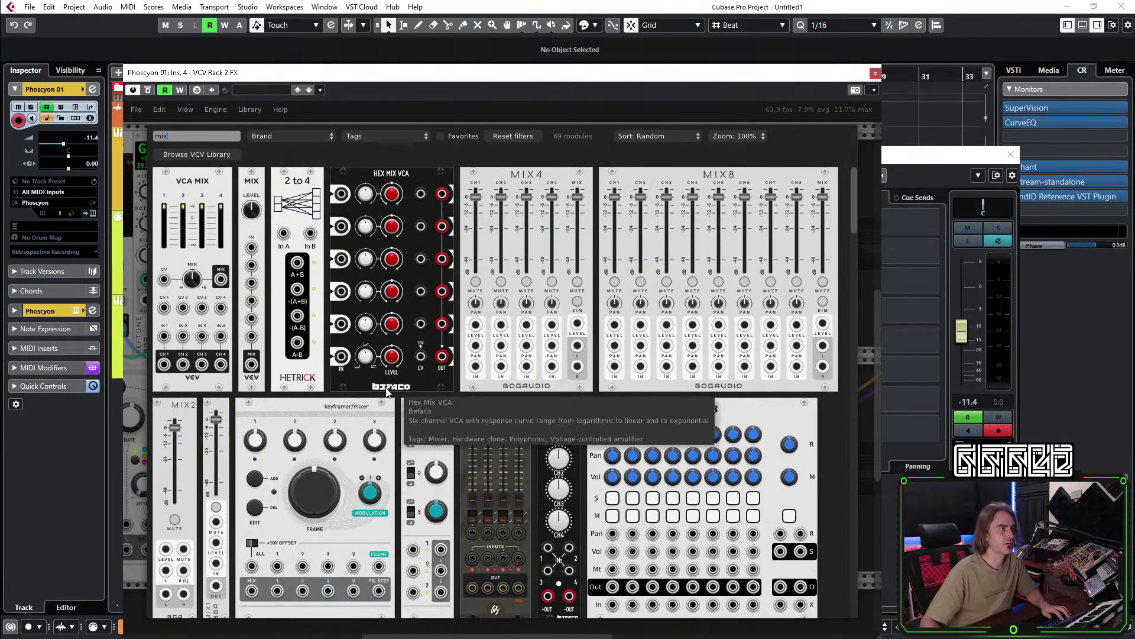
{"action": "scroll", "coordinate": [464, 397], "scroll_direction": "down", "scroll_amount": 2}
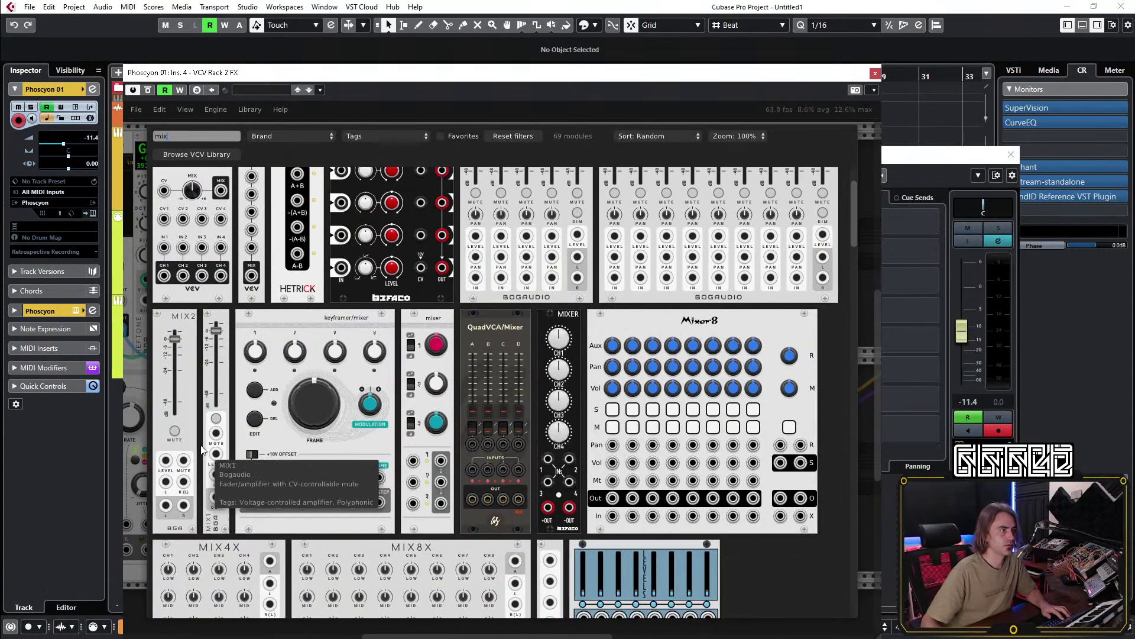
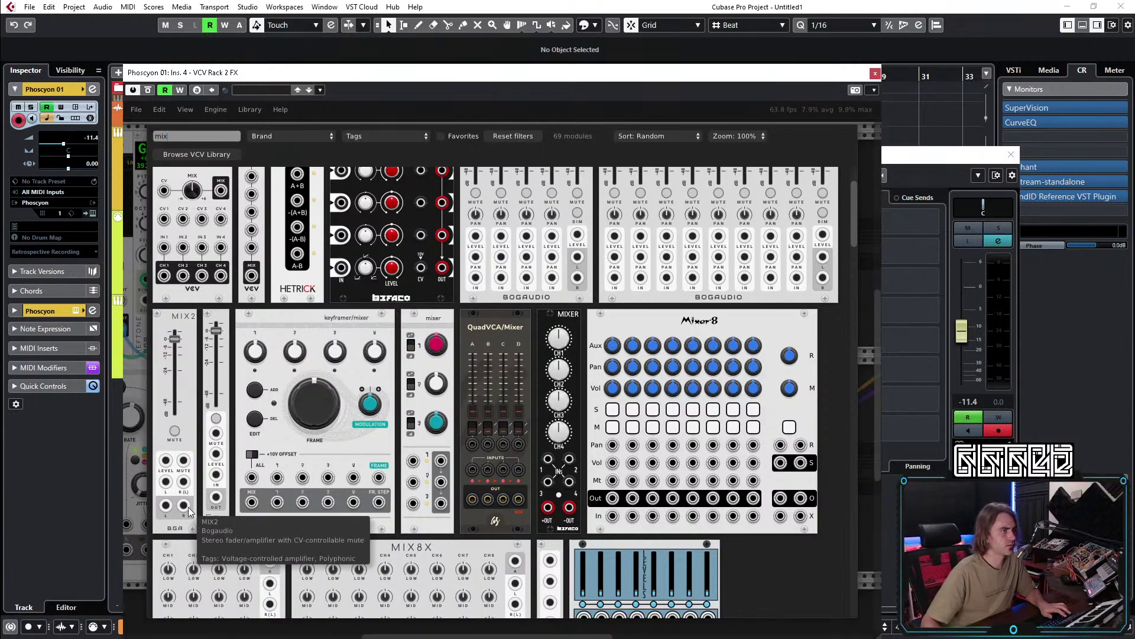
{"action": "scroll", "coordinate": [694, 357], "scroll_direction": "down", "scroll_amount": 5}
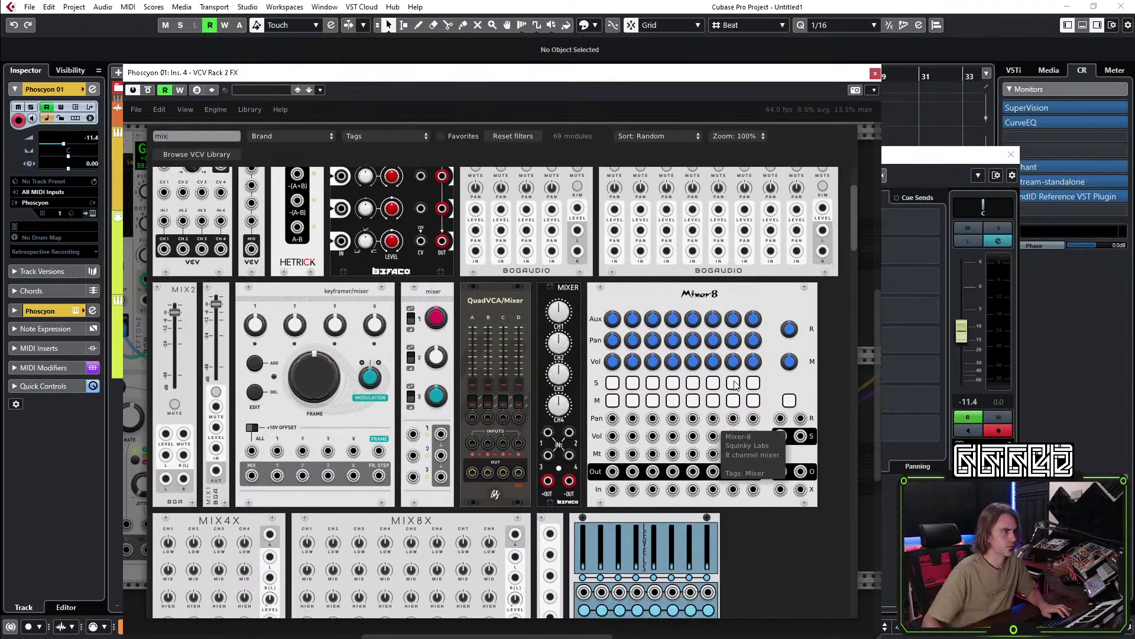
{"action": "scroll", "coordinate": [418, 489], "scroll_direction": "down", "scroll_amount": 1}
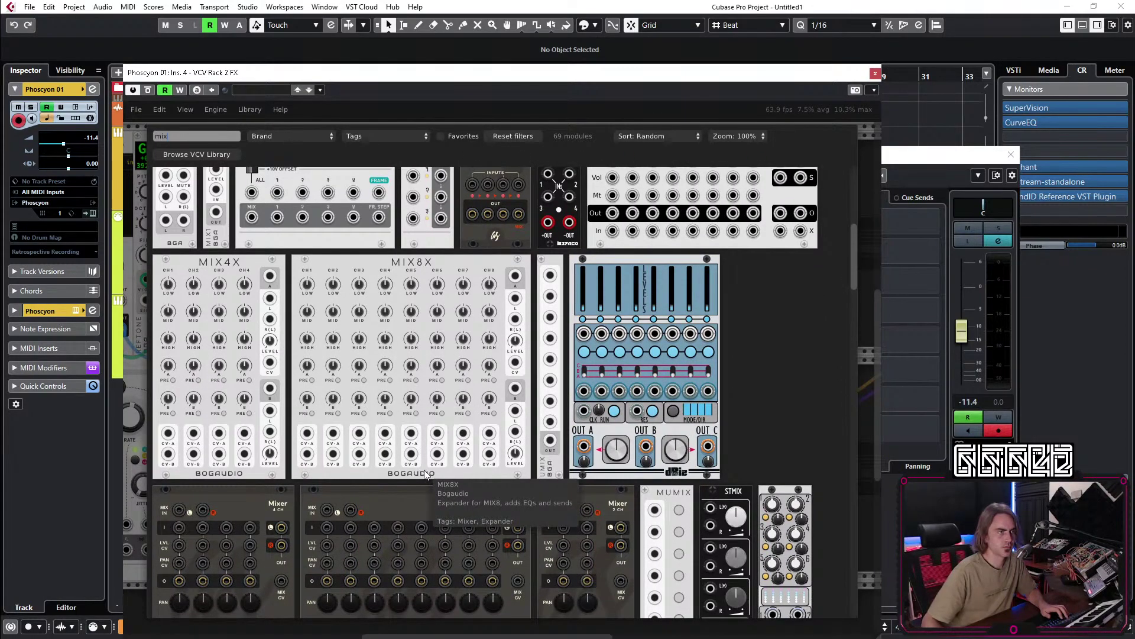
{"action": "scroll", "coordinate": [467, 330], "scroll_direction": "down", "scroll_amount": 3}
{"action": "scroll", "coordinate": [468, 330], "scroll_direction": "down", "scroll_amount": 3}
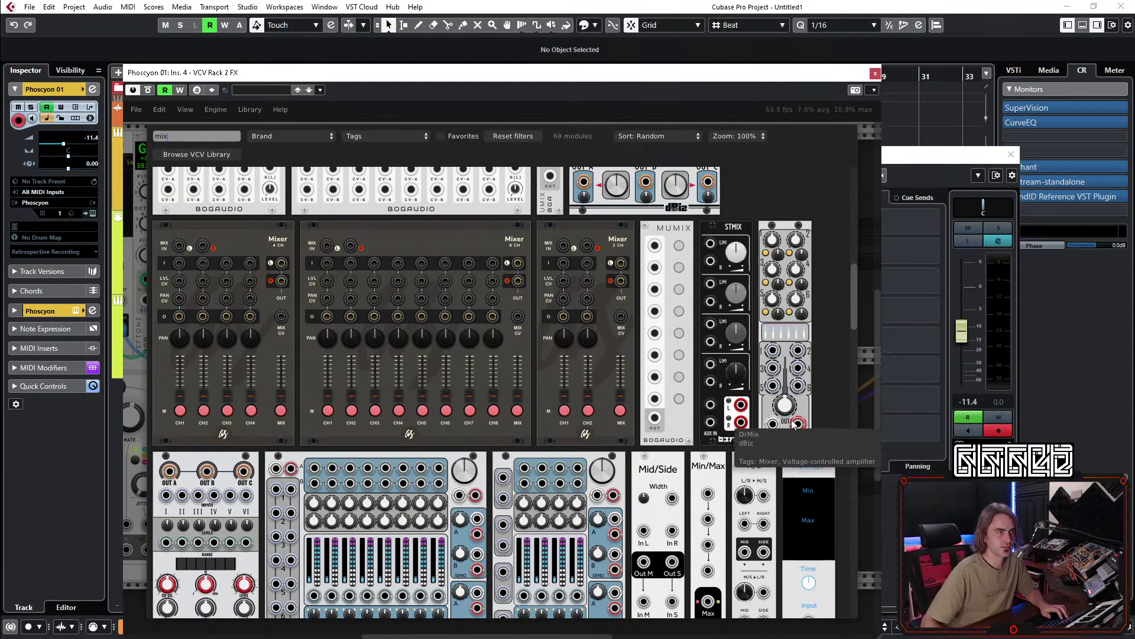
{"action": "scroll", "coordinate": [452, 437], "scroll_direction": "down", "scroll_amount": 5}
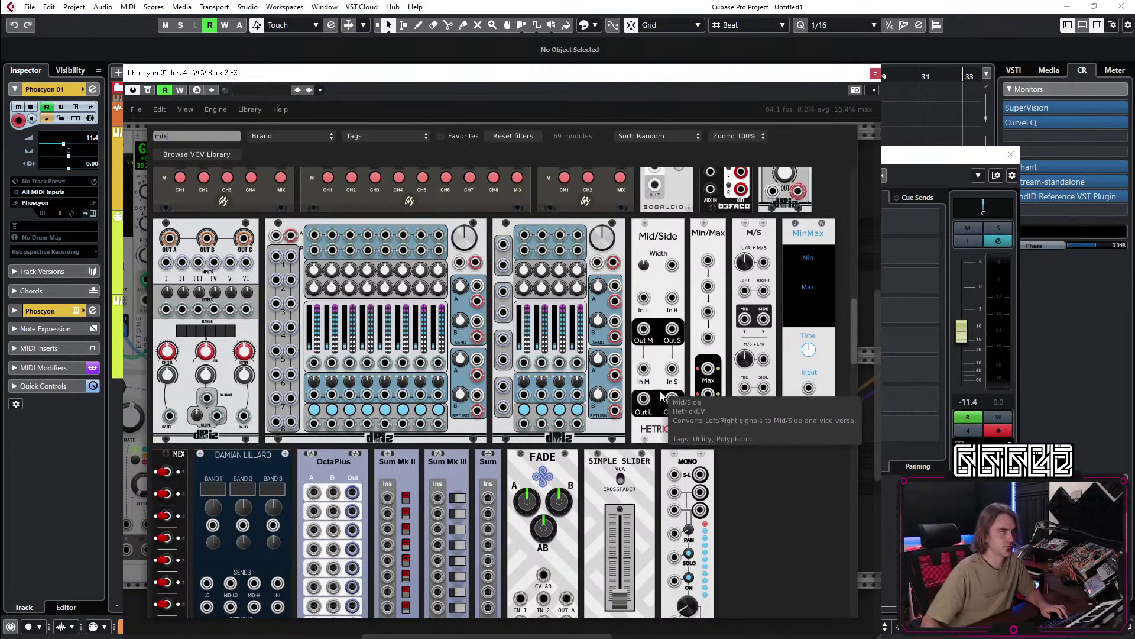
{"action": "scroll", "coordinate": [718, 482], "scroll_direction": "down", "scroll_amount": 6}
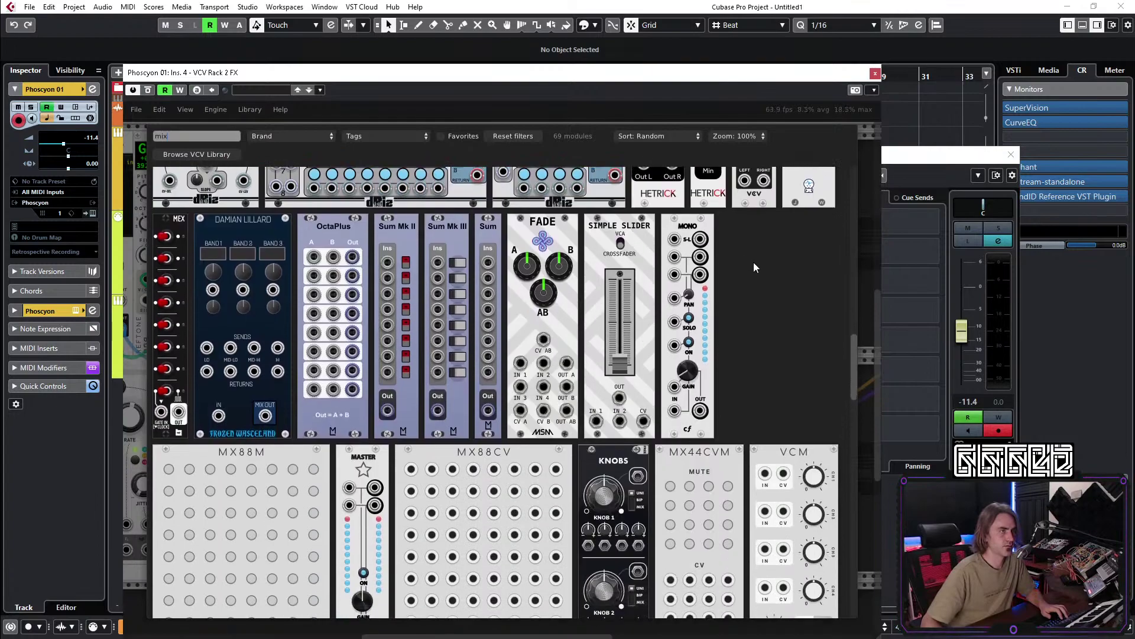
{"action": "scroll", "coordinate": [718, 239], "scroll_direction": "down", "scroll_amount": 6}
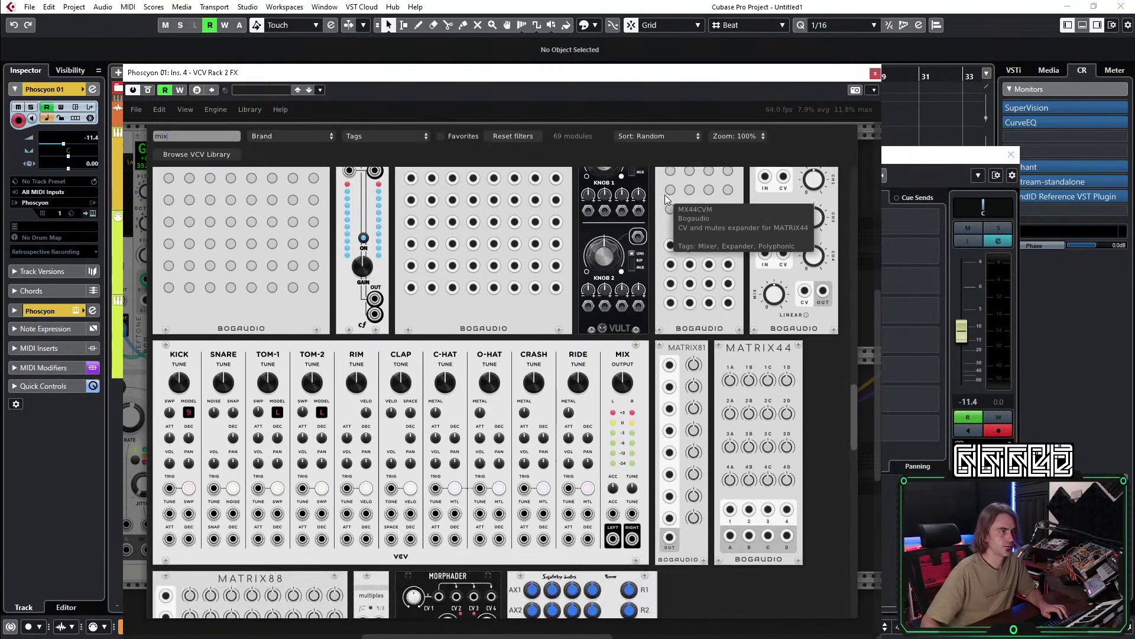
{"action": "scroll", "coordinate": [628, 344], "scroll_direction": "down", "scroll_amount": 3}
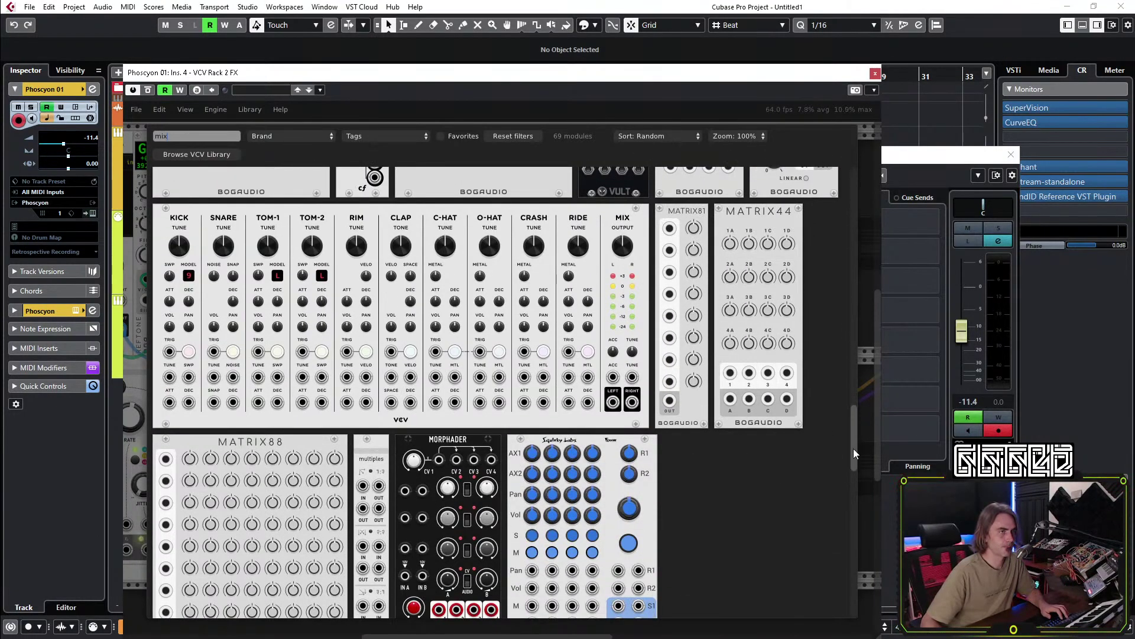
{"action": "left_click_drag", "start_coordinate": [853, 447], "coordinate": [793, 219]}
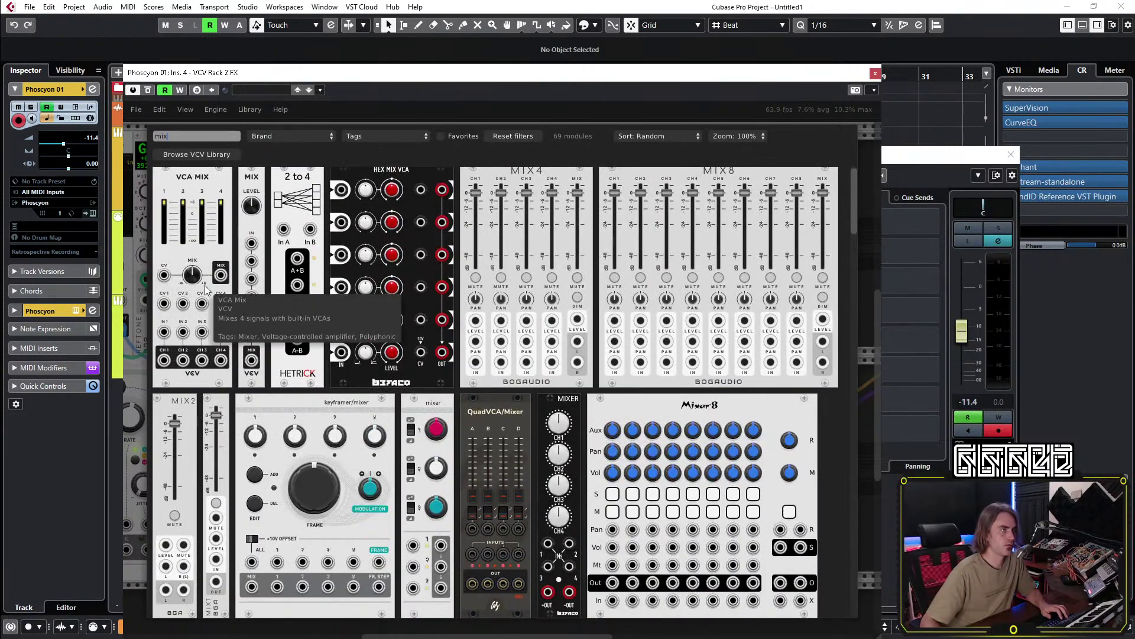
Add a VCV Mix module beside the output Audio module and route PAN-VCA's left output through its first channel into Audio's left input.
{"action": "left_click_drag", "start_coordinate": [253, 333], "coordinate": [671, 231]}
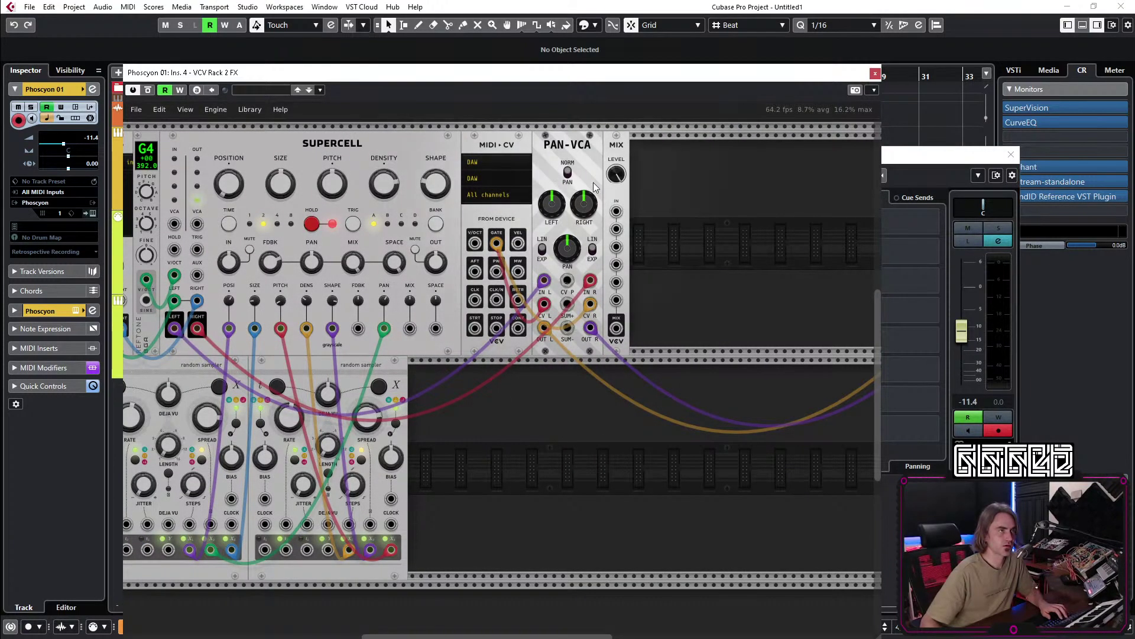
{"action": "left_click_drag", "start_coordinate": [742, 240], "coordinate": [489, 324]}
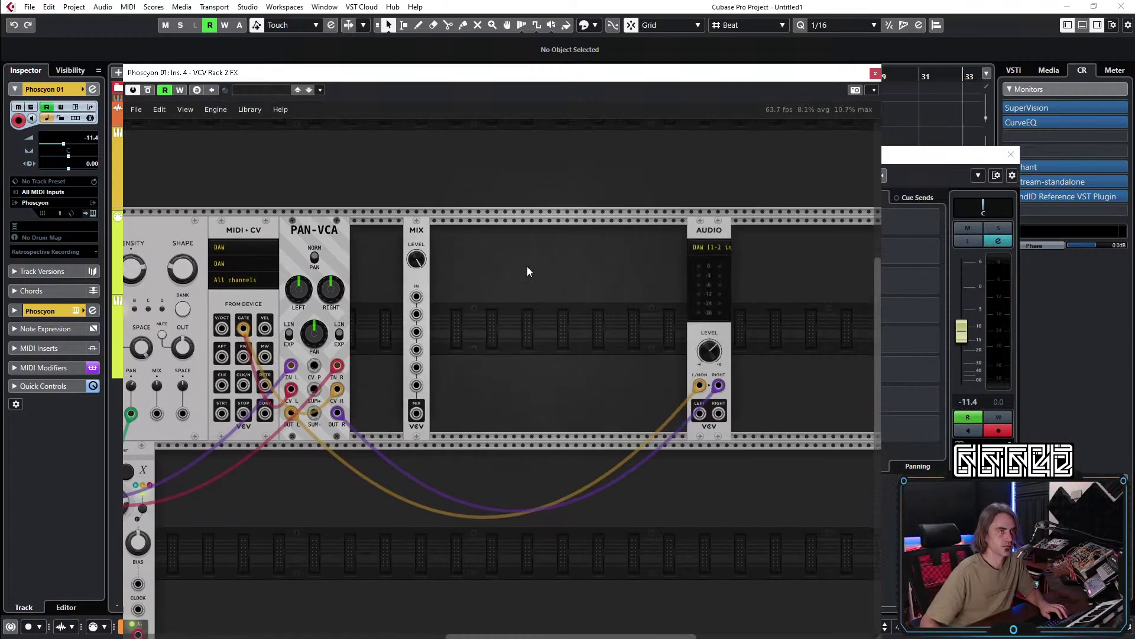
{"action": "left_click_drag", "start_coordinate": [419, 238], "coordinate": [674, 259]}
{"action": "left_click_drag", "start_coordinate": [700, 385], "coordinate": [674, 297]}
{"action": "left_click_drag", "start_coordinate": [673, 413], "coordinate": [699, 385]}
Duplicate the Mix module, route PAN-VCA's right output through the copy's first channel into Audio's right input, and line both up against Audio.
{"action": "left_click_drag", "start_coordinate": [661, 223], "coordinate": [582, 222]}
{"action": "right_click", "coordinate": [604, 234]}
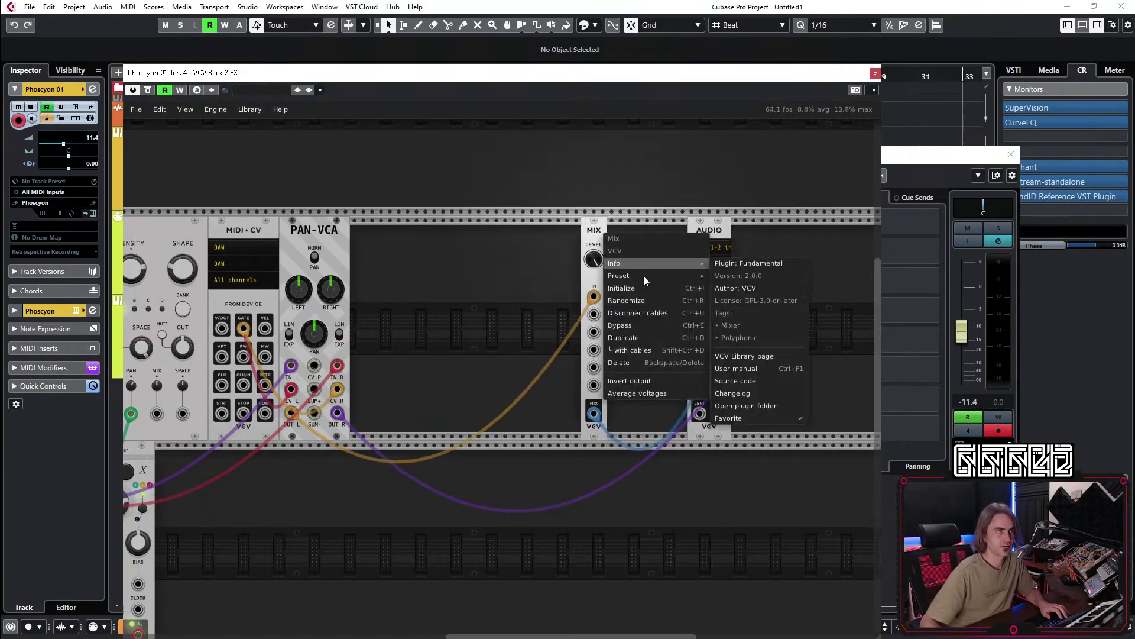
{"action": "left_click", "coordinate": [640, 349]}
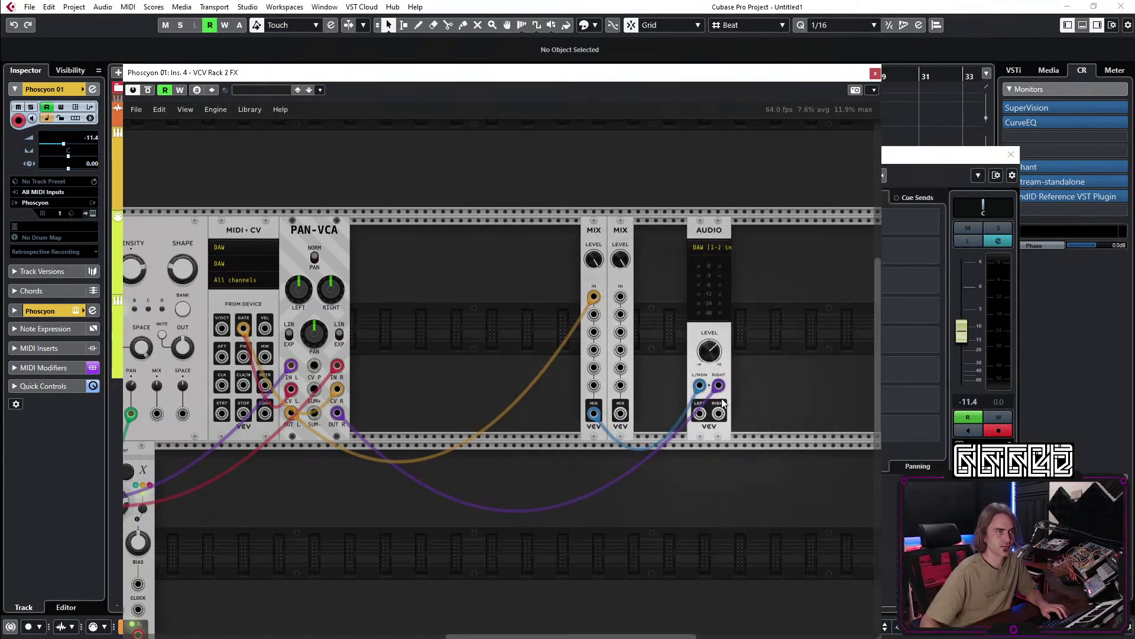
{"action": "left_click_drag", "start_coordinate": [719, 385], "coordinate": [629, 297]}
{"action": "left_click_drag", "start_coordinate": [621, 413], "coordinate": [718, 385]}
{"action": "left_click_drag", "start_coordinate": [622, 230], "coordinate": [647, 231]}
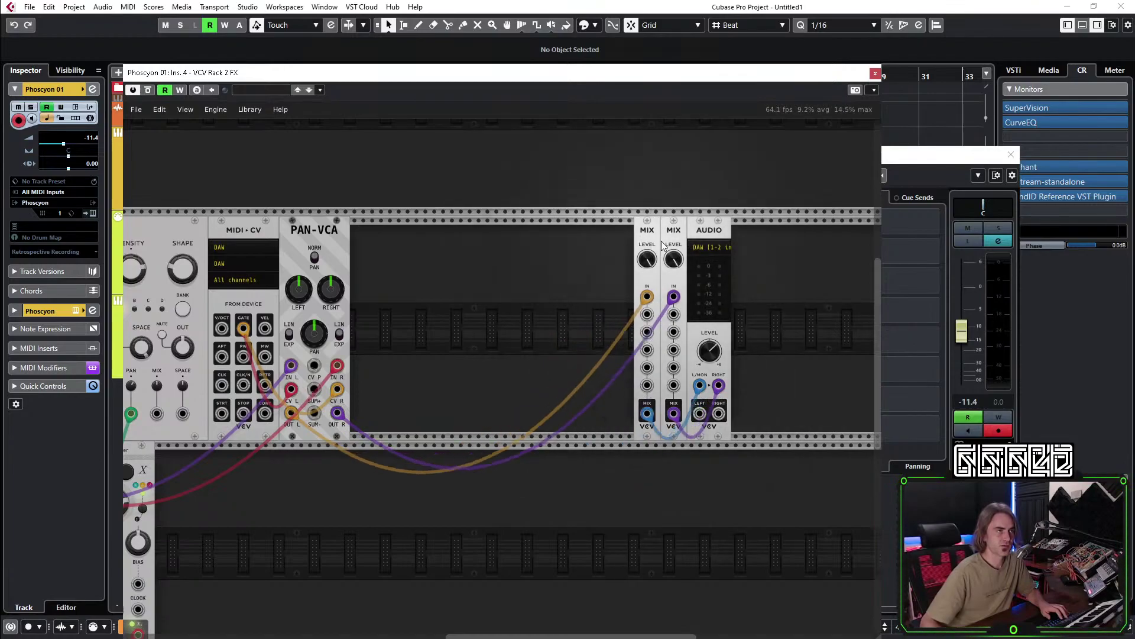
Add a Bogaudio MIX2 below the two Mix modules and patch its left and right outputs into their respective channel 2 inputs.
{"action": "scroll", "coordinate": [656, 191], "scroll_direction": "down", "scroll_amount": 5}
{"action": "scroll", "coordinate": [656, 190], "scroll_direction": "left", "scroll_amount": 5}
{"action": "right_click", "coordinate": [559, 407]}
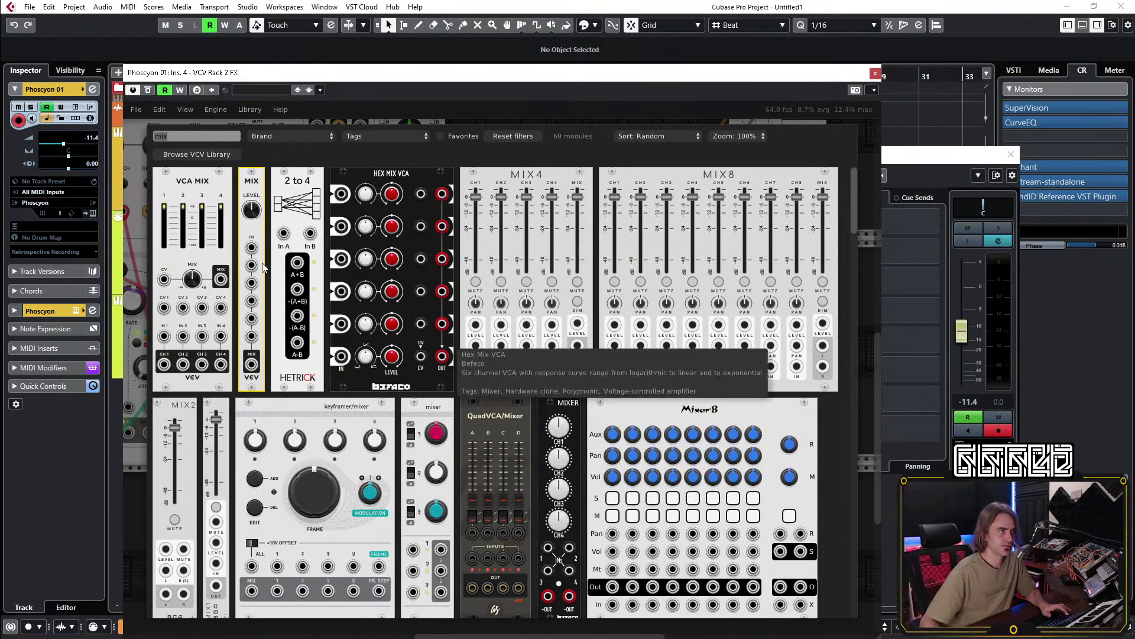
{"action": "left_click", "coordinate": [203, 502]}
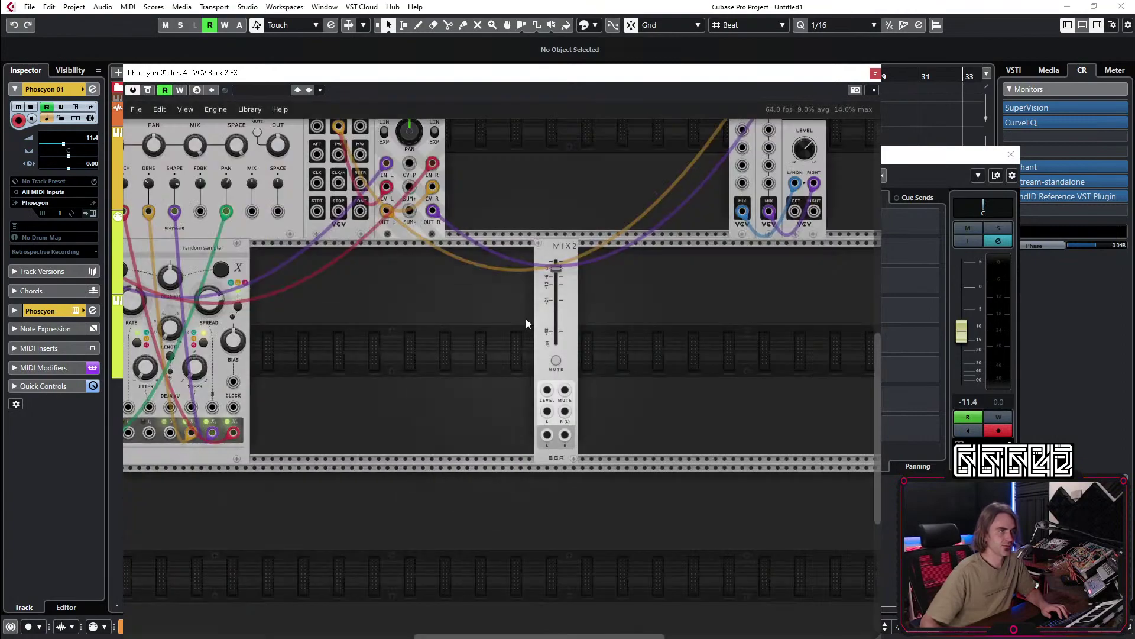
{"action": "left_click_drag", "start_coordinate": [578, 296], "coordinate": [771, 277]}
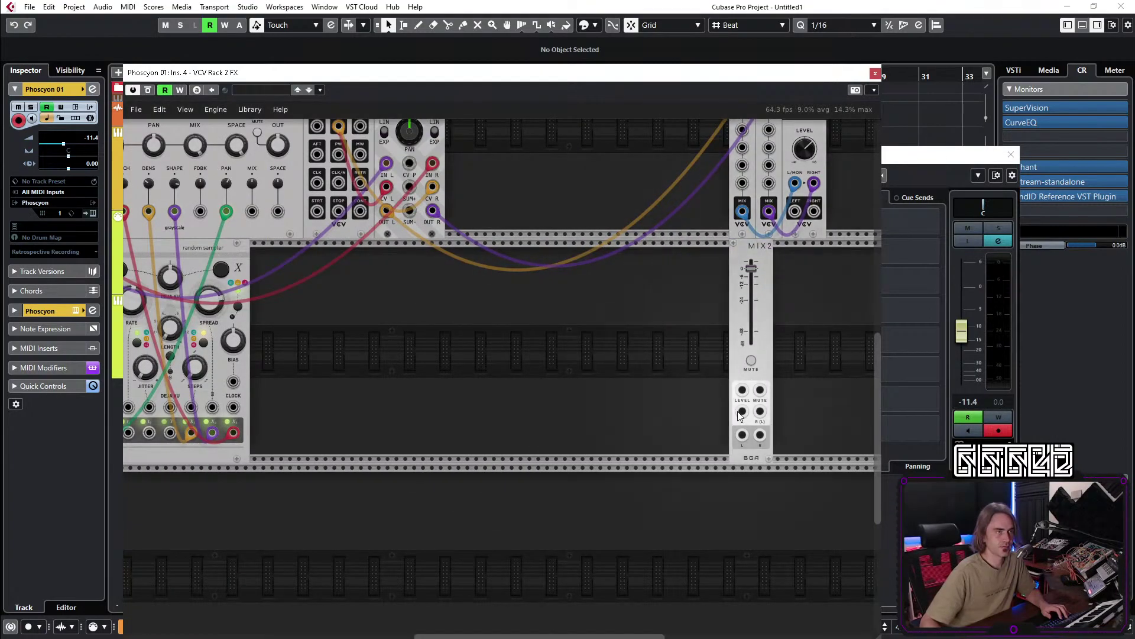
{"action": "left_click_drag", "start_coordinate": [742, 443], "coordinate": [770, 237]}
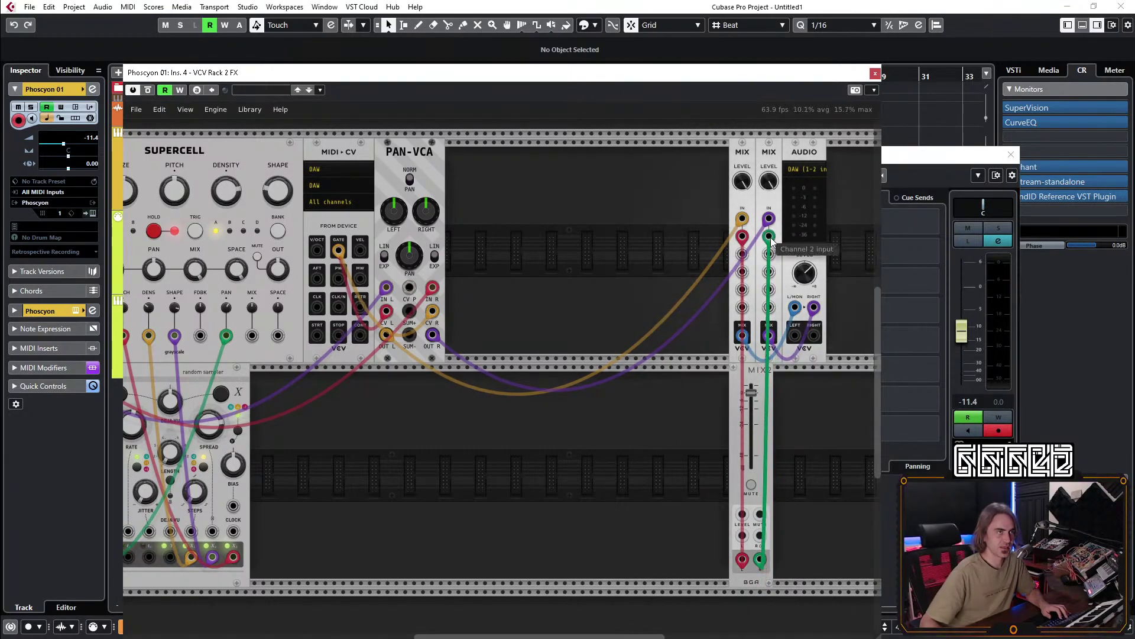
Search the module library for "filter" and add the Vult Tangents Steiner-Parker filter to the lower row below PAN-VCA.
{"action": "right_click", "coordinate": [405, 519]}
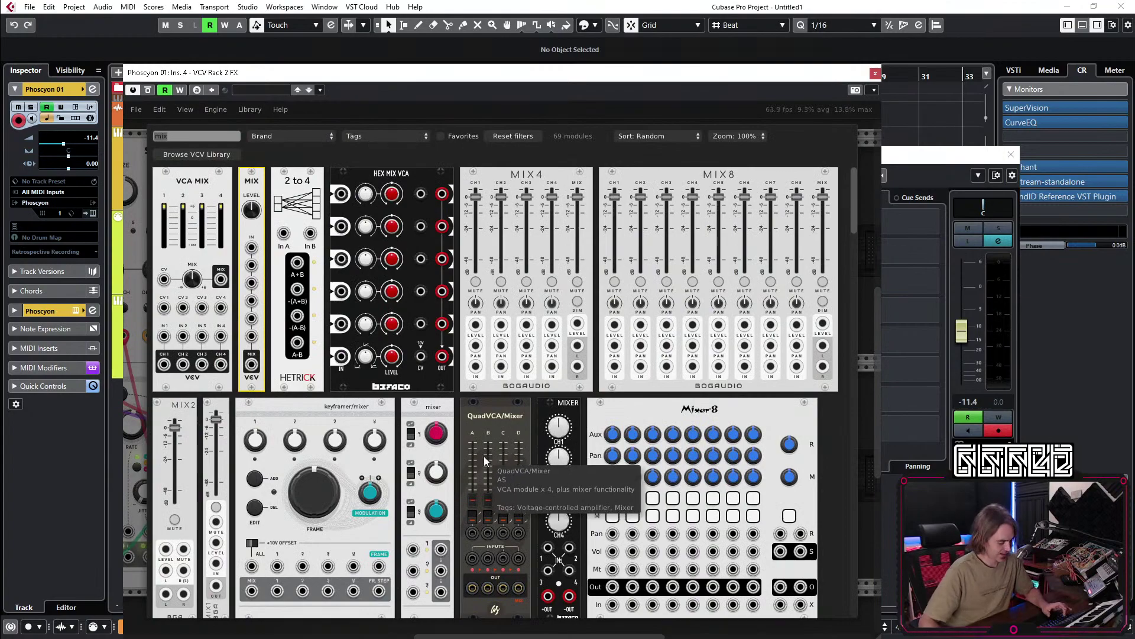
{"action": "type", "text": "filter"}
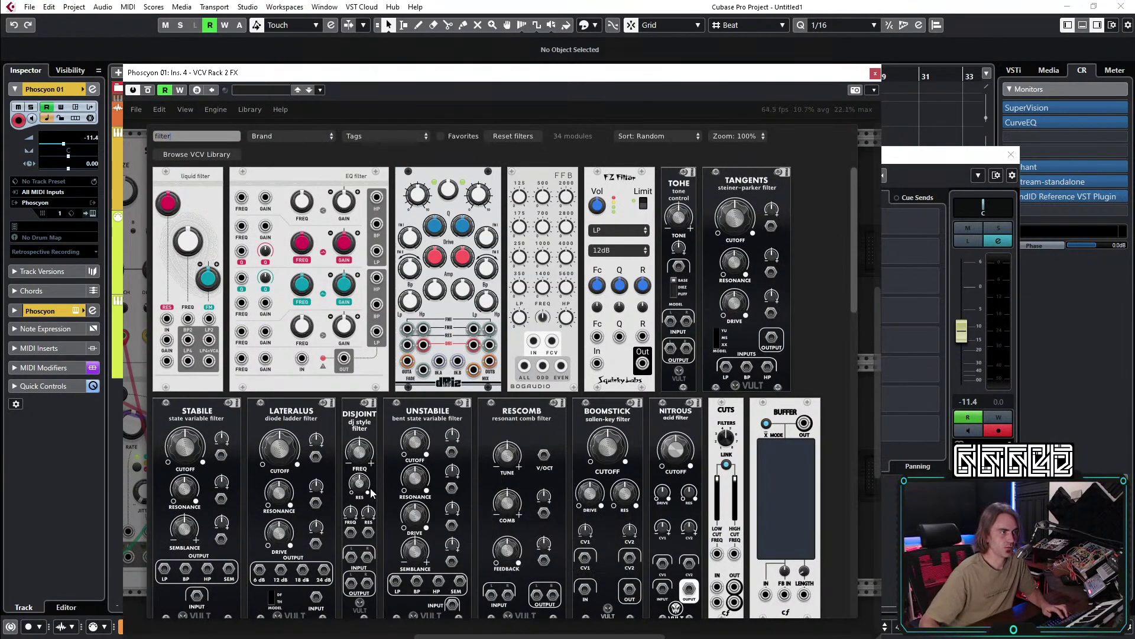
{"action": "scroll", "coordinate": [313, 520], "scroll_direction": "down", "scroll_amount": 2}
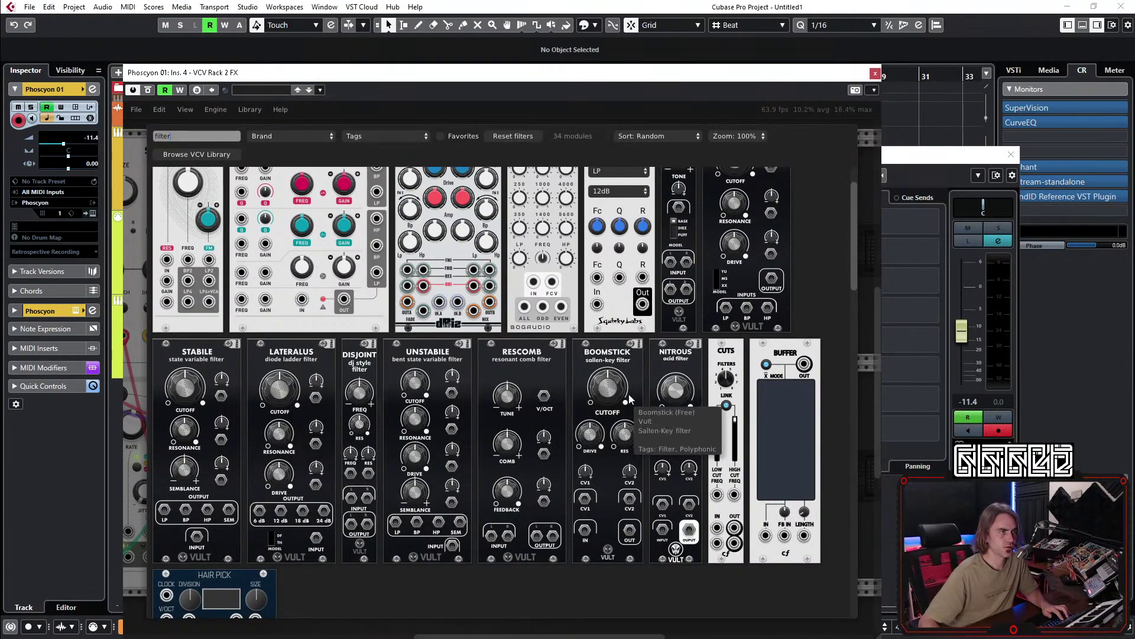
{"action": "scroll", "coordinate": [769, 379], "scroll_direction": "up", "scroll_amount": 2}
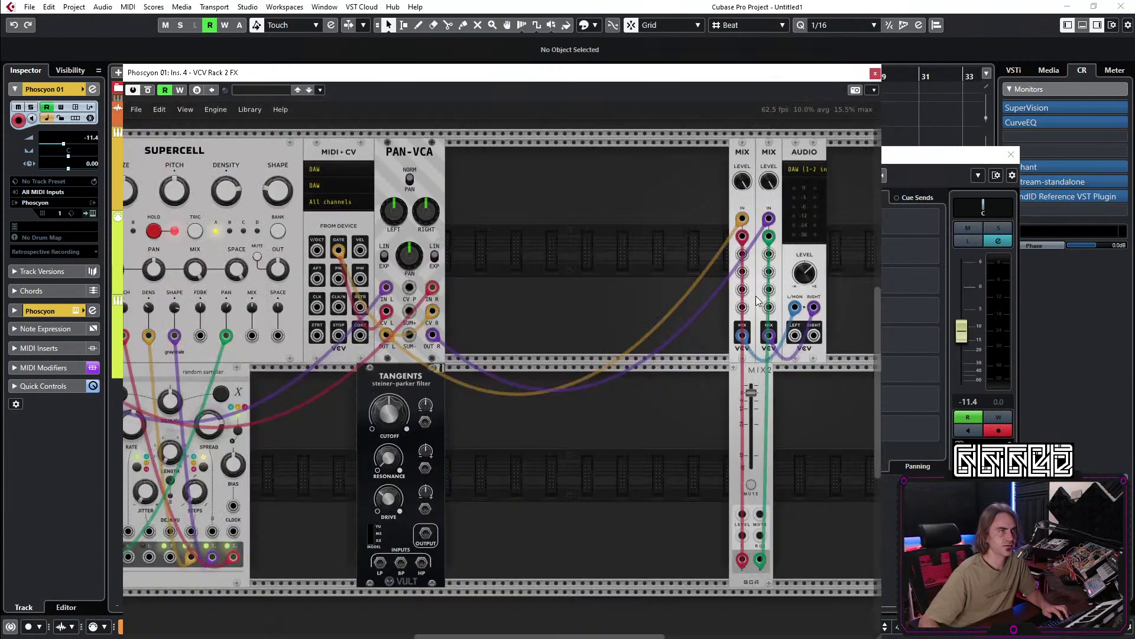
{"action": "left_click", "coordinate": [757, 296]}
Search the module library for "dist" and add the mono SuperDrive FX and Vult Debriatus between Tangents and MIX2.
{"action": "right_click", "coordinate": [520, 449]}
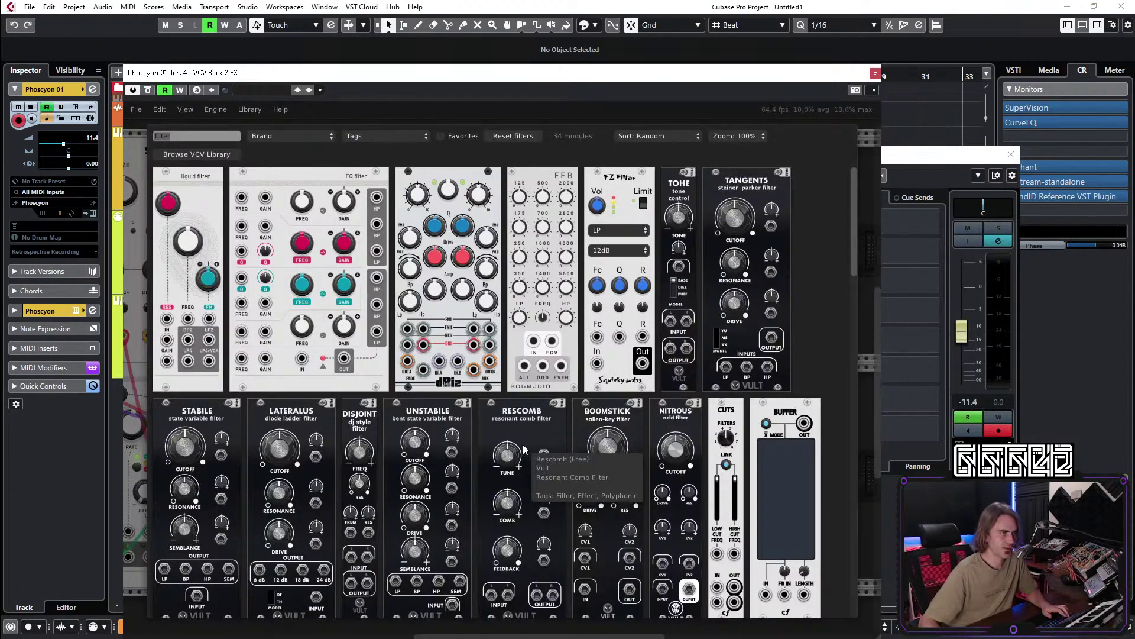
{"action": "type", "text": "dist"}
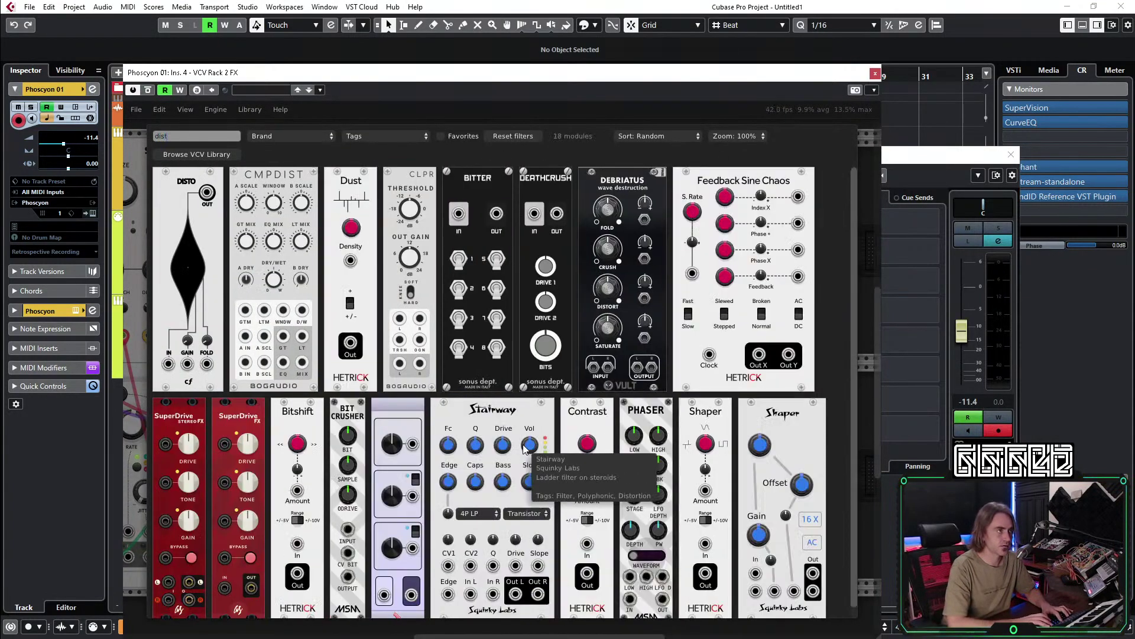
{"action": "left_click", "coordinate": [245, 455]}
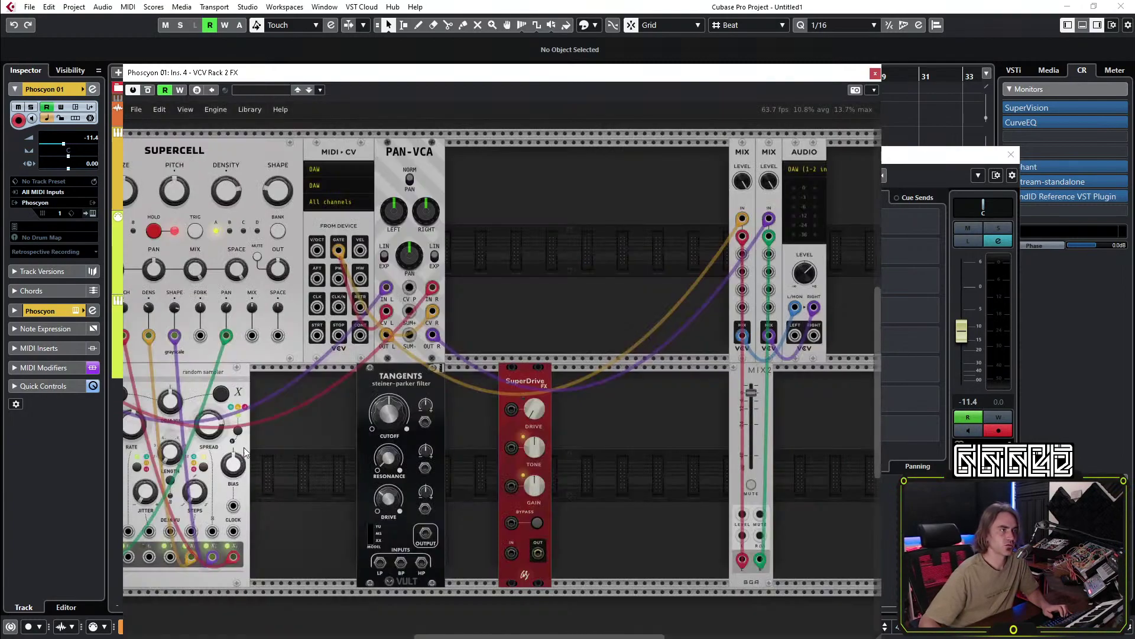
{"action": "right_click", "coordinate": [797, 456]}
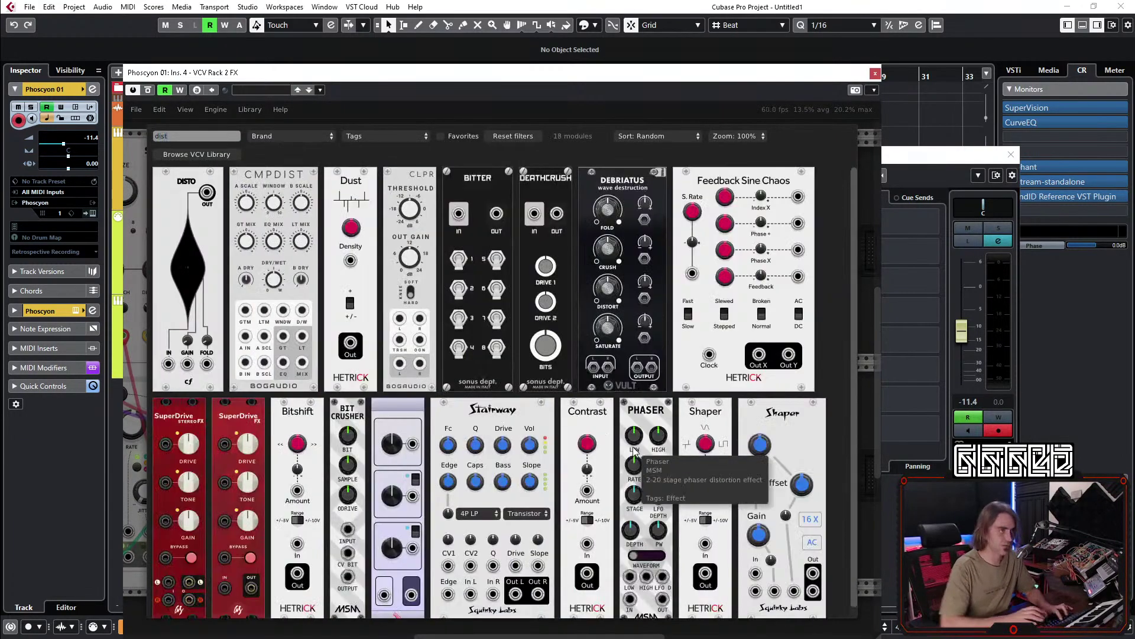
{"action": "left_click", "coordinate": [610, 301]}
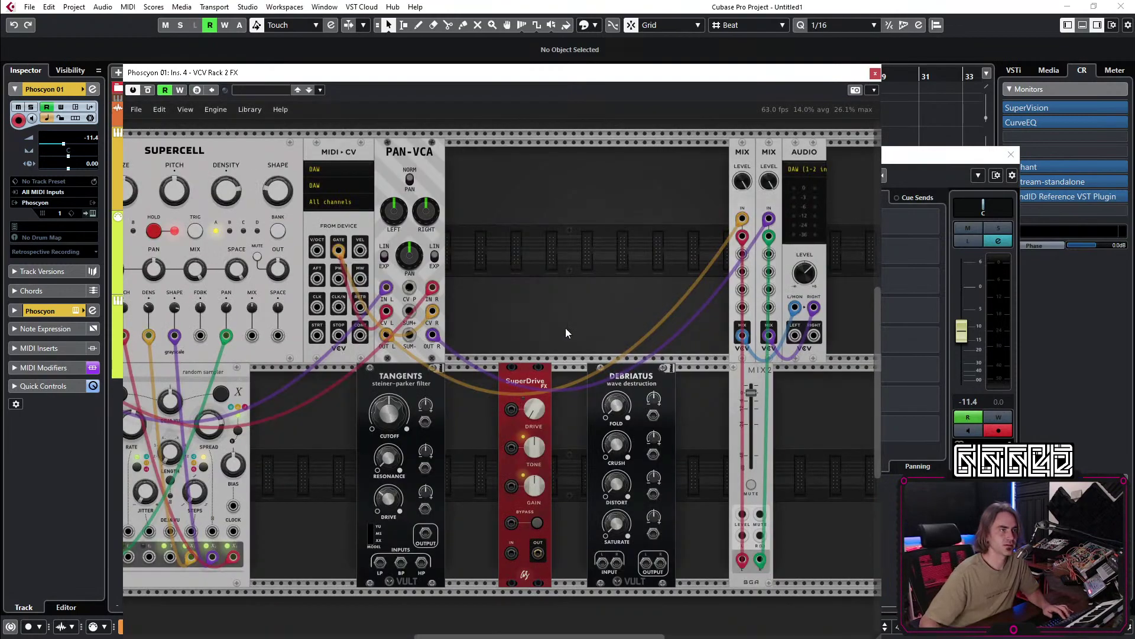
Patch the input Audio module's left output into Tangents' BP input.
{"action": "scroll", "coordinate": [369, 381], "scroll_direction": "left", "scroll_amount": 8}
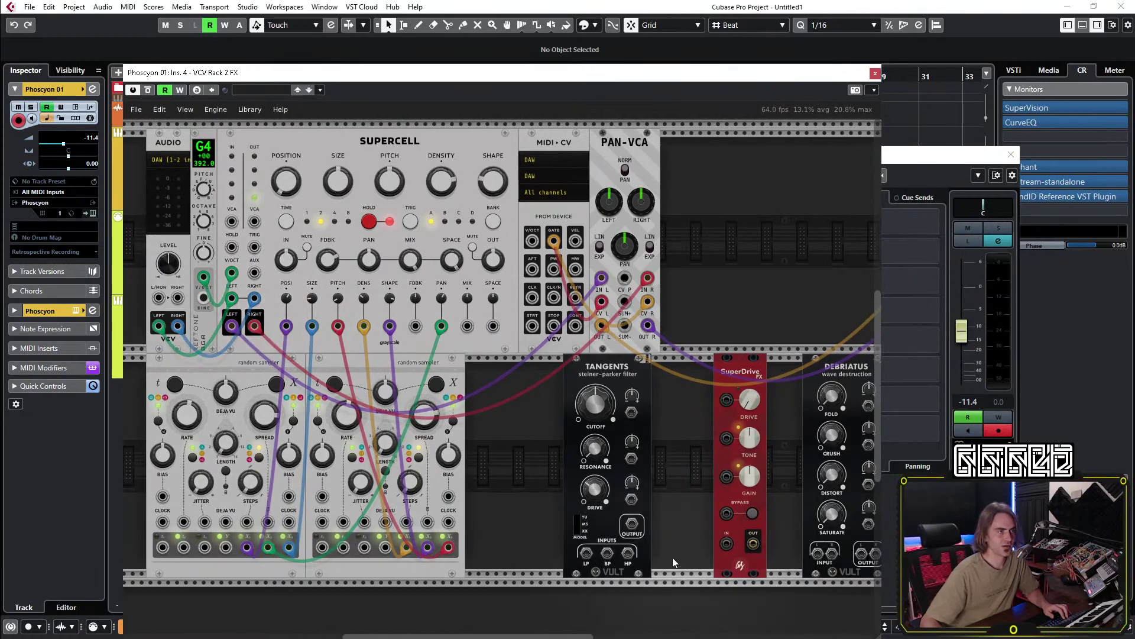
{"action": "left_click_drag", "start_coordinate": [632, 523], "coordinate": [273, 359]}
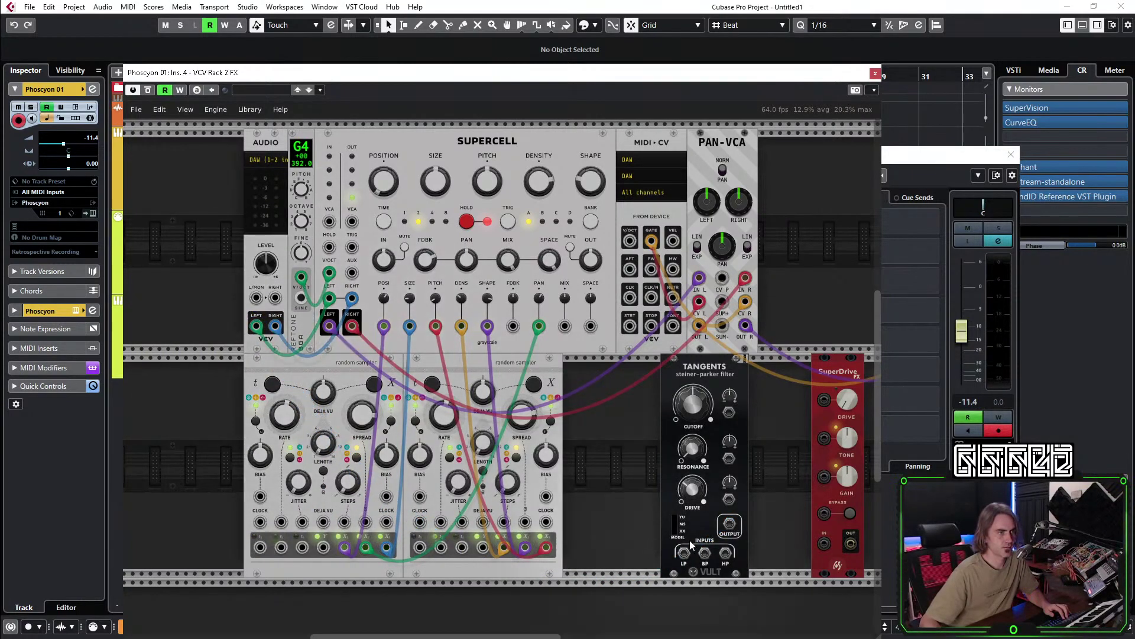
{"action": "left_click_drag", "start_coordinate": [704, 552], "coordinate": [259, 327]}
Place Debriatus before SuperDrive, chain Tangents through Debriatus and SuperDrive, and patch SuperDrive's output into both MIX2 inputs.
{"action": "left_click_drag", "start_coordinate": [753, 542], "coordinate": [554, 494]}
{"action": "left_click_drag", "start_coordinate": [467, 347], "coordinate": [501, 335]}
{"action": "left_click_drag", "start_coordinate": [638, 310], "coordinate": [517, 317]}
{"action": "left_click_drag", "start_coordinate": [474, 494], "coordinate": [695, 468]}
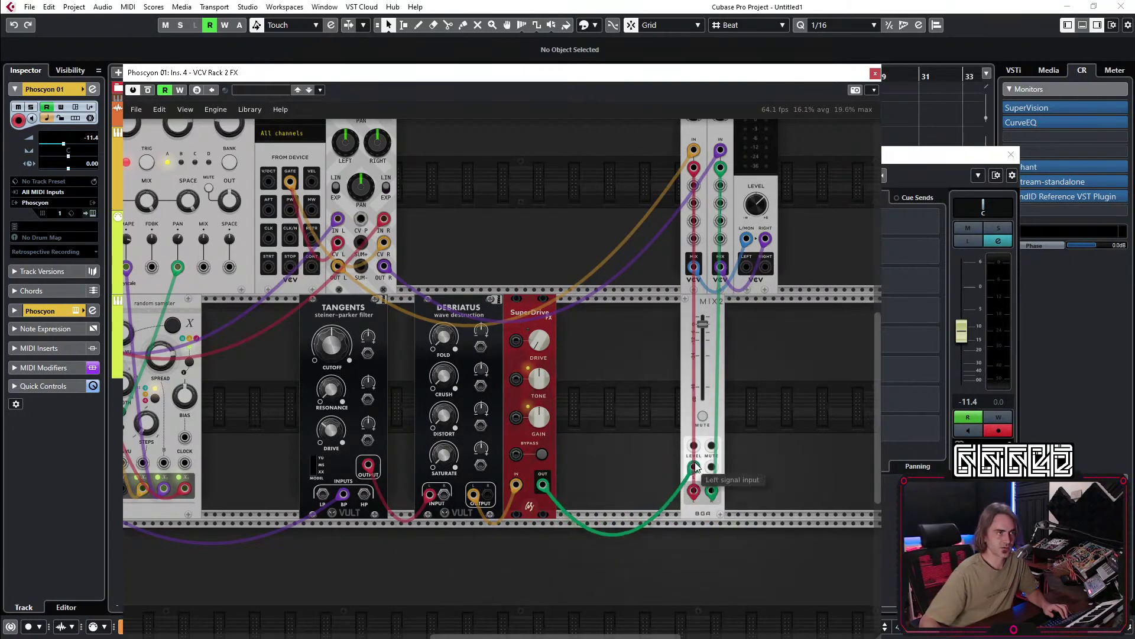
{"action": "left_click_drag", "start_coordinate": [542, 485], "coordinate": [711, 467]}
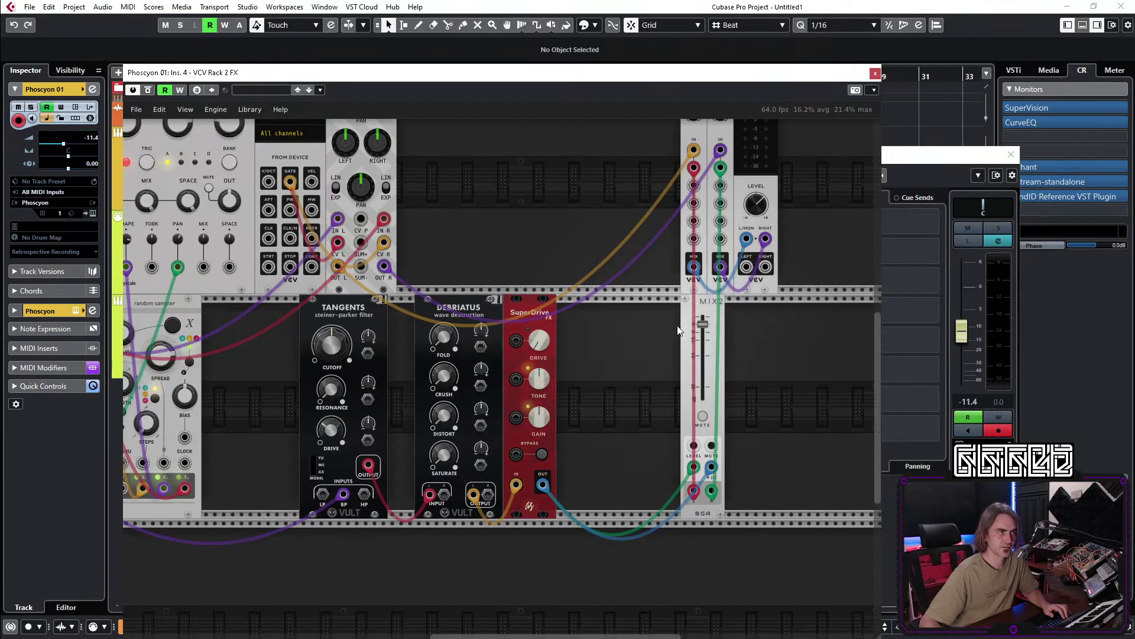
Sweep MIX2's level fader down and back up to audition the parallel distortion path.
{"action": "left_click_drag", "start_coordinate": [706, 337], "coordinate": [706, 355]}
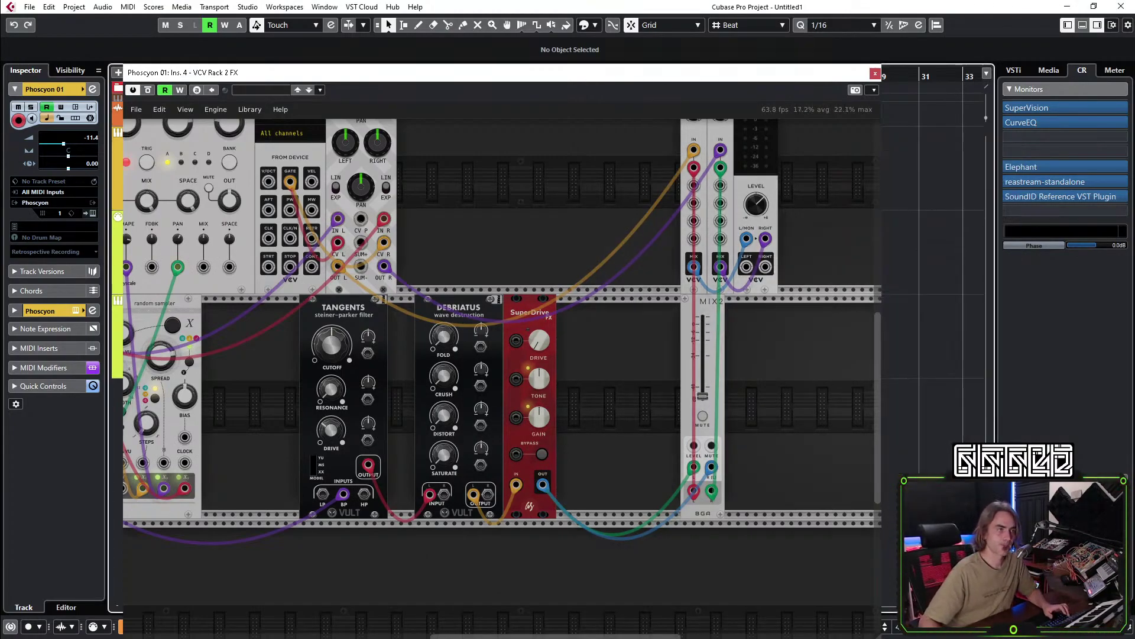
{"action": "mouse_move", "coordinate": [702, 396]}
{"action": "left_click_drag", "start_coordinate": [703, 396], "coordinate": [702, 368]}
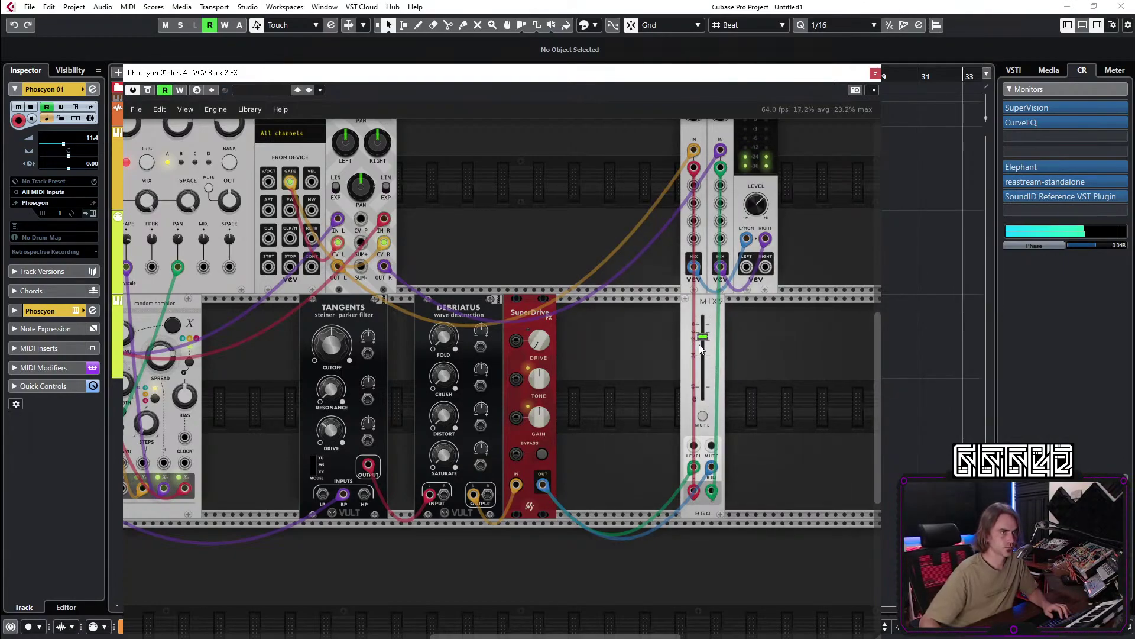
{"action": "left_click_drag", "start_coordinate": [704, 401], "coordinate": [703, 388]}
Raise Debriatus' Fold amount and sweep Tangents' cutoff down to about 0.13.
{"action": "scroll", "coordinate": [696, 420], "scroll_direction": "left", "scroll_amount": 3}
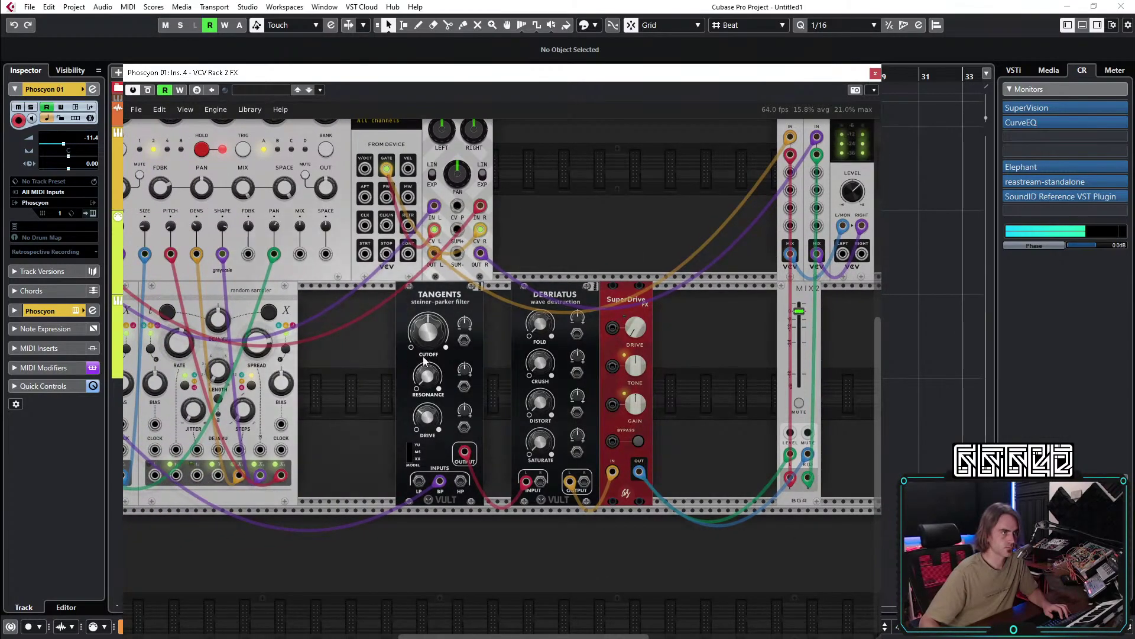
{"action": "mouse_move", "coordinate": [435, 383]}
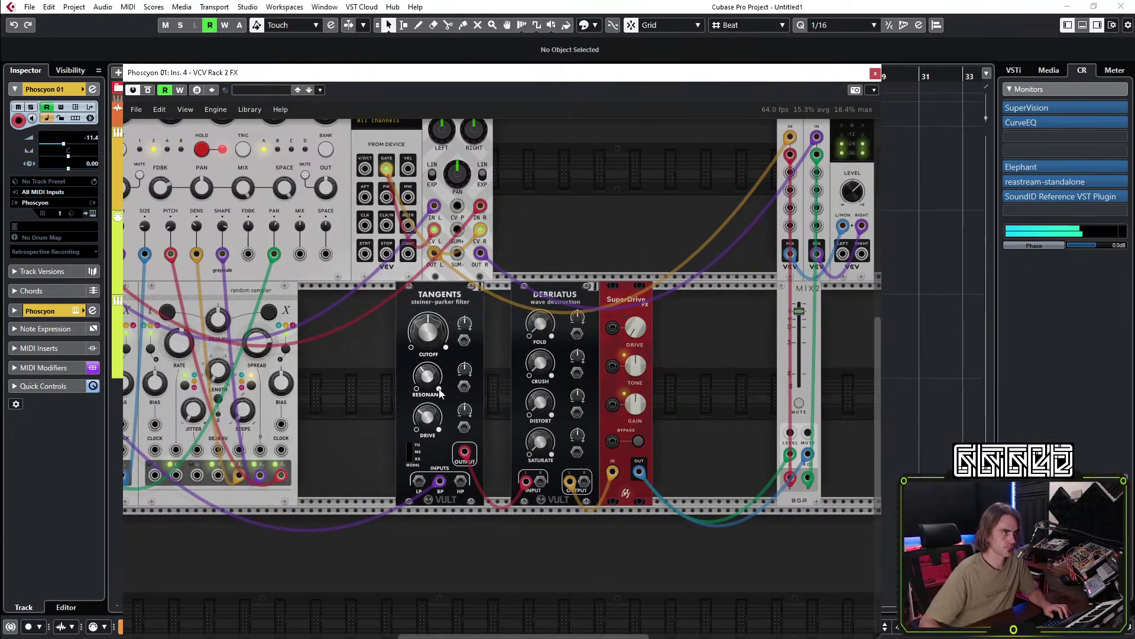
{"action": "left_click_drag", "start_coordinate": [440, 338], "coordinate": [441, 349]}
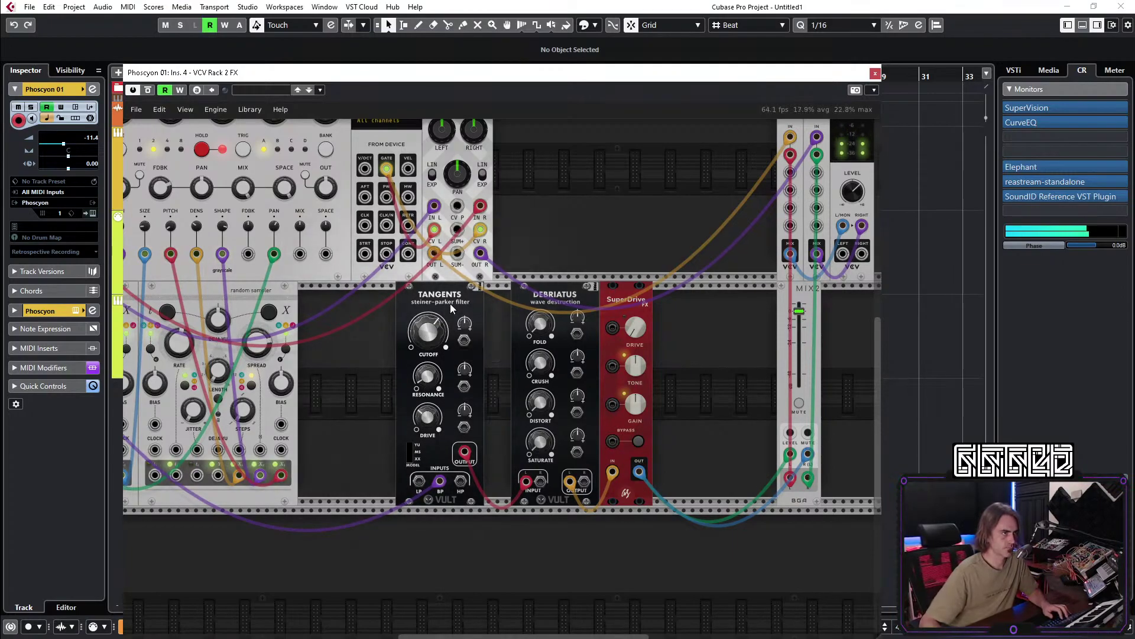
{"action": "left_click_drag", "start_coordinate": [440, 339], "coordinate": [440, 338]}
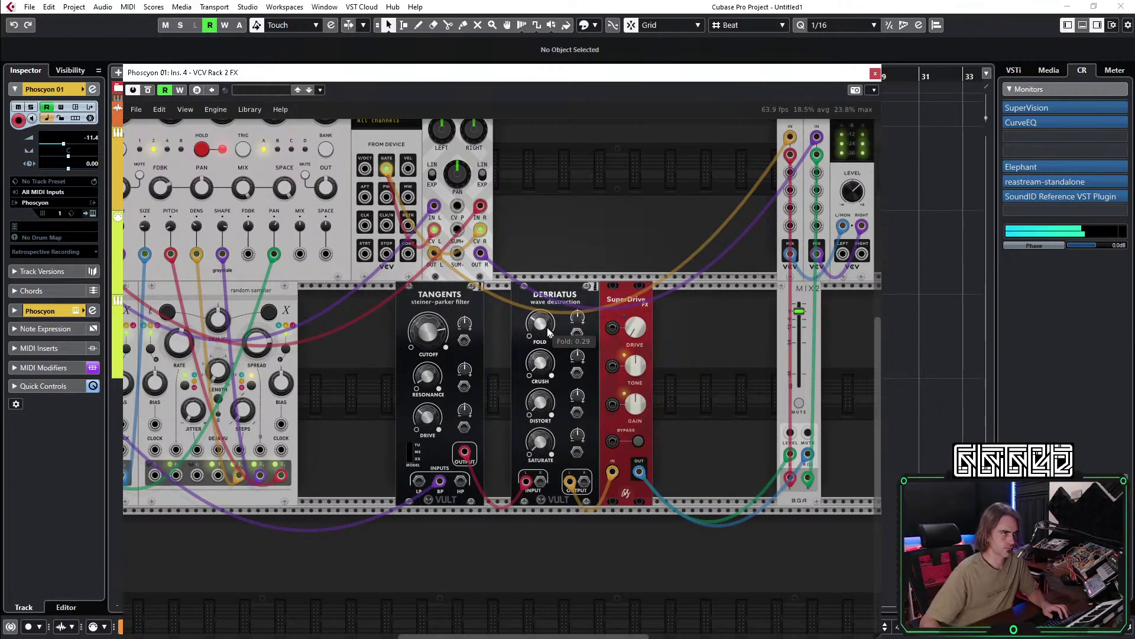
{"action": "left_click_drag", "start_coordinate": [554, 329], "coordinate": [554, 329]}
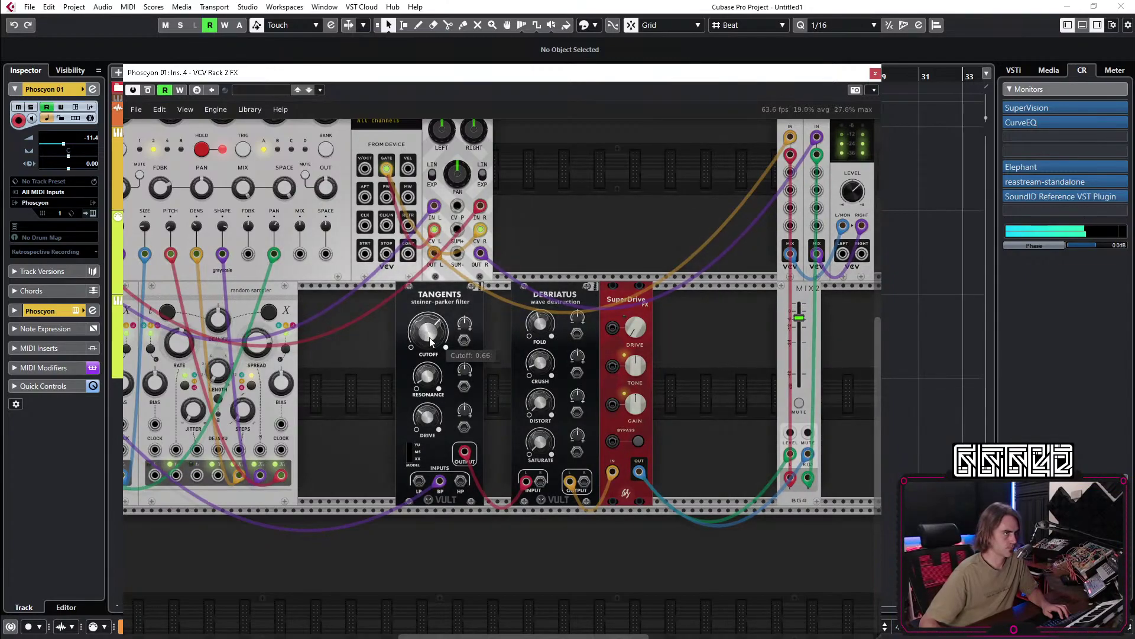
{"action": "left_click_drag", "start_coordinate": [427, 328], "coordinate": [427, 327]}
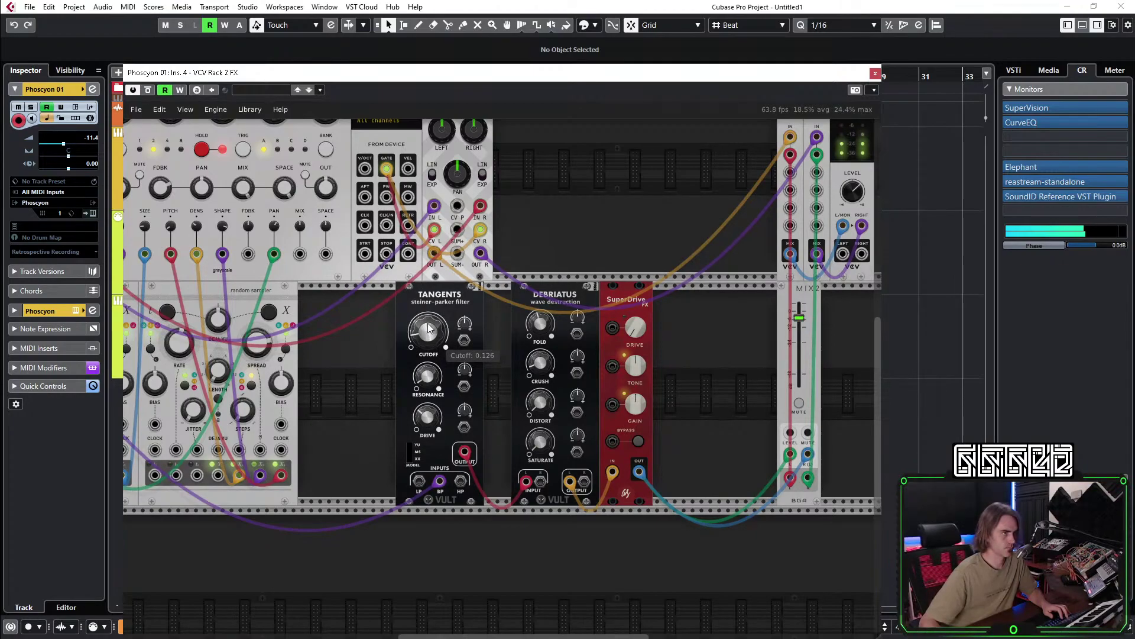
Pack Tangents, Debriatus and SuperDrive edge to edge and shift the group toward the random samplers.
{"action": "left_click_drag", "start_coordinate": [572, 301], "coordinate": [626, 507]}
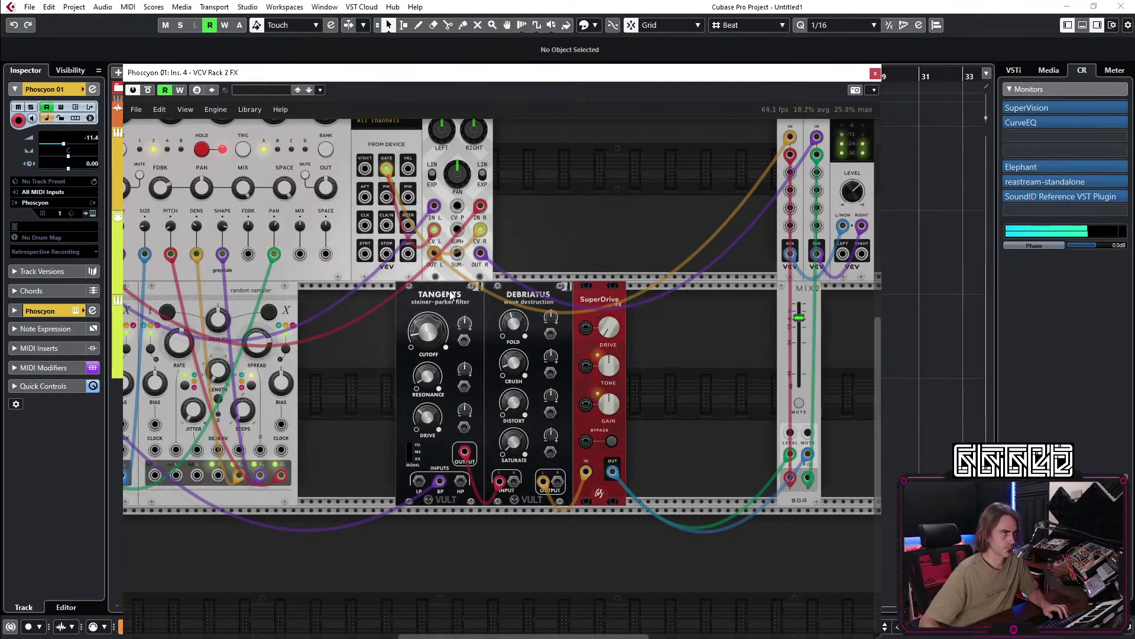
{"action": "left_click_drag", "start_coordinate": [571, 287], "coordinate": [518, 289]}
{"action": "left_click_drag", "start_coordinate": [601, 299], "coordinate": [546, 298]}
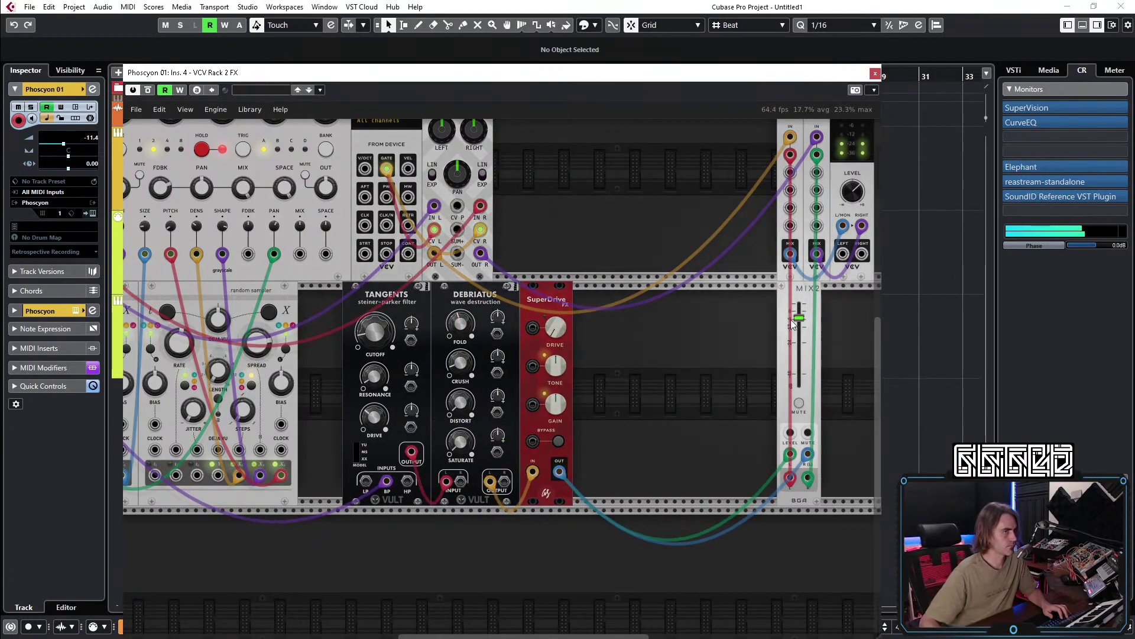
Search the module library for "filter" and add the Vult Stabile state variable filter between SuperDrive and MIX2.
{"action": "scroll", "coordinate": [551, 355], "scroll_direction": "right", "scroll_amount": 5}
{"action": "scroll", "coordinate": [552, 355], "scroll_direction": "down", "scroll_amount": 1}
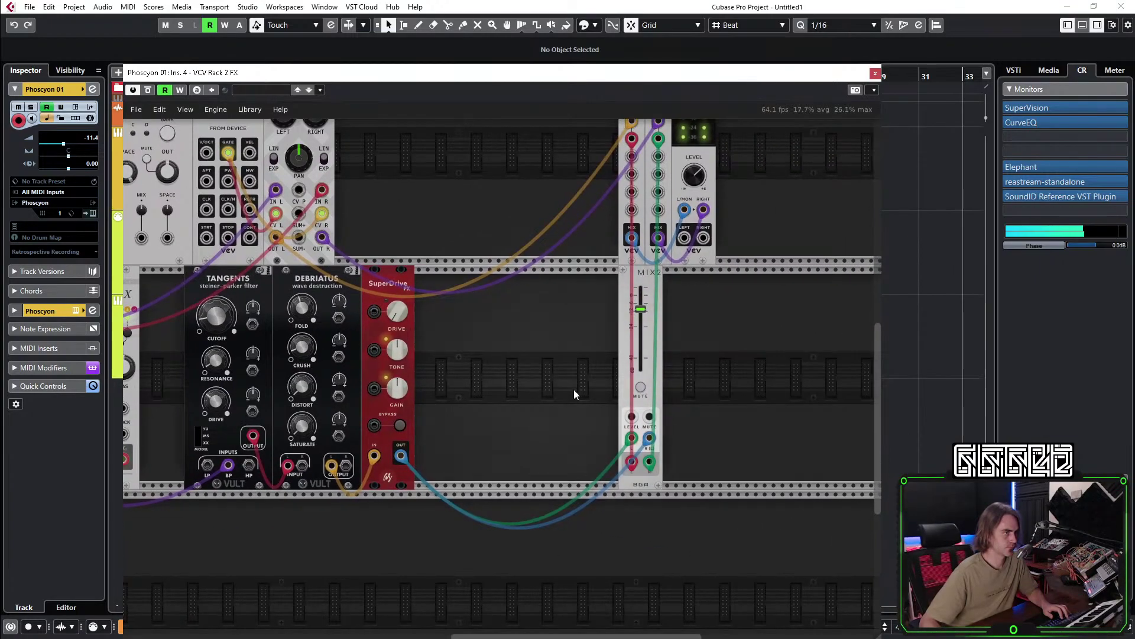
{"action": "right_click", "coordinate": [495, 384]}
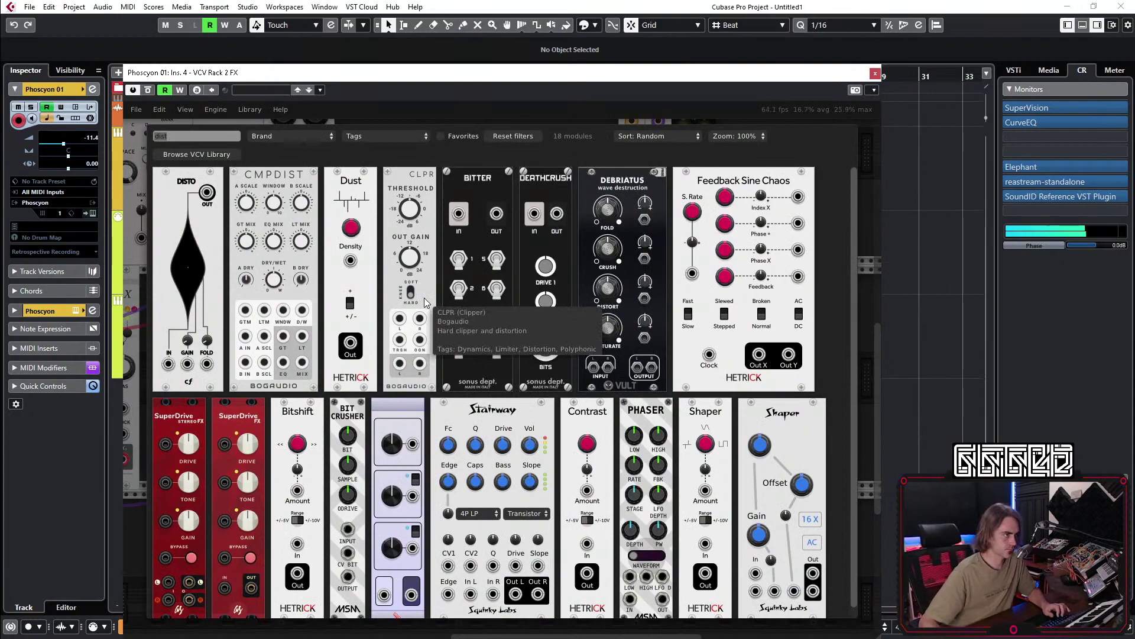
{"action": "type", "text": "filter"}
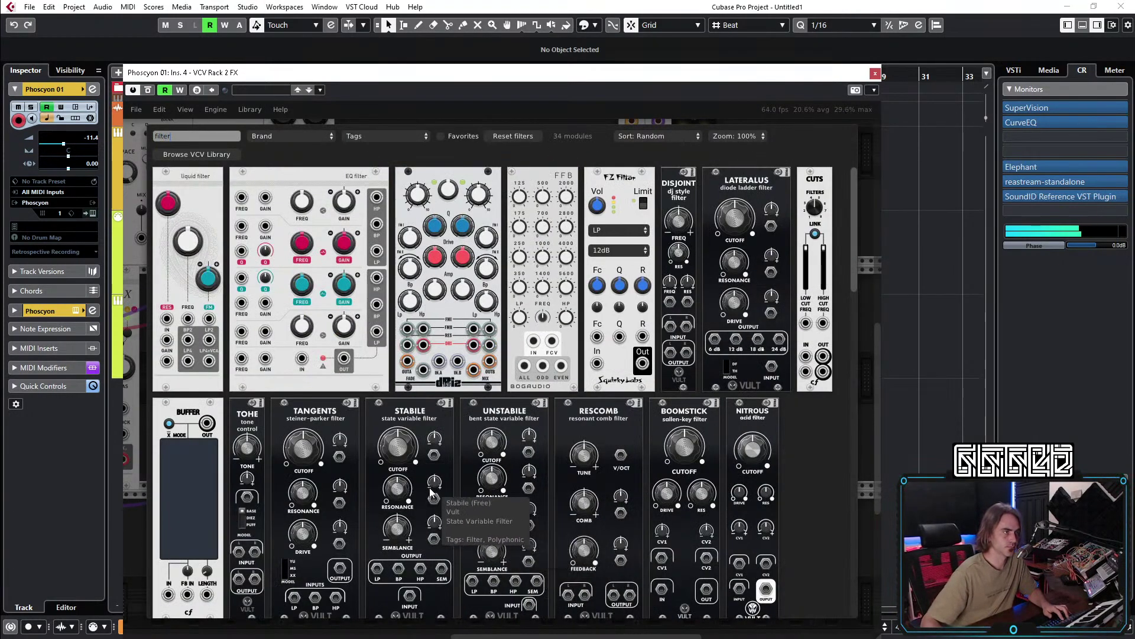
{"action": "left_click", "coordinate": [409, 459]}
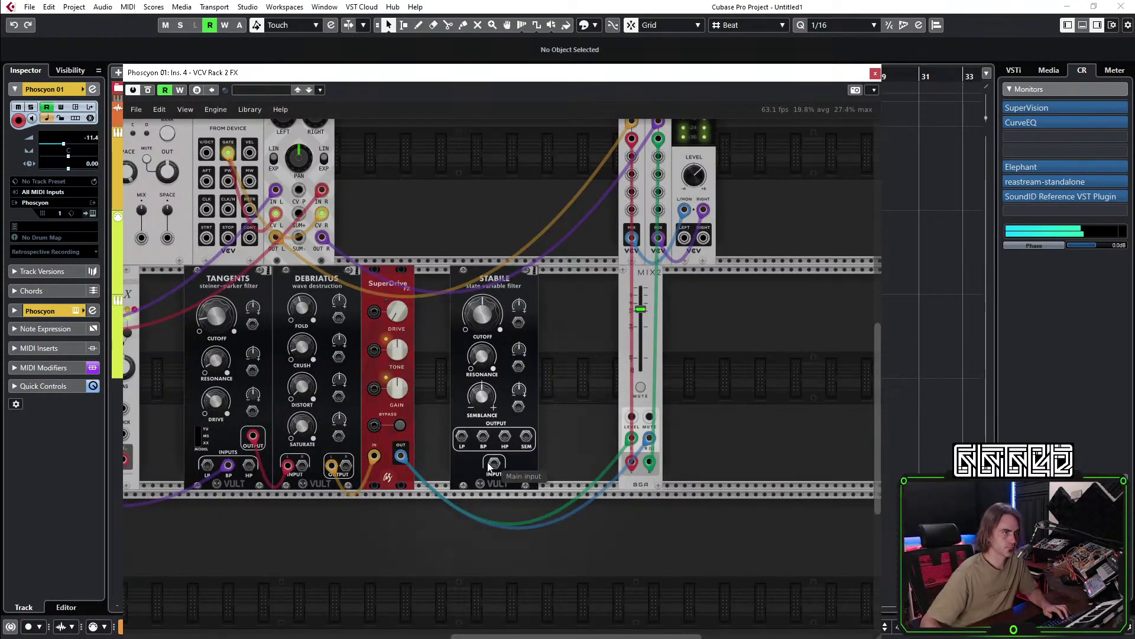
Insert Stabile between SuperDrive's output and both MIX2 inputs using its BP output, and dock it against SuperDrive.
{"action": "left_click_drag", "start_coordinate": [405, 454], "coordinate": [484, 438]}
{"action": "left_click_drag", "start_coordinate": [401, 456], "coordinate": [483, 436]}
{"action": "left_click_drag", "start_coordinate": [401, 456], "coordinate": [494, 463]}
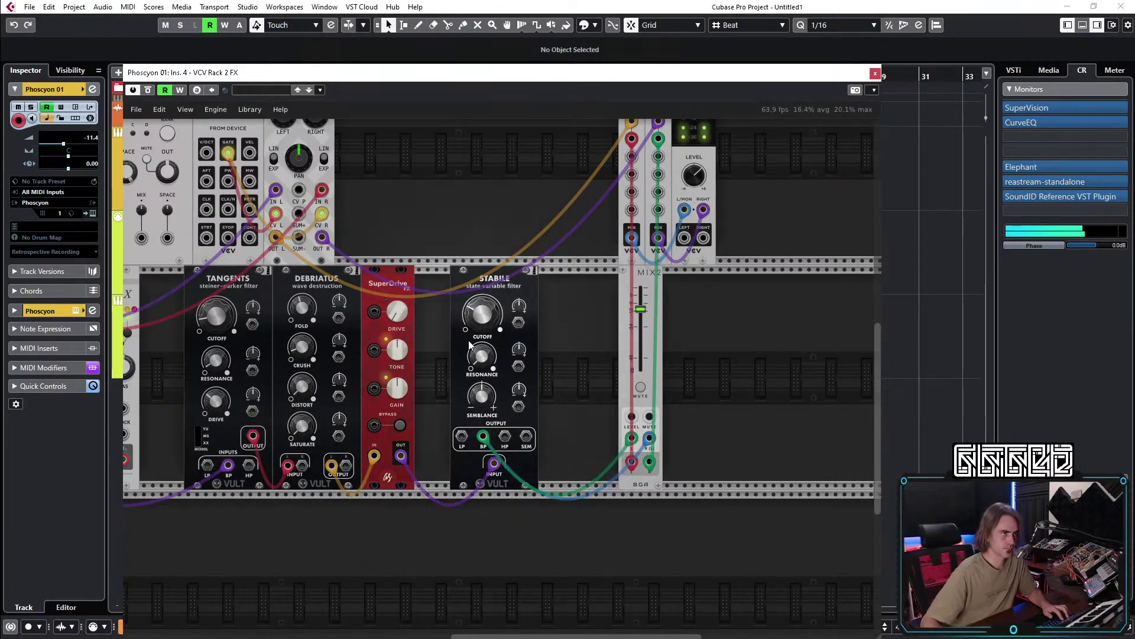
{"action": "left_click_drag", "start_coordinate": [473, 335], "coordinate": [482, 368]}
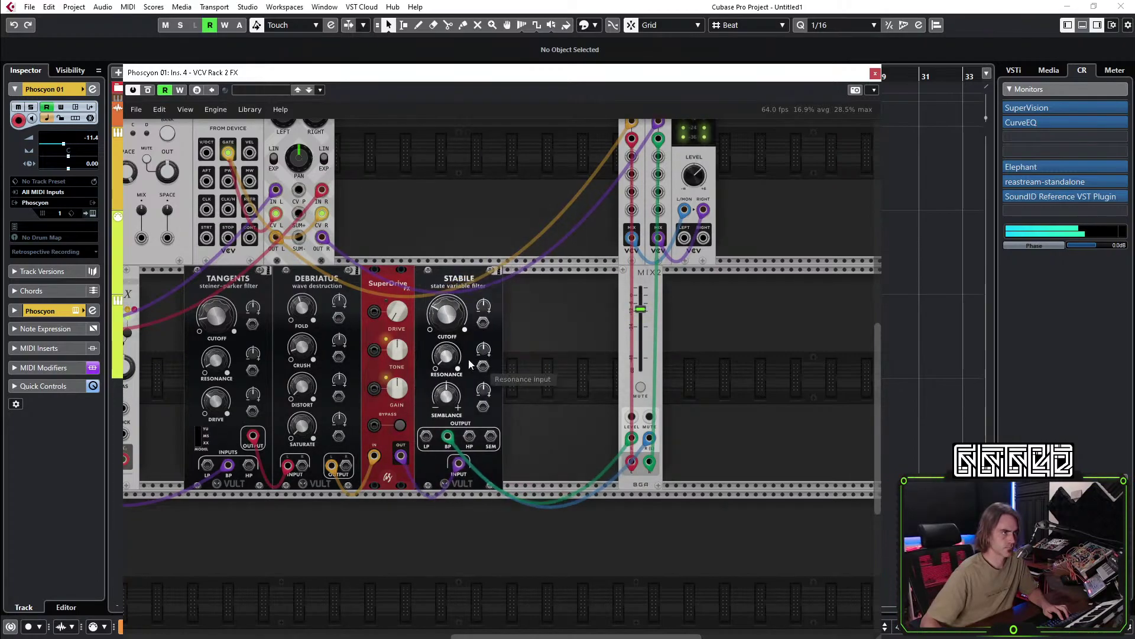
Raise SuperDrive's Drive knob to its midpoint and raise MIX2's level fader.
{"action": "left_click_drag", "start_coordinate": [425, 314], "coordinate": [425, 283]}
{"action": "left_click_drag", "start_coordinate": [641, 308], "coordinate": [641, 294]}
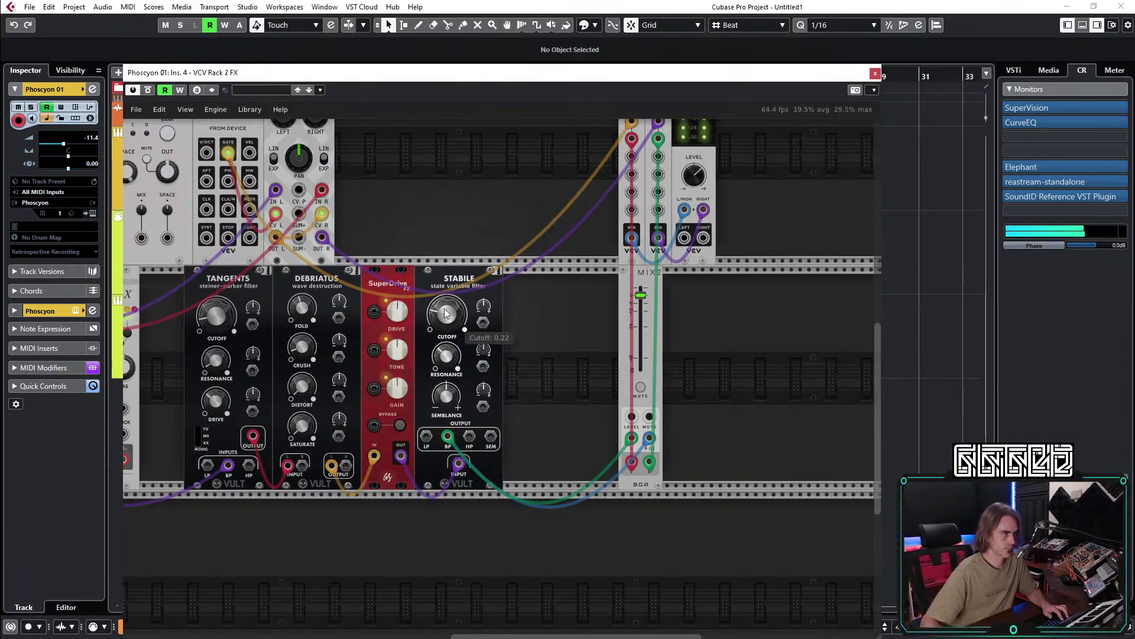
Adjust Stabile's cutoff by ear and move MIX2 farther from Stabile to free rack space between them.
{"action": "mouse_move", "coordinate": [447, 313]}
{"action": "left_mouse_down"}
{"action": "mouse_move", "coordinate": [447, 337]}
{"action": "mouse_move", "coordinate": [446, 307]}
{"action": "left_mouse_up"}
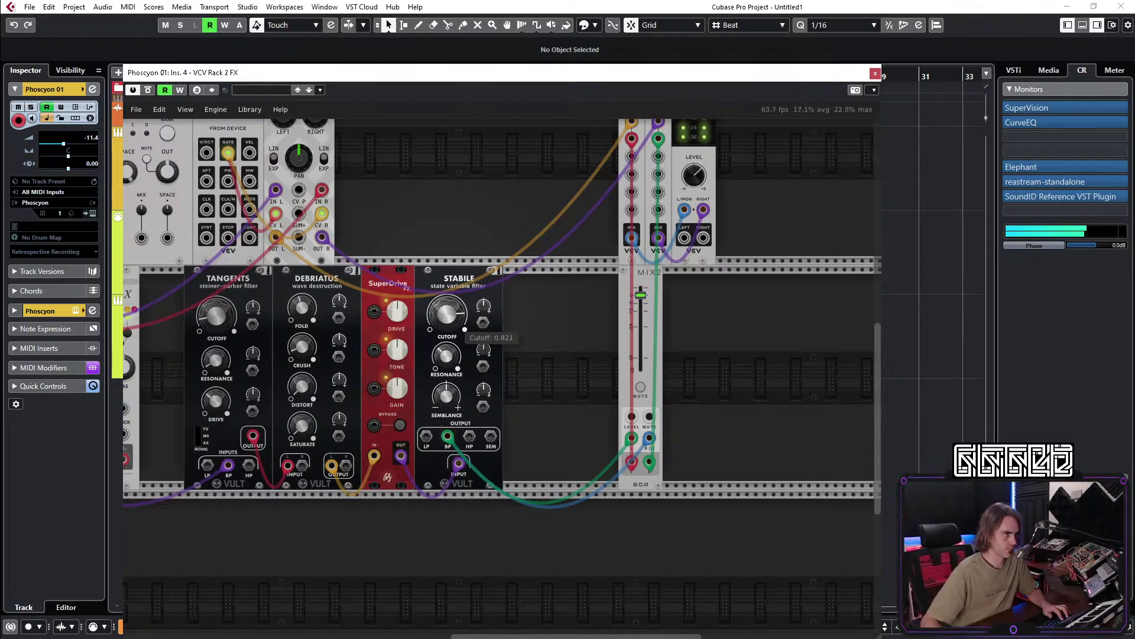
{"action": "left_click_drag", "start_coordinate": [649, 272], "coordinate": [782, 273]}
{"action": "mouse_move", "coordinate": [446, 314]}
{"action": "left_mouse_down"}
{"action": "mouse_move", "coordinate": [447, 299]}
{"action": "mouse_move", "coordinate": [447, 314]}
{"action": "left_mouse_up"}
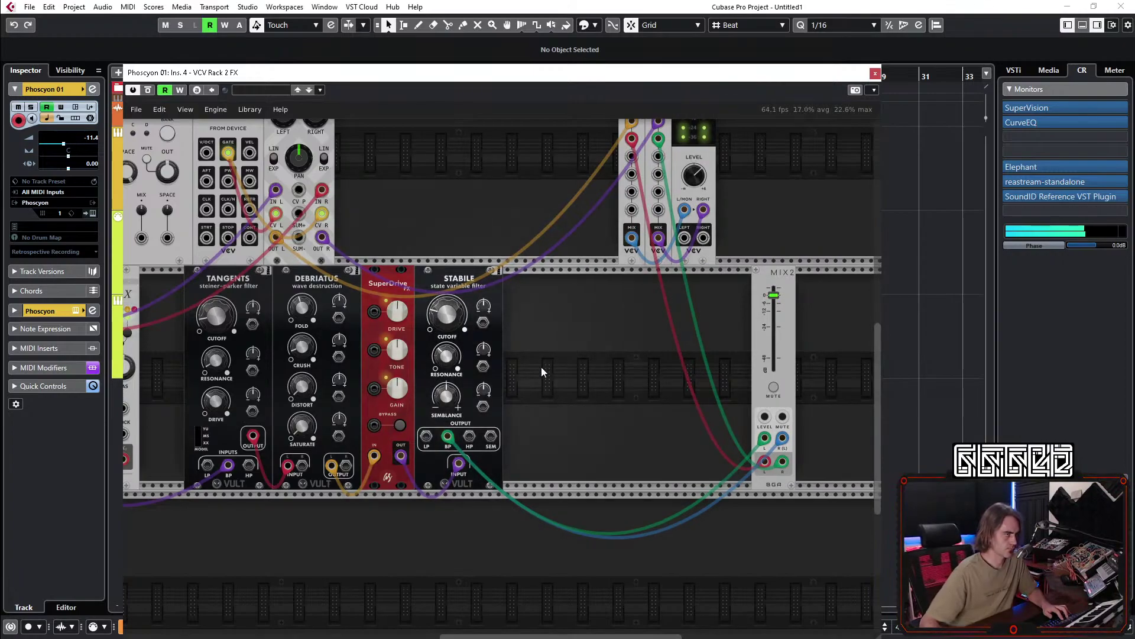
Search for "dela", add the Erica Synths Fusion Delay beside Stabile, and feed MIX2's two inputs from its L and R outputs.
{"action": "right_click", "coordinate": [511, 363]}
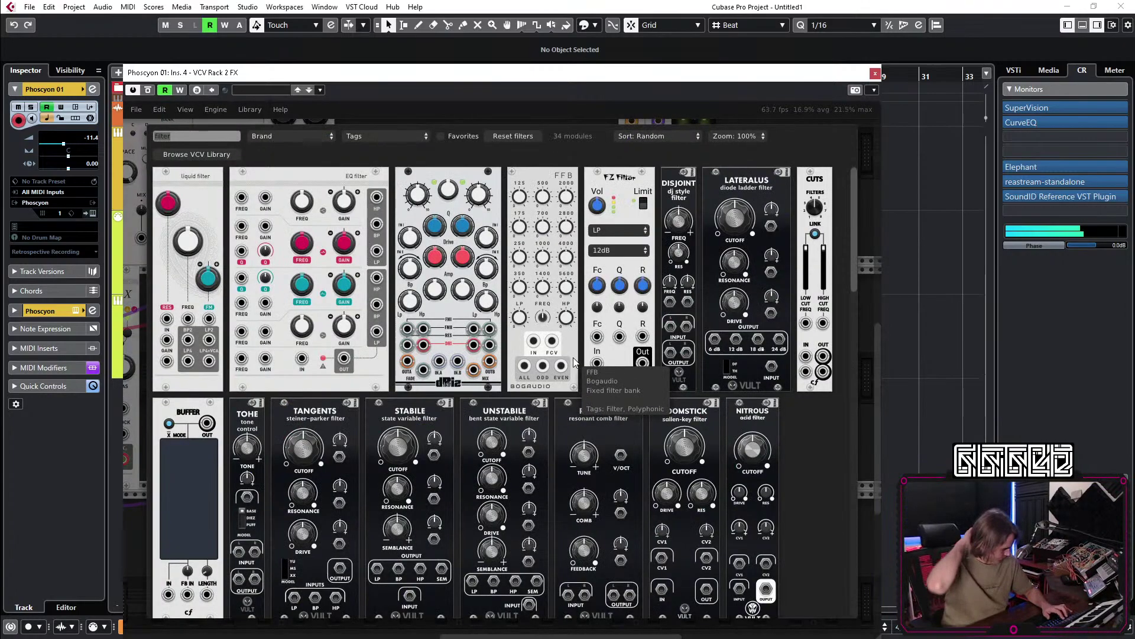
{"action": "type", "text": "dela"}
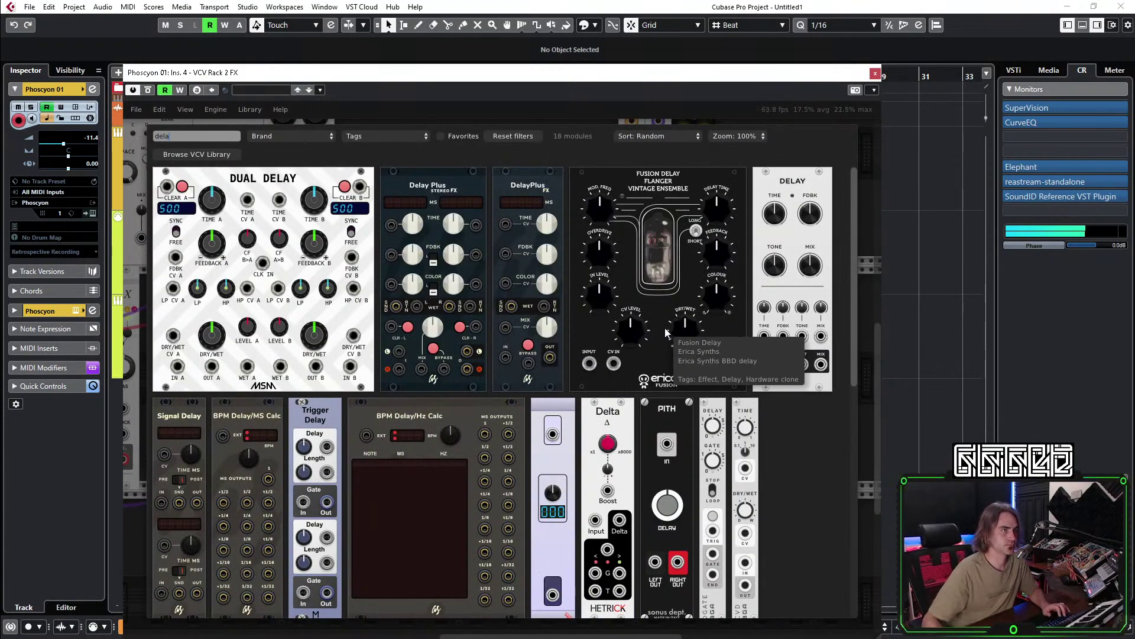
{"action": "left_click", "coordinate": [674, 237]}
{"action": "left_click_drag", "start_coordinate": [448, 435], "coordinate": [637, 463]}
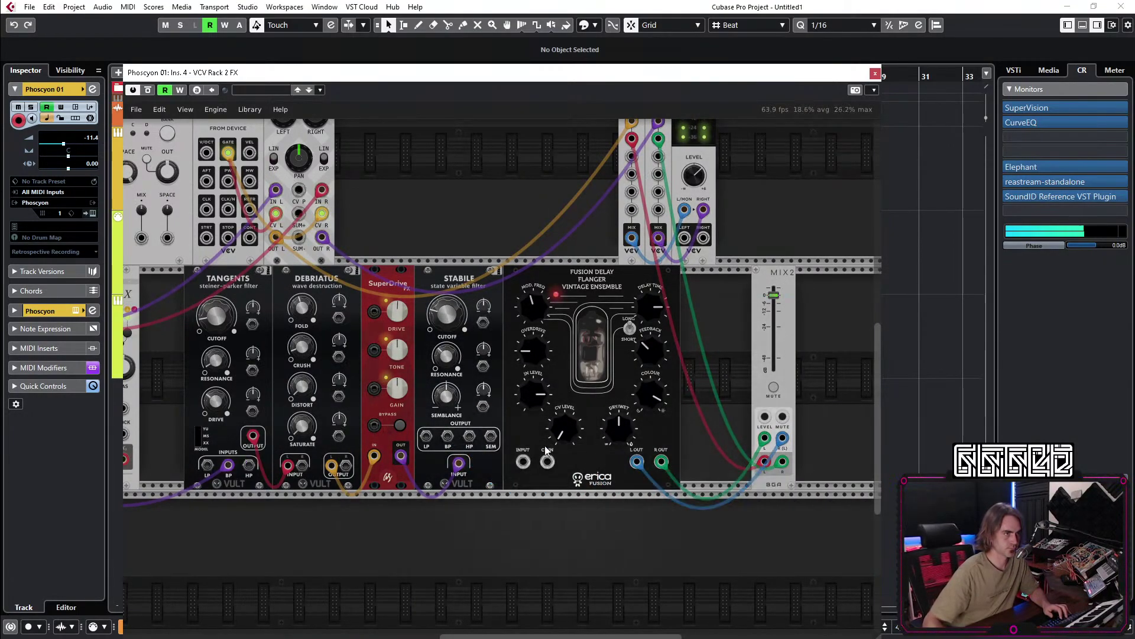
Feed the Fusion Delay from Stabile's BP output, find VCV's WT LFO with "lfo", and patch its WT output into Stabile's cutoff CV input.
{"action": "left_click_drag", "start_coordinate": [523, 461], "coordinate": [448, 436]}
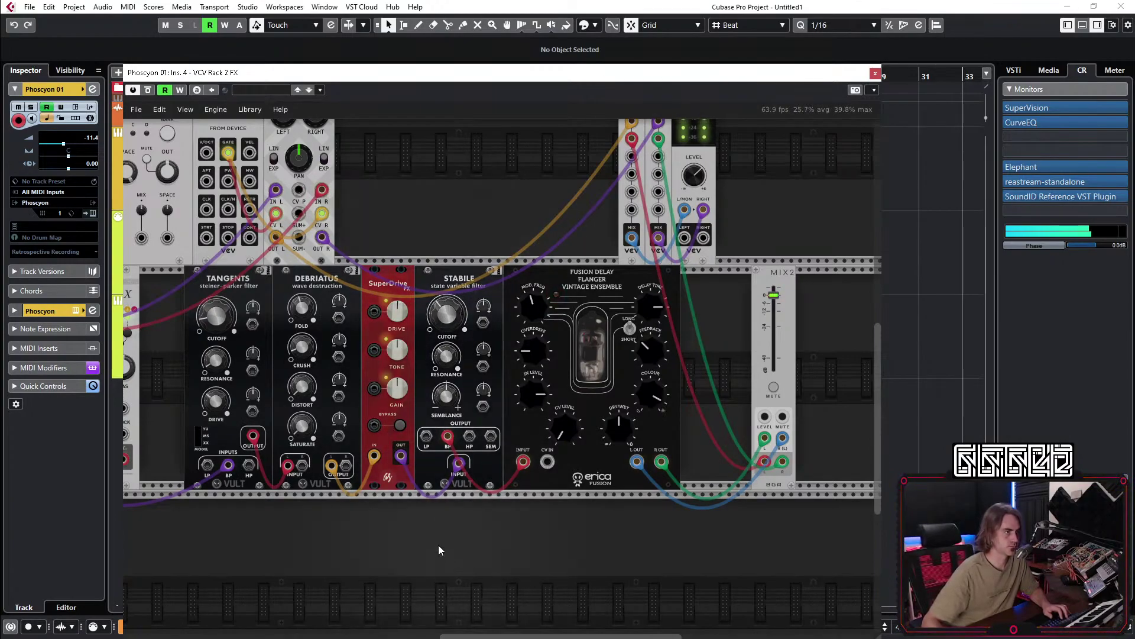
{"action": "scroll", "coordinate": [426, 520], "scroll_direction": "down", "scroll_amount": 2}
{"action": "right_click", "coordinate": [456, 483]}
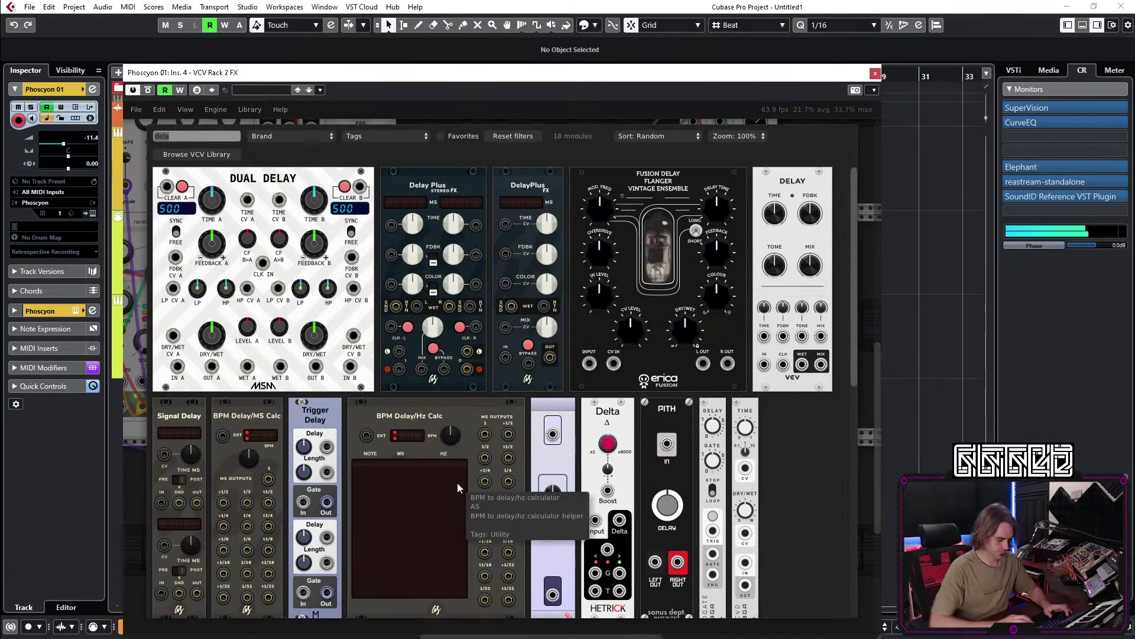
{"action": "type", "text": "lfo"}
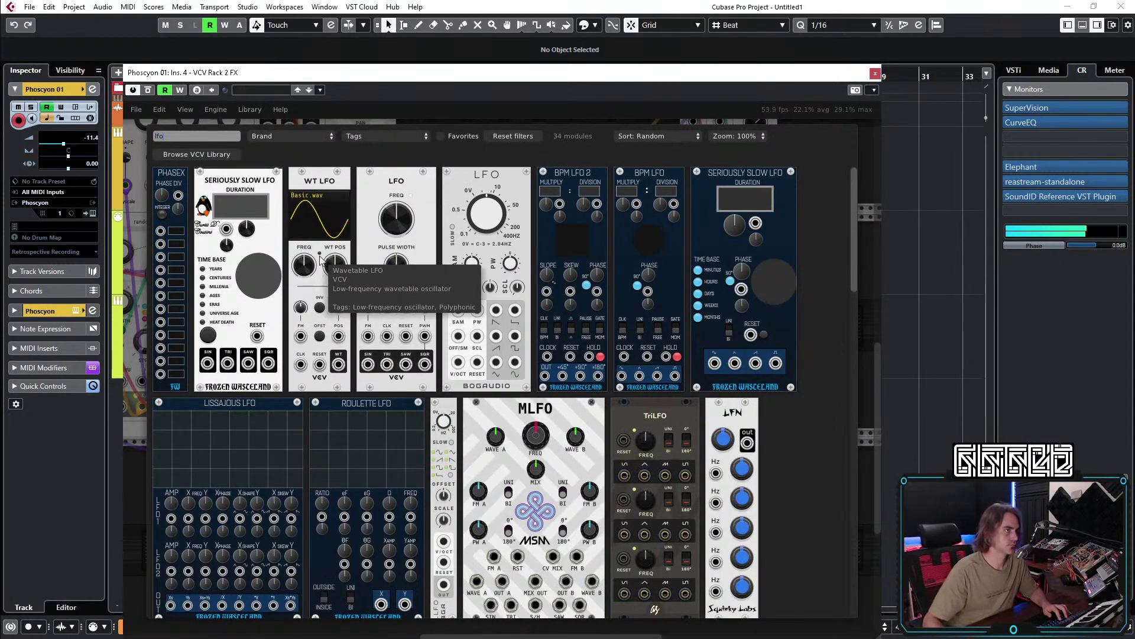
{"action": "left_click", "coordinate": [301, 261]}
{"action": "scroll", "coordinate": [376, 433], "scroll_direction": "down", "scroll_amount": 3}
{"action": "left_click_drag", "start_coordinate": [442, 533], "coordinate": [513, 168]}
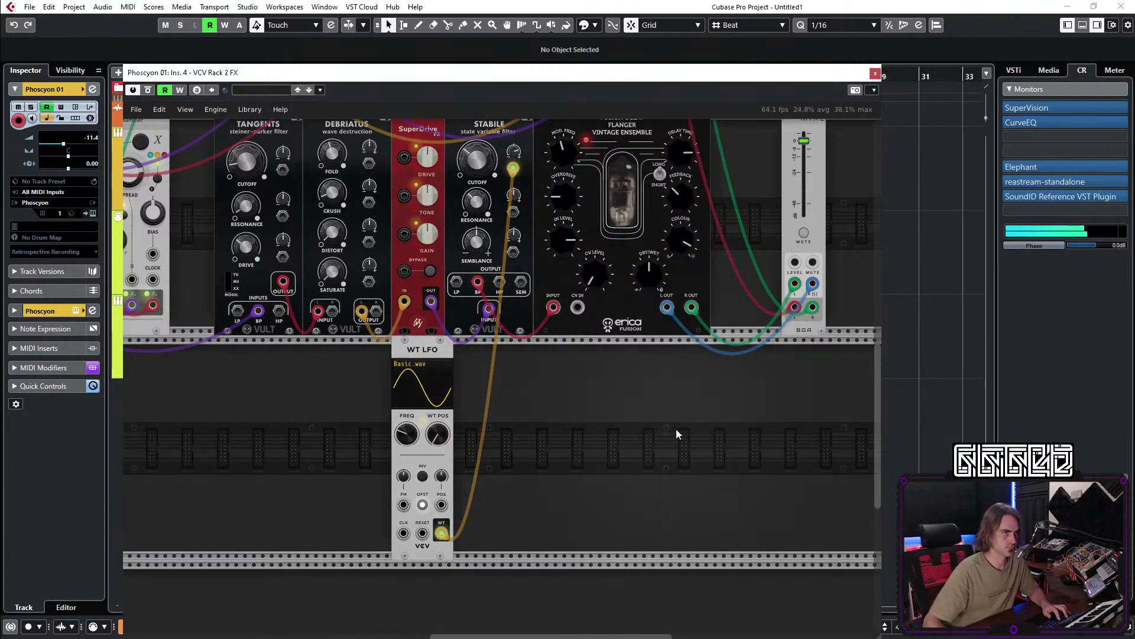
Adjust the Fusion Delay's input level, overdrive, feedback and colour by ear, and set its delay time to about 0.85.
{"action": "left_click_drag", "start_coordinate": [676, 429], "coordinate": [547, 531]}
{"action": "scroll", "coordinate": [489, 341], "scroll_direction": "up", "scroll_amount": 2}
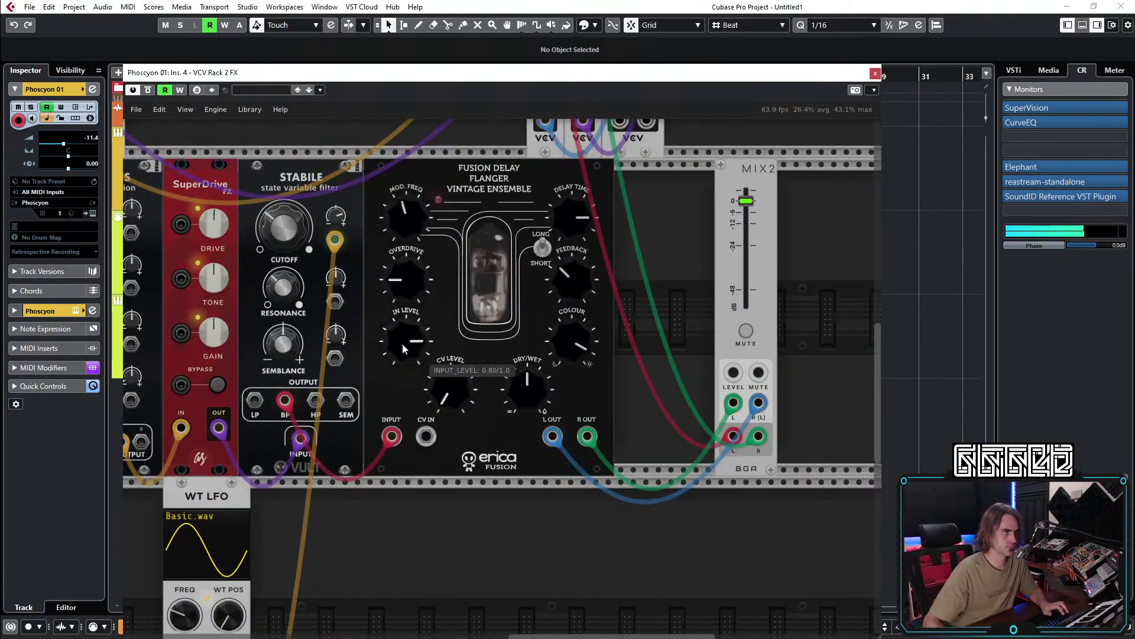
{"action": "scroll", "coordinate": [457, 398], "scroll_direction": "up", "scroll_amount": 2}
{"action": "scroll", "coordinate": [458, 398], "scroll_direction": "right", "scroll_amount": 2}
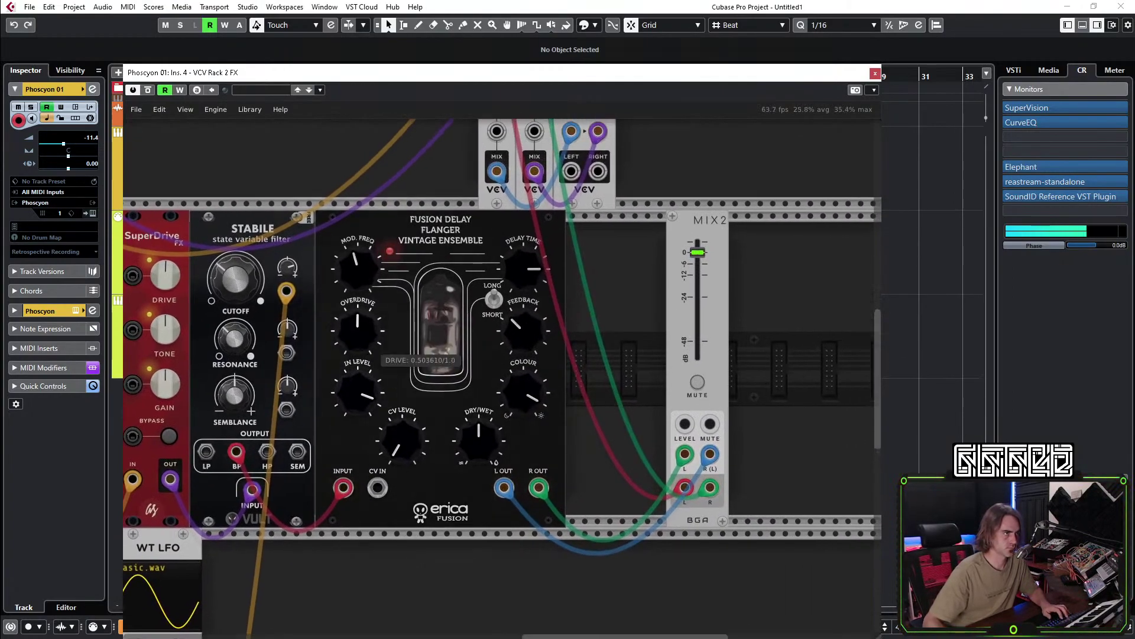
{"action": "left_click_drag", "start_coordinate": [365, 333], "coordinate": [365, 340]}
{"action": "left_click_drag", "start_coordinate": [540, 333], "coordinate": [589, 331]}
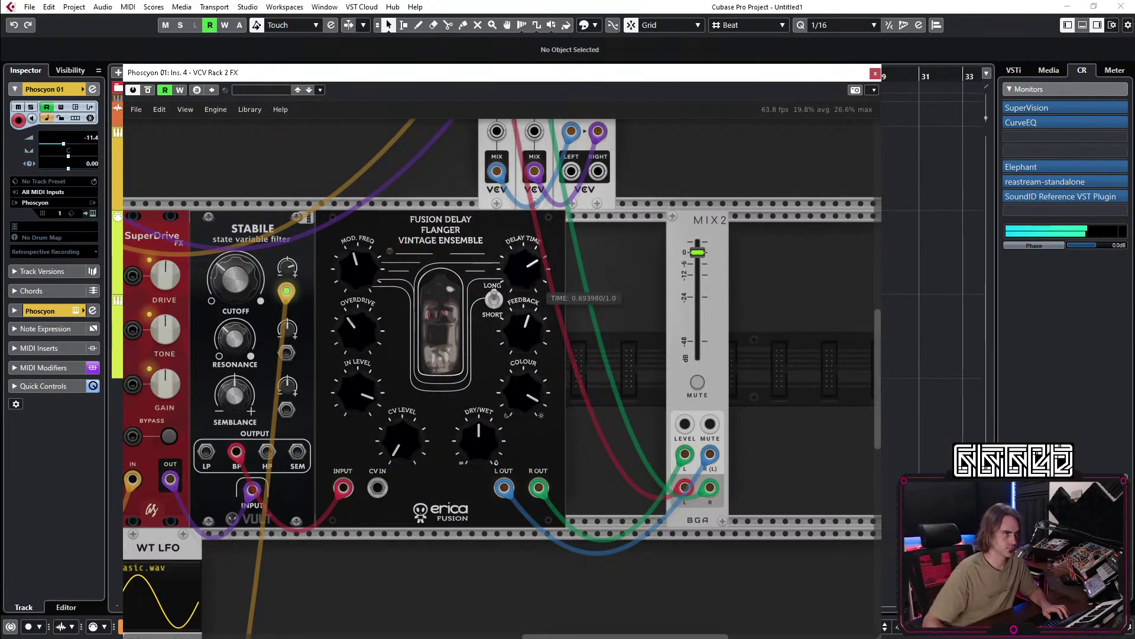
{"action": "left_click_drag", "start_coordinate": [524, 273], "coordinate": [524, 283]}
{"action": "left_click_drag", "start_coordinate": [516, 392], "coordinate": [516, 381]}
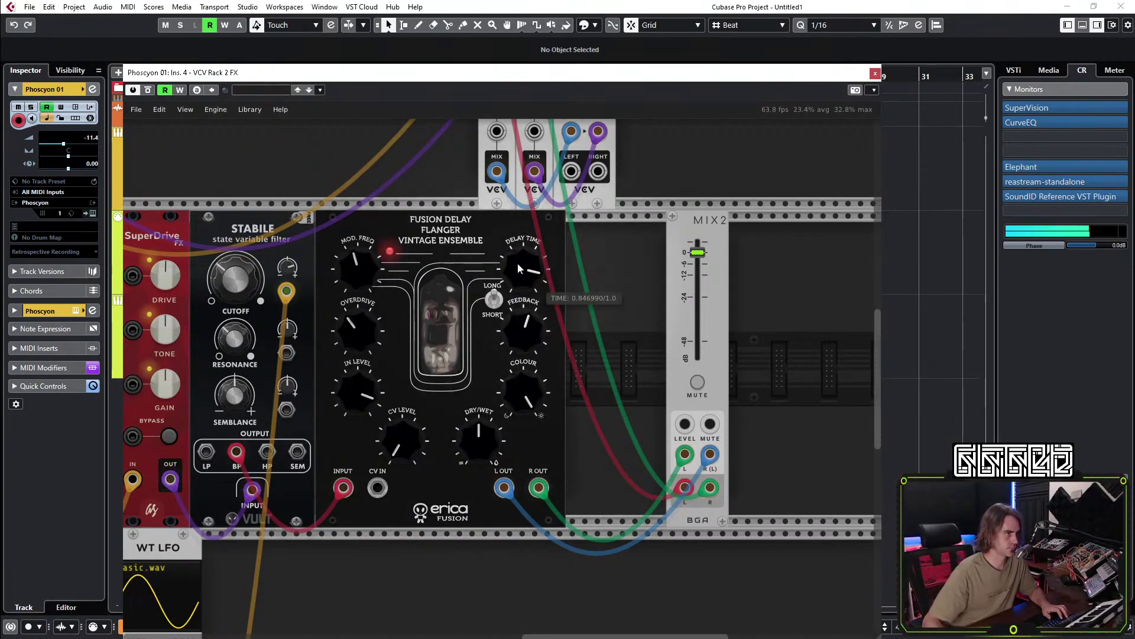
{"action": "left_click_drag", "start_coordinate": [520, 338], "coordinate": [520, 344]}
Lower the Fusion Delay's overdrive and modulation frequency, shorten the delay time to about 0.30, and raise CV Level to maximum.
{"action": "left_click_drag", "start_coordinate": [365, 325], "coordinate": [364, 329]}
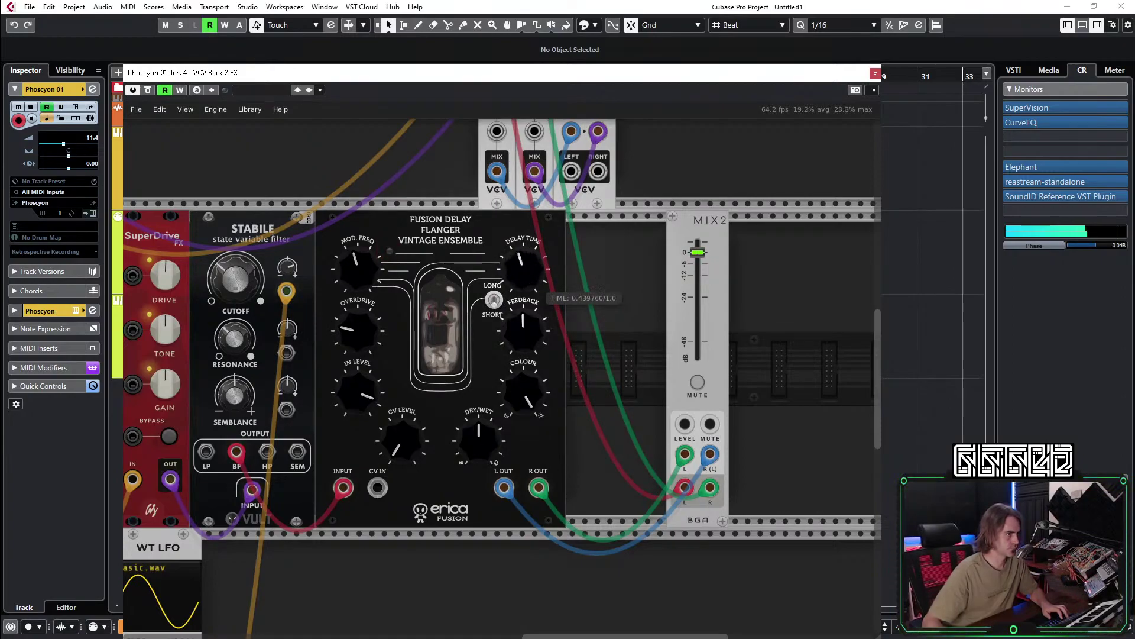
{"action": "left_click_drag", "start_coordinate": [523, 269], "coordinate": [523, 301]}
{"action": "left_click_drag", "start_coordinate": [362, 288], "coordinate": [362, 292]}
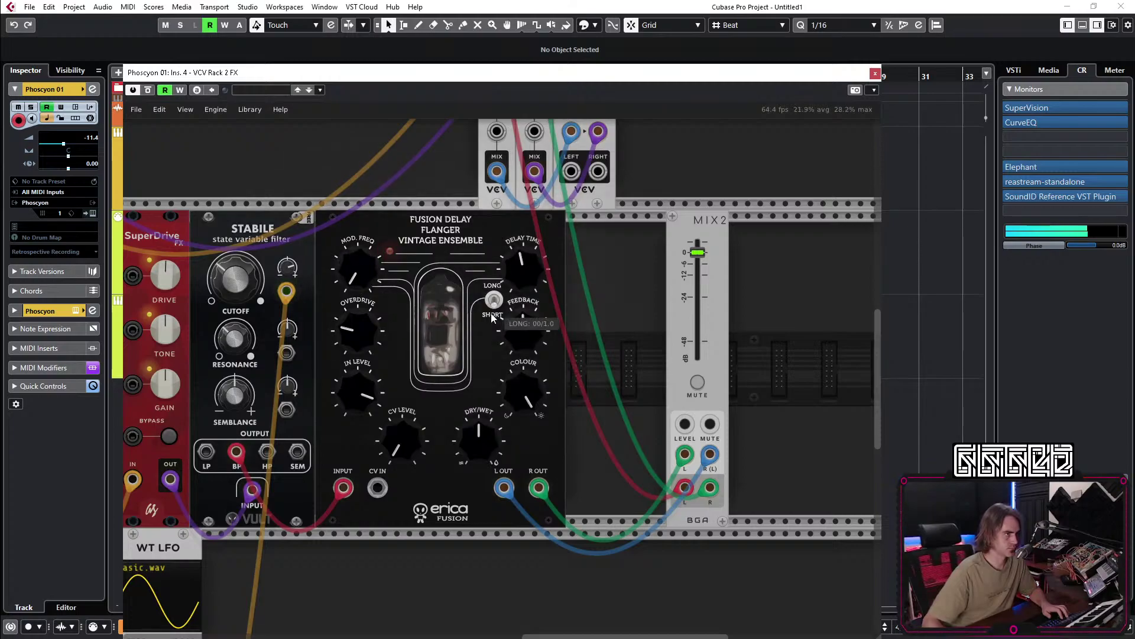
{"action": "left_click_drag", "start_coordinate": [508, 273], "coordinate": [552, 308]}
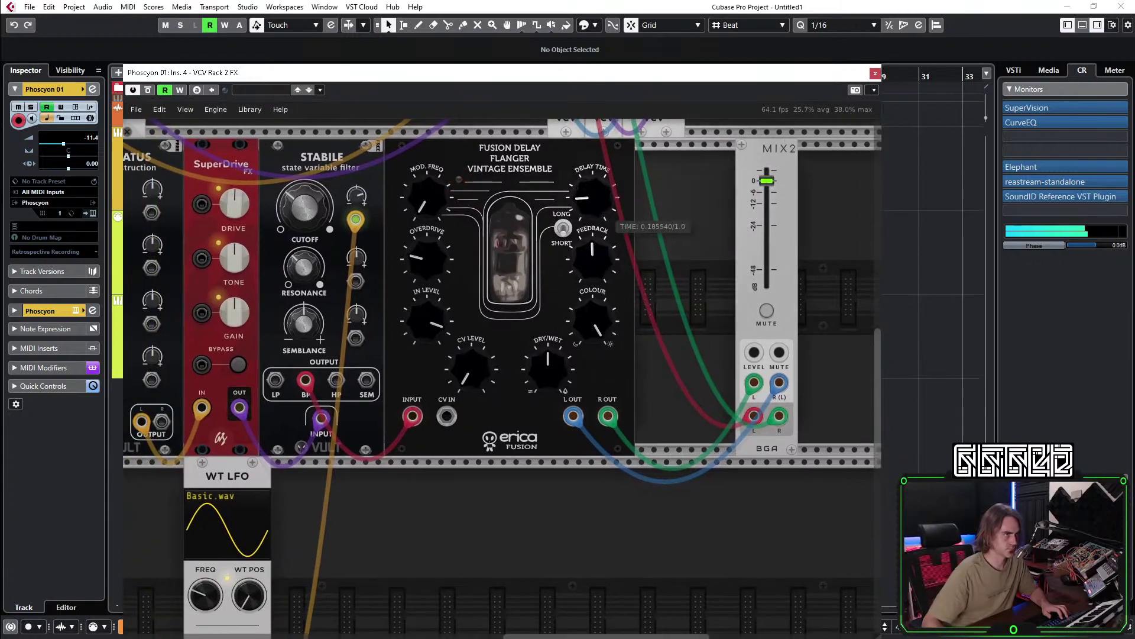
{"action": "mouse_move", "coordinate": [581, 210]}
{"action": "left_mouse_down"}
{"action": "mouse_move", "coordinate": [581, 193]}
{"action": "mouse_move", "coordinate": [593, 245]}
{"action": "mouse_move", "coordinate": [593, 213]}
{"action": "left_mouse_up"}
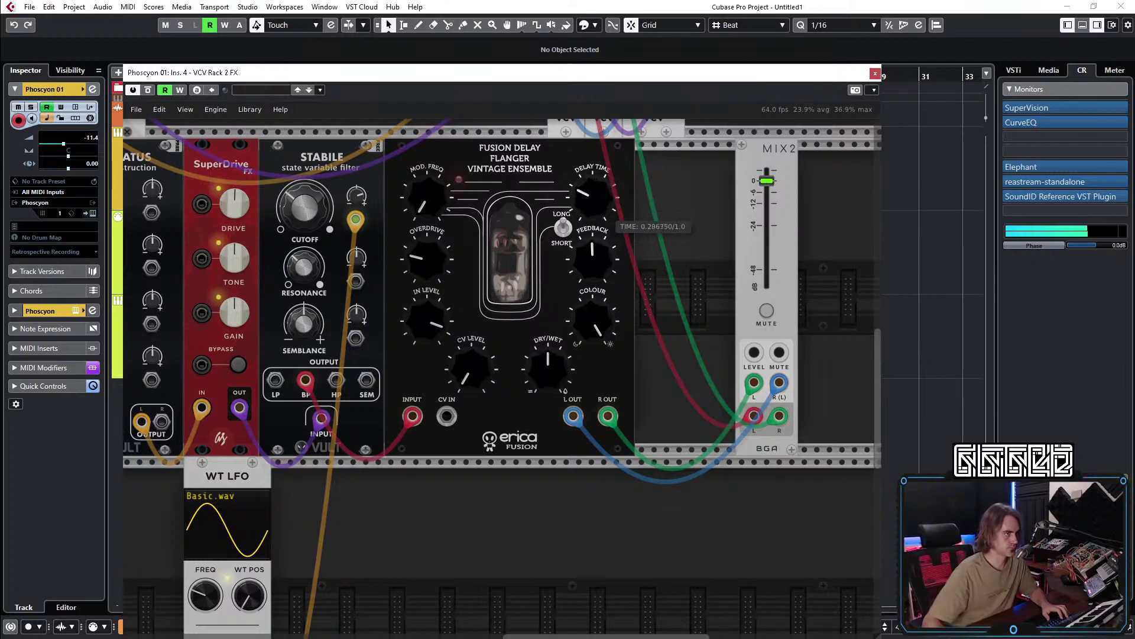
{"action": "left_click_drag", "start_coordinate": [592, 198], "coordinate": [591, 201]}
{"action": "left_click_drag", "start_coordinate": [471, 365], "coordinate": [459, 406]}
Search for "rand", add VCV Random below the Fusion Delay, patch its STEP output into CV IN, and lower Random's rate.
{"action": "left_click_drag", "start_coordinate": [477, 478], "coordinate": [598, 552]}
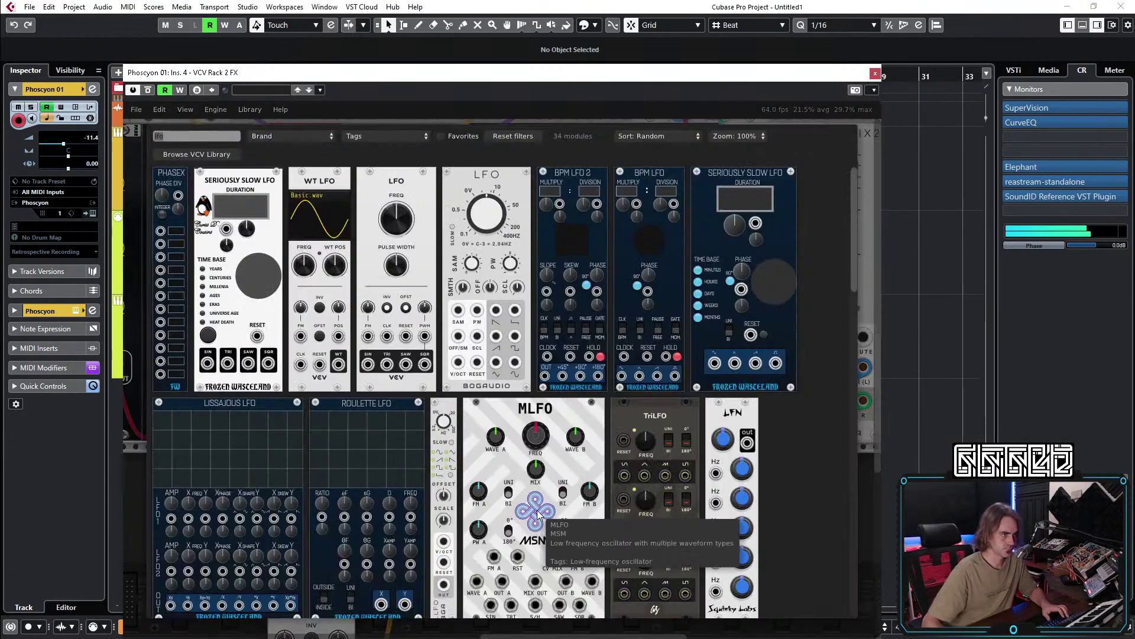
{"action": "type", "text": "rand"}
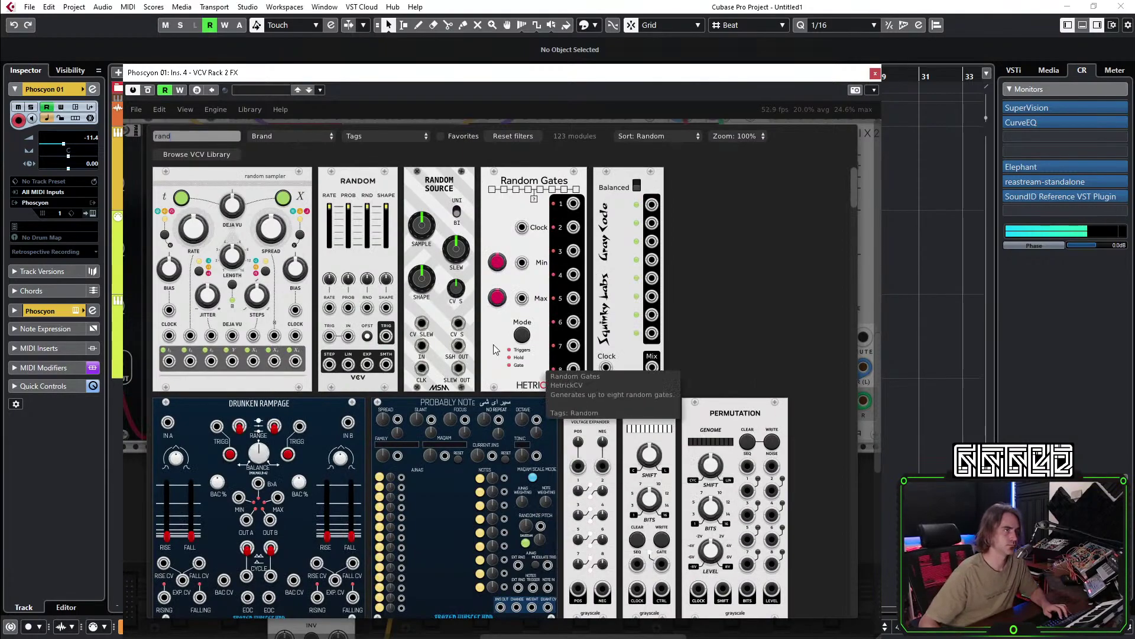
{"action": "left_click", "coordinate": [332, 236]}
{"action": "scroll", "coordinate": [713, 536], "scroll_direction": "down", "scroll_amount": 1}
{"action": "scroll", "coordinate": [713, 536], "scroll_direction": "down", "scroll_amount": 3}
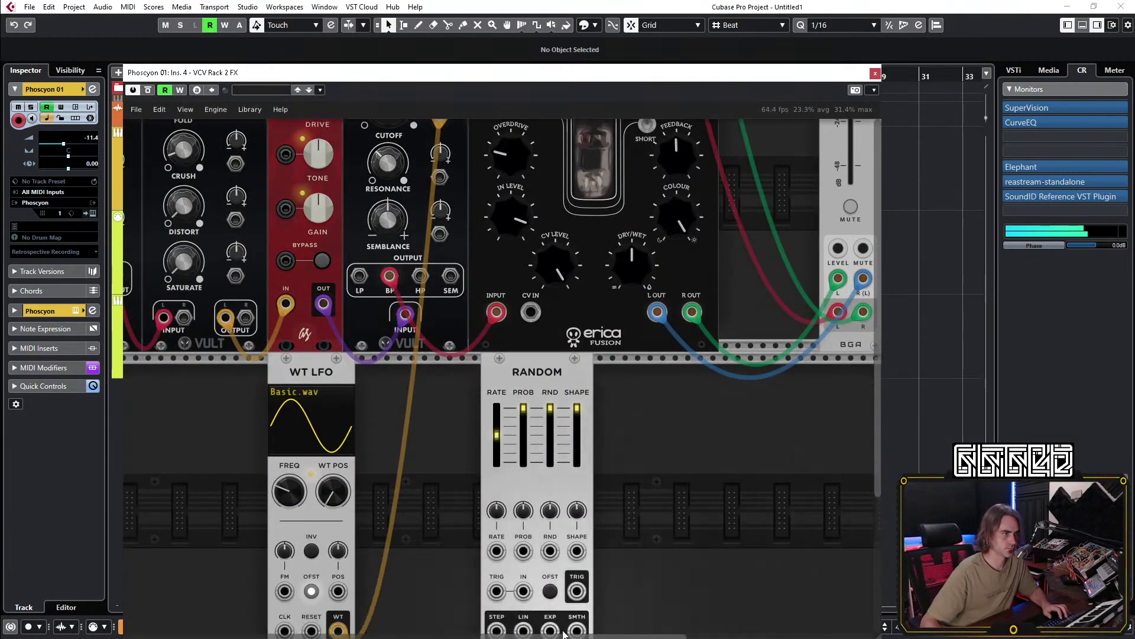
{"action": "left_click_drag", "start_coordinate": [497, 601], "coordinate": [531, 283]}
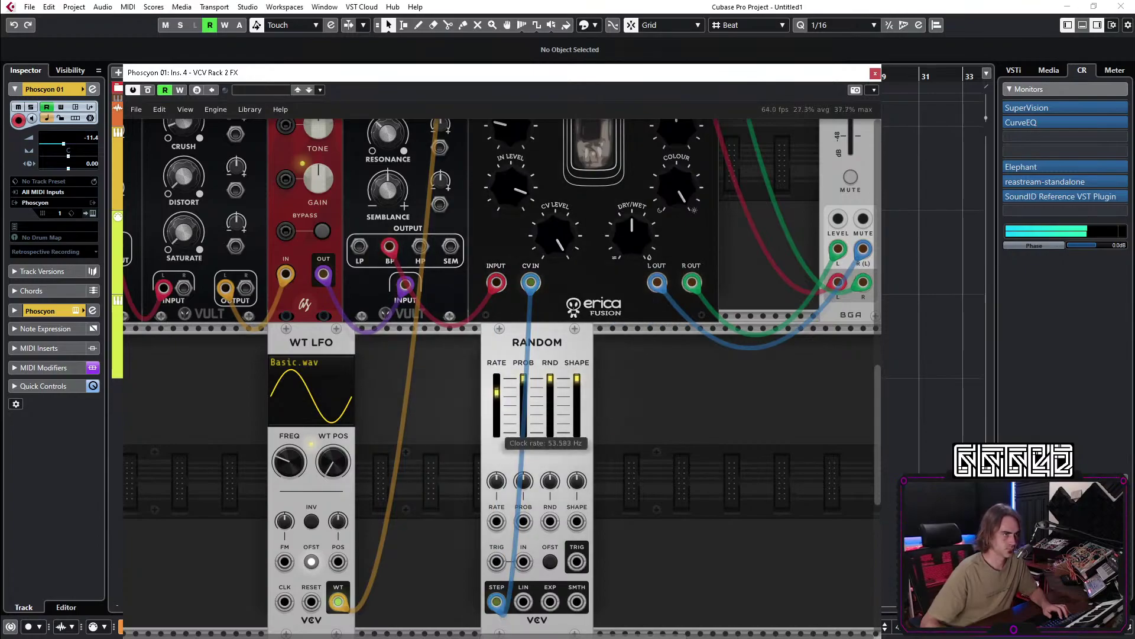
{"action": "left_click_drag", "start_coordinate": [496, 394], "coordinate": [496, 415]}
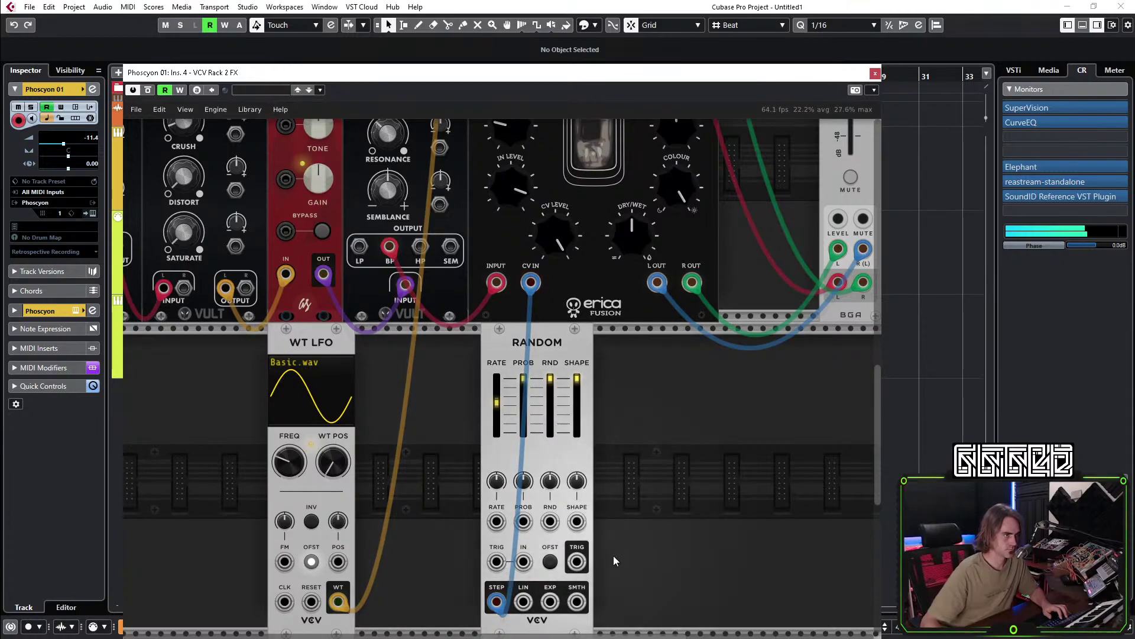
Shorten the Fusion Delay's delay time by ear, set feedback to its midpoint, and lower the colour.
{"action": "scroll", "coordinate": [641, 495], "scroll_direction": "up", "scroll_amount": 5}
{"action": "scroll", "coordinate": [641, 495], "scroll_direction": "right", "scroll_amount": 3}
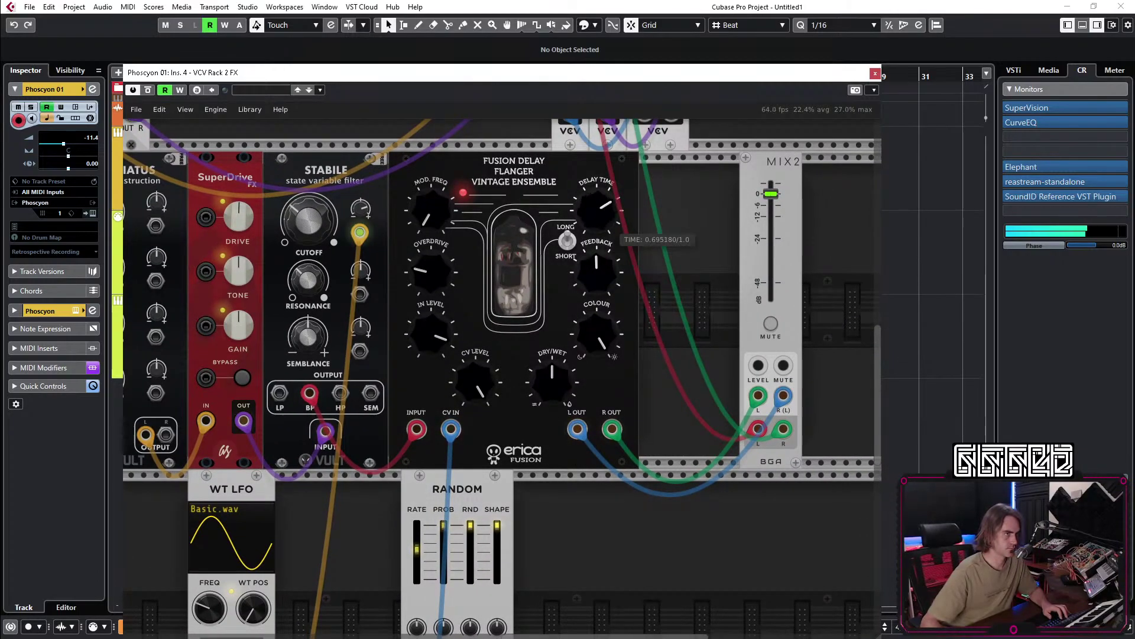
{"action": "left_click_drag", "start_coordinate": [601, 251], "coordinate": [602, 218]}
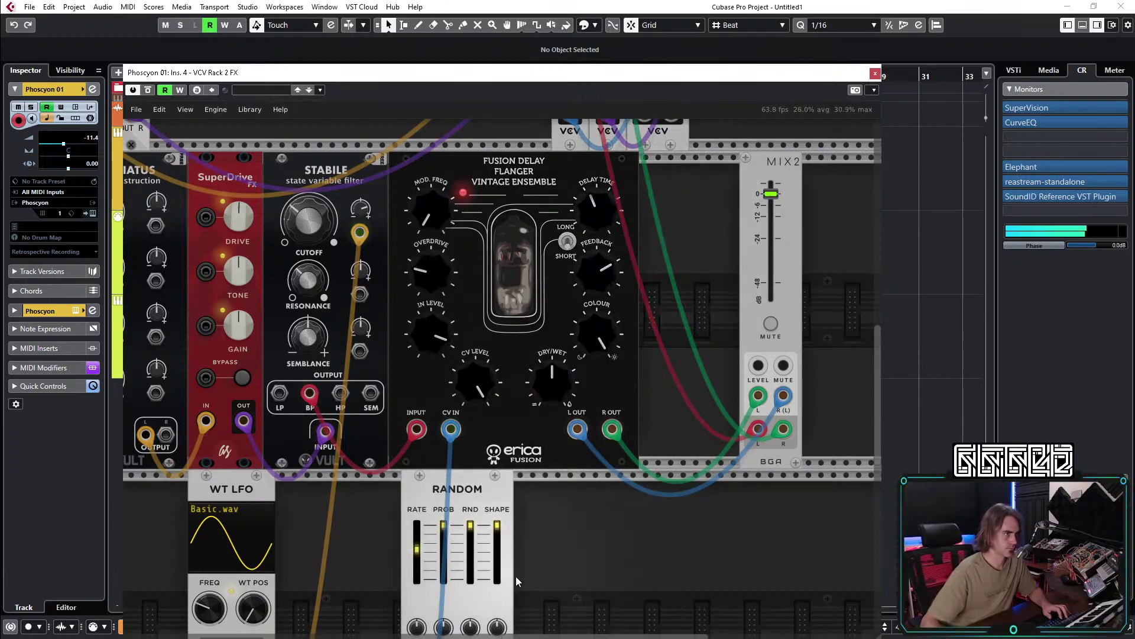
{"action": "scroll", "coordinate": [618, 528], "scroll_direction": "down", "scroll_amount": 2}
{"action": "scroll", "coordinate": [618, 528], "scroll_direction": "left", "scroll_amount": 3}
{"action": "scroll", "coordinate": [649, 498], "scroll_direction": "up", "scroll_amount": 4}
{"action": "left_click_drag", "start_coordinate": [686, 237], "coordinate": [686, 225]}
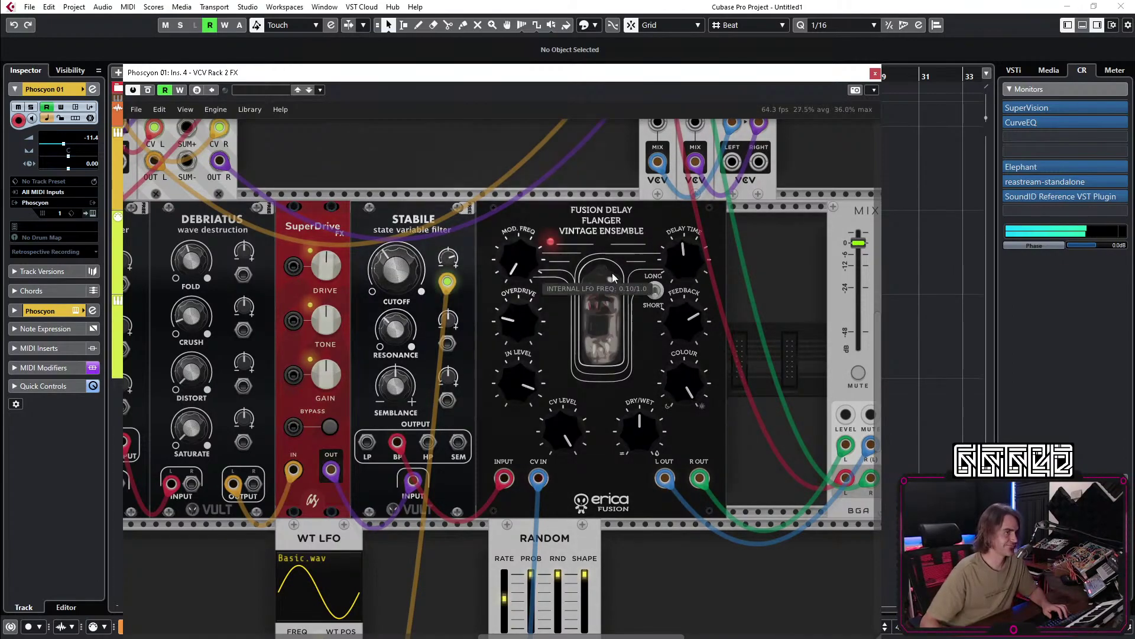
{"action": "left_click_drag", "start_coordinate": [687, 254], "coordinate": [685, 324]}
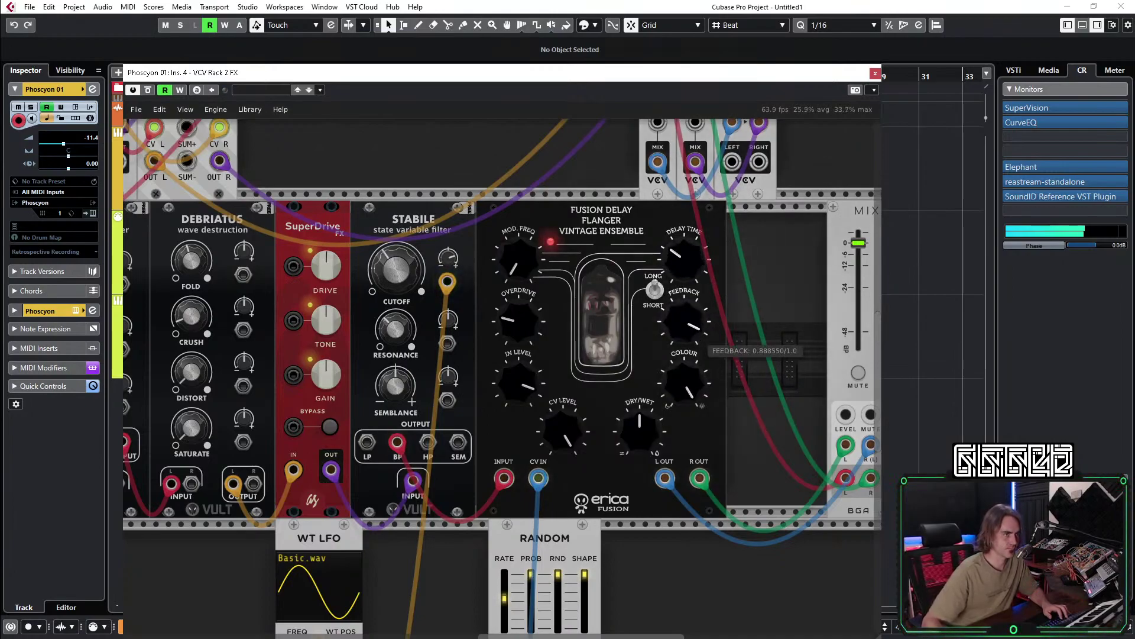
{"action": "left_click_drag", "start_coordinate": [684, 383], "coordinate": [678, 392]}
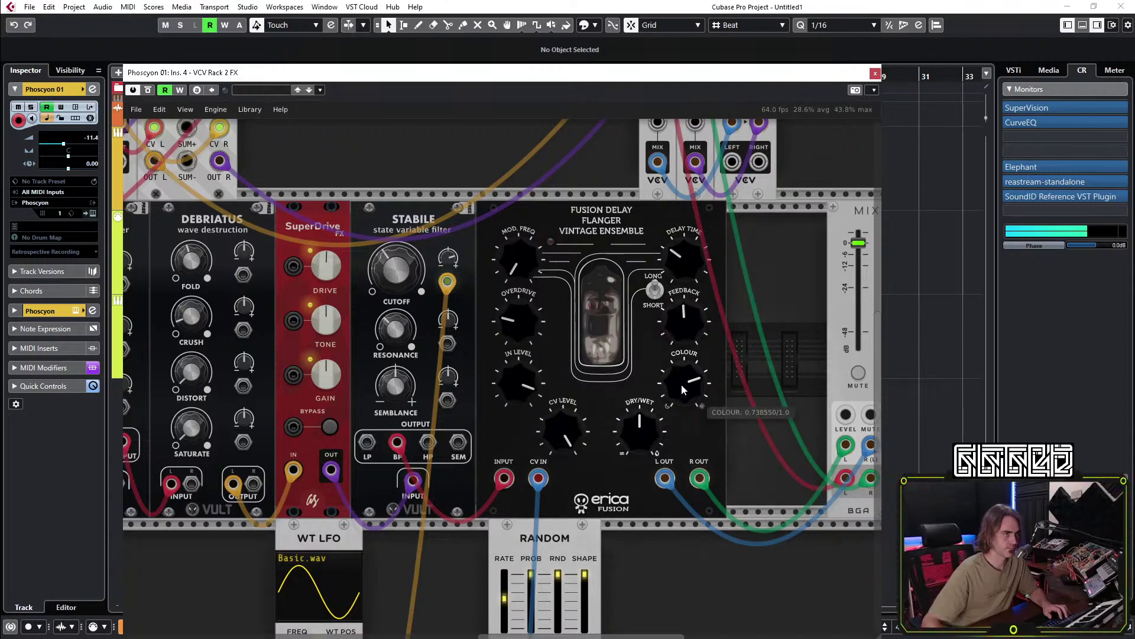
Raise the Fusion Delay's modulation frequency and overdrive, lower its input level and feedback, switch it to LONG, and lengthen the delay time.
{"action": "scroll", "coordinate": [737, 356], "scroll_direction": "up", "scroll_amount": 3}
{"action": "scroll", "coordinate": [680, 333], "scroll_direction": "right", "scroll_amount": 3}
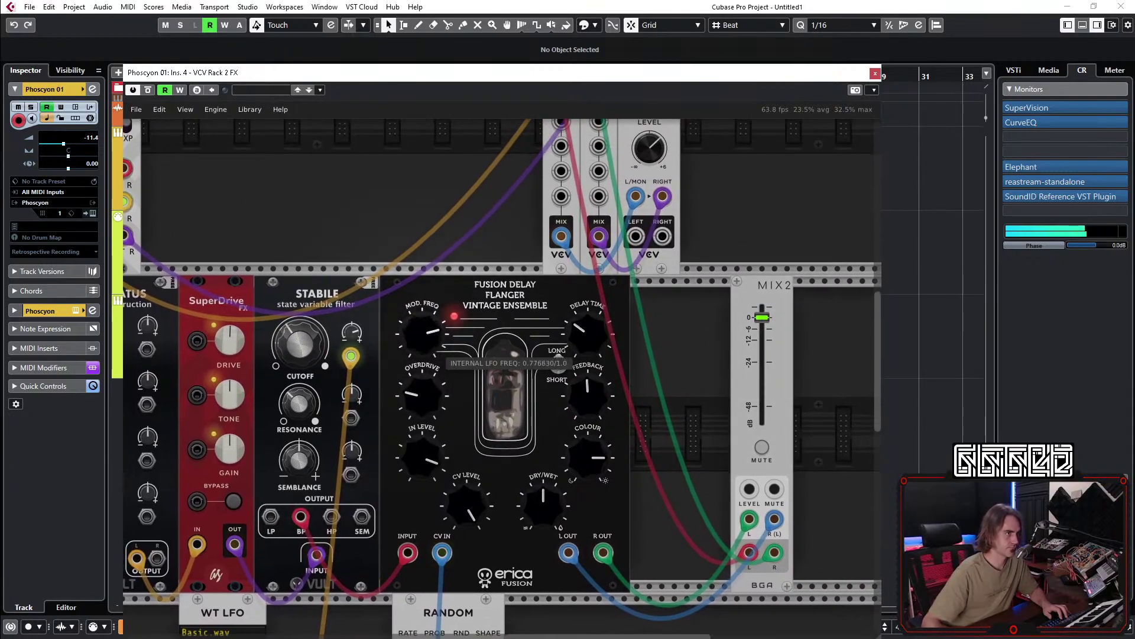
{"action": "left_click_drag", "start_coordinate": [421, 391], "coordinate": [423, 478]}
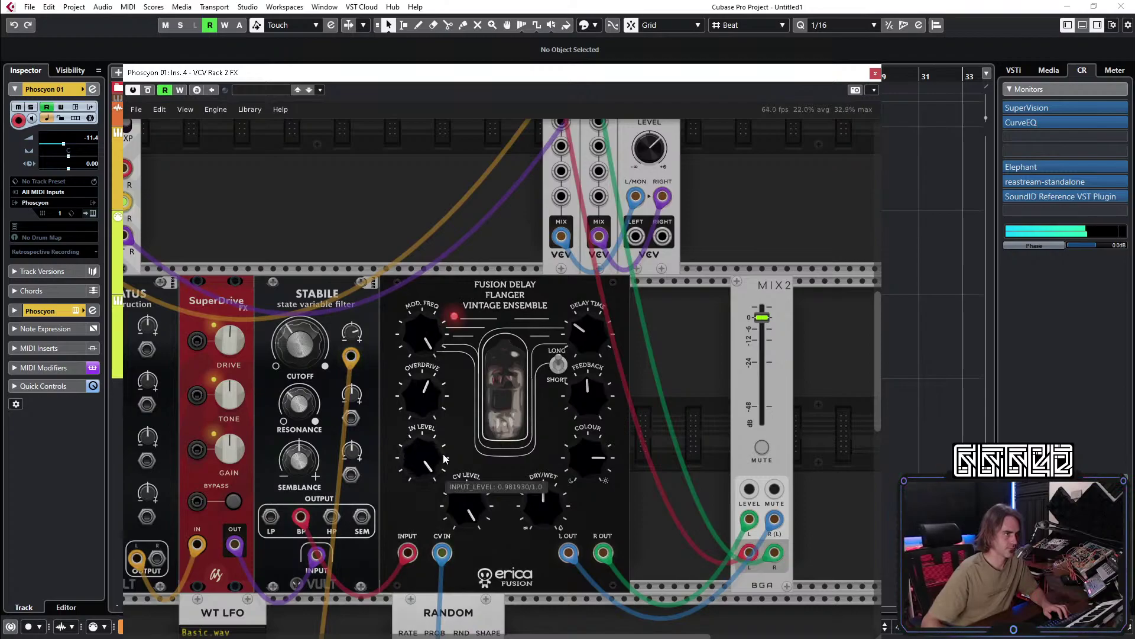
{"action": "left_click_drag", "start_coordinate": [399, 467], "coordinate": [476, 520]}
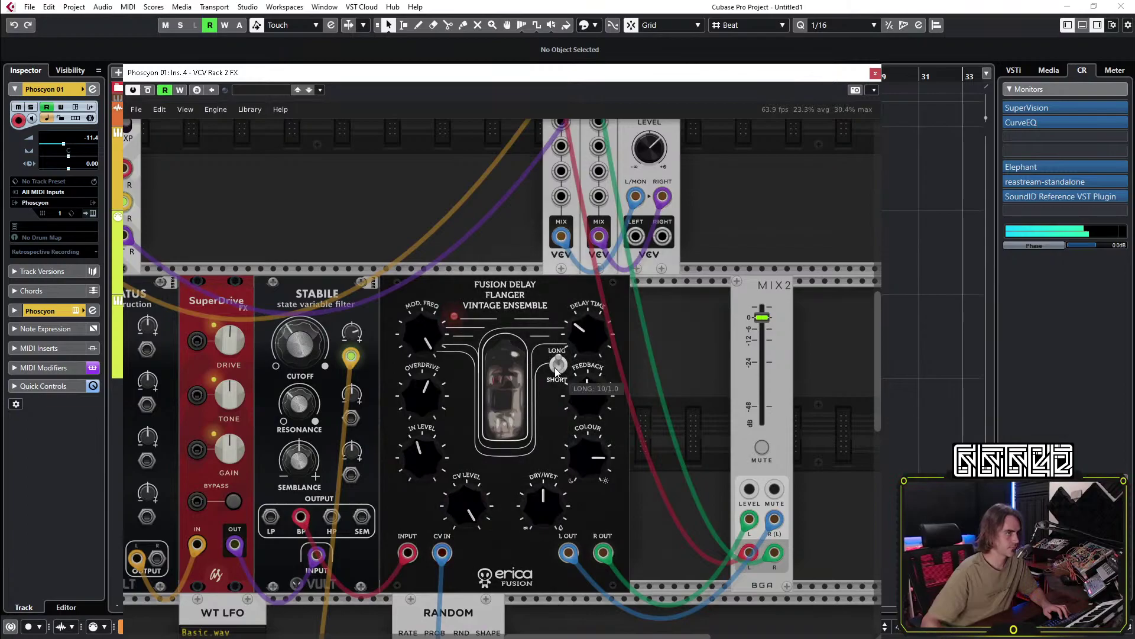
{"action": "left_click_drag", "start_coordinate": [587, 387], "coordinate": [587, 360]}
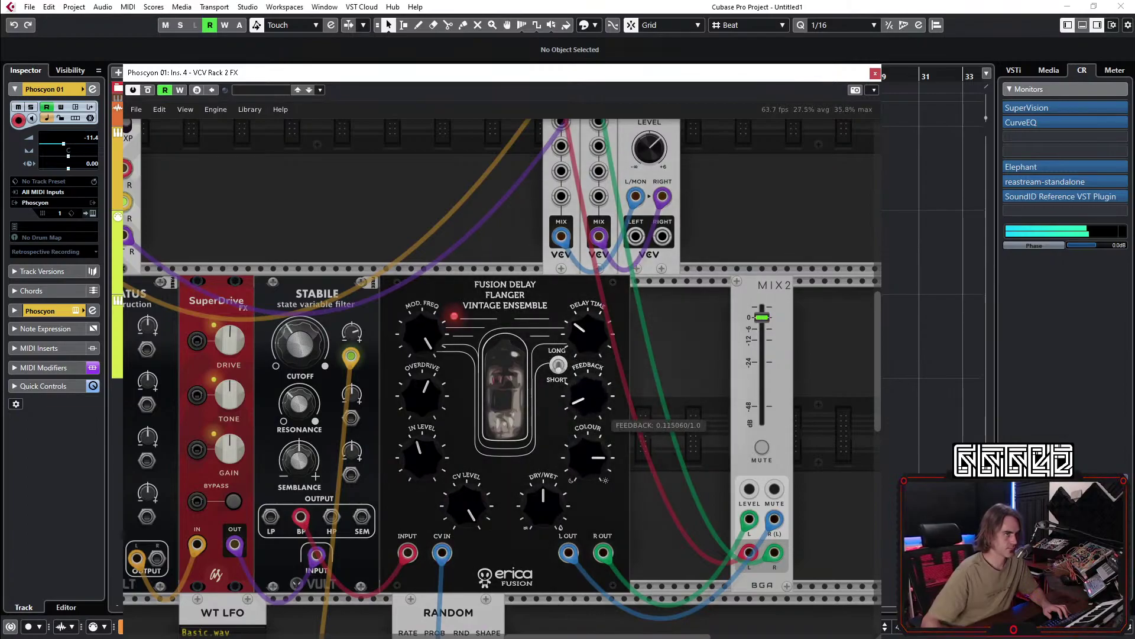
{"action": "scroll", "coordinate": [614, 325], "scroll_direction": "down", "scroll_amount": 5}
{"action": "scroll", "coordinate": [601, 357], "scroll_direction": "up", "scroll_amount": 2}
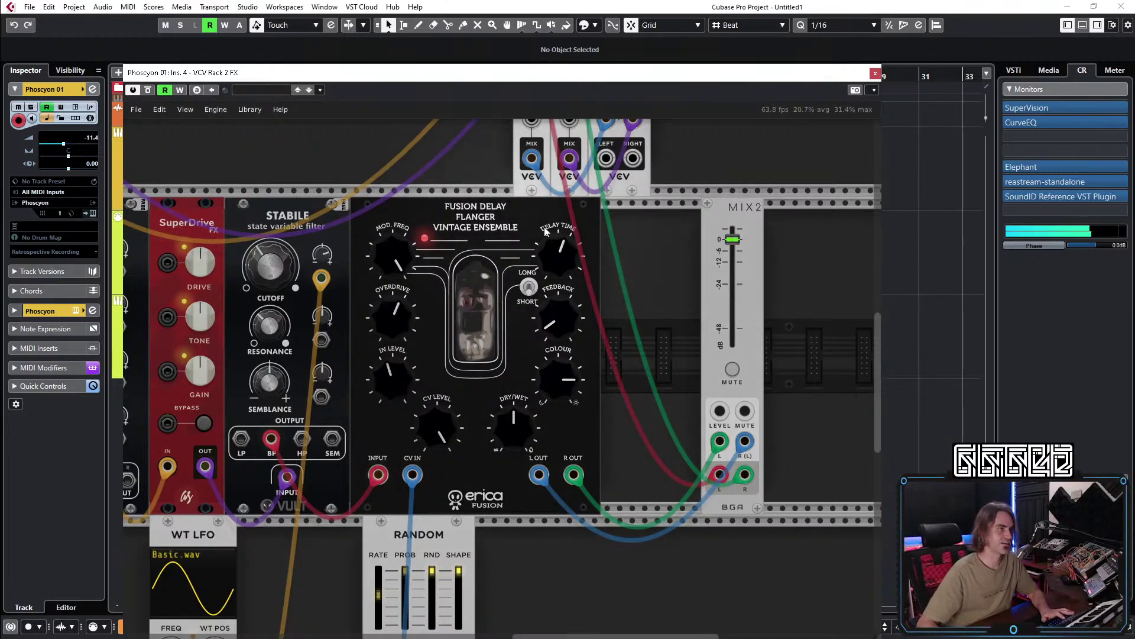
Search for "delay" and add the MSM Dual Delay beside the Random module.
{"action": "scroll", "coordinate": [627, 396], "scroll_direction": "down", "scroll_amount": 4}
{"action": "right_click", "coordinate": [538, 460]}
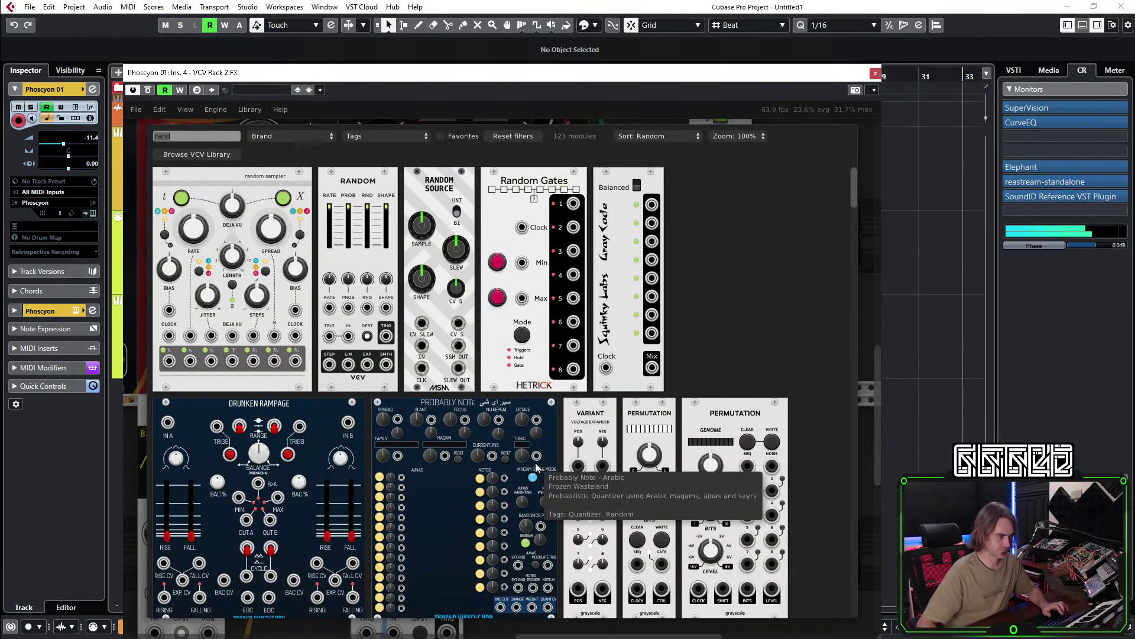
{"action": "type", "text": "delay"}
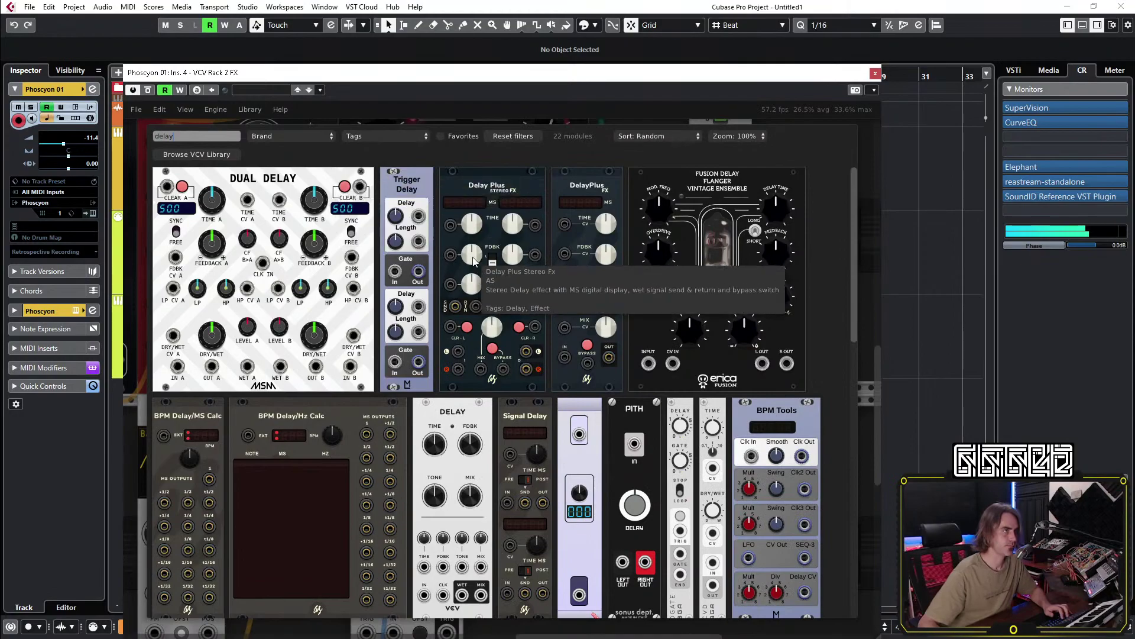
{"action": "left_click", "coordinate": [185, 231]}
{"action": "scroll", "coordinate": [513, 483], "scroll_direction": "down", "scroll_amount": 3}
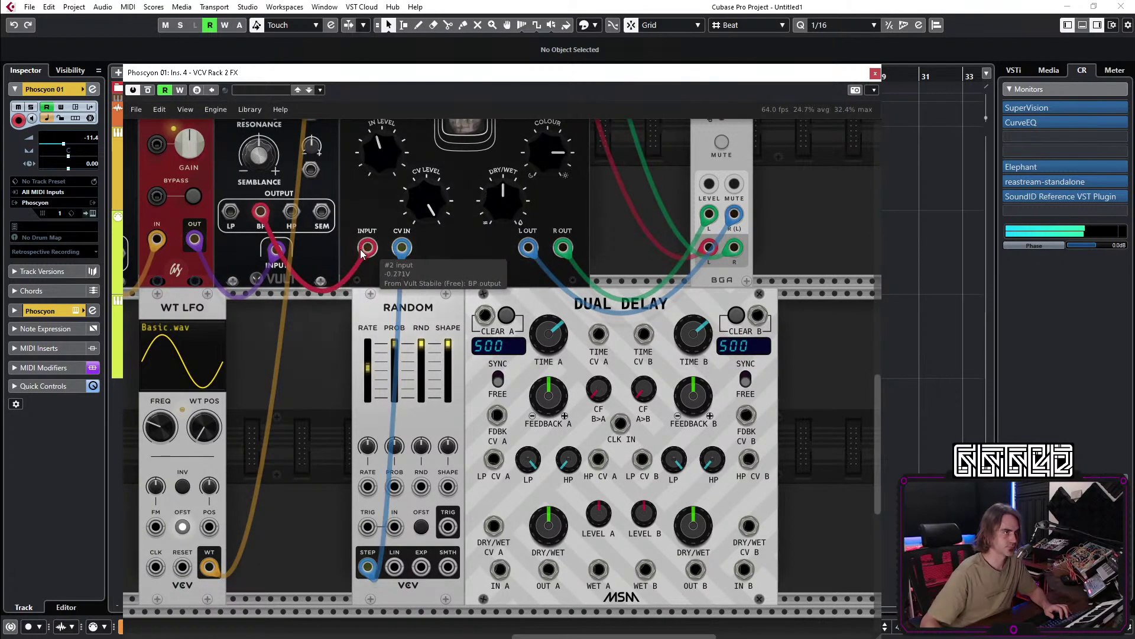
Feed both Dual Delay inputs from Stabile's BP output and move MIX2's input cables from the Fusion Delay to OUT A and OUT B.
{"action": "left_click_drag", "start_coordinate": [500, 569], "coordinate": [260, 212]}
{"action": "left_click_drag", "start_coordinate": [729, 224], "coordinate": [696, 568]}
{"action": "left_click_drag", "start_coordinate": [563, 248], "coordinate": [548, 569]}
{"action": "left_click_drag", "start_coordinate": [744, 569], "coordinate": [260, 211]}
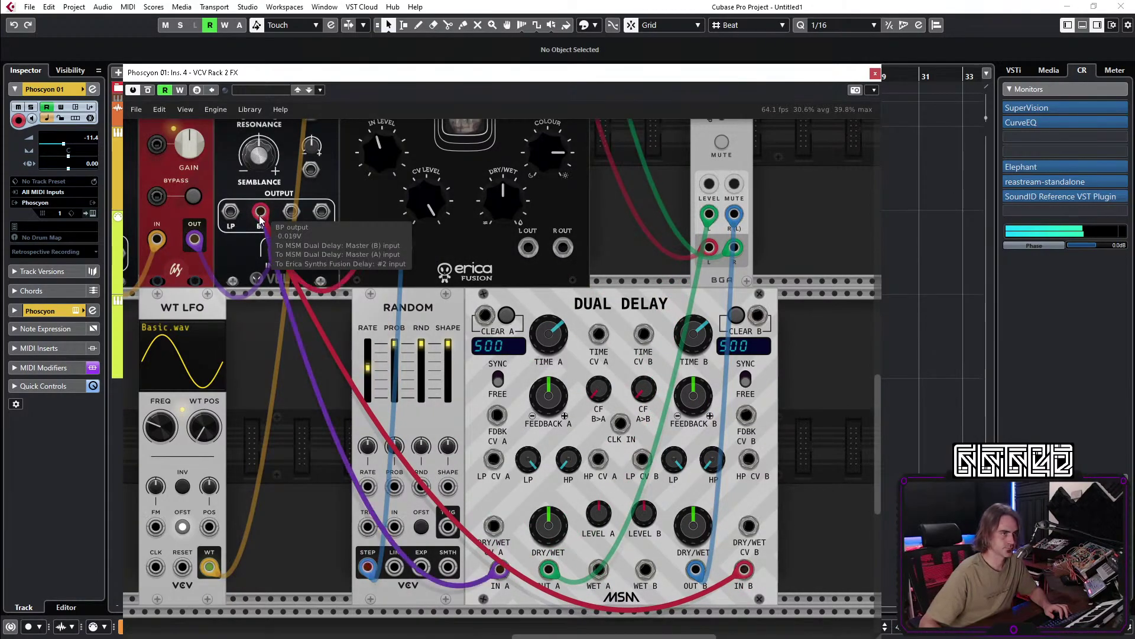
Switch both Dual Delay channels to SYNC and patch the host module's CLK/N output into its CLK IN.
{"action": "left_click", "coordinate": [499, 379]}
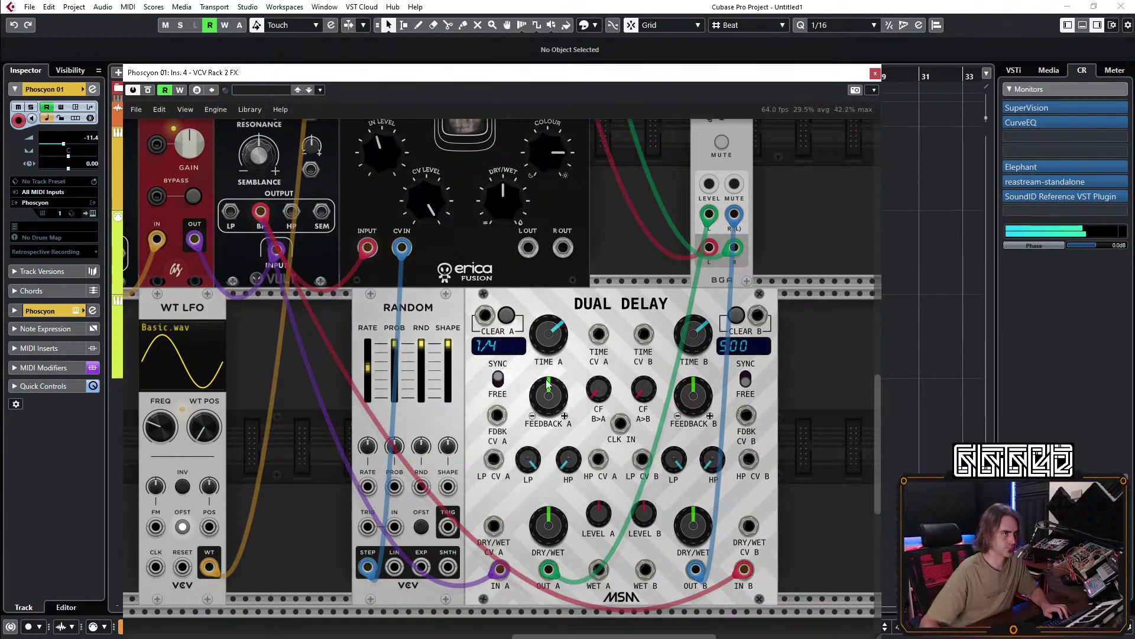
{"action": "left_click", "coordinate": [746, 379]}
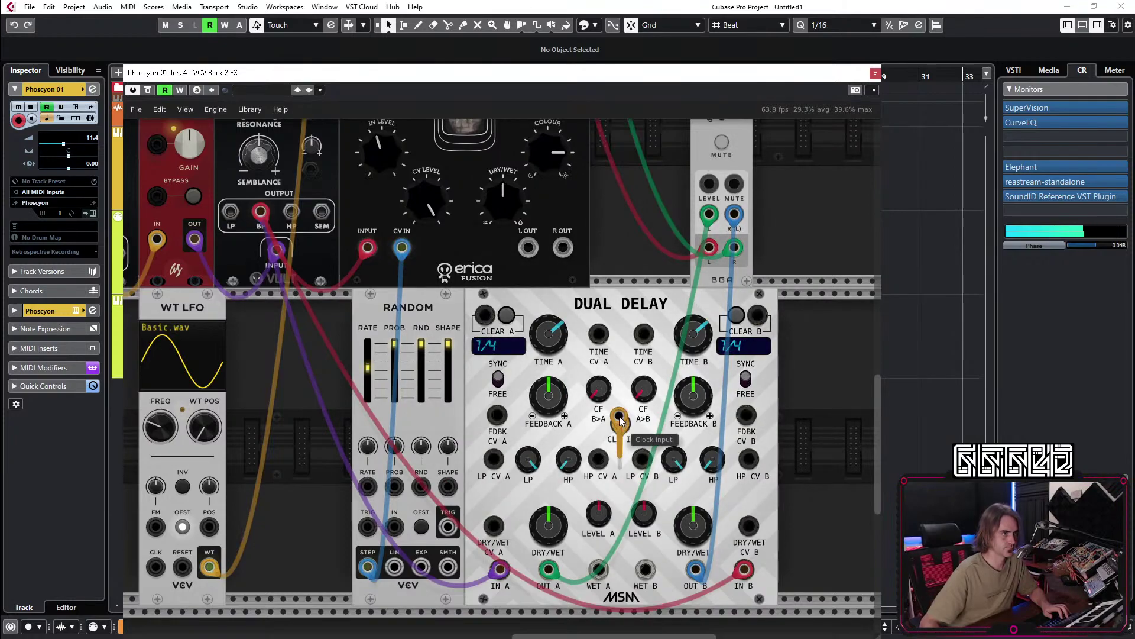
{"action": "scroll", "coordinate": [619, 416], "scroll_direction": "left", "scroll_amount": 15}
{"action": "scroll", "coordinate": [620, 417], "scroll_direction": "up", "scroll_amount": 8}
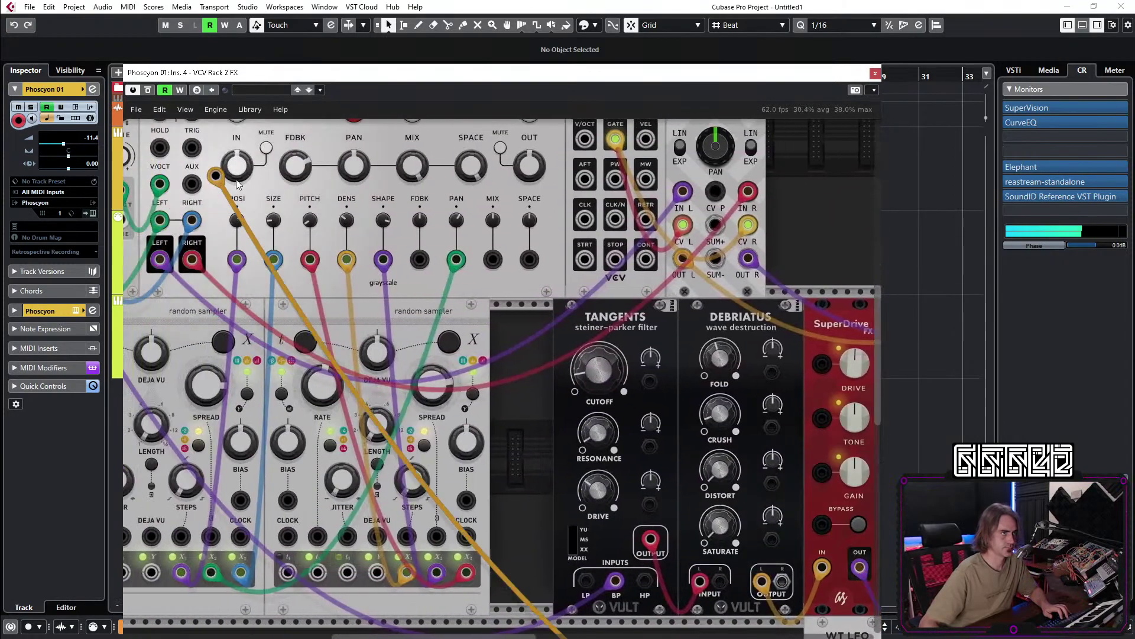
{"action": "left_click_drag", "start_coordinate": [237, 183], "coordinate": [615, 218]}
{"action": "scroll", "coordinate": [767, 247], "scroll_direction": "right", "scroll_amount": 15}
{"action": "scroll", "coordinate": [541, 244], "scroll_direction": "down", "scroll_amount": 8}
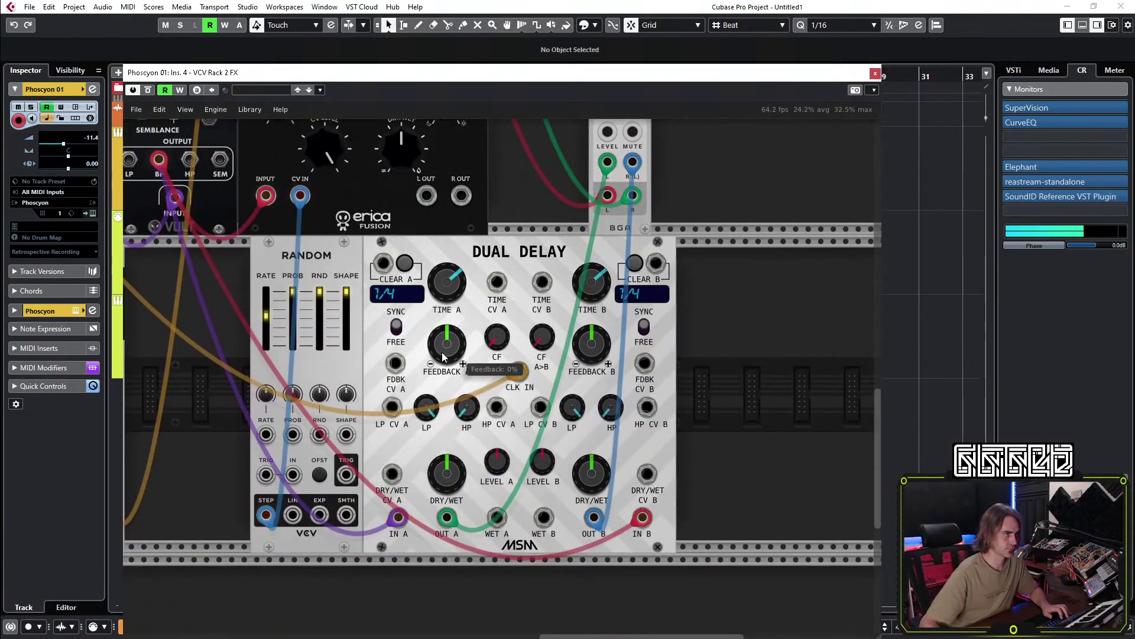
Set the time of both Dual Delay channels to 1/4D.
{"action": "mouse_move", "coordinate": [456, 282]}
{"action": "left_click_drag", "start_coordinate": [447, 282], "coordinate": [447, 290]}
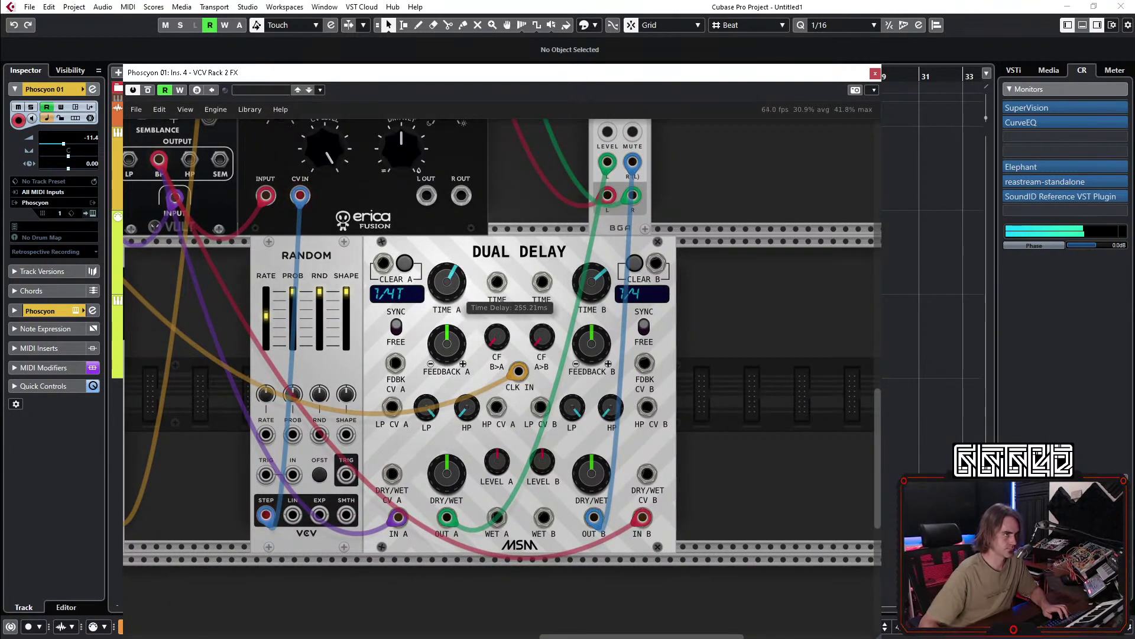
{"action": "mouse_move", "coordinate": [591, 282]}
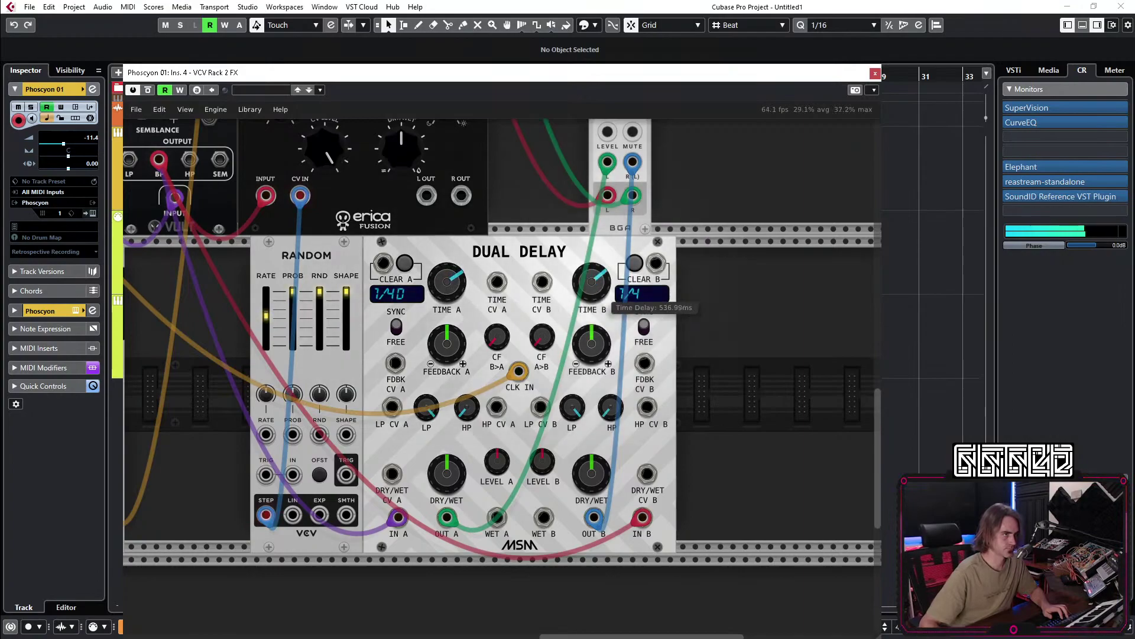
Delete the Fusion Delay and move the Dual Delay into its place beside Stabile.
{"action": "scroll", "coordinate": [524, 282], "scroll_direction": "up", "scroll_amount": 2}
{"action": "scroll", "coordinate": [524, 282], "scroll_direction": "left", "scroll_amount": 2}
{"action": "right_click", "coordinate": [469, 288]}
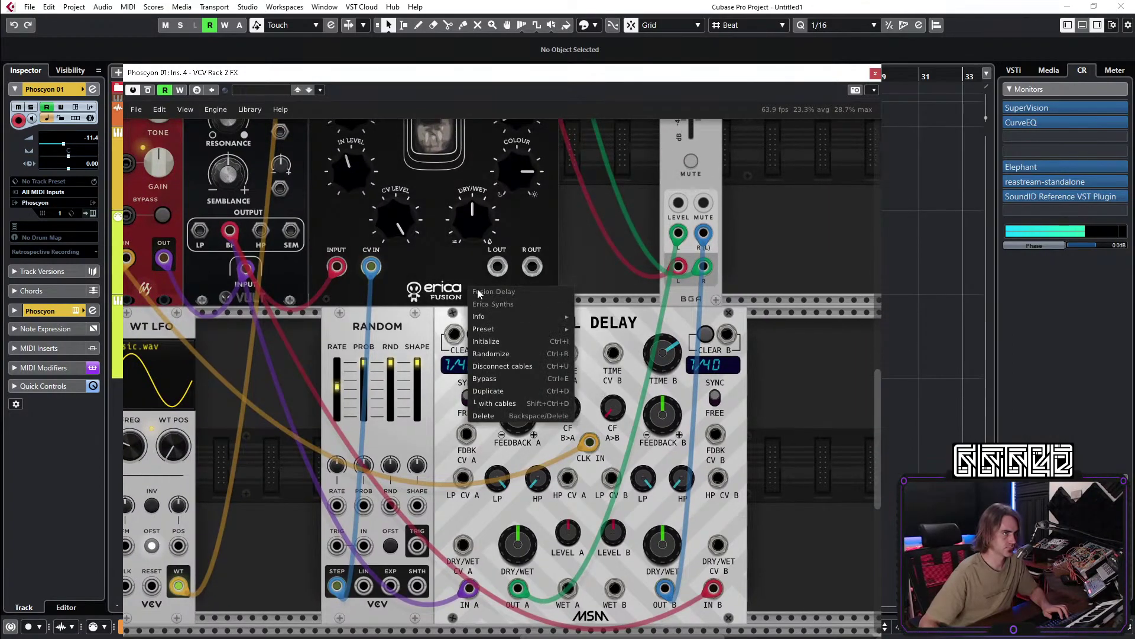
{"action": "left_click", "coordinate": [507, 414]}
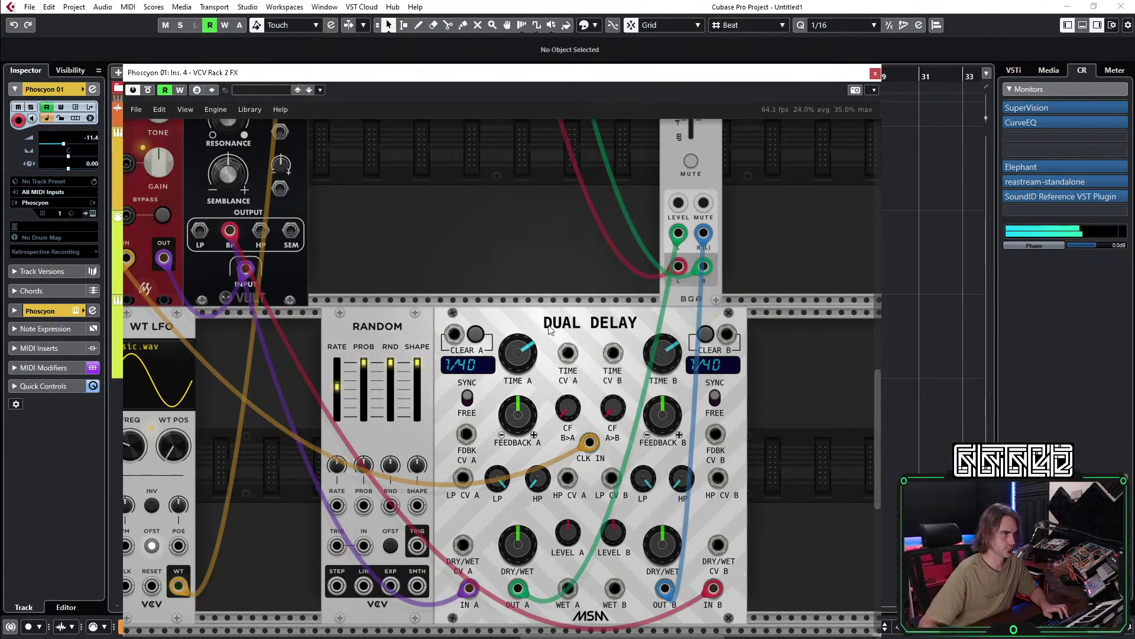
{"action": "left_click_drag", "start_coordinate": [548, 326], "coordinate": [422, 142]}
{"action": "scroll", "coordinate": [382, 282], "scroll_direction": "up", "scroll_amount": 4}
{"action": "scroll", "coordinate": [382, 282], "scroll_direction": "left", "scroll_amount": 3}
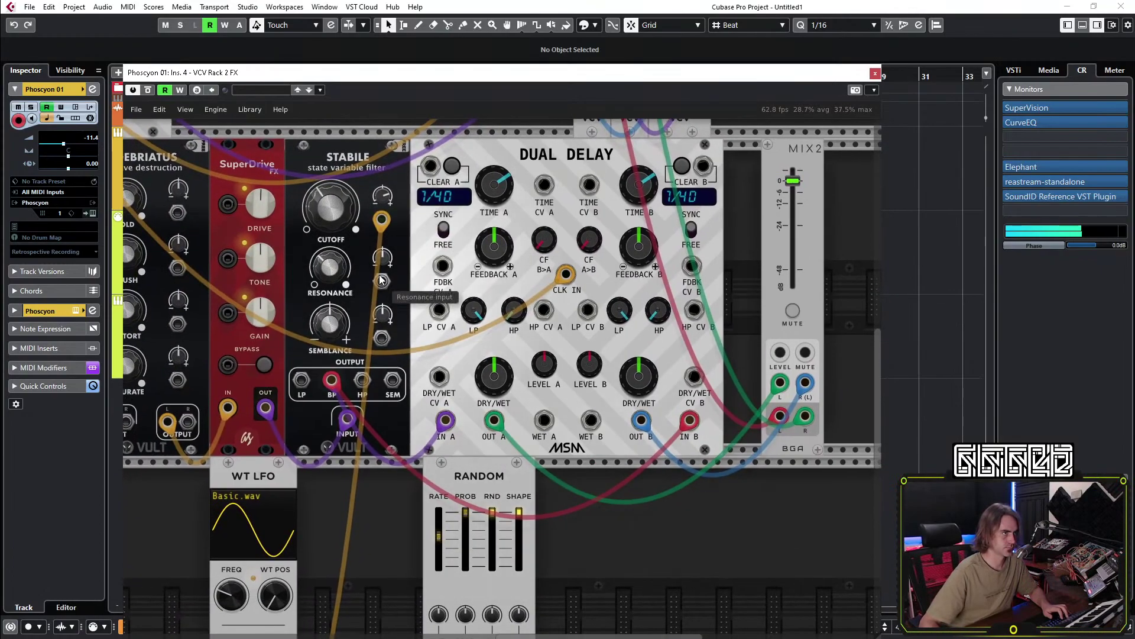
Adjust the Debriatus distortion amounts and raise SuperDrive's DRIVE and GAIN.
{"action": "scroll", "coordinate": [356, 246], "scroll_direction": "left", "scroll_amount": 3}
{"action": "scroll", "coordinate": [356, 247], "scroll_direction": "up", "scroll_amount": 1}
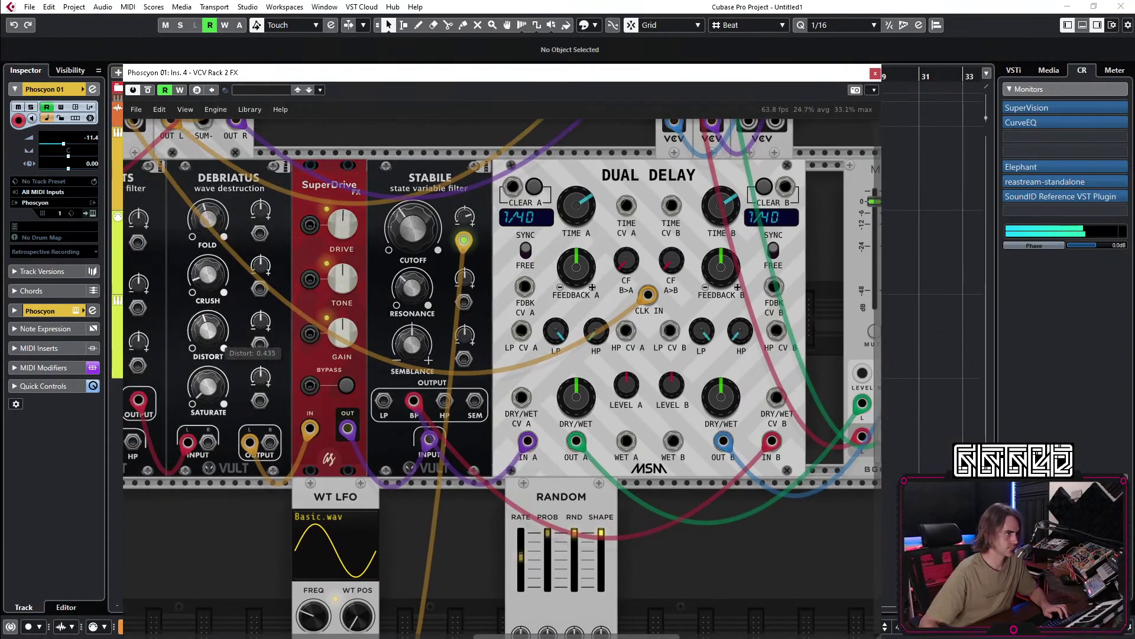
{"action": "left_click_drag", "start_coordinate": [205, 373], "coordinate": [206, 390]}
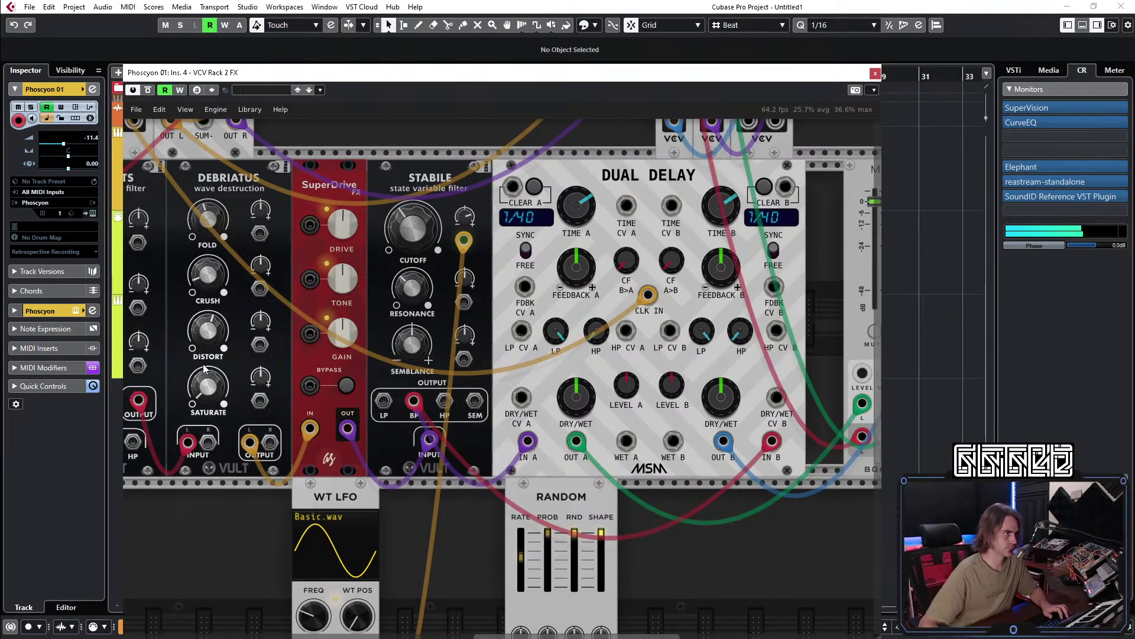
{"action": "left_click_drag", "start_coordinate": [343, 224], "coordinate": [343, 198]}
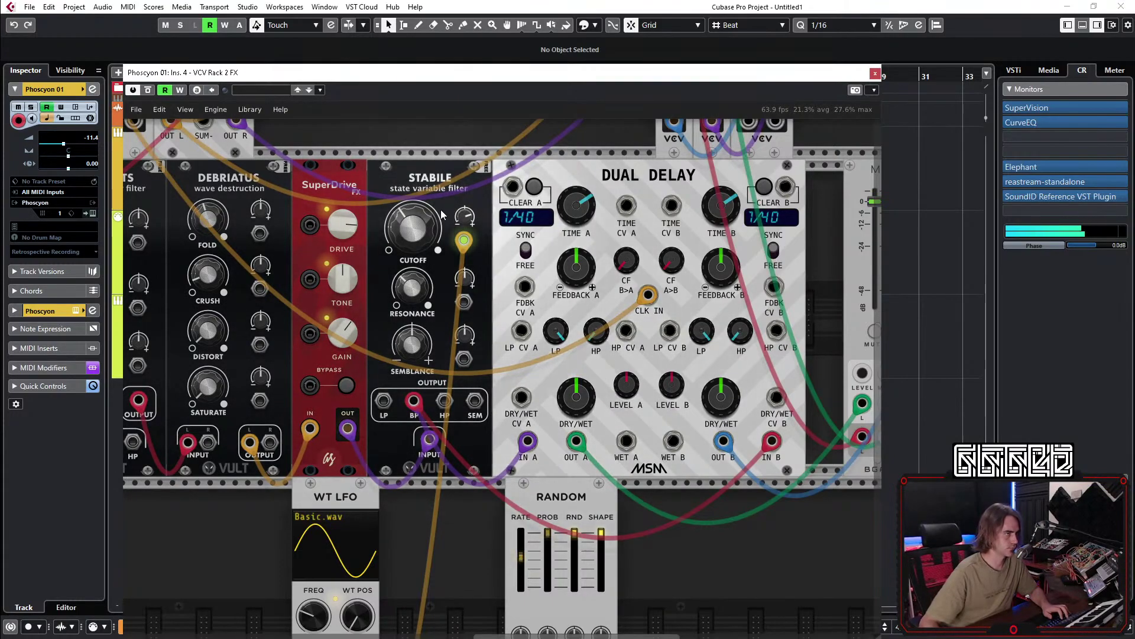
Raise FEEDBACK A and FEEDBACK B on the Dual Delay to matching positive amounts.
{"action": "scroll", "coordinate": [652, 286], "scroll_direction": "up", "scroll_amount": 3}
{"action": "scroll", "coordinate": [652, 287], "scroll_direction": "right", "scroll_amount": 2}
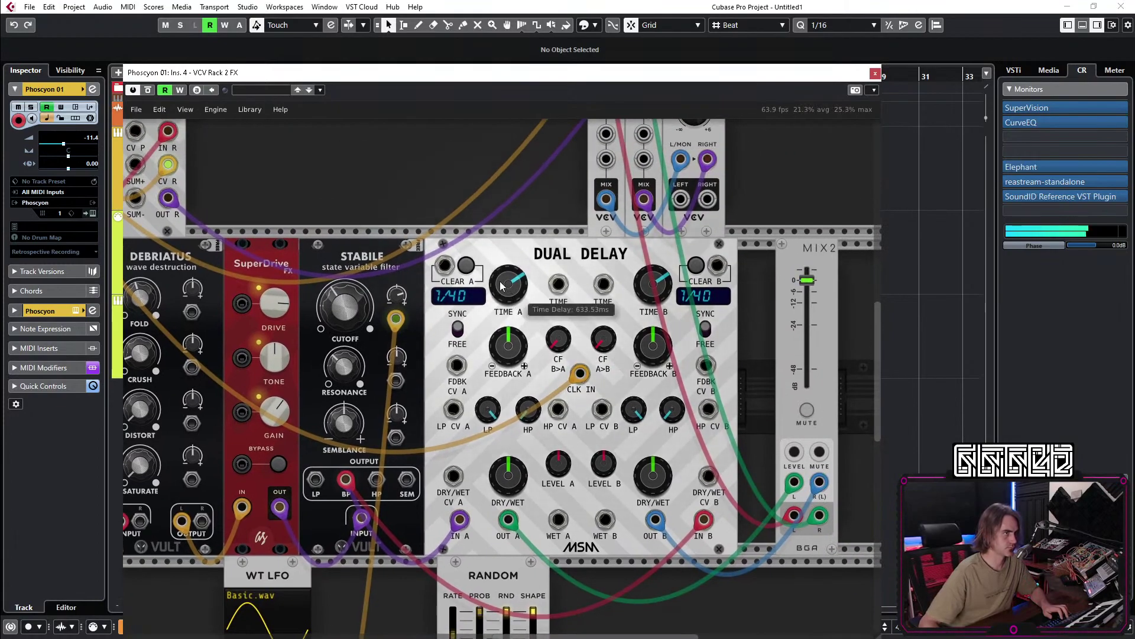
{"action": "left_click_drag", "start_coordinate": [508, 346], "coordinate": [508, 334]}
{"action": "left_click_drag", "start_coordinate": [652, 346], "coordinate": [653, 334]}
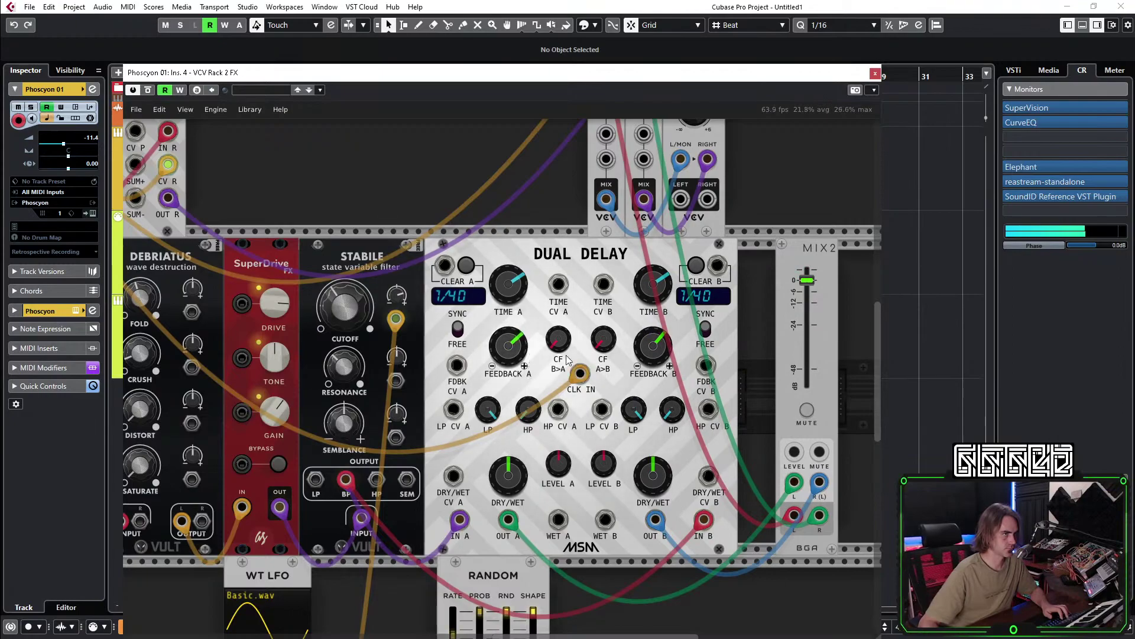
Delete the unused Random module below the Dual Delay.
{"action": "scroll", "coordinate": [690, 325], "scroll_direction": "down", "scroll_amount": 3}
{"action": "scroll", "coordinate": [691, 325], "scroll_direction": "left", "scroll_amount": 1}
{"action": "scroll", "coordinate": [691, 326], "scroll_direction": "down", "scroll_amount": 3}
{"action": "scroll", "coordinate": [690, 325], "scroll_direction": "left", "scroll_amount": 2}
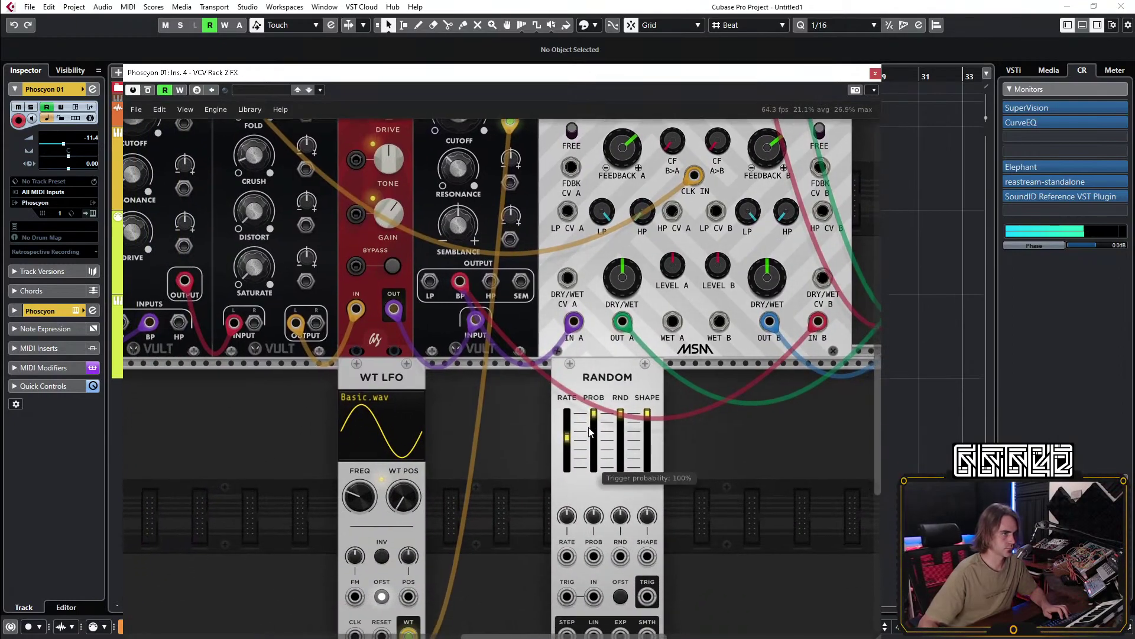
{"action": "scroll", "coordinate": [601, 382], "scroll_direction": "down", "scroll_amount": 1}
{"action": "right_click", "coordinate": [600, 382]}
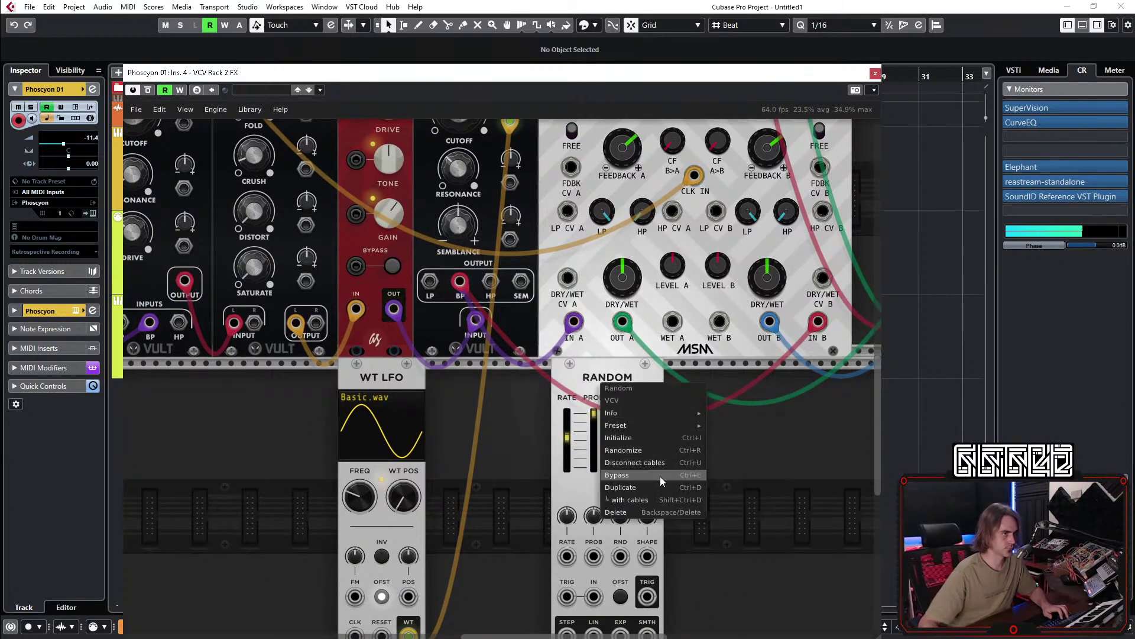
{"action": "left_click", "coordinate": [619, 513]}
Fine-tune the resonance of the Tangents filter.
{"action": "scroll", "coordinate": [585, 475], "scroll_direction": "down", "scroll_amount": 2}
{"action": "left_click_drag", "start_coordinate": [584, 476], "coordinate": [630, 522]}
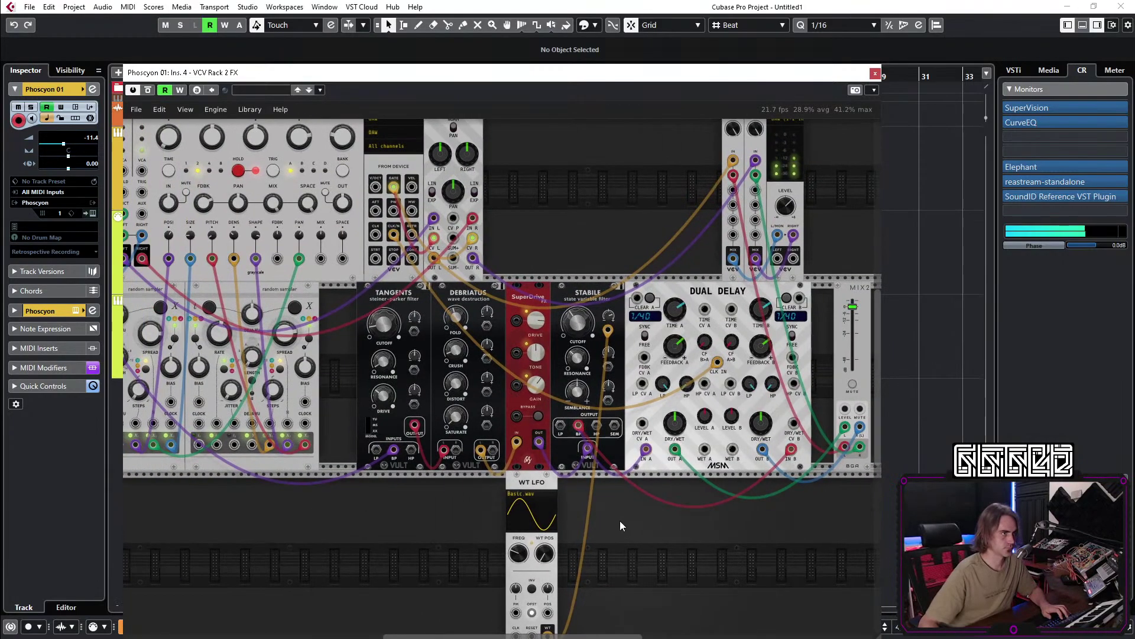
{"action": "left_click_drag", "start_coordinate": [414, 563], "coordinate": [294, 501]}
{"action": "left_click_drag", "start_coordinate": [255, 294], "coordinate": [254, 298]}
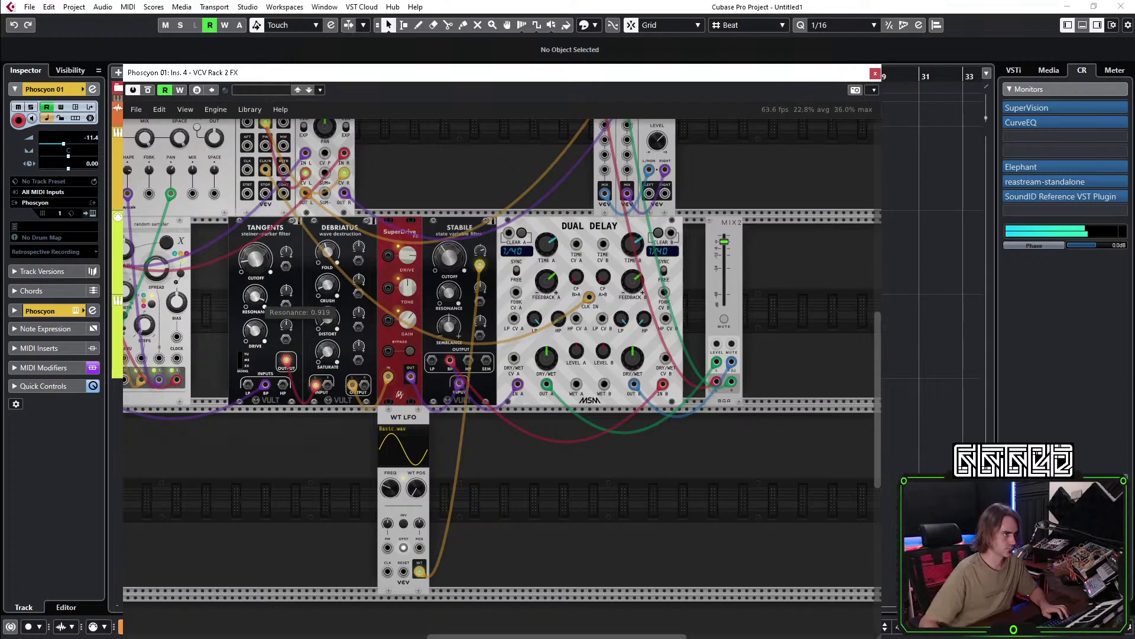
{"action": "left_click_drag", "start_coordinate": [255, 298], "coordinate": [264, 299]}
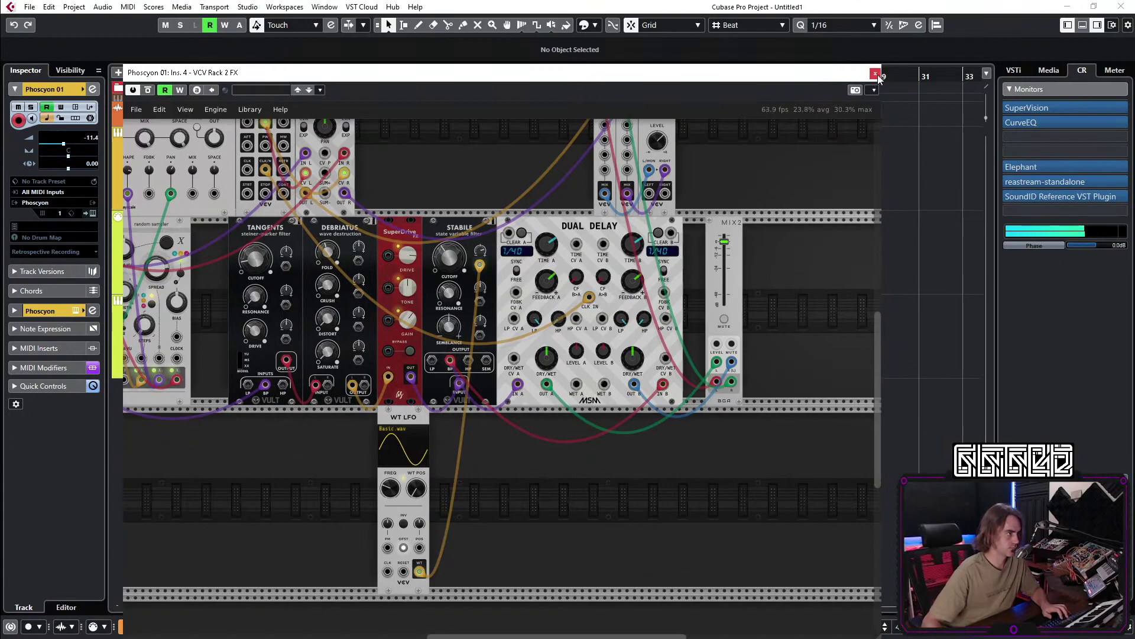
Set both Dual Delay times to 1/8D and raise the HP cutoffs and feedback, keeping the module seated beside Stabile.
{"action": "left_click_drag", "start_coordinate": [793, 239], "coordinate": [741, 354]}
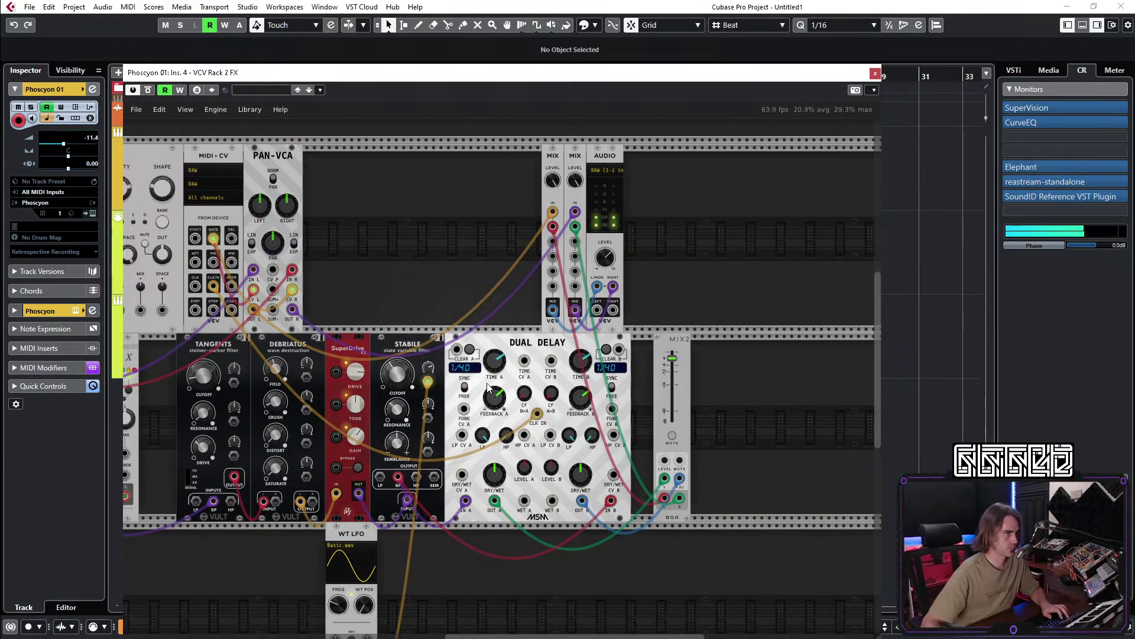
{"action": "left_click_drag", "start_coordinate": [580, 361], "coordinate": [582, 365]}
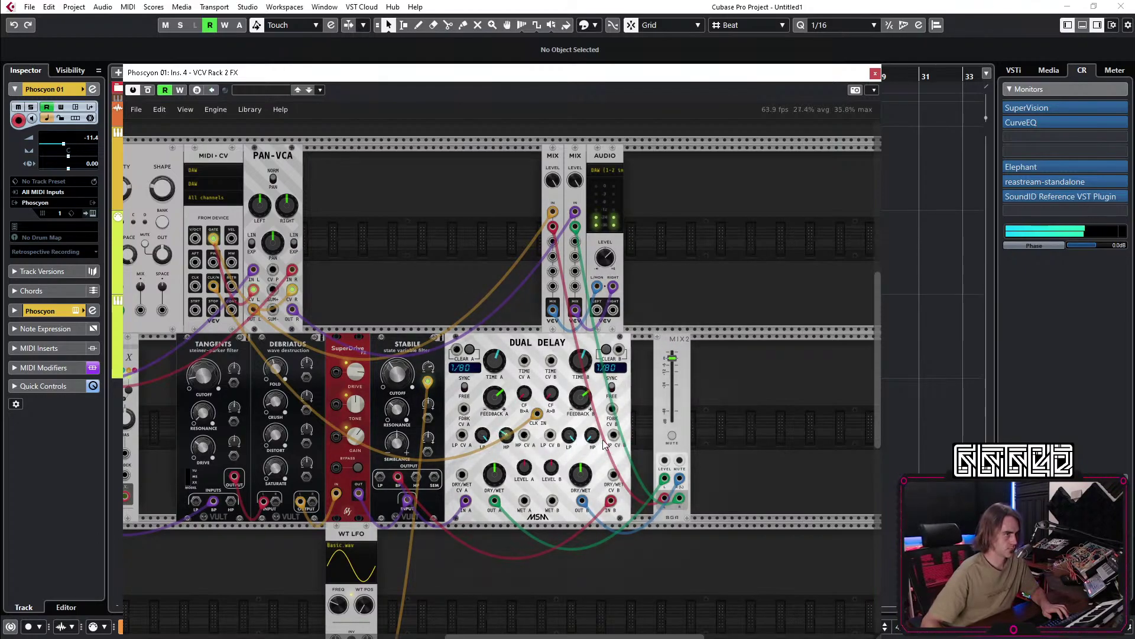
{"action": "left_click_drag", "start_coordinate": [602, 440], "coordinate": [609, 440]}
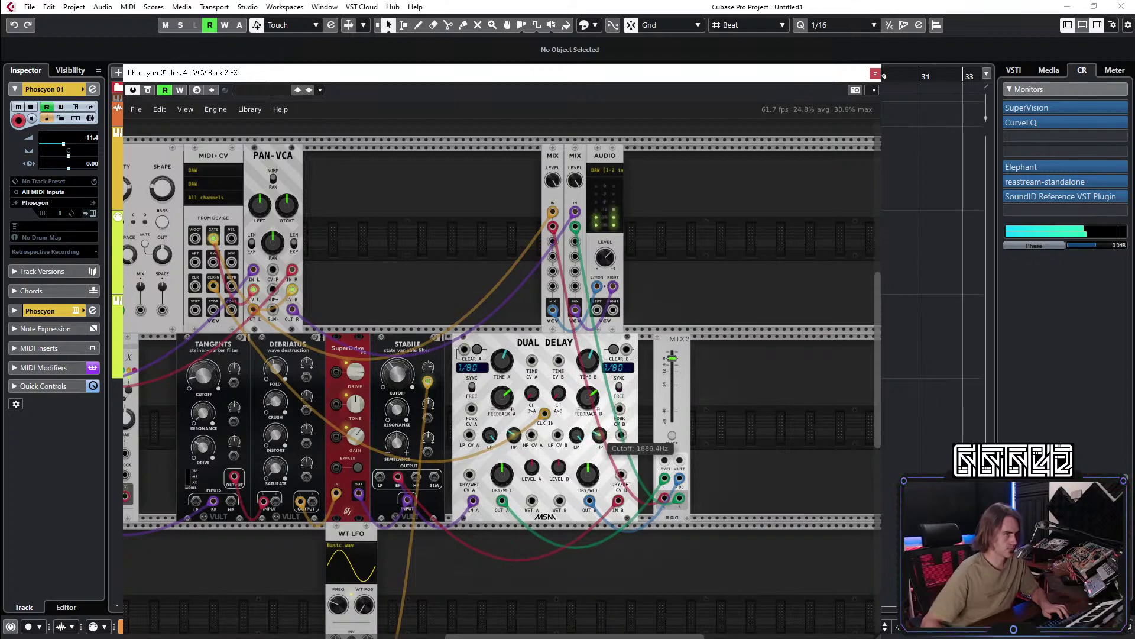
{"action": "left_click_drag", "start_coordinate": [543, 326], "coordinate": [531, 345]}
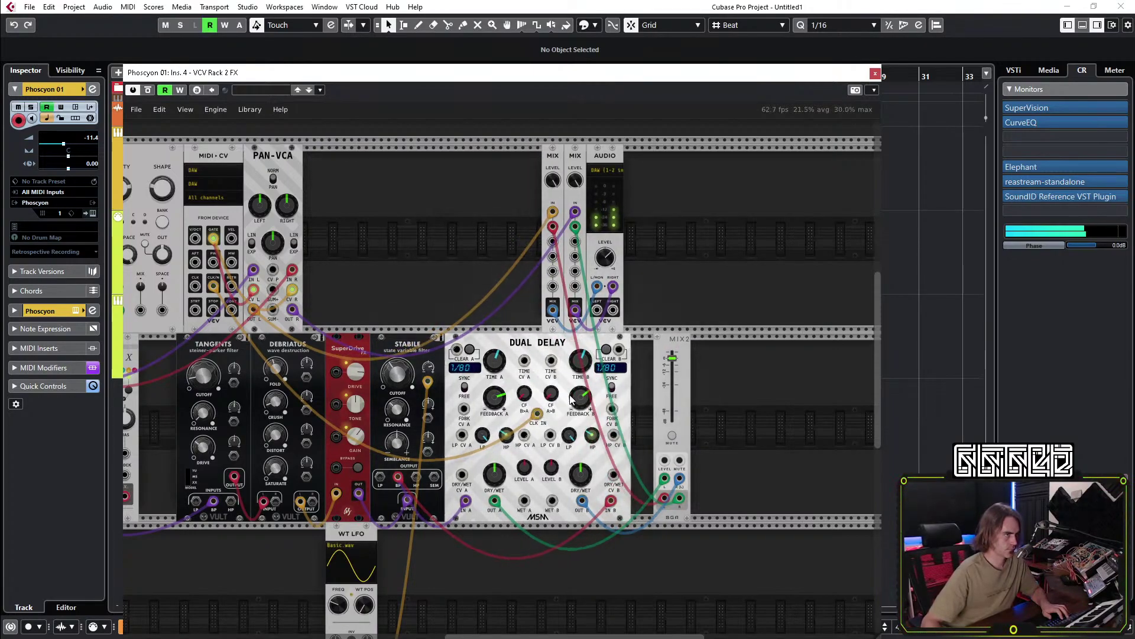
{"action": "left_click_drag", "start_coordinate": [537, 413], "coordinate": [428, 382]}
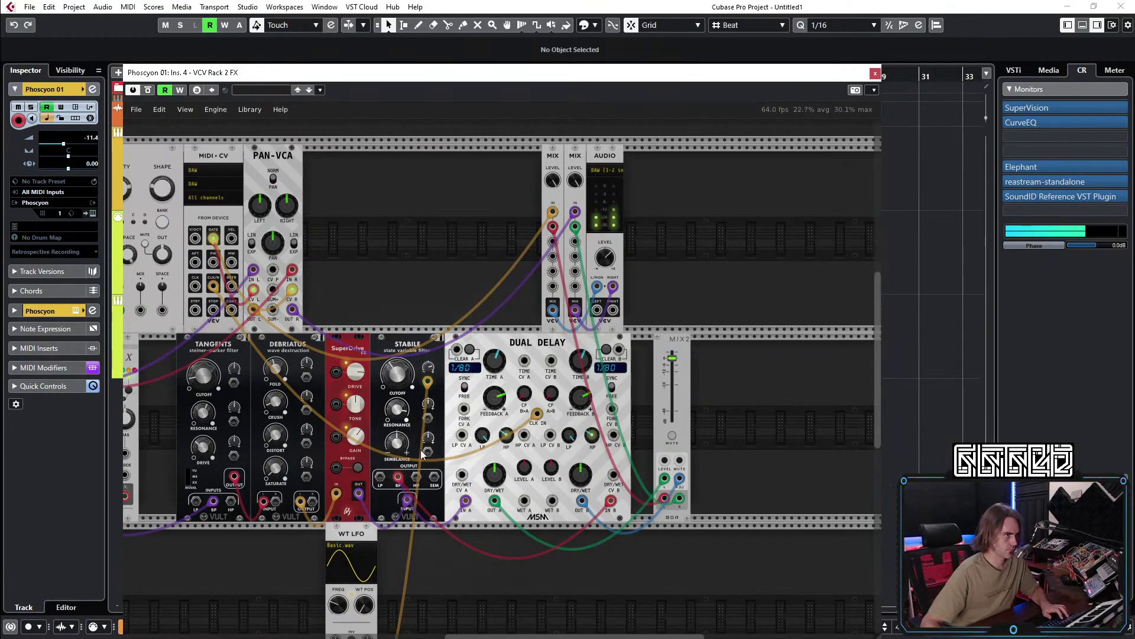
Adjust the frequency of the WT LFO that modulates Stabile's cutoff.
{"action": "scroll", "coordinate": [440, 497], "scroll_direction": "down", "scroll_amount": 3}
{"action": "scroll", "coordinate": [441, 497], "scroll_direction": "left", "scroll_amount": 3}
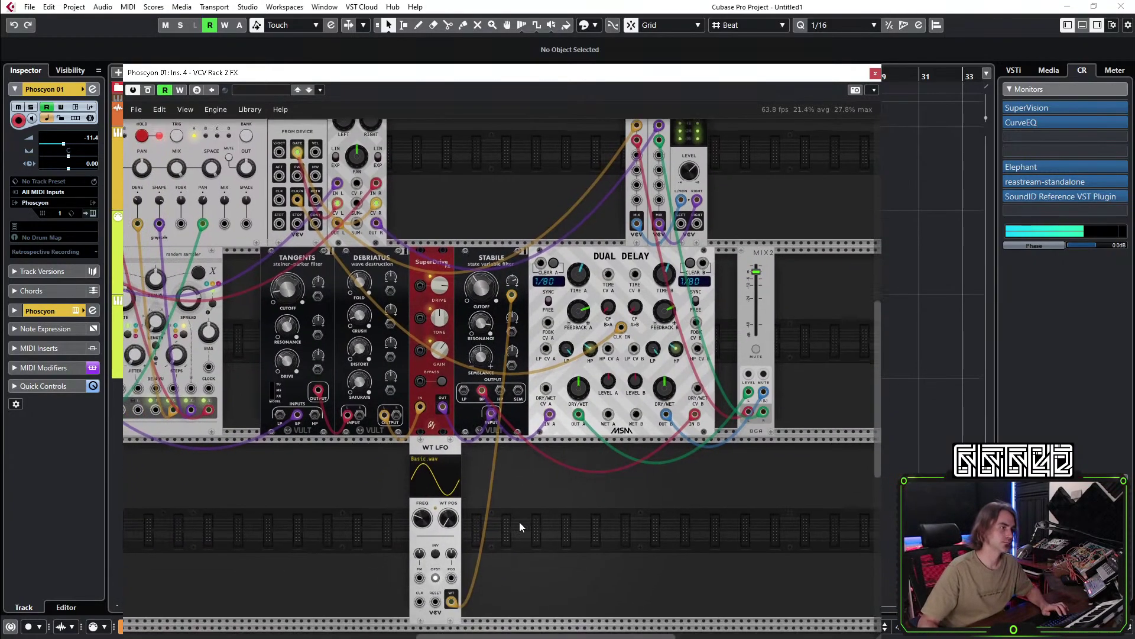
{"action": "left_click_drag", "start_coordinate": [422, 518], "coordinate": [423, 520]}
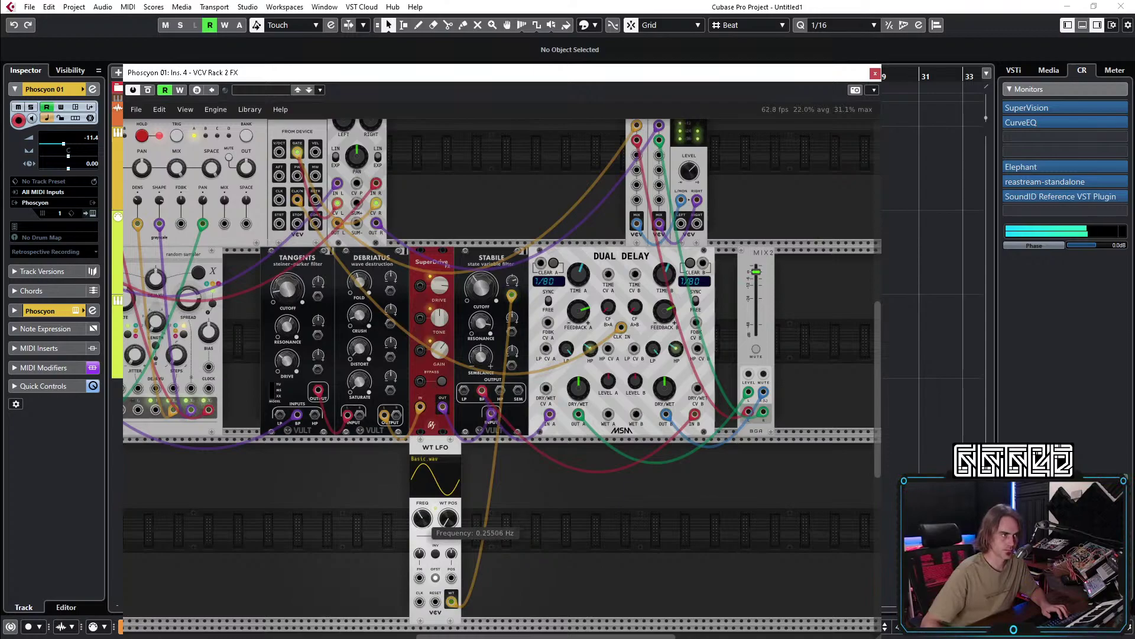
{"action": "left_click_drag", "start_coordinate": [422, 520], "coordinate": [422, 520]}
Duplicate the WT LFO and patch the copy's WT output into the original LFO's FM input.
{"action": "left_click_drag", "start_coordinate": [344, 530], "coordinate": [440, 420]}
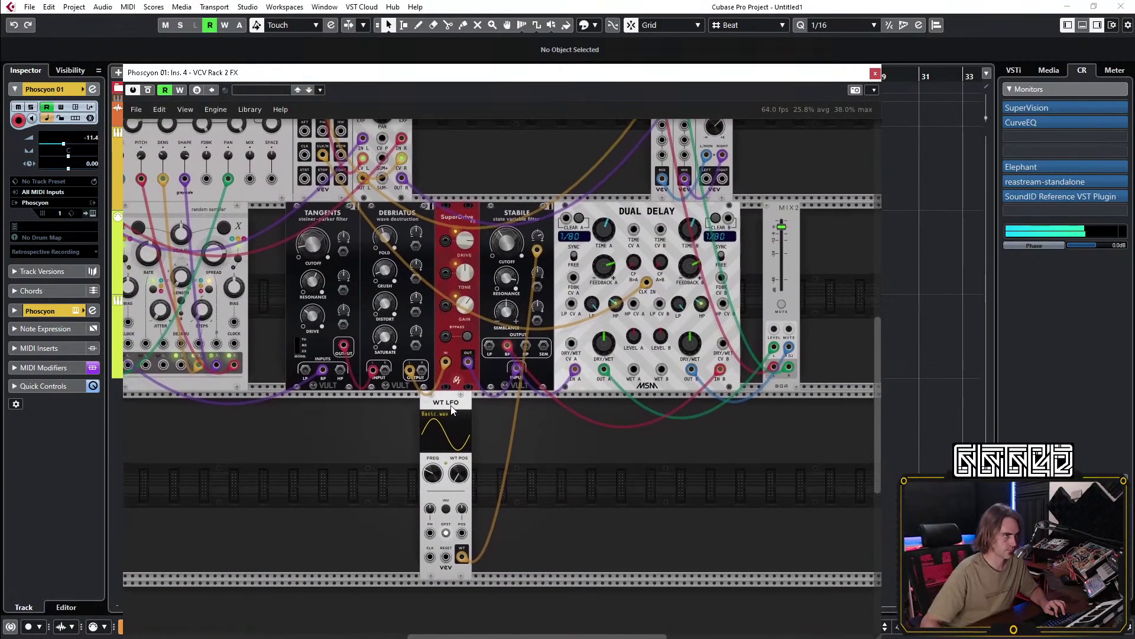
{"action": "right_click", "coordinate": [438, 412]}
{"action": "left_click", "coordinate": [474, 513]}
{"action": "scroll", "coordinate": [462, 525], "scroll_direction": "up", "scroll_amount": 5}
{"action": "left_click_drag", "start_coordinate": [442, 567], "coordinate": [491, 509]}
Raise the original LFO's FM amount and lower the modulating LFO's frequency.
{"action": "left_click_drag", "start_coordinate": [491, 452], "coordinate": [490, 444]}
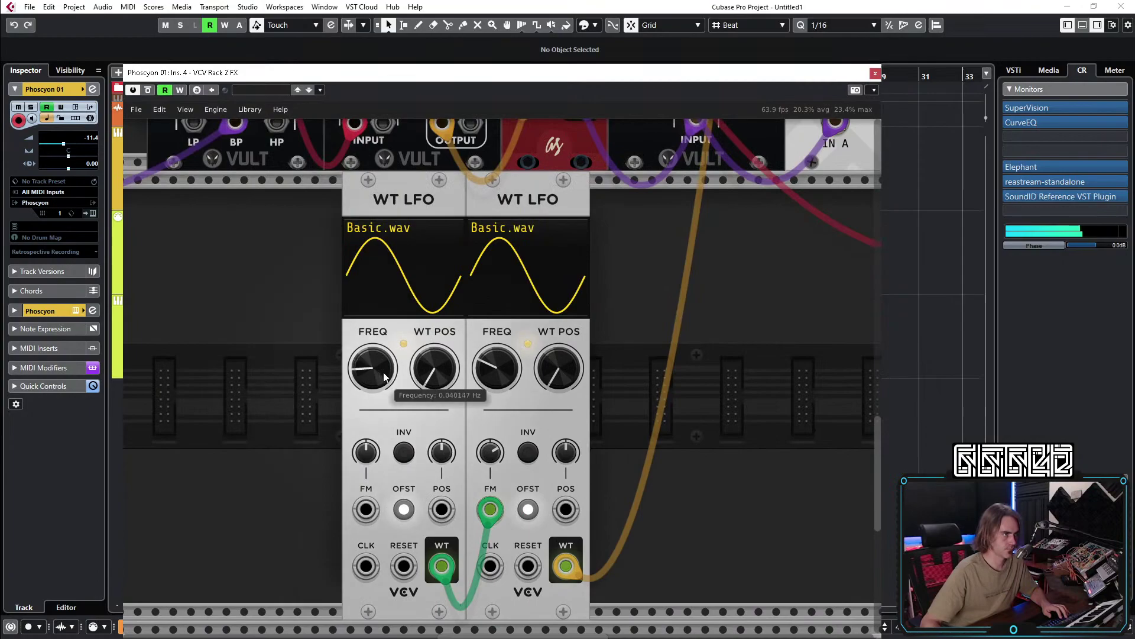
{"action": "left_click_drag", "start_coordinate": [379, 373], "coordinate": [379, 388]}
{"action": "left_click_drag", "start_coordinate": [493, 450], "coordinate": [493, 440]}
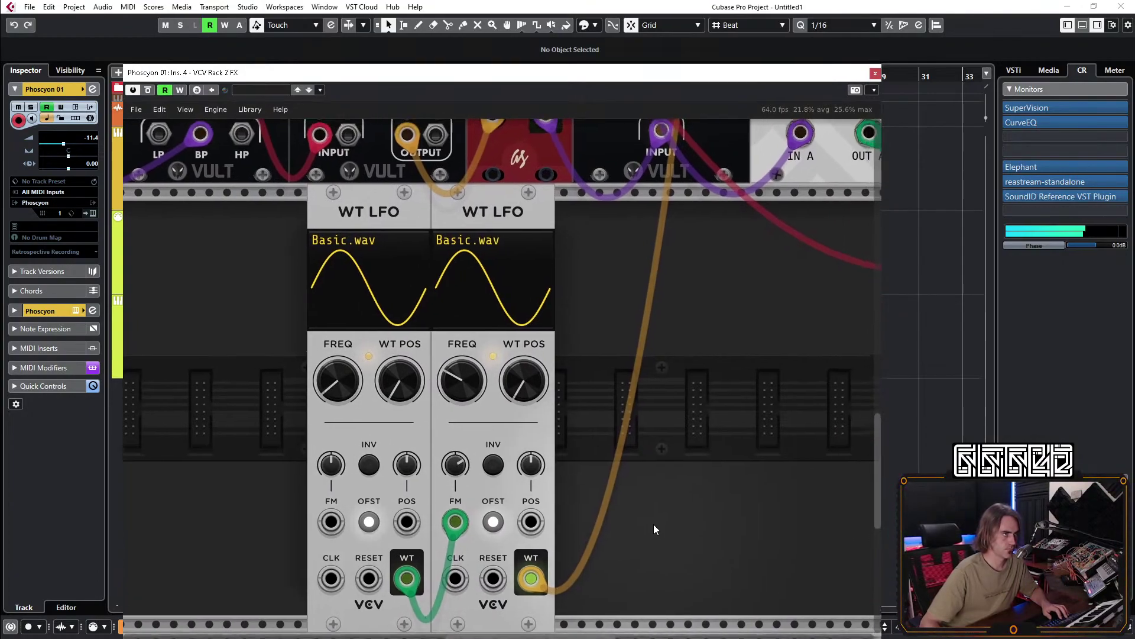
Morph the modulating LFO's wavetable to a triangle and, after trying a sawtooth, return the original LFO to a sine.
{"action": "scroll", "coordinate": [654, 528], "scroll_direction": "right", "scroll_amount": 2}
{"action": "scroll", "coordinate": [654, 527], "scroll_direction": "up", "scroll_amount": 1}
{"action": "left_click_drag", "start_coordinate": [387, 395], "coordinate": [384, 378]}
{"action": "left_click_drag", "start_coordinate": [515, 400], "coordinate": [516, 390]}
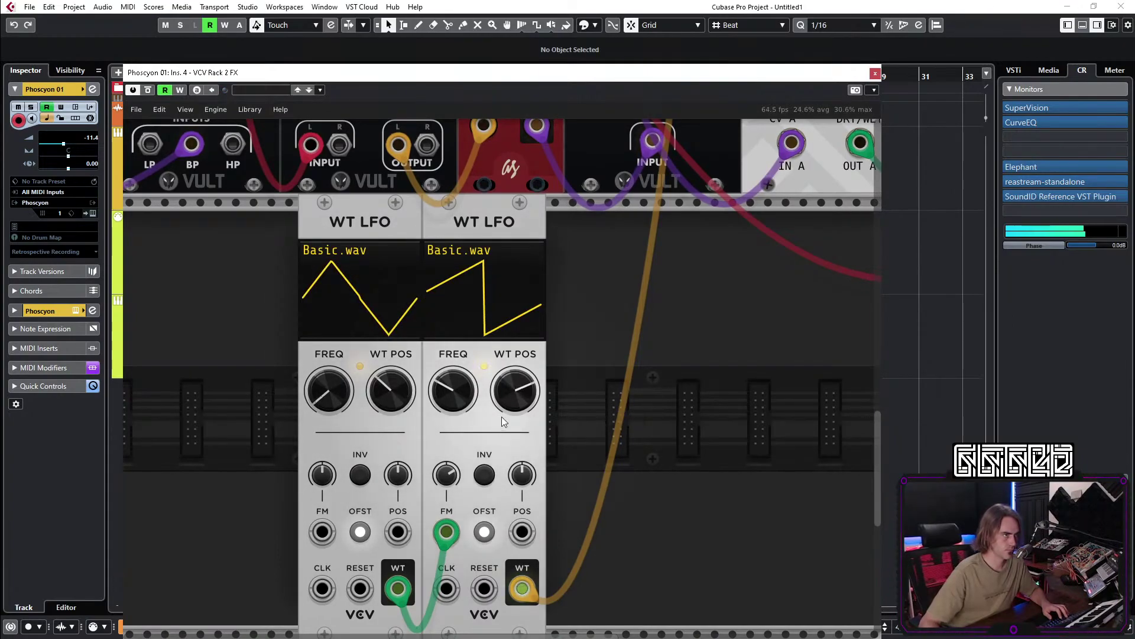
{"action": "scroll", "coordinate": [650, 503], "scroll_direction": "down", "scroll_amount": 1}
{"action": "scroll", "coordinate": [650, 503], "scroll_direction": "right", "scroll_amount": 2}
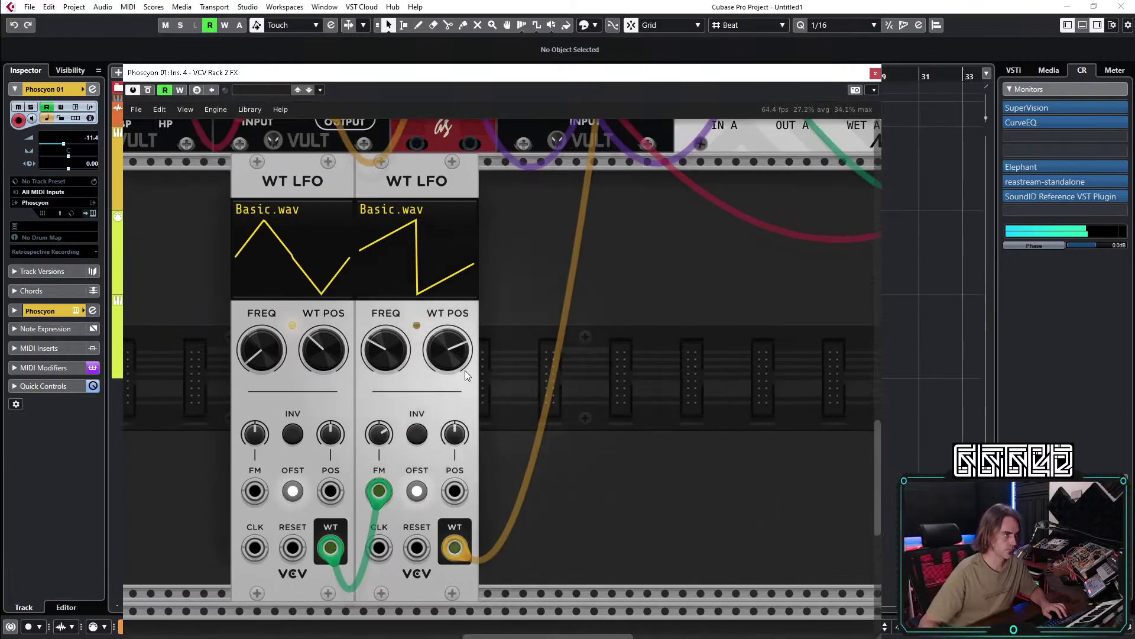
{"action": "left_click_drag", "start_coordinate": [448, 351], "coordinate": [448, 363]}
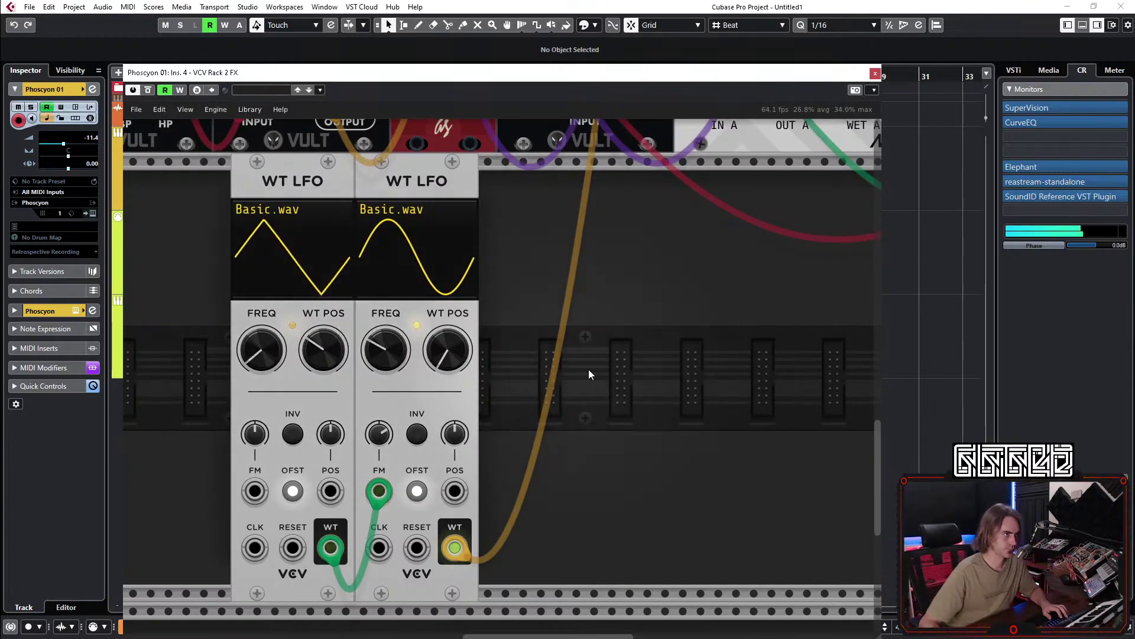
Look over the extended patch and close the VCV Rack 2 FX window.
{"action": "scroll", "coordinate": [629, 453], "scroll_direction": "down", "scroll_amount": 3}
{"action": "scroll", "coordinate": [474, 591], "scroll_direction": "left", "scroll_amount": 5}
{"action": "scroll", "coordinate": [473, 591], "scroll_direction": "up", "scroll_amount": 1}
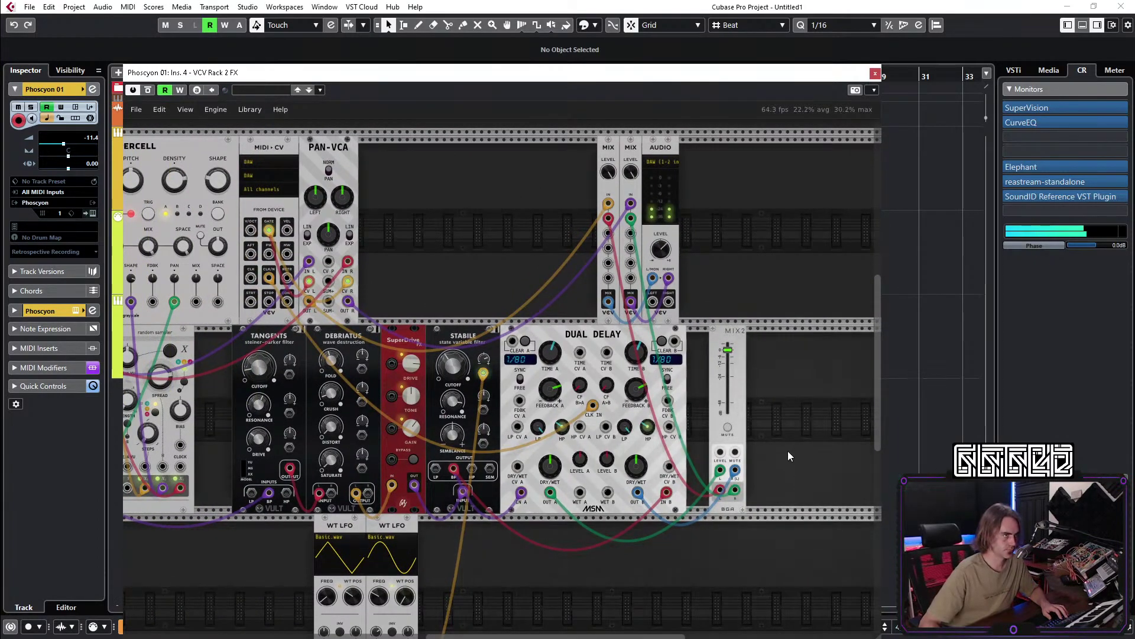
{"action": "scroll", "coordinate": [816, 547], "scroll_direction": "up", "scroll_amount": 2}
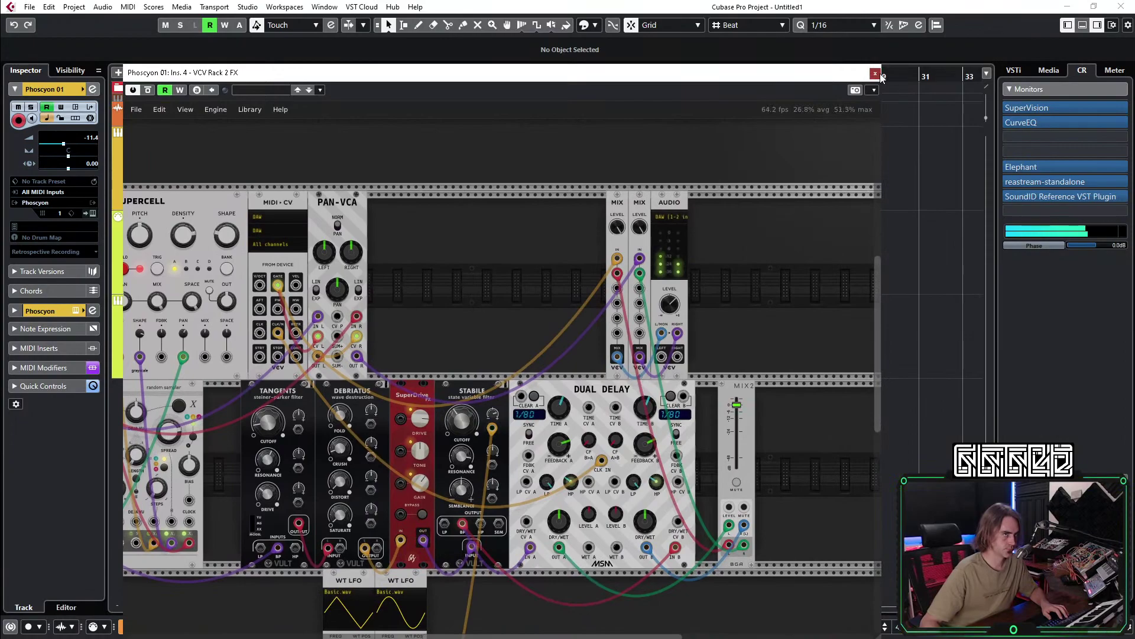
{"action": "left_click", "coordinate": [876, 74]}
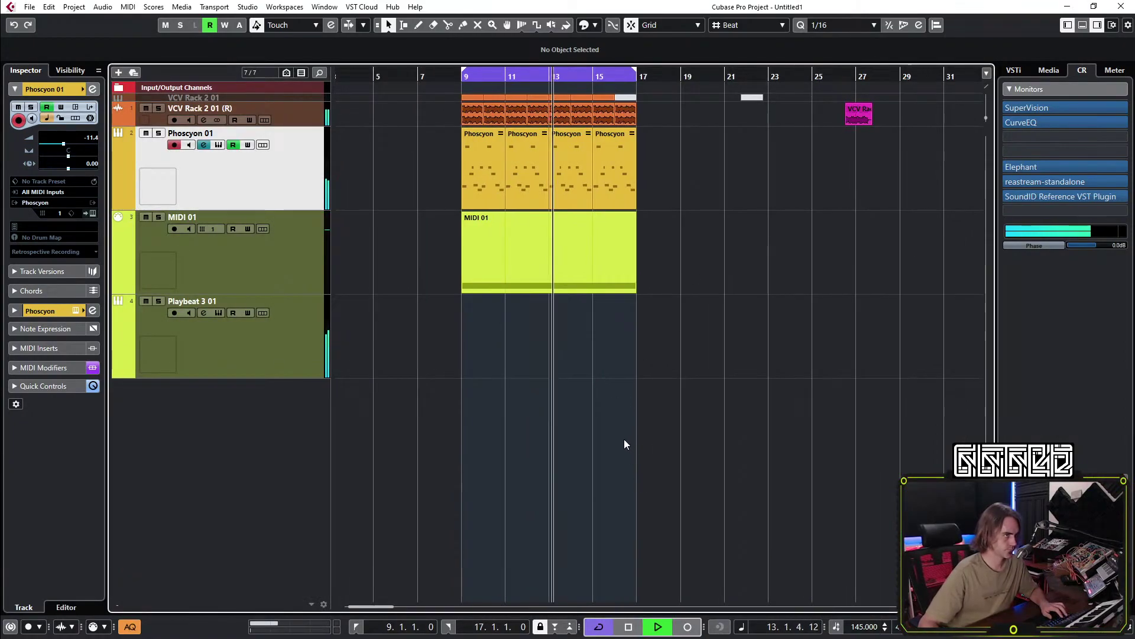
Cut Phoscyon 01's high-mid EQ band by about 5 dB around 333 Hz and lower the channel level to -12.2 dB.
{"action": "scroll", "coordinate": [644, 455], "scroll_direction": "left", "scroll_amount": 1}
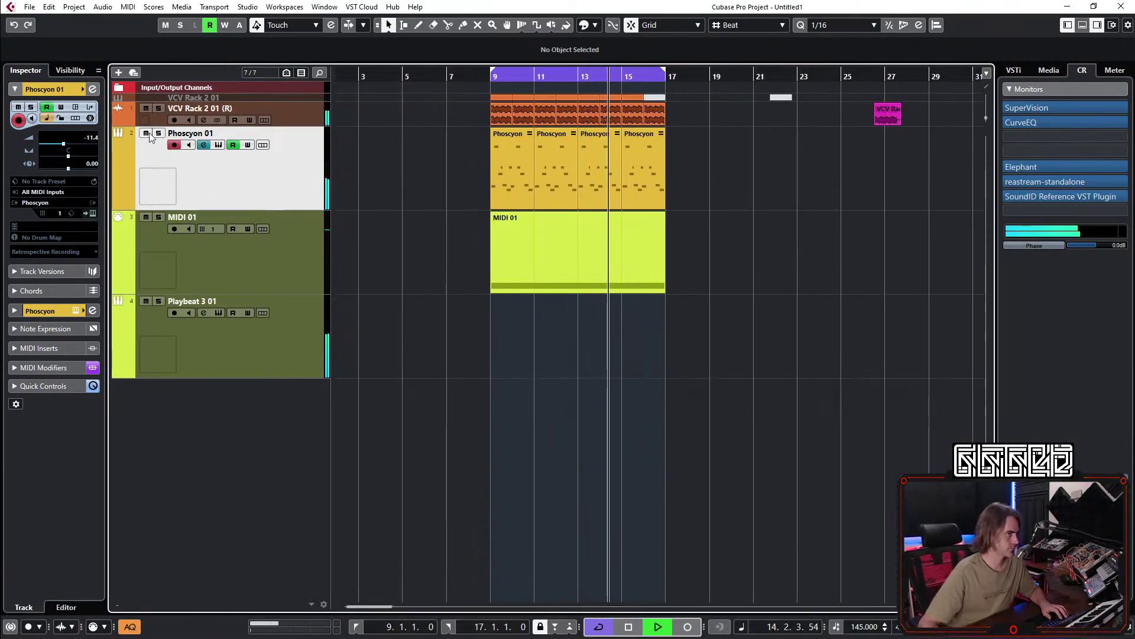
{"action": "left_click", "coordinate": [93, 90]}
{"action": "left_click_drag", "start_coordinate": [616, 316], "coordinate": [633, 315]}
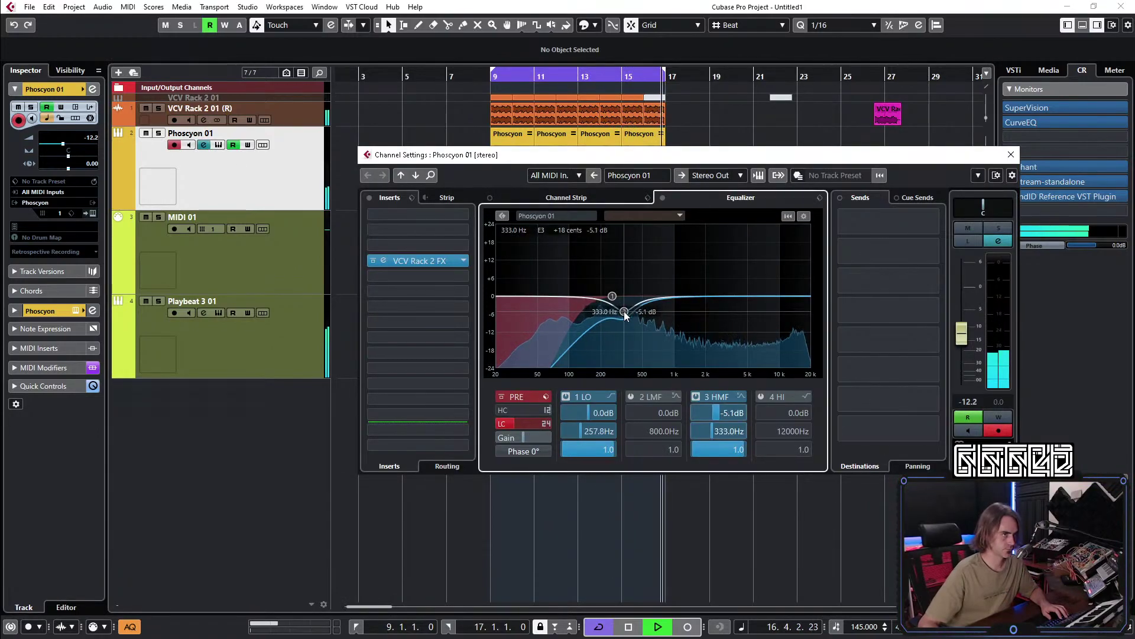
{"action": "left_click", "coordinate": [1011, 154]}
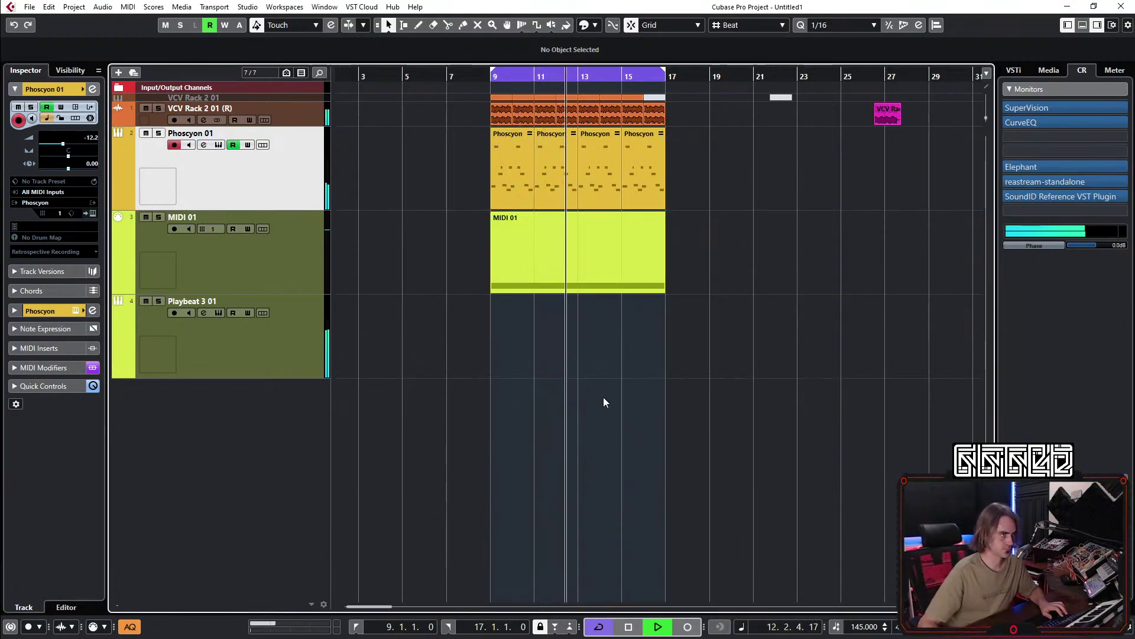
Add a VCV Rack 2 instrument track below Phoscyon 01, routed to Stereo Out.
{"action": "key", "text": "g"}
{"action": "right_click", "coordinate": [251, 459]}
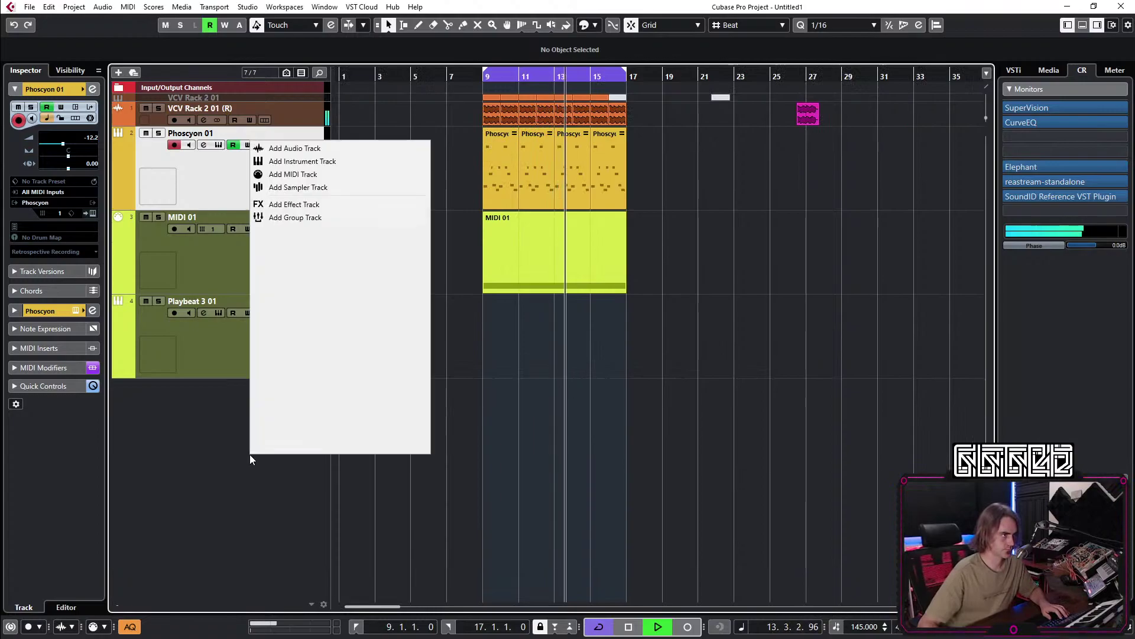
{"action": "left_click", "coordinate": [313, 160]}
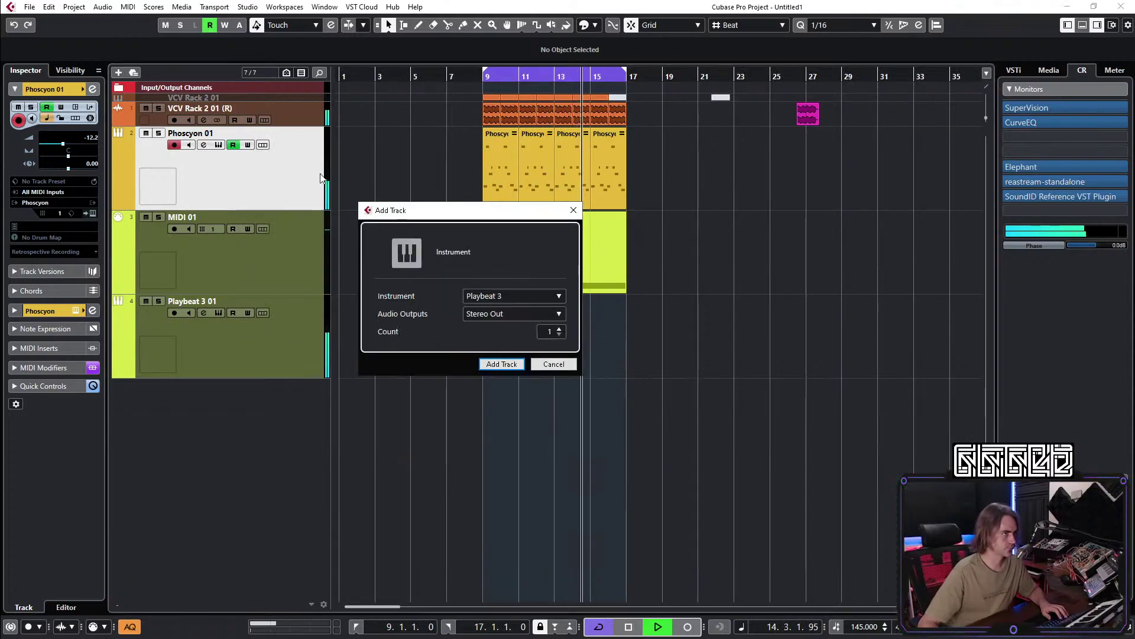
{"action": "left_click", "coordinate": [513, 297]}
{"action": "type", "text": "vcv"}
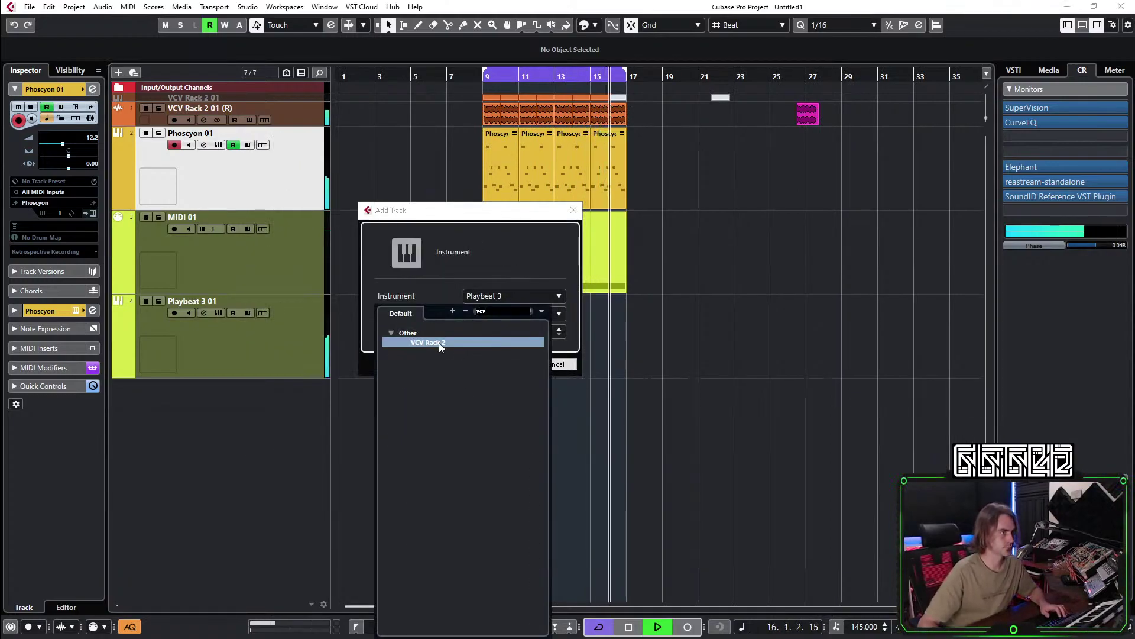
{"action": "double_click", "coordinate": [441, 343]}
{"action": "left_click", "coordinate": [499, 363]}
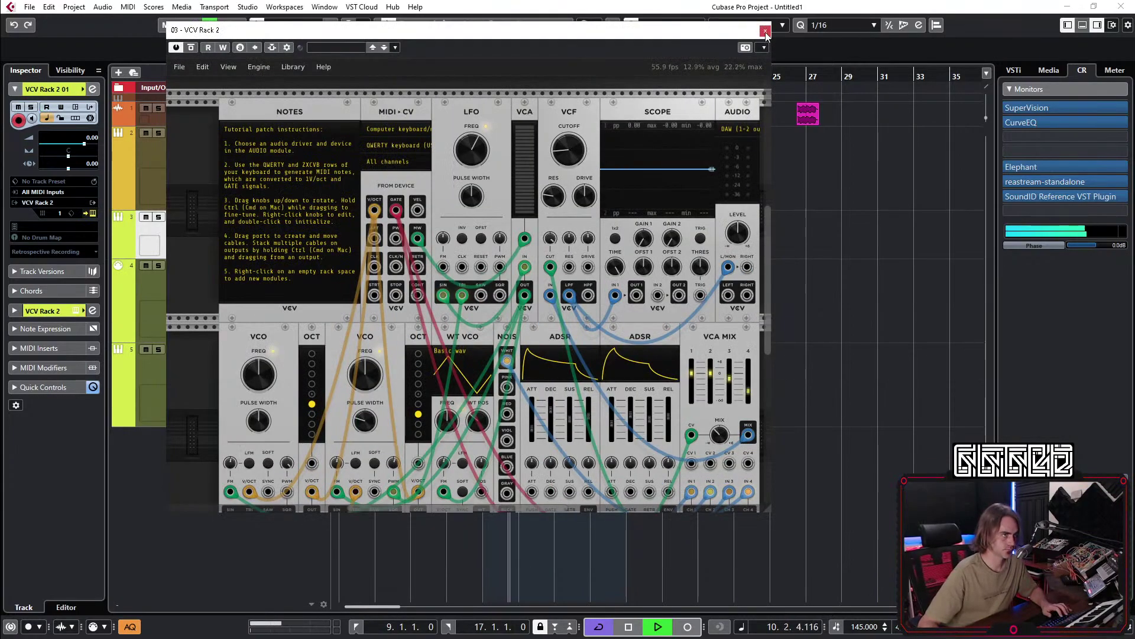
Delete every default module except Audio from the new VCV Rack 2 patch, and create an empty part on its track across bars 9 to 17.
{"action": "left_click_drag", "start_coordinate": [171, 98], "coordinate": [683, 419]}
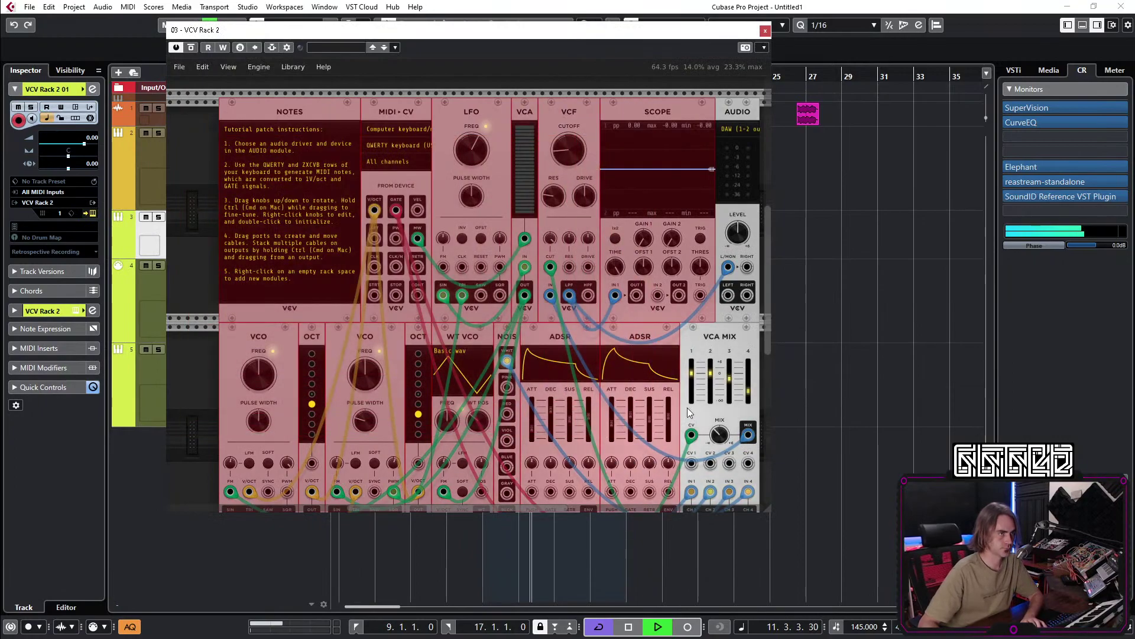
{"action": "key", "text": "Delete"}
{"action": "left_click_drag", "start_coordinate": [639, 330], "coordinate": [675, 384]}
{"action": "key", "text": "Delete"}
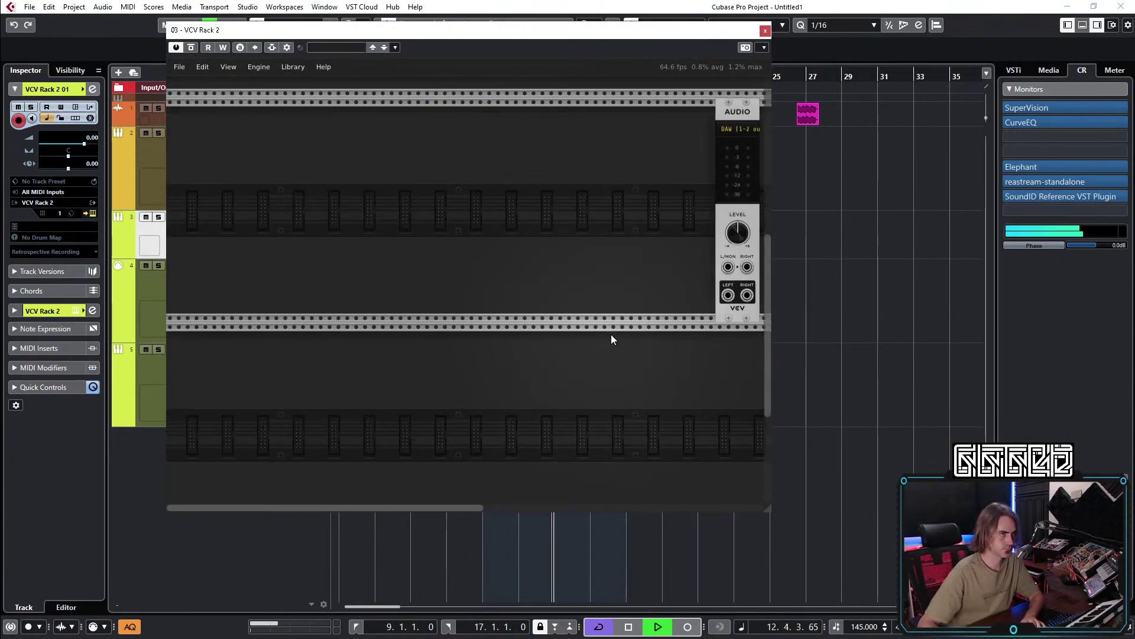
{"action": "left_click", "coordinate": [765, 30]}
{"action": "left_click", "coordinate": [555, 245]}
Select both Playbeat 3 01 parts and render them in place with the current settings.
{"action": "left_click", "coordinate": [494, 417]}
{"action": "double_click", "coordinate": [494, 418]}
{"action": "left_click_drag", "start_coordinate": [625, 391], "coordinate": [667, 445]}
{"action": "right_click", "coordinate": [523, 382]}
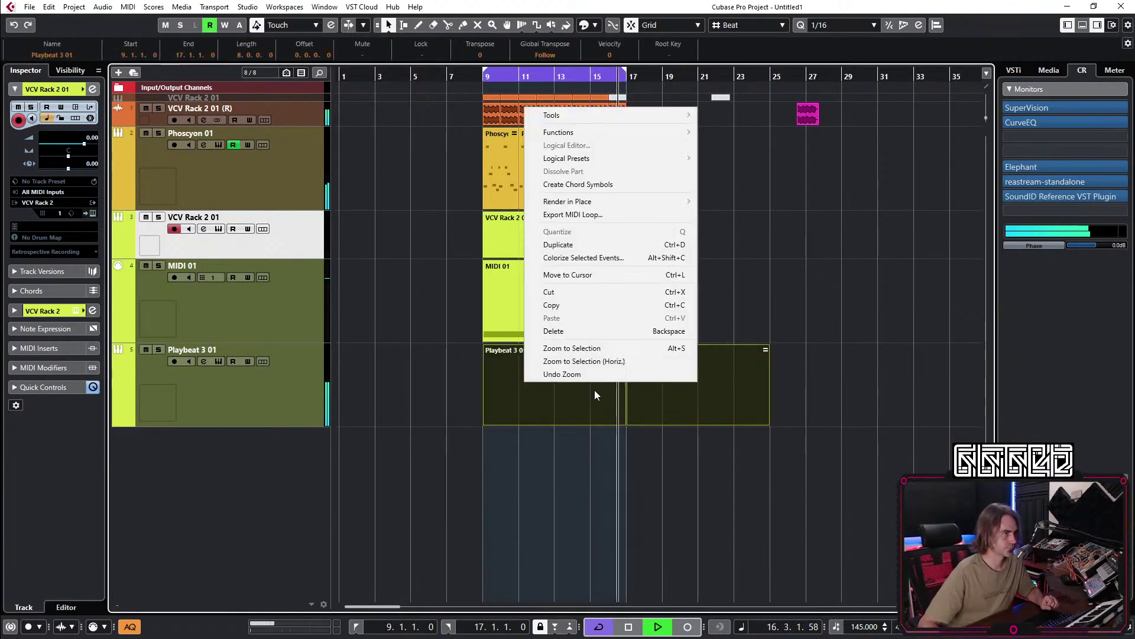
{"action": "mouse_move", "coordinate": [662, 203]}
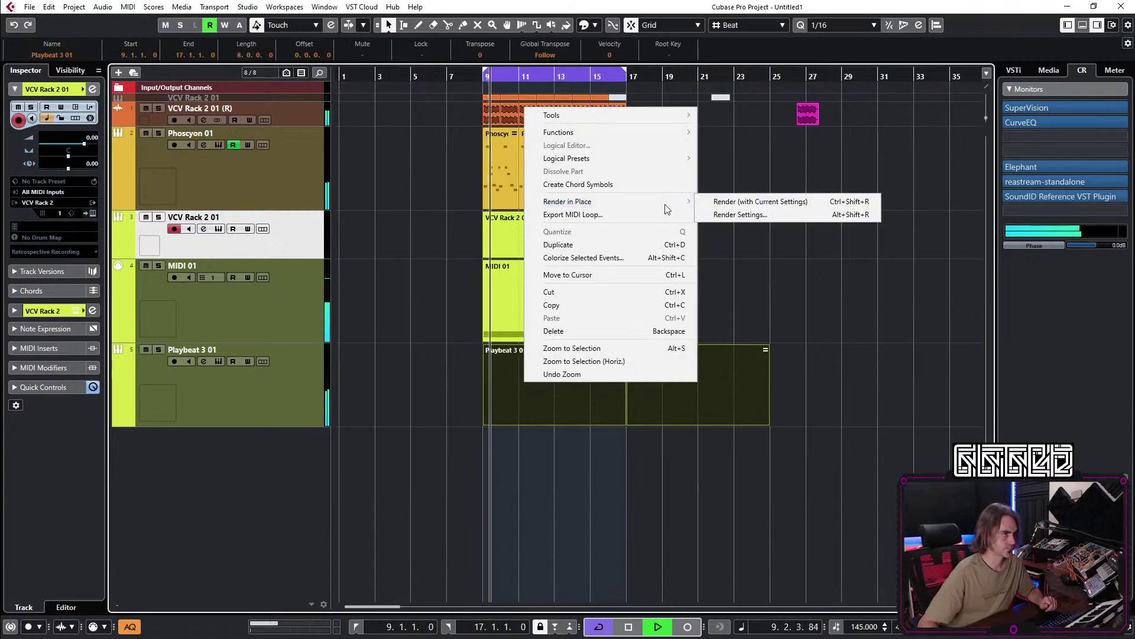
{"action": "left_click", "coordinate": [725, 200]}
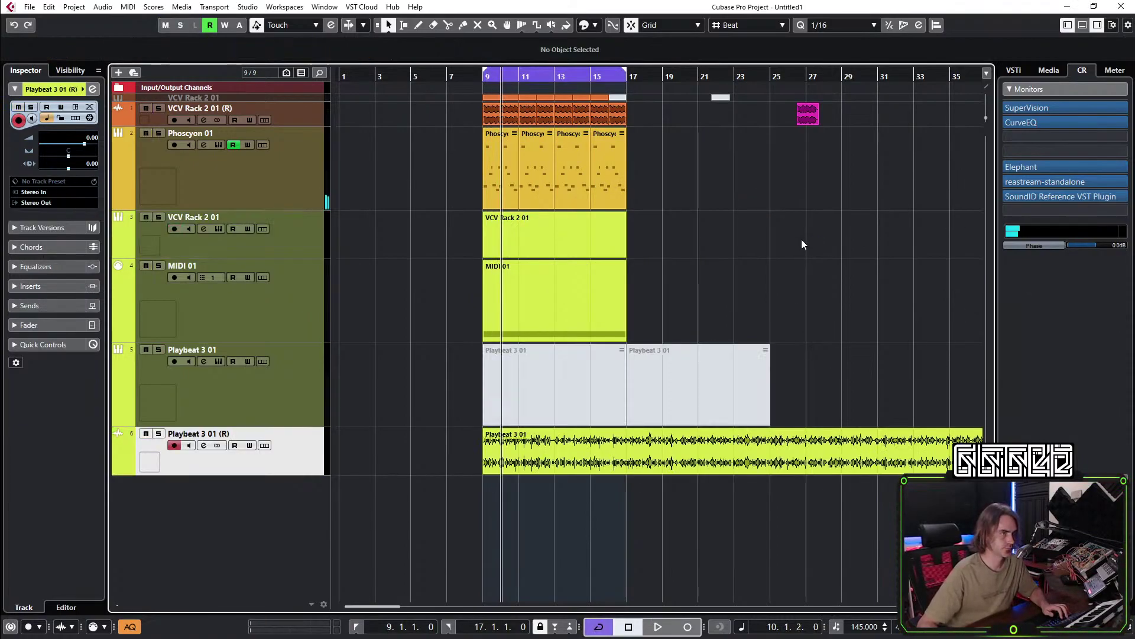
Resume playback and disable the original Playbeat 3 01 instrument track.
{"action": "key", "text": "space"}
{"action": "left_click", "coordinate": [184, 395]}
{"action": "right_click", "coordinate": [269, 412]}
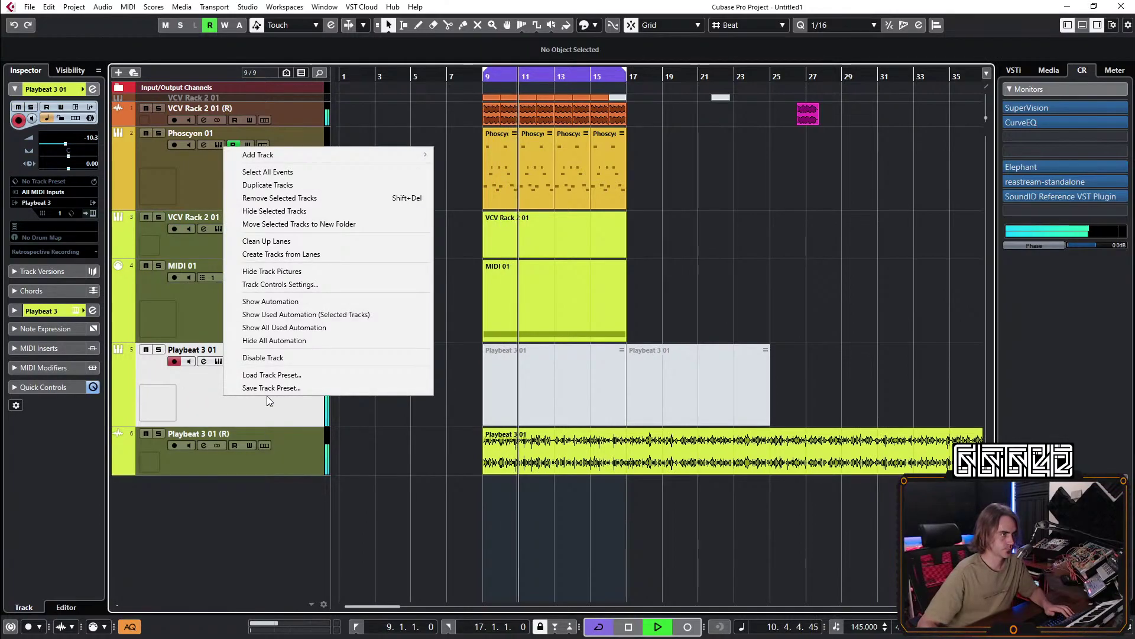
{"action": "left_click", "coordinate": [260, 357]}
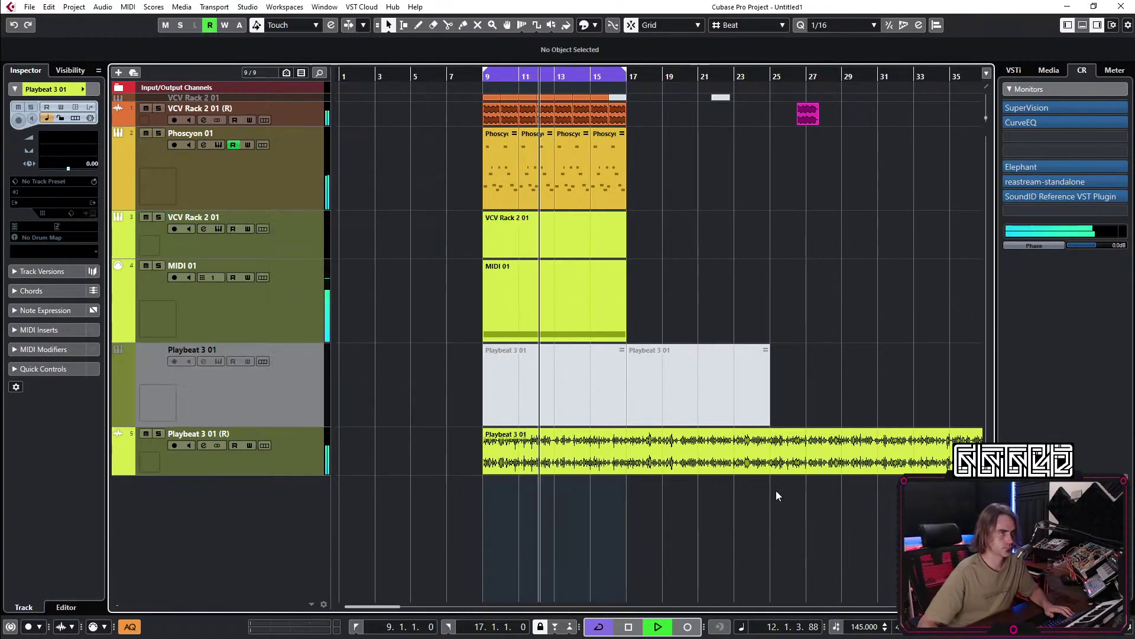
Split the rendered Playbeat 3 01 audio at bar 25 and delete the remainder after it.
{"action": "left_click", "coordinate": [762, 455]}
{"action": "key", "text": "g"}
{"action": "key", "text": "3"}
{"action": "left_click", "coordinate": [537, 469]}
{"action": "key", "text": "1"}
{"action": "left_click", "coordinate": [583, 455]}
{"action": "key", "text": "Delete"}
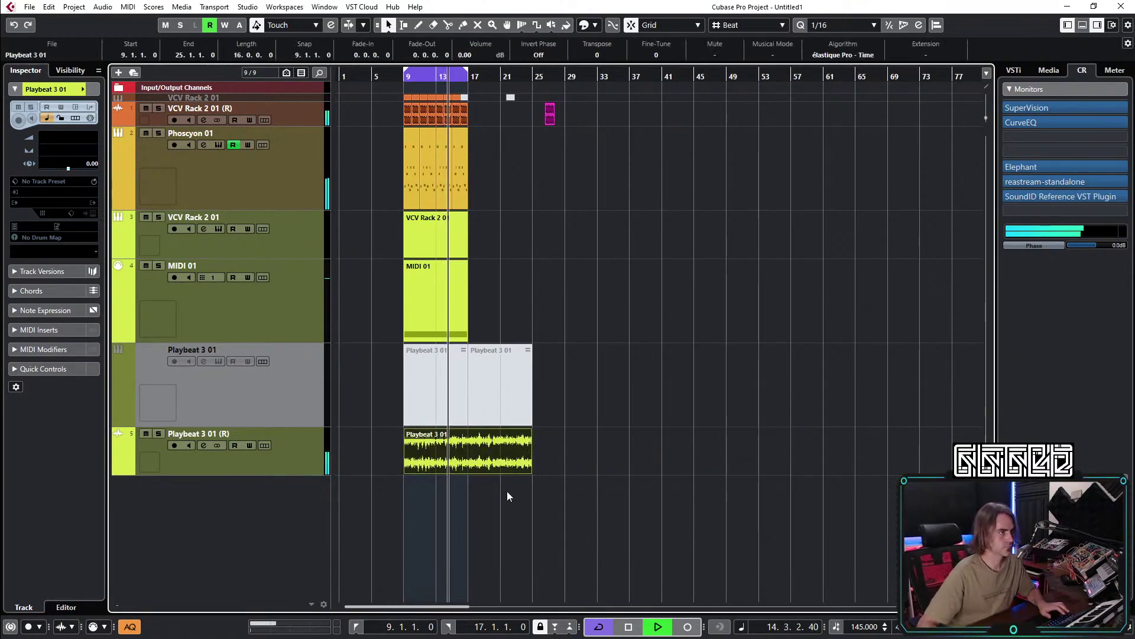
{"action": "key", "text": "h"}
{"action": "key", "text": "h"}
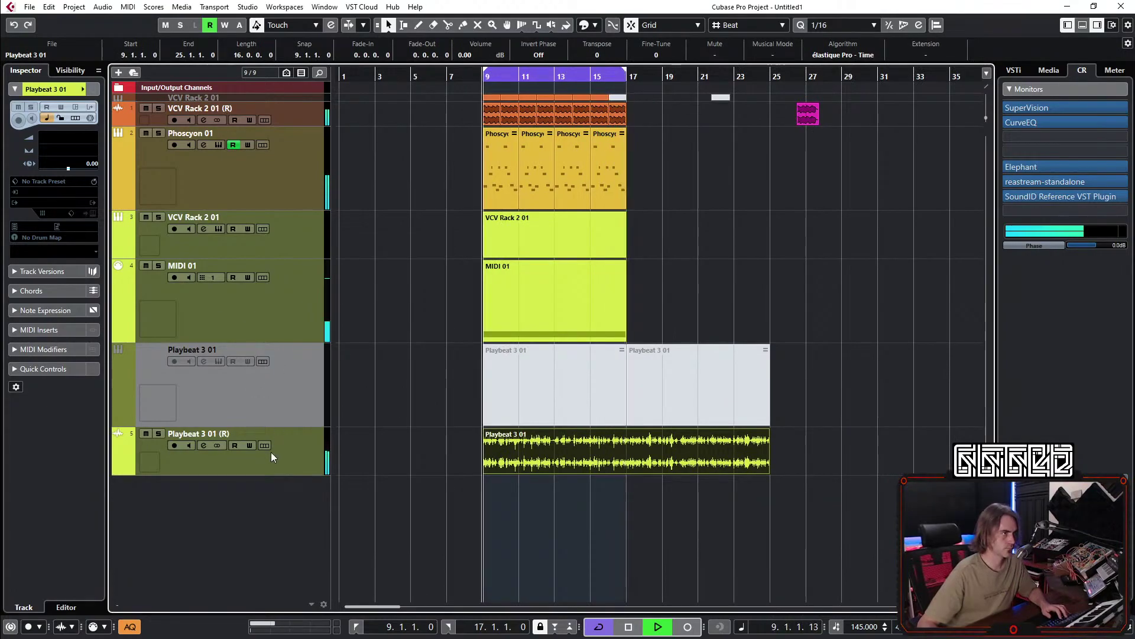
Move the rendered Playbeat 3 01 (R) track above the disabled Playbeat 3 01 track and restart playback.
{"action": "left_click", "coordinate": [261, 466]}
{"action": "left_click_drag", "start_coordinate": [261, 466], "coordinate": [272, 367]}
{"action": "key", "text": "space"}
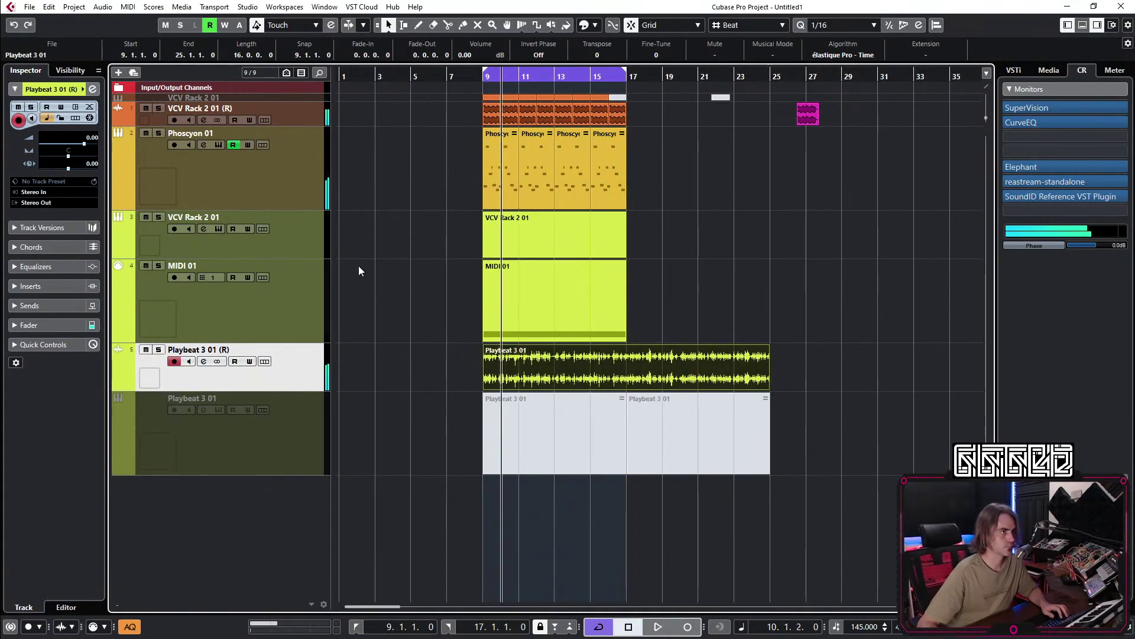
{"action": "left_click", "coordinate": [397, 264]}
{"action": "key", "text": "space"}
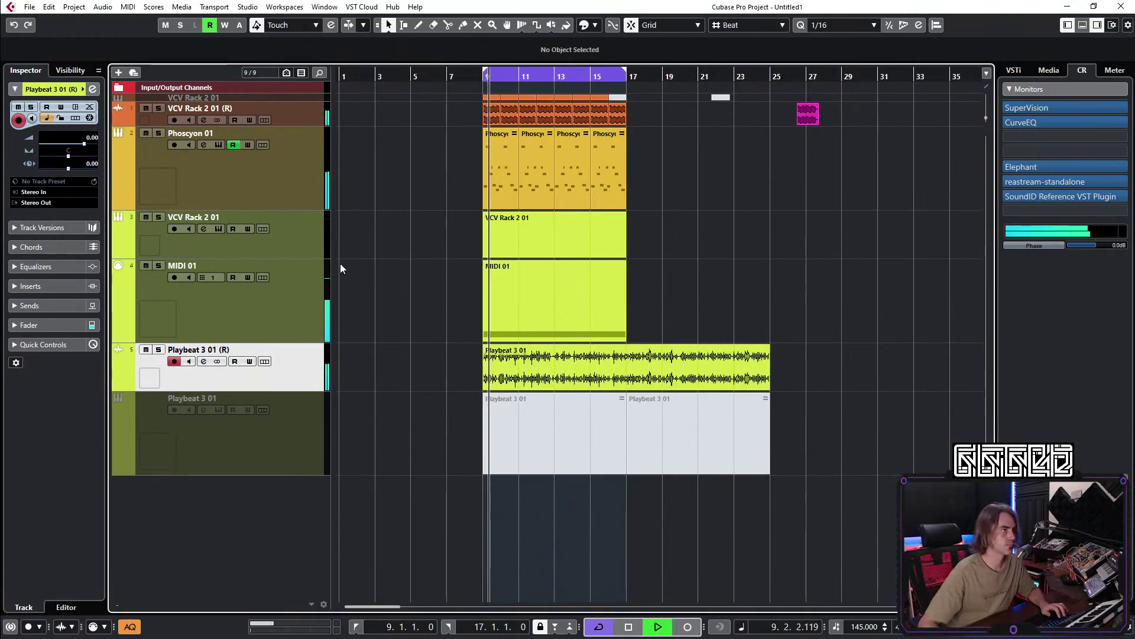
{"action": "left_click", "coordinate": [298, 239]}
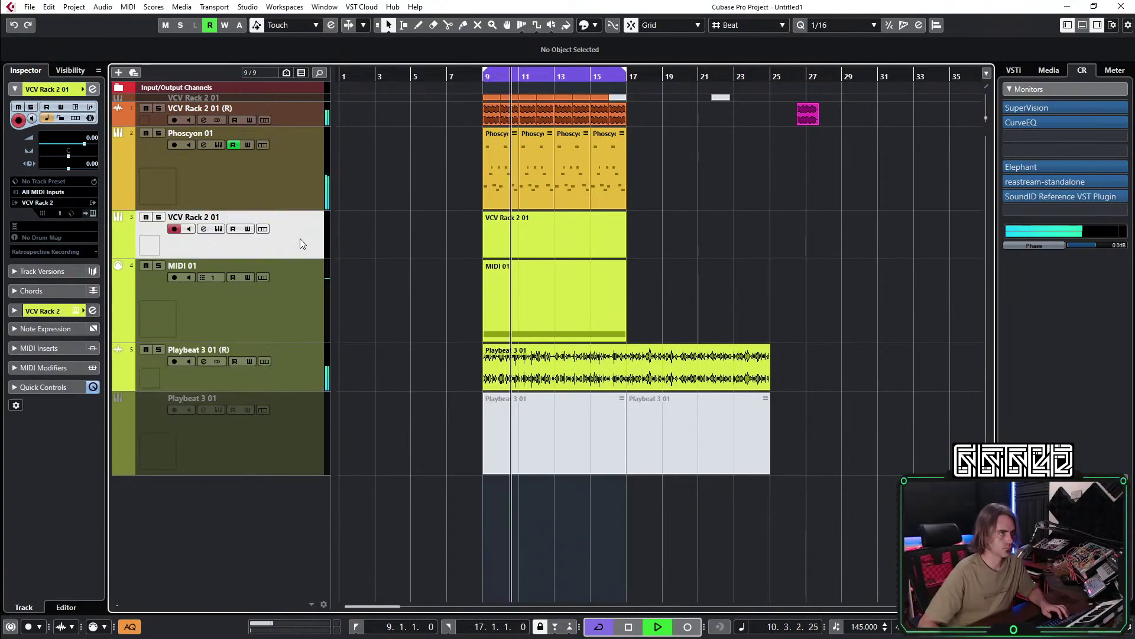
{"action": "key", "text": "Up"}
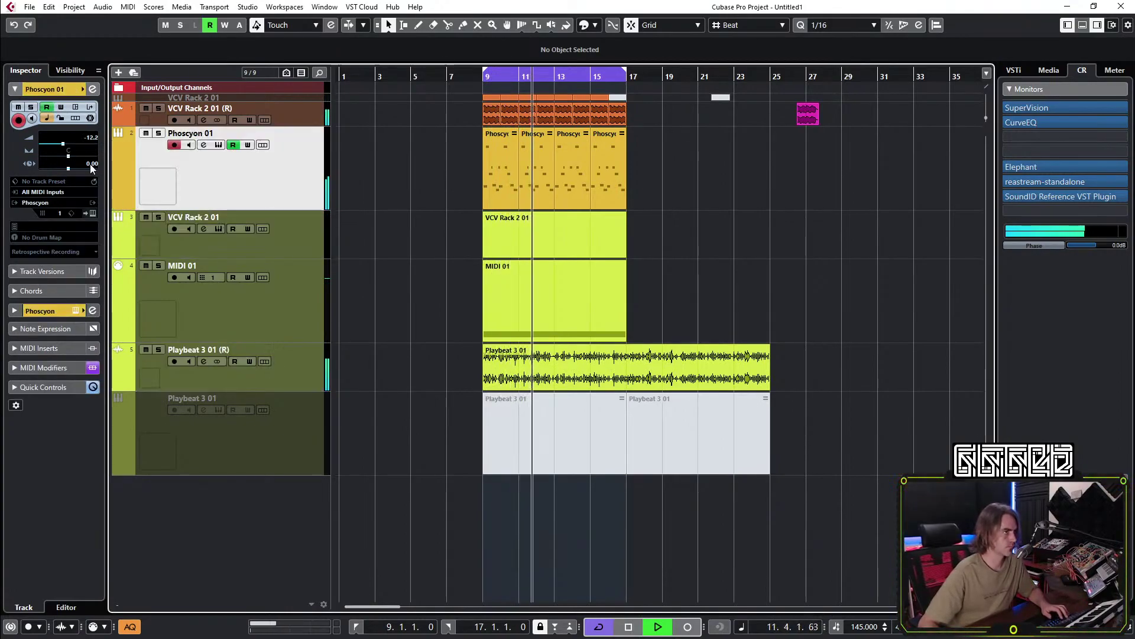
{"action": "left_click", "coordinate": [92, 214]}
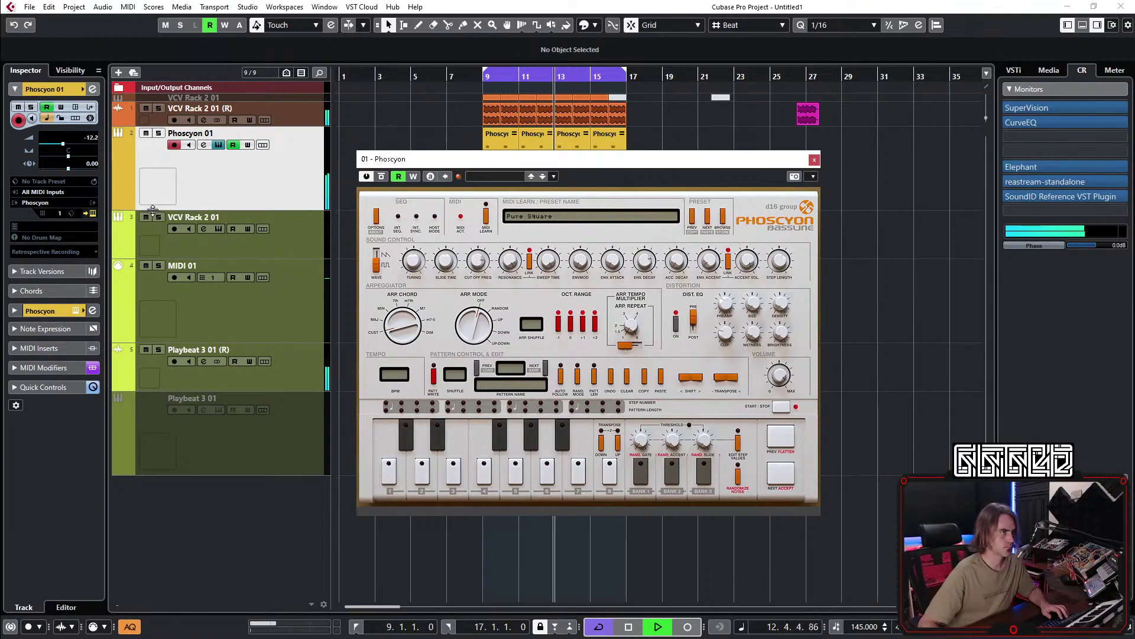
{"action": "left_click", "coordinate": [92, 214]}
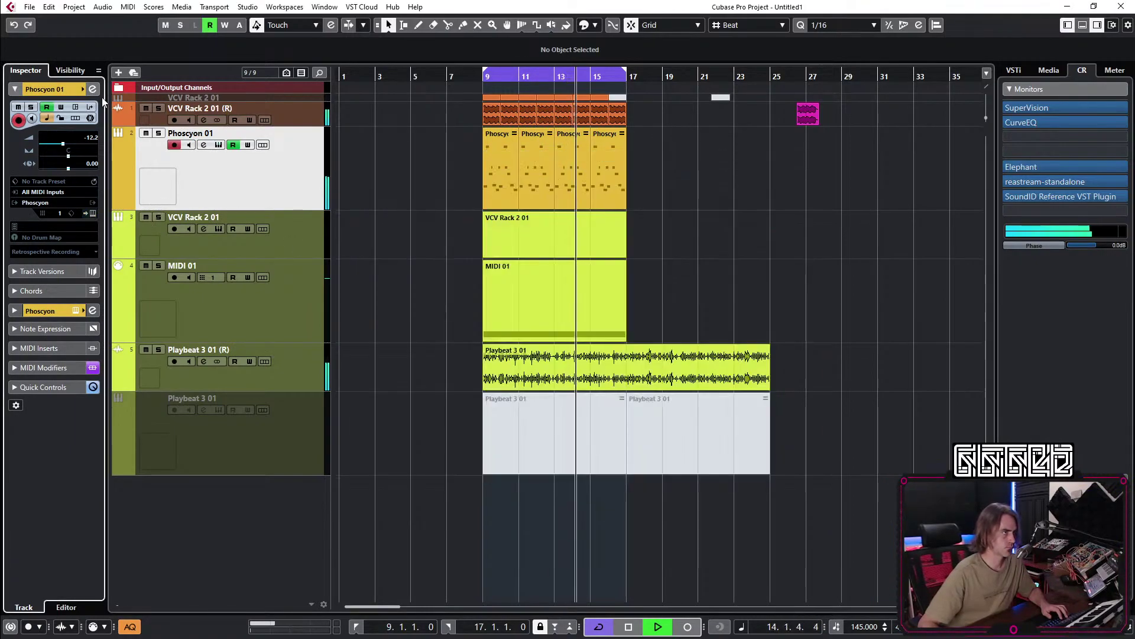
Slightly adjust the sine LFO's frequency in Phoscyon 01's VCV Rack 2 FX patch, look over the modules and close the plug-in.
{"action": "left_click", "coordinate": [92, 89]}
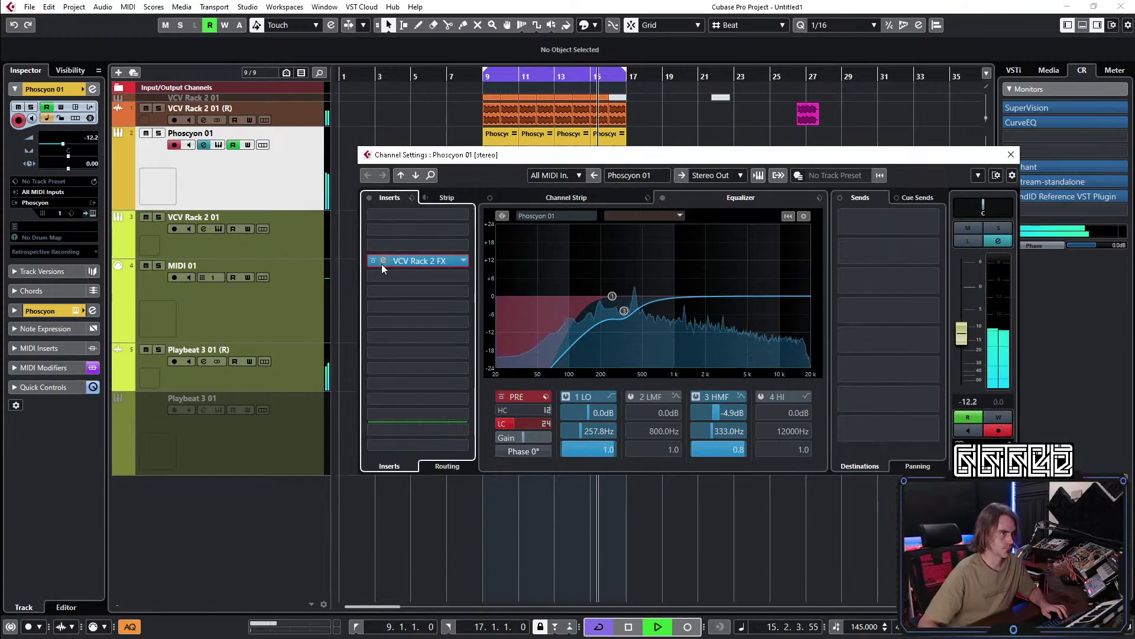
{"action": "left_click", "coordinate": [383, 260]}
{"action": "scroll", "coordinate": [398, 410], "scroll_direction": "down", "scroll_amount": 5}
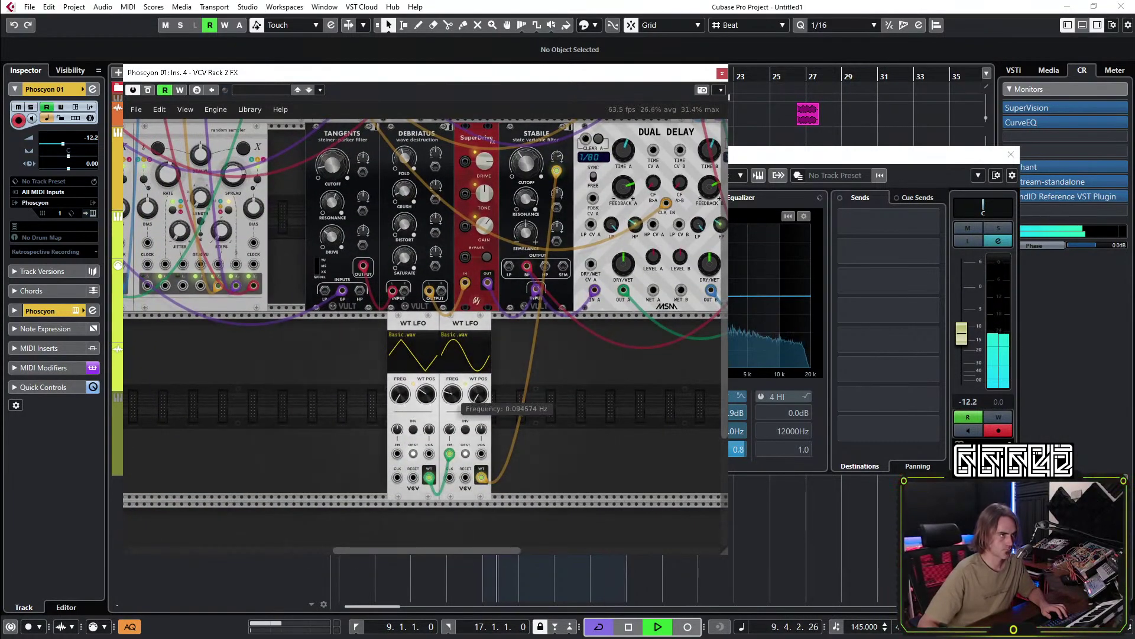
{"action": "left_click_drag", "start_coordinate": [447, 394], "coordinate": [447, 396]}
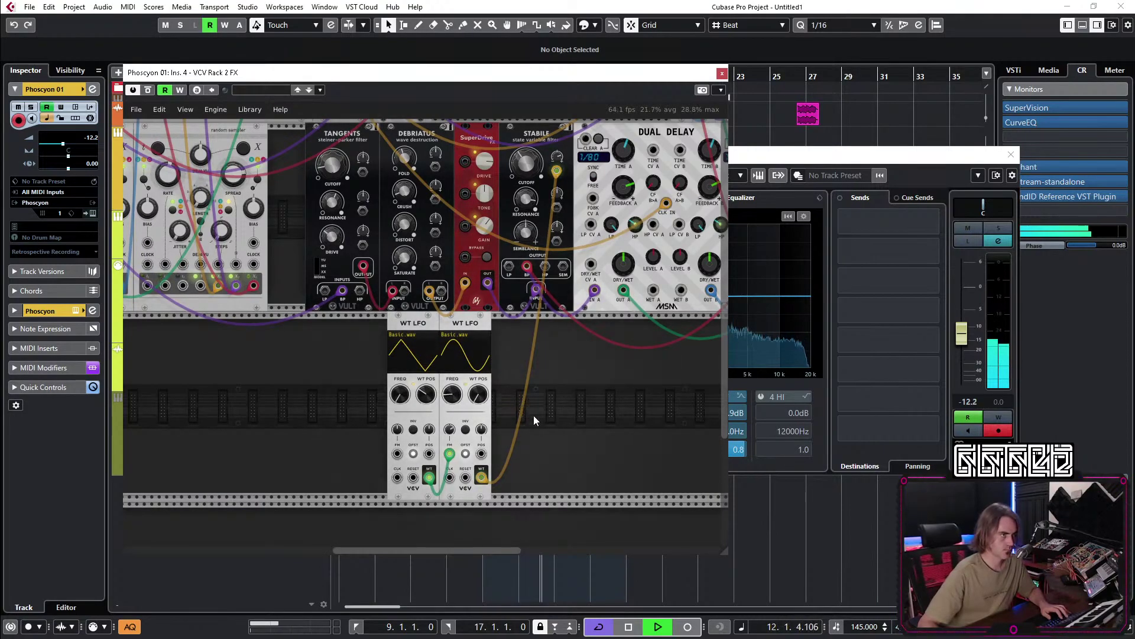
{"action": "scroll", "coordinate": [621, 431], "scroll_direction": "right", "scroll_amount": 3}
{"action": "scroll", "coordinate": [621, 431], "scroll_direction": "up", "scroll_amount": 1}
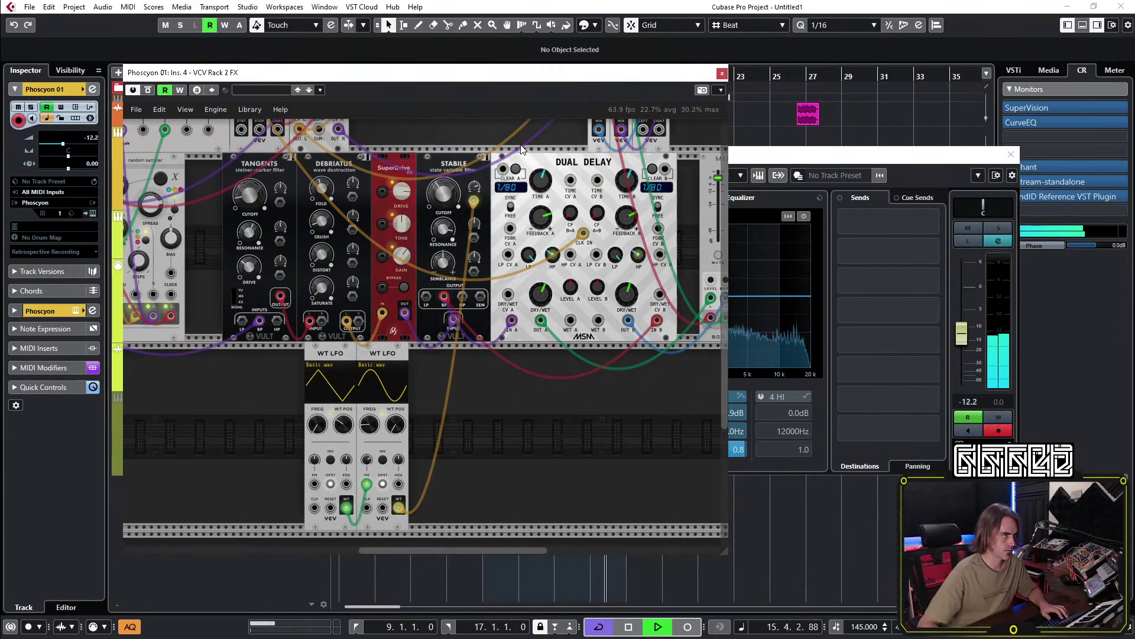
{"action": "scroll", "coordinate": [430, 431], "scroll_direction": "down", "scroll_amount": 2}
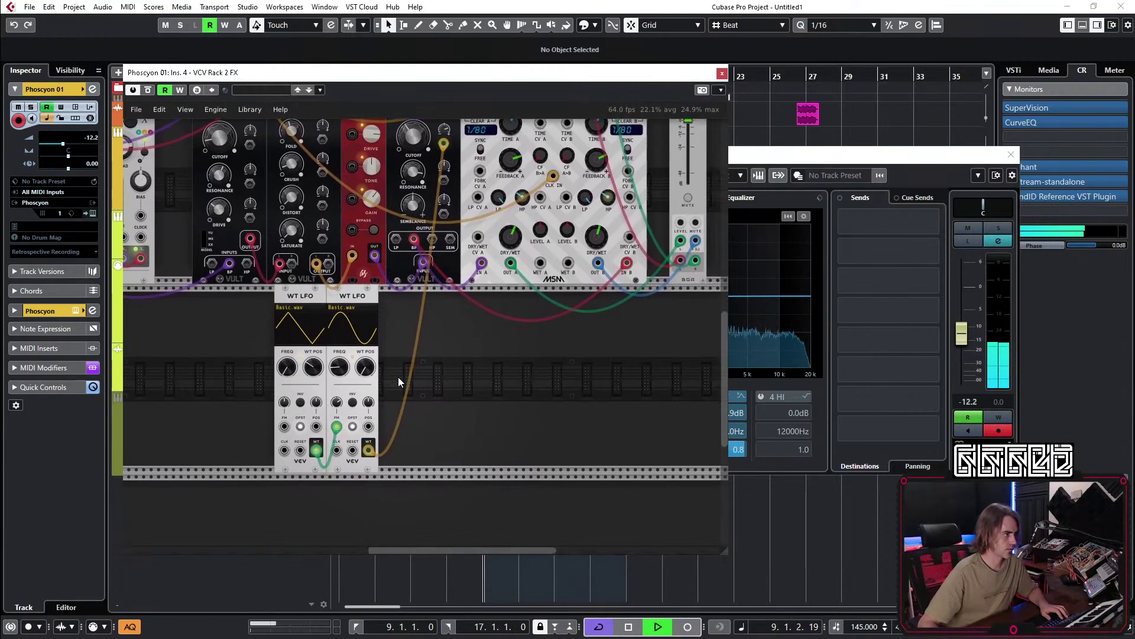
{"action": "scroll", "coordinate": [418, 394], "scroll_direction": "up", "scroll_amount": 1}
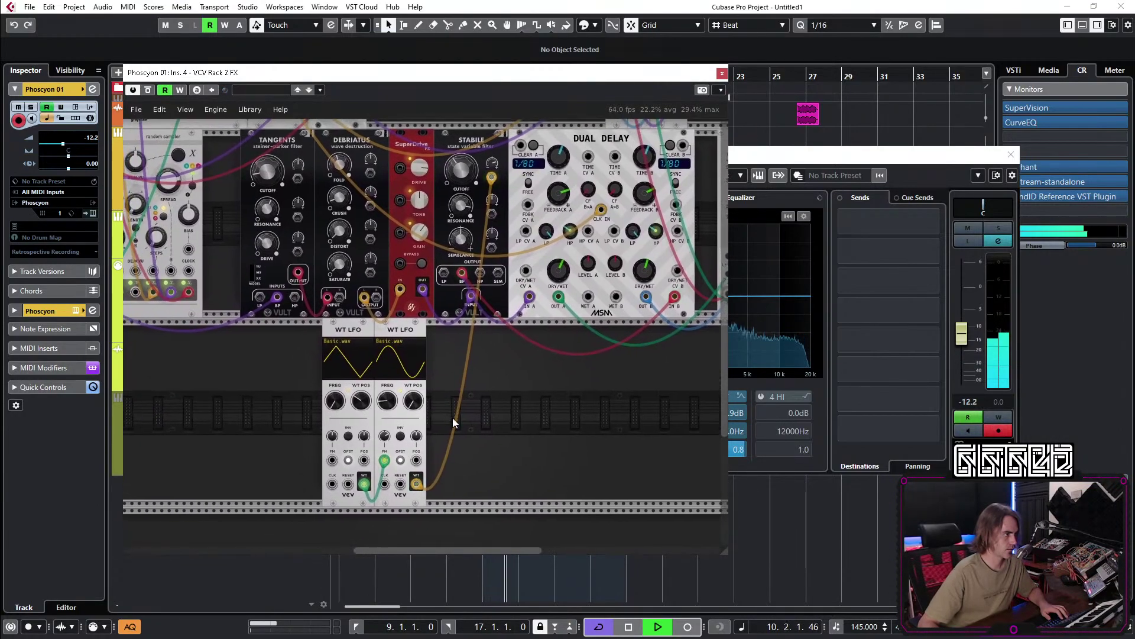
{"action": "left_click", "coordinate": [722, 74]}
{"action": "left_click", "coordinate": [561, 407]}
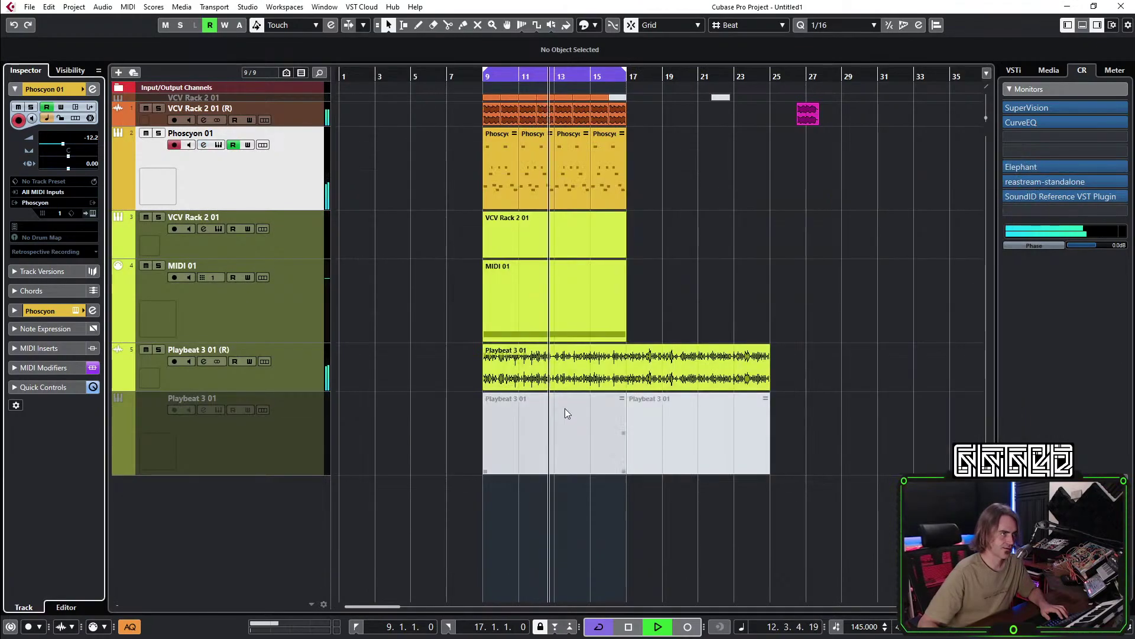
Delete the empty VCV Rack 2 01 part spanning bars 9 to 17.
{"action": "scroll", "coordinate": [562, 229], "scroll_direction": "up", "scroll_amount": 2, "text": "ctrl"}
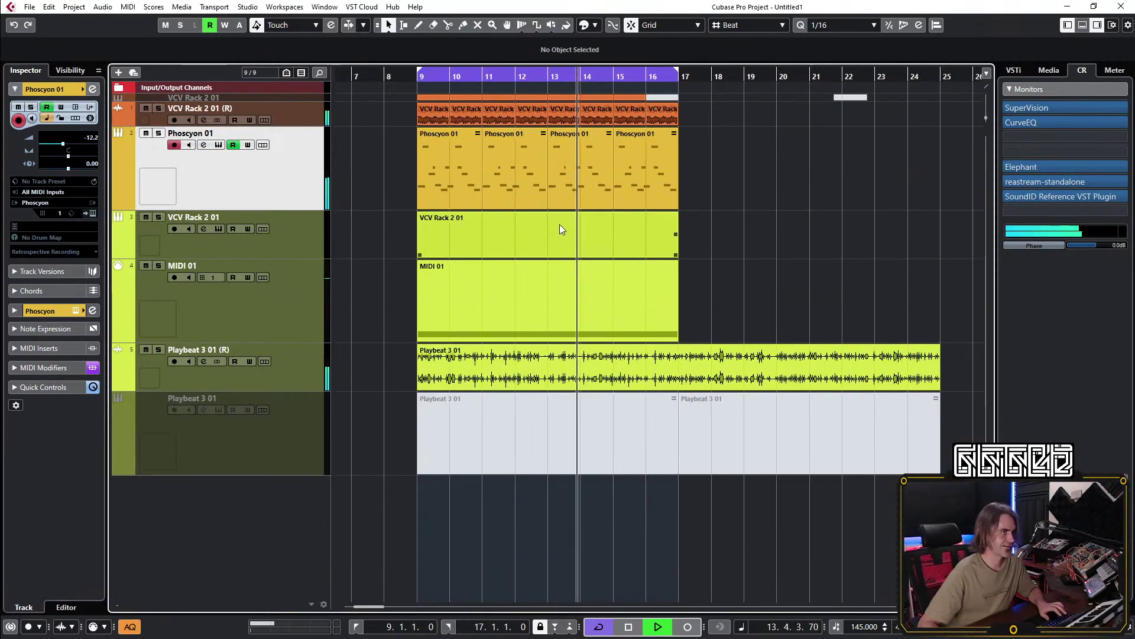
{"action": "left_click", "coordinate": [562, 230]}
{"action": "key", "text": "Delete"}
Make the VCV Rack 2 01 track taller and MIDI 01 shorter, and move MIDI 01 directly below Phoscyon 01.
{"action": "left_click", "coordinate": [299, 244]}
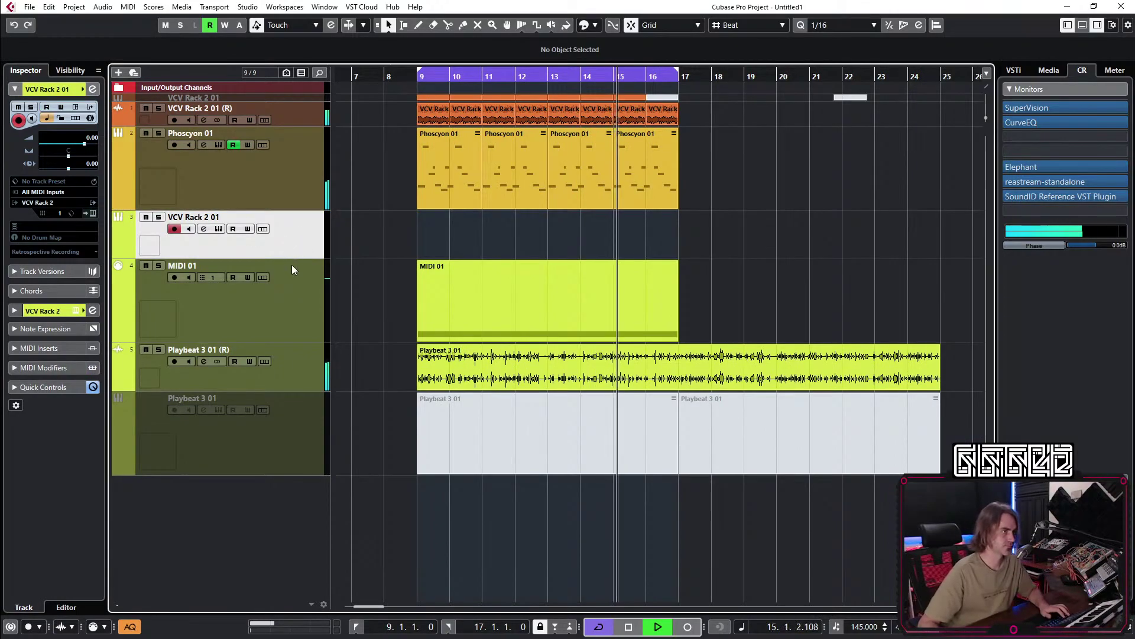
{"action": "left_click", "coordinate": [291, 267]}
{"action": "mouse_move", "coordinate": [300, 342]}
{"action": "left_mouse_down"}
{"action": "mouse_move", "coordinate": [300, 283]}
{"action": "mouse_move", "coordinate": [299, 329]}
{"action": "left_mouse_up"}
{"action": "left_click", "coordinate": [299, 242]}
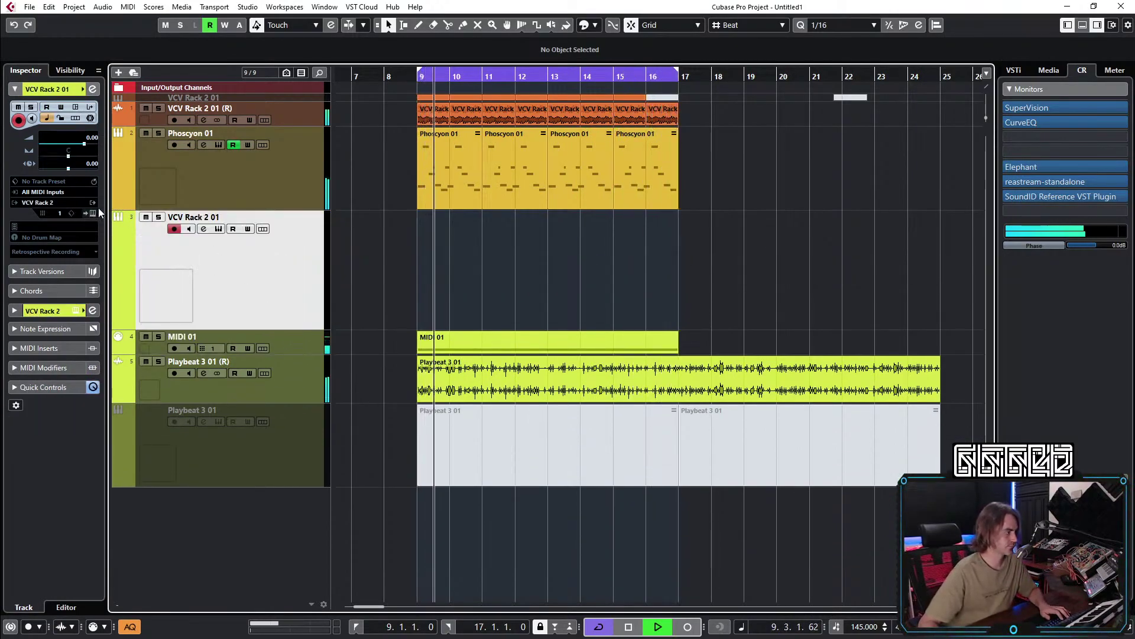
{"action": "left_click_drag", "start_coordinate": [295, 347], "coordinate": [225, 201]}
Mute the Phoscyon 01 track.
{"action": "left_click", "coordinate": [230, 176]}
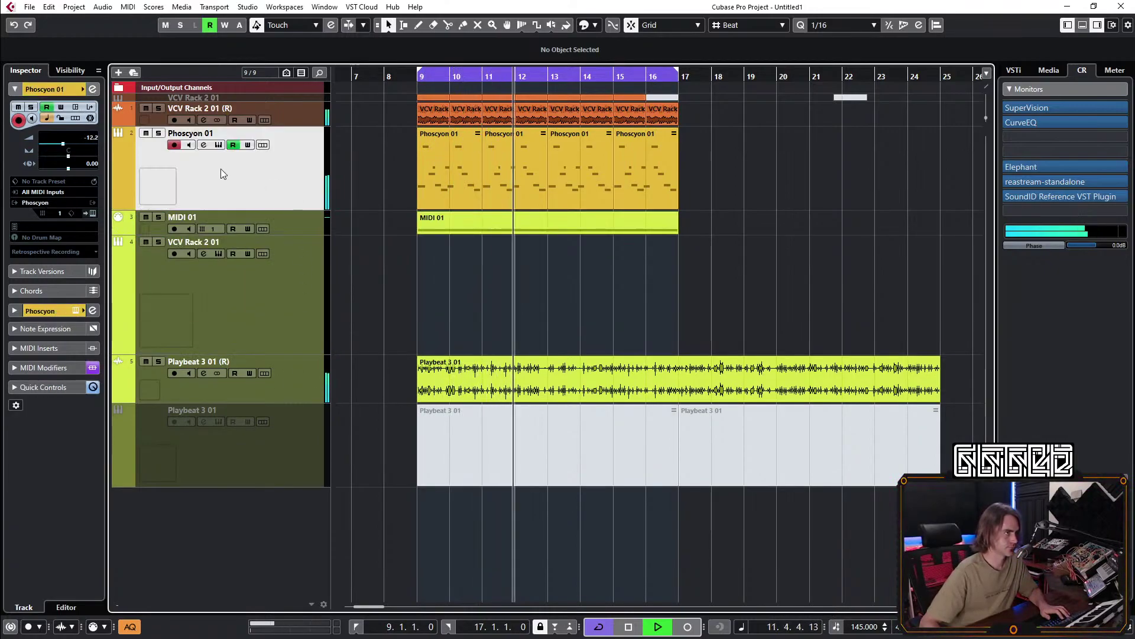
{"action": "left_click", "coordinate": [279, 223]}
{"action": "left_click", "coordinate": [314, 186], "text": "ctrl"}
{"action": "left_click", "coordinate": [146, 133]}
Open the VCV Rack 2 01 track's instrument, find the MIDI-CV module by searching "MIDI", and add it to the empty rack row.
{"action": "left_click", "coordinate": [271, 284]}
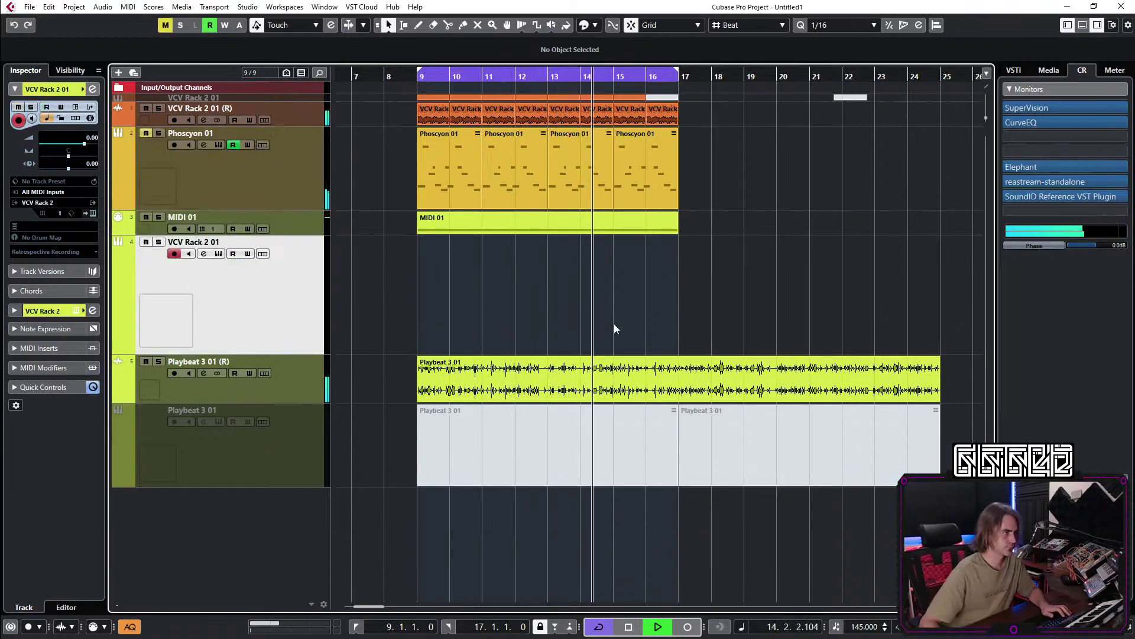
{"action": "left_click", "coordinate": [89, 214]}
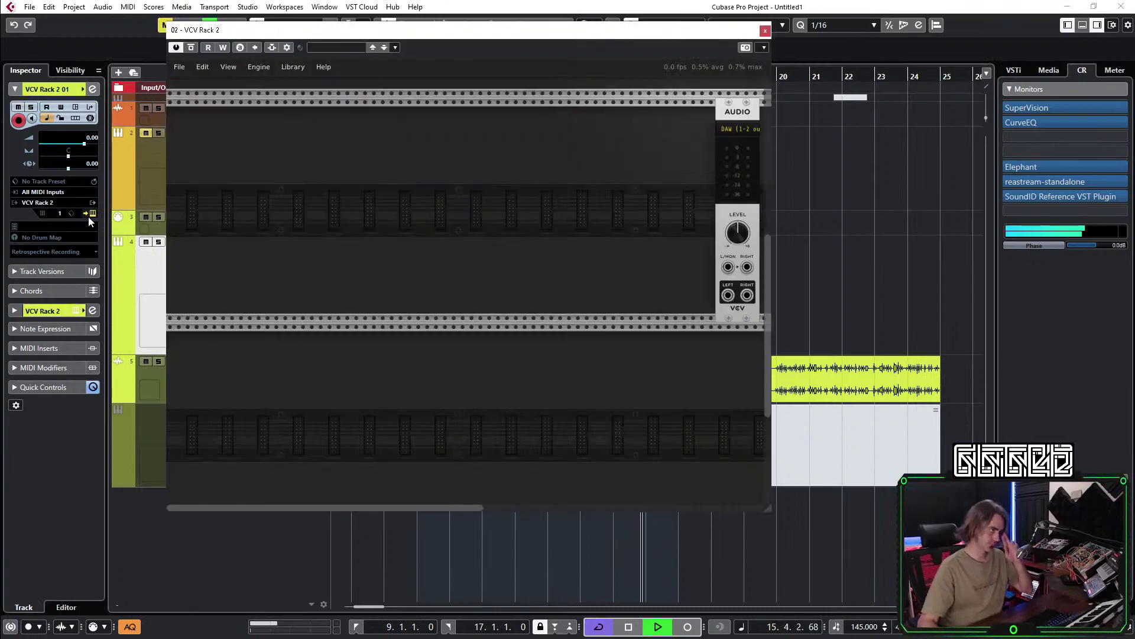
{"action": "right_click", "coordinate": [289, 285]}
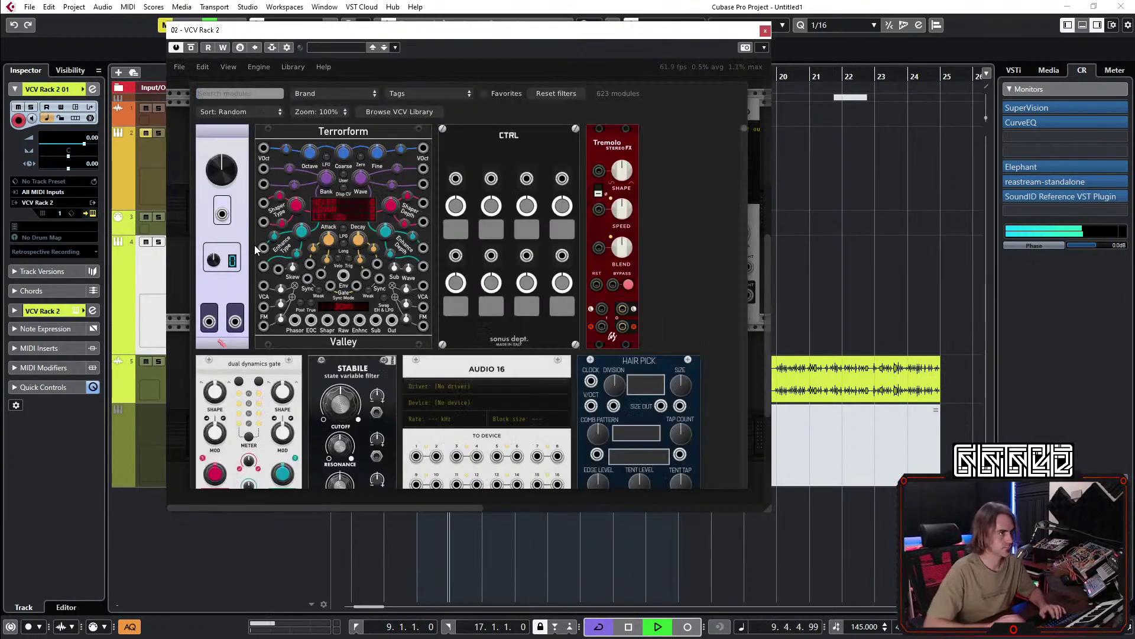
{"action": "type", "text": "MI"}
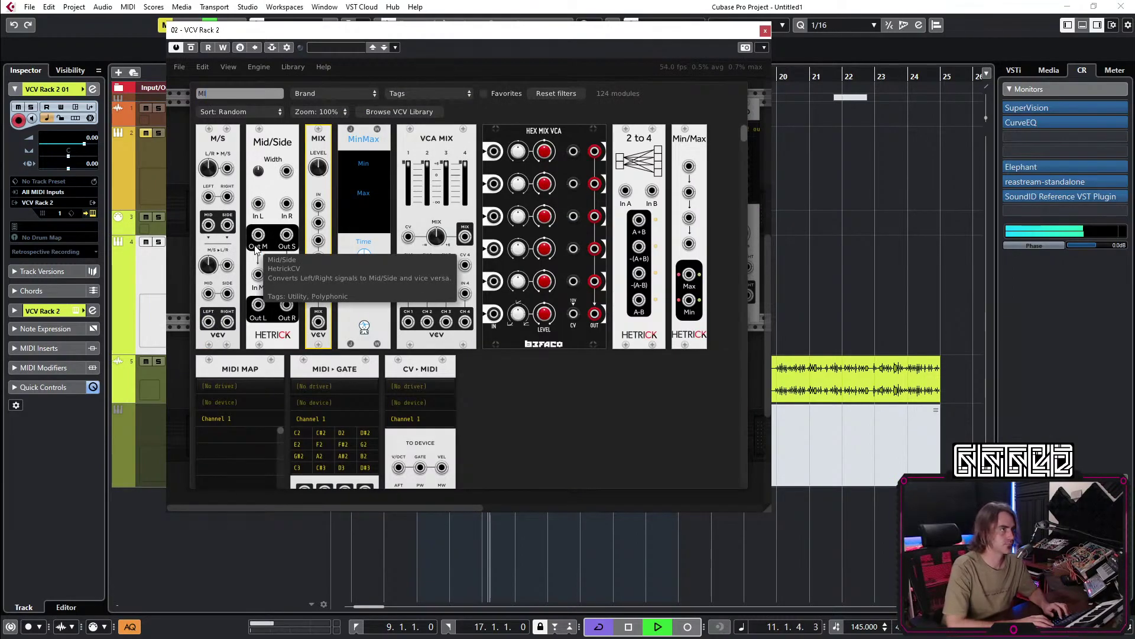
{"action": "type", "text": "DI"}
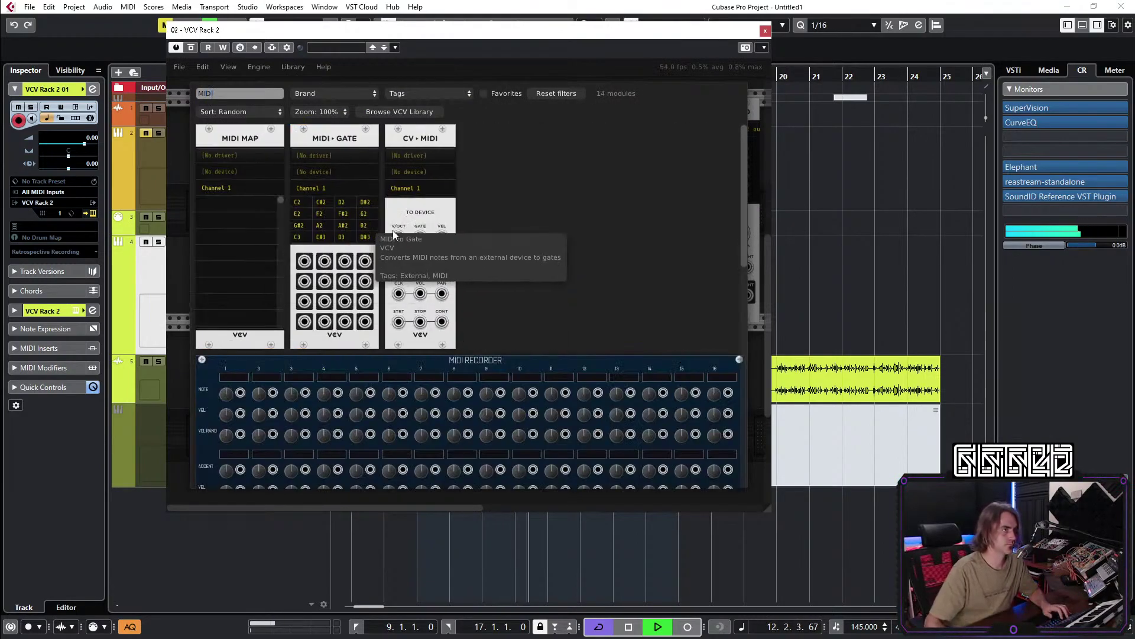
{"action": "scroll", "coordinate": [519, 214], "scroll_direction": "down", "scroll_amount": 5}
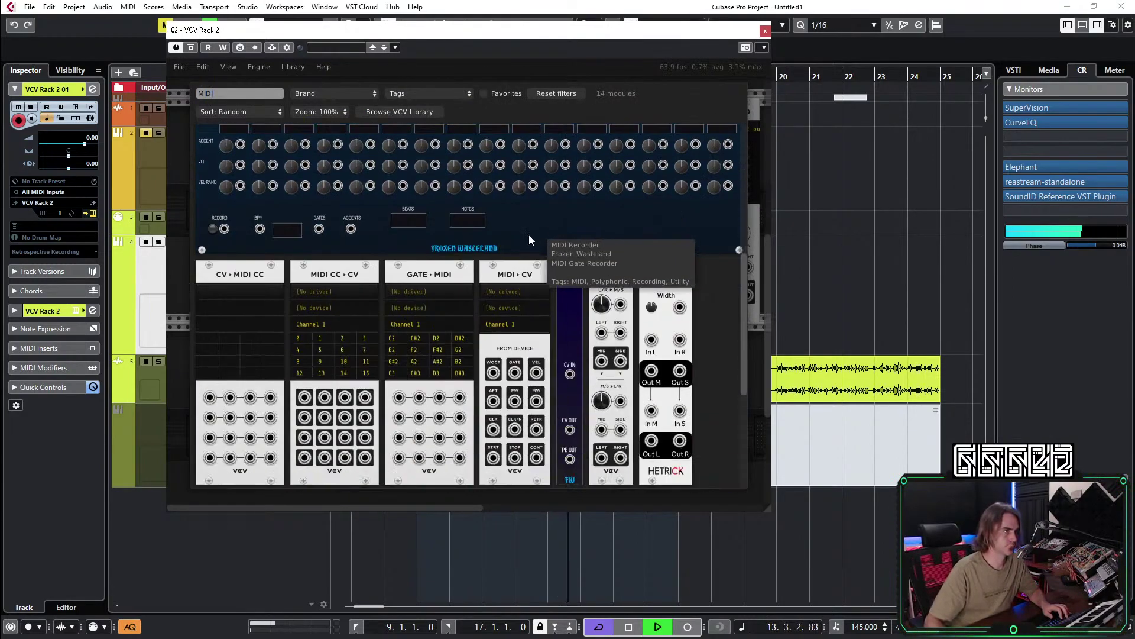
{"action": "left_click", "coordinate": [514, 337]}
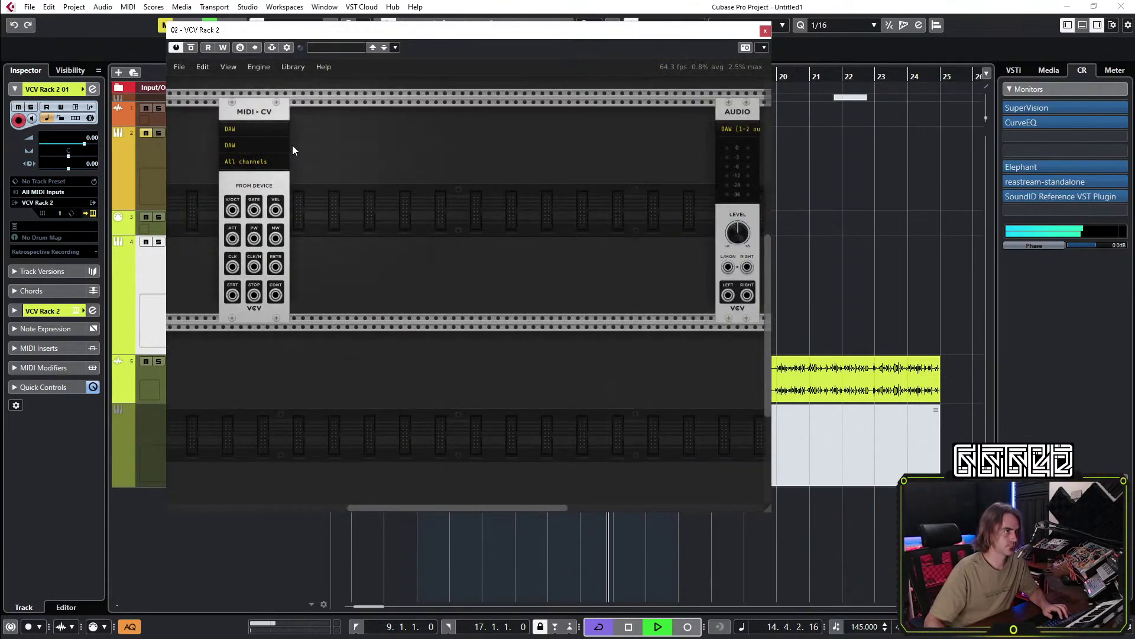
{"action": "left_click_drag", "start_coordinate": [240, 117], "coordinate": [215, 120]}
Clear the module search, filter the library to the Valley brand, and add the Dexter module beside MIDI-CV.
{"action": "right_click", "coordinate": [384, 199]}
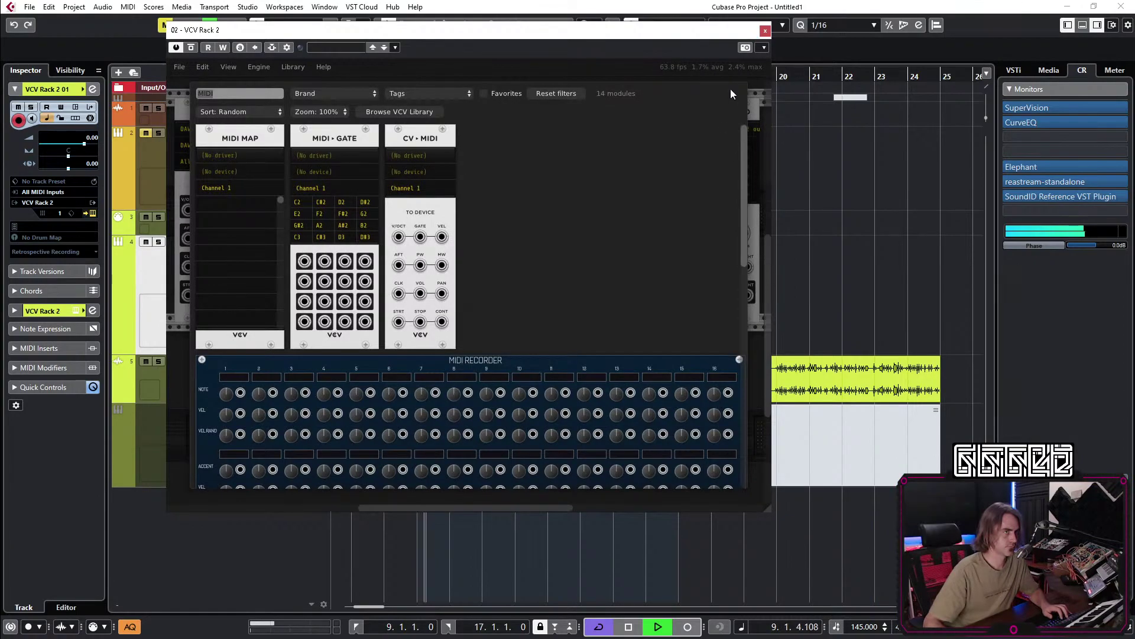
{"action": "key", "text": "BackSpace"}
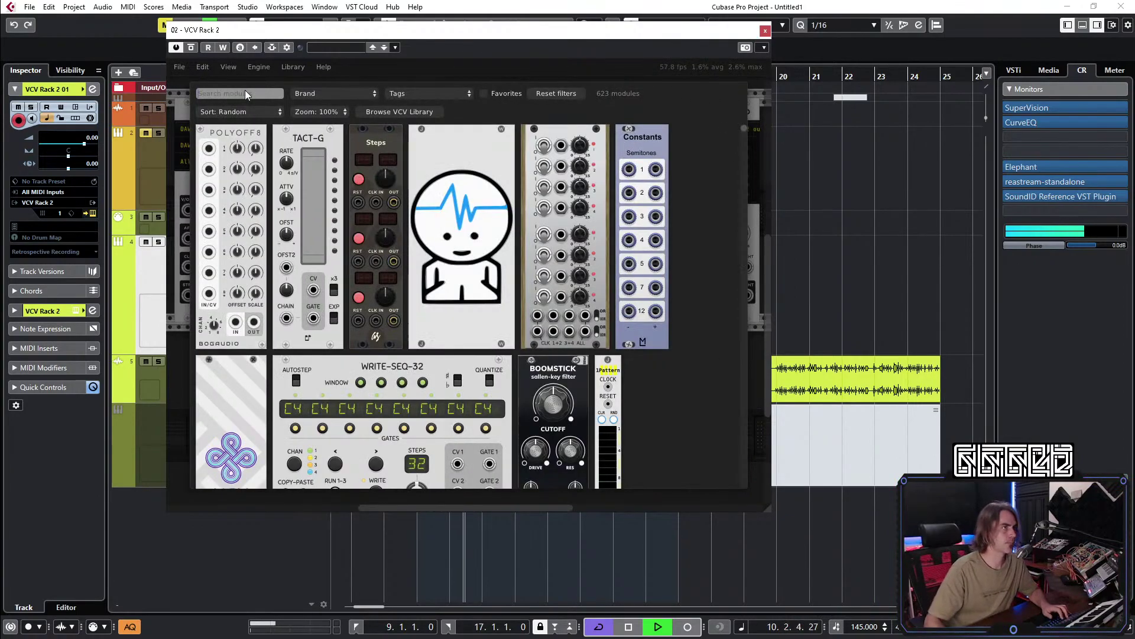
{"action": "left_click", "coordinate": [333, 93]}
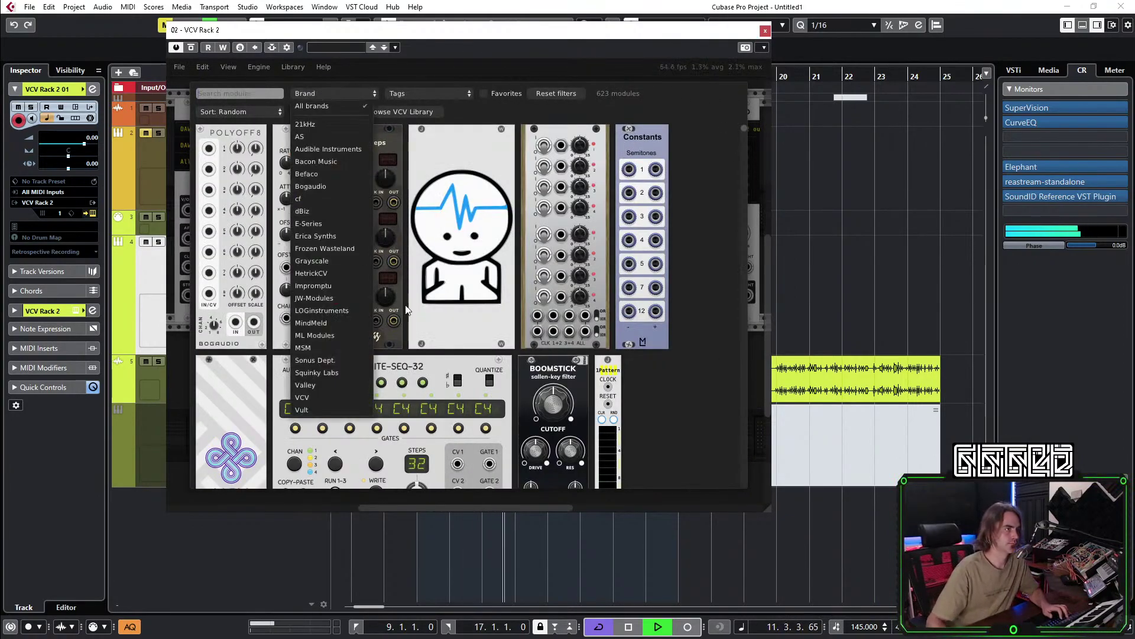
{"action": "left_click", "coordinate": [318, 386]}
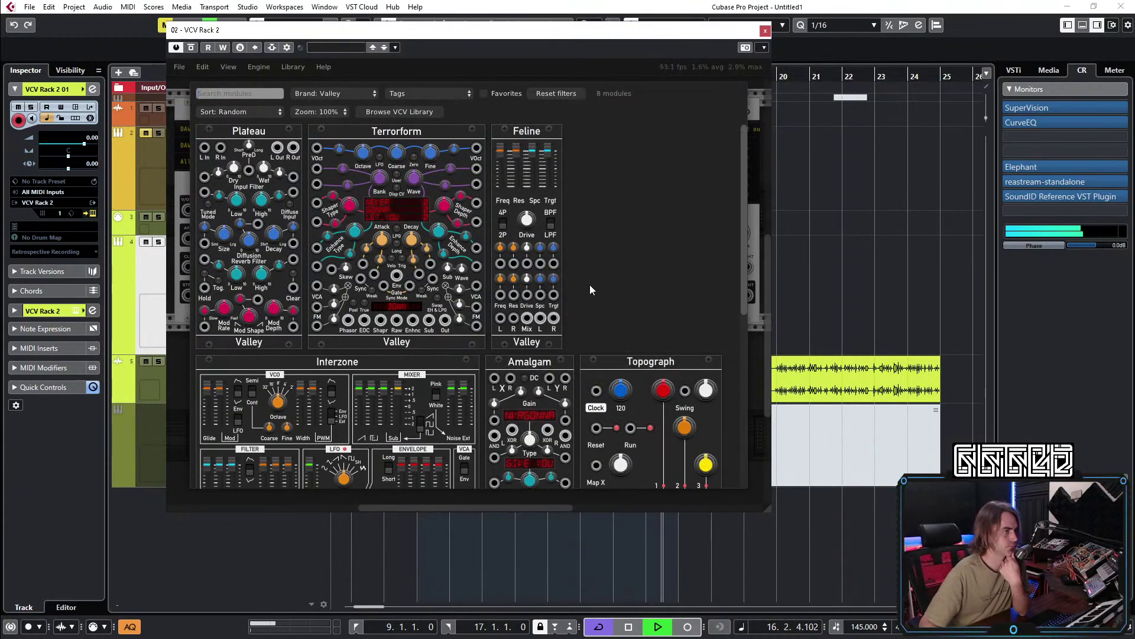
{"action": "scroll", "coordinate": [612, 248], "scroll_direction": "down", "scroll_amount": 5}
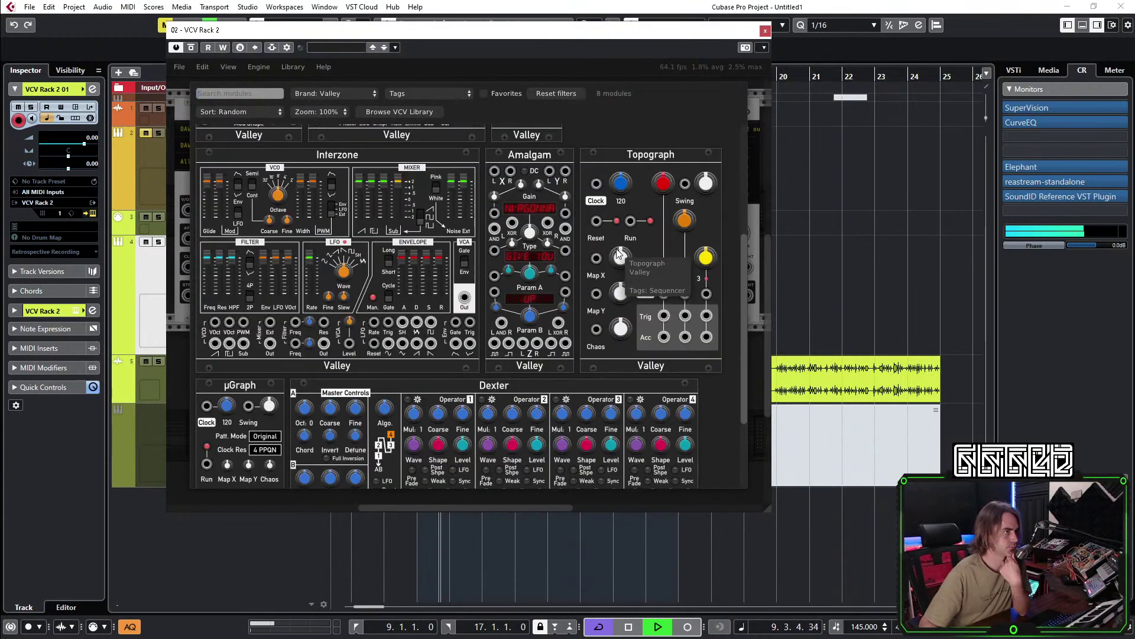
{"action": "left_click", "coordinate": [481, 387]}
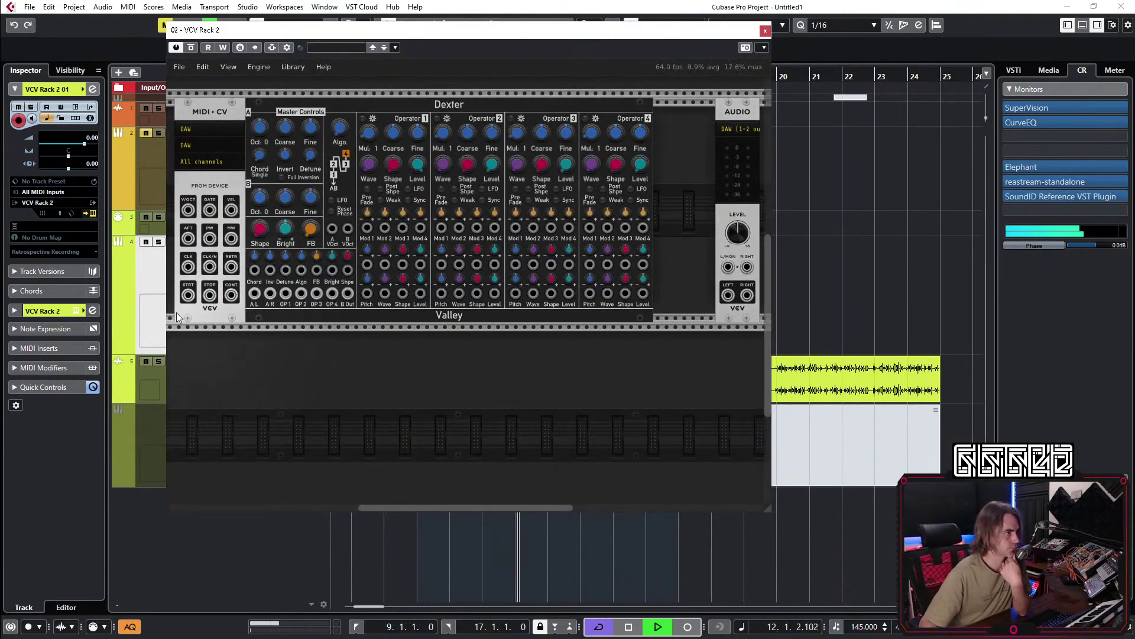
Patch the MIDI-CV V/Oct output to both the A VOct and B VOct inputs of Dexter.
{"action": "scroll", "coordinate": [268, 359], "scroll_direction": "down", "scroll_amount": 3}
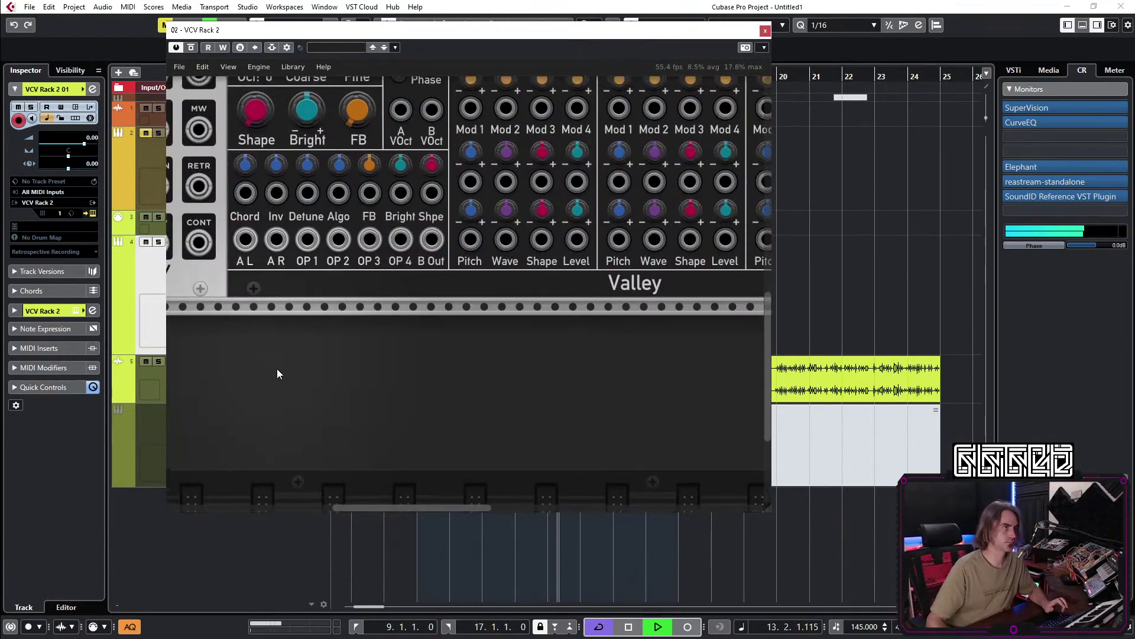
{"action": "scroll", "coordinate": [275, 363], "scroll_direction": "up", "scroll_amount": 5}
{"action": "scroll", "coordinate": [511, 499], "scroll_direction": "down", "scroll_amount": 5}
{"action": "scroll", "coordinate": [407, 451], "scroll_direction": "up", "scroll_amount": 3}
{"action": "scroll", "coordinate": [407, 449], "scroll_direction": "right", "scroll_amount": 3}
{"action": "scroll", "coordinate": [407, 448], "scroll_direction": "down", "scroll_amount": 1}
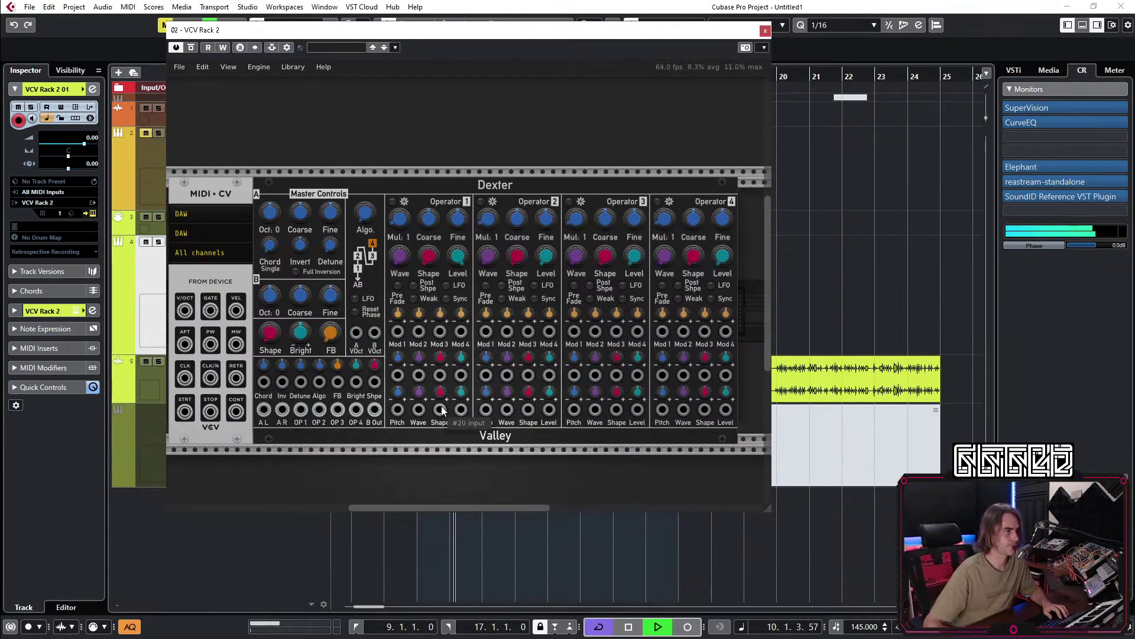
{"action": "left_click_drag", "start_coordinate": [355, 333], "coordinate": [184, 310]}
{"action": "left_click_drag", "start_coordinate": [373, 333], "coordinate": [184, 310]}
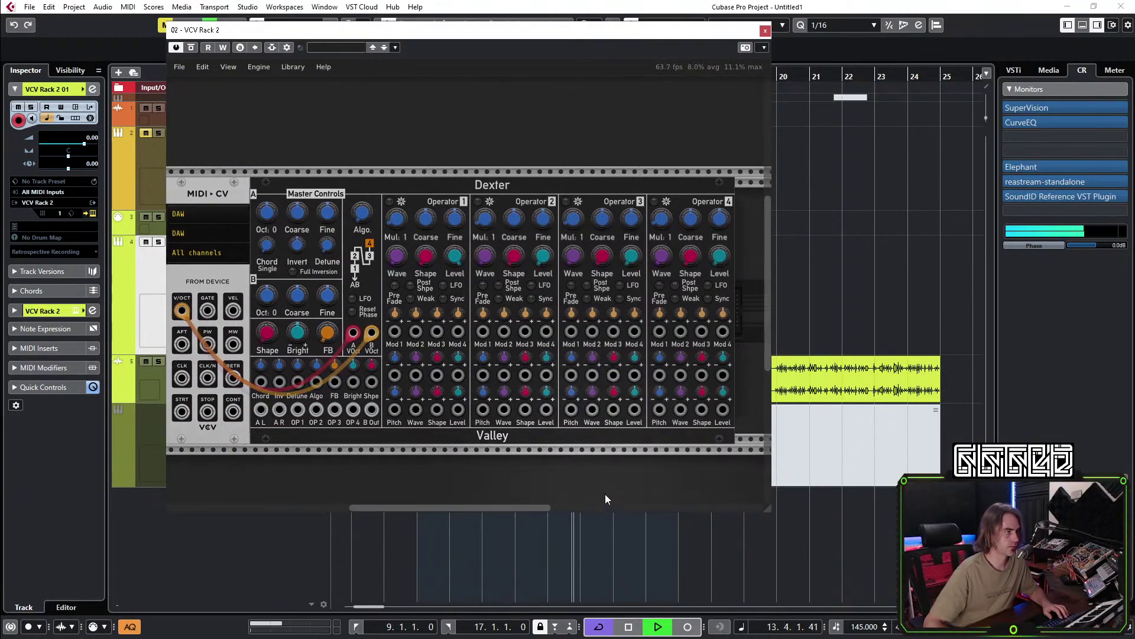
{"action": "left_click_drag", "start_coordinate": [605, 494], "coordinate": [580, 435]}
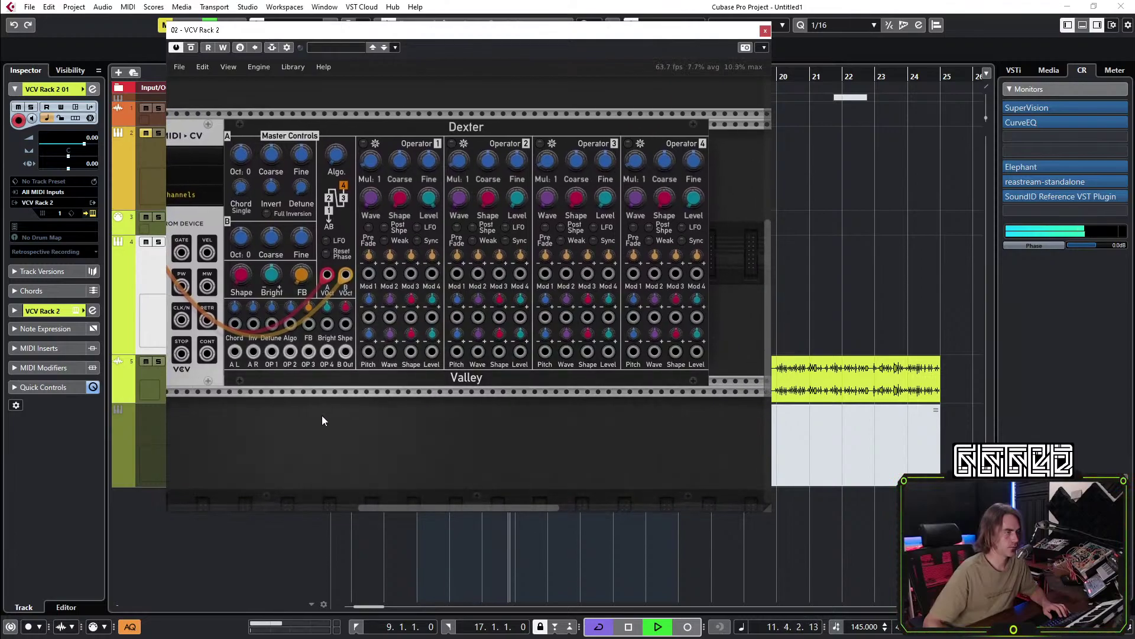
{"action": "left_click_drag", "start_coordinate": [326, 421], "coordinate": [351, 426]}
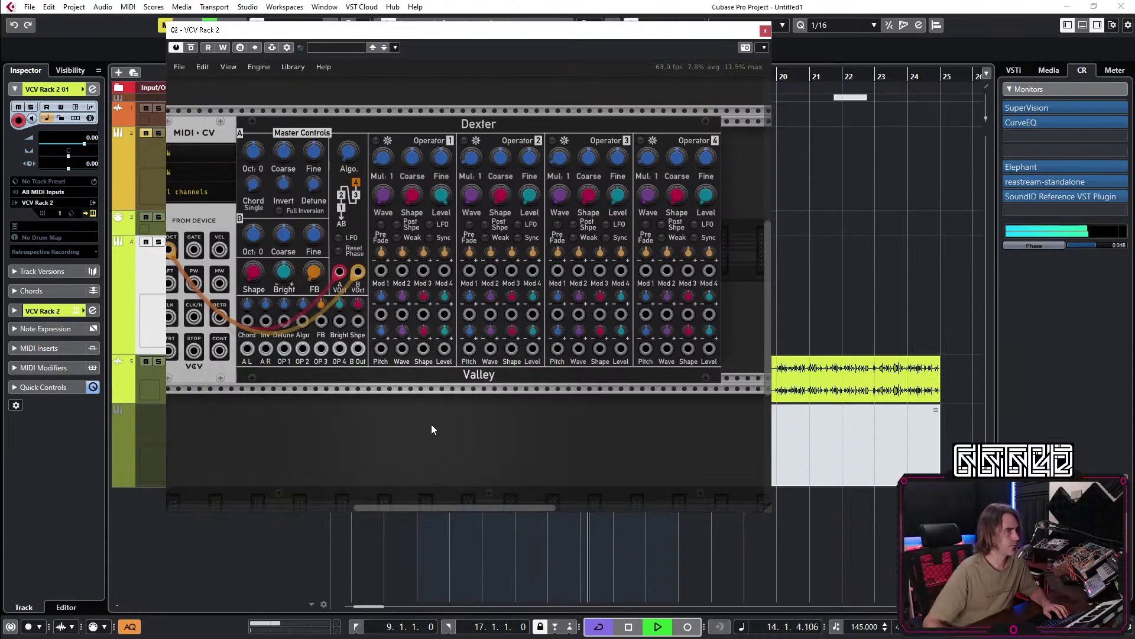
{"action": "left_click_drag", "start_coordinate": [446, 392], "coordinate": [261, 373]}
{"action": "right_click", "coordinate": [509, 238]}
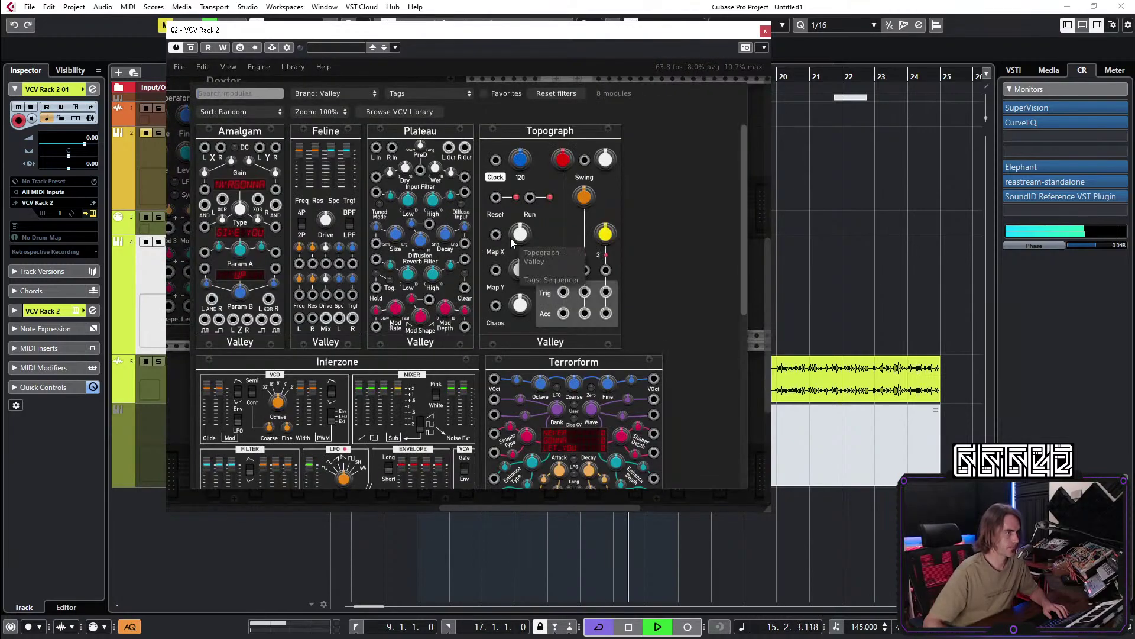
{"action": "left_click", "coordinate": [750, 122]}
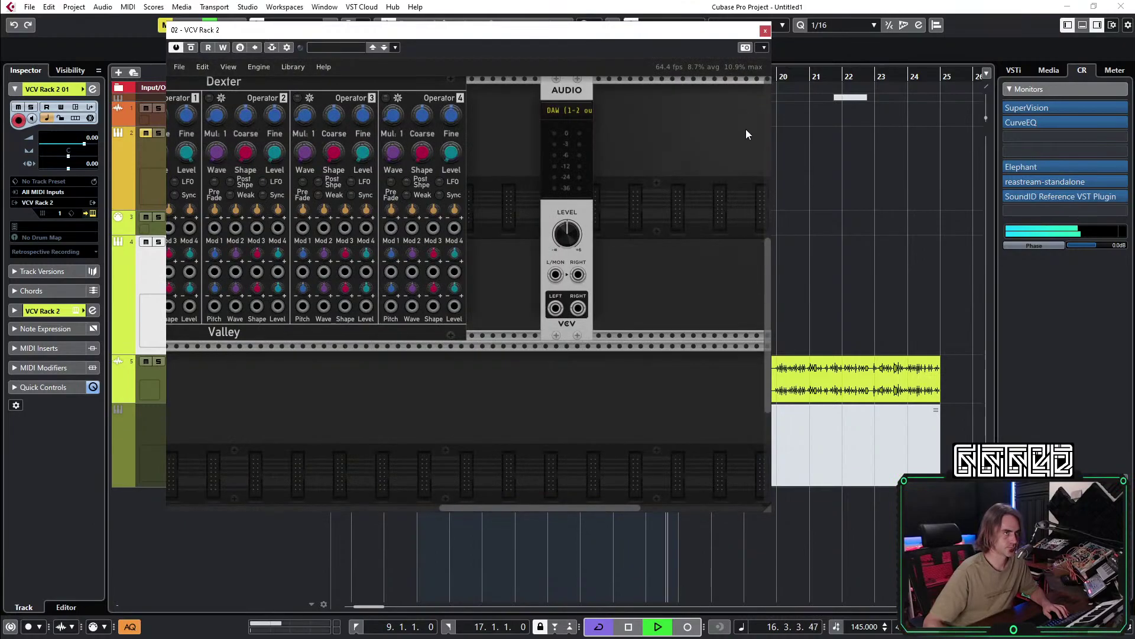
Search the module library for MIX and add the MIX2 module next to Dexter.
{"action": "right_click", "coordinate": [495, 132]}
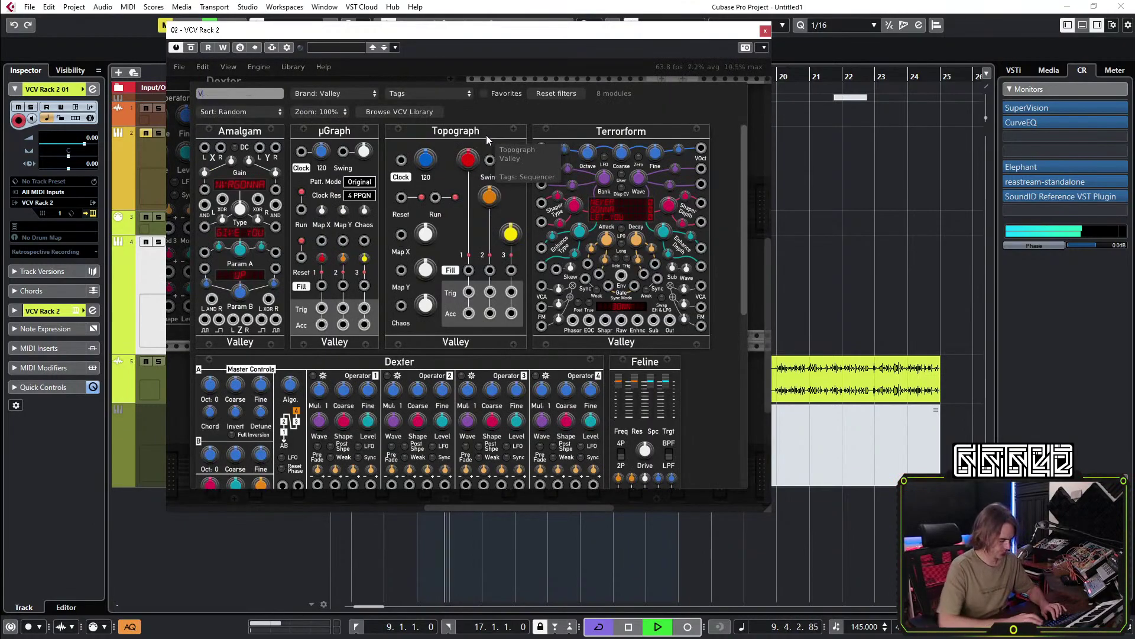
{"action": "type", "text": "VCA"}
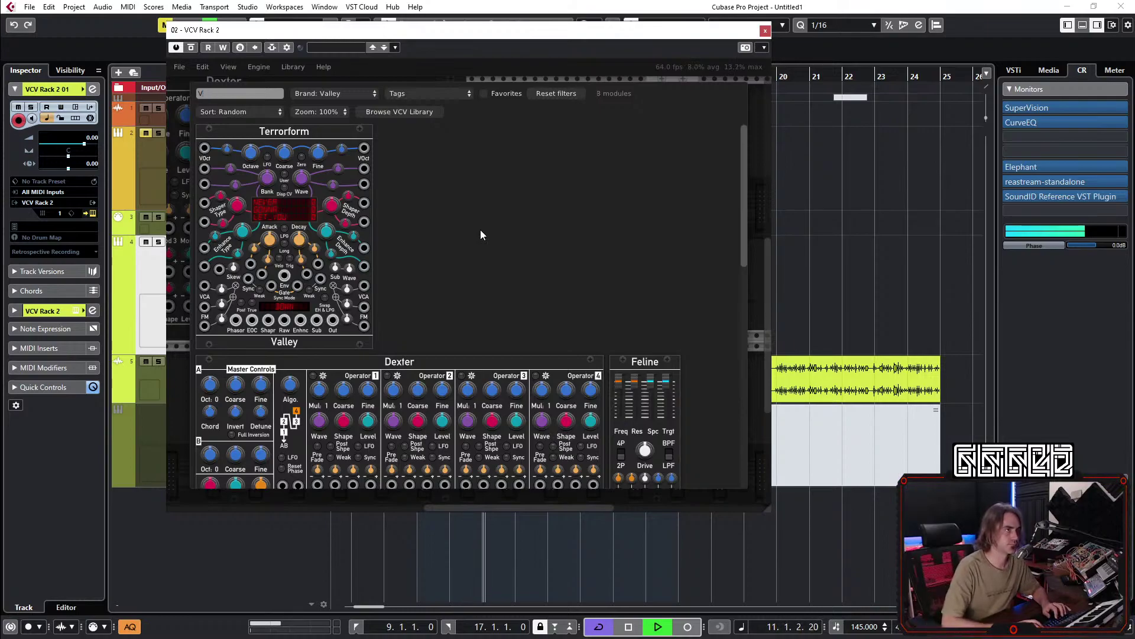
{"action": "key", "text": "BackSpace"}
{"action": "key", "text": "BackSpace"}
{"action": "key", "text": "BackSpace"}
{"action": "key", "text": "BackSpace"}
{"action": "type", "text": "MIX"}
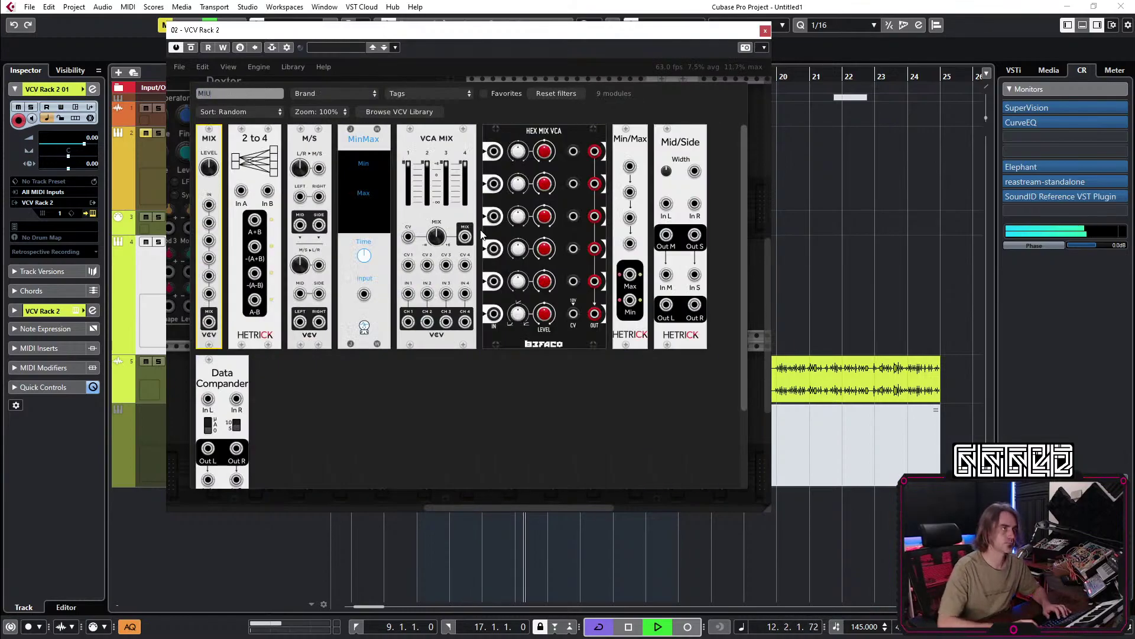
{"action": "key", "text": "BackSpace"}
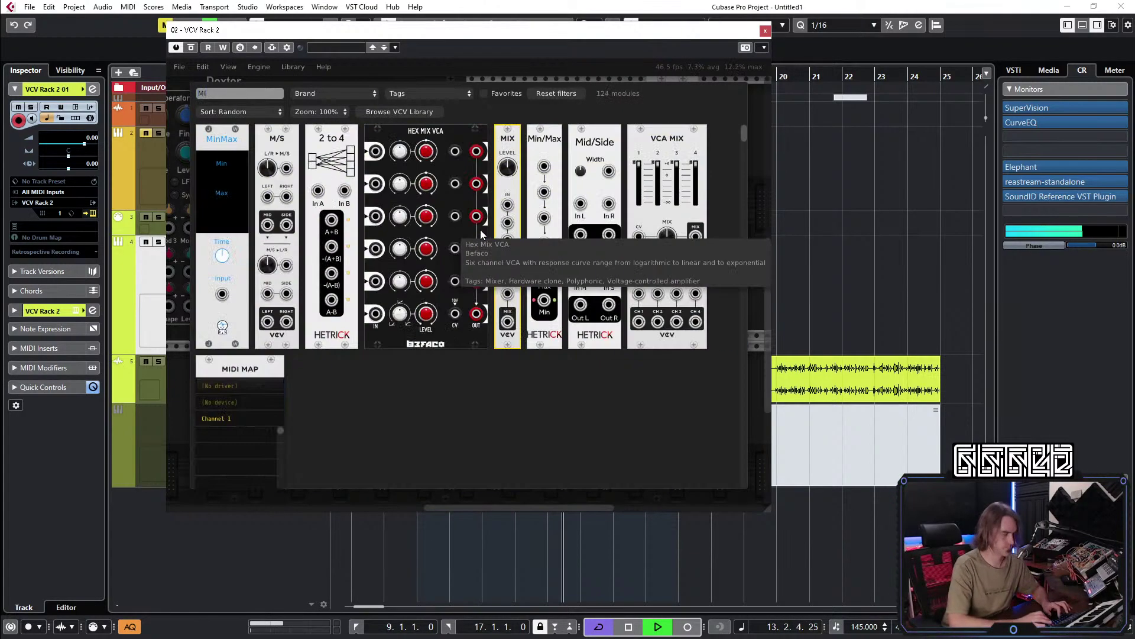
{"action": "type", "text": "X"}
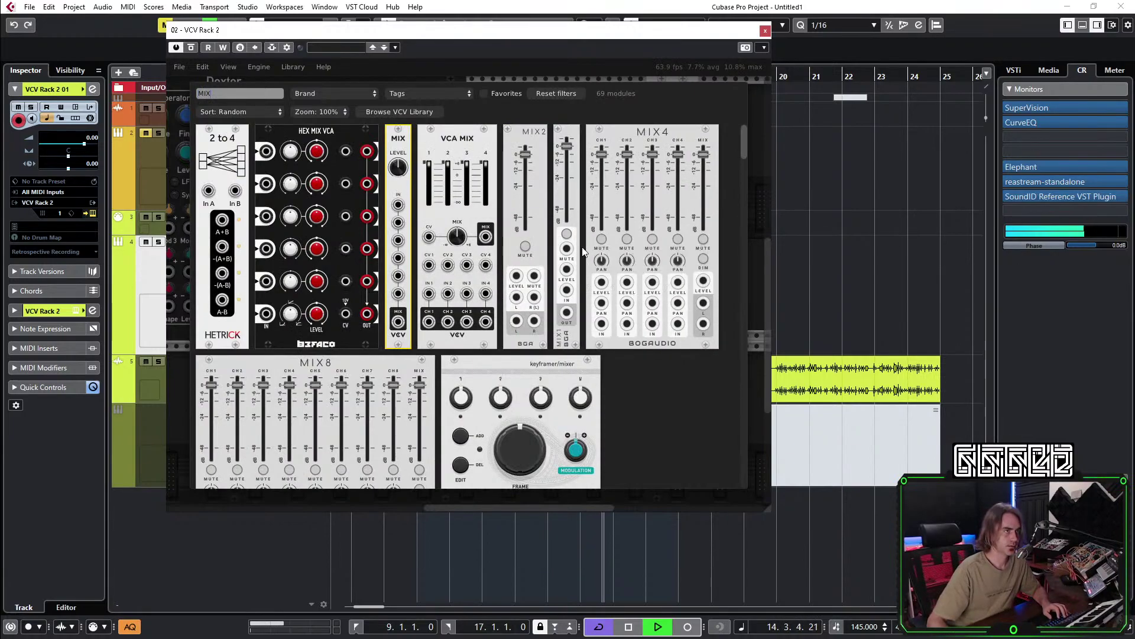
{"action": "left_click", "coordinate": [523, 260]}
Patch Dexter's A L and A R outputs through MIX2 into the AUDIO module's left and right inputs, and lower MIX2's level to about -17.8 dB.
{"action": "left_click_drag", "start_coordinate": [660, 308], "coordinate": [486, 326]}
{"action": "scroll", "coordinate": [629, 307], "scroll_direction": "left", "scroll_amount": 2}
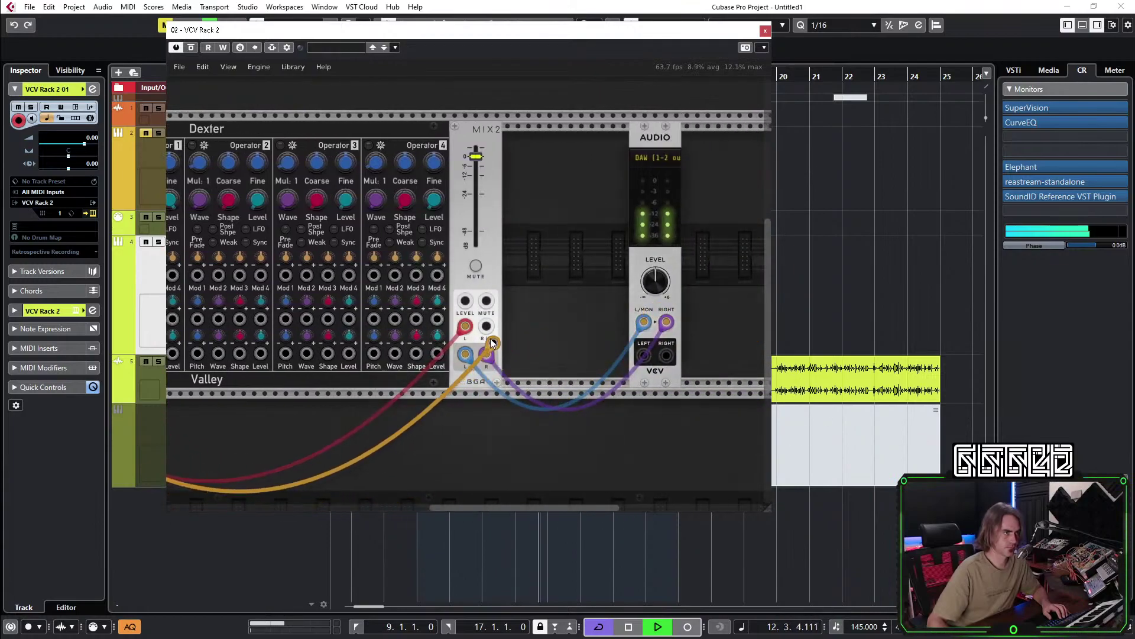
{"action": "left_click_drag", "start_coordinate": [479, 211], "coordinate": [753, 159]}
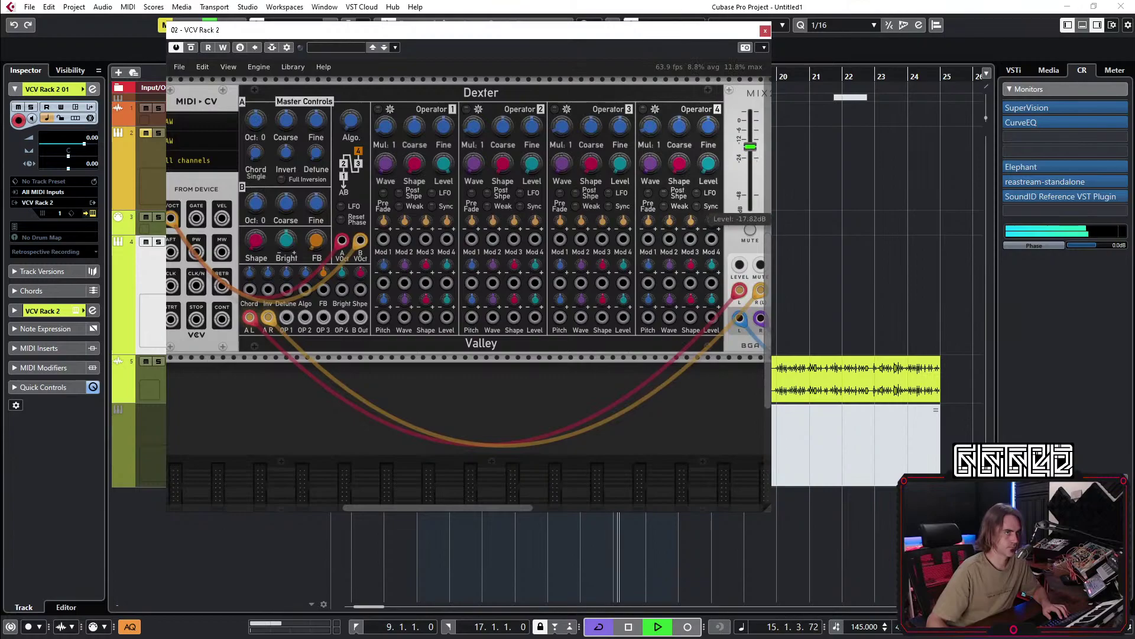
{"action": "left_click_drag", "start_coordinate": [342, 371], "coordinate": [425, 392]}
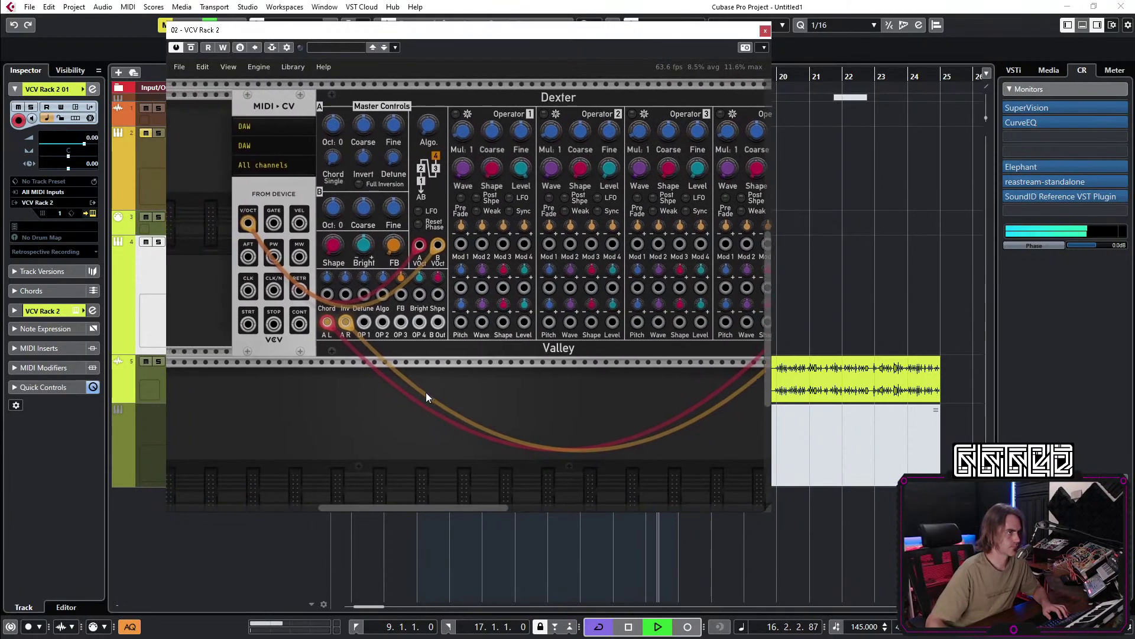
{"action": "left_click_drag", "start_coordinate": [273, 222], "coordinate": [273, 241]}
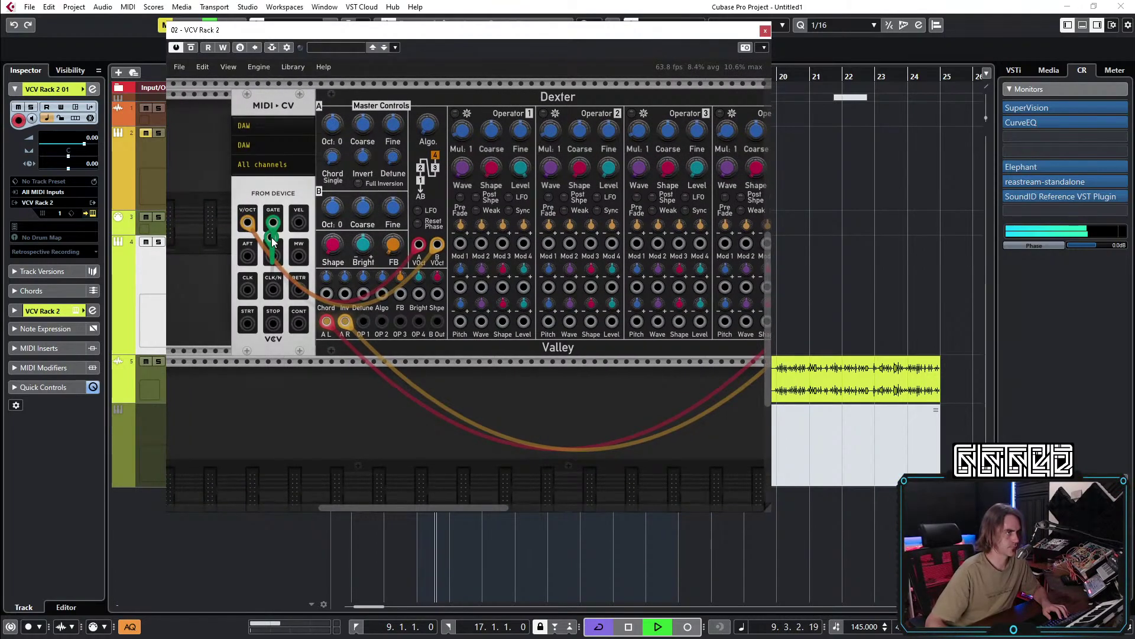
{"action": "left_click_drag", "start_coordinate": [273, 241], "coordinate": [280, 414]}
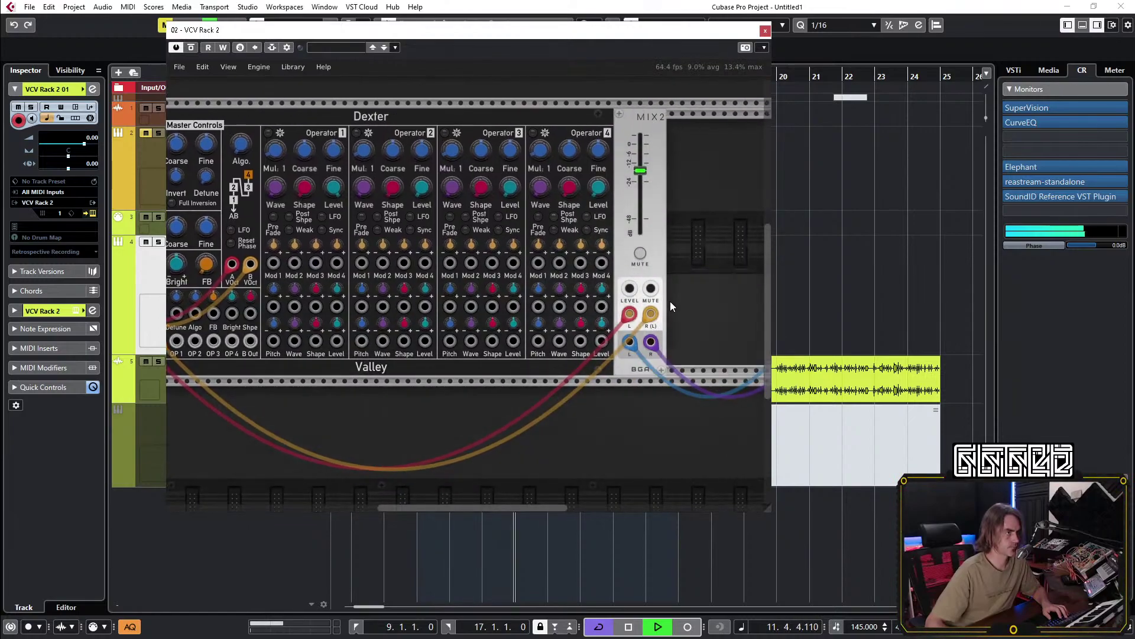
Move MIX2 away from Dexter beside the AUDIO module and disconnect Dexter's A L and A R outputs from it.
{"action": "left_click_drag", "start_coordinate": [680, 282], "coordinate": [618, 233]}
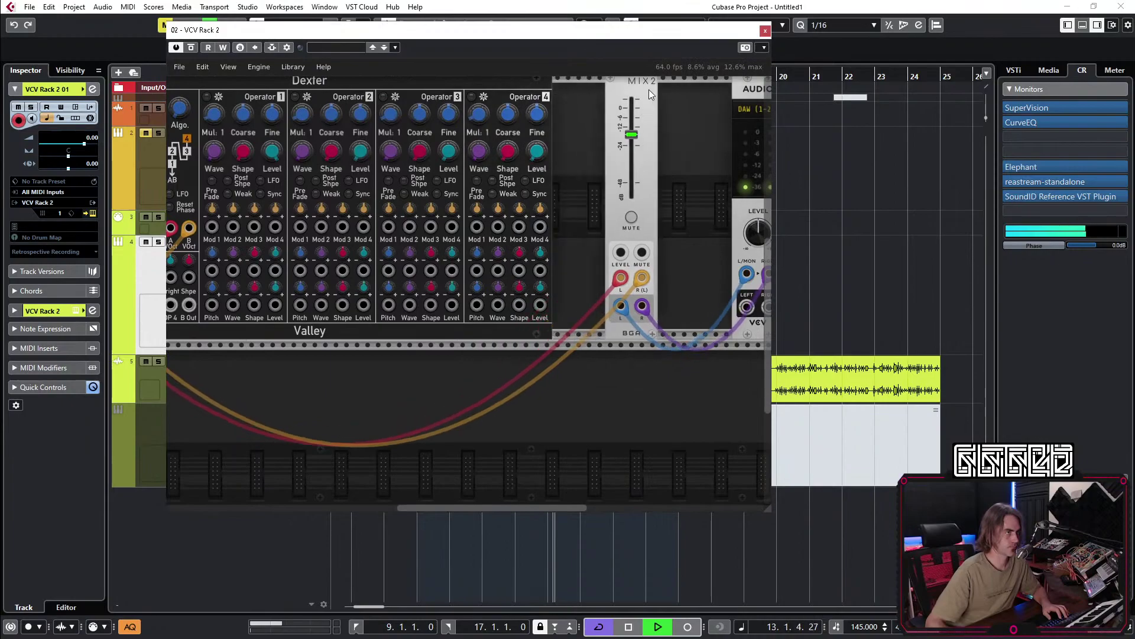
{"action": "left_click_drag", "start_coordinate": [648, 90], "coordinate": [701, 90]}
{"action": "left_click_drag", "start_coordinate": [678, 277], "coordinate": [608, 288]}
{"action": "left_click_drag", "start_coordinate": [608, 298], "coordinate": [705, 335]}
{"action": "scroll", "coordinate": [571, 418], "scroll_direction": "left", "scroll_amount": 3}
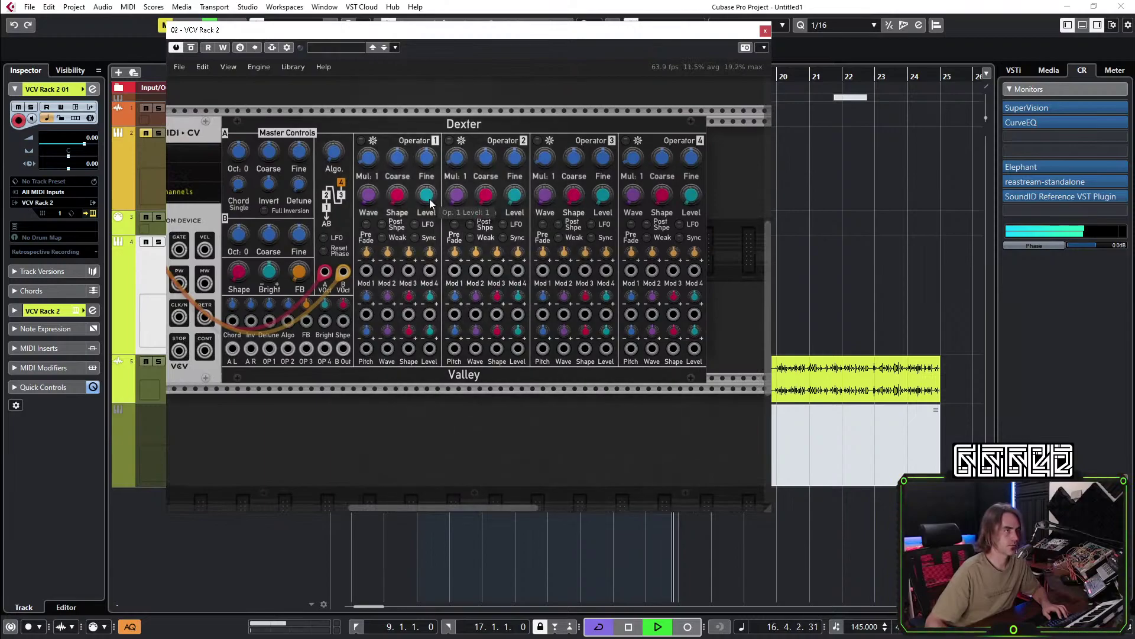
Set the level of Dexter's Operator 1 to 0.
{"action": "left_click_drag", "start_coordinate": [426, 194], "coordinate": [425, 198]}
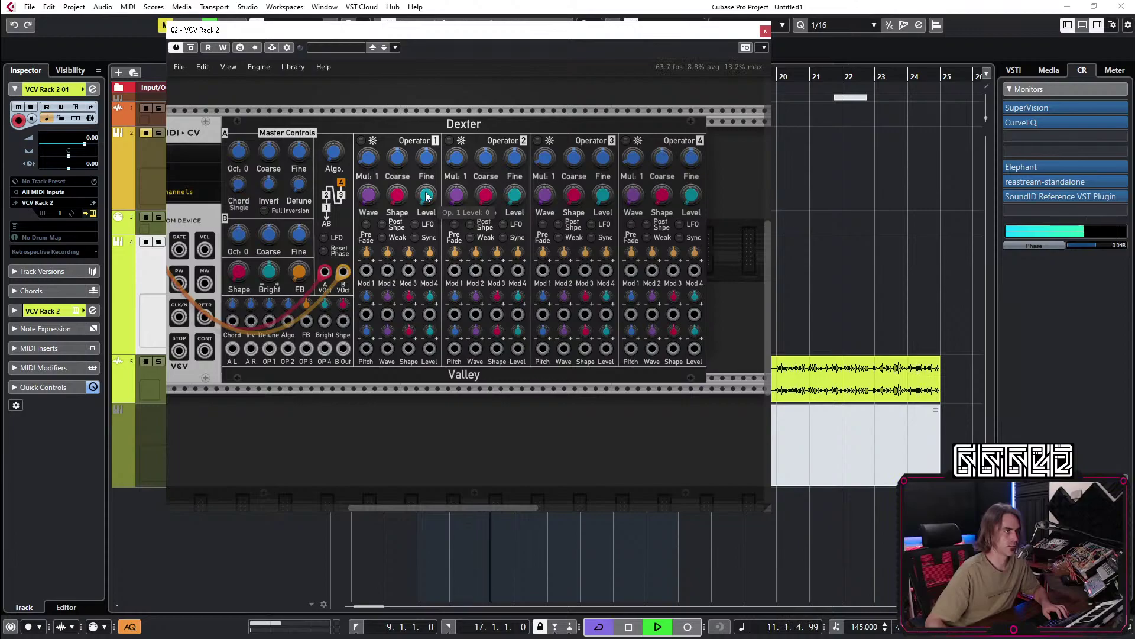
{"action": "scroll", "coordinate": [486, 411], "scroll_direction": "left", "scroll_amount": 3}
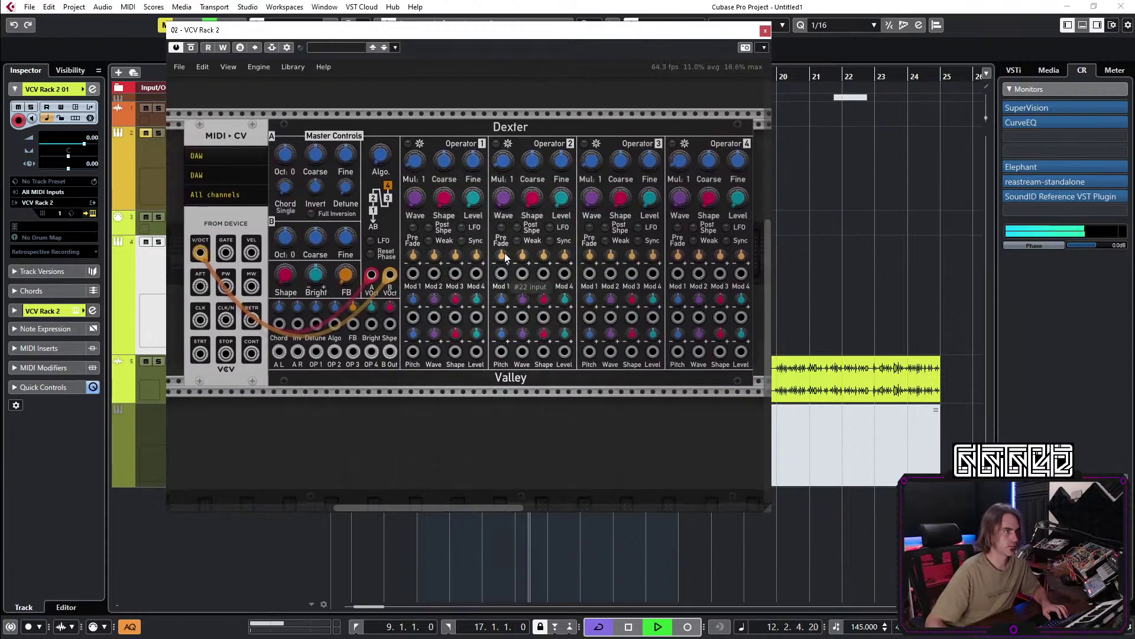
{"action": "scroll", "coordinate": [461, 435], "scroll_direction": "left", "scroll_amount": 3}
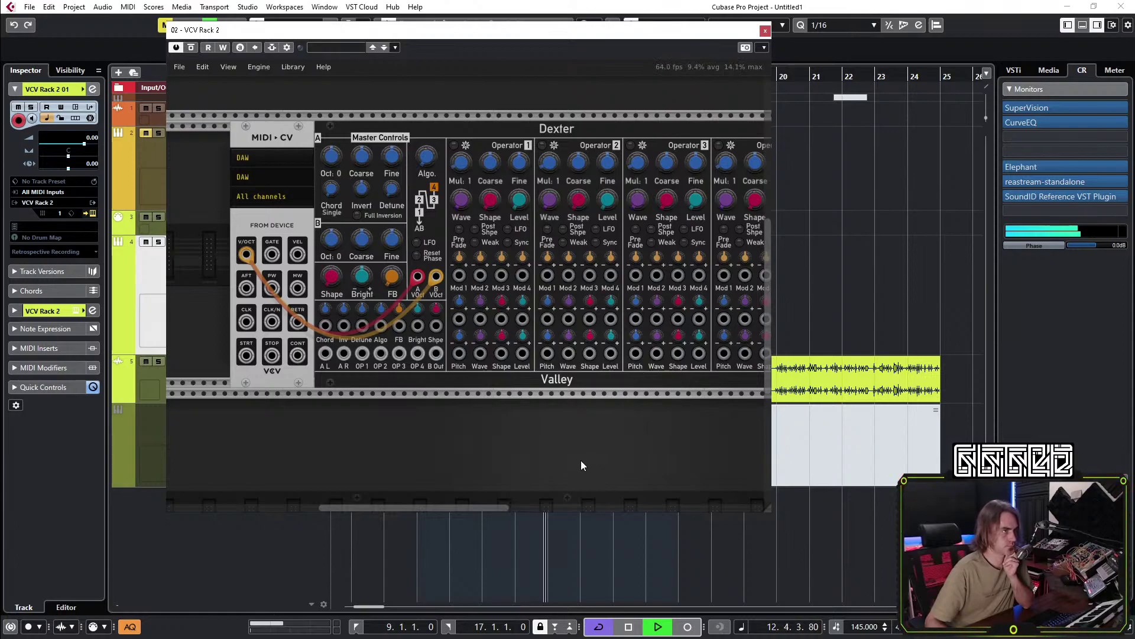
Search the module library for VCA and add the PAN-VCA module in the row below Dexter.
{"action": "left_click_drag", "start_coordinate": [565, 467], "coordinate": [533, 428]}
{"action": "right_click", "coordinate": [533, 434]}
{"action": "type", "text": "VCA"}
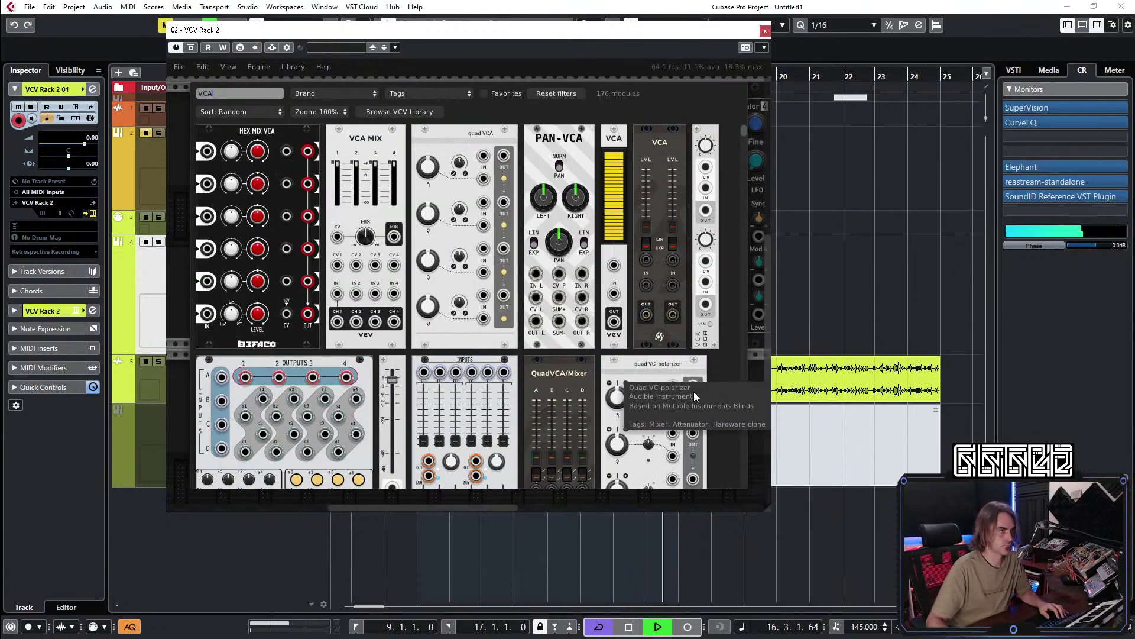
{"action": "left_click", "coordinate": [565, 280]}
{"action": "left_click_drag", "start_coordinate": [579, 378], "coordinate": [524, 330]}
Add the VCV ADSR envelope module below Dexter and patch the MIDI-CV gate output into its gate input.
{"action": "right_click", "coordinate": [288, 334]}
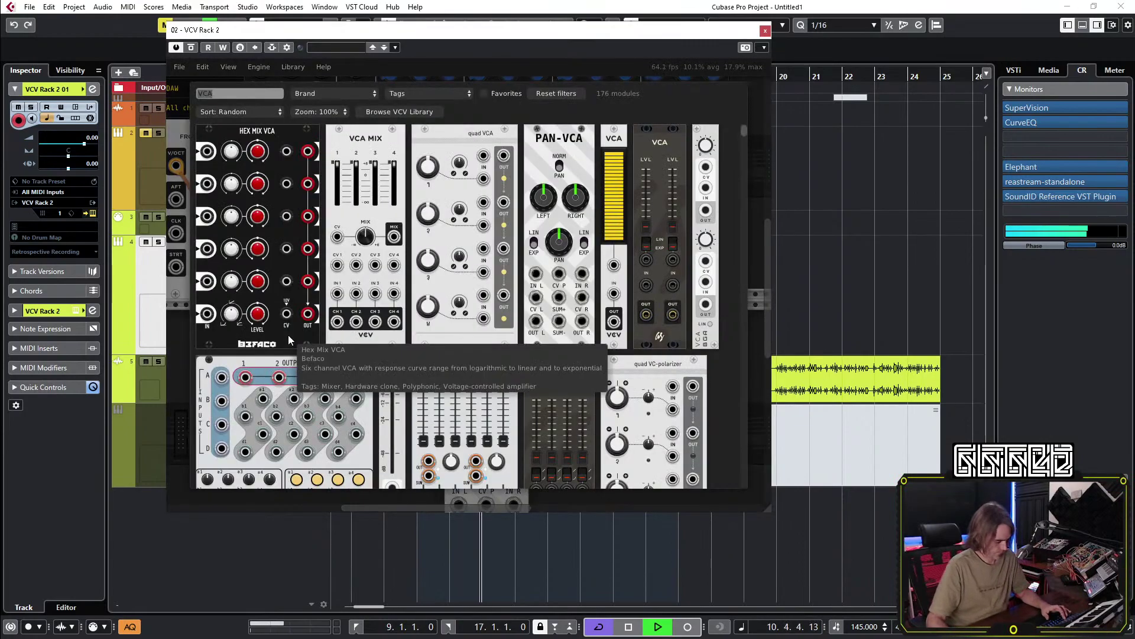
{"action": "type", "text": "Env"}
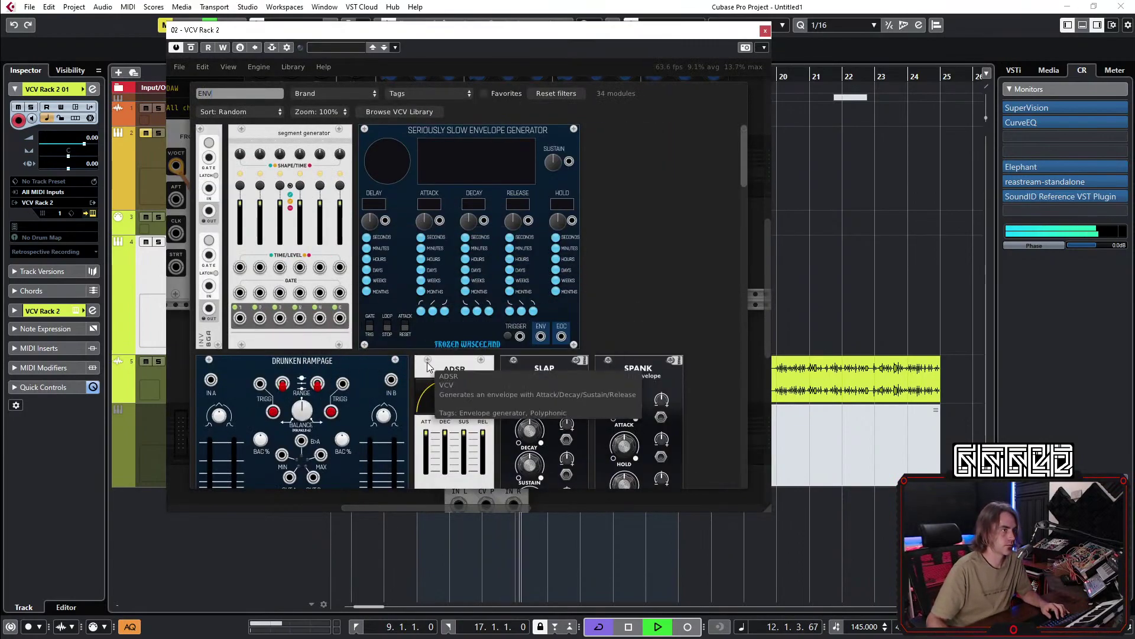
{"action": "left_click", "coordinate": [417, 383]}
{"action": "scroll", "coordinate": [408, 385], "scroll_direction": "left", "scroll_amount": 3}
{"action": "scroll", "coordinate": [408, 385], "scroll_direction": "down", "scroll_amount": 2}
{"action": "left_click_drag", "start_coordinate": [353, 497], "coordinate": [275, 128]}
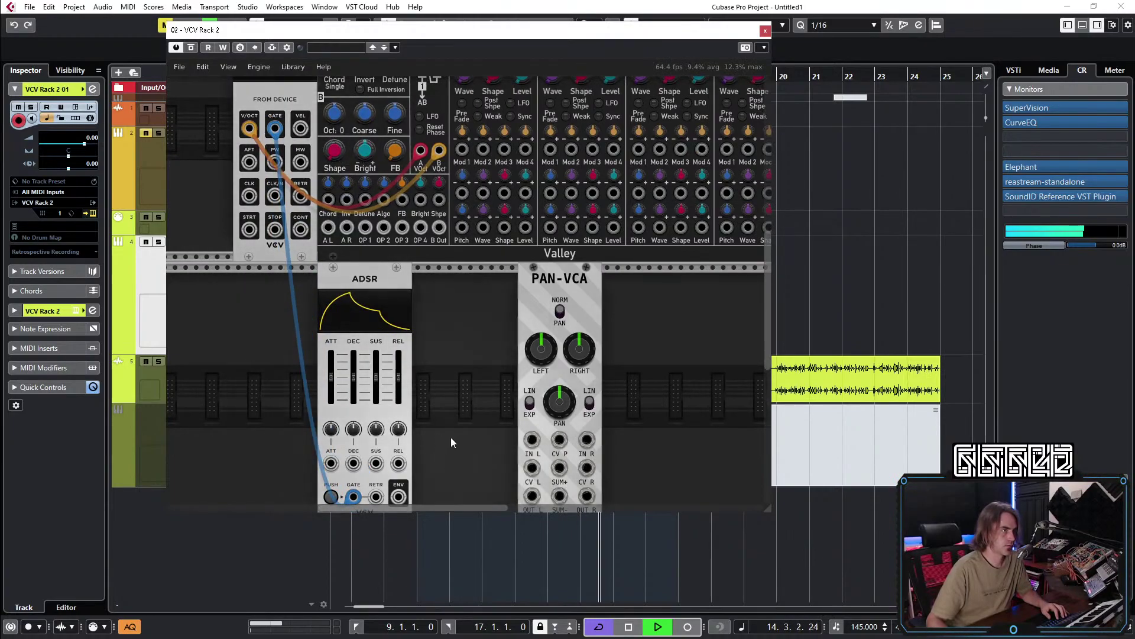
Patch the ADSR's ENV output into the CV L and CV R inputs of PAN-VCA.
{"action": "scroll", "coordinate": [413, 414], "scroll_direction": "down", "scroll_amount": 2}
{"action": "scroll", "coordinate": [414, 414], "scroll_direction": "right", "scroll_amount": 2}
{"action": "mouse_move", "coordinate": [333, 422]}
{"action": "left_mouse_down"}
{"action": "mouse_move", "coordinate": [444, 436]}
{"action": "mouse_move", "coordinate": [469, 416]}
{"action": "mouse_move", "coordinate": [484, 362]}
{"action": "mouse_move", "coordinate": [466, 393]}
{"action": "mouse_move", "coordinate": [338, 444]}
{"action": "mouse_move", "coordinate": [333, 422]}
{"action": "left_mouse_up"}
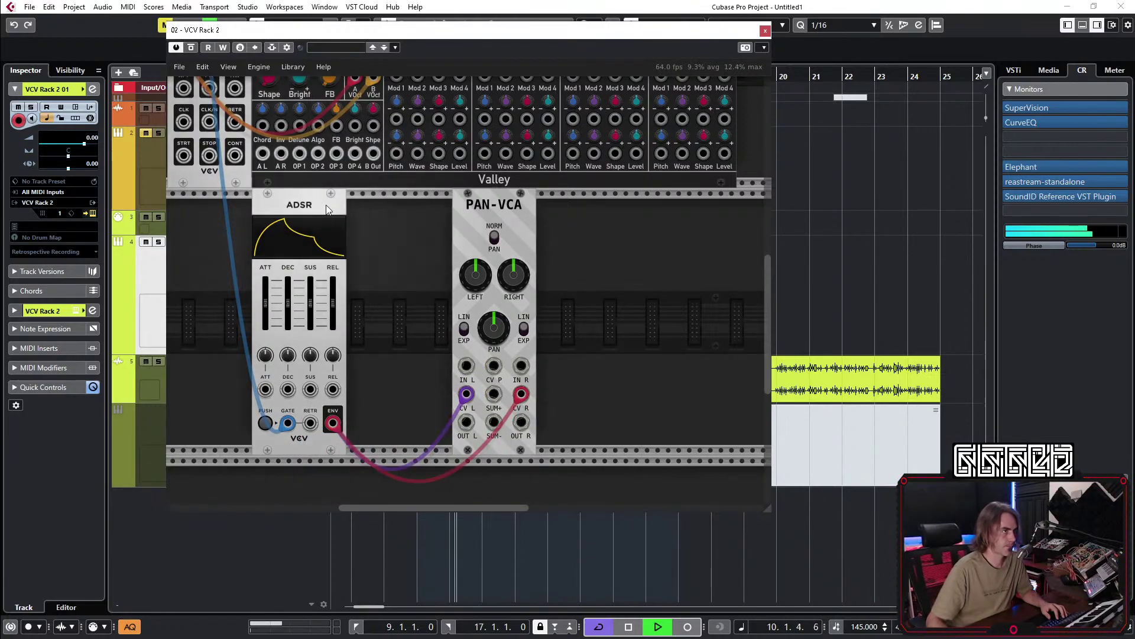
Patch Dexter's A L and A R outputs into PAN-VCA's IN L and IN R, and its OUT L and OUT R into MIX2's inputs.
{"action": "left_click_drag", "start_coordinate": [262, 154], "coordinate": [521, 365]}
{"action": "left_click_drag", "start_coordinate": [466, 422], "coordinate": [397, 421]}
{"action": "scroll", "coordinate": [588, 459], "scroll_direction": "up", "scroll_amount": 5}
{"action": "scroll", "coordinate": [588, 459], "scroll_direction": "left", "scroll_amount": 4}
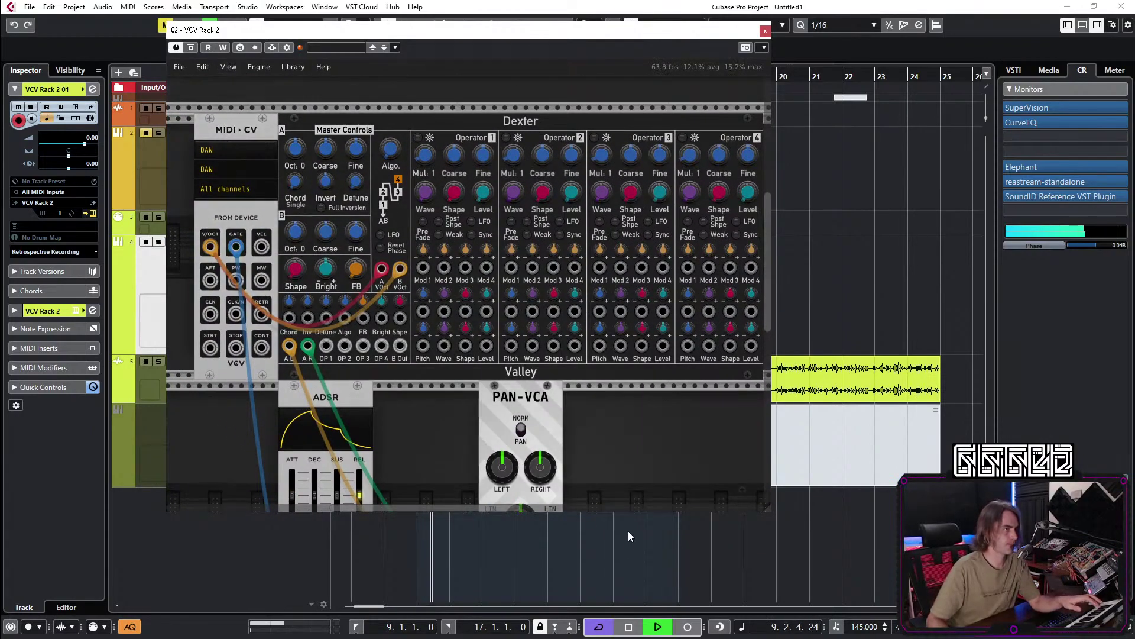
Lower the ADSR's attack to its minimum for an immediate envelope onset.
{"action": "scroll", "coordinate": [621, 408], "scroll_direction": "down", "scroll_amount": 3}
{"action": "left_click_drag", "start_coordinate": [300, 388], "coordinate": [300, 409]}
{"action": "left_click_drag", "start_coordinate": [637, 341], "coordinate": [556, 291]}
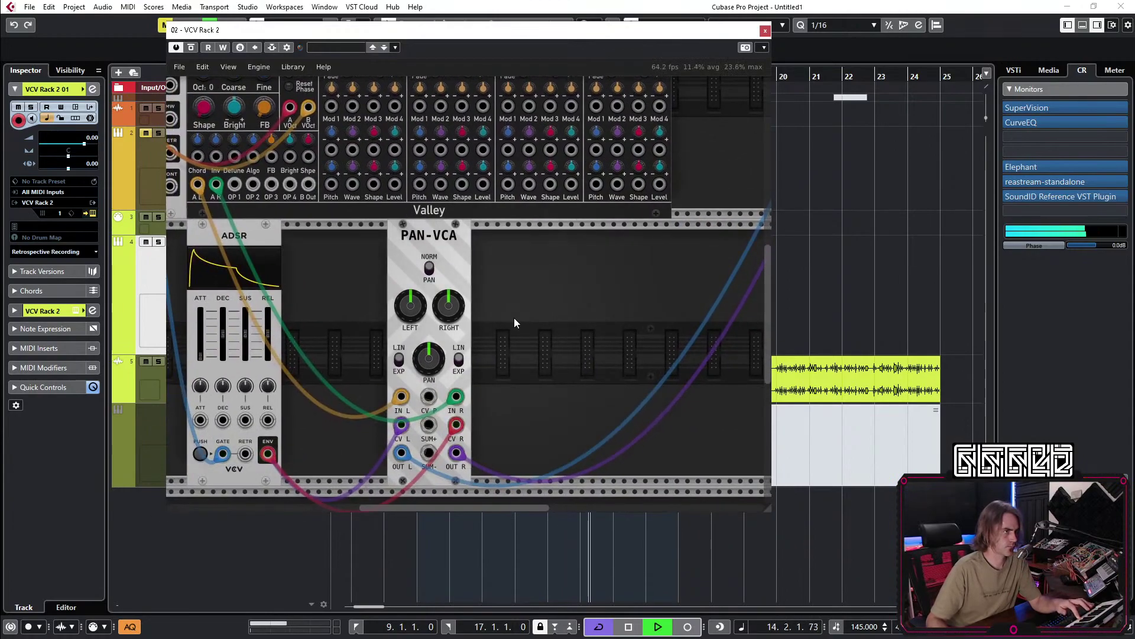
Adjust the level of Dexter's Operator 1.
{"action": "left_click_drag", "start_coordinate": [371, 323], "coordinate": [474, 411]}
{"action": "left_click_drag", "start_coordinate": [494, 118], "coordinate": [494, 117]}
{"action": "left_click_drag", "start_coordinate": [489, 326], "coordinate": [442, 417]}
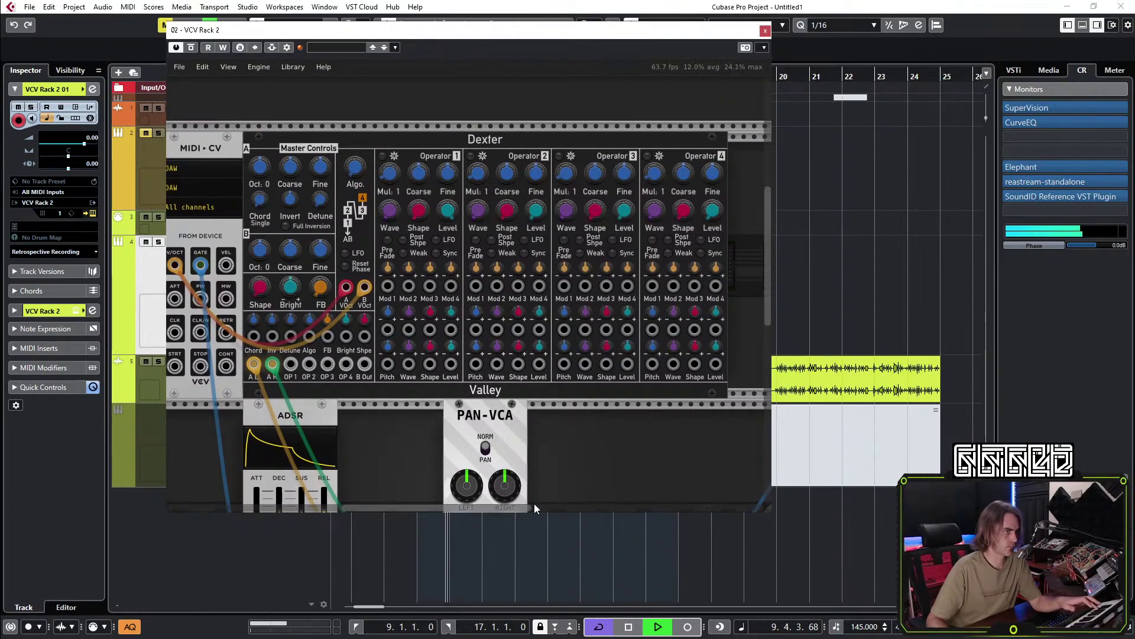
{"action": "left_click_drag", "start_coordinate": [533, 455], "coordinate": [548, 261]}
{"action": "left_click_drag", "start_coordinate": [480, 295], "coordinate": [499, 279]}
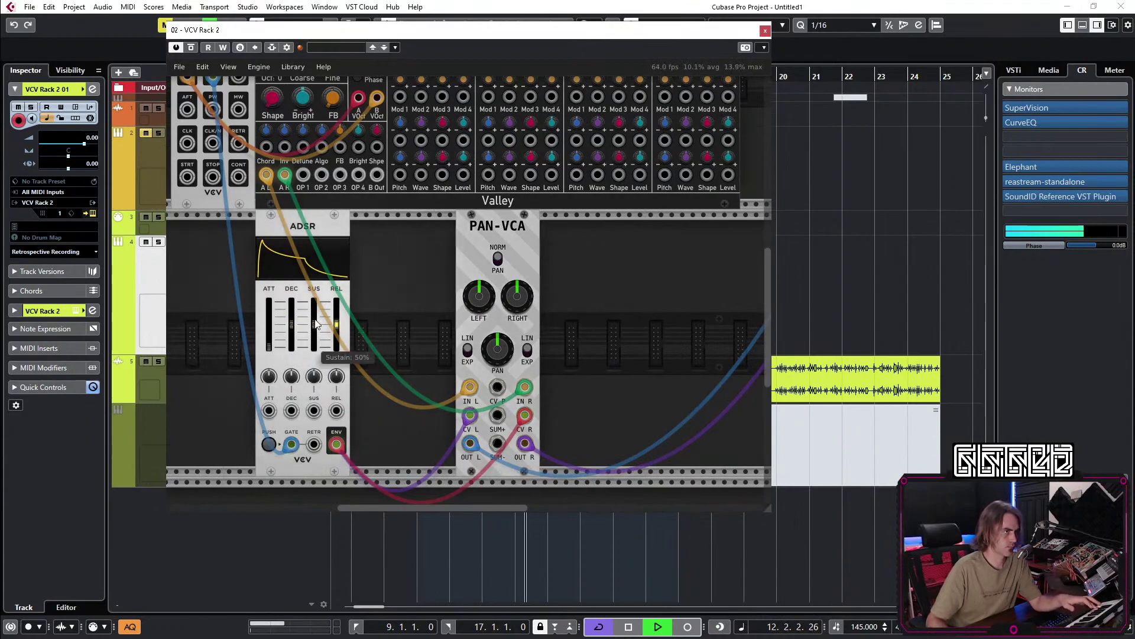
Raise the MIX2 module's level slightly.
{"action": "left_click_drag", "start_coordinate": [638, 294], "coordinate": [405, 418]}
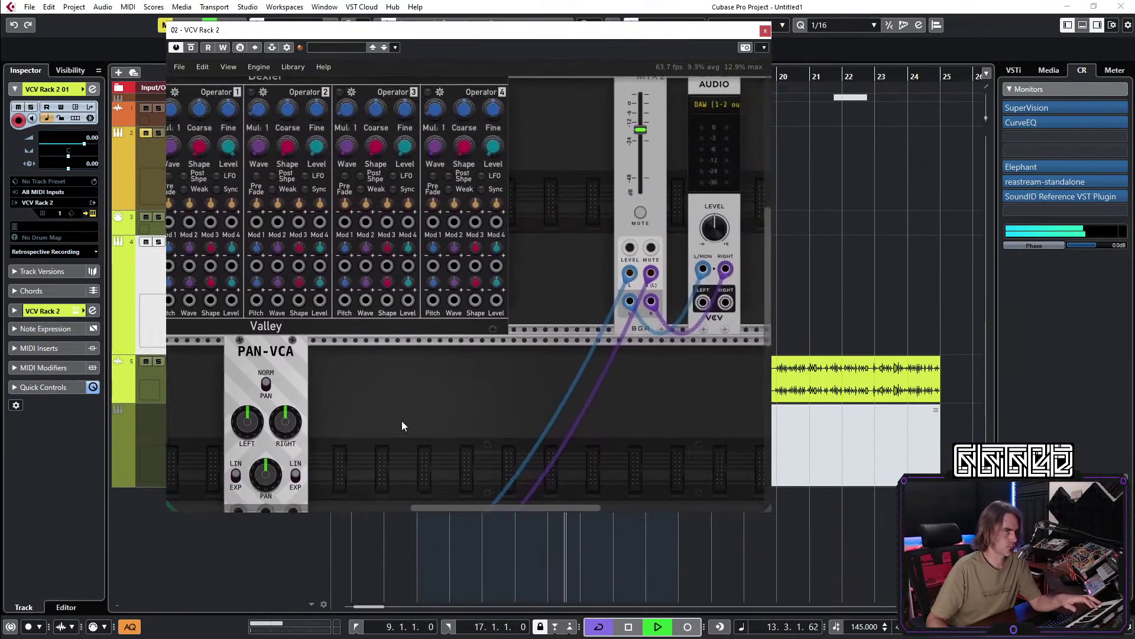
{"action": "left_click_drag", "start_coordinate": [599, 225], "coordinate": [709, 174]}
{"action": "left_click_drag", "start_coordinate": [555, 335], "coordinate": [635, 329]}
{"action": "scroll", "coordinate": [734, 165], "scroll_direction": "up", "scroll_amount": 2}
{"action": "left_click_drag", "start_coordinate": [748, 111], "coordinate": [747, 90]}
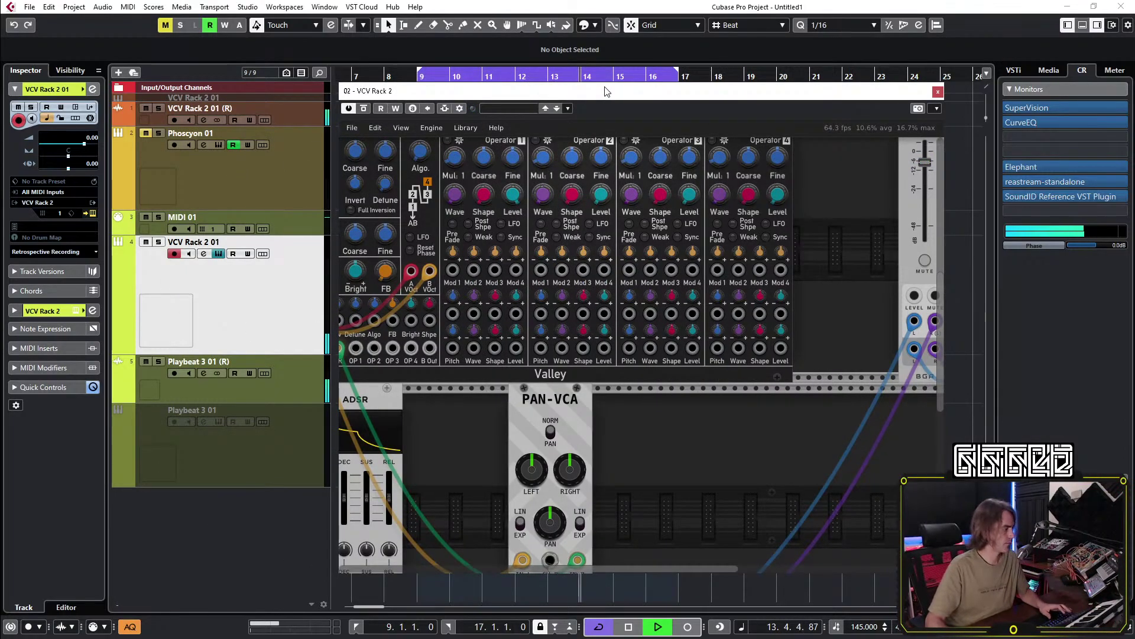
Stop the project playback and select the VCV Rack 2 01 track for live playing.
{"action": "left_click", "coordinate": [264, 479]}
{"action": "key", "text": "space"}
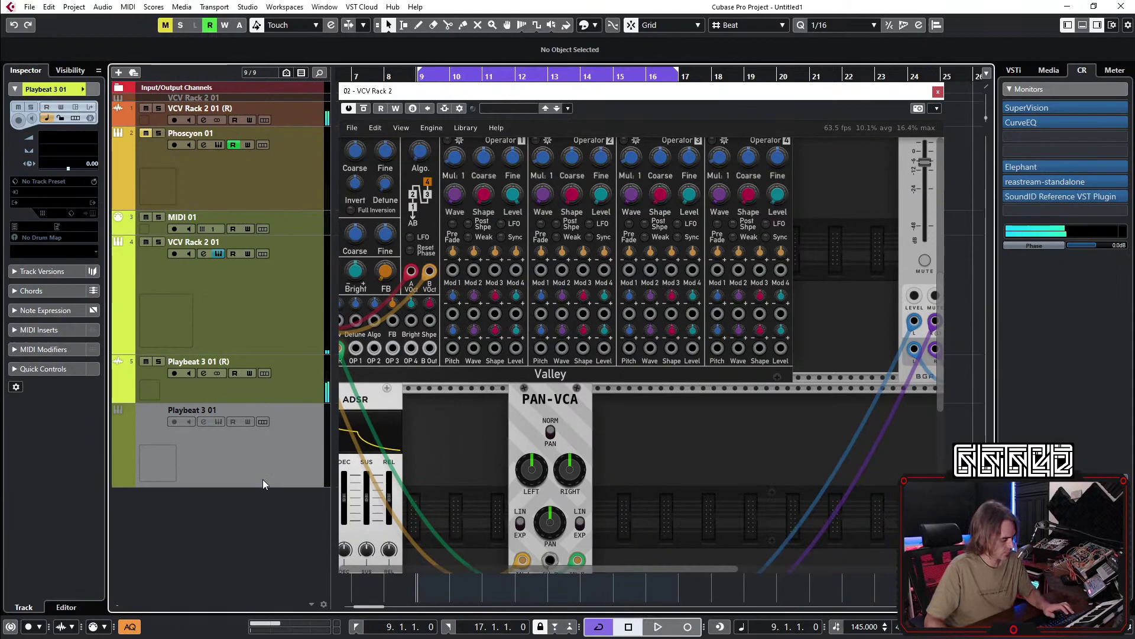
{"action": "left_click", "coordinate": [266, 320]}
Expand the MIDI modifiers of the VCV Rack 2 01 track and set Transpose to 7.
{"action": "scroll", "coordinate": [858, 379], "scroll_direction": "up", "scroll_amount": 3}
{"action": "scroll", "coordinate": [858, 378], "scroll_direction": "left", "scroll_amount": 3}
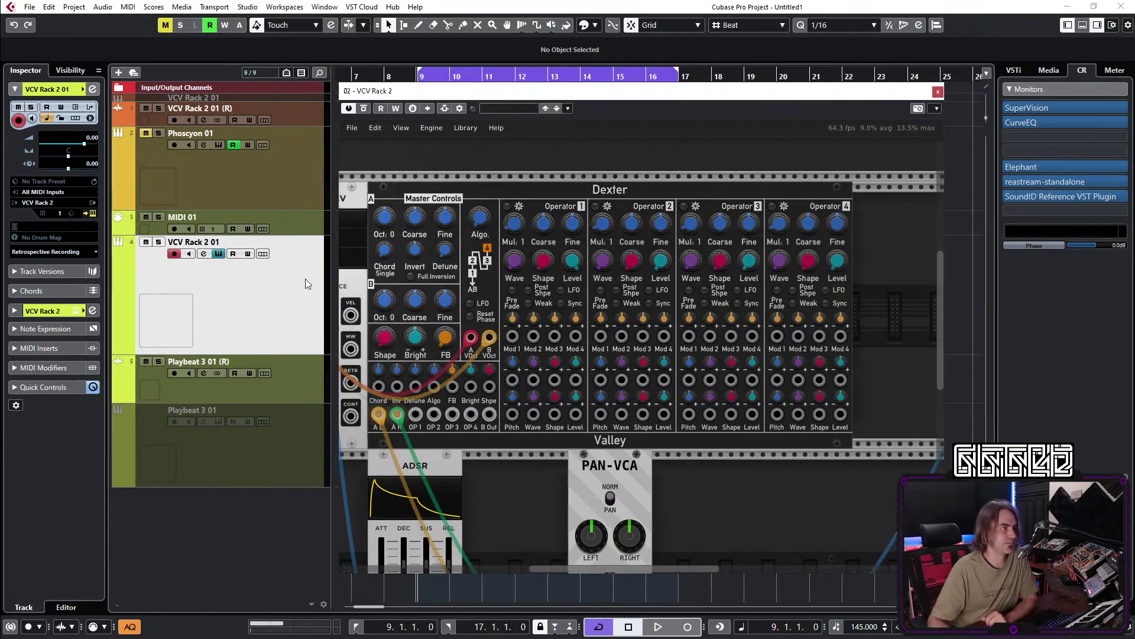
{"action": "left_click_drag", "start_coordinate": [687, 495], "coordinate": [705, 449]}
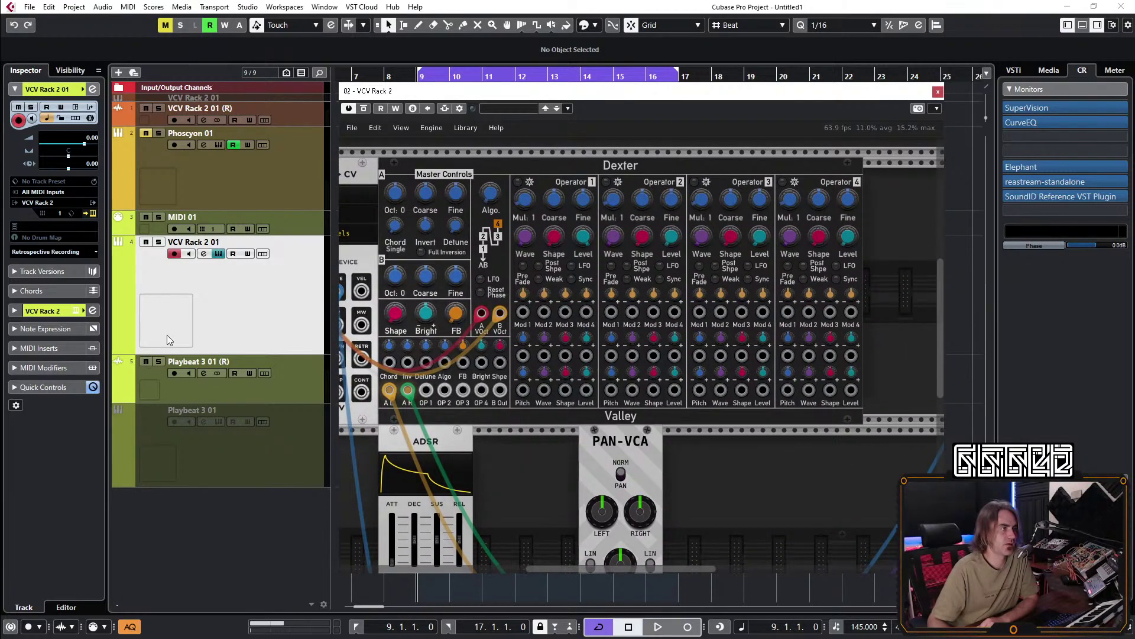
{"action": "left_click", "coordinate": [18, 367]}
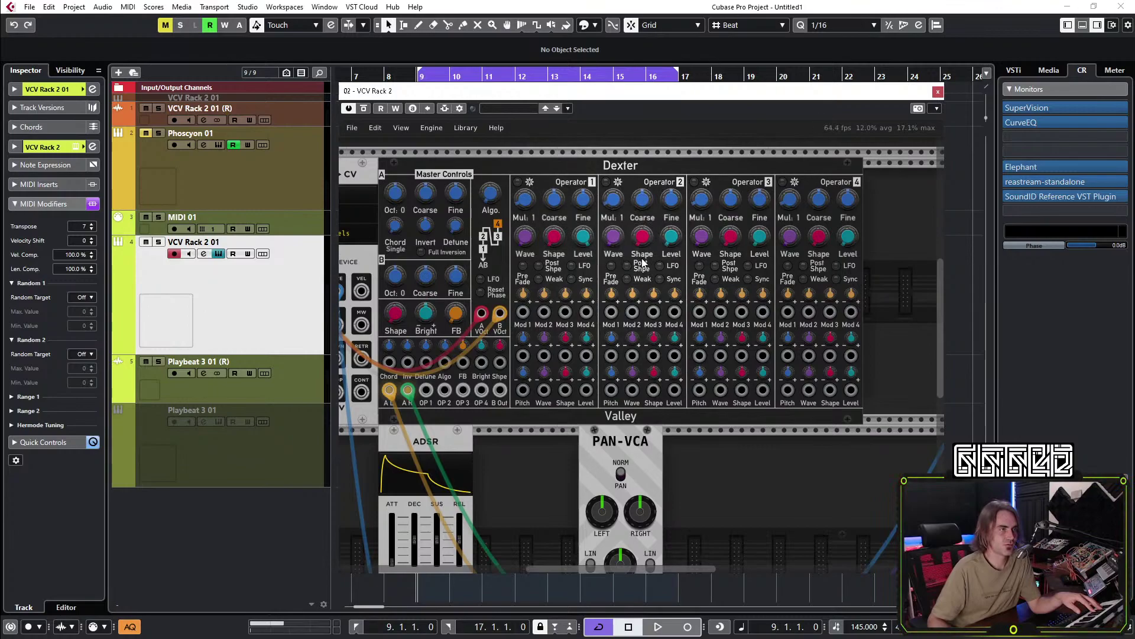
Adjust the level of Dexter's Operator 2 and set its multiplier to 1/2.
{"action": "left_click_drag", "start_coordinate": [671, 236], "coordinate": [672, 278]}
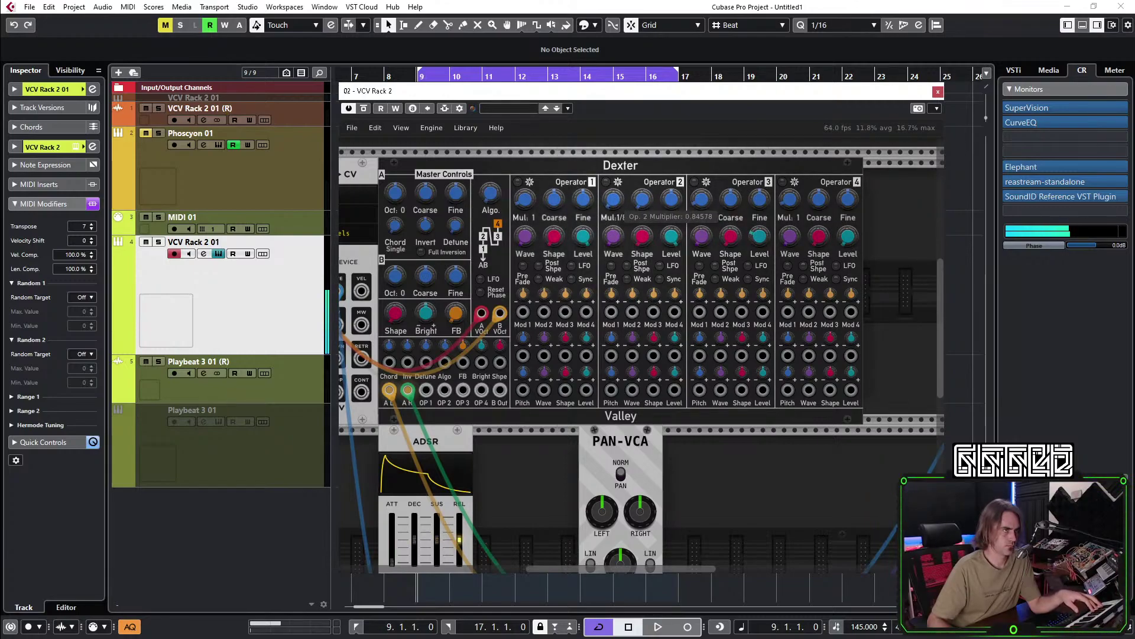
{"action": "right_click", "coordinate": [615, 206]}
{"action": "type", "text": "0"}
{"action": "key", "text": "Return"}
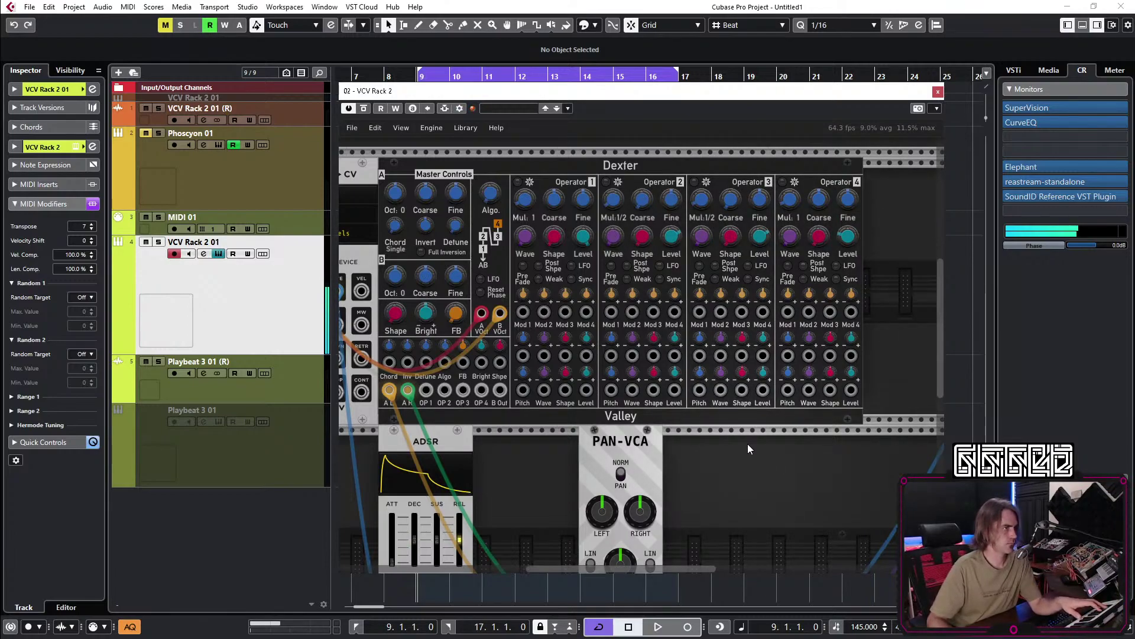
Lower the ADSR's sustain to zero and set its decay to about 436 ms.
{"action": "scroll", "coordinate": [783, 492], "scroll_direction": "down", "scroll_amount": 4}
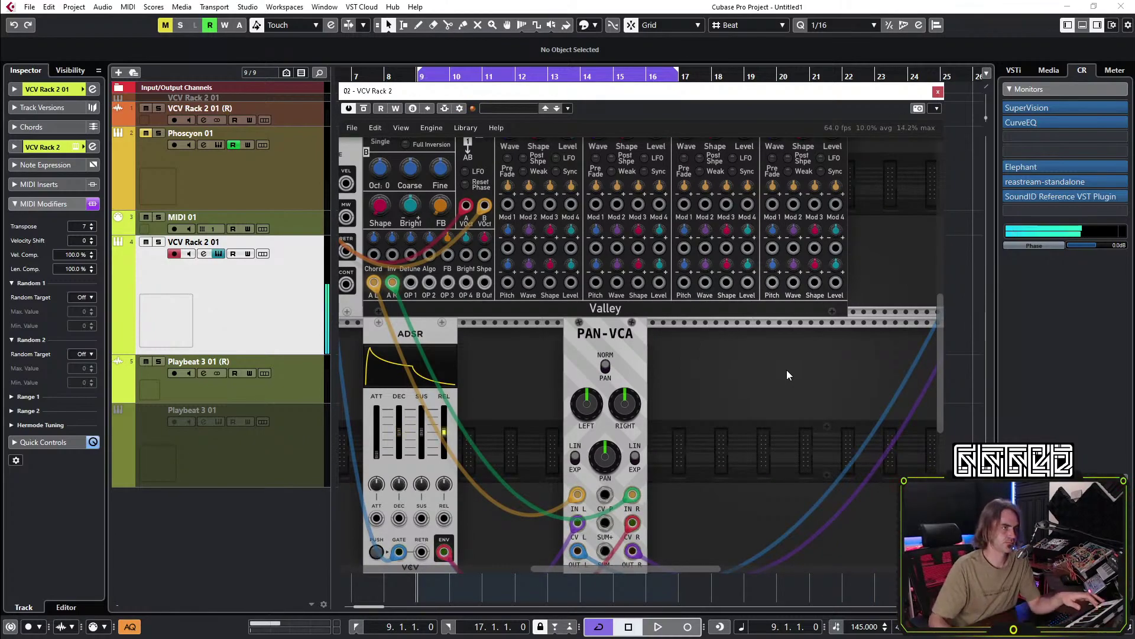
{"action": "scroll", "coordinate": [505, 382], "scroll_direction": "down", "scroll_amount": 2}
{"action": "mouse_move", "coordinate": [497, 371]}
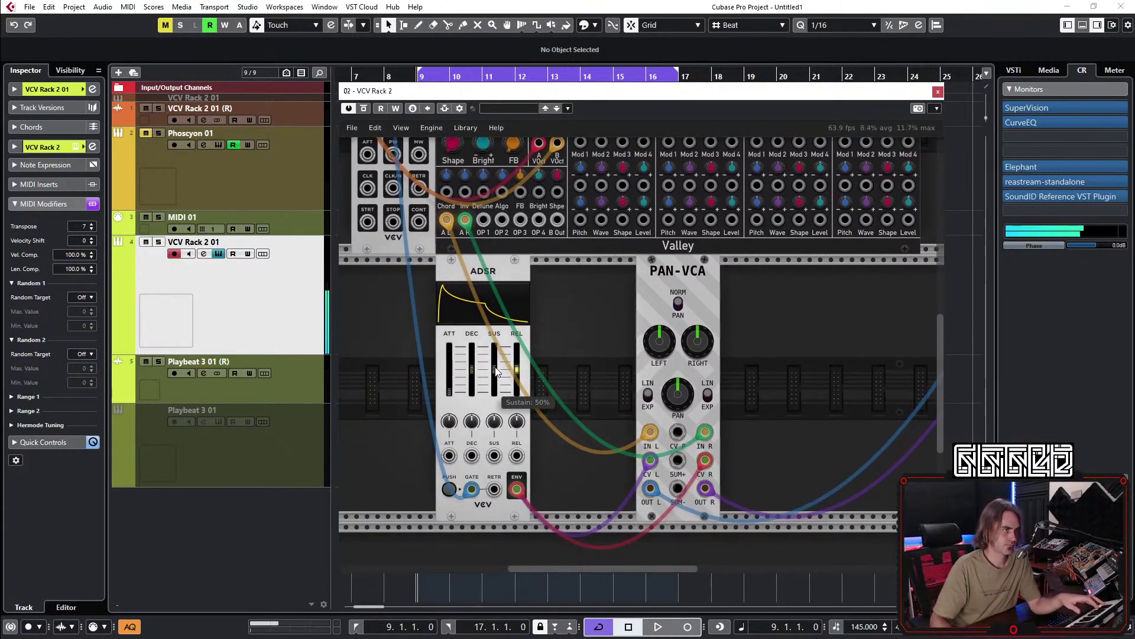
{"action": "mouse_move", "coordinate": [472, 379]}
{"action": "left_mouse_down"}
{"action": "mouse_move", "coordinate": [472, 358]}
{"action": "mouse_move", "coordinate": [472, 390]}
{"action": "left_mouse_up"}
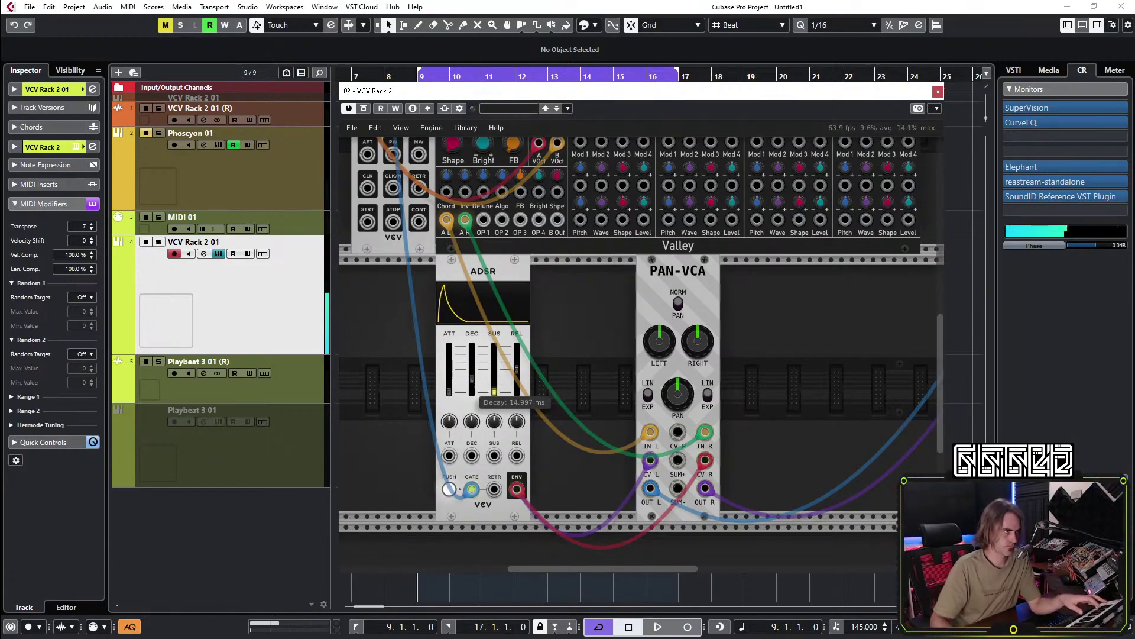
{"action": "left_click_drag", "start_coordinate": [472, 375], "coordinate": [472, 360]}
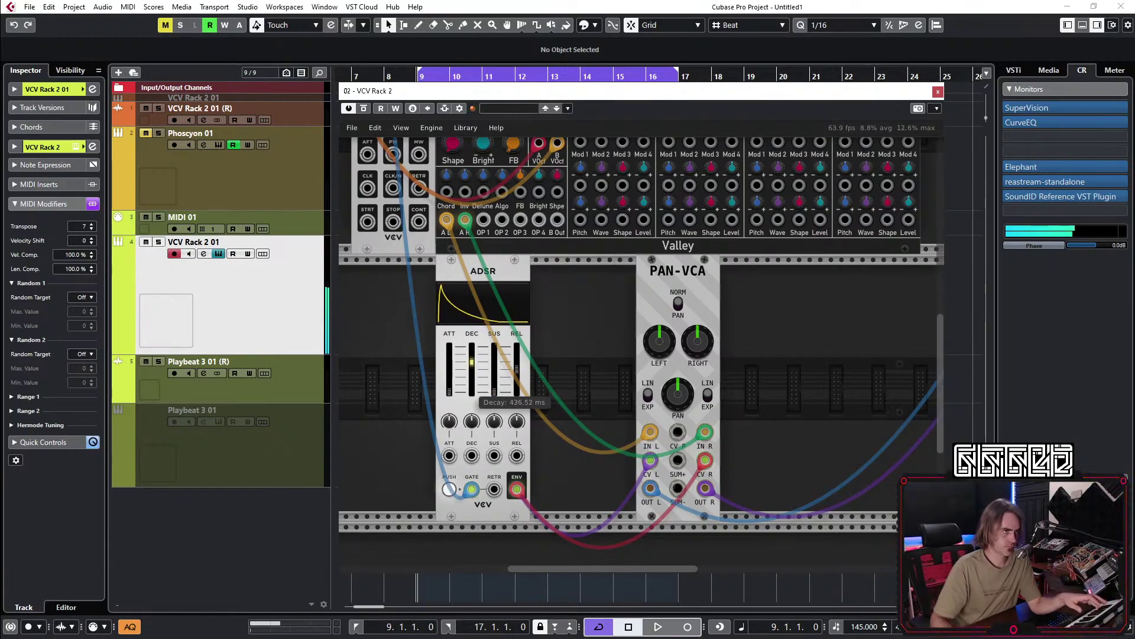
Move the PAN-VCA away from the ADSR and add the MSM Dual Delay module in the gap between them.
{"action": "left_click_drag", "start_coordinate": [687, 285], "coordinate": [887, 285]}
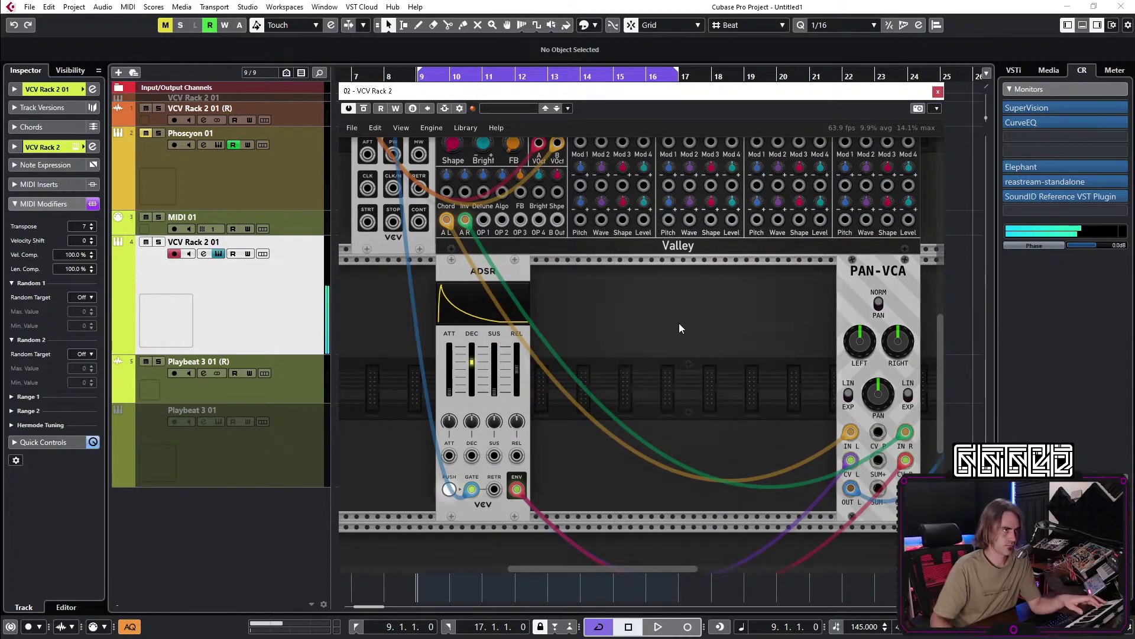
{"action": "right_click", "coordinate": [643, 321]}
{"action": "type", "text": "DE"}
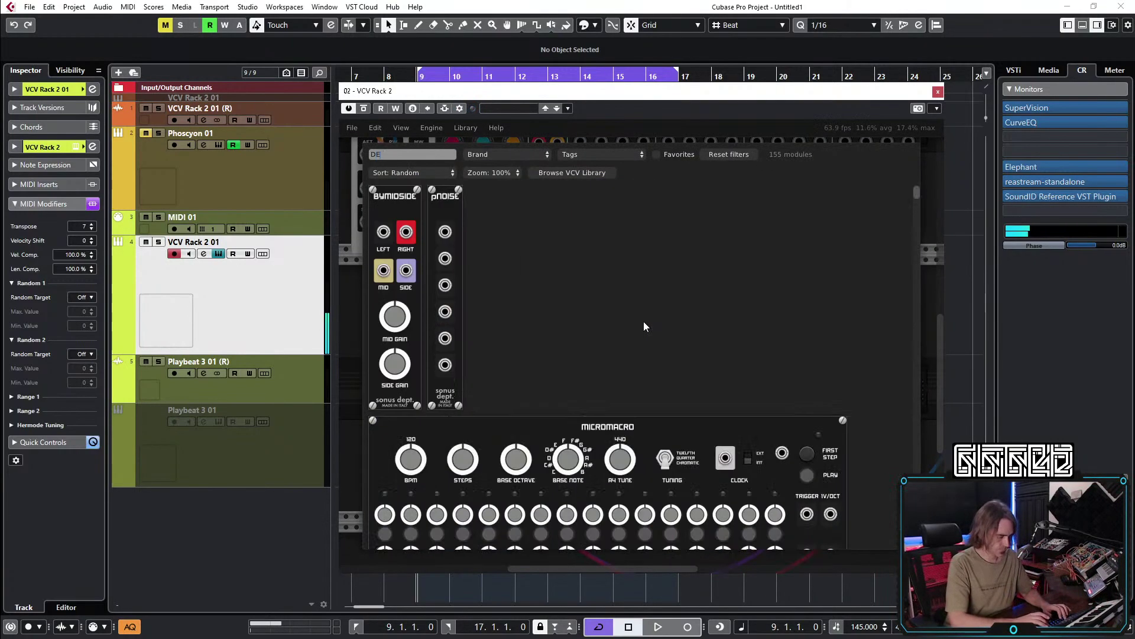
{"action": "type", "text": "LAY"}
{"action": "left_click", "coordinate": [475, 280]}
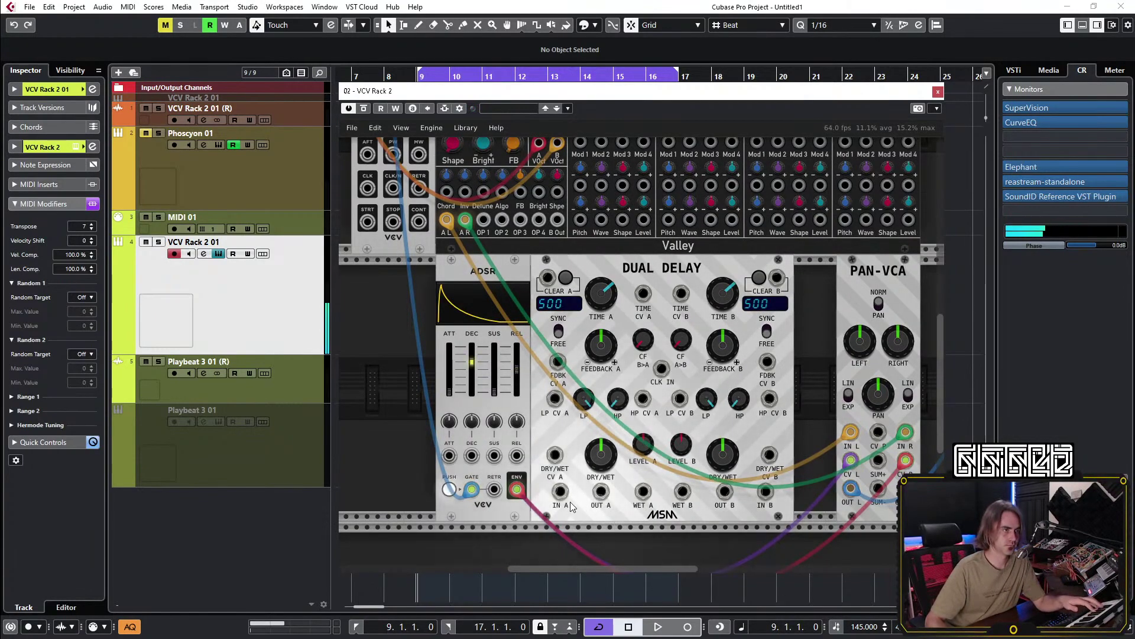
Patch Dexter's two A outputs through the Dual Delay's A and B channels into the PAN-VCA's left and right inputs.
{"action": "left_click_drag", "start_coordinate": [447, 219], "coordinate": [602, 495]}
{"action": "left_click_drag", "start_coordinate": [465, 220], "coordinate": [621, 440]}
{"action": "left_click_drag", "start_coordinate": [683, 492], "coordinate": [560, 491]}
Sync both Dual Delay channels to the MIDI module's CLK/N output and raise their feedback, channel B to about 29%.
{"action": "left_click", "coordinate": [557, 332]}
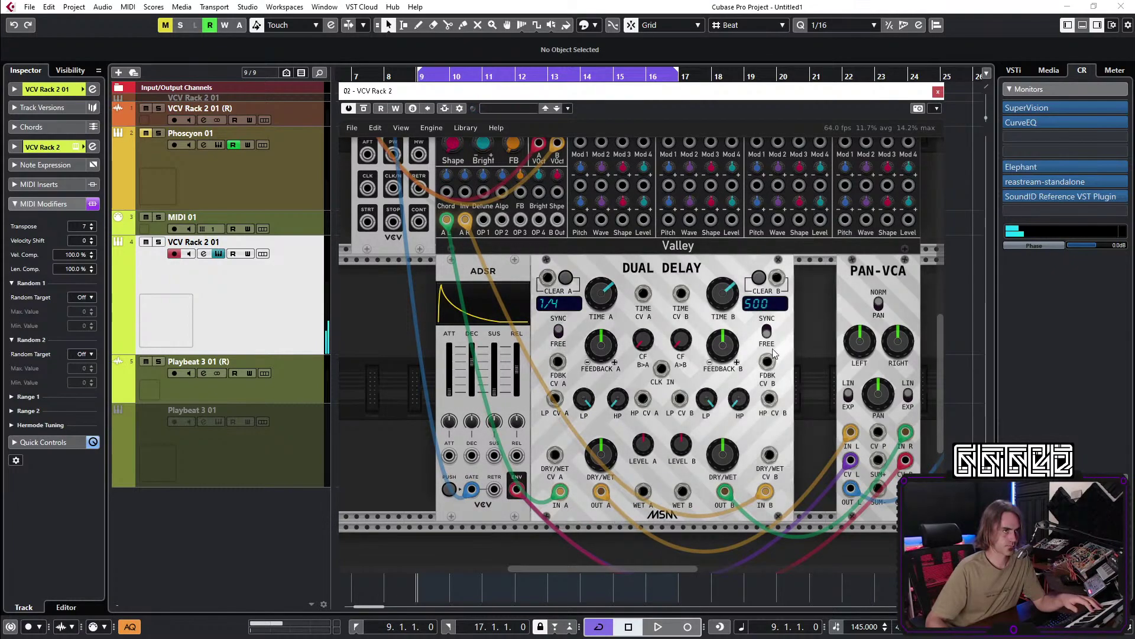
{"action": "left_click_drag", "start_coordinate": [661, 368], "coordinate": [393, 188]}
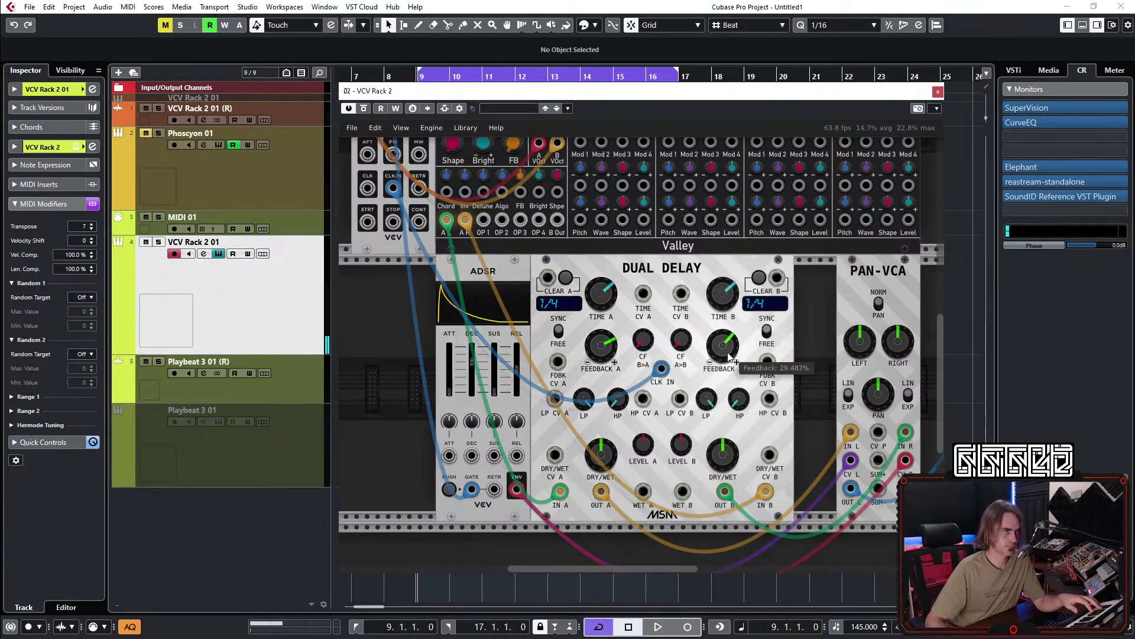
Play the project to audition the delay while trying channel A's dry/wet mix, and stop playback.
{"action": "left_click", "coordinate": [658, 627]}
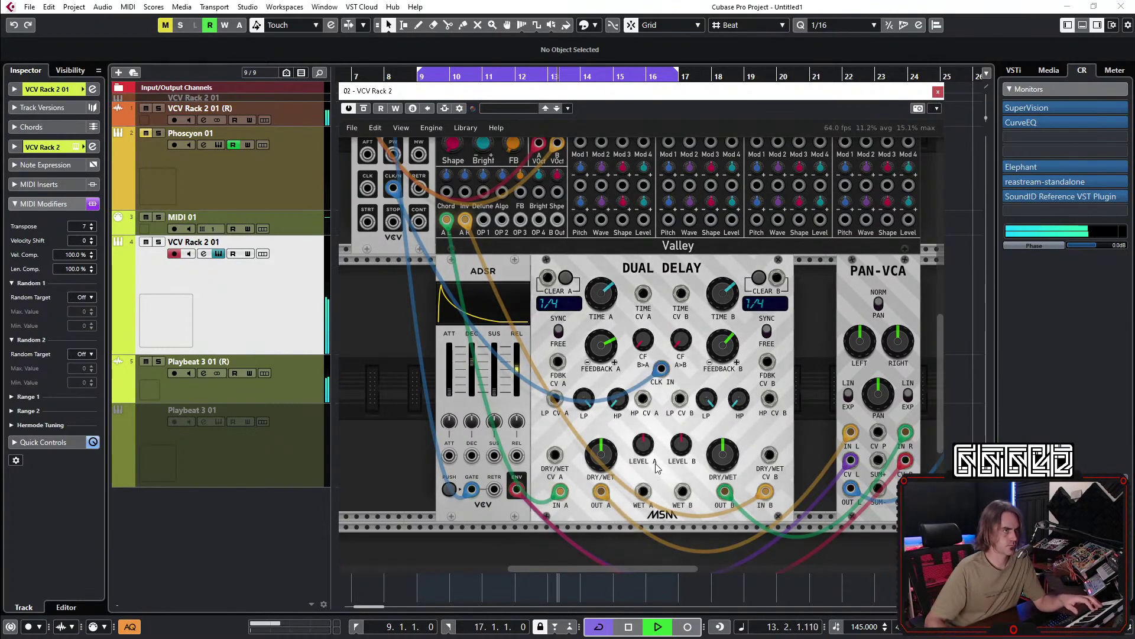
{"action": "mouse_move", "coordinate": [604, 458]}
{"action": "left_click_drag", "start_coordinate": [602, 456], "coordinate": [602, 485]}
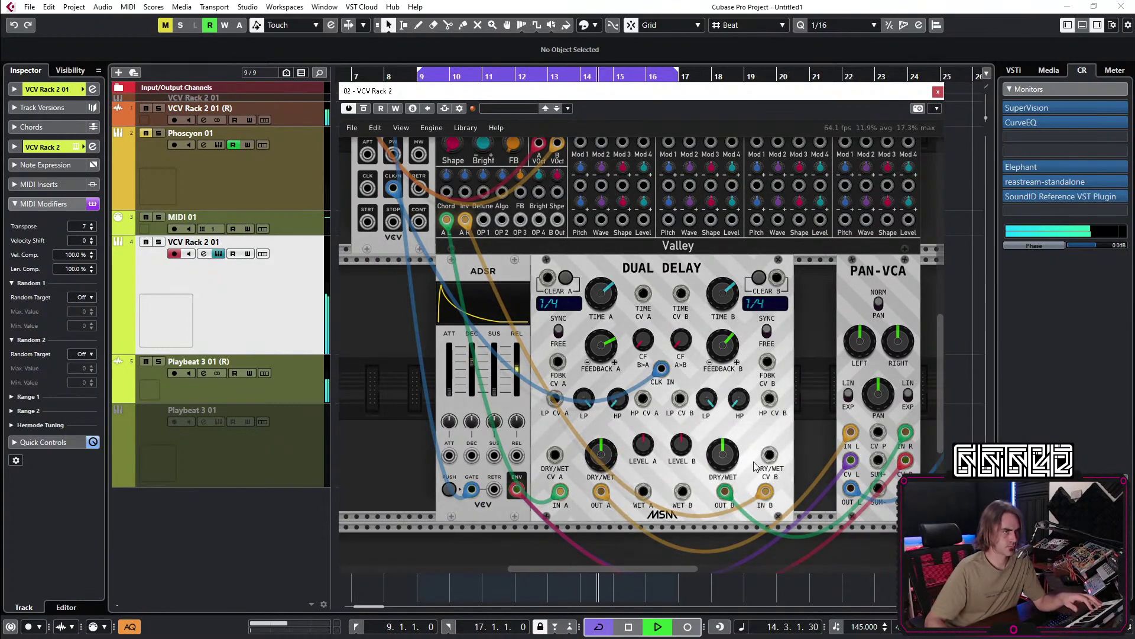
{"action": "scroll", "coordinate": [715, 459], "scroll_direction": "right", "scroll_amount": 3}
{"action": "scroll", "coordinate": [715, 459], "scroll_direction": "down", "scroll_amount": 1}
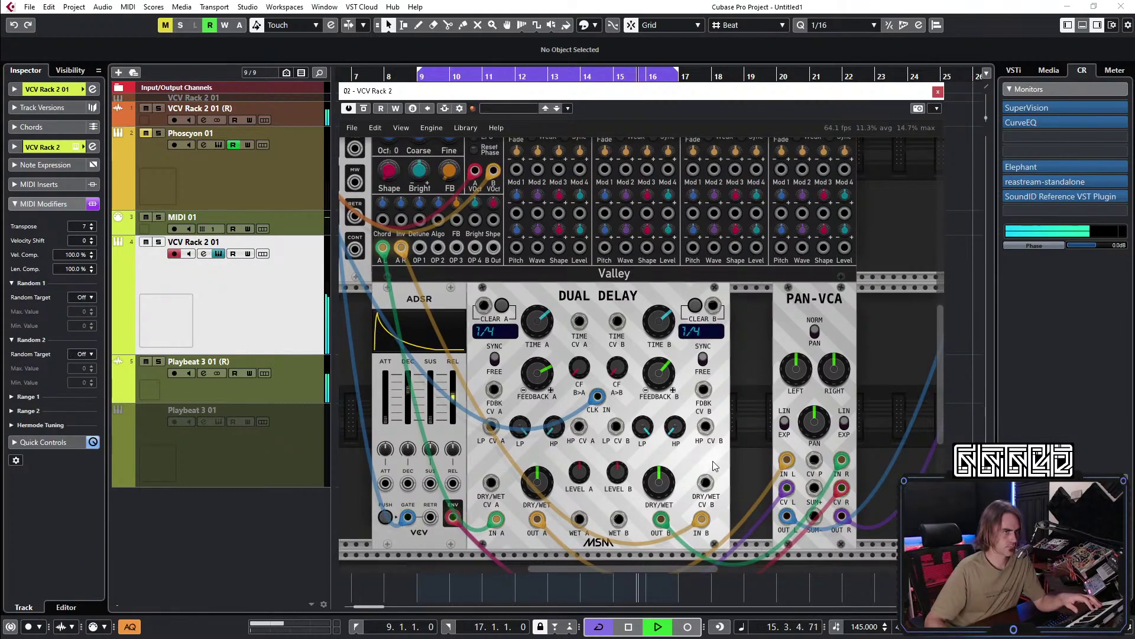
{"action": "scroll", "coordinate": [714, 466], "scroll_direction": "down", "scroll_amount": 3}
{"action": "scroll", "coordinate": [713, 466], "scroll_direction": "right", "scroll_amount": 1}
{"action": "key", "text": "space"}
Place the Dual Delay directly beside the PAN-VCA and disconnect the delay's two outputs from the PAN-VCA inputs.
{"action": "left_click_drag", "start_coordinate": [584, 223], "coordinate": [626, 223]}
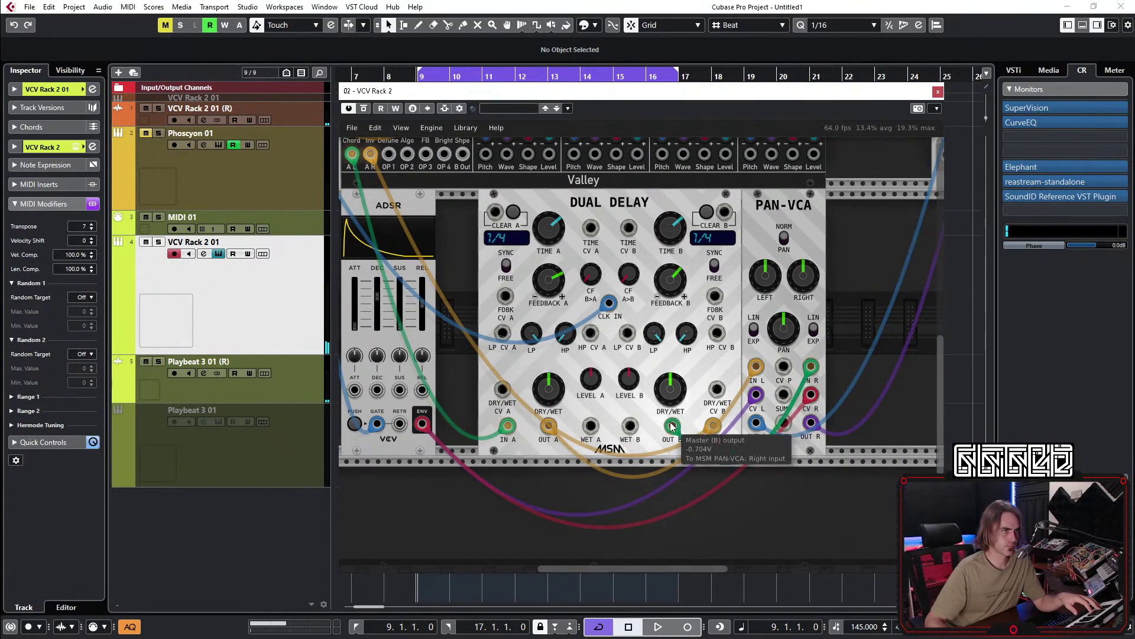
{"action": "left_click_drag", "start_coordinate": [672, 426], "coordinate": [699, 524]}
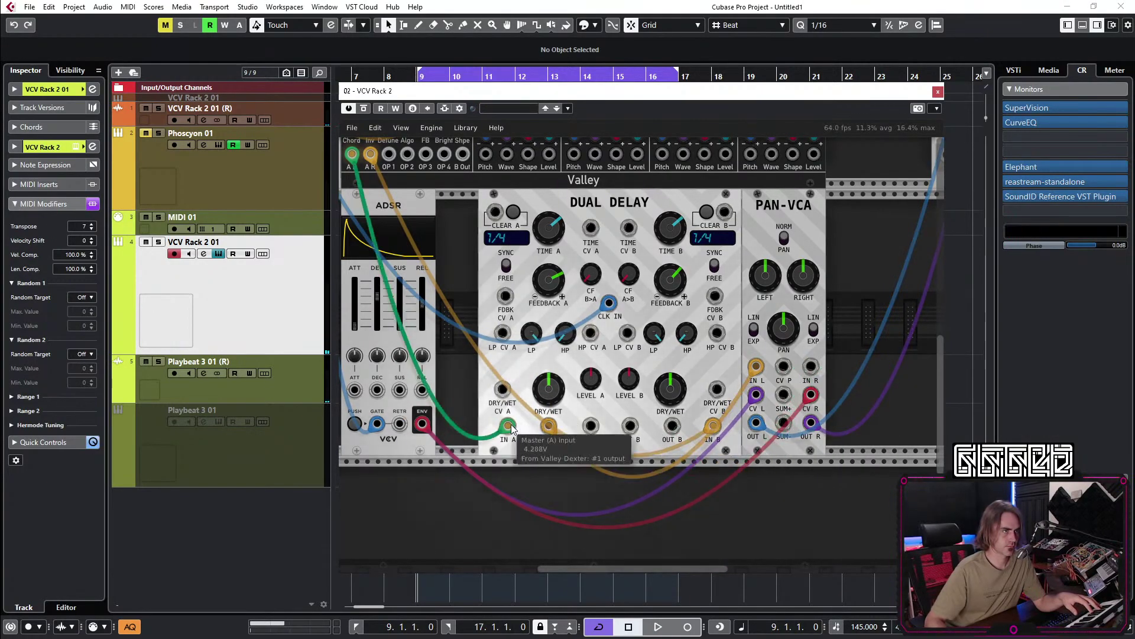
{"action": "left_click_drag", "start_coordinate": [548, 425], "coordinate": [582, 484]}
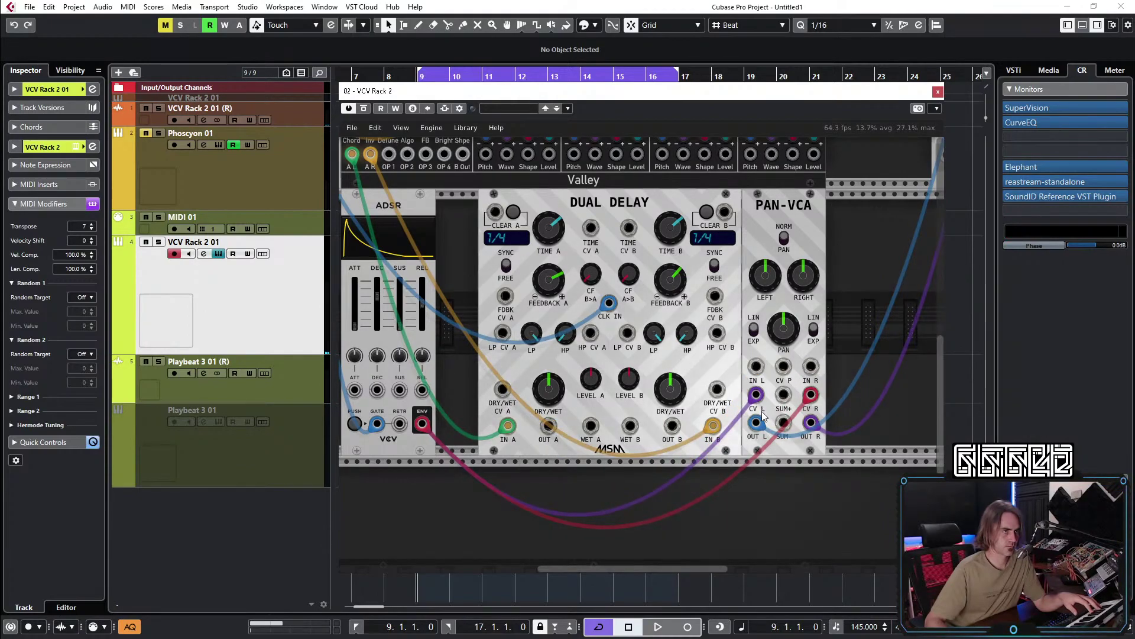
Repatch Dexter's A outputs into the PAN-VCA, the PAN-VCA's outputs into the Dual Delay, and the delay's outputs to the mixer cables.
{"action": "left_click_drag", "start_coordinate": [756, 423], "coordinate": [549, 426]}
{"action": "left_click_drag", "start_coordinate": [811, 423], "coordinate": [673, 425]}
{"action": "left_click_drag", "start_coordinate": [508, 426], "coordinate": [755, 368]}
{"action": "left_click_drag", "start_coordinate": [713, 426], "coordinate": [811, 367]}
{"action": "left_click_drag", "start_coordinate": [756, 423], "coordinate": [508, 426]}
{"action": "left_click_drag", "start_coordinate": [812, 427], "coordinate": [713, 426]}
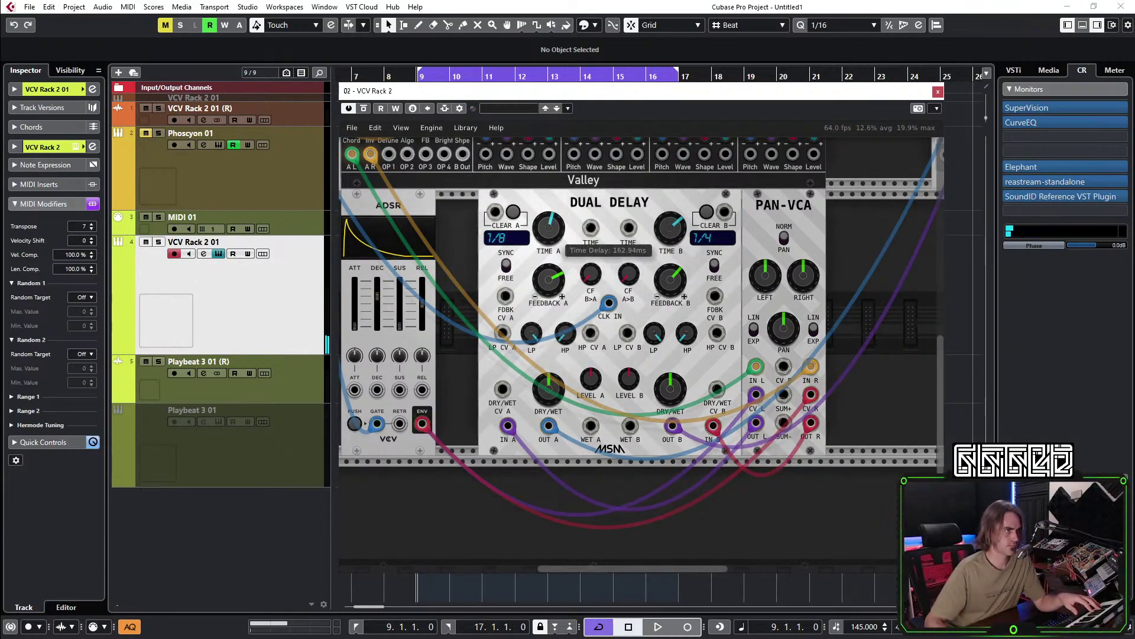
Set both Dual Delay times to 1/8D and adjust the feedback and the low-pass and high-pass filters of both channels.
{"action": "left_click_drag", "start_coordinate": [550, 228], "coordinate": [550, 222]}
{"action": "left_click_drag", "start_coordinate": [671, 228], "coordinate": [670, 238]}
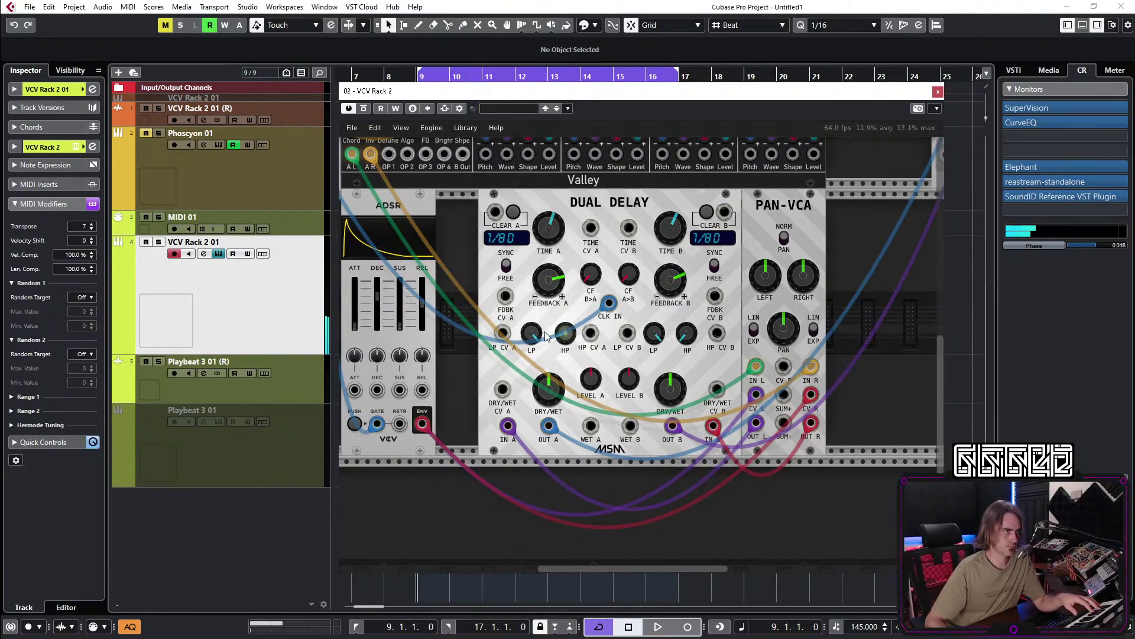
{"action": "left_click_drag", "start_coordinate": [686, 333], "coordinate": [686, 322]}
{"action": "scroll", "coordinate": [707, 371], "scroll_direction": "up", "scroll_amount": 2}
{"action": "scroll", "coordinate": [707, 370], "scroll_direction": "left", "scroll_amount": 3}
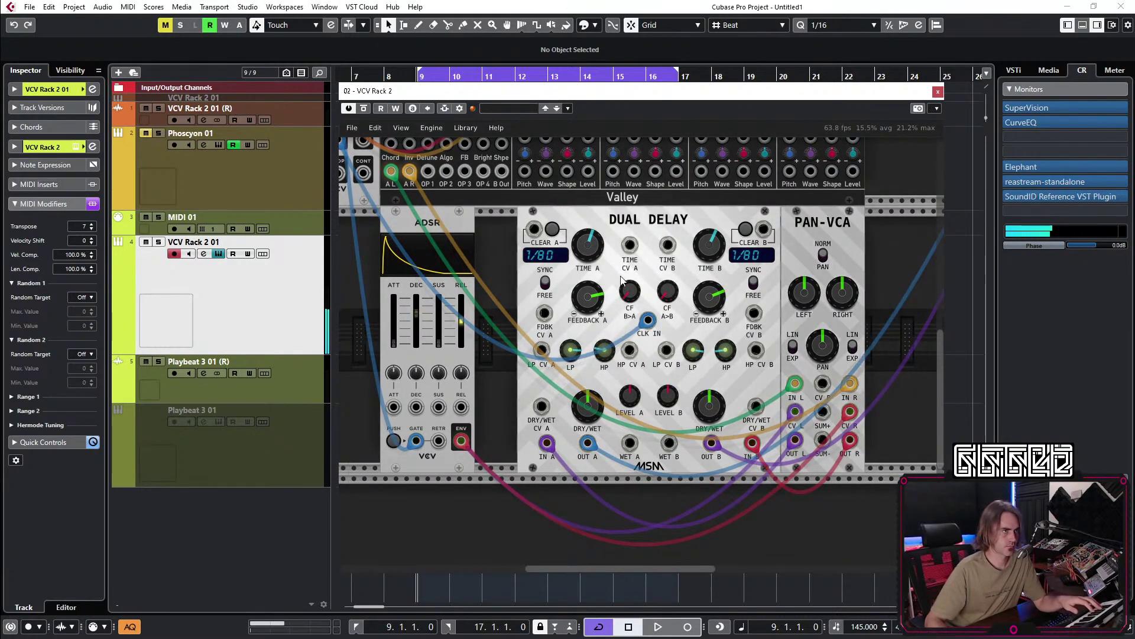
Make room in the lower row by moving the PAN-VCA and Dual Delay apart from the ADSR and placing the ADSR beneath the MIDI module.
{"action": "scroll", "coordinate": [628, 278], "scroll_direction": "up", "scroll_amount": 5}
{"action": "scroll", "coordinate": [630, 321], "scroll_direction": "right", "scroll_amount": 5}
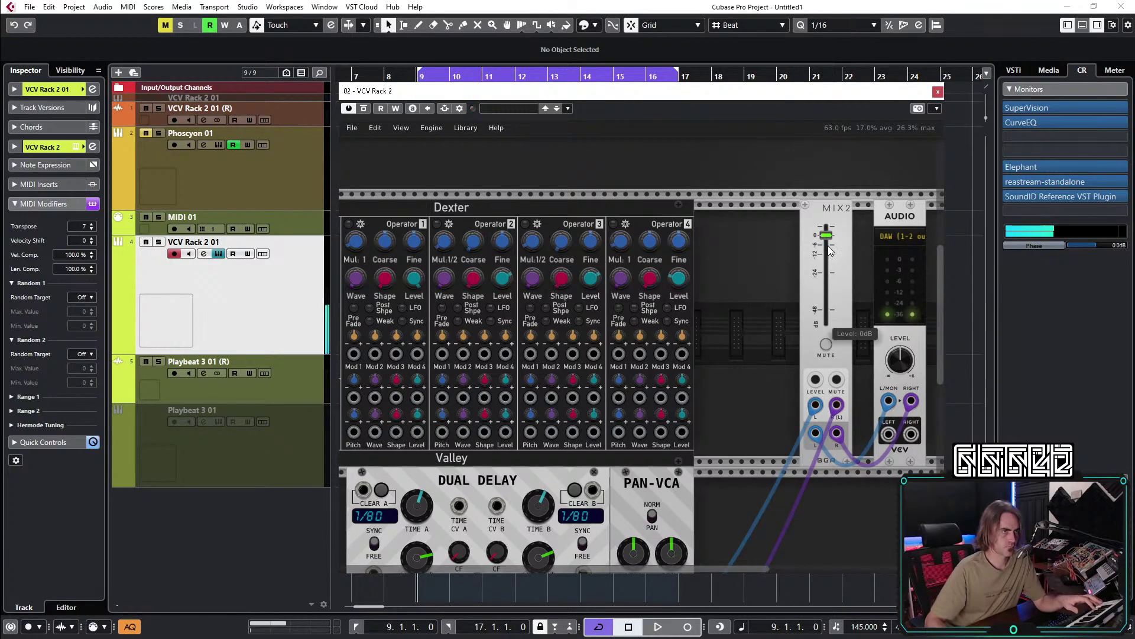
{"action": "left_click_drag", "start_coordinate": [725, 385], "coordinate": [887, 212]}
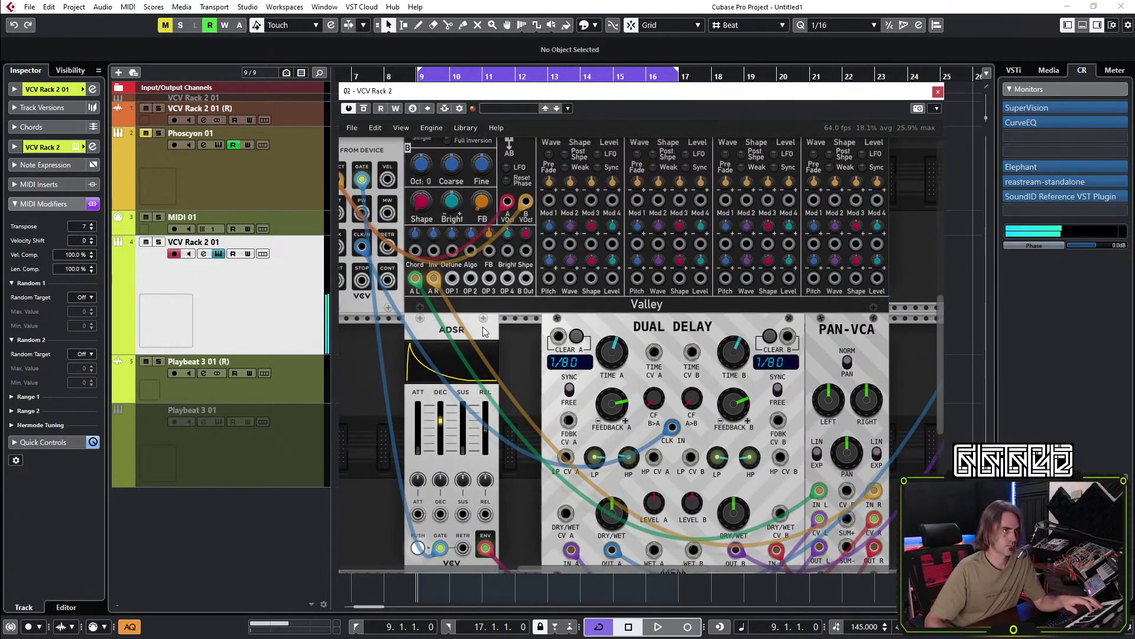
{"action": "left_click_drag", "start_coordinate": [855, 327], "coordinate": [865, 327]}
{"action": "left_click_drag", "start_coordinate": [695, 327], "coordinate": [768, 335]}
{"action": "scroll", "coordinate": [629, 357], "scroll_direction": "left", "scroll_amount": 4}
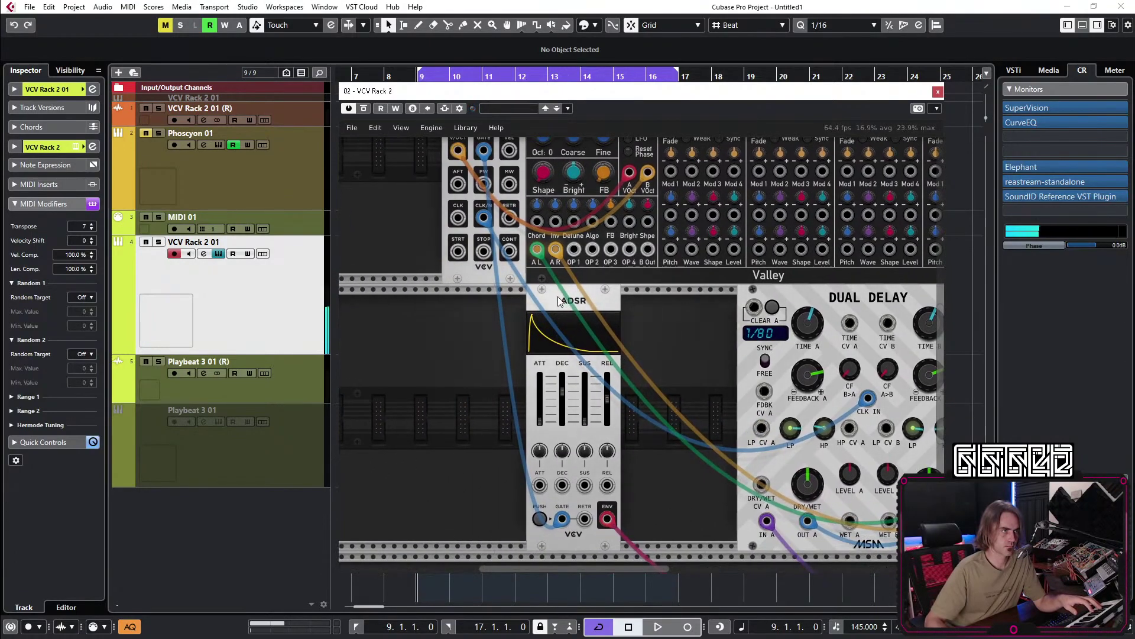
{"action": "left_click_drag", "start_coordinate": [562, 302], "coordinate": [477, 302]}
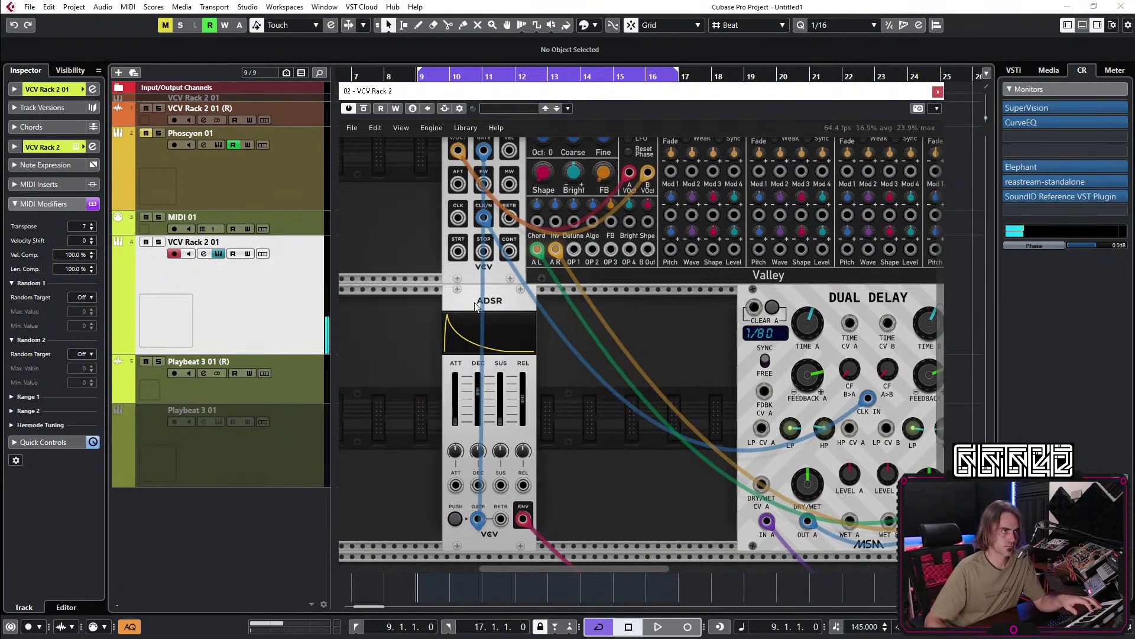
Search the module library for "FILTER" and add the dBiz DualFilter beside the ADSR.
{"action": "right_click", "coordinate": [580, 453]}
{"action": "type", "text": "FILTER"}
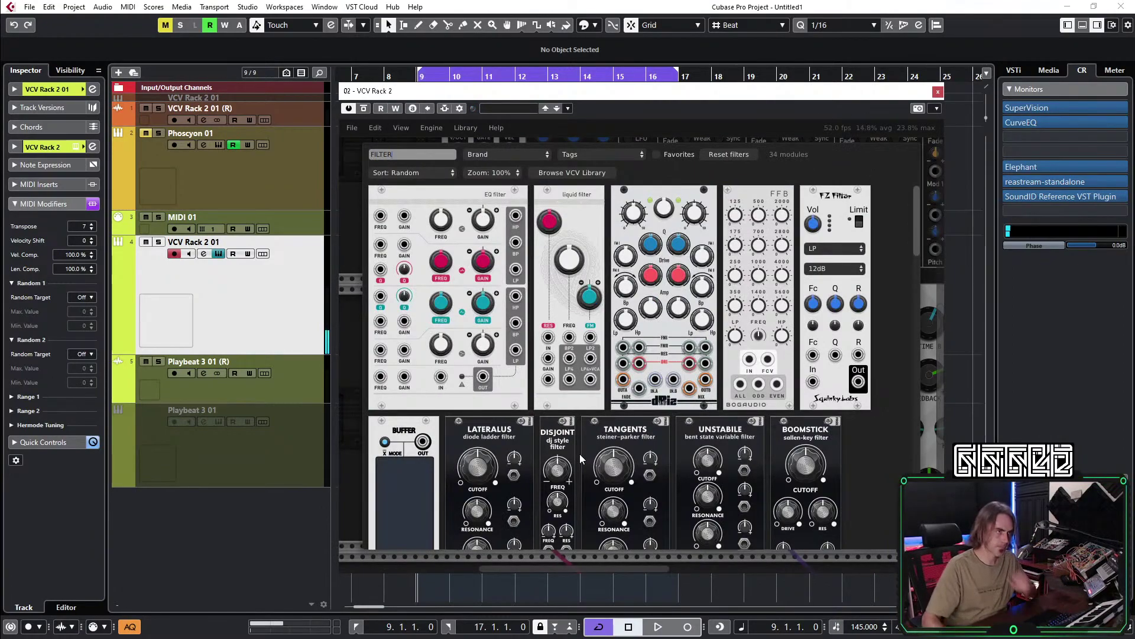
{"action": "scroll", "coordinate": [851, 439], "scroll_direction": "down", "scroll_amount": 5}
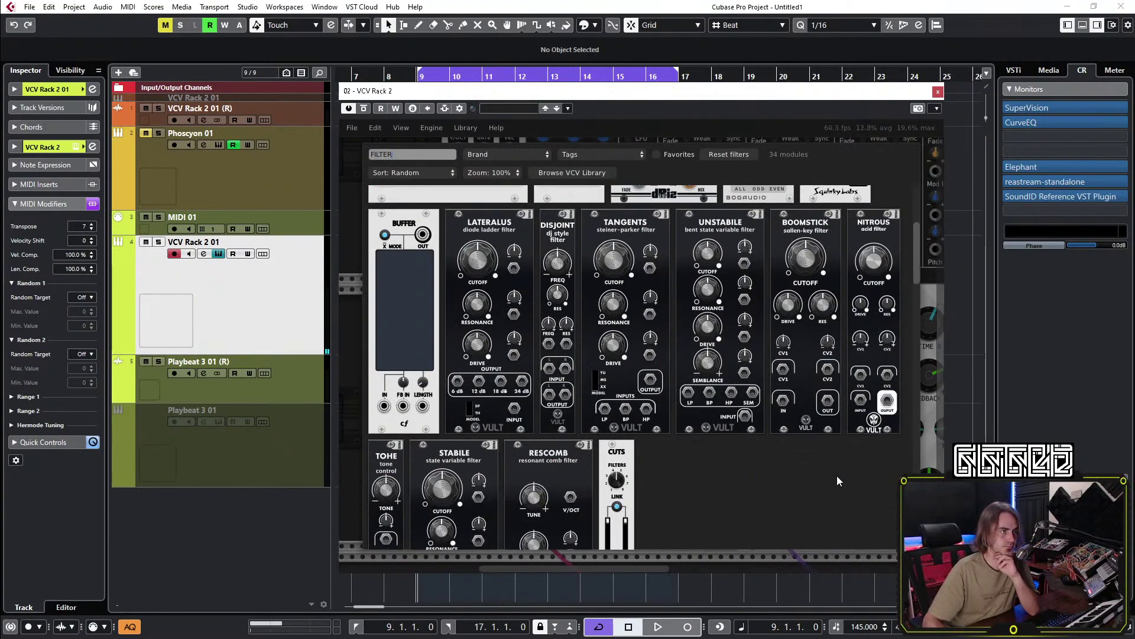
{"action": "scroll", "coordinate": [836, 475], "scroll_direction": "down", "scroll_amount": 2}
{"action": "scroll", "coordinate": [799, 470], "scroll_direction": "down", "scroll_amount": 2}
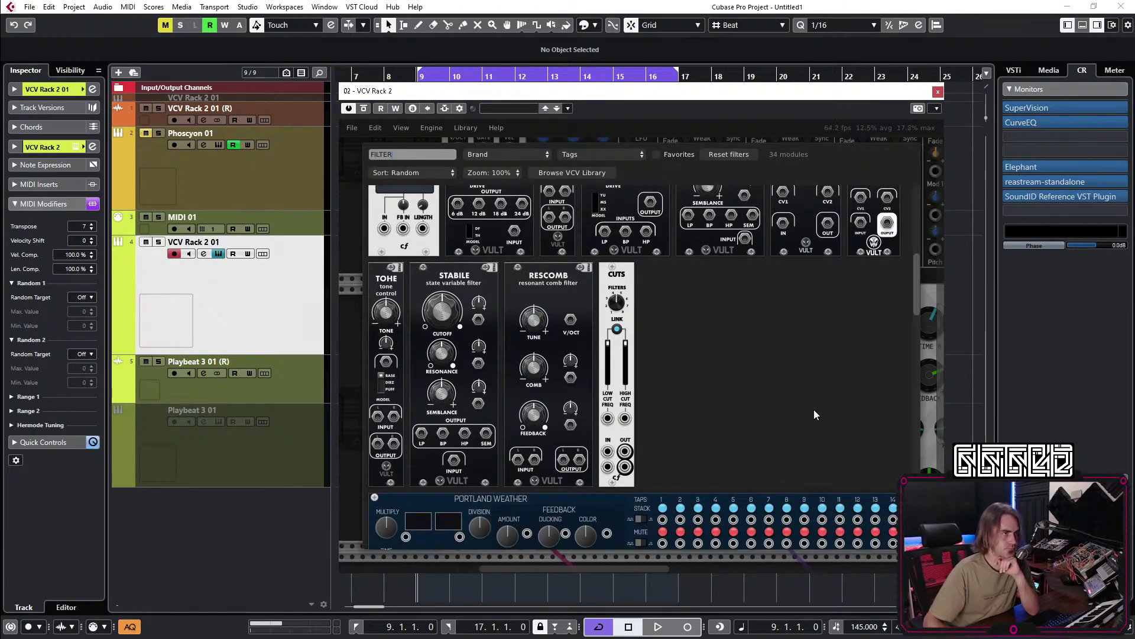
{"action": "scroll", "coordinate": [815, 408], "scroll_direction": "up", "scroll_amount": 5}
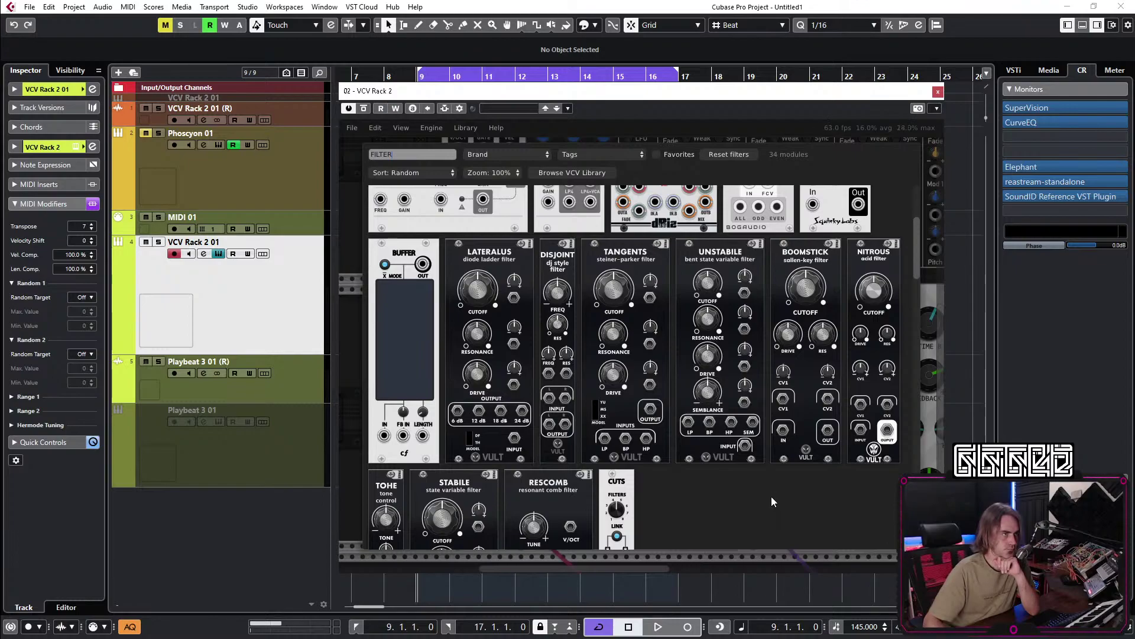
{"action": "scroll", "coordinate": [769, 495], "scroll_direction": "up", "scroll_amount": 5}
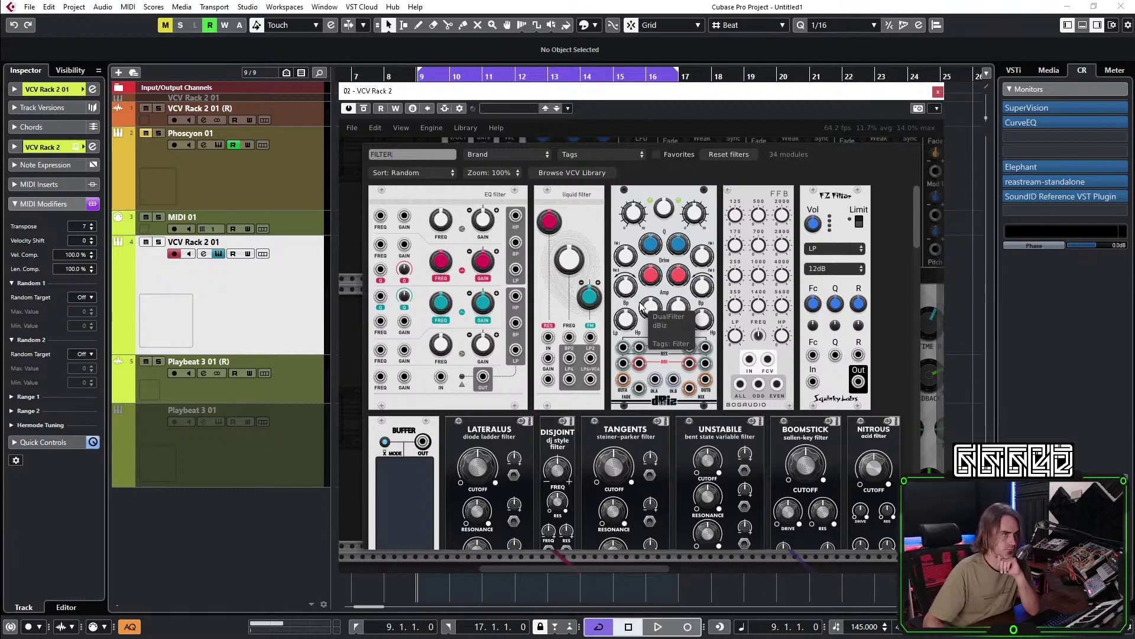
{"action": "left_click", "coordinate": [641, 306]}
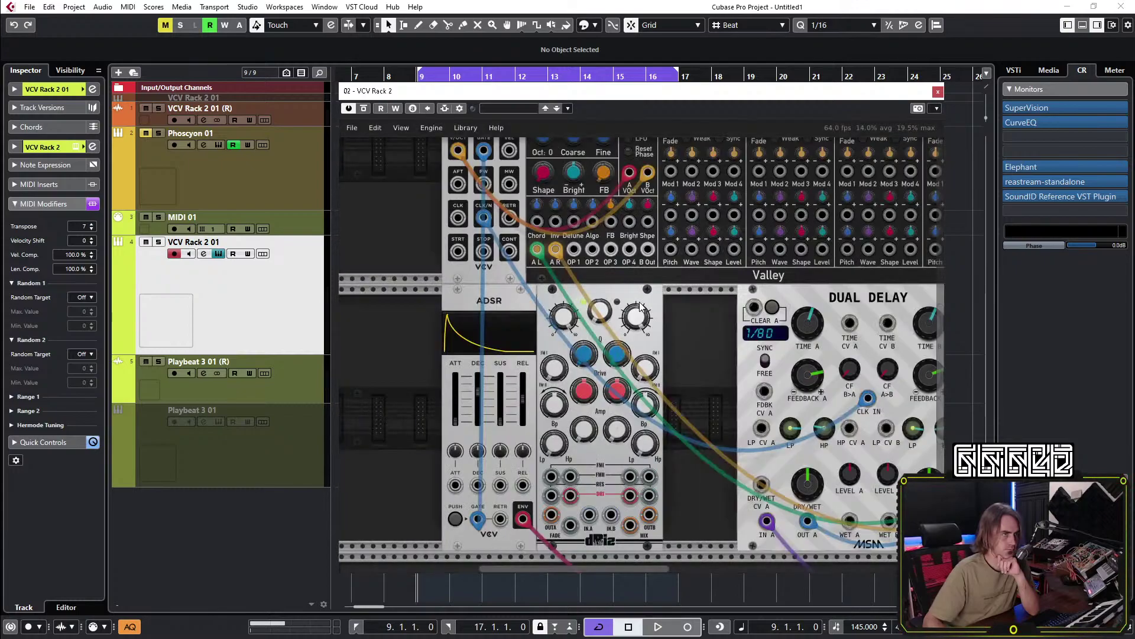
Patch Dexter's A outputs through the DualFilter's A and B channels into the PAN-VCA and move the filter beside the Dual Delay.
{"action": "scroll", "coordinate": [697, 385], "scroll_direction": "down", "scroll_amount": 2}
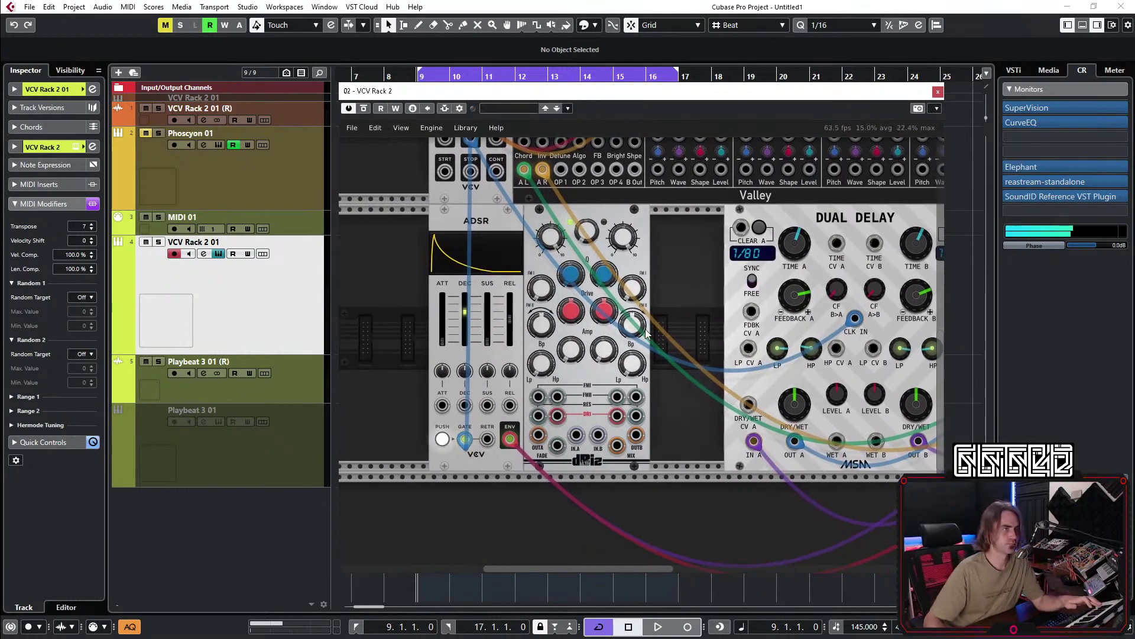
{"action": "left_click_drag", "start_coordinate": [542, 170], "coordinate": [636, 436]}
{"action": "left_click_drag", "start_coordinate": [524, 170], "coordinate": [538, 436]}
{"action": "mouse_move", "coordinate": [524, 170]}
{"action": "left_mouse_down"}
{"action": "mouse_move", "coordinate": [521, 401]}
{"action": "mouse_move", "coordinate": [576, 435]}
{"action": "mouse_move", "coordinate": [542, 170]}
{"action": "left_mouse_up"}
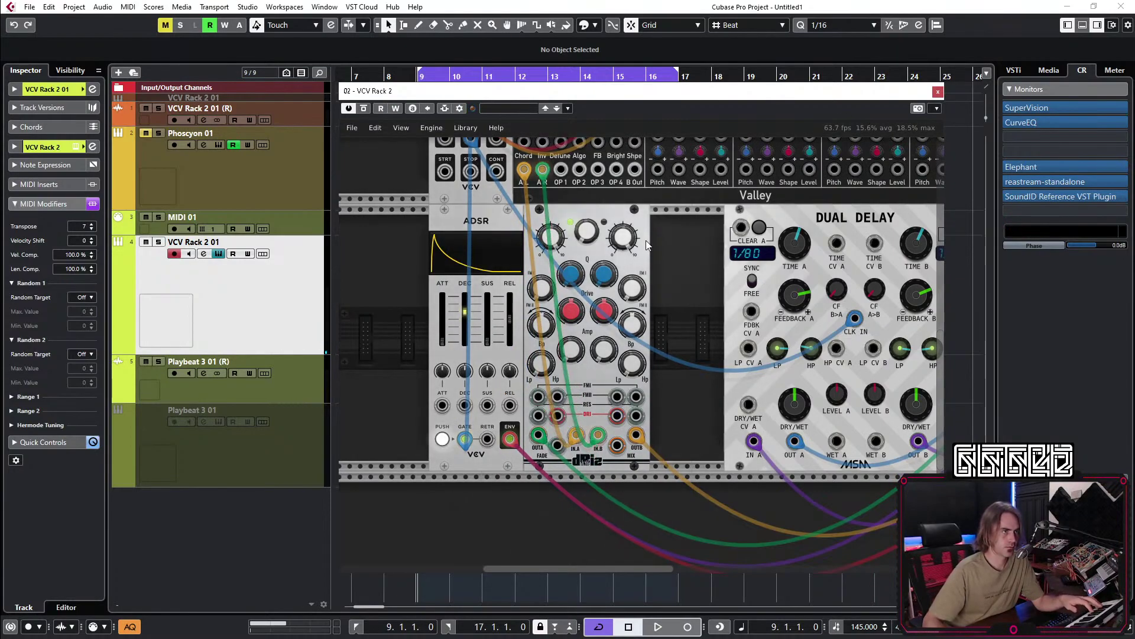
{"action": "left_click_drag", "start_coordinate": [594, 212], "coordinate": [672, 212]}
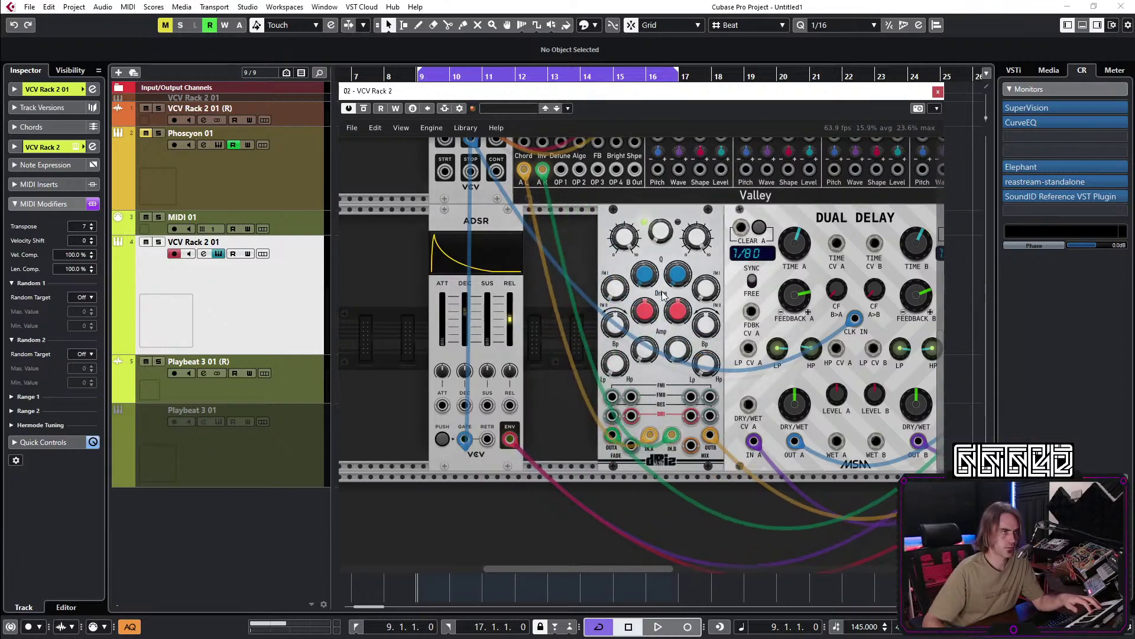
Adjust the DualFilter's Q, Drive and second frequency modulation amounts.
{"action": "scroll", "coordinate": [581, 331], "scroll_direction": "down", "scroll_amount": 2}
{"action": "scroll", "coordinate": [581, 331], "scroll_direction": "right", "scroll_amount": 3}
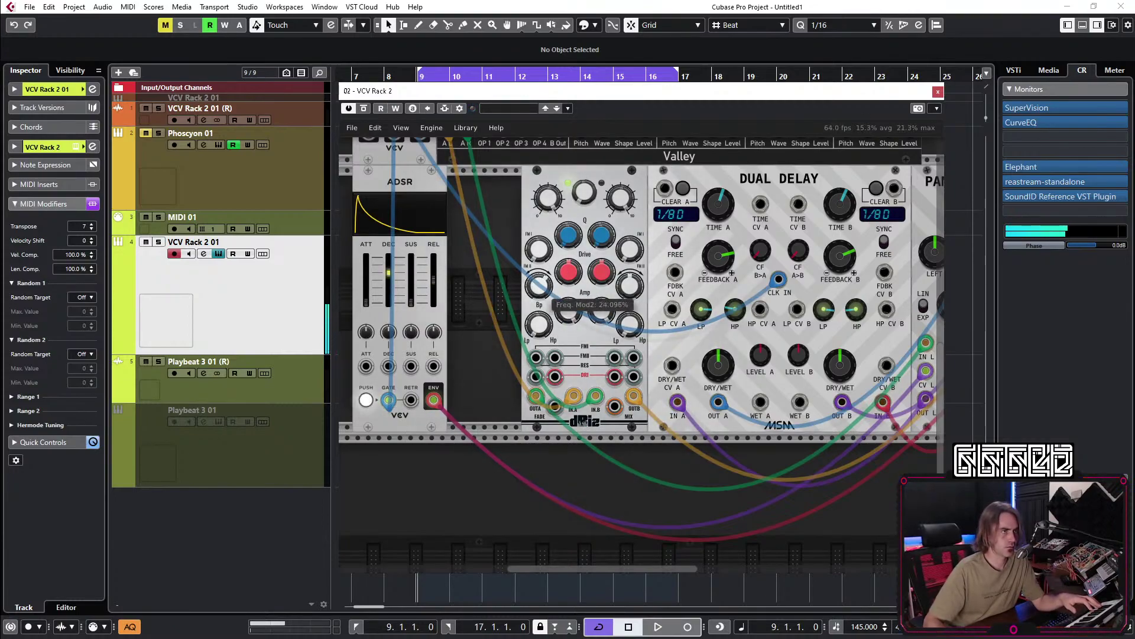
{"action": "left_click_drag", "start_coordinate": [569, 236], "coordinate": [568, 236]}
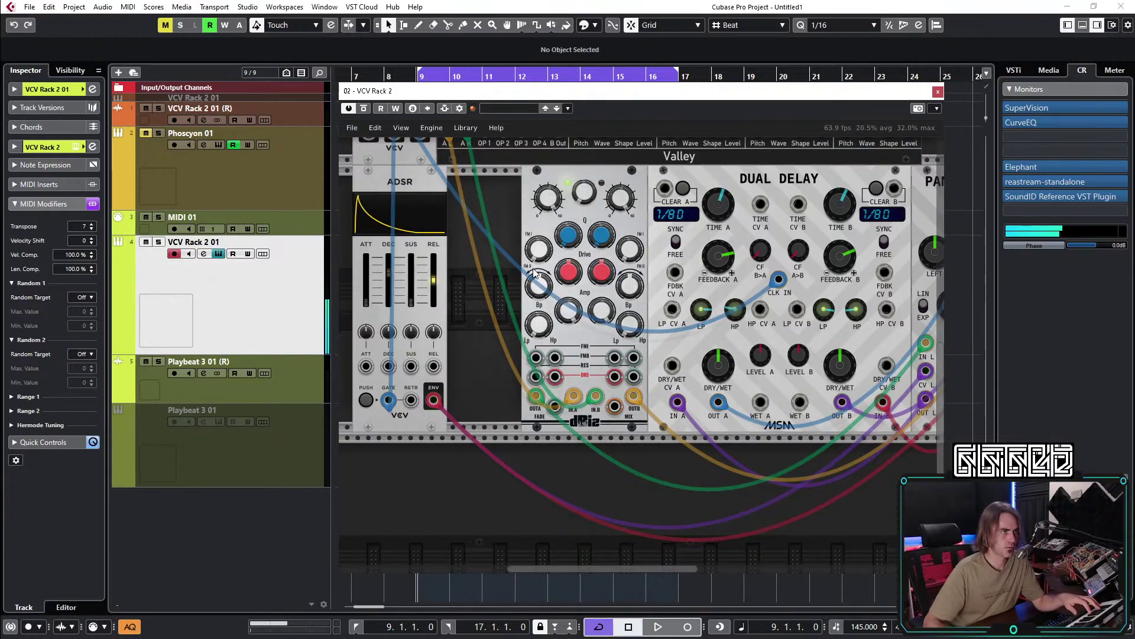
{"action": "left_click_drag", "start_coordinate": [568, 272], "coordinate": [568, 272]}
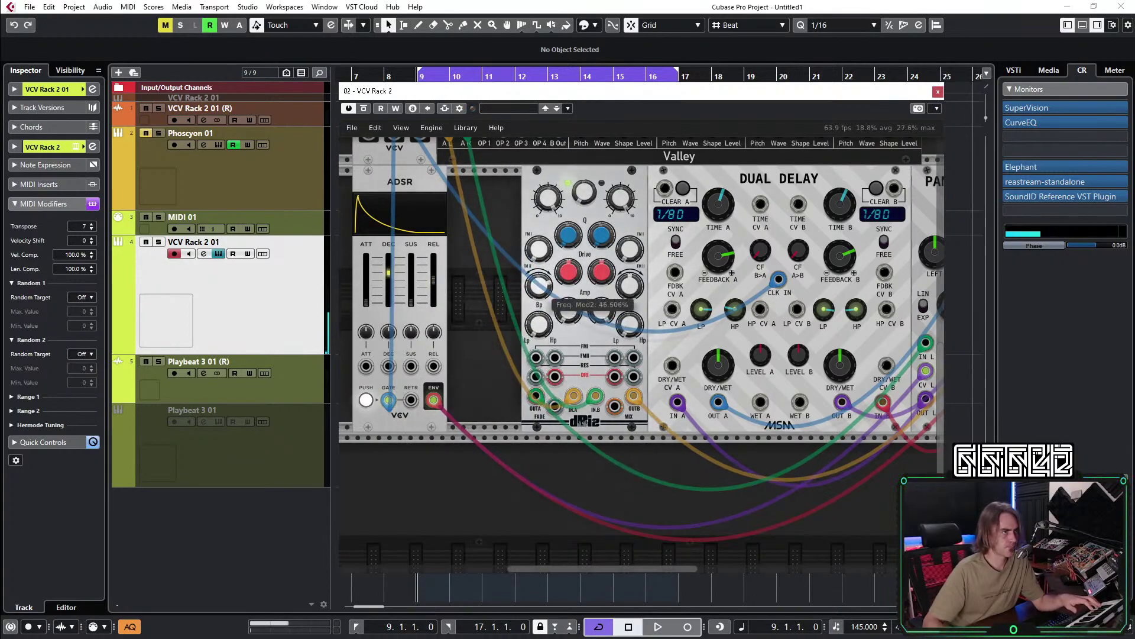
{"action": "left_click_drag", "start_coordinate": [542, 290], "coordinate": [634, 290]}
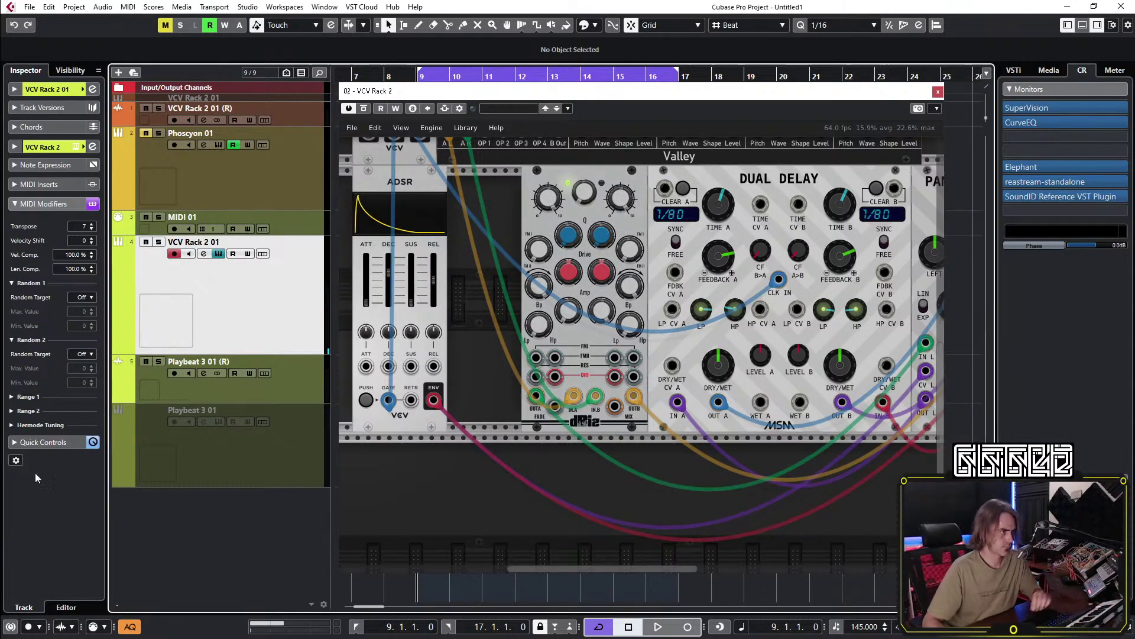
Audition the loop from bar 9 with the Playbeat 3 01 track selected, stop playback and reselect the VCV Rack 2 01 track.
{"action": "left_click", "coordinate": [193, 517]}
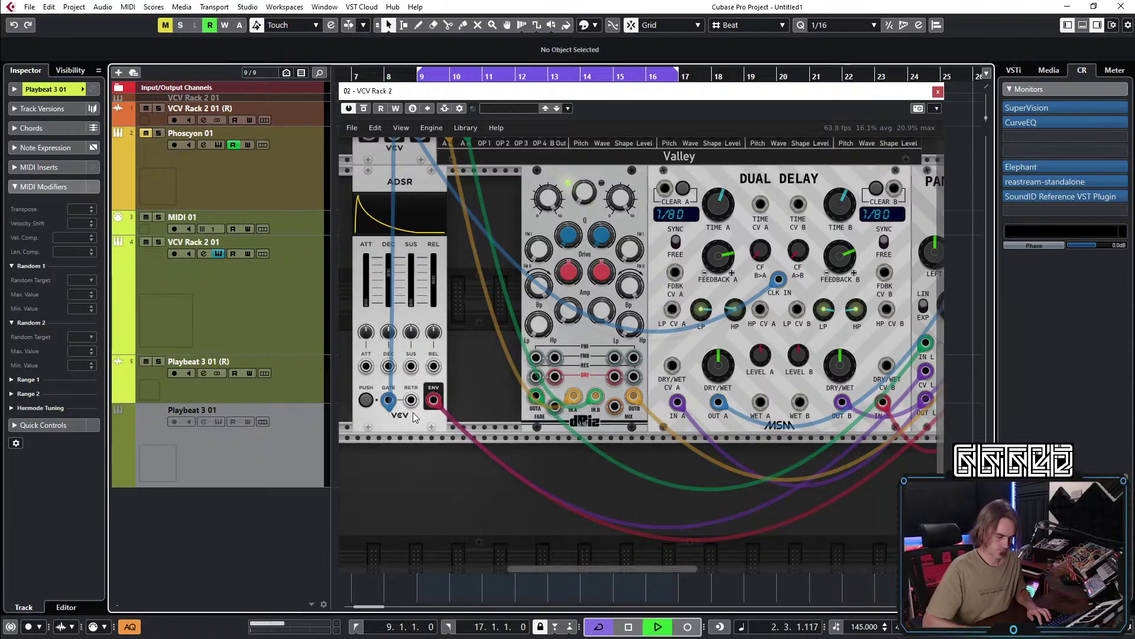
{"action": "key", "text": "KP_1"}
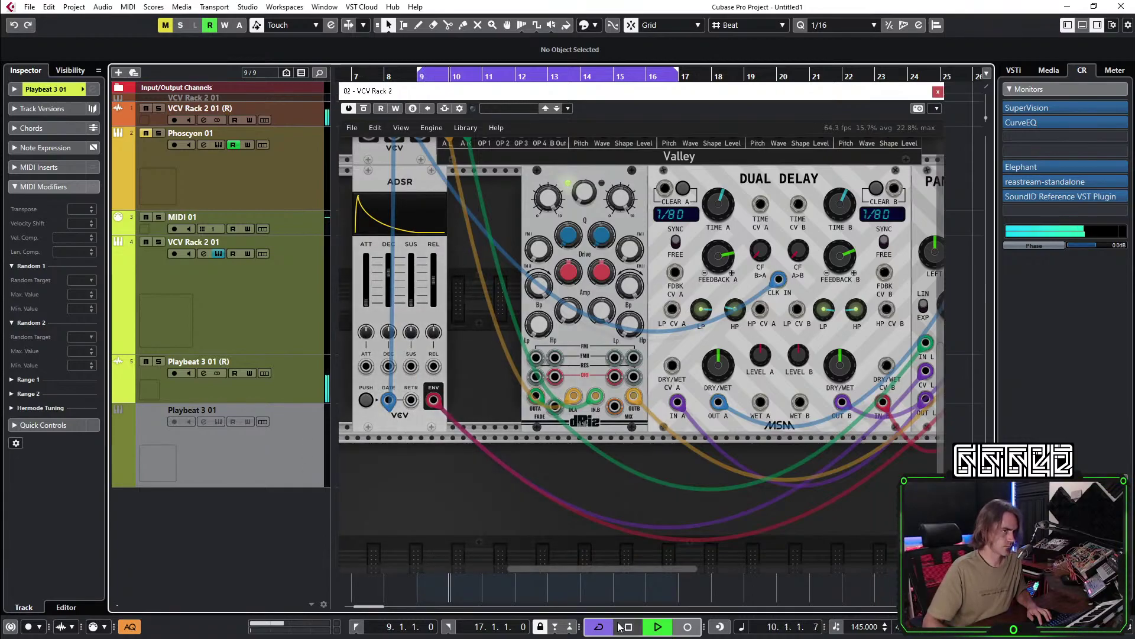
{"action": "key", "text": "space"}
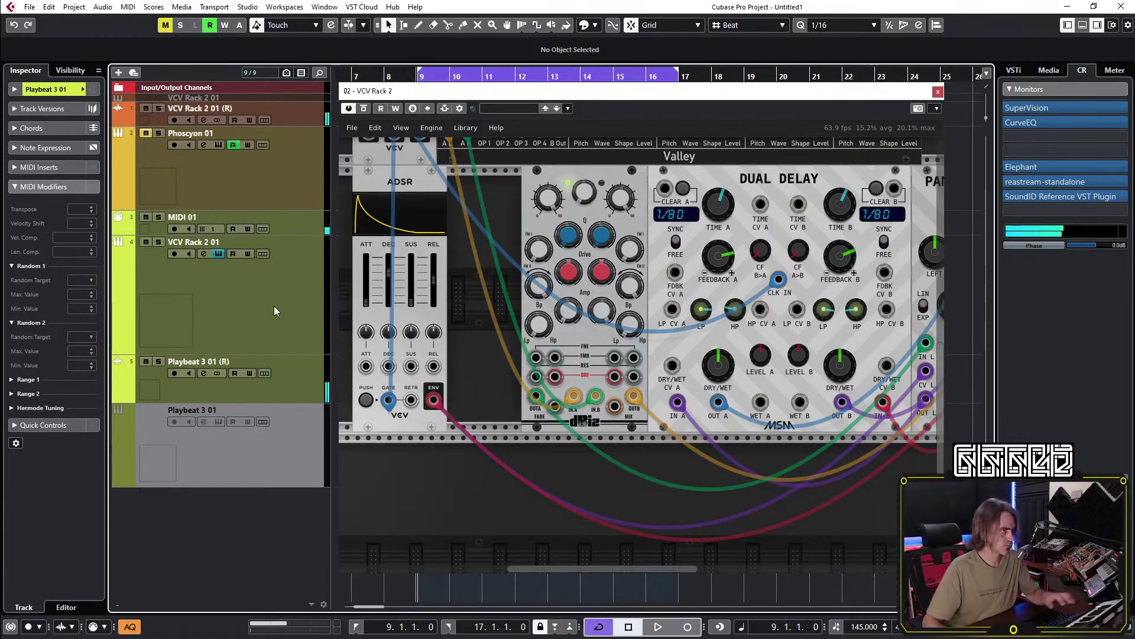
{"action": "left_click", "coordinate": [275, 309]}
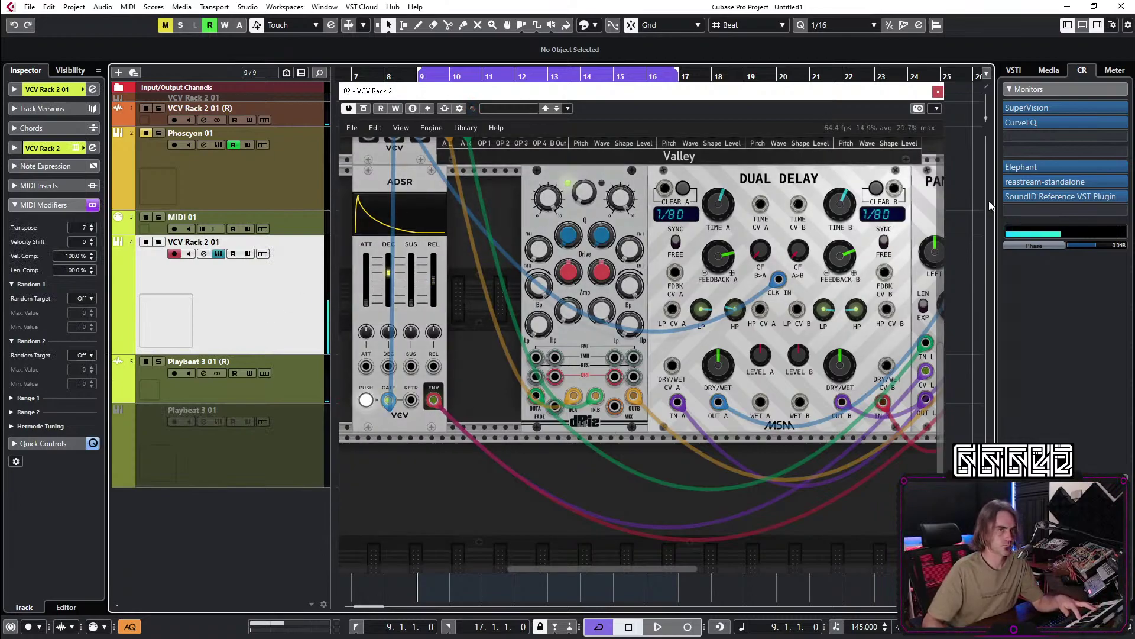
Check the DualFilter's outputs into the PAN-VCA and readjust filter B's second frequency modulation amount.
{"action": "left_click_drag", "start_coordinate": [693, 492], "coordinate": [598, 501]}
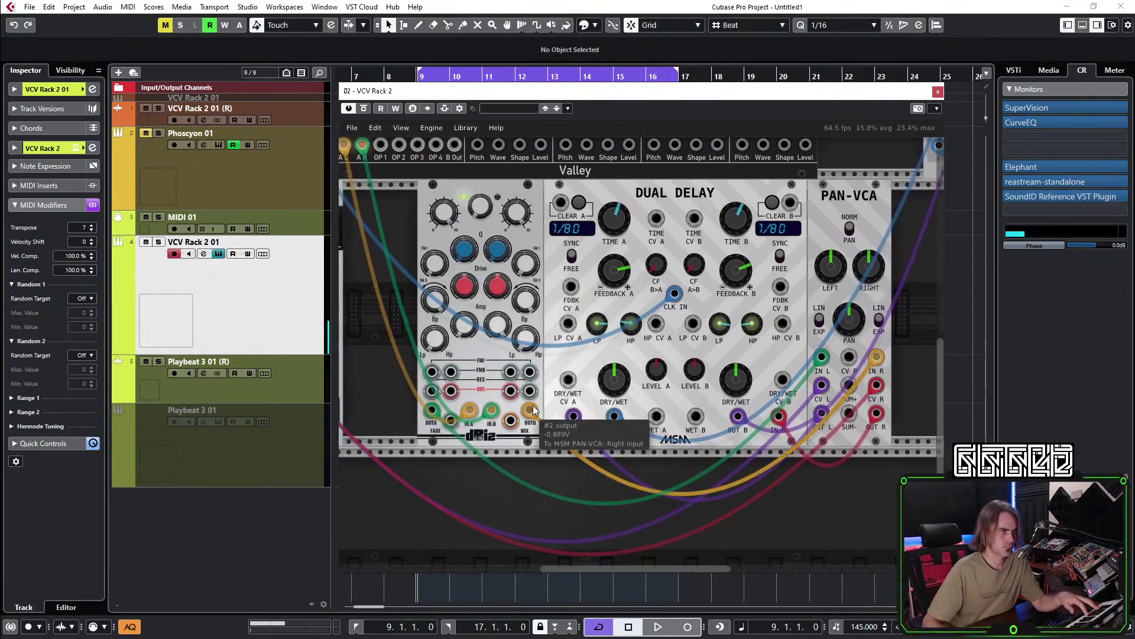
{"action": "left_click_drag", "start_coordinate": [454, 422], "coordinate": [432, 391]}
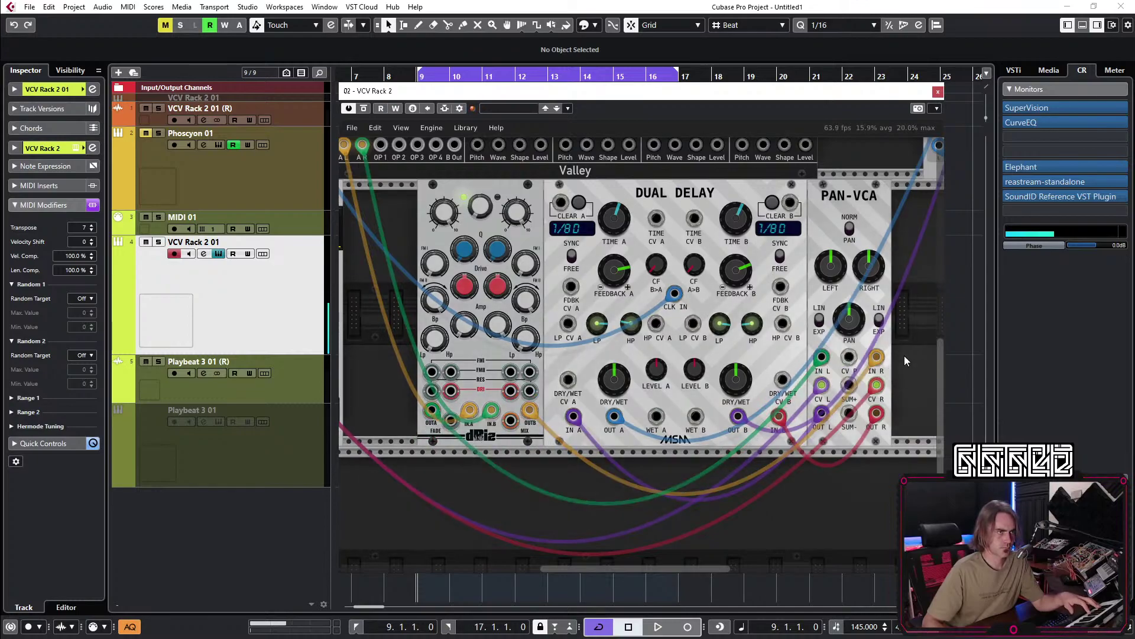
{"action": "scroll", "coordinate": [880, 312], "scroll_direction": "down", "scroll_amount": 2}
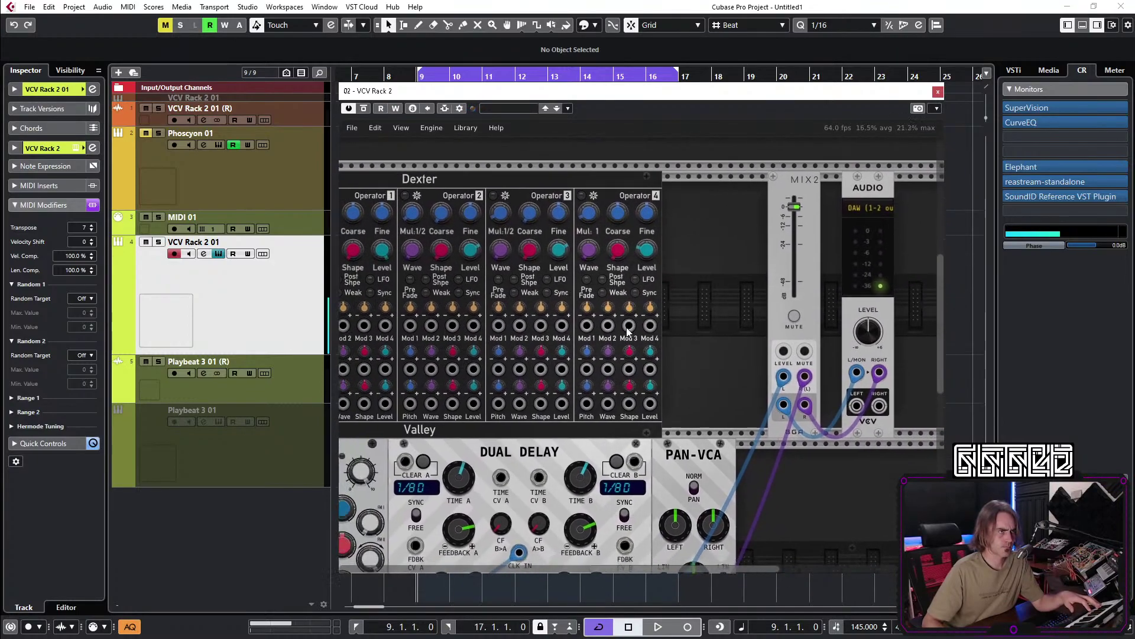
{"action": "scroll", "coordinate": [726, 315], "scroll_direction": "up", "scroll_amount": 2}
{"action": "scroll", "coordinate": [726, 315], "scroll_direction": "down", "scroll_amount": 2}
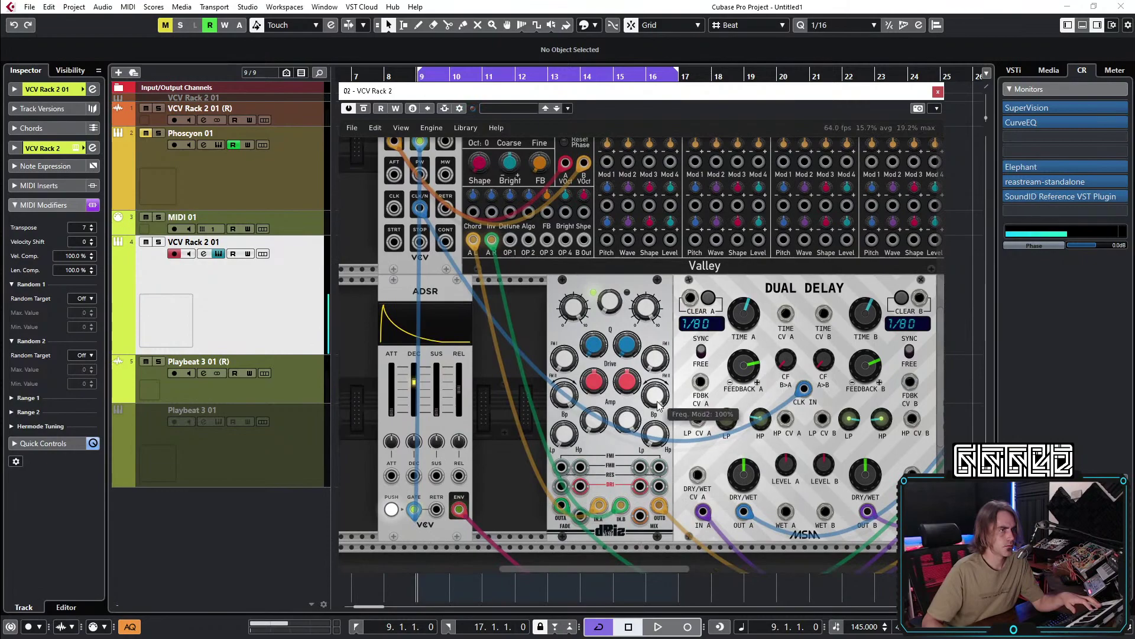
{"action": "left_click_drag", "start_coordinate": [655, 393], "coordinate": [655, 438]}
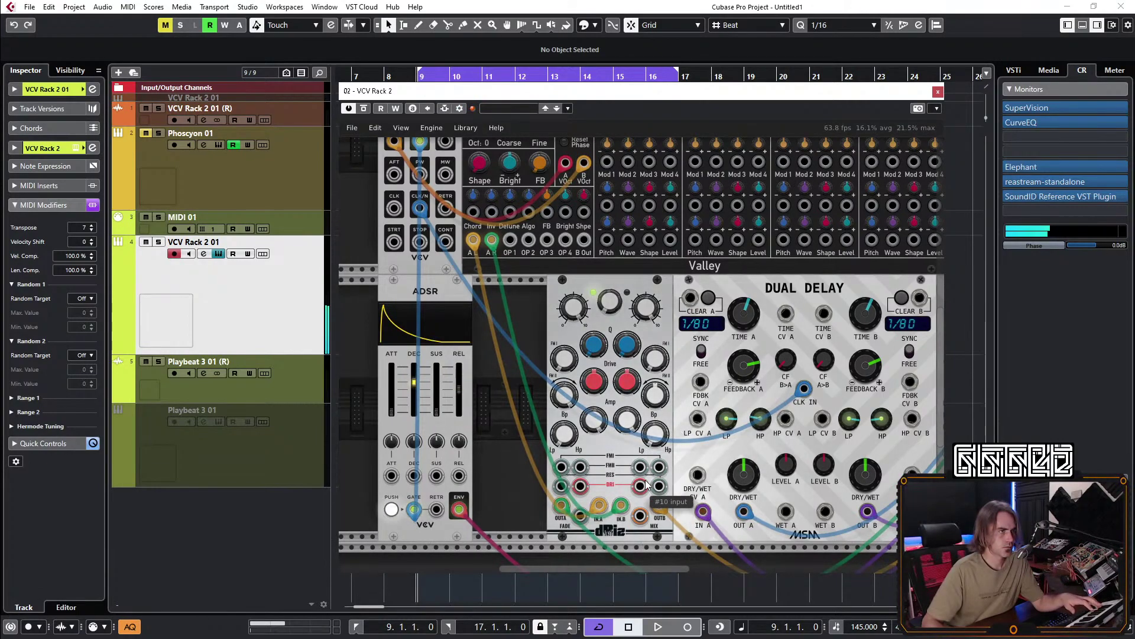
Shape the DualFilter's tone with filter A's frequency, the filter fade, the modulation amount and the Q factors.
{"action": "scroll", "coordinate": [540, 337], "scroll_direction": "down", "scroll_amount": 2}
{"action": "scroll", "coordinate": [540, 337], "scroll_direction": "right", "scroll_amount": 2}
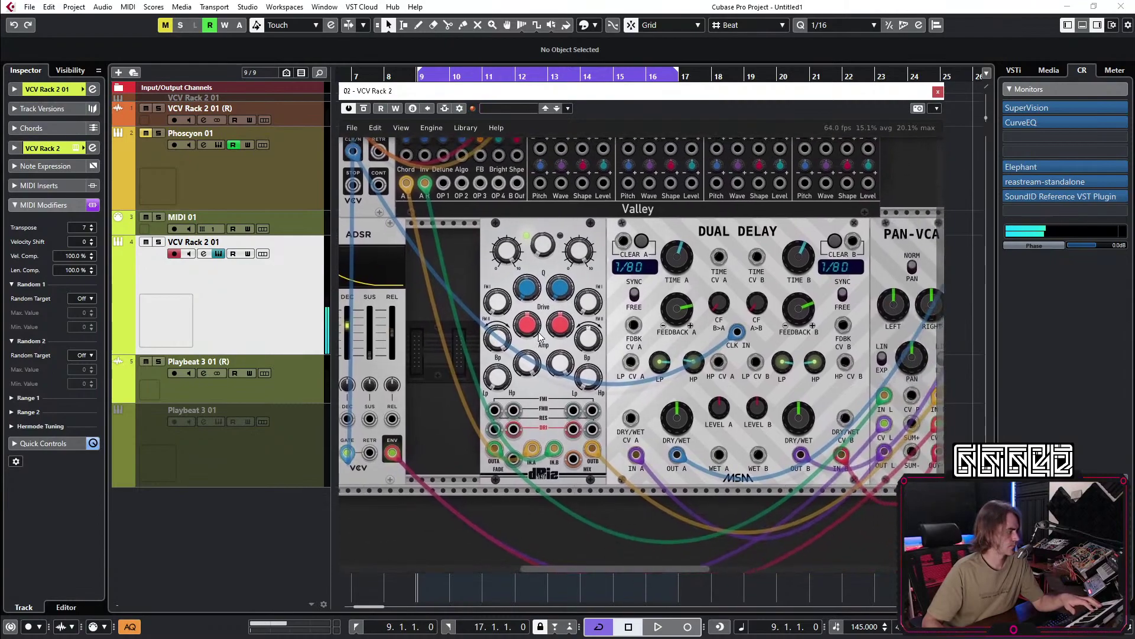
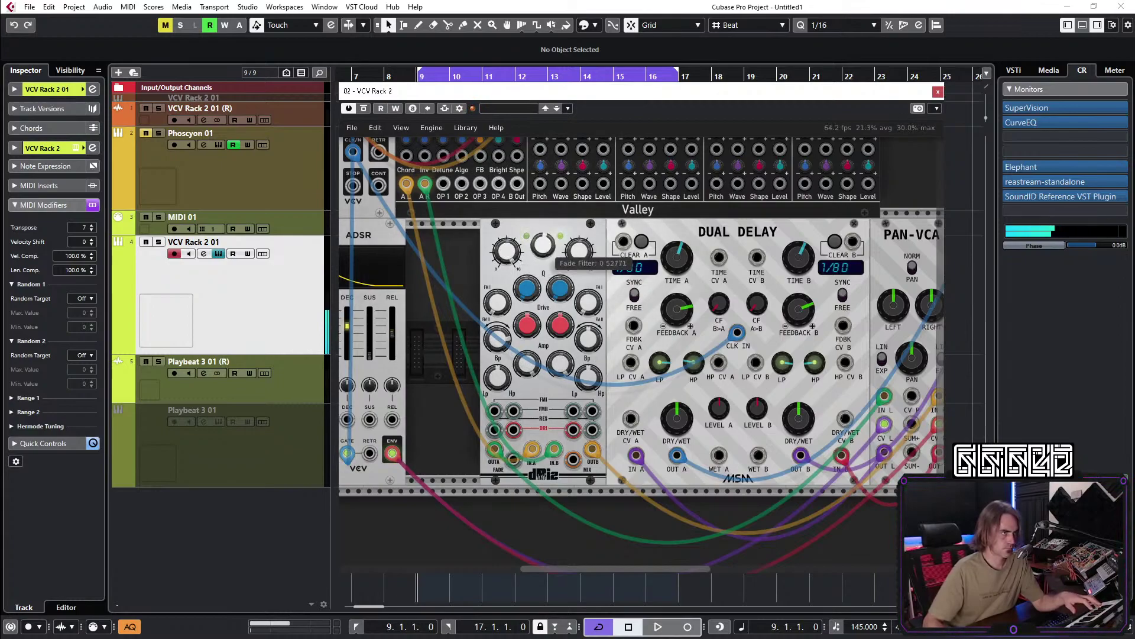
{"action": "left_click_drag", "start_coordinate": [506, 251], "coordinate": [508, 261]}
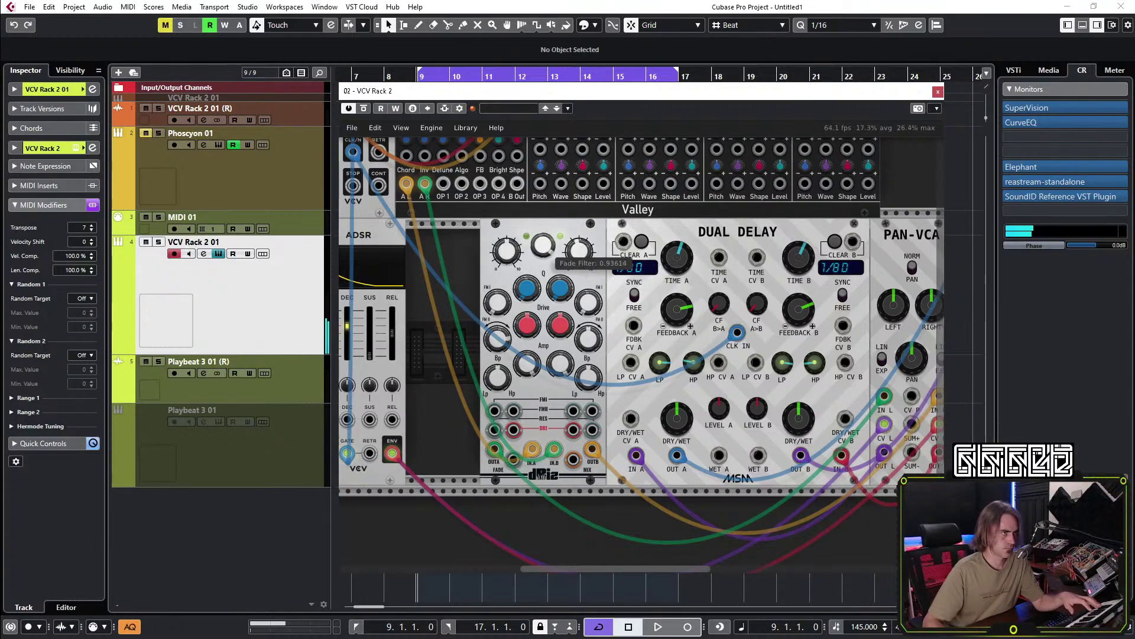
{"action": "left_click_drag", "start_coordinate": [542, 244], "coordinate": [543, 244]}
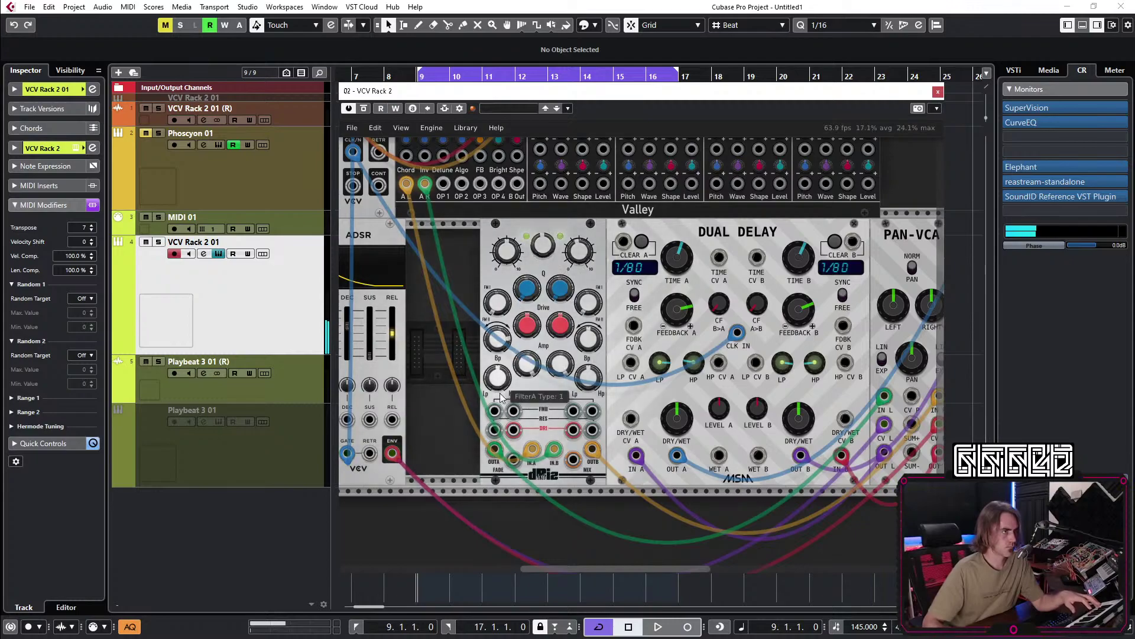
{"action": "left_click_drag", "start_coordinate": [497, 338], "coordinate": [496, 337]}
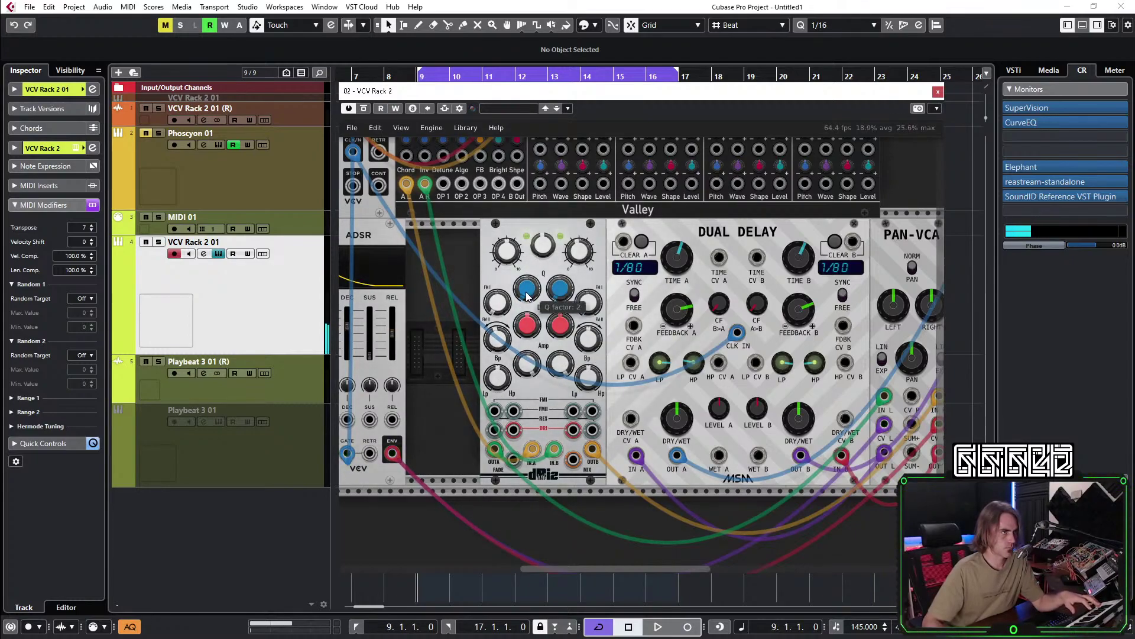
{"action": "left_click_drag", "start_coordinate": [560, 288], "coordinate": [560, 289]}
{"action": "left_click_drag", "start_coordinate": [510, 247], "coordinate": [510, 247]}
Set the DualFilter's fade to about 0.44 and fine-tune filter A's frequency.
{"action": "scroll", "coordinate": [617, 101], "scroll_direction": "up", "scroll_amount": 1}
{"action": "scroll", "coordinate": [617, 102], "scroll_direction": "up", "scroll_amount": 1}
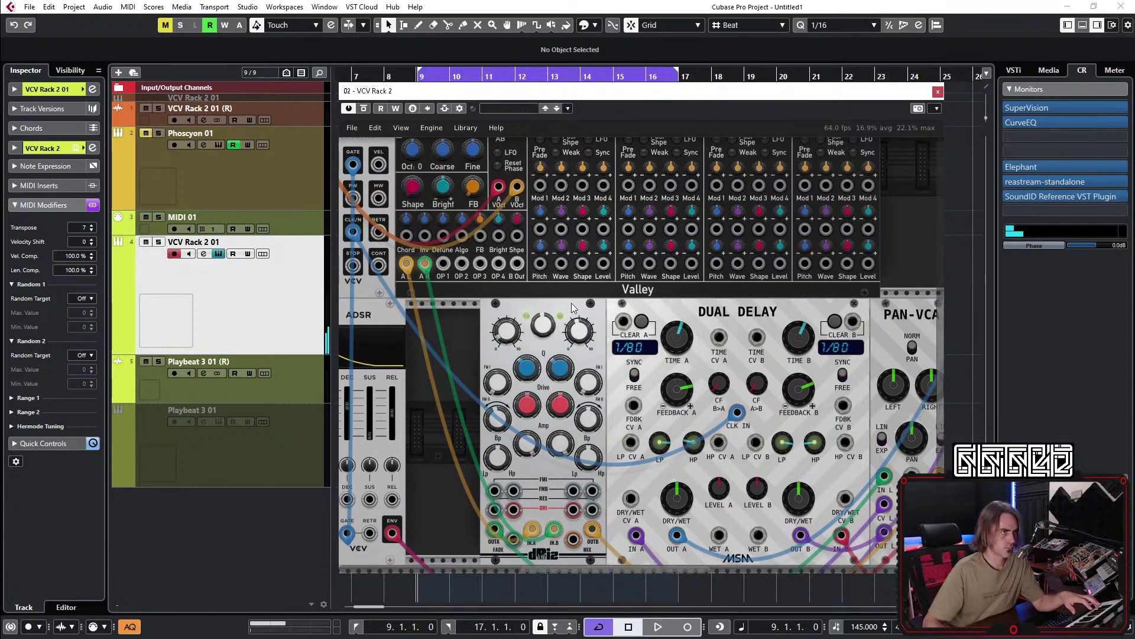
{"action": "left_click_drag", "start_coordinate": [543, 324], "coordinate": [543, 325]}
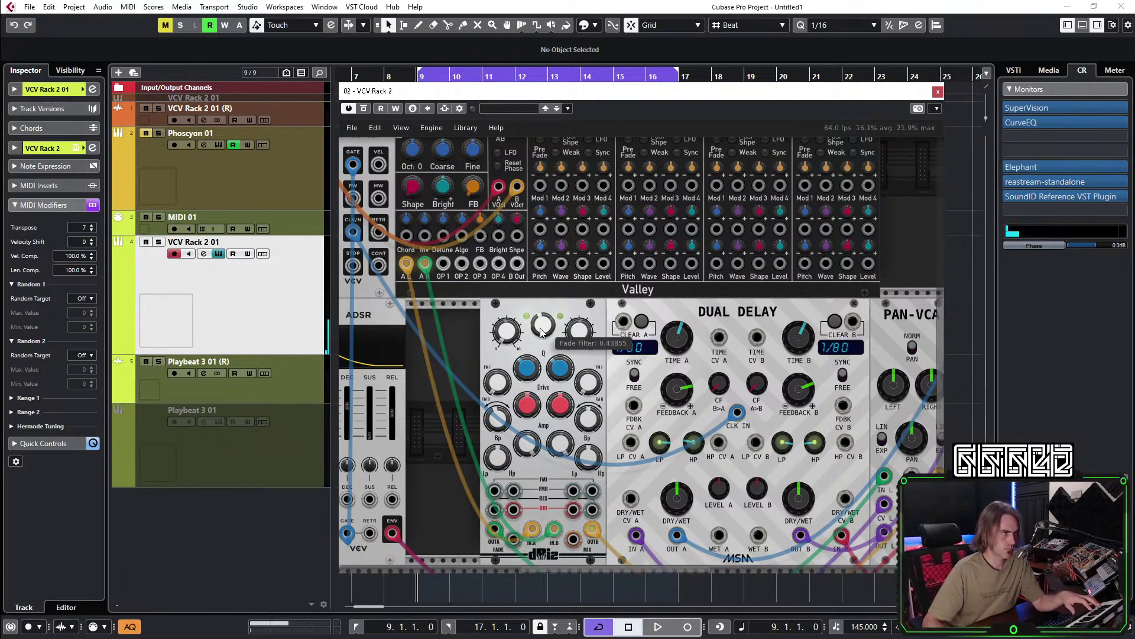
{"action": "left_click_drag", "start_coordinate": [501, 336], "coordinate": [501, 336]}
Search the module library for "RAND" and add the VCV Random module between the ADSR and the DualFilter.
{"action": "left_click_drag", "start_coordinate": [389, 324], "coordinate": [400, 272]}
{"action": "key", "text": "Return"}
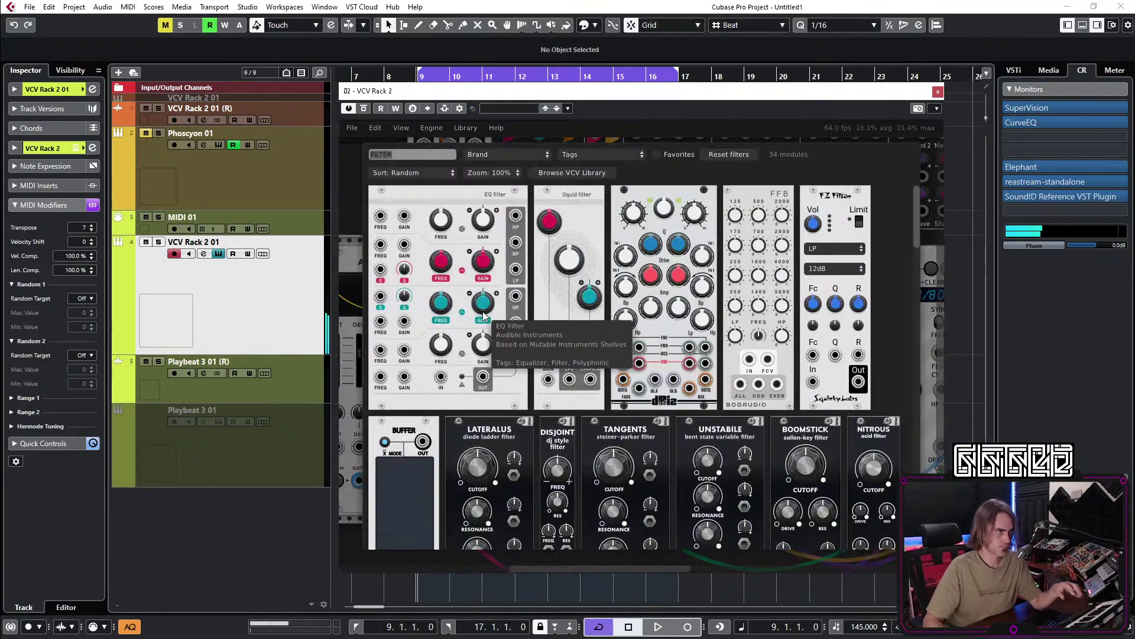
{"action": "type", "text": "RAND"}
{"action": "left_click", "coordinate": [391, 257]}
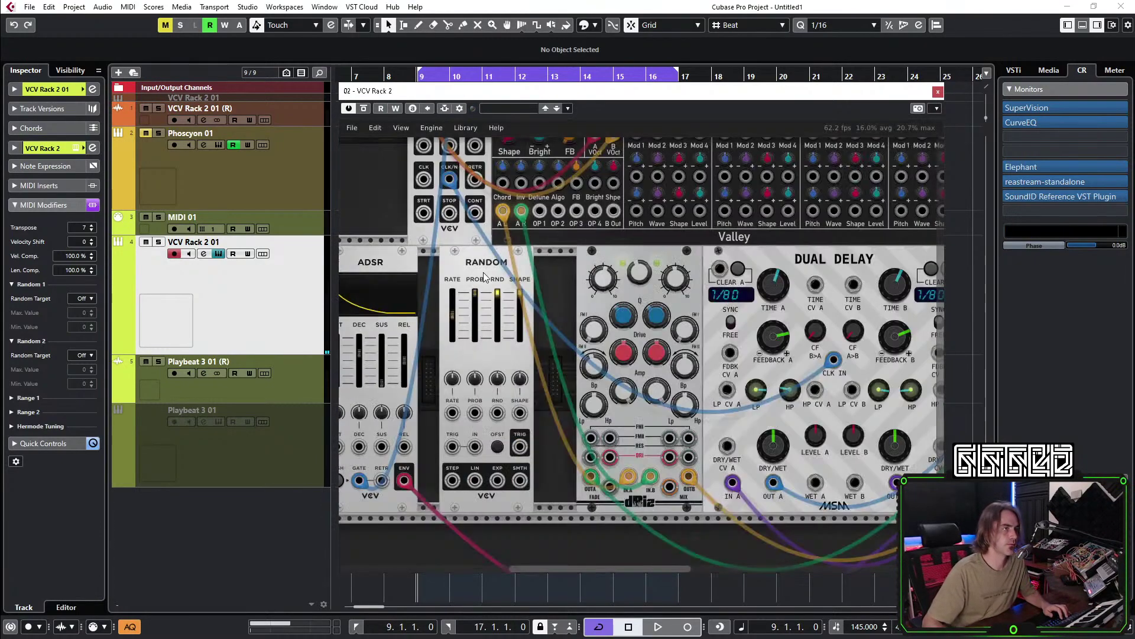
Patch the MIDI gate into Random's trigger input and Random's stepped output into the frequency modulation inputs of both DualFilter channels.
{"action": "left_click_drag", "start_coordinate": [453, 450], "coordinate": [452, 239]}
{"action": "scroll", "coordinate": [507, 438], "scroll_direction": "down", "scroll_amount": 2}
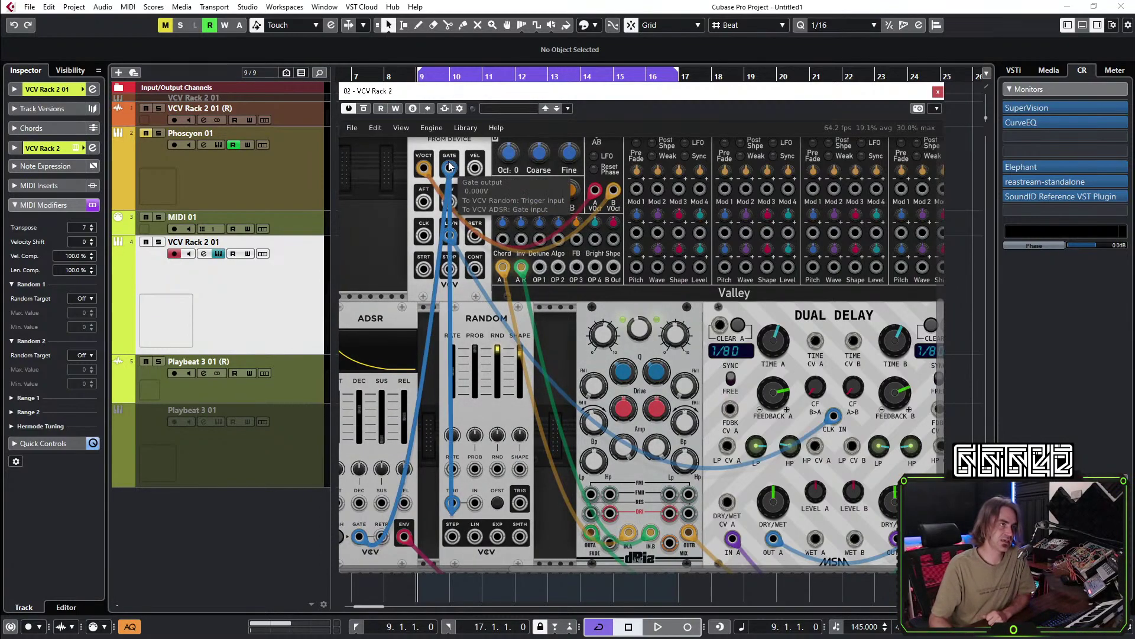
{"action": "left_click_drag", "start_coordinate": [470, 331], "coordinate": [481, 332]}
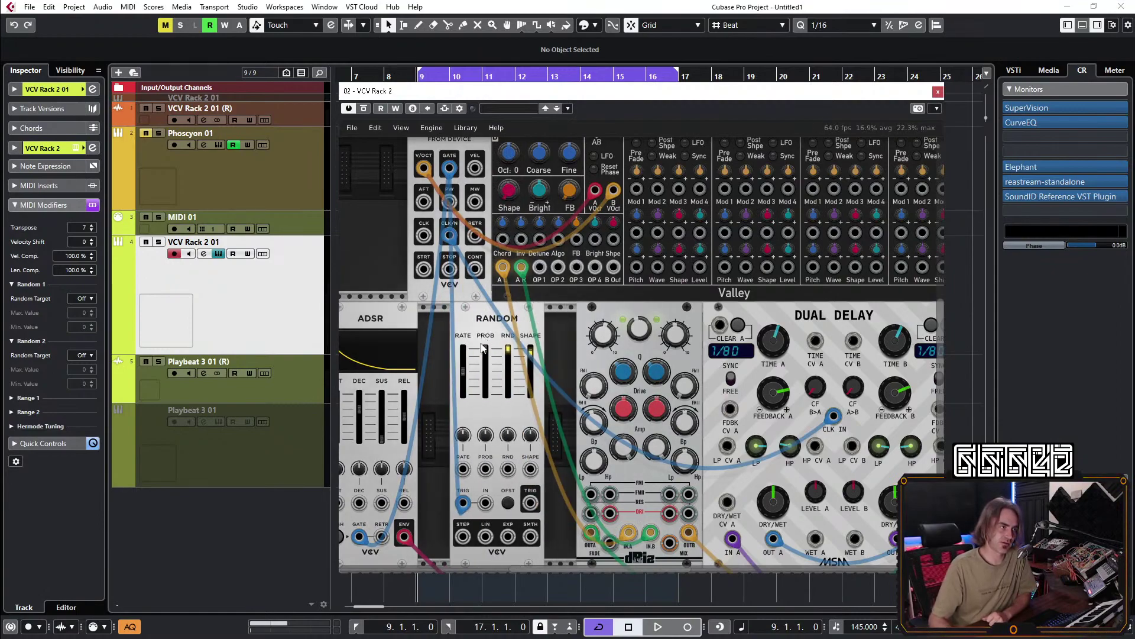
{"action": "left_click_drag", "start_coordinate": [463, 536], "coordinate": [591, 482]}
{"action": "scroll", "coordinate": [502, 555], "scroll_direction": "down", "scroll_amount": 1}
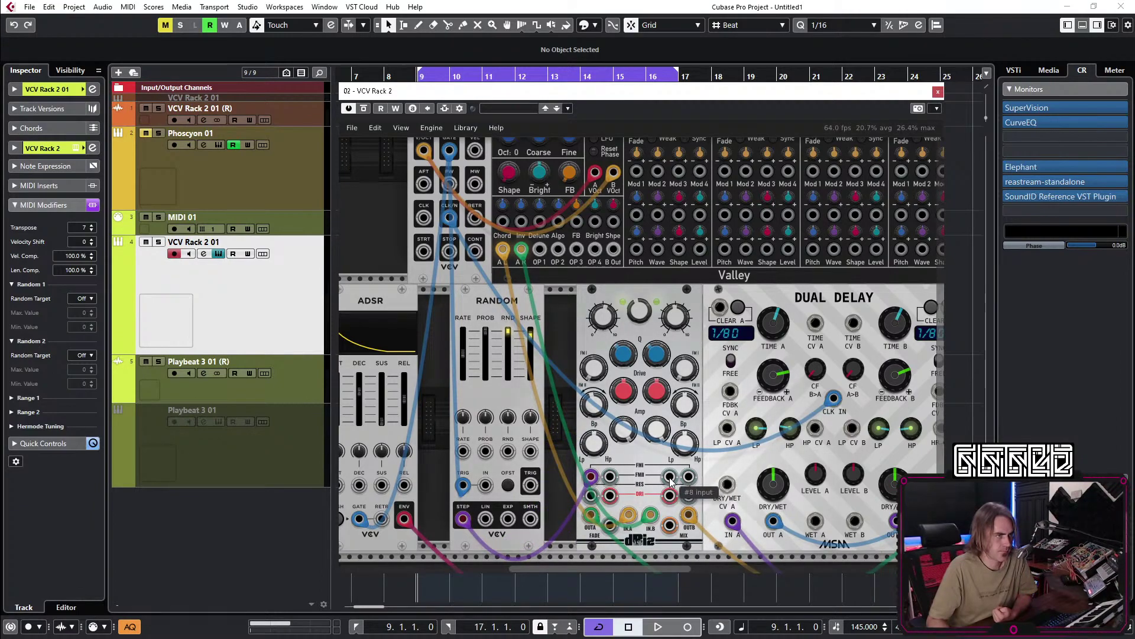
{"action": "left_click_drag", "start_coordinate": [686, 479], "coordinate": [463, 518]}
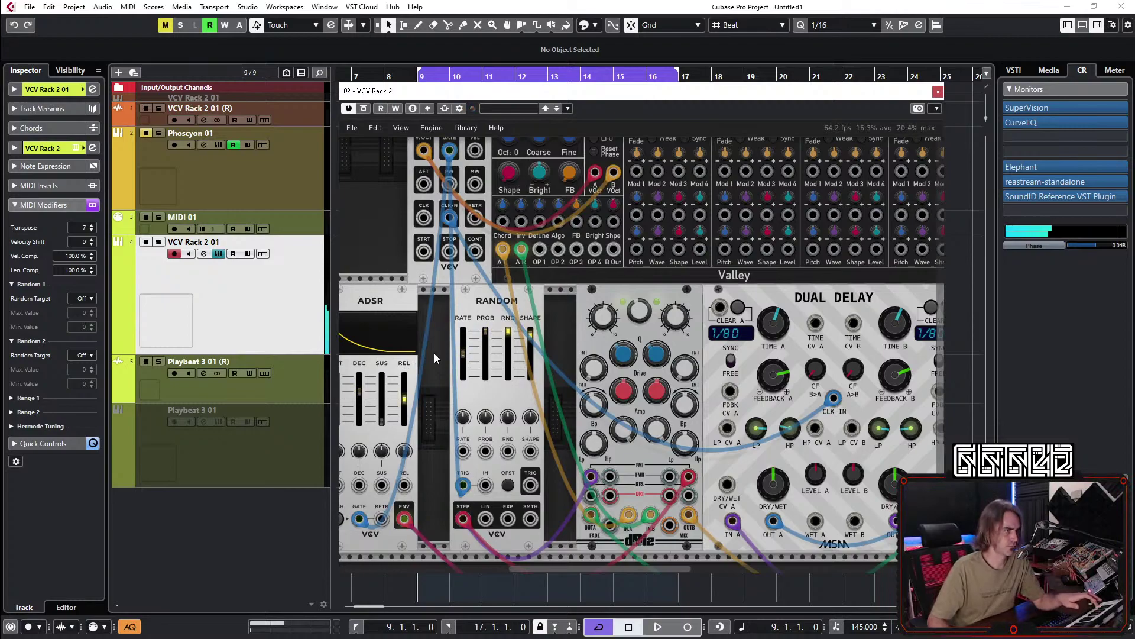
Move the Random module closer to the ADSR in the lower row.
{"action": "mouse_move", "coordinate": [467, 356]}
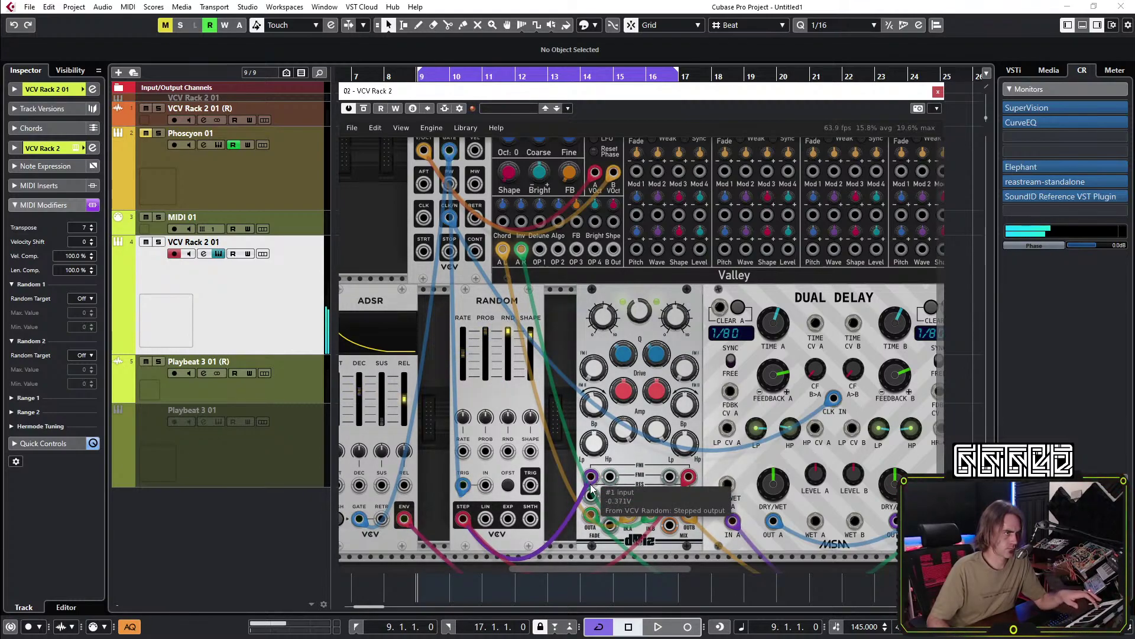
{"action": "mouse_move", "coordinate": [530, 340]}
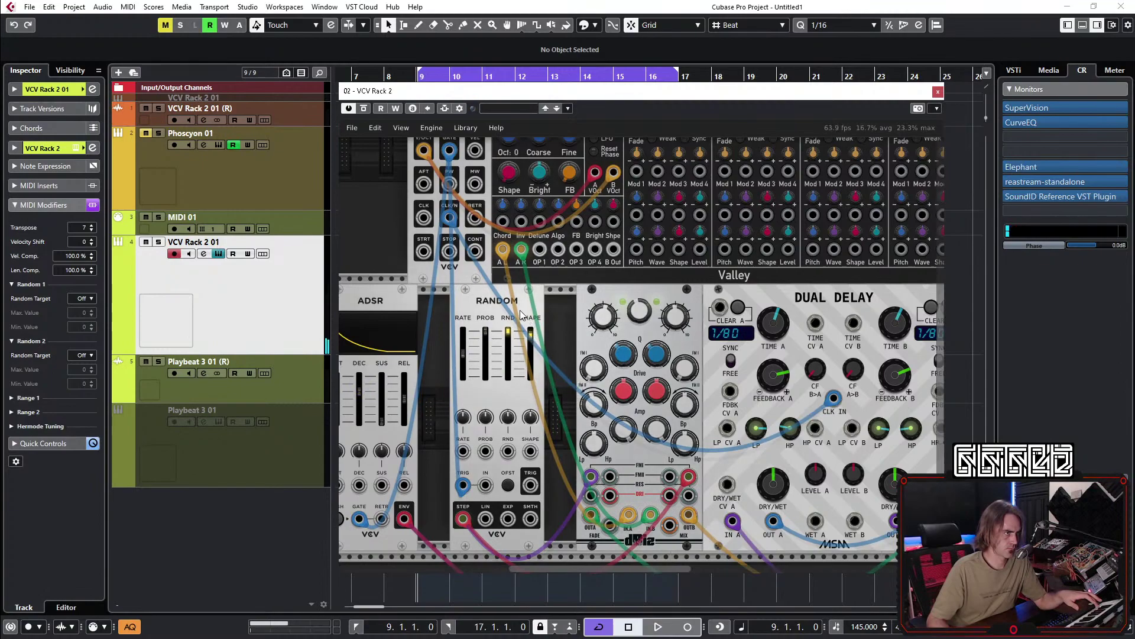
{"action": "left_click_drag", "start_coordinate": [523, 313], "coordinate": [503, 325]}
{"action": "mouse_move", "coordinate": [490, 337]}
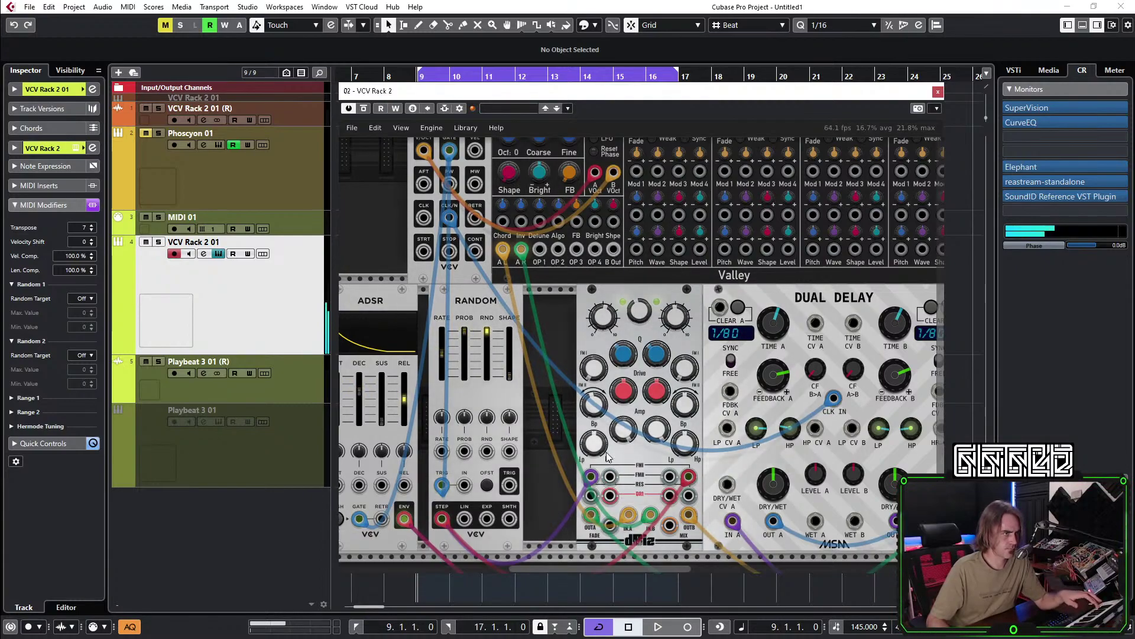
Adjust the amount of random frequency modulation applied to the DualFilter's channels.
{"action": "mouse_move", "coordinate": [603, 411]}
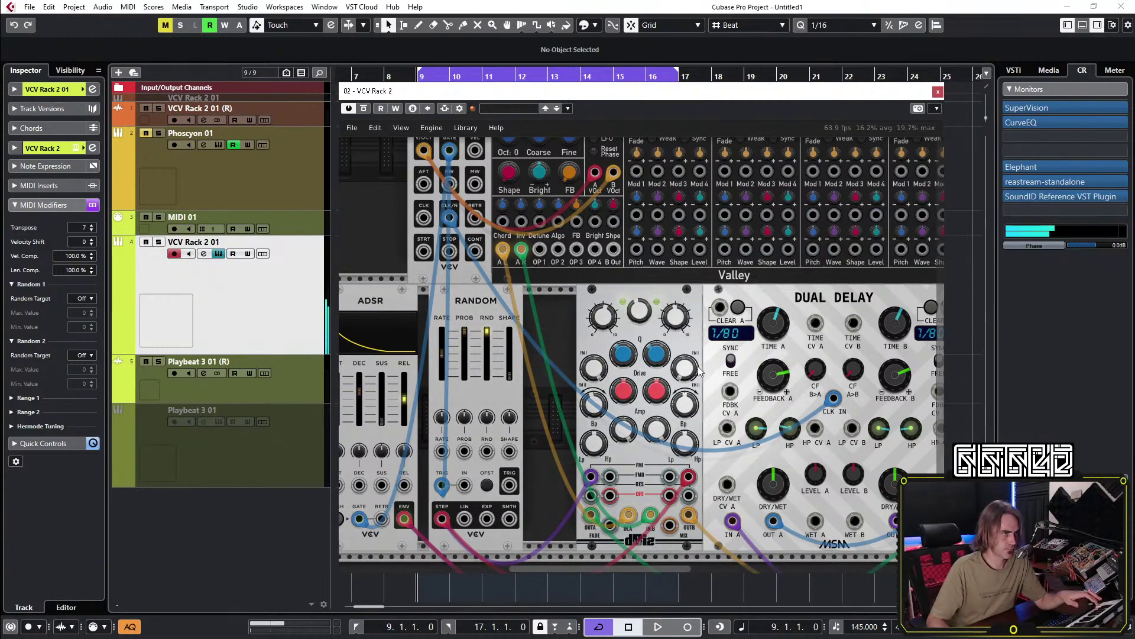
{"action": "scroll", "coordinate": [708, 179], "scroll_direction": "up", "scroll_amount": 5}
{"action": "left_click_drag", "start_coordinate": [709, 179], "coordinate": [716, 535]}
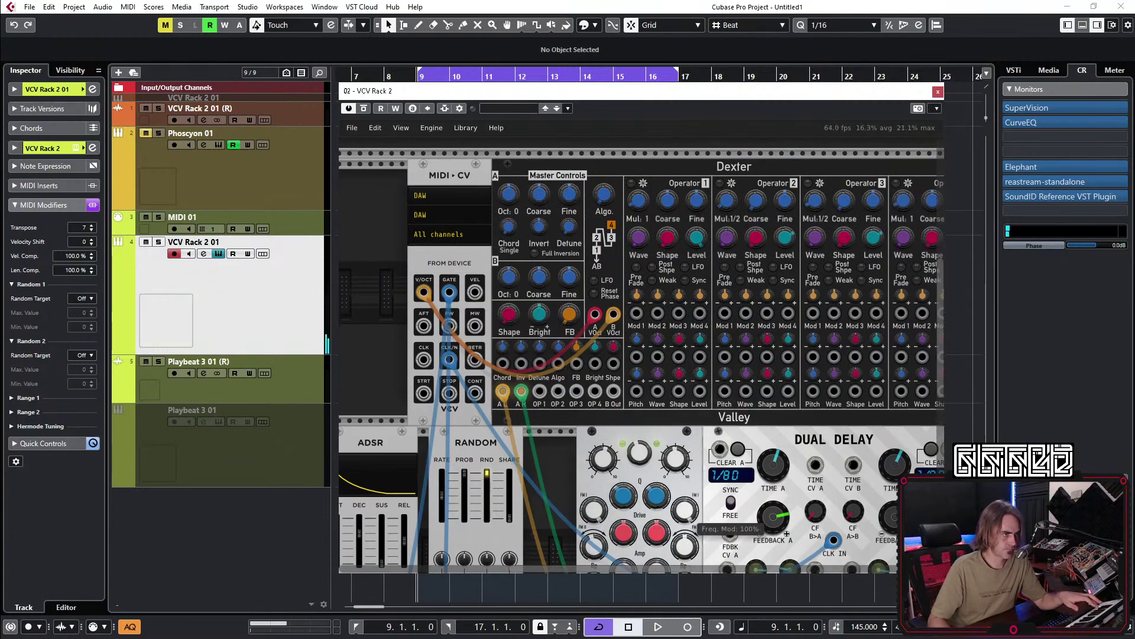
{"action": "left_click_drag", "start_coordinate": [566, 456], "coordinate": [544, 329]}
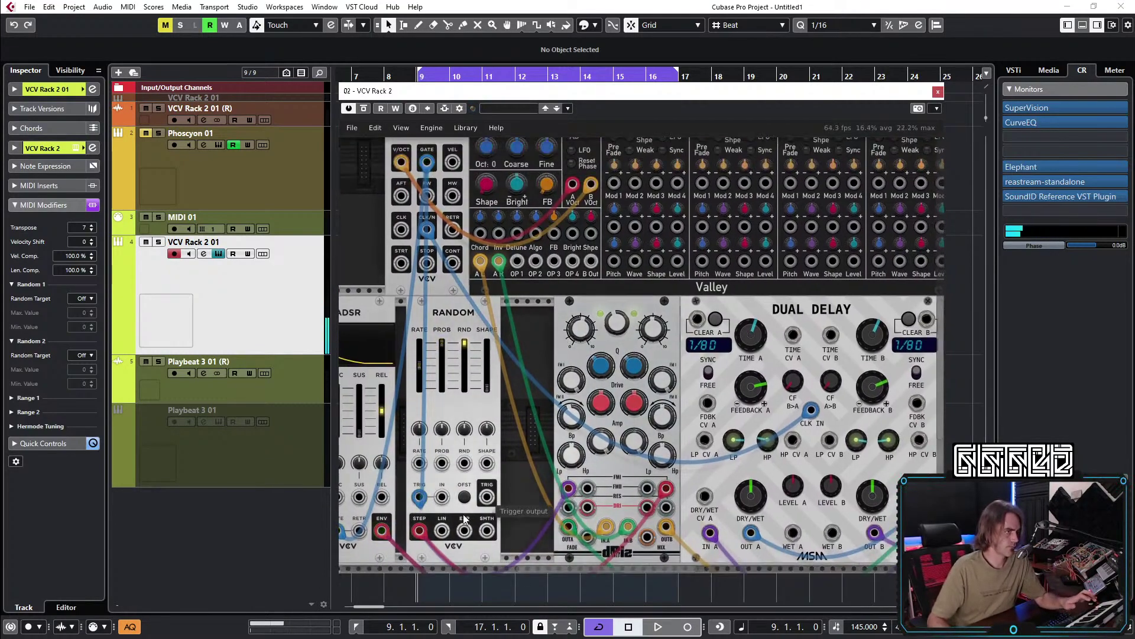
{"action": "left_click_drag", "start_coordinate": [663, 380], "coordinate": [663, 373]}
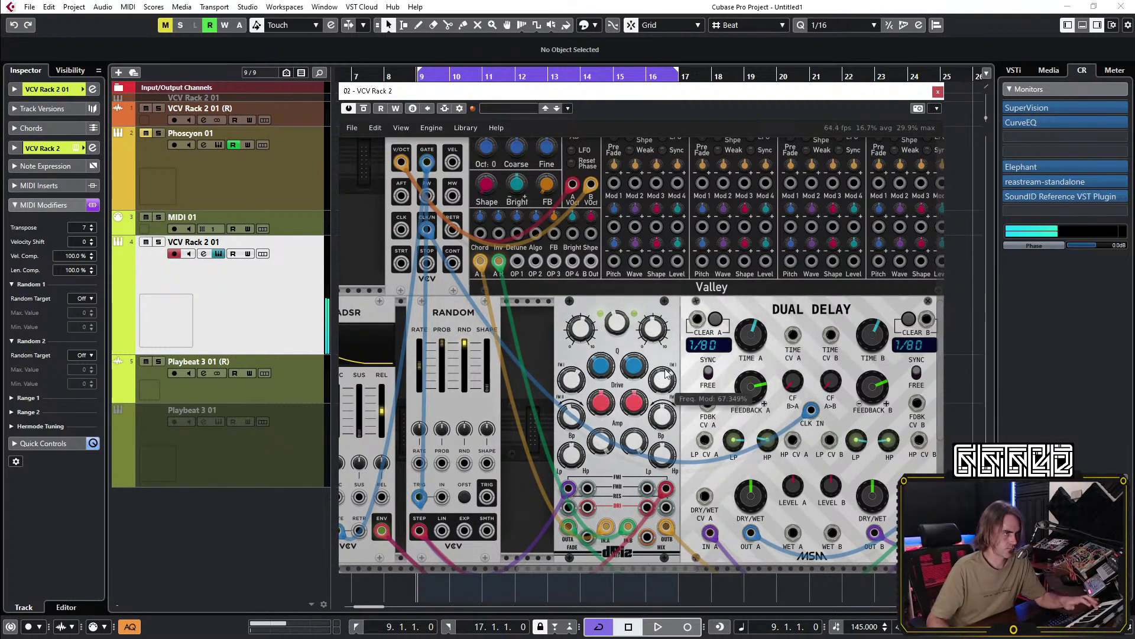
{"action": "mouse_move", "coordinate": [568, 381]}
{"action": "mouse_move", "coordinate": [664, 387]}
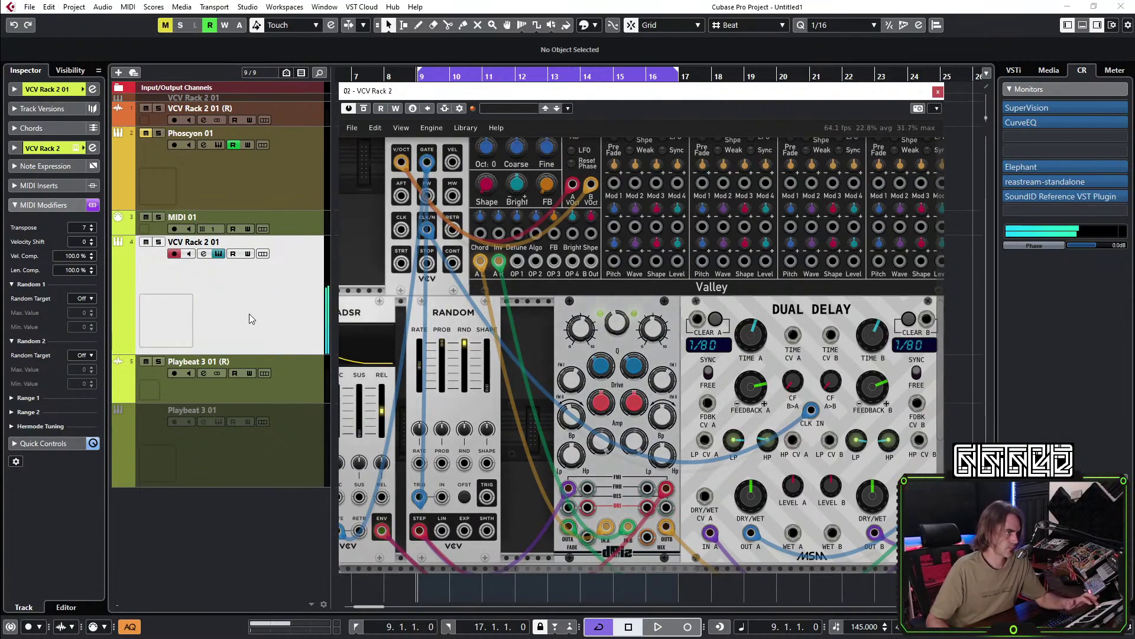
Create a MIDI part from bar 9 to bar 17 on the VCV Rack 2 01 track and enter a 1/16 C2 note at bar 9.
{"action": "left_click", "coordinate": [13, 89]}
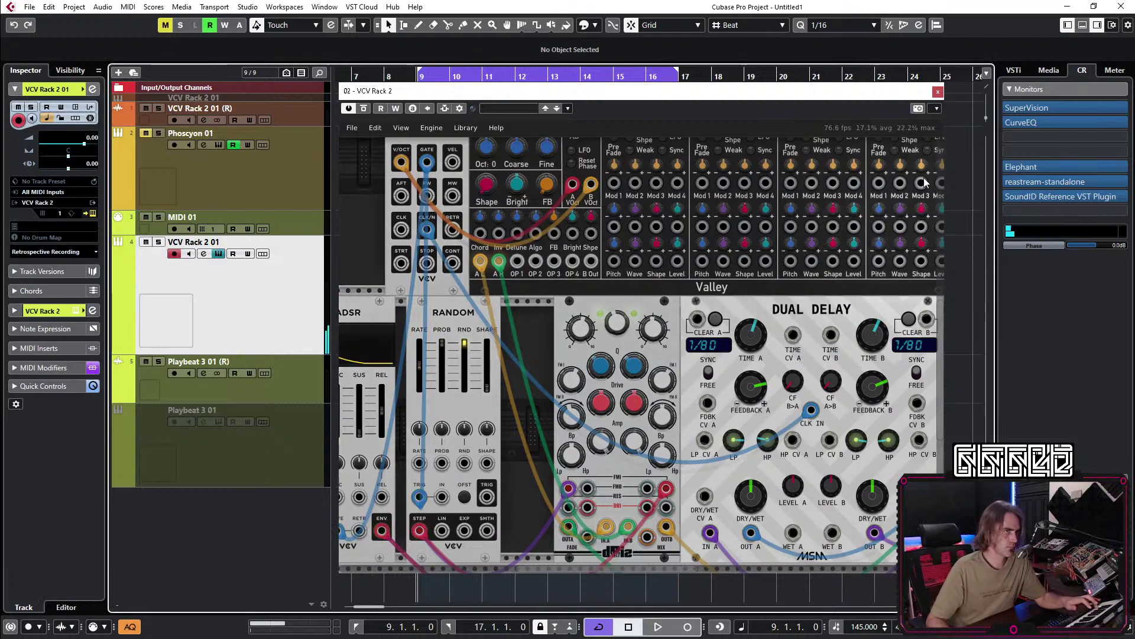
{"action": "left_click", "coordinate": [937, 93]}
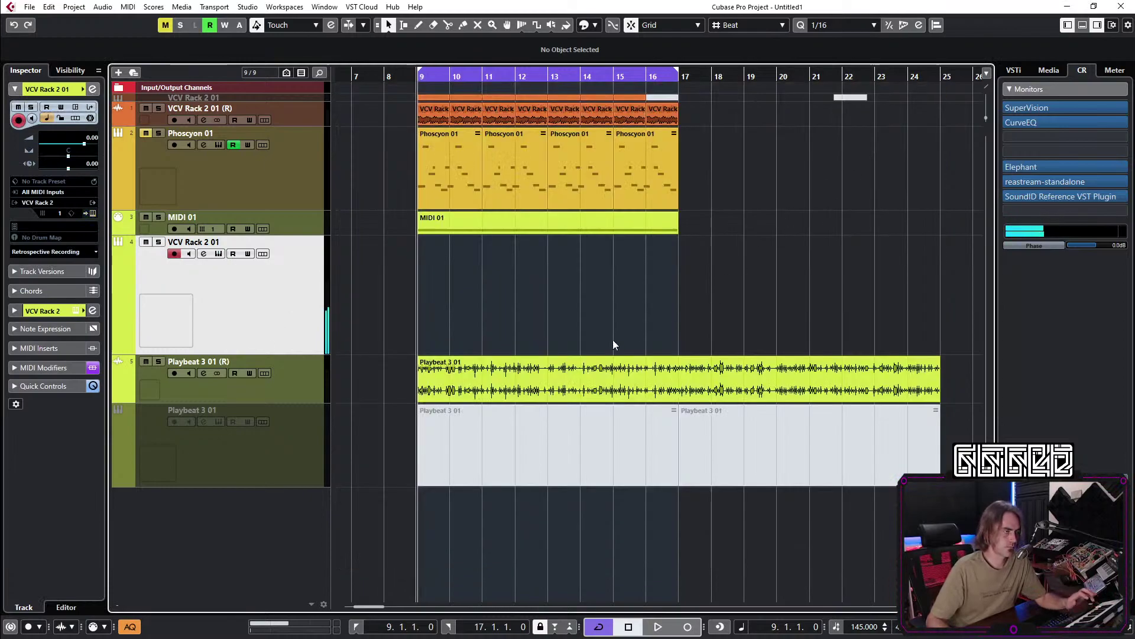
{"action": "double_click", "coordinate": [431, 317]}
{"action": "double_click", "coordinate": [435, 319]}
{"action": "scroll", "coordinate": [177, 390], "scroll_direction": "down", "scroll_amount": 2}
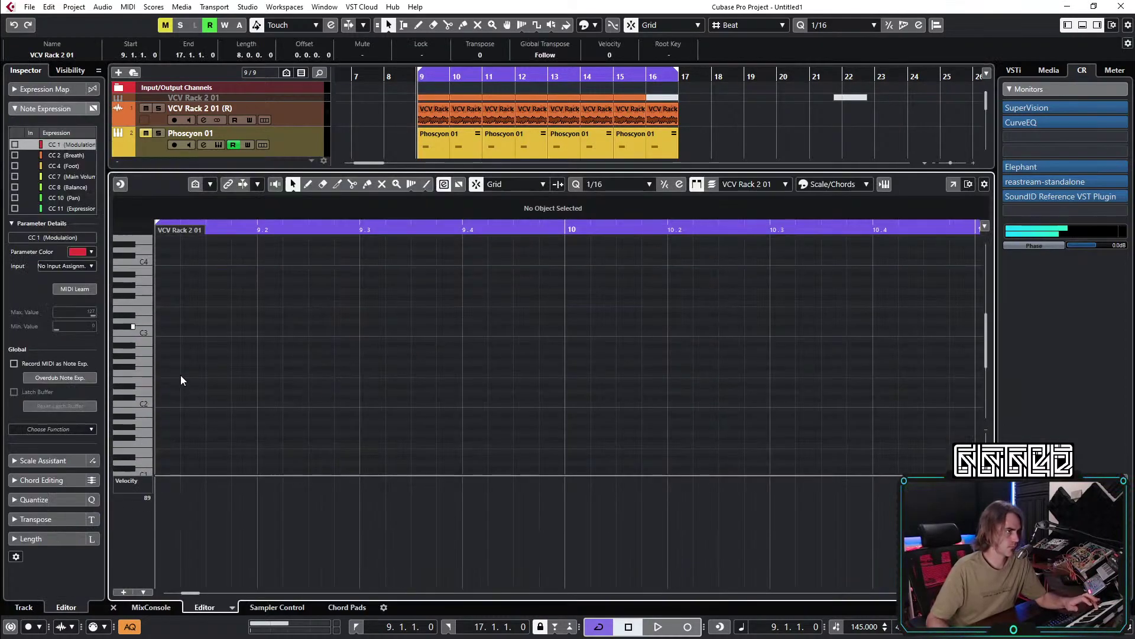
{"action": "left_click", "coordinate": [165, 406]}
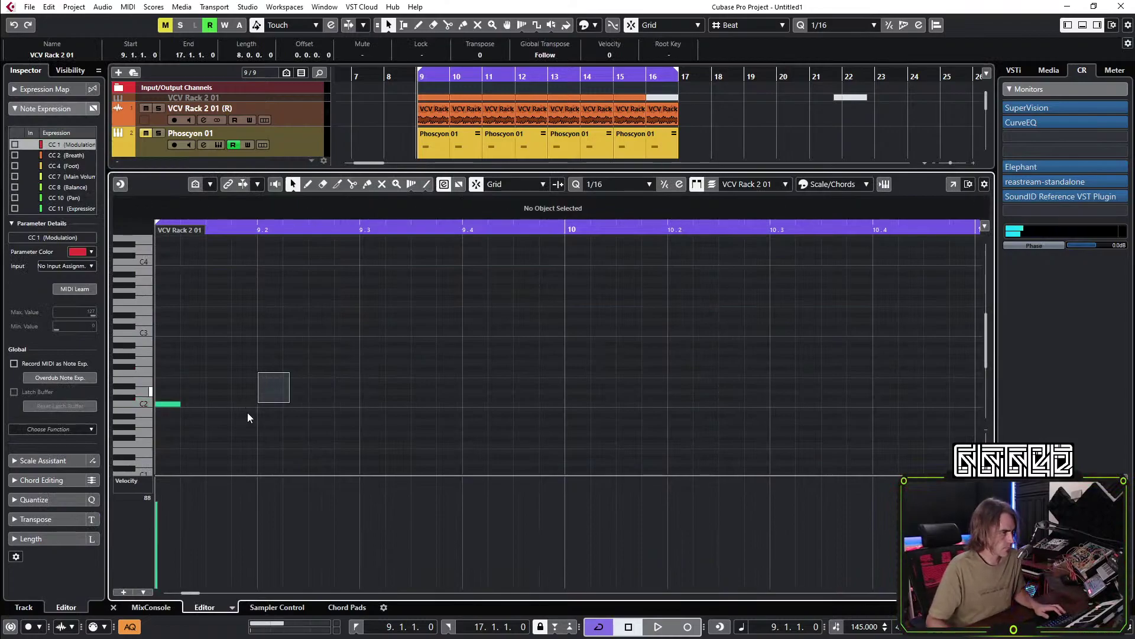
Duplicate the C2 sixteenth note to fill bar 9 and delete the surplus notes from bar 10 onwards.
{"action": "key", "text": "g"}
{"action": "key", "text": "alt+d"}
{"action": "key", "text": "alt+d"}
{"action": "key", "text": "alt+d"}
{"action": "key", "text": "alt+d"}
{"action": "key", "text": "alt+d"}
{"action": "key", "text": "alt+d"}
{"action": "key", "text": "alt+d"}
{"action": "key", "text": "alt+d"}
{"action": "key", "text": "alt+d"}
{"action": "key", "text": "alt+d"}
{"action": "key", "text": "alt+d"}
{"action": "key", "text": "alt+d"}
{"action": "key", "text": "alt+d"}
{"action": "key", "text": "alt+d"}
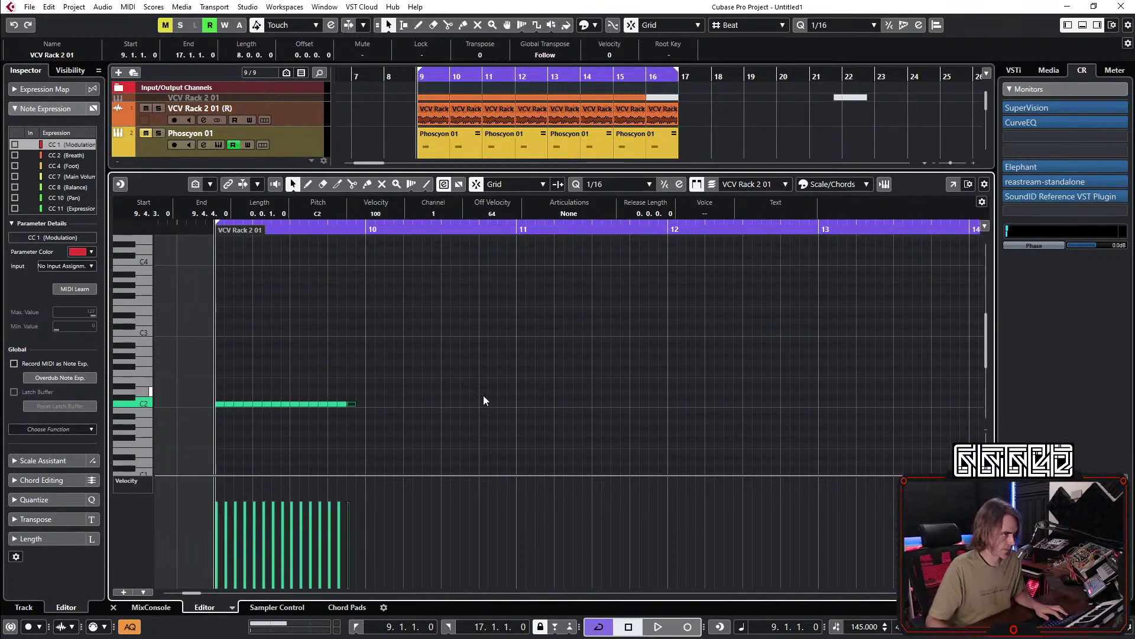
{"action": "key", "text": "alt+d"}
{"action": "key", "text": "alt+d"}
{"action": "key", "text": "alt+d"}
{"action": "key", "text": "alt+d"}
{"action": "left_click_drag", "start_coordinate": [550, 362], "coordinate": [366, 428]}
{"action": "key", "text": "Delete"}
Duplicate the bar of C2 sixteenth notes to fill the part up to bar 17.
{"action": "left_click_drag", "start_coordinate": [461, 344], "coordinate": [214, 456]}
{"action": "key", "text": "g"}
{"action": "key", "text": "alt+d"}
{"action": "key", "text": "alt+d"}
{"action": "key", "text": "alt+d"}
{"action": "key", "text": "alt+d"}
{"action": "key", "text": "alt+d"}
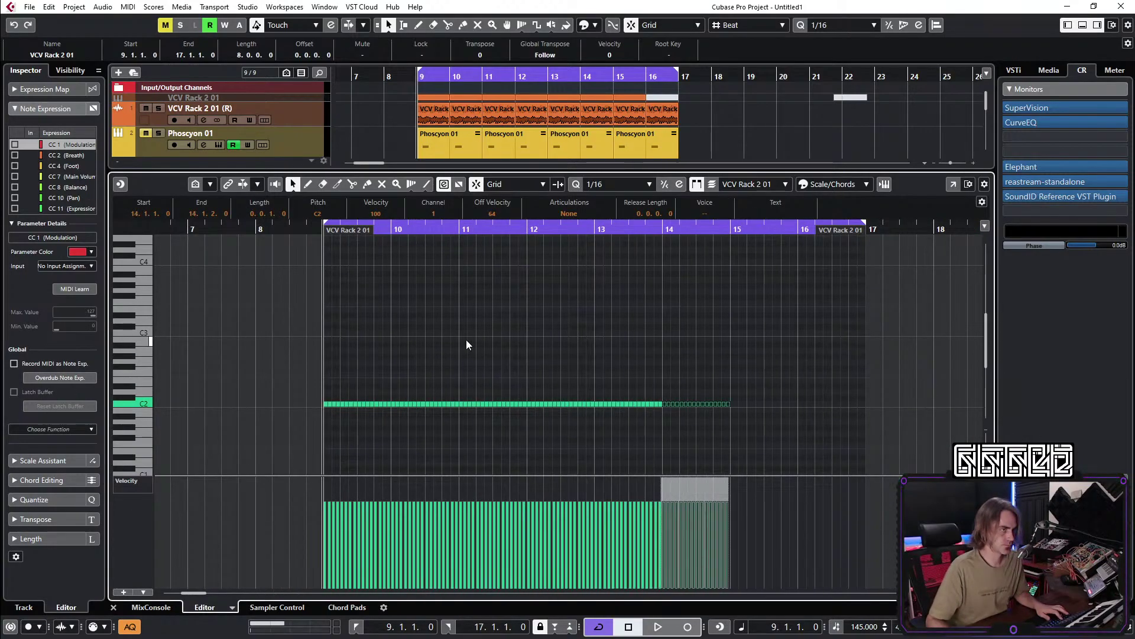
{"action": "key", "text": "alt+d"}
{"action": "key", "text": "alt+d"}
Randomly mute notes across the whole C2 sequence in two passes while the loop plays, and close the note editor.
{"action": "left_click", "coordinate": [860, 349]}
{"action": "left_click_drag", "start_coordinate": [900, 342], "coordinate": [237, 458]}
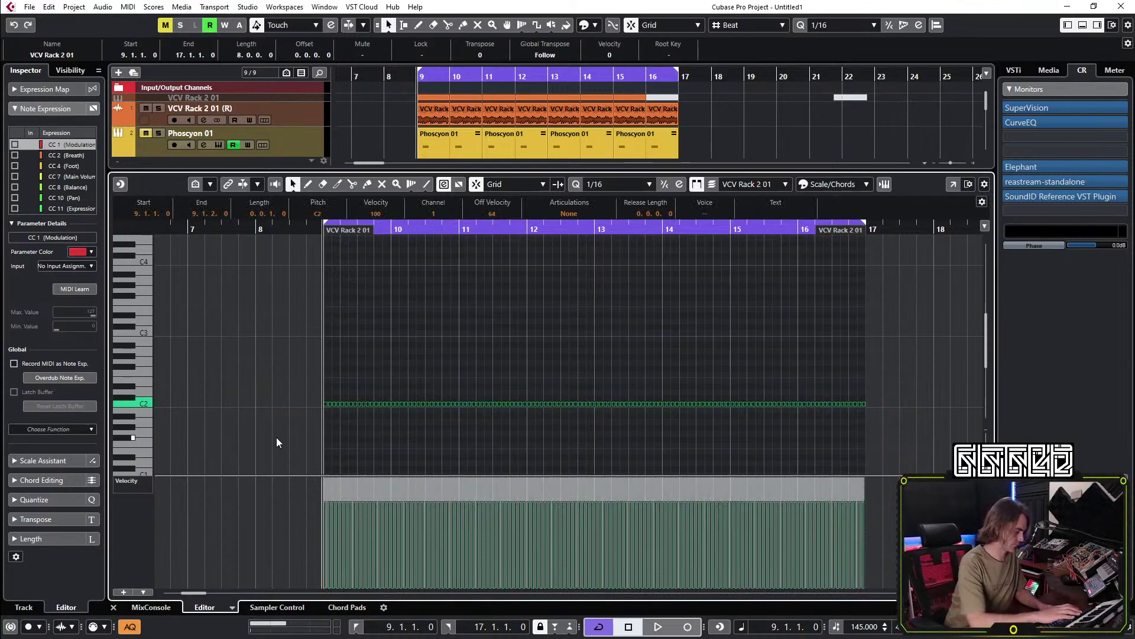
{"action": "key", "text": "alt+r"}
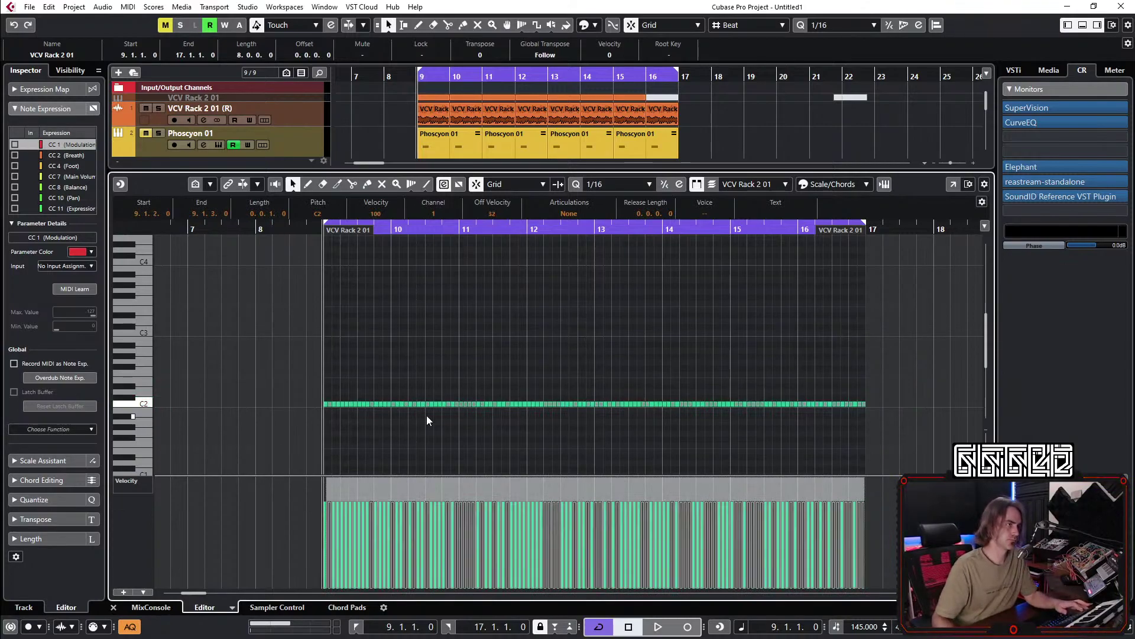
{"action": "left_click", "coordinate": [523, 367]}
{"action": "key", "text": "space"}
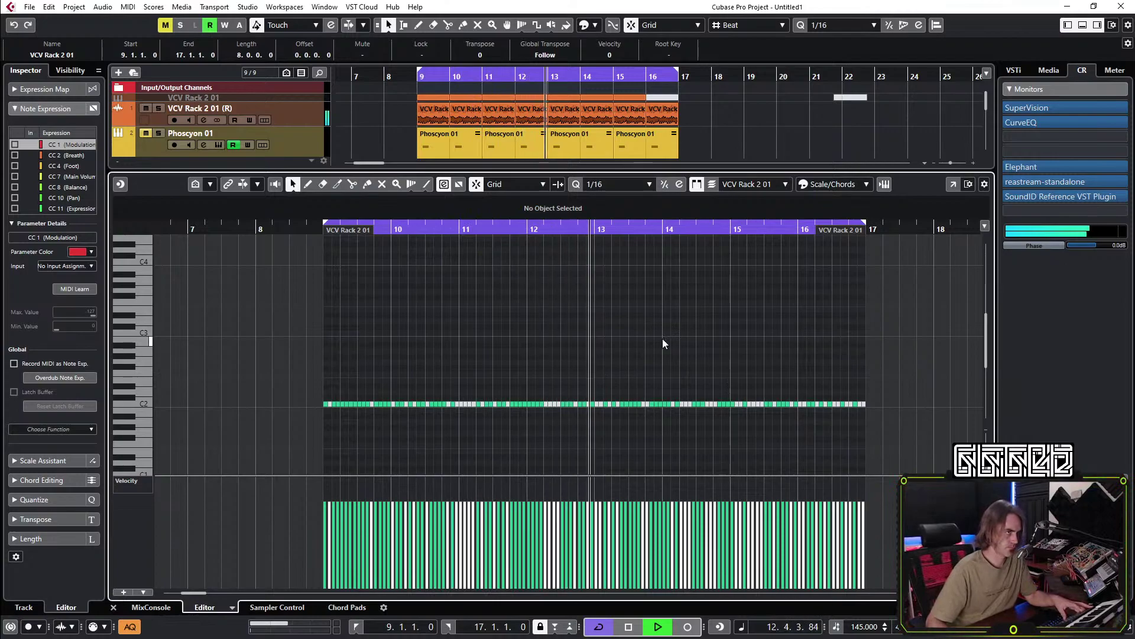
{"action": "left_click_drag", "start_coordinate": [972, 339], "coordinate": [297, 423]}
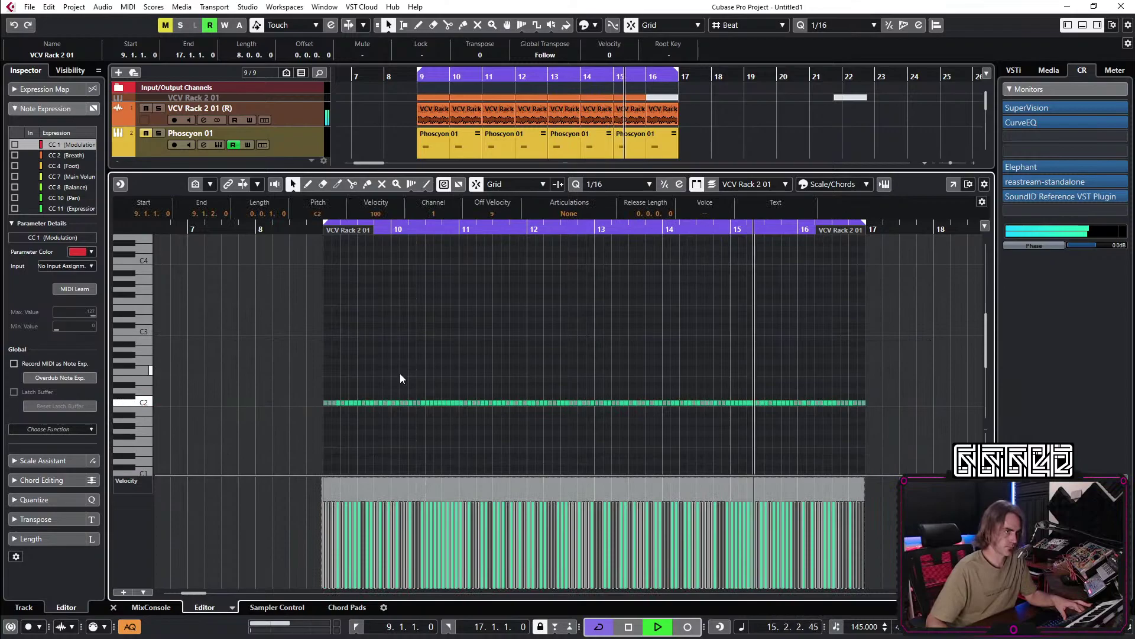
{"action": "left_click", "coordinate": [447, 365]}
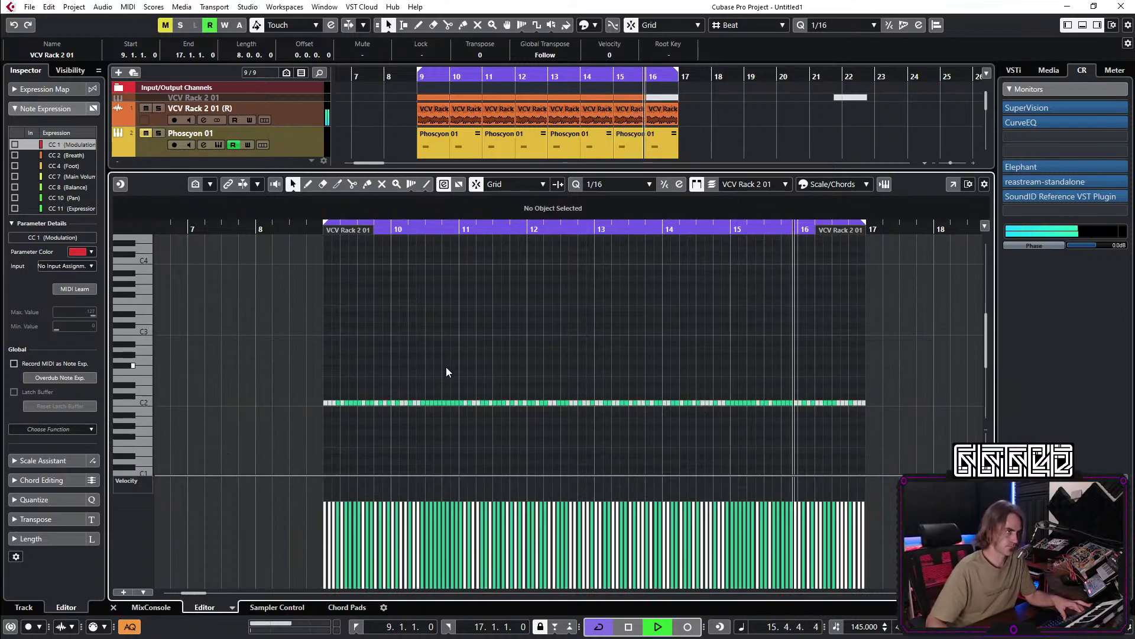
{"action": "left_click", "coordinate": [113, 606]}
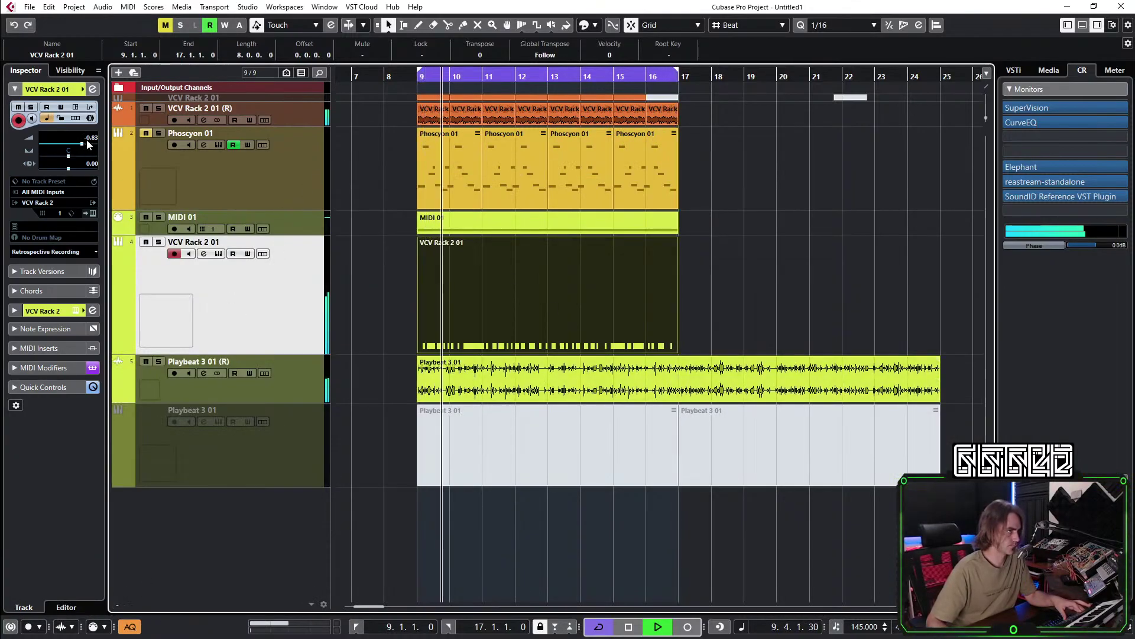
Lower the VCV Rack 2 01 track's volume to -3.95 dB and bring the muted Phoscyon 01 track back into the mix.
{"action": "scroll", "coordinate": [96, 139], "scroll_direction": "down", "scroll_amount": 3}
{"action": "scroll", "coordinate": [93, 140], "scroll_direction": "down", "scroll_amount": 2}
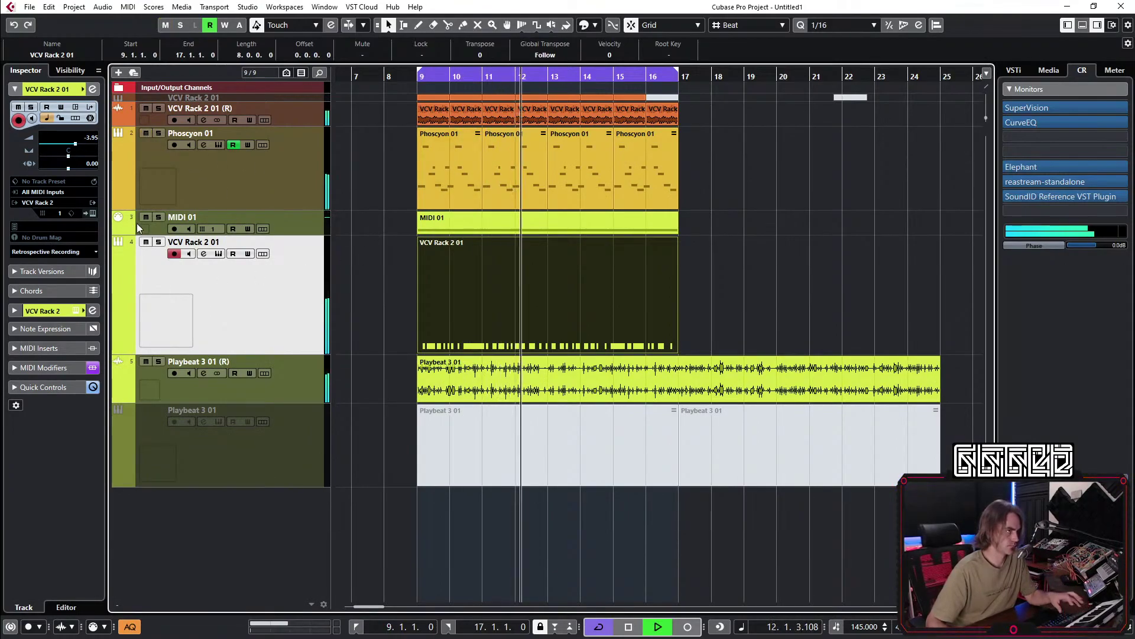
{"action": "left_click", "coordinate": [256, 170]}
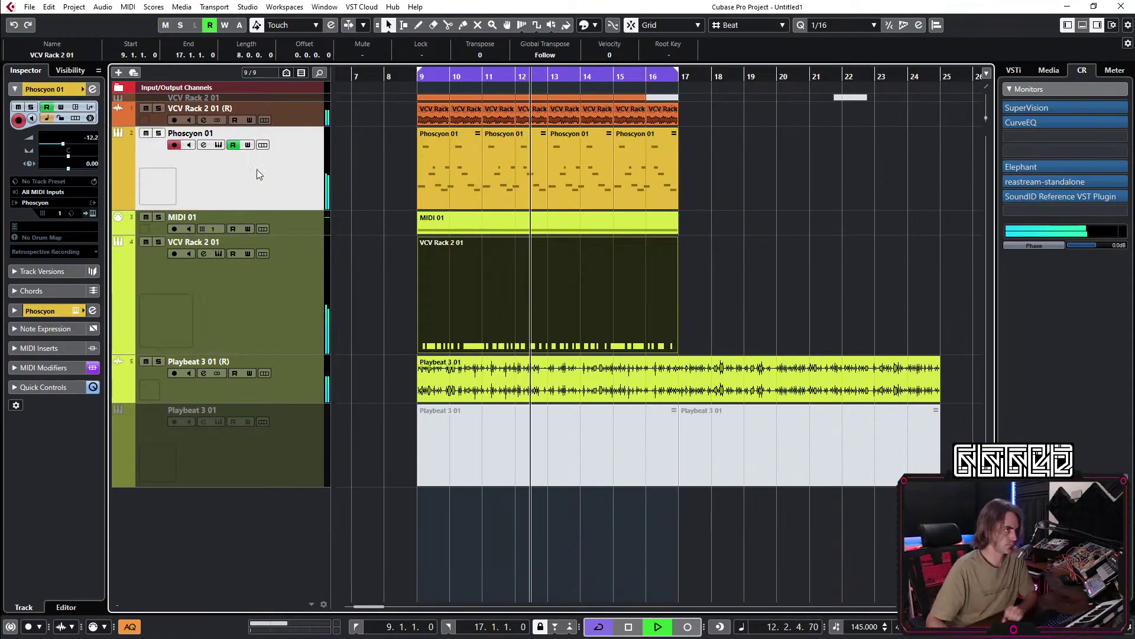
{"action": "left_click", "coordinate": [322, 302]}
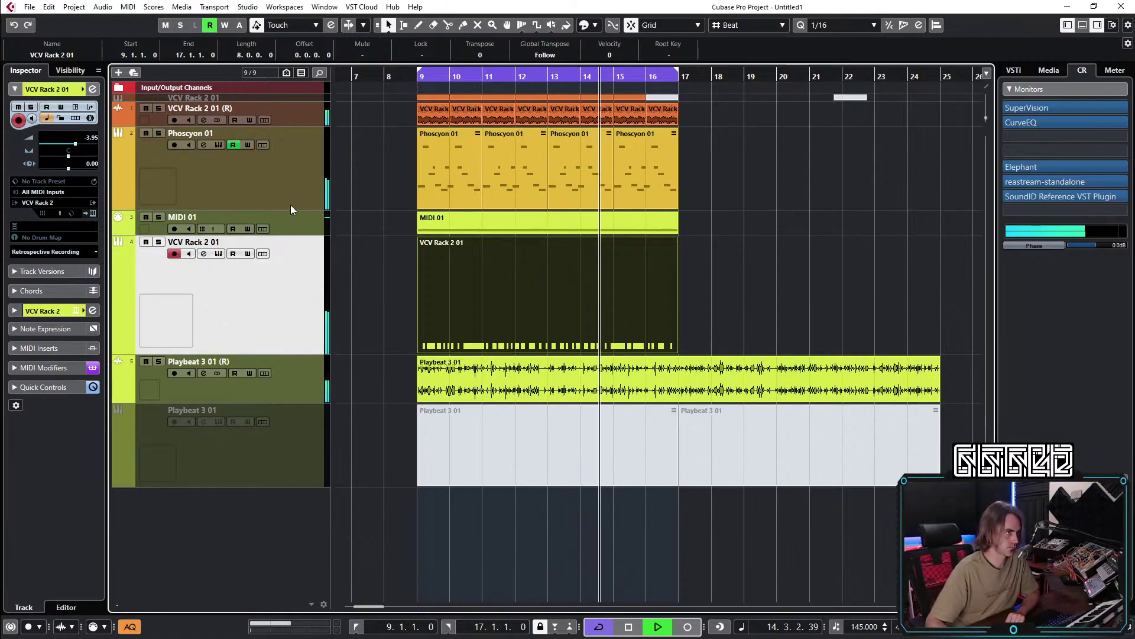
Examine the Phoscyon 01 instrument, its channel settings and the patch in its VCV Rack 2 FX insert.
{"action": "left_click", "coordinate": [270, 186]}
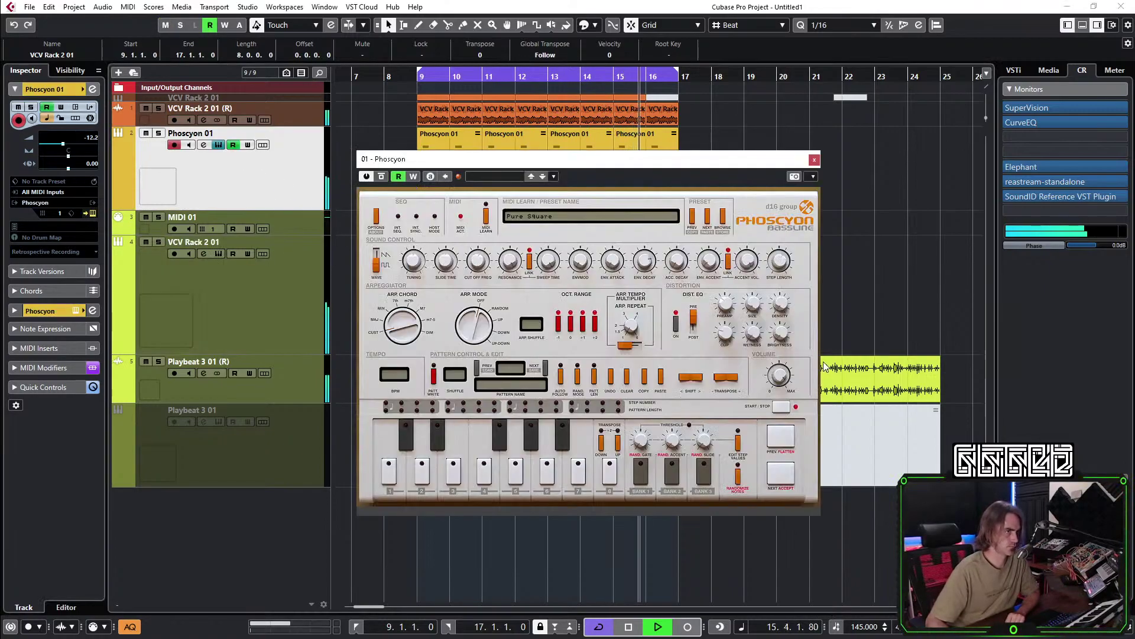
{"action": "left_click", "coordinate": [218, 145]}
{"action": "left_click", "coordinate": [203, 145]}
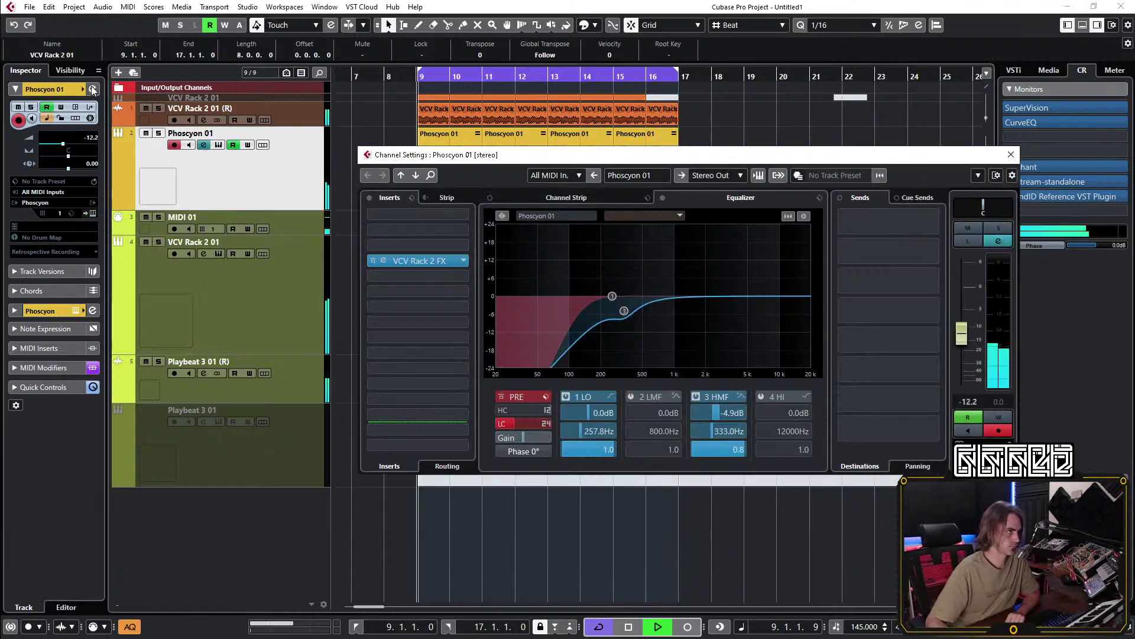
{"action": "left_click", "coordinate": [384, 259]}
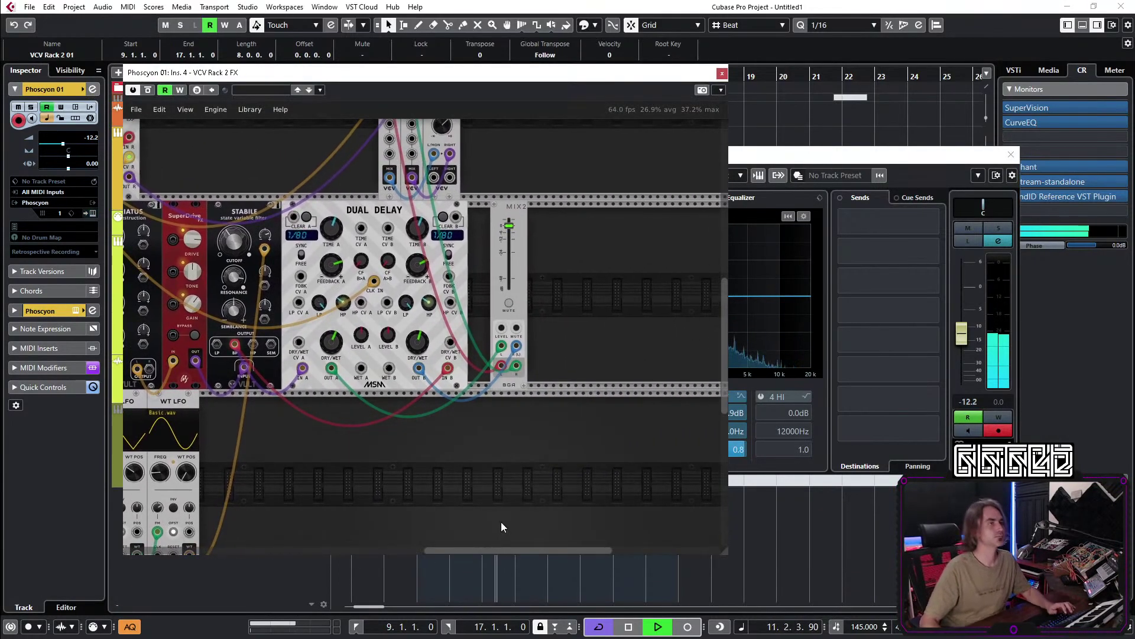
{"action": "scroll", "coordinate": [603, 246], "scroll_direction": "up", "scroll_amount": 5}
{"action": "left_click", "coordinate": [722, 72]}
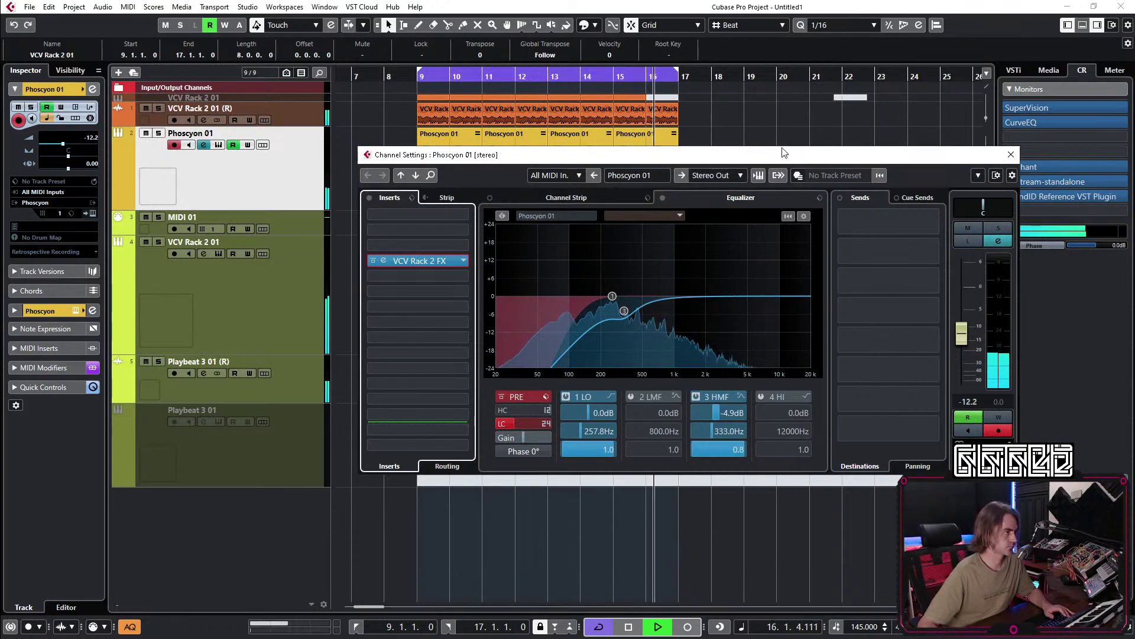
{"action": "left_click", "coordinate": [1011, 155]}
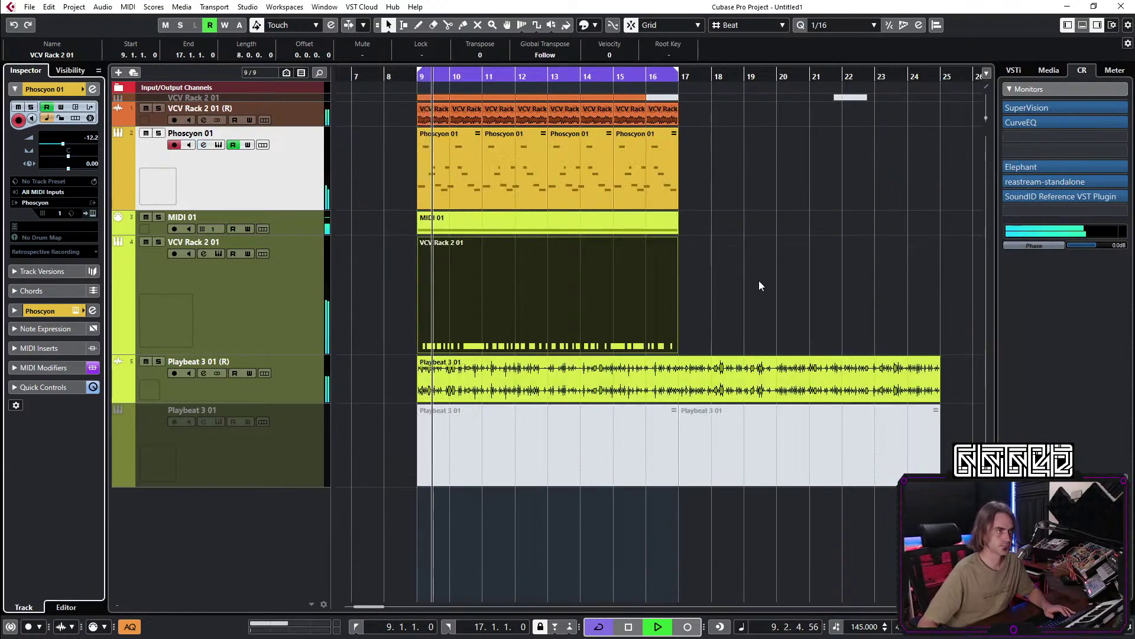
Apply a low cut and pull down the upper mids in the Playbeat 3 01 (R) channel equalizer.
{"action": "left_click", "coordinate": [230, 388]}
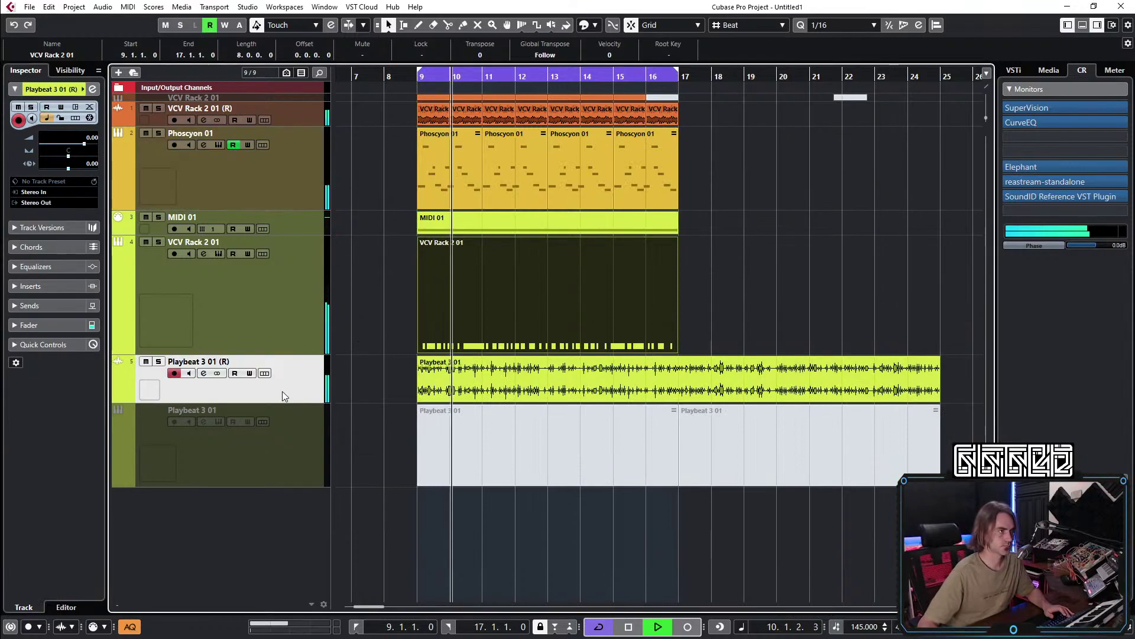
{"action": "left_click", "coordinate": [92, 90]}
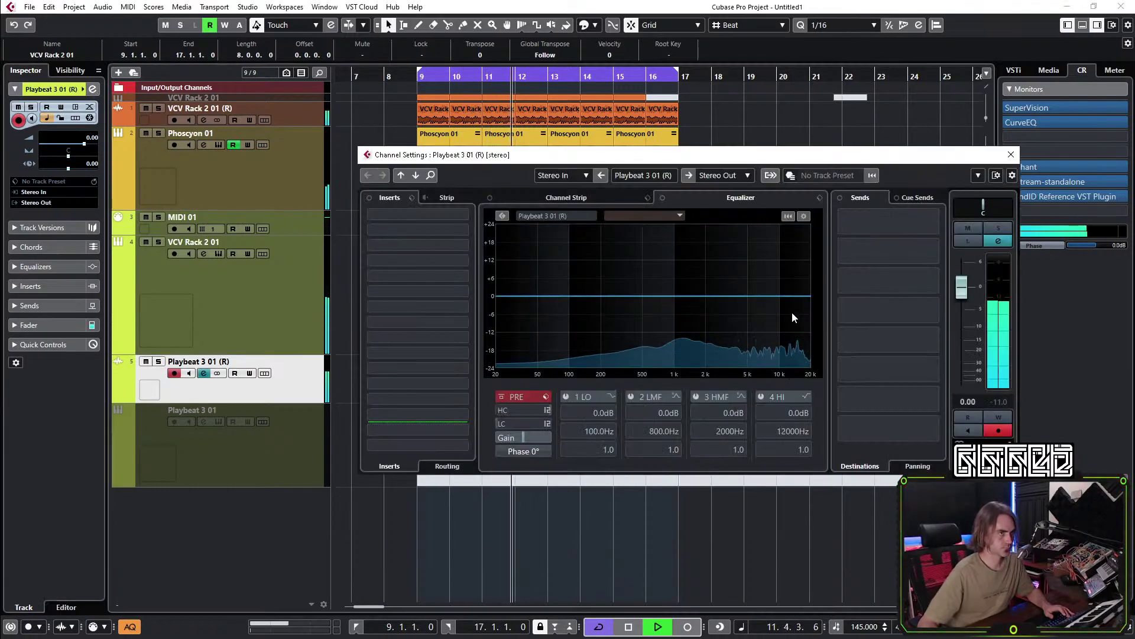
{"action": "left_click", "coordinate": [528, 425]}
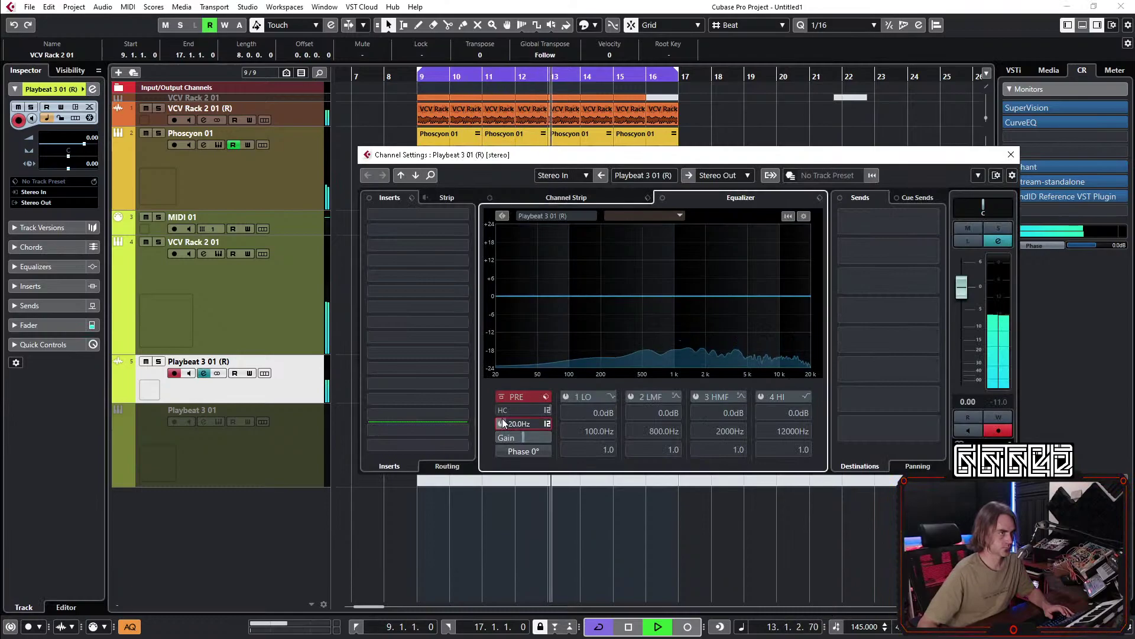
{"action": "left_click_drag", "start_coordinate": [528, 430], "coordinate": [639, 269]}
{"action": "left_click_drag", "start_coordinate": [705, 295], "coordinate": [690, 319]}
{"action": "left_click", "coordinate": [1010, 154]}
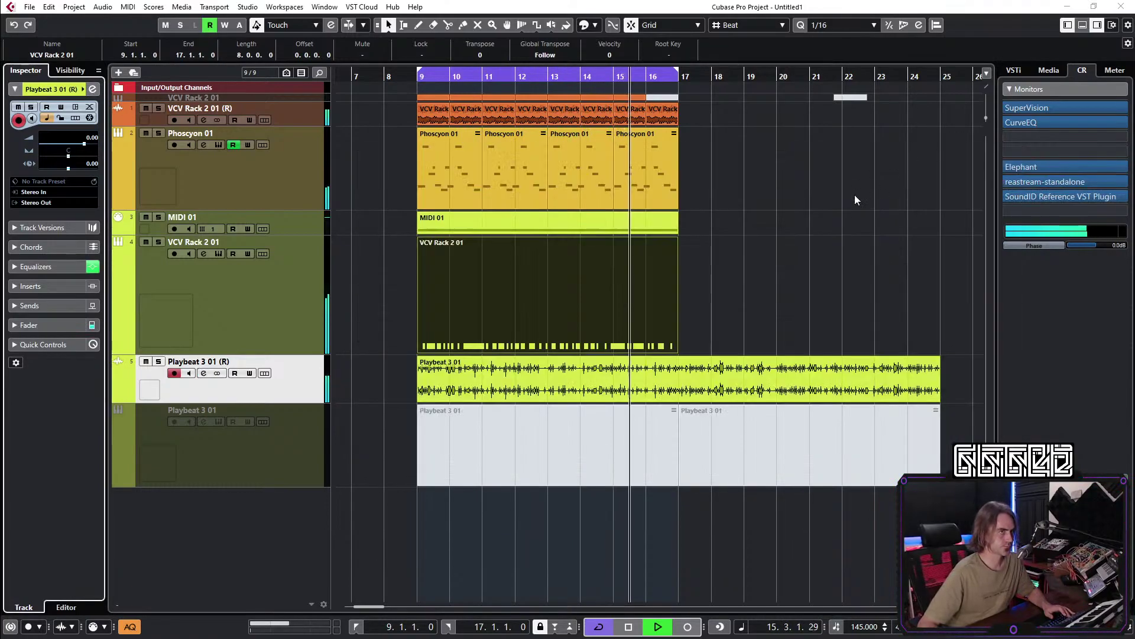
Rename the VCV Rack 2 01 (R) audio track as "Kick and Bass VCV".
{"action": "key", "text": "g"}
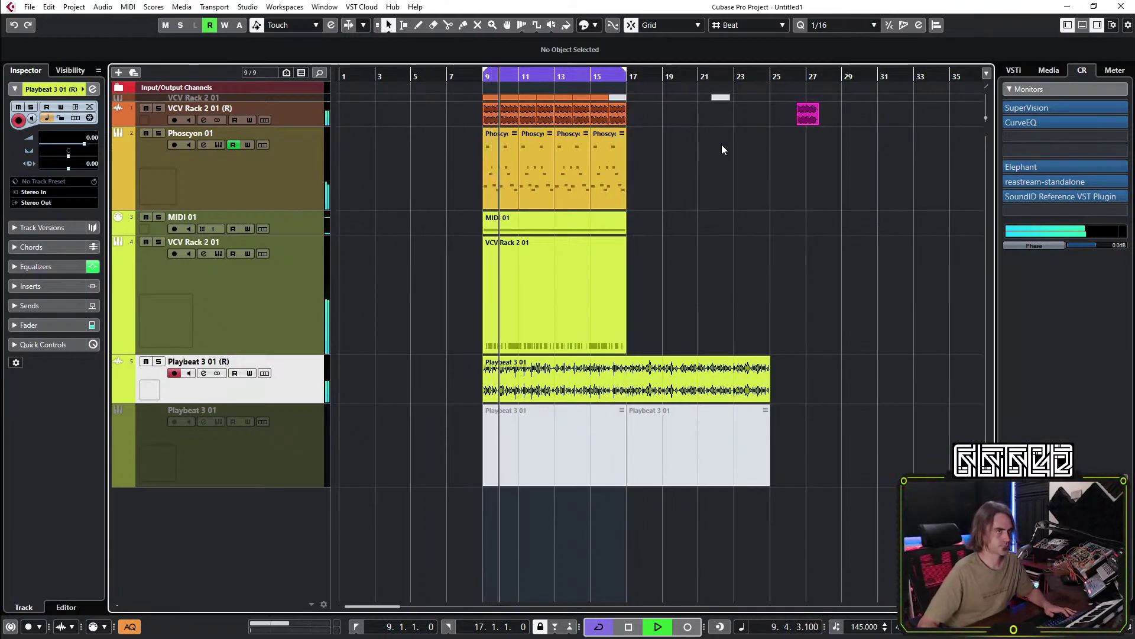
{"action": "scroll", "coordinate": [730, 151], "scroll_direction": "up", "scroll_amount": 2}
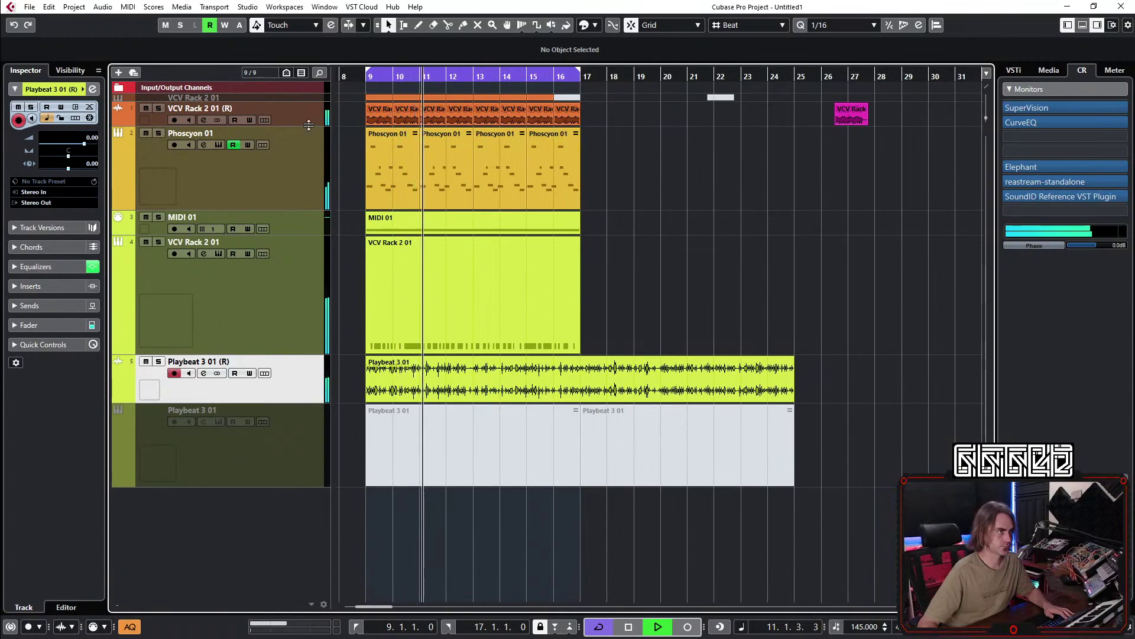
{"action": "left_click", "coordinate": [201, 108]}
{"action": "double_click", "coordinate": [201, 108]}
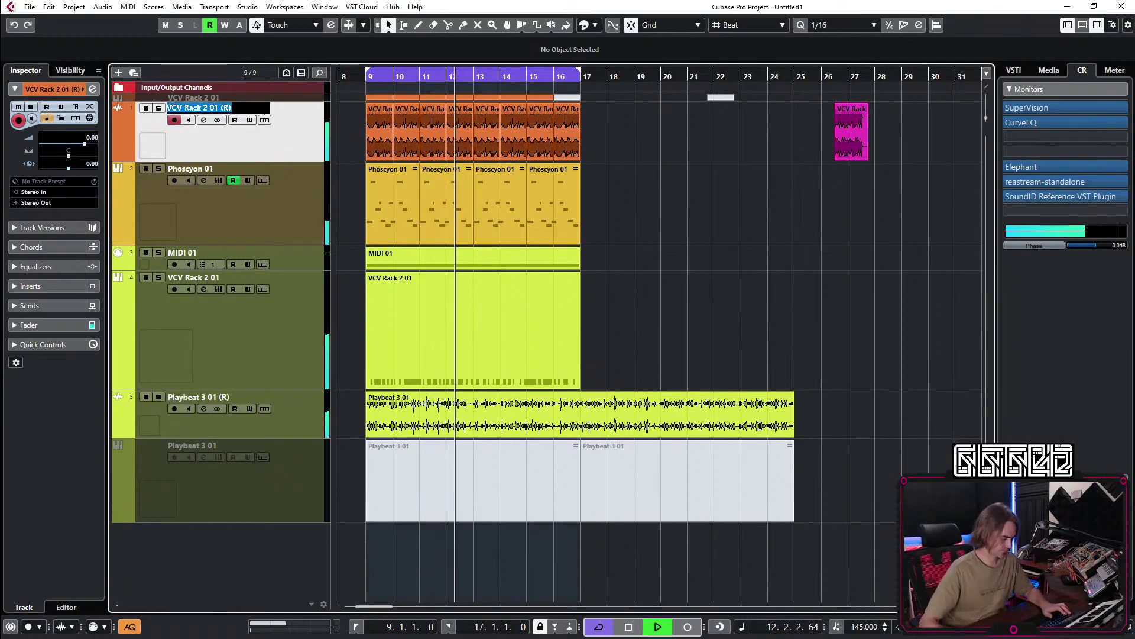
{"action": "type", "text": "kICK AND "}
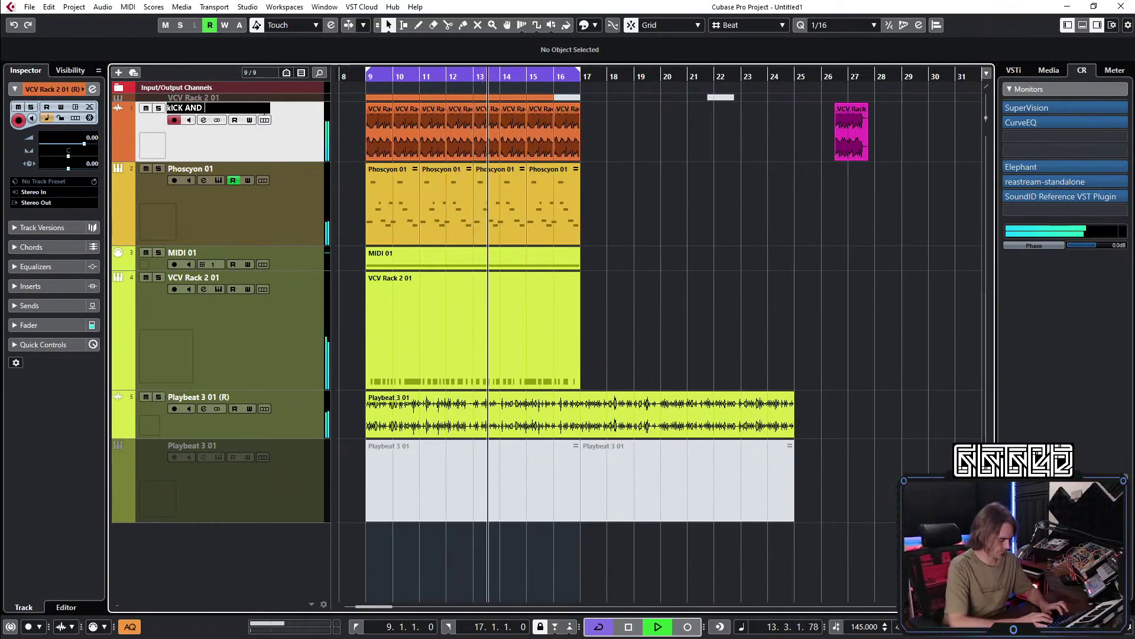
{"action": "type", "text": "bASS cvc"}
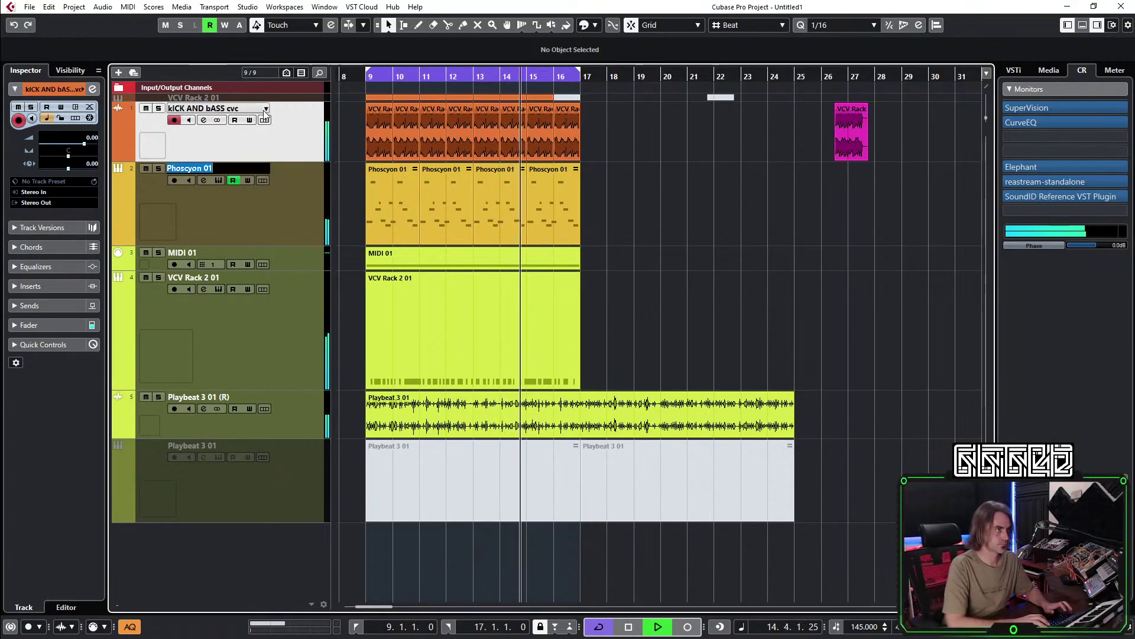
{"action": "key", "text": "Tab"}
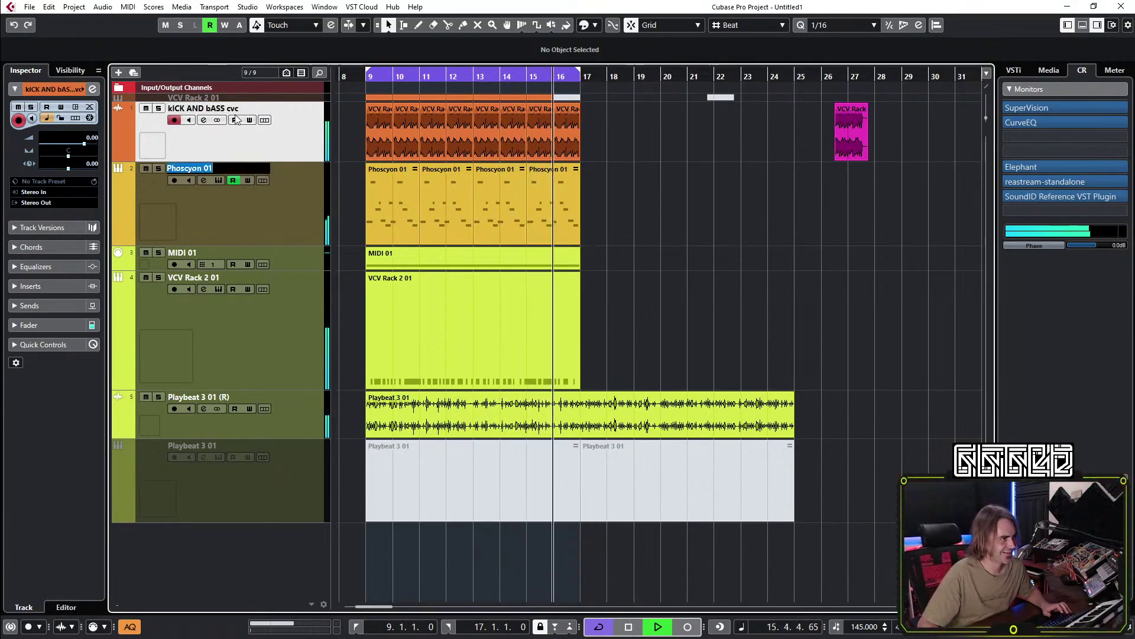
{"action": "key", "text": "shift+Tab"}
{"action": "type", "text": "Kick and Bass VCV"}
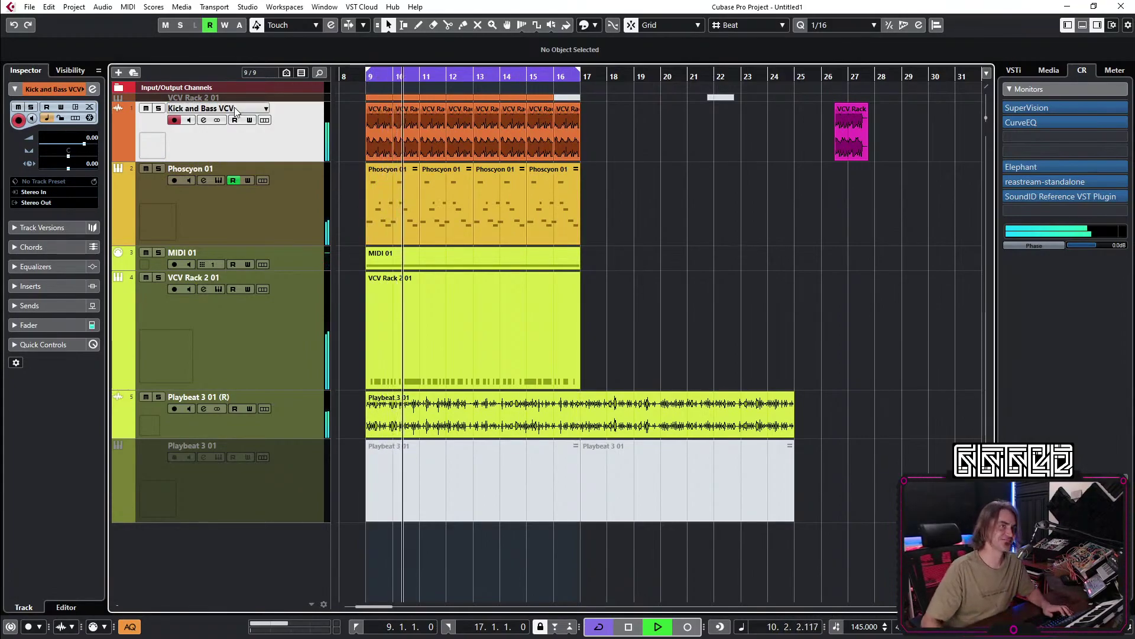
Move the magenta kick and bass clip to bar 17 and repeat it up to bar 25.
{"action": "left_click_drag", "start_coordinate": [846, 139], "coordinate": [606, 134]}
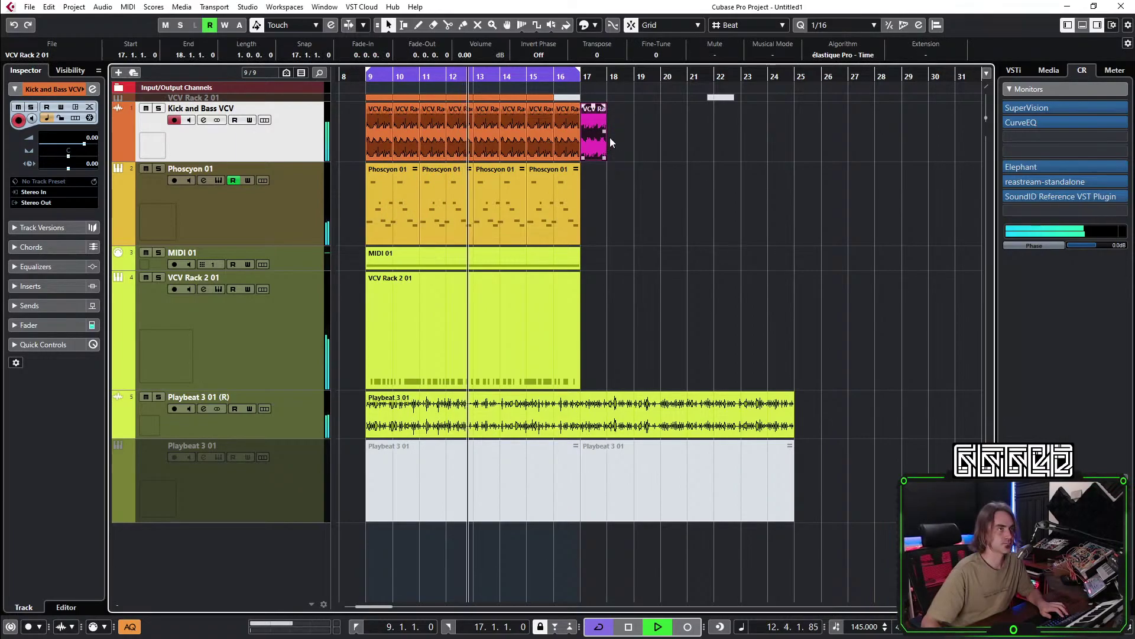
{"action": "left_click_drag", "start_coordinate": [784, 157], "coordinate": [786, 159]}
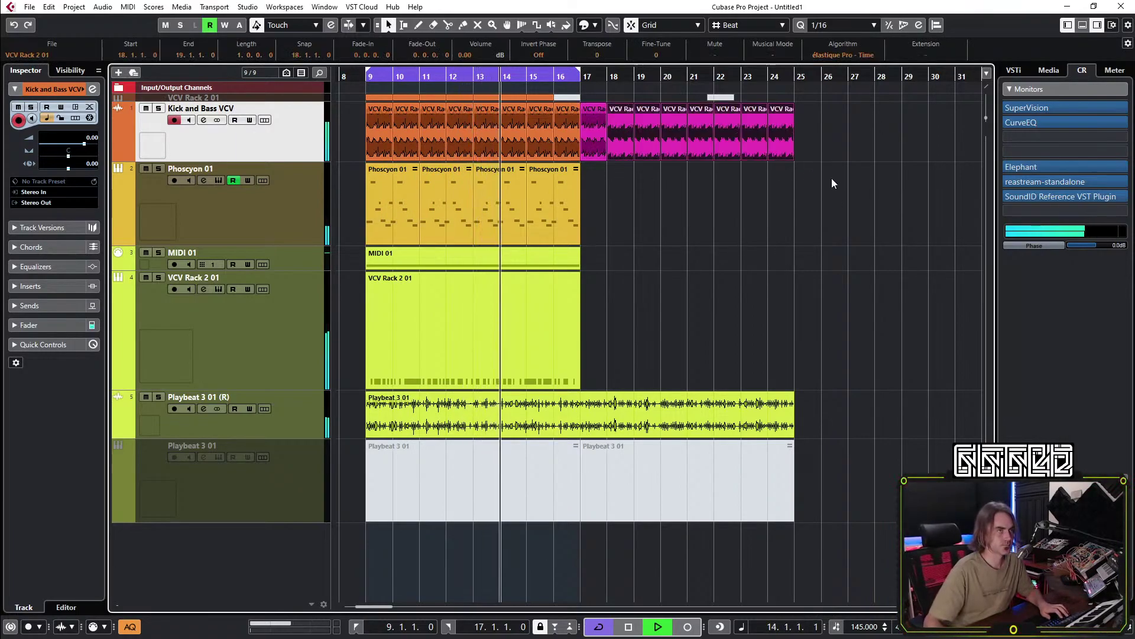
Move all orange and magenta clips on the Kick and Bass VCV track eight bars earlier, starting at bar 1.
{"action": "scroll", "coordinate": [887, 151], "scroll_direction": "left", "scroll_amount": 3}
{"action": "scroll", "coordinate": [940, 132], "scroll_direction": "down", "scroll_amount": 2}
{"action": "left_click_drag", "start_coordinate": [913, 129], "coordinate": [416, 139]}
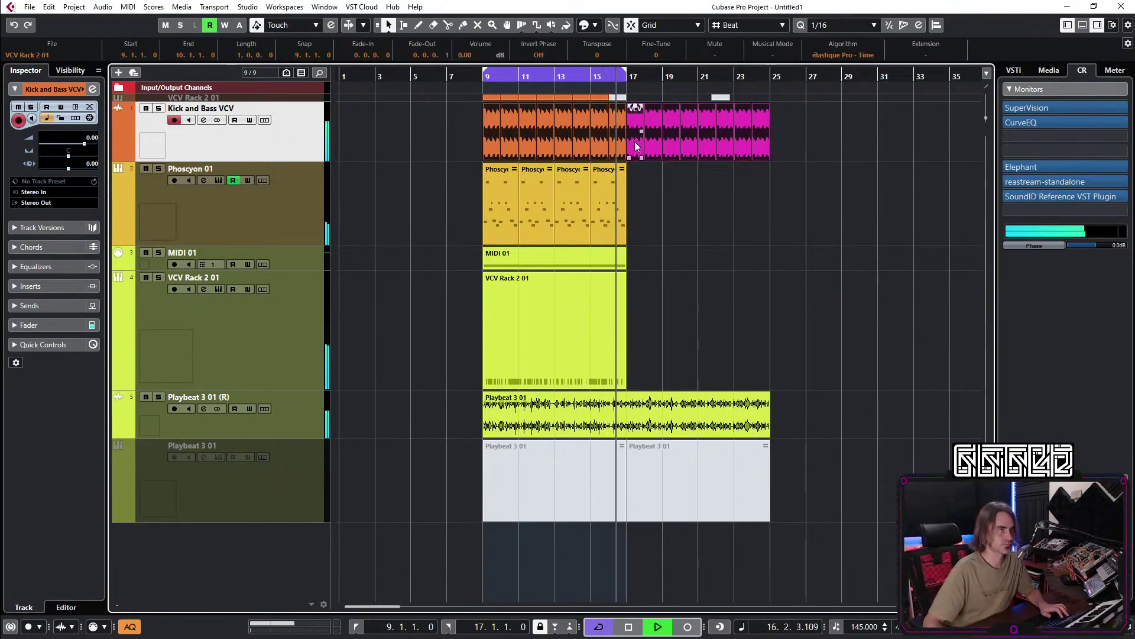
{"action": "left_click_drag", "start_coordinate": [626, 140], "coordinate": [482, 140]}
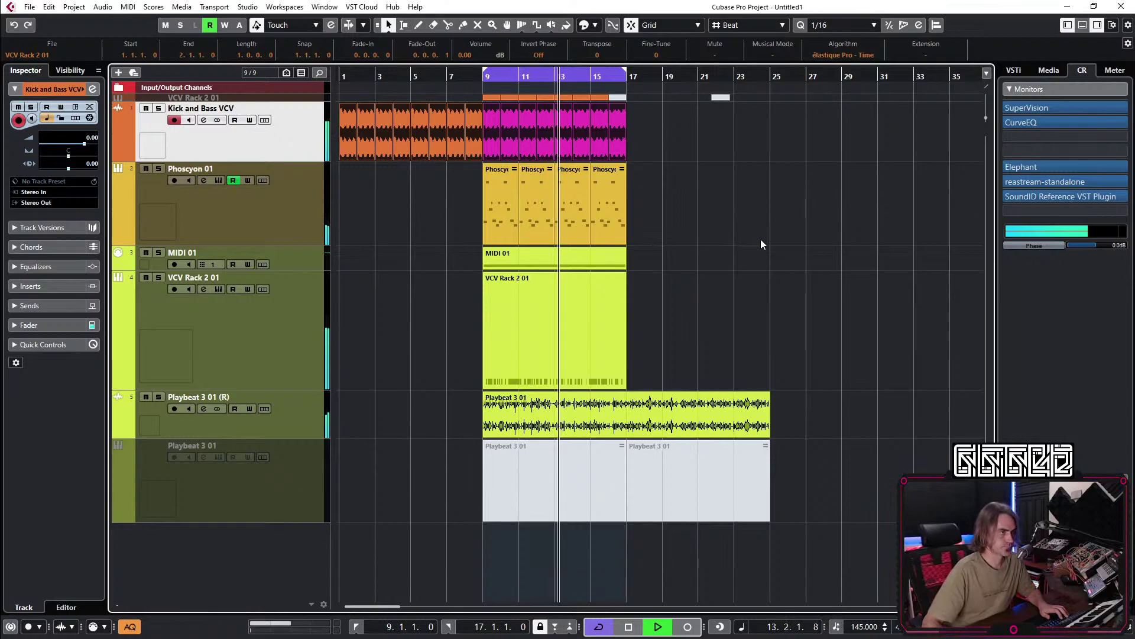
Add a sampler track with HIHAT397(OPEN).wav and create an empty part on it from bar 9 to bar 17.
{"action": "left_click", "coordinate": [449, 308]}
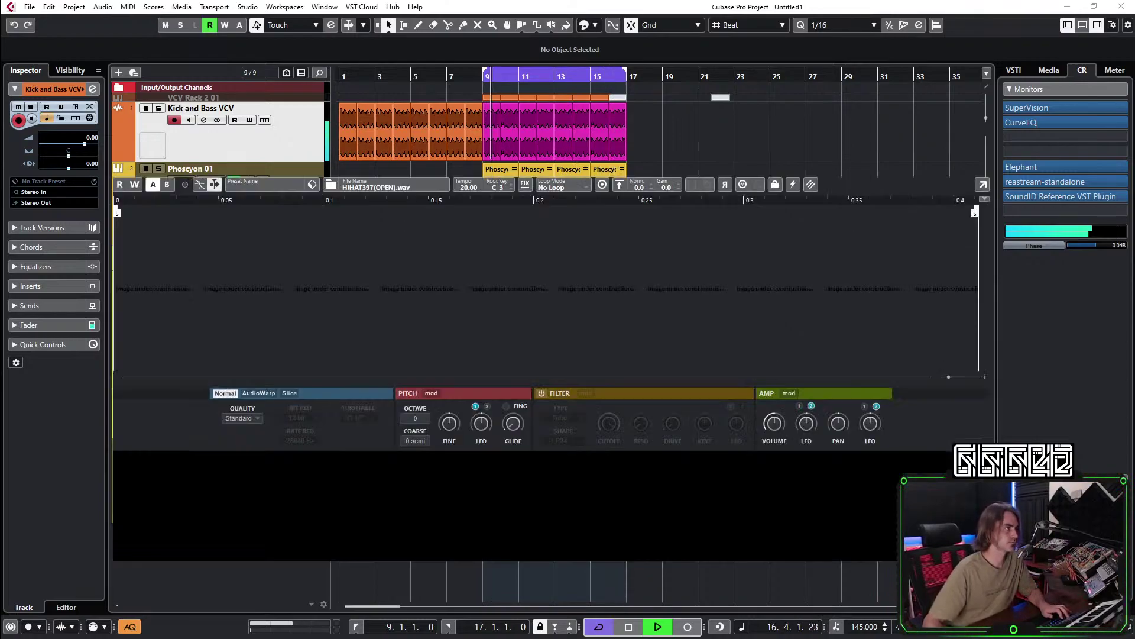
{"action": "left_click", "coordinate": [113, 606]}
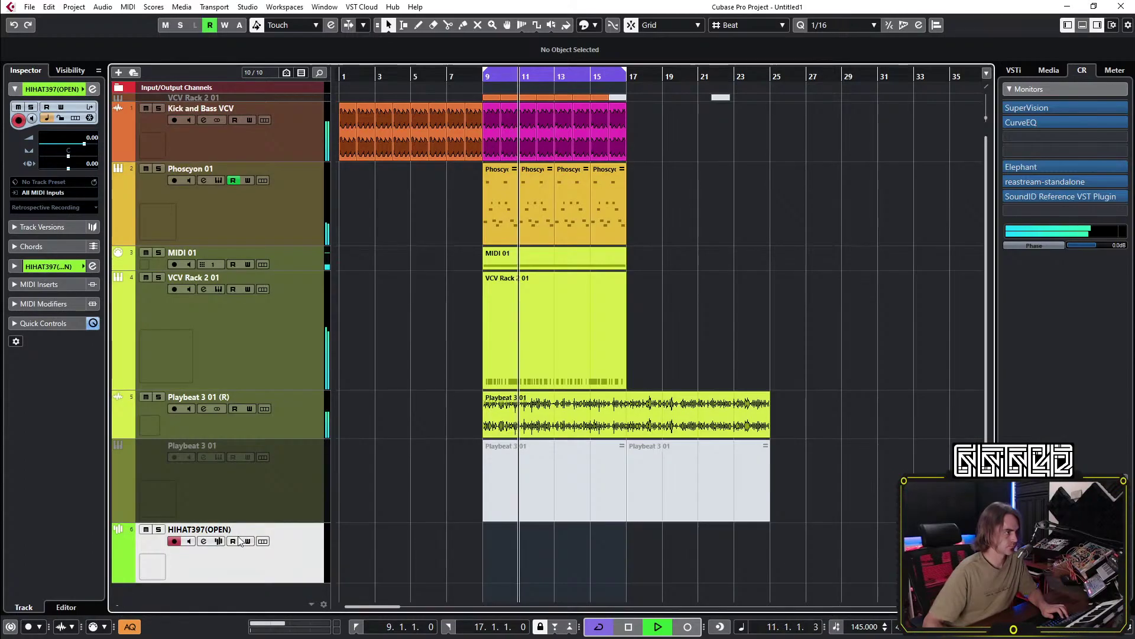
{"action": "scroll", "coordinate": [487, 516], "scroll_direction": "up", "scroll_amount": 3}
{"action": "double_click", "coordinate": [491, 547]}
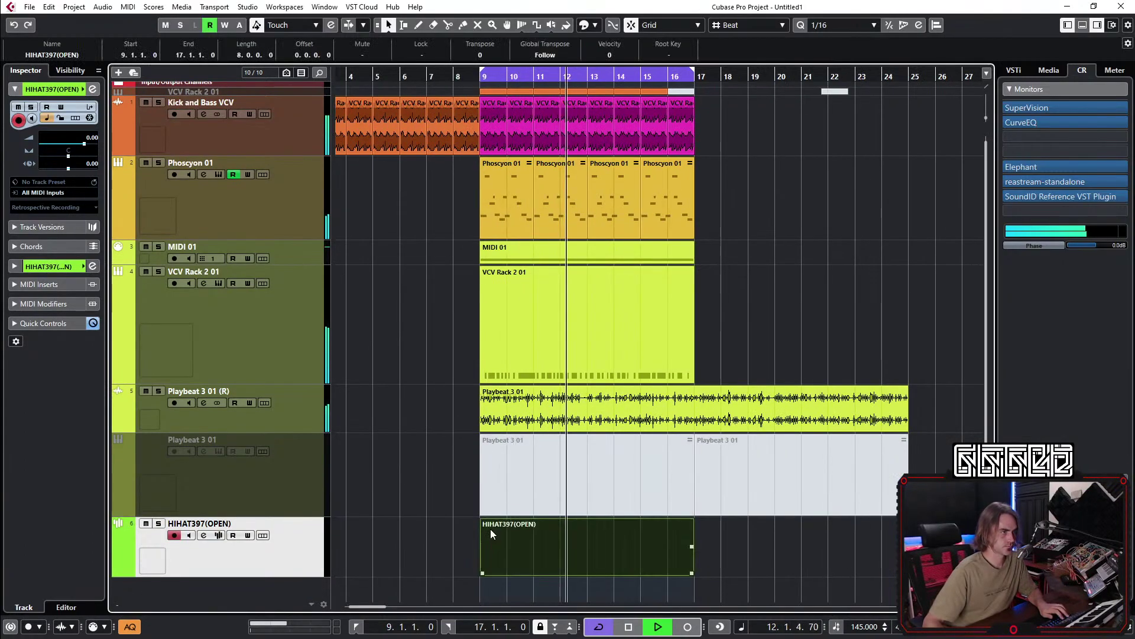
Lower the HIHAT397(OPEN) track volume to -9.06 dB and shorten its part to one bar.
{"action": "left_click_drag", "start_coordinate": [59, 136], "coordinate": [42, 137]}
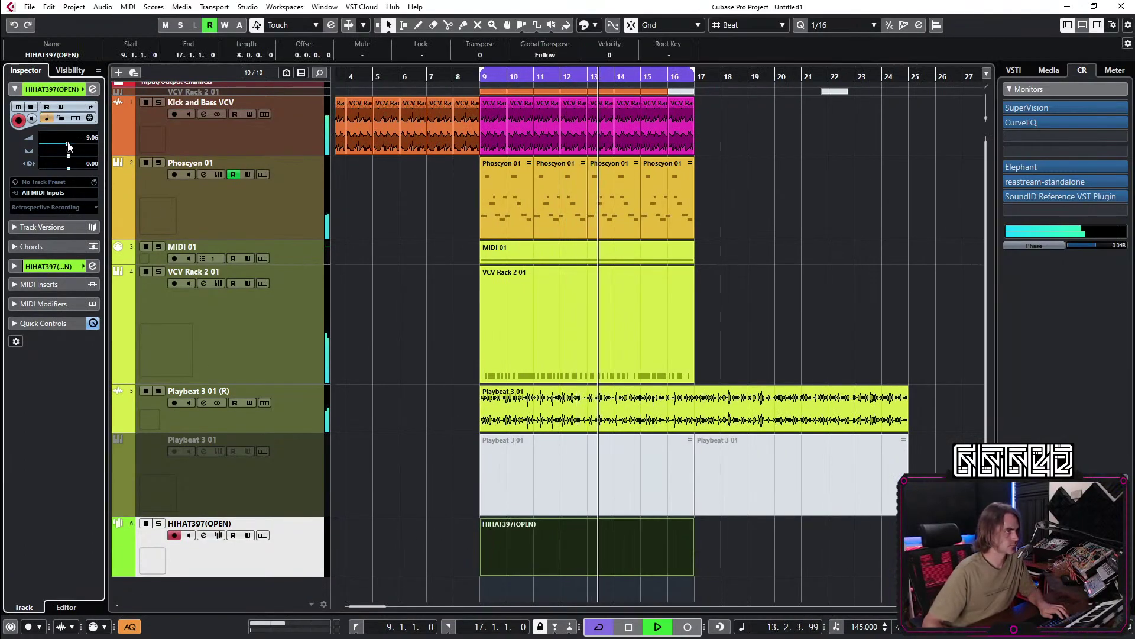
{"action": "left_click_drag", "start_coordinate": [689, 578], "coordinate": [505, 573]}
Draw four off-beat C3 sixteenth notes in the one-bar hi-hat part and repeat the part up to bar 17.
{"action": "double_click", "coordinate": [490, 554]}
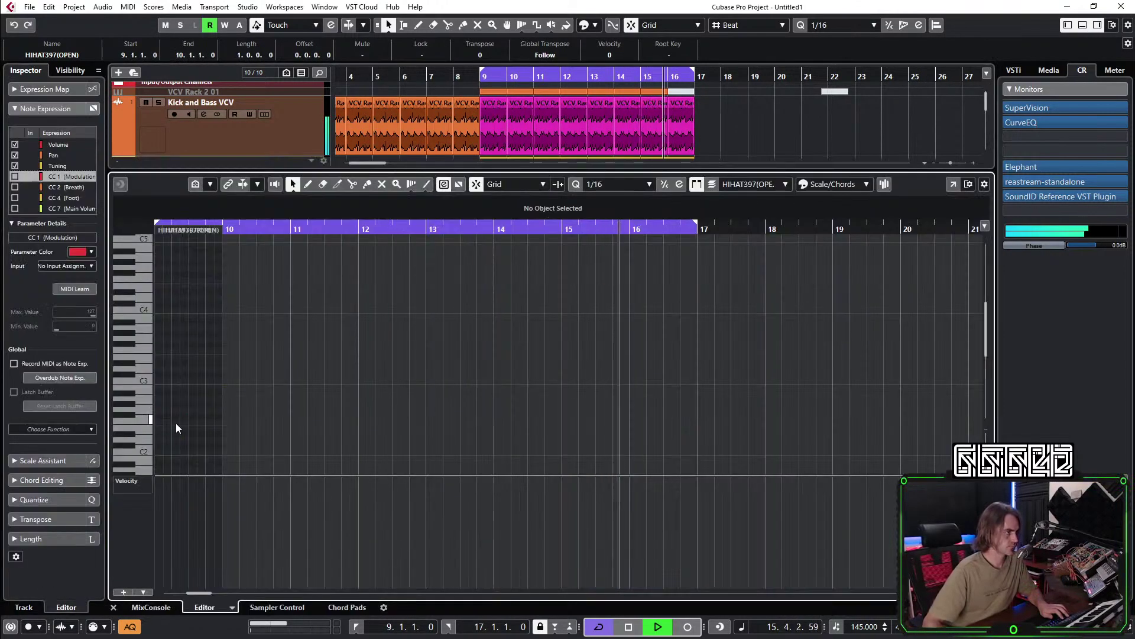
{"action": "left_click", "coordinate": [261, 381]}
{"action": "left_click", "coordinate": [307, 380]}
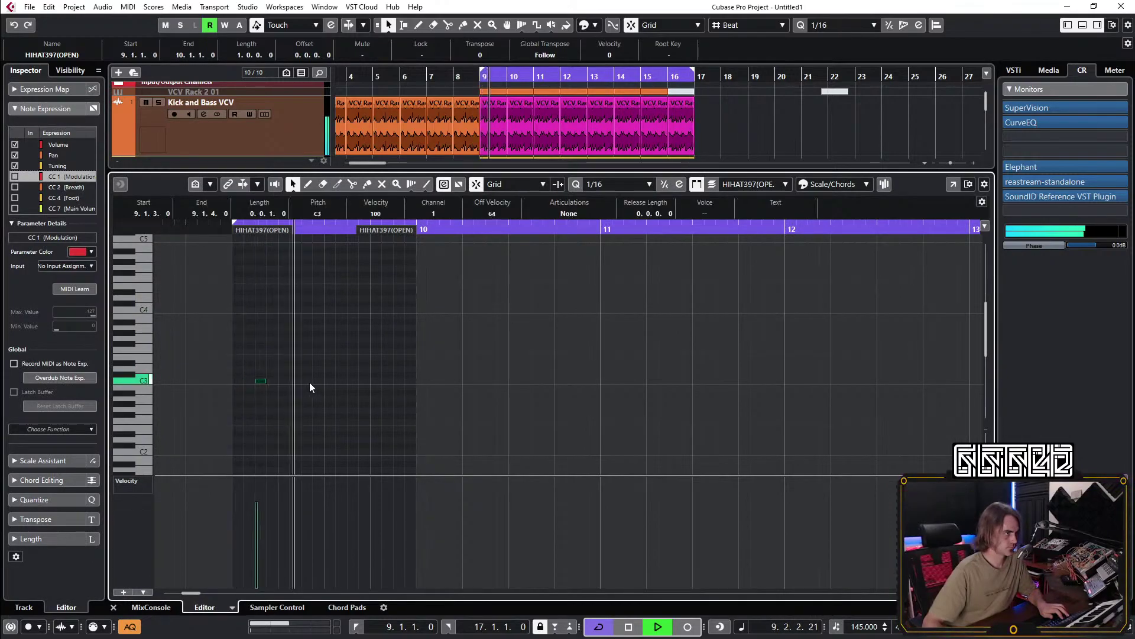
{"action": "left_click", "coordinate": [353, 380]}
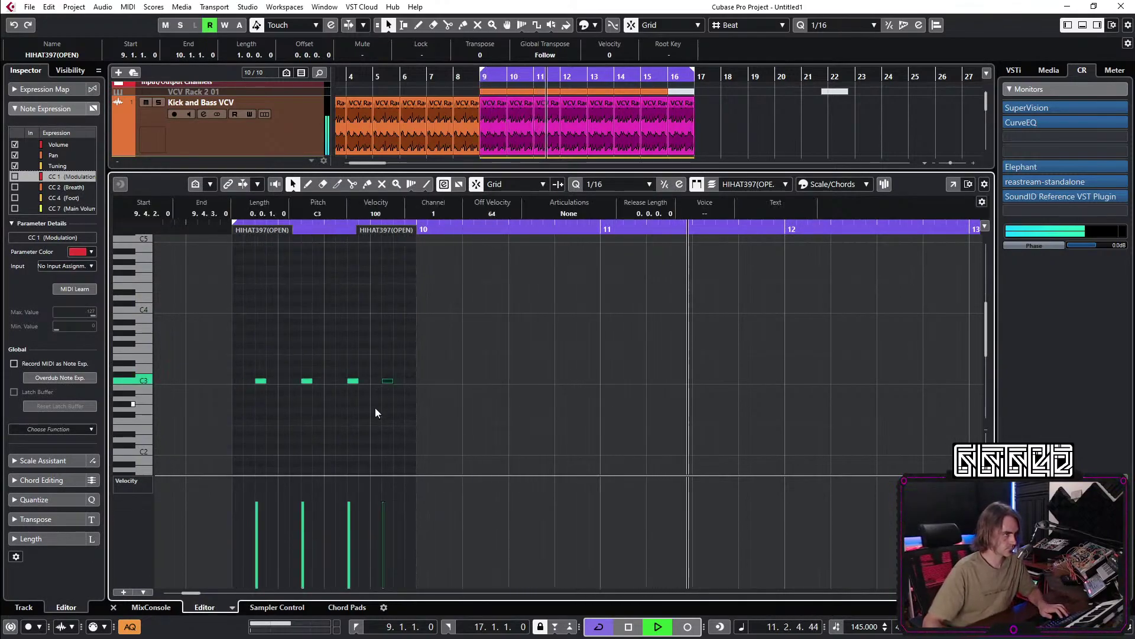
{"action": "left_click", "coordinate": [399, 380]}
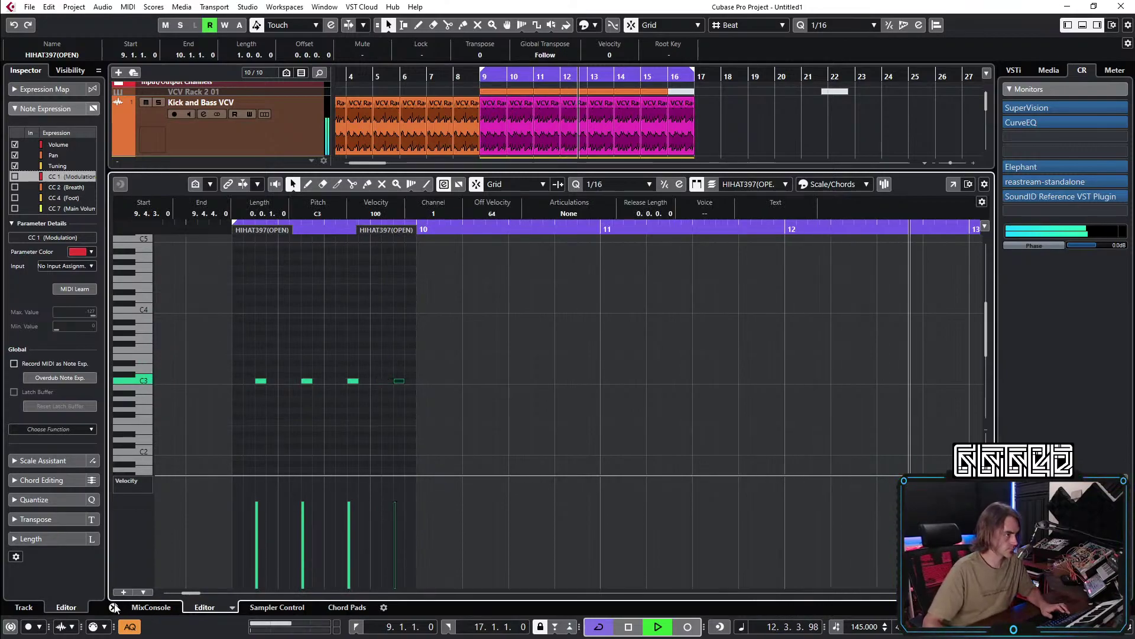
{"action": "key", "text": "ctrl+e"}
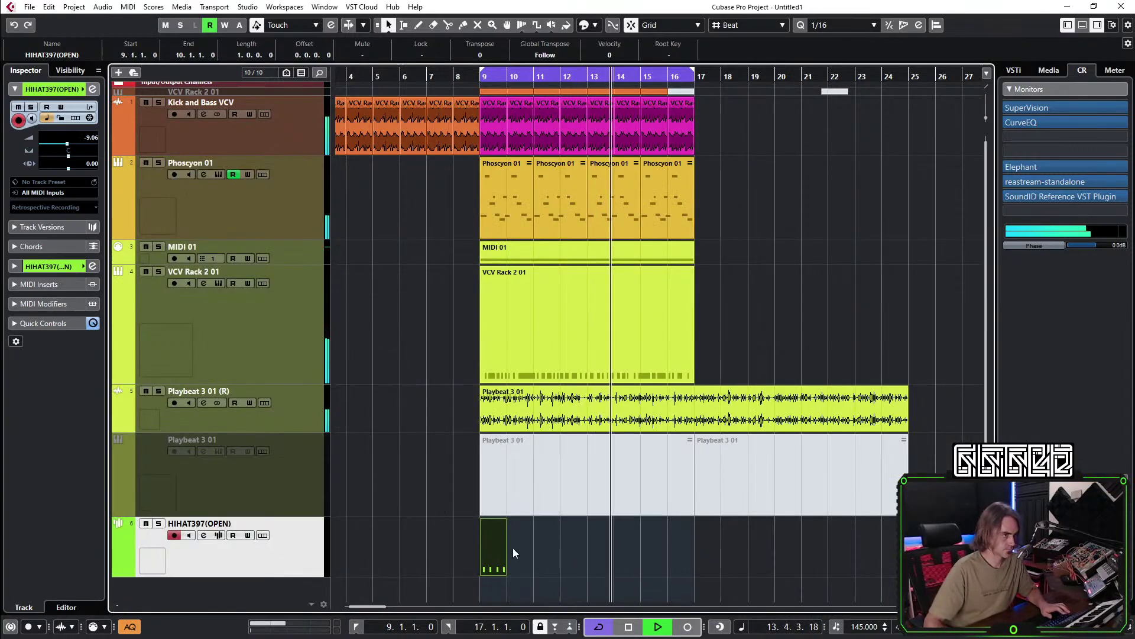
{"action": "left_click_drag", "start_coordinate": [503, 546], "coordinate": [692, 563]}
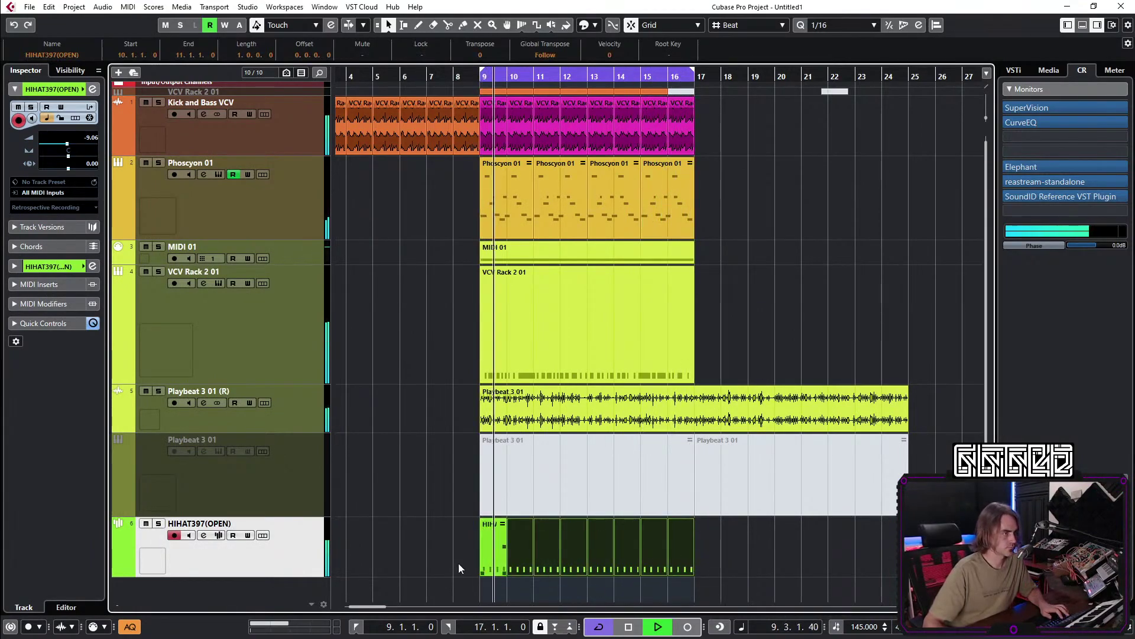
Equalize the HIHAT397(OPEN) channel with a low cut at 1362 Hz and -5.5 dB at 1422 Hz, and set its volume to -11.0 dB.
{"action": "key", "text": "e"}
{"action": "left_click_drag", "start_coordinate": [560, 336], "coordinate": [690, 312]}
{"action": "left_click", "coordinate": [612, 396]}
{"action": "left_click", "coordinate": [656, 433]}
{"action": "left_click_drag", "start_coordinate": [595, 431], "coordinate": [674, 372]}
{"action": "left_click_drag", "start_coordinate": [961, 324], "coordinate": [963, 332]}
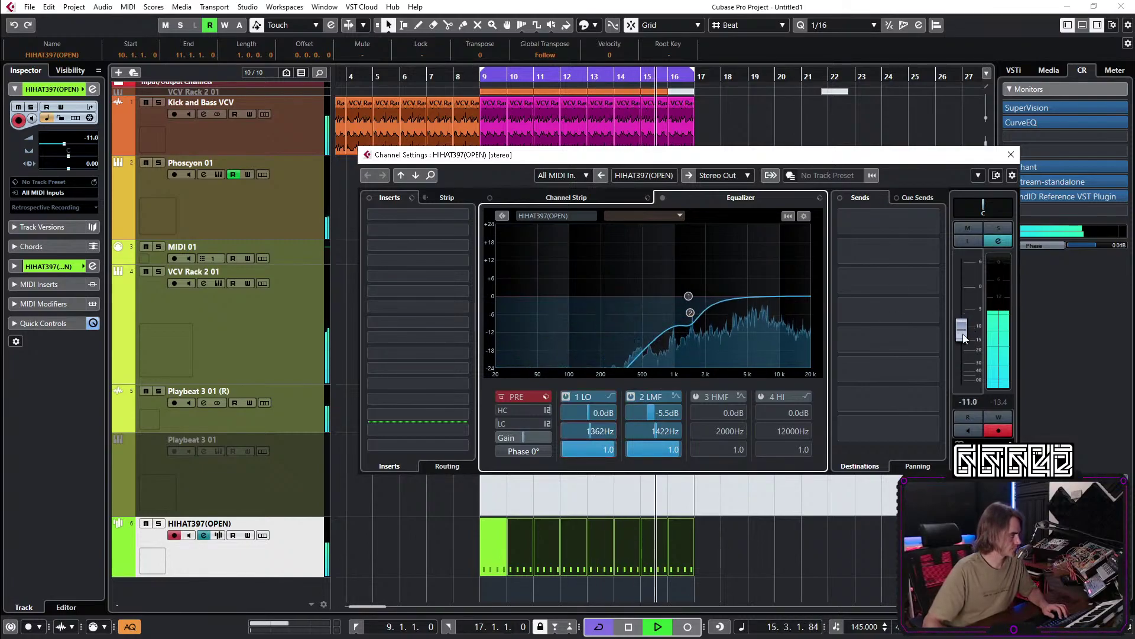
{"action": "left_click", "coordinate": [1011, 154]}
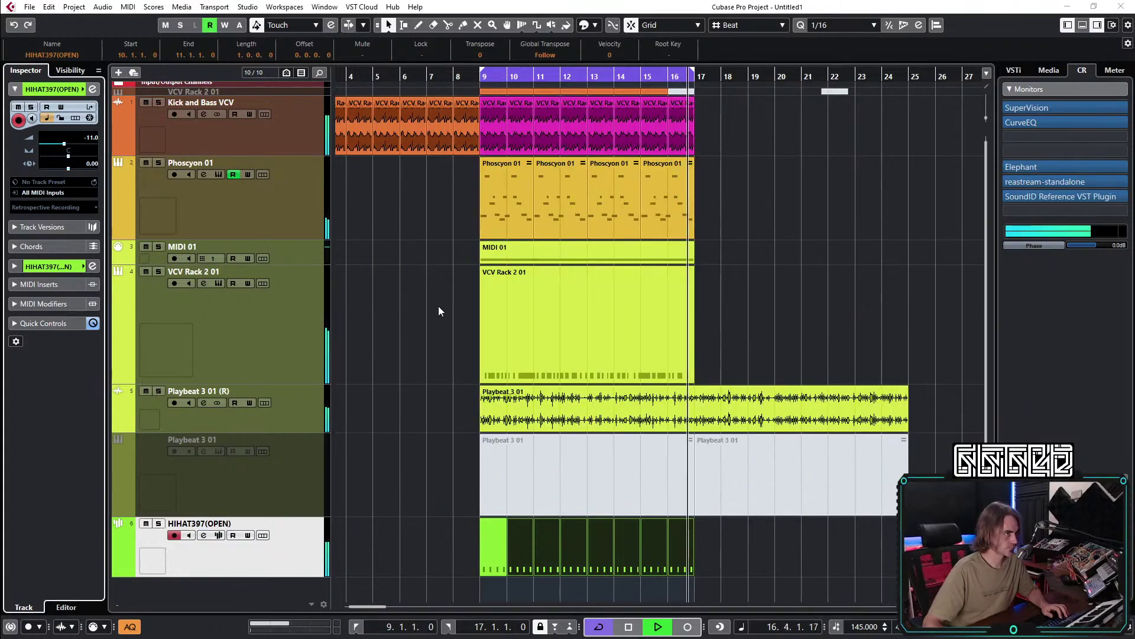
Compare the mix with and without the Playbeat 3 01 (R) track.
{"action": "left_click", "coordinate": [145, 391]}
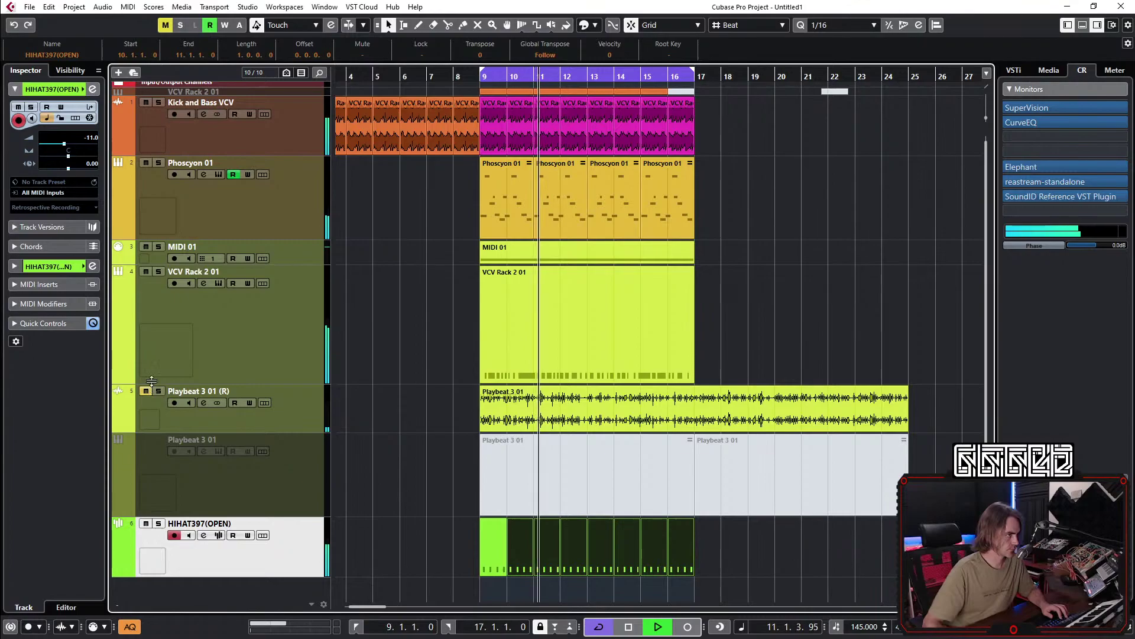
{"action": "left_click", "coordinate": [145, 393]}
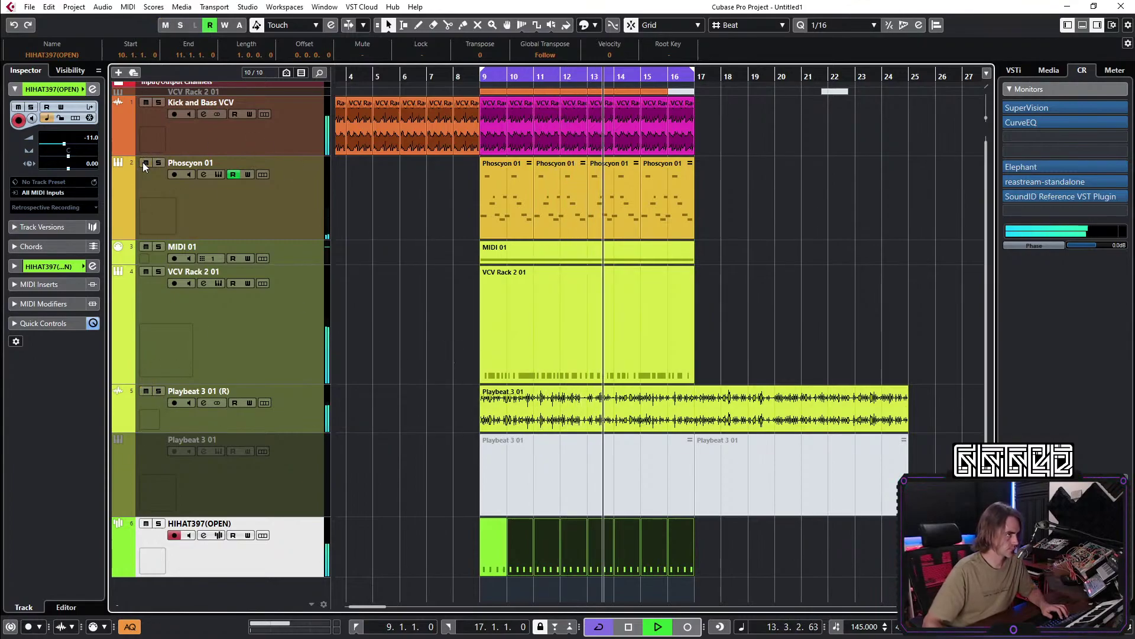
Raise the Phoscyon 01 equalizer's low band to 356.5 Hz and its pre-section low cut to 269.7 Hz.
{"action": "left_click", "coordinate": [253, 218]}
{"action": "left_click", "coordinate": [204, 174]}
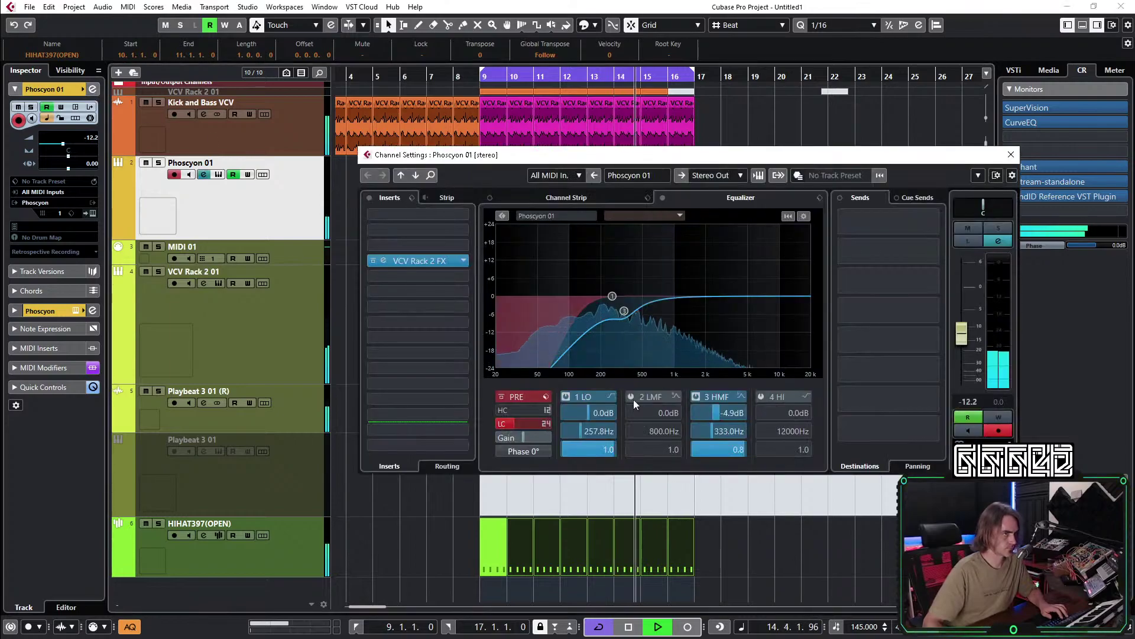
{"action": "scroll", "coordinate": [596, 440], "scroll_direction": "up", "scroll_amount": 3}
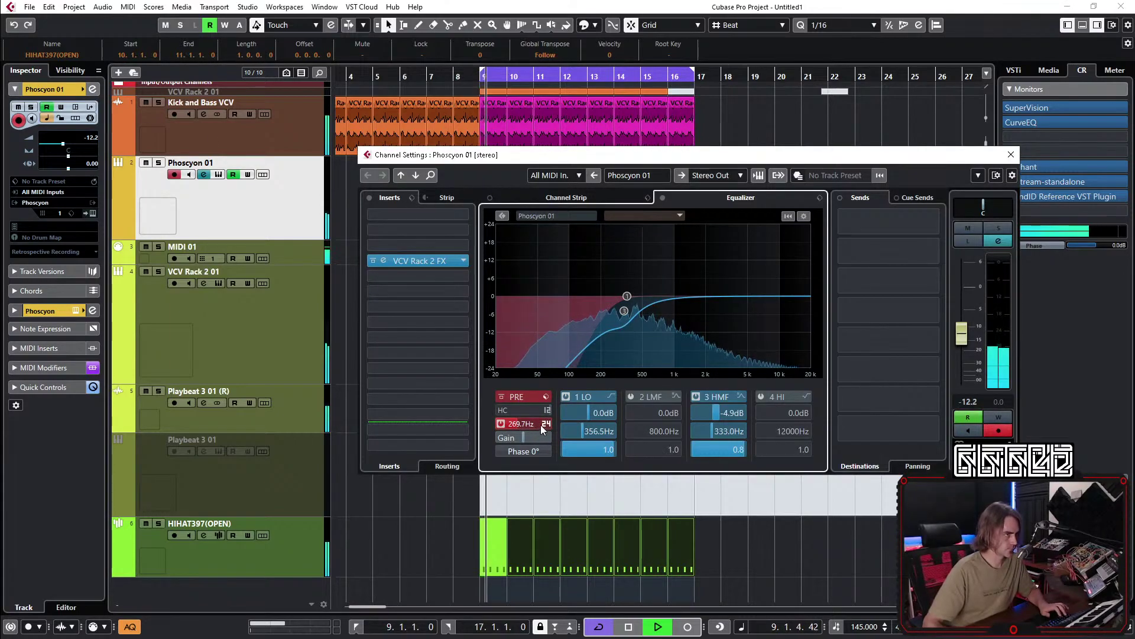
Load Snap Heap in insert slot 6 of the Phoscyon 01 channel.
{"action": "left_click_drag", "start_coordinate": [414, 384], "coordinate": [417, 291]}
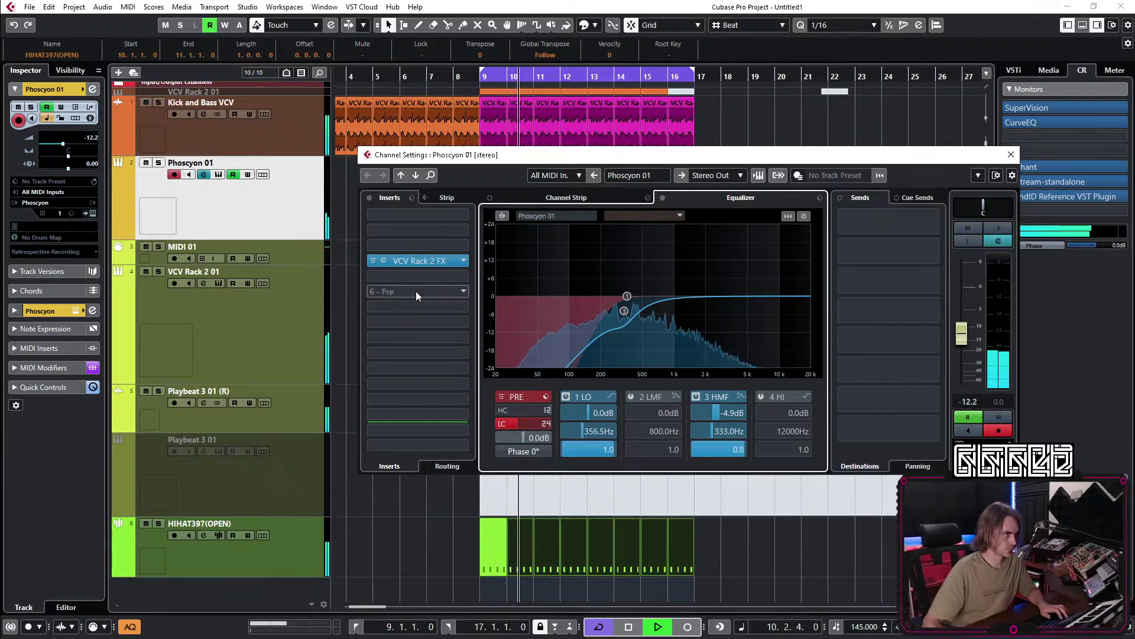
{"action": "left_click", "coordinate": [416, 290]}
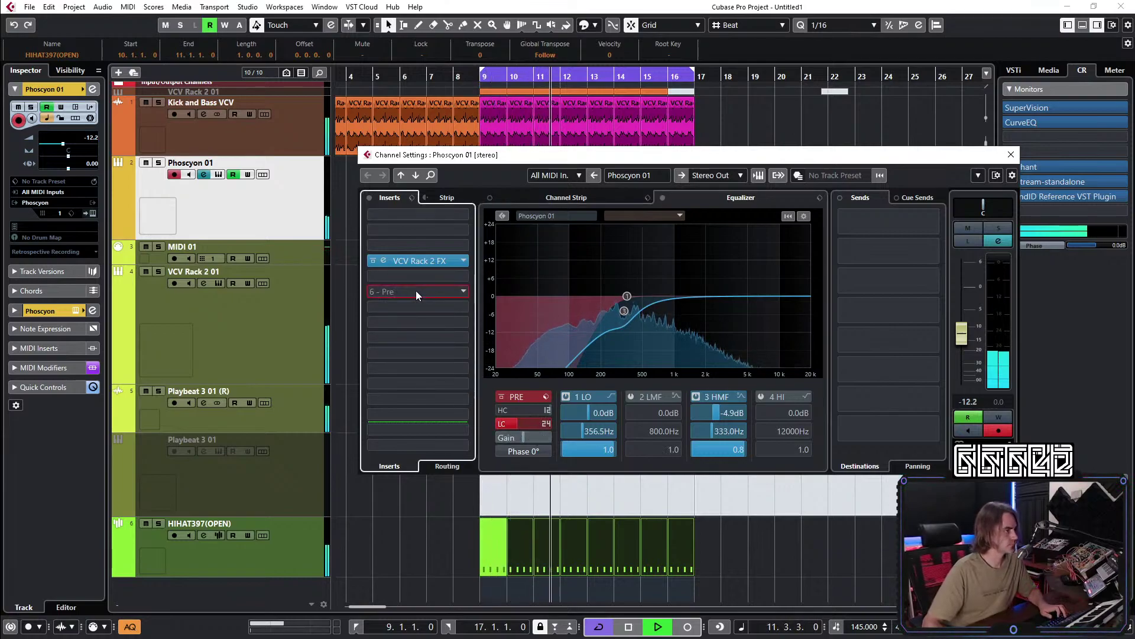
{"action": "type", "text": "echo"}
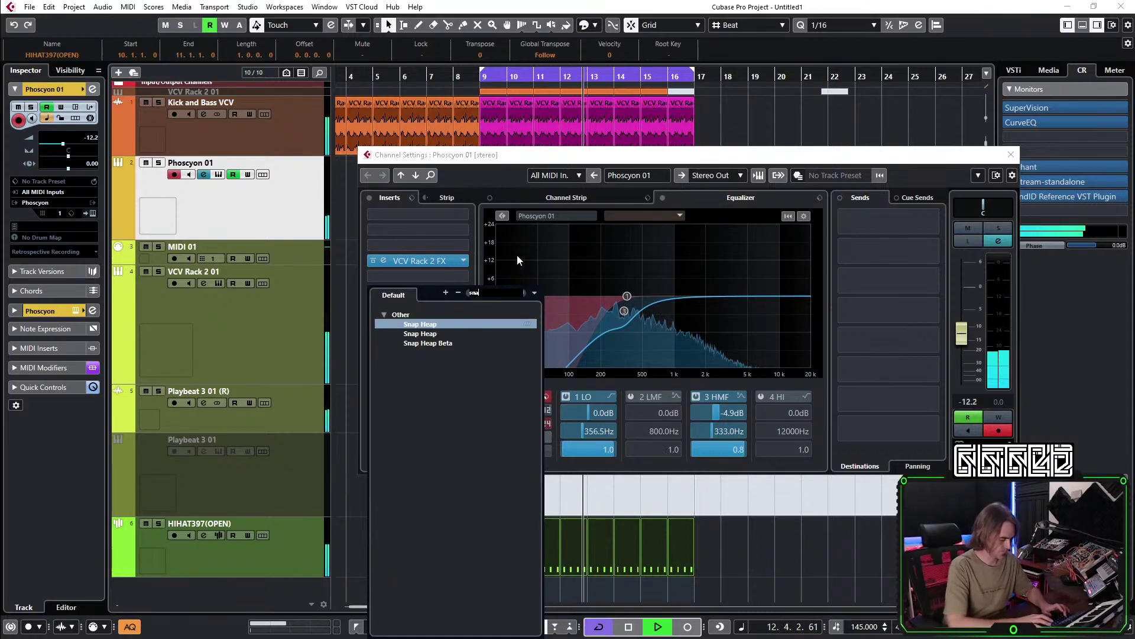
{"action": "key", "text": "Escape"}
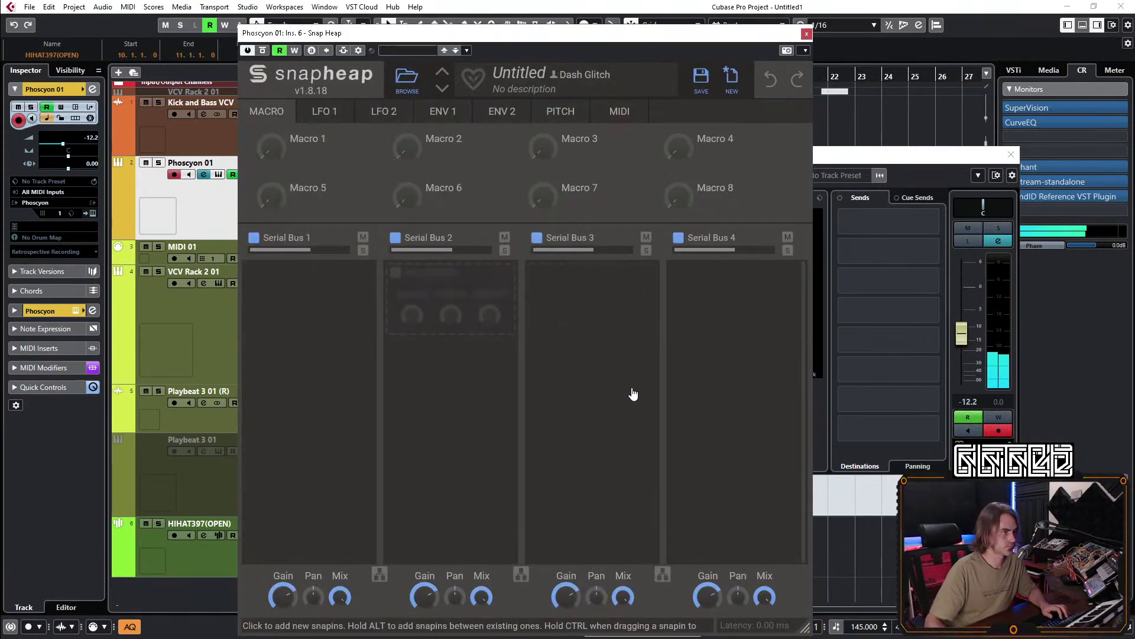
Add a Trance Gate with a broken 14-step 1/32 pattern to Serial Bus 2 and raise the Phoscyon 01 volume to -3.67 dB.
{"action": "left_click", "coordinate": [633, 393]}
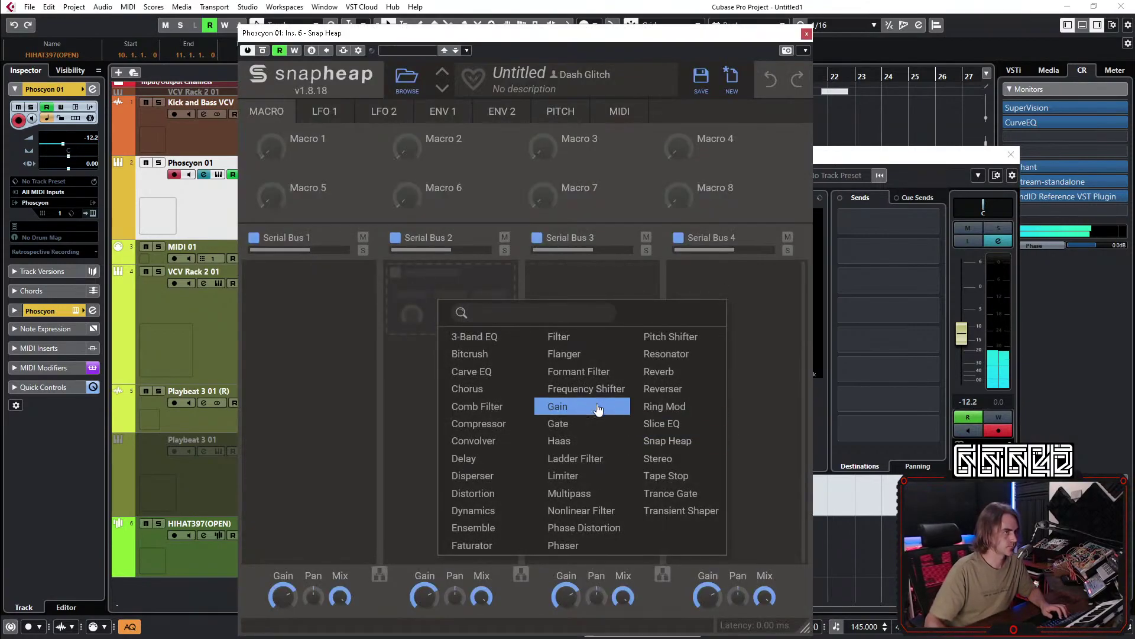
{"action": "left_click", "coordinate": [681, 495]}
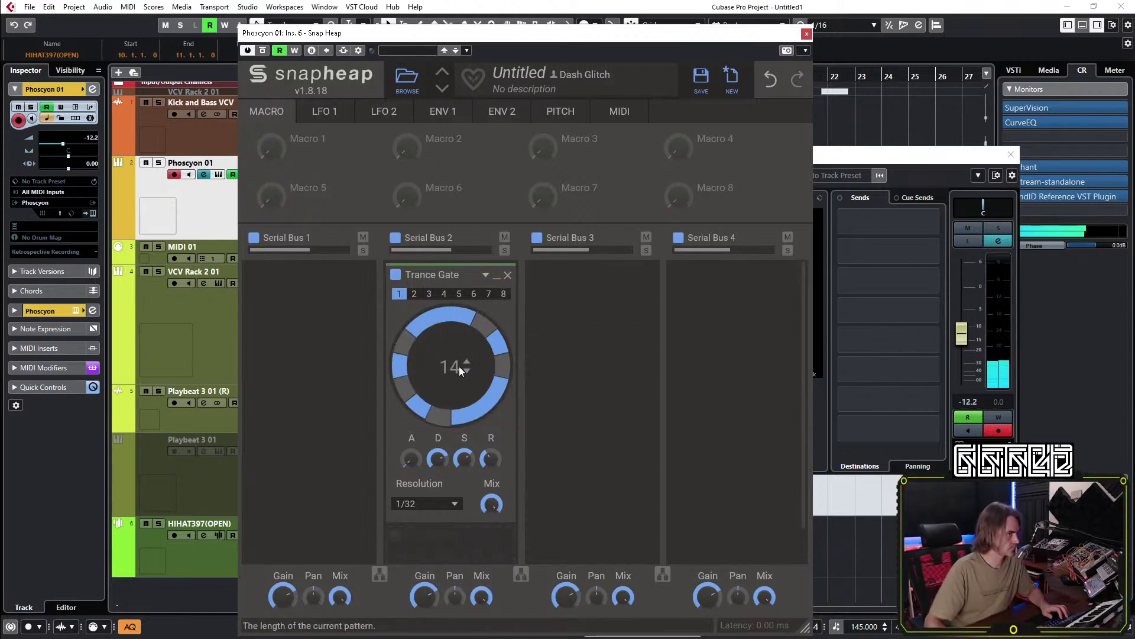
{"action": "left_click", "coordinate": [436, 323]}
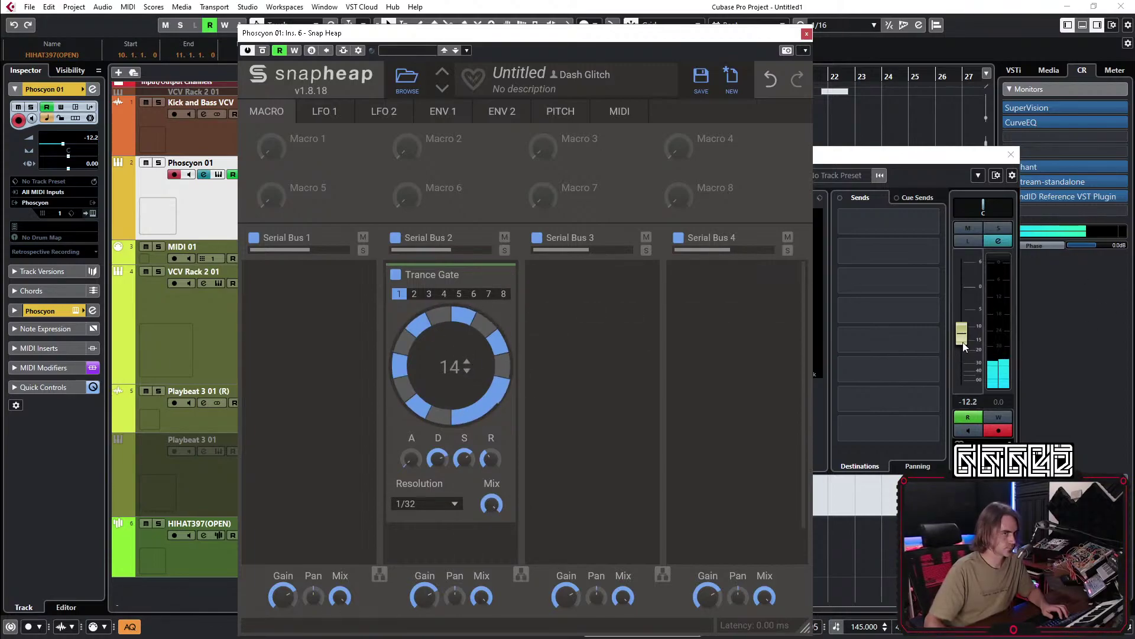
{"action": "left_click_drag", "start_coordinate": [968, 321], "coordinate": [964, 316]}
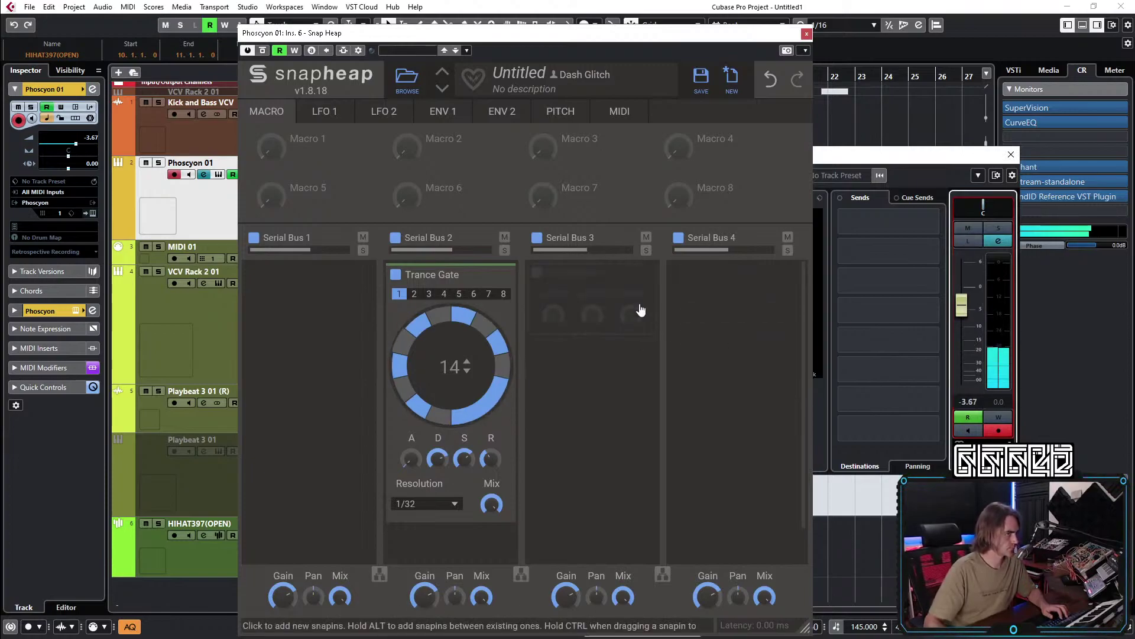
Add a Filter to Serial Bus 3 and set it to high-pass.
{"action": "left_click", "coordinate": [742, 285]}
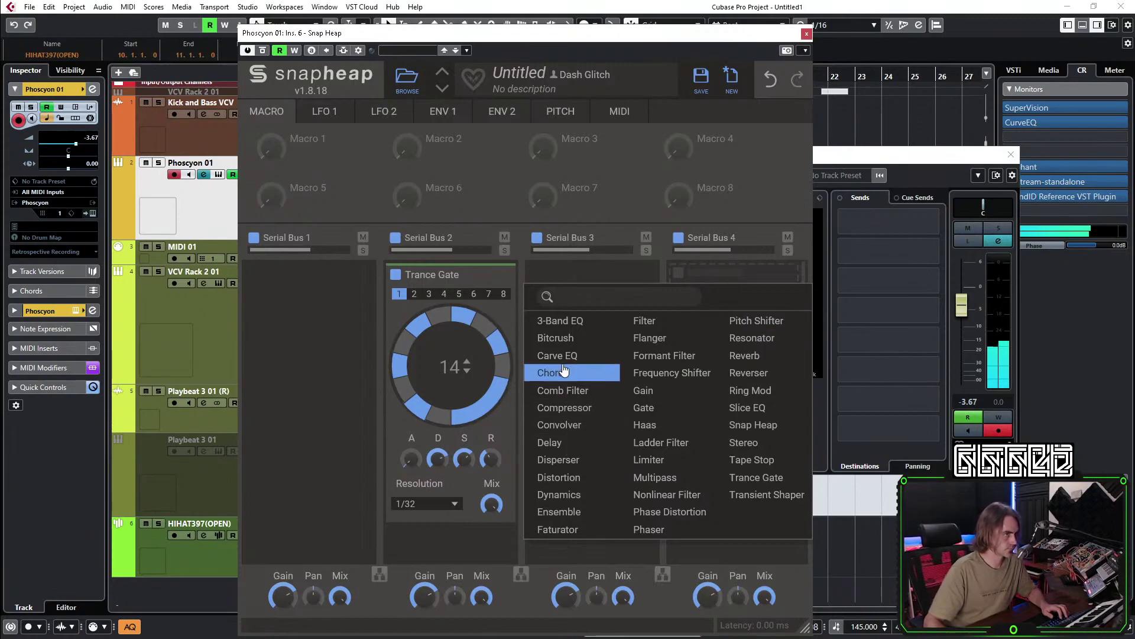
{"action": "left_click", "coordinate": [644, 320]}
{"action": "left_click_drag", "start_coordinate": [742, 264], "coordinate": [601, 266]}
{"action": "left_click", "coordinate": [576, 357]}
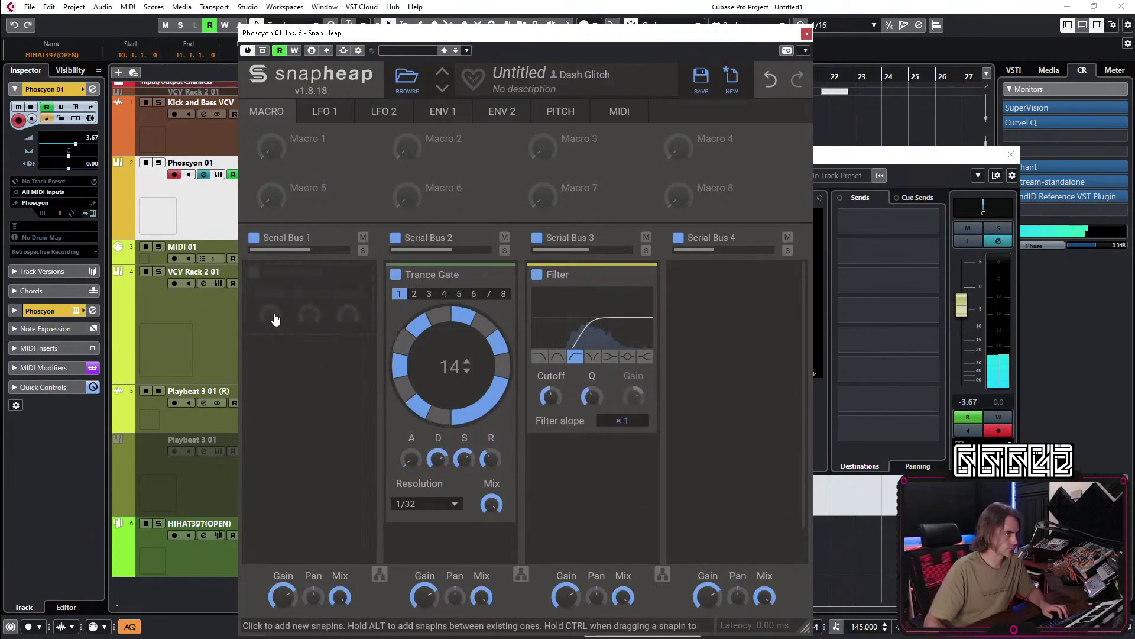
Add a synced 3/16 ping-pong Delay to Serial Bus 4 and a Stereo effect with a widened image to Serial Bus 1.
{"action": "left_click", "coordinate": [758, 287]}
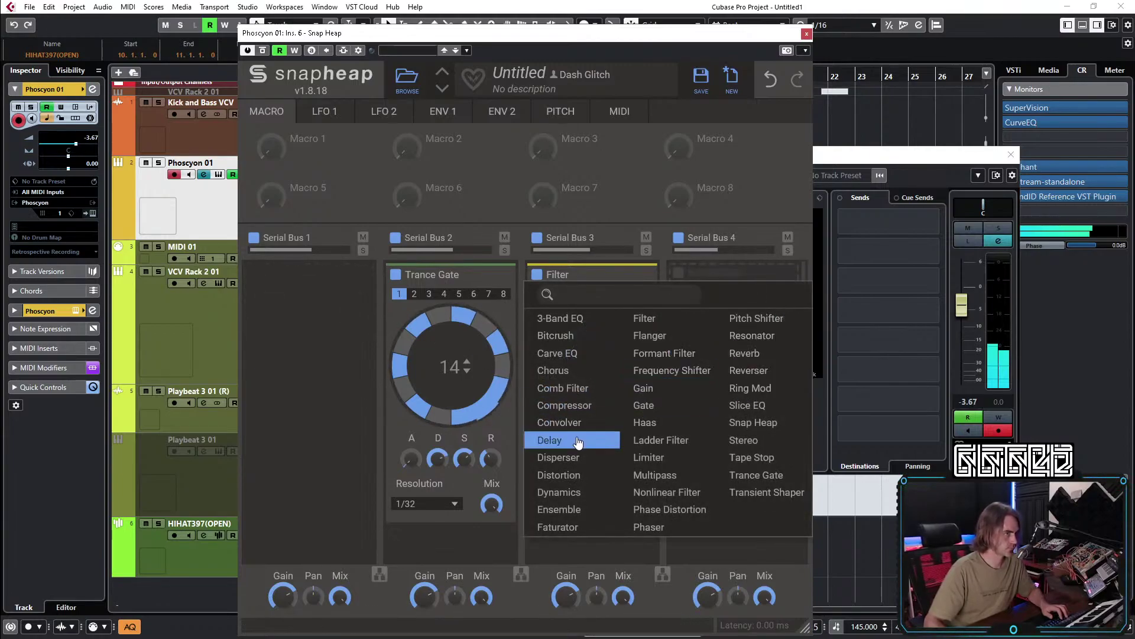
{"action": "left_click", "coordinate": [550, 440]}
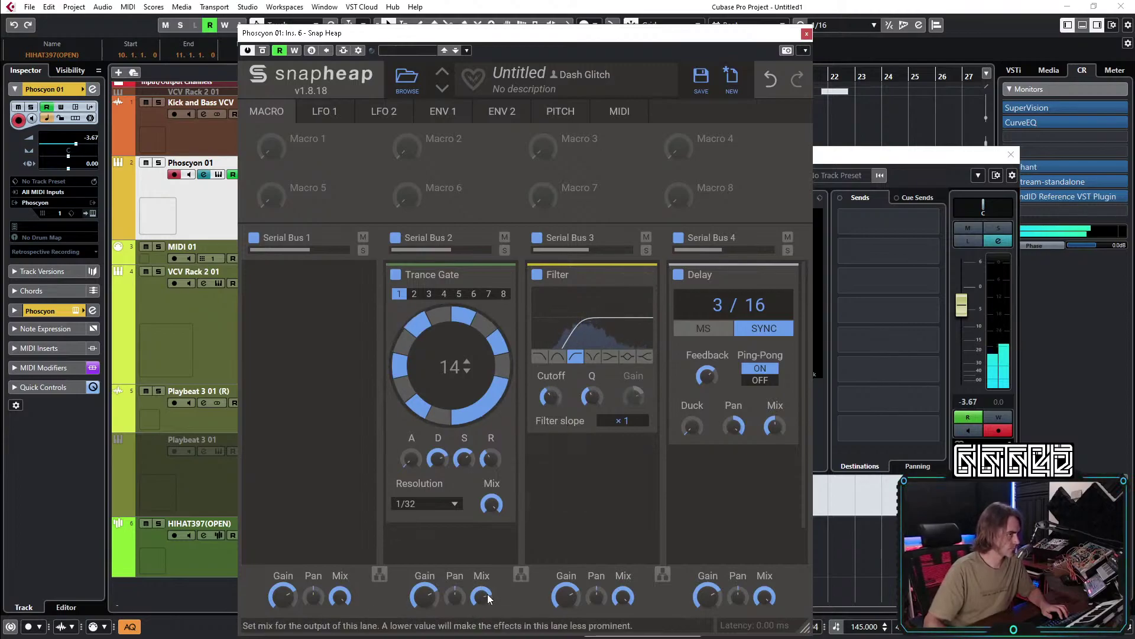
{"action": "left_click", "coordinate": [305, 283]}
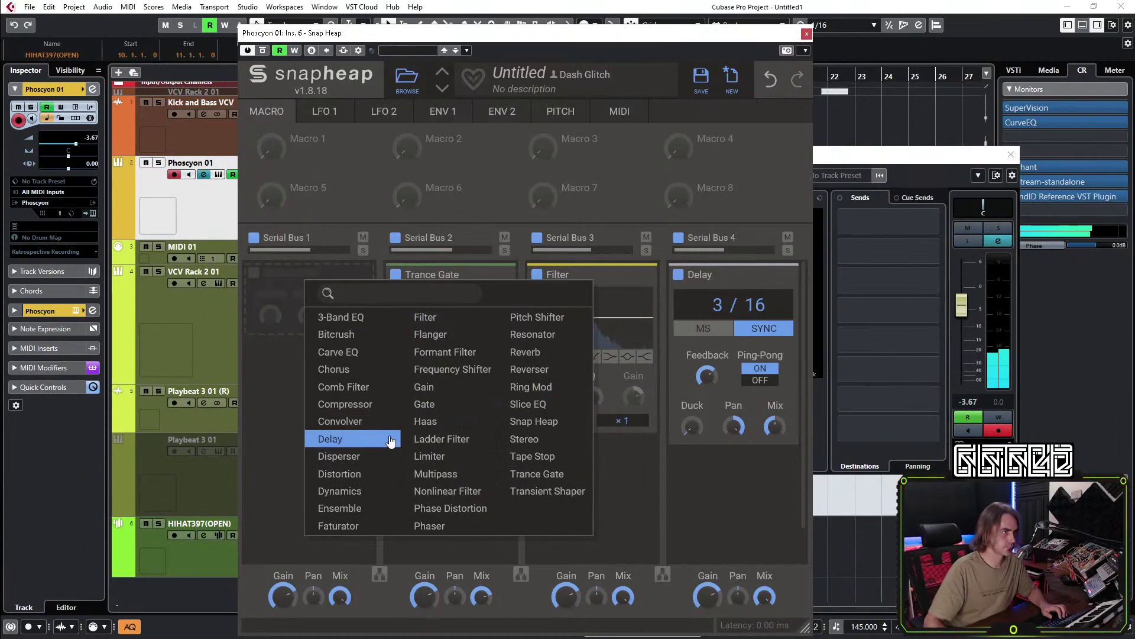
{"action": "left_click", "coordinate": [521, 439]}
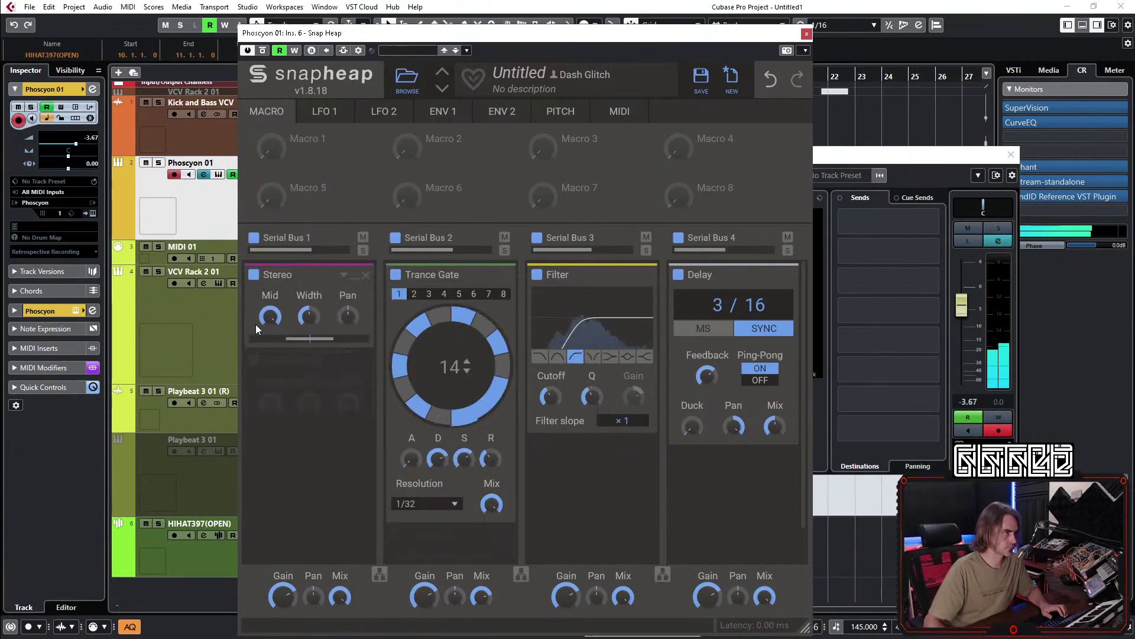
{"action": "left_click_drag", "start_coordinate": [270, 315], "coordinate": [276, 313]}
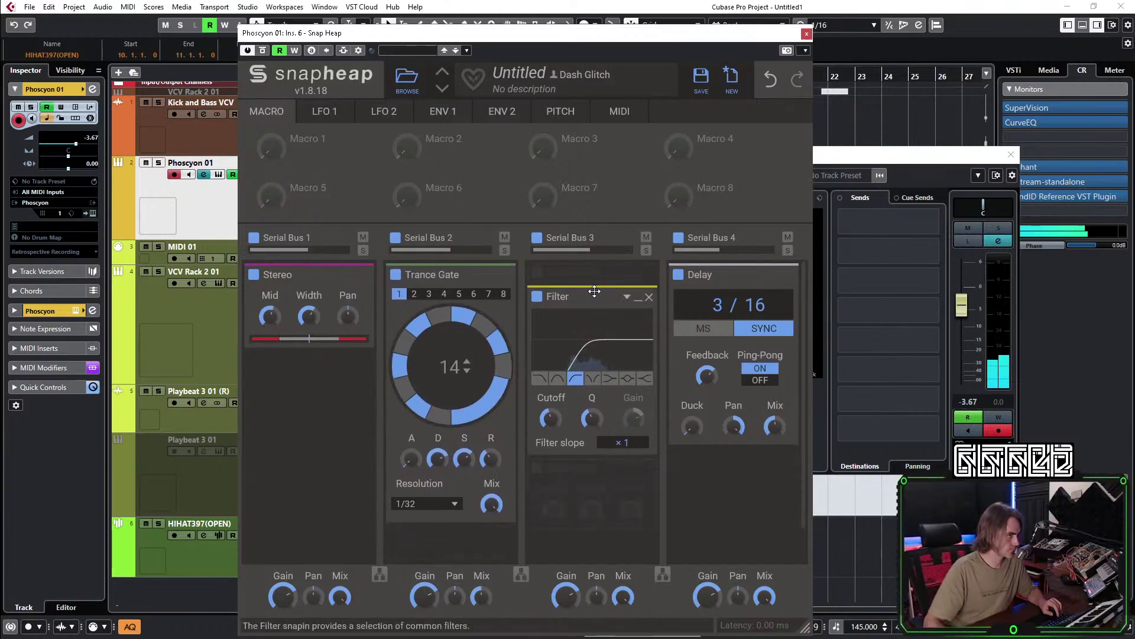
Add a Frequency Shifter above the Filter in Serial Bus 3 and try out different shift amounts.
{"action": "left_click", "coordinate": [576, 275]}
{"action": "left_click", "coordinate": [680, 371]}
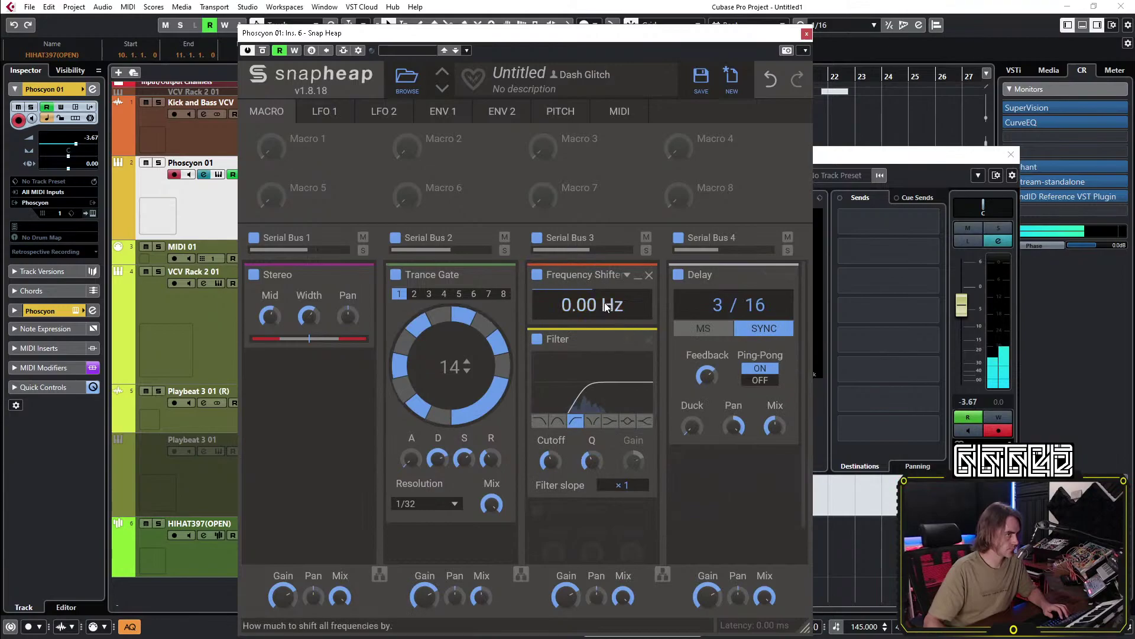
{"action": "left_click_drag", "start_coordinate": [592, 304], "coordinate": [592, 343]}
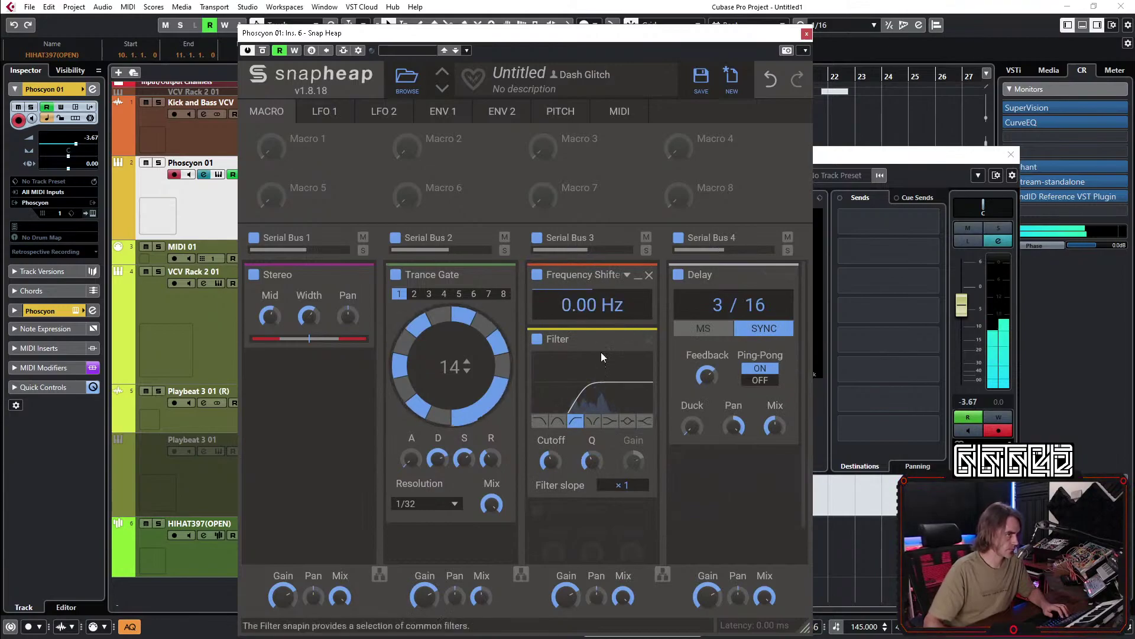
Set LFO 1 to a stepped random shape synced at 2/16 and assign it to the Frequency Shifter's shift amount at 36%.
{"action": "left_click", "coordinate": [324, 113]}
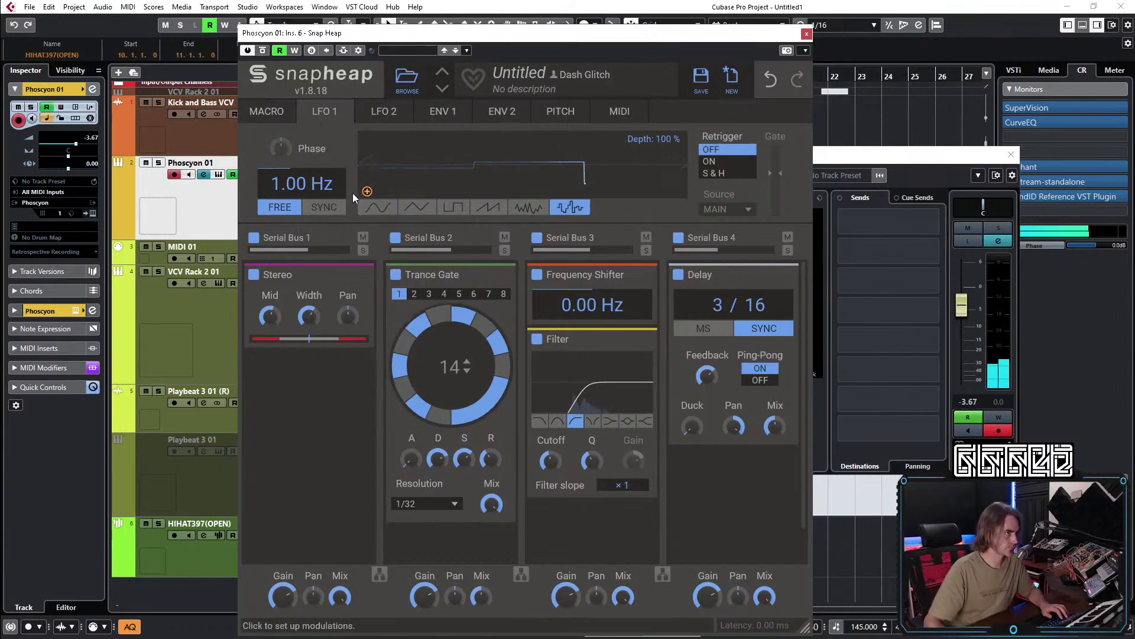
{"action": "left_click", "coordinate": [319, 208]}
{"action": "left_click_drag", "start_coordinate": [367, 191], "coordinate": [593, 305]}
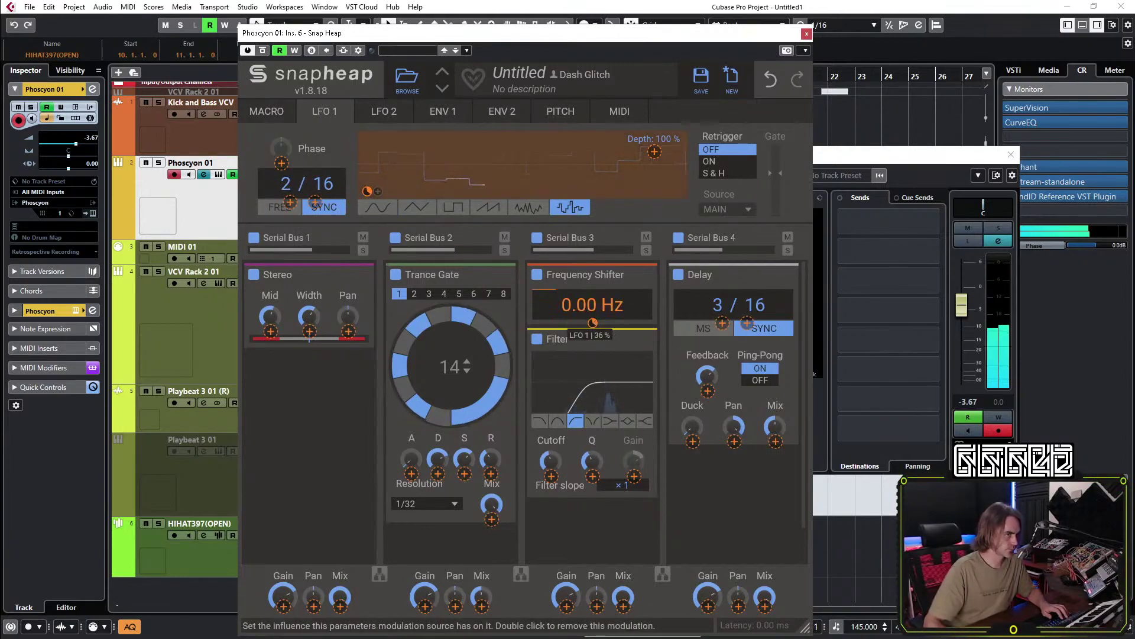
Assign Macro 1 to the LFO 1 modulation of the Frequency Shifter's shift amount.
{"action": "left_click", "coordinate": [267, 111]}
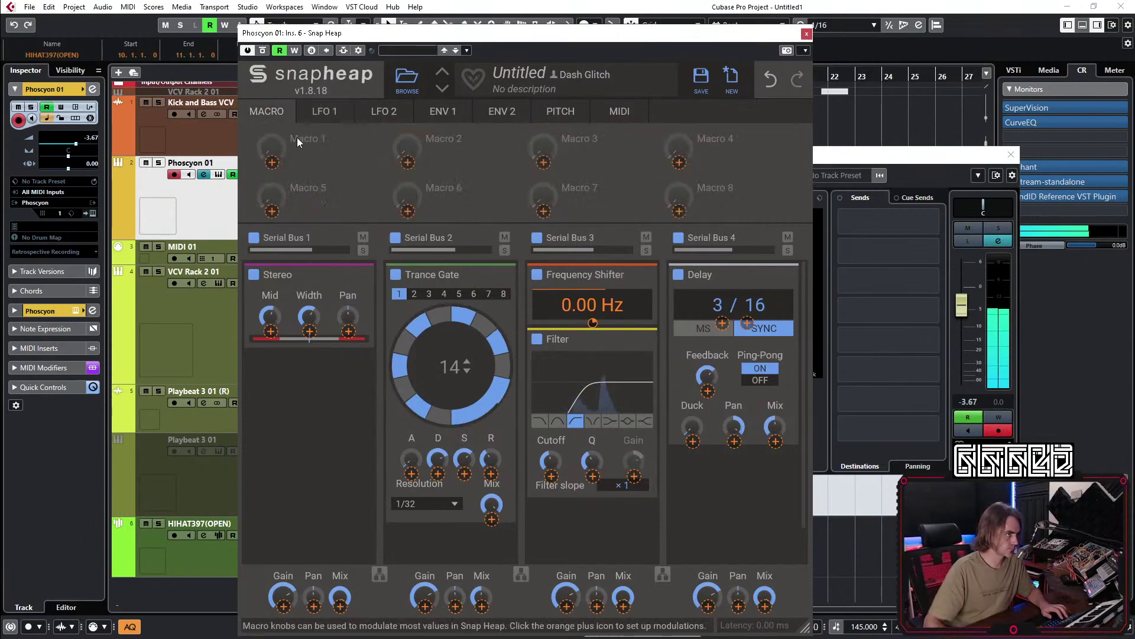
{"action": "left_click_drag", "start_coordinate": [271, 162], "coordinate": [471, 276]}
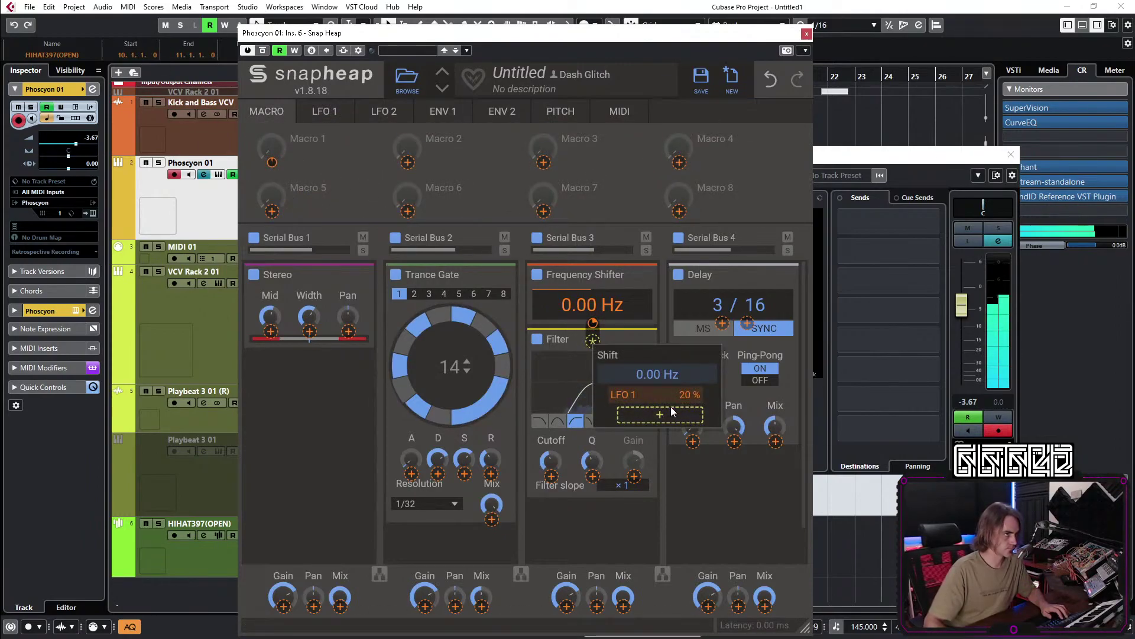
{"action": "left_click_drag", "start_coordinate": [376, 182], "coordinate": [360, 172]}
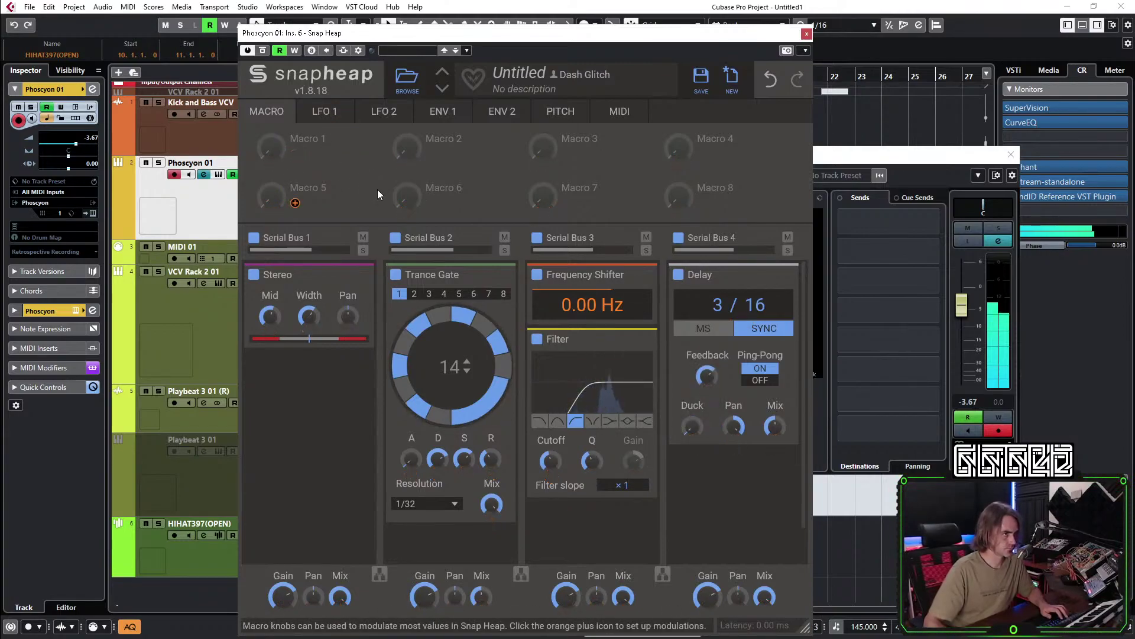
{"action": "left_click_drag", "start_coordinate": [296, 156], "coordinate": [607, 353]}
{"action": "left_click_drag", "start_coordinate": [637, 407], "coordinate": [636, 420]}
{"action": "mouse_move", "coordinate": [270, 148]}
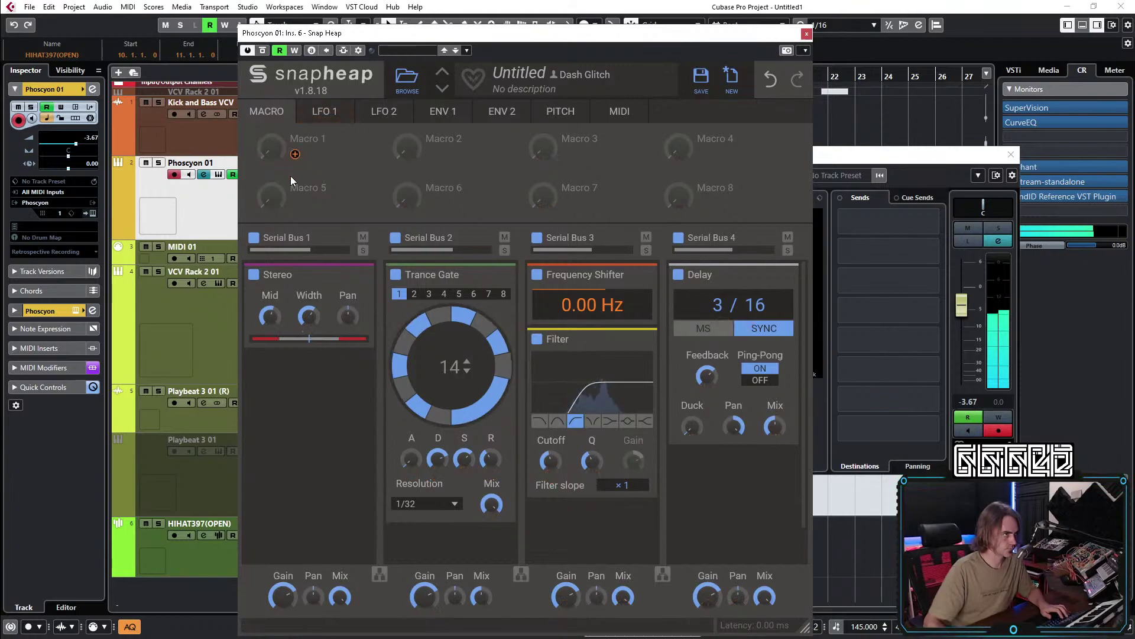
{"action": "left_click_drag", "start_coordinate": [296, 156], "coordinate": [659, 414]}
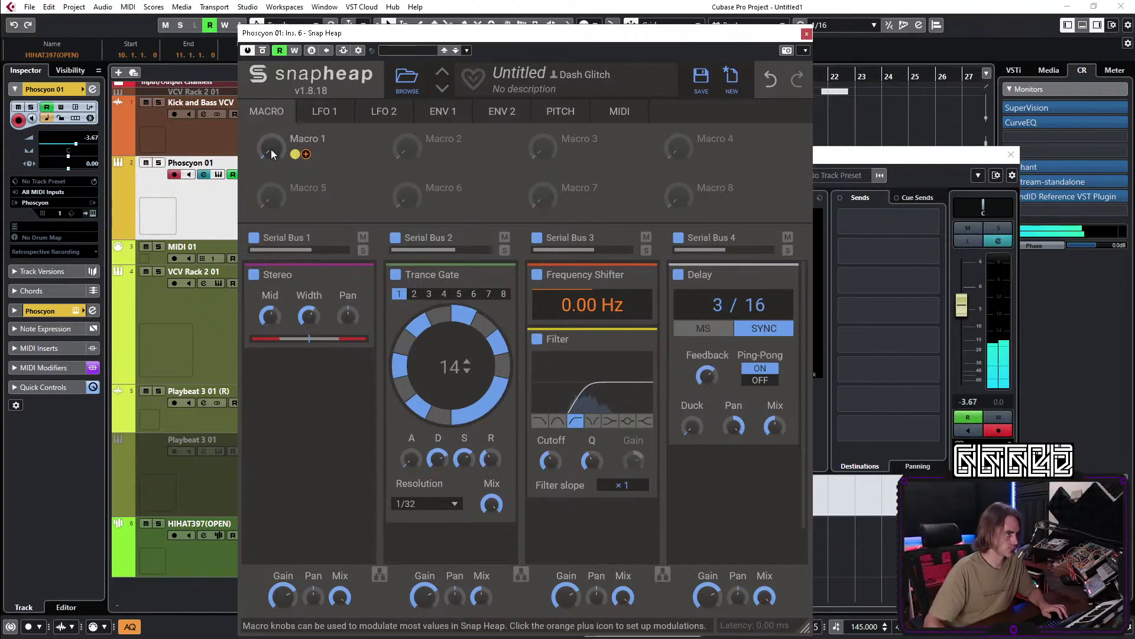
Sweep Macro 1 between 0% and 100% to try out its effect on the sound.
{"action": "left_click_drag", "start_coordinate": [271, 149], "coordinate": [271, 118]}
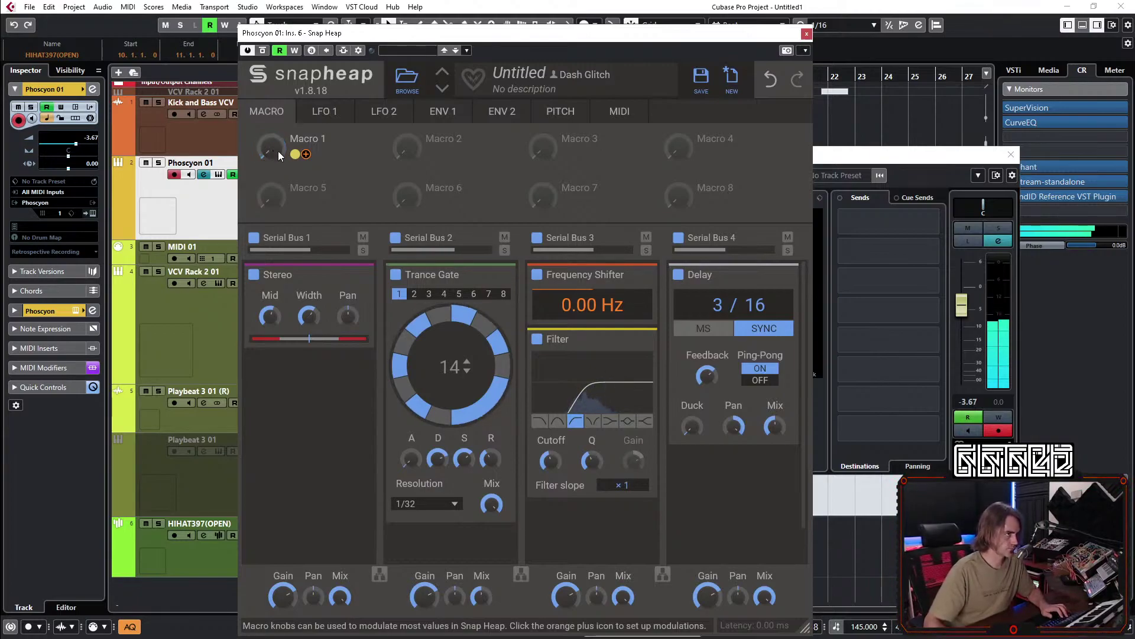
{"action": "left_click_drag", "start_coordinate": [271, 151], "coordinate": [271, 118]}
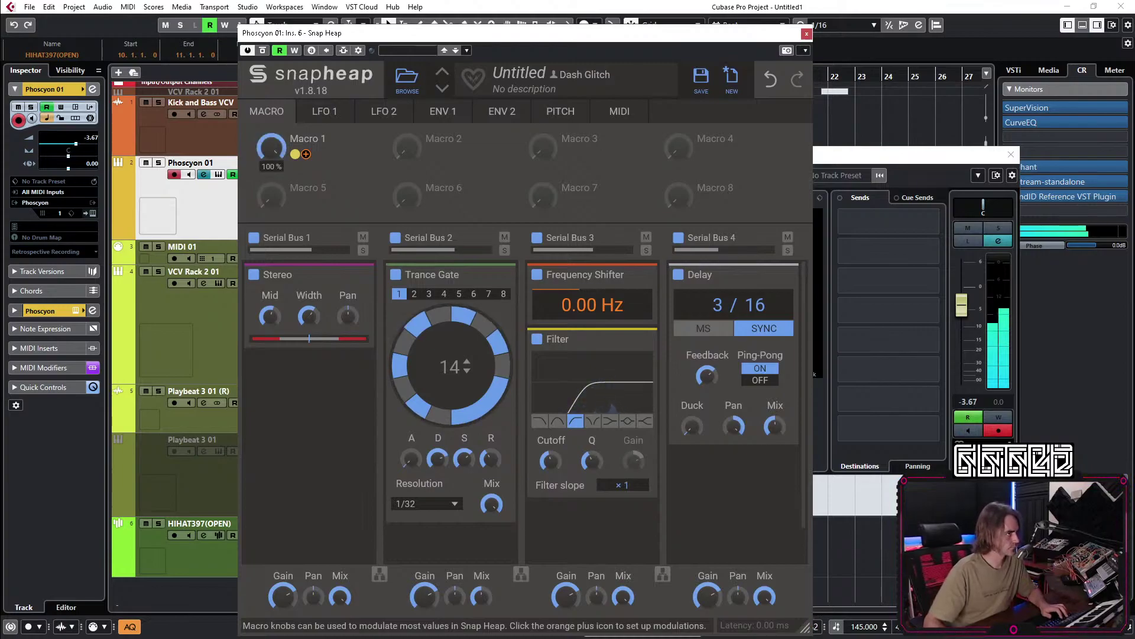
{"action": "left_click_drag", "start_coordinate": [272, 150], "coordinate": [271, 118]}
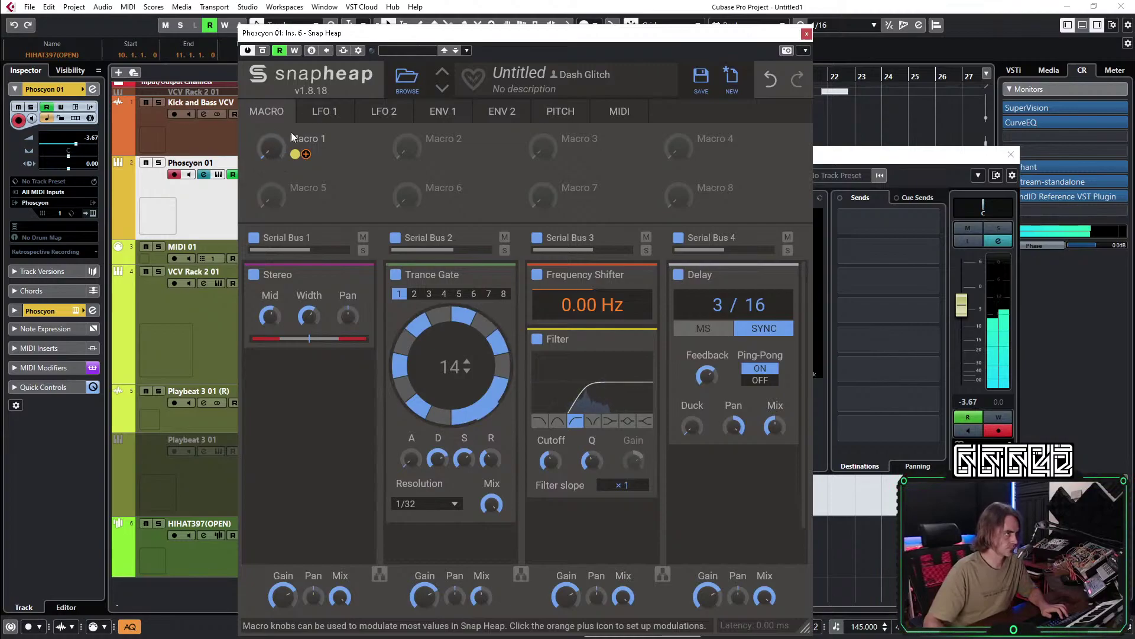
Write-enable Snap Heap's automation, record Macro 1 moves during playback, and close the plug-in and channel settings windows.
{"action": "left_click", "coordinate": [294, 52]}
{"action": "mouse_move", "coordinate": [274, 147]}
{"action": "left_mouse_down"}
{"action": "mouse_move", "coordinate": [274, 118]}
{"action": "mouse_move", "coordinate": [274, 154]}
{"action": "left_mouse_up"}
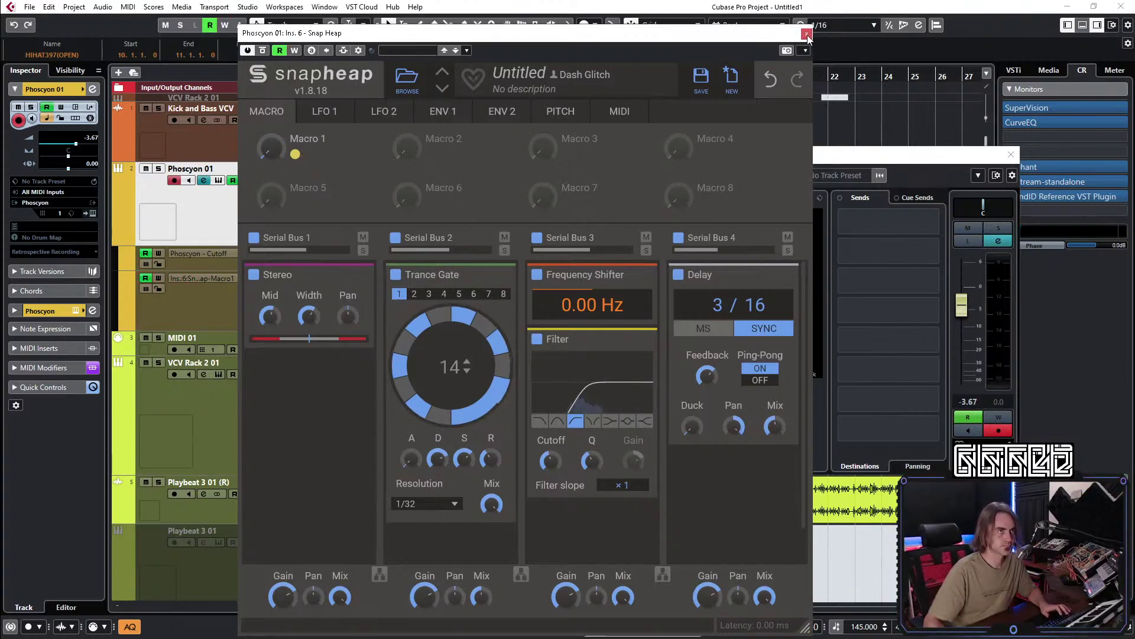
{"action": "left_click", "coordinate": [806, 33]}
{"action": "left_click", "coordinate": [1011, 155]}
Delete the Phoscyon 01 parts in bars 9–12, move the automated parts from bar 13 to bar 9, and repeat them up to bar 17.
{"action": "scroll", "coordinate": [623, 346], "scroll_direction": "up", "scroll_amount": 3}
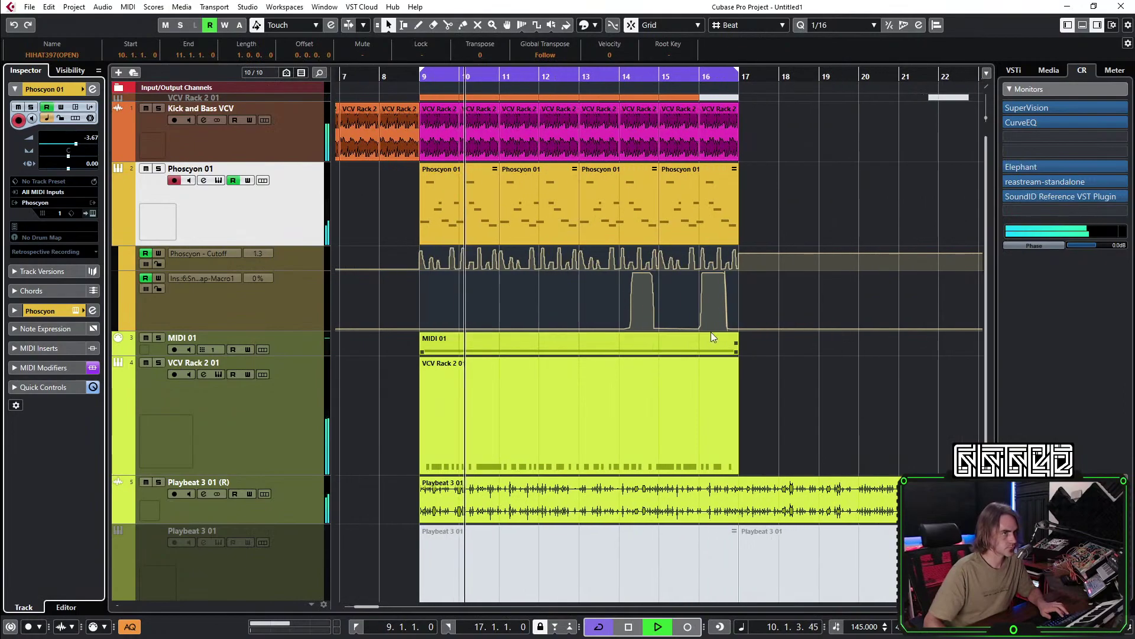
{"action": "left_click", "coordinate": [616, 197]}
{"action": "left_click_drag", "start_coordinate": [346, 199], "coordinate": [520, 207]}
{"action": "key", "text": "Delete"}
{"action": "left_click_drag", "start_coordinate": [656, 203], "coordinate": [348, 198]}
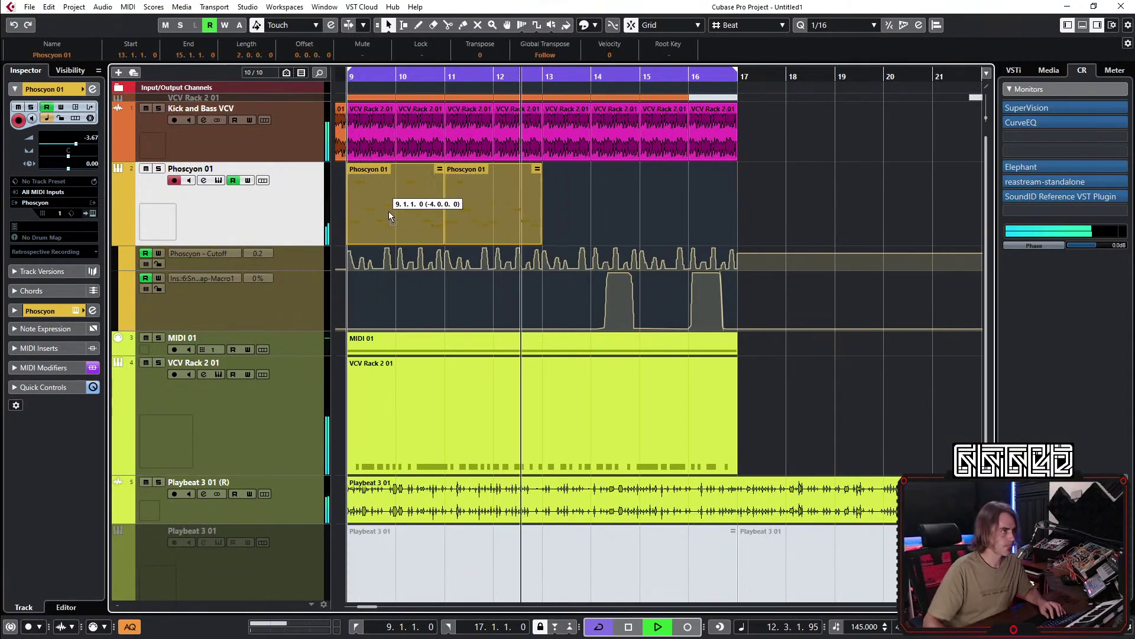
{"action": "left_click_drag", "start_coordinate": [540, 208], "coordinate": [766, 233]}
{"action": "left_click", "coordinate": [863, 203]}
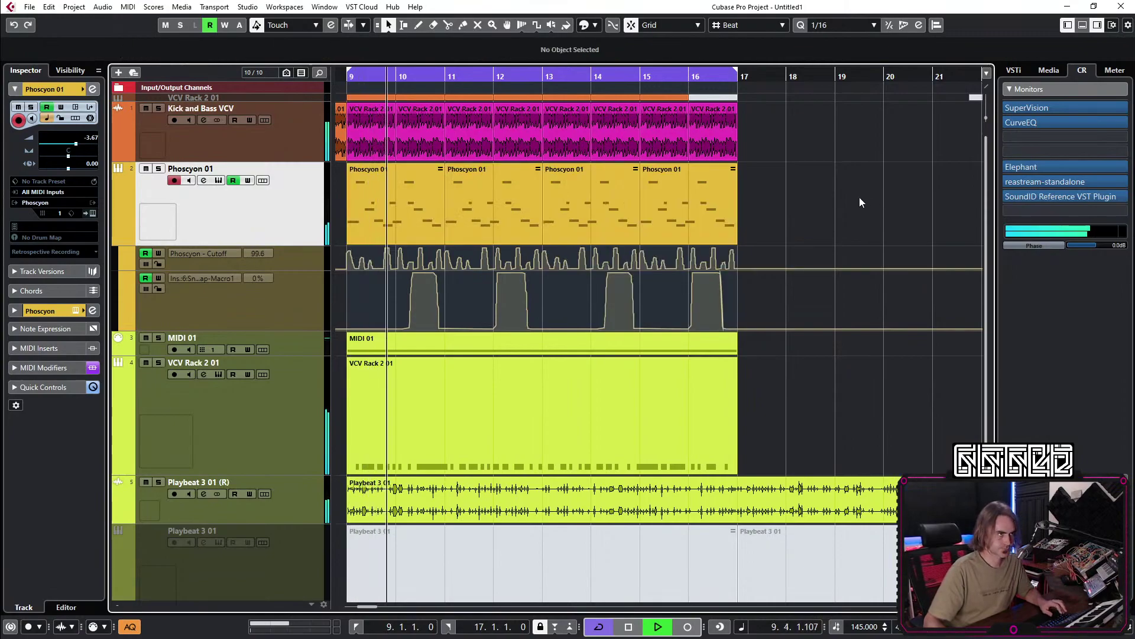
Fold the Phoscyon 01 automation lanes and add a second EQ band cutting 3.7 dB at about 1517 Hz on that channel.
{"action": "scroll", "coordinate": [787, 234], "scroll_direction": "down", "scroll_amount": 2}
{"action": "left_click", "coordinate": [120, 240]}
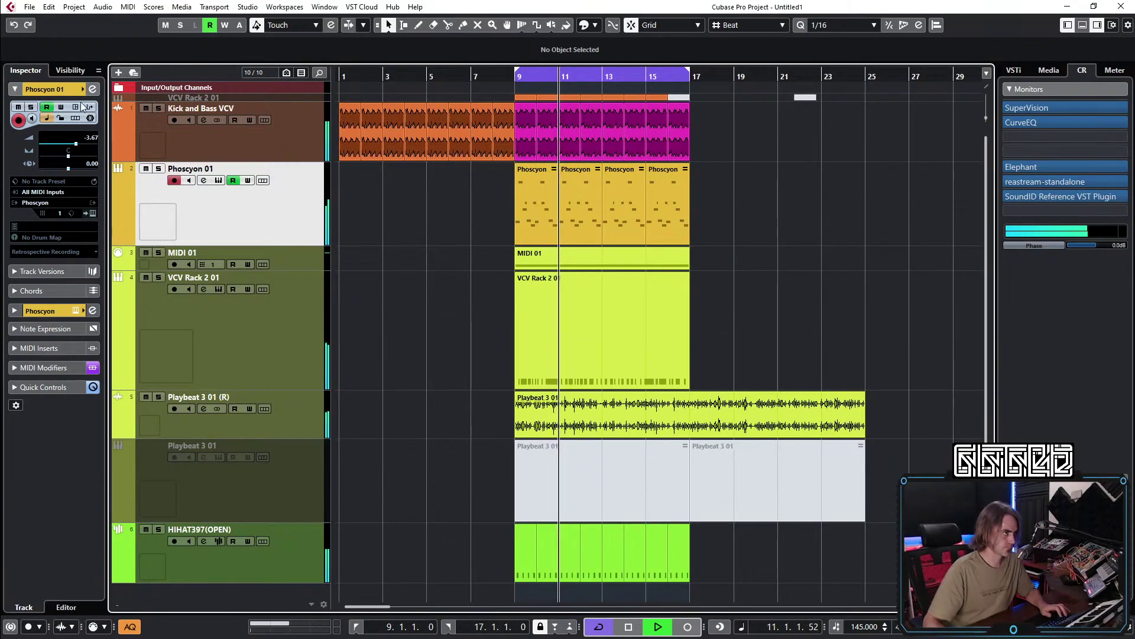
{"action": "left_click", "coordinate": [92, 89]}
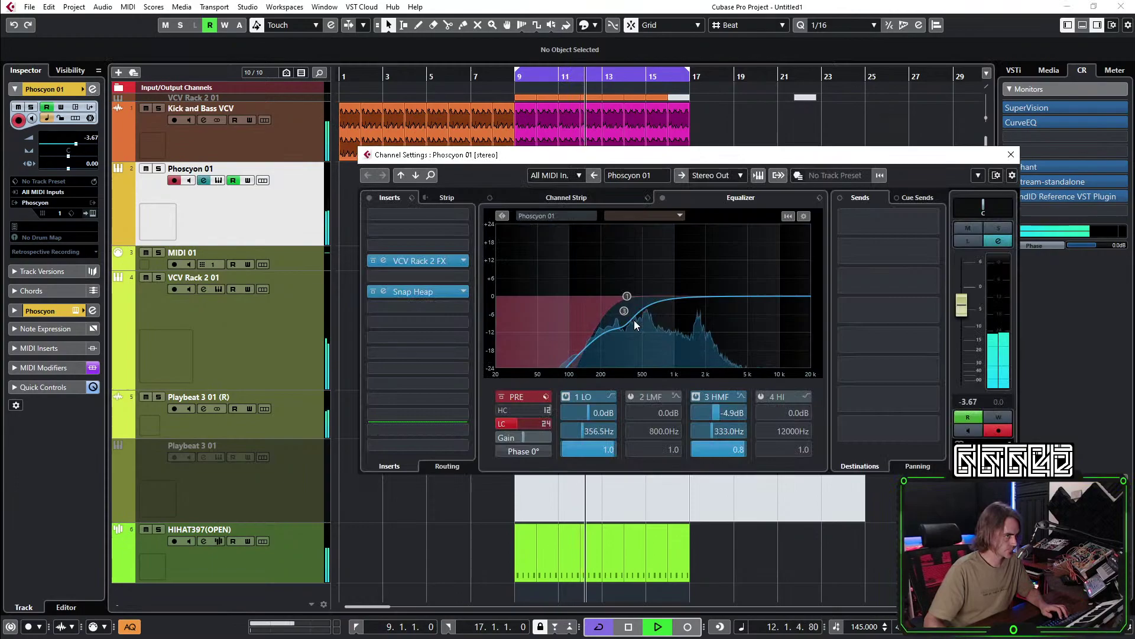
{"action": "left_click_drag", "start_coordinate": [655, 299], "coordinate": [694, 308]}
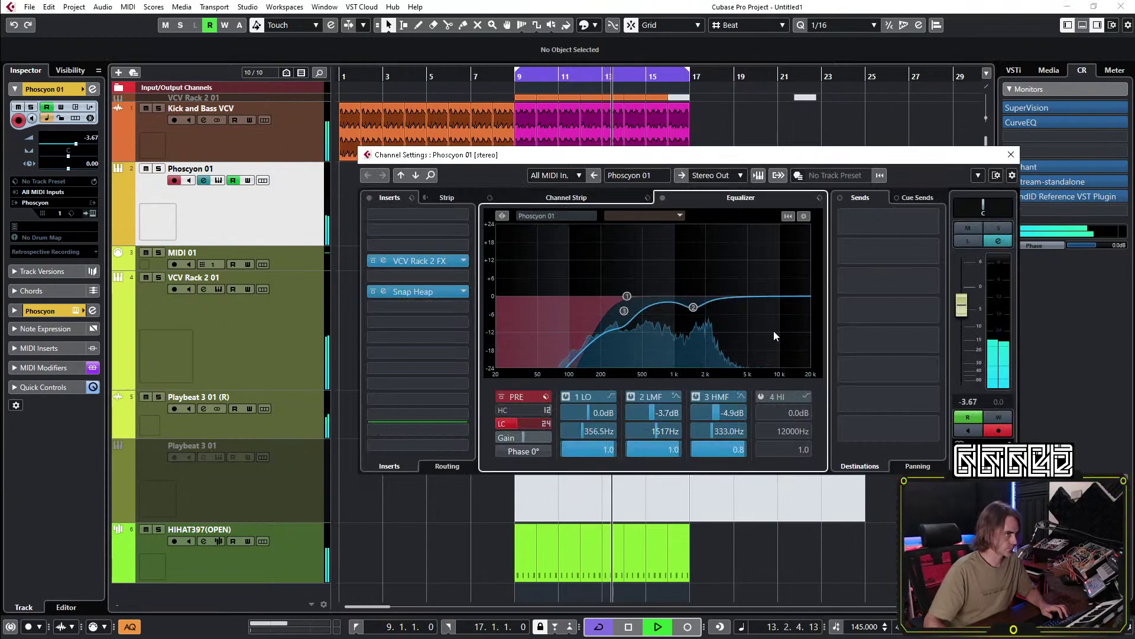
{"action": "left_click", "coordinate": [1011, 154]}
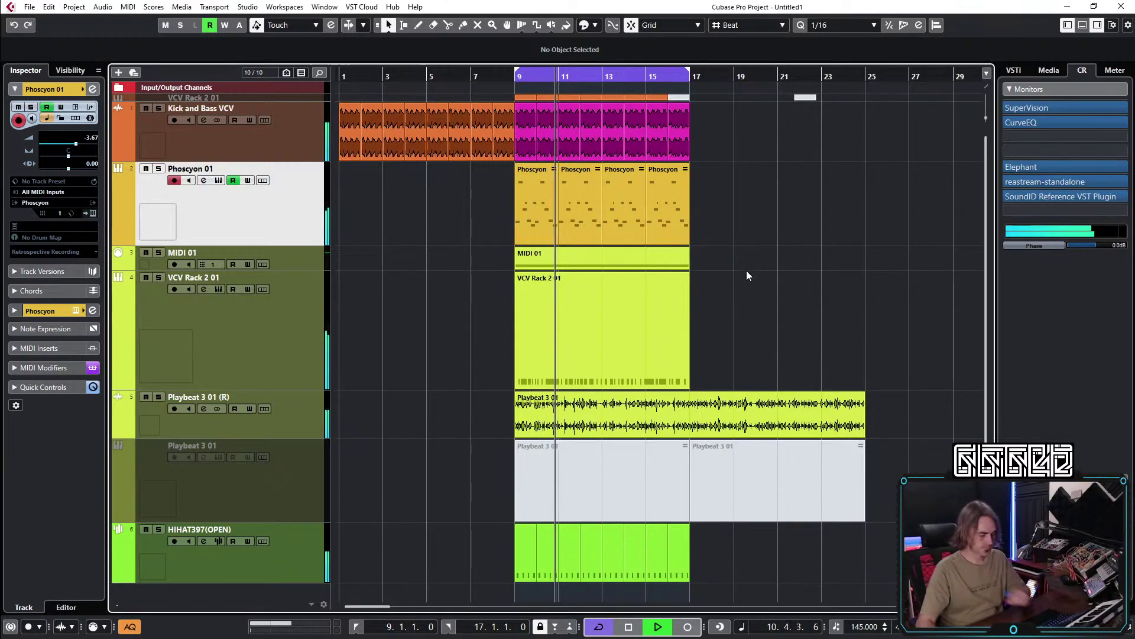
{"action": "left_click", "coordinate": [119, 239]}
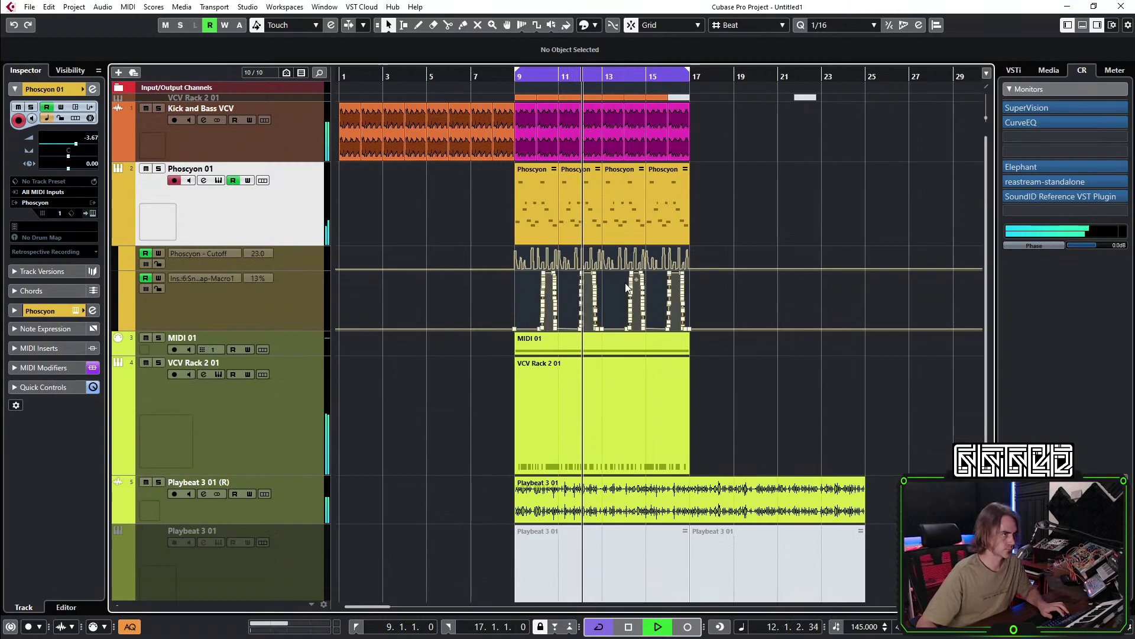
{"action": "scroll", "coordinate": [562, 288], "scroll_direction": "up", "scroll_amount": 3}
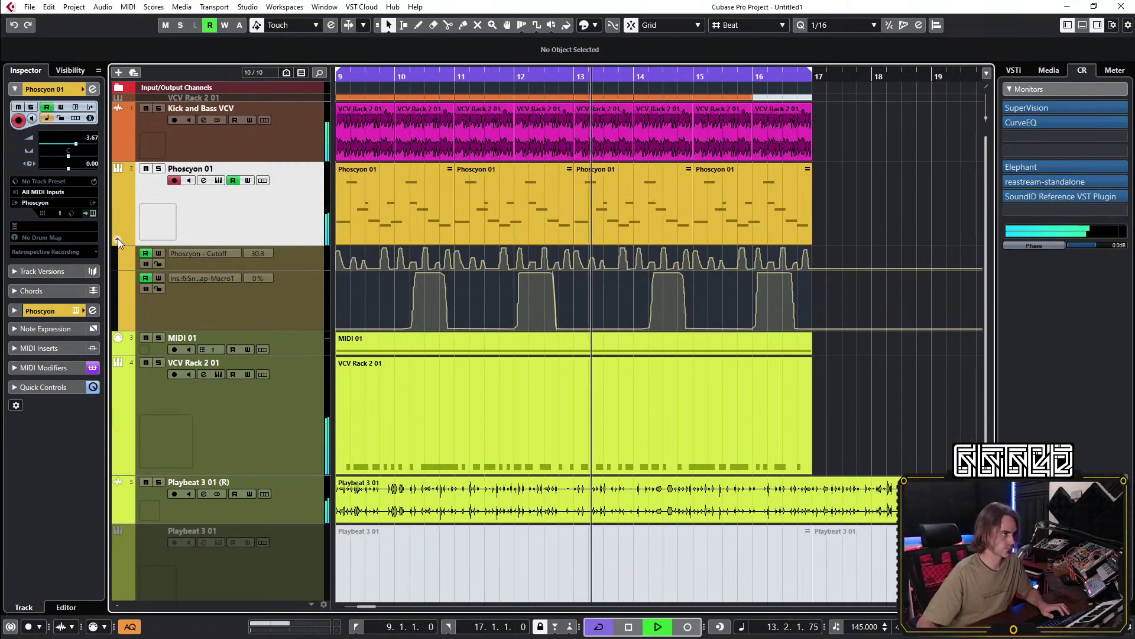
{"action": "left_click", "coordinate": [119, 238]}
{"action": "left_click", "coordinate": [91, 213]}
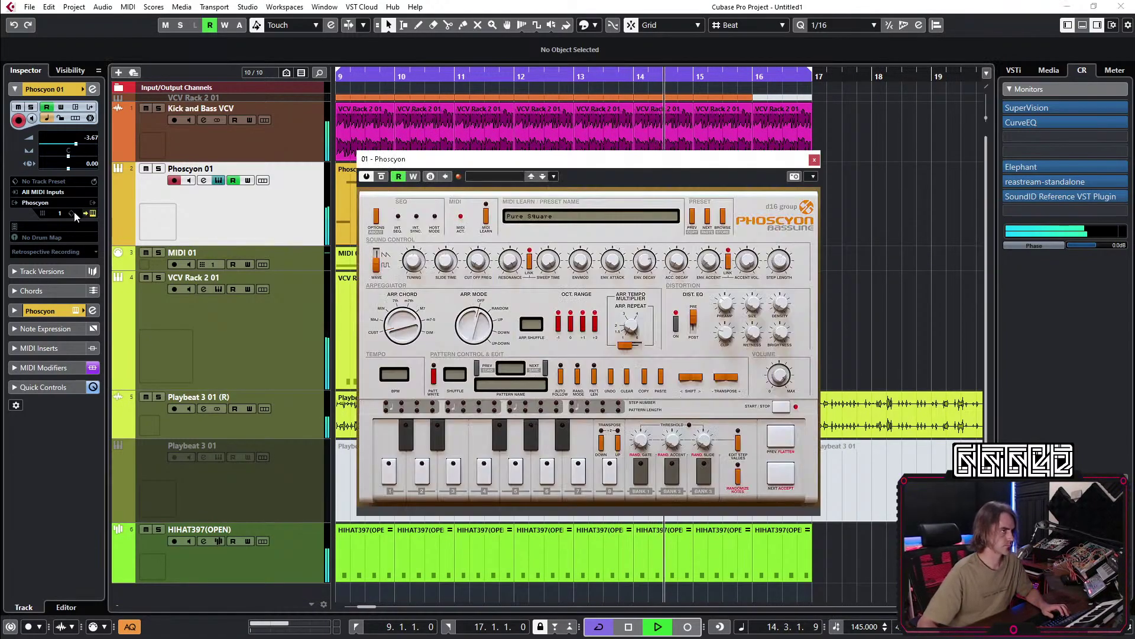
{"action": "left_click", "coordinate": [92, 214]}
Turn on retrigger for LFO 1 in Phoscyon 01's Snap Heap and lower its gate threshold.
{"action": "left_click", "coordinate": [92, 89]}
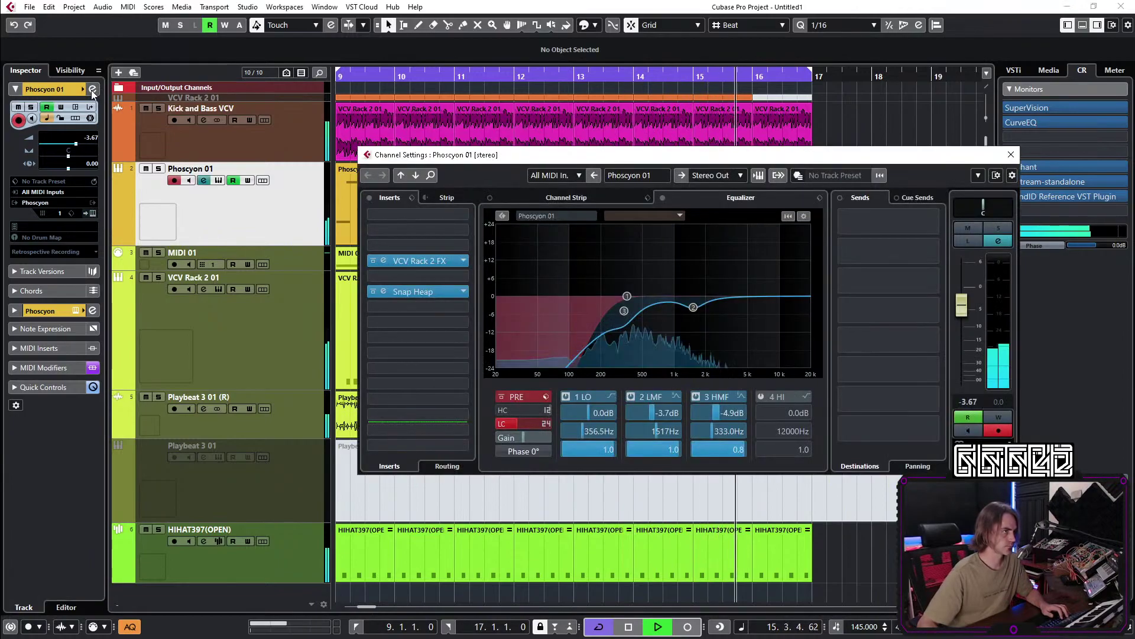
{"action": "left_click", "coordinate": [387, 290]}
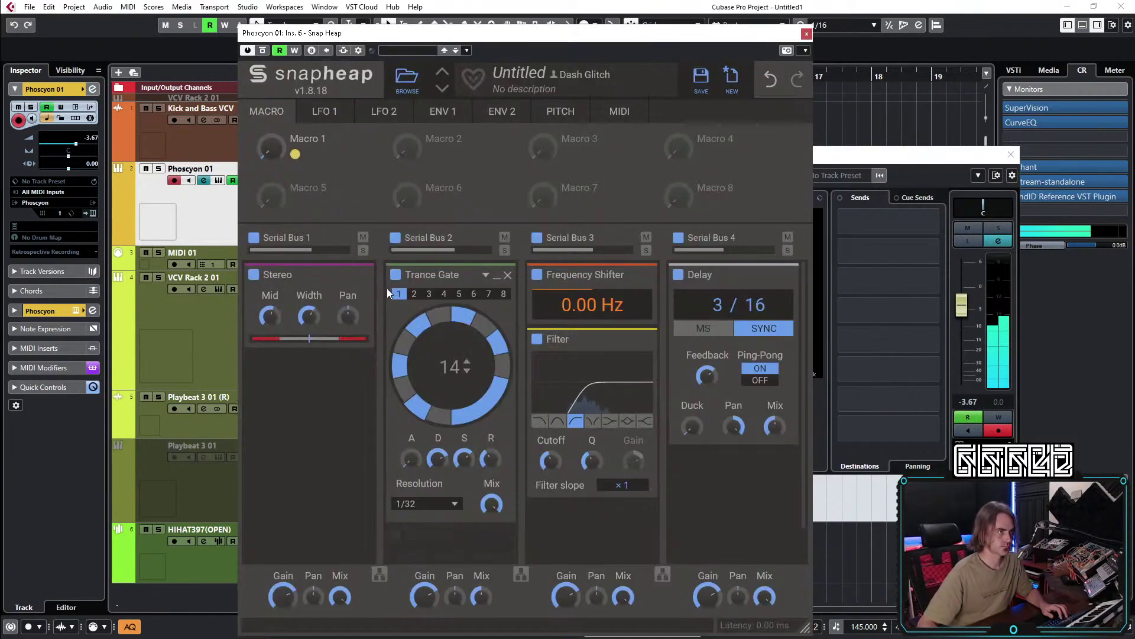
{"action": "left_click", "coordinate": [335, 111]}
{"action": "left_click", "coordinate": [726, 149]}
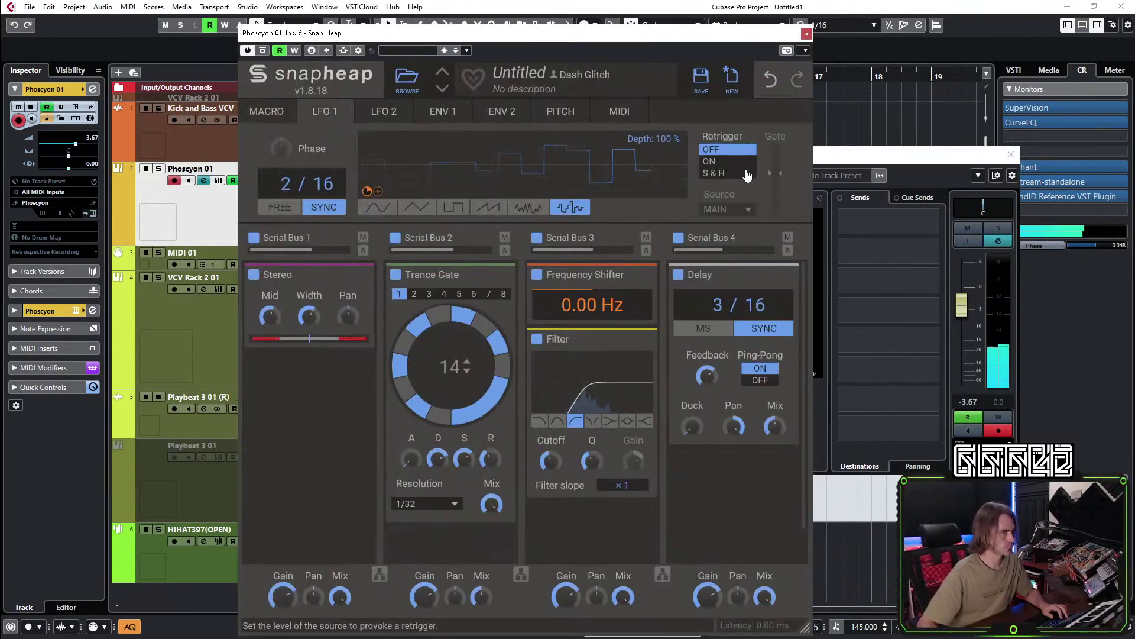
{"action": "left_click", "coordinate": [724, 162]}
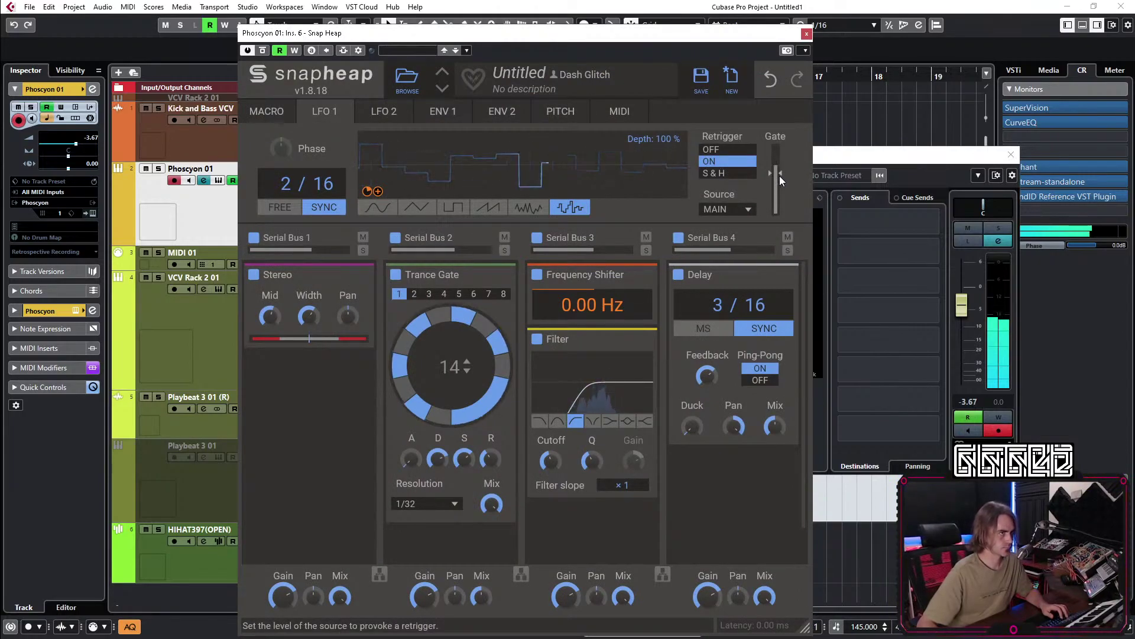
{"action": "left_click_drag", "start_coordinate": [779, 172], "coordinate": [773, 198]}
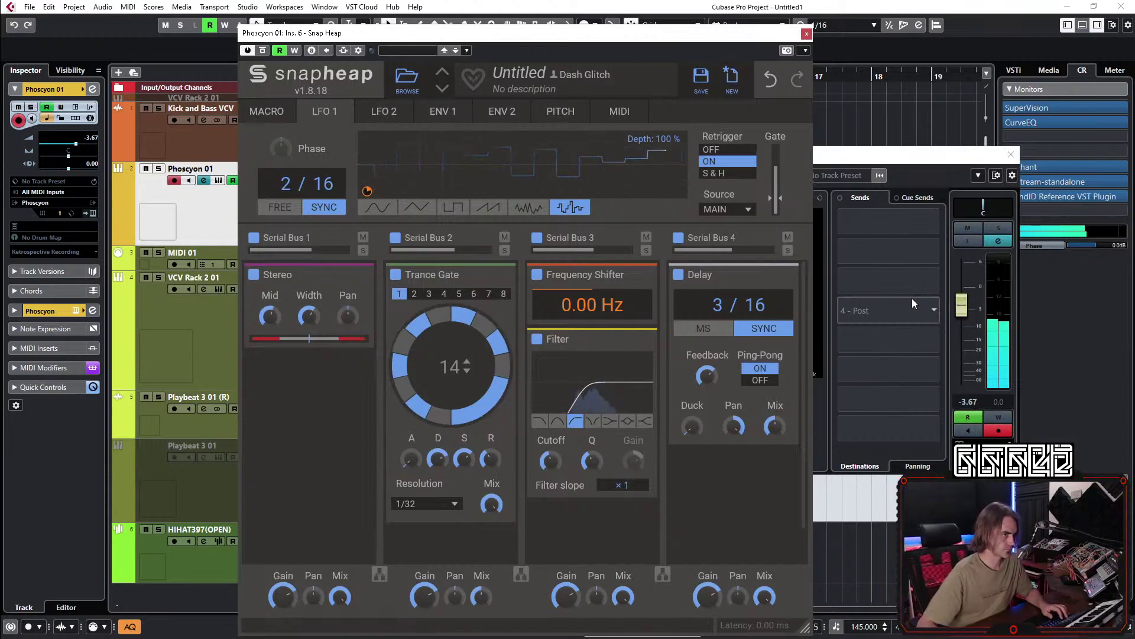
{"action": "left_click", "coordinate": [807, 35]}
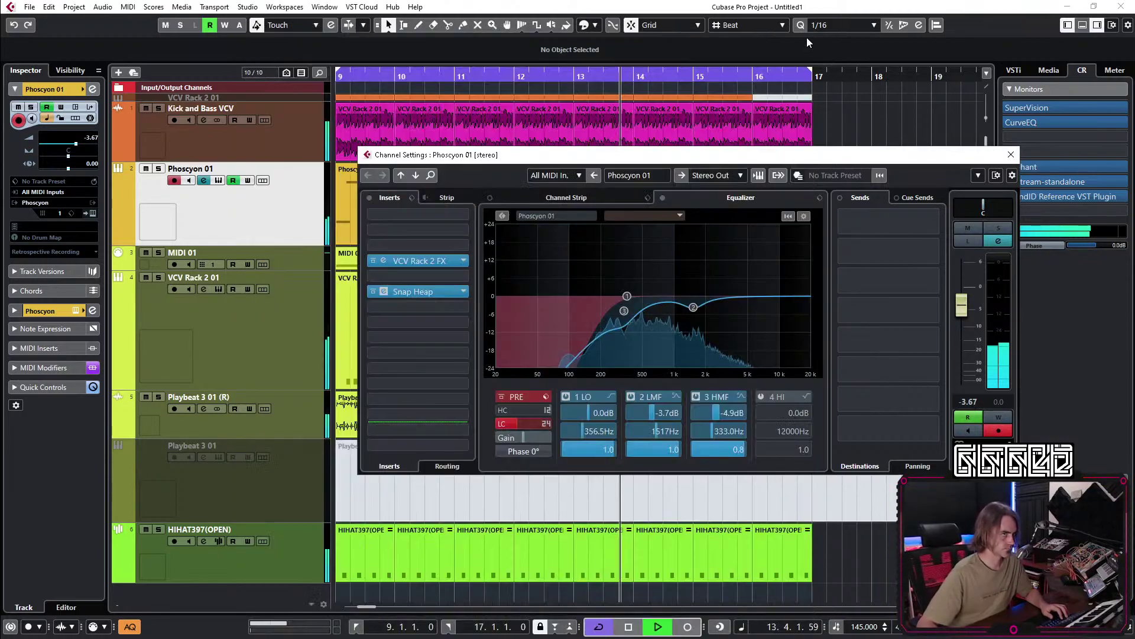
Lower the Phoscyon 01 channel to -4.30 dB and move Snap Heap's Filter from Serial Bus 3 to above the Delay in Serial Bus 4.
{"action": "left_click", "coordinate": [383, 290]}
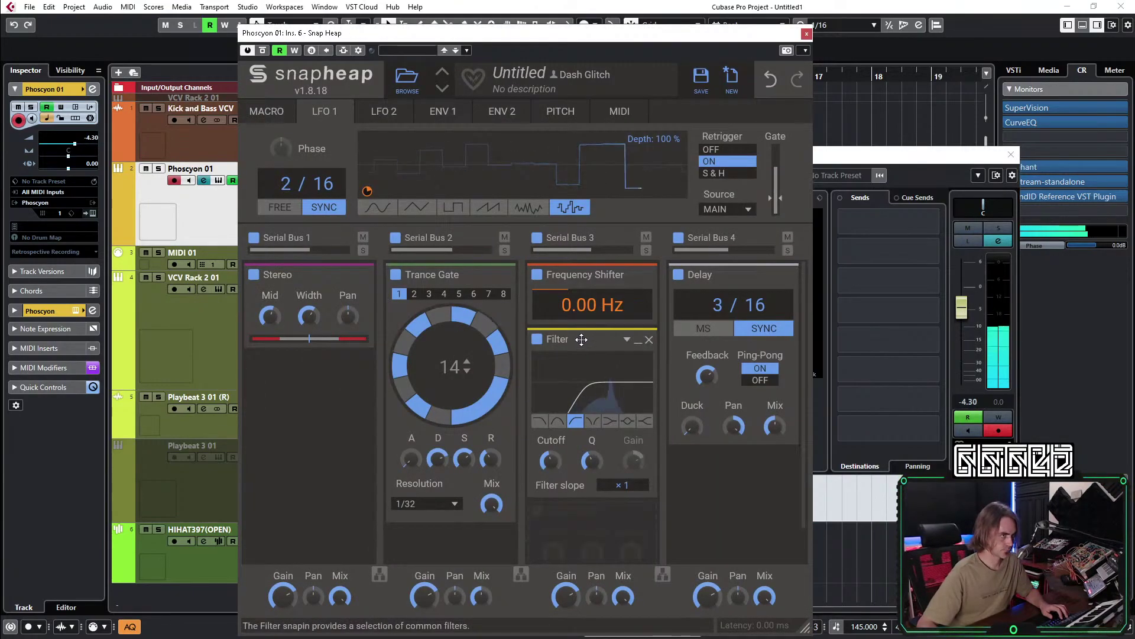
{"action": "left_click_drag", "start_coordinate": [582, 339], "coordinate": [715, 301]}
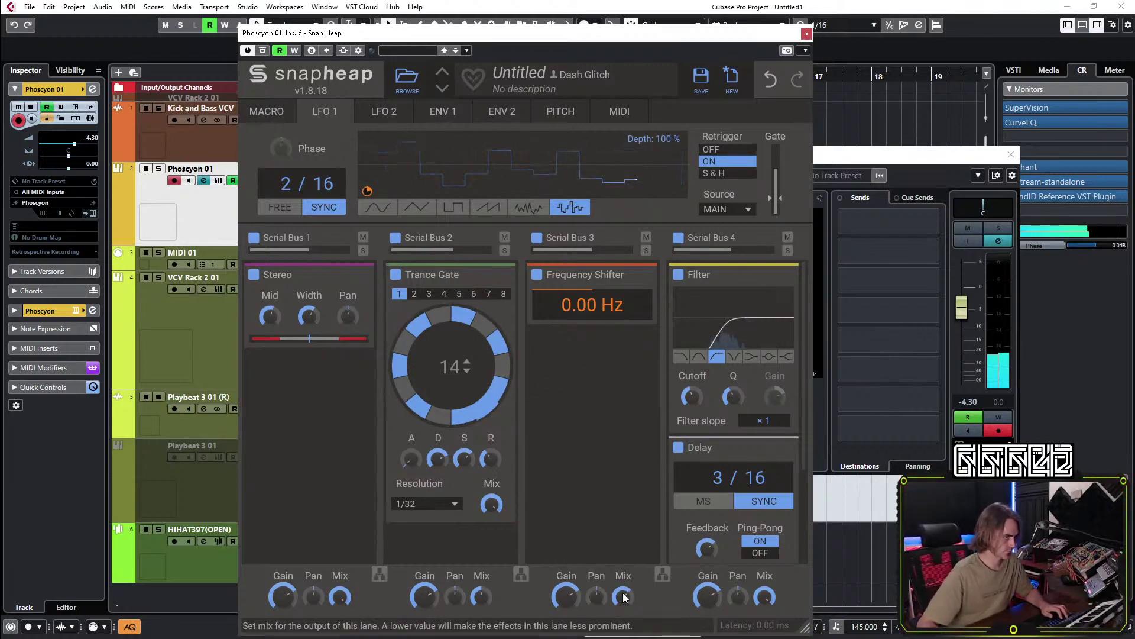
{"action": "left_click", "coordinate": [806, 34]}
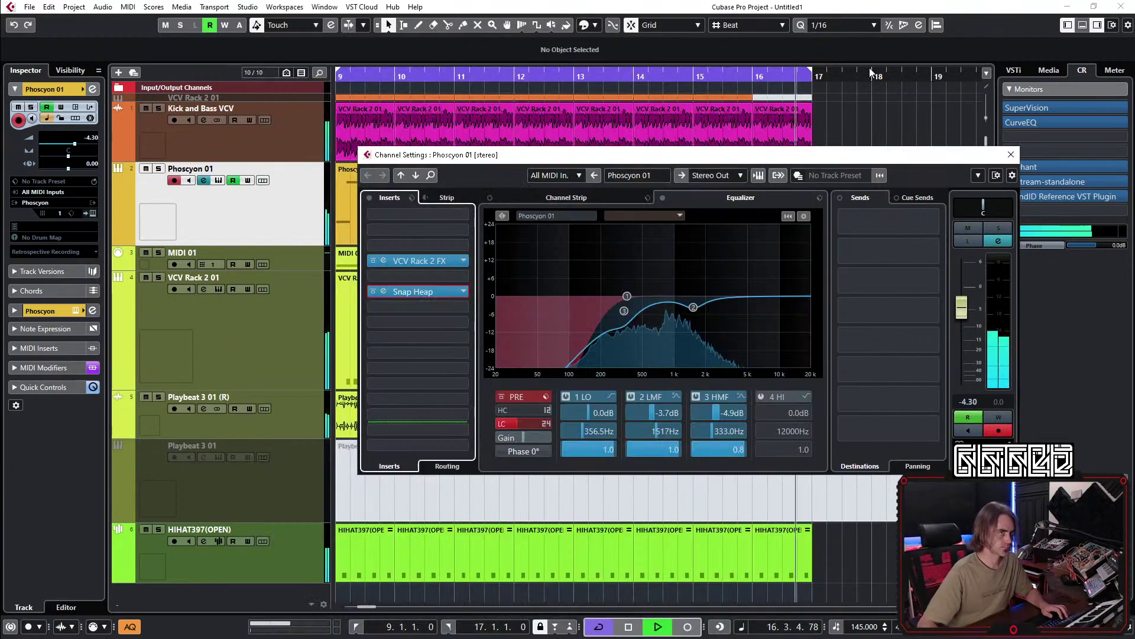
{"action": "left_click", "coordinate": [1010, 155]}
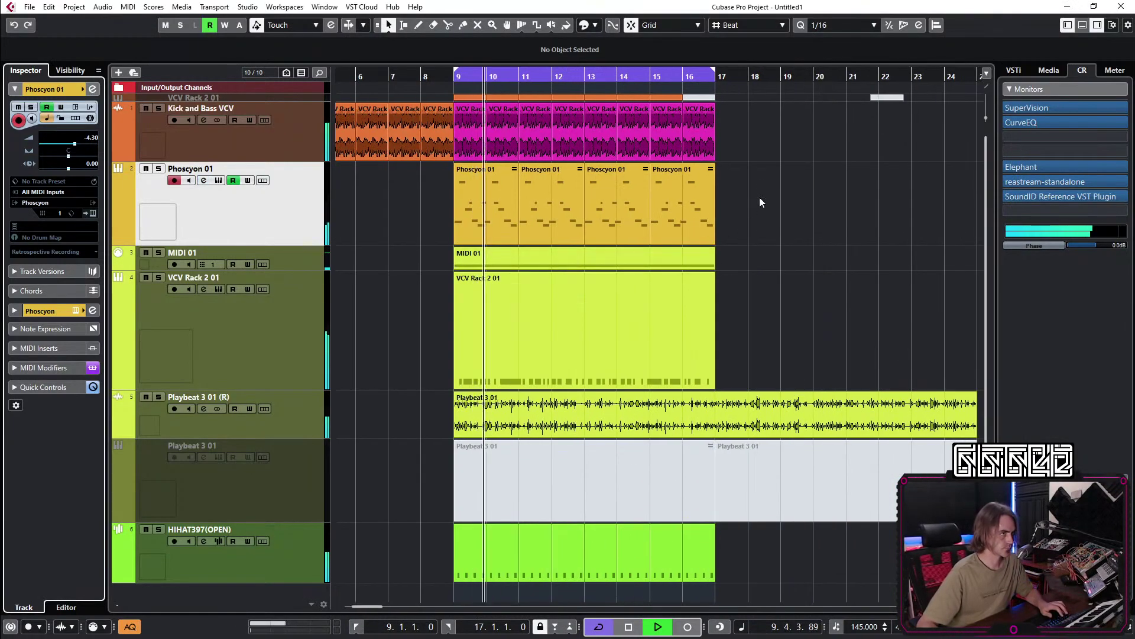
Move all Kick and Bass VCV events eight bars later so that they start at bar 9.
{"action": "key", "text": "g"}
{"action": "key", "text": "g"}
{"action": "left_click", "coordinate": [357, 136]}
{"action": "left_click_drag", "start_coordinate": [357, 137], "coordinate": [489, 138]}
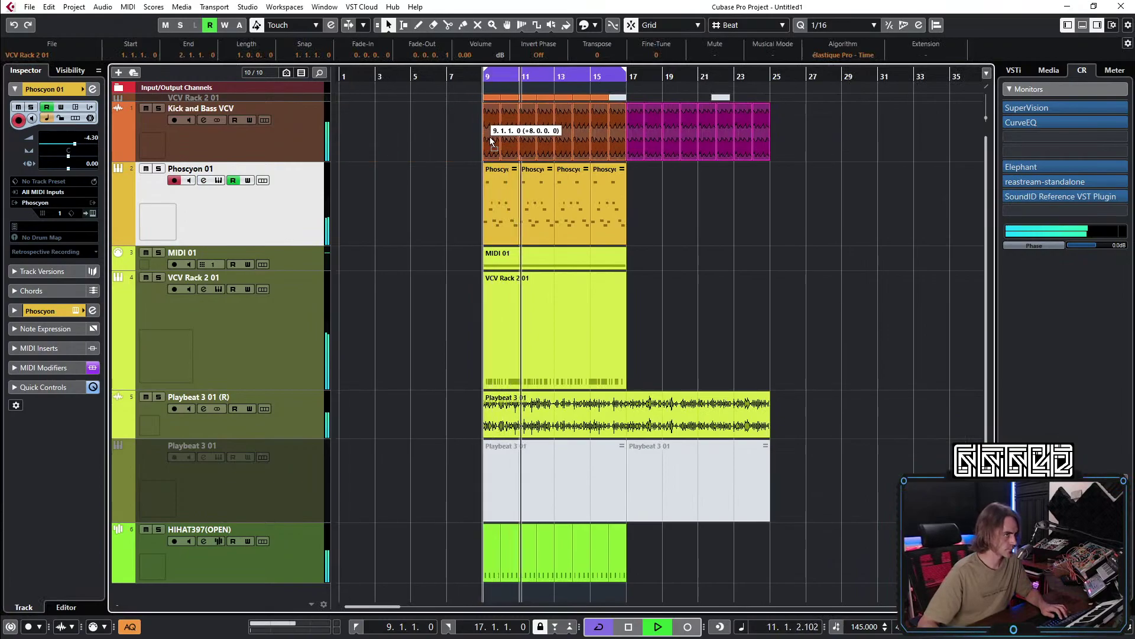
{"action": "left_click", "coordinate": [460, 221]}
{"action": "key", "text": "h"}
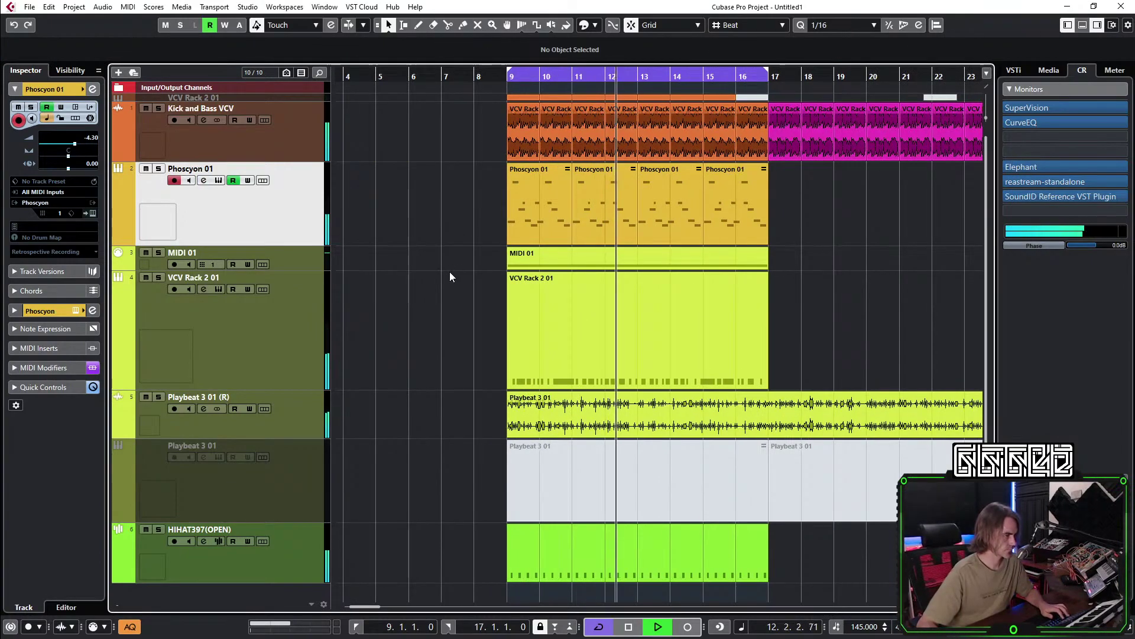
{"action": "scroll", "coordinate": [443, 272], "scroll_direction": "right", "scroll_amount": 2}
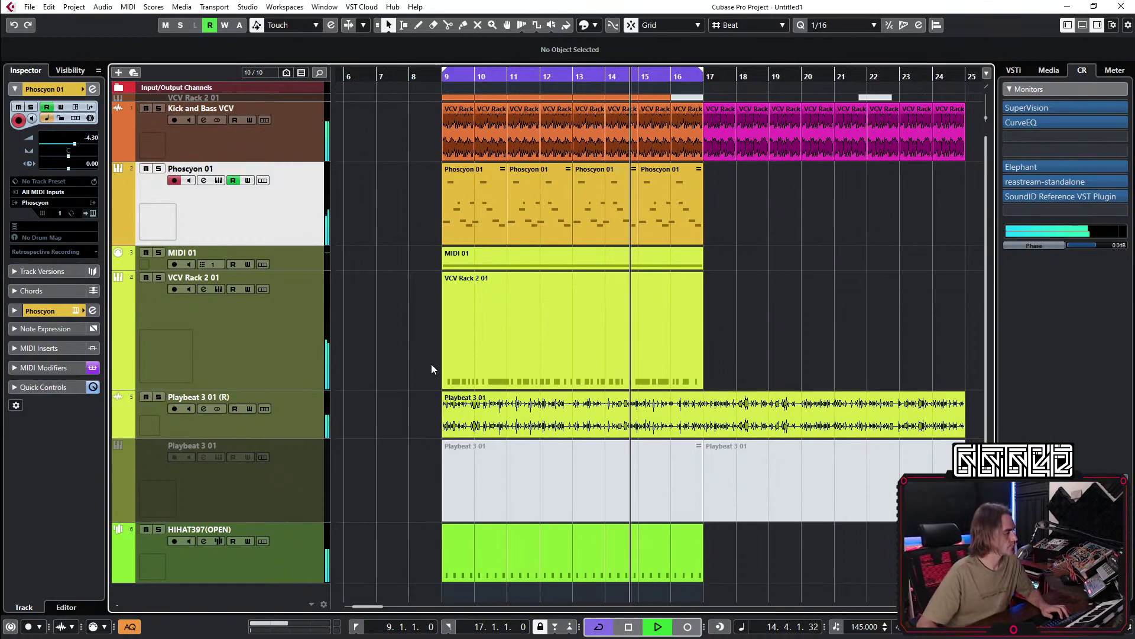
{"action": "scroll", "coordinate": [387, 355], "scroll_direction": "down", "scroll_amount": 2}
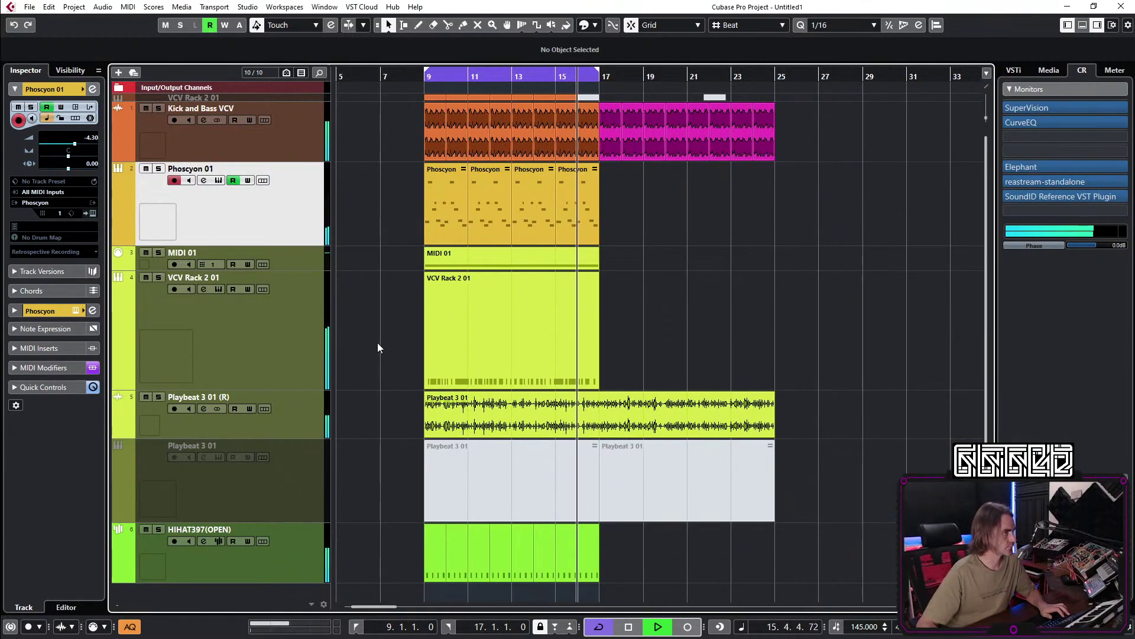
{"action": "scroll", "coordinate": [391, 336], "scroll_direction": "left", "scroll_amount": 2}
{"action": "scroll", "coordinate": [413, 322], "scroll_direction": "up", "scroll_amount": 1}
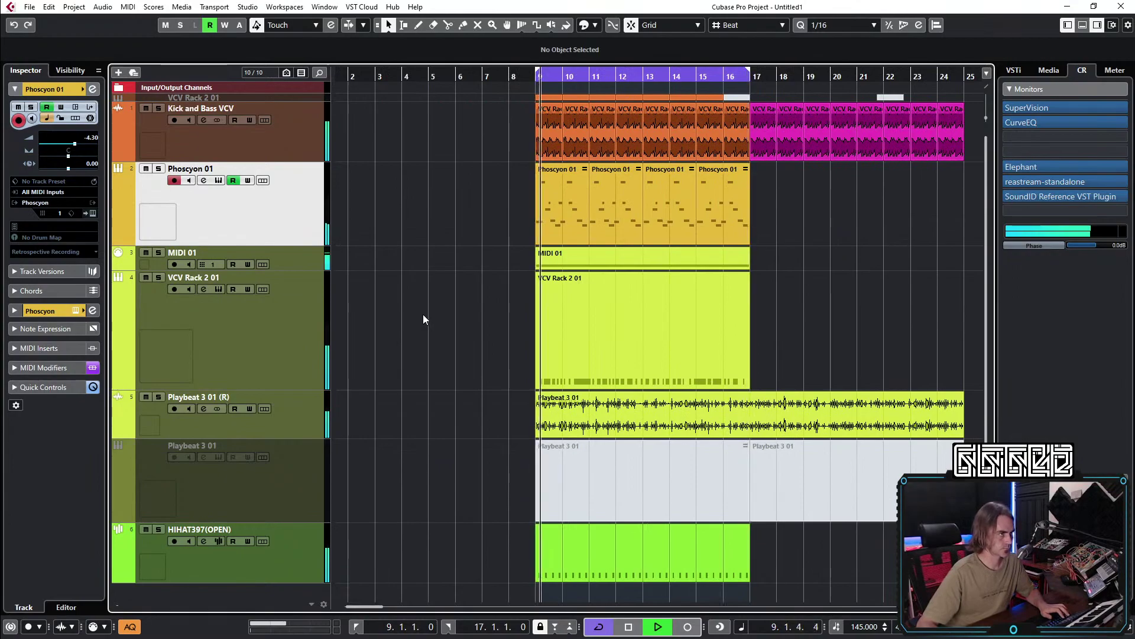
{"action": "scroll", "coordinate": [424, 314], "scroll_direction": "right", "scroll_amount": 3}
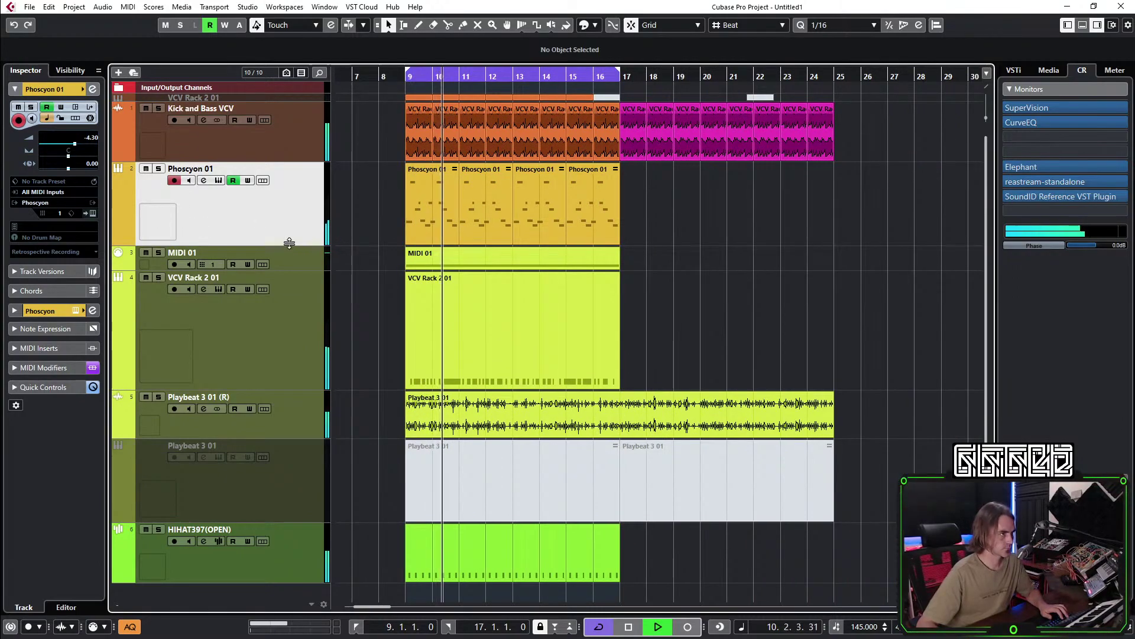
Turn the output mix of Serial Bus 3, holding the Frequency Shifter, down to minimum in Phoscyon 01's Snap Heap.
{"action": "left_click", "coordinate": [93, 89]}
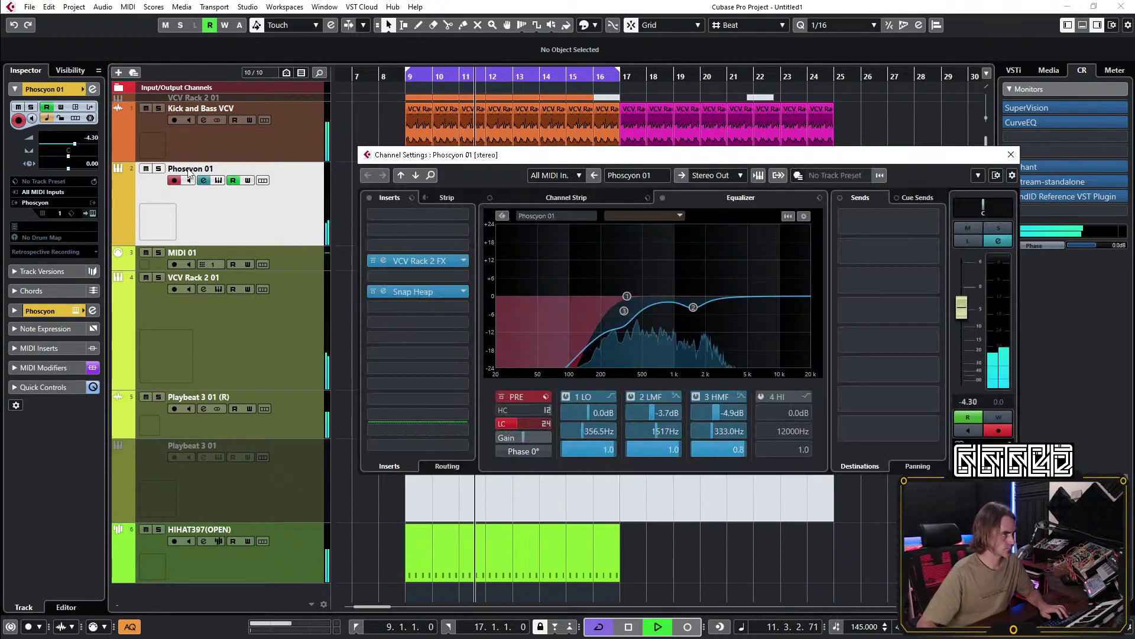
{"action": "left_click", "coordinate": [384, 291]}
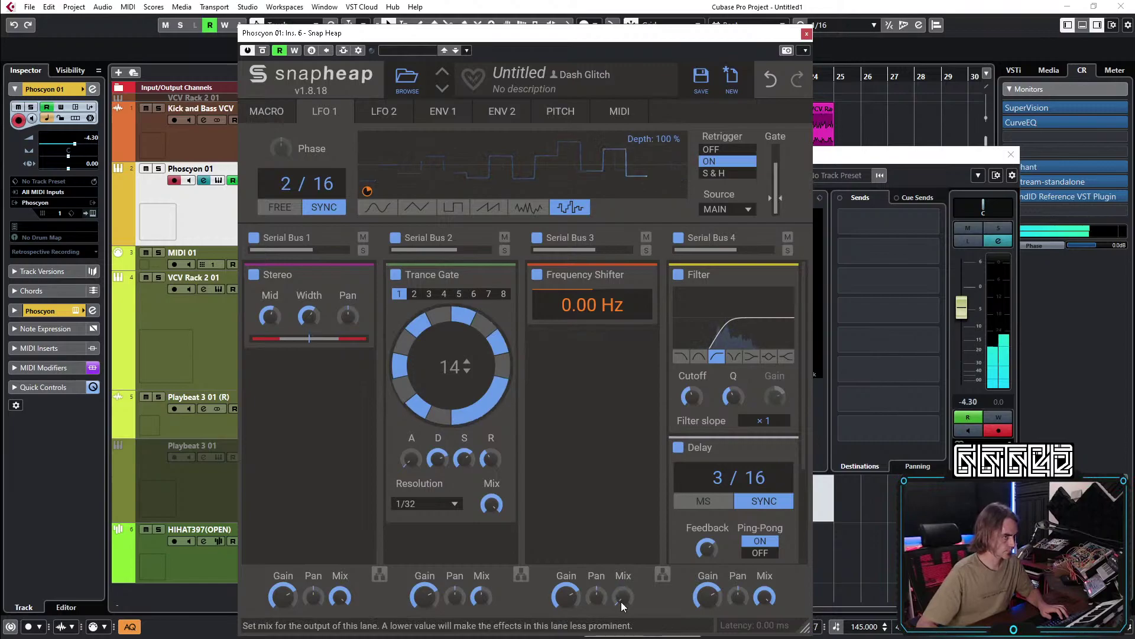
{"action": "left_click_drag", "start_coordinate": [621, 601], "coordinate": [623, 626]}
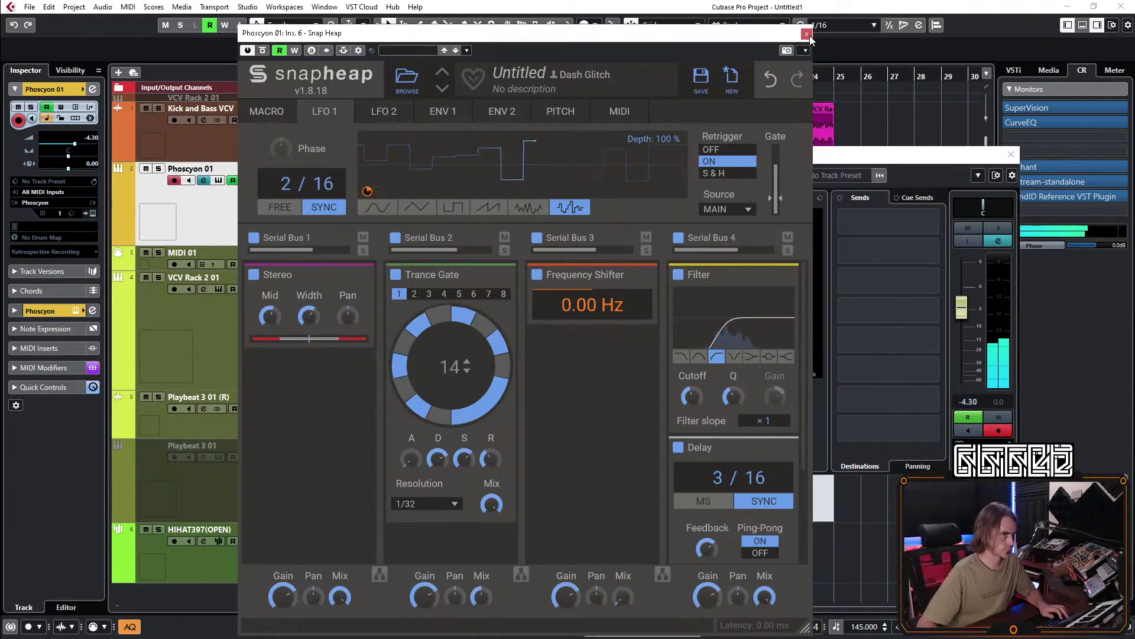
{"action": "left_click", "coordinate": [807, 34]}
{"action": "left_click", "coordinate": [1011, 155]}
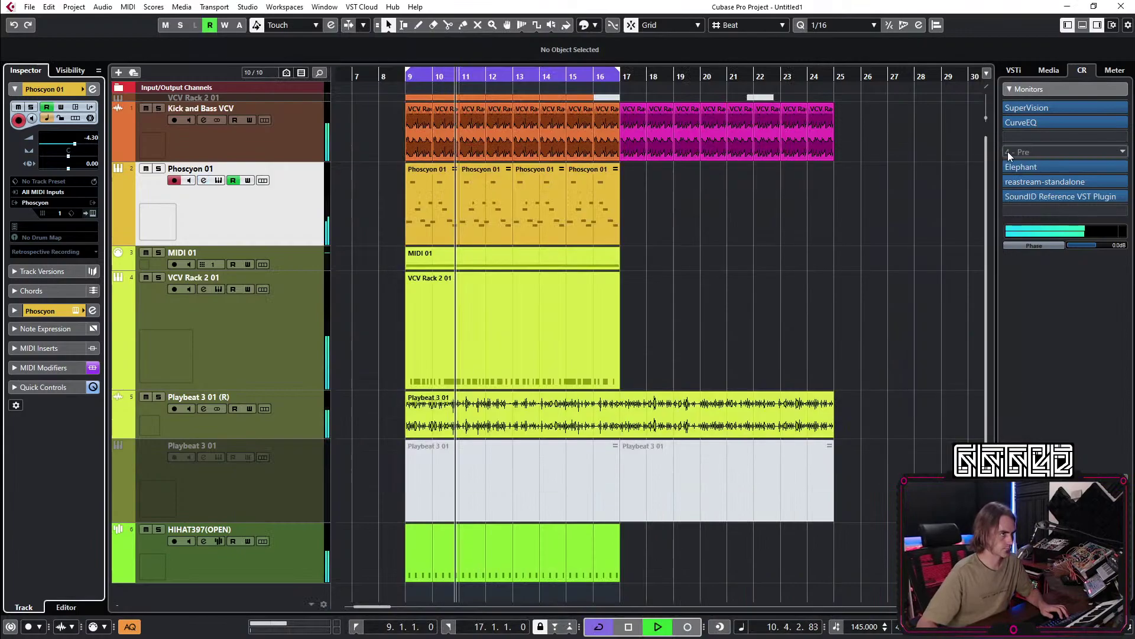
{"action": "left_click", "coordinate": [117, 235]}
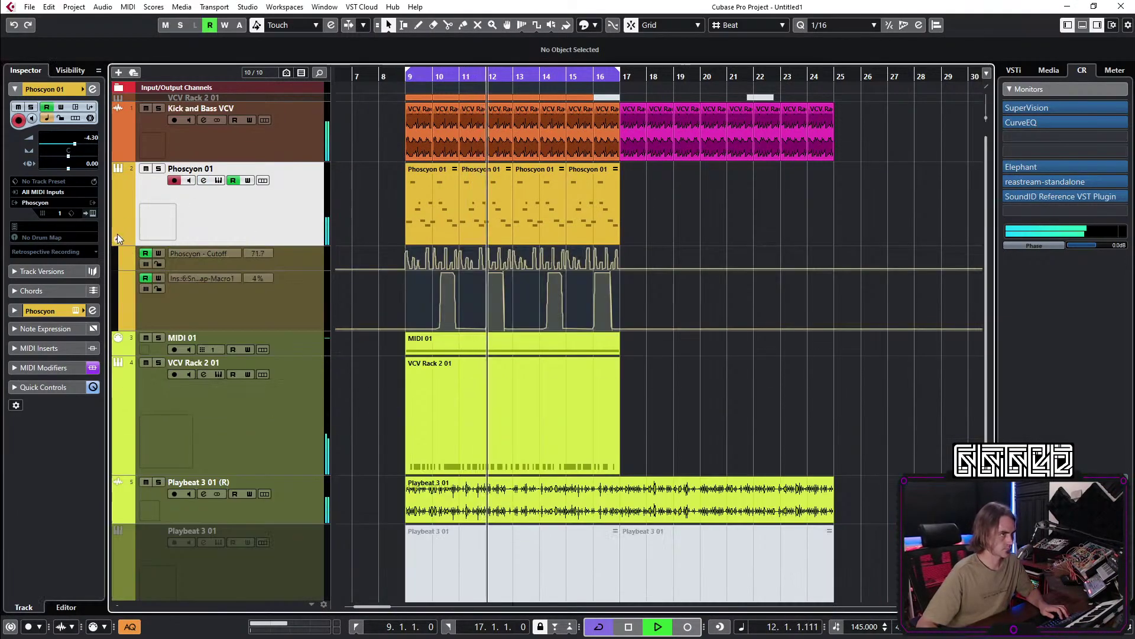
{"action": "left_click", "coordinate": [117, 239]}
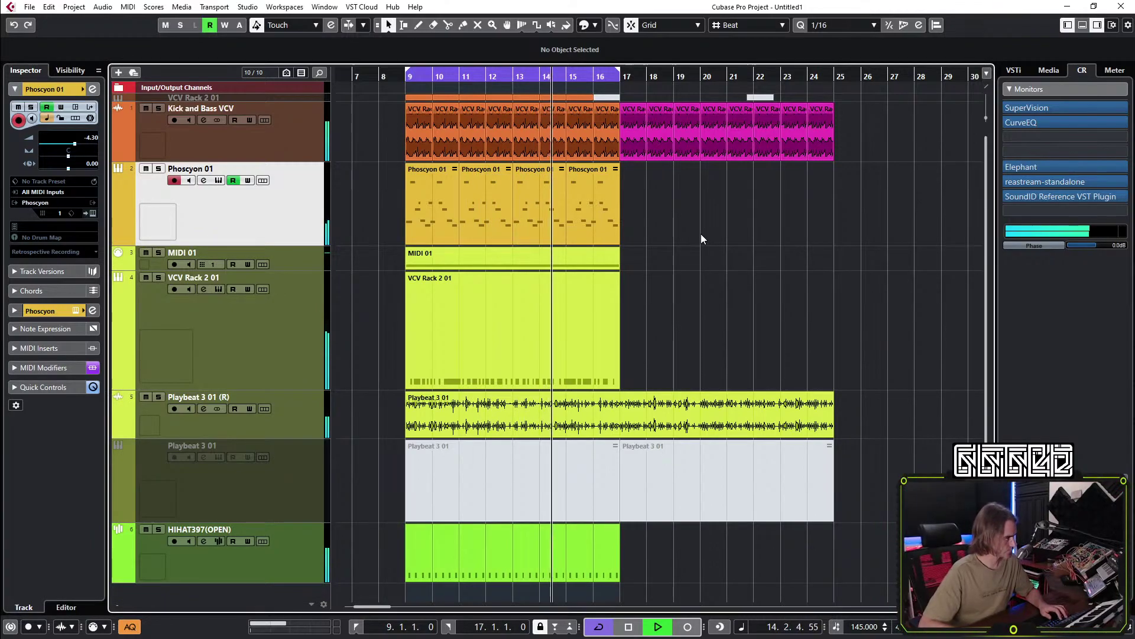
Split the last Kick and Bass VCV event before bar 17 at position 16.4.
{"action": "key", "text": "g"}
{"action": "key", "text": "h"}
{"action": "key", "text": "h"}
{"action": "key", "text": "h"}
{"action": "key", "text": "h"}
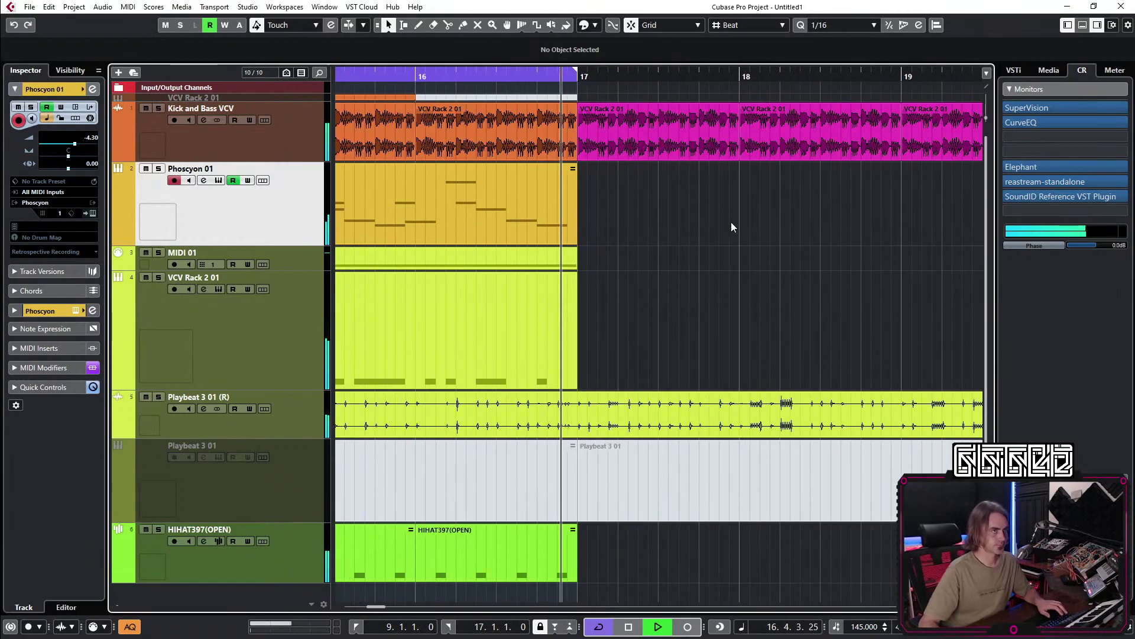
{"action": "key", "text": "h"}
{"action": "key", "text": "h"}
{"action": "key", "text": "h"}
{"action": "left_click", "coordinate": [449, 142]}
{"action": "key", "text": "3"}
{"action": "left_click", "coordinate": [412, 149]}
{"action": "key", "text": "1"}
Set the grid to Use Quantize, trim the Kick and Bass VCV event at 16.4 to one sixteenth and duplicate it three times.
{"action": "left_click_drag", "start_coordinate": [634, 158], "coordinate": [395, 158]}
{"action": "key", "text": "ctrl+z"}
{"action": "left_click", "coordinate": [748, 24]}
{"action": "left_click", "coordinate": [750, 67]}
{"action": "left_click_drag", "start_coordinate": [638, 158], "coordinate": [456, 159]}
{"action": "scroll", "coordinate": [456, 158], "scroll_direction": "left", "scroll_amount": 3}
{"action": "key", "text": "ctrl+d"}
{"action": "key", "text": "ctrl+d"}
{"action": "key", "text": "ctrl+d"}
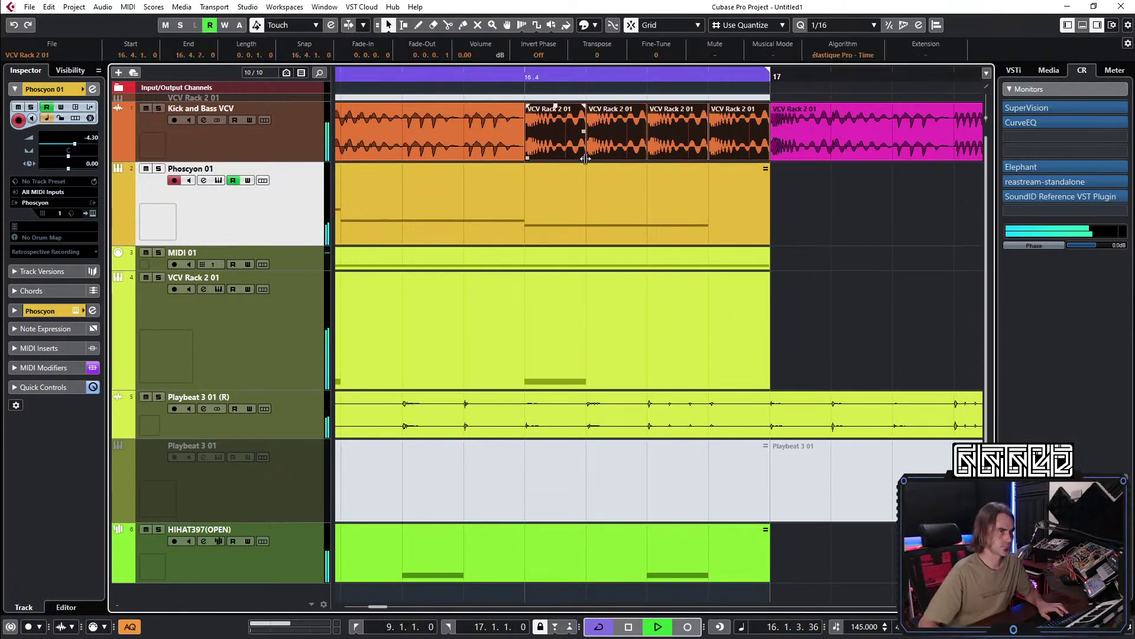
Shorten the four kick slices at 16.4 to a length of 0.0.0.91 and set their volume to -1.46 dB.
{"action": "left_click_drag", "start_coordinate": [585, 158], "coordinate": [570, 158]}
{"action": "left_click_drag", "start_coordinate": [547, 105], "coordinate": [567, 127]}
{"action": "scroll", "coordinate": [573, 130], "scroll_direction": "up", "scroll_amount": 2}
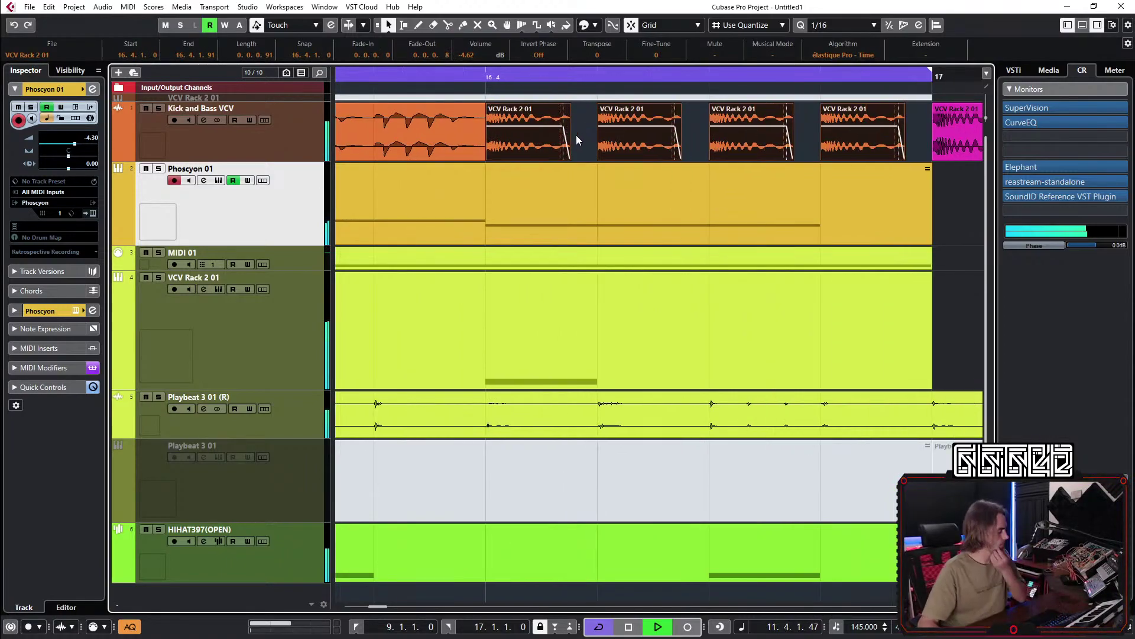
{"action": "left_click_drag", "start_coordinate": [528, 128], "coordinate": [556, 111]}
Bounce the four shortened kick slices into a single audio event on the Kick and Bass VCV track.
{"action": "right_click", "coordinate": [534, 125]}
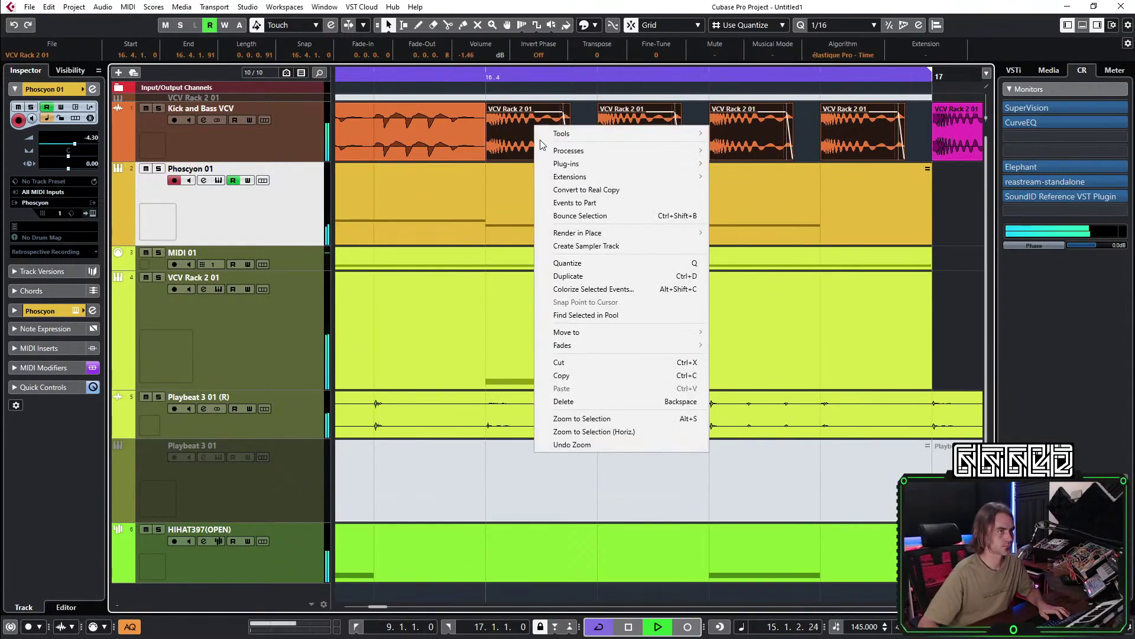
{"action": "left_click", "coordinate": [591, 232]}
{"action": "key", "text": "Return"}
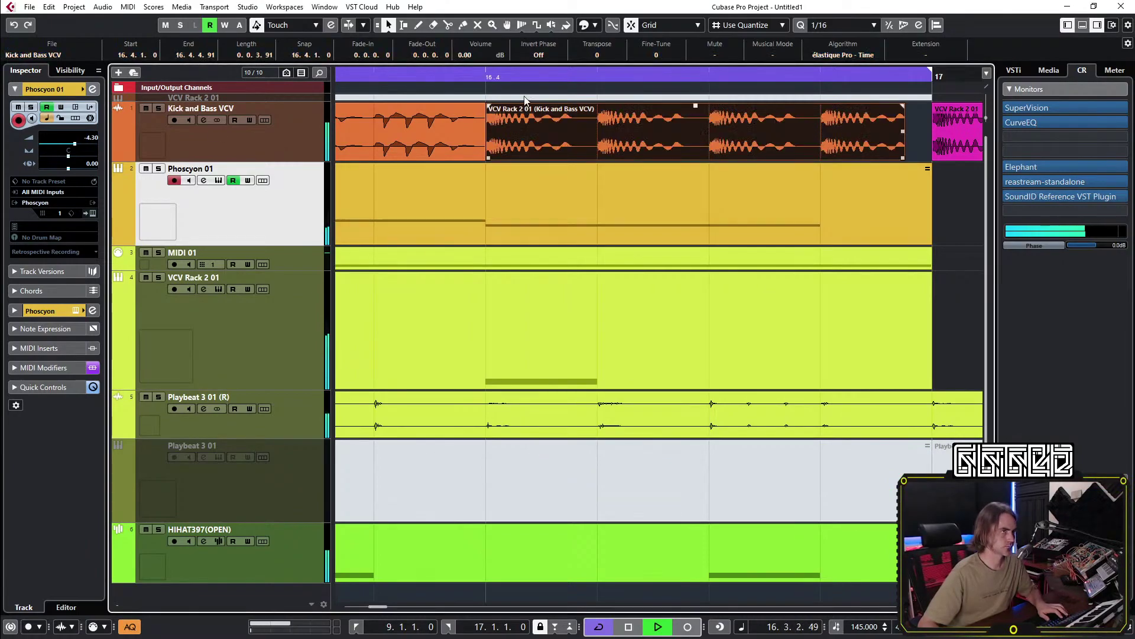
Apply an Envelope process to the bounced kick event at 16.4, shaping a gently rising curve that ends slightly below full level.
{"action": "scroll", "coordinate": [675, 148], "scroll_direction": "down", "scroll_amount": 3}
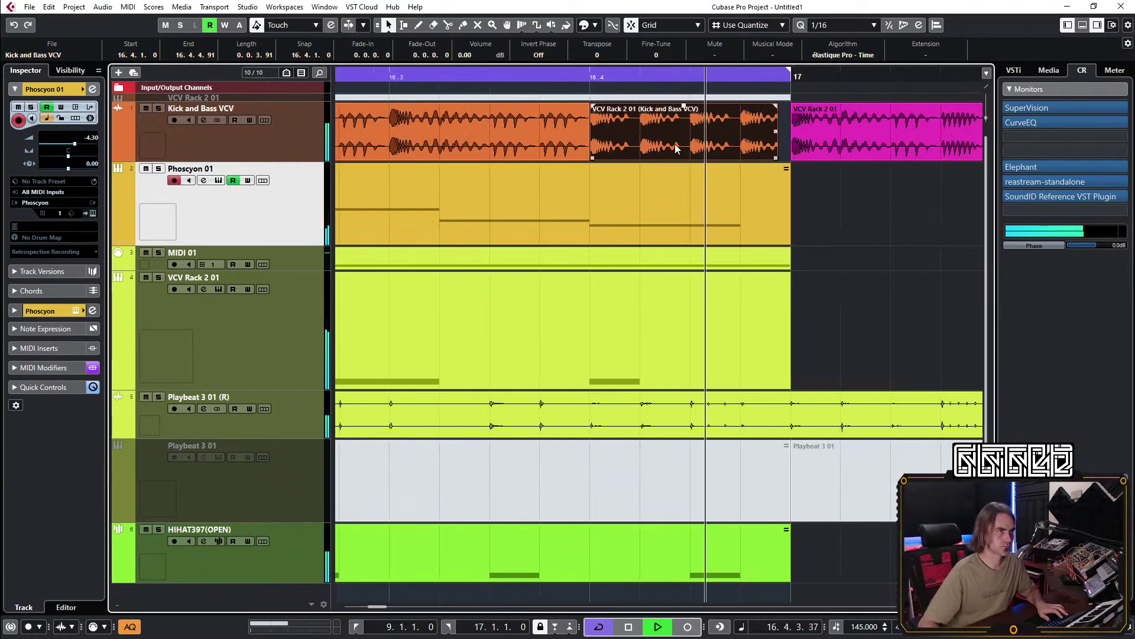
{"action": "right_click", "coordinate": [623, 112]}
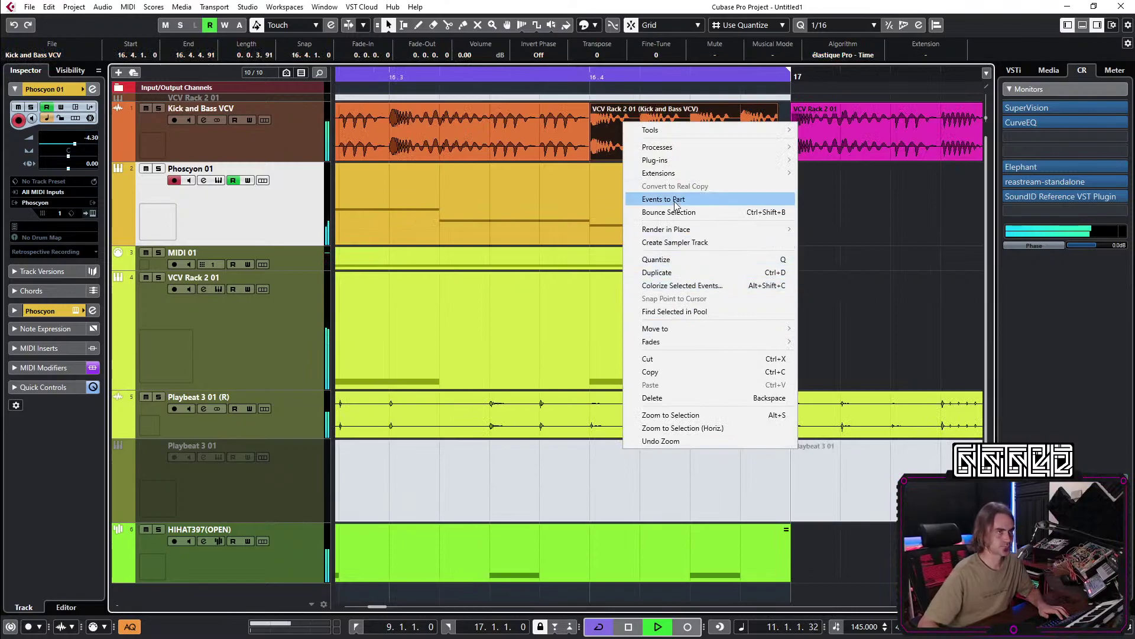
{"action": "mouse_move", "coordinate": [686, 147]}
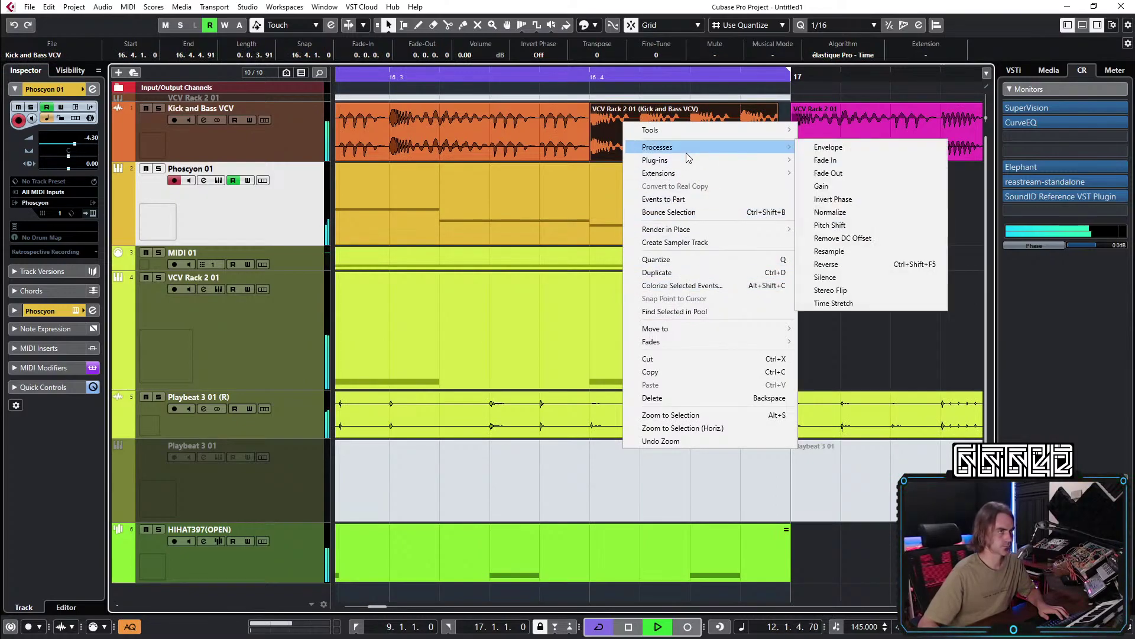
{"action": "left_click", "coordinate": [828, 147]}
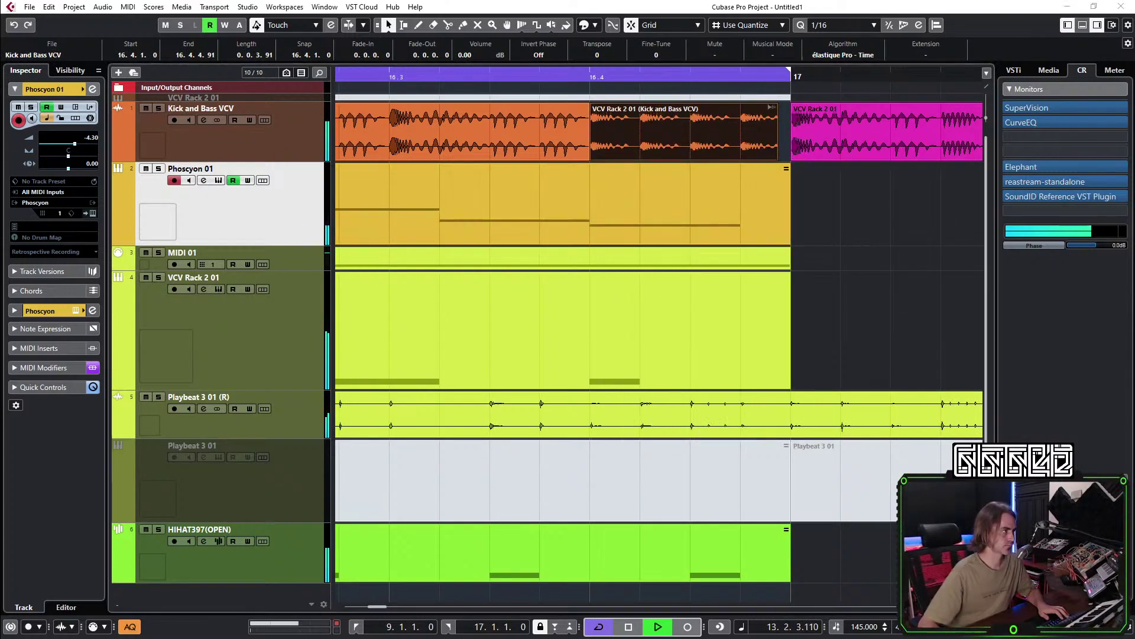
{"action": "left_click_drag", "start_coordinate": [540, 335], "coordinate": [558, 272]}
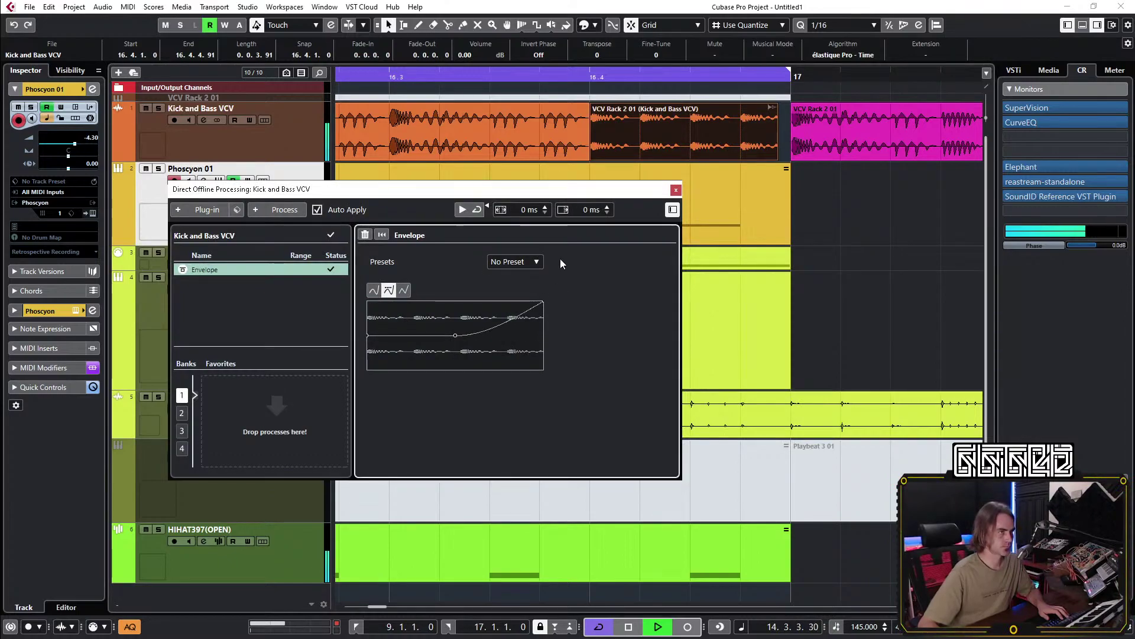
{"action": "left_click_drag", "start_coordinate": [456, 335], "coordinate": [464, 329]}
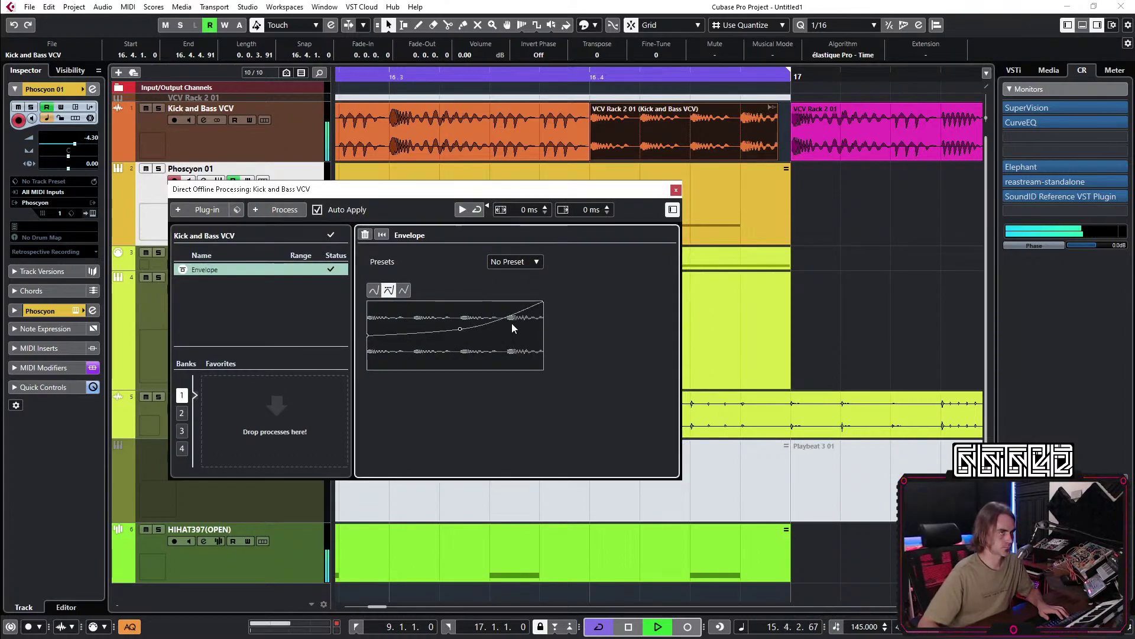
{"action": "mouse_move", "coordinate": [540, 306]}
{"action": "left_mouse_down"}
{"action": "mouse_move", "coordinate": [544, 320]}
{"action": "mouse_move", "coordinate": [538, 299]}
{"action": "mouse_move", "coordinate": [541, 311]}
{"action": "left_mouse_up"}
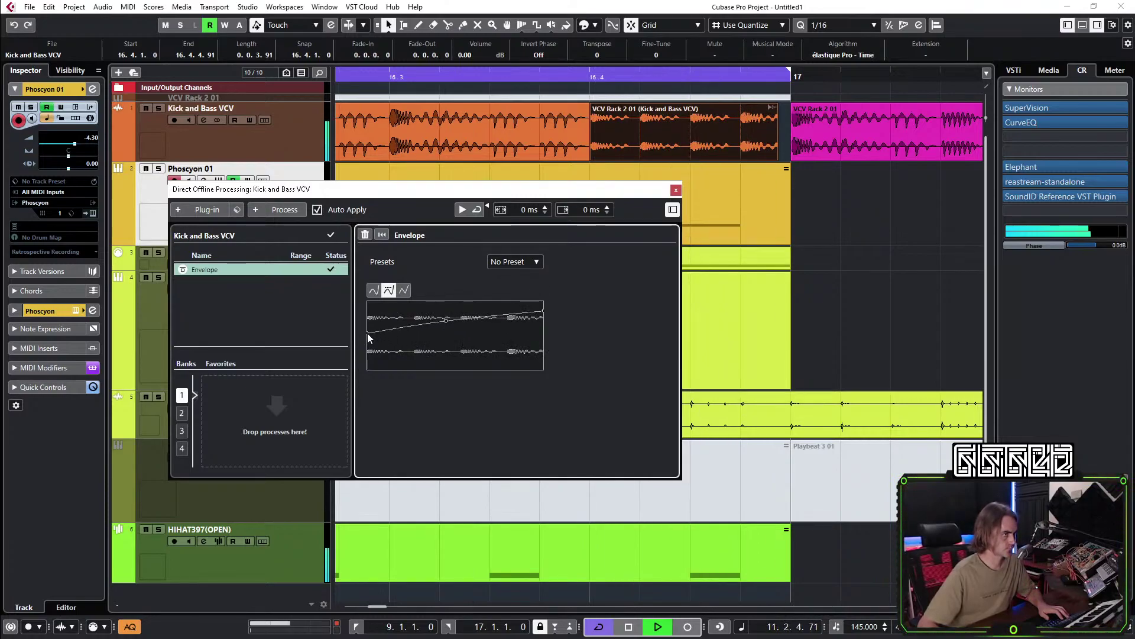
{"action": "left_click", "coordinate": [676, 190]}
Color the bounced kick event at 16.4 on the Kick and Bass VCV track blue.
{"action": "left_click", "coordinate": [835, 249]}
{"action": "key", "text": "g"}
{"action": "key", "text": "g"}
{"action": "key", "text": "g"}
{"action": "key", "text": "g"}
{"action": "key", "text": "g"}
{"action": "key", "text": "g"}
{"action": "key", "text": "g"}
{"action": "key", "text": "g"}
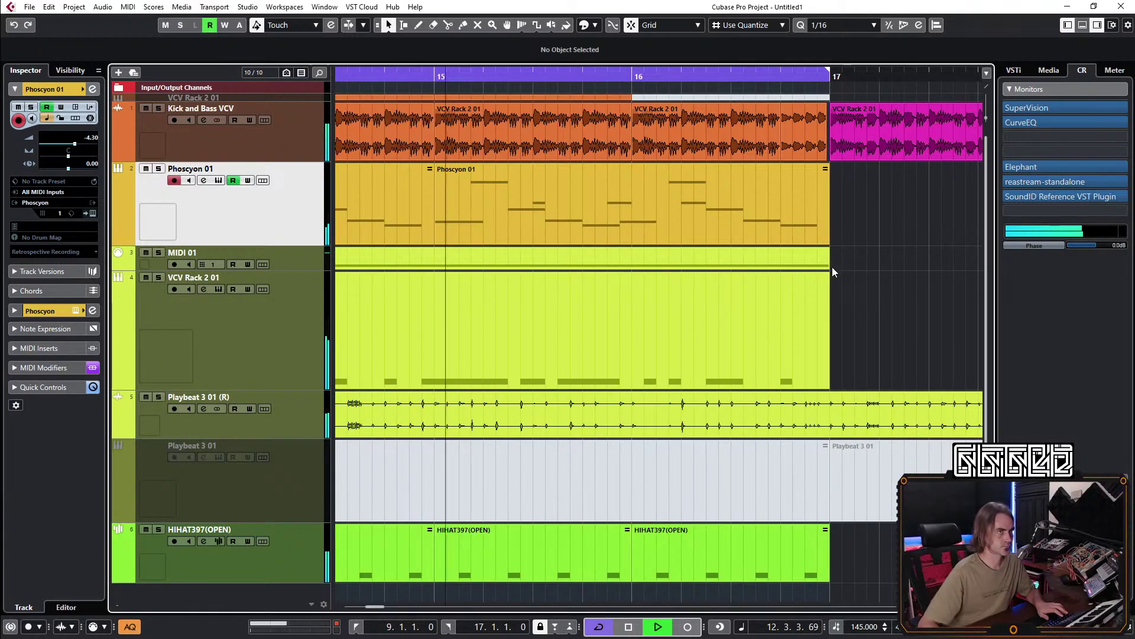
{"action": "key", "text": "h"}
{"action": "key", "text": "h"}
{"action": "key", "text": "h"}
{"action": "key", "text": "h"}
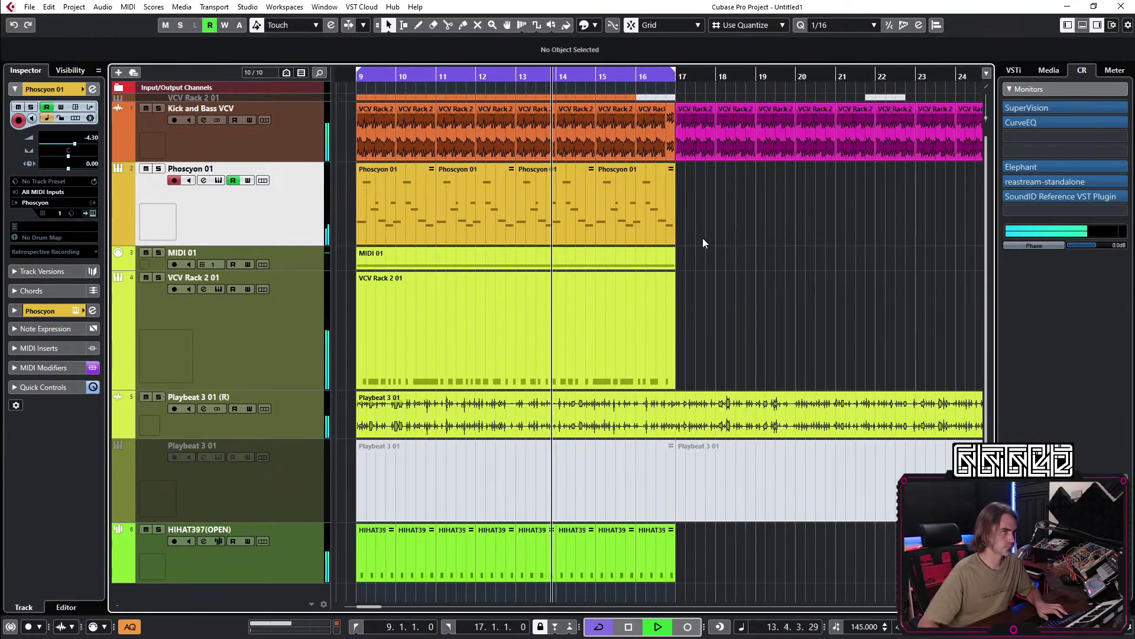
{"action": "left_click", "coordinate": [619, 102]}
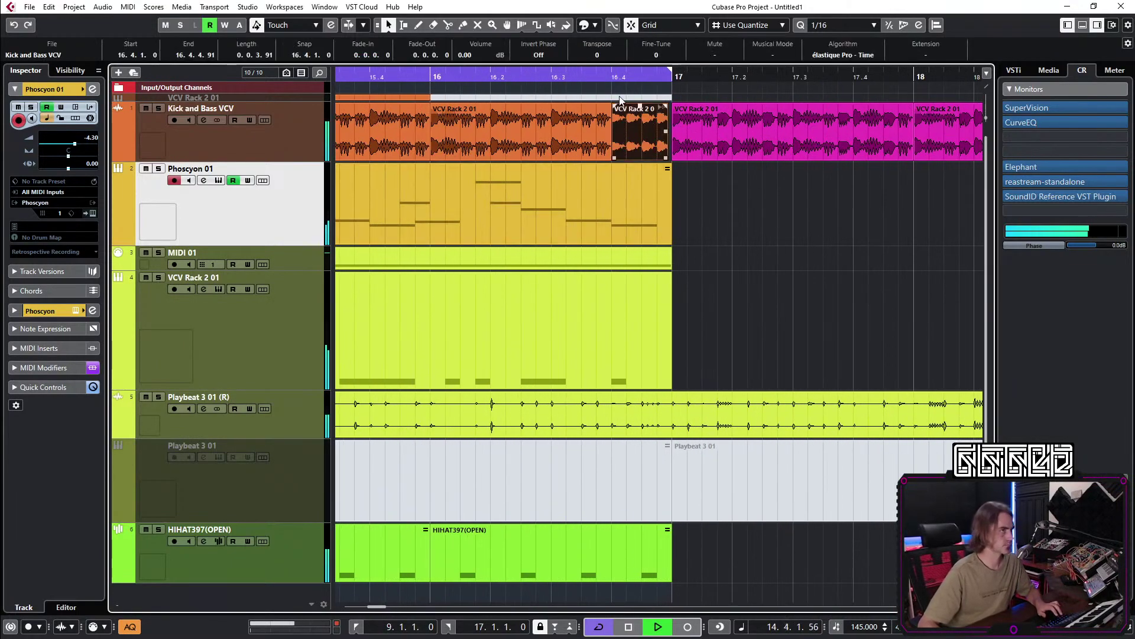
{"action": "left_click", "coordinate": [595, 26]}
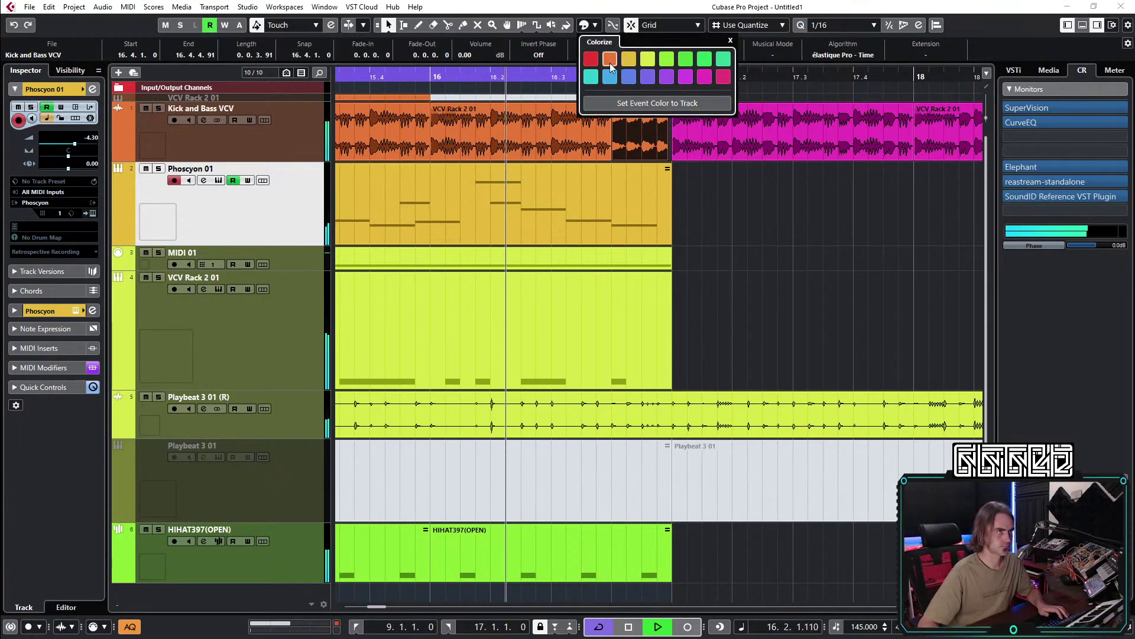
{"action": "left_click", "coordinate": [611, 82]}
{"action": "key", "text": "g"}
{"action": "key", "text": "g"}
{"action": "key", "text": "g"}
{"action": "key", "text": "g"}
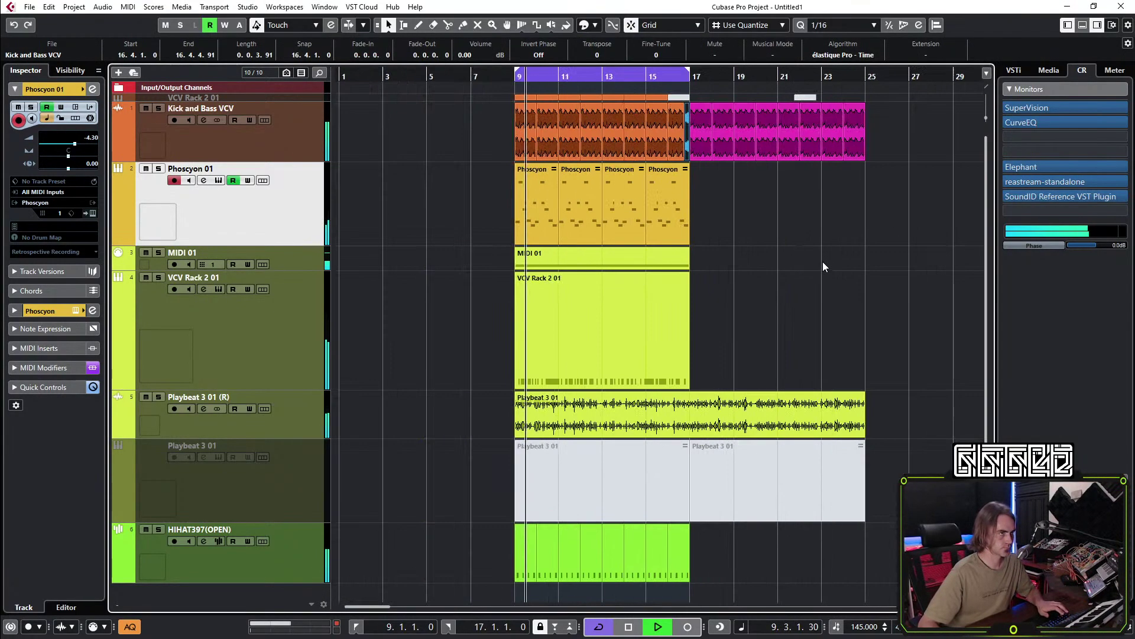
{"action": "left_click", "coordinate": [773, 280]}
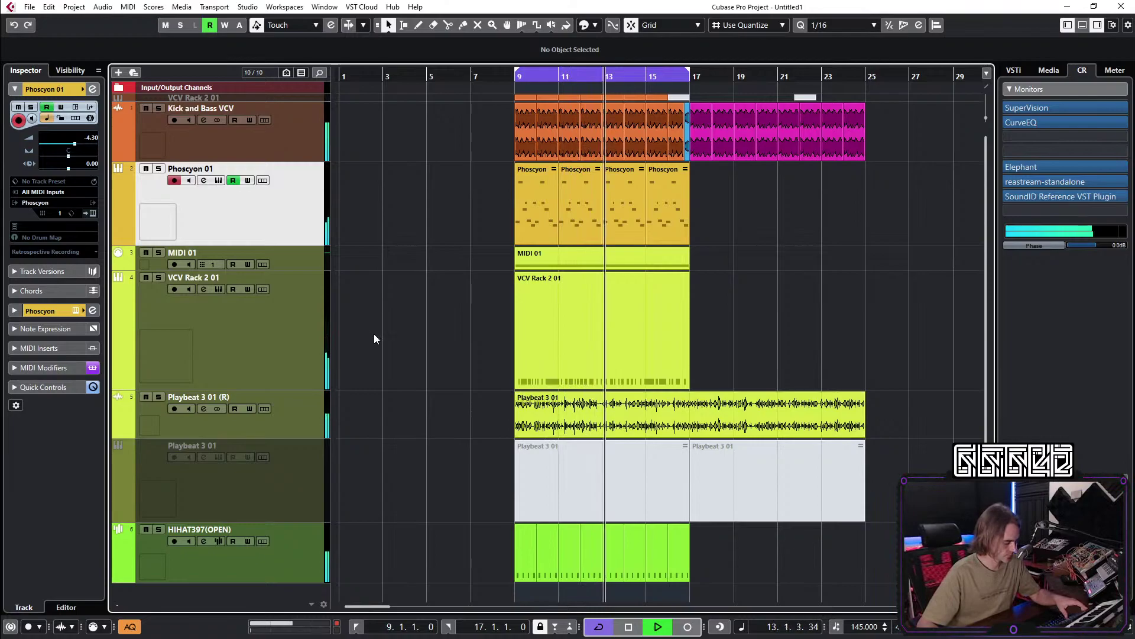
Duplicate the eight-bar VCV Rack 2 01 part so that the copy starts at bar 17, and select both parts.
{"action": "scroll", "coordinate": [689, 229], "scroll_direction": "up", "scroll_amount": 4}
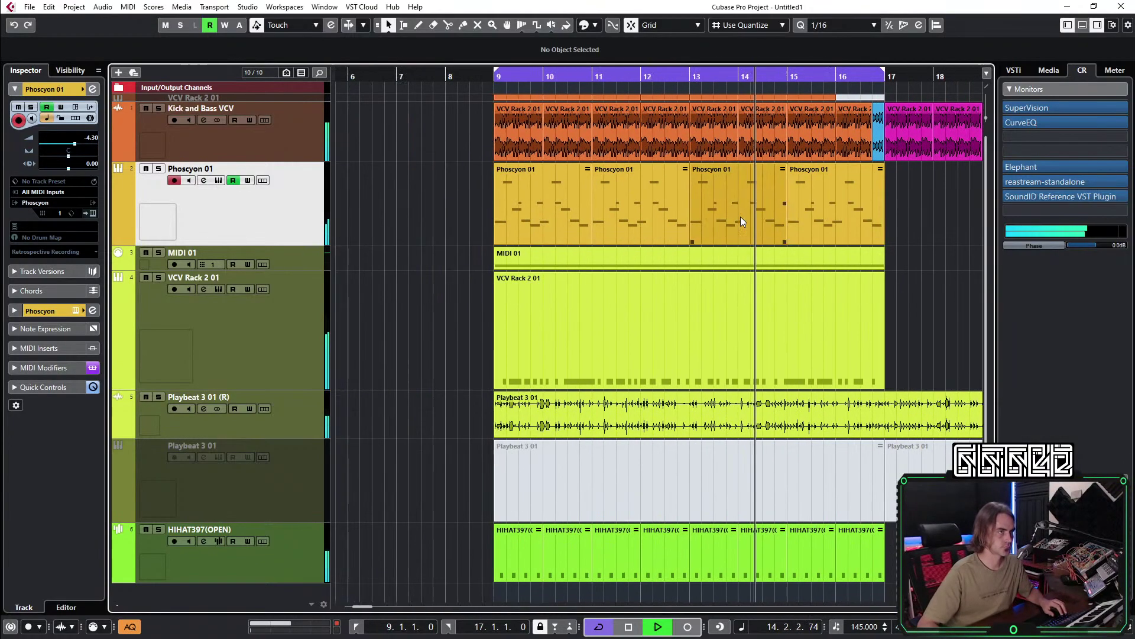
{"action": "scroll", "coordinate": [590, 230], "scroll_direction": "down", "scroll_amount": 3}
{"action": "scroll", "coordinate": [463, 438], "scroll_direction": "right", "scroll_amount": 2}
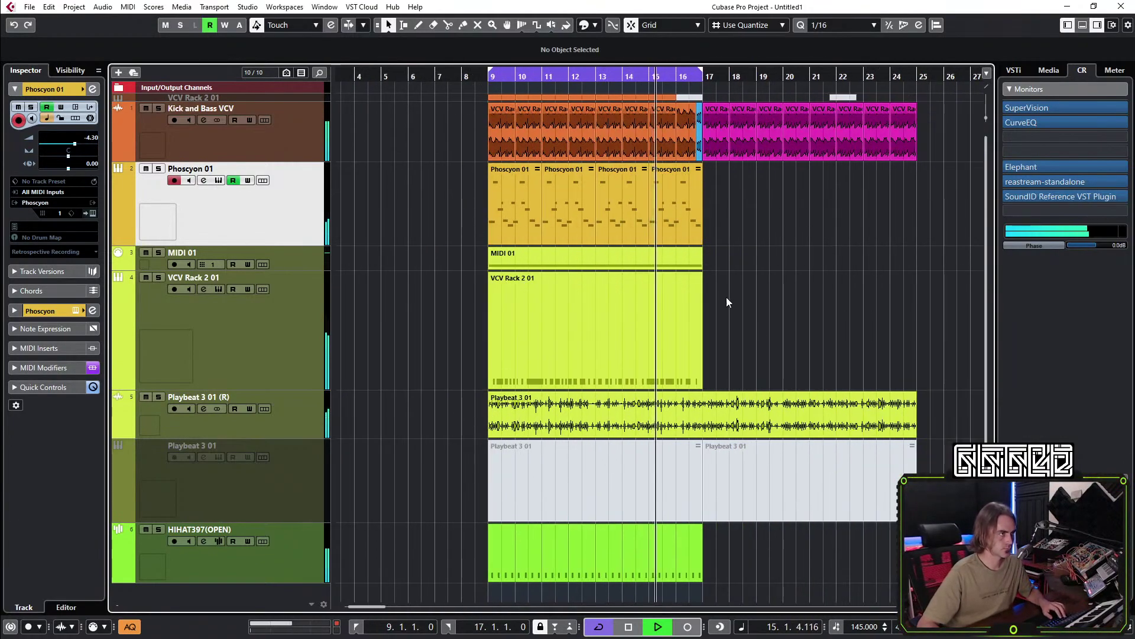
{"action": "left_click", "coordinate": [578, 346]}
{"action": "key", "text": "ctrl+d"}
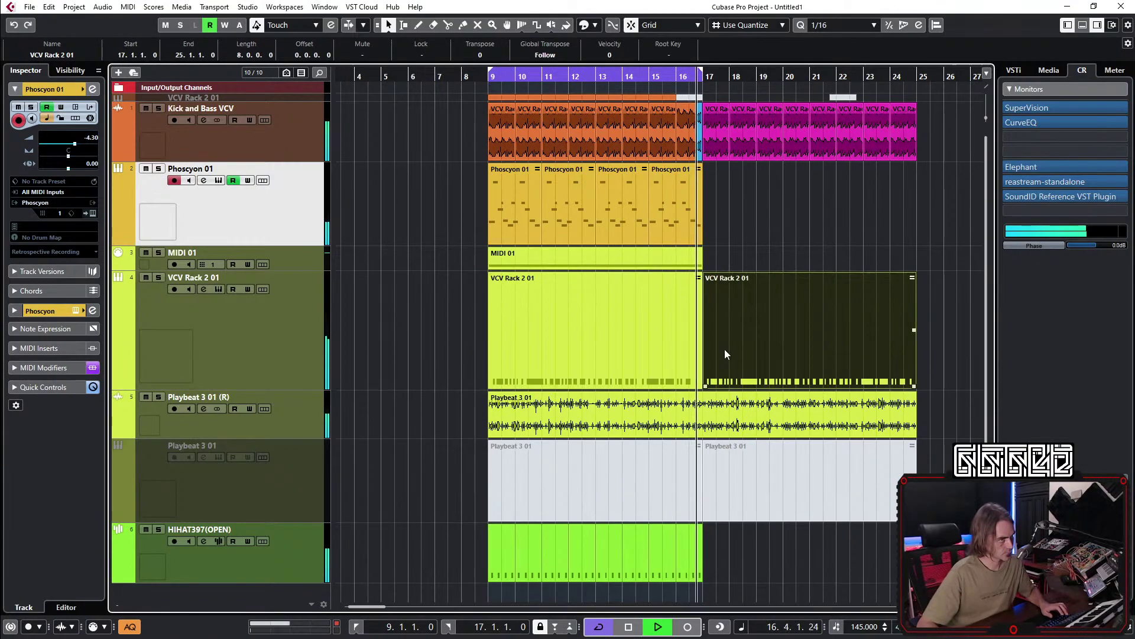
{"action": "scroll", "coordinate": [680, 349], "scroll_direction": "right", "scroll_amount": 4}
{"action": "scroll", "coordinate": [644, 345], "scroll_direction": "down", "scroll_amount": 2}
{"action": "left_click_drag", "start_coordinate": [822, 342], "coordinate": [483, 346]}
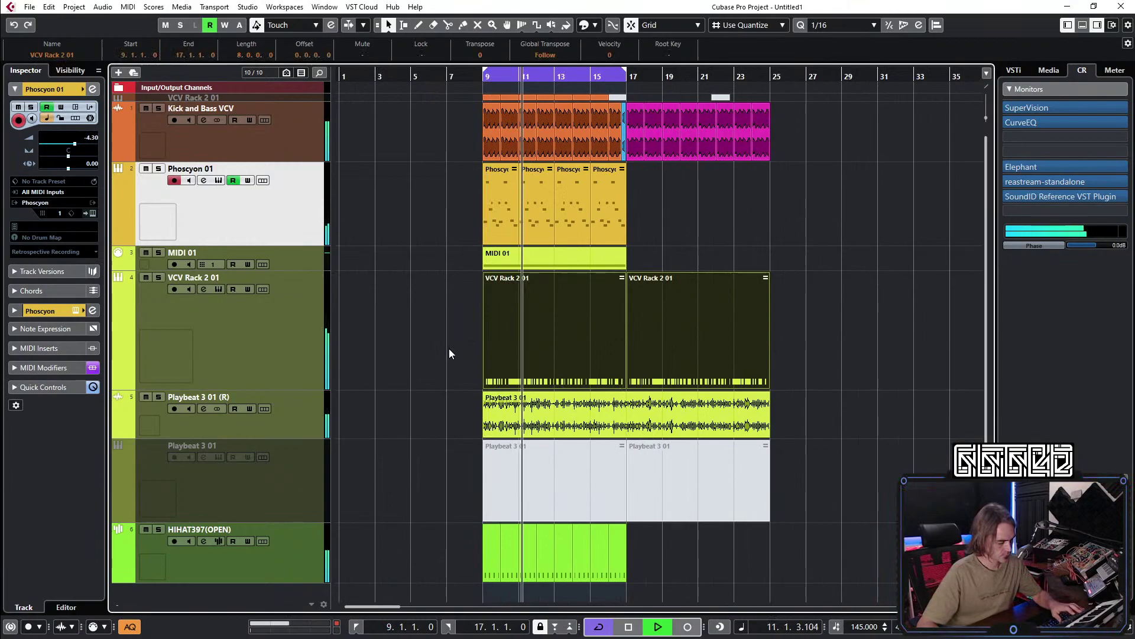
Clear the part selection and move the HIHAT397(OPEN) track directly above Playbeat 3 01 (R).
{"action": "left_click", "coordinate": [782, 431]}
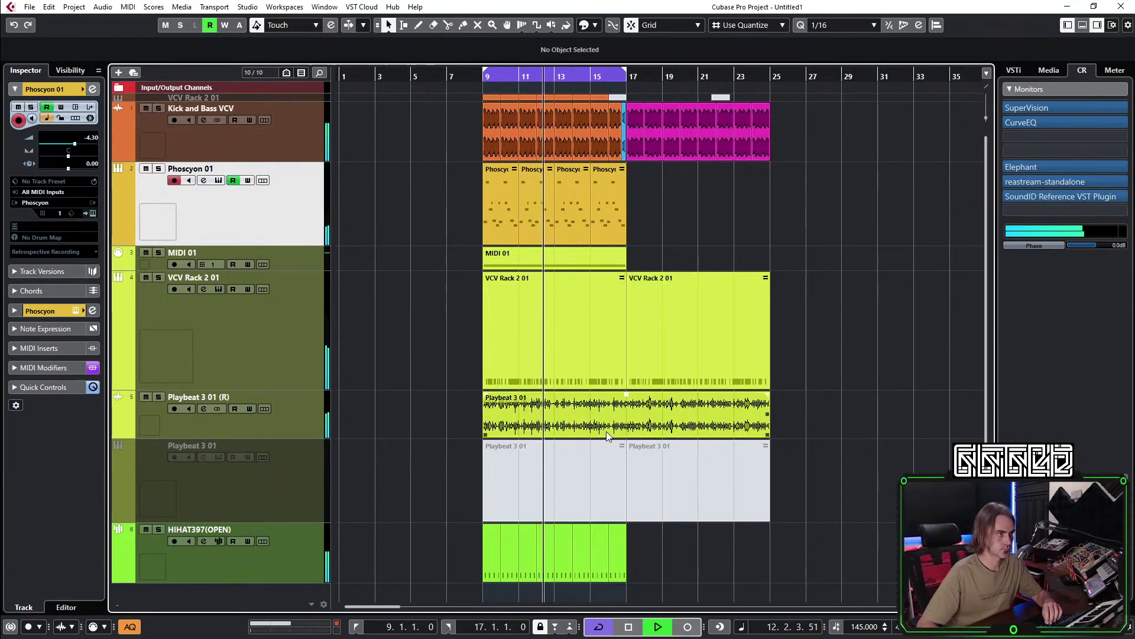
{"action": "left_click", "coordinate": [243, 560]}
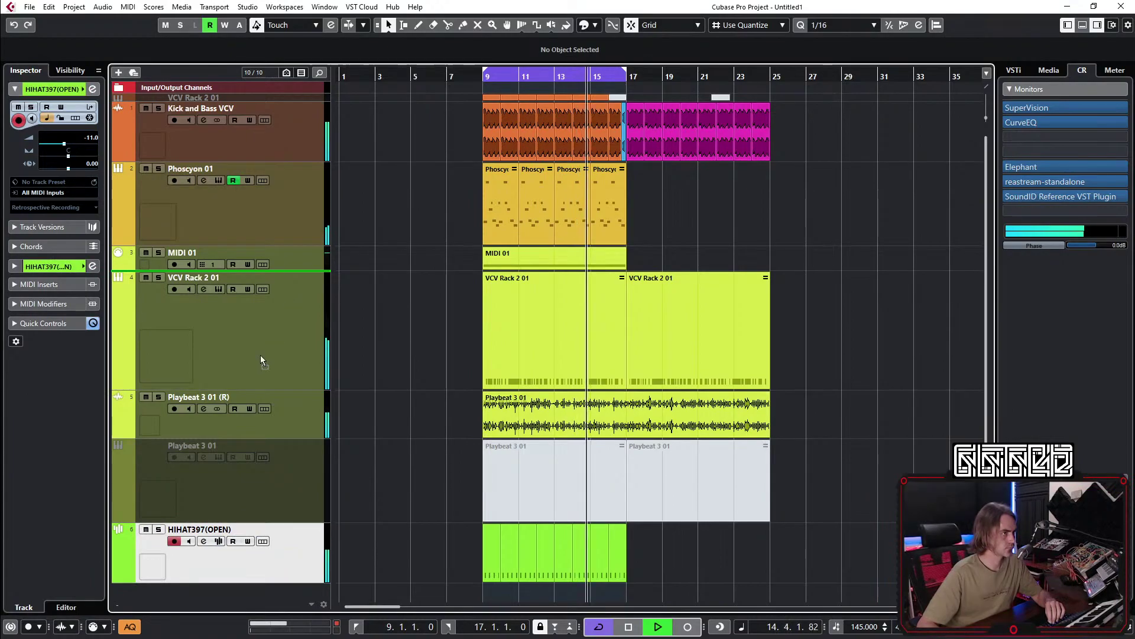
{"action": "left_click_drag", "start_coordinate": [239, 404], "coordinate": [239, 404]}
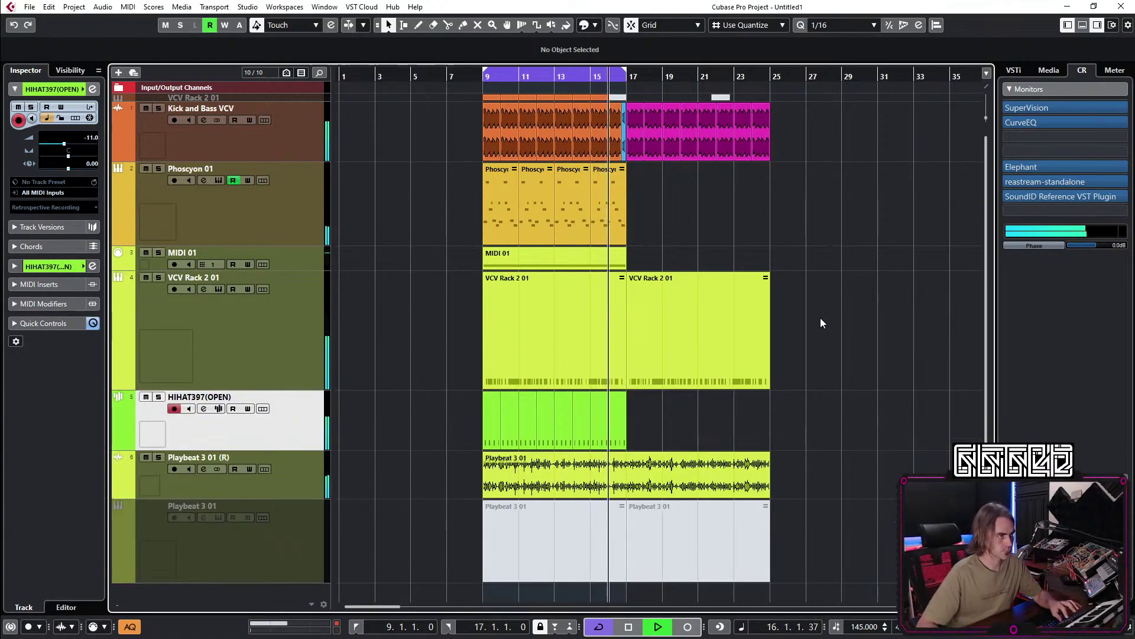
Render both VCV Rack 2 01 parts to a new audio track below, turn the cycle back on and restart playback.
{"action": "left_click_drag", "start_coordinate": [815, 318], "coordinate": [488, 325]}
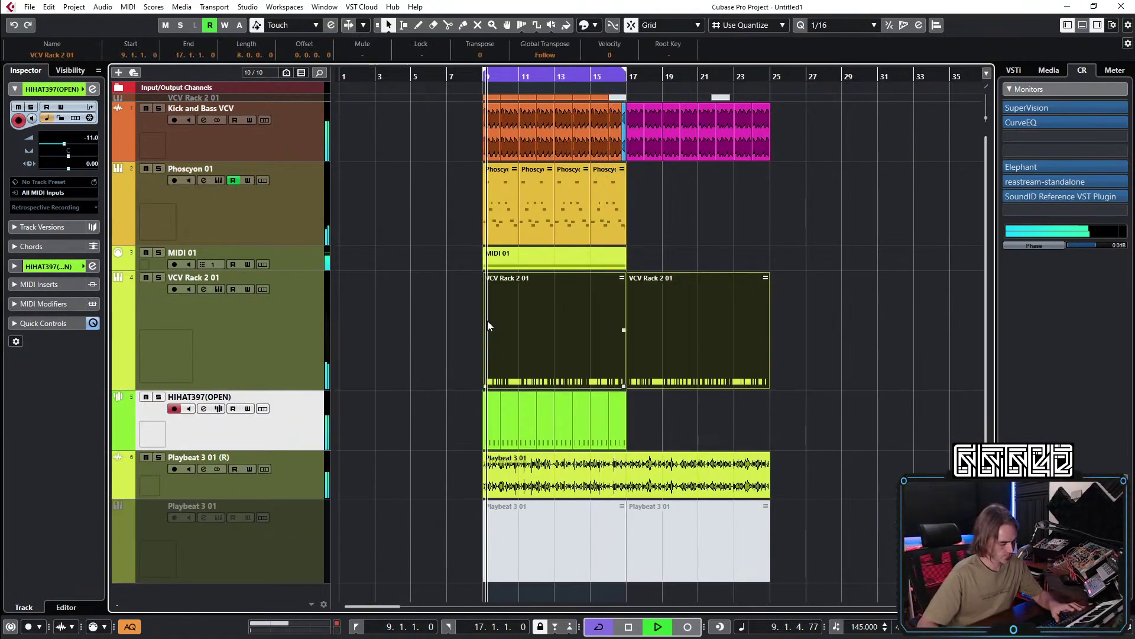
{"action": "key", "text": "space"}
{"action": "key", "text": "slash"}
{"action": "key", "text": "s"}
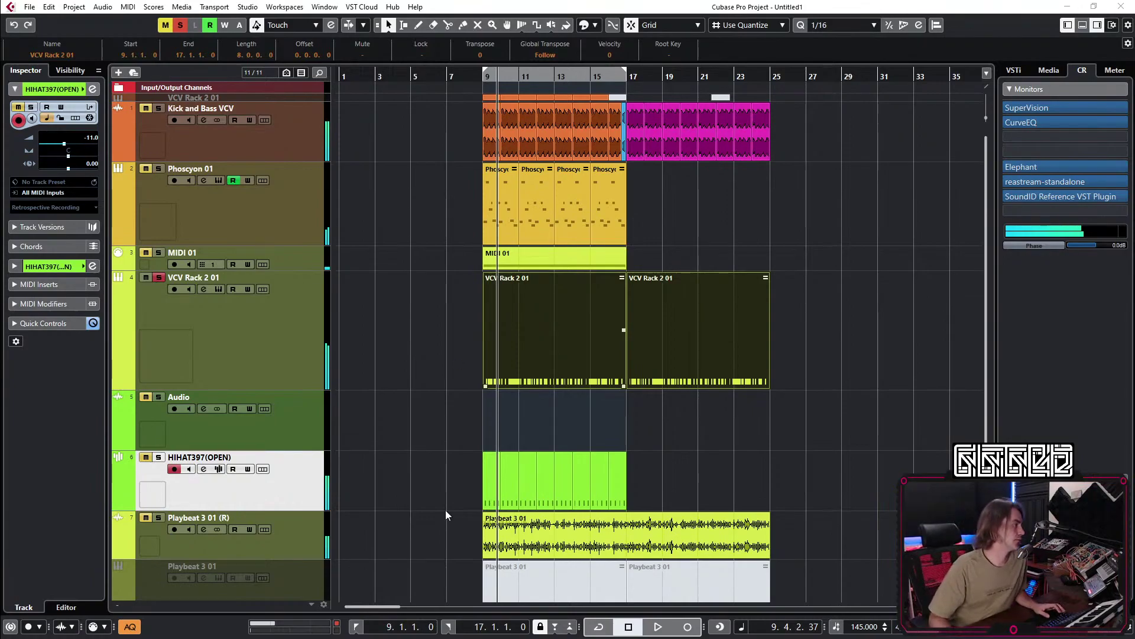
{"action": "key", "text": "KP_Divide"}
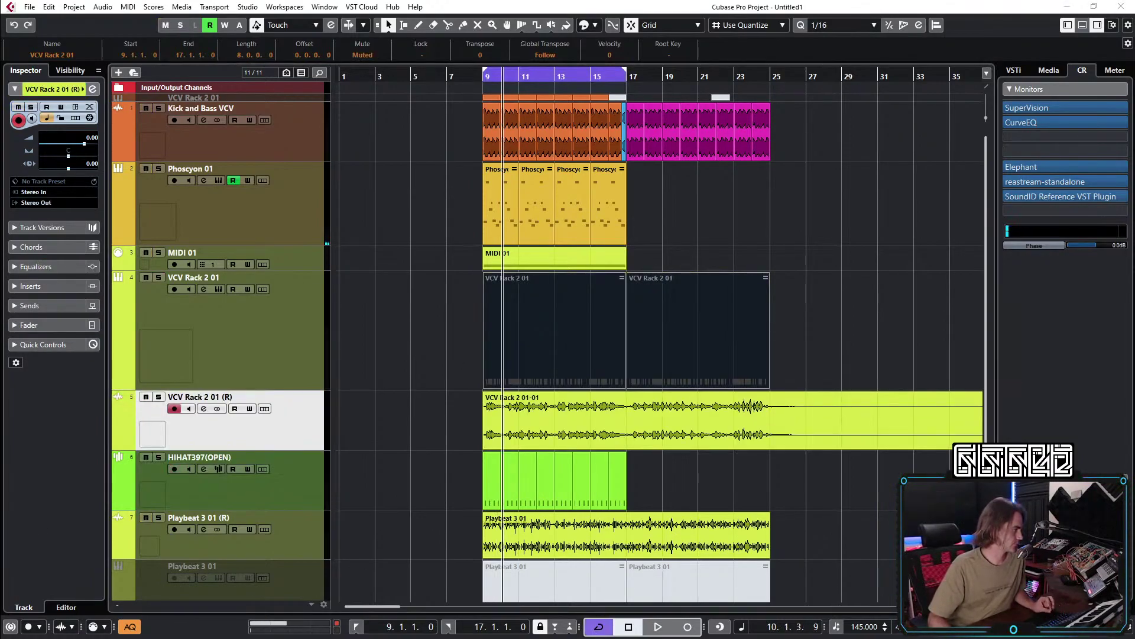
{"action": "left_click", "coordinate": [796, 217]}
{"action": "key", "text": "space"}
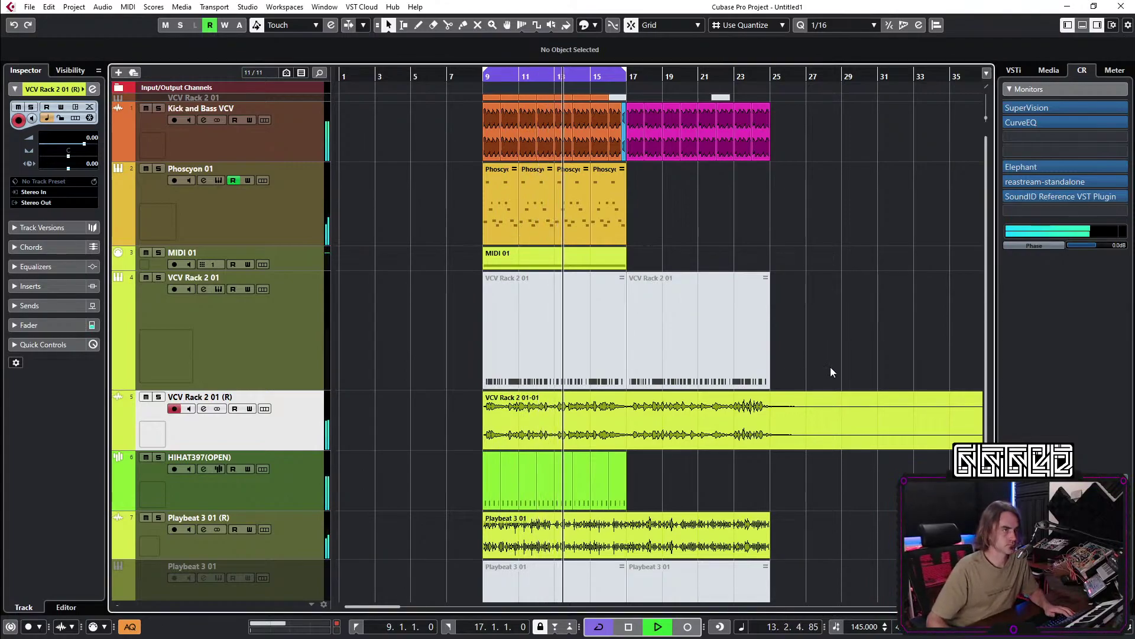
Disable the VCV Rack 2 01 instrument track that holds the two rendered parts.
{"action": "left_click", "coordinate": [293, 354]}
{"action": "right_click", "coordinate": [246, 356]}
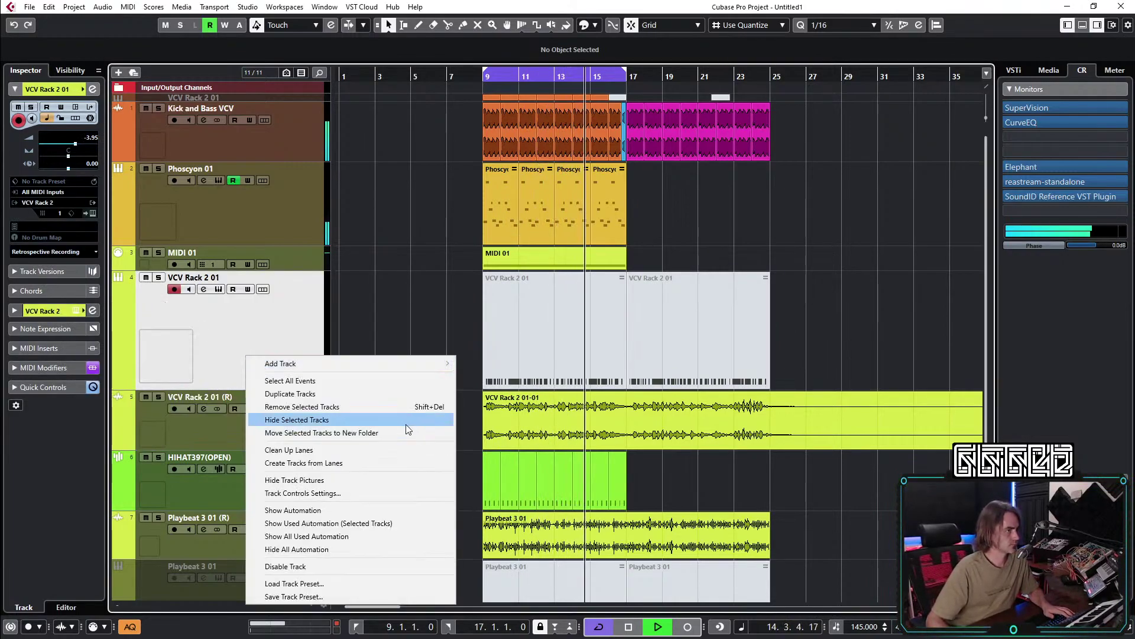
{"action": "left_click", "coordinate": [304, 566]}
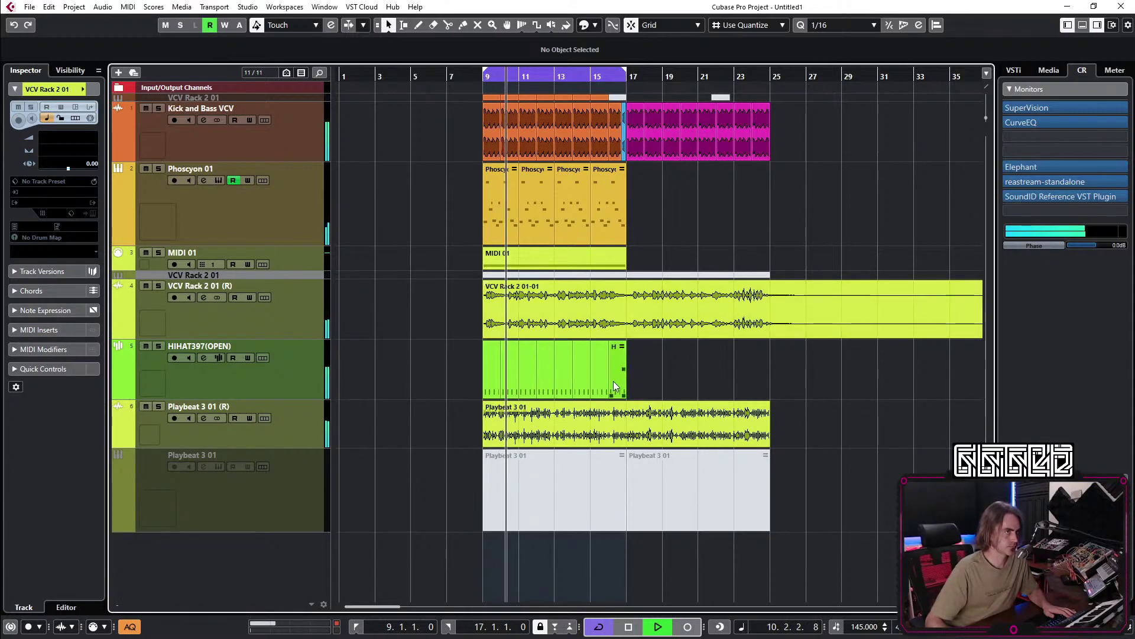
Move the VCV Rack 2 01 (R) track to a new folder, collapse the folder and name it FM.
{"action": "left_click", "coordinate": [300, 290]}
{"action": "right_click", "coordinate": [299, 290]}
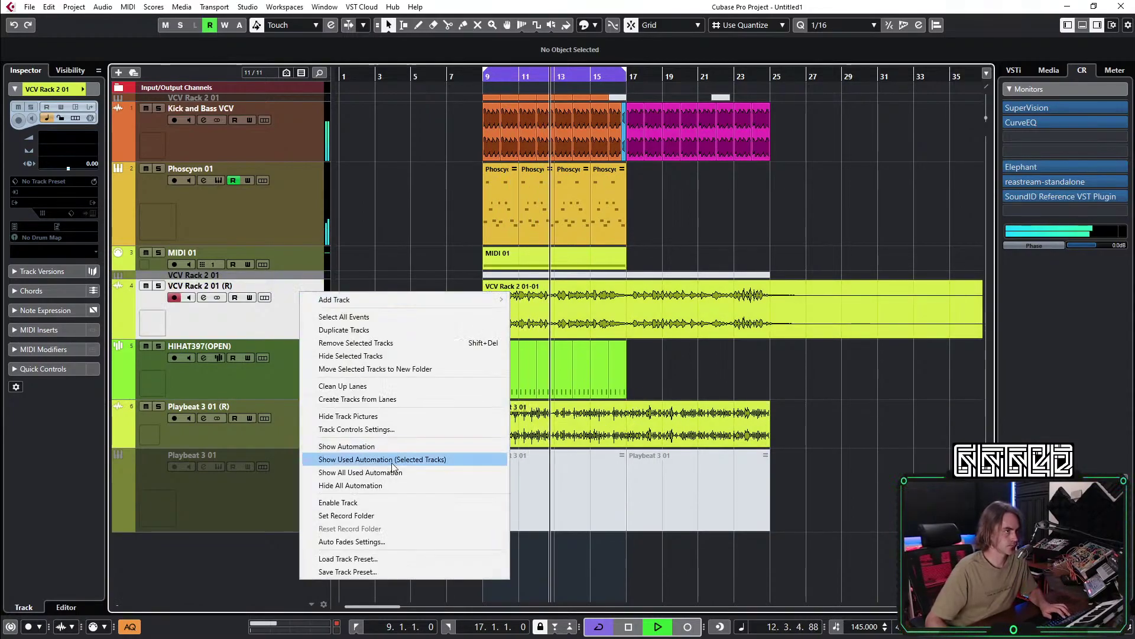
{"action": "left_click", "coordinate": [397, 369]}
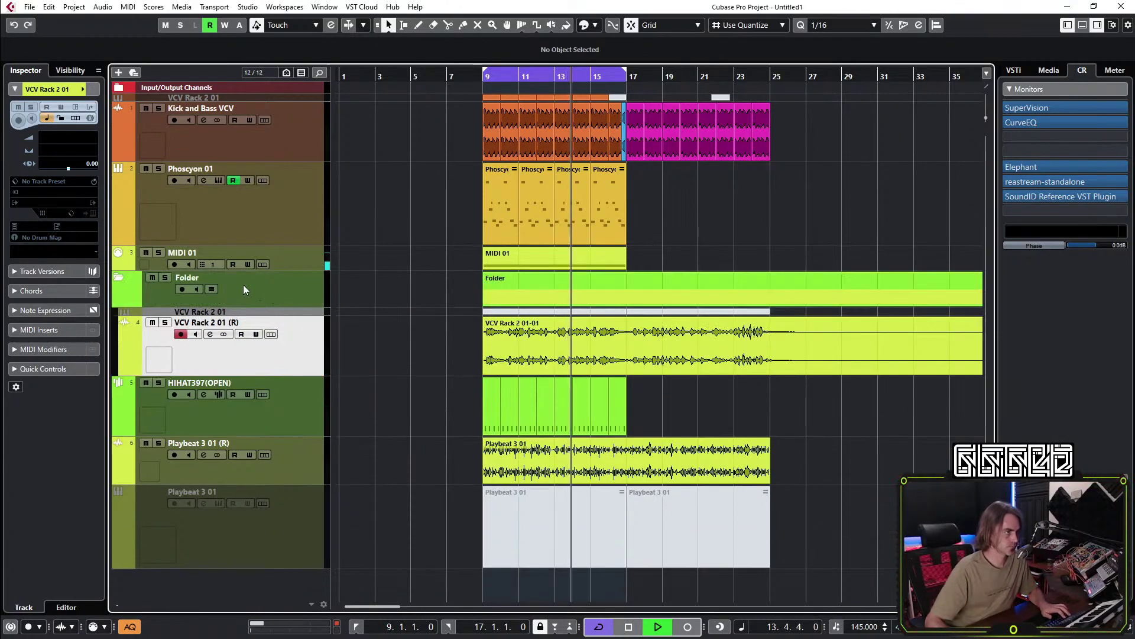
{"action": "left_click", "coordinate": [116, 275]}
{"action": "double_click", "coordinate": [183, 277]}
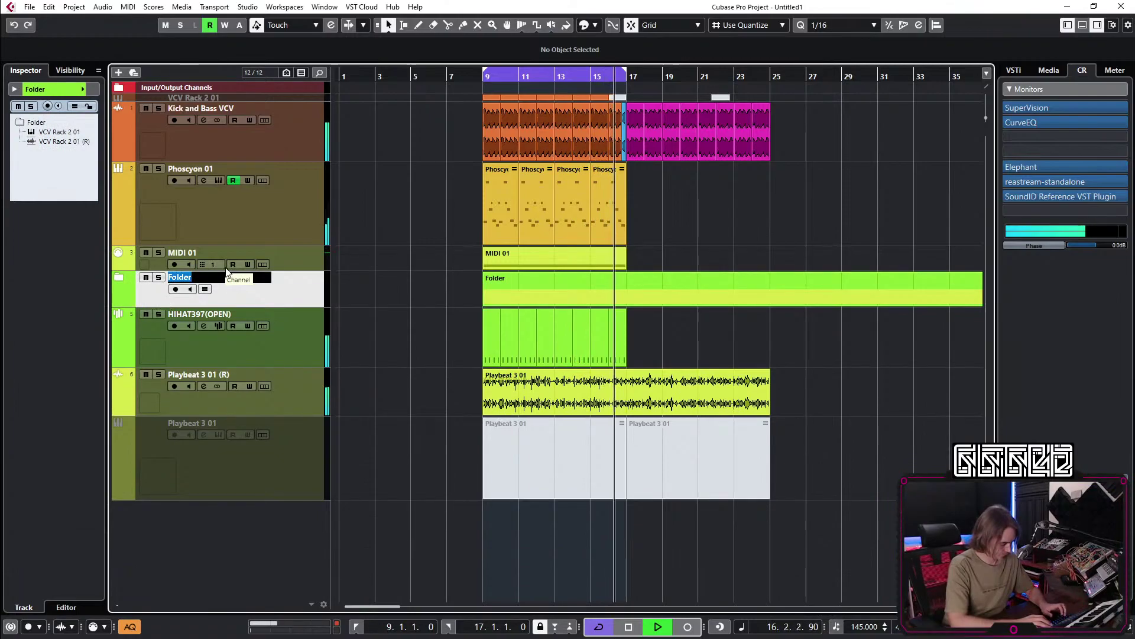
{"action": "type", "text": "FM"}
{"action": "key", "text": "Return"}
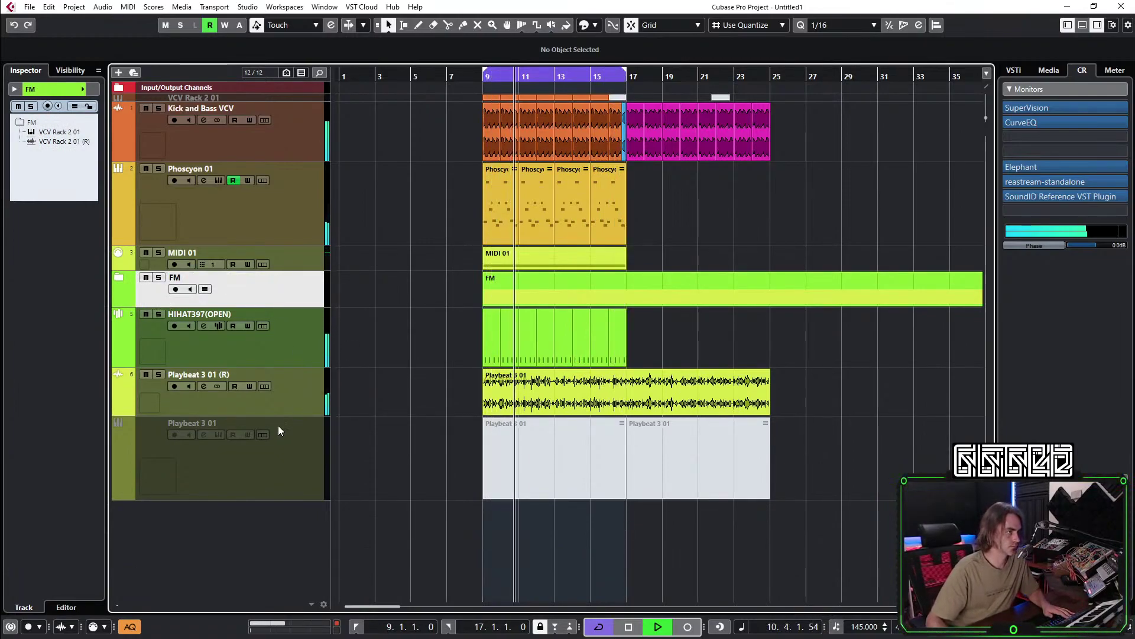
Shorten the HIHAT397(OPEN) sampler's amp envelope so it decays to zero at 211 ms, and close the sampler.
{"action": "left_click", "coordinate": [290, 359]}
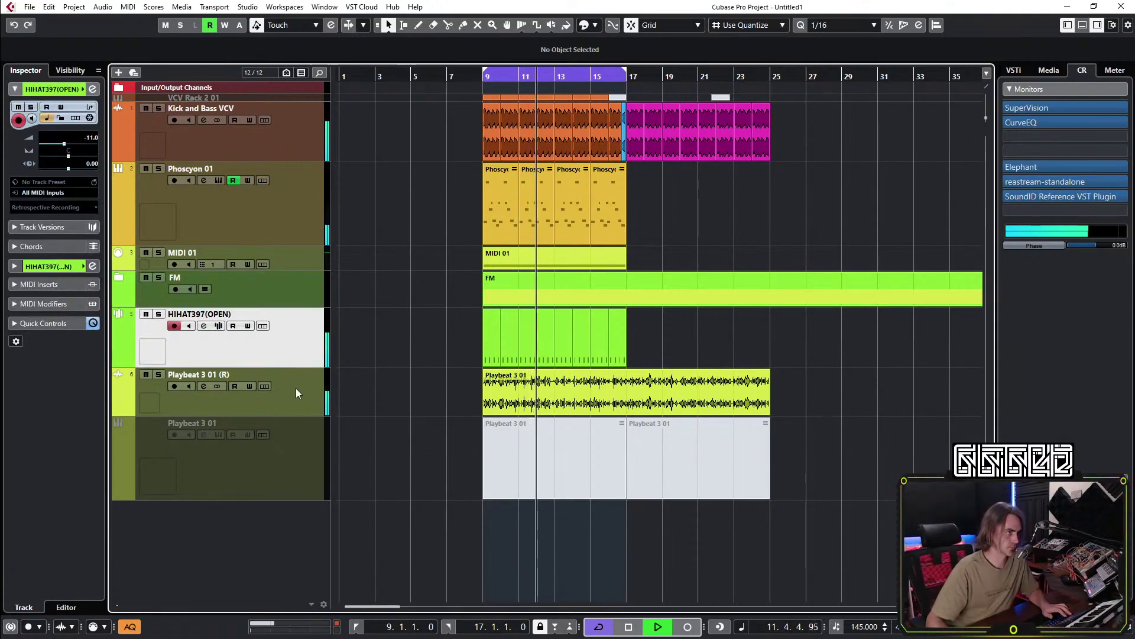
{"action": "left_click", "coordinate": [222, 326]}
{"action": "left_click", "coordinate": [788, 504]}
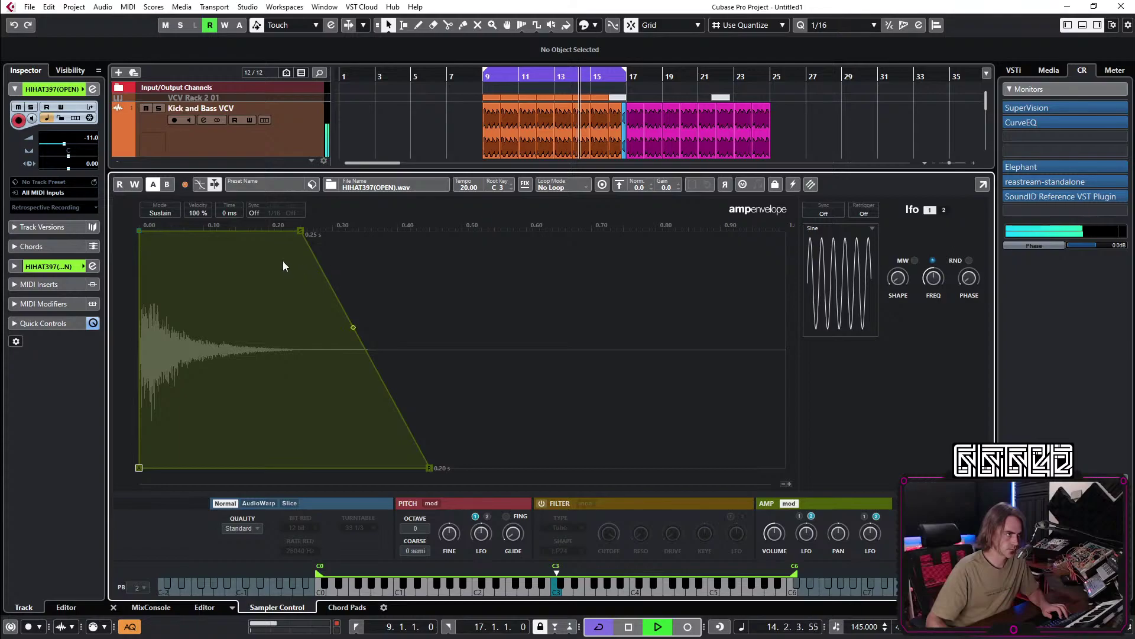
{"action": "left_click_drag", "start_coordinate": [300, 231], "coordinate": [276, 567]}
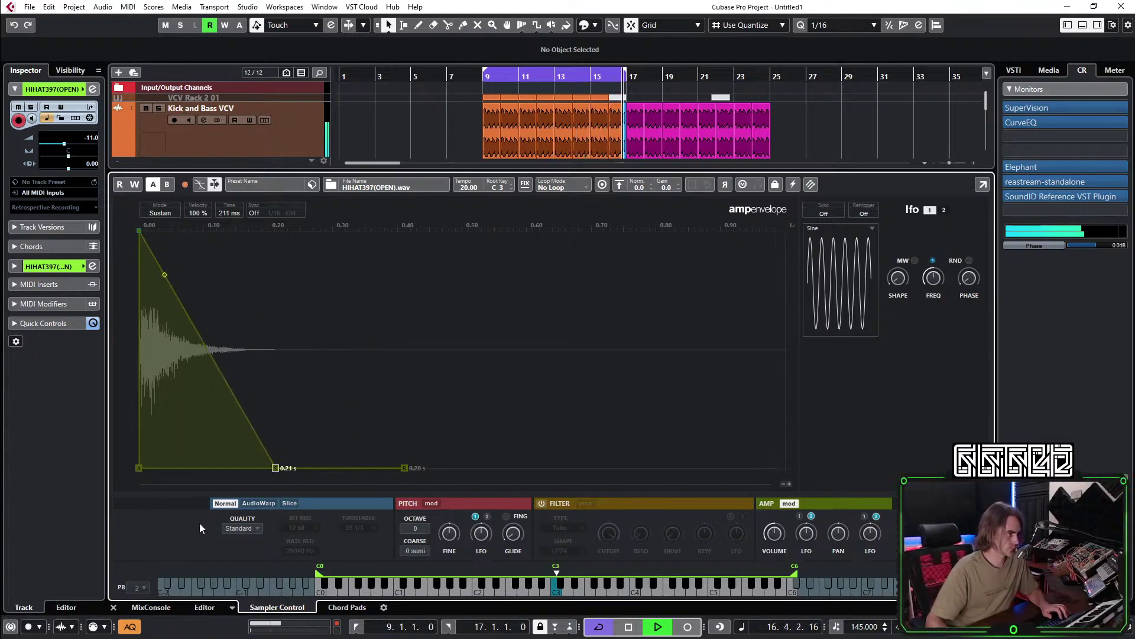
{"action": "left_click", "coordinate": [113, 607]}
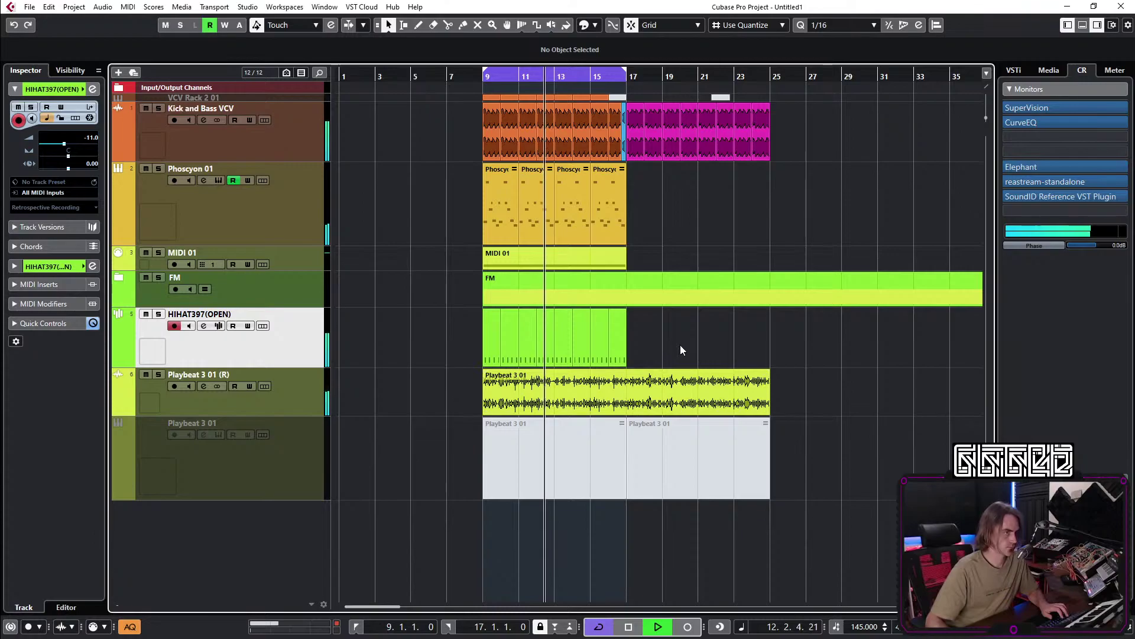
Move the Playbeat 3 01 audio event back to bar 1 and trim its start to about bar 9.
{"action": "left_click_drag", "start_coordinate": [680, 383], "coordinate": [496, 398]}
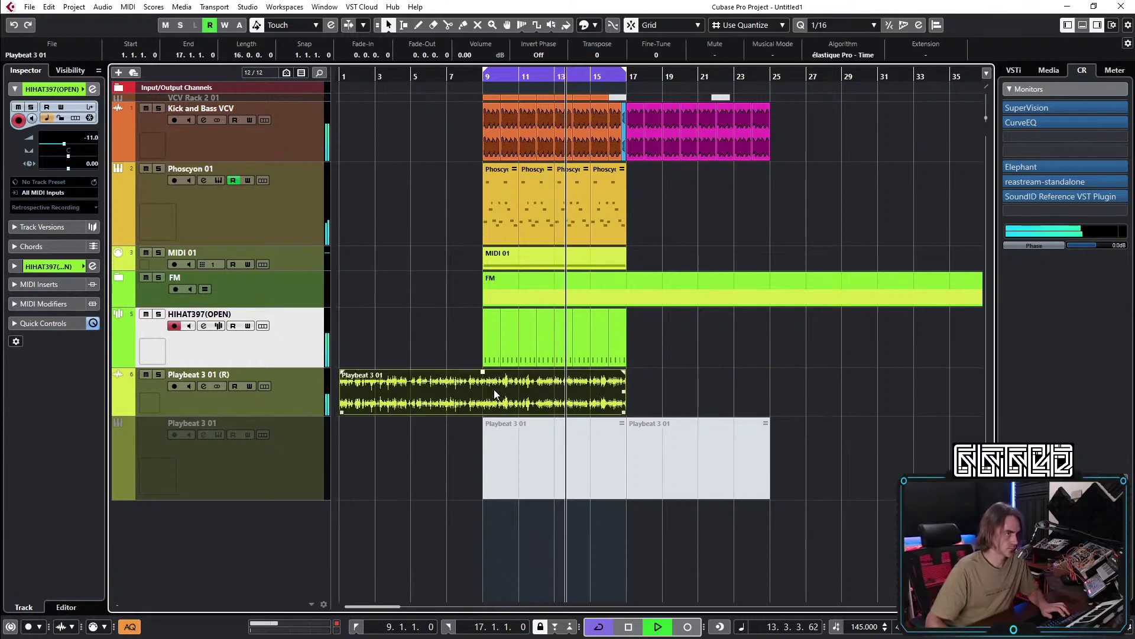
{"action": "key", "text": "h"}
{"action": "key", "text": "h"}
{"action": "key", "text": "h"}
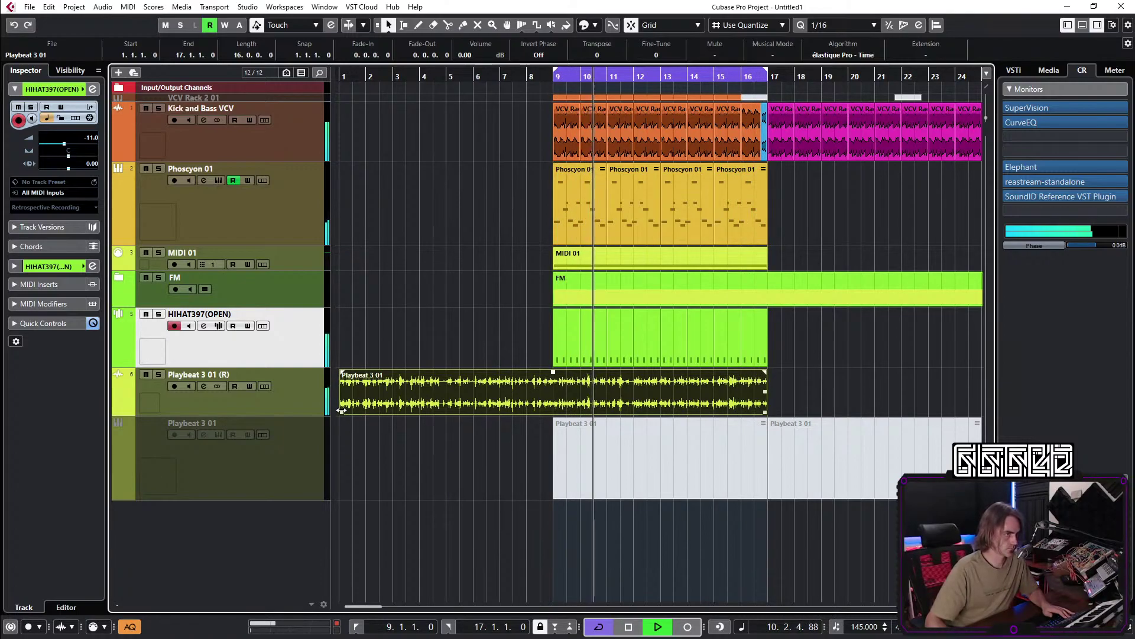
{"action": "left_click_drag", "start_coordinate": [341, 410], "coordinate": [554, 462]}
Set the grid type to Beat, trim the Playbeat 3 01 audio event's start to bar 10 and split it at bars 12 and 11.
{"action": "left_click", "coordinate": [753, 26]}
{"action": "left_click", "coordinate": [733, 53]}
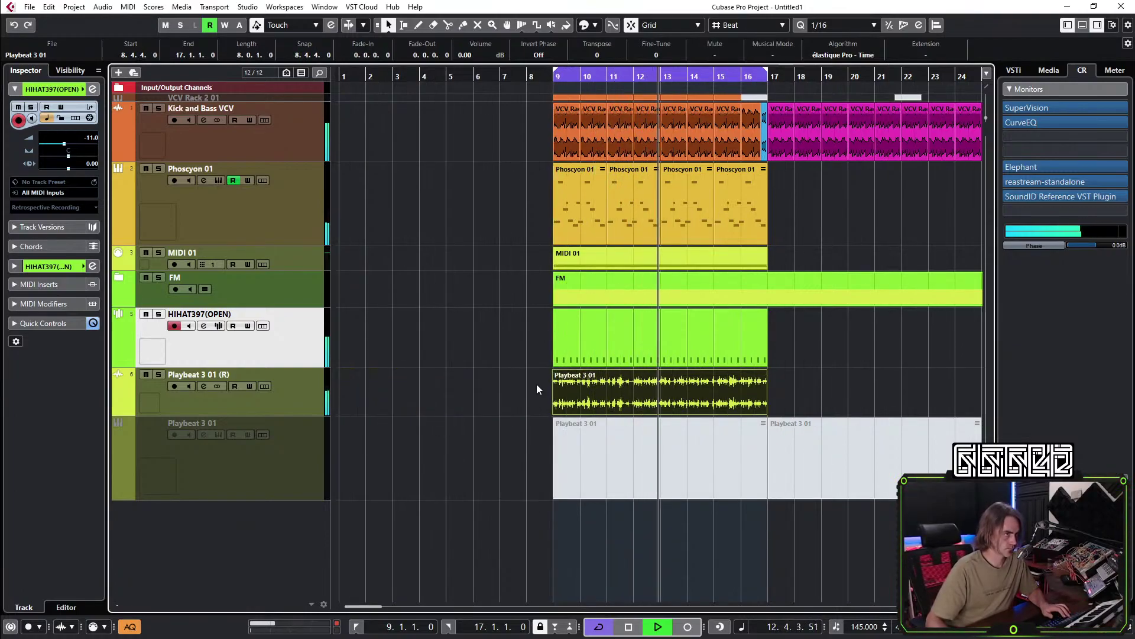
{"action": "scroll", "coordinate": [550, 408], "scroll_direction": "up", "scroll_amount": 3}
{"action": "left_click_drag", "start_coordinate": [554, 412], "coordinate": [612, 412]}
{"action": "left_click", "coordinate": [731, 394], "text": "alt"}
{"action": "mouse_move", "coordinate": [694, 400]}
{"action": "left_mouse_down"}
{"action": "mouse_move", "coordinate": [615, 404]}
{"action": "mouse_move", "coordinate": [690, 396]}
{"action": "left_mouse_up"}
{"action": "key", "text": "3"}
{"action": "left_click", "coordinate": [677, 401]}
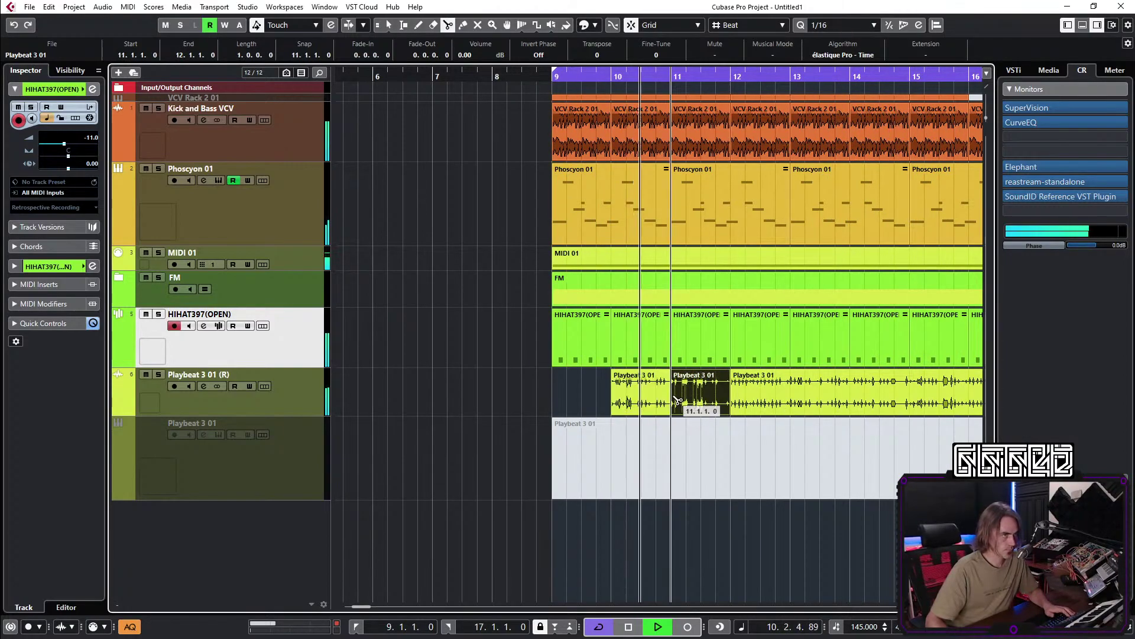
Move the Playbeat slice from bar 11 to bar 9 and delete the remaining audio from bar 12 onward.
{"action": "key", "text": "1"}
{"action": "left_click_drag", "start_coordinate": [657, 401], "coordinate": [576, 402]}
{"action": "key", "text": "space"}
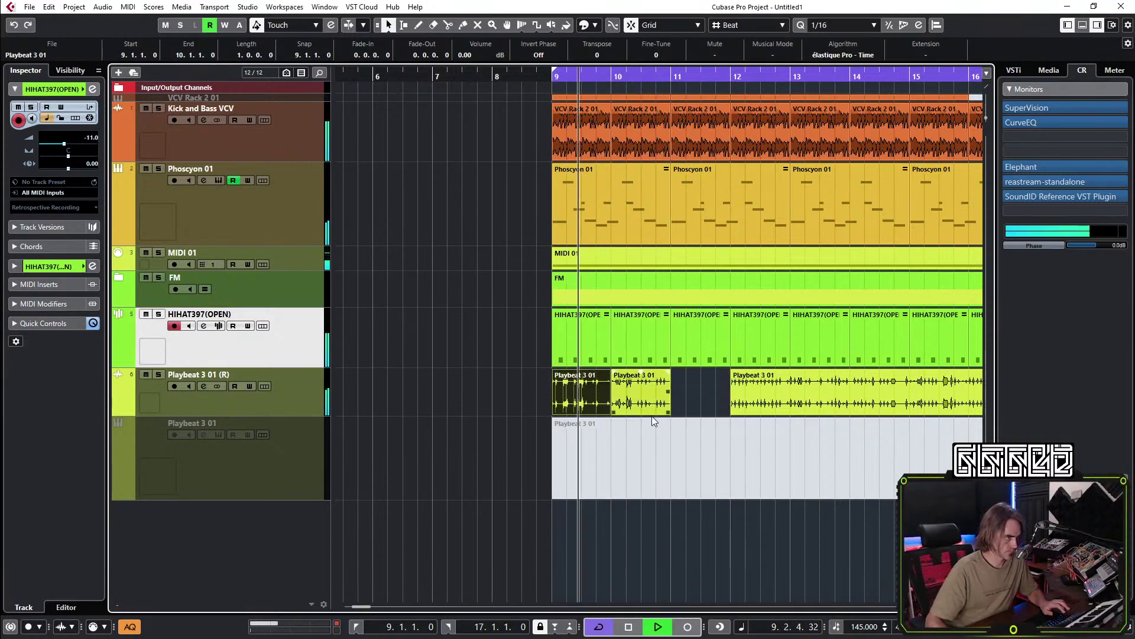
{"action": "key", "text": "g"}
{"action": "left_click", "coordinate": [657, 385]}
{"action": "key", "text": "space"}
{"action": "key", "text": "space"}
{"action": "key", "text": "Delete"}
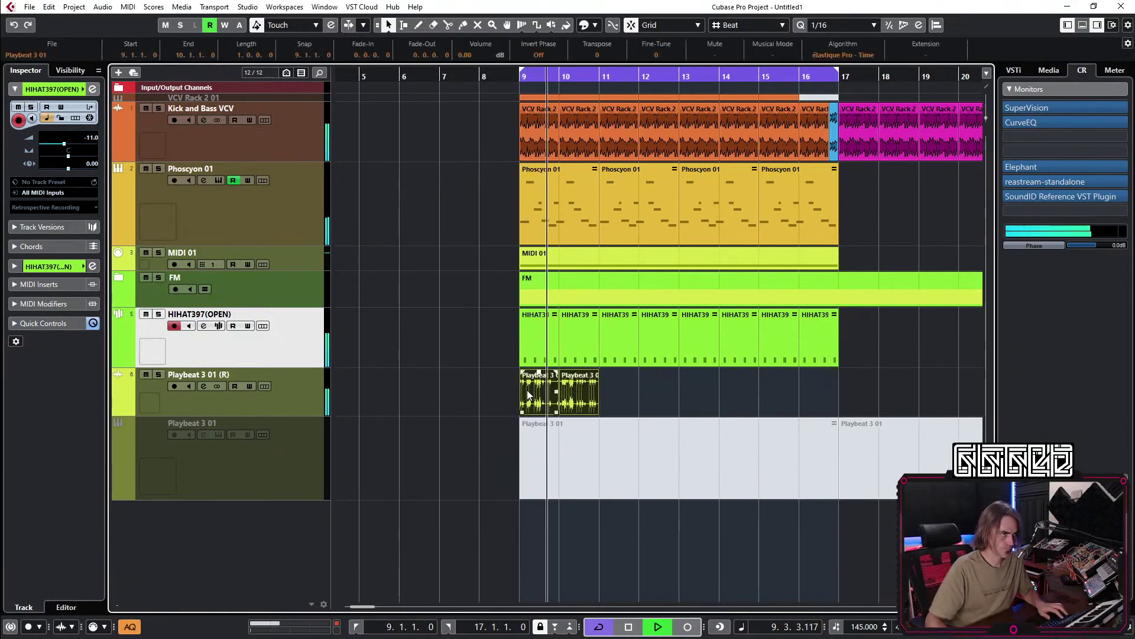
Duplicate the two one-bar Playbeat slices three times to fill the track up to bar 17, and clear the selection.
{"action": "key", "text": "ctrl+d"}
{"action": "key", "text": "ctrl+d"}
{"action": "key", "text": "ctrl+d"}
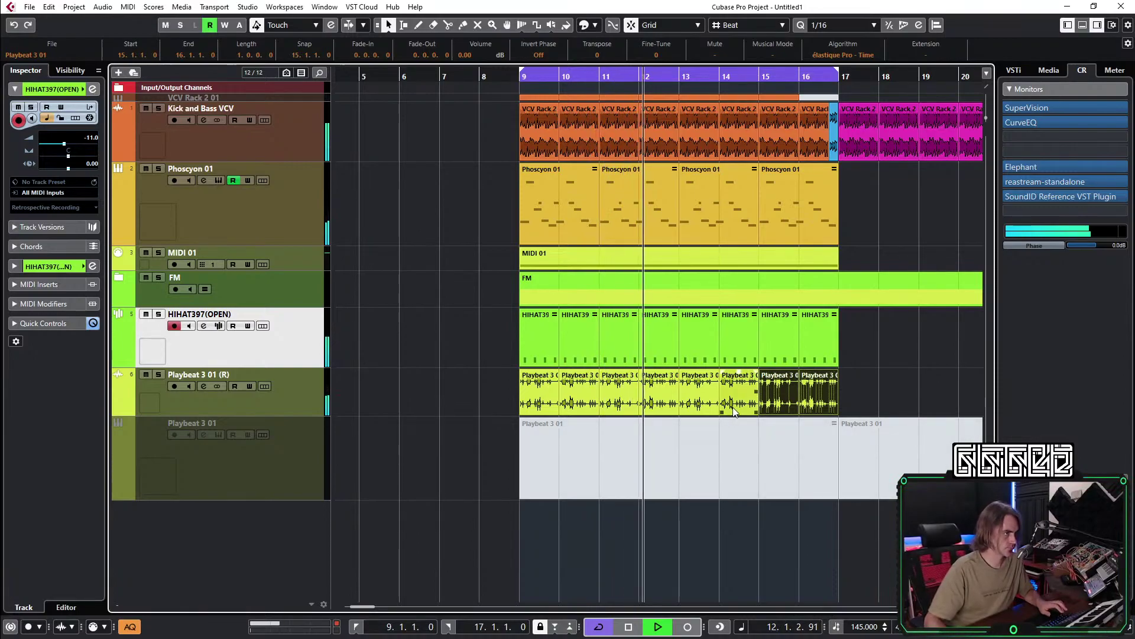
{"action": "key", "text": "g"}
{"action": "key", "text": "g"}
{"action": "left_click", "coordinate": [748, 367]}
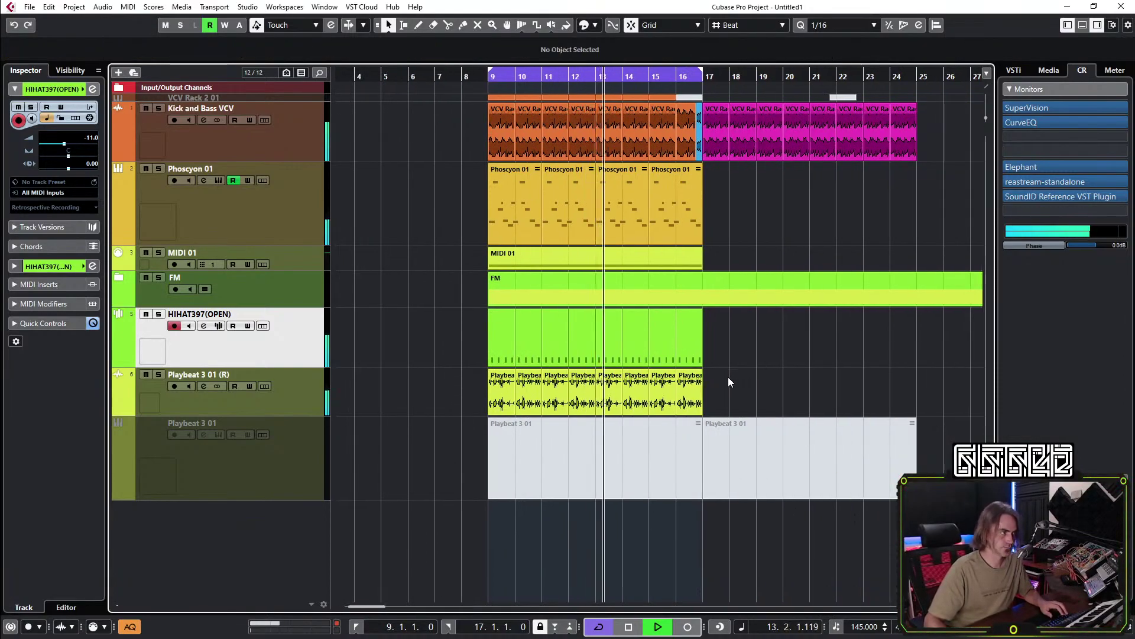
{"action": "key", "text": "g"}
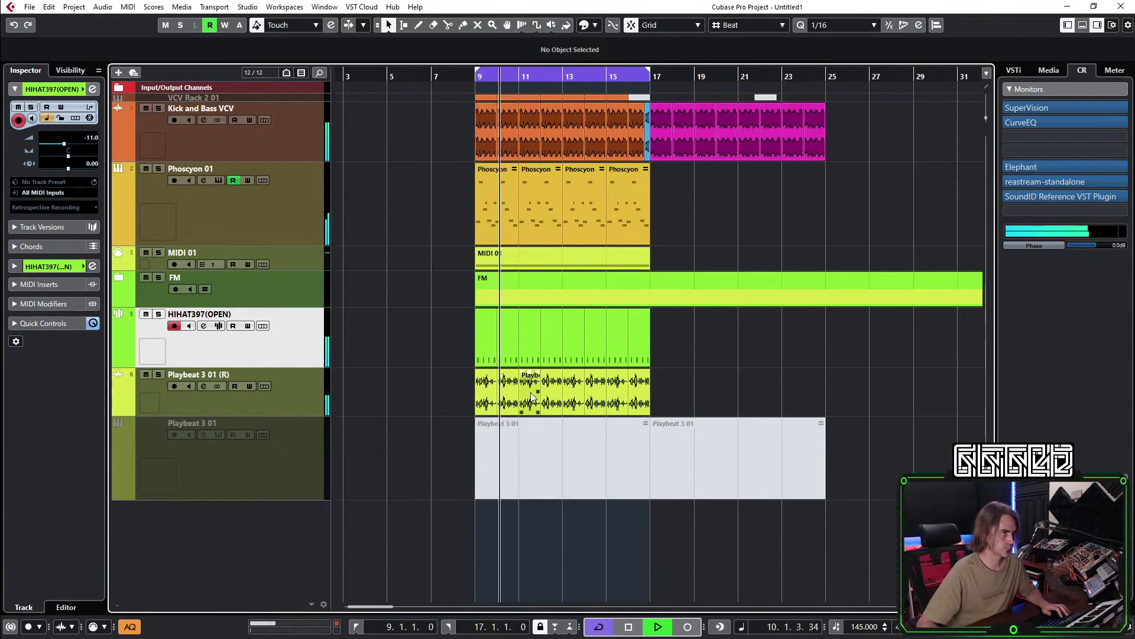
Repeat the Phoscyon 01 and MIDI 01 parts up to bar 49 and select all of them.
{"action": "left_click", "coordinate": [254, 215]}
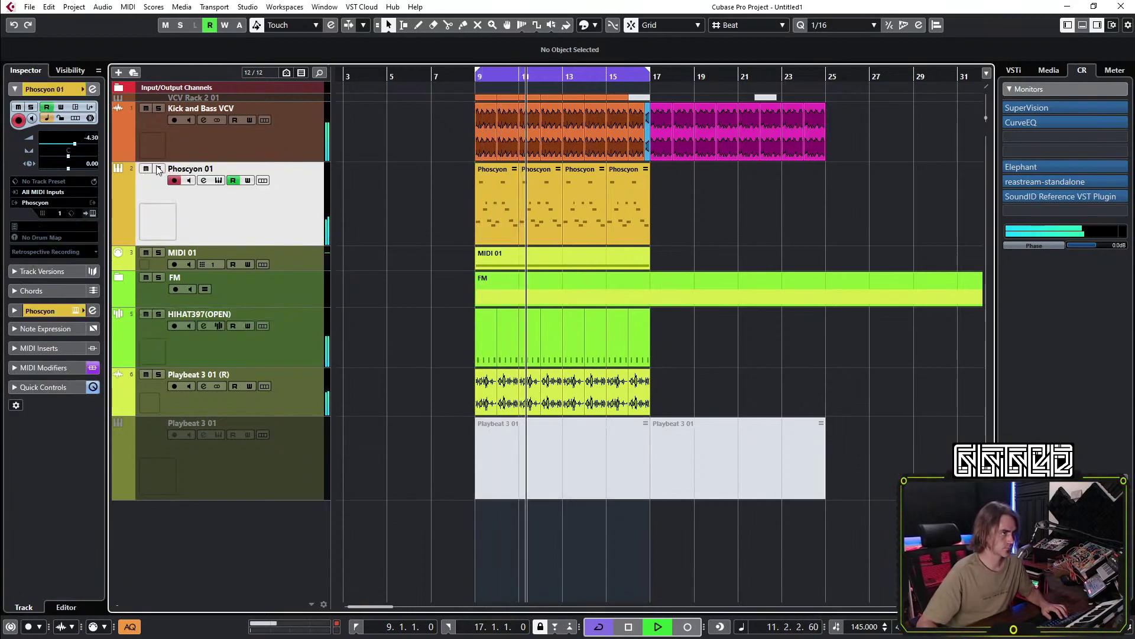
{"action": "left_click", "coordinate": [442, 246]}
{"action": "left_click_drag", "start_coordinate": [737, 213], "coordinate": [407, 258]}
{"action": "key", "text": "g"}
{"action": "key", "text": "g"}
{"action": "left_click_drag", "start_coordinate": [488, 205], "coordinate": [381, 258]}
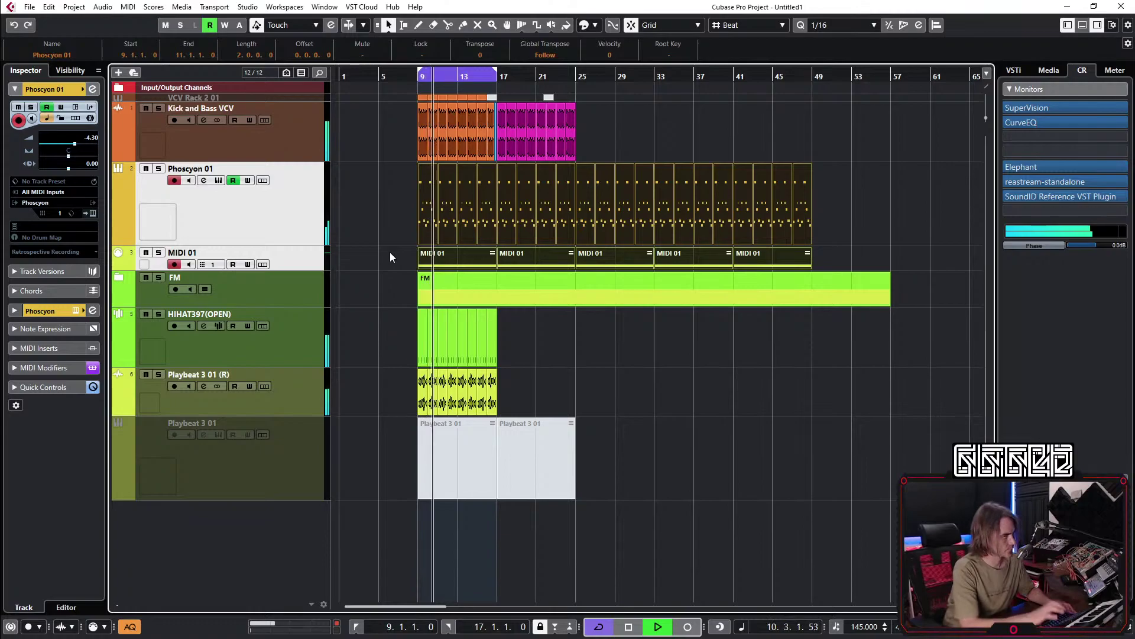
Try to render the selected Phoscyon 01 and MIDI 01 parts to a new audio track.
{"action": "key", "text": "alt+r"}
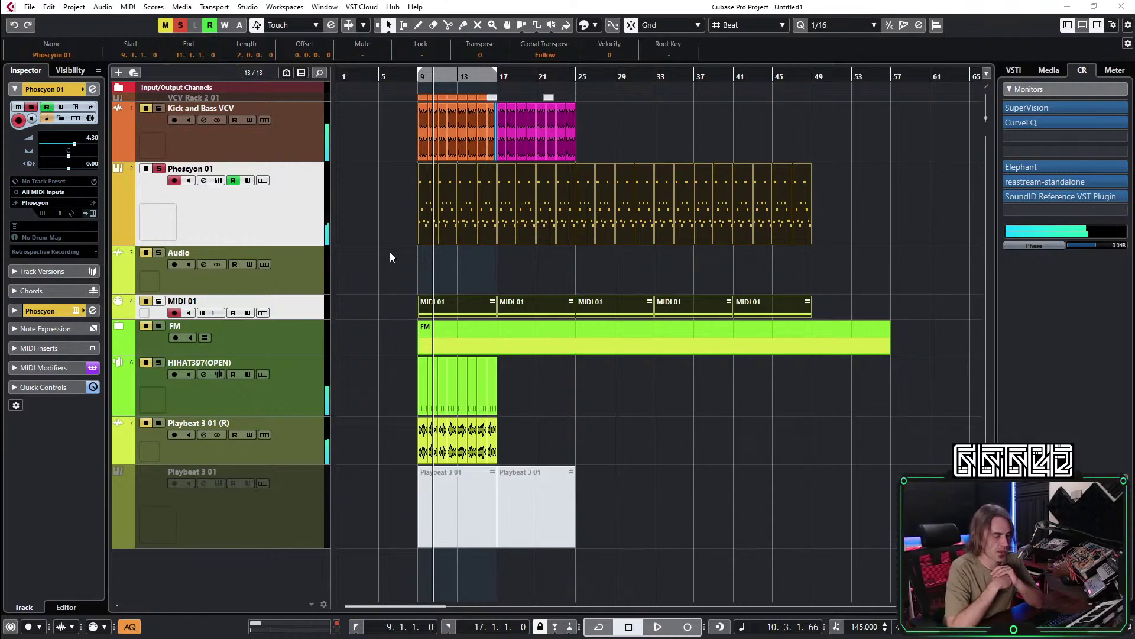
{"action": "key", "text": "KP_Divide"}
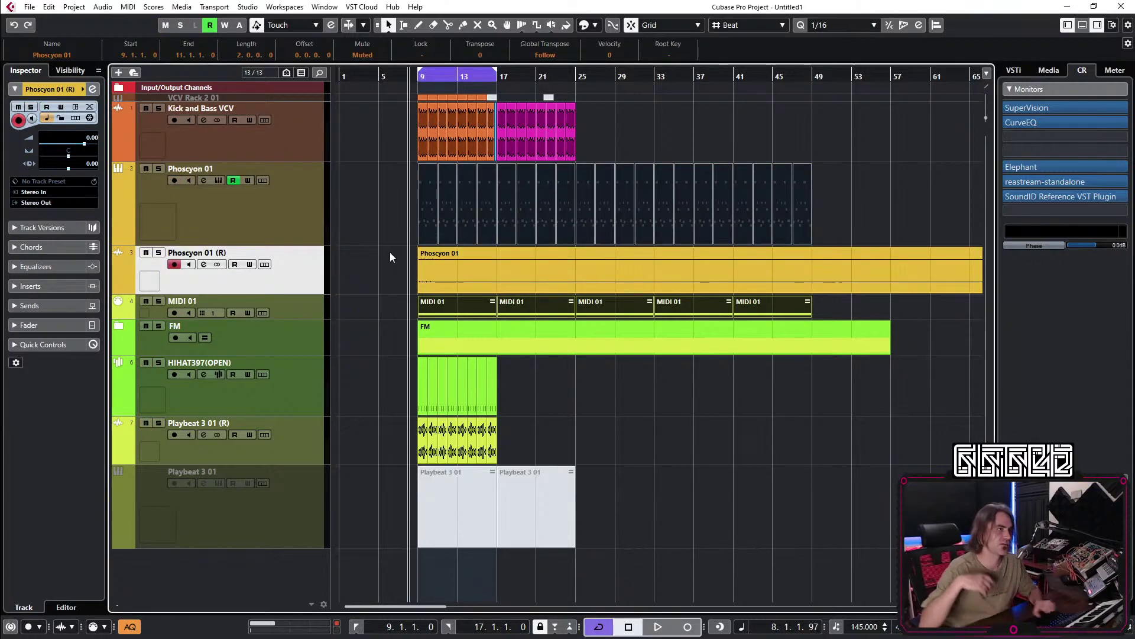
{"action": "key", "text": "ctrl+z"}
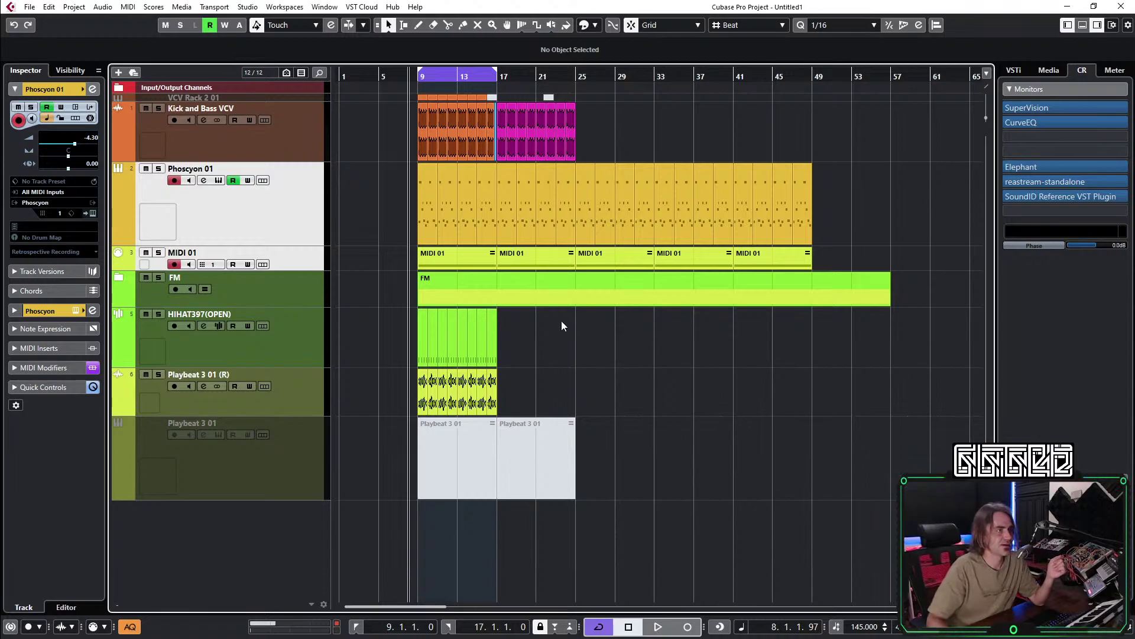
Unplug the CV cable from the PAN-VCA module in Phoscyon 01's VCV Rack 2 FX insert, and close the plug-in and channel windows.
{"action": "left_click", "coordinate": [233, 220]}
{"action": "left_click", "coordinate": [93, 213]}
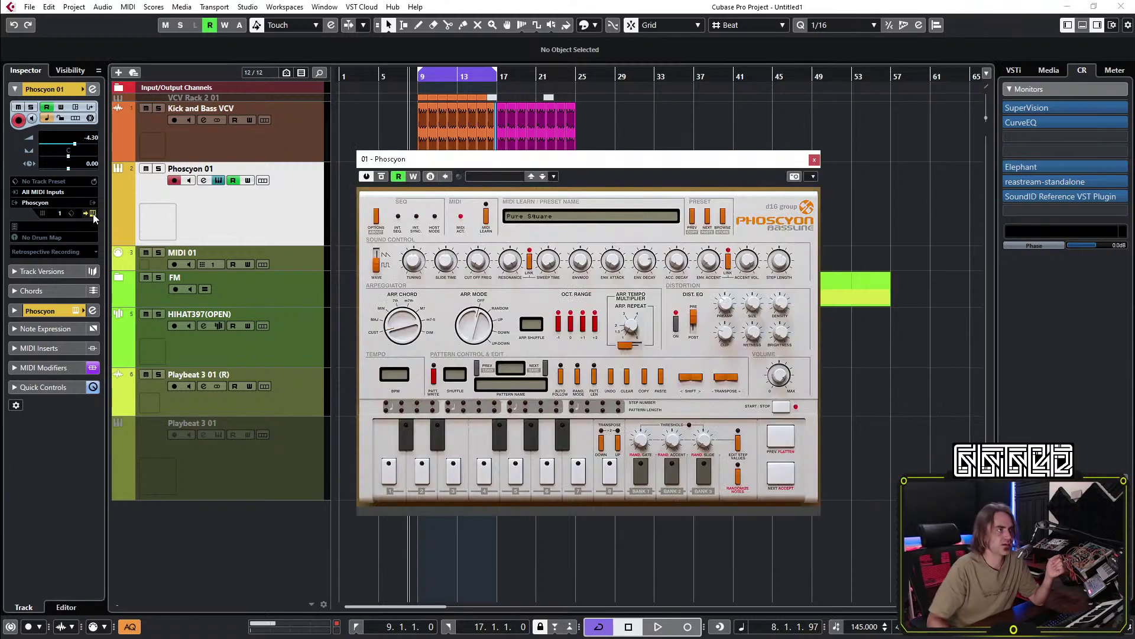
{"action": "left_click", "coordinate": [88, 214]}
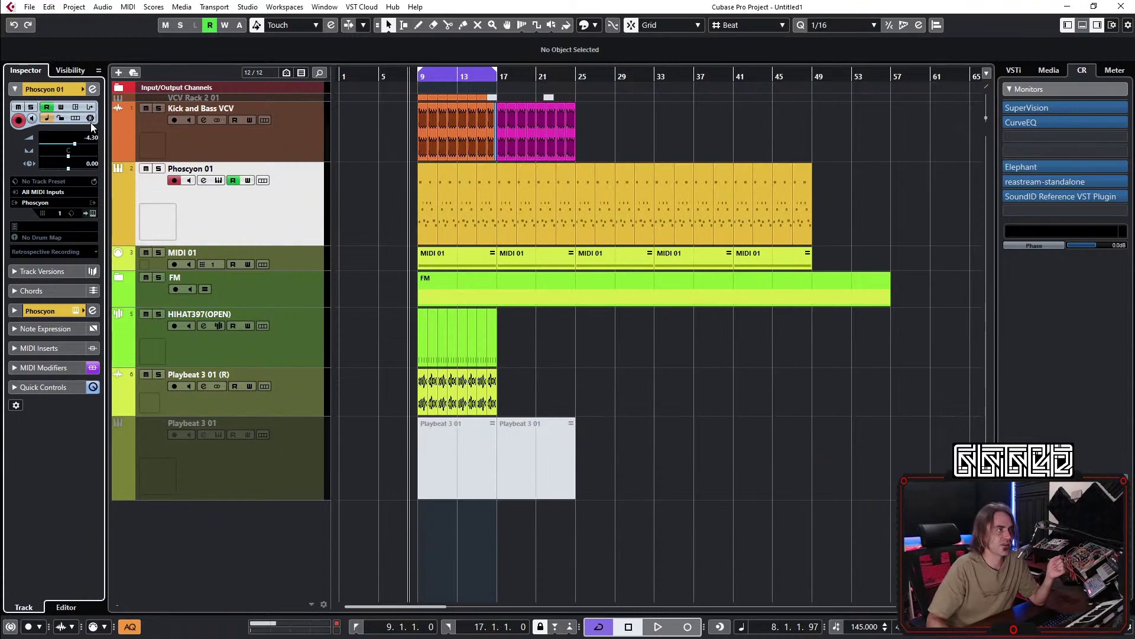
{"action": "left_click", "coordinate": [89, 90]}
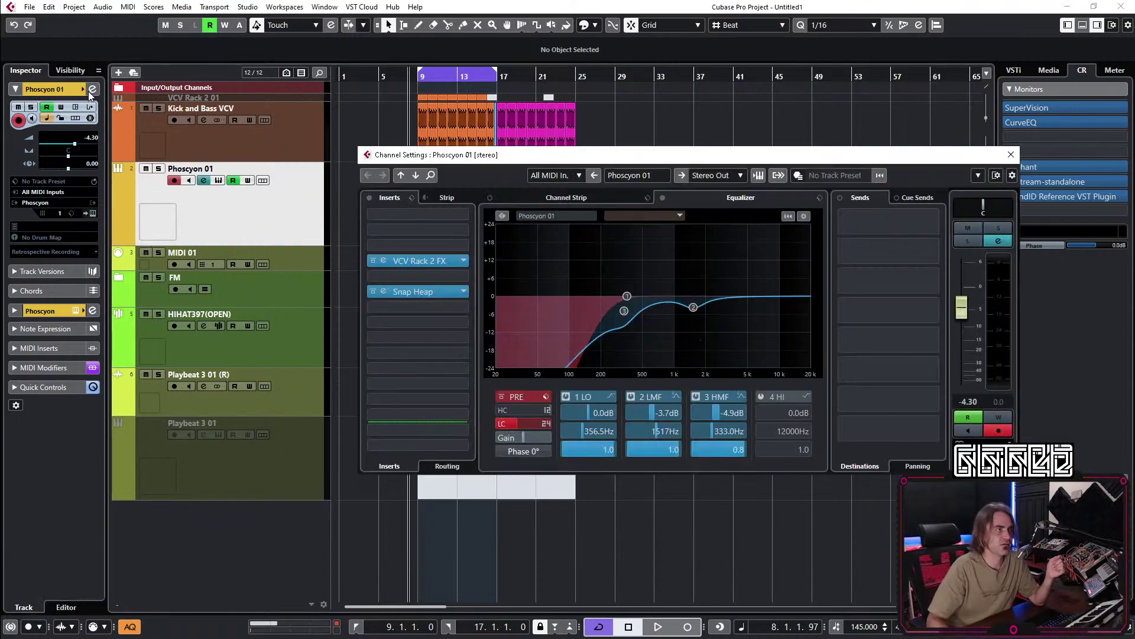
{"action": "left_click", "coordinate": [381, 260]}
{"action": "scroll", "coordinate": [586, 296], "scroll_direction": "down", "scroll_amount": 3}
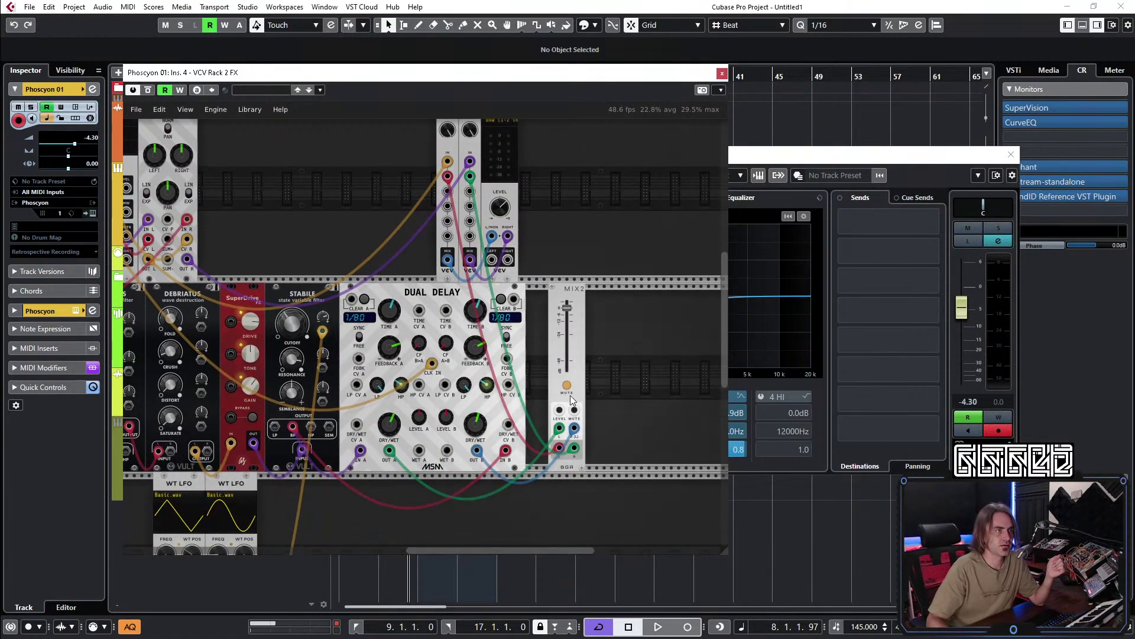
{"action": "scroll", "coordinate": [538, 249], "scroll_direction": "up", "scroll_amount": 2}
{"action": "scroll", "coordinate": [655, 294], "scroll_direction": "left", "scroll_amount": 3}
{"action": "scroll", "coordinate": [370, 226], "scroll_direction": "left", "scroll_amount": 5}
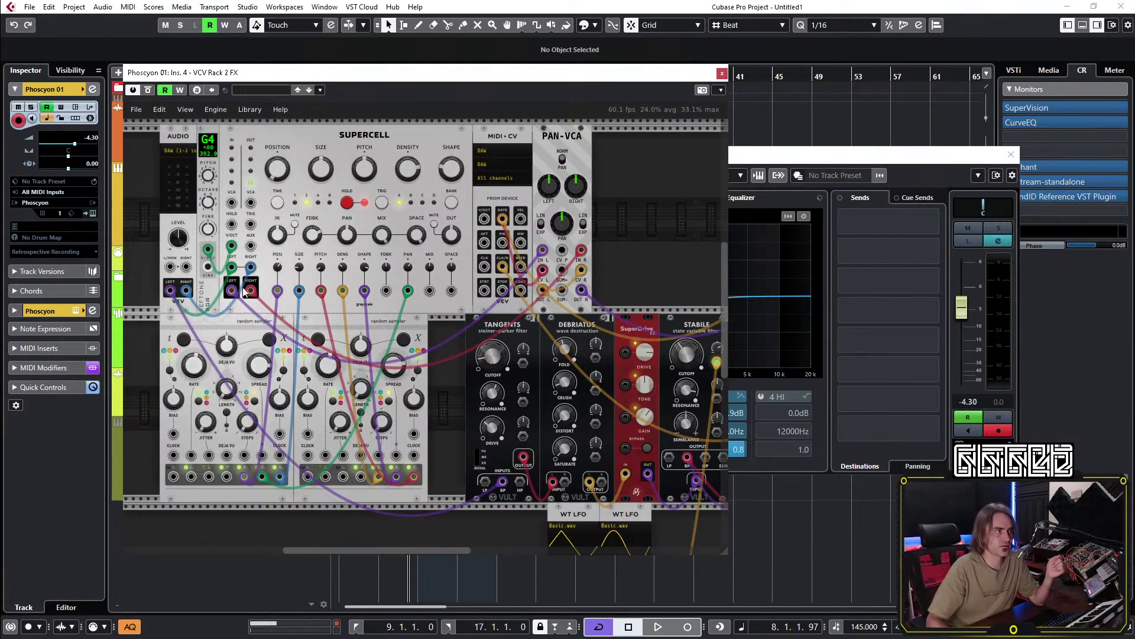
{"action": "left_click_drag", "start_coordinate": [543, 270], "coordinate": [445, 293]}
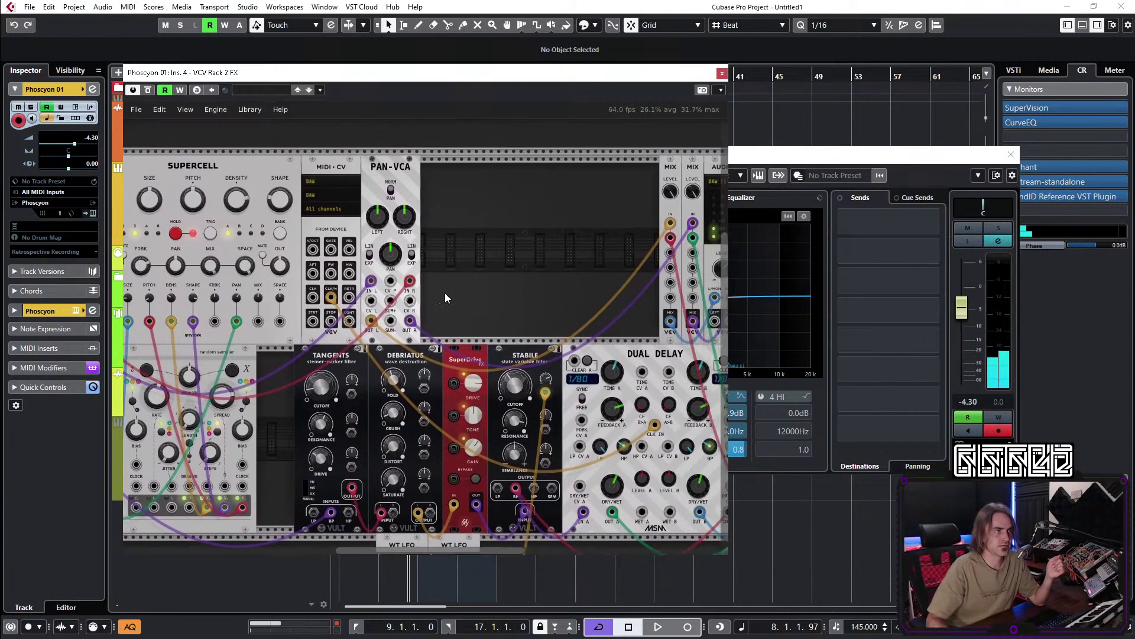
{"action": "left_click", "coordinate": [722, 74]}
{"action": "left_click", "coordinate": [1011, 154]}
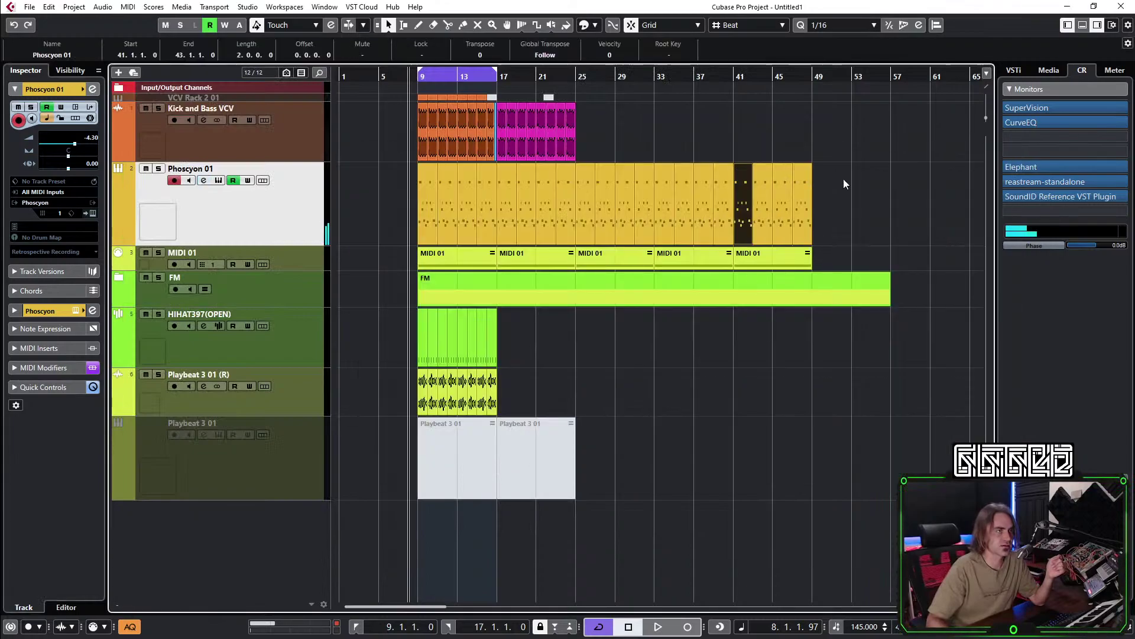
Select all Phoscyon 01 parts from bar 9 to 49, render them to a new audio track below and turn the cycle back on.
{"action": "left_click_drag", "start_coordinate": [609, 212], "coordinate": [345, 220]}
{"action": "left_click_drag", "start_coordinate": [441, 211], "coordinate": [420, 222]}
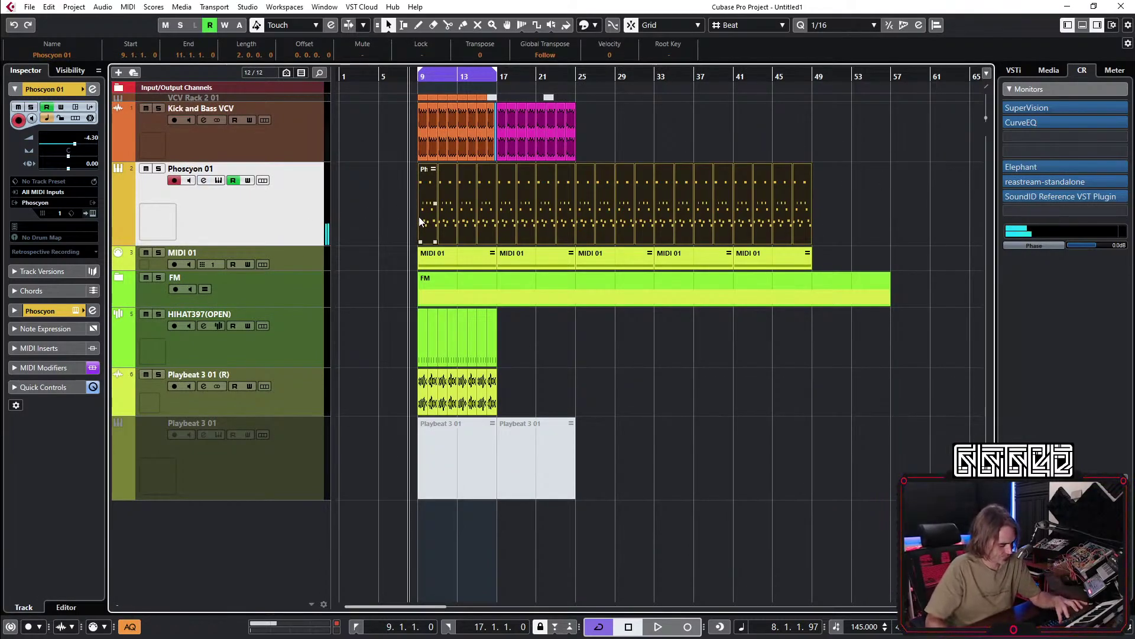
{"action": "key", "text": "s"}
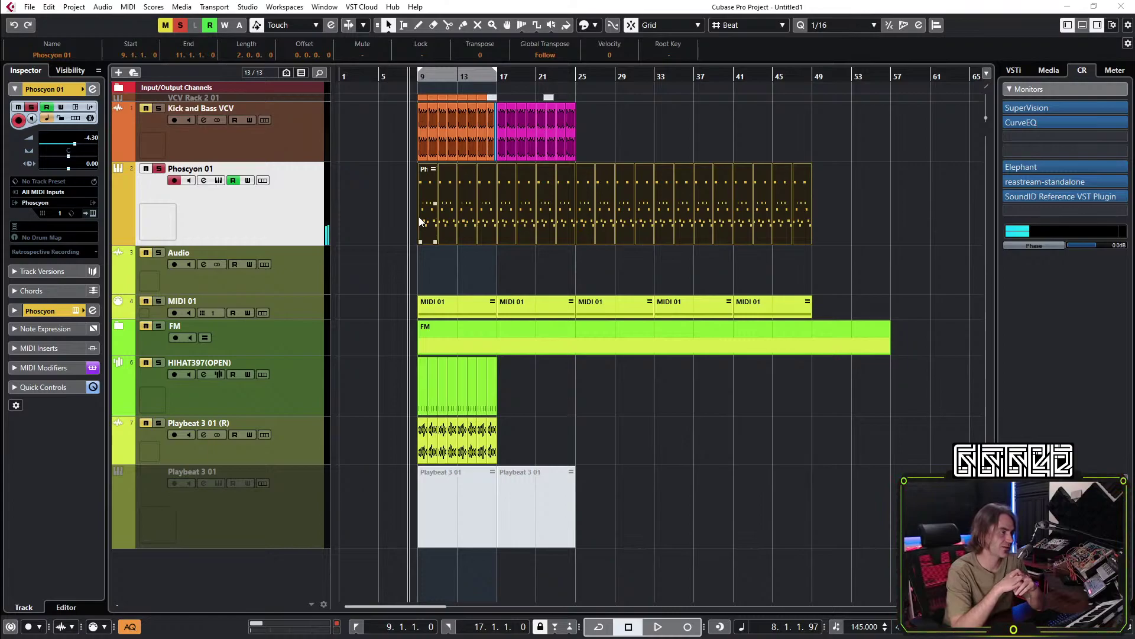
{"action": "key", "text": "KP_Divide"}
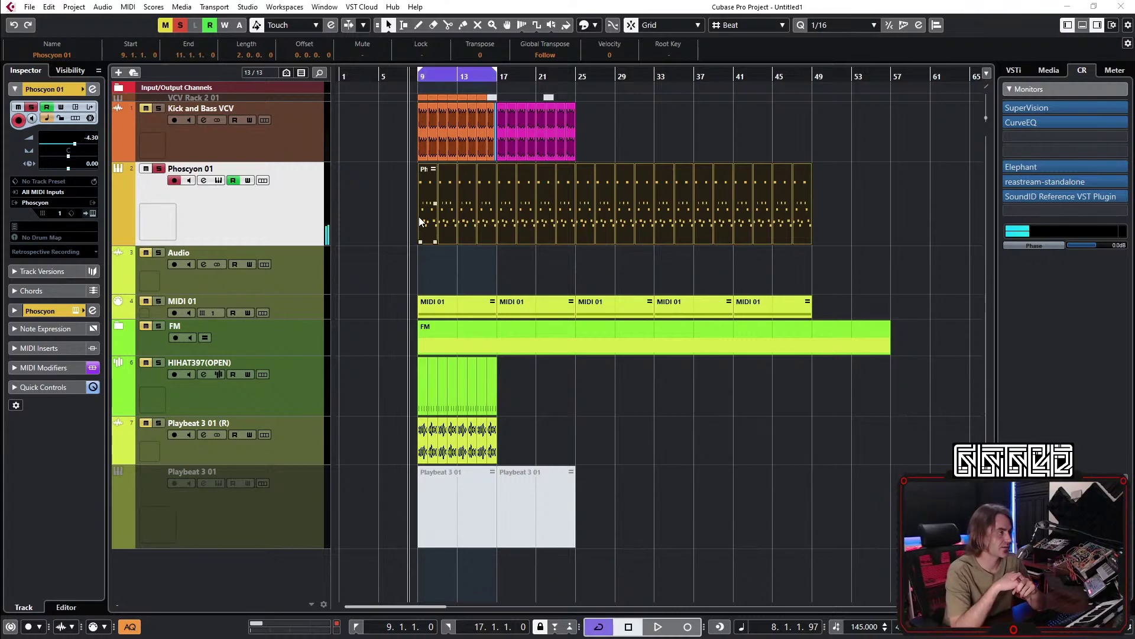
{"action": "key", "text": "ctrl+alt+shift+r"}
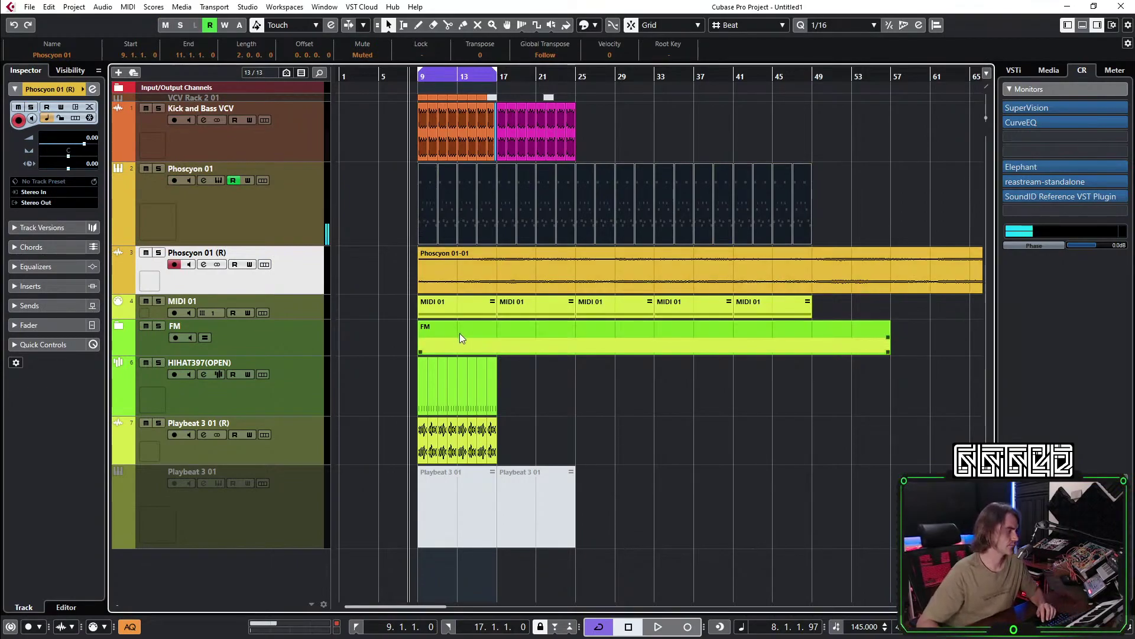
Start loop playback and mute the Phoscyon 01 instrument track so the rendered audio can be heard alone.
{"action": "left_click", "coordinate": [572, 388]}
{"action": "key", "text": "space"}
{"action": "left_click", "coordinate": [145, 169]}
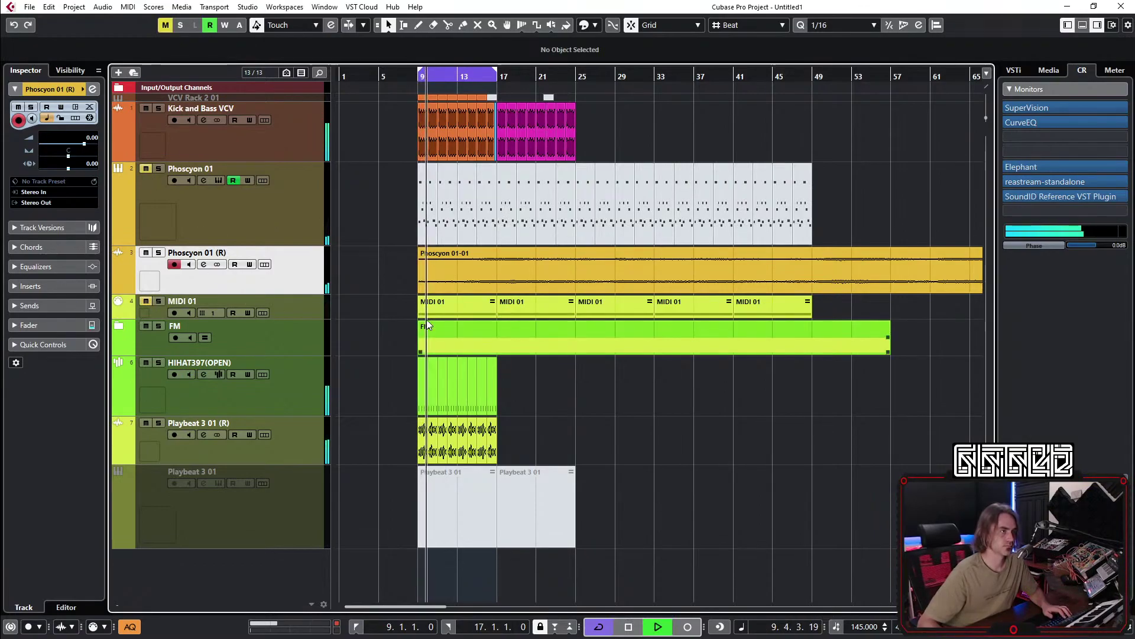
Move the MIDI 01 track above Phoscyon 01 (R) and briefly solo the rendered track to check it.
{"action": "left_click", "coordinate": [316, 303]}
{"action": "left_click_drag", "start_coordinate": [310, 264], "coordinate": [311, 264]}
{"action": "left_click", "coordinate": [299, 282]}
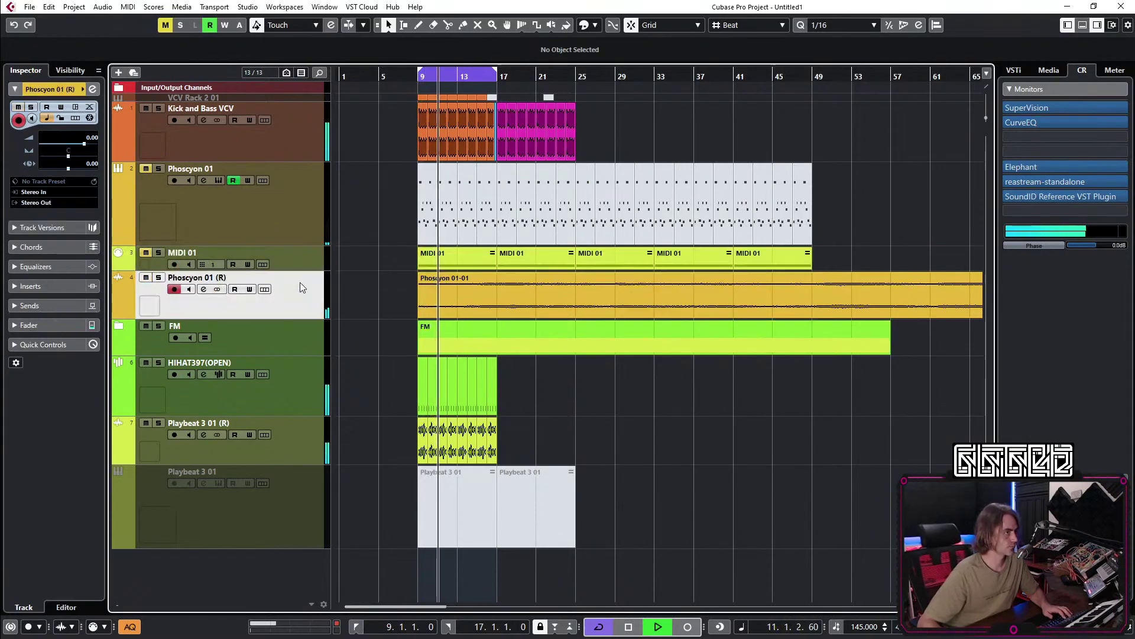
{"action": "left_click", "coordinate": [159, 278]}
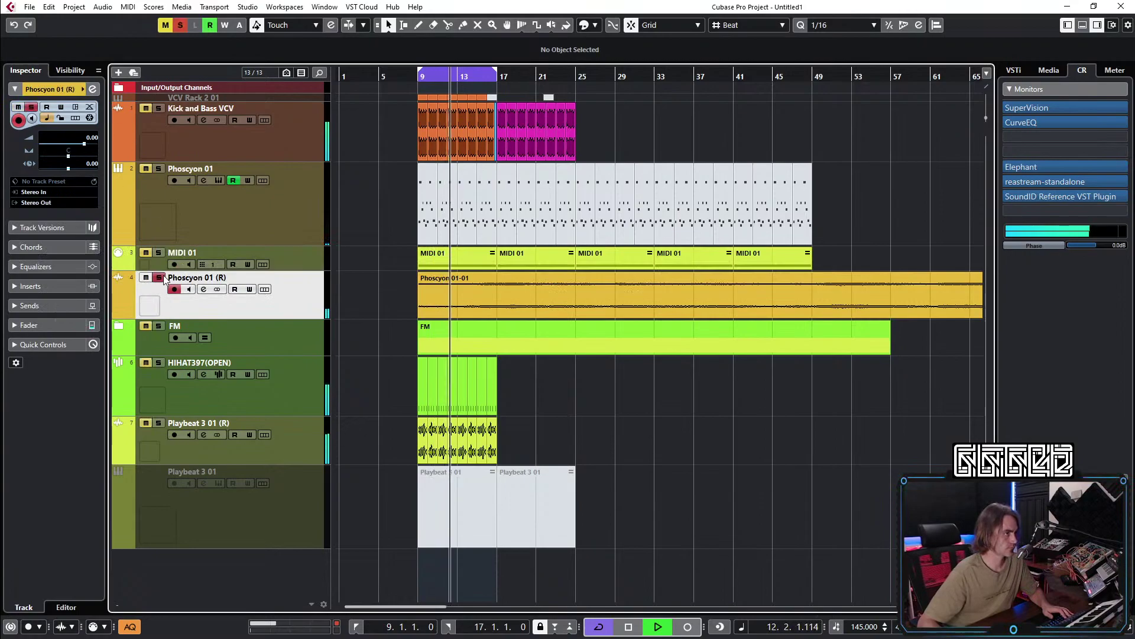
{"action": "left_click", "coordinate": [159, 277]}
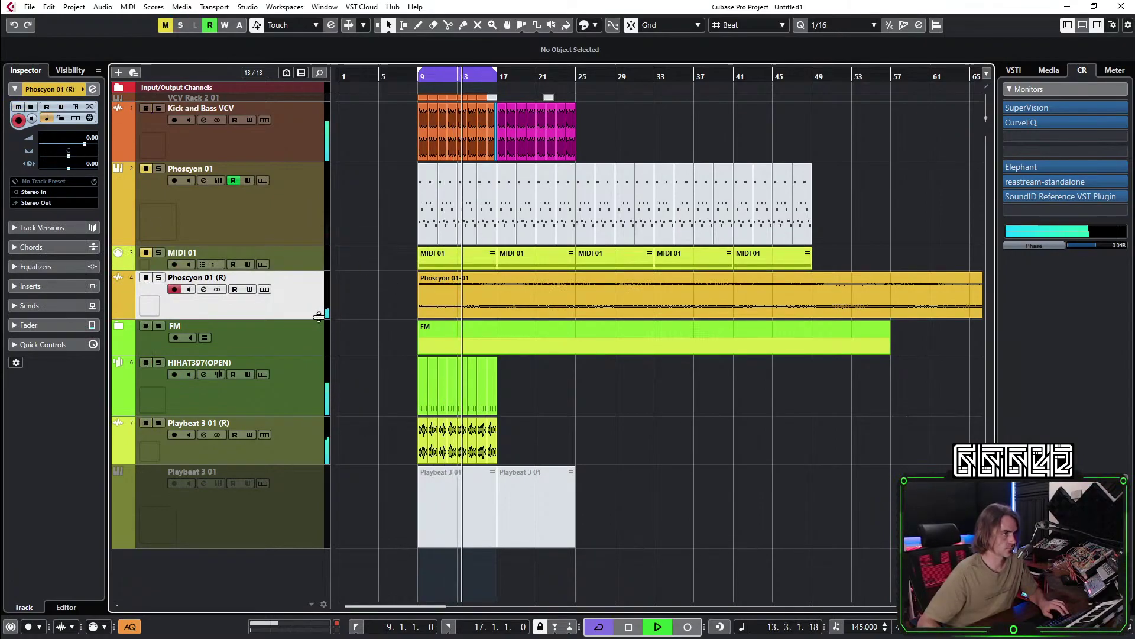
Enlarge the Phoscyon 01 (R) track and its waveform to examine the audio's timing against the Phoscyon notes around bar 16.
{"action": "left_click_drag", "start_coordinate": [329, 318], "coordinate": [329, 448]}
{"action": "scroll", "coordinate": [534, 365], "scroll_direction": "up", "scroll_amount": 3}
{"action": "key", "text": "h"}
{"action": "key", "text": "h"}
{"action": "key", "text": "h"}
{"action": "key", "text": "h"}
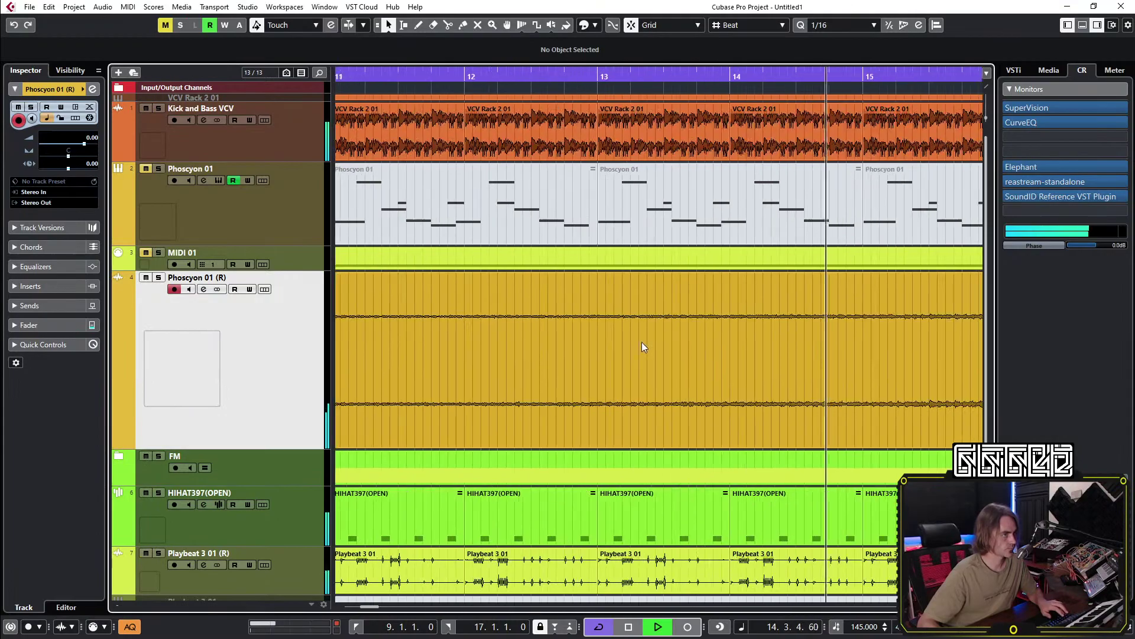
{"action": "mouse_move", "coordinate": [984, 120]}
{"action": "left_mouse_down"}
{"action": "mouse_move", "coordinate": [985, 93]}
{"action": "mouse_move", "coordinate": [980, 111]}
{"action": "left_mouse_up"}
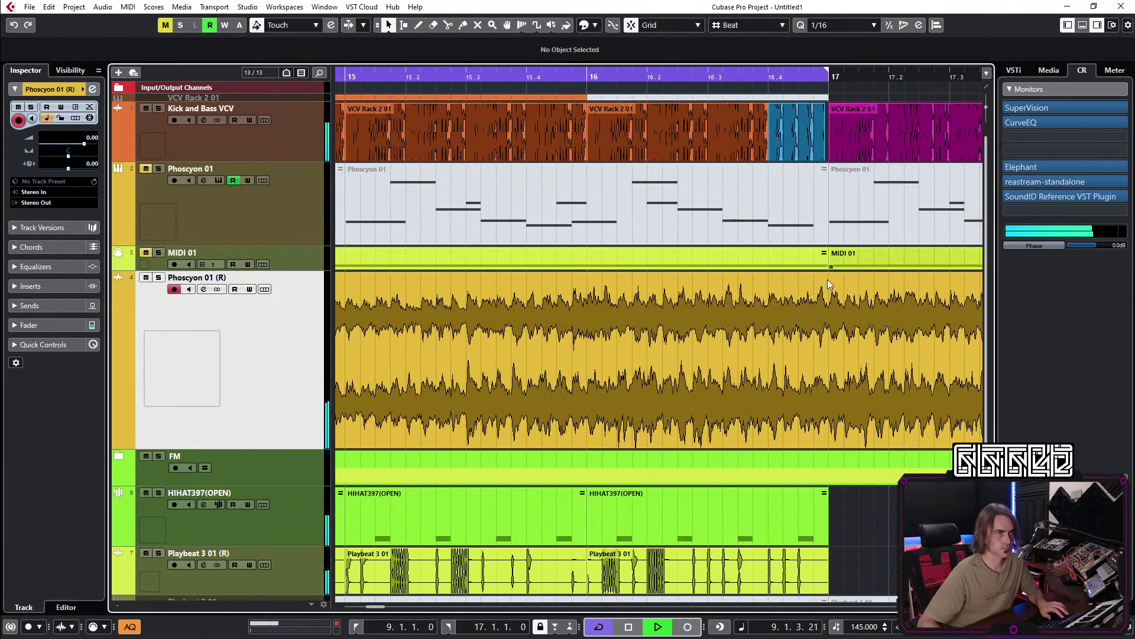
{"action": "key", "text": "h"}
{"action": "key", "text": "h"}
{"action": "key", "text": "h"}
{"action": "key", "text": "h"}
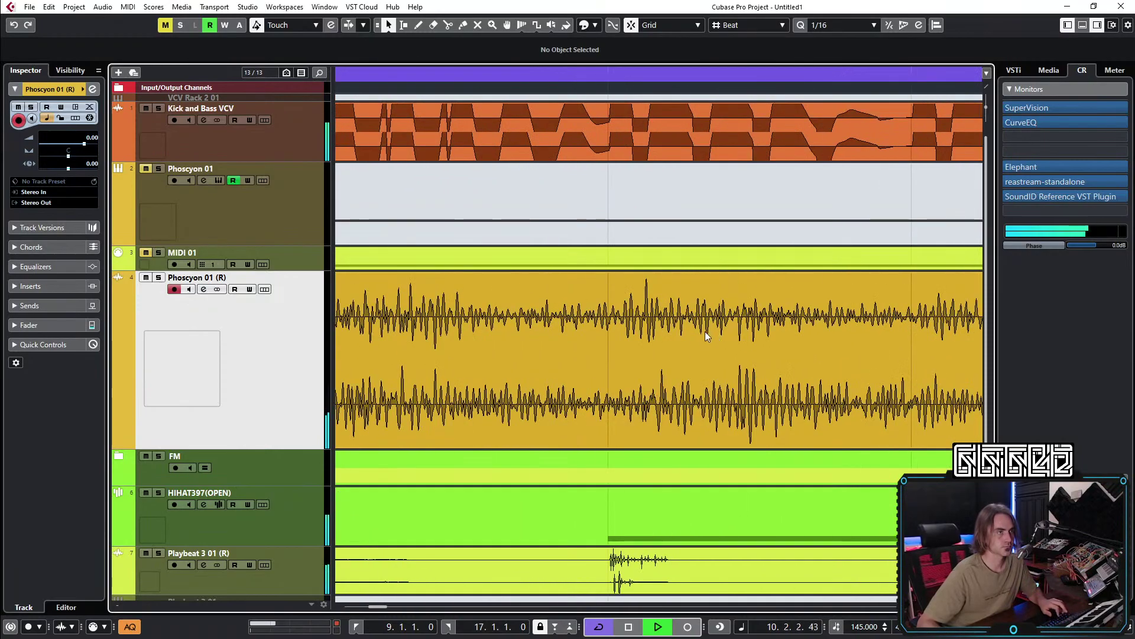
{"action": "key", "text": "g"}
{"action": "key", "text": "g"}
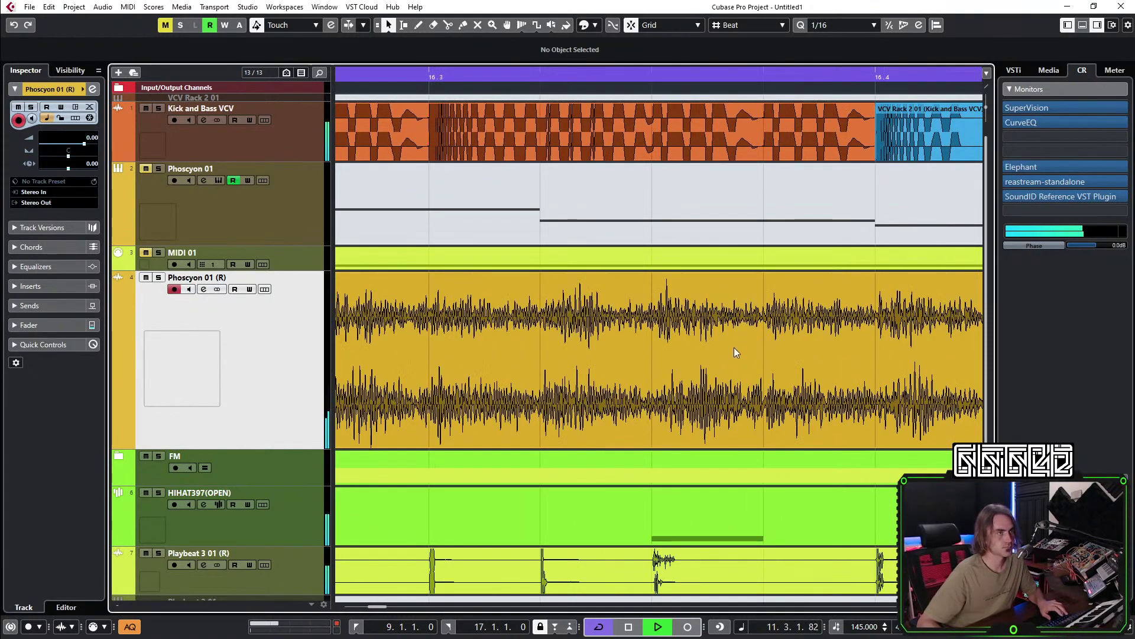
Nudge the rendered Phoscyon audio event to start at 8.4.4.115 and trim its beginning to bar 9.
{"action": "left_click_drag", "start_coordinate": [758, 324], "coordinate": [757, 324]}
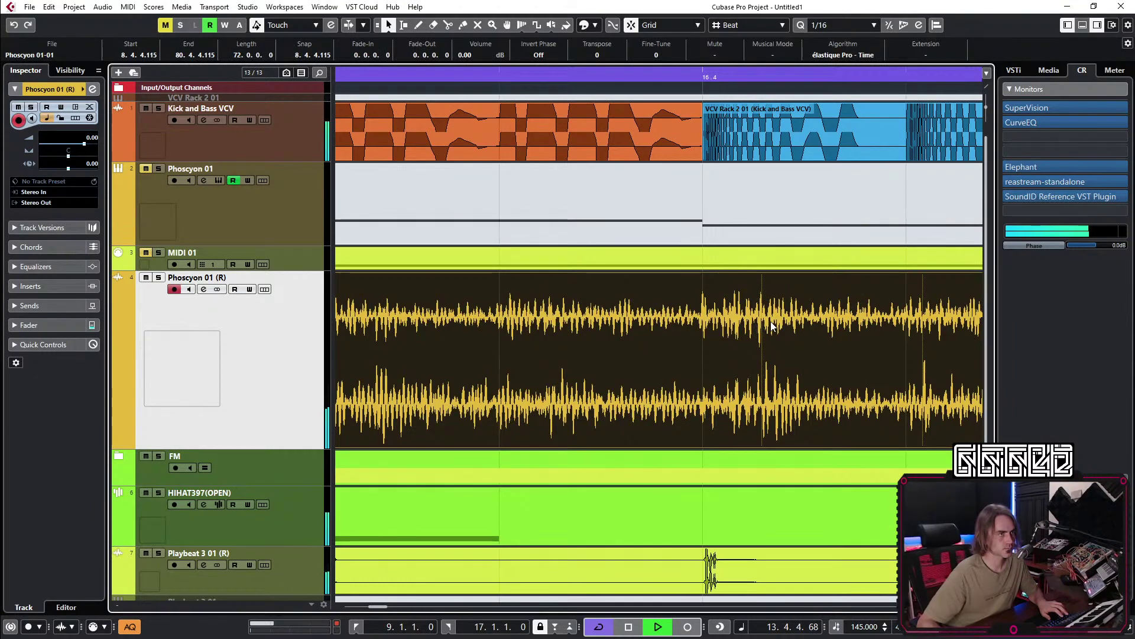
{"action": "key", "text": "h"}
{"action": "key", "text": "h"}
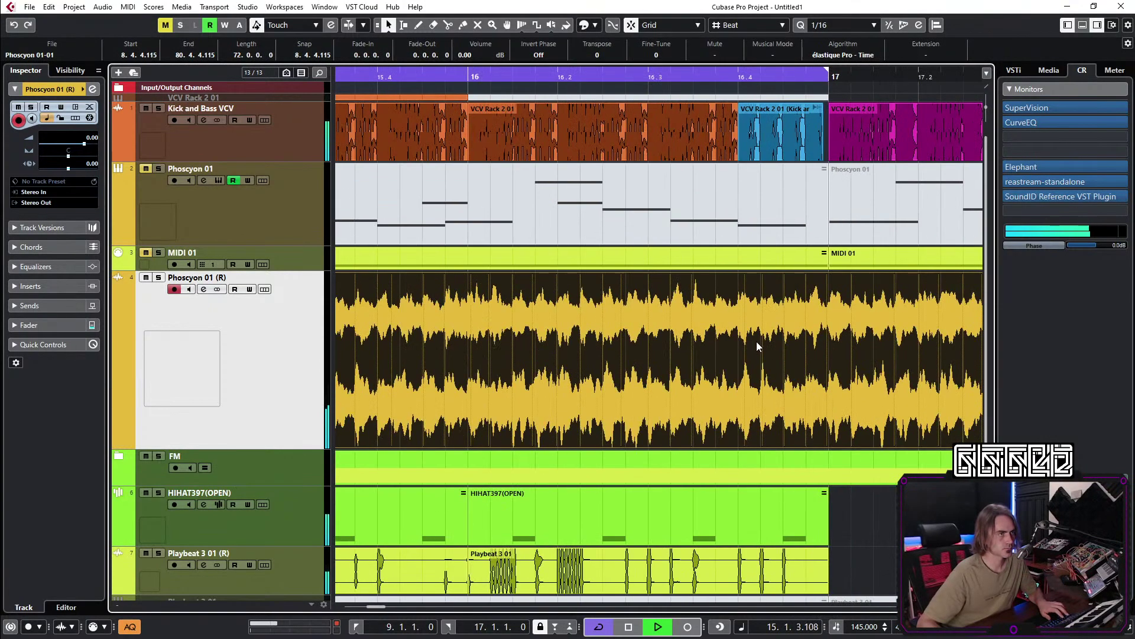
{"action": "key", "text": "g"}
{"action": "key", "text": "g"}
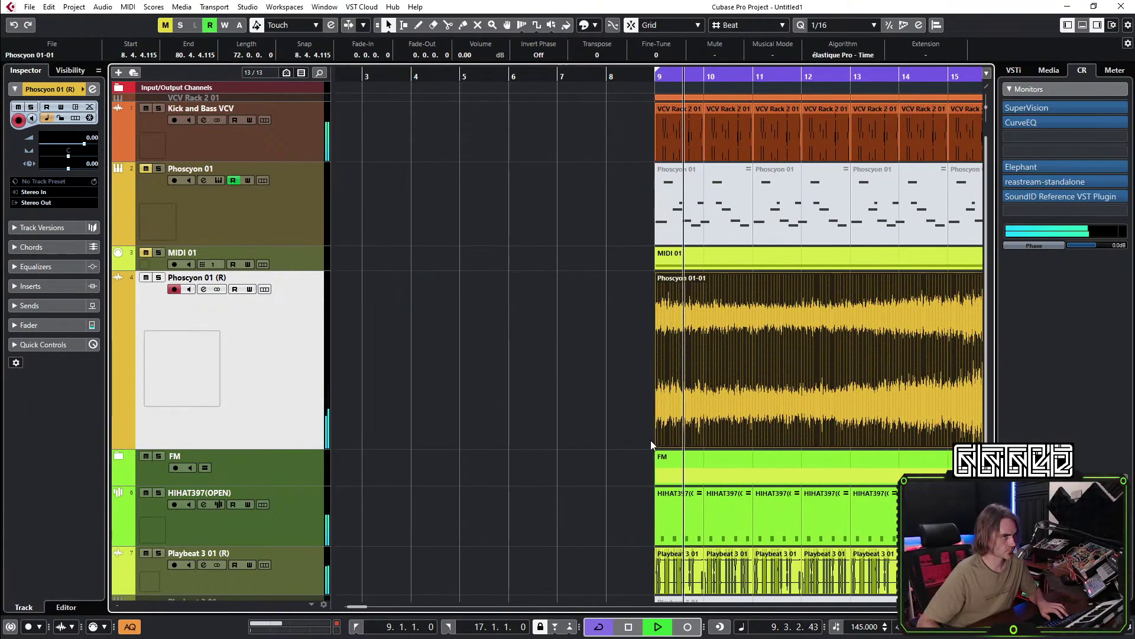
{"action": "left_click_drag", "start_coordinate": [654, 445], "coordinate": [661, 450]}
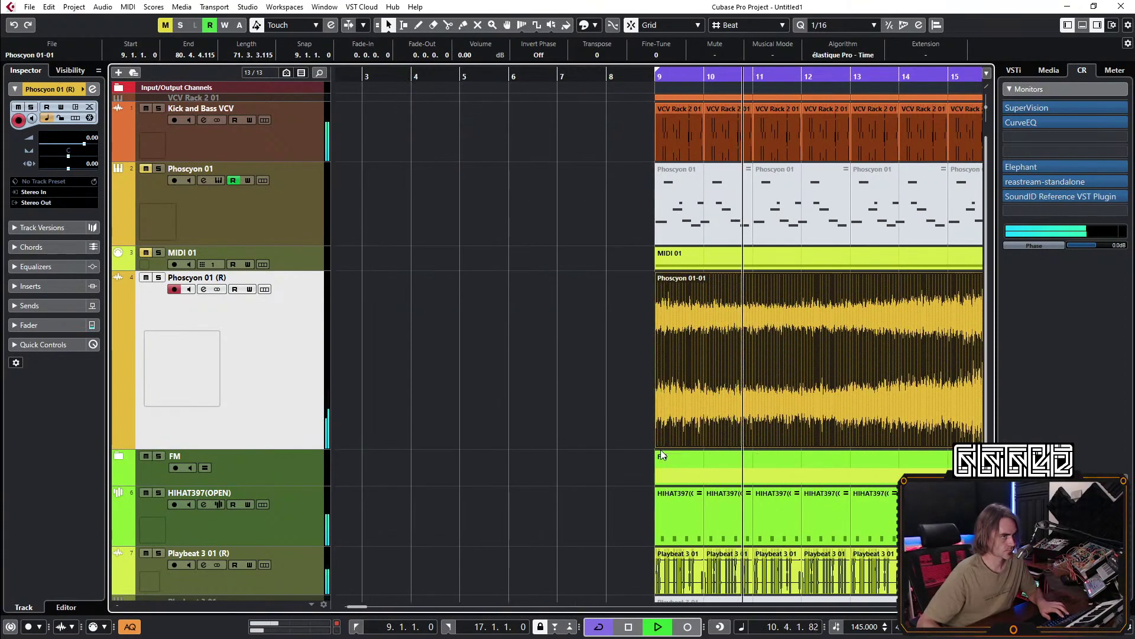
Trim eight more bars off the start of the rendered Phoscyon audio and move the event back to bar 9.
{"action": "key", "text": "g"}
{"action": "left_click_drag", "start_coordinate": [516, 430], "coordinate": [693, 430]}
{"action": "key", "text": "h"}
{"action": "left_click_drag", "start_coordinate": [744, 402], "coordinate": [495, 410]}
Nudge the rendered Phoscyon audio event slightly, placing its start at 9.1.1.9.
{"action": "key", "text": "h"}
{"action": "key", "text": "h"}
{"action": "key", "text": "h"}
{"action": "key", "text": "h"}
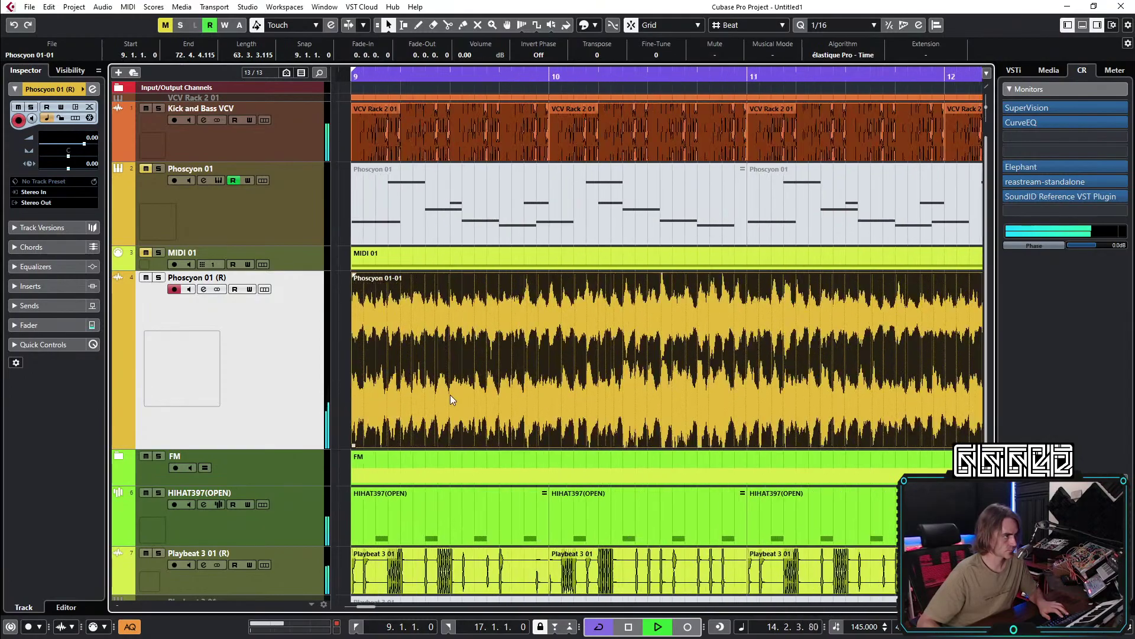
{"action": "key", "text": "h"}
{"action": "key", "text": "h"}
{"action": "key", "text": "h"}
{"action": "key", "text": "h"}
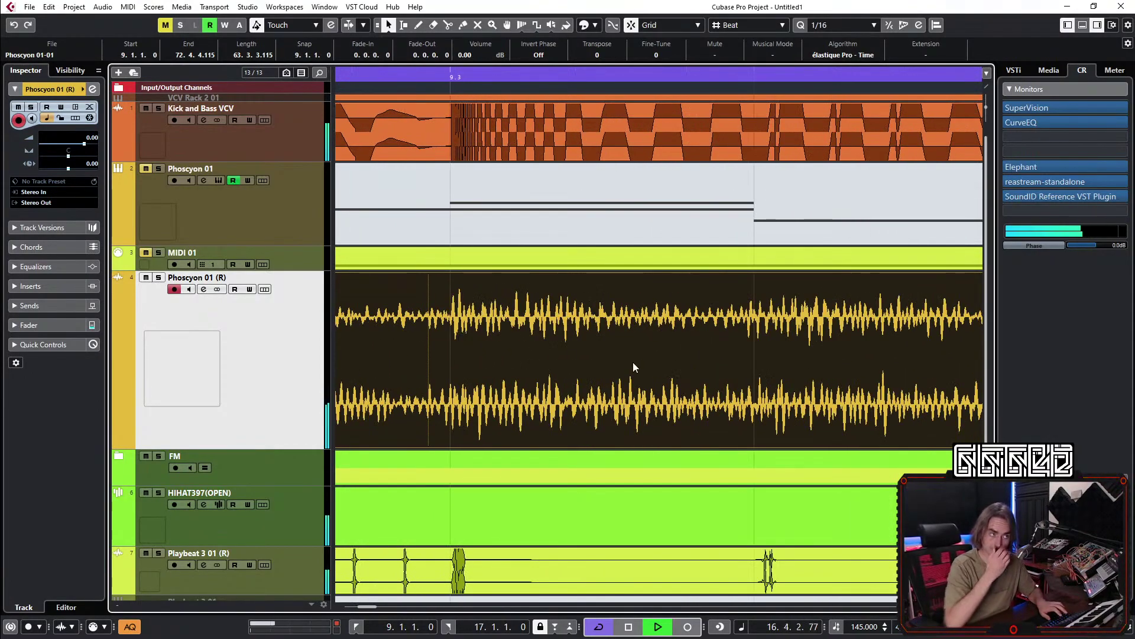
{"action": "left_click_drag", "start_coordinate": [484, 403], "coordinate": [503, 395]}
{"action": "key", "text": "g"}
{"action": "key", "text": "g"}
{"action": "key", "text": "g"}
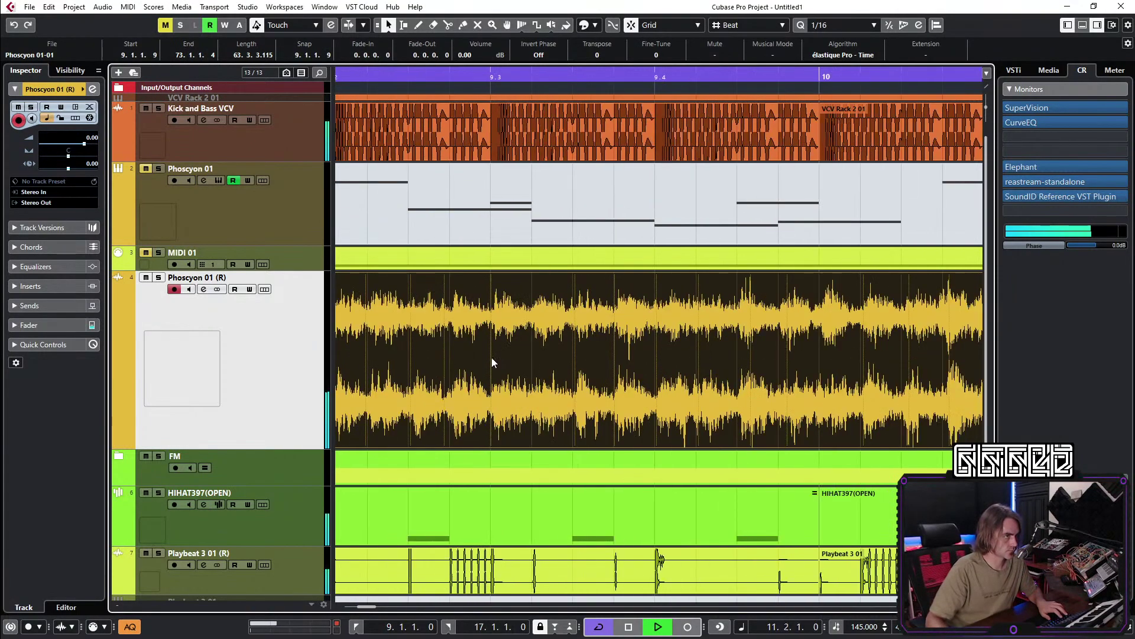
Compare the rendered Phoscyon audio's peaks with the notes in bar 10 and move the event's start to 9.1.1.0.
{"action": "key", "text": "h"}
{"action": "key", "text": "h"}
{"action": "key", "text": "h"}
{"action": "key", "text": "h"}
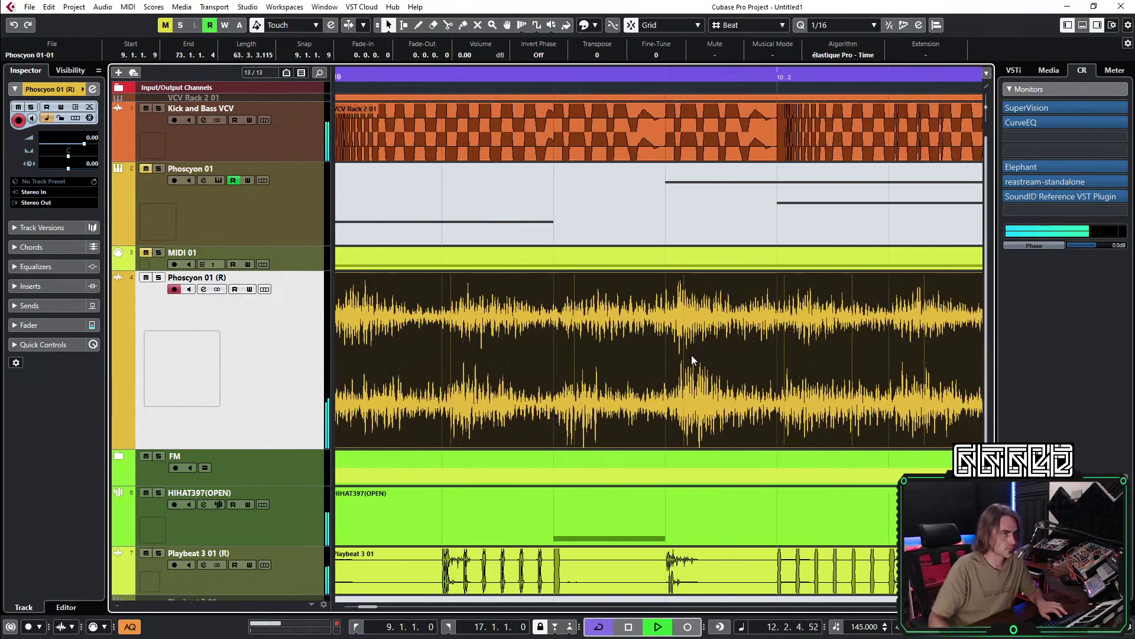
{"action": "key", "text": "h"}
{"action": "key", "text": "h"}
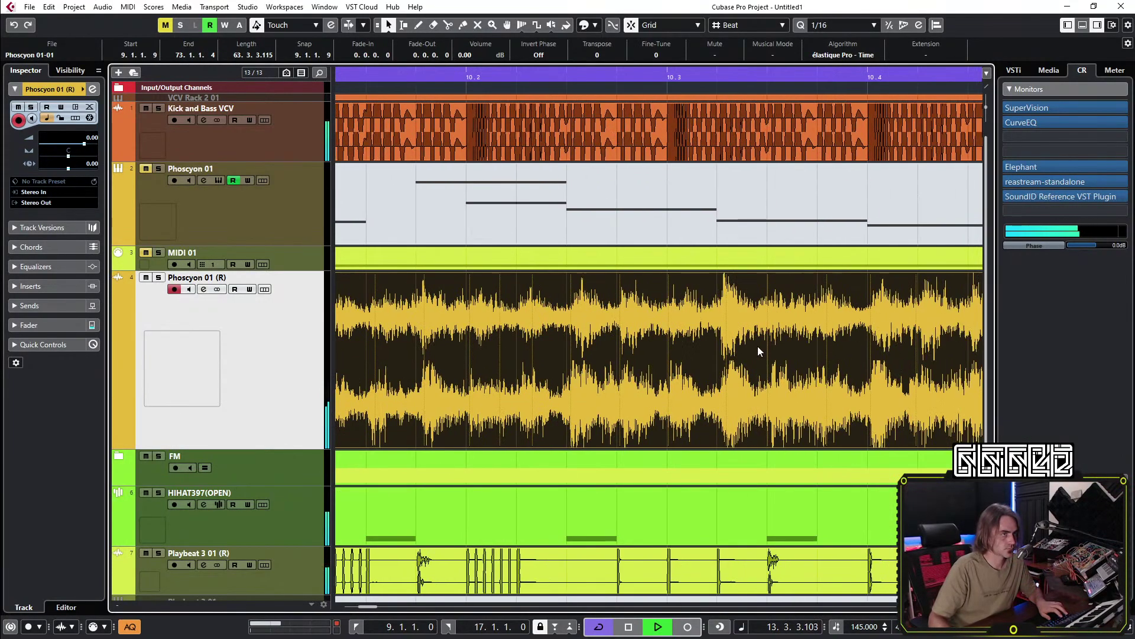
{"action": "key", "text": "h"}
{"action": "key", "text": "h"}
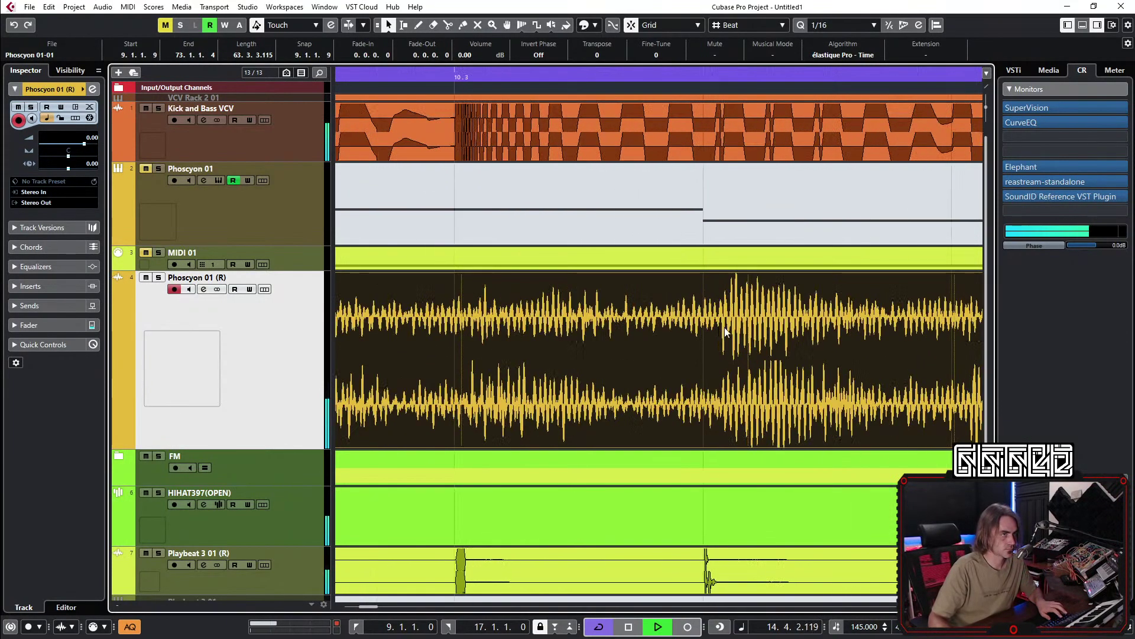
{"action": "left_click_drag", "start_coordinate": [732, 323], "coordinate": [711, 324]}
Extend the start of the rendered Phoscyon audio event back to bar 1.
{"action": "key", "text": "g"}
{"action": "key", "text": "g"}
{"action": "key", "text": "g"}
{"action": "key", "text": "g"}
{"action": "key", "text": "g"}
{"action": "key", "text": "g"}
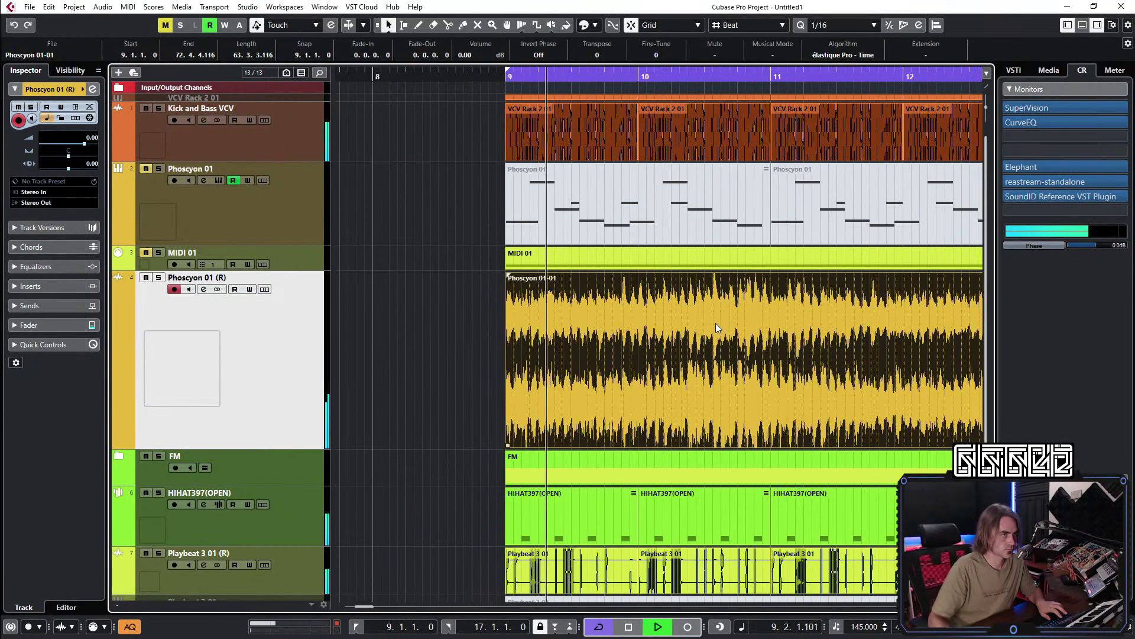
{"action": "key", "text": "g"}
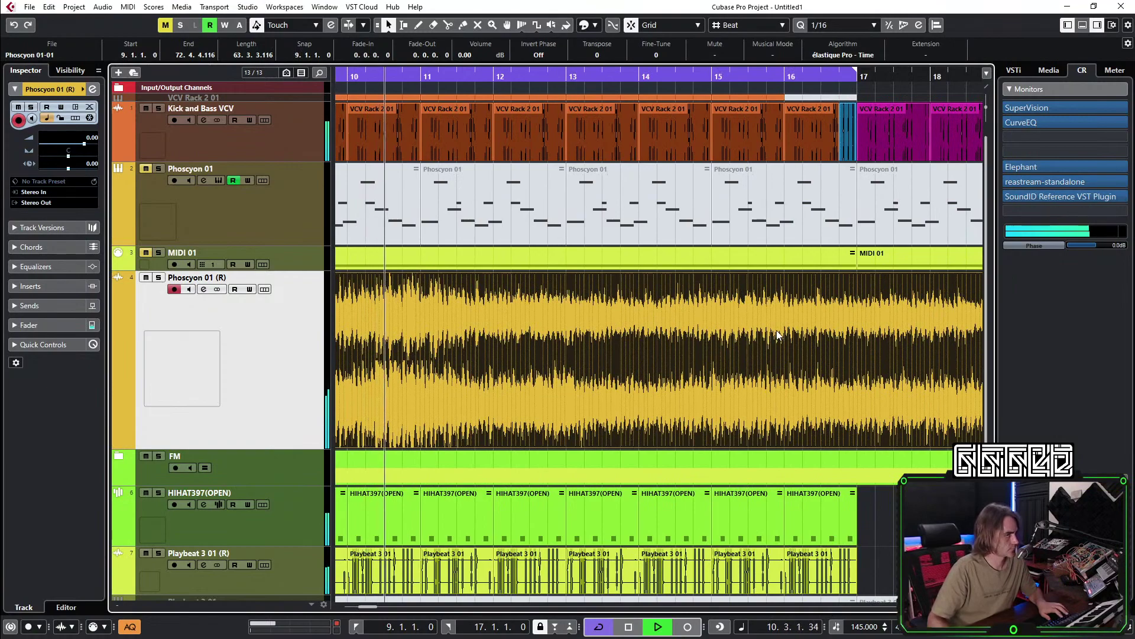
{"action": "key", "text": "g"}
{"action": "key", "text": "g"}
{"action": "left_click_drag", "start_coordinate": [556, 414], "coordinate": [343, 414]}
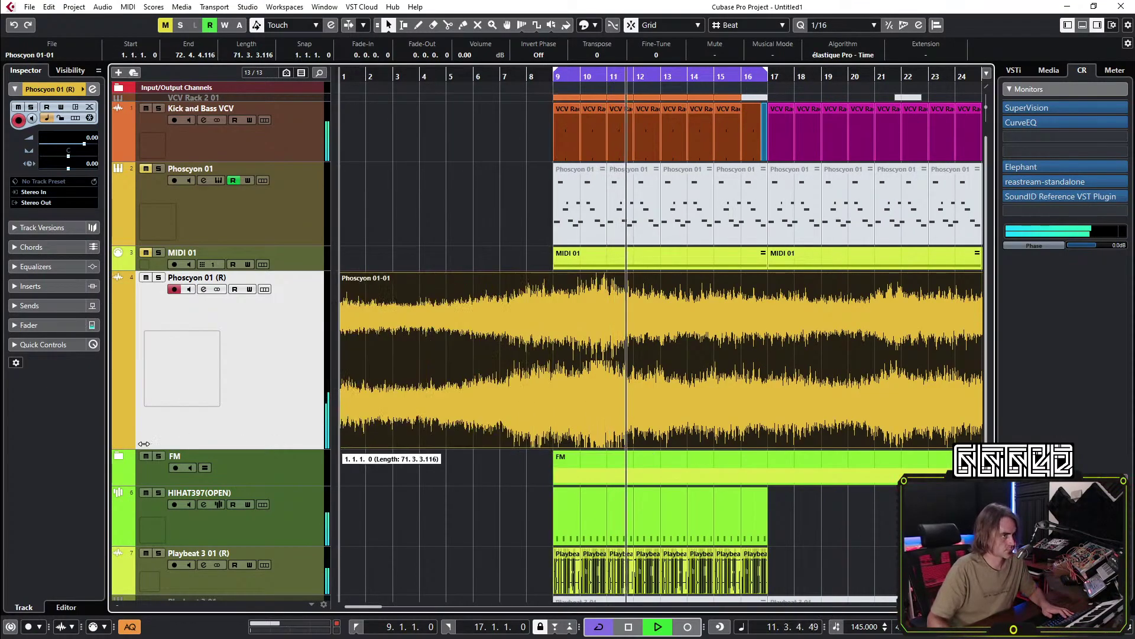
{"action": "key", "text": "g"}
{"action": "key", "text": "g"}
{"action": "key", "text": "g"}
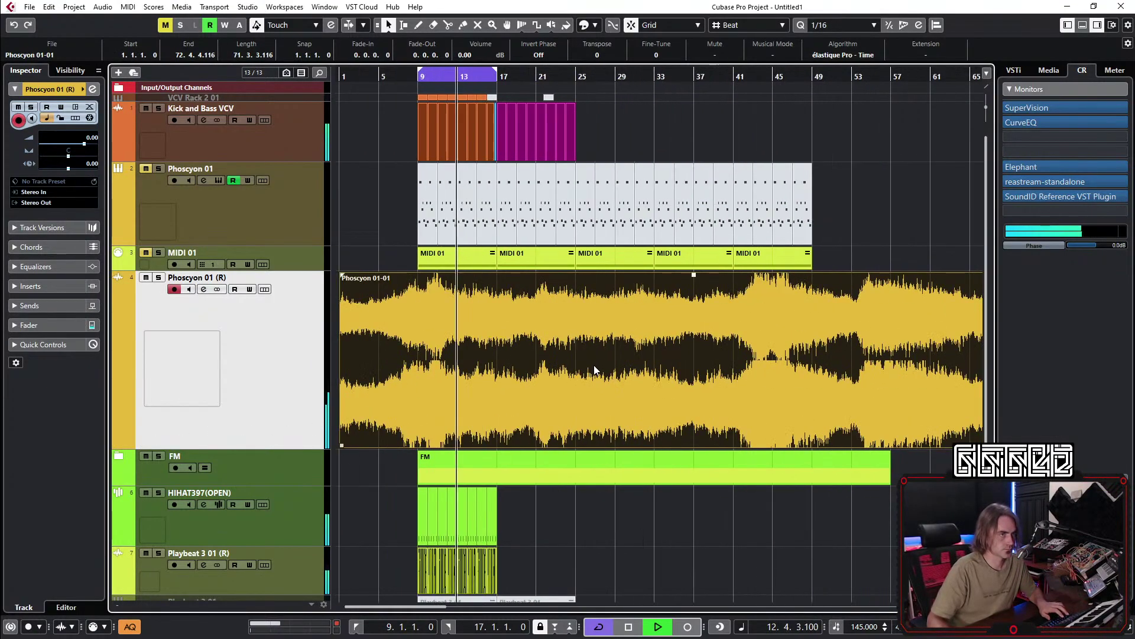
Reduce the waveform magnification and shrink the height of the Phoscyon 01 (R) track.
{"action": "left_click", "coordinate": [985, 107]}
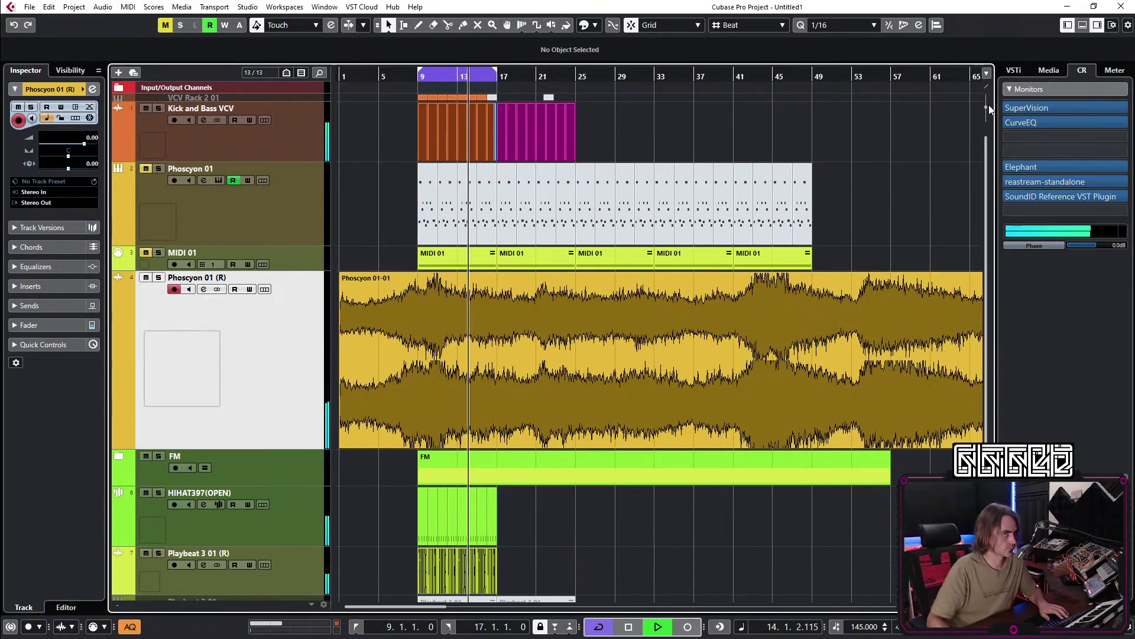
{"action": "left_click_drag", "start_coordinate": [986, 105], "coordinate": [983, 111]}
{"action": "scroll", "coordinate": [623, 257], "scroll_direction": "down", "scroll_amount": 3}
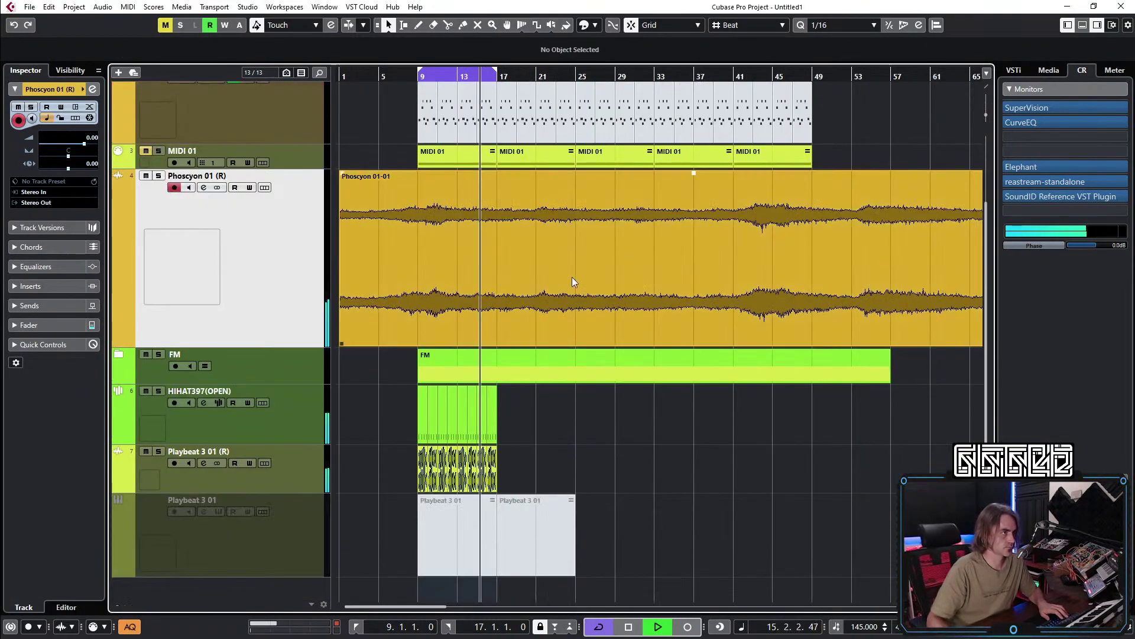
{"action": "left_click_drag", "start_coordinate": [269, 345], "coordinate": [270, 239]}
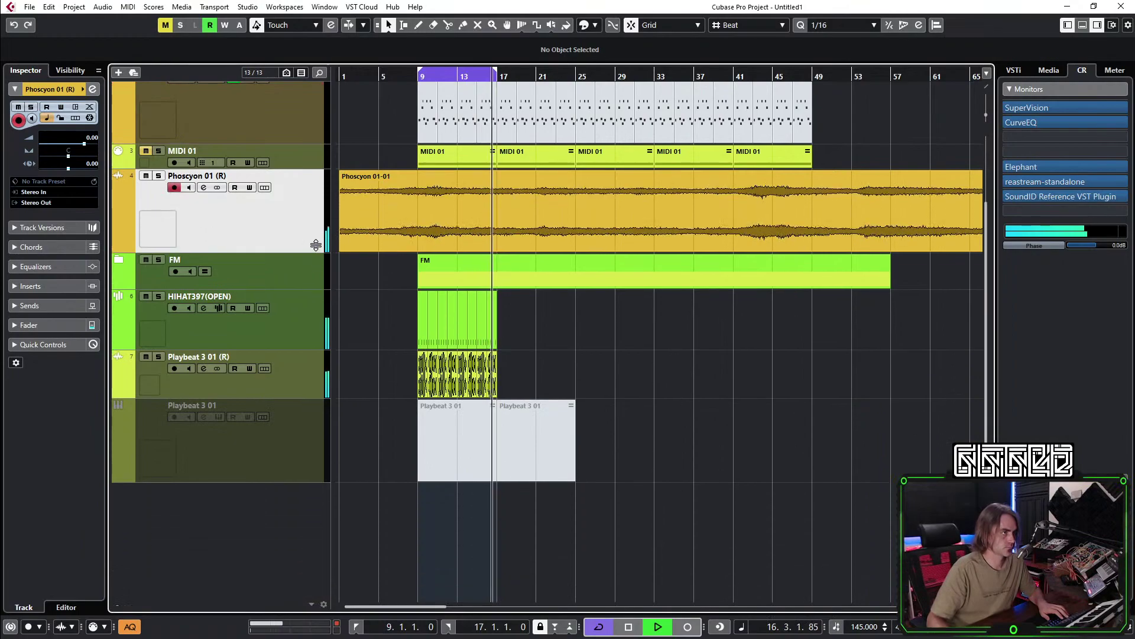
{"action": "scroll", "coordinate": [355, 260], "scroll_direction": "up", "scroll_amount": 3}
{"action": "key", "text": "h"}
{"action": "key", "text": "h"}
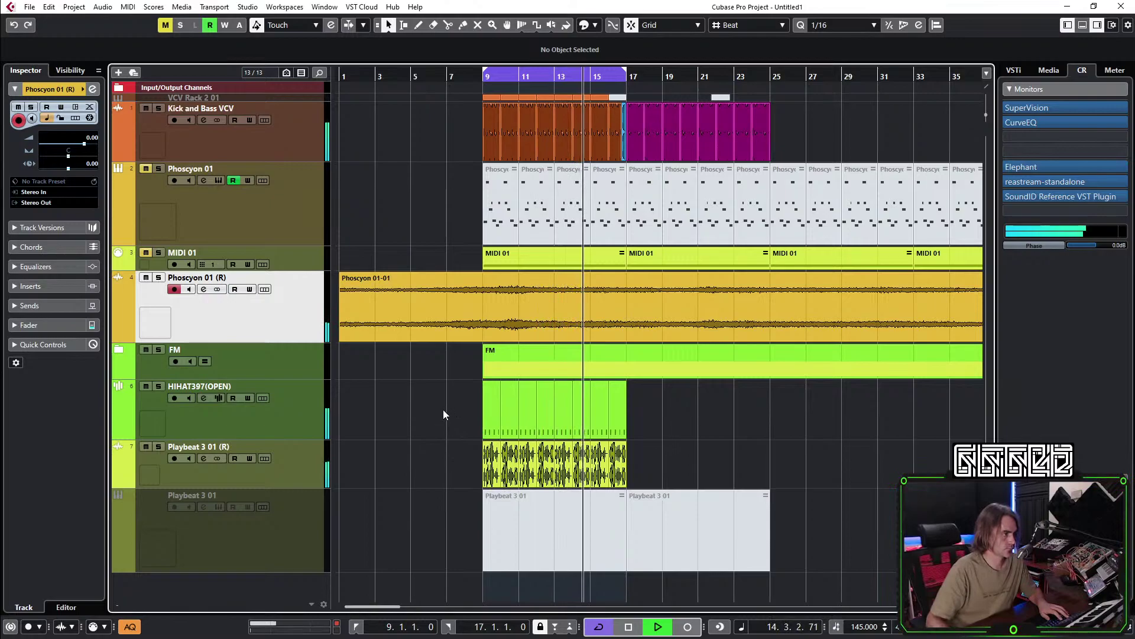
Play and stop the looped section from bar 9 to 17 several times to listen to the combined parts.
{"action": "key", "text": "space"}
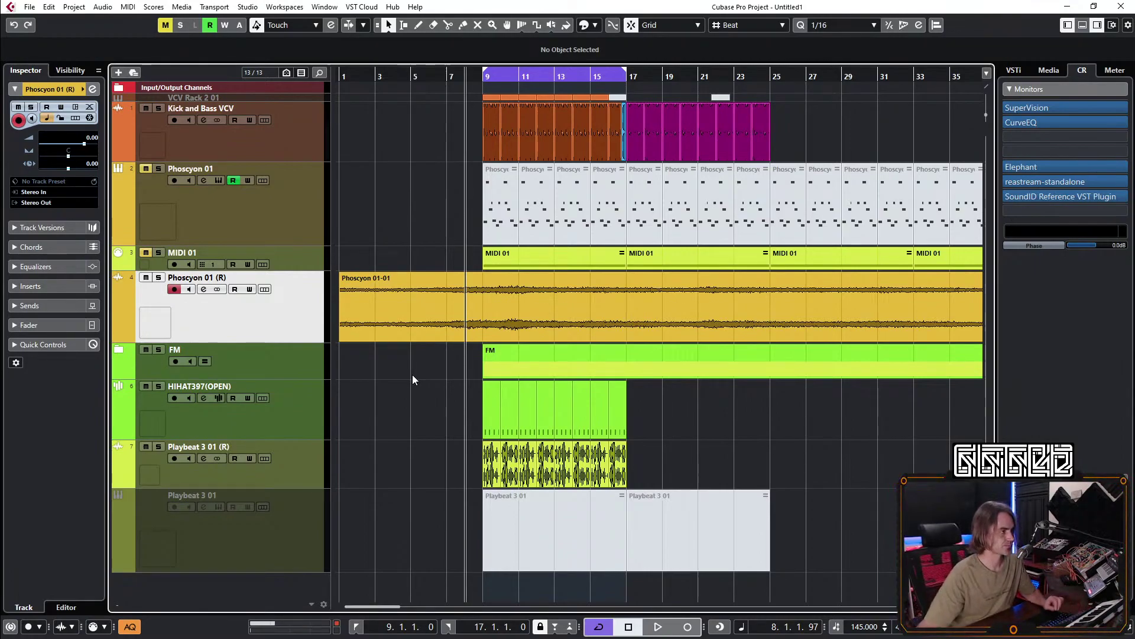
{"action": "scroll", "coordinate": [747, 446], "scroll_direction": "down", "scroll_amount": 2}
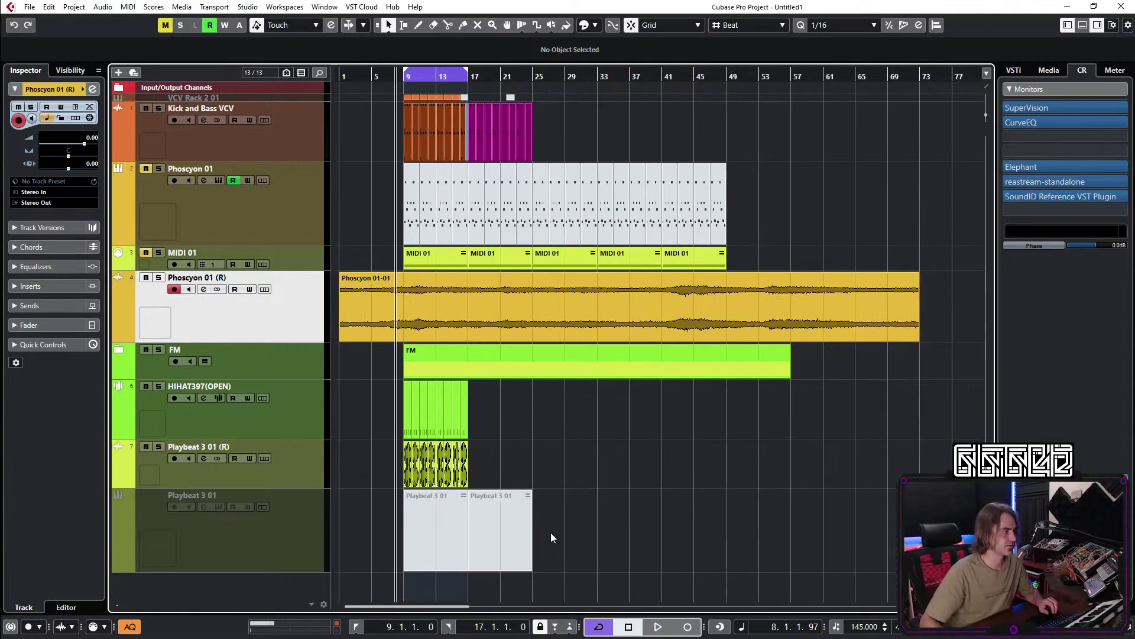
{"action": "key", "text": "space"}
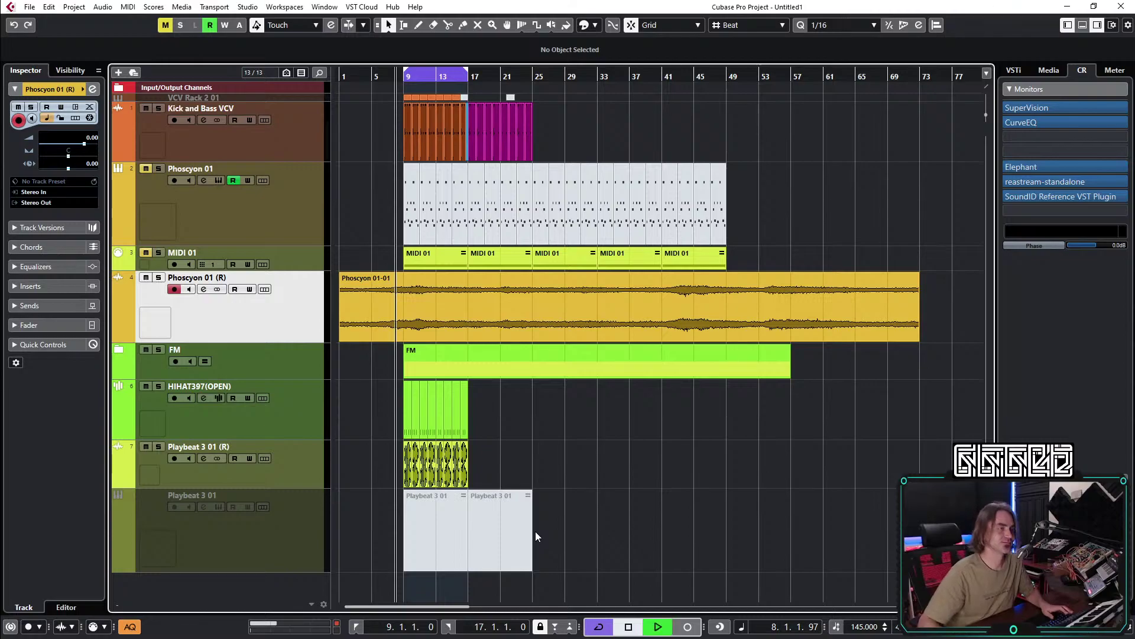
{"action": "scroll", "coordinate": [594, 453], "scroll_direction": "up", "scroll_amount": 2}
{"action": "scroll", "coordinate": [609, 439], "scroll_direction": "left", "scroll_amount": 2}
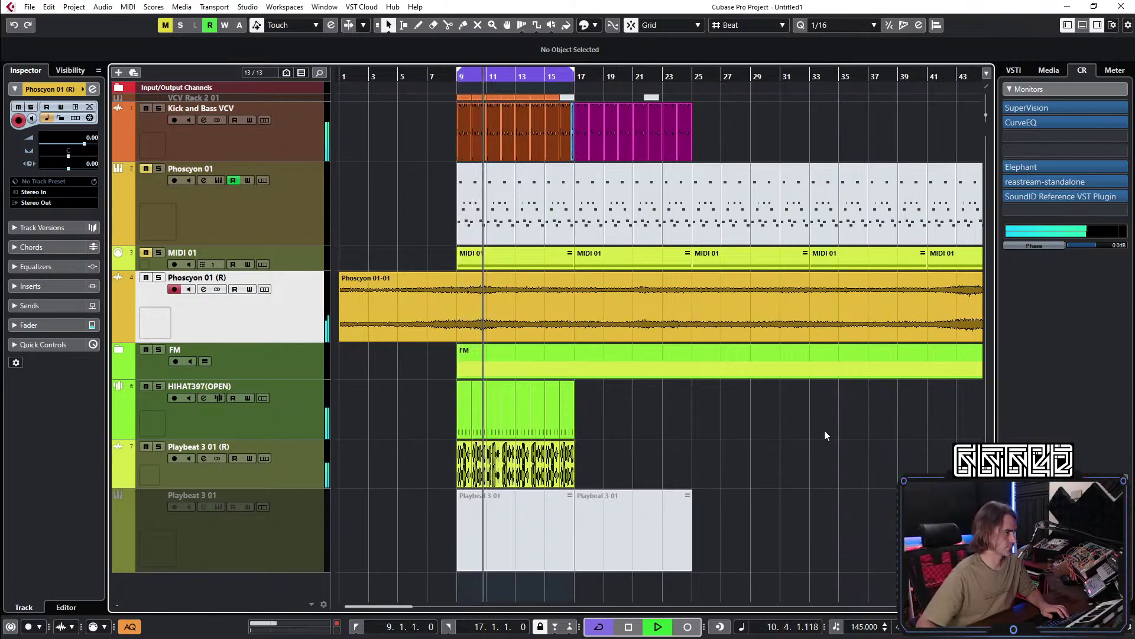
{"action": "key", "text": "space"}
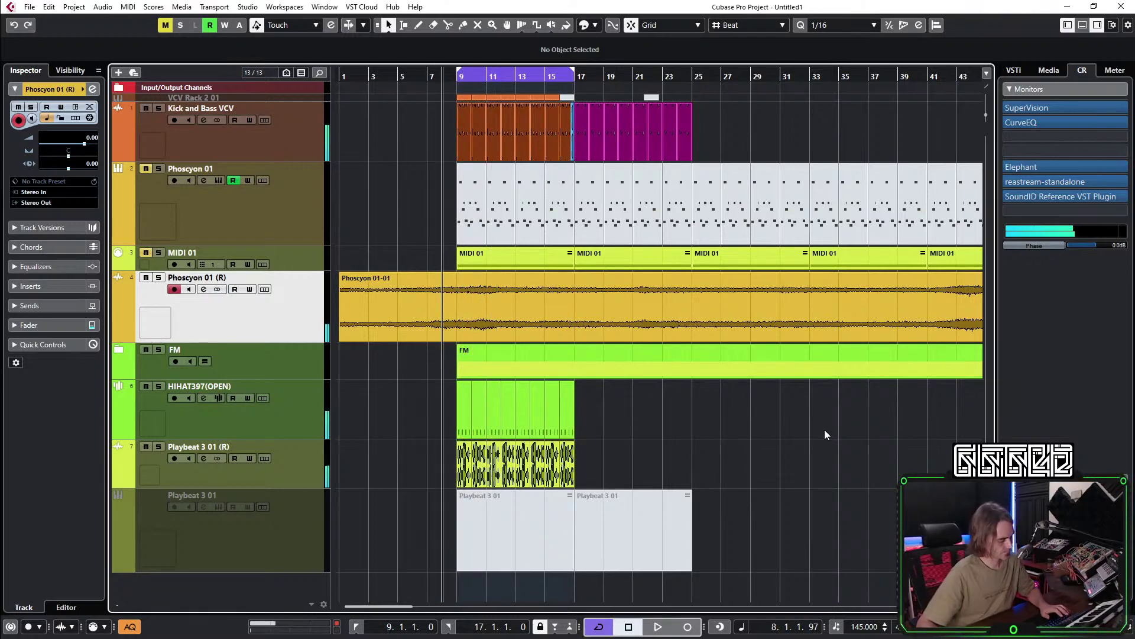
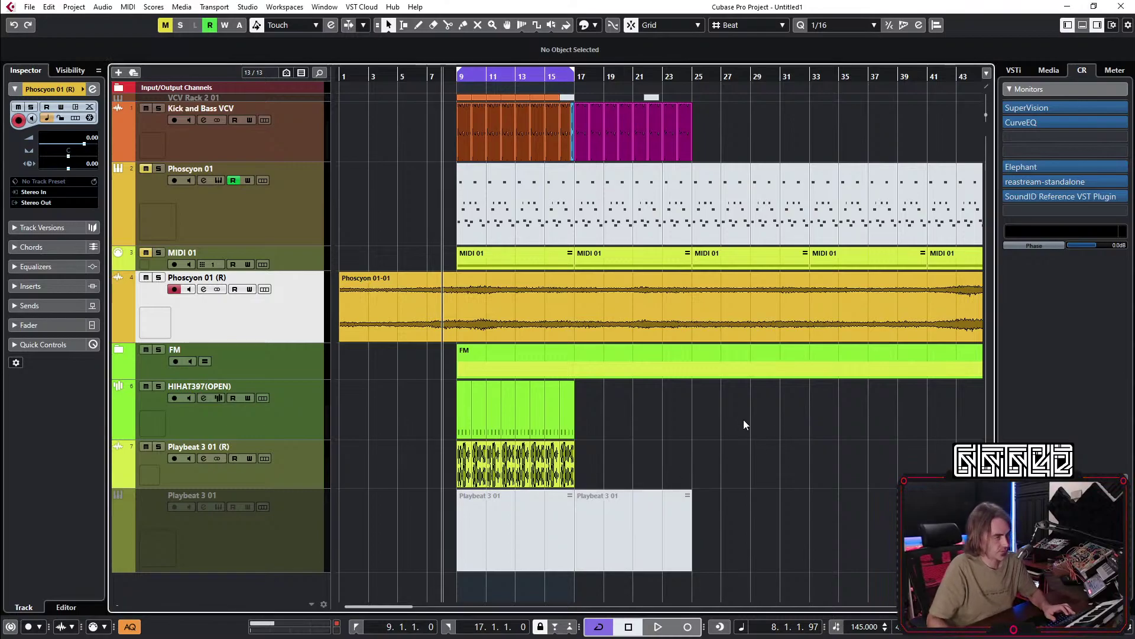
{"action": "key", "text": "space"}
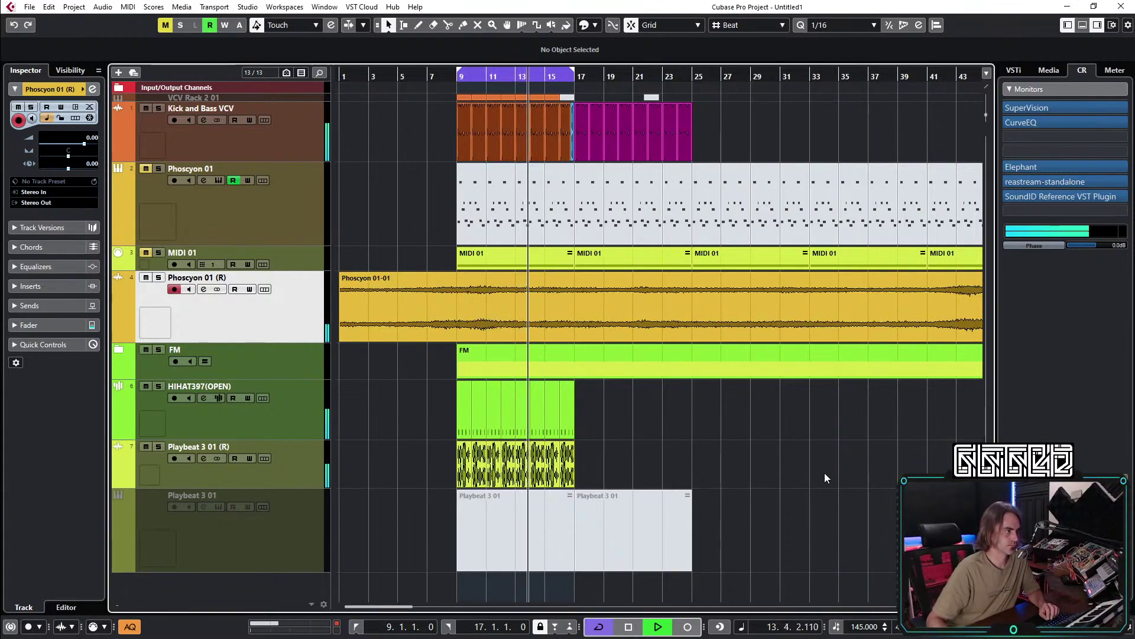
{"action": "key", "text": "space"}
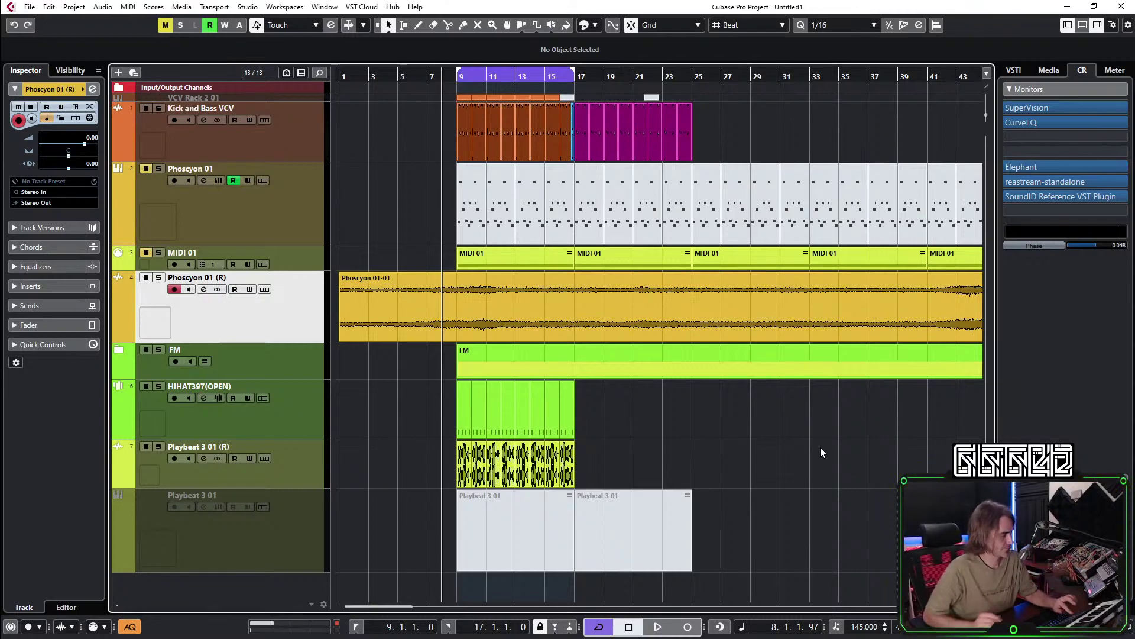
{"action": "key", "text": "space"}
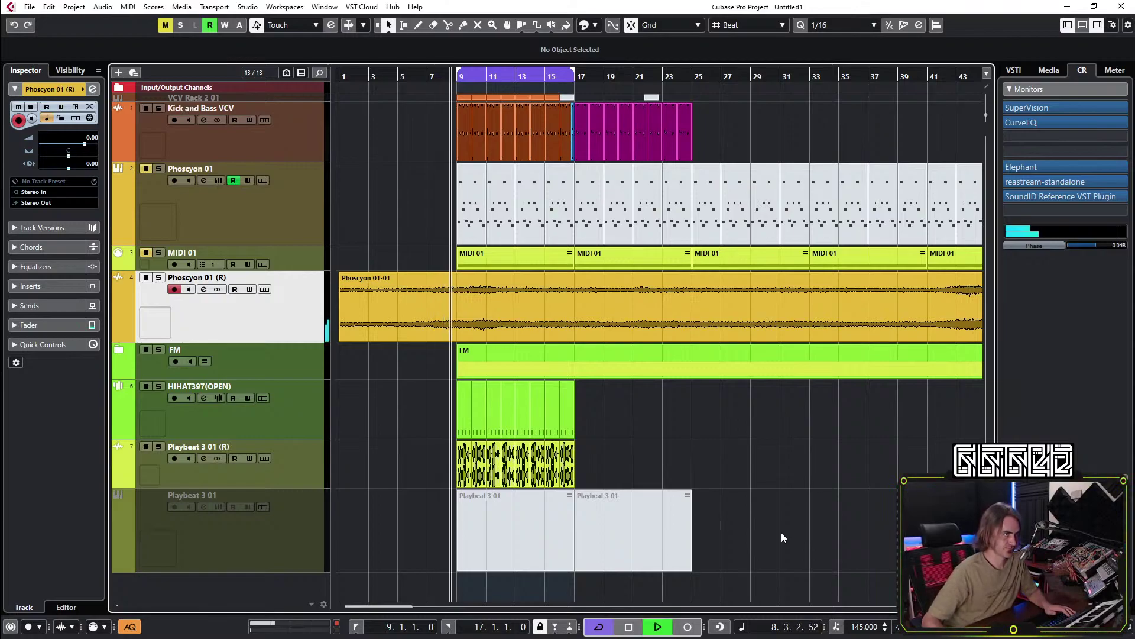
Lower the volume of the Phoscyon 01 (R) track to -1.28 dB.
{"action": "key", "text": "g"}
{"action": "key", "text": "g"}
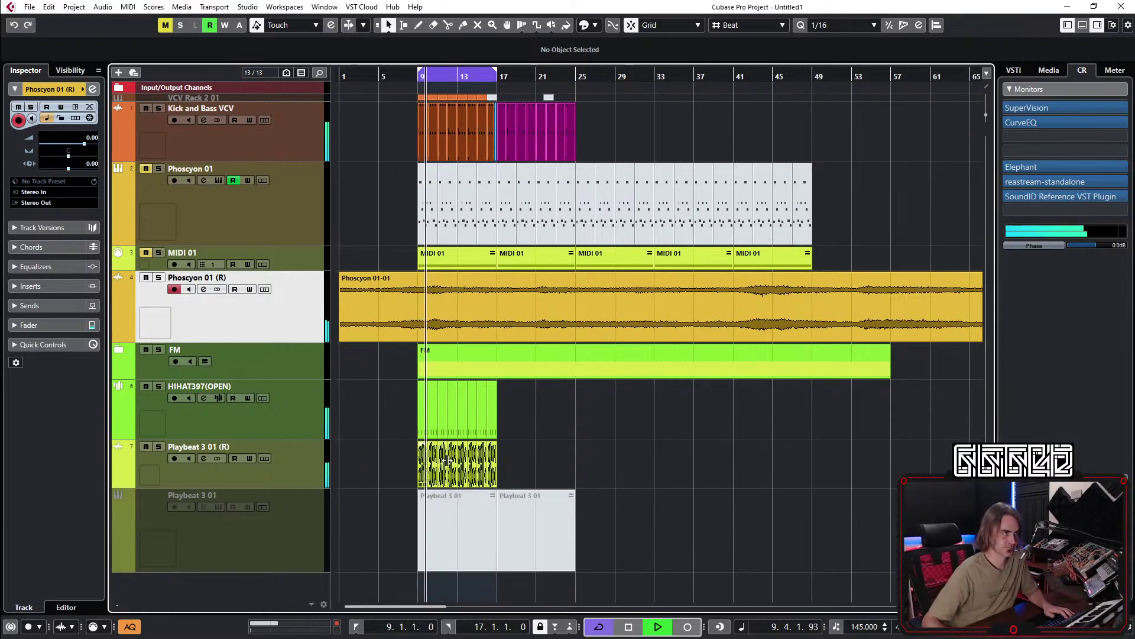
{"action": "key", "text": "h"}
{"action": "left_click", "coordinate": [413, 308]}
{"action": "left_click_drag", "start_coordinate": [84, 144], "coordinate": [86, 143]}
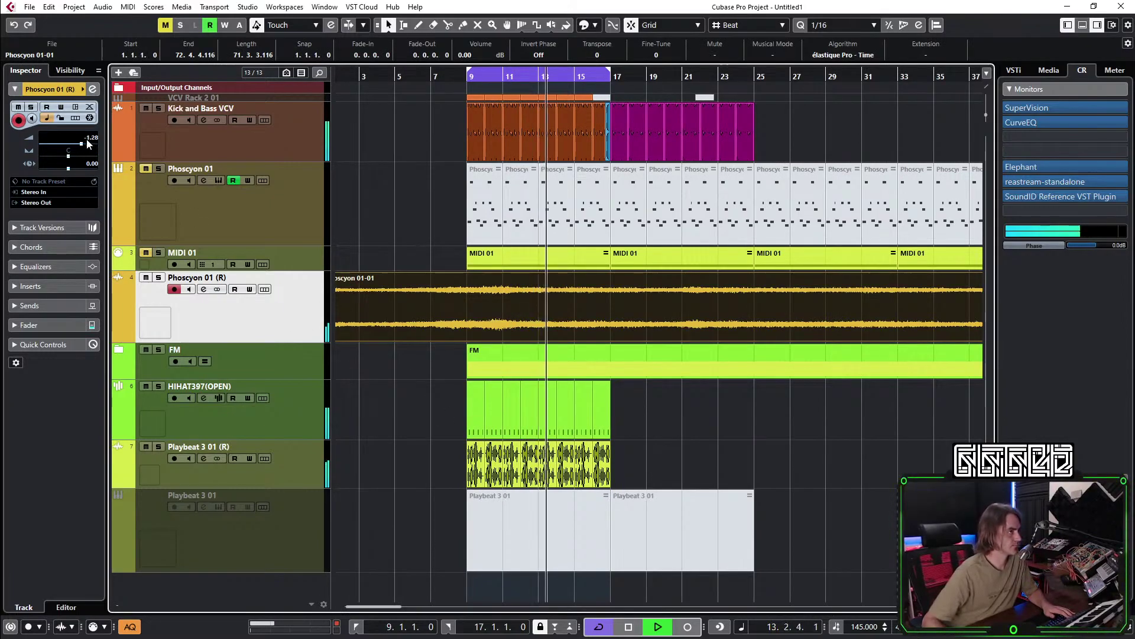
Adjust the equalizer curve in the channel settings of the Phoscyon 01 (R) track.
{"action": "left_click", "coordinate": [93, 88]}
{"action": "left_click_drag", "start_coordinate": [611, 373], "coordinate": [598, 317]}
{"action": "left_click", "coordinate": [1011, 155]}
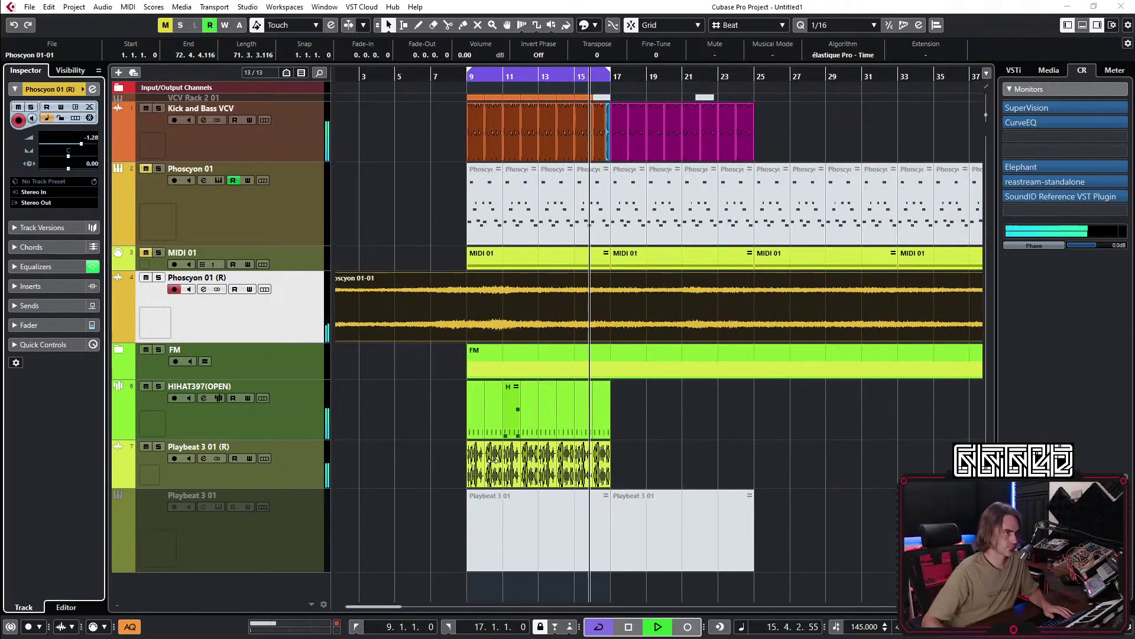
Add a 24 dB/Oct low cut at about 213 Hz to the VCV Rack 2 01 (R) track inside the FM folder.
{"action": "left_click", "coordinate": [119, 350]}
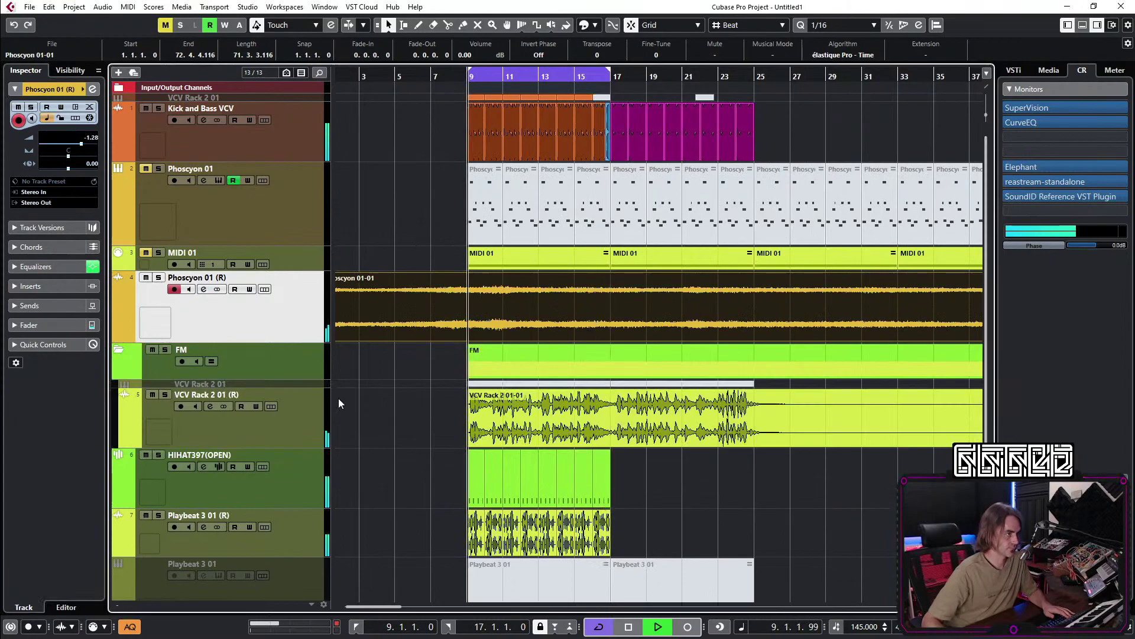
{"action": "scroll", "coordinate": [307, 376], "scroll_direction": "down", "scroll_amount": 2}
{"action": "left_click", "coordinate": [263, 359]}
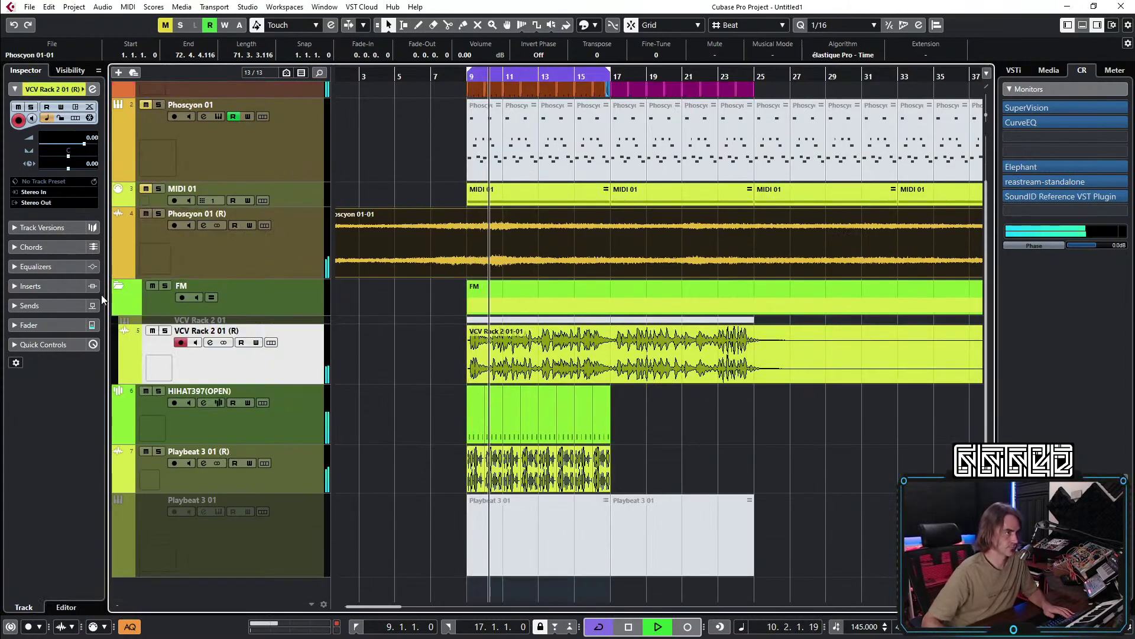
{"action": "left_click", "coordinate": [92, 89]}
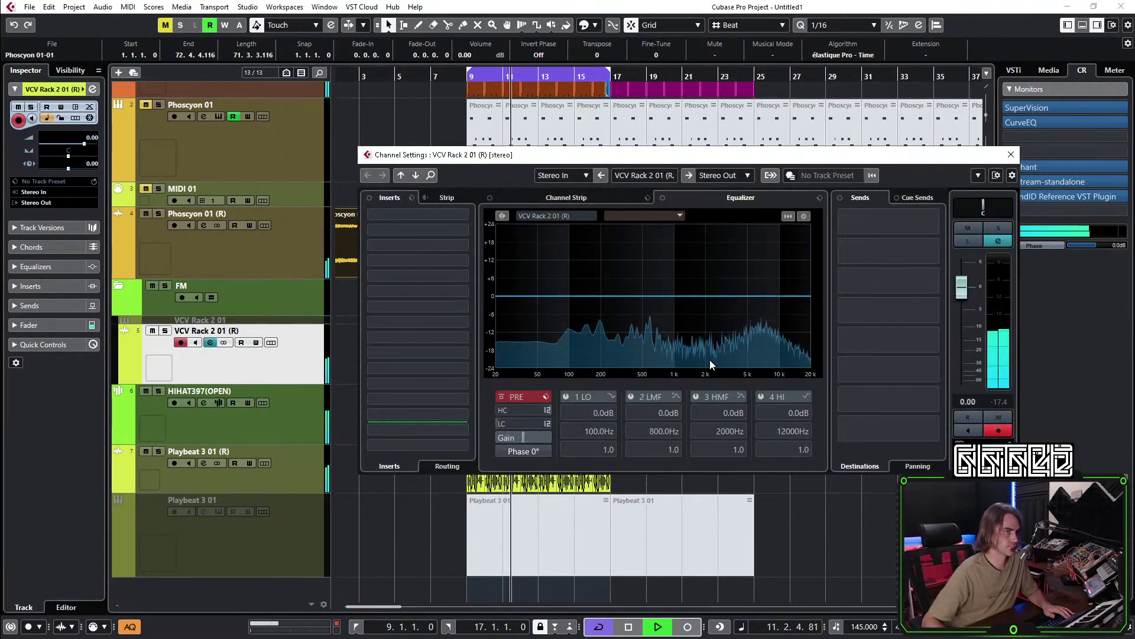
{"action": "left_click", "coordinate": [547, 424]}
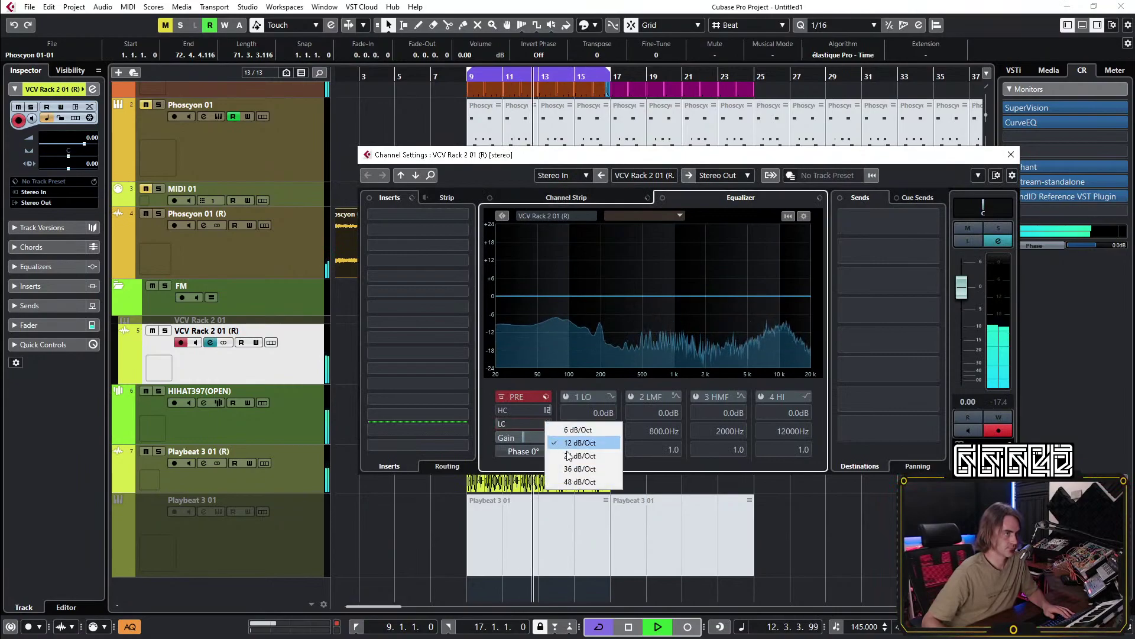
{"action": "left_click", "coordinate": [568, 439]}
{"action": "left_click_drag", "start_coordinate": [532, 331], "coordinate": [556, 324]}
{"action": "scroll", "coordinate": [532, 426], "scroll_direction": "up", "scroll_amount": 6}
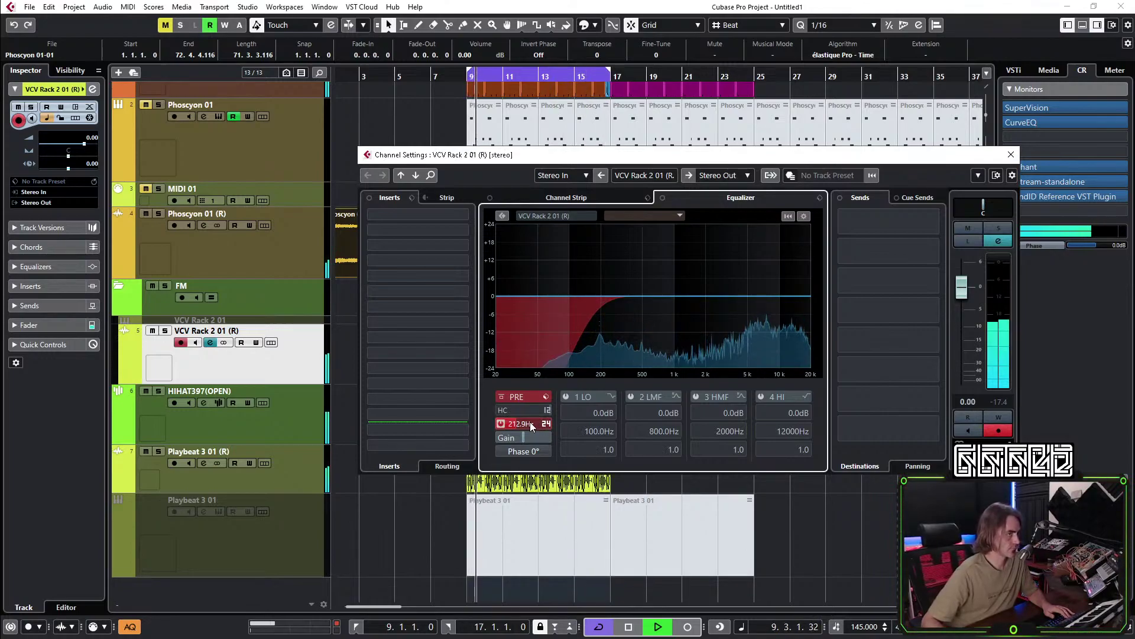
{"action": "left_click", "coordinate": [1011, 154]}
{"action": "left_click", "coordinate": [833, 544]}
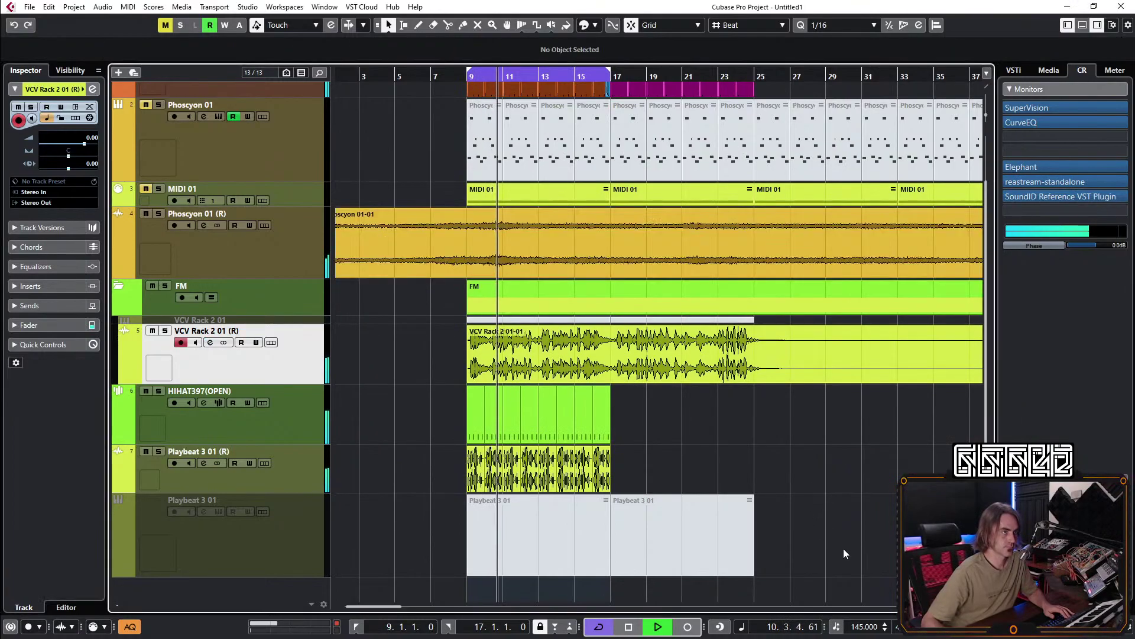
Collapse the FM folder track in the arrangement.
{"action": "scroll", "coordinate": [739, 521], "scroll_direction": "left", "scroll_amount": 3}
{"action": "scroll", "coordinate": [626, 477], "scroll_direction": "left", "scroll_amount": 2}
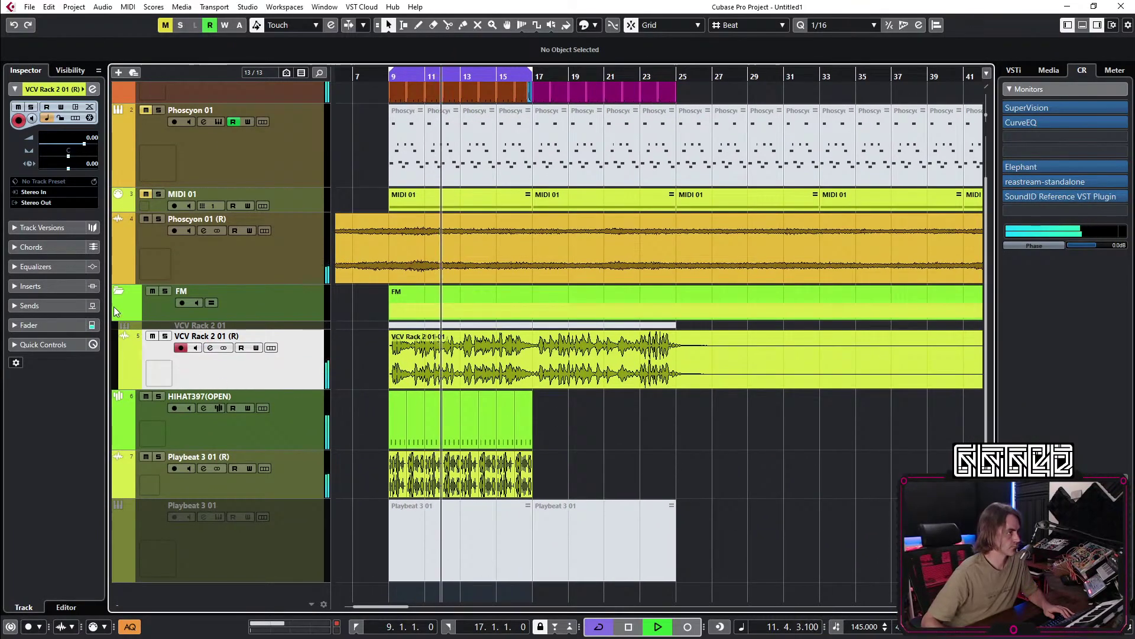
{"action": "left_click", "coordinate": [307, 341]}
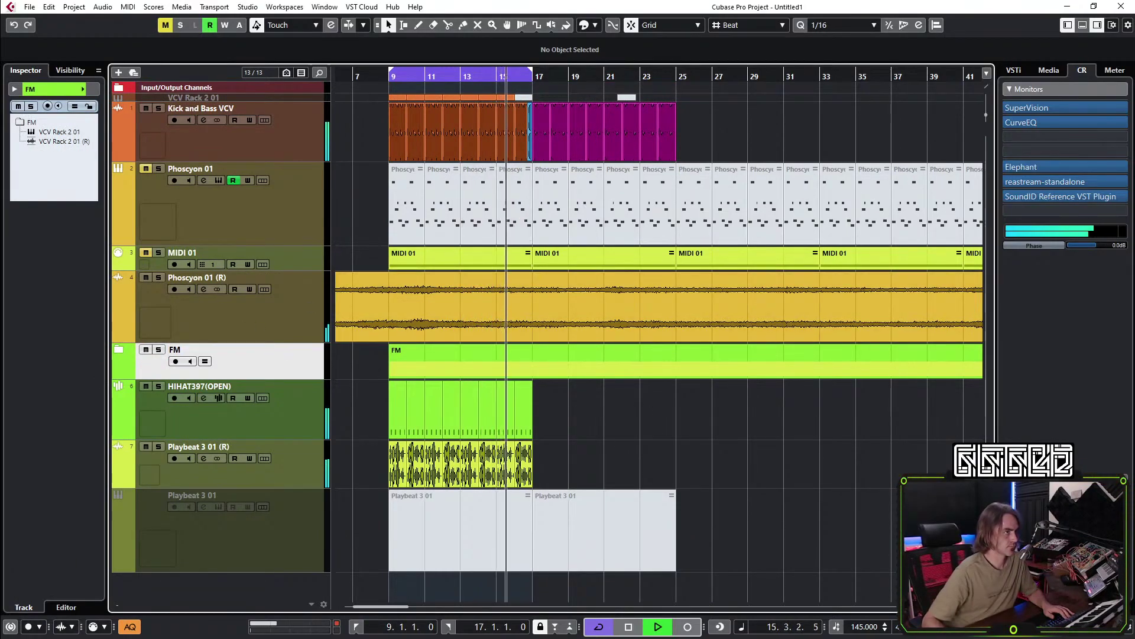
Try out the high-cut filter in the equalizer of the VCV Rack 2 01 (R) channel.
{"action": "left_click", "coordinate": [117, 350]}
{"action": "left_click", "coordinate": [294, 427]}
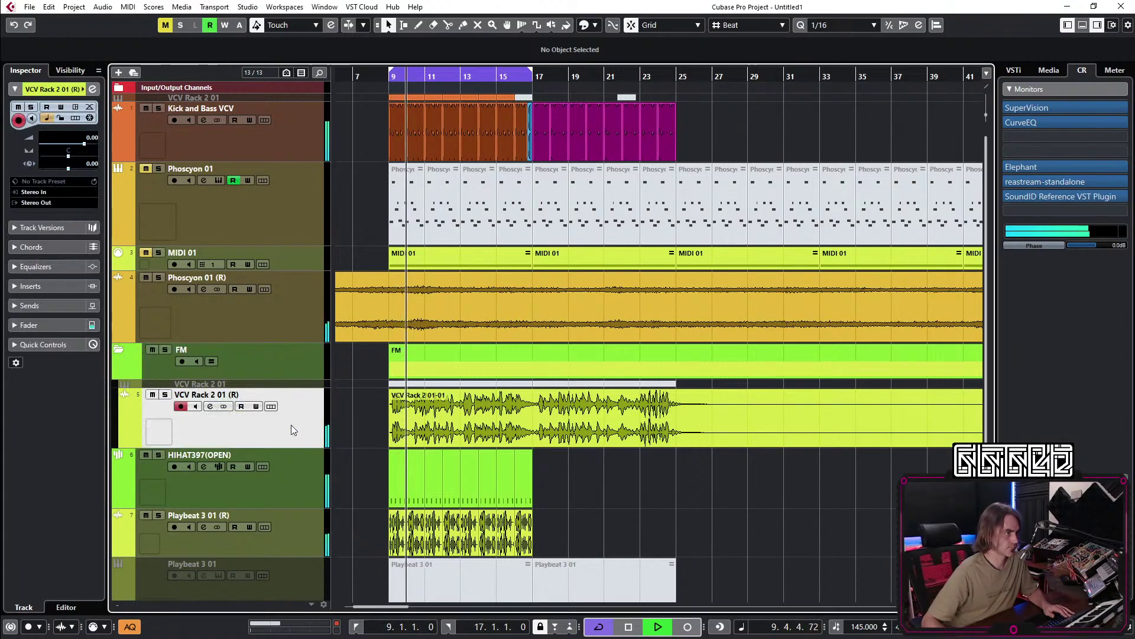
{"action": "left_click", "coordinate": [93, 89]}
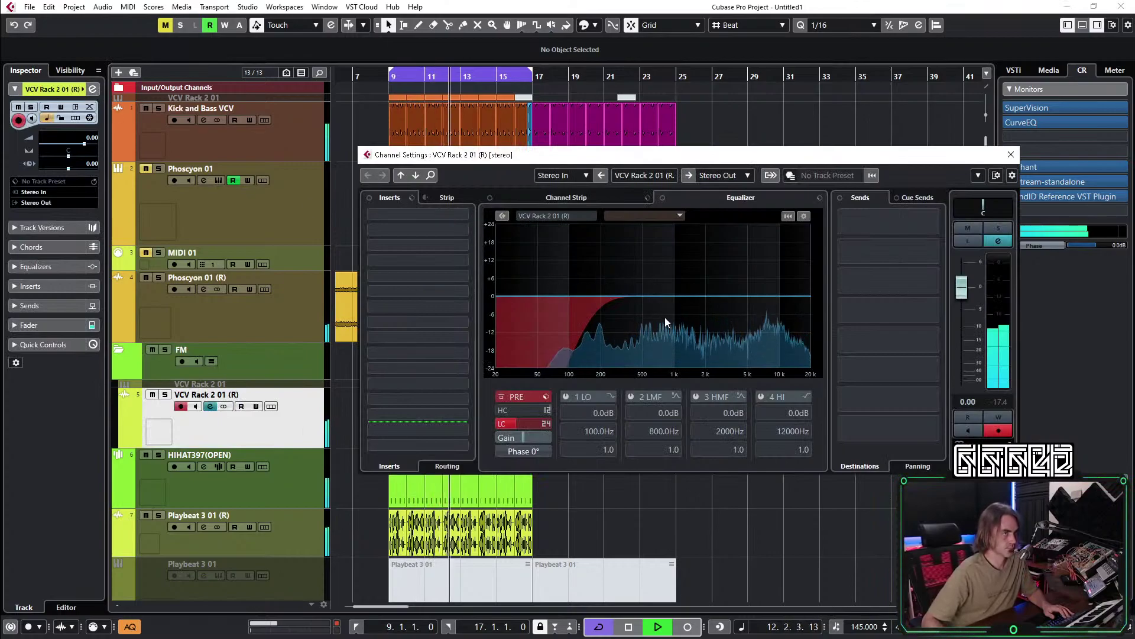
{"action": "left_click_drag", "start_coordinate": [512, 412], "coordinate": [515, 550]}
{"action": "left_click_drag", "start_coordinate": [490, 594], "coordinate": [511, 557]}
{"action": "left_click_drag", "start_coordinate": [489, 597], "coordinate": [450, 567]}
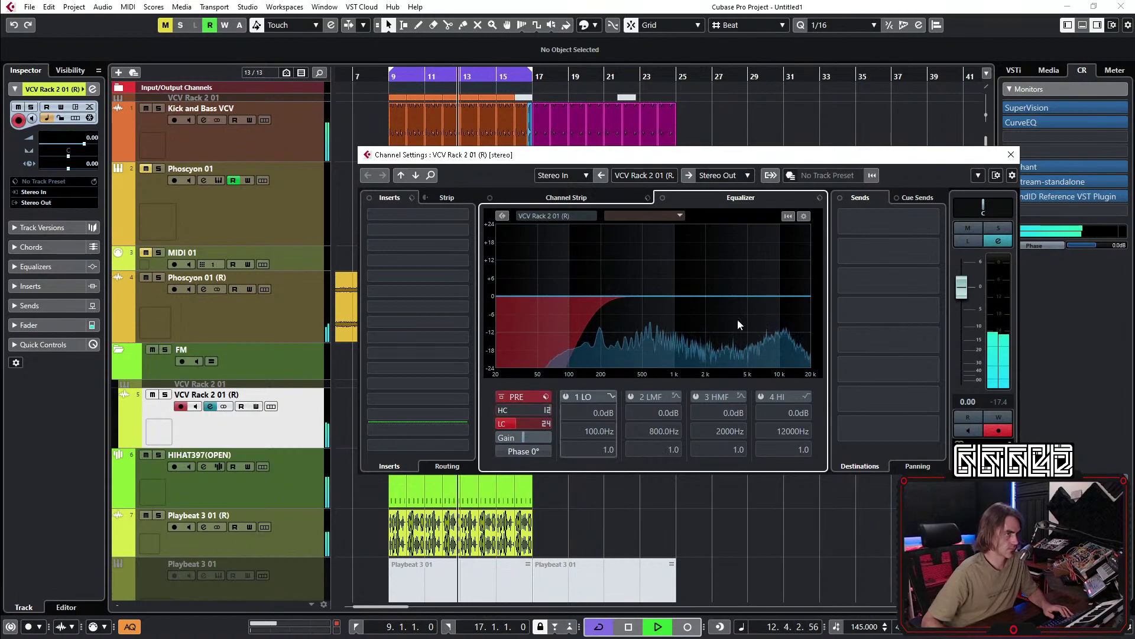
{"action": "key", "text": "e"}
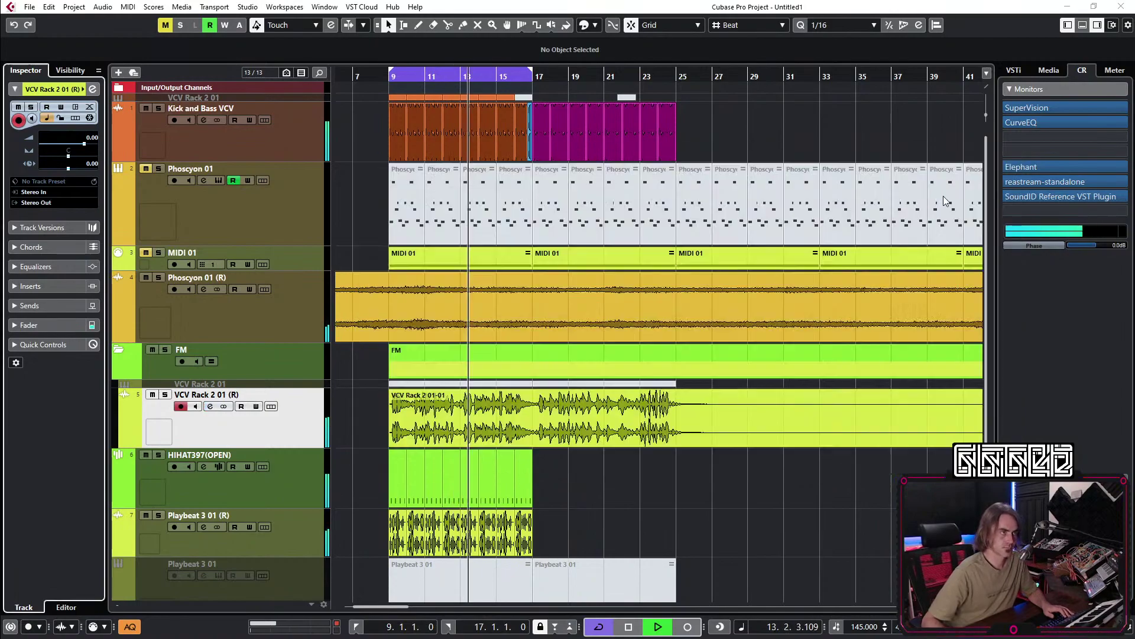
{"action": "left_click", "coordinate": [117, 350]}
Move the HIHAT397(OPEN) and Playbeat 3 01 (R) tracks into a new folder track and collapse it.
{"action": "key", "text": "g"}
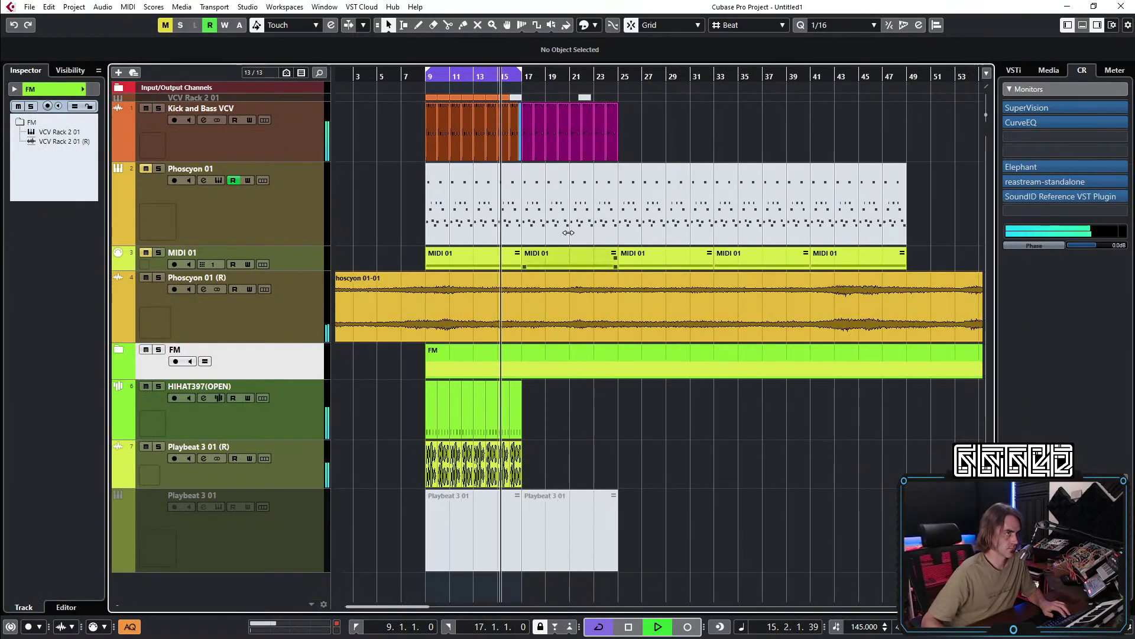
{"action": "left_click", "coordinate": [267, 421]}
{"action": "left_click", "coordinate": [279, 474], "text": "ctrl"}
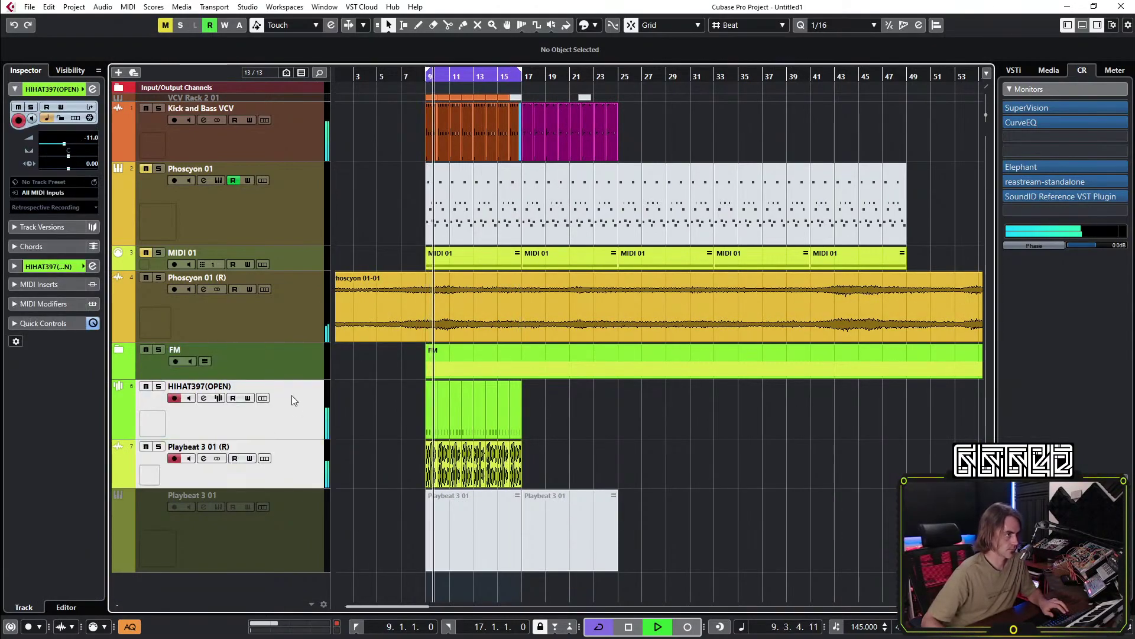
{"action": "right_click", "coordinate": [292, 395]}
{"action": "left_click", "coordinate": [422, 220]}
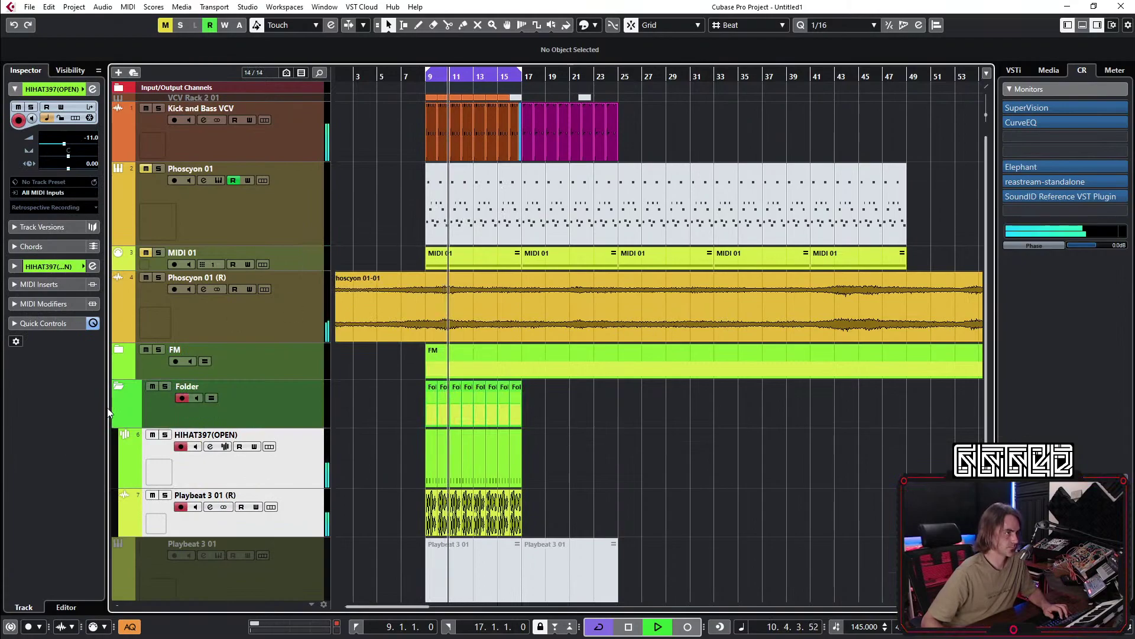
{"action": "left_click", "coordinate": [120, 387]}
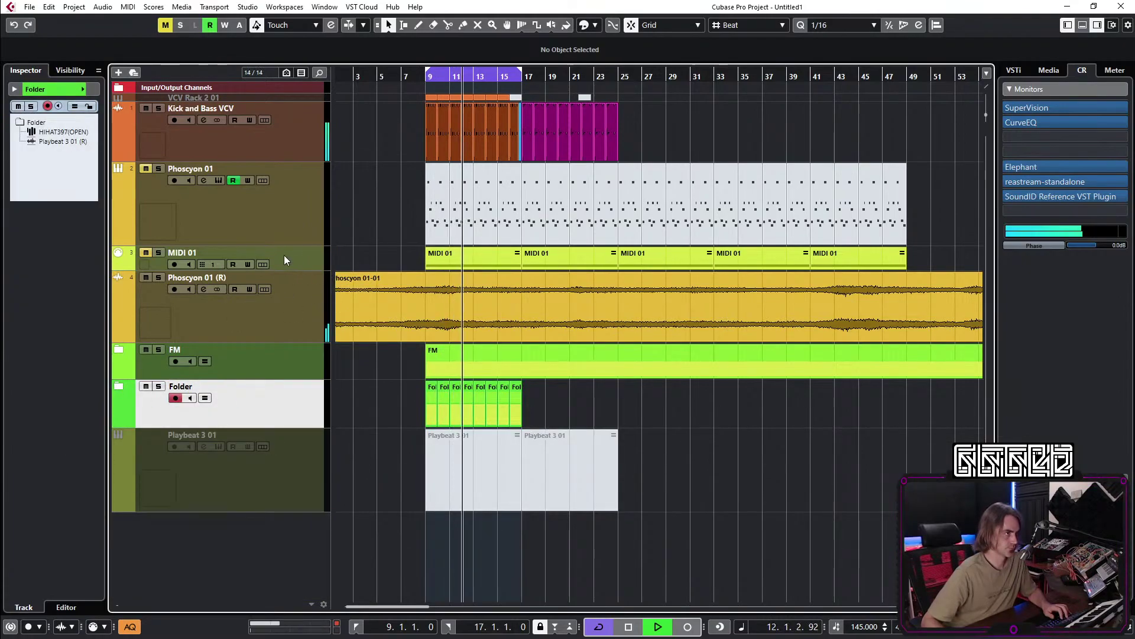
Group Phoscyon 01, MIDI 01 and Phoscyon 01 (R) in a new collapsed folder track named Atmos.
{"action": "left_click", "coordinate": [294, 216]}
{"action": "left_click", "coordinate": [296, 292], "text": "shift"}
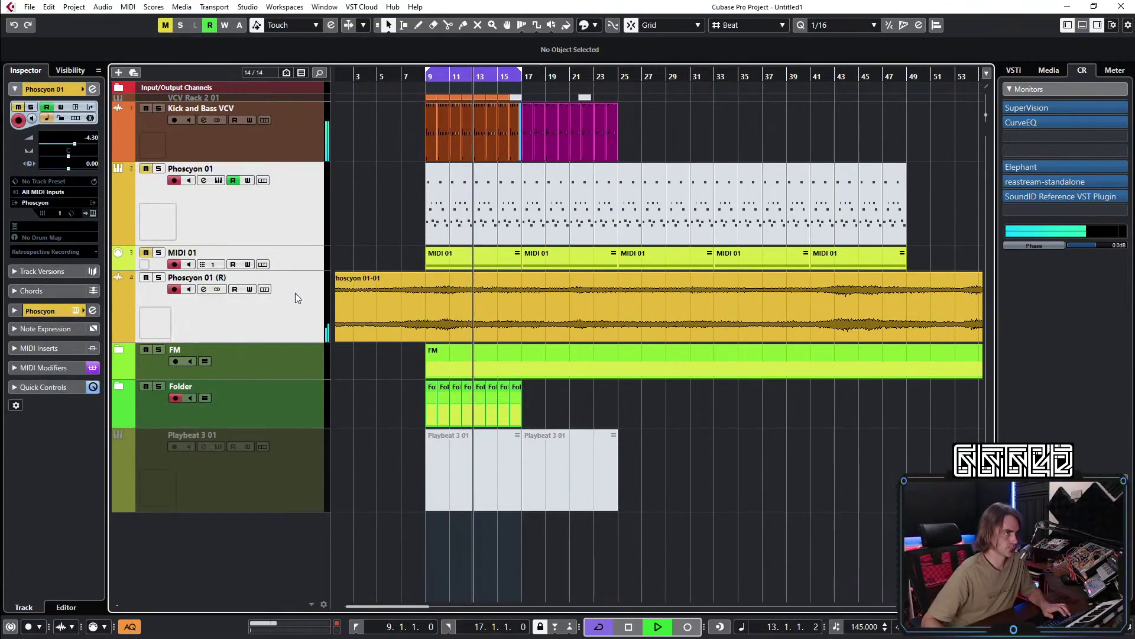
{"action": "right_click", "coordinate": [301, 200]}
{"action": "left_click", "coordinate": [403, 276]}
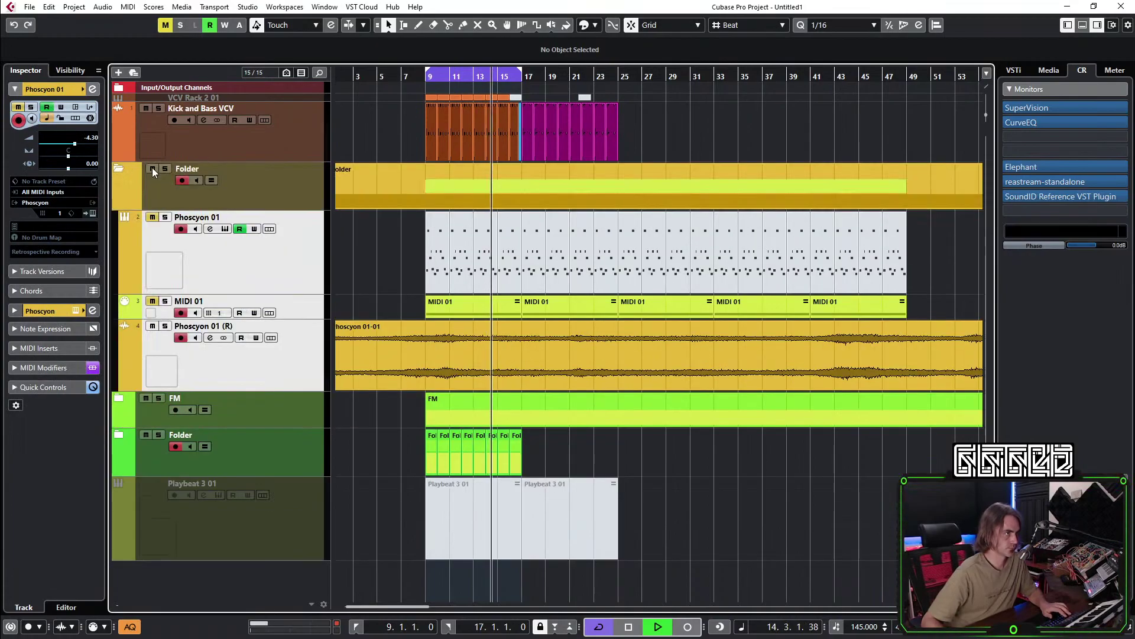
{"action": "left_click", "coordinate": [121, 169]}
{"action": "double_click", "coordinate": [193, 169]}
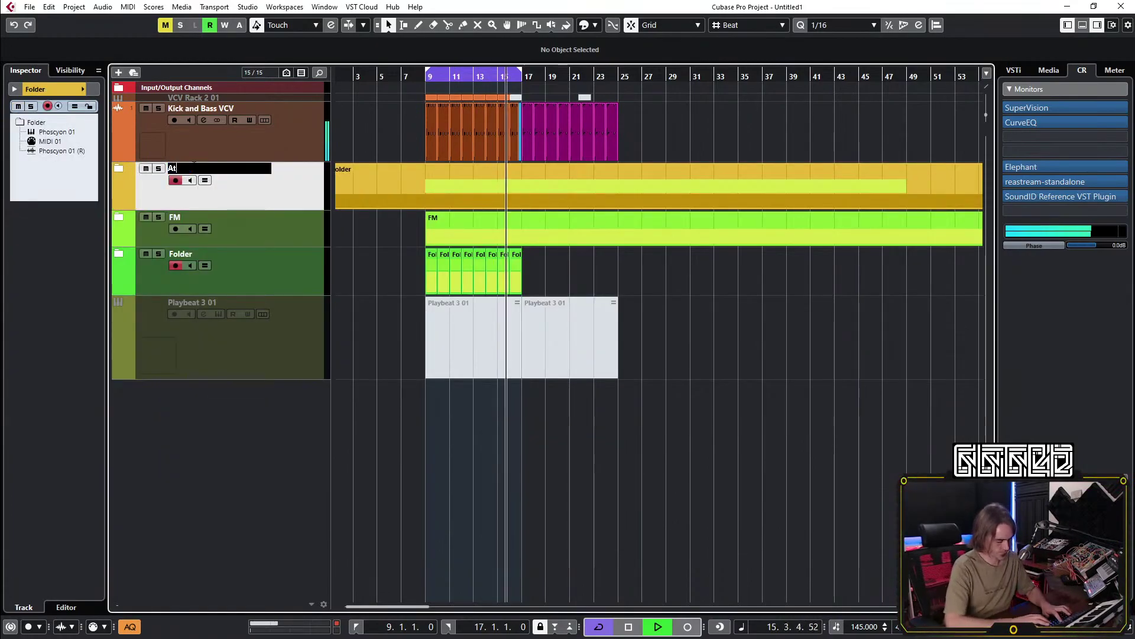
{"action": "type", "text": "Atmos"}
{"action": "key", "text": "Return"}
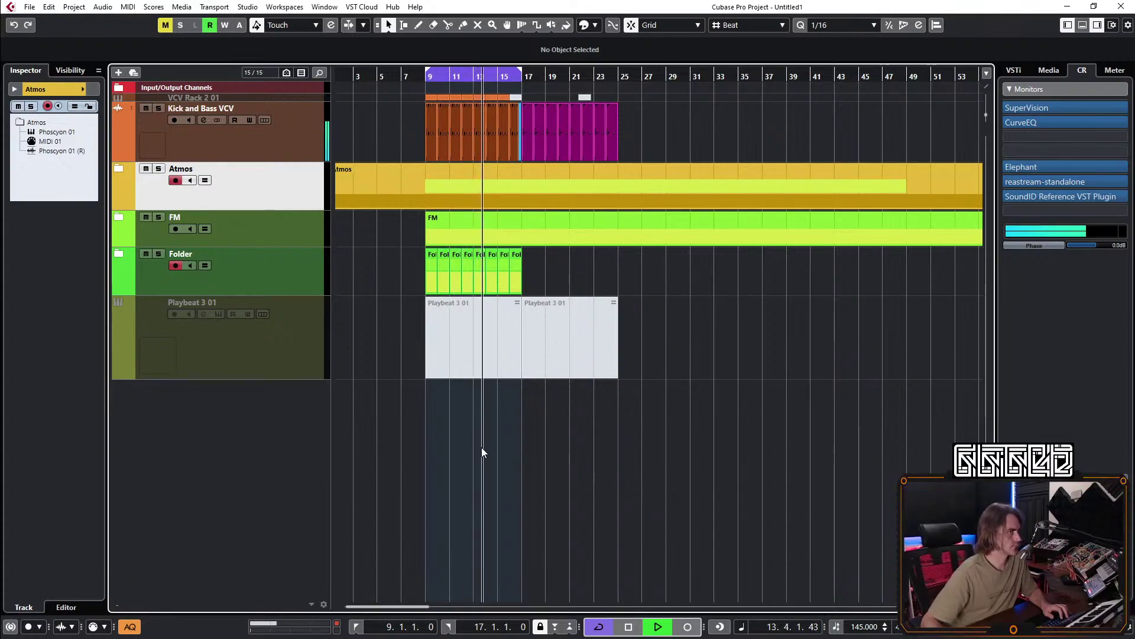
Add a VCV Rack 2 instrument track routed to Stereo Out and delete the default patch's modules except the Audio module.
{"action": "right_click", "coordinate": [204, 442]}
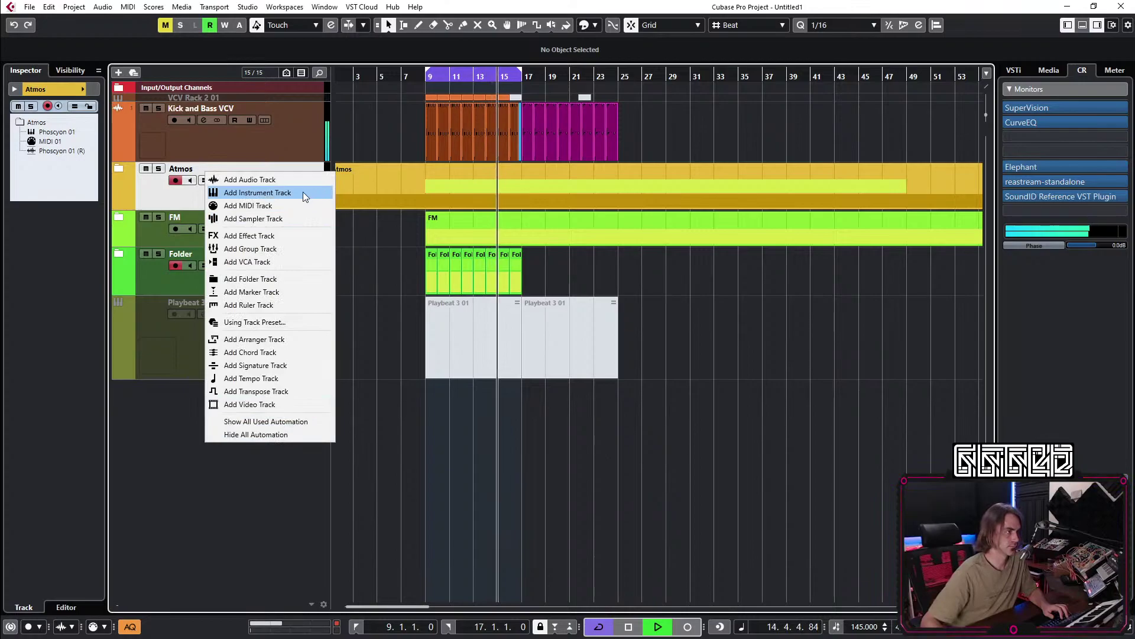
{"action": "left_click", "coordinate": [292, 192]}
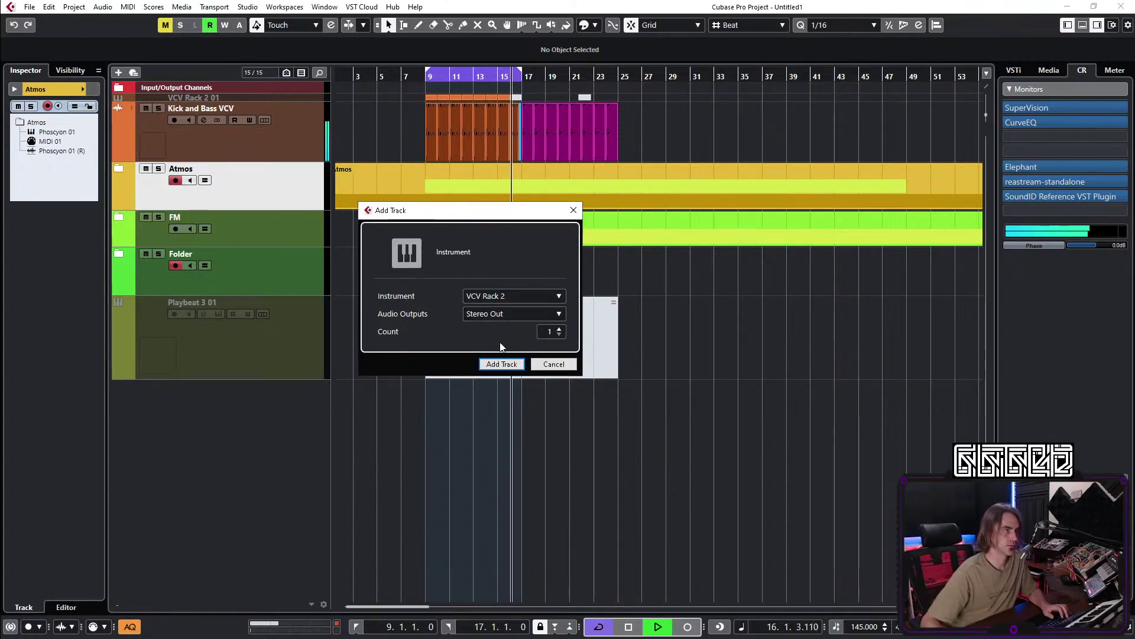
{"action": "left_click", "coordinate": [500, 363]}
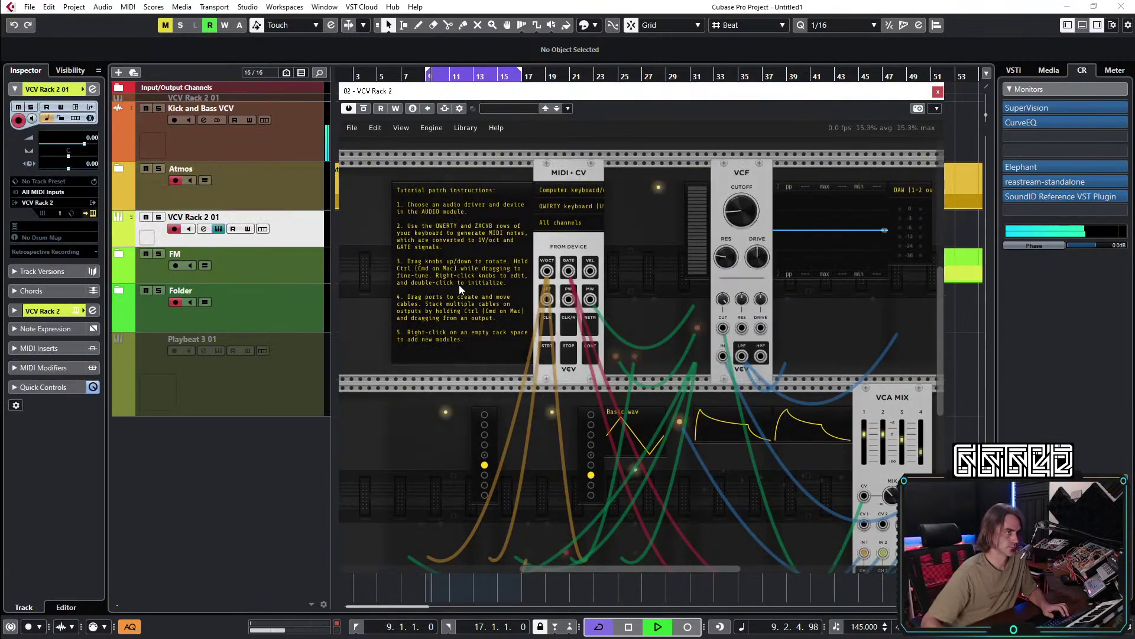
{"action": "left_click_drag", "start_coordinate": [377, 204], "coordinate": [852, 499]}
{"action": "key", "text": "Delete"}
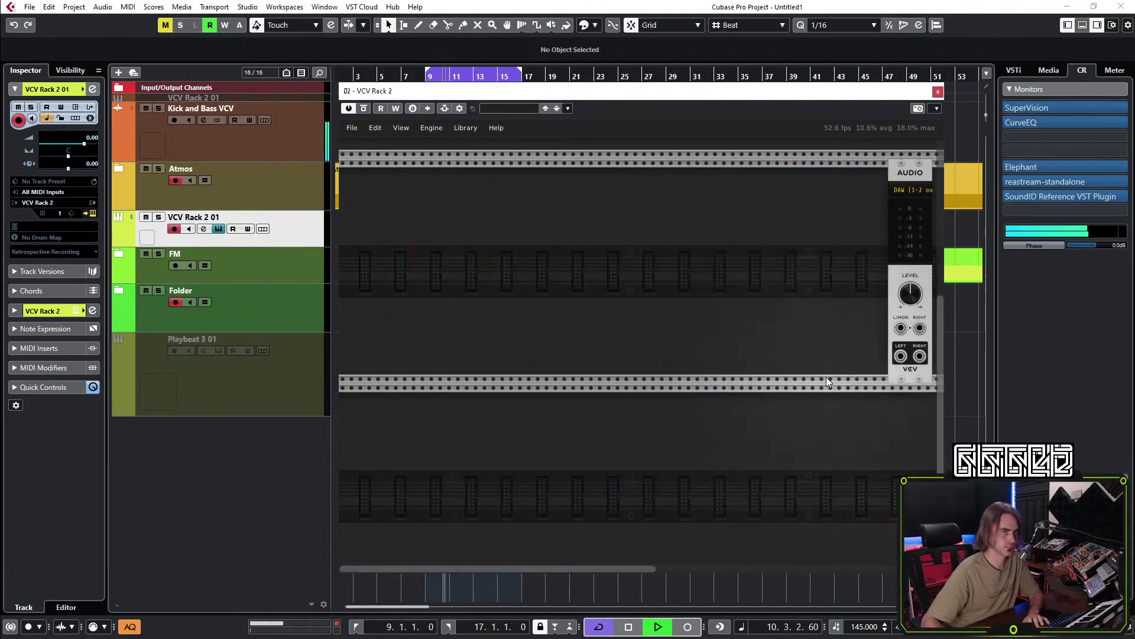
Add a WT VCO module and a Valley Plateau reverb module to the empty rack.
{"action": "scroll", "coordinate": [736, 424], "scroll_direction": "up", "scroll_amount": 1}
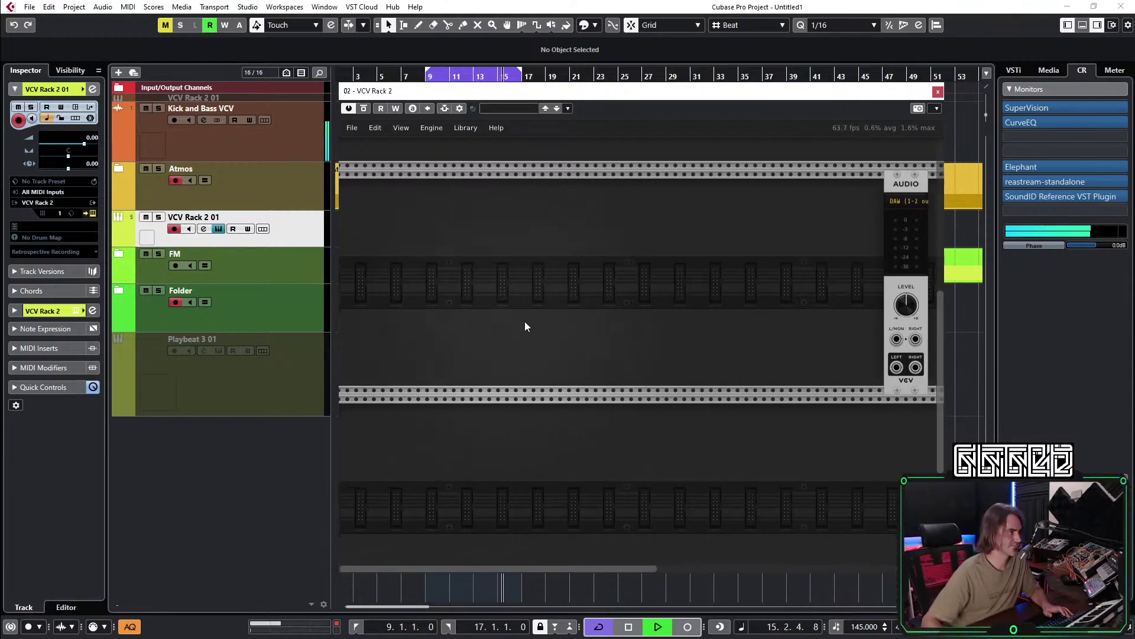
{"action": "right_click", "coordinate": [449, 308]}
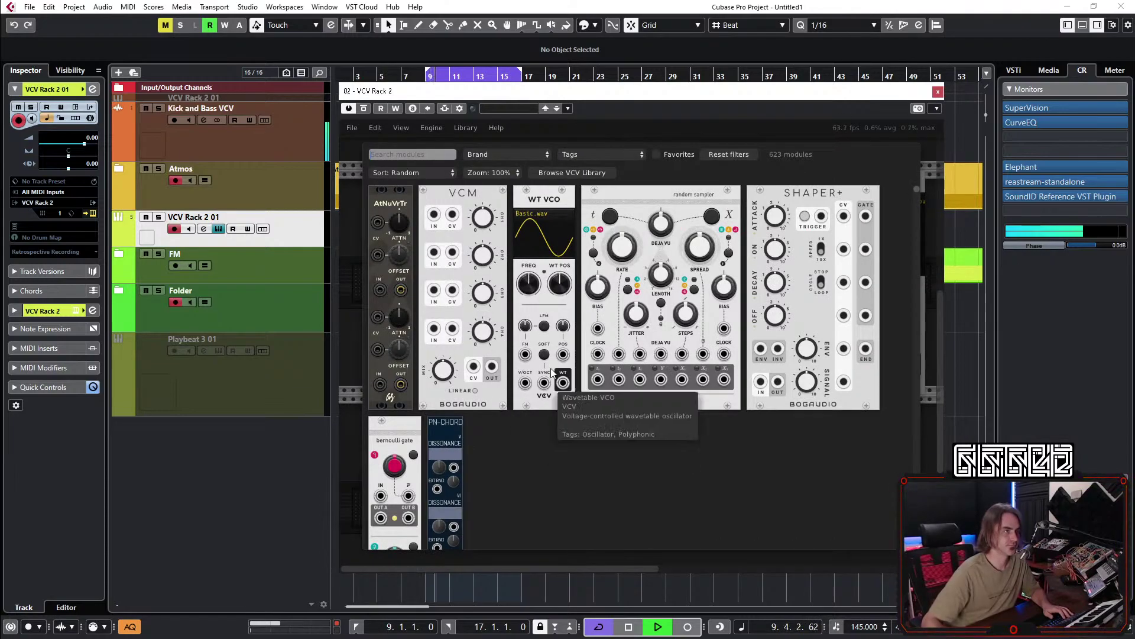
{"action": "left_click", "coordinate": [545, 405]}
{"action": "right_click", "coordinate": [733, 234]}
{"action": "type", "text": "pl"}
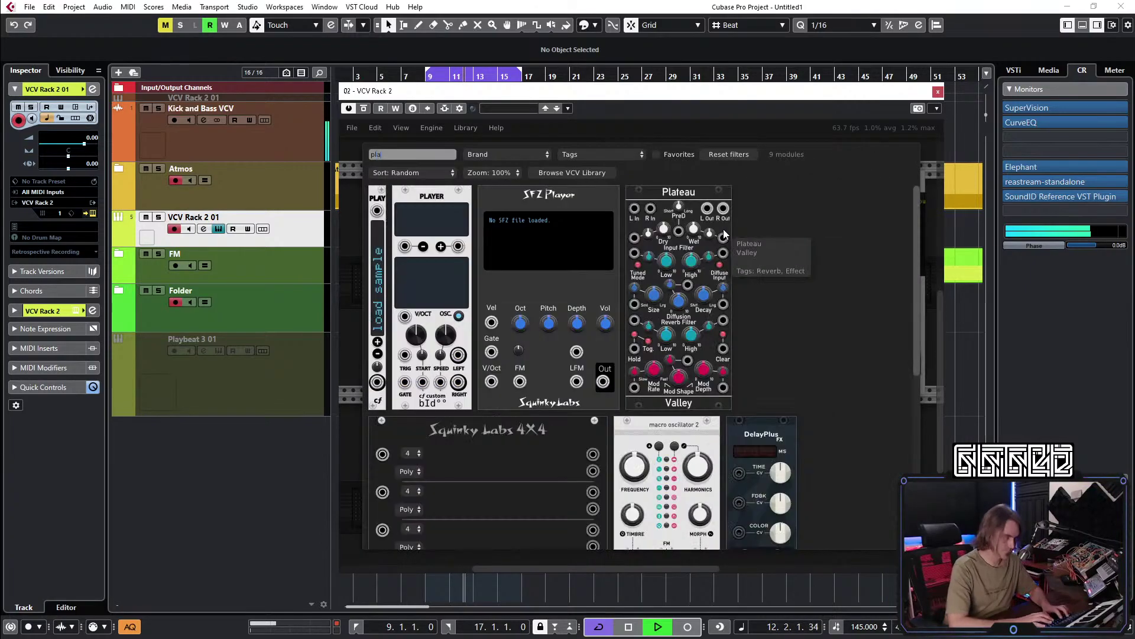
{"action": "type", "text": "a"}
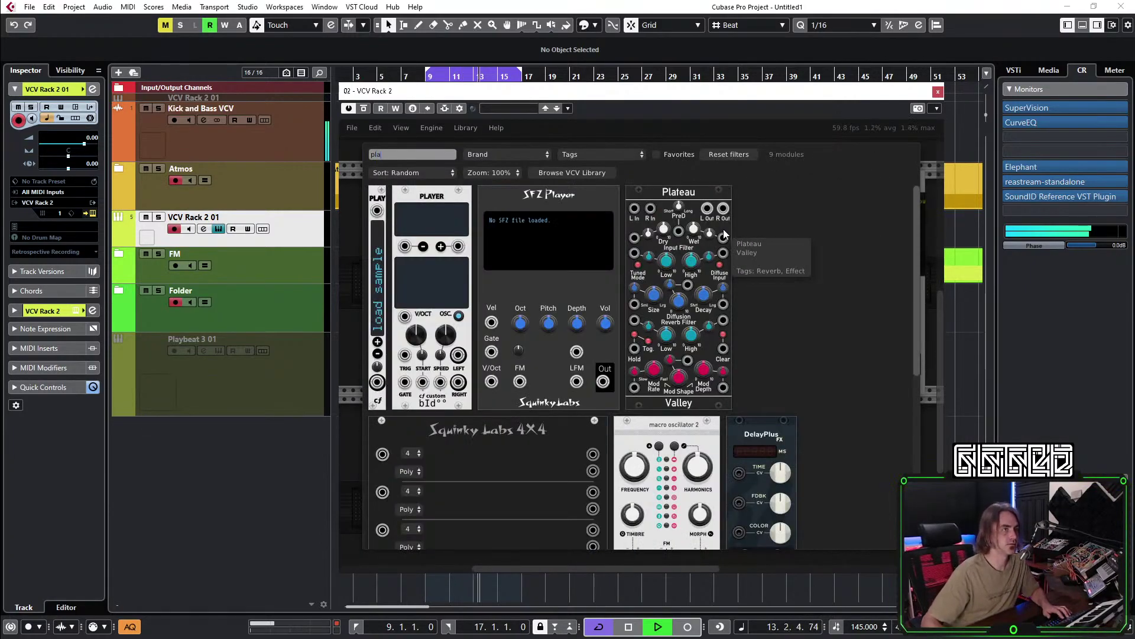
{"action": "left_click", "coordinate": [694, 289]}
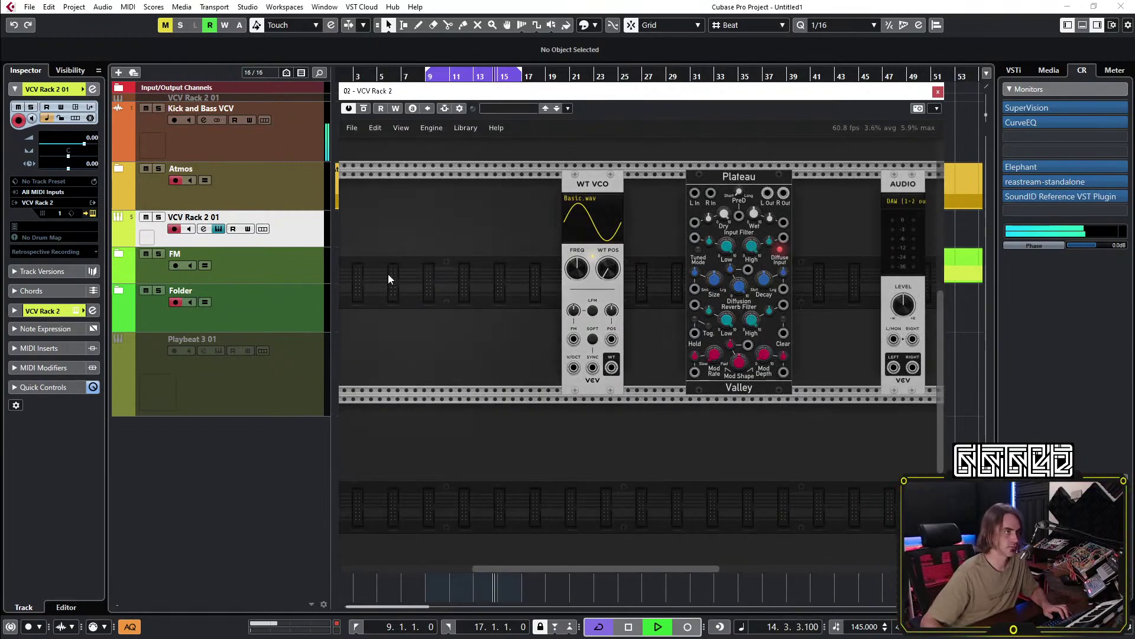
Add a MIDI-CV module to the rack before the WT VCO.
{"action": "right_click", "coordinate": [417, 291]}
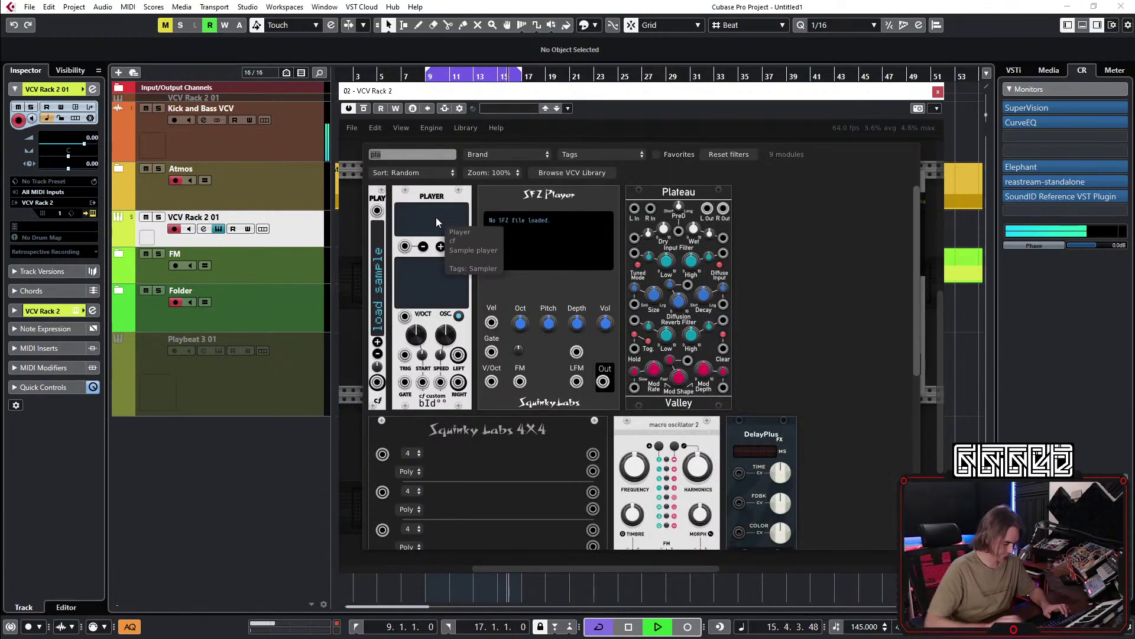
{"action": "type", "text": "midi"}
{"action": "scroll", "coordinate": [435, 217], "scroll_direction": "down", "scroll_amount": 5}
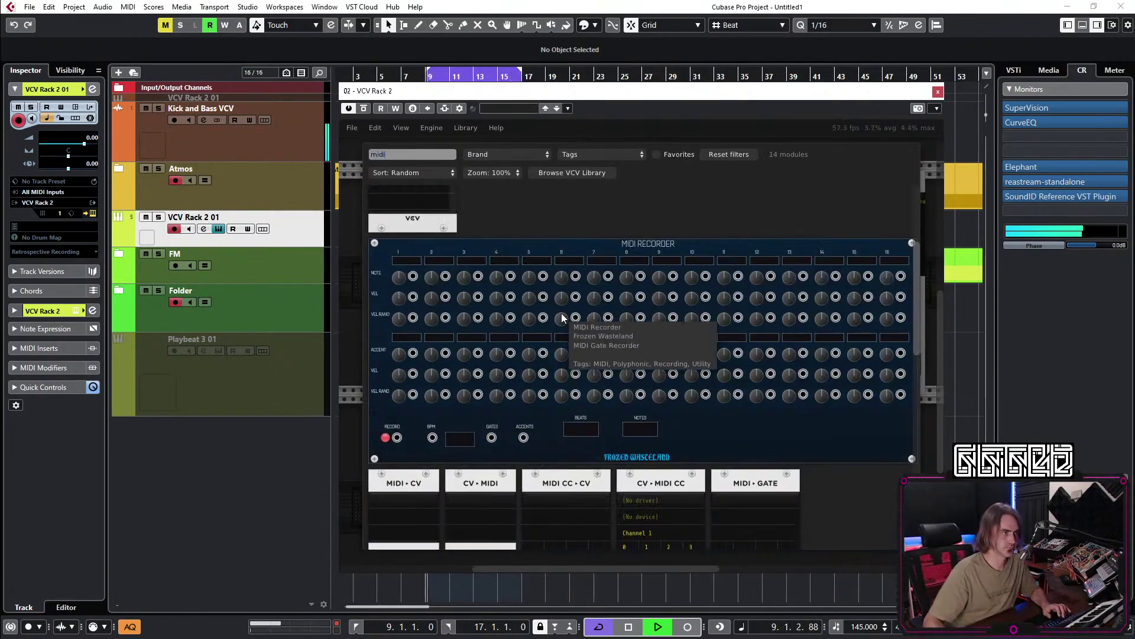
{"action": "left_click", "coordinate": [409, 449]}
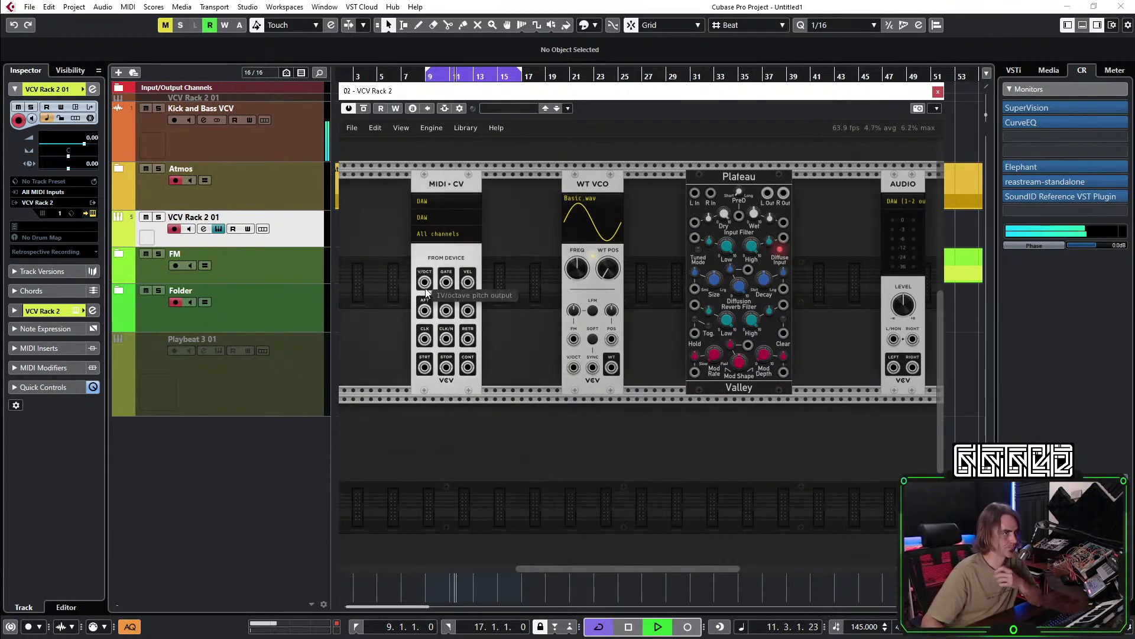
Patch MIDI-CV's V/OCT output to WT VCO's V/OCT input and add a VCV VCA module after the WT VCO.
{"action": "left_click_drag", "start_coordinate": [424, 282], "coordinate": [513, 331]}
{"action": "right_click", "coordinate": [591, 224]}
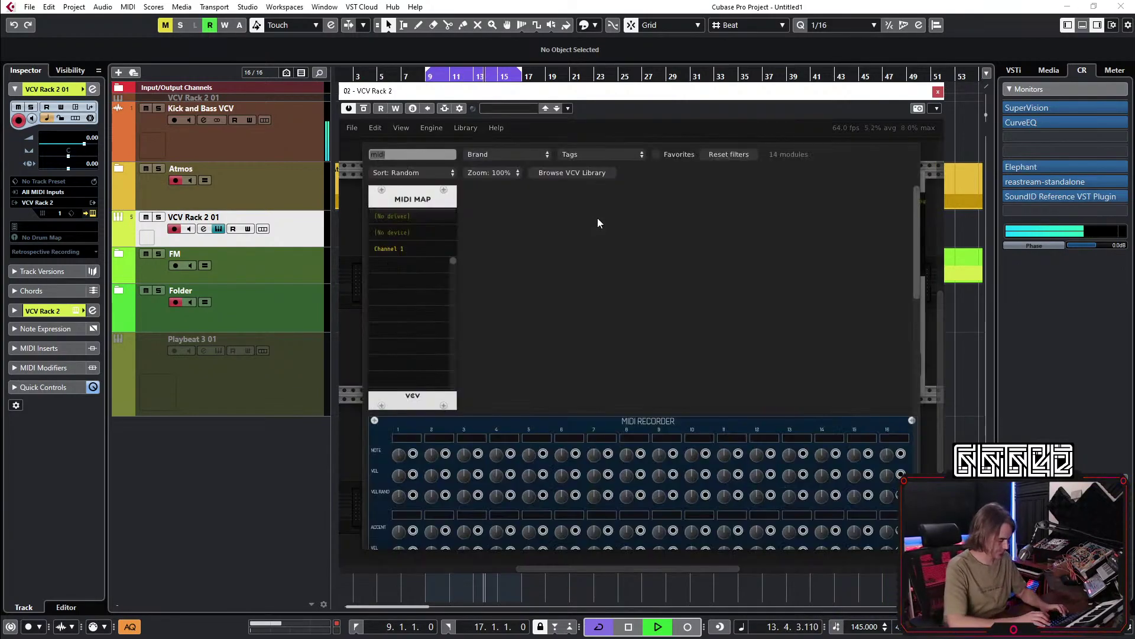
{"action": "type", "text": "vca"}
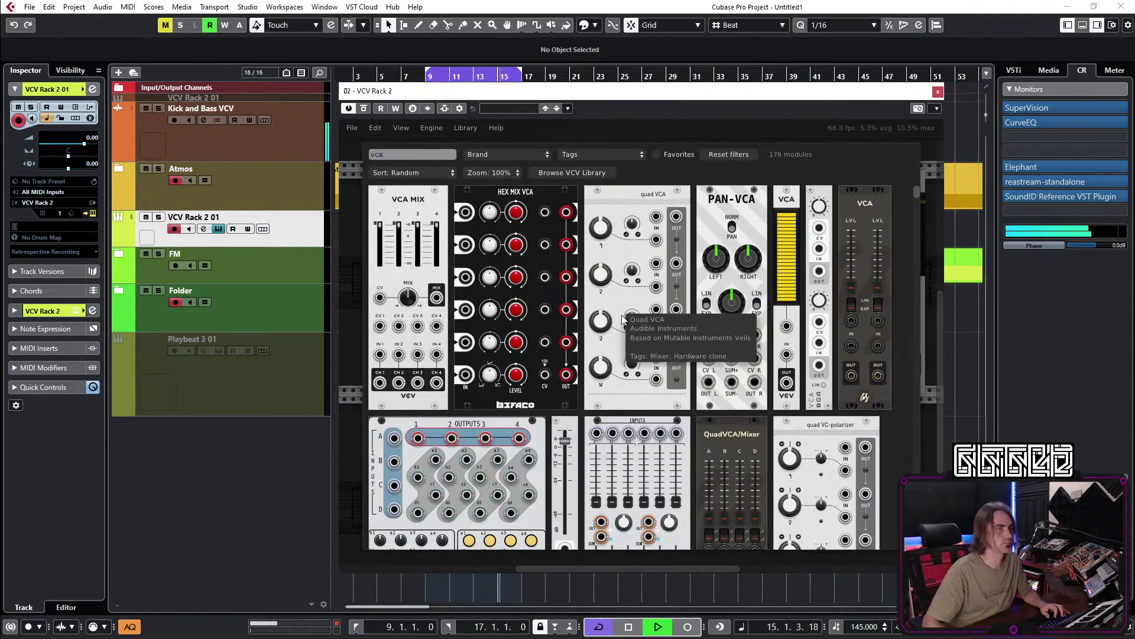
{"action": "left_click", "coordinate": [786, 266]}
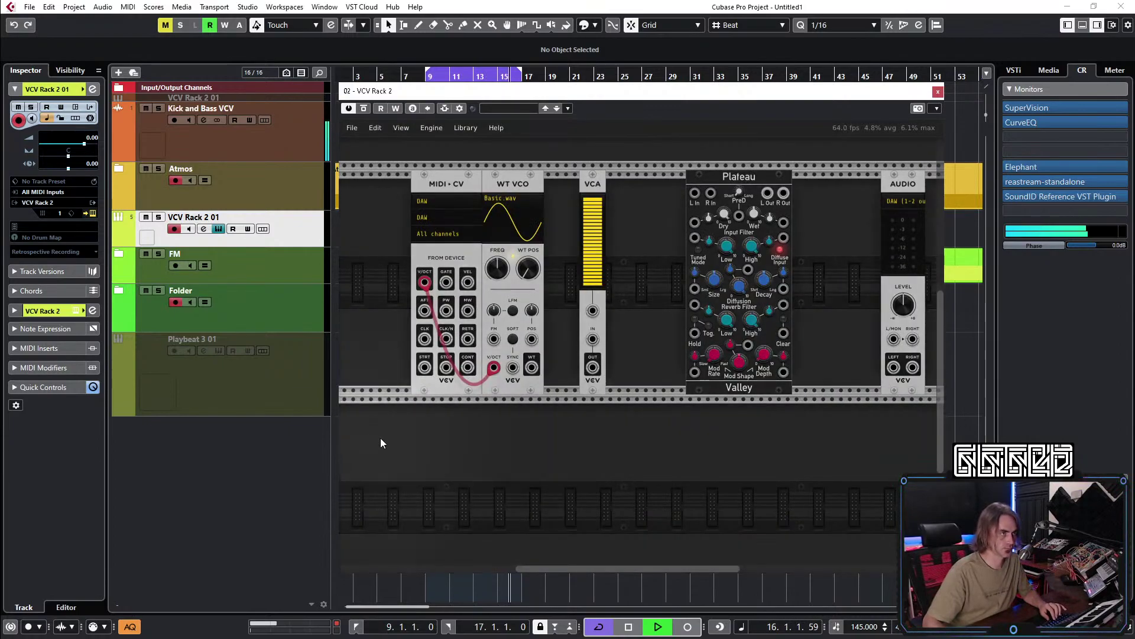
Add a VCV ADSR module directly after the WT VCO and move the VCA against Plateau.
{"action": "right_click", "coordinate": [608, 456]}
{"action": "type", "text": "adsr"}
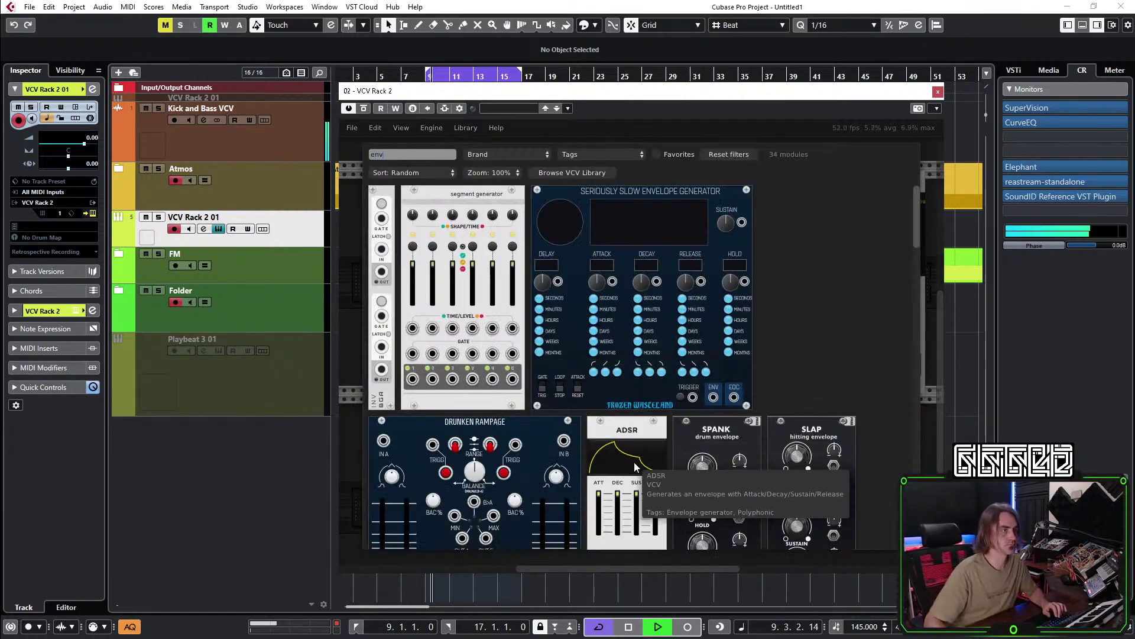
{"action": "left_click", "coordinate": [626, 433]}
{"action": "left_click_drag", "start_coordinate": [592, 322], "coordinate": [673, 322]}
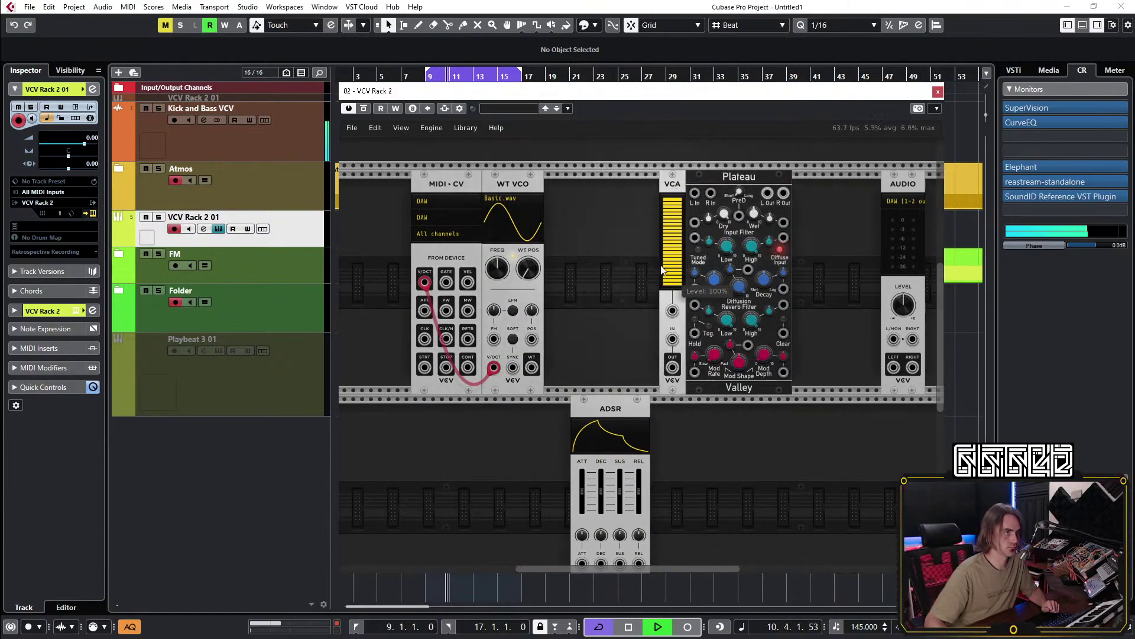
{"action": "left_click_drag", "start_coordinate": [591, 412], "coordinate": [568, 319]}
Patch MIDI-CV's GATE to the ADSR, the ADSR envelope and WT VCO output into the VCA, and the VCA output into Plateau's left input.
{"action": "left_click_drag", "start_coordinate": [574, 367], "coordinate": [448, 285]}
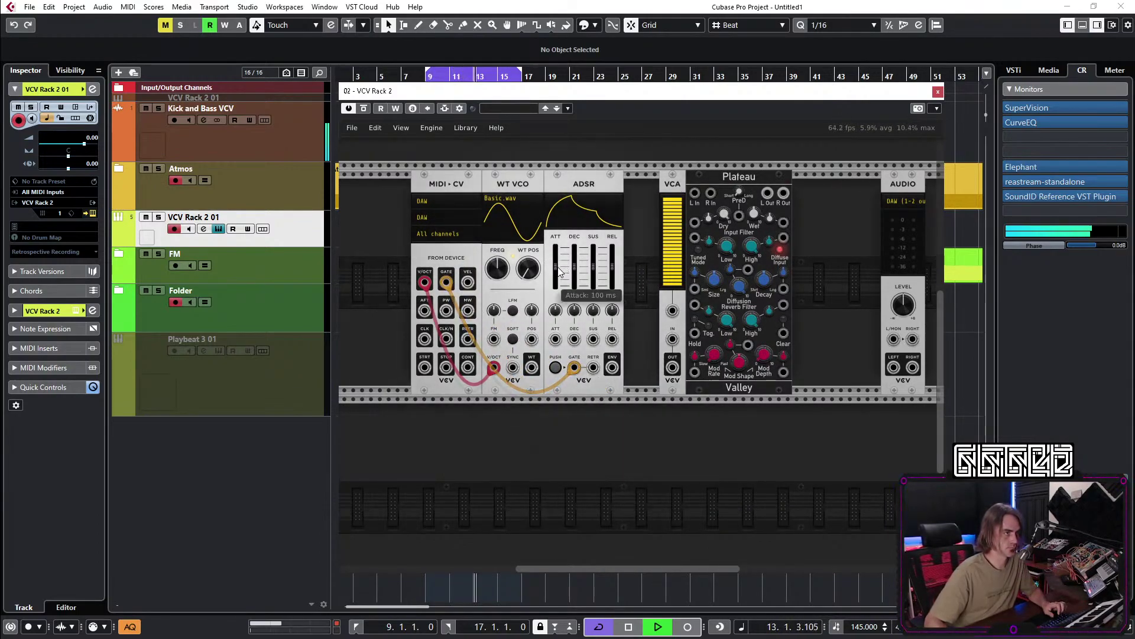
{"action": "left_click_drag", "start_coordinate": [612, 367], "coordinate": [532, 367]}
{"action": "left_click_drag", "start_coordinate": [672, 367], "coordinate": [694, 294]}
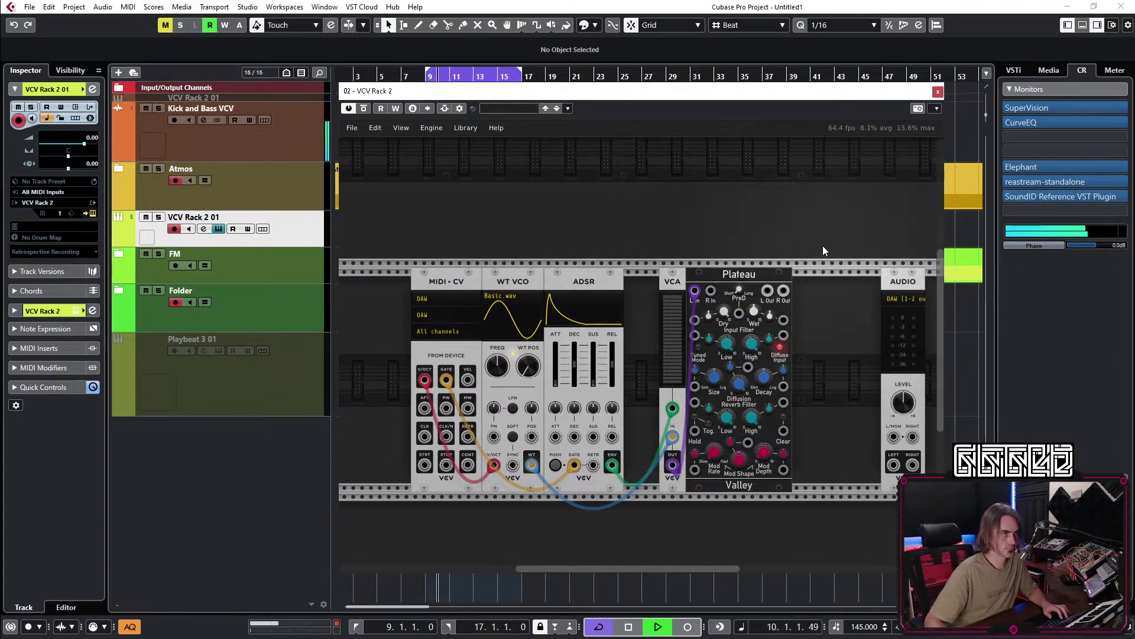
Connect Plateau's left and right outputs to the Audio module's L/MON and RIGHT inputs.
{"action": "scroll", "coordinate": [825, 246], "scroll_direction": "down", "scroll_amount": 3}
{"action": "scroll", "coordinate": [824, 246], "scroll_direction": "right", "scroll_amount": 4}
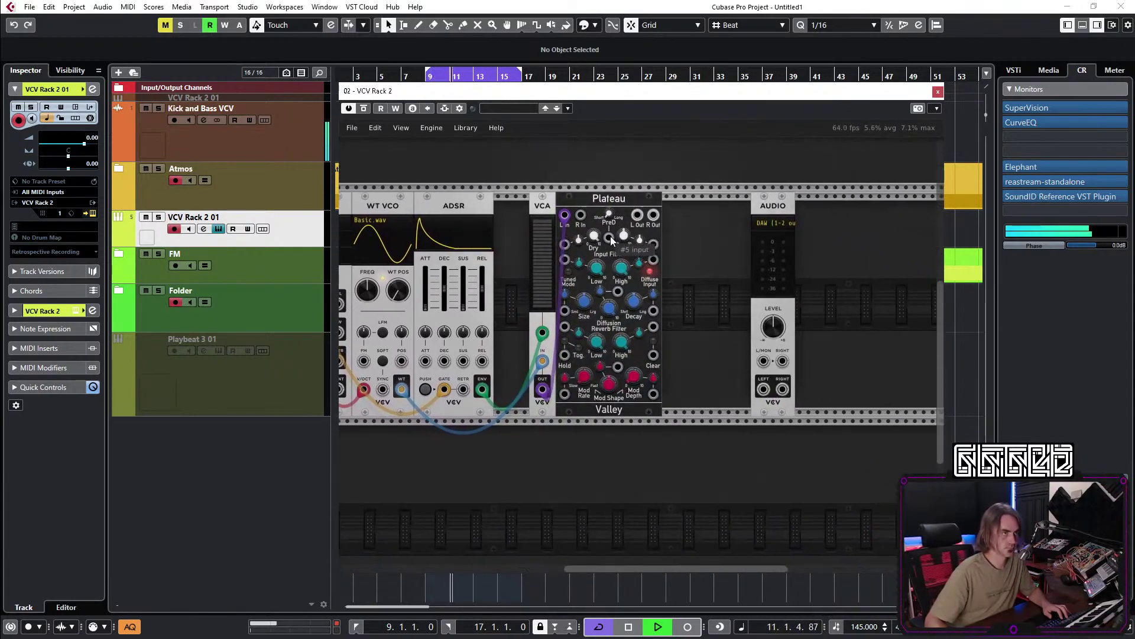
{"action": "left_click_drag", "start_coordinate": [637, 215], "coordinate": [782, 361]}
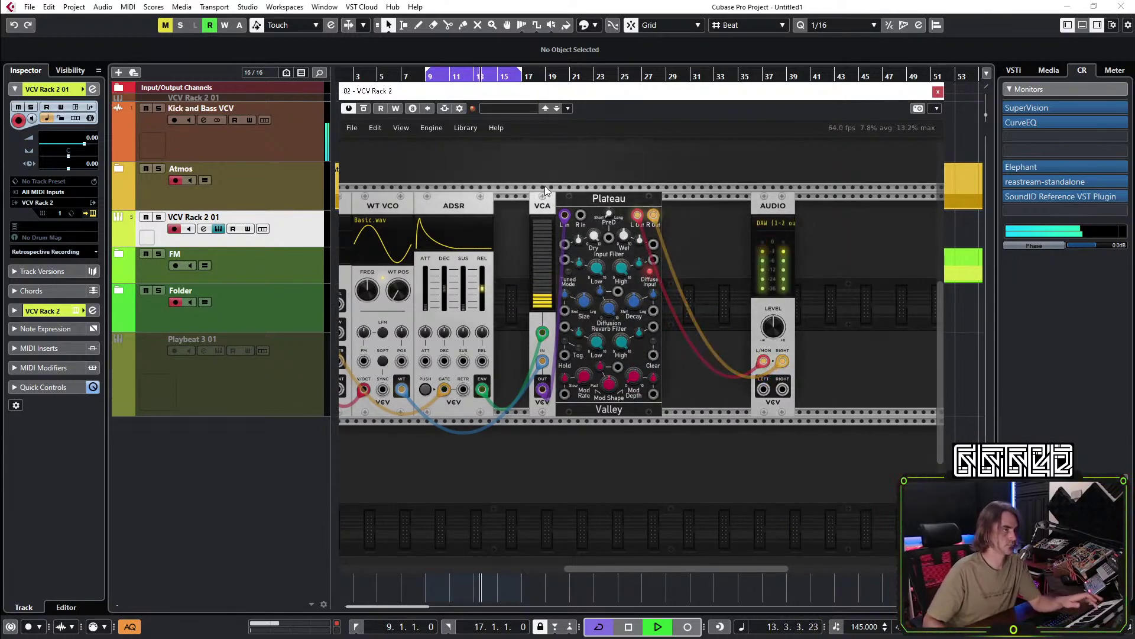
{"action": "left_click_drag", "start_coordinate": [521, 168], "coordinate": [588, 186]}
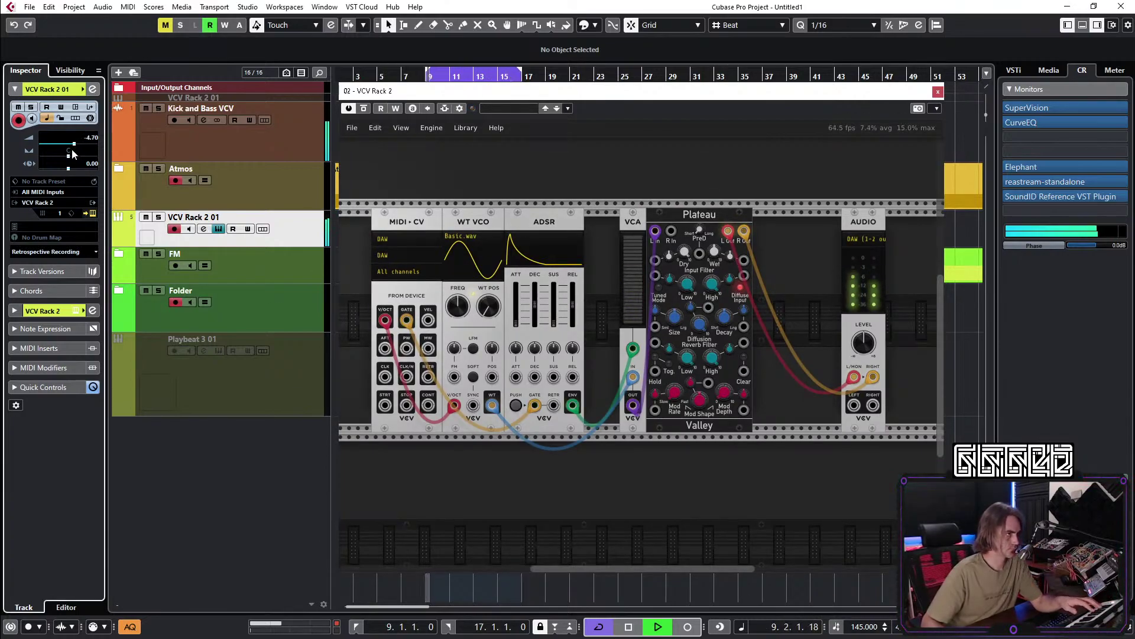
Set the VCV Rack 2 01 track's MIDI Modifiers transpose to 7.
{"action": "left_click", "coordinate": [16, 368]}
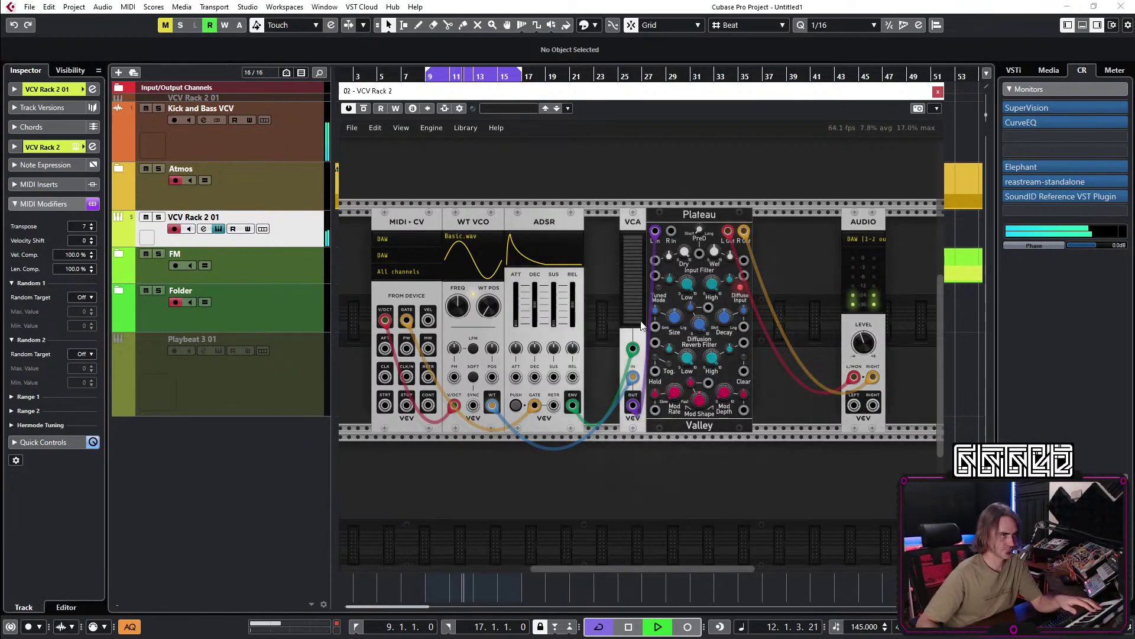
{"action": "mouse_move", "coordinate": [627, 316]}
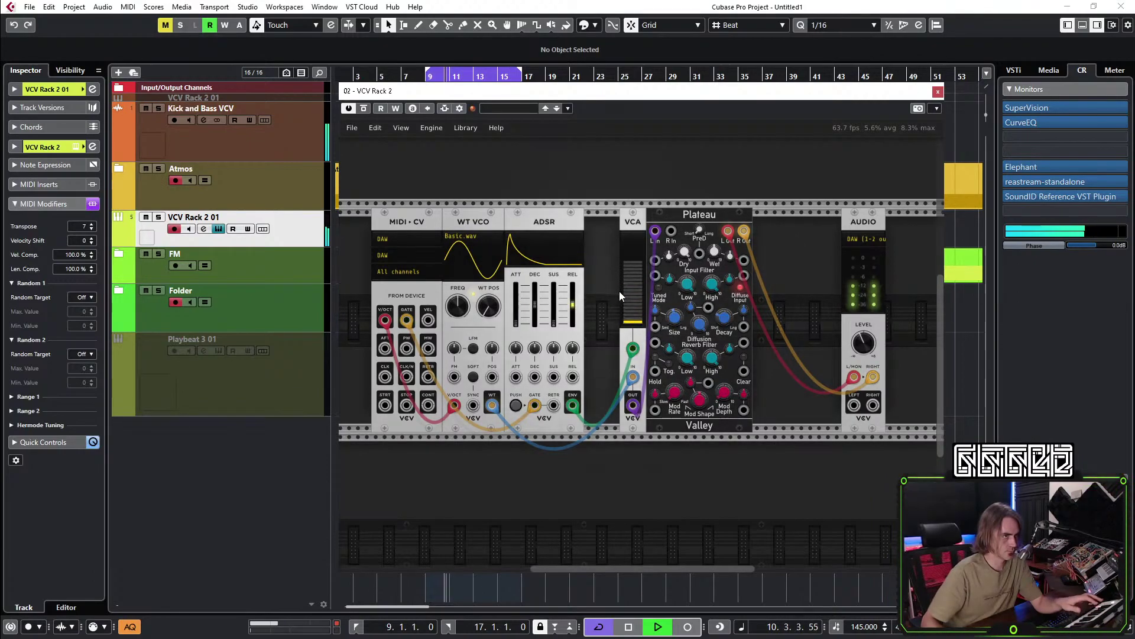
{"action": "mouse_move", "coordinate": [724, 318]}
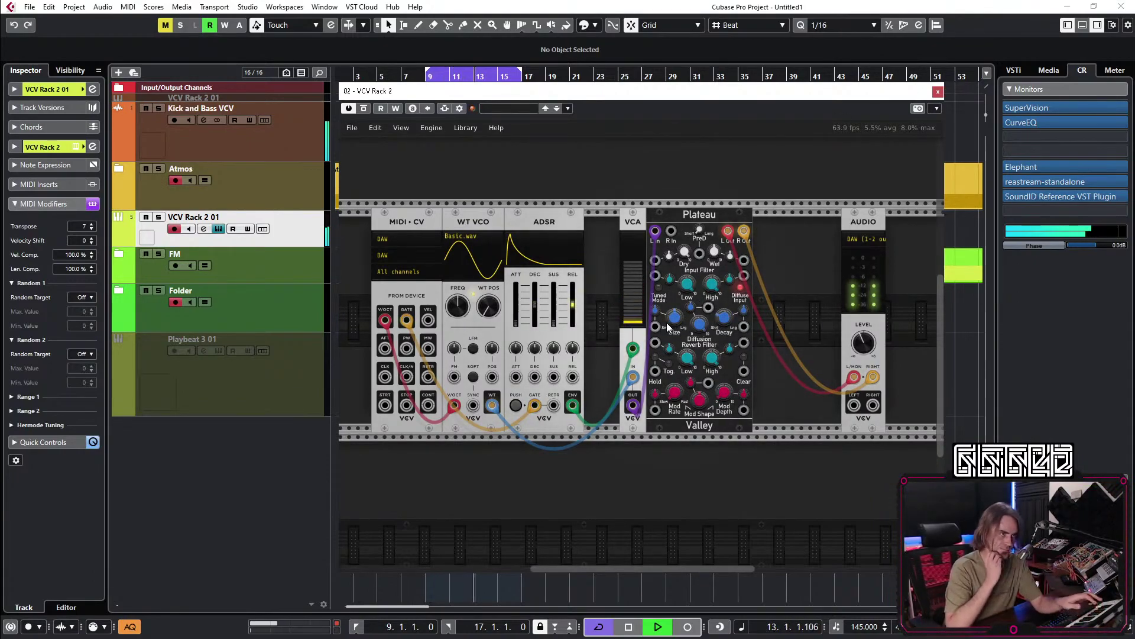
Add a VCV Random module below MIDI-CV and patch MIDI-CV's CLK/N output to its TRIG input.
{"action": "left_click_drag", "start_coordinate": [495, 503], "coordinate": [515, 471]}
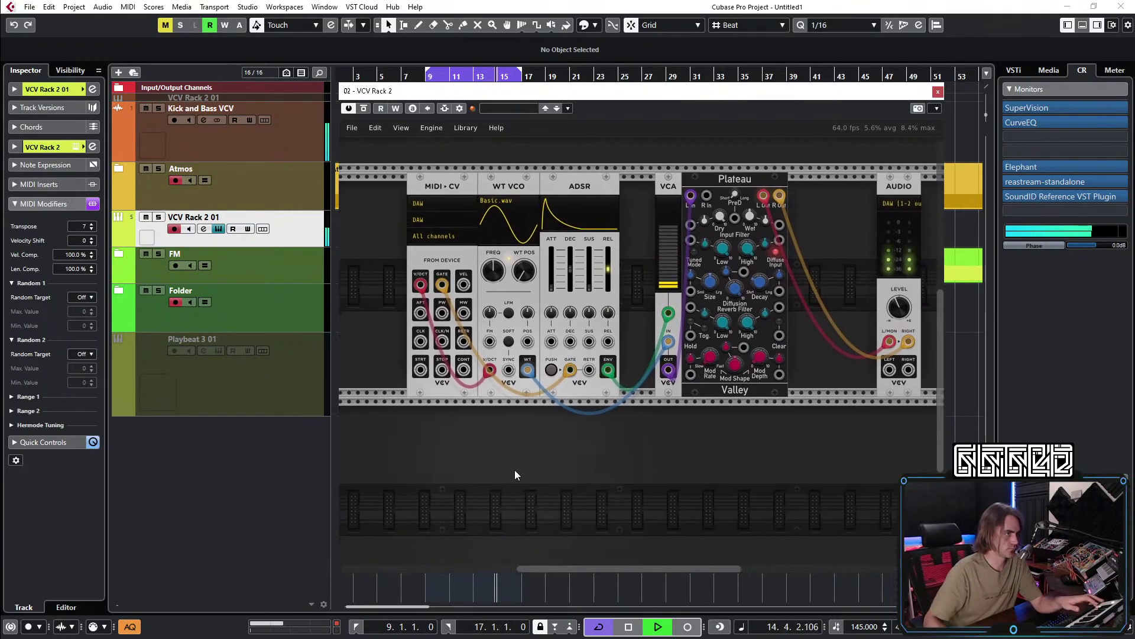
{"action": "right_click", "coordinate": [459, 443]}
{"action": "type", "text": "random"}
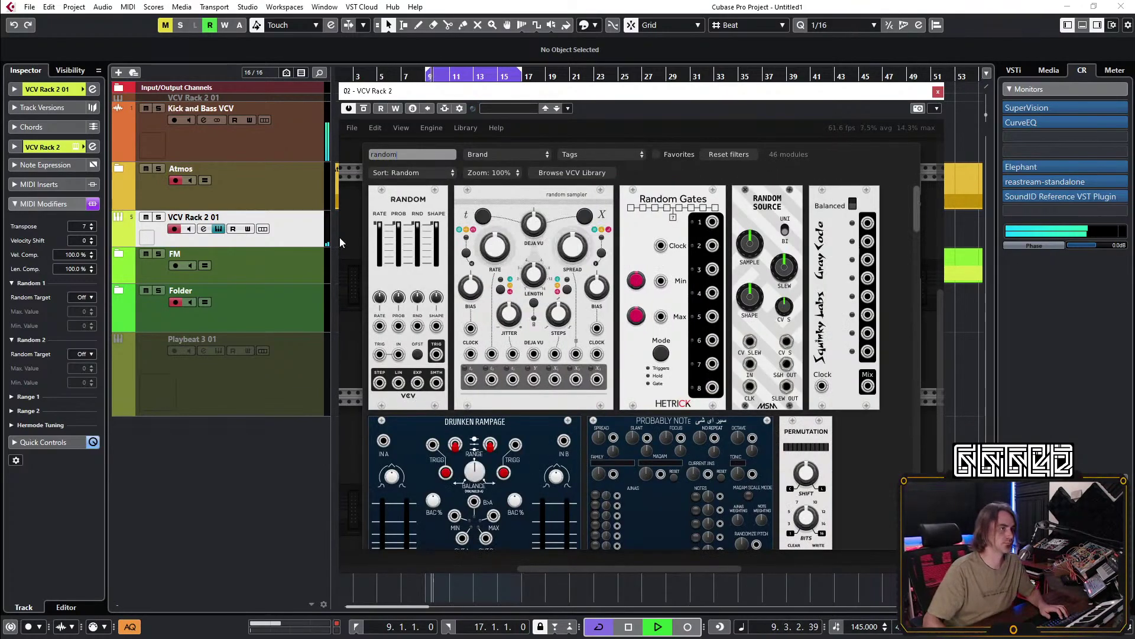
{"action": "left_click", "coordinate": [420, 207]}
{"action": "left_click_drag", "start_coordinate": [443, 343], "coordinate": [426, 442]}
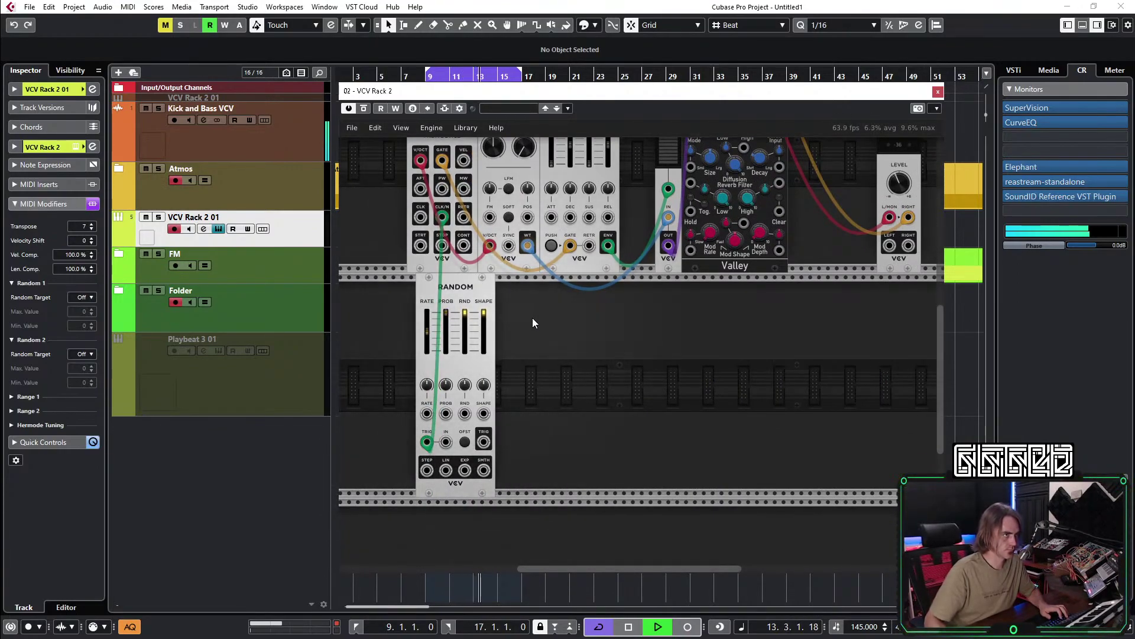
Set MIDI-CV's CLK/N divider to 16th.
{"action": "left_click_drag", "start_coordinate": [533, 318], "coordinate": [522, 371]}
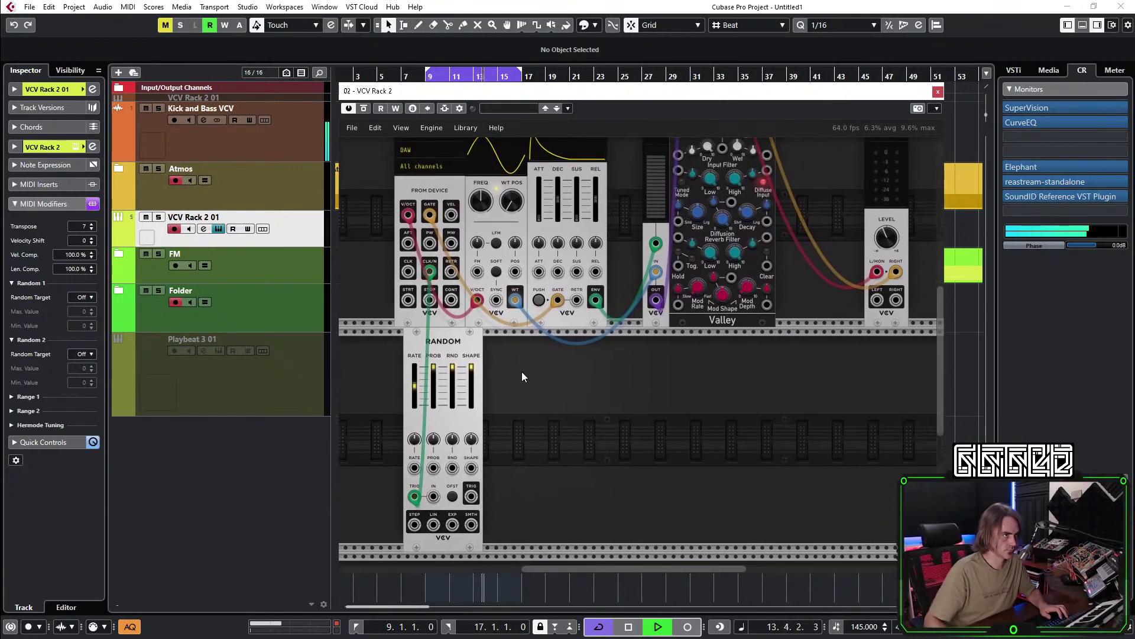
{"action": "right_click", "coordinate": [426, 186]}
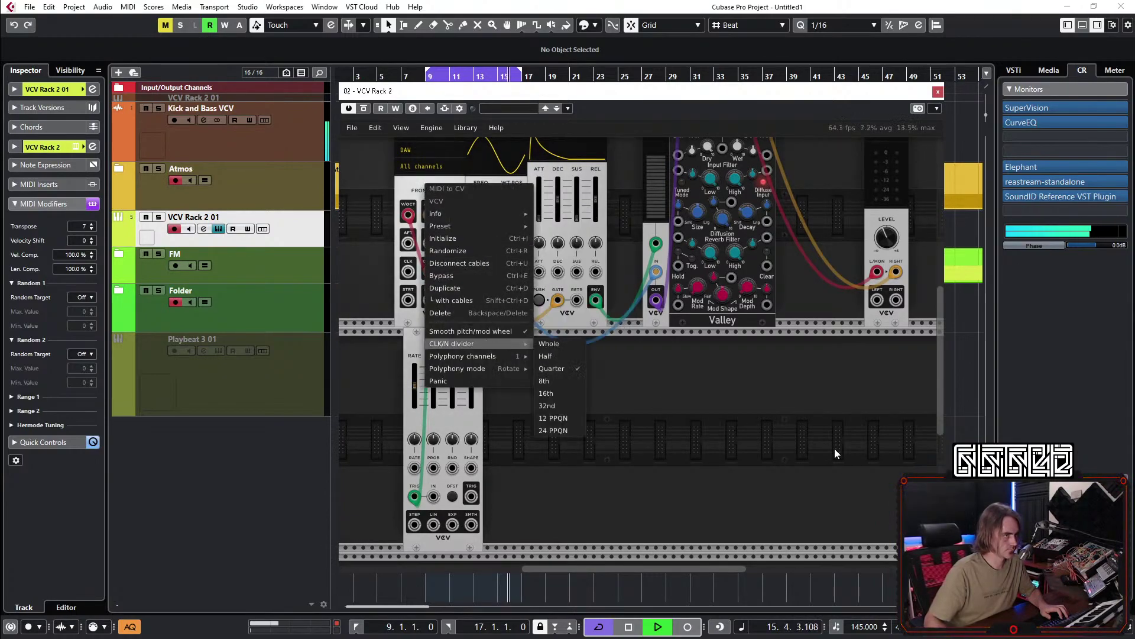
{"action": "left_click", "coordinate": [555, 393]}
Patch Random's STEP output into WT VCO's FM input and raise the FM amount.
{"action": "left_click_drag", "start_coordinate": [414, 524], "coordinate": [477, 271]}
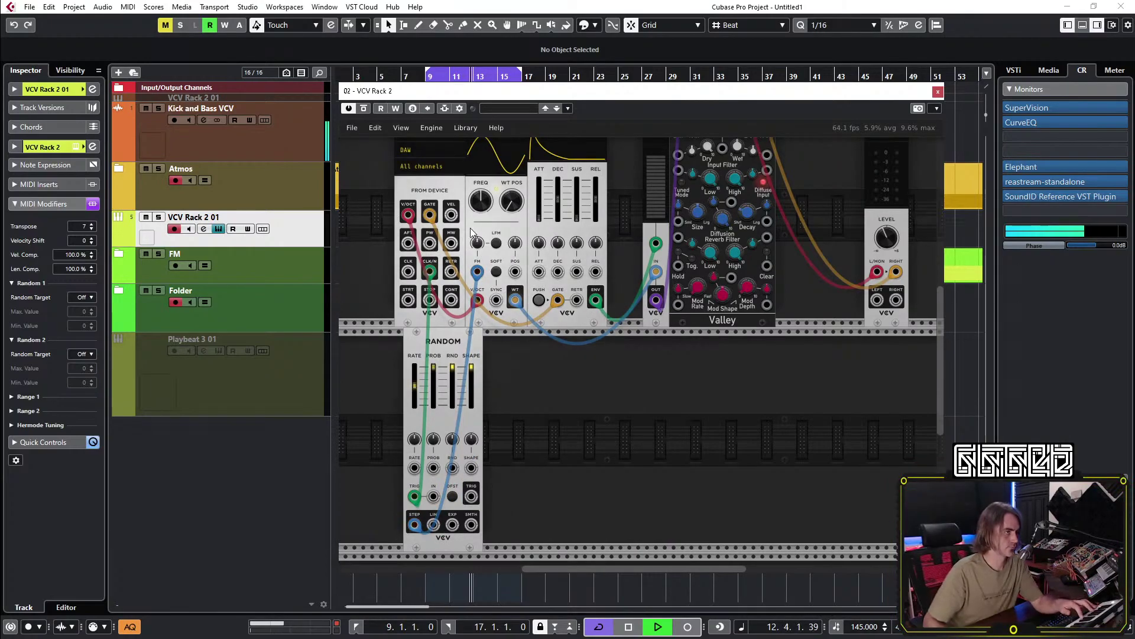
{"action": "left_click_drag", "start_coordinate": [478, 242], "coordinate": [477, 228]}
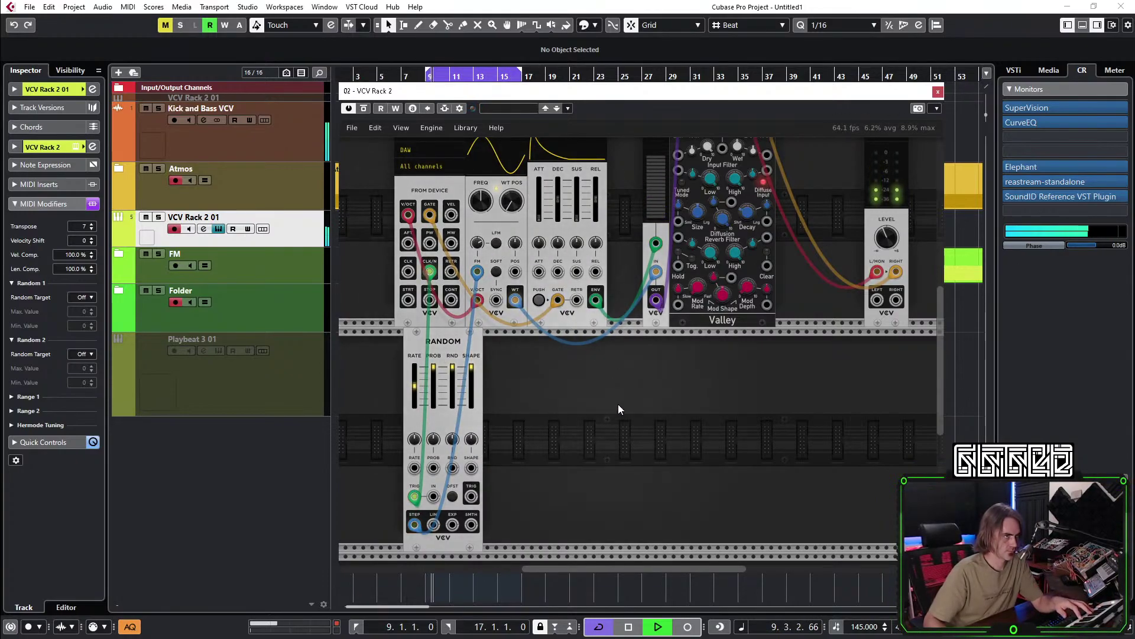
Lower Random's Shape slider to its minimum and raise Plateau's wet level.
{"action": "scroll", "coordinate": [617, 403], "scroll_direction": "up", "scroll_amount": 3}
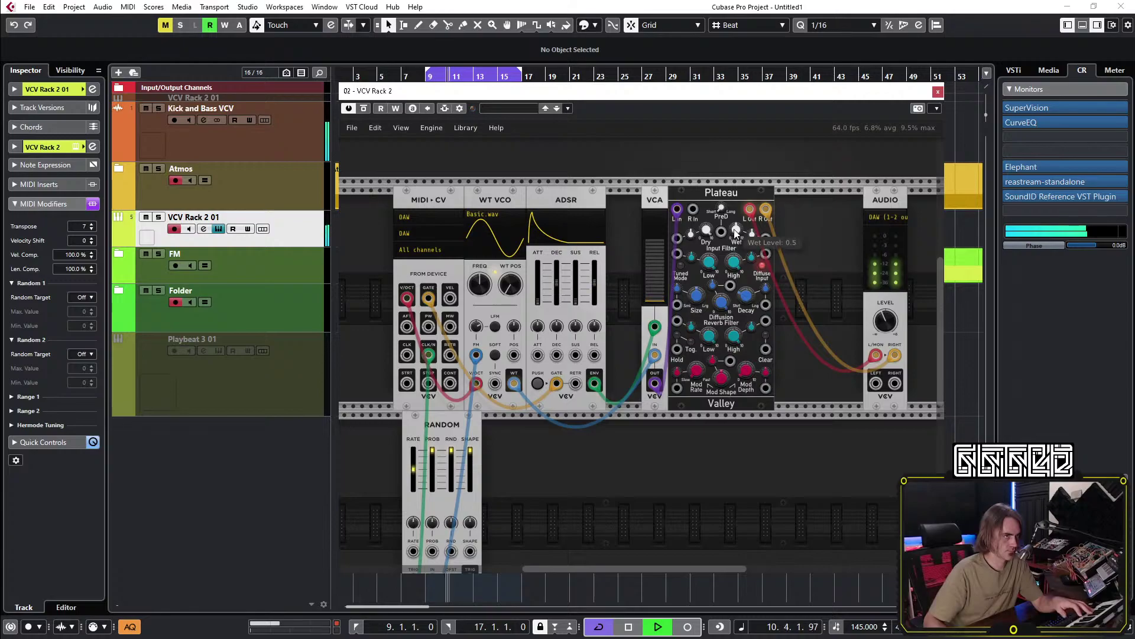
{"action": "left_click_drag", "start_coordinate": [630, 489], "coordinate": [650, 392]}
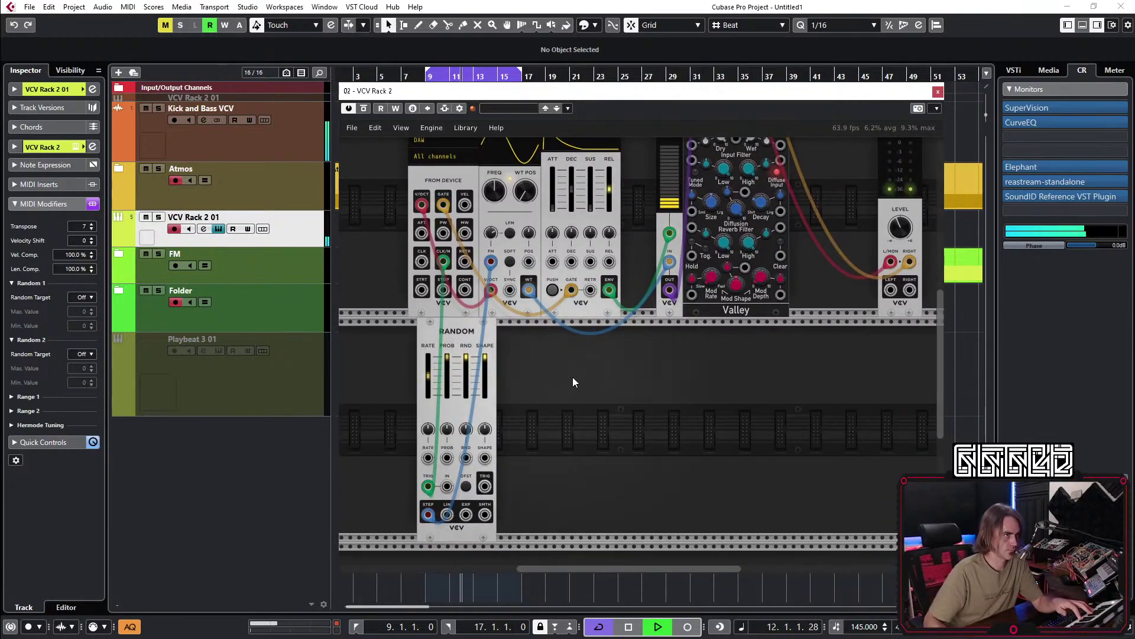
{"action": "scroll", "coordinate": [615, 381], "scroll_direction": "up", "scroll_amount": 2}
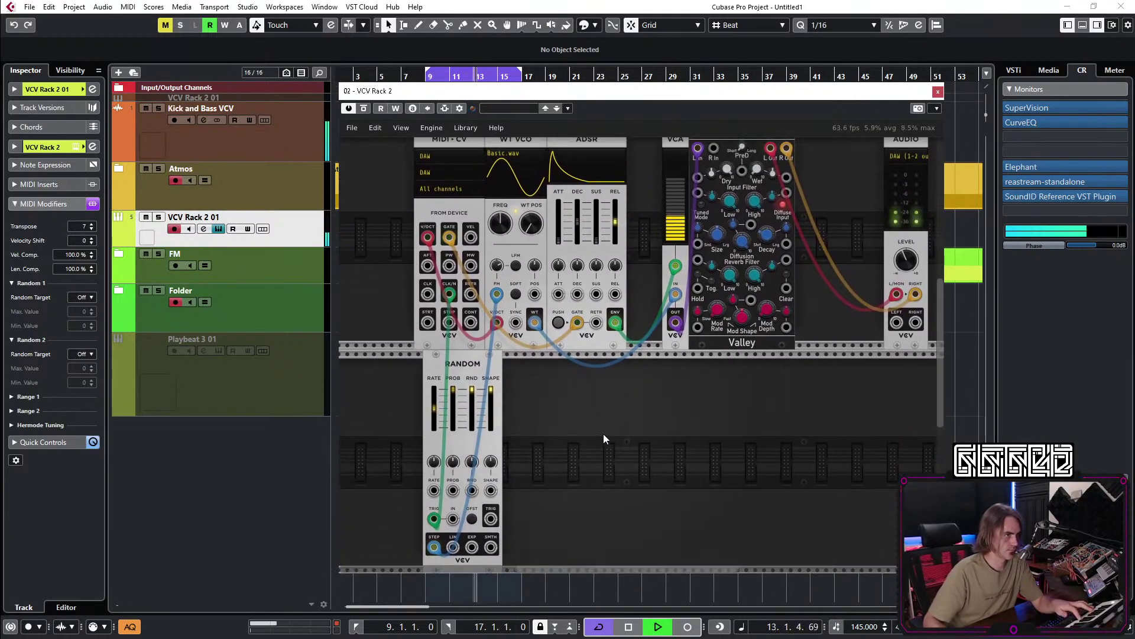
{"action": "mouse_move", "coordinate": [460, 391]}
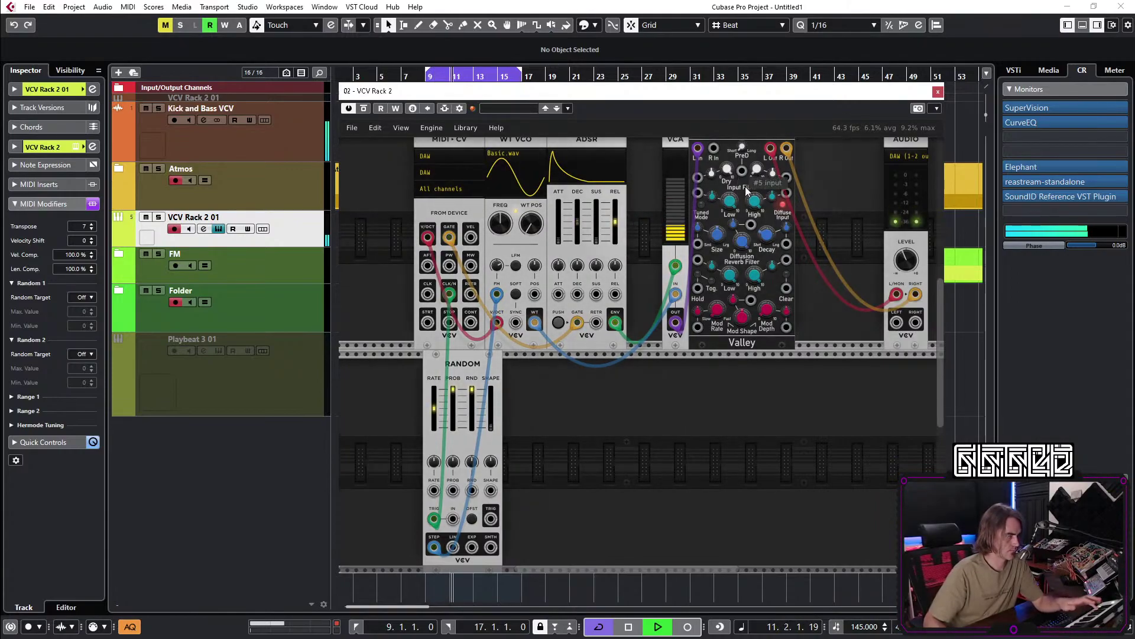
{"action": "mouse_move", "coordinate": [772, 243]}
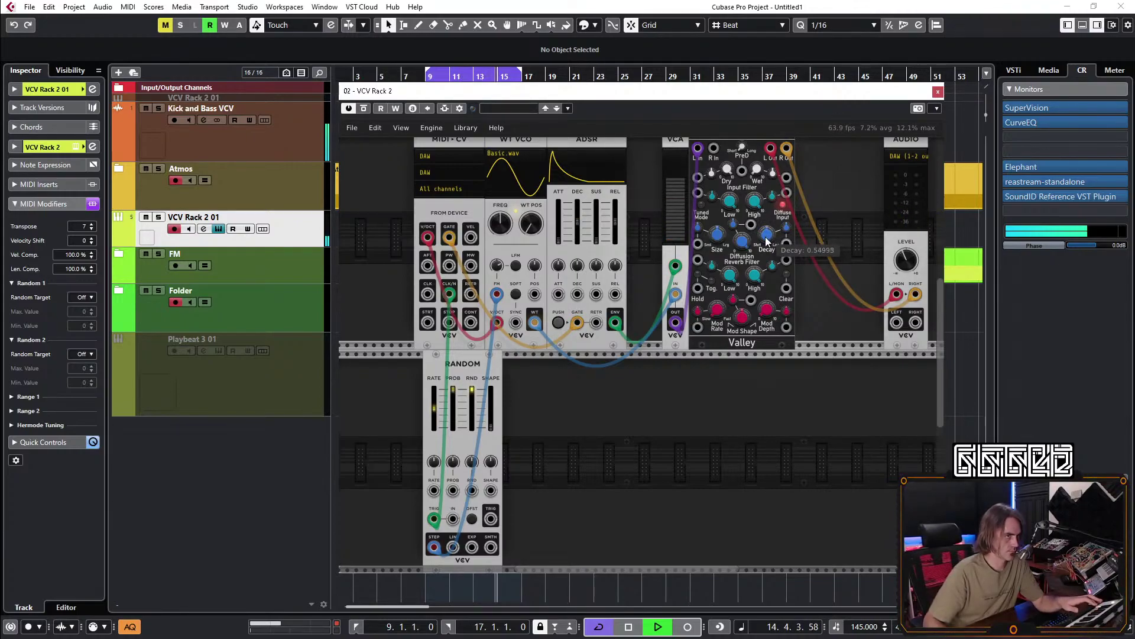
{"action": "left_click_drag", "start_coordinate": [756, 169], "coordinate": [756, 156]}
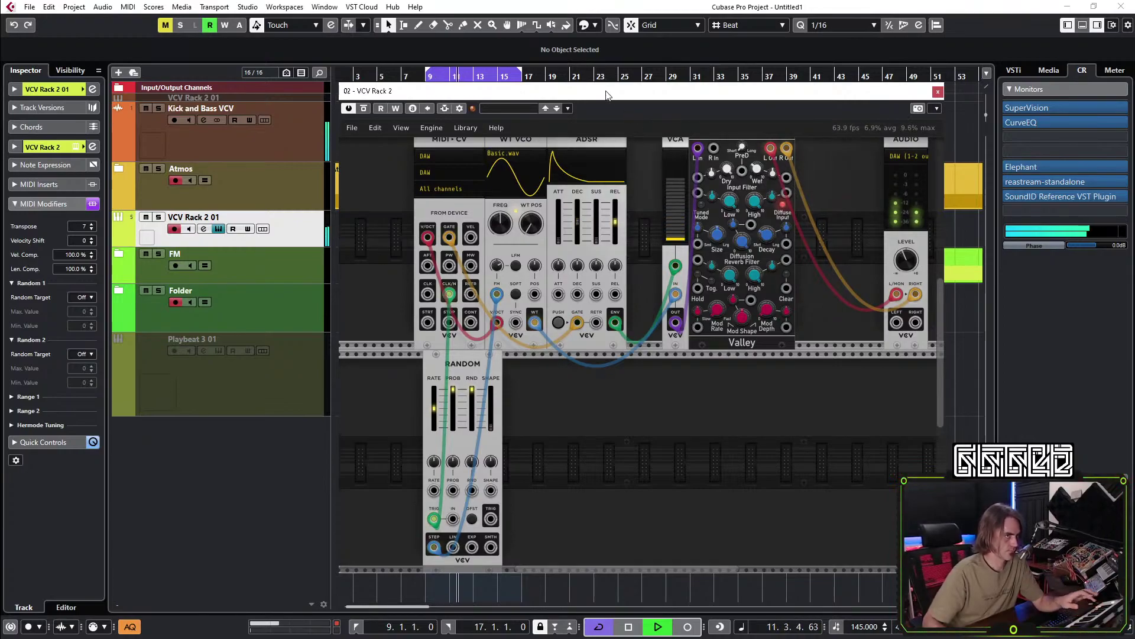
Move the rack window aside, create a MIDI part over bars 9 to 17 on VCV Rack 2 01 and open it for note editing.
{"action": "left_click_drag", "start_coordinate": [608, 94], "coordinate": [872, 175]}
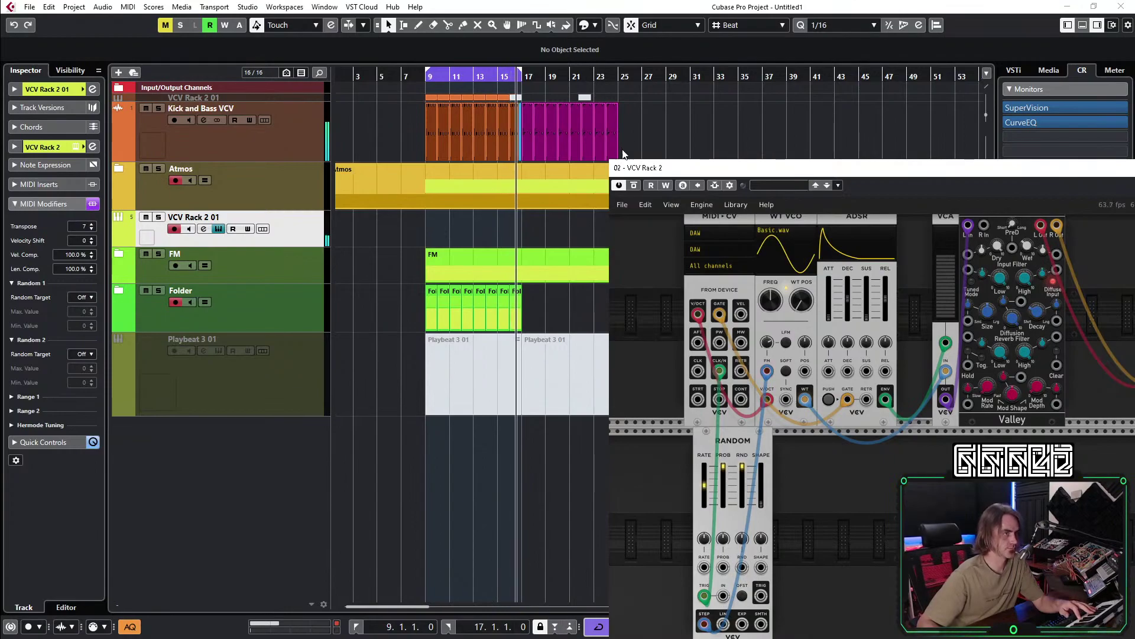
{"action": "double_click", "coordinate": [438, 228]}
{"action": "double_click", "coordinate": [461, 223]}
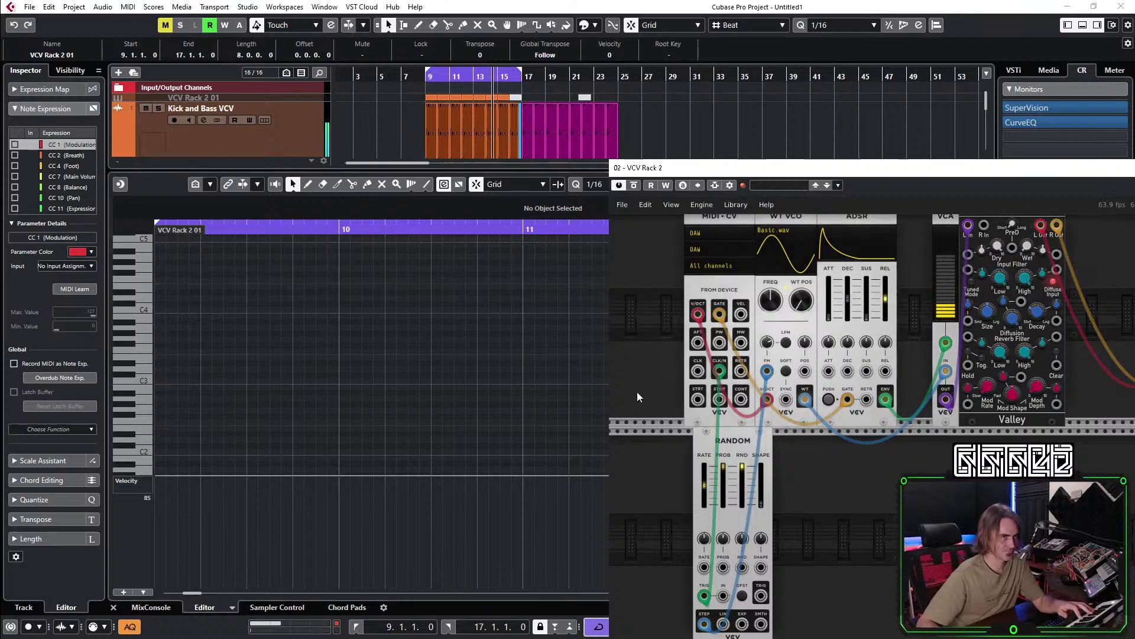
Insert a 1/16 C4 note at the start of bar 9 and duplicate it repeatedly into a continuous run.
{"action": "scroll", "coordinate": [185, 346], "scroll_direction": "up", "scroll_amount": 1}
{"action": "scroll", "coordinate": [319, 370], "scroll_direction": "left", "scroll_amount": 2}
{"action": "scroll", "coordinate": [296, 349], "scroll_direction": "right", "scroll_amount": 1}
{"action": "double_click", "coordinate": [263, 327]}
{"action": "left_click_drag", "start_coordinate": [299, 322], "coordinate": [244, 353]}
{"action": "key", "text": "ctrl+d"}
{"action": "key", "text": "ctrl+d"}
{"action": "key", "text": "ctrl+d"}
{"action": "key", "text": "ctrl+d"}
{"action": "key", "text": "ctrl+d"}
{"action": "key", "text": "ctrl+d"}
{"action": "key", "text": "ctrl+d"}
{"action": "key", "text": "ctrl+d"}
{"action": "key", "text": "ctrl+d"}
{"action": "key", "text": "ctrl+d"}
{"action": "key", "text": "ctrl+d"}
{"action": "key", "text": "ctrl+d"}
{"action": "key", "text": "ctrl+d"}
{"action": "key", "text": "ctrl+d"}
{"action": "key", "text": "ctrl+d"}
{"action": "key", "text": "ctrl+d"}
{"action": "key", "text": "ctrl+d"}
{"action": "key", "text": "ctrl+d"}
{"action": "key", "text": "ctrl+d"}
{"action": "key", "text": "ctrl+d"}
Select the whole run of C4 notes and duplicate it until the notes extend past the end of the part.
{"action": "scroll", "coordinate": [351, 360], "scroll_direction": "down", "scroll_amount": 4}
{"action": "left_click_drag", "start_coordinate": [562, 291], "coordinate": [170, 385]}
{"action": "key", "text": "ctrl+d"}
{"action": "key", "text": "ctrl+d"}
{"action": "key", "text": "ctrl+d"}
{"action": "key", "text": "ctrl+d"}
{"action": "key", "text": "ctrl+d"}
{"action": "key", "text": "ctrl+d"}
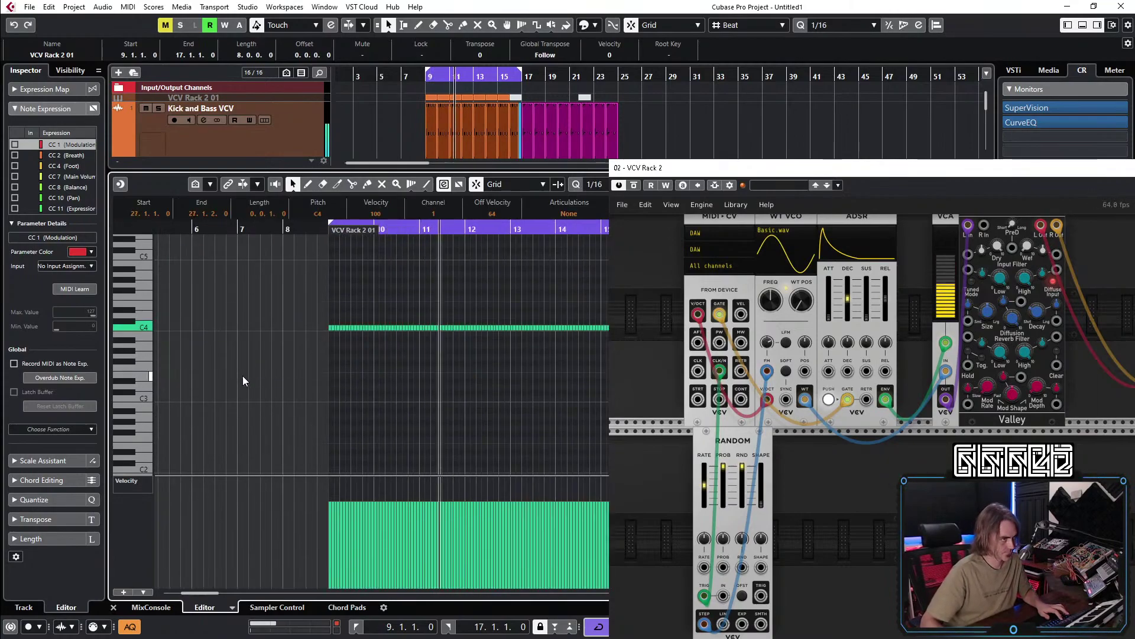
Randomly thin out the repeated C4 notes from bar 9 onward and randomize their velocities.
{"action": "scroll", "coordinate": [270, 399], "scroll_direction": "down", "scroll_amount": 3}
{"action": "left_click_drag", "start_coordinate": [514, 293], "coordinate": [185, 378]}
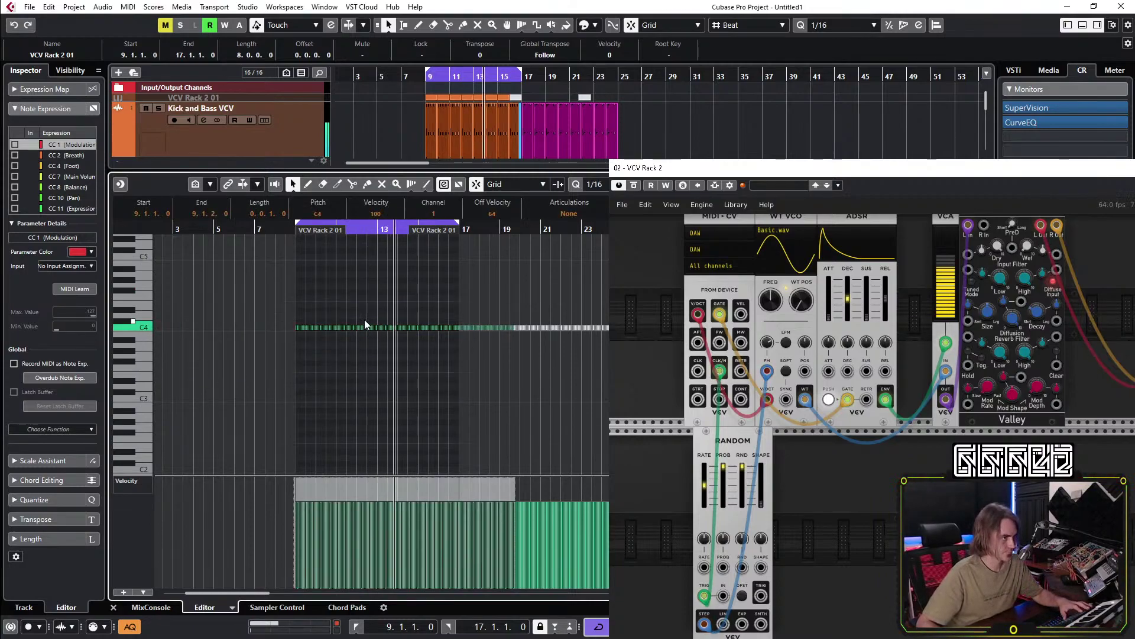
{"action": "left_click_drag", "start_coordinate": [507, 237], "coordinate": [153, 406]}
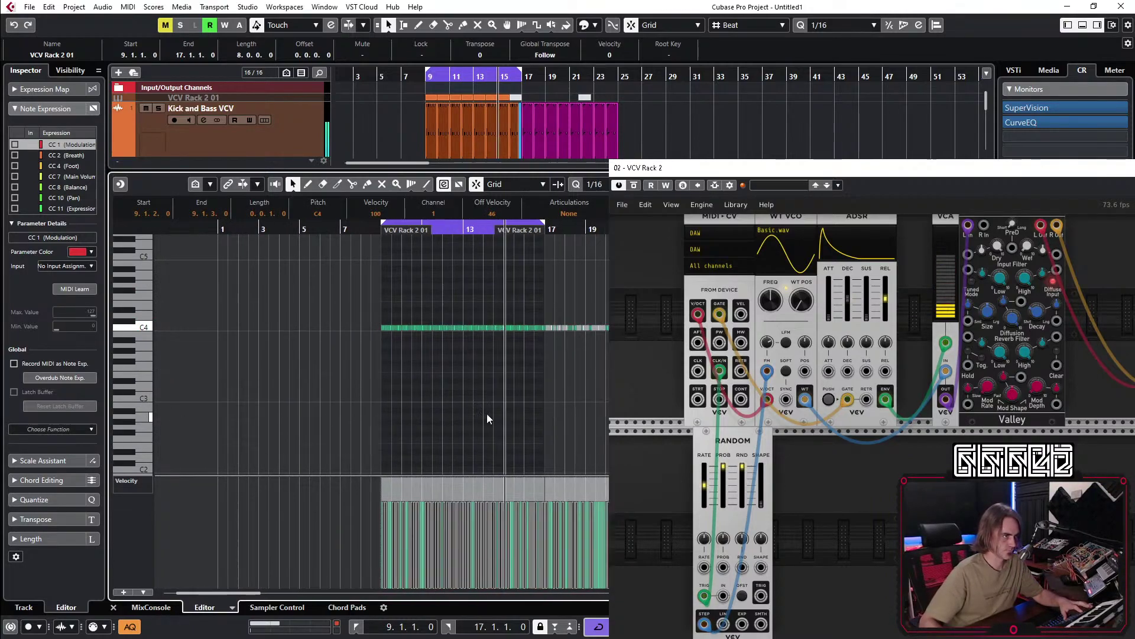
{"action": "left_click", "coordinate": [347, 396]}
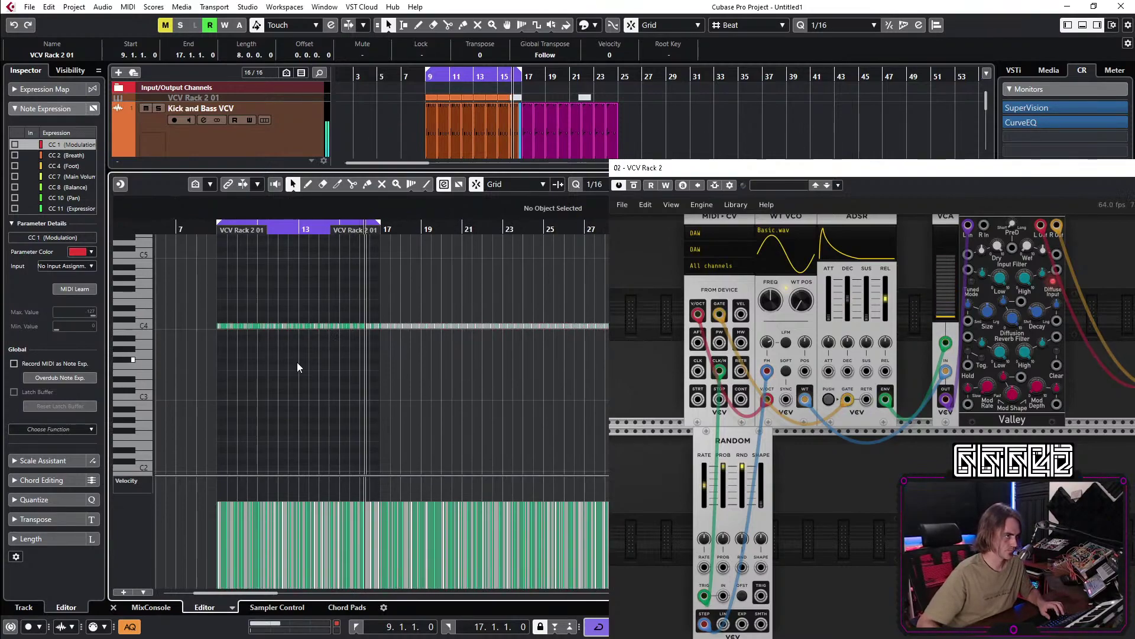
{"action": "left_click_drag", "start_coordinate": [493, 244], "coordinate": [190, 371]}
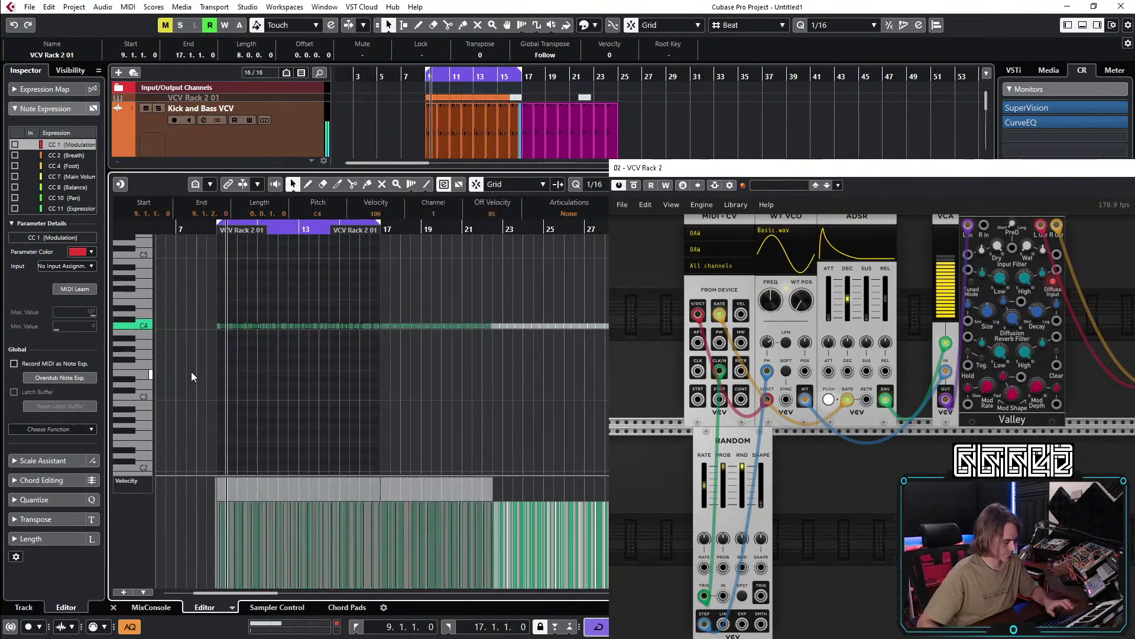
{"action": "left_click", "coordinate": [342, 385]}
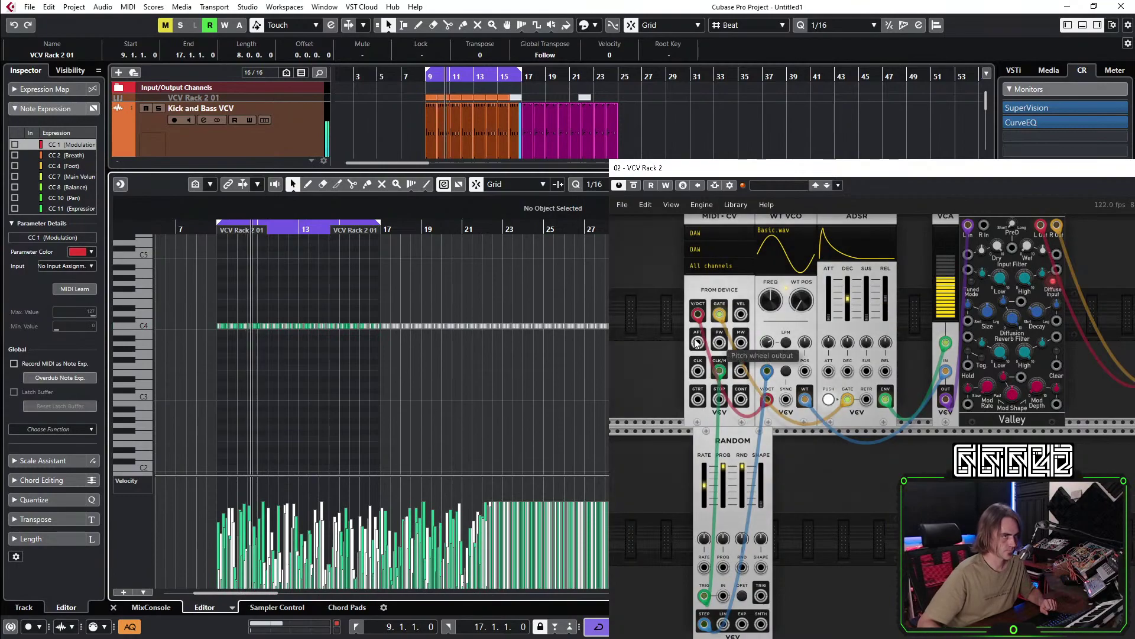
Patch MIDI-CV's VEL output to the ADSR's decay input and set Decay CV to 43.2%.
{"action": "left_click_drag", "start_coordinate": [741, 313], "coordinate": [847, 371]}
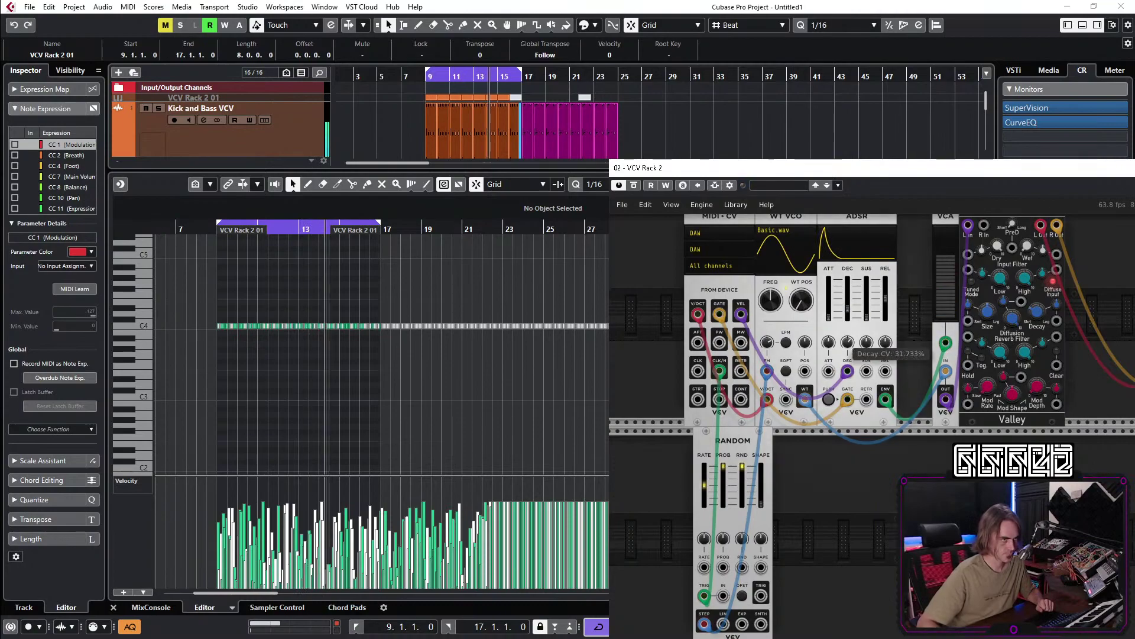
{"action": "mouse_move", "coordinate": [850, 345]}
{"action": "left_mouse_down"}
{"action": "mouse_move", "coordinate": [850, 331]}
{"action": "mouse_move", "coordinate": [850, 342]}
{"action": "left_mouse_up"}
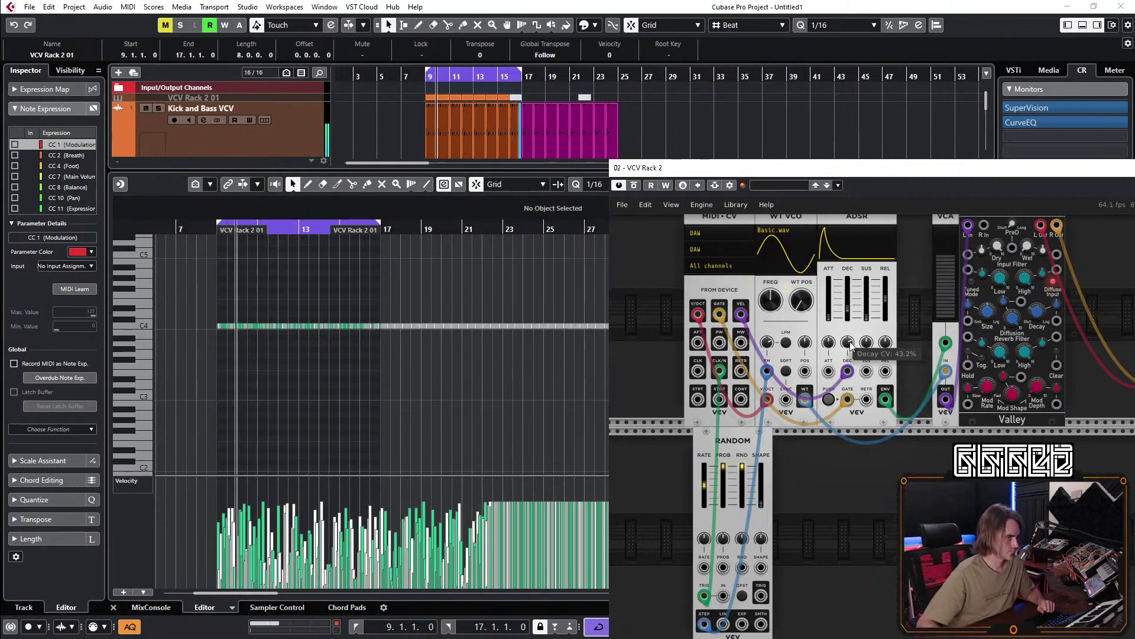
Repatch Random's TRIG input so MIDI-CV's GATE output drives it instead of the clock.
{"action": "scroll", "coordinate": [716, 520], "scroll_direction": "down", "scroll_amount": 2}
{"action": "left_click_drag", "start_coordinate": [681, 556], "coordinate": [695, 272]}
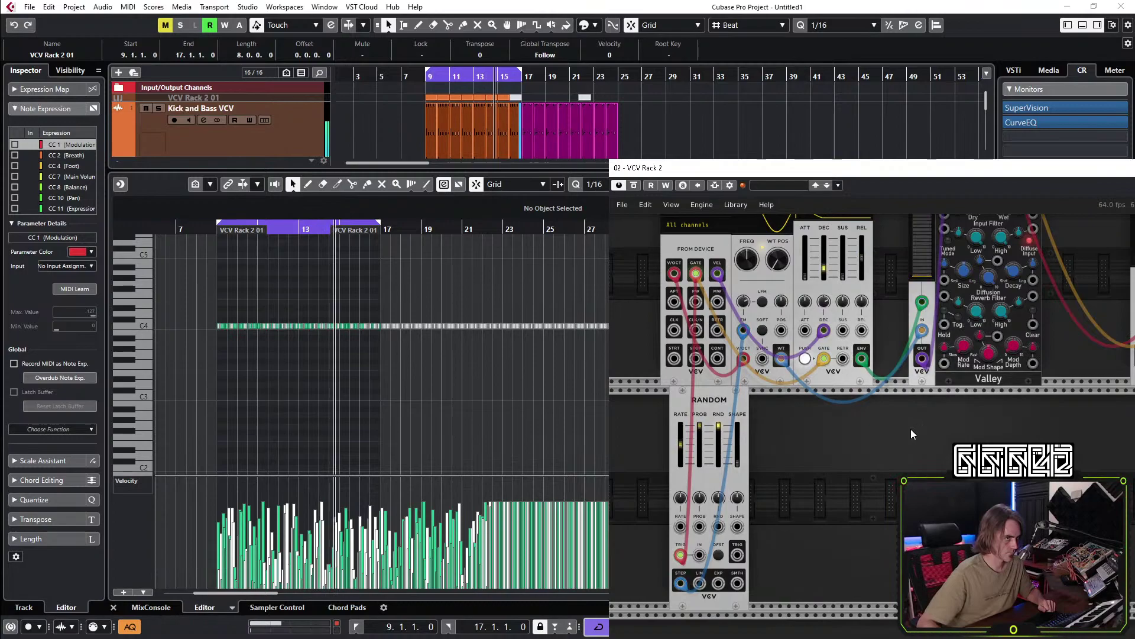
{"action": "left_click_drag", "start_coordinate": [898, 443], "coordinate": [882, 469]}
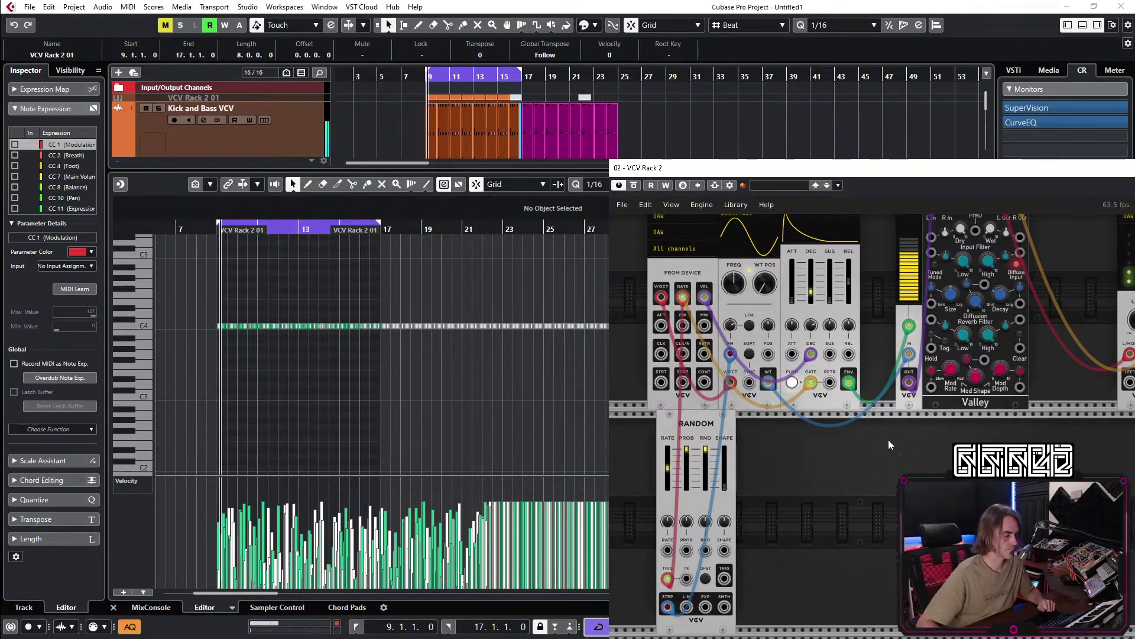
{"action": "mouse_move", "coordinate": [726, 388]}
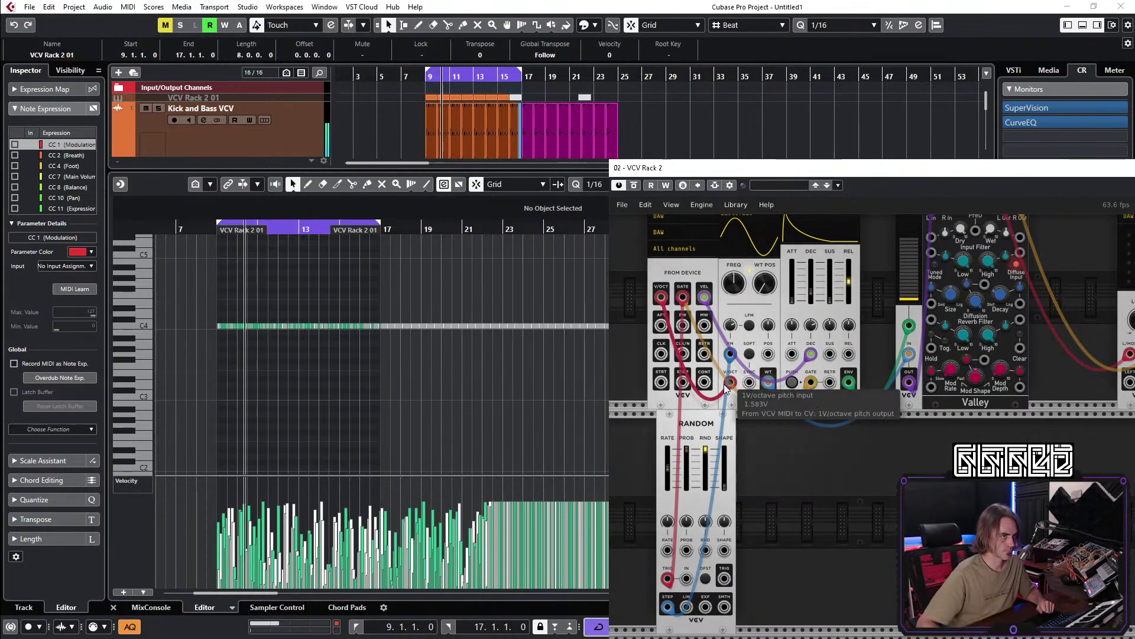
{"action": "scroll", "coordinate": [931, 362], "scroll_direction": "up", "scroll_amount": 3}
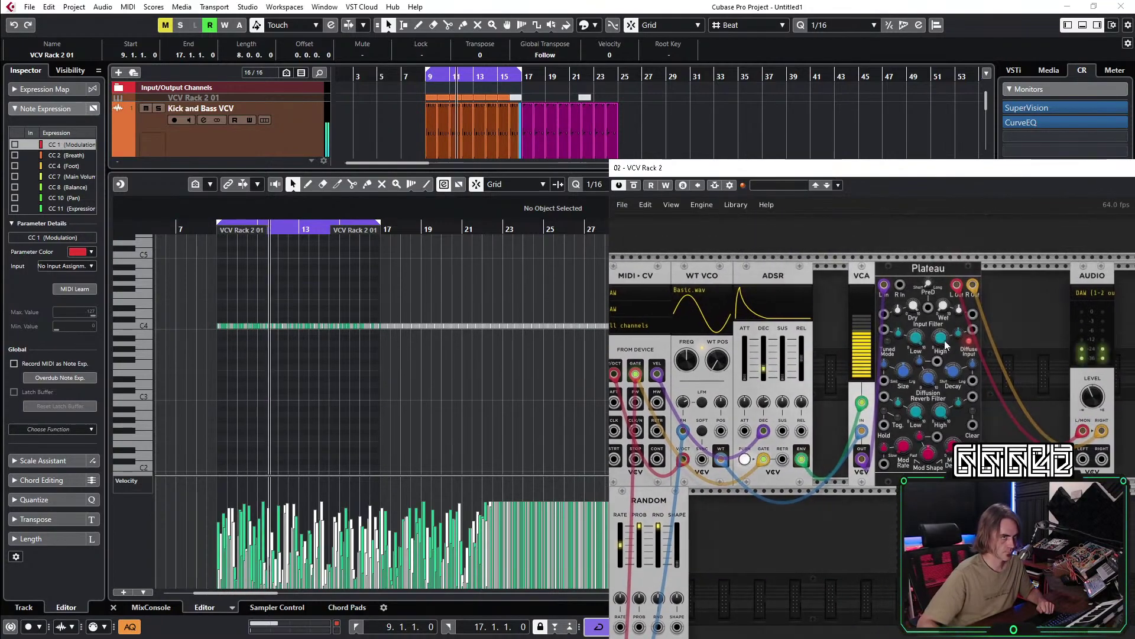
Set the Plateau reverb's wet level to about 0.21.
{"action": "mouse_move", "coordinate": [943, 308]}
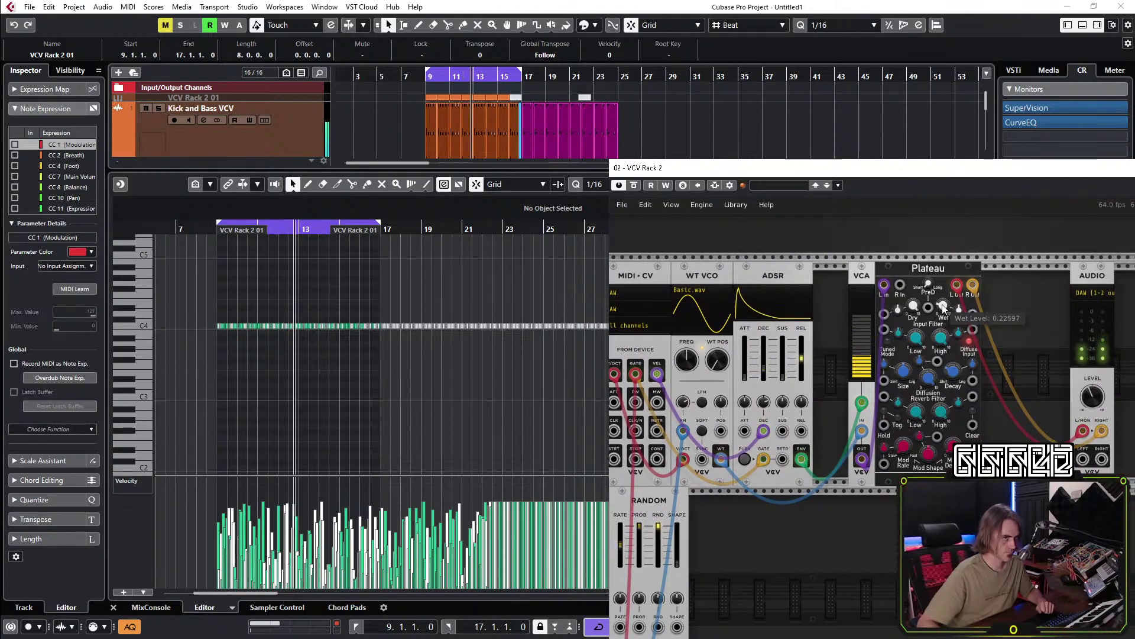
{"action": "left_click_drag", "start_coordinate": [943, 308], "coordinate": [943, 308]}
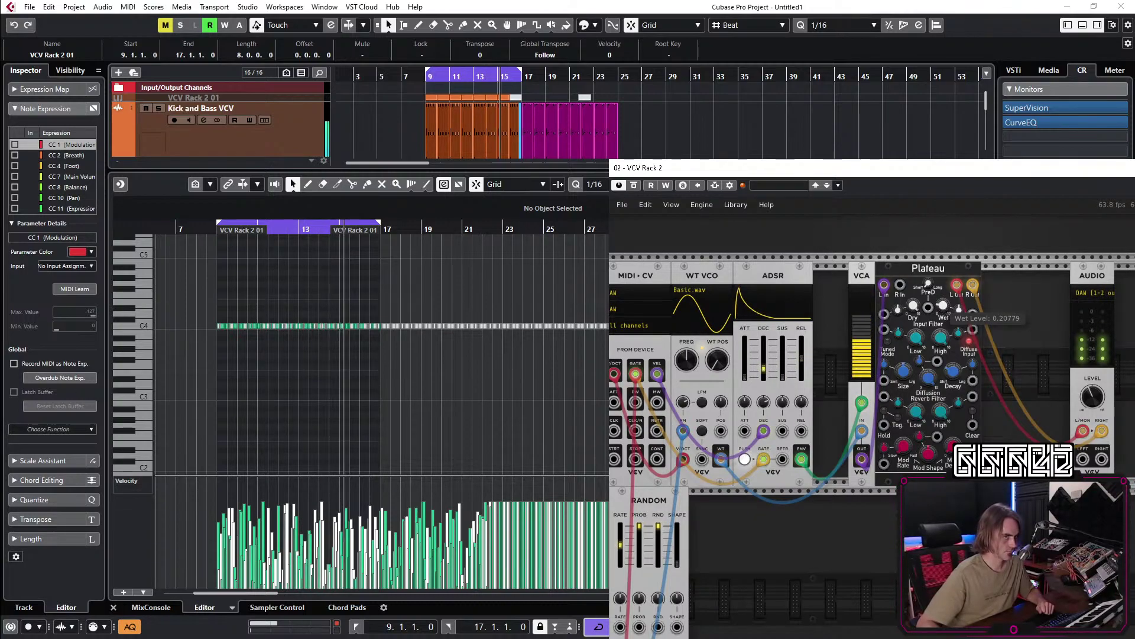
{"action": "mouse_move", "coordinate": [1097, 401]}
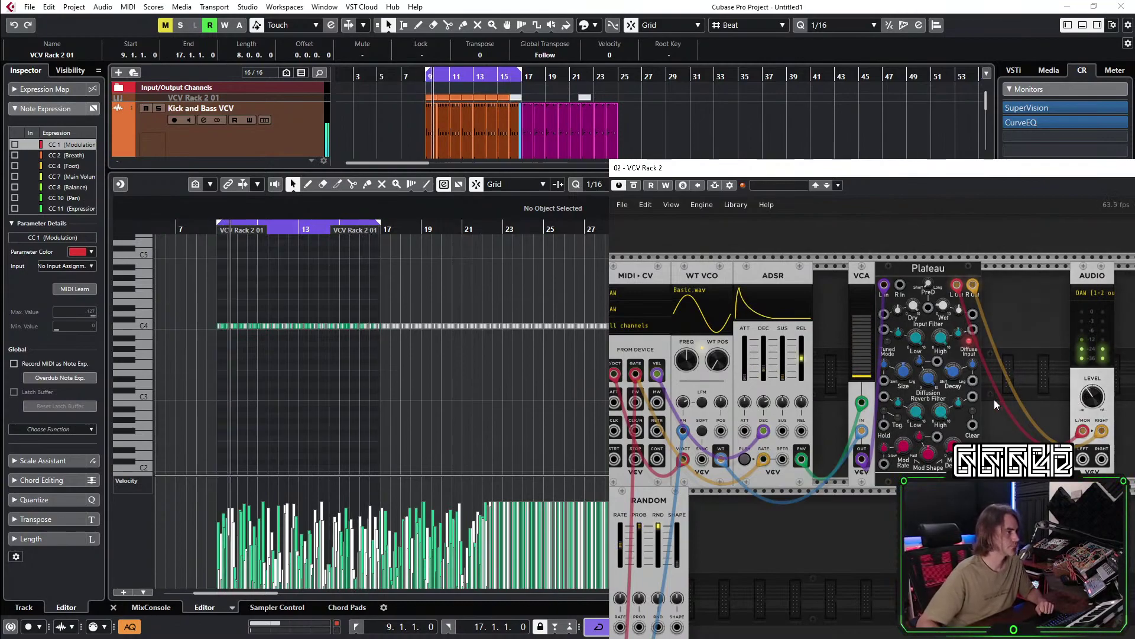
{"action": "mouse_move", "coordinate": [854, 332]}
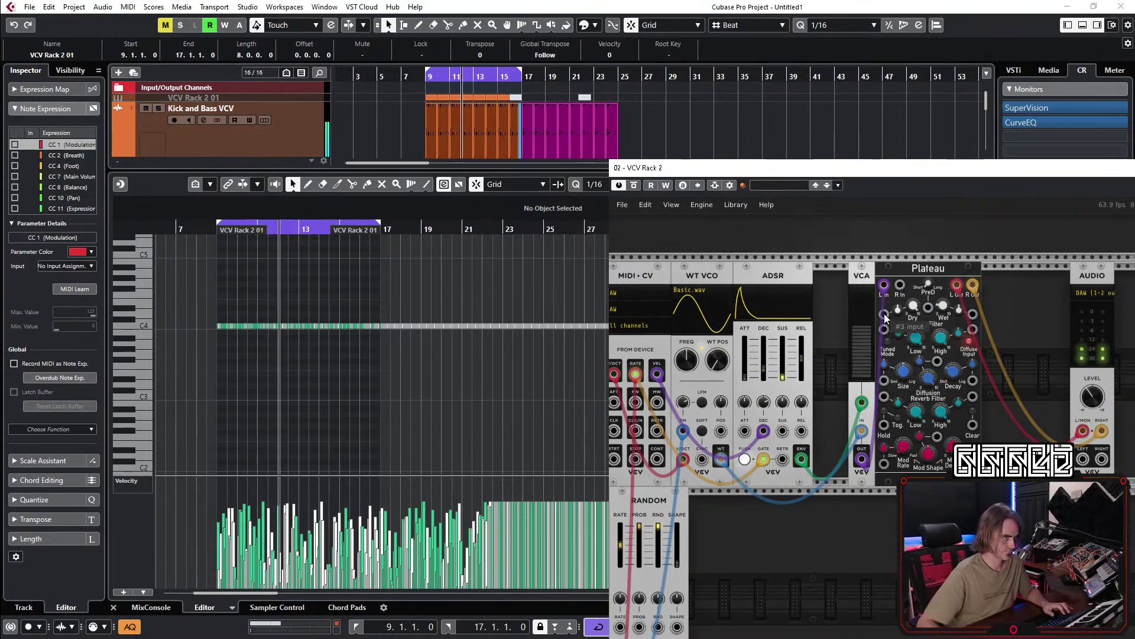
Close the MIDI editor and the VCV Rack 2 window, leaving the VCV Rack 2 01 track's basic settings expanded.
{"action": "left_click", "coordinate": [113, 608]}
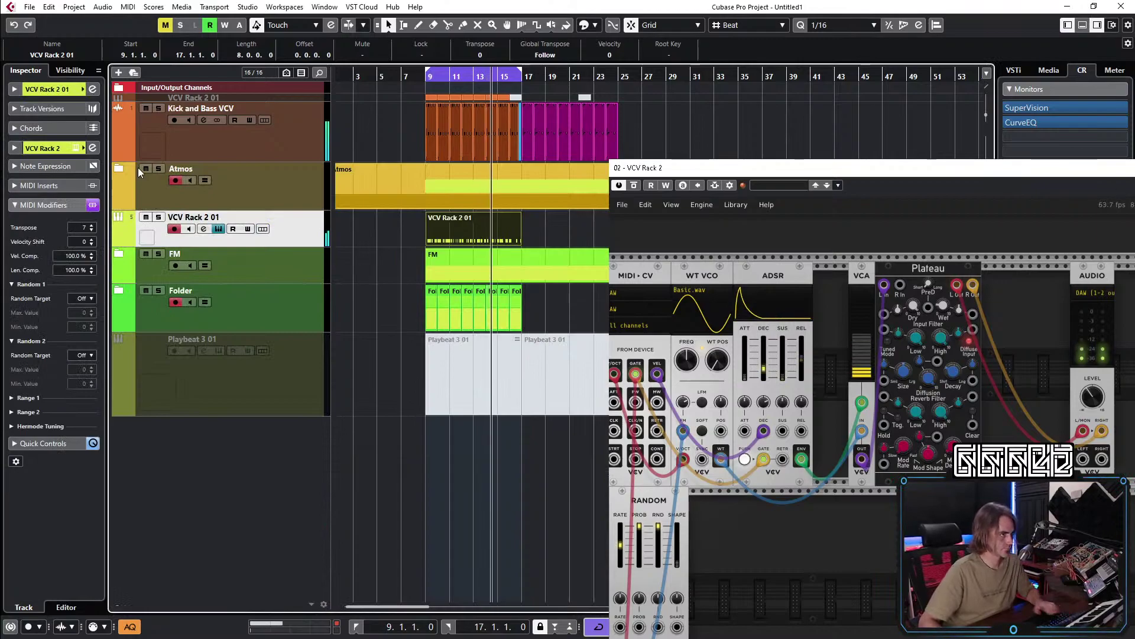
{"action": "left_click", "coordinate": [117, 170]}
{"action": "left_click", "coordinate": [117, 170]}
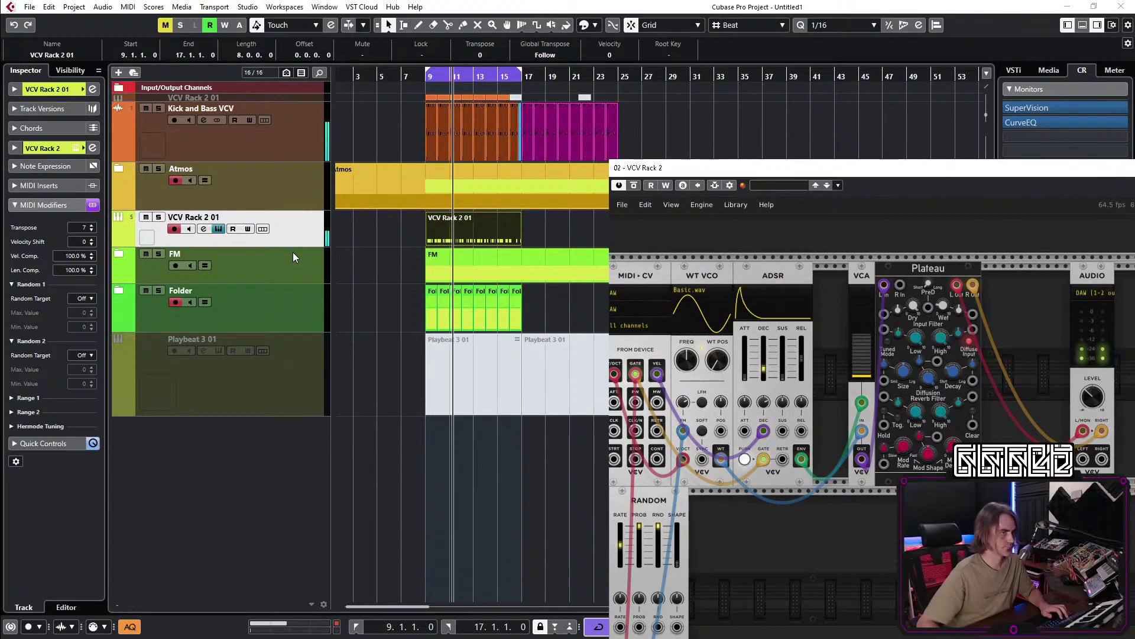
{"action": "left_click", "coordinate": [46, 90]}
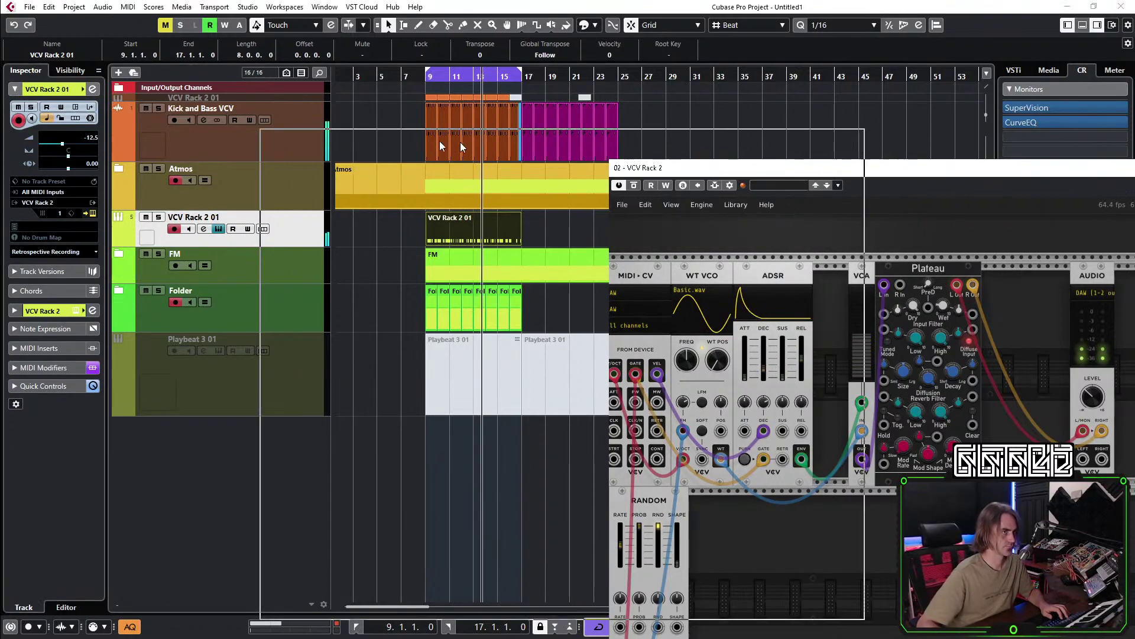
{"action": "left_click_drag", "start_coordinate": [788, 168], "coordinate": [774, 128]}
{"action": "left_click", "coordinate": [815, 135]}
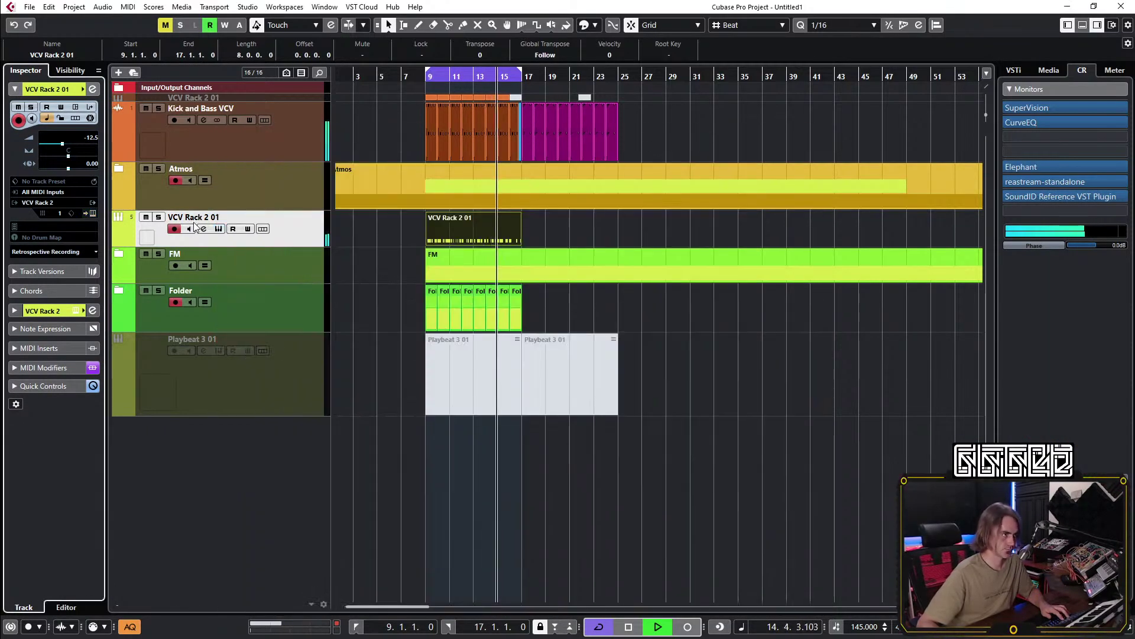
Rename the VCV Rack 2 01 track to R2D2.
{"action": "double_click", "coordinate": [198, 217]}
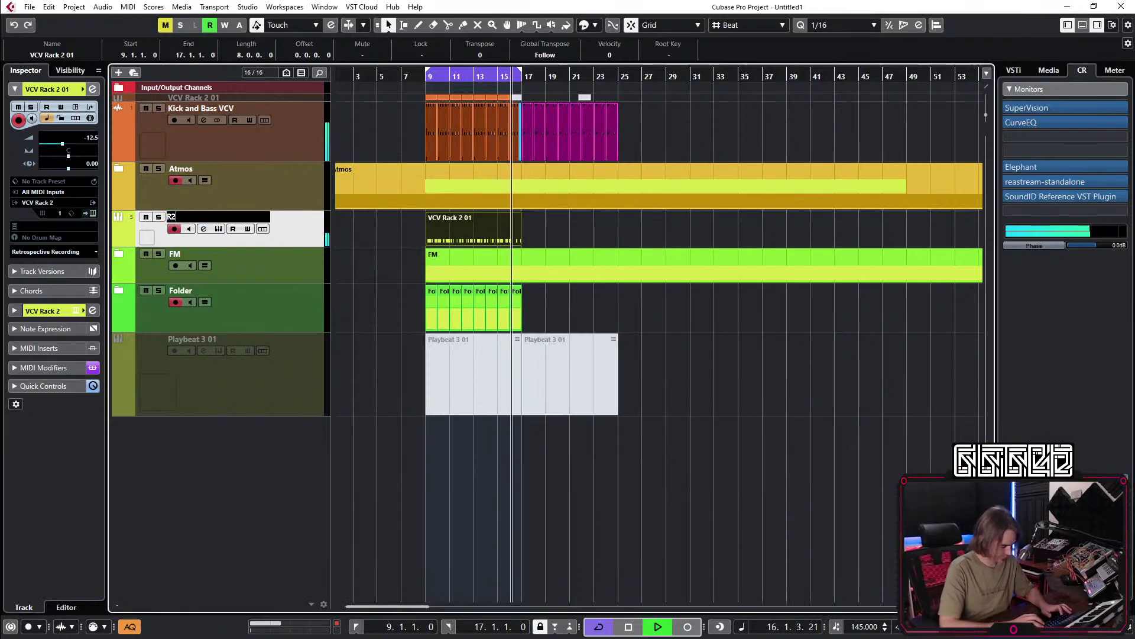
{"action": "type", "text": "R2D211"}
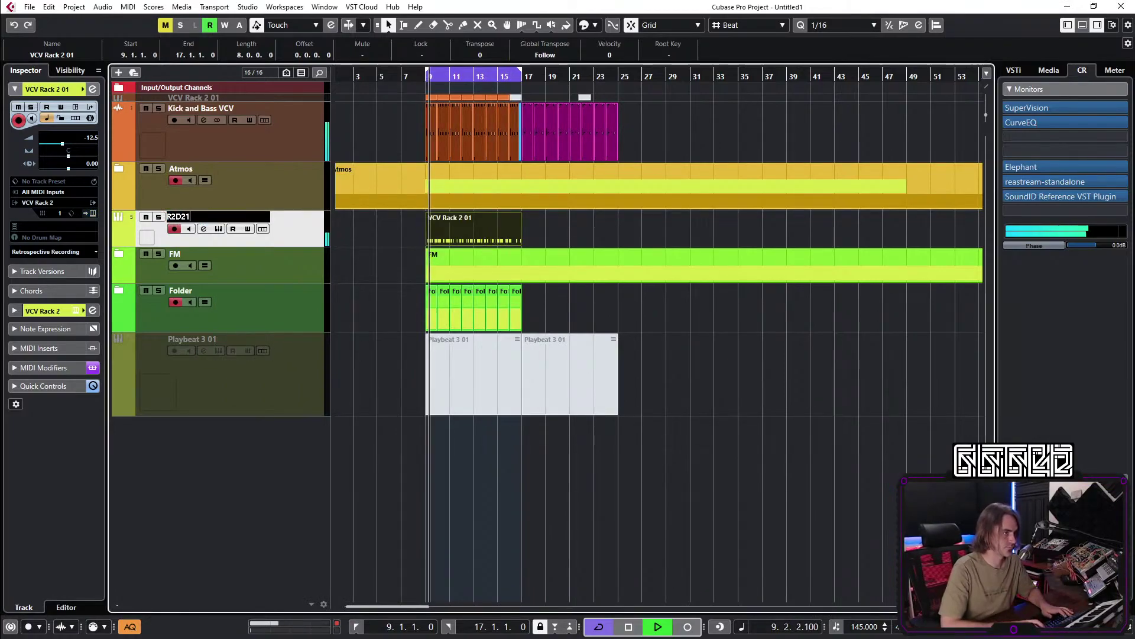
{"action": "type", "text": "2"}
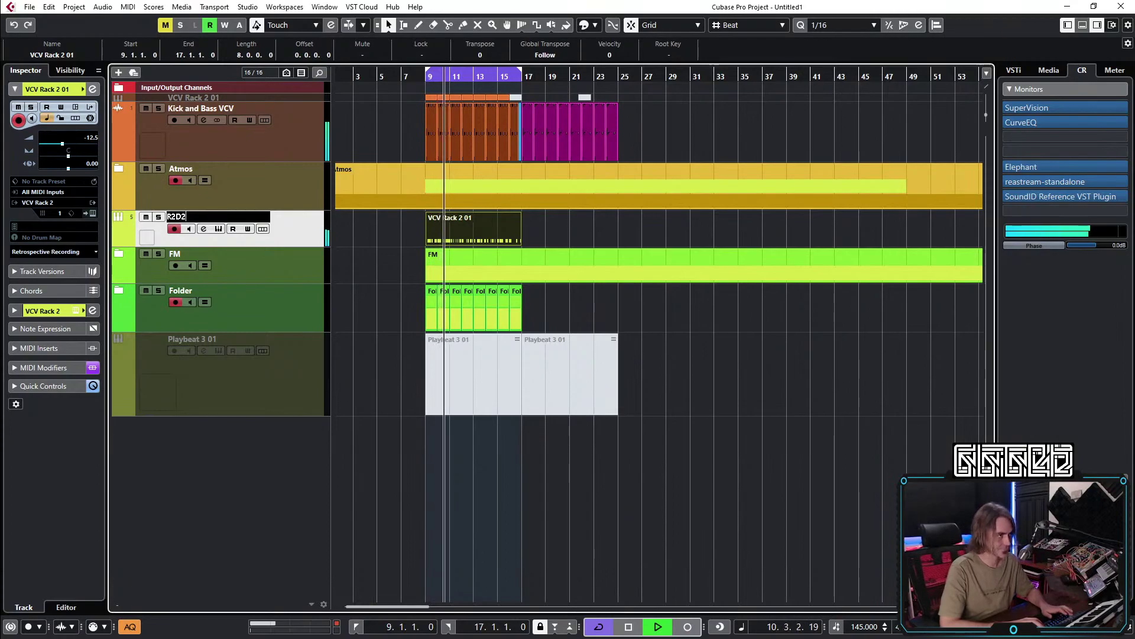
{"action": "key", "text": "Return"}
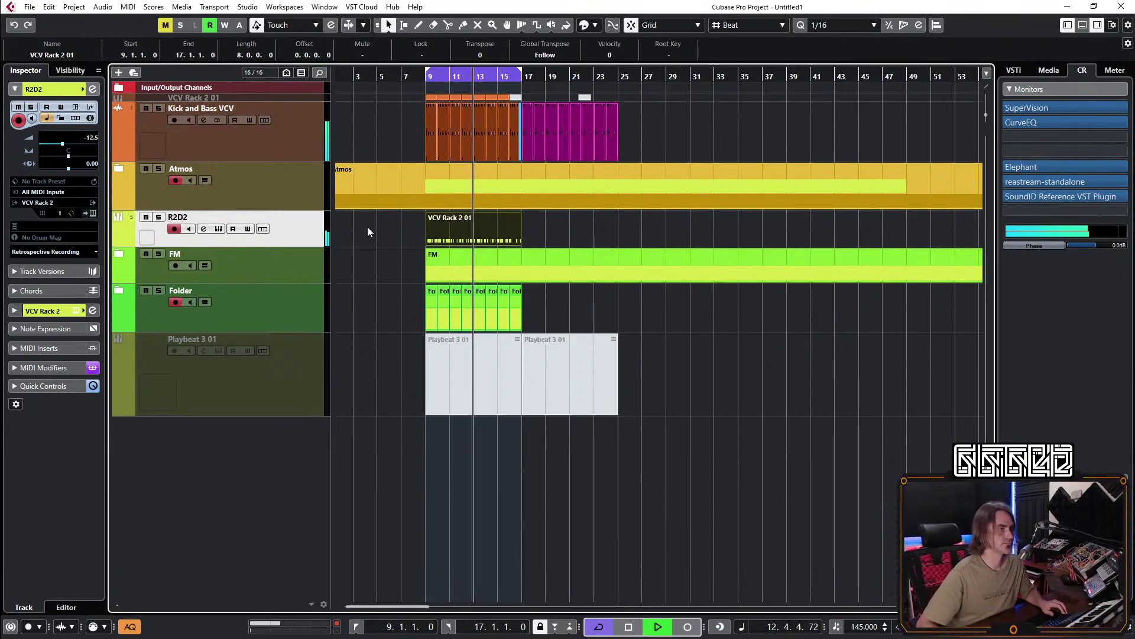
Repeat the R2D2 part and the Folder track's parts up to bar 25, and set the loop range to bars 9–25.
{"action": "scroll", "coordinate": [362, 231], "scroll_direction": "up", "scroll_amount": 1}
{"action": "scroll", "coordinate": [589, 261], "scroll_direction": "up", "scroll_amount": 1}
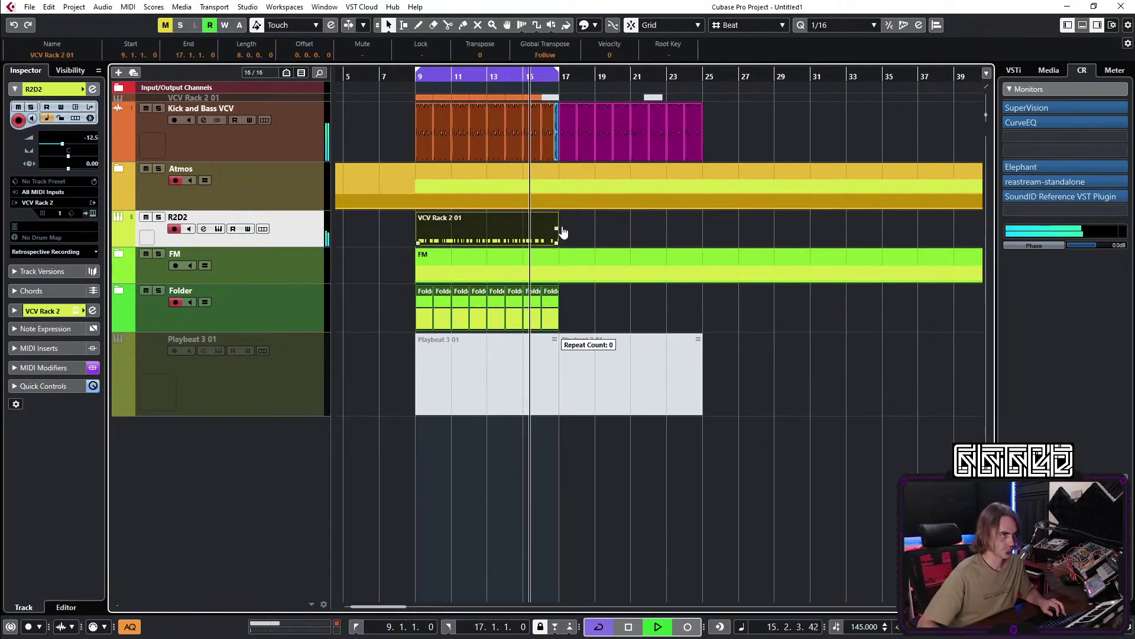
{"action": "left_click_drag", "start_coordinate": [557, 234], "coordinate": [735, 213]}
{"action": "key", "text": "p"}
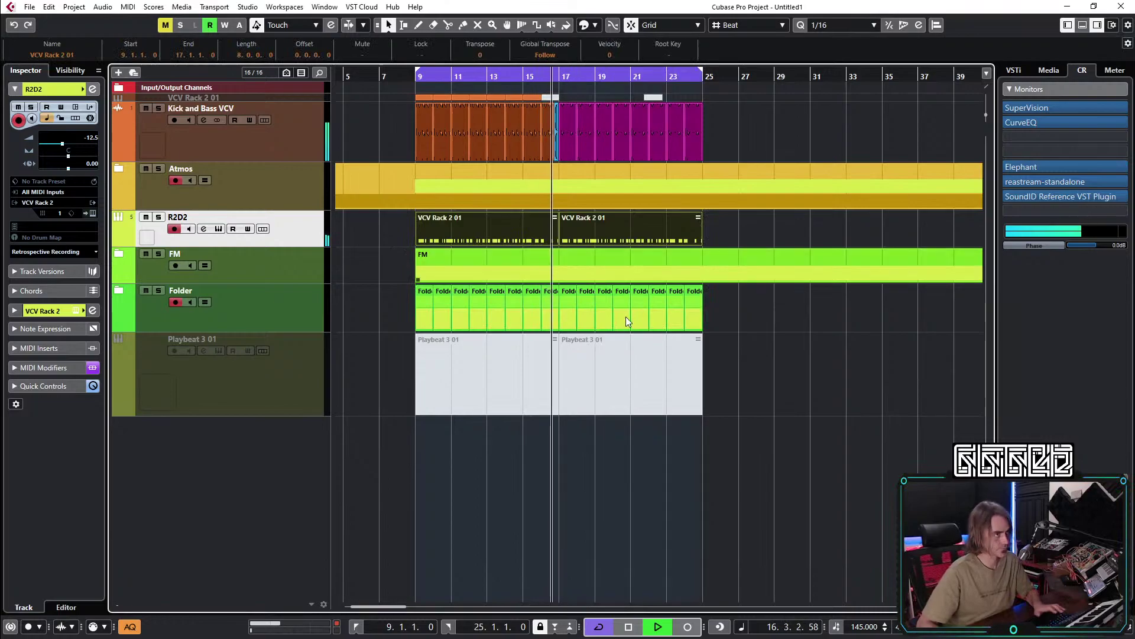
{"action": "left_click", "coordinate": [811, 435]}
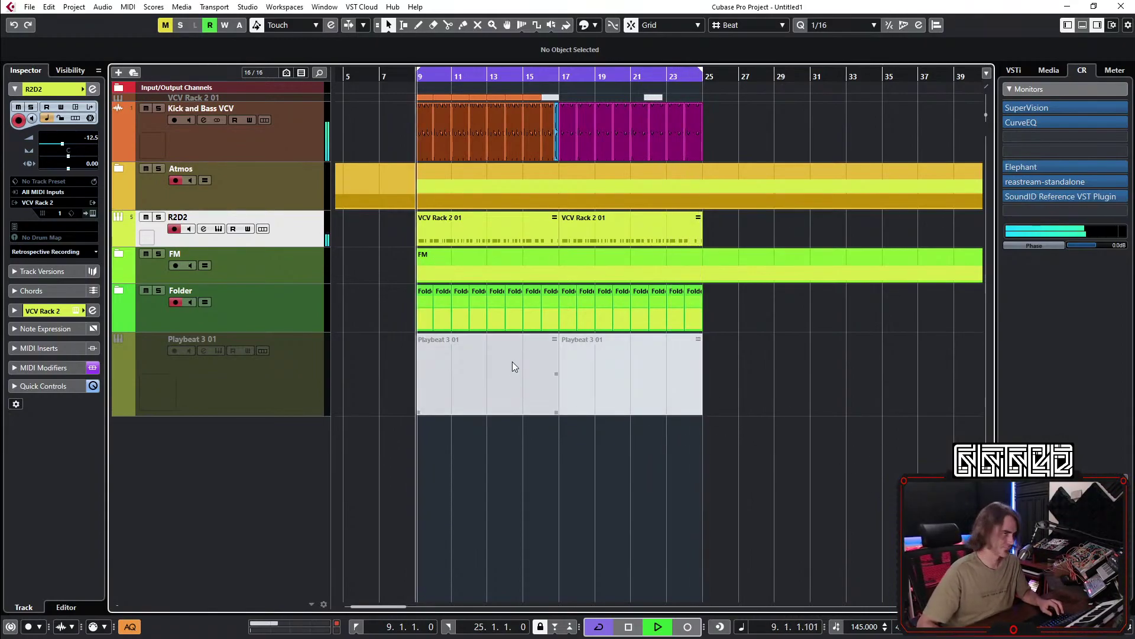
Stop and restart playback of the looped section.
{"action": "key", "text": "g"}
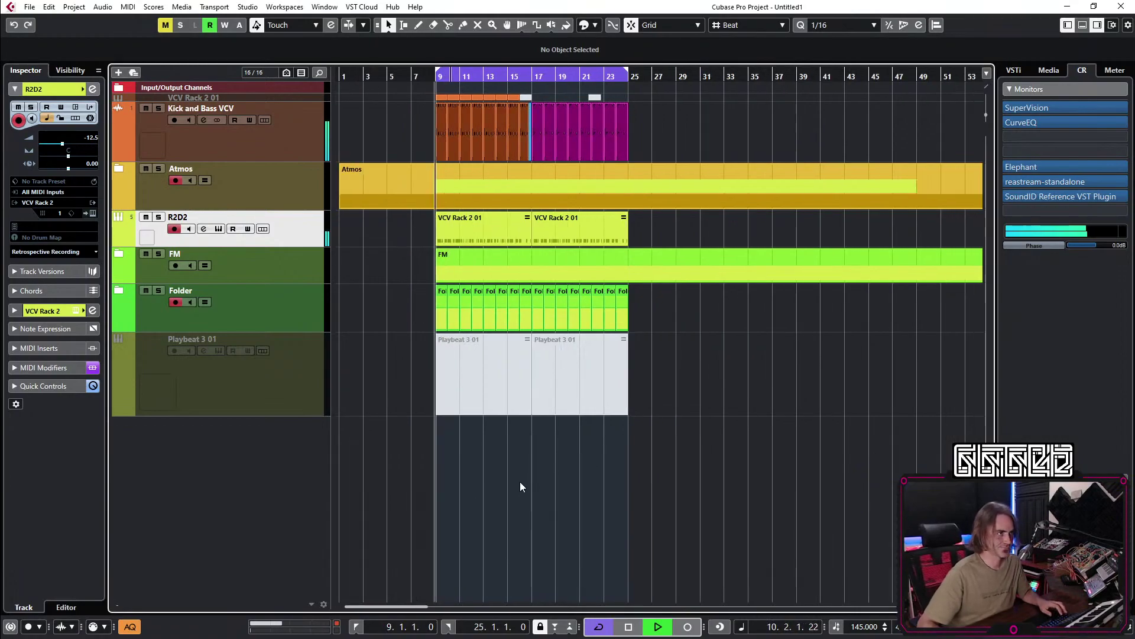
{"action": "key", "text": "h"}
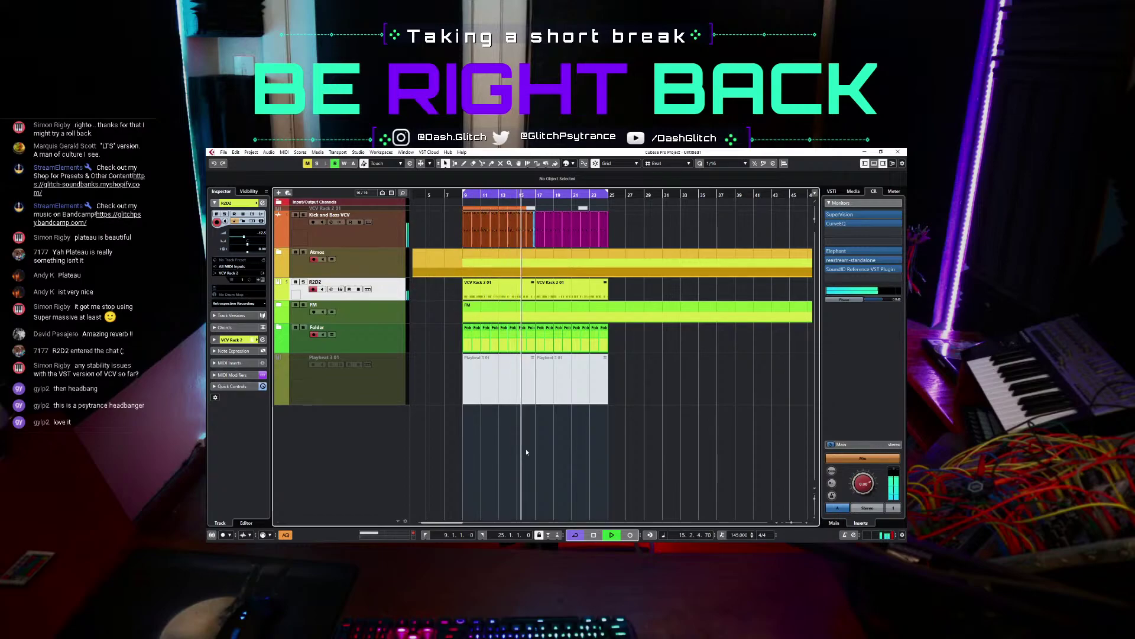
{"action": "key", "text": "space"}
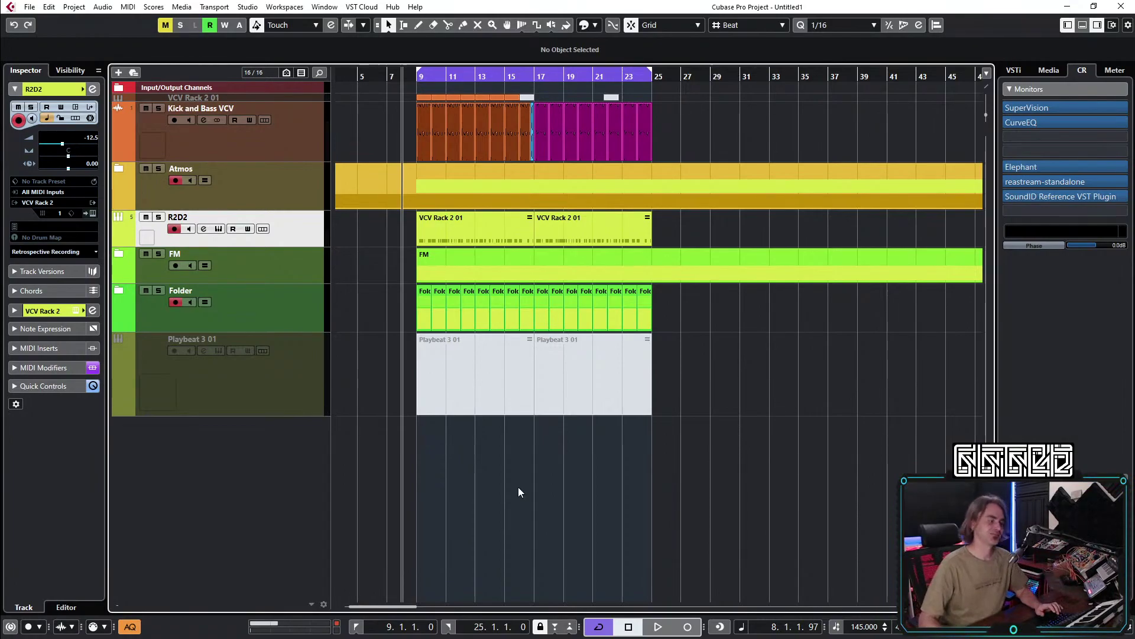
{"action": "key", "text": "space"}
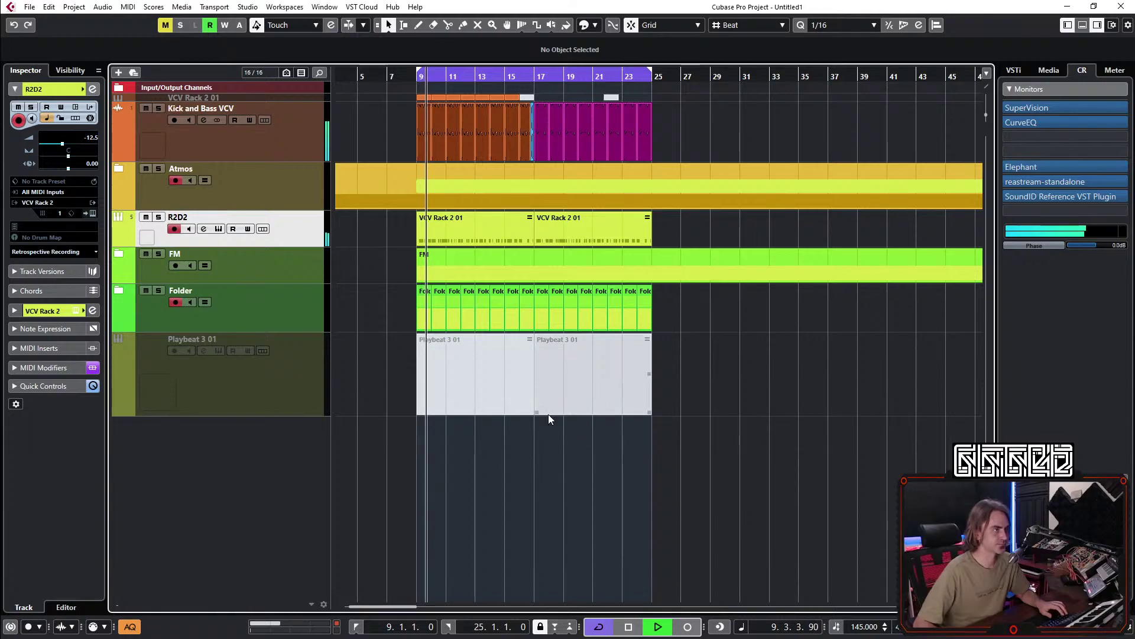
Rename the track called Folder to Perc, and mute the Perc and FM tracks.
{"action": "key", "text": "g"}
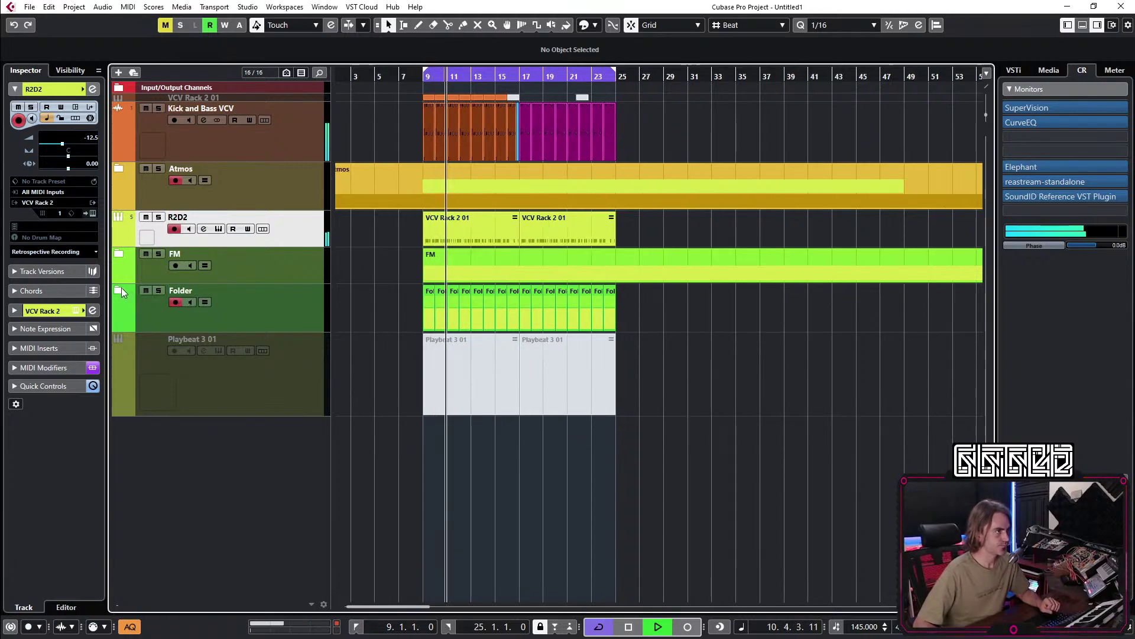
{"action": "left_click", "coordinate": [180, 290]}
{"action": "double_click", "coordinate": [179, 290]}
{"action": "type", "text": "Perc"}
{"action": "key", "text": "Return"}
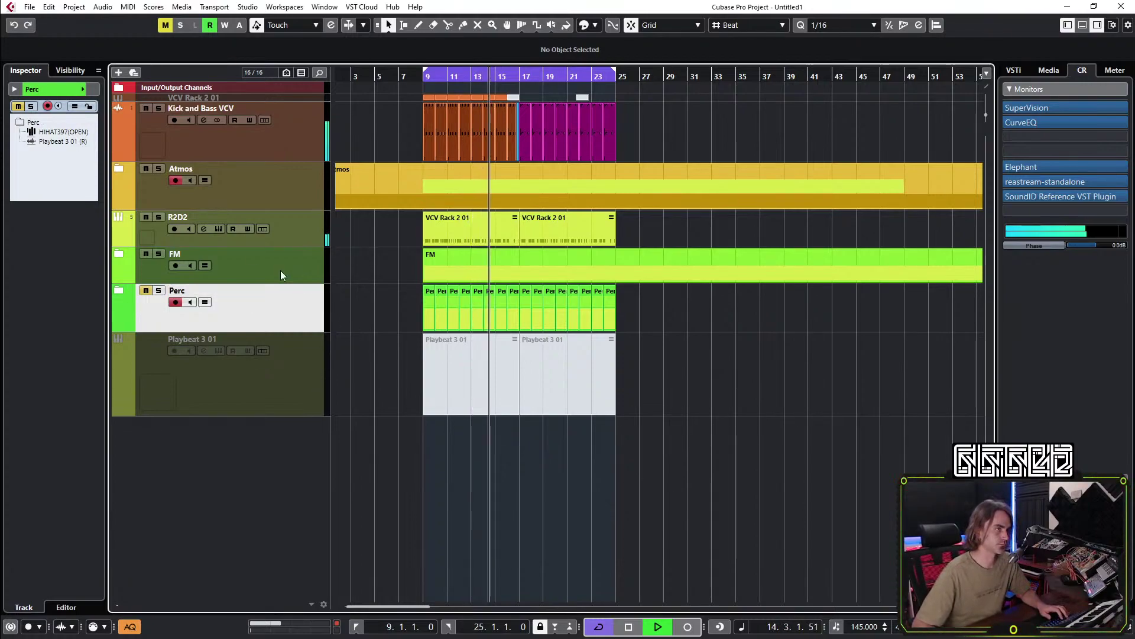
{"action": "left_click", "coordinate": [146, 254]}
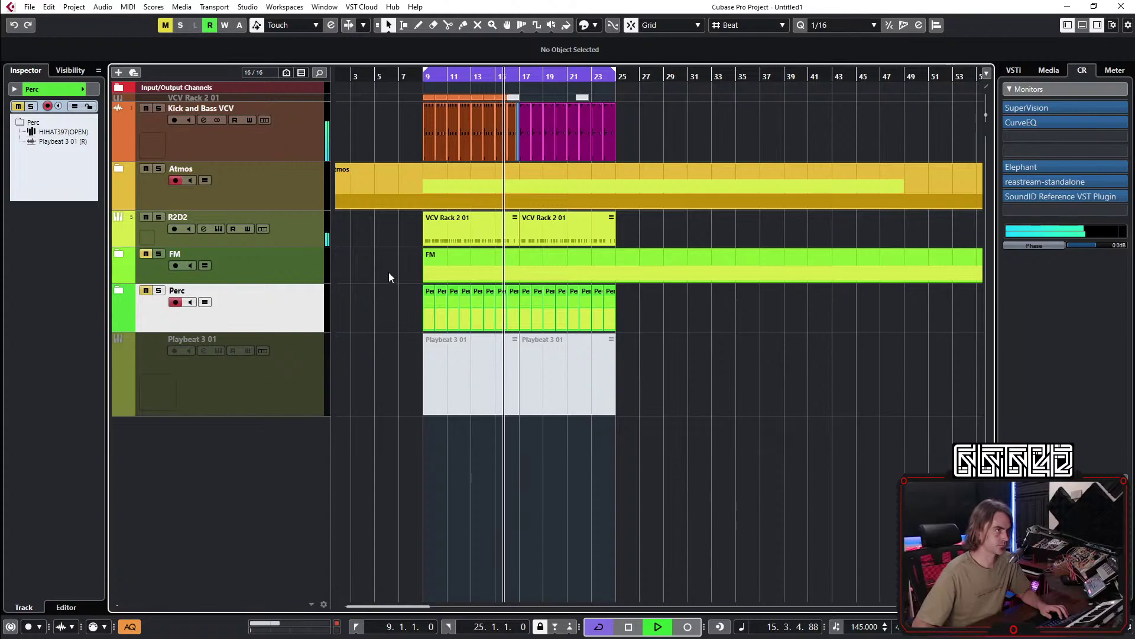
Set the playback loop to run from bar 9 to bar 17.
{"action": "scroll", "coordinate": [404, 248], "scroll_direction": "up", "scroll_amount": 1}
{"action": "scroll", "coordinate": [418, 251], "scroll_direction": "up", "scroll_amount": 1}
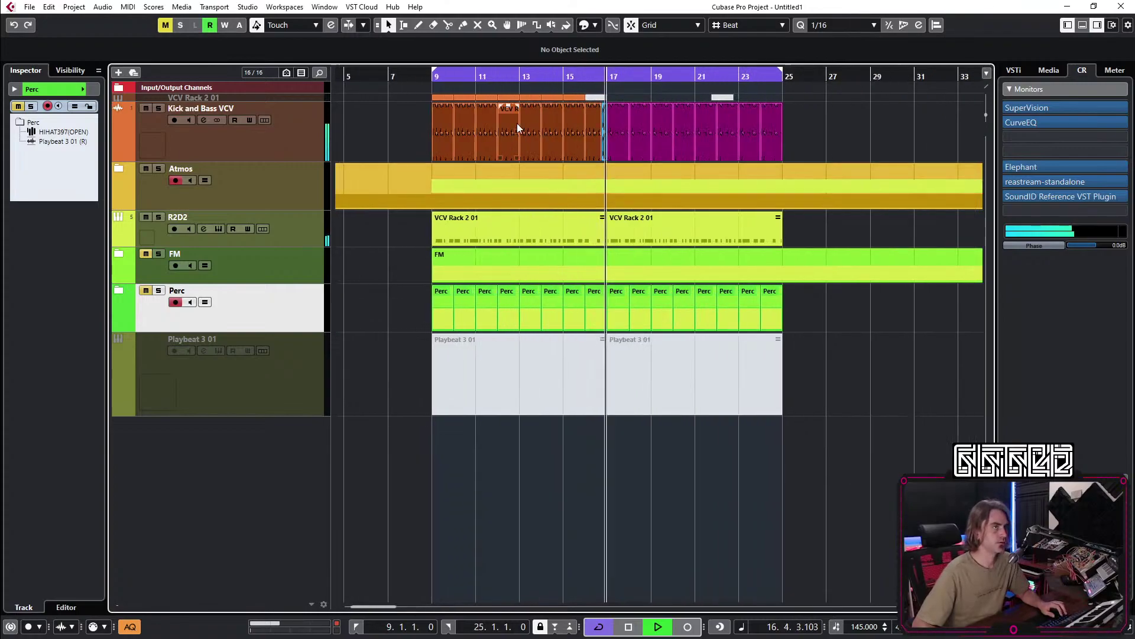
{"action": "left_click", "coordinate": [435, 77]}
{"action": "left_click", "coordinate": [607, 76], "text": "alt"}
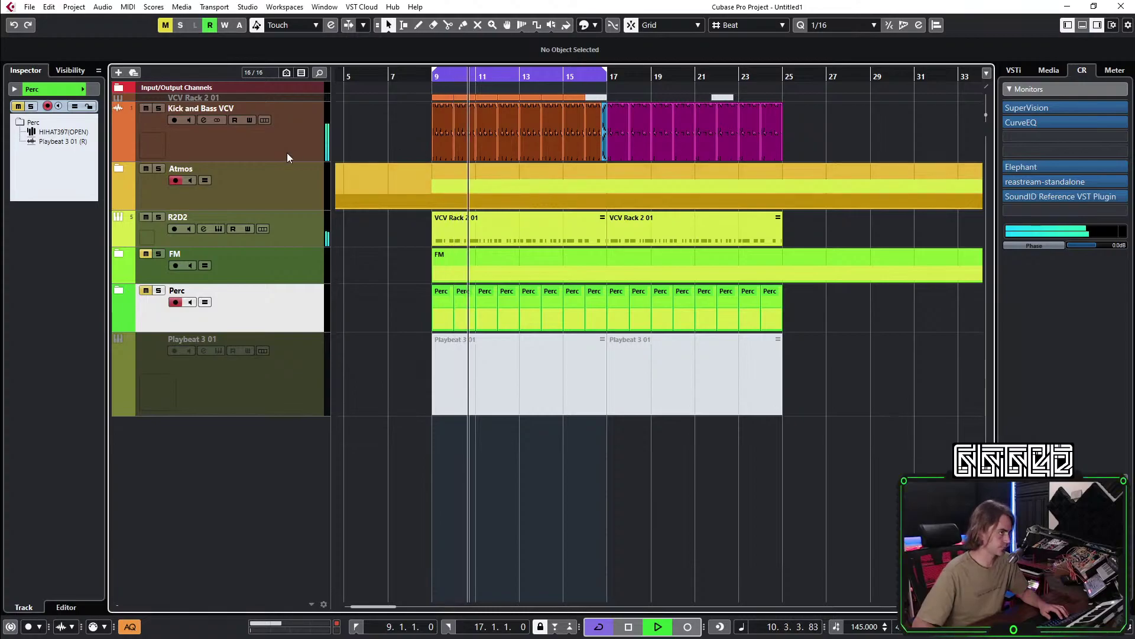
Check the tracks inside the Atmos folder and collapse it again.
{"action": "scroll", "coordinate": [407, 147], "scroll_direction": "down", "scroll_amount": 2}
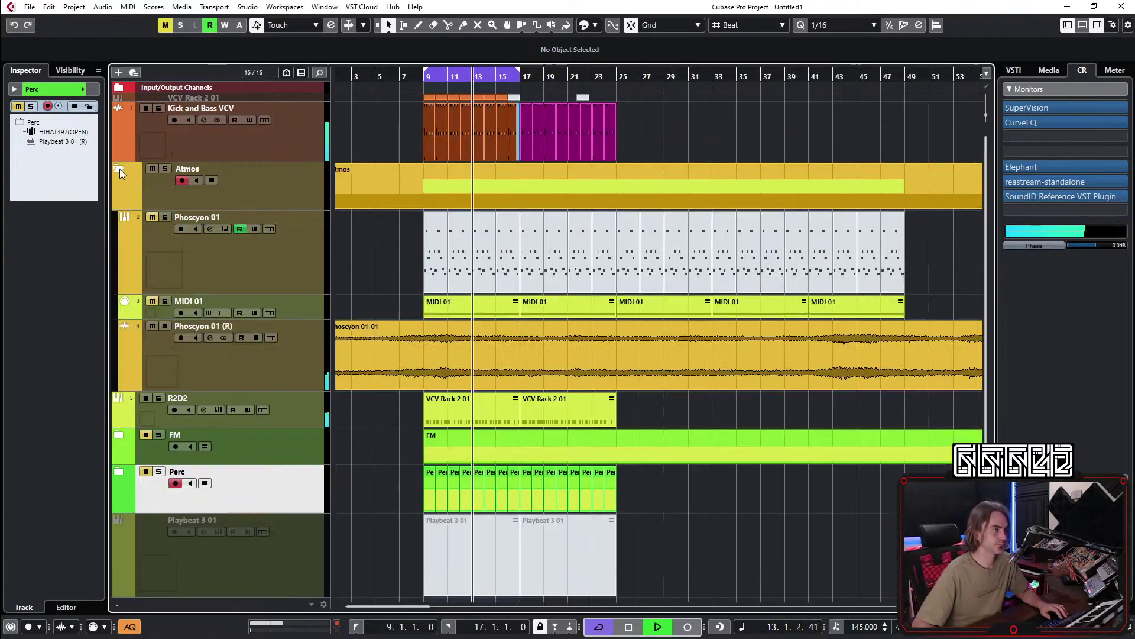
{"action": "left_click", "coordinate": [119, 169]}
{"action": "left_click", "coordinate": [119, 169]}
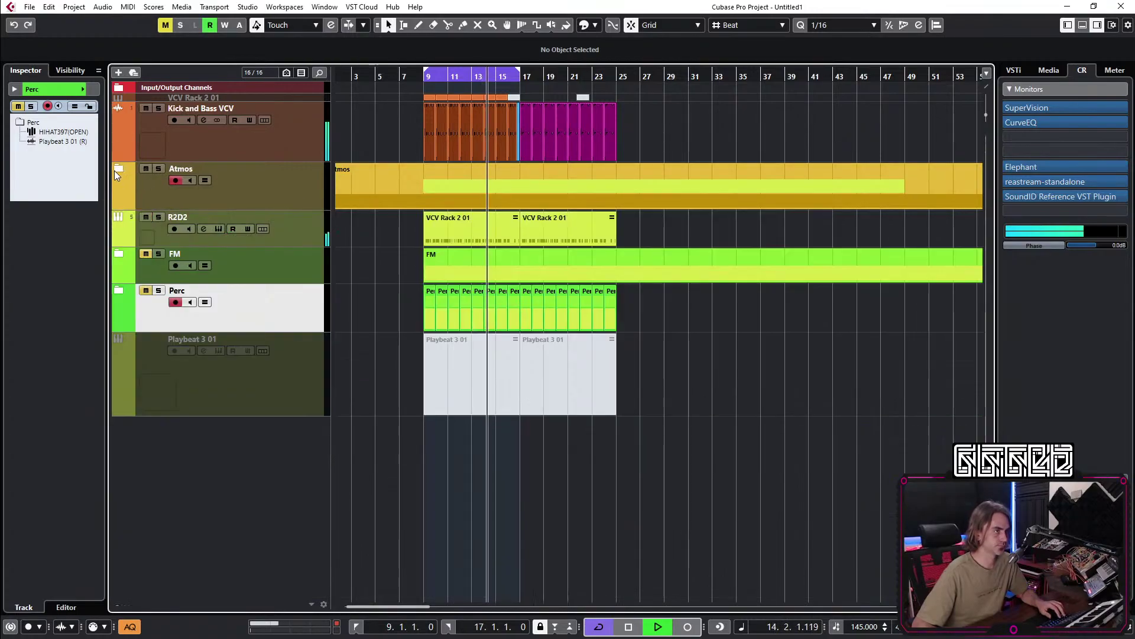
Delete the Kick and Bass VCV, R2D2 and Perc events between bars 17 and 25.
{"action": "left_click_drag", "start_coordinate": [649, 295], "coordinate": [530, 314]}
{"action": "left_click_drag", "start_coordinate": [702, 110], "coordinate": [530, 142]}
{"action": "left_click", "coordinate": [534, 218]}
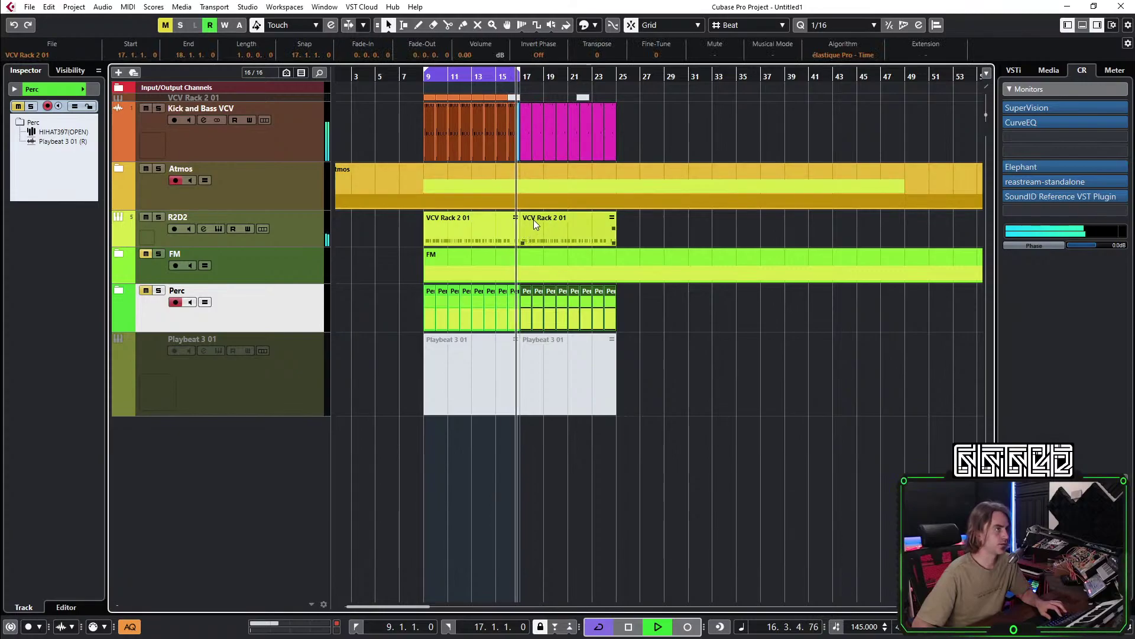
{"action": "key", "text": "g"}
{"action": "left_click_drag", "start_coordinate": [442, 235], "coordinate": [836, 226]}
{"action": "scroll", "coordinate": [499, 318], "scroll_direction": "up", "scroll_amount": 4}
{"action": "left_click", "coordinate": [498, 319]}
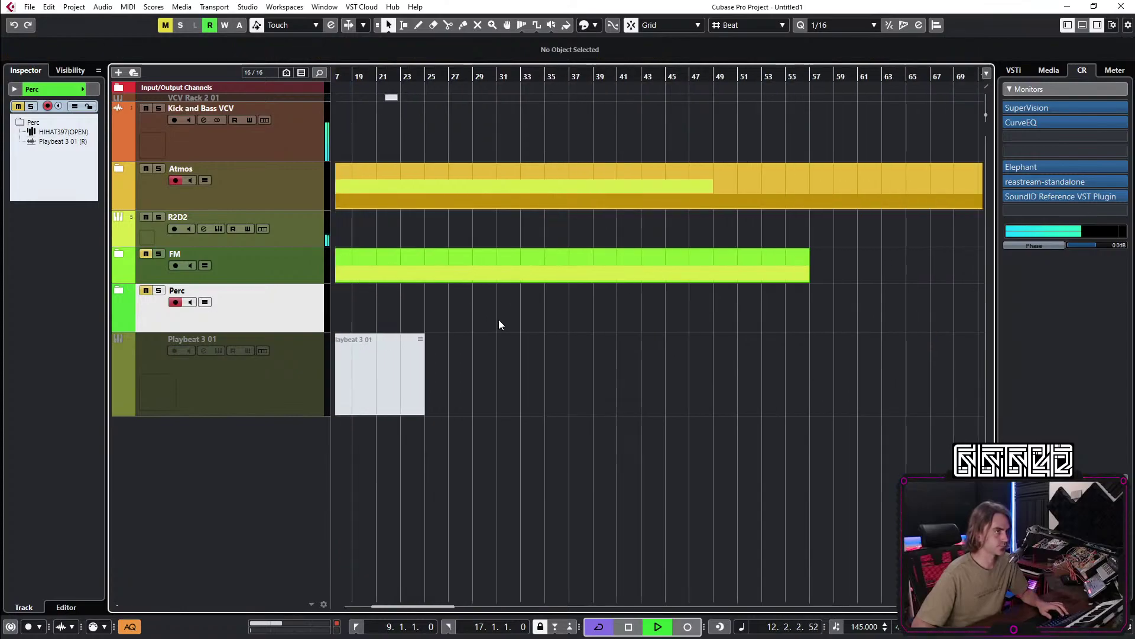
Repeat the R2D2 part once so the track's MIDI runs from bar 9 to bar 25.
{"action": "scroll", "coordinate": [498, 320], "scroll_direction": "left", "scroll_amount": 3}
{"action": "scroll", "coordinate": [602, 308], "scroll_direction": "up", "scroll_amount": 1}
{"action": "scroll", "coordinate": [601, 307], "scroll_direction": "up", "scroll_amount": 2}
{"action": "scroll", "coordinate": [613, 292], "scroll_direction": "left", "scroll_amount": 1}
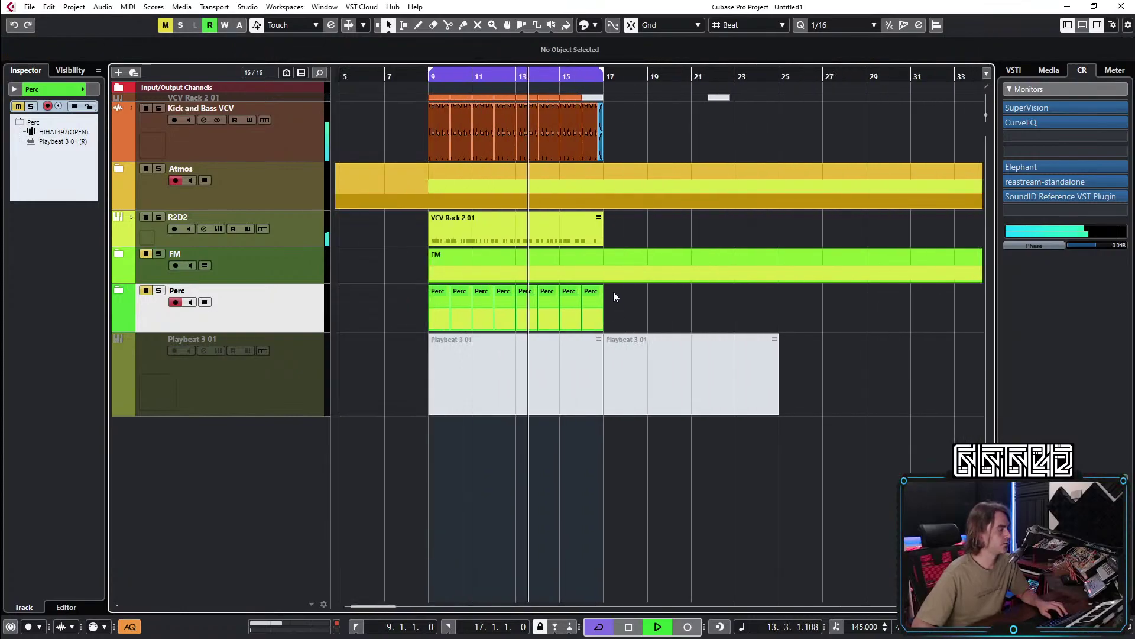
{"action": "scroll", "coordinate": [722, 288], "scroll_direction": "up", "scroll_amount": 1}
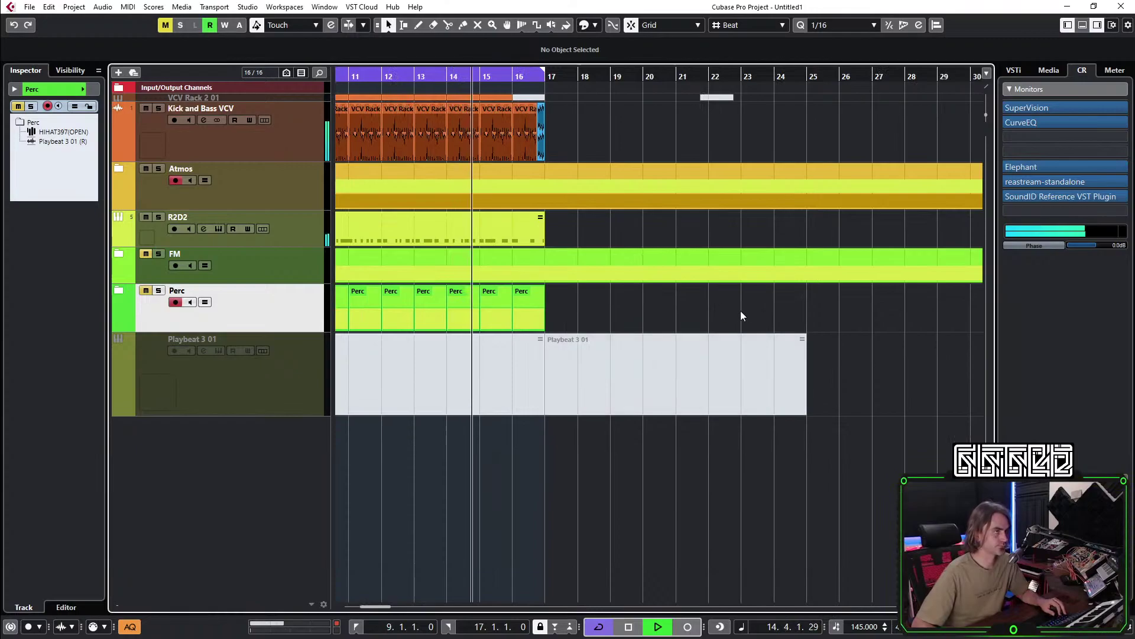
{"action": "scroll", "coordinate": [741, 311], "scroll_direction": "up", "scroll_amount": 1}
{"action": "scroll", "coordinate": [789, 153], "scroll_direction": "down", "scroll_amount": 1}
{"action": "left_click_drag", "start_coordinate": [693, 231], "coordinate": [774, 220]}
{"action": "scroll", "coordinate": [695, 233], "scroll_direction": "down", "scroll_amount": 2}
{"action": "scroll", "coordinate": [545, 262], "scroll_direction": "up", "scroll_amount": 1}
{"action": "scroll", "coordinate": [487, 245], "scroll_direction": "up", "scroll_amount": 1}
{"action": "scroll", "coordinate": [487, 245], "scroll_direction": "left", "scroll_amount": 2}
Solo the R2D2 track and open its instrument window to view the VCV patch with the Random module.
{"action": "left_click", "coordinate": [617, 232]}
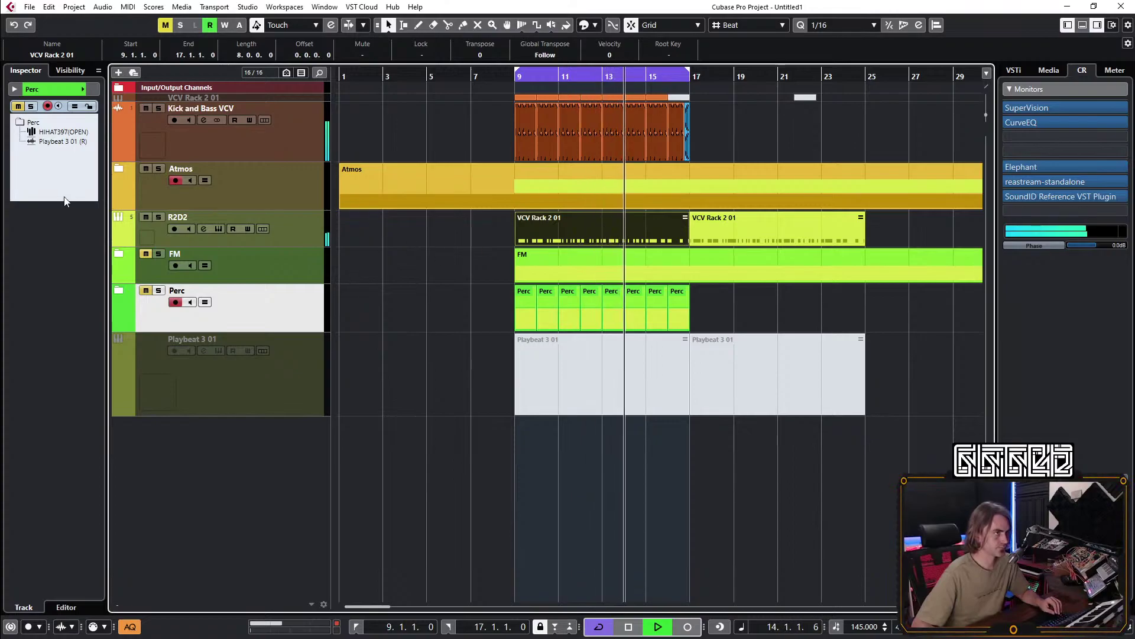
{"action": "left_click", "coordinate": [163, 220]}
{"action": "left_click", "coordinate": [159, 218]}
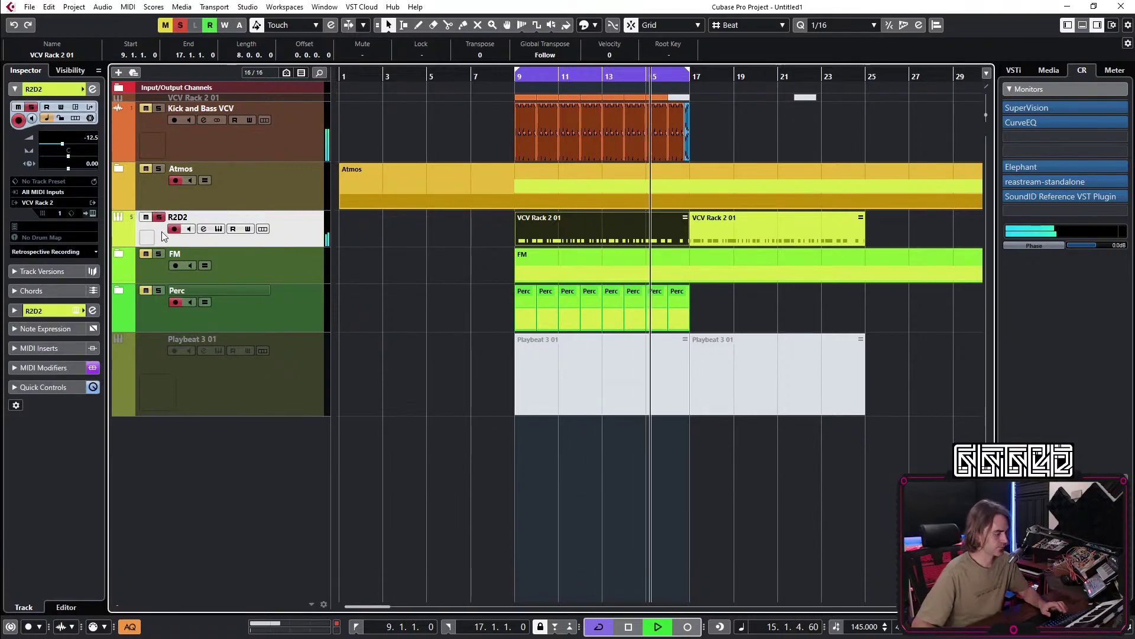
{"action": "left_click", "coordinate": [93, 213]}
{"action": "left_click_drag", "start_coordinate": [459, 488], "coordinate": [704, 437]}
{"action": "scroll", "coordinate": [544, 424], "scroll_direction": "down", "scroll_amount": 1}
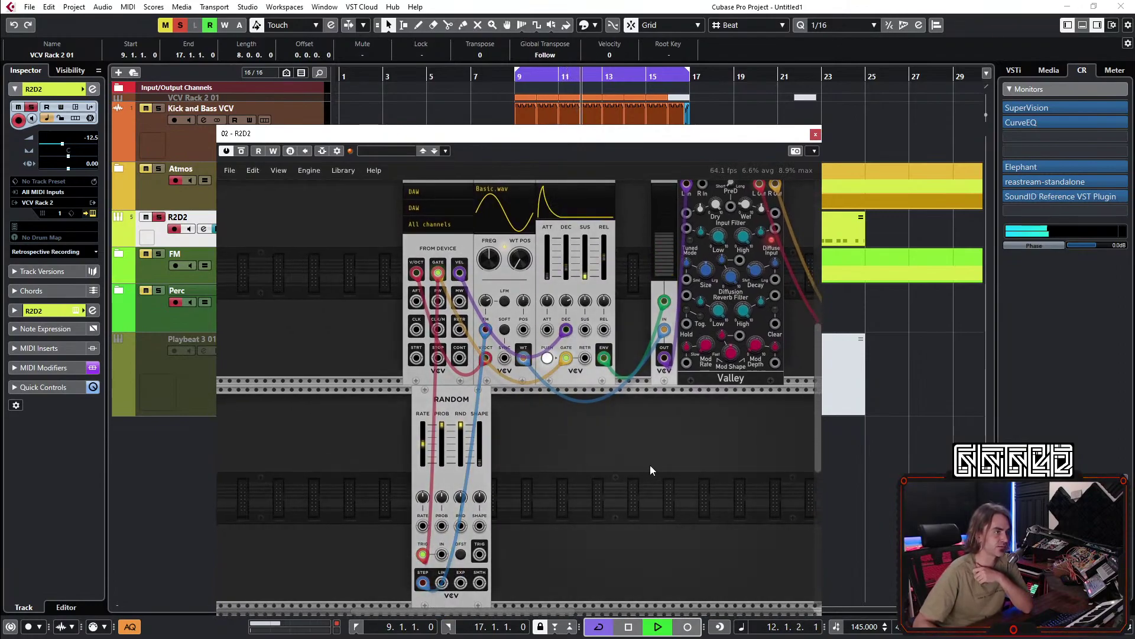
{"action": "scroll", "coordinate": [650, 466], "scroll_direction": "down", "scroll_amount": 1}
{"action": "mouse_move", "coordinate": [458, 315]}
{"action": "left_mouse_down"}
{"action": "mouse_move", "coordinate": [515, 431]}
{"action": "mouse_move", "coordinate": [481, 398]}
{"action": "mouse_move", "coordinate": [458, 321]}
{"action": "left_mouse_up"}
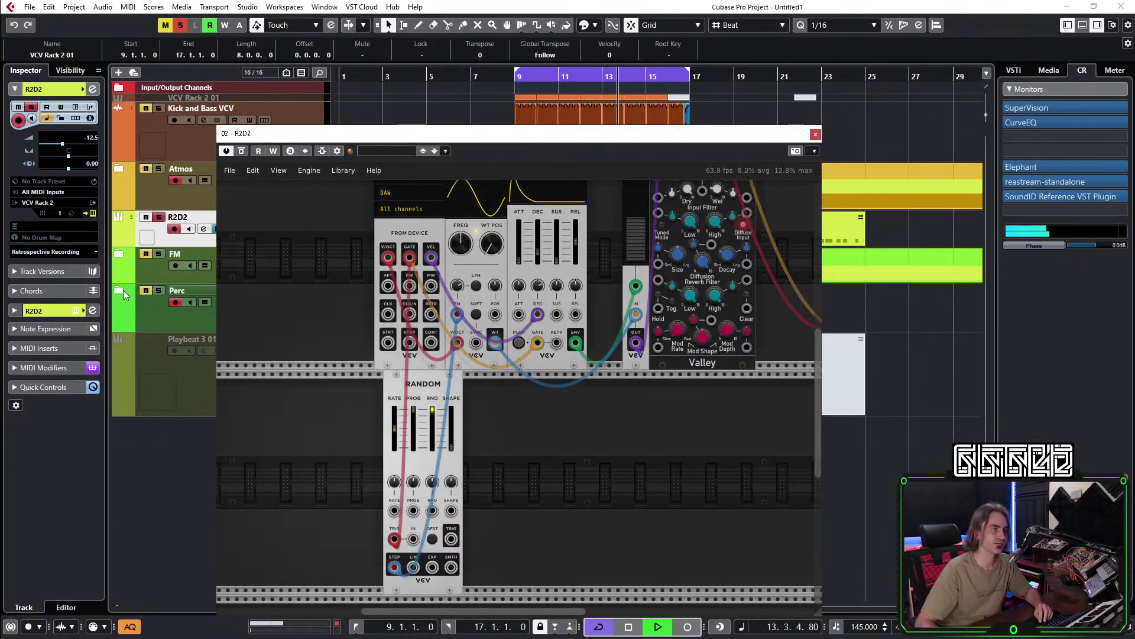
Unsolo the R2D2 track and stop playback.
{"action": "left_click", "coordinate": [158, 217]}
{"action": "key", "text": "space"}
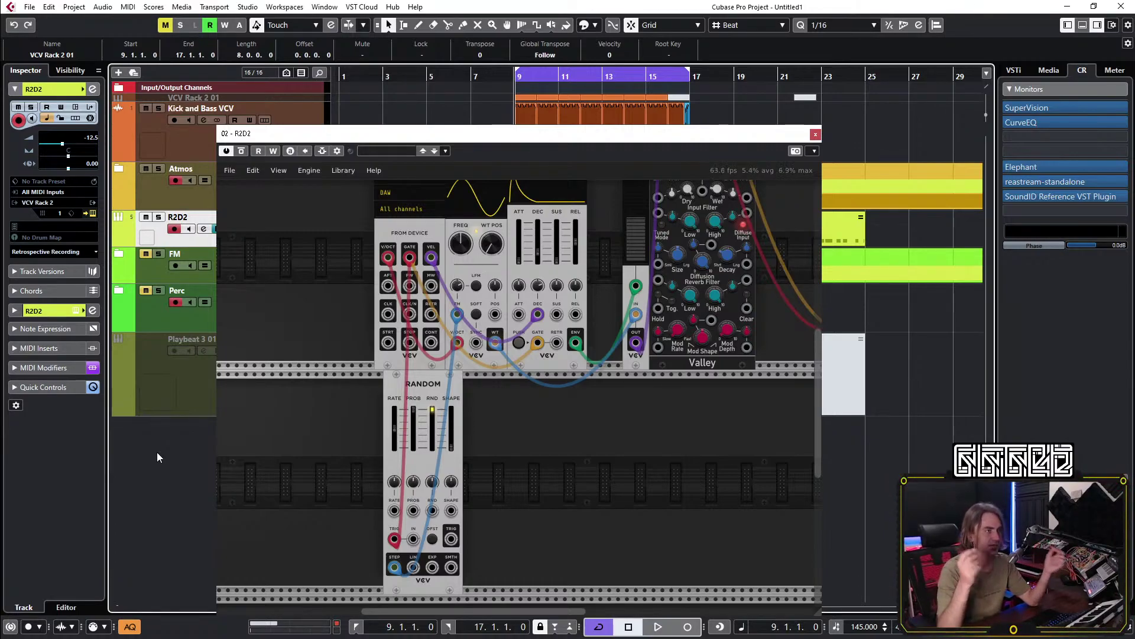
Add the VCV QNT quantizer module to the rack and place it directly beside the Random module.
{"action": "right_click", "coordinate": [647, 430]}
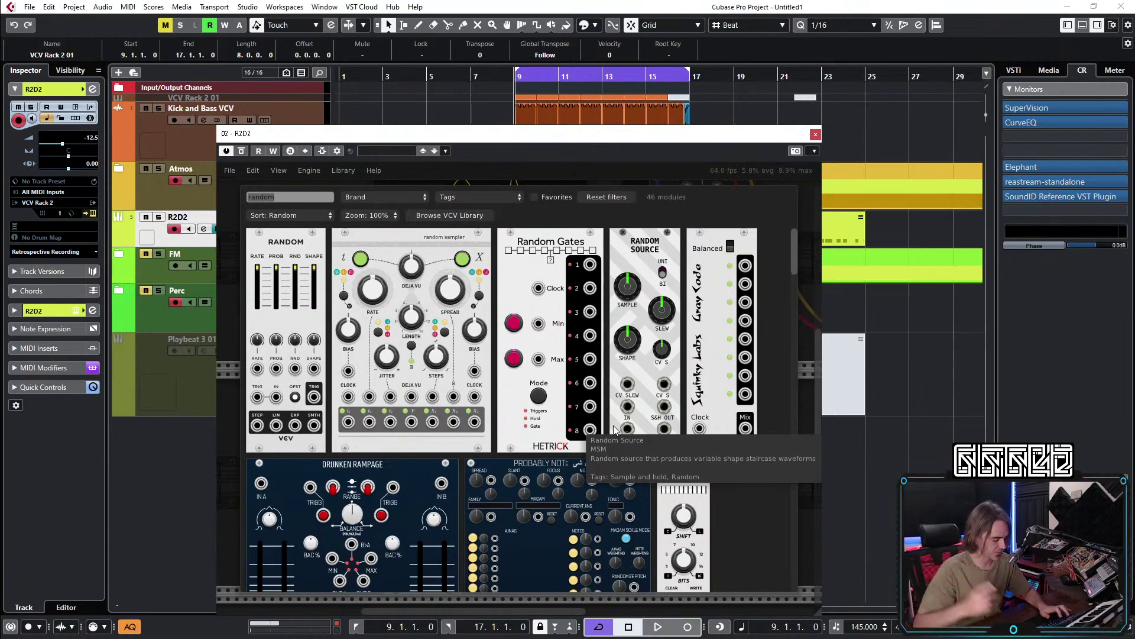
{"action": "type", "text": "quant"}
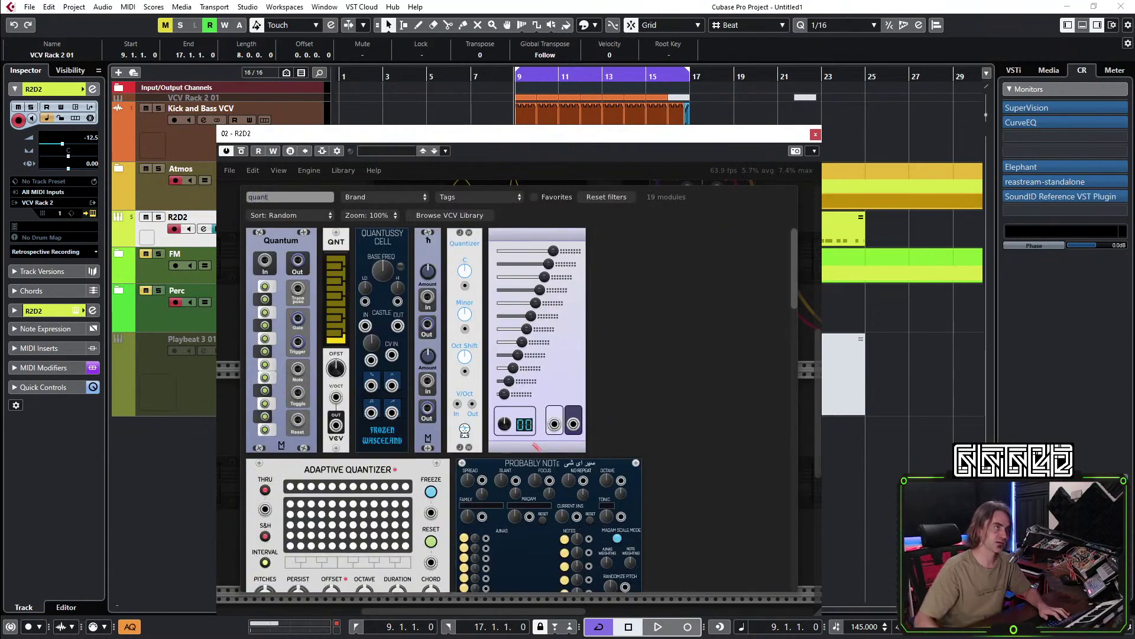
{"action": "left_click", "coordinate": [337, 368]}
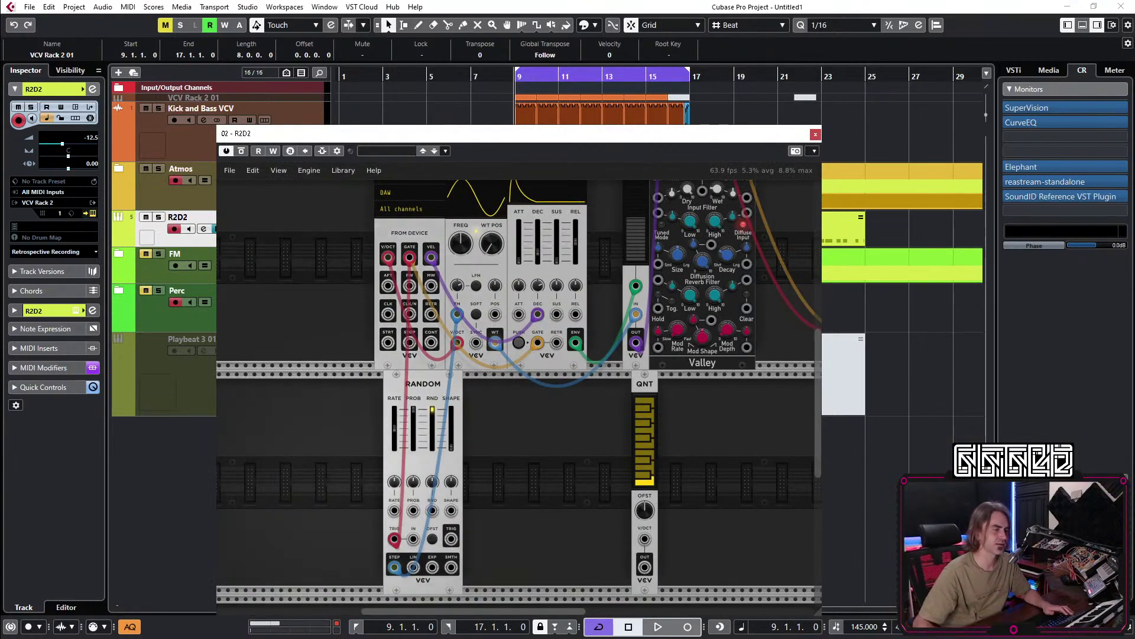
{"action": "left_click_drag", "start_coordinate": [640, 390], "coordinate": [473, 395]}
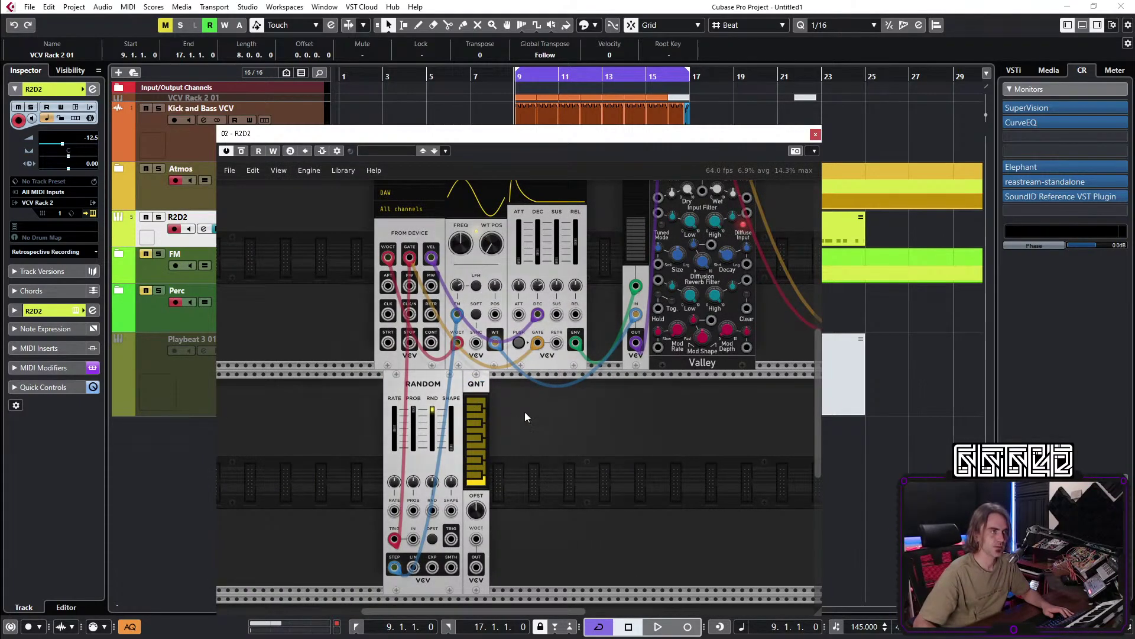
Duplicate the R2D2 parts so they run from bar 9 to bar 41, and render them to a new audio track.
{"action": "left_click_drag", "start_coordinate": [659, 137], "coordinate": [849, 172]}
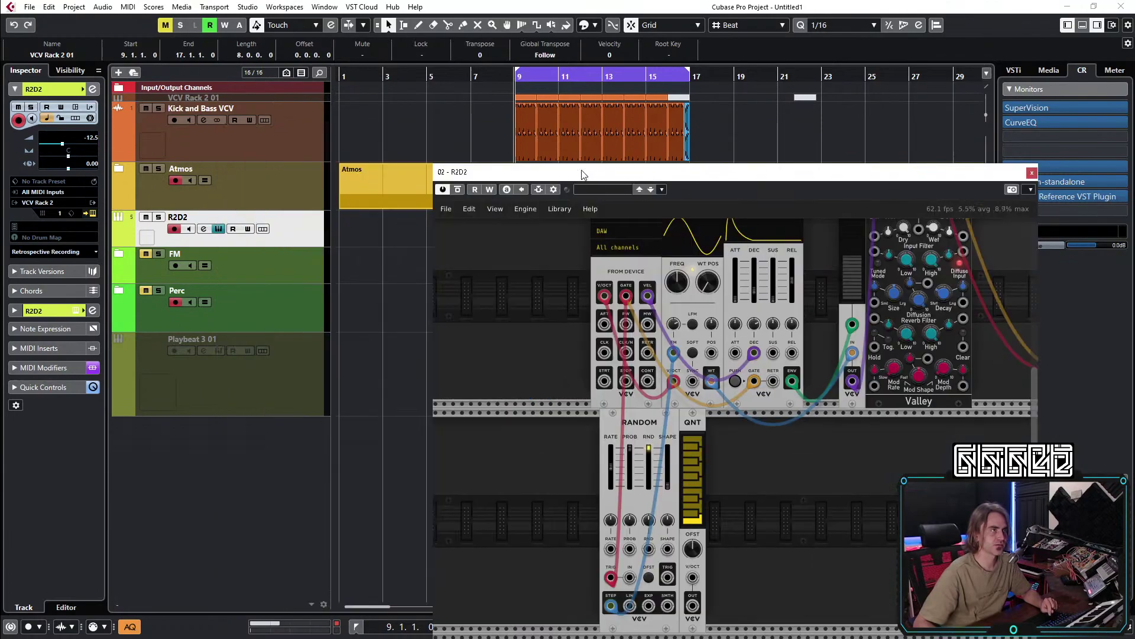
{"action": "left_click_drag", "start_coordinate": [583, 174], "coordinate": [842, 184]}
{"action": "key", "text": "ctrl+d"}
{"action": "key", "text": "g"}
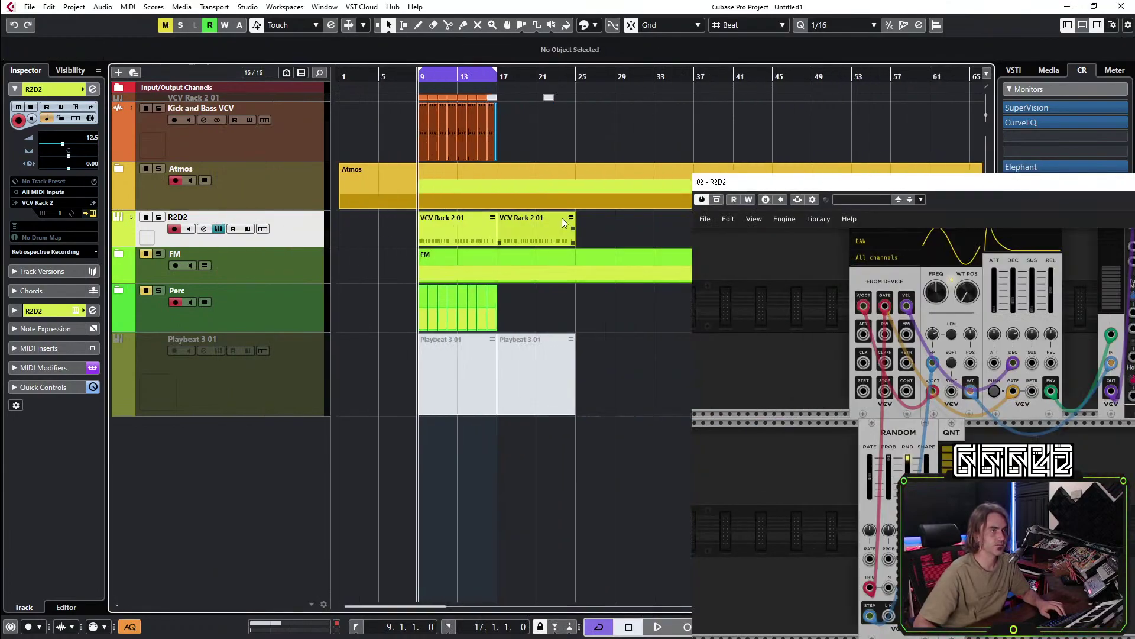
{"action": "left_click", "coordinate": [422, 226], "text": "shift"}
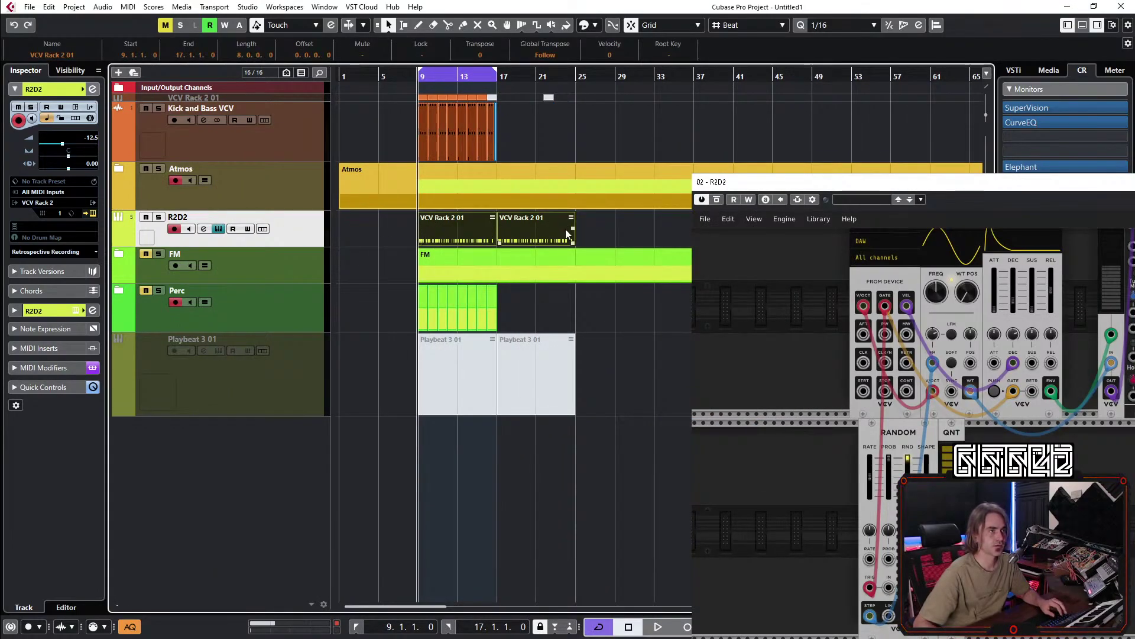
{"action": "left_click", "coordinate": [546, 236]}
{"action": "left_click_drag", "start_coordinate": [571, 235], "coordinate": [591, 223]}
{"action": "key", "text": "g"}
{"action": "key", "text": "g"}
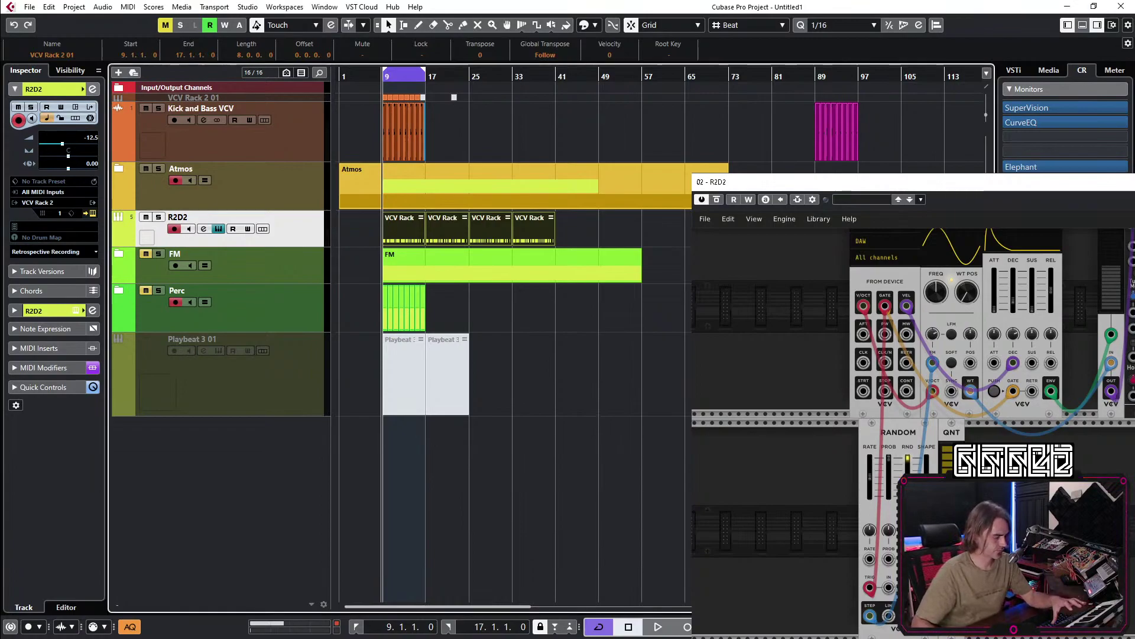
{"action": "key", "text": "alt+r"}
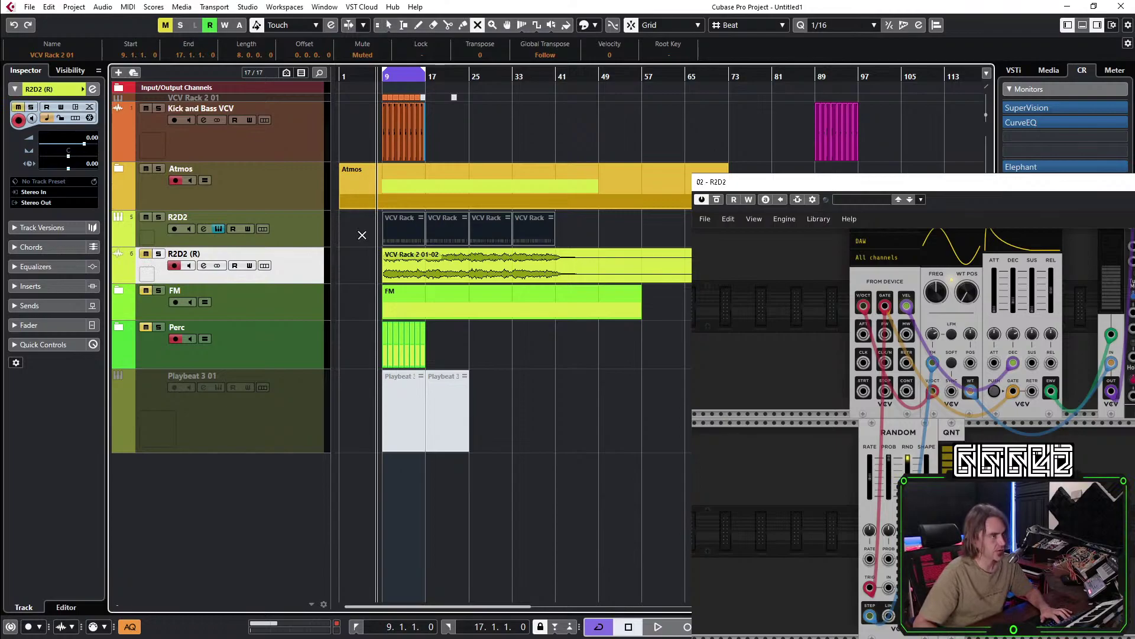
Unmute the R2D2 parts, solo their track, and route Random's STEP output through QNT into the WT VCO's V/OCT input.
{"action": "left_click", "coordinate": [166, 231]}
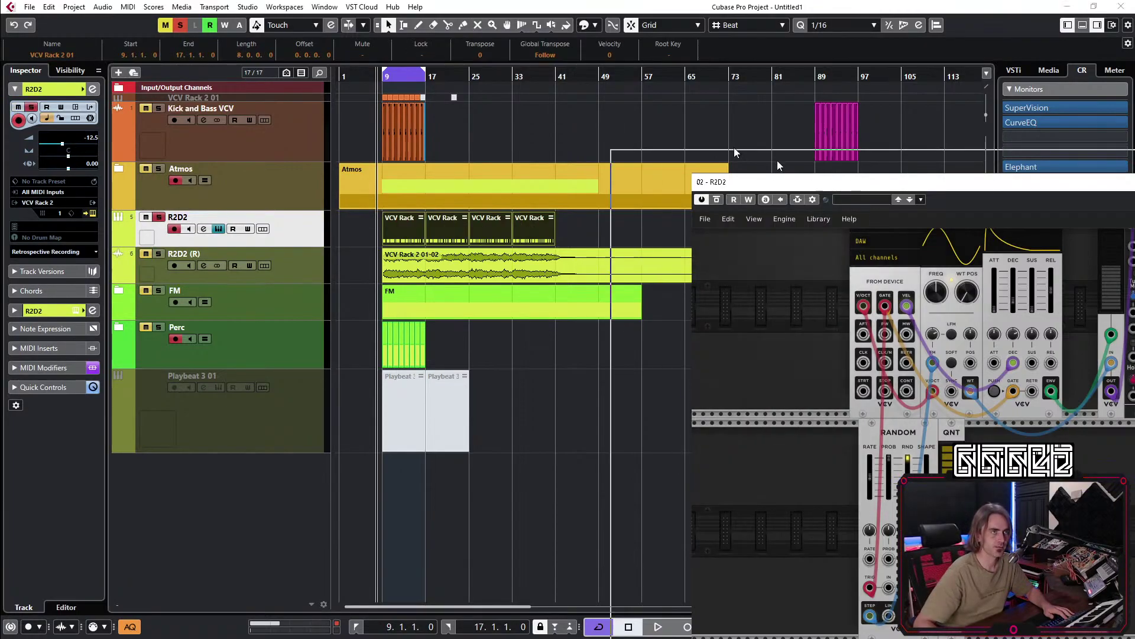
{"action": "left_click_drag", "start_coordinate": [769, 181], "coordinate": [442, 122]}
{"action": "left_click_drag", "start_coordinate": [604, 304], "coordinate": [626, 529]}
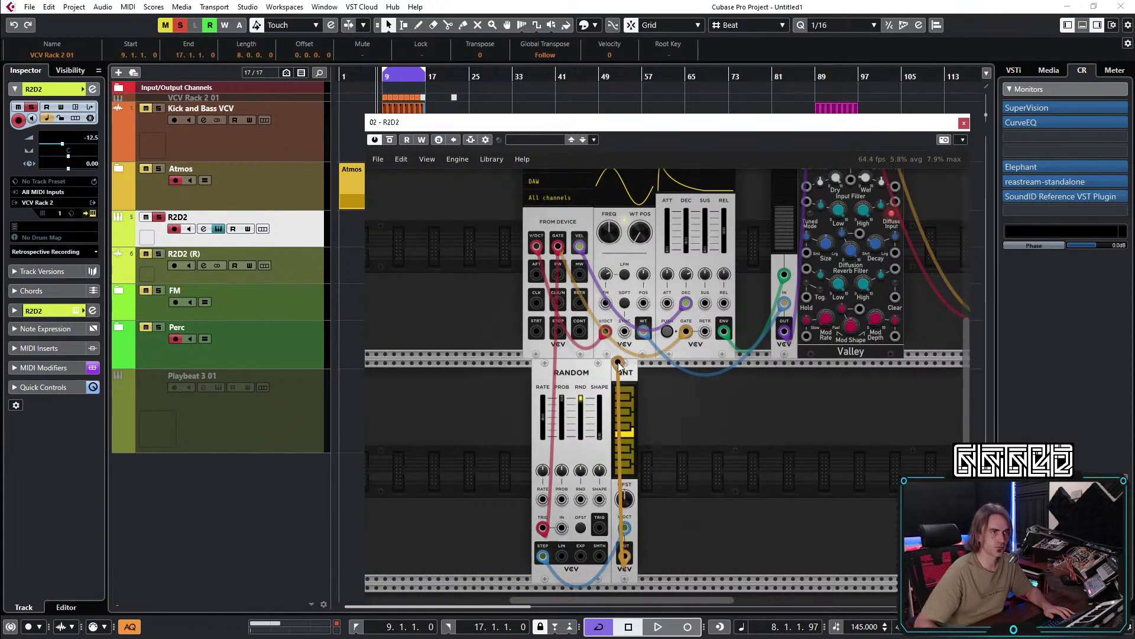
{"action": "left_click_drag", "start_coordinate": [604, 332], "coordinate": [625, 556]}
{"action": "left_click_drag", "start_coordinate": [627, 444], "coordinate": [619, 388]}
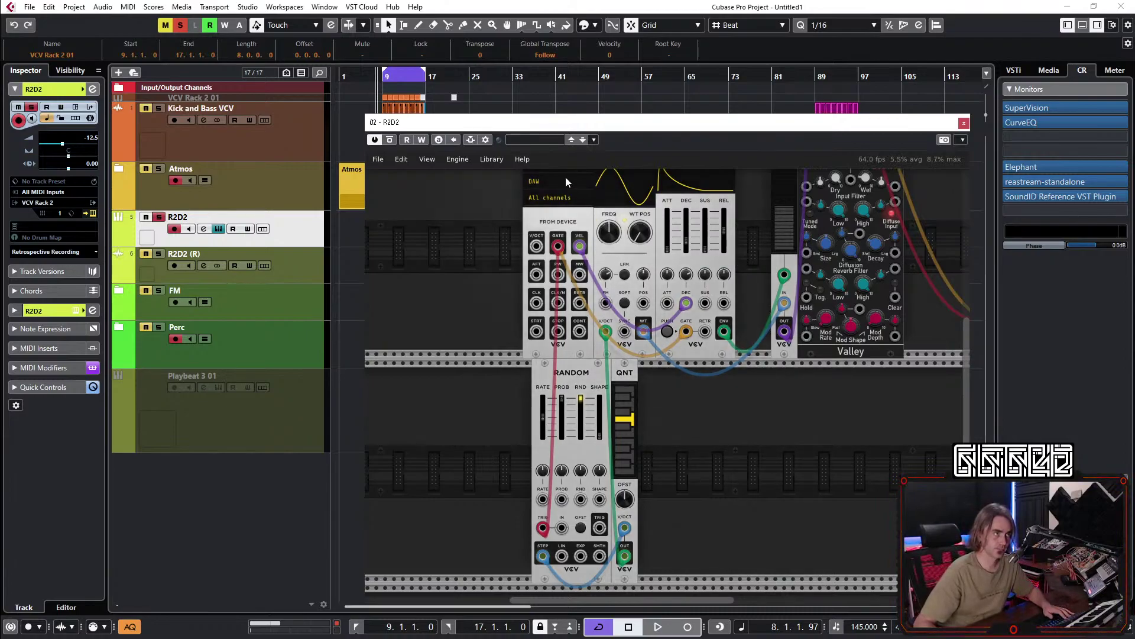
Play the soloed R2D2 loop and choose which notes the QNT quantizer allows.
{"action": "left_click", "coordinate": [514, 99]}
{"action": "key", "text": "space"}
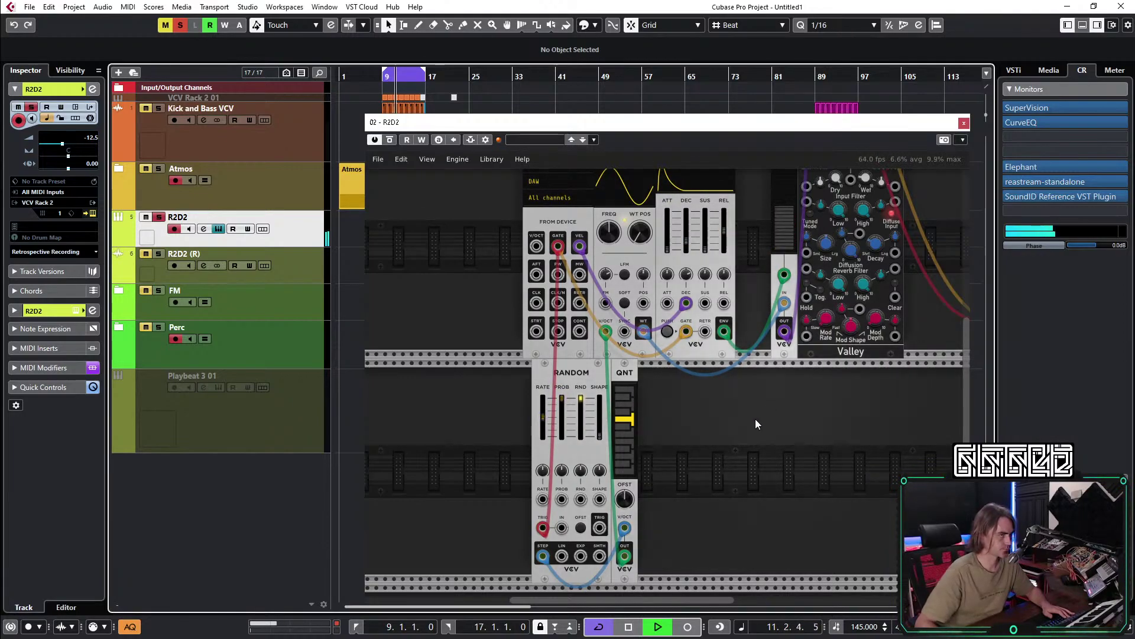
{"action": "left_click_drag", "start_coordinate": [740, 416], "coordinate": [664, 446]}
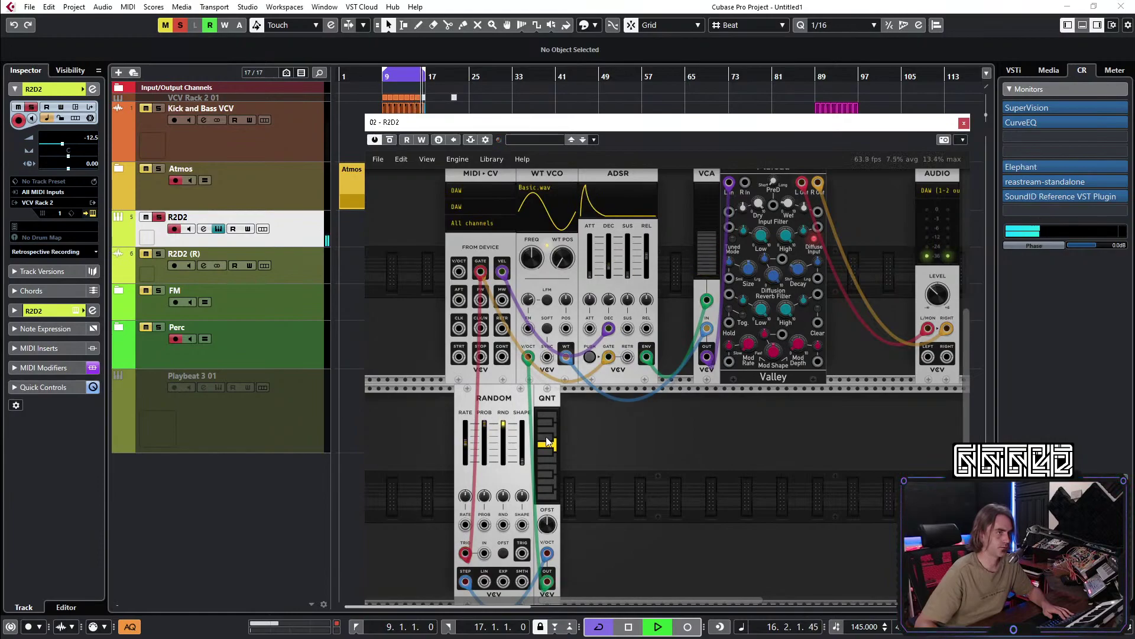
{"action": "left_click", "coordinate": [548, 459]}
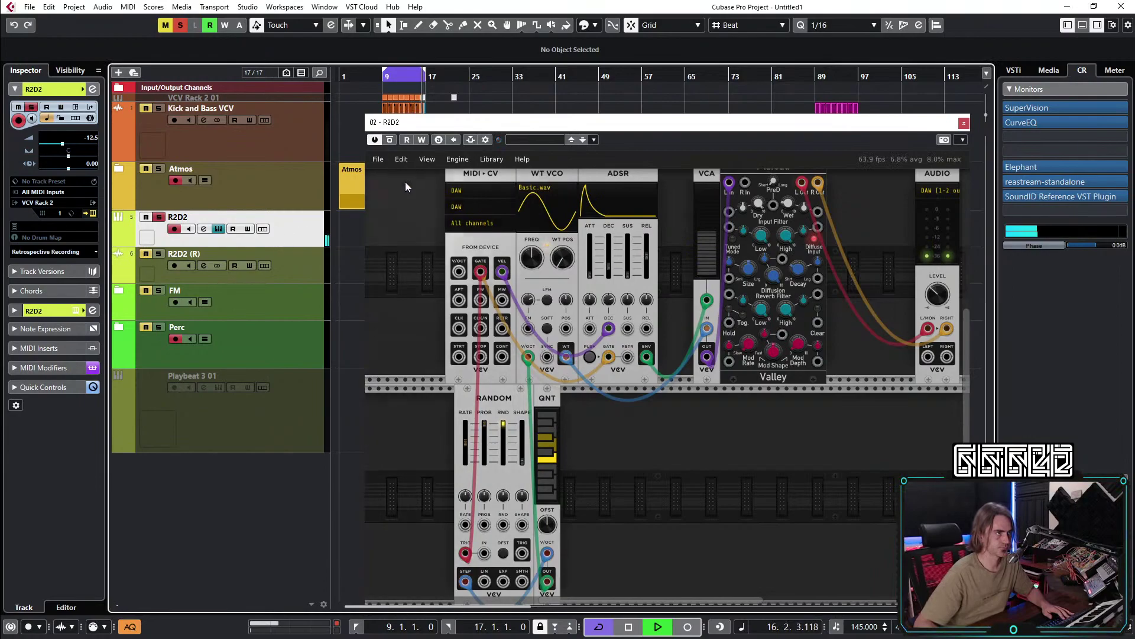
Close the instrument window and compare the rendered R2D2 (R) audio with the quantized R2D2 track by switching solos.
{"action": "left_click", "coordinate": [86, 214]}
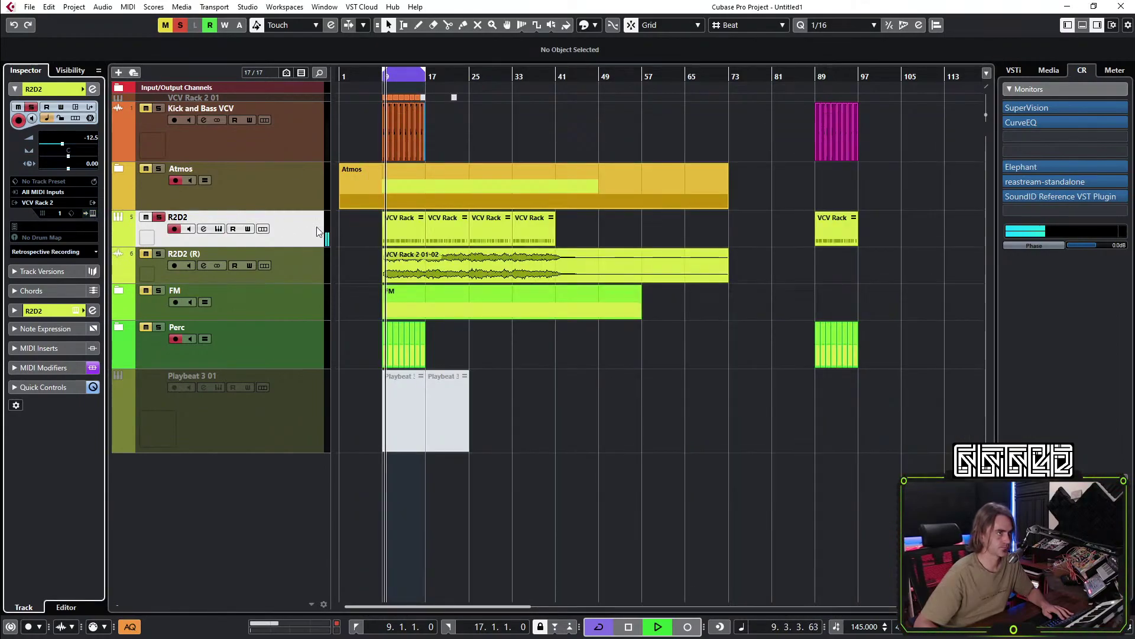
{"action": "left_click", "coordinate": [158, 254]}
{"action": "left_click", "coordinate": [159, 218]}
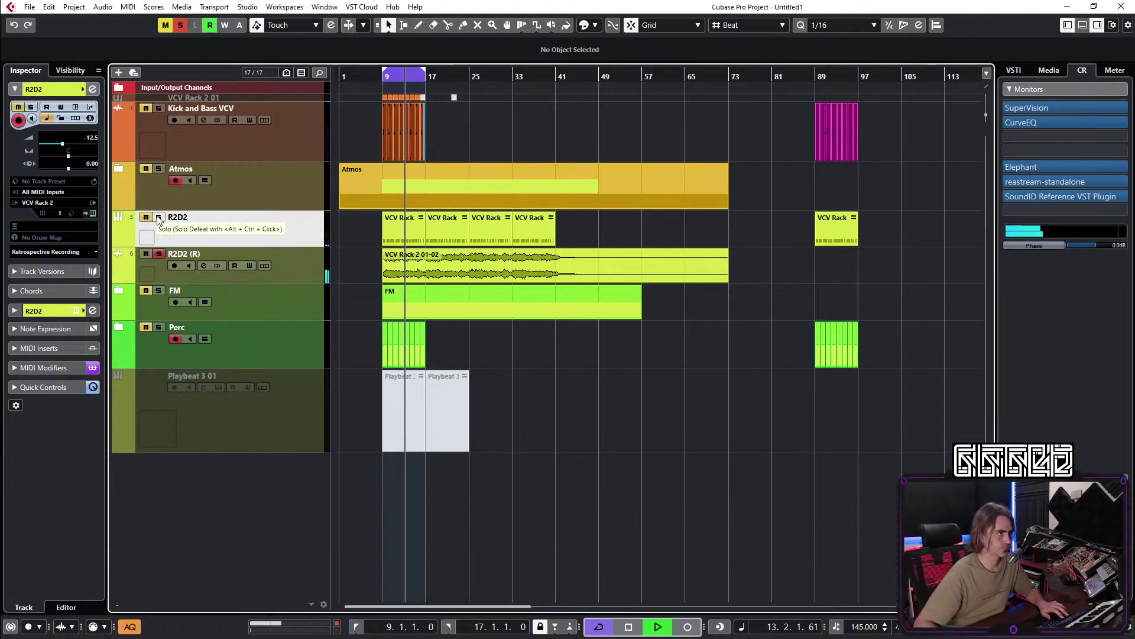
{"action": "left_click", "coordinate": [159, 217]}
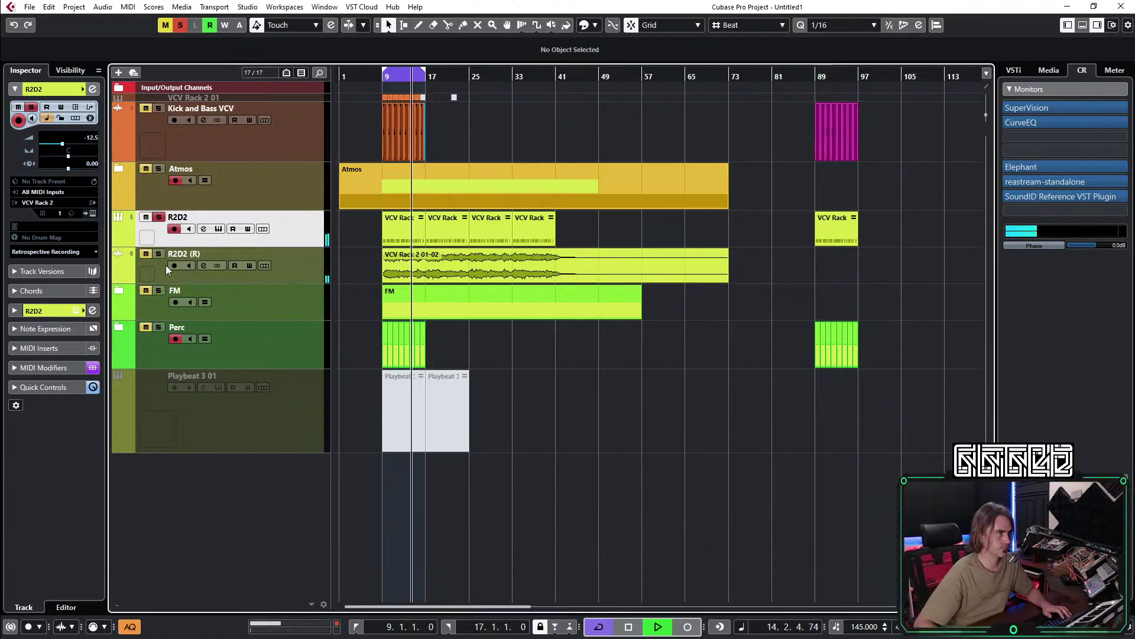
{"action": "left_click", "coordinate": [159, 218]}
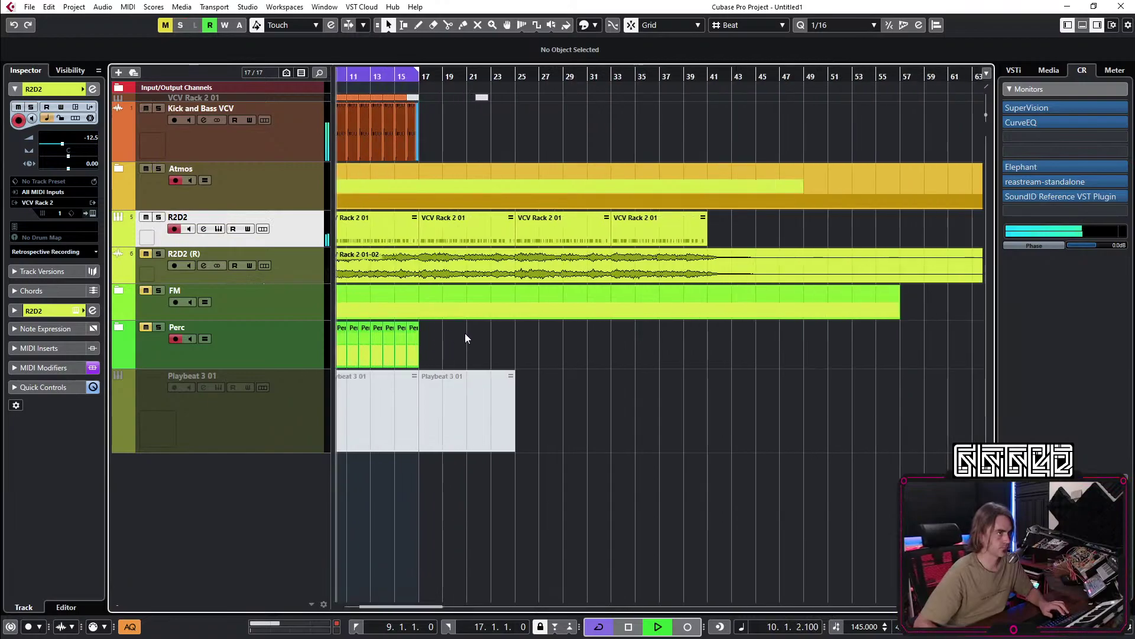
Mute the short Kick and Bass VCV event starting at 16.4.1 at the end of the loop.
{"action": "scroll", "coordinate": [454, 332], "scroll_direction": "up", "scroll_amount": 3, "text": "ctrl"}
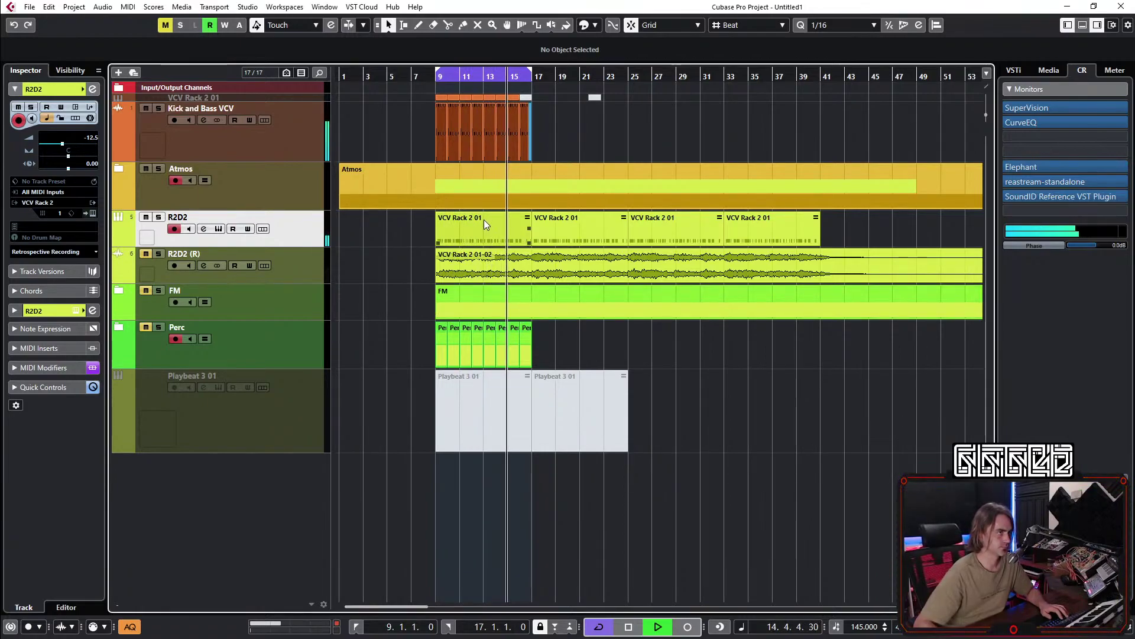
{"action": "scroll", "coordinate": [530, 133], "scroll_direction": "up", "scroll_amount": 3}
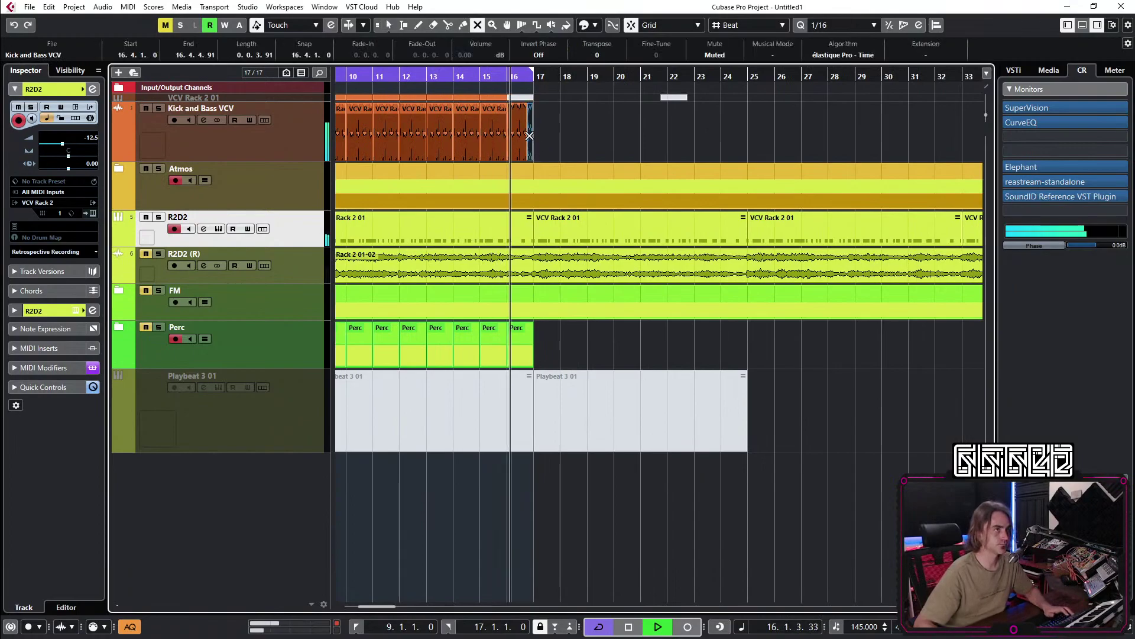
{"action": "scroll", "coordinate": [572, 147], "scroll_direction": "down", "scroll_amount": 3}
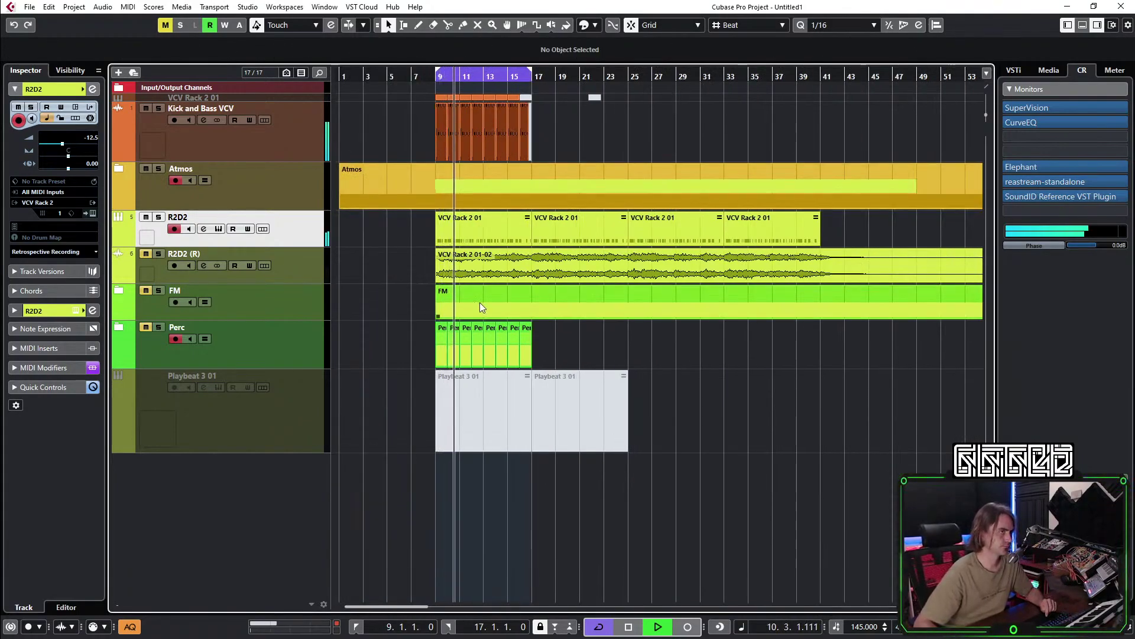
Enable the low cut on the Phoscyon 01 (R) channel in the Atmos folder and lower its volume to -2.52 dB.
{"action": "left_click", "coordinate": [116, 168]}
{"action": "left_click", "coordinate": [262, 329]}
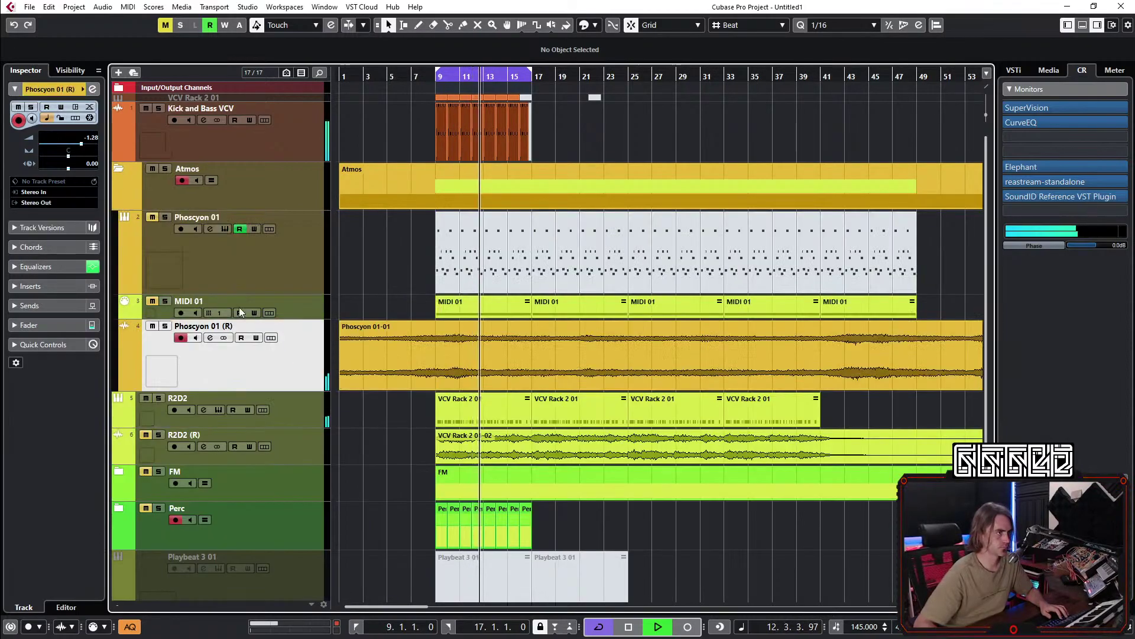
{"action": "left_click", "coordinate": [92, 88]}
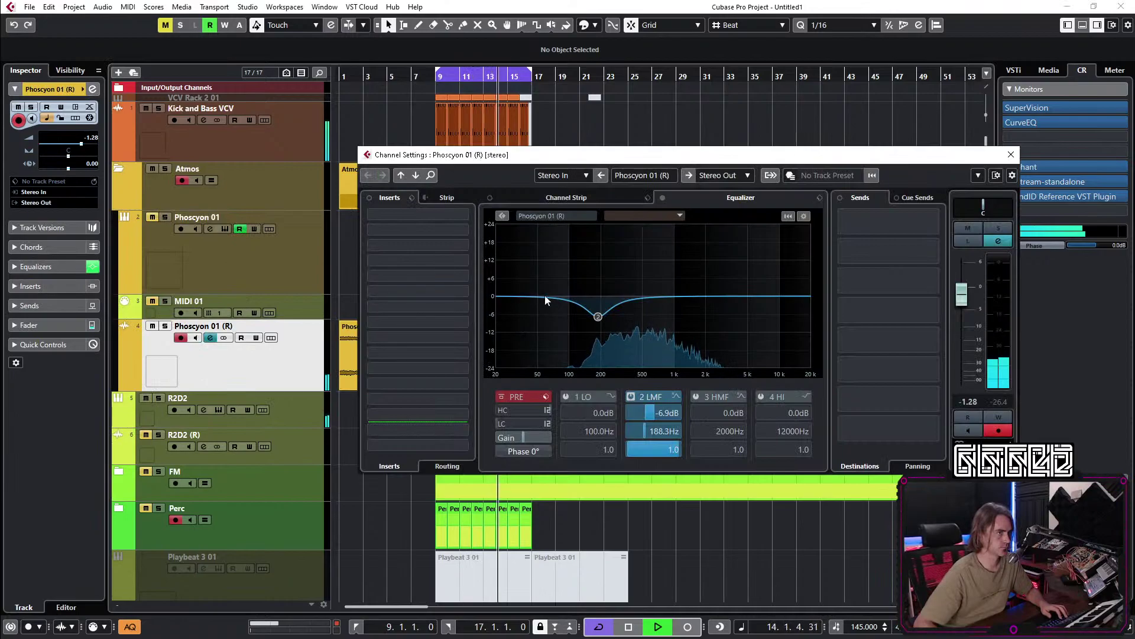
{"action": "left_click", "coordinate": [501, 423]}
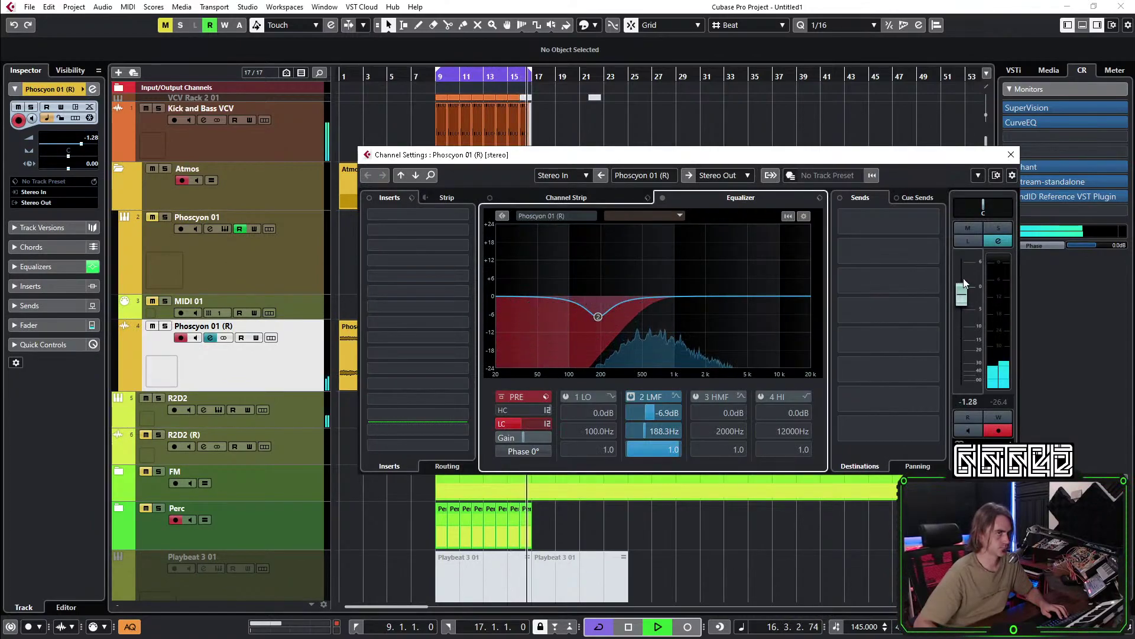
{"action": "scroll", "coordinate": [970, 288], "scroll_direction": "down", "scroll_amount": 2}
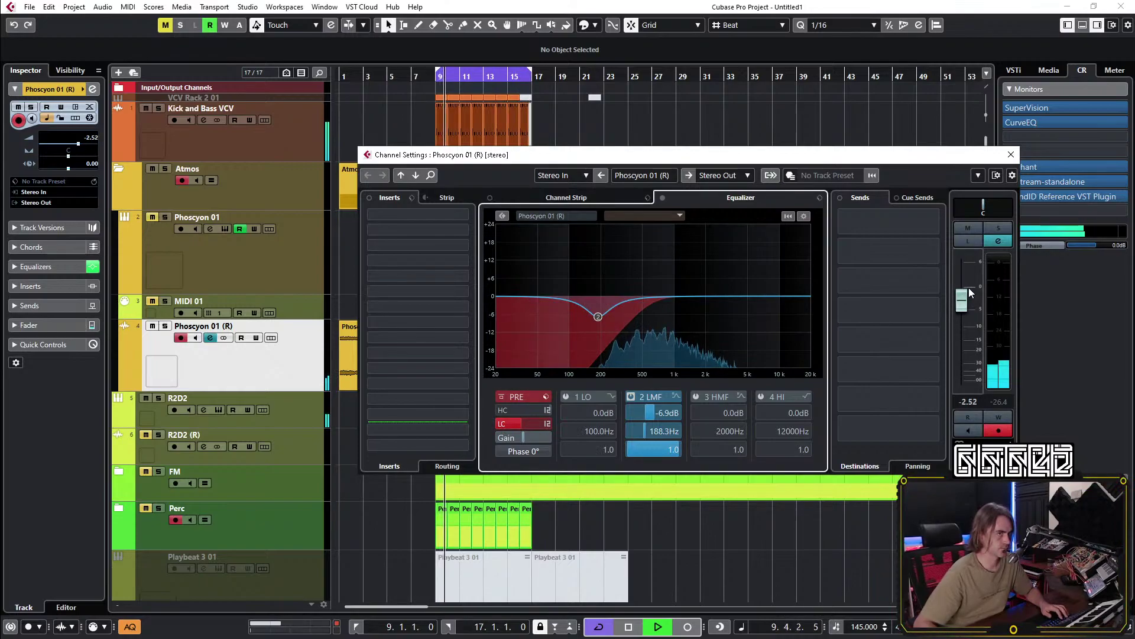
{"action": "left_click", "coordinate": [1010, 155]}
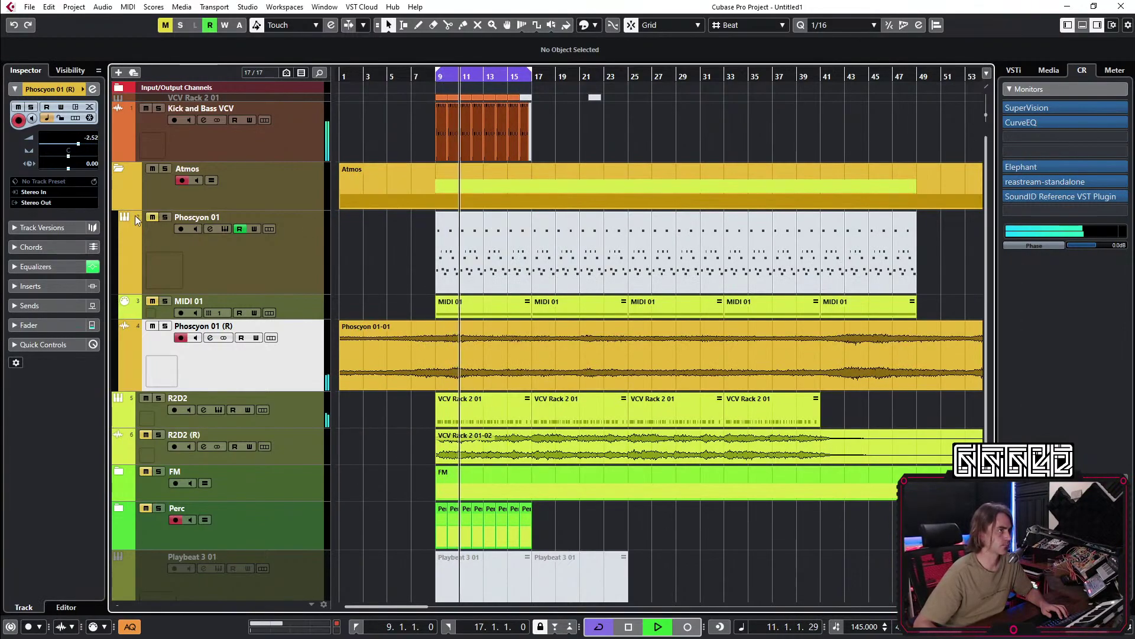
{"action": "left_click", "coordinate": [120, 166]}
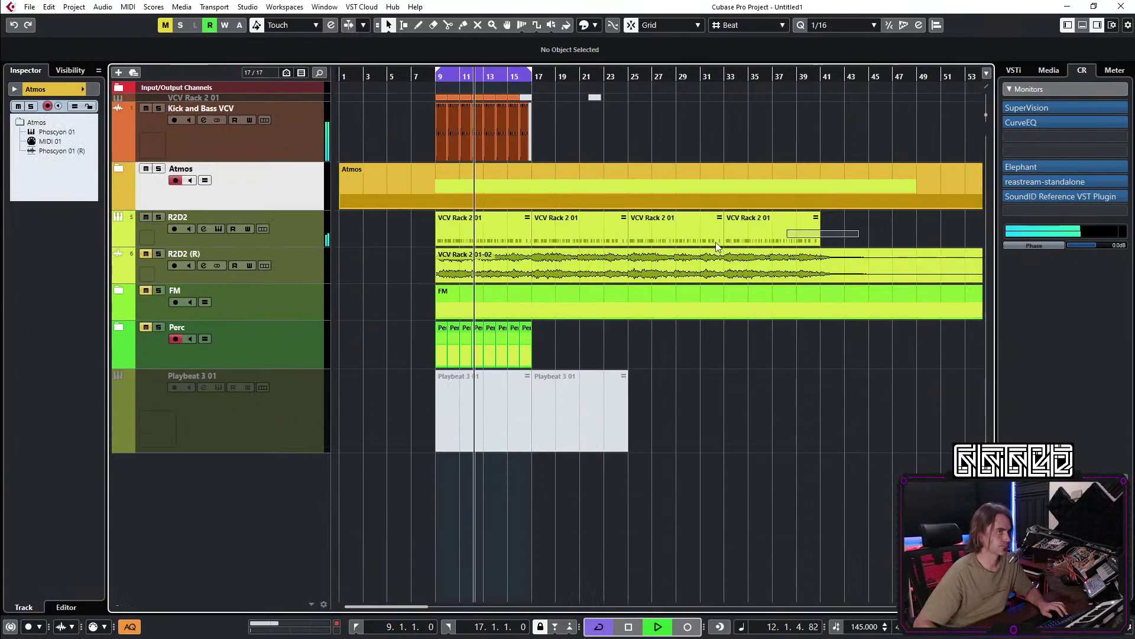
Render the four R2D2 parts to a new audio track and name that track R2D2 QUANTIZED.
{"action": "left_click_drag", "start_coordinate": [757, 240], "coordinate": [396, 226]}
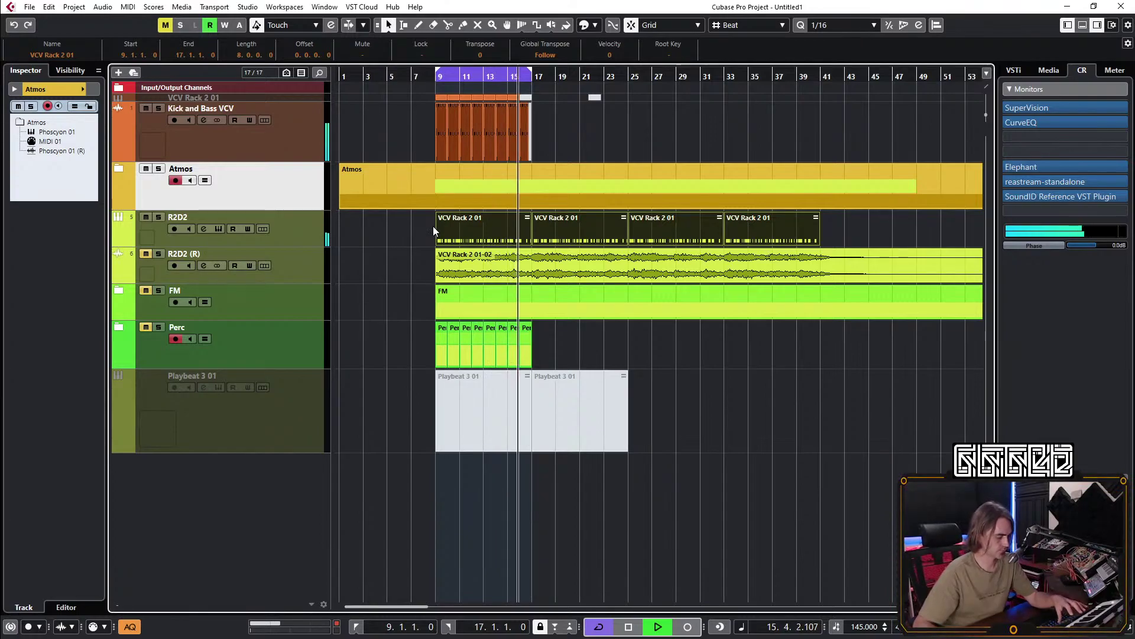
{"action": "key", "text": "s"}
{"action": "key", "text": "space"}
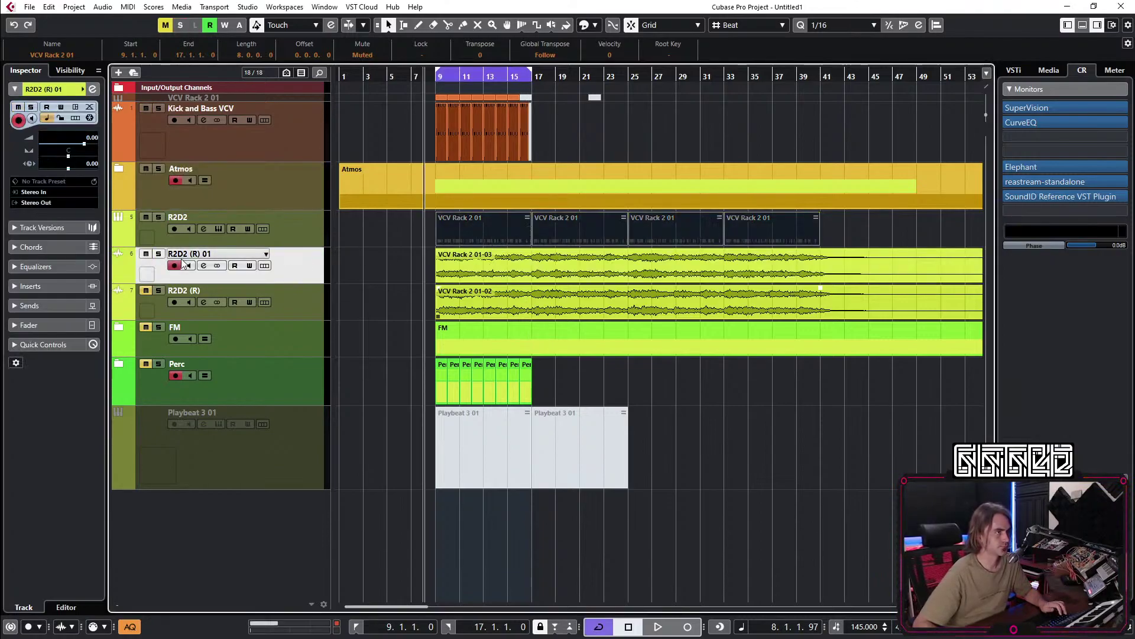
{"action": "key", "text": "End"}
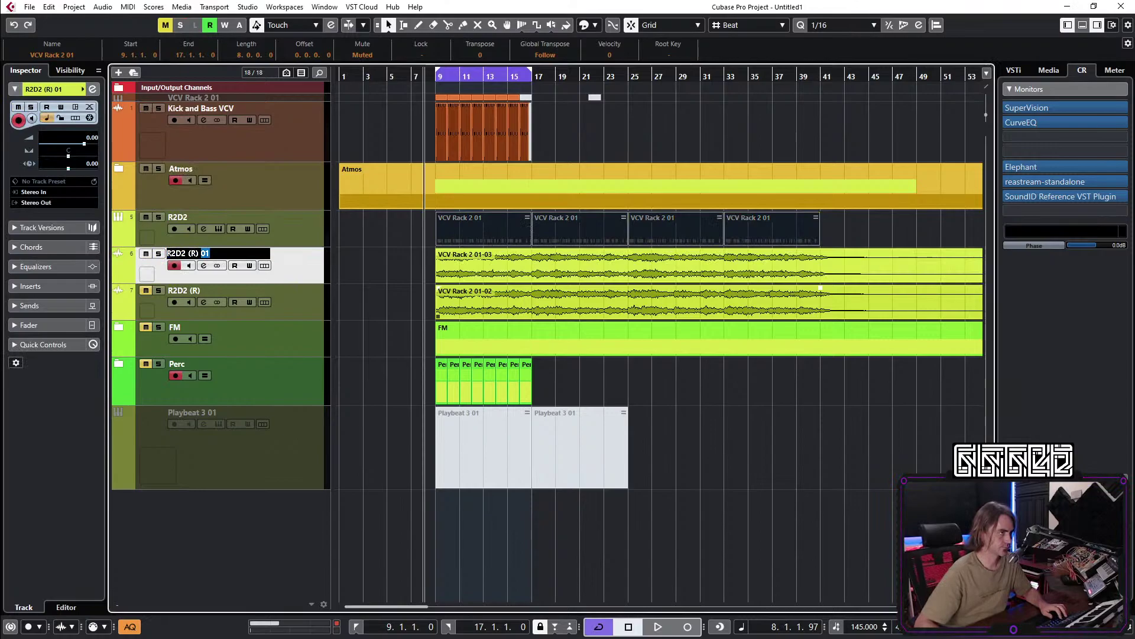
{"action": "type", "text": "QUANTIZED"}
{"action": "key", "text": "Return"}
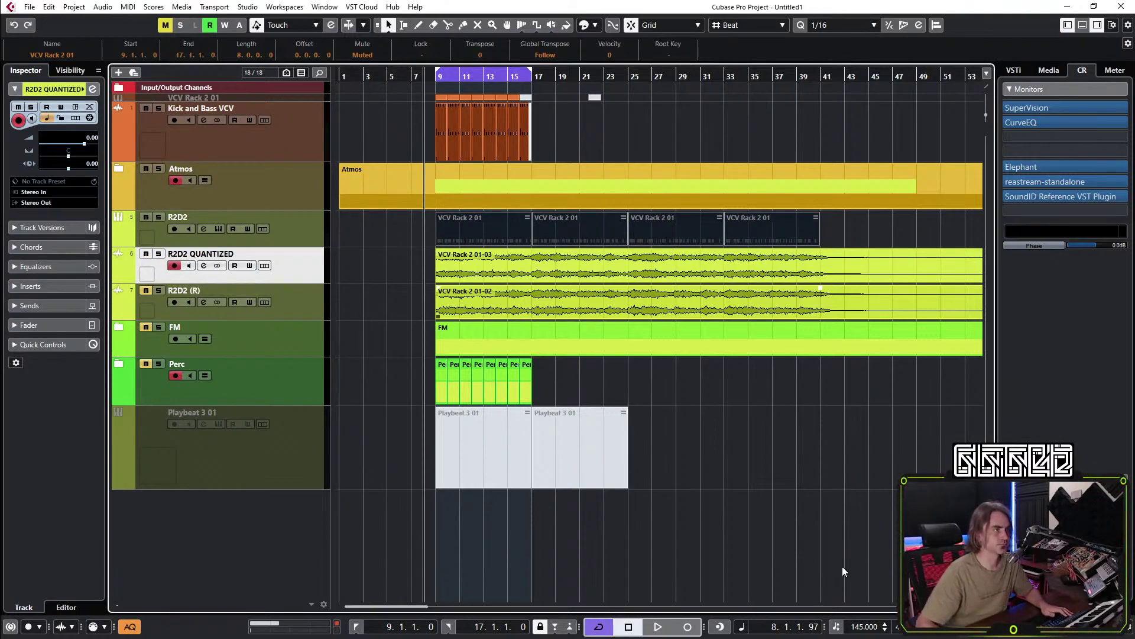
Resume playback and colour the audio event on the R2D2 QUANTIZED track magenta.
{"action": "left_click", "coordinate": [843, 572]}
{"action": "key", "text": "space"}
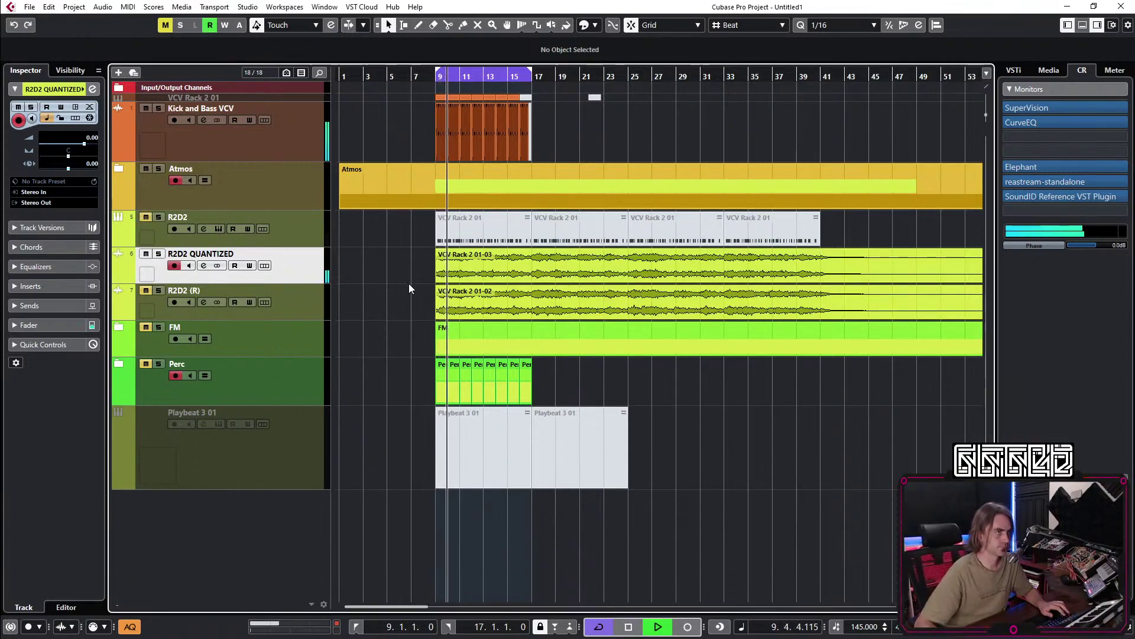
{"action": "key", "text": "g"}
{"action": "left_click", "coordinate": [435, 265]}
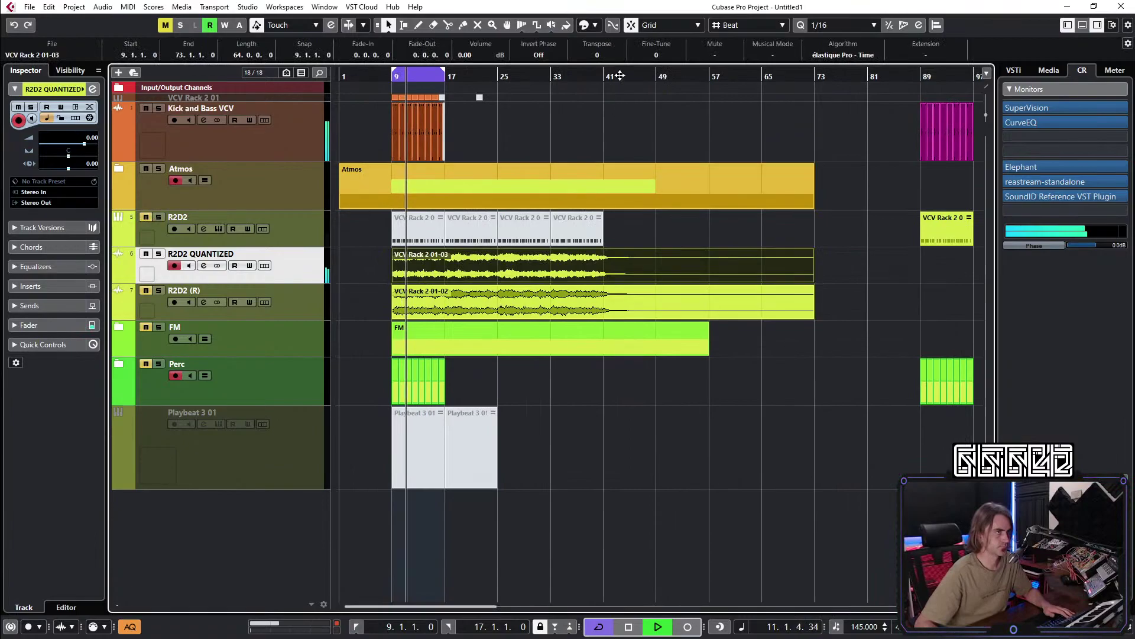
{"action": "left_click", "coordinate": [594, 25]}
{"action": "left_click", "coordinate": [725, 53]}
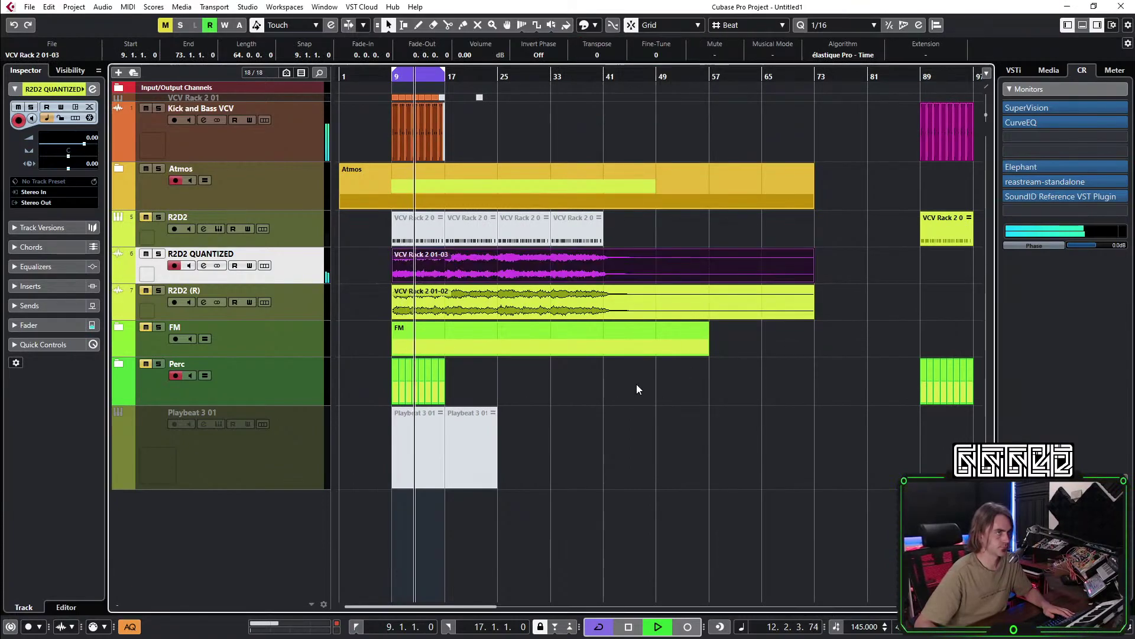
Move the magenta audio event on the R2D2 QUANTIZED track to start at bar 41.
{"action": "left_click_drag", "start_coordinate": [419, 267], "coordinate": [630, 264]}
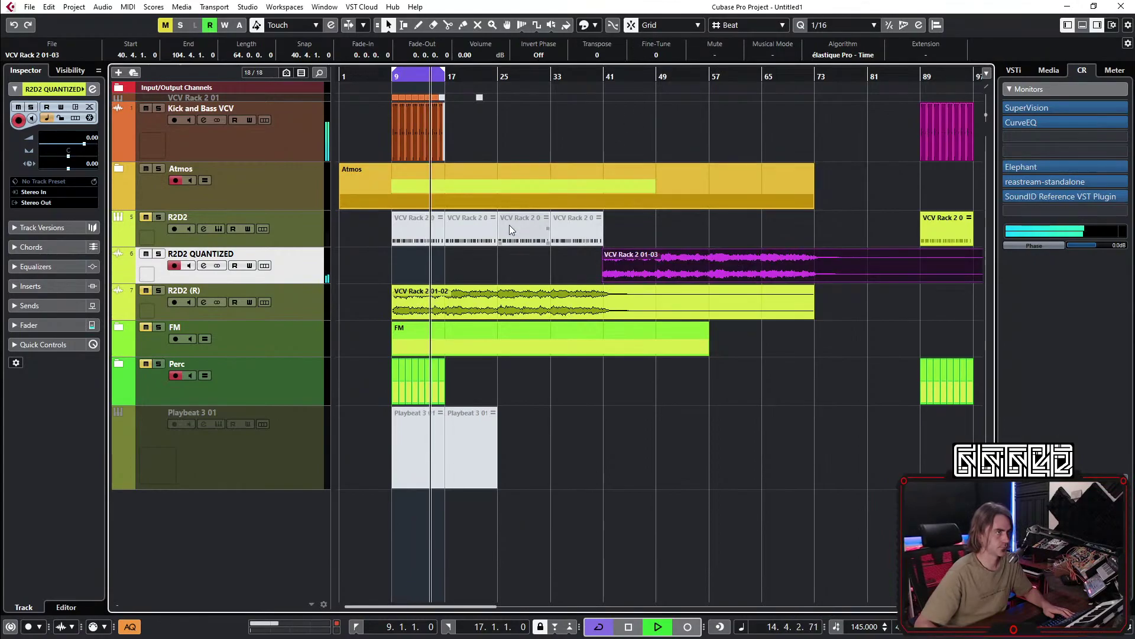
{"action": "scroll", "coordinate": [604, 301], "scroll_direction": "up", "scroll_amount": 2}
{"action": "left_click_drag", "start_coordinate": [563, 254], "coordinate": [540, 281]}
{"action": "scroll", "coordinate": [541, 280], "scroll_direction": "down", "scroll_amount": 3}
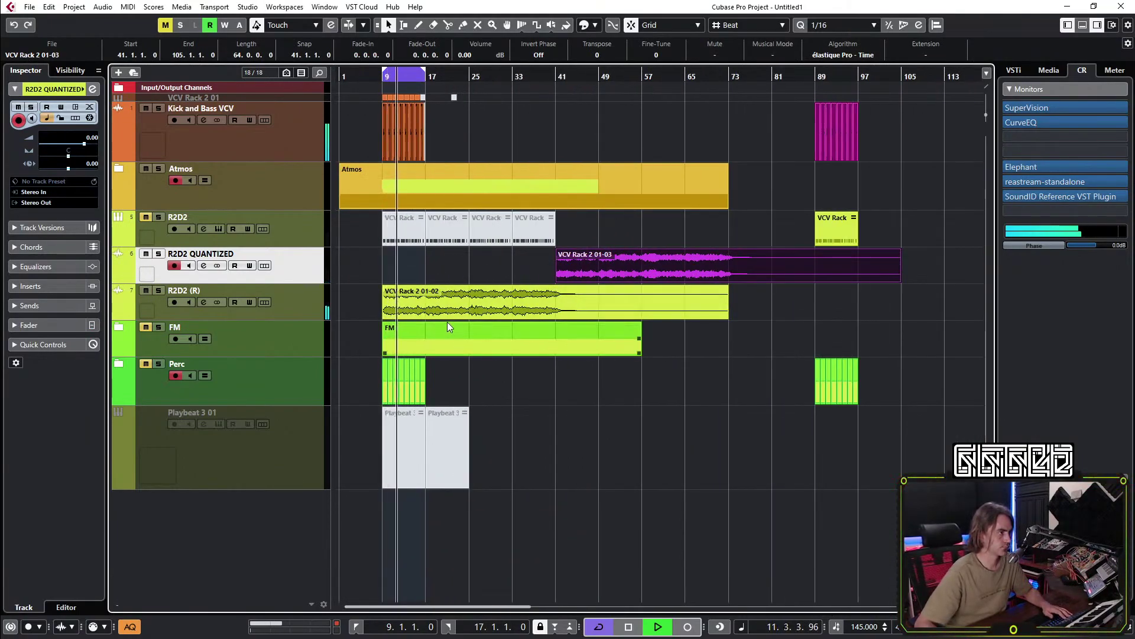
Lower the R2D2 (R) track volume to -2.52 dB, deselect the audio event and stop playback.
{"action": "left_click", "coordinate": [308, 307]}
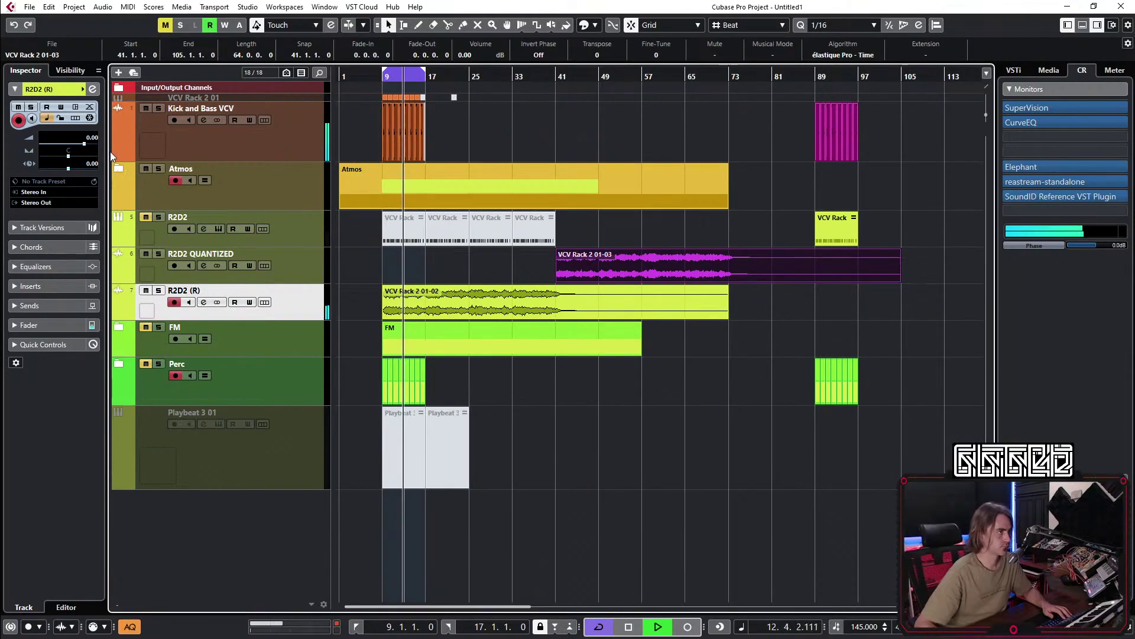
{"action": "left_click_drag", "start_coordinate": [92, 144], "coordinate": [85, 144]}
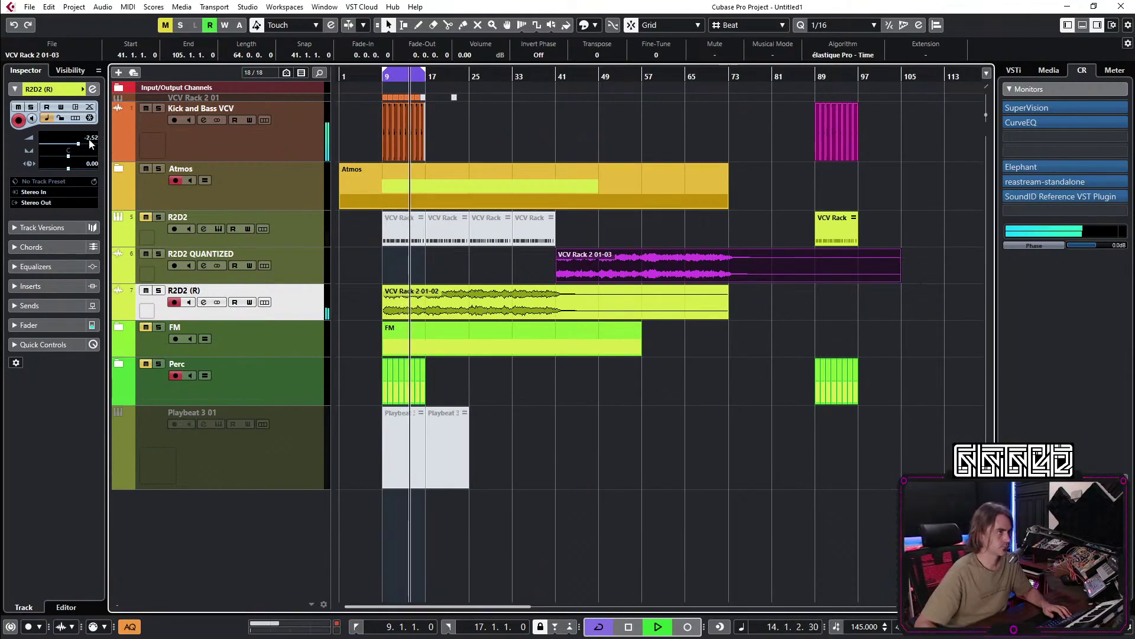
{"action": "left_click", "coordinate": [385, 271]}
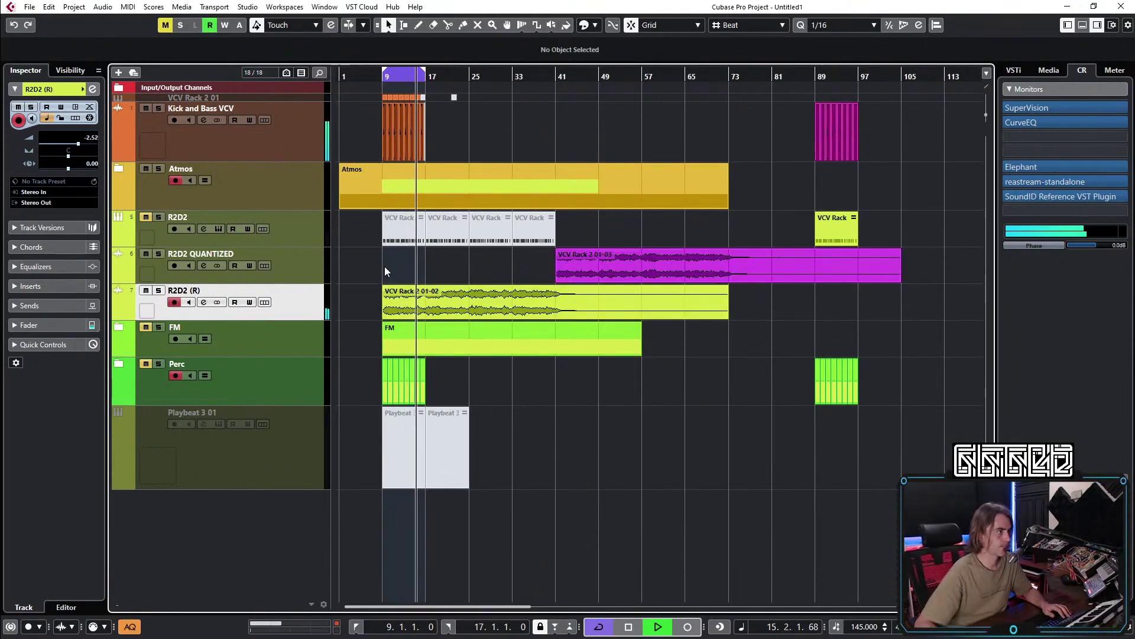
{"action": "key", "text": "space"}
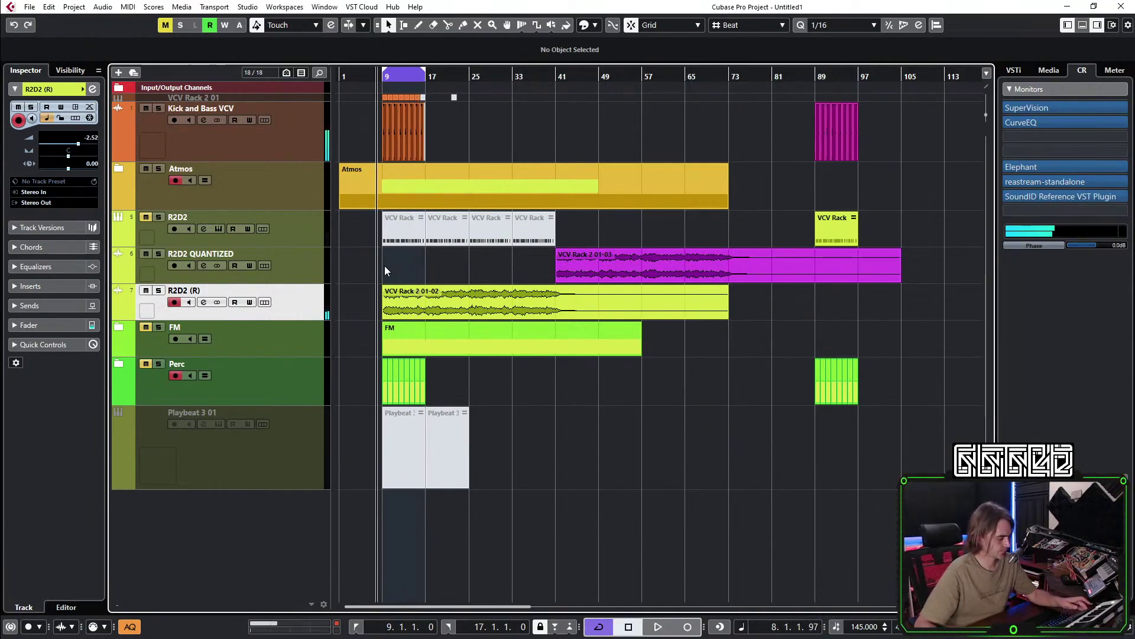
Review the VCV Rack patch of the R2D2 instrument, including its Plateau and Audio modules, and close it.
{"action": "left_click", "coordinate": [600, 170]}
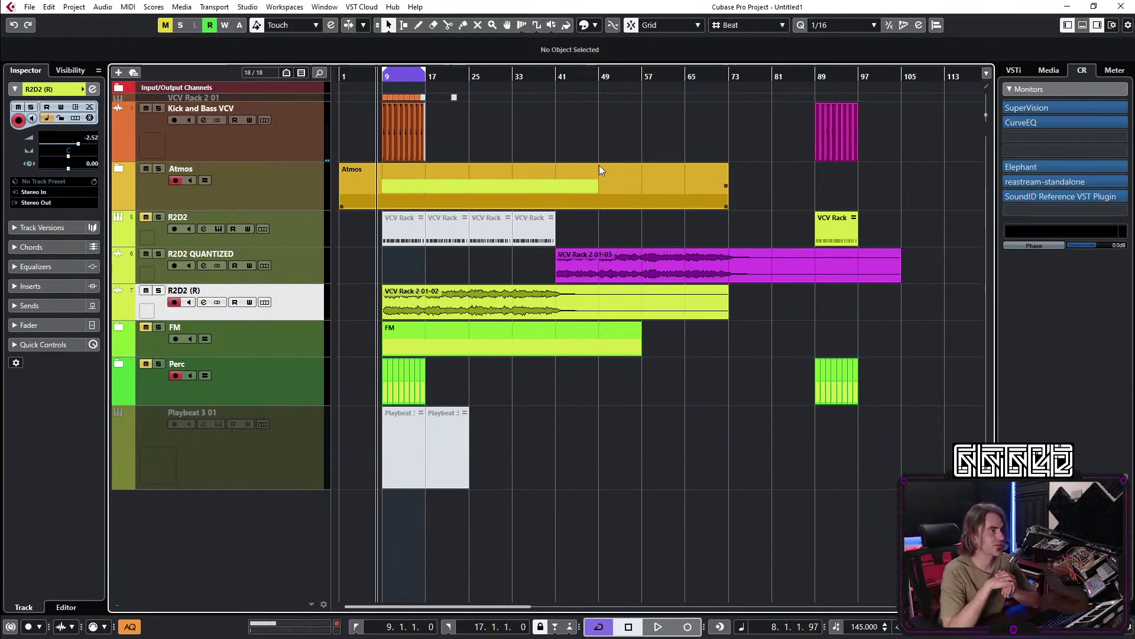
{"action": "left_click", "coordinate": [308, 217]}
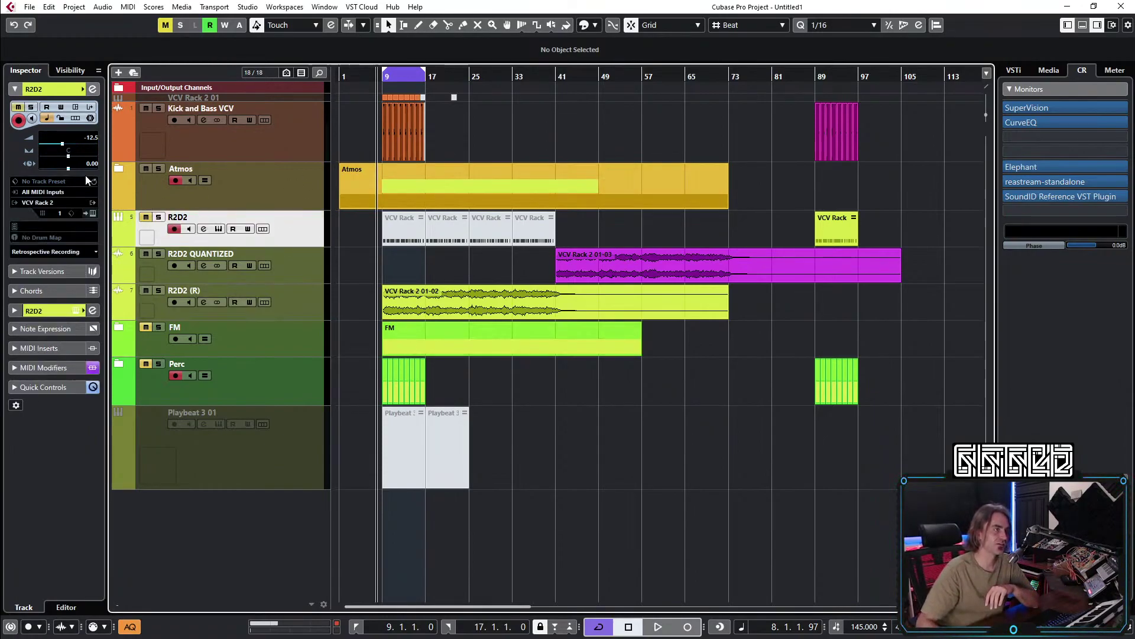
{"action": "left_click", "coordinate": [93, 213]}
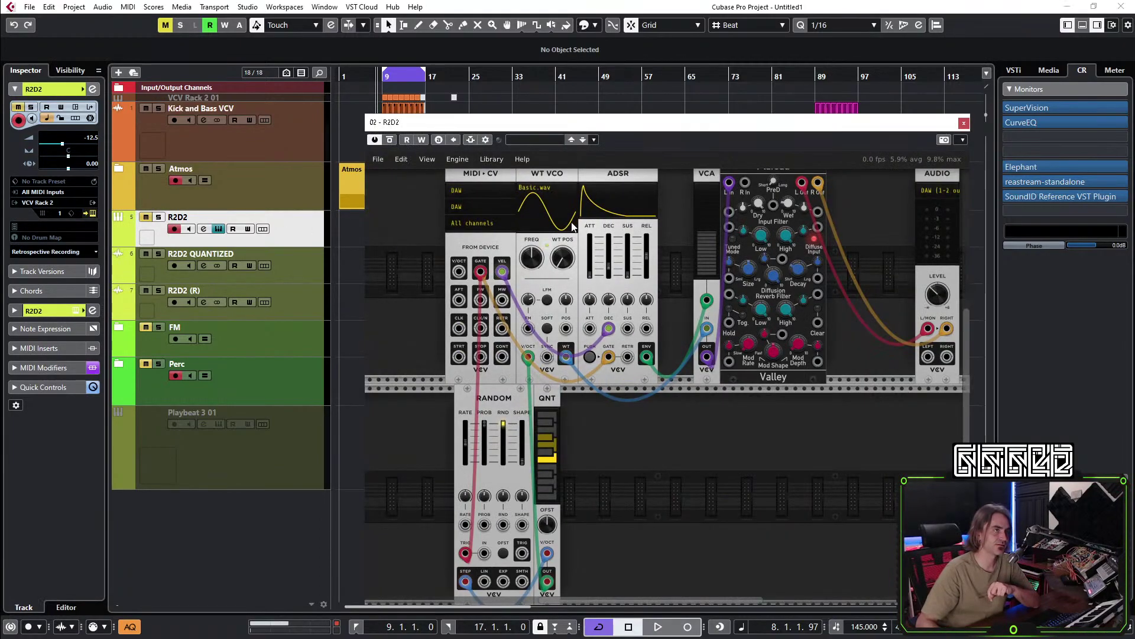
{"action": "scroll", "coordinate": [653, 438], "scroll_direction": "right", "scroll_amount": 3}
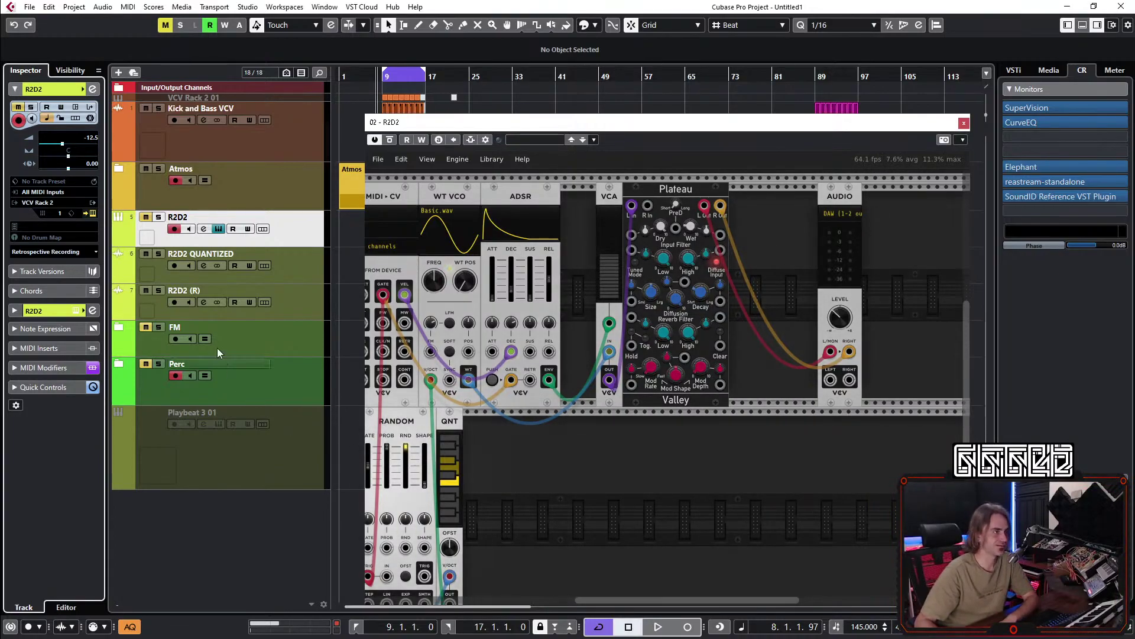
{"action": "left_click", "coordinate": [94, 213]}
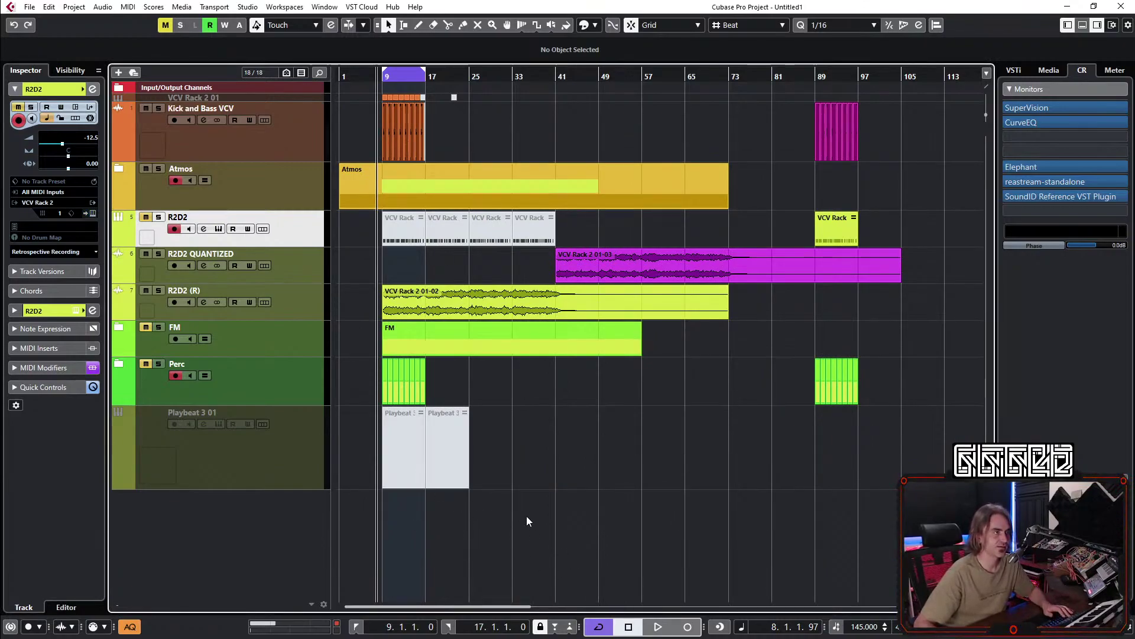
During playback, move the audio event on the R2D2 (R) track to start at bar 1 and lower the track volume to -4.95 dB.
{"action": "left_click", "coordinate": [292, 271]}
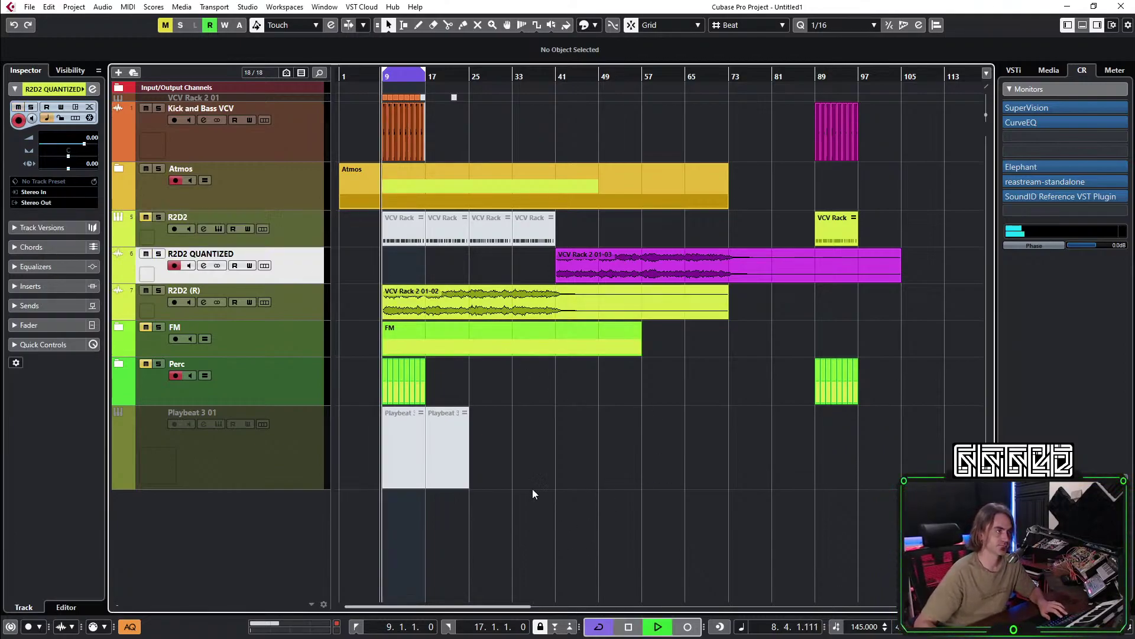
{"action": "key", "text": "h"}
{"action": "left_click", "coordinate": [302, 295]}
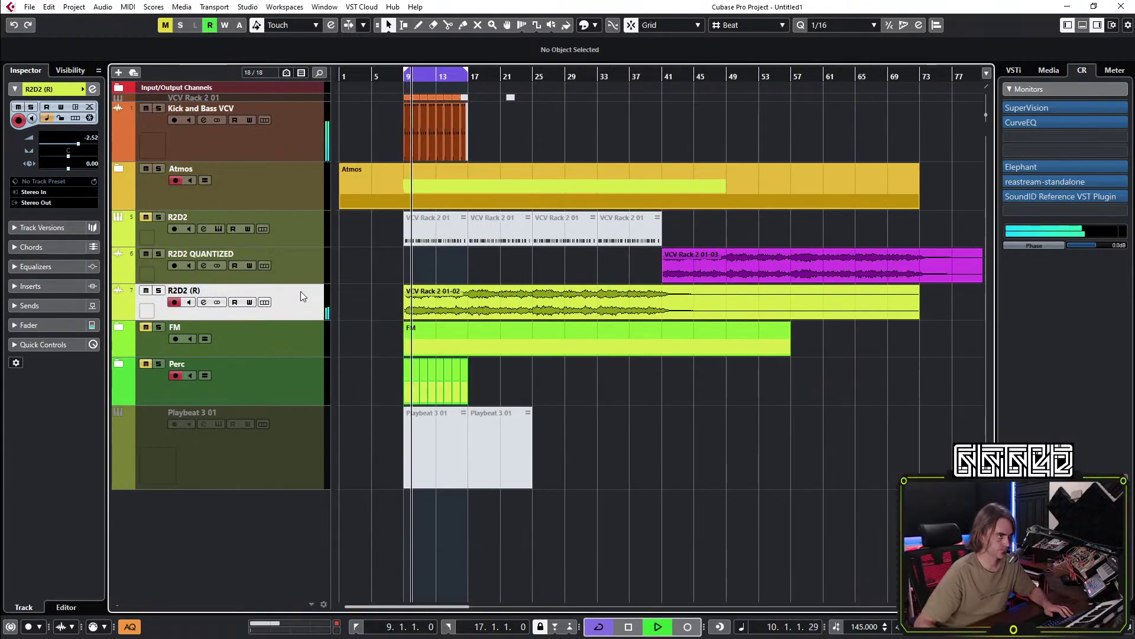
{"action": "left_click_drag", "start_coordinate": [419, 303], "coordinate": [355, 303]}
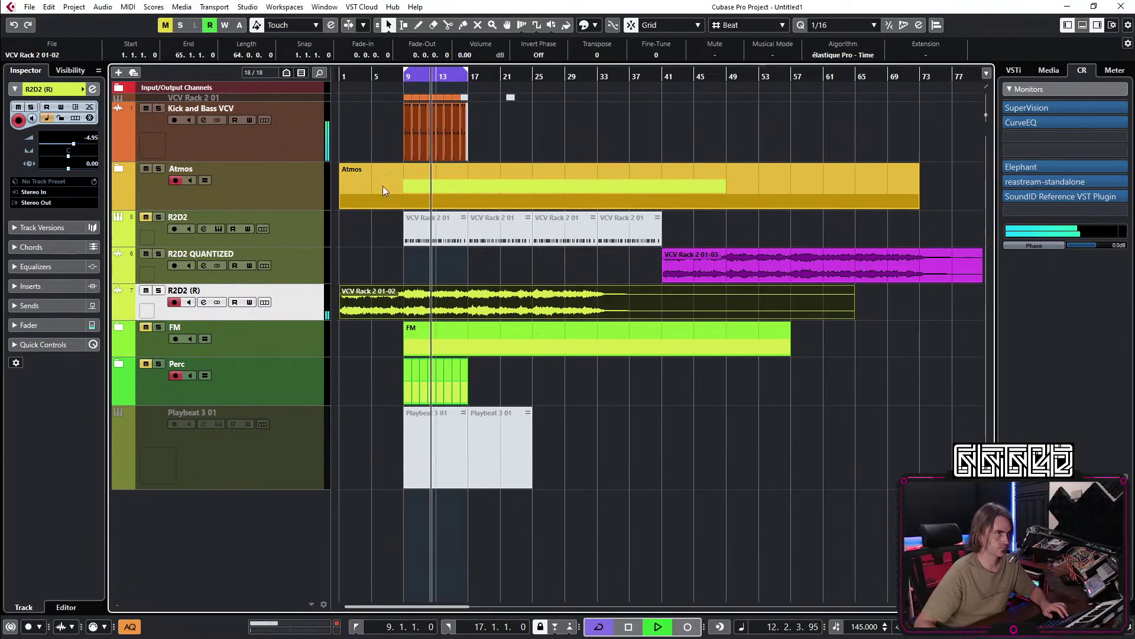
{"action": "key", "text": "h"}
{"action": "key", "text": "h"}
{"action": "key", "text": "h"}
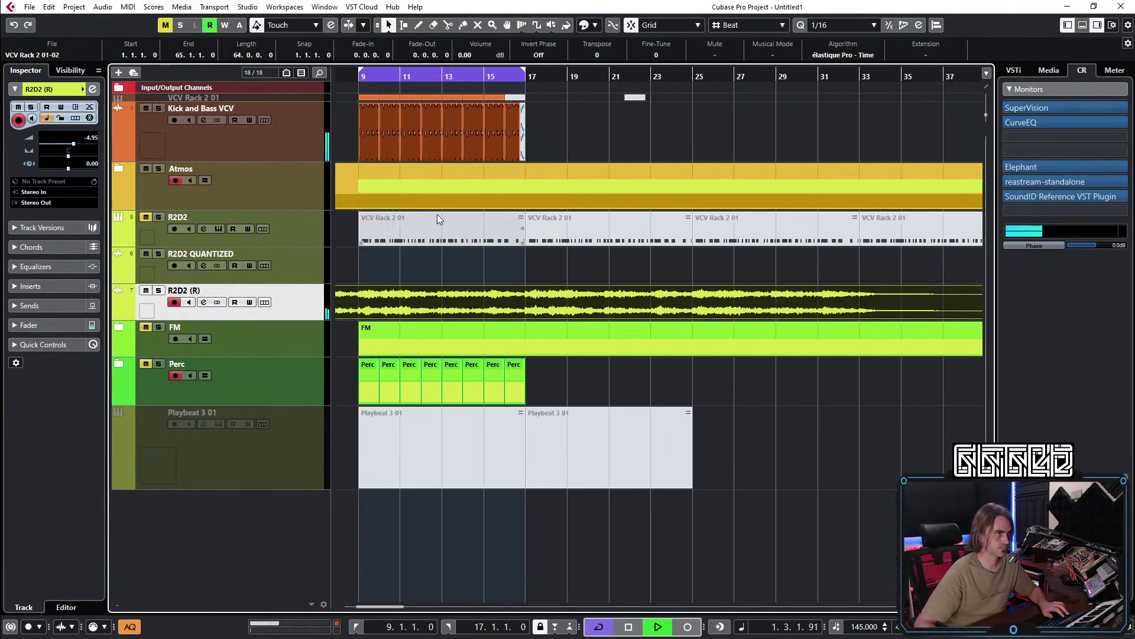
Move the Kick and Bass VCV track into a new folder and collapse that folder.
{"action": "right_click", "coordinate": [279, 141]}
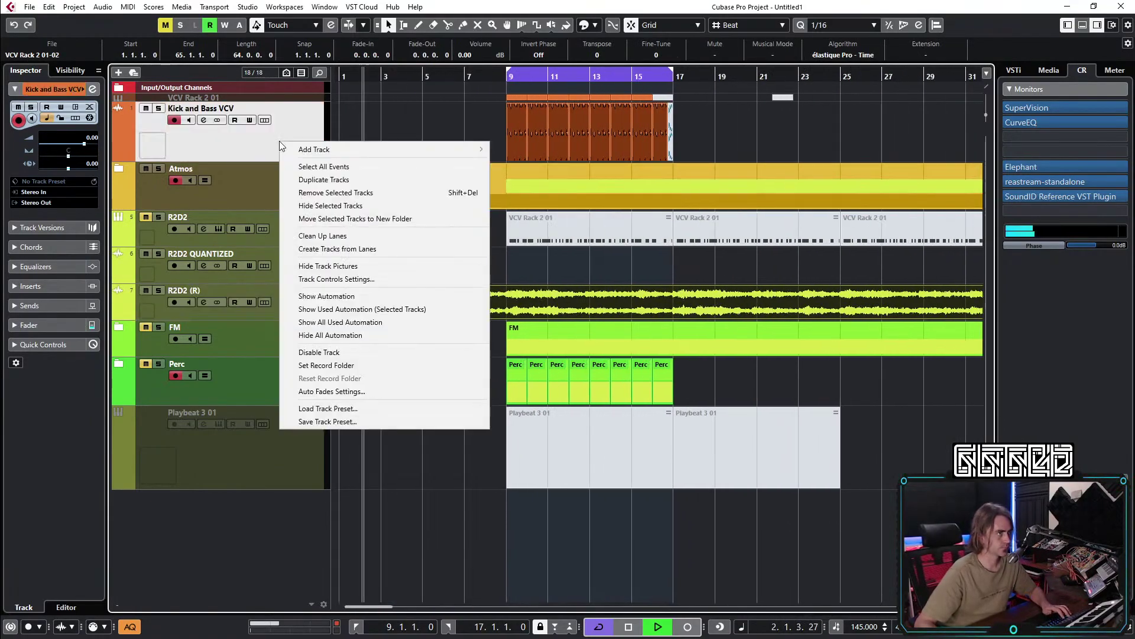
{"action": "left_click", "coordinate": [404, 220]}
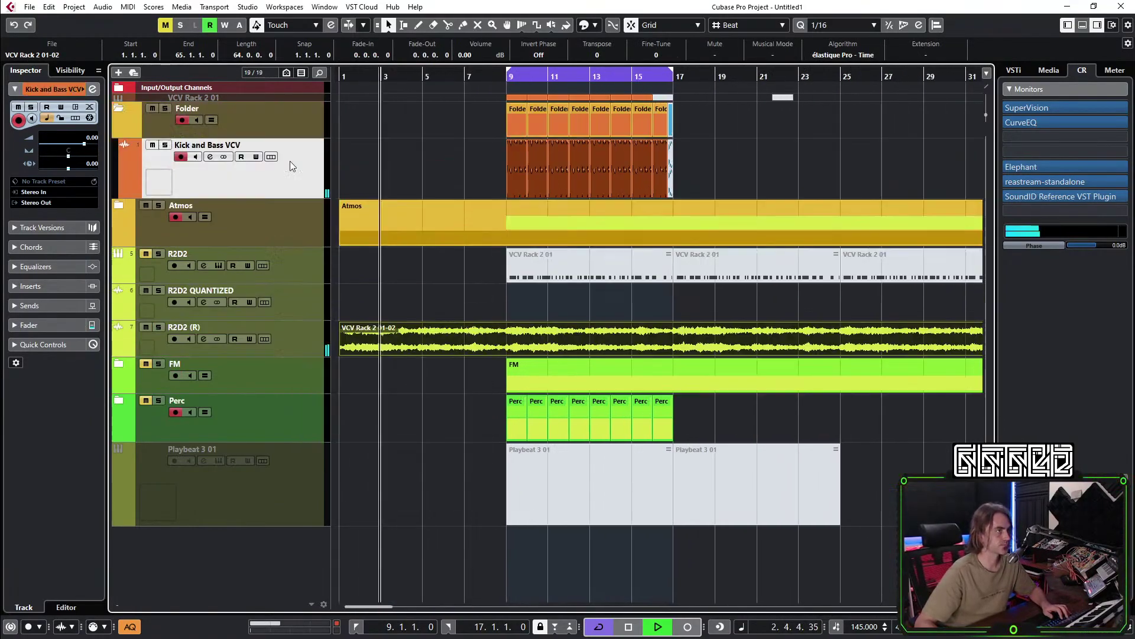
{"action": "left_click", "coordinate": [118, 108]}
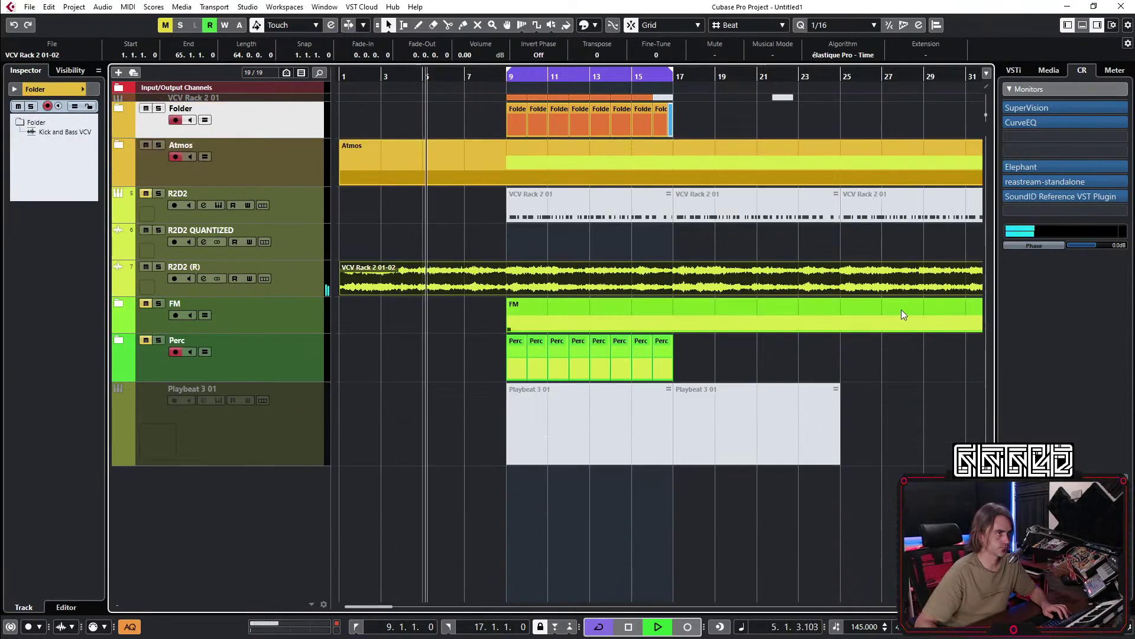
{"action": "left_click", "coordinate": [500, 501]}
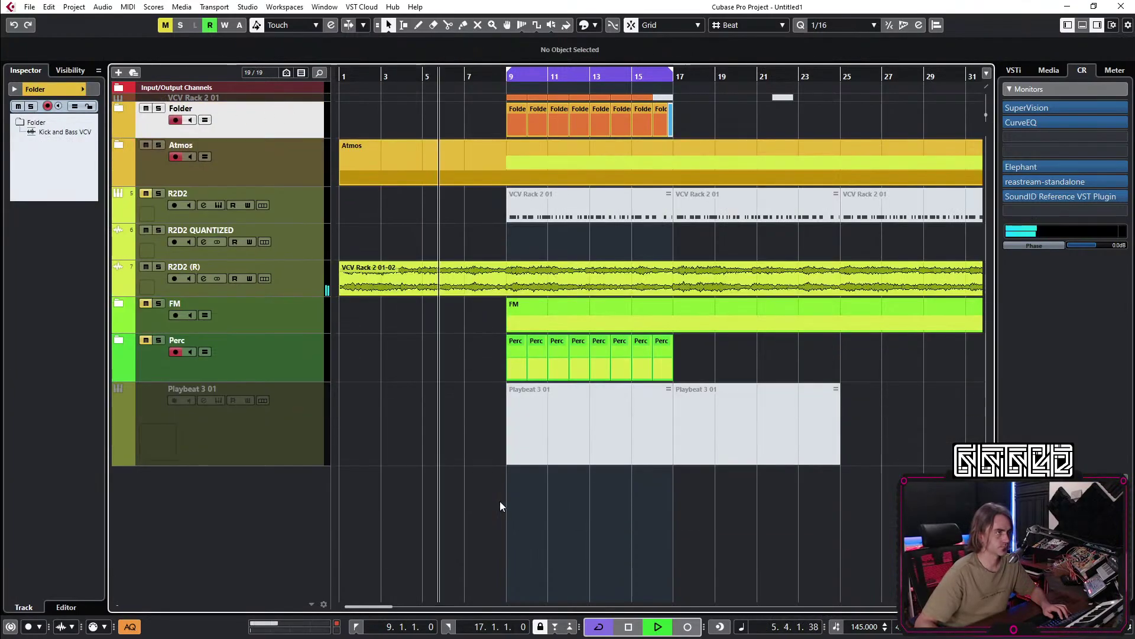
Set the loop range from bar 1 to bar 9 and insert VCV Rack 2 FX on the R2D2 (R) channel.
{"action": "left_click", "coordinate": [307, 279]}
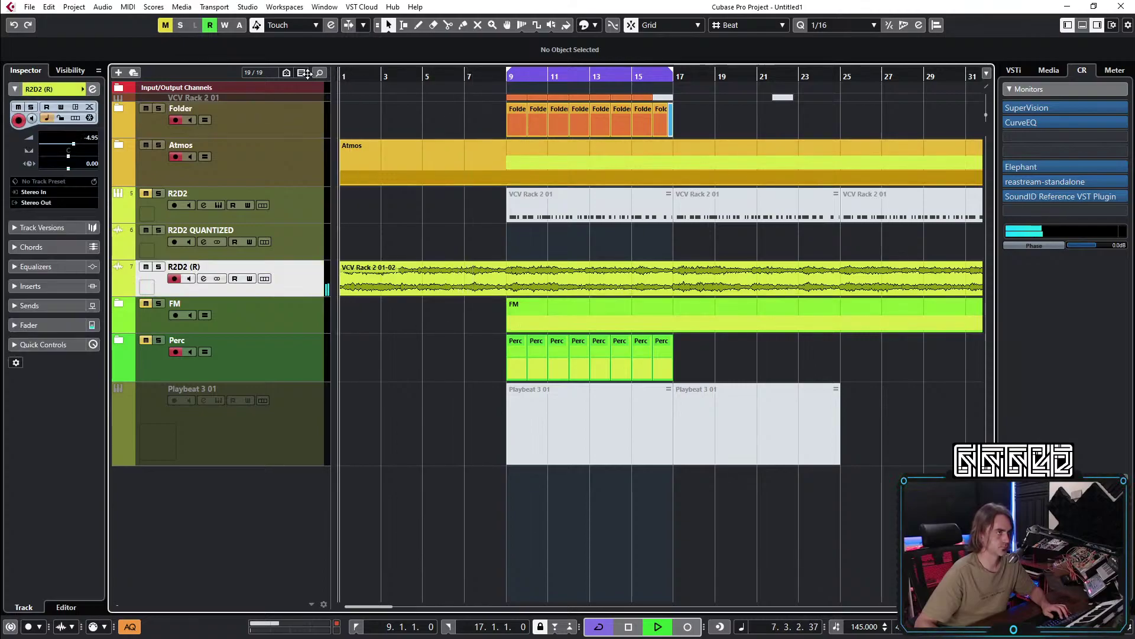
{"action": "left_click_drag", "start_coordinate": [341, 67], "coordinate": [509, 97]}
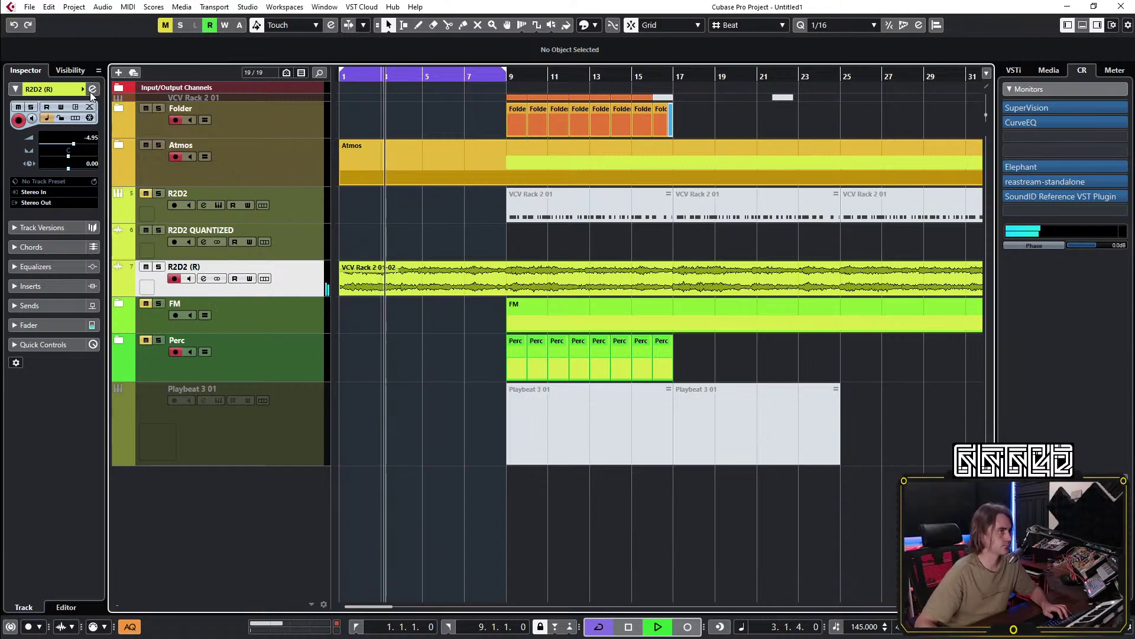
{"action": "left_click", "coordinate": [93, 90]}
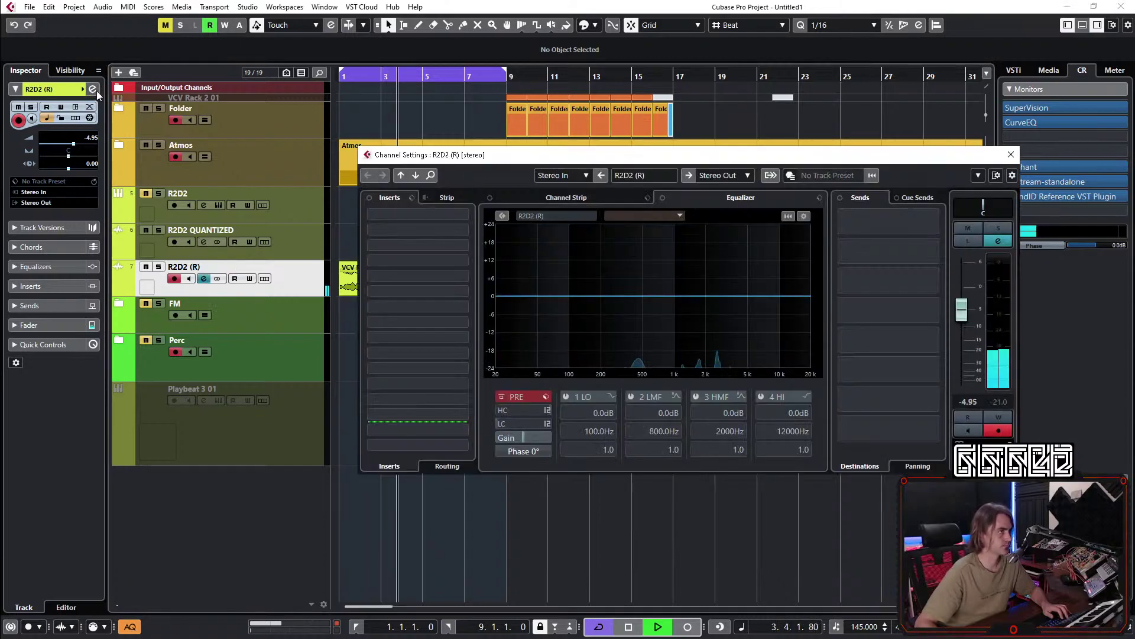
{"action": "left_click", "coordinate": [410, 259]}
{"action": "type", "text": "vc"}
{"action": "left_click", "coordinate": [439, 294]}
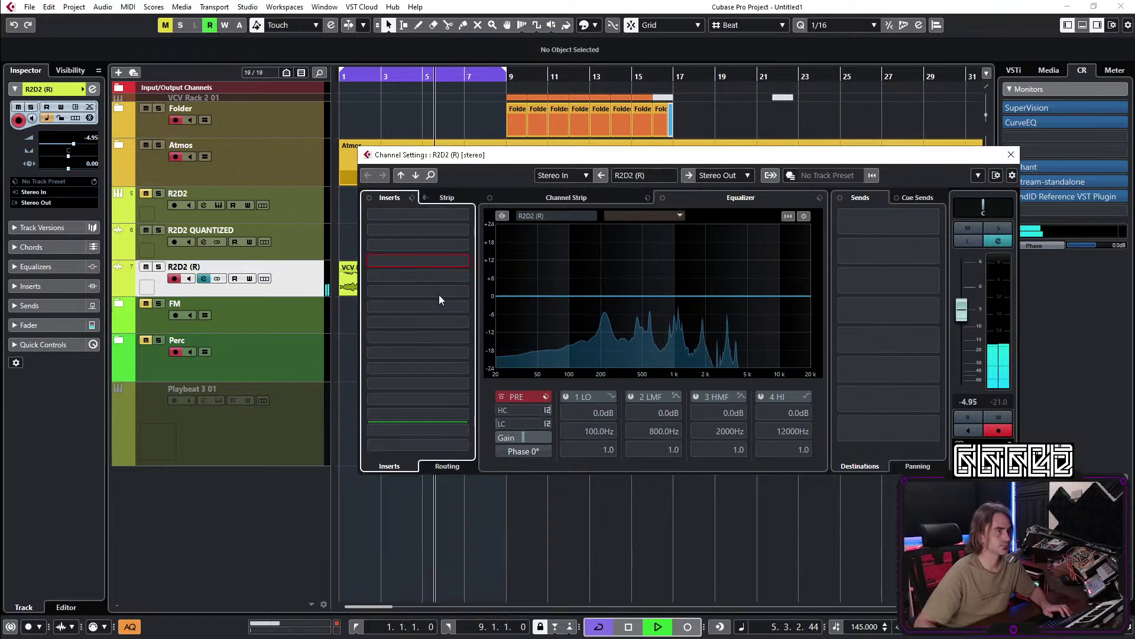
Disable the R2D2 instrument track.
{"action": "left_click", "coordinate": [303, 202]}
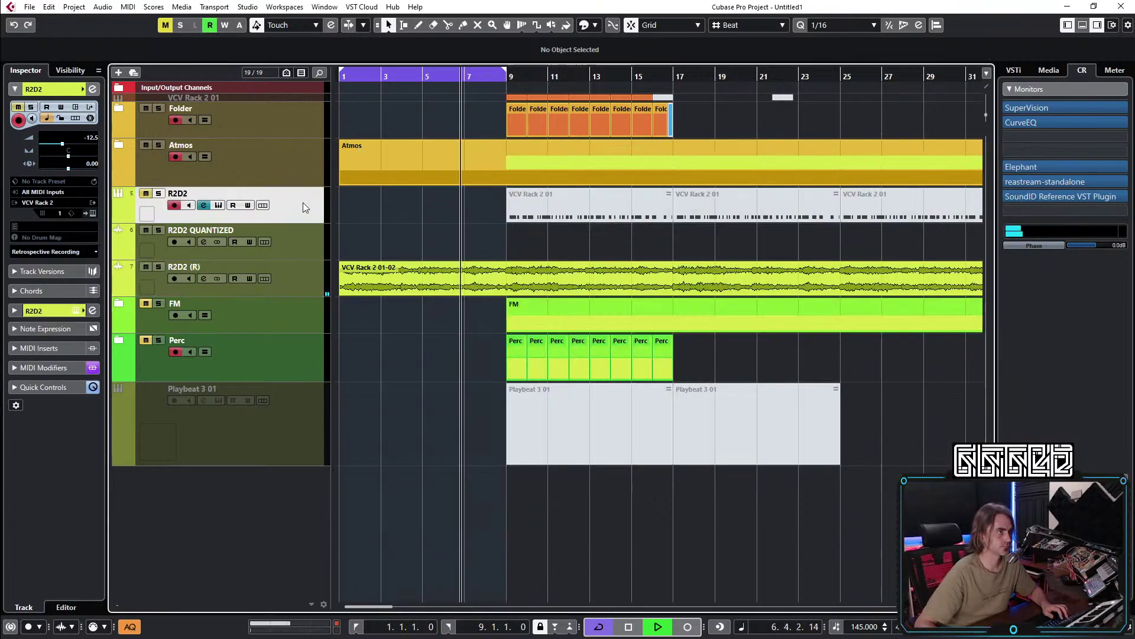
{"action": "right_click", "coordinate": [303, 202]}
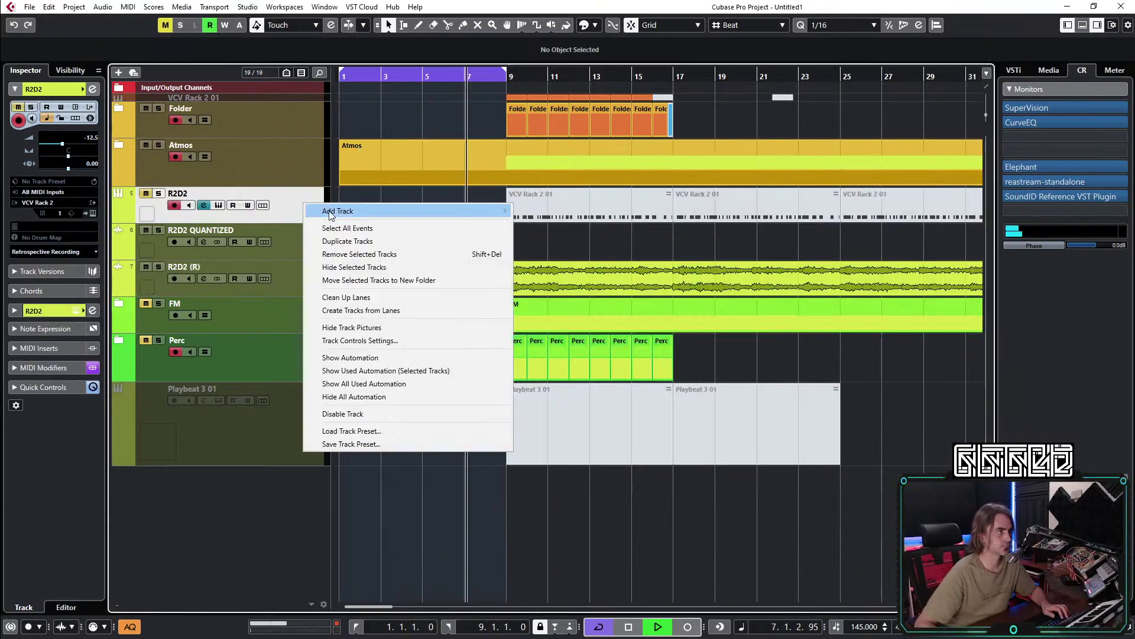
{"action": "left_click", "coordinate": [379, 414]}
{"action": "left_click", "coordinate": [413, 292]}
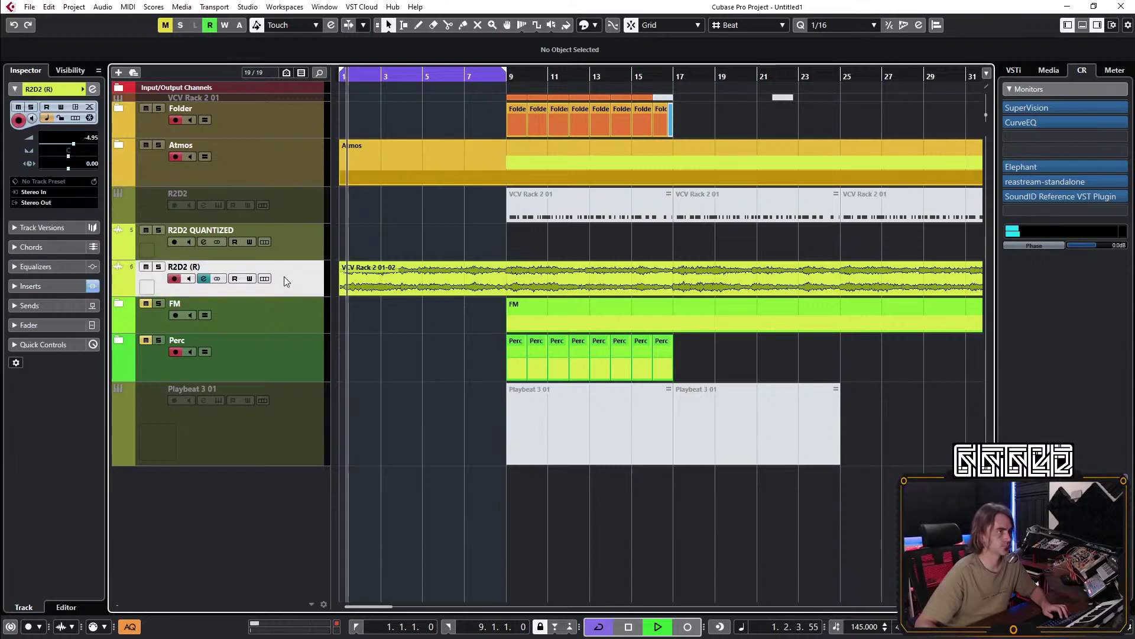
Open the VCV Rack 2 FX insert on R2D2 (R) and delete all default modules, including the Audio module.
{"action": "left_click", "coordinate": [92, 89]}
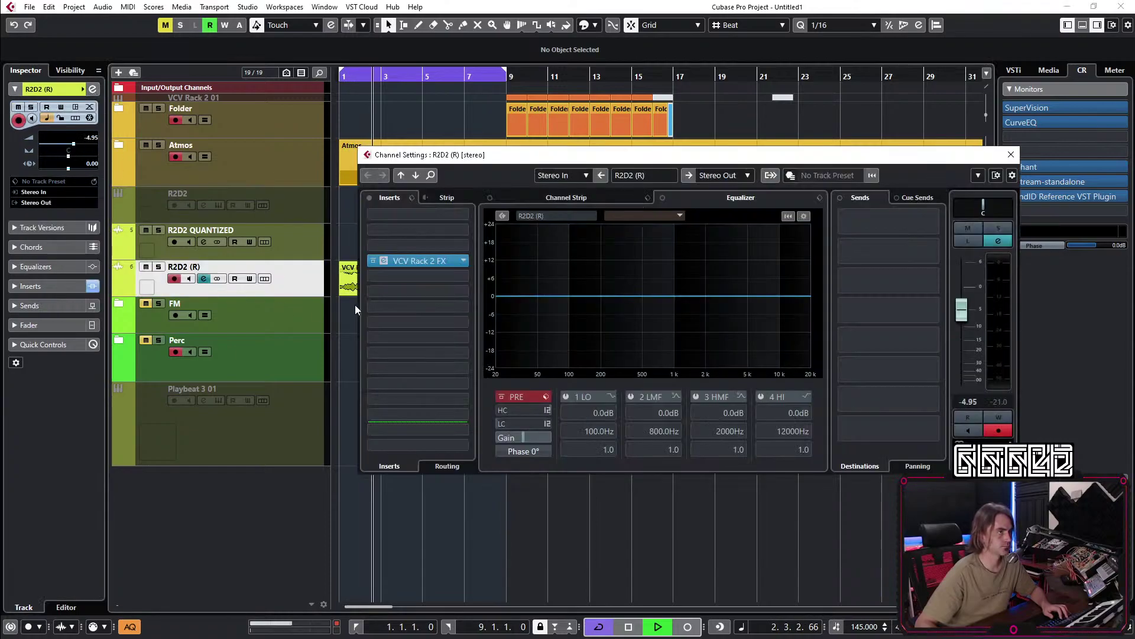
{"action": "left_click", "coordinate": [385, 263]}
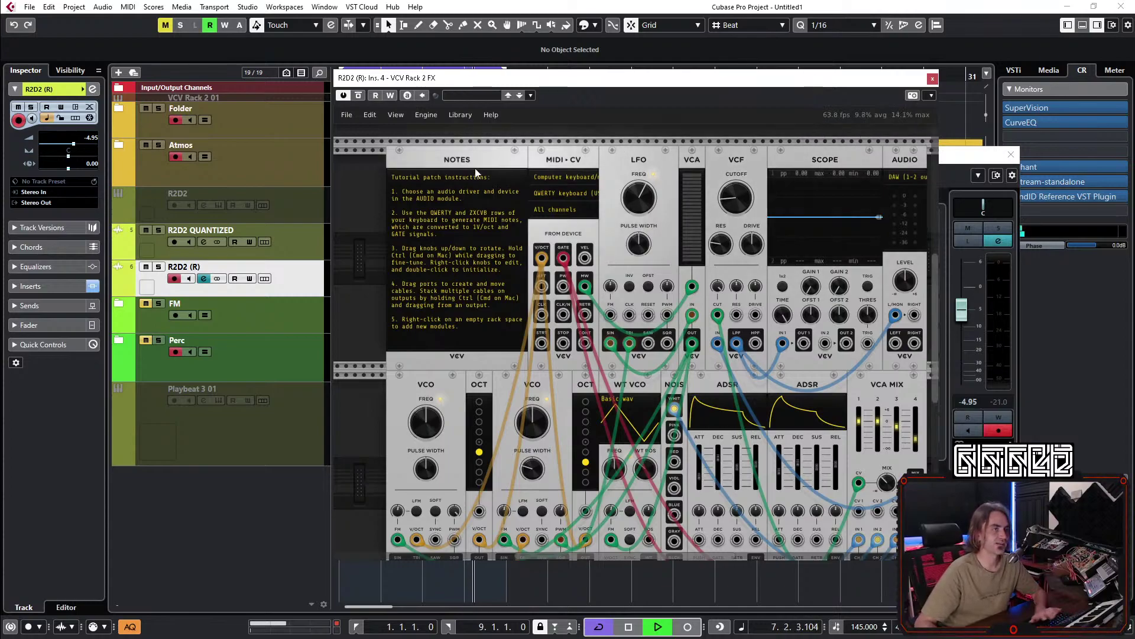
{"action": "left_click_drag", "start_coordinate": [365, 174], "coordinate": [851, 430]}
{"action": "key", "text": "Delete"}
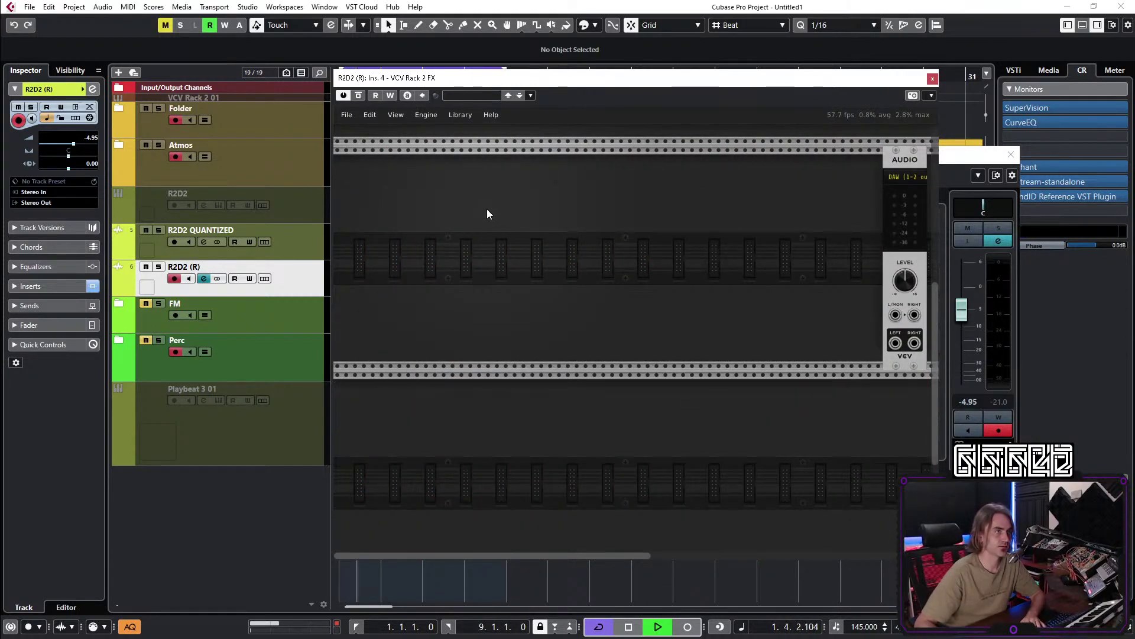
{"action": "left_click_drag", "start_coordinate": [891, 161], "coordinate": [901, 161]}
{"action": "right_click", "coordinate": [900, 161]}
{"action": "left_click", "coordinate": [737, 312]}
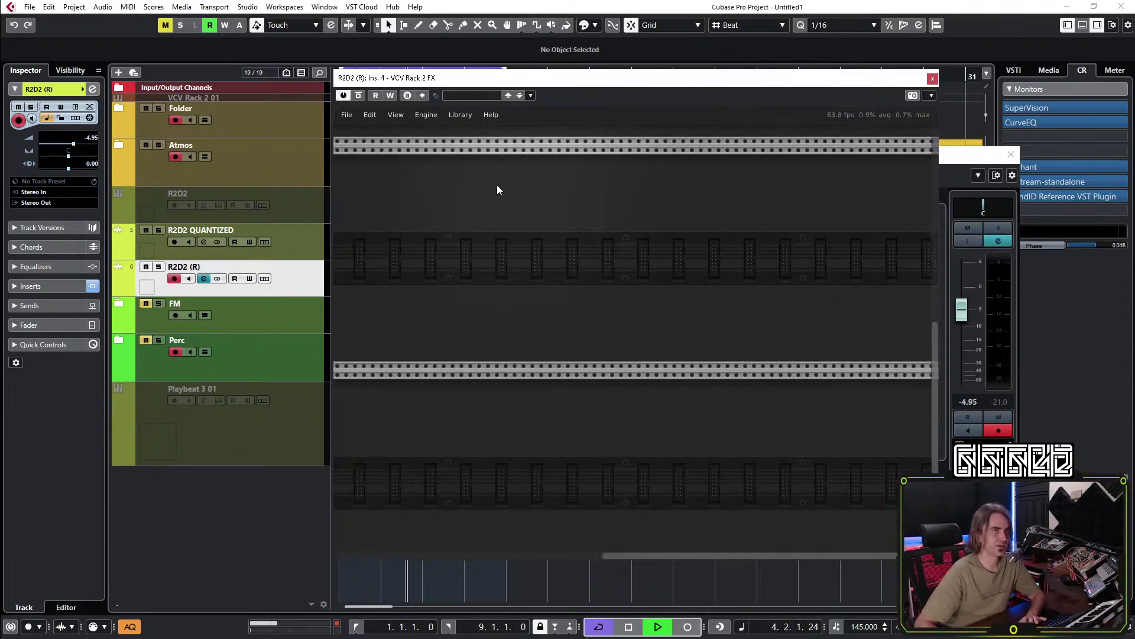
Add two VCV Audio modules to the empty rack, leaving a wide gap between them on the same row.
{"action": "right_click", "coordinate": [506, 185]}
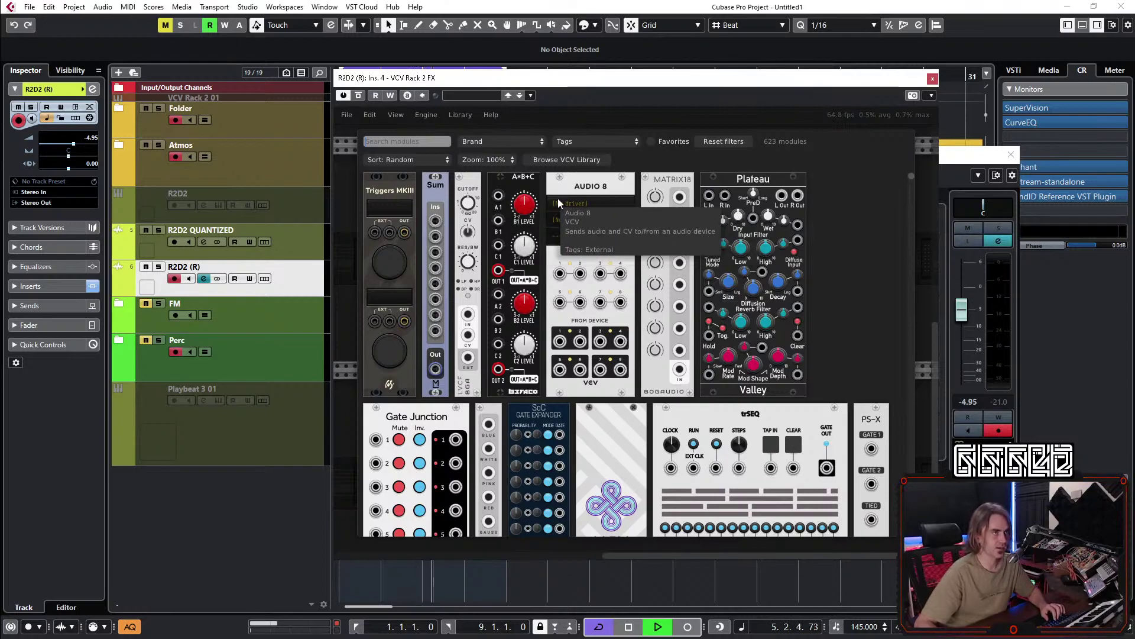
{"action": "type", "text": "audio"}
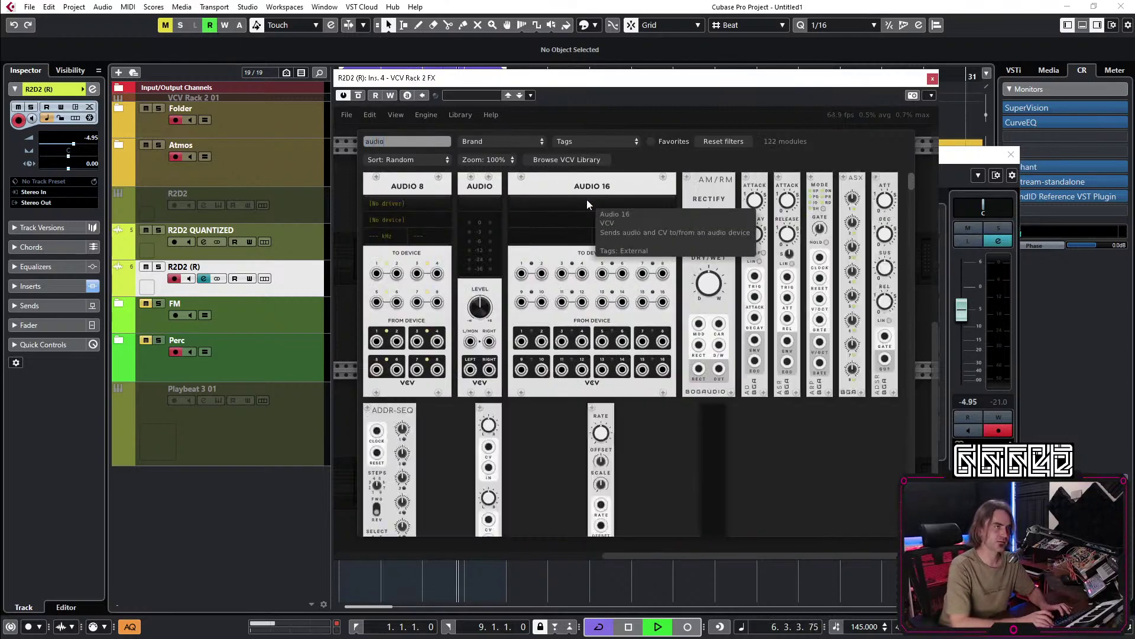
{"action": "left_click", "coordinate": [478, 187]}
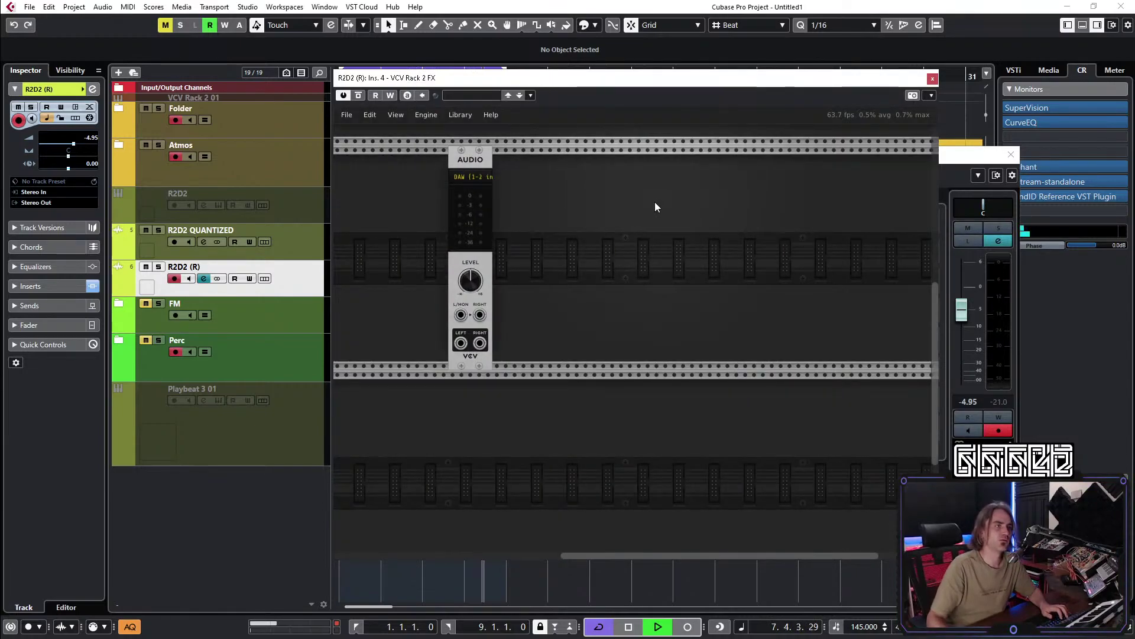
{"action": "right_click", "coordinate": [857, 207]}
{"action": "left_click", "coordinate": [480, 188]}
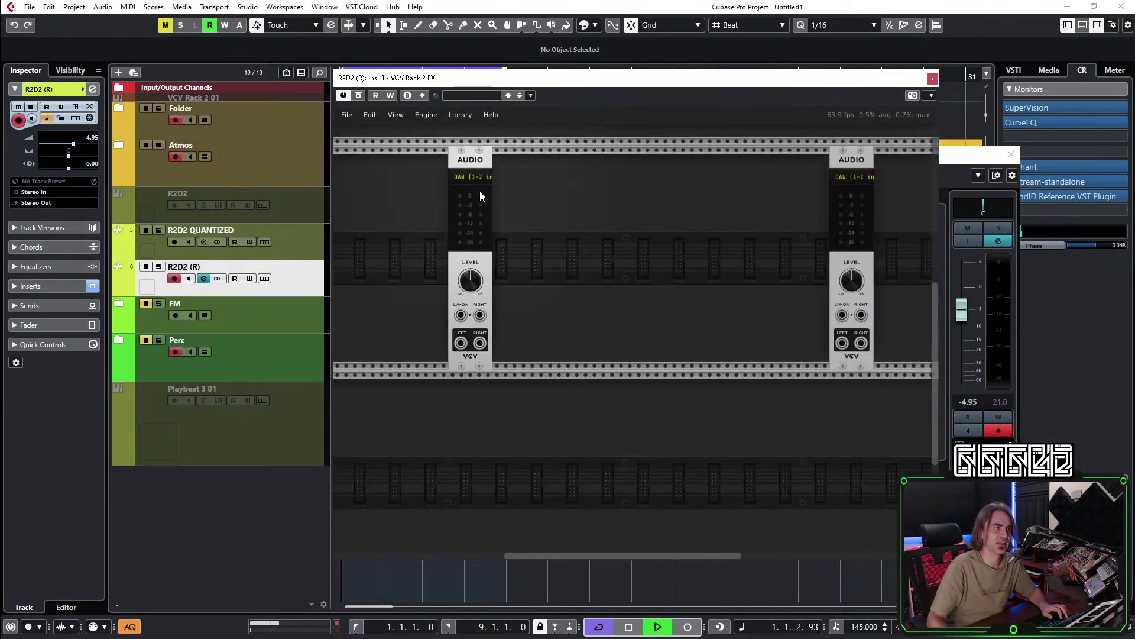
Add a Supercell module between the two Audio modules and wire its stereo inputs and outputs to them.
{"action": "right_click", "coordinate": [618, 284]}
{"action": "type", "text": "super"}
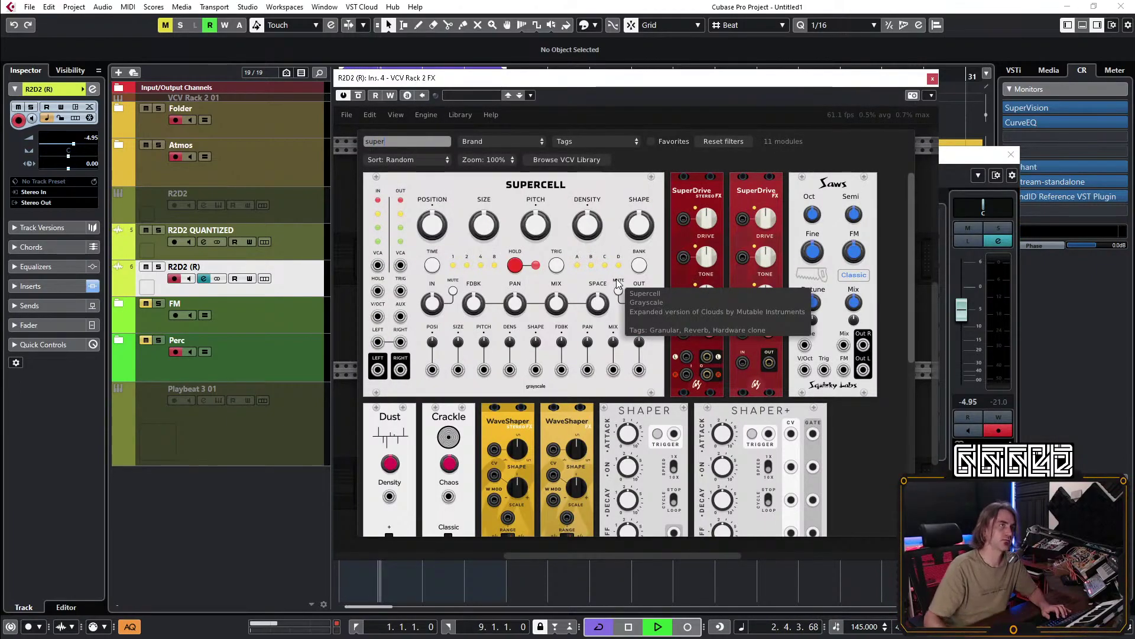
{"action": "left_click", "coordinate": [468, 245]}
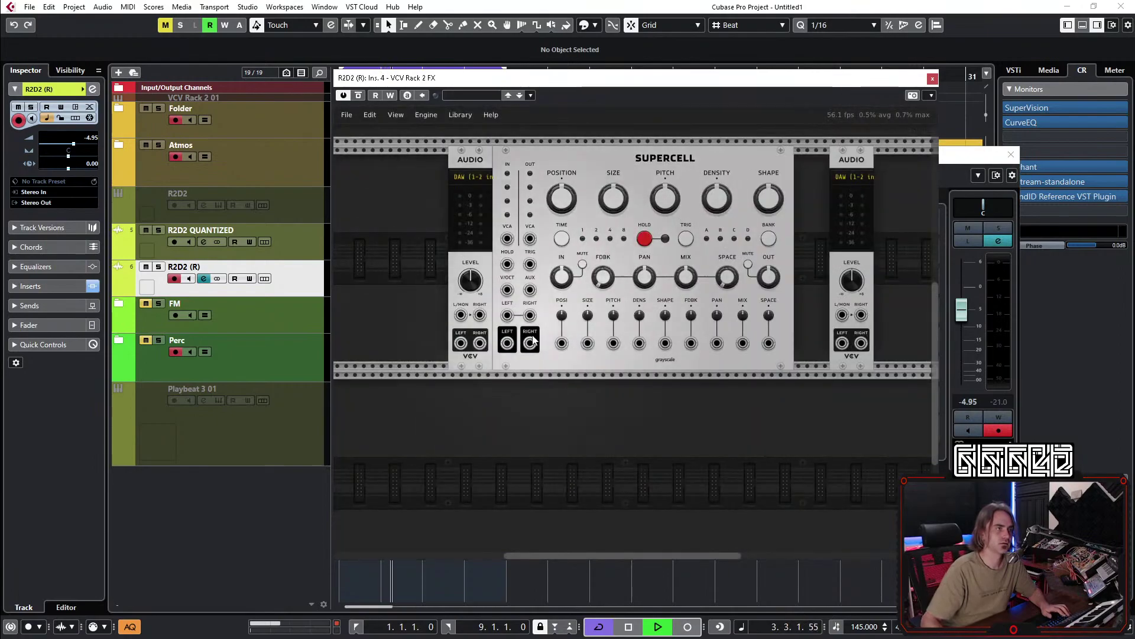
{"action": "left_click_drag", "start_coordinate": [460, 344], "coordinate": [736, 316]}
{"action": "left_click_drag", "start_coordinate": [423, 347], "coordinate": [755, 317]}
{"action": "scroll", "coordinate": [690, 248], "scroll_direction": "left", "scroll_amount": 3}
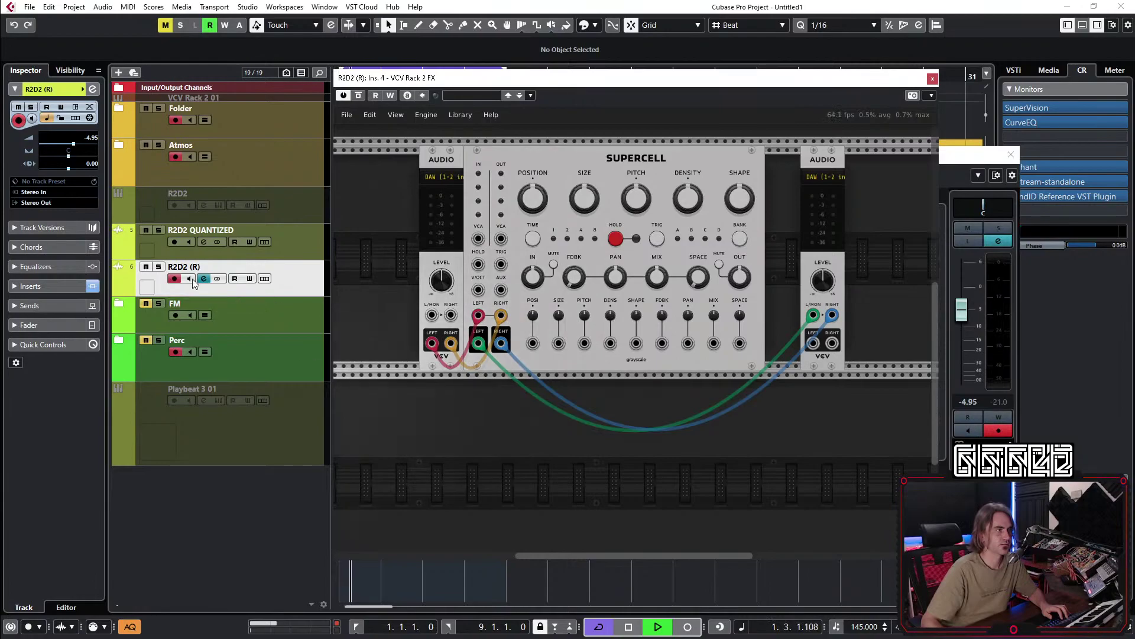
Toggle the power of the VCV Rack 2 FX insert in the R2D2 (R) channel settings, moving the rack window aside meanwhile.
{"action": "left_click_drag", "start_coordinate": [439, 83], "coordinate": [455, 402]}
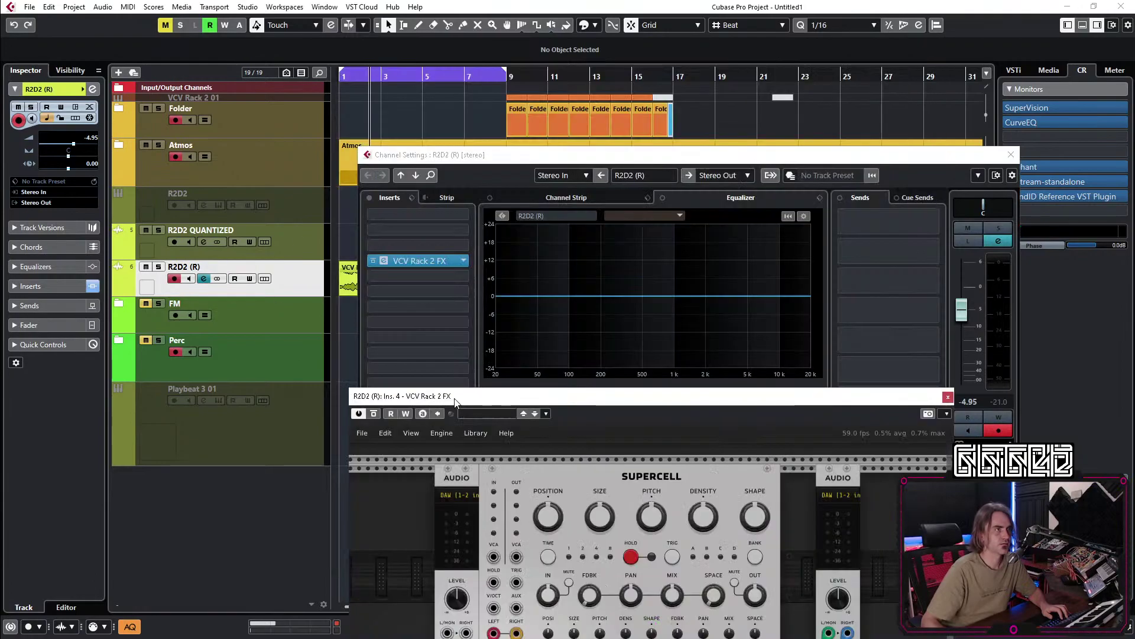
{"action": "left_click", "coordinate": [372, 265]}
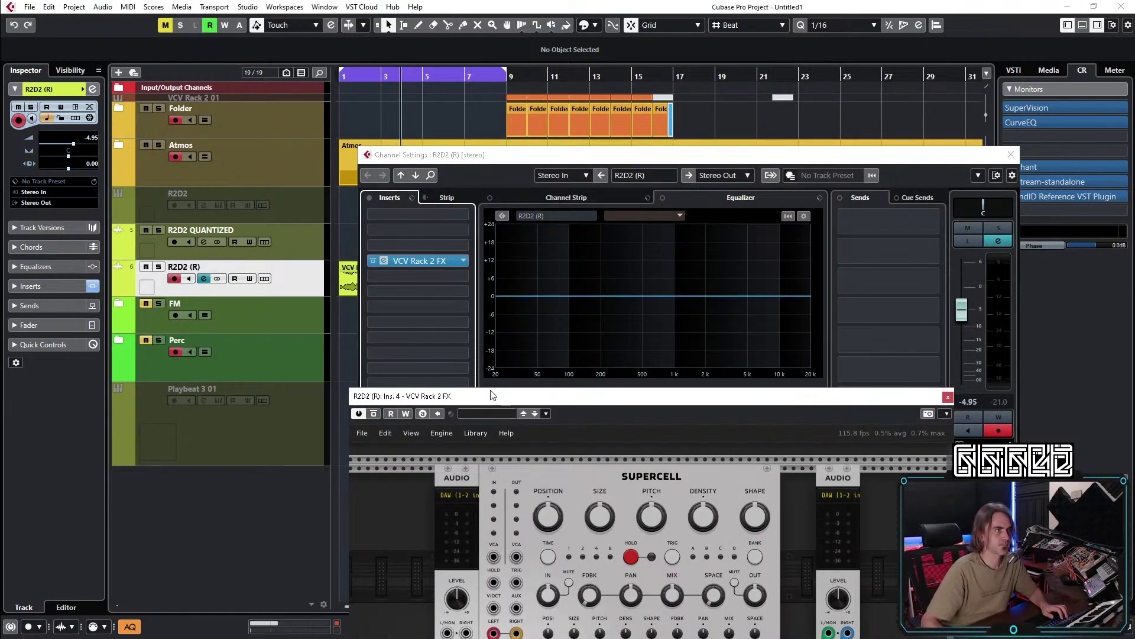
{"action": "left_click_drag", "start_coordinate": [492, 395], "coordinate": [463, 177]}
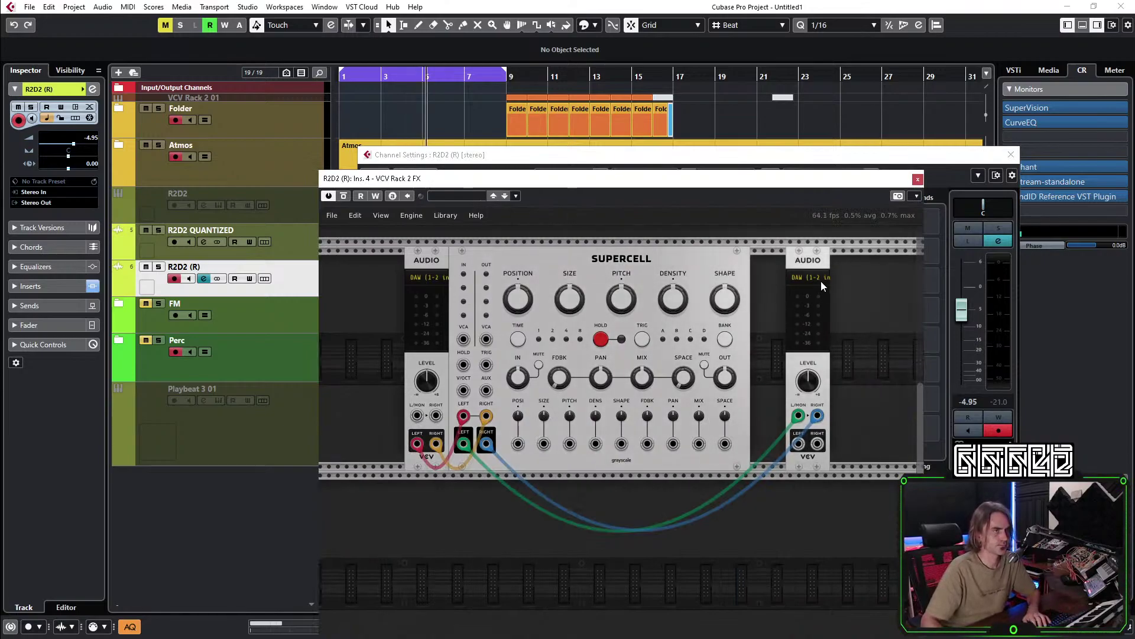
Replace the output Audio module with a new one and wire Supercell's stereo outputs to its inputs.
{"action": "key", "text": "Delete"}
{"action": "key", "text": "Return"}
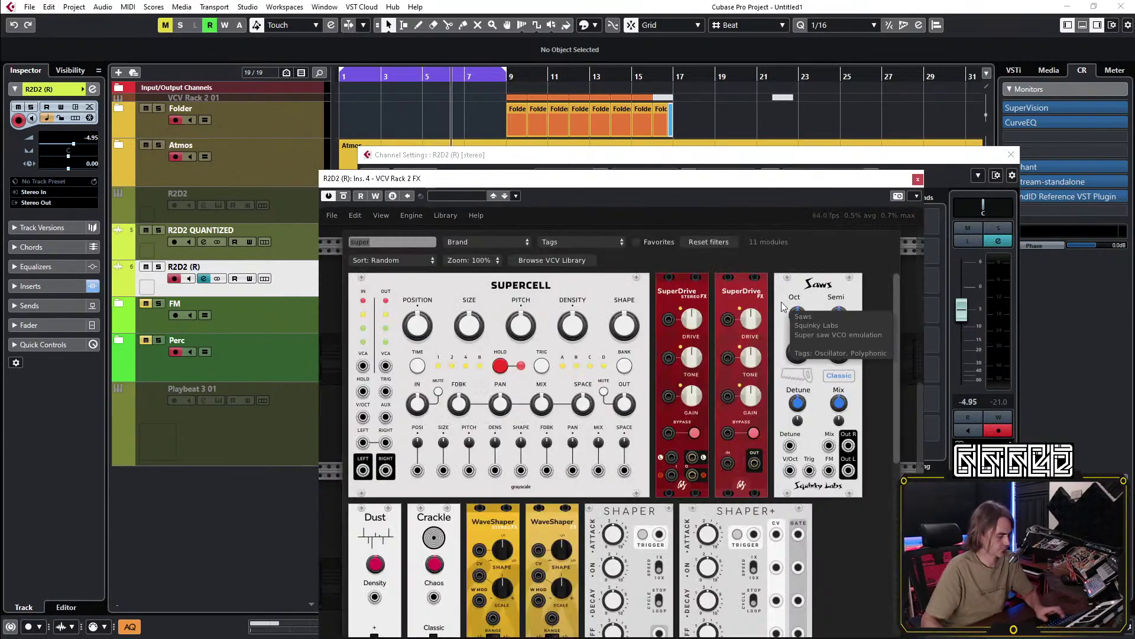
{"action": "type", "text": "audio"}
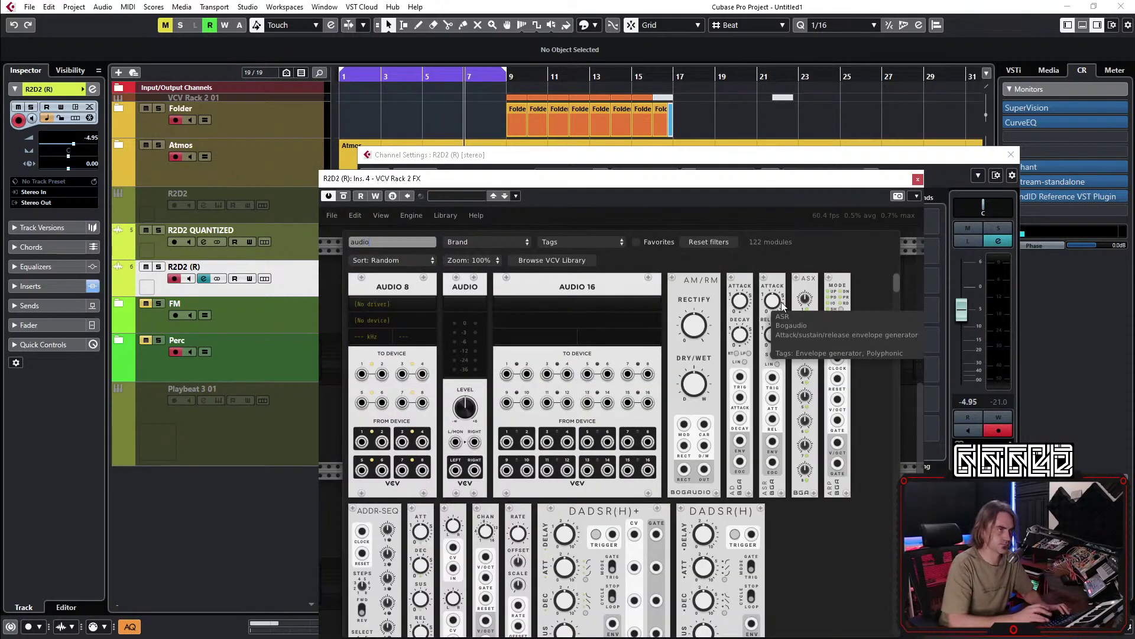
{"action": "left_click", "coordinate": [455, 326]}
{"action": "mouse_move", "coordinate": [464, 444]}
{"action": "left_mouse_down"}
{"action": "mouse_move", "coordinate": [709, 444]}
{"action": "mouse_move", "coordinate": [807, 416]}
{"action": "mouse_move", "coordinate": [473, 450]}
{"action": "mouse_move", "coordinate": [486, 444]}
{"action": "left_mouse_up"}
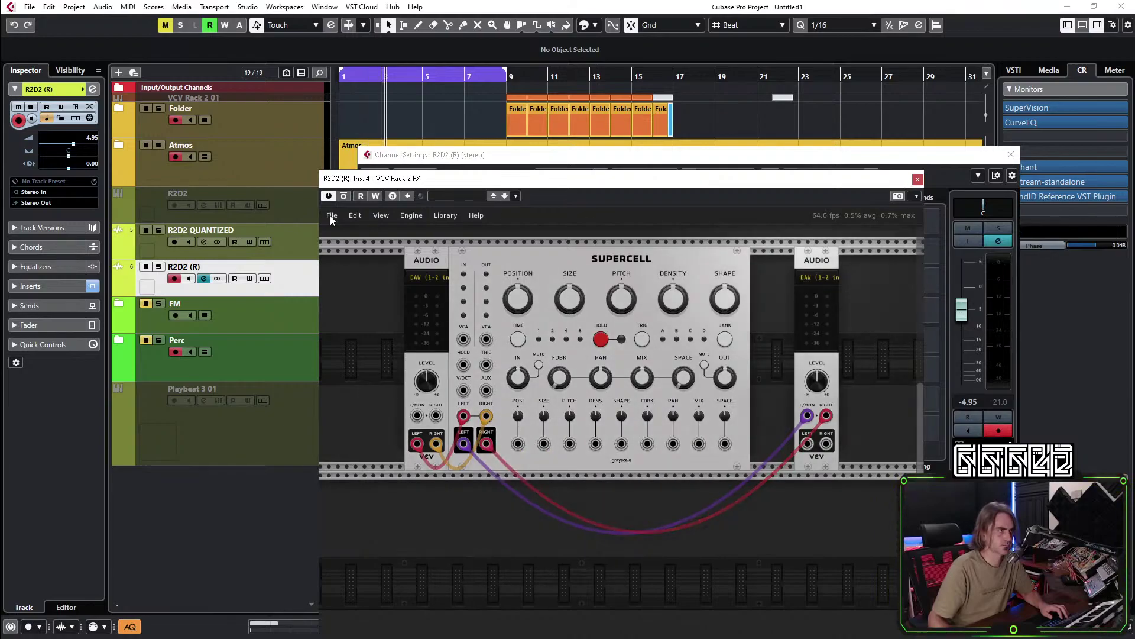
Replace the input Audio module with a new one and wire its stereo outputs to Supercell's inputs.
{"action": "left_click", "coordinate": [158, 267]}
{"action": "left_click_drag", "start_coordinate": [482, 178], "coordinate": [656, 87]}
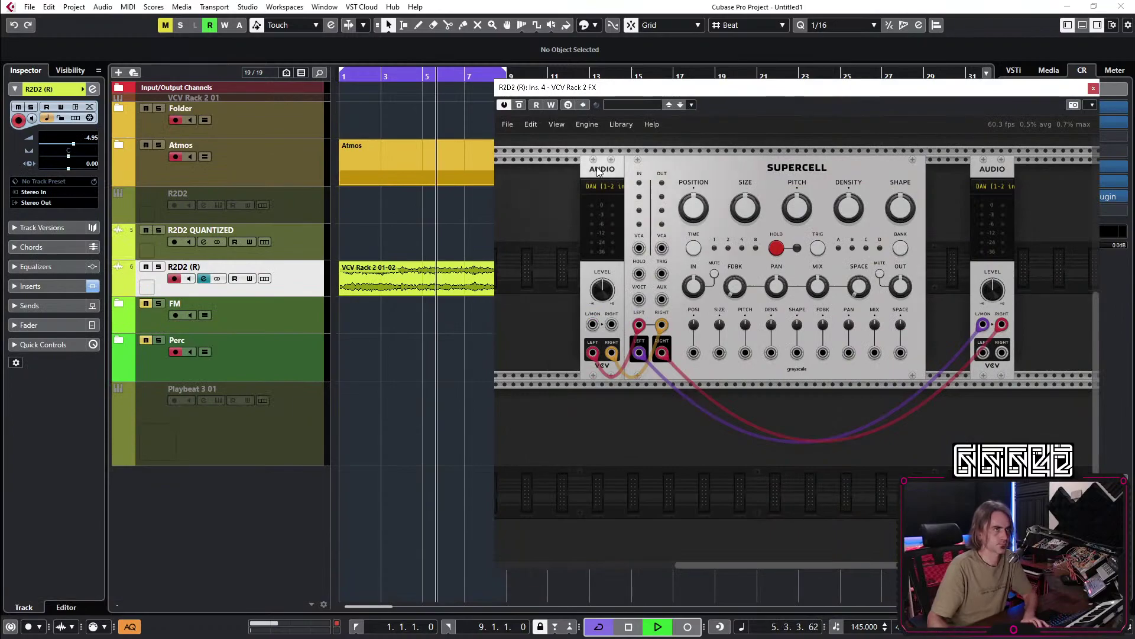
{"action": "right_click", "coordinate": [536, 191]}
{"action": "type", "text": "audio"}
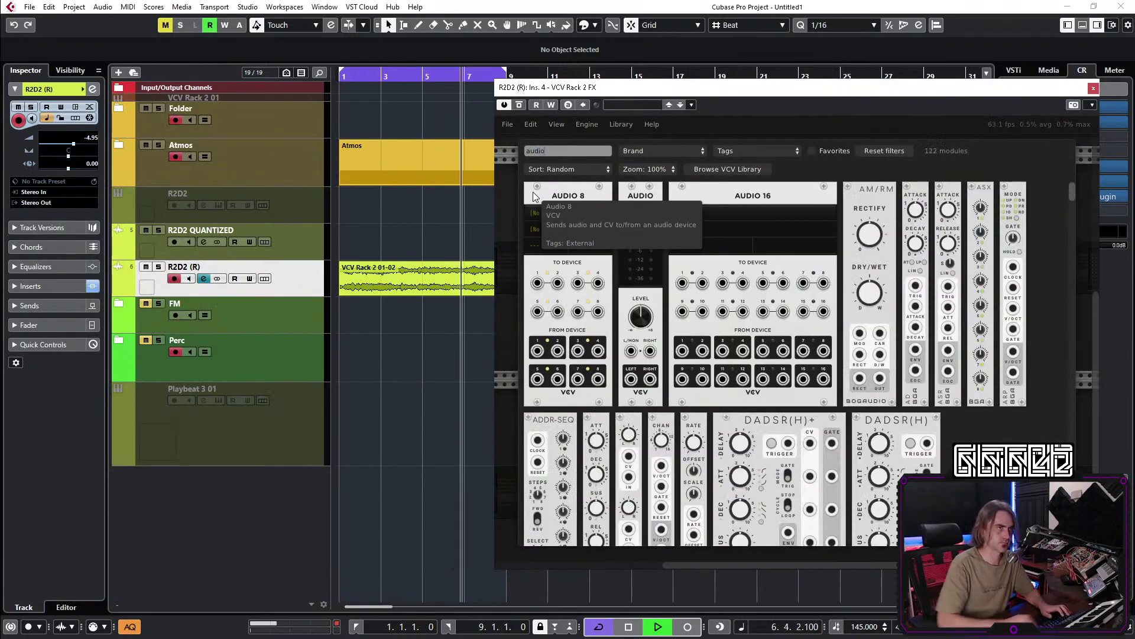
{"action": "left_click", "coordinate": [505, 346]}
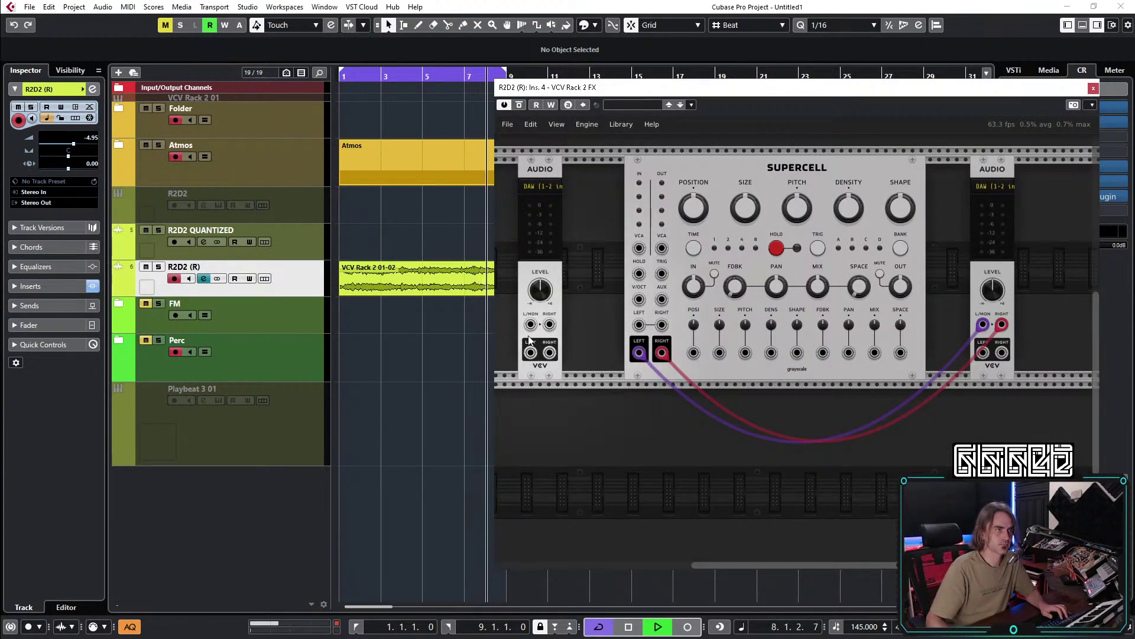
{"action": "left_click_drag", "start_coordinate": [531, 351], "coordinate": [592, 353]}
{"action": "left_click_drag", "start_coordinate": [661, 324], "coordinate": [612, 353]}
Add a Scope below Supercell, feed its first input from the input Audio module's left output, and delete the output Audio module.
{"action": "right_click", "coordinate": [624, 416]}
{"action": "type", "text": "scope"}
{"action": "left_click", "coordinate": [562, 366]}
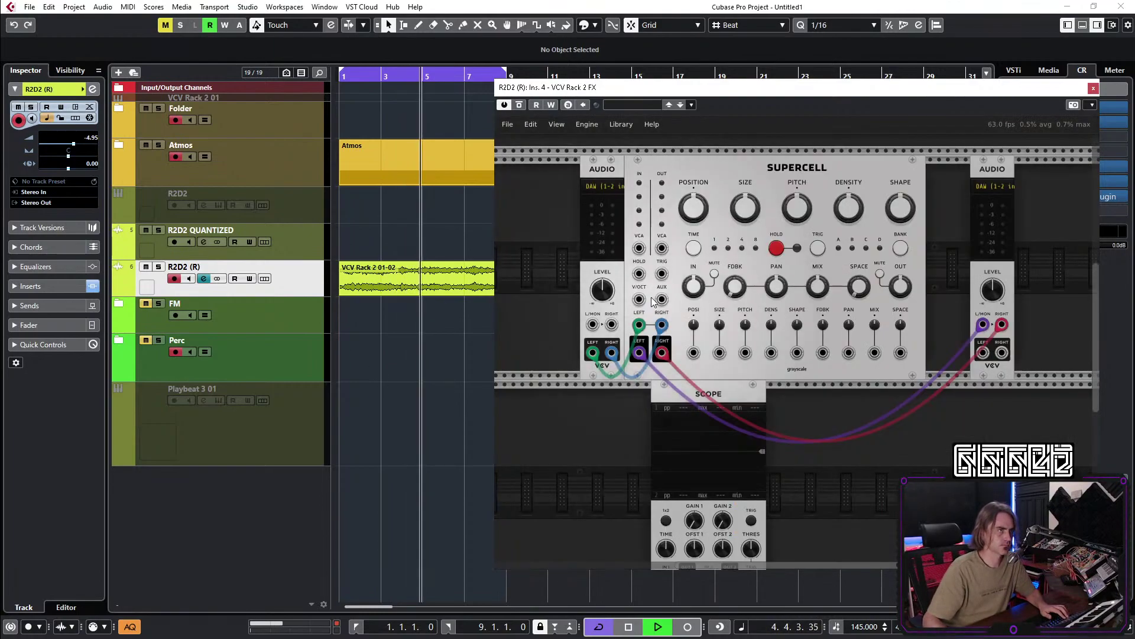
{"action": "scroll", "coordinate": [676, 411], "scroll_direction": "down", "scroll_amount": 4}
{"action": "left_click_drag", "start_coordinate": [666, 459], "coordinate": [593, 234]}
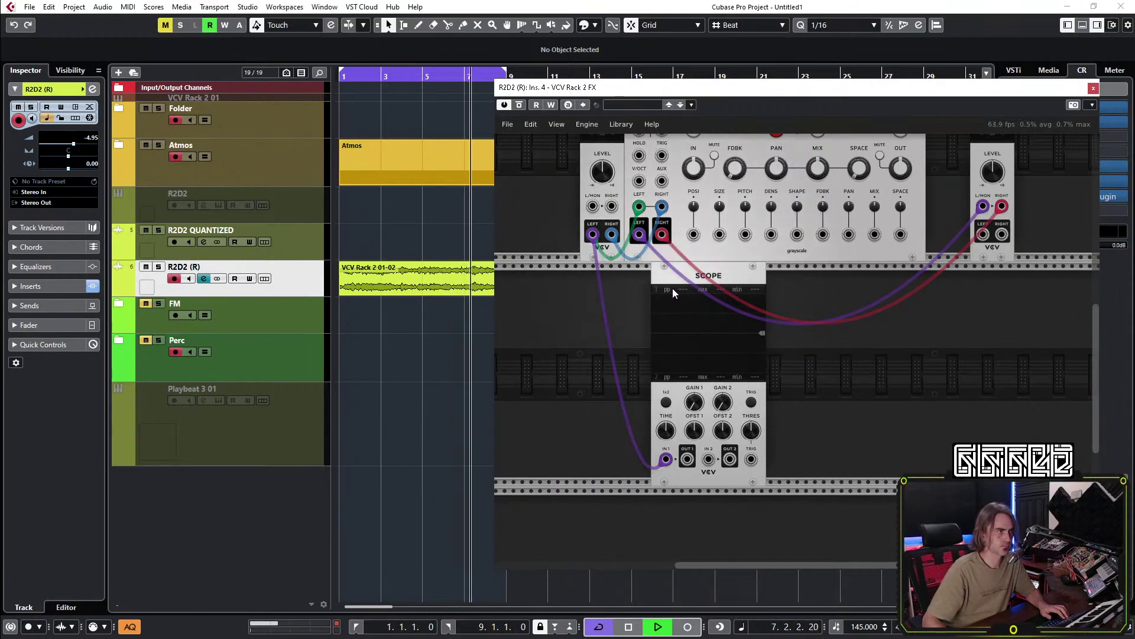
{"action": "scroll", "coordinate": [673, 289], "scroll_direction": "up", "scroll_amount": 3}
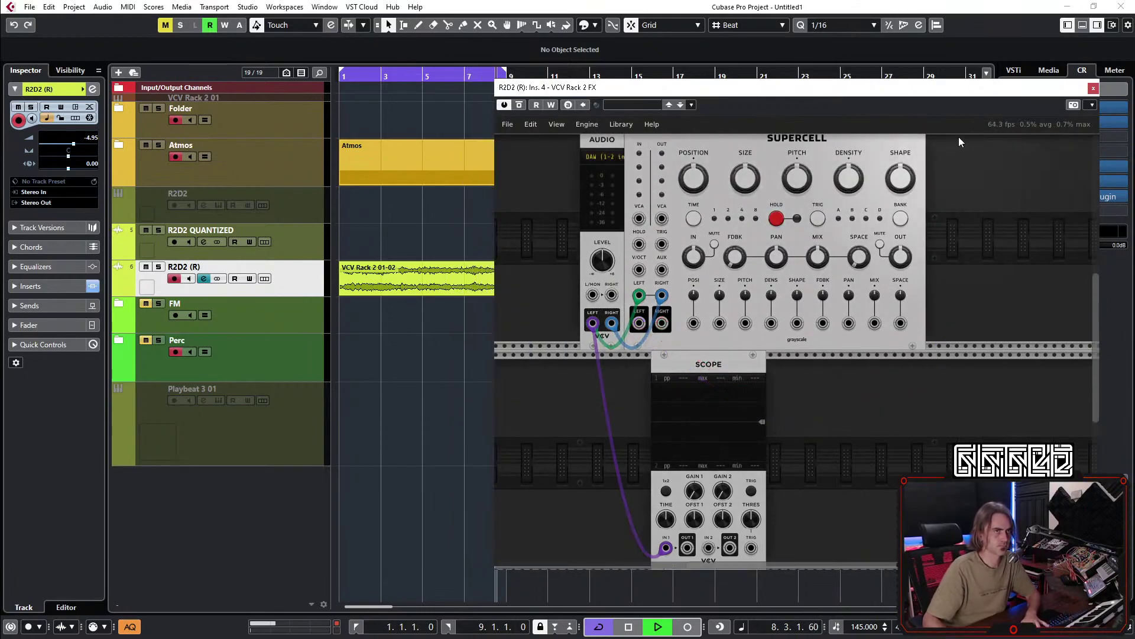
Swap the remaining Audio module for a new one and test its left and right outputs on the Scope's first input.
{"action": "right_click", "coordinate": [580, 161]}
{"action": "type", "text": "a"}
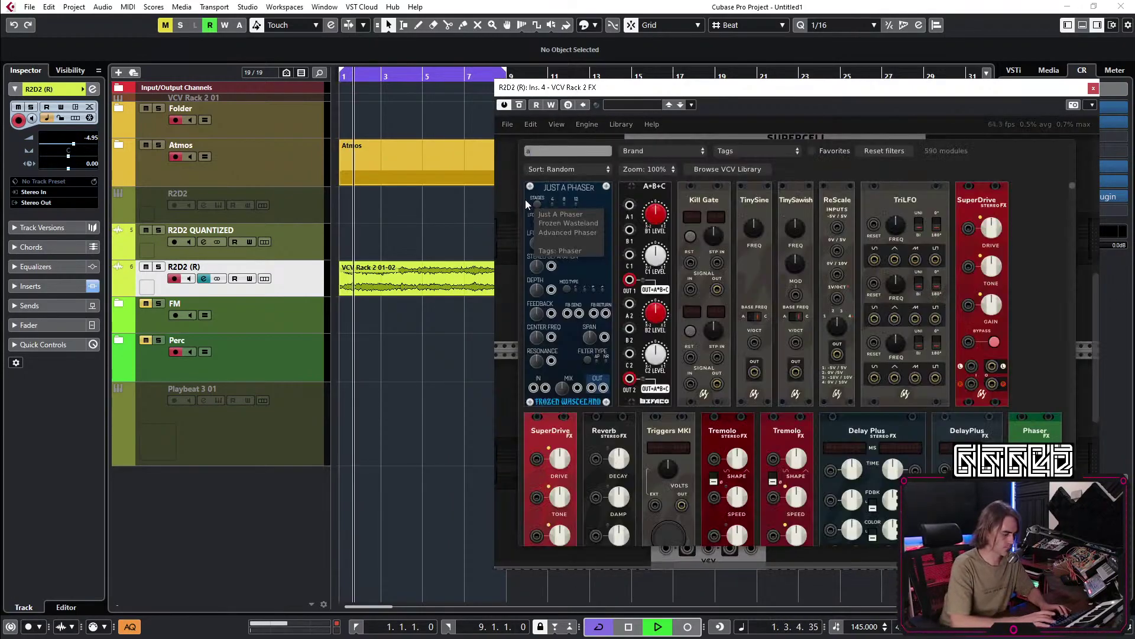
{"action": "type", "text": "udio"}
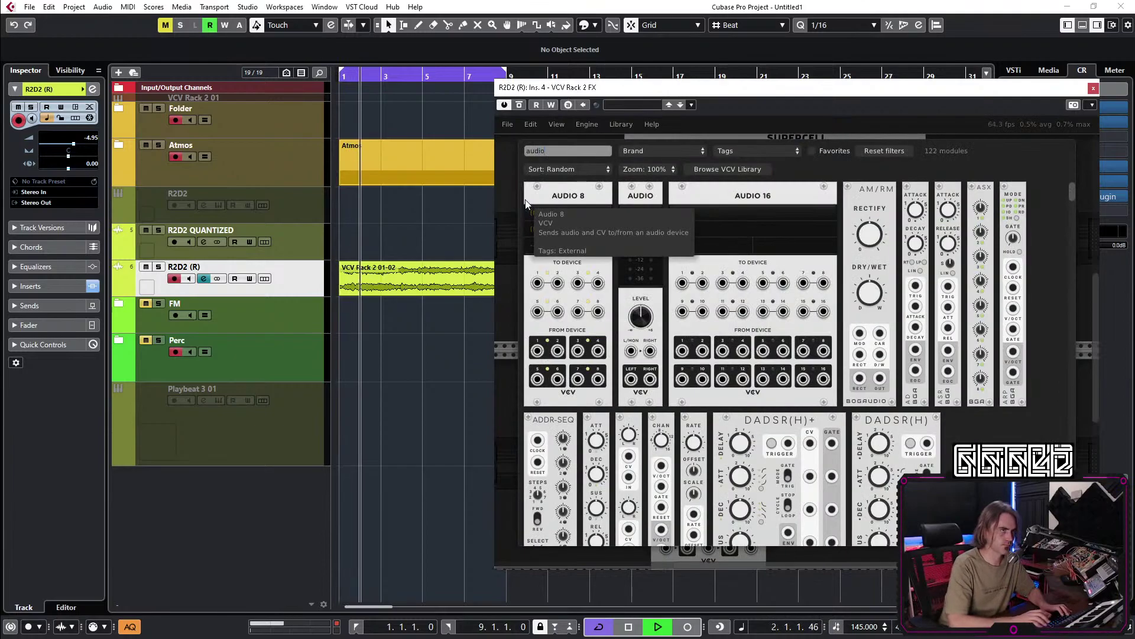
{"action": "left_click", "coordinate": [645, 205]}
{"action": "left_click_drag", "start_coordinate": [531, 323], "coordinate": [667, 551]}
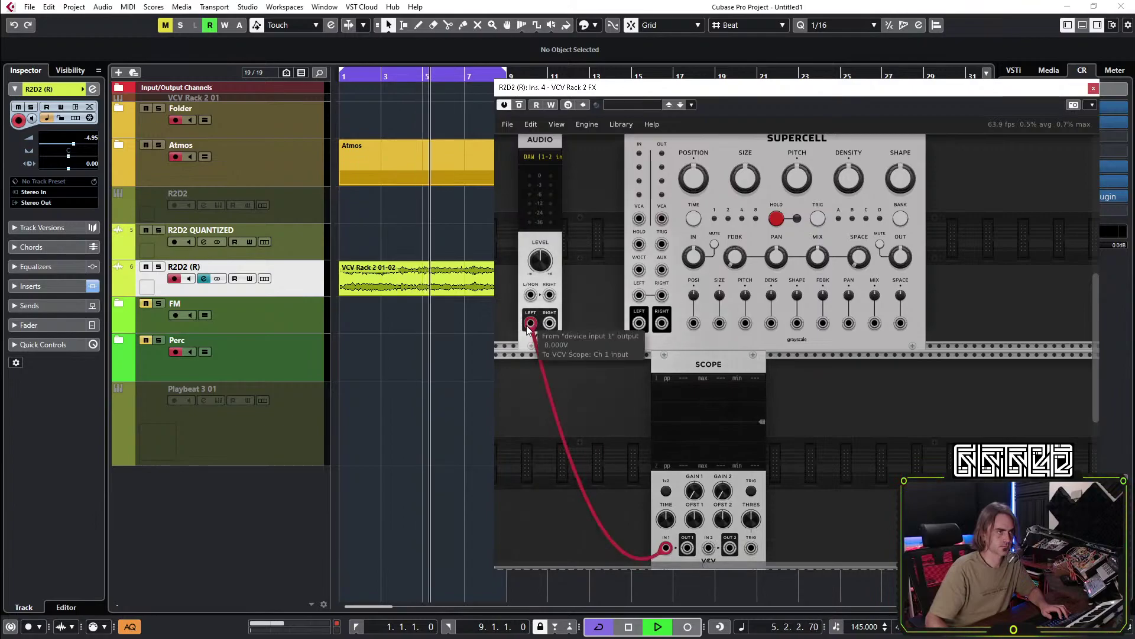
{"action": "left_click_drag", "start_coordinate": [531, 323], "coordinate": [550, 323]}
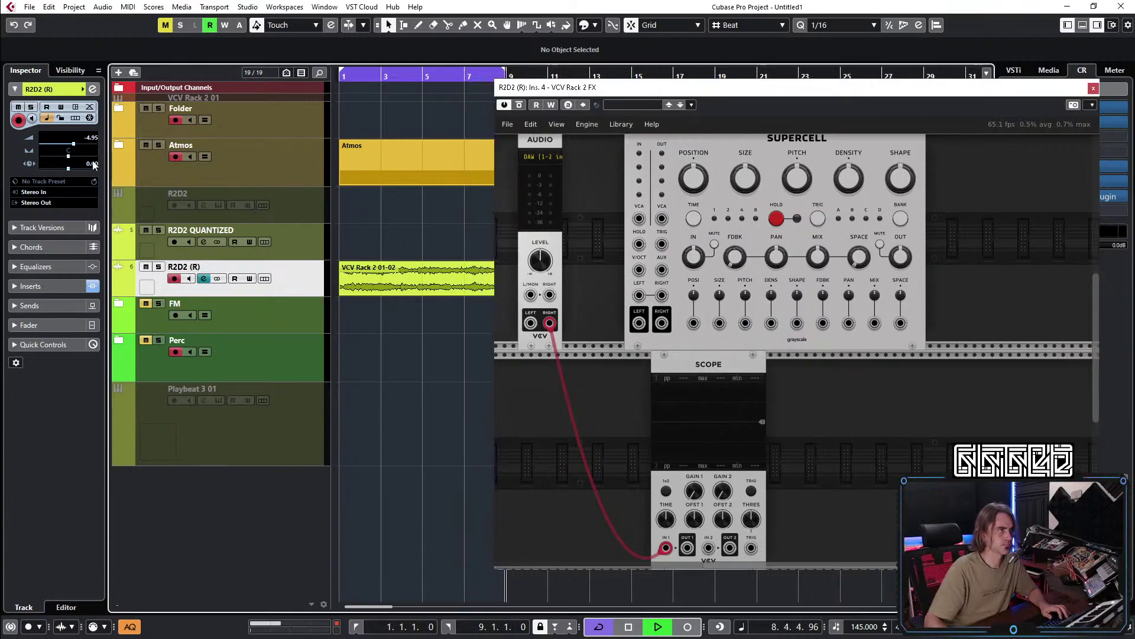
Remove the VCV Rack 2 FX insert from the R2D2 (R) channel by choosing No Effect.
{"action": "left_click", "coordinate": [93, 90]}
{"action": "left_click", "coordinate": [454, 267]}
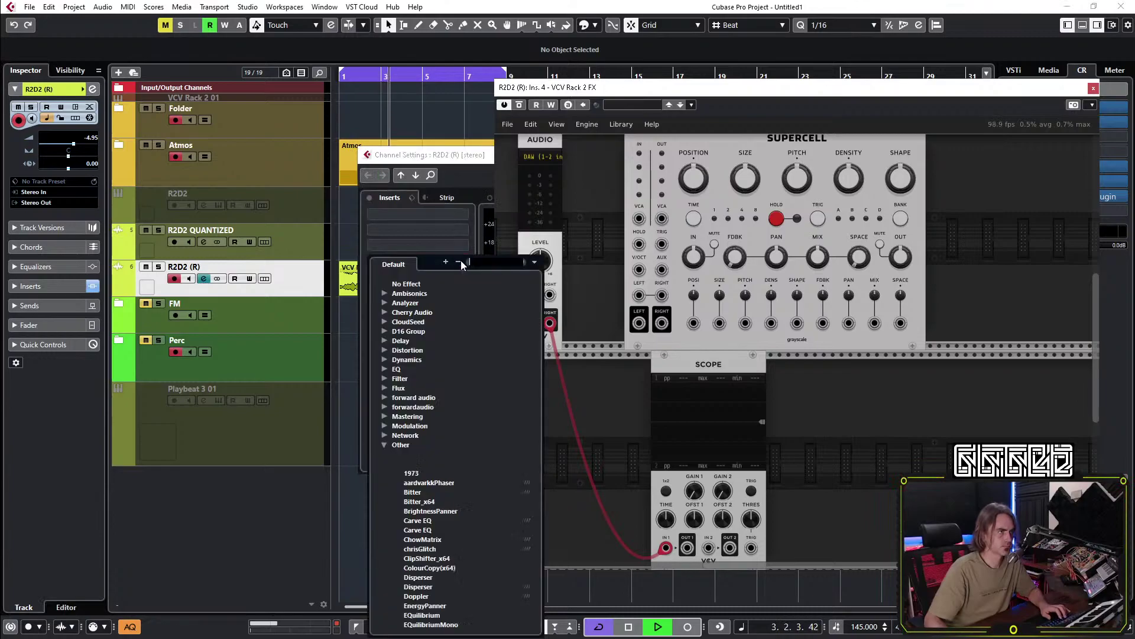
{"action": "type", "text": "no"}
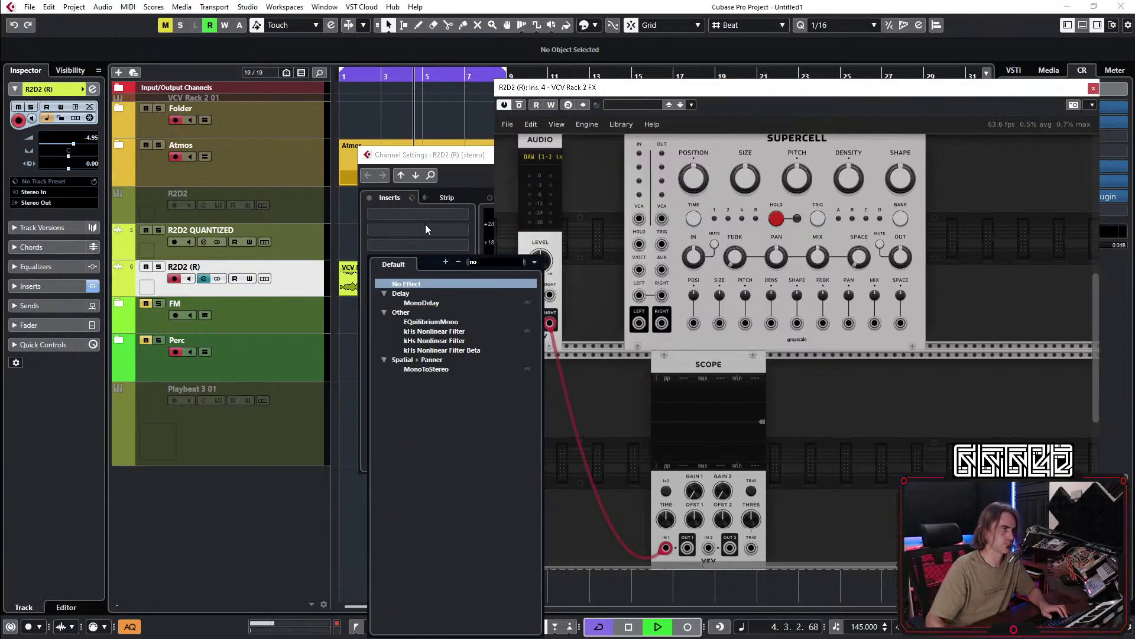
{"action": "left_click", "coordinate": [410, 285]}
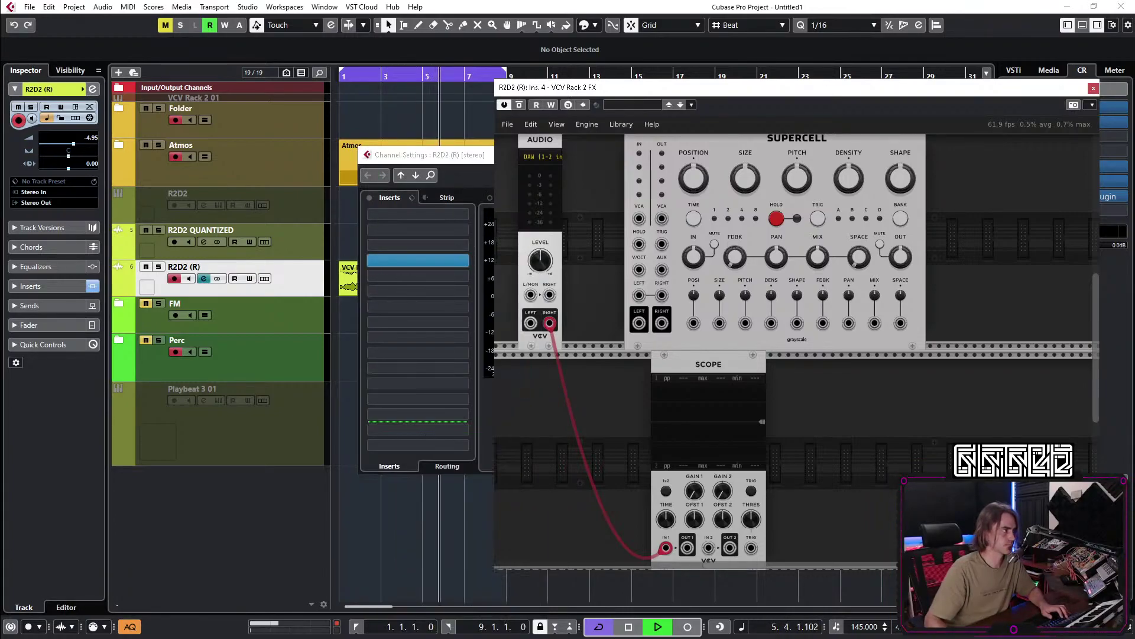
Insert a fresh VCV Rack 2 FX on R2D2 (R) and replace all its default modules with a single Audio module.
{"action": "left_click", "coordinate": [426, 261]}
{"action": "type", "text": "vcv"}
{"action": "left_click", "coordinate": [421, 294]}
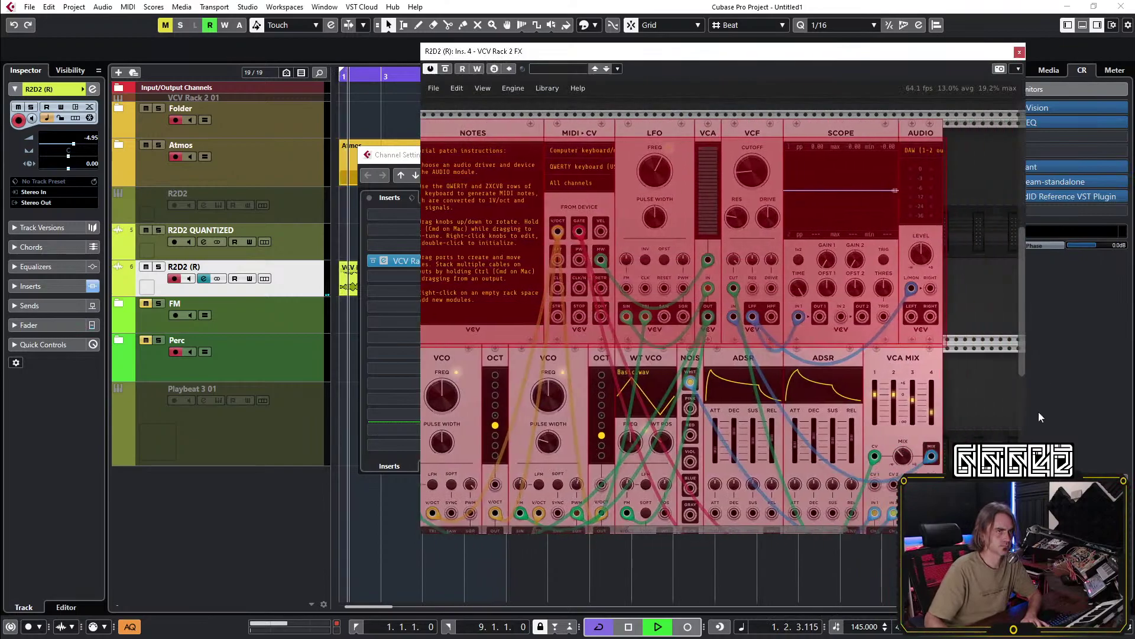
{"action": "key", "text": "Delete"}
{"action": "key", "text": "Return"}
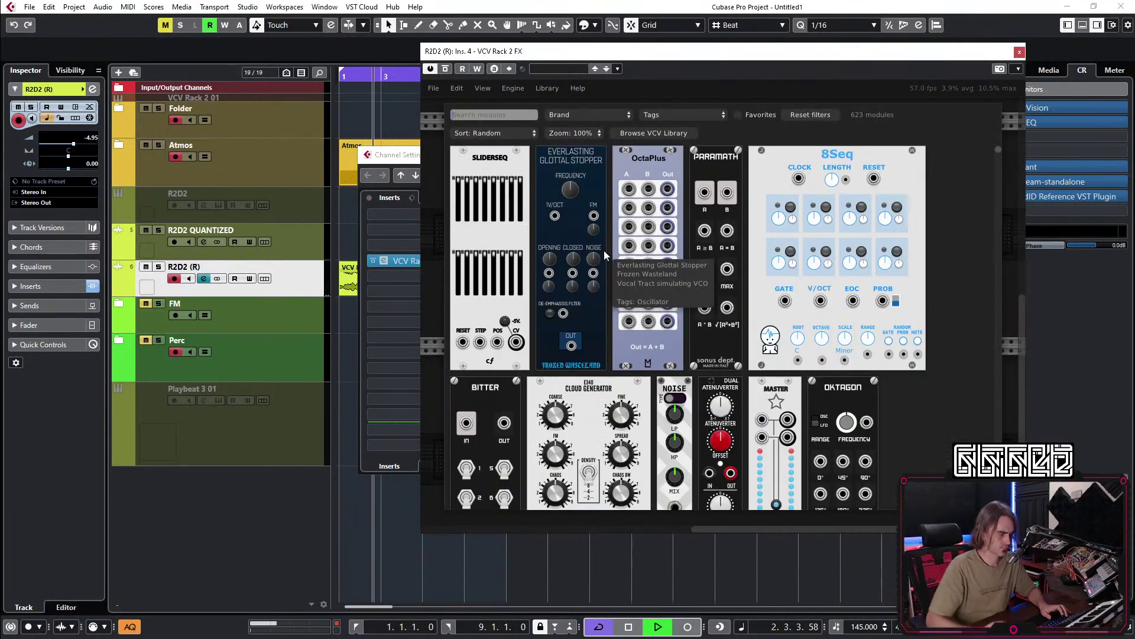
{"action": "key", "text": "Escape"}
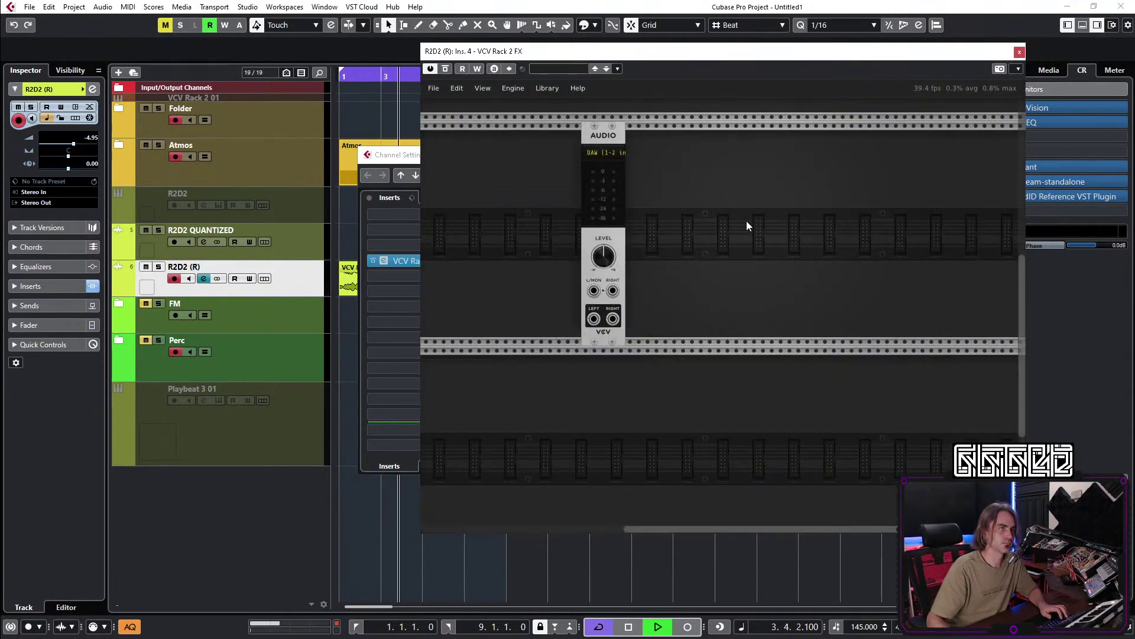
Add a Scope beside the Audio module and patch the Audio left output into its first input.
{"action": "key", "text": "Return"}
{"action": "type", "text": "scope"}
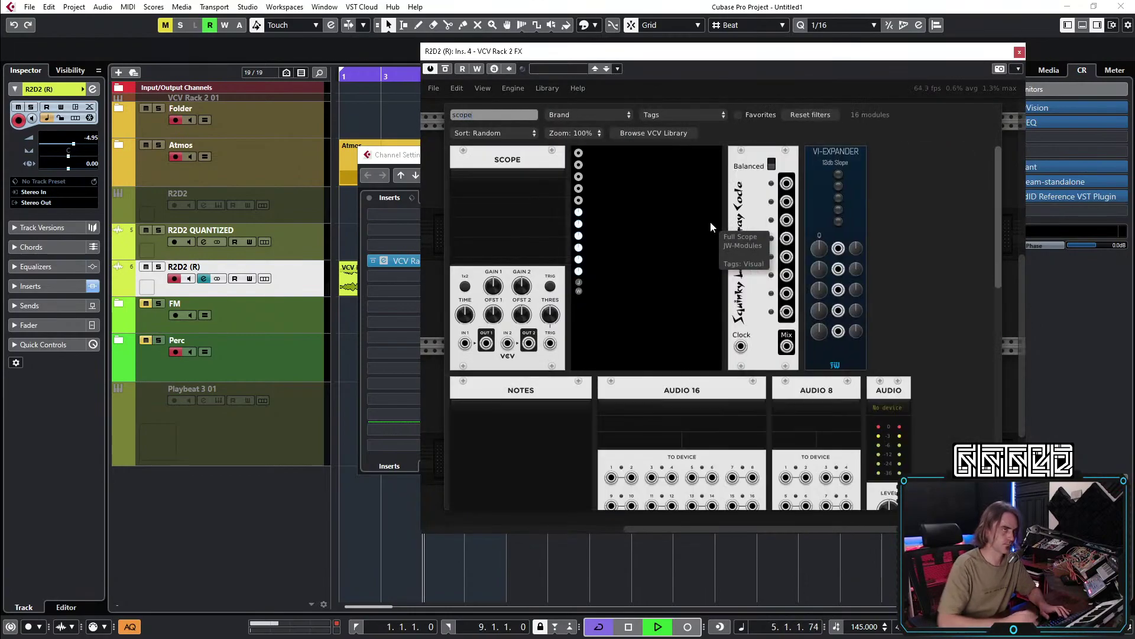
{"action": "key", "text": "Return"}
{"action": "left_click_drag", "start_coordinate": [592, 319], "coordinate": [667, 319]}
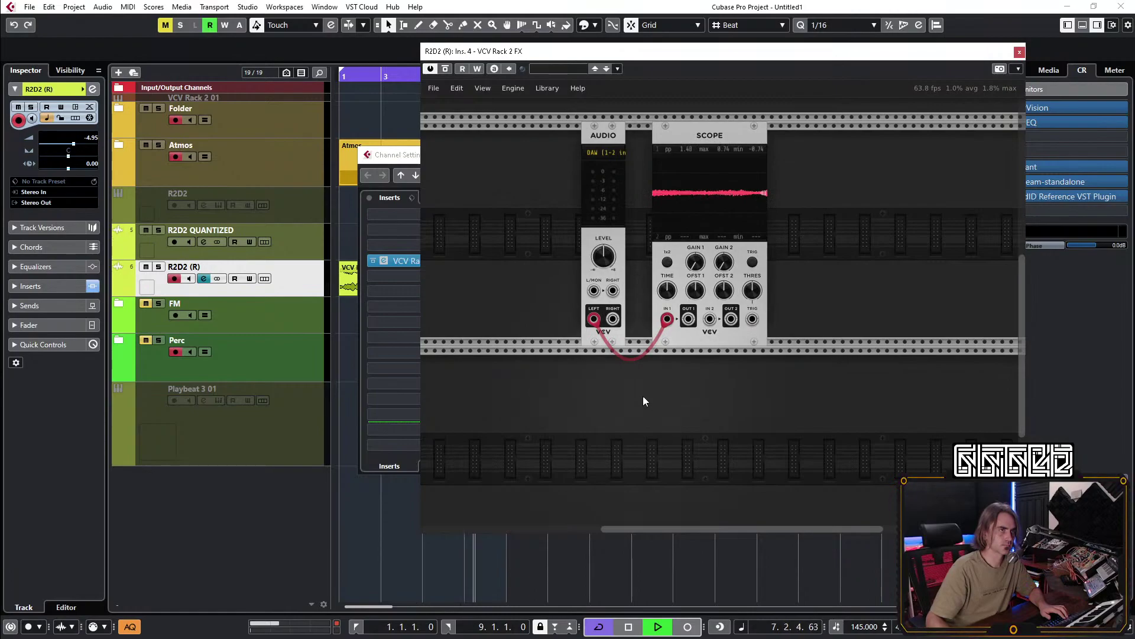
Add Supercell below the Audio module, wire its stereo inputs and outputs to that module, and align the two.
{"action": "right_click", "coordinate": [678, 408]}
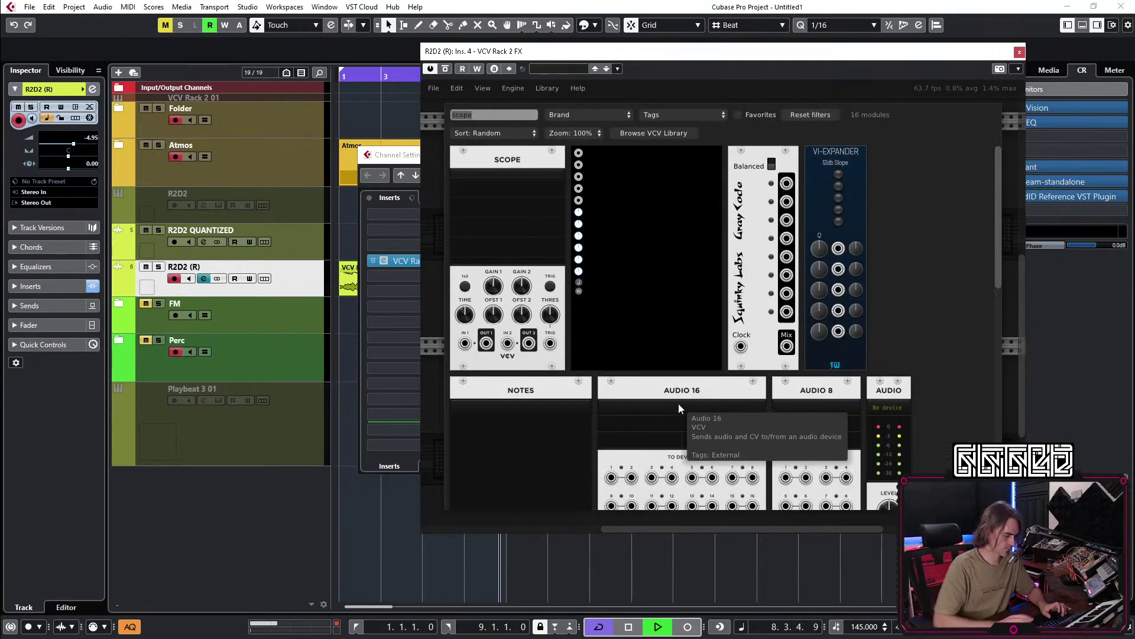
{"action": "type", "text": "super"}
{"action": "left_click_drag", "start_coordinate": [538, 230], "coordinate": [616, 343]}
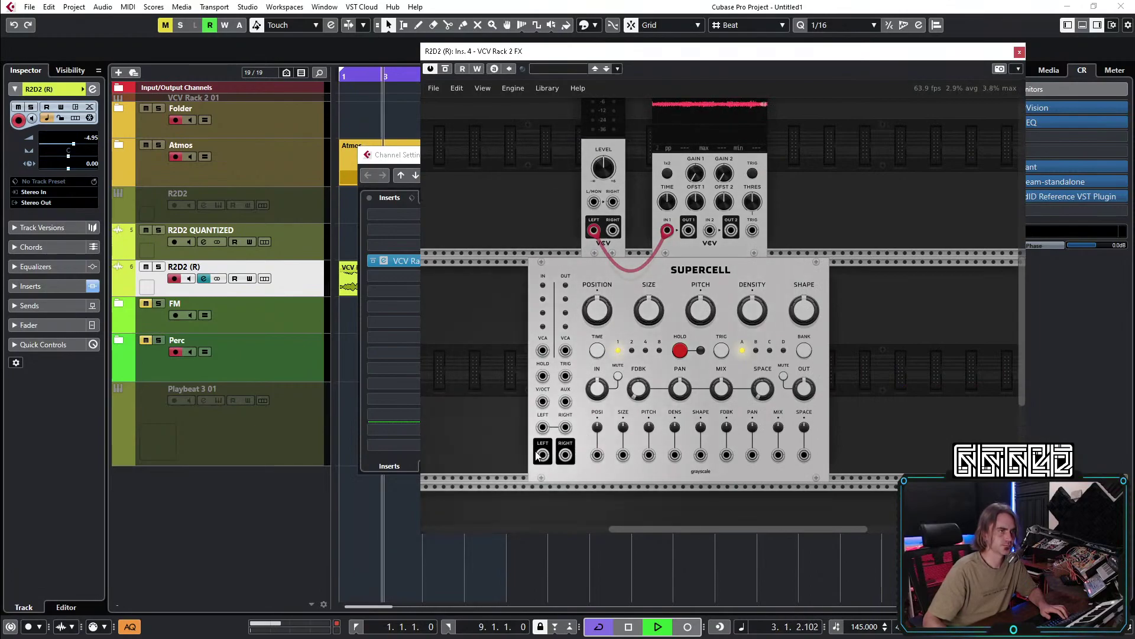
{"action": "left_click_drag", "start_coordinate": [541, 423], "coordinate": [585, 438]}
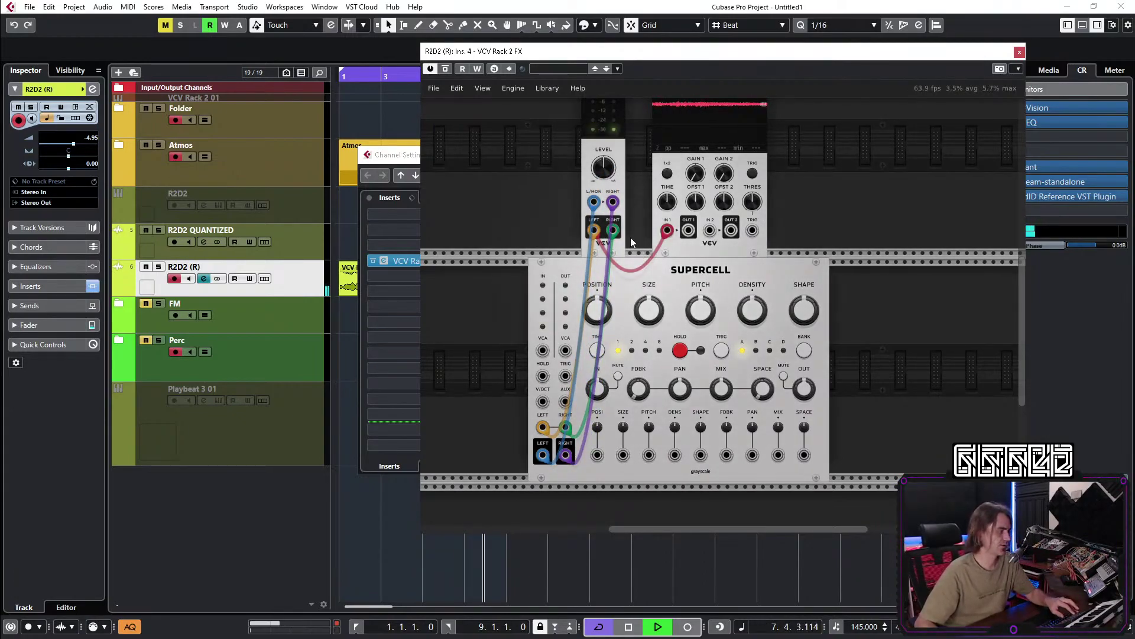
{"action": "mouse_move", "coordinate": [740, 256]}
{"action": "left_mouse_down"}
{"action": "mouse_move", "coordinate": [793, 264]}
{"action": "mouse_move", "coordinate": [757, 249]}
{"action": "left_mouse_up"}
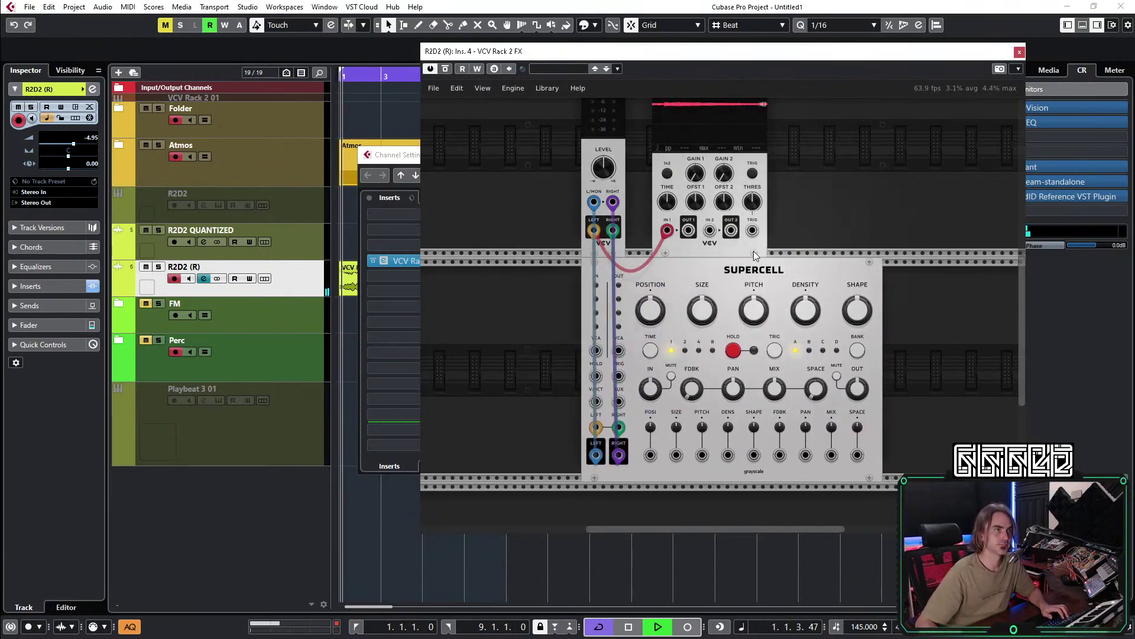
Delete the Scope and place Supercell directly beside the Audio module on the same row.
{"action": "scroll", "coordinate": [803, 221], "scroll_direction": "up", "scroll_amount": 3}
{"action": "scroll", "coordinate": [803, 221], "scroll_direction": "right", "scroll_amount": 2}
{"action": "right_click", "coordinate": [654, 121]}
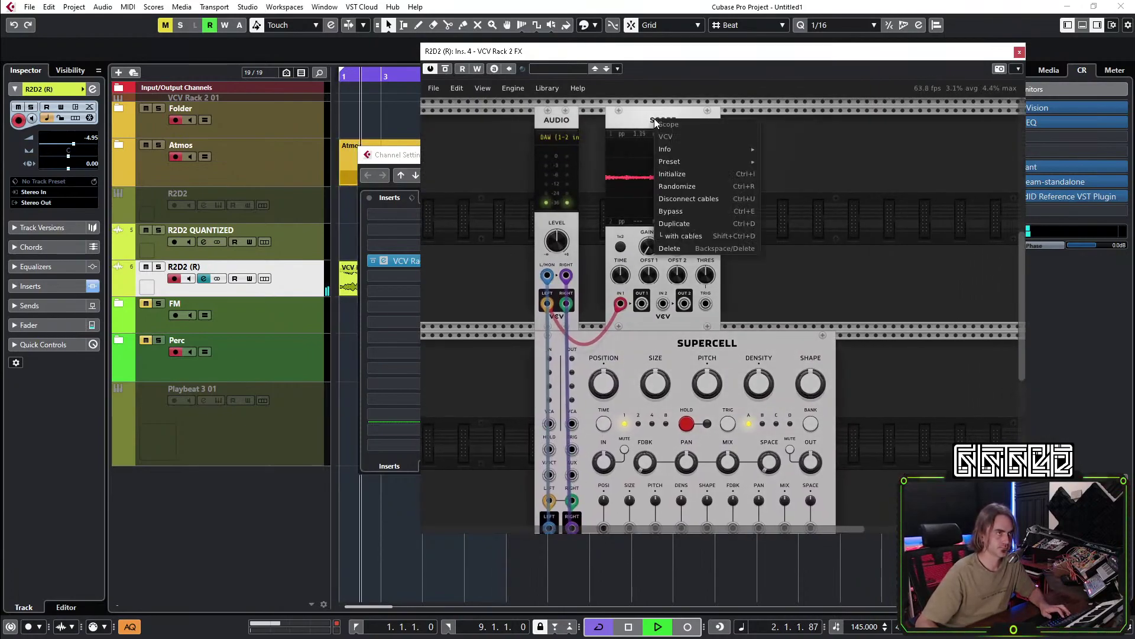
{"action": "left_click", "coordinate": [681, 248]}
{"action": "left_click_drag", "start_coordinate": [661, 403], "coordinate": [706, 179]}
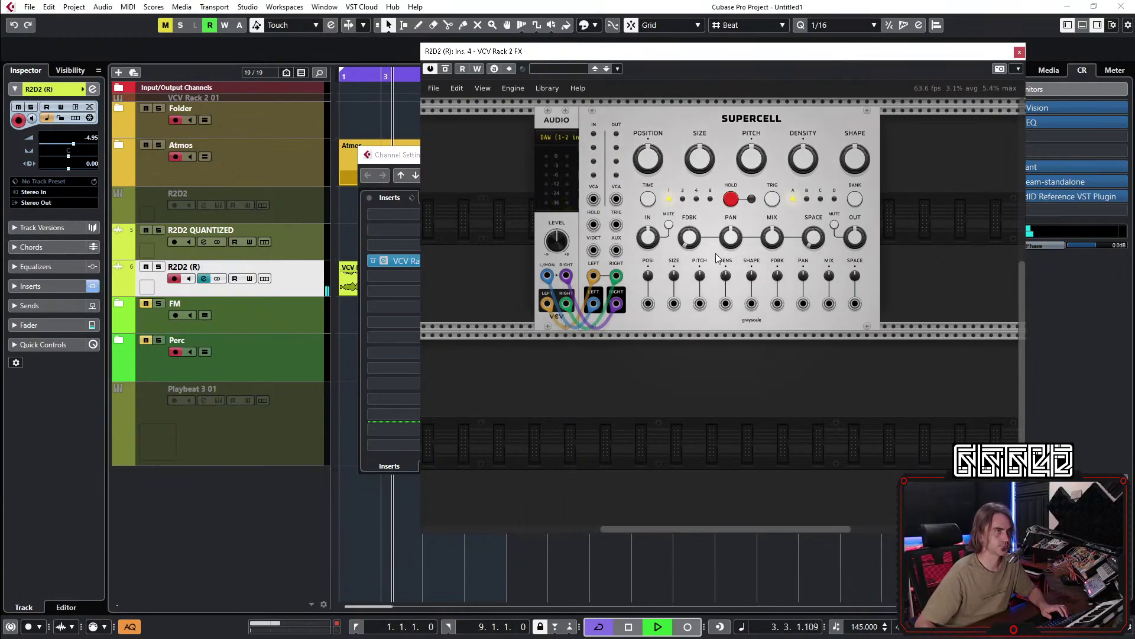
Enlarge the view of Supercell and move the rack window clear of the channel's equalizer and meters.
{"action": "scroll", "coordinate": [764, 196], "scroll_direction": "up", "scroll_amount": 2}
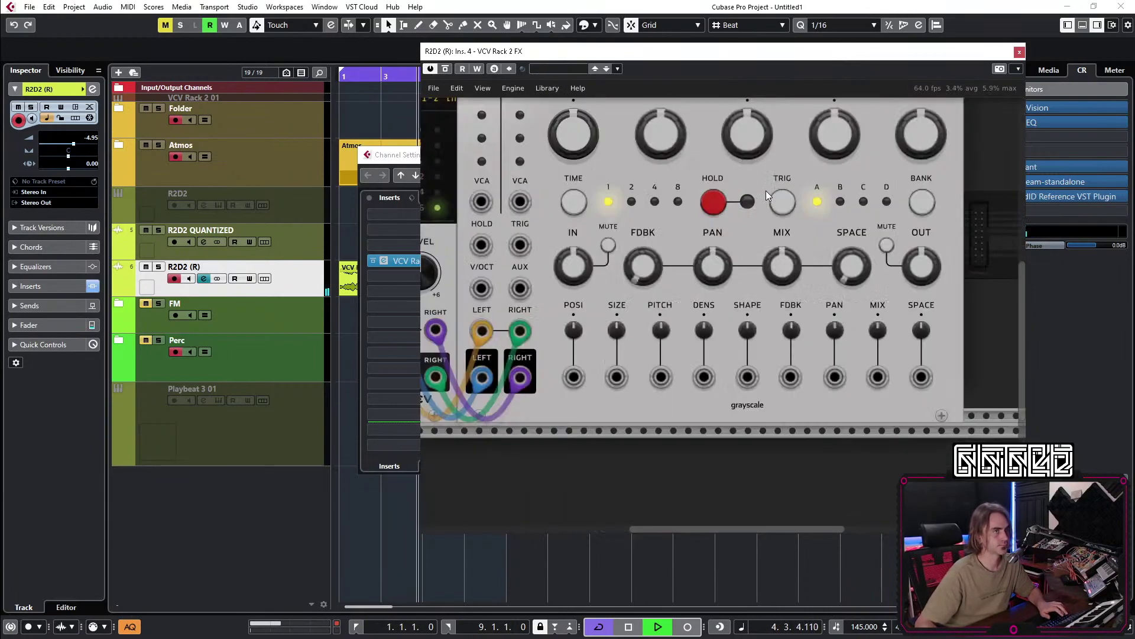
{"action": "scroll", "coordinate": [764, 196], "scroll_direction": "up", "scroll_amount": 1}
{"action": "scroll", "coordinate": [764, 195], "scroll_direction": "down", "scroll_amount": 3}
{"action": "left_click_drag", "start_coordinate": [627, 61], "coordinate": [239, 26]}
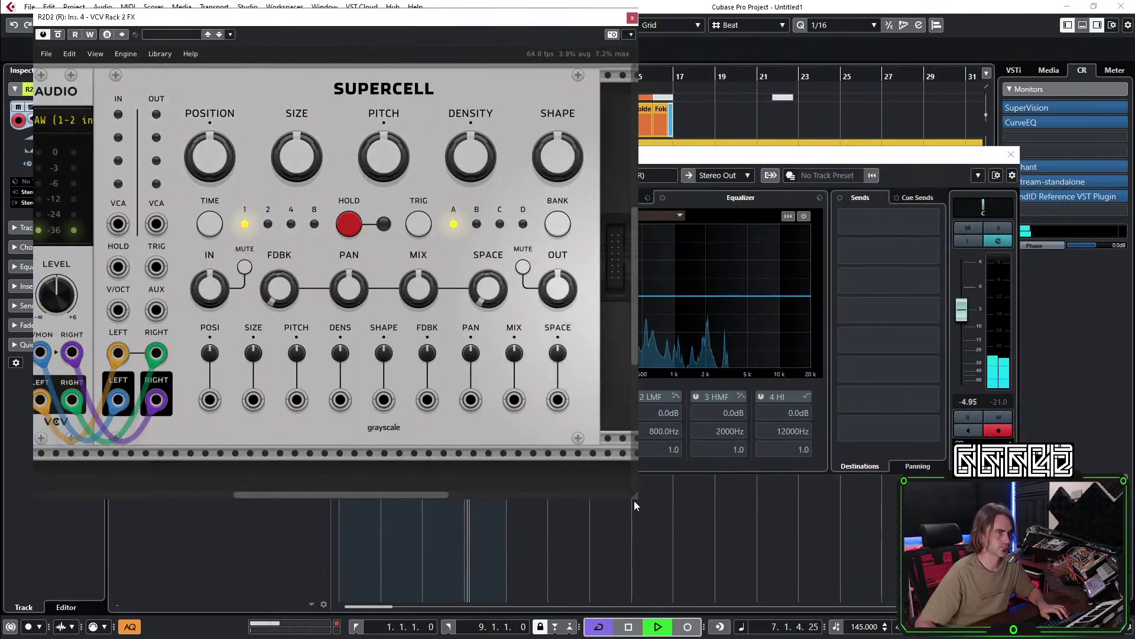
Widen the rack window, set Supercell's Feedback to about 0.41 with Space raised, and turn up the Audio module's level.
{"action": "left_click_drag", "start_coordinate": [634, 501], "coordinate": [1048, 507]}
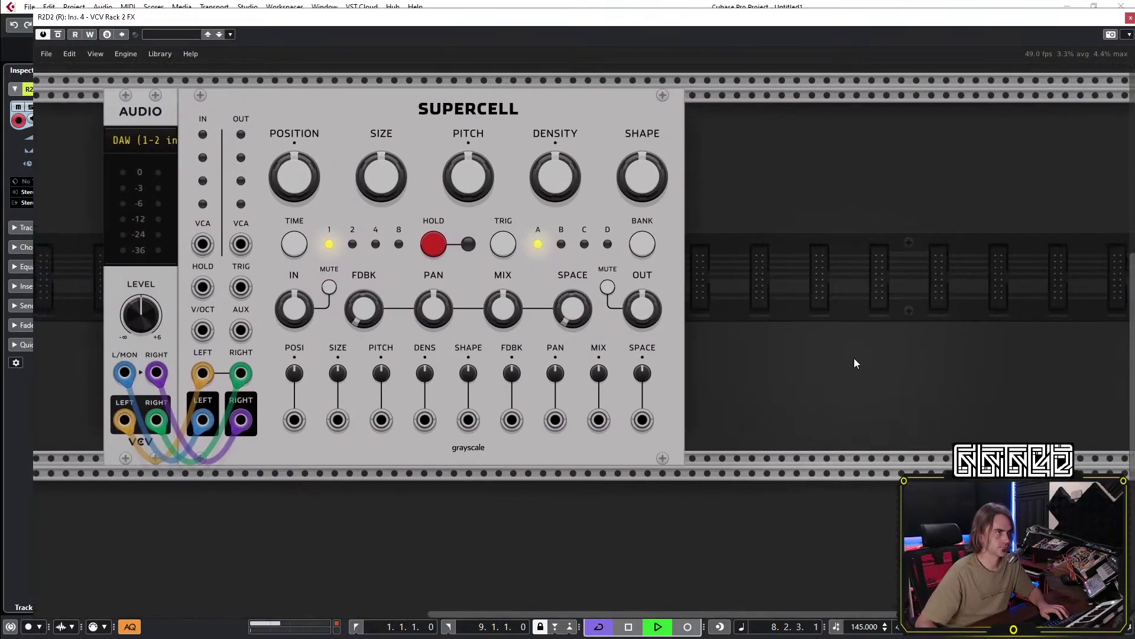
{"action": "scroll", "coordinate": [853, 359], "scroll_direction": "up", "scroll_amount": 1}
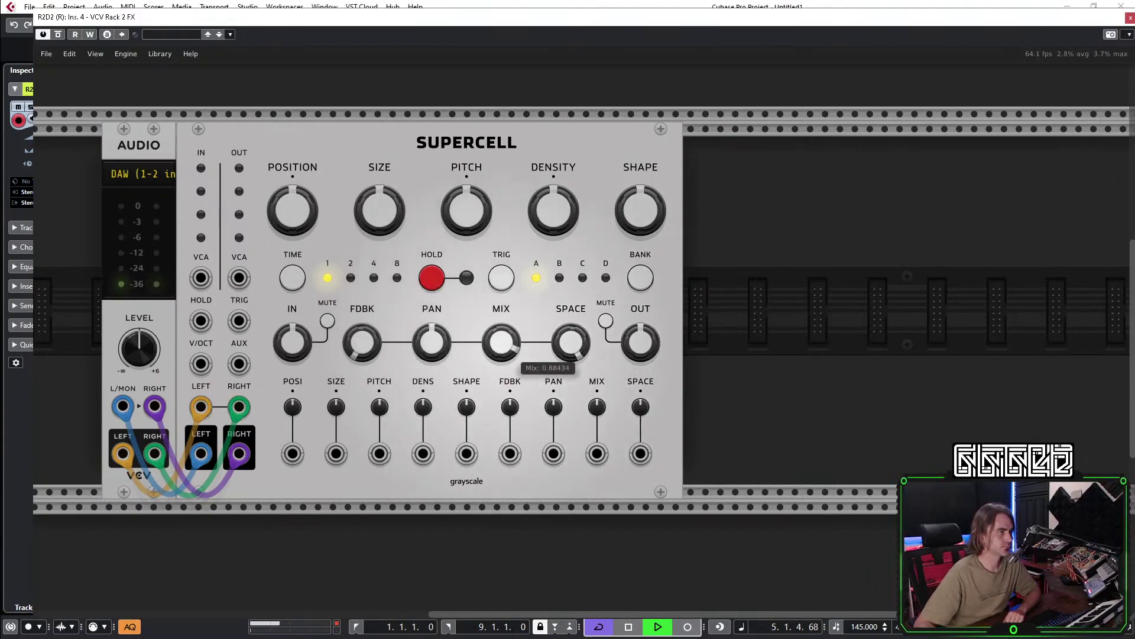
{"action": "left_click_drag", "start_coordinate": [395, 351], "coordinate": [395, 331]}
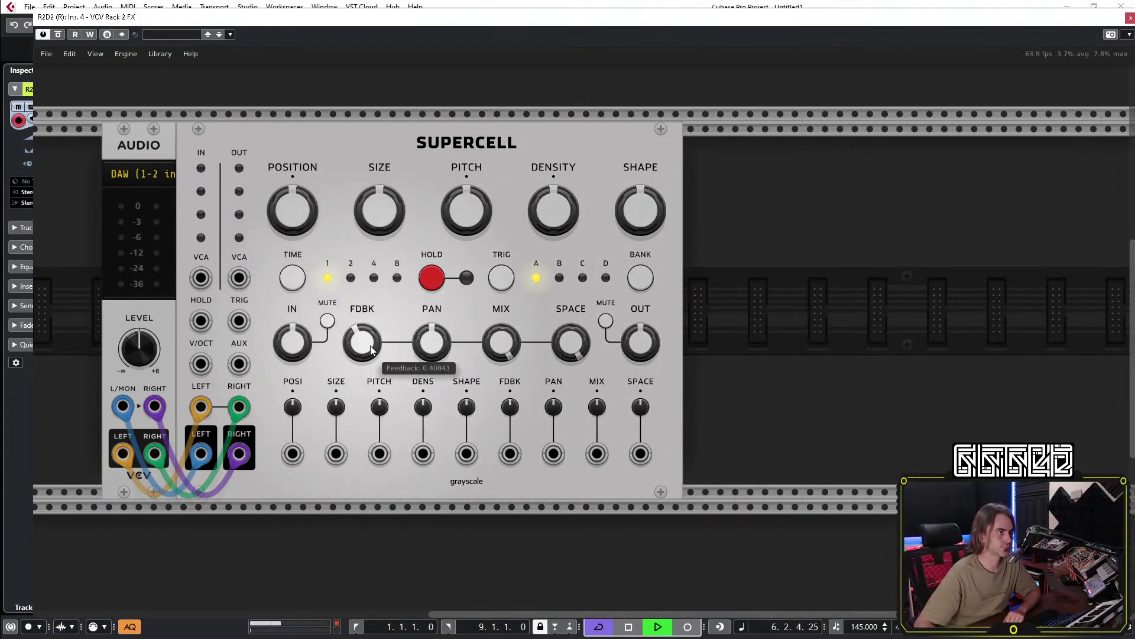
{"action": "left_click_drag", "start_coordinate": [140, 349], "coordinate": [140, 337]}
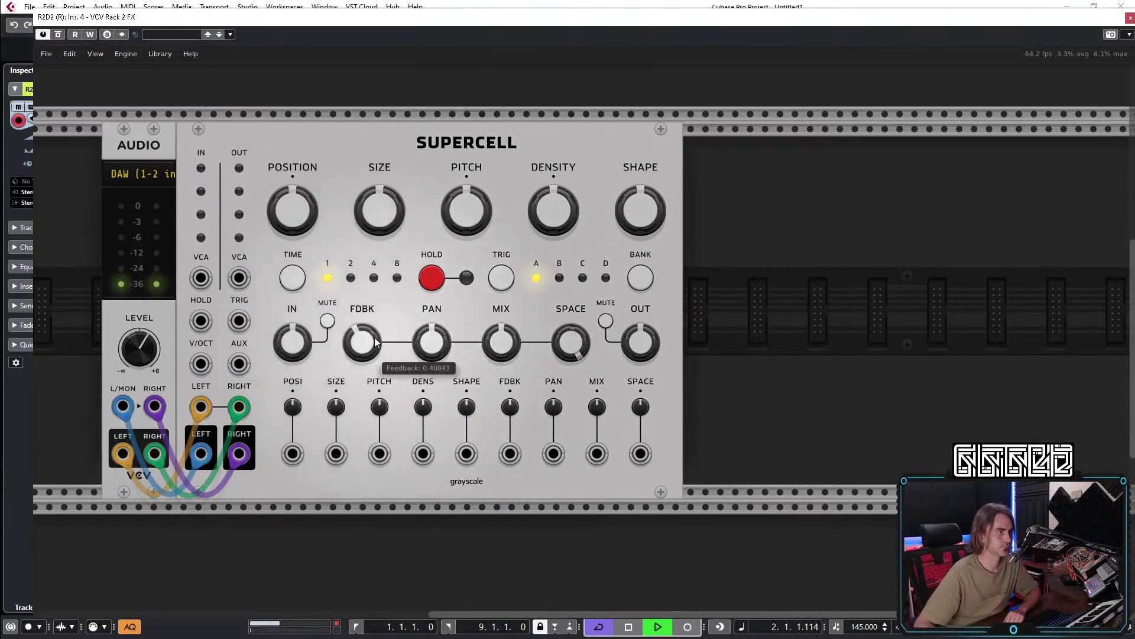
Switch Supercell's alternate mode to Looping delay and try its Position knob at about 0.91.
{"action": "right_click", "coordinate": [496, 155]}
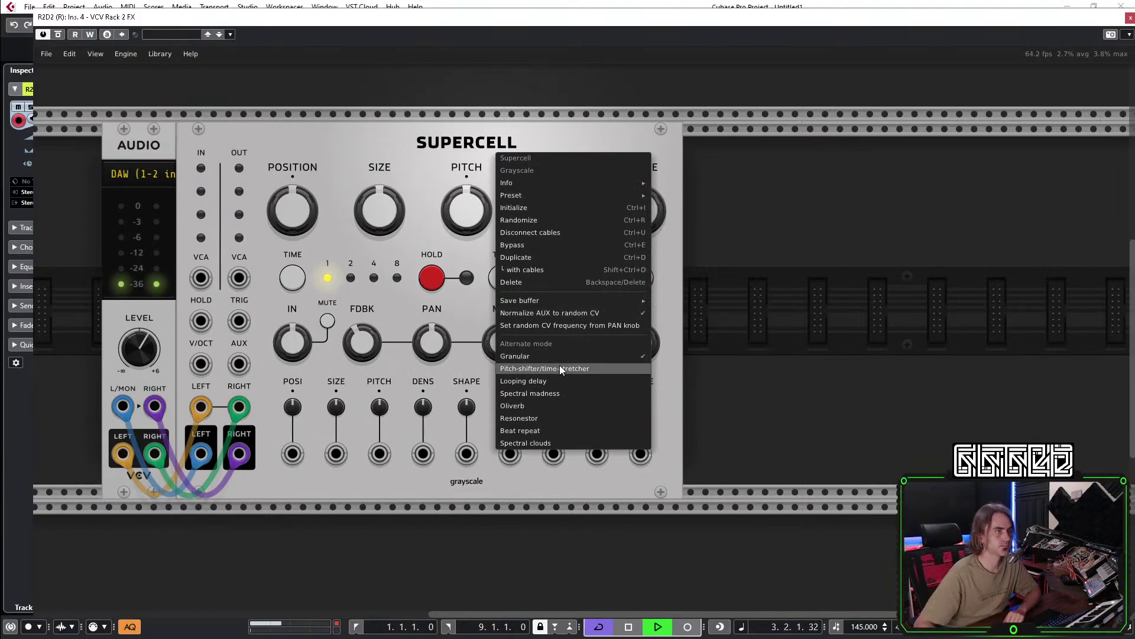
{"action": "left_click", "coordinate": [547, 383]}
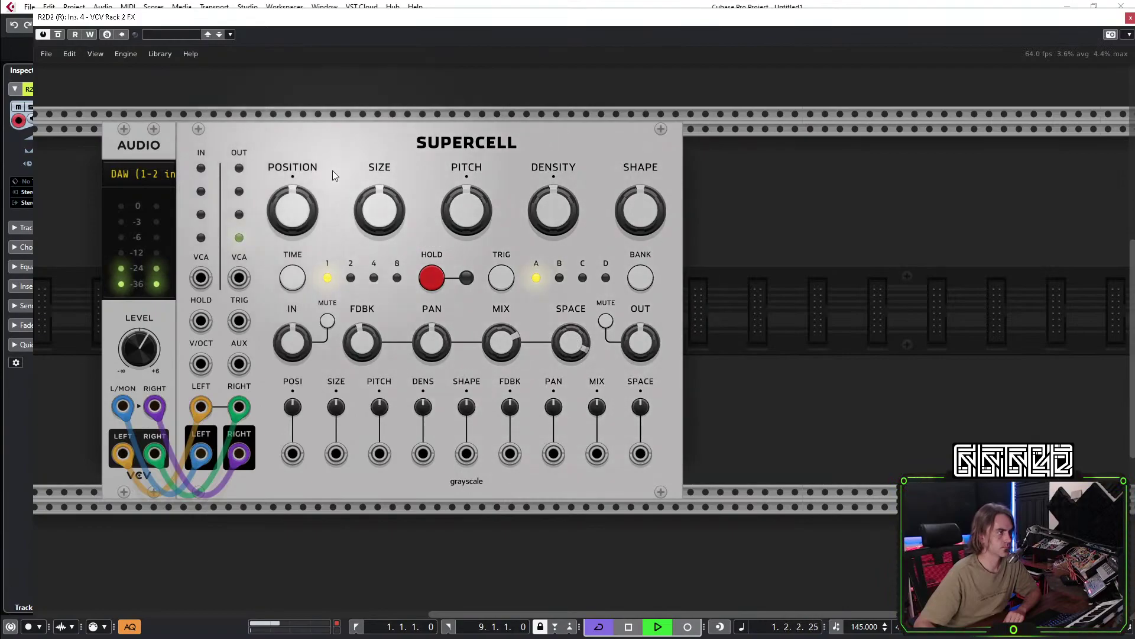
{"action": "left_click_drag", "start_coordinate": [303, 211], "coordinate": [303, 211]}
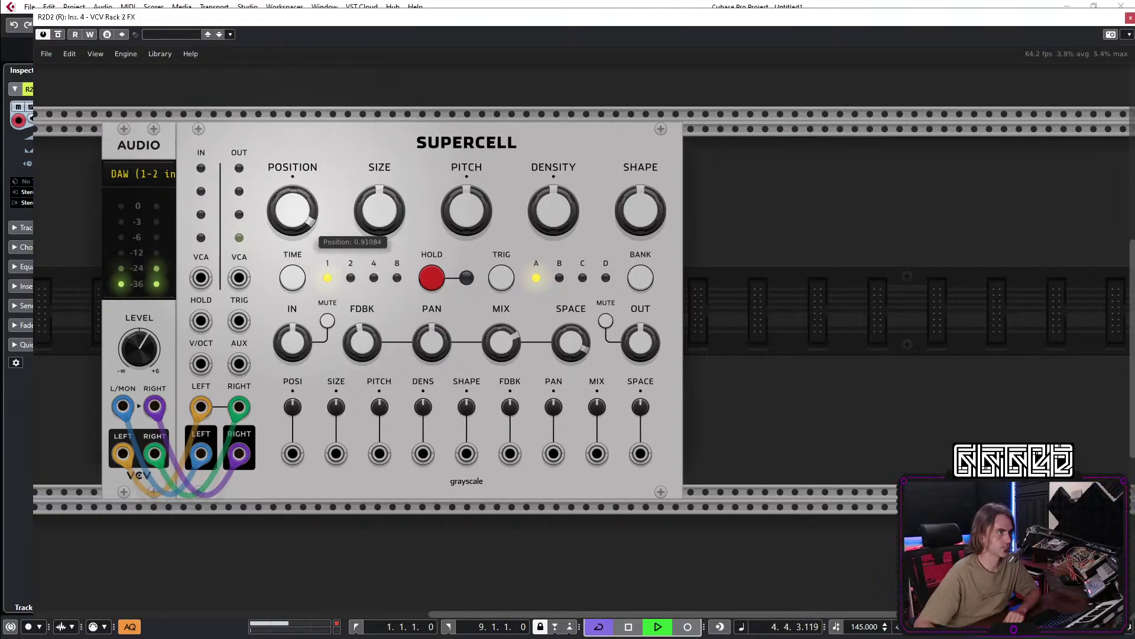
Add a VCV Scope and place it on Supercell's row, leaving a gap between the two modules.
{"action": "right_click", "coordinate": [823, 233]}
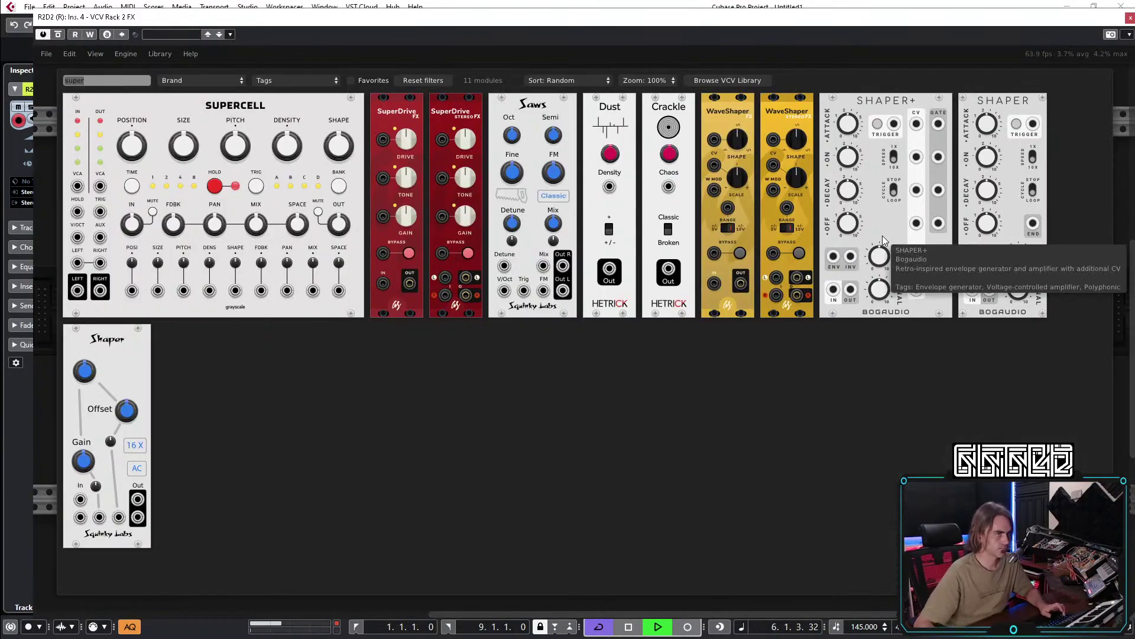
{"action": "type", "text": "scop"}
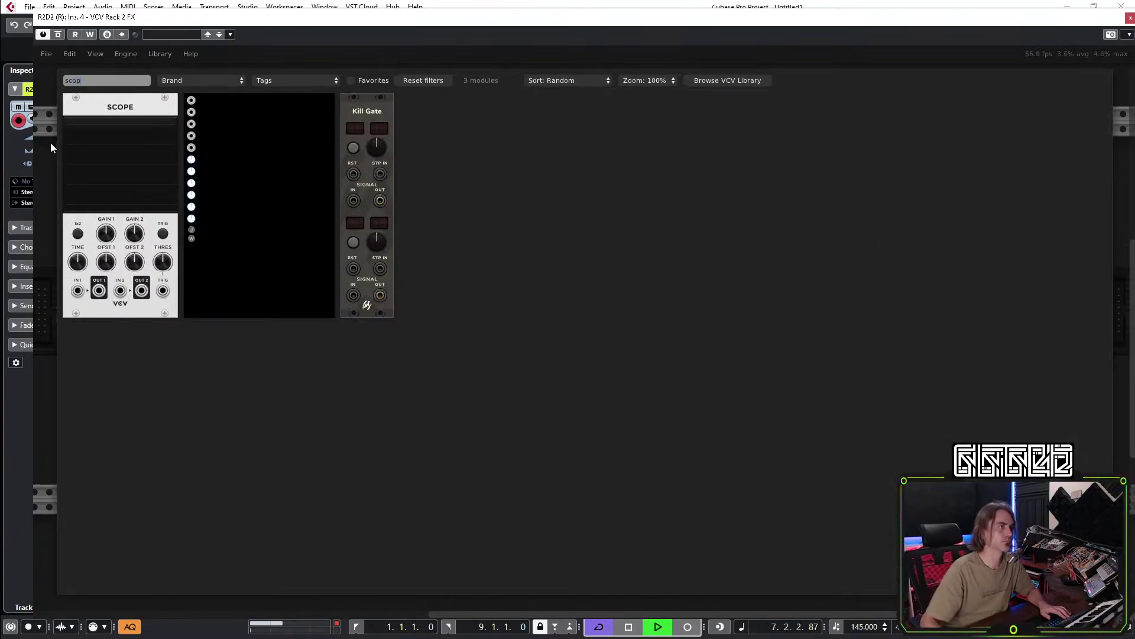
{"action": "left_click", "coordinate": [120, 178]}
{"action": "left_click_drag", "start_coordinate": [839, 196], "coordinate": [964, 147]}
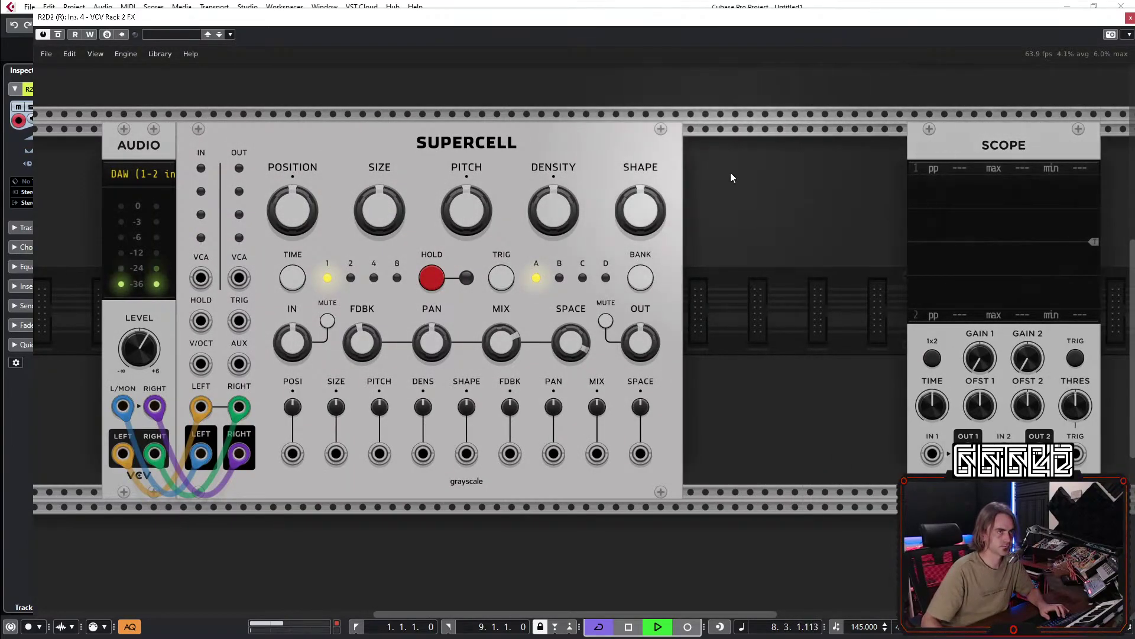
Search the module browser for random modules and add the VCV Random between Supercell and the Scope.
{"action": "right_click", "coordinate": [779, 178]}
{"action": "type", "text": "rando"}
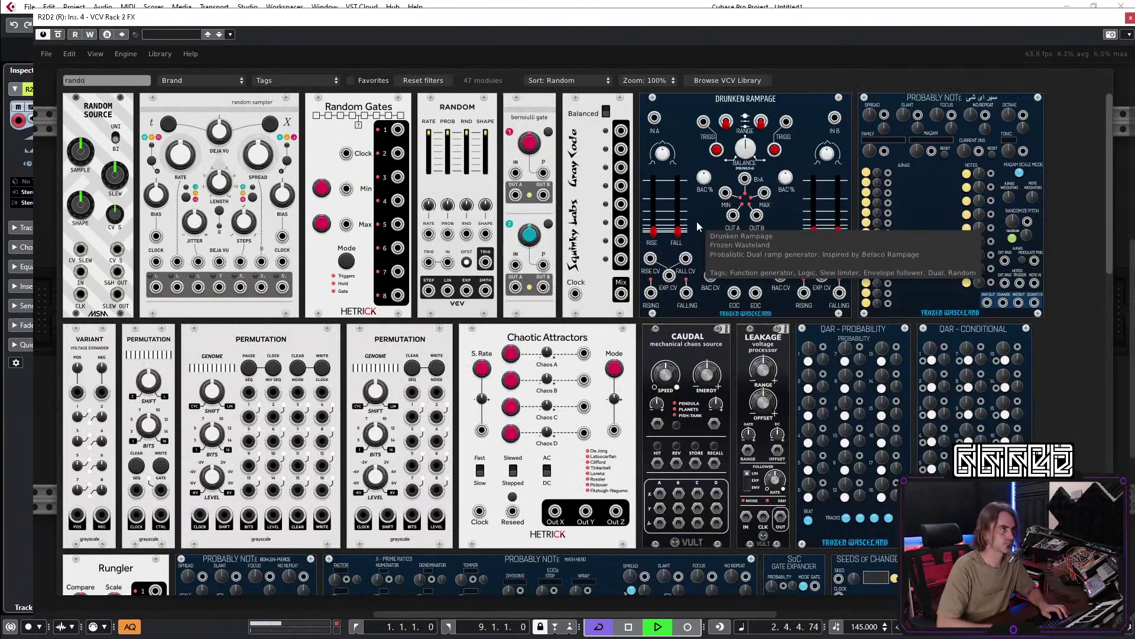
{"action": "scroll", "coordinate": [568, 355], "scroll_direction": "down", "scroll_amount": 15}
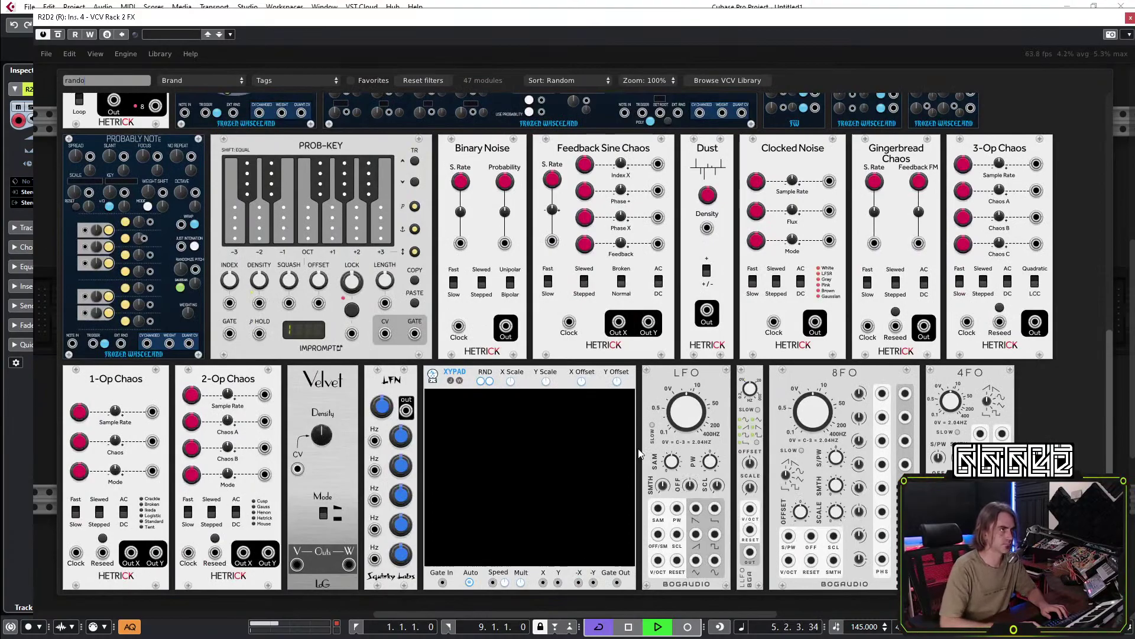
{"action": "key", "text": "BackSpace"}
{"action": "key", "text": "BackSpace"}
{"action": "key", "text": "BackSpace"}
{"action": "key", "text": "BackSpace"}
{"action": "key", "text": "BackSpace"}
{"action": "type", "text": "rand"}
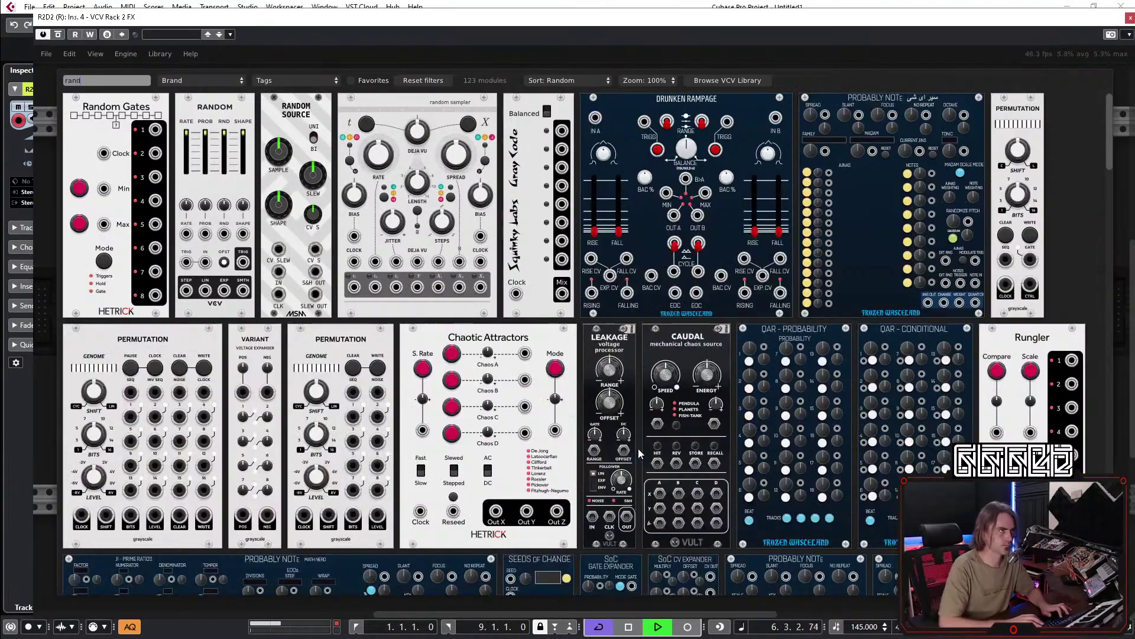
{"action": "left_click", "coordinate": [177, 230]}
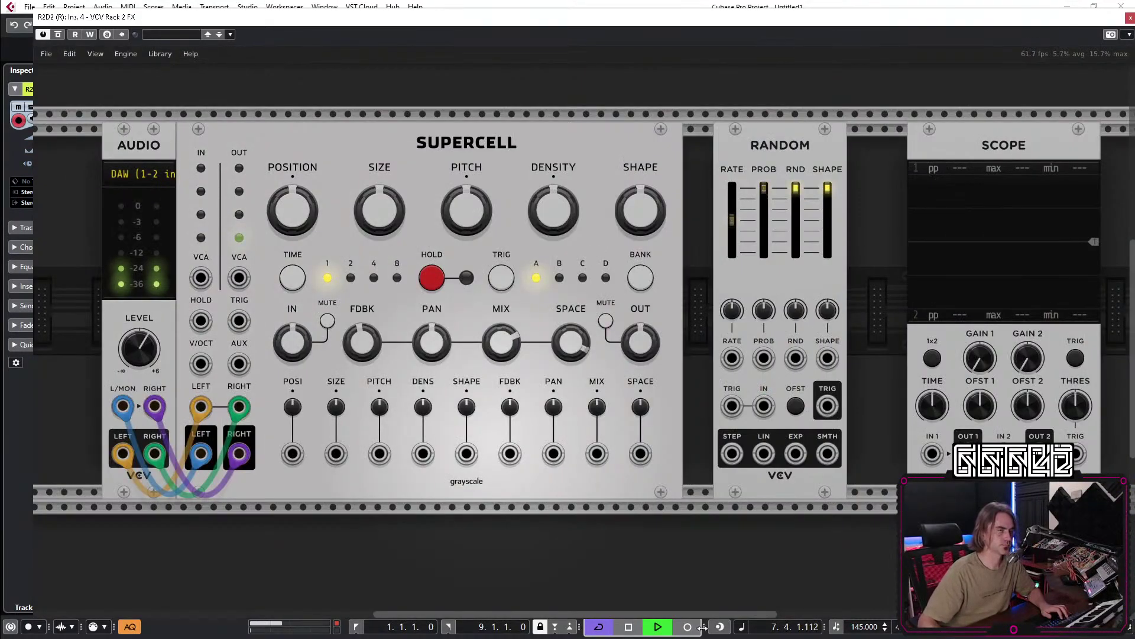
Patch Random's STEP output into the Scope's first input and lengthen the time span the Scope displays.
{"action": "left_click_drag", "start_coordinate": [732, 454], "coordinate": [932, 453]}
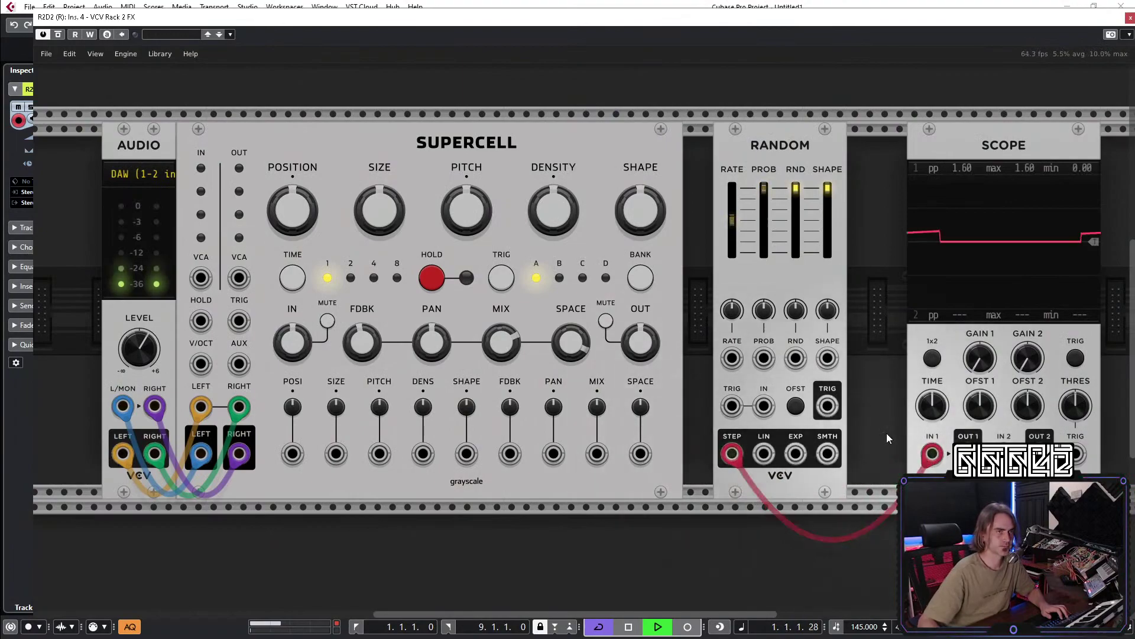
{"action": "scroll", "coordinate": [868, 413], "scroll_direction": "right", "scroll_amount": 2}
{"action": "scroll", "coordinate": [868, 414], "scroll_direction": "up", "scroll_amount": 1}
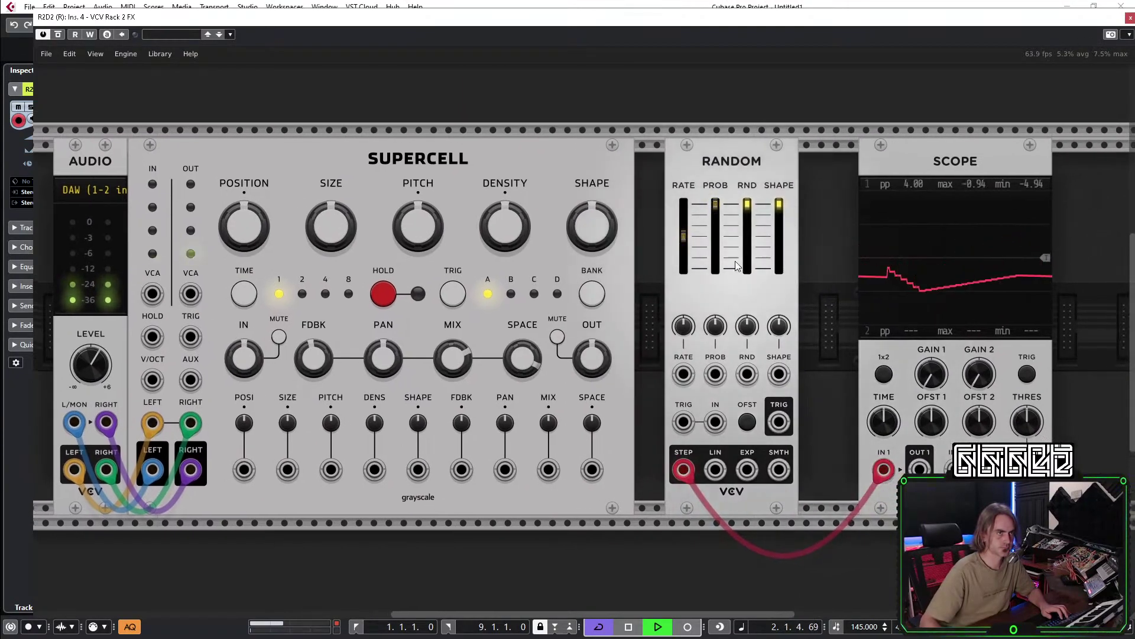
{"action": "mouse_move", "coordinate": [878, 423]}
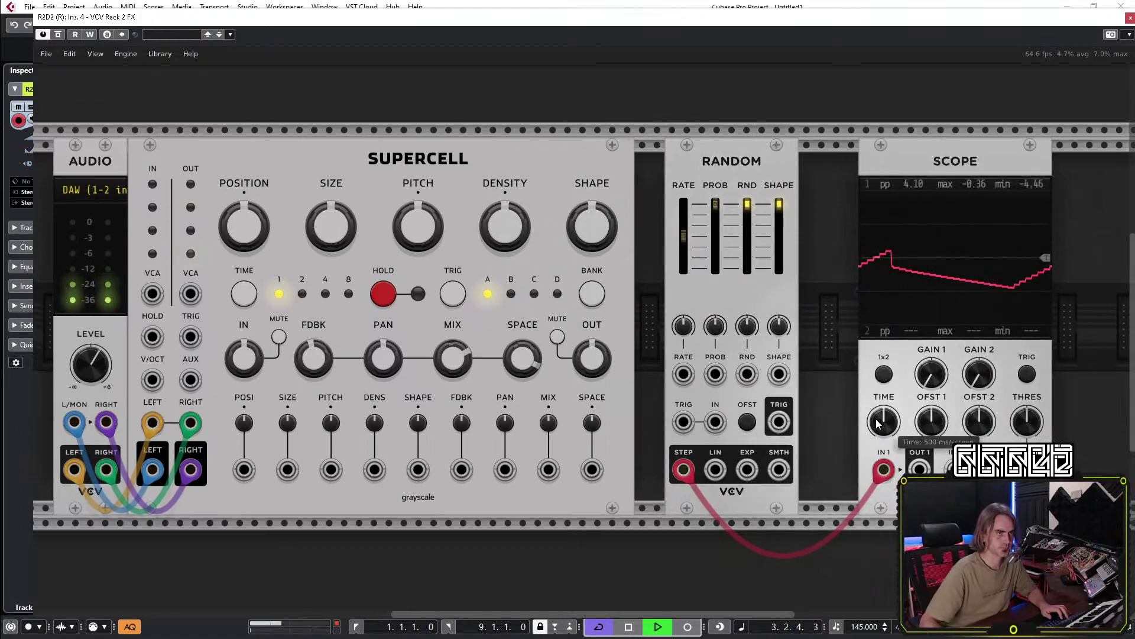
{"action": "left_click_drag", "start_coordinate": [883, 422], "coordinate": [884, 400]}
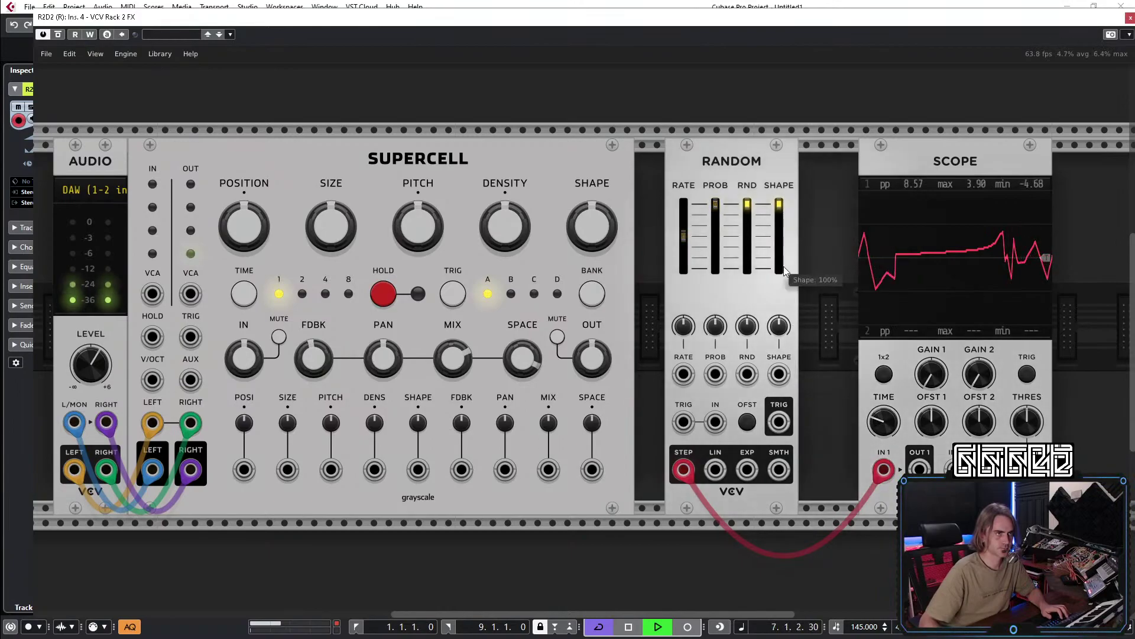
Lower the Random module's clock rate so its stepped signal changes more slowly.
{"action": "mouse_move", "coordinate": [731, 224]}
{"action": "mouse_move", "coordinate": [693, 239]}
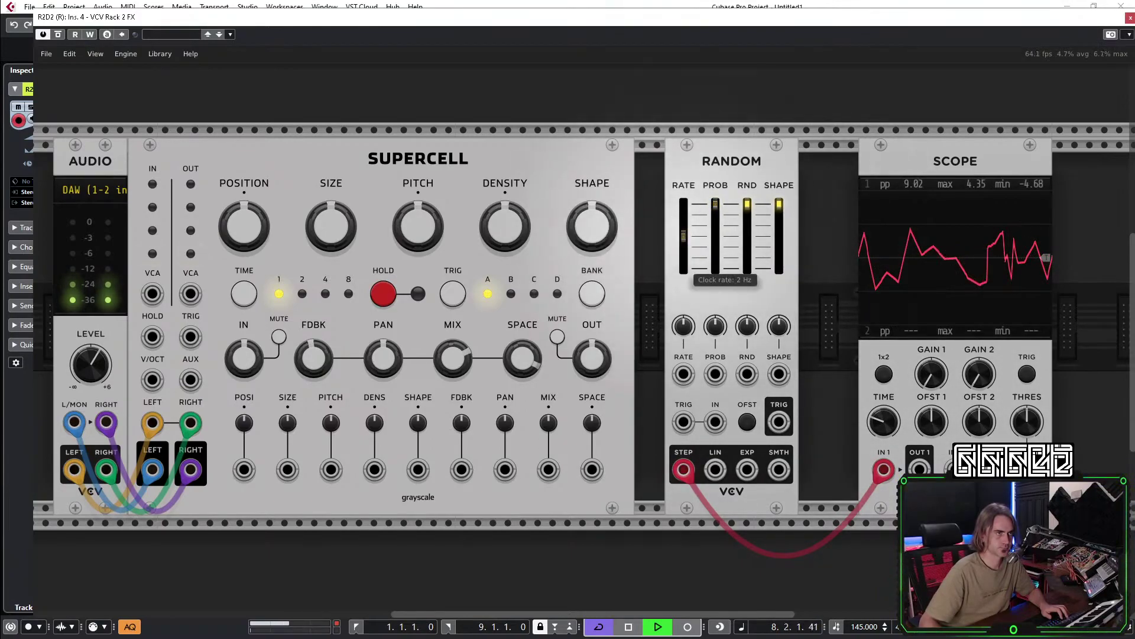
{"action": "left_click_drag", "start_coordinate": [683, 237], "coordinate": [683, 253]}
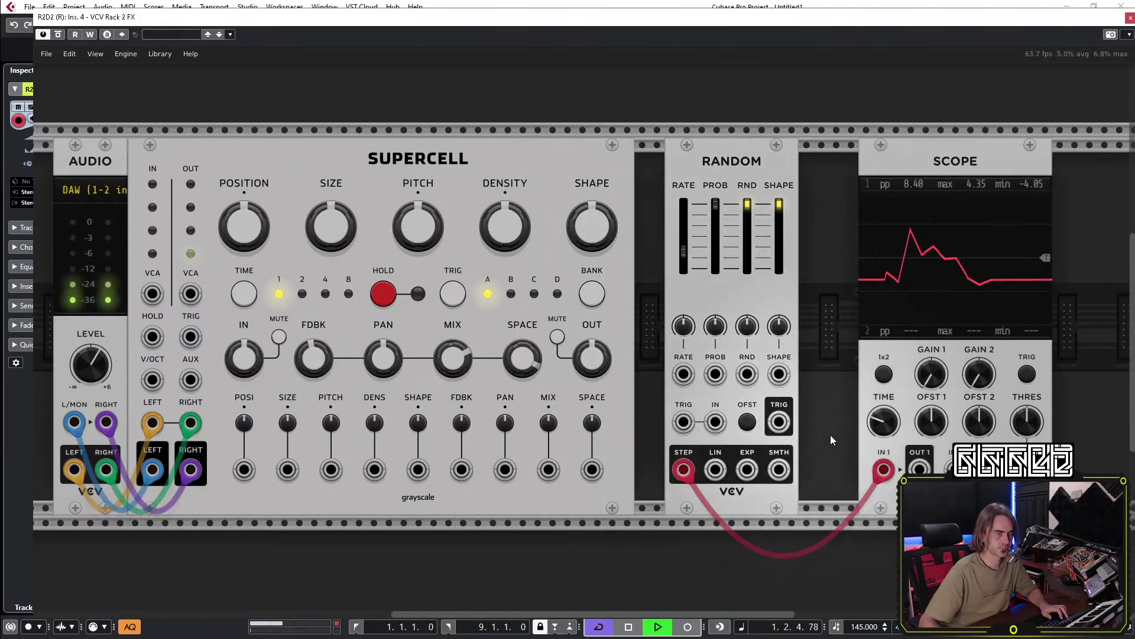
Connect Random's STEP output to Supercell's Position CV input and set the Position CV amount to about 0.81.
{"action": "scroll", "coordinate": [826, 434], "scroll_direction": "left", "scroll_amount": 2}
{"action": "scroll", "coordinate": [825, 435], "scroll_direction": "down", "scroll_amount": 1}
{"action": "left_click_drag", "start_coordinate": [289, 456], "coordinate": [729, 456]}
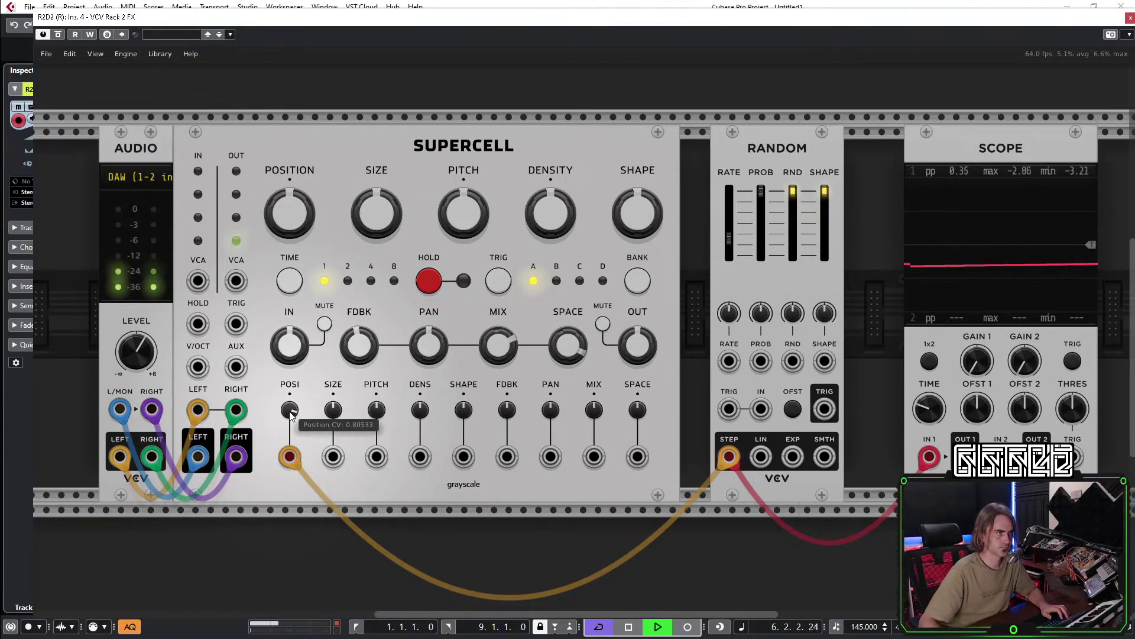
{"action": "scroll", "coordinate": [786, 151], "scroll_direction": "down", "scroll_amount": 1}
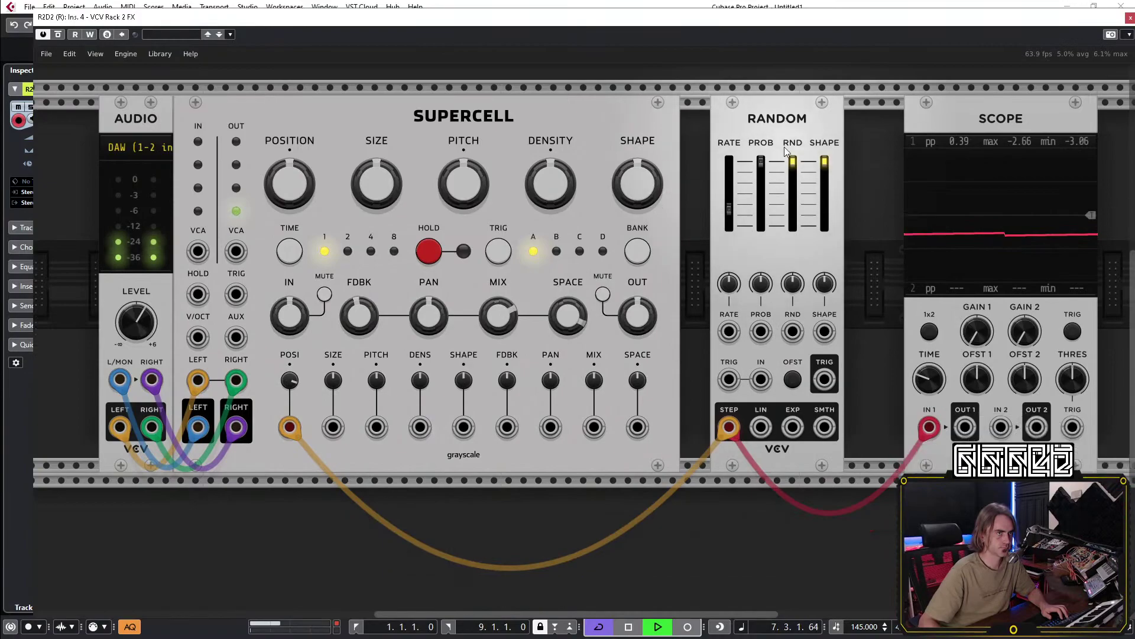
Move the Random module to the row directly below Supercell and duplicate it without cables.
{"action": "scroll", "coordinate": [787, 151], "scroll_direction": "down", "scroll_amount": 1}
{"action": "left_click_drag", "start_coordinate": [787, 151], "coordinate": [263, 488]}
{"action": "scroll", "coordinate": [334, 468], "scroll_direction": "down", "scroll_amount": 4}
{"action": "right_click", "coordinate": [260, 342]}
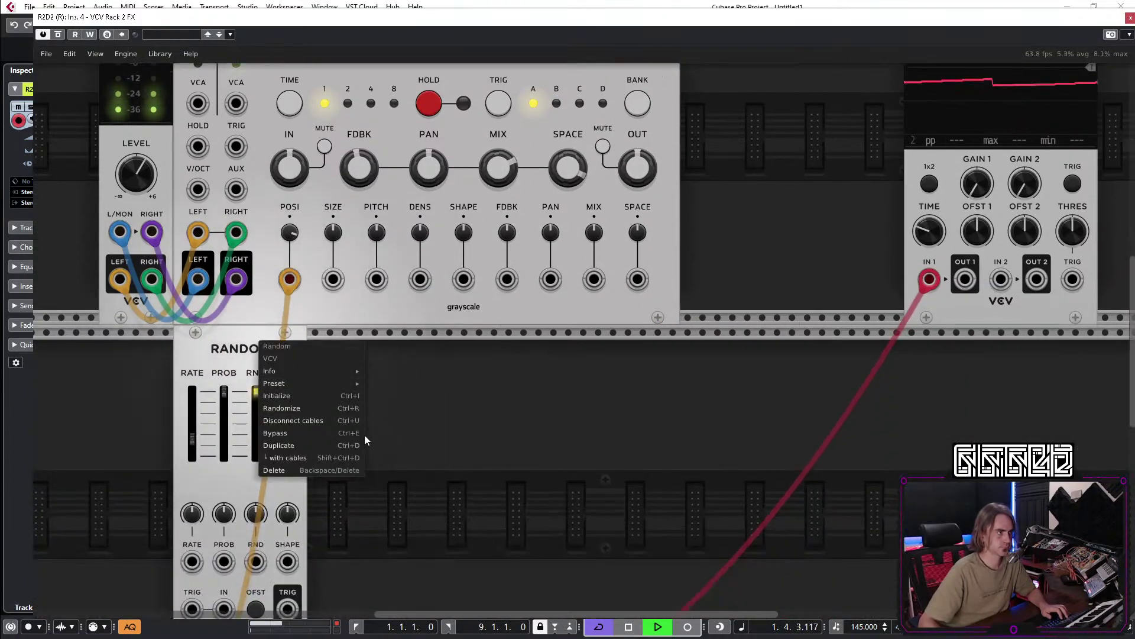
{"action": "left_click", "coordinate": [331, 446]}
Patch the second Random's STEP output into Supercell's Size CV input and duplicate Random twice more along the row.
{"action": "scroll", "coordinate": [502, 441], "scroll_direction": "down", "scroll_amount": 3}
{"action": "left_click_drag", "start_coordinate": [325, 568], "coordinate": [333, 191]}
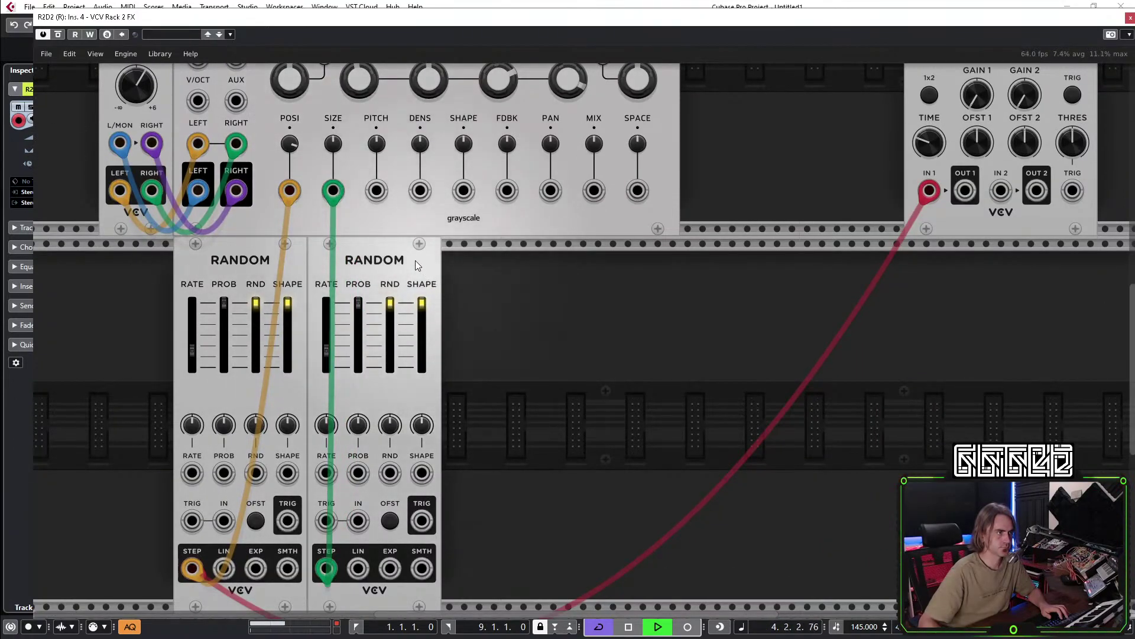
{"action": "right_click", "coordinate": [414, 259]}
{"action": "left_click", "coordinate": [439, 359]}
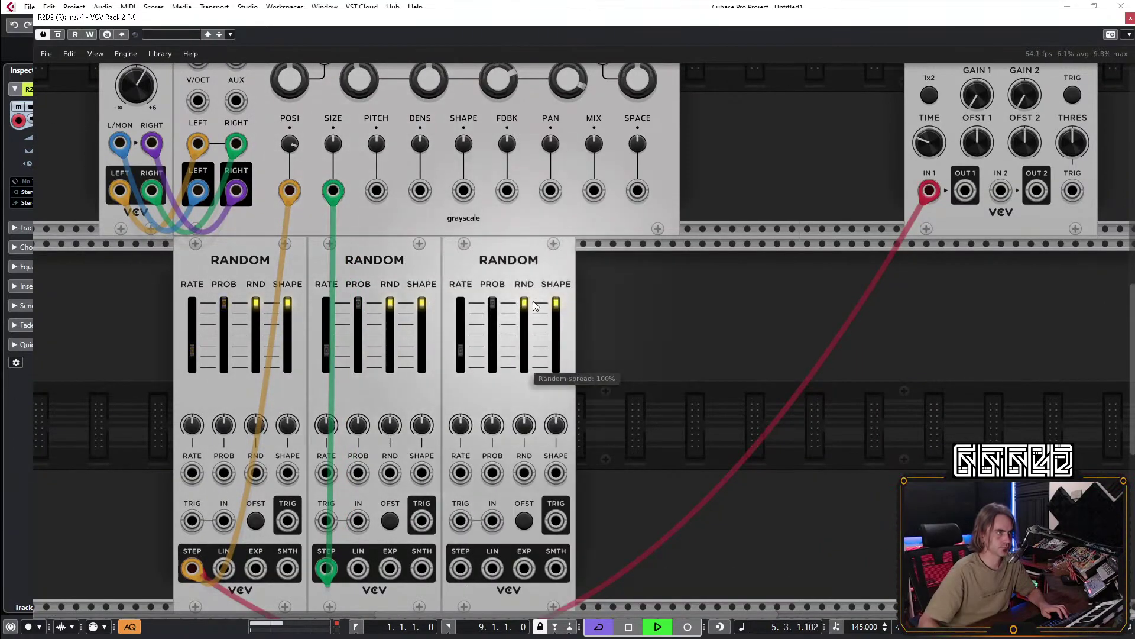
{"action": "right_click", "coordinate": [525, 256]}
{"action": "left_click", "coordinate": [547, 360]}
Patch the third Random's STEP output into Supercell's Density CV input and raise the Size and Density CV amounts.
{"action": "left_click_drag", "start_coordinate": [461, 568], "coordinate": [420, 280]}
{"action": "scroll", "coordinate": [429, 199], "scroll_direction": "up", "scroll_amount": 1}
{"action": "scroll", "coordinate": [430, 199], "scroll_direction": "up", "scroll_amount": 2}
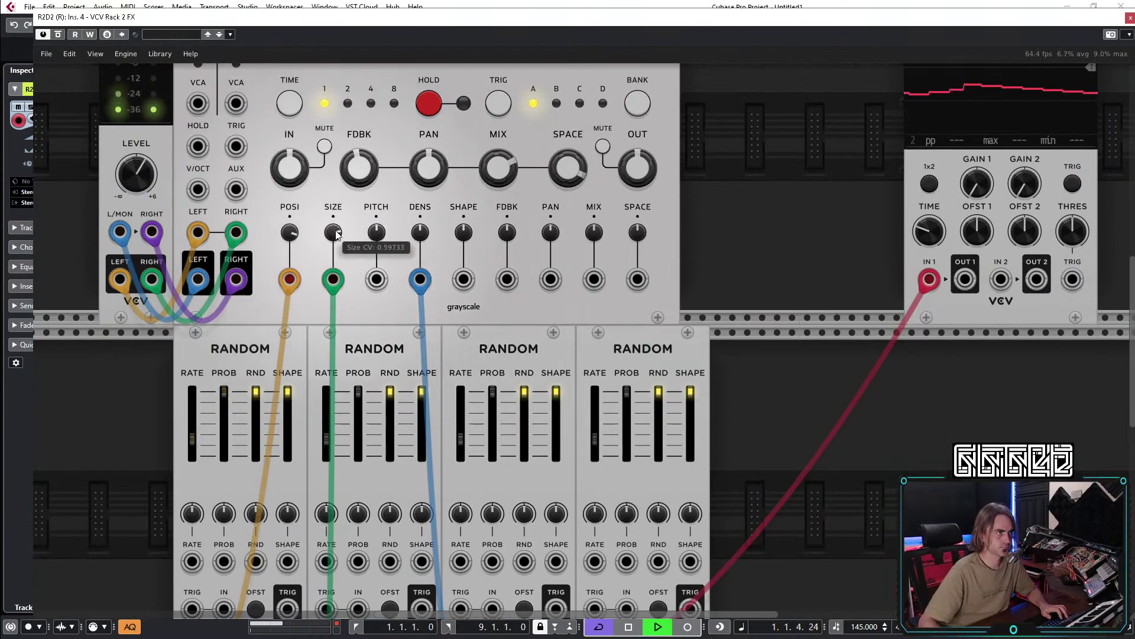
{"action": "scroll", "coordinate": [423, 234], "scroll_direction": "down", "scroll_amount": 3}
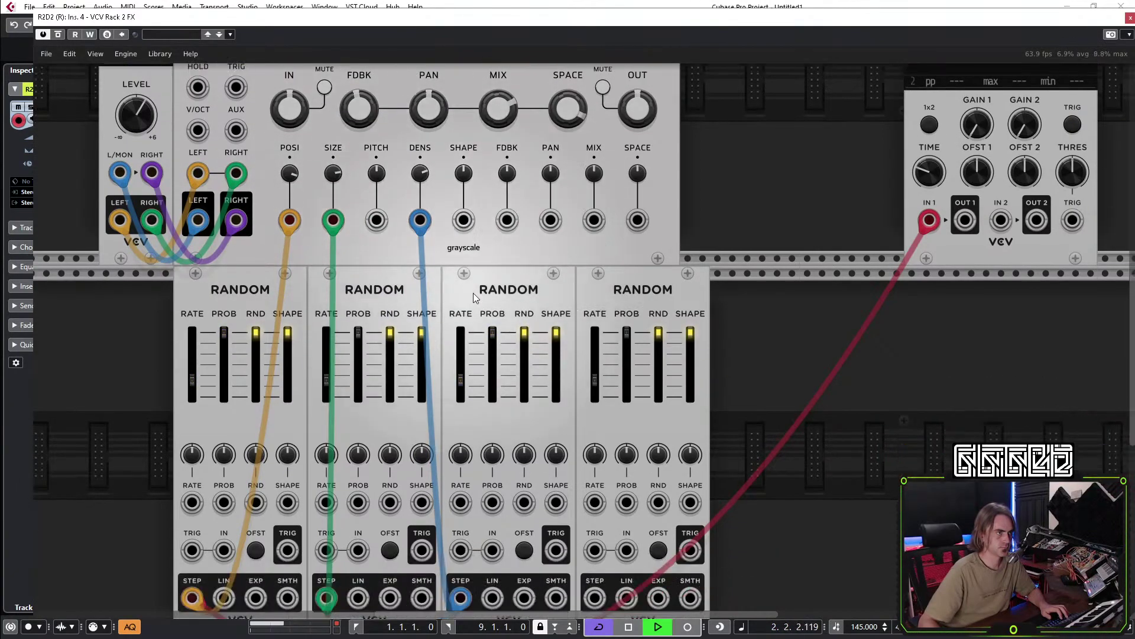
Patch the fourth Random's STEP output into Supercell's Shape CV input and turn the Space knob fully down.
{"action": "left_click_drag", "start_coordinate": [594, 568], "coordinate": [464, 279]}
{"action": "scroll", "coordinate": [555, 212], "scroll_direction": "up", "scroll_amount": 3}
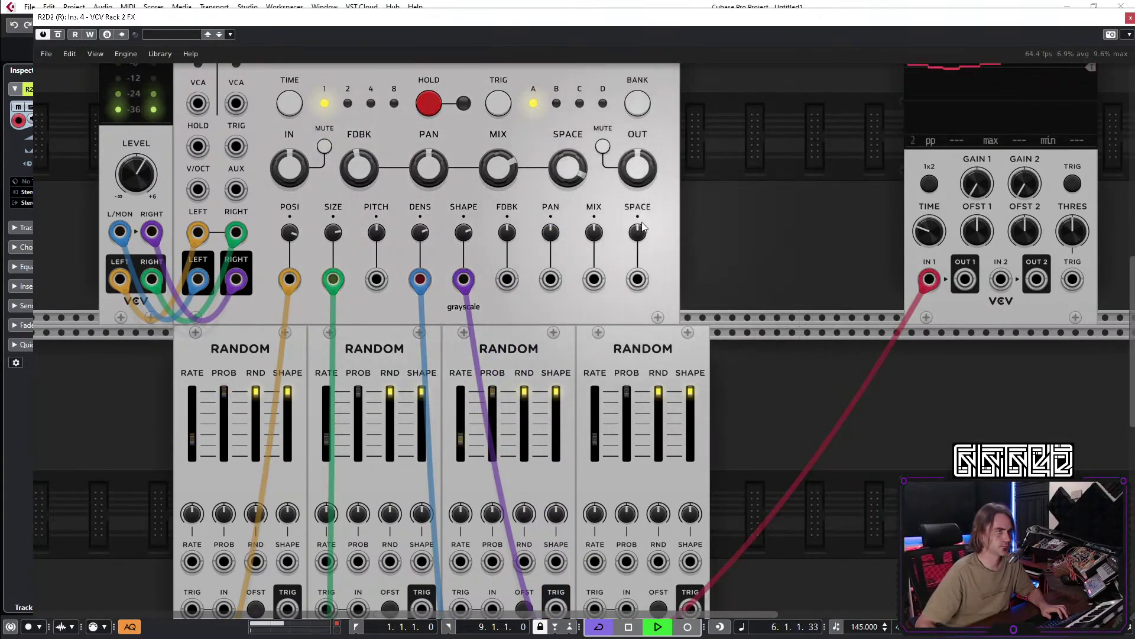
{"action": "left_click_drag", "start_coordinate": [724, 239], "coordinate": [718, 336]}
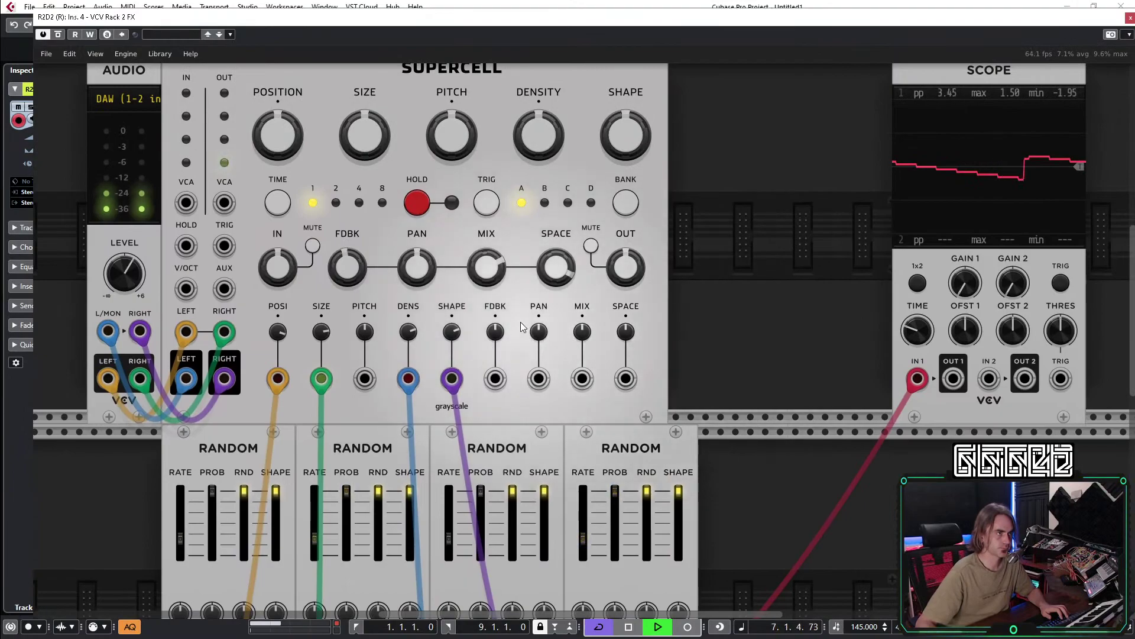
{"action": "mouse_move", "coordinate": [455, 334]}
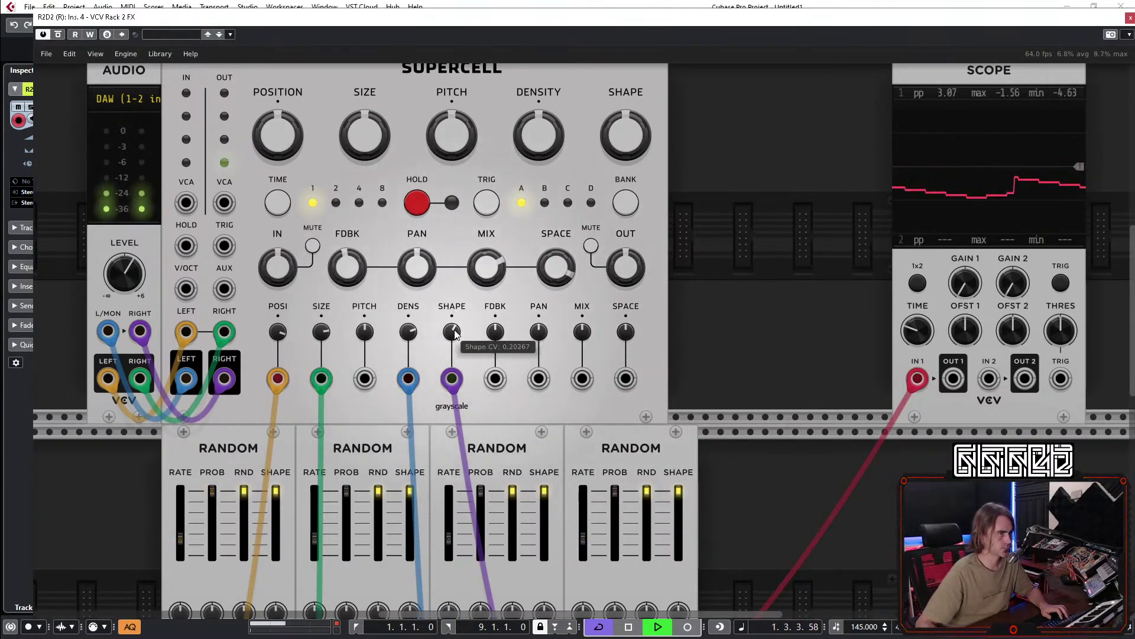
{"action": "left_click_drag", "start_coordinate": [555, 269], "coordinate": [556, 296]}
{"action": "mouse_move", "coordinate": [453, 340]}
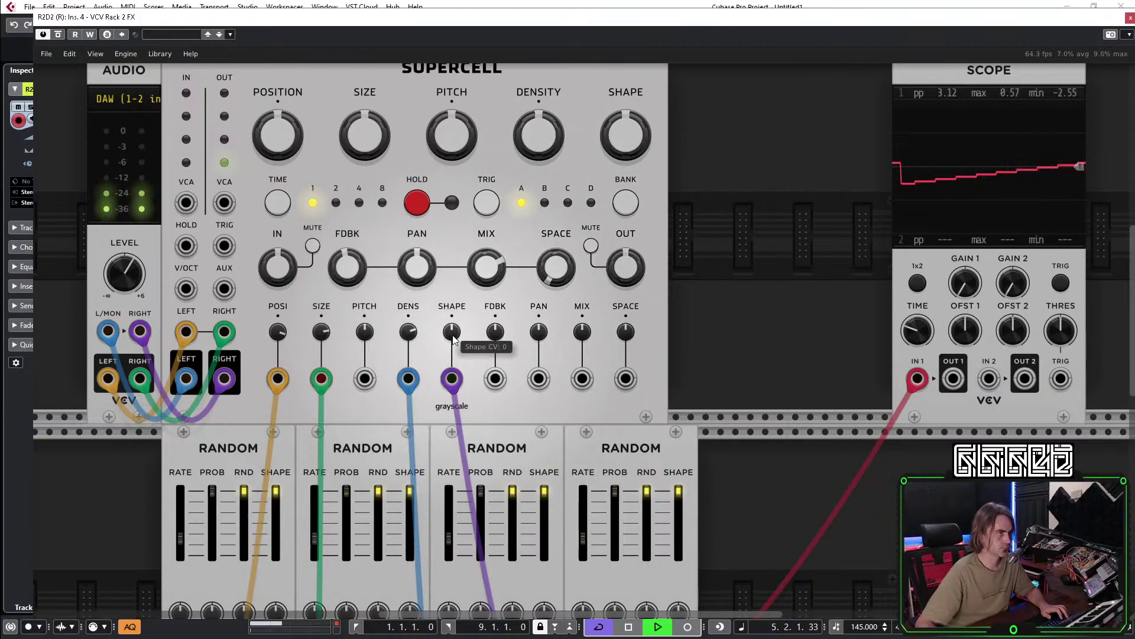
Try Supercell's Pan at about 0.80, reset it to centre, and set the Shape CV amount to about 0.49.
{"action": "mouse_move", "coordinate": [541, 341]}
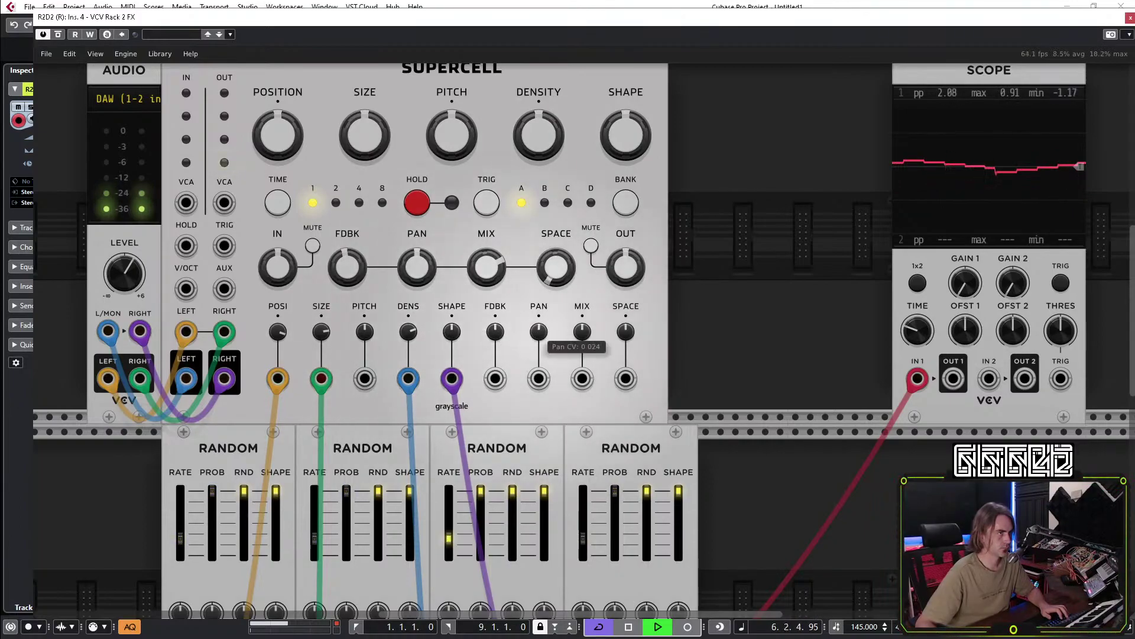
{"action": "left_click_drag", "start_coordinate": [542, 341], "coordinate": [542, 354]}
{"action": "mouse_move", "coordinate": [412, 274]}
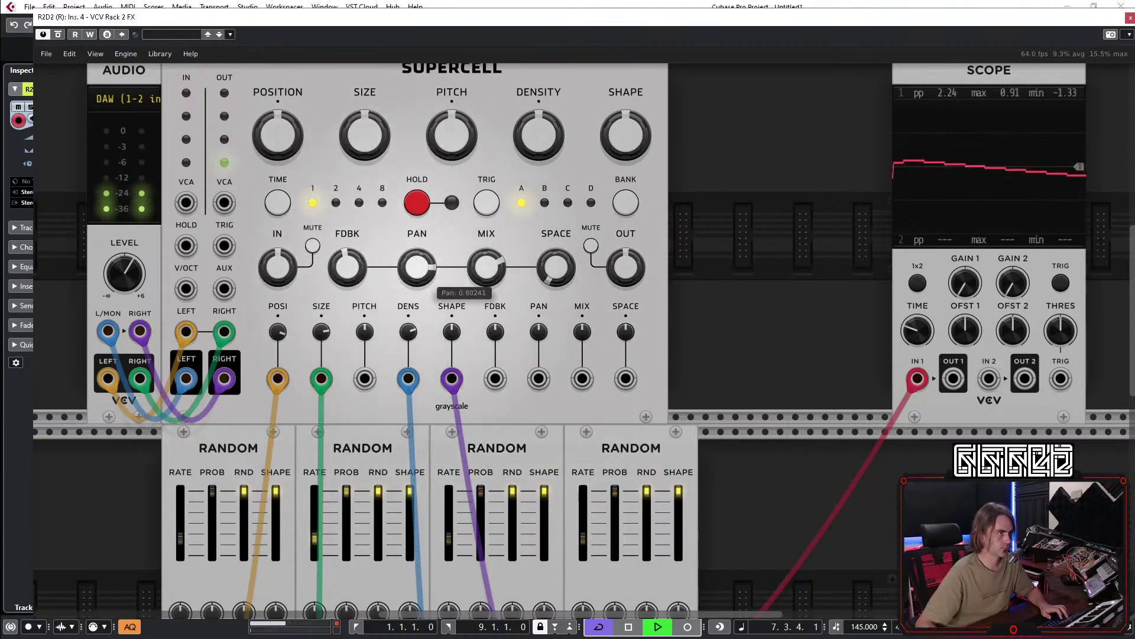
{"action": "double_click", "coordinate": [419, 271]}
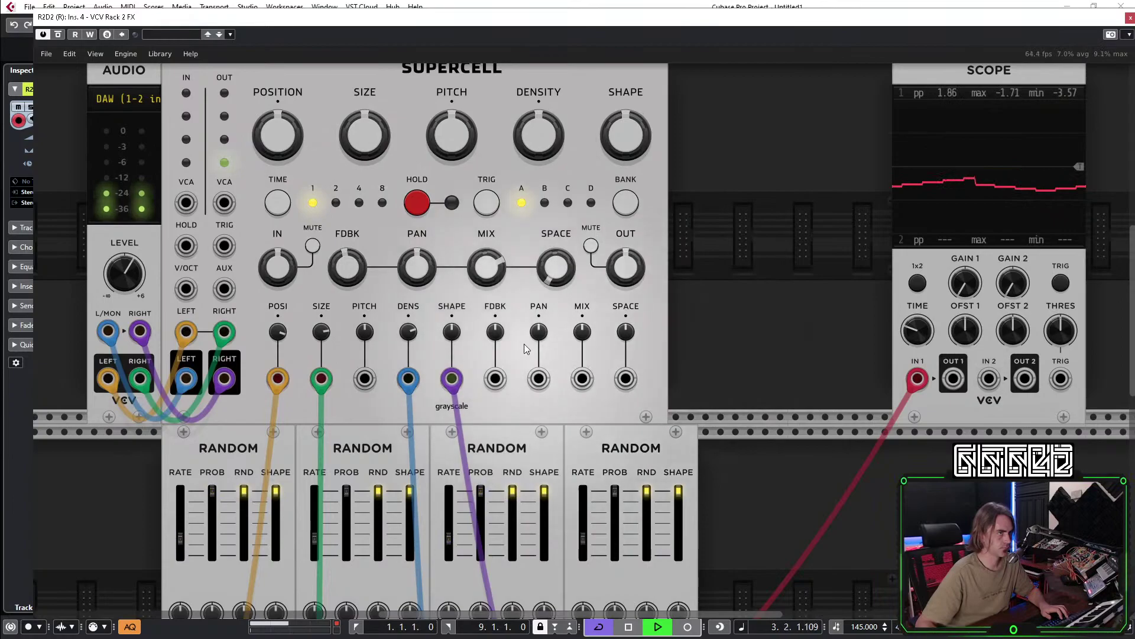
{"action": "mouse_move", "coordinate": [452, 337]}
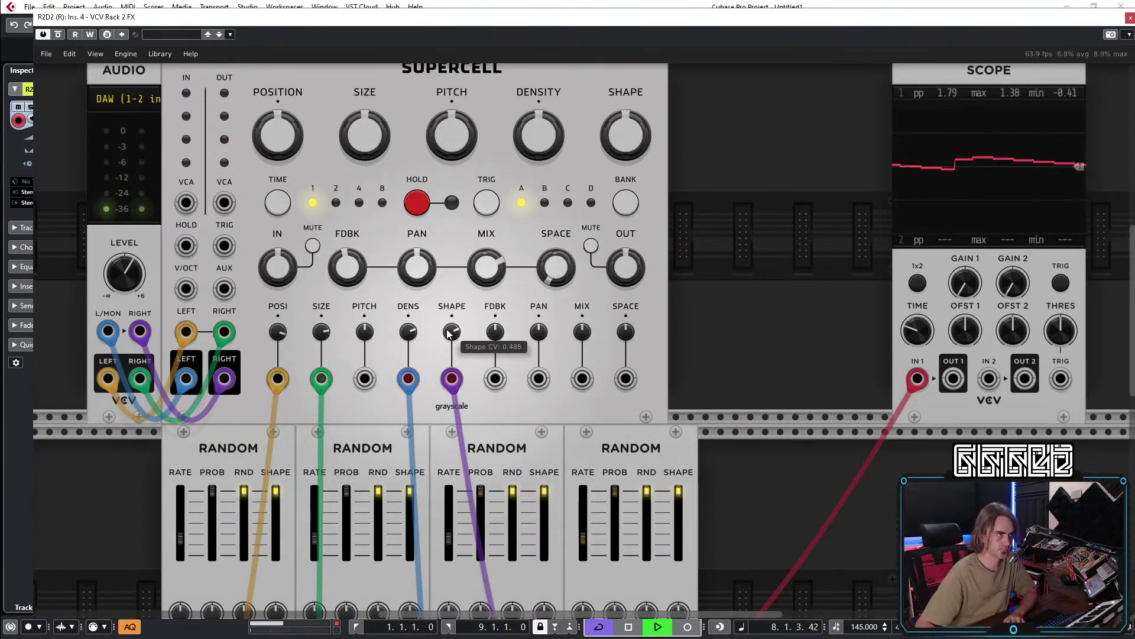
Try Supercell's Hold with its Space knob turned fully up to 1.
{"action": "left_click", "coordinate": [421, 203]}
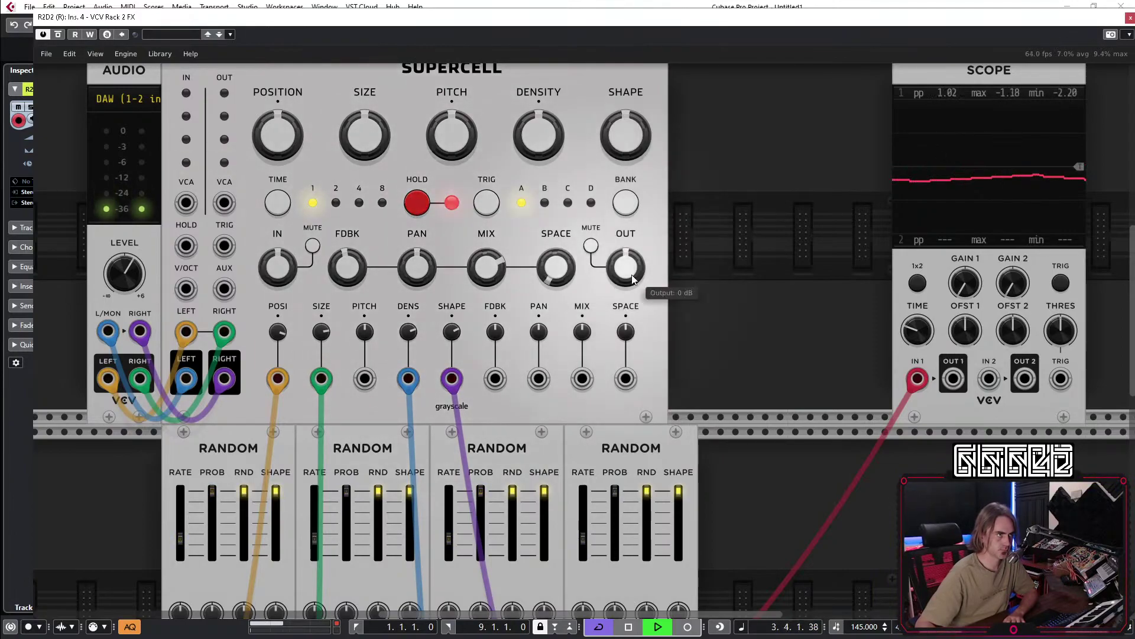
{"action": "scroll", "coordinate": [707, 265], "scroll_direction": "down", "scroll_amount": 3}
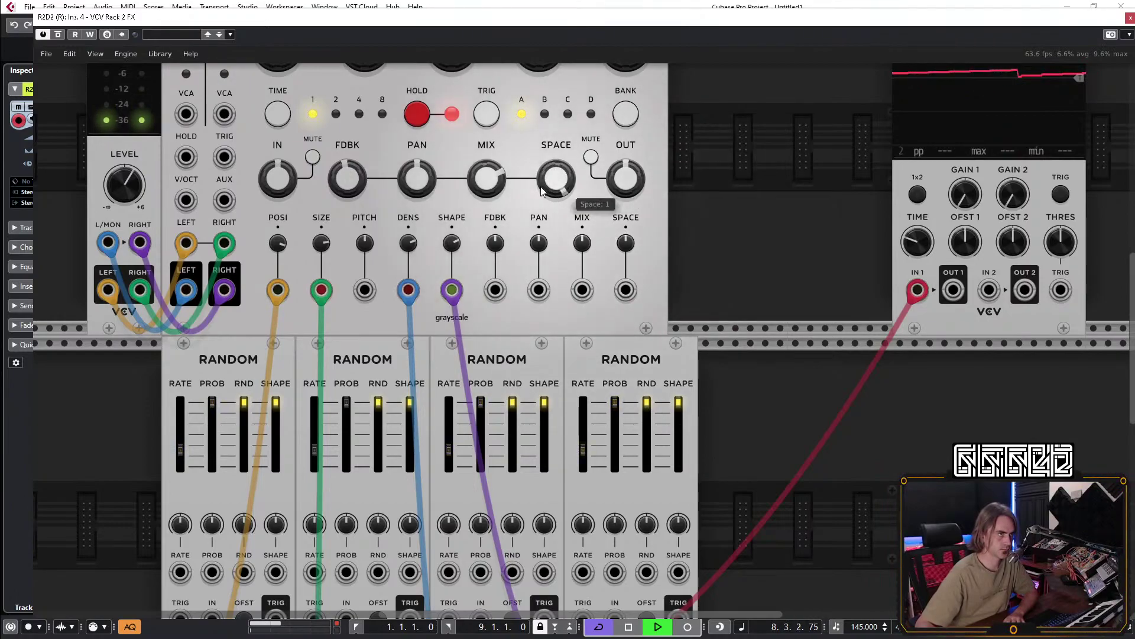
Raise the clock rates of the first three Random modules to about 0.41 Hz and turn Supercell's Space fully down.
{"action": "scroll", "coordinate": [757, 213], "scroll_direction": "down", "scroll_amount": 3}
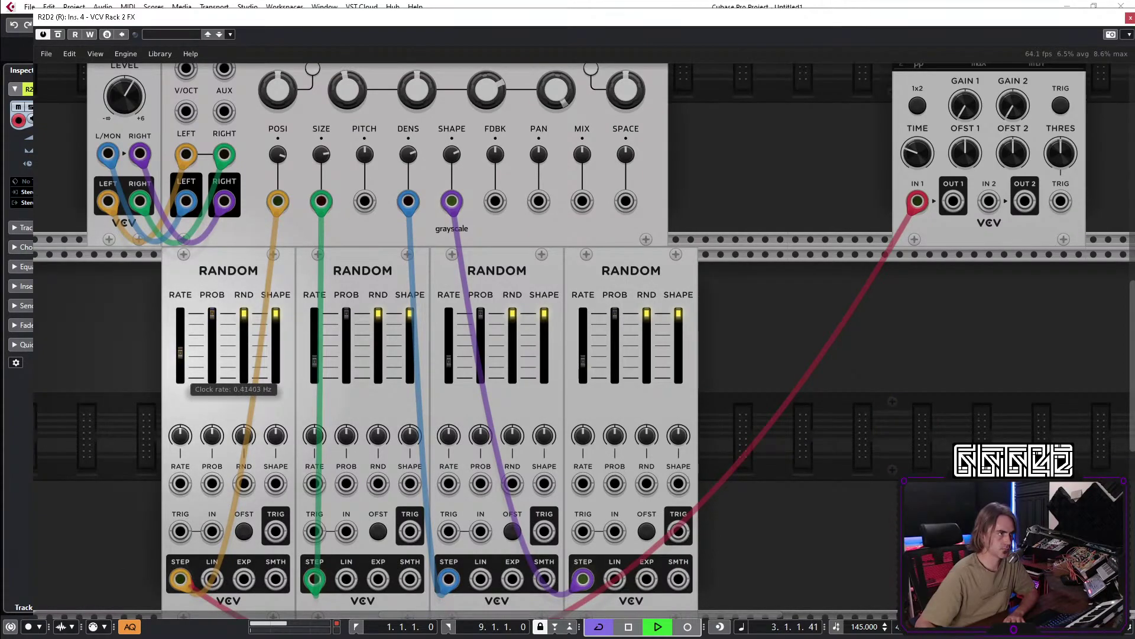
{"action": "left_click_drag", "start_coordinate": [442, 363], "coordinate": [443, 354]}
{"action": "left_click_drag", "start_coordinate": [314, 346], "coordinate": [320, 350]}
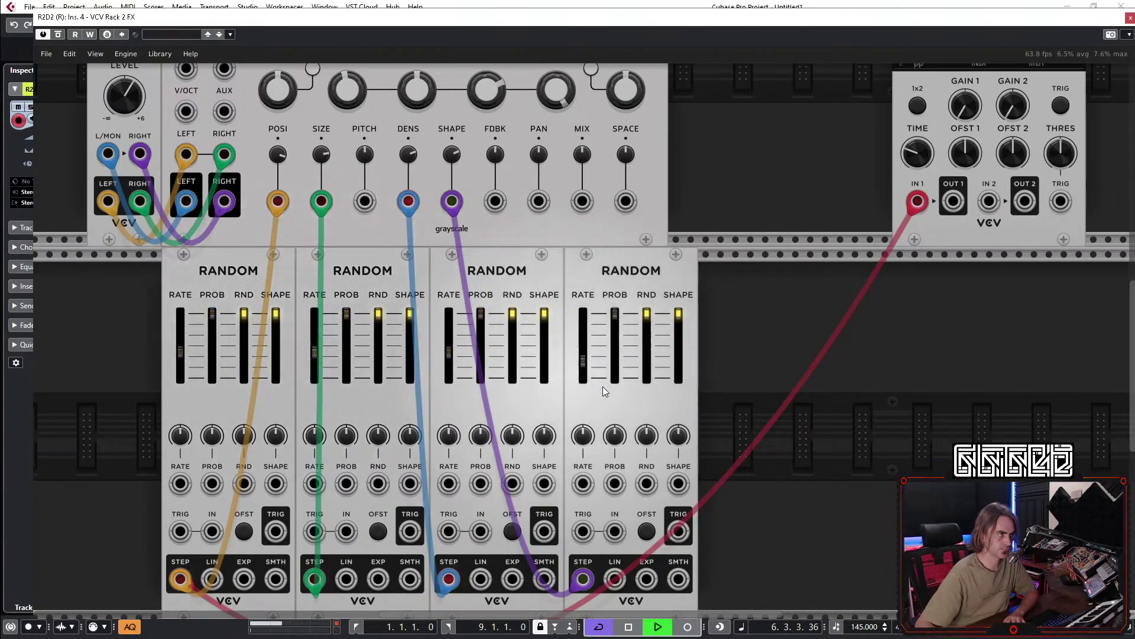
{"action": "scroll", "coordinate": [766, 393], "scroll_direction": "up", "scroll_amount": 5}
{"action": "left_click_drag", "start_coordinate": [554, 235], "coordinate": [551, 332]}
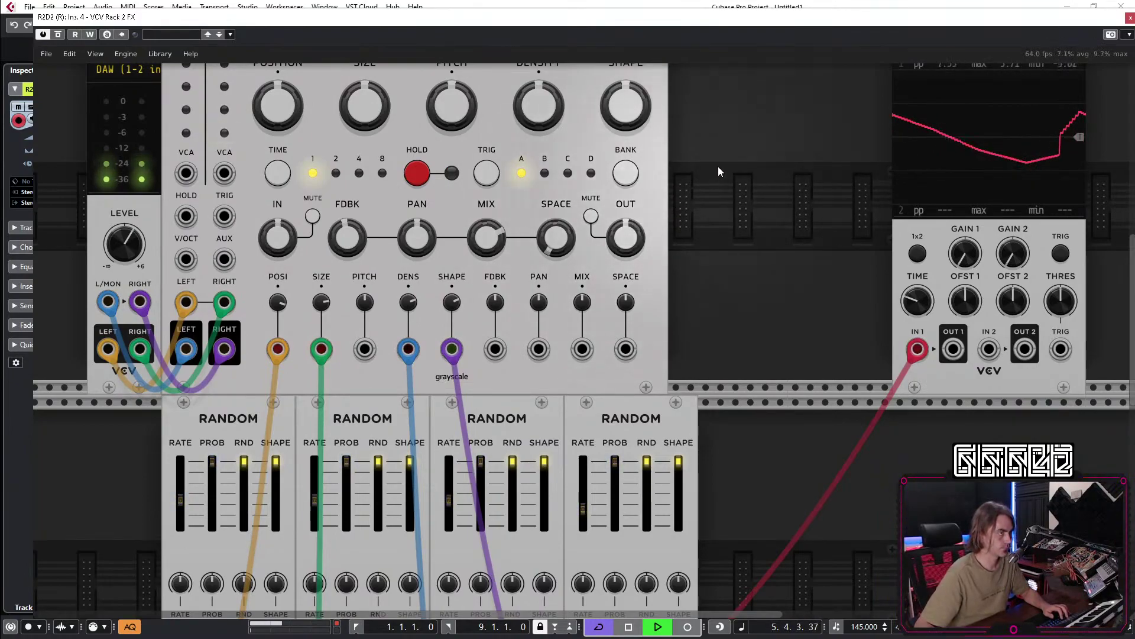
Add a WT LFO module from a search for "lfo" and place it directly before the Audio module in the top row.
{"action": "left_click_drag", "start_coordinate": [752, 176], "coordinate": [814, 248]}
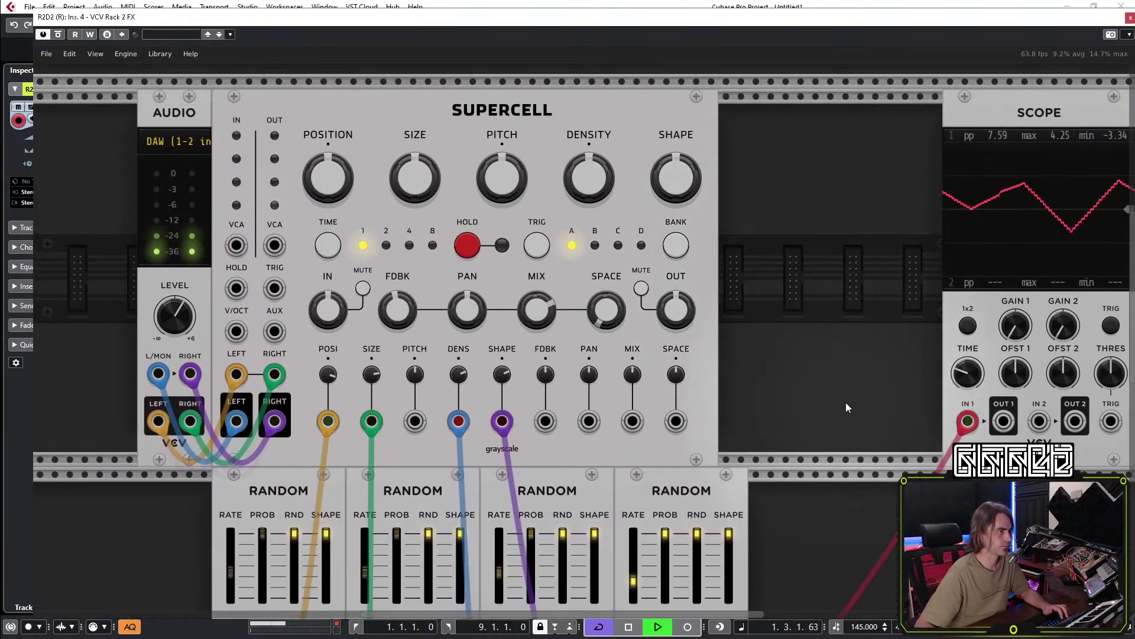
{"action": "left_click_drag", "start_coordinate": [803, 394], "coordinate": [937, 378]}
{"action": "mouse_move", "coordinate": [603, 178]}
{"action": "left_mouse_down"}
{"action": "mouse_move", "coordinate": [603, 158]}
{"action": "mouse_move", "coordinate": [606, 173]}
{"action": "left_mouse_up"}
{"action": "left_click_drag", "start_coordinate": [116, 385], "coordinate": [175, 228]}
{"action": "right_click", "coordinate": [175, 228]}
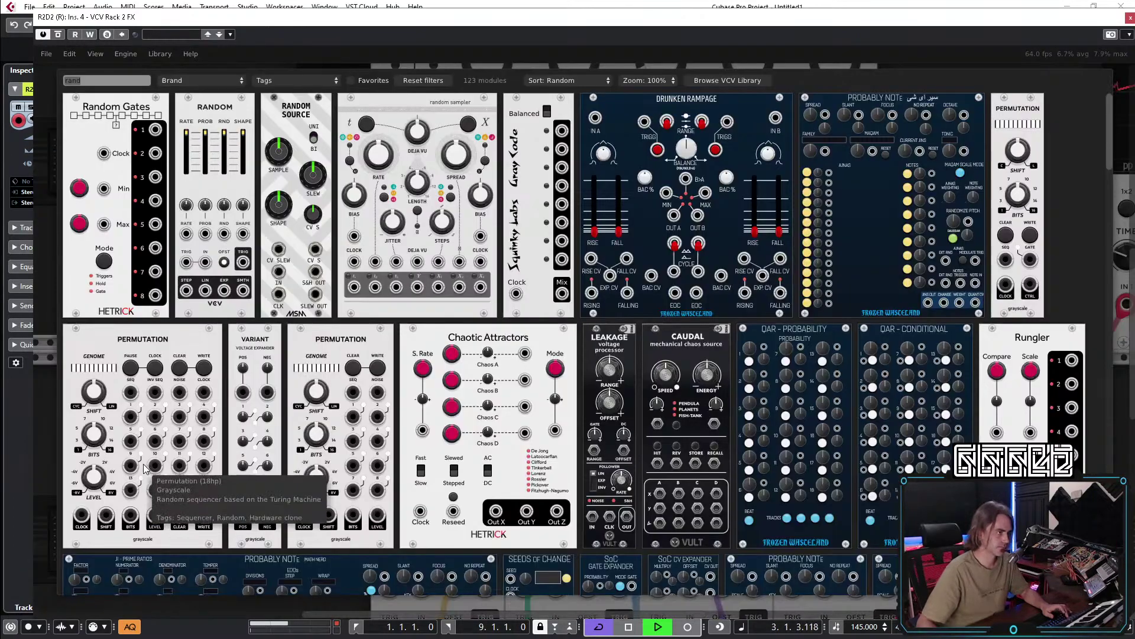
{"action": "type", "text": "lfo"}
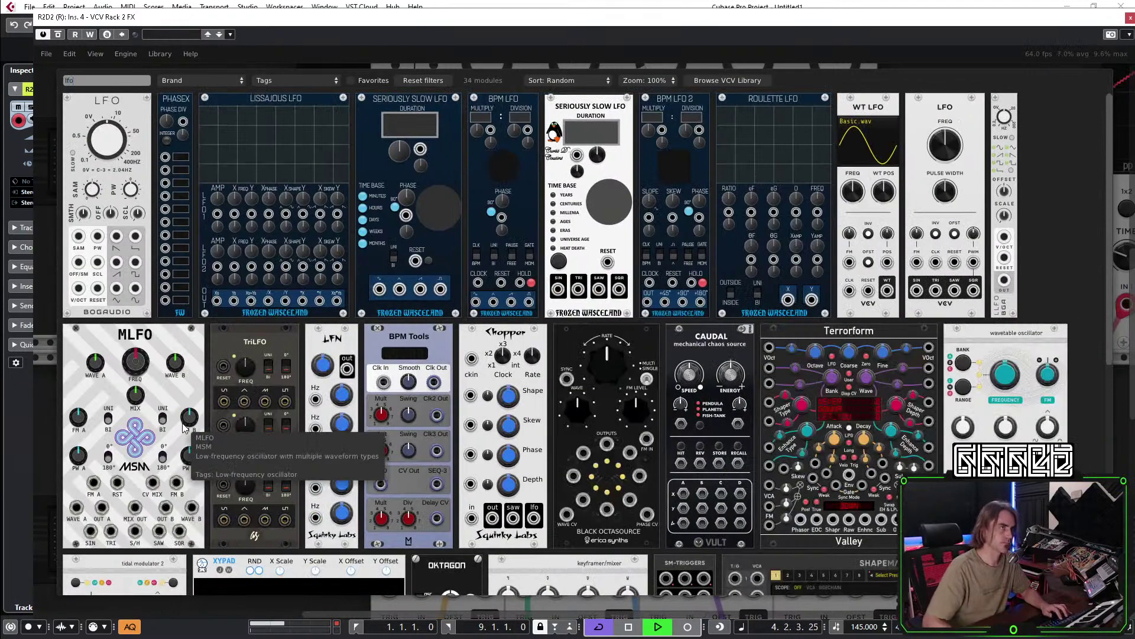
{"action": "left_click", "coordinate": [856, 209]}
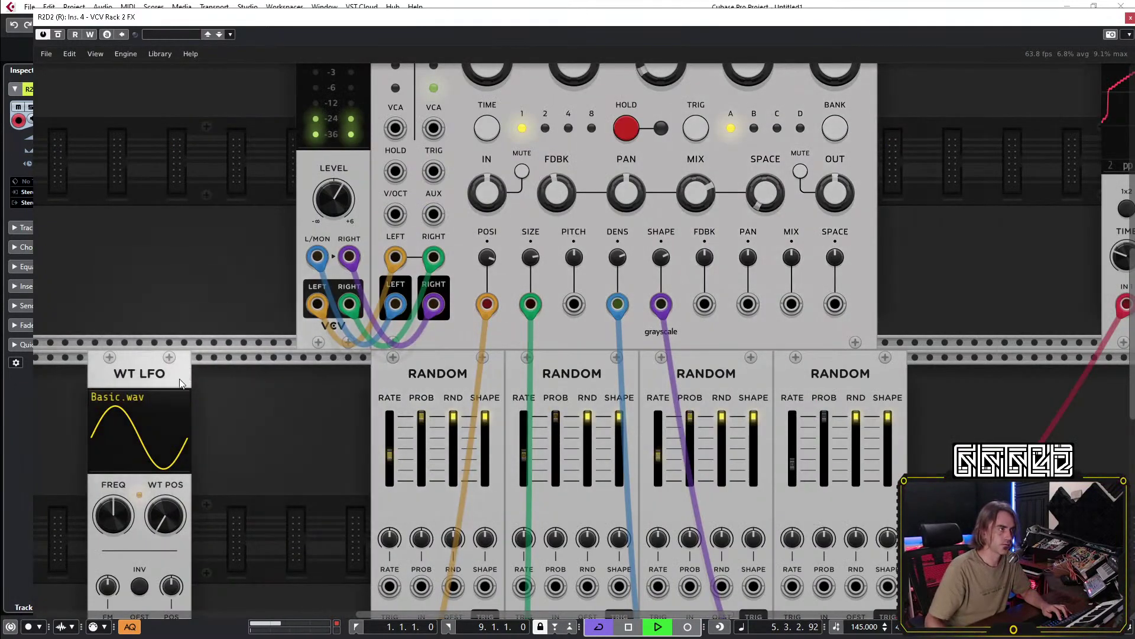
{"action": "scroll", "coordinate": [237, 236], "scroll_direction": "up", "scroll_amount": 3}
{"action": "left_click", "coordinate": [145, 266]}
{"action": "scroll", "coordinate": [400, 383], "scroll_direction": "up", "scroll_amount": 2}
{"action": "left_click_drag", "start_coordinate": [169, 271], "coordinate": [242, 273]}
Patch the WT LFO's WT output into Supercell's Pitch CV input and raise the Pitch CV amount.
{"action": "mouse_move", "coordinate": [225, 530]}
{"action": "left_mouse_down"}
{"action": "mouse_move", "coordinate": [328, 591]}
{"action": "mouse_move", "coordinate": [523, 529]}
{"action": "left_mouse_up"}
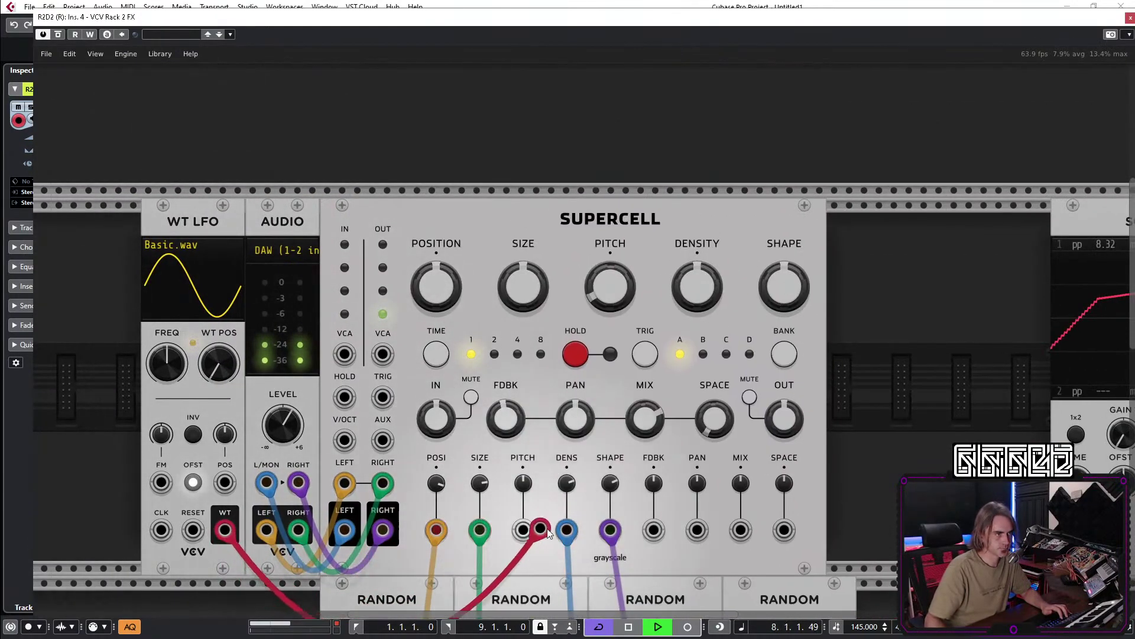
{"action": "left_click_drag", "start_coordinate": [523, 483], "coordinate": [522, 473]}
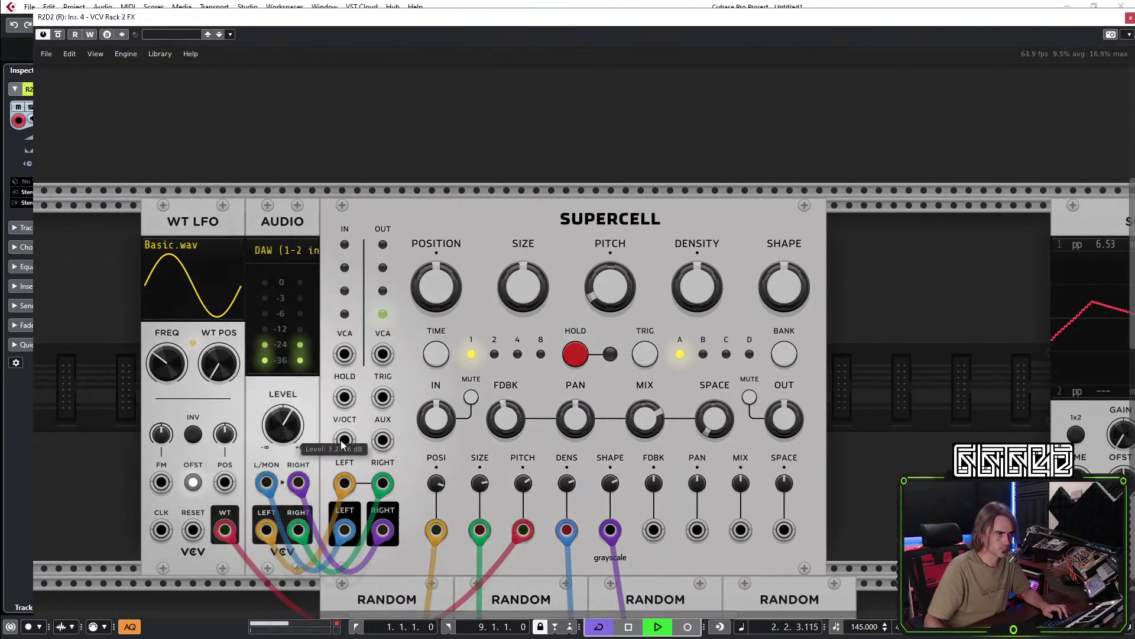
{"action": "left_click_drag", "start_coordinate": [523, 483], "coordinate": [522, 476]}
Fine-tune Supercell's Pitch knob and the WT LFO's frequency to suit the slow pitch modulation.
{"action": "mouse_move", "coordinate": [589, 260]}
{"action": "left_mouse_down"}
{"action": "mouse_move", "coordinate": [605, 268]}
{"action": "mouse_move", "coordinate": [619, 246]}
{"action": "mouse_move", "coordinate": [589, 249]}
{"action": "left_mouse_up"}
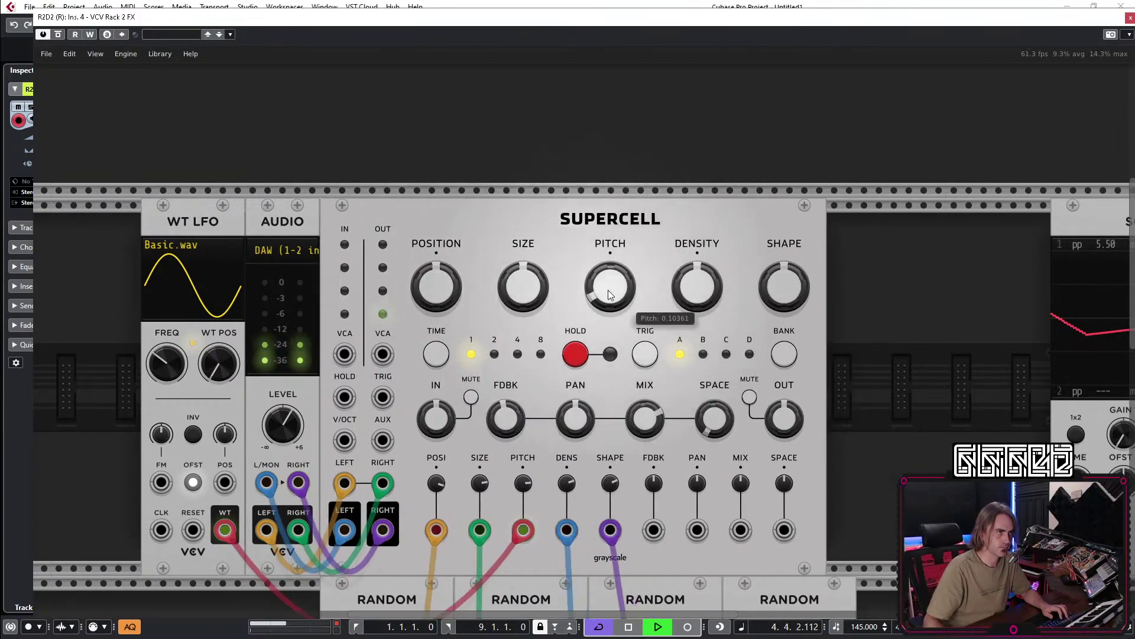
{"action": "left_click_drag", "start_coordinate": [167, 362], "coordinate": [166, 367]}
{"action": "left_click_drag", "start_coordinate": [164, 361], "coordinate": [168, 375]}
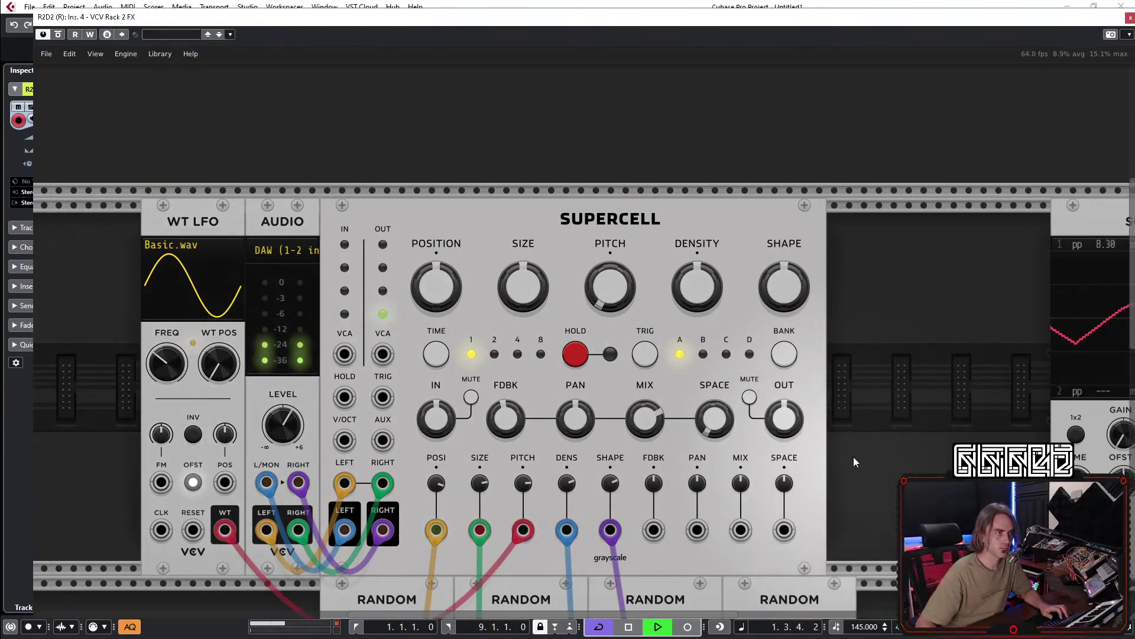
{"action": "scroll", "coordinate": [885, 440], "scroll_direction": "down", "scroll_amount": 2}
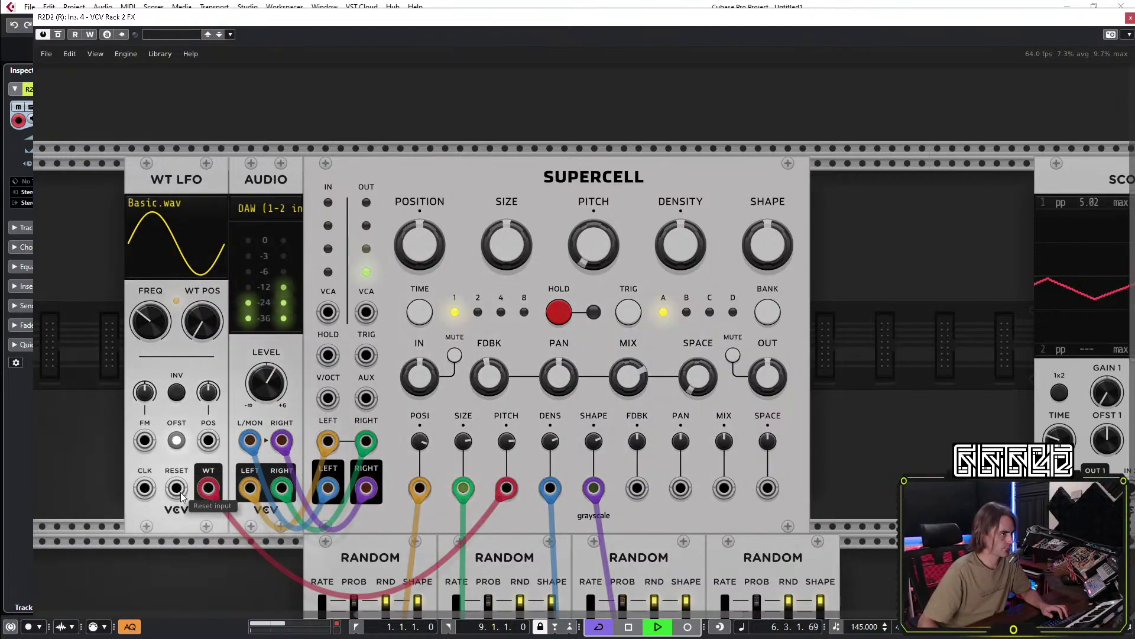
{"action": "scroll", "coordinate": [189, 443], "scroll_direction": "down", "scroll_amount": 2}
{"action": "scroll", "coordinate": [189, 443], "scroll_direction": "down", "scroll_amount": 2}
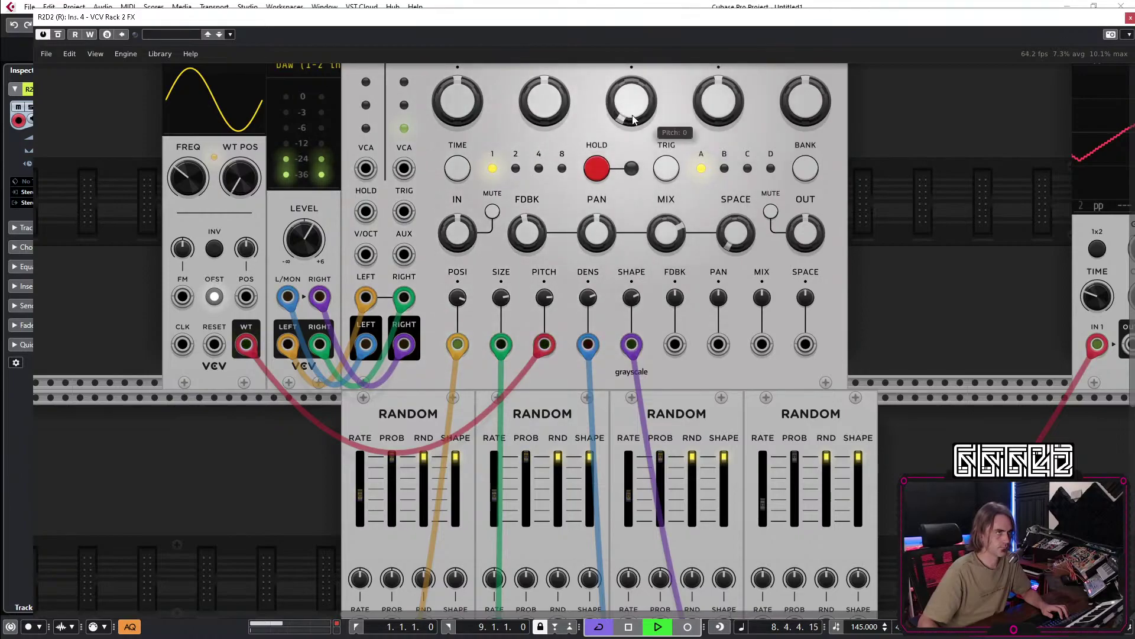
{"action": "scroll", "coordinate": [672, 134], "scroll_direction": "up", "scroll_amount": 2}
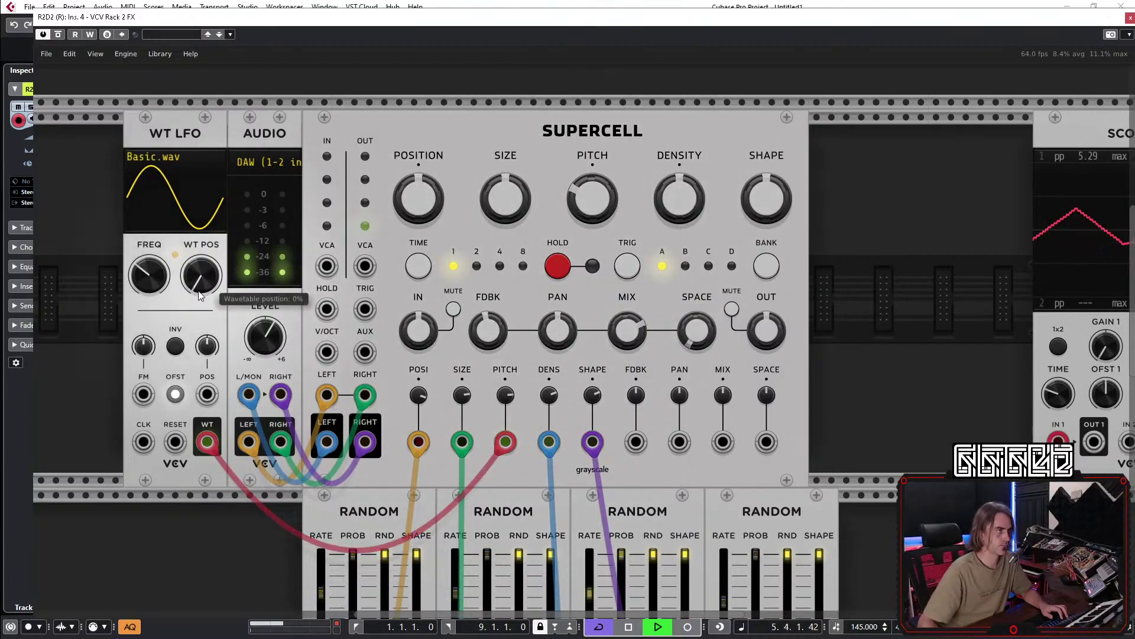
Move the WT LFO's wavetable position to the sawtooth shape and set its frequency to about 0.81 Hz.
{"action": "left_click_drag", "start_coordinate": [201, 274], "coordinate": [201, 254]}
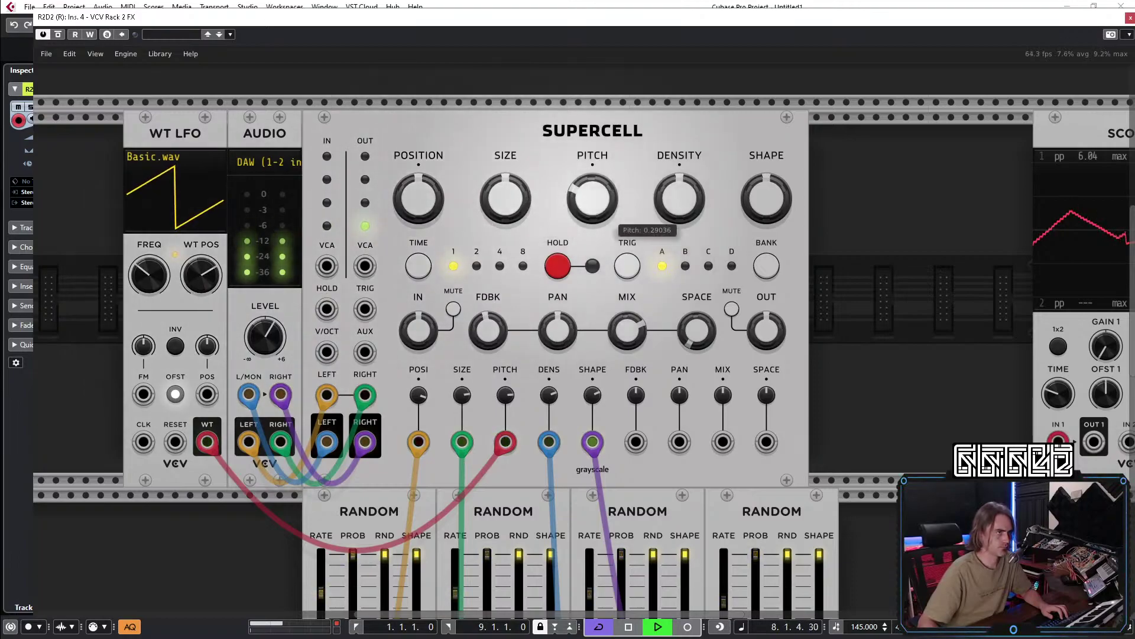
{"action": "left_click_drag", "start_coordinate": [149, 274], "coordinate": [149, 263]}
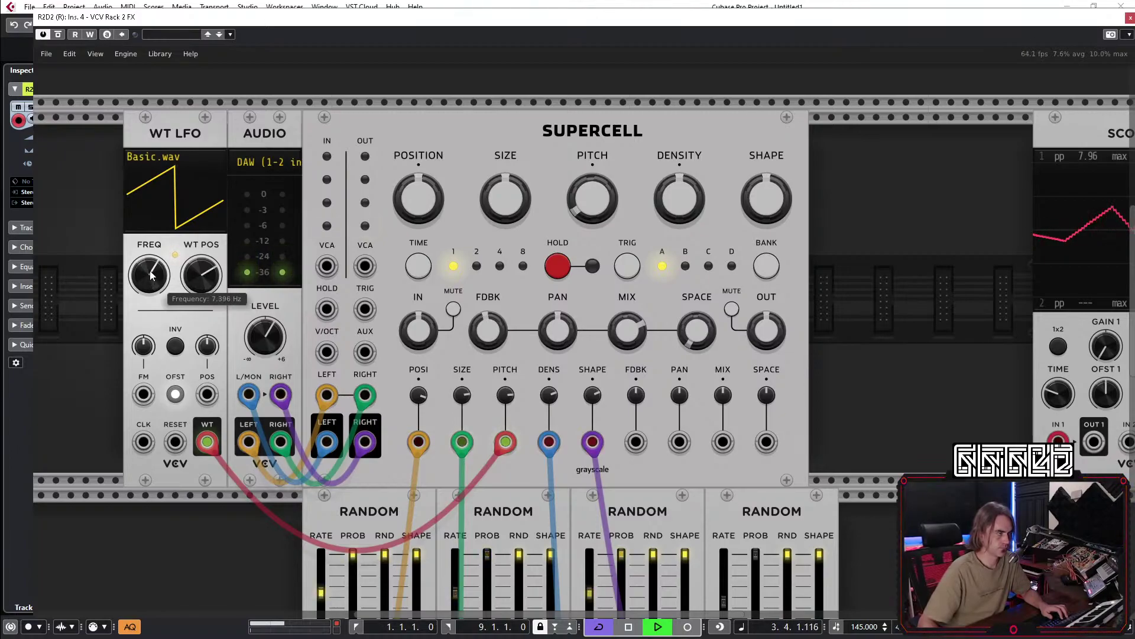
{"action": "left_click_drag", "start_coordinate": [149, 274], "coordinate": [149, 286]}
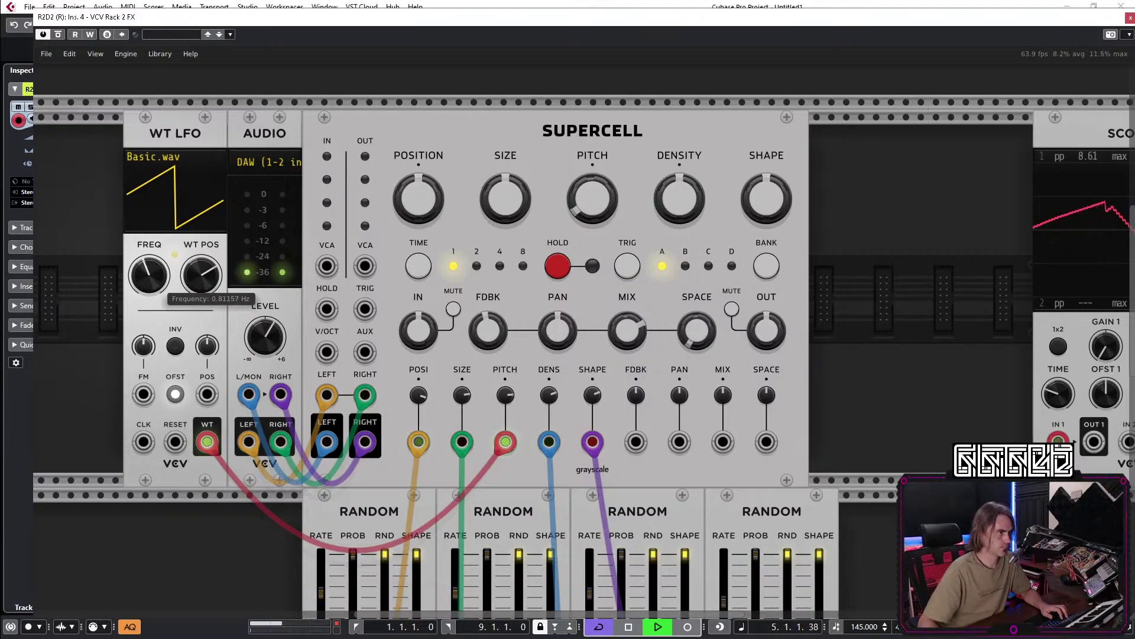
Duplicate the WT LFO, lower the copy's frequency, and patch its WT output into the original's FM input with the FM amount raised.
{"action": "left_click_drag", "start_coordinate": [154, 193], "coordinate": [246, 157]}
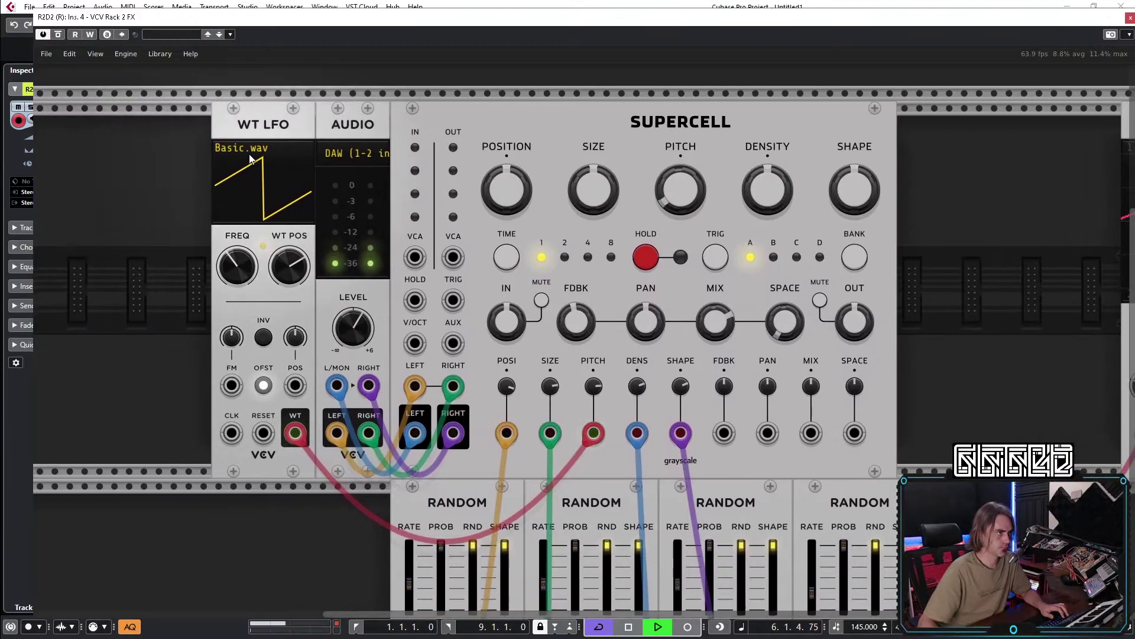
{"action": "right_click", "coordinate": [255, 131]}
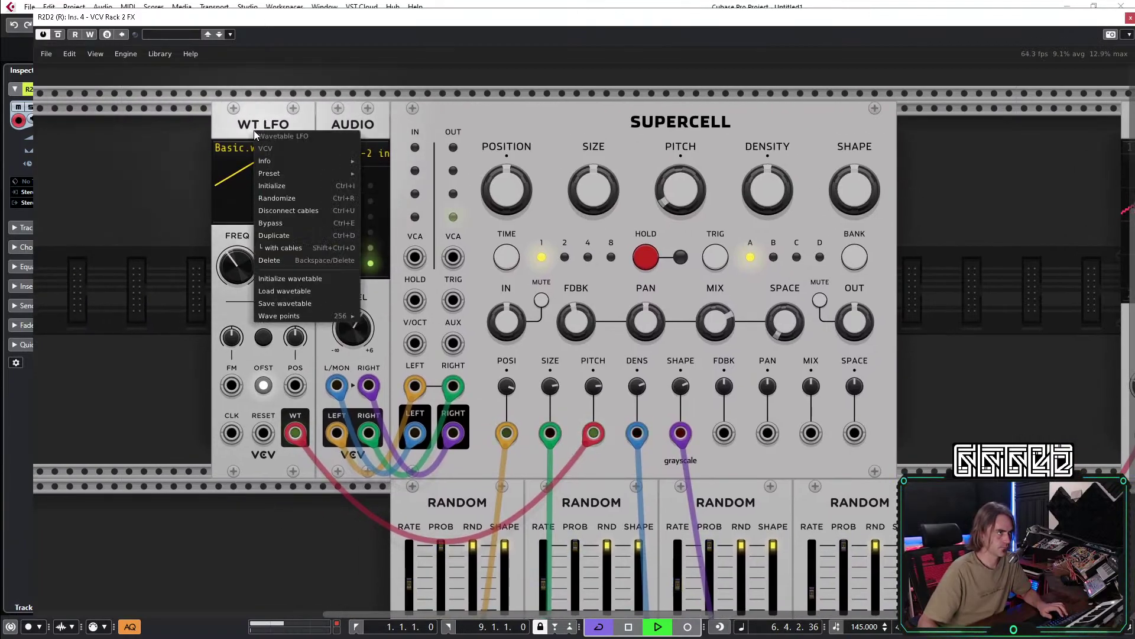
{"action": "left_click", "coordinate": [289, 235]}
{"action": "left_click_drag", "start_coordinate": [190, 433], "coordinate": [239, 390]}
{"action": "left_click_drag", "start_coordinate": [132, 266], "coordinate": [132, 277]}
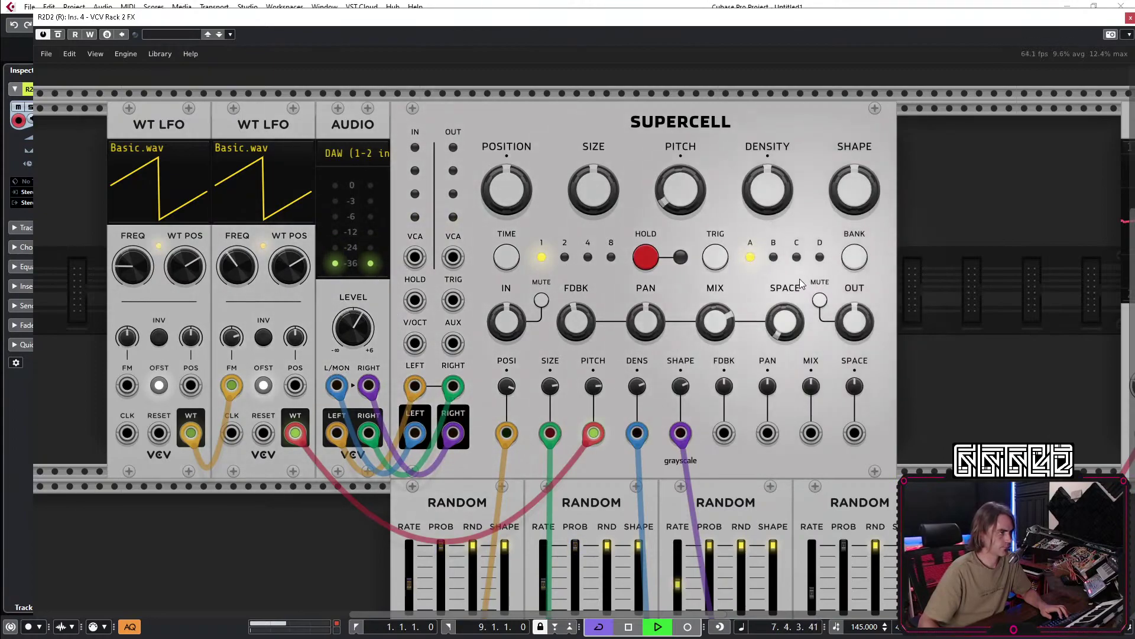
Turn Supercell's Space fully up to 1 and raise its Output to about 0.33 dB.
{"action": "left_click_drag", "start_coordinate": [1017, 358], "coordinate": [906, 336]}
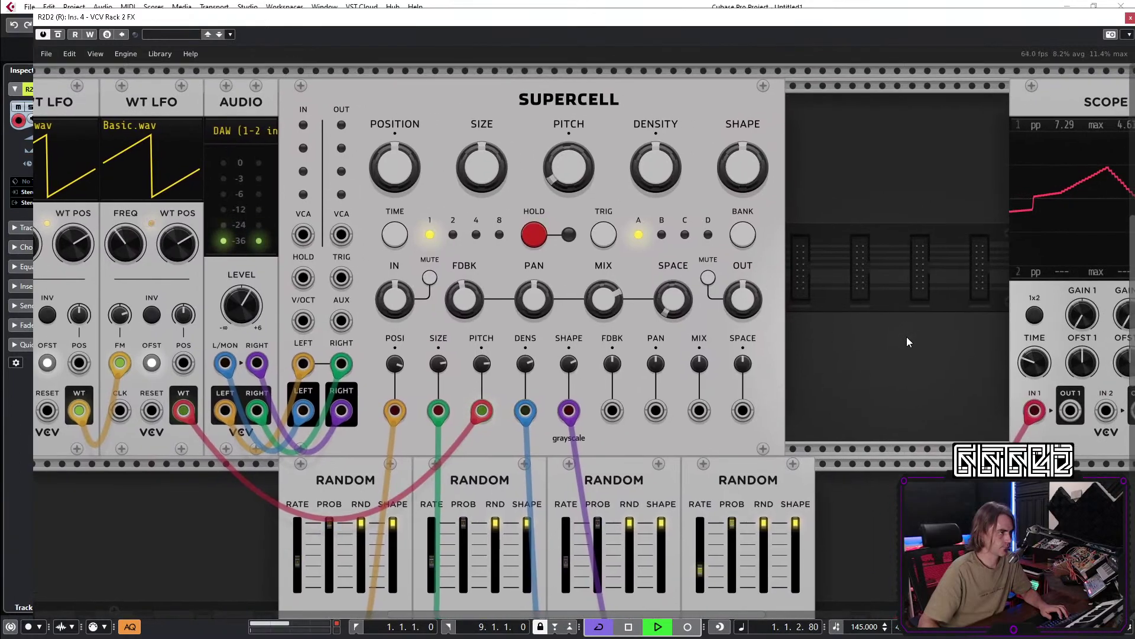
{"action": "left_click_drag", "start_coordinate": [672, 299], "coordinate": [673, 301]}
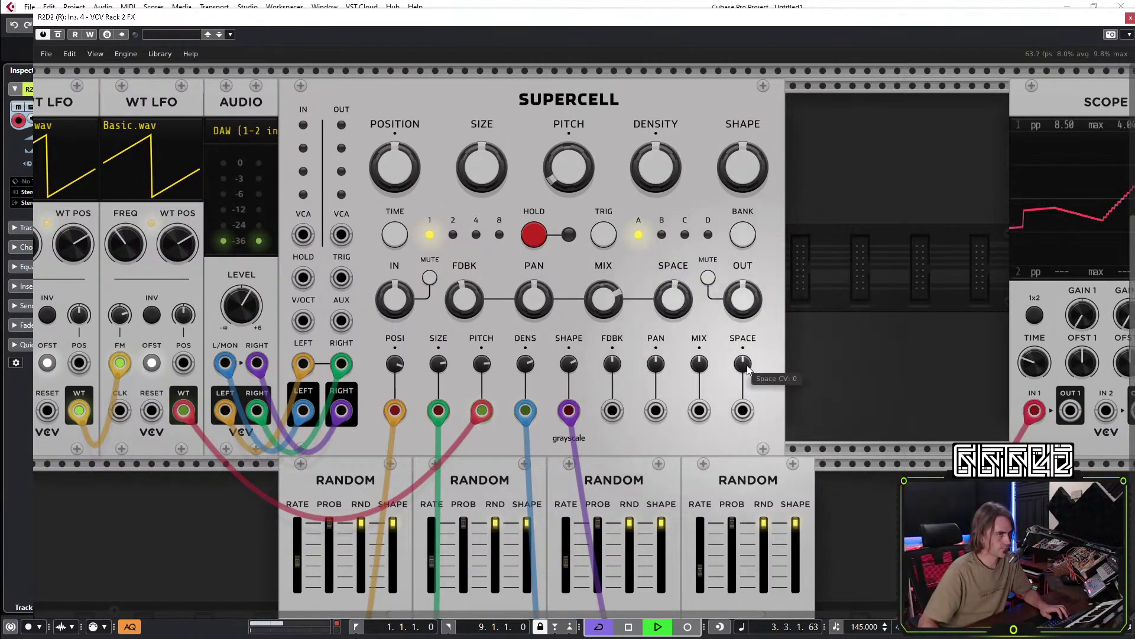
{"action": "scroll", "coordinate": [807, 231], "scroll_direction": "down", "scroll_amount": 3}
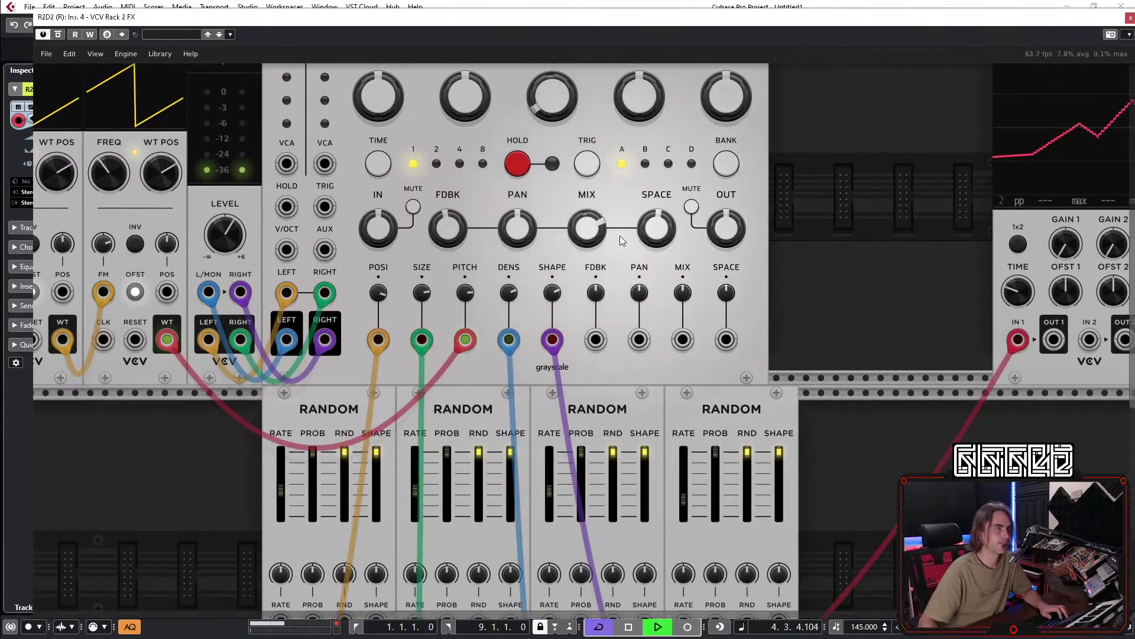
{"action": "left_click_drag", "start_coordinate": [656, 224], "coordinate": [650, 197]}
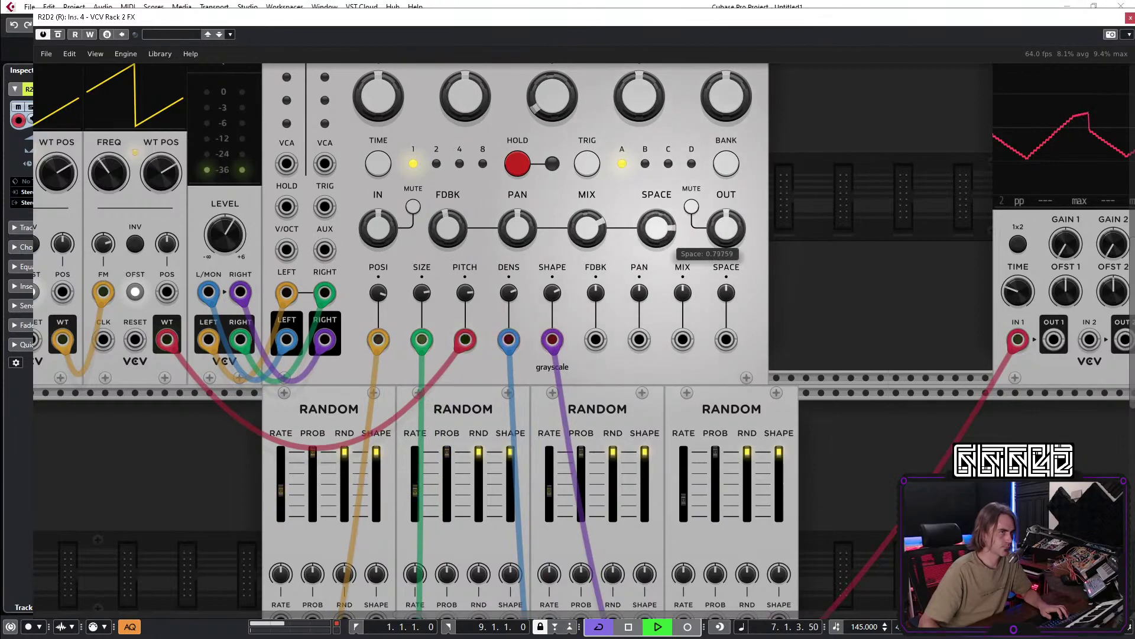
{"action": "left_click_drag", "start_coordinate": [657, 228], "coordinate": [708, 289]}
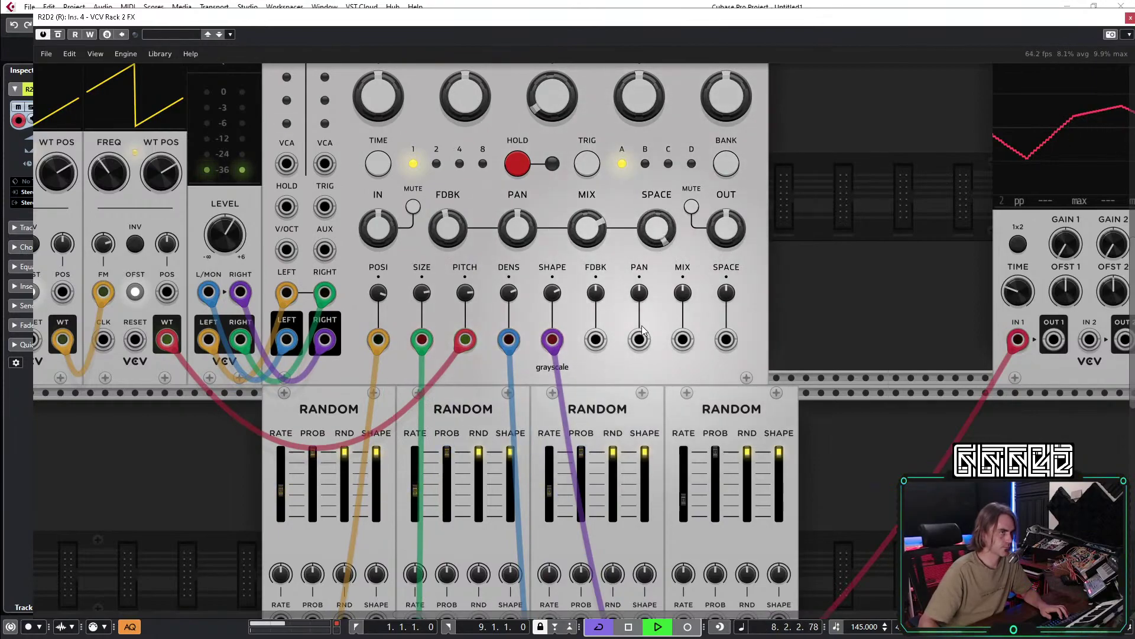
{"action": "left_click_drag", "start_coordinate": [741, 242], "coordinate": [740, 241]}
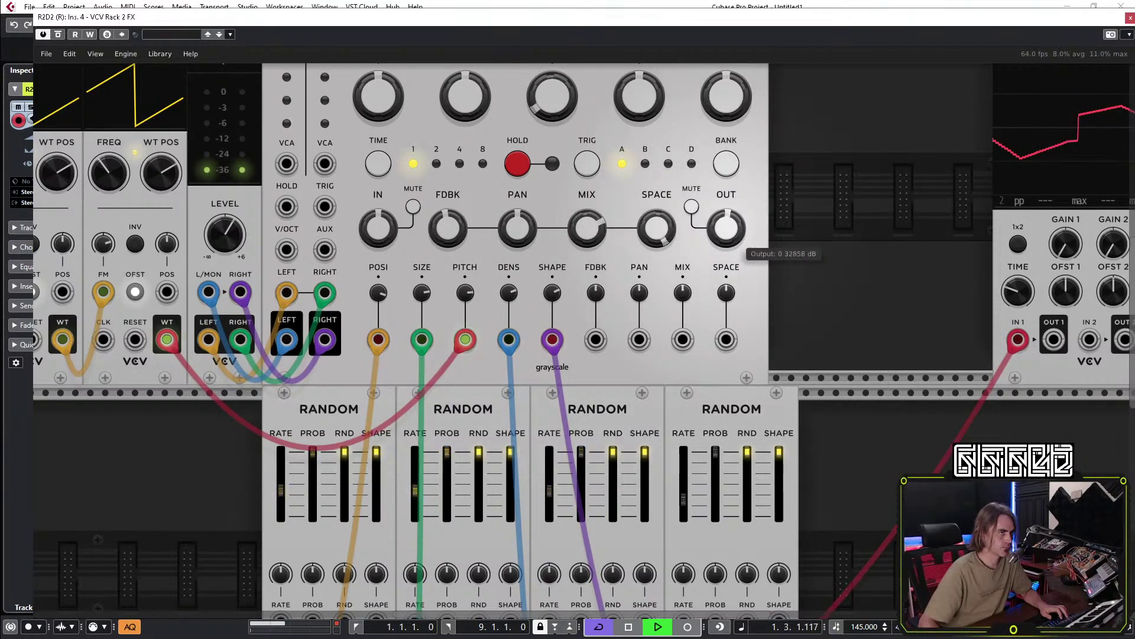
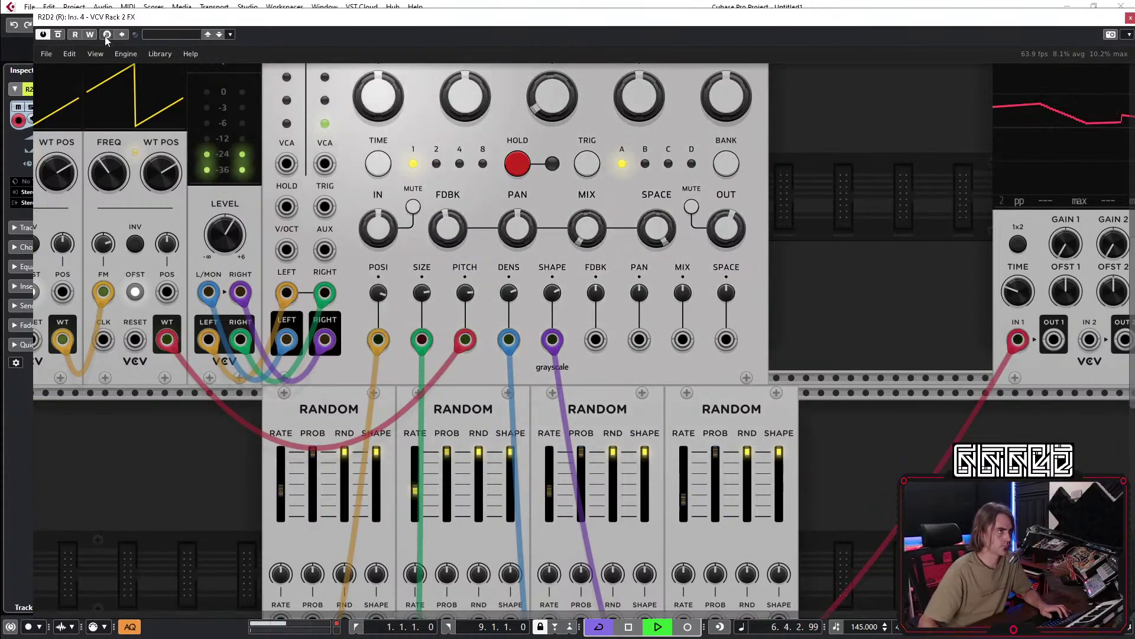
Enable automation read and write for VCV Rack 2 FX, record a Supercell Mix movement, and close the plugin and channel windows.
{"action": "left_click", "coordinate": [75, 34]}
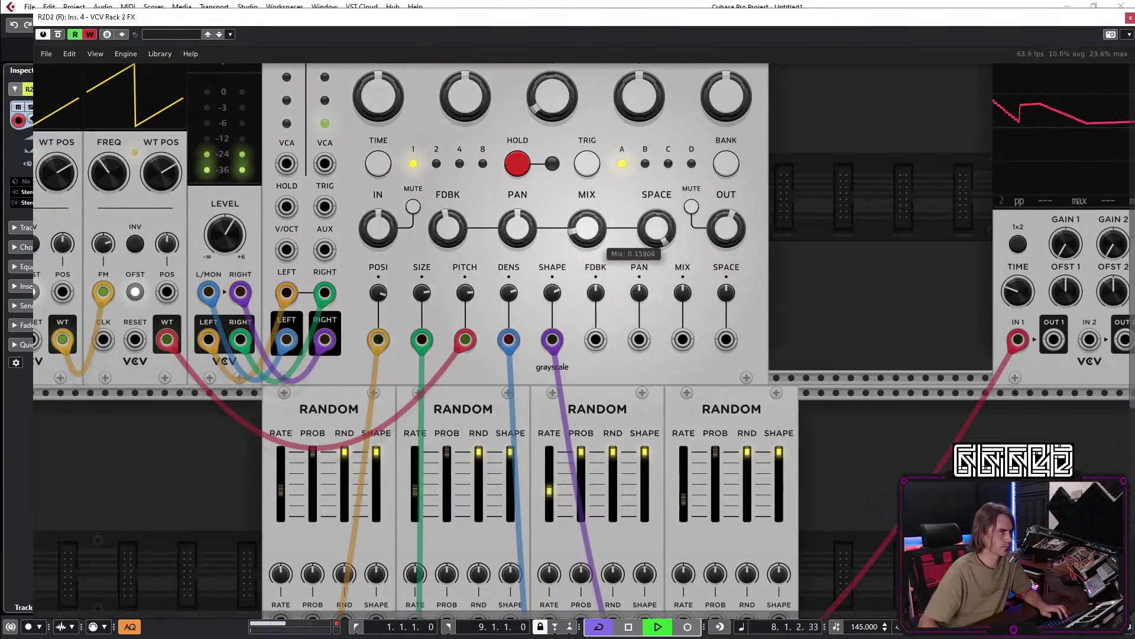
{"action": "double_click", "coordinate": [90, 20]}
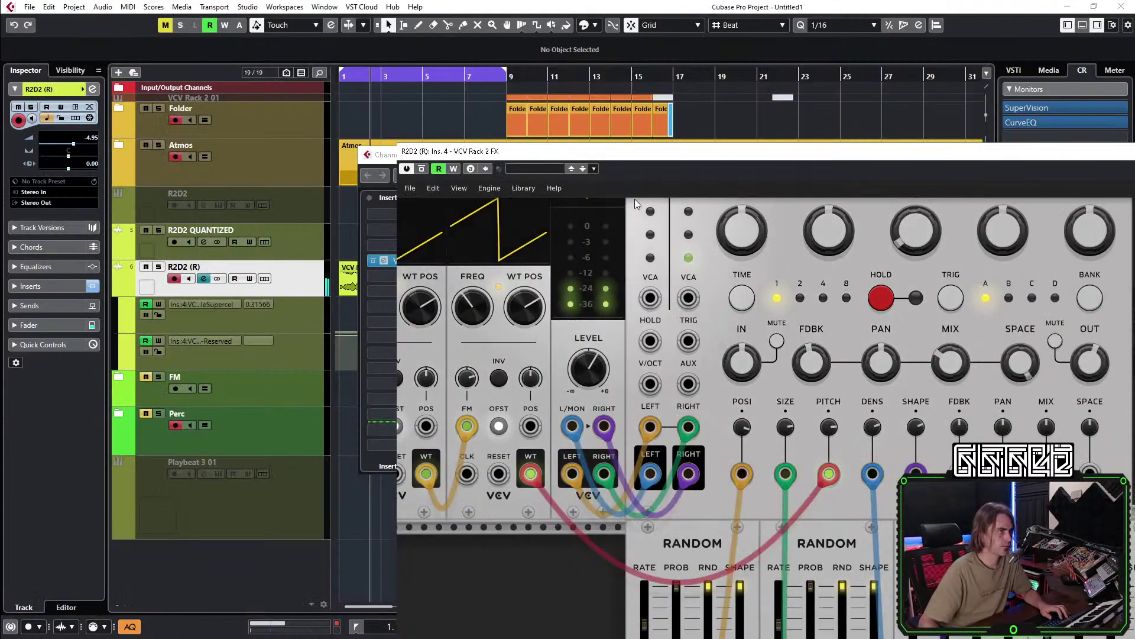
{"action": "left_click_drag", "start_coordinate": [619, 151], "coordinate": [183, 104]}
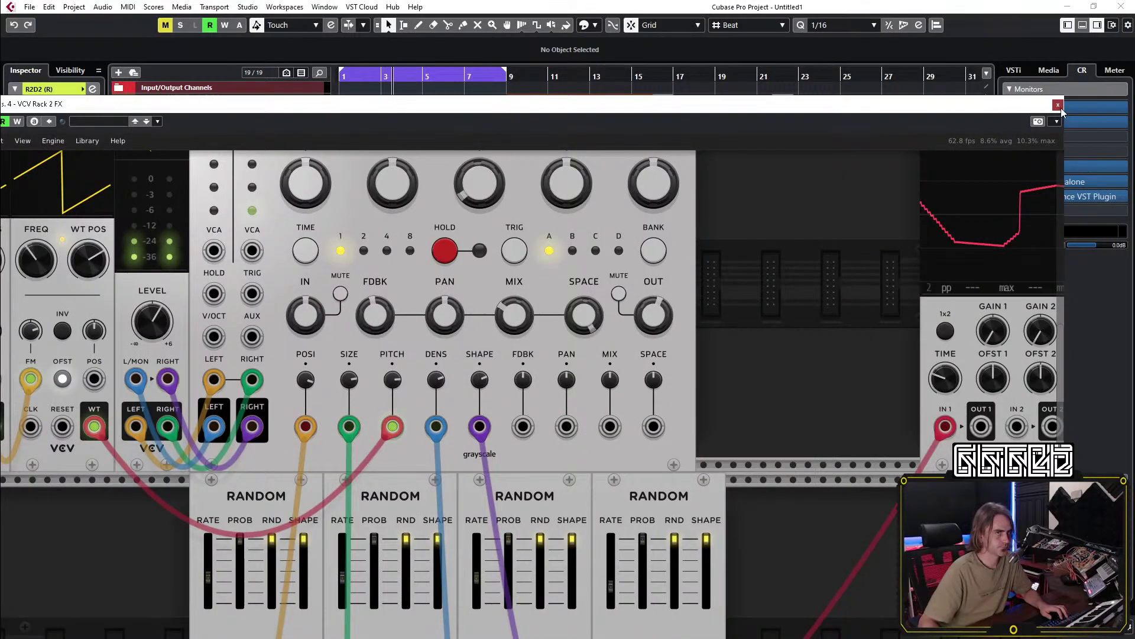
{"action": "left_click", "coordinate": [1058, 104]}
{"action": "left_click", "coordinate": [1010, 153]}
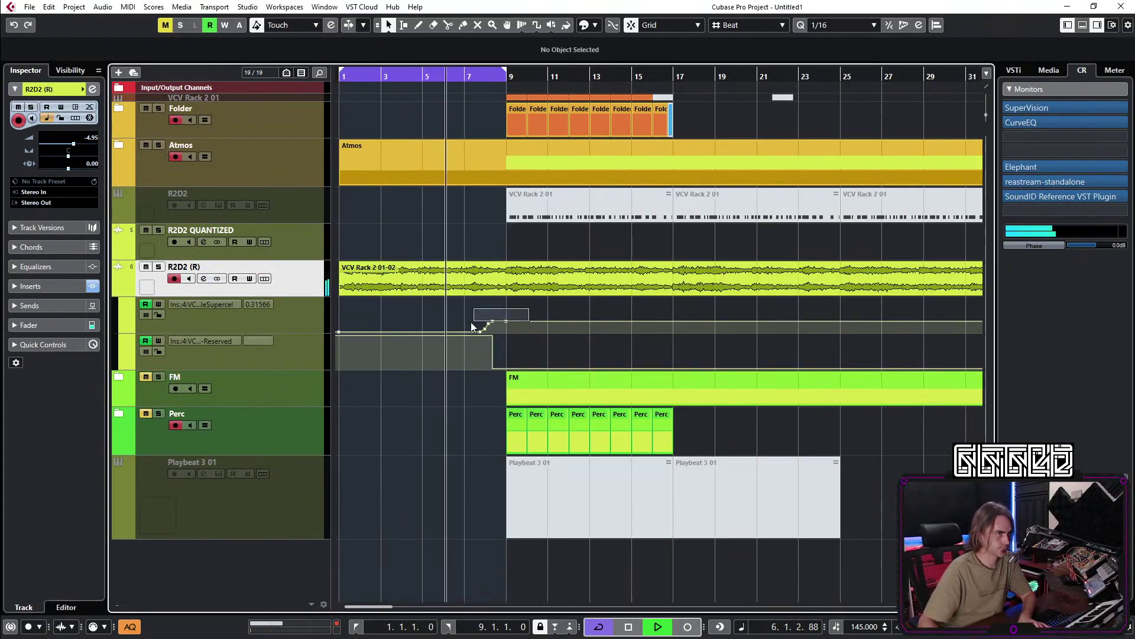
Reshape the Mix automation into a straight ramp from bar 1 up to 75 at bar 9.
{"action": "mouse_move", "coordinate": [497, 321]}
{"action": "left_mouse_down"}
{"action": "mouse_move", "coordinate": [507, 335]}
{"action": "mouse_move", "coordinate": [506, 305]}
{"action": "left_mouse_up"}
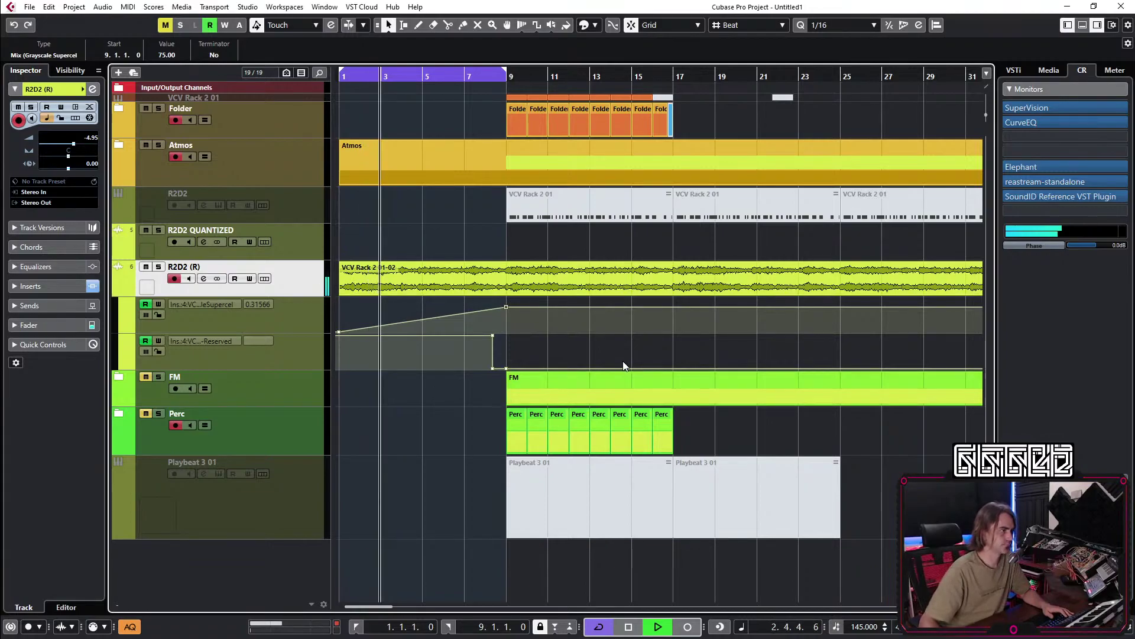
{"action": "left_click", "coordinate": [505, 272]}
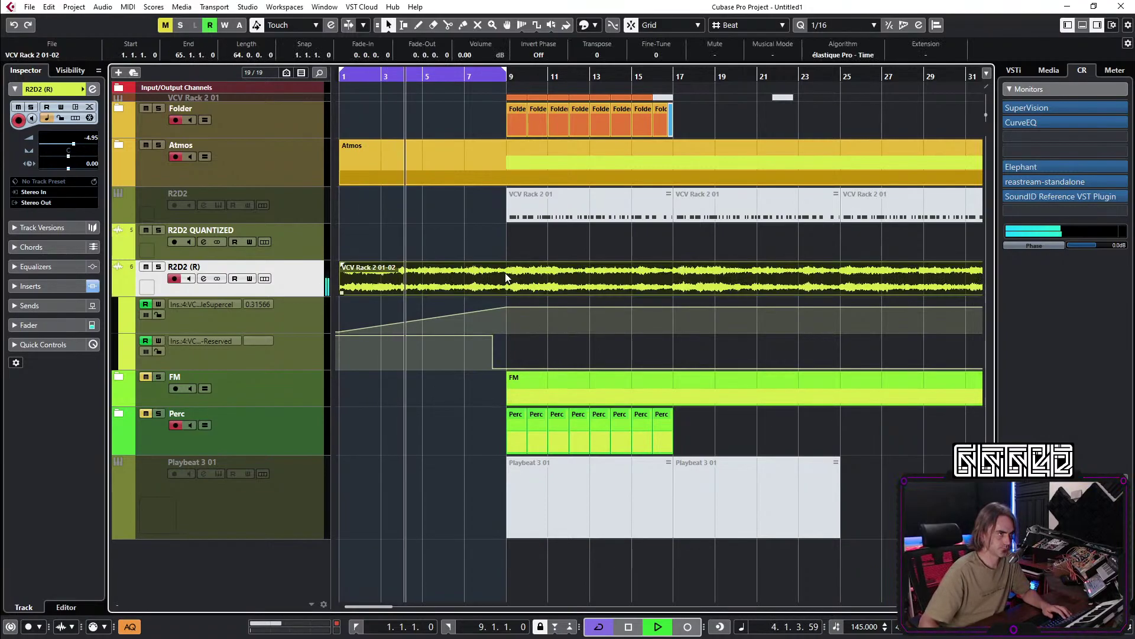
Split the R2D2 (R) audio clip at bar 9 and hide the track's automation lanes.
{"action": "left_click", "coordinate": [506, 284], "text": "alt"}
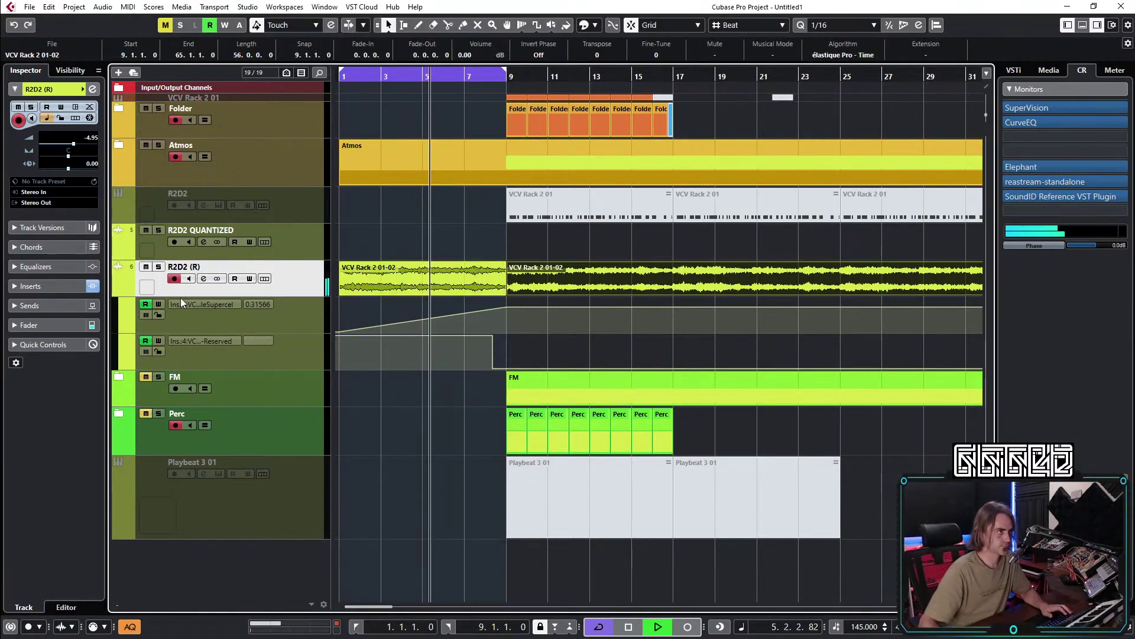
{"action": "left_click", "coordinate": [126, 292]}
{"action": "key", "text": "g"}
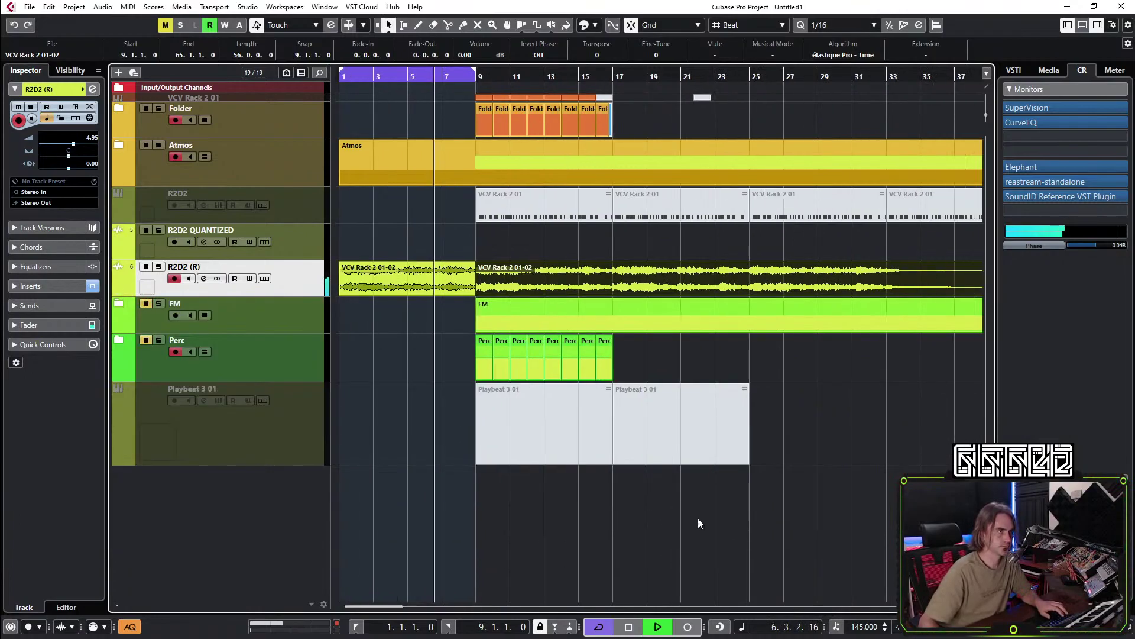
Move all events except the opening R2D2 (R) segment four bars later, so the main section starts at bar 13.
{"action": "left_click", "coordinate": [481, 118]}
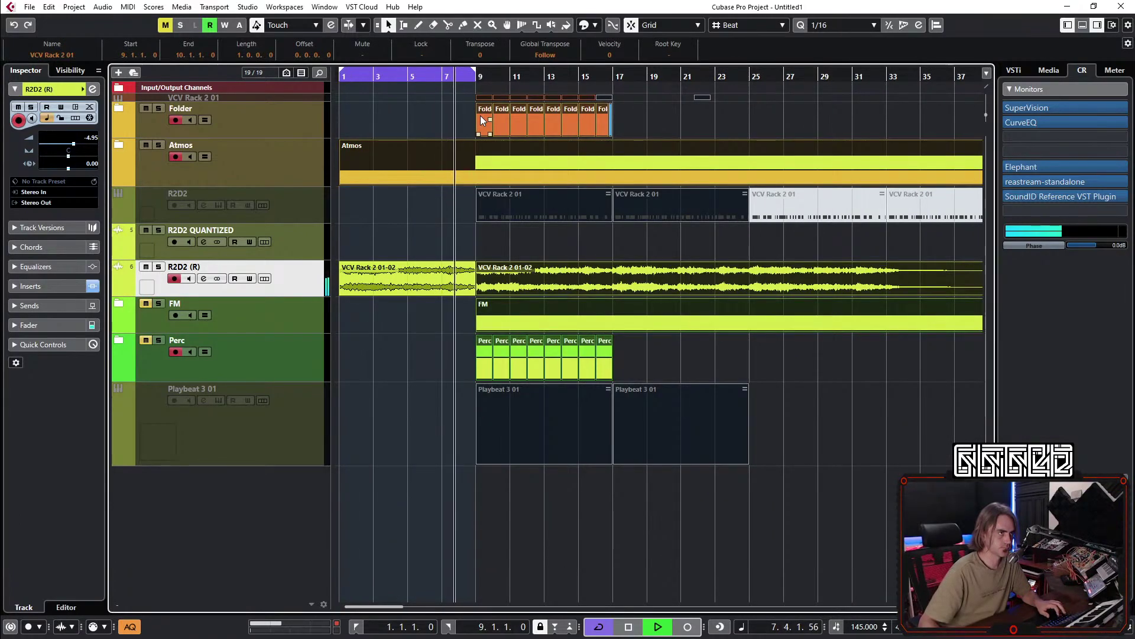
{"action": "key", "text": "ctrl+a"}
{"action": "left_click_drag", "start_coordinate": [480, 115], "coordinate": [571, 110]}
{"action": "left_click", "coordinate": [489, 508]}
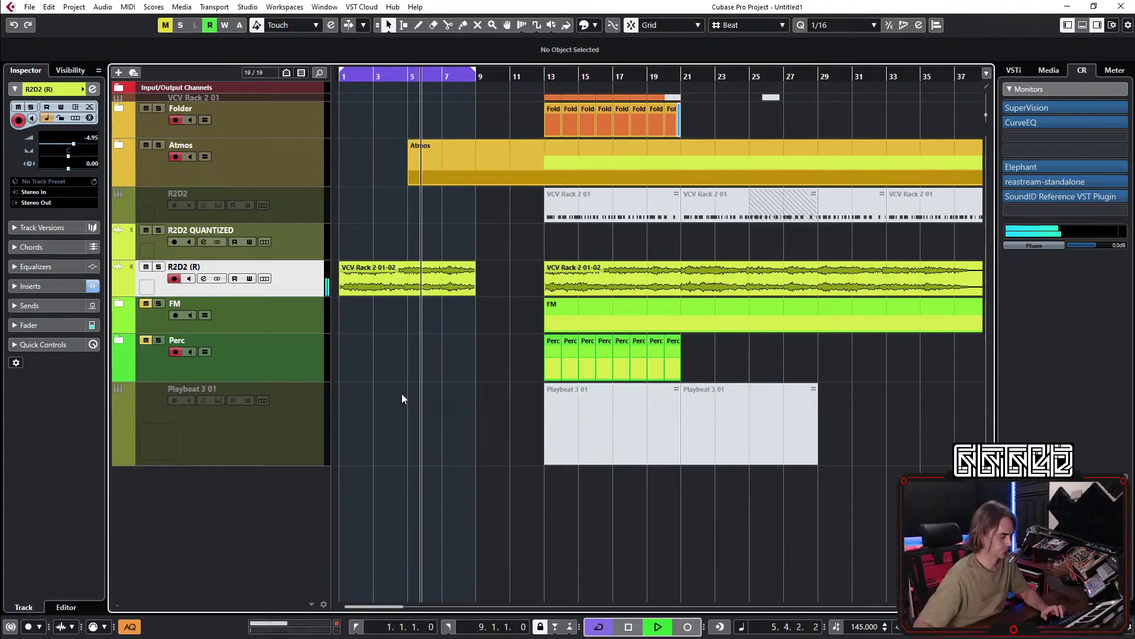
Audition the opening R2D2 (R) segment and extend its end to bar 11.
{"action": "key", "text": "space"}
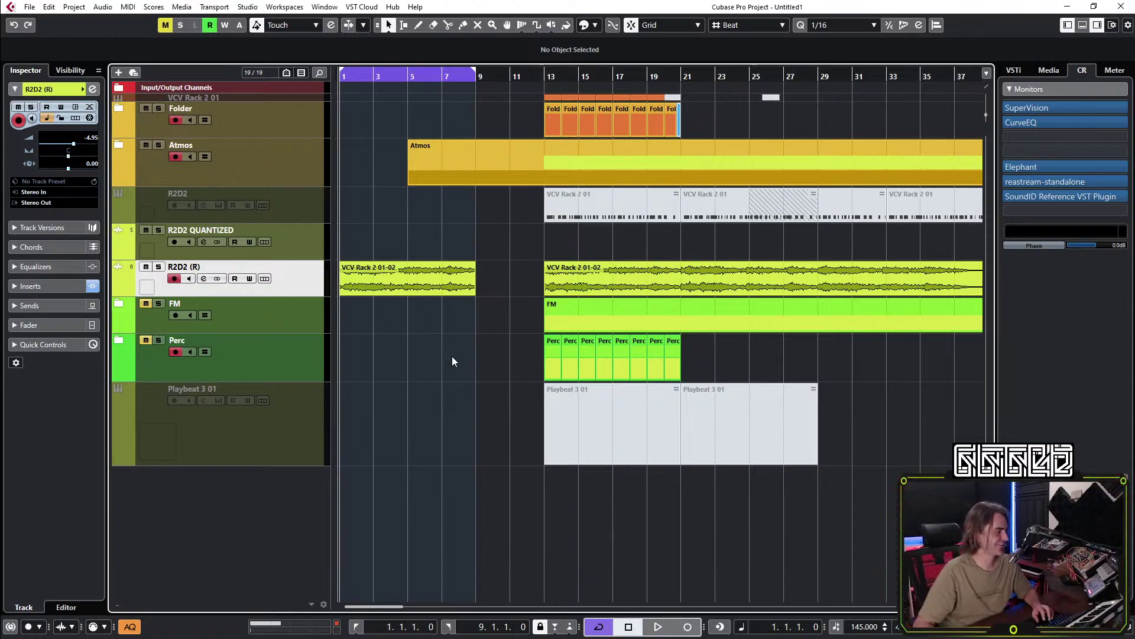
{"action": "key", "text": "space"}
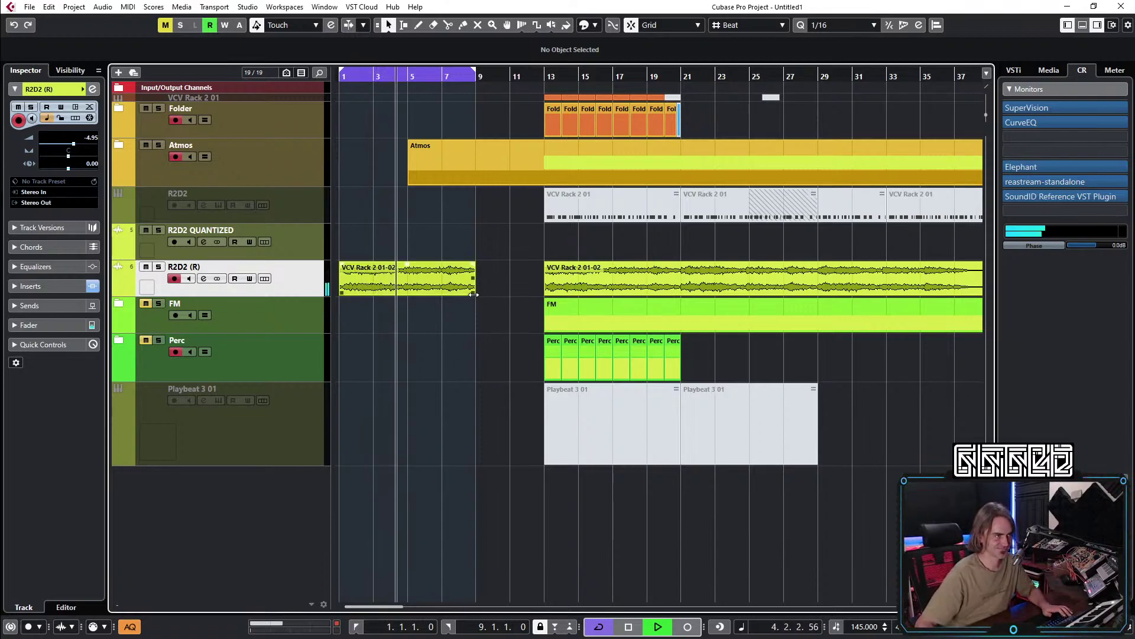
{"action": "left_click_drag", "start_coordinate": [473, 294], "coordinate": [509, 293]}
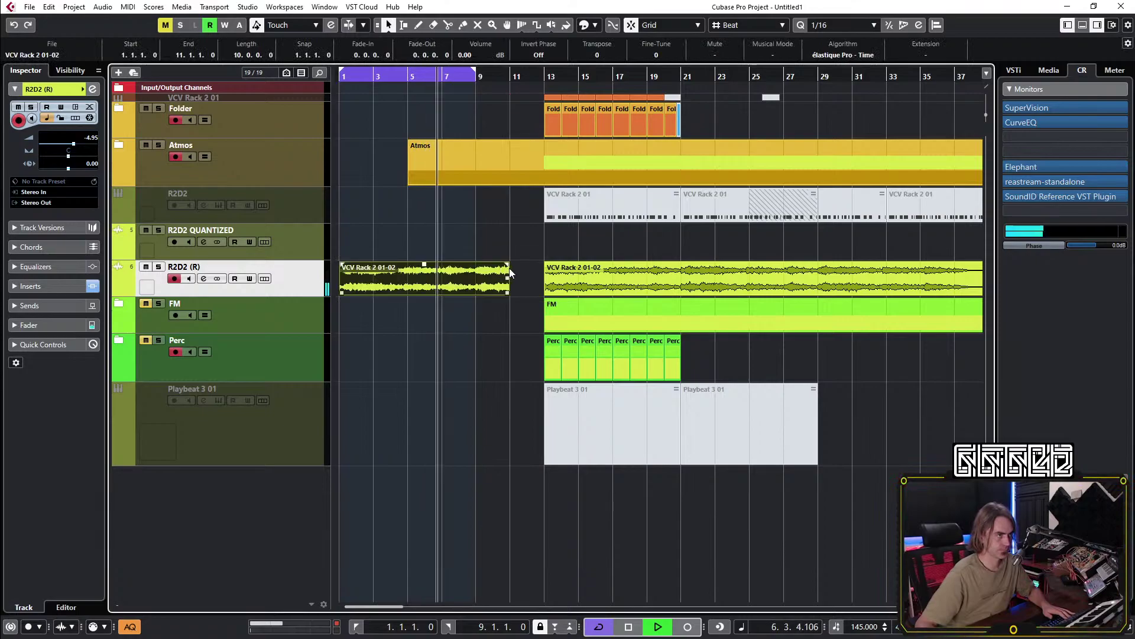
{"action": "left_click", "coordinate": [496, 253]}
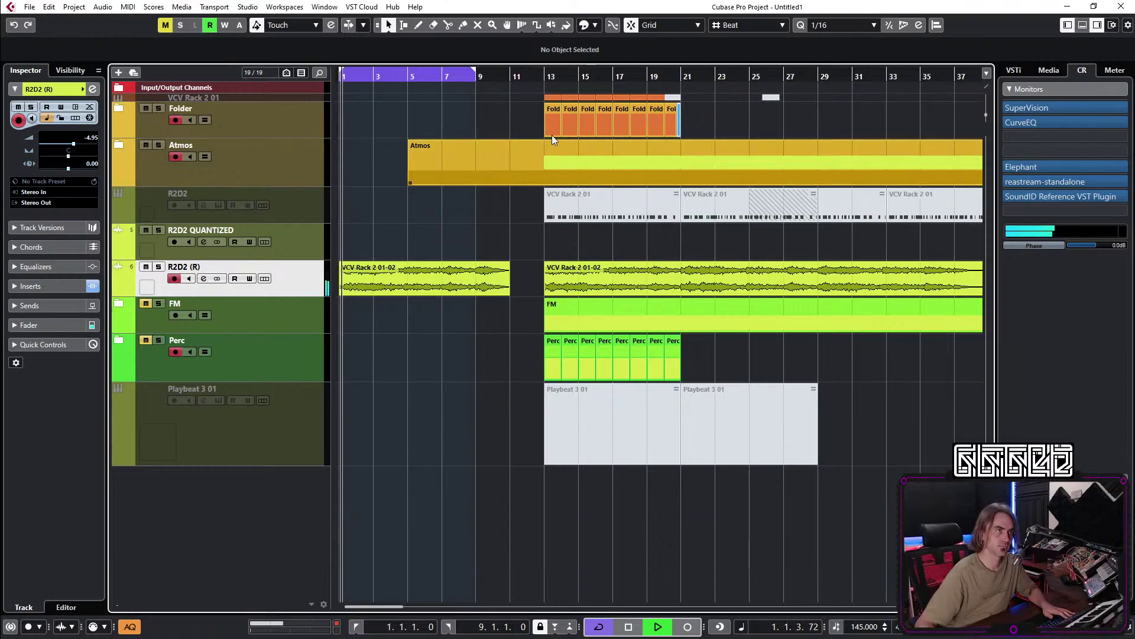
Stop playback and render the opening R2D2 (R) segment in place to a new audio track.
{"action": "key", "text": "space"}
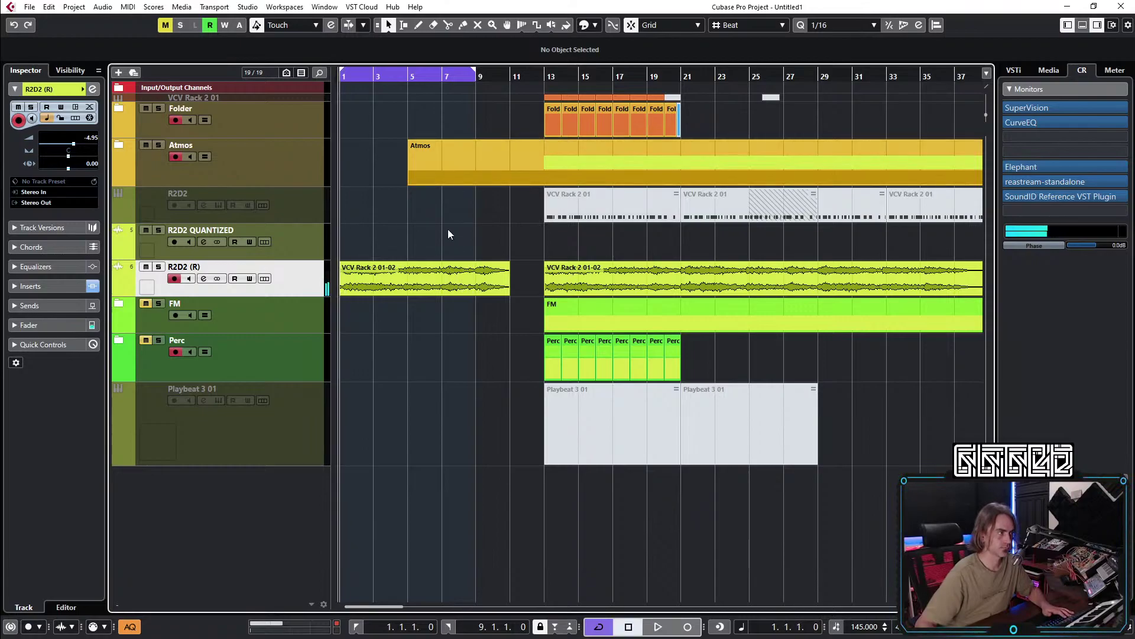
{"action": "key", "text": "g"}
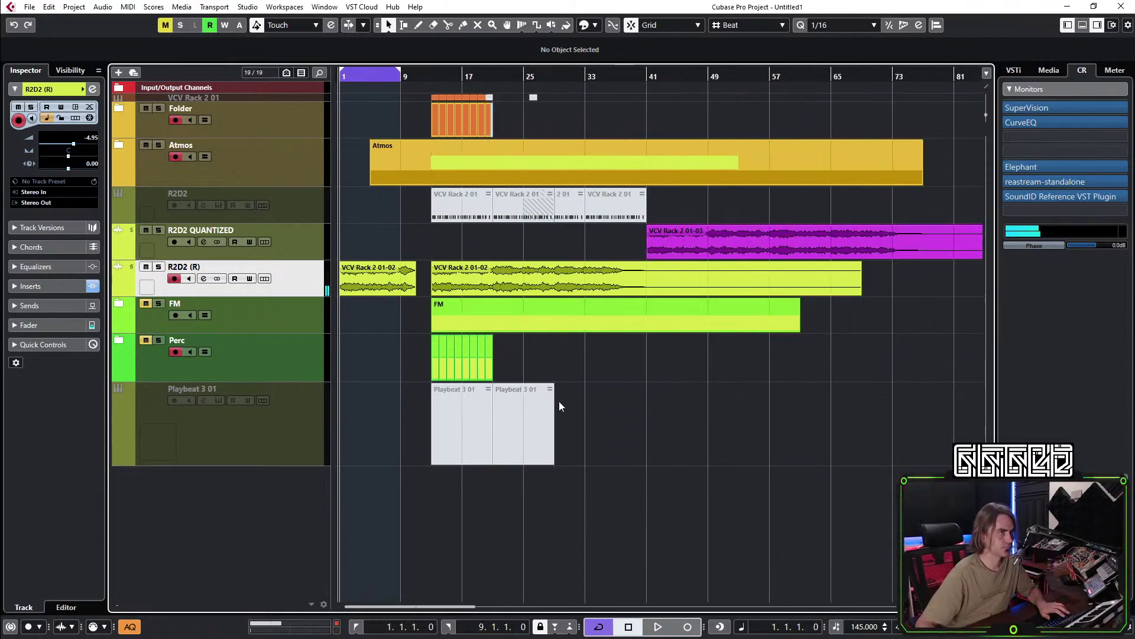
{"action": "mouse_move", "coordinate": [566, 458]}
{"action": "left_mouse_down"}
{"action": "mouse_move", "coordinate": [431, 254]}
{"action": "mouse_move", "coordinate": [578, 473]}
{"action": "left_mouse_up"}
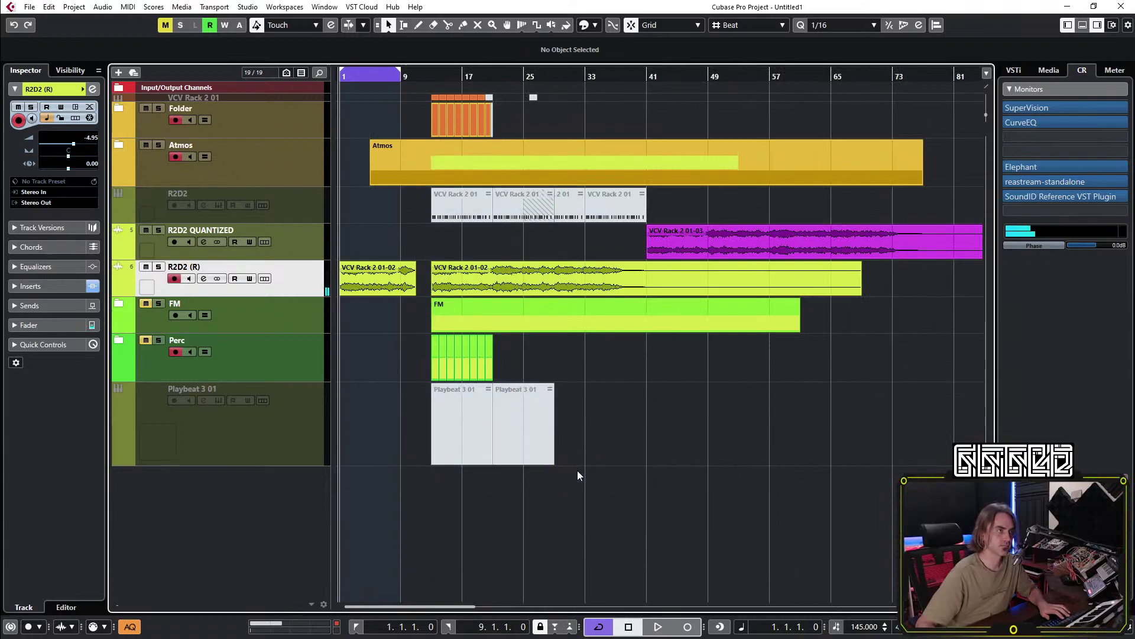
{"action": "left_click", "coordinate": [370, 287]}
{"action": "right_click", "coordinate": [369, 287]}
{"action": "mouse_move", "coordinate": [468, 389]}
{"action": "left_click", "coordinate": [609, 389]}
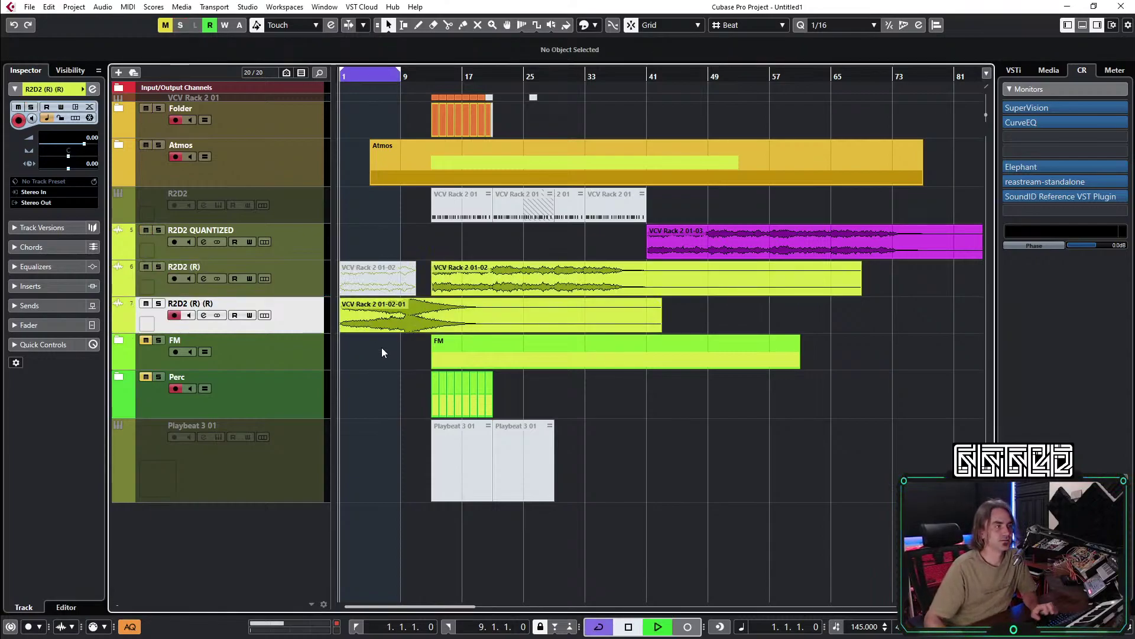
Play the rendered R2D2 (R) (R) clip, reduce the waveform display zoom and set the track's volume to -2.25 dB.
{"action": "key", "text": "space"}
{"action": "left_click", "coordinate": [473, 377]}
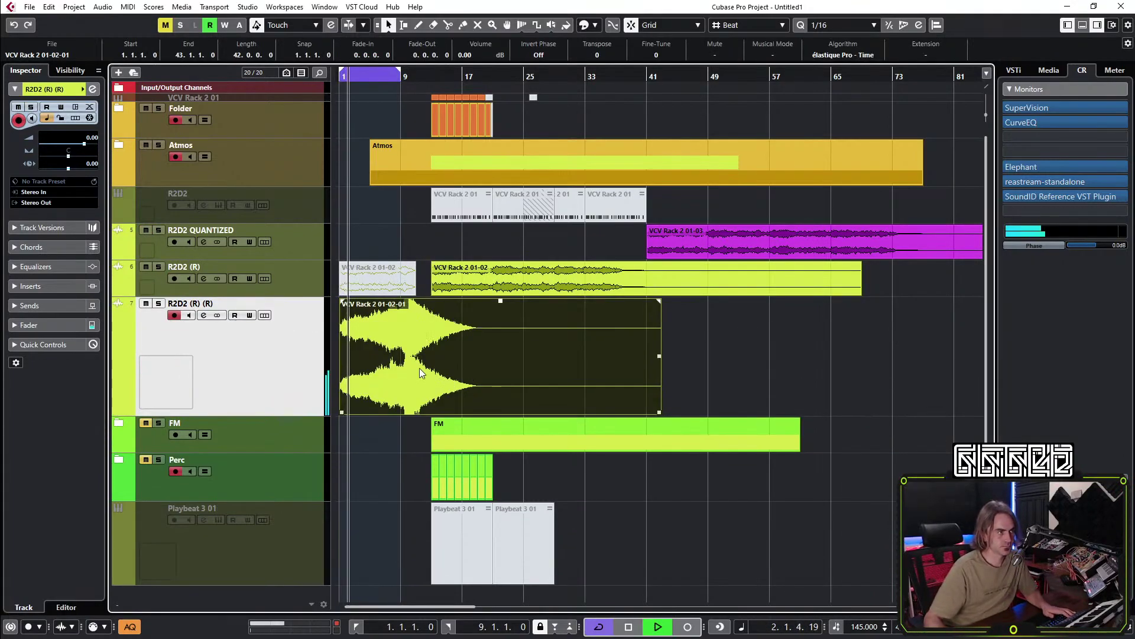
{"action": "left_click_drag", "start_coordinate": [985, 114], "coordinate": [980, 142]}
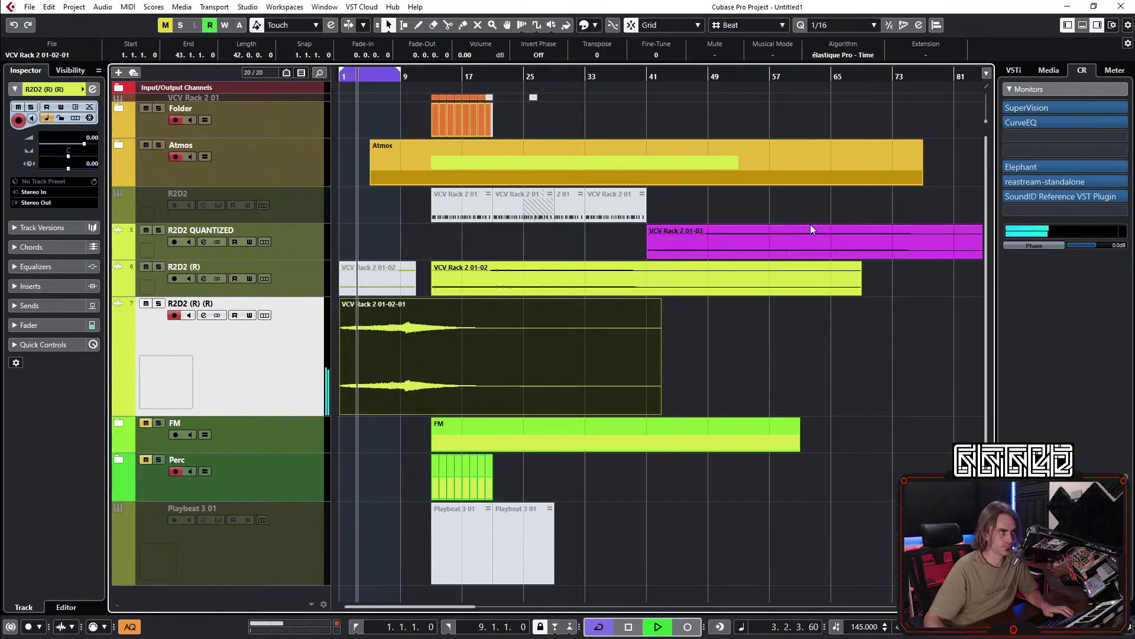
{"action": "key", "text": "h"}
{"action": "key", "text": "h"}
{"action": "key", "text": "h"}
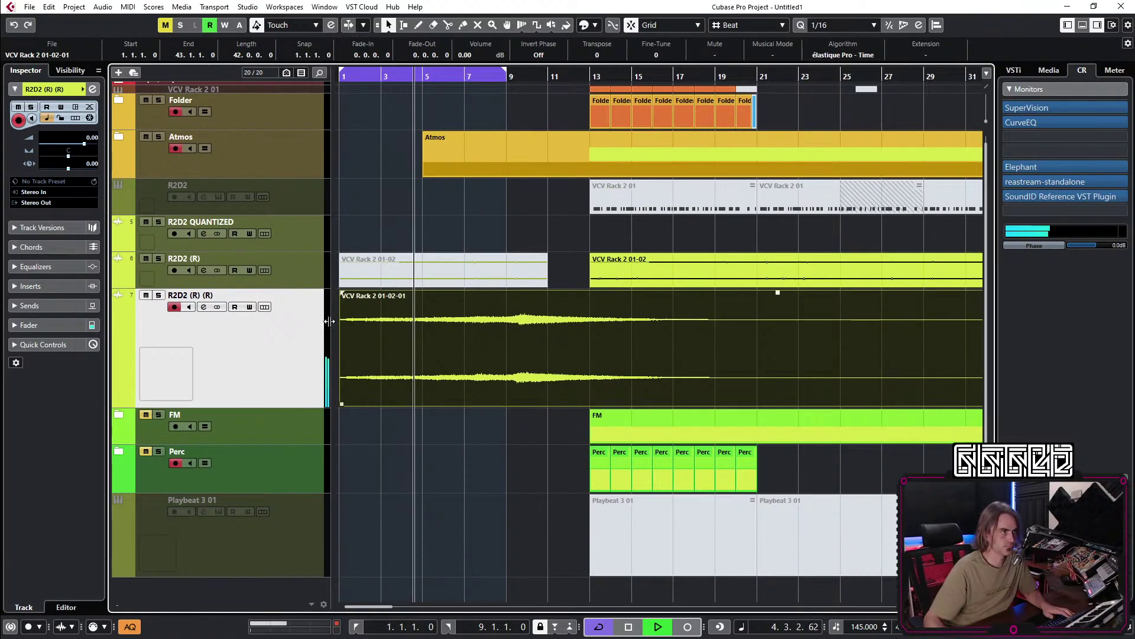
{"action": "scroll", "coordinate": [90, 145], "scroll_direction": "down", "scroll_amount": 3}
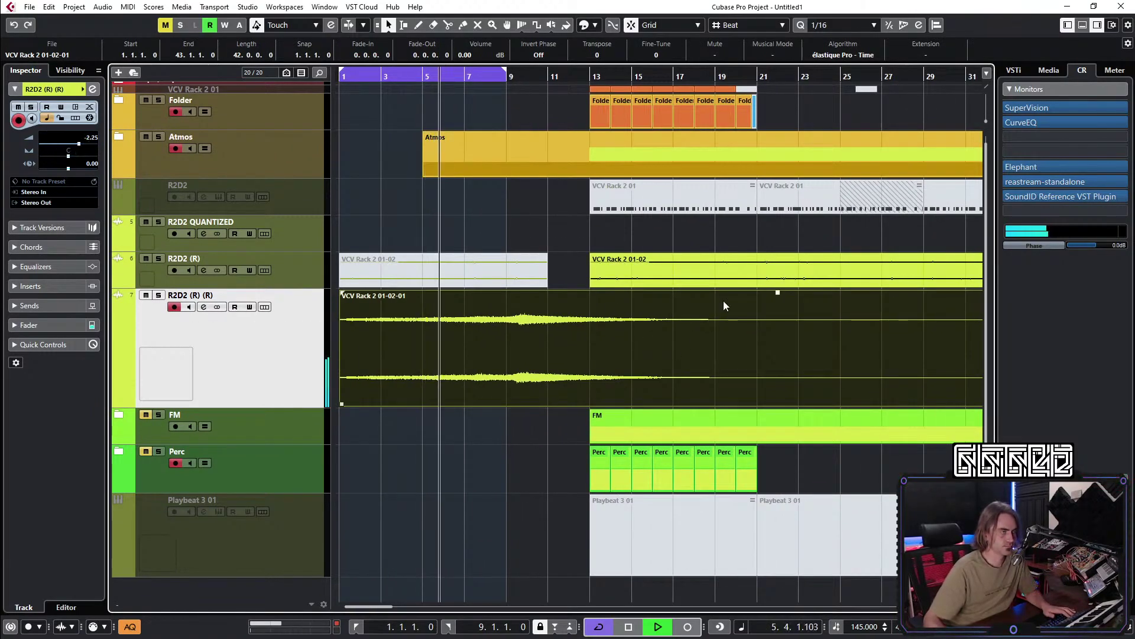
Move the loop range to bars 13 to 21.
{"action": "left_click_drag", "start_coordinate": [395, 75], "coordinate": [646, 75]}
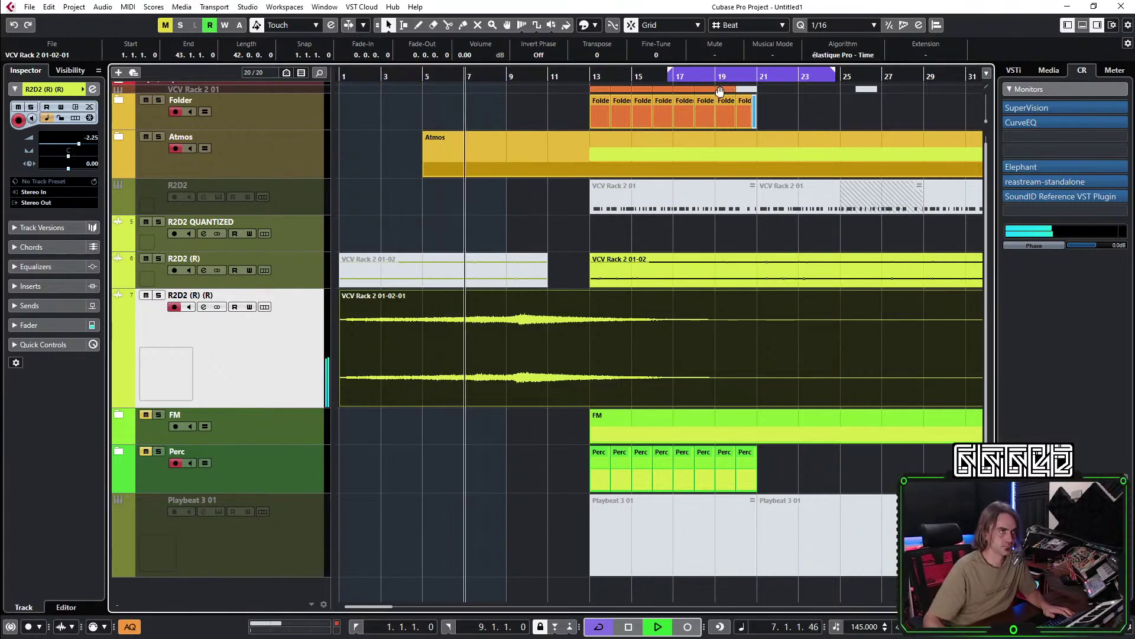
{"action": "left_click", "coordinate": [459, 223]}
{"action": "key", "text": "g"}
{"action": "key", "text": "g"}
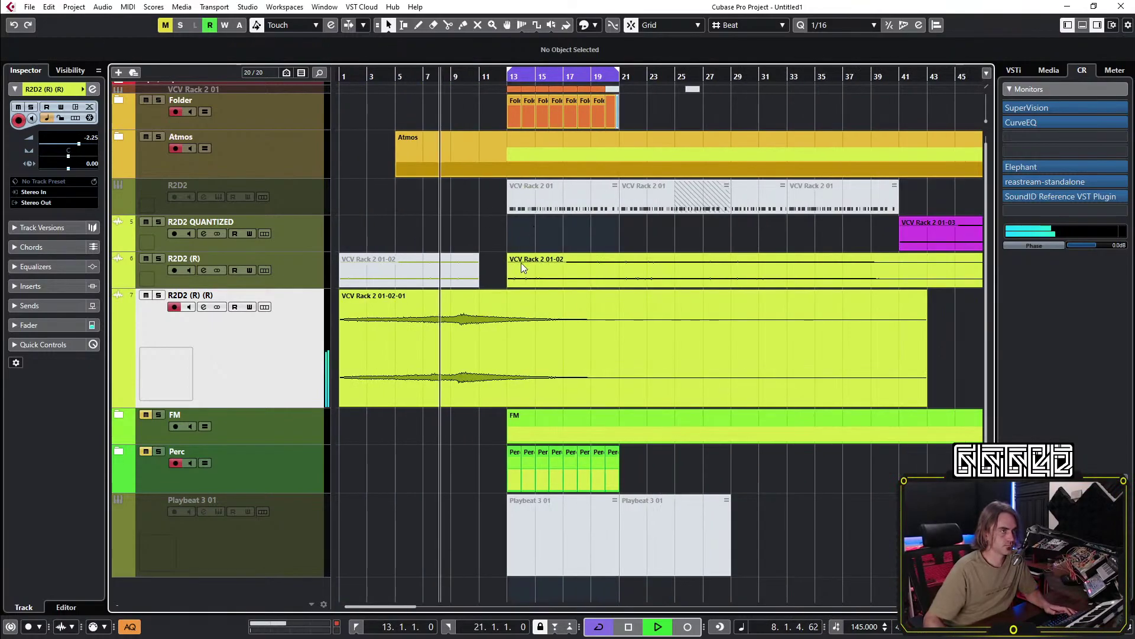
Bypass the insert effects on the R2D2 (R) track.
{"action": "left_click", "coordinate": [294, 260]}
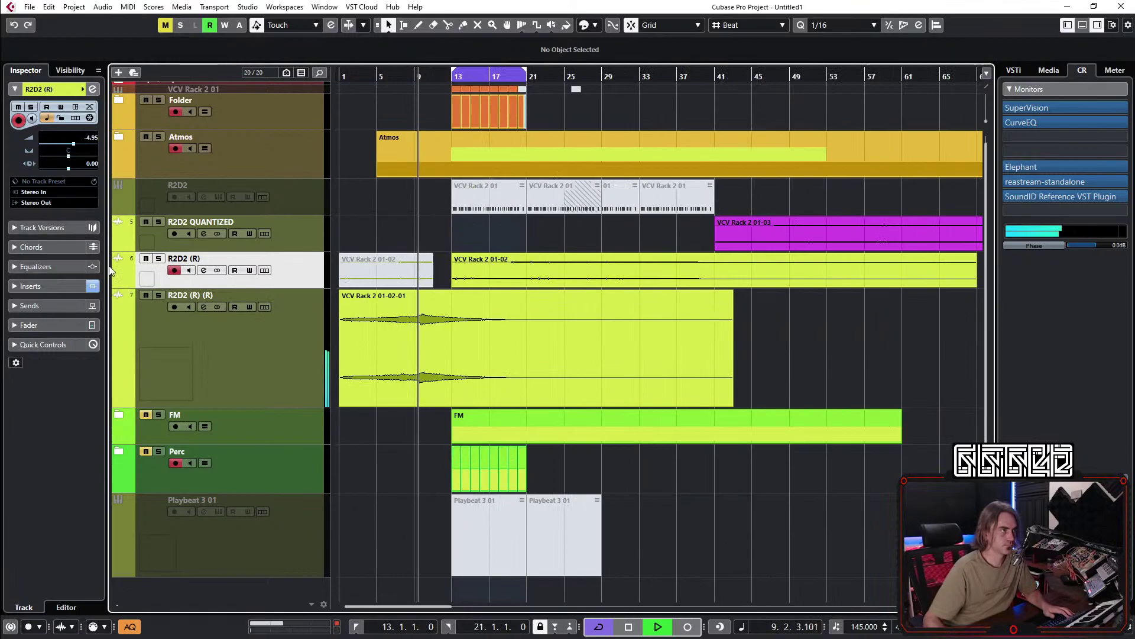
{"action": "left_click", "coordinate": [53, 286]}
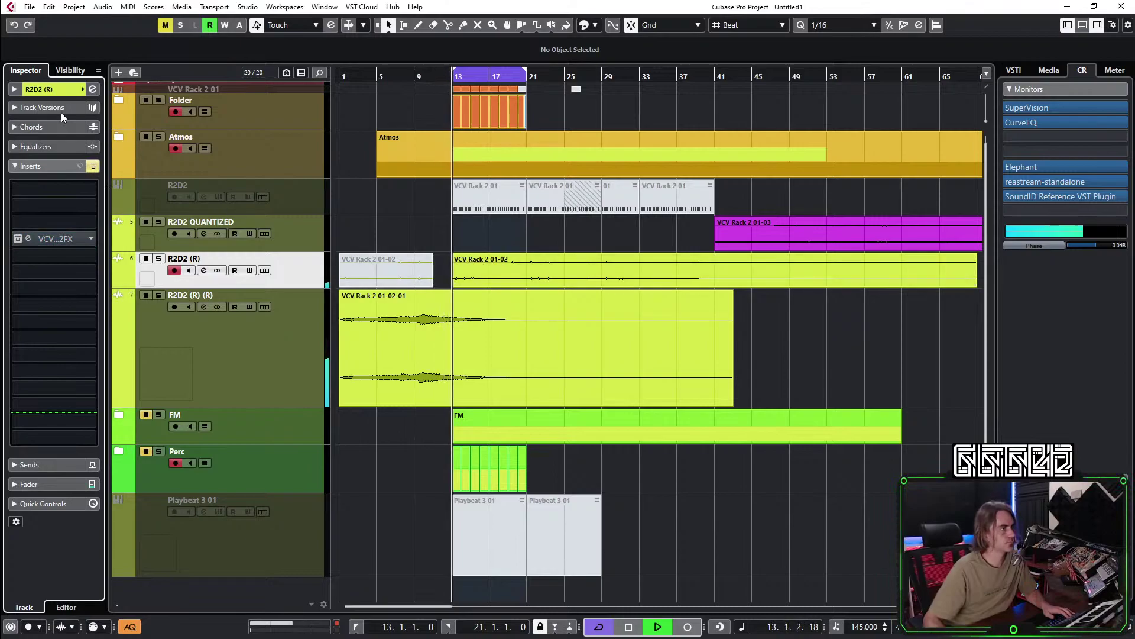
{"action": "left_click", "coordinate": [41, 89]}
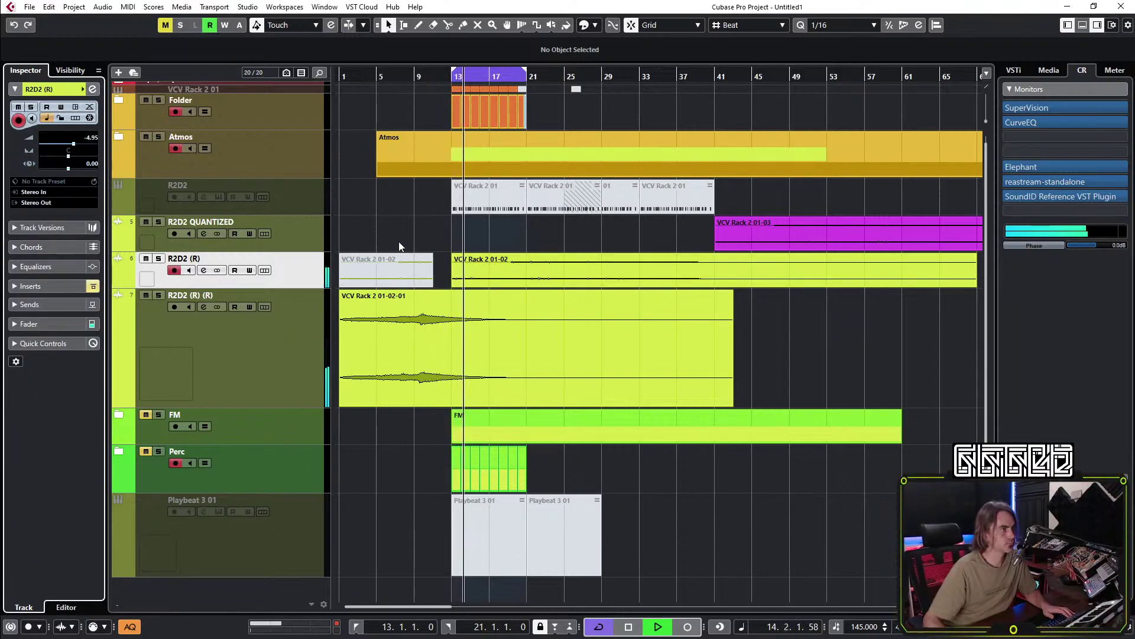
Show the R2D2 (R) automation lanes, delete the Supercell Mix ramp points up to 75, and restart playback.
{"action": "left_click", "coordinate": [129, 295]}
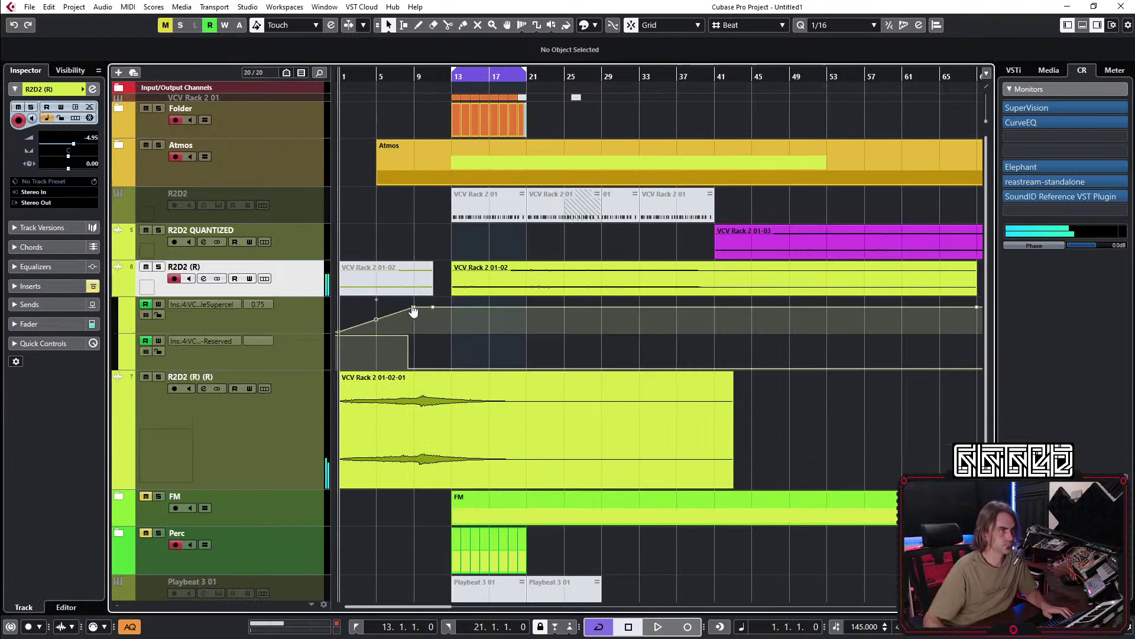
{"action": "key", "text": "Delete"}
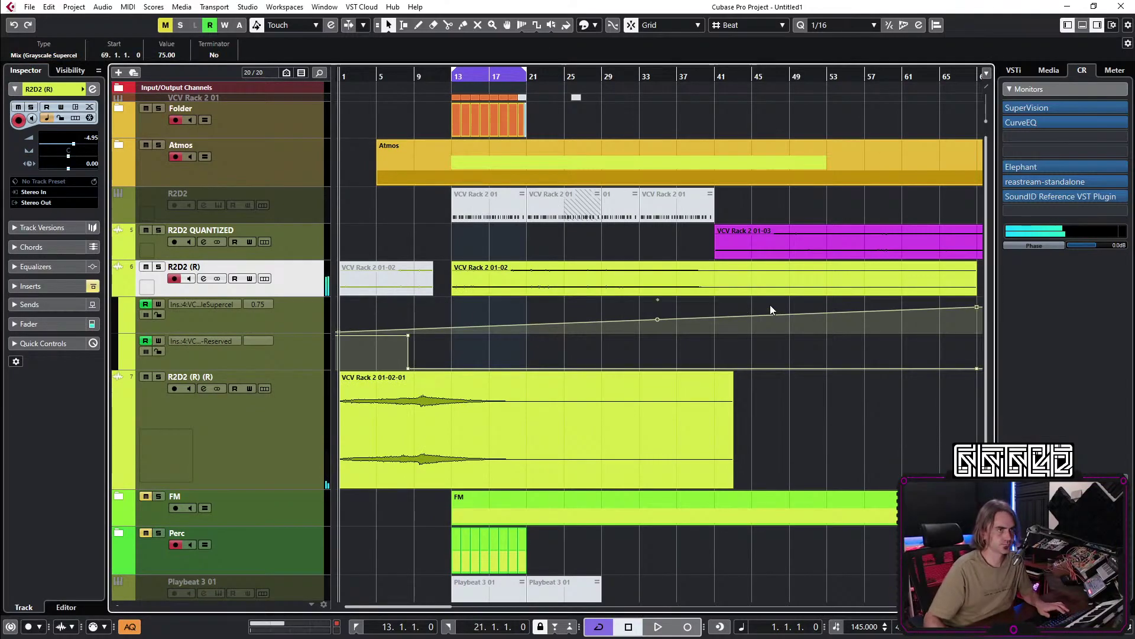
{"action": "key", "text": "g"}
{"action": "key", "text": "Delete"}
{"action": "key", "text": "space"}
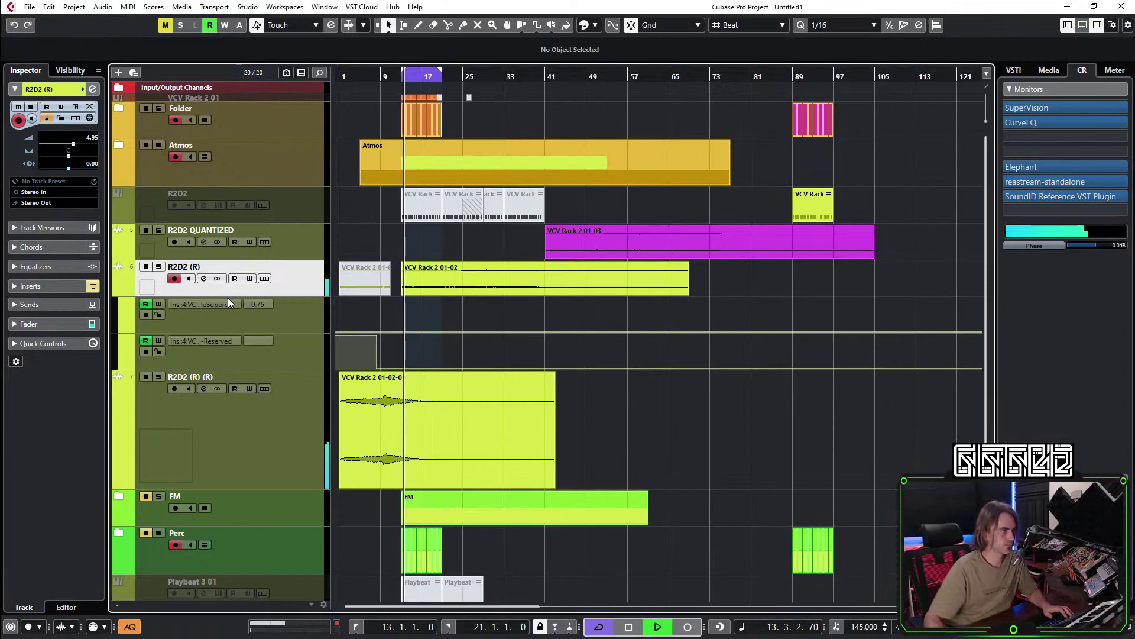
Check the Supercell patch in R2D2 (R)'s VCV Rack 2 FX, reactivate the inserts, and close the windows and automation lanes.
{"action": "left_click", "coordinate": [93, 90]}
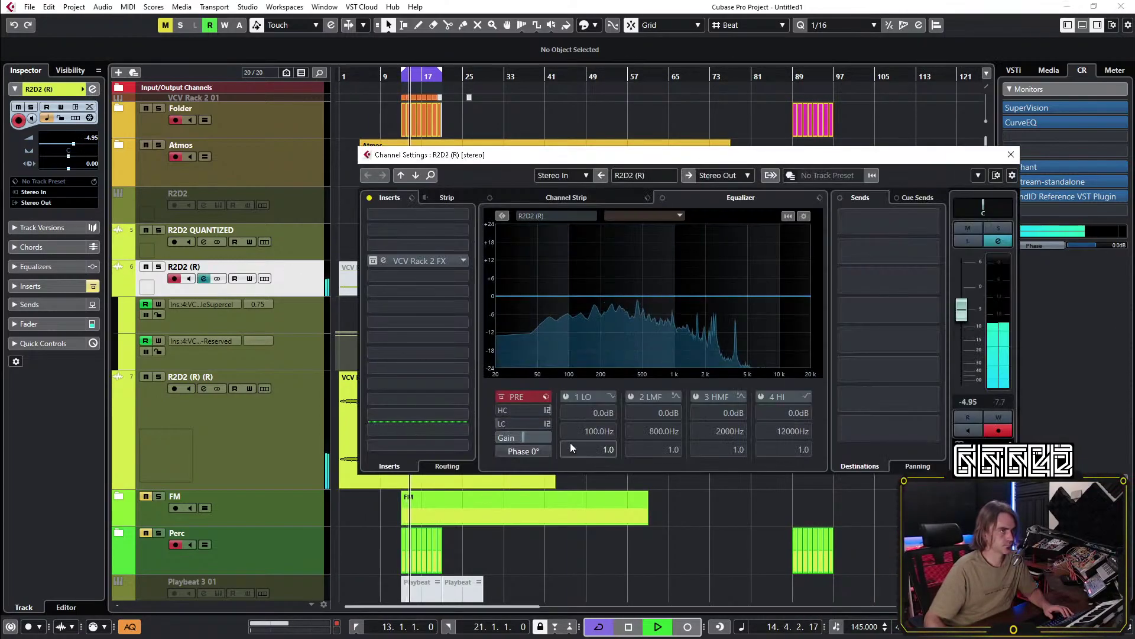
{"action": "left_click", "coordinate": [385, 261]}
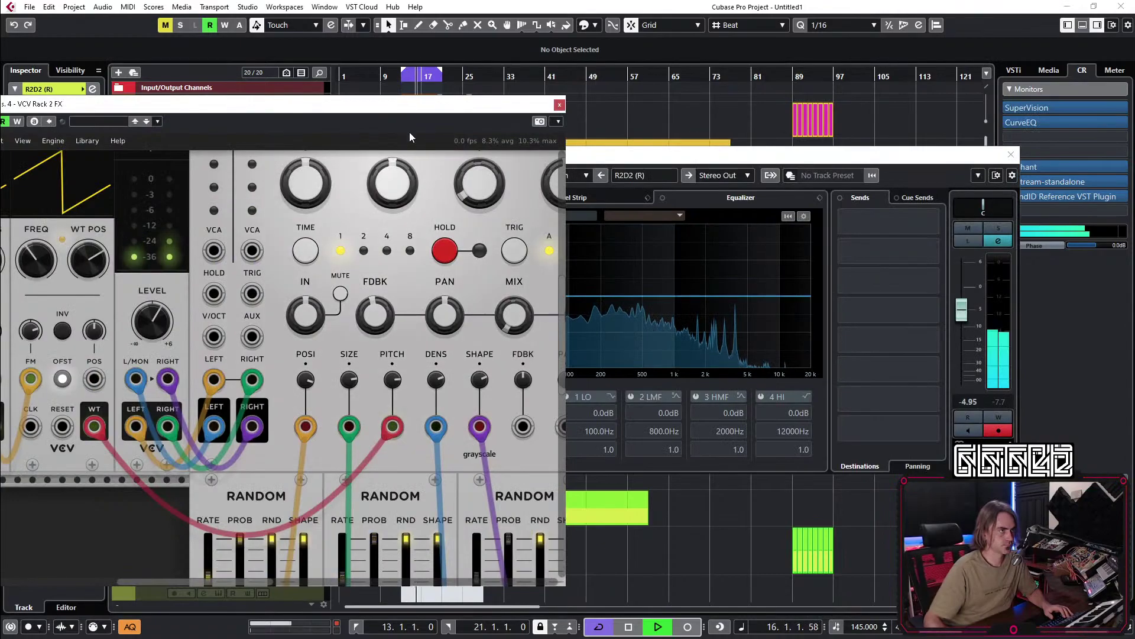
{"action": "scroll", "coordinate": [311, 304], "scroll_direction": "down", "scroll_amount": 4}
{"action": "scroll", "coordinate": [336, 306], "scroll_direction": "down", "scroll_amount": 3}
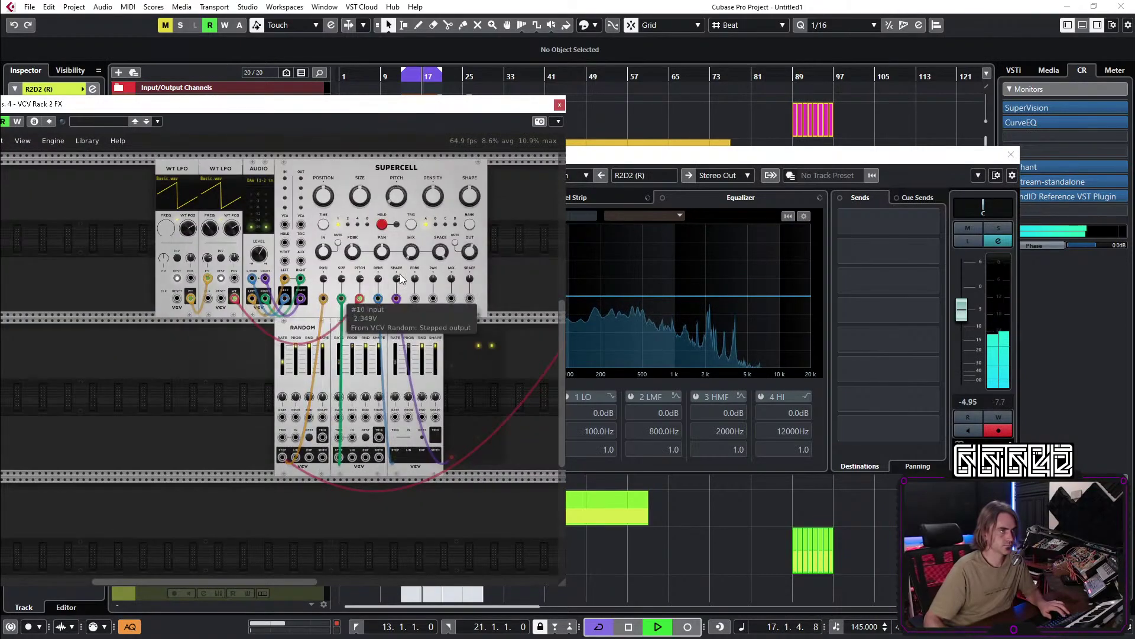
{"action": "scroll", "coordinate": [498, 236], "scroll_direction": "up", "scroll_amount": 2}
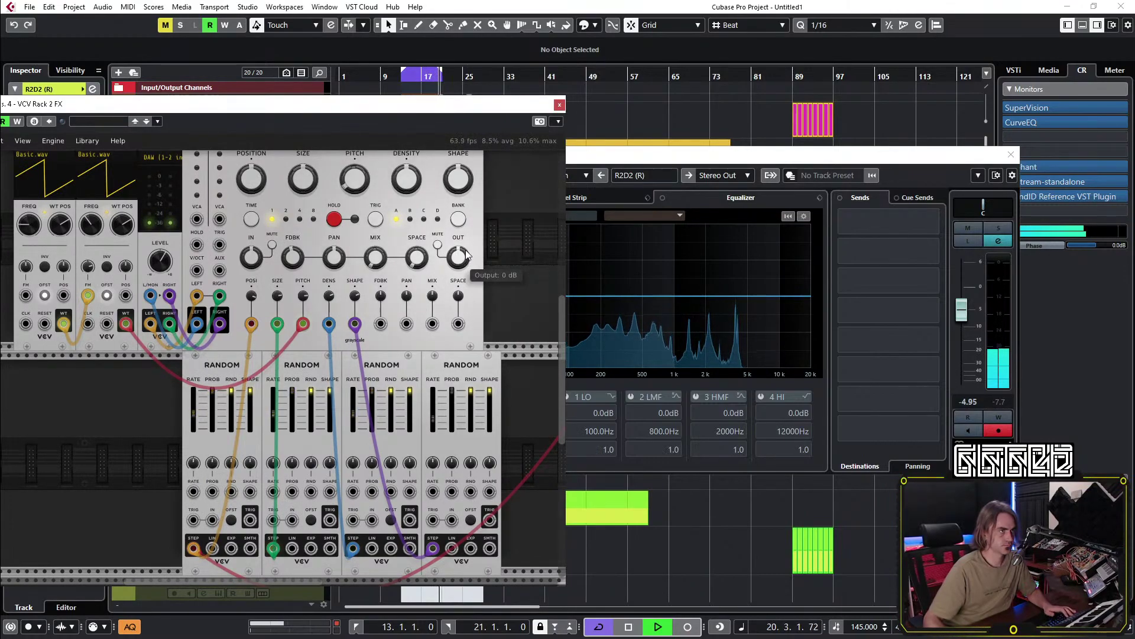
{"action": "left_click", "coordinate": [559, 104]}
{"action": "left_click", "coordinate": [394, 266]}
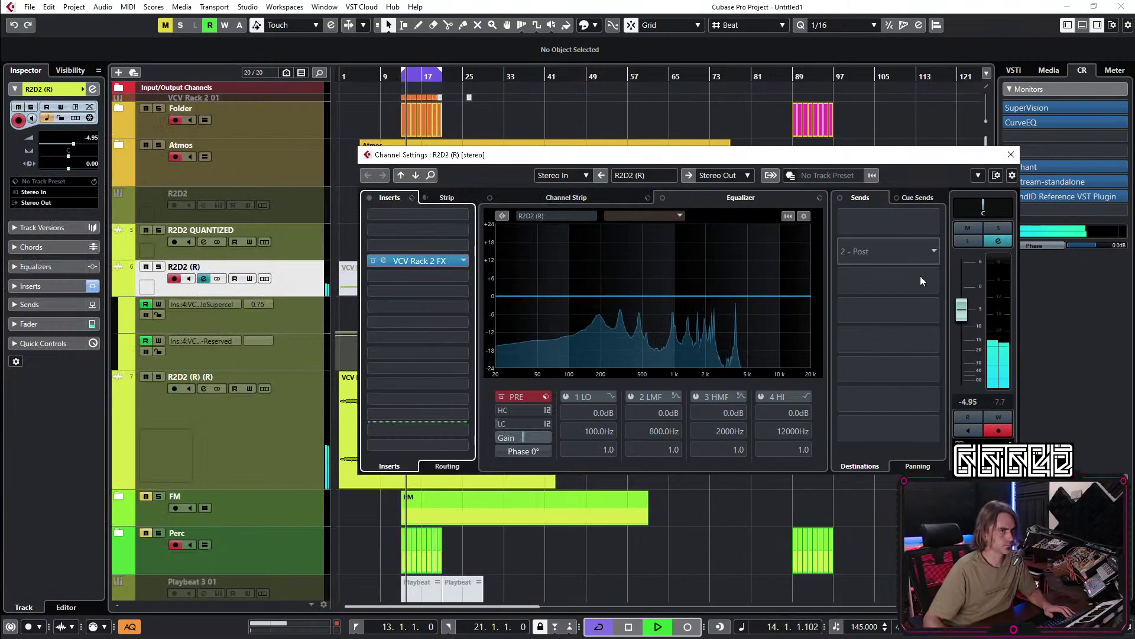
{"action": "left_click", "coordinate": [1011, 155]}
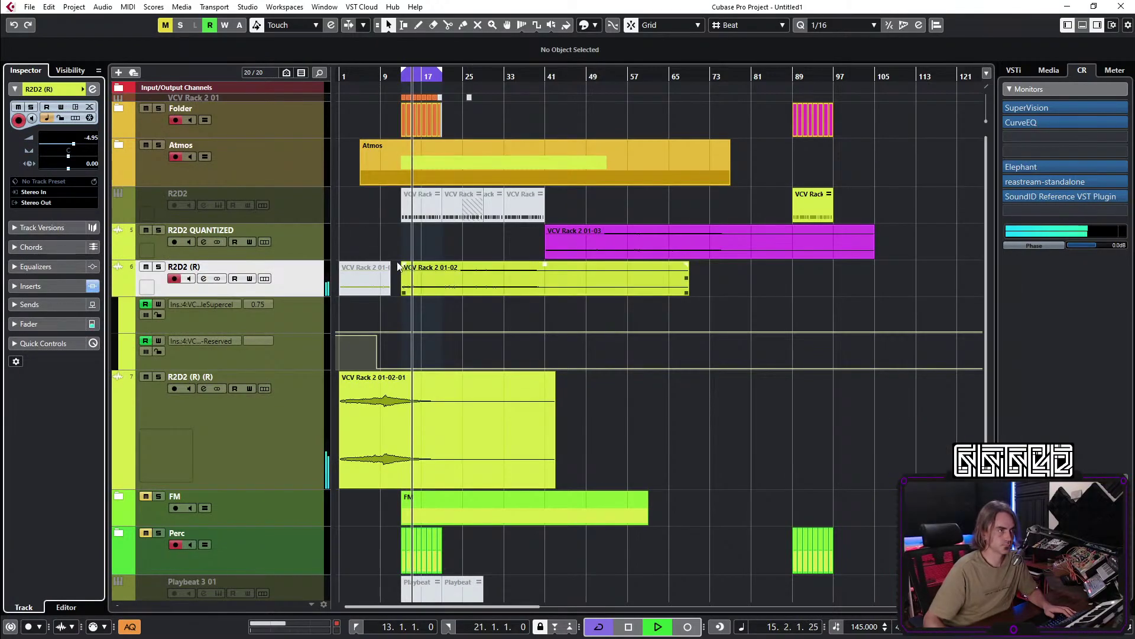
{"action": "left_click", "coordinate": [115, 291]}
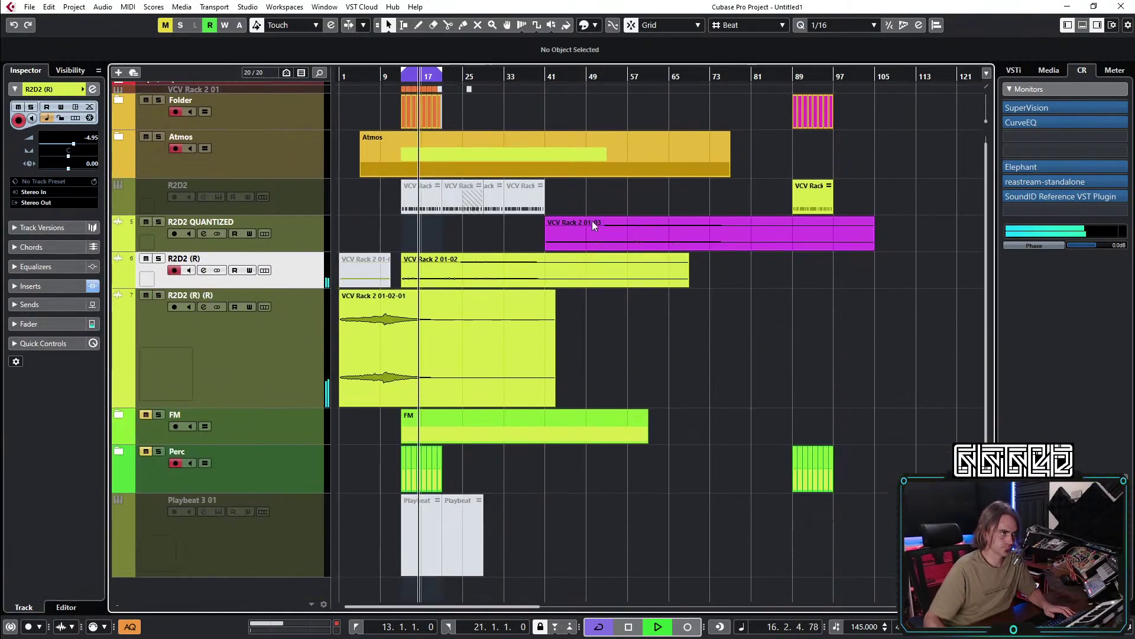
On the R2D2 (R) (R) channel, enable a low cut, dip band 2 by 5.5 dB at 155 Hz with Q 0.5, and lower the volume to -3.06 dB.
{"action": "key", "text": "h"}
{"action": "key", "text": "h"}
{"action": "key", "text": "h"}
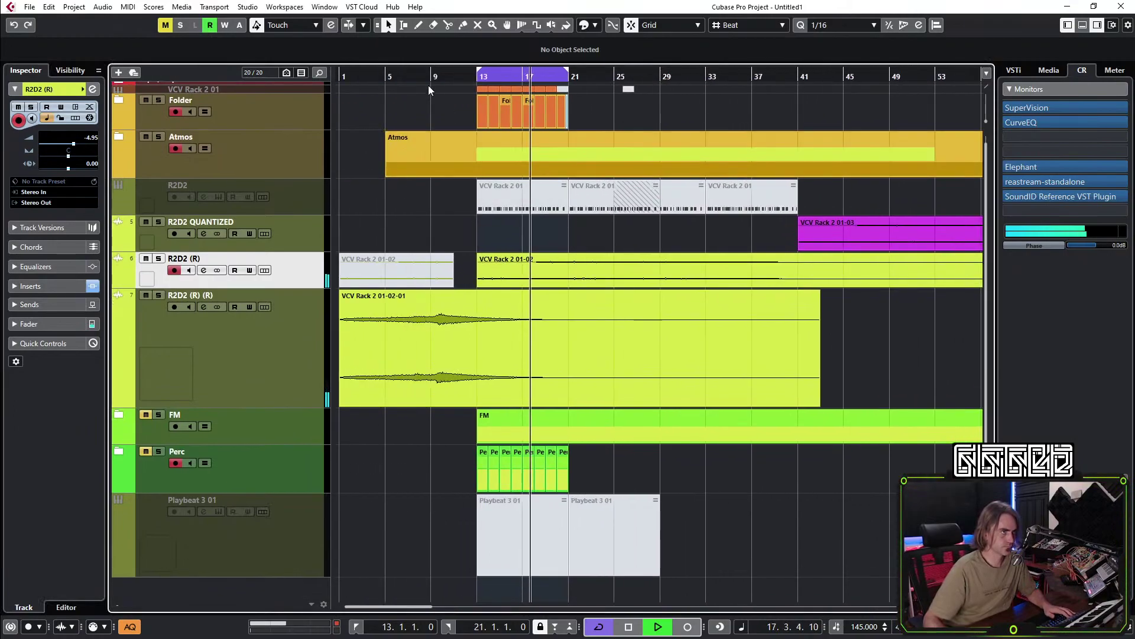
{"action": "left_click", "coordinate": [207, 298]}
{"action": "left_click", "coordinate": [203, 307]}
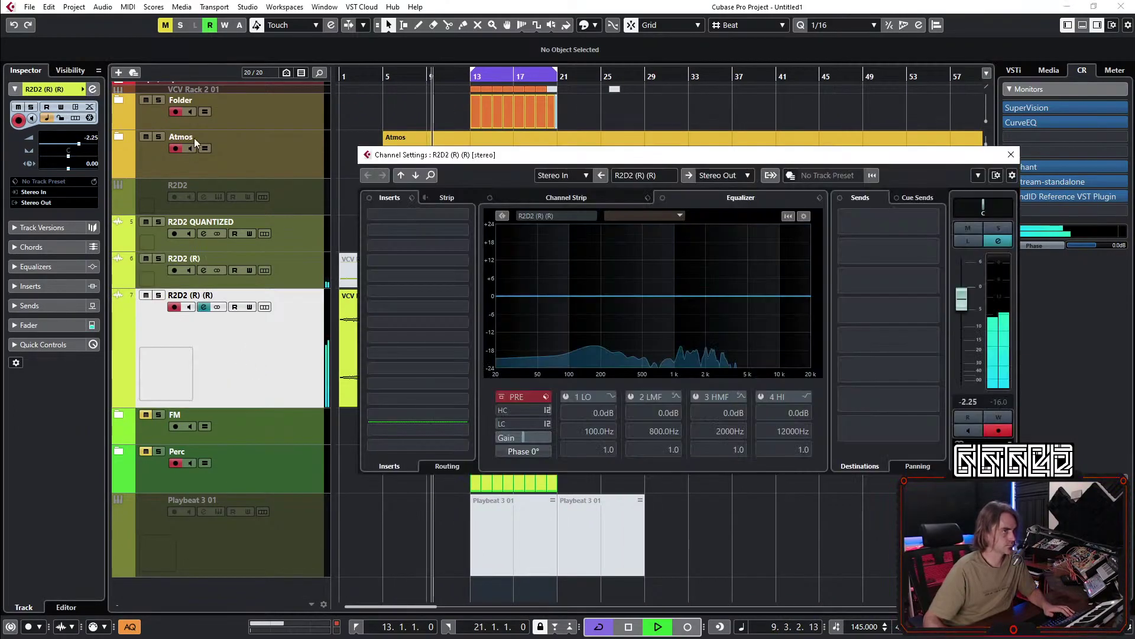
{"action": "left_click", "coordinate": [501, 424]}
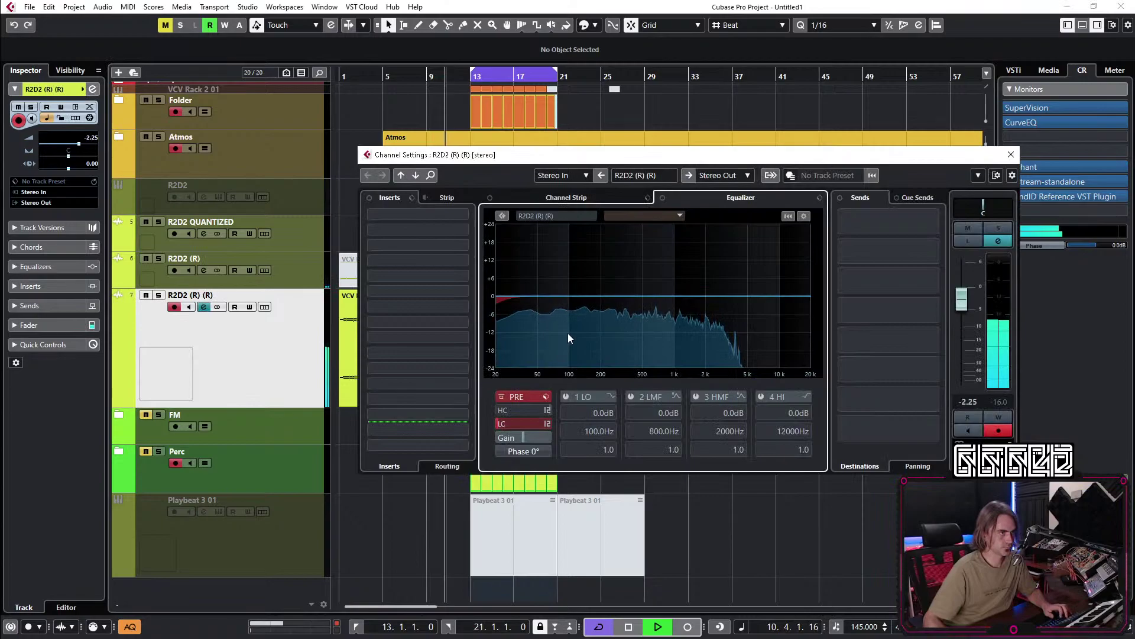
{"action": "left_click_drag", "start_coordinate": [664, 296], "coordinate": [588, 327]}
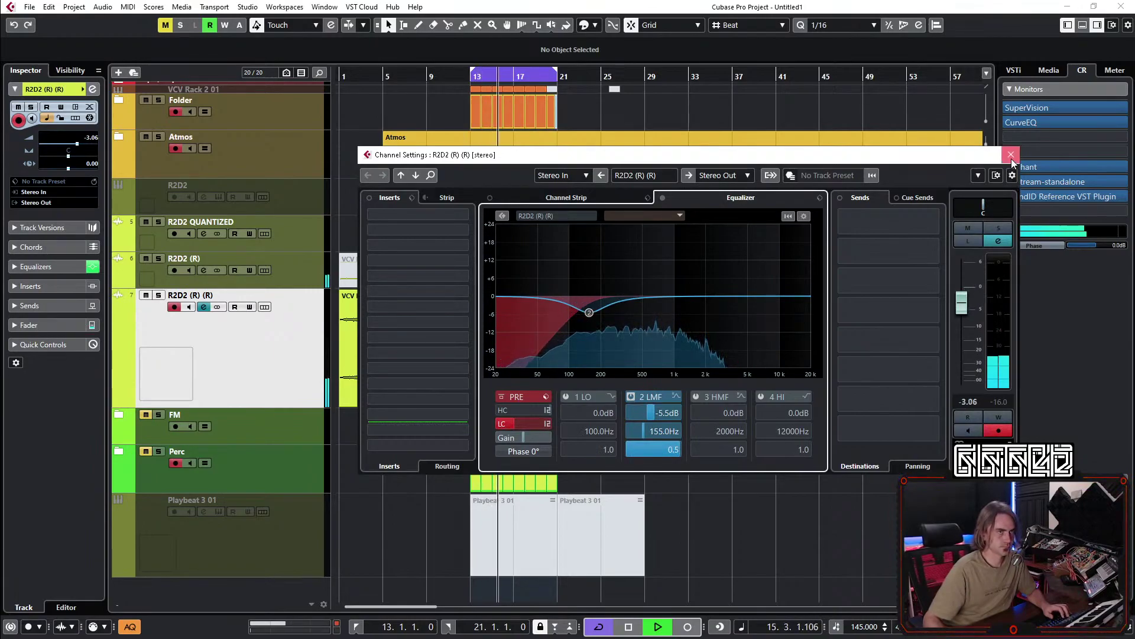
Close the channel settings, mute the R2D2 (R) event starting at bar 13, and unmute the FM folder.
{"action": "left_click", "coordinate": [1011, 155]}
{"action": "key", "text": "7"}
{"action": "left_click", "coordinate": [503, 263]}
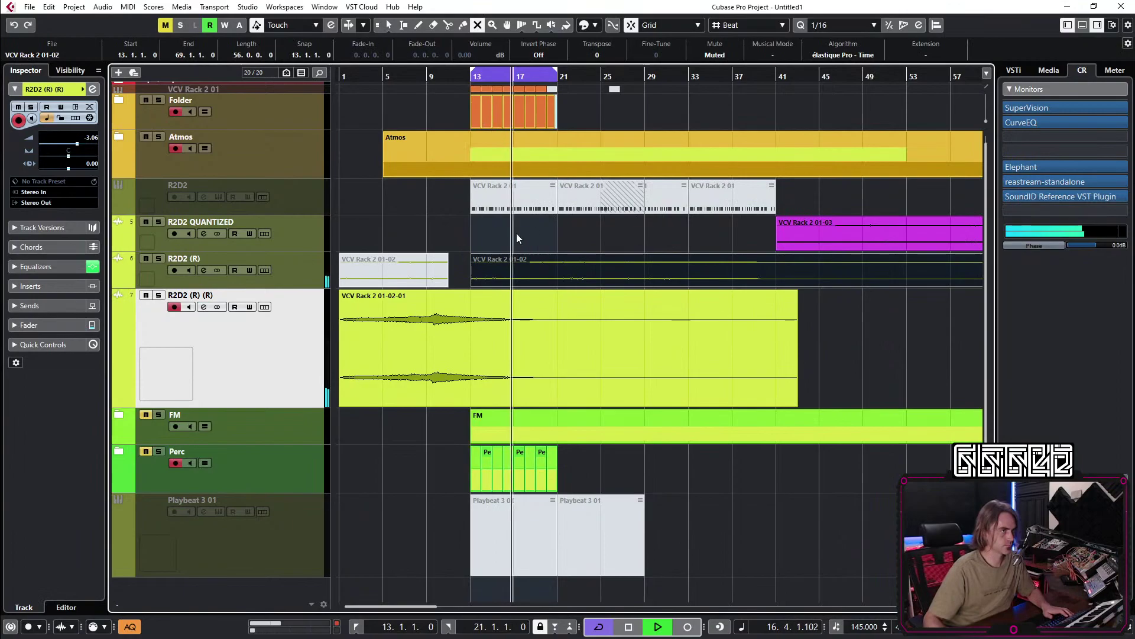
{"action": "left_click", "coordinate": [452, 78]}
{"action": "scroll", "coordinate": [514, 294], "scroll_direction": "up", "scroll_amount": 3}
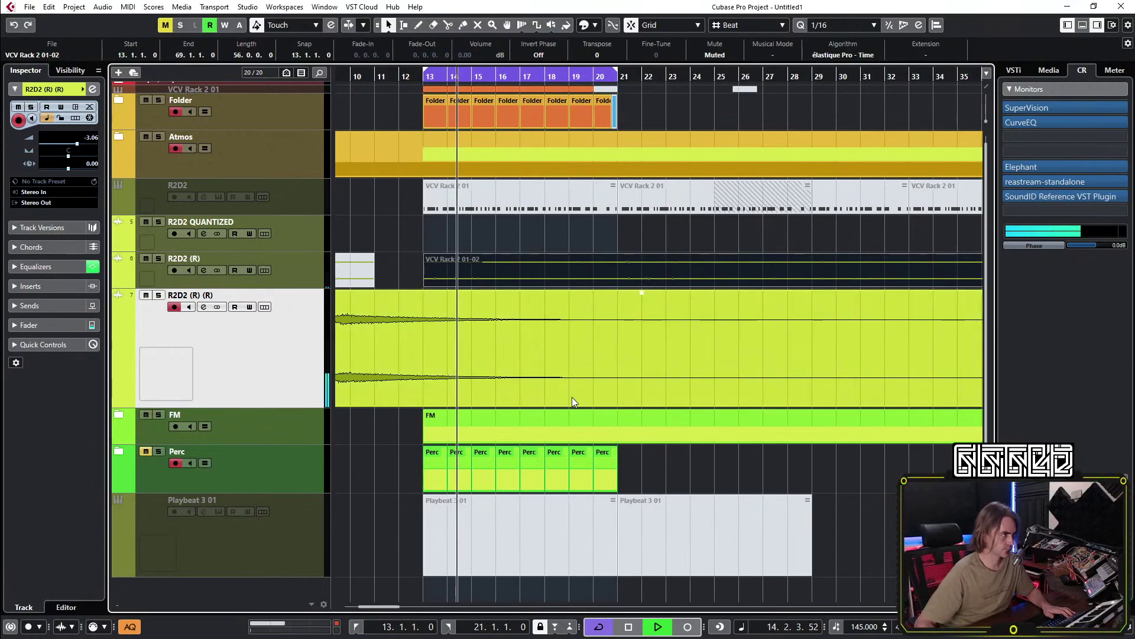
In the FM folder, lower the VCV Rack 2 01 (R) track's volume by about 3 dB, and collapse the folder.
{"action": "scroll", "coordinate": [571, 395], "scroll_direction": "down", "scroll_amount": 2}
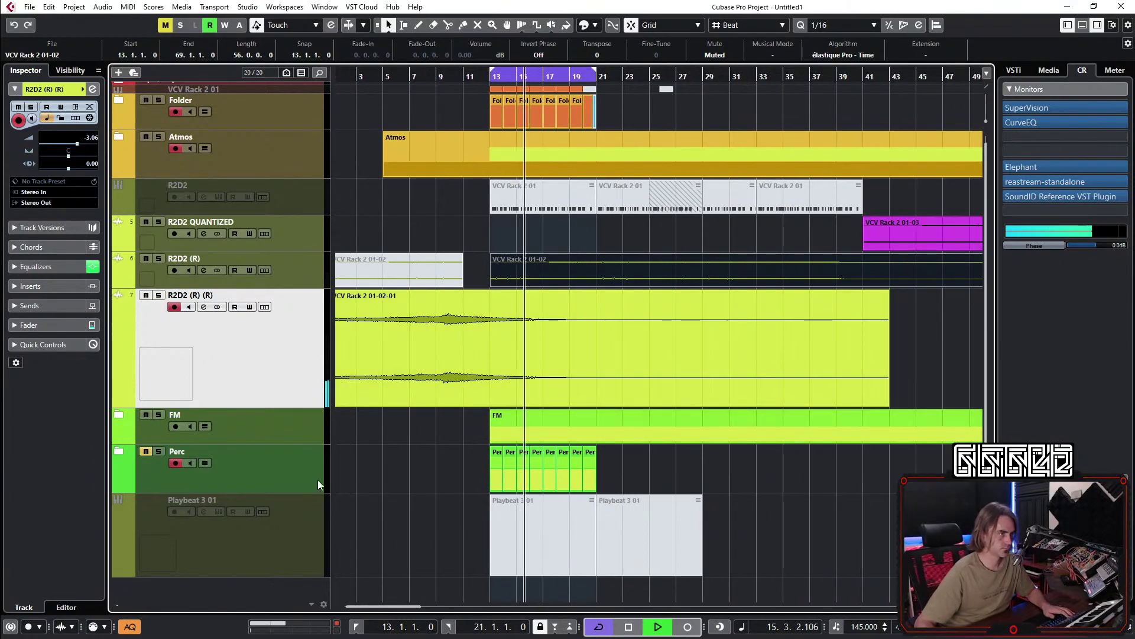
{"action": "left_click", "coordinate": [118, 414]}
{"action": "scroll", "coordinate": [473, 347], "scroll_direction": "down", "scroll_amount": 2}
{"action": "left_click", "coordinate": [303, 405]}
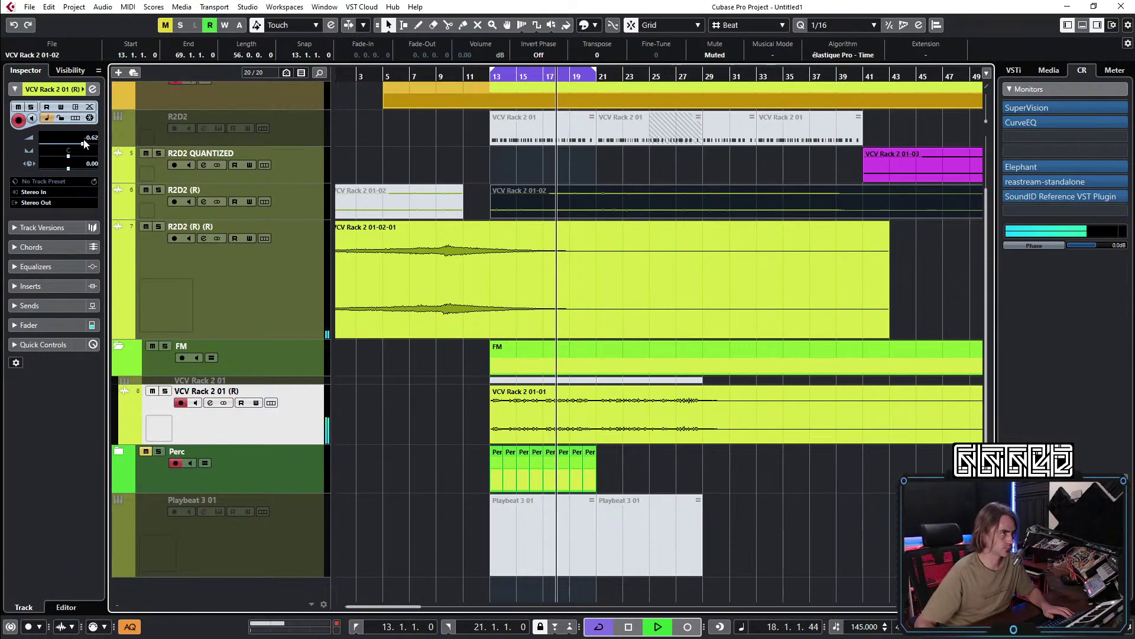
{"action": "scroll", "coordinate": [94, 142], "scroll_direction": "down", "scroll_amount": 2}
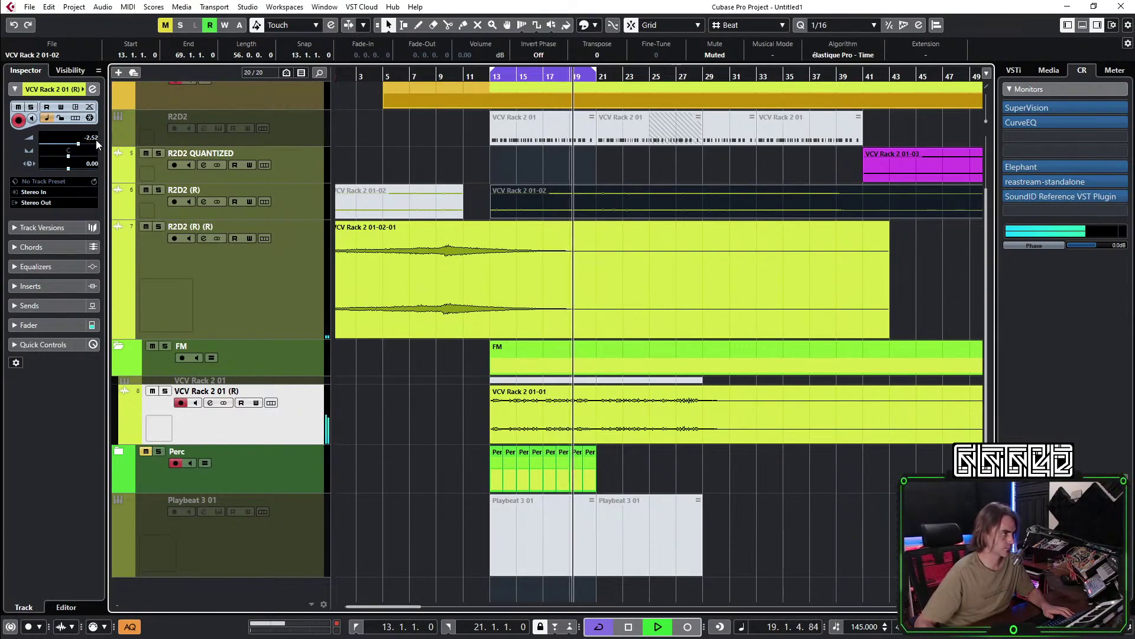
{"action": "scroll", "coordinate": [93, 142], "scroll_direction": "down", "scroll_amount": 2}
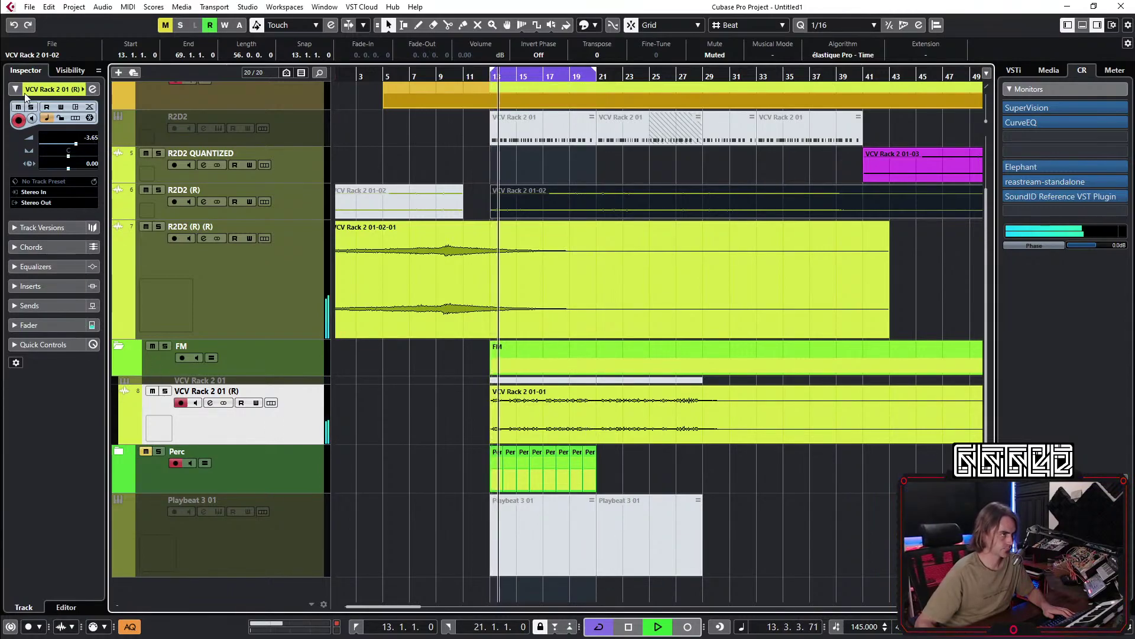
{"action": "scroll", "coordinate": [94, 142], "scroll_direction": "down", "scroll_amount": 1}
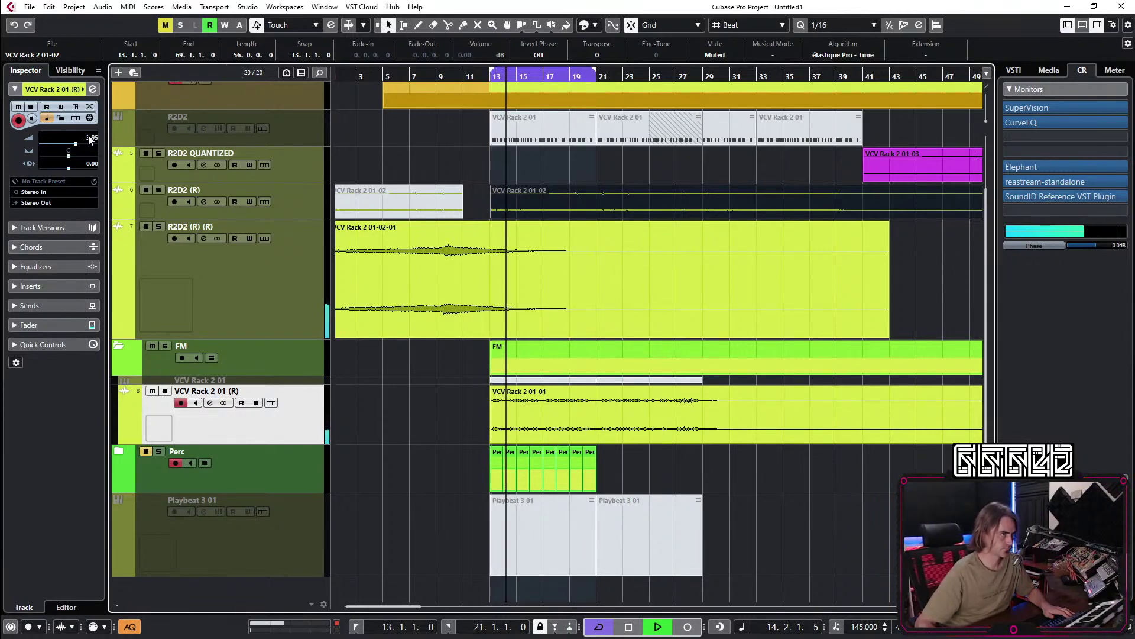
{"action": "left_click", "coordinate": [116, 343]}
Trim the end of the R2D2 (R) (R) audio event back to bar 26.3.
{"action": "left_click", "coordinate": [567, 349]}
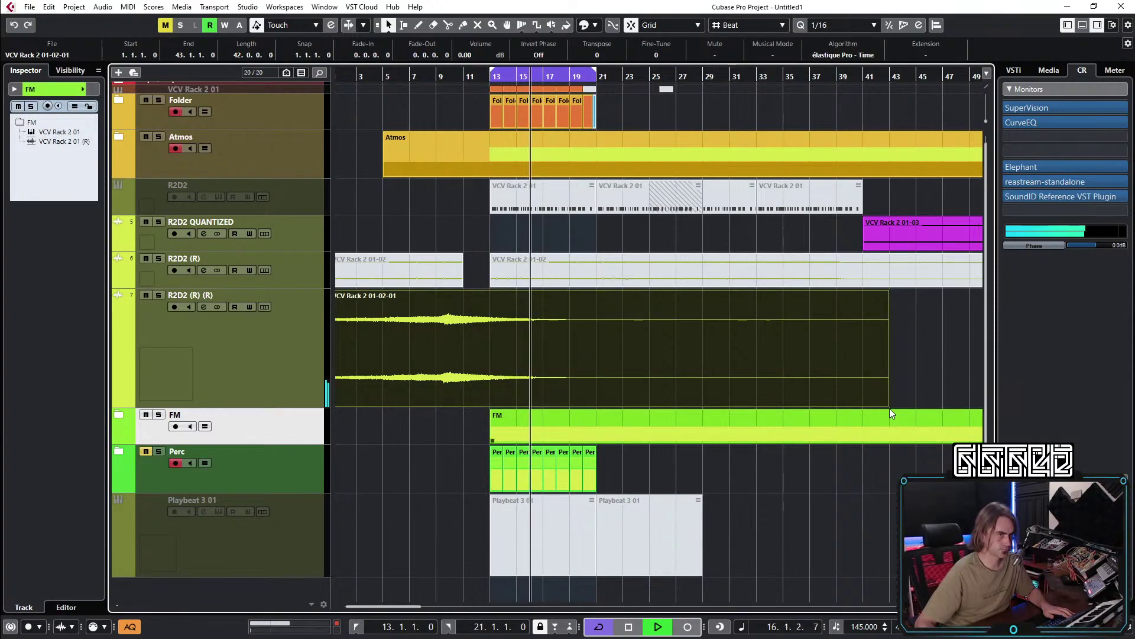
{"action": "left_click_drag", "start_coordinate": [890, 407], "coordinate": [666, 406]}
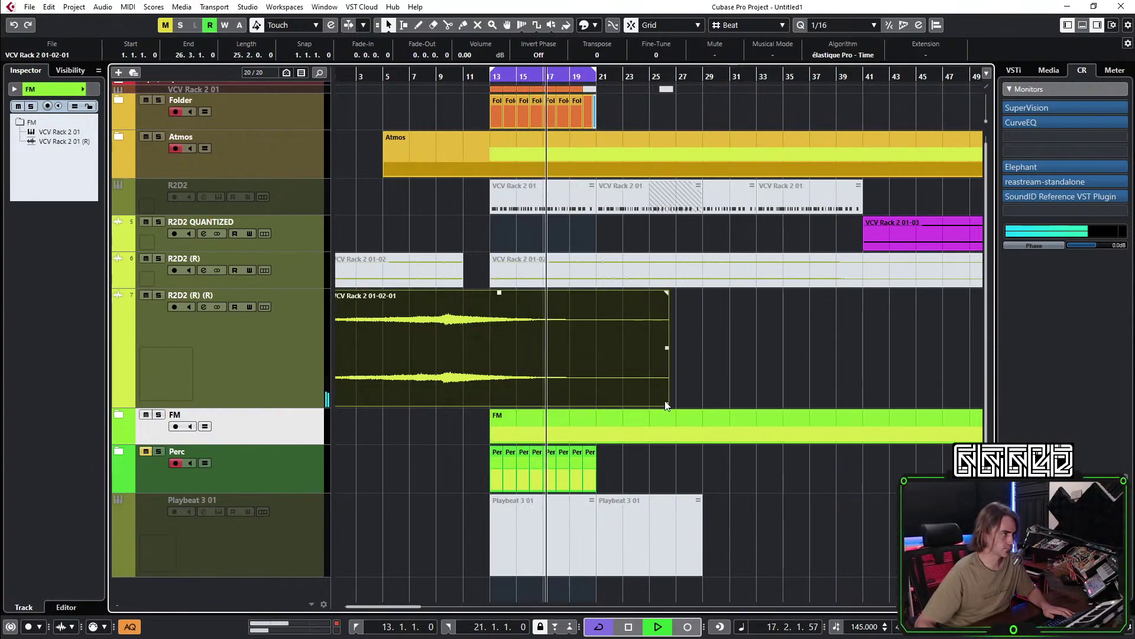
{"action": "left_click", "coordinate": [750, 364]}
{"action": "scroll", "coordinate": [754, 358], "scroll_direction": "up", "scroll_amount": 2}
{"action": "scroll", "coordinate": [585, 112], "scroll_direction": "up", "scroll_amount": 1}
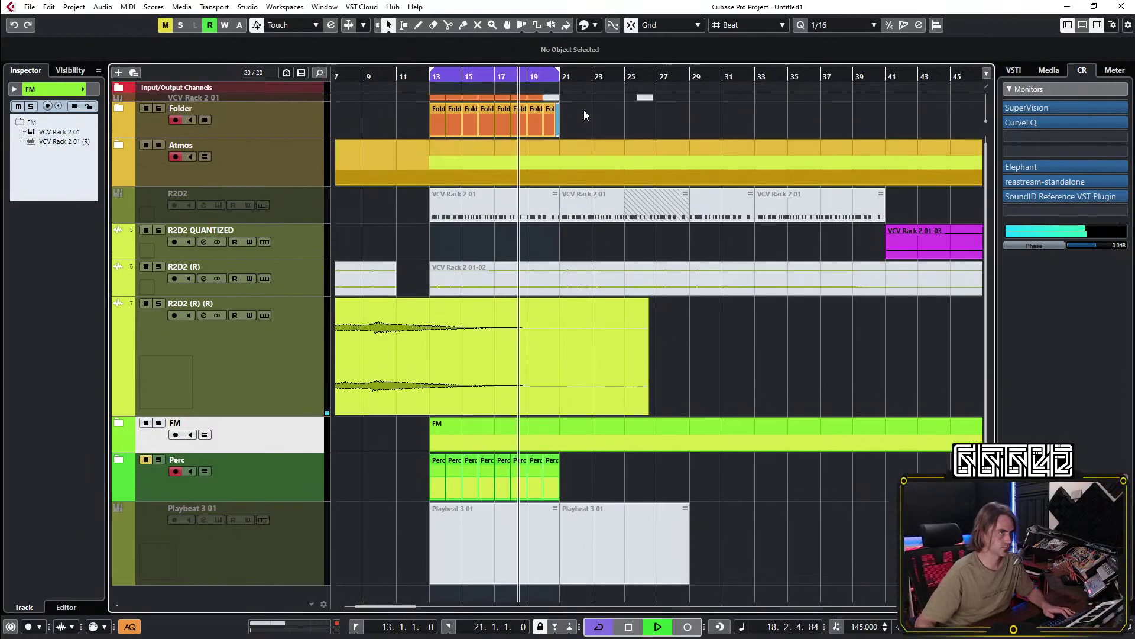
Copy the eight-bar run of Folder parts so the copy starts at bar 47.
{"action": "key", "text": "g"}
{"action": "left_click_drag", "start_coordinate": [484, 122], "coordinate": [846, 116]}
{"action": "left_click", "coordinate": [651, 113]}
{"action": "scroll", "coordinate": [569, 123], "scroll_direction": "up", "scroll_amount": 3}
{"action": "scroll", "coordinate": [674, 119], "scroll_direction": "up", "scroll_amount": 1}
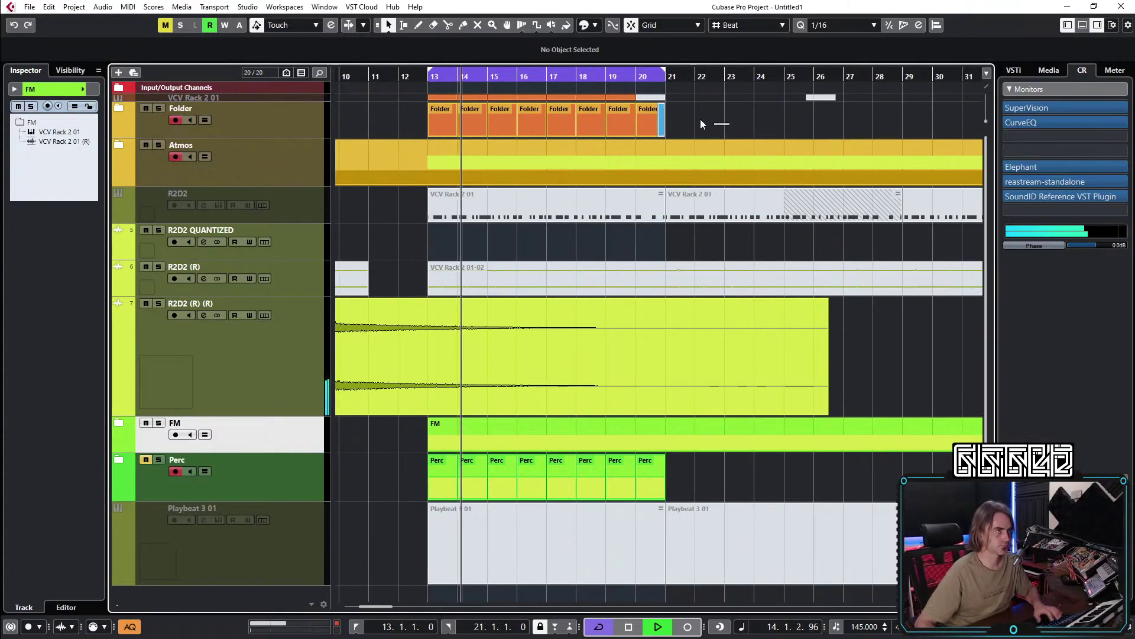
Rebuild the Folder track by repeating its one-bar part from bar 13 to bar 29, and extend the loop end to bar 29.
{"action": "key", "text": "ctrl+z"}
{"action": "left_click", "coordinate": [429, 118]}
{"action": "key", "text": "g"}
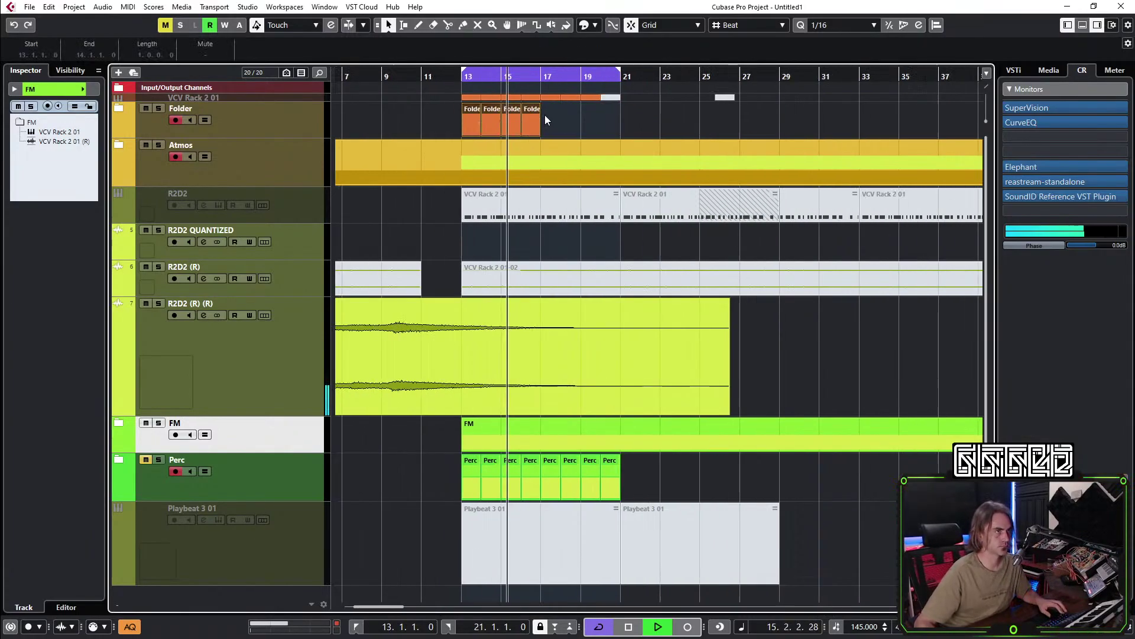
{"action": "left_click_drag", "start_coordinate": [538, 133], "coordinate": [779, 127]}
{"action": "left_click", "coordinate": [817, 105]}
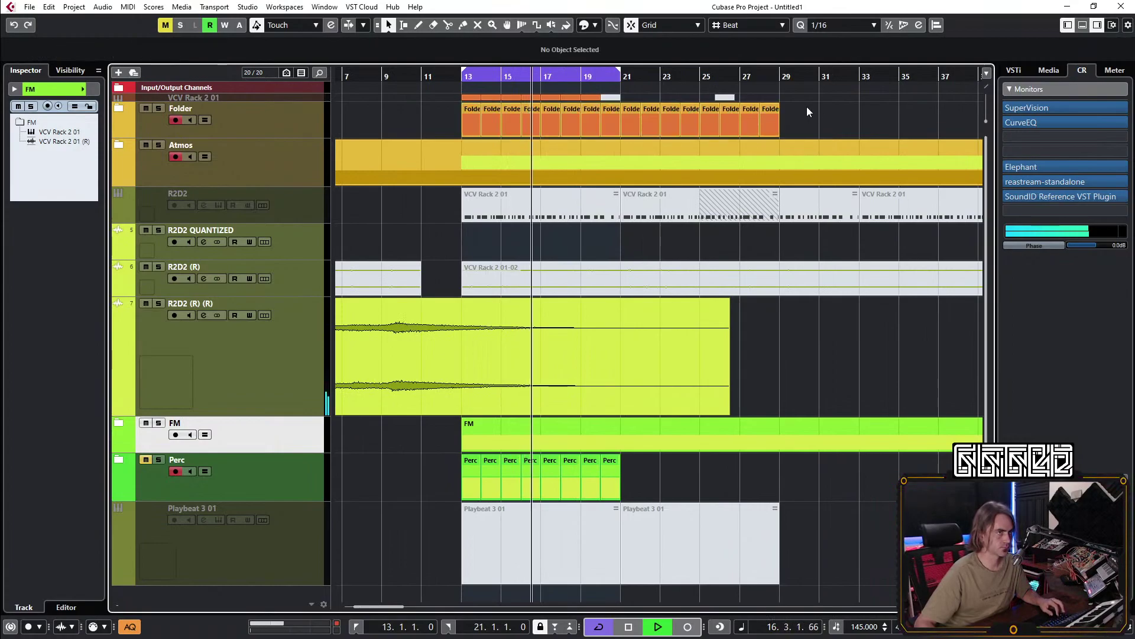
{"action": "left_click", "coordinate": [779, 80], "text": "alt"}
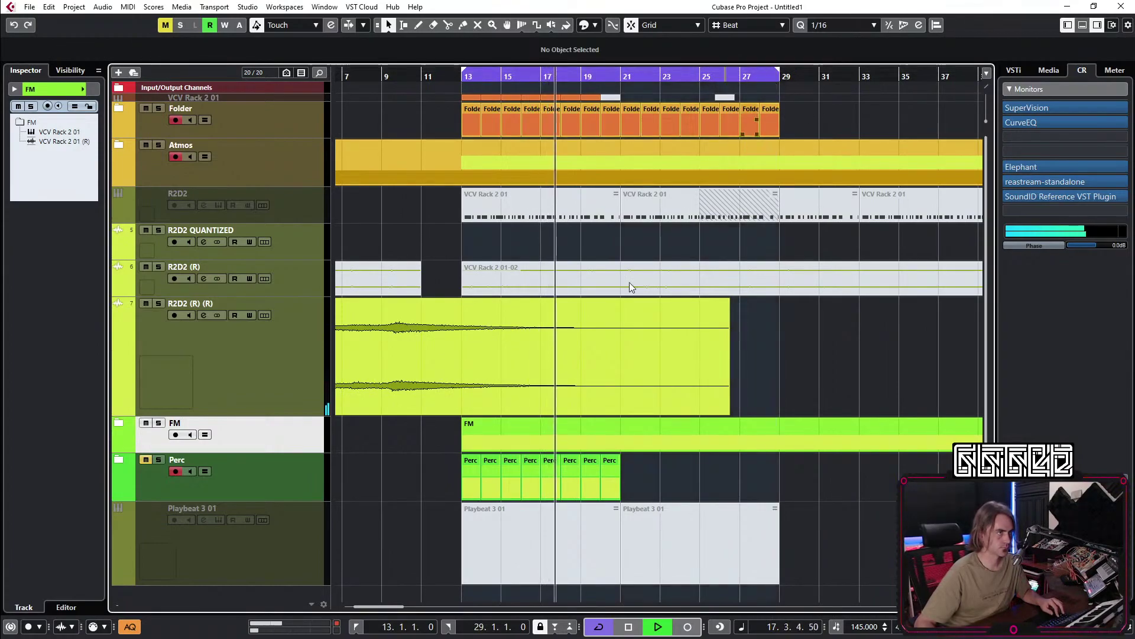
Split the R2D2 (R) (R) event at its peak at bar 9.3 and duplicate the tail piece to start at bar 26.3.
{"action": "left_click", "coordinate": [532, 348]}
{"action": "key", "text": "3"}
{"action": "left_click", "coordinate": [392, 388]}
{"action": "scroll", "coordinate": [467, 396], "scroll_direction": "right", "scroll_amount": 3}
{"action": "key", "text": "ctrl+d"}
{"action": "key", "text": "g"}
{"action": "key", "text": "1"}
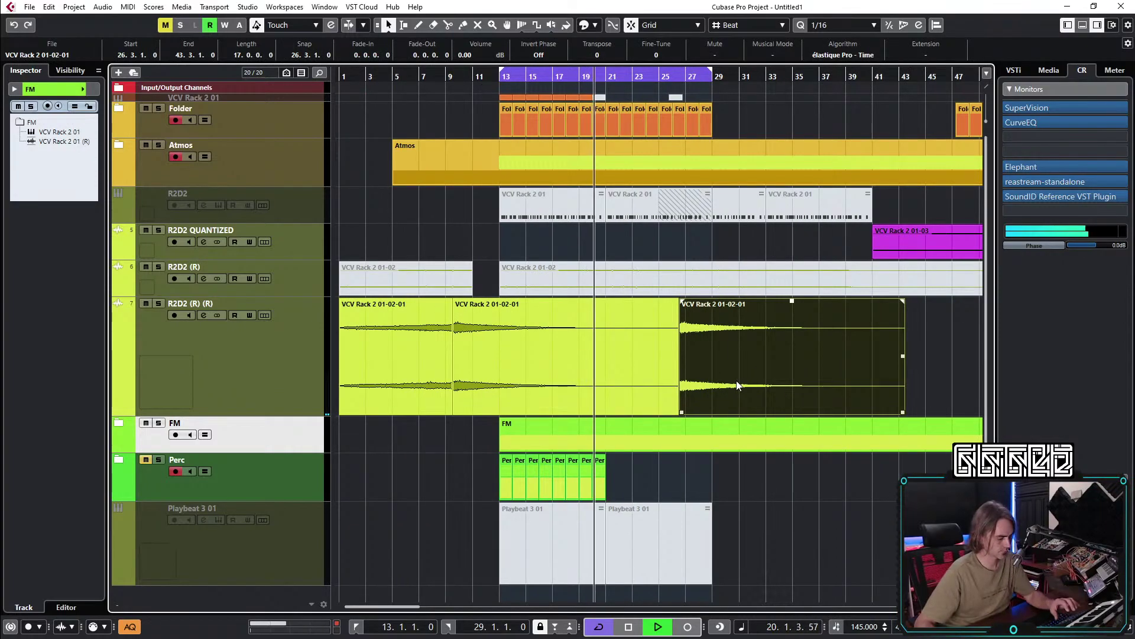
Reverse the duplicated R2D2 (R) (R) tail and move it to start at bar 13.
{"action": "left_click", "coordinate": [740, 402]}
{"action": "key", "text": "ctrl+r"}
{"action": "left_click_drag", "start_coordinate": [898, 352], "coordinate": [716, 376]}
{"action": "scroll", "coordinate": [704, 377], "scroll_direction": "up", "scroll_amount": 3}
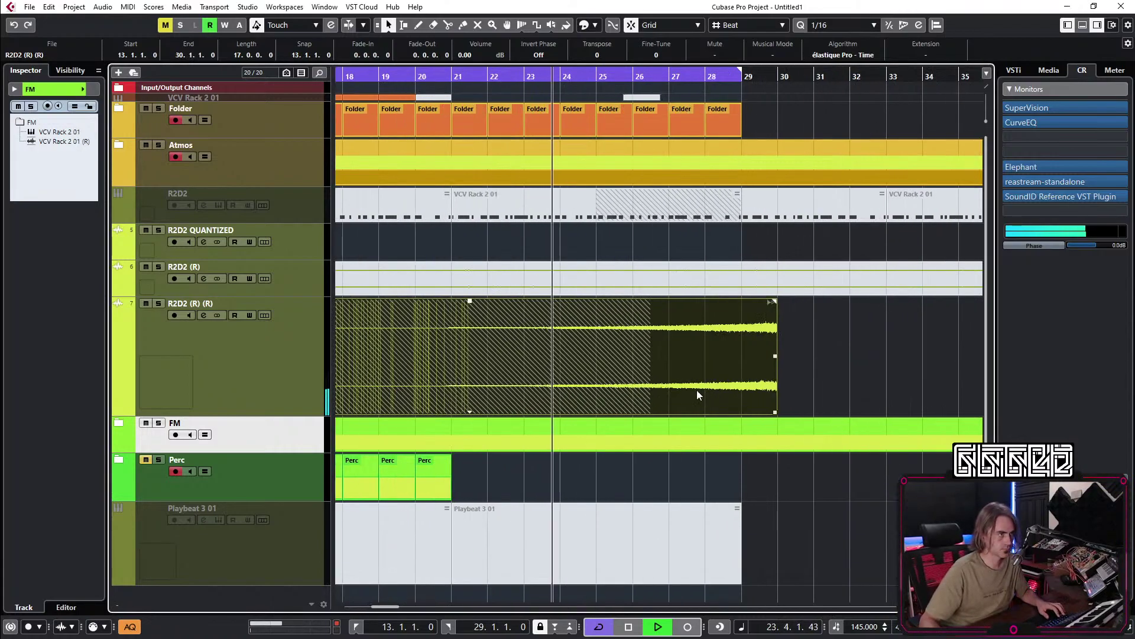
Trim the start of the reversed tail to about bar 19.3 and crossfade it with the original tail.
{"action": "scroll", "coordinate": [704, 389], "scroll_direction": "down", "scroll_amount": 3}
{"action": "left_click_drag", "start_coordinate": [456, 413], "coordinate": [568, 413]}
{"action": "left_click_drag", "start_coordinate": [787, 356], "coordinate": [502, 375]}
{"action": "key", "text": "x"}
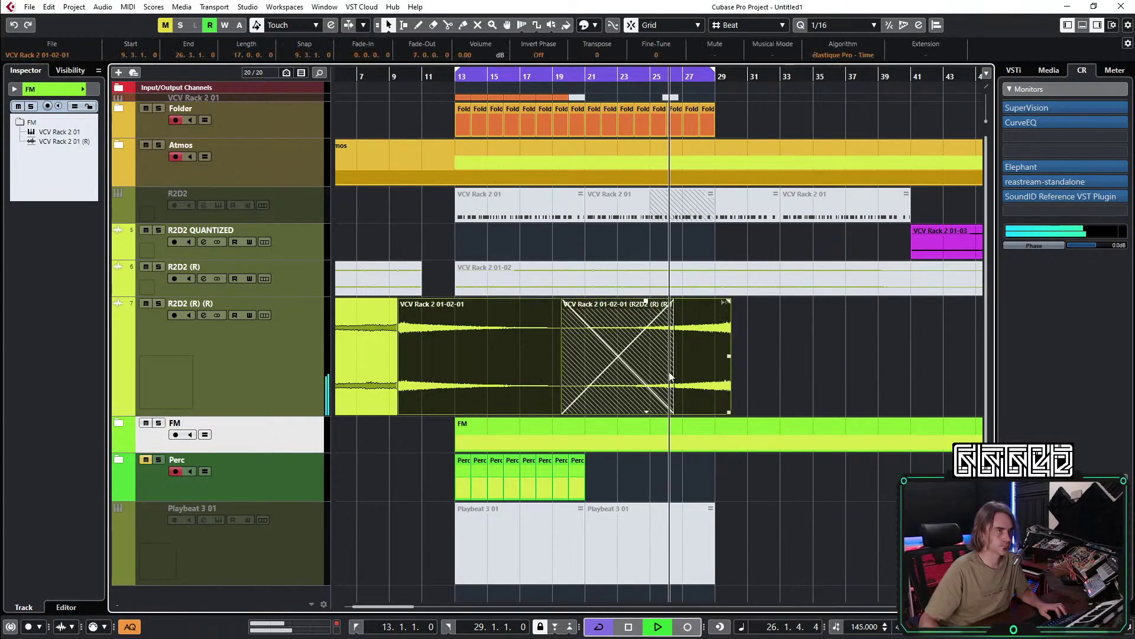
{"action": "left_click", "coordinate": [671, 377]}
Trim the end of the reversed R2D2 (R) (R) event to bar 28.4.
{"action": "scroll", "coordinate": [707, 402], "scroll_direction": "up", "scroll_amount": 3}
{"action": "left_click_drag", "start_coordinate": [738, 413], "coordinate": [687, 413]}
{"action": "left_click", "coordinate": [708, 396]}
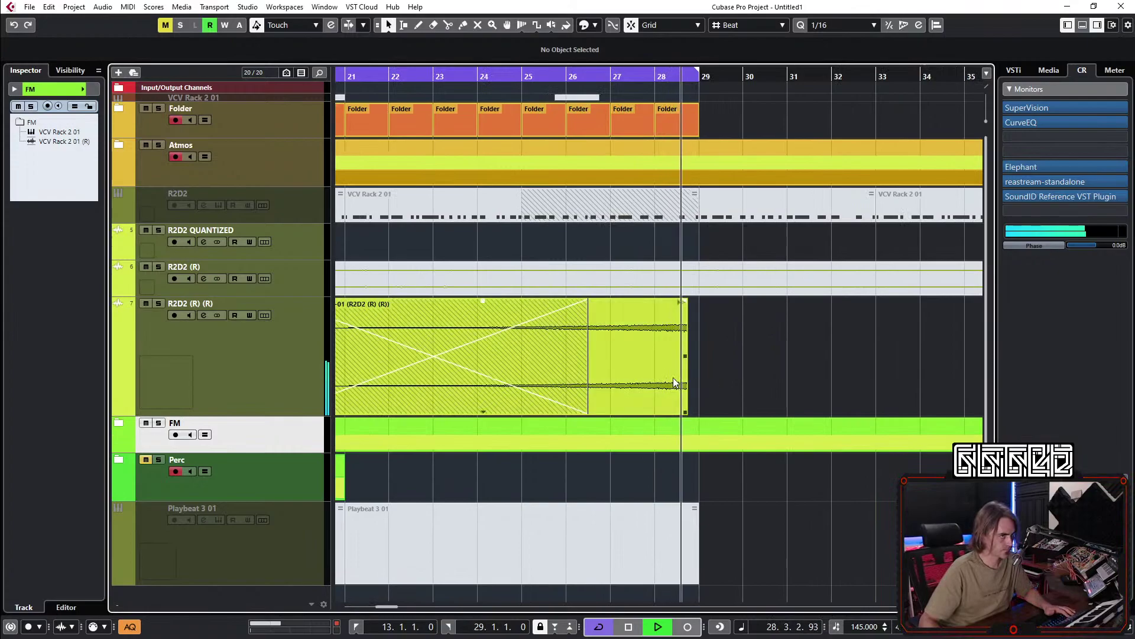
Shorten the last Folder part to bar 28.4 and split the FM folder part at the same position.
{"action": "scroll", "coordinate": [712, 356], "scroll_direction": "up", "scroll_amount": 4}
{"action": "left_click_drag", "start_coordinate": [672, 133], "coordinate": [644, 137]}
{"action": "left_click", "coordinate": [672, 442]}
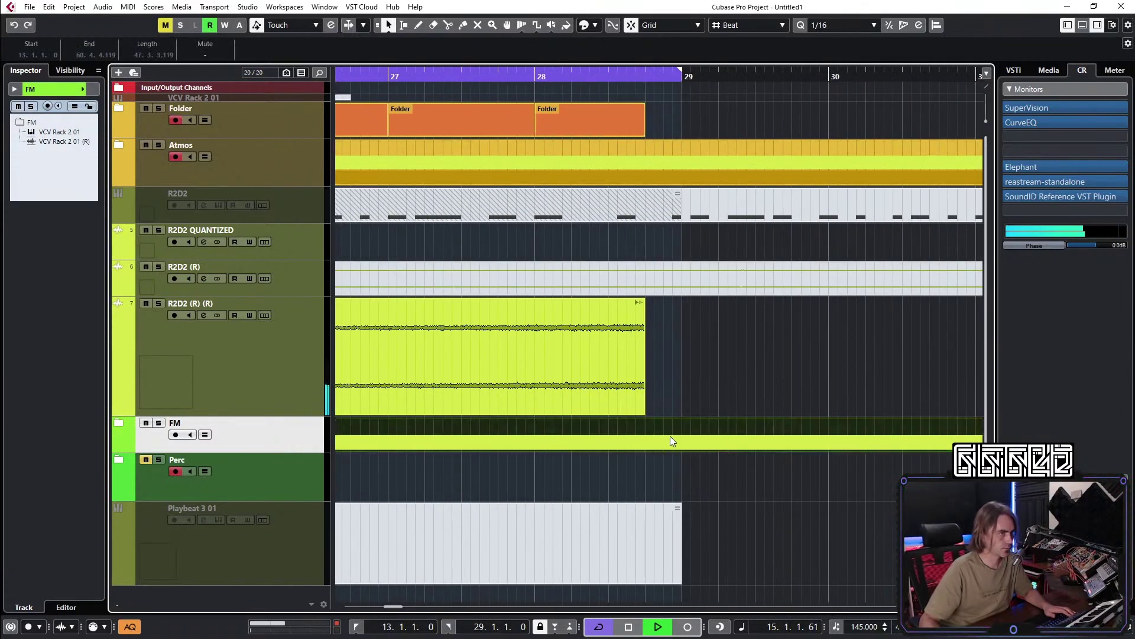
{"action": "left_click", "coordinate": [650, 438], "text": "alt"}
Delete the FM audio after the split at bar 28.4 inside the FM folder, and collapse the folder.
{"action": "scroll", "coordinate": [633, 463], "scroll_direction": "down", "scroll_amount": 6}
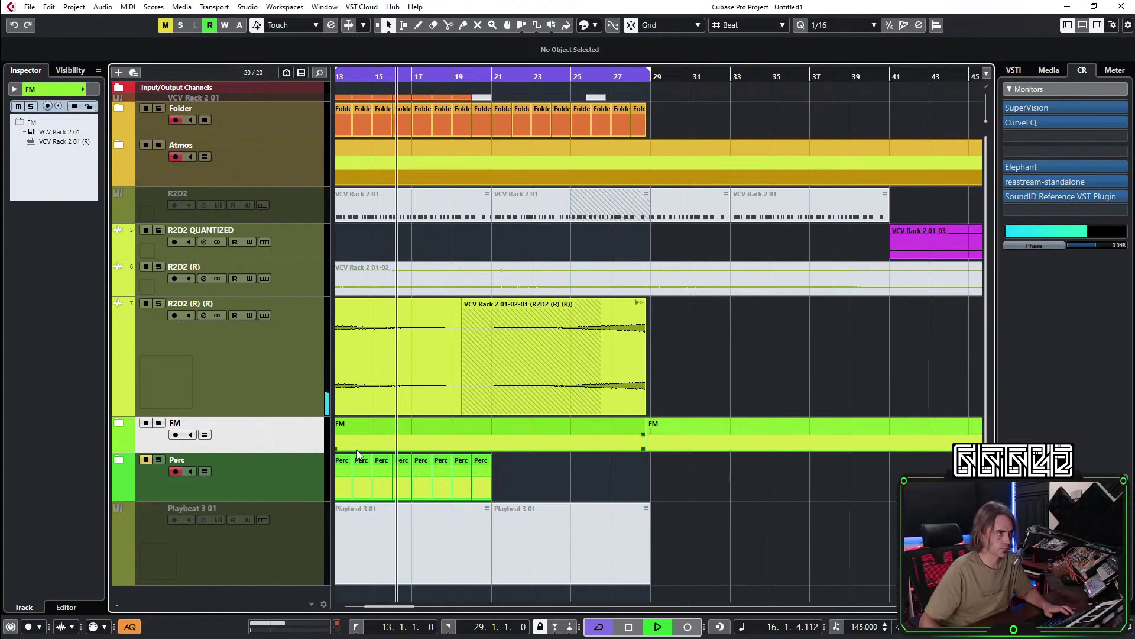
{"action": "left_click", "coordinate": [118, 423]}
{"action": "scroll", "coordinate": [633, 459], "scroll_direction": "down", "scroll_amount": 2}
{"action": "left_click_drag", "start_coordinate": [722, 450], "coordinate": [747, 402]}
{"action": "key", "text": "Delete"}
{"action": "left_click", "coordinate": [593, 425]}
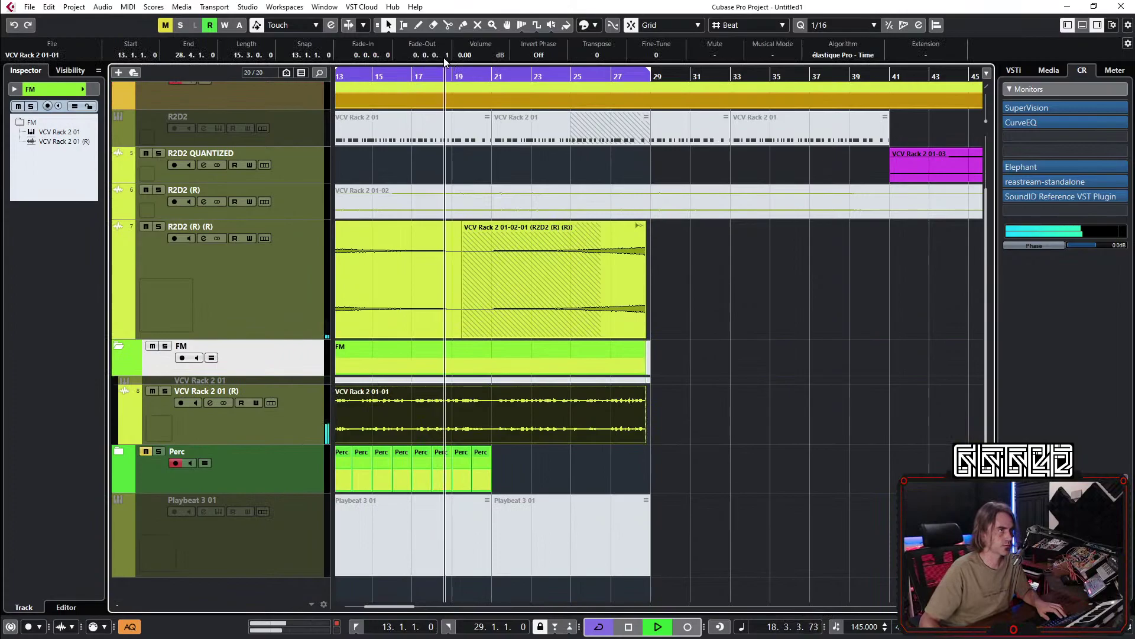
{"action": "left_click", "coordinate": [119, 347]}
Move the eight Perc parts to start at bar 29.
{"action": "scroll", "coordinate": [707, 524], "scroll_direction": "down", "scroll_amount": 3}
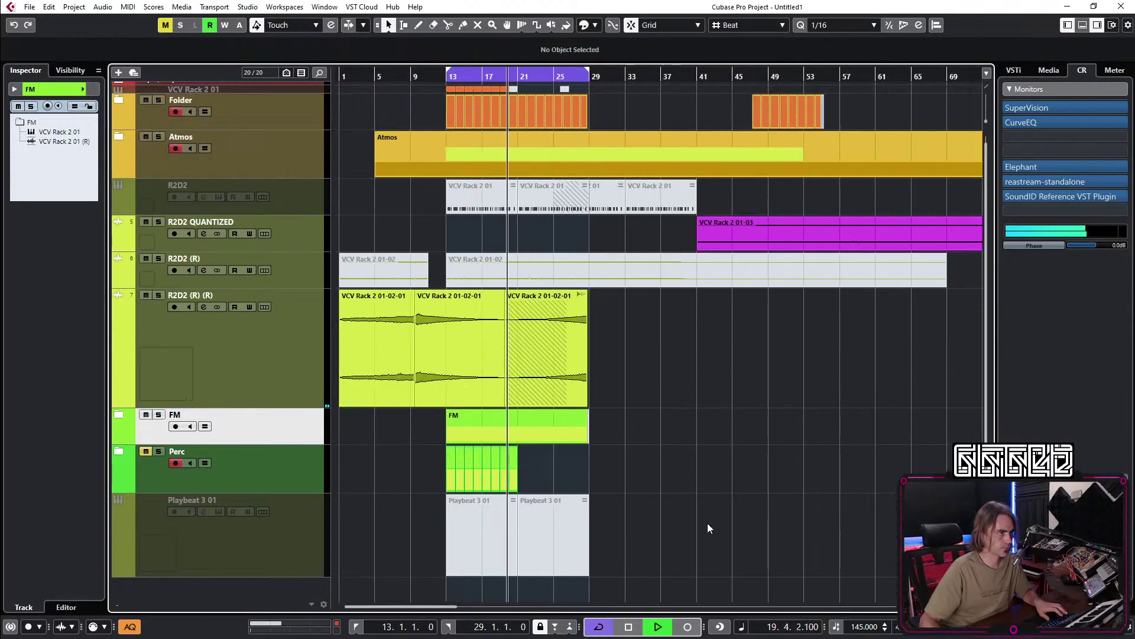
{"action": "left_click", "coordinate": [454, 467]}
{"action": "scroll", "coordinate": [465, 473], "scroll_direction": "up", "scroll_amount": 3}
{"action": "left_click_drag", "start_coordinate": [465, 475], "coordinate": [783, 474]}
{"action": "scroll", "coordinate": [793, 429], "scroll_direction": "down", "scroll_amount": 3}
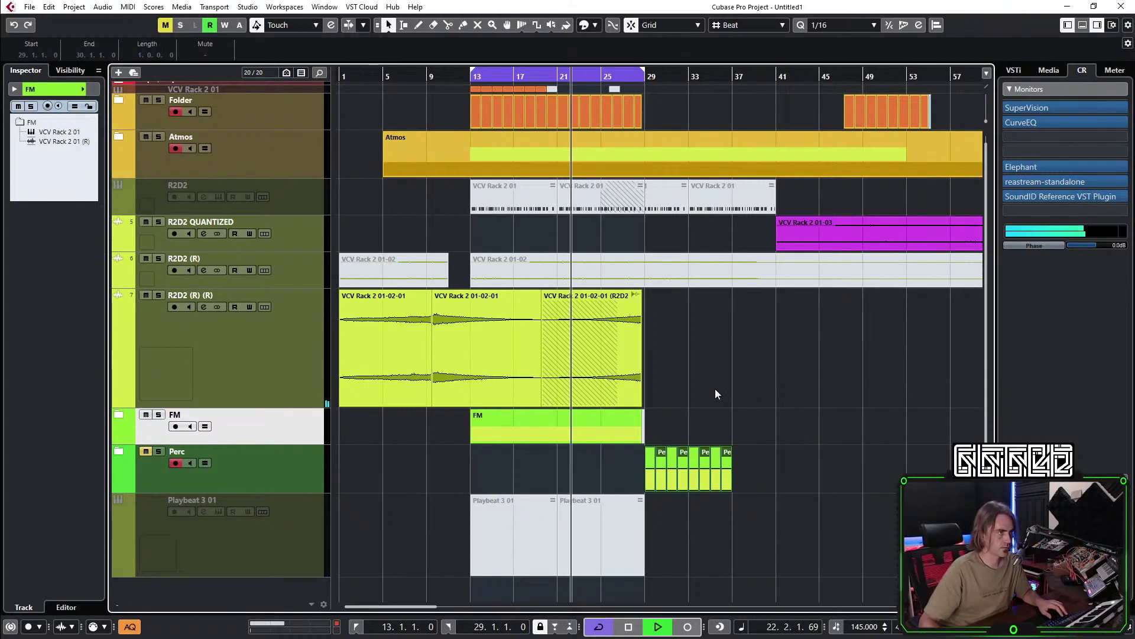
Copy the run of Folder parts from bar 13 so the copy starts at bar 29.
{"action": "scroll", "coordinate": [715, 396], "scroll_direction": "up", "scroll_amount": 1}
{"action": "scroll", "coordinate": [698, 337], "scroll_direction": "up", "scroll_amount": 2}
{"action": "left_click_drag", "start_coordinate": [684, 116], "coordinate": [632, 121]}
Move the muted R2D2 (R) event from bar 13 to bar 29, unmute it, and switch off loop playback.
{"action": "left_click_drag", "start_coordinate": [487, 282], "coordinate": [664, 272]}
{"action": "key", "text": "7"}
{"action": "left_click", "coordinate": [666, 287]}
{"action": "left_click", "coordinate": [690, 407]}
{"action": "key", "text": "1"}
{"action": "key", "text": "slash"}
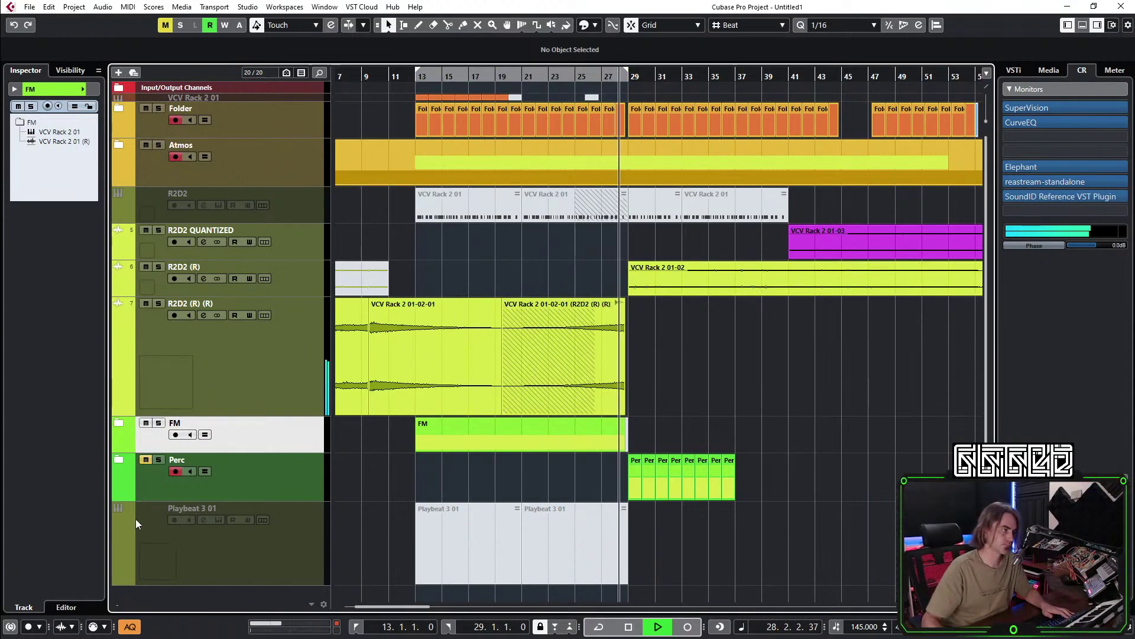
Unmute the Perc folder and check the hi-hat and Playbeat tracks inside it.
{"action": "left_click", "coordinate": [118, 459]}
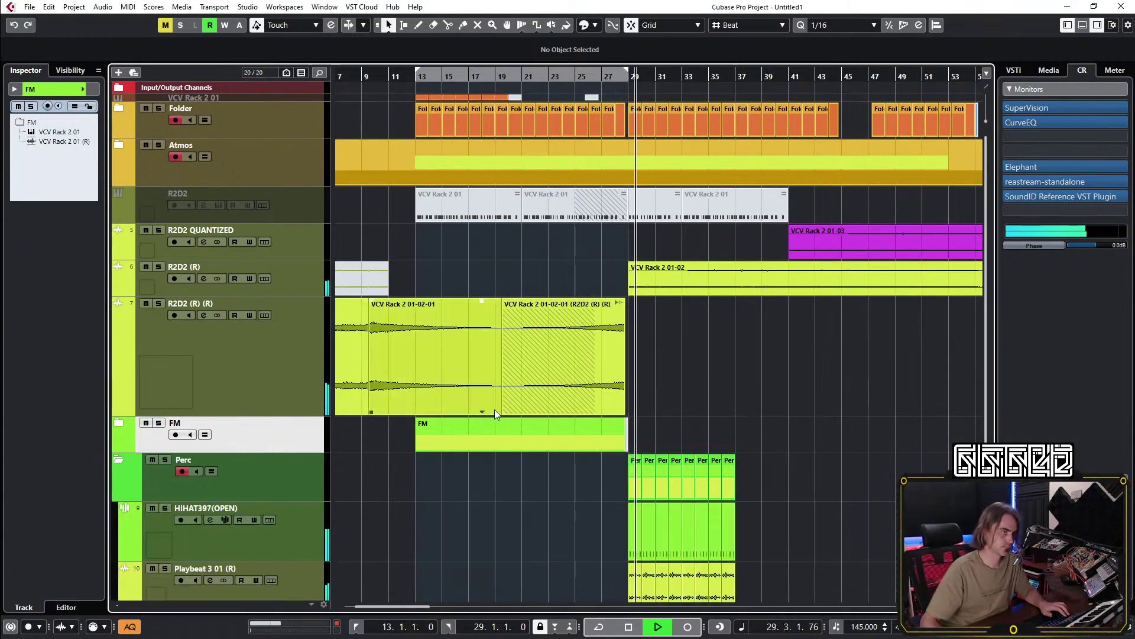
{"action": "scroll", "coordinate": [473, 408], "scroll_direction": "down", "scroll_amount": 3}
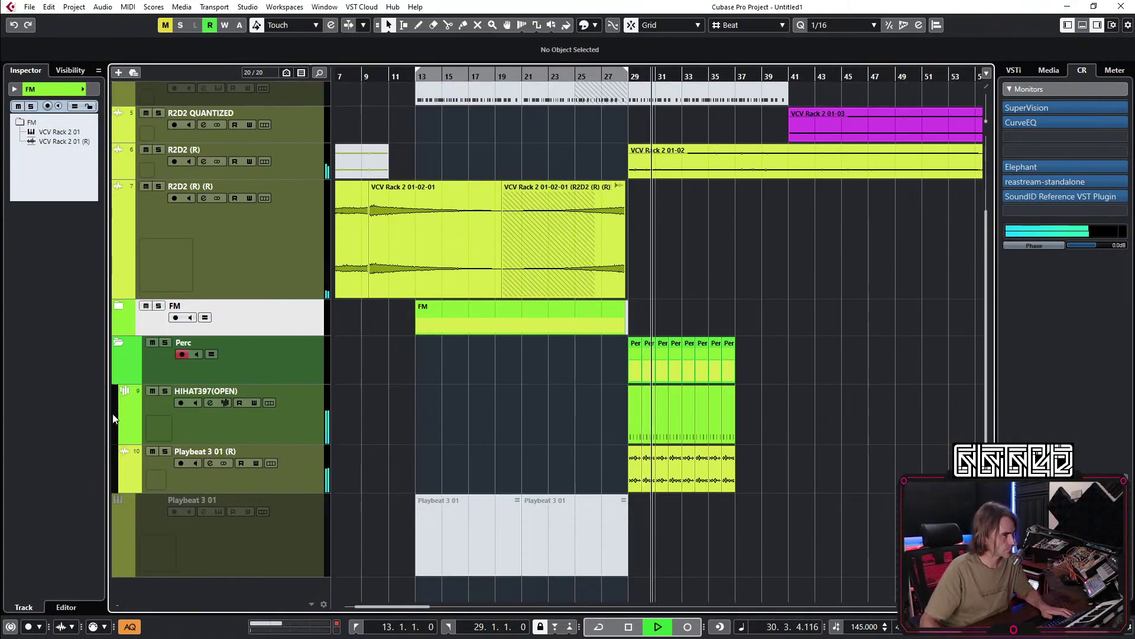
{"action": "left_click", "coordinate": [119, 342]}
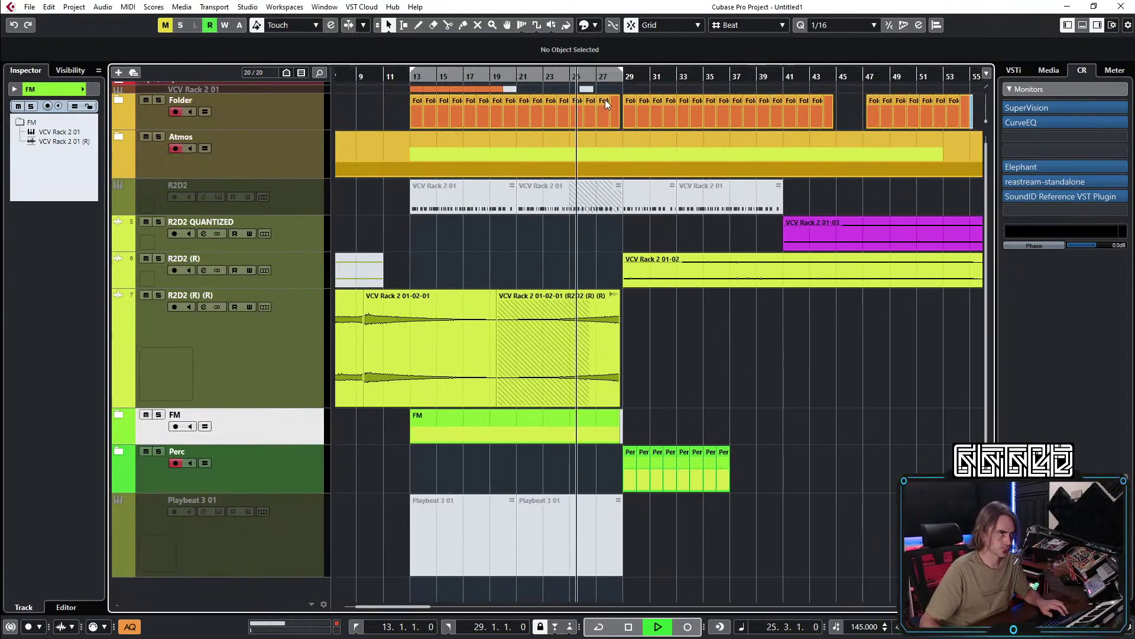
Set the loop range to bars 29 to 45 and select the Perc parts starting at bar 29.
{"action": "scroll", "coordinate": [615, 101], "scroll_direction": "up", "scroll_amount": 2}
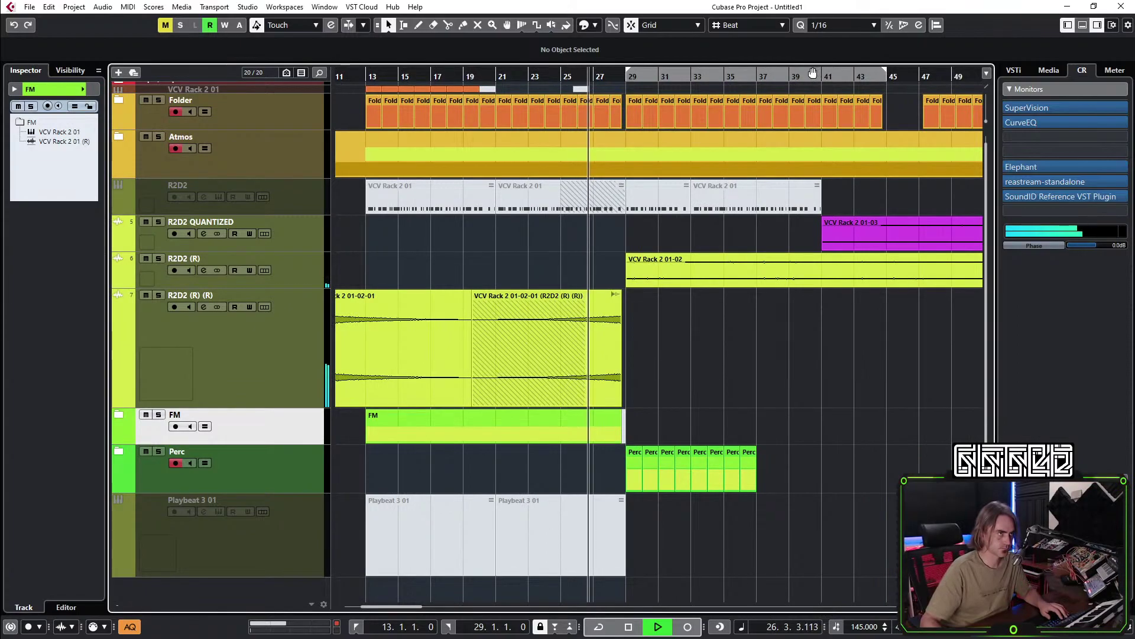
{"action": "scroll", "coordinate": [757, 449], "scroll_direction": "up", "scroll_amount": 2}
{"action": "left_click_drag", "start_coordinate": [816, 405], "coordinate": [579, 451]}
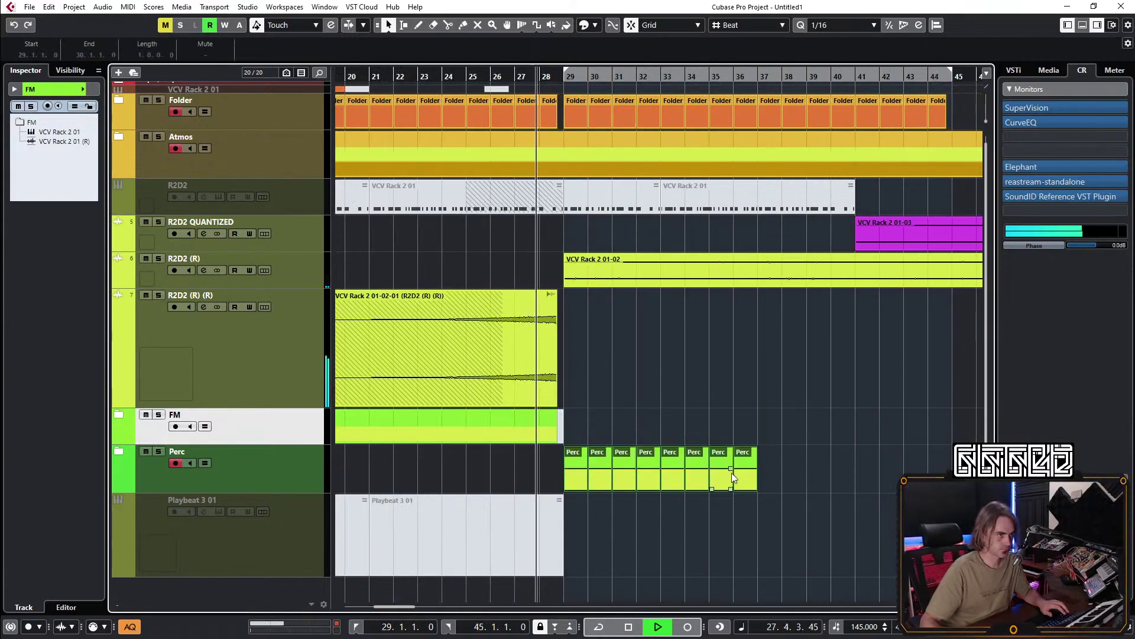
{"action": "left_click", "coordinate": [749, 471]}
{"action": "scroll", "coordinate": [750, 471], "scroll_direction": "down", "scroll_amount": 8}
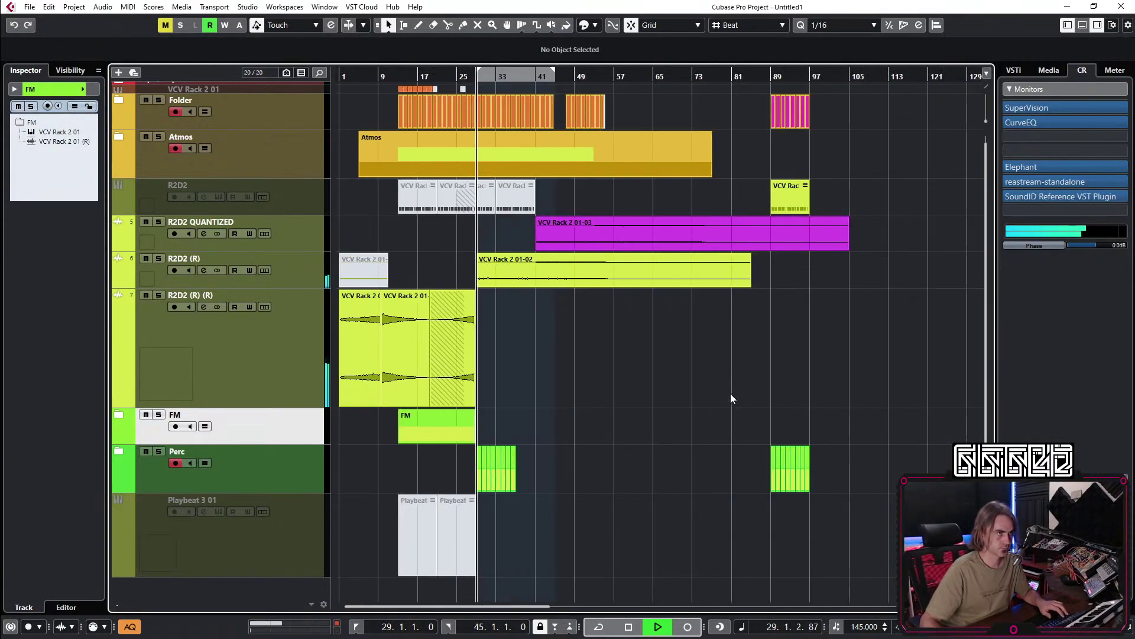
Move the R2D2 QUANTIZED event to start at bar 53.4 and switch loop playback on.
{"action": "left_click_drag", "start_coordinate": [548, 223], "coordinate": [624, 228]}
{"action": "scroll", "coordinate": [549, 450], "scroll_direction": "up", "scroll_amount": 5}
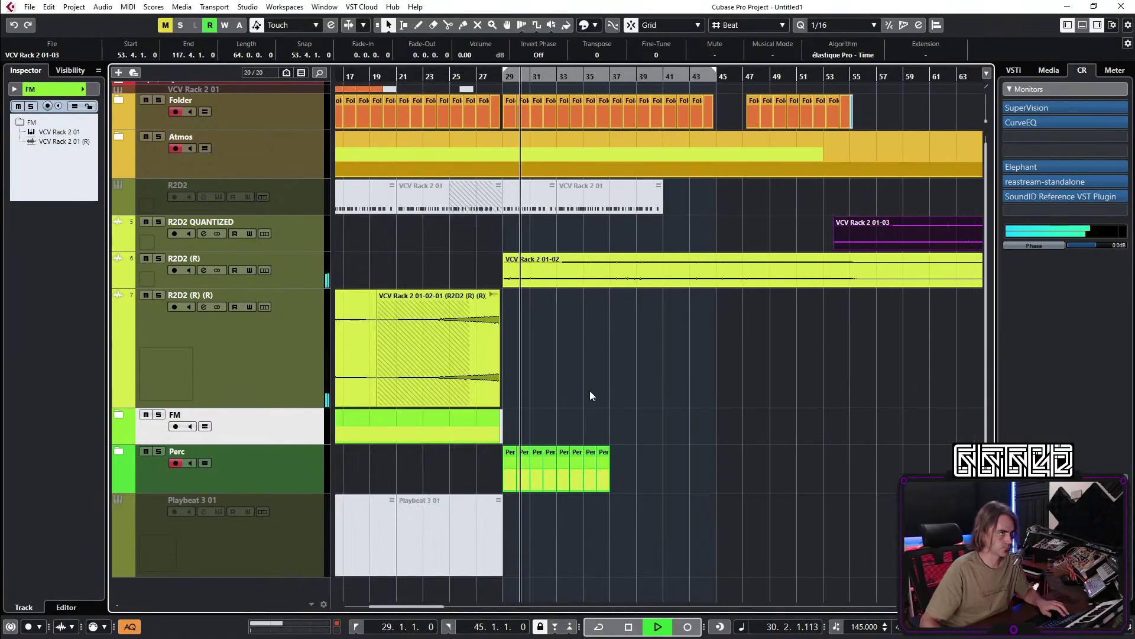
{"action": "left_click", "coordinate": [580, 380]}
{"action": "key", "text": "KP_Divide"}
{"action": "scroll", "coordinate": [580, 380], "scroll_direction": "up", "scroll_amount": 2}
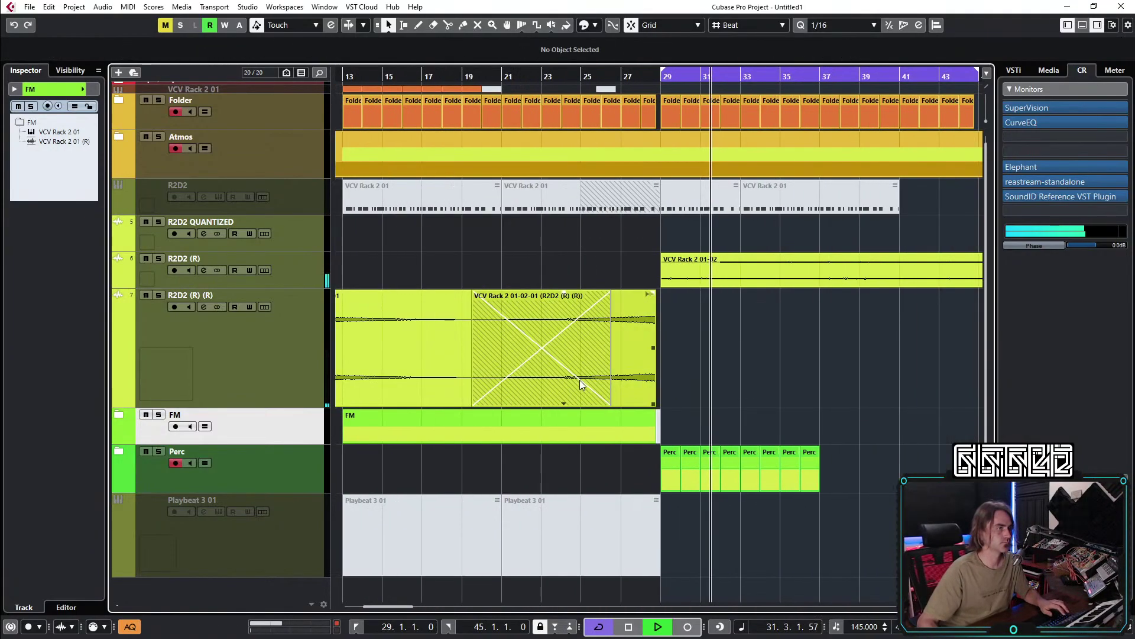
{"action": "scroll", "coordinate": [637, 396], "scroll_direction": "down", "scroll_amount": 1}
{"action": "left_click", "coordinate": [118, 136]}
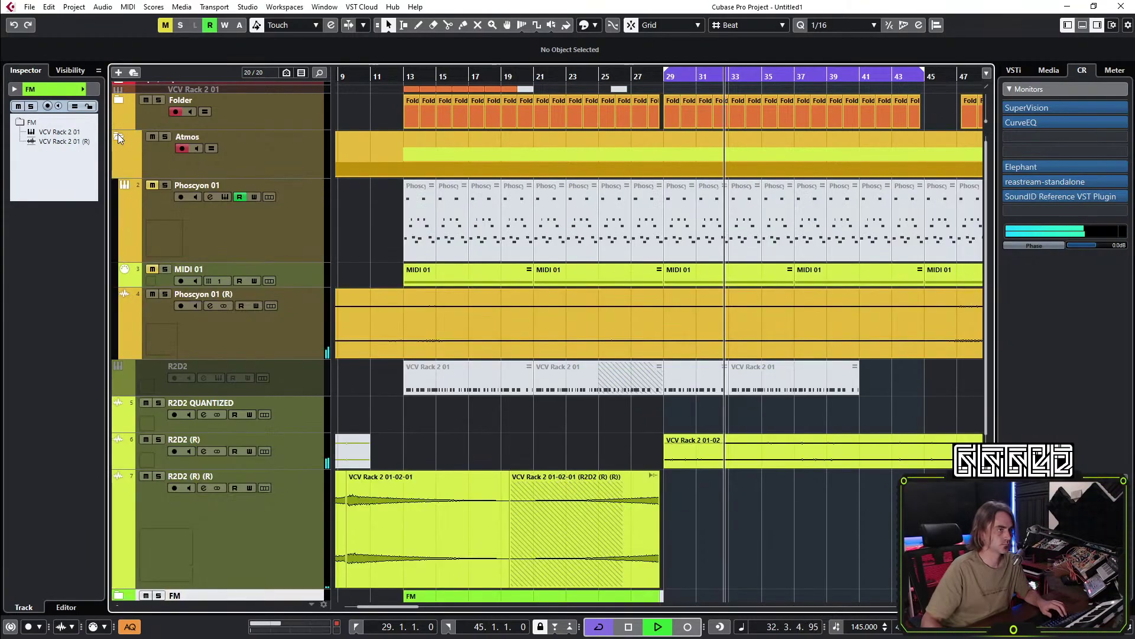
{"action": "left_click", "coordinate": [118, 136]}
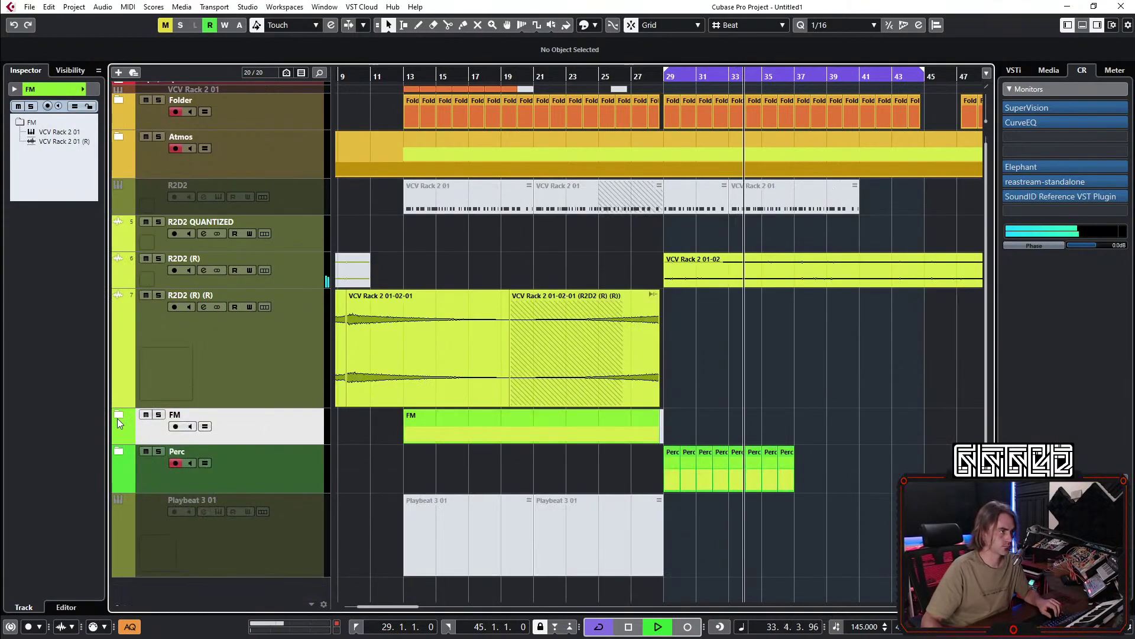
Repeat the last Perc folder part so the Perc parts fill the loop range up to bar 45.
{"action": "scroll", "coordinate": [646, 375], "scroll_direction": "up", "scroll_amount": 1}
{"action": "scroll", "coordinate": [737, 492], "scroll_direction": "right", "scroll_amount": 2}
{"action": "left_click_drag", "start_coordinate": [724, 530], "coordinate": [520, 460]}
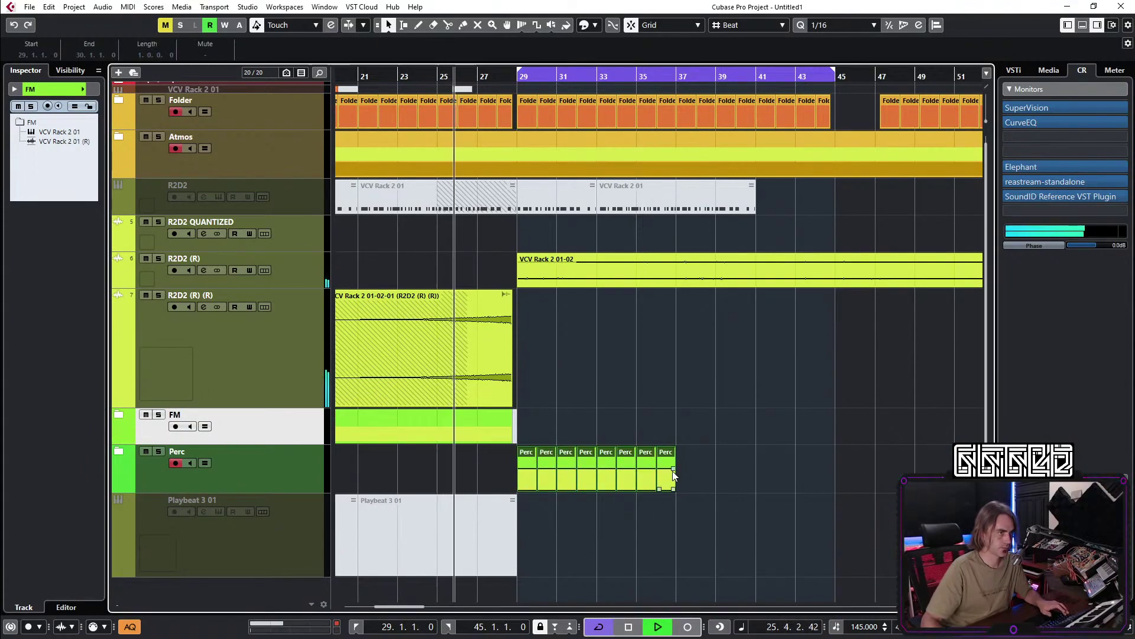
{"action": "left_click_drag", "start_coordinate": [674, 472], "coordinate": [834, 473]}
{"action": "left_click", "coordinate": [757, 517]}
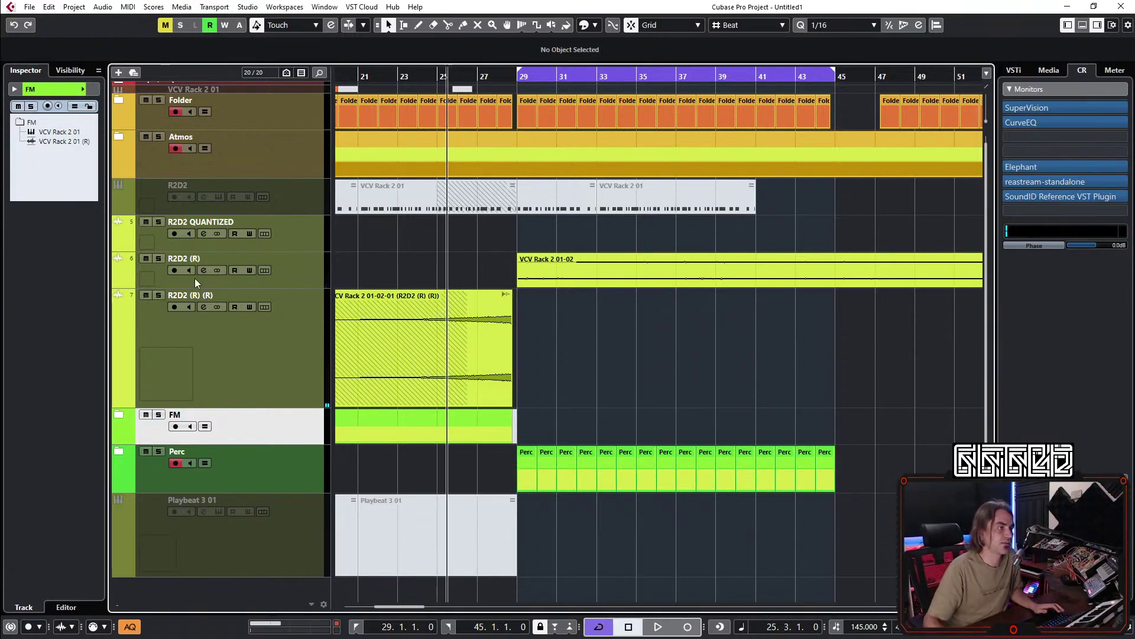
Expand the Perc folder and duplicate the HIHAT397(OPEN) track inside it.
{"action": "left_click", "coordinate": [281, 455]}
{"action": "left_click", "coordinate": [118, 452]}
{"action": "scroll", "coordinate": [439, 467], "scroll_direction": "down", "scroll_amount": 3}
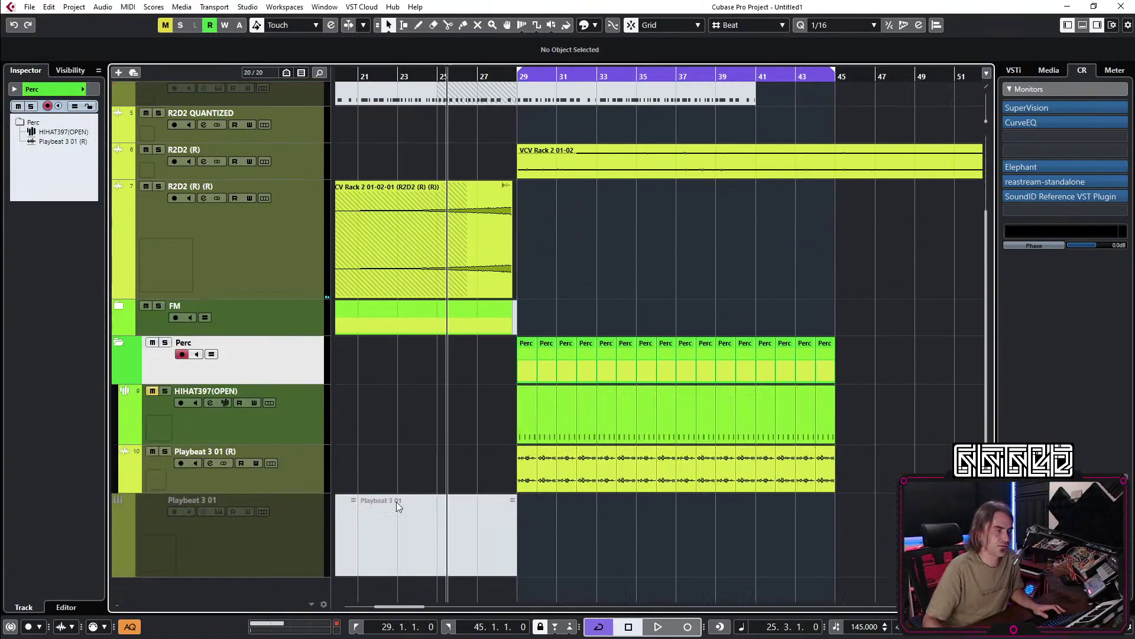
{"action": "left_click", "coordinate": [296, 435]}
{"action": "right_click", "coordinate": [296, 435]}
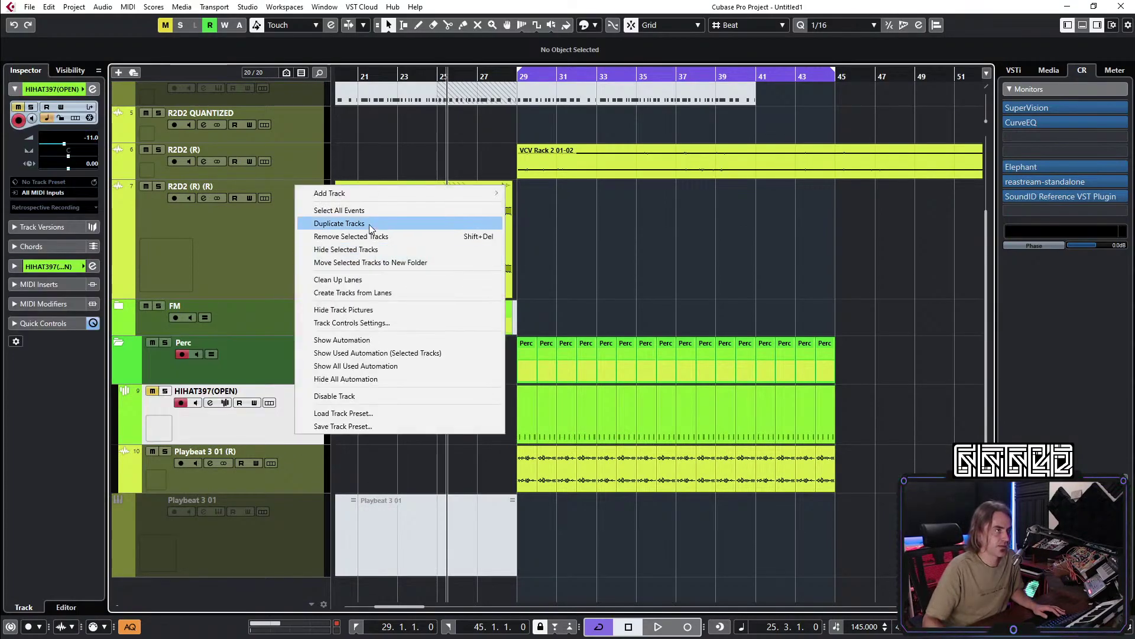
{"action": "left_click", "coordinate": [339, 223]}
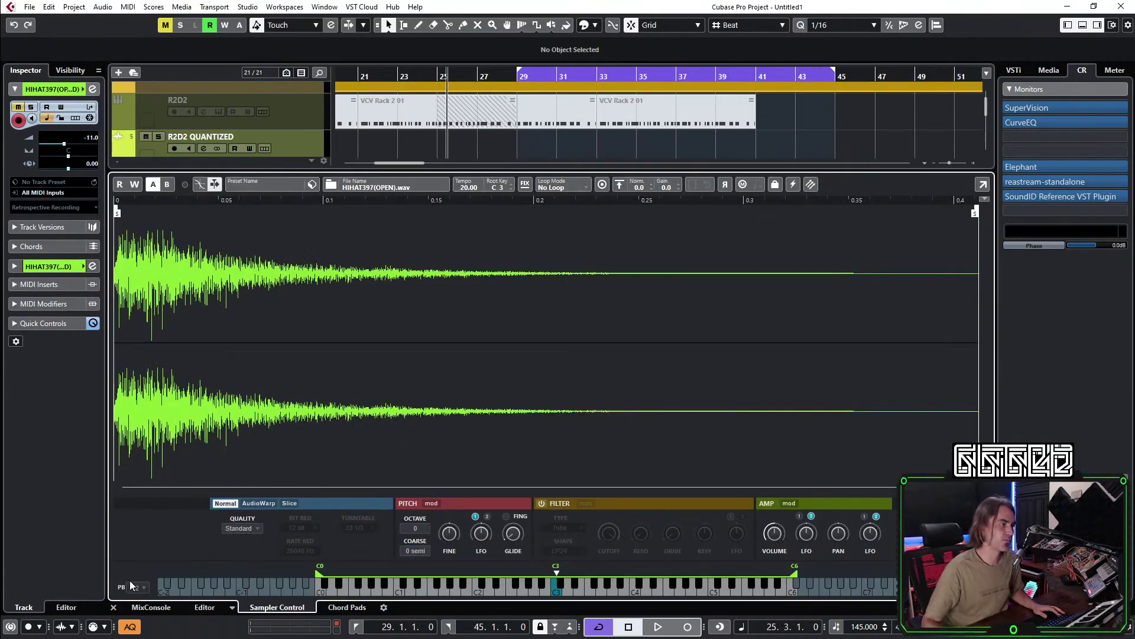
{"action": "left_click", "coordinate": [113, 607]}
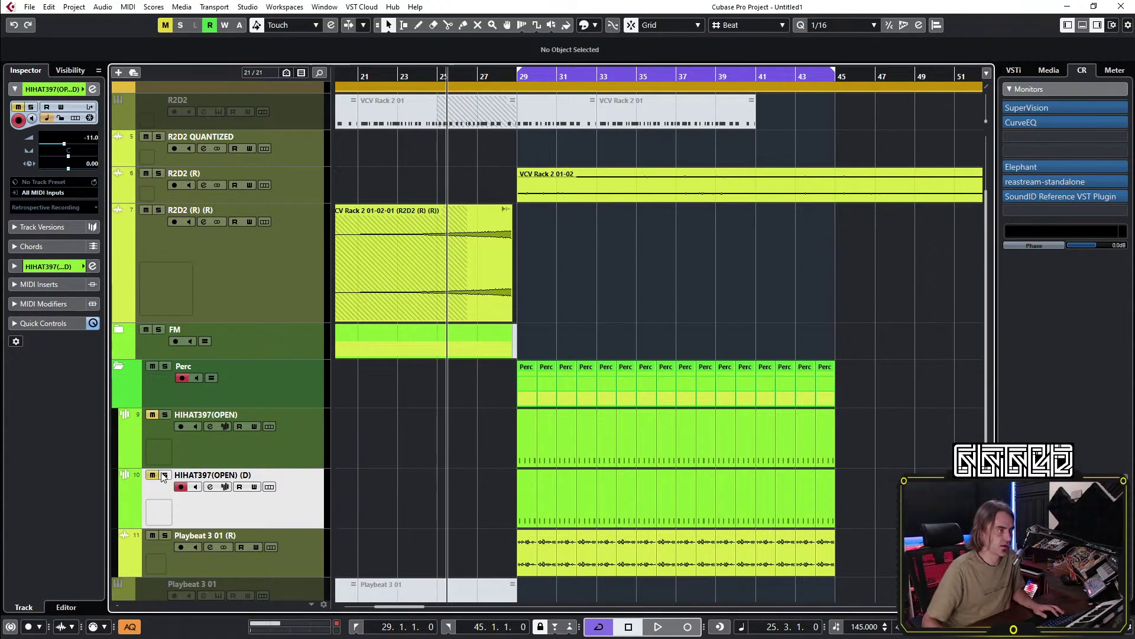
Unmute the duplicated hi-hat track and replace its sampler sample with HIHAT151(CLSD).wav.
{"action": "scroll", "coordinate": [448, 424], "scroll_direction": "down", "scroll_amount": 3}
{"action": "left_click", "coordinate": [225, 404]}
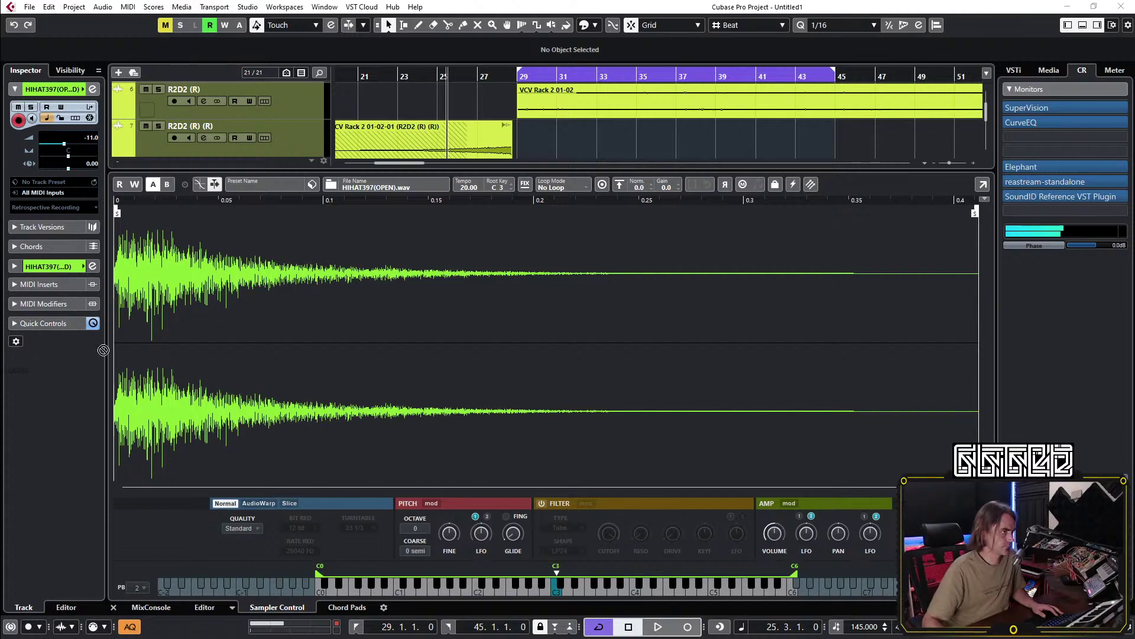
{"action": "left_click_drag", "start_coordinate": [0, 340], "coordinate": [498, 340]}
{"action": "left_click", "coordinate": [112, 608]}
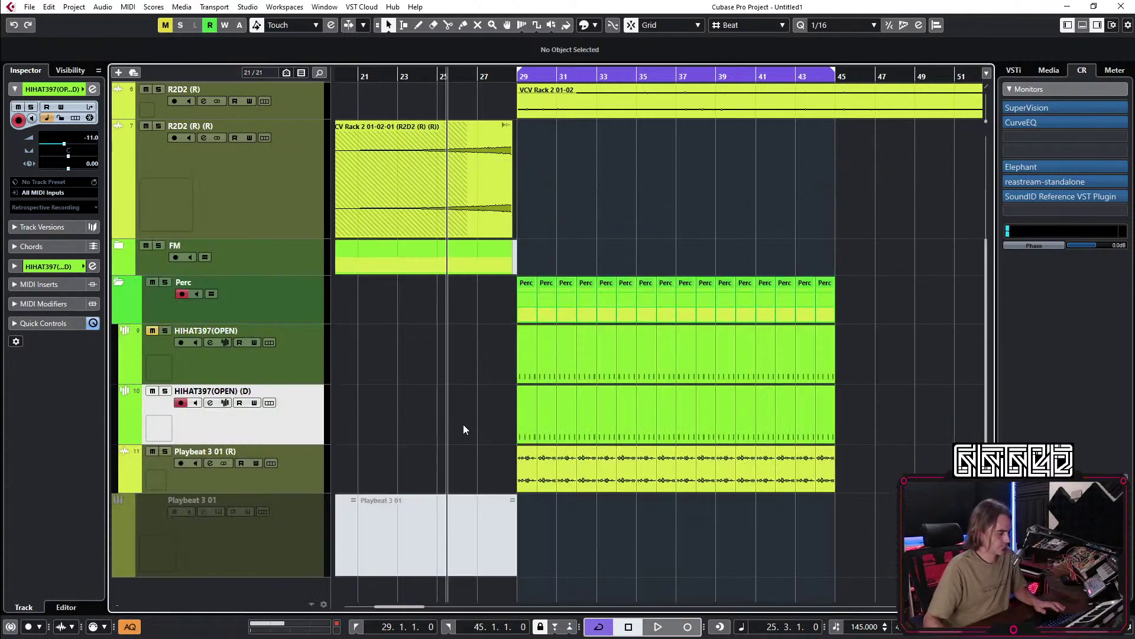
{"action": "key", "text": "space"}
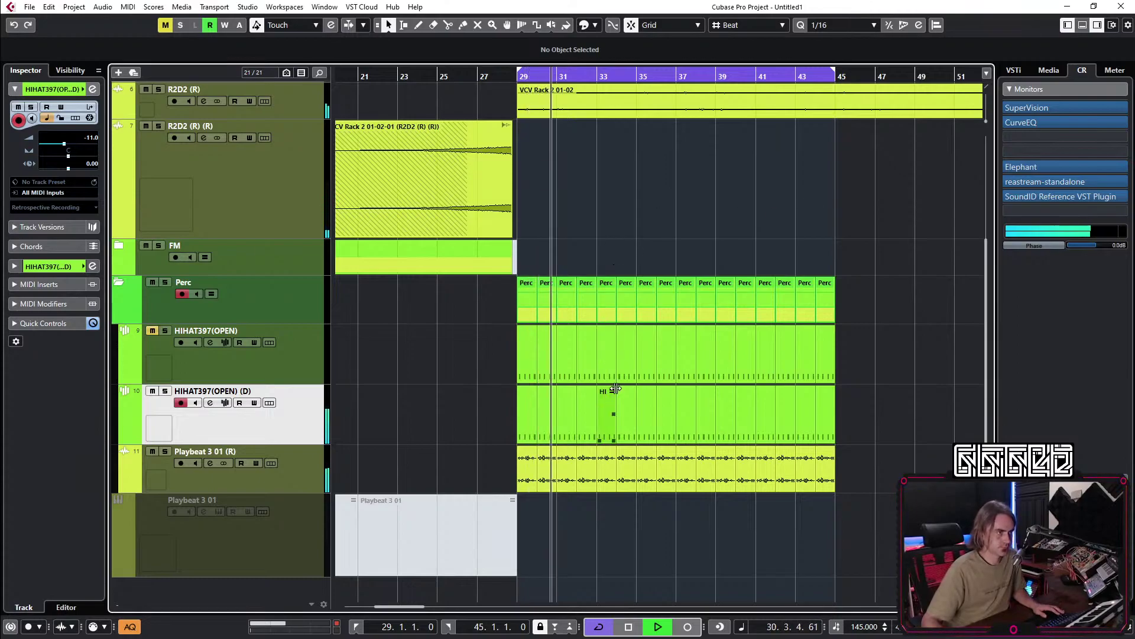
Glue the first four parts on the duplicated hi-hat track into one part spanning bars 29 to 33.
{"action": "scroll", "coordinate": [530, 422], "scroll_direction": "up", "scroll_amount": 3}
{"action": "left_click", "coordinate": [530, 422]}
{"action": "key", "text": "4"}
{"action": "left_click", "coordinate": [544, 420]}
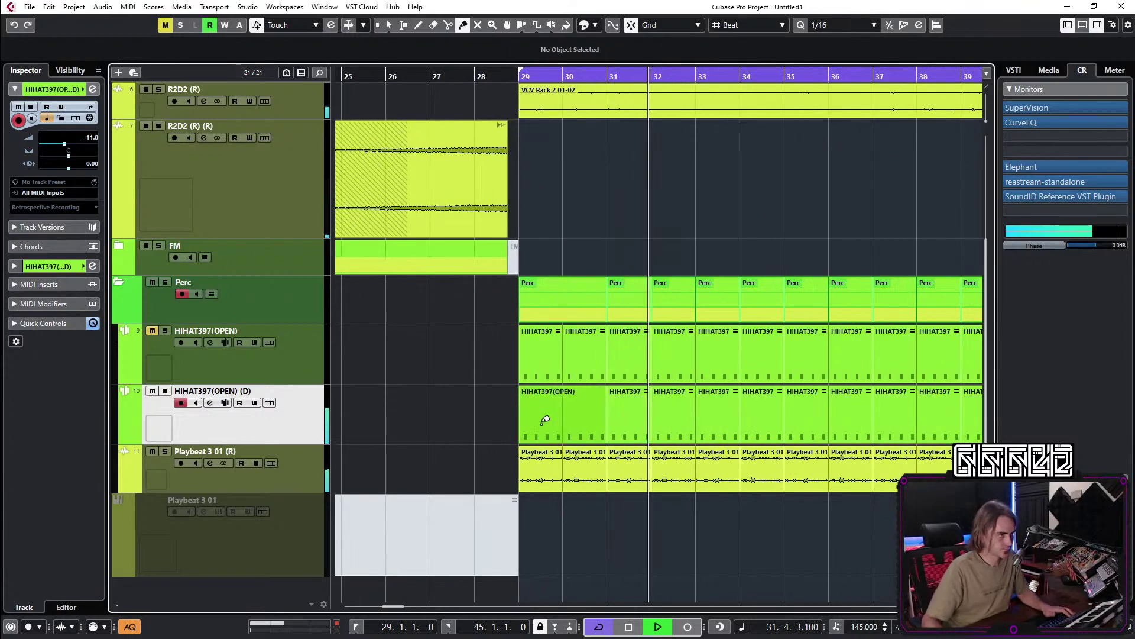
{"action": "left_click", "coordinate": [545, 420]}
{"action": "left_click", "coordinate": [545, 420]}
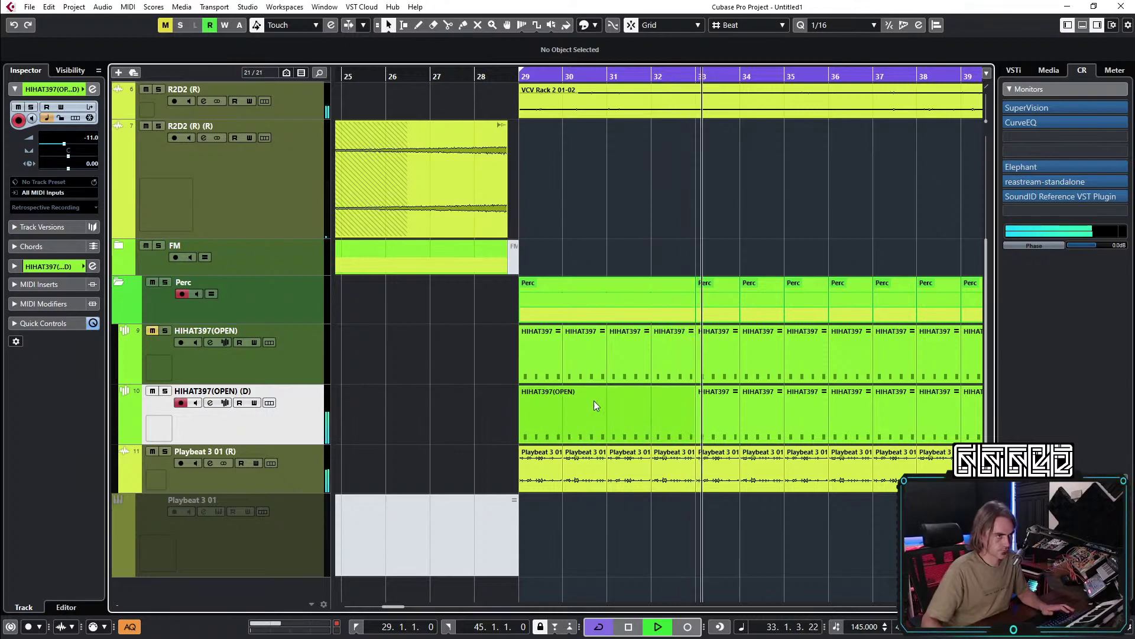
Delete the duplicated hi-hat track's parts after bar 33 and repeat the four-bar part three times up to bar 45.
{"action": "scroll", "coordinate": [599, 395], "scroll_direction": "down", "scroll_amount": 3}
{"action": "left_click", "coordinate": [815, 420]}
{"action": "left_click", "coordinate": [910, 414]}
{"action": "key", "text": "1"}
{"action": "left_click_drag", "start_coordinate": [942, 410], "coordinate": [654, 429]}
{"action": "key", "text": "space"}
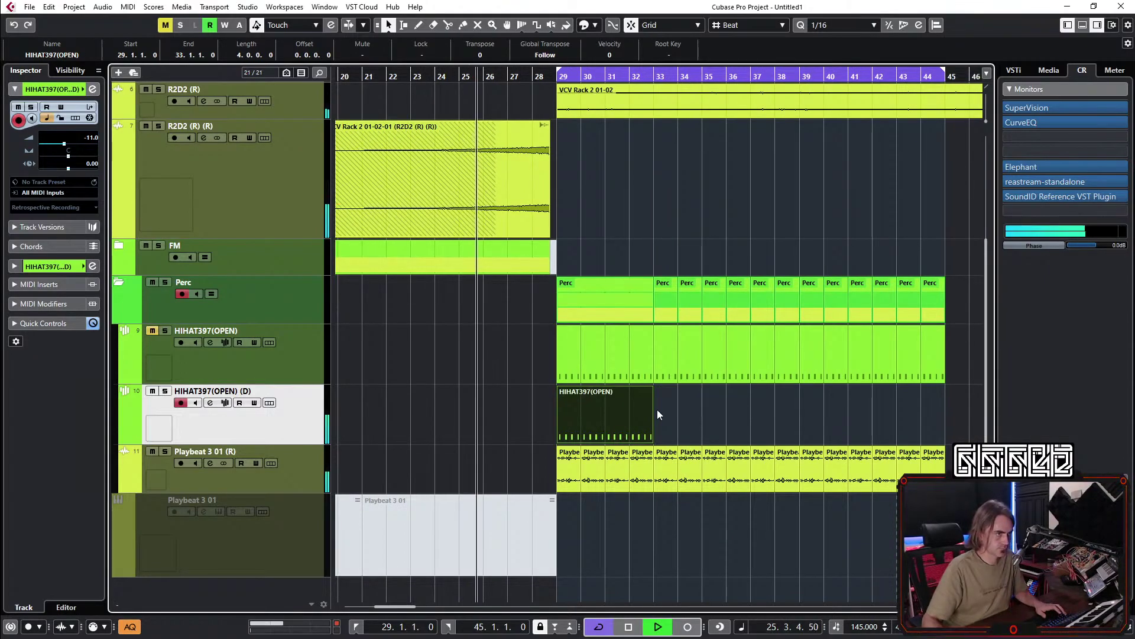
{"action": "key", "text": "ctrl+d"}
{"action": "key", "text": "ctrl+d"}
{"action": "key", "text": "ctrl+d"}
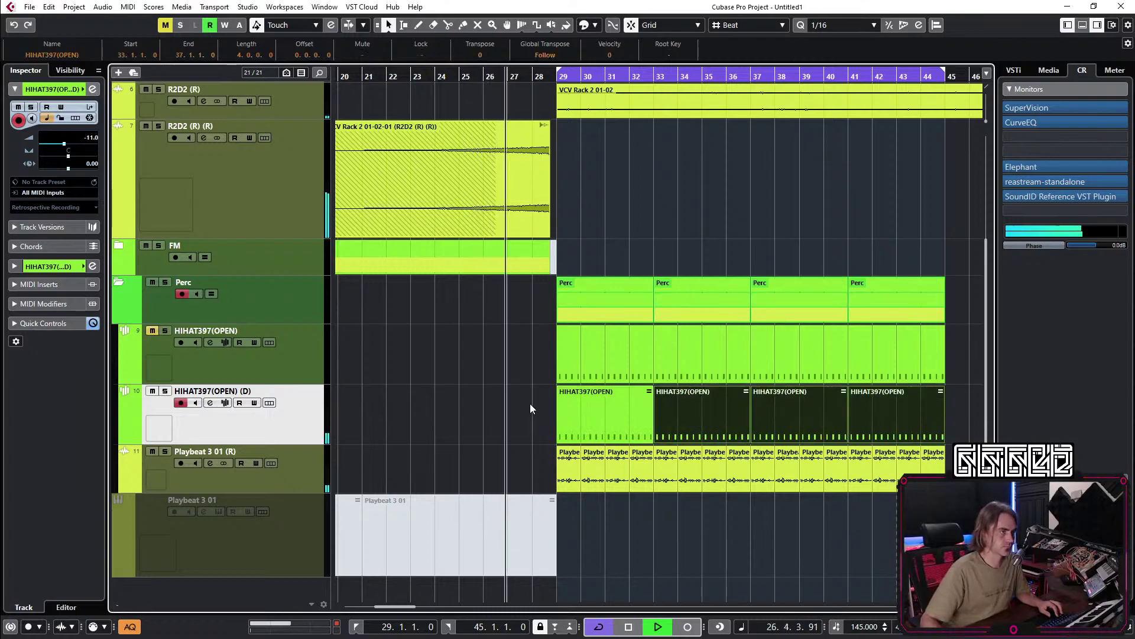
Open the duplicated hi-hat part at bar 29 and add a C3 sixteenth note at 30.3.4 with velocity 48.
{"action": "double_click", "coordinate": [577, 420]}
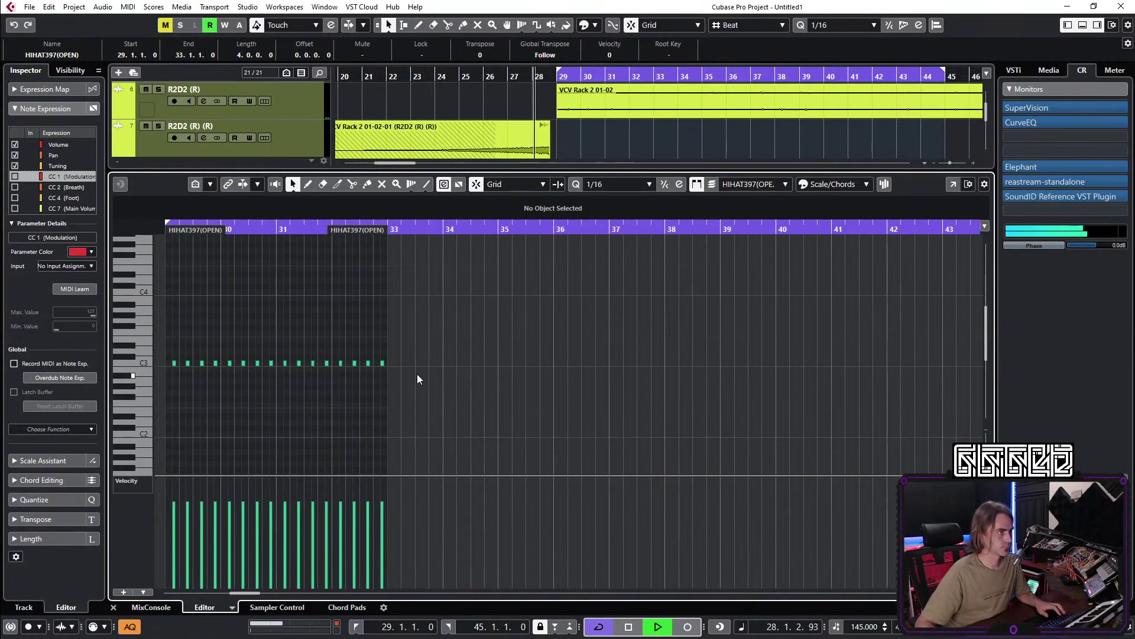
{"action": "key", "text": "h"}
{"action": "key", "text": "h"}
{"action": "key", "text": "h"}
{"action": "key", "text": "h"}
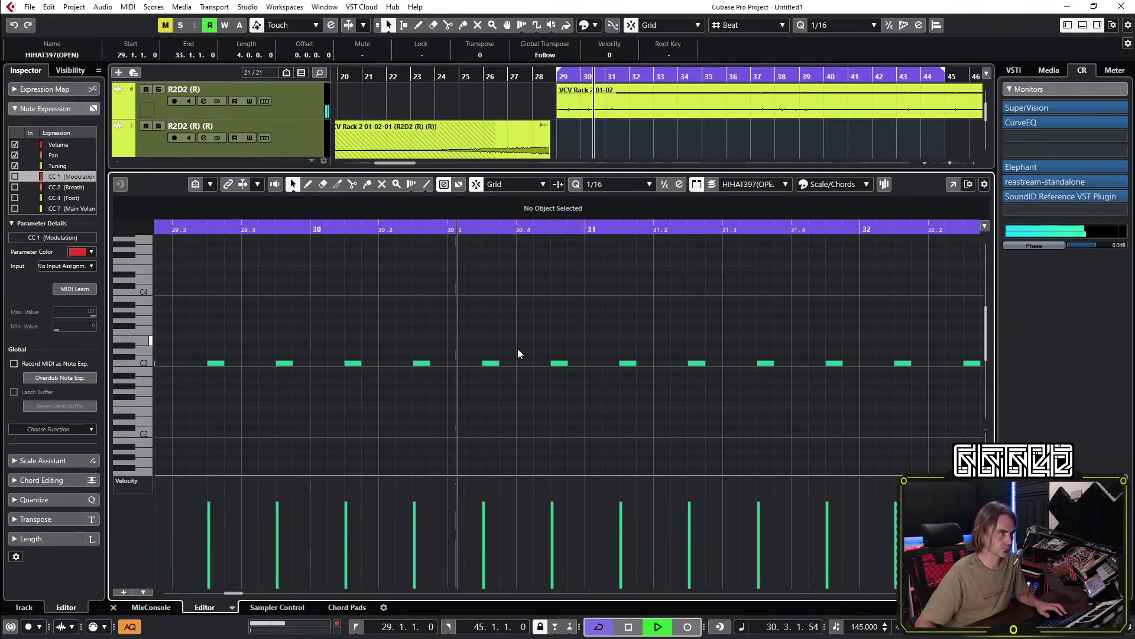
{"action": "double_click", "coordinate": [500, 362]}
{"action": "left_click_drag", "start_coordinate": [513, 554], "coordinate": [478, 536]}
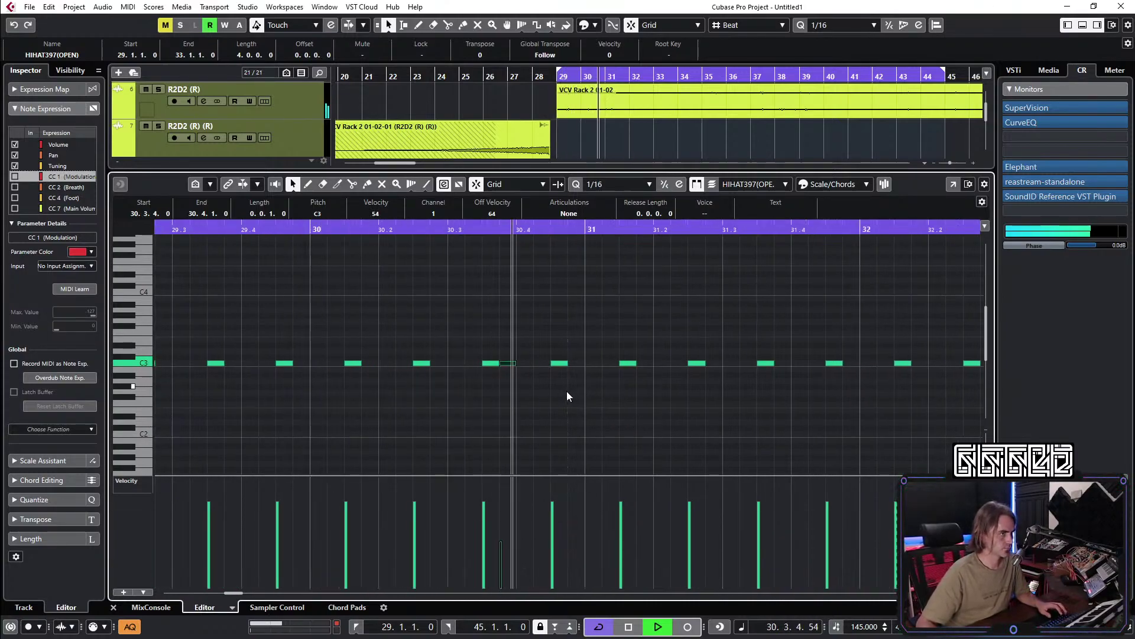
{"action": "left_click_drag", "start_coordinate": [522, 548], "coordinate": [513, 542]}
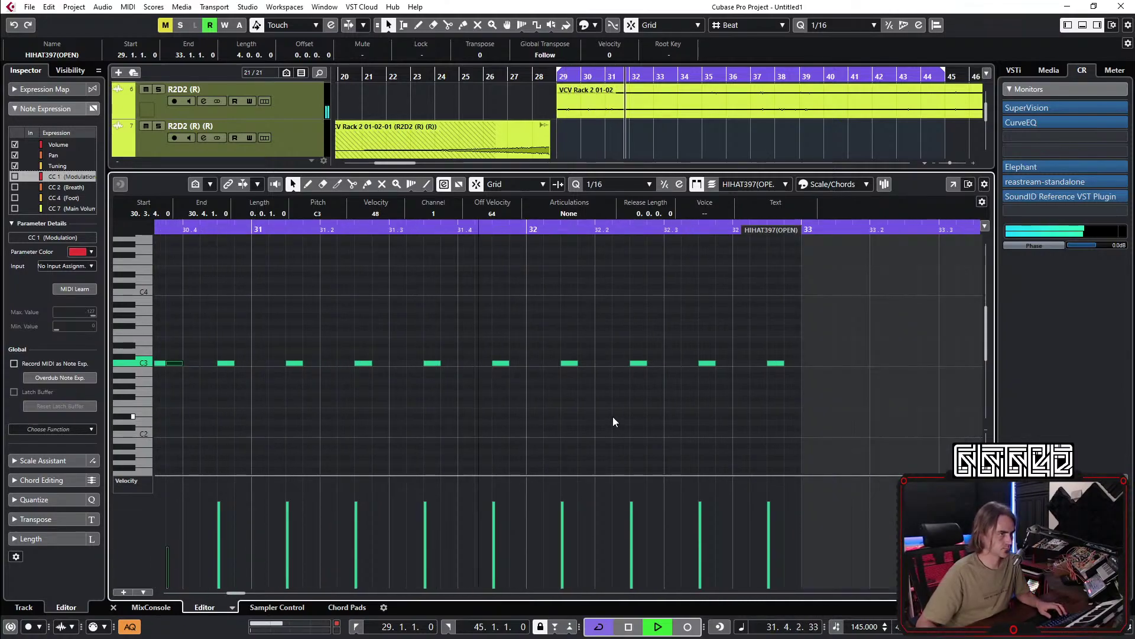
Add quieter C3 sixteenth notes at 31.4.4, at 32.1.2 with velocity 38, and at 32.2.4 with velocity 54.
{"action": "left_click", "coordinate": [515, 363]}
{"action": "key", "text": "space"}
{"action": "key", "text": "space"}
{"action": "left_click", "coordinate": [524, 556]}
{"action": "left_click", "coordinate": [552, 363]}
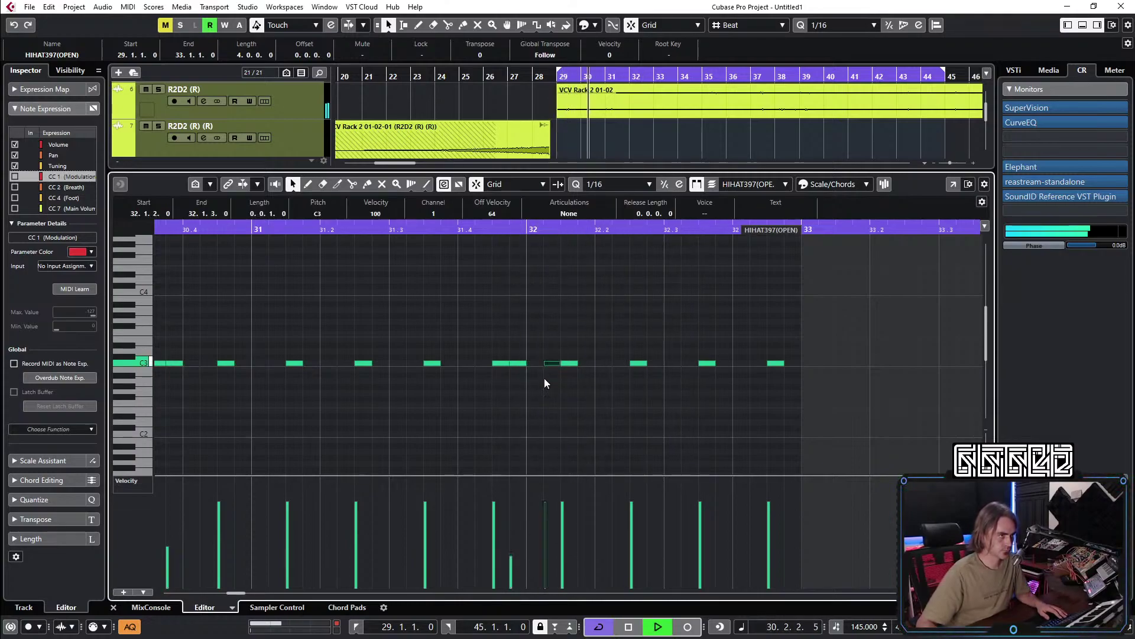
{"action": "mouse_move", "coordinate": [544, 562]}
{"action": "left_mouse_down"}
{"action": "mouse_move", "coordinate": [553, 542]}
{"action": "mouse_move", "coordinate": [566, 555]}
{"action": "left_mouse_up"}
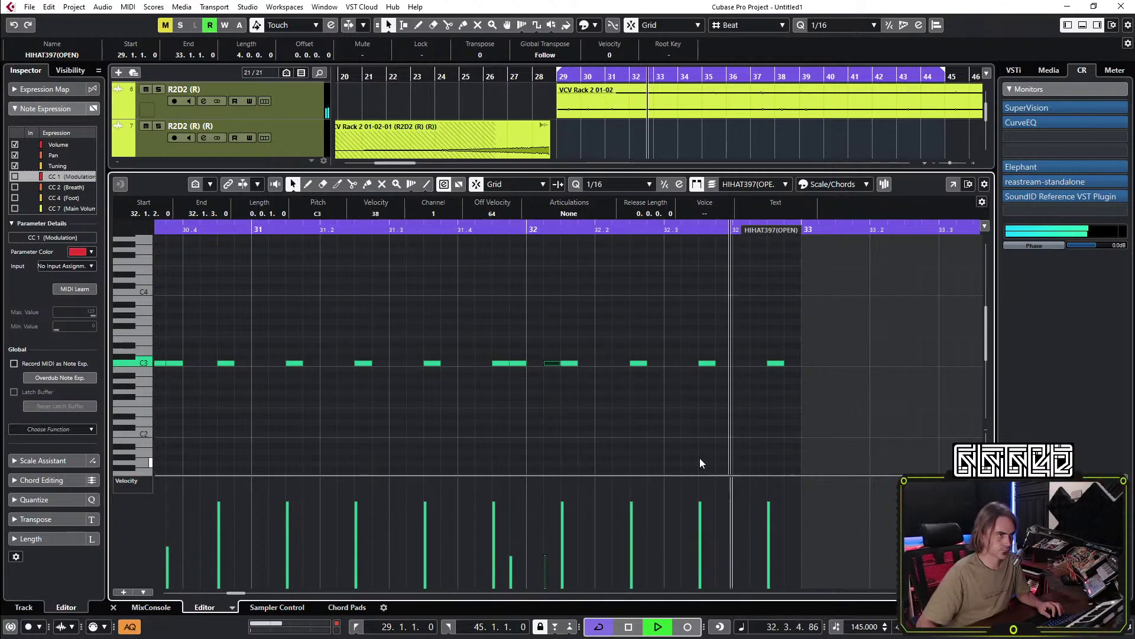
{"action": "left_click", "coordinate": [654, 363]}
{"action": "mouse_move", "coordinate": [652, 553]}
{"action": "left_mouse_down"}
{"action": "mouse_move", "coordinate": [659, 531]}
{"action": "mouse_move", "coordinate": [664, 540]}
{"action": "left_mouse_up"}
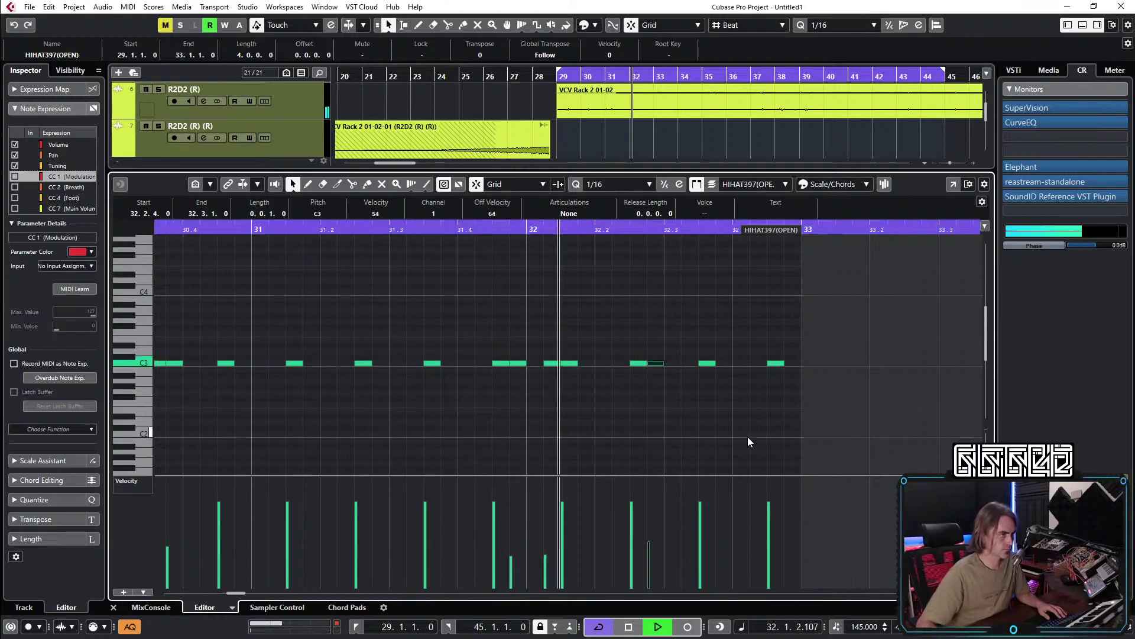
Delete the C3 notes at 32.1.2 and 31.4.3 and restart playback.
{"action": "key", "text": "space"}
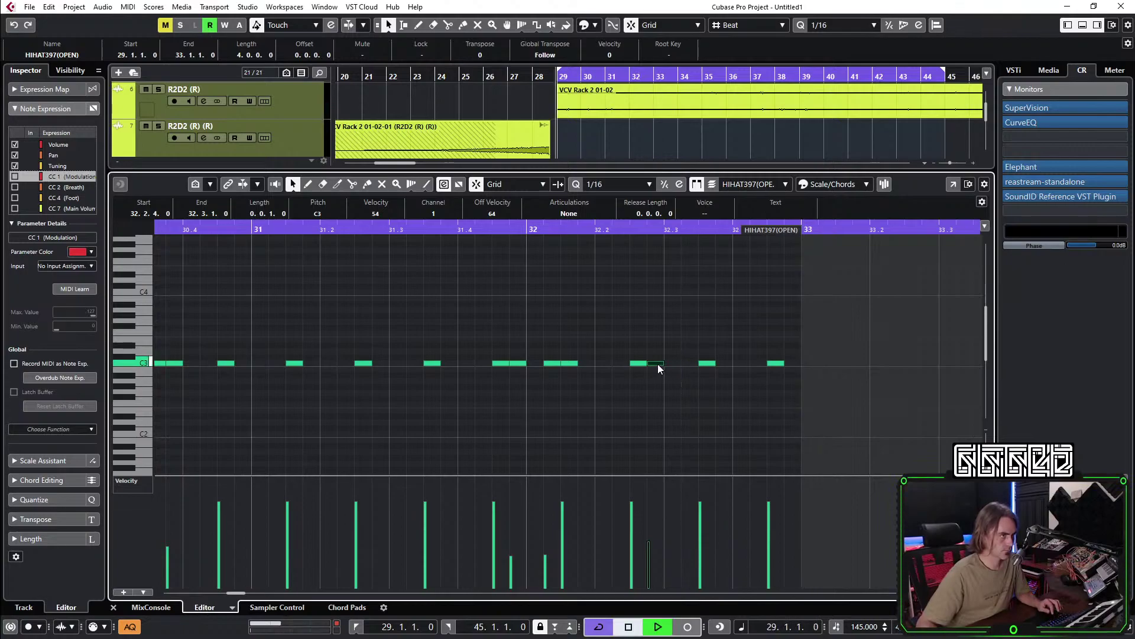
{"action": "left_click", "coordinate": [554, 363]}
{"action": "scroll", "coordinate": [566, 357], "scroll_direction": "down", "scroll_amount": 1}
{"action": "key", "text": "Delete"}
{"action": "left_click_drag", "start_coordinate": [508, 348], "coordinate": [517, 374]}
{"action": "key", "text": "Delete"}
{"action": "key", "text": "space"}
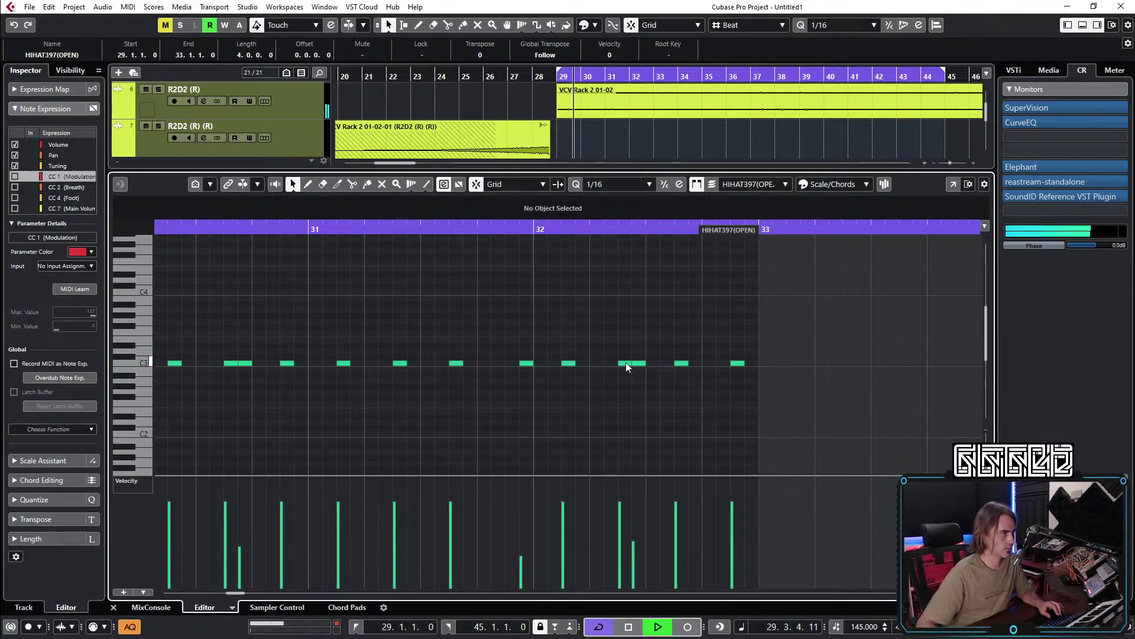
{"action": "left_click_drag", "start_coordinate": [626, 362], "coordinate": [694, 361]}
{"action": "key", "text": "g"}
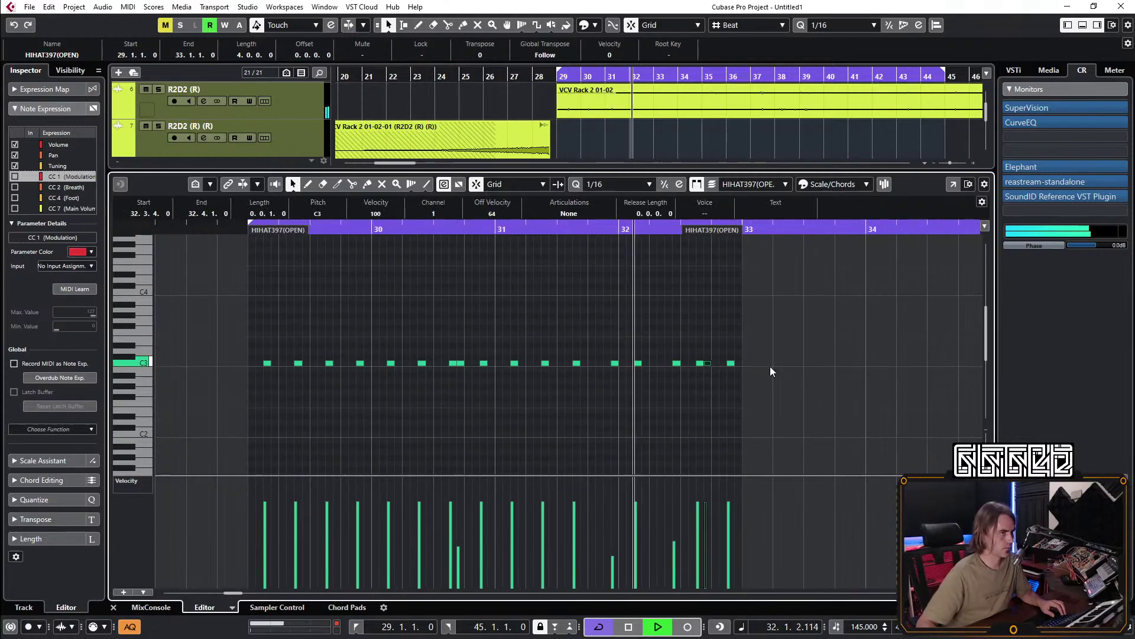
{"action": "key", "text": "ctrl+Left"}
{"action": "key", "text": "ctrl+Left"}
{"action": "key", "text": "ctrl+Left"}
{"action": "key", "text": "ctrl+Left"}
{"action": "key", "text": "ctrl+Left"}
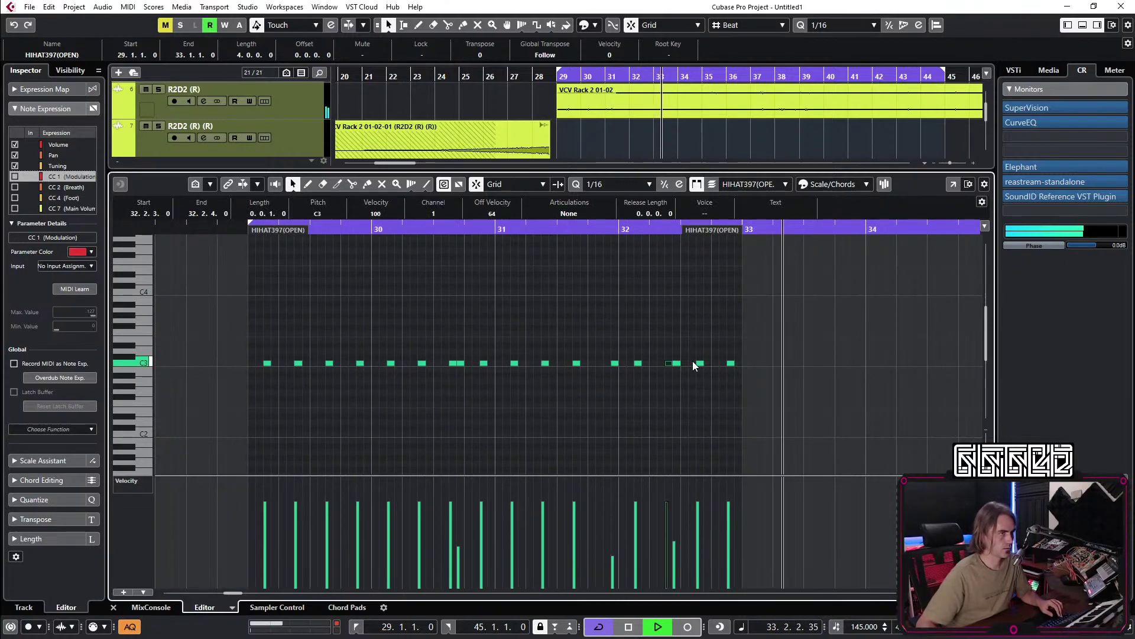
Move the quiet C3 note from 32.2.4 to 32.3.4 and copy the full-velocity note at 31.3.3 to 31.4.3.
{"action": "left_click_drag", "start_coordinate": [678, 363], "coordinate": [709, 363]}
{"action": "left_click", "coordinate": [704, 339]}
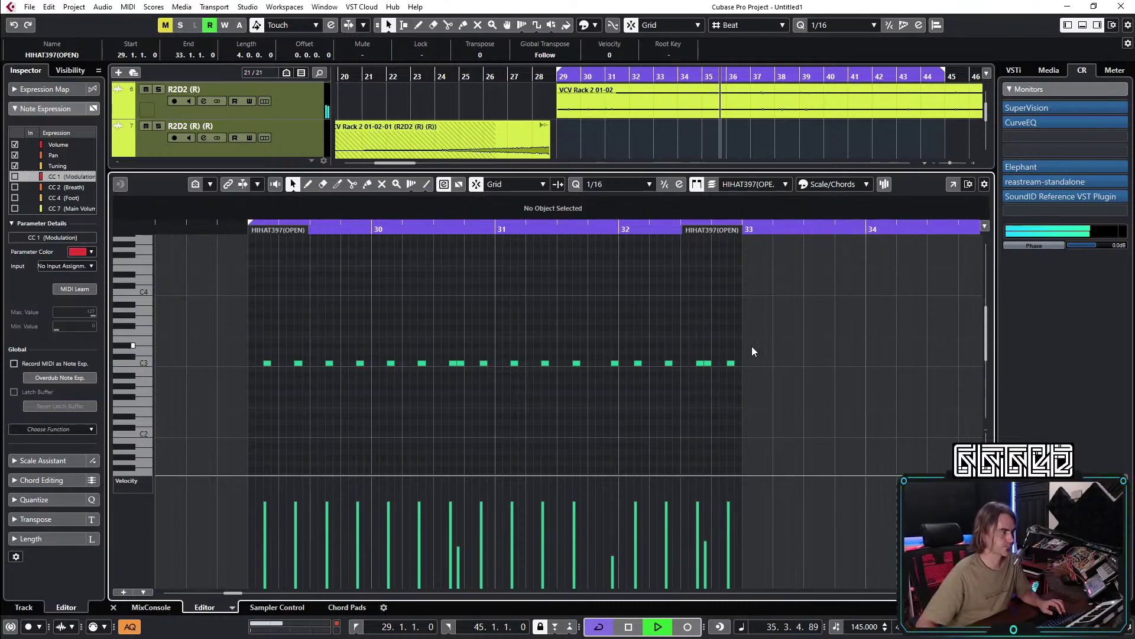
{"action": "scroll", "coordinate": [686, 353], "scroll_direction": "up", "scroll_amount": 2}
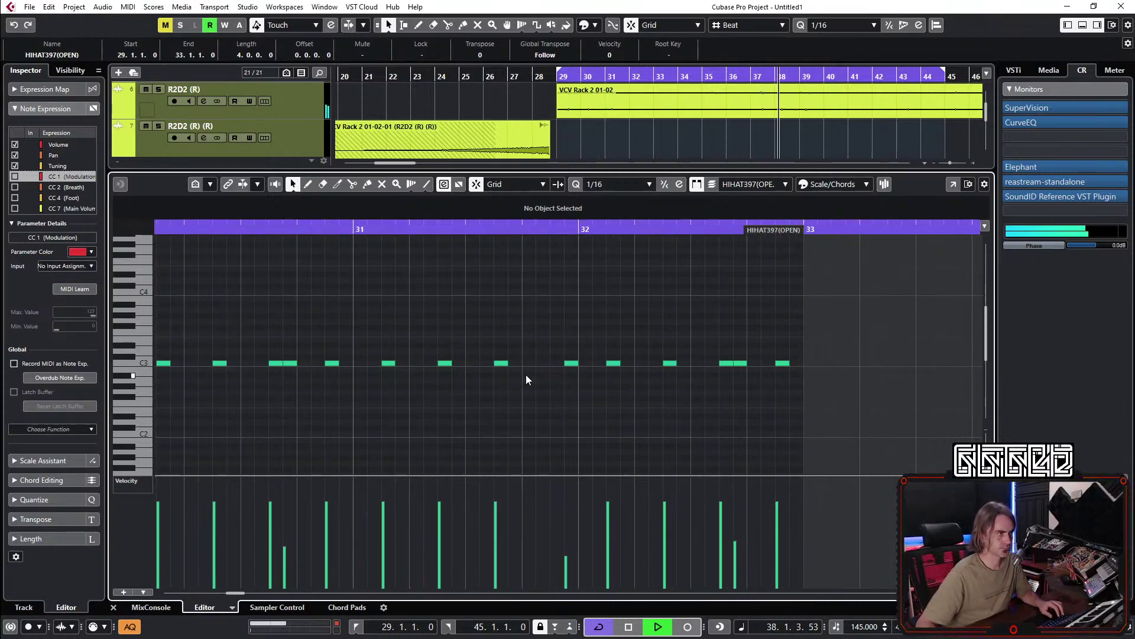
{"action": "left_click_drag", "start_coordinate": [501, 362], "coordinate": [556, 364]}
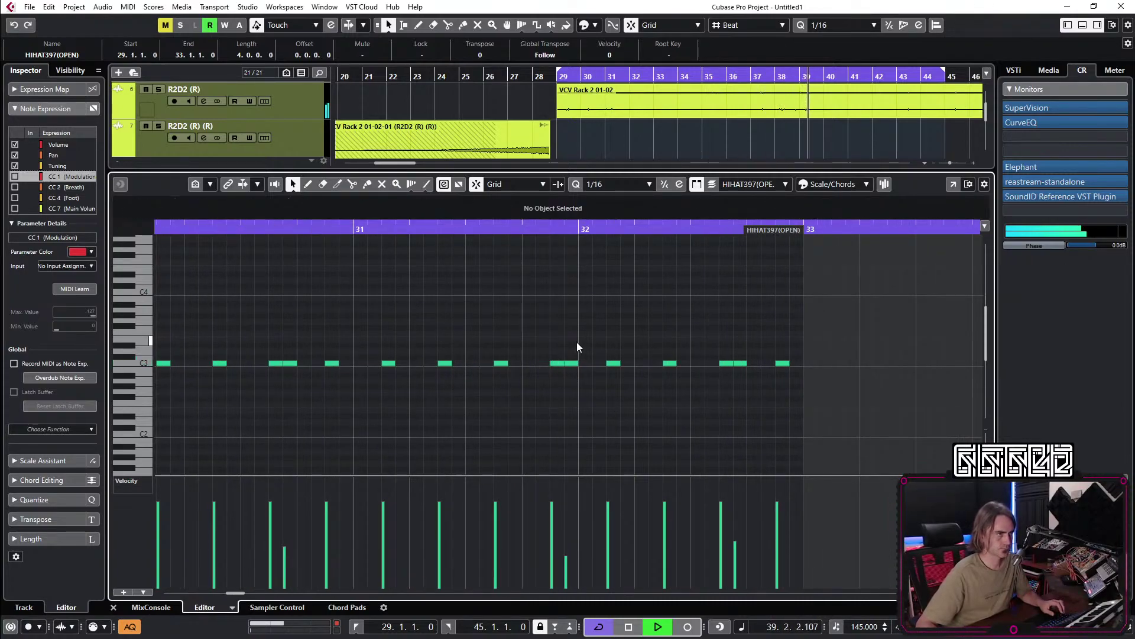
{"action": "scroll", "coordinate": [602, 322], "scroll_direction": "down", "scroll_amount": 2}
{"action": "scroll", "coordinate": [627, 332], "scroll_direction": "up", "scroll_amount": 3}
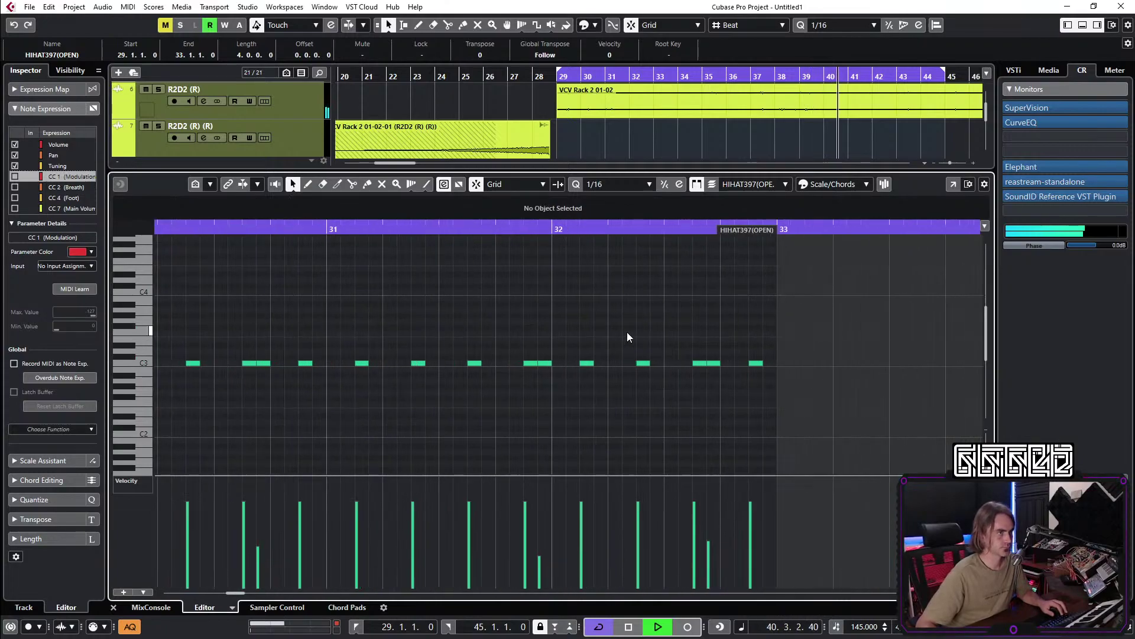
{"action": "scroll", "coordinate": [362, 408], "scroll_direction": "down", "scroll_amount": 3}
{"action": "key", "text": "ctrl+alt+e"}
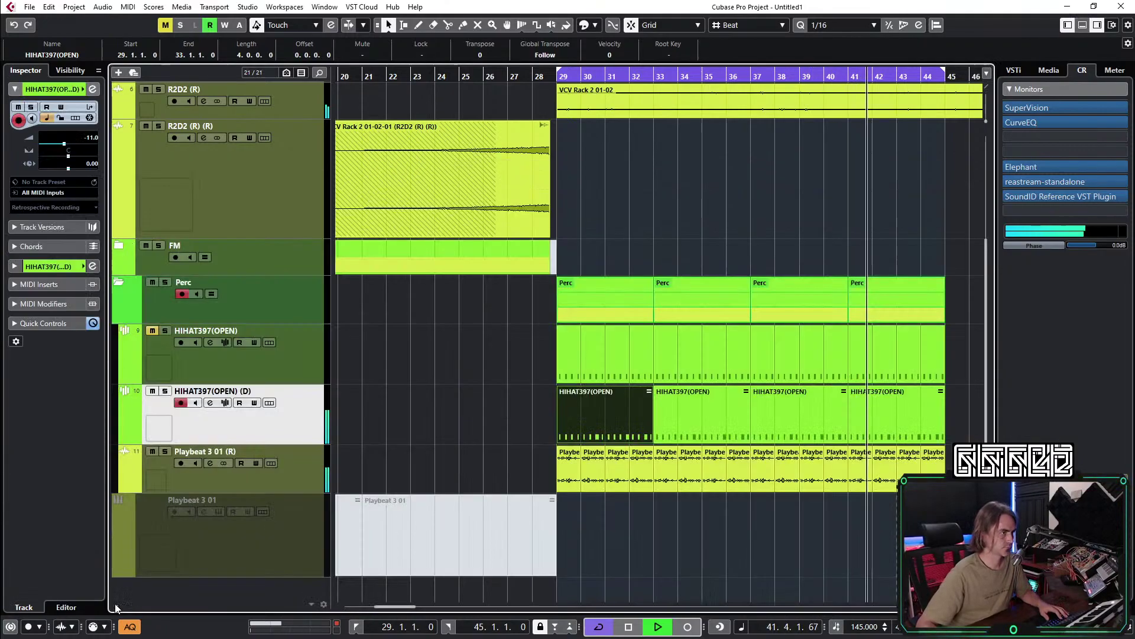
Reopen the edited hi-hat part at bar 29 and check its note pattern during playback.
{"action": "double_click", "coordinate": [580, 416]}
{"action": "scroll", "coordinate": [602, 404], "scroll_direction": "down", "scroll_amount": 3}
{"action": "left_click_drag", "start_coordinate": [633, 318], "coordinate": [367, 379]}
{"action": "scroll", "coordinate": [413, 384], "scroll_direction": "up", "scroll_amount": 3}
{"action": "left_click", "coordinate": [786, 410]}
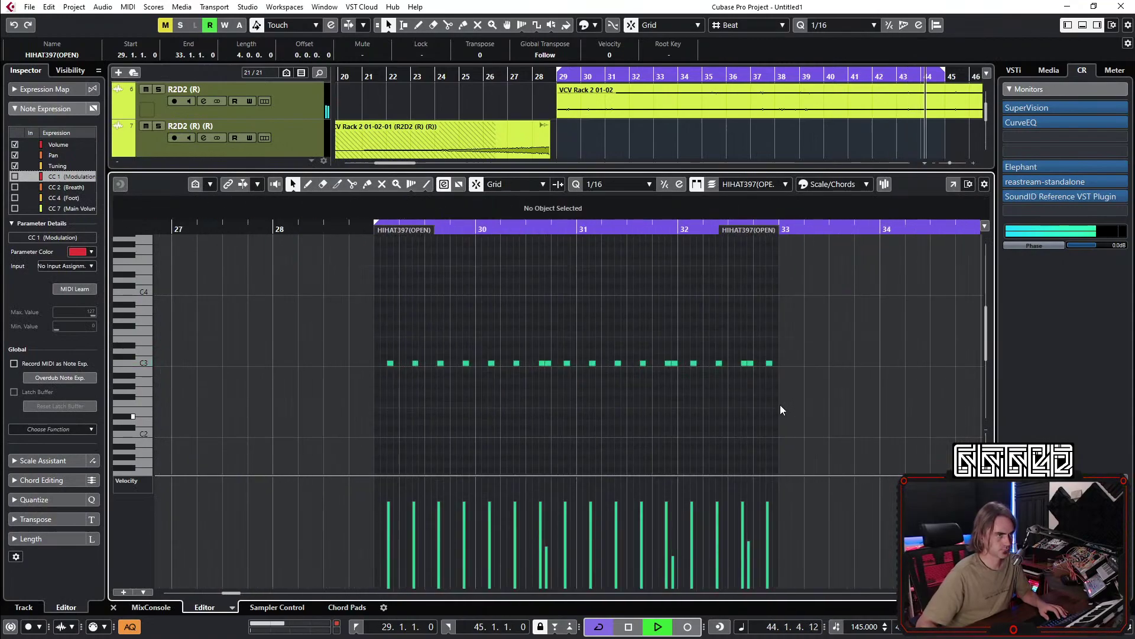
{"action": "scroll", "coordinate": [748, 389], "scroll_direction": "up", "scroll_amount": 4}
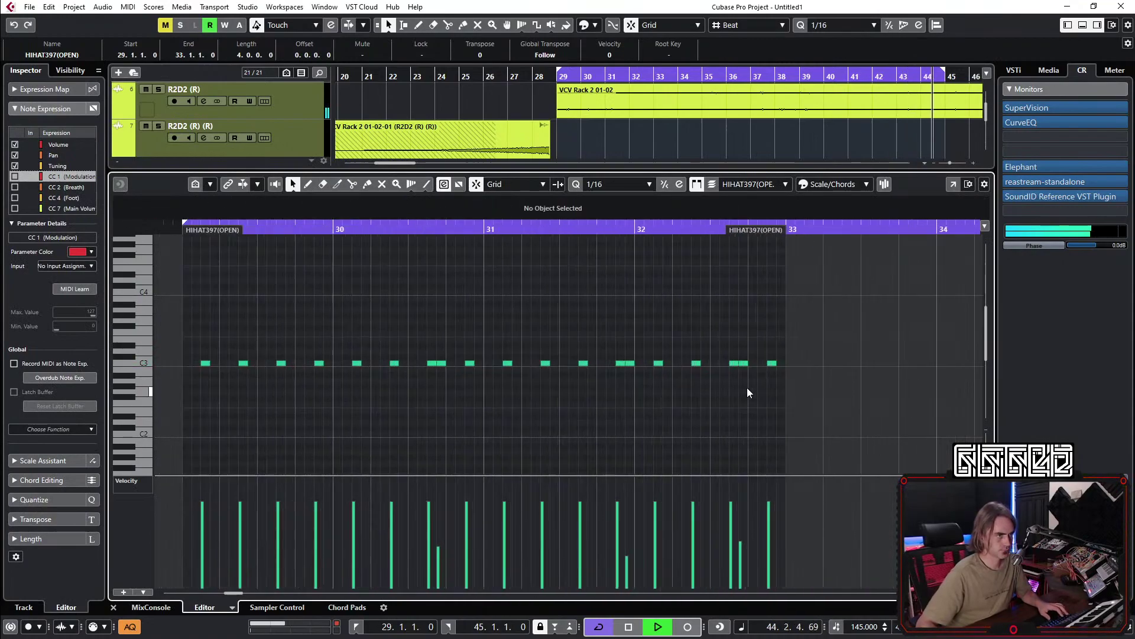
{"action": "left_click", "coordinate": [507, 363]}
{"action": "scroll", "coordinate": [491, 396], "scroll_direction": "down", "scroll_amount": 3}
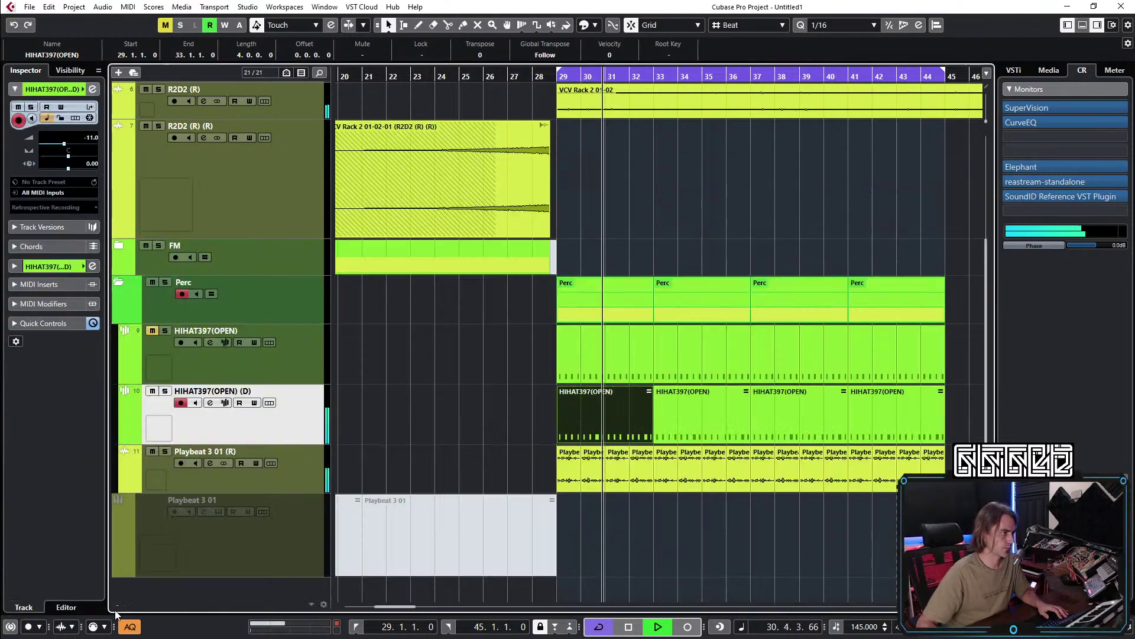
{"action": "key", "text": "ctrl+e"}
Examine the amp envelope in the duplicated hi-hat track's sampler.
{"action": "left_click", "coordinate": [225, 403]}
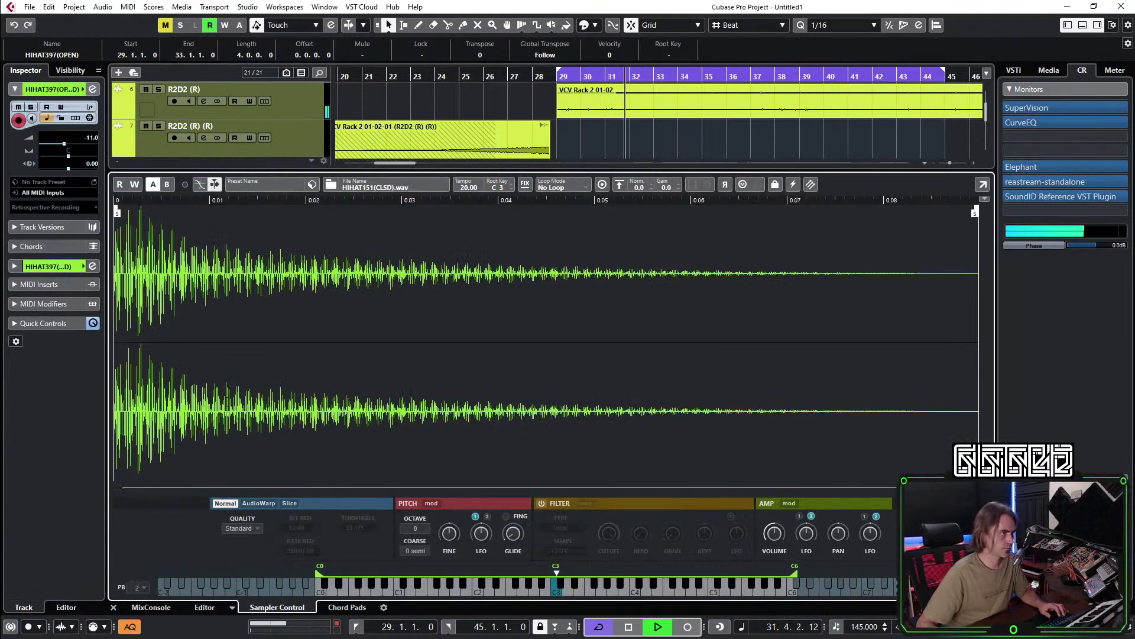
{"action": "left_click", "coordinate": [789, 503]}
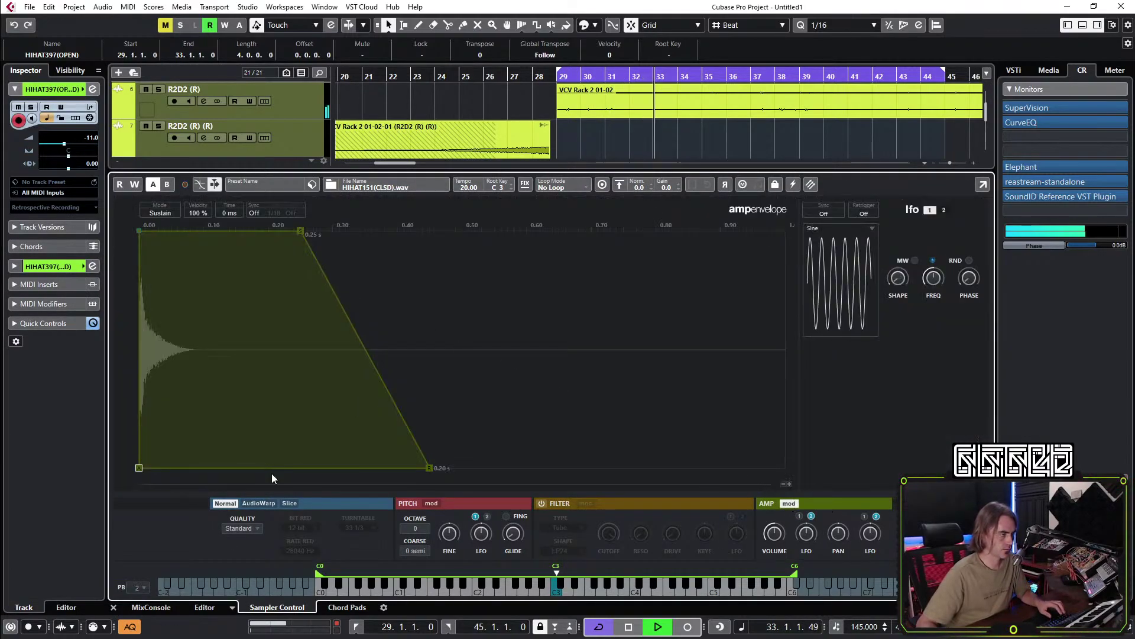
{"action": "left_click", "coordinate": [112, 606]}
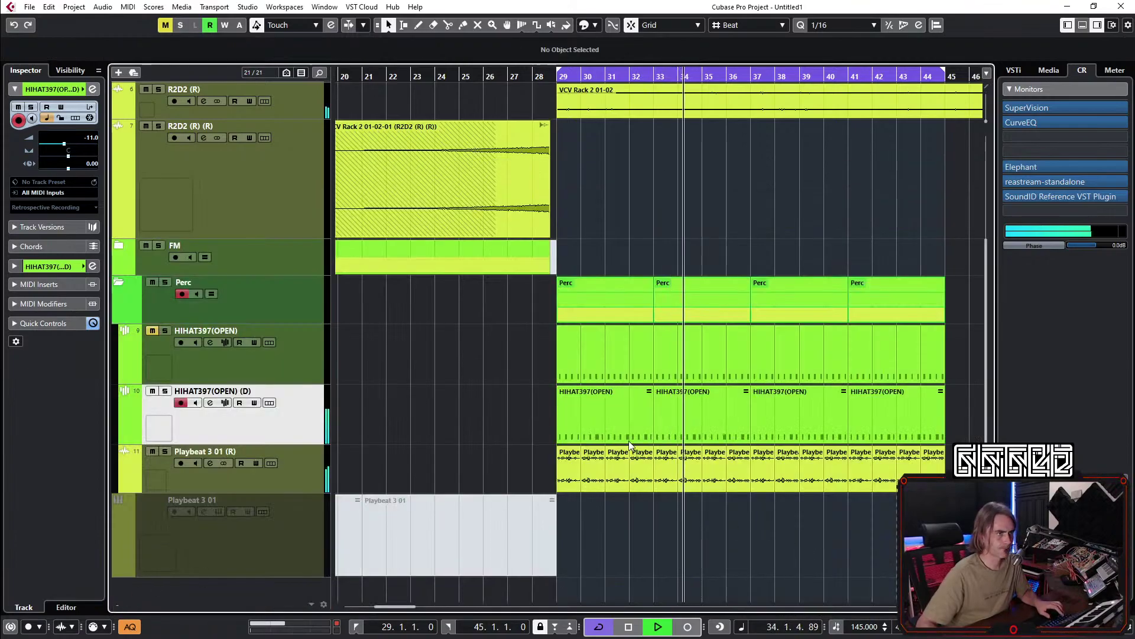
Inspect the notes in the duplicated hi-hat track's first part at bar 29.
{"action": "key", "text": "ctrl+e"}
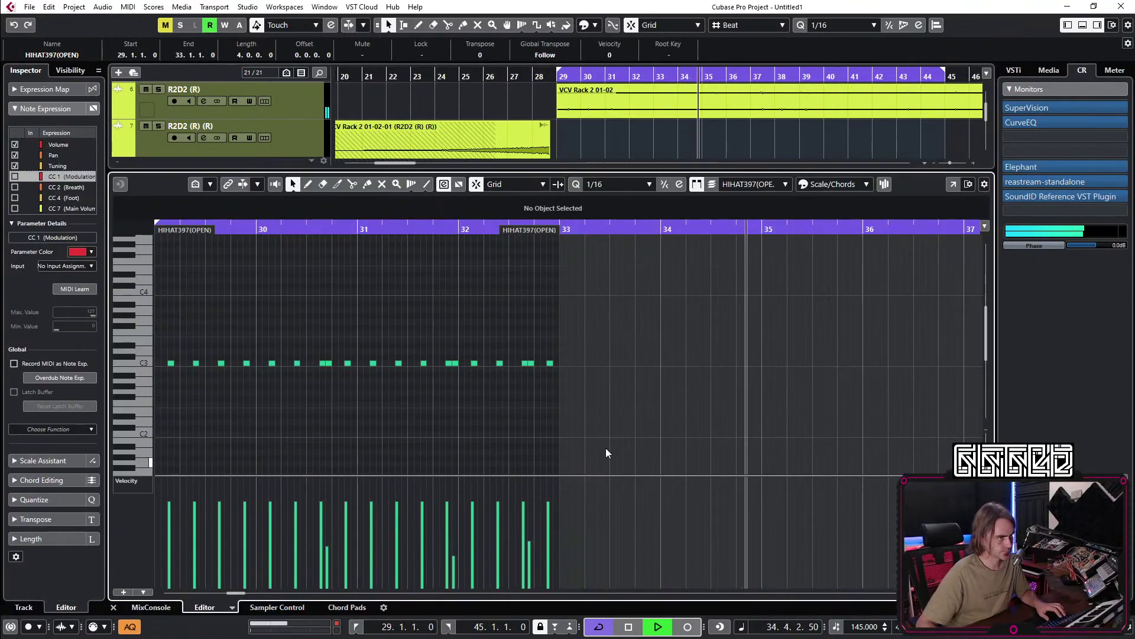
{"action": "left_click", "coordinate": [454, 363]}
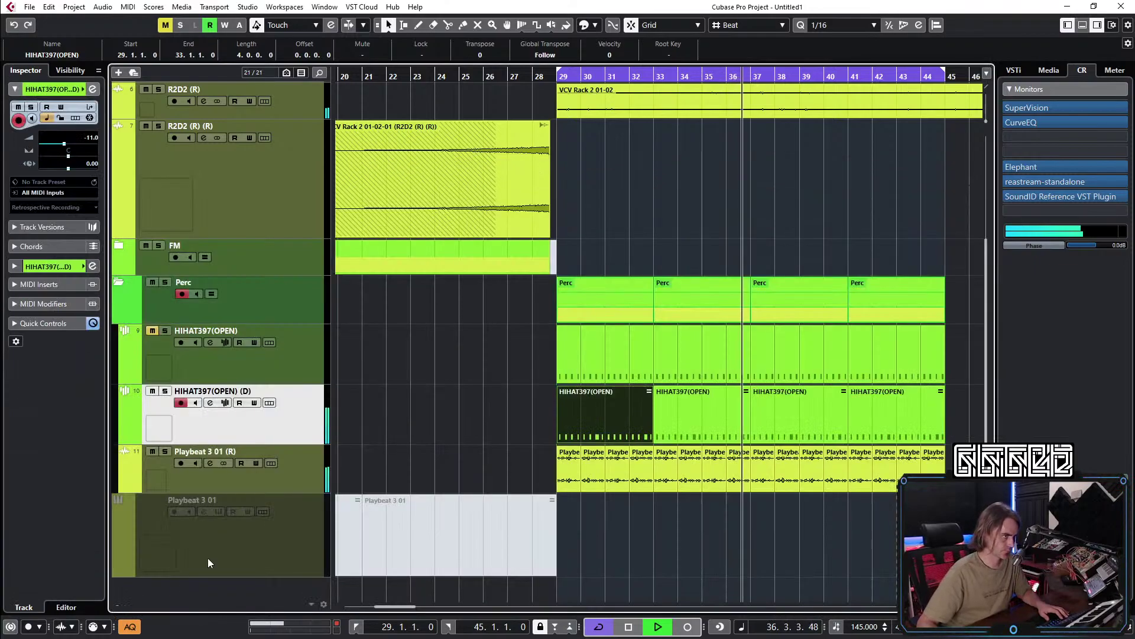
{"action": "key", "text": "ctrl+e"}
Reshape the duplicated hi-hat sampler's amp envelope into a straight decay reaching zero at 122 ms.
{"action": "left_click", "coordinate": [225, 403]}
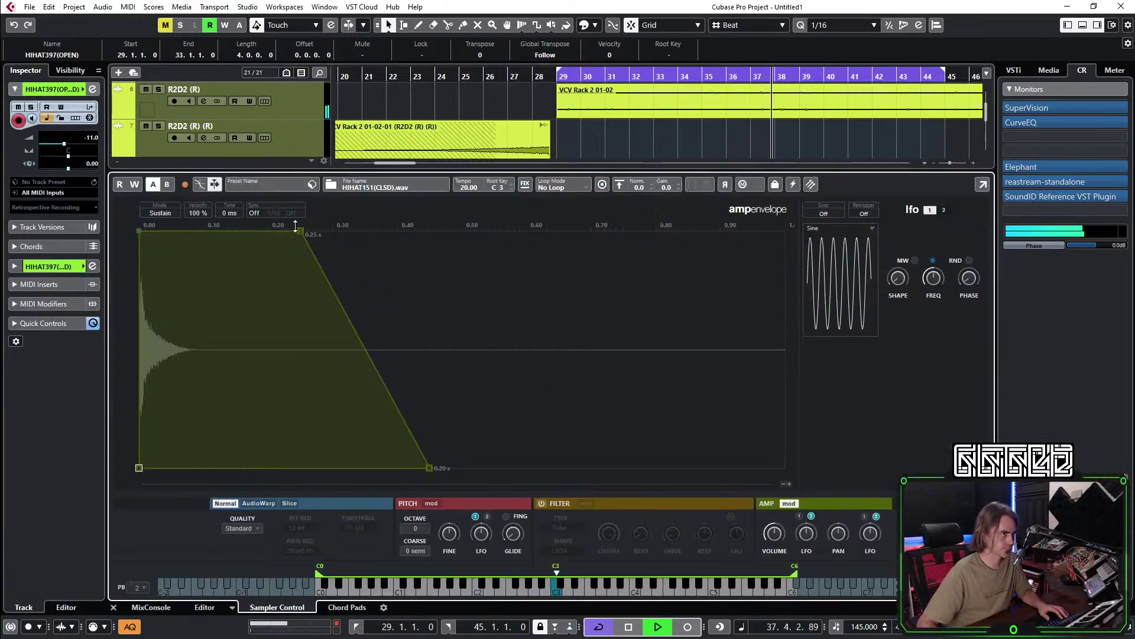
{"action": "left_click_drag", "start_coordinate": [299, 233], "coordinate": [180, 527]}
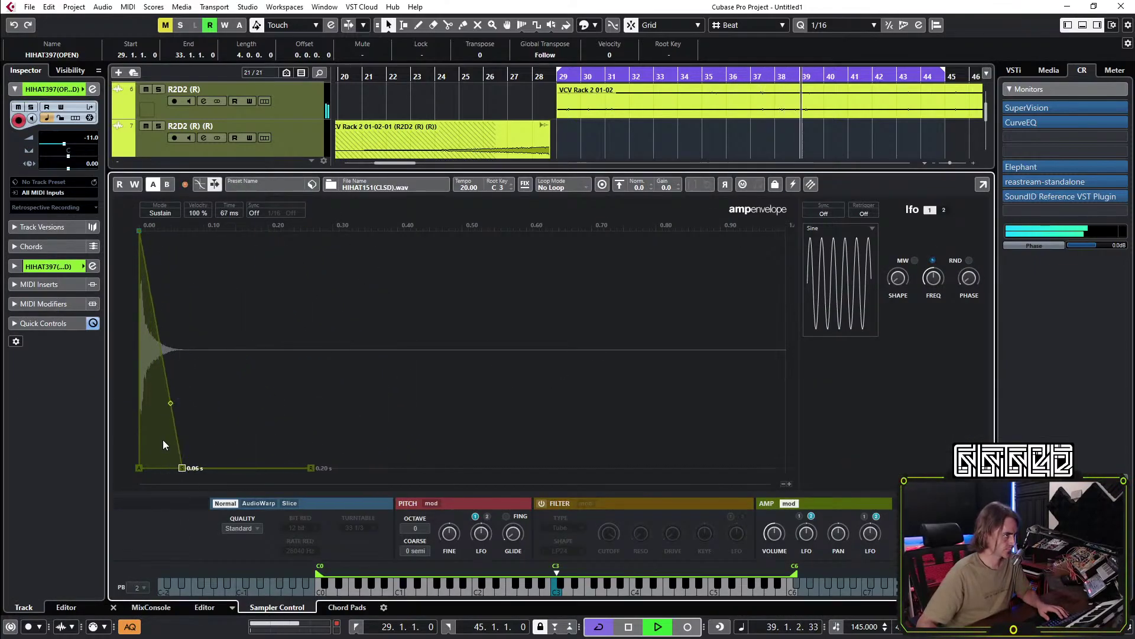
{"action": "left_click_drag", "start_coordinate": [181, 468], "coordinate": [218, 484]}
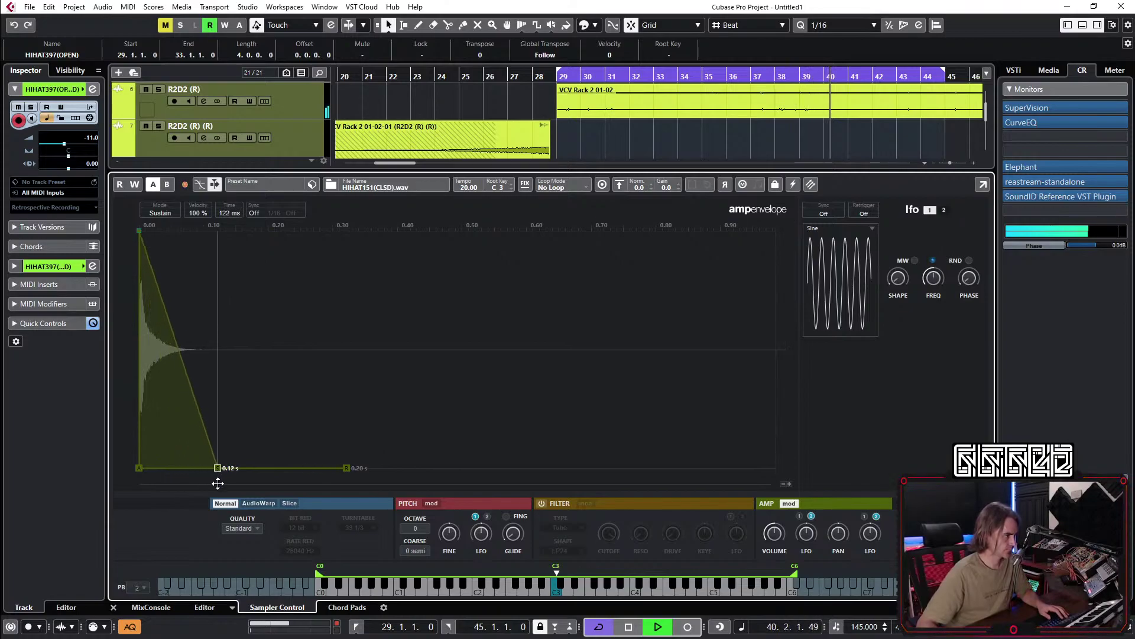
{"action": "key", "text": "ctrl+alt+e"}
Play the arrangement from about bar 26 into the main section and collapse the Perc folder.
{"action": "scroll", "coordinate": [882, 430], "scroll_direction": "down", "scroll_amount": 3}
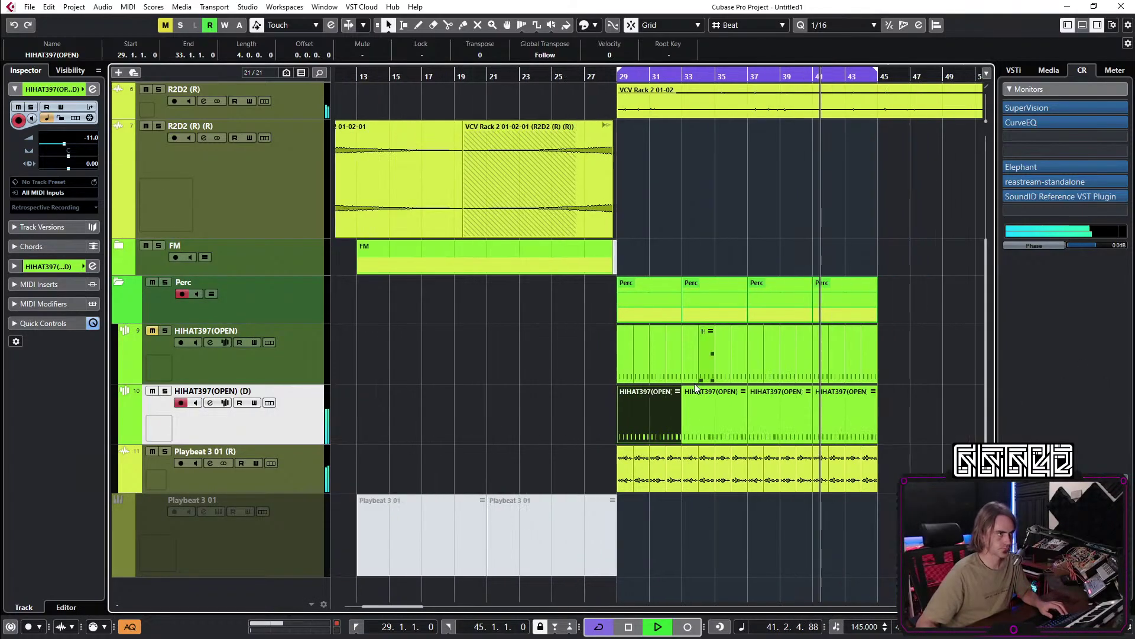
{"action": "left_click", "coordinate": [436, 76]}
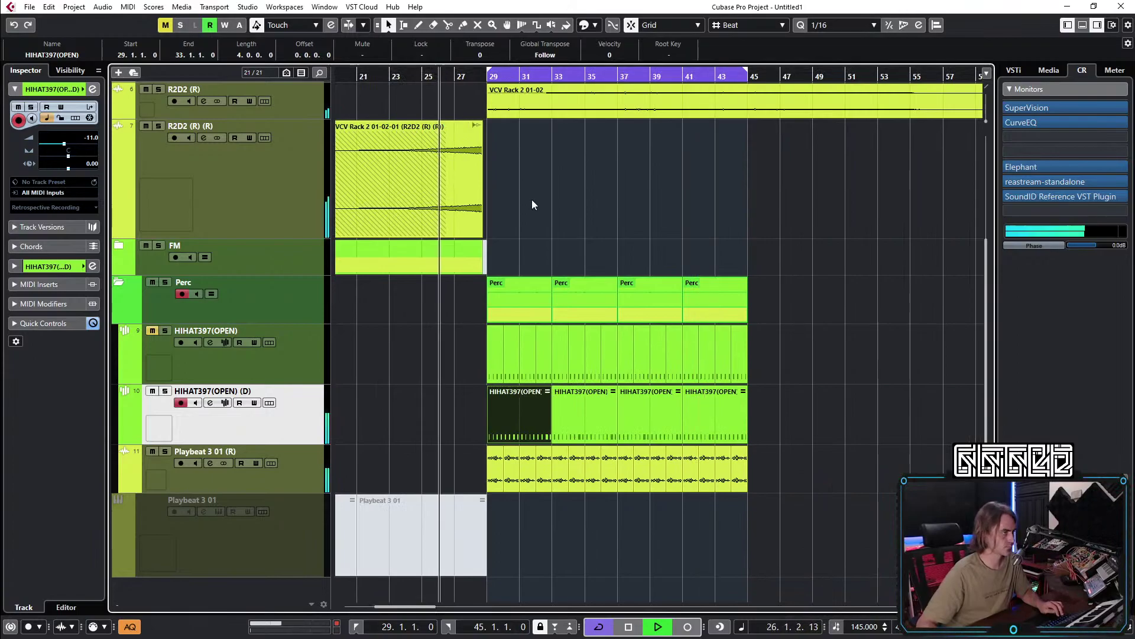
{"action": "left_click", "coordinate": [121, 282]}
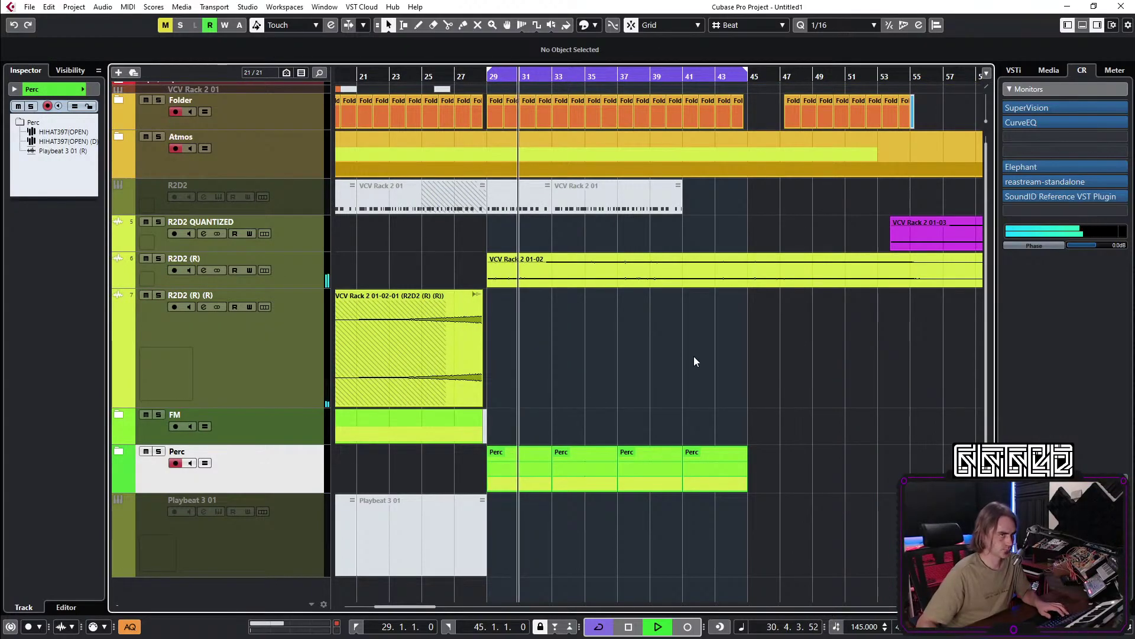
{"action": "scroll", "coordinate": [693, 354], "scroll_direction": "down", "scroll_amount": 2, "text": "ctrl"}
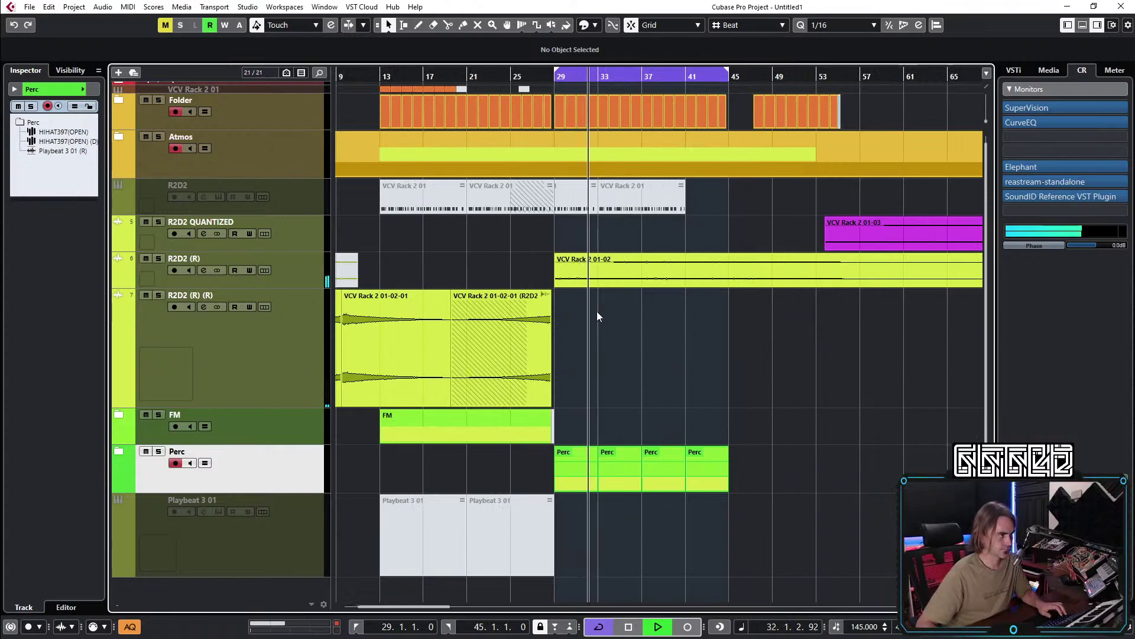
{"action": "scroll", "coordinate": [587, 336], "scroll_direction": "up", "scroll_amount": 1, "text": "ctrl"}
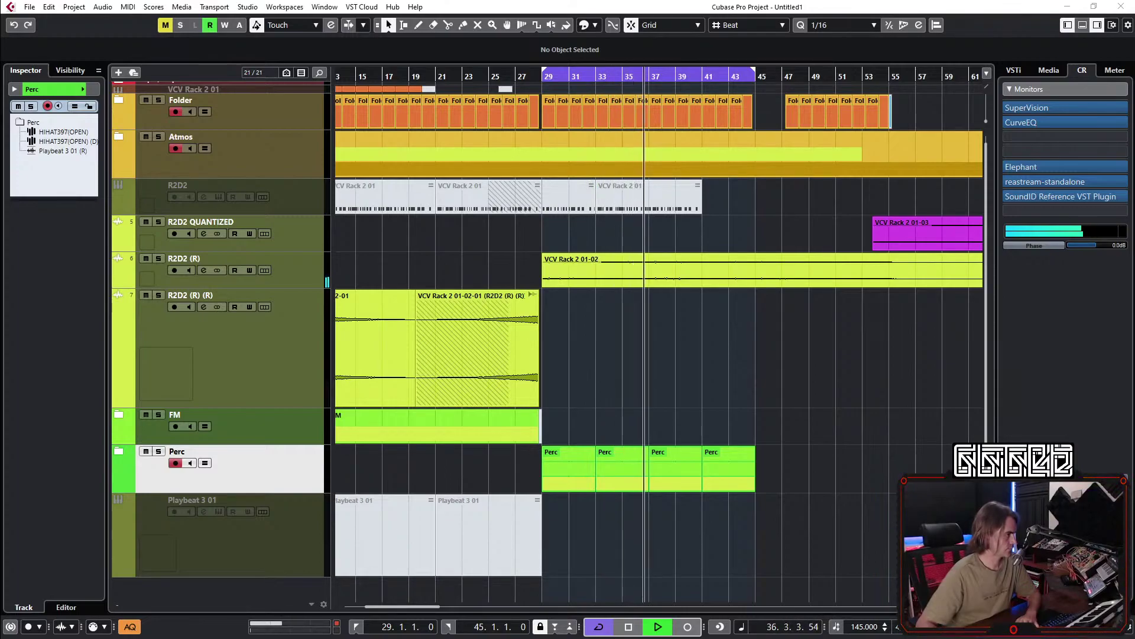
{"action": "scroll", "coordinate": [553, 583], "scroll_direction": "left", "scroll_amount": 1}
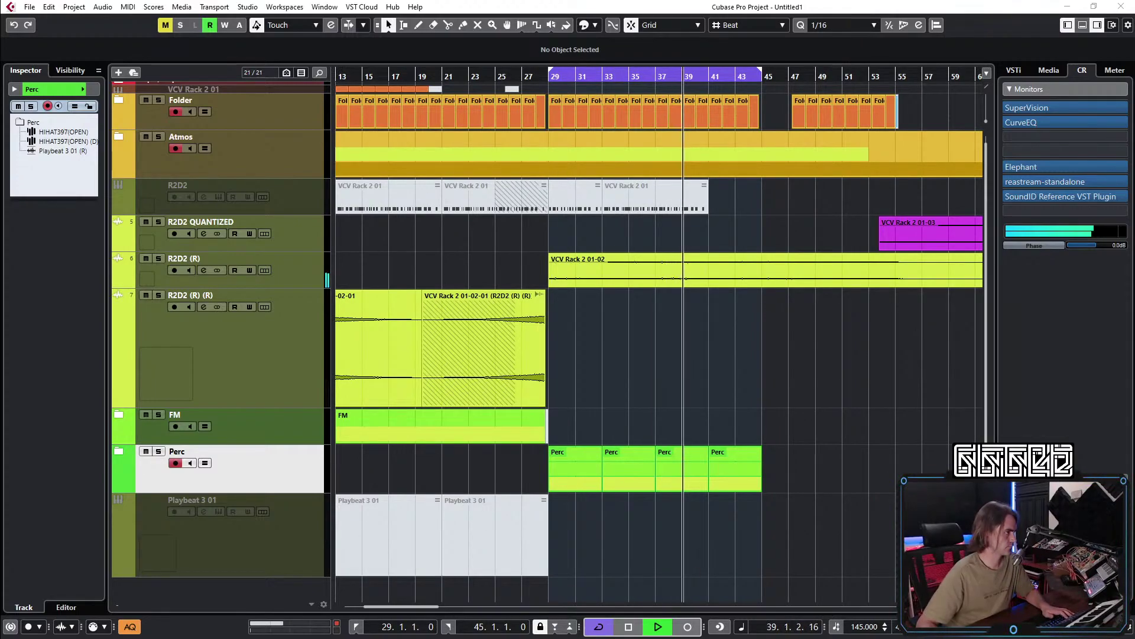
Add the BONGO-CONGA LOOP19 sample on a new audio track, start it at bar 29 and lower the track level to -17.9.
{"action": "left_click_drag", "start_coordinate": [559, 588], "coordinate": [559, 588]}
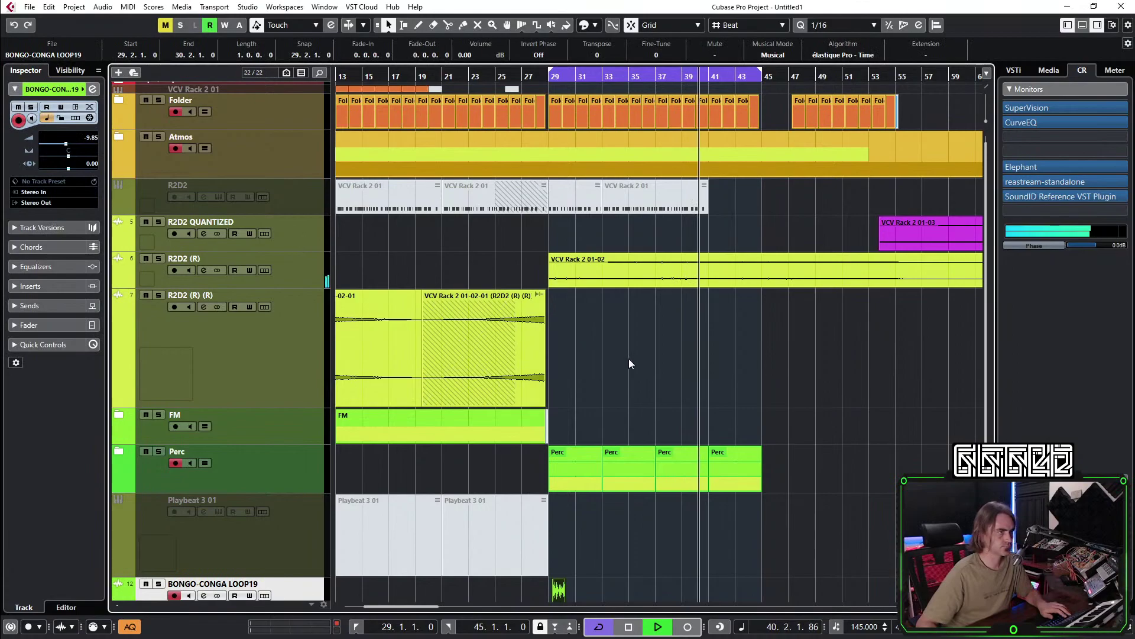
{"action": "scroll", "coordinate": [608, 351], "scroll_direction": "down", "scroll_amount": 1}
{"action": "scroll", "coordinate": [562, 556], "scroll_direction": "up", "scroll_amount": 3}
{"action": "scroll", "coordinate": [562, 556], "scroll_direction": "up", "scroll_amount": 1}
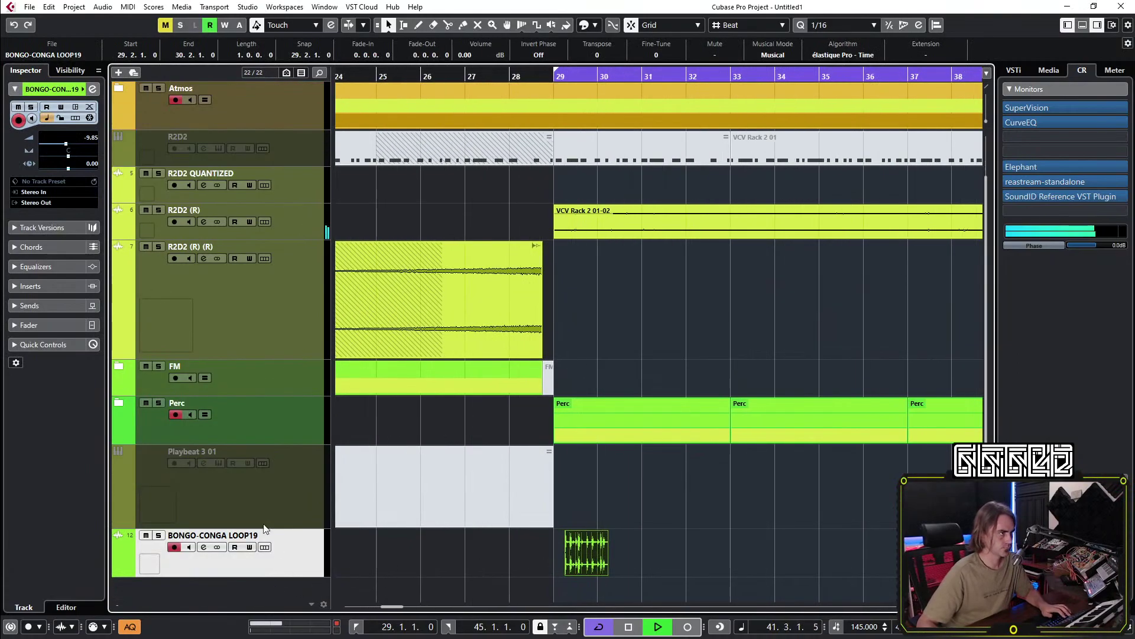
{"action": "scroll", "coordinate": [627, 461], "scroll_direction": "up", "scroll_amount": 2}
{"action": "scroll", "coordinate": [635, 468], "scroll_direction": "up", "scroll_amount": 2}
{"action": "left_click_drag", "start_coordinate": [547, 549], "coordinate": [481, 537]}
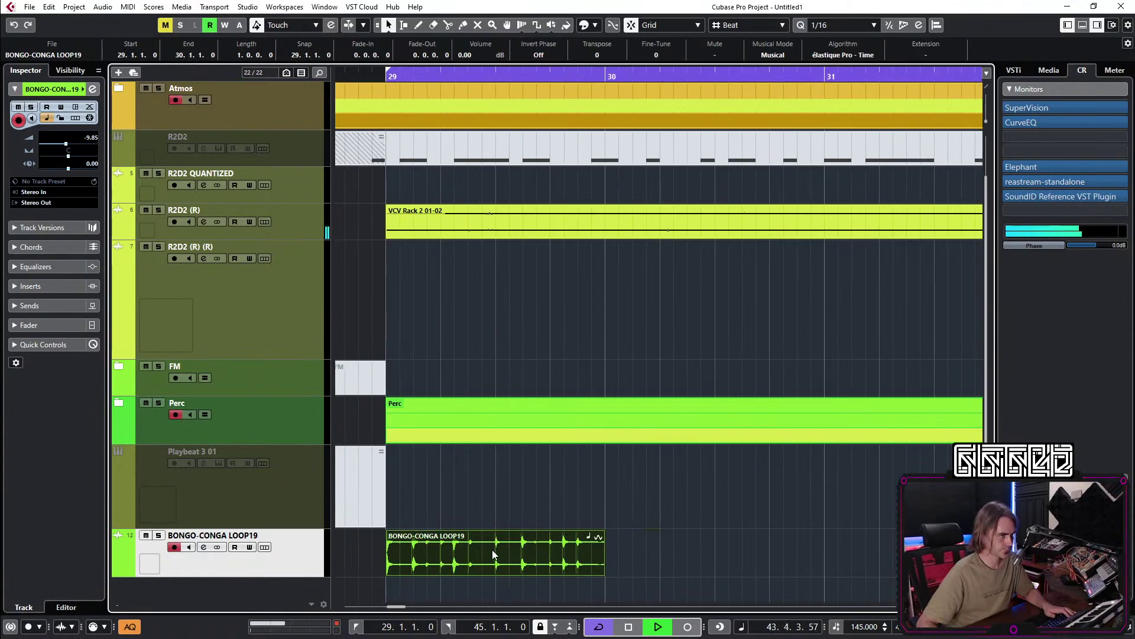
{"action": "double_click", "coordinate": [505, 541]}
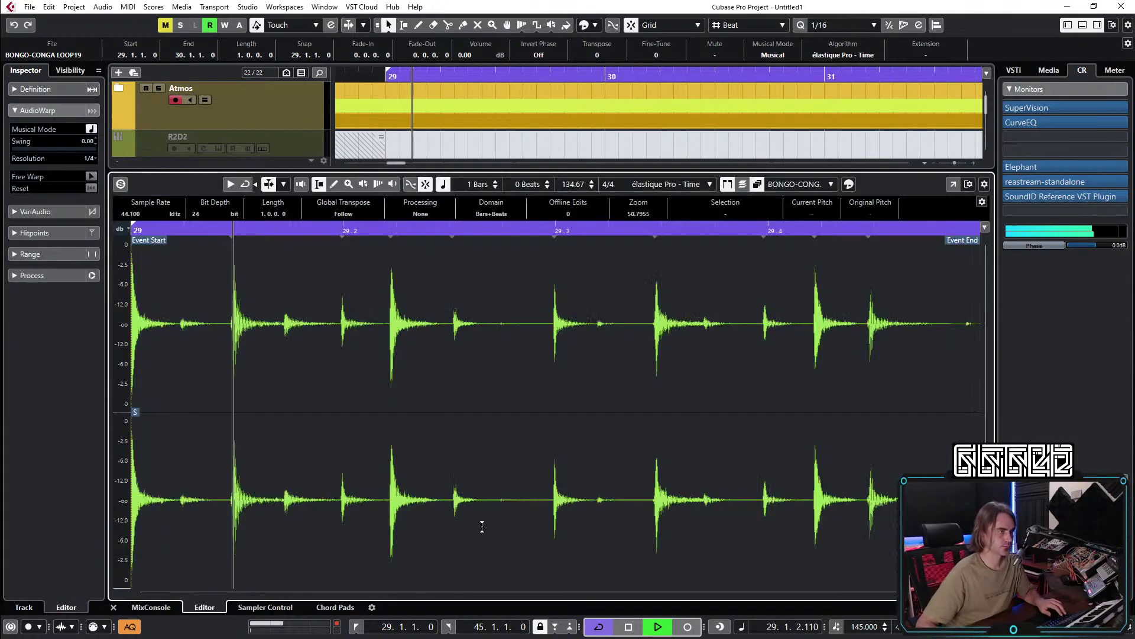
{"action": "left_click", "coordinate": [113, 607]}
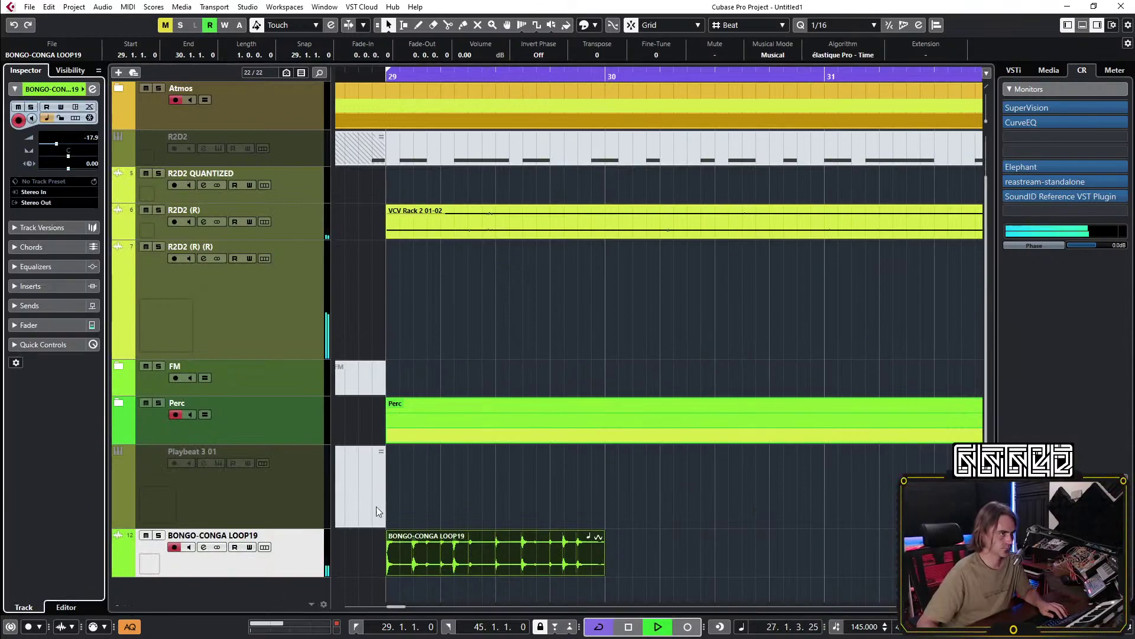
Use Free Warp on the bongo loop to align its five main off-grid hits with the sixteenth-note grid.
{"action": "key", "text": "ctrl+e"}
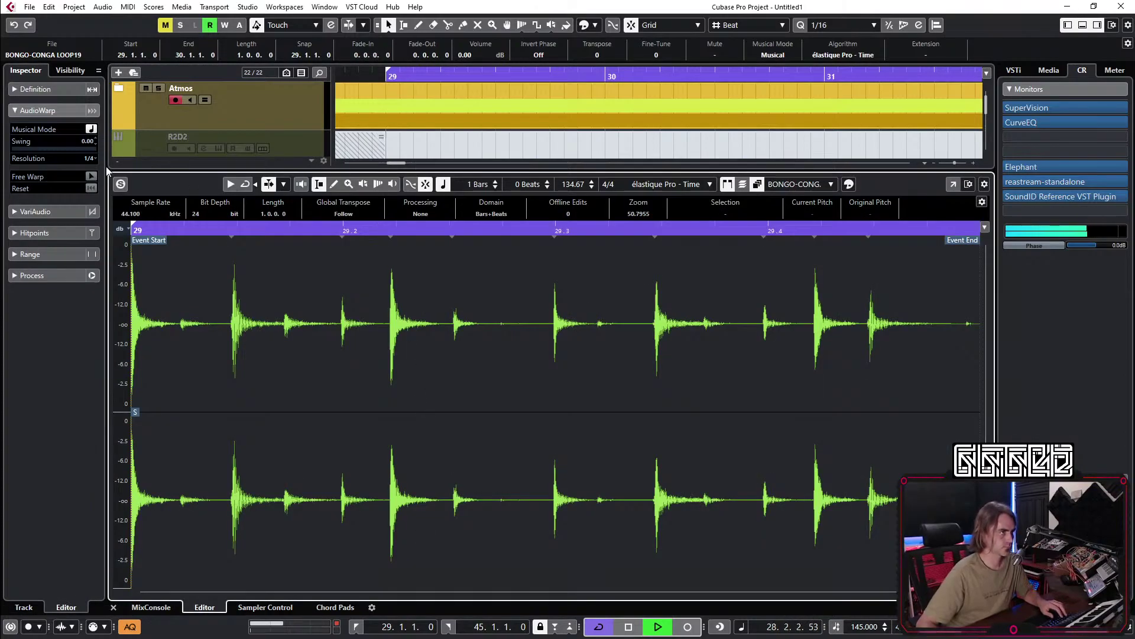
{"action": "left_click", "coordinate": [91, 176]}
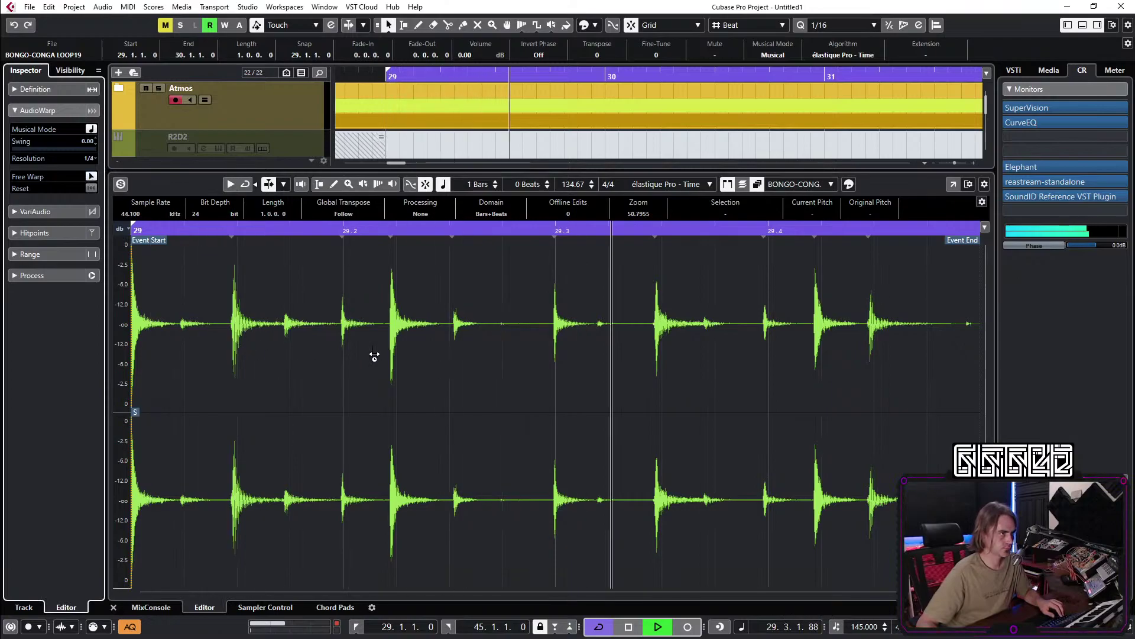
{"action": "left_click_drag", "start_coordinate": [389, 343], "coordinate": [401, 338]}
{"action": "left_click", "coordinate": [238, 337]}
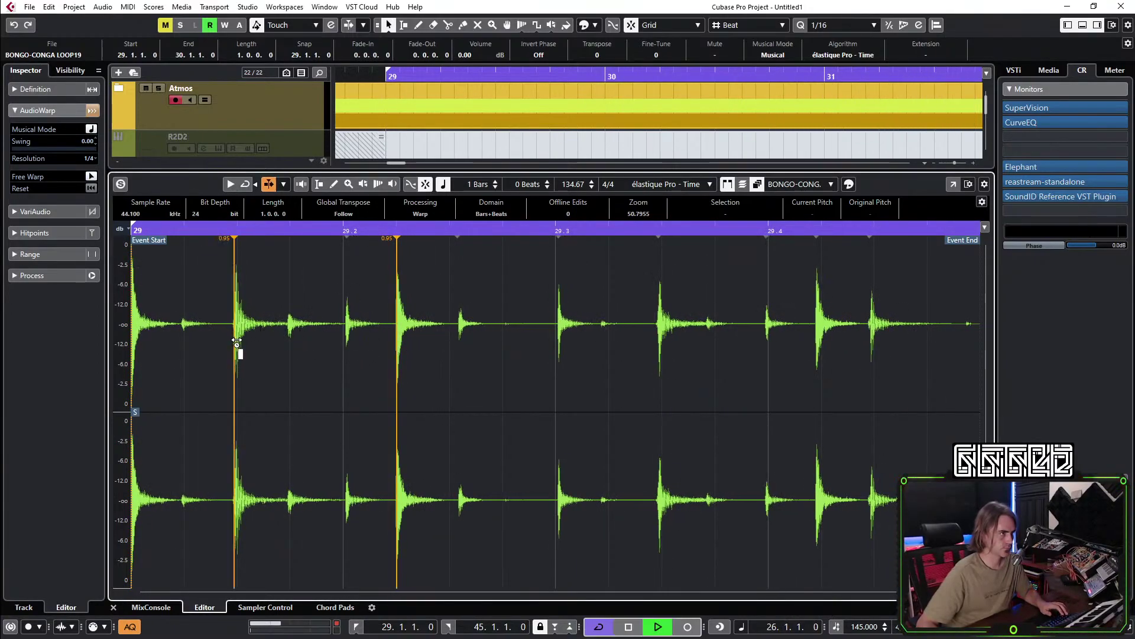
{"action": "left_click", "coordinate": [557, 341]}
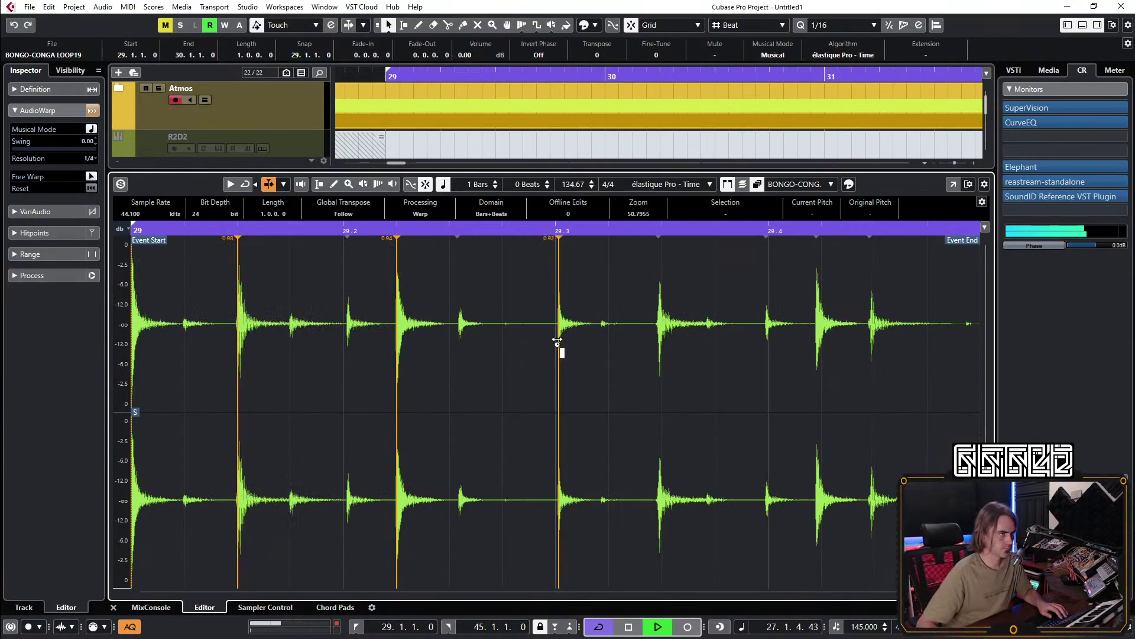
{"action": "left_click", "coordinate": [658, 333]}
{"action": "left_click_drag", "start_coordinate": [661, 333], "coordinate": [666, 333]}
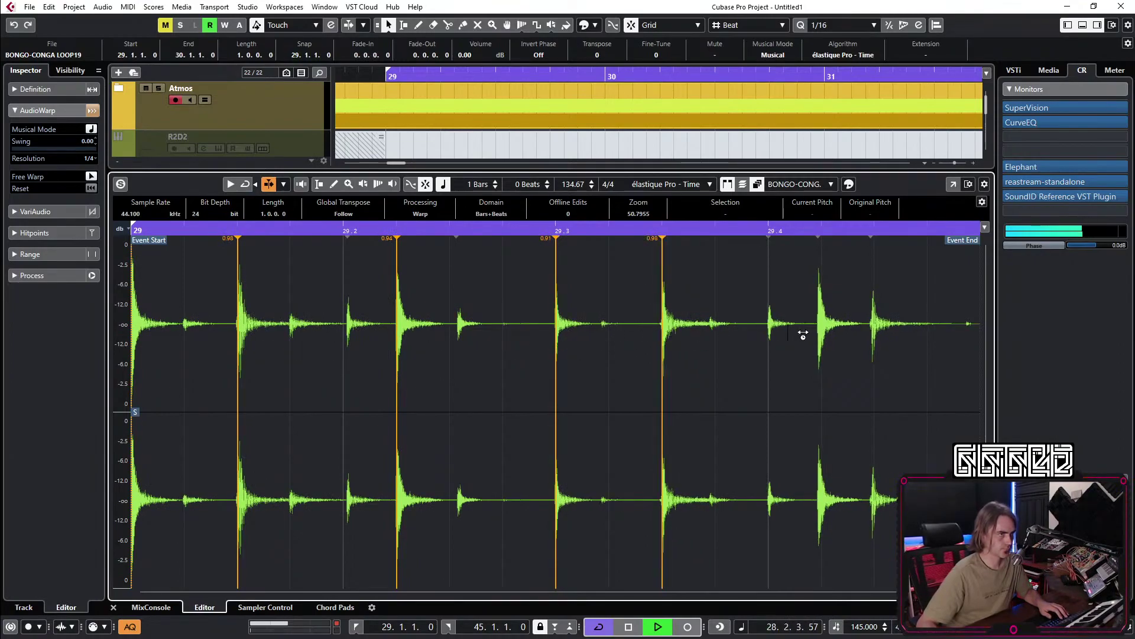
{"action": "left_click", "coordinate": [823, 333]}
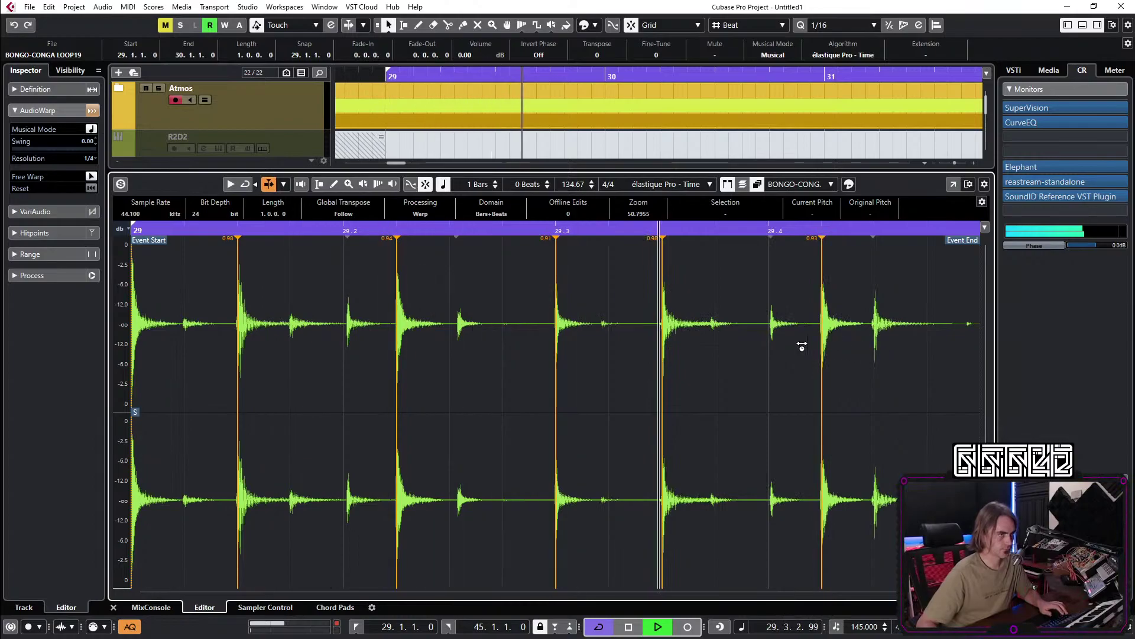
{"action": "left_click", "coordinate": [113, 607]}
Repeat the one-bar bongo loop from bar 29 to bar 45 and delete the surplus copies past bar 45.
{"action": "key", "text": "h"}
{"action": "key", "text": "h"}
{"action": "key", "text": "h"}
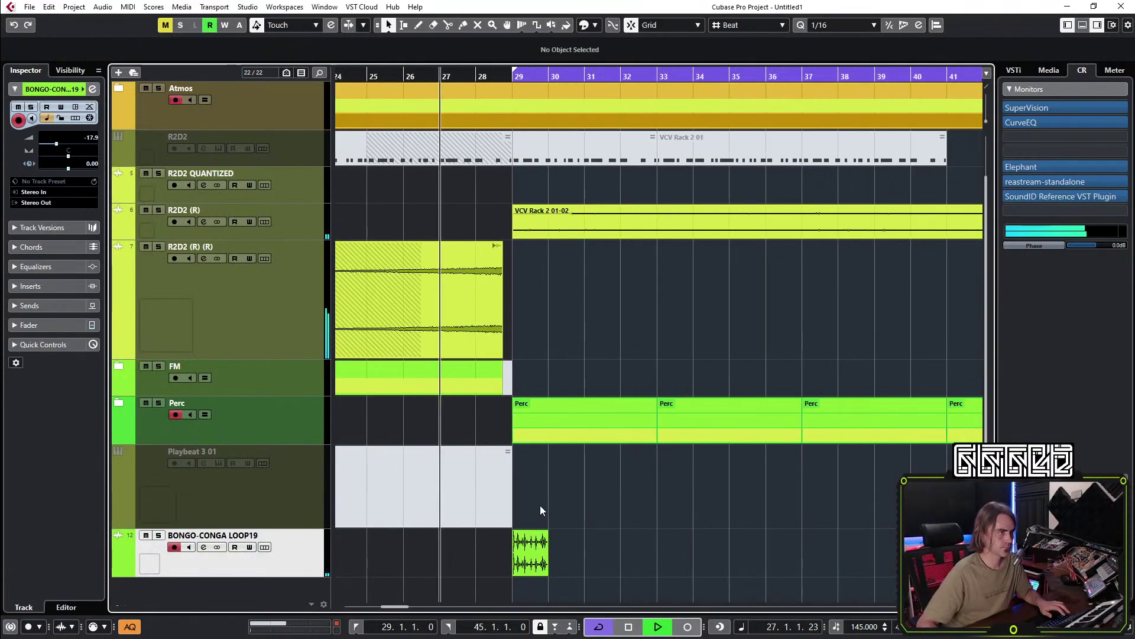
{"action": "left_click_drag", "start_coordinate": [546, 567], "coordinate": [802, 553]}
{"action": "key", "text": "g"}
{"action": "left_click_drag", "start_coordinate": [849, 473], "coordinate": [568, 574]}
{"action": "key", "text": "Delete"}
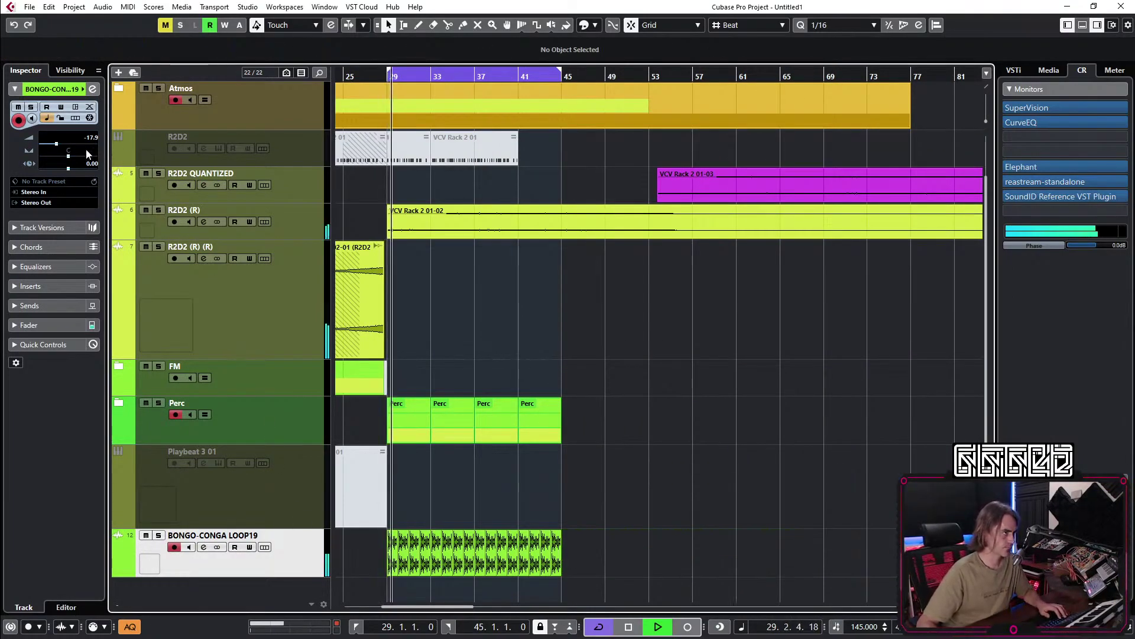
Equalize the bongo loop channel with a low cut at 181.1 Hz and a -6.9 dB dip at 281.4 Hz.
{"action": "left_click", "coordinate": [92, 89]}
{"action": "left_click_drag", "start_coordinate": [623, 296], "coordinate": [616, 318]}
{"action": "left_click", "coordinate": [611, 396]}
{"action": "left_click", "coordinate": [653, 427]}
{"action": "left_click", "coordinate": [570, 401]}
{"action": "scroll", "coordinate": [591, 429], "scroll_direction": "up", "scroll_amount": 3}
{"action": "scroll", "coordinate": [625, 412], "scroll_direction": "up", "scroll_amount": 3}
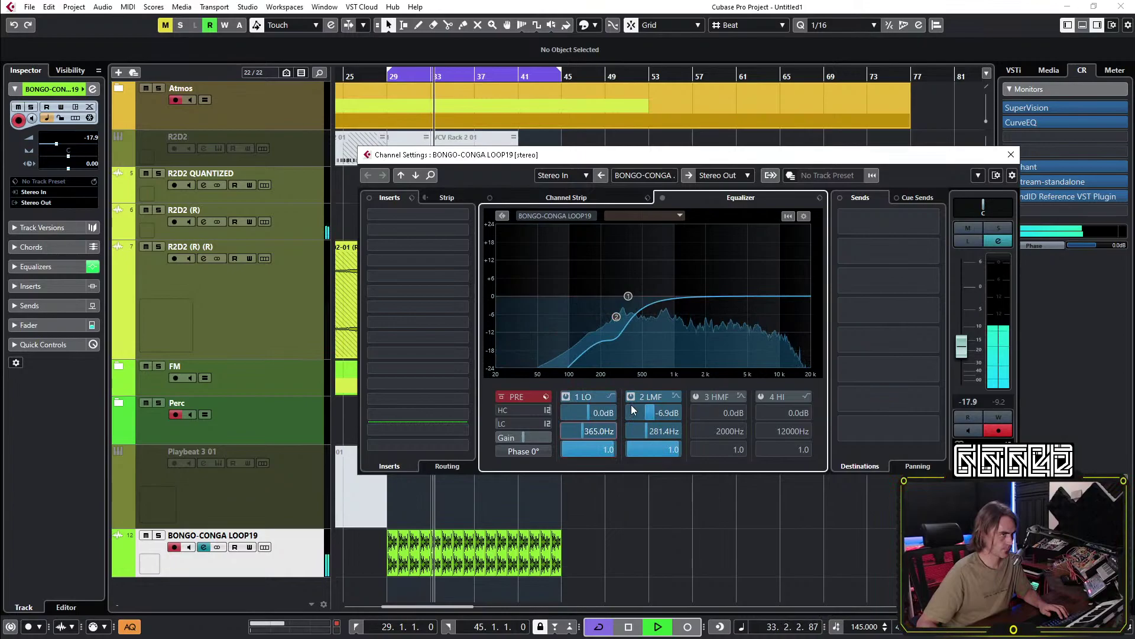
Insert the kHs Stereo effect on the bongo loop channel and adjust its stereo width.
{"action": "left_click", "coordinate": [421, 262]}
{"action": "type", "text": "stere"}
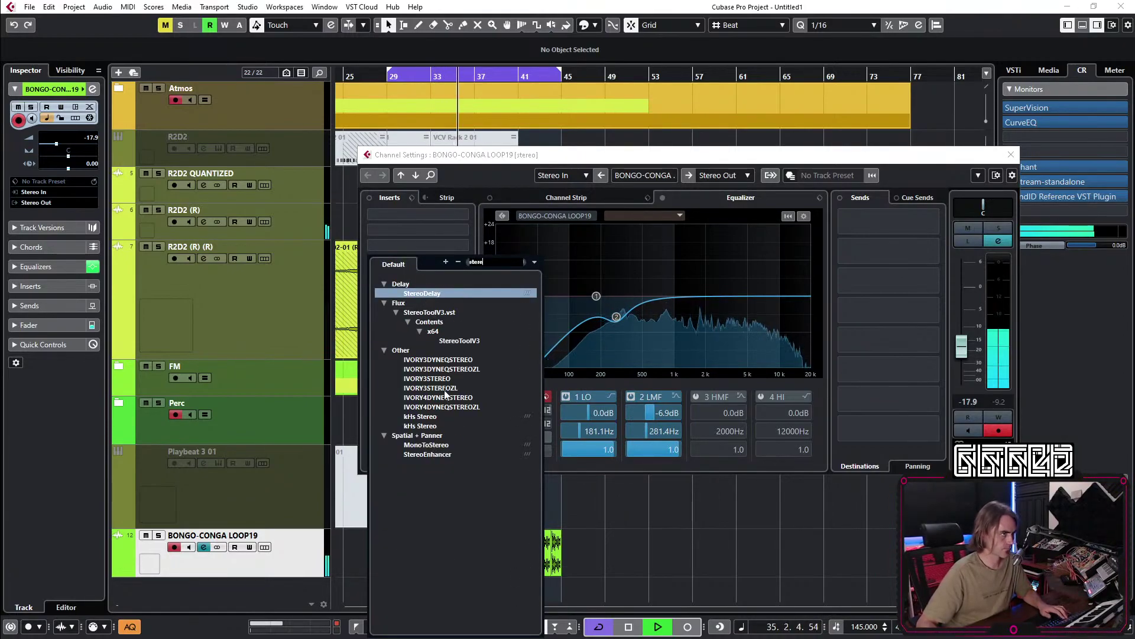
{"action": "left_click", "coordinate": [423, 417]}
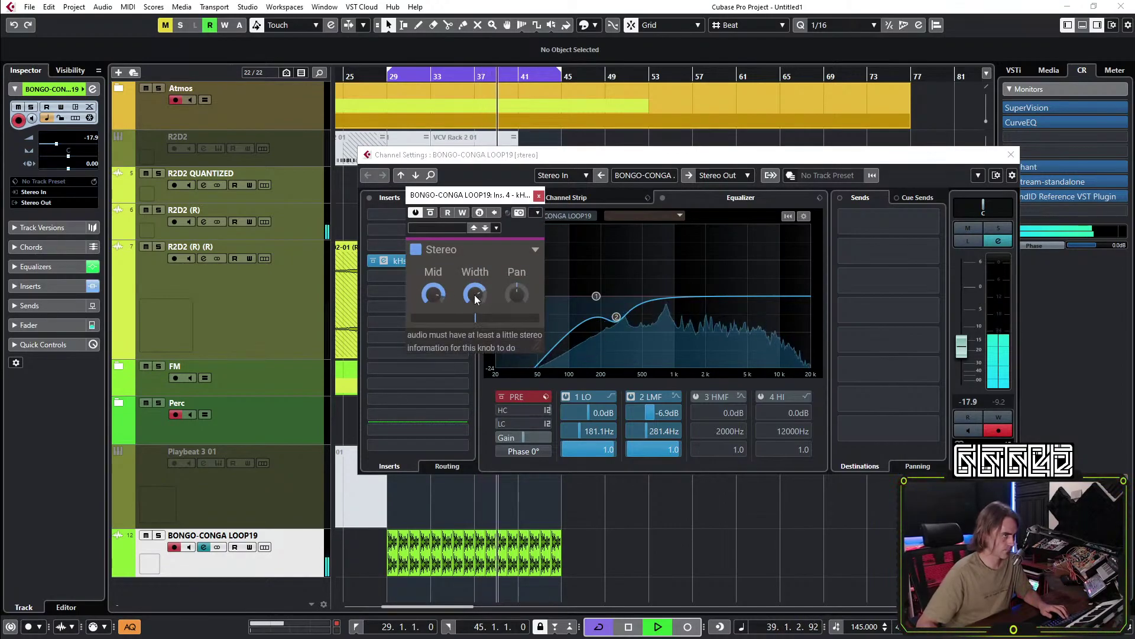
{"action": "left_click", "coordinate": [539, 195]}
{"action": "left_click", "coordinate": [1011, 155]}
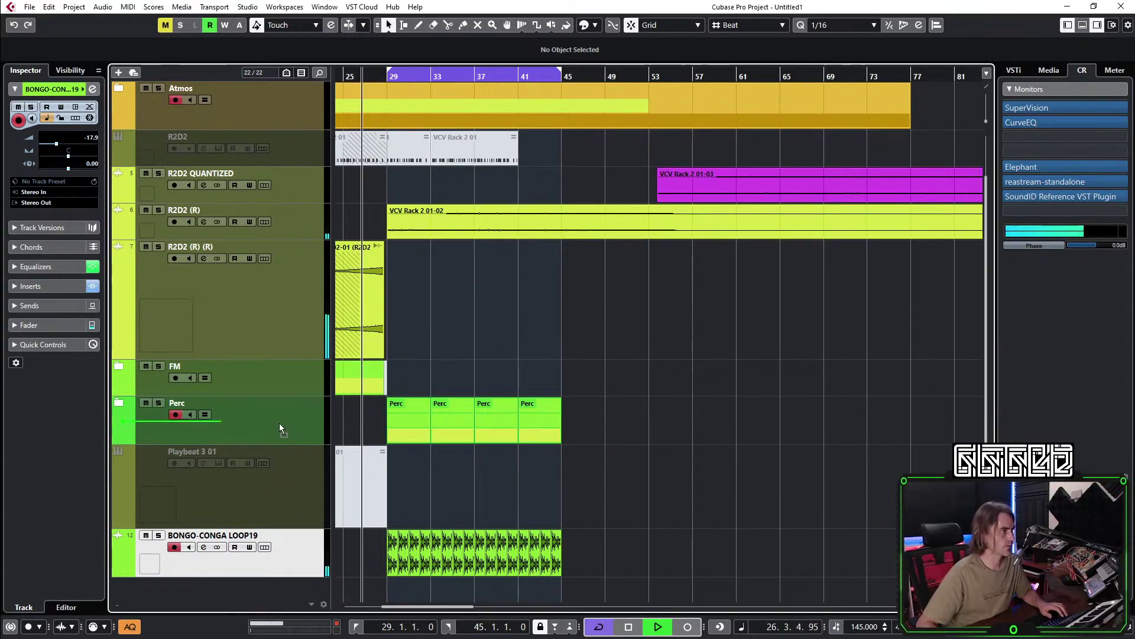
Move the bongo loop track into the Perc folder and place that folder directly above Atmos.
{"action": "scroll", "coordinate": [279, 424], "scroll_direction": "up", "scroll_amount": 2}
{"action": "scroll", "coordinate": [590, 378], "scroll_direction": "down", "scroll_amount": 3}
{"action": "scroll", "coordinate": [568, 384], "scroll_direction": "up", "scroll_amount": 2}
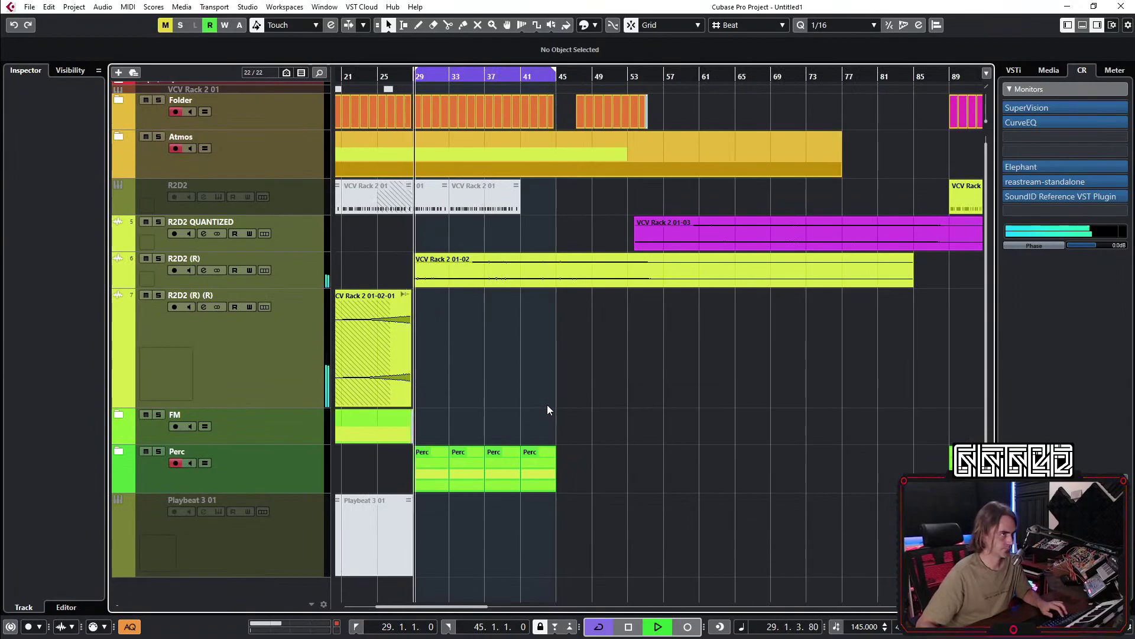
{"action": "left_click_drag", "start_coordinate": [268, 467], "coordinate": [265, 153]}
Expand the Atmos folder, examine the Phoscyon 01 recording's waveform around bars 42 to 50, and collapse the folder.
{"action": "left_click", "coordinate": [127, 188]}
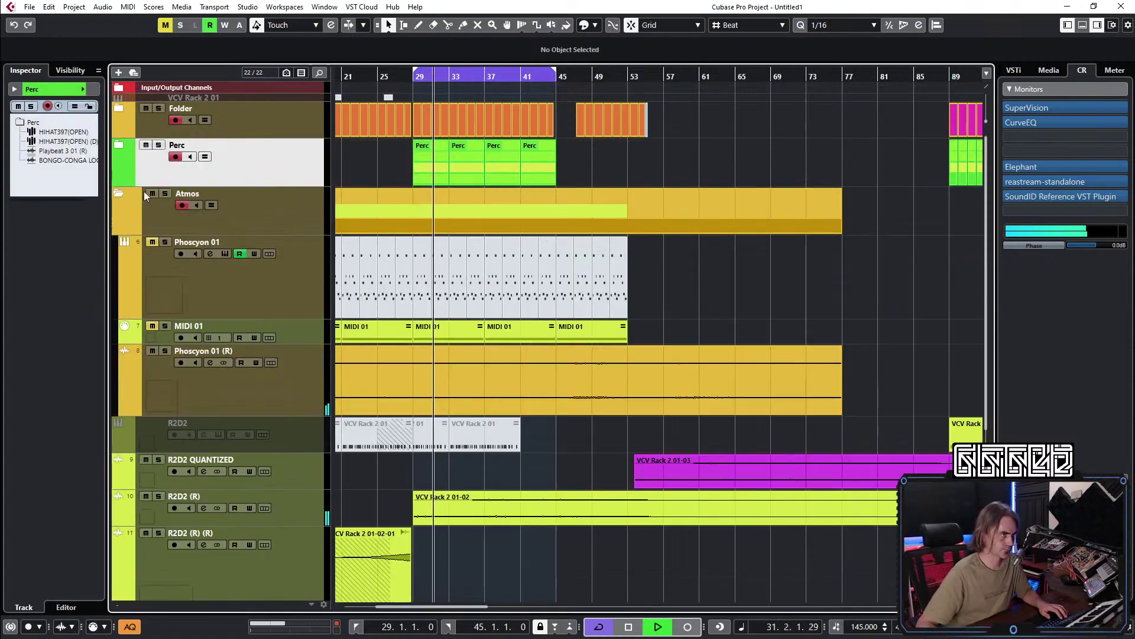
{"action": "left_click", "coordinate": [597, 395]}
{"action": "scroll", "coordinate": [829, 253], "scroll_direction": "down", "scroll_amount": 2}
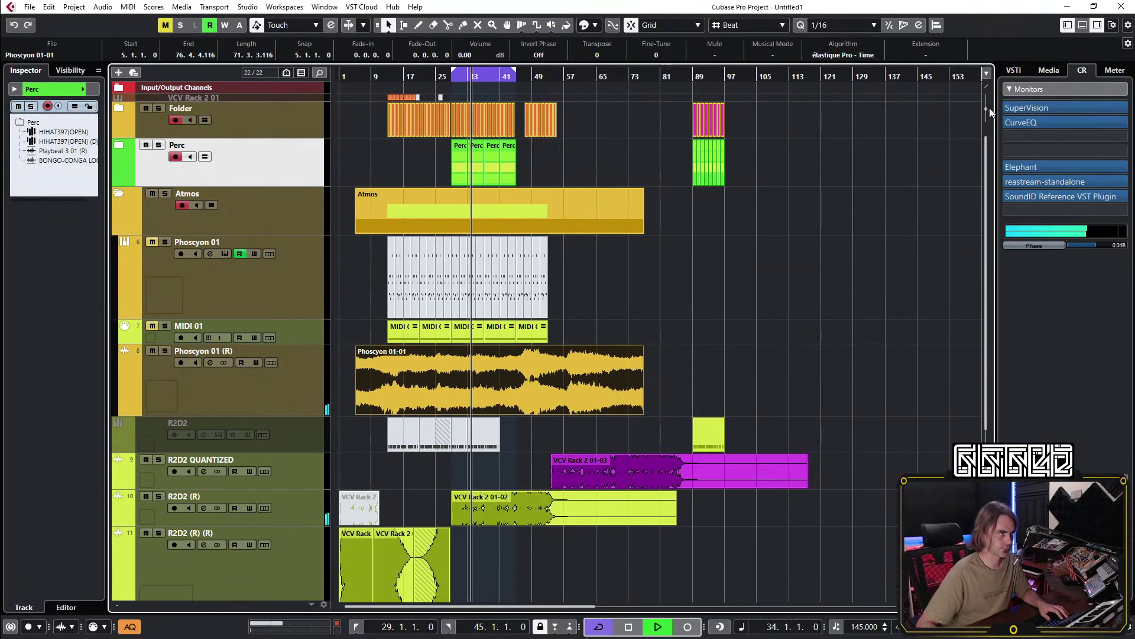
{"action": "scroll", "coordinate": [527, 473], "scroll_direction": "up", "scroll_amount": 1}
{"action": "scroll", "coordinate": [528, 473], "scroll_direction": "up", "scroll_amount": 5}
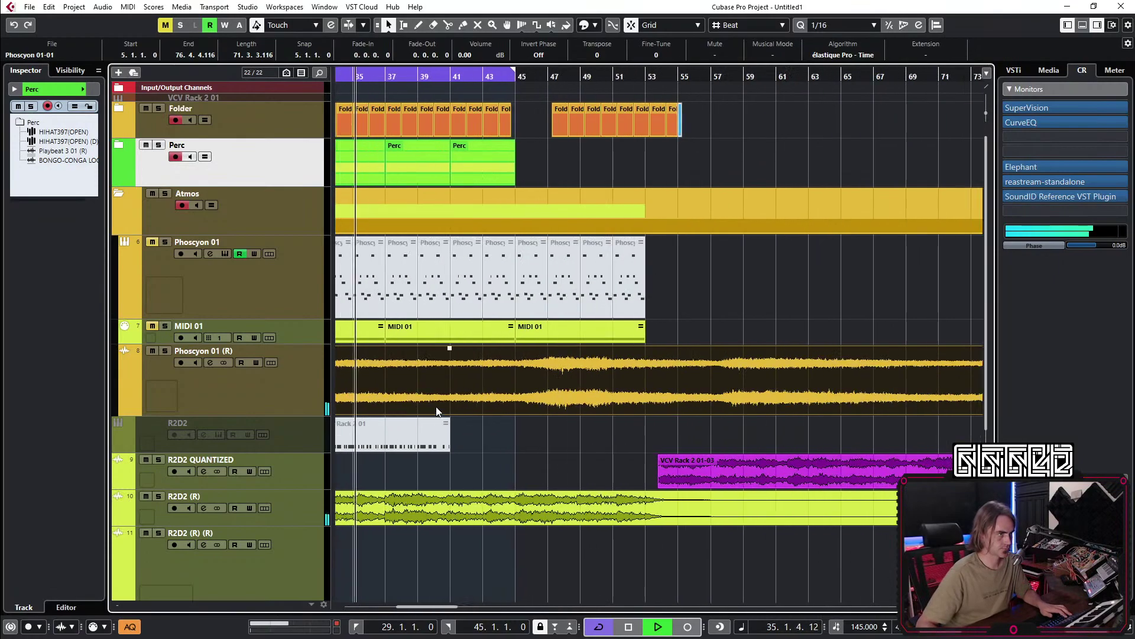
{"action": "scroll", "coordinate": [559, 389], "scroll_direction": "up", "scroll_amount": 3}
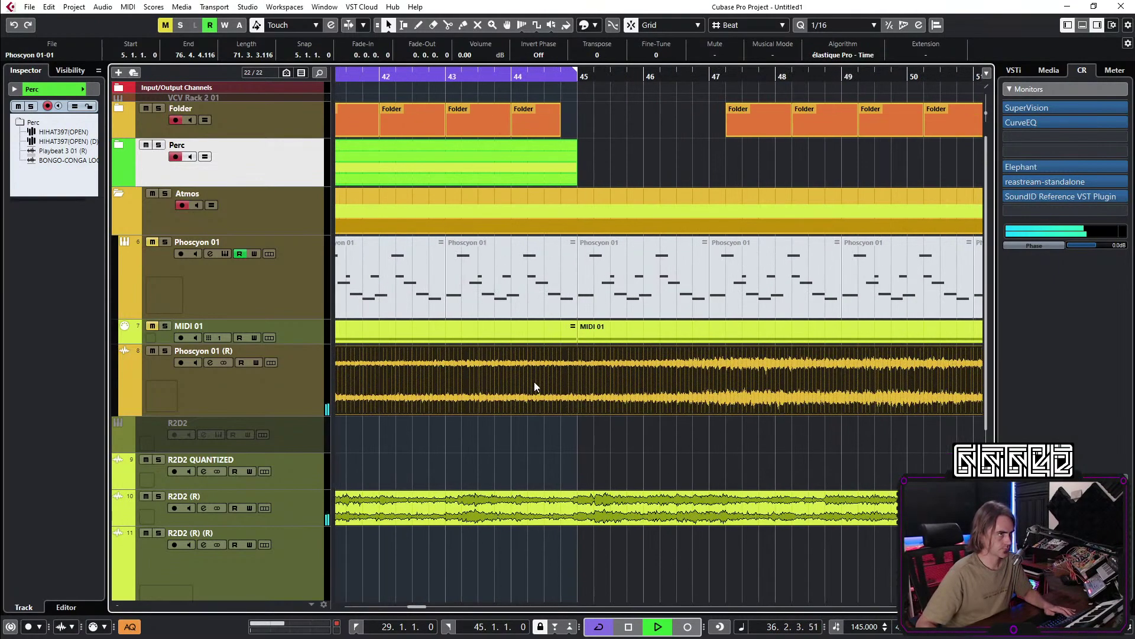
{"action": "left_click", "coordinate": [115, 197]}
Move the second group of orange Folder parts earlier so that it starts at bar 45.
{"action": "scroll", "coordinate": [538, 353], "scroll_direction": "down", "scroll_amount": 5}
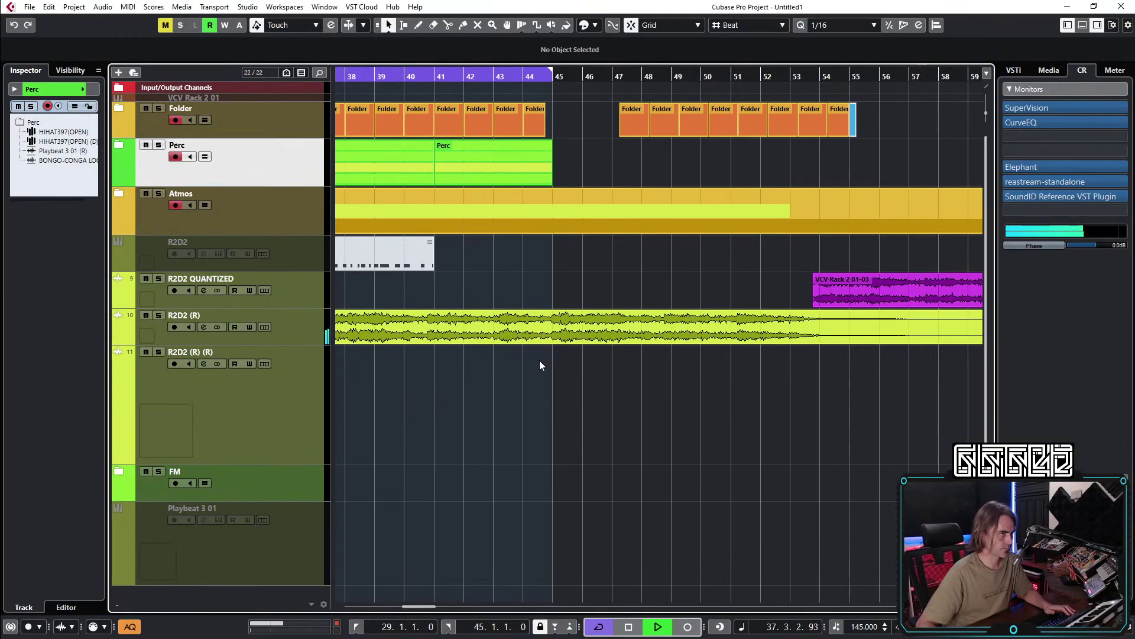
{"action": "scroll", "coordinate": [745, 207], "scroll_direction": "right", "scroll_amount": 5}
{"action": "left_click_drag", "start_coordinate": [765, 171], "coordinate": [548, 120]}
Move the purple VCV Rack 2 01-03 clip on the R2D2 QUANTIZED track to start at 69.4.1.
{"action": "scroll", "coordinate": [593, 118], "scroll_direction": "up", "scroll_amount": 2}
{"action": "scroll", "coordinate": [579, 190], "scroll_direction": "down", "scroll_amount": 3}
{"action": "left_click_drag", "start_coordinate": [647, 279], "coordinate": [812, 280]}
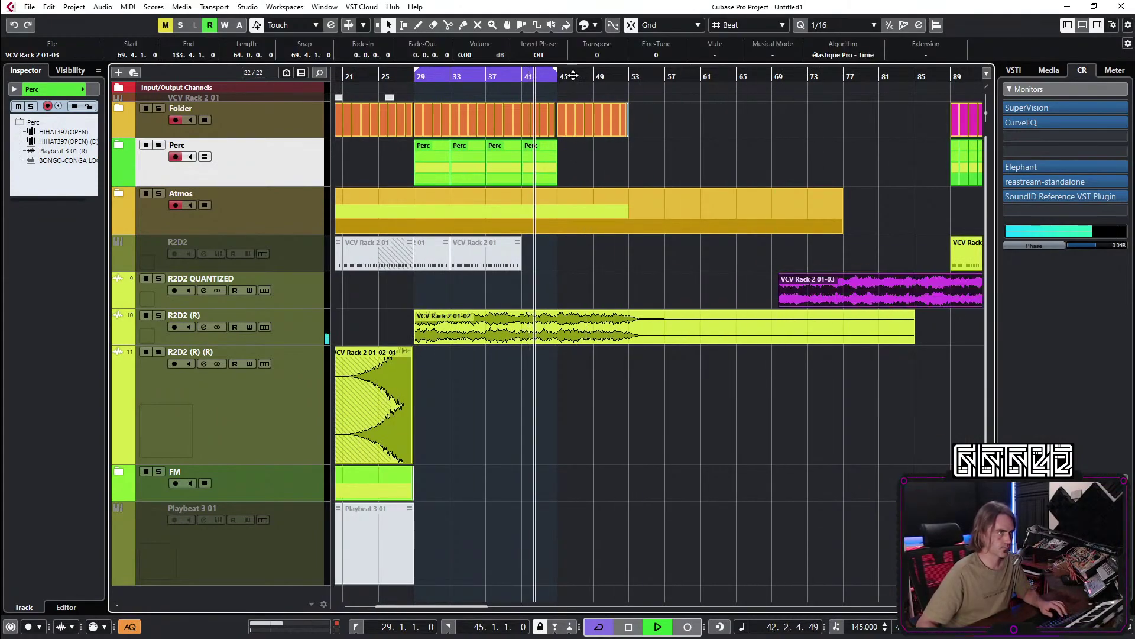
Set the loop range to run from bar 45 to bar 53.
{"action": "scroll", "coordinate": [576, 83], "scroll_direction": "up", "scroll_amount": 2}
{"action": "left_click_drag", "start_coordinate": [552, 67], "coordinate": [701, 67]}
{"action": "scroll", "coordinate": [641, 74], "scroll_direction": "up", "scroll_amount": 1}
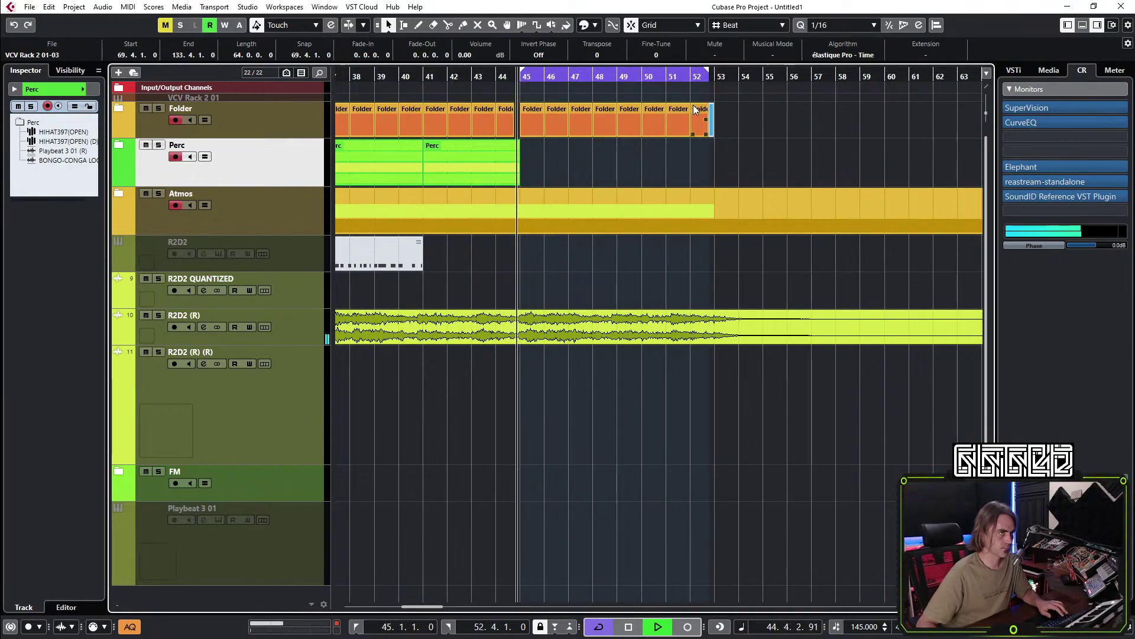
{"action": "scroll", "coordinate": [708, 74], "scroll_direction": "up", "scroll_amount": 1}
{"action": "left_click_drag", "start_coordinate": [708, 73], "coordinate": [726, 81]}
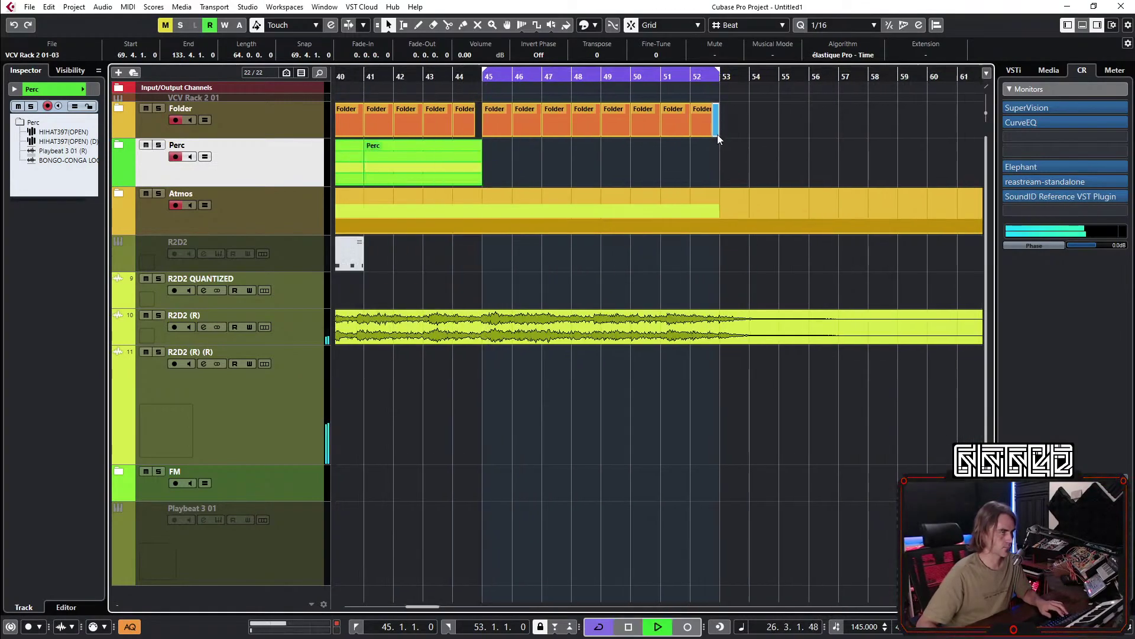
{"action": "key", "text": "shift+f"}
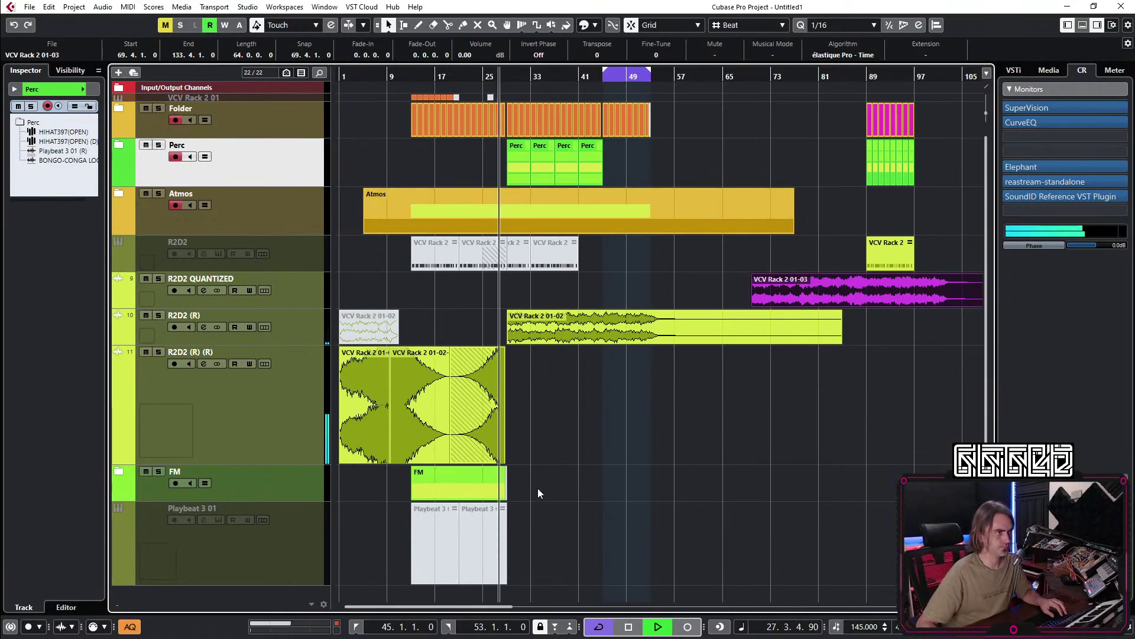
Repeat the four-bar Perc folder parts from bar 45 so that they continue up to bar 61.
{"action": "scroll", "coordinate": [558, 487], "scroll_direction": "up", "scroll_amount": 3}
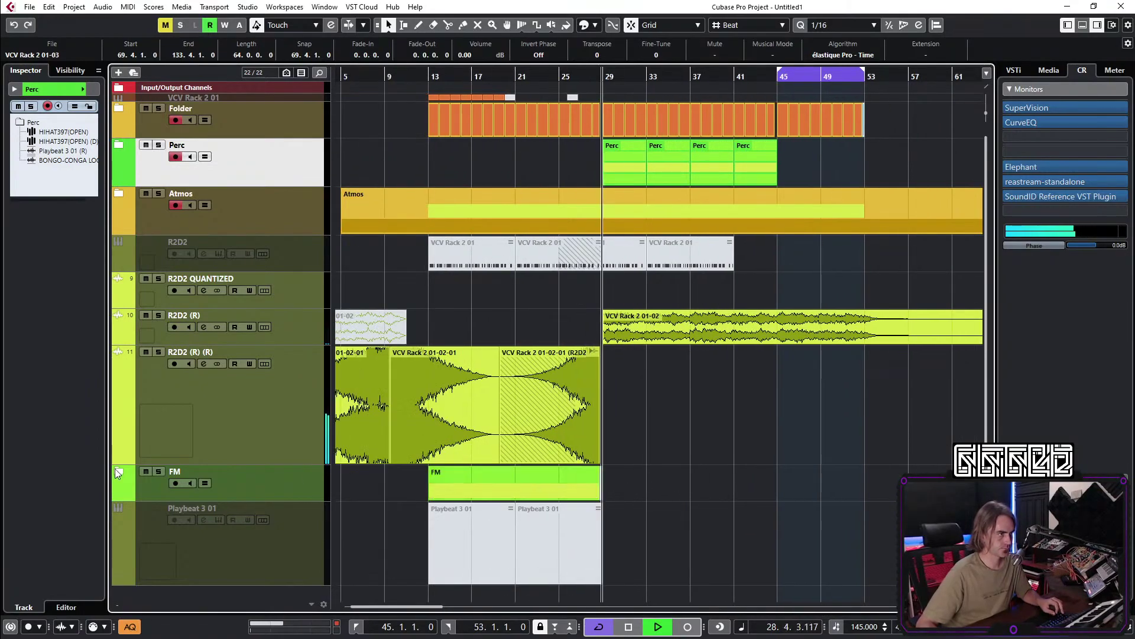
{"action": "scroll", "coordinate": [641, 174], "scroll_direction": "up", "scroll_amount": 3}
{"action": "left_click_drag", "start_coordinate": [730, 158], "coordinate": [681, 172]}
{"action": "scroll", "coordinate": [654, 174], "scroll_direction": "right", "scroll_amount": 5}
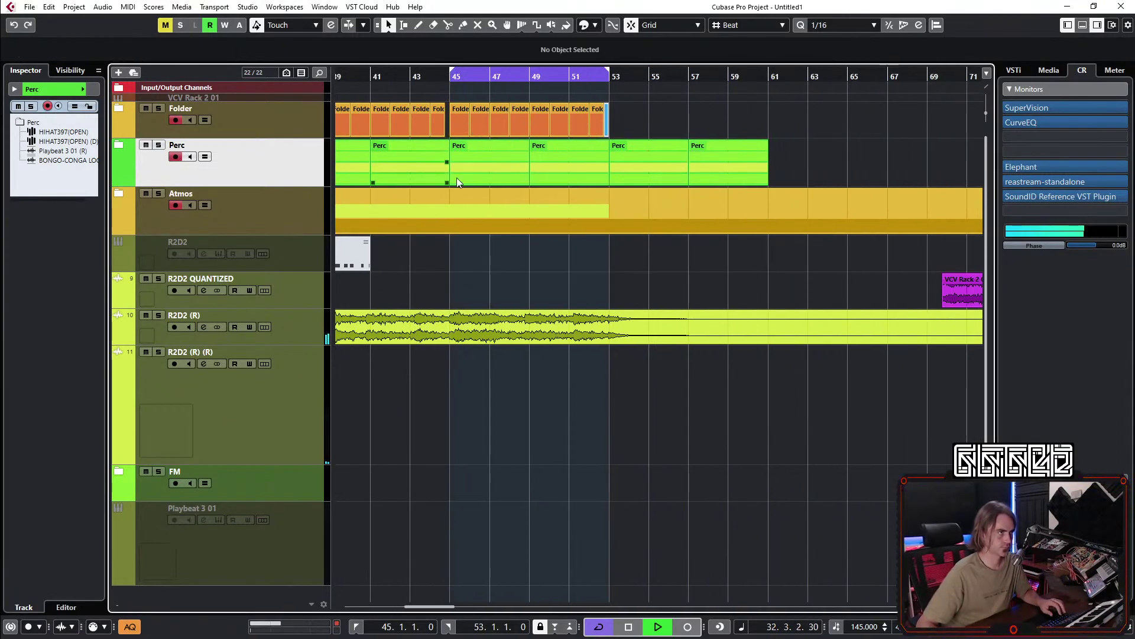
{"action": "scroll", "coordinate": [516, 306], "scroll_direction": "down", "scroll_amount": 2}
{"action": "scroll", "coordinate": [587, 287], "scroll_direction": "left", "scroll_amount": 5}
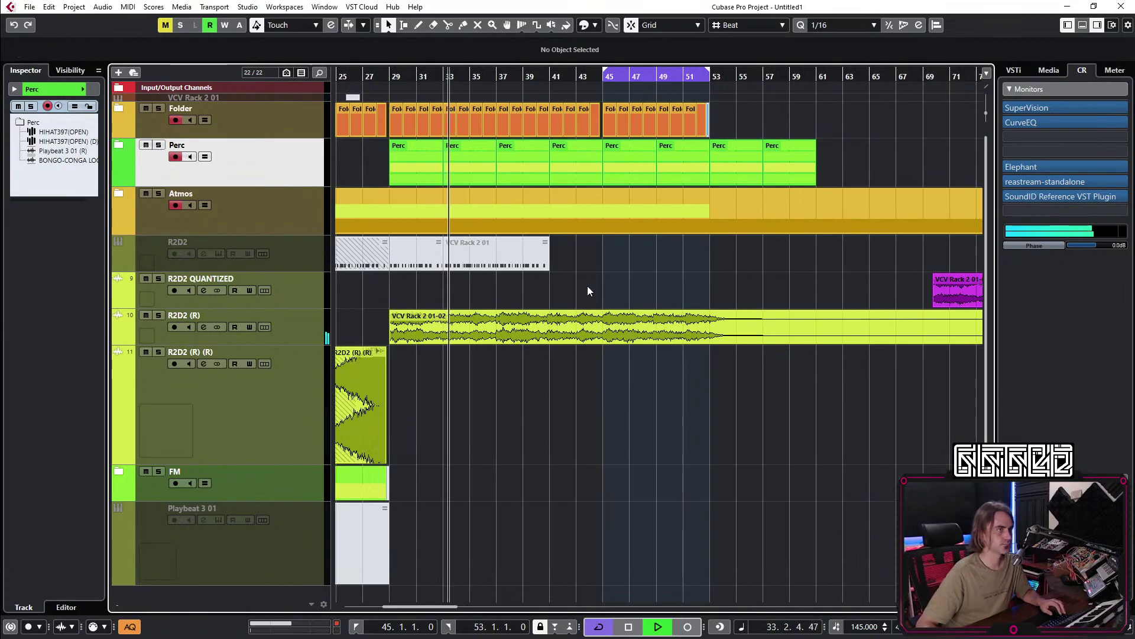
Split the VCV Rack 2 01-02 clip on the R2D2 (R) track at 44.4.1 and mute the portion after the cut.
{"action": "left_click", "coordinate": [586, 71]}
{"action": "scroll", "coordinate": [552, 363], "scroll_direction": "up", "scroll_amount": 4}
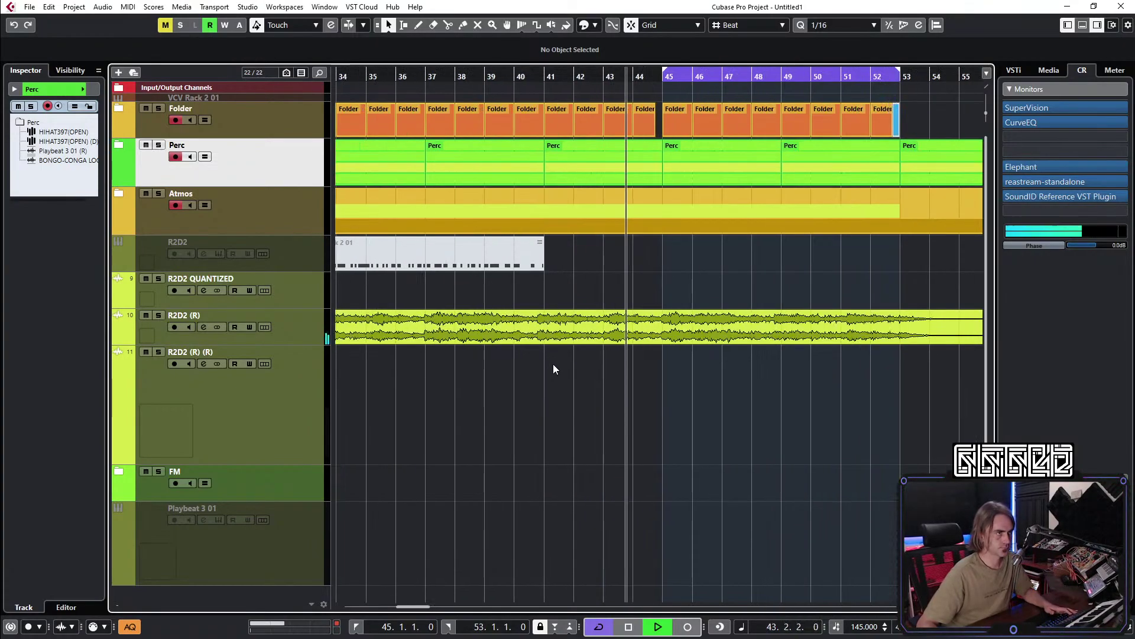
{"action": "left_click", "coordinate": [680, 327]}
{"action": "key", "text": "3"}
{"action": "left_click", "coordinate": [680, 326]}
{"action": "key", "text": "1"}
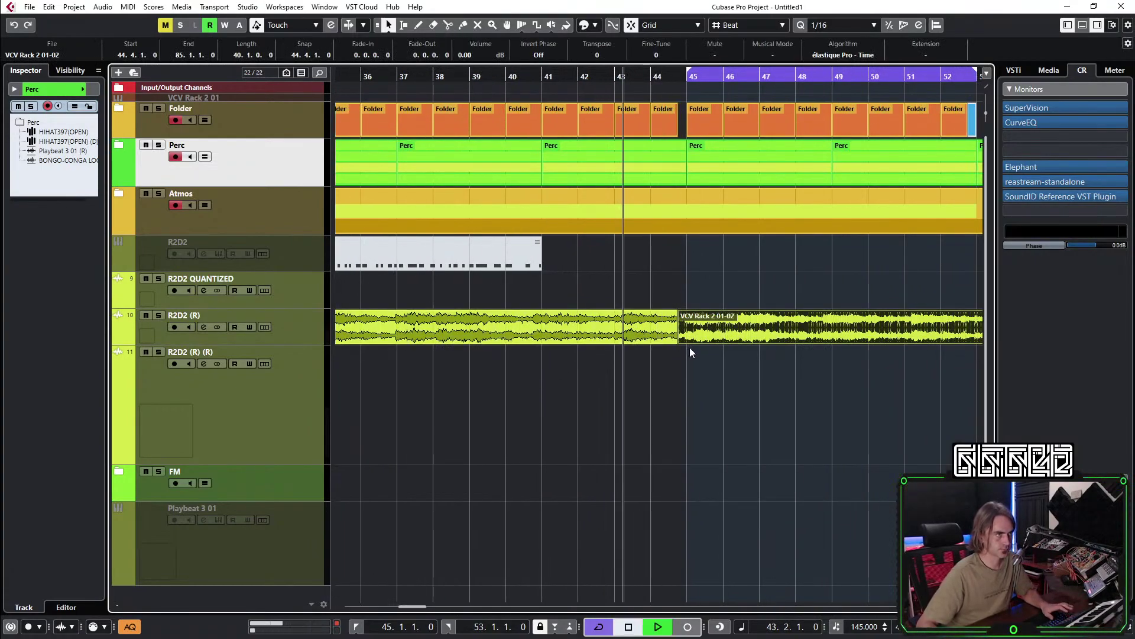
{"action": "scroll", "coordinate": [688, 349], "scroll_direction": "down", "scroll_amount": 5}
{"action": "key", "text": "shift+m"}
{"action": "left_click", "coordinate": [753, 451]}
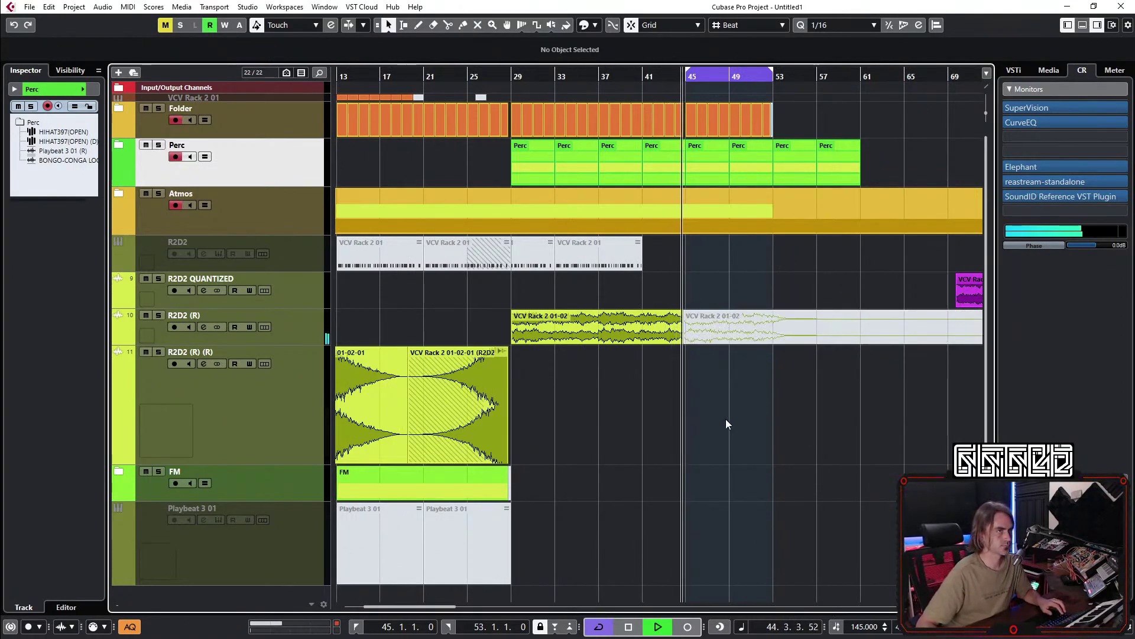
Shorten the Perc part before bar 45 so that it ends at 44.4.1.
{"action": "scroll", "coordinate": [686, 383], "scroll_direction": "up", "scroll_amount": 3}
{"action": "scroll", "coordinate": [687, 248], "scroll_direction": "up", "scroll_amount": 4}
{"action": "left_click", "coordinate": [680, 161]}
{"action": "left_click_drag", "start_coordinate": [708, 184], "coordinate": [674, 184]}
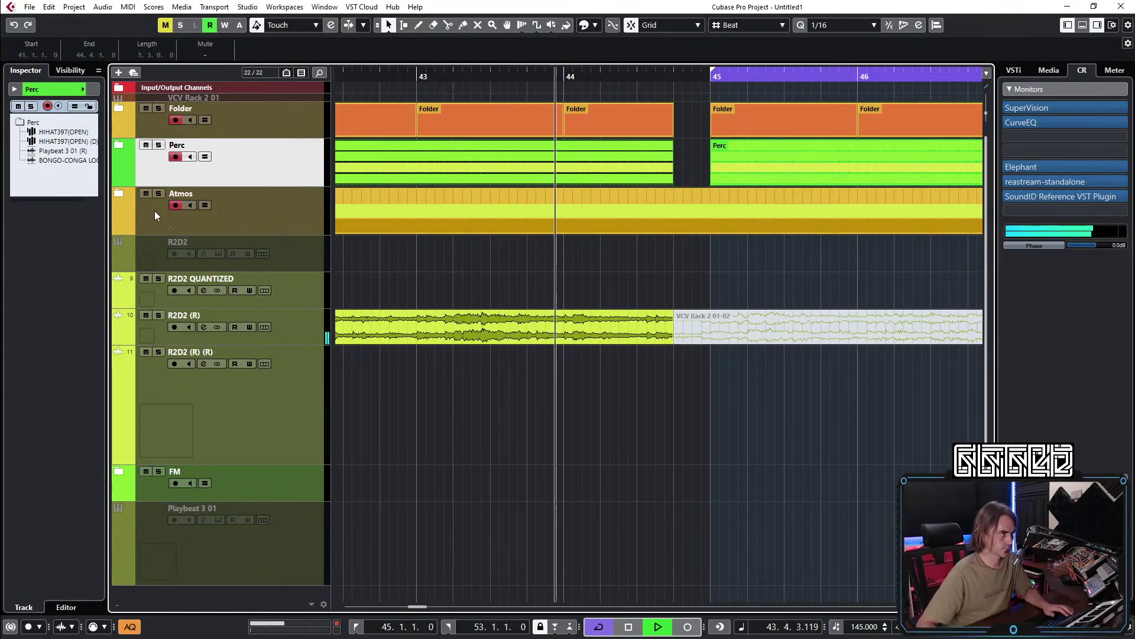
Expand the Atmos folder, split the Phoscyon 01-01 recording at bar 45, and trim the earlier clip's end to 44.4.1.
{"action": "left_click", "coordinate": [118, 194]}
{"action": "scroll", "coordinate": [732, 401], "scroll_direction": "down", "scroll_amount": 3}
{"action": "scroll", "coordinate": [733, 401], "scroll_direction": "down", "scroll_amount": 2}
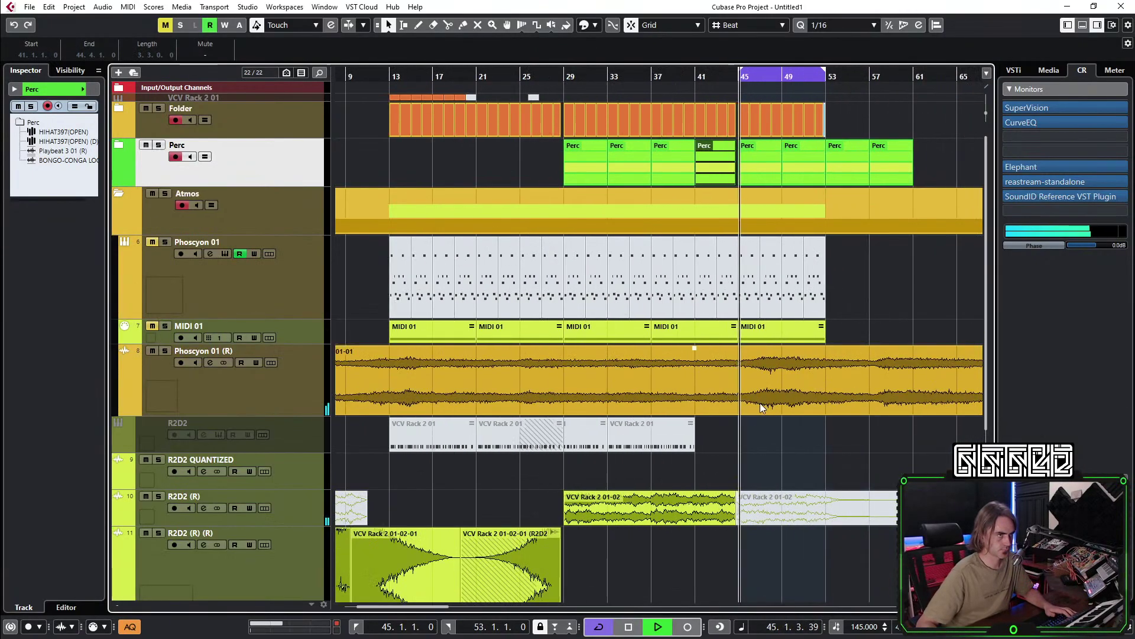
{"action": "scroll", "coordinate": [761, 403], "scroll_direction": "down", "scroll_amount": 3}
{"action": "scroll", "coordinate": [455, 401], "scroll_direction": "left", "scroll_amount": 4}
{"action": "left_click", "coordinate": [544, 387]}
{"action": "key", "text": "3"}
{"action": "key", "text": "1"}
{"action": "left_click_drag", "start_coordinate": [537, 409], "coordinate": [540, 397]}
Give both Phoscyon 01-01 clips a fade-in and fade-out of 0.0.0.1, and collapse the Atmos folder.
{"action": "left_click_drag", "start_coordinate": [570, 482], "coordinate": [497, 382]}
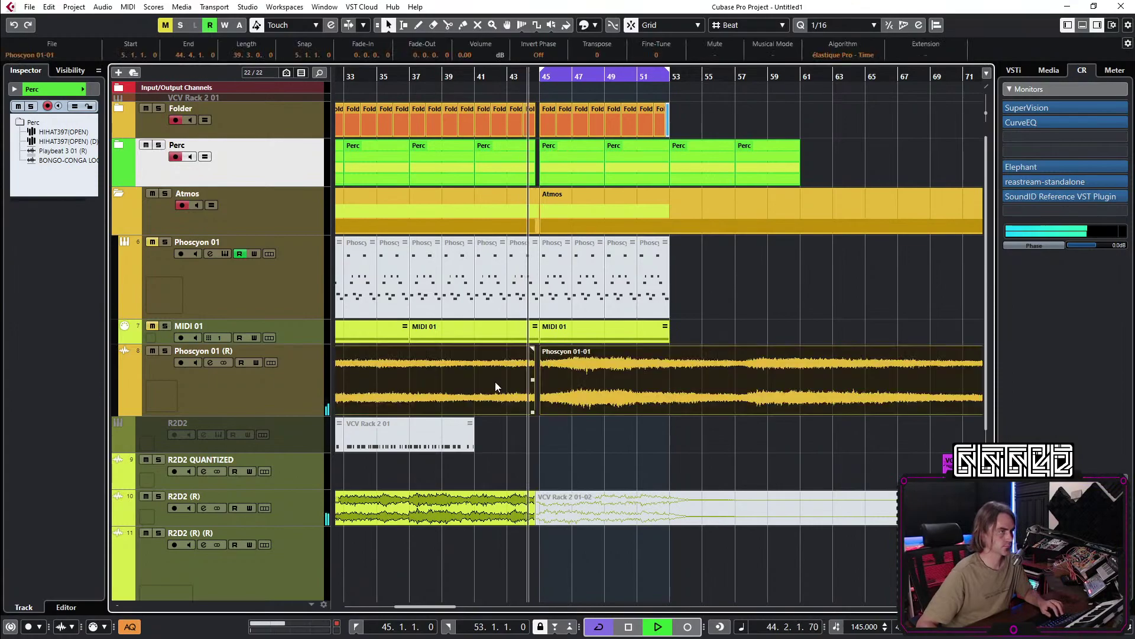
{"action": "scroll", "coordinate": [390, 60], "scroll_direction": "up", "scroll_amount": 1}
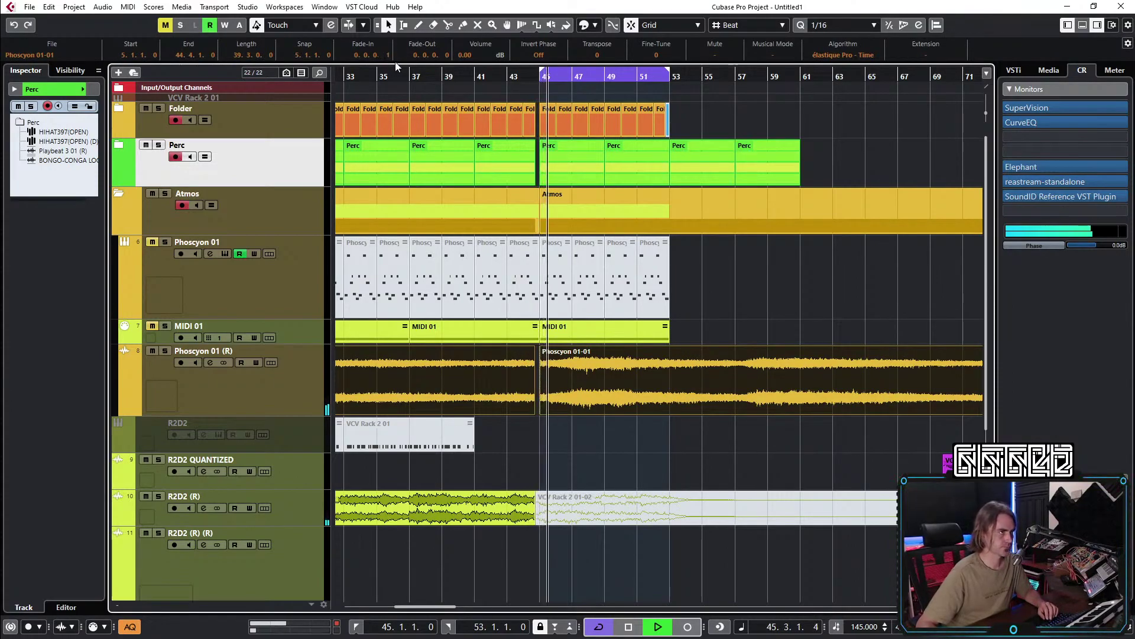
{"action": "scroll", "coordinate": [443, 60], "scroll_direction": "up", "scroll_amount": 1}
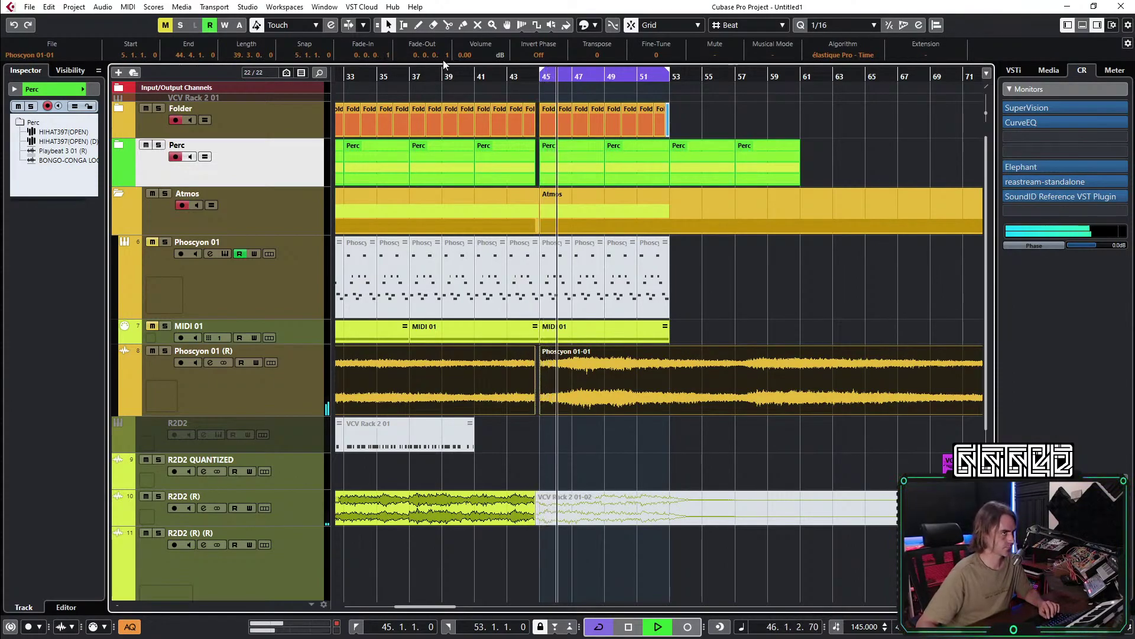
{"action": "left_click", "coordinate": [119, 194]}
{"action": "scroll", "coordinate": [640, 448], "scroll_direction": "down", "scroll_amount": 2}
{"action": "scroll", "coordinate": [679, 458], "scroll_direction": "left", "scroll_amount": 1}
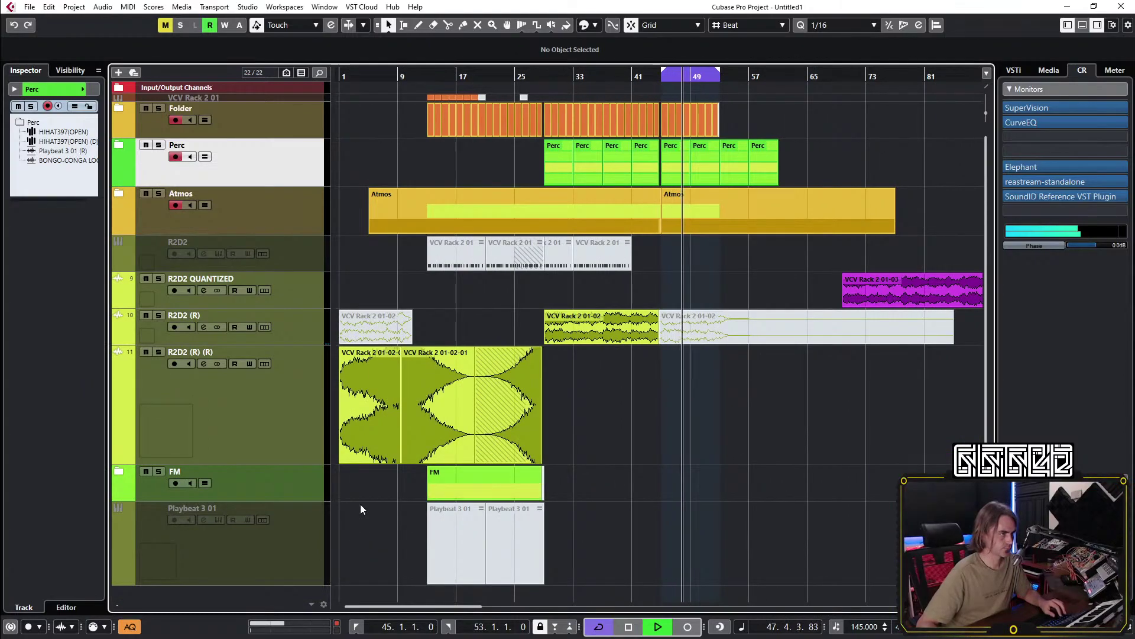
Expand the FM folder, increase the height of its disabled VCV Rack 2 01 track, and enable that track.
{"action": "left_click", "coordinate": [118, 471]}
{"action": "scroll", "coordinate": [629, 436], "scroll_direction": "down", "scroll_amount": 3}
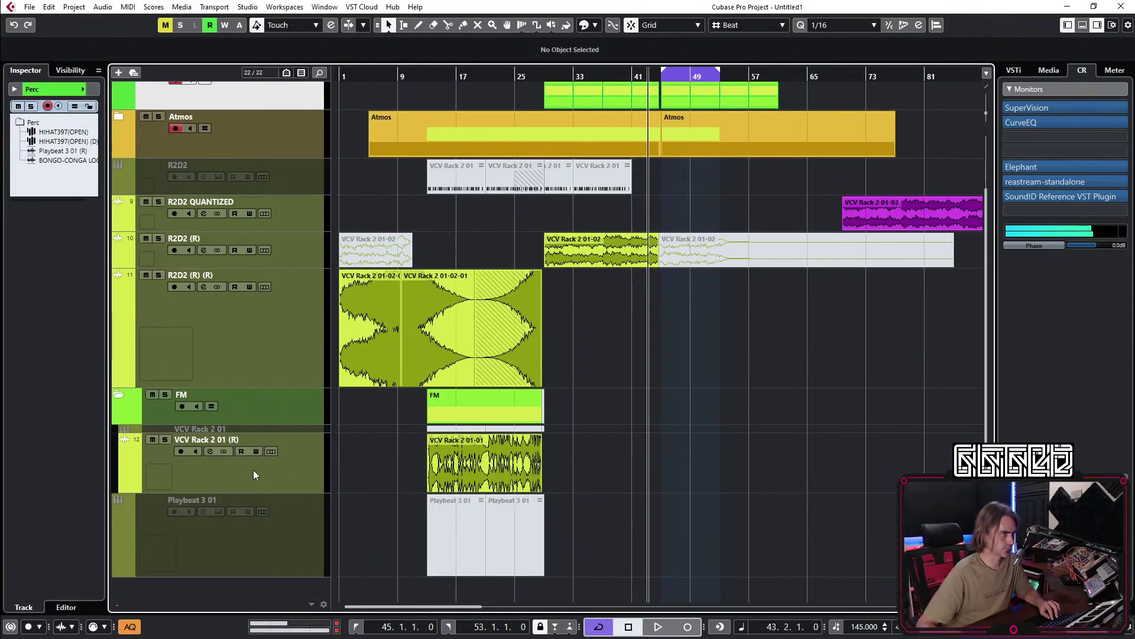
{"action": "left_click", "coordinate": [306, 431]}
{"action": "left_click_drag", "start_coordinate": [306, 431], "coordinate": [306, 485]}
{"action": "scroll", "coordinate": [676, 487], "scroll_direction": "up", "scroll_amount": 5}
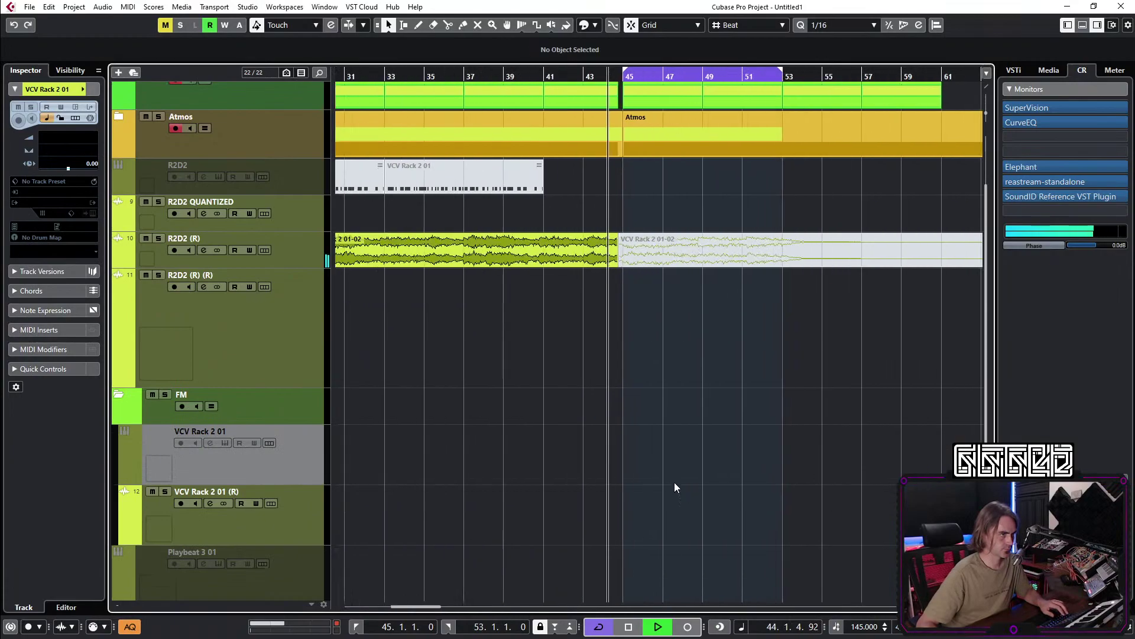
{"action": "right_click", "coordinate": [312, 465]}
{"action": "left_click", "coordinate": [329, 428]}
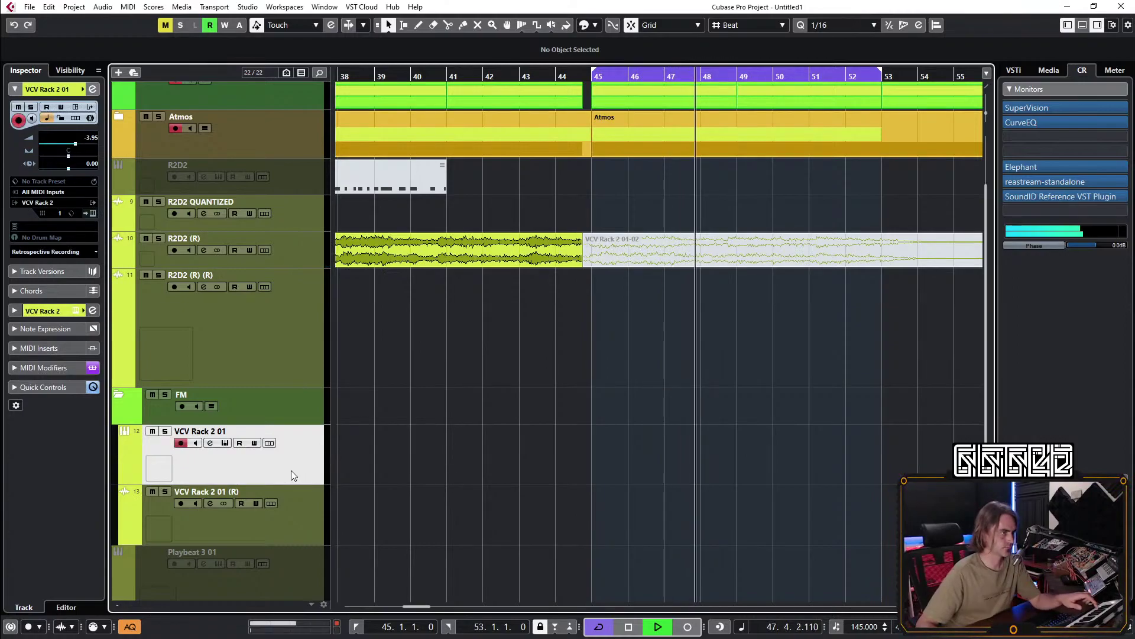
Open the VCV Rack 2 instrument on the VCV Rack 2 01 track, stop playback, examine the rack's modules, and close the instrument.
{"action": "left_click", "coordinate": [314, 528]}
{"action": "left_click", "coordinate": [270, 443]}
{"action": "left_click", "coordinate": [271, 444]}
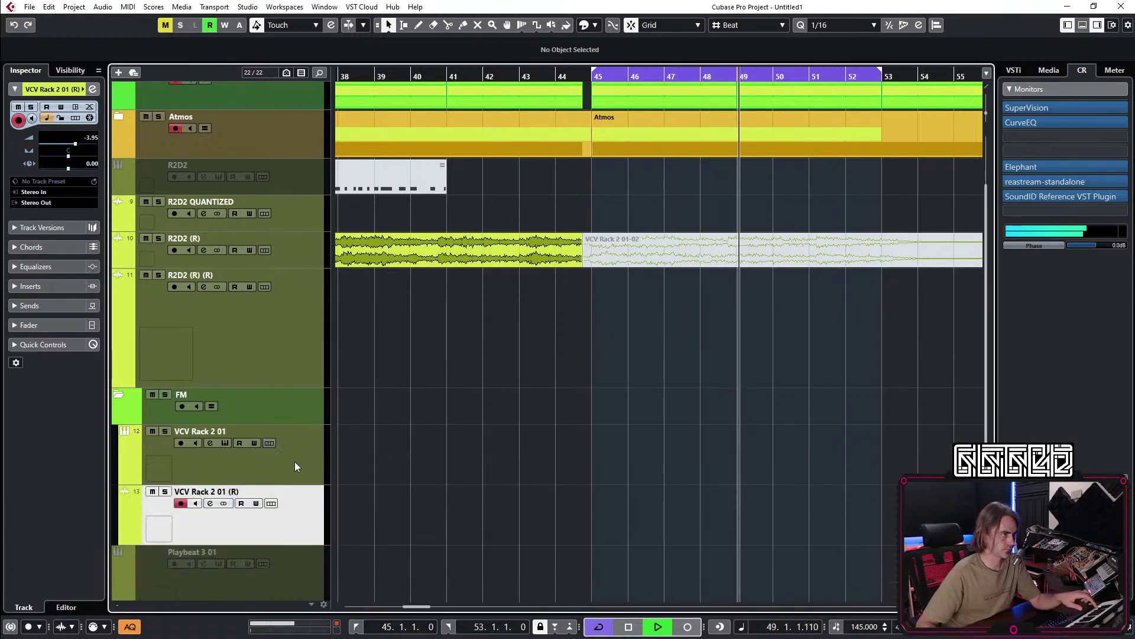
{"action": "left_click", "coordinate": [293, 461]}
{"action": "left_click", "coordinate": [93, 214]}
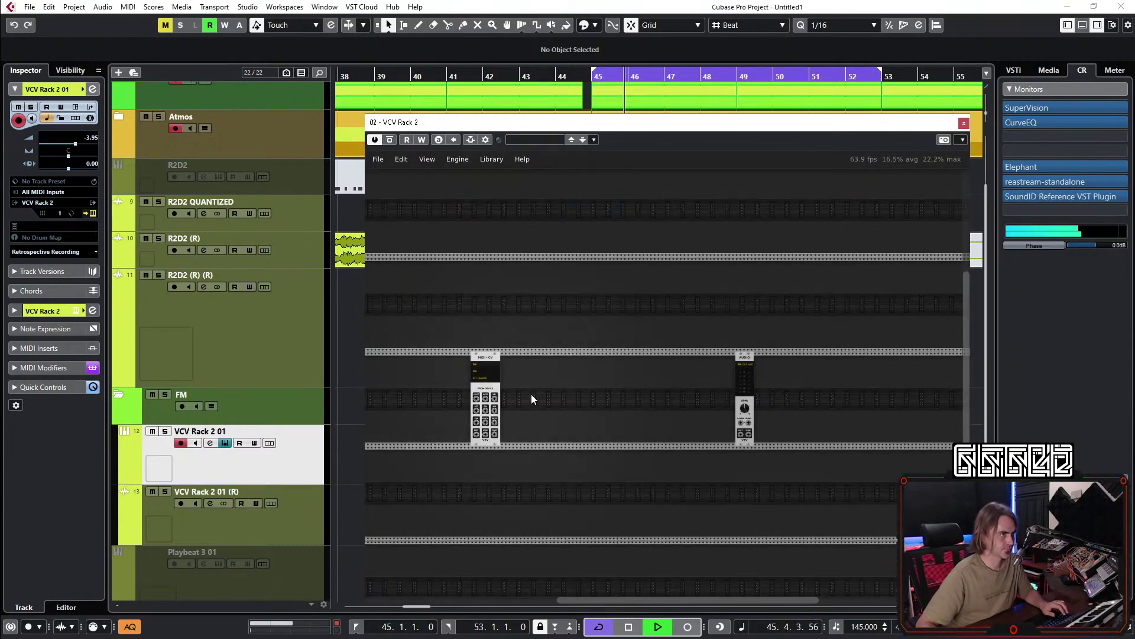
{"action": "scroll", "coordinate": [527, 396], "scroll_direction": "down", "scroll_amount": 3}
{"action": "key", "text": "space"}
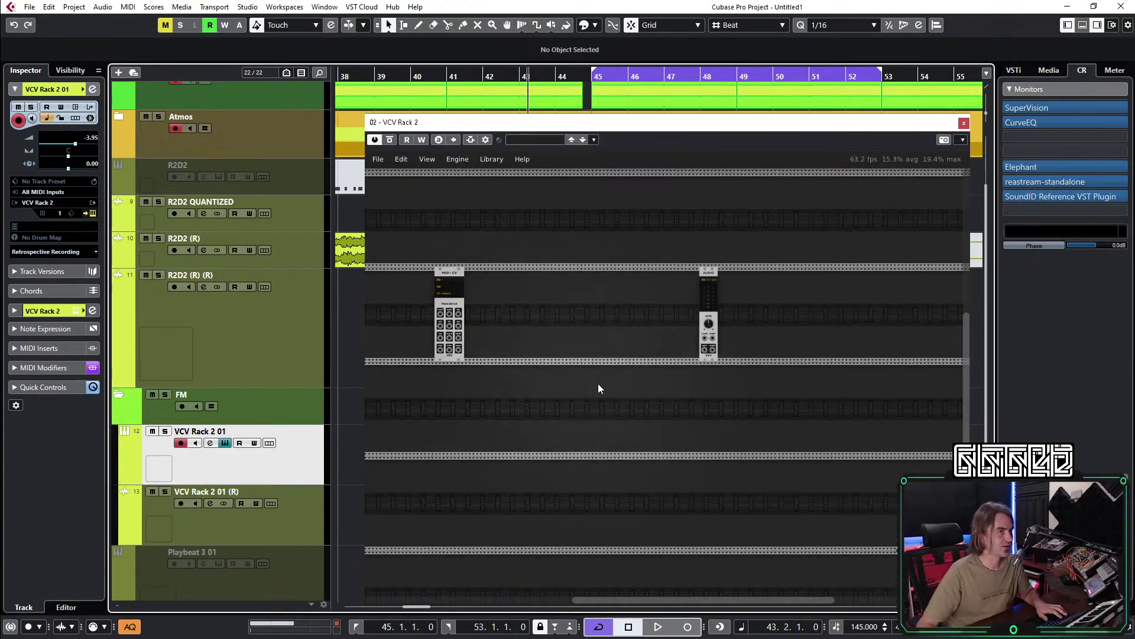
{"action": "scroll", "coordinate": [598, 384], "scroll_direction": "up", "scroll_amount": 3}
{"action": "scroll", "coordinate": [575, 440], "scroll_direction": "up", "scroll_amount": 3}
{"action": "left_click_drag", "start_coordinate": [609, 330], "coordinate": [792, 408]}
{"action": "left_click", "coordinate": [662, 330]}
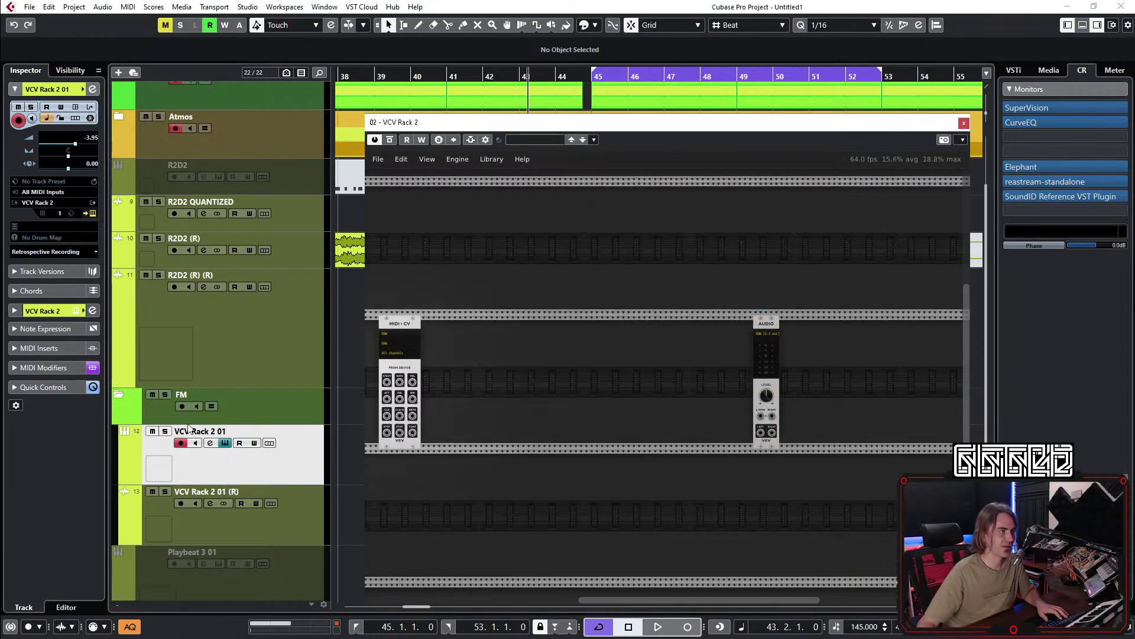
{"action": "left_click", "coordinate": [964, 123]}
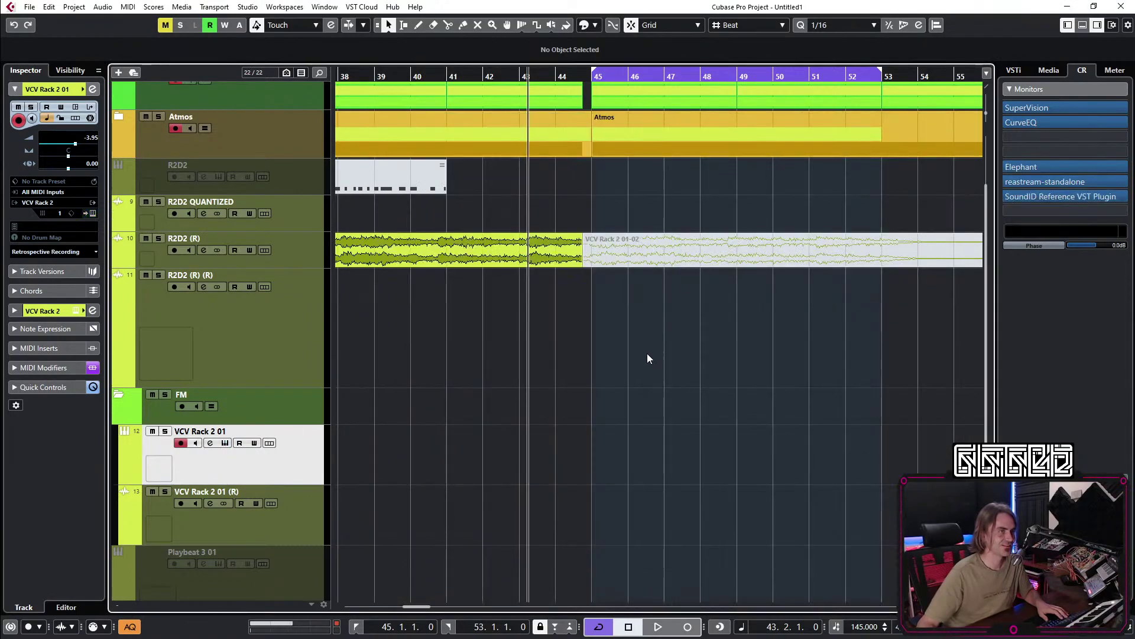
{"action": "scroll", "coordinate": [651, 353], "scroll_direction": "down", "scroll_amount": 2}
{"action": "scroll", "coordinate": [587, 342], "scroll_direction": "left", "scroll_amount": 2}
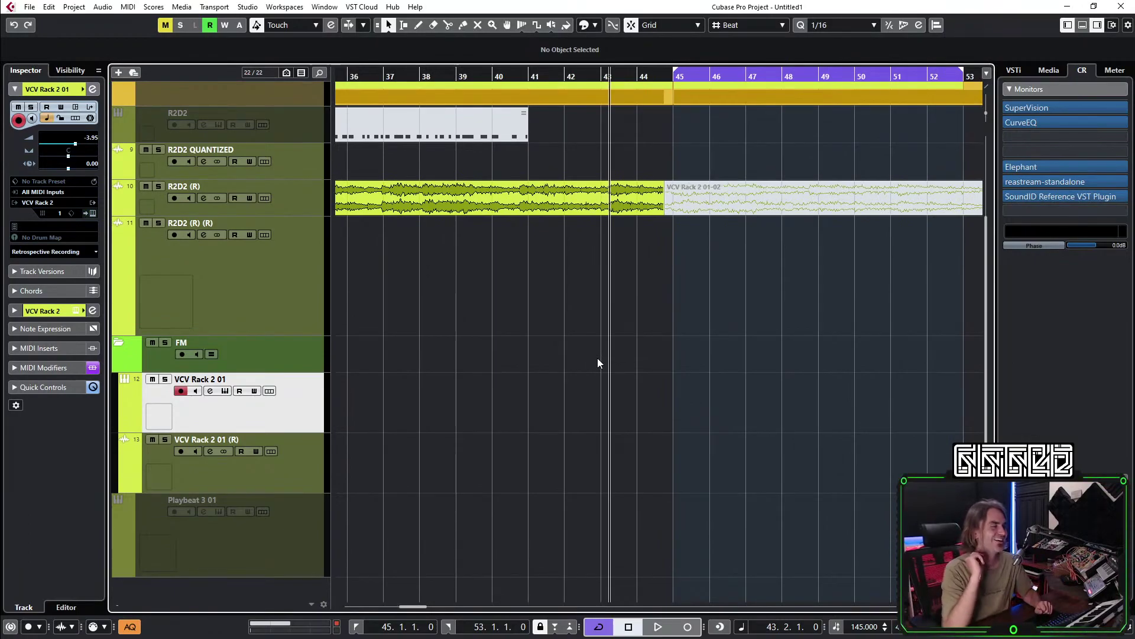
{"action": "scroll", "coordinate": [597, 357], "scroll_direction": "down", "scroll_amount": 2}
{"action": "scroll", "coordinate": [553, 331], "scroll_direction": "left", "scroll_amount": 5}
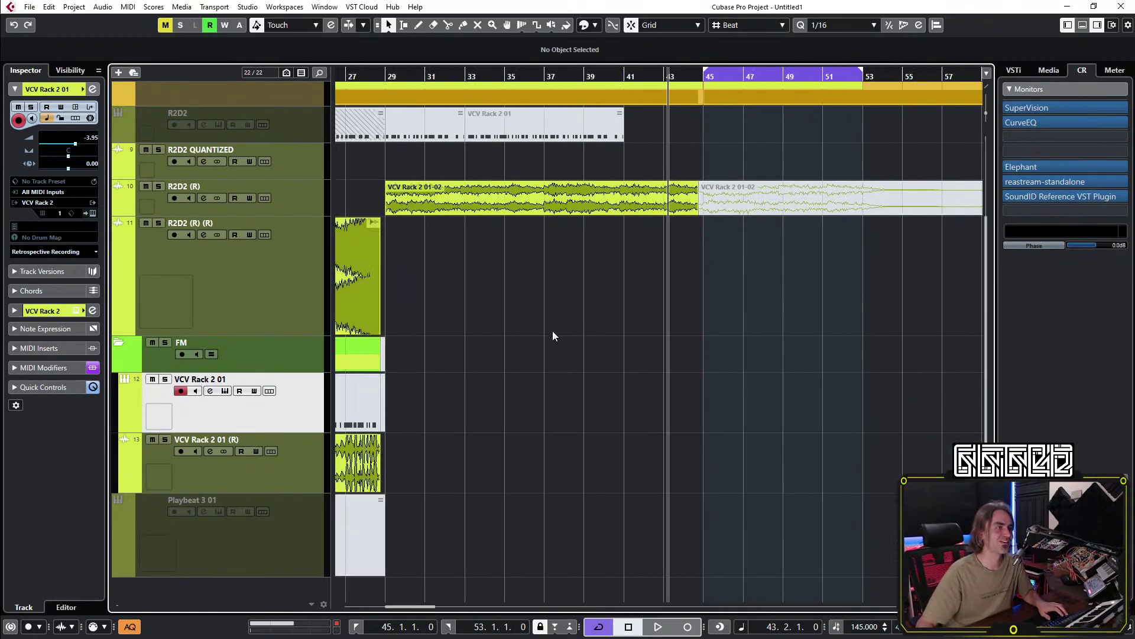
{"action": "scroll", "coordinate": [734, 458], "scroll_direction": "right", "scroll_amount": 6}
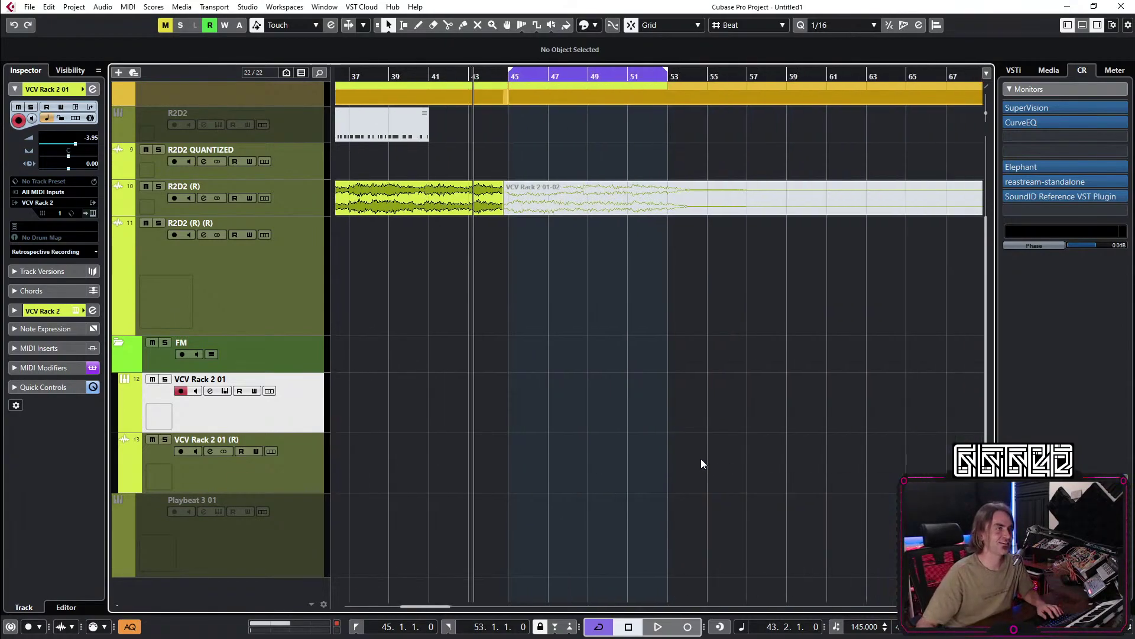
{"action": "scroll", "coordinate": [701, 459], "scroll_direction": "up", "scroll_amount": 3}
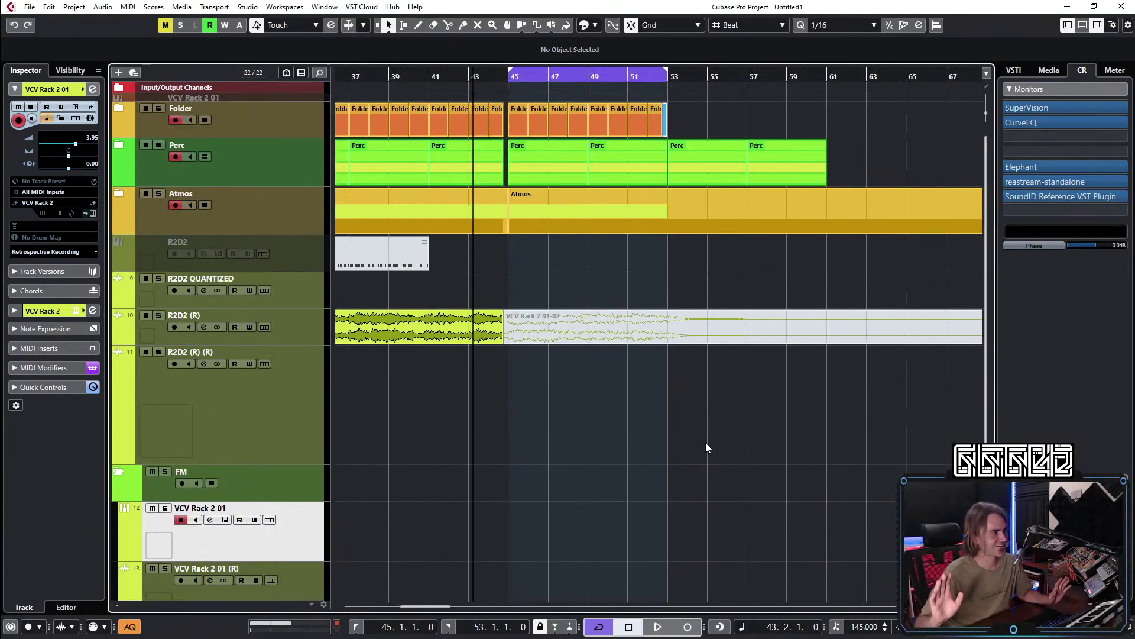
{"action": "scroll", "coordinate": [650, 426], "scroll_direction": "down", "scroll_amount": 3}
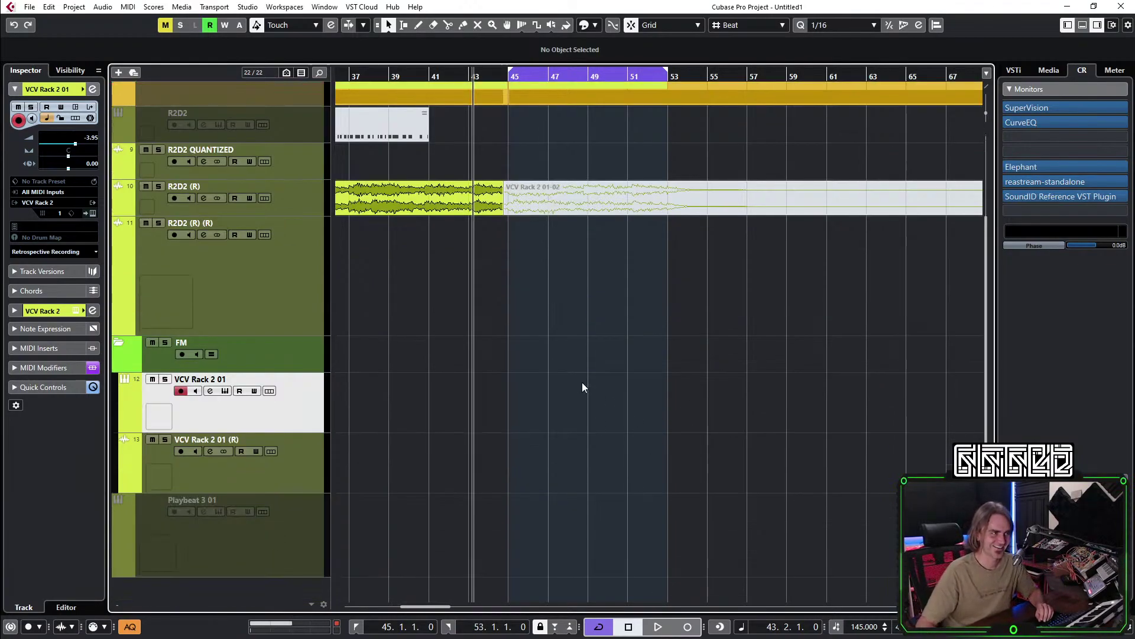
{"action": "scroll", "coordinate": [607, 283], "scroll_direction": "up", "scroll_amount": 3}
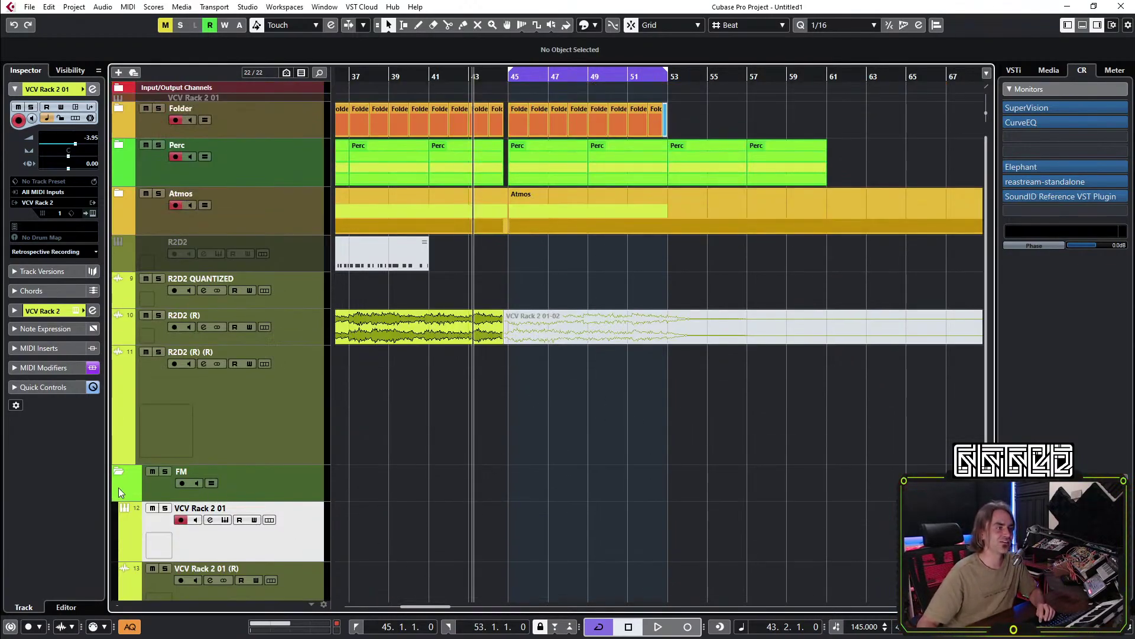
{"action": "scroll", "coordinate": [604, 414], "scroll_direction": "down", "scroll_amount": 3}
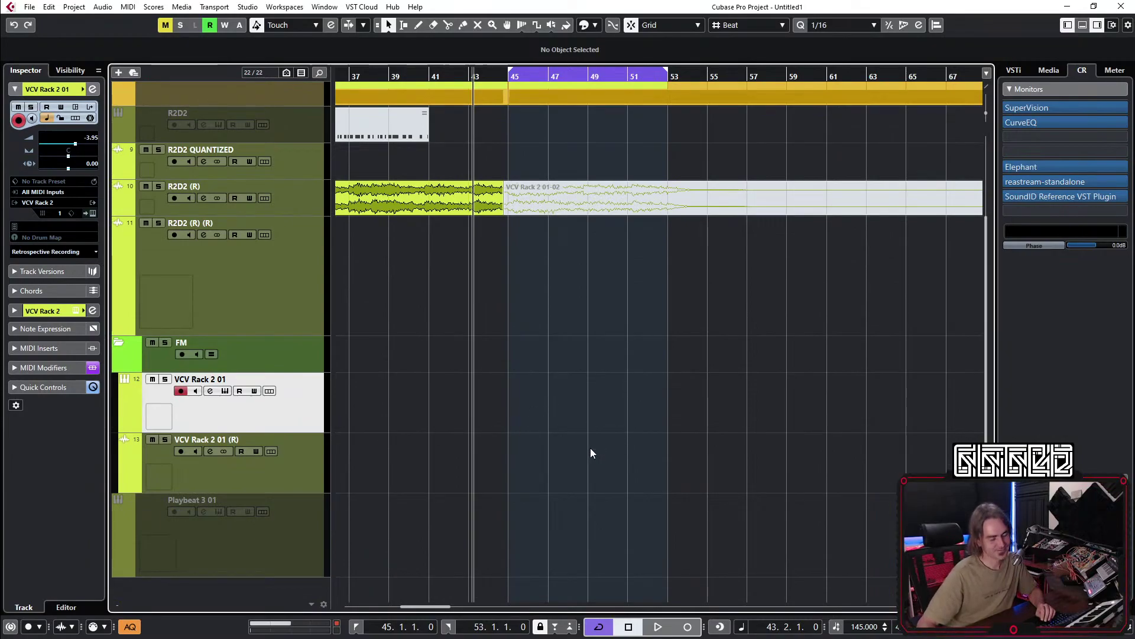
Start playback and open the VCV Rack 2 instrument of the VCV Rack 2 01 track in the FM folder.
{"action": "key", "text": "space"}
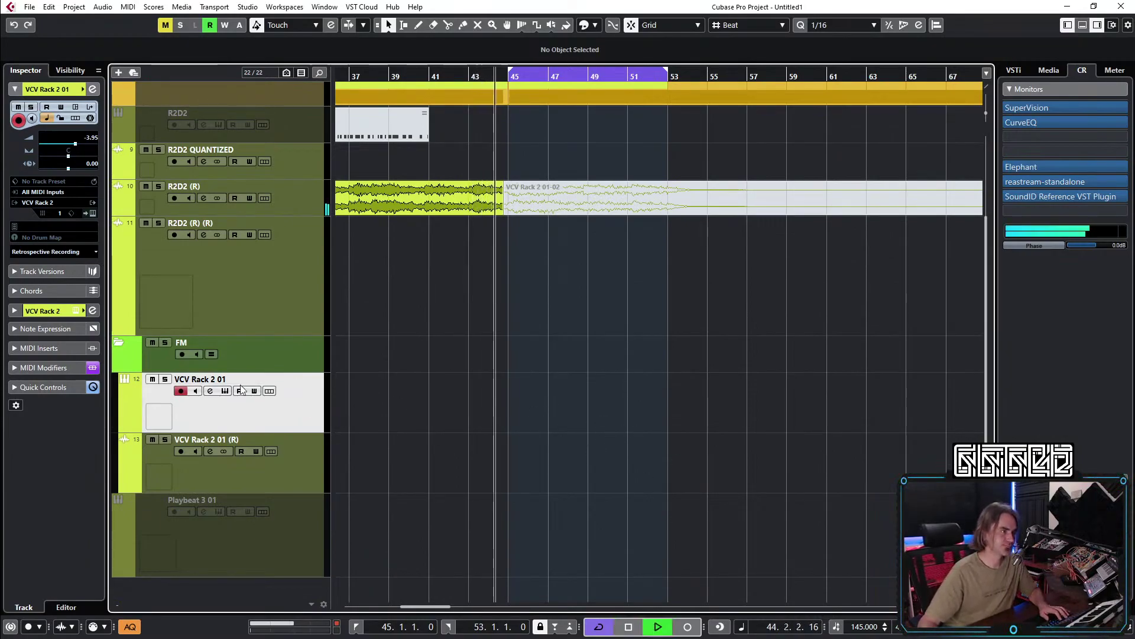
{"action": "scroll", "coordinate": [486, 424], "scroll_direction": "up", "scroll_amount": 3}
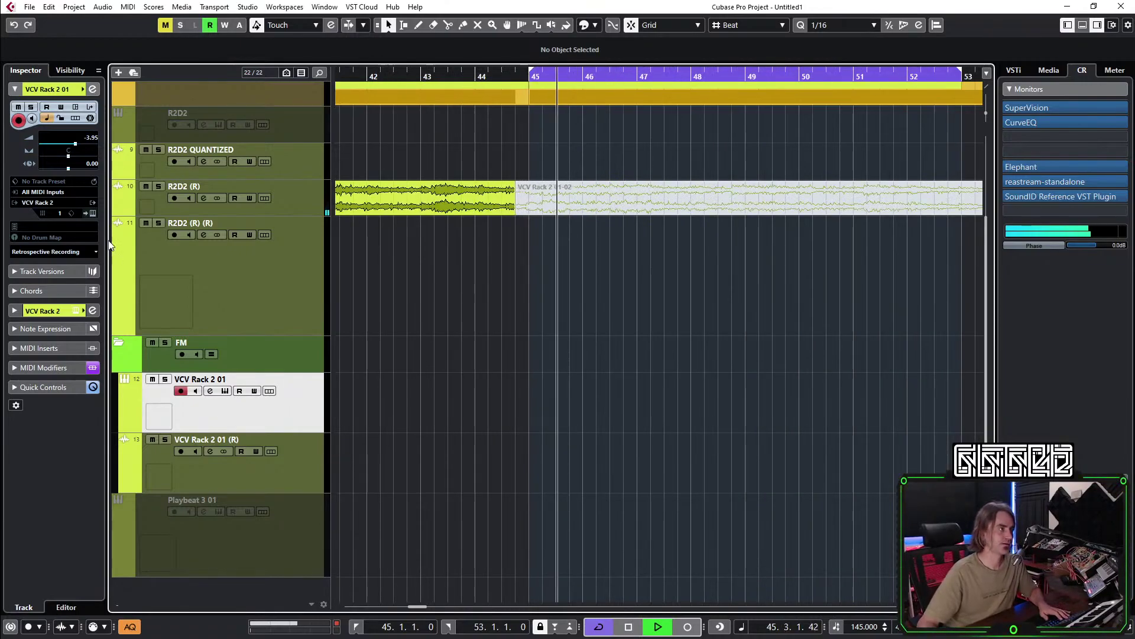
{"action": "left_click", "coordinate": [225, 390]}
{"action": "left_click_drag", "start_coordinate": [527, 398], "coordinate": [547, 278]}
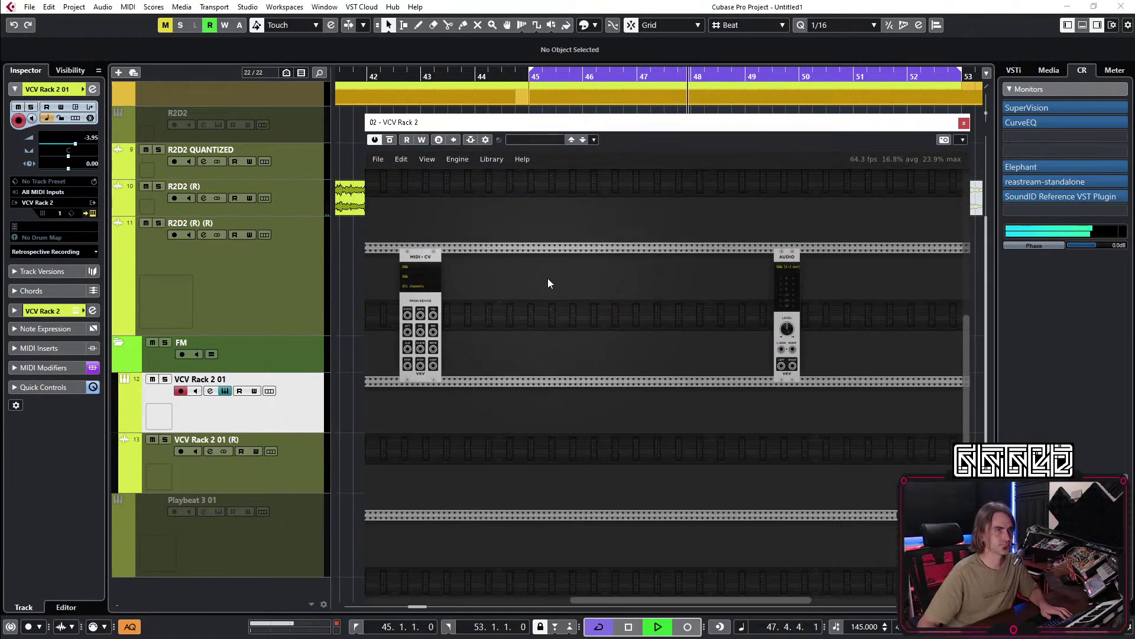
{"action": "left_click", "coordinate": [377, 160]}
{"action": "left_click", "coordinate": [404, 156]}
{"action": "left_click", "coordinate": [403, 159]}
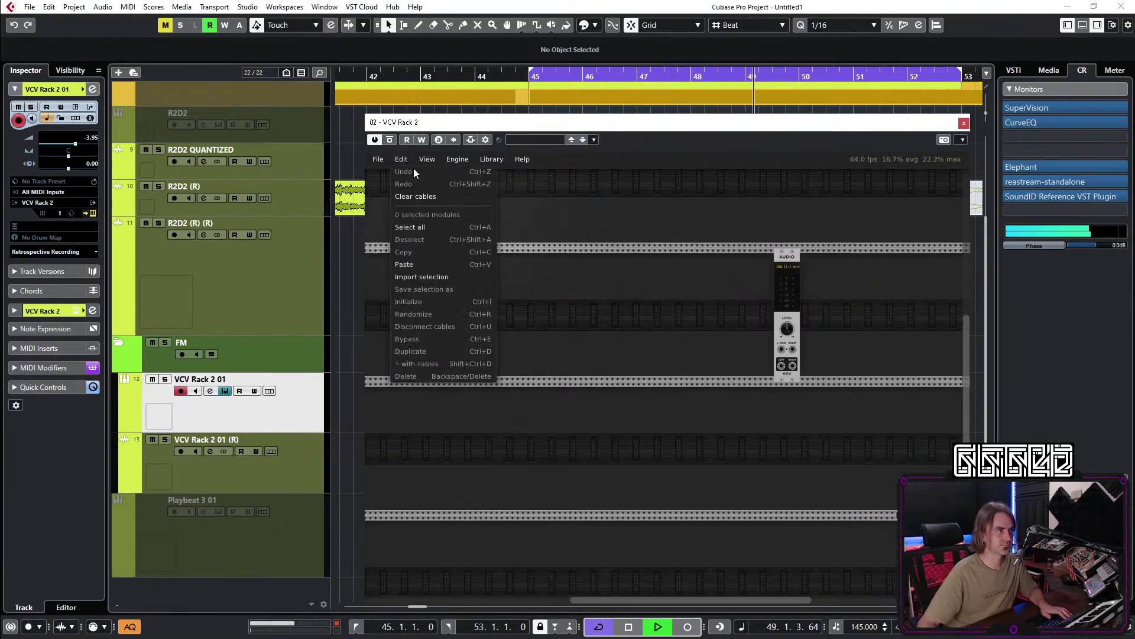
{"action": "left_click", "coordinate": [664, 232]}
{"action": "right_click", "coordinate": [555, 310]}
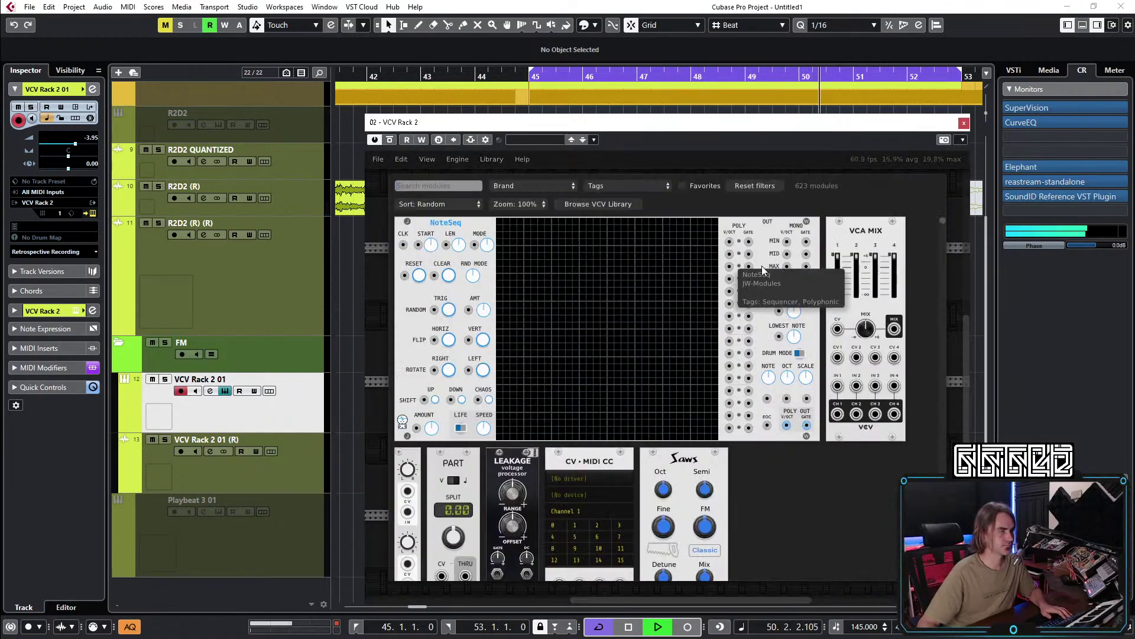
{"action": "left_click", "coordinate": [958, 193]}
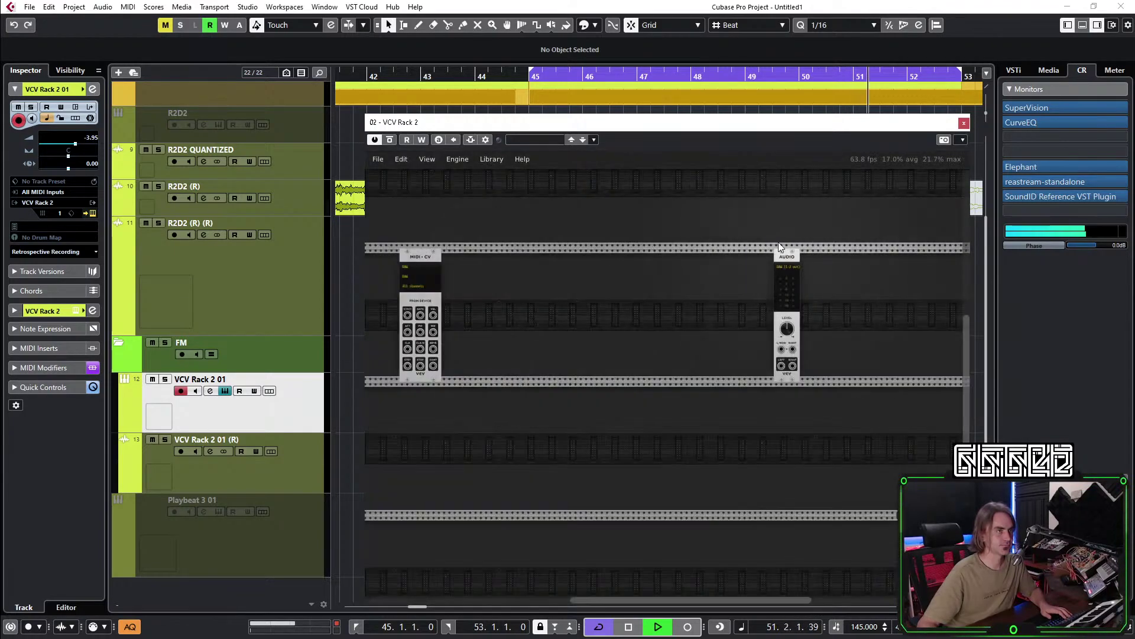
Search the module library for "dex" and add Valley's Dexter oscillator directly beside the MIDI-CV module.
{"action": "right_click", "coordinate": [563, 307]}
{"action": "type", "text": "dex"}
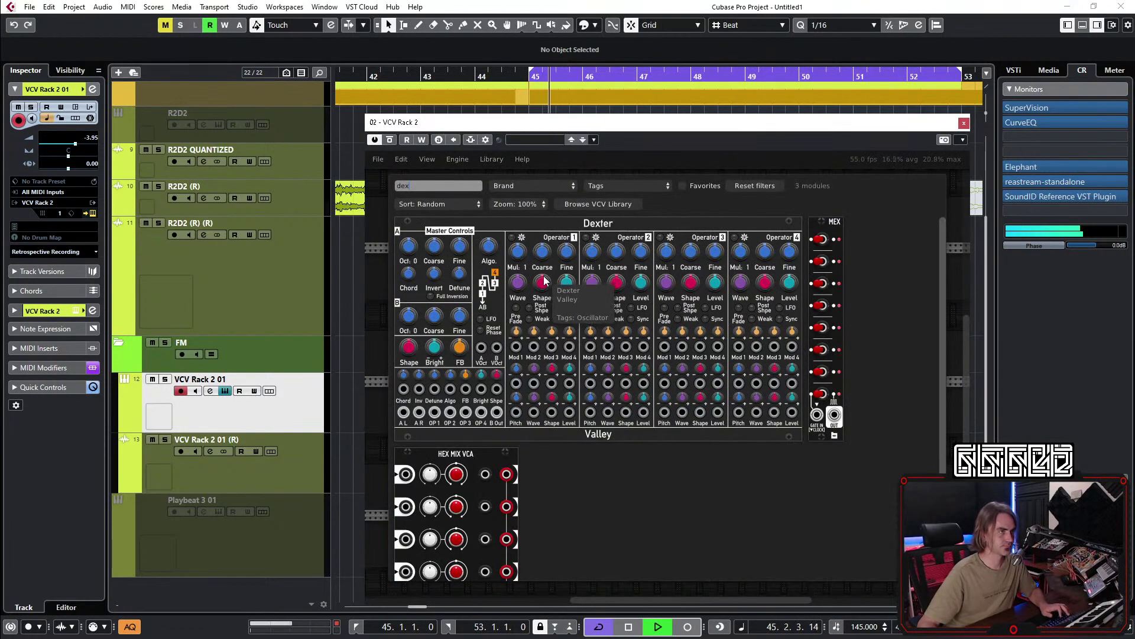
{"action": "left_click", "coordinate": [563, 302]}
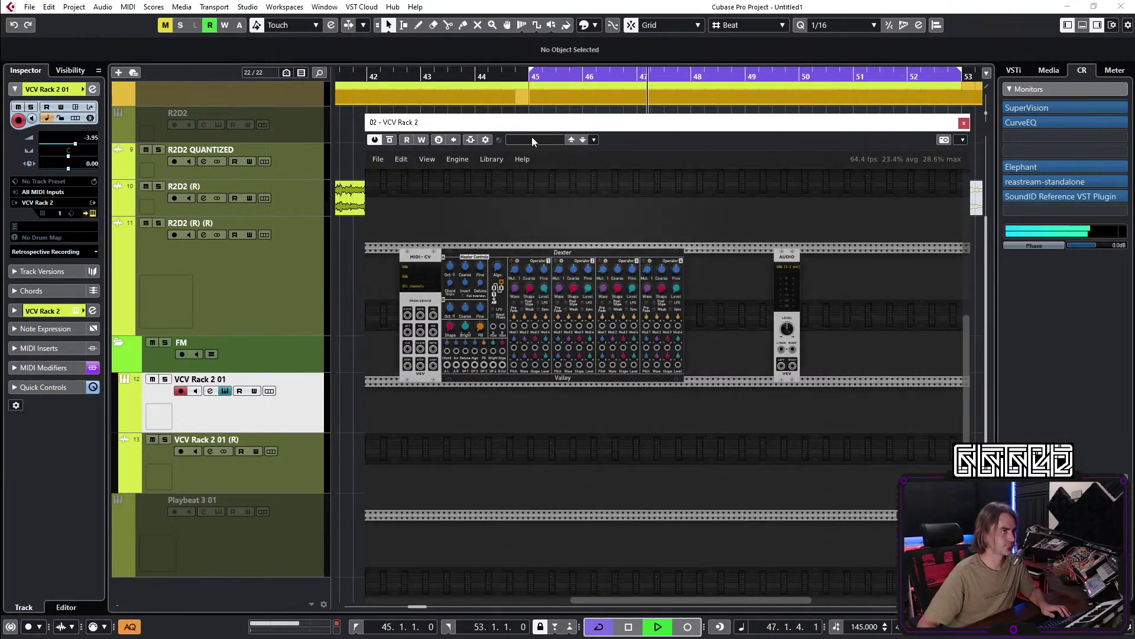
Close the VCV Rack 2 window and copy the audio event on track VCV Rack 2 01 (R) to bar 45.
{"action": "left_click", "coordinate": [963, 123]}
{"action": "key", "text": "g"}
{"action": "key", "text": "g"}
{"action": "key", "text": "g"}
{"action": "key", "text": "g"}
{"action": "key", "text": "g"}
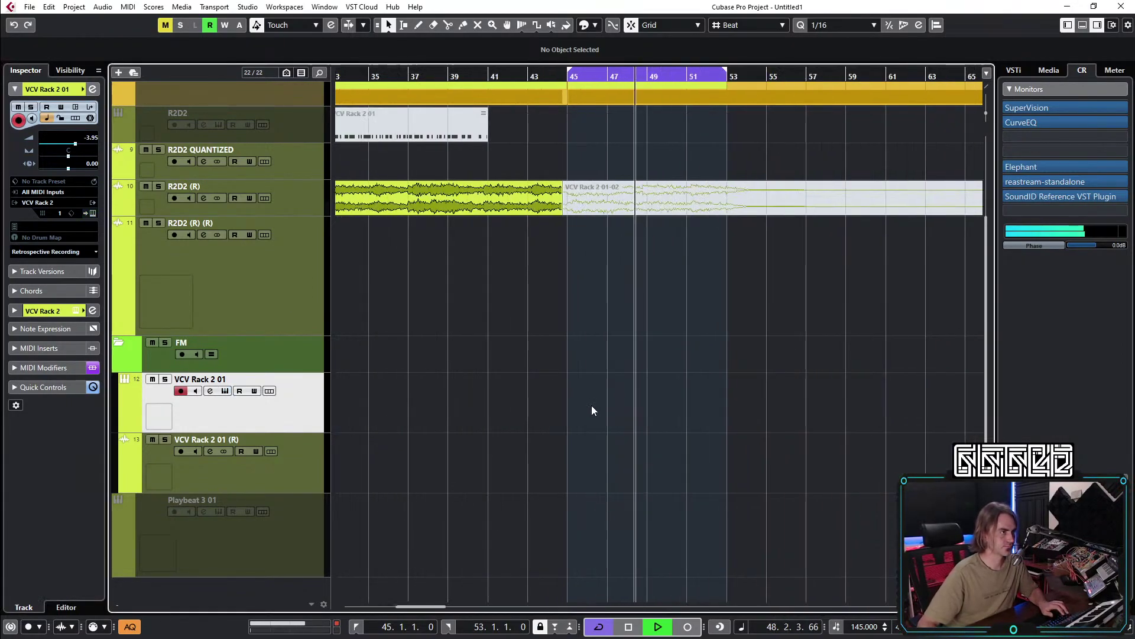
{"action": "left_click_drag", "start_coordinate": [474, 471], "coordinate": [765, 465]}
{"action": "key", "text": "Escape"}
{"action": "key", "text": "h"}
{"action": "key", "text": "h"}
{"action": "key", "text": "h"}
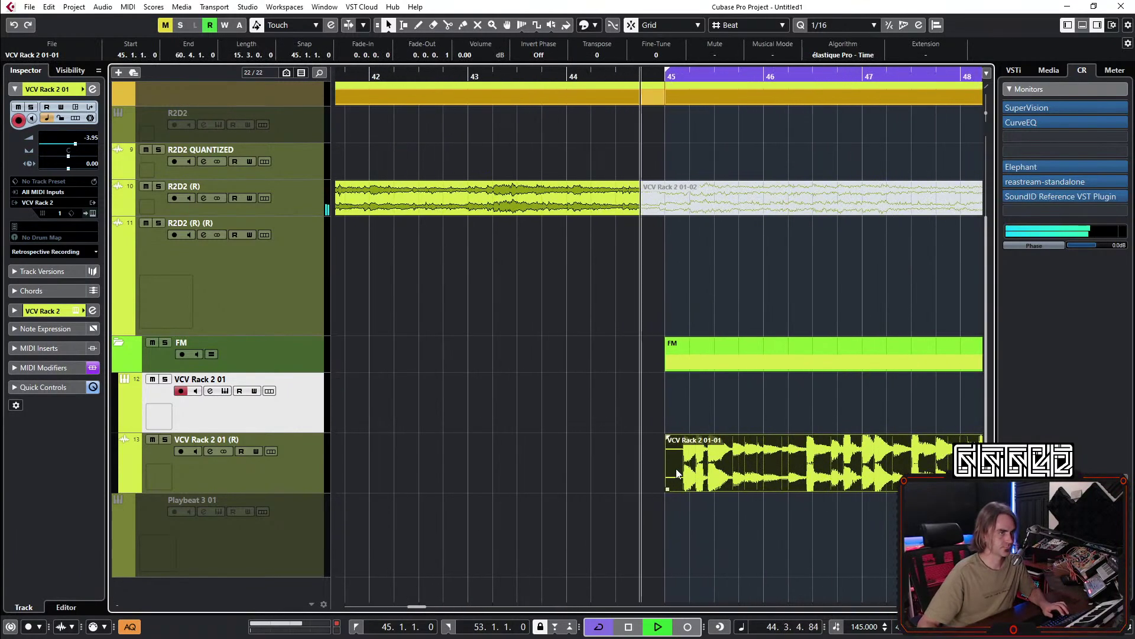
{"action": "key", "text": "h"}
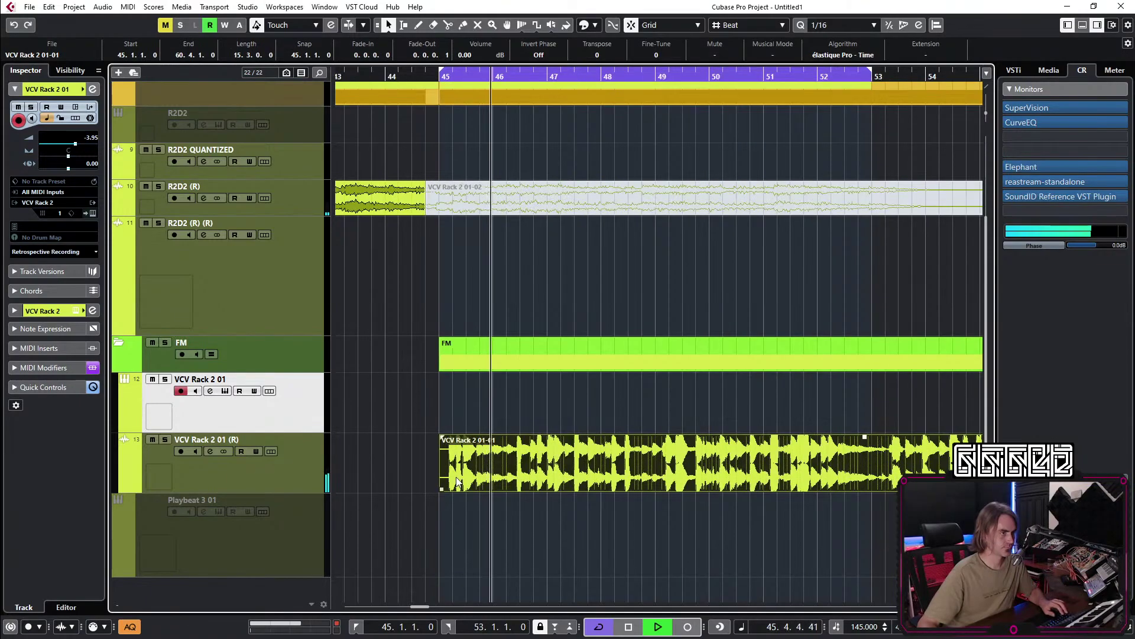
Try to disable the VCV Rack 2 01 instrument track and dismiss the assertion error dialog.
{"action": "key", "text": "g"}
{"action": "key", "text": "g"}
{"action": "key", "text": "g"}
{"action": "key", "text": "g"}
{"action": "key", "text": "g"}
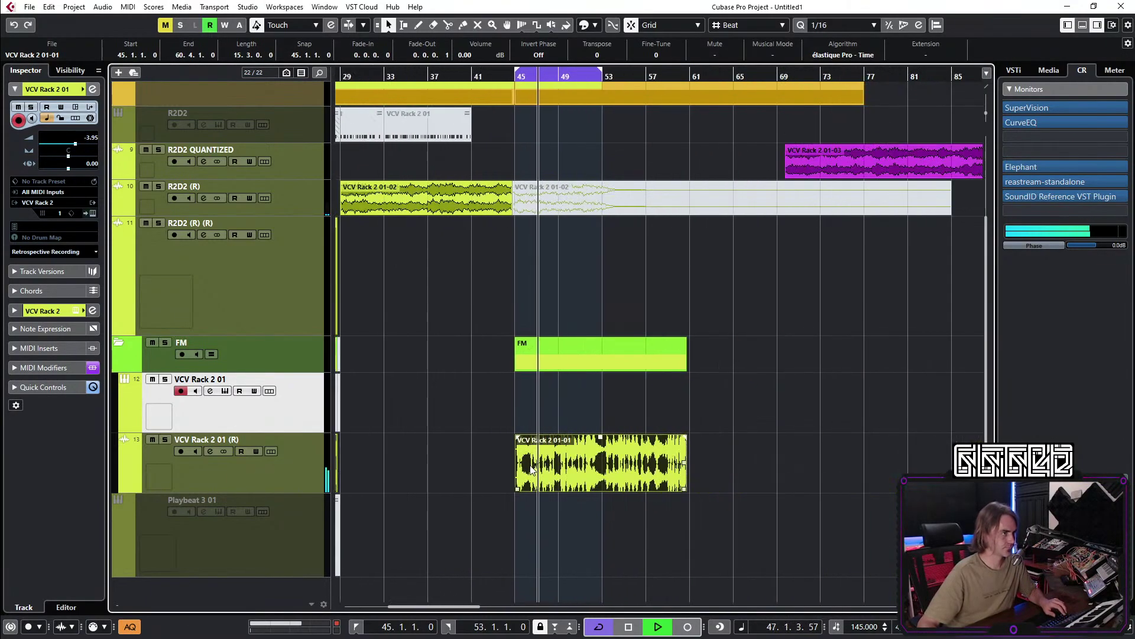
{"action": "right_click", "coordinate": [306, 421]}
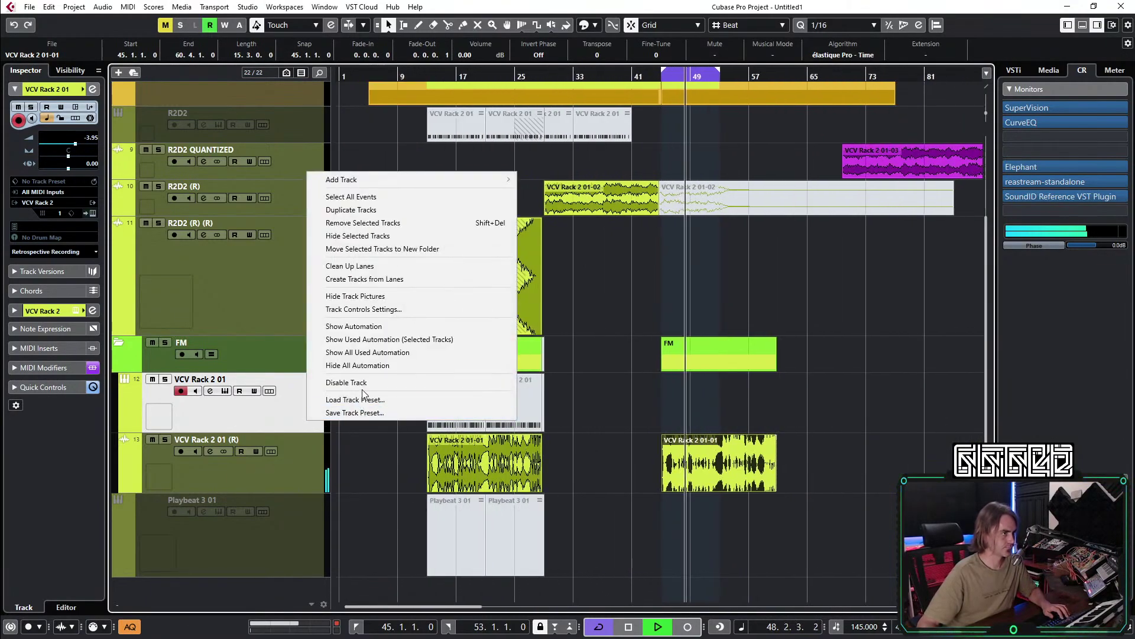
{"action": "left_click", "coordinate": [408, 380]}
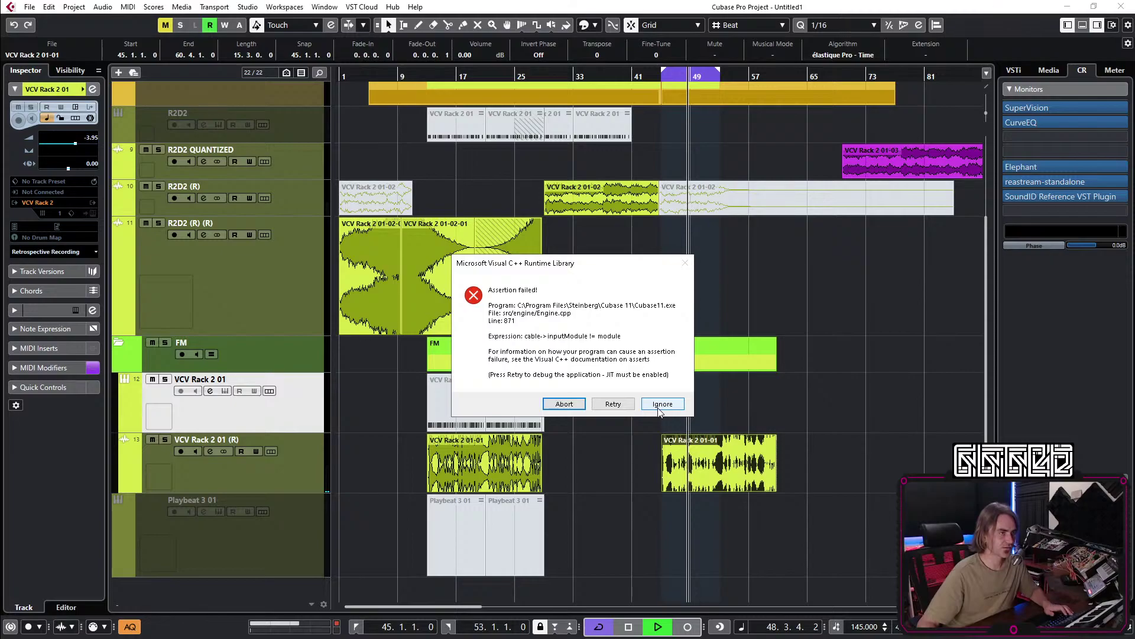
{"action": "left_click", "coordinate": [613, 404]}
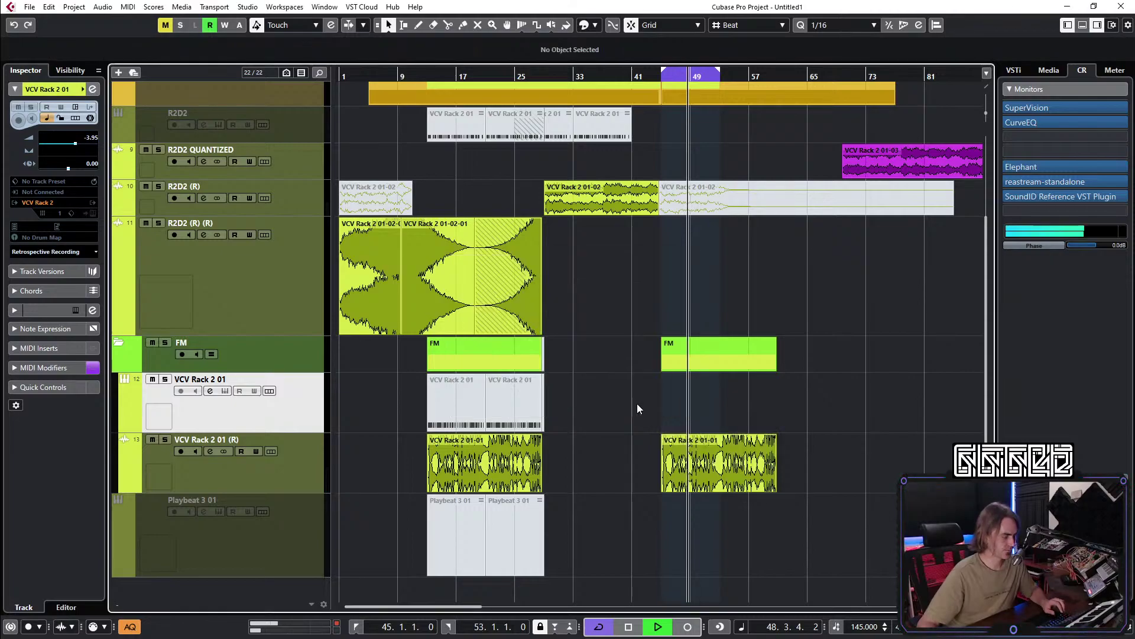
Save the project as 1 in the vcv Psytrance folder and close it.
{"action": "key", "text": "ctrl+s"}
{"action": "type", "text": "1"}
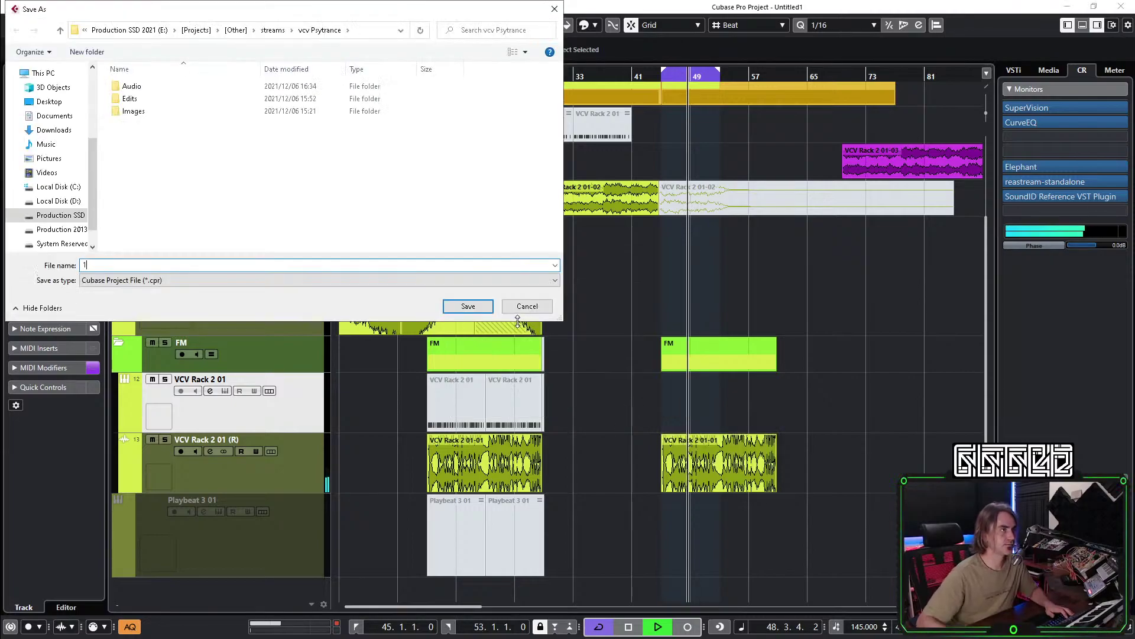
{"action": "key", "text": "Return"}
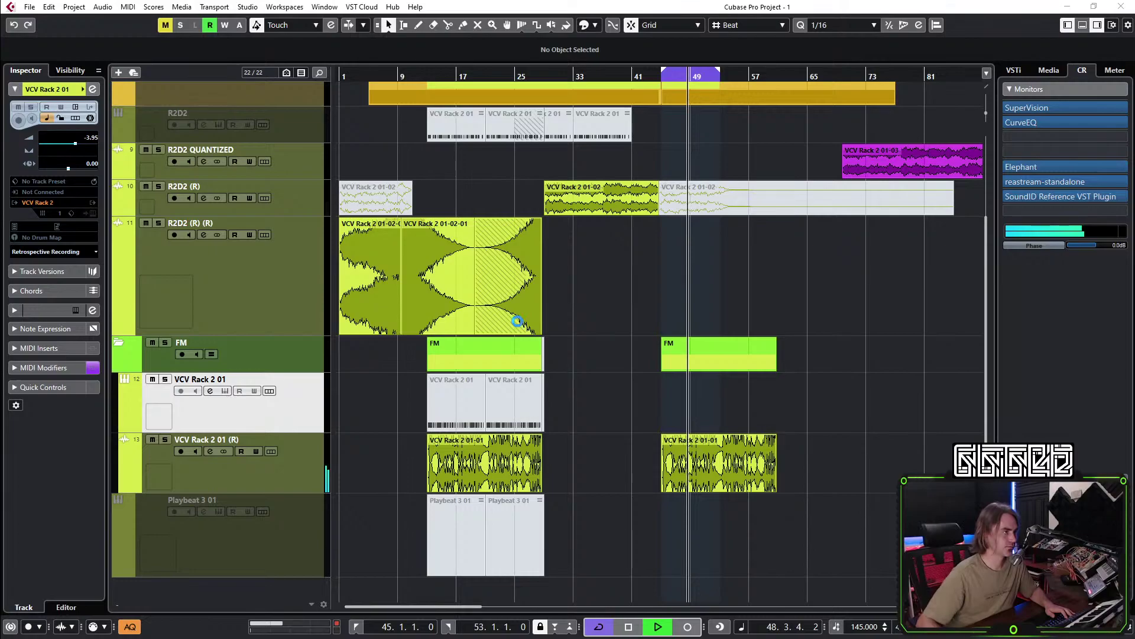
{"action": "left_click", "coordinate": [664, 482]}
{"action": "left_click", "coordinate": [787, 508]}
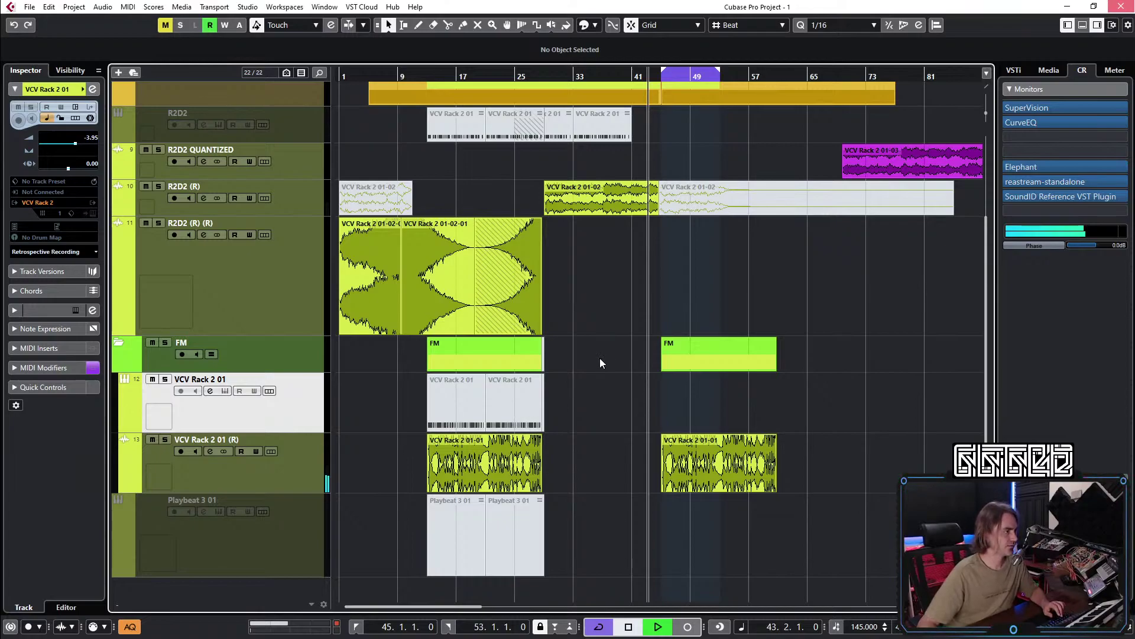
{"action": "key", "text": "ctrl+w"}
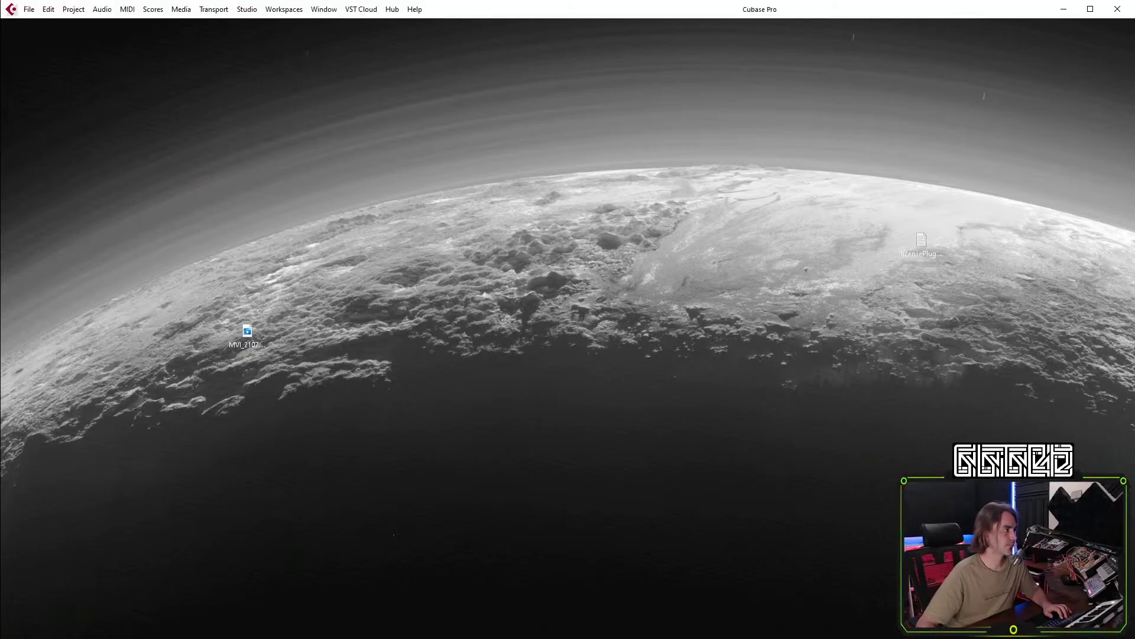
Check the VCV Rack 2 instrument window of the VCV Rack 2 01 track in the reopened project and close it.
{"action": "key", "text": "Escape"}
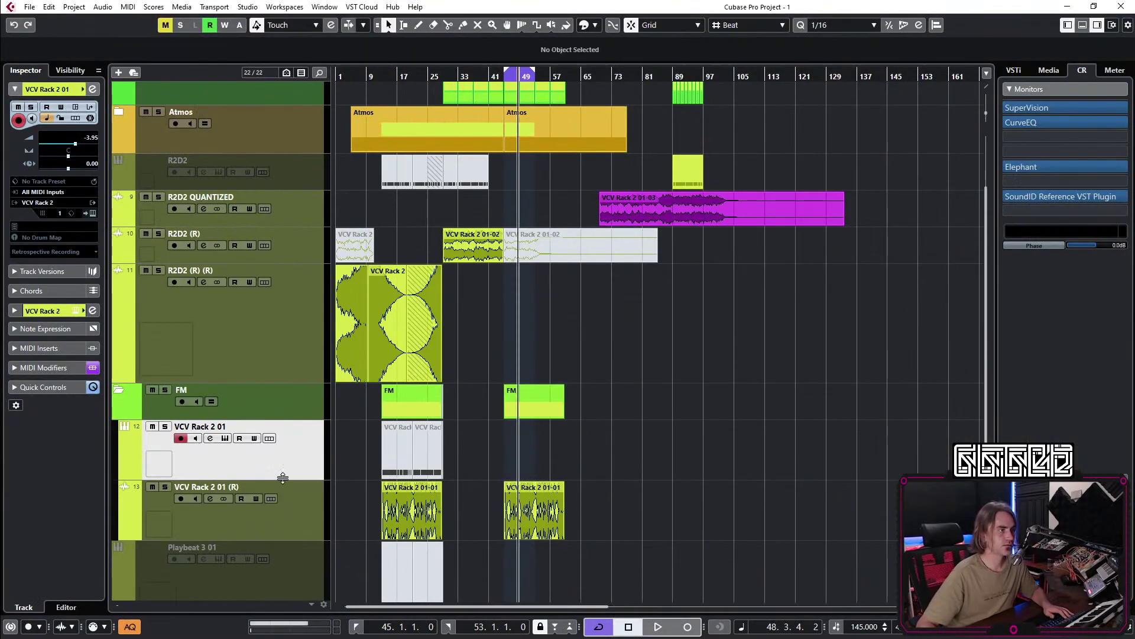
{"action": "left_click", "coordinate": [94, 214]}
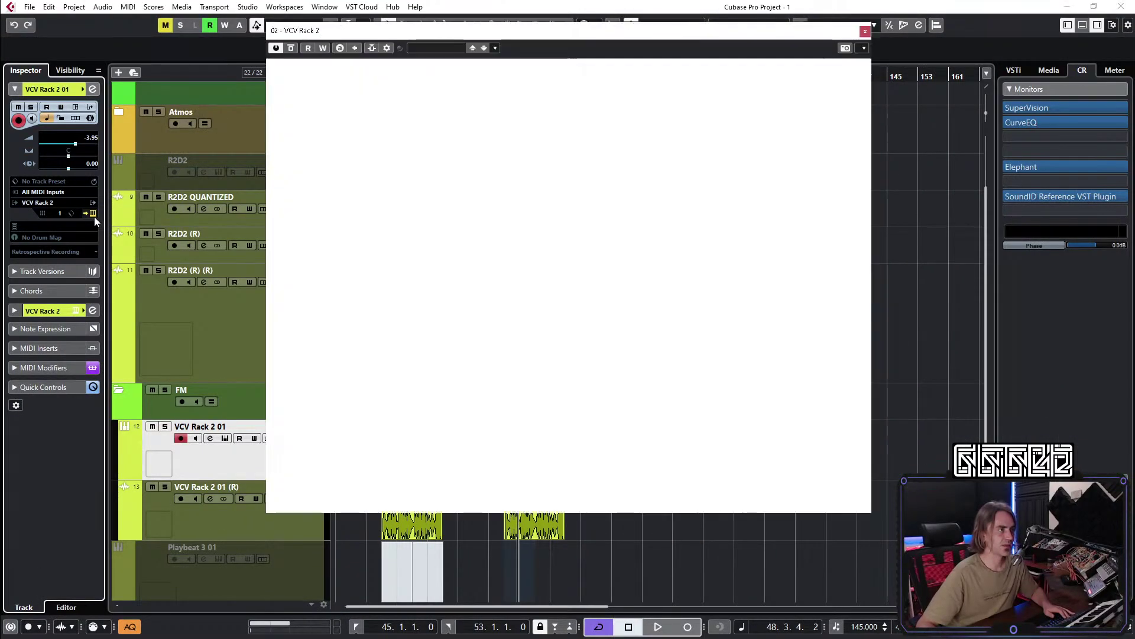
{"action": "left_click", "coordinate": [94, 214]}
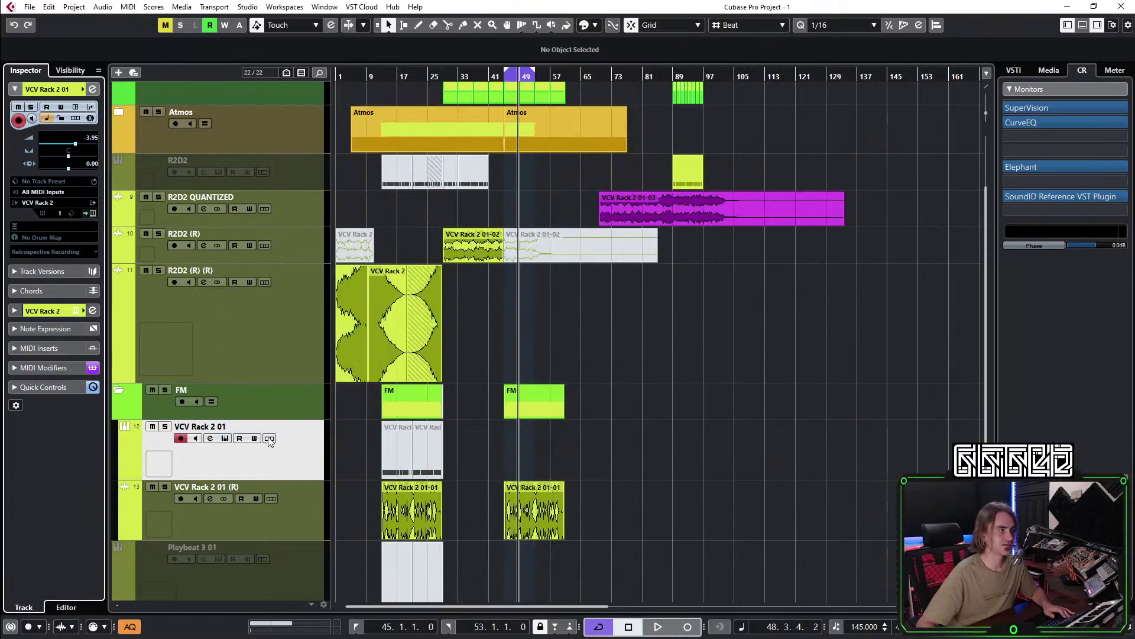
Try again to disable the VCV Rack 2 01 track in the reopened project, dismissing the runtime library error.
{"action": "right_click", "coordinate": [246, 215]}
{"action": "left_click", "coordinate": [290, 424]}
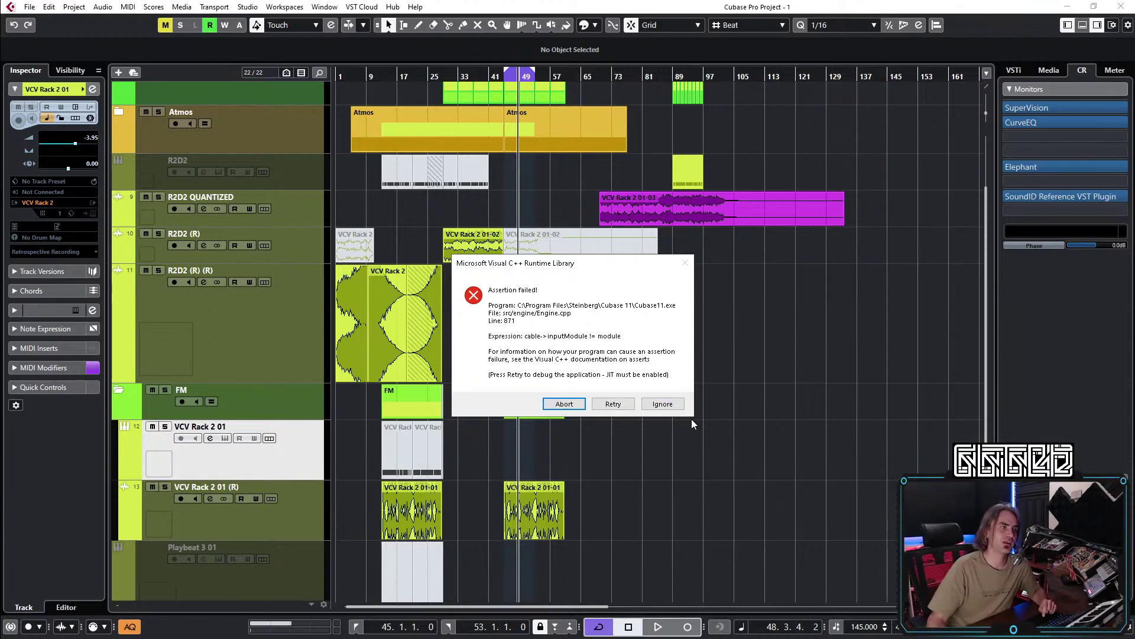
{"action": "left_click", "coordinate": [662, 403]}
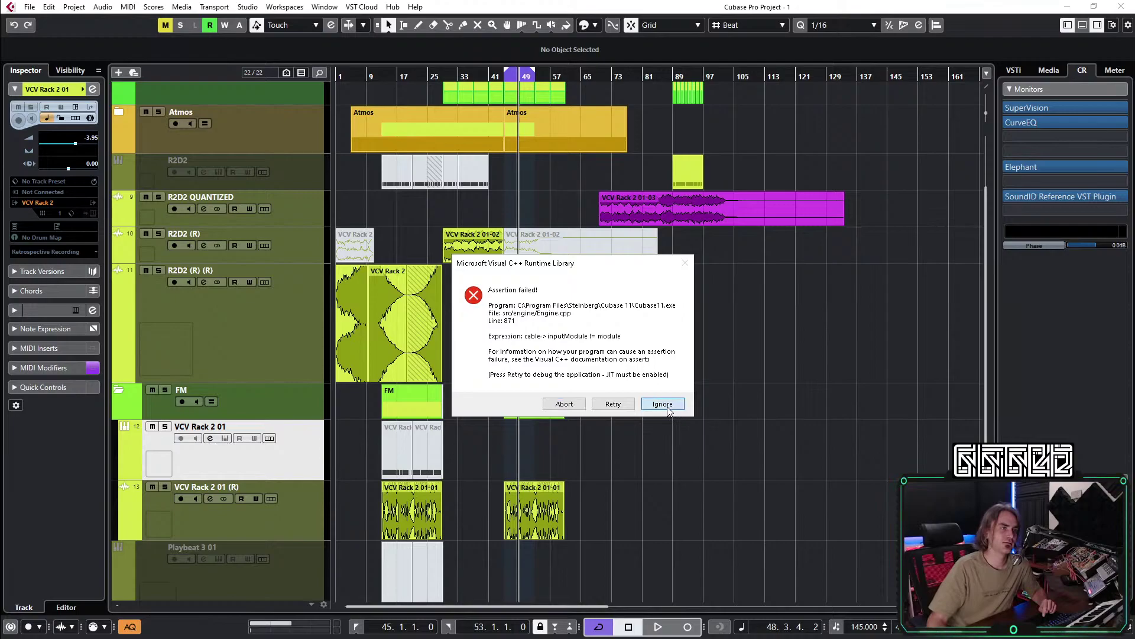
{"action": "left_click", "coordinate": [615, 405]}
Leave the track options unchanged and close project 1 to reload it.
{"action": "right_click", "coordinate": [267, 468]}
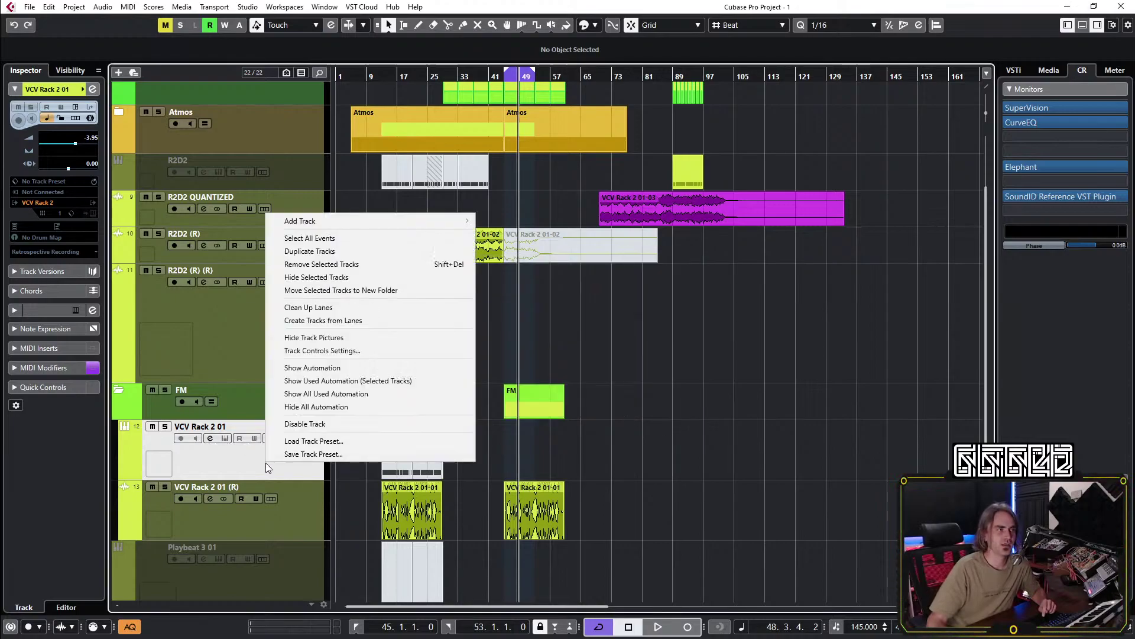
{"action": "left_click", "coordinate": [213, 480]}
{"action": "right_click", "coordinate": [236, 465]}
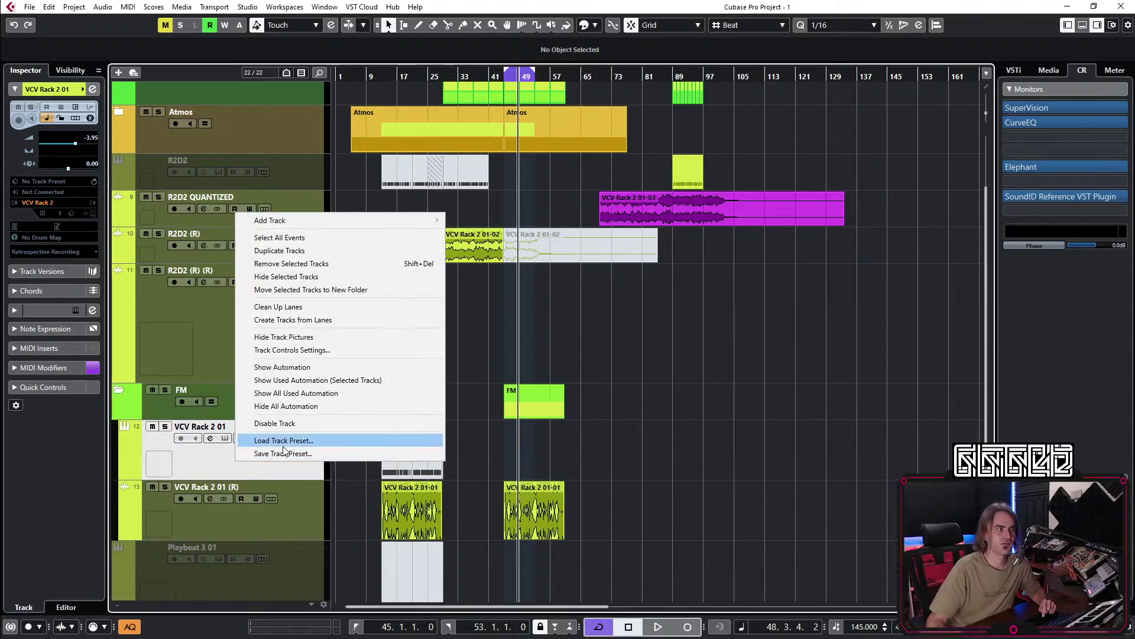
{"action": "key", "text": "Escape"}
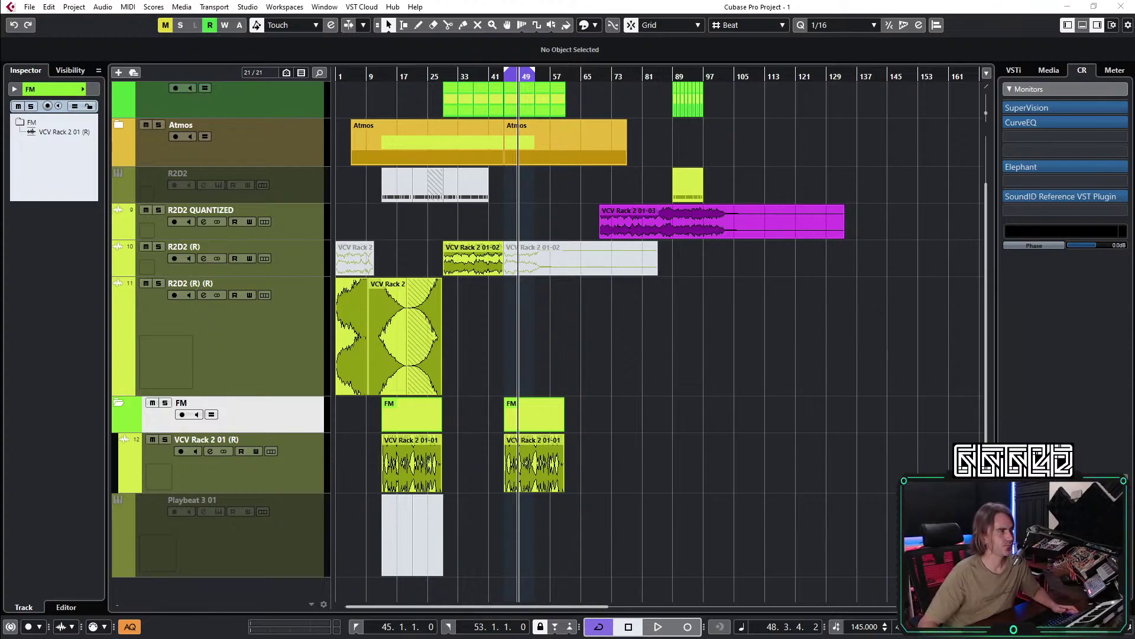
{"action": "key", "text": "ctrl+w"}
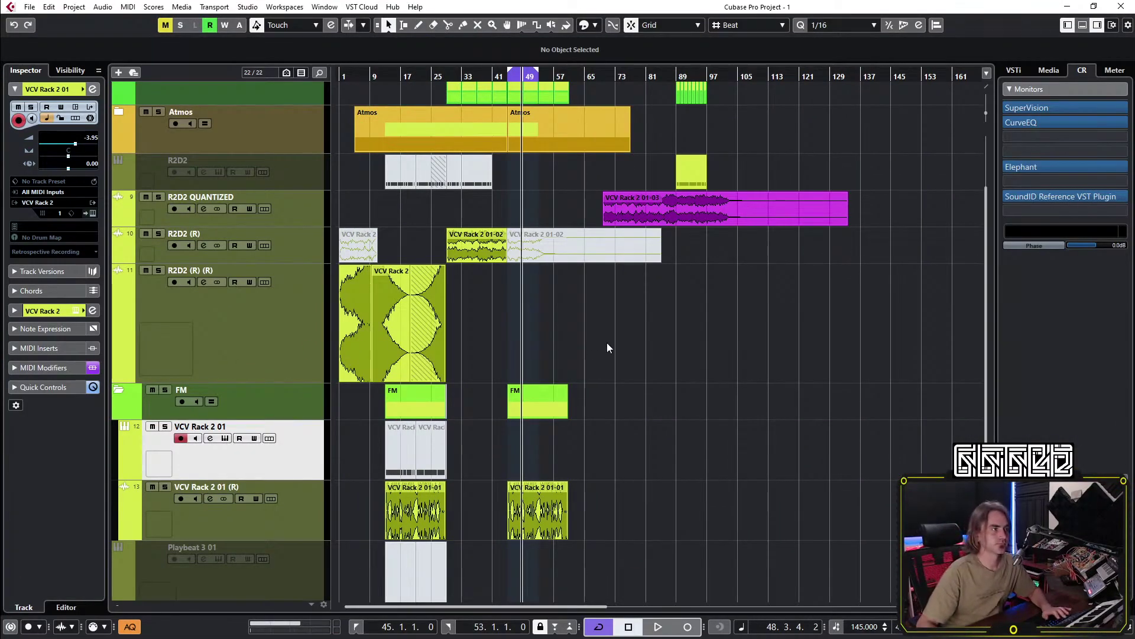
Remove the VCV Rack 2 01 instrument track from the FM folder, dismissing the assertion error dialog.
{"action": "right_click", "coordinate": [283, 454]}
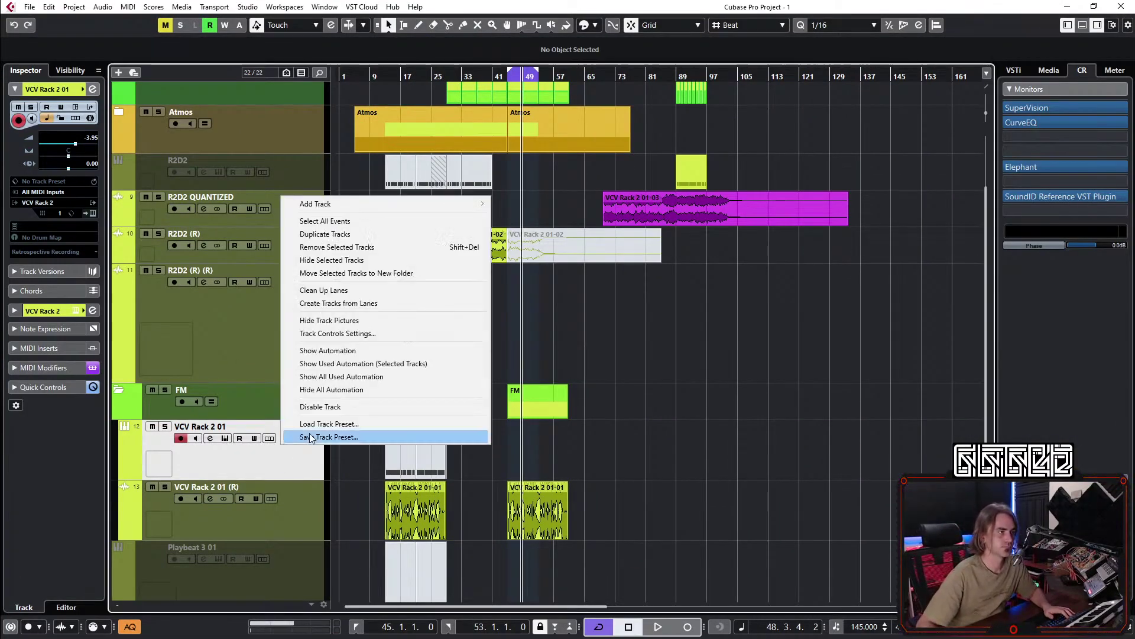
{"action": "left_click", "coordinate": [331, 247]}
{"action": "left_click", "coordinate": [542, 352]}
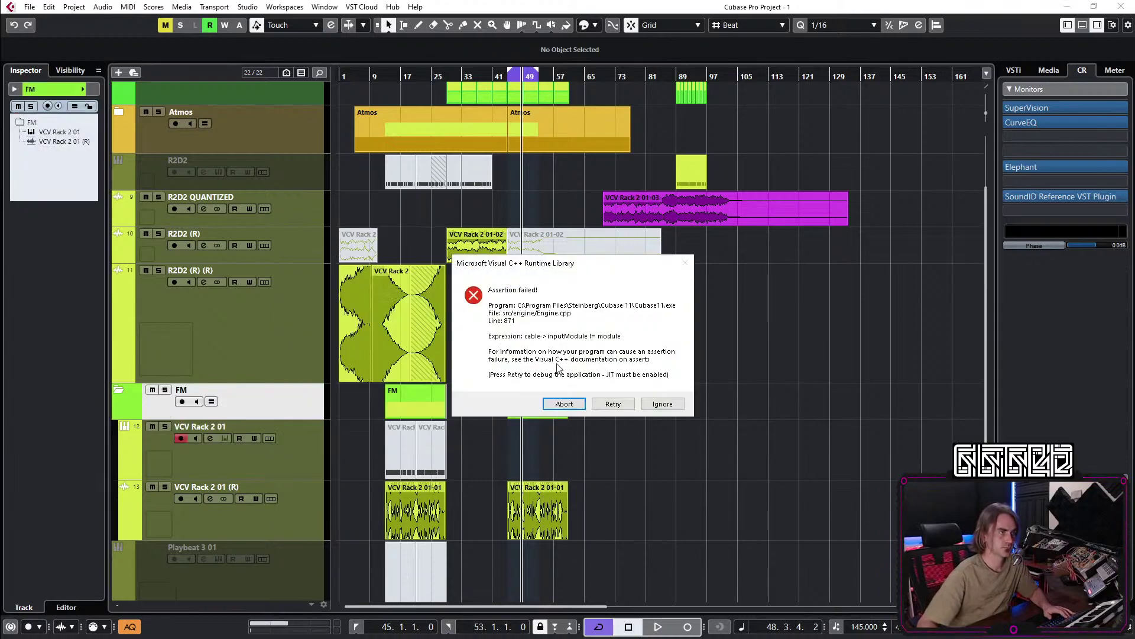
{"action": "left_click", "coordinate": [661, 404]}
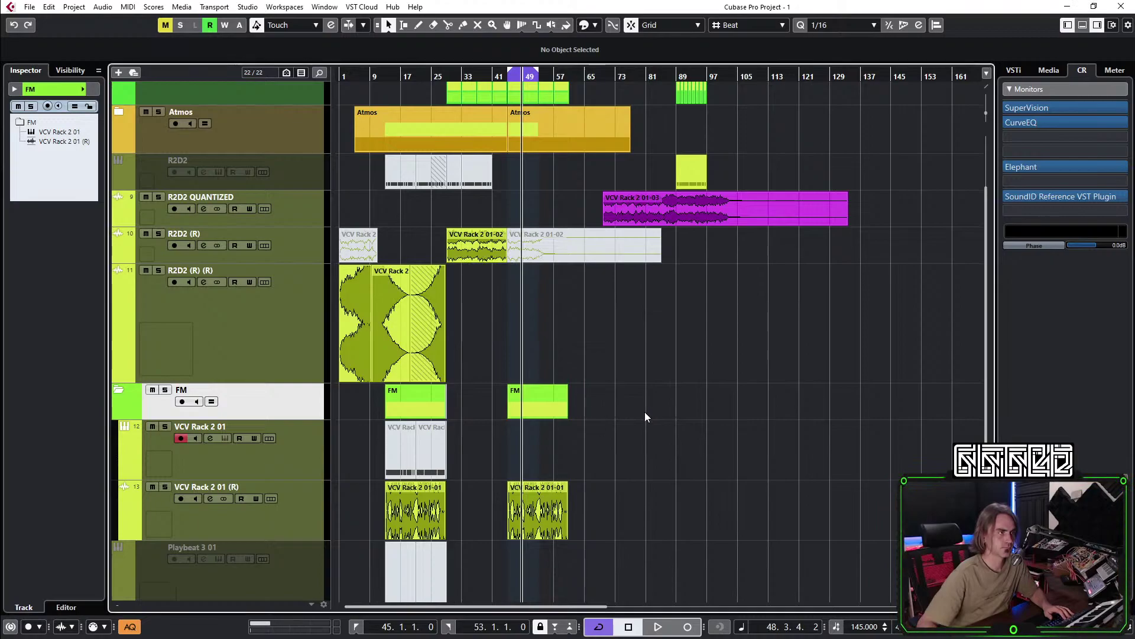
{"action": "right_click", "coordinate": [245, 464]}
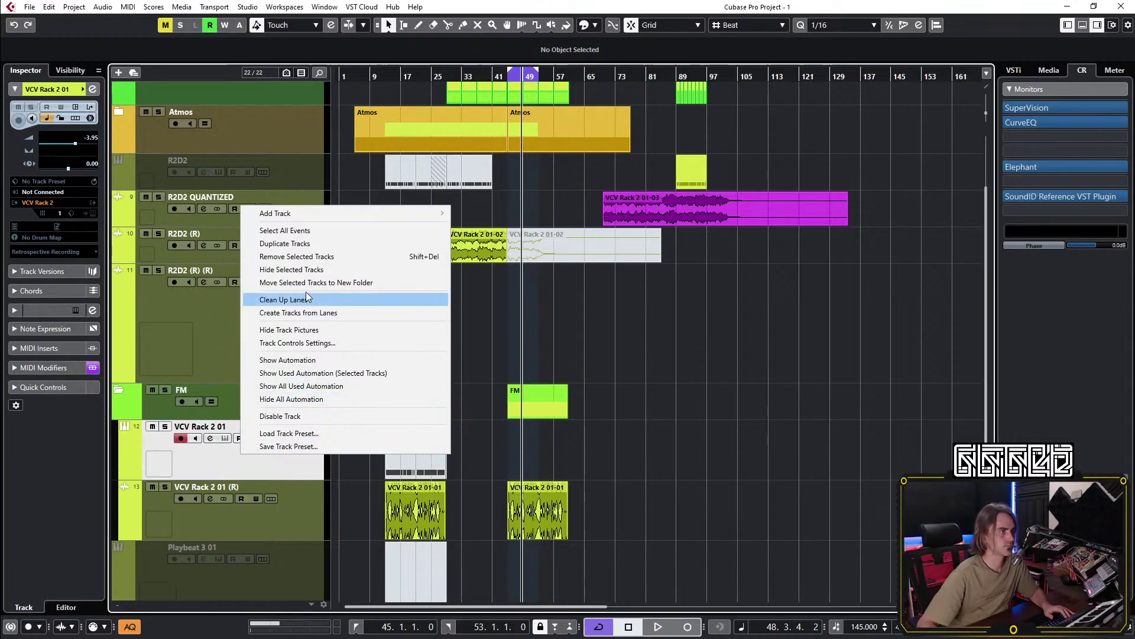
{"action": "left_click", "coordinate": [302, 260]}
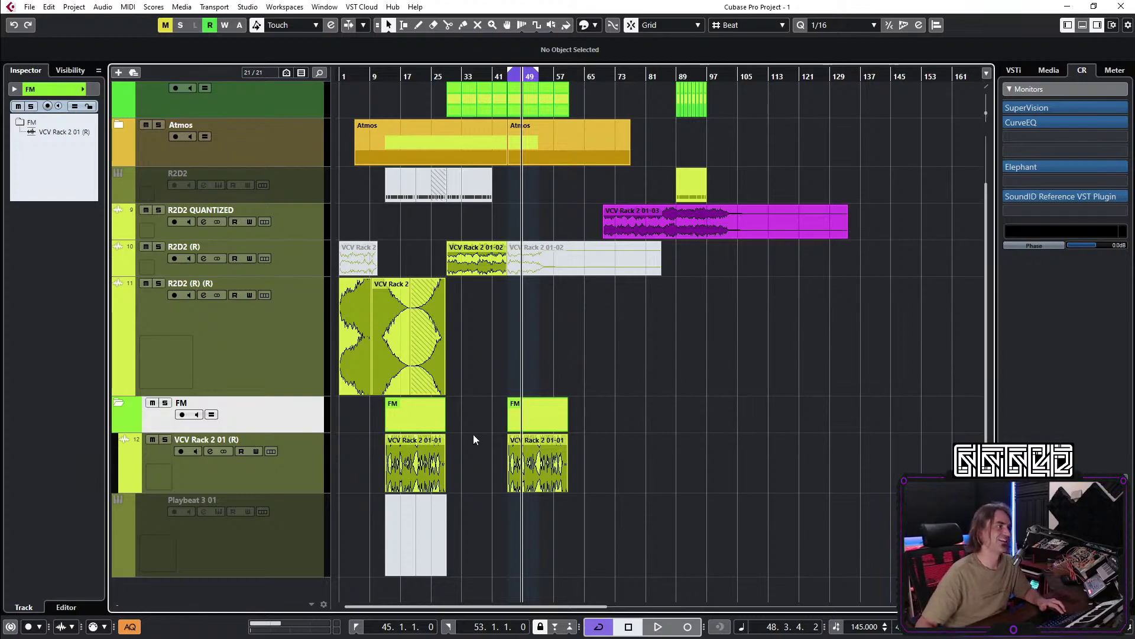
Review the remaining arrangement, select the VCV Rack 2 01 (R) track and start playback.
{"action": "scroll", "coordinate": [562, 529], "scroll_direction": "up", "scroll_amount": 3}
{"action": "scroll", "coordinate": [636, 498], "scroll_direction": "left", "scroll_amount": 2}
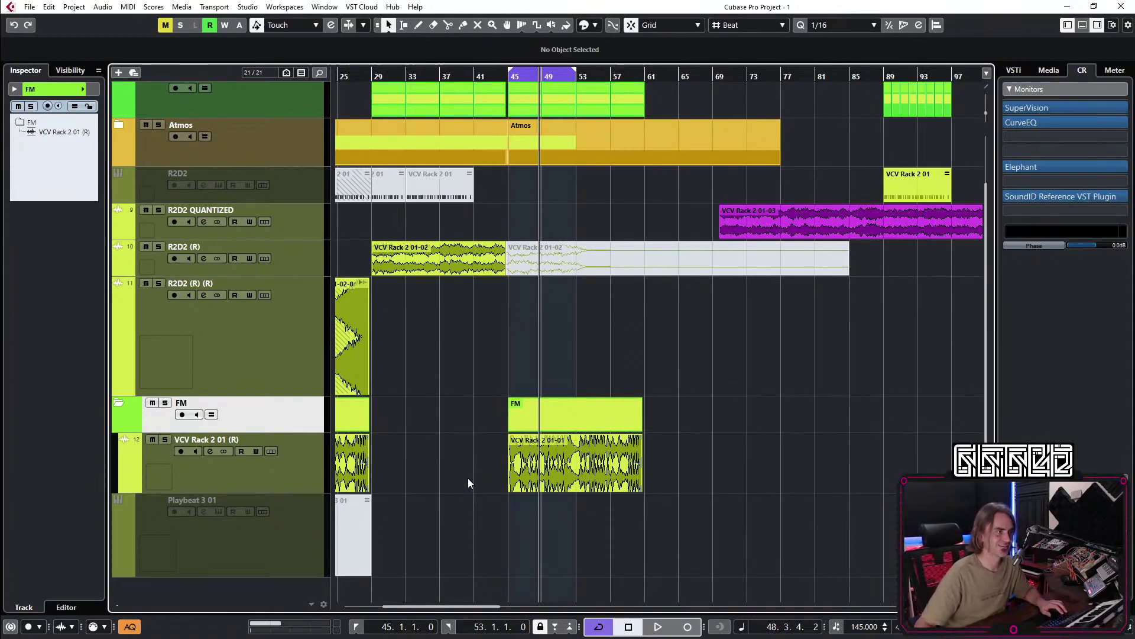
{"action": "key", "text": "g"}
{"action": "key", "text": "g"}
{"action": "key", "text": "h"}
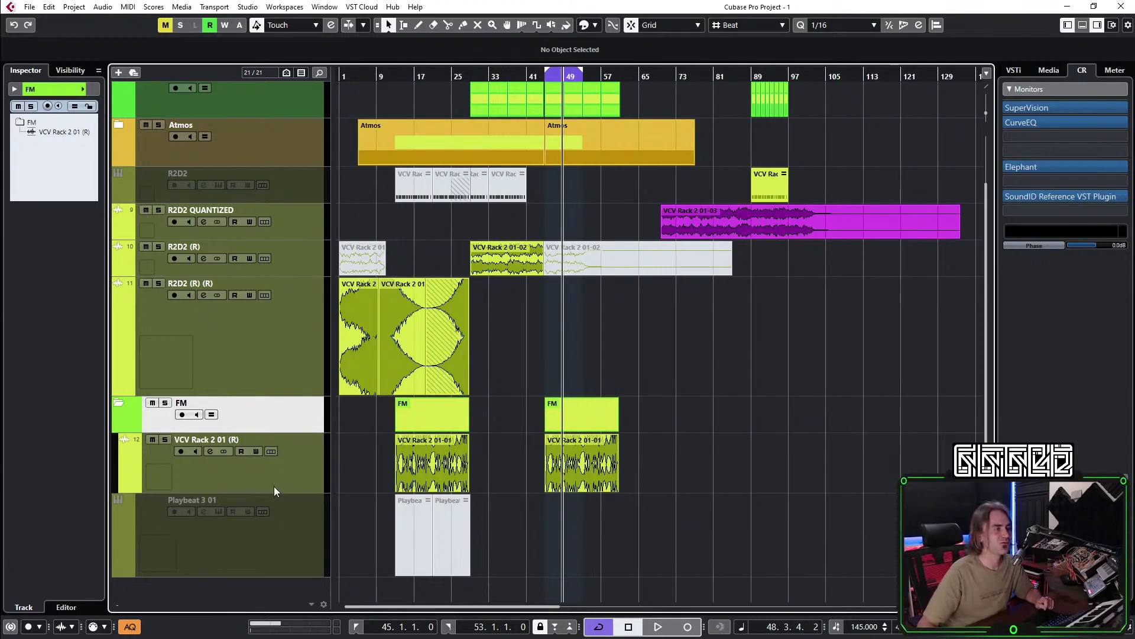
{"action": "left_click", "coordinate": [285, 468]}
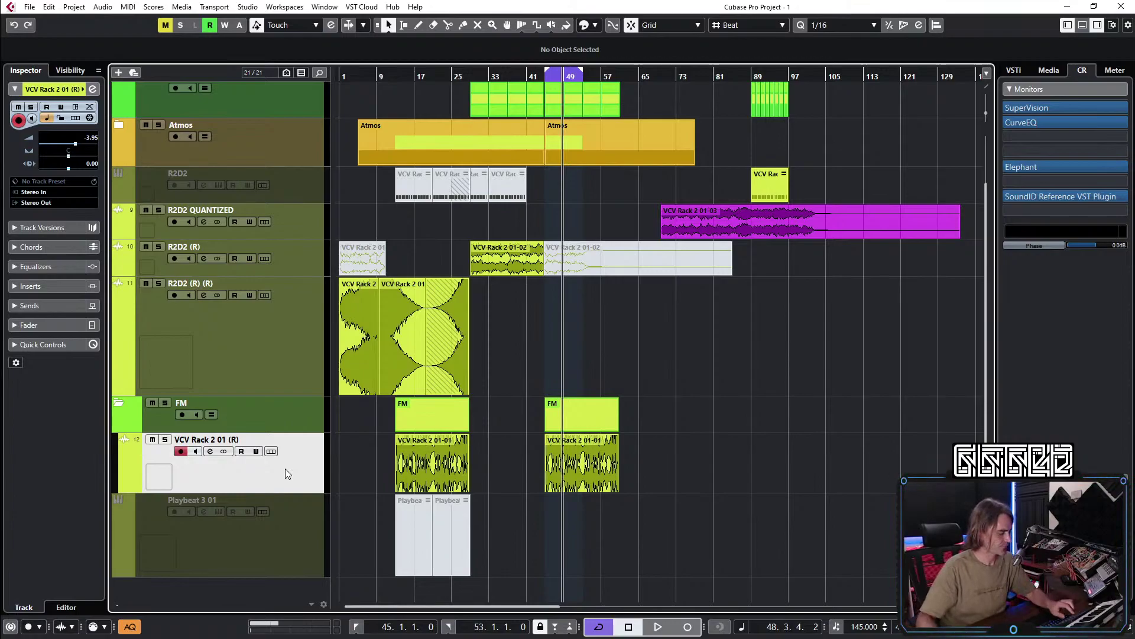
{"action": "key", "text": "space"}
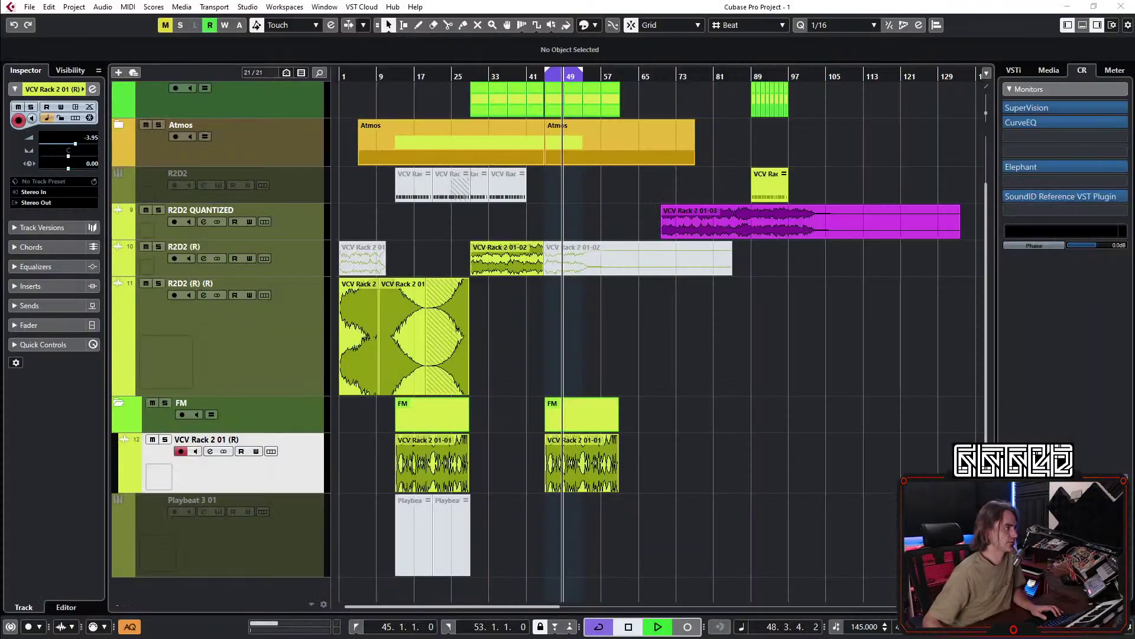
Close the current project and open the backup project 1.bak.
{"action": "key", "text": "ctrl+w"}
{"action": "left_click", "coordinate": [33, 15]}
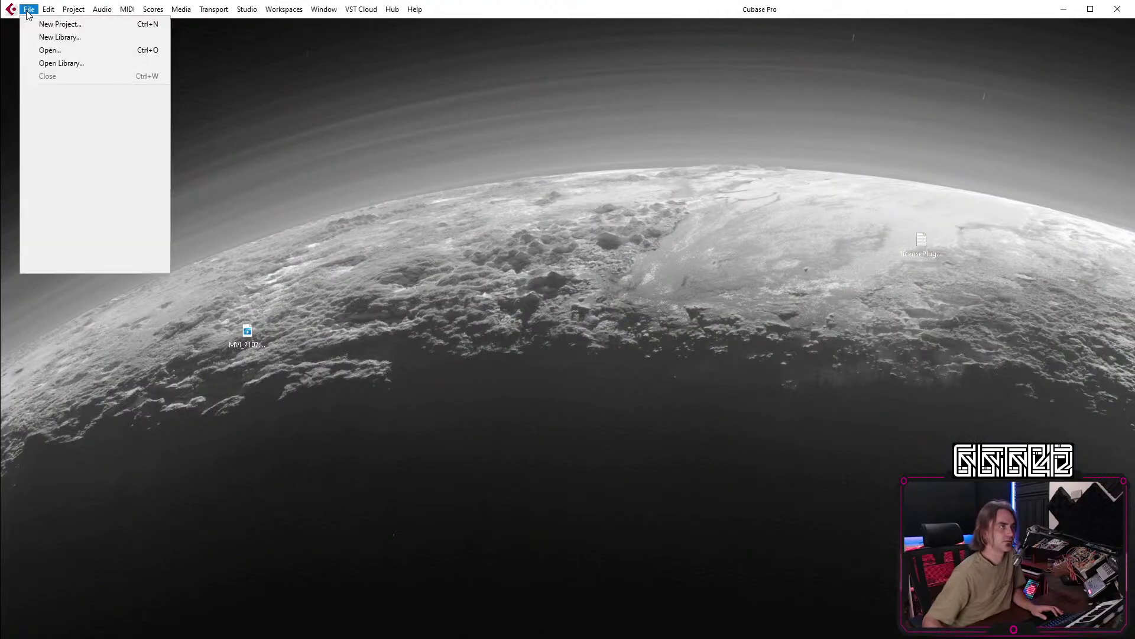
{"action": "left_click", "coordinate": [52, 57]}
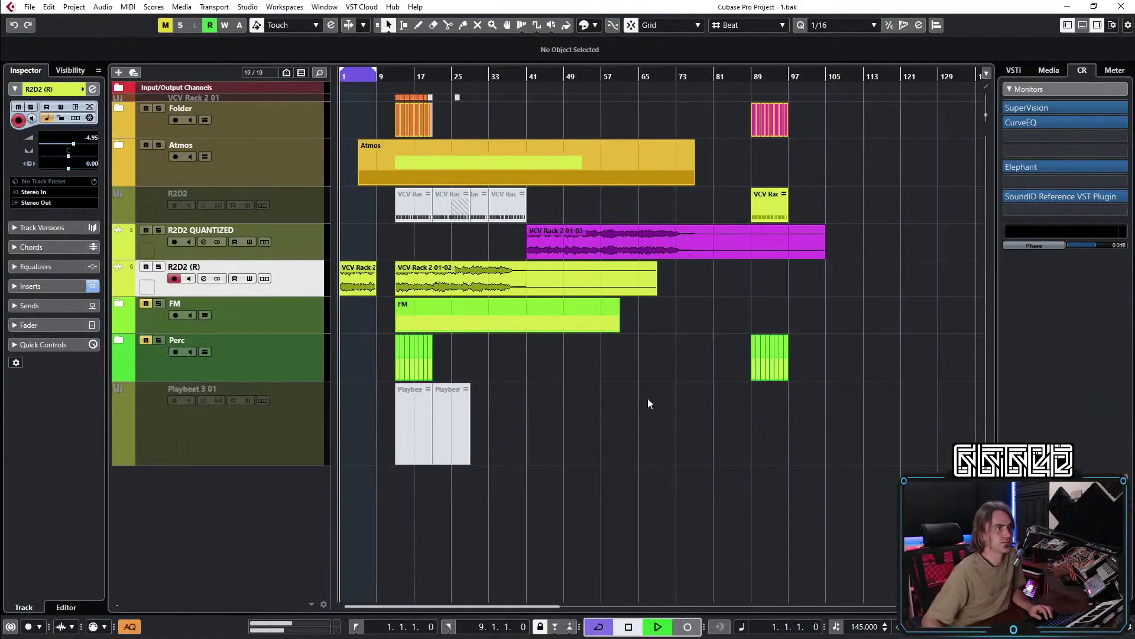
Play the backup project from about bar 13, stop, and return the playhead to bar 1.
{"action": "left_click", "coordinate": [403, 77]}
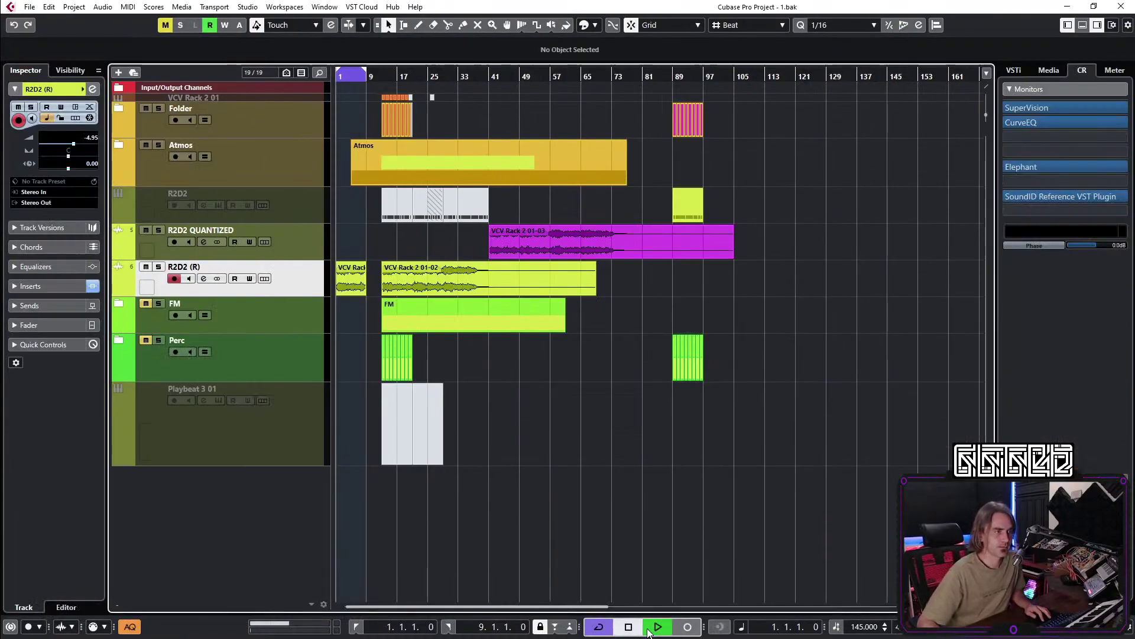
{"action": "left_click", "coordinate": [650, 628]}
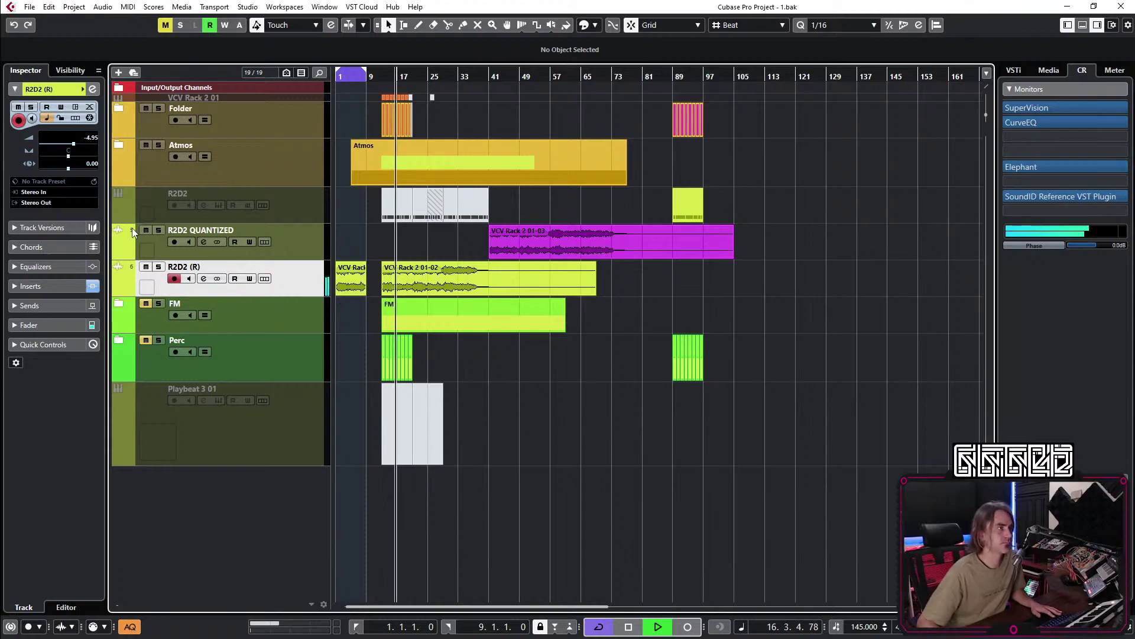
{"action": "key", "text": "space"}
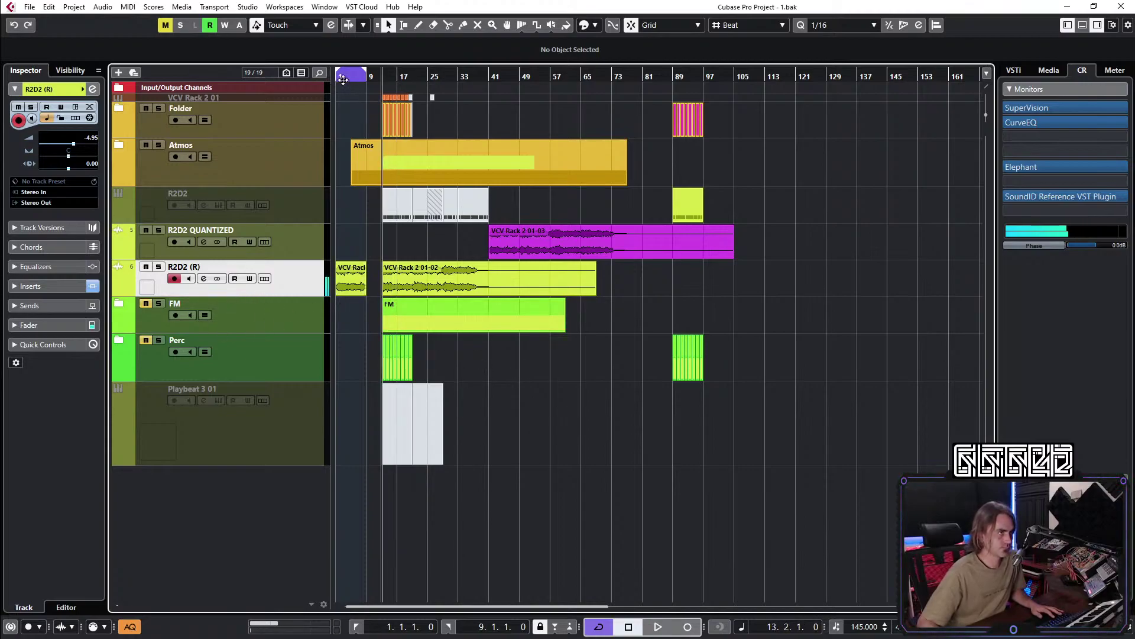
{"action": "left_click_drag", "start_coordinate": [345, 87], "coordinate": [296, 125]}
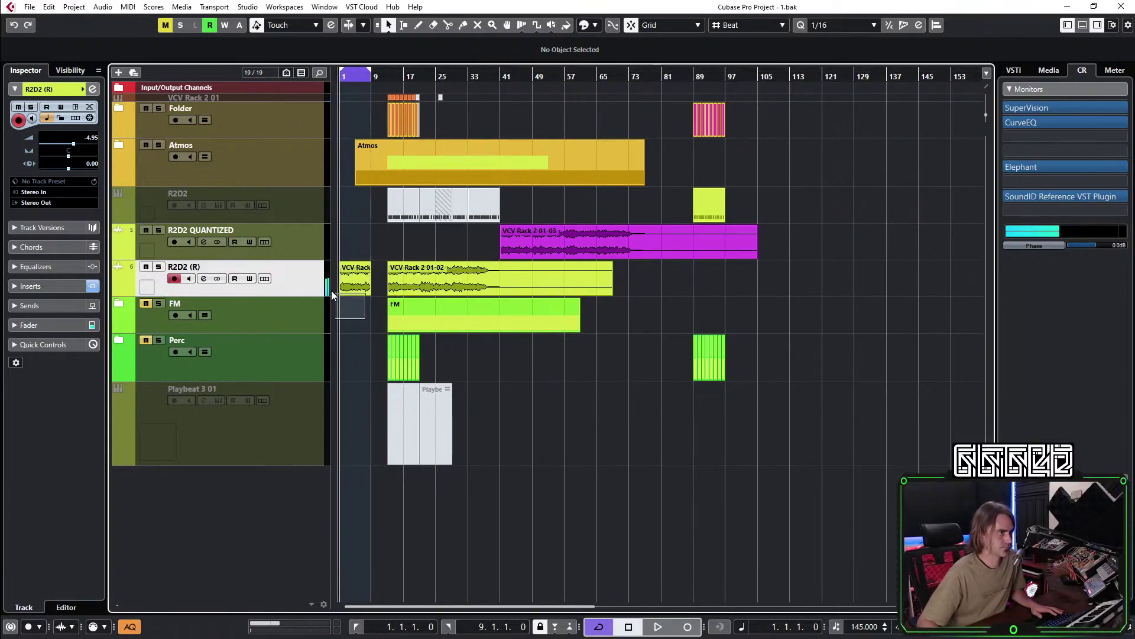
Render the R2D2 (R) clip in bars 1 to 9 in place with the current settings and deselect everything.
{"action": "left_click_drag", "start_coordinate": [331, 295], "coordinate": [344, 292]}
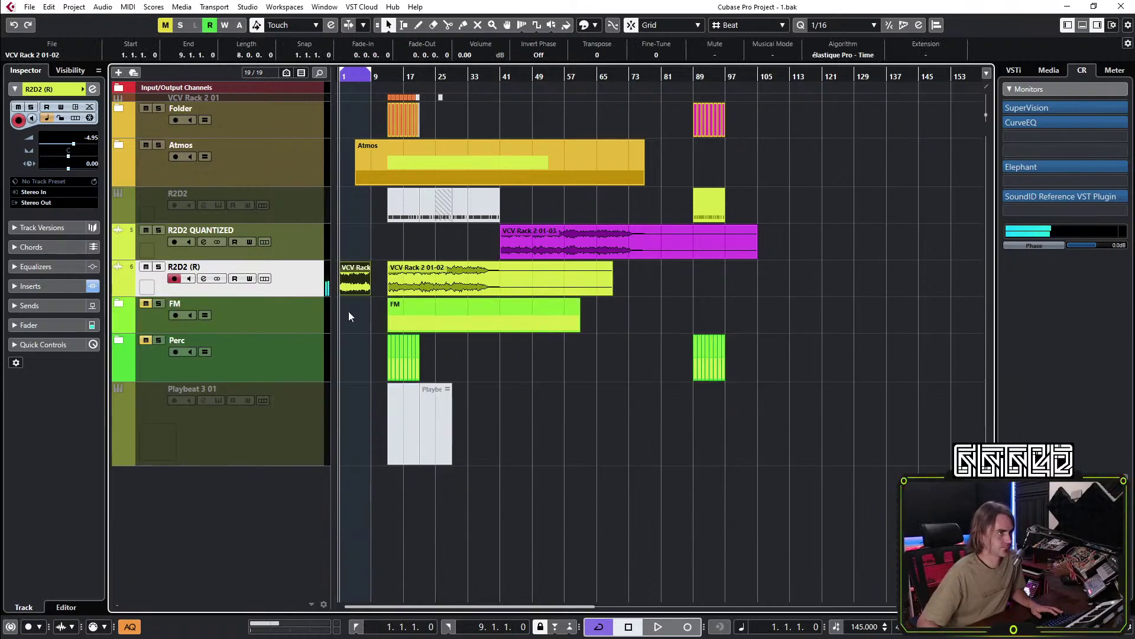
{"action": "right_click", "coordinate": [349, 281]}
{"action": "mouse_move", "coordinate": [420, 385]}
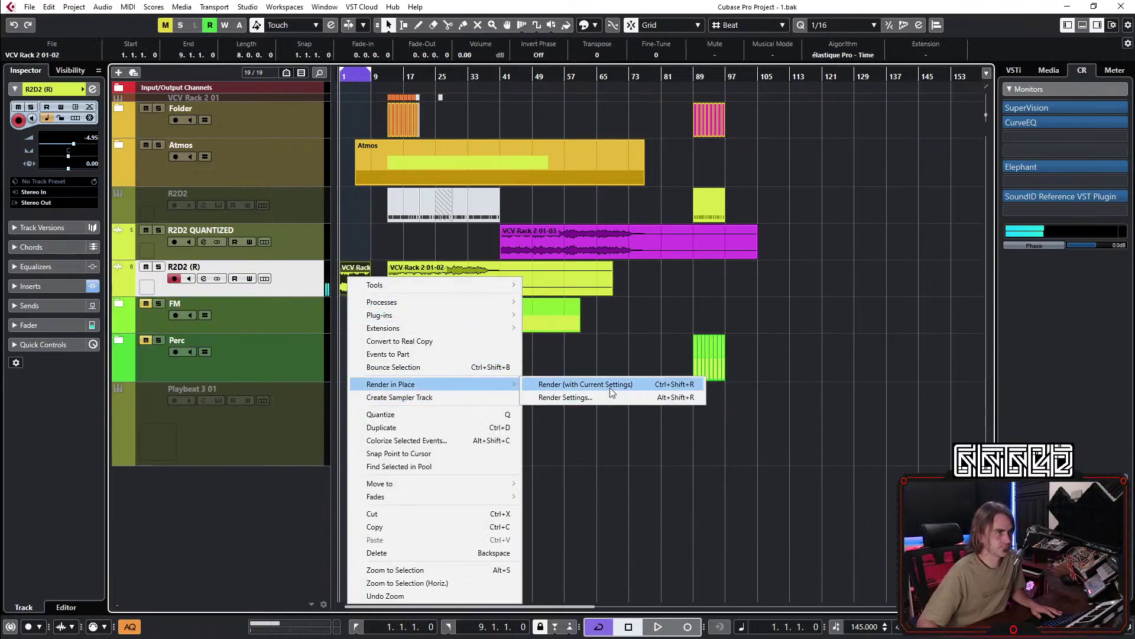
{"action": "left_click", "coordinate": [626, 385]}
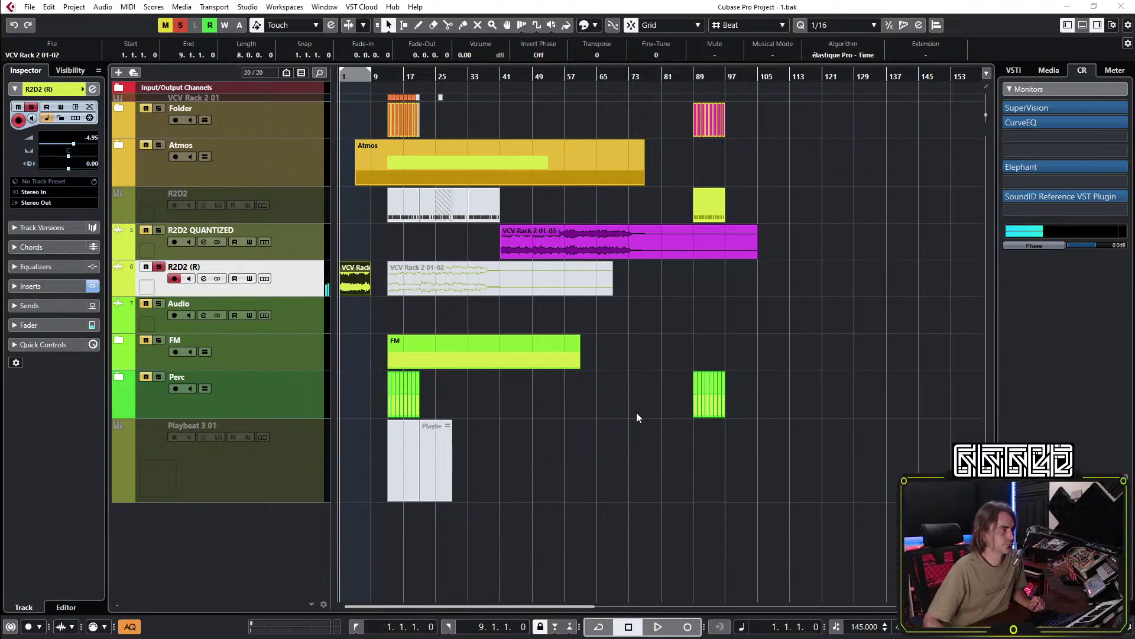
{"action": "key", "text": "KP_Divide"}
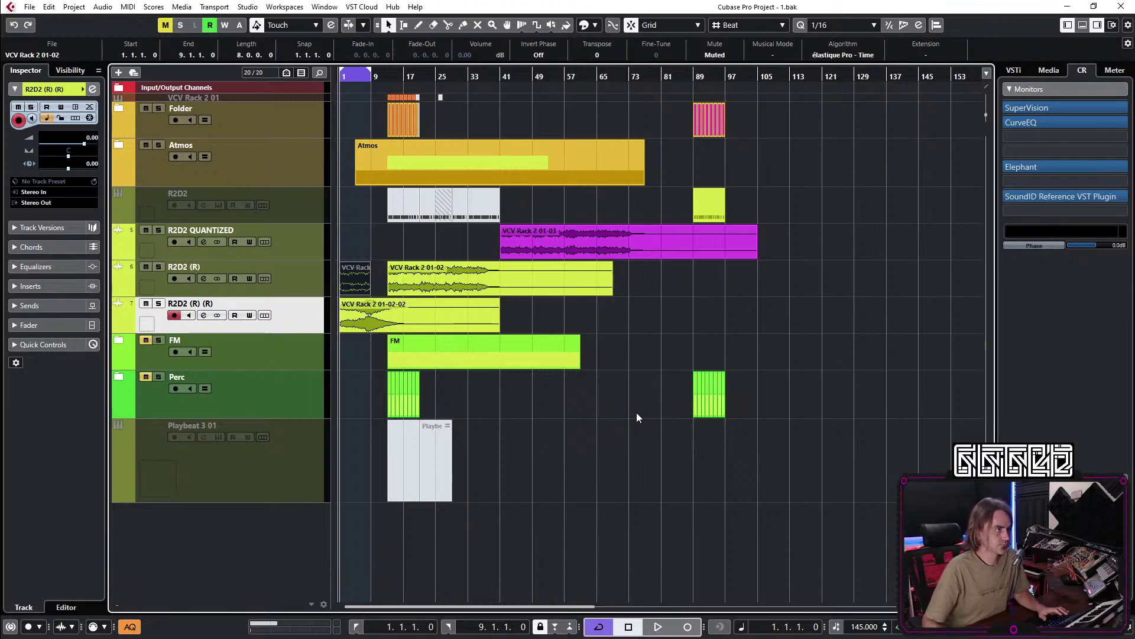
{"action": "left_click", "coordinate": [637, 417]}
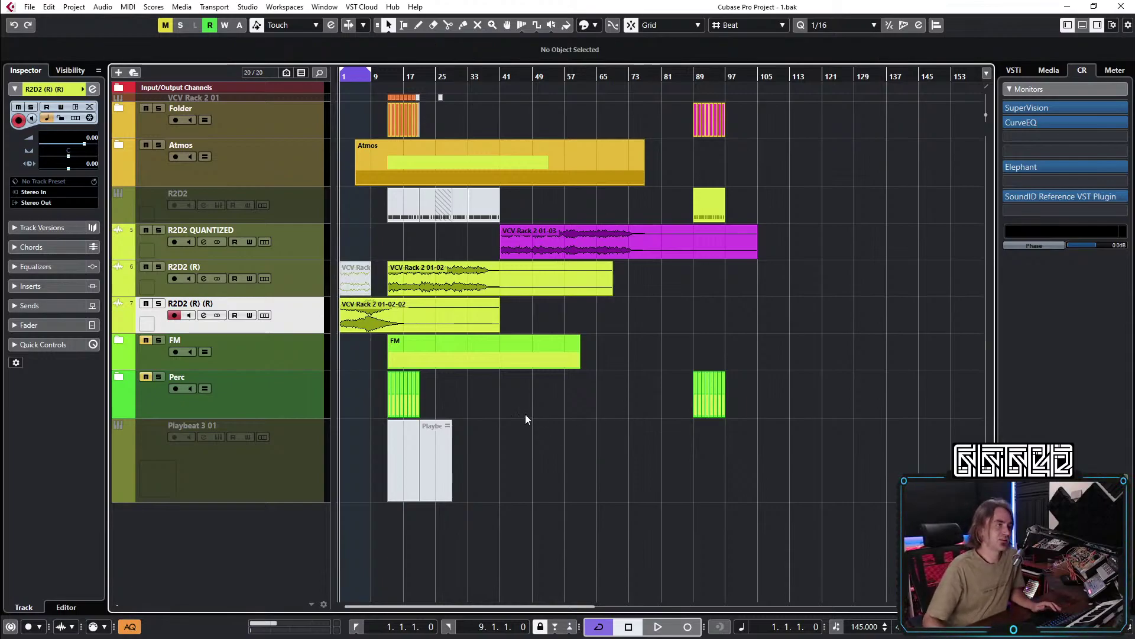
Enlarge the height of the R2D2 (R) (R) track and reduce the waveform display scale.
{"action": "scroll", "coordinate": [380, 342], "scroll_direction": "up", "scroll_amount": 3}
{"action": "scroll", "coordinate": [402, 360], "scroll_direction": "left", "scroll_amount": 2}
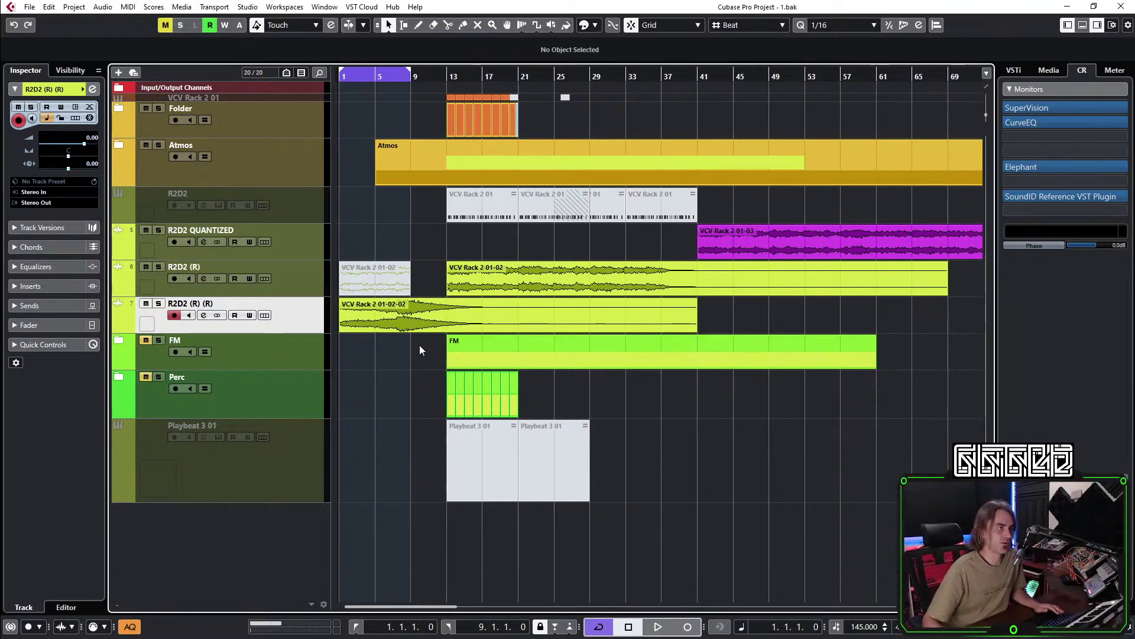
{"action": "scroll", "coordinate": [410, 354], "scroll_direction": "up", "scroll_amount": 3}
{"action": "scroll", "coordinate": [473, 355], "scroll_direction": "left", "scroll_amount": 3}
{"action": "key", "text": "g"}
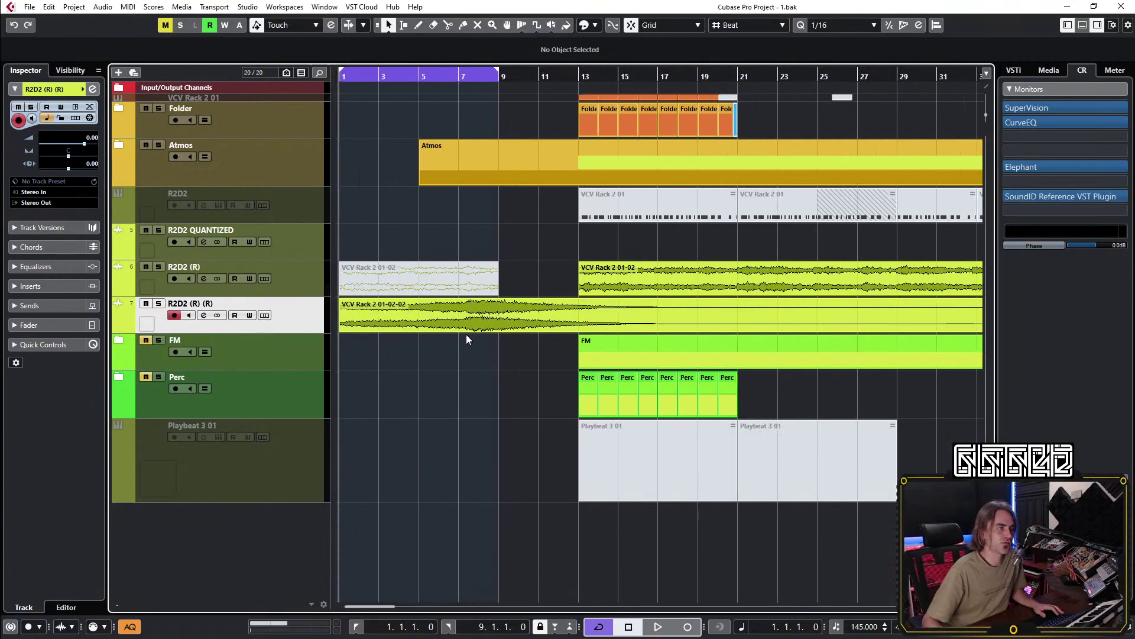
{"action": "left_click_drag", "start_coordinate": [292, 333], "coordinate": [292, 379]}
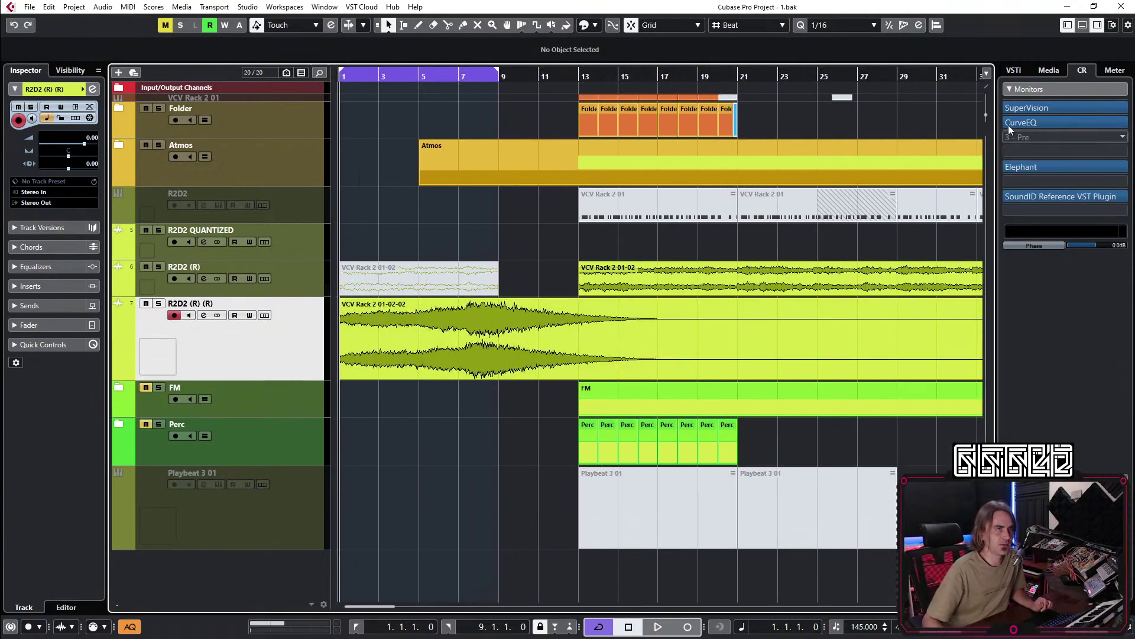
{"action": "left_click_drag", "start_coordinate": [986, 115], "coordinate": [987, 117]}
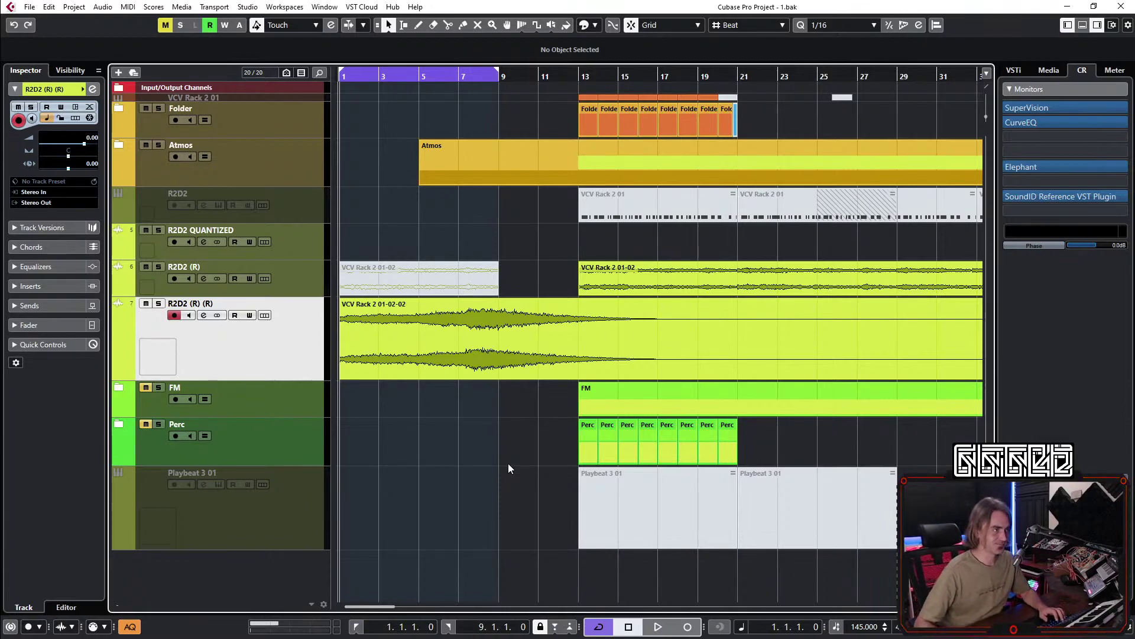
Play the rendered R2D2 (R) (R) clip from bar 1 and again near bar 11 to check its tail.
{"action": "key", "text": "space"}
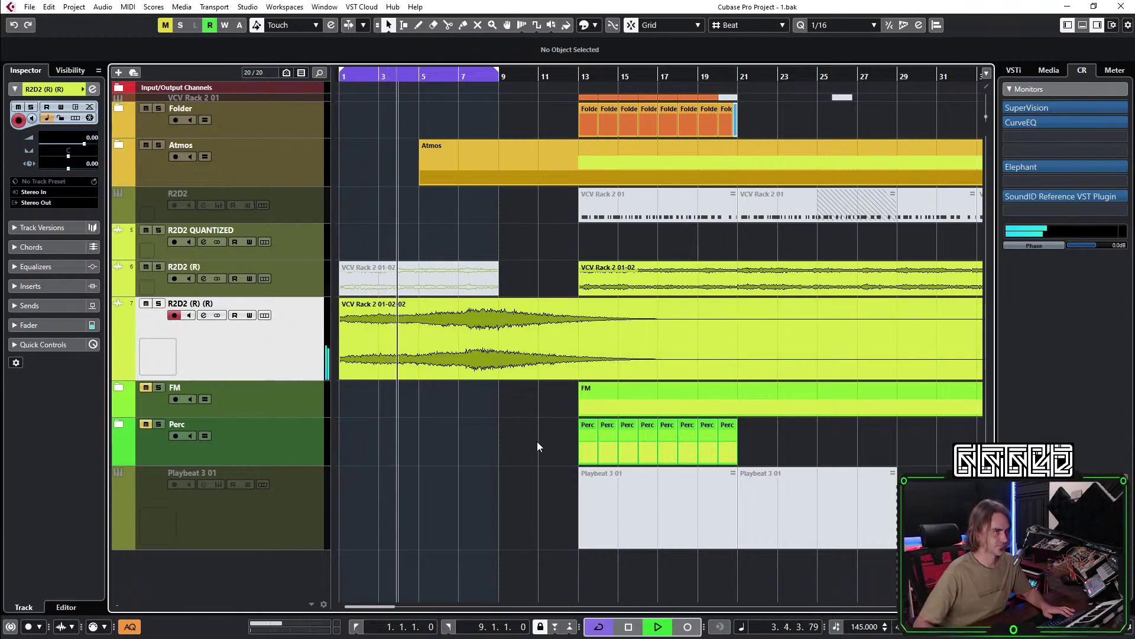
{"action": "key", "text": "space"}
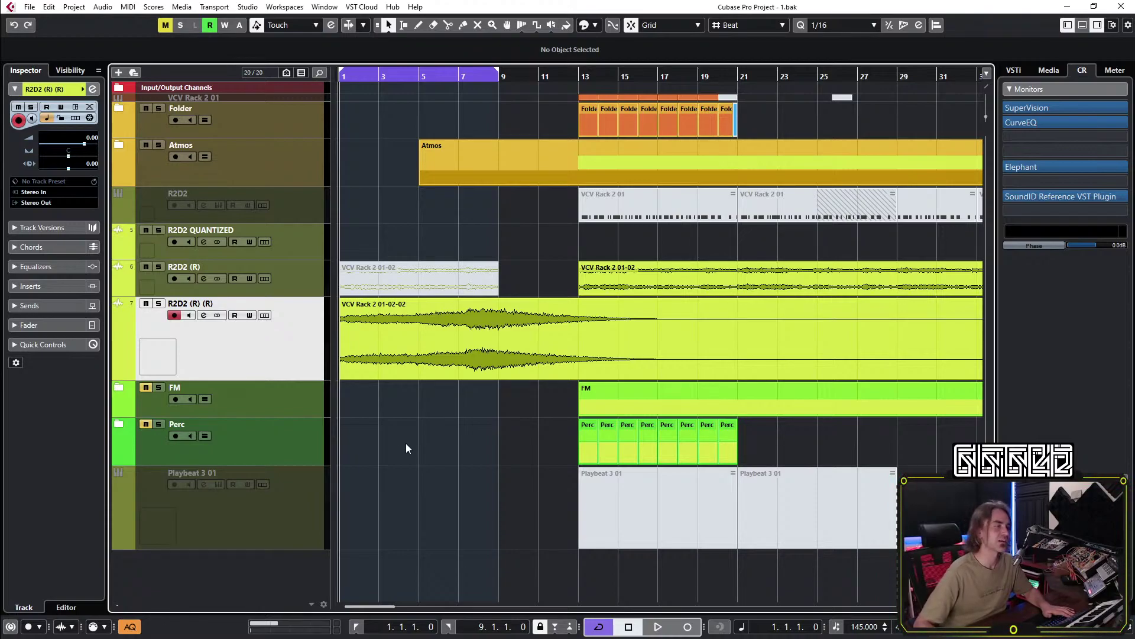
{"action": "left_click", "coordinate": [516, 360]}
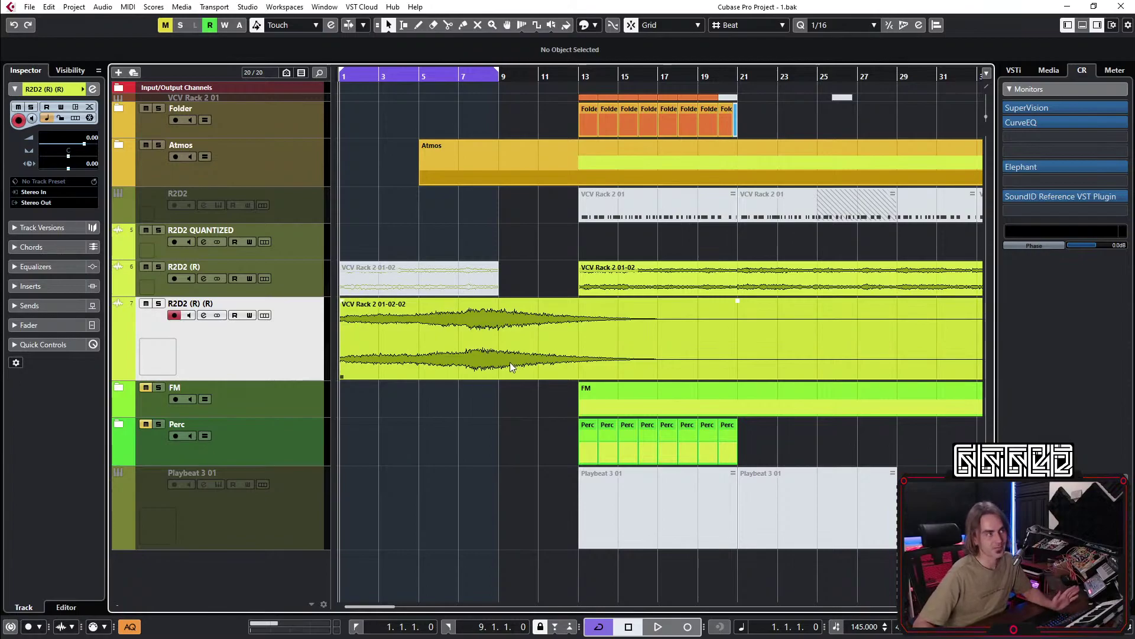
{"action": "key", "text": "space"}
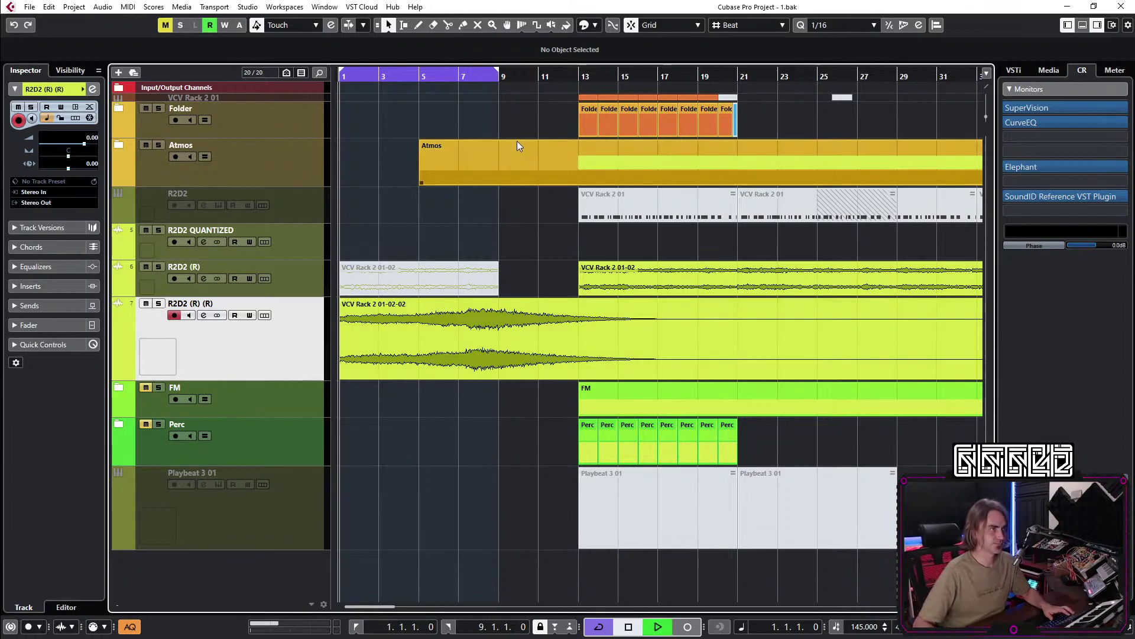
{"action": "key", "text": "g"}
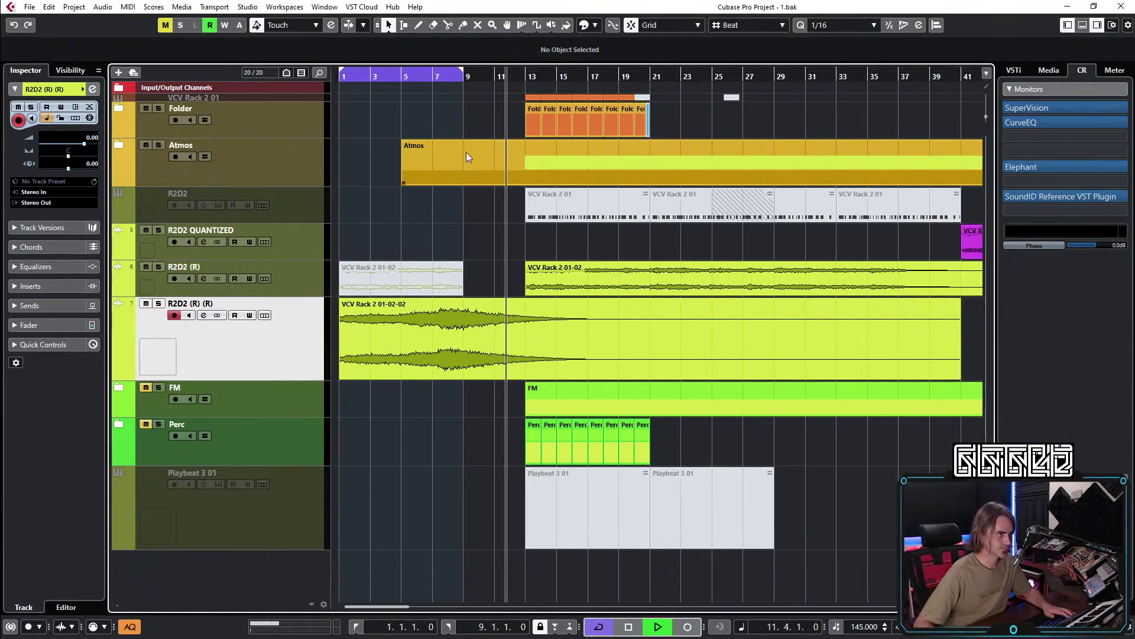
Remove the bar 69 point from the Supercell Mix automation on the R2D2 (R) track and hide its automation lanes.
{"action": "left_click", "coordinate": [117, 291]}
{"action": "left_click", "coordinate": [488, 314]}
{"action": "left_click", "coordinate": [262, 289]}
{"action": "key", "text": "g"}
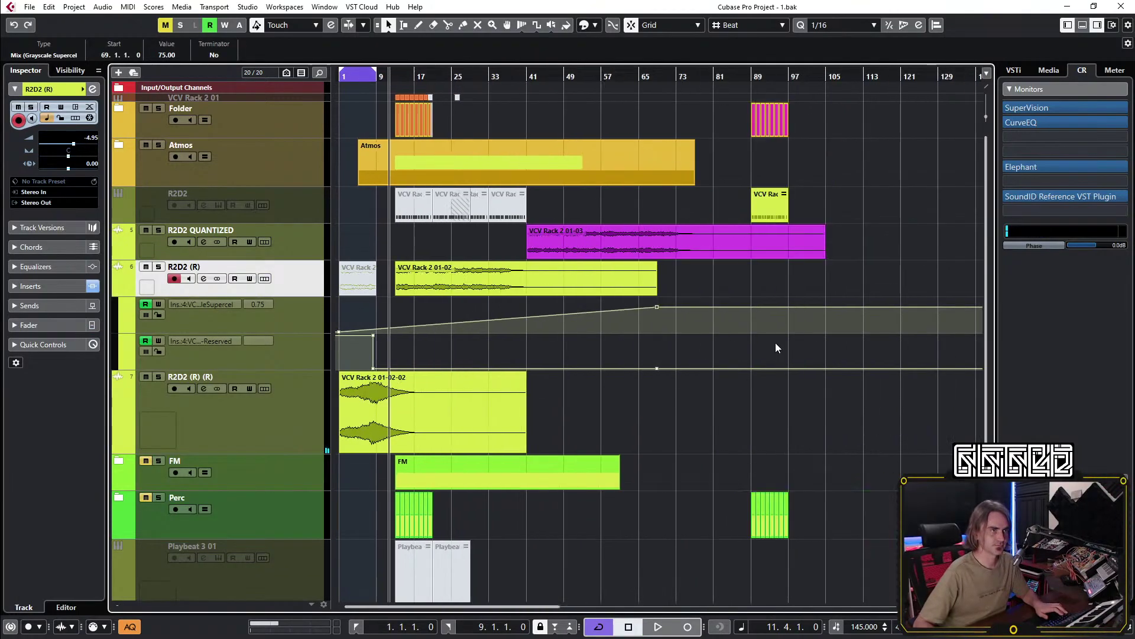
{"action": "key", "text": "ctrl+z"}
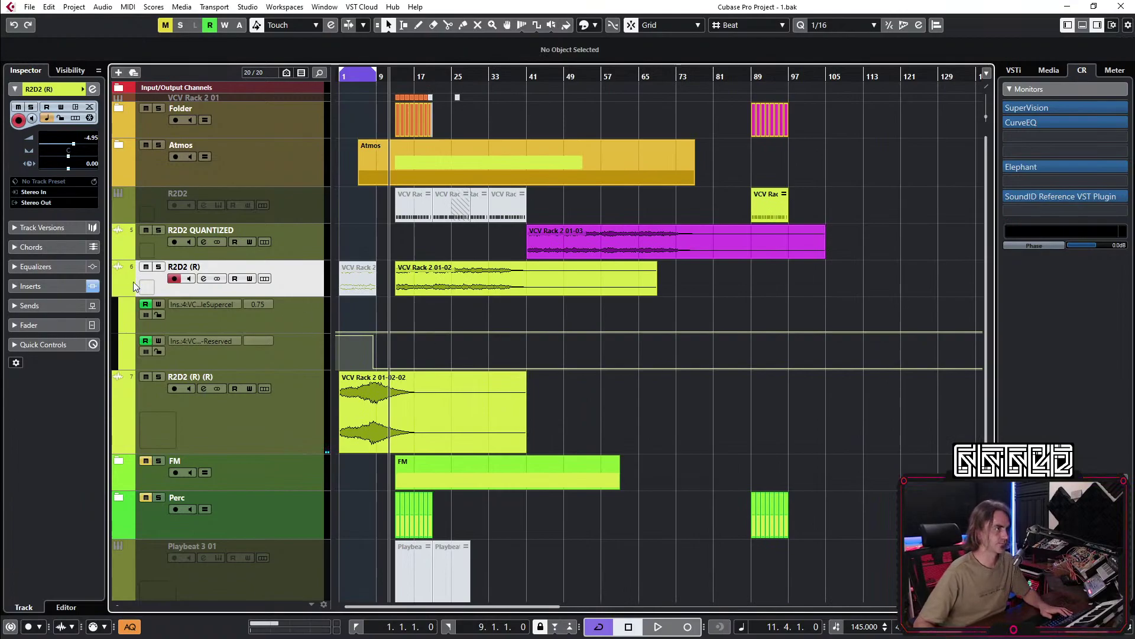
{"action": "key", "text": "ctrl+z"}
Lower the Supercell module's Mix in the VCV Rack 2 FX insert on R2D2 (R), start playback and close the plug-in and channel windows.
{"action": "left_click", "coordinate": [92, 88]}
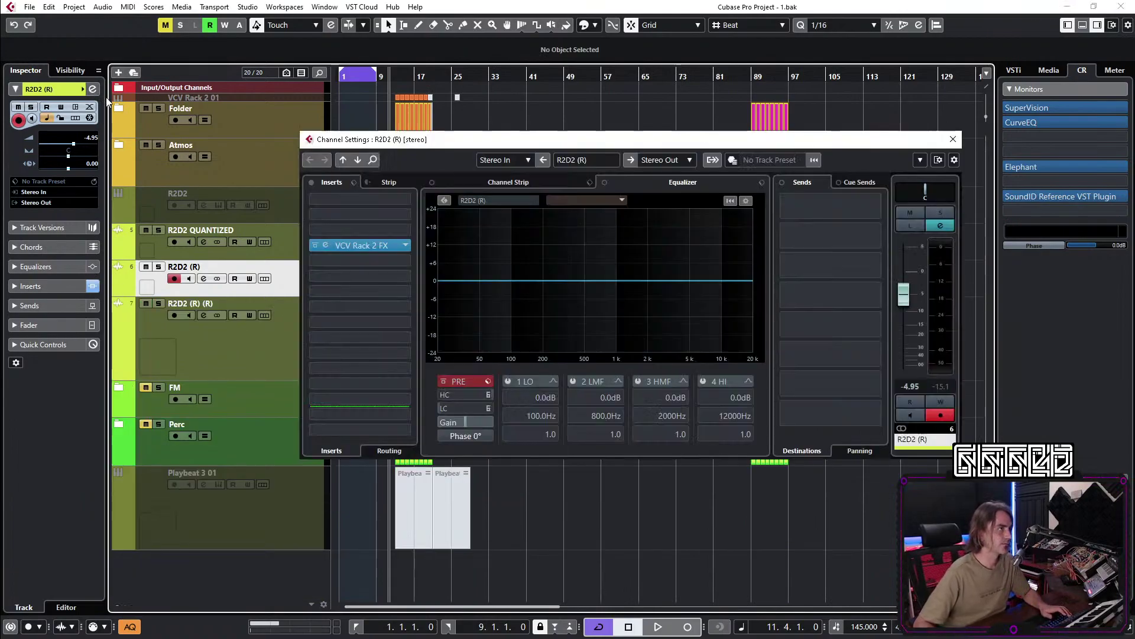
{"action": "left_click", "coordinate": [329, 246]}
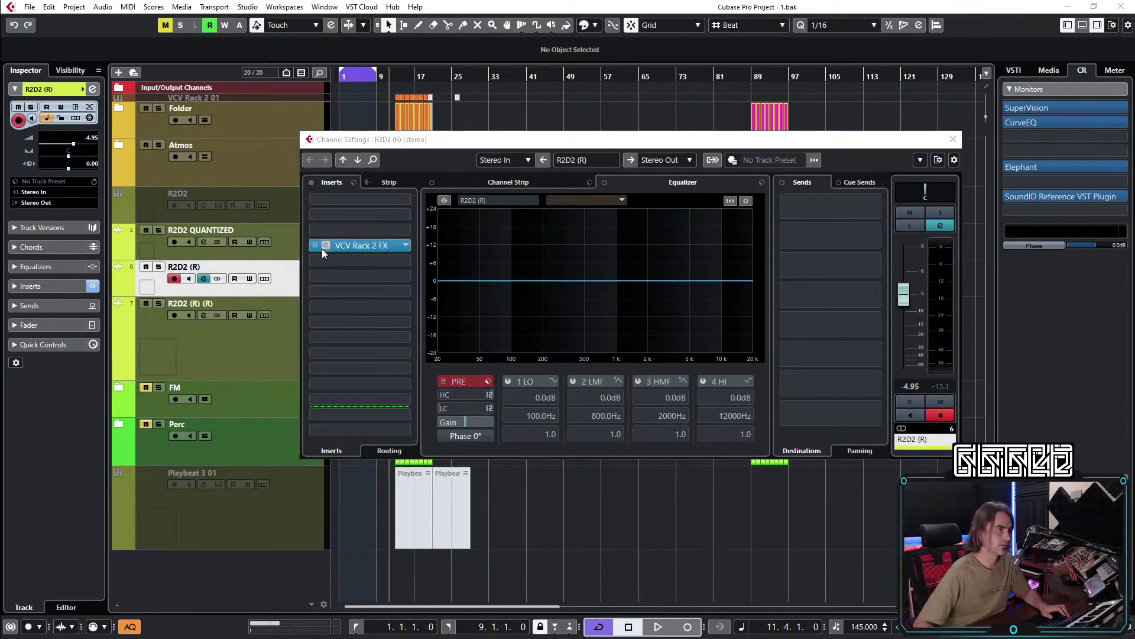
{"action": "scroll", "coordinate": [436, 365], "scroll_direction": "down", "scroll_amount": 6}
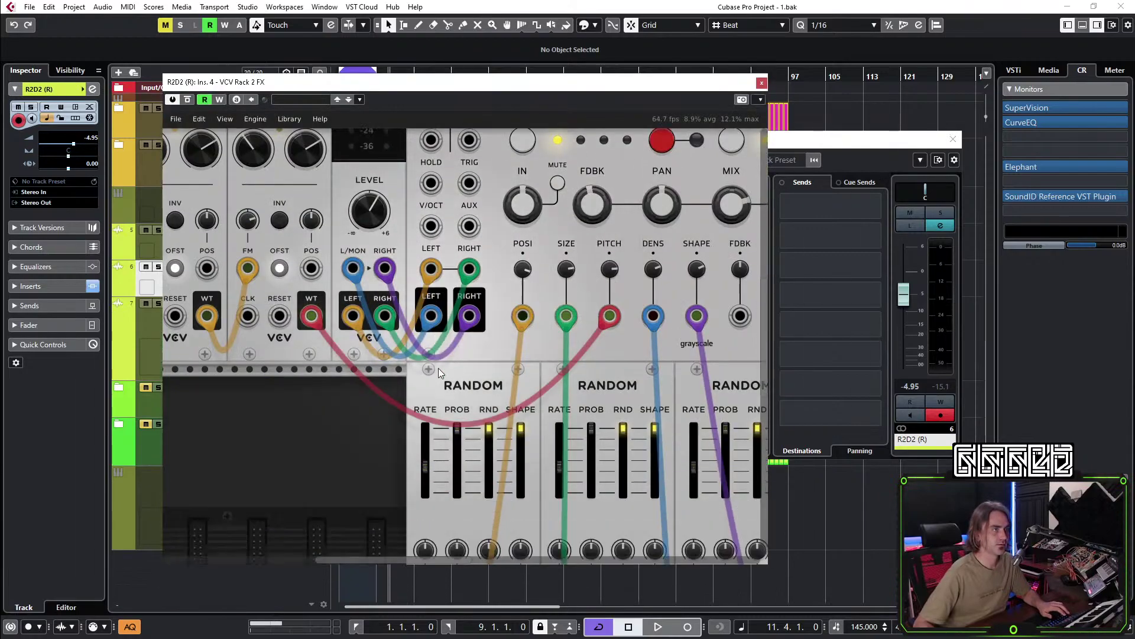
{"action": "scroll", "coordinate": [494, 386], "scroll_direction": "up", "scroll_amount": 5}
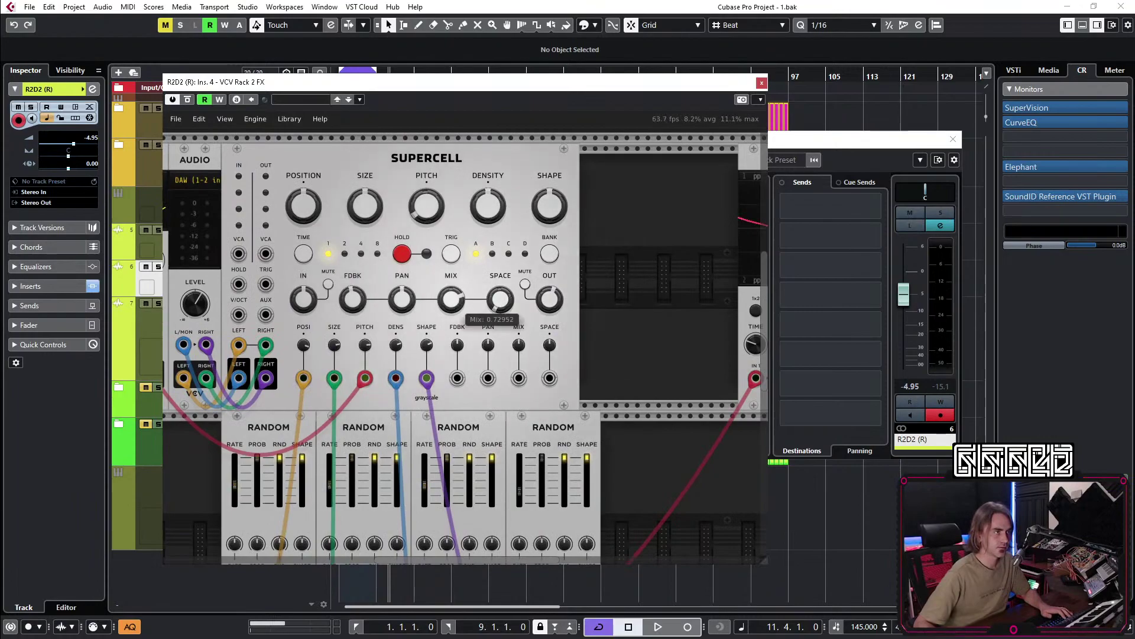
{"action": "left_click", "coordinate": [840, 497]}
{"action": "key", "text": "space"}
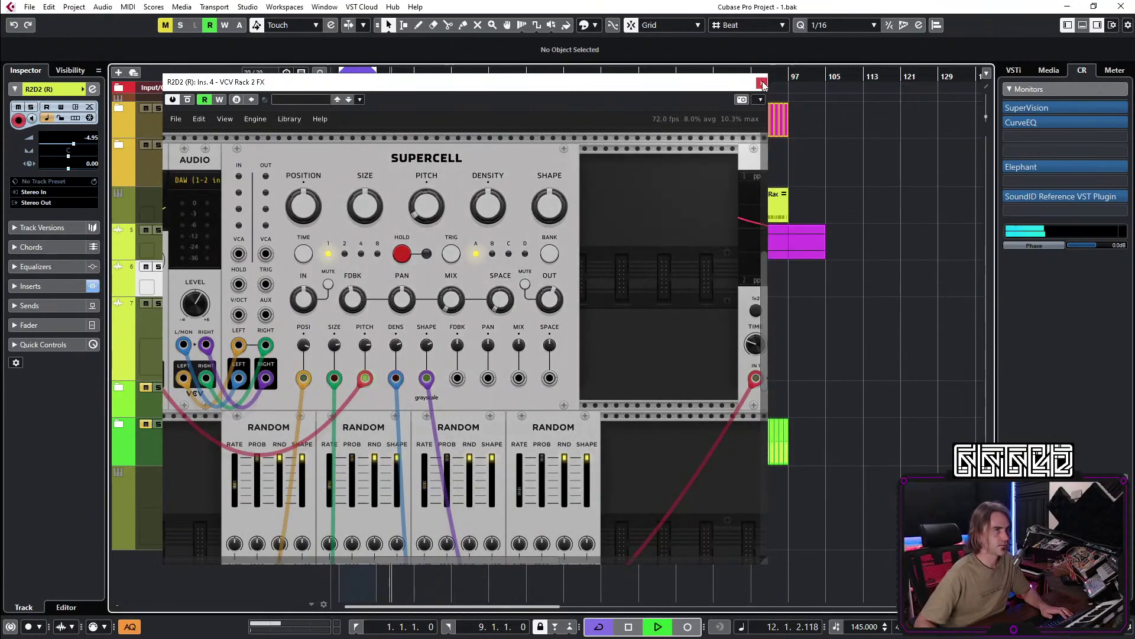
{"action": "left_click", "coordinate": [697, 103]}
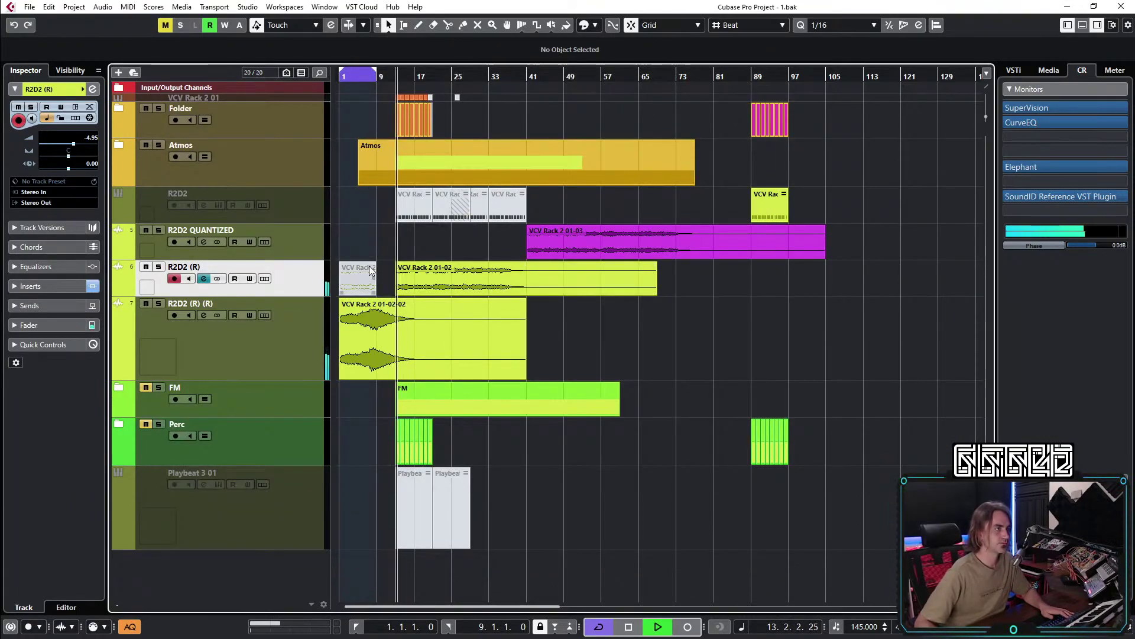
Add the reastream-standalone plug-in to the monitor inserts between Elephant and SoundID Reference.
{"action": "left_click", "coordinate": [1038, 178]}
{"action": "type", "text": "rea"}
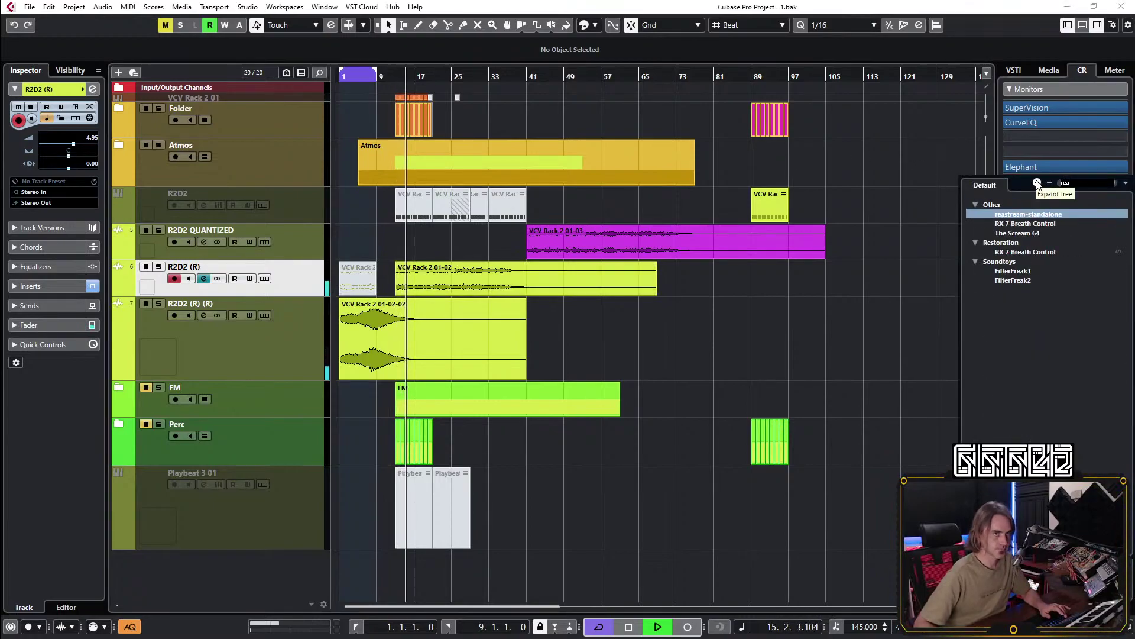
{"action": "left_click", "coordinate": [1007, 213]}
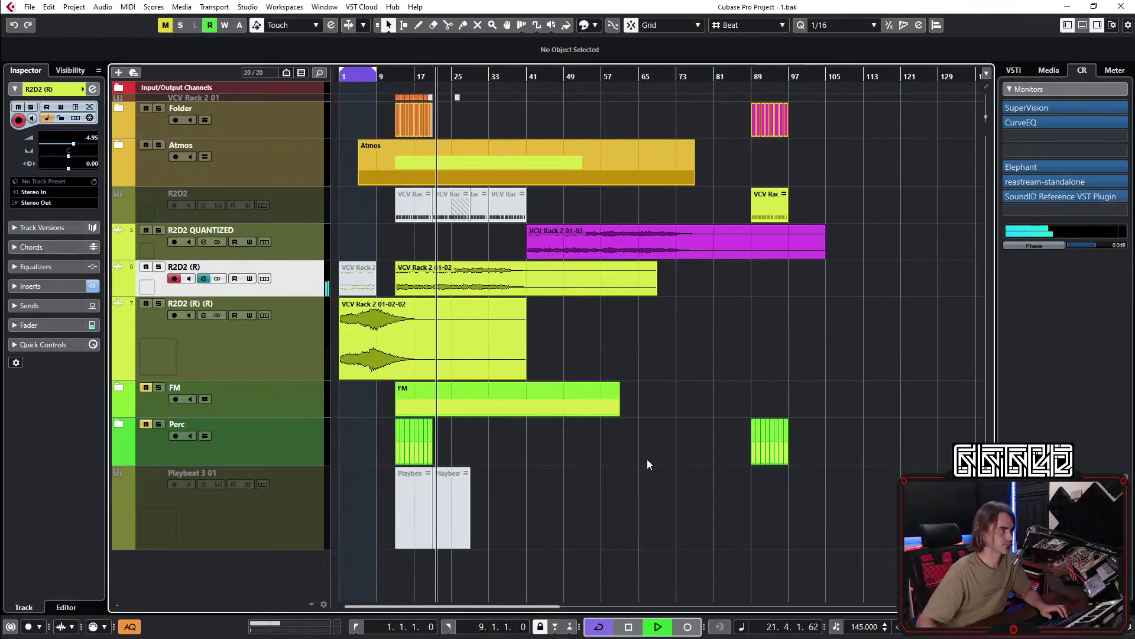
Set the cycle range from bar 13 to bar 21 and play from just before bar 13.
{"action": "scroll", "coordinate": [388, 196], "scroll_direction": "up", "scroll_amount": 3}
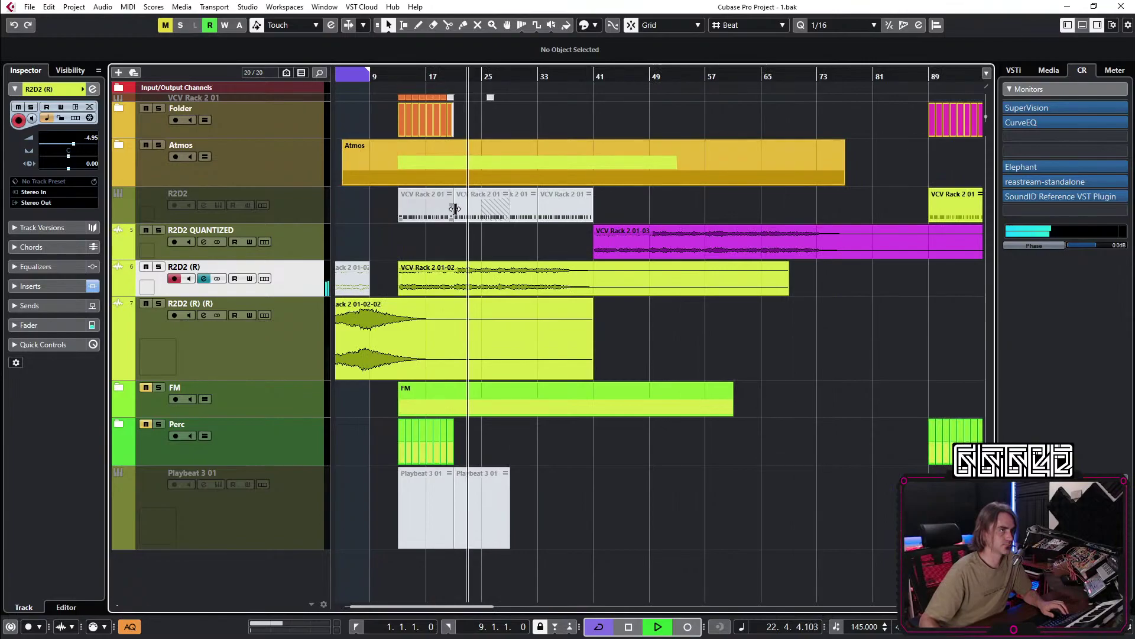
{"action": "scroll", "coordinate": [508, 87], "scroll_direction": "left", "scroll_amount": 3}
{"action": "left_click", "coordinate": [519, 76]}
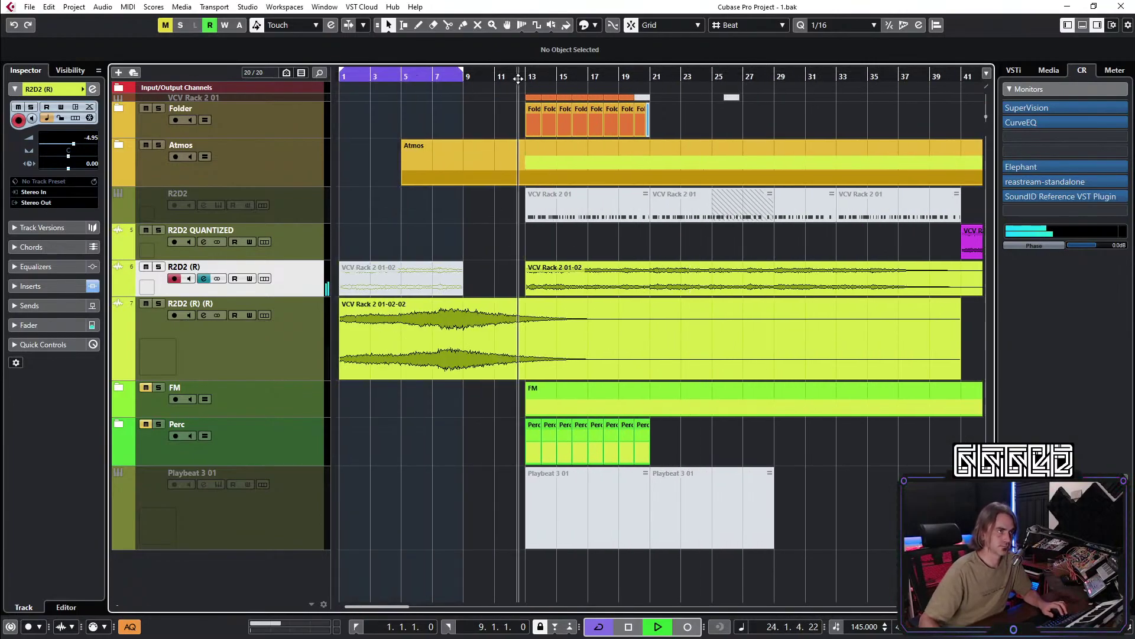
{"action": "left_click_drag", "start_coordinate": [533, 69], "coordinate": [651, 127]}
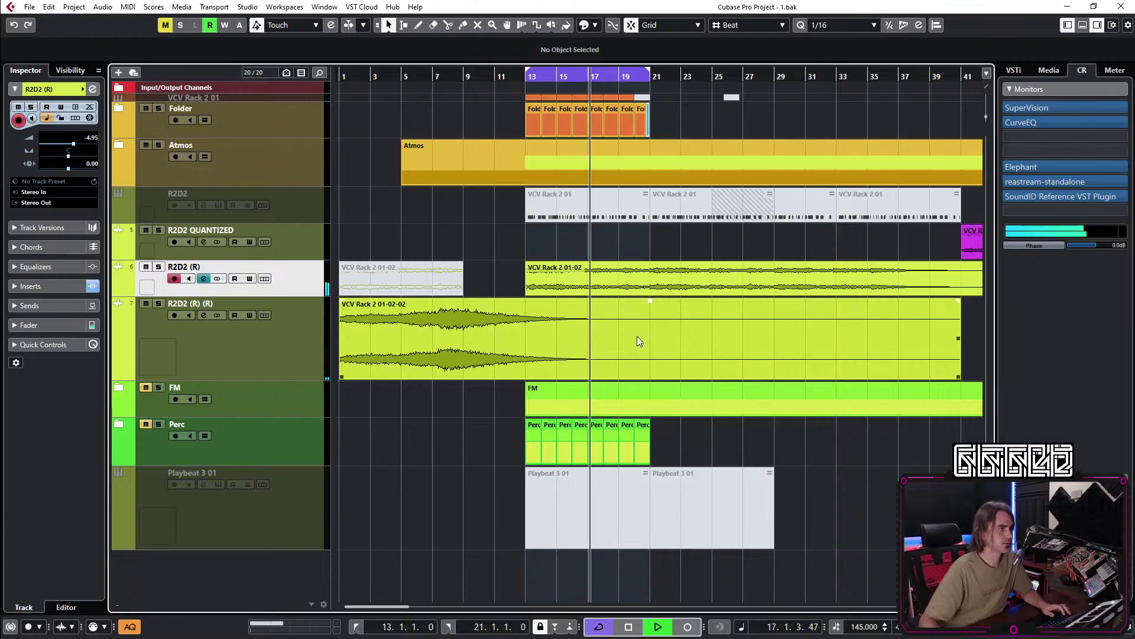
Lower the R2D2 (R) volume to -7.66 and the R2D2 (R) (R) volume to -4.27, and stop playback.
{"action": "scroll", "coordinate": [637, 336], "scroll_direction": "right", "scroll_amount": 1}
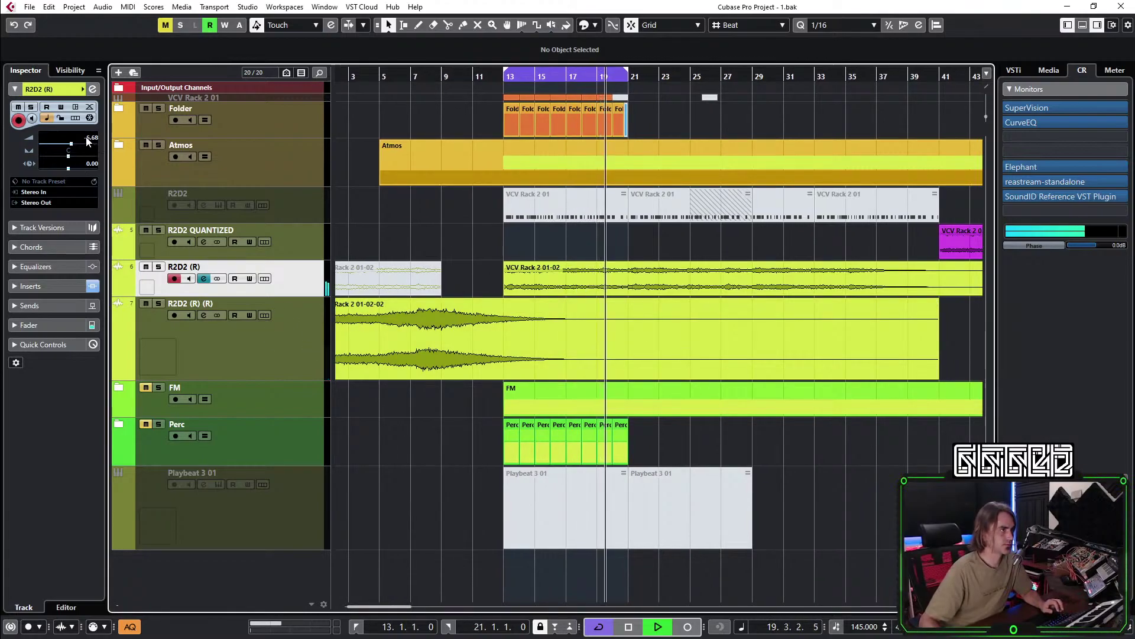
{"action": "key", "text": "Down"}
{"action": "scroll", "coordinate": [93, 138], "scroll_direction": "down", "scroll_amount": 4}
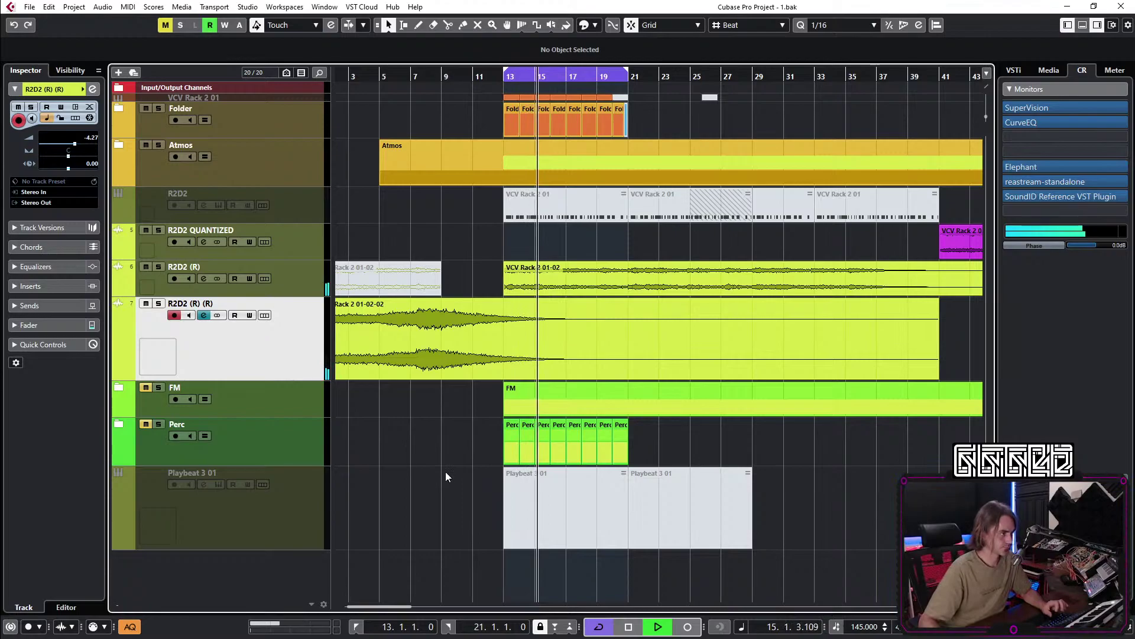
{"action": "key", "text": "space"}
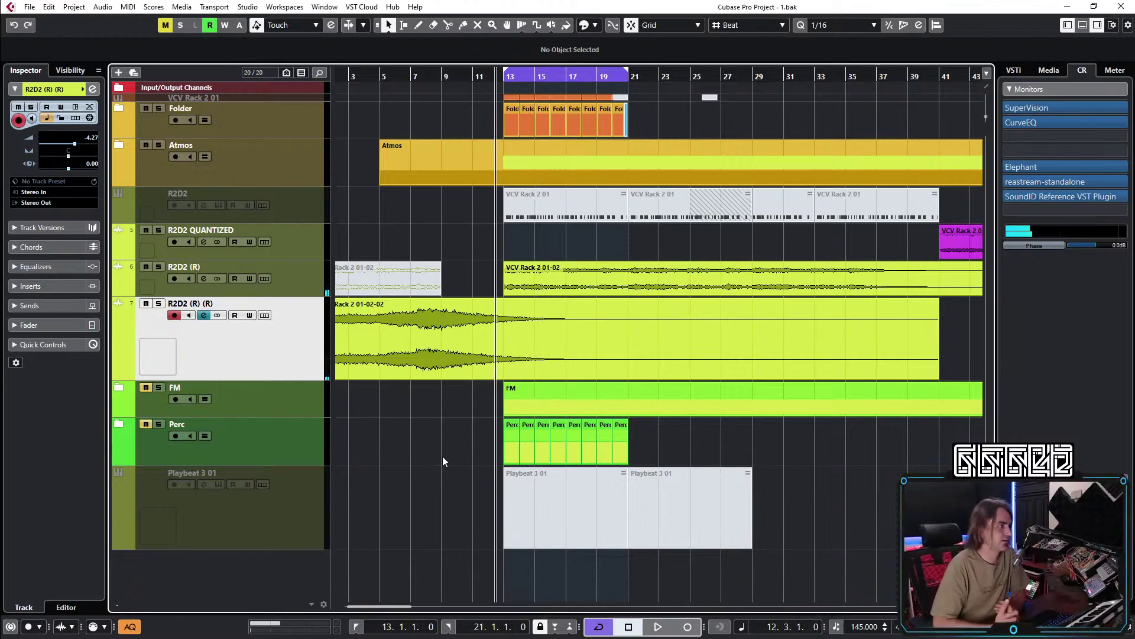
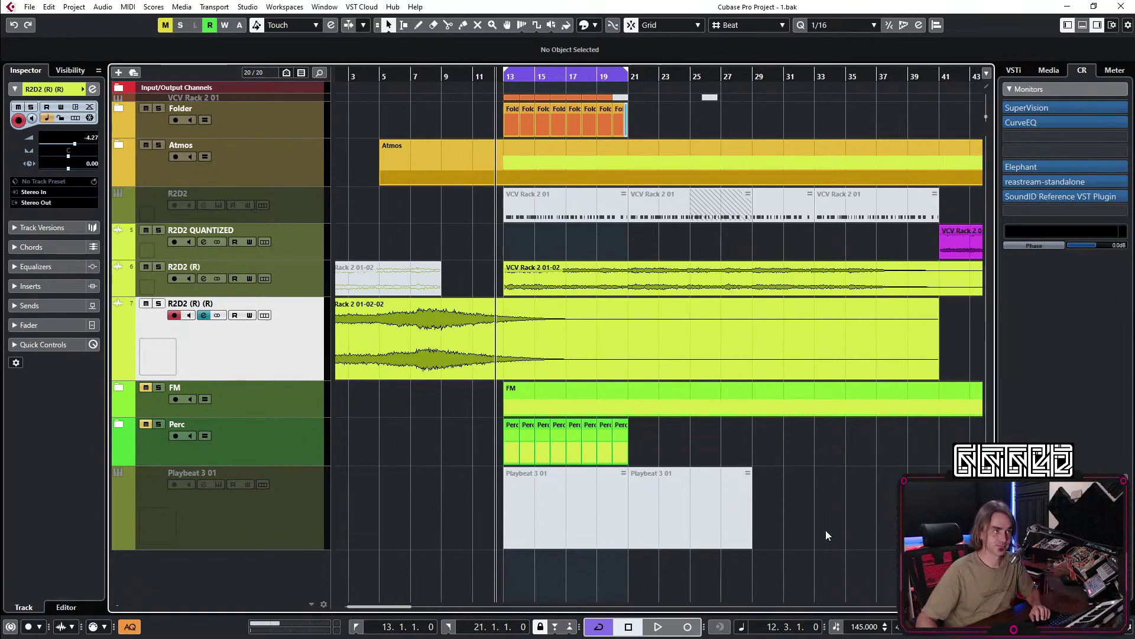
Play the loop and add a 24 dB/Oct low cut to the R2D2 (R) channel's equalizer.
{"action": "key", "text": "space"}
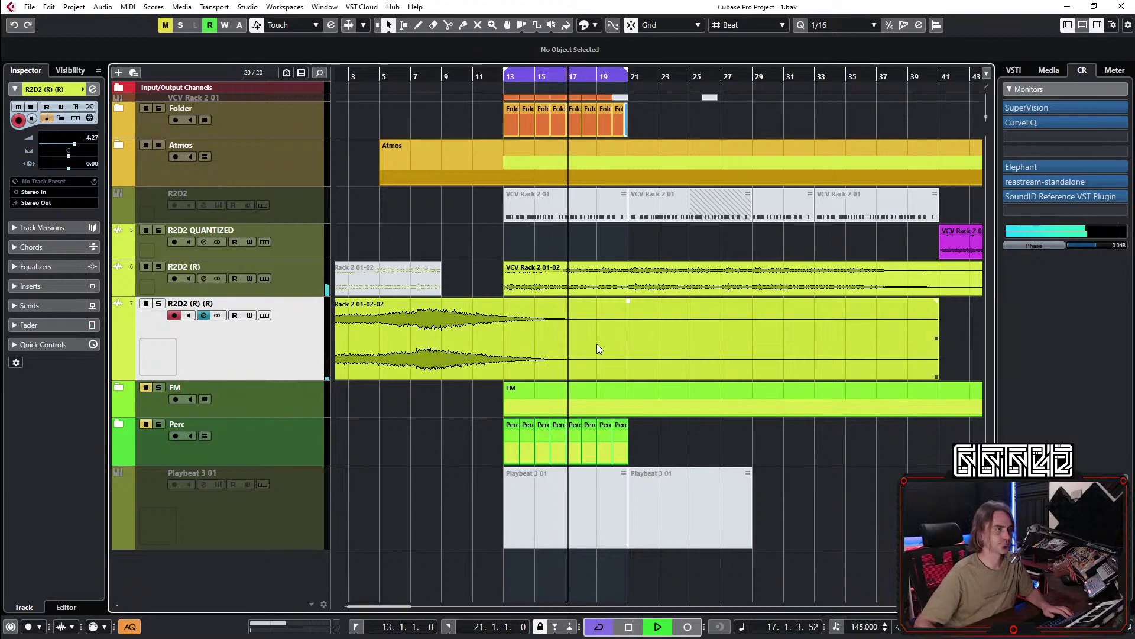
{"action": "left_click", "coordinate": [583, 375]}
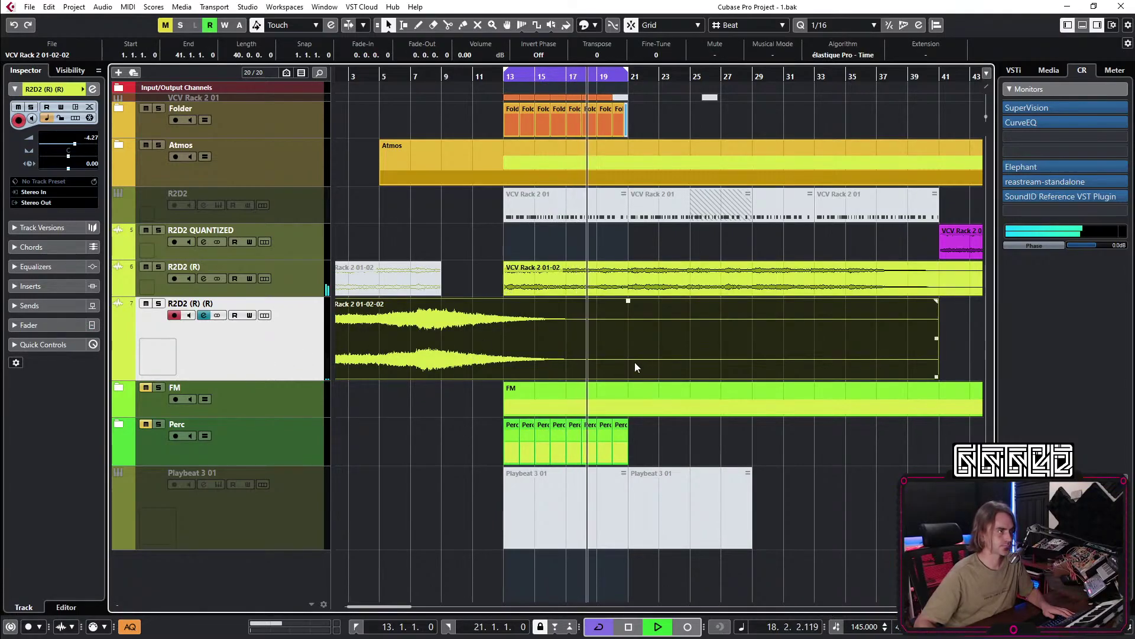
{"action": "left_click", "coordinate": [310, 276]}
{"action": "left_click", "coordinate": [93, 88]}
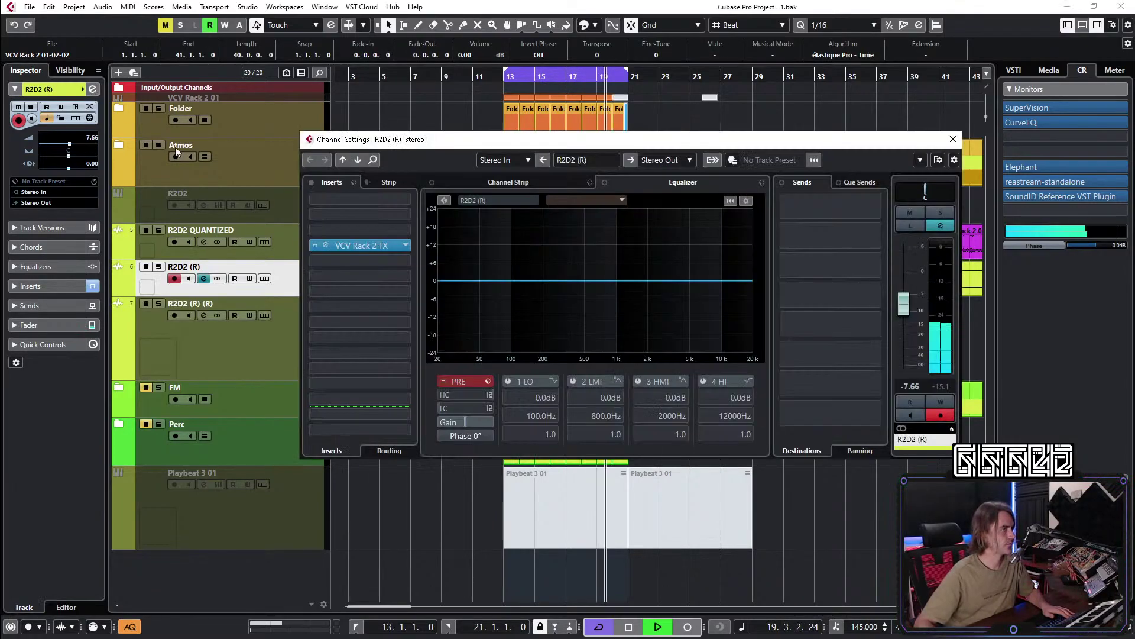
{"action": "left_click", "coordinate": [489, 408]}
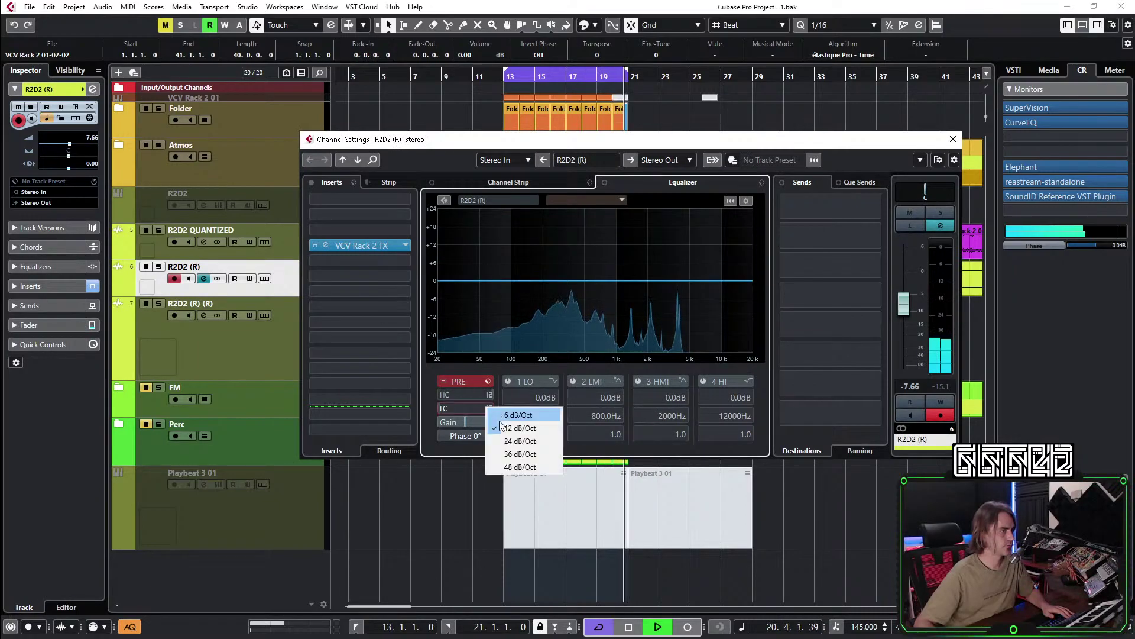
{"action": "left_click", "coordinate": [503, 441]}
{"action": "left_click_drag", "start_coordinate": [445, 409], "coordinate": [473, 418]}
Cut R2D2 (R) by 6.9 dB at 300.2 Hz with Q 0.5 and by 5.9 dB at 3301 Hz with Q 2.0.
{"action": "left_click_drag", "start_coordinate": [562, 327], "coordinate": [561, 294]}
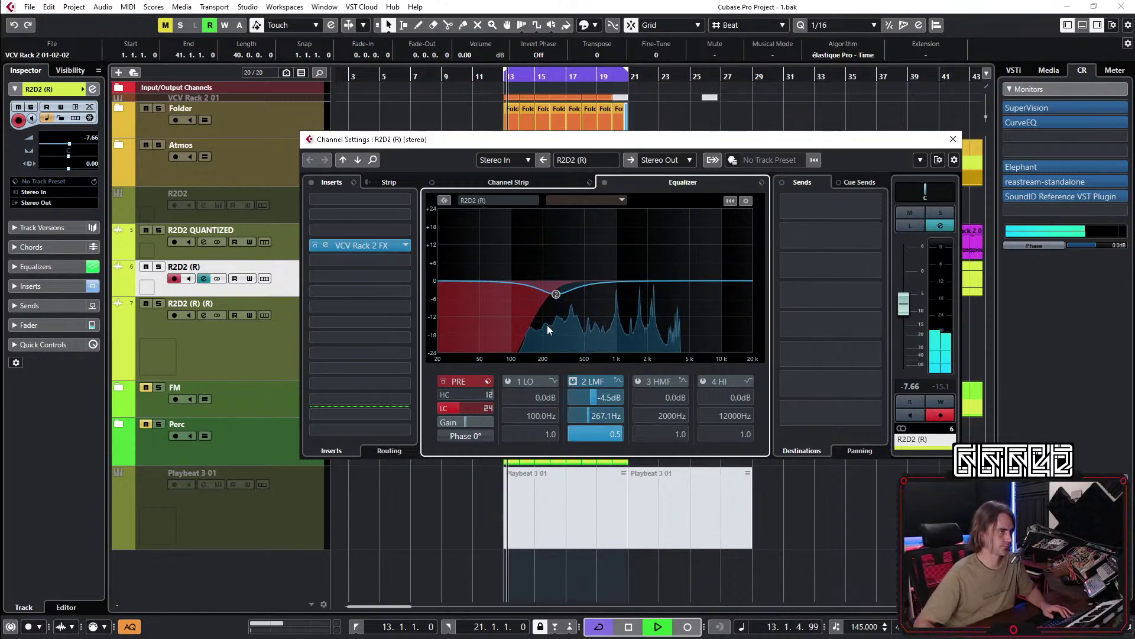
{"action": "left_click_drag", "start_coordinate": [557, 296], "coordinate": [561, 301]}
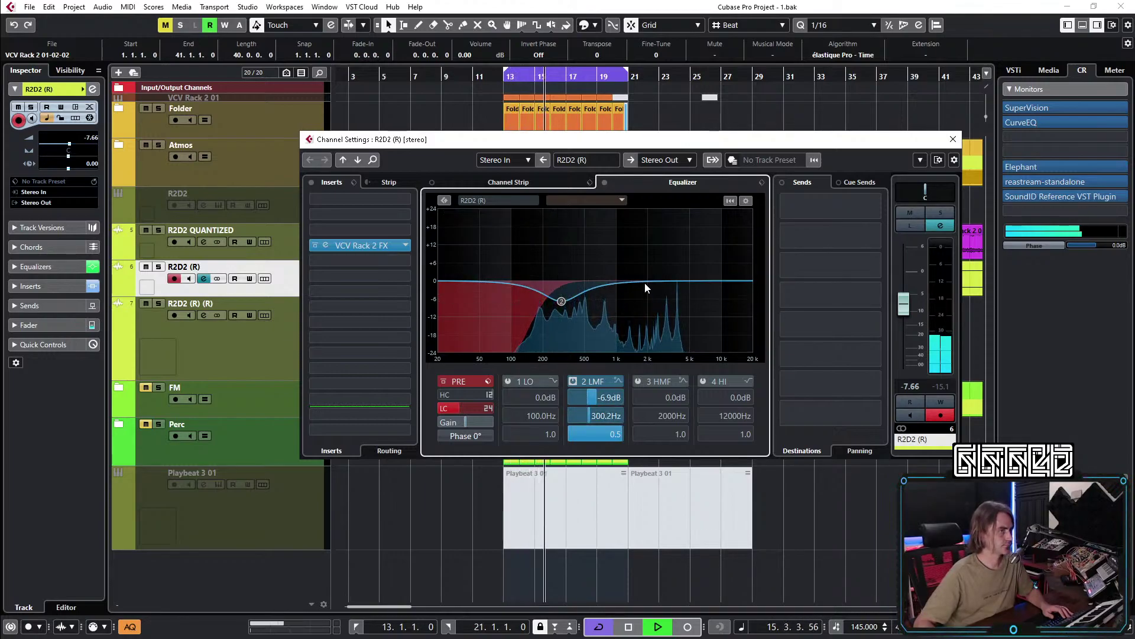
{"action": "left_click", "coordinate": [676, 288]}
{"action": "left_click_drag", "start_coordinate": [677, 288], "coordinate": [671, 304]}
{"action": "scroll", "coordinate": [678, 301], "scroll_direction": "up", "scroll_amount": 4}
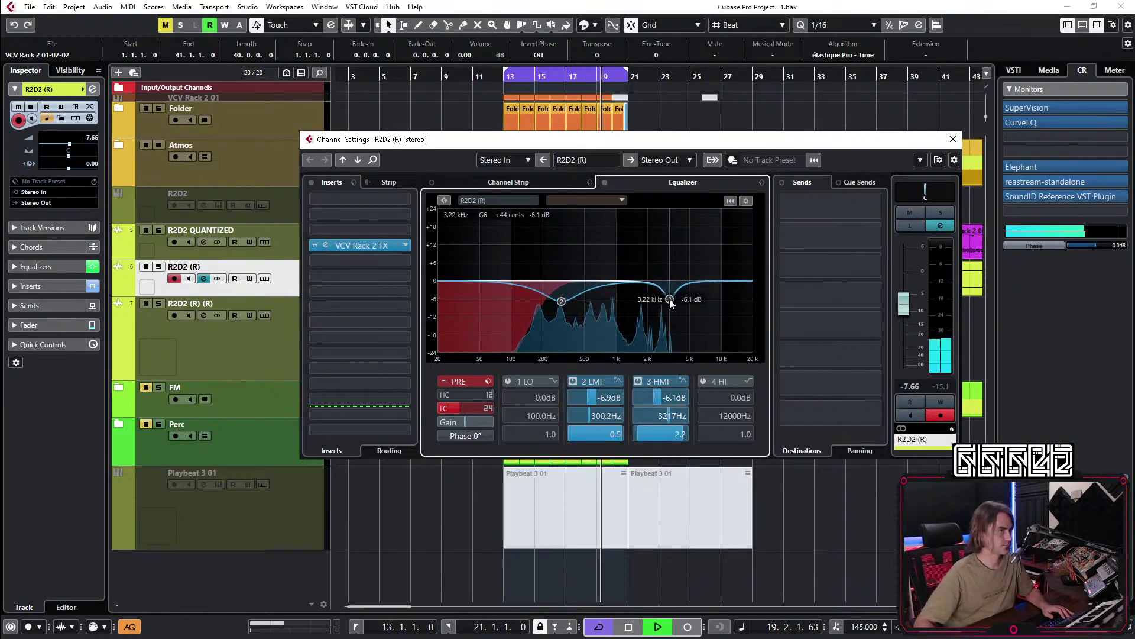
{"action": "scroll", "coordinate": [671, 302], "scroll_direction": "down", "scroll_amount": 1}
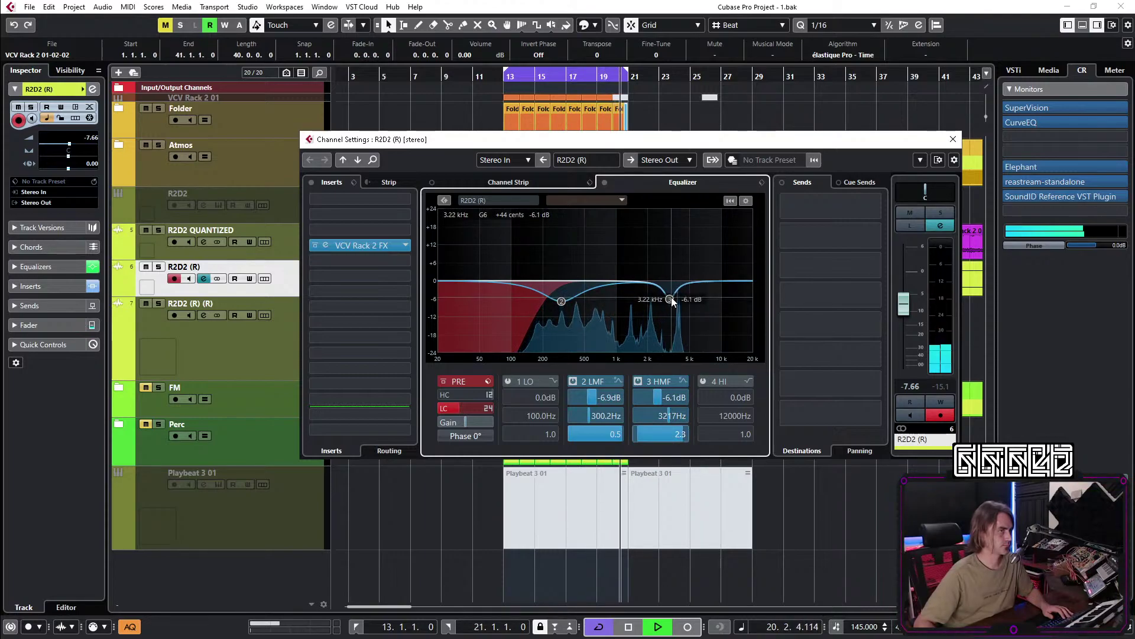
{"action": "left_click_drag", "start_coordinate": [668, 301], "coordinate": [670, 298]}
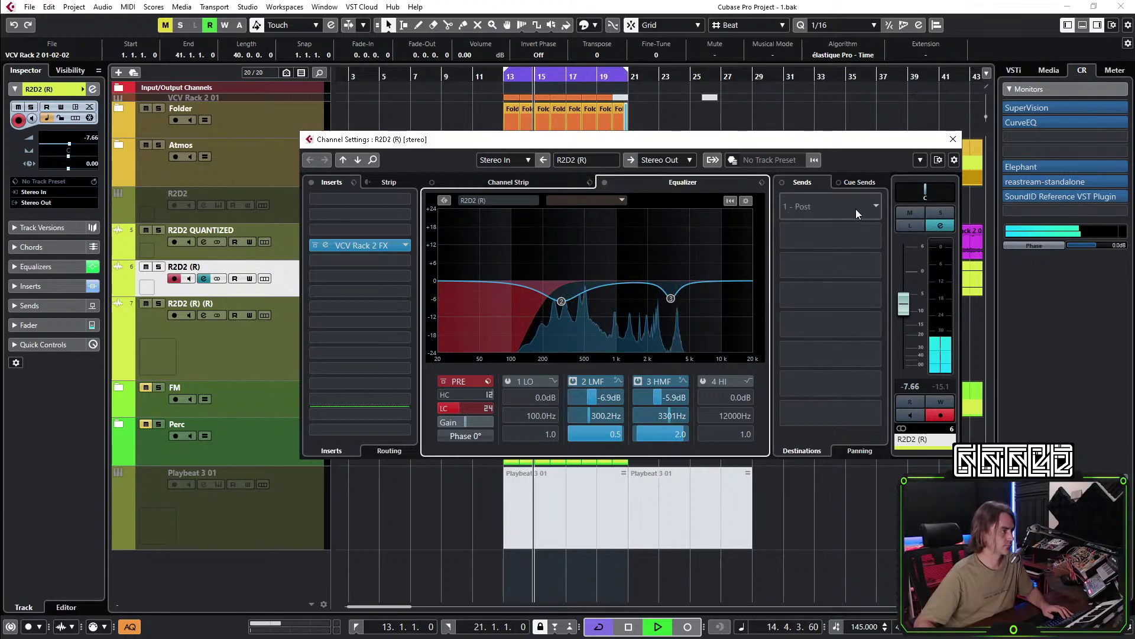
{"action": "left_click", "coordinate": [952, 139]}
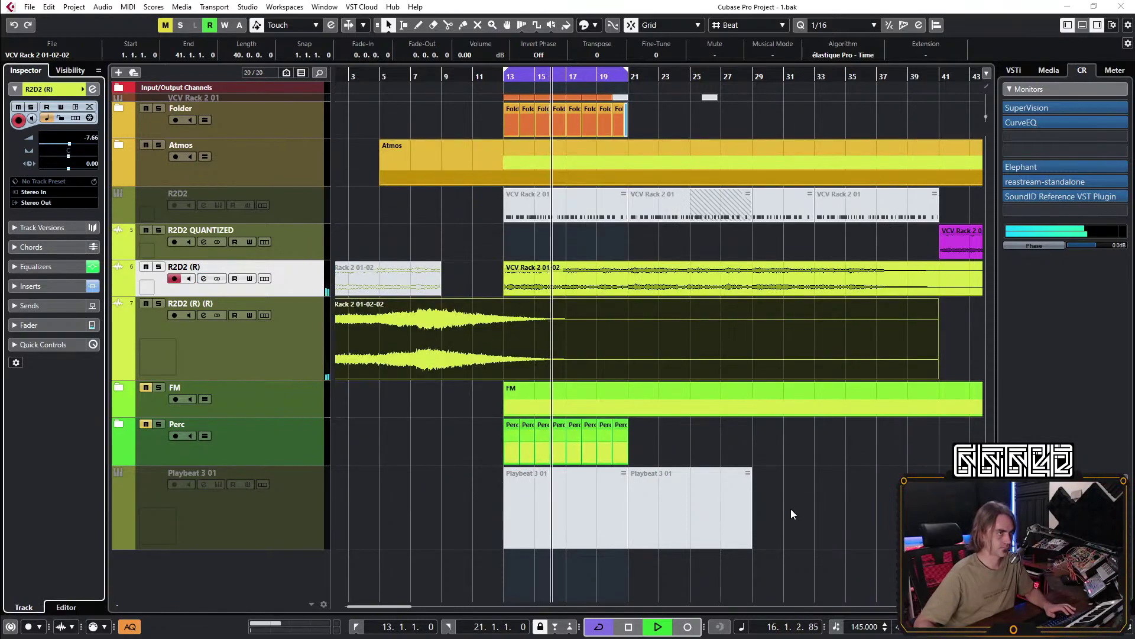
Listen to the loop with the equalized R2D2 (R) and make the Folder track taller.
{"action": "left_click", "coordinate": [791, 510]}
{"action": "key", "text": "space"}
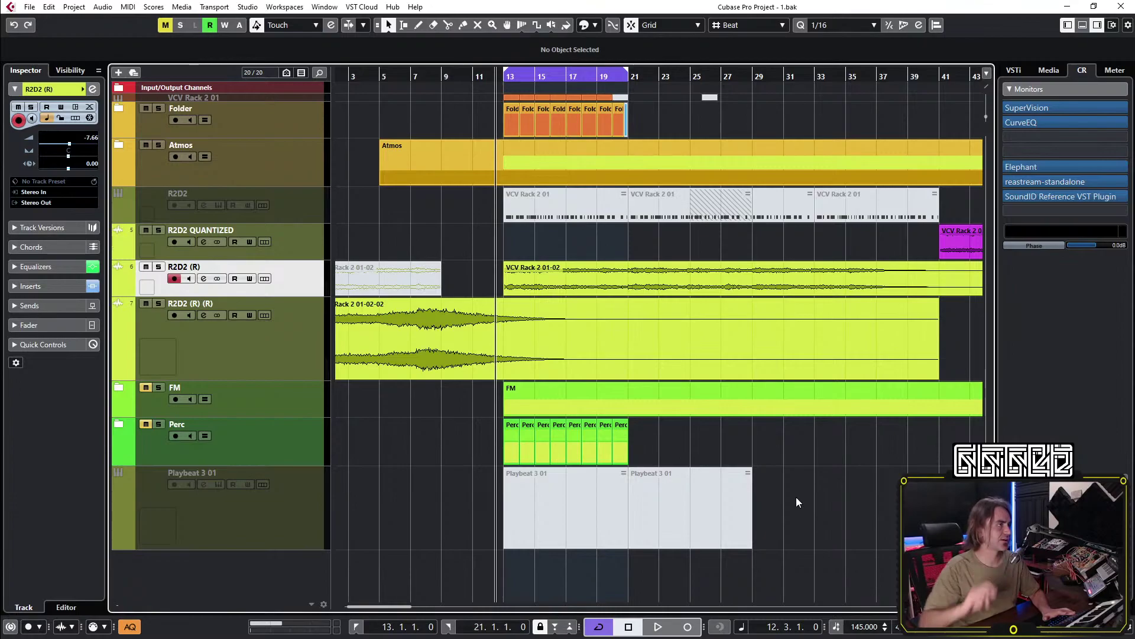
{"action": "key", "text": "space"}
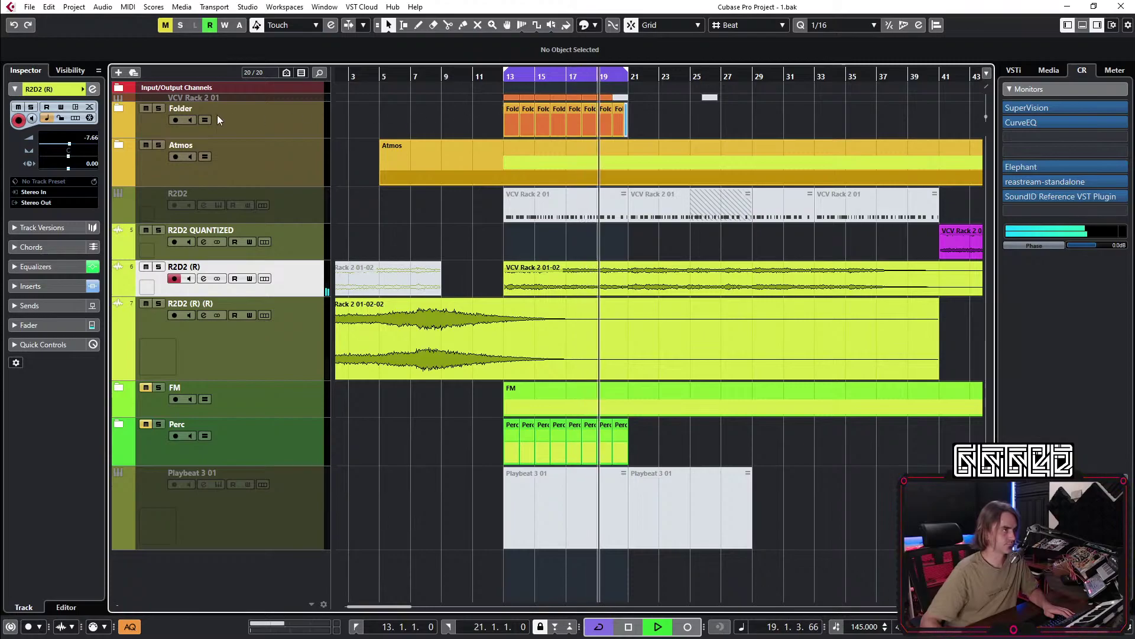
{"action": "left_click", "coordinate": [237, 116]}
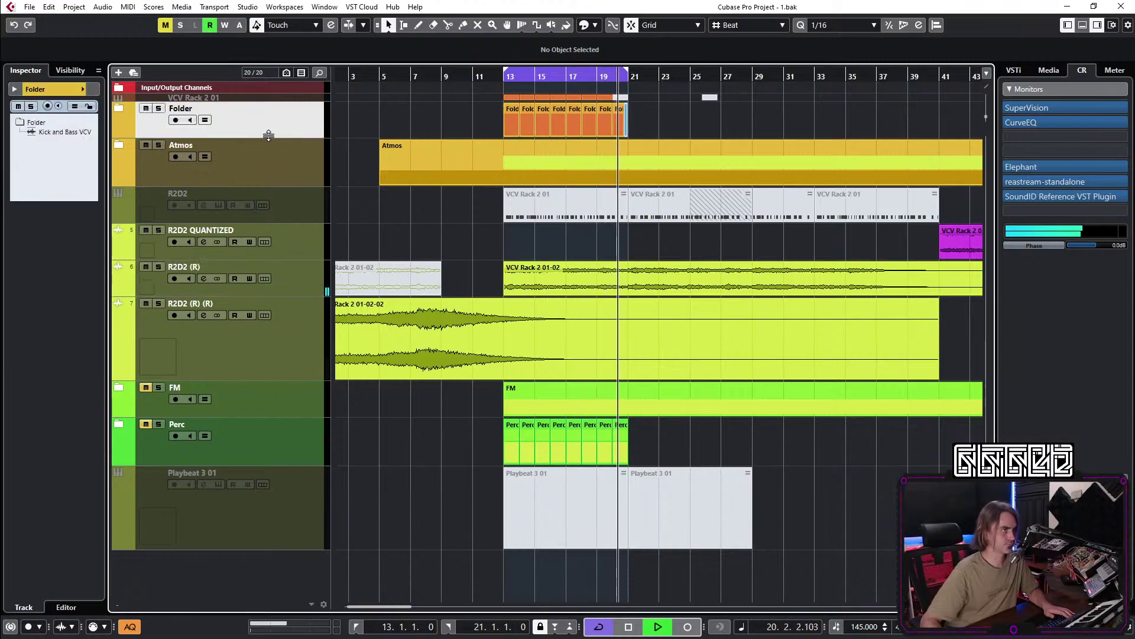
{"action": "left_click_drag", "start_coordinate": [272, 138], "coordinate": [273, 173]}
{"action": "left_click_drag", "start_coordinate": [725, 122], "coordinate": [506, 161]}
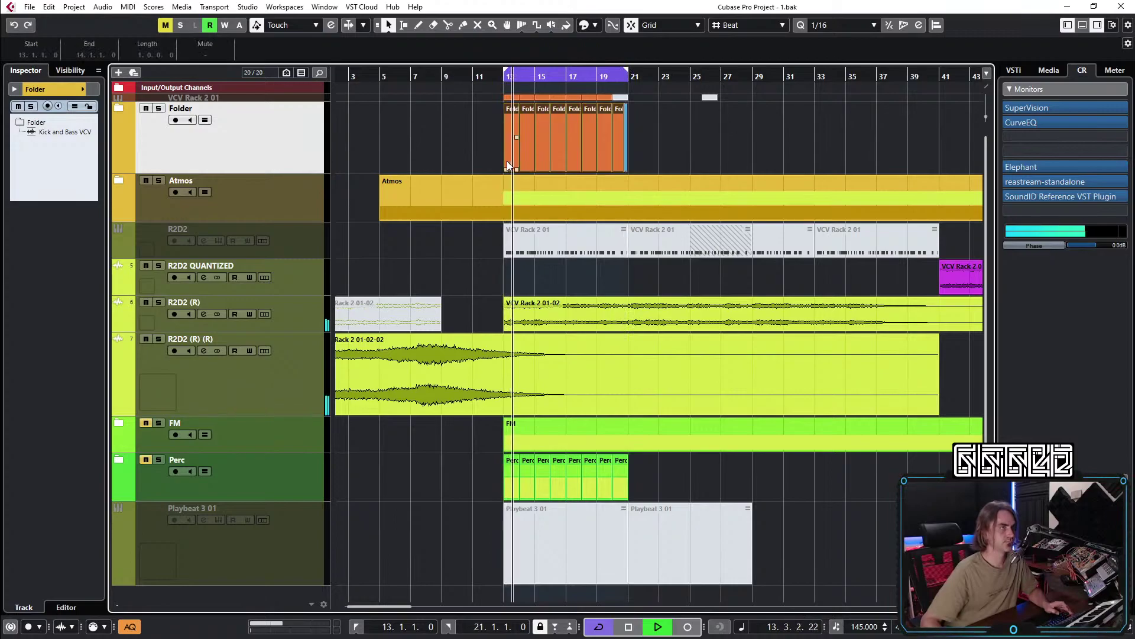
{"action": "key", "text": "space"}
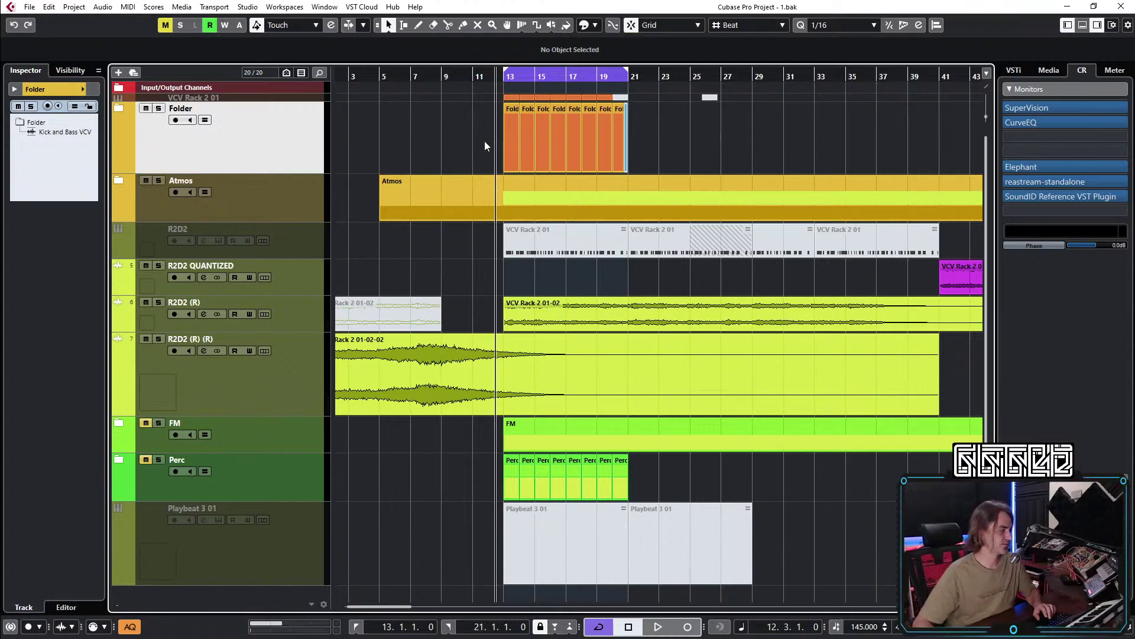
Copy the Folder parts of bars 13 to 21 so they repeat from bar 21 to bar 29.
{"action": "left_click_drag", "start_coordinate": [488, 125], "coordinate": [637, 148]}
{"action": "scroll", "coordinate": [636, 147], "scroll_direction": "up", "scroll_amount": 2}
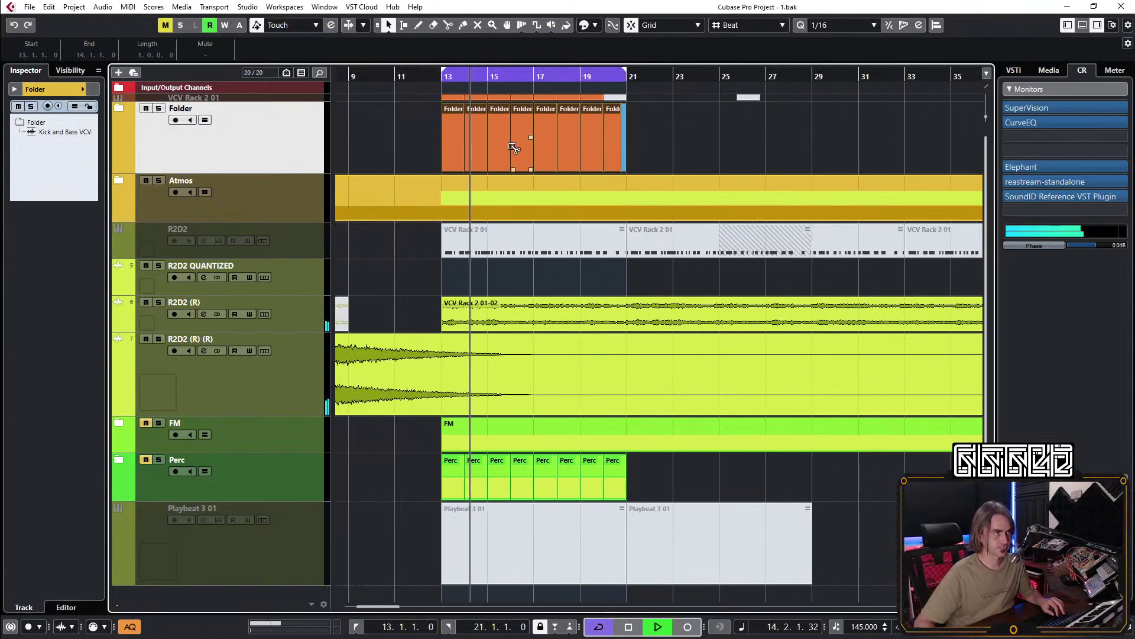
{"action": "left_click_drag", "start_coordinate": [518, 152], "coordinate": [625, 149]}
{"action": "scroll", "coordinate": [624, 148], "scroll_direction": "up", "scroll_amount": 2}
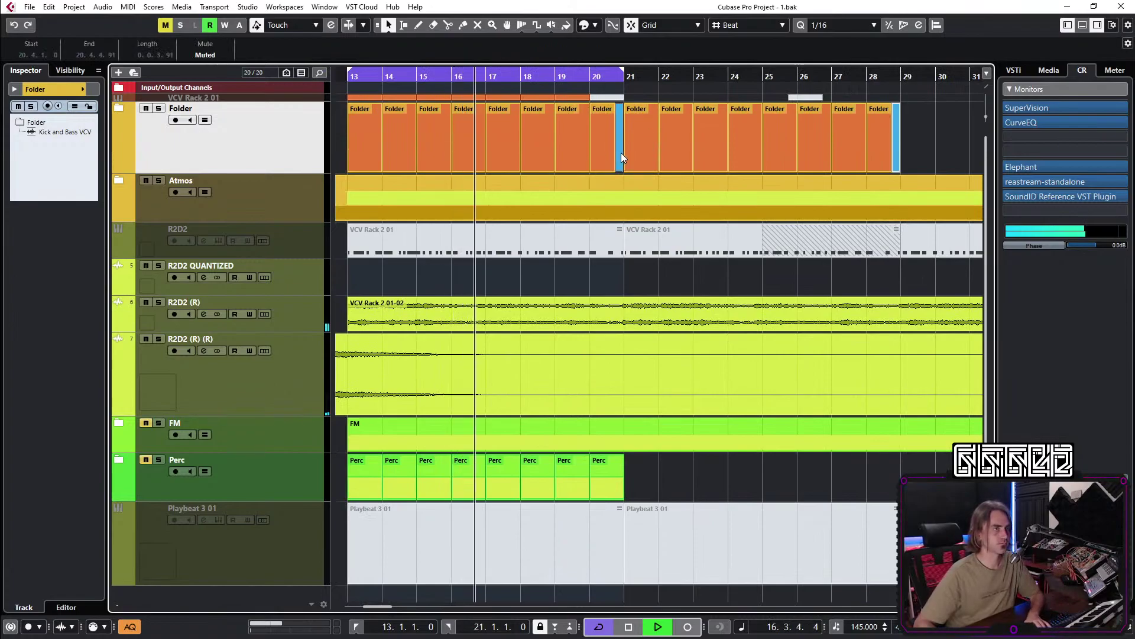
Replace the Folder parts of bars 17 to 20, including the muted ending, with duplicates of the parts from bars 13 to 16.
{"action": "left_click_drag", "start_coordinate": [619, 147], "coordinate": [357, 147]}
{"action": "key", "text": "Delete"}
{"action": "key", "text": "ctrl+d"}
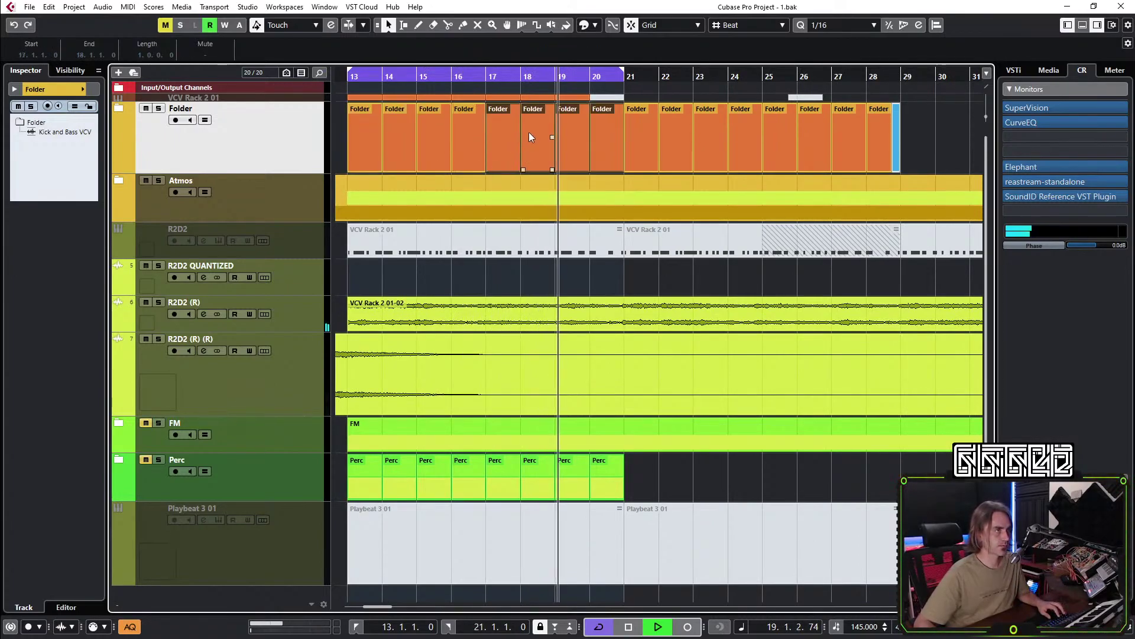
Move the R2D2 (R) event to bar 29 and copy the split-off tail of the R2D2 (R) (R) event to 18.4.1.
{"action": "scroll", "coordinate": [527, 133], "scroll_direction": "down", "scroll_amount": 4}
{"action": "left_click_drag", "start_coordinate": [558, 311], "coordinate": [724, 311]}
{"action": "left_click", "coordinate": [608, 377]}
{"action": "left_click", "coordinate": [431, 390], "text": "alt"}
{"action": "left_click_drag", "start_coordinate": [489, 390], "coordinate": [584, 385]}
Unmute the FM folder and set the volume of its VCV Rack 2 01 (R) track to -4.70.
{"action": "left_click", "coordinate": [118, 421]}
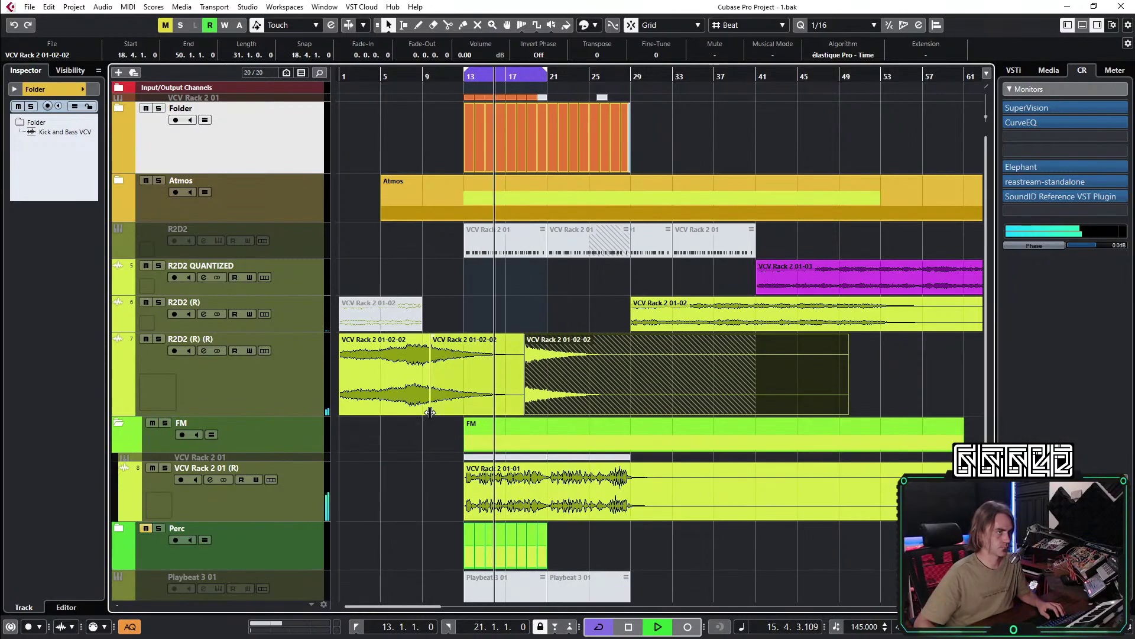
{"action": "left_click", "coordinate": [172, 489]}
{"action": "left_click_drag", "start_coordinate": [74, 146], "coordinate": [68, 146]}
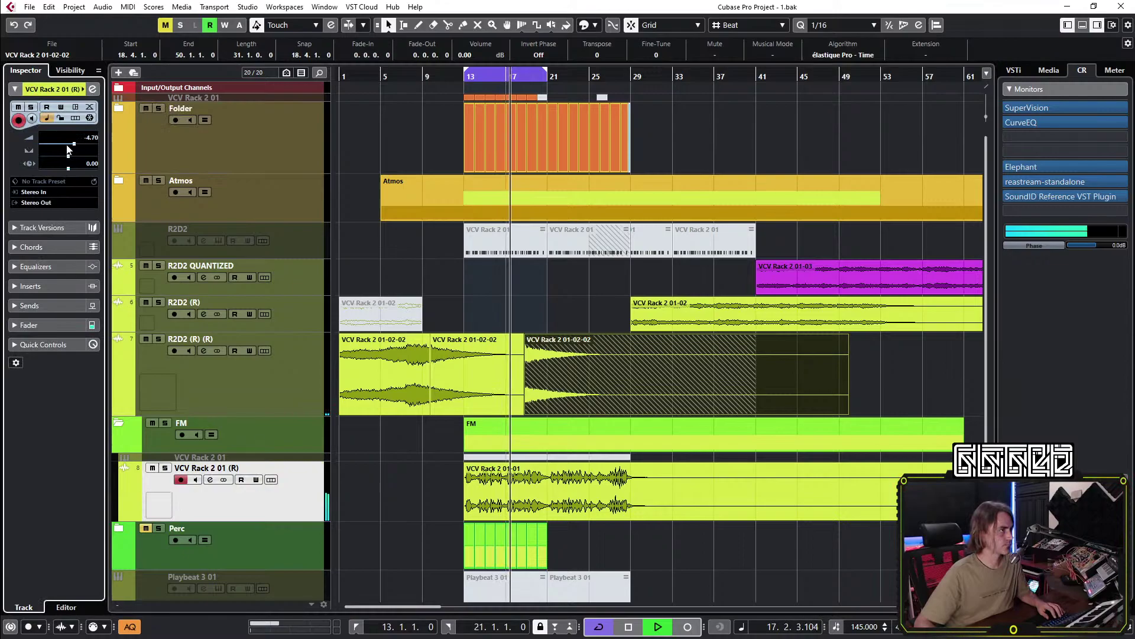
{"action": "left_click", "coordinate": [120, 423]}
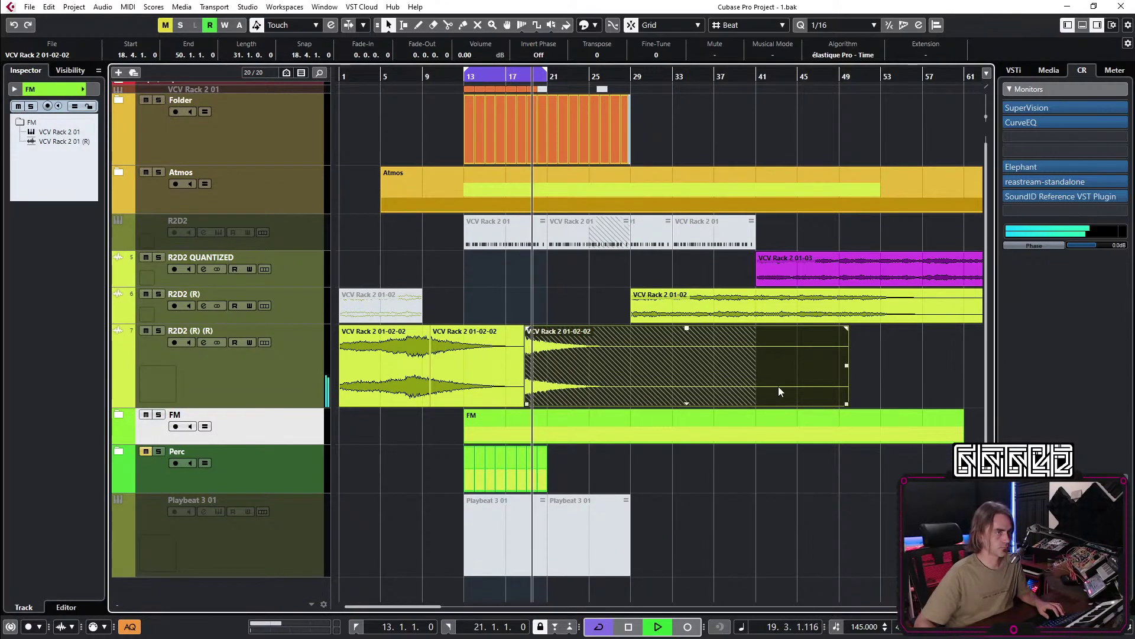
Reverse the copied R2D2 (R) (R) tail and trim the silence from its start.
{"action": "key", "text": "ctrl+b"}
{"action": "key", "text": "Return"}
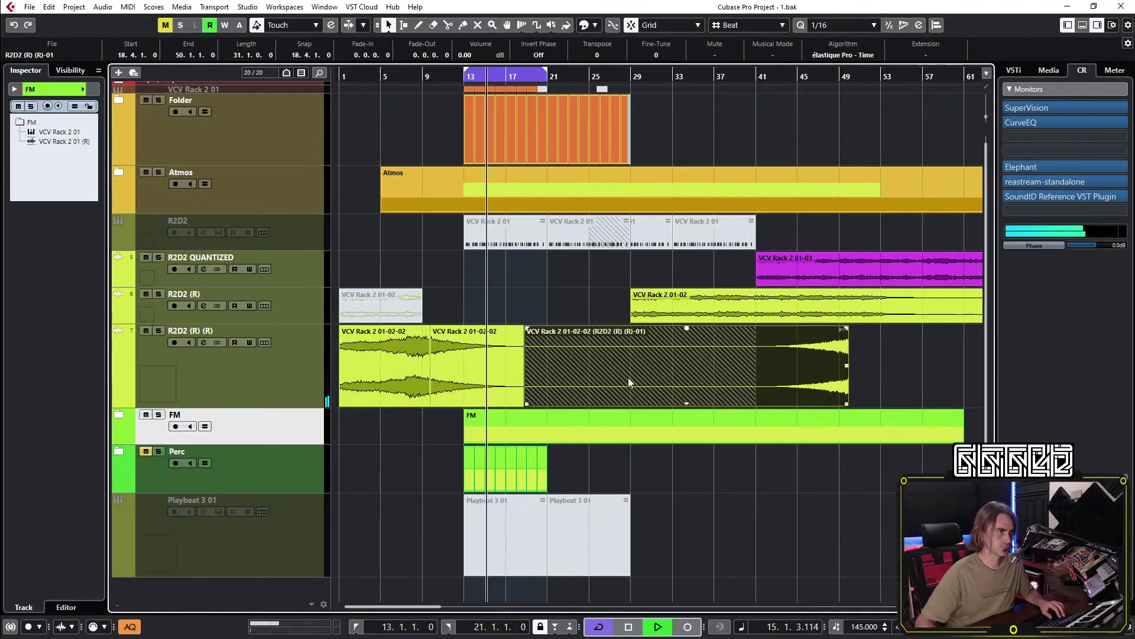
{"action": "left_click_drag", "start_coordinate": [526, 391], "coordinate": [583, 404]}
Place the reversed R2D2 (R) (R) tail so it runs from 16.1.1 to 28.4.1, just before bar 29.
{"action": "left_click_drag", "start_coordinate": [714, 396], "coordinate": [594, 363]}
{"action": "key", "text": "h"}
{"action": "left_click_drag", "start_coordinate": [733, 349], "coordinate": [673, 389]}
{"action": "key", "text": "g"}
{"action": "key", "text": "h"}
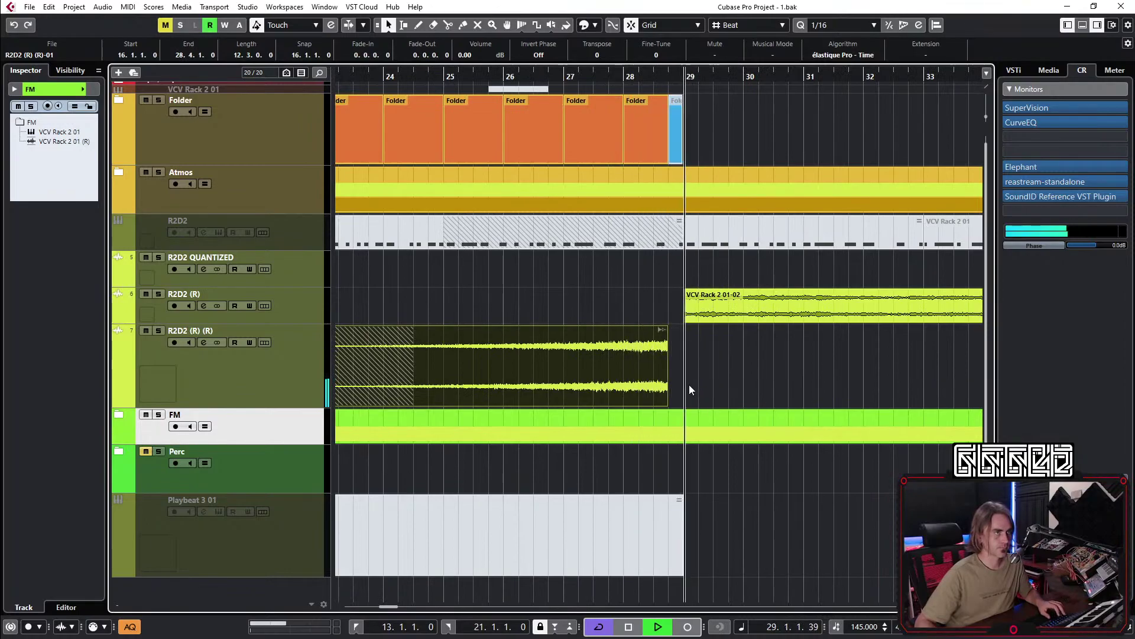
{"action": "key", "text": "g"}
{"action": "key", "text": "g"}
{"action": "key", "text": "g"}
{"action": "left_click", "coordinate": [581, 385]}
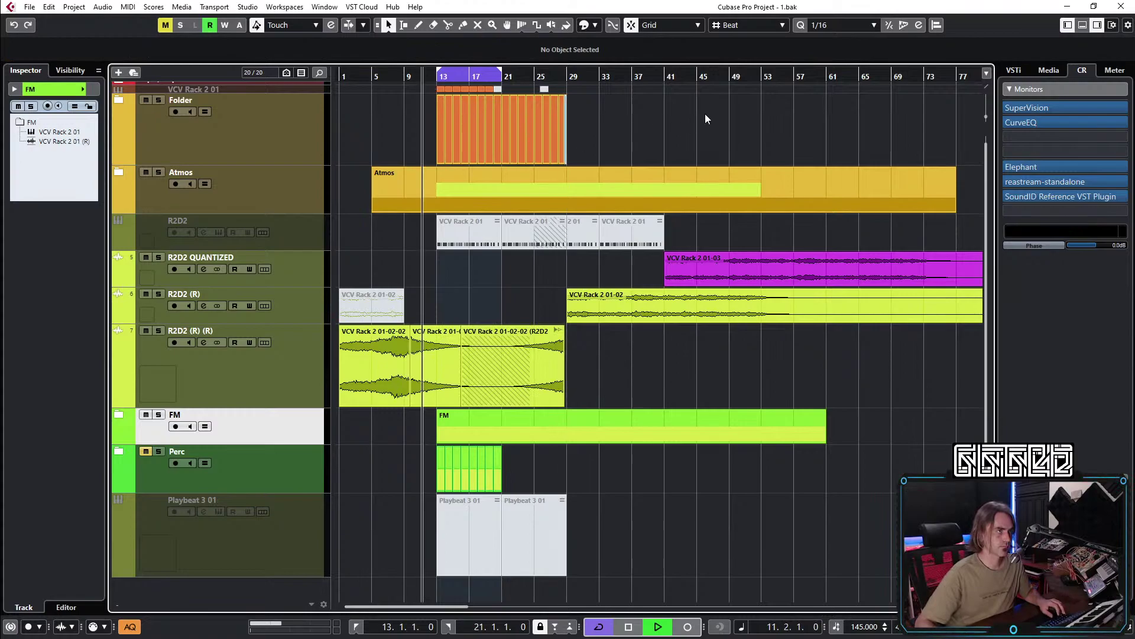
Copy the Folder parts of bars 13 to 29 to bars 29 to 45 and set the cycle range to bars 29 to 45.
{"action": "left_click", "coordinate": [441, 147]}
{"action": "scroll", "coordinate": [444, 148], "scroll_direction": "up", "scroll_amount": 3}
{"action": "left_click_drag", "start_coordinate": [449, 148], "coordinate": [804, 155]}
{"action": "key", "text": "g"}
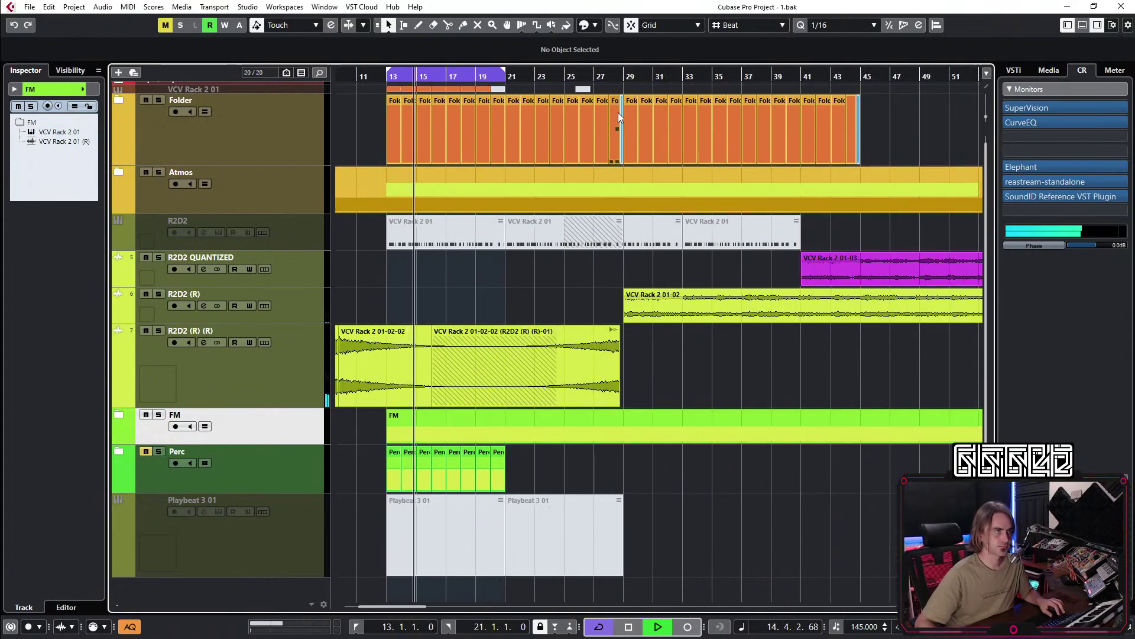
{"action": "left_click_drag", "start_coordinate": [626, 74], "coordinate": [861, 112]}
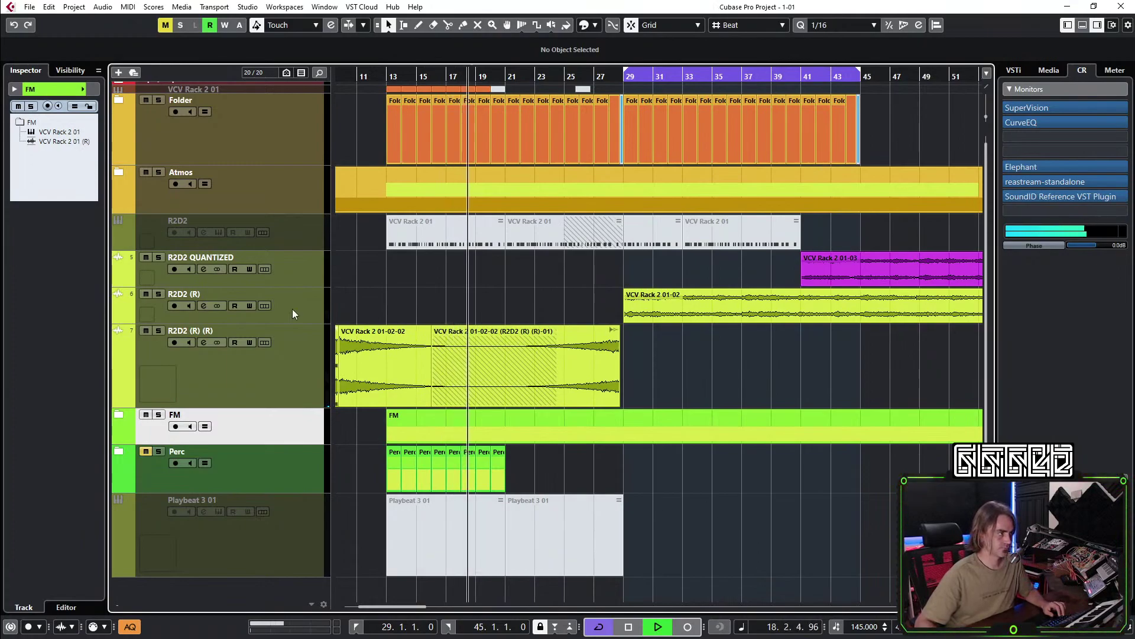
Save the project under the new name 1-01WORKING.
{"action": "left_click", "coordinate": [29, 6]}
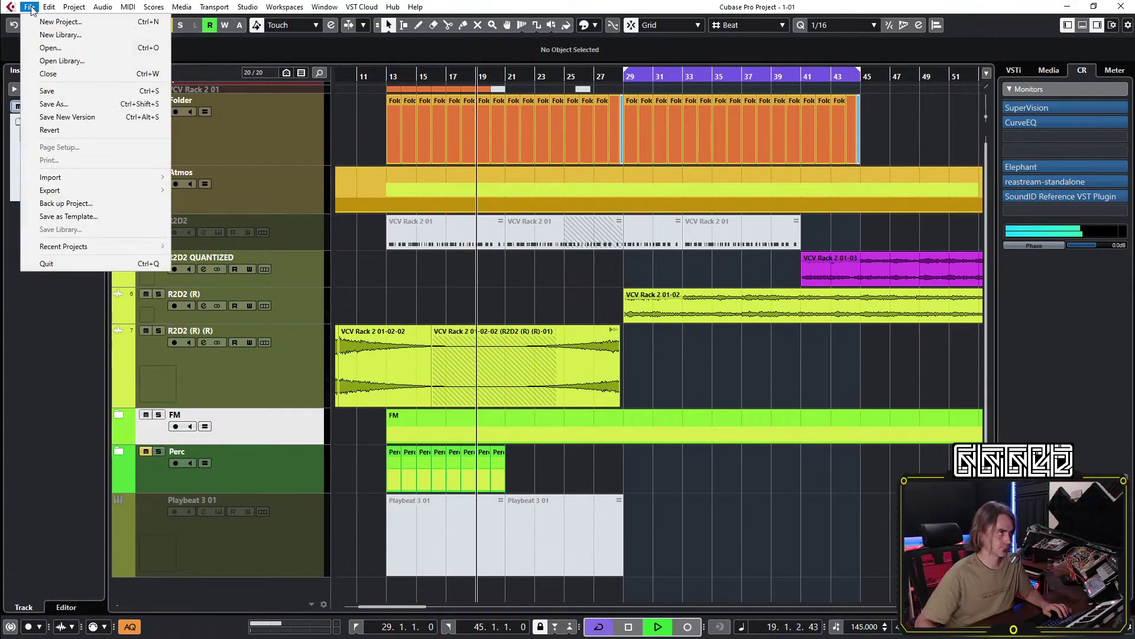
{"action": "left_click", "coordinate": [70, 104]}
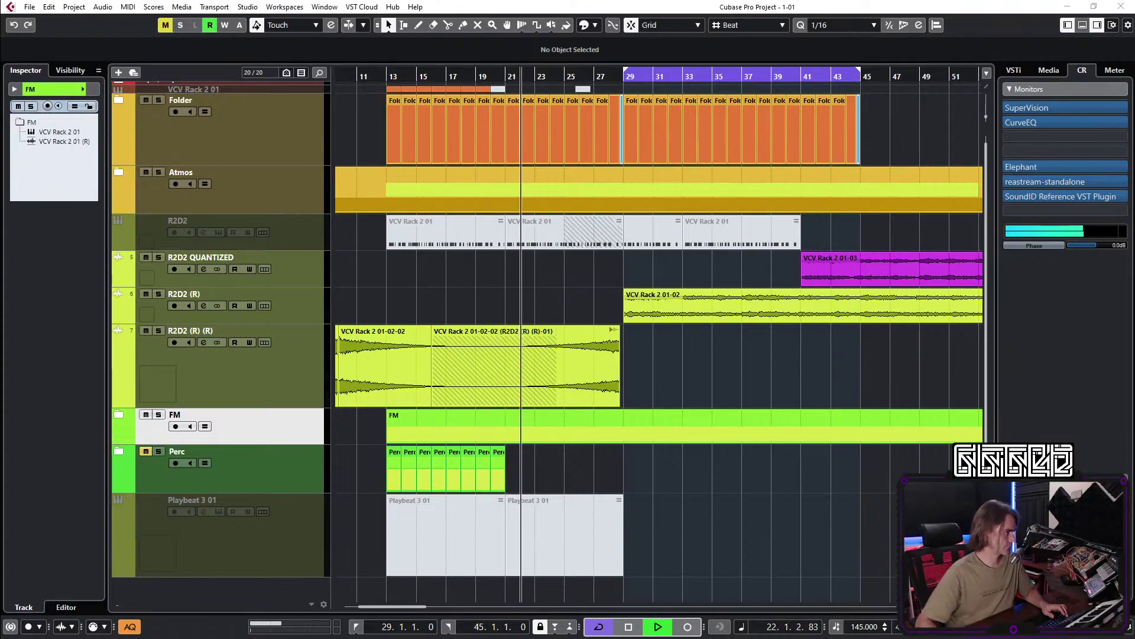
{"action": "key", "text": "Return"}
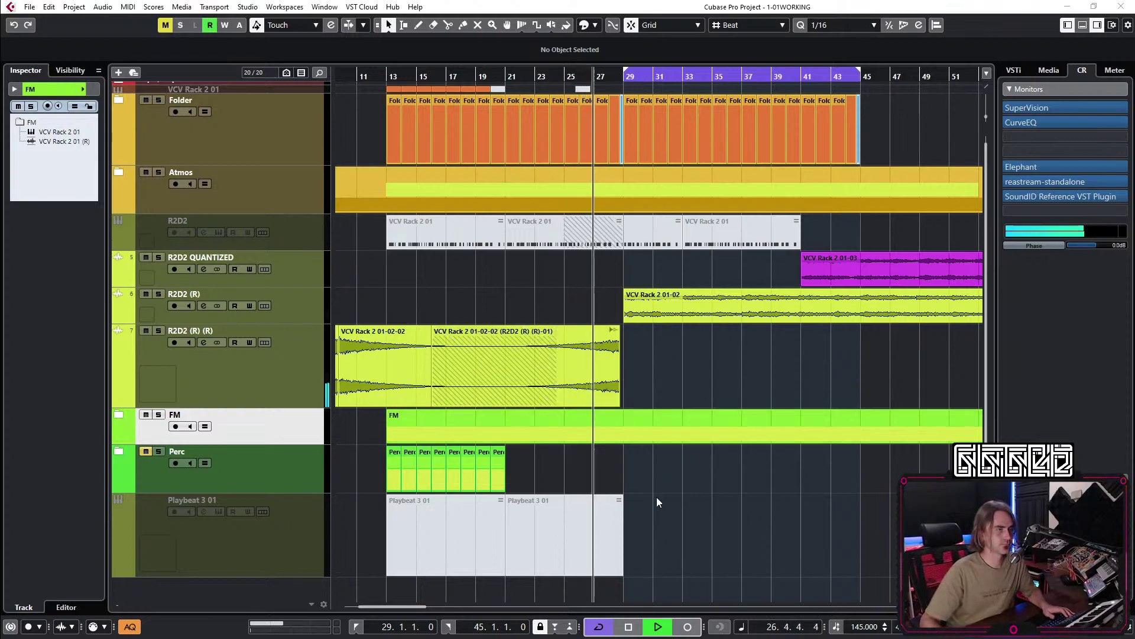
Relocate and repeat the Perc parts to fill bars 29 to 45, and move the R2D2 QUANTIZED event to 58.1.1.
{"action": "left_click_drag", "start_coordinate": [471, 473], "coordinate": [708, 473]}
{"action": "left_click_drag", "start_coordinate": [762, 511], "coordinate": [567, 481]}
{"action": "left_click_drag", "start_coordinate": [676, 488], "coordinate": [698, 473]}
{"action": "scroll", "coordinate": [692, 540], "scroll_direction": "up", "scroll_amount": 3, "text": "ctrl"}
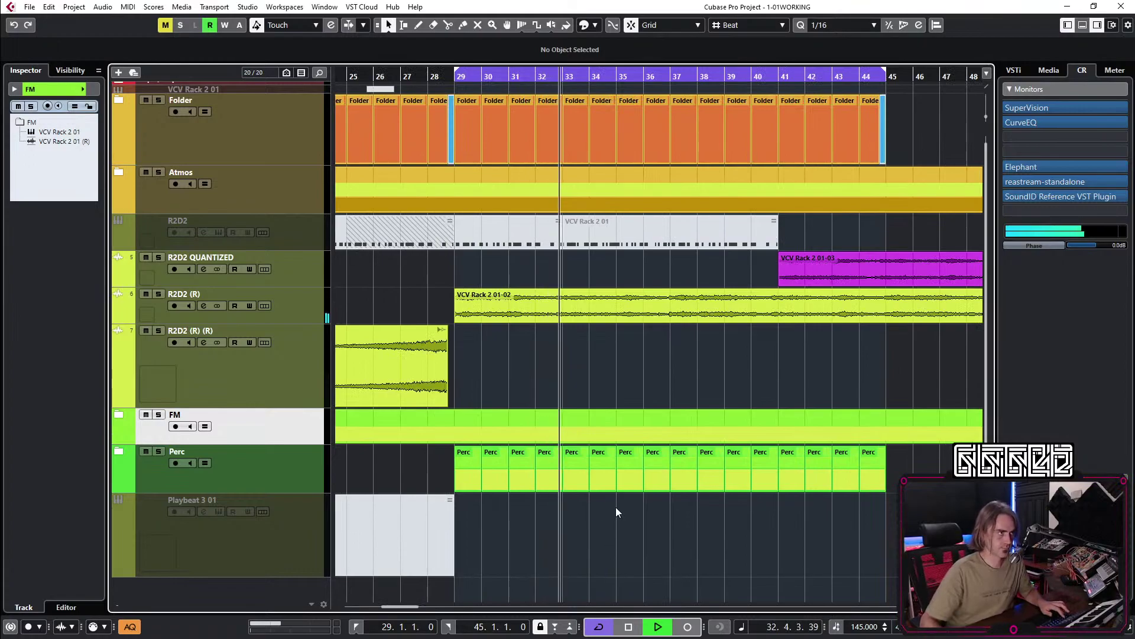
{"action": "scroll", "coordinate": [621, 491], "scroll_direction": "down", "scroll_amount": 3}
{"action": "left_click_drag", "start_coordinate": [725, 270], "coordinate": [910, 264]}
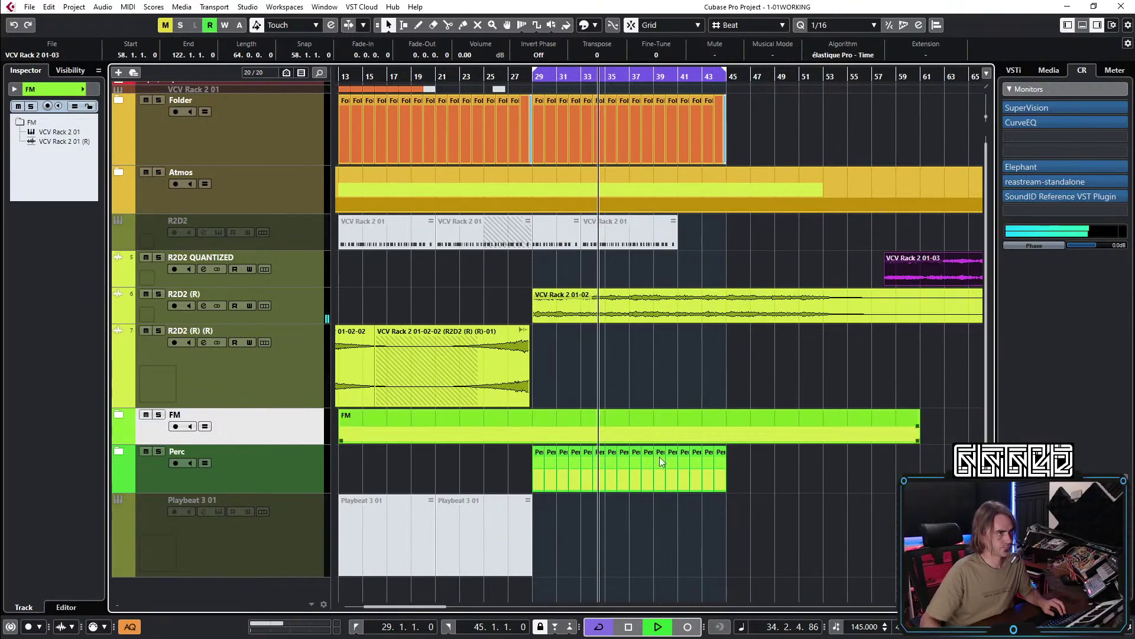
Duplicate the HIHAT397(OPEN) track inside the Perc folder and mute the original.
{"action": "left_click", "coordinate": [122, 453]}
{"action": "left_click", "coordinate": [119, 452]}
{"action": "scroll", "coordinate": [268, 391], "scroll_direction": "down", "scroll_amount": 3}
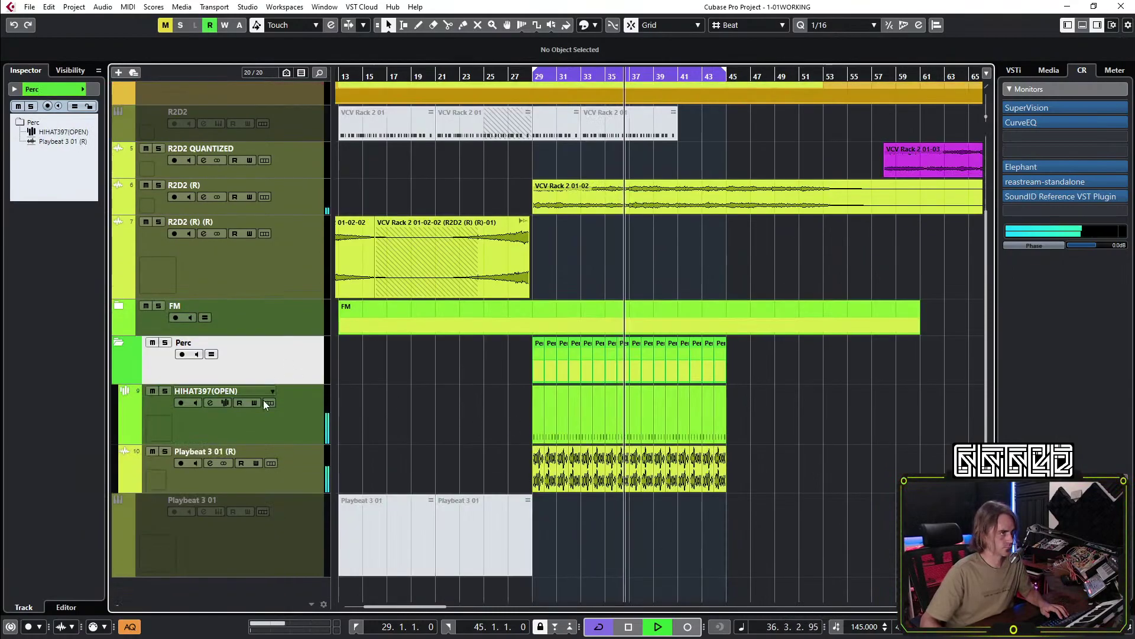
{"action": "right_click", "coordinate": [275, 420]}
{"action": "left_click", "coordinate": [320, 209]}
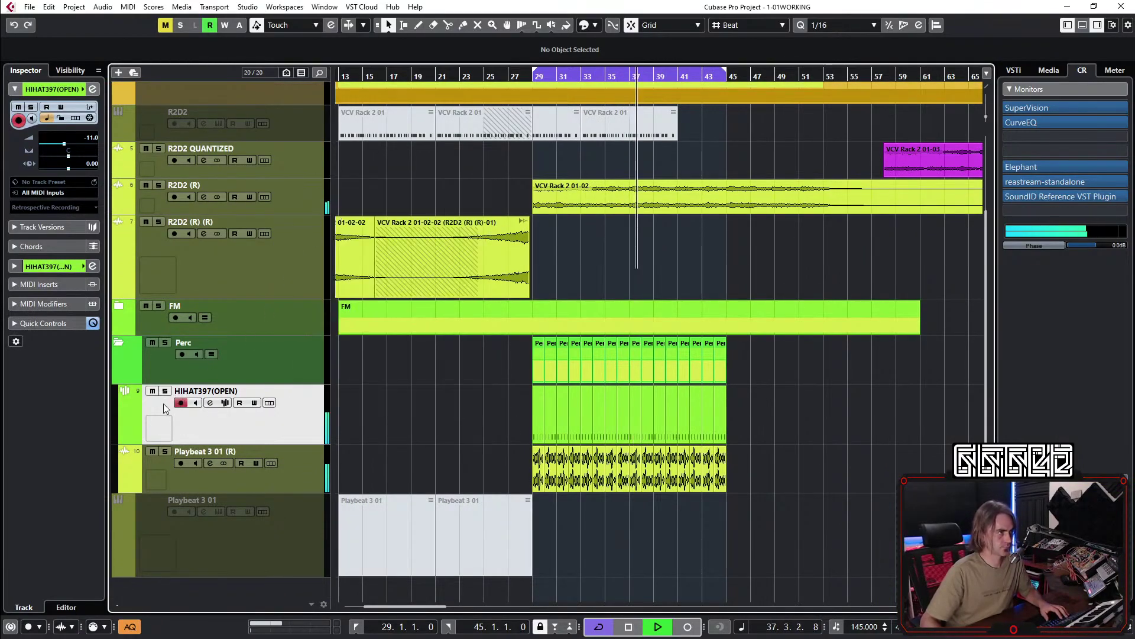
{"action": "left_click", "coordinate": [165, 403]}
{"action": "left_click", "coordinate": [113, 606]}
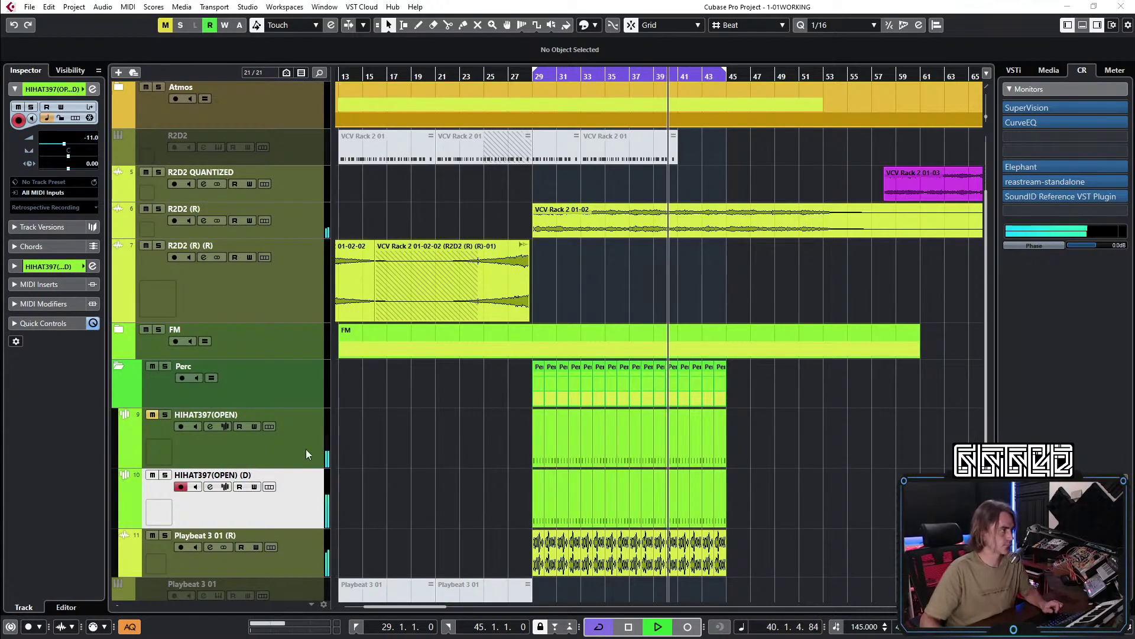
{"action": "scroll", "coordinate": [353, 446], "scroll_direction": "down", "scroll_amount": 2}
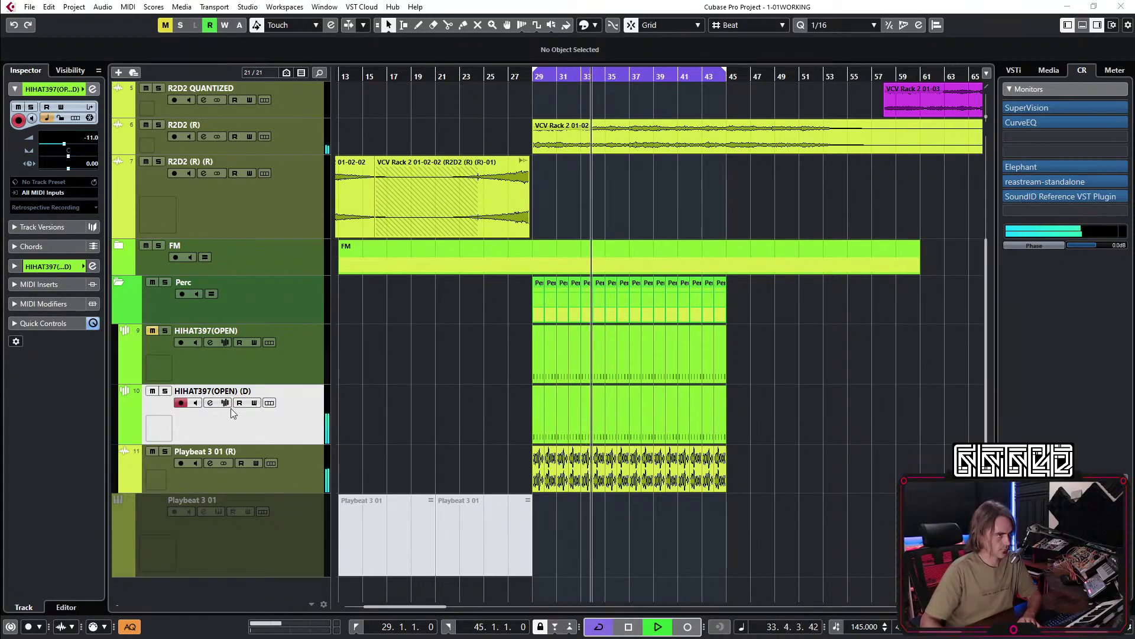
Try the closed hi-hat samples HIHAT11, HIHAT116 and HIHAT117 in the sampler of the duplicated HIHAT397(OPEN) (D) track, and close the sampler.
{"action": "key", "text": "ctrl+alt+e"}
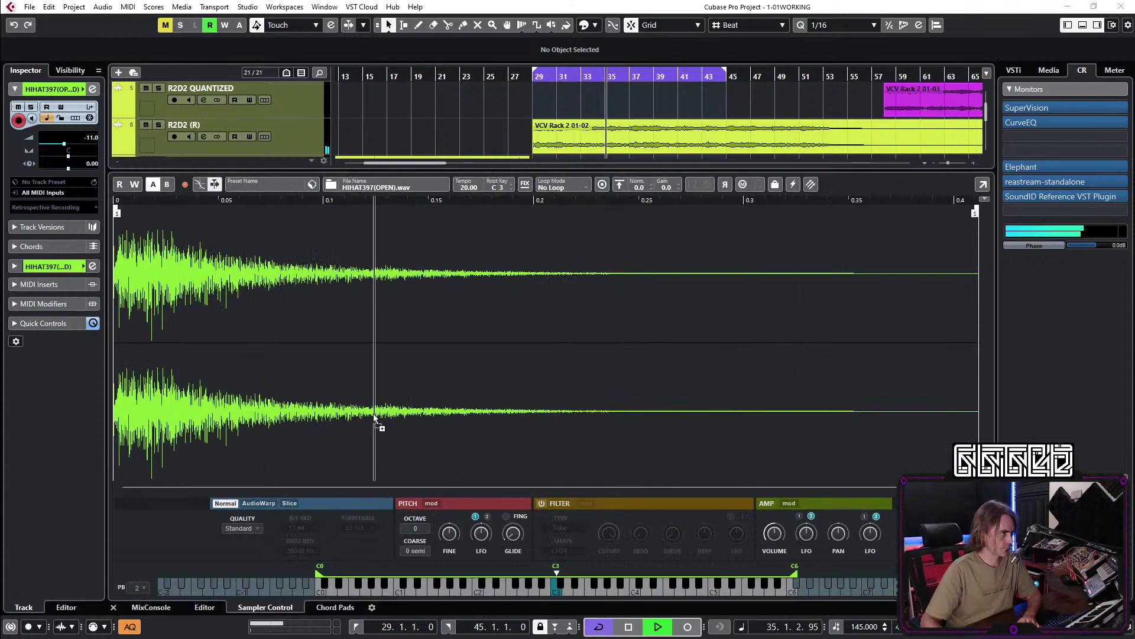
{"action": "left_click_drag", "start_coordinate": [0, 467], "coordinate": [251, 469]}
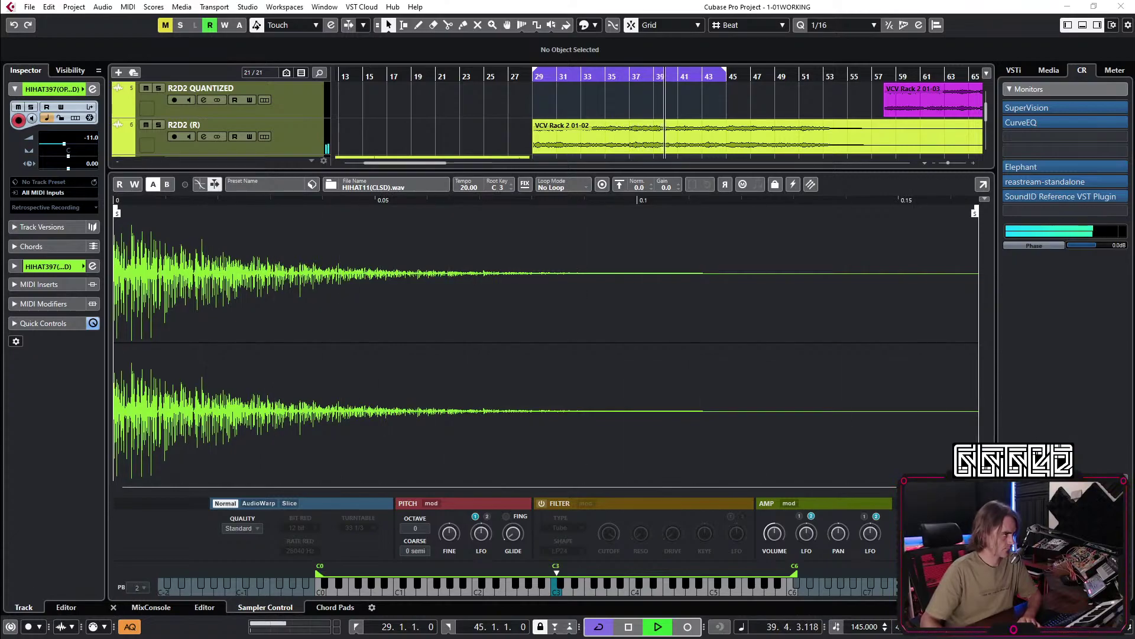
{"action": "left_click_drag", "start_coordinate": [0, 414], "coordinate": [205, 414]}
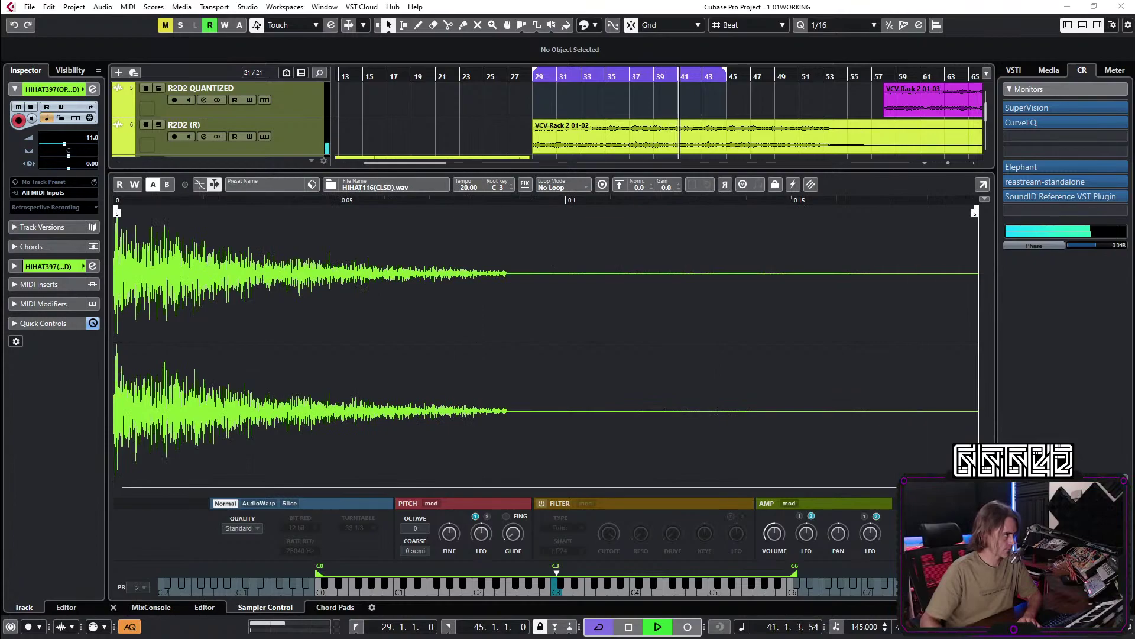
{"action": "left_click_drag", "start_coordinate": [0, 337], "coordinate": [485, 336]}
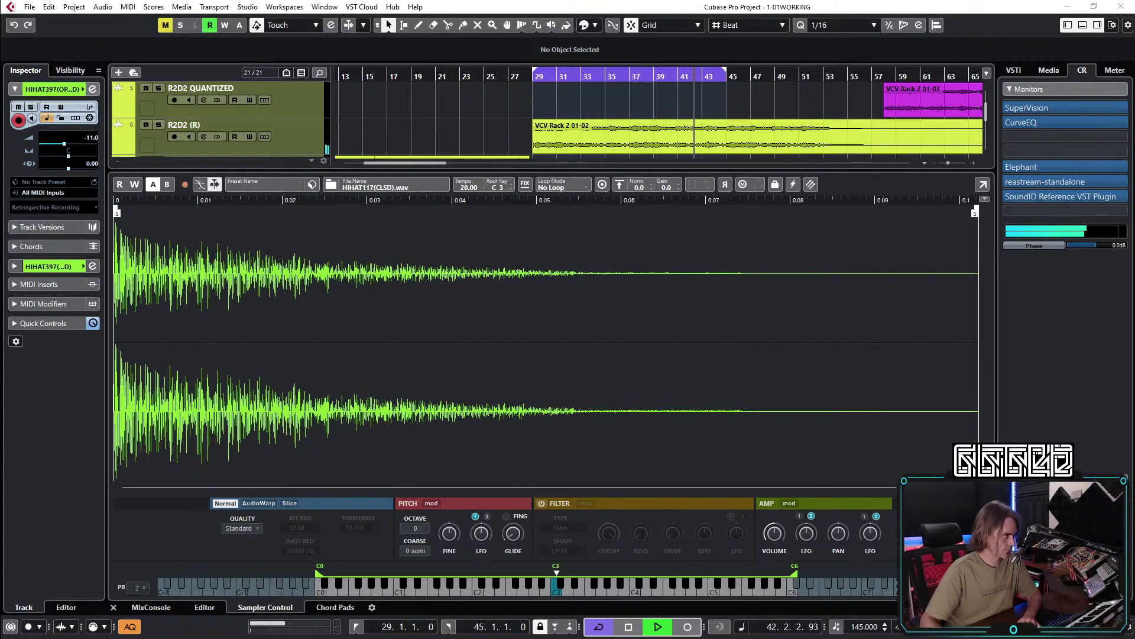
{"action": "left_click", "coordinate": [115, 606]}
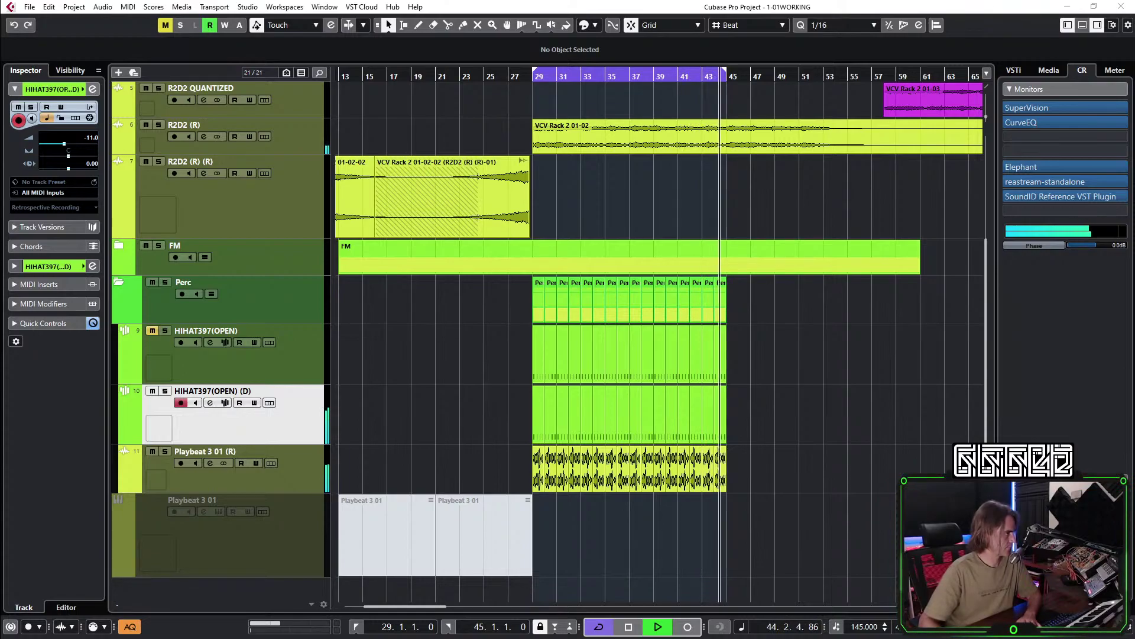
Audition the bongo-conga loops in MediaBay against the playing project, covering LOOP21 to LOOP26 and LOOP10 to LOOP14.
{"action": "key", "text": "F5"}
{"action": "key", "text": "Down"}
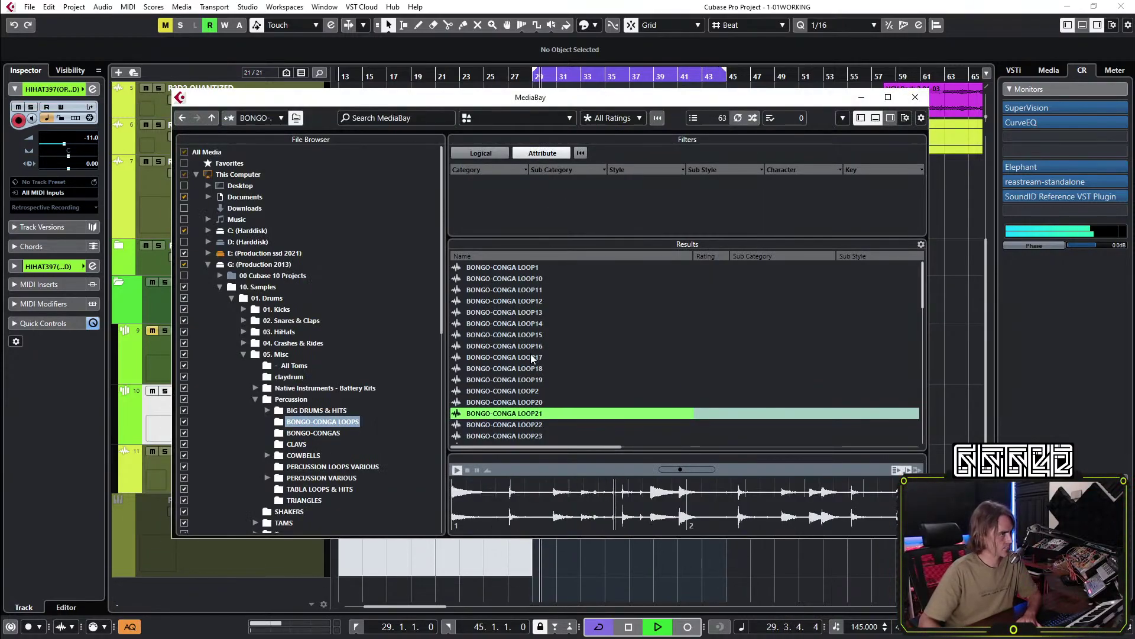
{"action": "key", "text": "Down"}
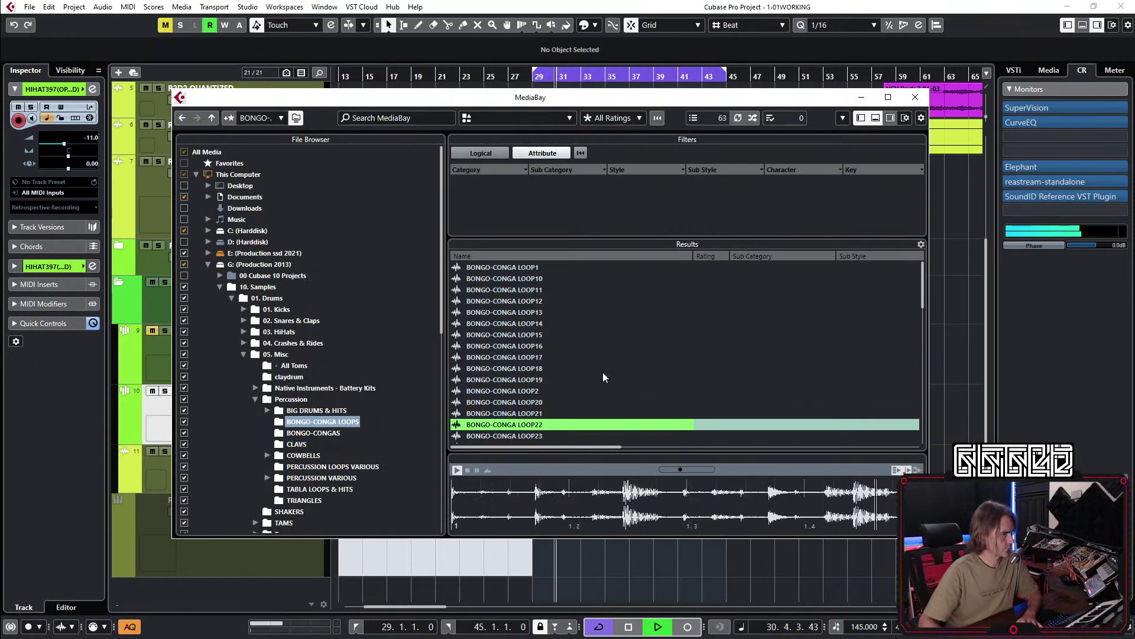
{"action": "key", "text": "Down"}
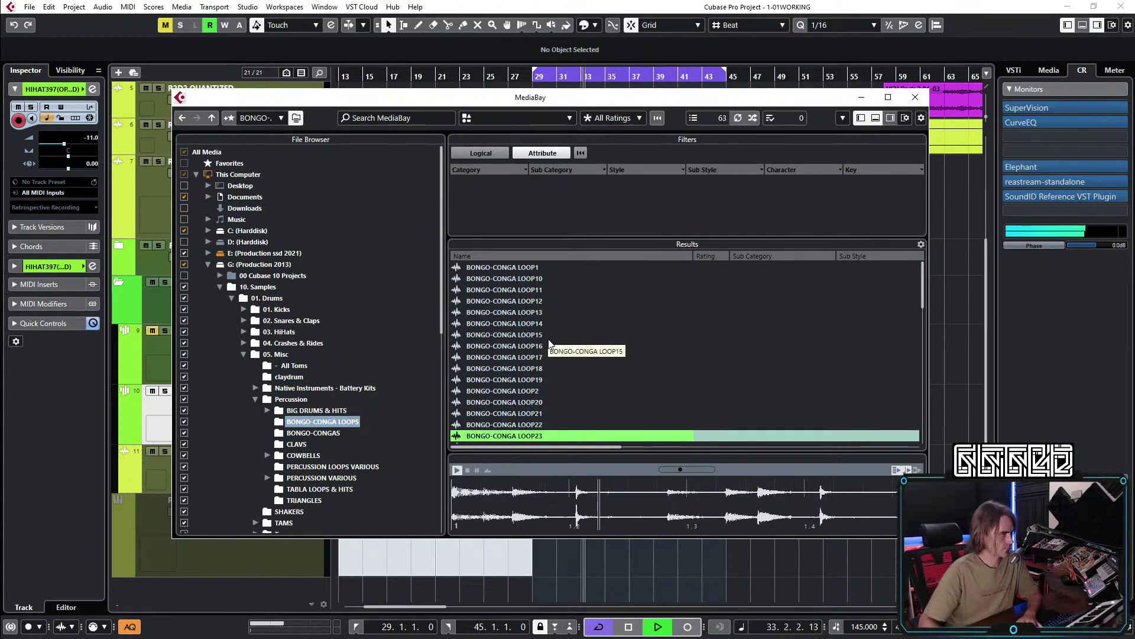
{"action": "key", "text": "Down"}
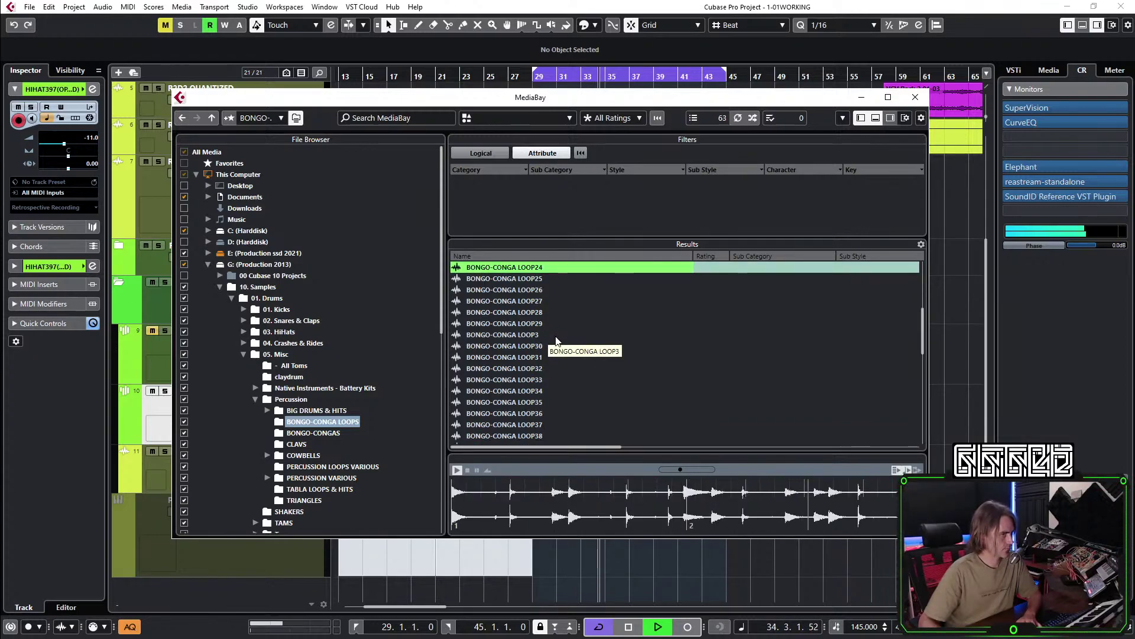
{"action": "key", "text": "Down"}
{"action": "key", "text": "Down"}
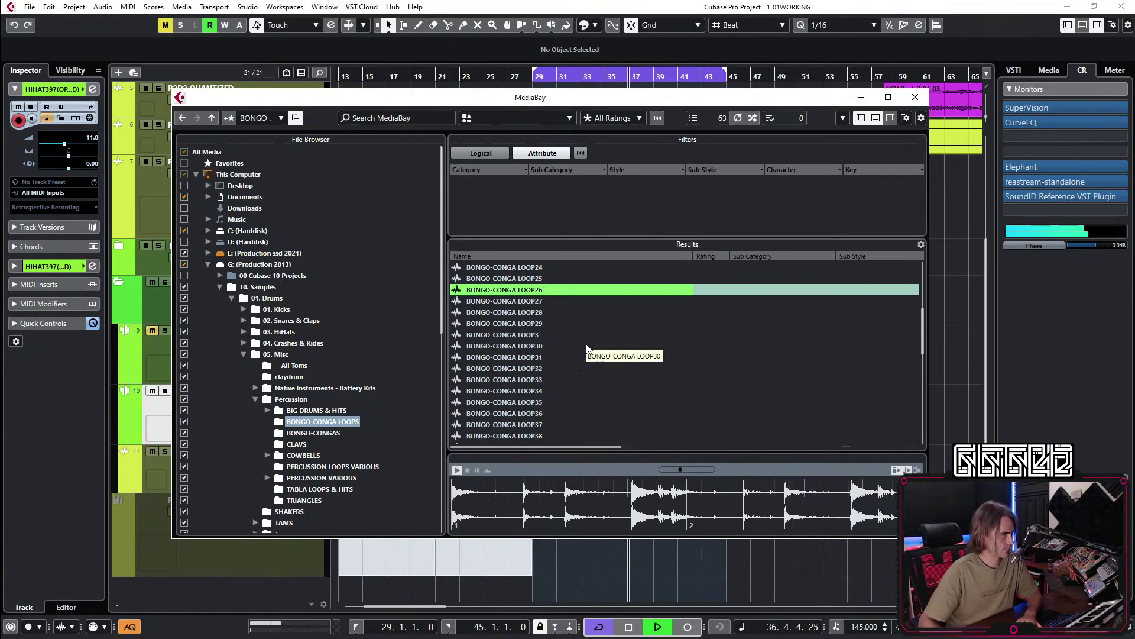
{"action": "scroll", "coordinate": [587, 348], "scroll_direction": "up", "scroll_amount": 5}
{"action": "left_click", "coordinate": [559, 293]}
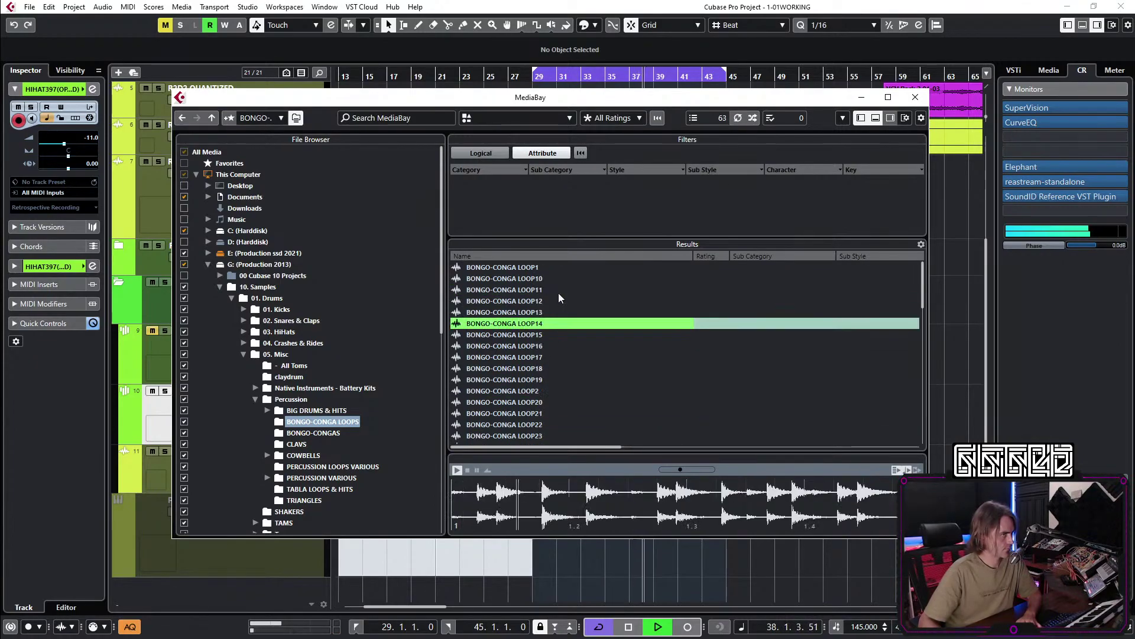
{"action": "left_click", "coordinate": [539, 279]}
{"action": "scroll", "coordinate": [602, 304], "scroll_direction": "down", "scroll_amount": 1}
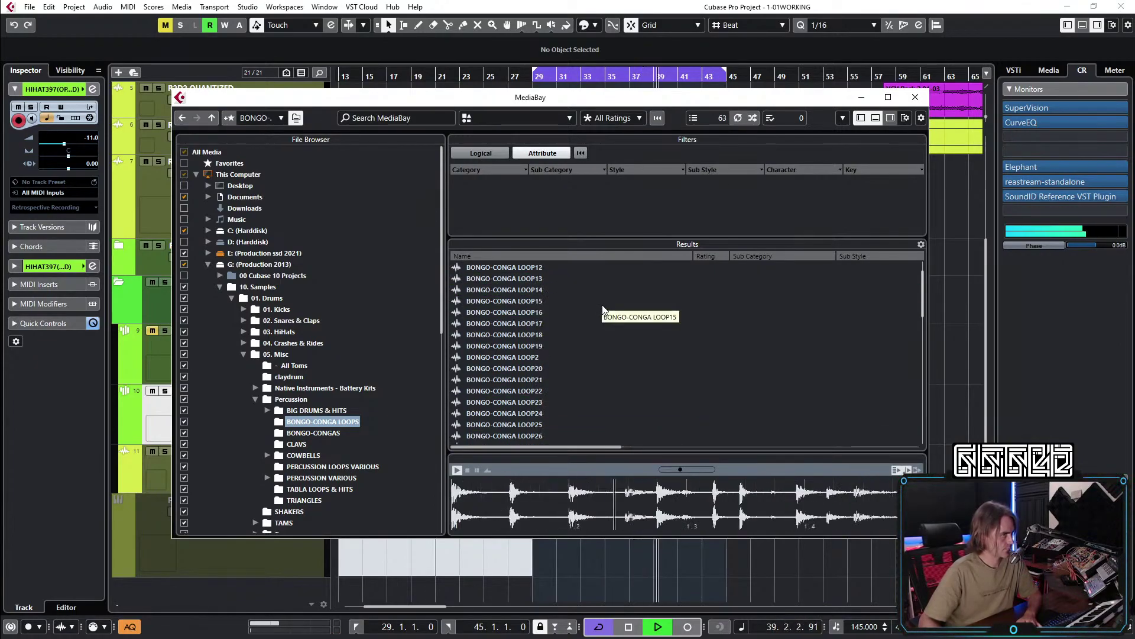
{"action": "key", "text": "Down"}
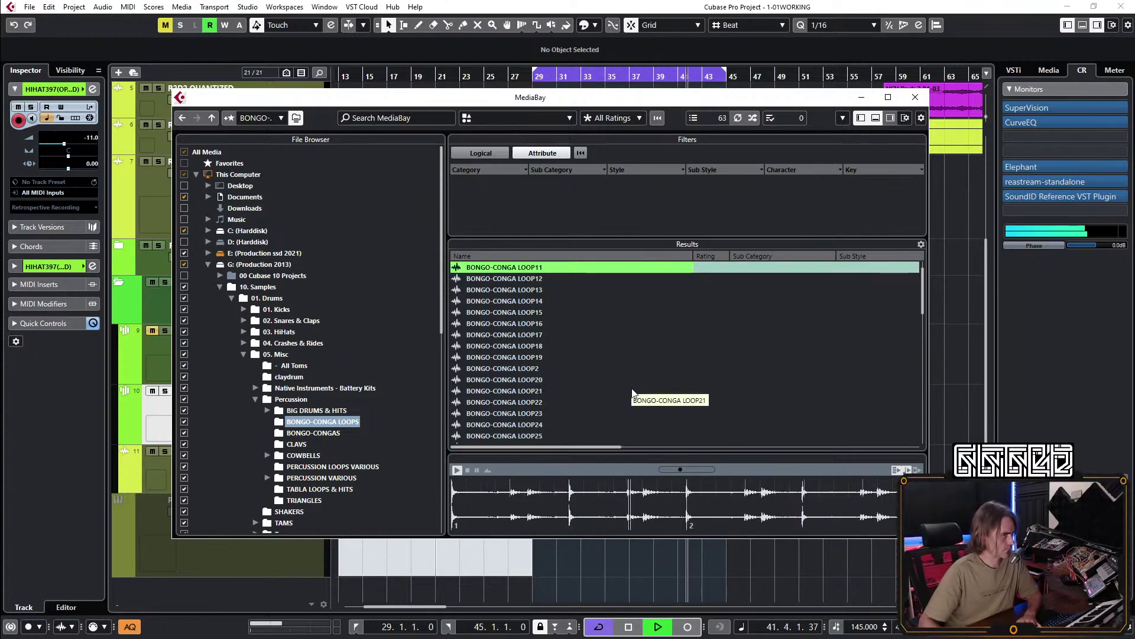
{"action": "key", "text": "Down"}
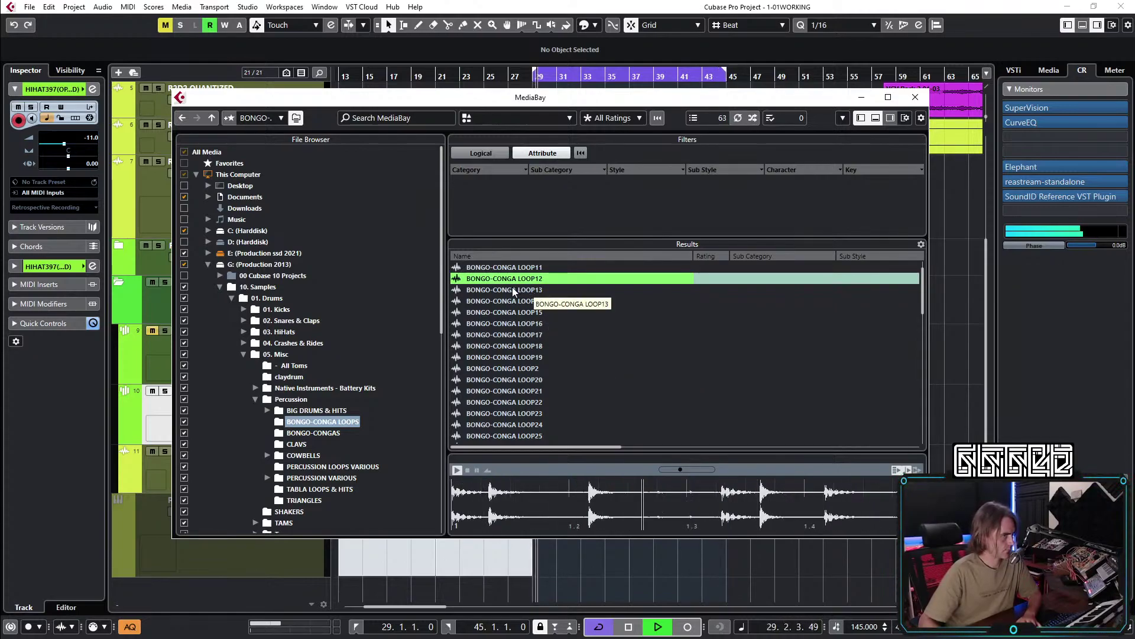
{"action": "key", "text": "Down"}
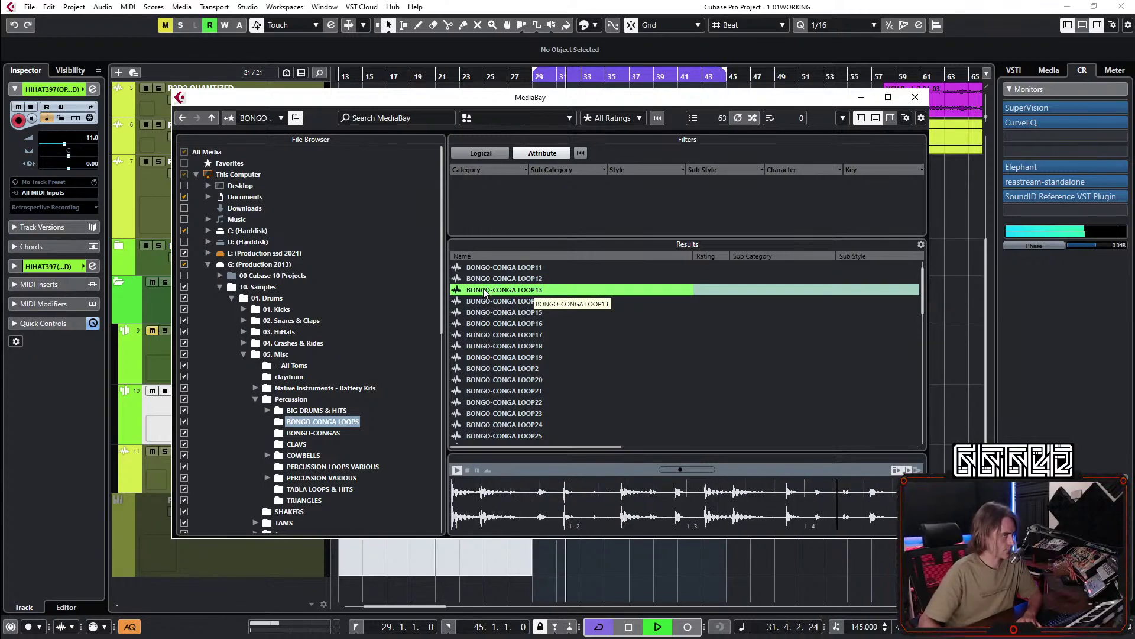
Audition BONGO-CONGA LOOP14 to LOOP18 and place BONGO-CONGA LOOP19 on a new audio track at bar 29.
{"action": "double_click", "coordinate": [485, 97]}
{"action": "double_click", "coordinate": [484, 7]}
{"action": "left_click", "coordinate": [229, 255]}
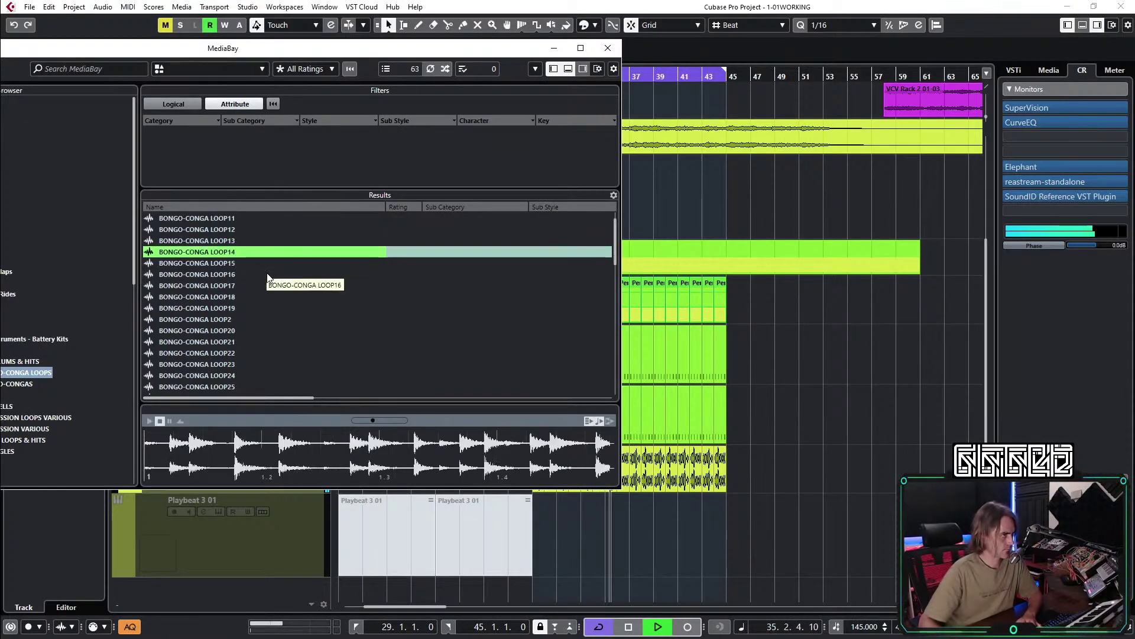
{"action": "key", "text": "Down"}
{"action": "key", "text": "Down"}
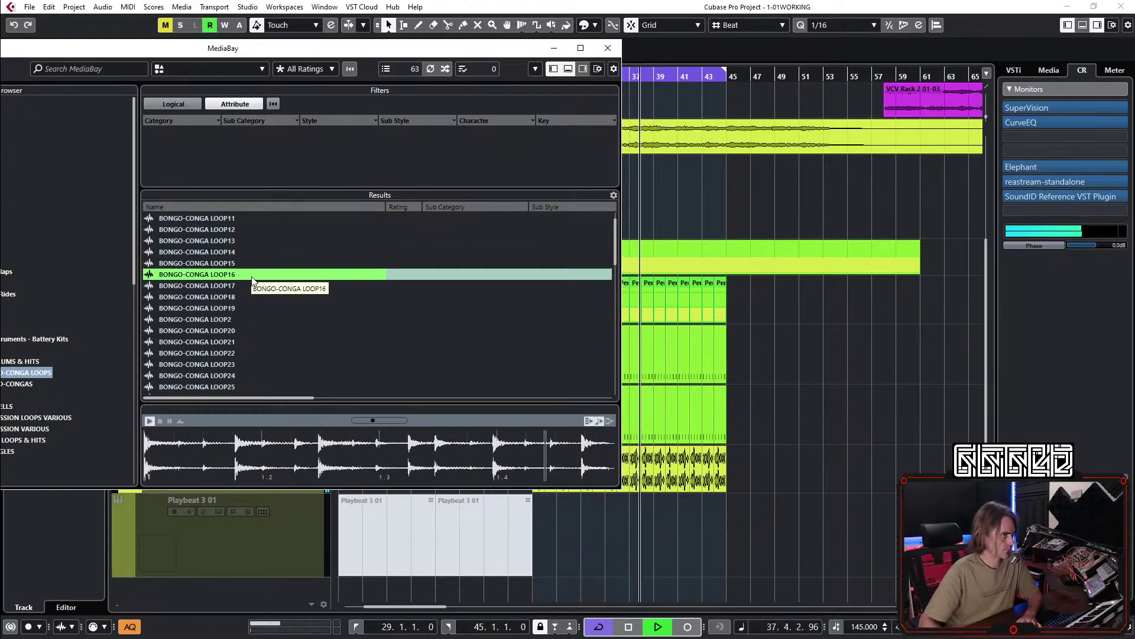
{"action": "key", "text": "Down"}
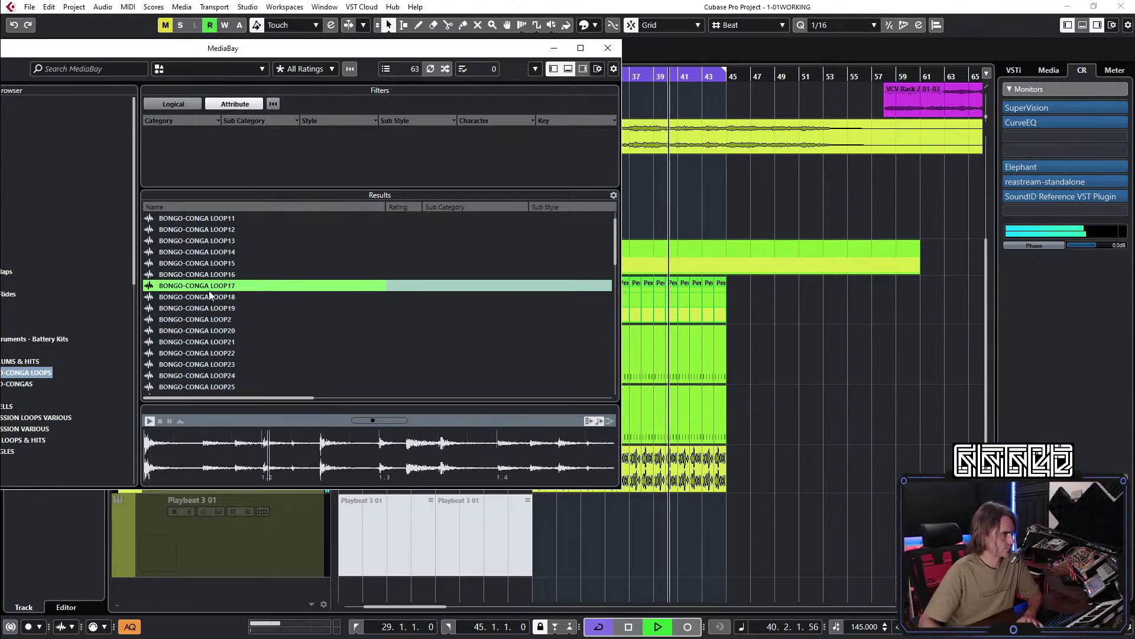
{"action": "left_click", "coordinate": [210, 297]}
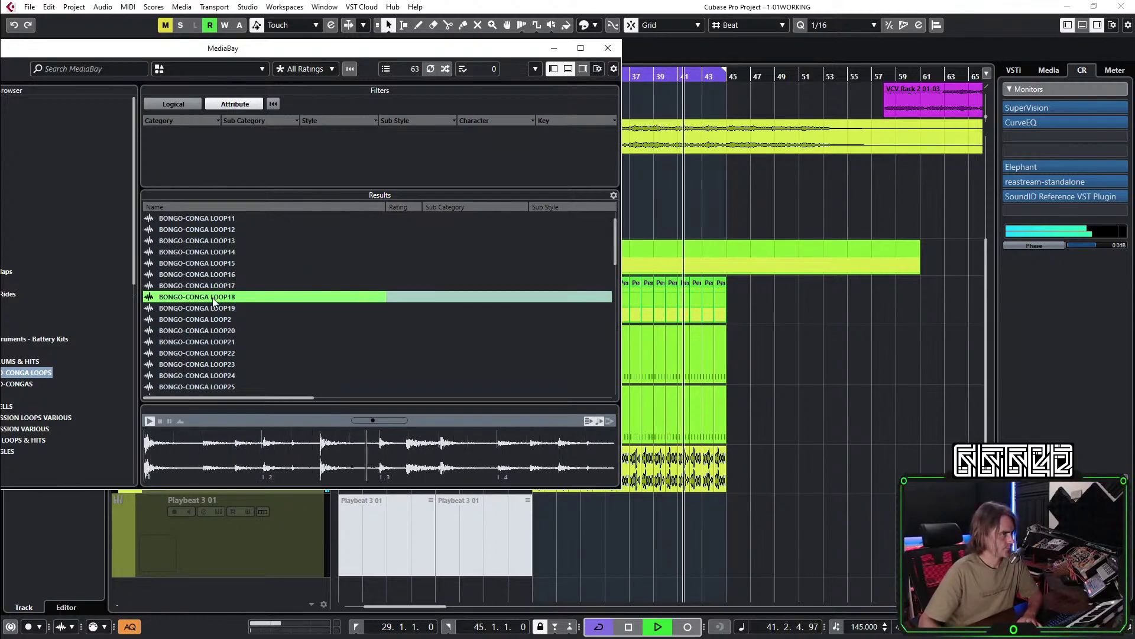
{"action": "left_click", "coordinate": [219, 308]}
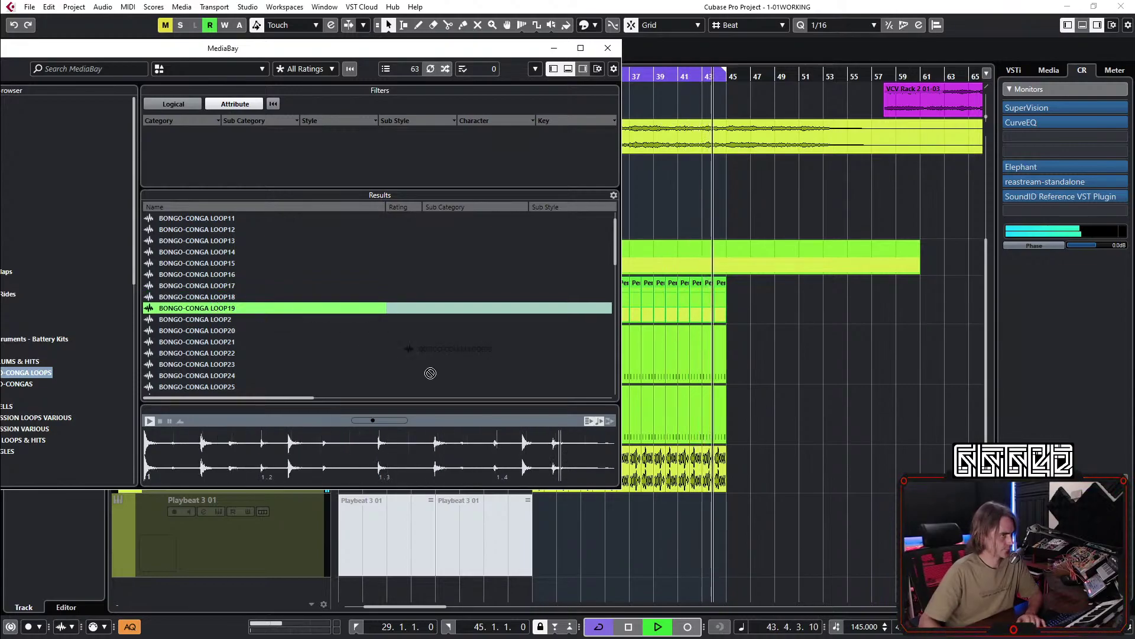
{"action": "left_click", "coordinate": [536, 597]}
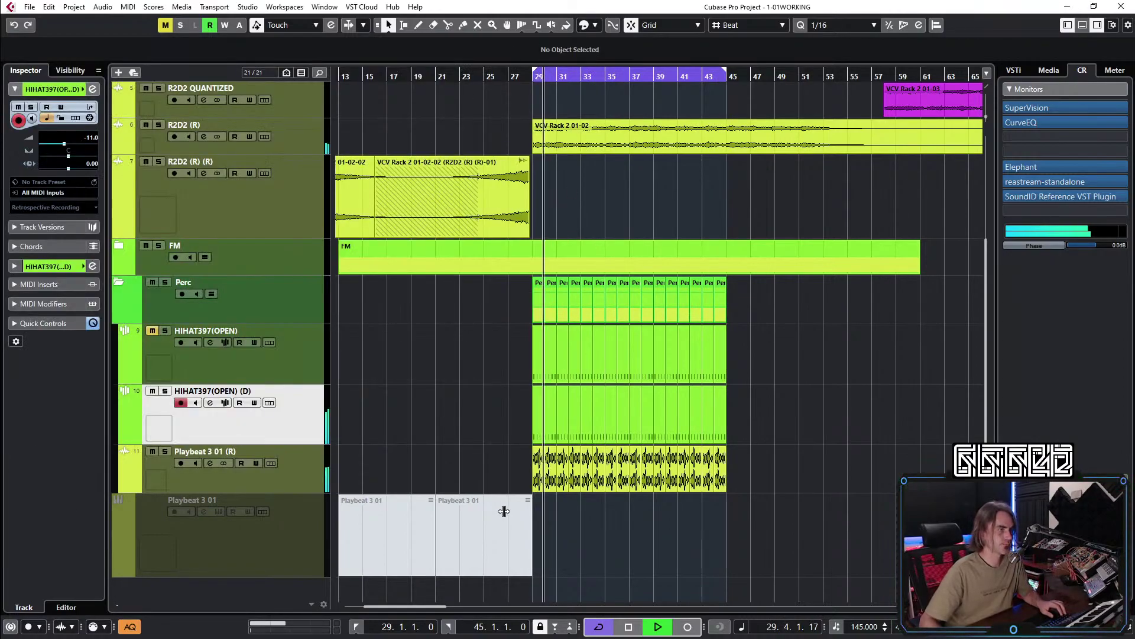
Open the BONGO-CONGA LOOP19 event at bar 29 for sample editing and start playback.
{"action": "key", "text": "h"}
{"action": "key", "text": "h"}
{"action": "key", "text": "h"}
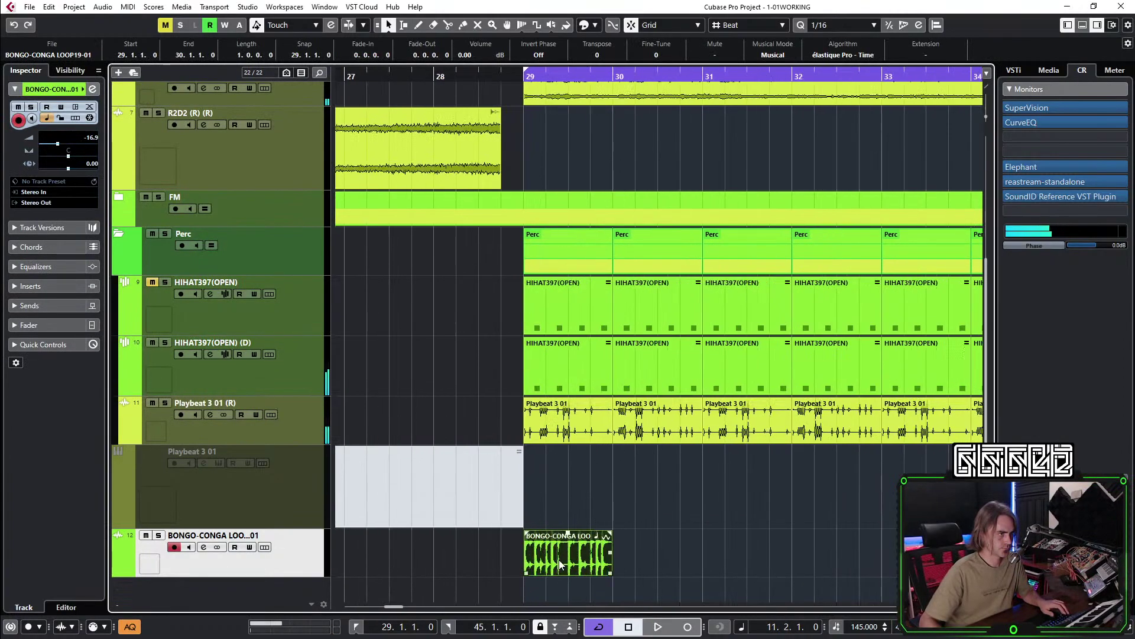
{"action": "double_click", "coordinate": [562, 553]}
{"action": "key", "text": "space"}
{"action": "left_click", "coordinate": [90, 176]}
{"action": "scroll", "coordinate": [527, 133], "scroll_direction": "down", "scroll_amount": 5}
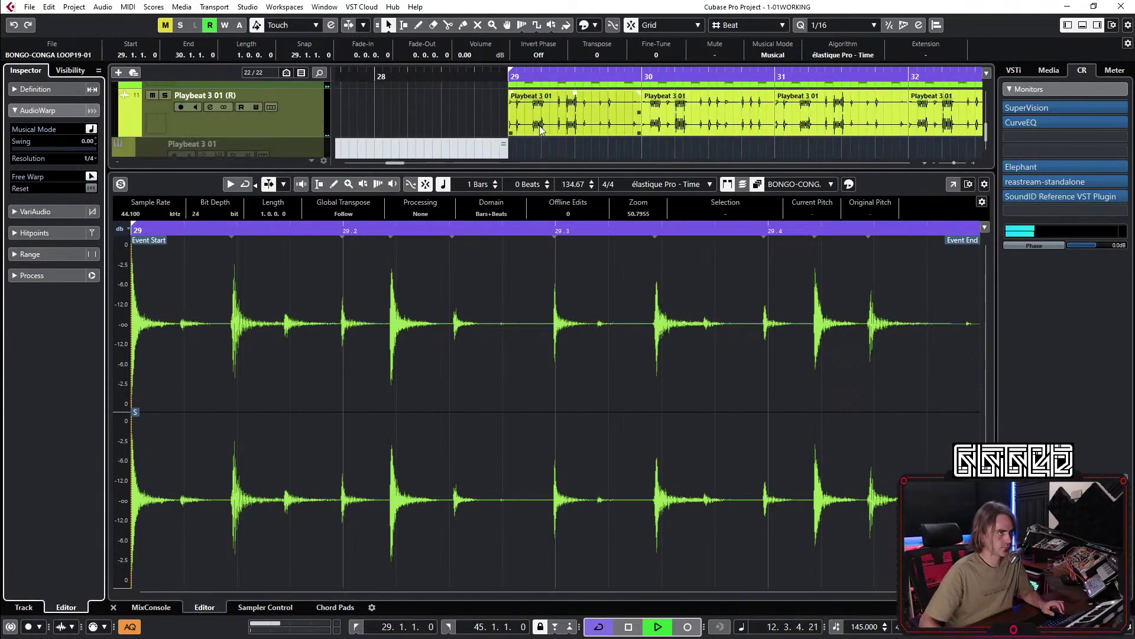
{"action": "left_click", "coordinate": [293, 121]}
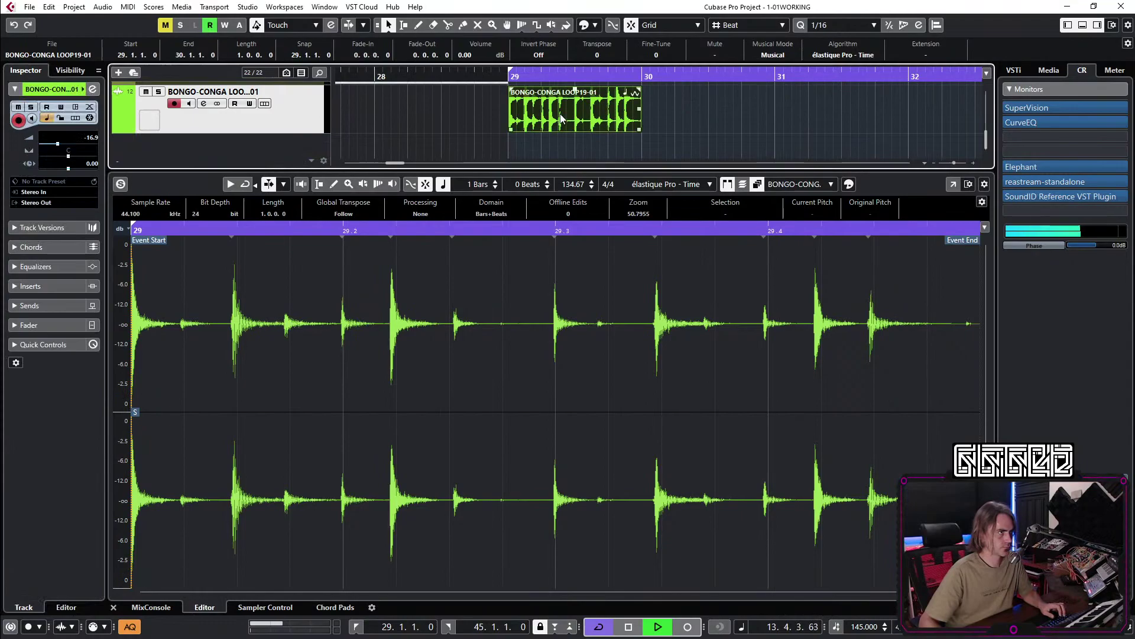
Use Free Warp to align the main hits of the bongo-conga loop with the grid across bar 29.
{"action": "left_click", "coordinate": [193, 320]}
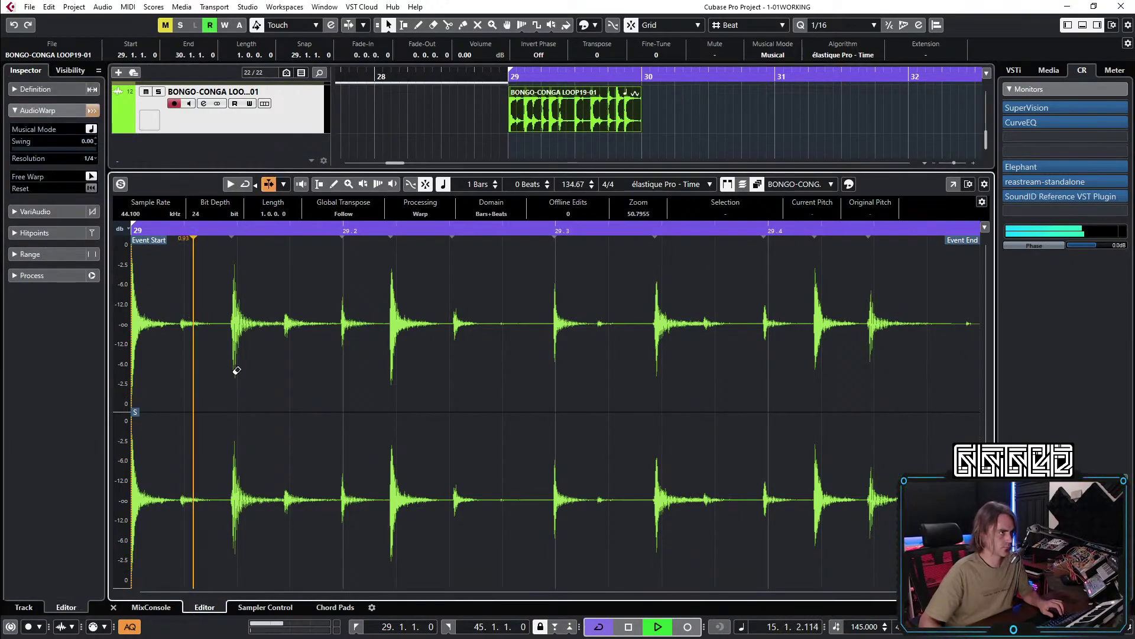
{"action": "left_click_drag", "start_coordinate": [231, 344], "coordinate": [237, 345]}
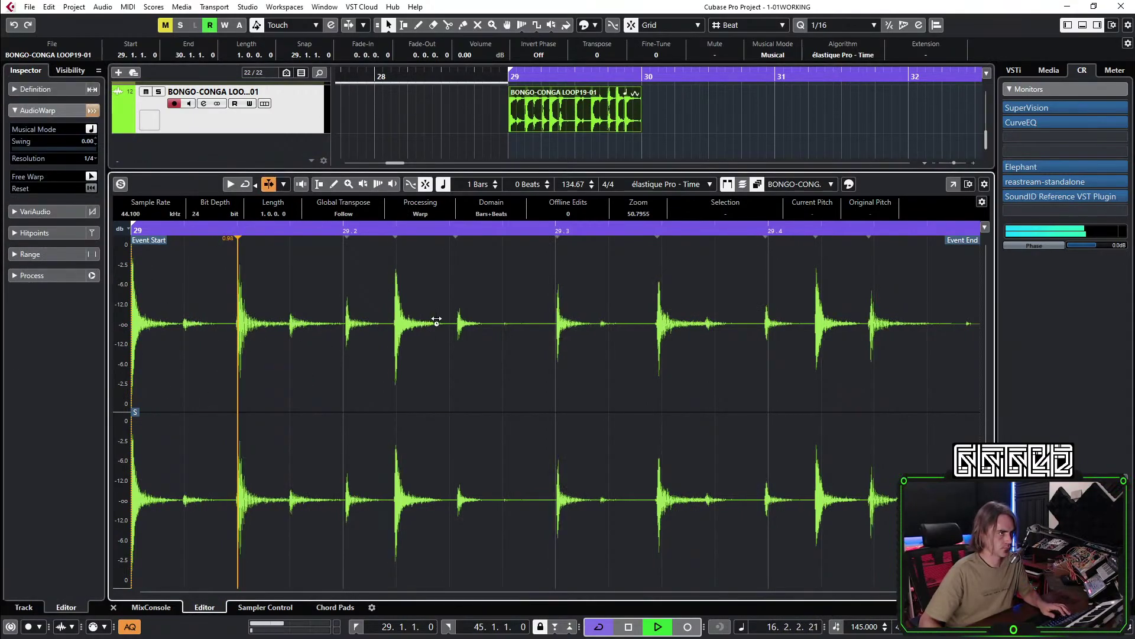
{"action": "mouse_move", "coordinate": [392, 330]}
{"action": "left_mouse_down"}
{"action": "mouse_move", "coordinate": [401, 329]}
{"action": "mouse_move", "coordinate": [345, 327]}
{"action": "left_mouse_up"}
{"action": "left_click_drag", "start_coordinate": [556, 327], "coordinate": [552, 327]}
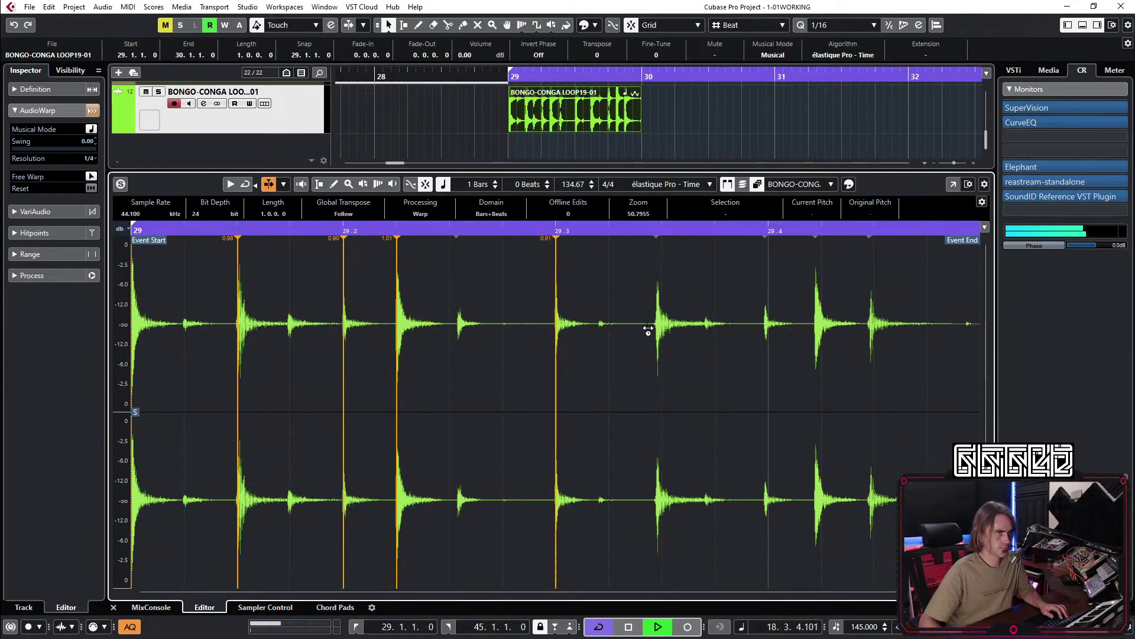
{"action": "left_click_drag", "start_coordinate": [654, 329], "coordinate": [664, 331]}
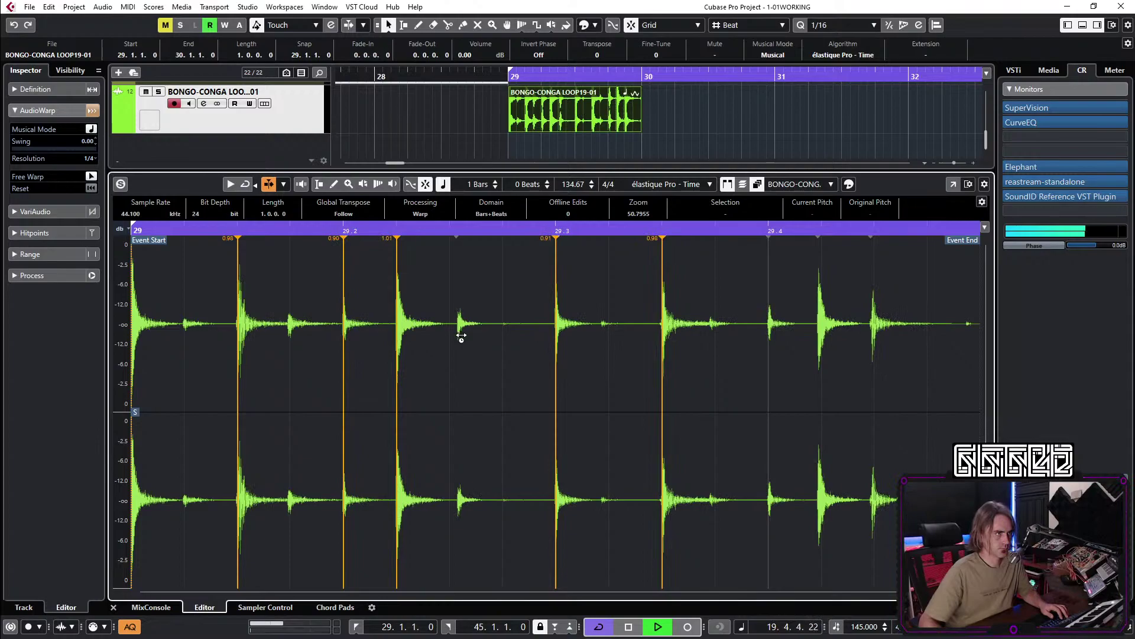
{"action": "left_click_drag", "start_coordinate": [819, 327], "coordinate": [769, 327]}
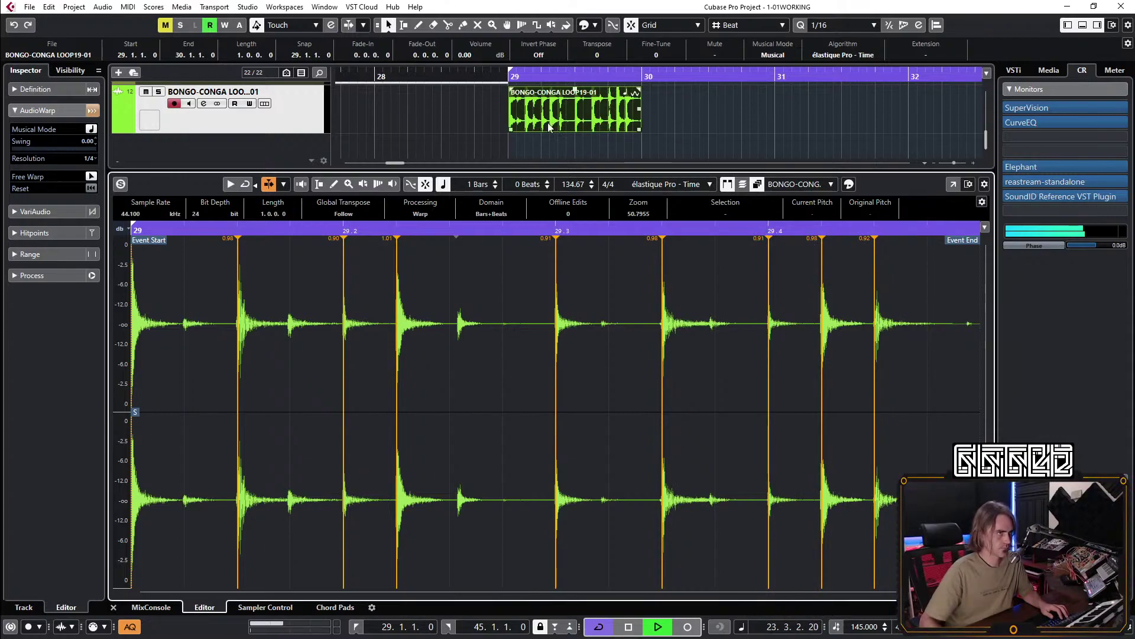
Play from bar 29 and repeat the warped bongo-conga event to fill bars 29 to 45.
{"action": "left_click", "coordinate": [475, 76]}
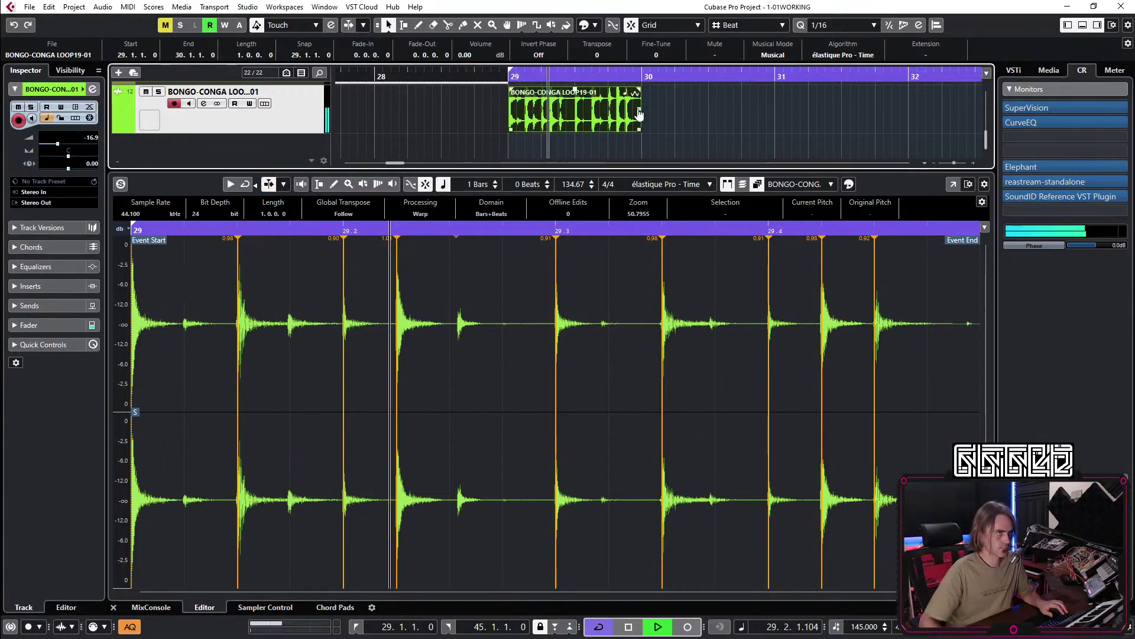
{"action": "key", "text": "g"}
{"action": "key", "text": "g"}
{"action": "key", "text": "g"}
{"action": "left_click_drag", "start_coordinate": [633, 117], "coordinate": [676, 134]}
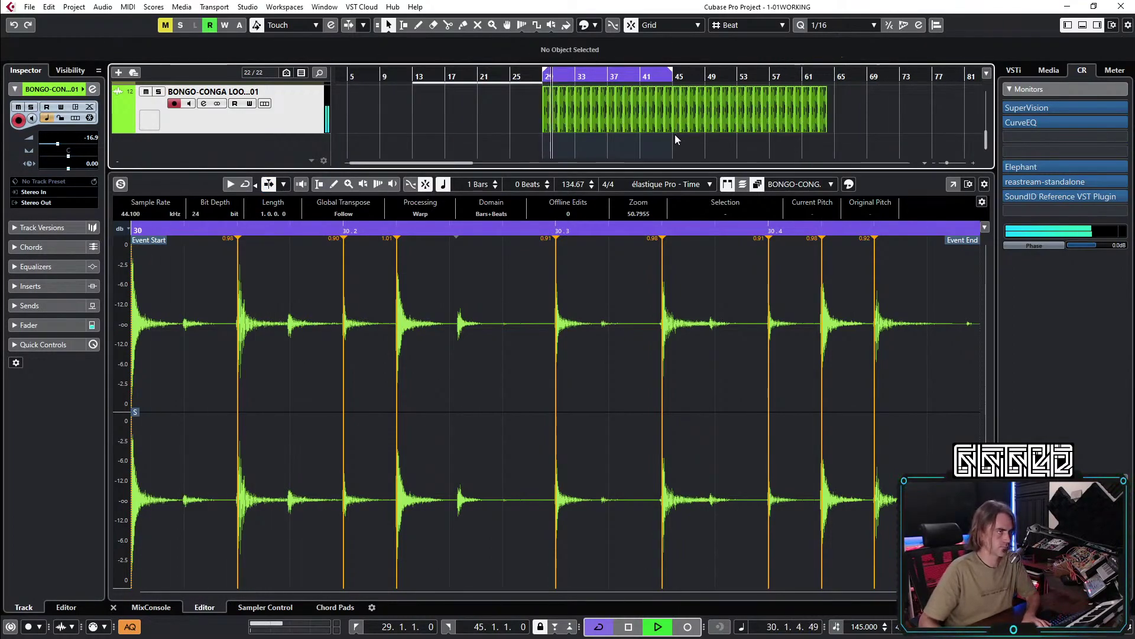
Close the sample editor and move the bongo-conga track into the Perc folder below HIHAT397(OPEN), with its volume at -18.7 dB.
{"action": "left_click", "coordinate": [113, 607]}
{"action": "key", "text": "h"}
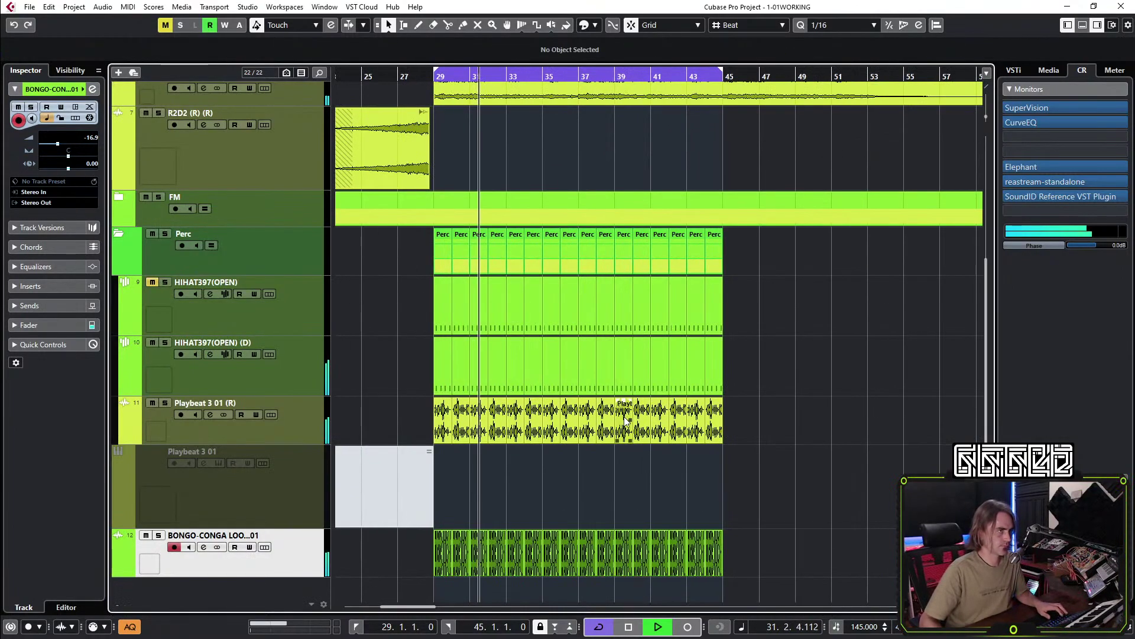
{"action": "left_click_drag", "start_coordinate": [263, 562], "coordinate": [284, 337]}
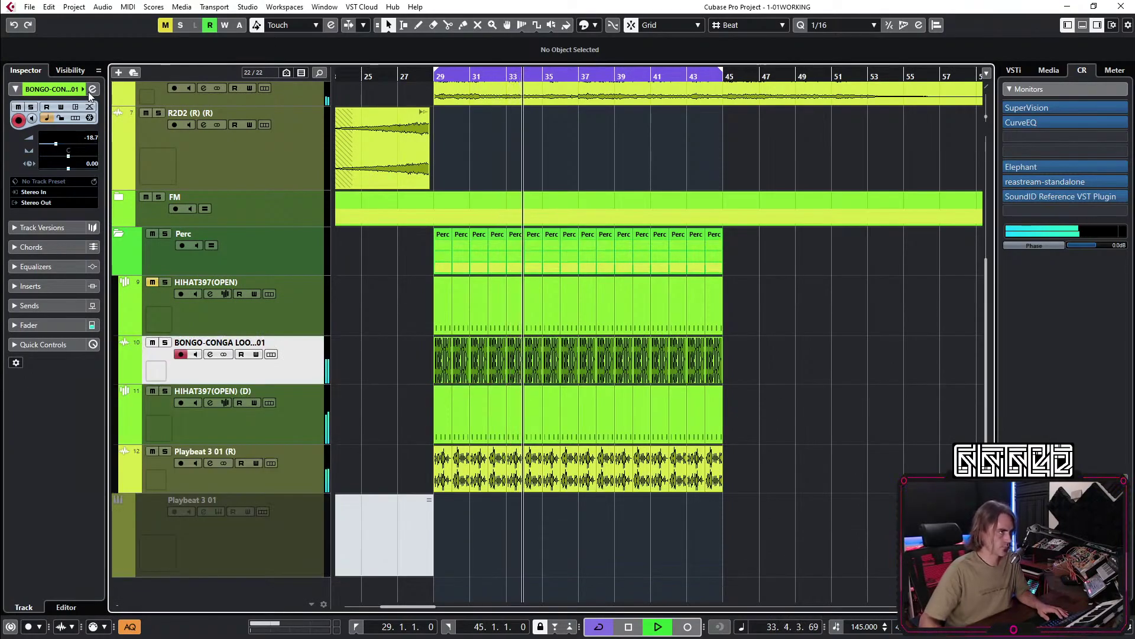
Equalize the bongo-conga channel with a low cut filter, a 2.6 dB LMF cut at 346.2 Hz, and the LO band enabled at 198.5 Hz.
{"action": "left_click", "coordinate": [210, 354]}
{"action": "left_click_drag", "start_coordinate": [601, 300], "coordinate": [567, 289]}
{"action": "left_click", "coordinate": [507, 380]}
{"action": "scroll", "coordinate": [530, 412], "scroll_direction": "up", "scroll_amount": 5}
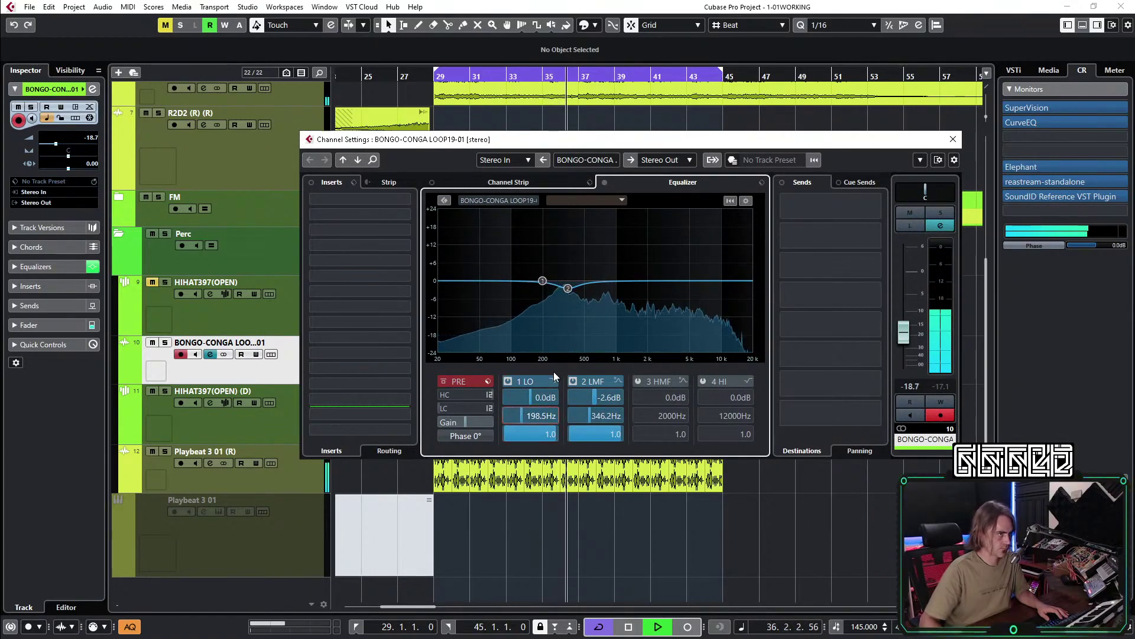
{"action": "left_click", "coordinate": [553, 381]}
{"action": "left_click", "coordinate": [601, 413]}
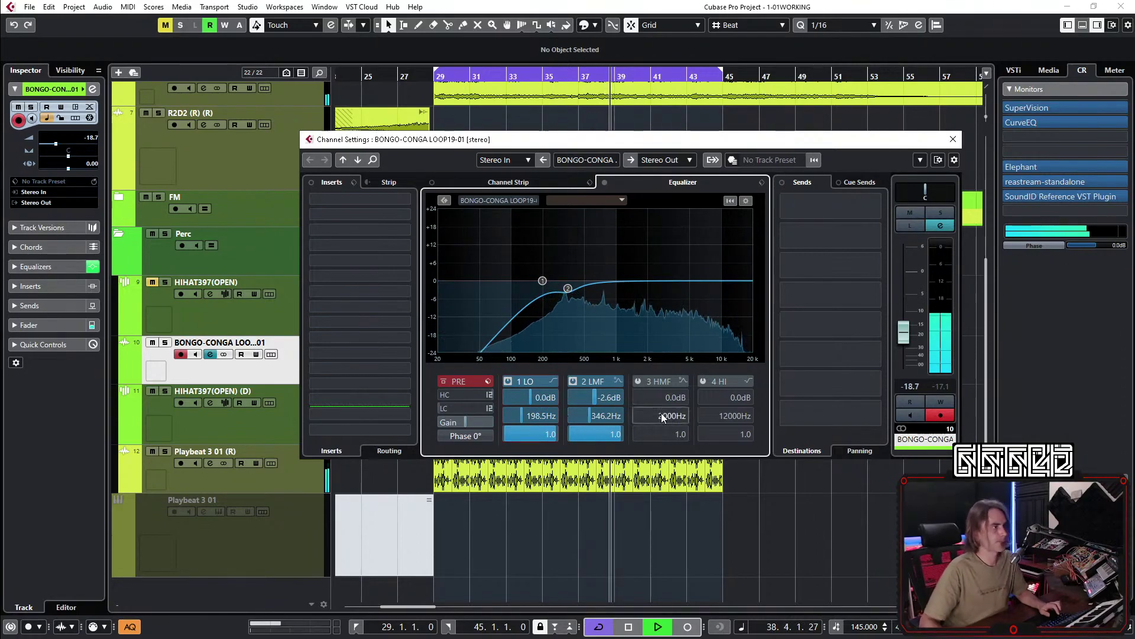
Close the bongo-conga channel settings and collapse the Perc folder in the track list.
{"action": "left_click", "coordinate": [953, 139]}
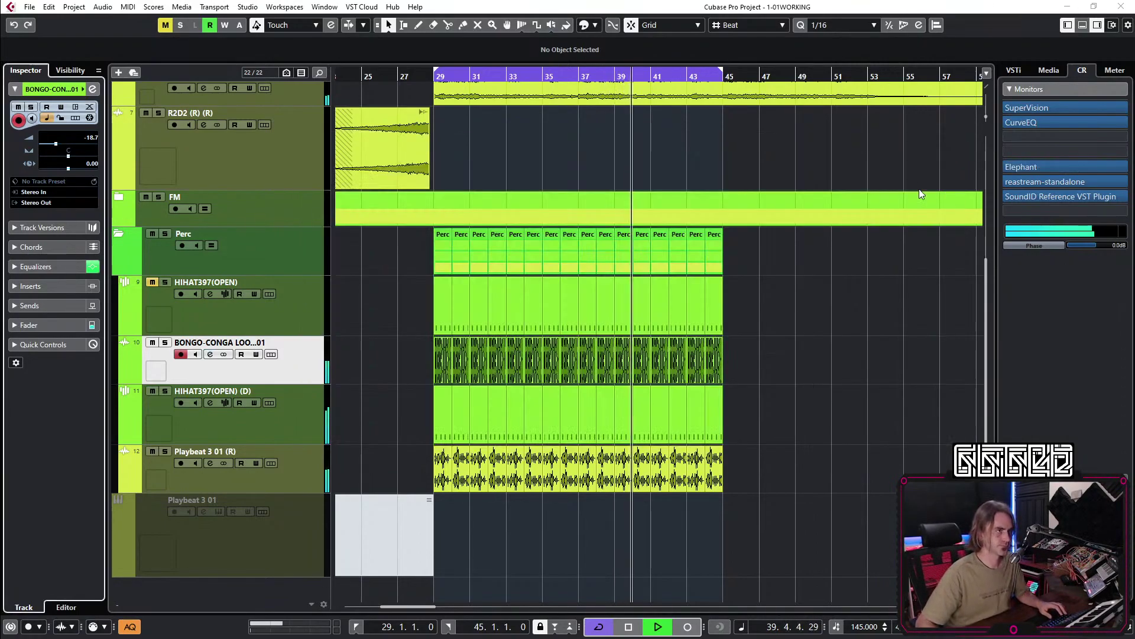
{"action": "key", "text": "g"}
{"action": "left_click", "coordinate": [120, 232]}
{"action": "scroll", "coordinate": [537, 337], "scroll_direction": "up", "scroll_amount": 2}
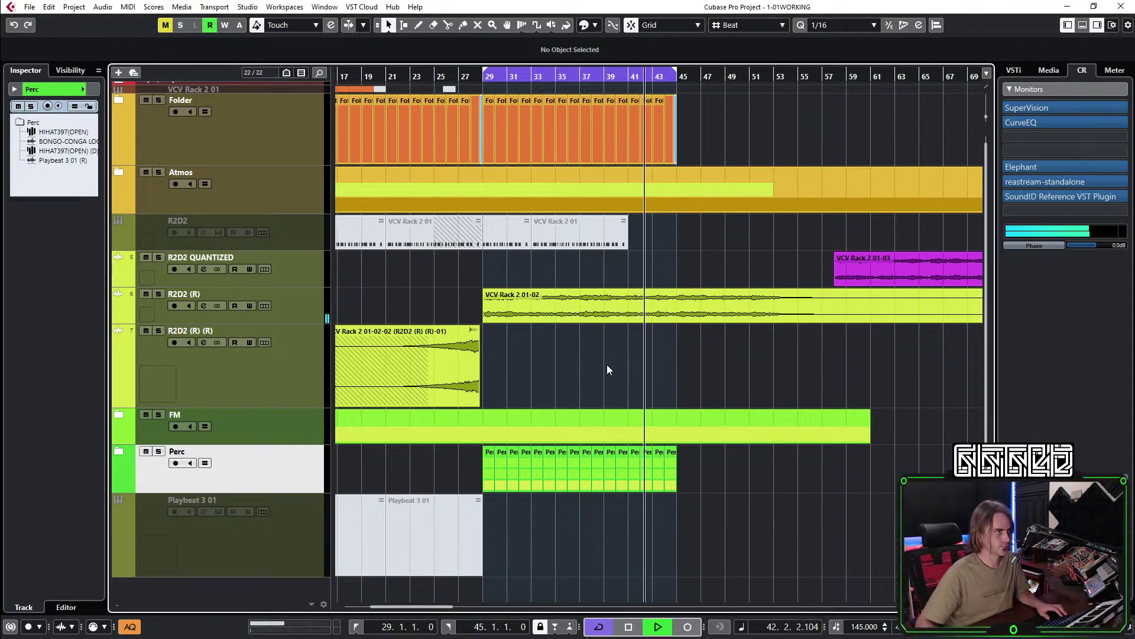
{"action": "scroll", "coordinate": [603, 367], "scroll_direction": "up", "scroll_amount": 1}
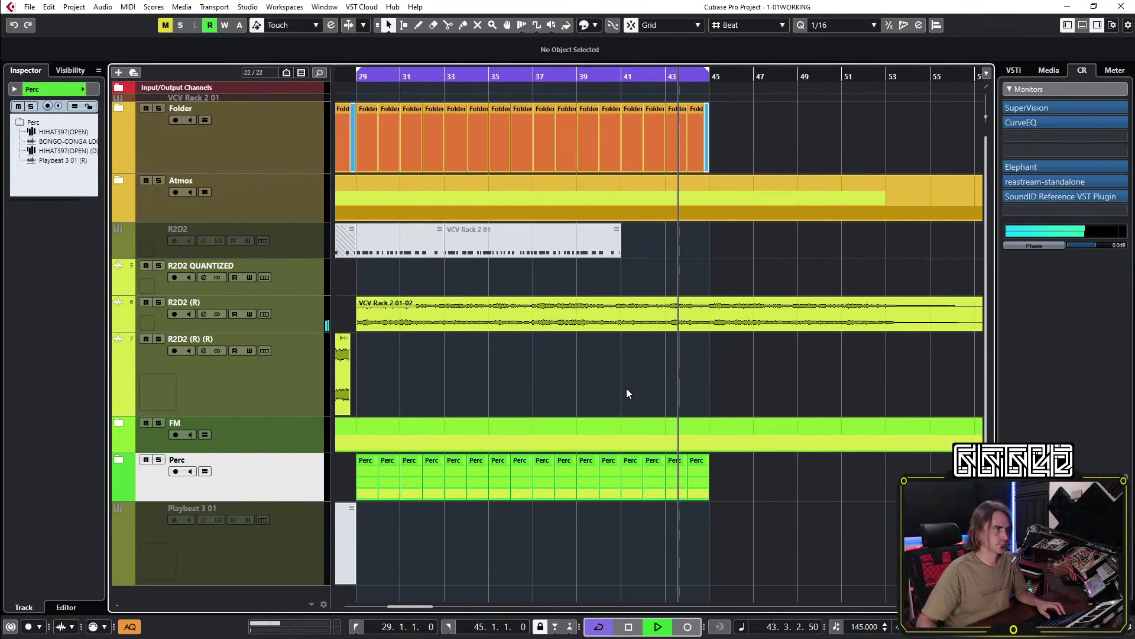
Examine the arrangement around the bar 29 transition, playing from about bar 26 and inspecting the rendered track inside the FM folder.
{"action": "key", "text": "g"}
{"action": "key", "text": "g"}
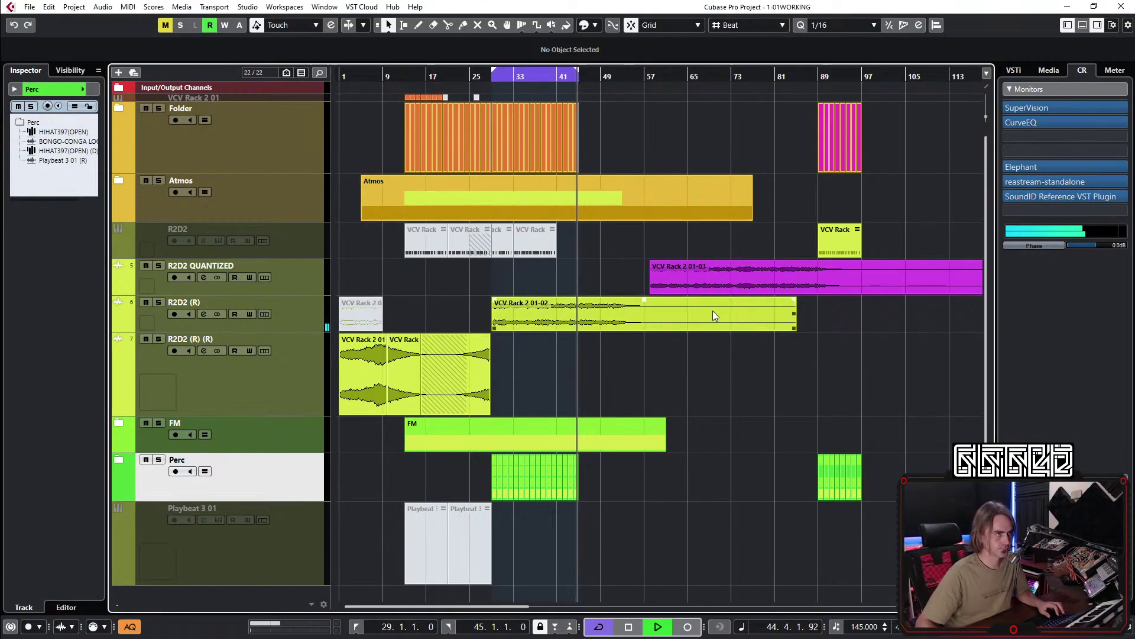
{"action": "key", "text": "h"}
{"action": "key", "text": "h"}
{"action": "scroll", "coordinate": [518, 272], "scroll_direction": "left", "scroll_amount": 2}
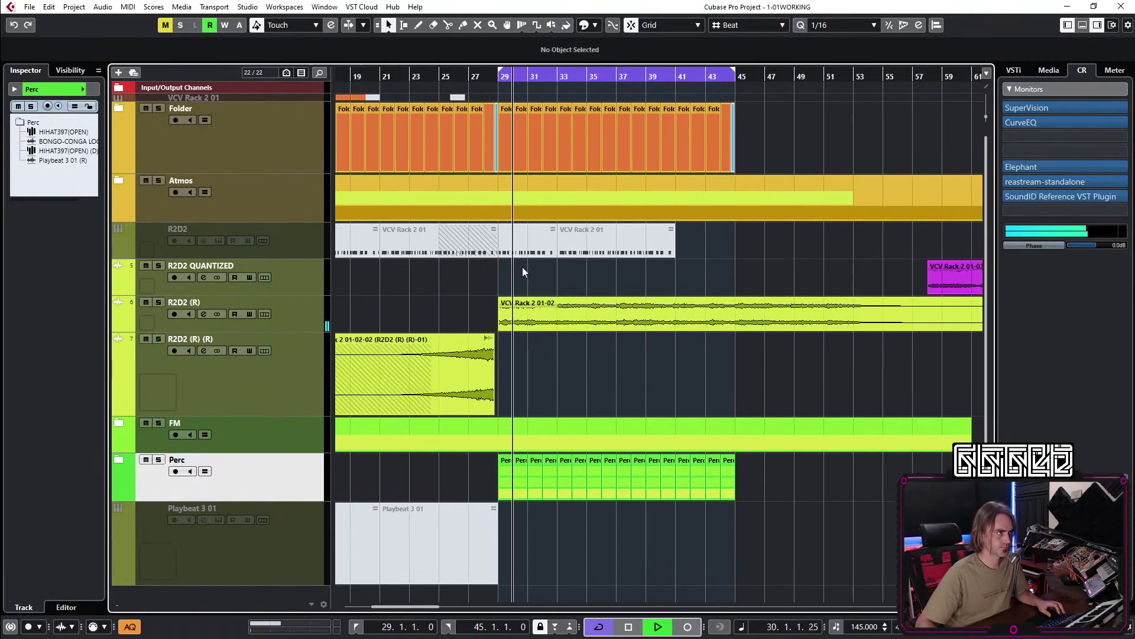
{"action": "scroll", "coordinate": [131, 453], "scroll_direction": "down", "scroll_amount": 1}
{"action": "left_click", "coordinate": [120, 415]}
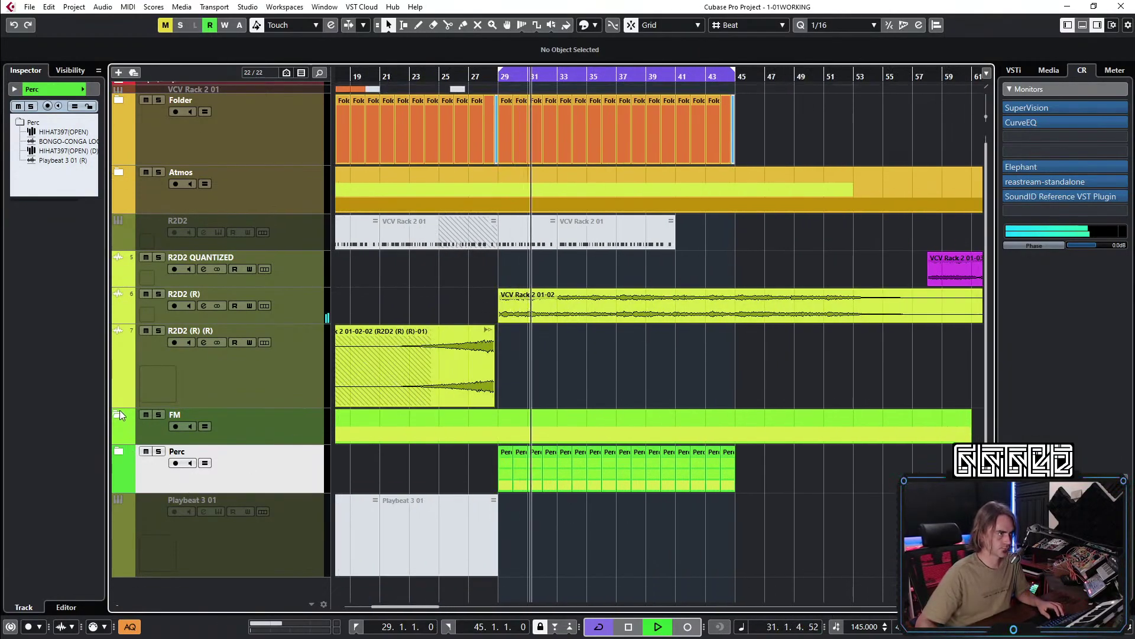
{"action": "scroll", "coordinate": [307, 384], "scroll_direction": "down", "scroll_amount": 2}
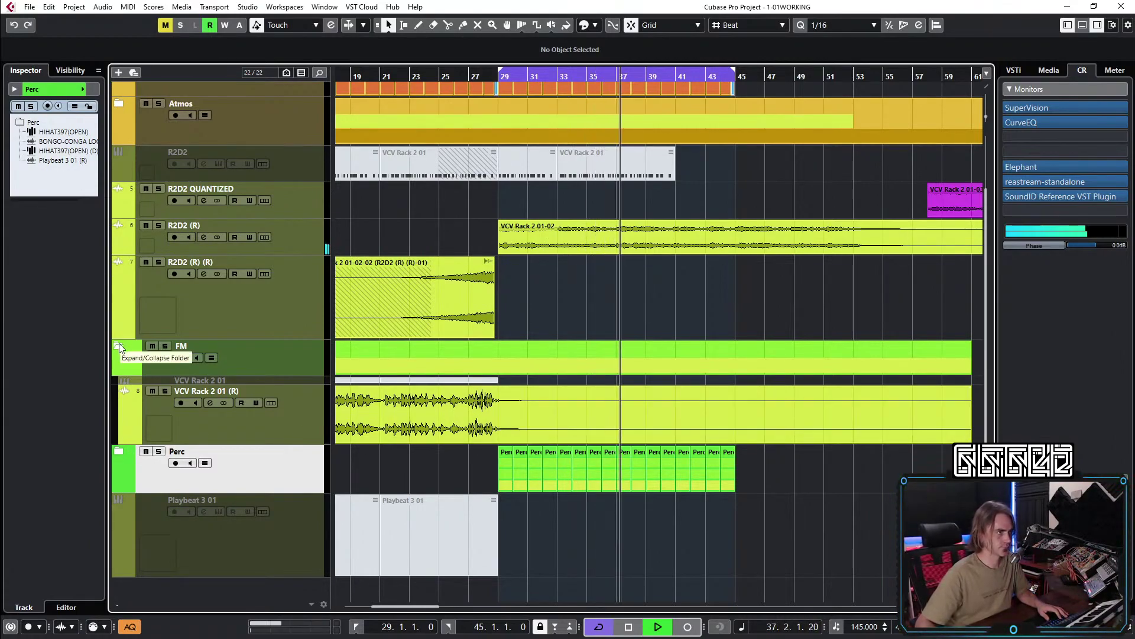
{"action": "left_click", "coordinate": [452, 77]}
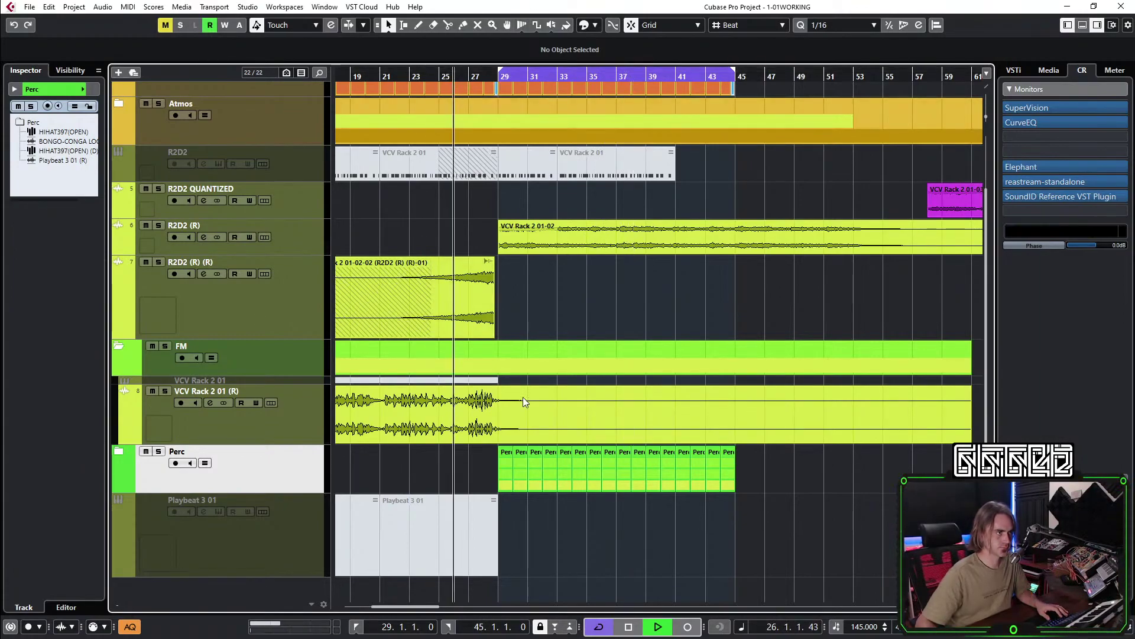
{"action": "scroll", "coordinate": [490, 414], "scroll_direction": "down", "scroll_amount": 3}
{"action": "scroll", "coordinate": [484, 441], "scroll_direction": "up", "scroll_amount": 2}
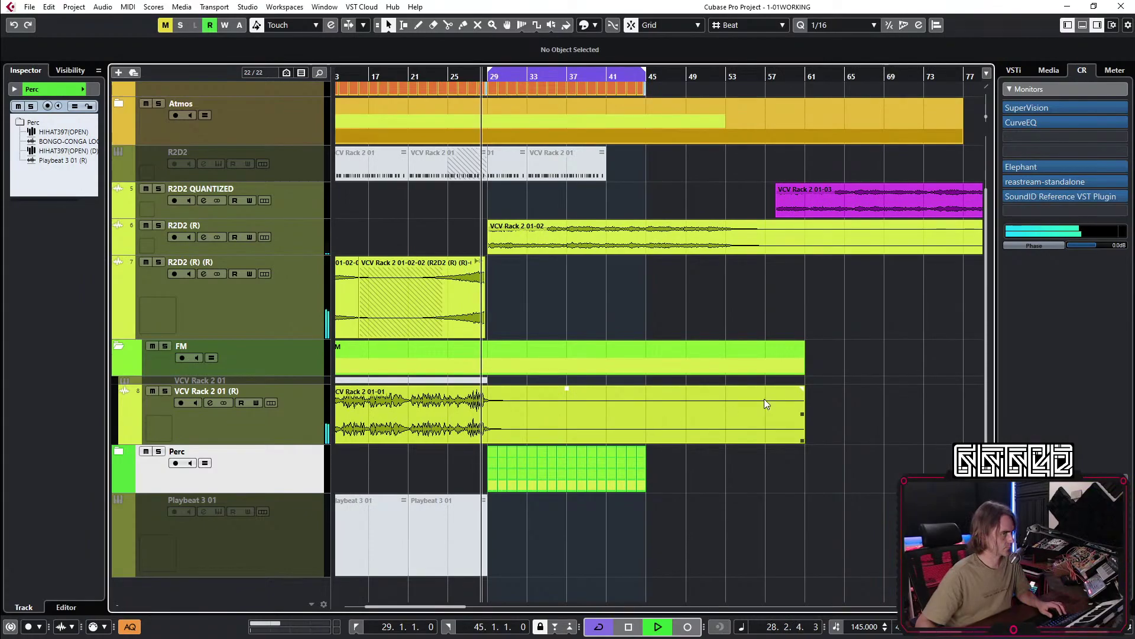
{"action": "scroll", "coordinate": [638, 261], "scroll_direction": "down", "scroll_amount": 1}
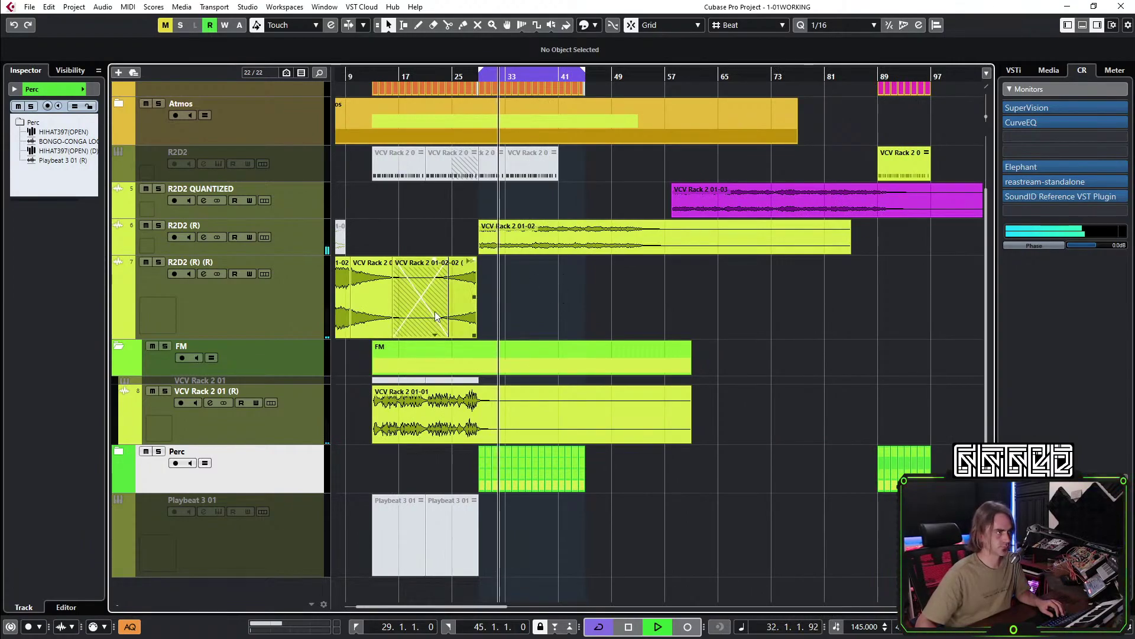
{"action": "left_click", "coordinate": [120, 350]}
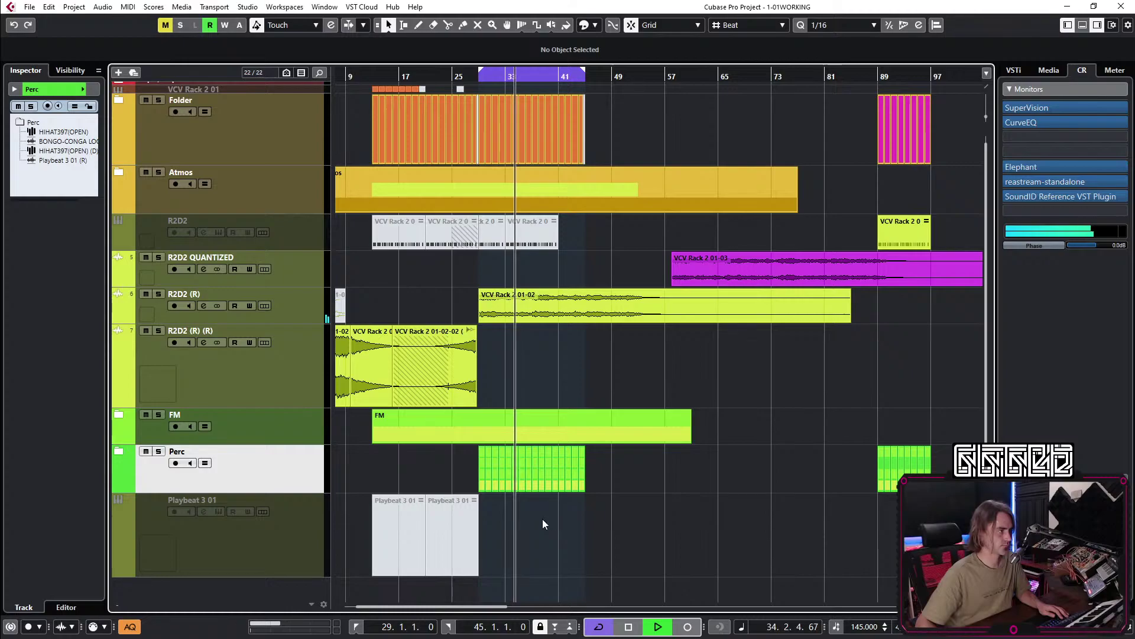
Add a VCV Rack 2 instrument track below Playbeat 3 01 and delete the default modules except Audio.
{"action": "right_click", "coordinate": [275, 515]}
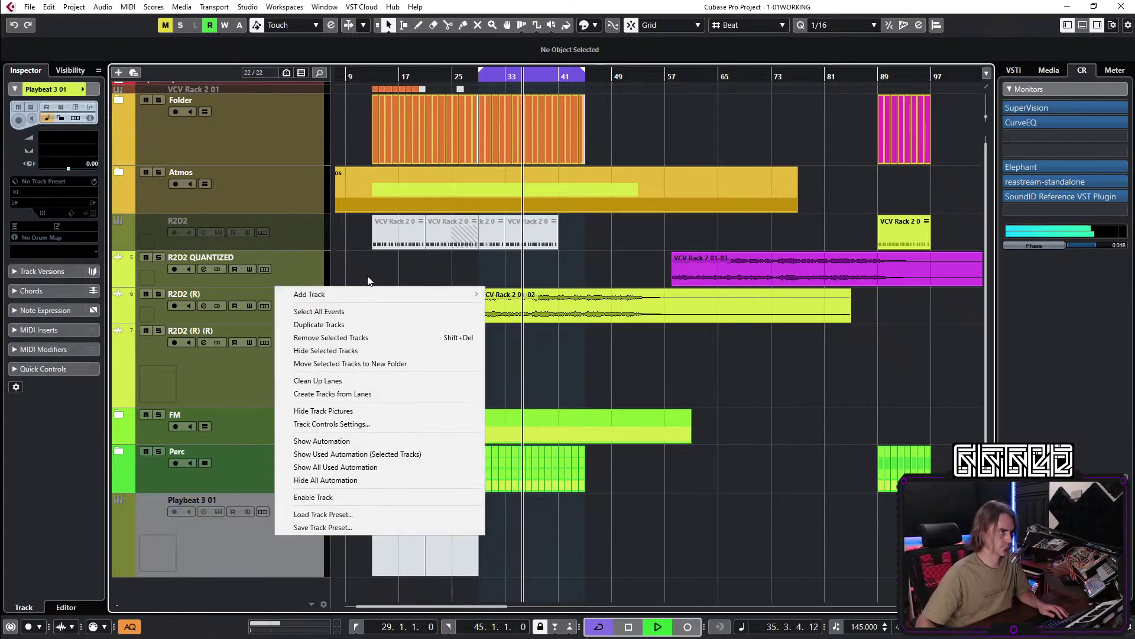
{"action": "mouse_move", "coordinate": [373, 294]}
{"action": "left_click", "coordinate": [564, 313]}
{"action": "left_click", "coordinate": [500, 364]}
{"action": "left_click_drag", "start_coordinate": [305, 165], "coordinate": [736, 473]}
{"action": "key", "text": "Delete"}
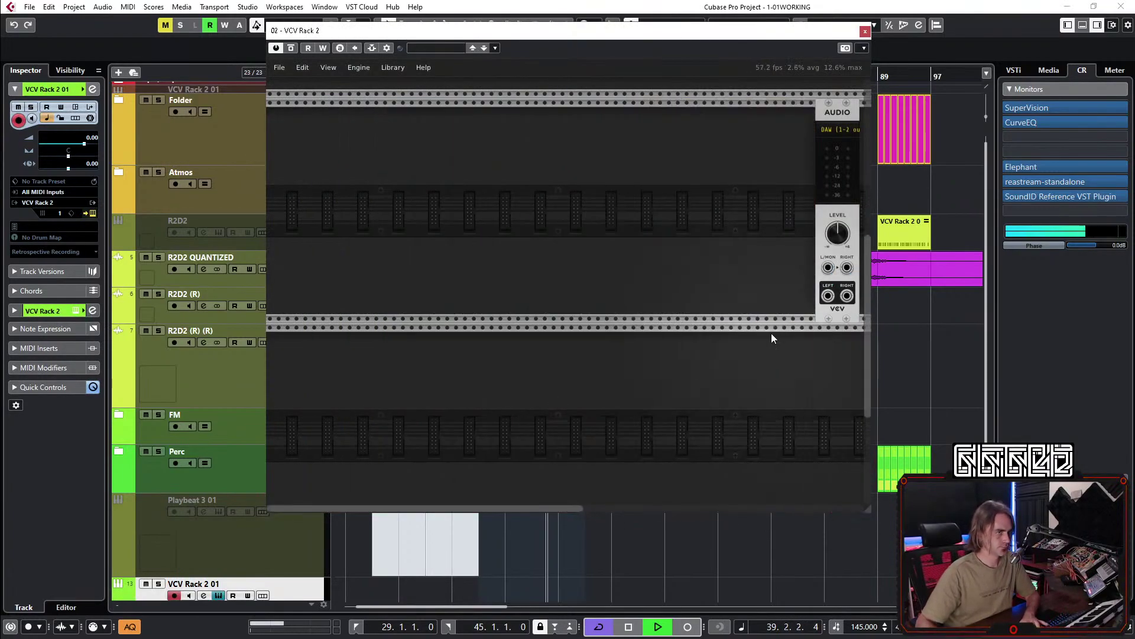
Add Valley's Dexter oscillator to the empty rack and place it directly beside the Audio module.
{"action": "right_click", "coordinate": [447, 189]}
{"action": "scroll", "coordinate": [446, 189], "scroll_direction": "down", "scroll_amount": 5}
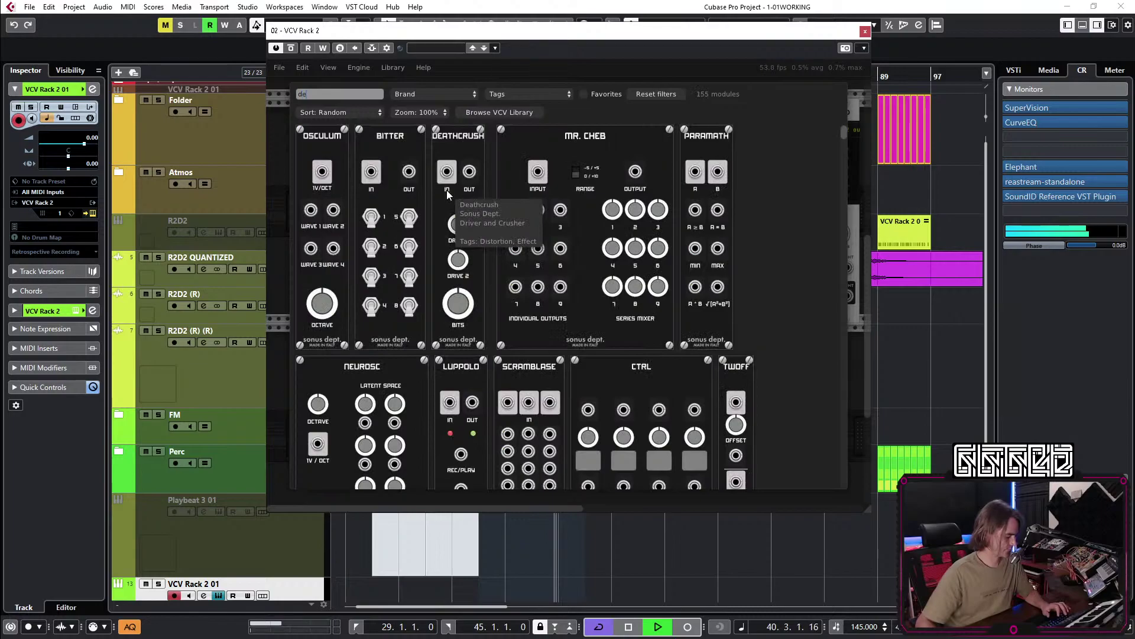
{"action": "left_click", "coordinate": [440, 177]}
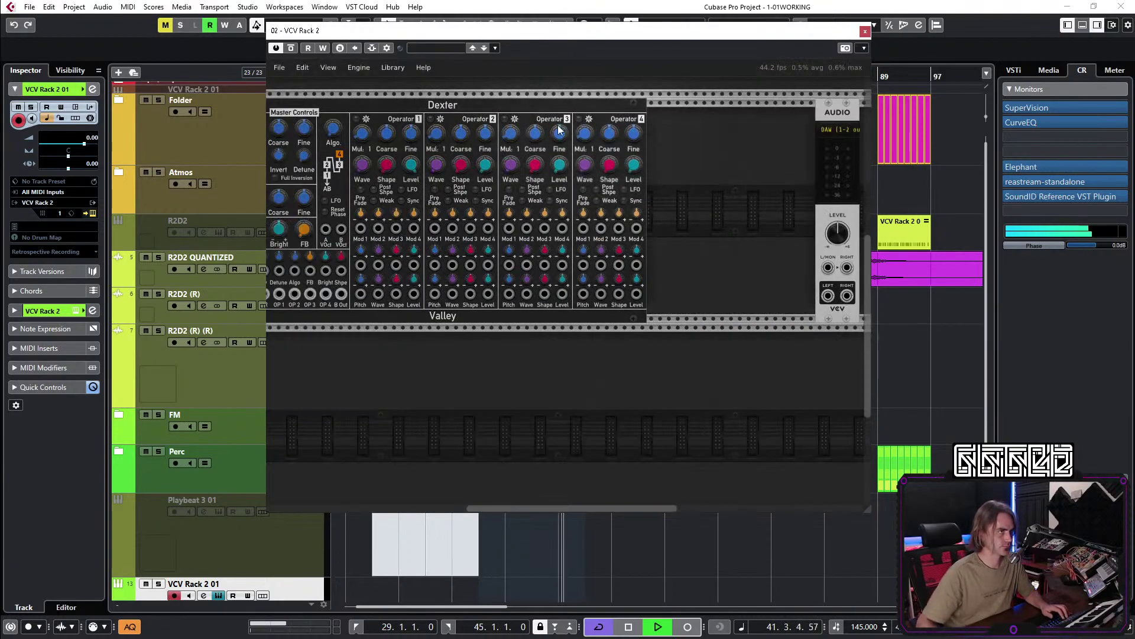
{"action": "left_click_drag", "start_coordinate": [534, 102], "coordinate": [661, 148]}
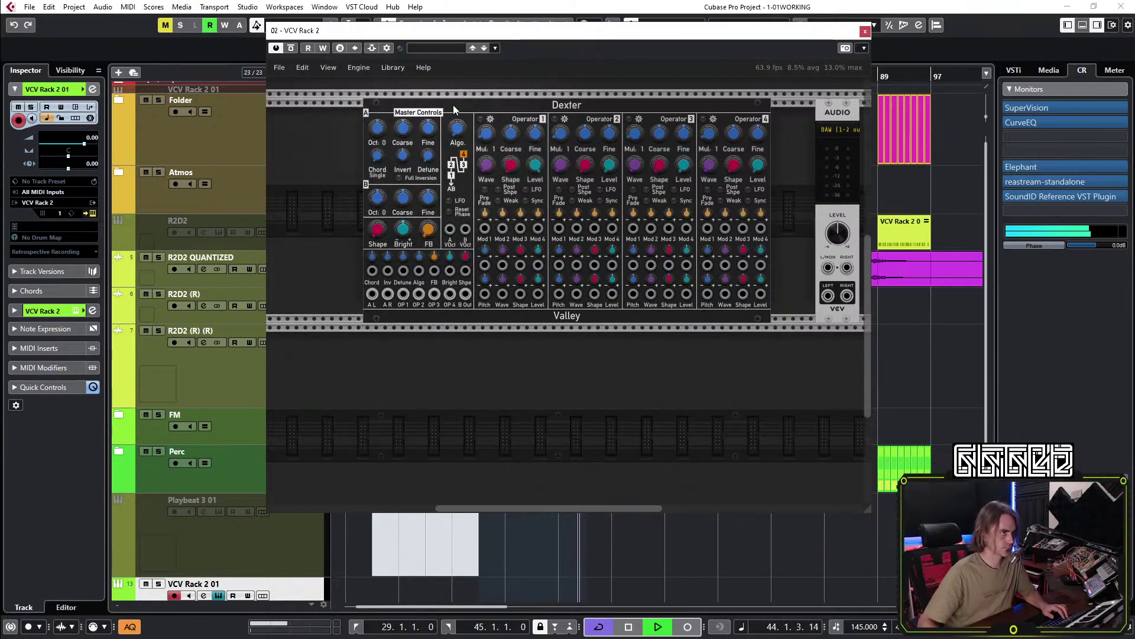
{"action": "left_click_drag", "start_coordinate": [454, 109], "coordinate": [498, 110]}
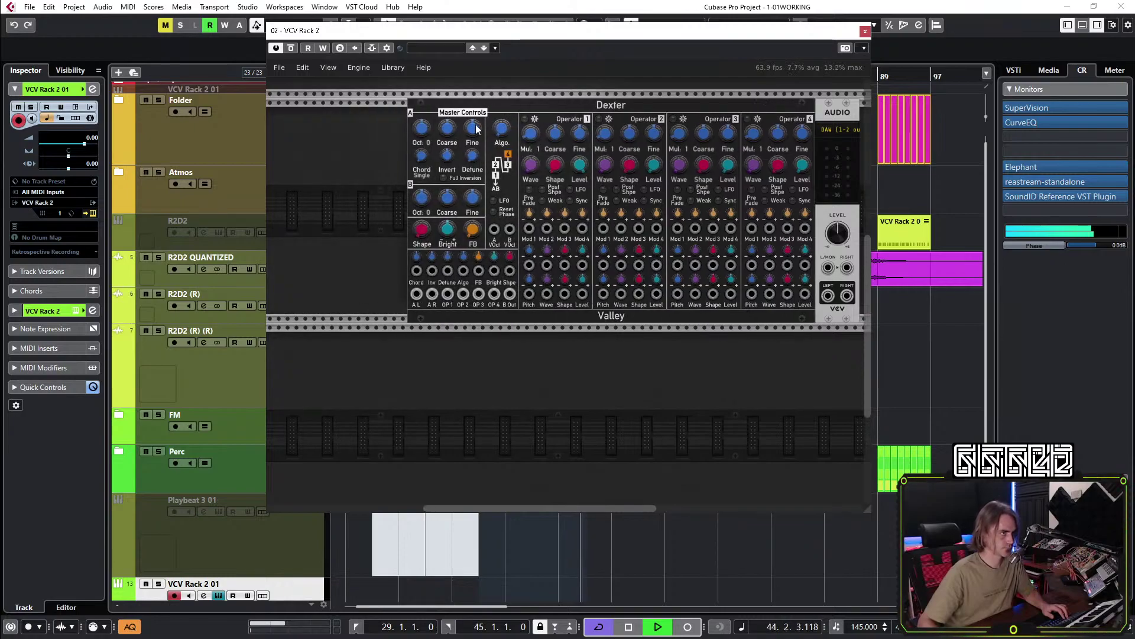
Search the module library for "vca", add PAN-VCA and place it directly before Dexter.
{"action": "right_click", "coordinate": [465, 387]}
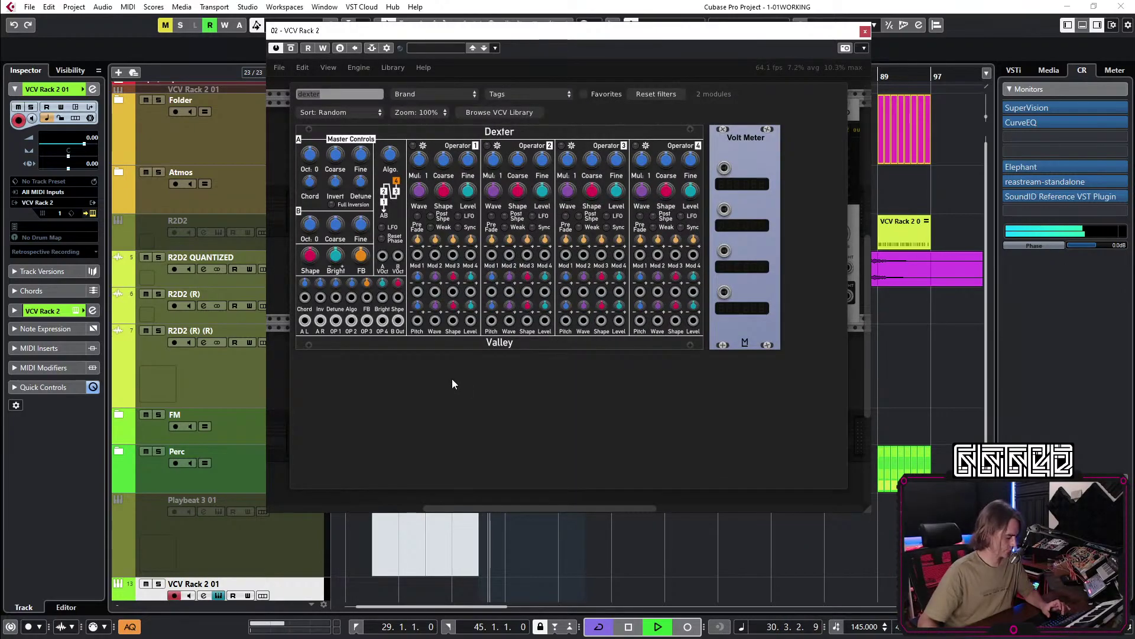
{"action": "type", "text": "vca"}
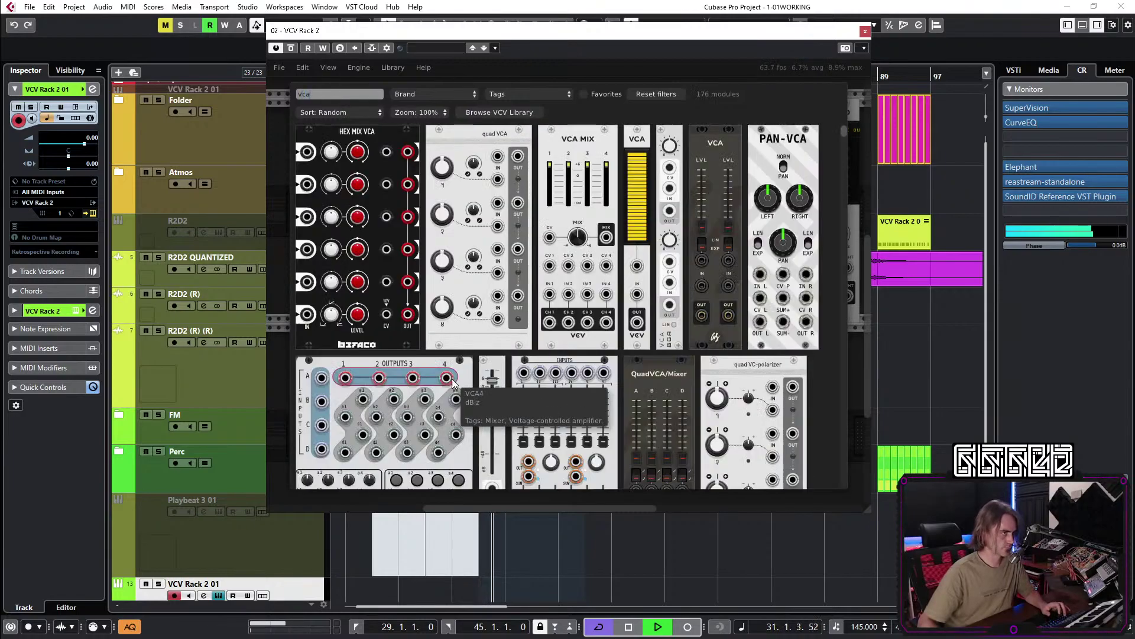
{"action": "left_click", "coordinate": [756, 249]}
{"action": "left_click_drag", "start_coordinate": [475, 346], "coordinate": [389, 113]}
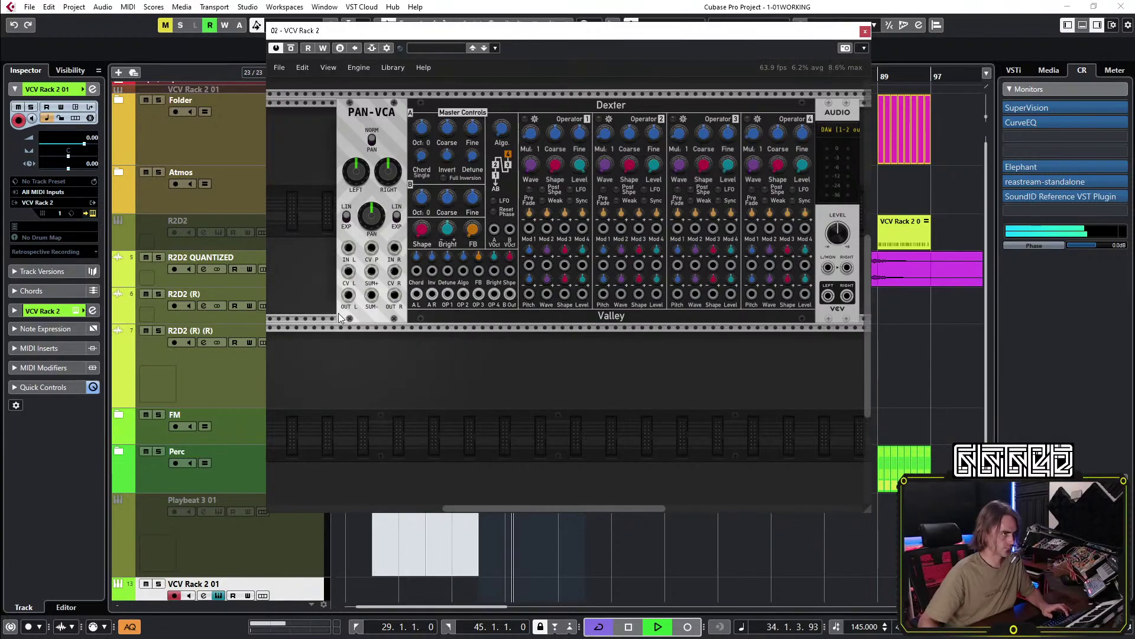
Search the module library for "mid" and add the MIDI-CV module in front of PAN-VCA.
{"action": "right_click", "coordinate": [321, 297]}
{"action": "type", "text": "m"}
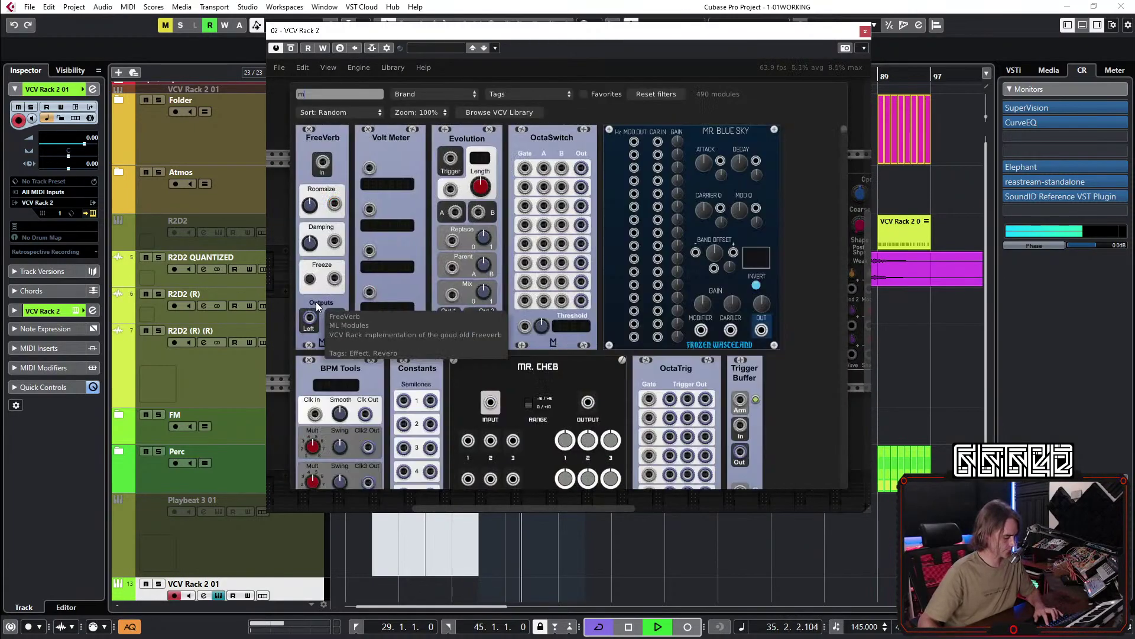
{"action": "type", "text": "id"}
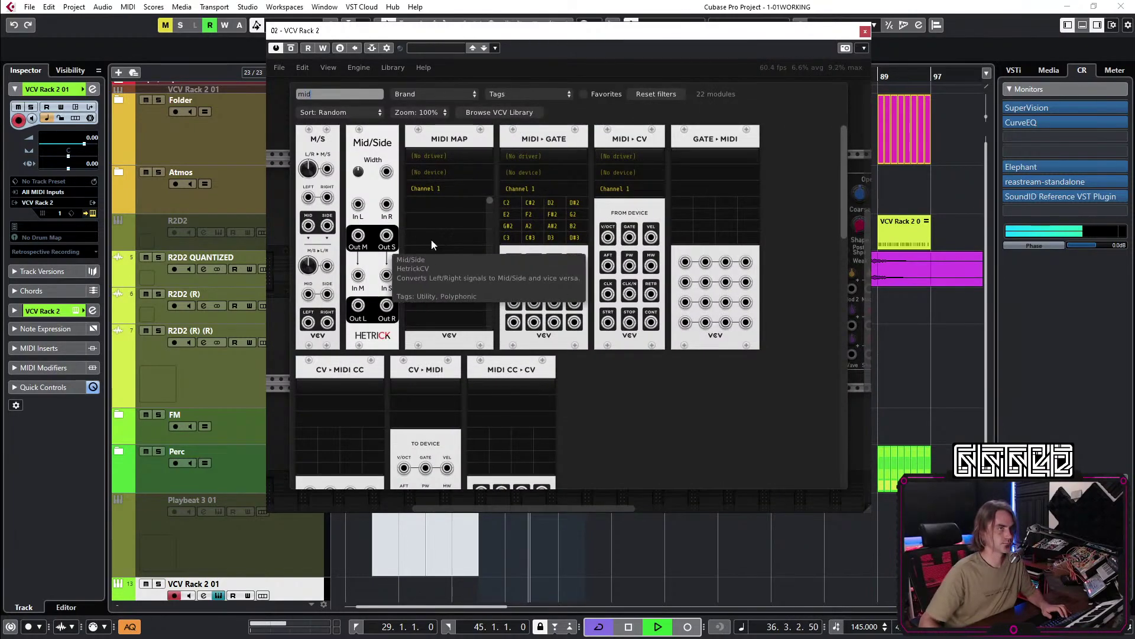
{"action": "scroll", "coordinate": [552, 341], "scroll_direction": "down", "scroll_amount": 3}
{"action": "scroll", "coordinate": [615, 329], "scroll_direction": "up", "scroll_amount": 3}
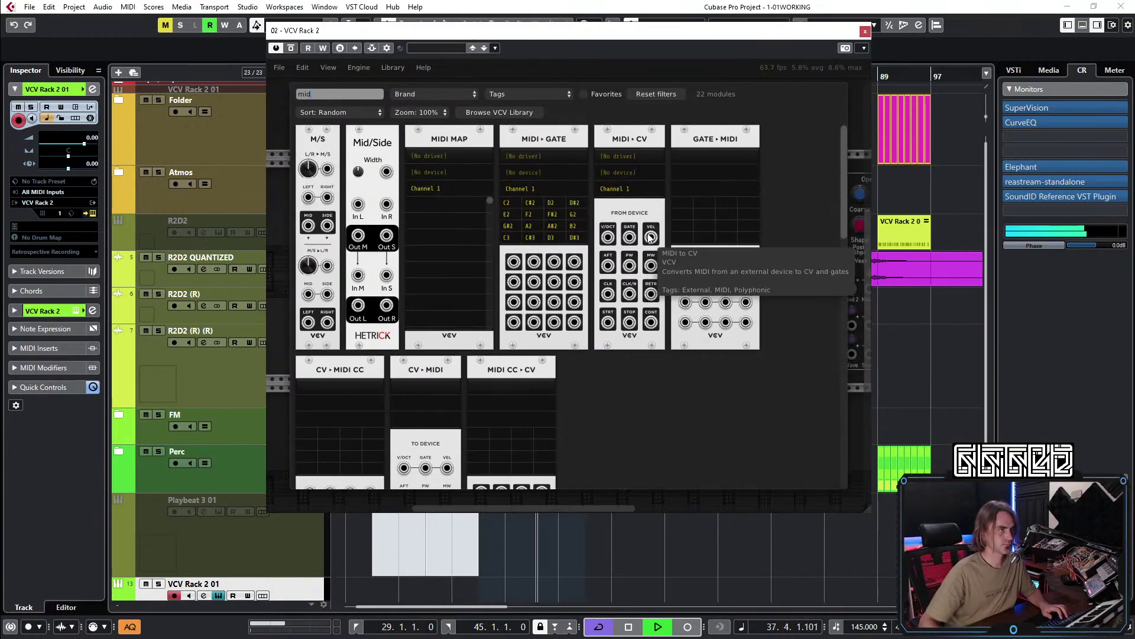
{"action": "left_click", "coordinate": [644, 248]}
{"action": "left_click_drag", "start_coordinate": [352, 370], "coordinate": [414, 371]}
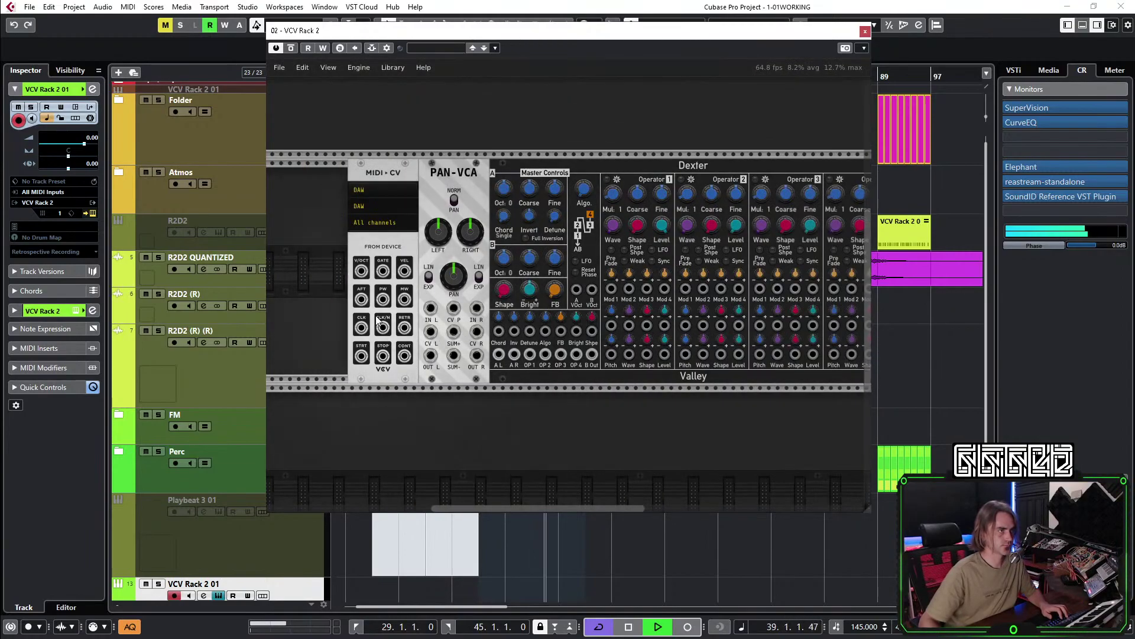
Add an ADSR between MIDI-CV and PAN-VCA, then patch pitch to Dexter, gate to ADSR, and the envelope and Dexter's A outputs to PAN-VCA.
{"action": "left_click_drag", "start_coordinate": [362, 270], "coordinate": [353, 411]}
{"action": "type", "text": "e"}
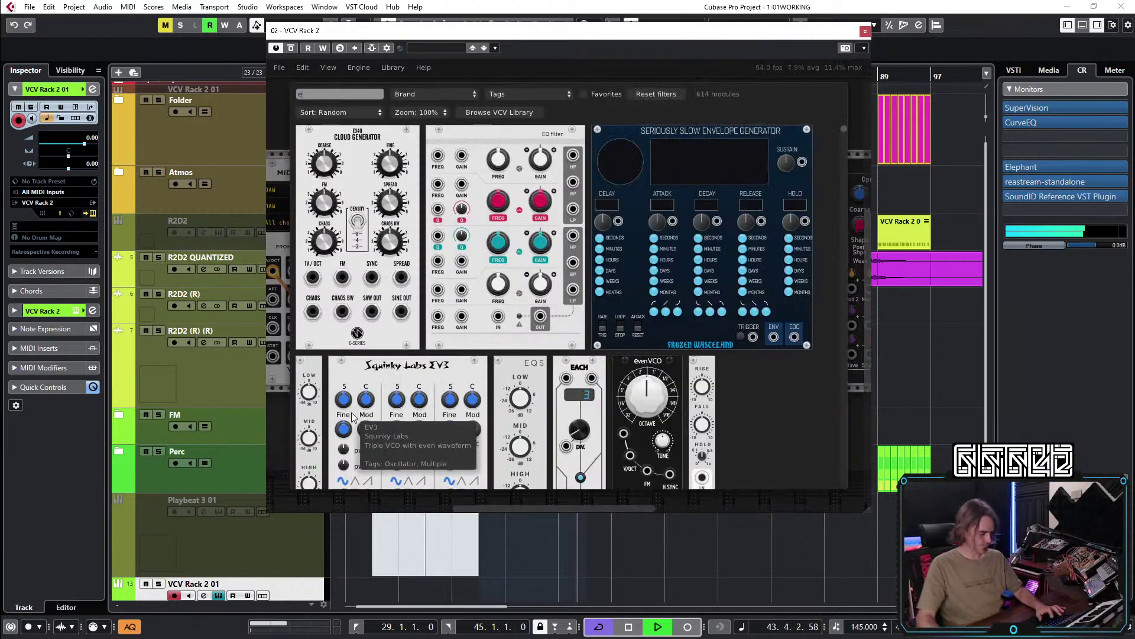
{"action": "type", "text": "nv"}
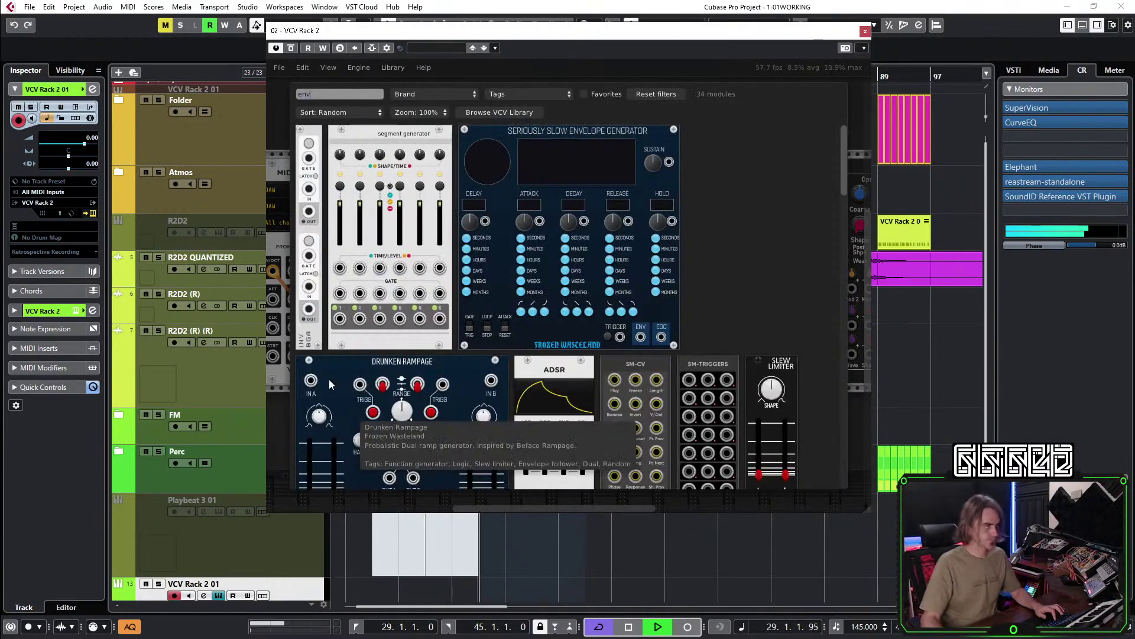
{"action": "left_click", "coordinate": [555, 413]}
{"action": "left_click_drag", "start_coordinate": [508, 346], "coordinate": [334, 182]}
{"action": "left_click_drag", "start_coordinate": [303, 270], "coordinate": [514, 355]}
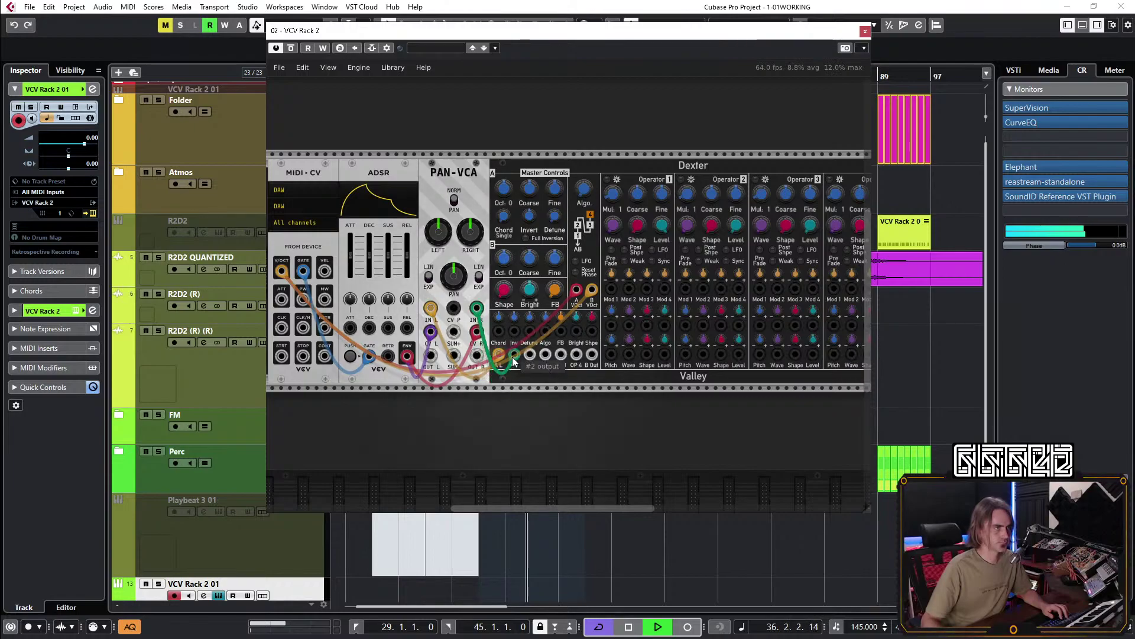
{"action": "left_click_drag", "start_coordinate": [630, 443], "coordinate": [565, 431]}
{"action": "right_click", "coordinate": [566, 435]}
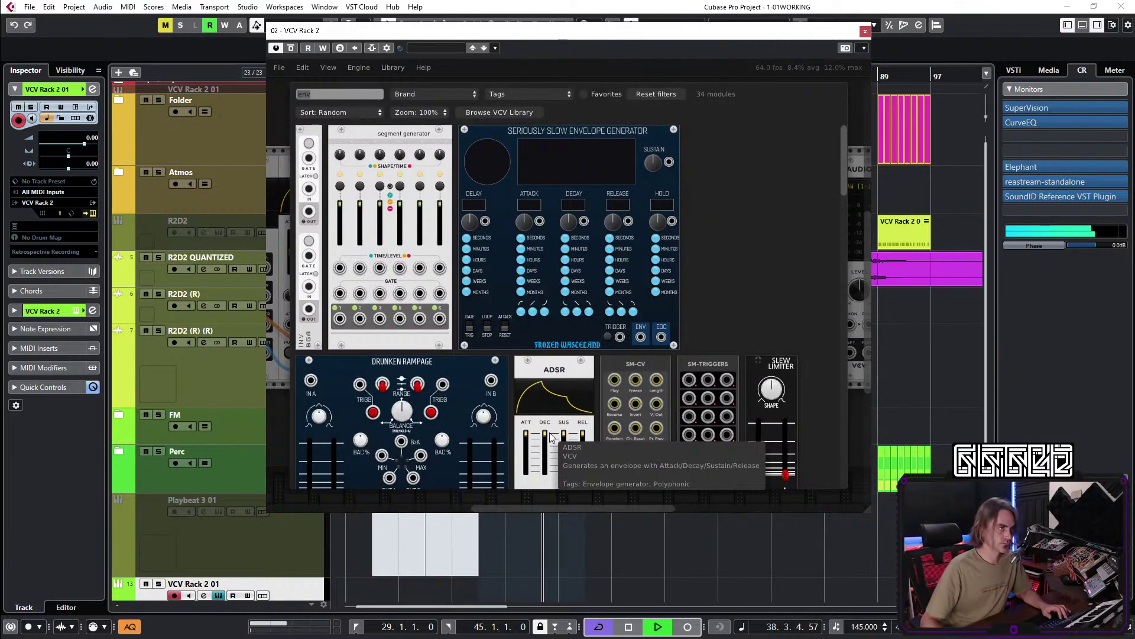
{"action": "left_click", "coordinate": [851, 427]}
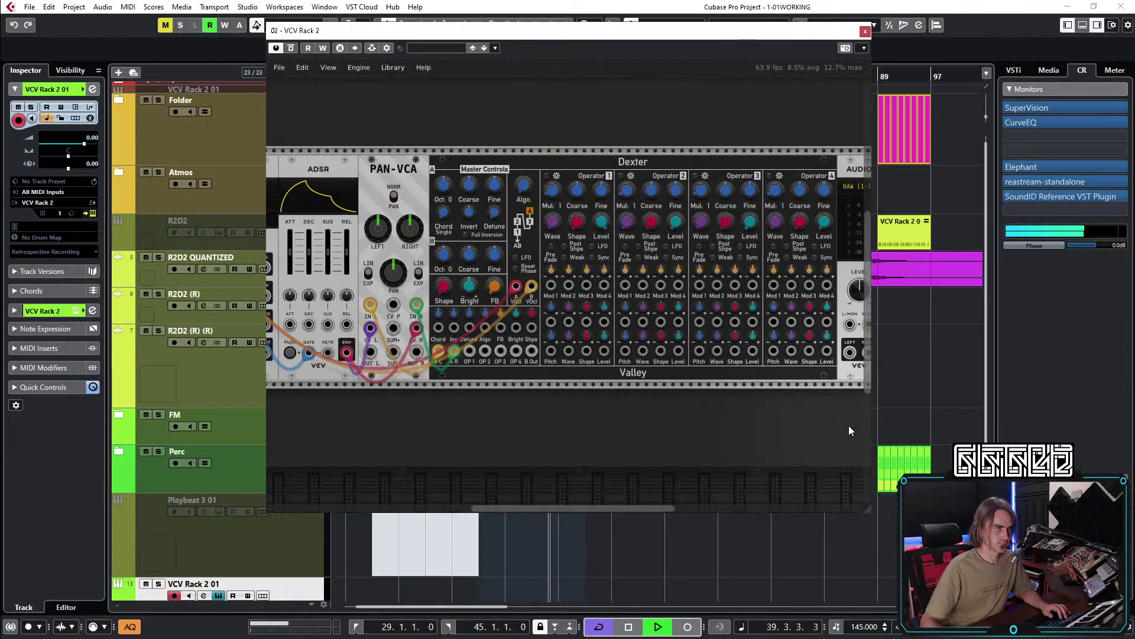
{"action": "right_click", "coordinate": [408, 441]}
{"action": "left_click", "coordinate": [271, 399]}
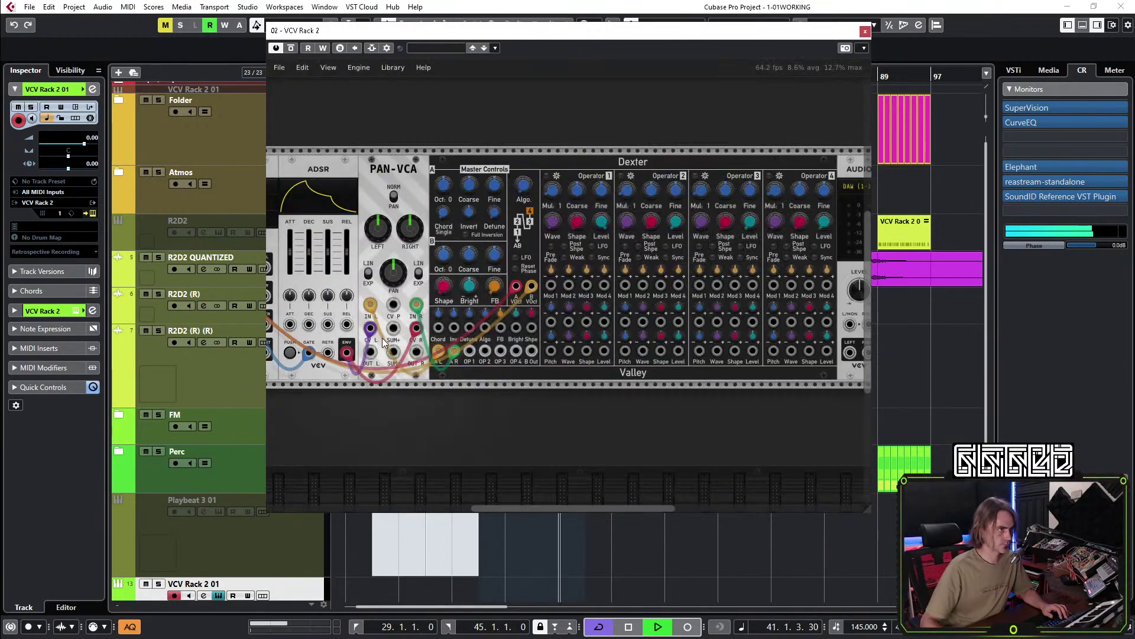
Connect PAN-VCA's OUT L and OUT R to the Audio module's L/MON and RIGHT inputs, and shorten the ADSR attack.
{"action": "left_click_drag", "start_coordinate": [369, 353], "coordinate": [316, 357]}
{"action": "left_click_drag", "start_coordinate": [413, 441], "coordinate": [501, 458]}
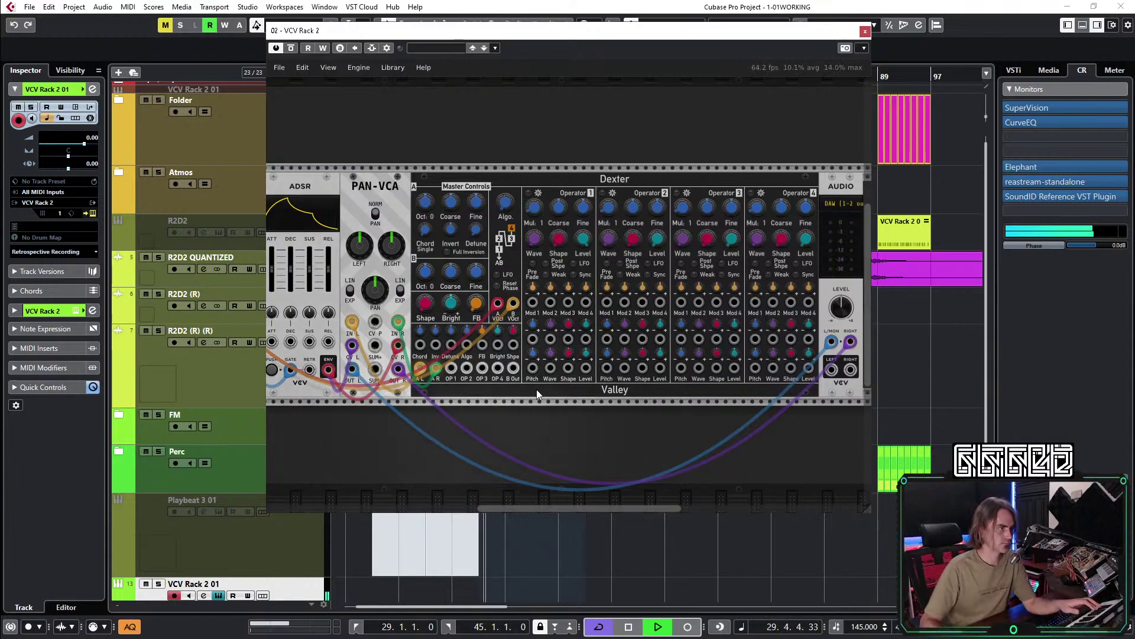
{"action": "left_click_drag", "start_coordinate": [527, 460], "coordinate": [637, 470]}
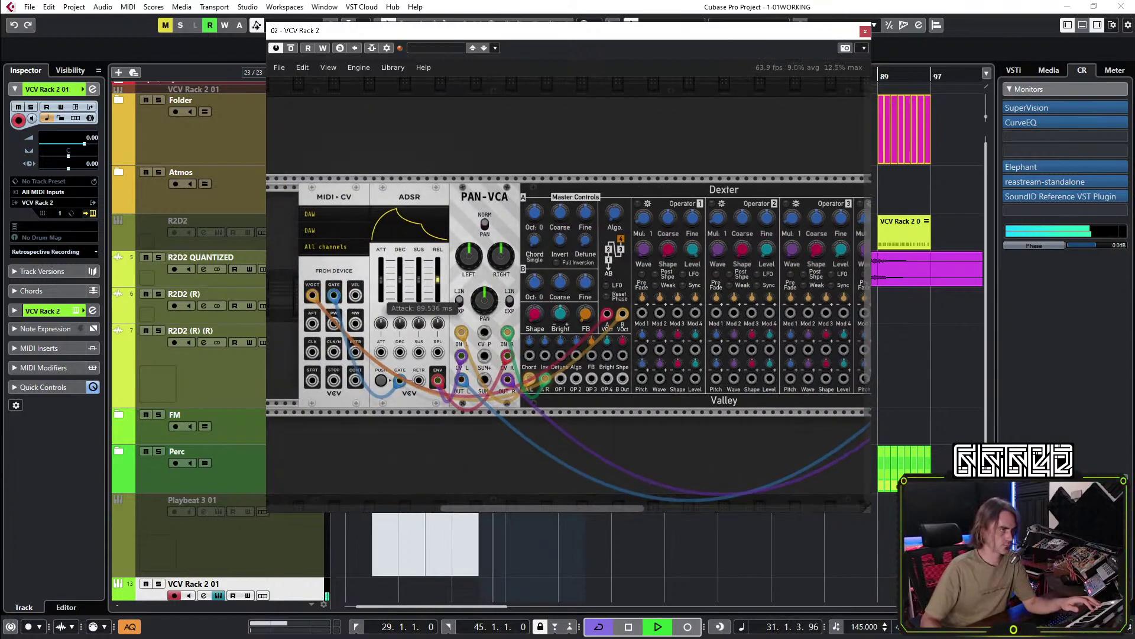
Raise the Transpose value in the MIDI modifiers of the new VCV Rack 2 01 track.
{"action": "scroll", "coordinate": [524, 562], "scroll_direction": "down", "scroll_amount": 2}
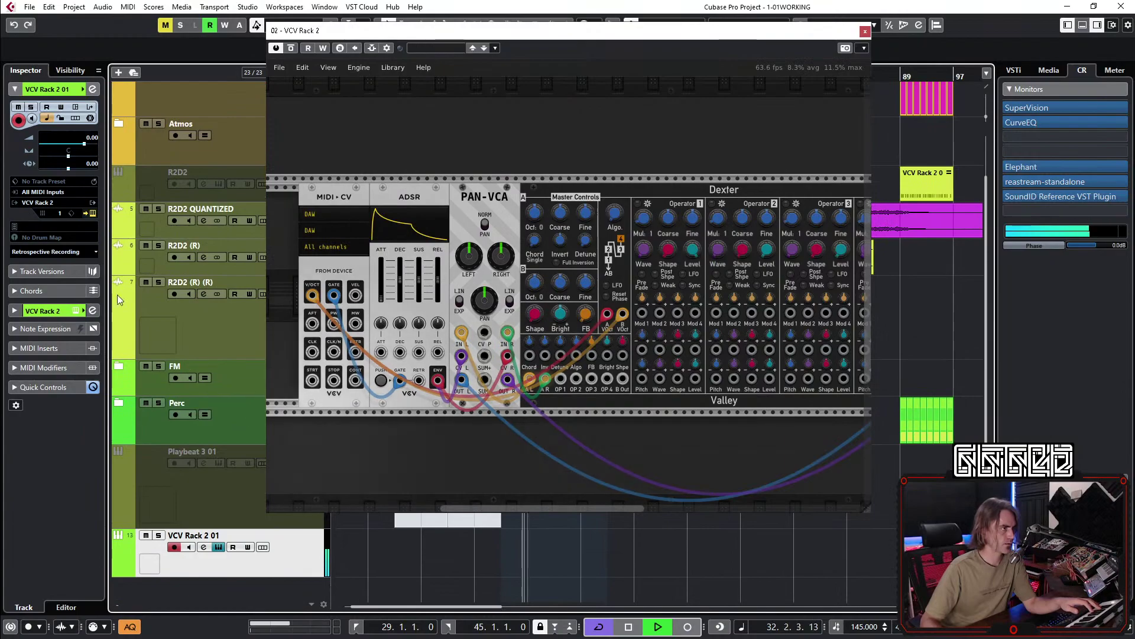
{"action": "left_click", "coordinate": [42, 367]}
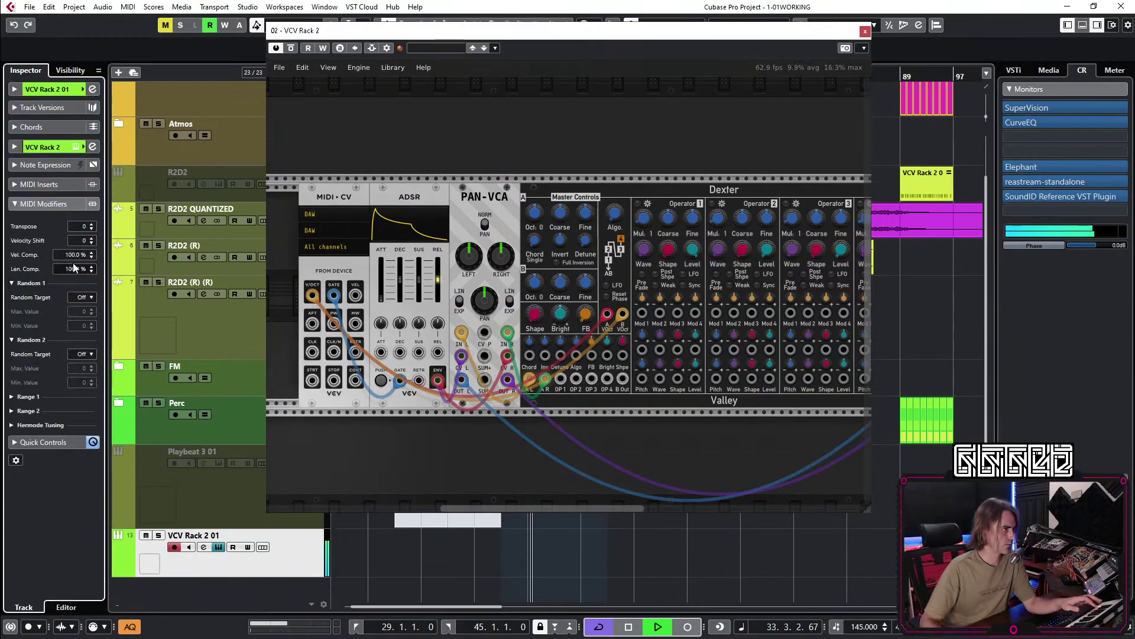
{"action": "scroll", "coordinate": [75, 227], "scroll_direction": "up", "scroll_amount": 3}
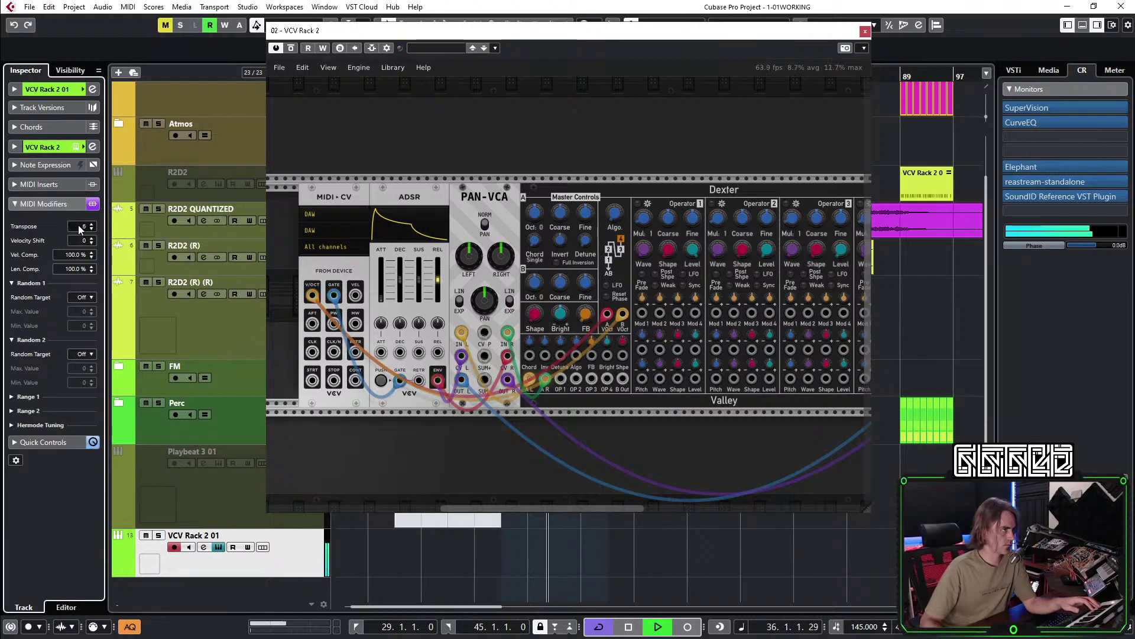
Collapse the MIDI Modifiers section, adjust Dexter's Operator 2 level and lower the Audio module's output level.
{"action": "left_click", "coordinate": [39, 204]}
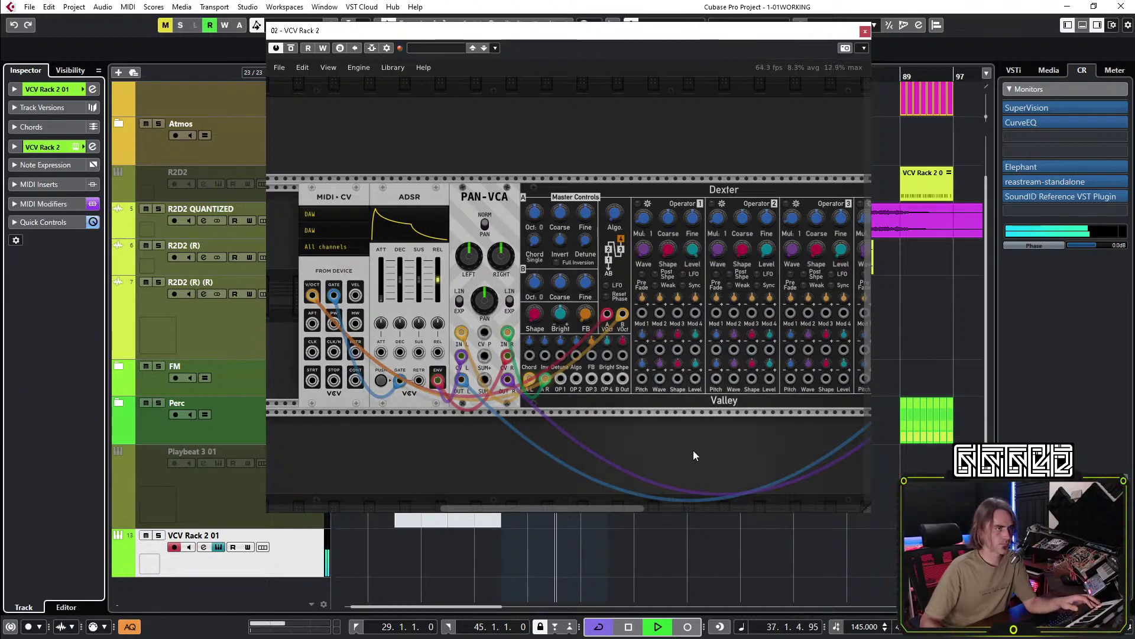
{"action": "left_click_drag", "start_coordinate": [693, 449], "coordinate": [572, 413]}
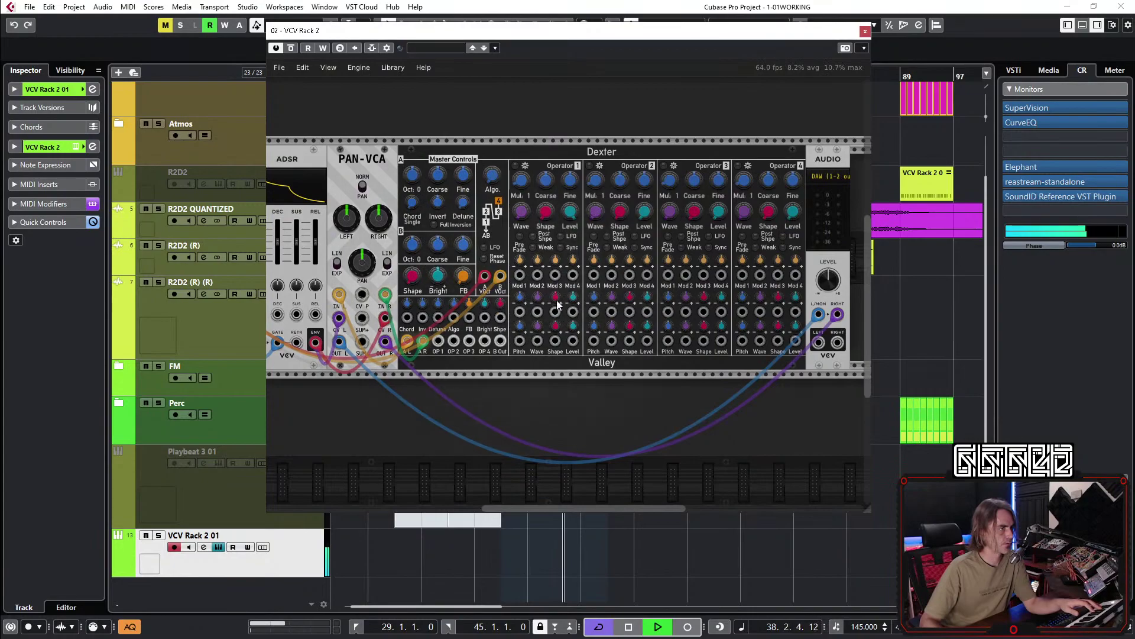
{"action": "left_click_drag", "start_coordinate": [644, 211], "coordinate": [644, 205]}
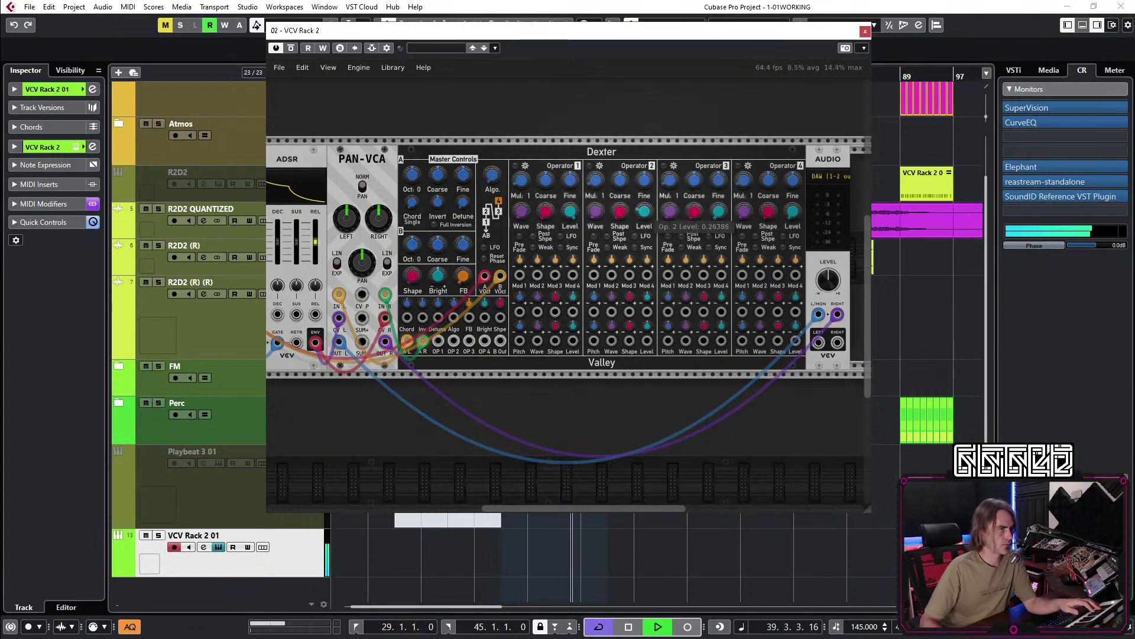
{"action": "mouse_move", "coordinate": [827, 281]}
{"action": "left_click_drag", "start_coordinate": [826, 281], "coordinate": [827, 290]}
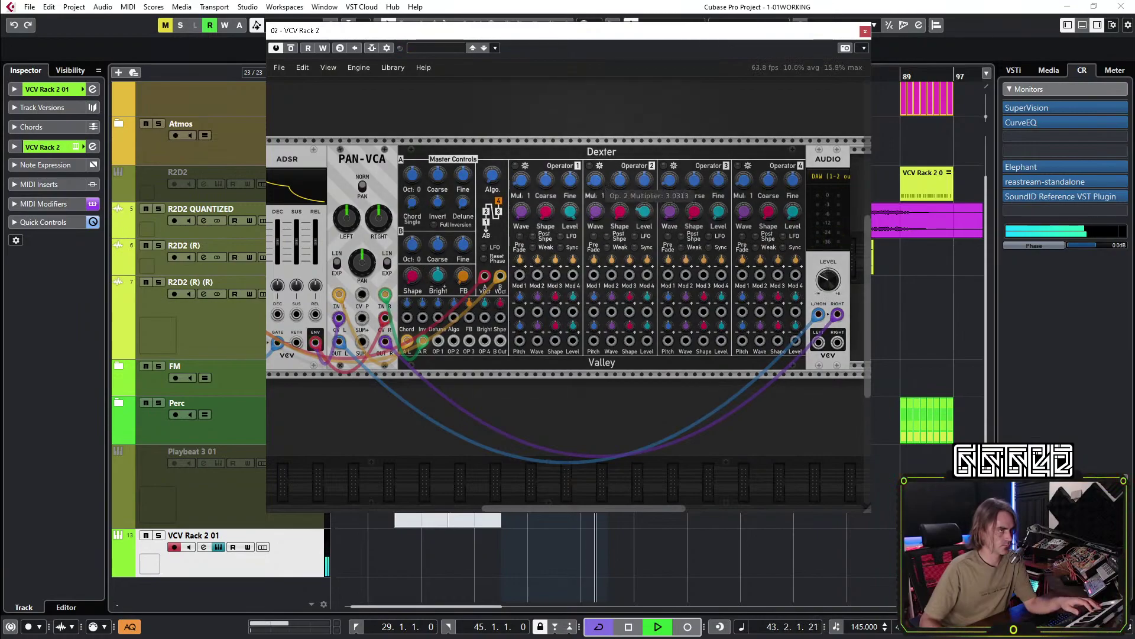
Set the multipliers of Dexter's Operators 2 and 3 to 1/2 and adjust the levels of Operators 3 and 4.
{"action": "mouse_move", "coordinate": [644, 211]}
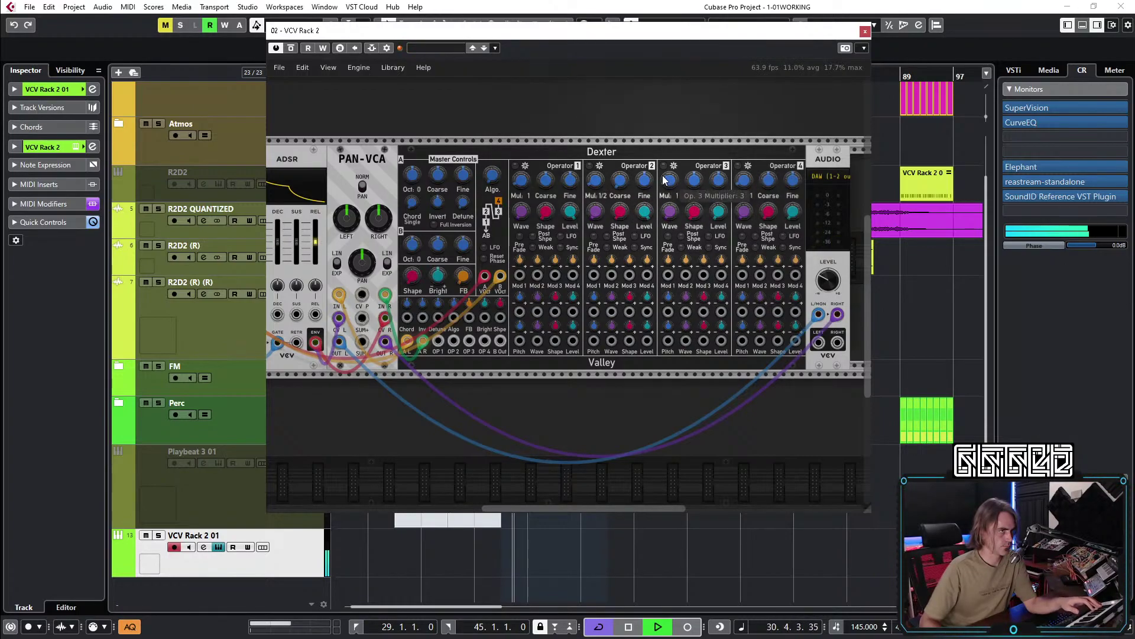
{"action": "mouse_move", "coordinate": [676, 191]}
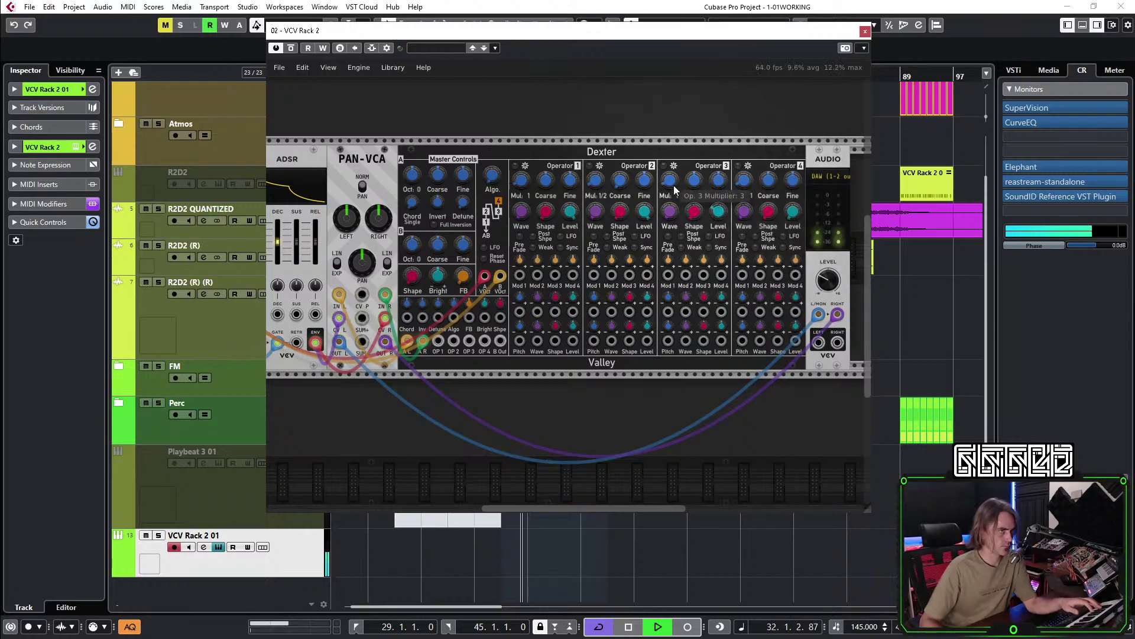
{"action": "mouse_move", "coordinate": [713, 217]}
{"action": "left_click_drag", "start_coordinate": [718, 211], "coordinate": [719, 203]}
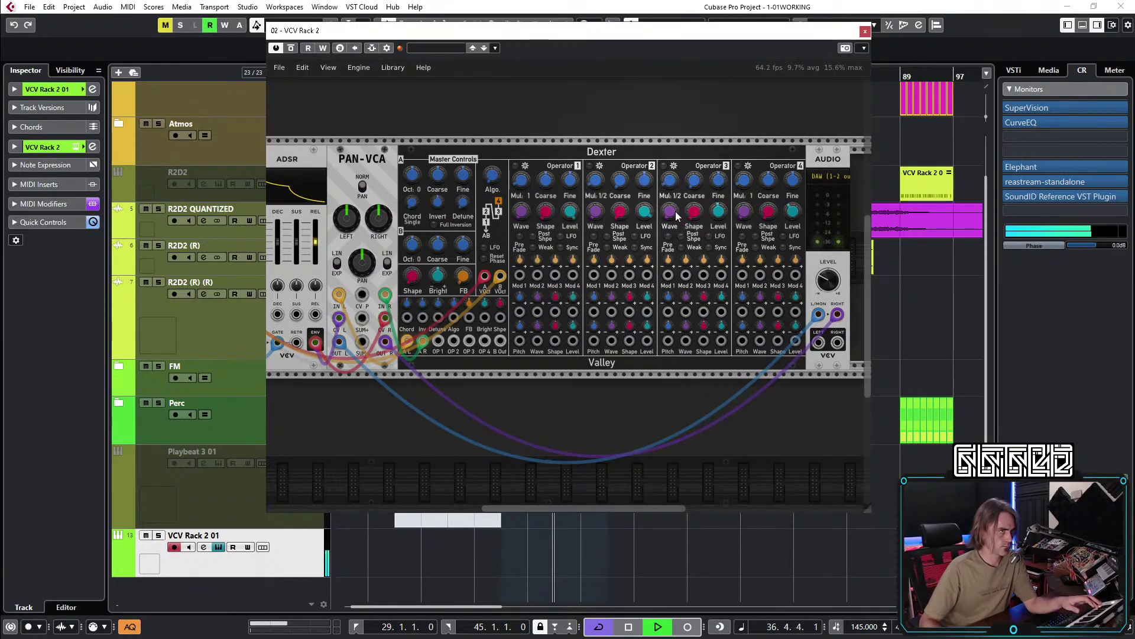
{"action": "mouse_move", "coordinate": [802, 218]}
{"action": "left_click_drag", "start_coordinate": [802, 218], "coordinate": [802, 218]}
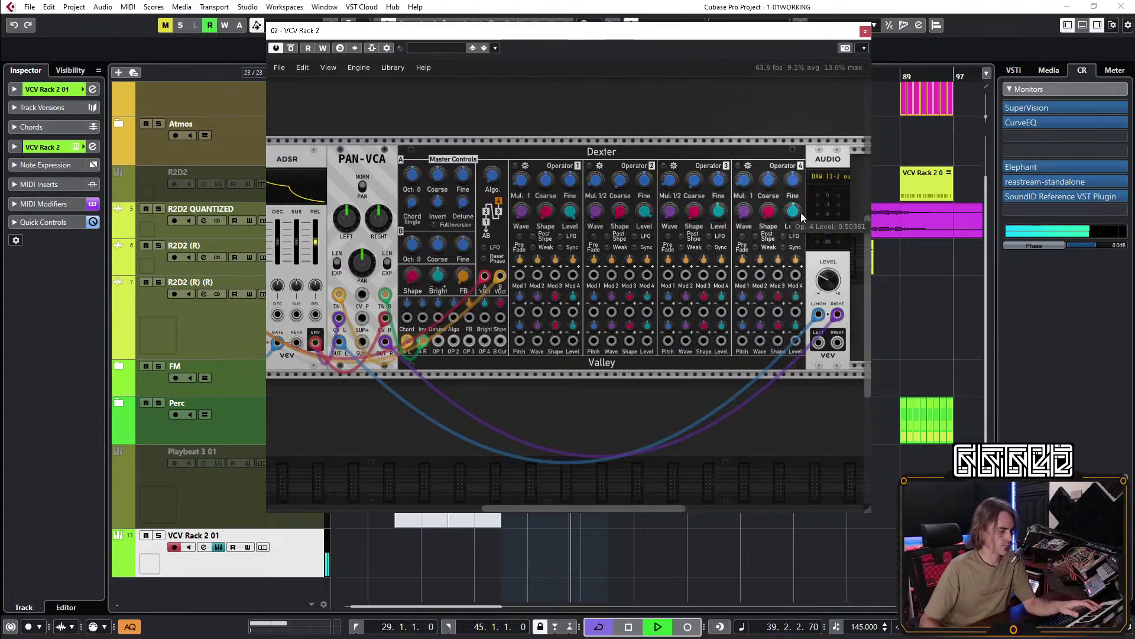
{"action": "mouse_move", "coordinate": [770, 218]}
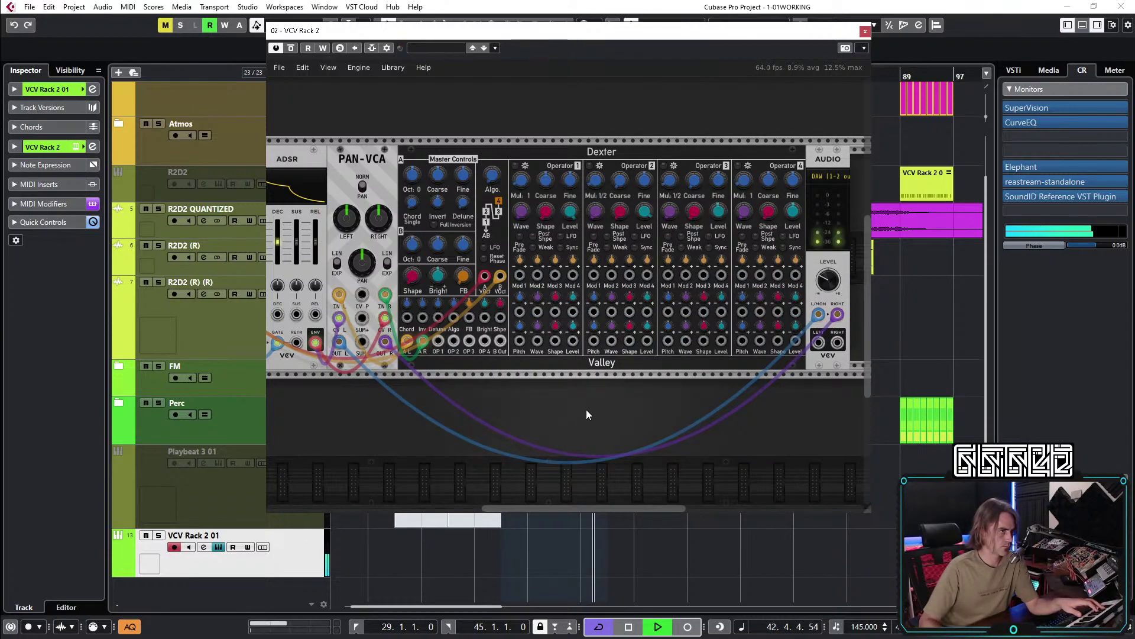
Search the module library for "filter" and add the dBiz dual filter in the row beneath PAN-VCA.
{"action": "left_click_drag", "start_coordinate": [614, 409], "coordinate": [684, 384]}
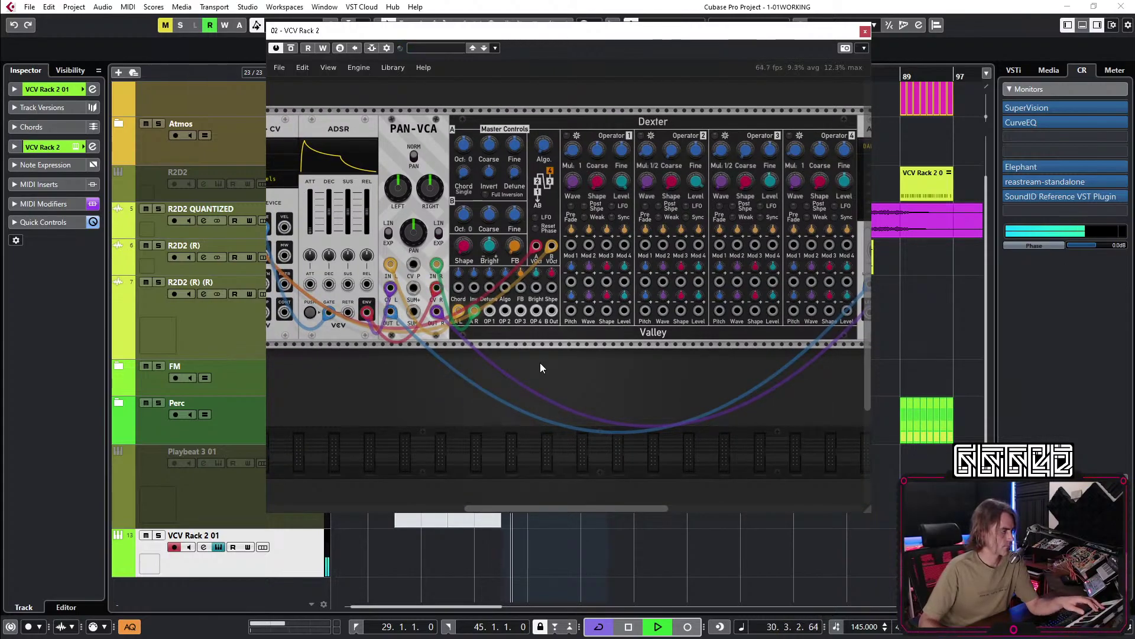
{"action": "left_click_drag", "start_coordinate": [456, 397], "coordinate": [533, 366]}
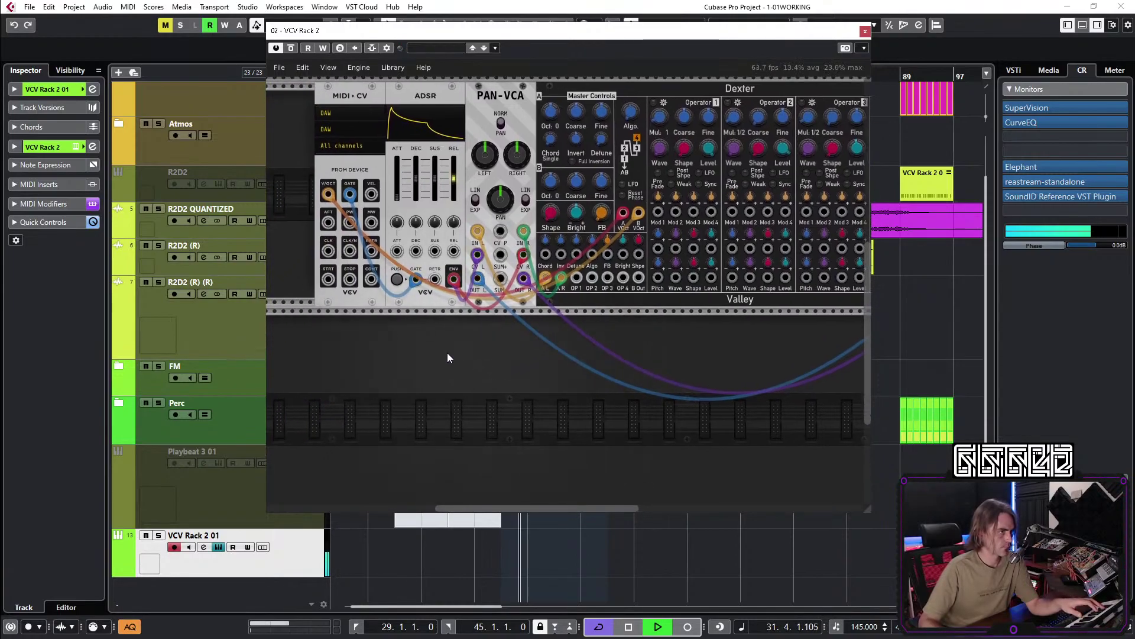
{"action": "scroll", "coordinate": [488, 353], "scroll_direction": "down", "scroll_amount": 2}
{"action": "scroll", "coordinate": [487, 352], "scroll_direction": "right", "scroll_amount": 2}
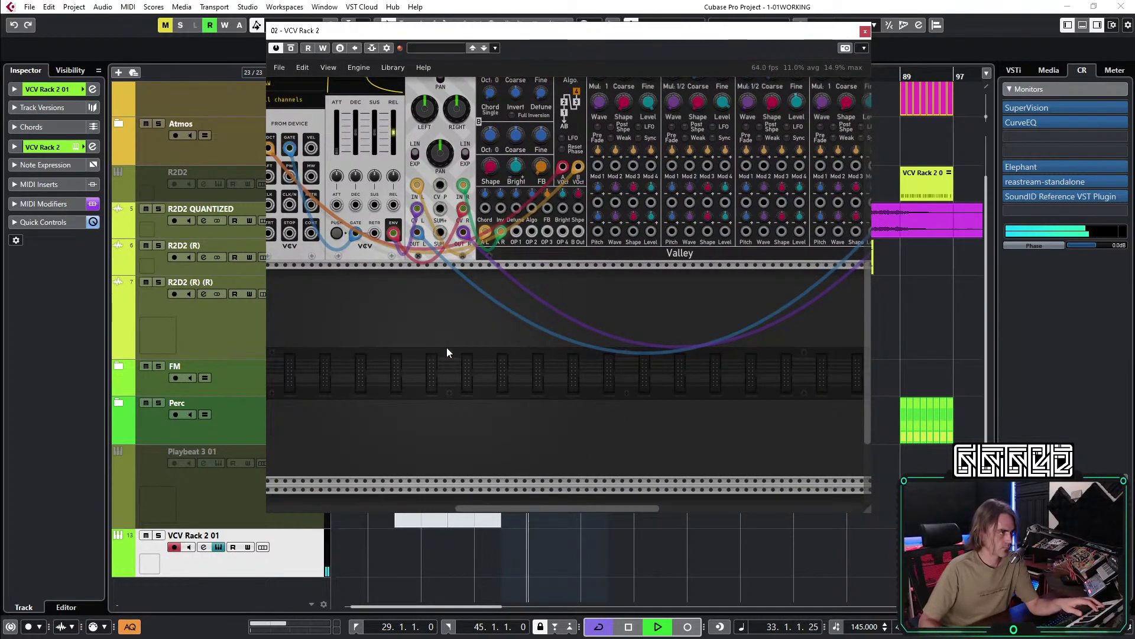
{"action": "right_click", "coordinate": [428, 332]}
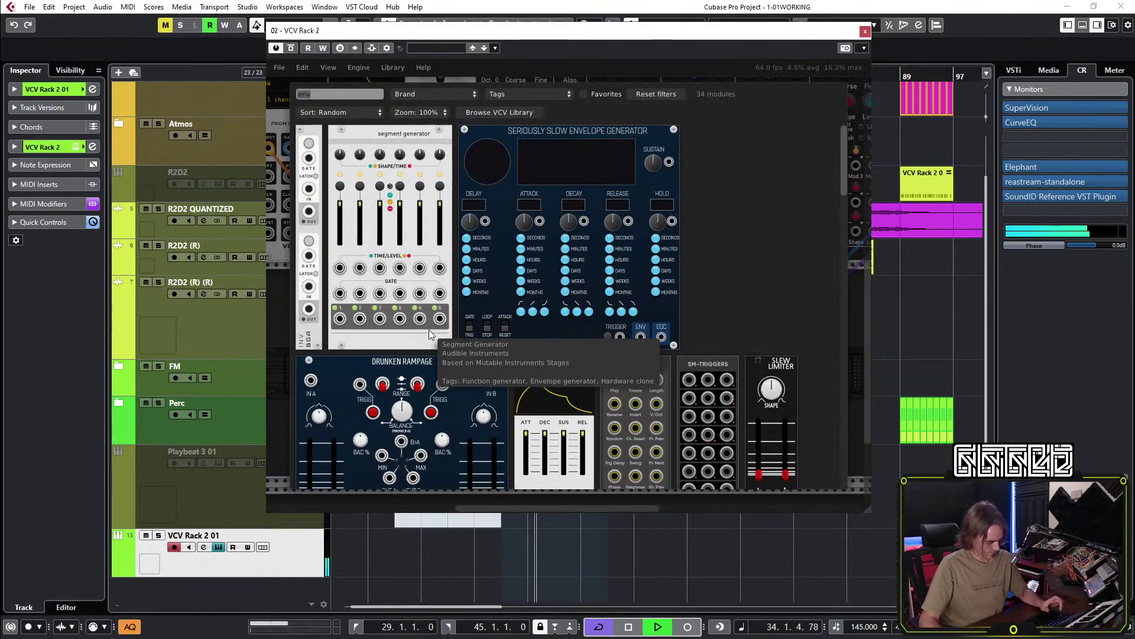
{"action": "type", "text": "filter"}
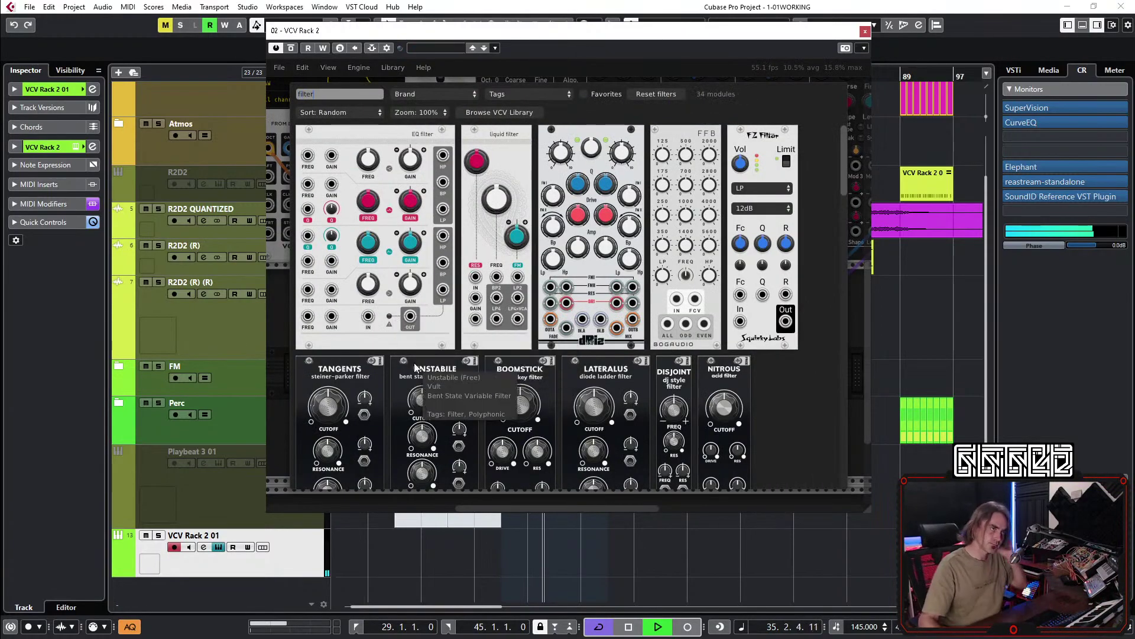
{"action": "left_click", "coordinate": [597, 224]}
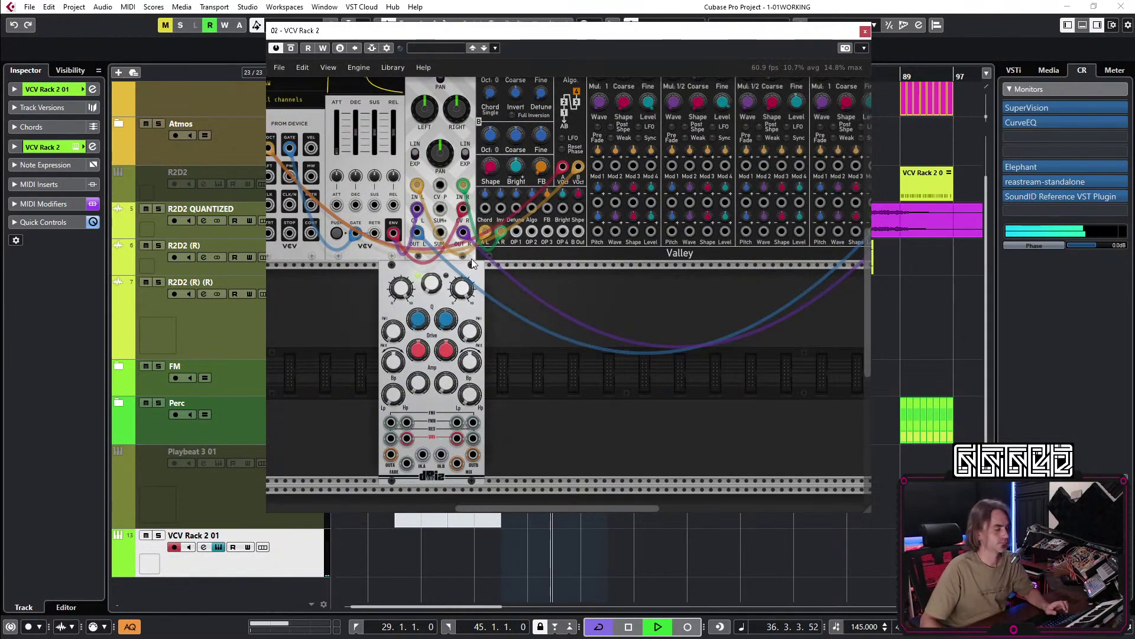
Route Dexter's A left and right outputs through the filter's two channels into PAN-VCA's IN L and IN R, and shift the filter along its row.
{"action": "left_click_drag", "start_coordinate": [483, 231], "coordinate": [407, 463]}
{"action": "left_click_drag", "start_coordinate": [496, 232], "coordinate": [473, 454]}
{"action": "left_click_drag", "start_coordinate": [485, 231], "coordinate": [422, 454]}
{"action": "left_click_drag", "start_coordinate": [500, 232], "coordinate": [441, 454]}
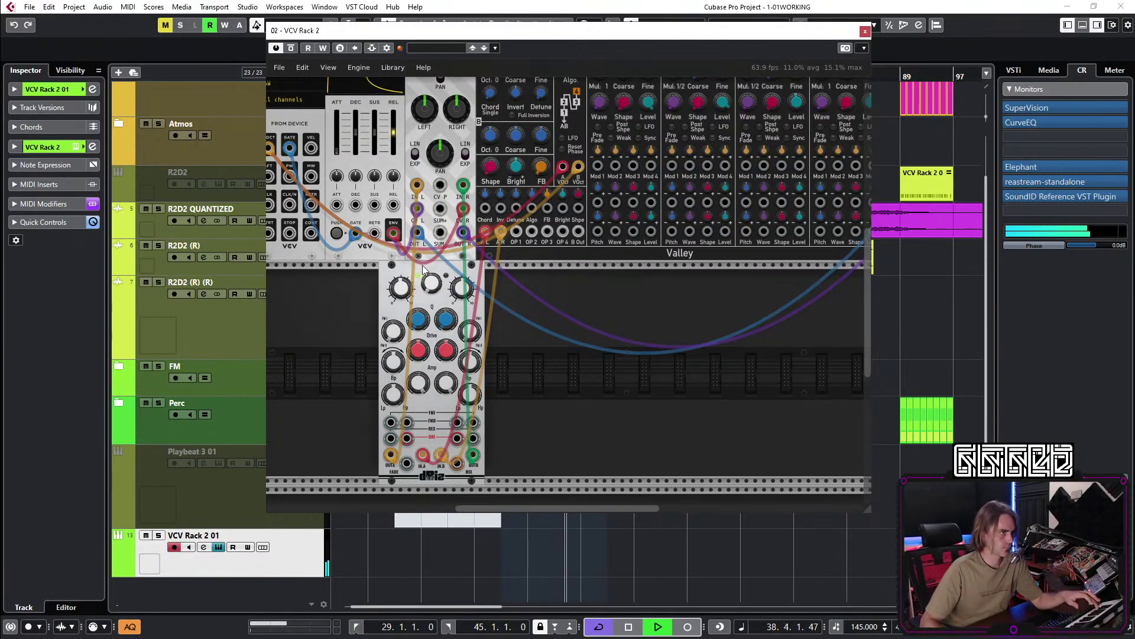
{"action": "left_click_drag", "start_coordinate": [423, 270], "coordinate": [450, 269]}
{"action": "left_click_drag", "start_coordinate": [323, 304], "coordinate": [385, 297]}
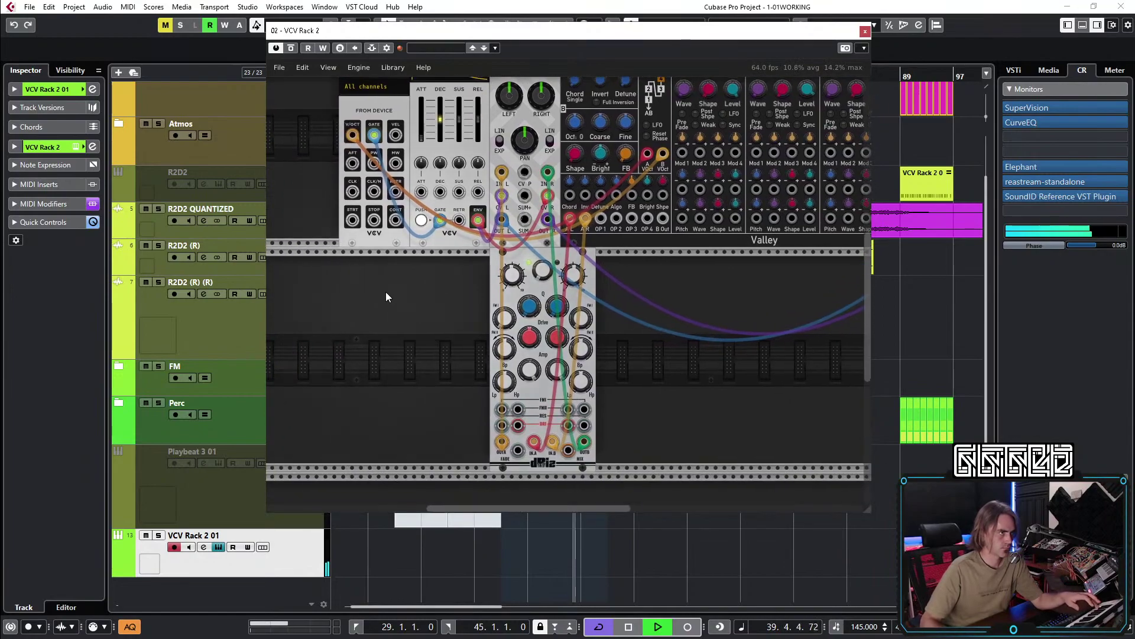
Search the library for "atten", add the Befaco Dual Atenuverter, and patch its first output to the frequency modulation inputs of both filter channels.
{"action": "right_click", "coordinate": [386, 293]}
{"action": "type", "text": "atten"}
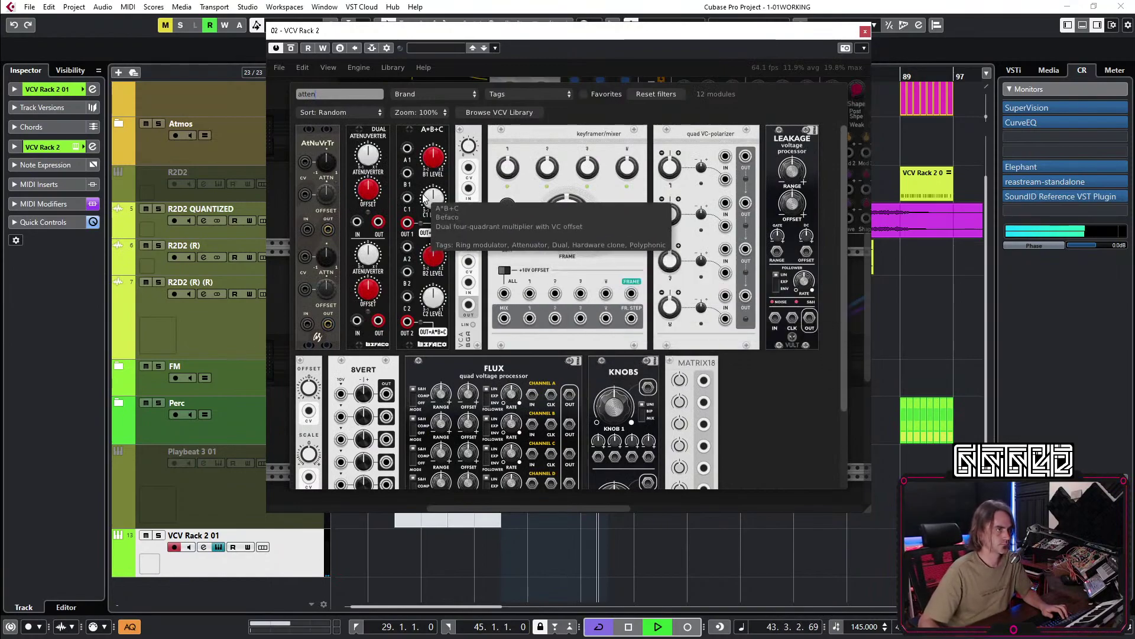
{"action": "left_click", "coordinate": [367, 177]}
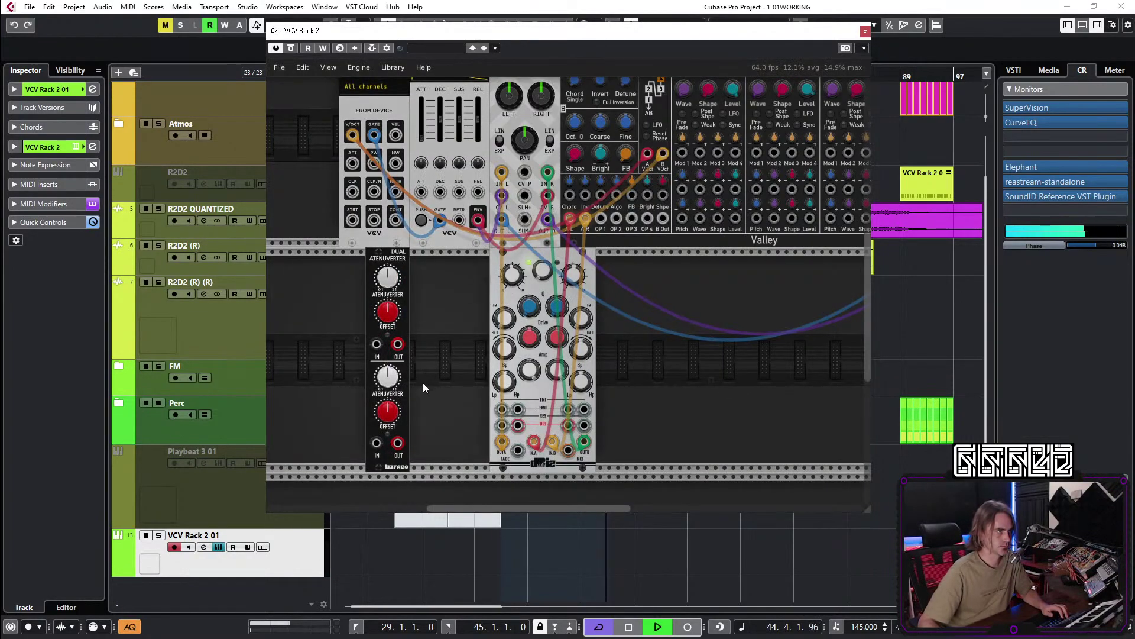
{"action": "left_click_drag", "start_coordinate": [398, 345], "coordinate": [501, 409]}
{"action": "left_click_drag", "start_coordinate": [584, 409], "coordinate": [398, 344]}
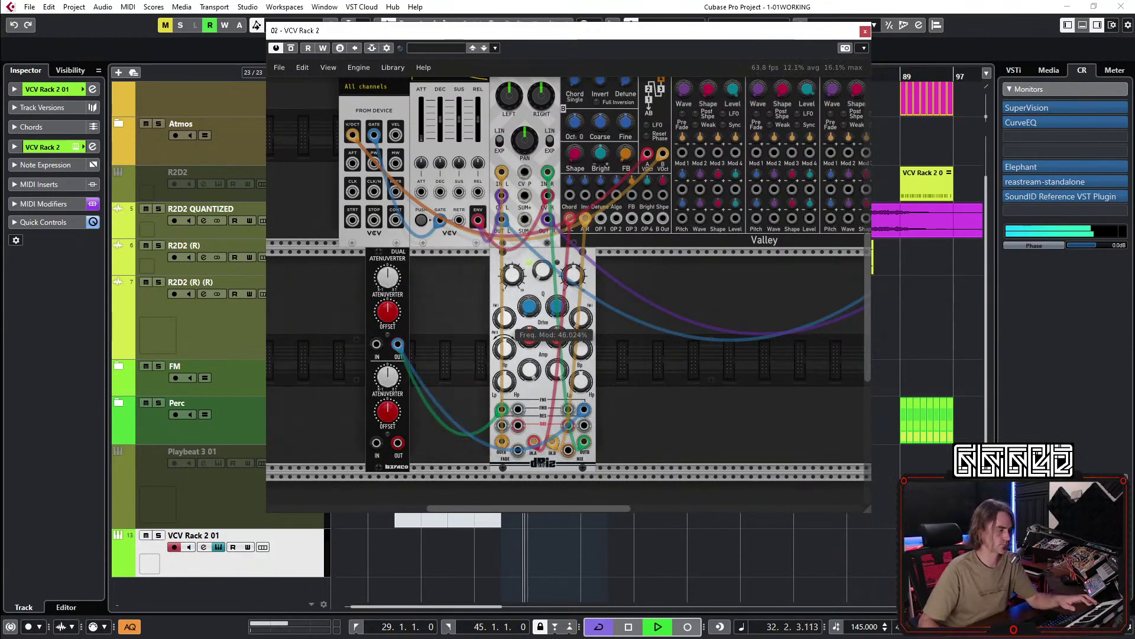
{"action": "left_click_drag", "start_coordinate": [389, 324], "coordinate": [396, 306]}
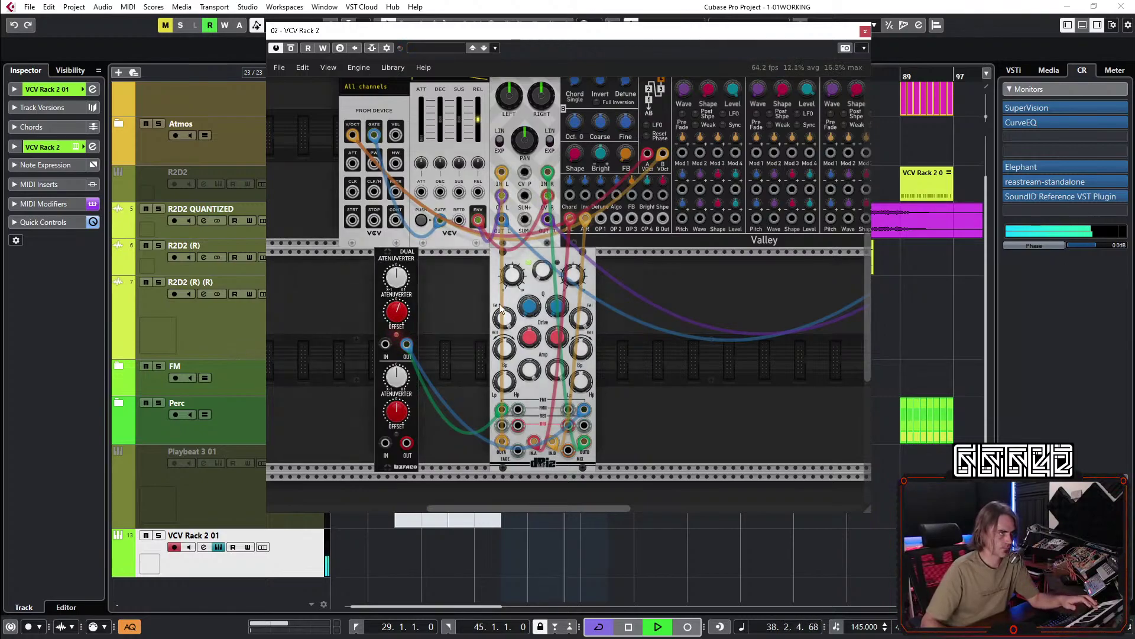
{"action": "left_click_drag", "start_coordinate": [580, 318], "coordinate": [580, 336]}
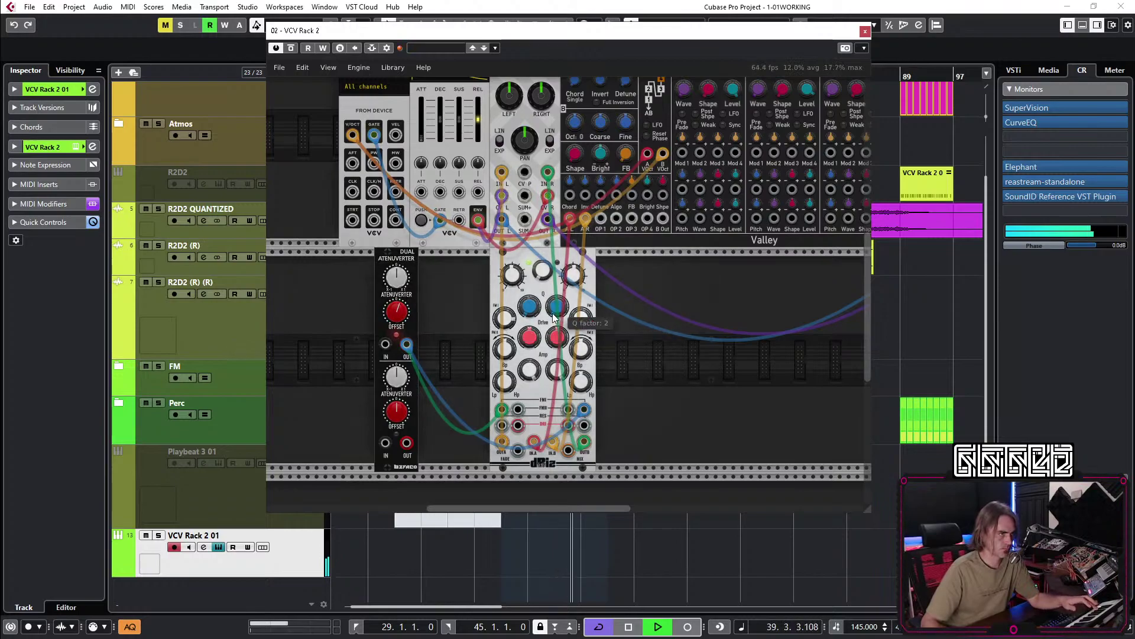
{"action": "left_click_drag", "start_coordinate": [396, 311], "coordinate": [396, 299]}
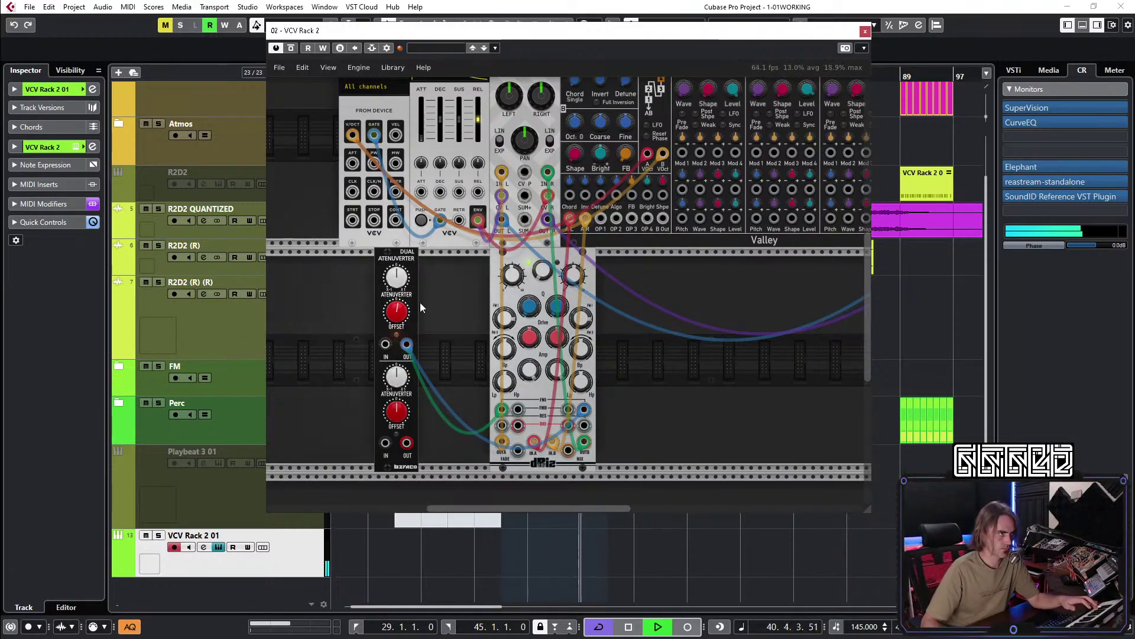
{"action": "left_click_drag", "start_coordinate": [556, 306], "coordinate": [556, 313]}
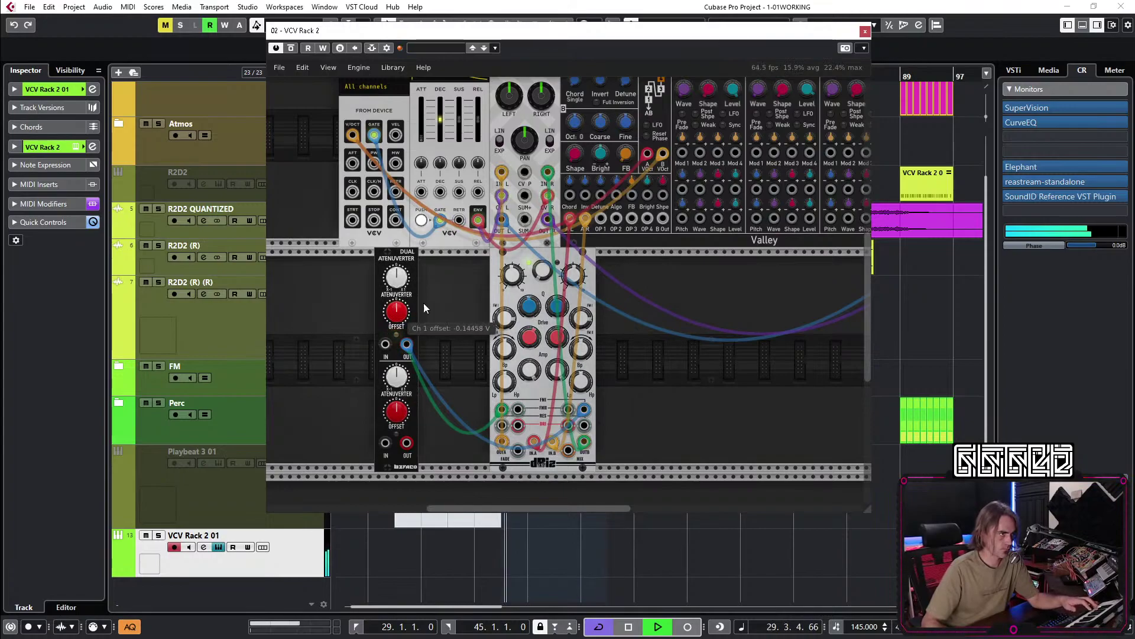
{"action": "left_click_drag", "start_coordinate": [396, 312], "coordinate": [396, 284]}
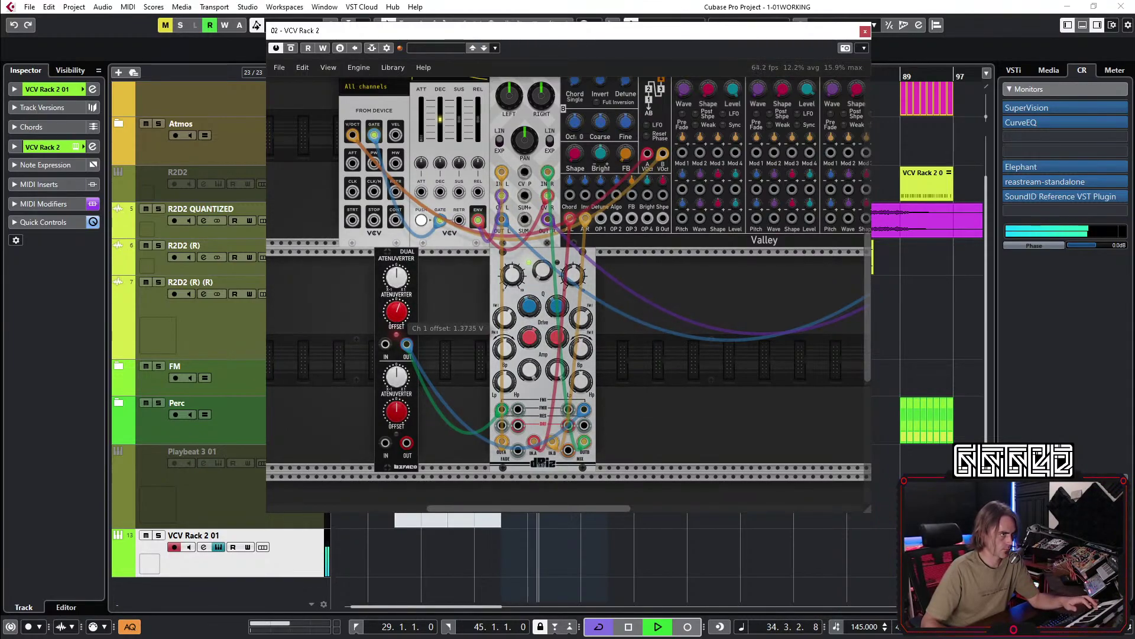
{"action": "left_click_drag", "start_coordinate": [396, 312], "coordinate": [396, 324]}
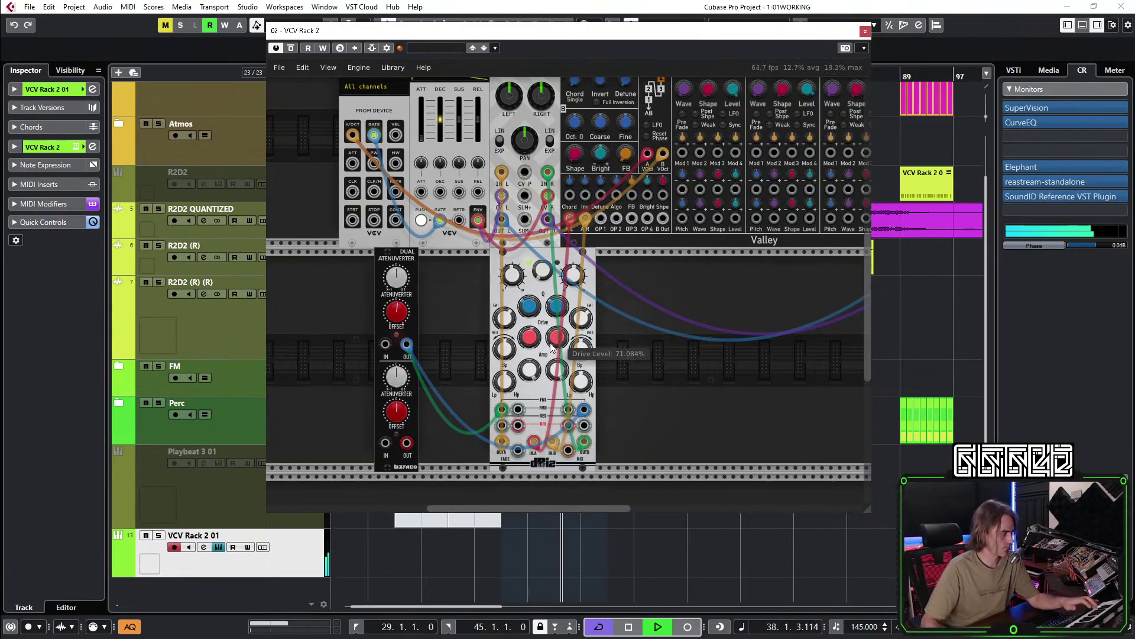
Move the Dual Atenuverter closer to the filter, adjust the filter's center frequency, and raise the channel 1 offset to about 3.2 V.
{"action": "left_click_drag", "start_coordinate": [385, 296], "coordinate": [412, 296]}
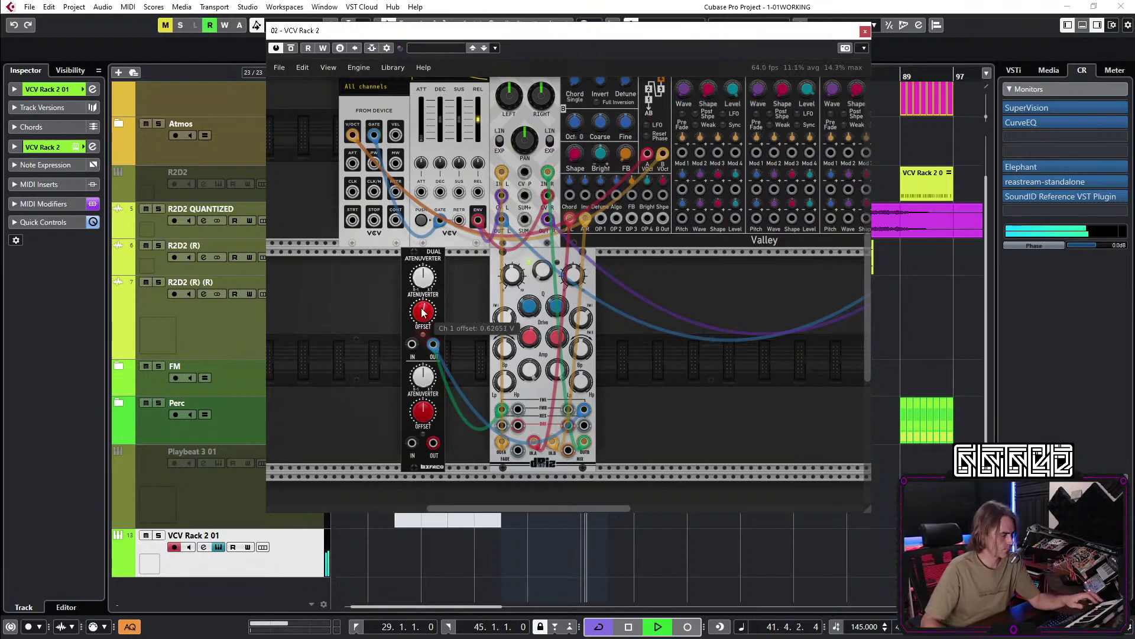
{"action": "left_click_drag", "start_coordinate": [425, 312], "coordinate": [425, 302]}
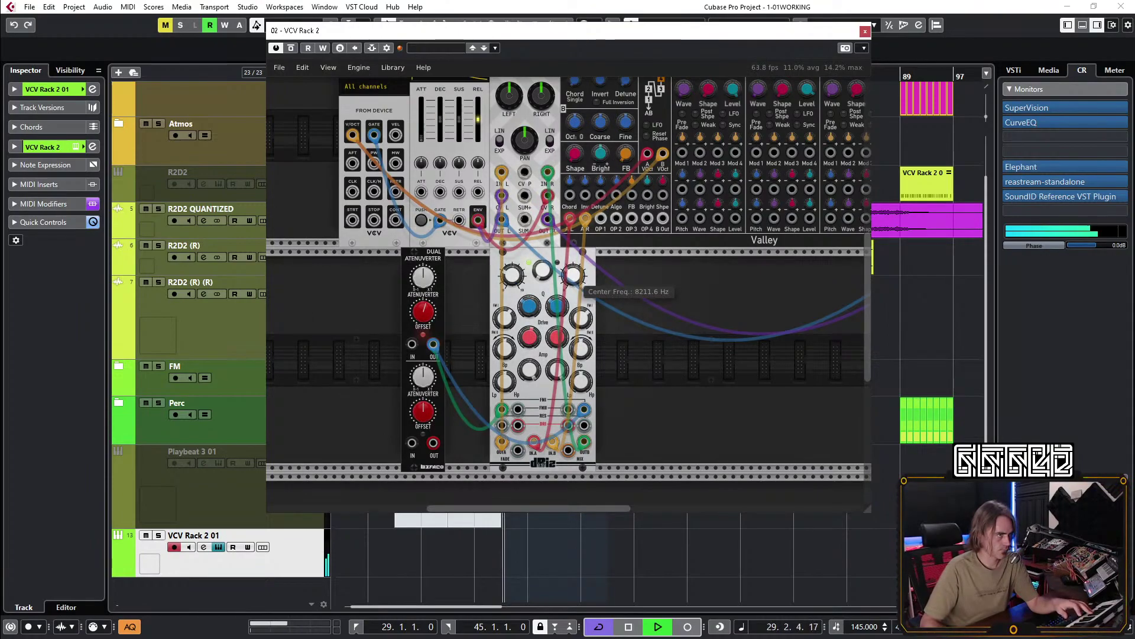
{"action": "left_click_drag", "start_coordinate": [424, 312], "coordinate": [421, 299]}
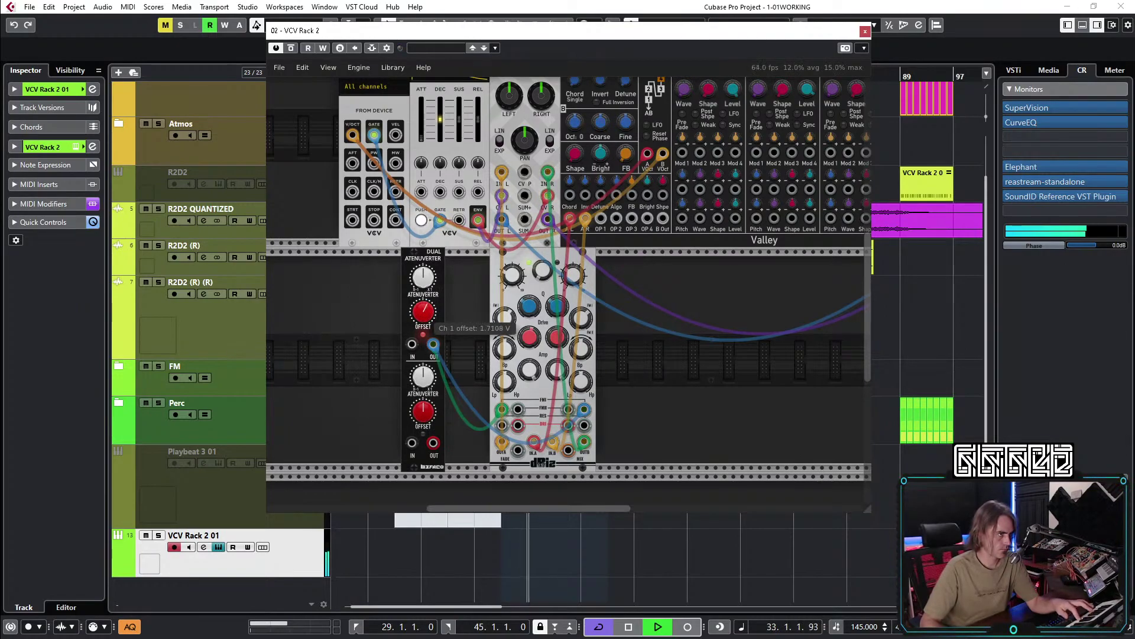
{"action": "left_click_drag", "start_coordinate": [424, 311], "coordinate": [426, 316]}
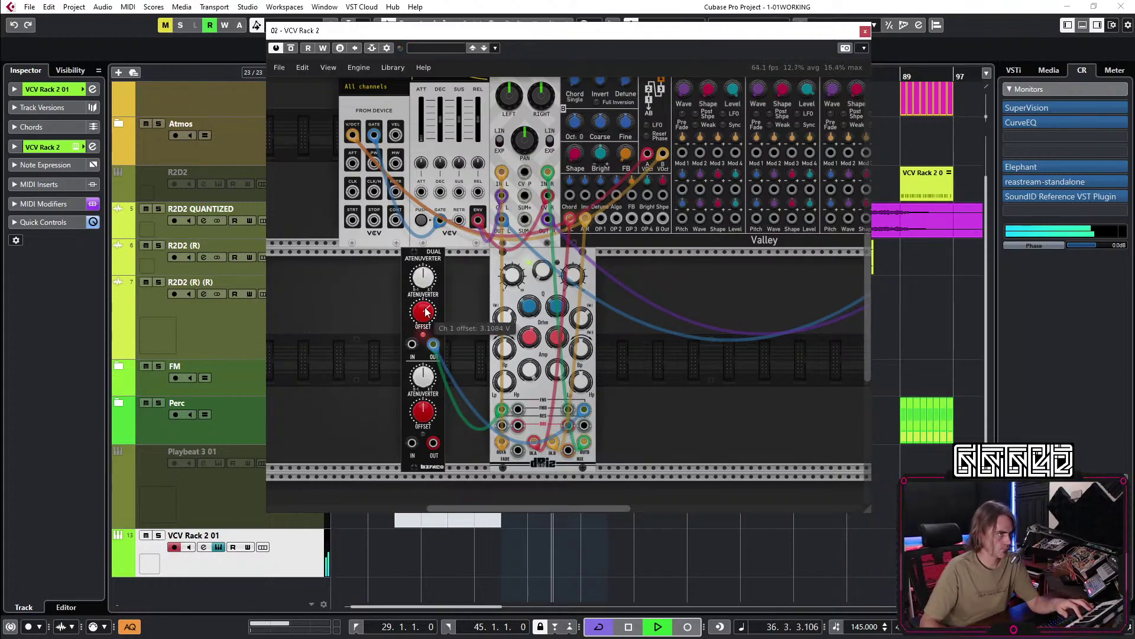
{"action": "left_click_drag", "start_coordinate": [425, 315], "coordinate": [424, 310]}
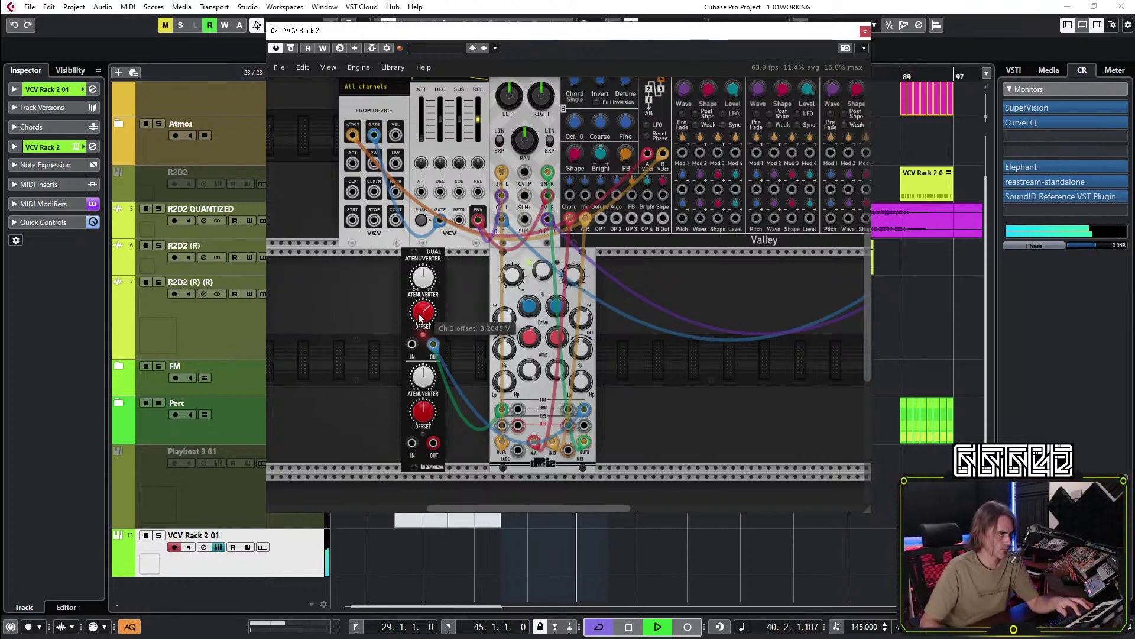
Add a VCV VCA between the Dual Atenuverter and the filter, routing the offset through it to both modulation inputs with MIDI-CV velocity as its control.
{"action": "left_click_drag", "start_coordinate": [438, 284], "coordinate": [375, 284]}
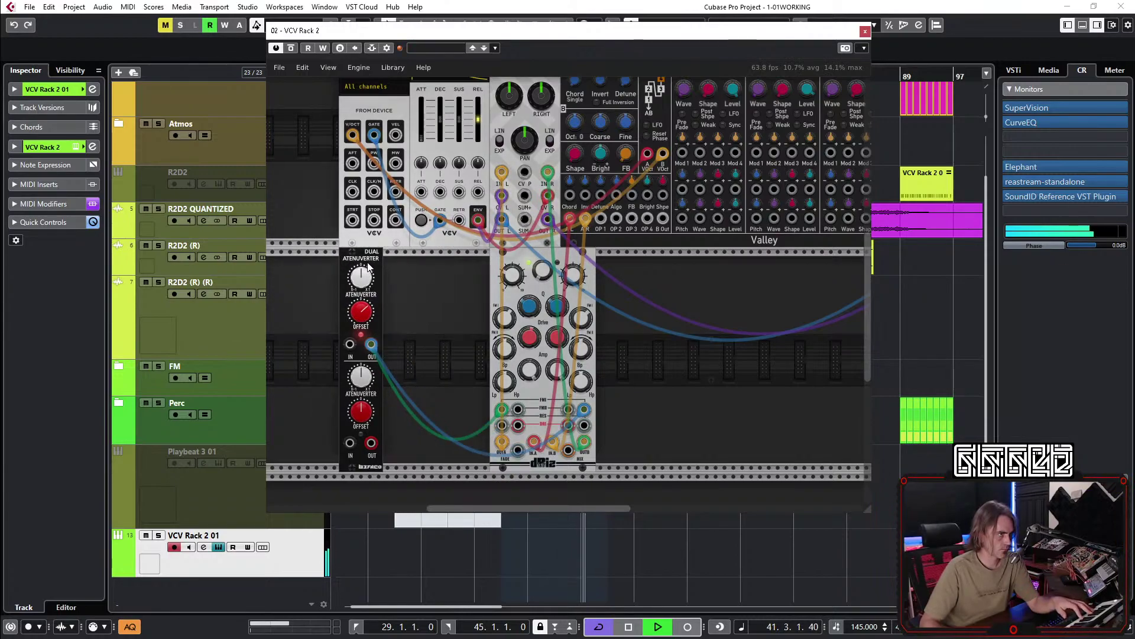
{"action": "right_click", "coordinate": [415, 294]}
{"action": "type", "text": "vca"}
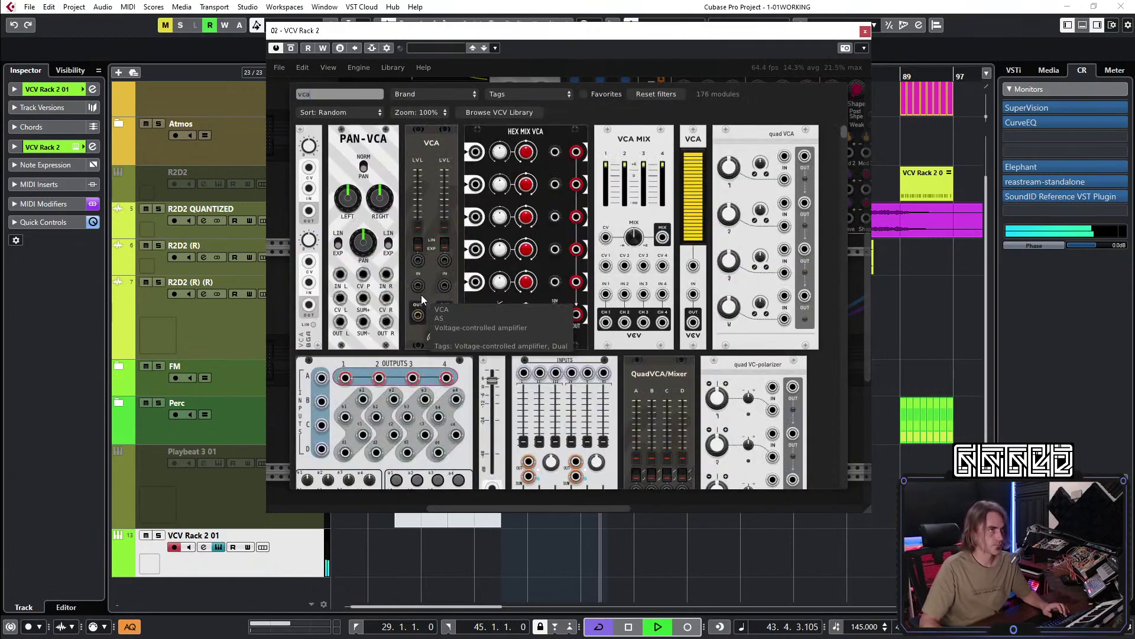
{"action": "left_click", "coordinate": [693, 195]}
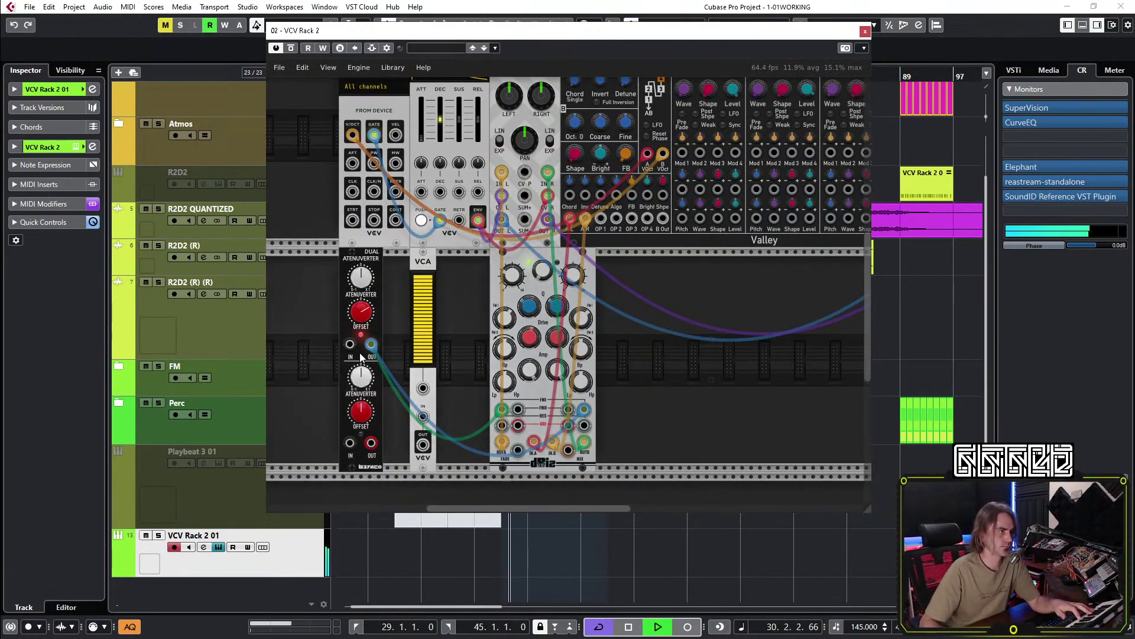
{"action": "mouse_move", "coordinate": [372, 349]}
{"action": "left_mouse_down"}
{"action": "mouse_move", "coordinate": [423, 444]}
{"action": "mouse_move", "coordinate": [373, 345]}
{"action": "left_mouse_up"}
{"action": "left_click_drag", "start_coordinate": [396, 134], "coordinate": [423, 388]}
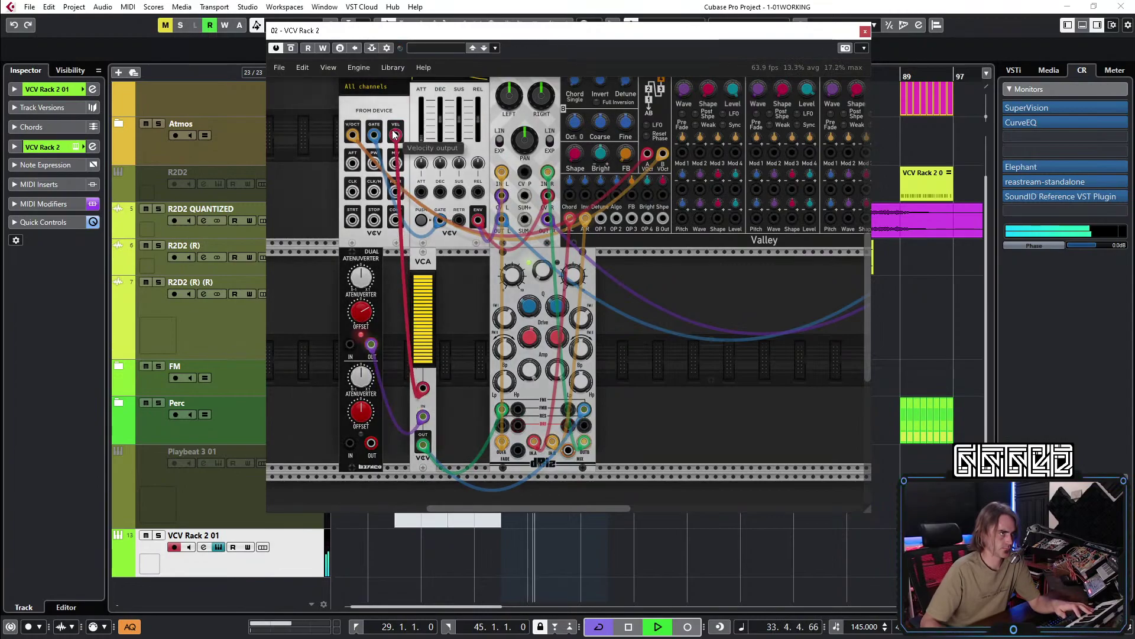
Search the module library for "lfo" and add the WT LFO beside the filter.
{"action": "mouse_move", "coordinate": [363, 311]}
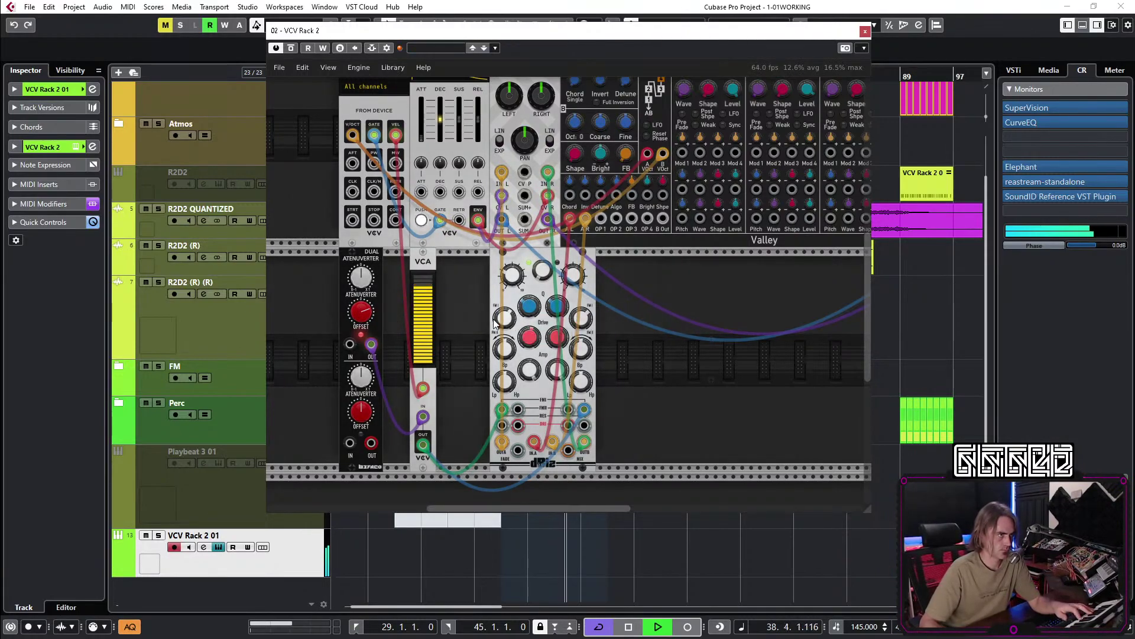
{"action": "mouse_move", "coordinate": [572, 278]}
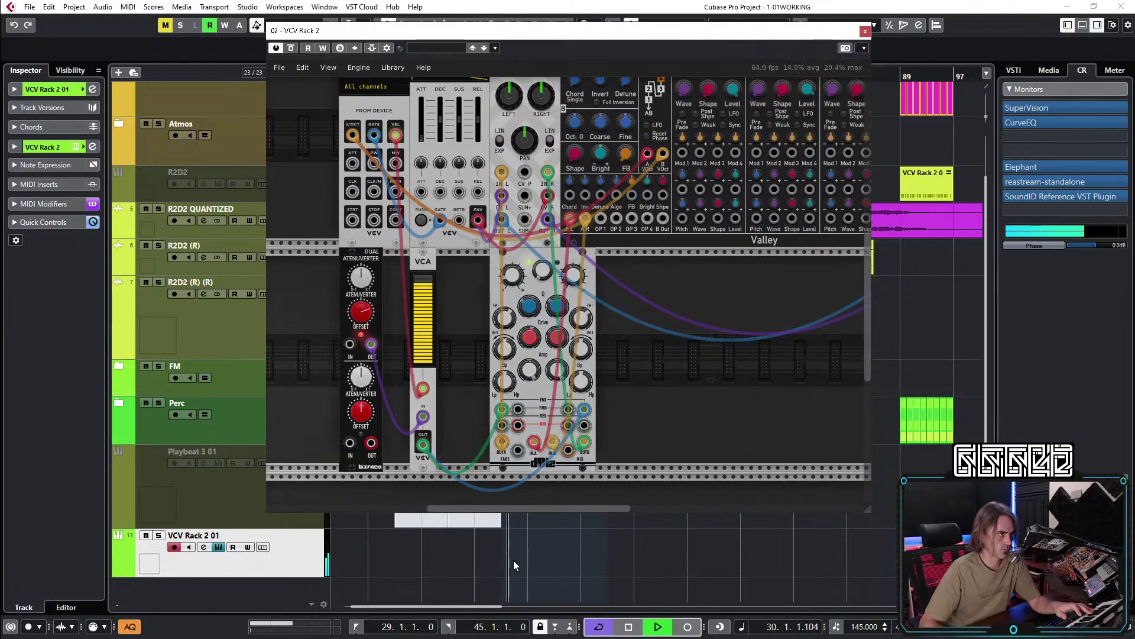
{"action": "mouse_move", "coordinate": [423, 337]}
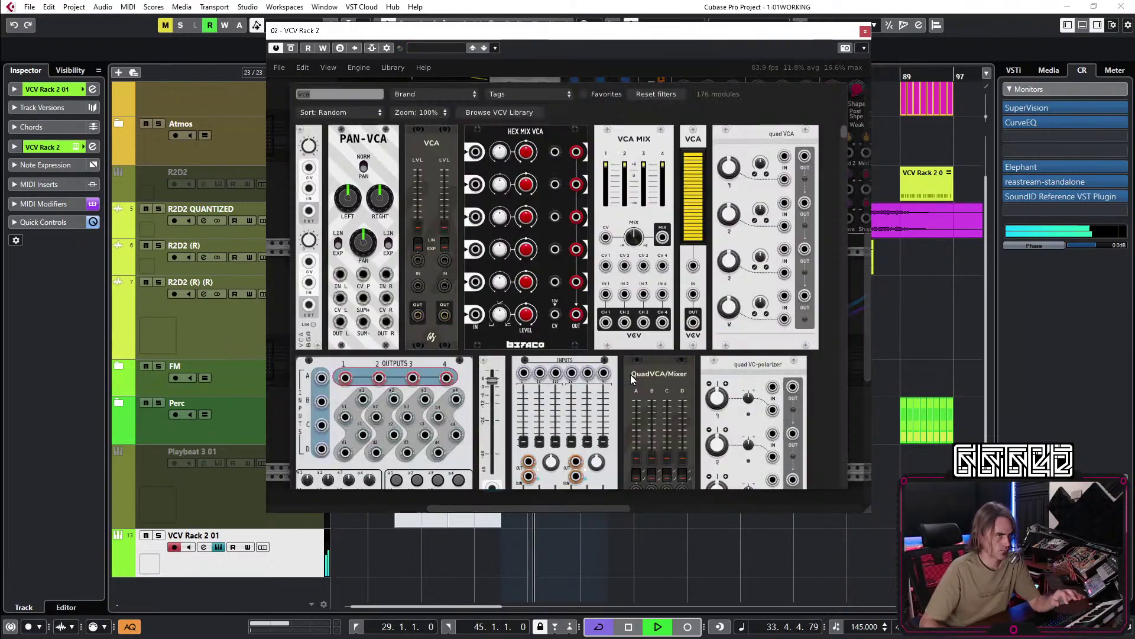
{"action": "right_click", "coordinate": [640, 371]}
{"action": "type", "text": "lfo"}
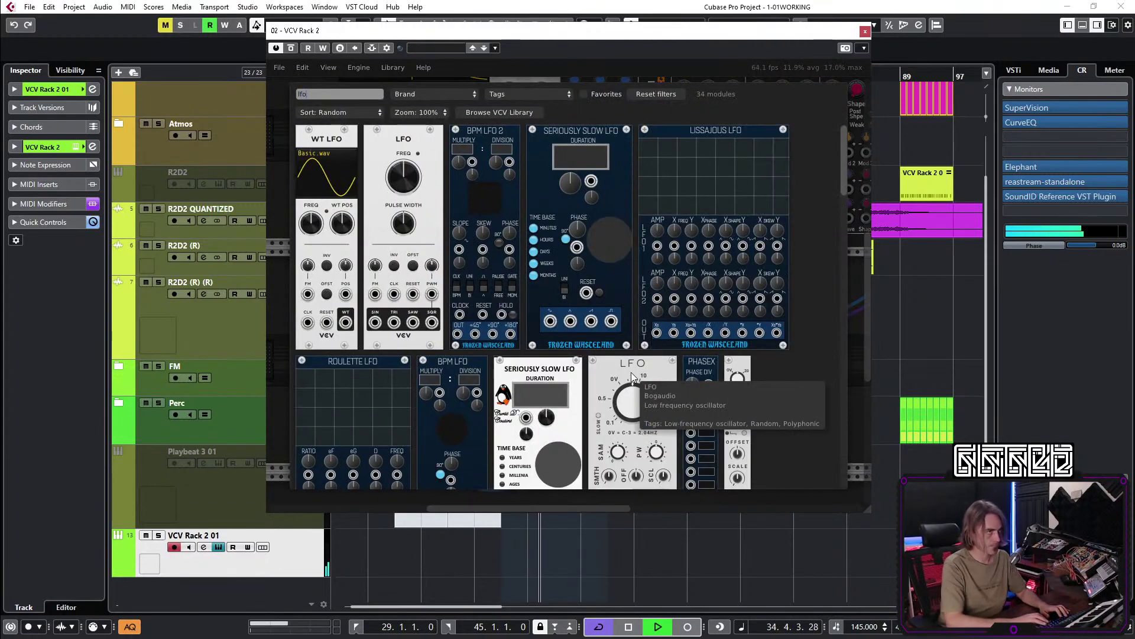
{"action": "key", "text": "Escape"}
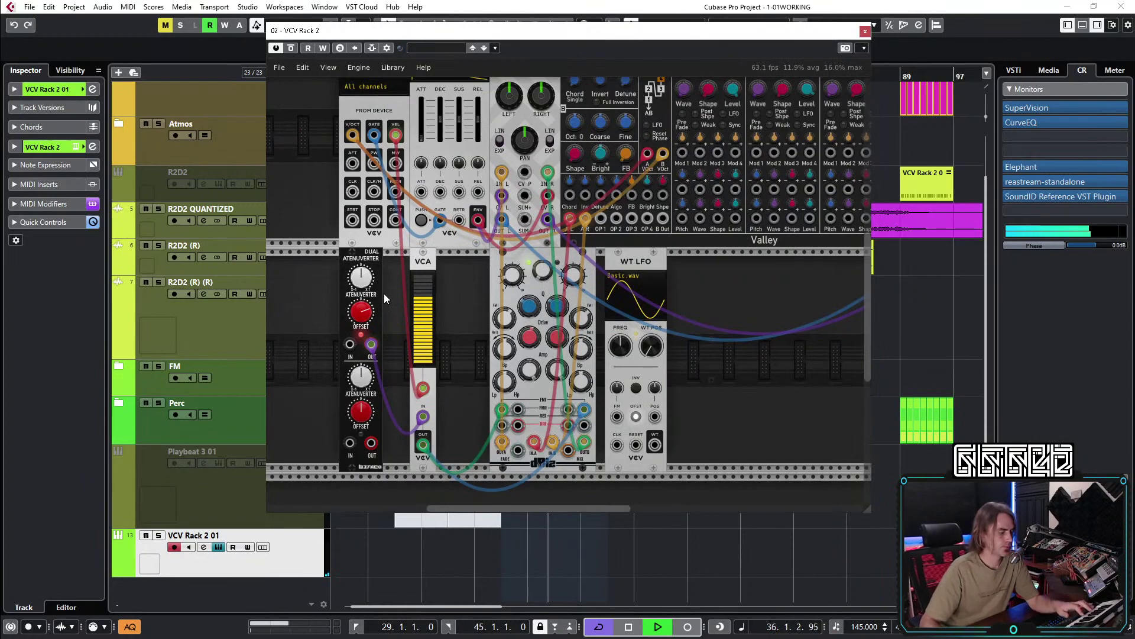
Patch the WT LFO's output to the second frequency modulation inputs of both filter channels and adjust their Freq. Mod2 amounts slightly.
{"action": "left_click_drag", "start_coordinate": [654, 445], "coordinate": [518, 409]}
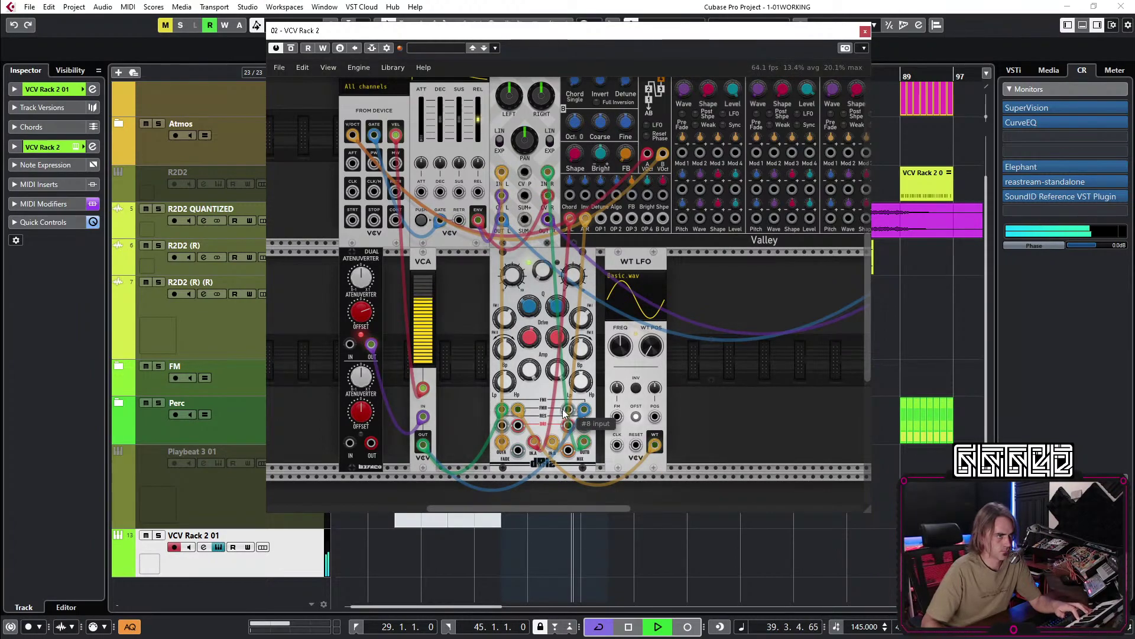
{"action": "left_click_drag", "start_coordinate": [654, 444], "coordinate": [583, 426]}
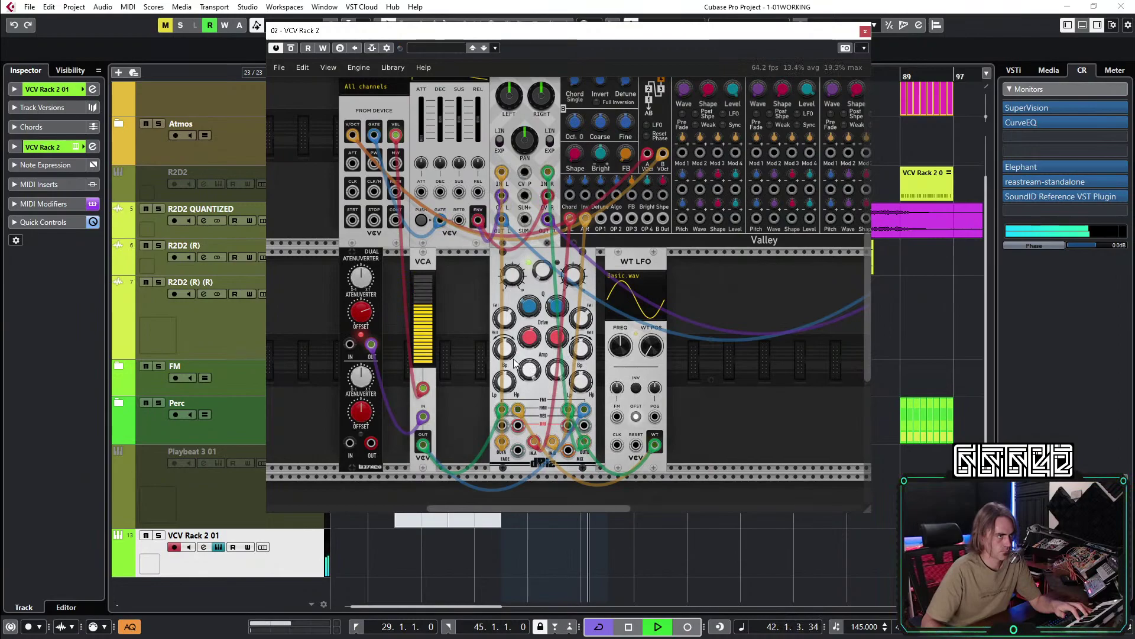
{"action": "mouse_move", "coordinate": [504, 349]}
{"action": "left_mouse_down"}
{"action": "mouse_move", "coordinate": [504, 325]}
{"action": "mouse_move", "coordinate": [505, 343]}
{"action": "left_mouse_up"}
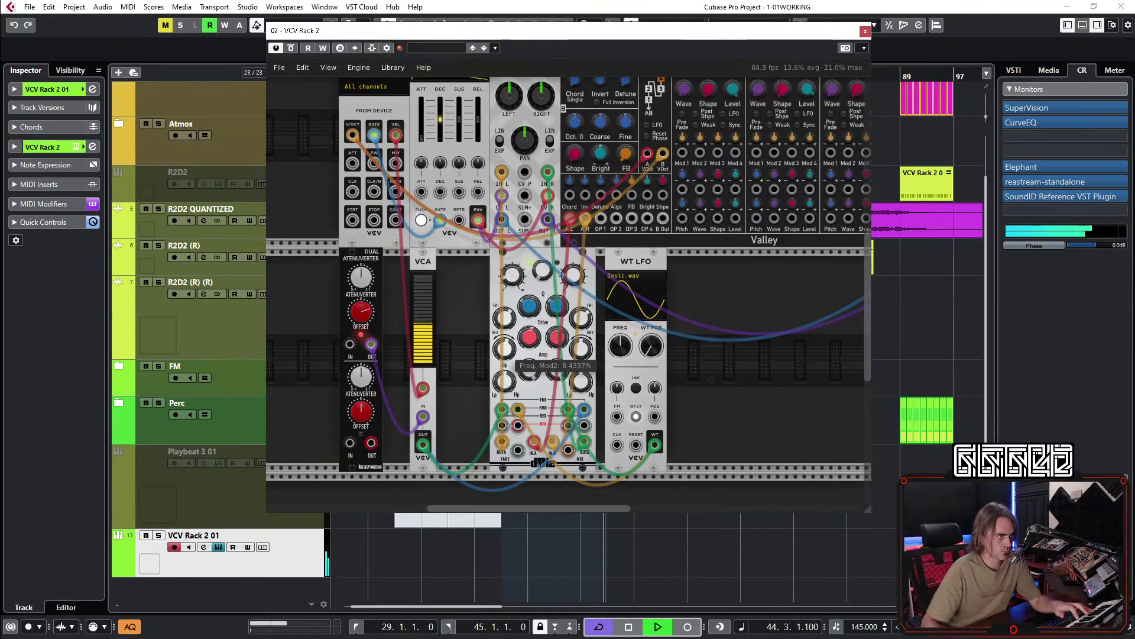
{"action": "left_click_drag", "start_coordinate": [581, 357], "coordinate": [581, 355]}
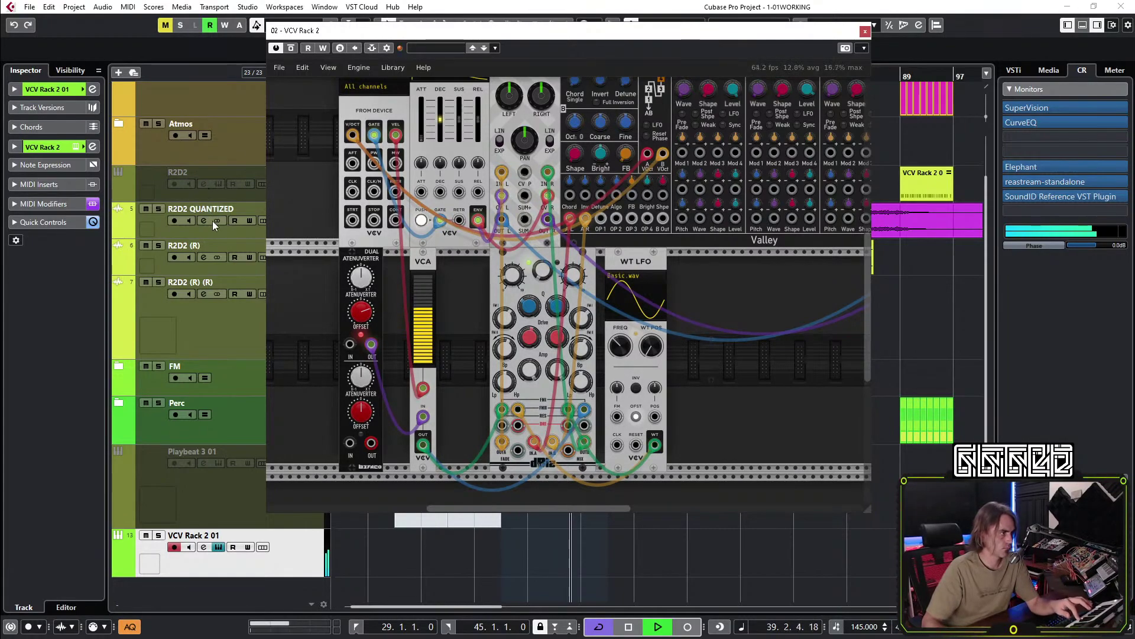
Move the WT LFO between the VCA and the filter.
{"action": "key", "text": "F5"}
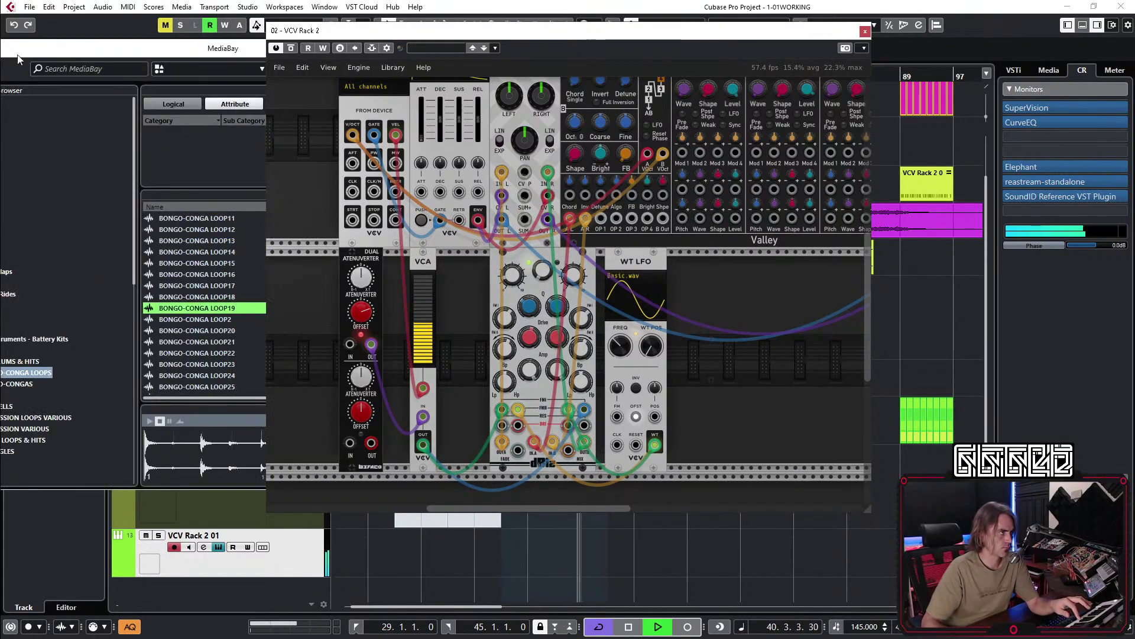
{"action": "key", "text": "F5"}
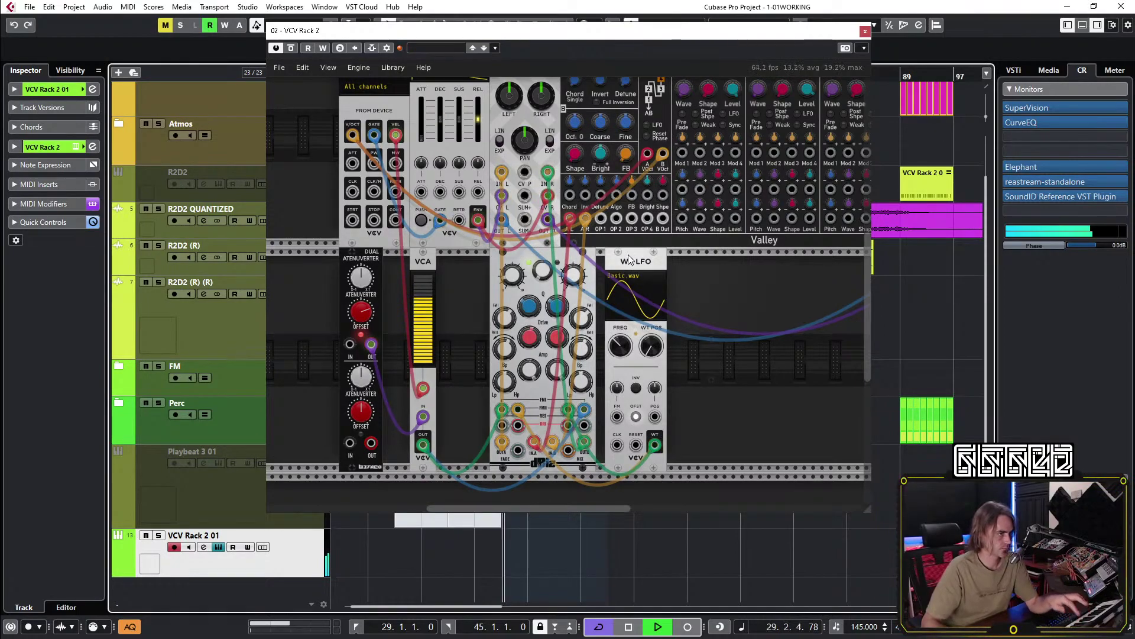
{"action": "left_click_drag", "start_coordinate": [638, 261], "coordinate": [480, 257]}
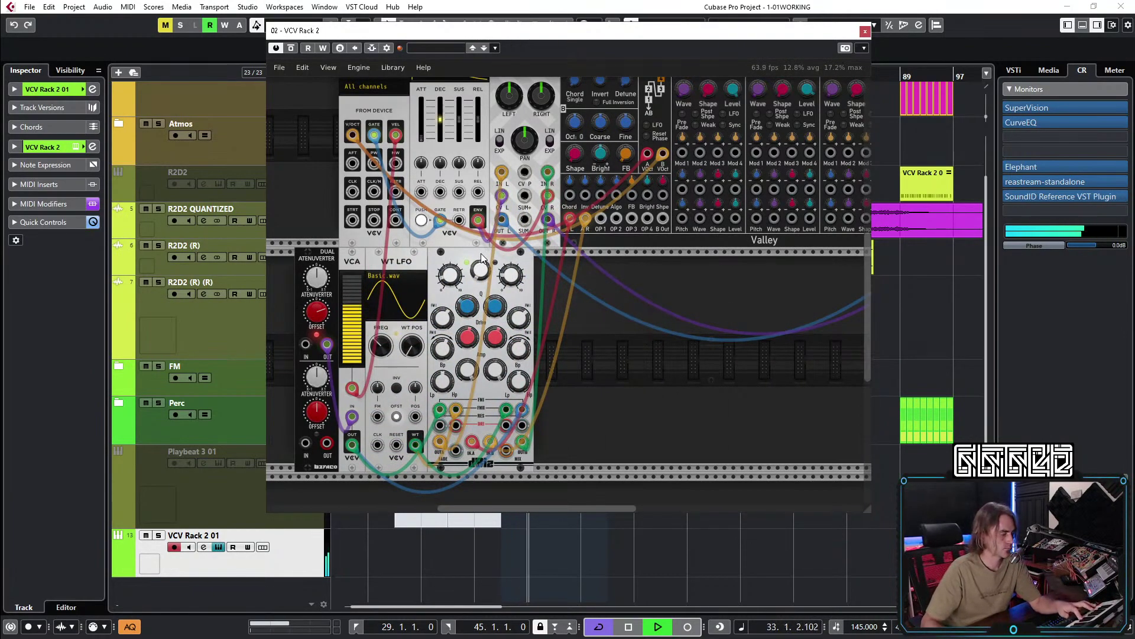
Lower the VCV Rack 2 01 track's volume to -4.34 dB and load ColourCopy(x64) in its second insert slot.
{"action": "left_click", "coordinate": [15, 89]}
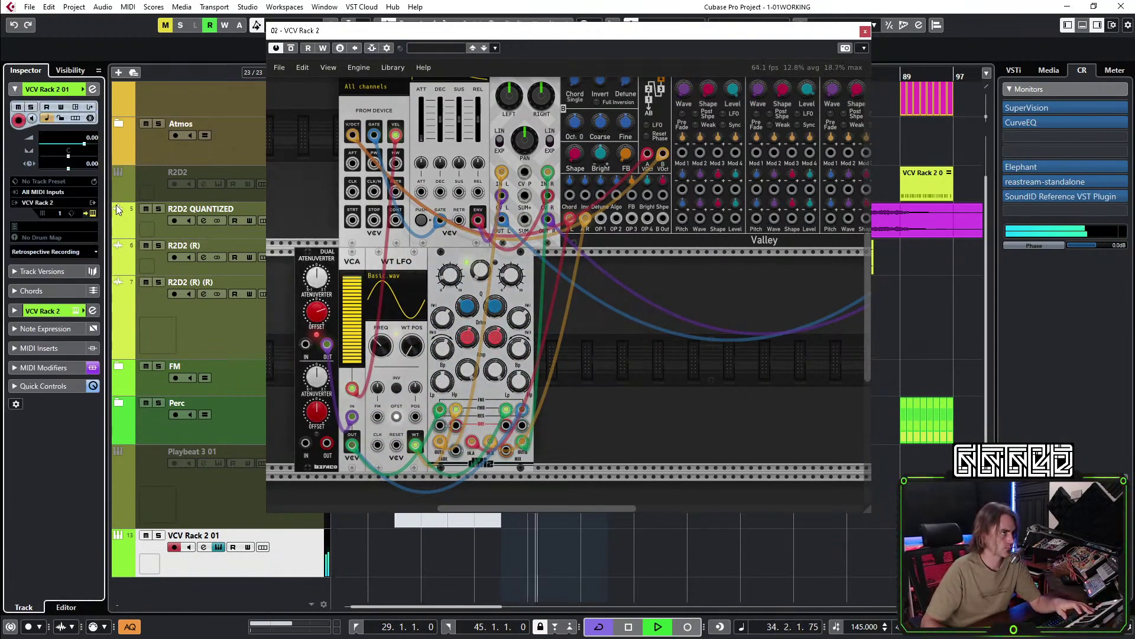
{"action": "left_click", "coordinate": [93, 138]}
{"action": "scroll", "coordinate": [92, 137], "scroll_direction": "down", "scroll_amount": 4}
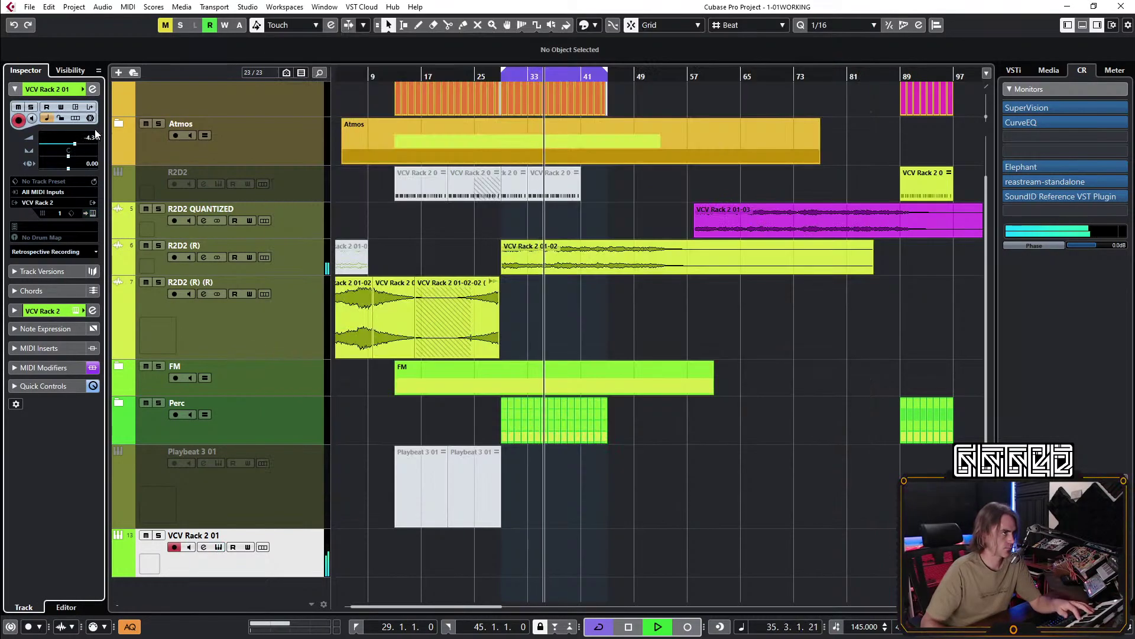
{"action": "left_click", "coordinate": [92, 88]}
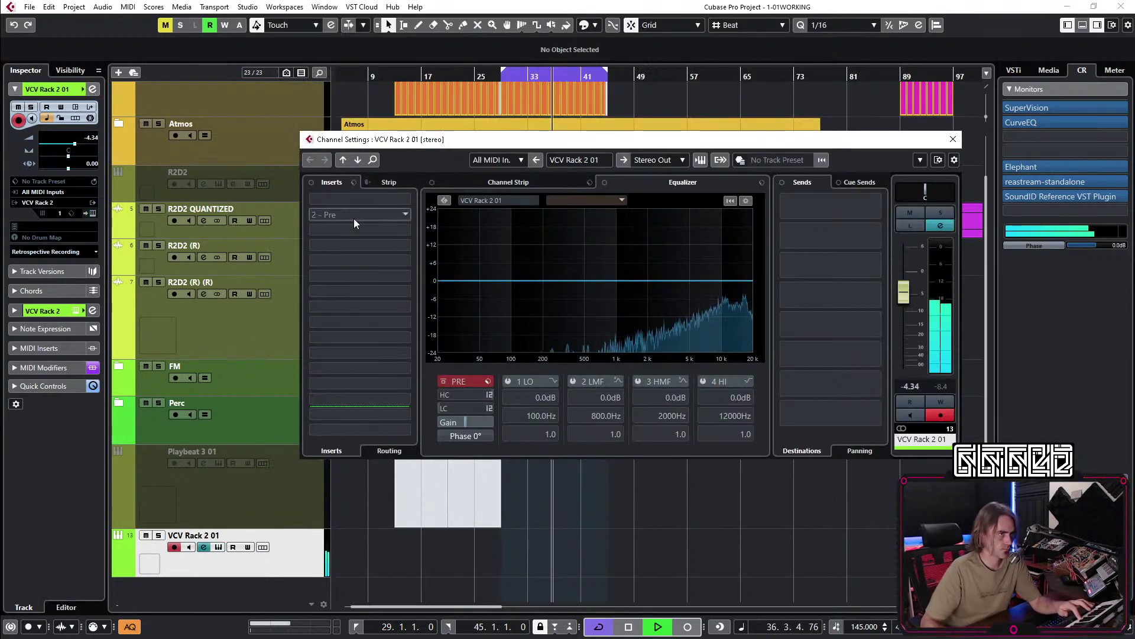
{"action": "left_click", "coordinate": [356, 215]}
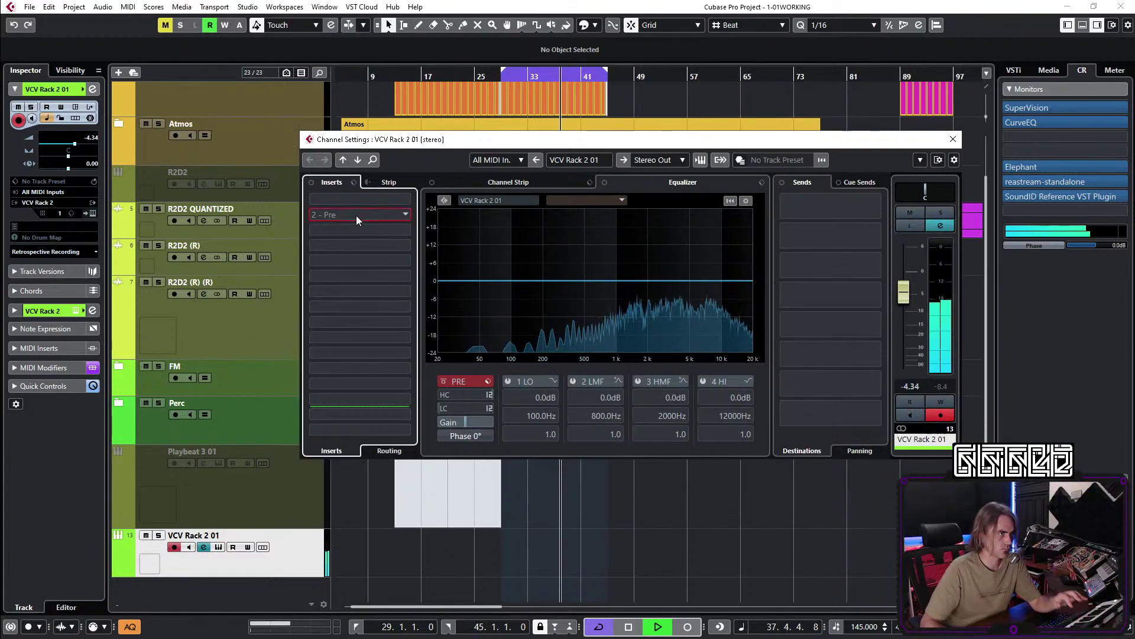
{"action": "left_click", "coordinate": [356, 215]}
{"action": "type", "text": "colou"}
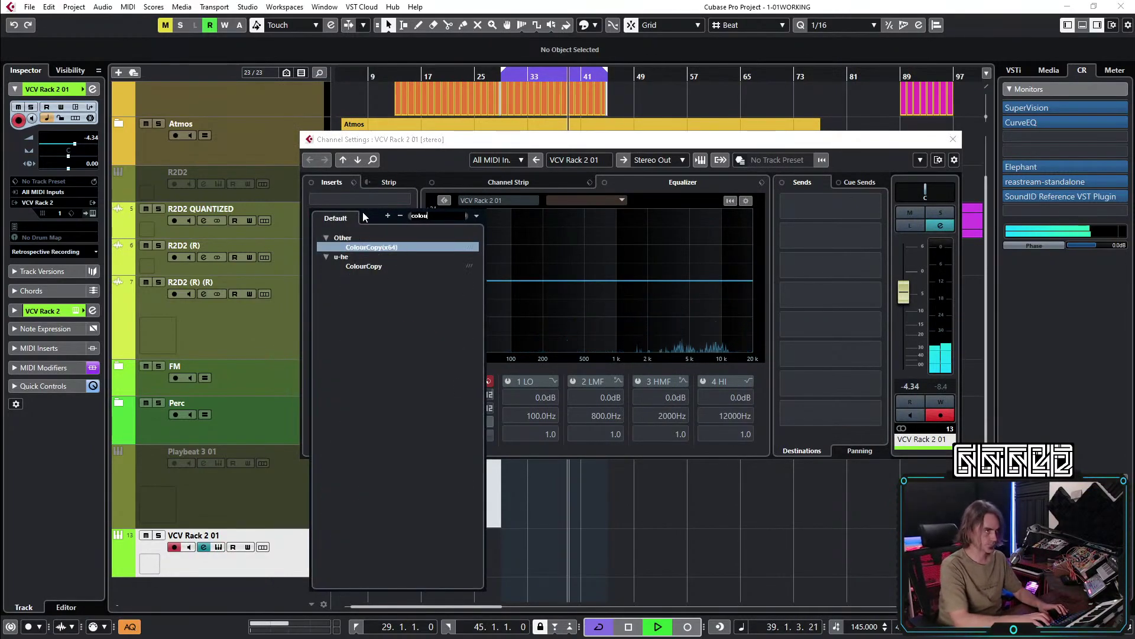
{"action": "key", "text": "Return"}
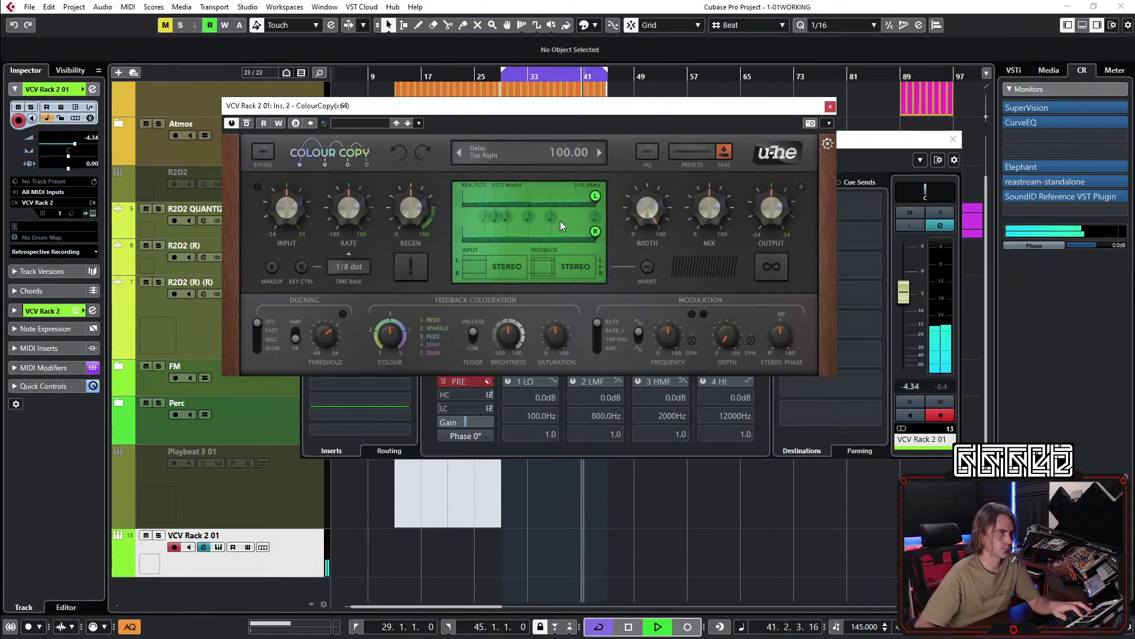
Set ColourCopy's right delay tap to 67, raise the Regen amount and set the Mix to 36.50.
{"action": "left_click_drag", "start_coordinate": [711, 219], "coordinate": [712, 220]}
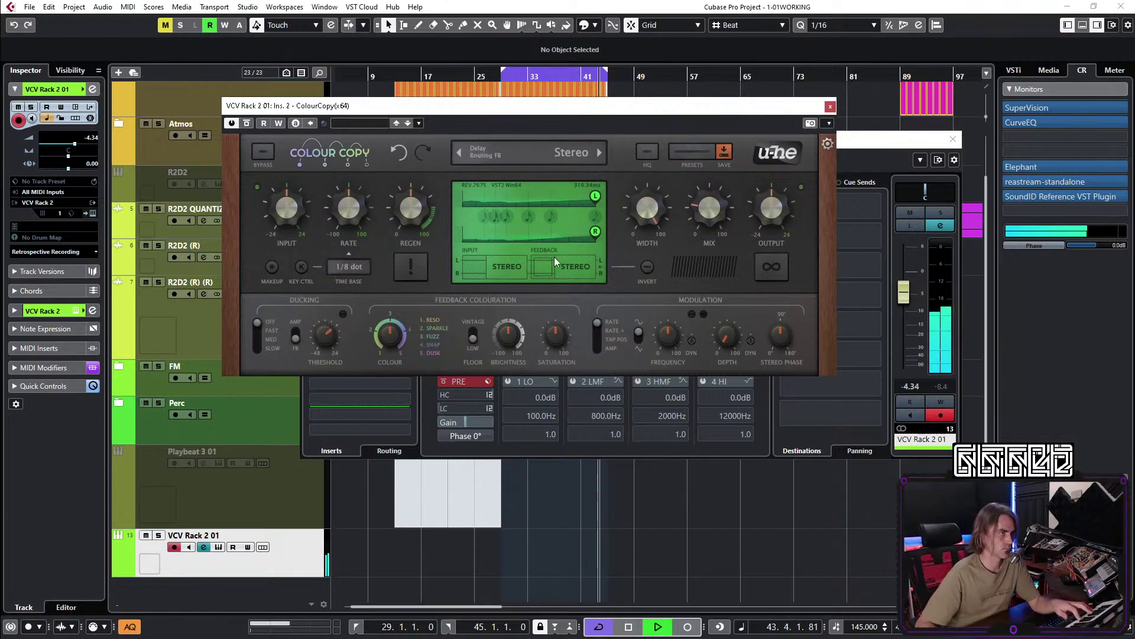
{"action": "left_click_drag", "start_coordinate": [553, 240], "coordinate": [551, 239]}
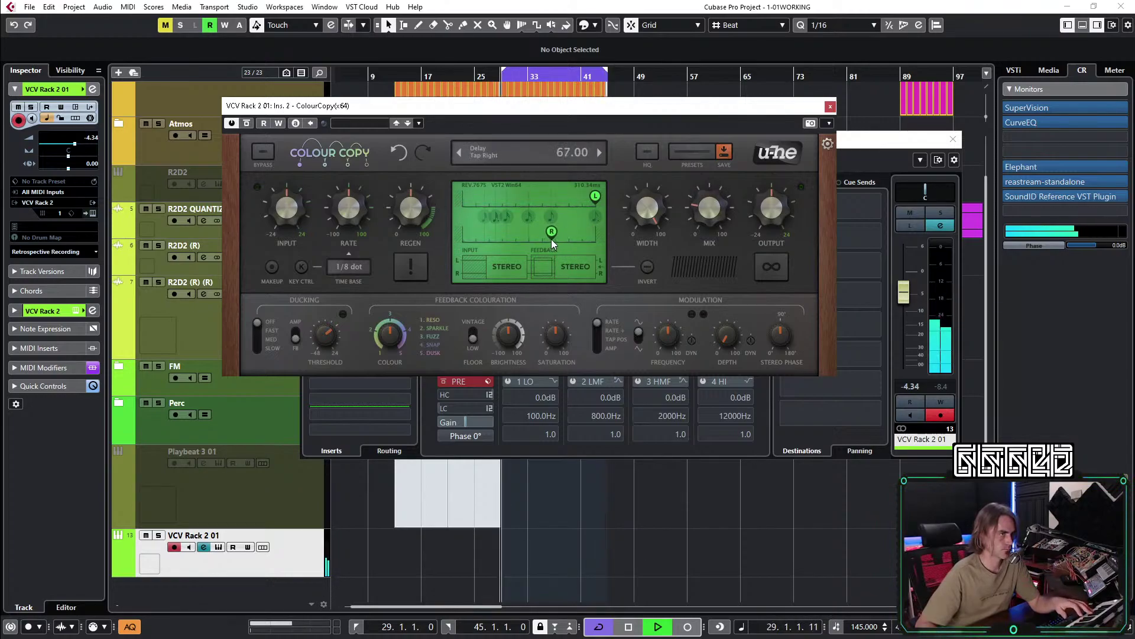
{"action": "left_click", "coordinate": [349, 267]}
{"action": "left_click", "coordinate": [362, 240]}
{"action": "left_click_drag", "start_coordinate": [431, 179], "coordinate": [483, 208]}
{"action": "left_click_drag", "start_coordinate": [715, 208], "coordinate": [726, 203]}
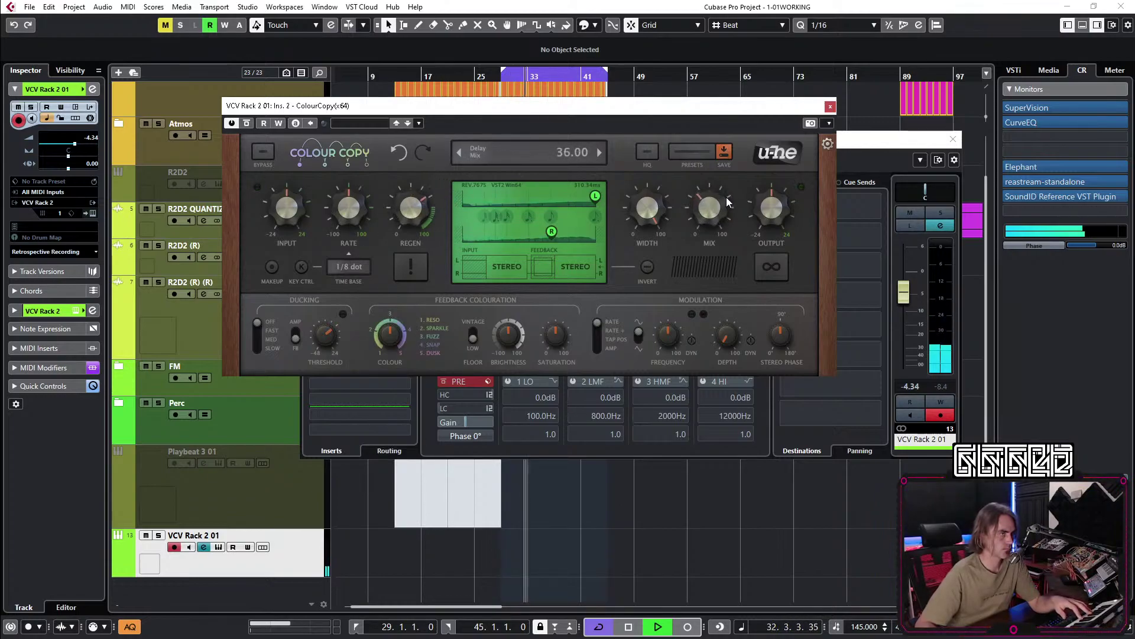
Raise the VCV Rack 2 01 channel's volume to -1.29 dB and close the delay and channel settings windows.
{"action": "left_click_drag", "start_coordinate": [903, 292], "coordinate": [905, 284]}
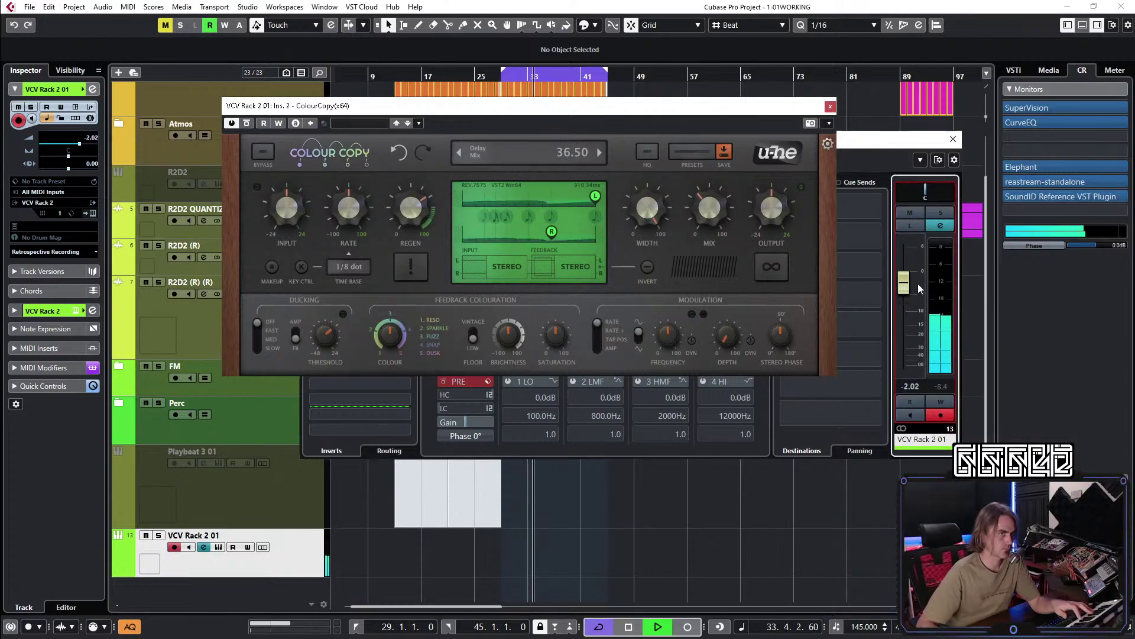
{"action": "left_click", "coordinate": [830, 107]}
{"action": "left_click", "coordinate": [953, 139]}
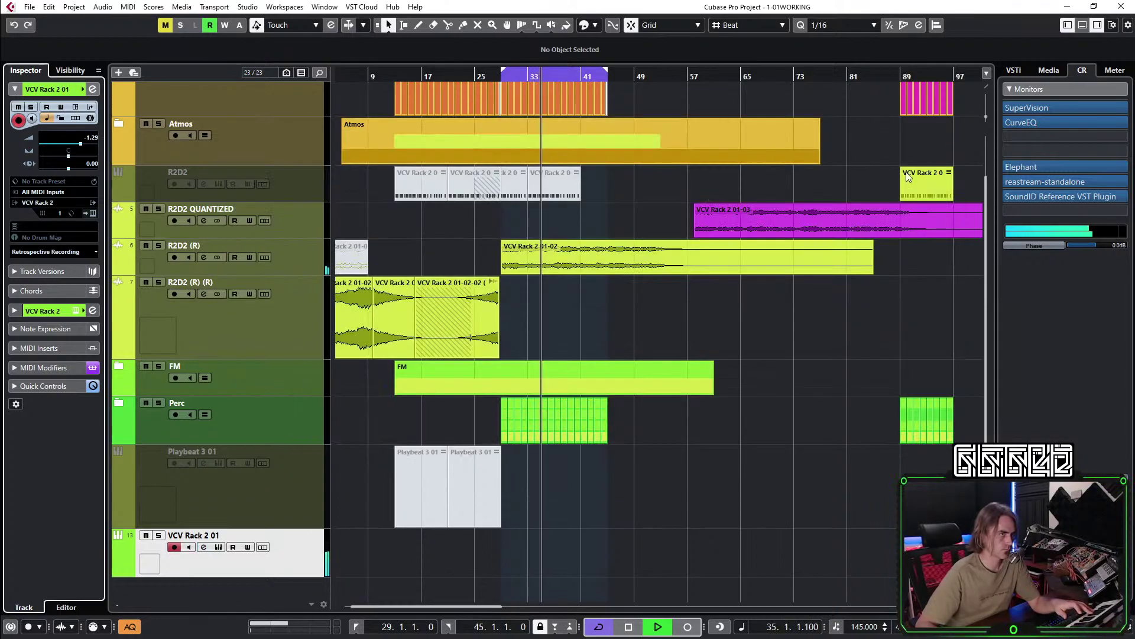
Record a MIDI pattern on the VCV Rack 2 01 track and arrange it as two eight-bar parts filling bars 29 to 45.
{"action": "left_click", "coordinate": [687, 627]}
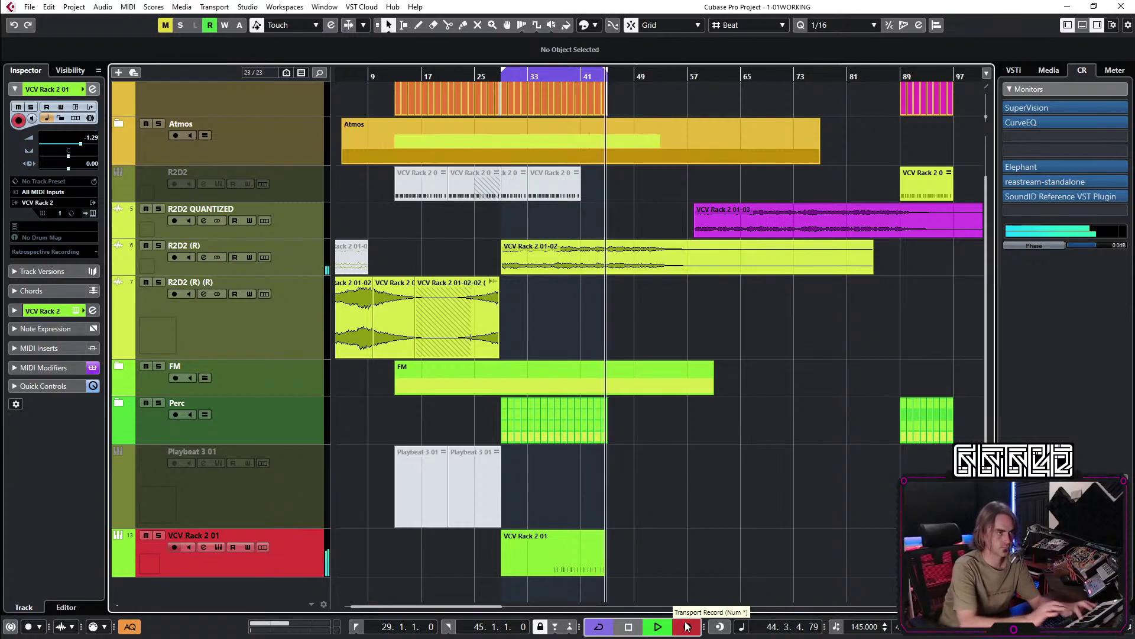
{"action": "left_click", "coordinate": [687, 627]}
{"action": "left_click_drag", "start_coordinate": [553, 74], "coordinate": [482, 587]}
{"action": "left_click_drag", "start_coordinate": [376, 571], "coordinate": [444, 561]}
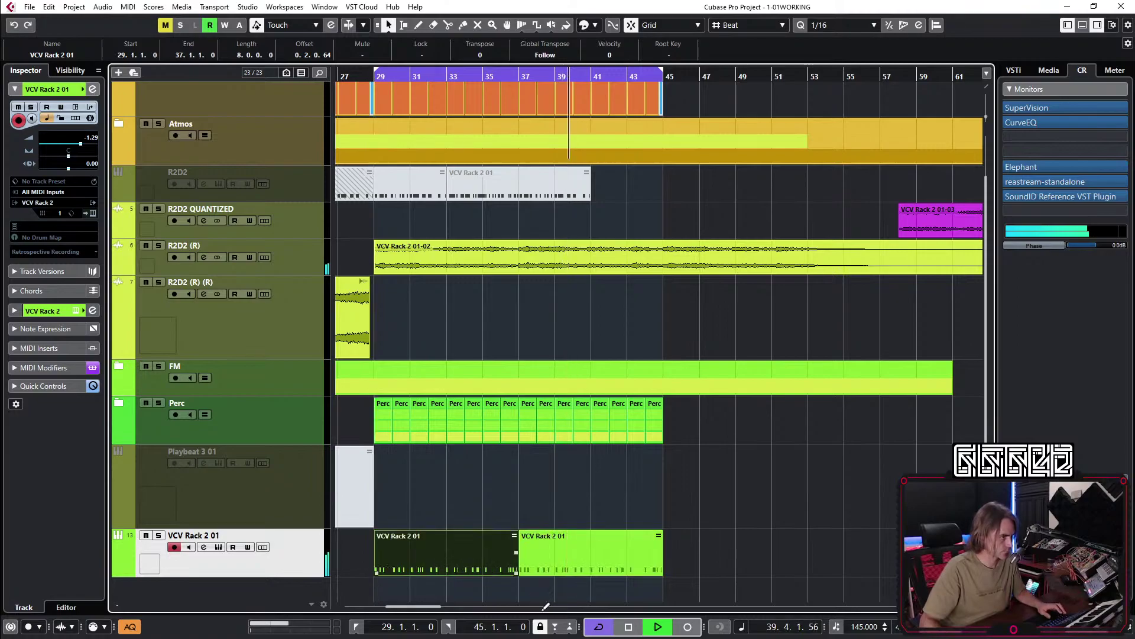
Change the velocities of all notes in the VCV Rack 2 01 part at bar 29 to lower, more varied levels.
{"action": "key", "text": "ctrl+e"}
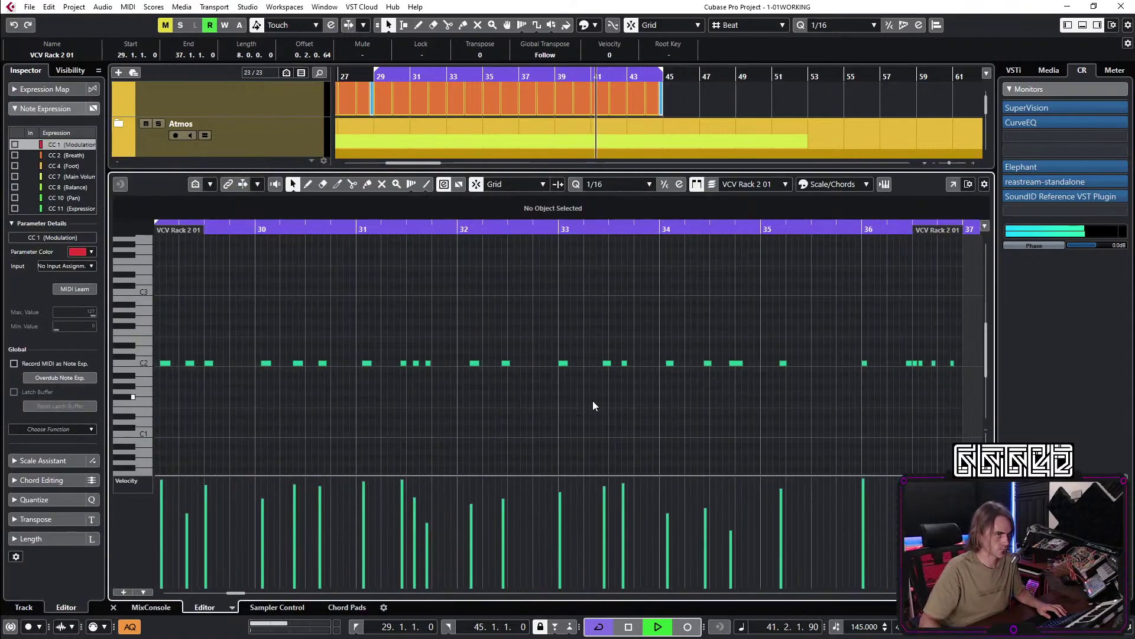
{"action": "key", "text": "g"}
{"action": "key", "text": "ctrl+a"}
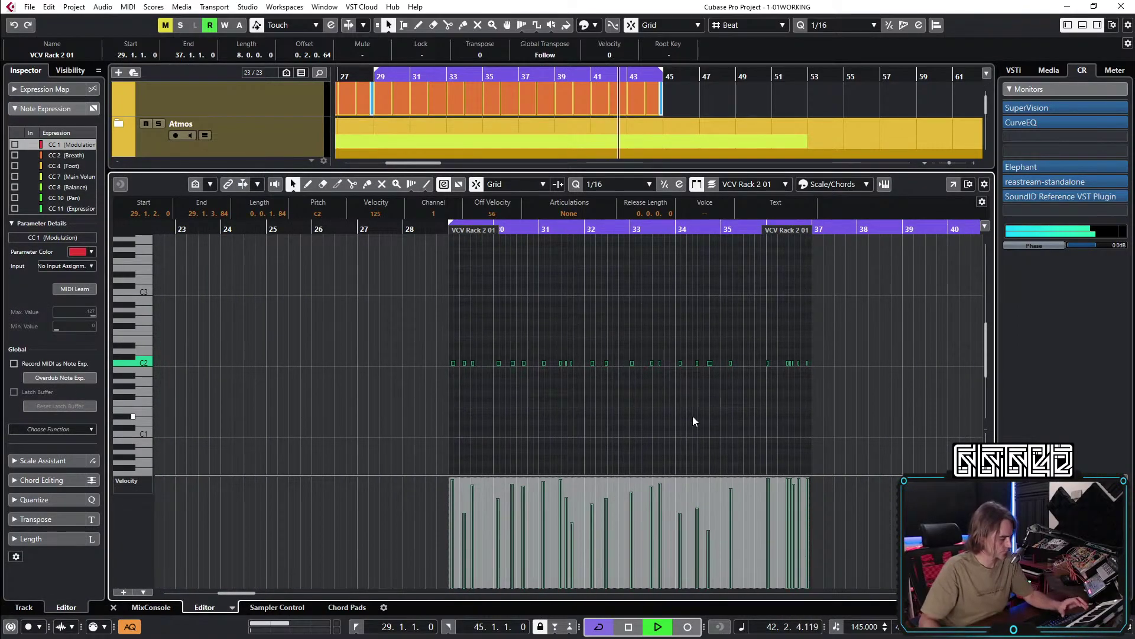
{"action": "key", "text": "v"}
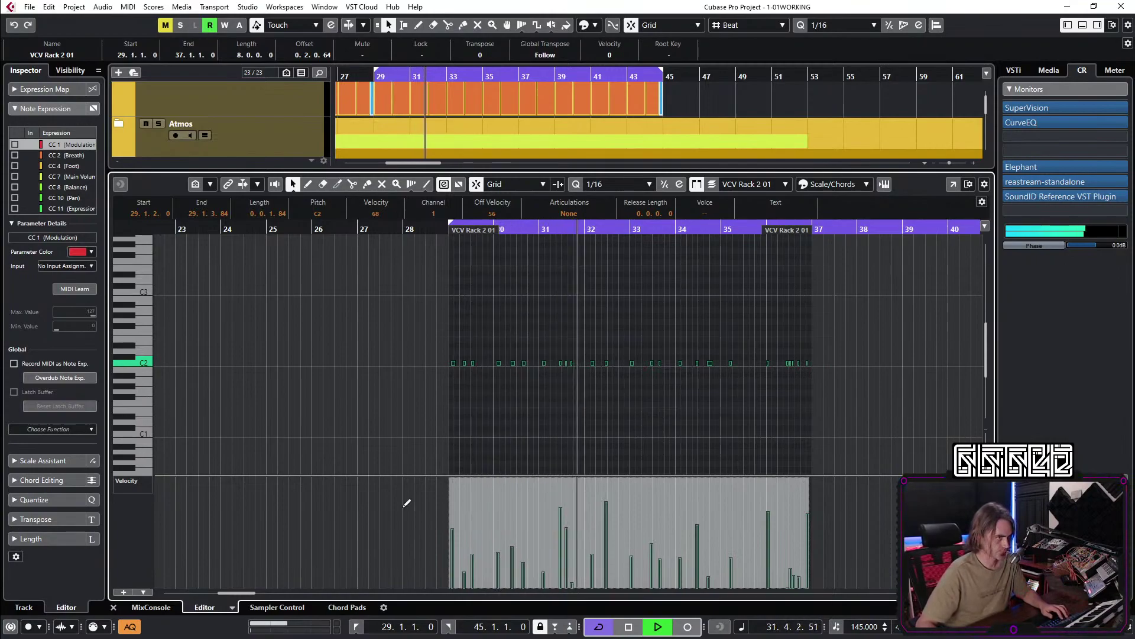
{"action": "key", "text": "Return"}
{"action": "key", "text": "g"}
{"action": "key", "text": "g"}
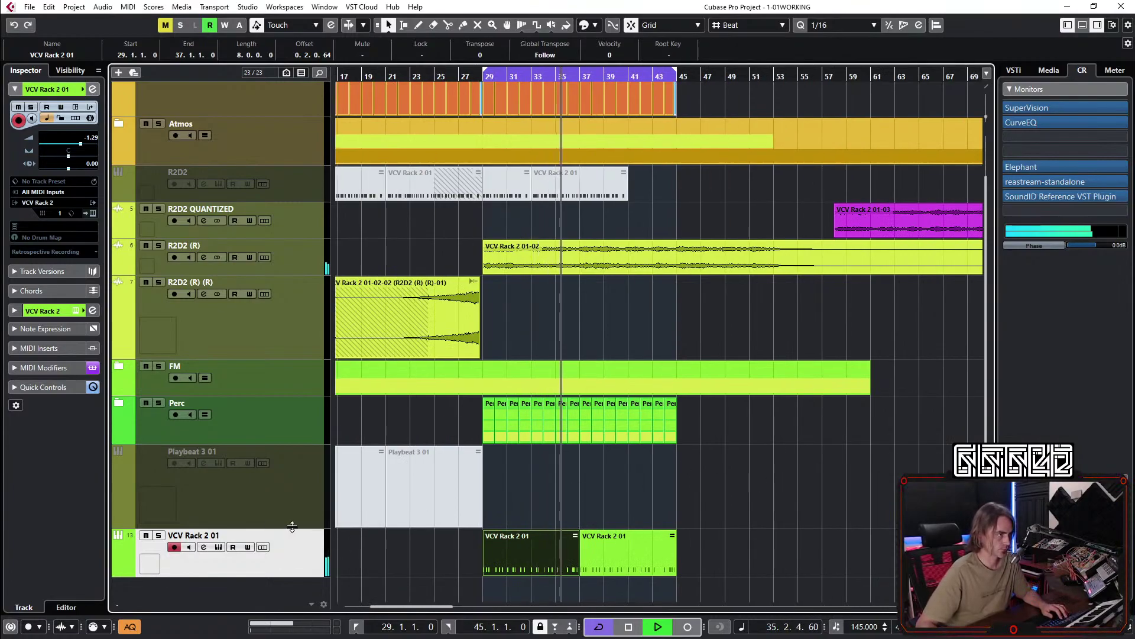
Shrink the Playbeat 3 01 track's height, expand the Folder track and select the Kick and Bass VCV track inside it.
{"action": "left_click_drag", "start_coordinate": [292, 527], "coordinate": [292, 458]}
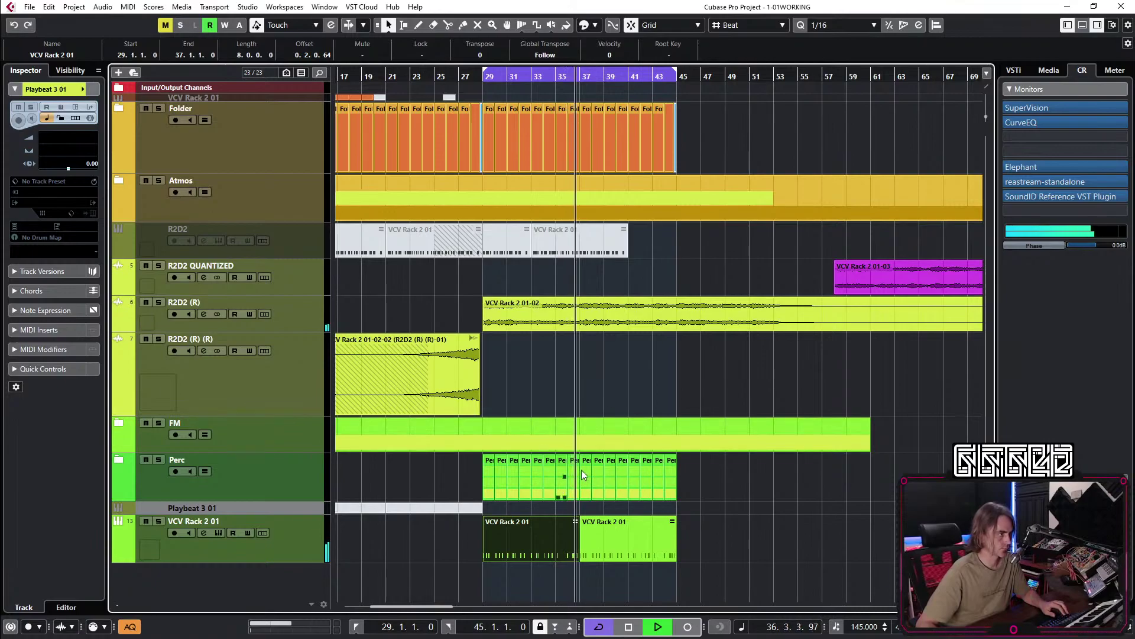
{"action": "scroll", "coordinate": [681, 355], "scroll_direction": "up", "scroll_amount": 5}
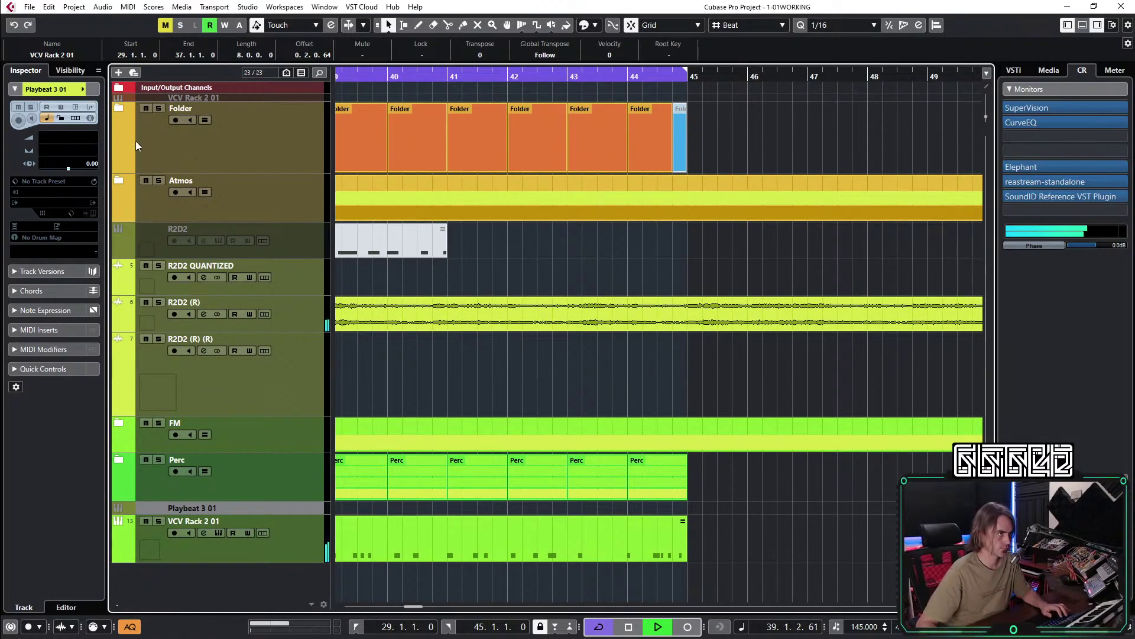
{"action": "left_click", "coordinate": [118, 109]}
{"action": "left_click", "coordinate": [242, 218]}
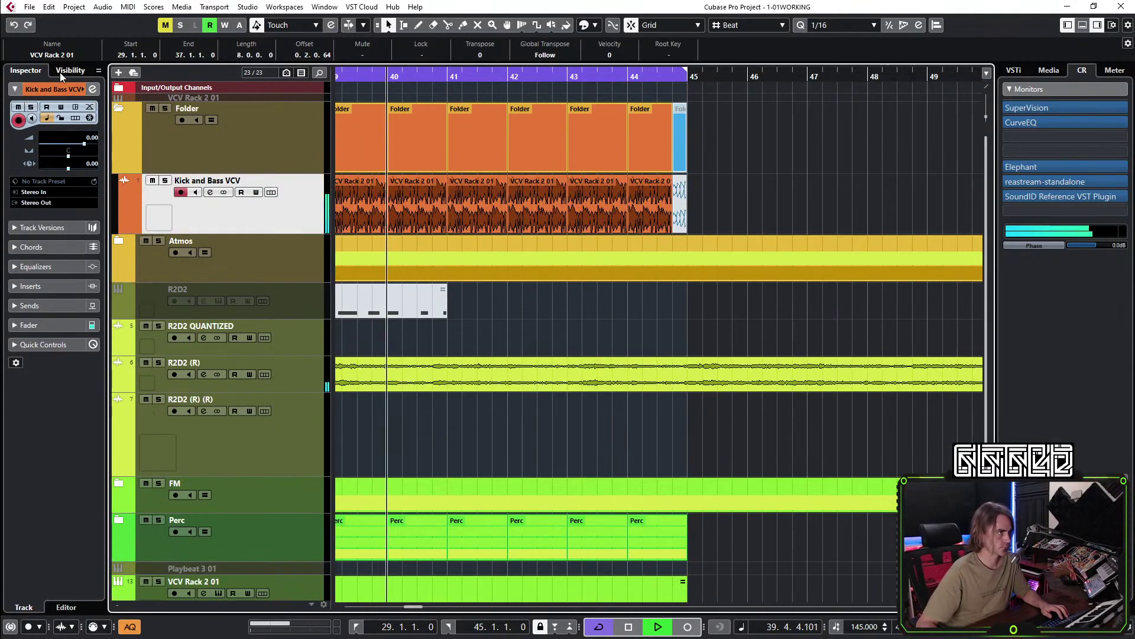
Load Snap Heap in the fourth insert slot of the Kick and Bass VCV channel.
{"action": "left_click", "coordinate": [92, 89]}
{"action": "left_click", "coordinate": [370, 247]}
{"action": "type", "text": "snap"}
{"action": "key", "text": "Return"}
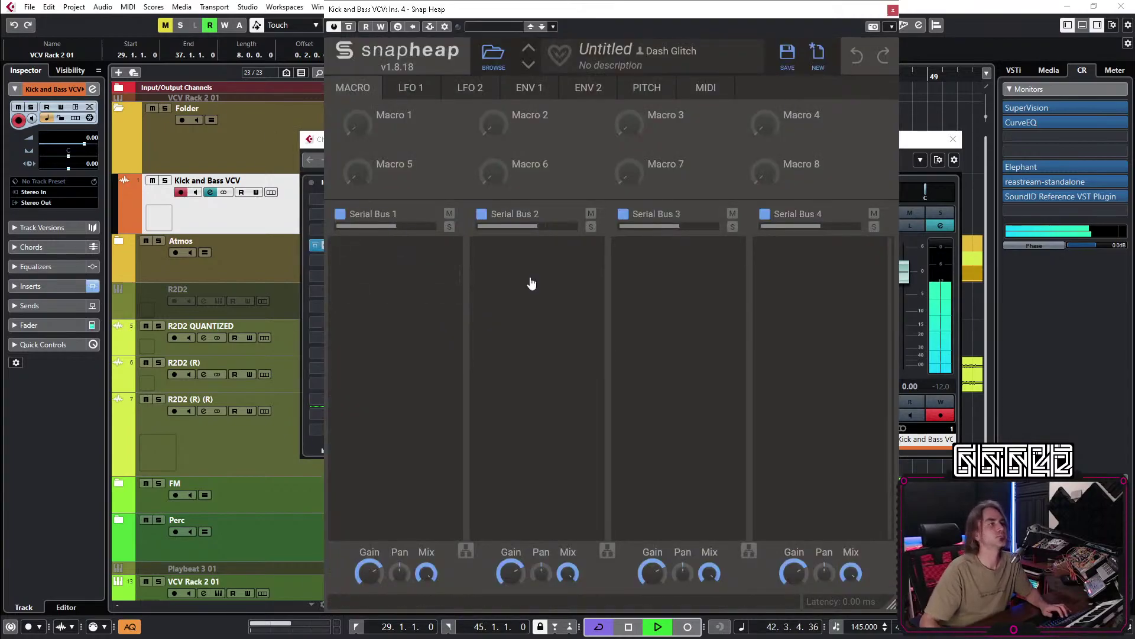
{"action": "left_click", "coordinate": [412, 295]}
{"action": "left_click", "coordinate": [516, 330]}
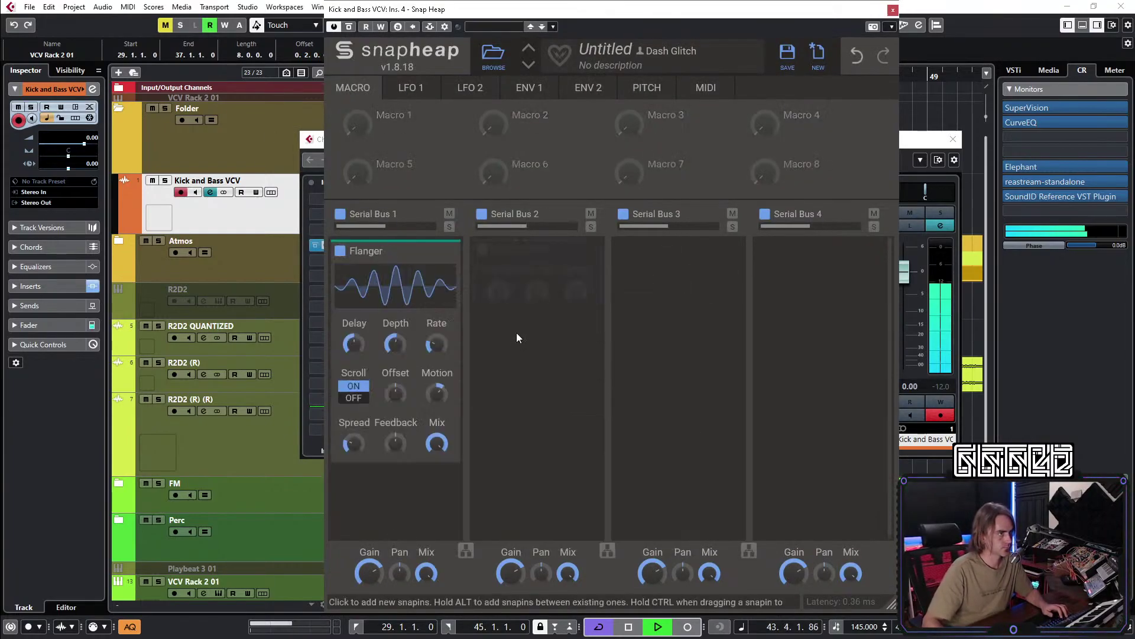
{"action": "left_click", "coordinate": [451, 250]}
Add a Filter snapin to Serial Bus 1 in Snap Heap.
{"action": "left_click", "coordinate": [439, 263]}
{"action": "left_click", "coordinate": [545, 294]}
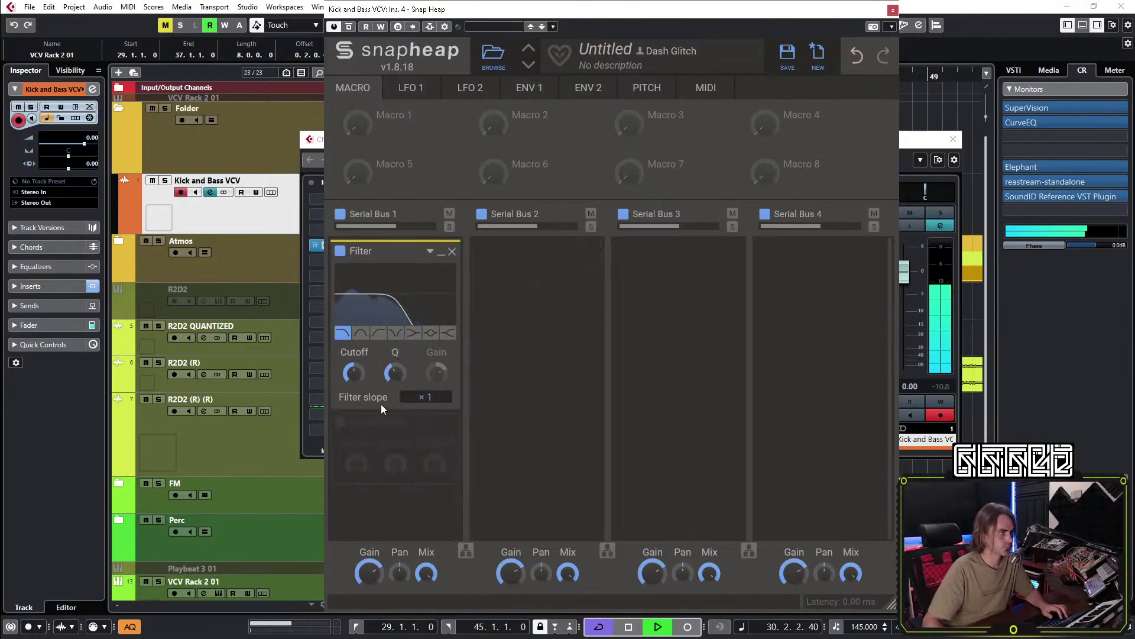
Add a Gain snapin at -2.31 dB below the Filter and map Macro 2 to Serial Bus 1's Mix.
{"action": "left_click", "coordinate": [381, 440]}
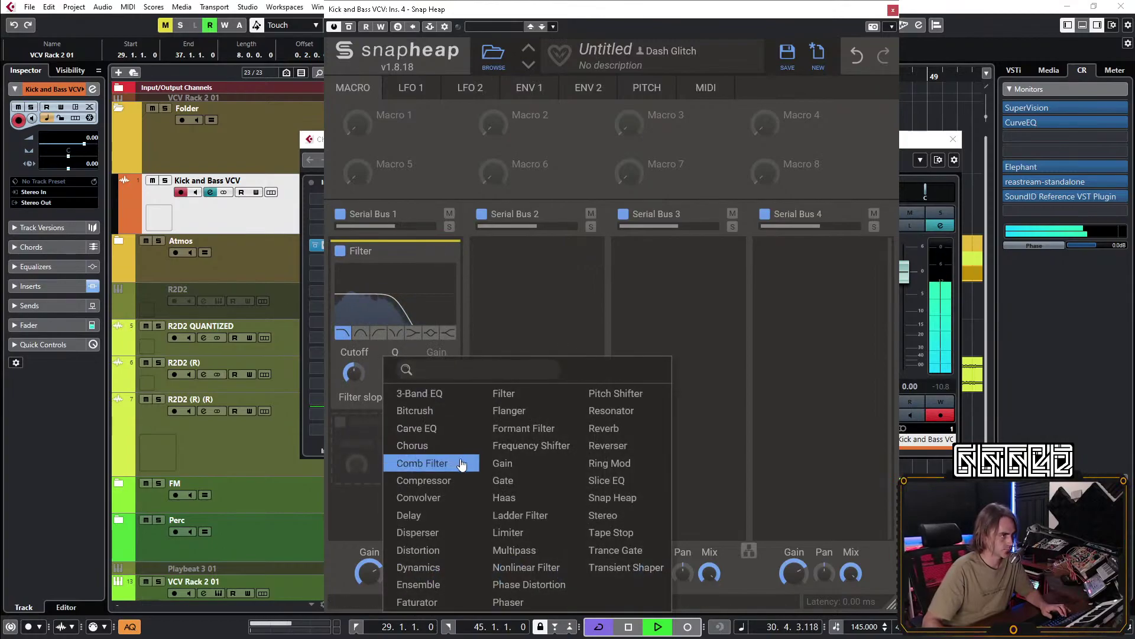
{"action": "left_click", "coordinate": [518, 463]}
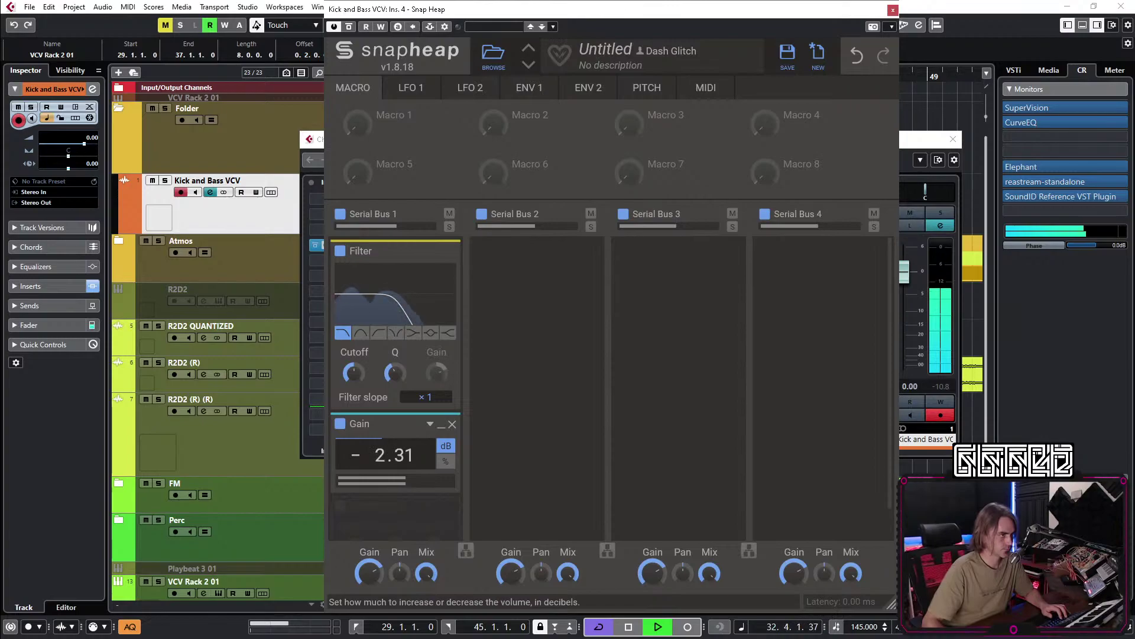
{"action": "mouse_move", "coordinate": [398, 133]}
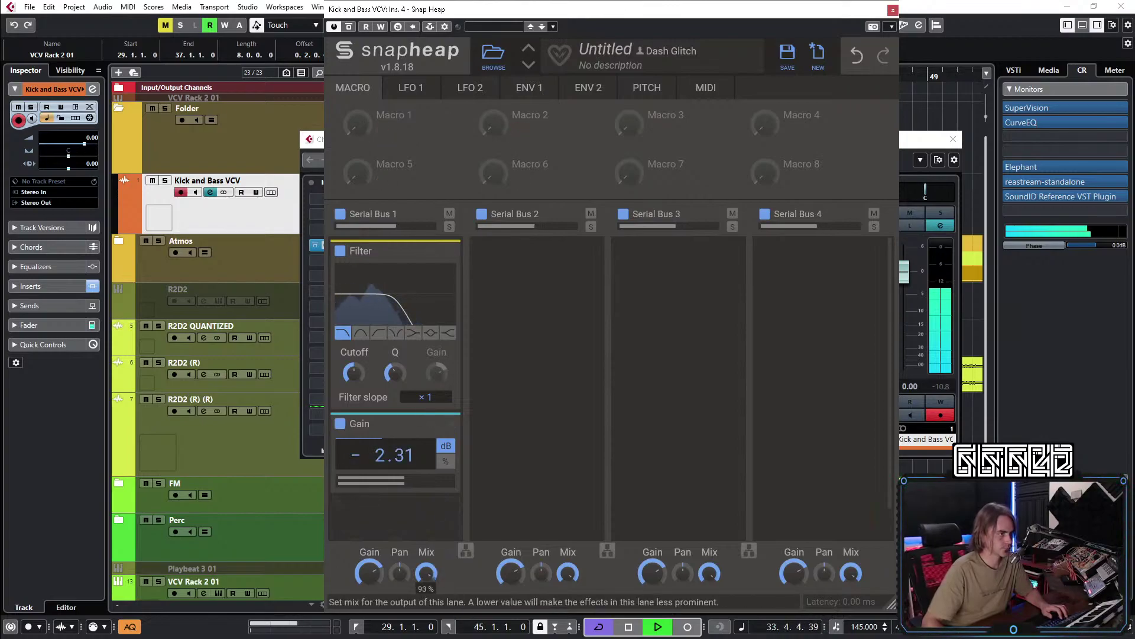
{"action": "left_click", "coordinate": [516, 130]}
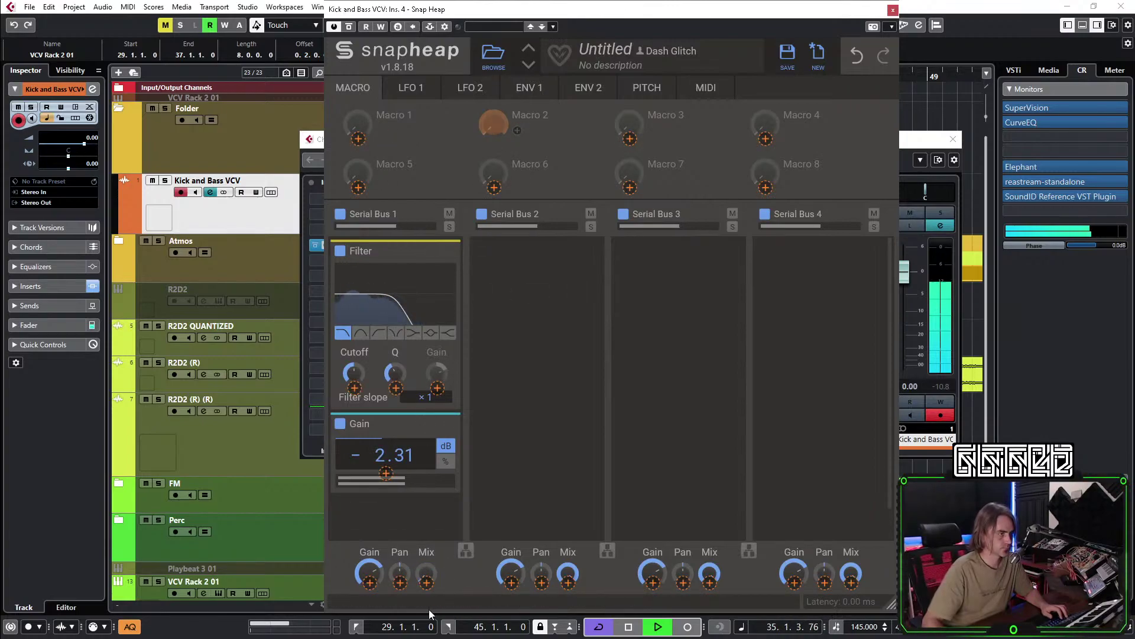
{"action": "left_click", "coordinate": [490, 125]}
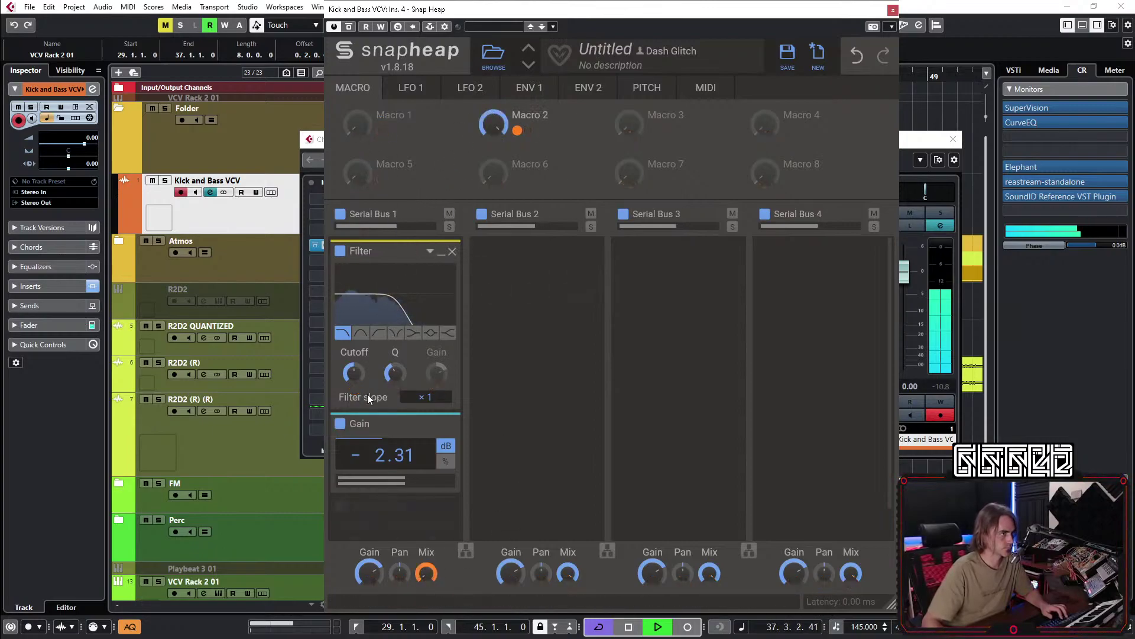
Map Macro 1 to the Filter's Cutoff at 62% and rename Macro 2 as Mix.
{"action": "left_click", "coordinate": [382, 130]}
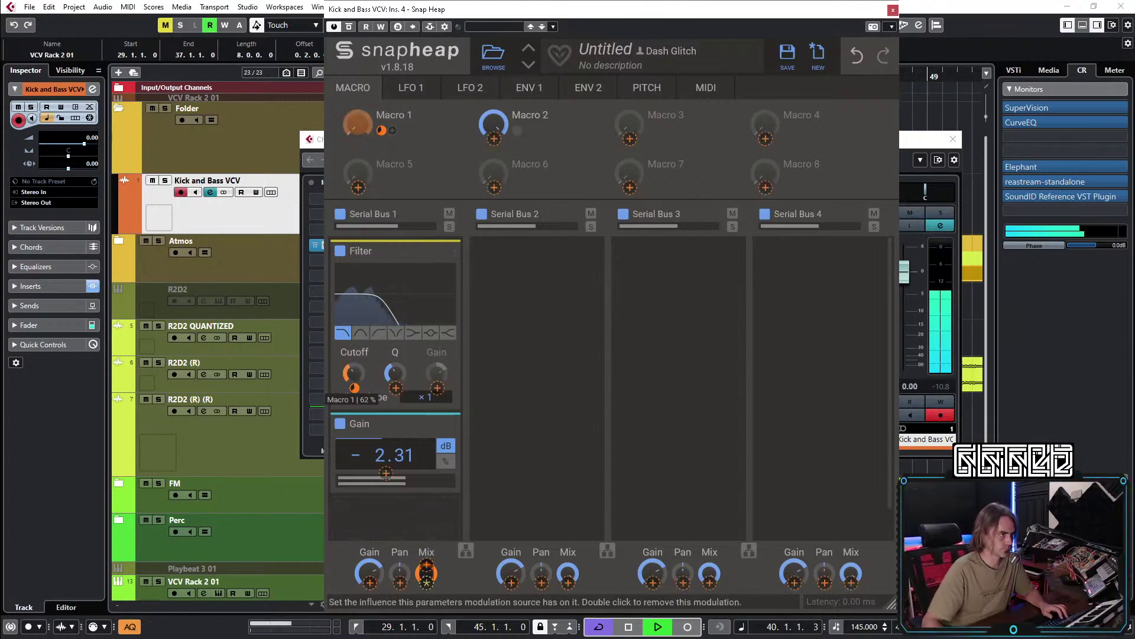
{"action": "left_click", "coordinate": [392, 130]}
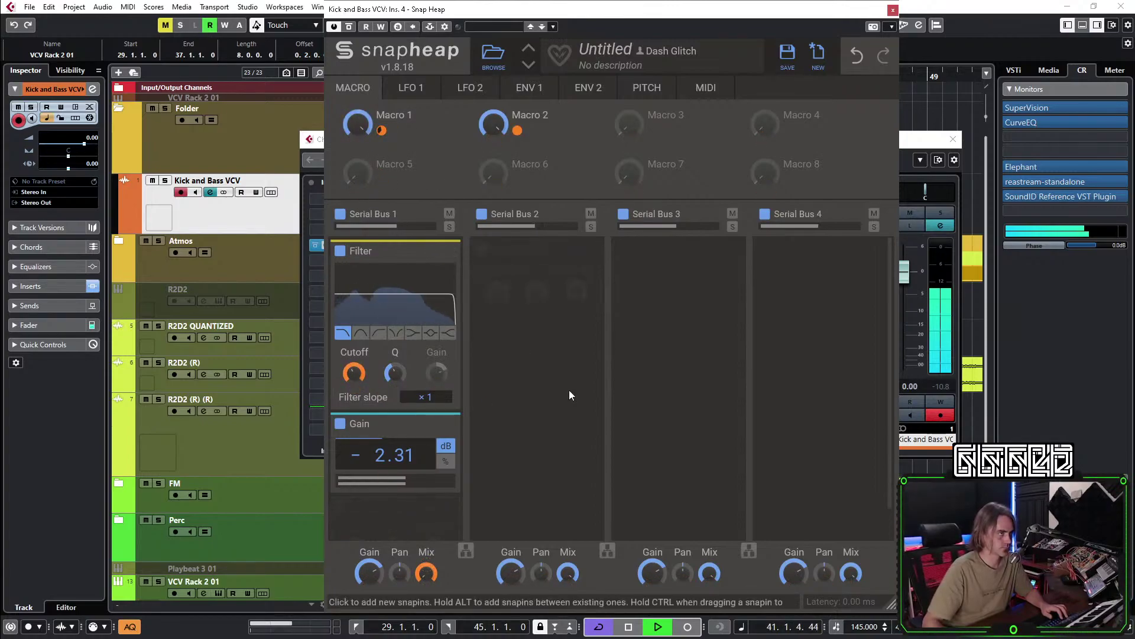
{"action": "double_click", "coordinate": [521, 115]}
{"action": "type", "text": "Mix"}
{"action": "key", "text": "Return"}
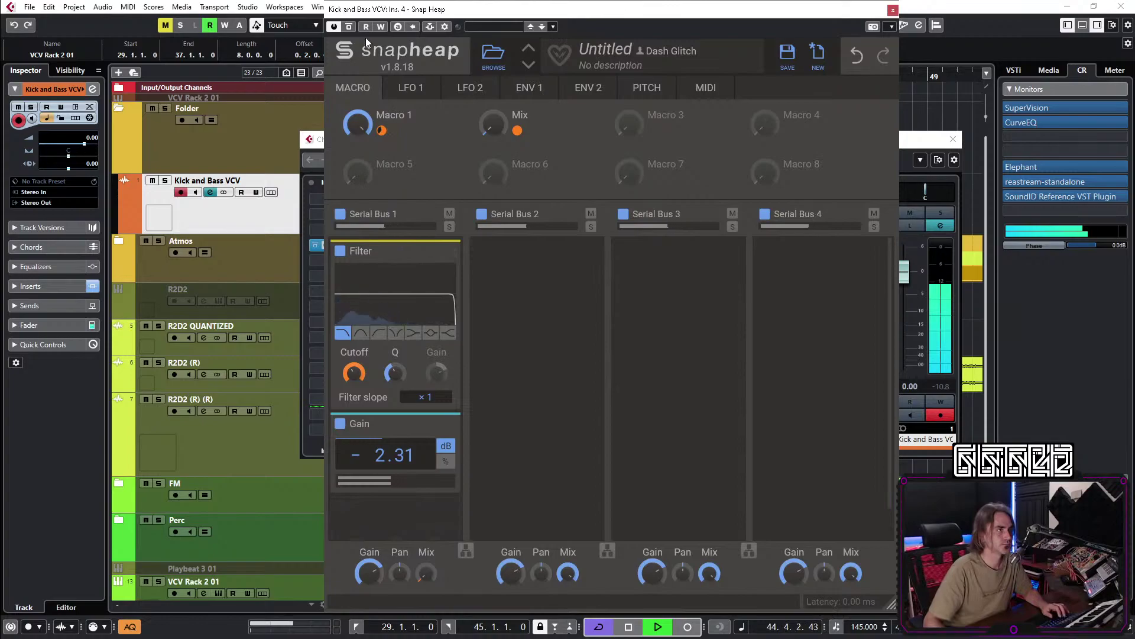
Record automation for the Mix macro and Macro 1 during playback, and close the plug-in and channel windows.
{"action": "left_click", "coordinate": [380, 26]}
{"action": "left_click_drag", "start_coordinate": [499, 118], "coordinate": [492, 120]}
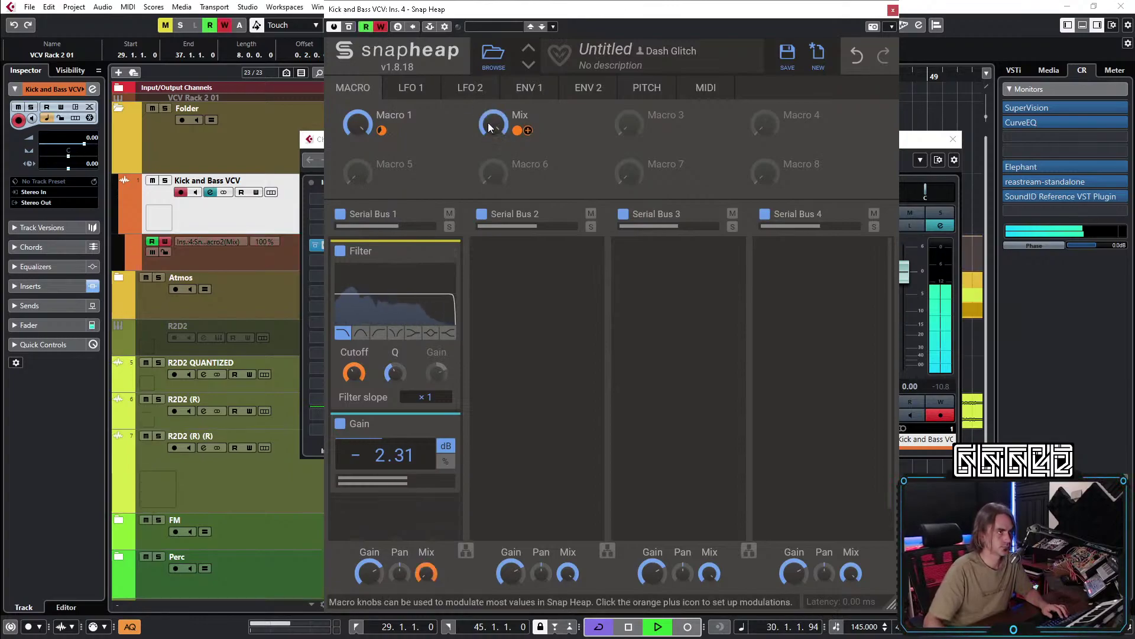
{"action": "left_click", "coordinate": [358, 135]}
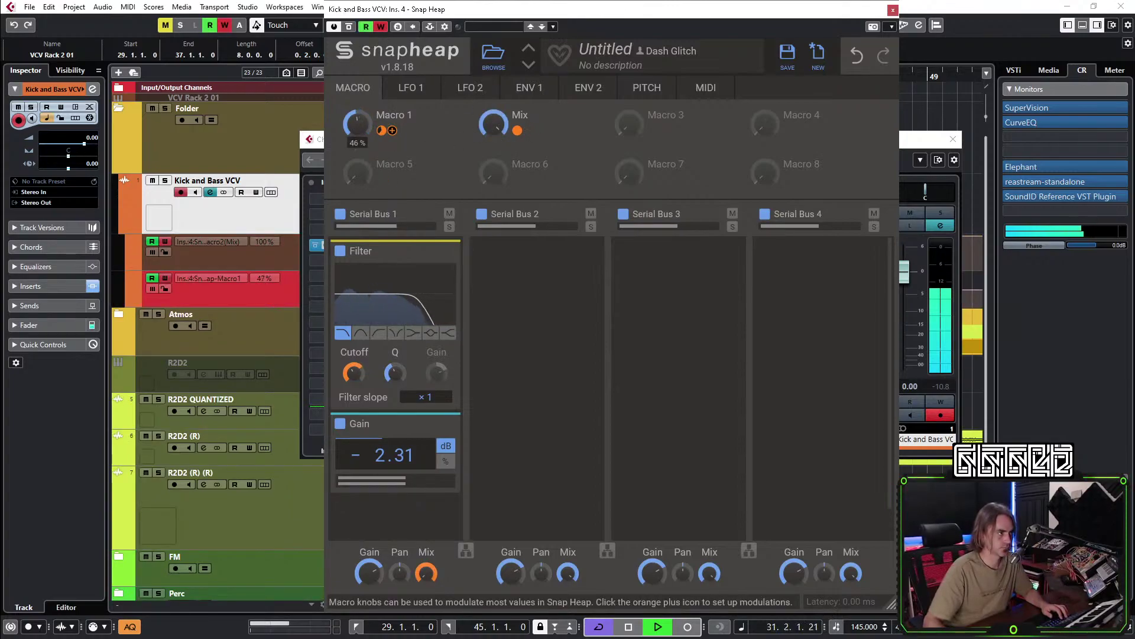
{"action": "left_click_drag", "start_coordinate": [357, 125], "coordinate": [357, 126]}
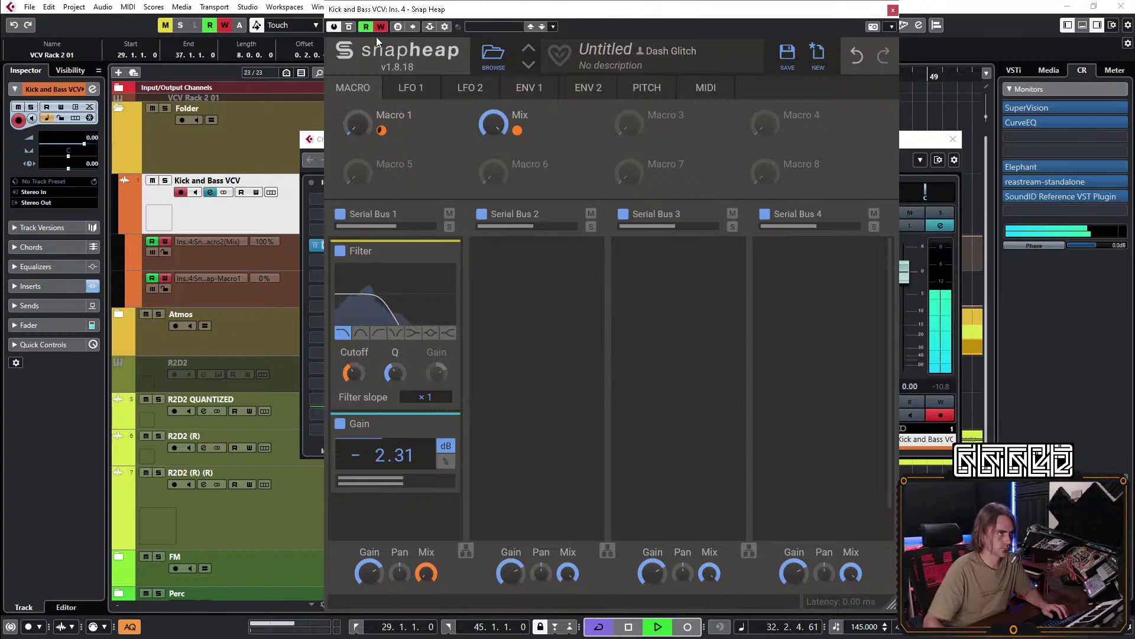
{"action": "left_click", "coordinate": [893, 11]}
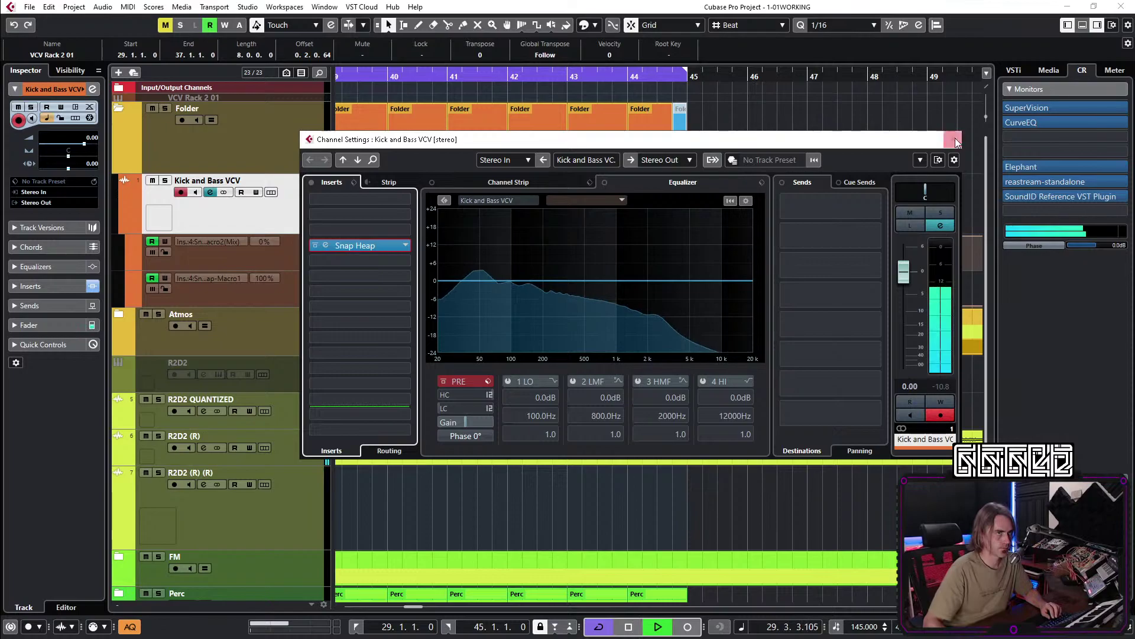
{"action": "left_click", "coordinate": [955, 140]}
Clear the recorded automation points and ramp the Mix lane from 0% at bar 41 to 100% at bar 43.
{"action": "key", "text": "g"}
{"action": "key", "text": "g"}
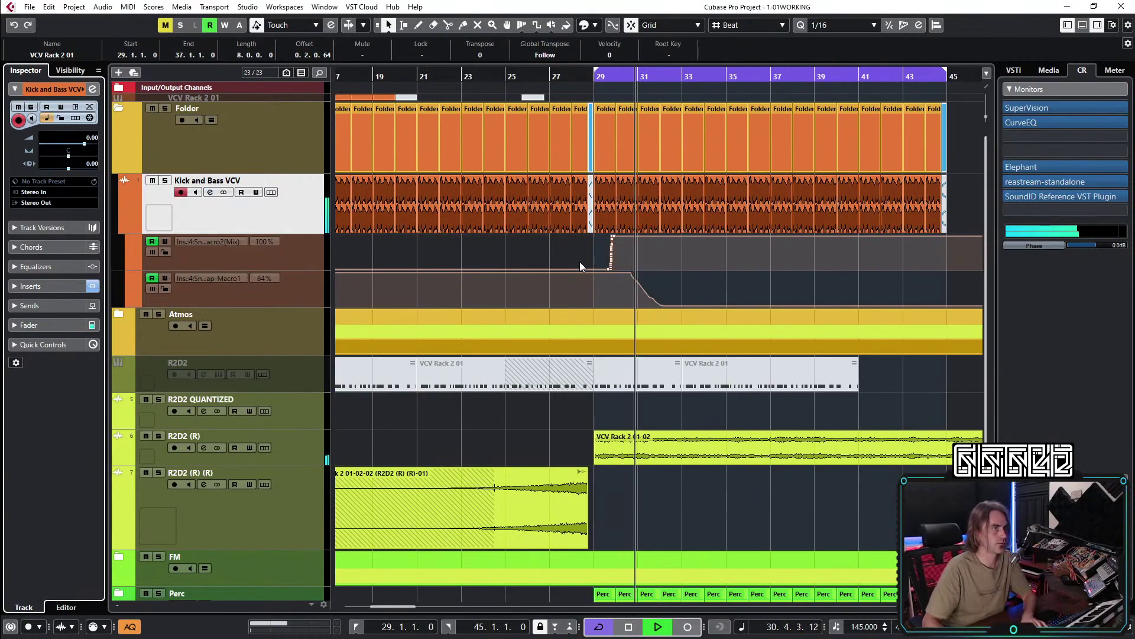
{"action": "mouse_move", "coordinate": [633, 272]}
{"action": "left_mouse_down"}
{"action": "mouse_move", "coordinate": [648, 297]}
{"action": "mouse_move", "coordinate": [685, 305]}
{"action": "left_mouse_up"}
{"action": "key", "text": "Delete"}
{"action": "left_click_drag", "start_coordinate": [885, 248], "coordinate": [905, 236]}
{"action": "key", "text": "h"}
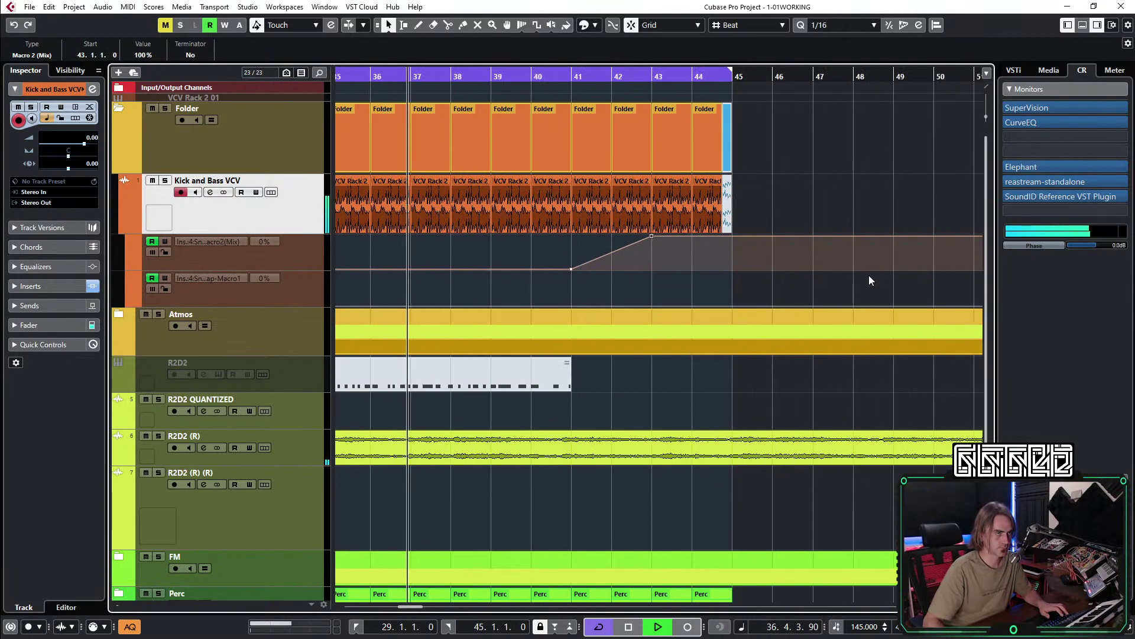
Ramp the Macro 1 automation from 0% at bar 42 to 100% at bar 44, and move the Mix ramp's end to bar 42.
{"action": "left_click", "coordinate": [651, 305]}
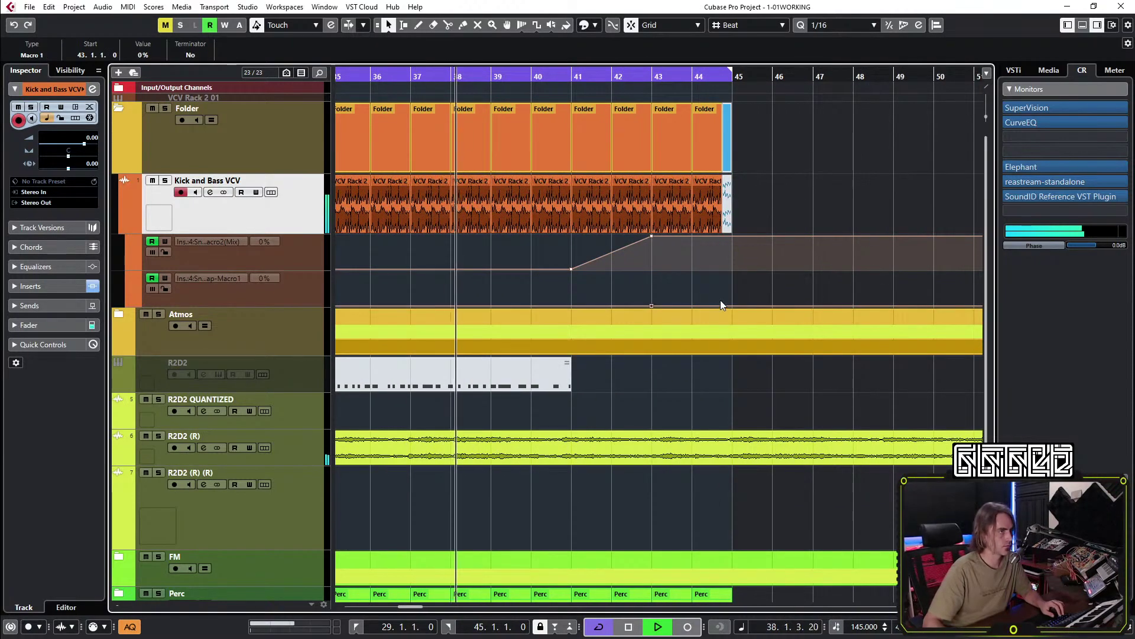
{"action": "left_click_drag", "start_coordinate": [716, 300], "coordinate": [691, 273]}
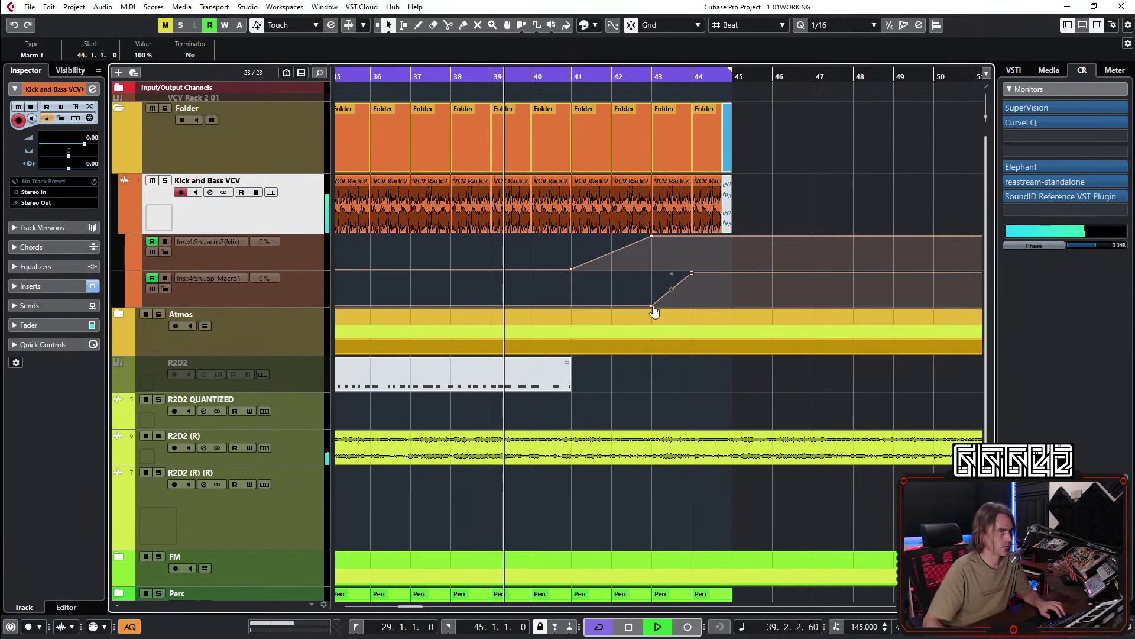
{"action": "left_click_drag", "start_coordinate": [652, 233], "coordinate": [615, 231]}
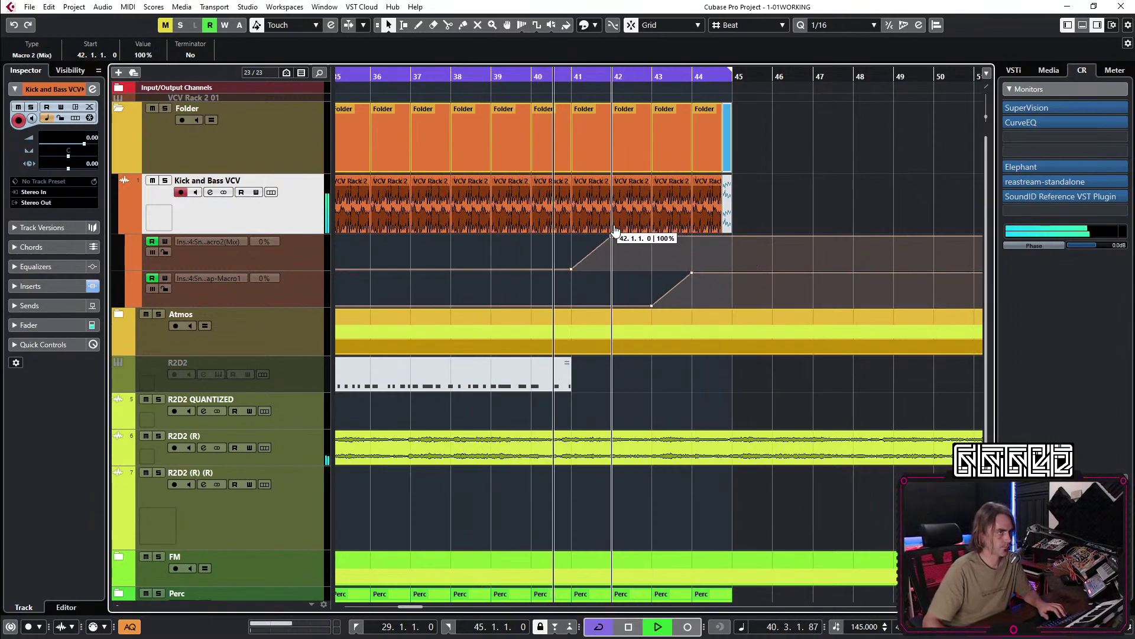
{"action": "left_click_drag", "start_coordinate": [651, 305], "coordinate": [615, 325]}
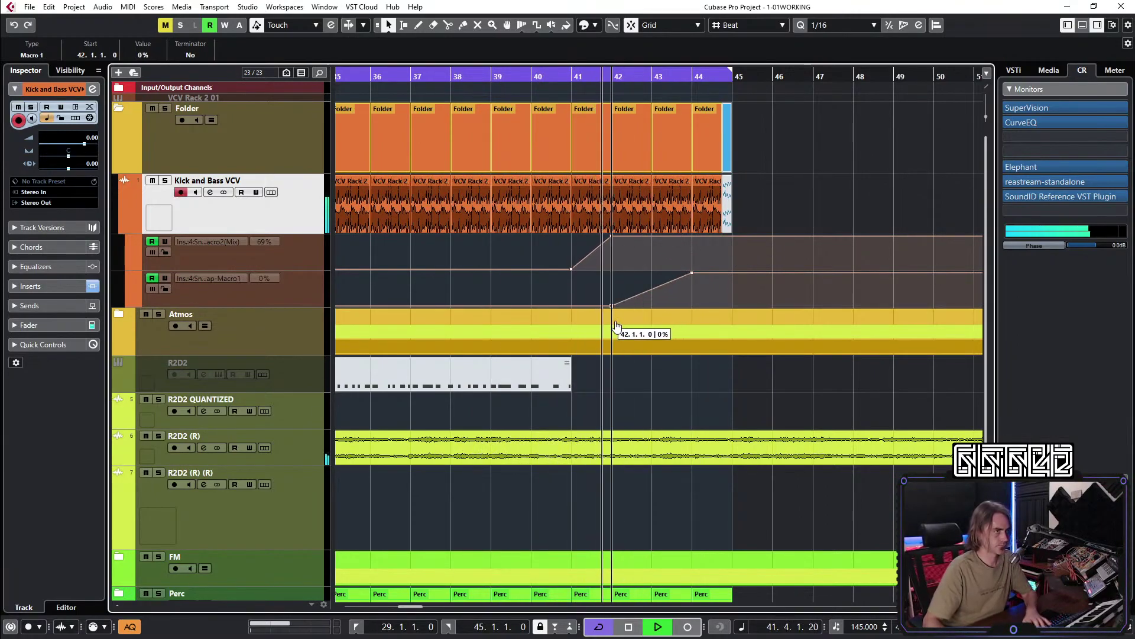
Delete the Kick and Bass VCV audio in bar 44 and hide the track's automation lanes.
{"action": "left_click", "coordinate": [717, 214]}
{"action": "key", "text": "Delete"}
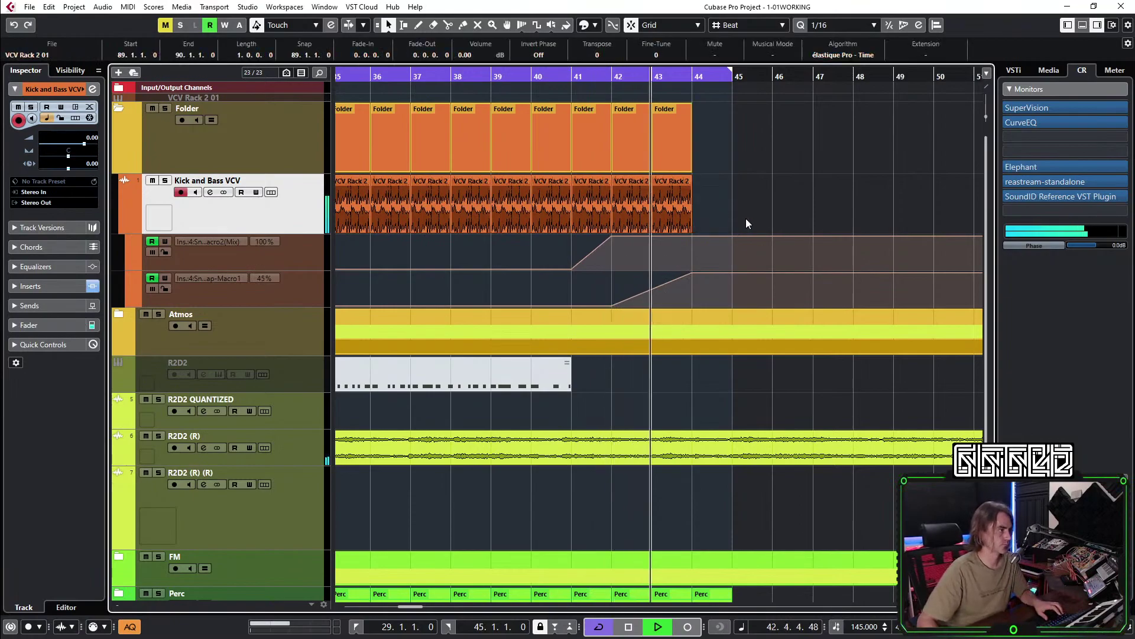
{"action": "scroll", "coordinate": [698, 207], "scroll_direction": "down", "scroll_amount": 2}
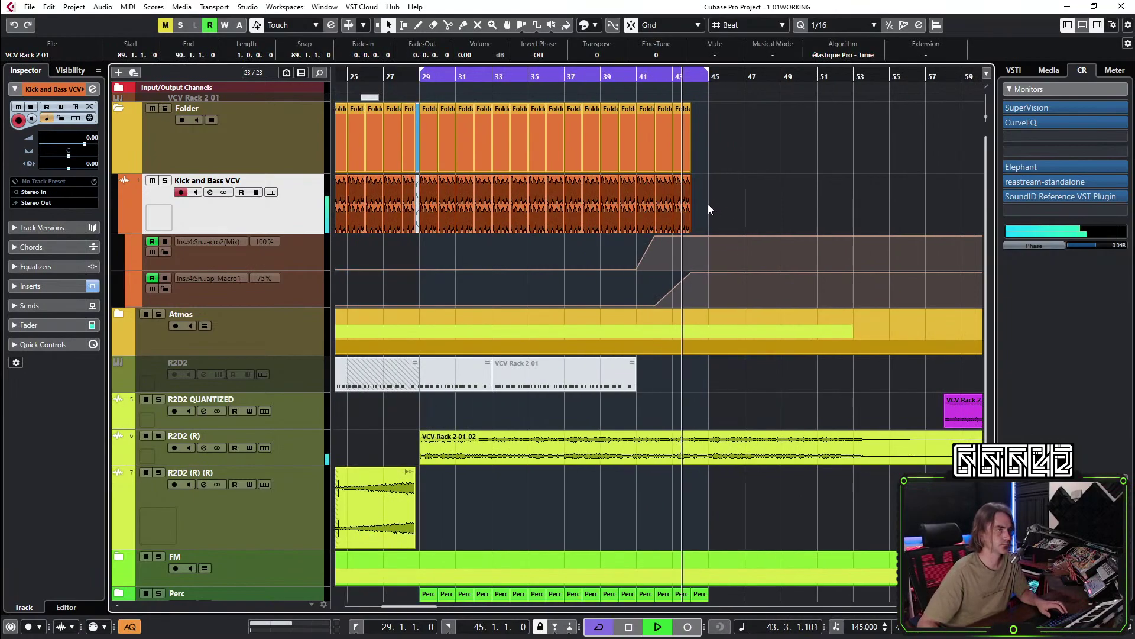
{"action": "left_click", "coordinate": [118, 235]}
{"action": "key", "text": "g"}
{"action": "key", "text": "g"}
{"action": "key", "text": "g"}
{"action": "key", "text": "g"}
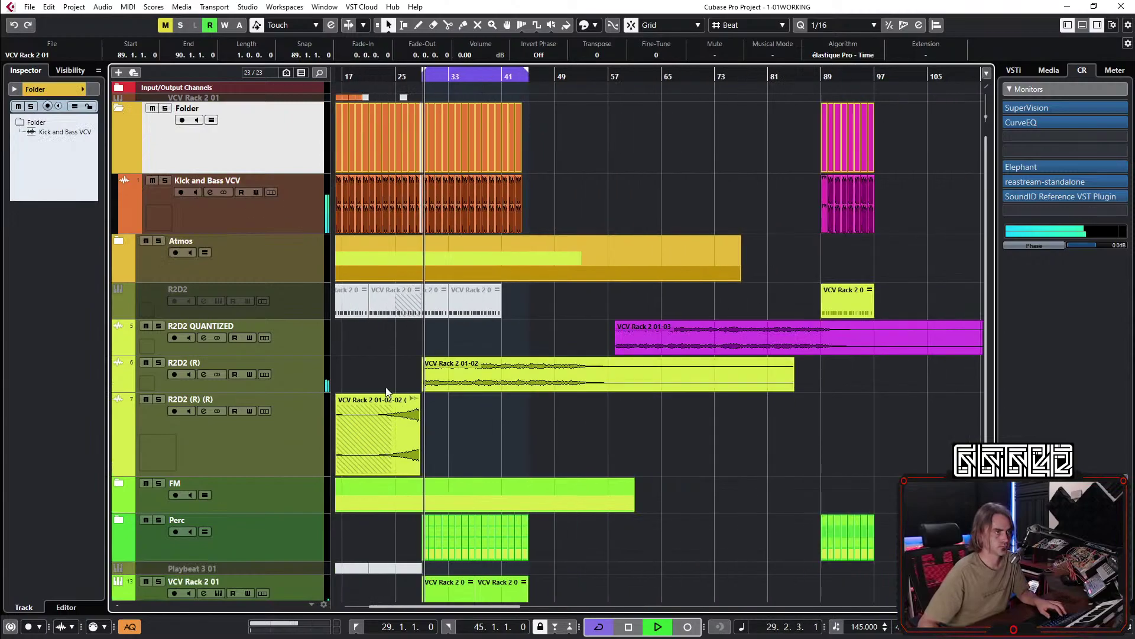
Cut the R2D2 (R) event off at bar 45 and move the R2D2 QUANTIZED event to start at bar 45.
{"action": "scroll", "coordinate": [265, 449], "scroll_direction": "down", "scroll_amount": 1}
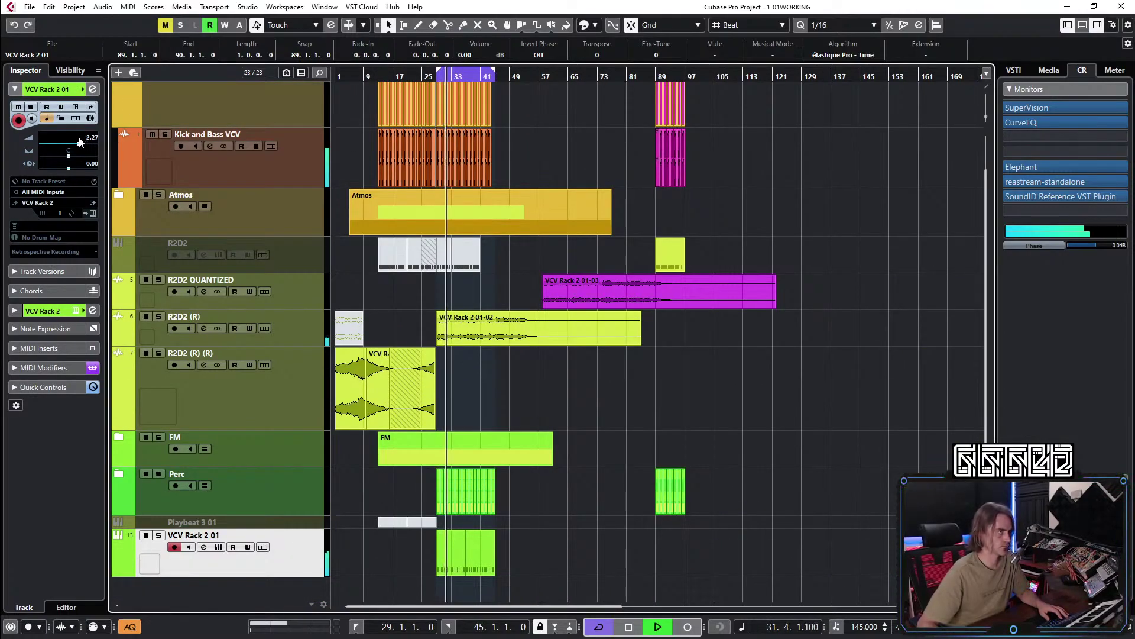
{"action": "key", "text": "h"}
{"action": "key", "text": "h"}
{"action": "key", "text": "h"}
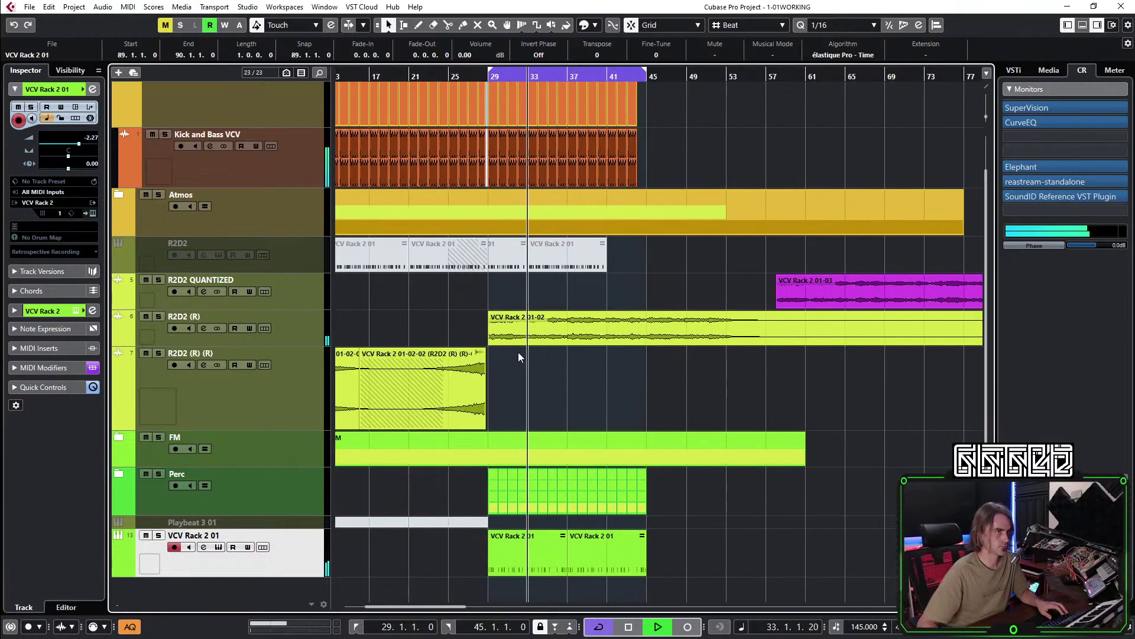
{"action": "left_click", "coordinate": [707, 315]}
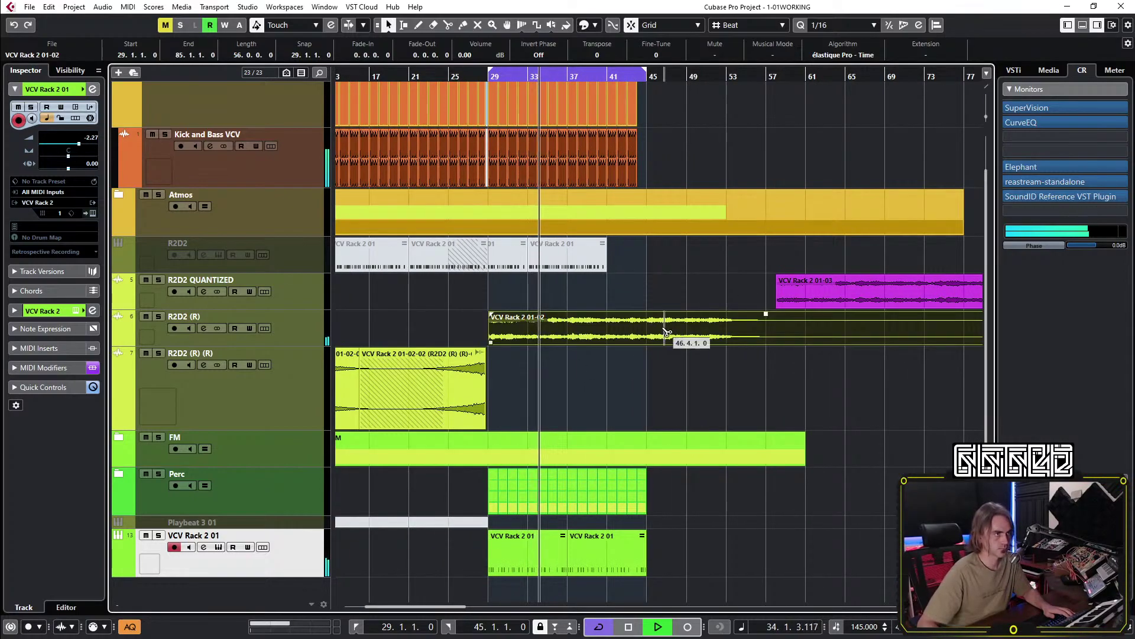
{"action": "left_click", "coordinate": [667, 349], "text": "alt"}
{"action": "key", "text": "Delete"}
{"action": "left_click_drag", "start_coordinate": [811, 291], "coordinate": [694, 297]}
{"action": "scroll", "coordinate": [637, 261], "scroll_direction": "down", "scroll_amount": 4}
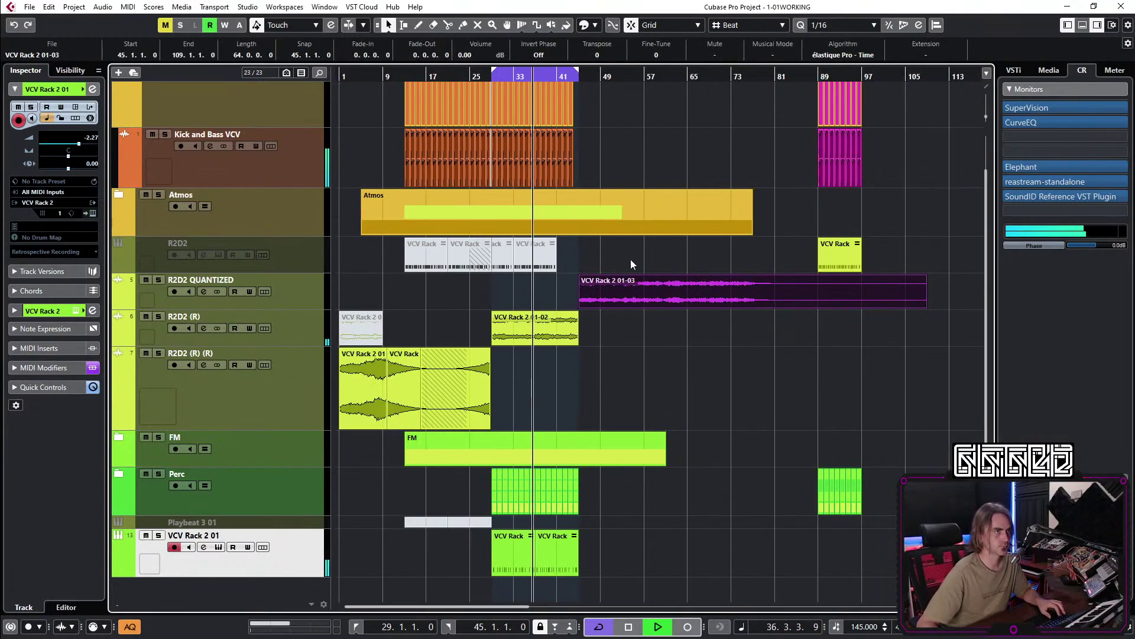
Expand the Atmos folder, split the Phoscyon 01 (R) event at bar 44 and trim its second part to start at bar 45.
{"action": "scroll", "coordinate": [414, 225], "scroll_direction": "up", "scroll_amount": 3}
{"action": "left_click", "coordinate": [120, 195]}
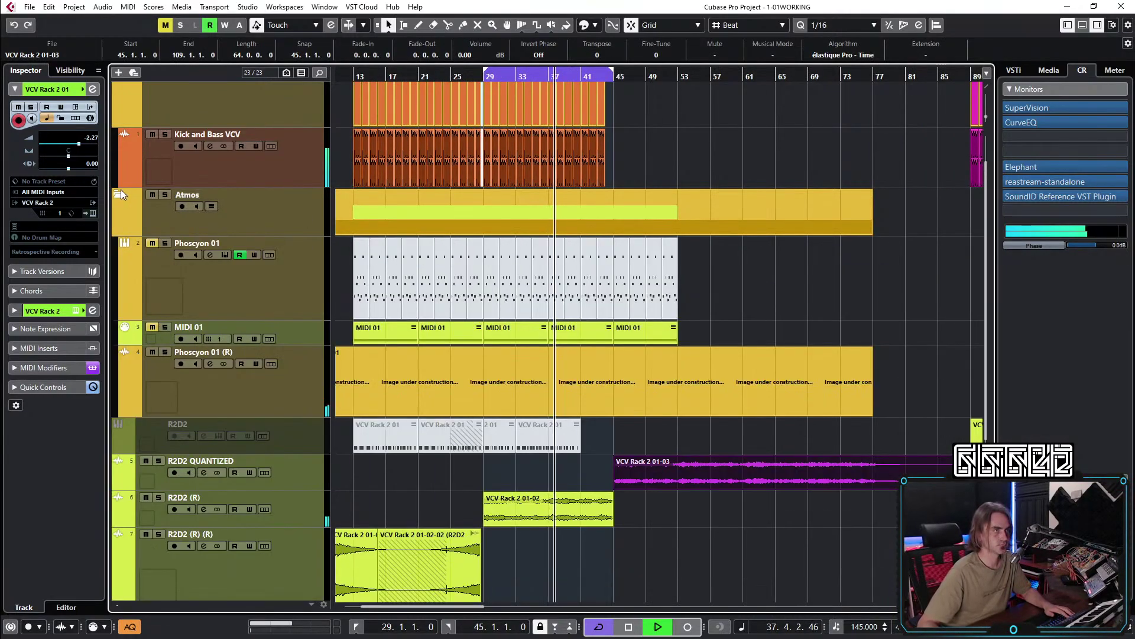
{"action": "key", "text": "3"}
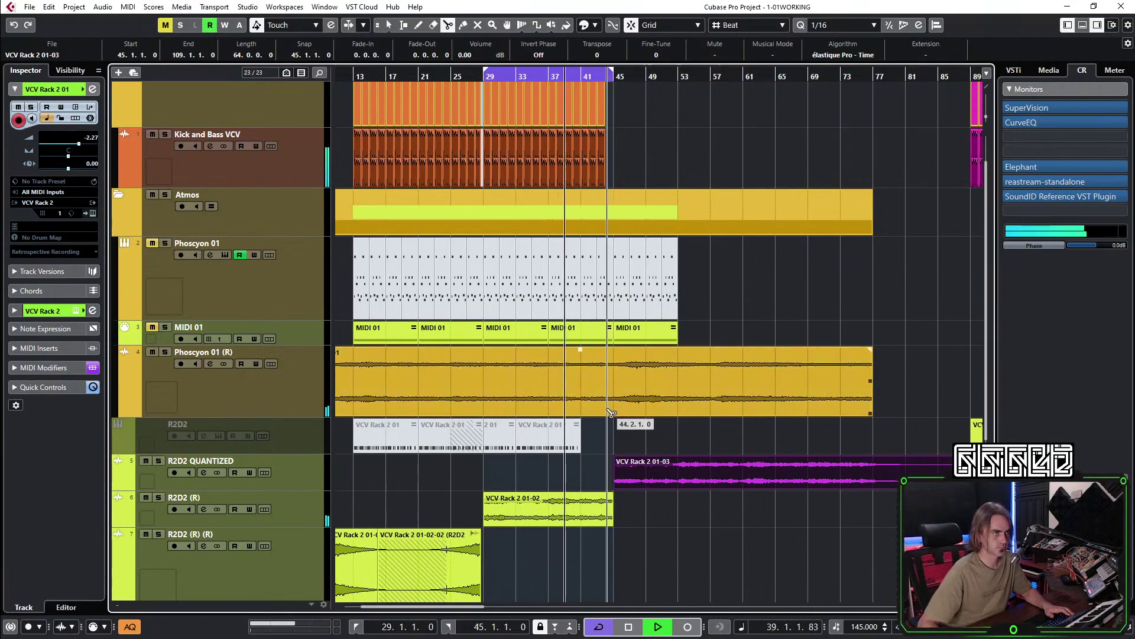
{"action": "scroll", "coordinate": [604, 402], "scroll_direction": "up", "scroll_amount": 3}
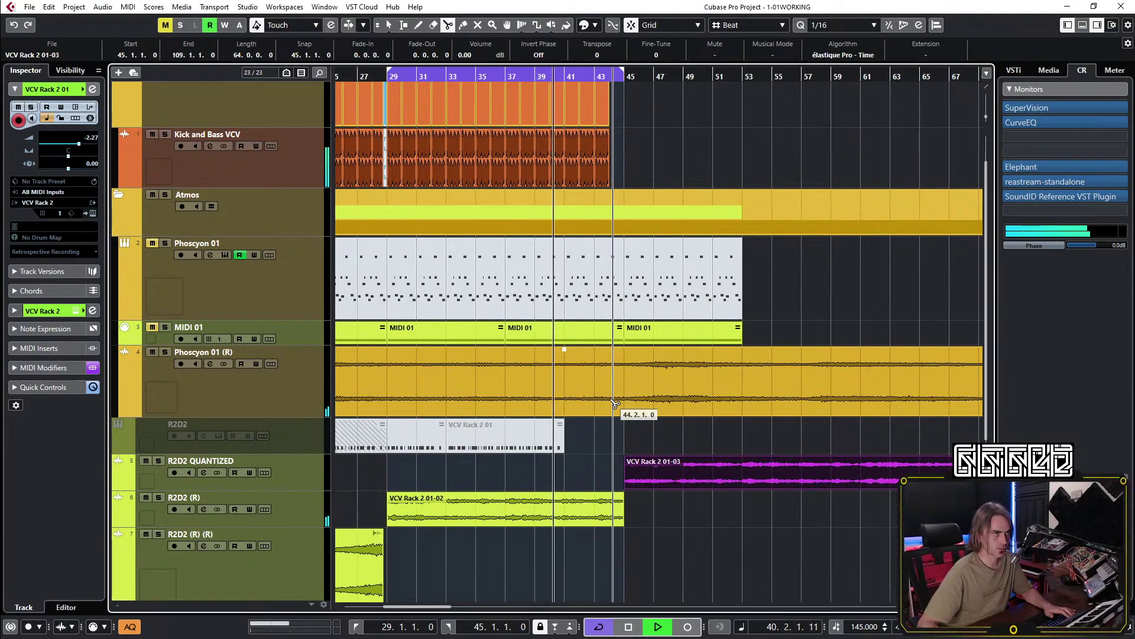
{"action": "left_click", "coordinate": [609, 401]}
{"action": "key", "text": "1"}
{"action": "left_click_drag", "start_coordinate": [628, 414], "coordinate": [644, 414]}
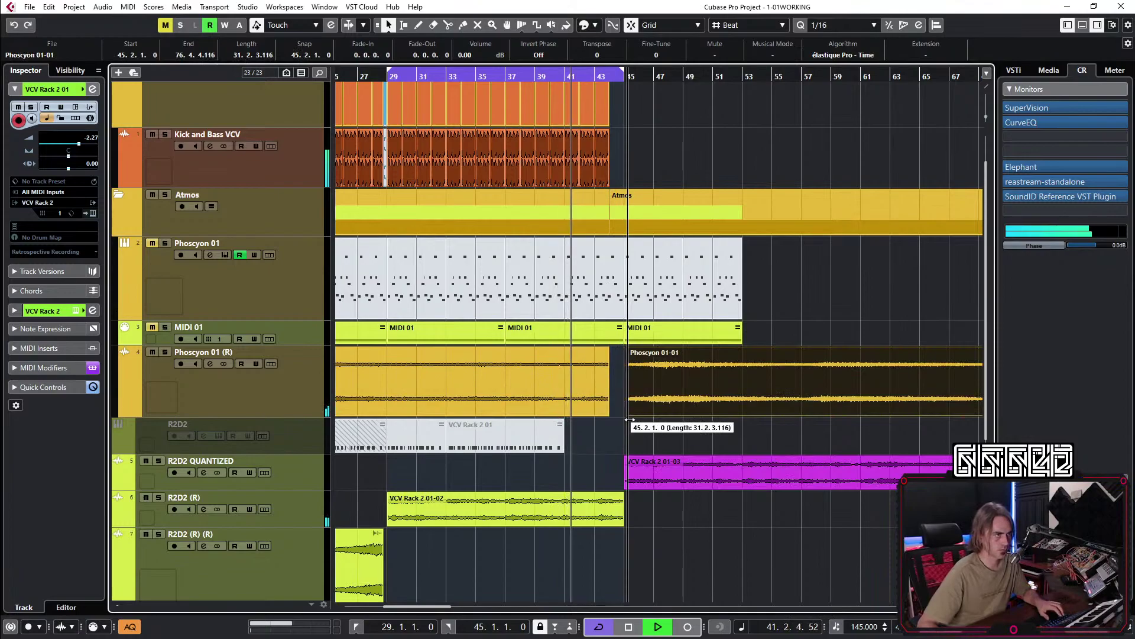
{"action": "left_click", "coordinate": [584, 387]}
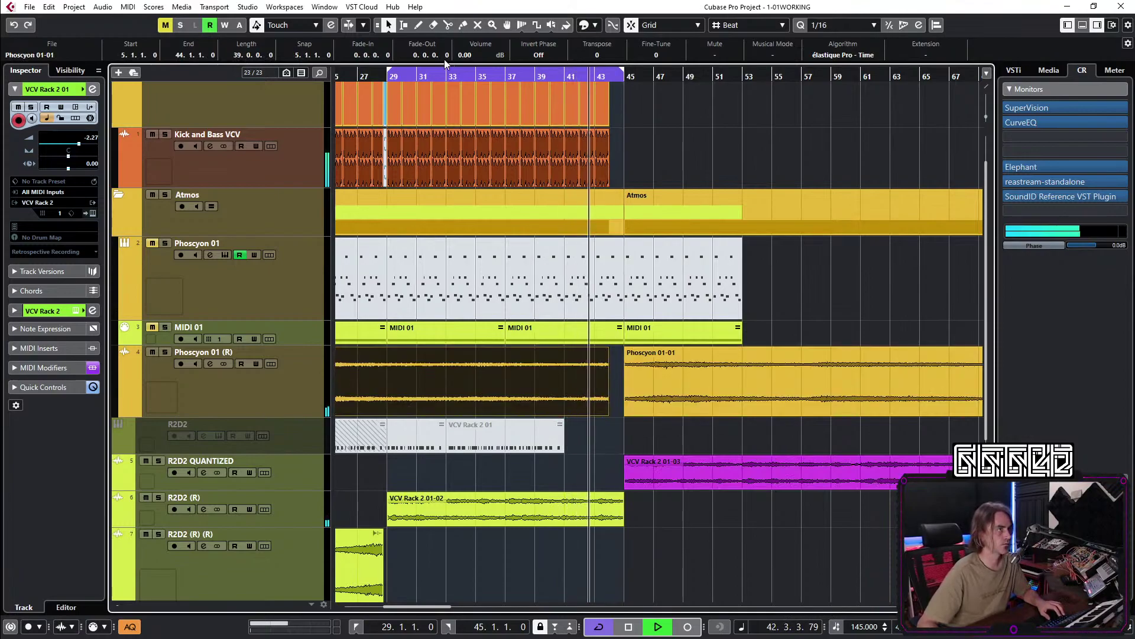
Collapse the Atmos folder and show the automation lanes of the Kick and Bass VCV track.
{"action": "scroll", "coordinate": [481, 298], "scroll_direction": "up", "scroll_amount": 1}
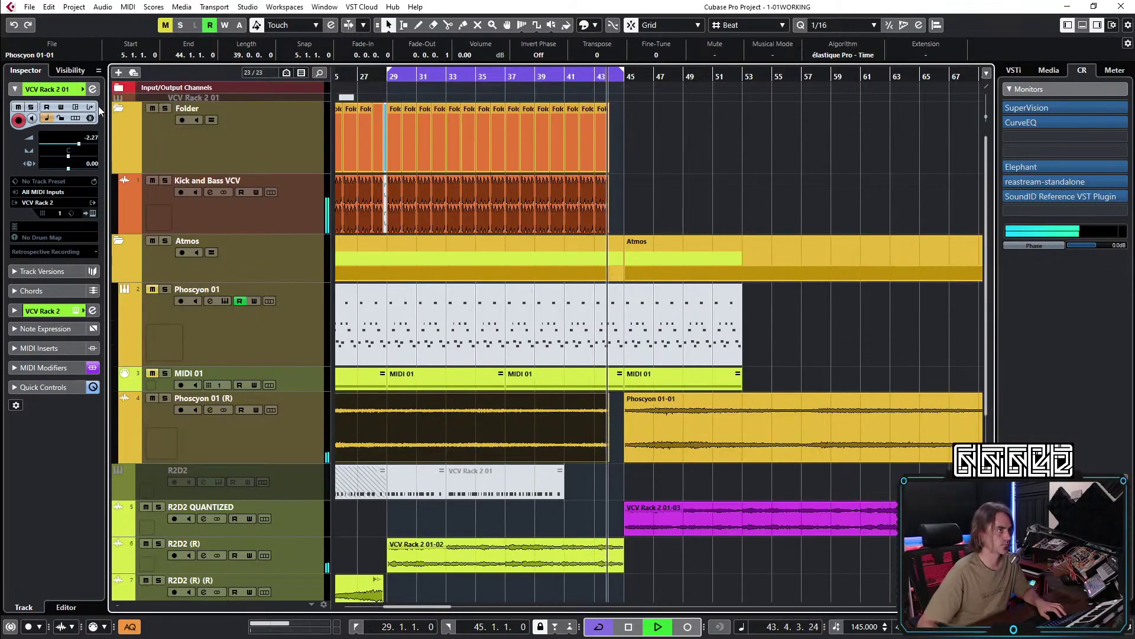
{"action": "left_click", "coordinate": [115, 120]}
{"action": "left_click", "coordinate": [121, 107]}
{"action": "left_click", "coordinate": [123, 176]}
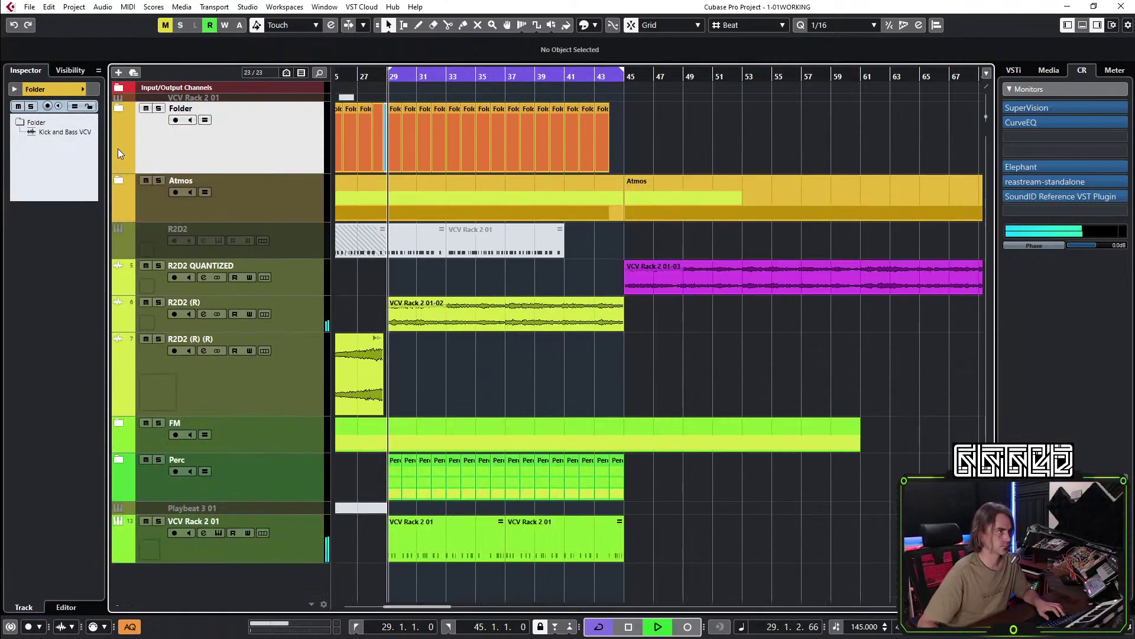
{"action": "left_click", "coordinate": [117, 109]}
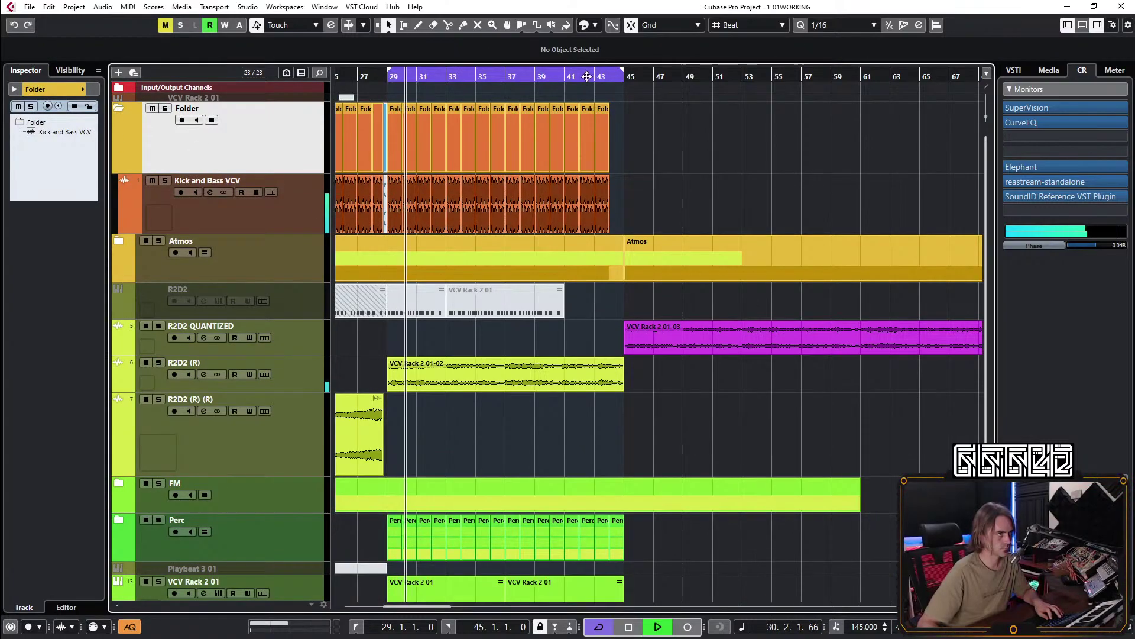
{"action": "left_click", "coordinate": [121, 229]}
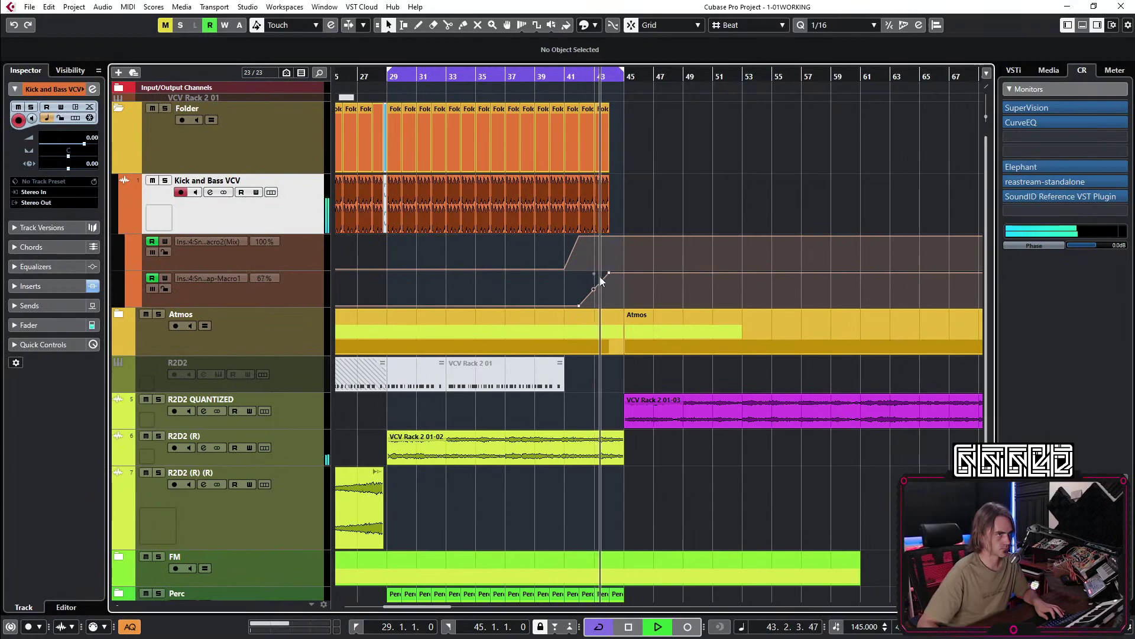
Add a 100% Macro 1 automation point just before bar 42, ahead of the 0% start of its ramp.
{"action": "scroll", "coordinate": [603, 275], "scroll_direction": "up", "scroll_amount": 5}
{"action": "key", "text": "space"}
{"action": "key", "text": "space"}
{"action": "left_click_drag", "start_coordinate": [534, 303], "coordinate": [536, 272]}
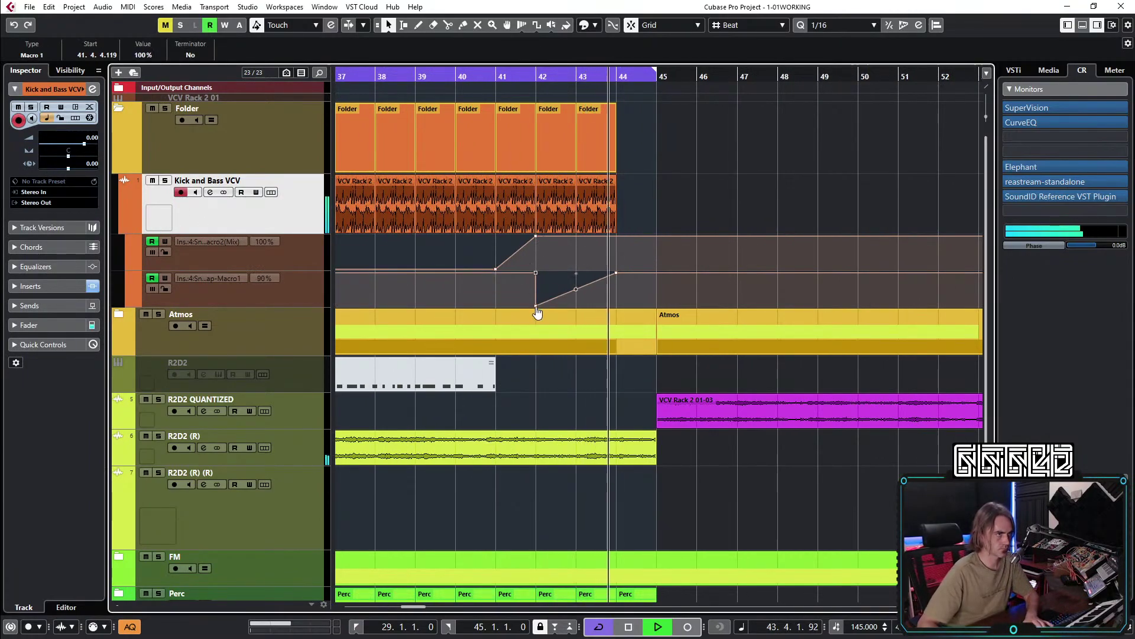
Make the Macro 1 automation fall from its bar 42 point to 0% at bar 44, then collapse the lanes and the Folder track.
{"action": "key", "text": "Delete"}
{"action": "left_click", "coordinate": [616, 273]}
{"action": "key", "text": "space"}
{"action": "key", "text": "space"}
{"action": "left_click_drag", "start_coordinate": [616, 271], "coordinate": [622, 330]}
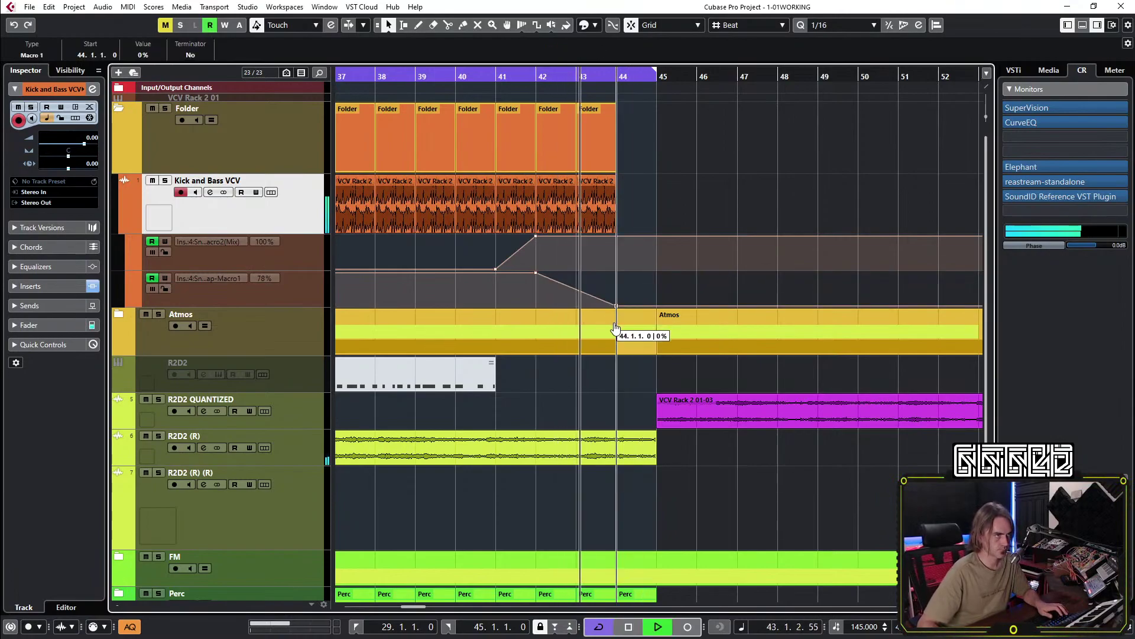
{"action": "left_click", "coordinate": [123, 223]}
{"action": "left_click", "coordinate": [117, 107]}
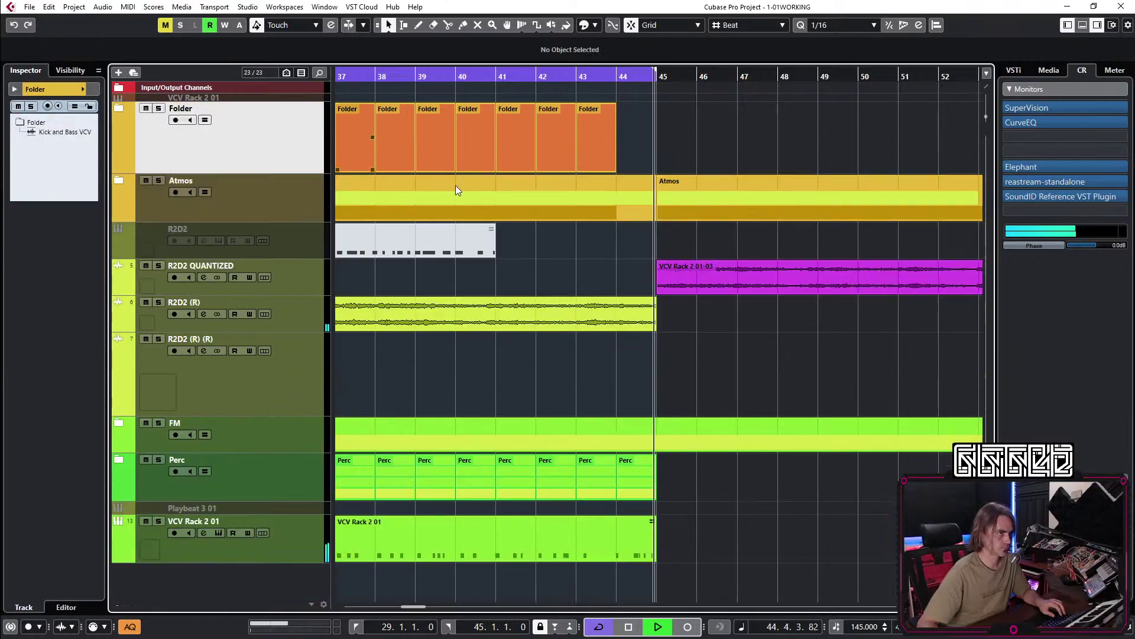
Cut the Perc folder events and the VCV Rack 2 01 event off at bar 44.
{"action": "key", "text": "g"}
{"action": "key", "text": "g"}
{"action": "left_click", "coordinate": [729, 485]}
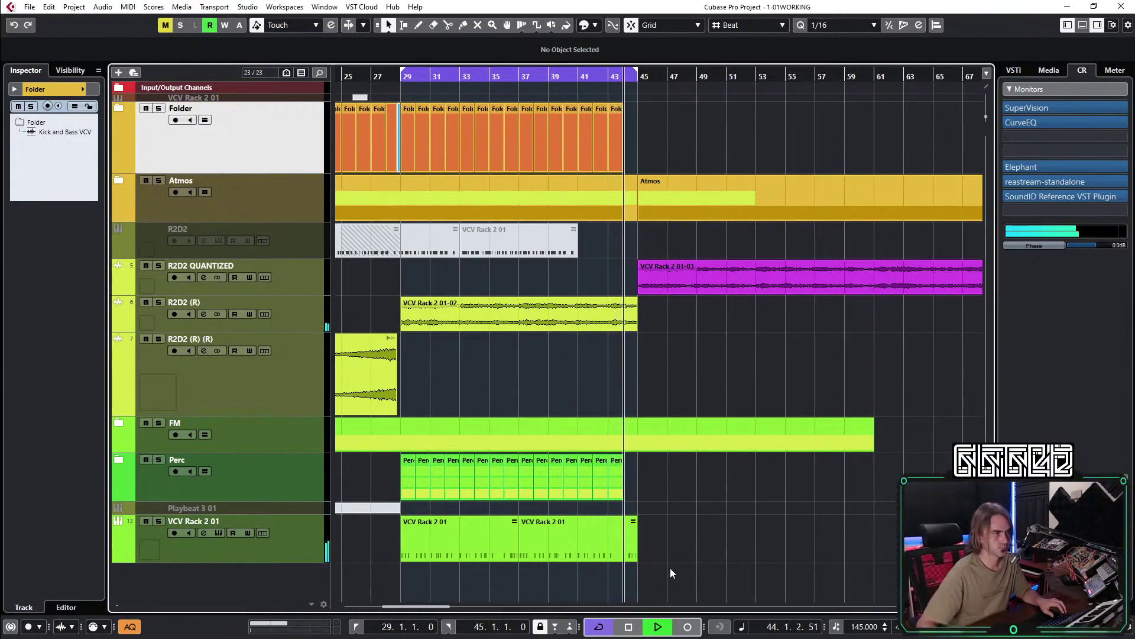
{"action": "key", "text": "h"}
{"action": "key", "text": "h"}
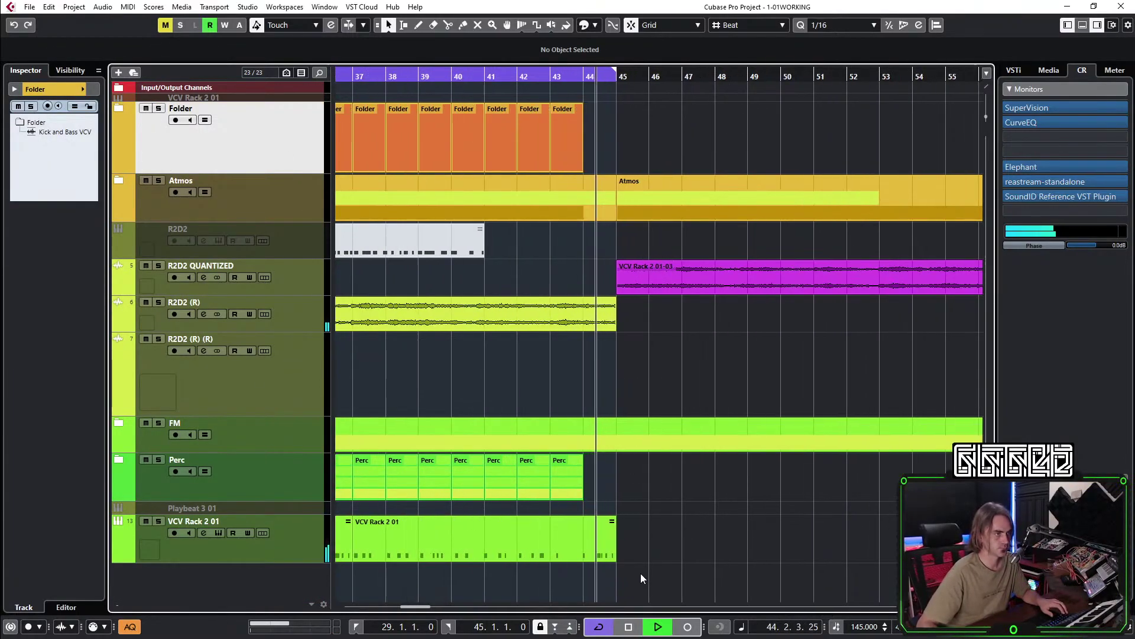
{"action": "left_click", "coordinate": [612, 560]}
{"action": "key", "text": "g"}
{"action": "left_click_drag", "start_coordinate": [649, 558], "coordinate": [635, 558]}
{"action": "left_click", "coordinate": [693, 552]}
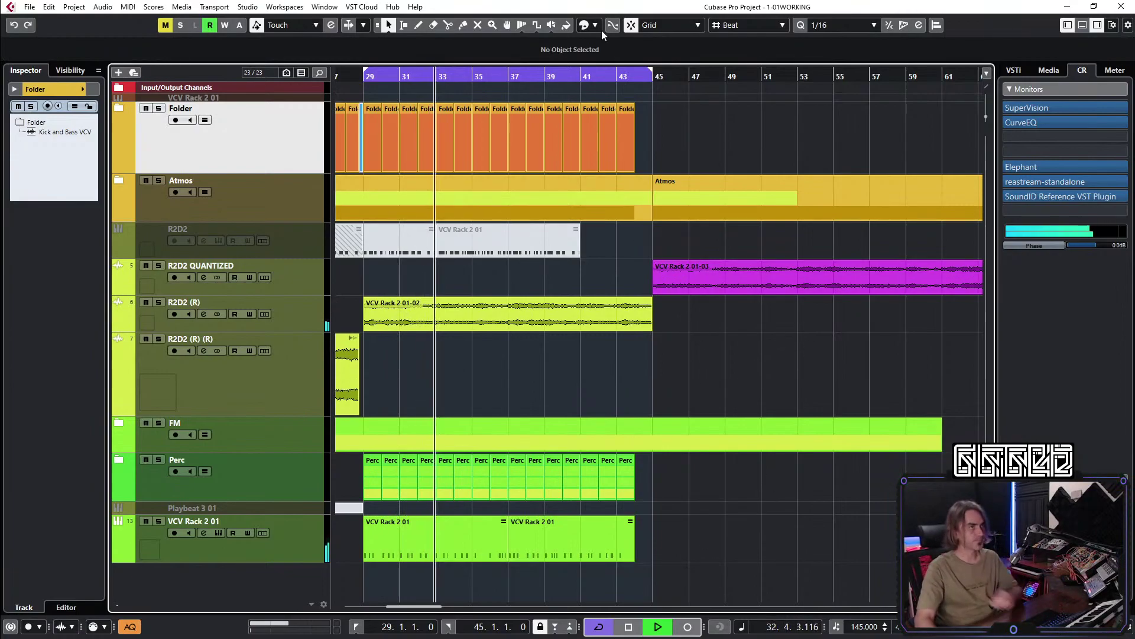
Turn off cycle playback and set the locators from bar 45 to bar 53.
{"action": "key", "text": "KP_Divide"}
{"action": "left_click", "coordinate": [587, 73]}
{"action": "key", "text": "h"}
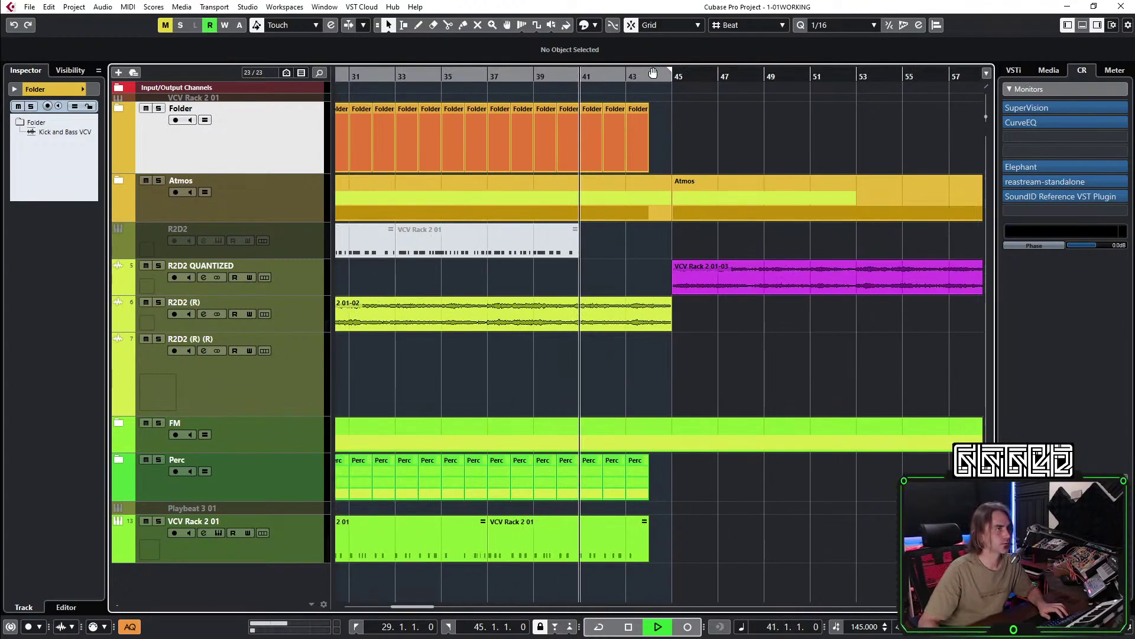
{"action": "left_click_drag", "start_coordinate": [672, 74], "coordinate": [816, 123]}
{"action": "key", "text": "g"}
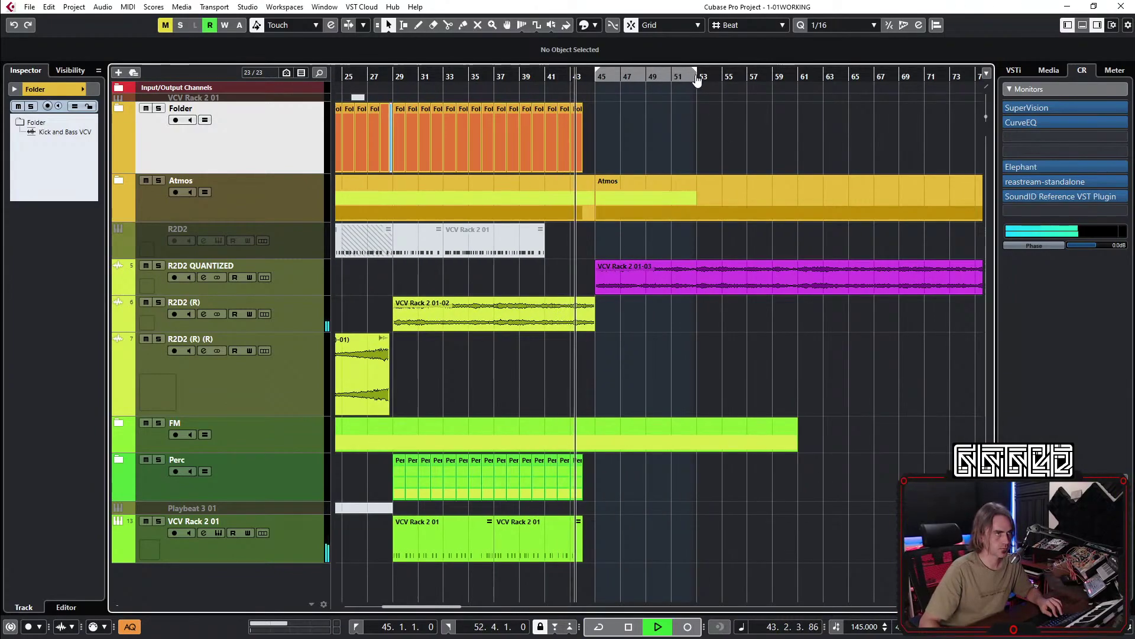
{"action": "key", "text": "g"}
{"action": "key", "text": "g"}
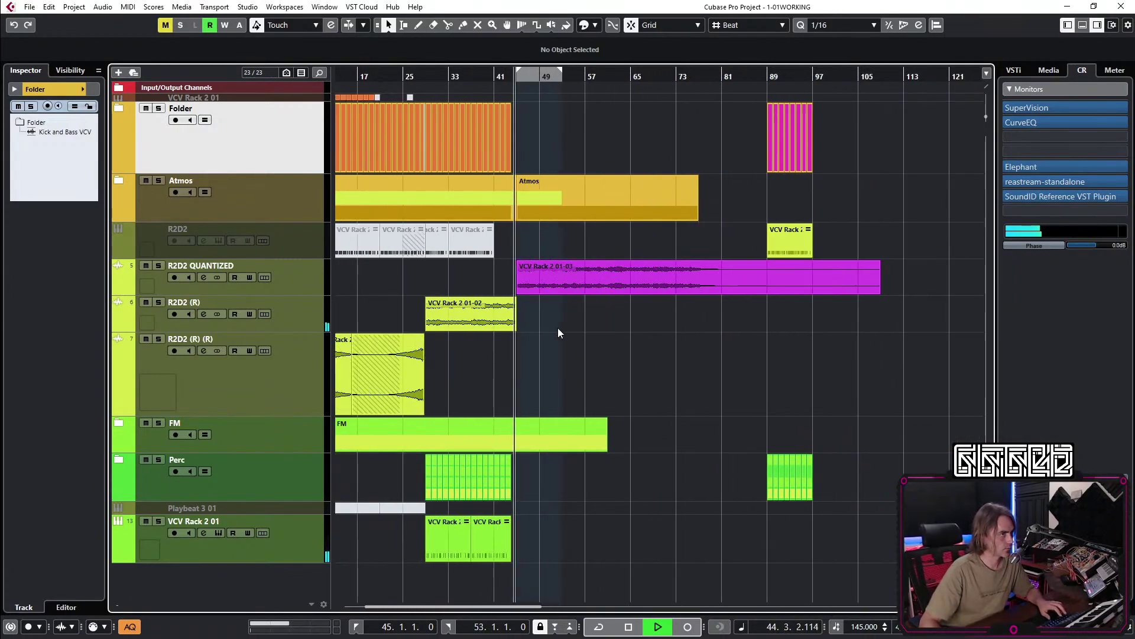
Extend the R2D2 (R) event to end at 46.2.1 and add a fade-out of about 2 bars.
{"action": "key", "text": "h"}
{"action": "key", "text": "h"}
{"action": "mouse_move", "coordinate": [513, 328]}
{"action": "left_mouse_down"}
{"action": "mouse_move", "coordinate": [529, 334]}
{"action": "mouse_move", "coordinate": [520, 308]}
{"action": "mouse_move", "coordinate": [505, 318]}
{"action": "left_mouse_up"}
{"action": "key", "text": "g"}
{"action": "key", "text": "g"}
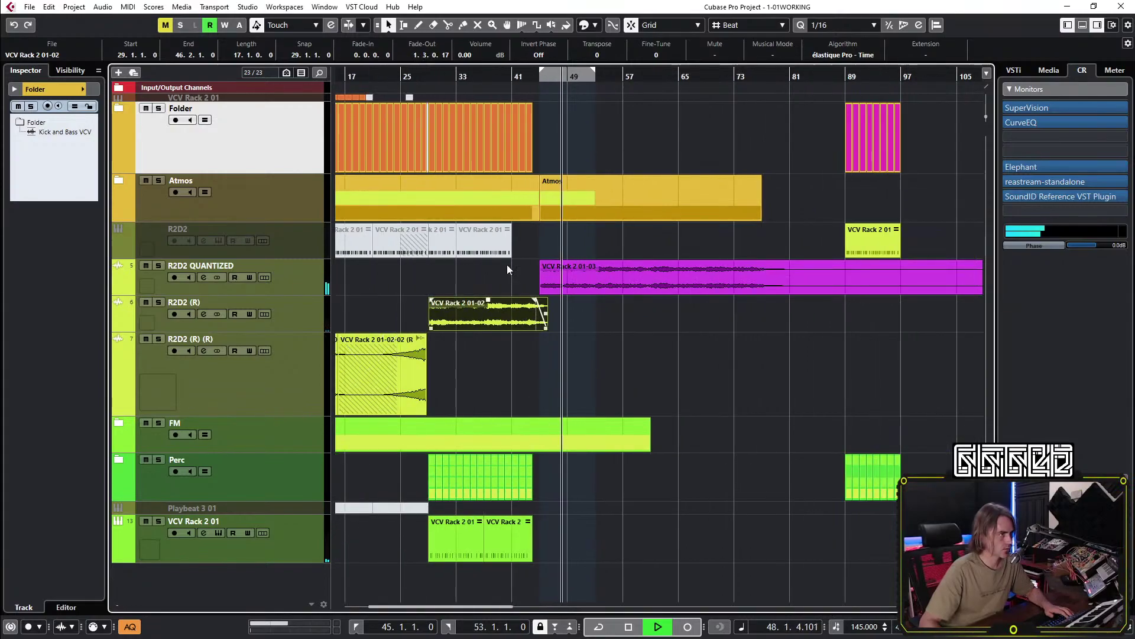
Delete the Atmos folder event that starts at bar 45.
{"action": "left_click", "coordinate": [550, 196]}
{"action": "key", "text": "Delete"}
{"action": "key", "text": "h"}
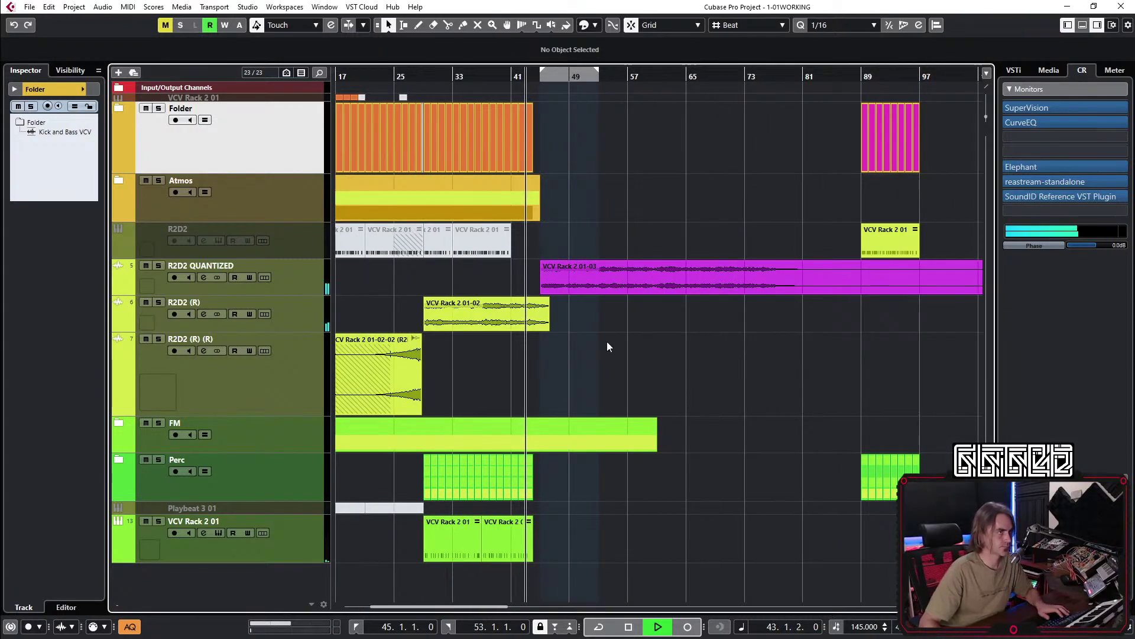
Copy the group of R2D2 (R) (R) events from the intro to start at bar 45 on the same track.
{"action": "scroll", "coordinate": [621, 346], "scroll_direction": "left", "scroll_amount": 4}
{"action": "key", "text": "g"}
{"action": "left_click_drag", "start_coordinate": [342, 370], "coordinate": [492, 385]}
{"action": "key", "text": "h"}
{"action": "key", "text": "h"}
{"action": "key", "text": "h"}
Move the R2D2 QUANTIZED event to start at bar 37, fading it in over about 8 bars against a 6-bar R2D2 (R) fade-out.
{"action": "key", "text": "g"}
{"action": "key", "text": "g"}
{"action": "left_click_drag", "start_coordinate": [775, 279], "coordinate": [587, 313]}
{"action": "key", "text": "h"}
{"action": "key", "text": "h"}
{"action": "key", "text": "g"}
{"action": "key", "text": "g"}
{"action": "scroll", "coordinate": [701, 502], "scroll_direction": "right", "scroll_amount": 5}
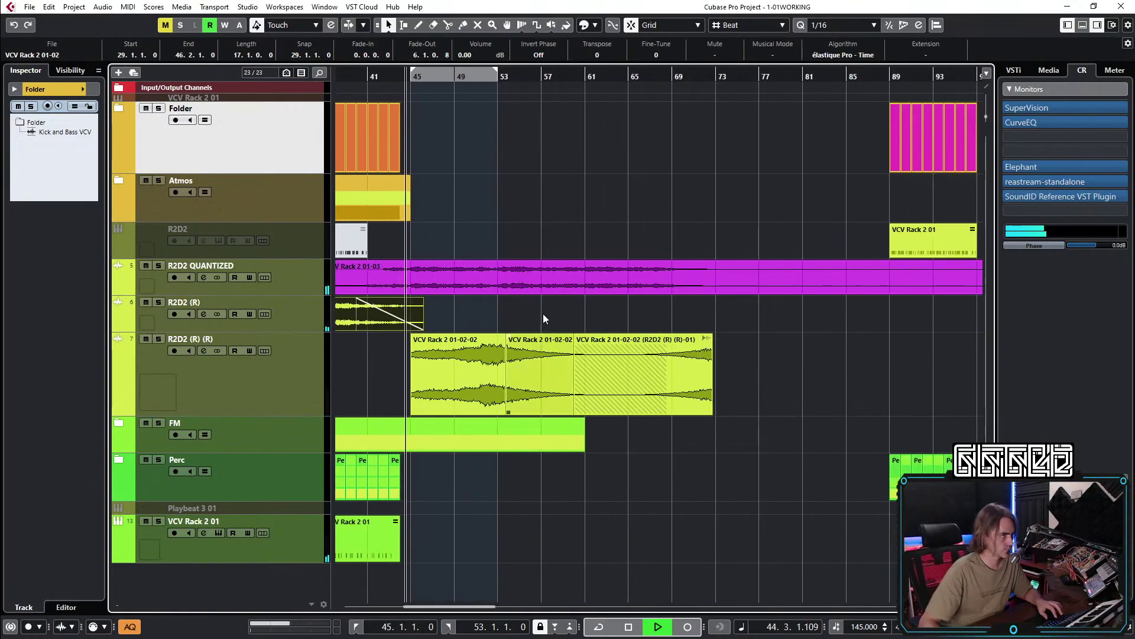
Trim the beginning of the first copied R2D2 (R) (R) event from bar 45 to bar 49.
{"action": "scroll", "coordinate": [568, 245], "scroll_direction": "left", "scroll_amount": 3}
{"action": "left_click", "coordinate": [573, 239]}
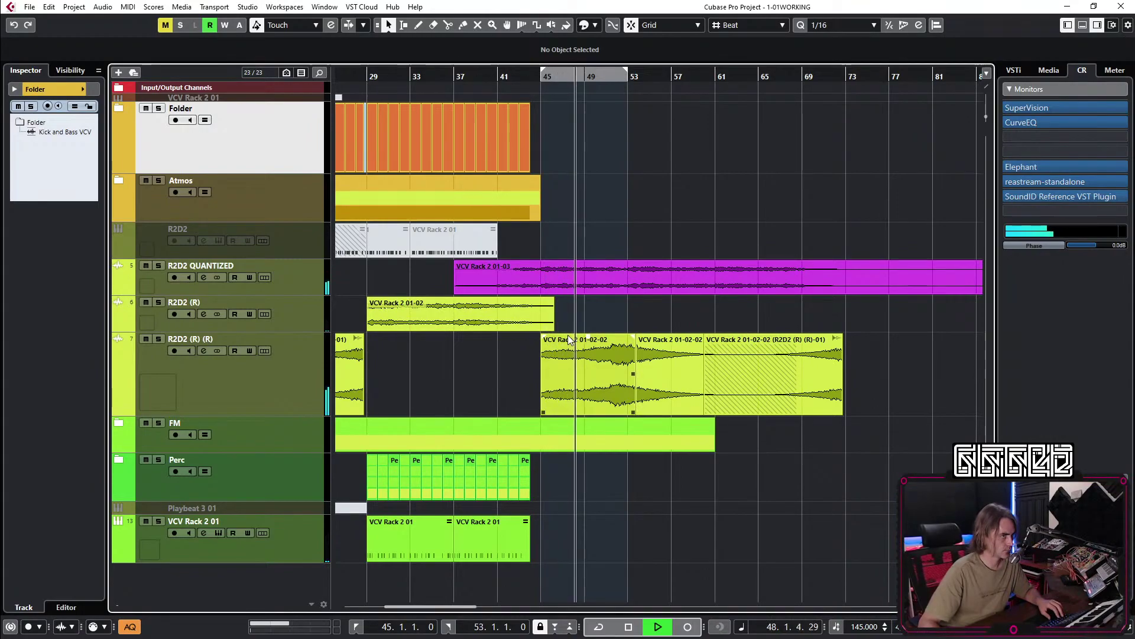
{"action": "left_click", "coordinate": [590, 378]}
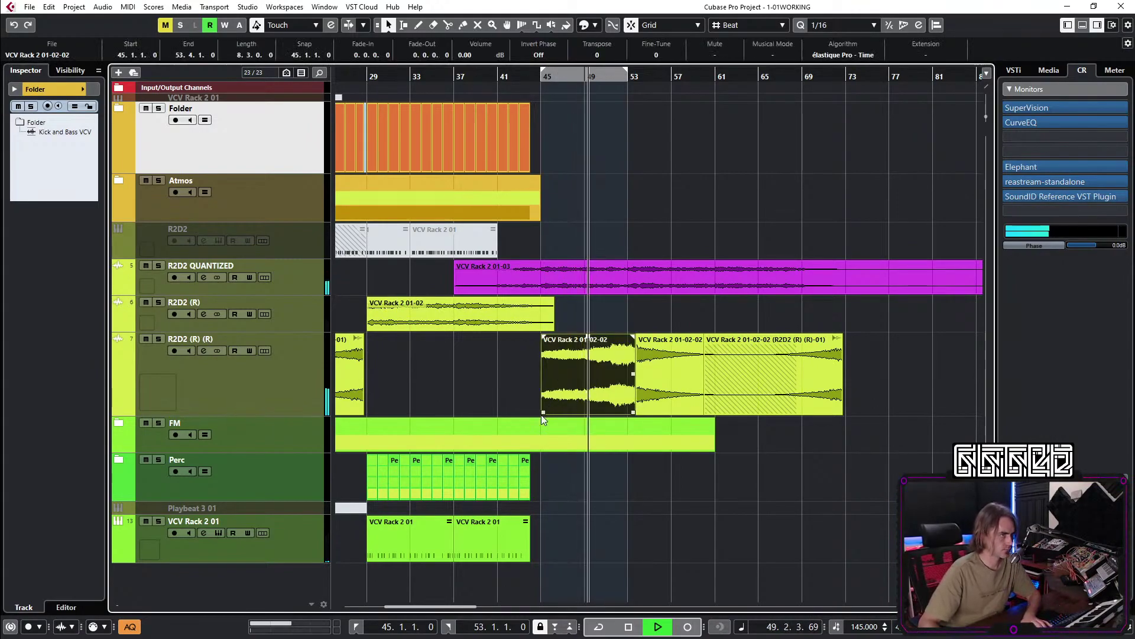
{"action": "left_click_drag", "start_coordinate": [541, 413], "coordinate": [585, 413]}
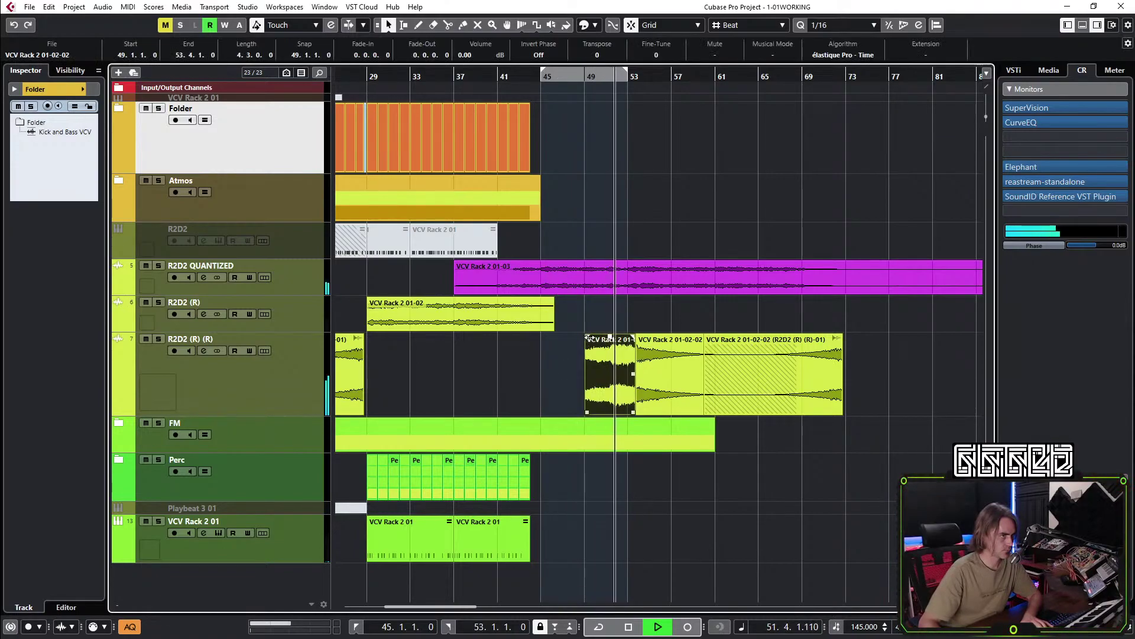
Move the copied R2D2 (R) (R) events to start at bar 41 and fade the first one in over about 2.5 bars.
{"action": "left_click_drag", "start_coordinate": [871, 320], "coordinate": [448, 406]}
{"action": "key", "text": "h"}
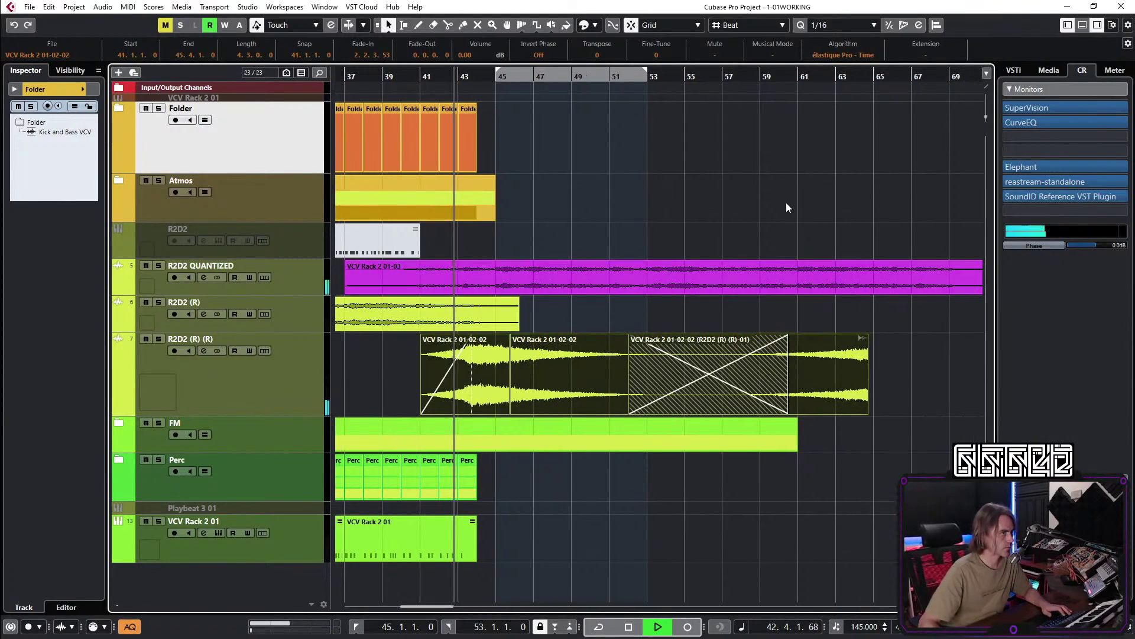
{"action": "left_click", "coordinate": [785, 203]}
{"action": "key", "text": "g"}
{"action": "scroll", "coordinate": [584, 390], "scroll_direction": "right", "scroll_amount": 3}
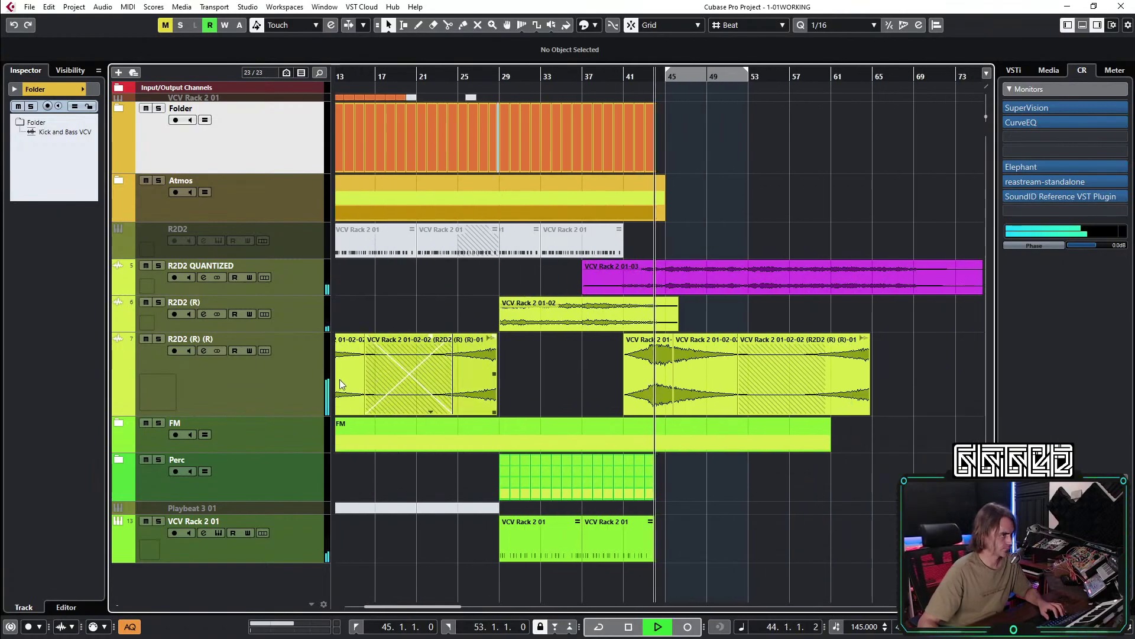
{"action": "scroll", "coordinate": [630, 489], "scroll_direction": "right", "scroll_amount": 3}
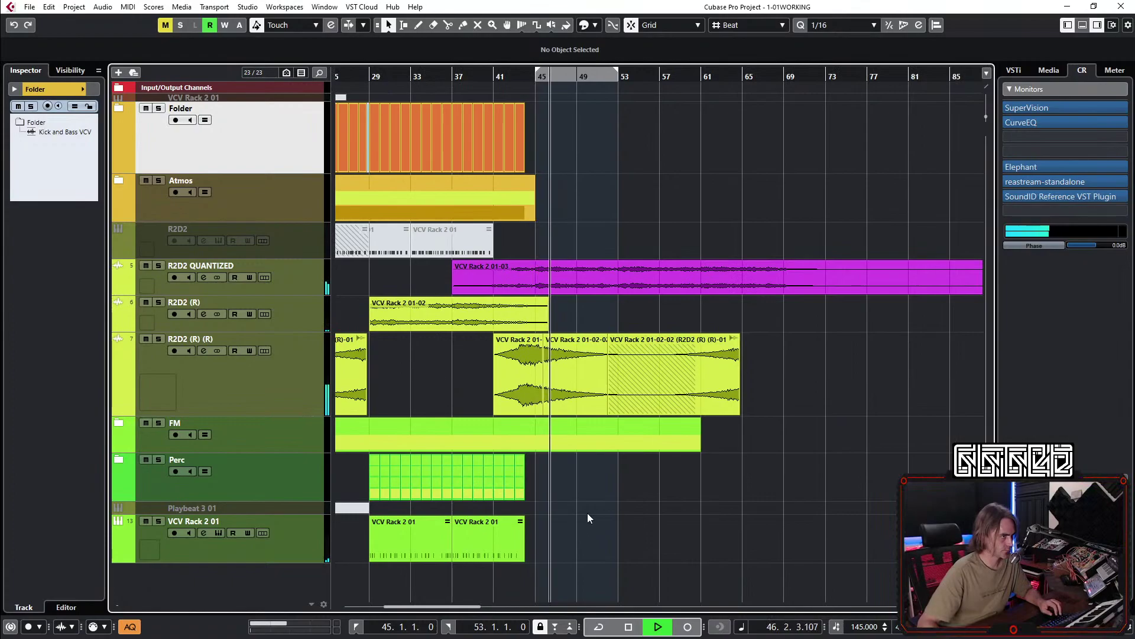
Move the magenta kick and bass Folder events from bar 89 to start at bar 53.
{"action": "key", "text": "g"}
{"action": "key", "text": "g"}
{"action": "key", "text": "g"}
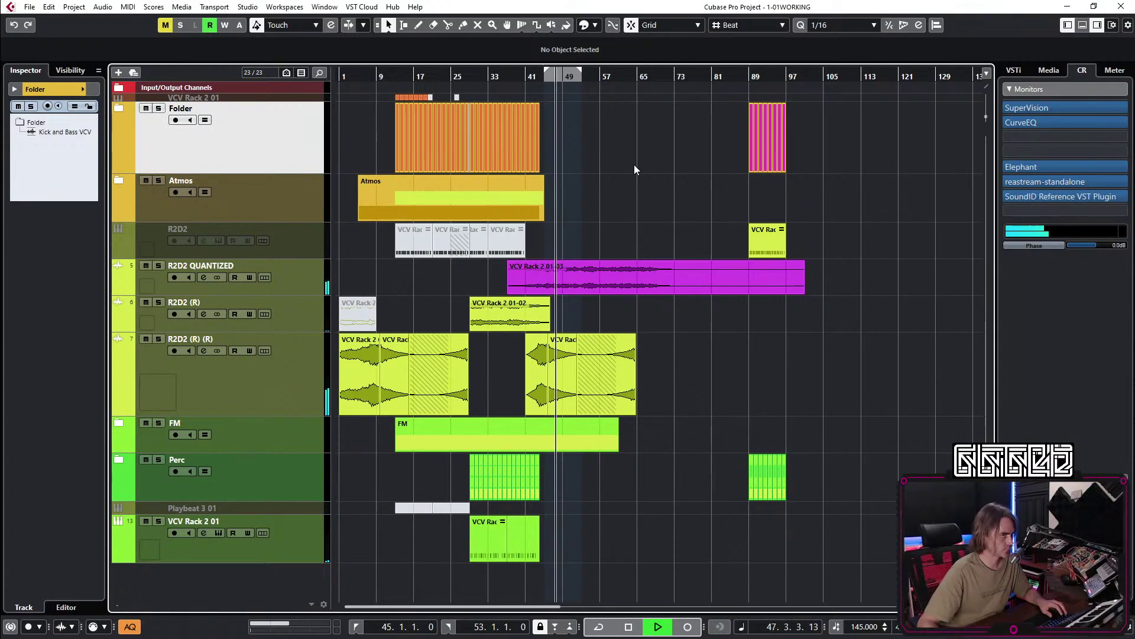
{"action": "scroll", "coordinate": [829, 205], "scroll_direction": "up", "scroll_amount": 2}
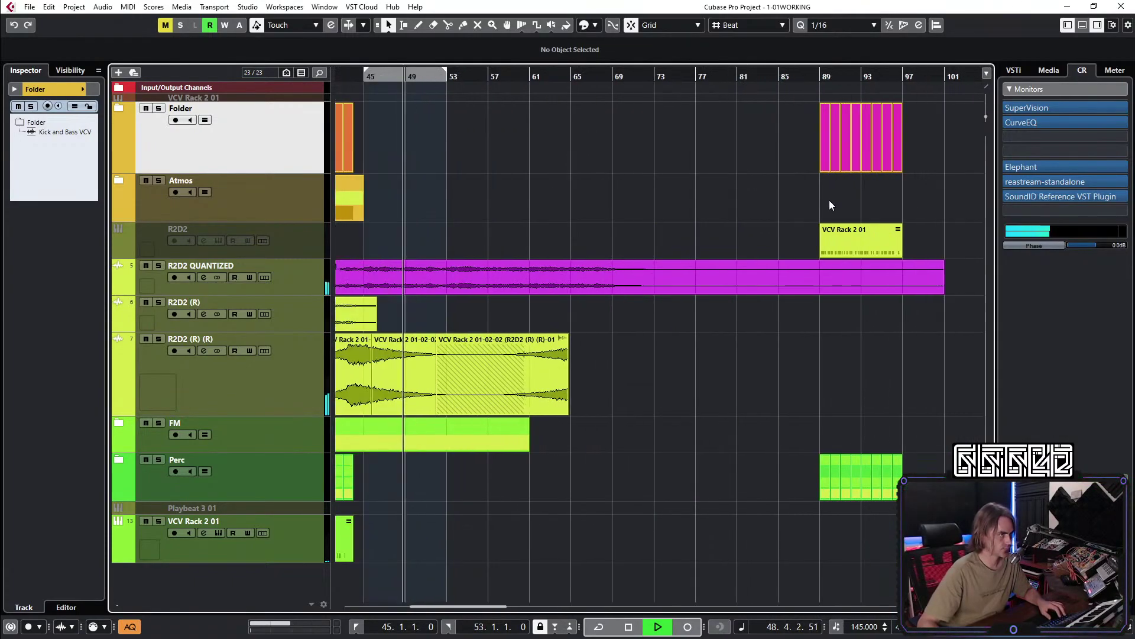
{"action": "left_click_drag", "start_coordinate": [913, 140], "coordinate": [446, 160]}
{"action": "key", "text": "h"}
{"action": "key", "text": "h"}
Expand the Folder track and check the Kick and Bass VCV automation lanes around bar 53, then hide the lanes.
{"action": "left_click", "coordinate": [119, 108]}
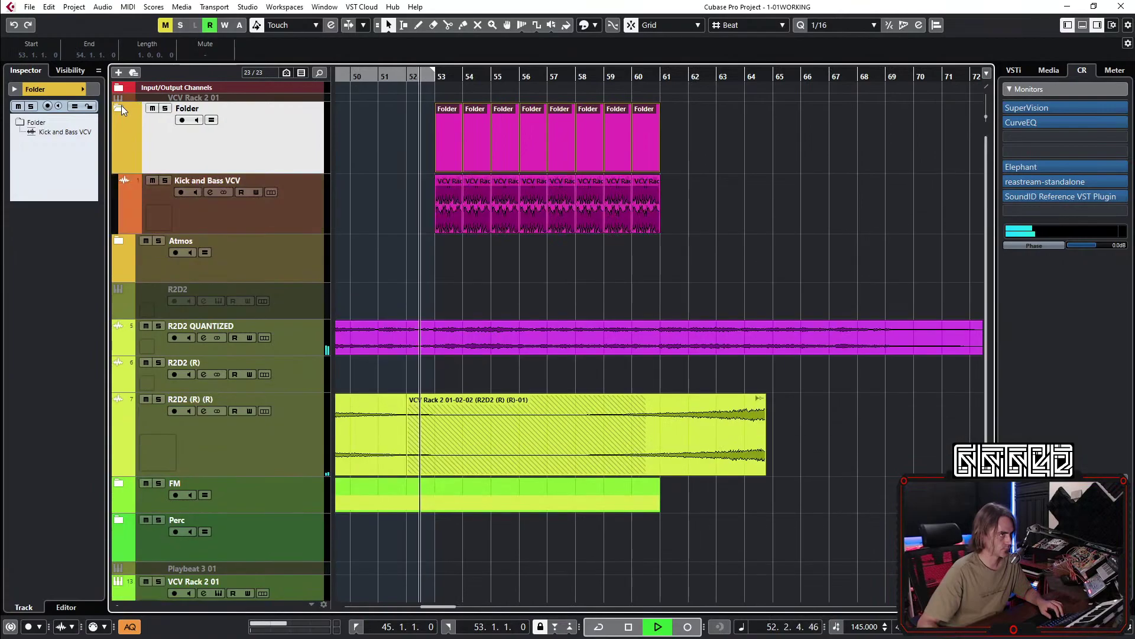
{"action": "left_click", "coordinate": [123, 226]}
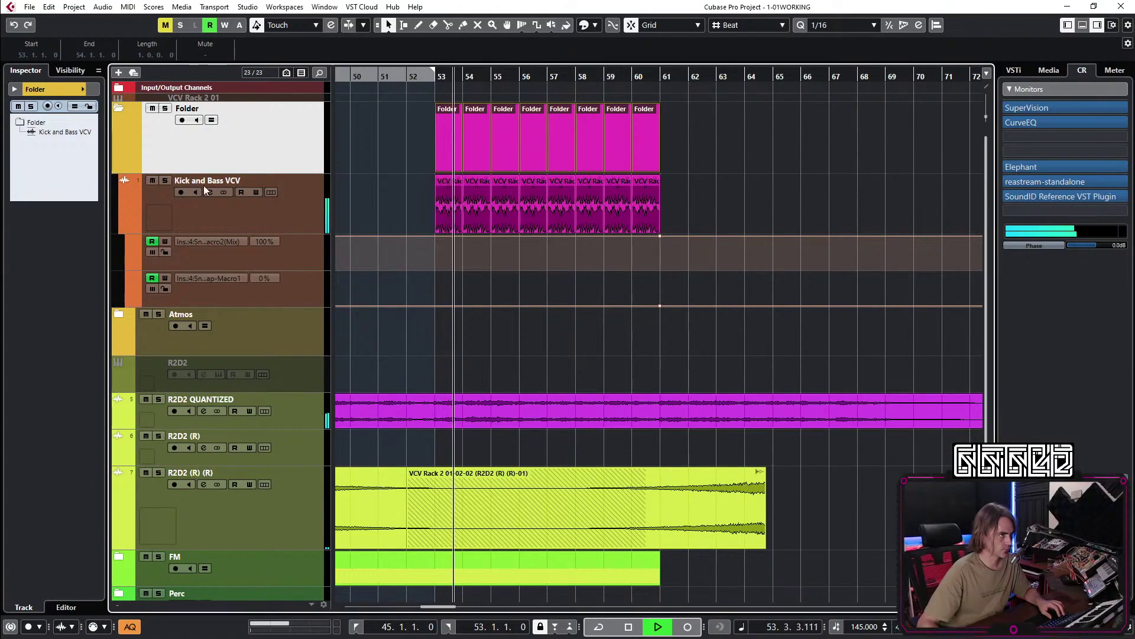
{"action": "left_click", "coordinate": [124, 227]}
{"action": "key", "text": "g"}
{"action": "key", "text": "g"}
{"action": "key", "text": "g"}
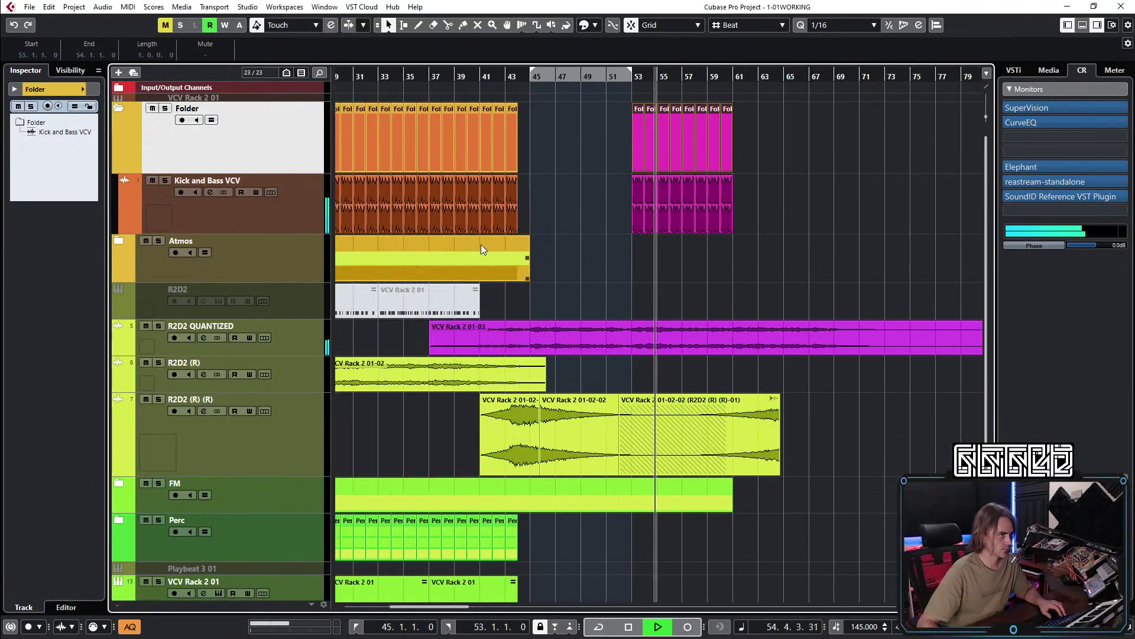
{"action": "left_click", "coordinate": [710, 289]}
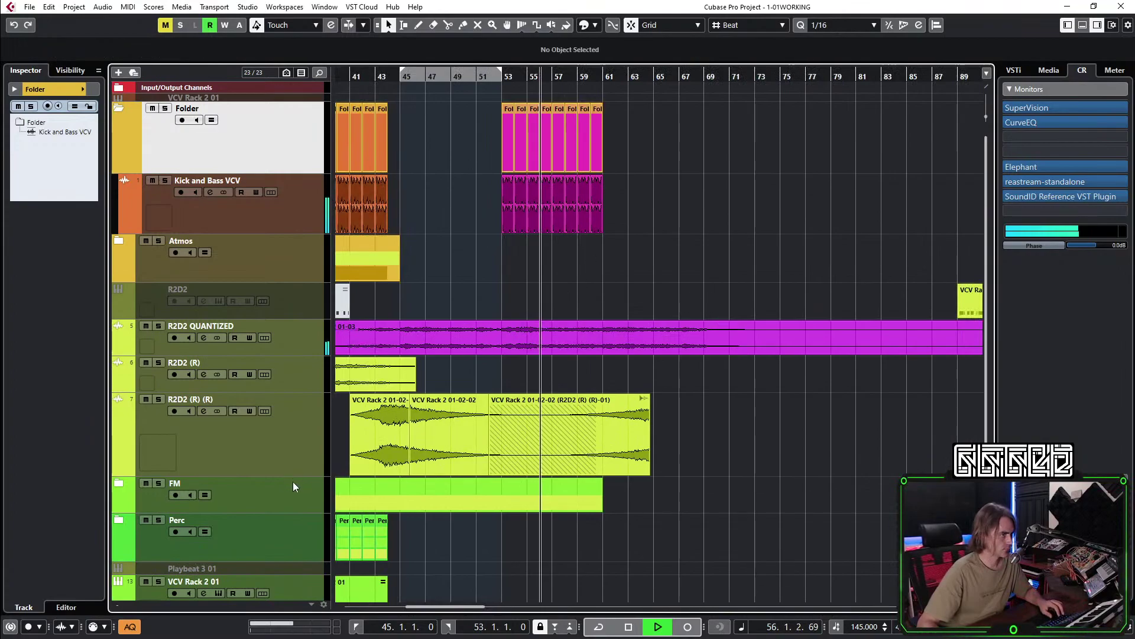
Move the last R2D2 (R) (R) event earlier so it starts at 47.4.1 and ends at 60.3.1.
{"action": "left_click", "coordinate": [640, 349]}
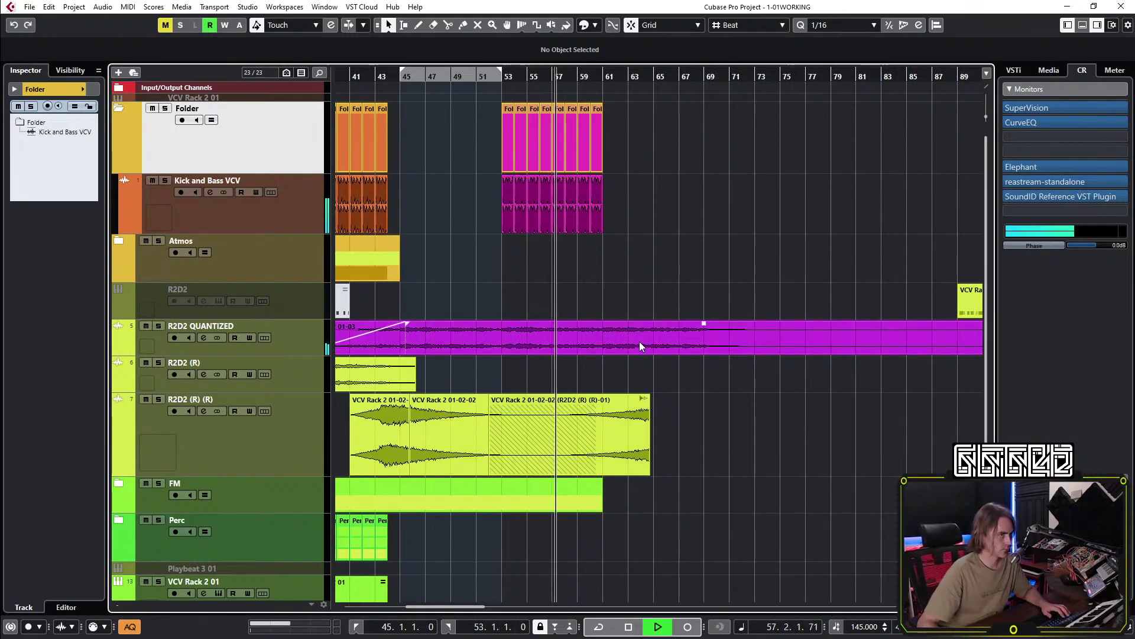
{"action": "key", "text": "h"}
{"action": "key", "text": "h"}
{"action": "key", "text": "h"}
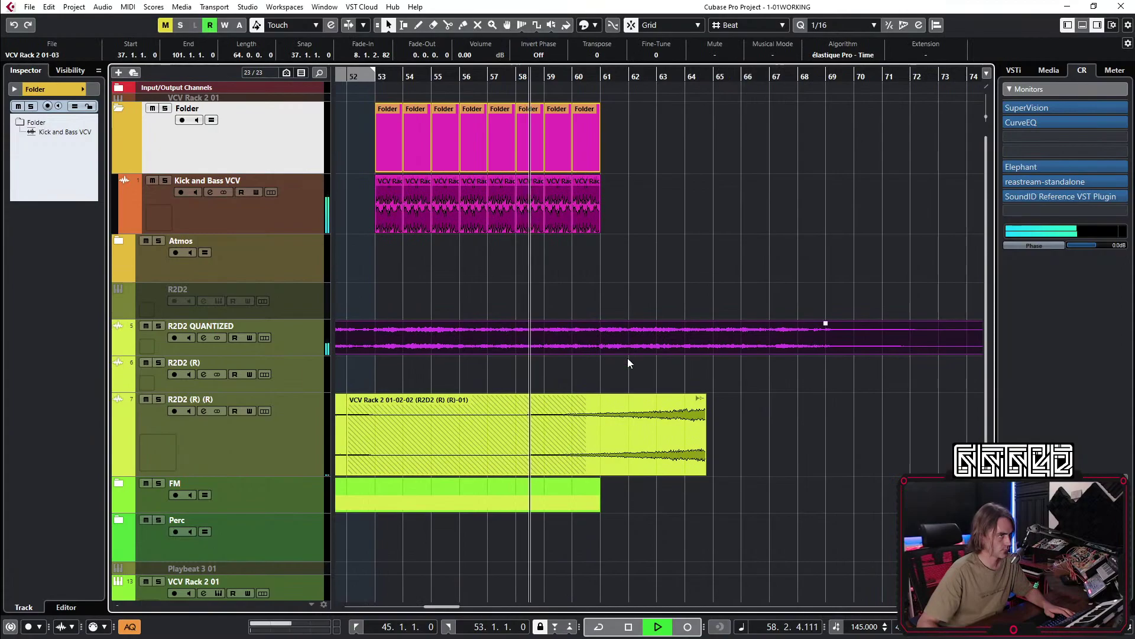
{"action": "key", "text": "g"}
{"action": "key", "text": "g"}
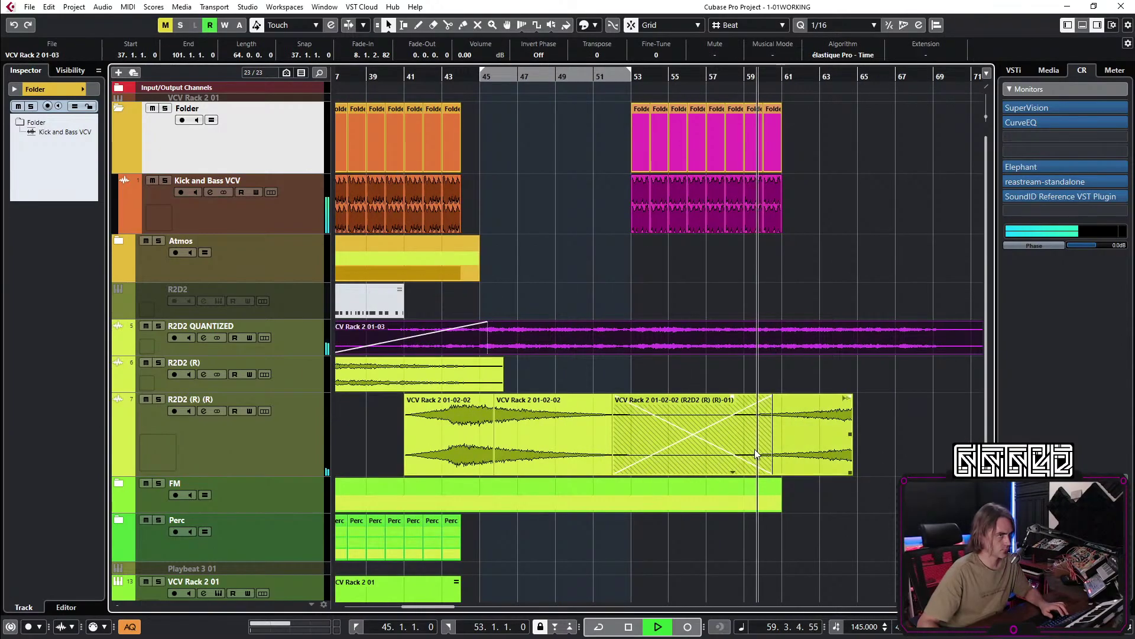
{"action": "left_click", "coordinate": [763, 453]}
{"action": "left_click", "coordinate": [613, 450]}
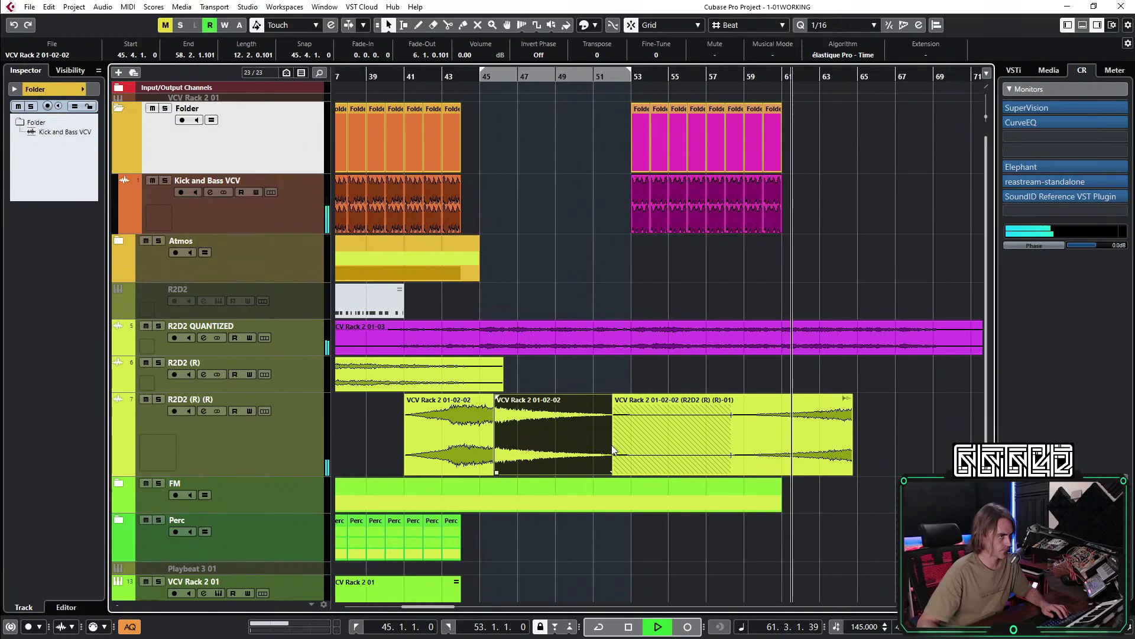
{"action": "left_click_drag", "start_coordinate": [814, 449], "coordinate": [753, 451]}
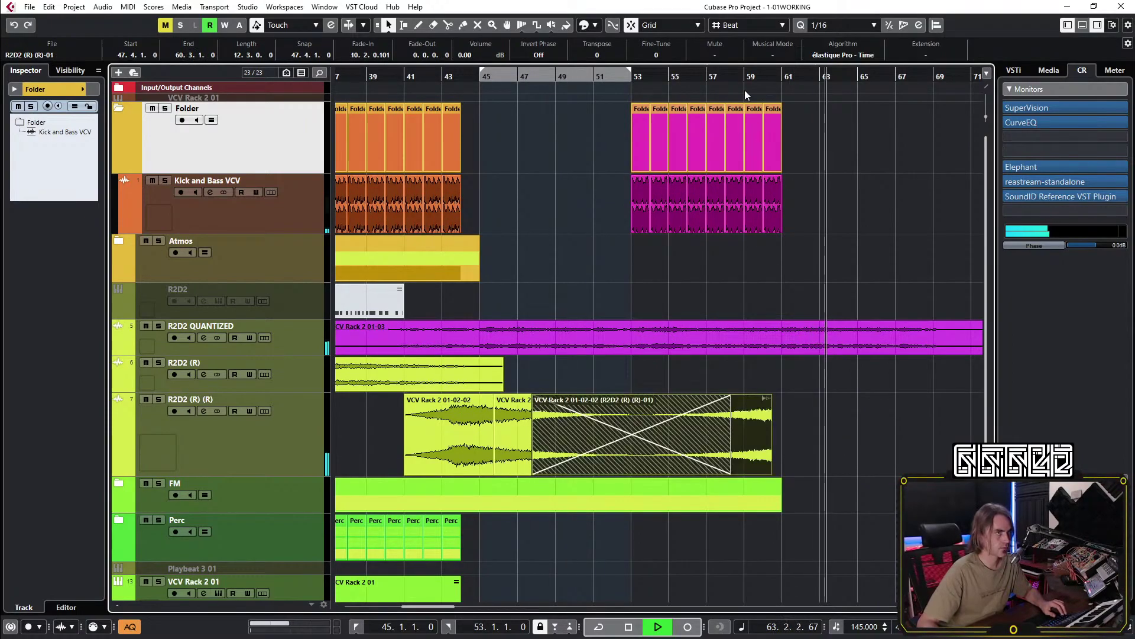
Trim the last magenta Kick and Bass VCV event to end at 60.3.1, level with the R2D2 (R) (R) event's end.
{"action": "key", "text": "h"}
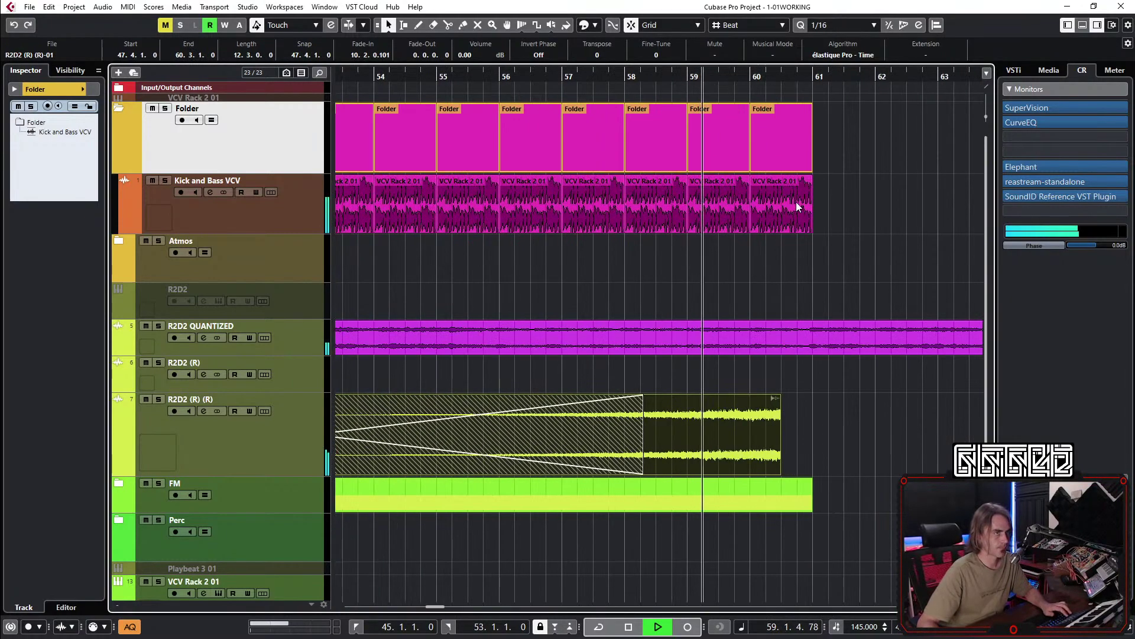
{"action": "left_click", "coordinate": [797, 206]}
{"action": "left_click_drag", "start_coordinate": [804, 229], "coordinate": [782, 236]}
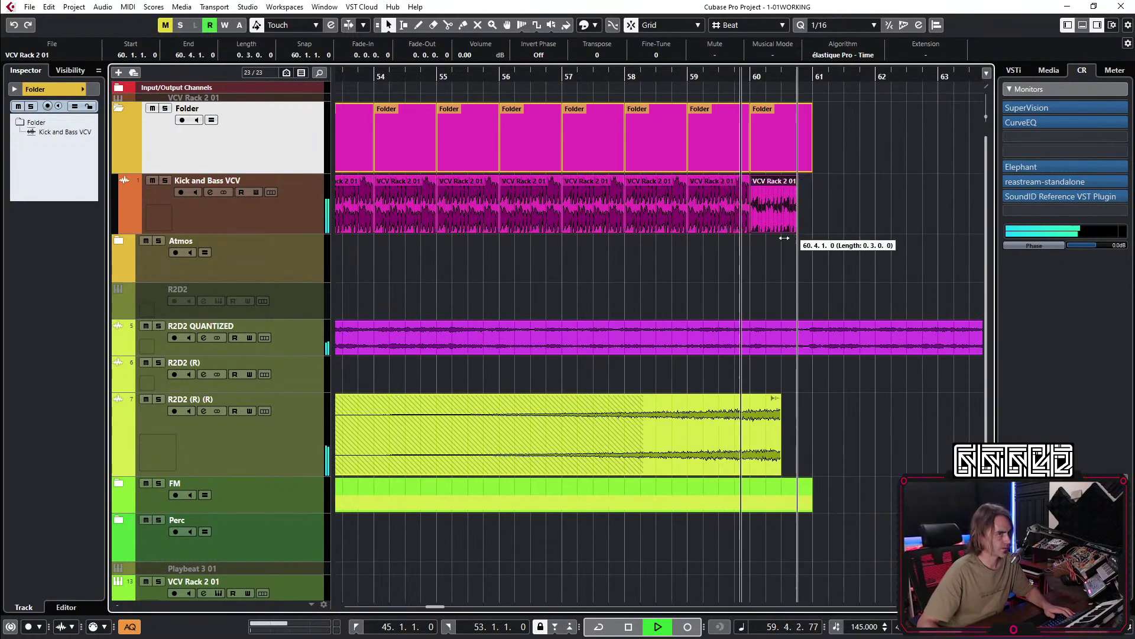
{"action": "left_click", "coordinate": [803, 253]}
{"action": "key", "text": "g"}
{"action": "key", "text": "g"}
{"action": "scroll", "coordinate": [704, 293], "scroll_direction": "right", "scroll_amount": 2}
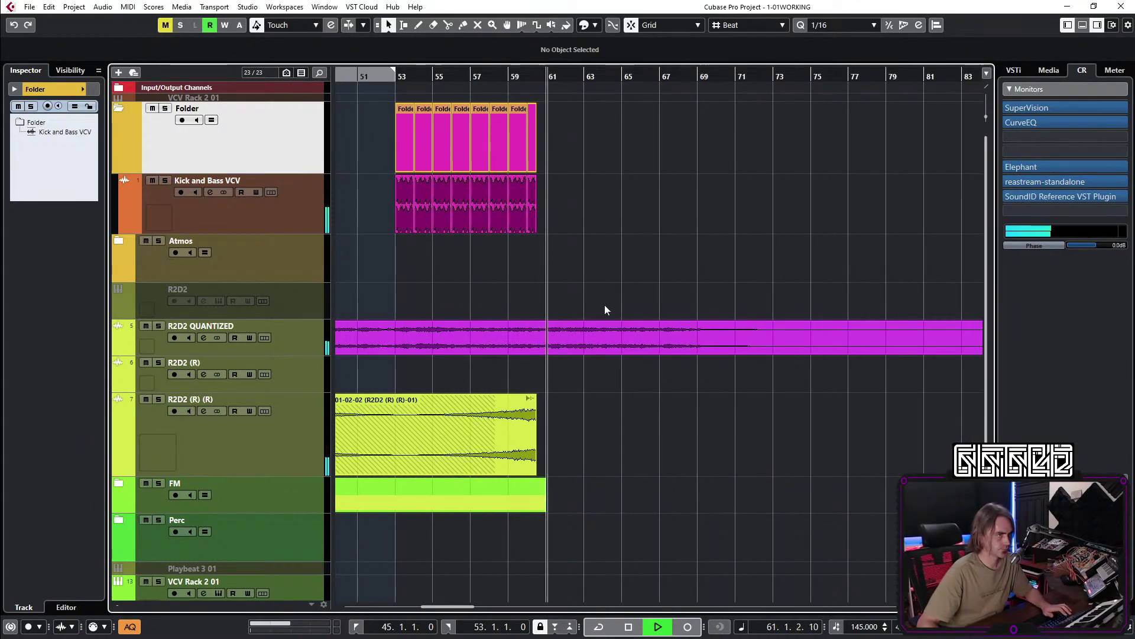
Play back the transition into bar 61 from about bar 59 and select the R2D2 QUANTIZED event.
{"action": "left_click", "coordinate": [511, 77]}
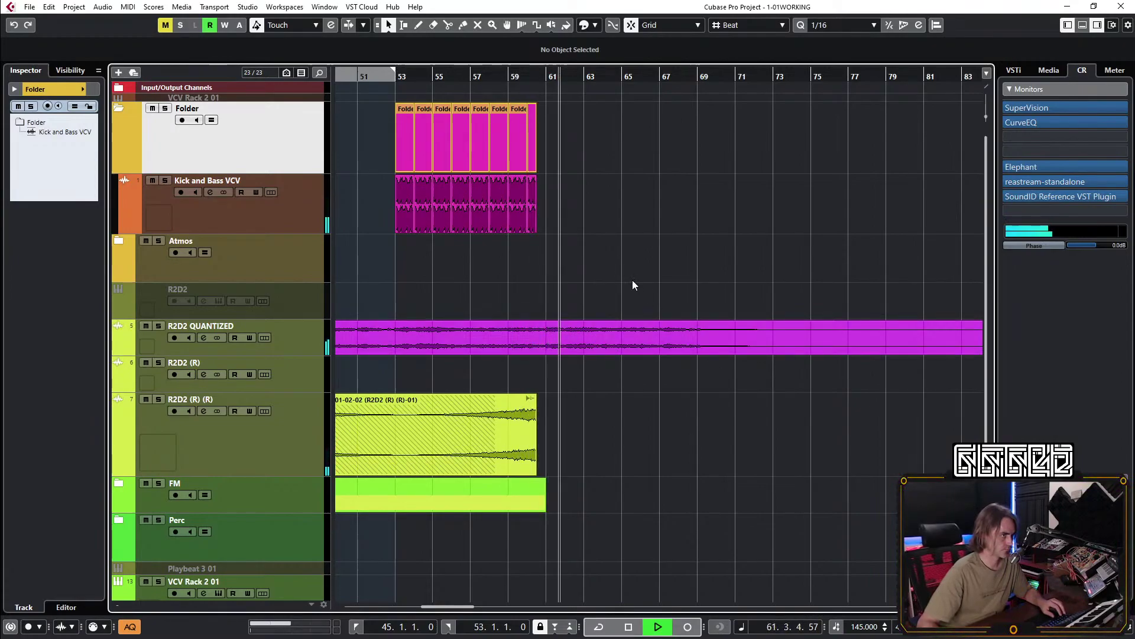
{"action": "left_click_drag", "start_coordinate": [529, 76], "coordinate": [527, 83]}
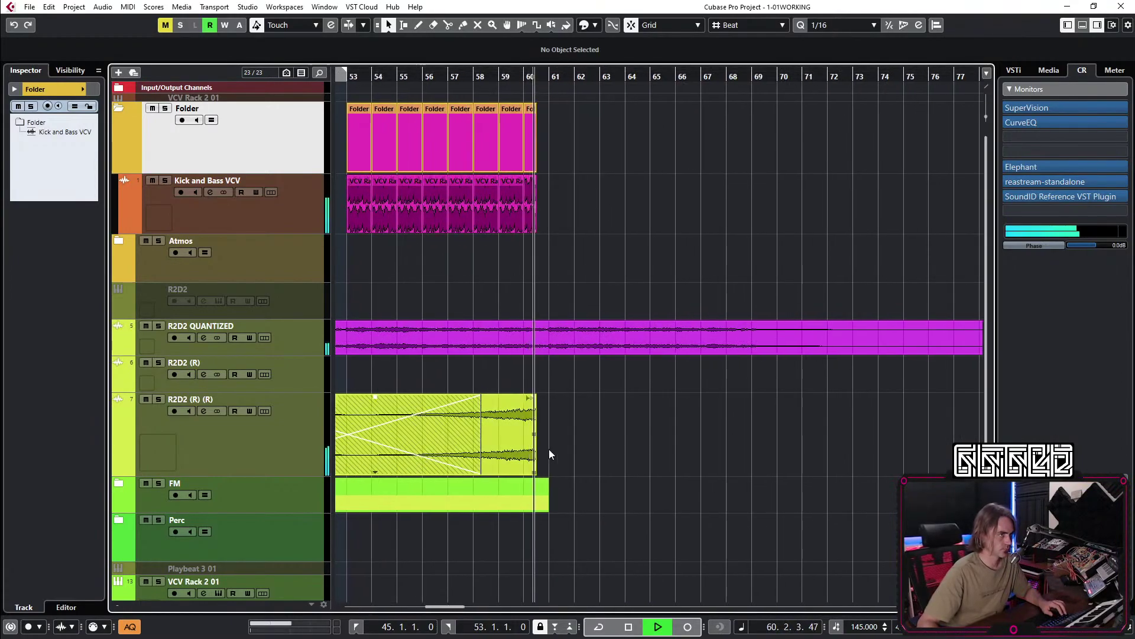
{"action": "scroll", "coordinate": [574, 392], "scroll_direction": "up", "scroll_amount": 4, "text": "ctrl"}
{"action": "scroll", "coordinate": [497, 340], "scroll_direction": "down", "scroll_amount": 2, "text": "ctrl"}
{"action": "left_click", "coordinate": [513, 346]}
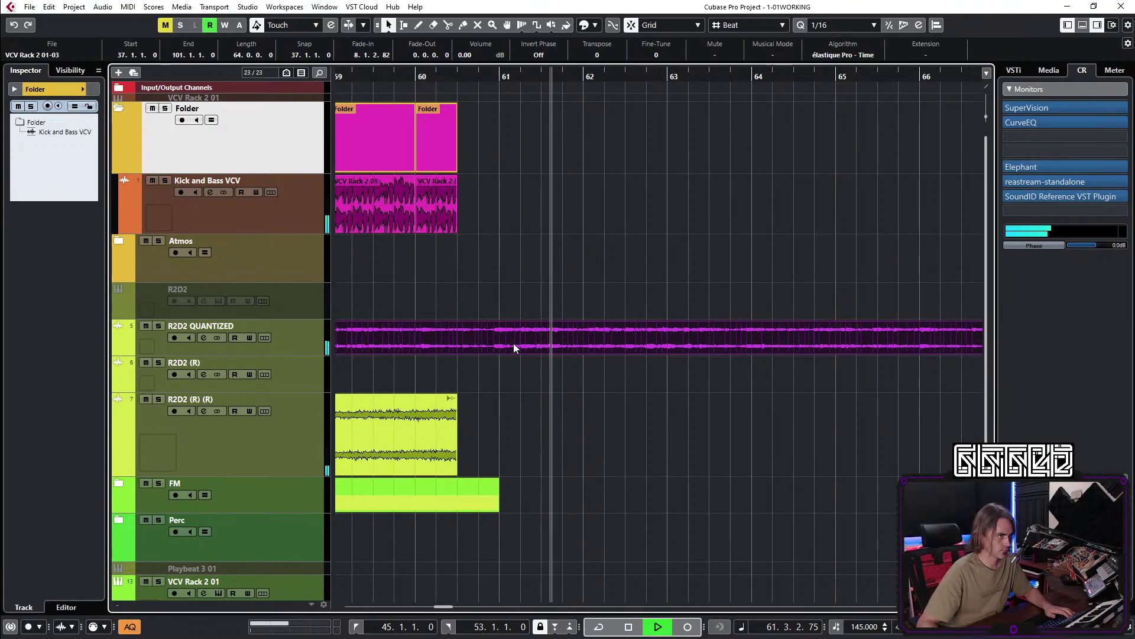
{"action": "left_click", "coordinate": [383, 76]}
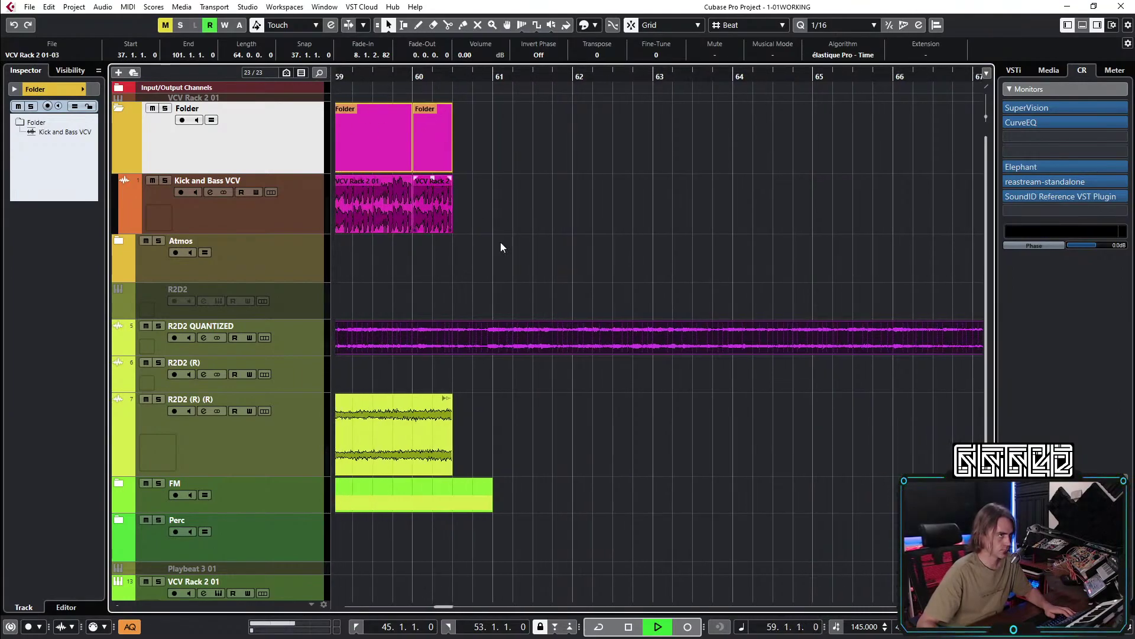
Show the Kick and Bass VCV automation and ramp Macro 1 from 0% at bar 53 up to 86% at bar 61.
{"action": "scroll", "coordinate": [590, 291], "scroll_direction": "down", "scroll_amount": 5}
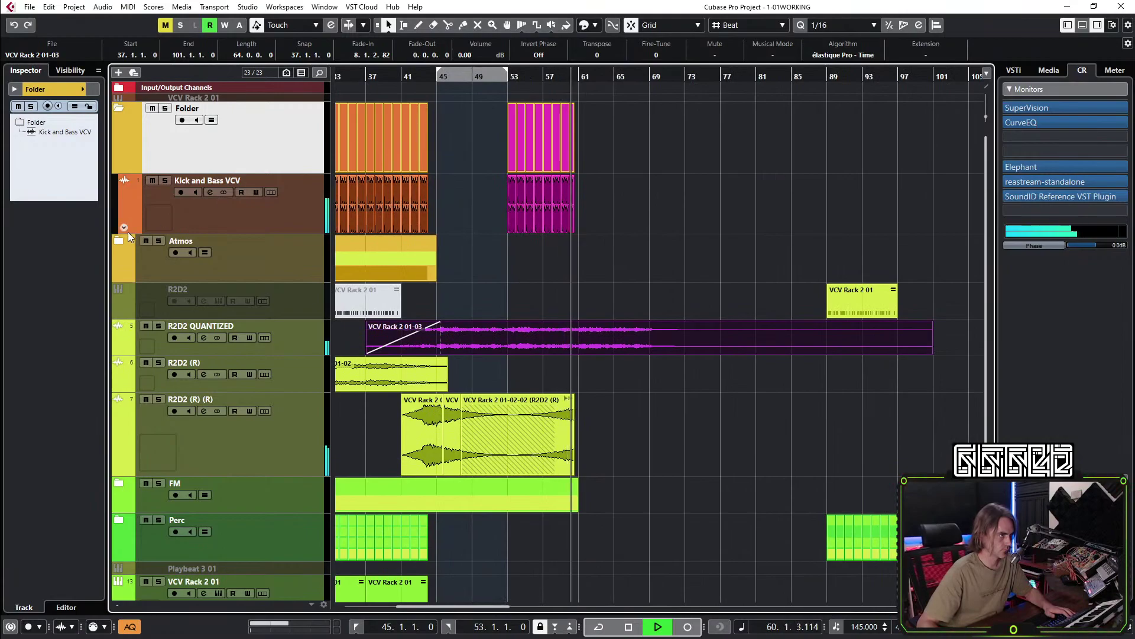
{"action": "left_click", "coordinate": [124, 227]}
{"action": "scroll", "coordinate": [423, 282], "scroll_direction": "up", "scroll_amount": 3, "text": "ctrl"}
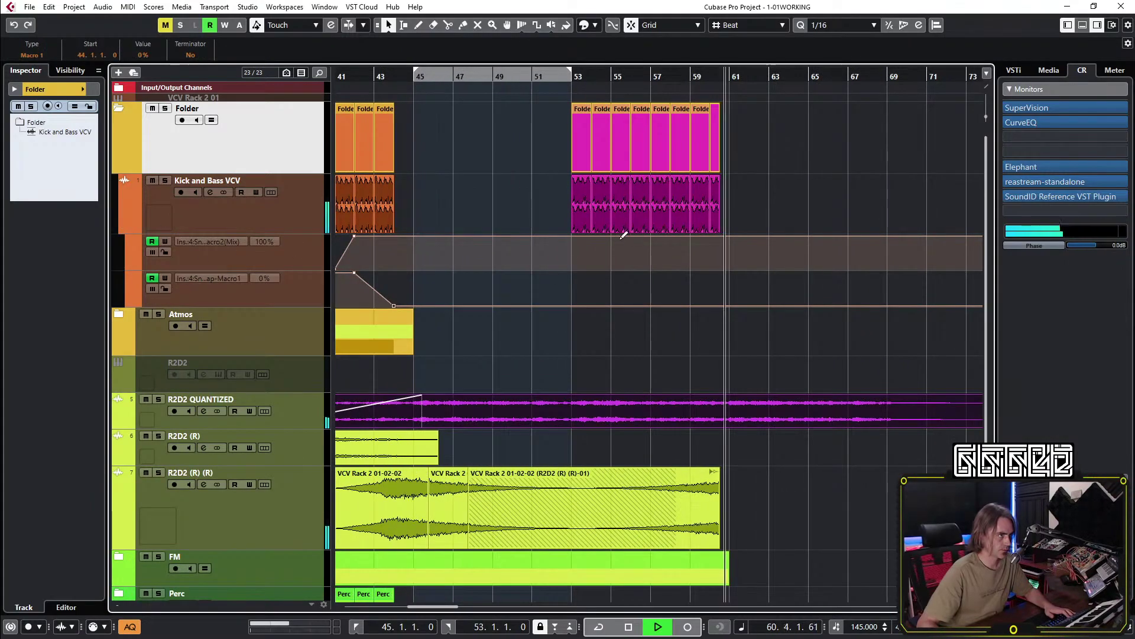
{"action": "left_click", "coordinate": [570, 306]}
{"action": "left_click", "coordinate": [527, 78]}
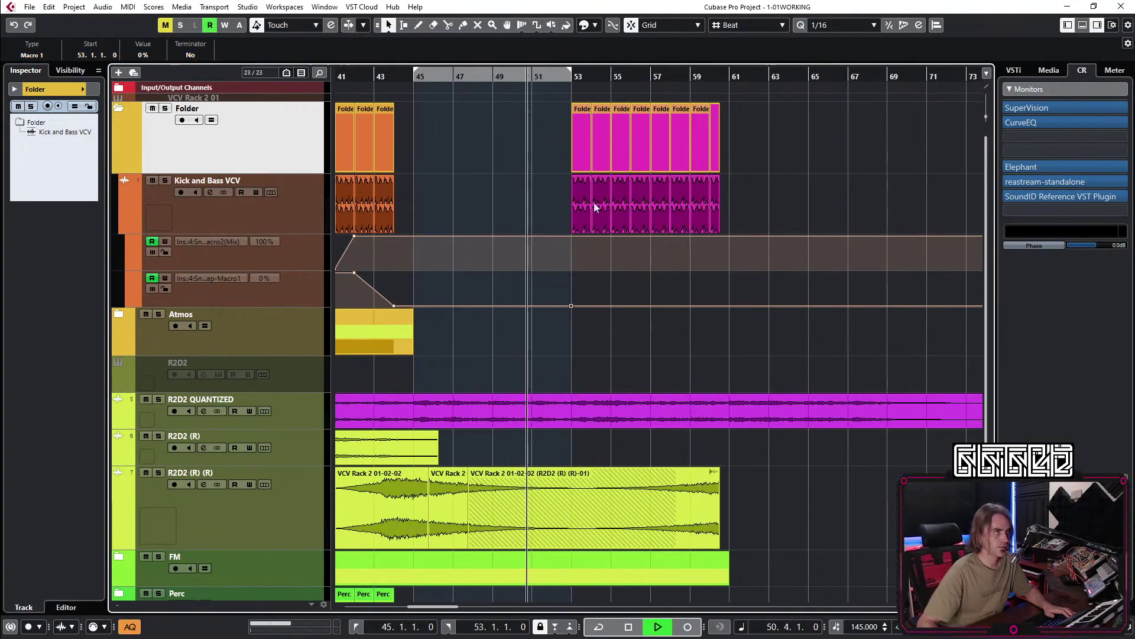
{"action": "left_click", "coordinate": [735, 273]}
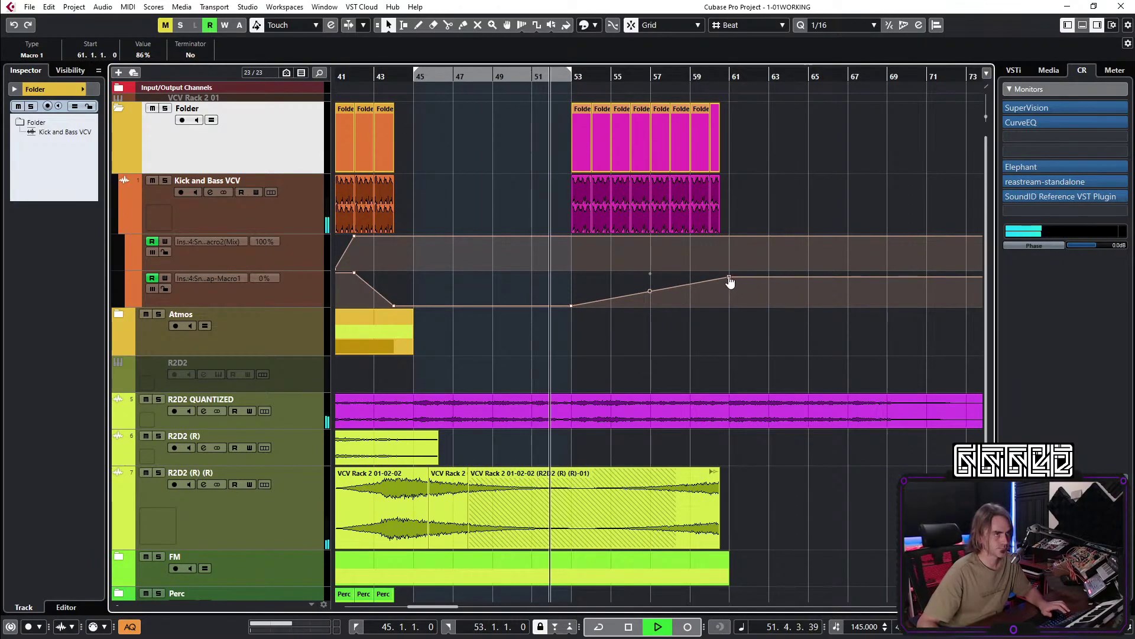
Drop the Macro 2 (Mix) automation to 0% at 61.1.1, starting from the end of the magenta events, and collapse the Folder track.
{"action": "scroll", "coordinate": [720, 270], "scroll_direction": "up", "scroll_amount": 2, "text": "ctrl"}
{"action": "left_click_drag", "start_coordinate": [730, 236], "coordinate": [729, 269]}
{"action": "scroll", "coordinate": [703, 319], "scroll_direction": "down", "scroll_amount": 3, "text": "ctrl"}
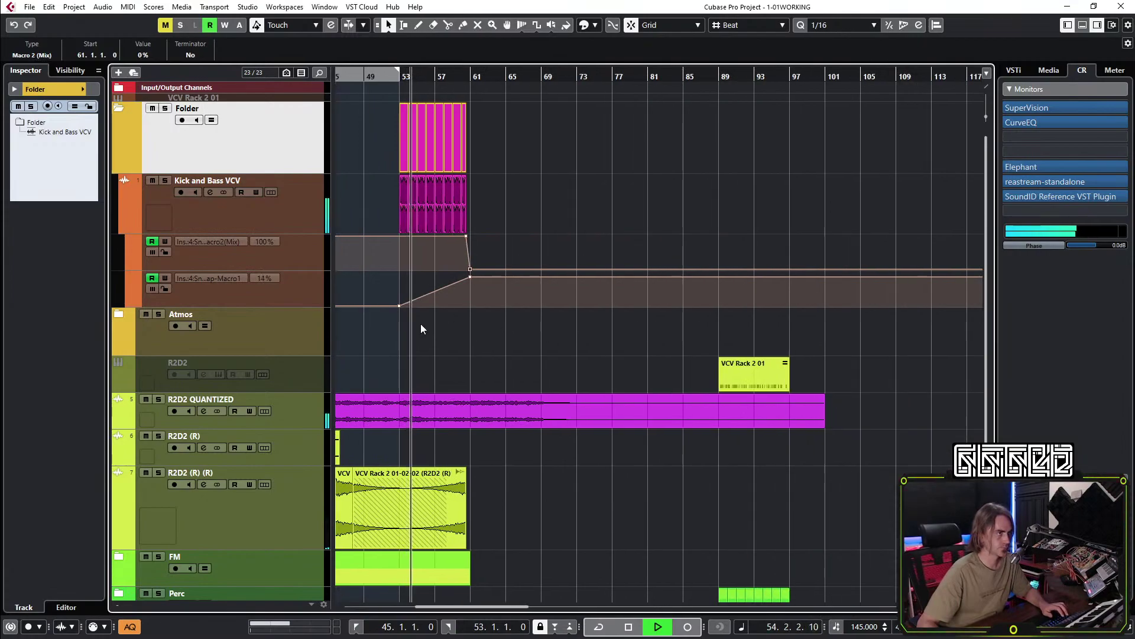
{"action": "left_click", "coordinate": [117, 108]}
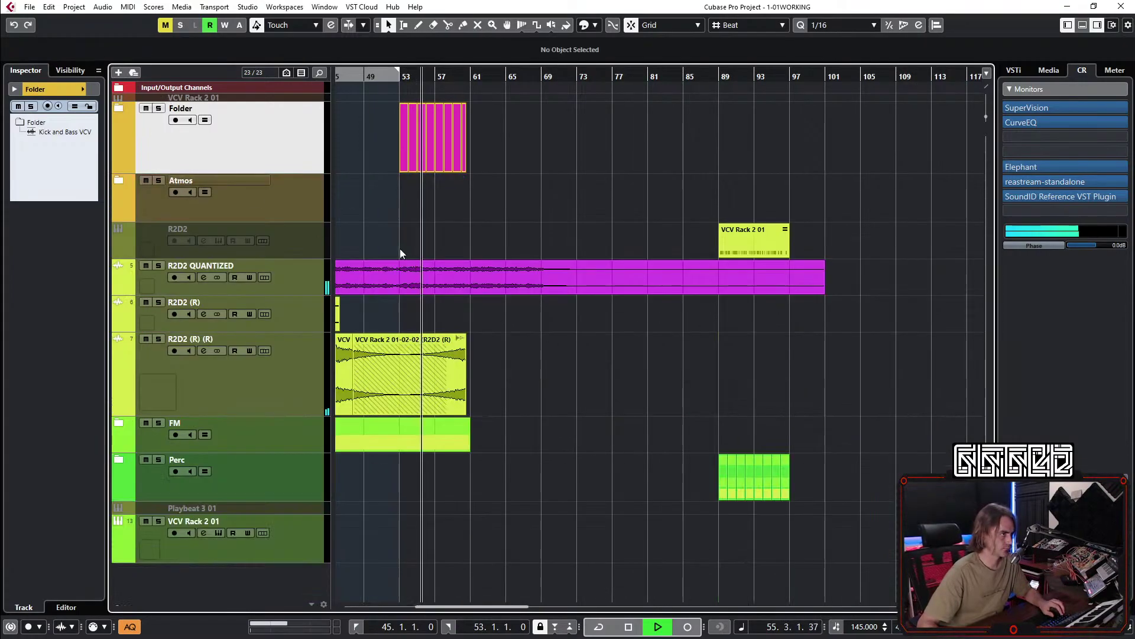
Copy the last four orange Folder events before the break so the copies fill bars 61 to 65.
{"action": "scroll", "coordinate": [616, 216], "scroll_direction": "down", "scroll_amount": 2, "text": "ctrl"}
{"action": "scroll", "coordinate": [563, 208], "scroll_direction": "left", "scroll_amount": 1, "text": "shift"}
{"action": "scroll", "coordinate": [559, 205], "scroll_direction": "up", "scroll_amount": 1, "text": "ctrl"}
{"action": "scroll", "coordinate": [514, 184], "scroll_direction": "up", "scroll_amount": 2, "text": "ctrl"}
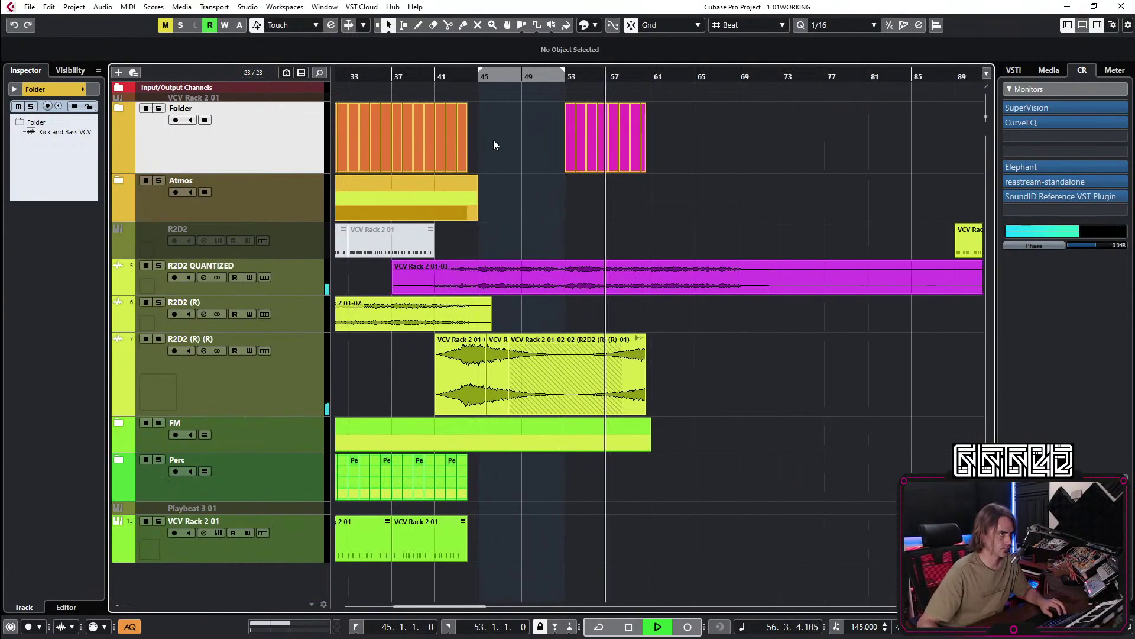
{"action": "left_click_drag", "start_coordinate": [447, 134], "coordinate": [787, 163], "text": "alt"}
{"action": "left_click", "coordinate": [792, 215]}
{"action": "scroll", "coordinate": [792, 215], "scroll_direction": "right", "scroll_amount": 3}
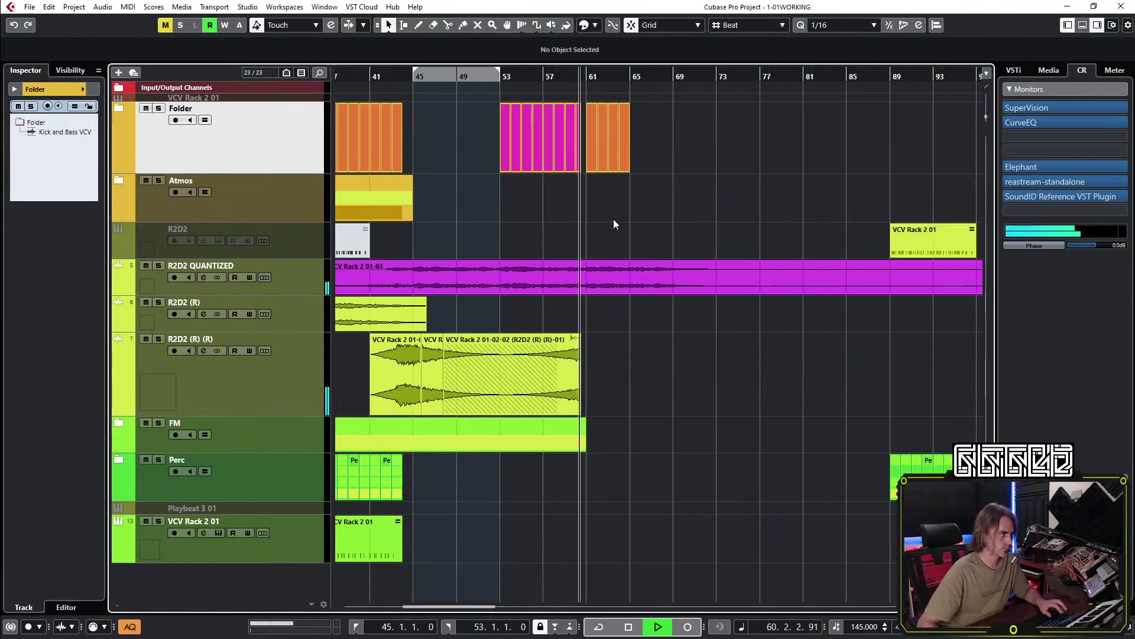
Split the R2D2 QUANTIZED event at 61.1.1, mute the part after the cut and replay the transition from just before bar 60.
{"action": "scroll", "coordinate": [639, 247], "scroll_direction": "left", "scroll_amount": 1}
{"action": "scroll", "coordinate": [679, 223], "scroll_direction": "up", "scroll_amount": 1}
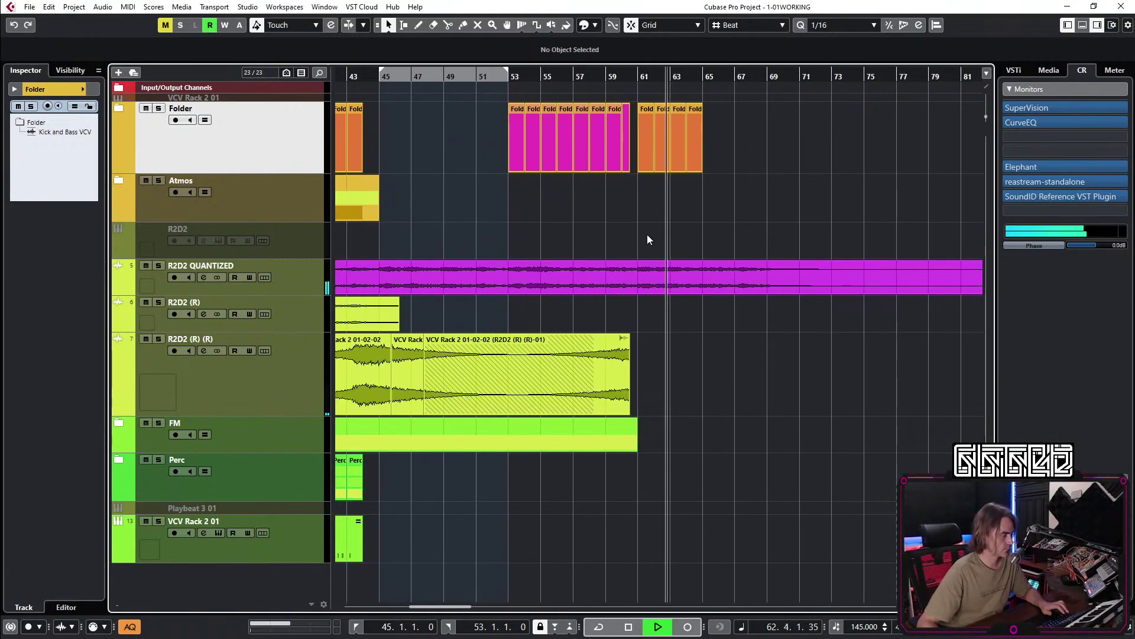
{"action": "scroll", "coordinate": [650, 234], "scroll_direction": "up", "scroll_amount": 1}
{"action": "key", "text": "3"}
{"action": "left_click", "coordinate": [633, 277]}
{"action": "key", "text": "shift+m"}
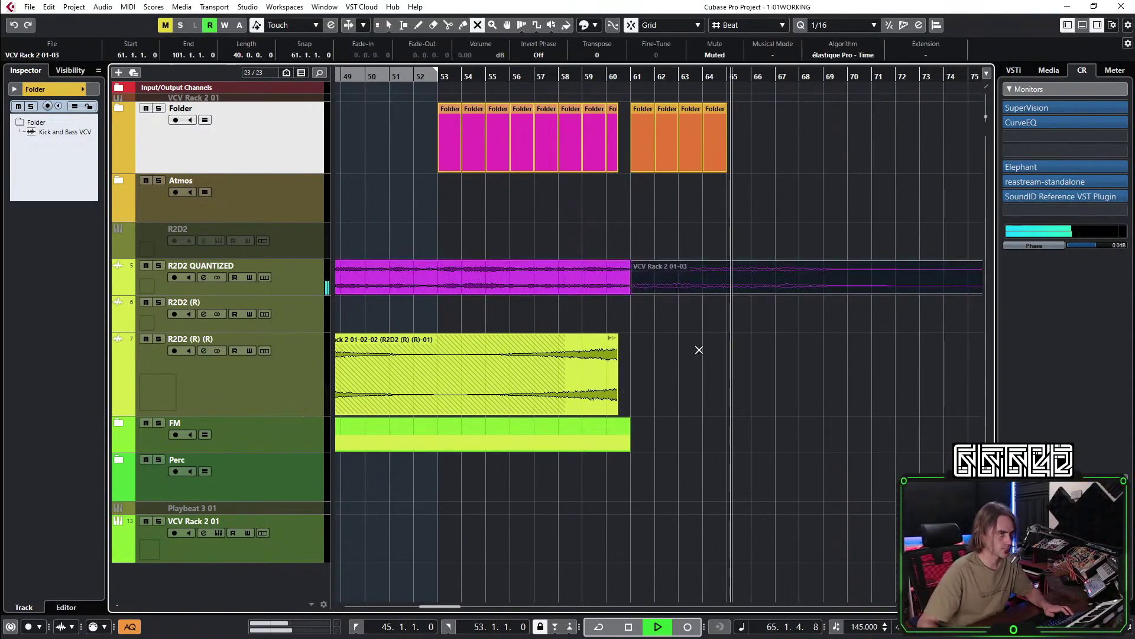
{"action": "key", "text": "1"}
{"action": "left_click", "coordinate": [601, 76]}
{"action": "scroll", "coordinate": [682, 360], "scroll_direction": "down", "scroll_amount": 2}
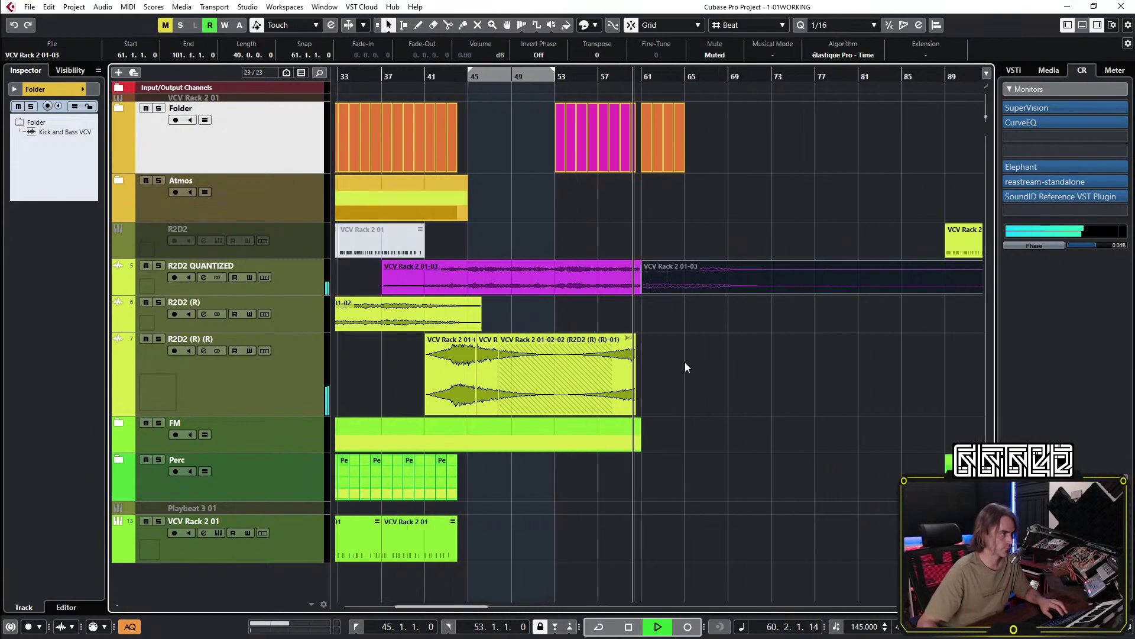
Copy the Perc and VCV Rack 2 01 parts that start at bar 29 and place the copies at 60.3.1.
{"action": "scroll", "coordinate": [689, 449], "scroll_direction": "down", "scroll_amount": 1}
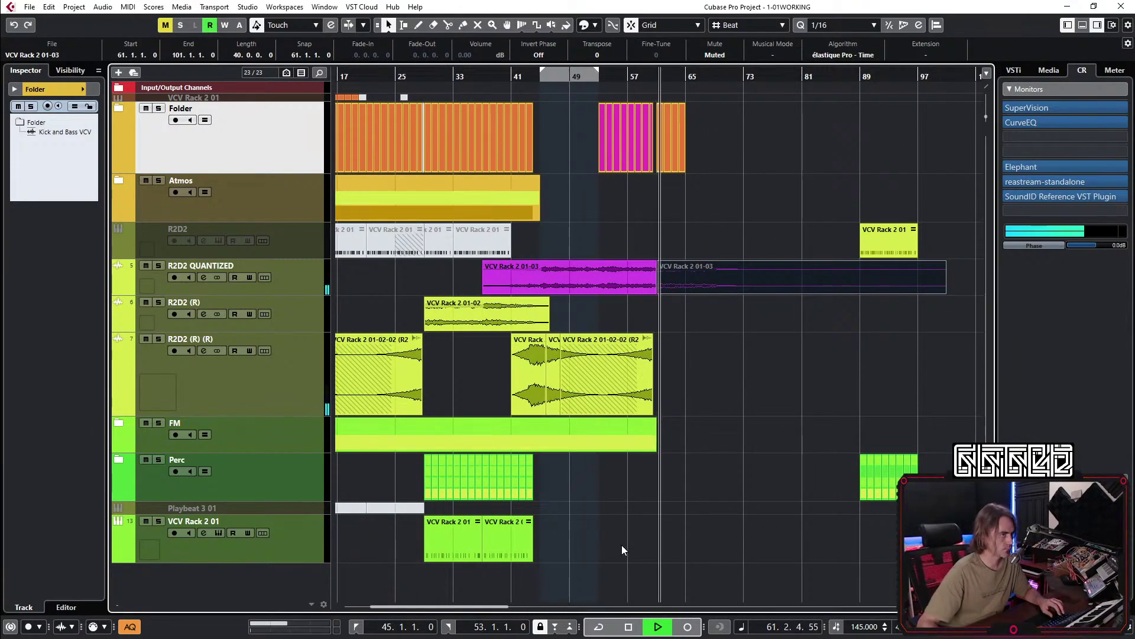
{"action": "left_click_drag", "start_coordinate": [566, 486], "coordinate": [432, 538]}
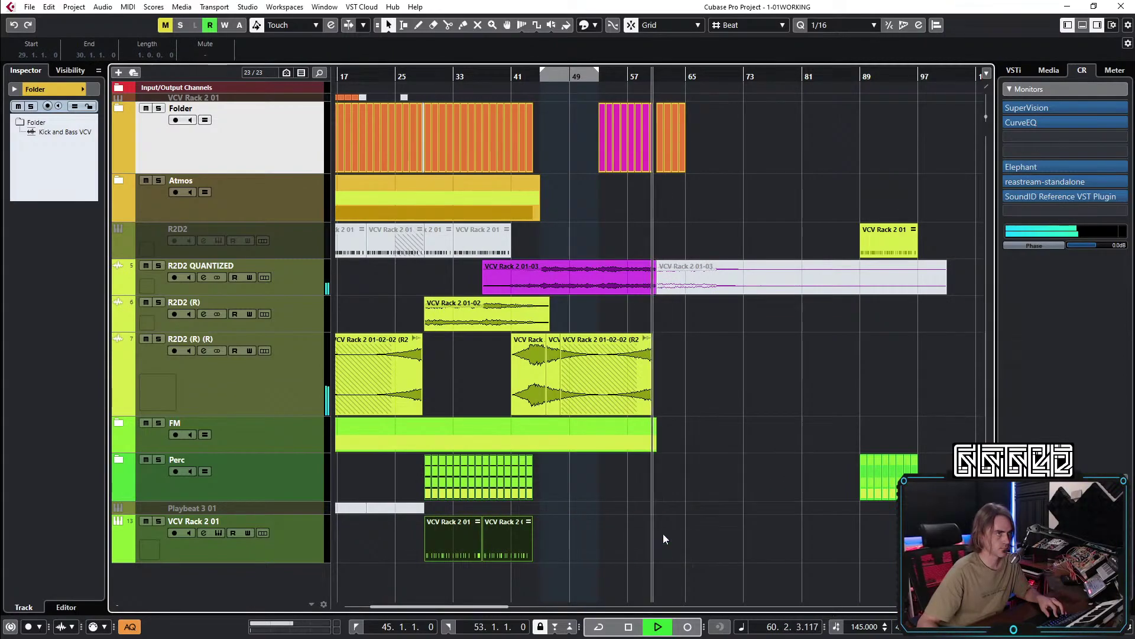
{"action": "key", "text": "ctrl+c"}
{"action": "key", "text": "ctrl+v"}
{"action": "scroll", "coordinate": [660, 540], "scroll_direction": "up", "scroll_amount": 4}
{"action": "left_click", "coordinate": [659, 549]}
{"action": "left_click_drag", "start_coordinate": [660, 559], "coordinate": [647, 556]}
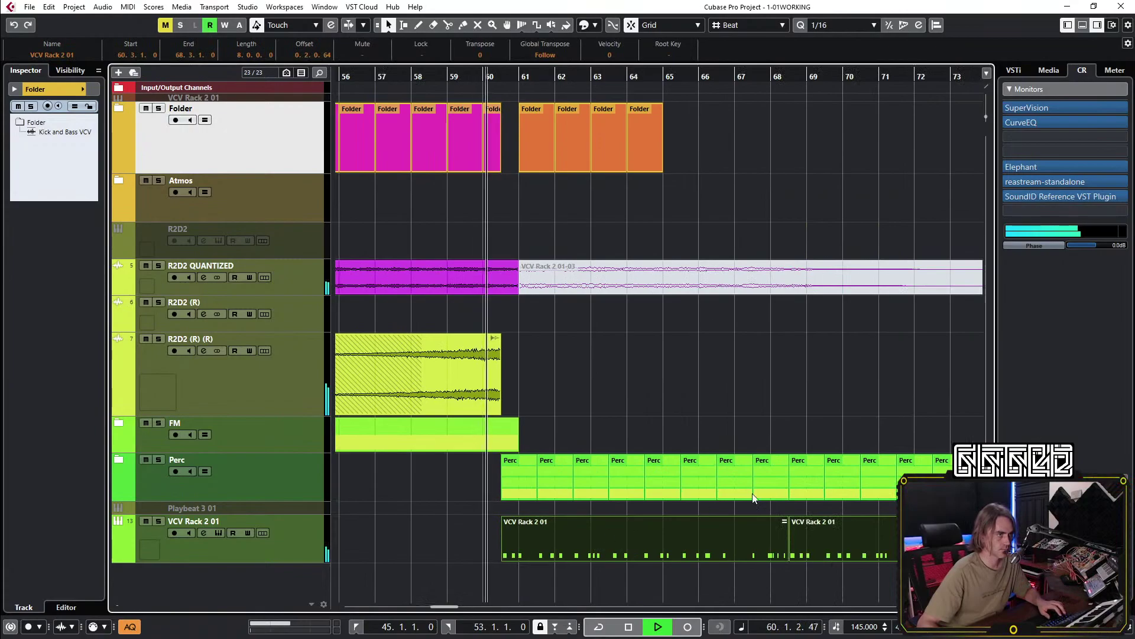
Split the copied Perc and VCV Rack 2 01 parts at bar 61 and delete everything after the cut, keeping the half-bar pickup.
{"action": "scroll", "coordinate": [698, 502], "scroll_direction": "down", "scroll_amount": 2}
{"action": "left_click_drag", "start_coordinate": [536, 485], "coordinate": [893, 530]}
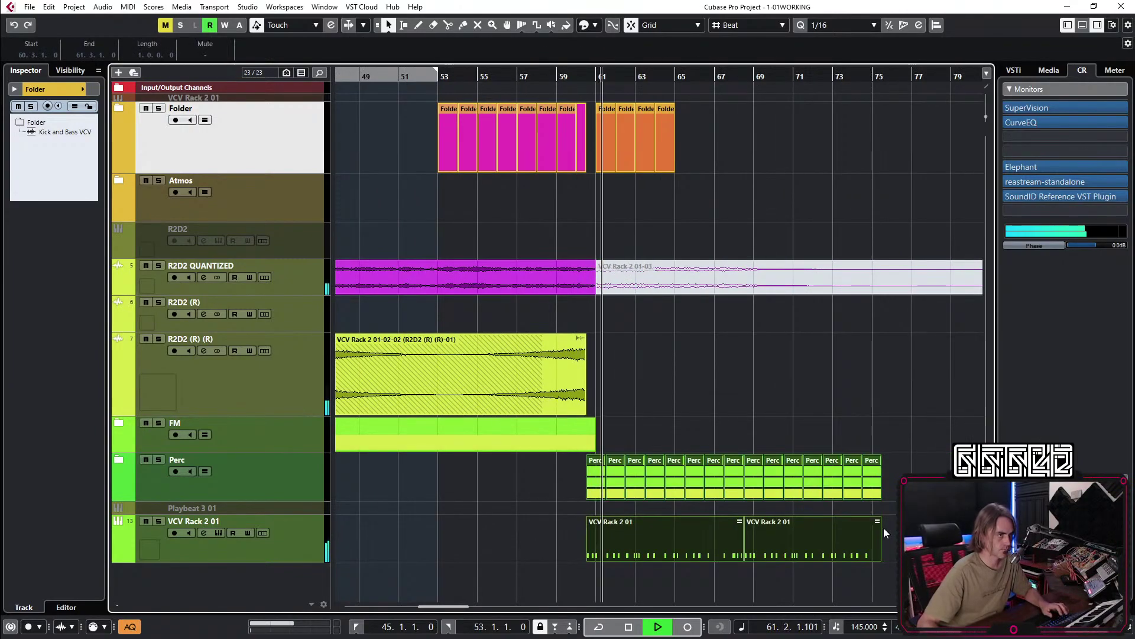
{"action": "left_click", "coordinate": [549, 517]}
{"action": "key", "text": "3"}
{"action": "left_click", "coordinate": [598, 482]}
{"action": "key", "text": "space"}
{"action": "key", "text": "space"}
{"action": "key", "text": "1"}
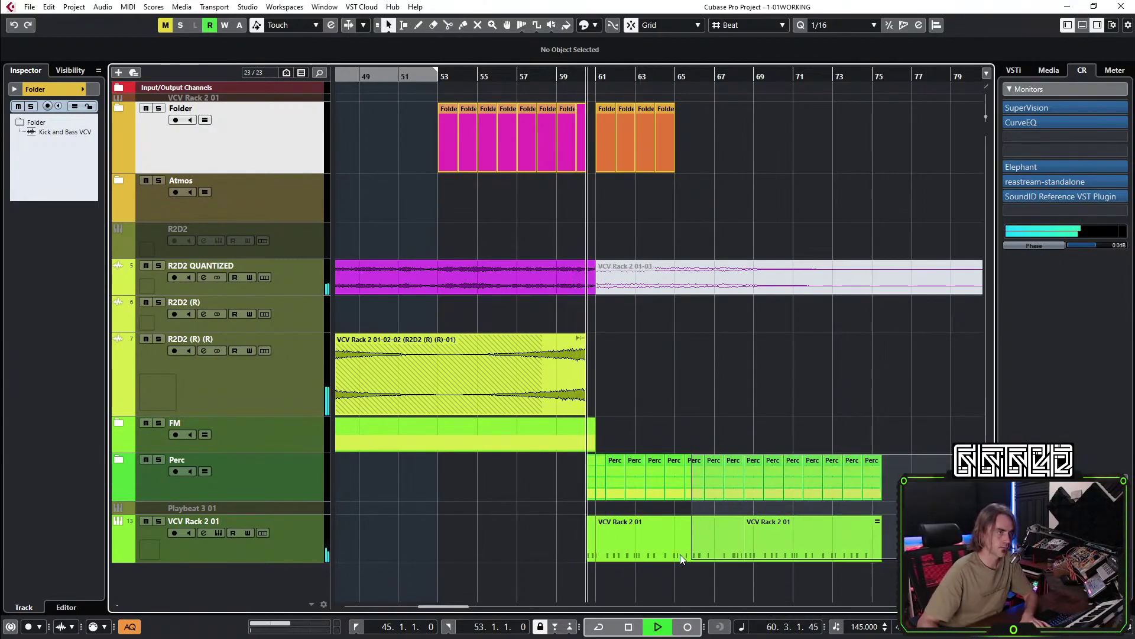
{"action": "left_click_drag", "start_coordinate": [603, 563], "coordinate": [608, 570]}
{"action": "key", "text": "Delete"}
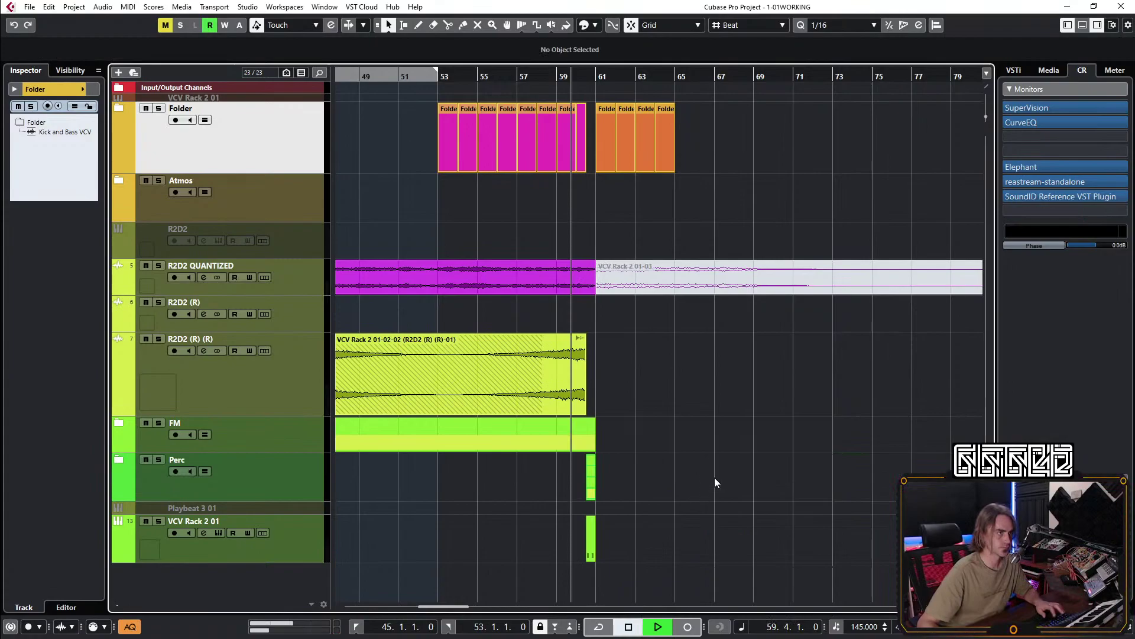
Copy the original Perc and VCV Rack 2 01 parts to start at 61.1.1 and replay from about bar 59.
{"action": "key", "text": "g"}
{"action": "key", "text": "g"}
{"action": "left_click_drag", "start_coordinate": [692, 469], "coordinate": [800, 542]}
{"action": "key", "text": "h"}
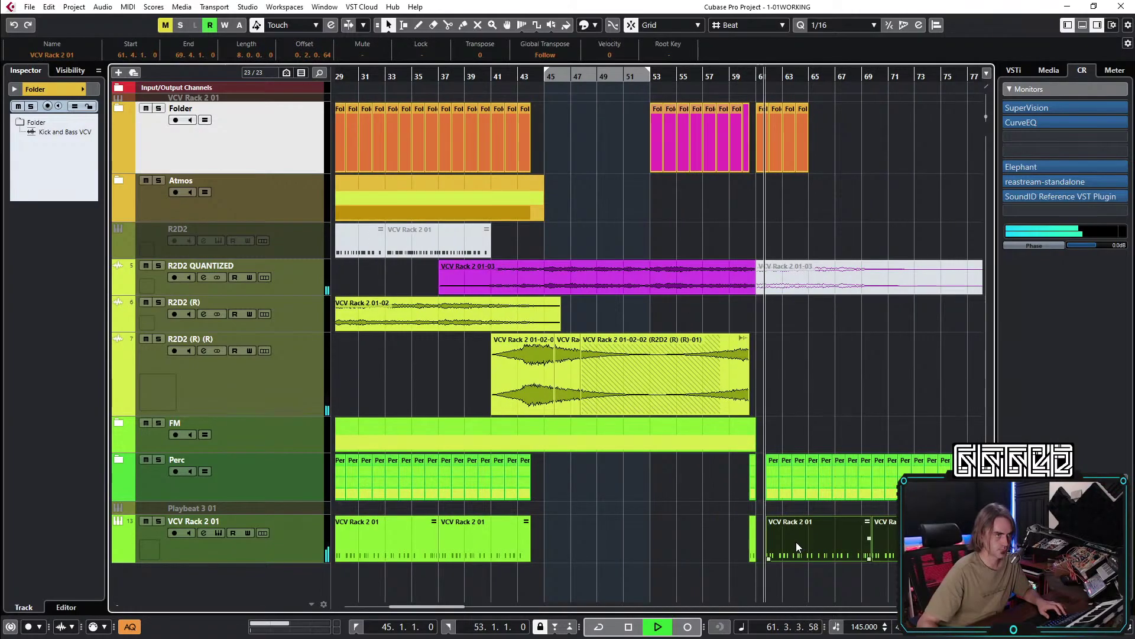
{"action": "scroll", "coordinate": [796, 542], "scroll_direction": "right", "scroll_amount": 5}
{"action": "key", "text": "h"}
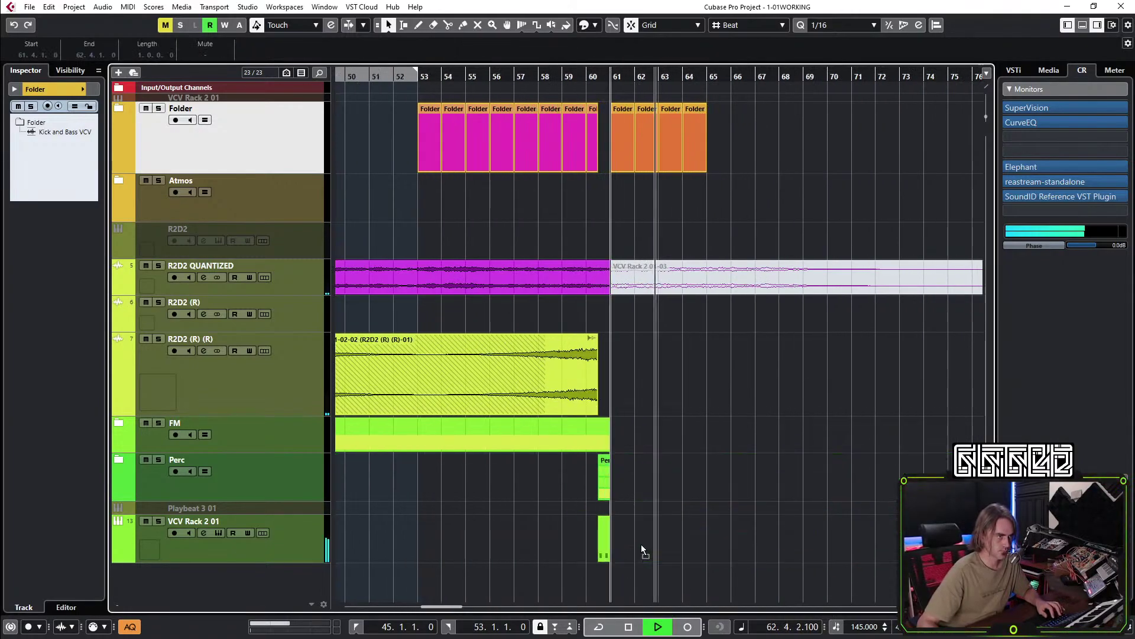
{"action": "left_click", "coordinate": [550, 73]}
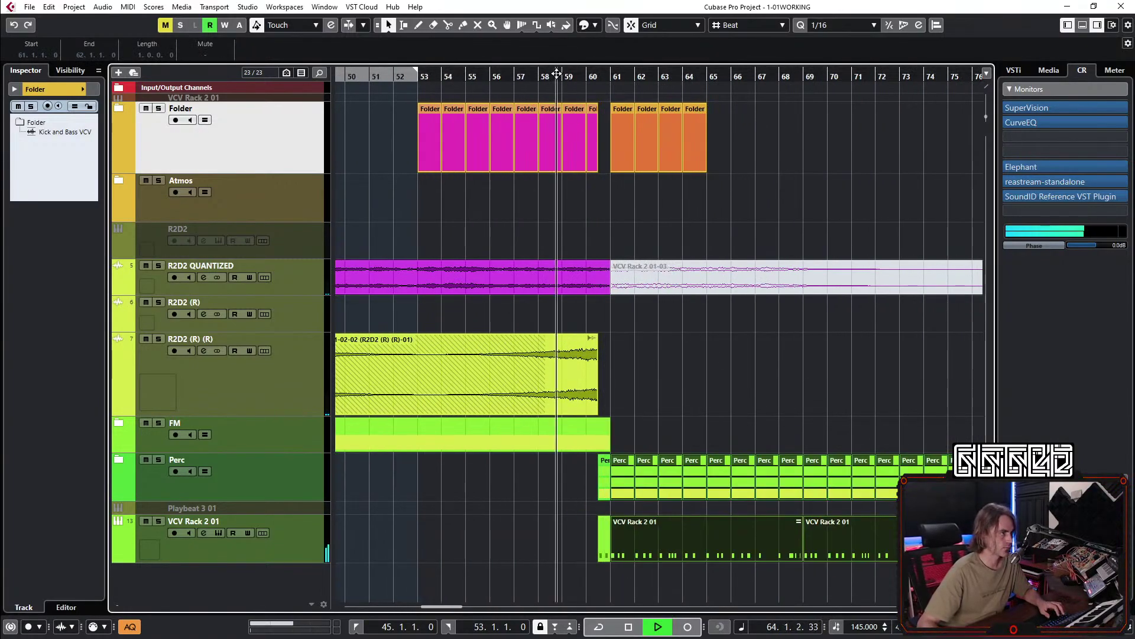
Copy the four orange Folder events at bar 61 so the kick and bass continues to bar 69.
{"action": "left_click", "coordinate": [714, 397]}
{"action": "key", "text": "g"}
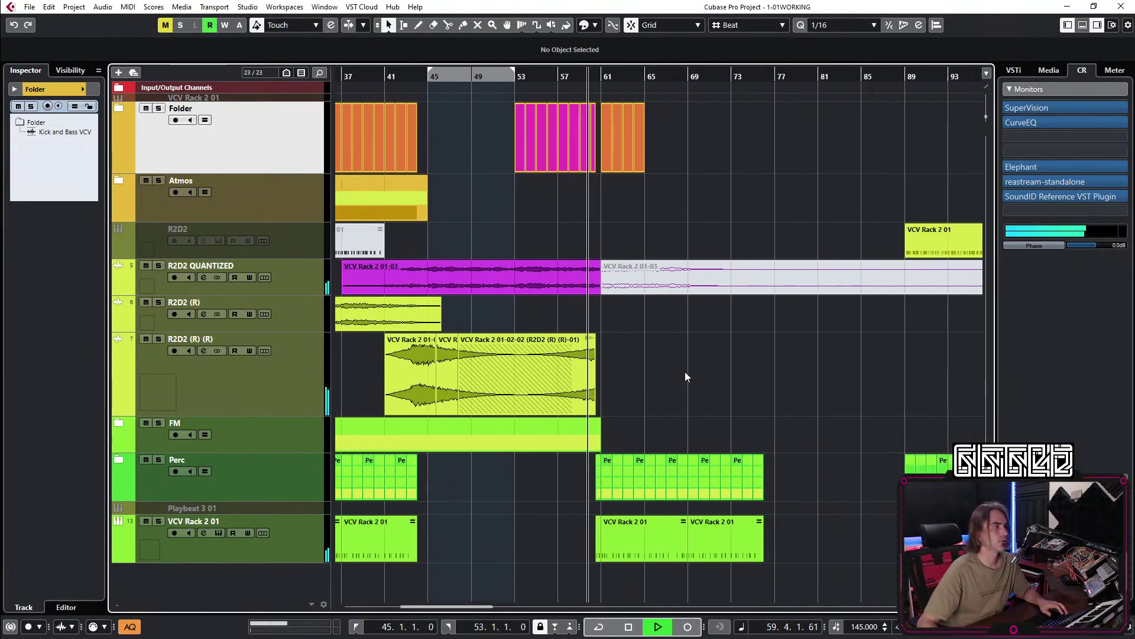
{"action": "mouse_move", "coordinate": [623, 172]}
{"action": "left_mouse_down"}
{"action": "mouse_move", "coordinate": [621, 161]}
{"action": "mouse_move", "coordinate": [656, 155]}
{"action": "mouse_move", "coordinate": [626, 172]}
{"action": "left_mouse_up"}
{"action": "left_click", "coordinate": [666, 207]}
{"action": "scroll", "coordinate": [667, 208], "scroll_direction": "right", "scroll_amount": 3}
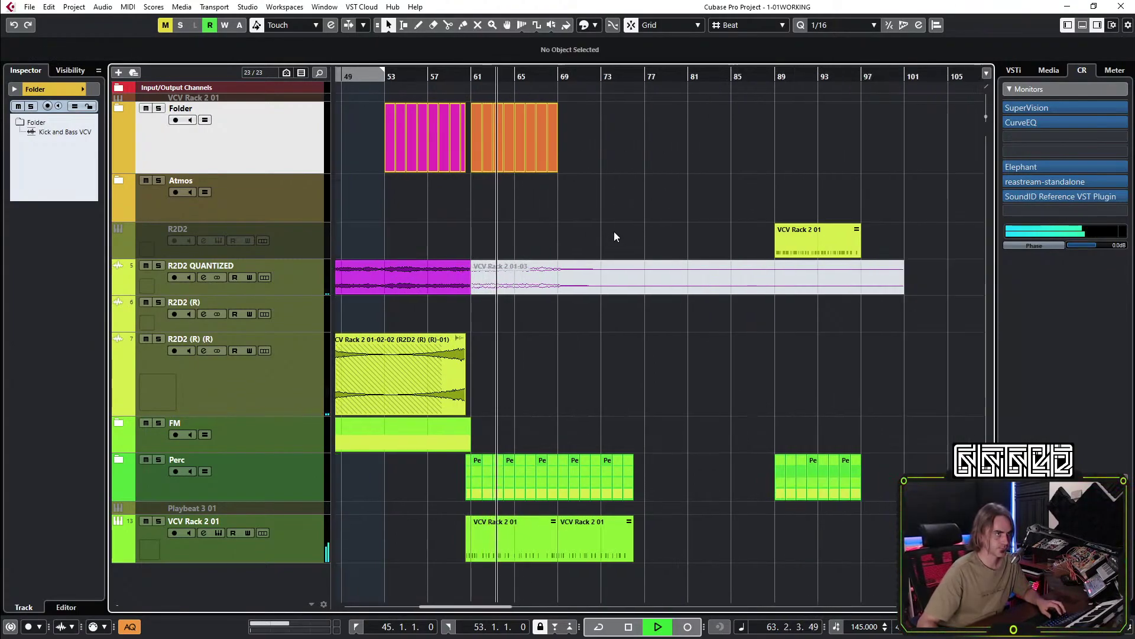
Copy the earlier R2D2 (R) event to start at 61.1.1 and replay from about bar 57.
{"action": "scroll", "coordinate": [616, 236], "scroll_direction": "left", "scroll_amount": 5}
{"action": "scroll", "coordinate": [649, 294], "scroll_direction": "left", "scroll_amount": 5}
{"action": "key", "text": "g"}
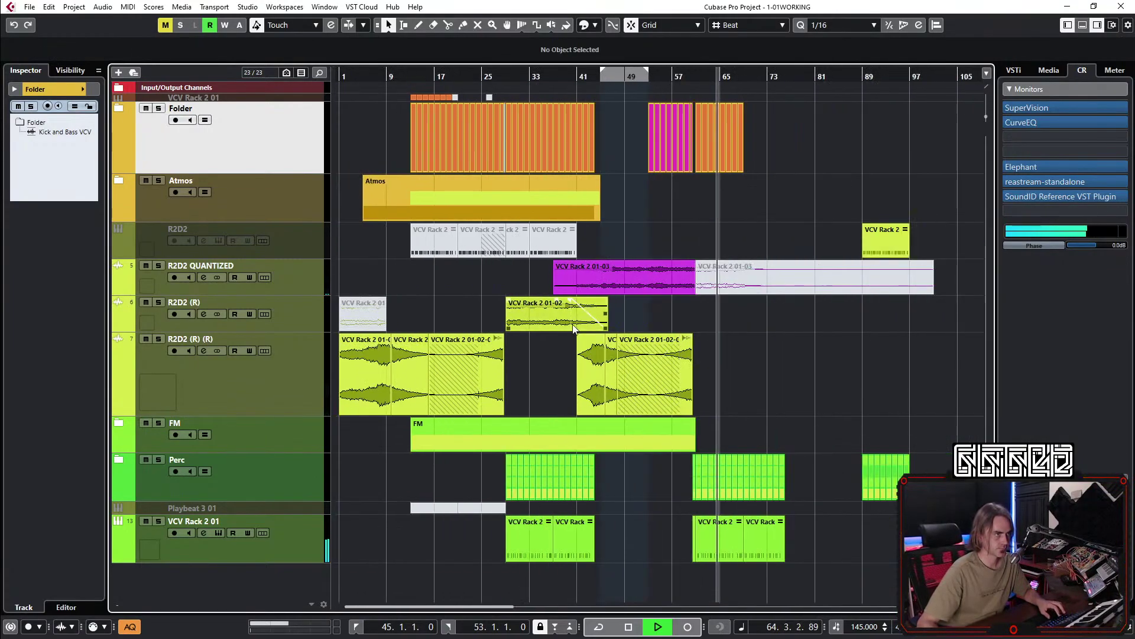
{"action": "left_click_drag", "start_coordinate": [541, 312], "coordinate": [661, 325]}
{"action": "key", "text": "h"}
{"action": "key", "text": "h"}
{"action": "key", "text": "g"}
{"action": "key", "text": "g"}
{"action": "key", "text": "g"}
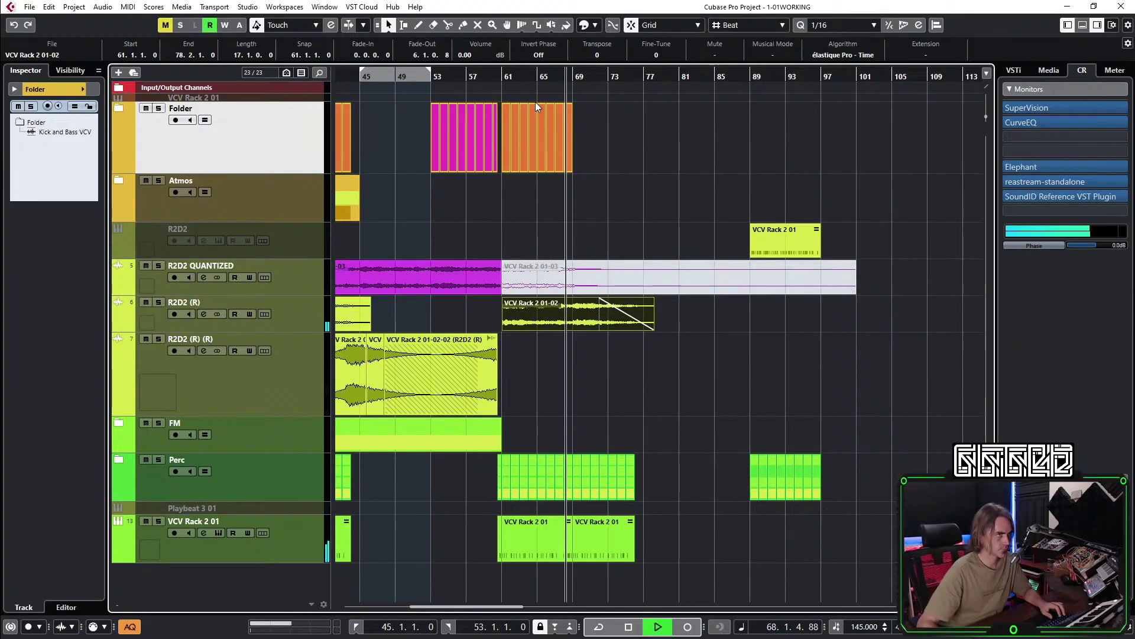
{"action": "left_click", "coordinate": [473, 78]}
Adjust the copied R2D2 (R) event's fade-out and copy the eight orange Folder events to fill bars 69 to 77.
{"action": "key", "text": "h"}
{"action": "key", "text": "h"}
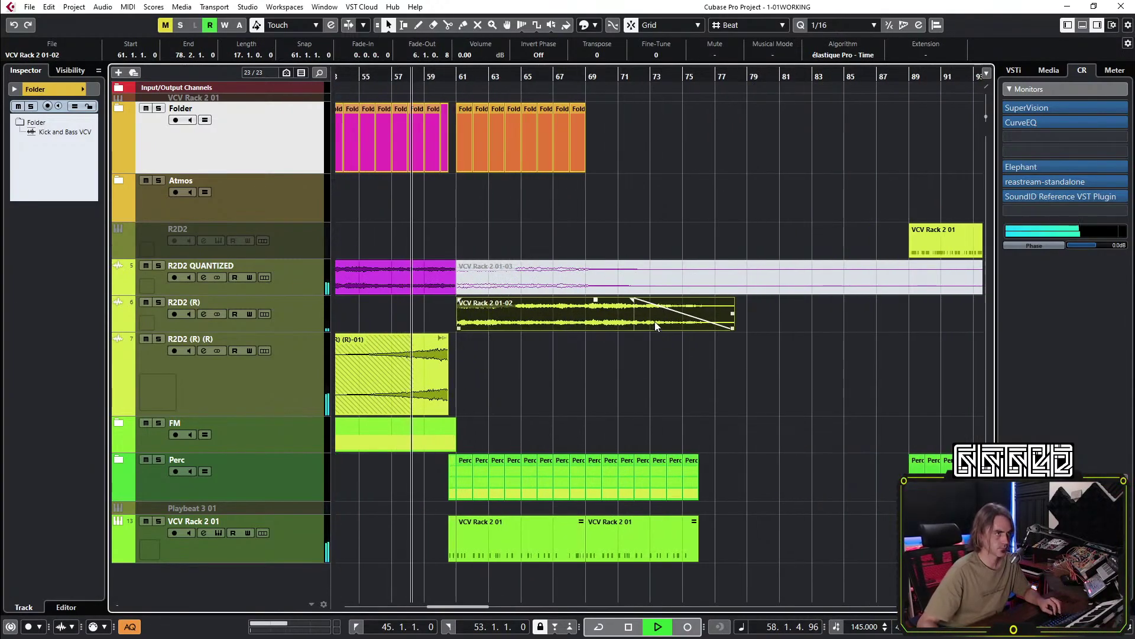
{"action": "left_click_drag", "start_coordinate": [635, 299], "coordinate": [620, 331]}
{"action": "left_click_drag", "start_coordinate": [628, 108], "coordinate": [467, 187]}
{"action": "left_click_drag", "start_coordinate": [476, 148], "coordinate": [607, 152]}
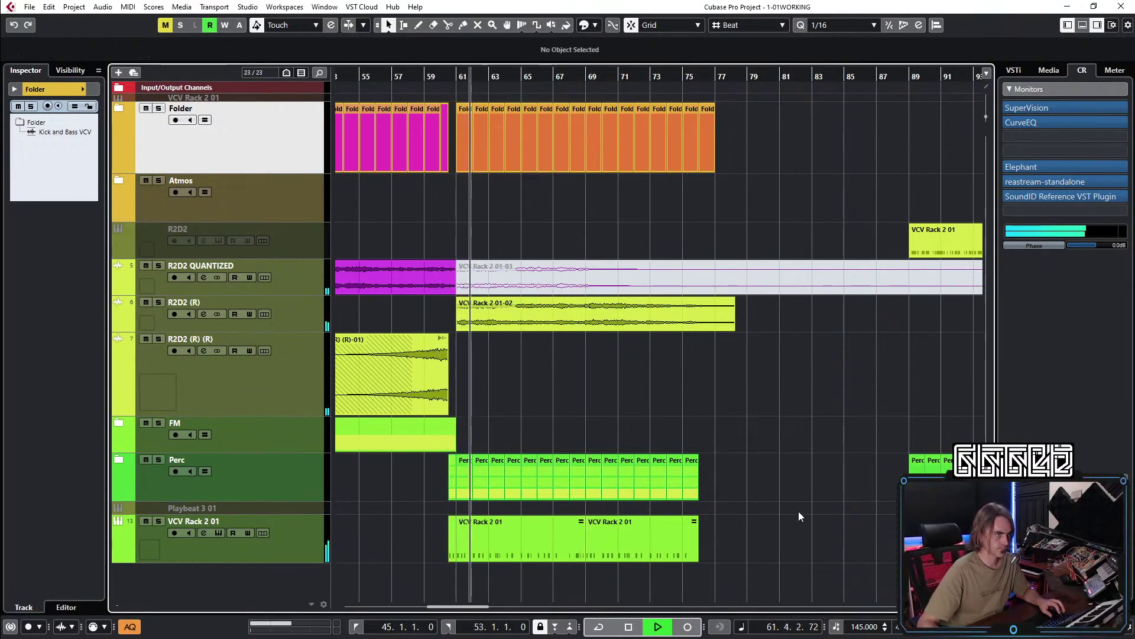
Remove the last orange Folder event so the kick and bass ends at bar 76, level with the Perc events.
{"action": "key", "text": "g"}
{"action": "key", "text": "g"}
{"action": "key", "text": "h"}
{"action": "key", "text": "h"}
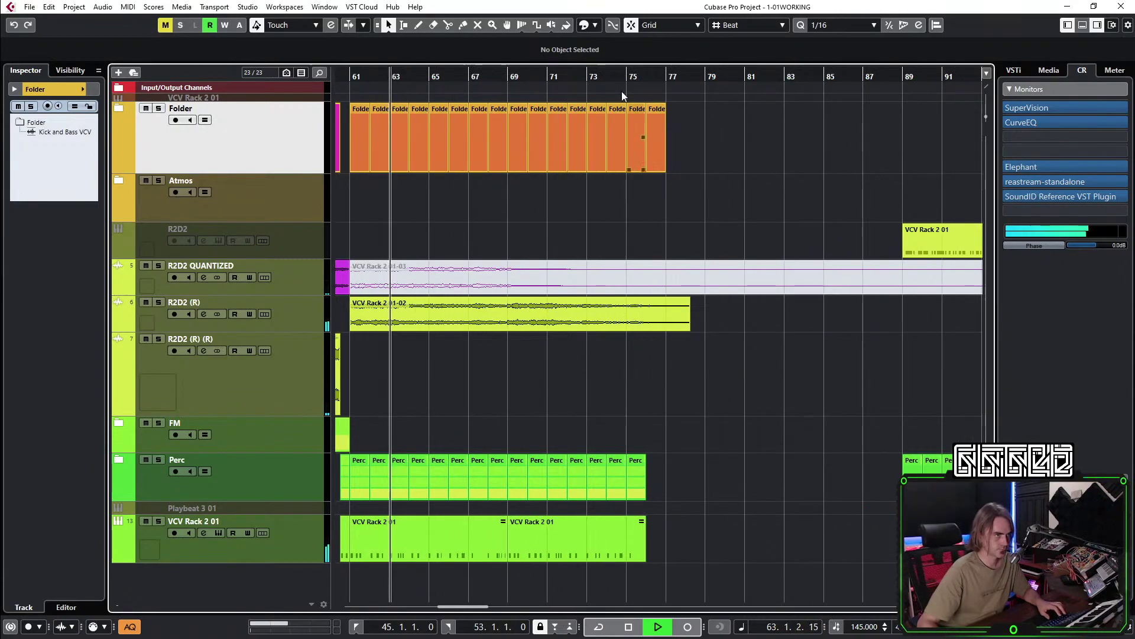
{"action": "key", "text": "g"}
{"action": "key", "text": "g"}
{"action": "key", "text": "g"}
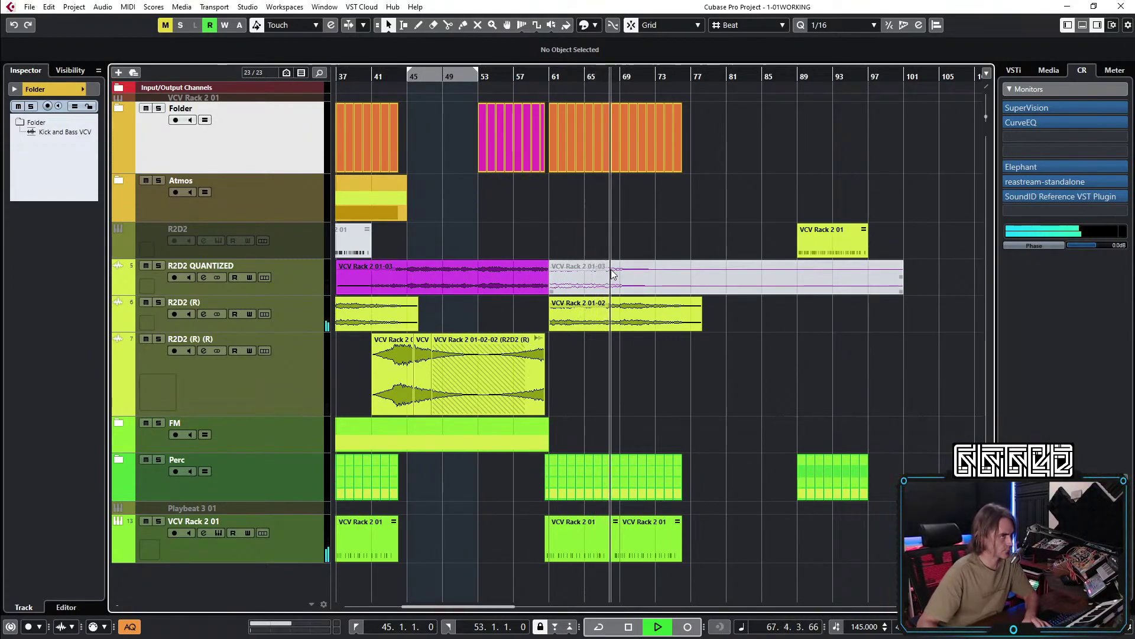
Check the automation lanes of the R2D2 (R) track while the section plays, then hide them.
{"action": "key", "text": "g"}
{"action": "key", "text": "h"}
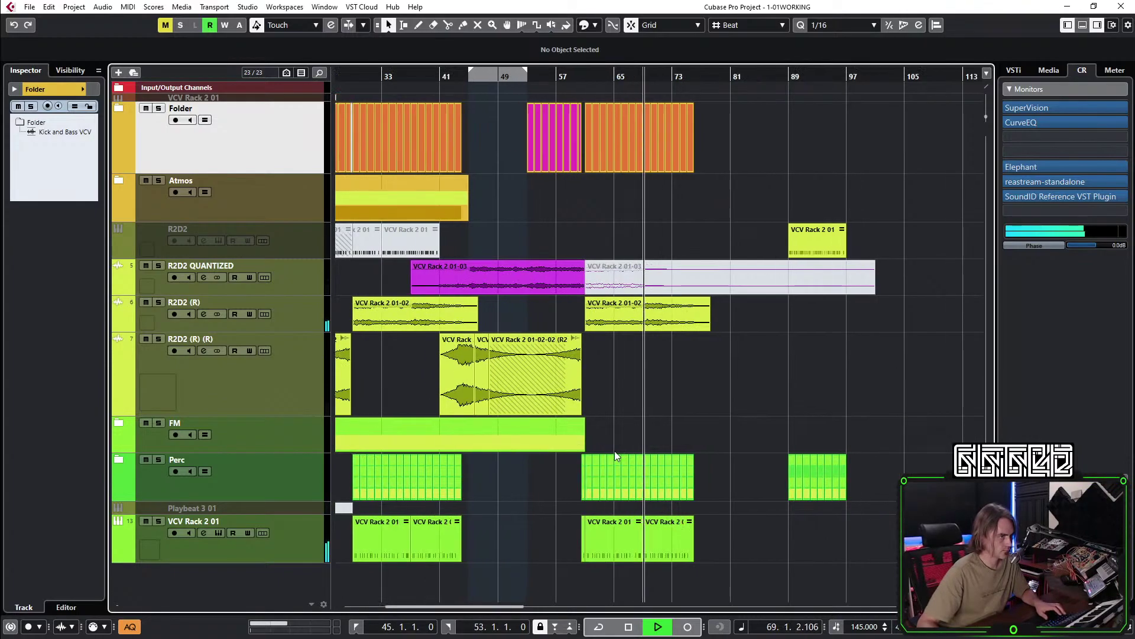
{"action": "key", "text": "g"}
{"action": "left_click_drag", "start_coordinate": [678, 81], "coordinate": [614, 81]}
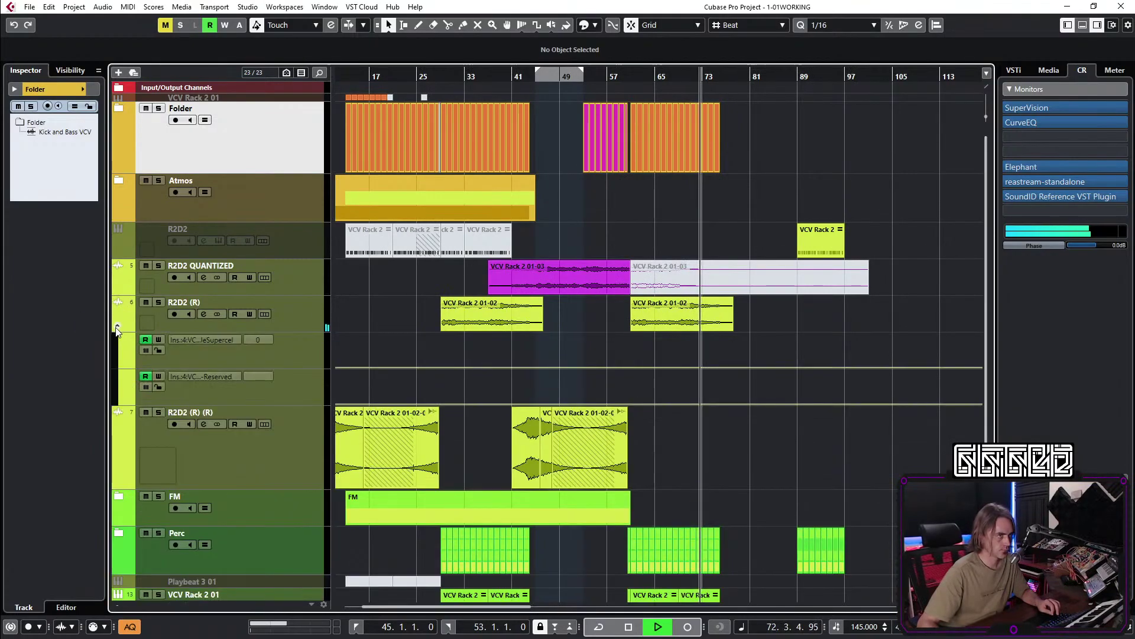
{"action": "scroll", "coordinate": [717, 323], "scroll_direction": "right", "scroll_amount": 5}
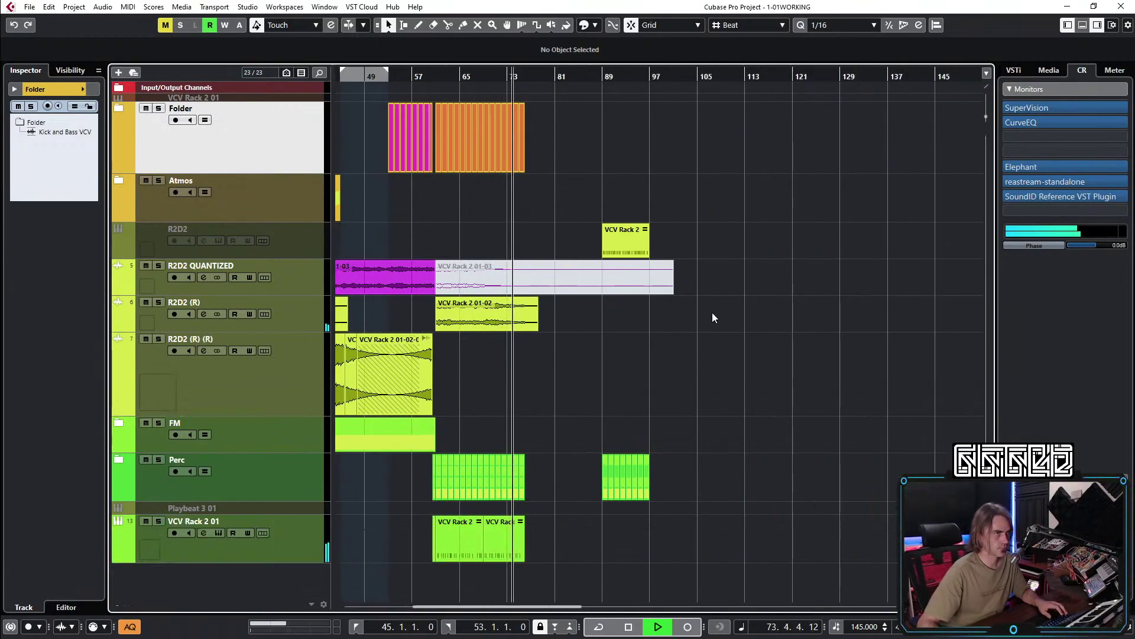
Replay from about bar 59 and extend the copied R2D2 (R) event so it ends at 86.2.1.
{"action": "left_click", "coordinate": [428, 77]}
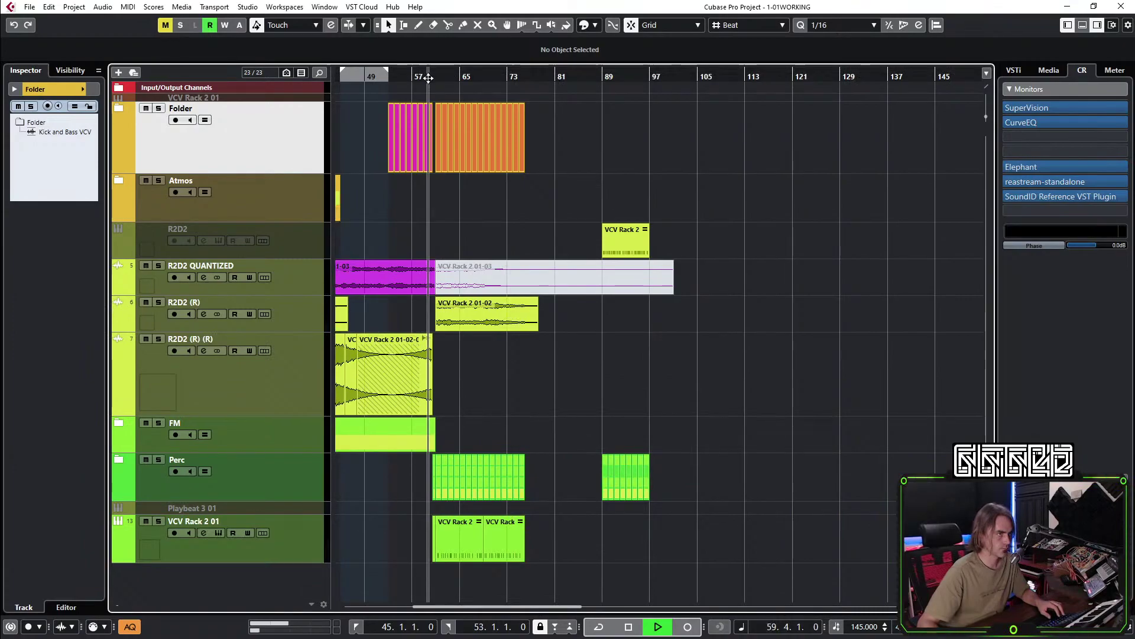
{"action": "left_click_drag", "start_coordinate": [428, 77], "coordinate": [557, 319]}
{"action": "key", "text": "h"}
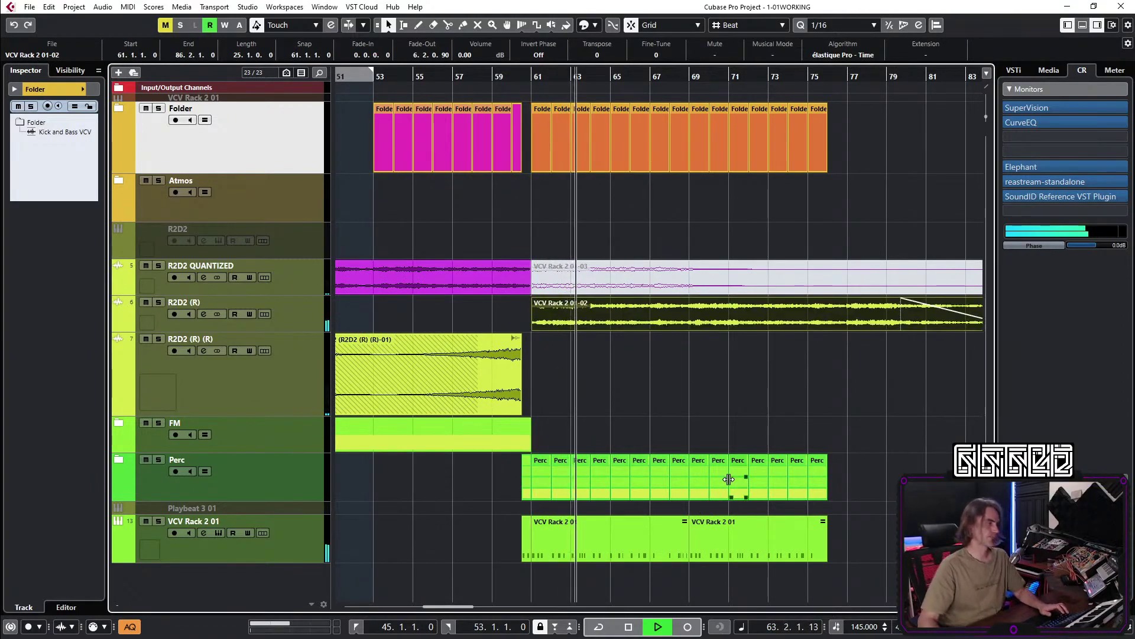
{"action": "left_click", "coordinate": [798, 408]}
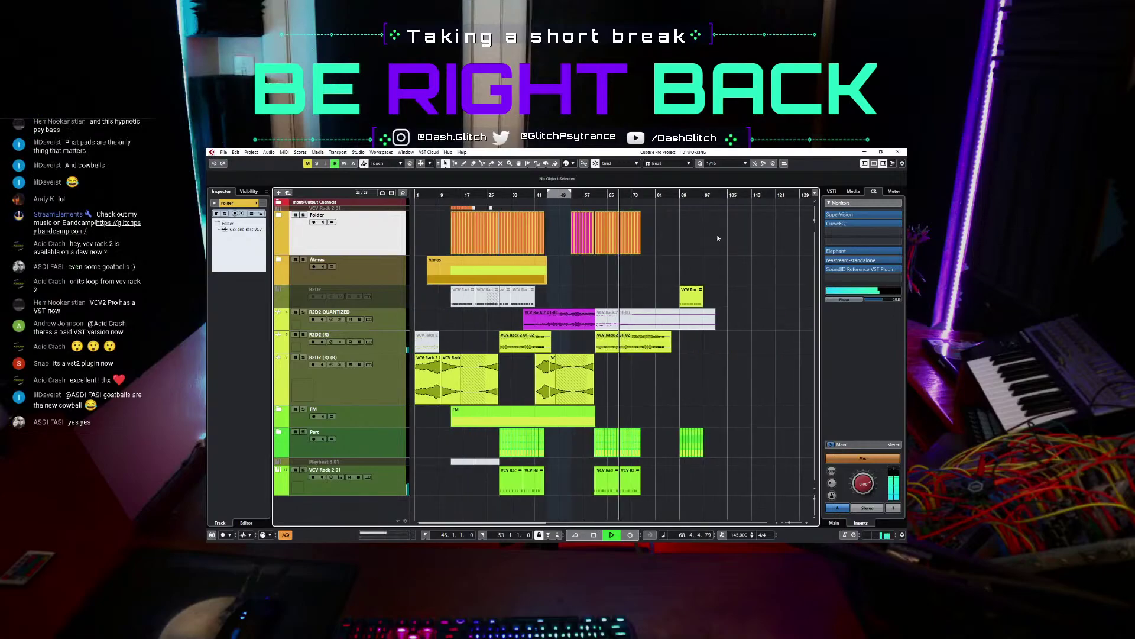
Select the arrangement's events up to bar 76 and set the locators around them, from 1.1.1 to 76.1.1.
{"action": "left_click_drag", "start_coordinate": [698, 223], "coordinate": [425, 274]}
{"action": "left_click", "coordinate": [428, 371]}
{"action": "key", "text": "p"}
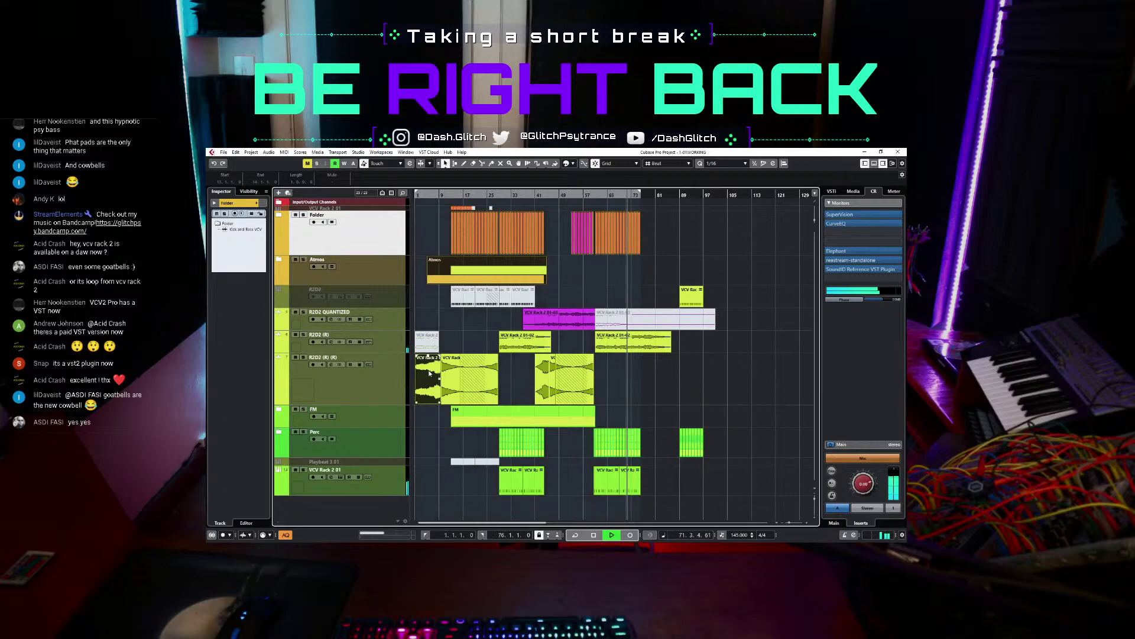
Turn on cycle playback with the right locator at 77.1.1, let the arrangement loop, and stop playback.
{"action": "key", "text": "slash"}
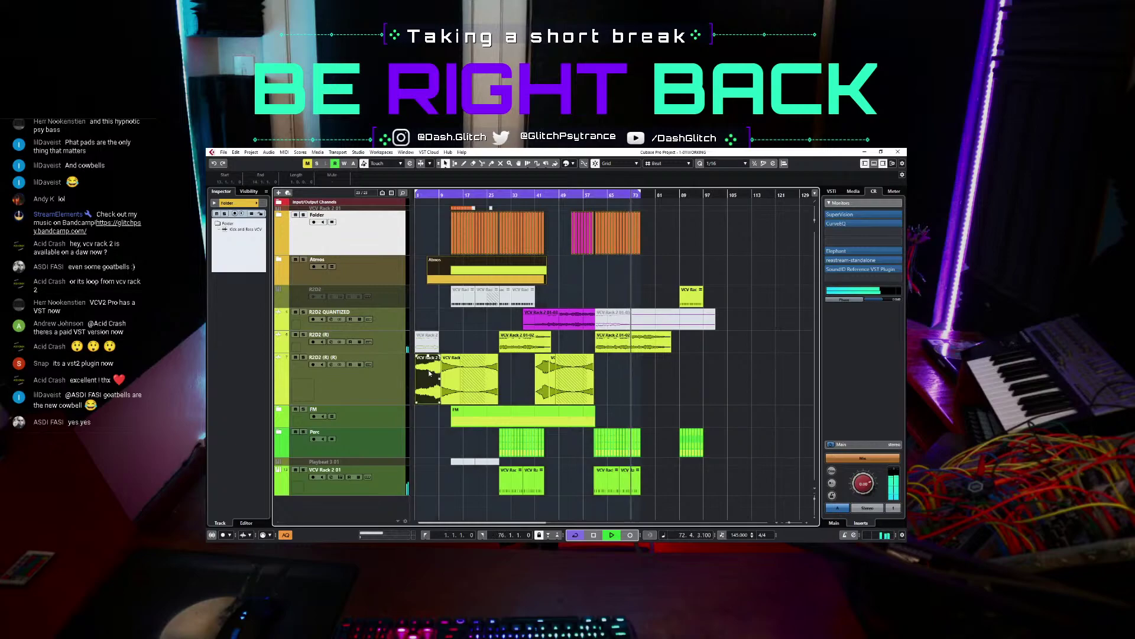
{"action": "left_click", "coordinate": [645, 391]}
{"action": "scroll", "coordinate": [645, 390], "scroll_direction": "up", "scroll_amount": 3}
{"action": "scroll", "coordinate": [644, 390], "scroll_direction": "up", "scroll_amount": 2}
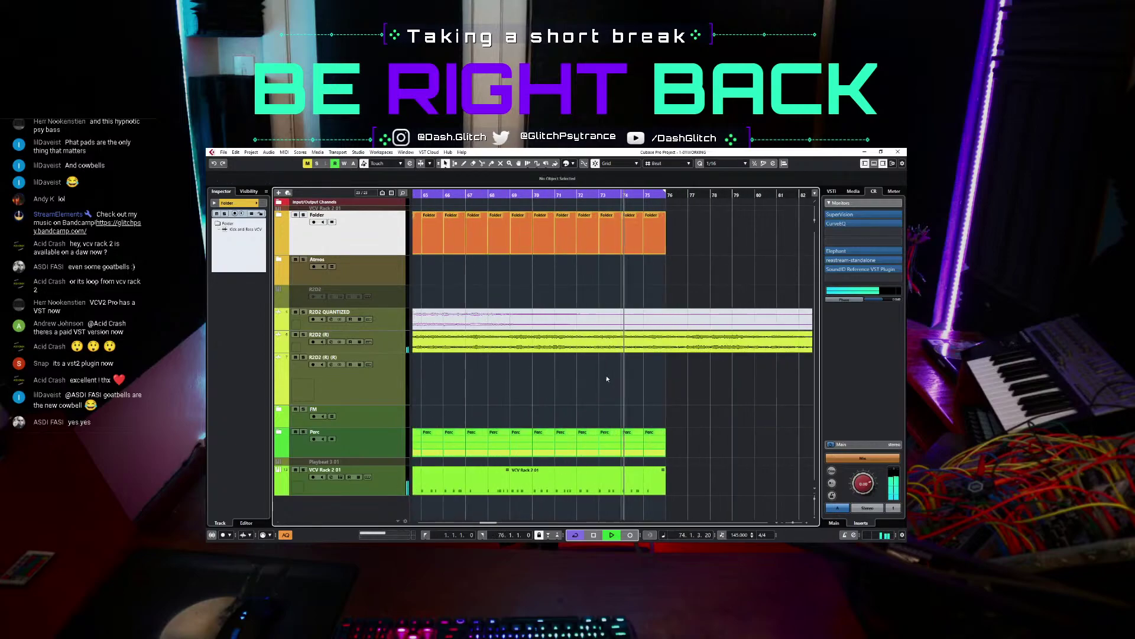
{"action": "scroll", "coordinate": [644, 391], "scroll_direction": "down", "scroll_amount": 1}
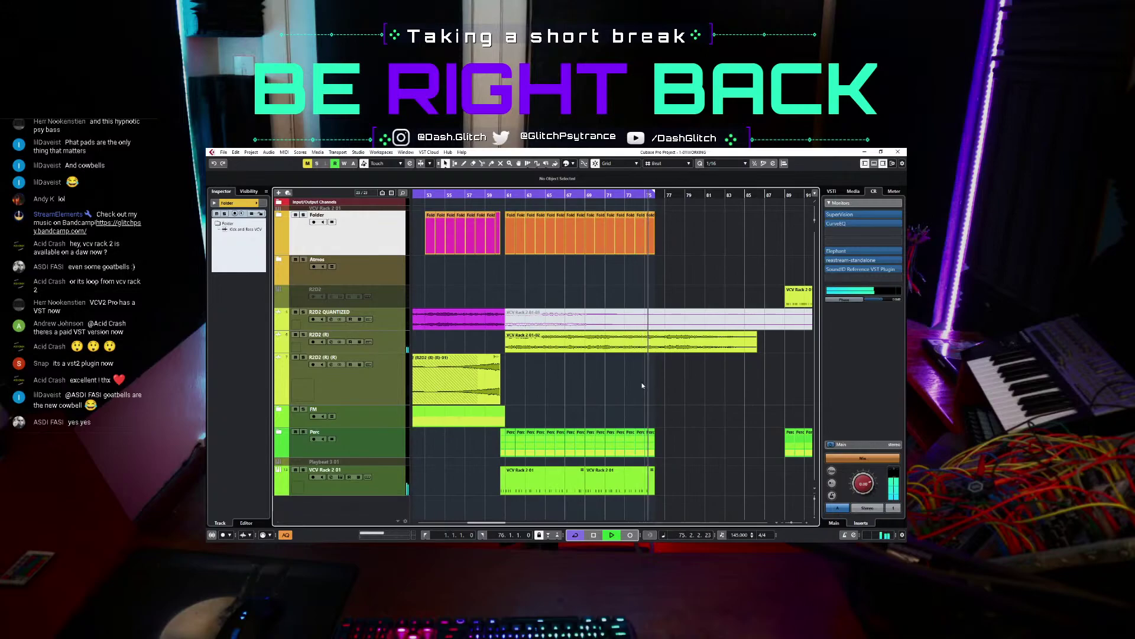
{"action": "scroll", "coordinate": [644, 390], "scroll_direction": "down", "scroll_amount": 2}
{"action": "scroll", "coordinate": [647, 395], "scroll_direction": "up", "scroll_amount": 3}
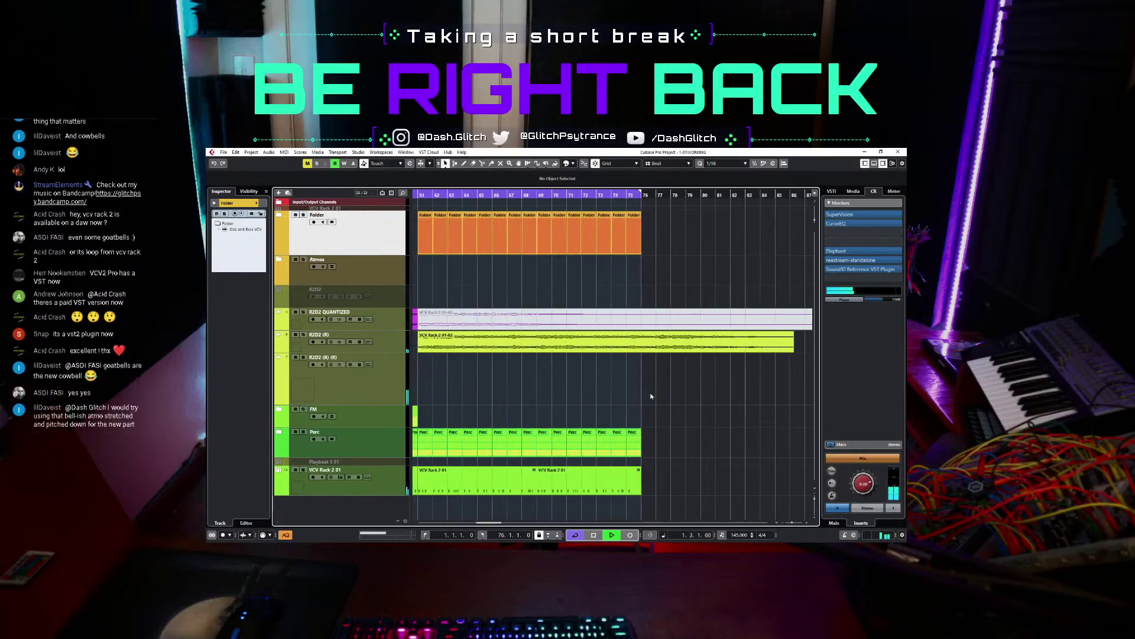
{"action": "scroll", "coordinate": [650, 397], "scroll_direction": "down", "scroll_amount": 1}
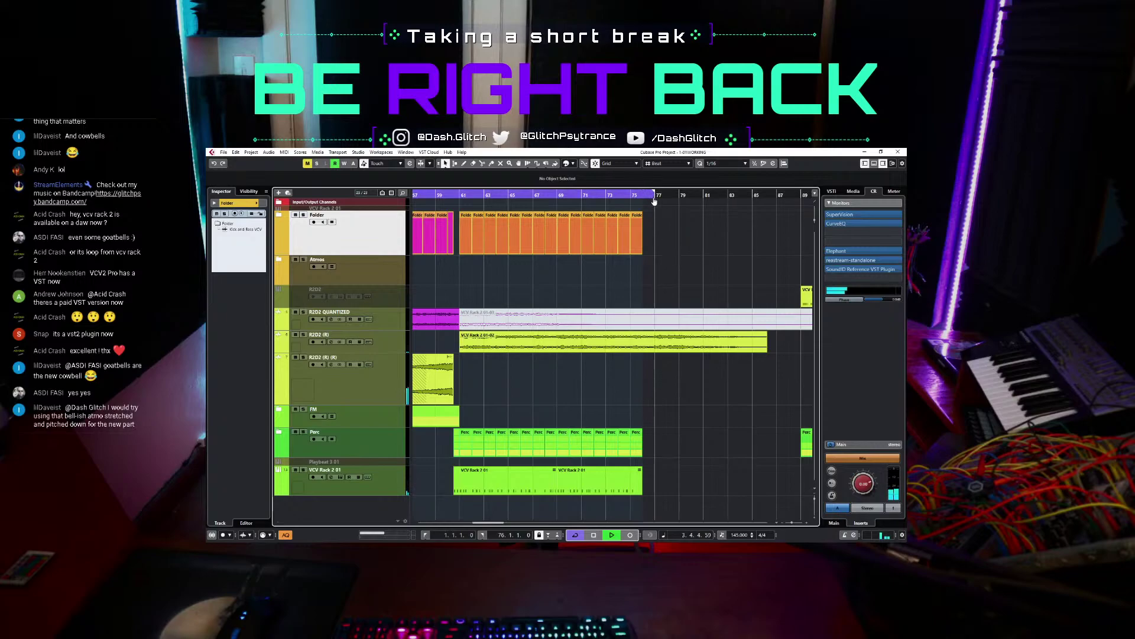
{"action": "scroll", "coordinate": [659, 297], "scroll_direction": "down", "scroll_amount": 3}
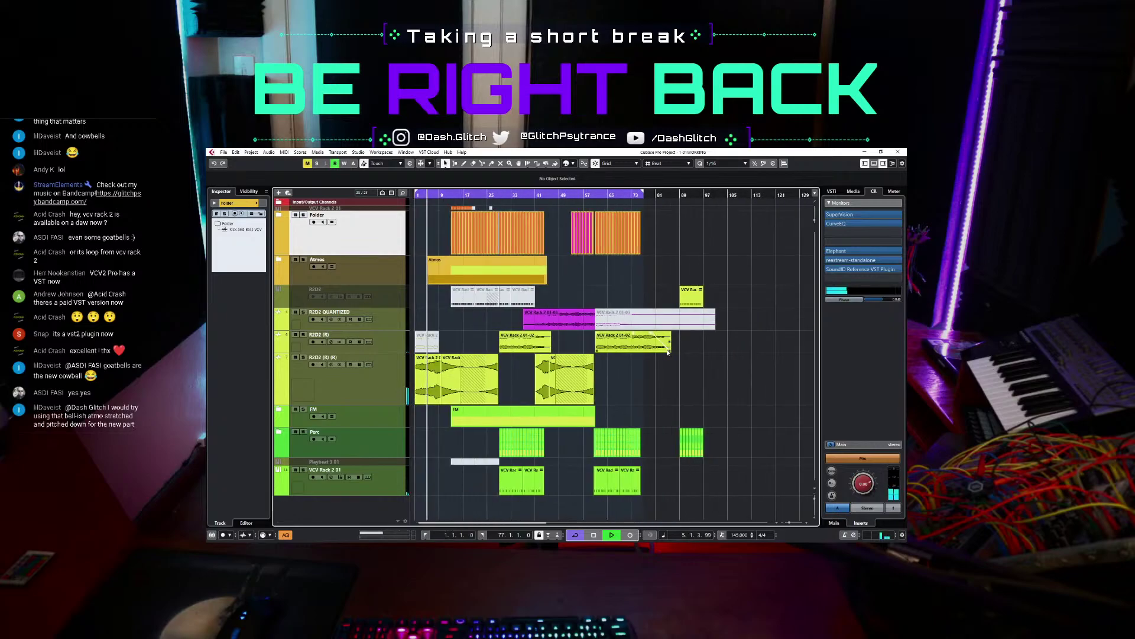
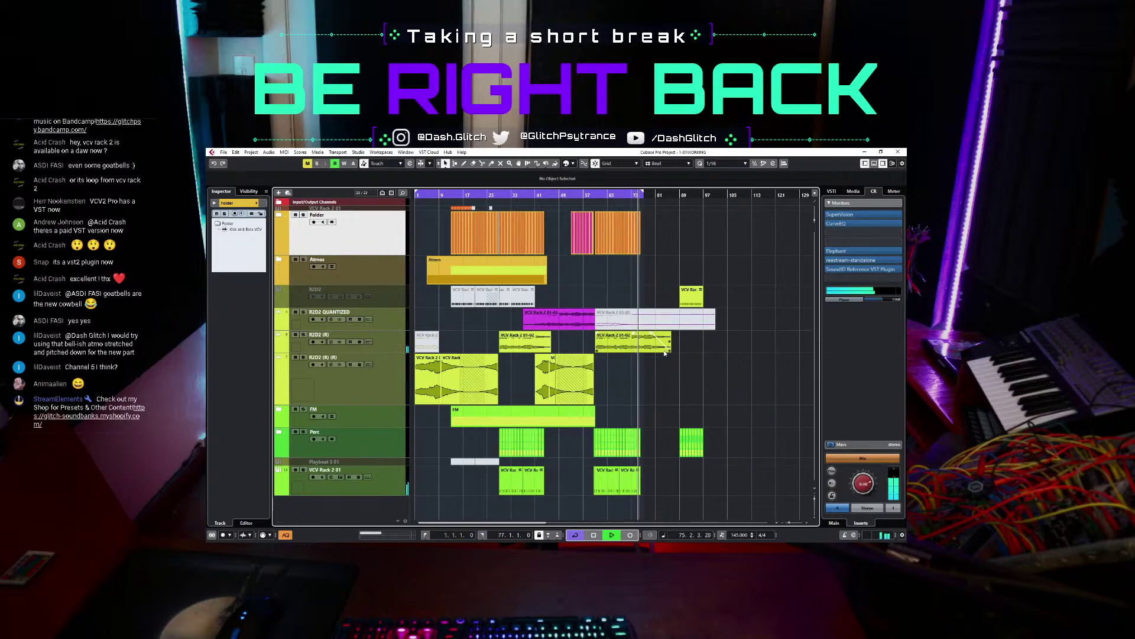
{"action": "key", "text": "space"}
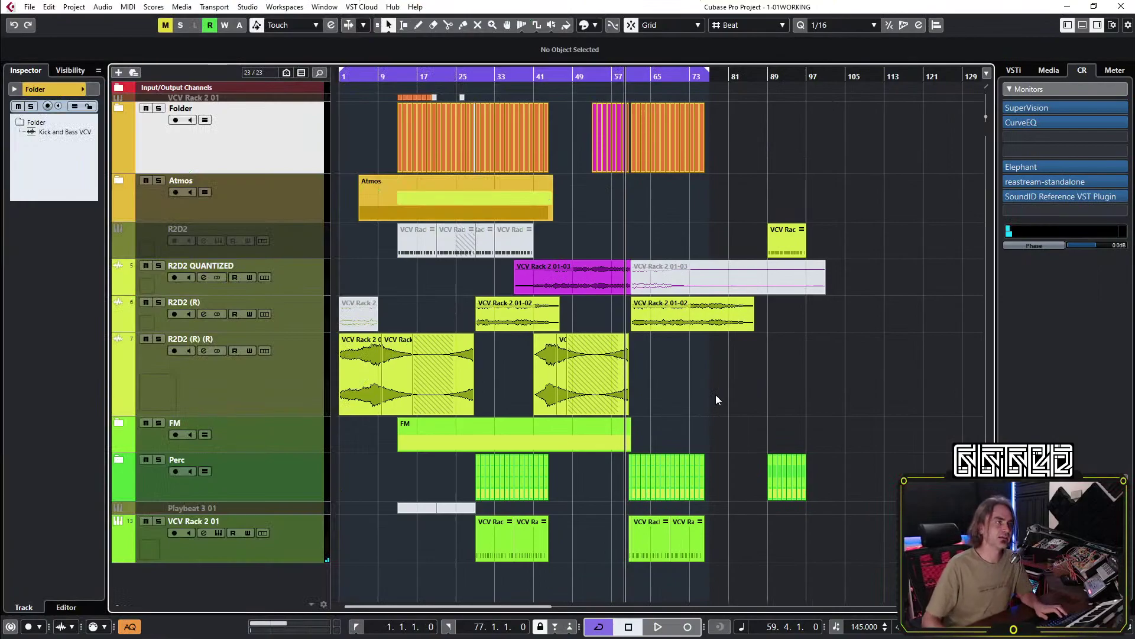
Shorten the copied R2D2 (R) event that starts at bar 61 so it ends just before bar 77.
{"action": "scroll", "coordinate": [727, 372], "scroll_direction": "up", "scroll_amount": 2}
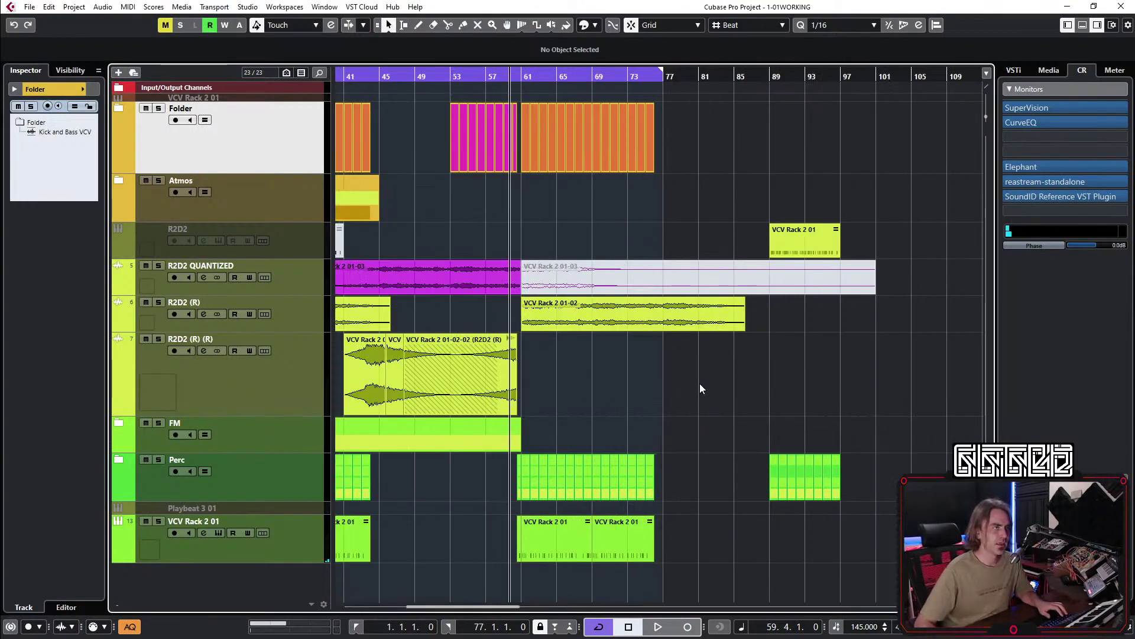
{"action": "scroll", "coordinate": [702, 385], "scroll_direction": "up", "scroll_amount": 2}
{"action": "left_click_drag", "start_coordinate": [710, 314], "coordinate": [661, 326]}
{"action": "key", "text": "ctrl+z"}
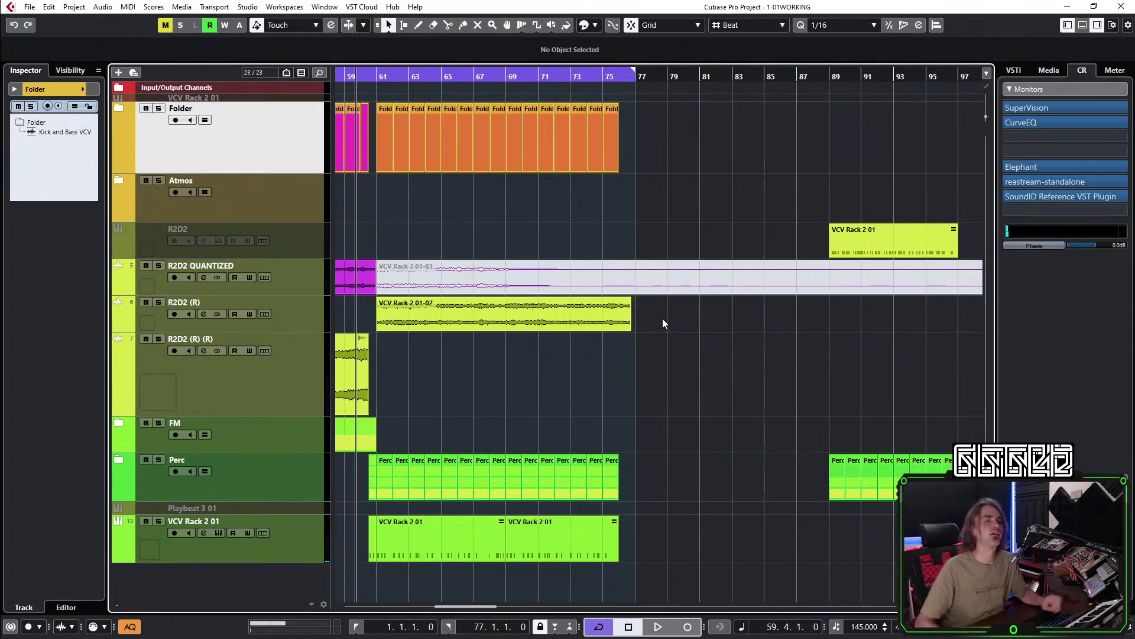
{"action": "scroll", "coordinate": [450, 188], "scroll_direction": "up", "scroll_amount": 1}
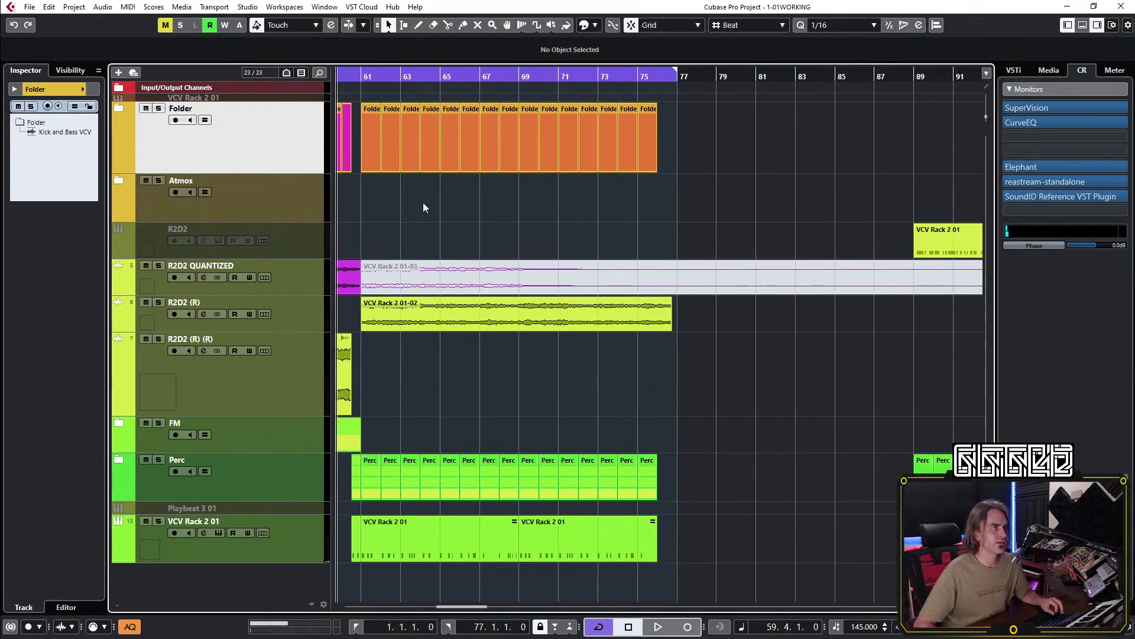
Copy four orange Folder events to bar 79 and set the locators around them, from 79.1.1 to 83.1.1.
{"action": "mouse_move", "coordinate": [428, 198]}
{"action": "left_mouse_down"}
{"action": "mouse_move", "coordinate": [379, 158]}
{"action": "mouse_move", "coordinate": [749, 159]}
{"action": "mouse_move", "coordinate": [729, 159]}
{"action": "left_mouse_up"}
{"action": "left_click_drag", "start_coordinate": [718, 70], "coordinate": [799, 70]}
{"action": "left_click_drag", "start_coordinate": [802, 114], "coordinate": [796, 112]}
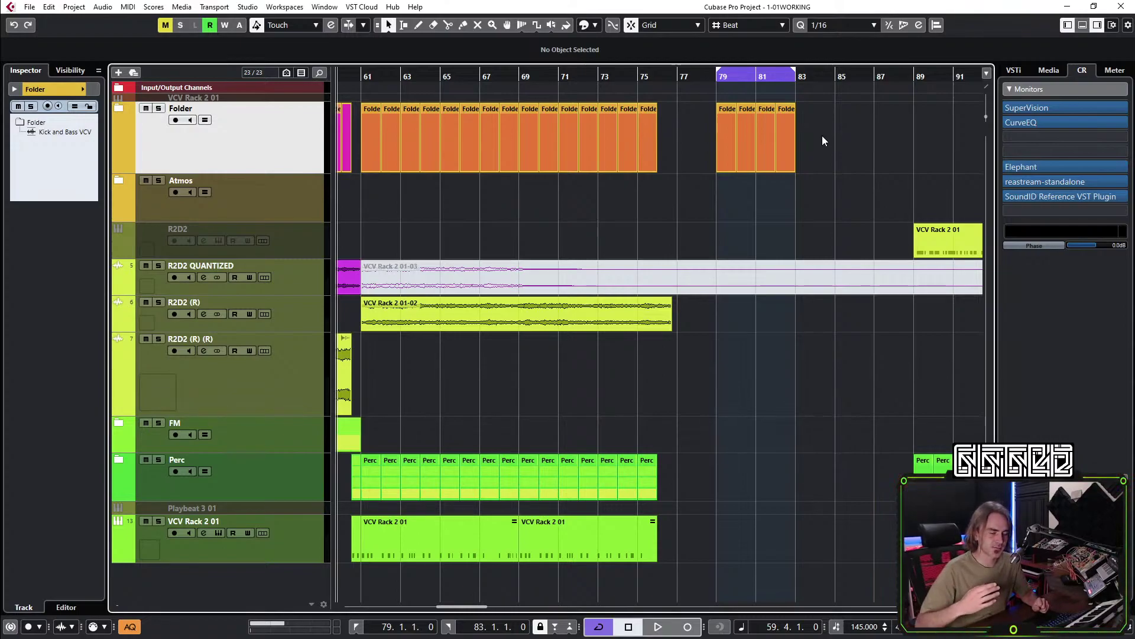
{"action": "scroll", "coordinate": [681, 414], "scroll_direction": "right", "scroll_amount": 3}
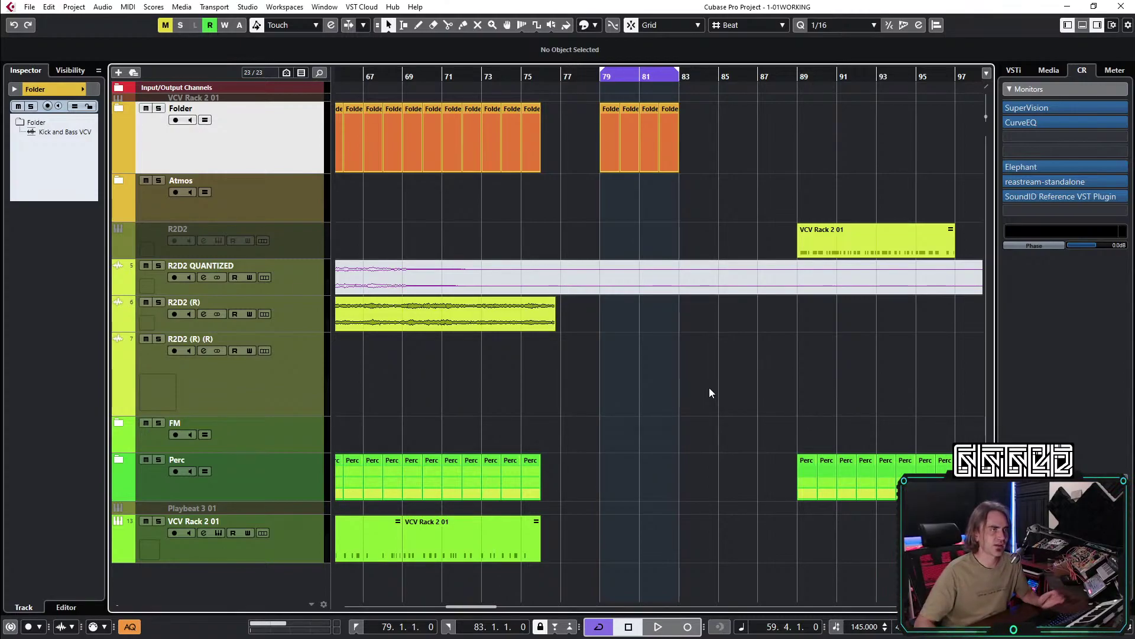
{"action": "scroll", "coordinate": [616, 507], "scroll_direction": "left", "scroll_amount": 1}
{"action": "scroll", "coordinate": [603, 502], "scroll_direction": "right", "scroll_amount": 3}
{"action": "scroll", "coordinate": [565, 532], "scroll_direction": "down", "scroll_amount": 2}
{"action": "scroll", "coordinate": [562, 537], "scroll_direction": "left", "scroll_amount": 3}
{"action": "scroll", "coordinate": [550, 542], "scroll_direction": "right", "scroll_amount": 3}
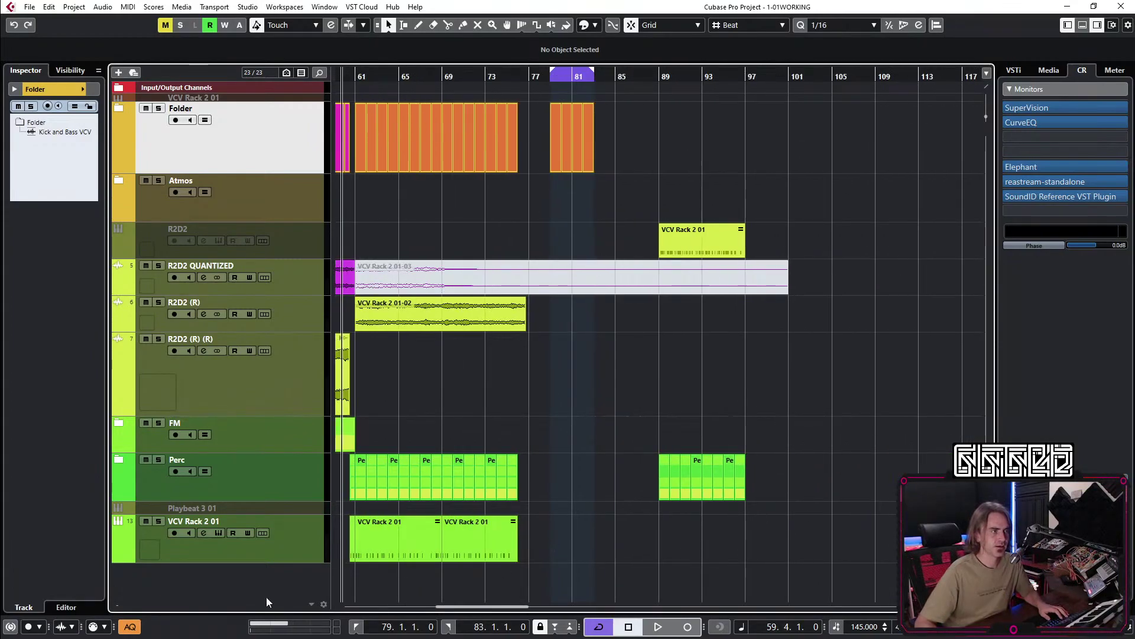
{"action": "left_click", "coordinate": [285, 553]}
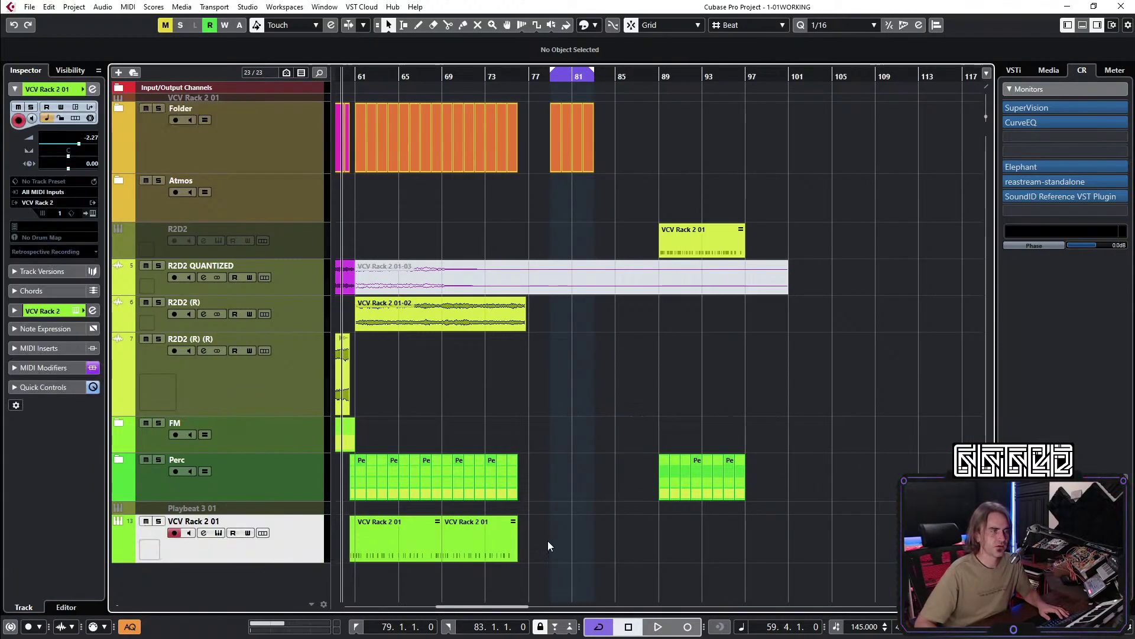
{"action": "right_click", "coordinate": [286, 549]}
{"action": "left_click", "coordinate": [618, 430]}
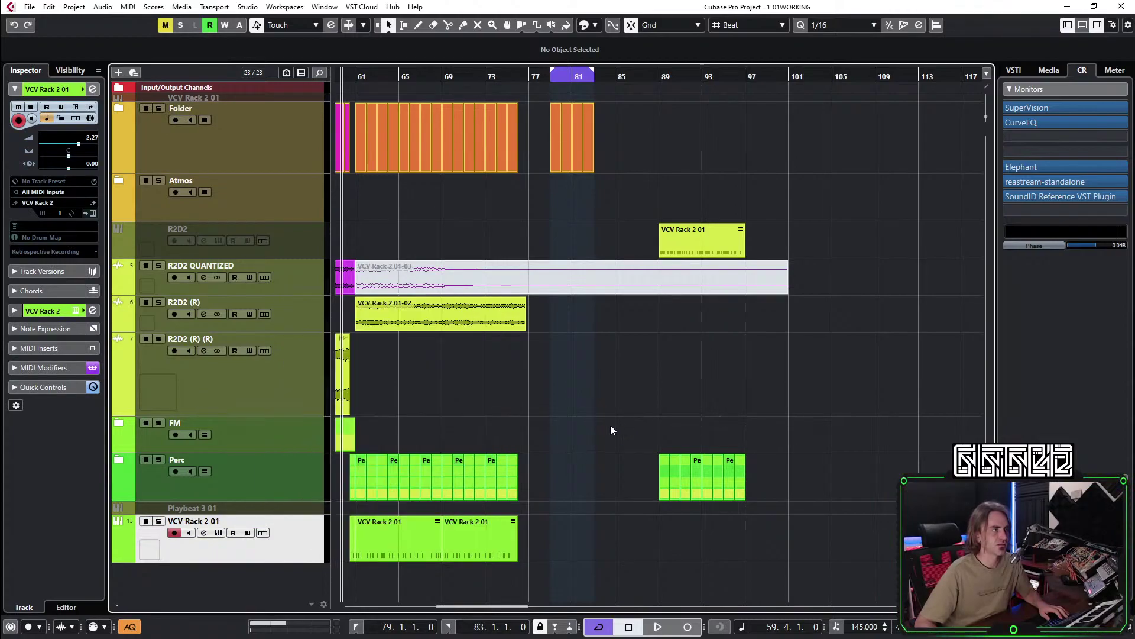
Remove the VCV Rack 2 FX insert from the R2D2 (R) track's channel settings.
{"action": "left_click", "coordinate": [130, 324]}
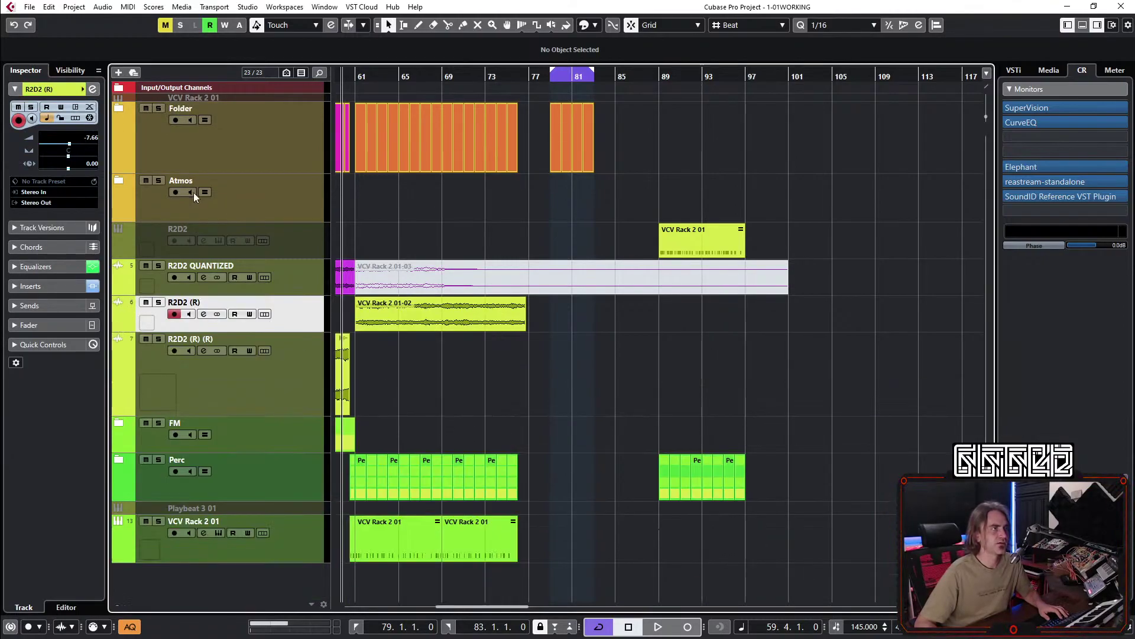
{"action": "scroll", "coordinate": [172, 180], "scroll_direction": "left", "scroll_amount": 2}
{"action": "left_click", "coordinate": [92, 89]}
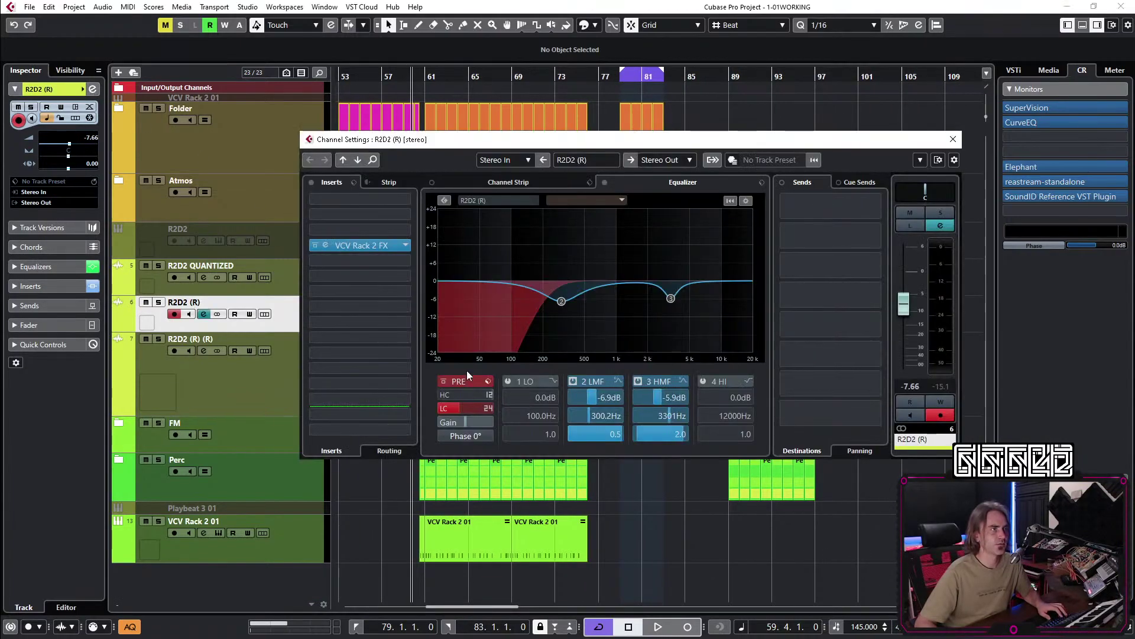
{"action": "left_click", "coordinate": [404, 246]}
{"action": "scroll", "coordinate": [394, 280], "scroll_direction": "down", "scroll_amount": 15}
{"action": "scroll", "coordinate": [394, 281], "scroll_direction": "up", "scroll_amount": 8}
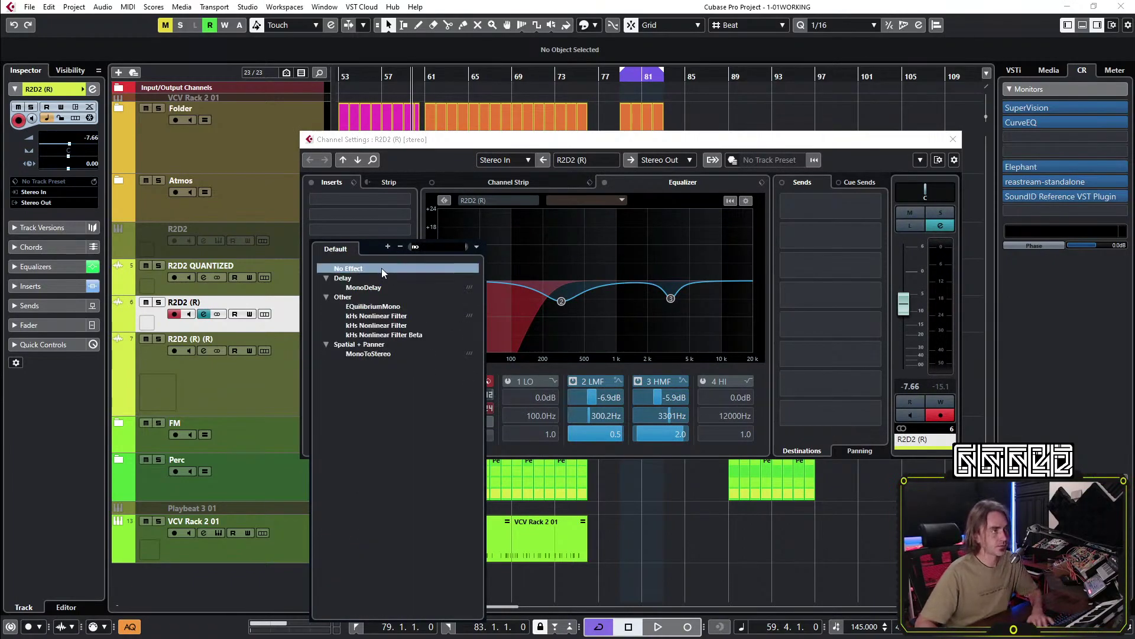
{"action": "left_click", "coordinate": [382, 268]}
{"action": "left_click", "coordinate": [953, 139]}
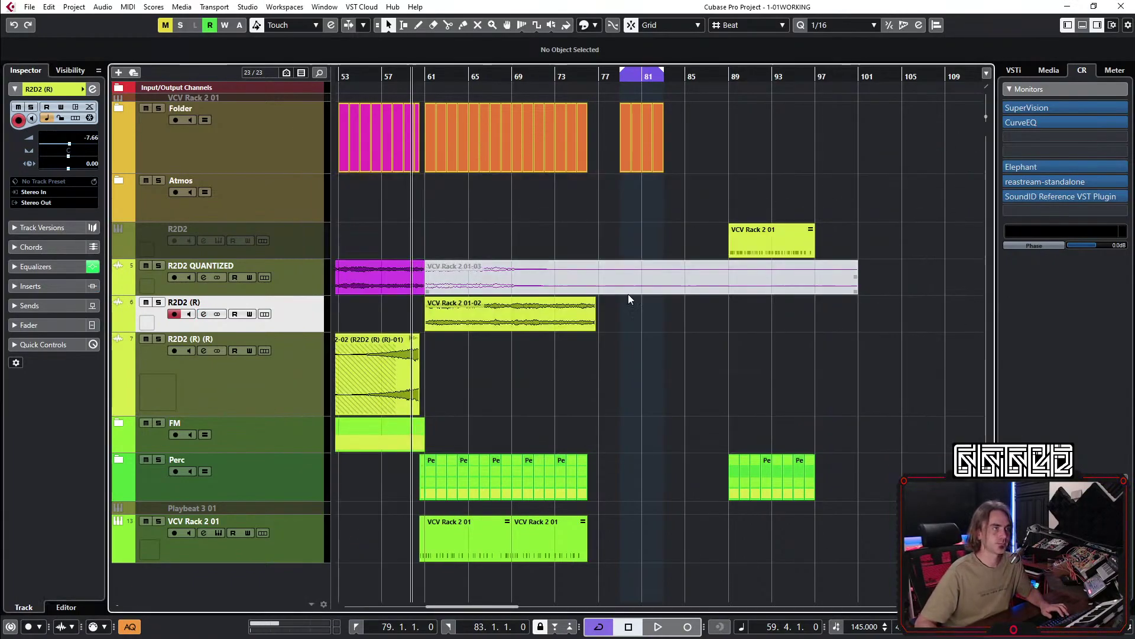
Add one instrument track below VCV Rack 2 01, using VCV Rack 2 with Stereo Out as the output.
{"action": "scroll", "coordinate": [394, 513], "scroll_direction": "right", "scroll_amount": 5}
{"action": "right_click", "coordinate": [304, 529]}
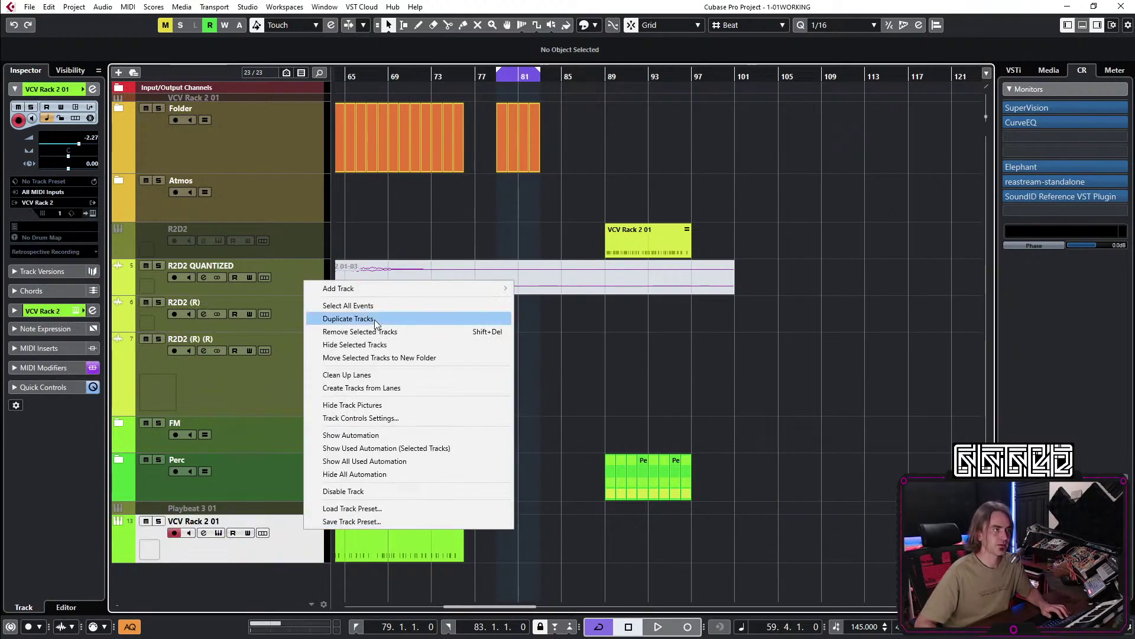
{"action": "mouse_move", "coordinate": [380, 288]}
{"action": "left_click", "coordinate": [548, 302]}
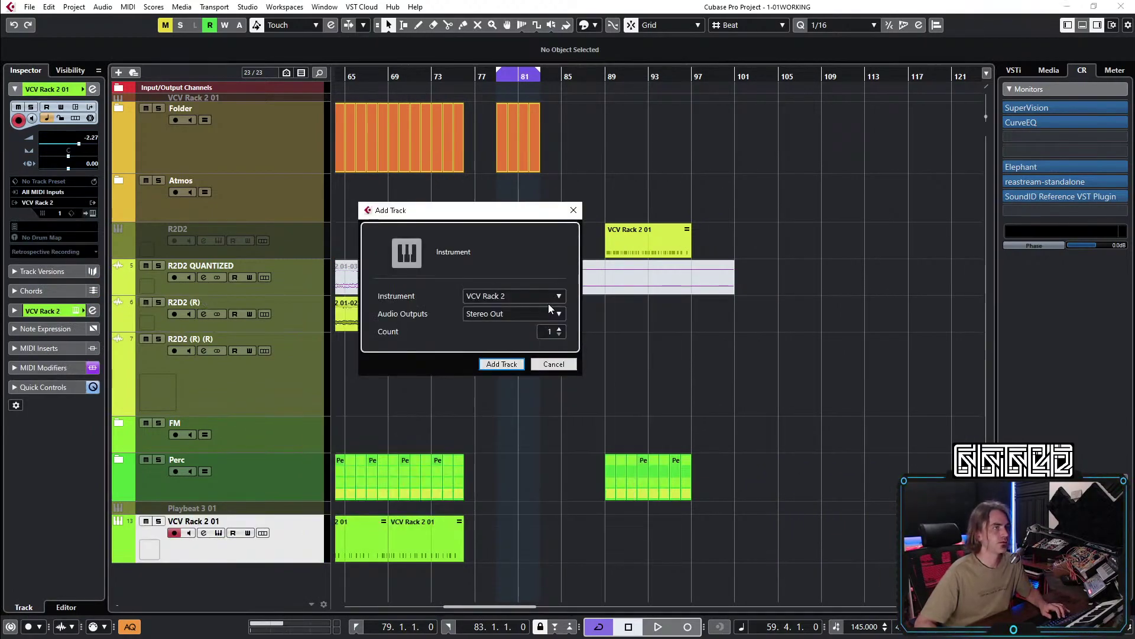
{"action": "left_click", "coordinate": [503, 363]}
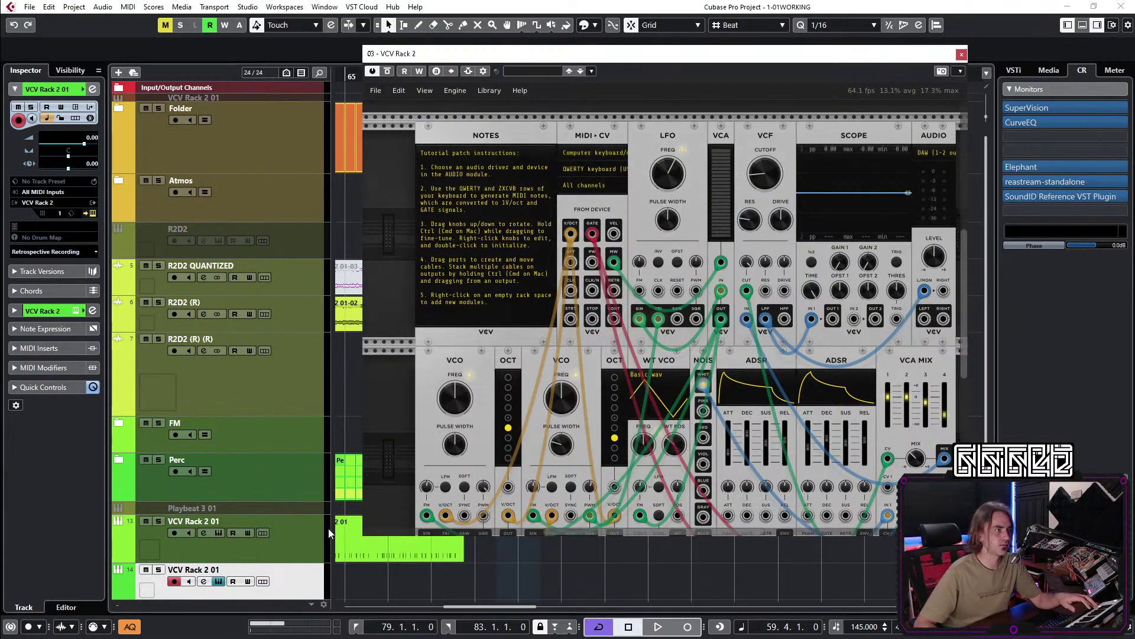
Clear the default patch in the new track's VCV Rack, keeping only the AUDIO module.
{"action": "scroll", "coordinate": [325, 530], "scroll_direction": "down", "scroll_amount": 1}
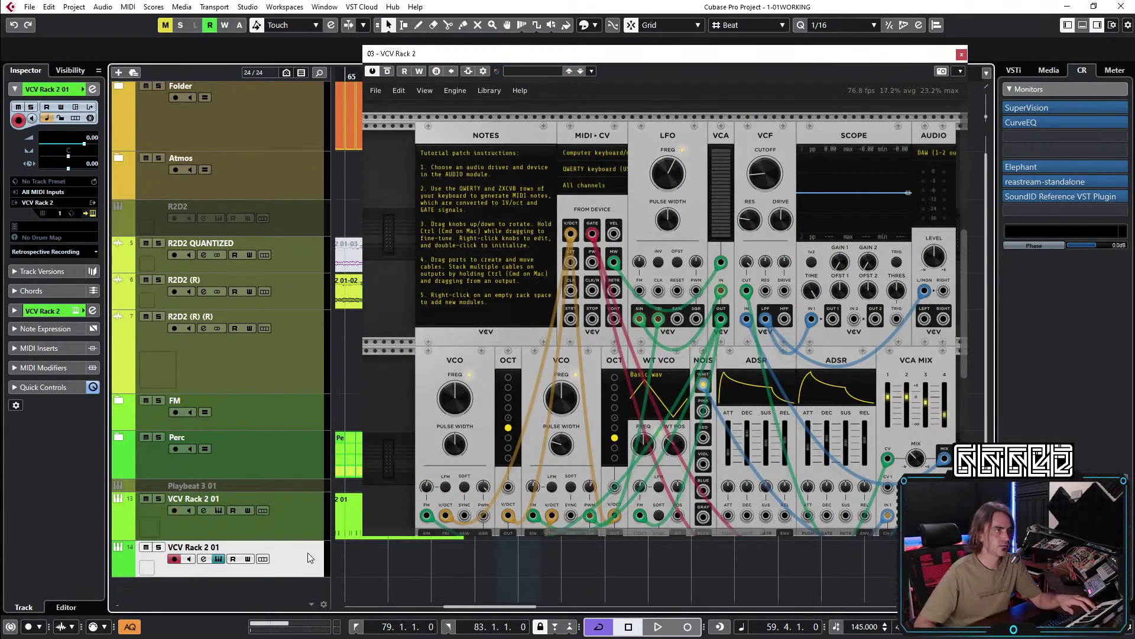
{"action": "left_click", "coordinate": [278, 523]}
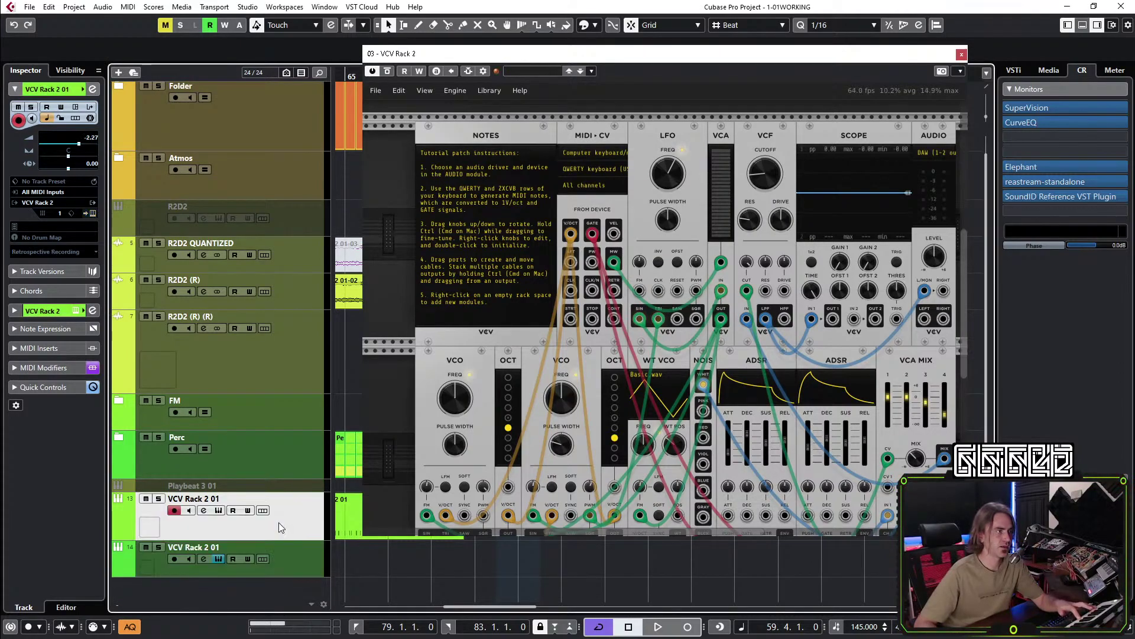
{"action": "left_click", "coordinate": [298, 551]}
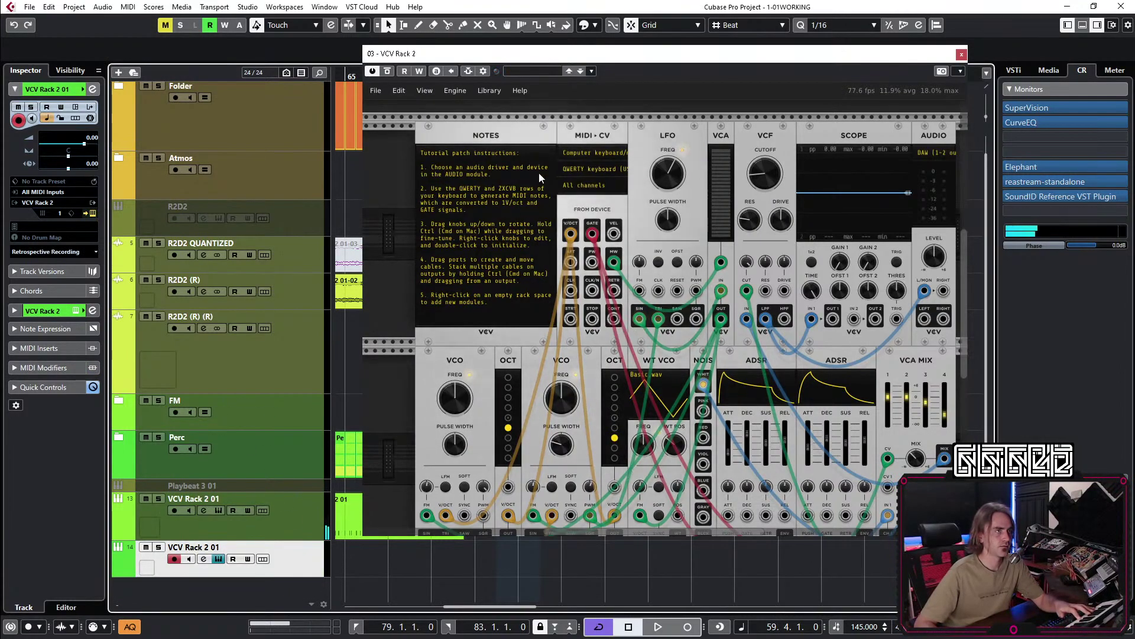
{"action": "left_click_drag", "start_coordinate": [392, 178], "coordinate": [838, 427]}
{"action": "key", "text": "Delete"}
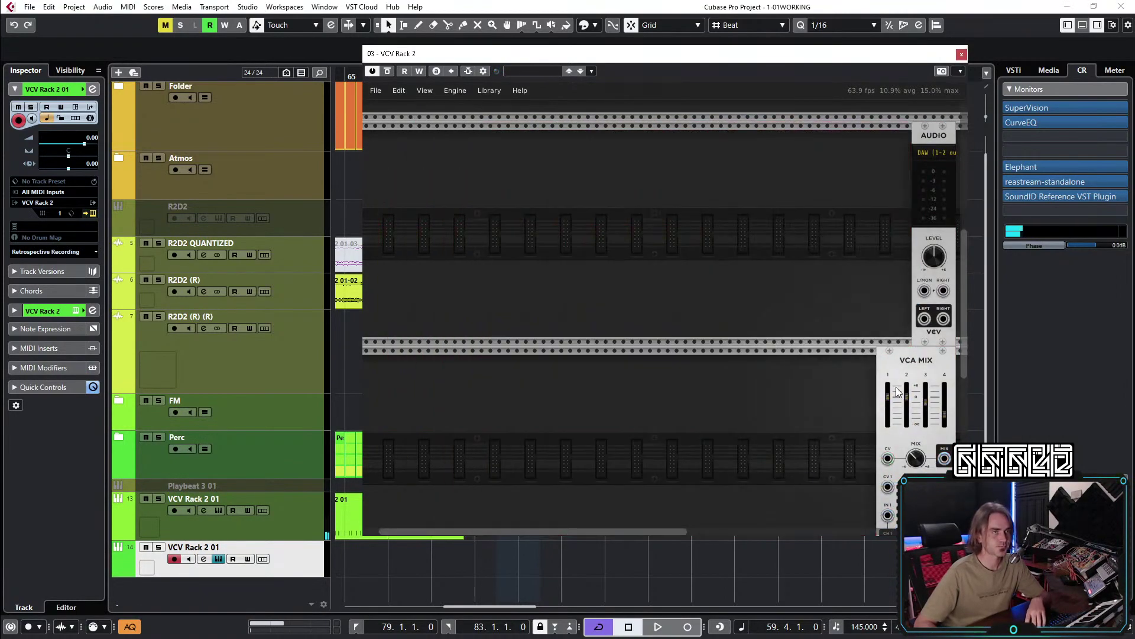
{"action": "key", "text": "Delete"}
Add a Befaco evenVCO and a single VCV VCA module to the rack.
{"action": "right_click", "coordinate": [587, 207]}
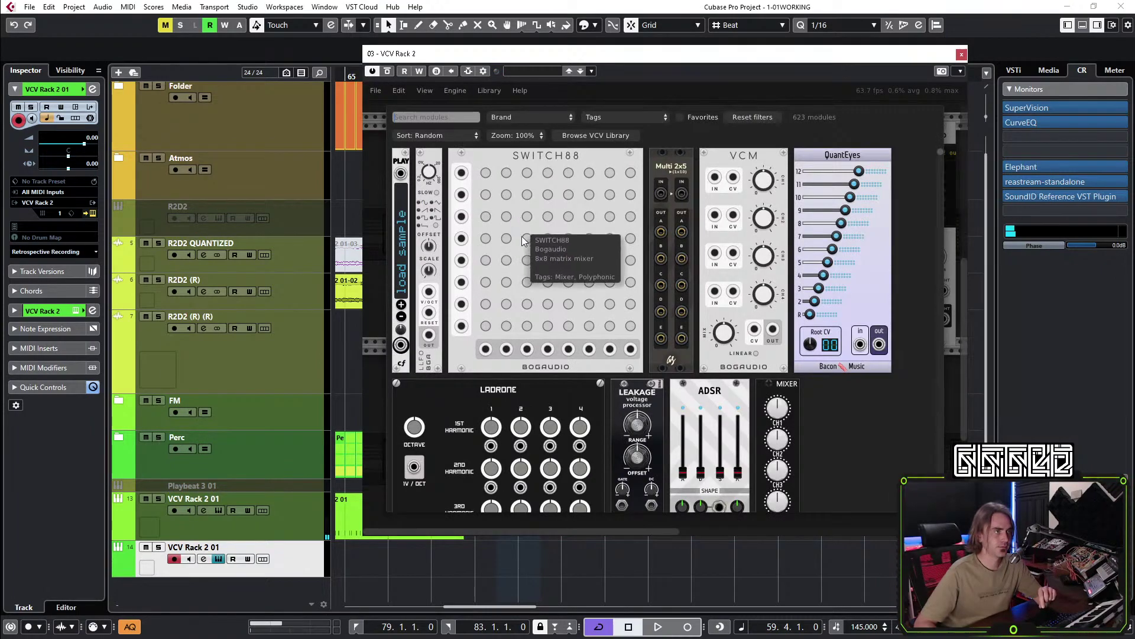
{"action": "type", "text": "even"}
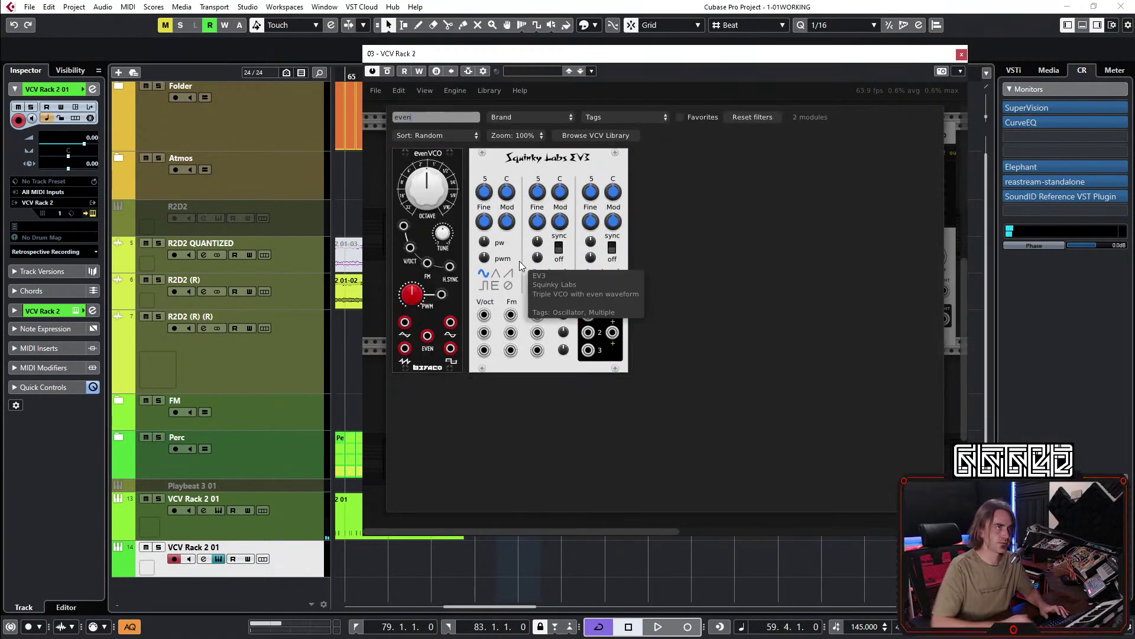
{"action": "left_click", "coordinate": [425, 247]}
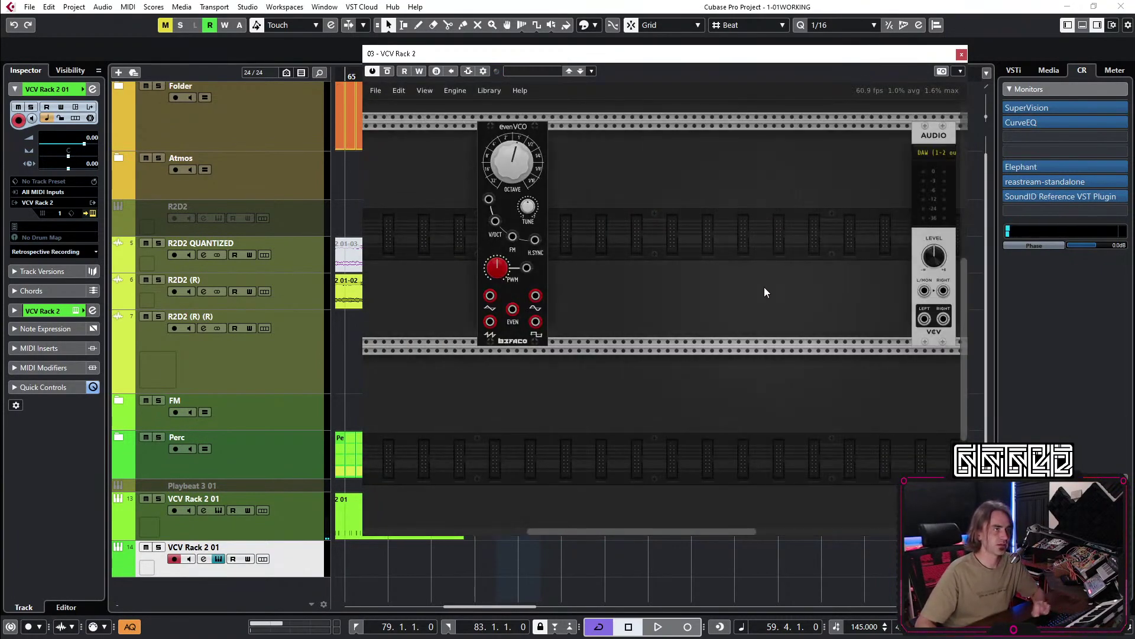
{"action": "scroll", "coordinate": [695, 298], "scroll_direction": "right", "scroll_amount": 2}
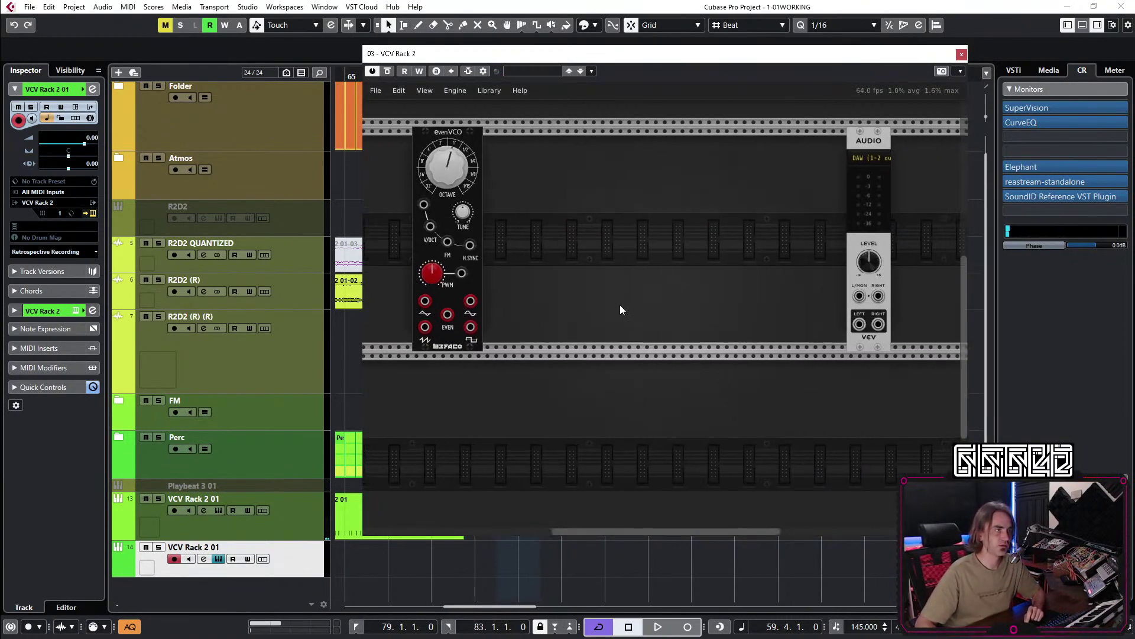
{"action": "right_click", "coordinate": [537, 310]}
{"action": "type", "text": "vca"}
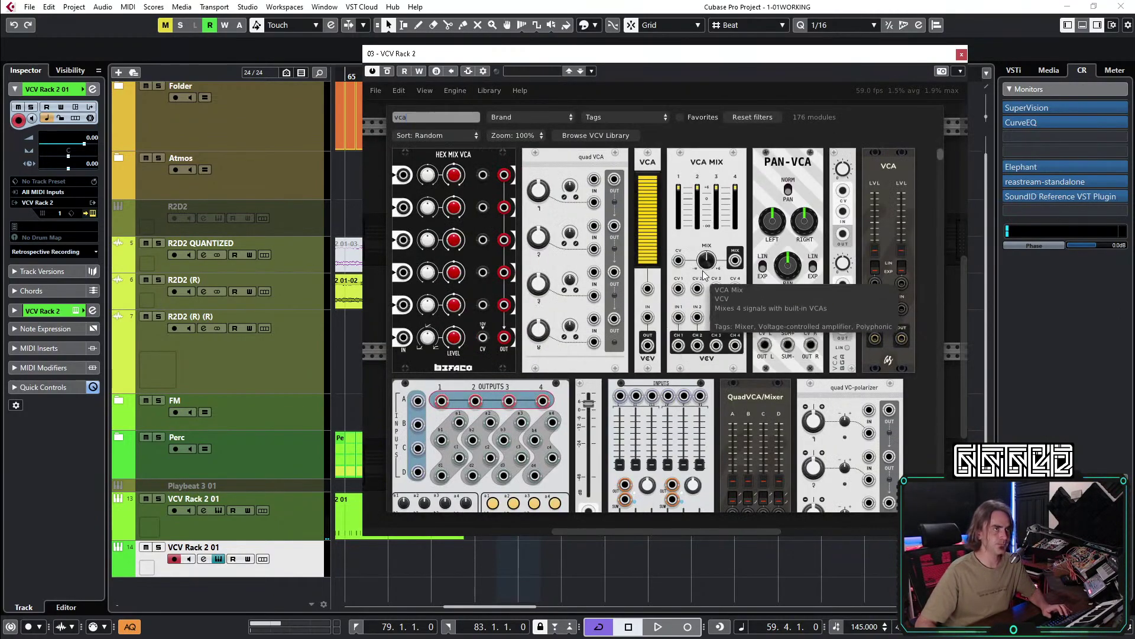
{"action": "left_click", "coordinate": [649, 263]}
Try to patch the evenVCO's sawtooth output through the VCA into the AUDIO module, and take the cables out again.
{"action": "left_click_drag", "start_coordinate": [425, 327], "coordinate": [540, 296]}
{"action": "left_click_drag", "start_coordinate": [541, 236], "coordinate": [859, 296]}
{"action": "key", "text": "ctrl+z"}
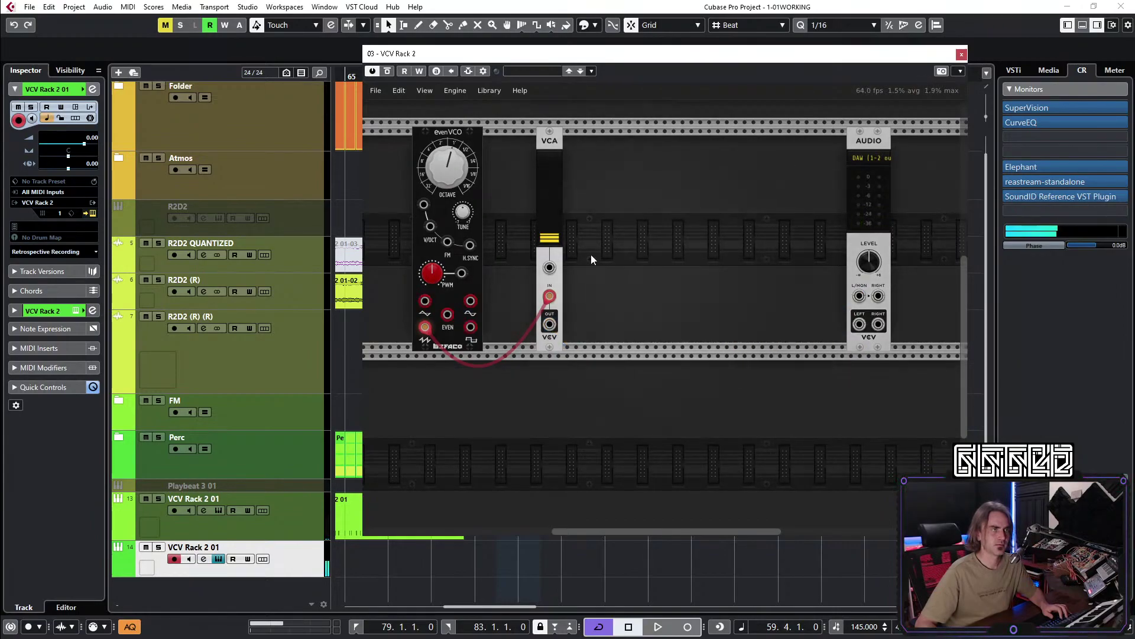
{"action": "left_click_drag", "start_coordinate": [549, 296], "coordinate": [524, 274]}
Place the evenVCO and VCA side by side closer to the AUDIO module, and add a VCV MIDI-CV module ahead of the evenVCO.
{"action": "left_click", "coordinate": [548, 141], "text": "ctrl"}
{"action": "left_click_drag", "start_coordinate": [546, 145], "coordinate": [742, 168]}
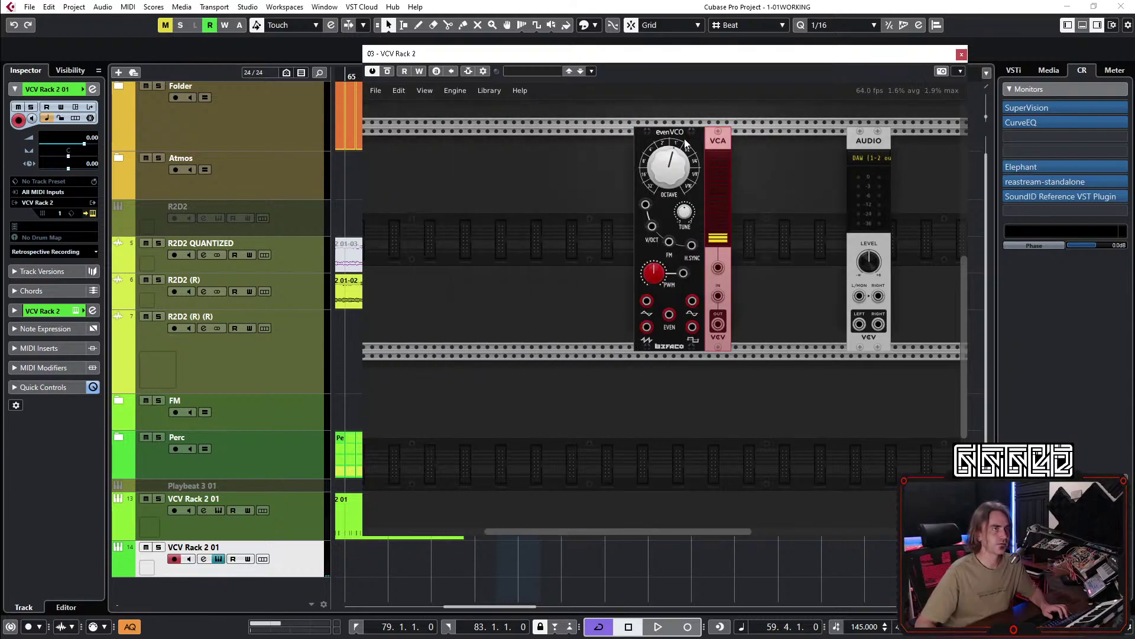
{"action": "right_click", "coordinate": [743, 169]}
{"action": "type", "text": "midi"}
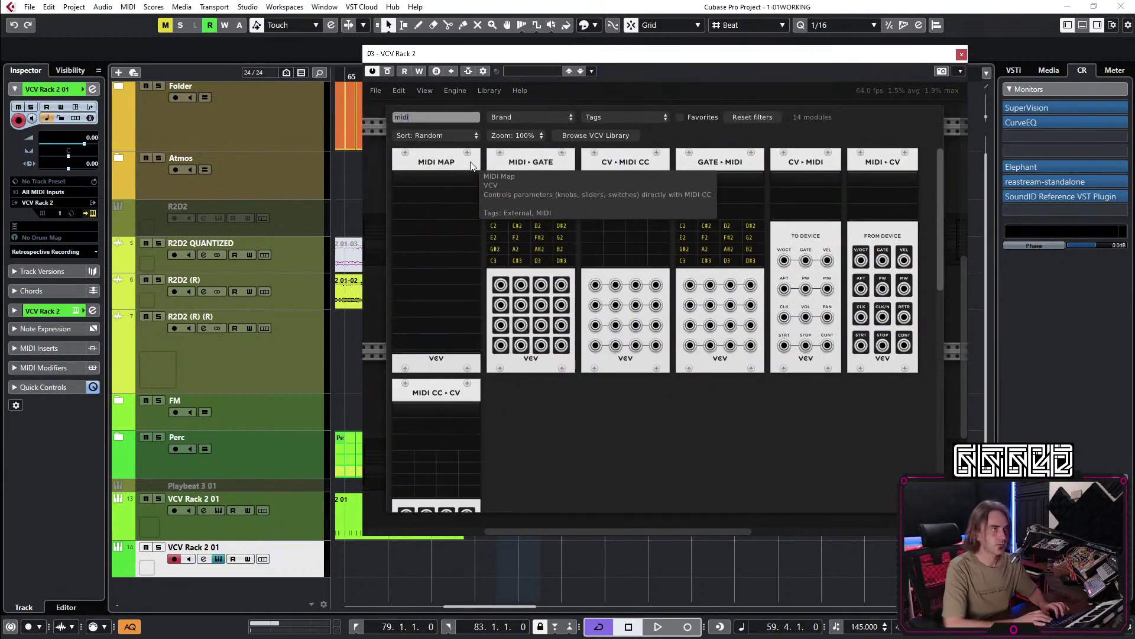
{"action": "left_click", "coordinate": [867, 187]}
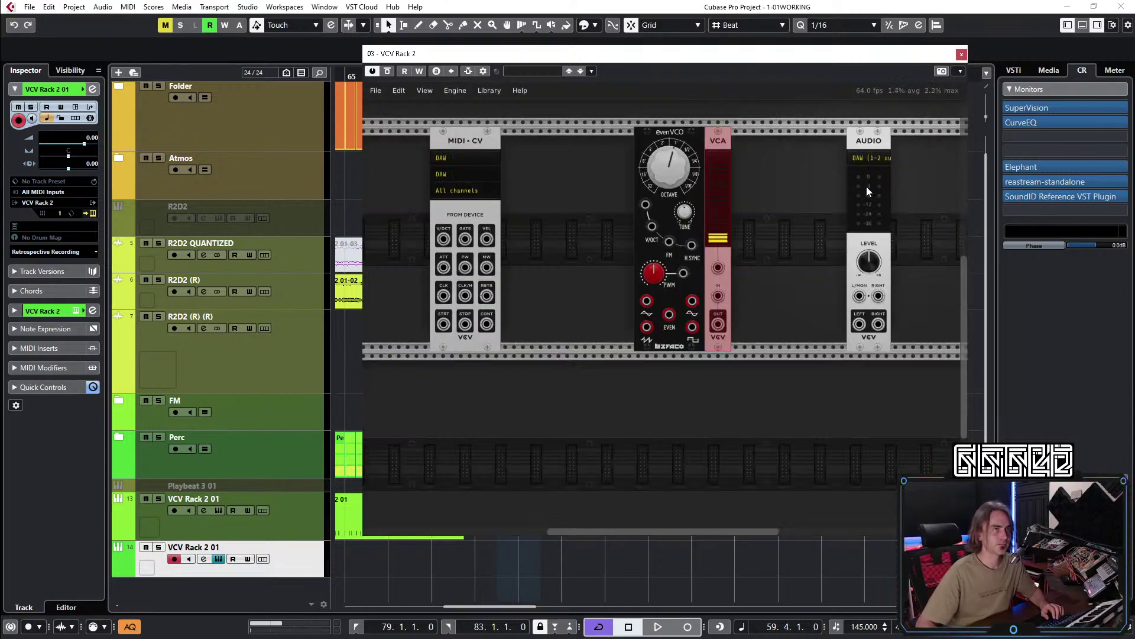
{"action": "left_click", "coordinate": [414, 142]}
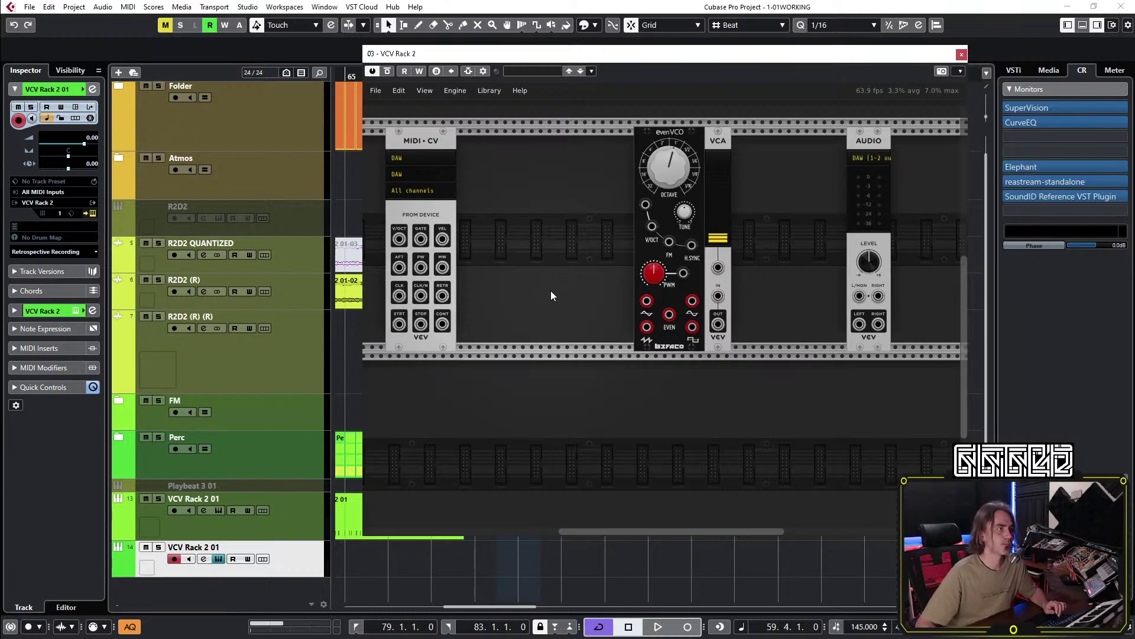
Open the Dexter patch of the first VCV Rack 2 01 track and begin saving it as a VCV Rack patch file.
{"action": "left_click", "coordinate": [256, 521]}
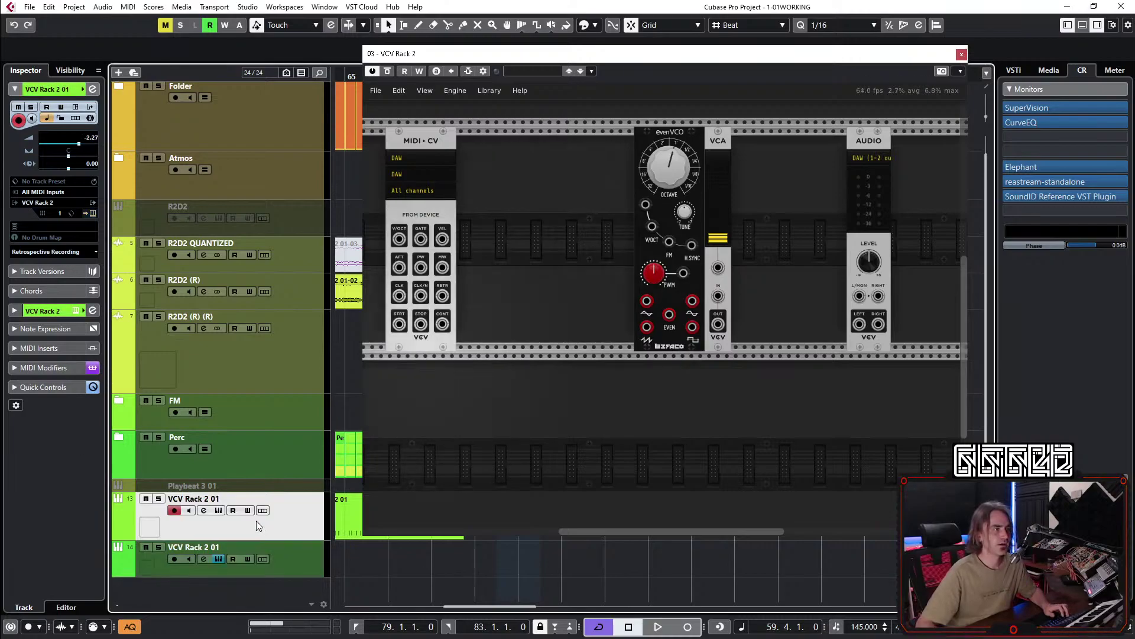
{"action": "left_click", "coordinate": [93, 213]}
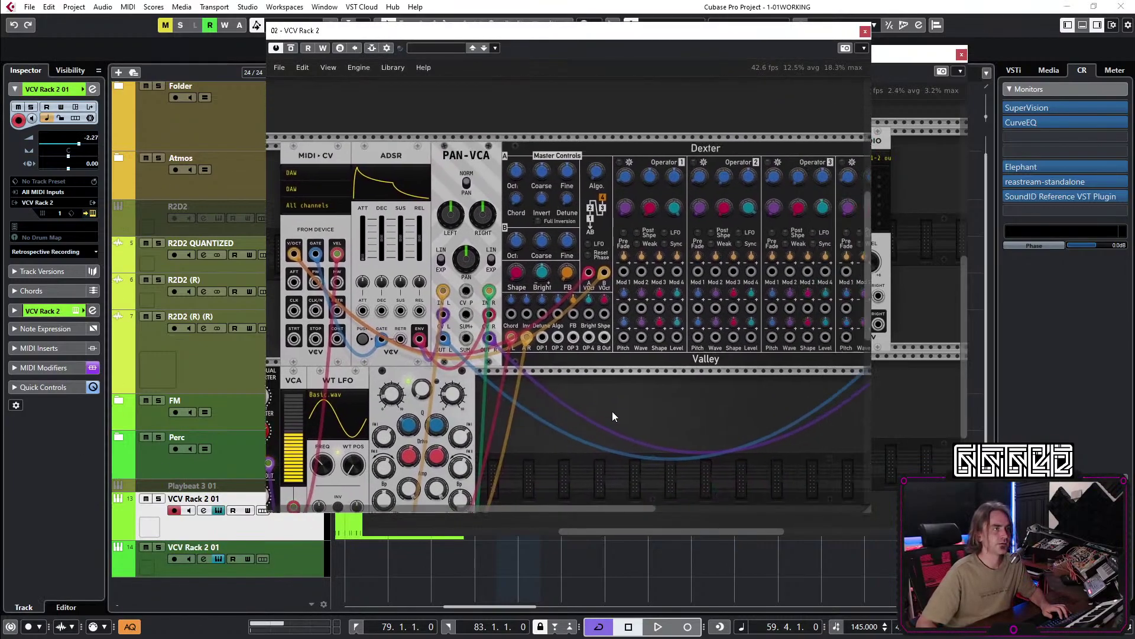
{"action": "scroll", "coordinate": [612, 417], "scroll_direction": "down", "scroll_amount": 3}
{"action": "left_click", "coordinate": [286, 68]}
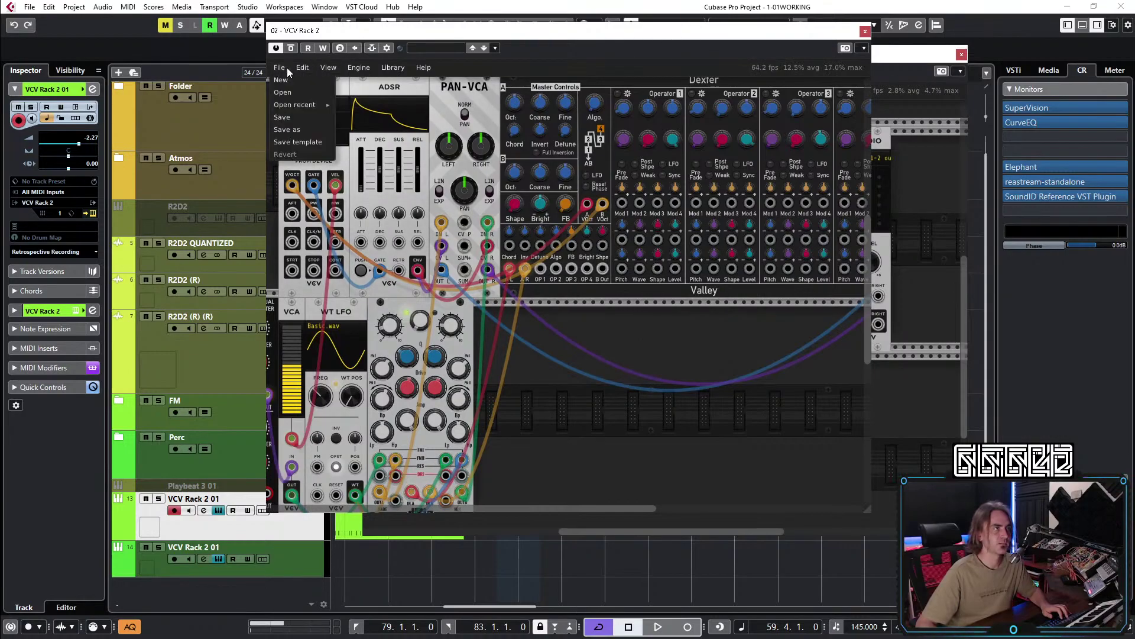
{"action": "left_click", "coordinate": [286, 130]}
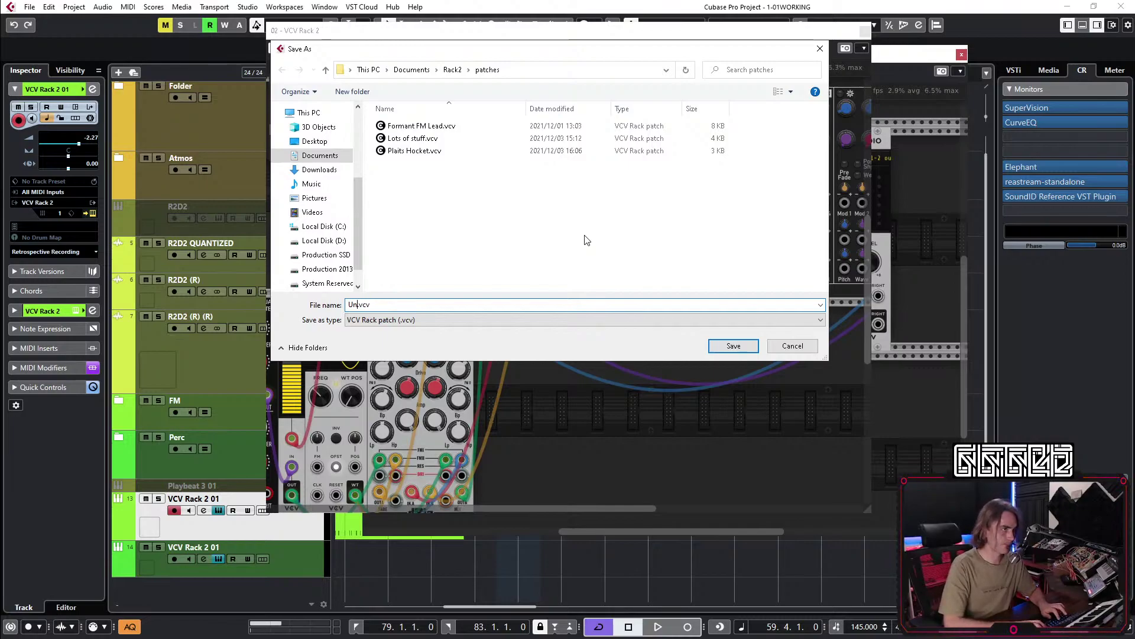
Save the current rack patch as "FM BPF1" and close its plugin window.
{"action": "type", "text": "FM BPF1"}
{"action": "key", "text": "Return"}
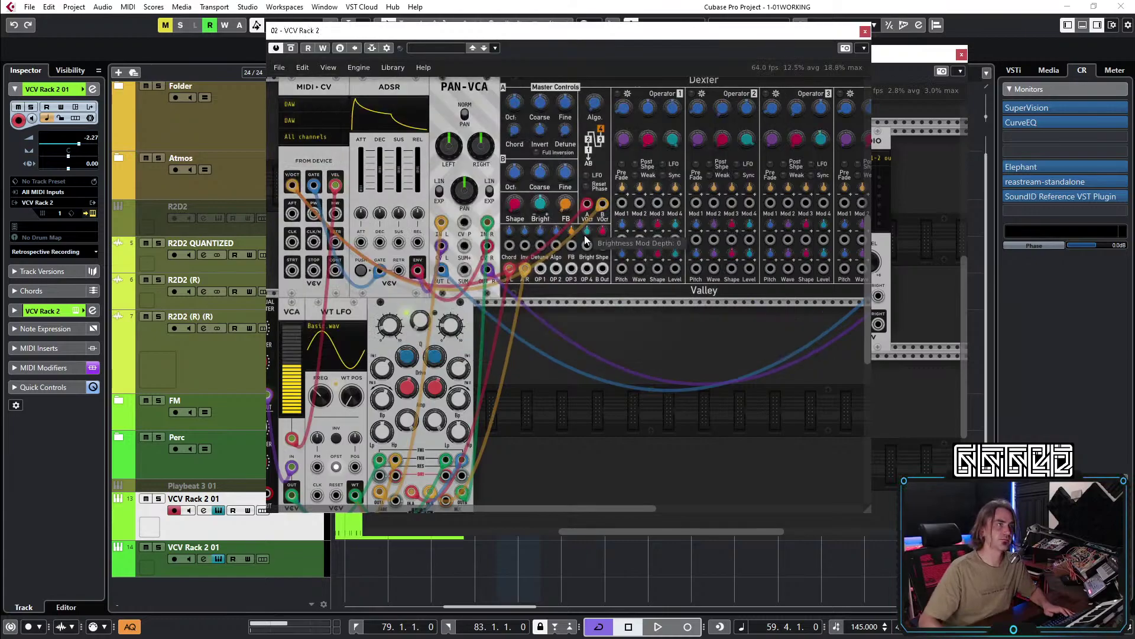
{"action": "left_click", "coordinate": [864, 31]}
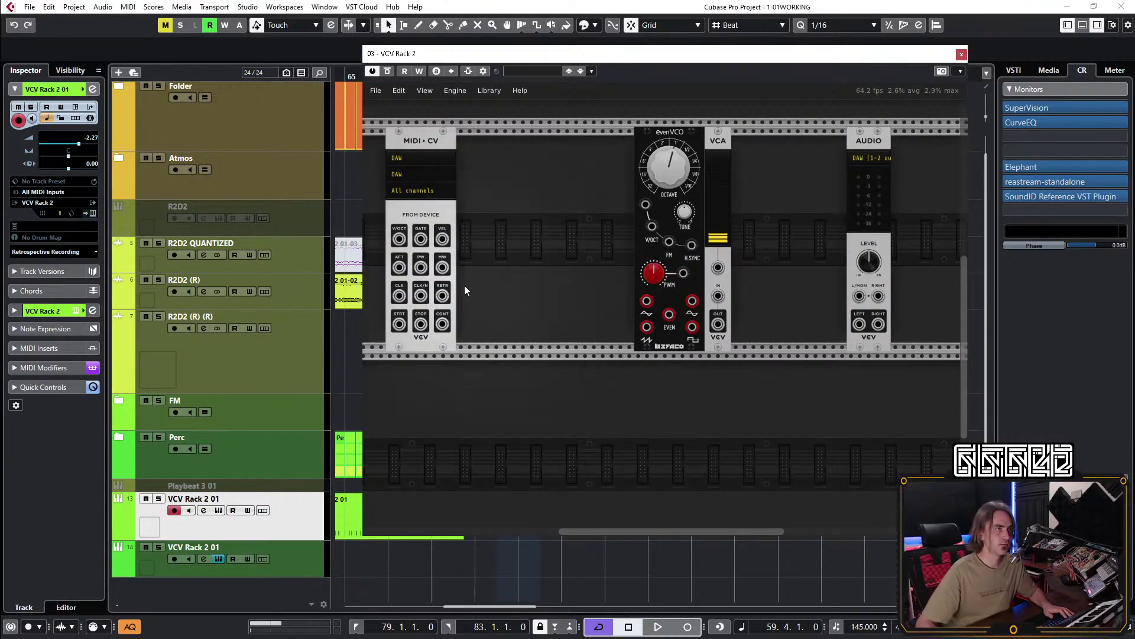
Patch MIDI-CV pitch into the evenVCO's V/OCT input, and add an ADSR module driven by the MIDI-CV gate.
{"action": "left_click_drag", "start_coordinate": [400, 238], "coordinate": [651, 226]}
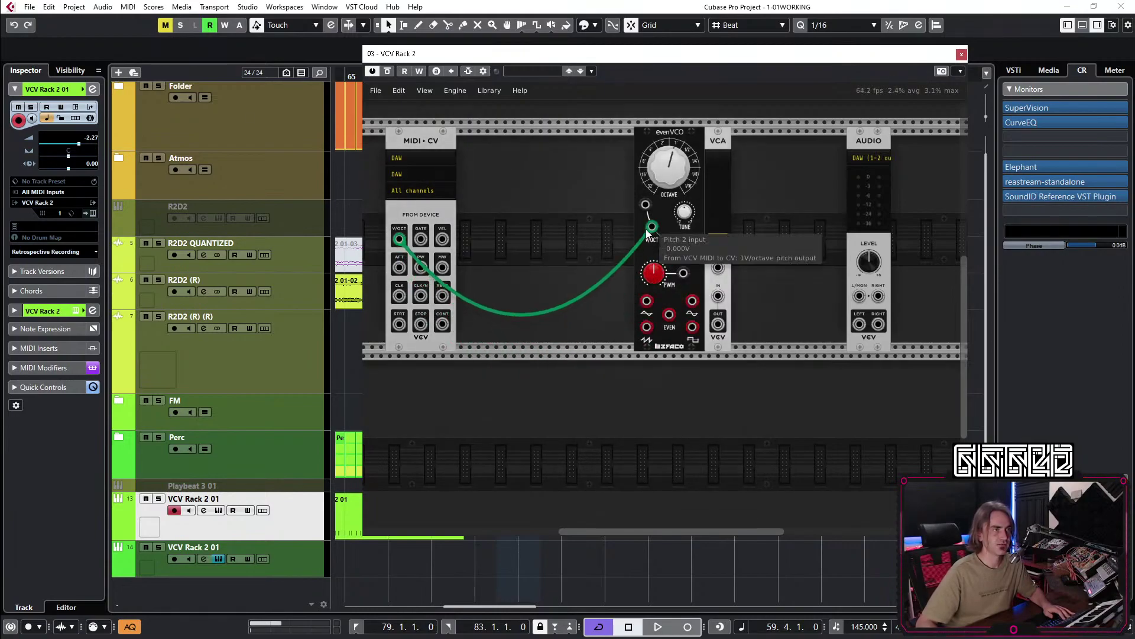
{"action": "right_click", "coordinate": [515, 214]}
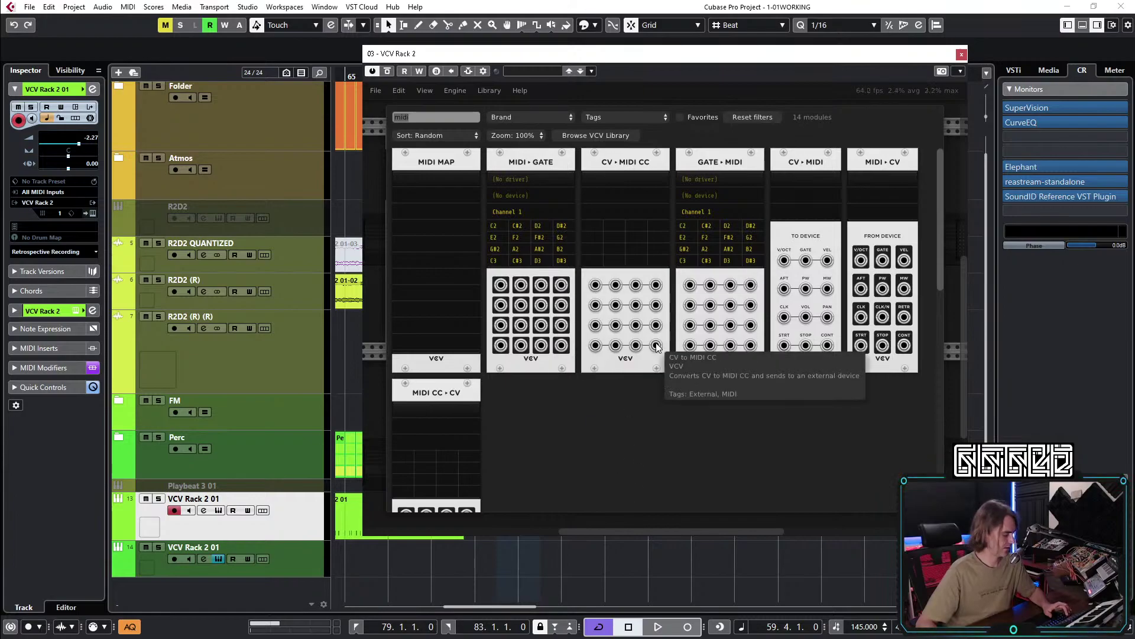
{"action": "type", "text": "env"}
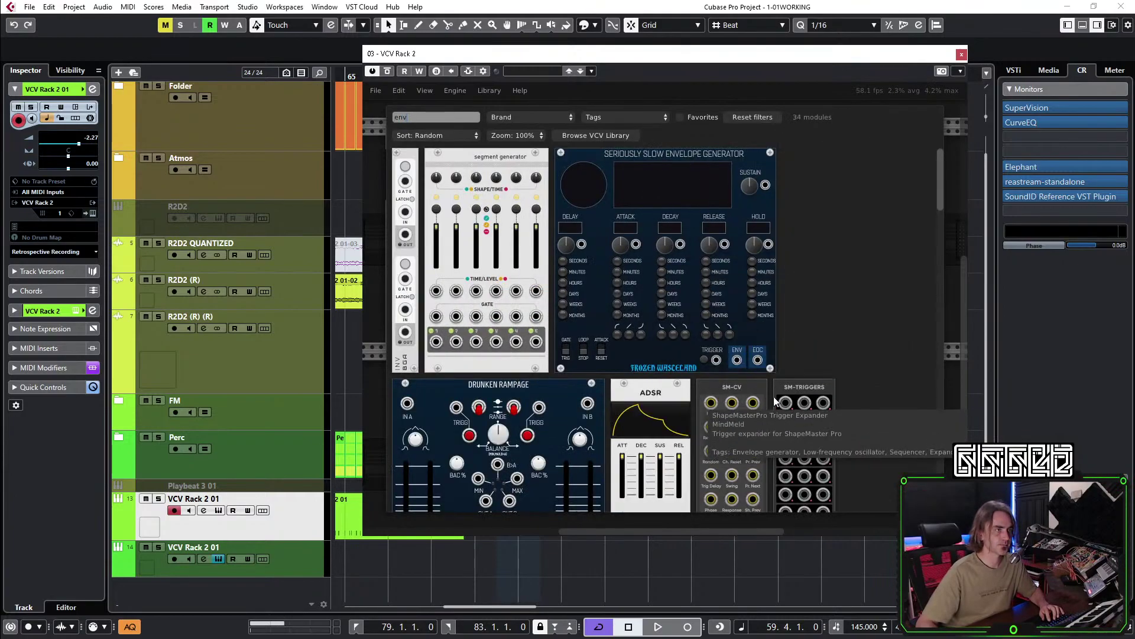
{"action": "left_click", "coordinate": [634, 384]}
{"action": "left_click_drag", "start_coordinate": [420, 239], "coordinate": [572, 351]}
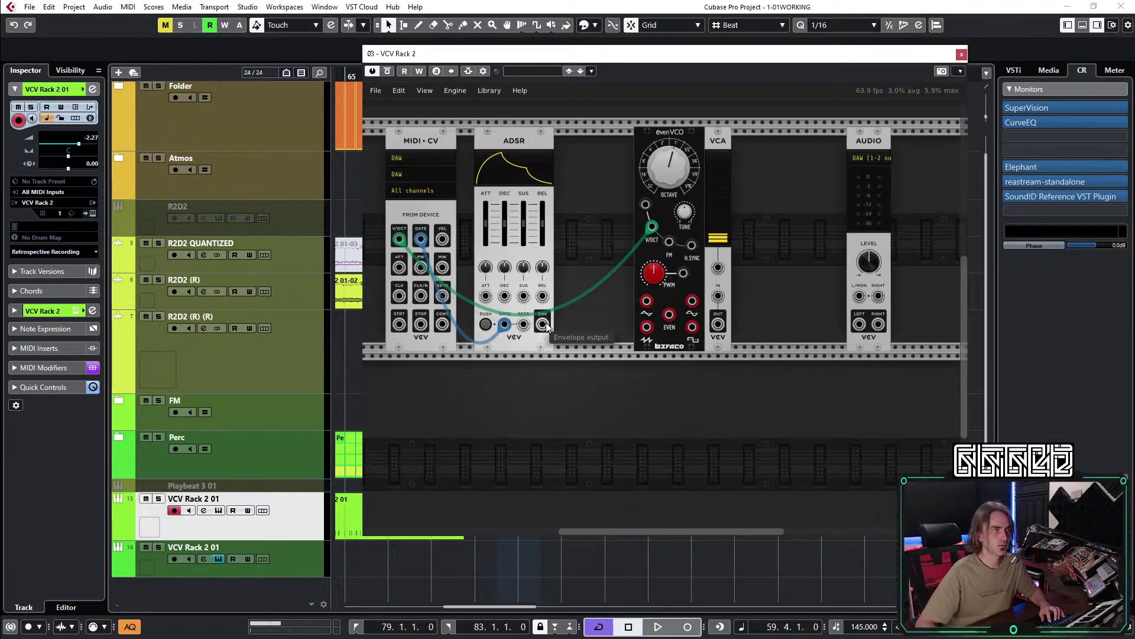
Move the evenVCO directly beside the ADSR and shorten the envelope's attack to its minimum.
{"action": "left_click_drag", "start_coordinate": [678, 135], "coordinate": [598, 134]}
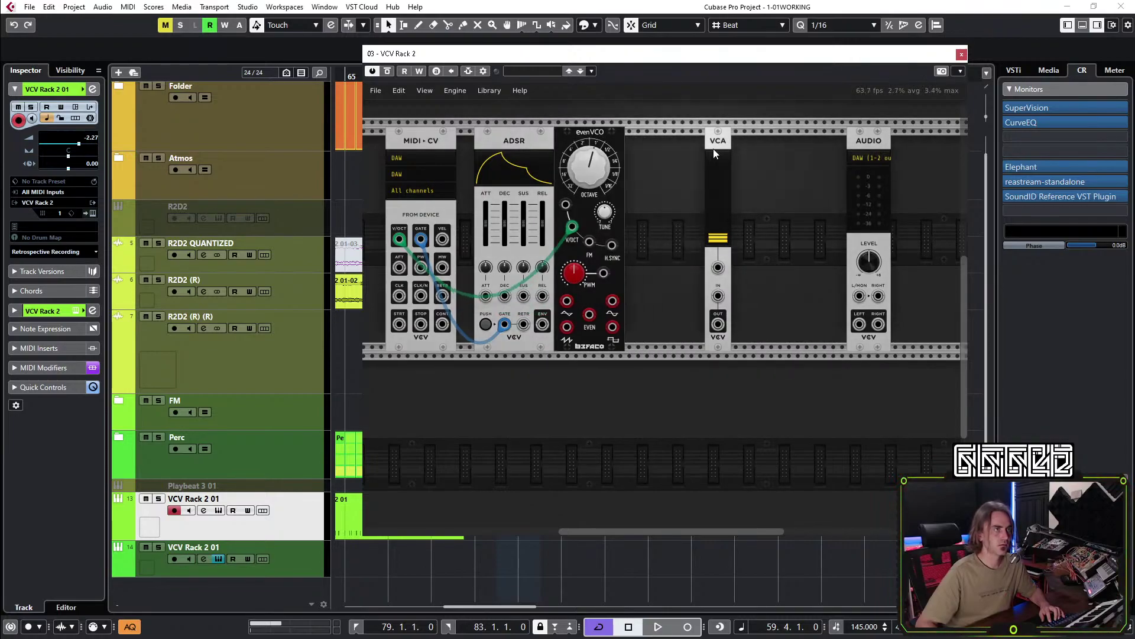
{"action": "left_click_drag", "start_coordinate": [485, 219], "coordinate": [485, 242]}
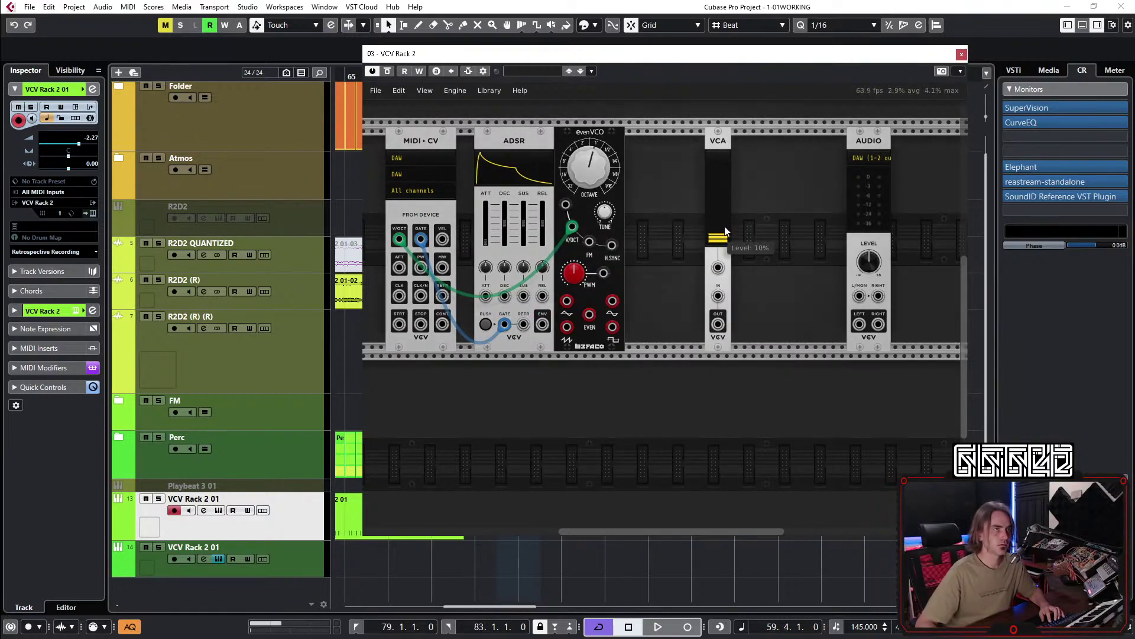
Patch the envelope into the VCA's CV and the evenVCO saw through the VCA to the audio output, with VCA level about 23%.
{"action": "left_click_drag", "start_coordinate": [542, 324], "coordinate": [718, 267]}
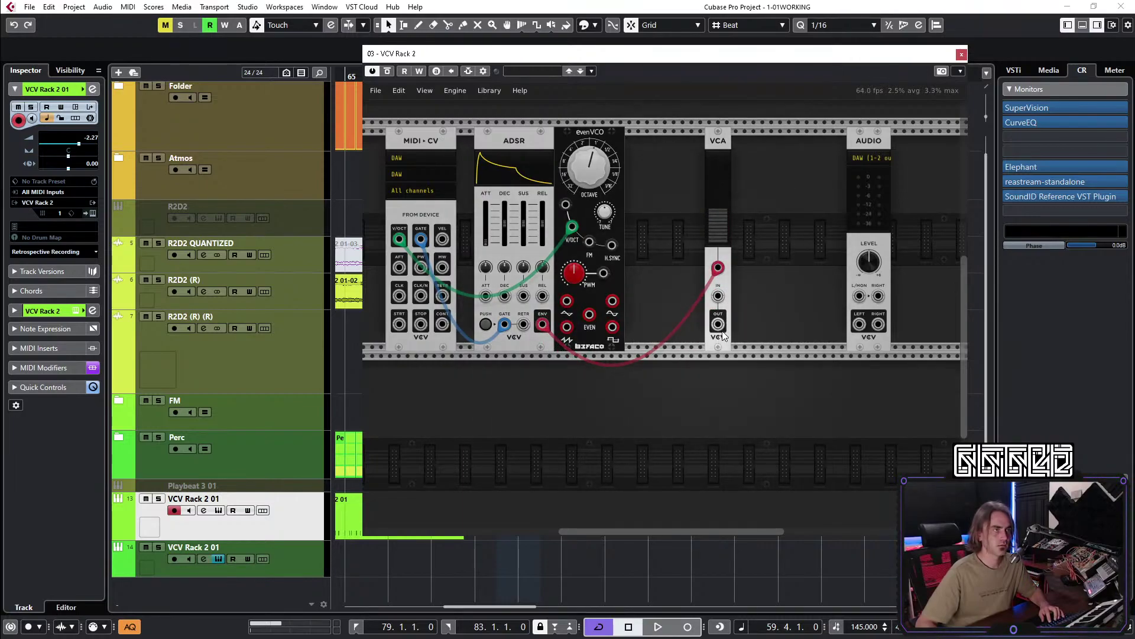
{"action": "left_click_drag", "start_coordinate": [568, 326], "coordinate": [860, 297]}
{"action": "left_click_drag", "start_coordinate": [724, 206], "coordinate": [724, 218]}
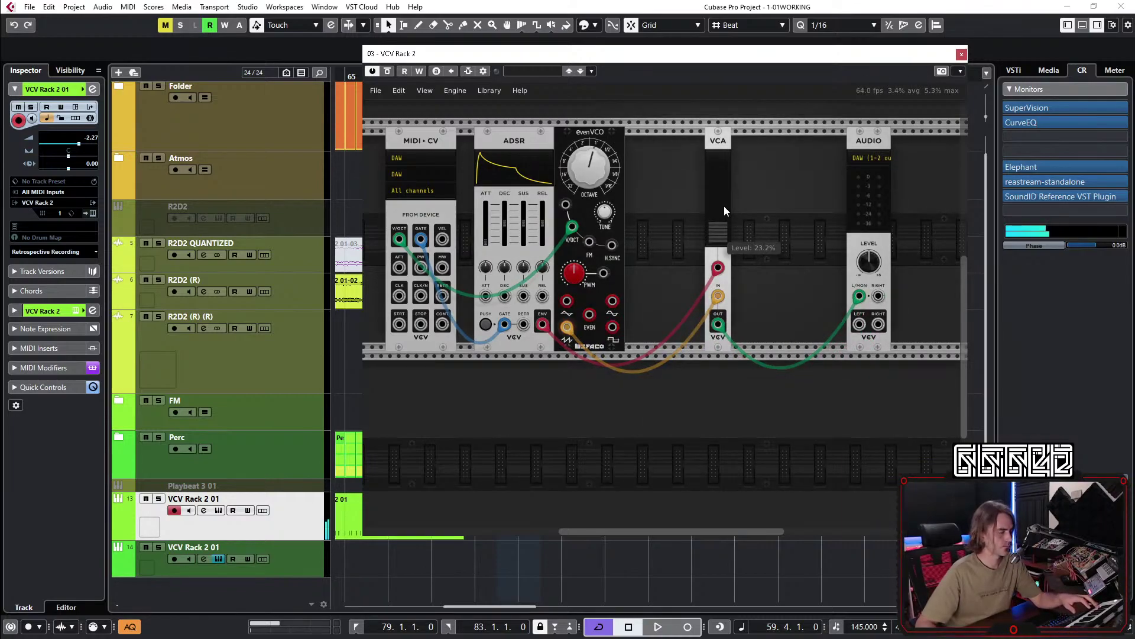
Select the lower VCV Rack 2 01 track for playing and shorten the ADSR's release.
{"action": "left_click", "coordinate": [314, 559]}
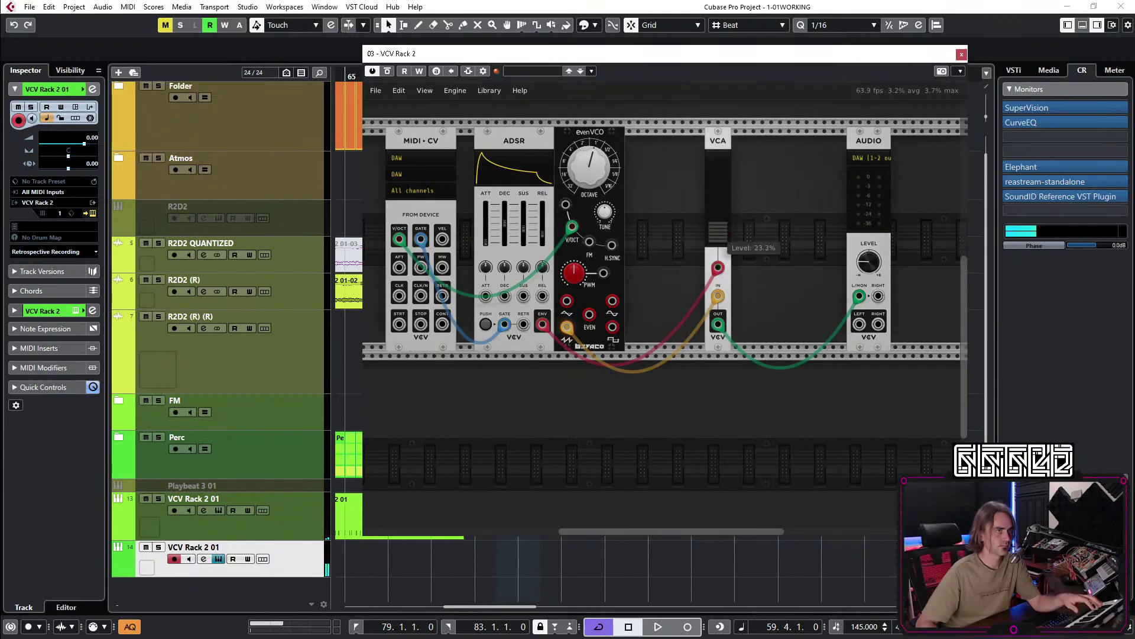
{"action": "left_click_drag", "start_coordinate": [542, 228], "coordinate": [543, 239]}
Rearrange the rack so MIDI-CV, ADSR and evenVCO sit side by side and the VCA sits against the Audio module.
{"action": "left_click_drag", "start_coordinate": [505, 126], "coordinate": [388, 141]}
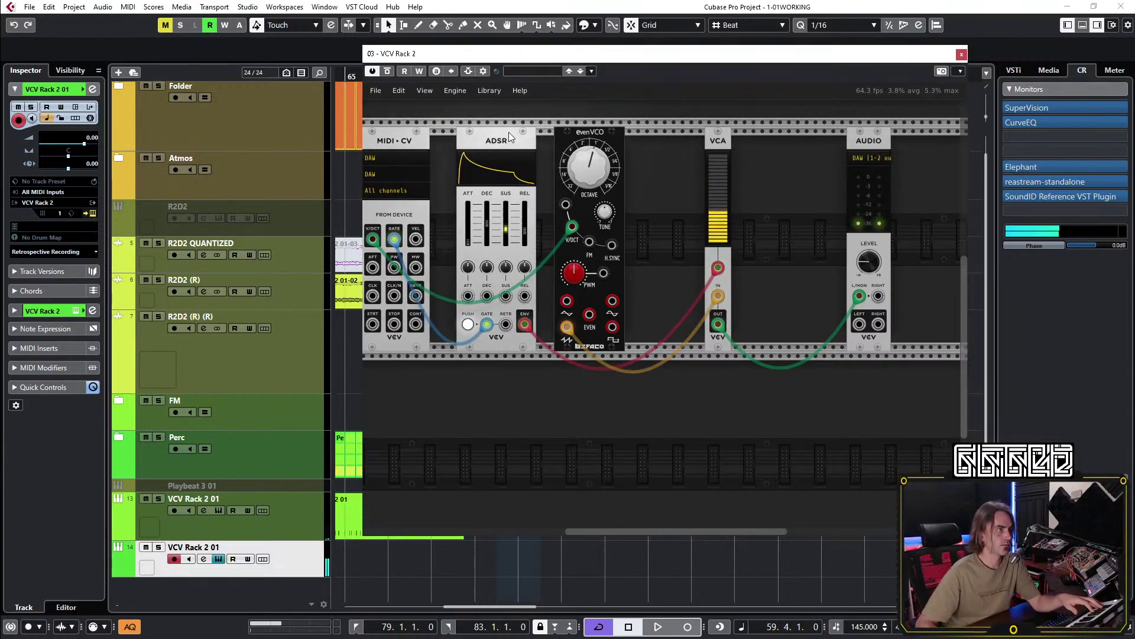
{"action": "left_click_drag", "start_coordinate": [509, 131], "coordinate": [483, 132]}
{"action": "scroll", "coordinate": [727, 201], "scroll_direction": "down", "scroll_amount": 1}
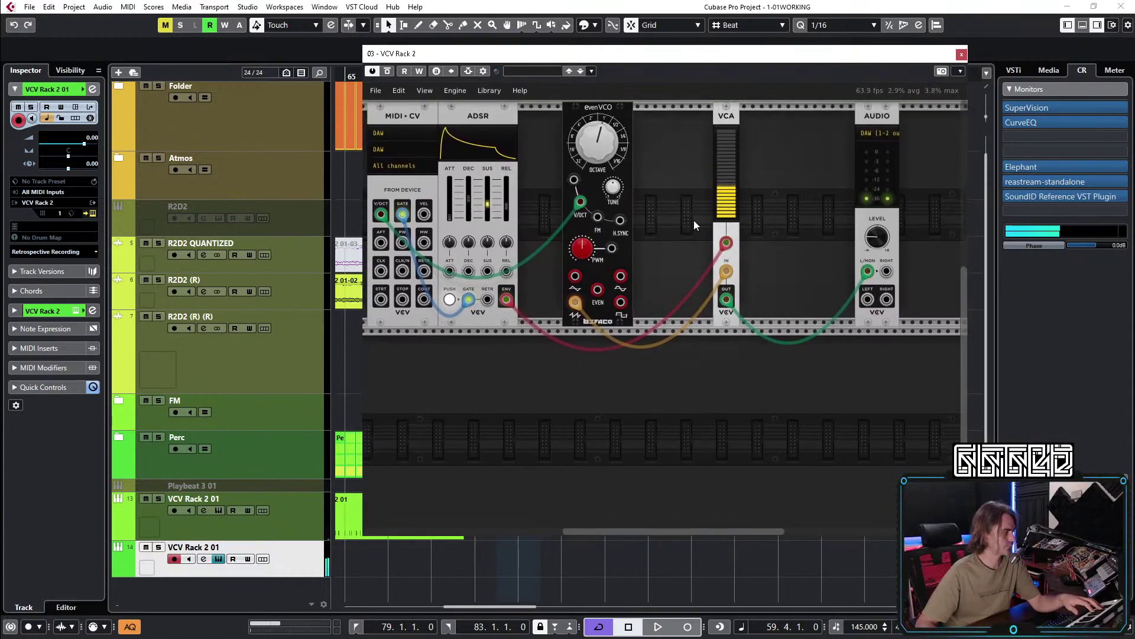
{"action": "left_click_drag", "start_coordinate": [737, 120], "coordinate": [851, 120]}
{"action": "left_click_drag", "start_coordinate": [598, 108], "coordinate": [546, 135]}
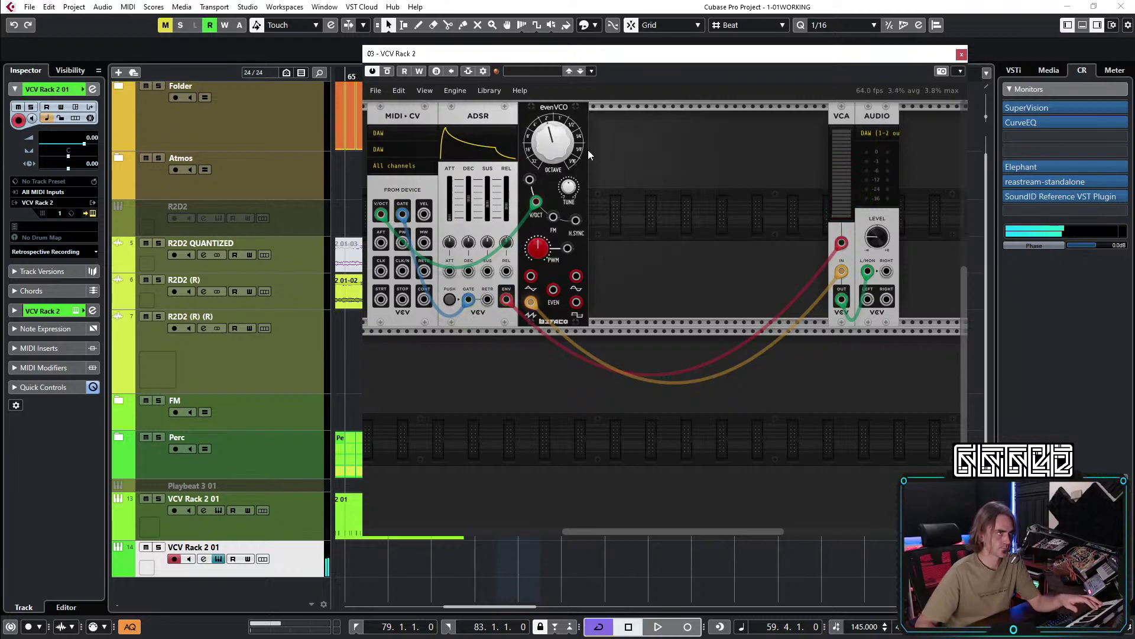
Add the VCV Delay module beside the evenVCO and route the saw output through its mix output to the VCA input.
{"action": "right_click", "coordinate": [644, 154]}
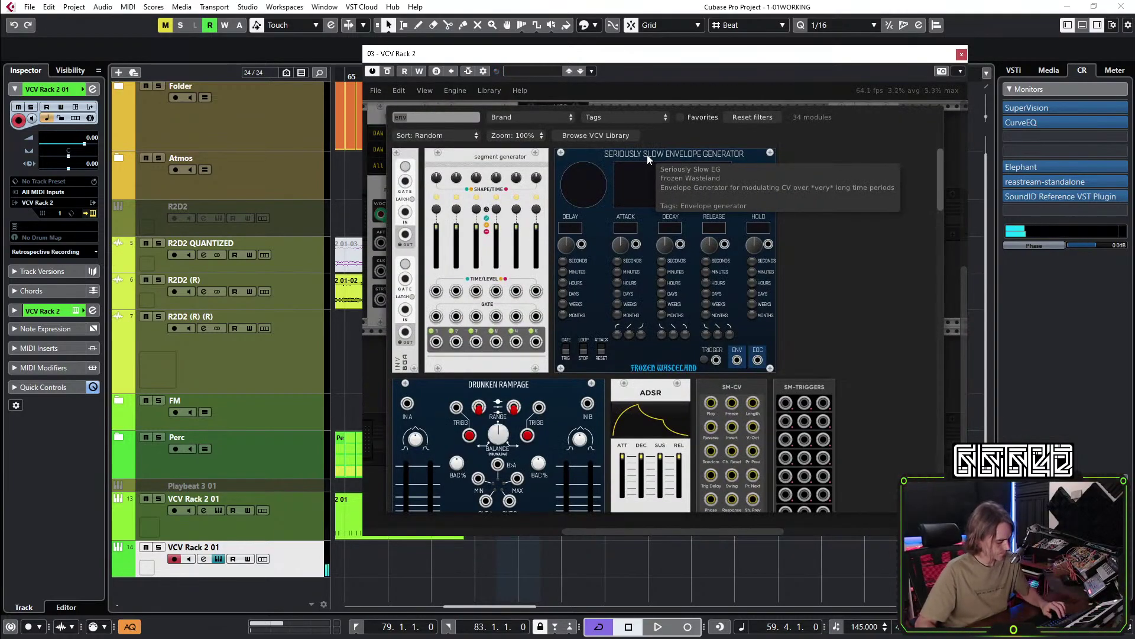
{"action": "type", "text": "delay"}
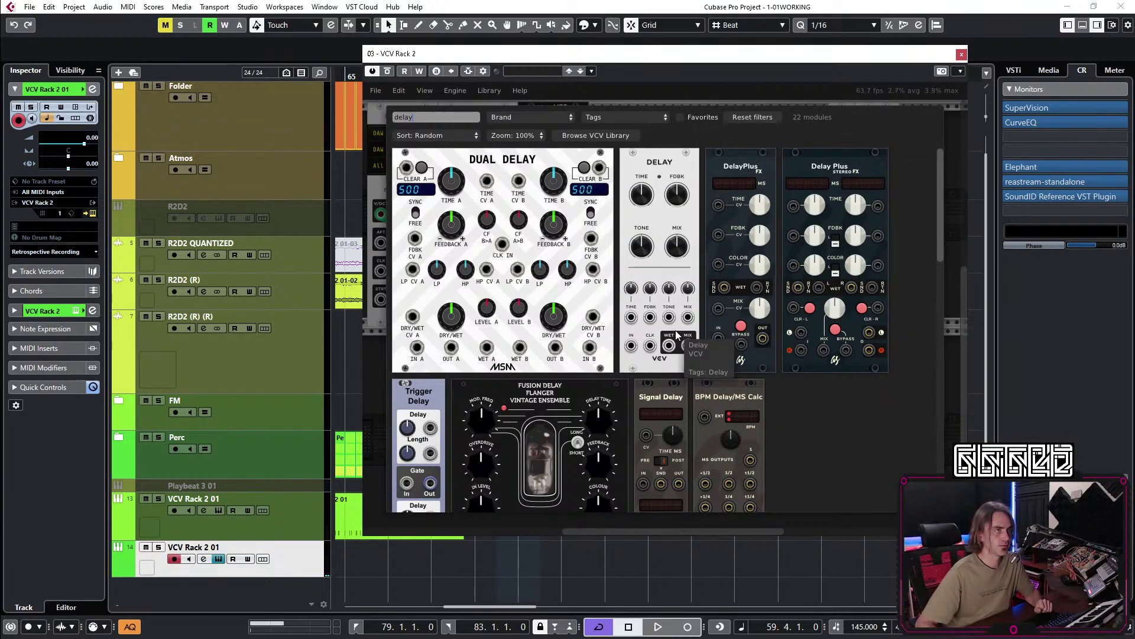
{"action": "left_click", "coordinate": [677, 238]}
{"action": "left_click_drag", "start_coordinate": [649, 225], "coordinate": [623, 218]}
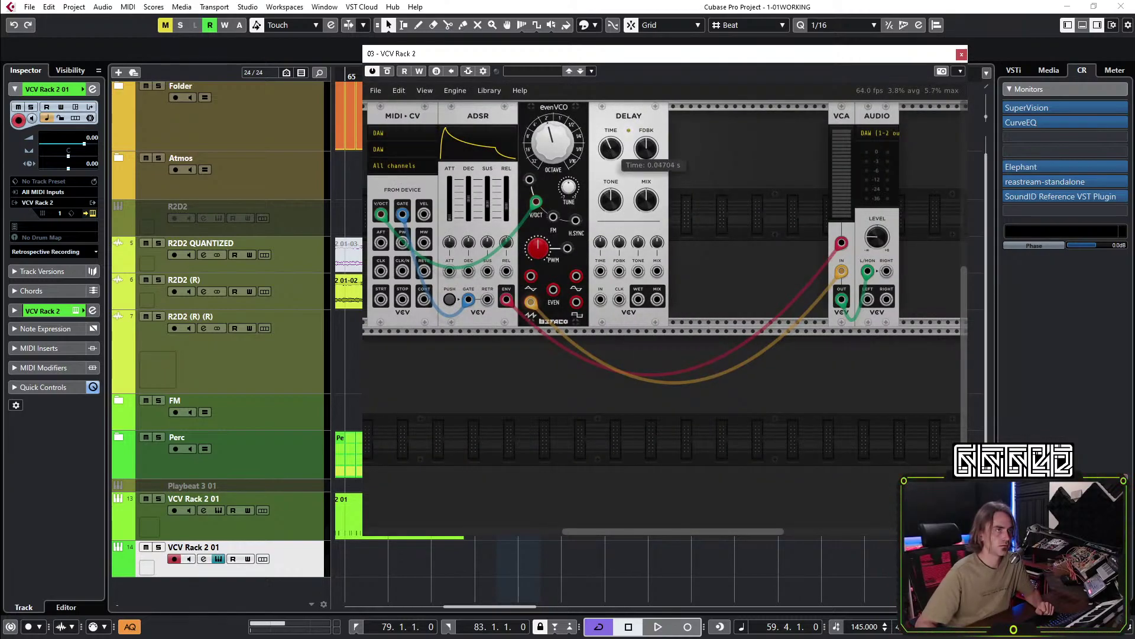
{"action": "right_click", "coordinate": [611, 112]}
{"action": "left_click", "coordinate": [777, 173]}
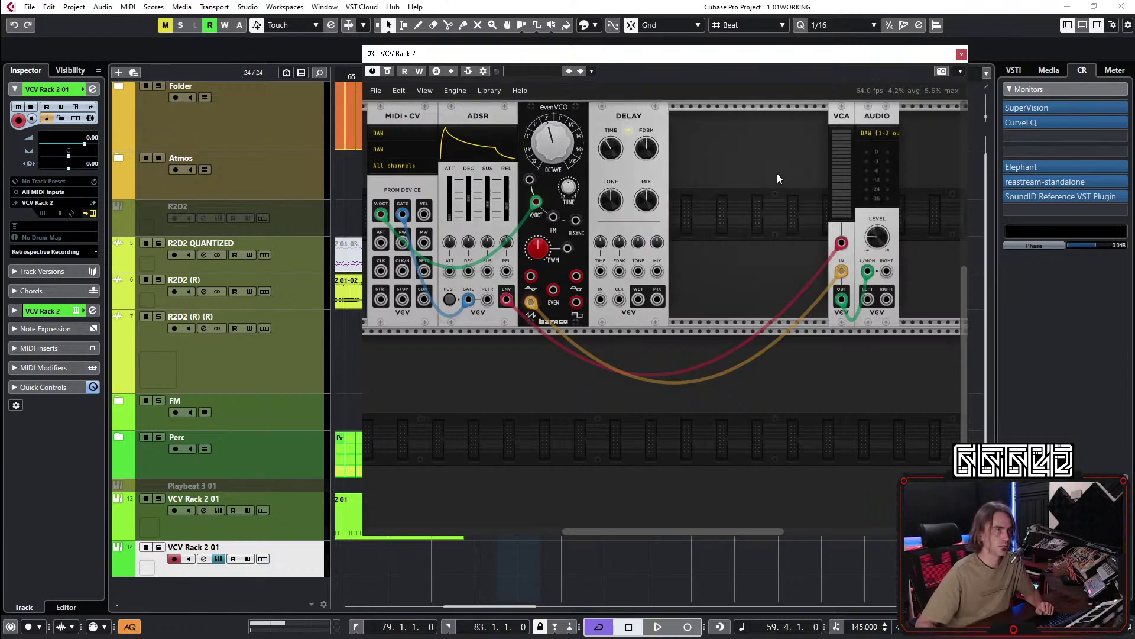
{"action": "mouse_move", "coordinate": [531, 302]}
{"action": "left_mouse_down"}
{"action": "mouse_move", "coordinate": [546, 317]}
{"action": "mouse_move", "coordinate": [655, 317]}
{"action": "mouse_move", "coordinate": [657, 301]}
{"action": "mouse_move", "coordinate": [530, 302]}
{"action": "left_mouse_up"}
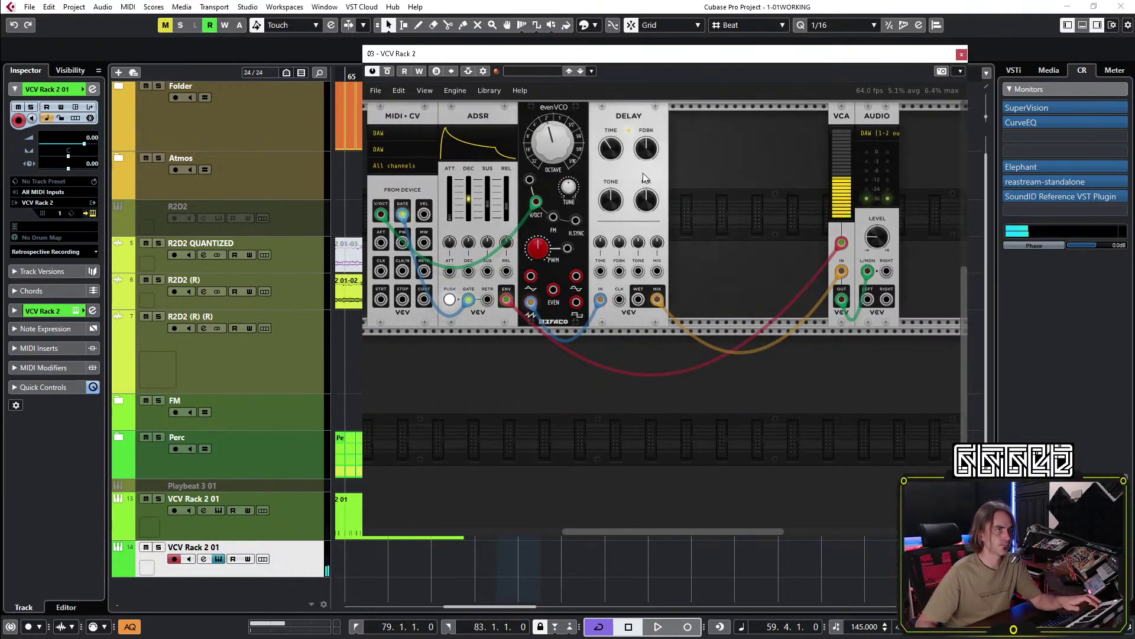
Reduce the delay time, raise its feedback, and set the delay mix to about 37%.
{"action": "mouse_move", "coordinate": [619, 155]}
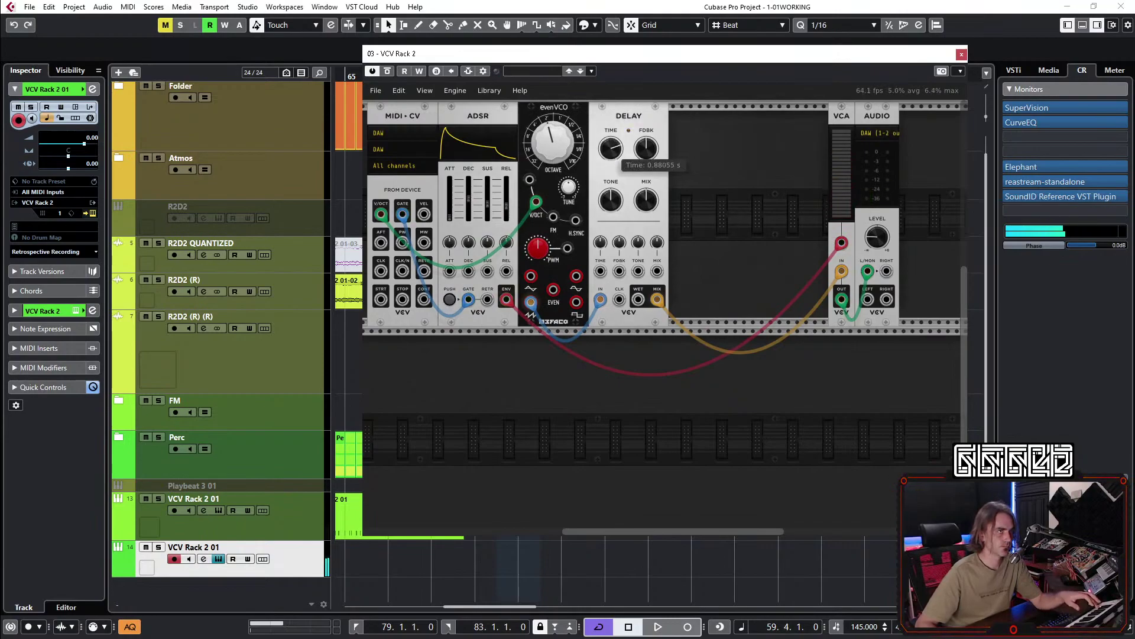
{"action": "left_click_drag", "start_coordinate": [619, 155], "coordinate": [613, 161]}
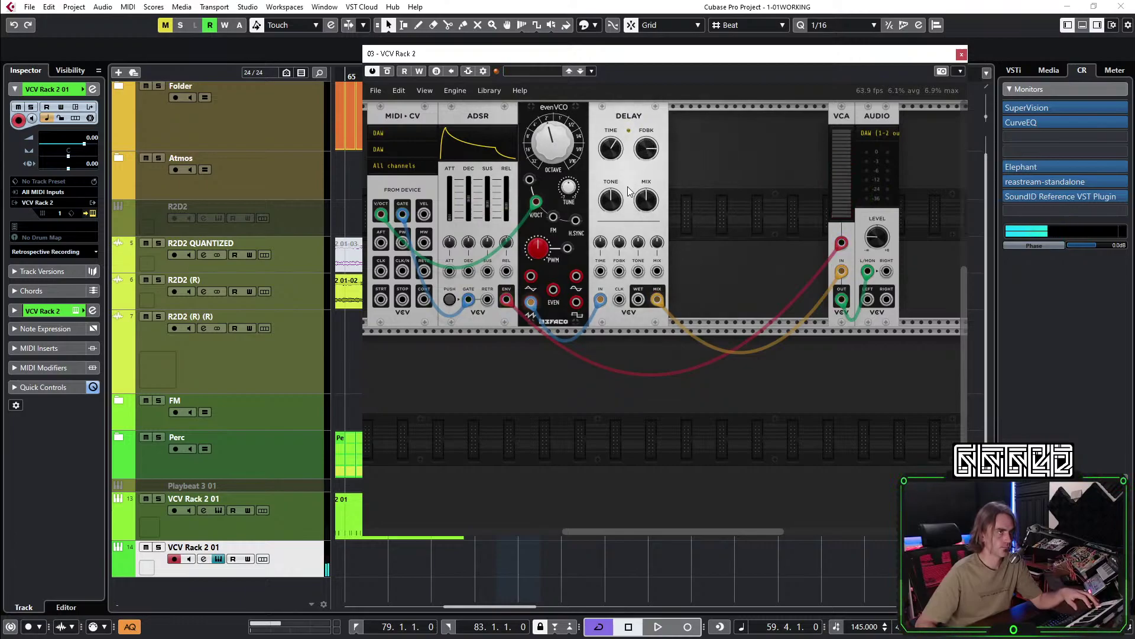
{"action": "left_click_drag", "start_coordinate": [646, 200], "coordinate": [646, 195]}
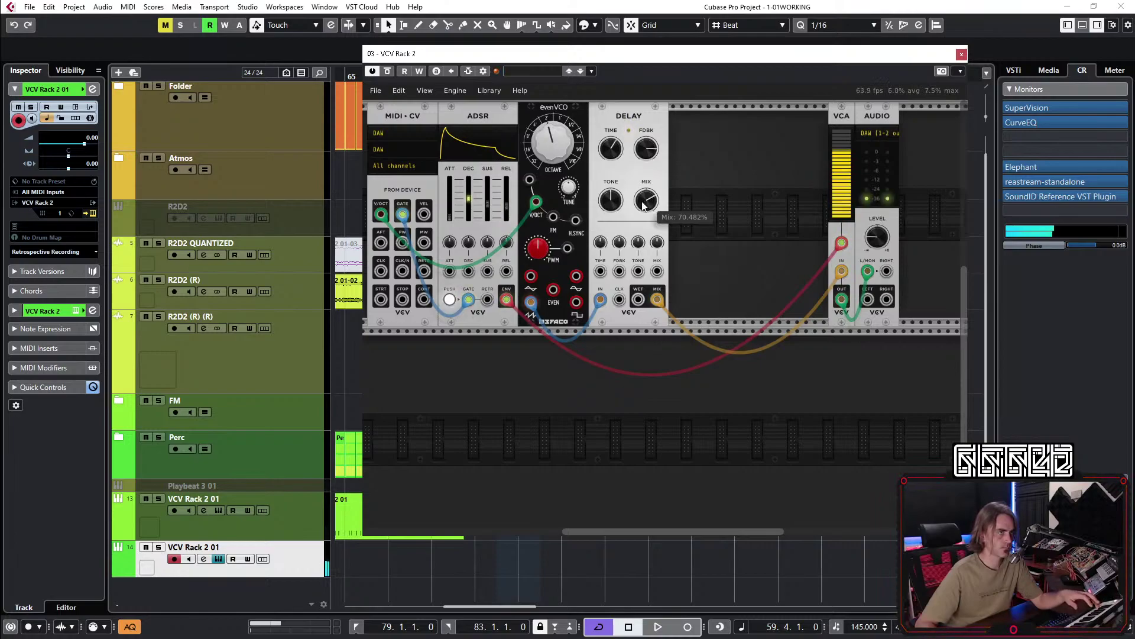
{"action": "left_click_drag", "start_coordinate": [644, 204], "coordinate": [651, 206]}
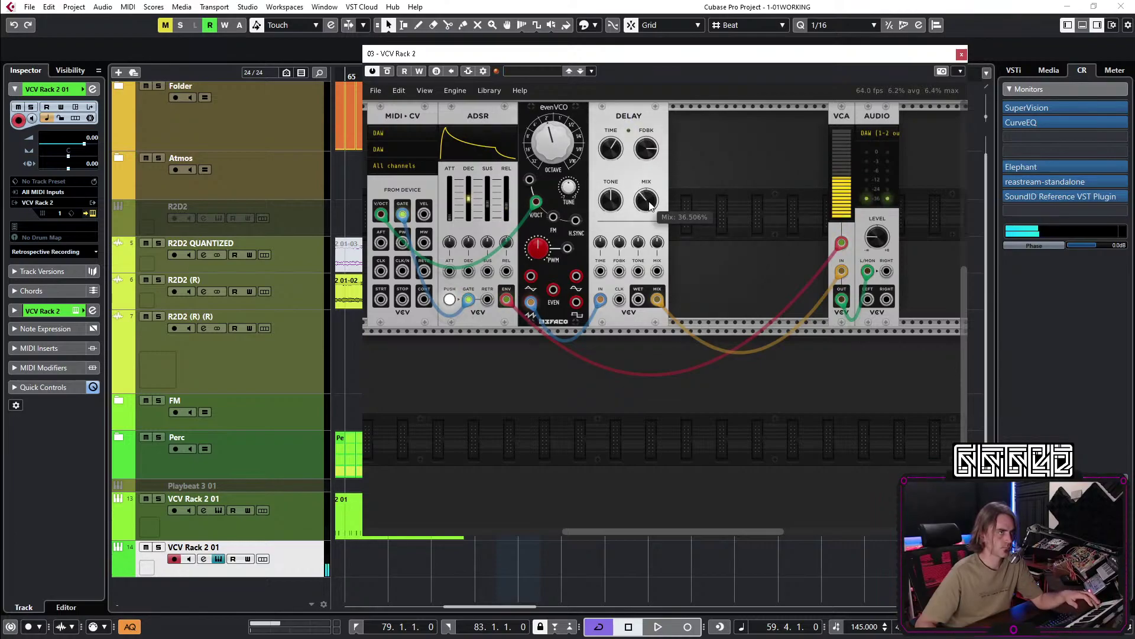
Shorten the delay time to near its minimum and lower the delay mix below 35%.
{"action": "left_click_drag", "start_coordinate": [611, 148], "coordinate": [611, 162]}
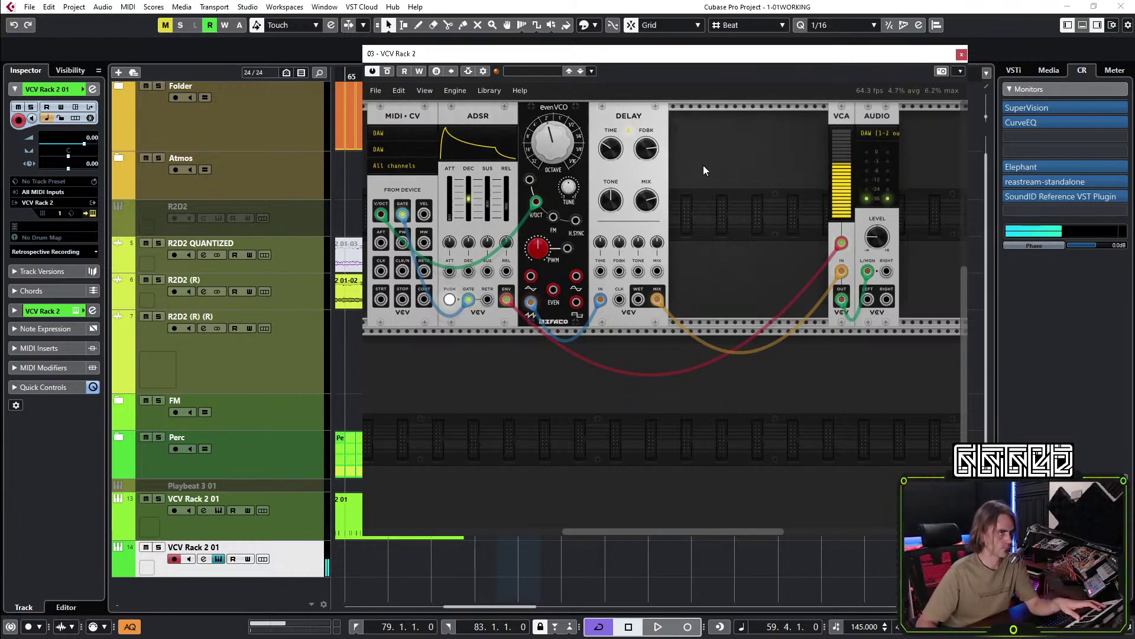
{"action": "left_click_drag", "start_coordinate": [646, 200], "coordinate": [646, 184]}
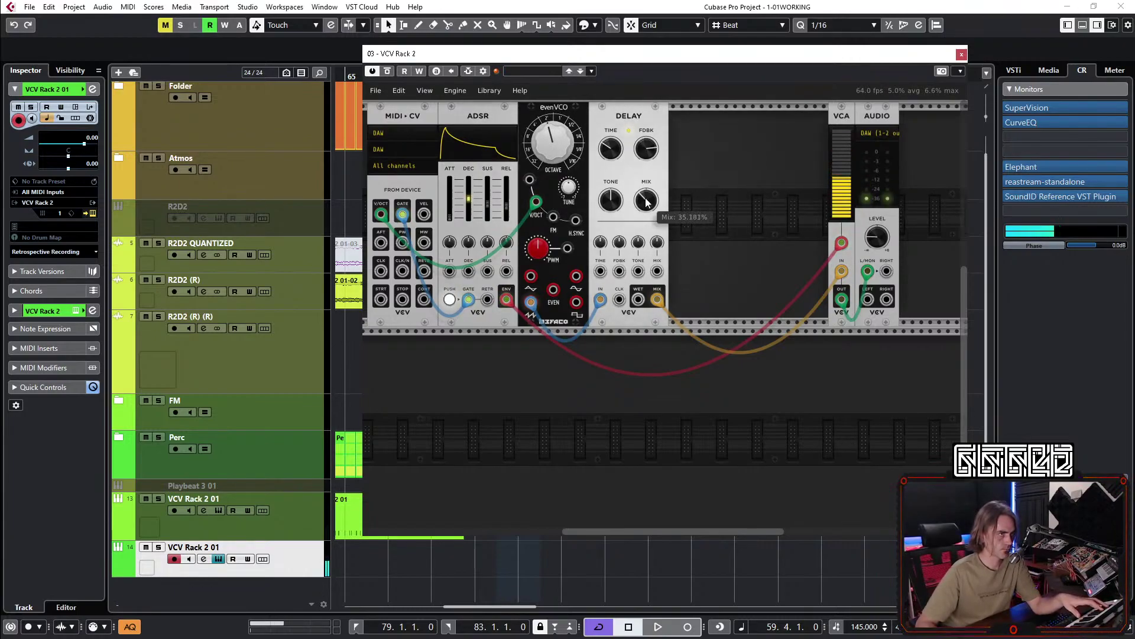
{"action": "left_click_drag", "start_coordinate": [611, 148], "coordinate": [611, 147]}
{"action": "mouse_move", "coordinate": [645, 198]}
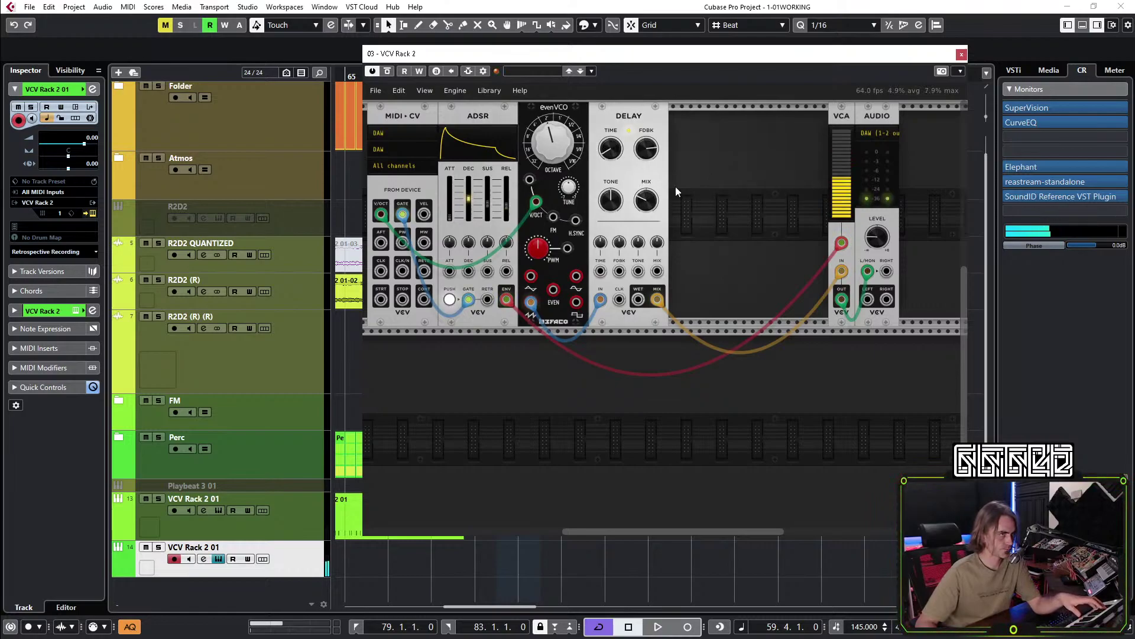
Add the mono SuperDrive FX distortion module and insert it between the Delay's mix output and the VCA input.
{"action": "right_click", "coordinate": [708, 153]}
{"action": "type", "text": "dis"}
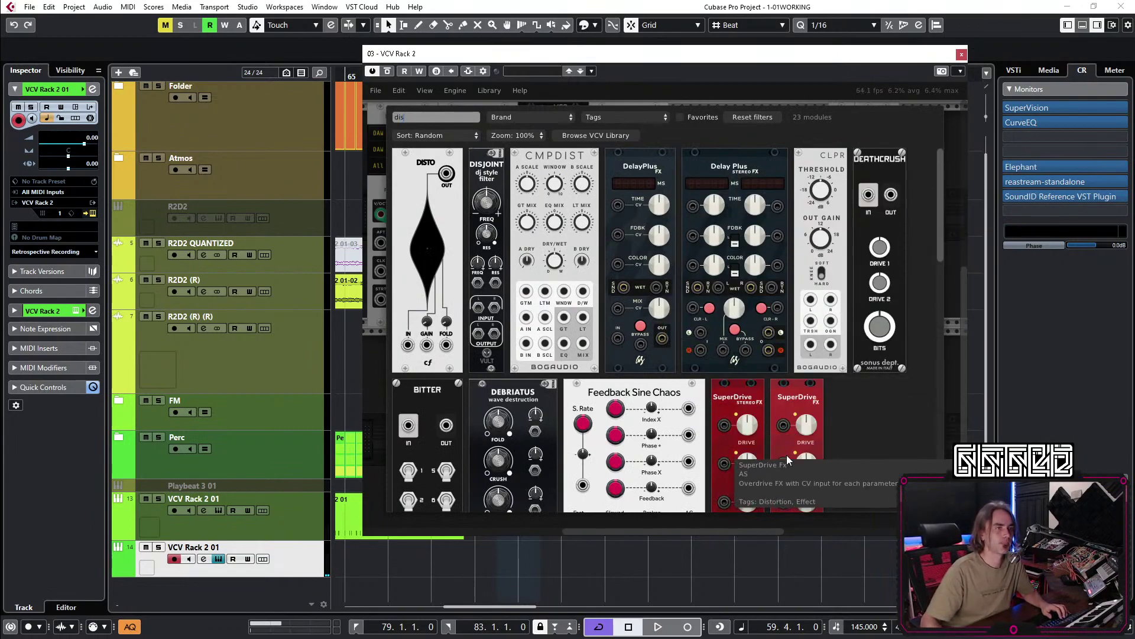
{"action": "left_click", "coordinate": [796, 402]}
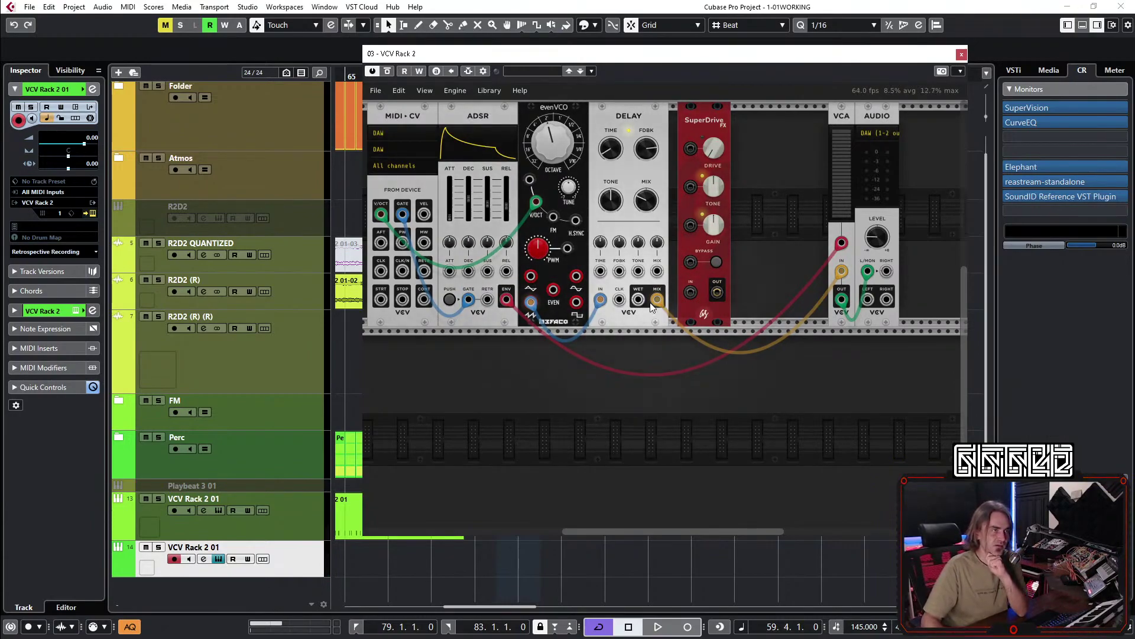
{"action": "mouse_move", "coordinate": [657, 300]}
{"action": "left_mouse_down"}
{"action": "mouse_move", "coordinate": [736, 304]}
{"action": "mouse_move", "coordinate": [717, 292]}
{"action": "mouse_move", "coordinate": [657, 301]}
{"action": "left_mouse_up"}
Set the SuperDrive FX drive to 100% and raise its gain.
{"action": "mouse_move", "coordinate": [714, 148]}
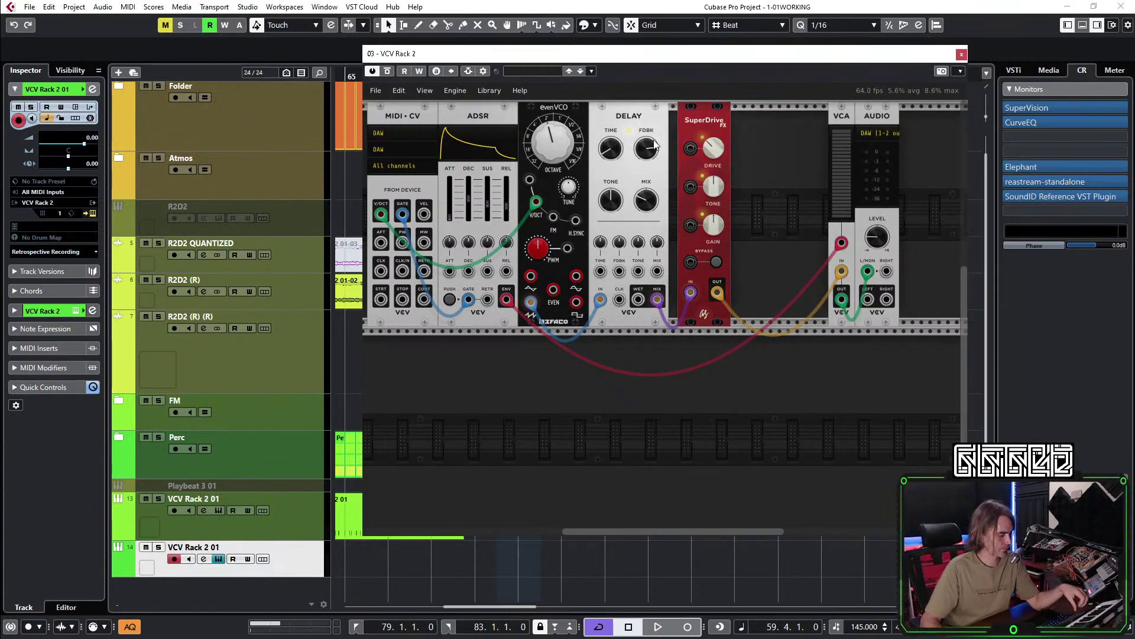
{"action": "left_click_drag", "start_coordinate": [707, 156], "coordinate": [706, 118]}
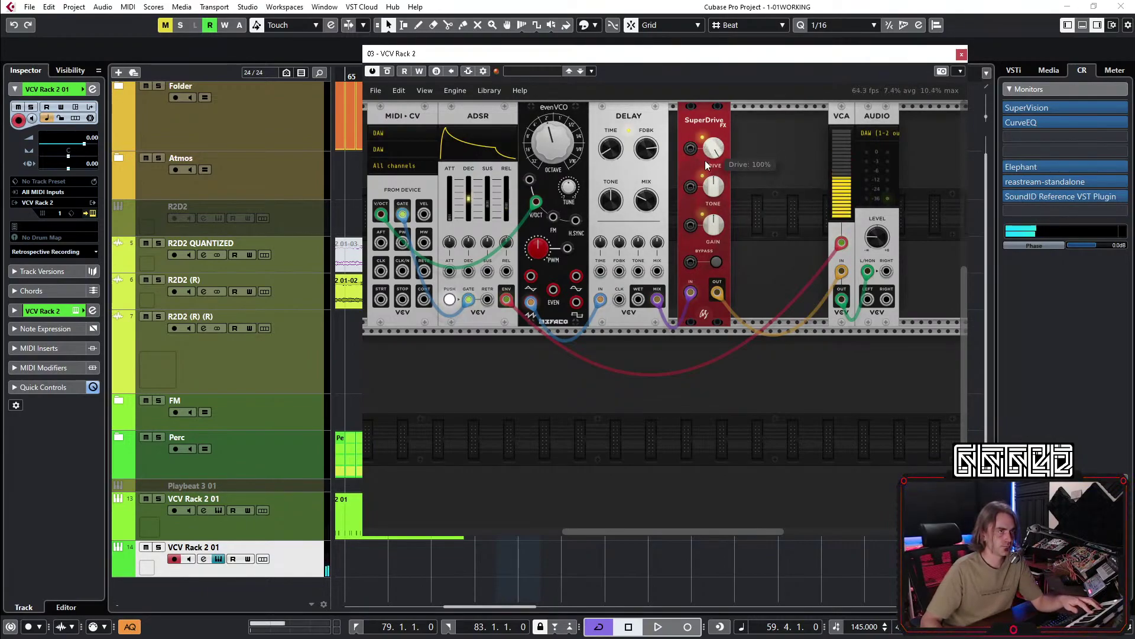
{"action": "left_click_drag", "start_coordinate": [713, 225], "coordinate": [713, 214]}
{"action": "mouse_move", "coordinate": [610, 148]}
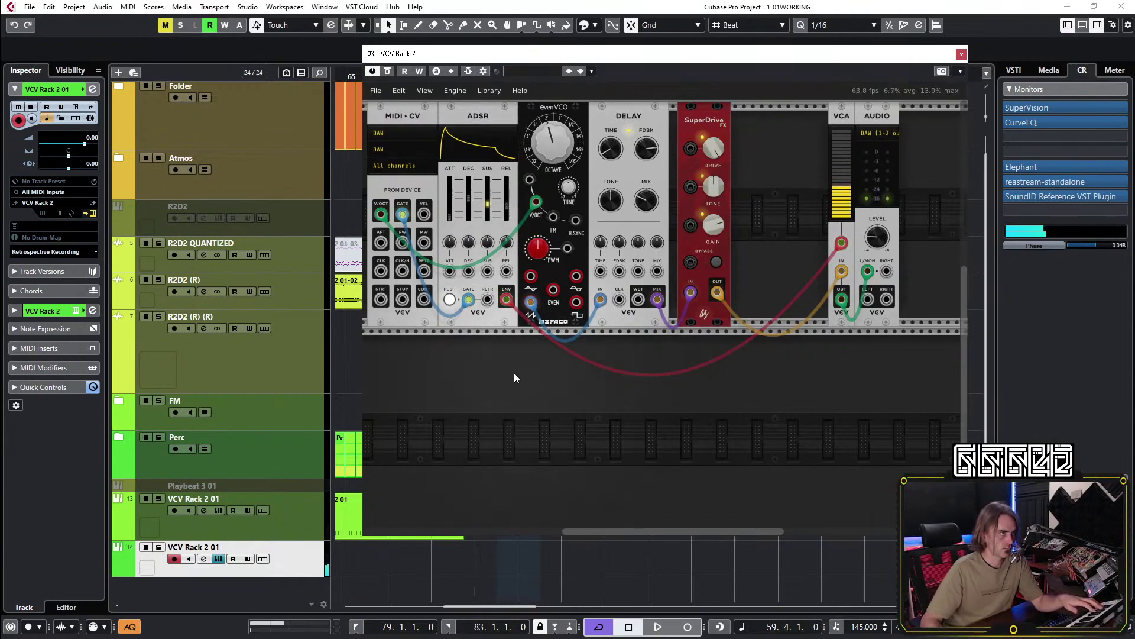
{"action": "mouse_move", "coordinate": [604, 203]}
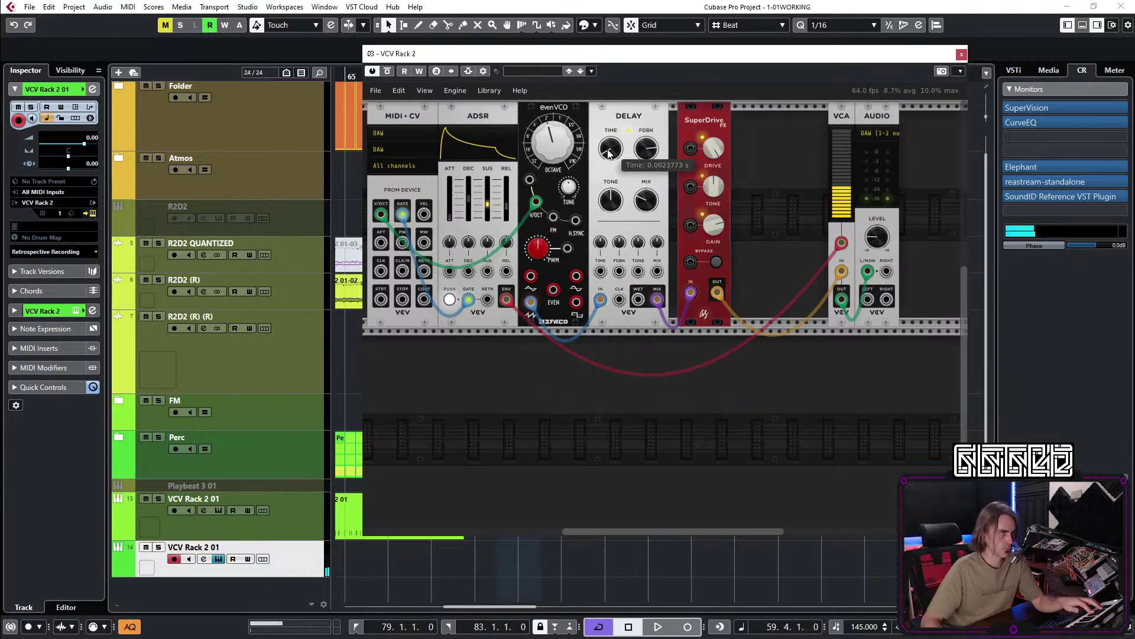
Move the SuperDrive FX against the VCA and reposition the Delay just after the evenVCO, leaving space between the two effects.
{"action": "left_click_drag", "start_coordinate": [693, 132], "coordinate": [793, 109]}
{"action": "left_click_drag", "start_coordinate": [659, 125], "coordinate": [755, 156]}
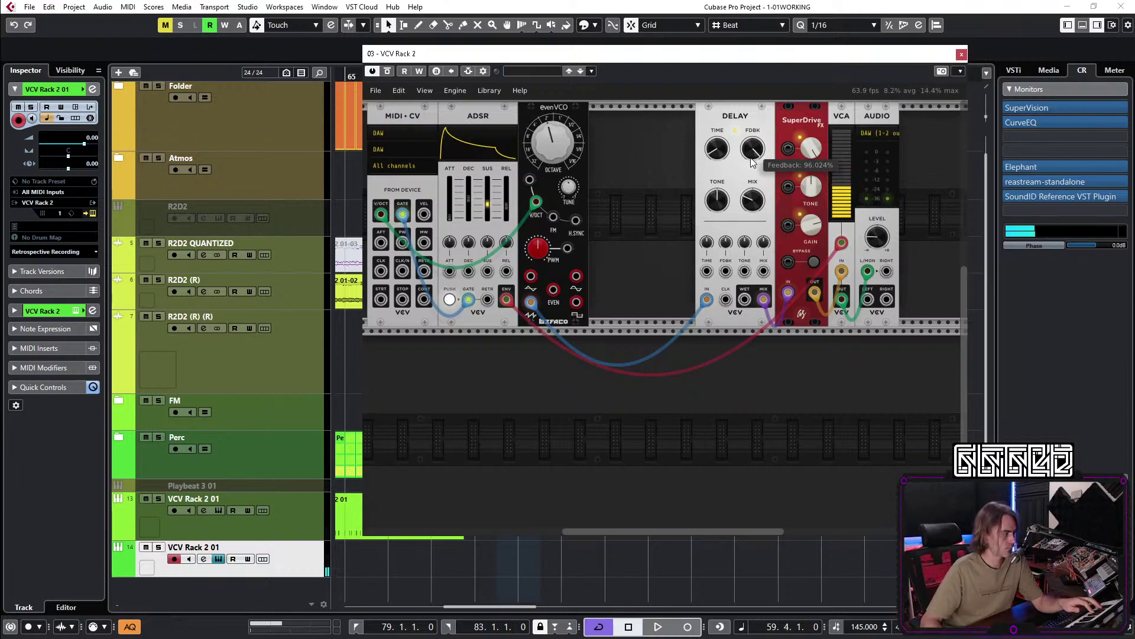
{"action": "mouse_move", "coordinate": [839, 202]}
{"action": "mouse_move", "coordinate": [875, 236]}
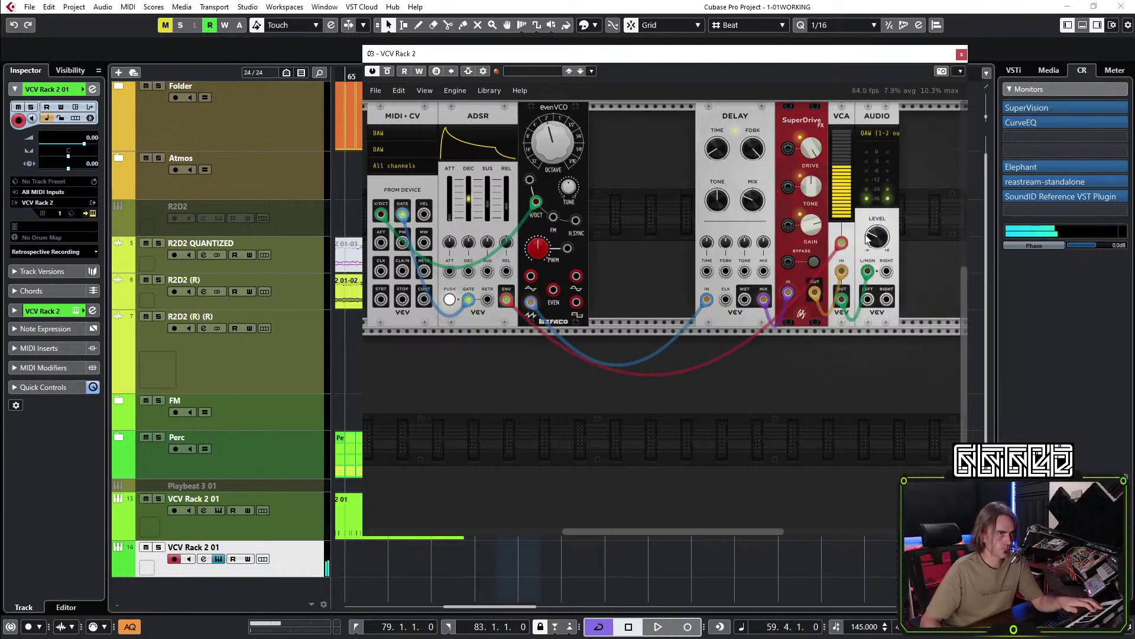
{"action": "left_click_drag", "start_coordinate": [726, 122], "coordinate": [638, 123]}
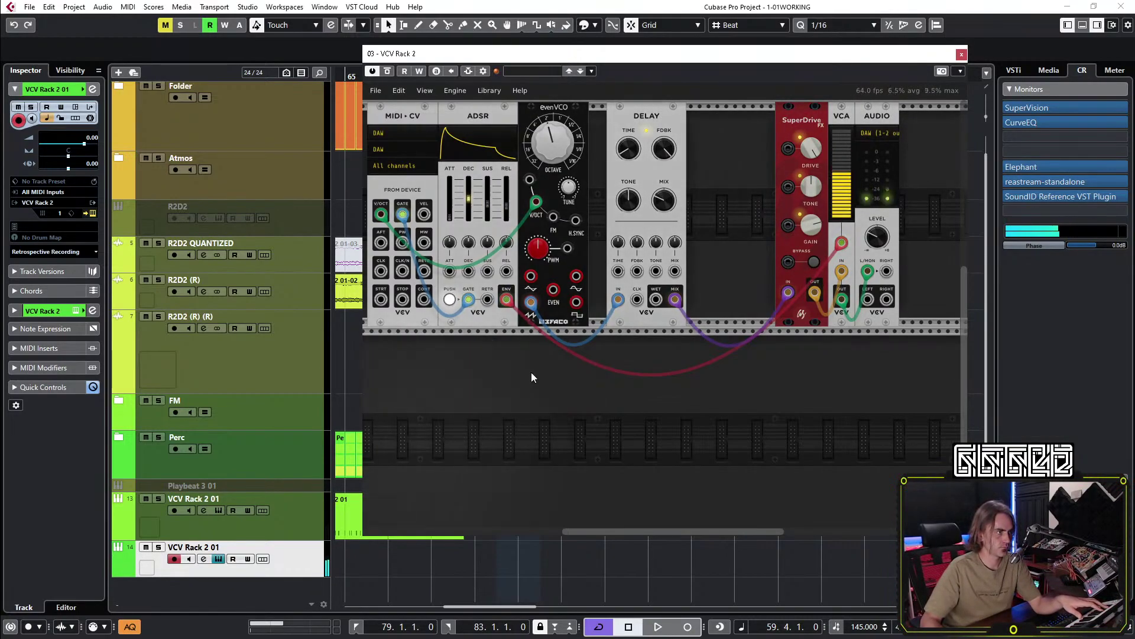
Move the SuperDrive FX directly against the Delay, set the track's MIDI transpose to 7 and close the synth window.
{"action": "left_click_drag", "start_coordinate": [801, 124], "coordinate": [695, 124]}
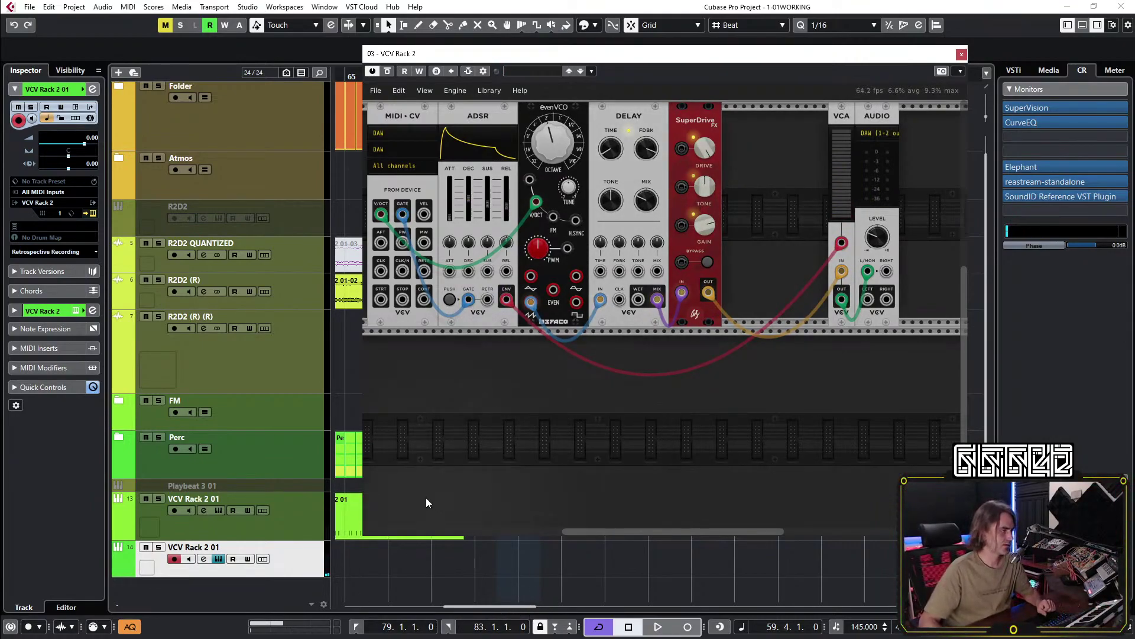
{"action": "left_click", "coordinate": [24, 367]}
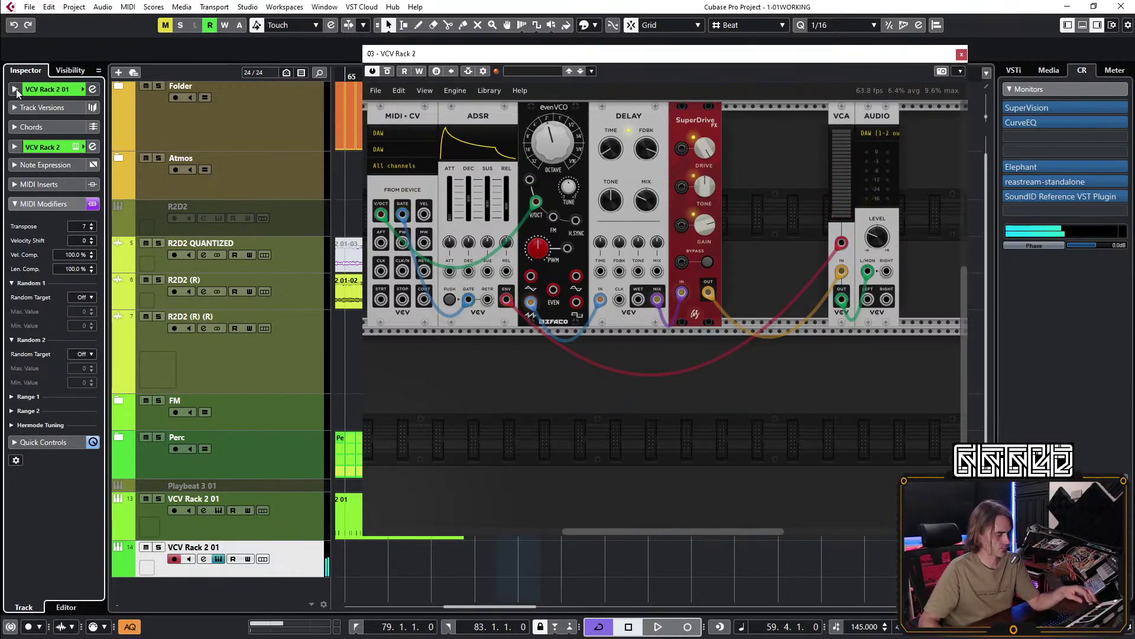
{"action": "left_click", "coordinate": [961, 55]}
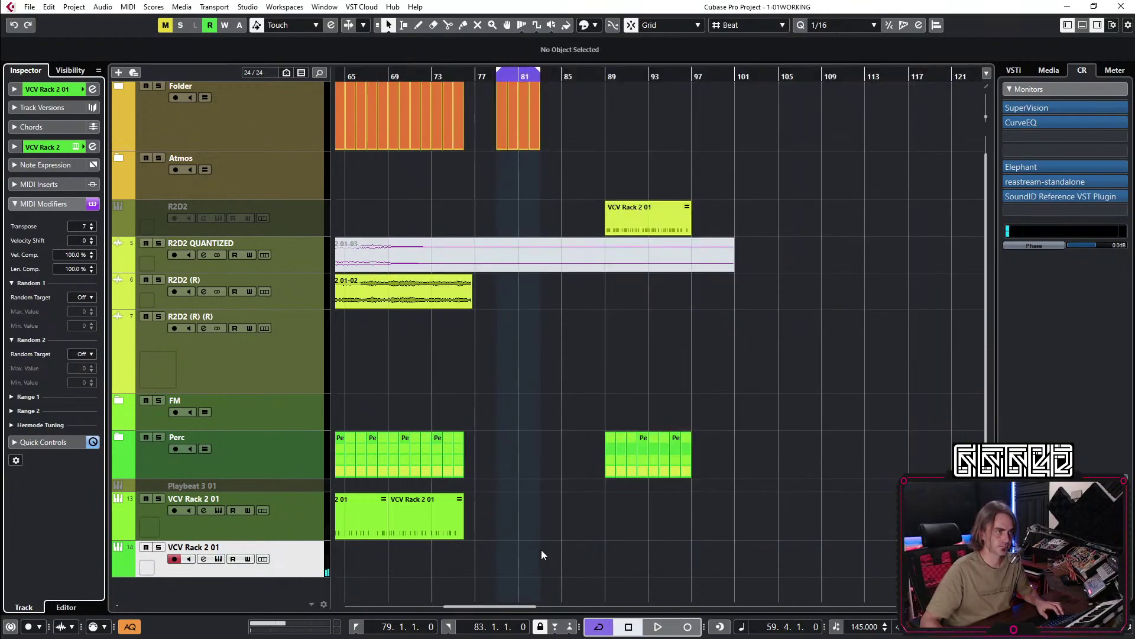
Copy the last seven bars of Perc and VCV Rack 2 01 parts to bar 79 and play the loop.
{"action": "scroll", "coordinate": [520, 510], "scroll_direction": "up", "scroll_amount": 3}
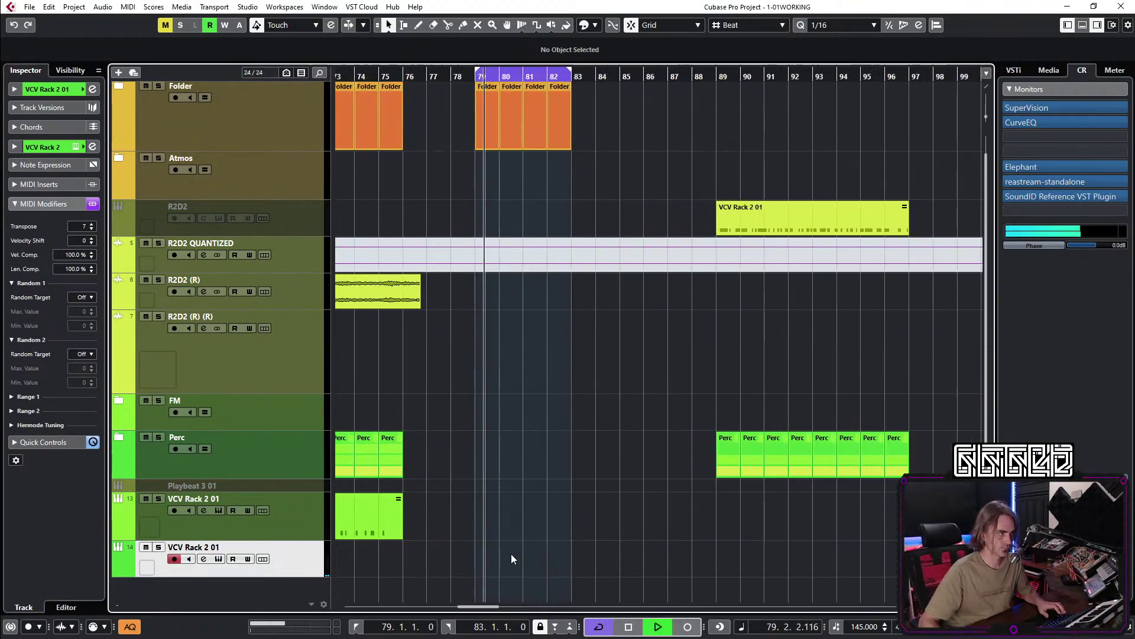
{"action": "key", "text": "space"}
{"action": "scroll", "coordinate": [599, 412], "scroll_direction": "left", "scroll_amount": 5}
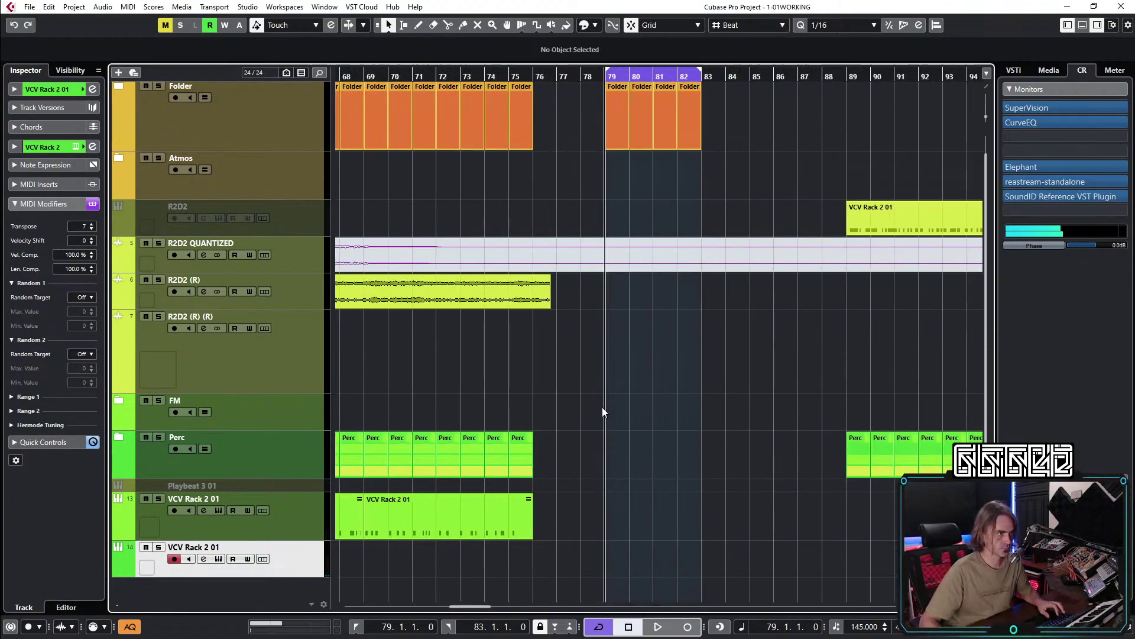
{"action": "scroll", "coordinate": [621, 420], "scroll_direction": "down", "scroll_amount": 1}
{"action": "left_click_drag", "start_coordinate": [613, 406], "coordinate": [616, 517]}
{"action": "left_click", "coordinate": [630, 427]}
{"action": "key", "text": "space"}
{"action": "scroll", "coordinate": [630, 426], "scroll_direction": "up", "scroll_amount": 3}
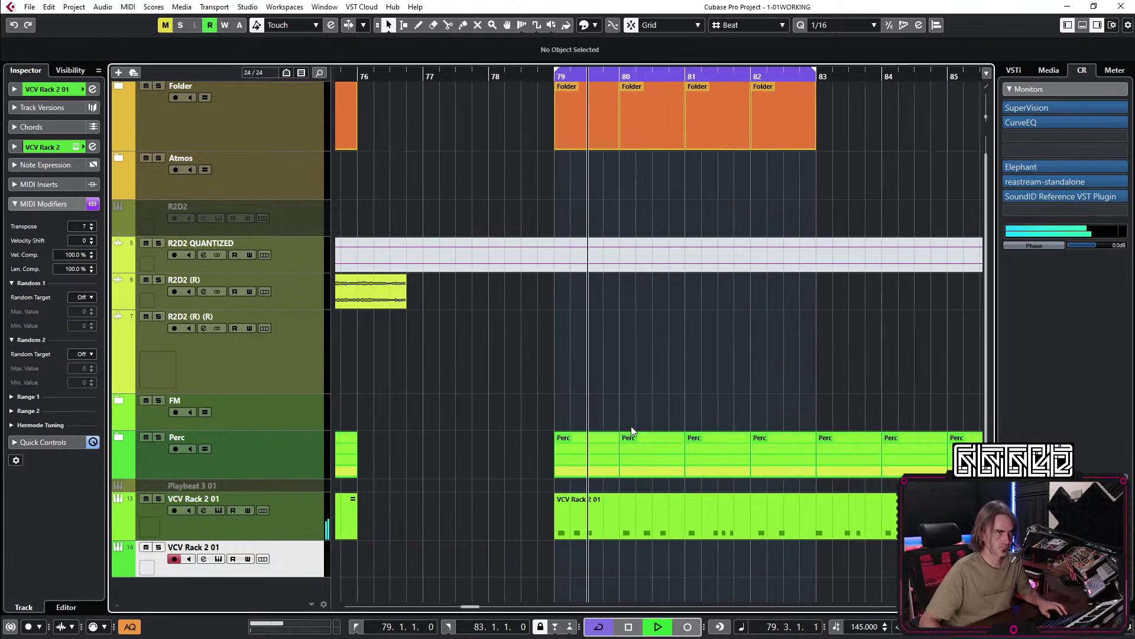
{"action": "scroll", "coordinate": [603, 426], "scroll_direction": "right", "scroll_amount": 3}
{"action": "scroll", "coordinate": [581, 425], "scroll_direction": "down", "scroll_amount": 1}
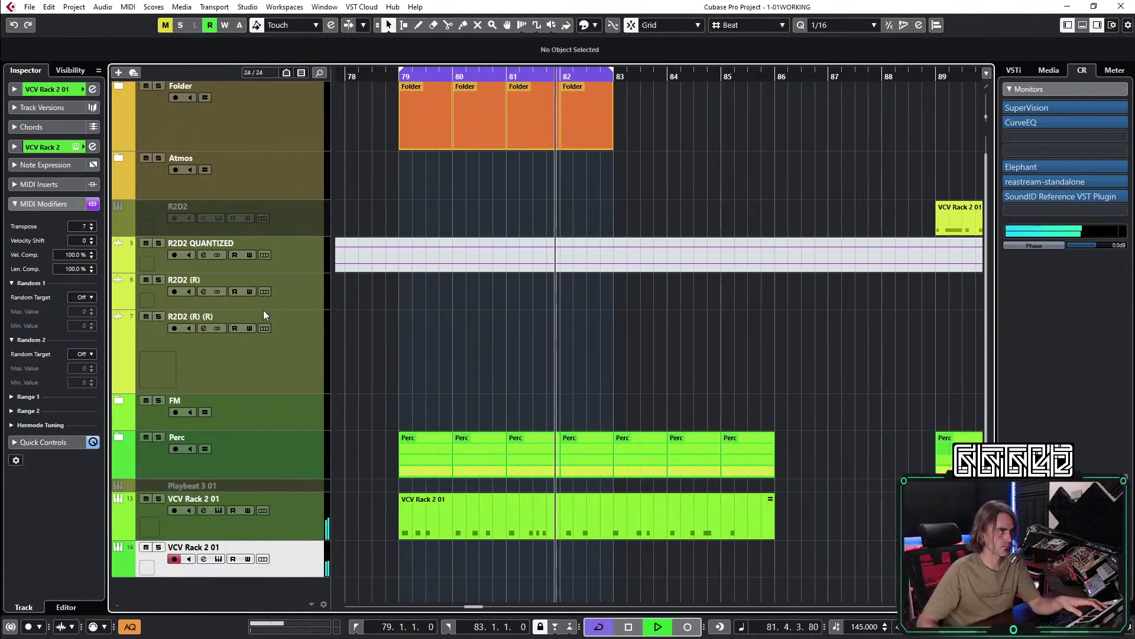
Reopen the synth, shift the Audio module slightly away from the VCA and lower the track volume to -4.34.
{"action": "left_click", "coordinate": [15, 89]}
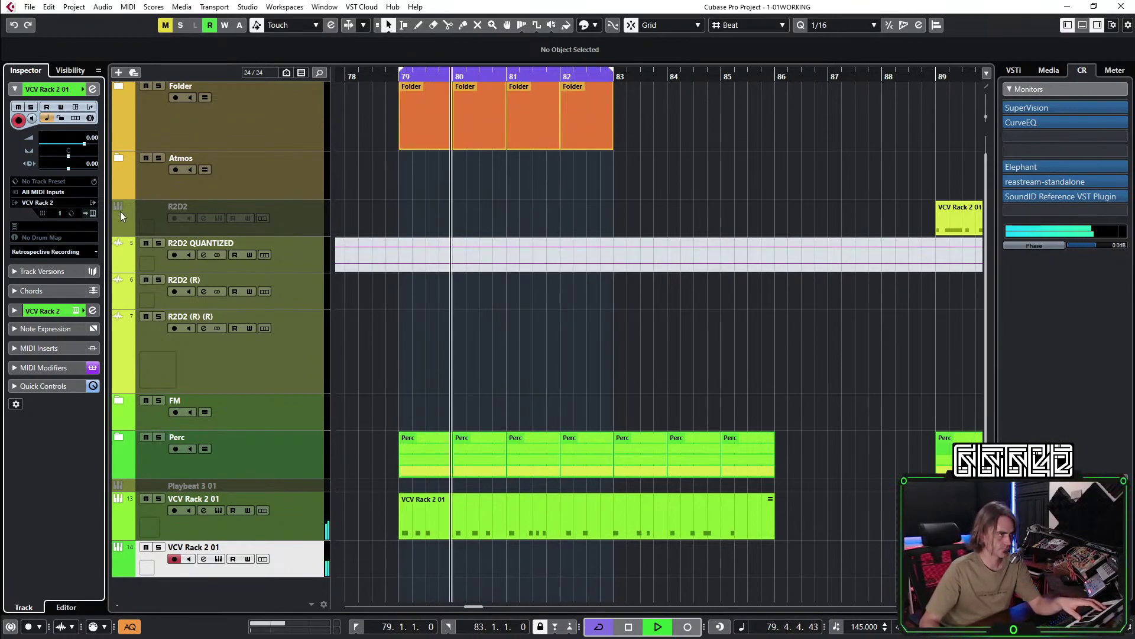
{"action": "left_click", "coordinate": [91, 214]}
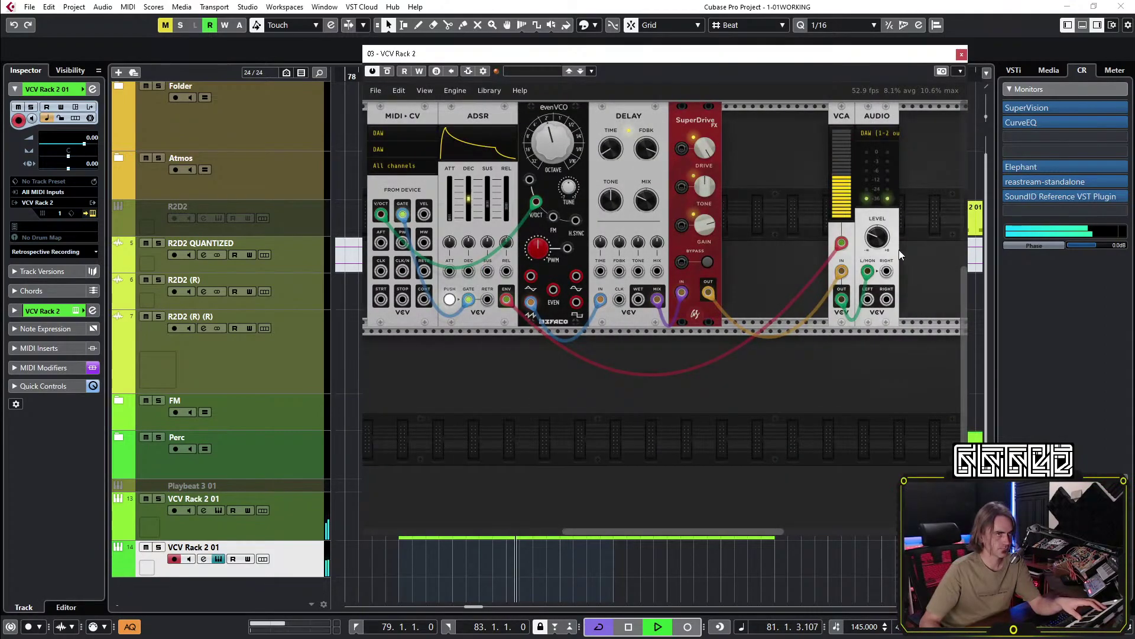
{"action": "left_click_drag", "start_coordinate": [885, 237], "coordinate": [887, 238]}
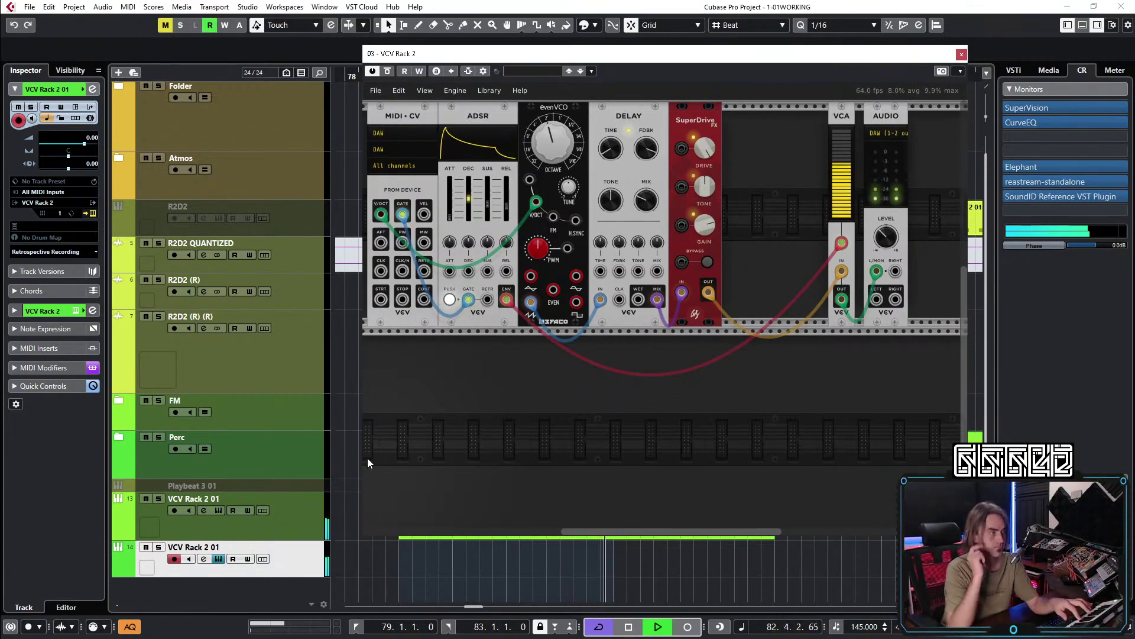
{"action": "left_click_drag", "start_coordinate": [79, 148], "coordinate": [70, 148]}
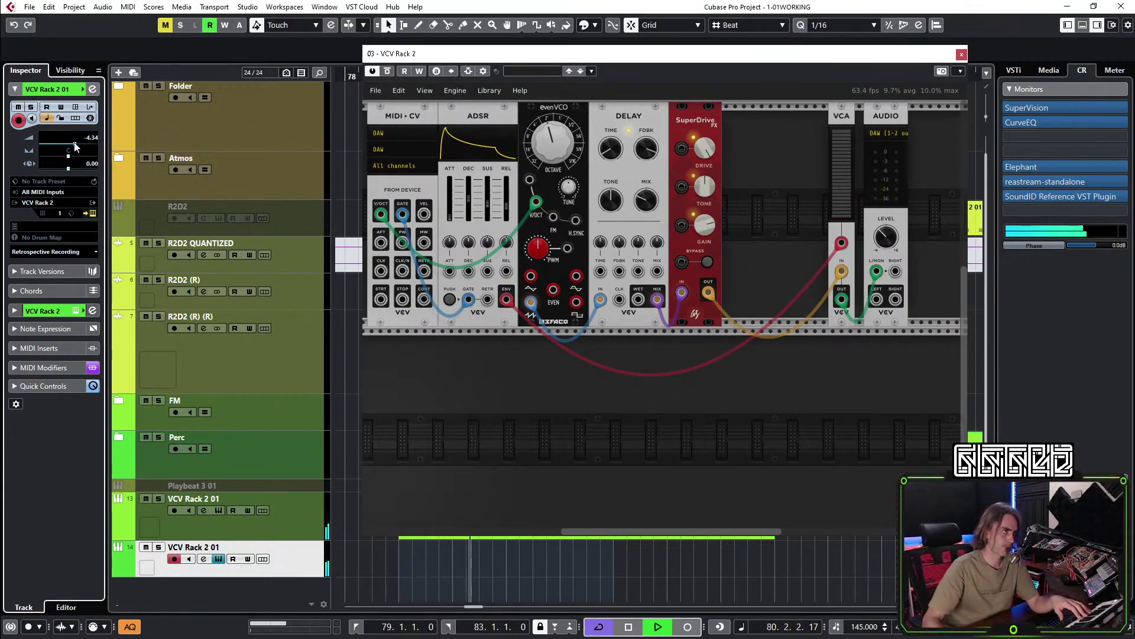
Insert ColourCopy(x64) in the third insert slot of the armed VCV Rack 2 01 track.
{"action": "left_click", "coordinate": [92, 89]}
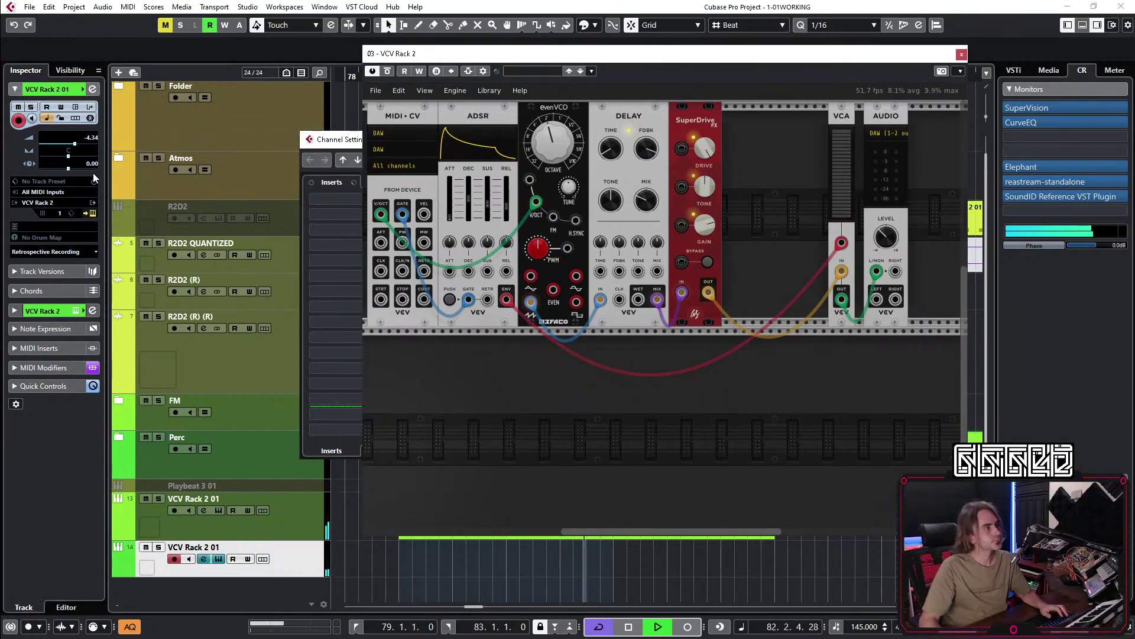
{"action": "left_click", "coordinate": [330, 232]}
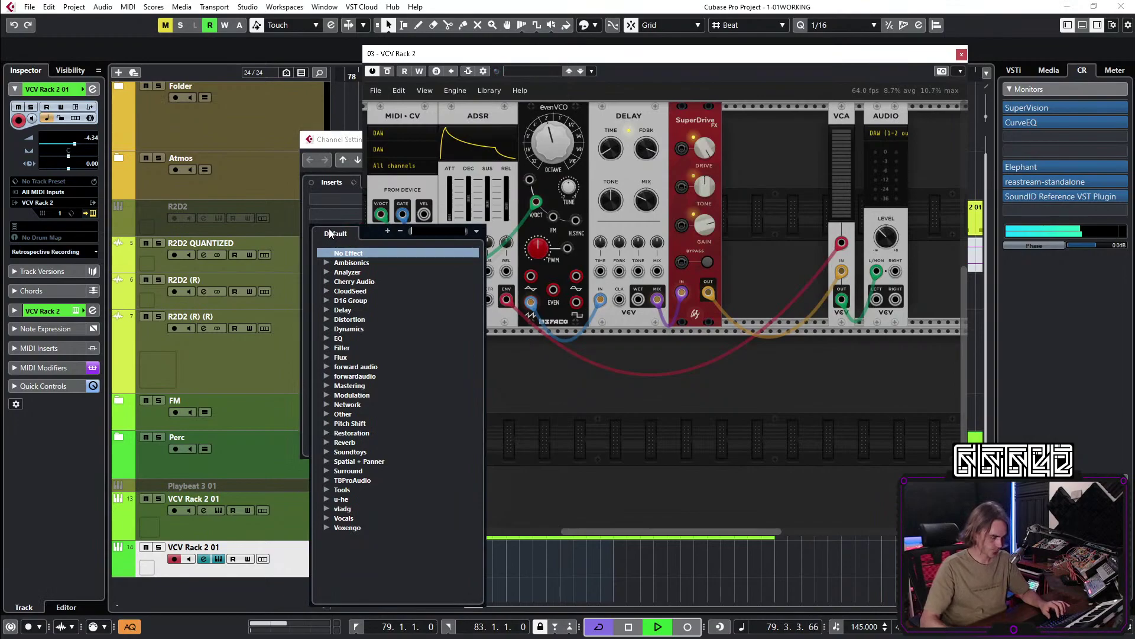
{"action": "type", "text": "colou"}
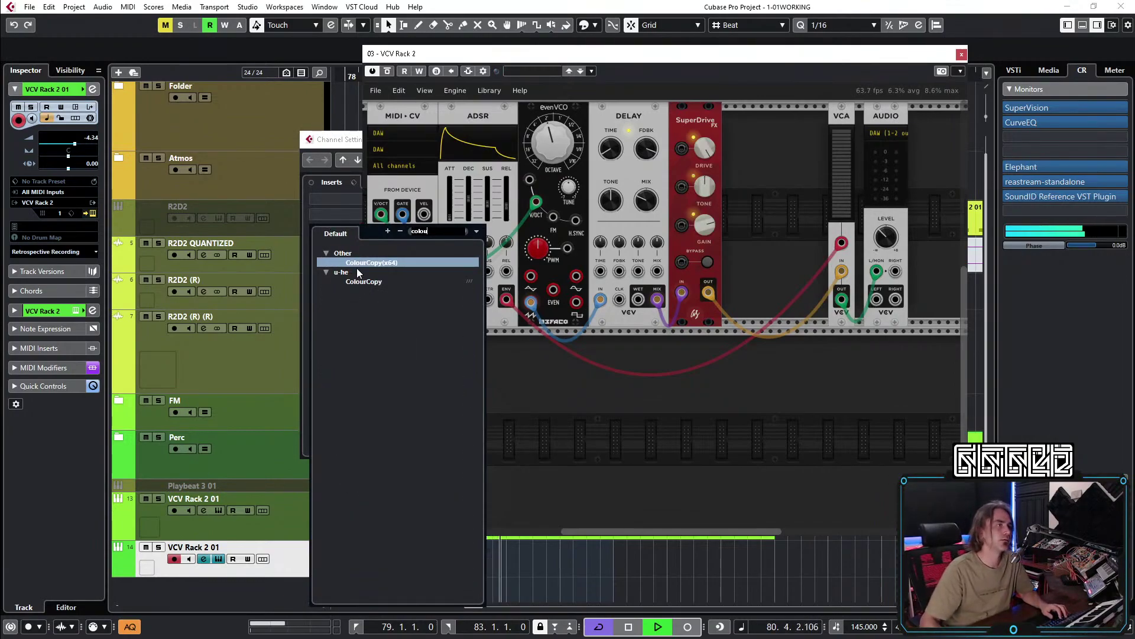
{"action": "double_click", "coordinate": [357, 263]}
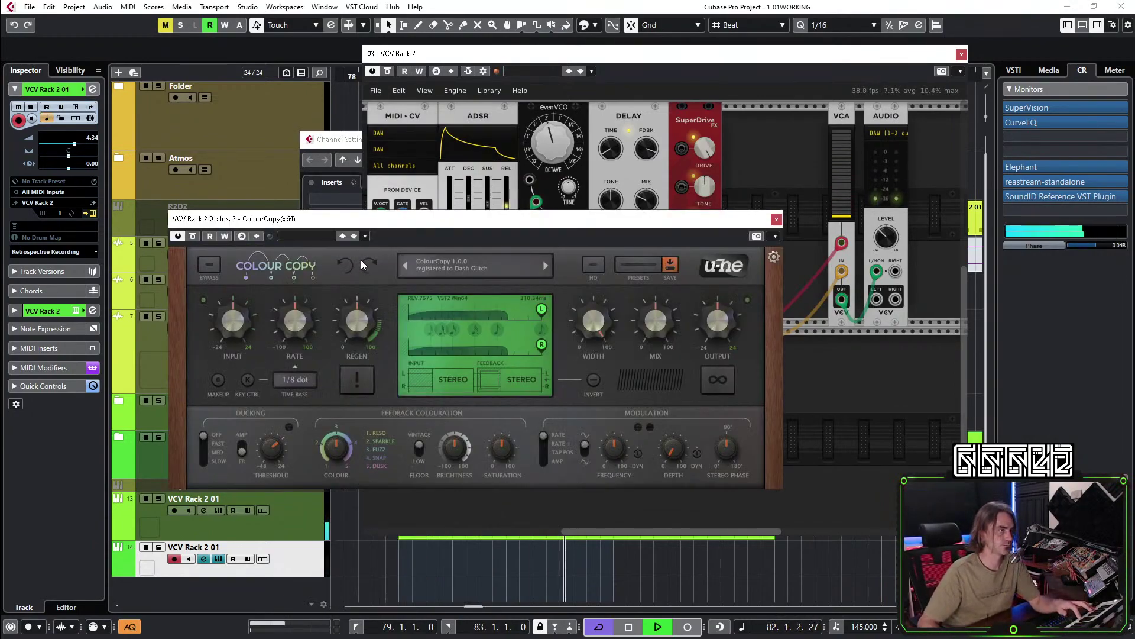
Shorten ColourCopy's right-channel delay tap and lower its mix to about 27.5, then close the effect.
{"action": "left_click_drag", "start_coordinate": [541, 345], "coordinate": [499, 346]}
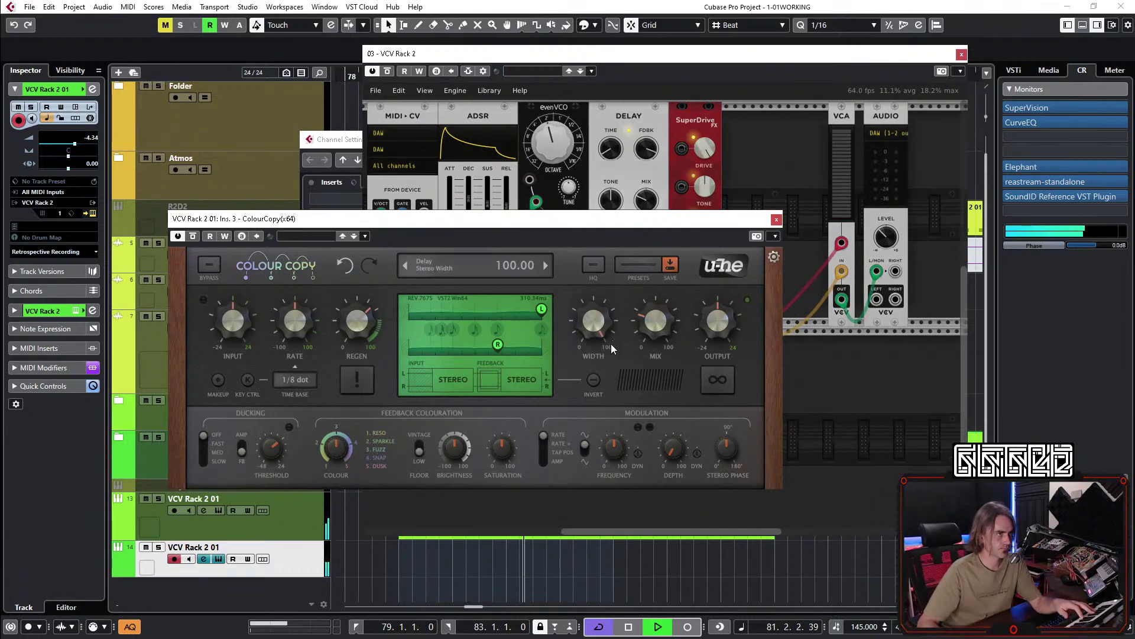
{"action": "left_click", "coordinate": [887, 239]}
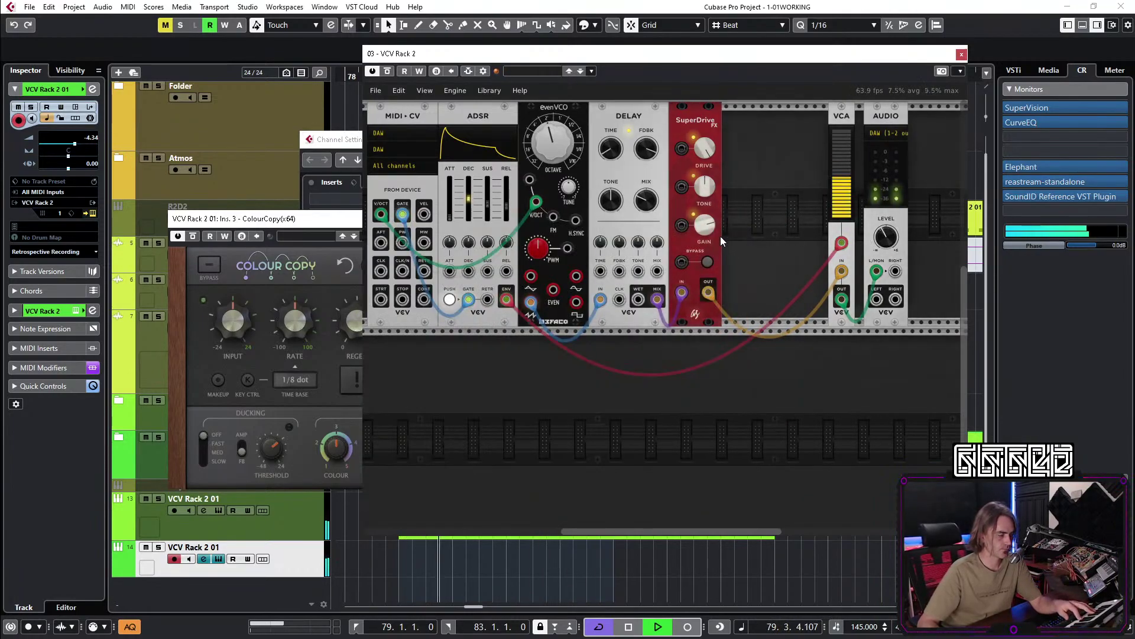
{"action": "left_click_drag", "start_coordinate": [291, 230], "coordinate": [270, 232]}
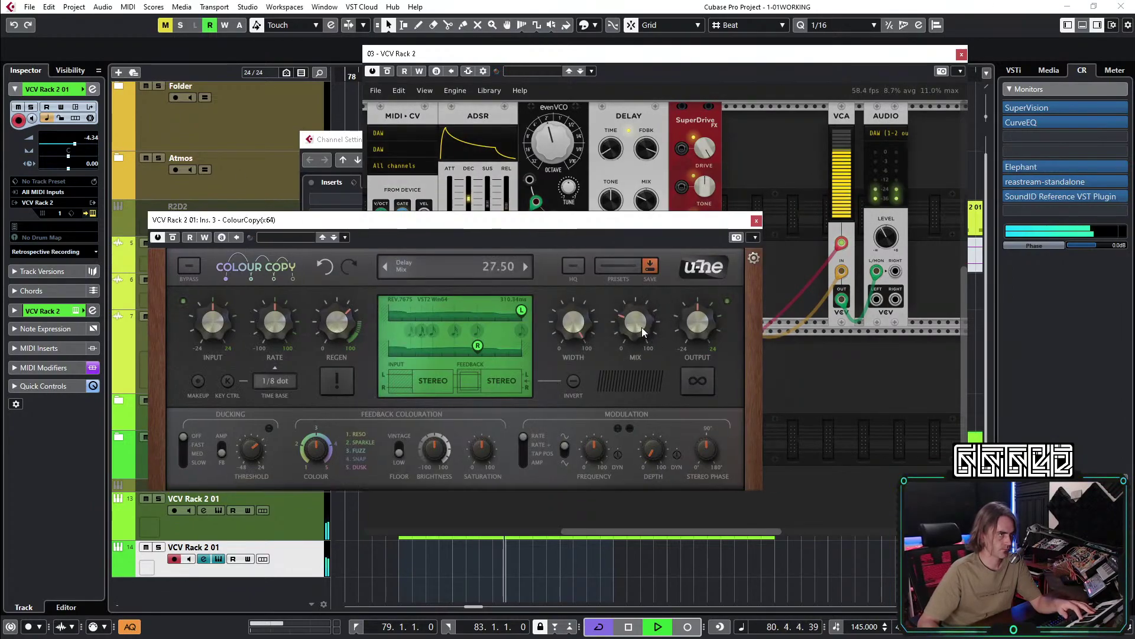
{"action": "scroll", "coordinate": [635, 324], "scroll_direction": "down", "scroll_amount": 1}
{"action": "left_click", "coordinate": [756, 221]}
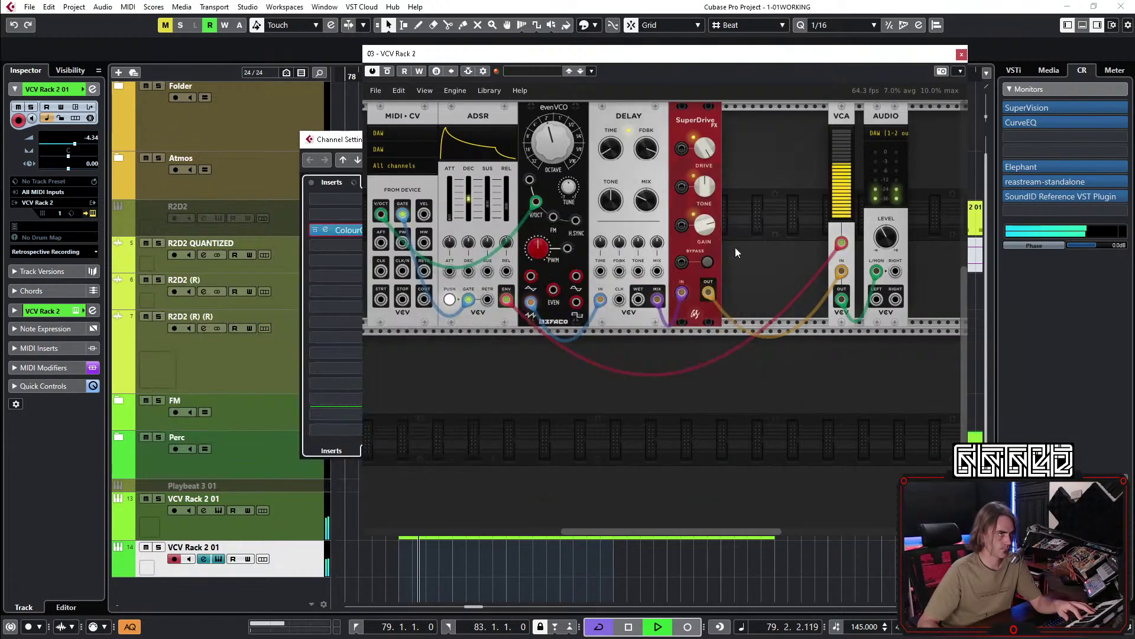
Add a Befaco Dual Atenuverter below the ADSR and control the Delay's time CV with its first channel's output and offset.
{"action": "right_click", "coordinate": [489, 389]}
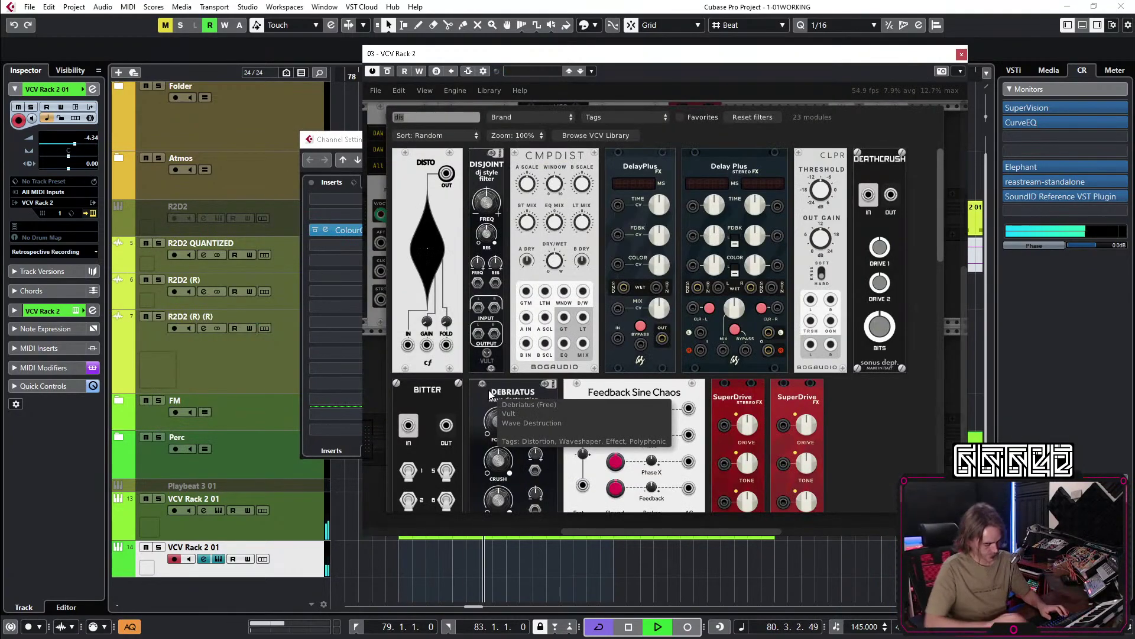
{"action": "type", "text": "atten"}
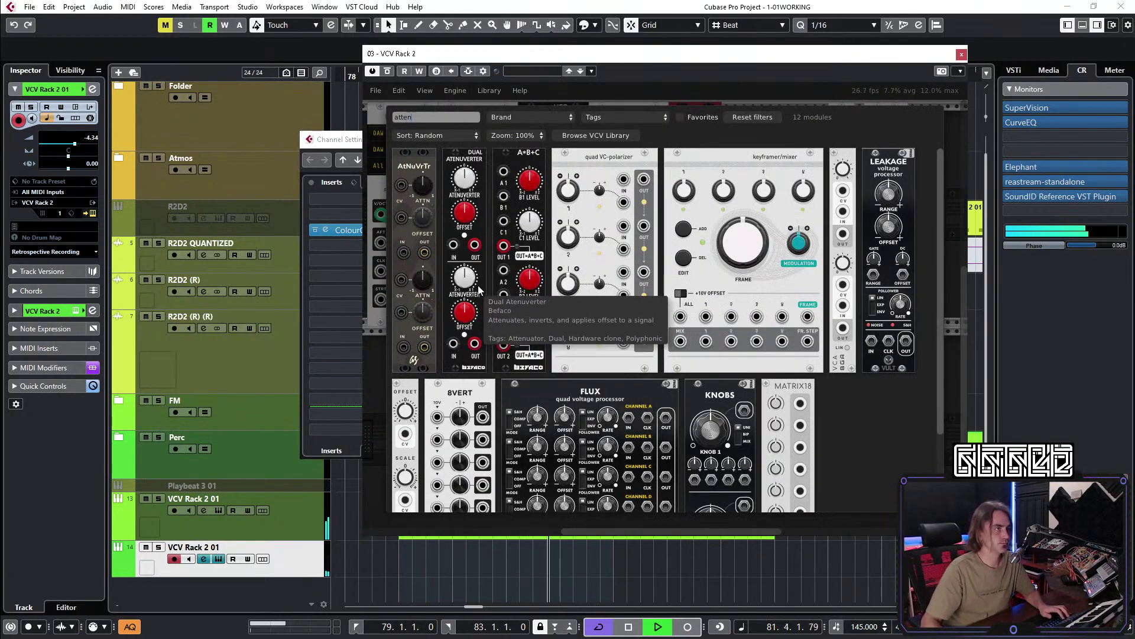
{"action": "left_click", "coordinate": [489, 296]}
{"action": "left_click_drag", "start_coordinate": [496, 423], "coordinate": [601, 271]}
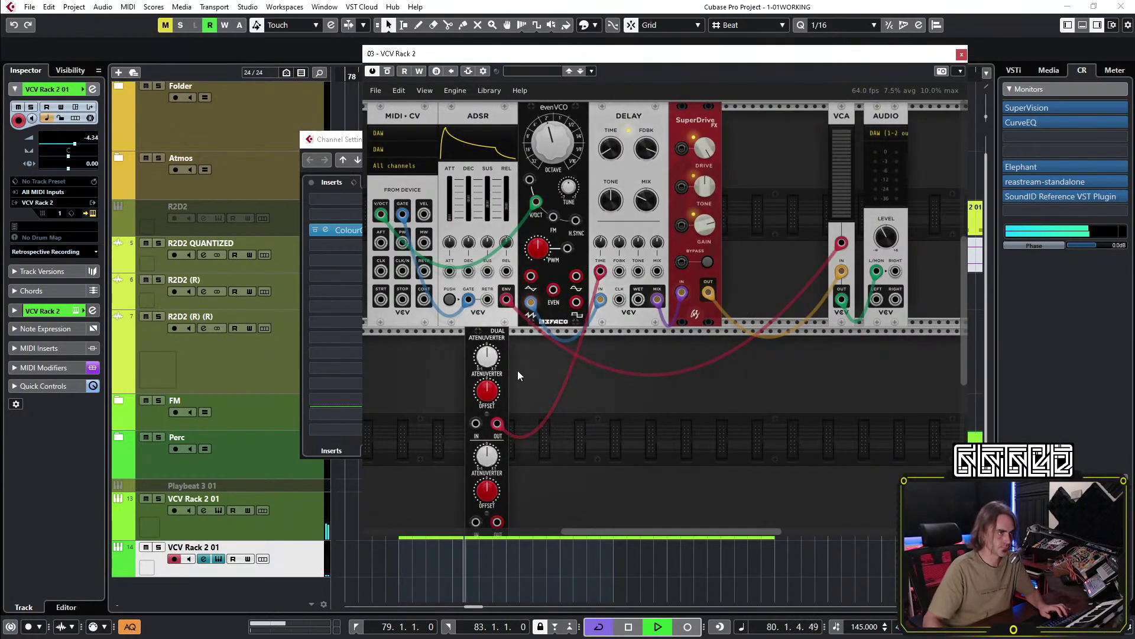
{"action": "left_click_drag", "start_coordinate": [487, 390], "coordinate": [486, 373]}
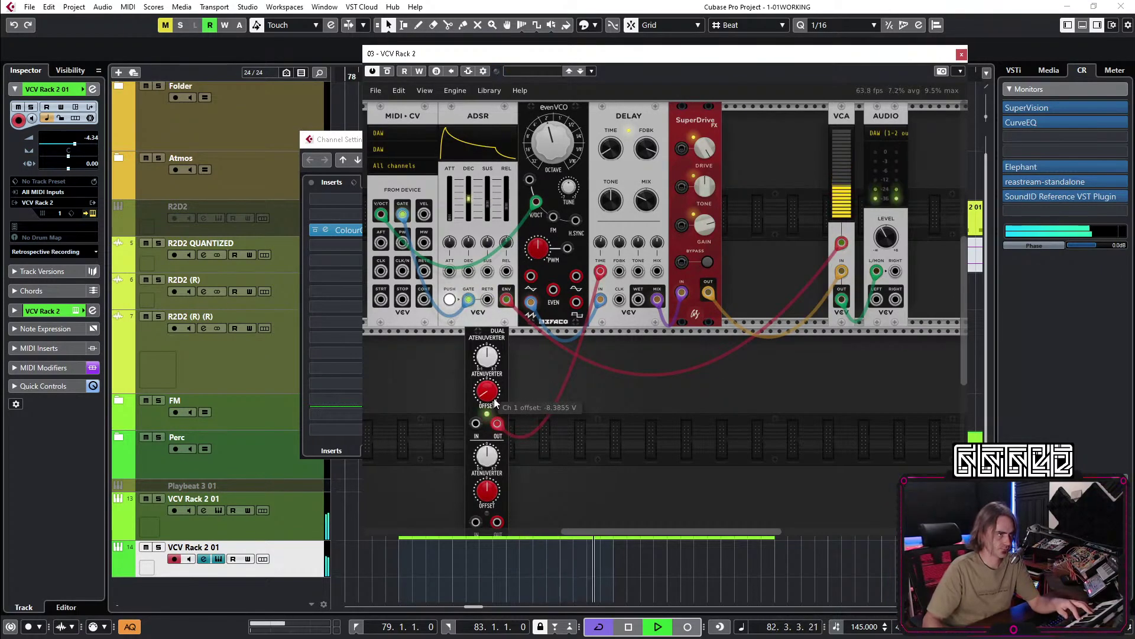
{"action": "left_click_drag", "start_coordinate": [494, 403], "coordinate": [494, 390]}
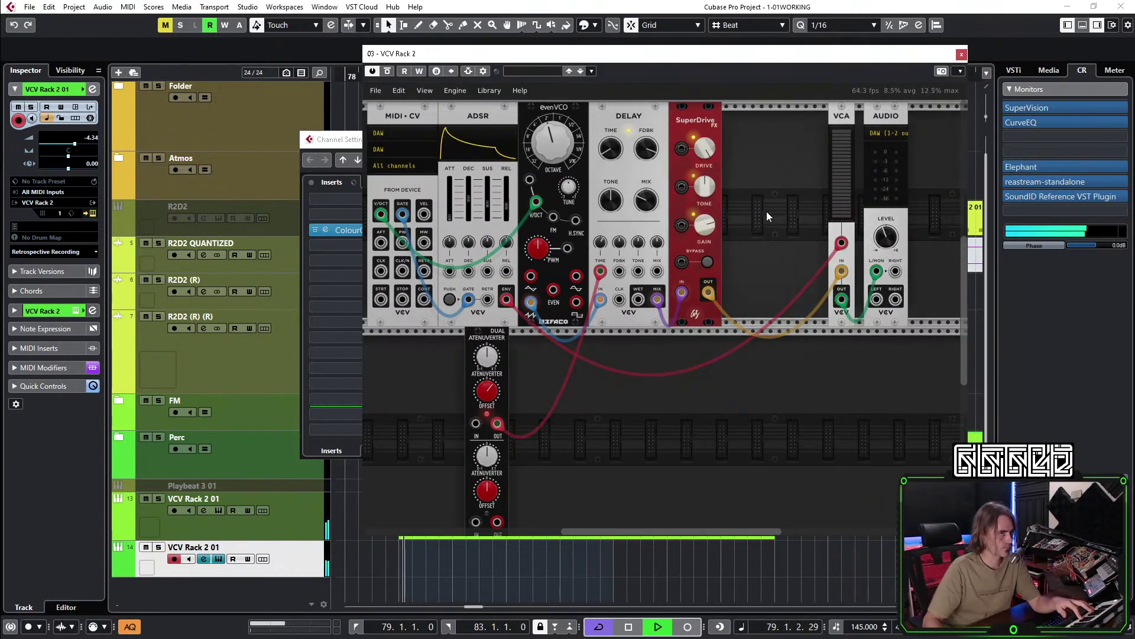
Add the Lateralus filter before the VCA, patching the SuperDrive FX output into it and its 12 dB output to the VCA input.
{"action": "left_click_drag", "start_coordinate": [856, 113], "coordinate": [865, 113]}
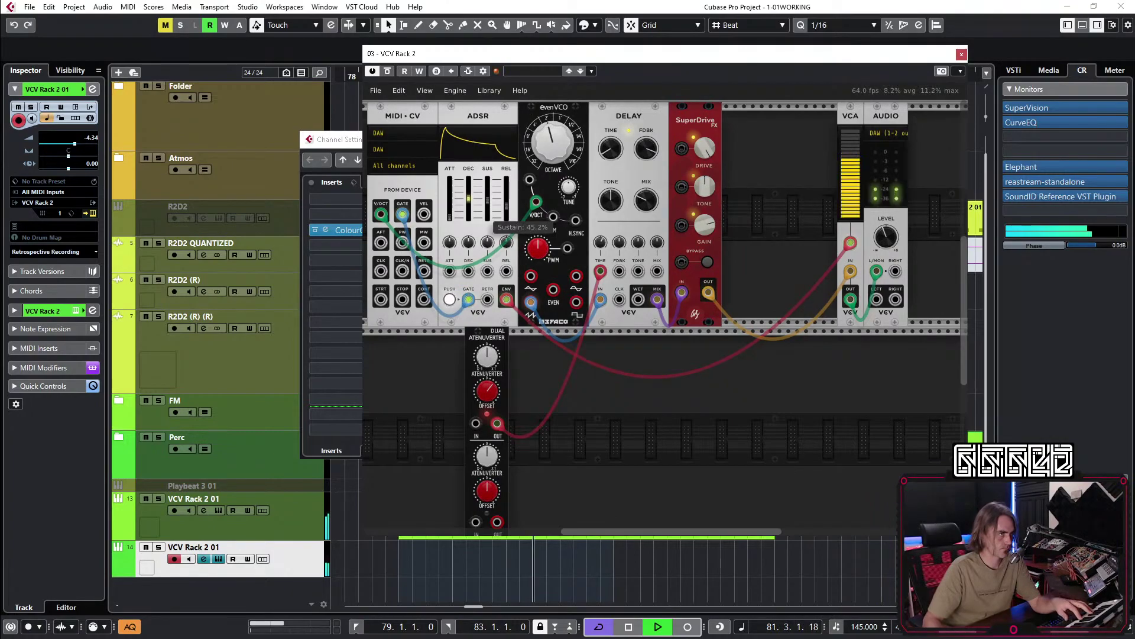
{"action": "right_click", "coordinate": [754, 122]}
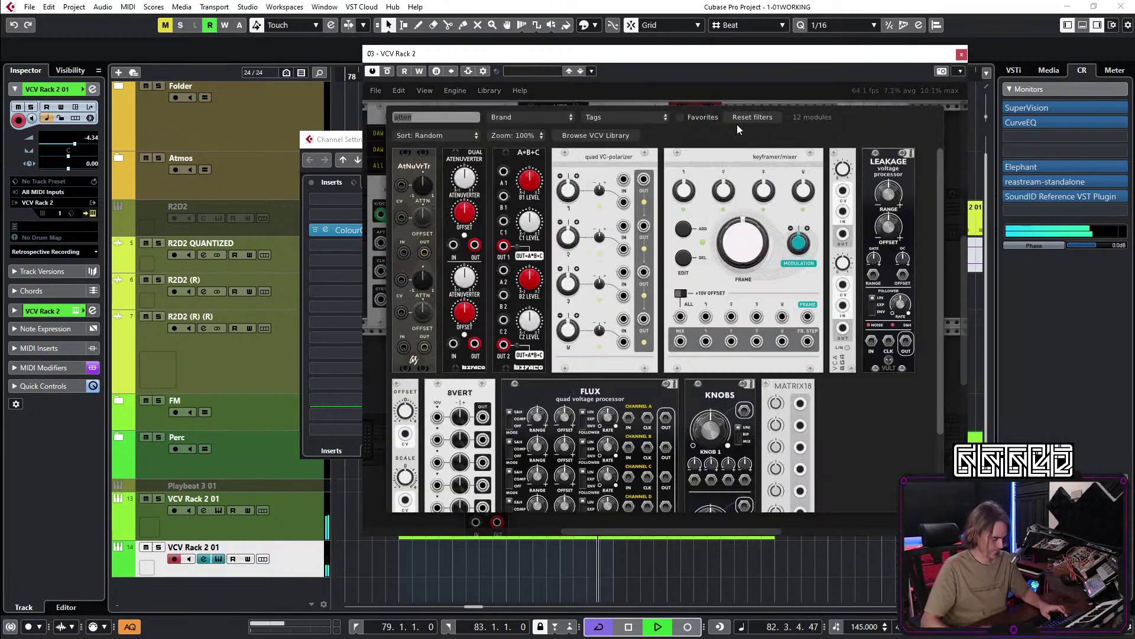
{"action": "type", "text": "filt"}
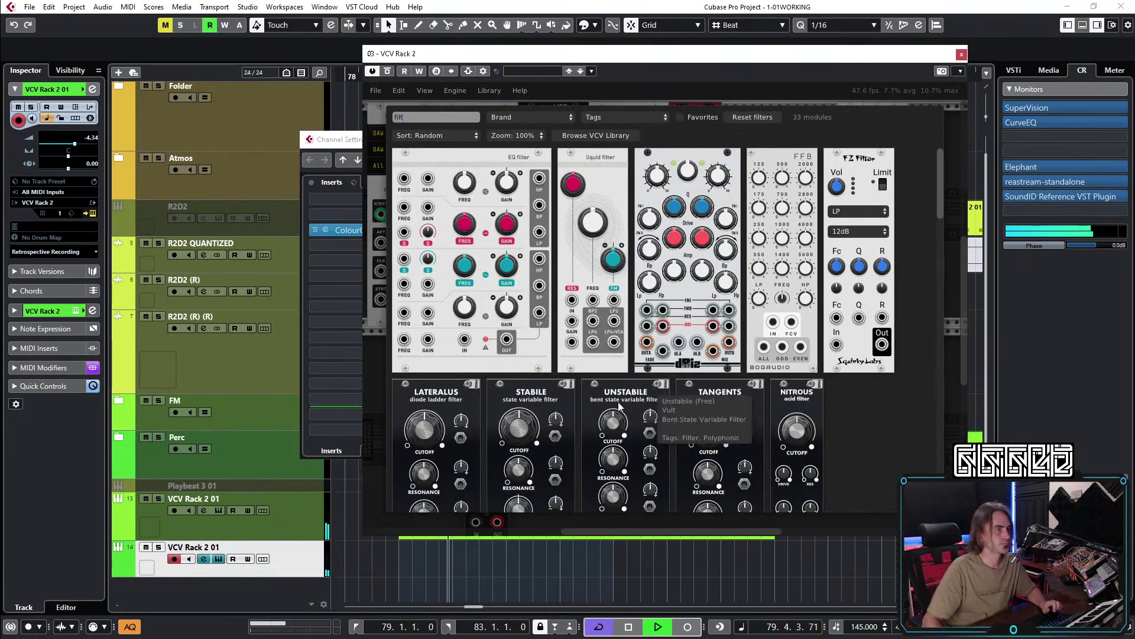
{"action": "left_click_drag", "start_coordinate": [437, 393], "coordinate": [794, 299]}
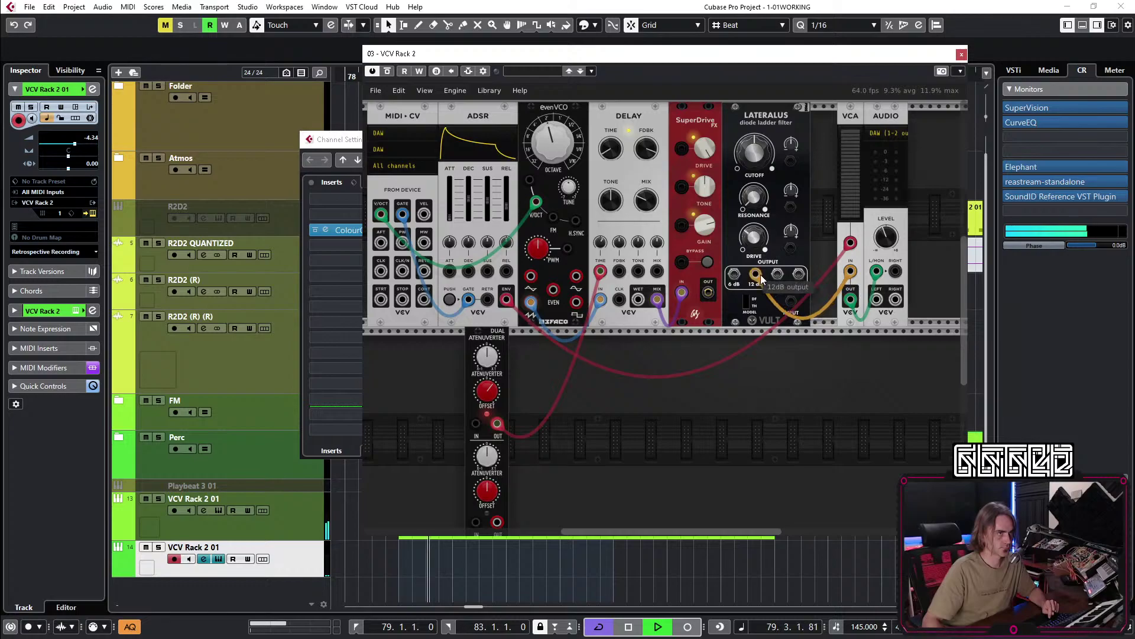
{"action": "left_click_drag", "start_coordinate": [791, 300], "coordinate": [712, 297]}
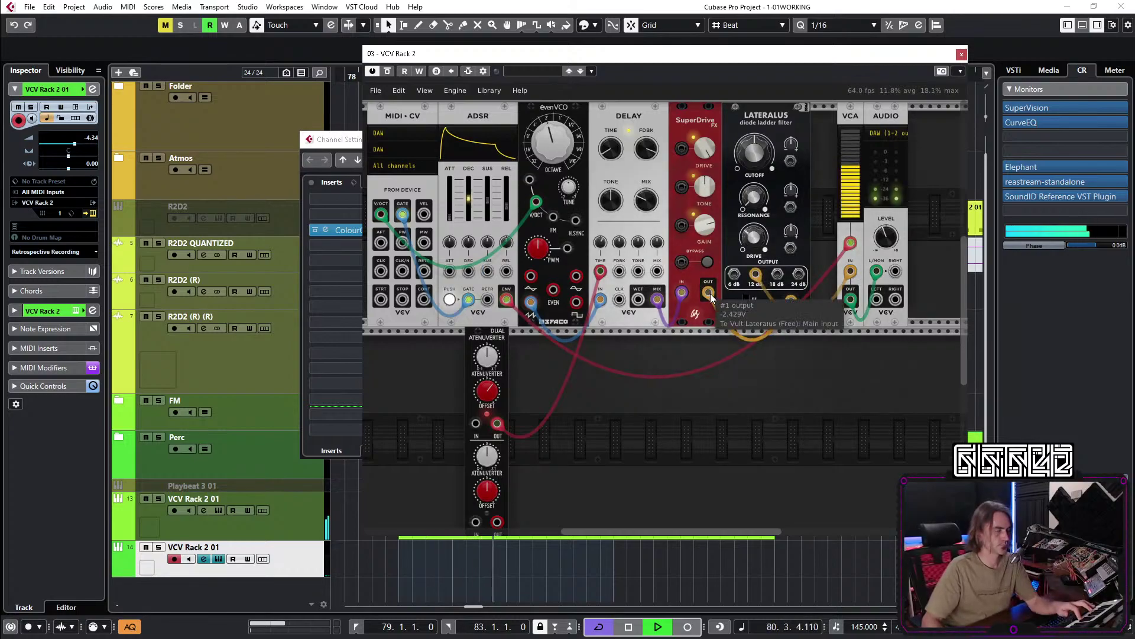
{"action": "mouse_move", "coordinate": [763, 248]}
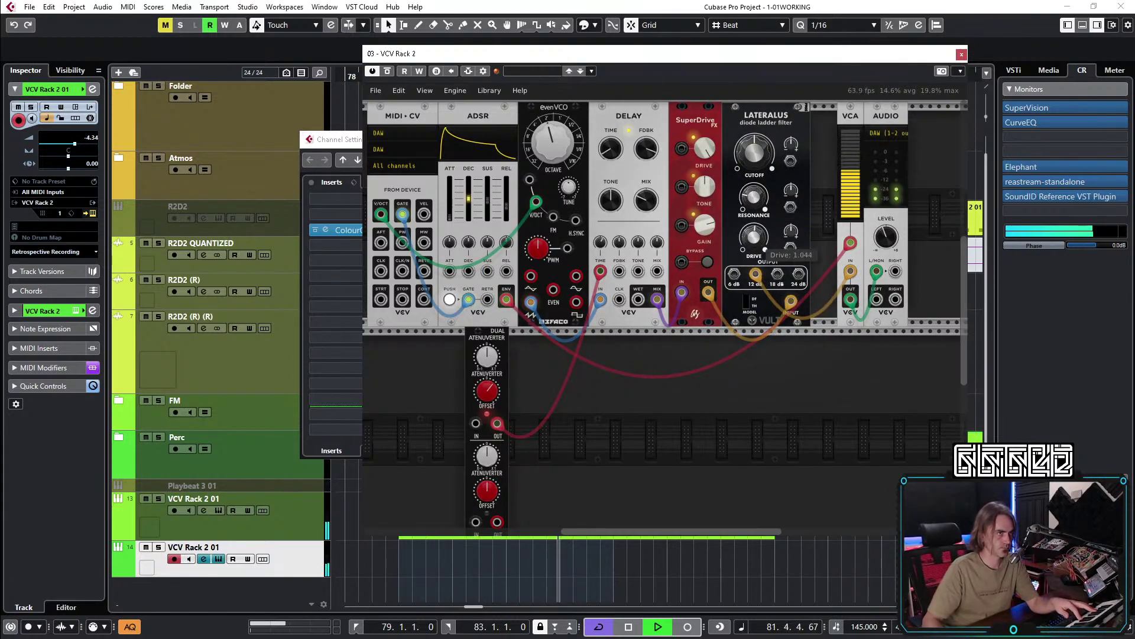
{"action": "mouse_move", "coordinate": [750, 159]}
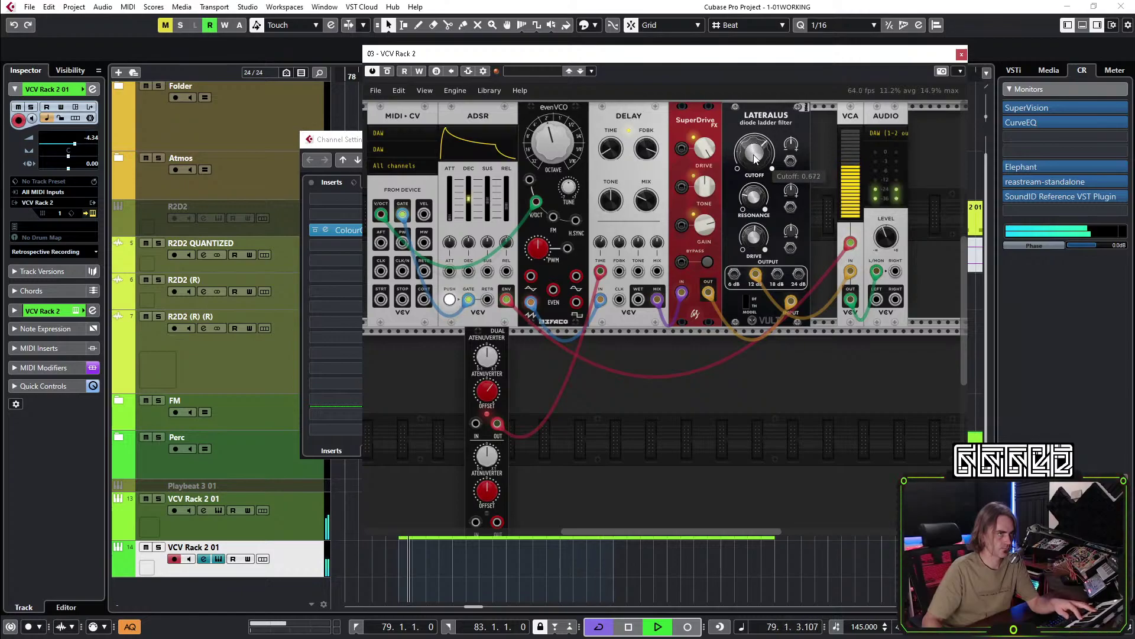
Duplicate the ADSR with its cables and patch the copy's envelope output to the Lateralus cutoff modulation input.
{"action": "right_click", "coordinate": [474, 110]}
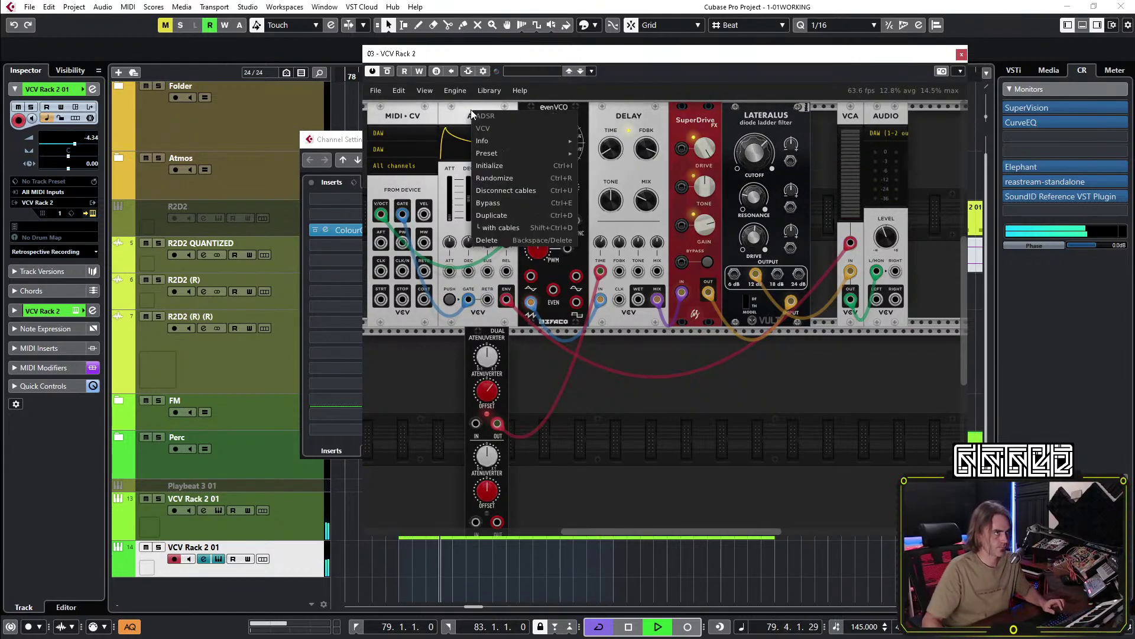
{"action": "left_click", "coordinate": [500, 227]}
{"action": "scroll", "coordinate": [615, 118], "scroll_direction": "up", "scroll_amount": 3}
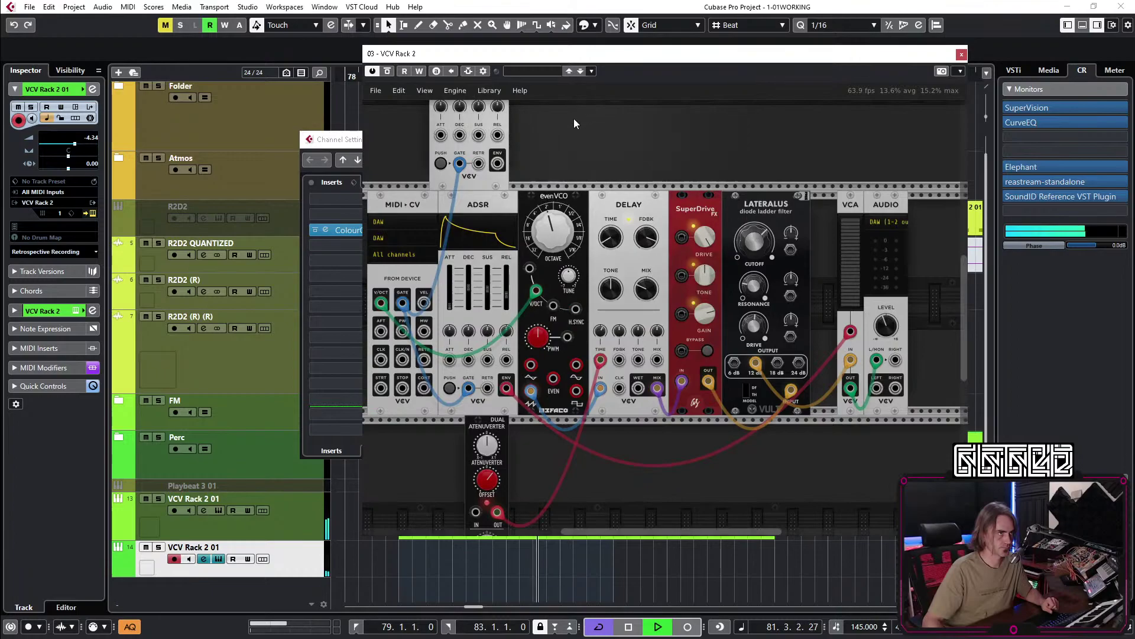
{"action": "left_click_drag", "start_coordinate": [497, 163], "coordinate": [791, 249]}
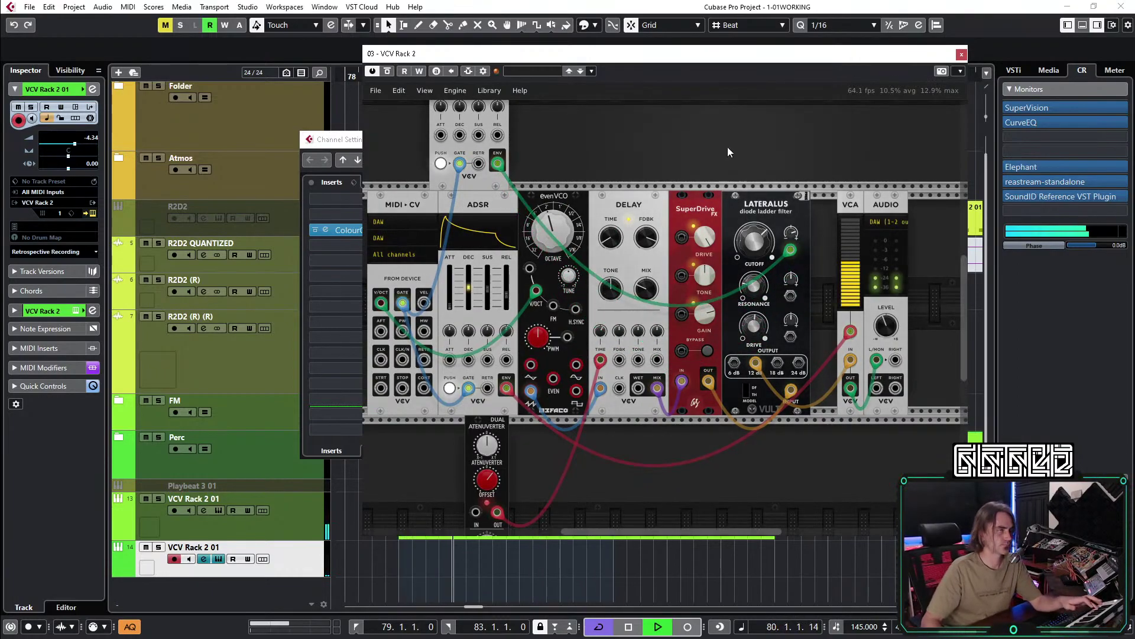
{"action": "scroll", "coordinate": [661, 232], "scroll_direction": "up", "scroll_amount": 2}
{"action": "scroll", "coordinate": [661, 234], "scroll_direction": "up", "scroll_amount": 2}
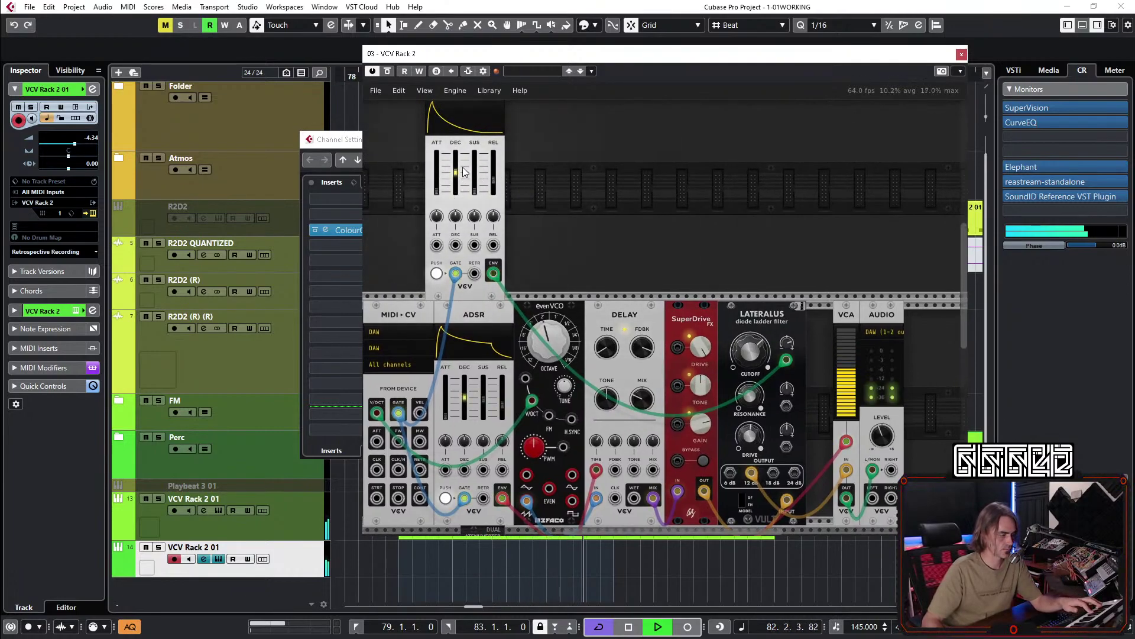
Create a four-bar MIDI part starting at bar 79 on the lower VCV Rack 2 01 track and open it for note editing.
{"action": "mouse_move", "coordinate": [755, 348]}
{"action": "scroll", "coordinate": [756, 347], "scroll_direction": "down", "scroll_amount": 2}
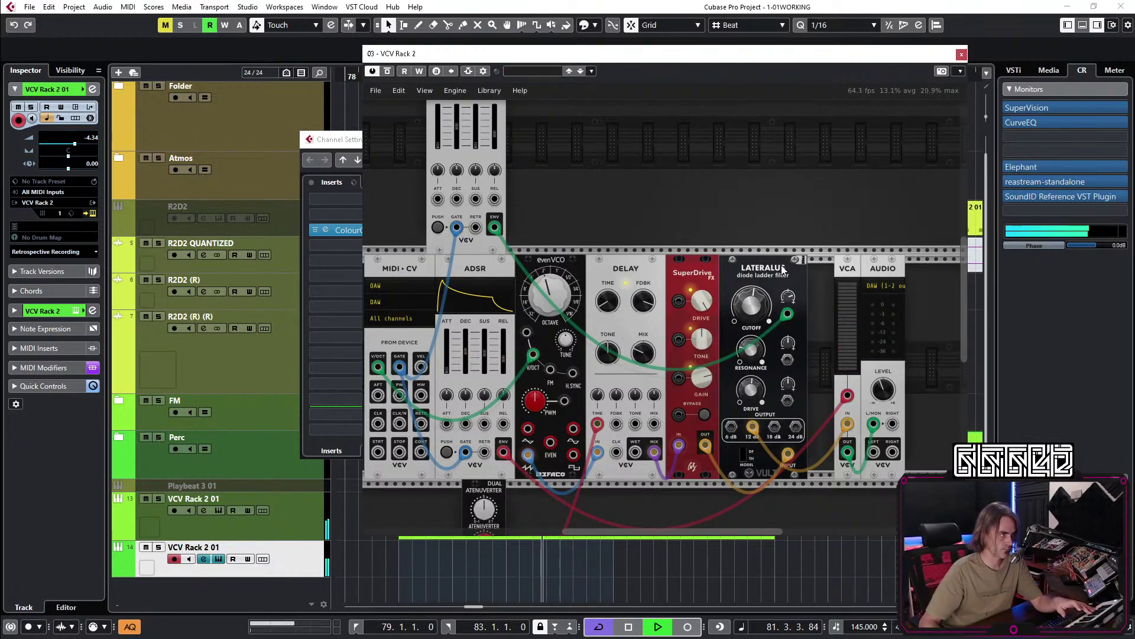
{"action": "mouse_move", "coordinate": [647, 303]}
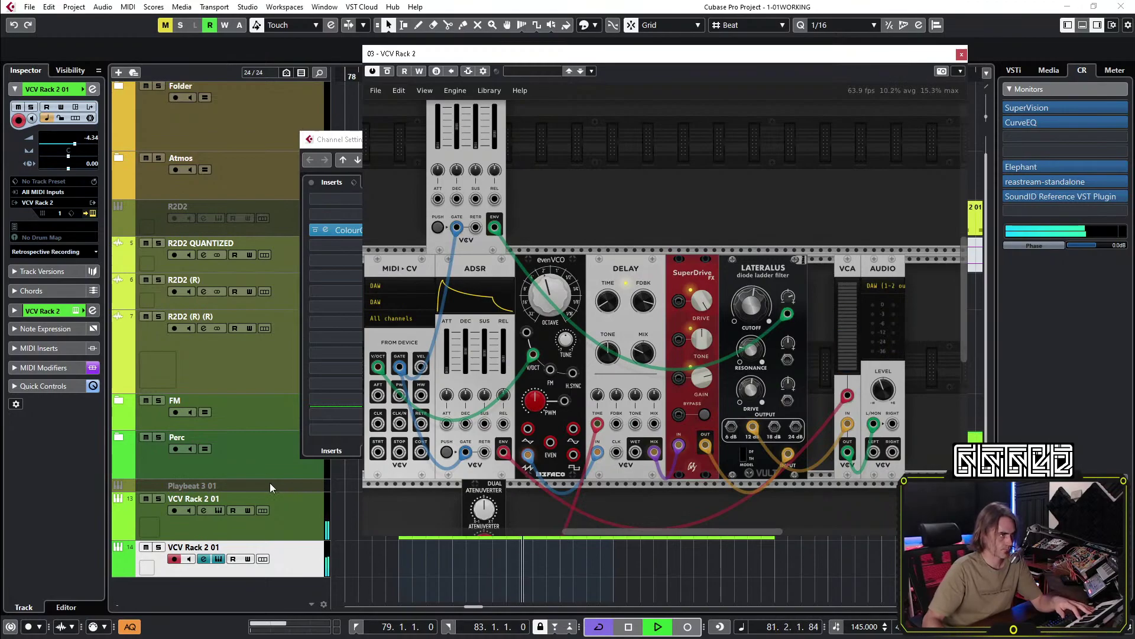
{"action": "left_click", "coordinate": [92, 213]}
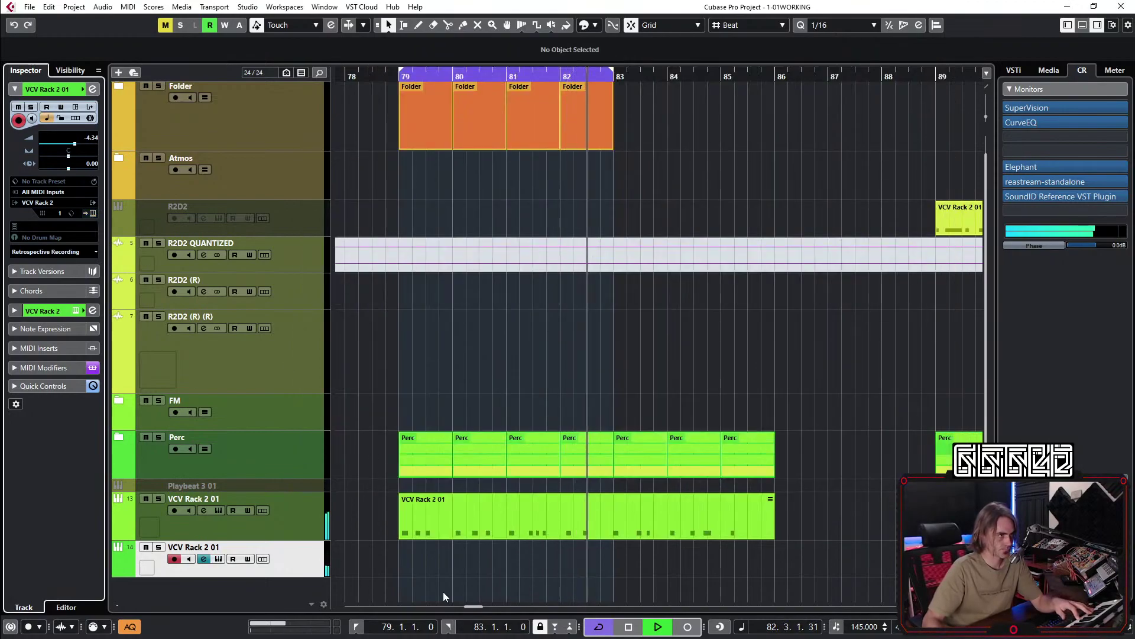
{"action": "double_click", "coordinate": [408, 562]}
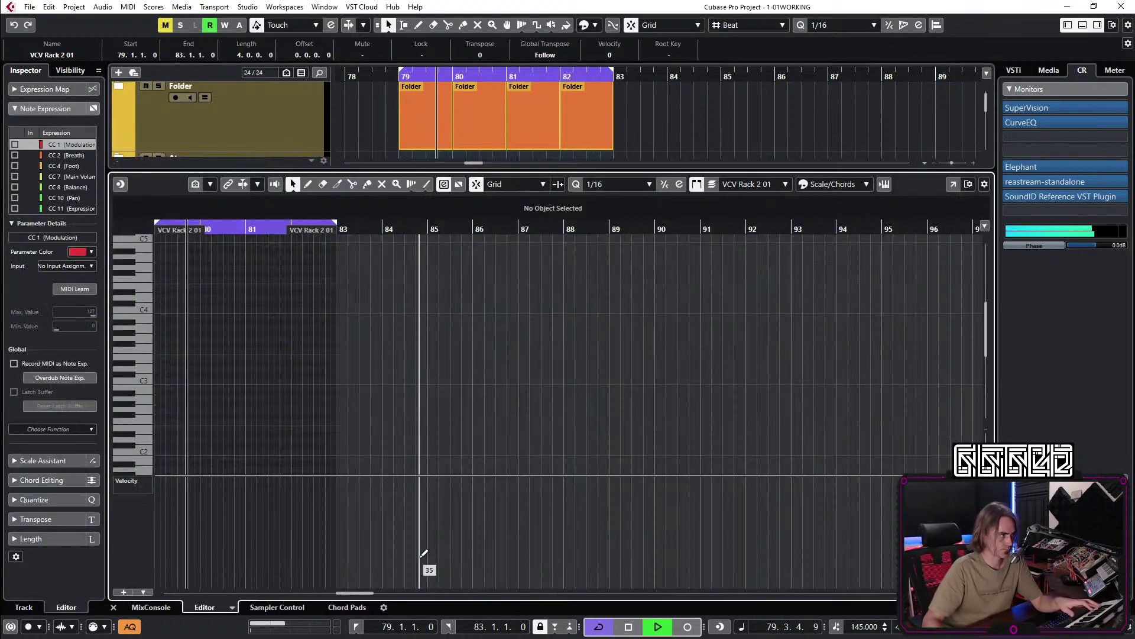
{"action": "scroll", "coordinate": [329, 343], "scroll_direction": "down", "scroll_amount": 2}
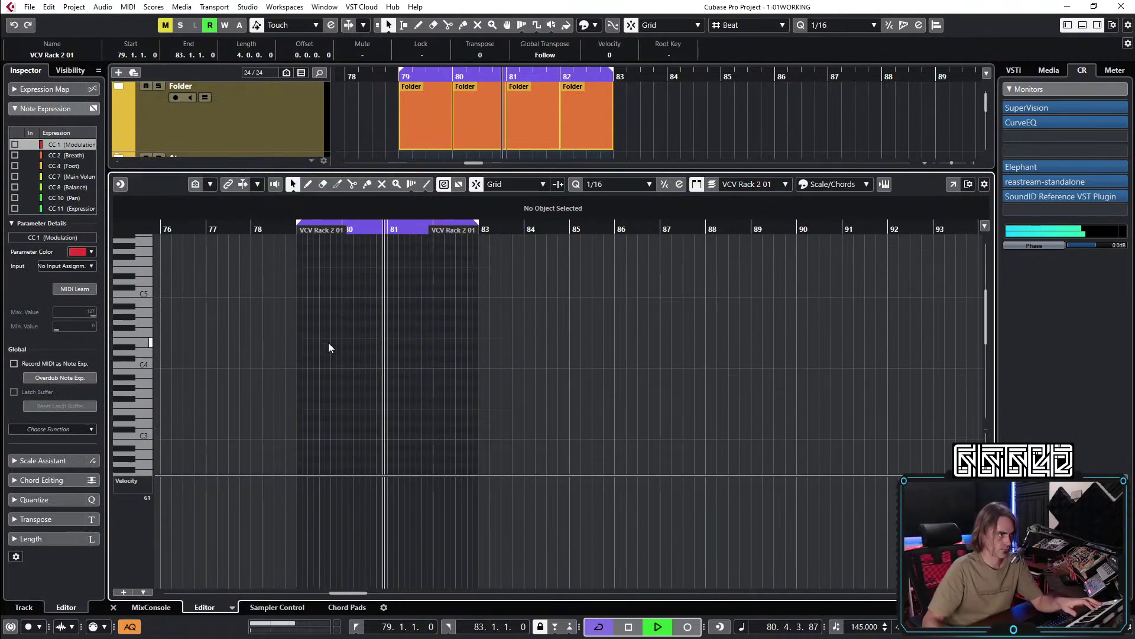
{"action": "scroll", "coordinate": [331, 337], "scroll_direction": "down", "scroll_amount": 7}
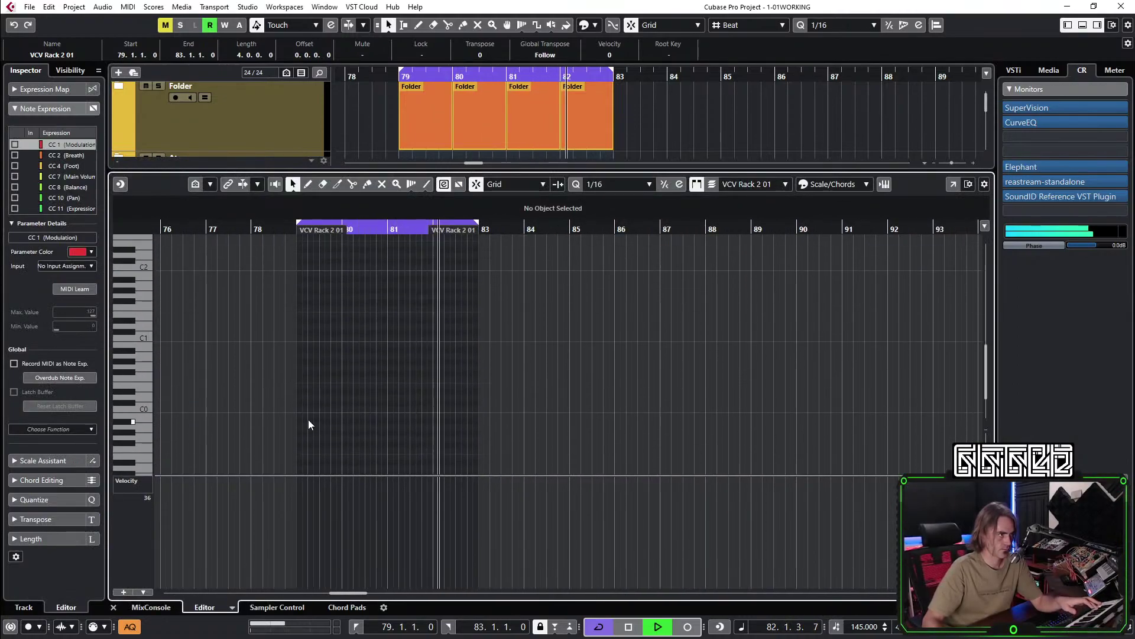
{"action": "scroll", "coordinate": [298, 411], "scroll_direction": "up", "scroll_amount": 3}
{"action": "scroll", "coordinate": [298, 409], "scroll_direction": "up", "scroll_amount": 3}
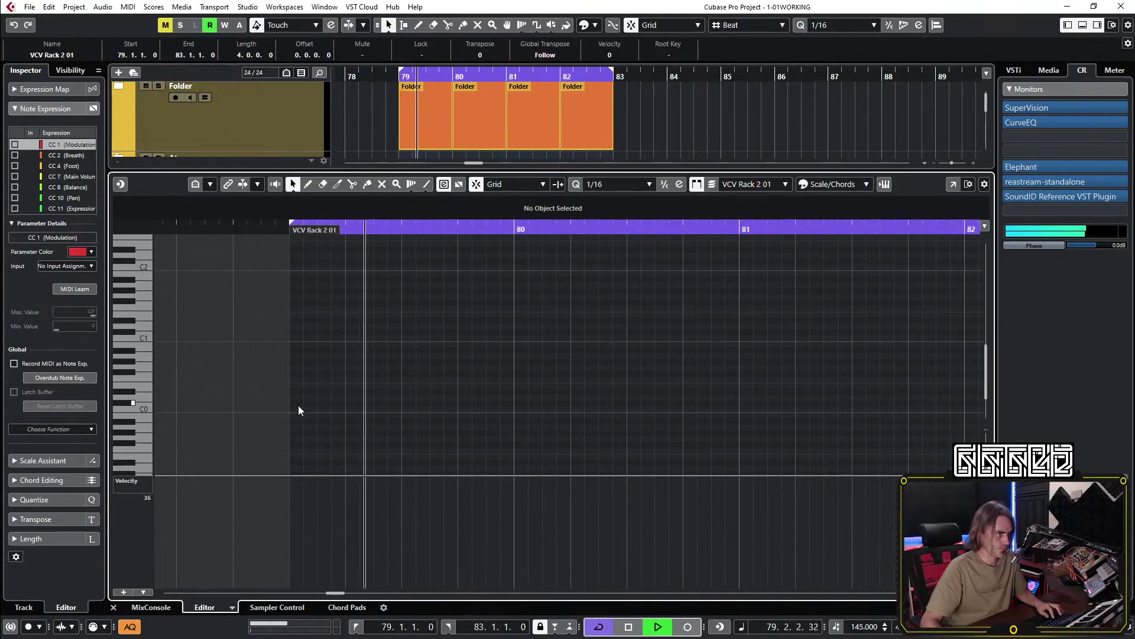
Enter consecutive sixteenth notes C0, C1, C2 and C#2 from the start of bar 79, auditioning them with playback.
{"action": "left_click", "coordinate": [296, 409]}
{"action": "key", "text": "space"}
{"action": "key", "text": "space"}
{"action": "key", "text": "space"}
{"action": "key", "text": "space"}
{"action": "key", "text": "space"}
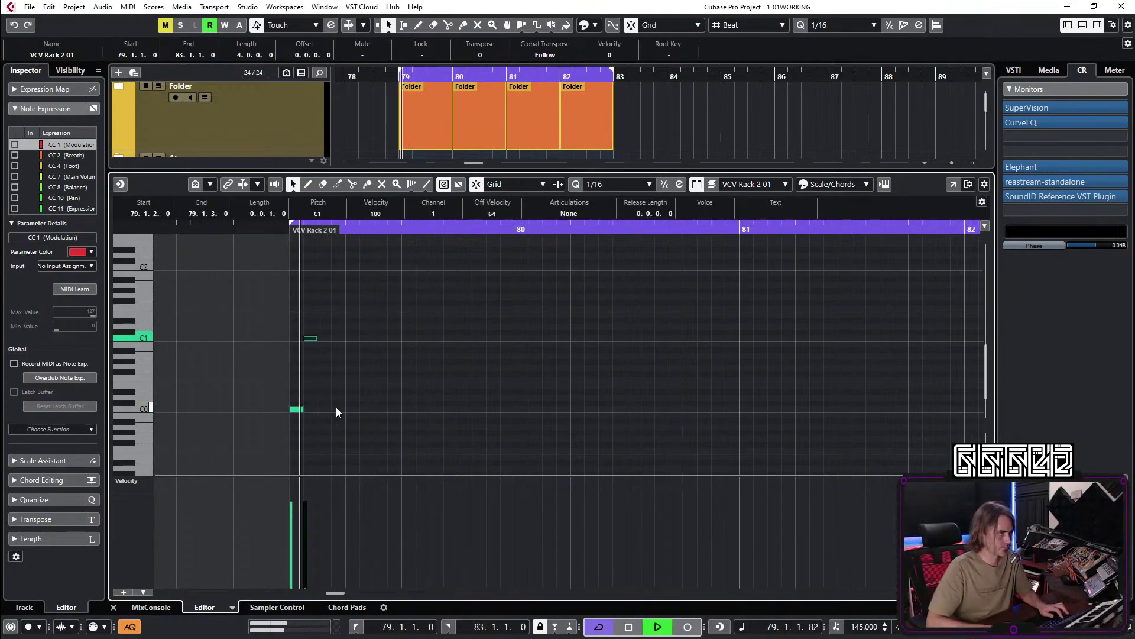
{"action": "key", "text": "space"}
{"action": "key", "text": "space"}
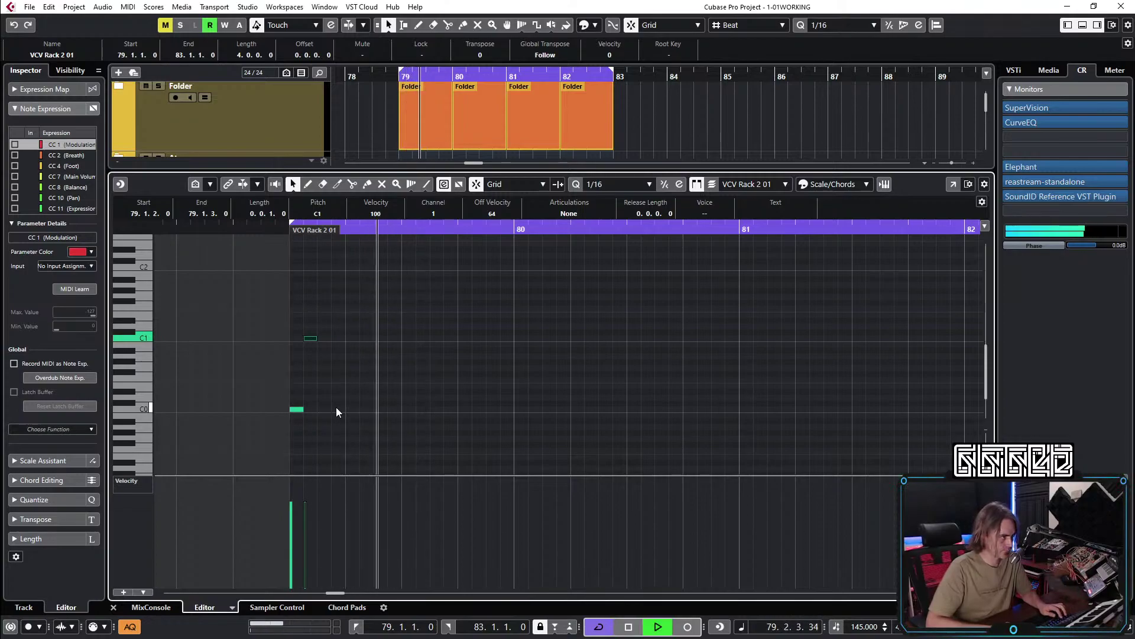
{"action": "key", "text": "space"}
{"action": "key", "text": "space"}
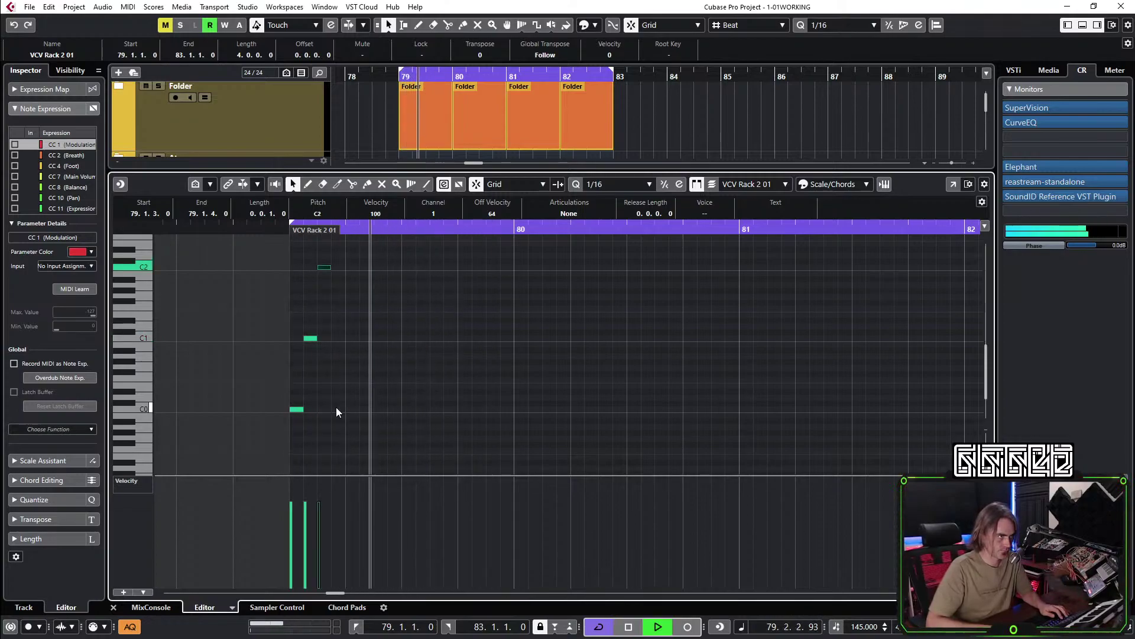
{"action": "key", "text": "space"}
{"action": "key", "text": "space"}
{"action": "key", "text": "space"}
{"action": "key", "text": "space"}
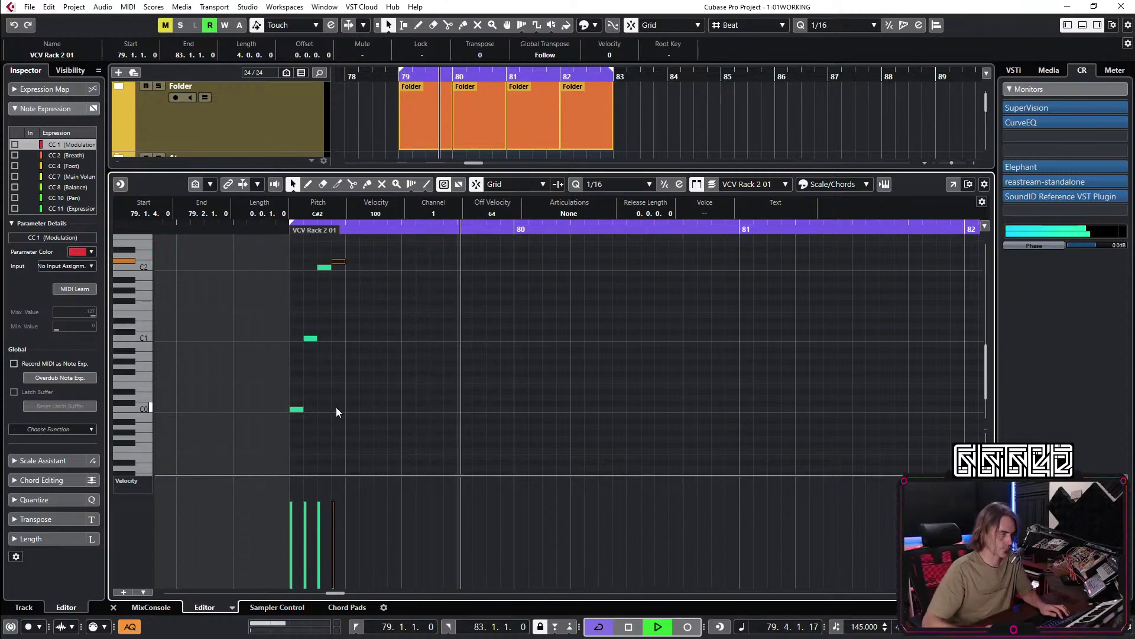
Add a fifth sixteenth note at 79.2.1, audition it at G1, G0 and A#0, and settle on C1.
{"action": "key", "text": "space"}
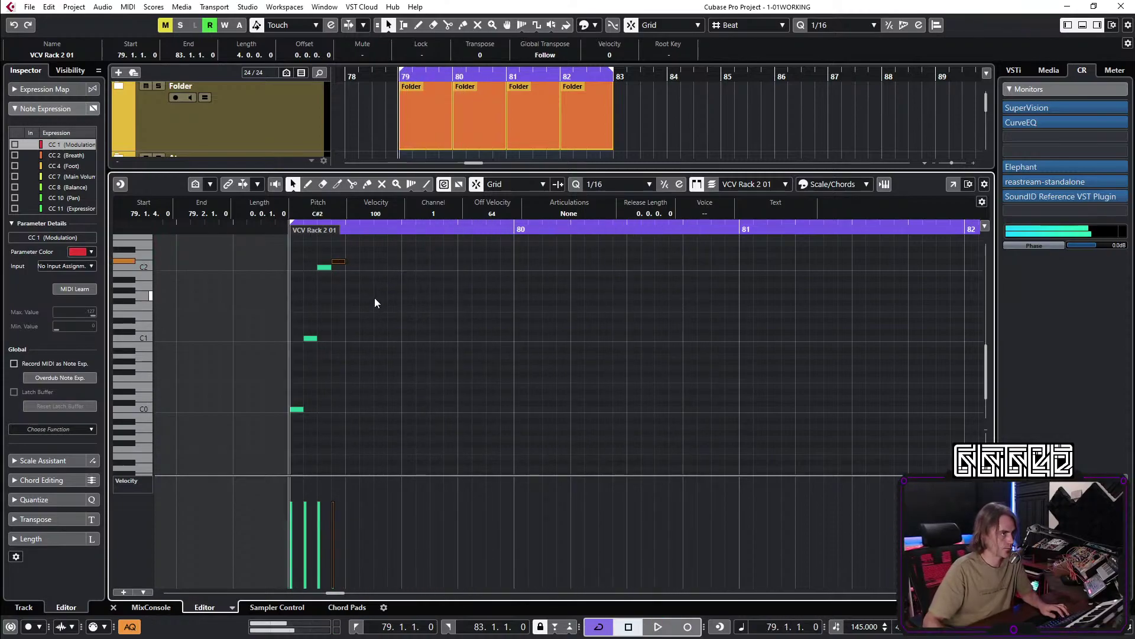
{"action": "key", "text": "space"}
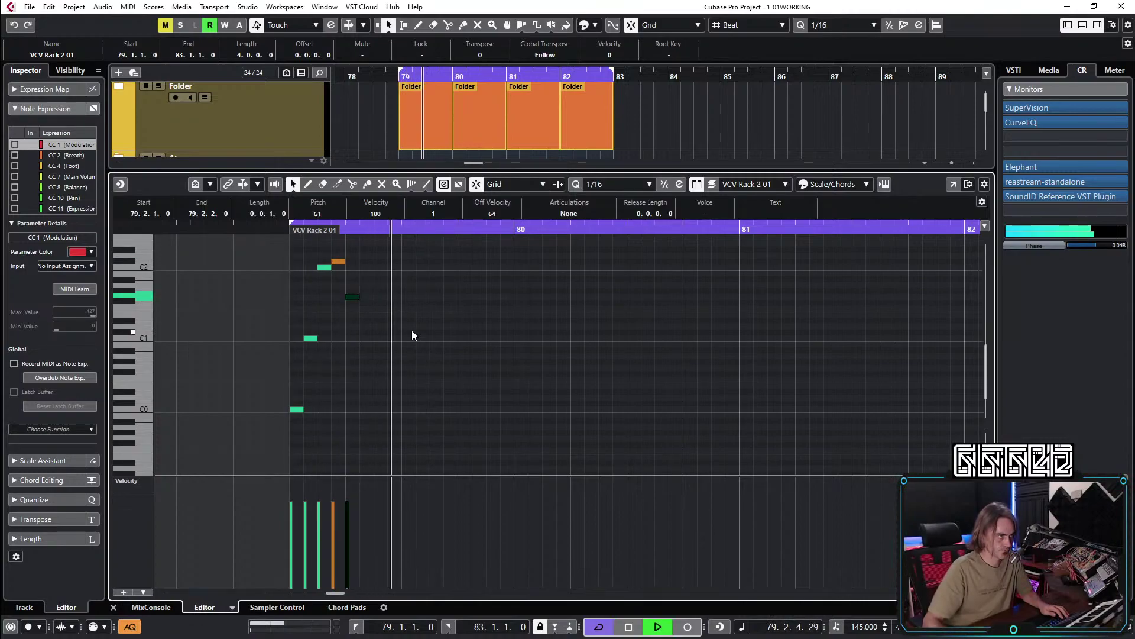
{"action": "key", "text": "space"}
{"action": "key", "text": "space"}
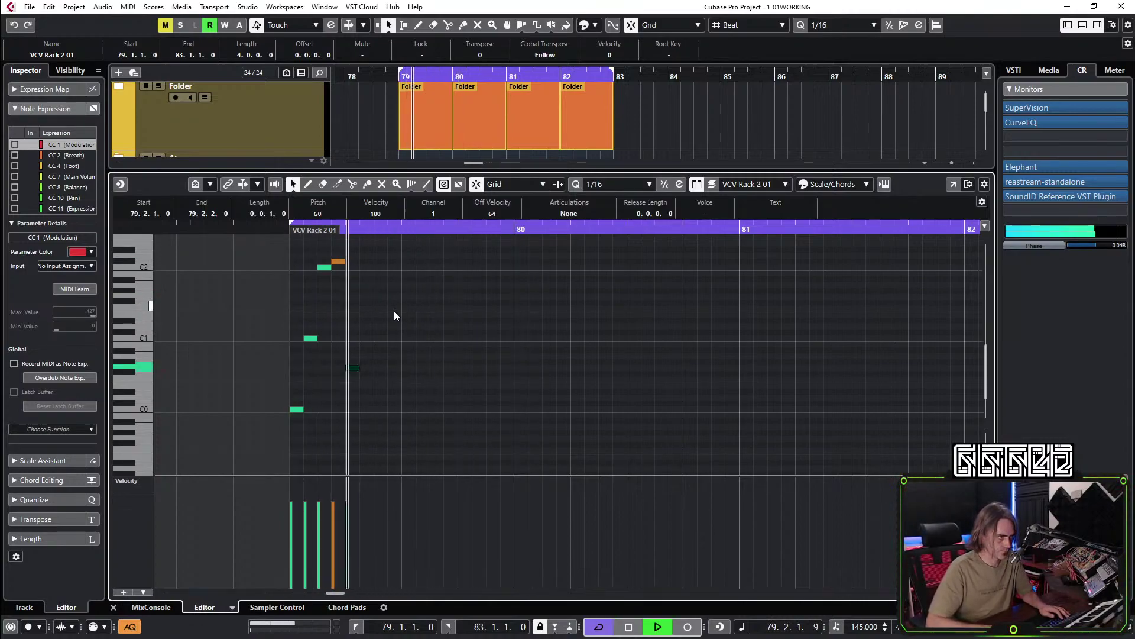
{"action": "key", "text": "space"}
{"action": "key", "text": "space"}
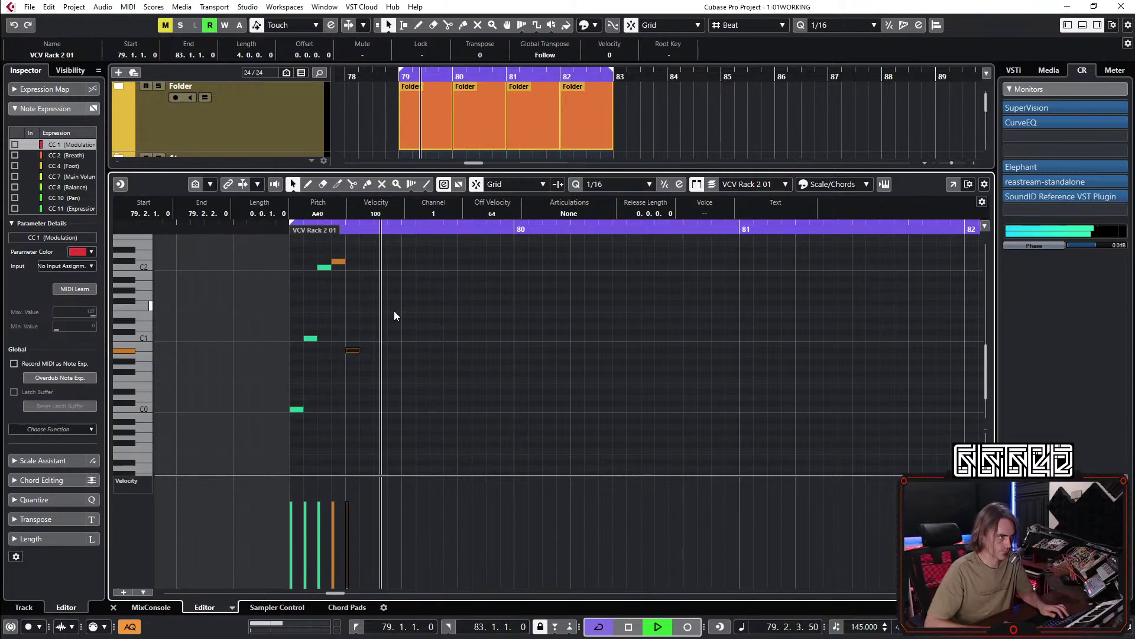
{"action": "key", "text": "space"}
{"action": "key", "text": "space"}
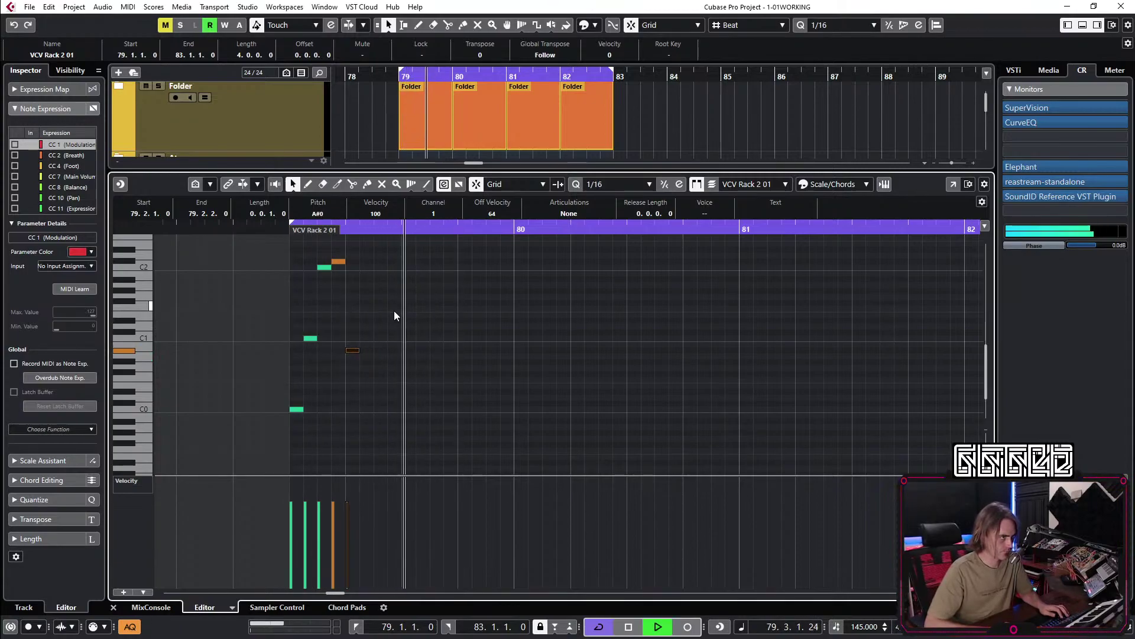
{"action": "key", "text": "space"}
{"action": "key", "text": "space"}
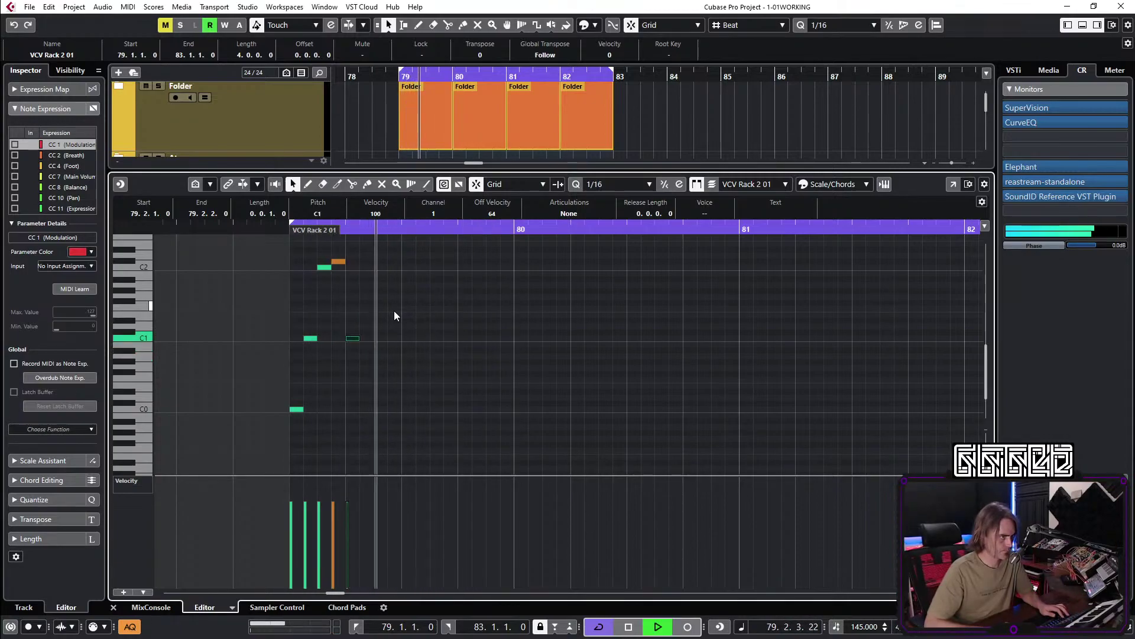
Duplicate the five-note phrase directly after itself and audition the result.
{"action": "left_click_drag", "start_coordinate": [405, 257], "coordinate": [273, 428]}
{"action": "key", "text": "ctrl+d"}
{"action": "key", "text": "space"}
{"action": "key", "text": "space"}
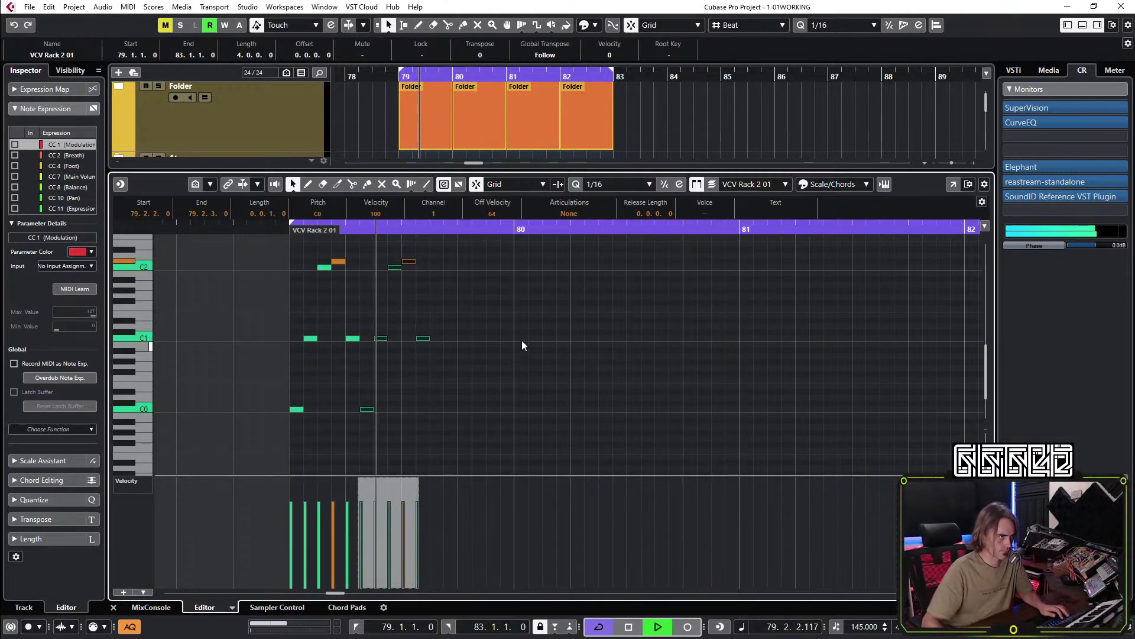
{"action": "key", "text": "space"}
Try lowering the second phrase's C2 note to A#1, audition it, and undo the change.
{"action": "left_click", "coordinate": [395, 266]}
{"action": "left_click_drag", "start_coordinate": [395, 267], "coordinate": [398, 277]}
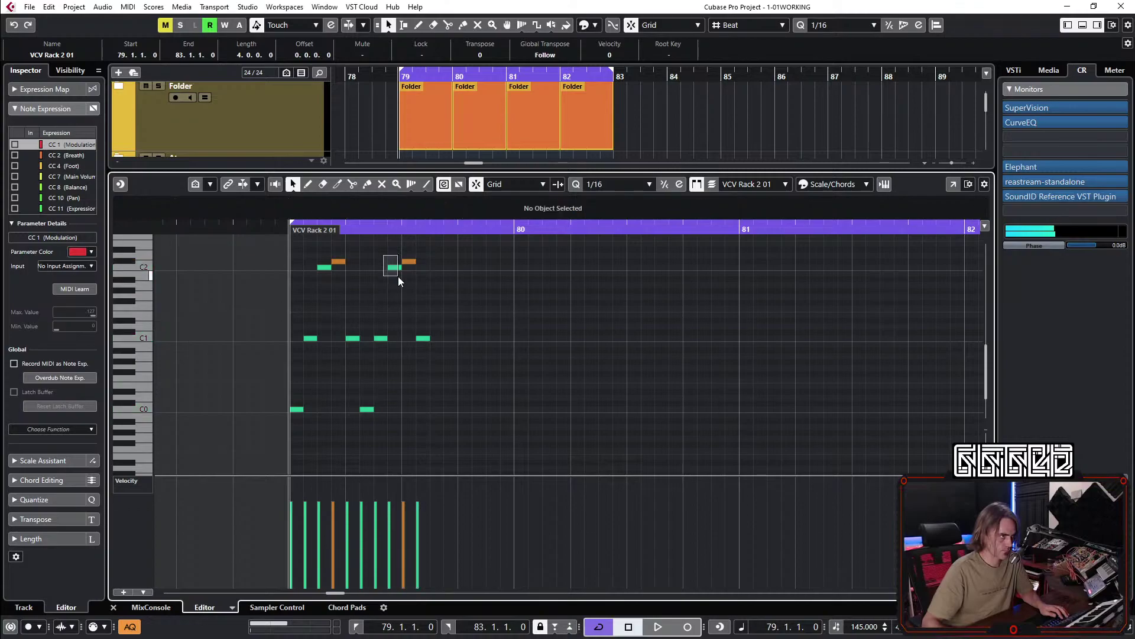
{"action": "key", "text": "space"}
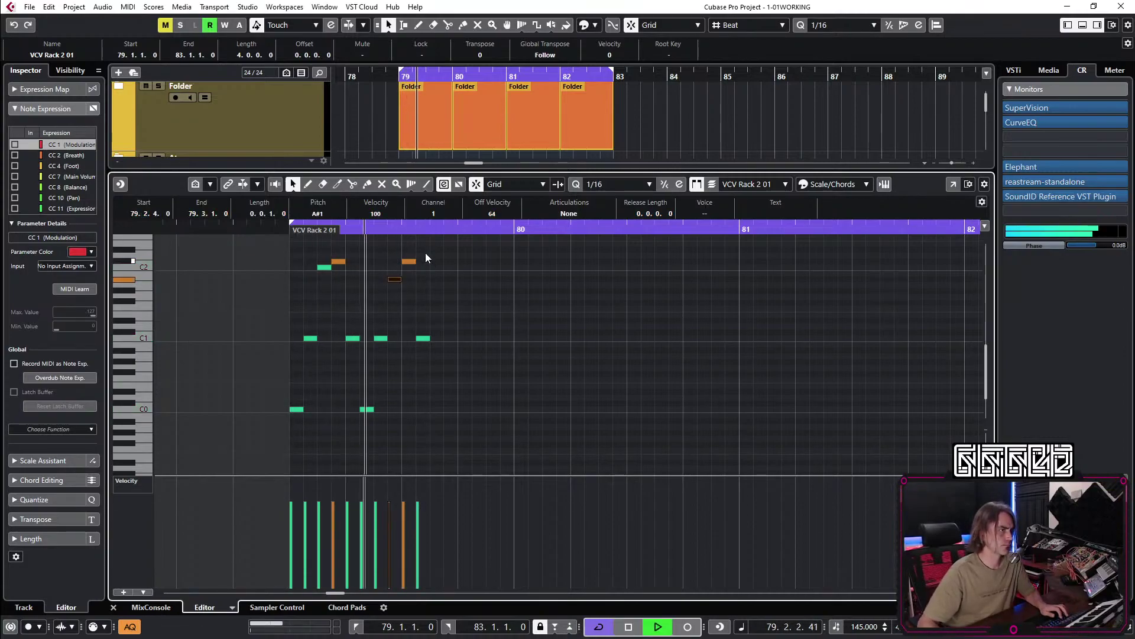
{"action": "key", "text": "space"}
{"action": "key", "text": "ctrl+z"}
{"action": "left_click", "coordinate": [440, 294]}
{"action": "key", "text": "space"}
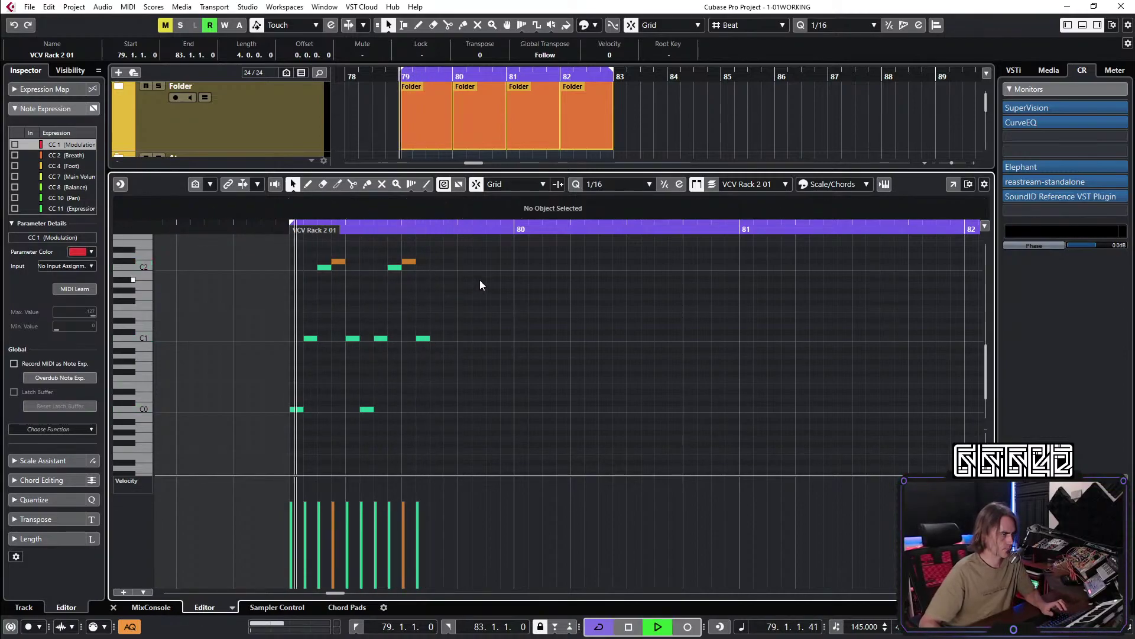
{"action": "key", "text": "space"}
Duplicate the second five-note phrase once more to continue the pattern toward the end of bar 79.
{"action": "left_click_drag", "start_coordinate": [488, 255], "coordinate": [364, 438]}
{"action": "key", "text": "ctrl+d"}
{"action": "key", "text": "space"}
{"action": "left_click", "coordinate": [630, 401]}
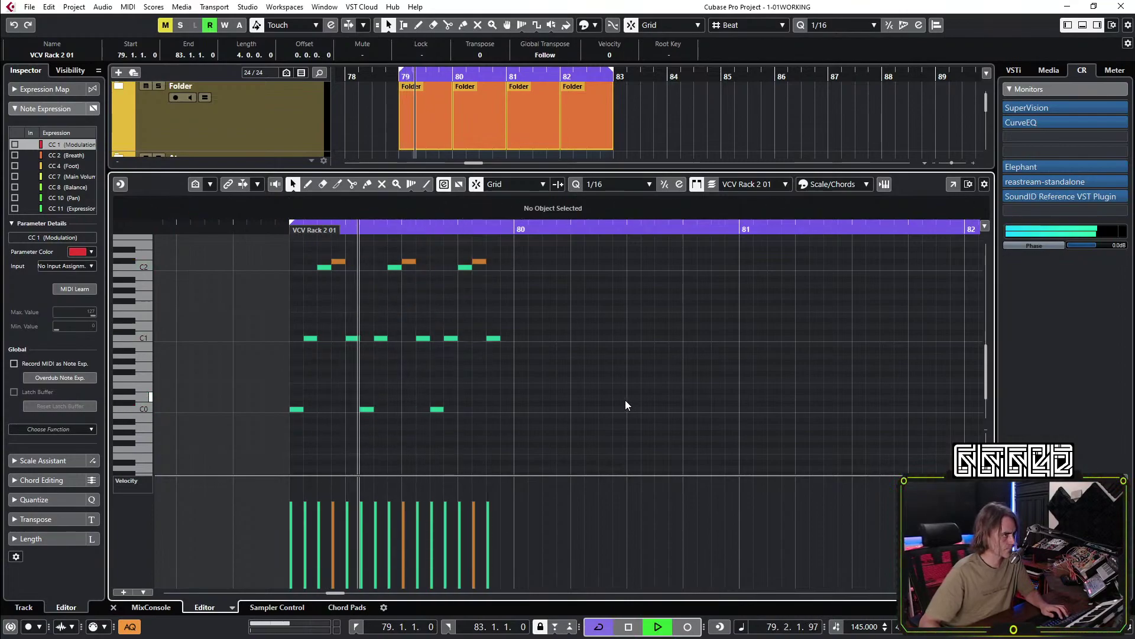
Move the last C1 note of bar 79 up to A#1 and audition the pattern.
{"action": "key", "text": "space"}
{"action": "left_click_drag", "start_coordinate": [494, 339], "coordinate": [500, 289]}
{"action": "key", "text": "space"}
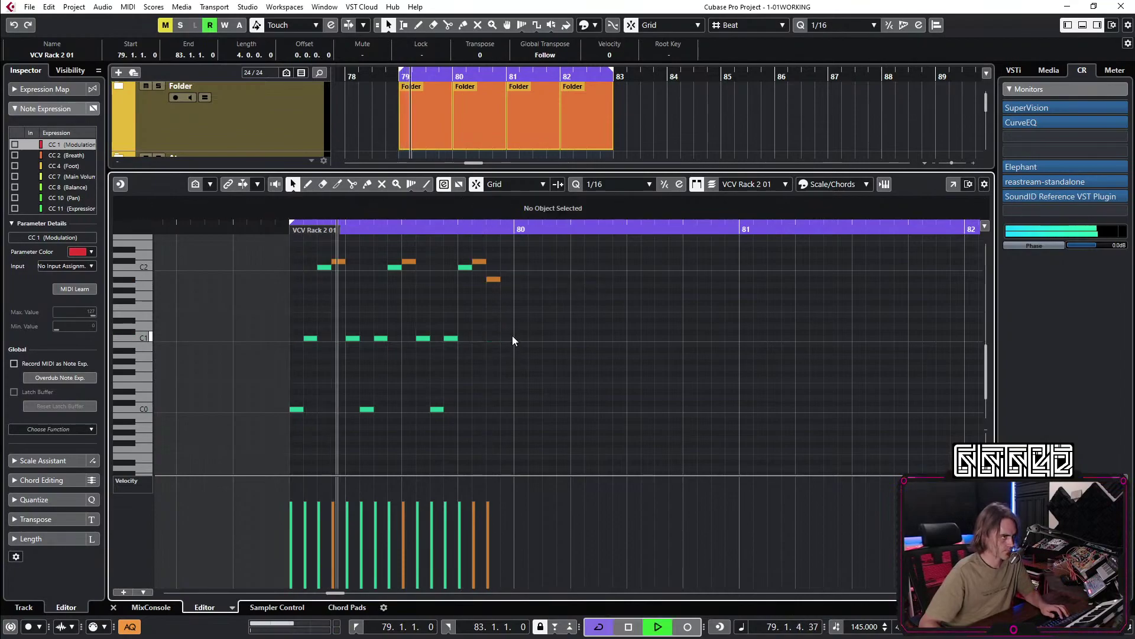
Duplicate the complete bar 79 pattern three times to fill the part up to bar 83.
{"action": "left_click_drag", "start_coordinate": [532, 240], "coordinate": [269, 446]}
{"action": "key", "text": "ctrl+d"}
{"action": "key", "text": "ctrl+d"}
{"action": "key", "text": "ctrl+d"}
{"action": "key", "text": "g"}
{"action": "key", "text": "g"}
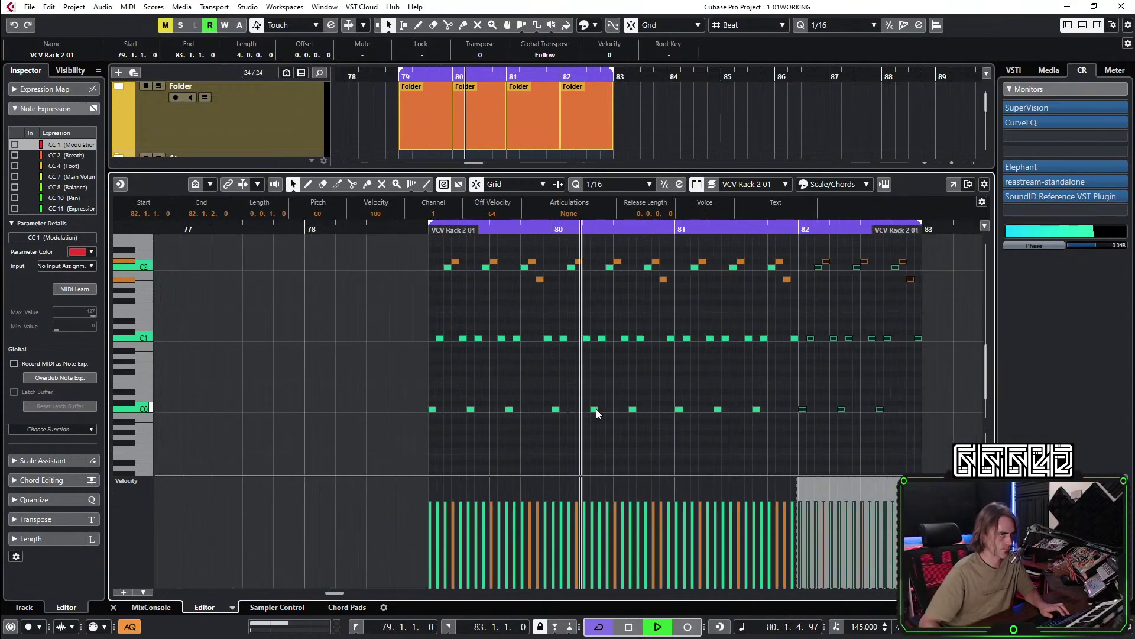
Lower the VCV Rack 2 01 track's volume to -7.58 dB and adjust the Lateralus cutoff in its rack.
{"action": "left_click", "coordinate": [113, 606]}
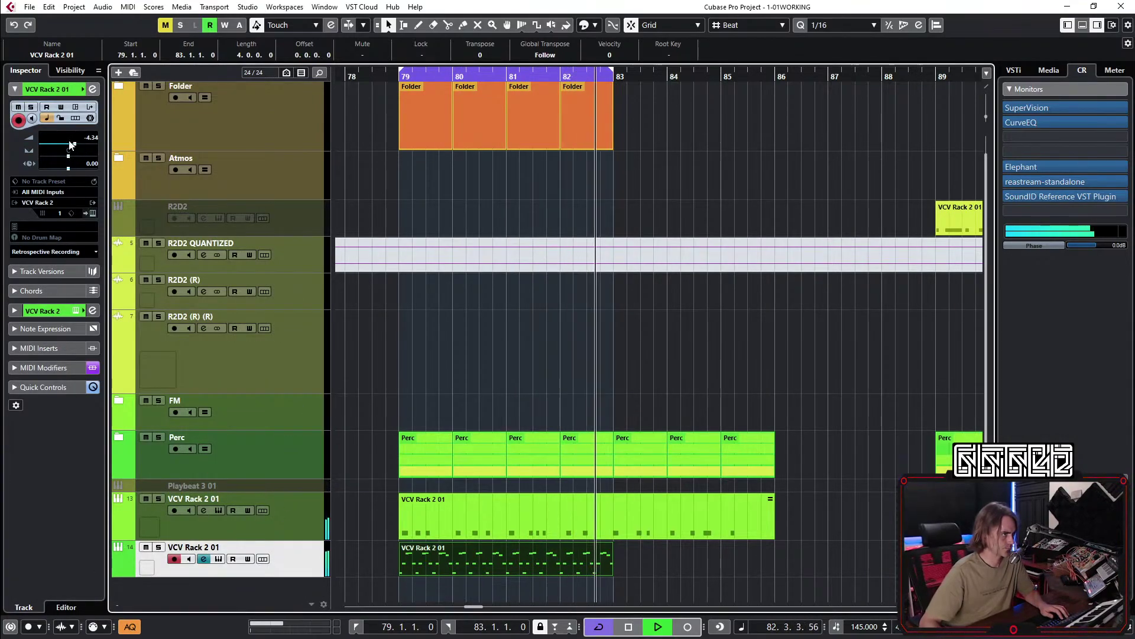
{"action": "left_click_drag", "start_coordinate": [75, 143], "coordinate": [70, 145]}
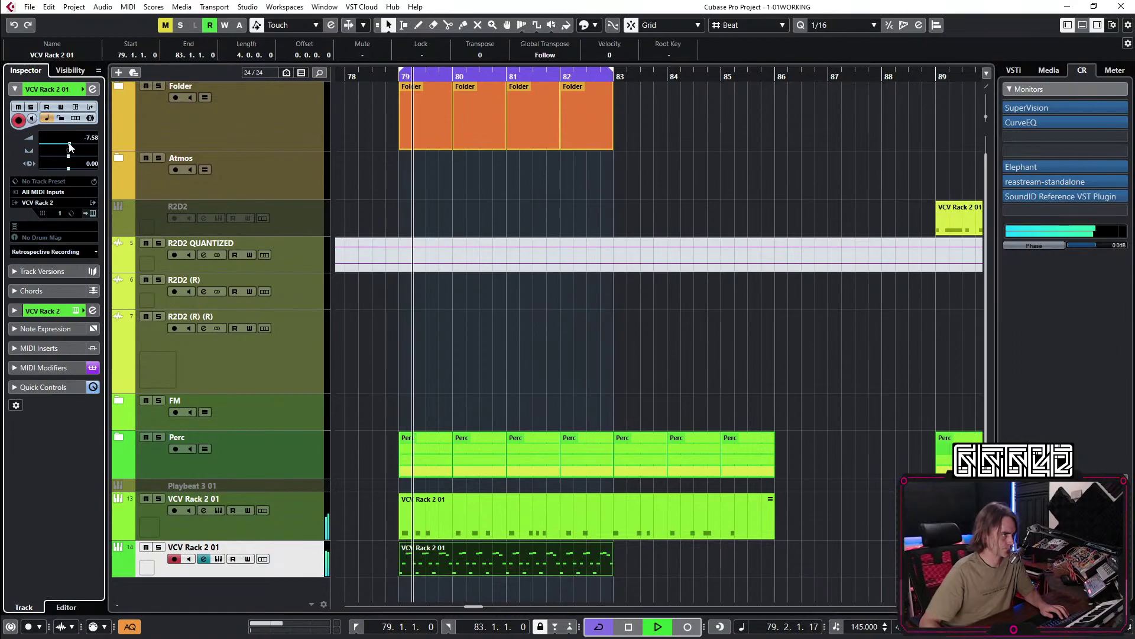
{"action": "left_click", "coordinate": [92, 213]}
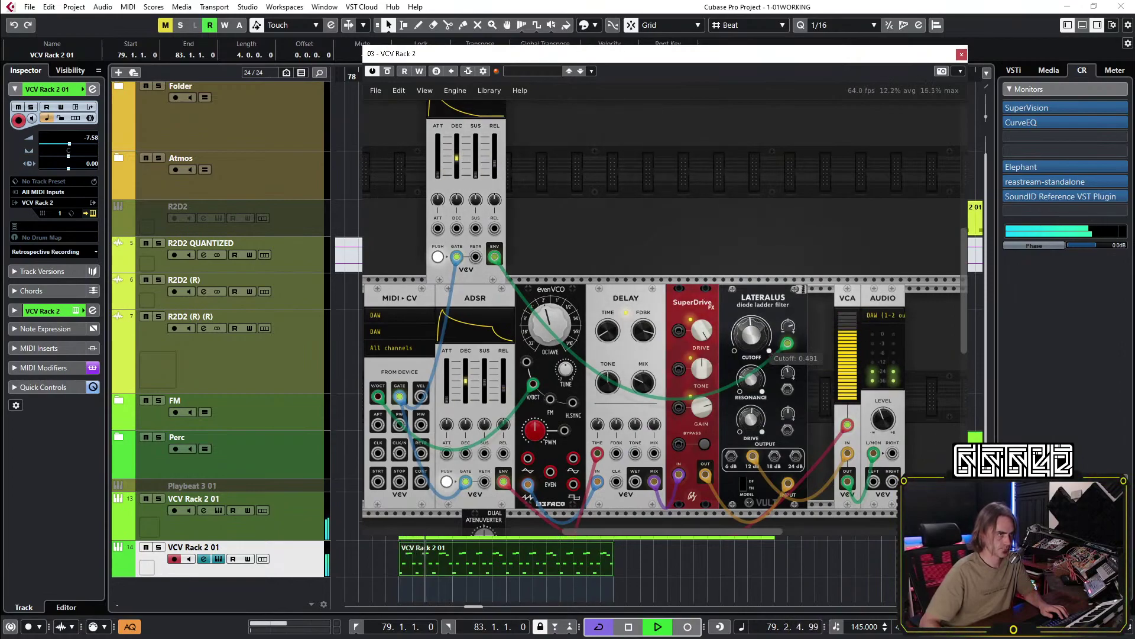
{"action": "left_click_drag", "start_coordinate": [751, 334], "coordinate": [751, 338]}
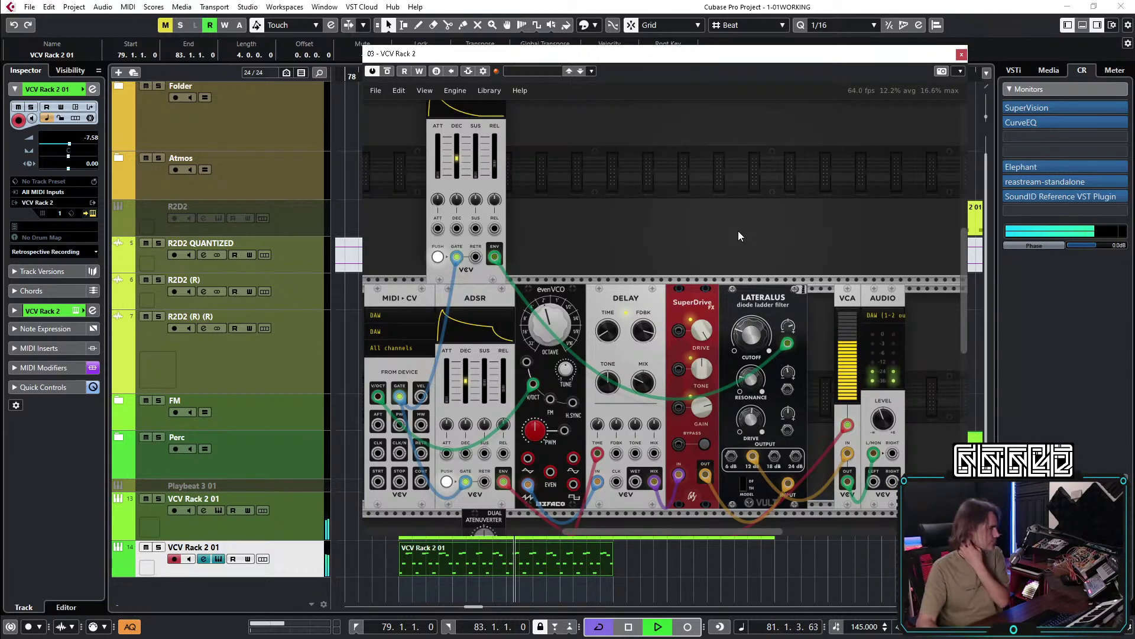
Patch the MIDI-CV module's mod wheel output into the first channel input of the Dual Atenuverter.
{"action": "left_click_drag", "start_coordinate": [688, 218], "coordinate": [769, 139]}
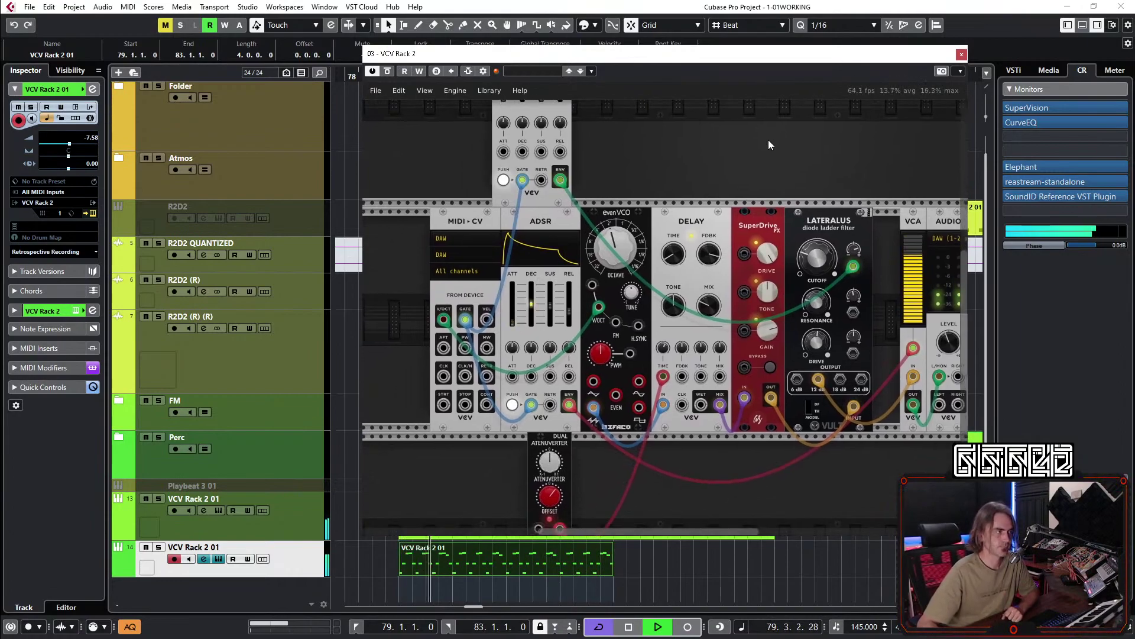
{"action": "mouse_move", "coordinate": [825, 269]}
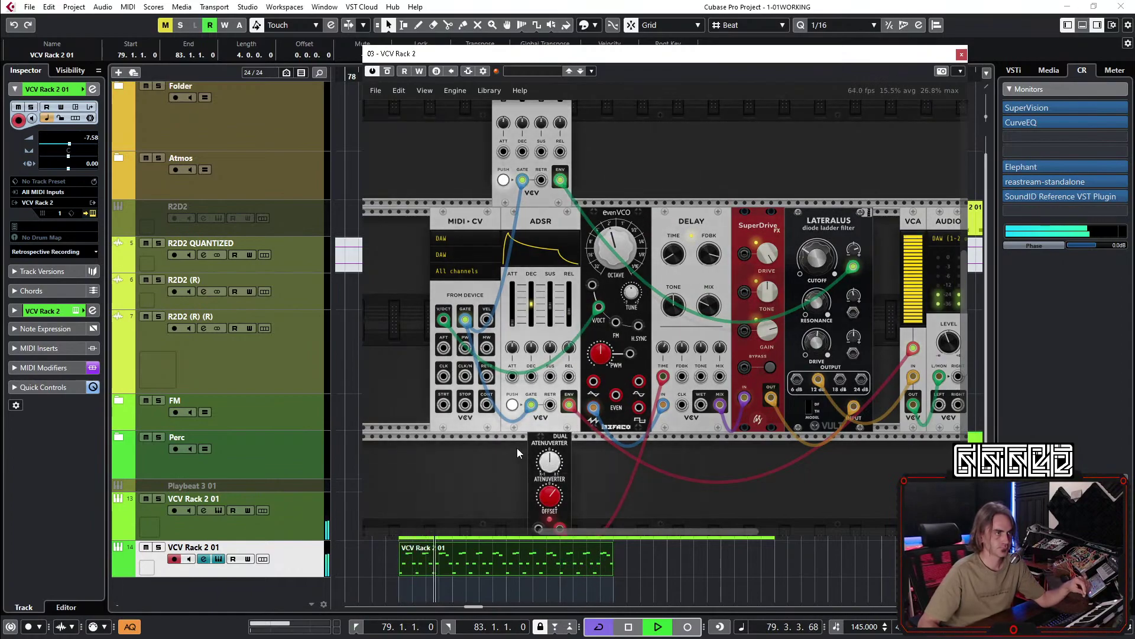
{"action": "scroll", "coordinate": [520, 441], "scroll_direction": "down", "scroll_amount": 1}
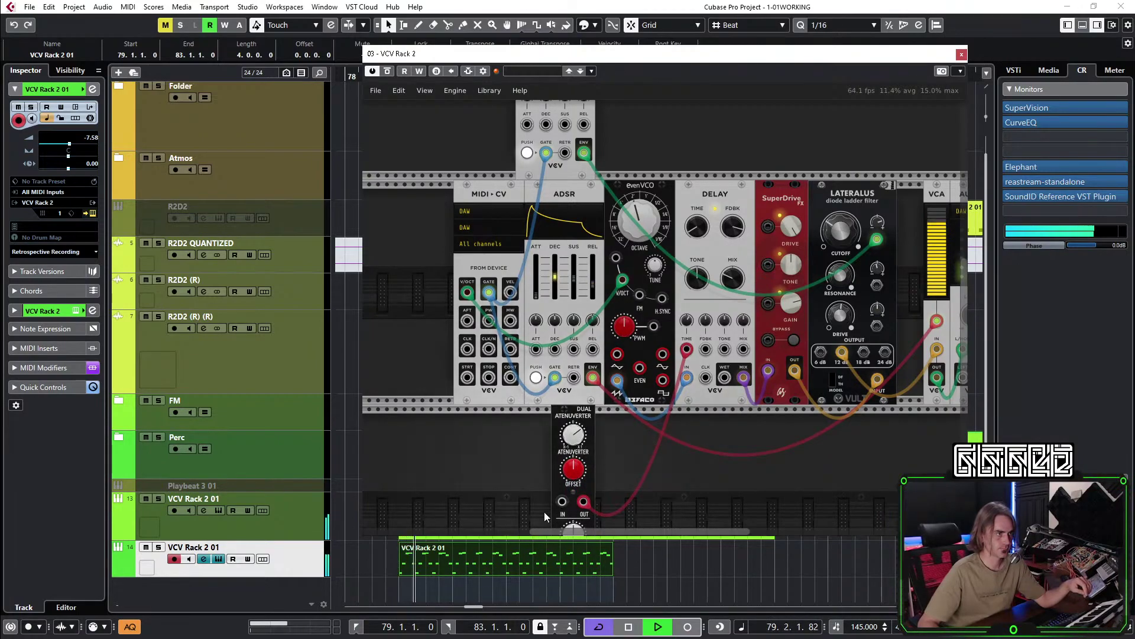
{"action": "left_click_drag", "start_coordinate": [561, 501], "coordinate": [510, 321]}
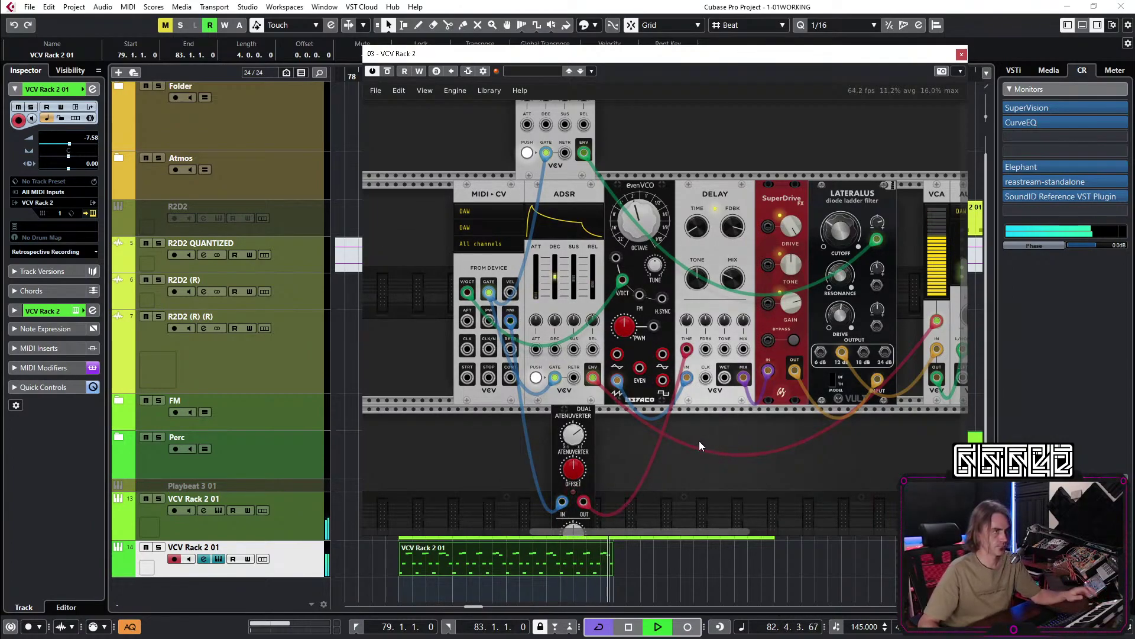
Find the Befaco Mixer by searching the module library for "mix" and add it to the row above Delay.
{"action": "left_click_drag", "start_coordinate": [693, 138], "coordinate": [644, 212]}
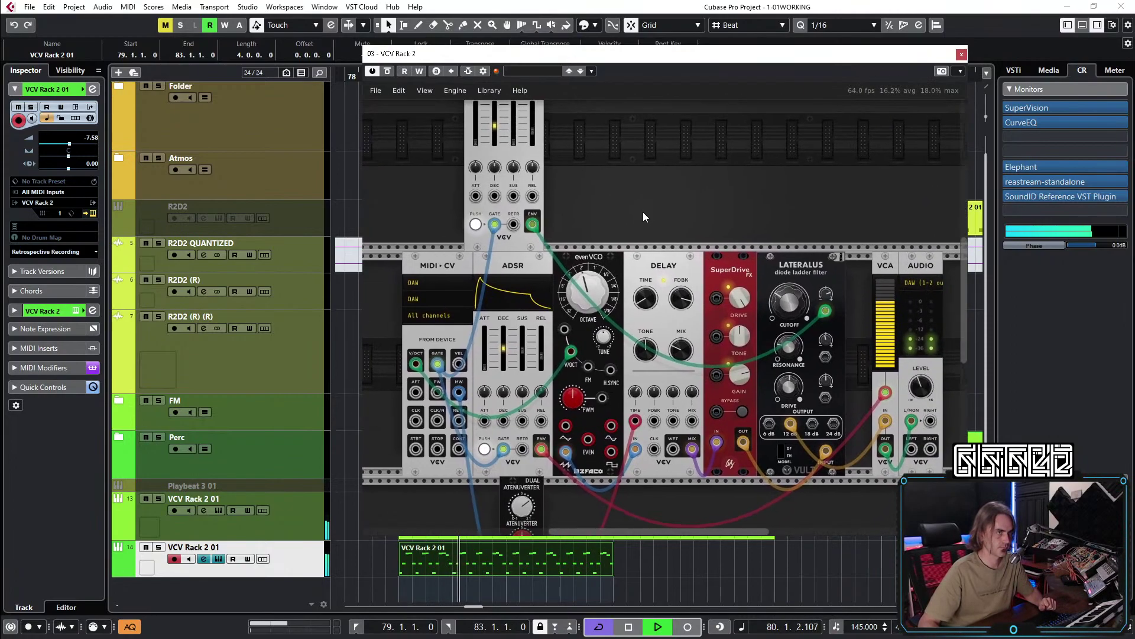
{"action": "right_click", "coordinate": [685, 179]}
{"action": "type", "text": "filt"}
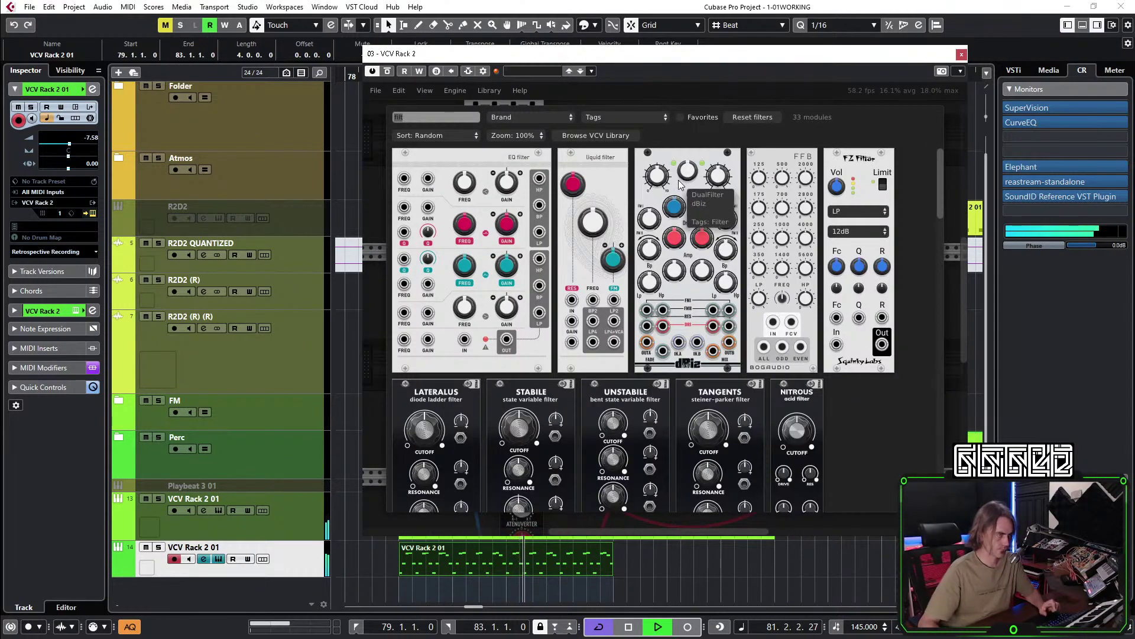
{"action": "type", "text": "mix"}
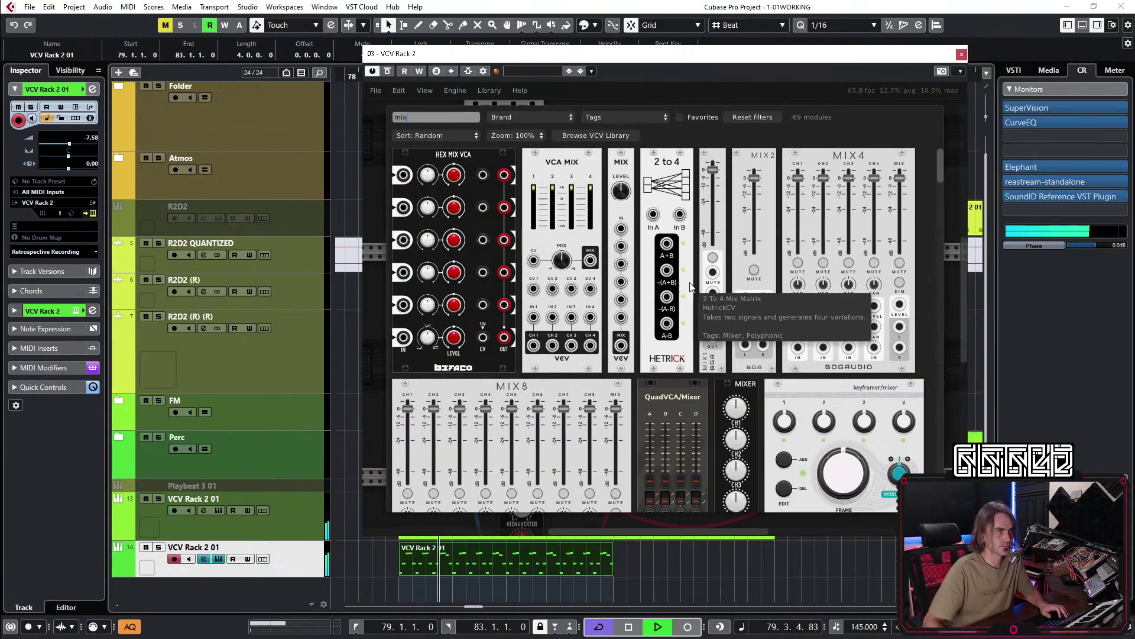
{"action": "scroll", "coordinate": [733, 307], "scroll_direction": "down", "scroll_amount": 5}
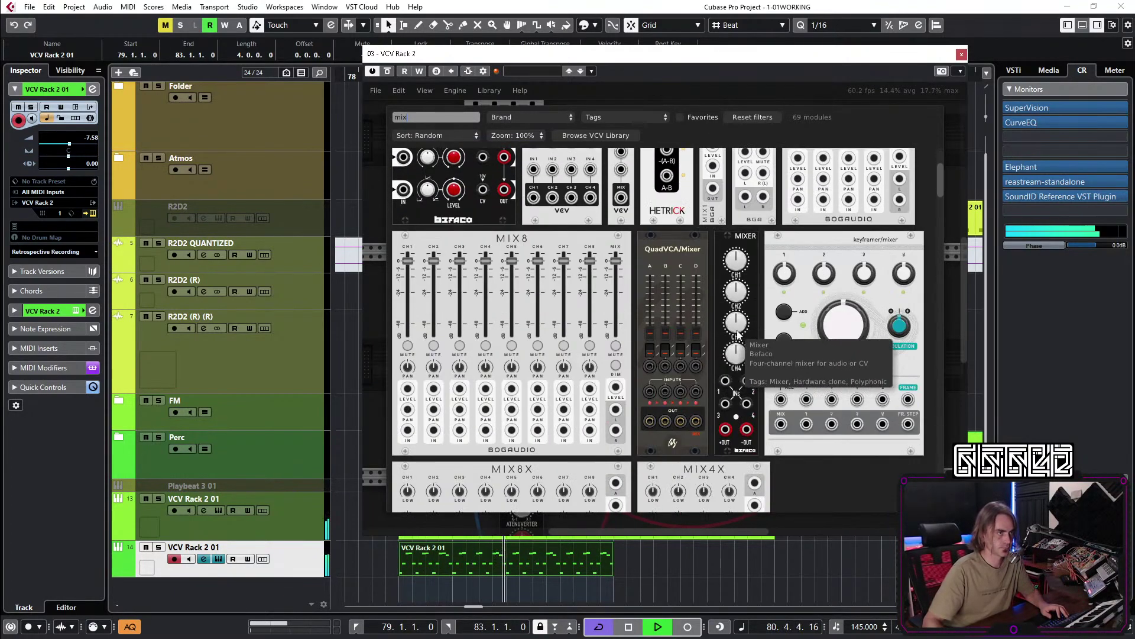
{"action": "left_click", "coordinate": [737, 336]}
{"action": "scroll", "coordinate": [807, 345], "scroll_direction": "up", "scroll_amount": 3}
Reroute the upper ADSR's envelope into Mixer channel 1 and patch the Mixer's main output into the Lateralus cutoff modulation input.
{"action": "left_click_drag", "start_coordinate": [820, 370], "coordinate": [666, 232]}
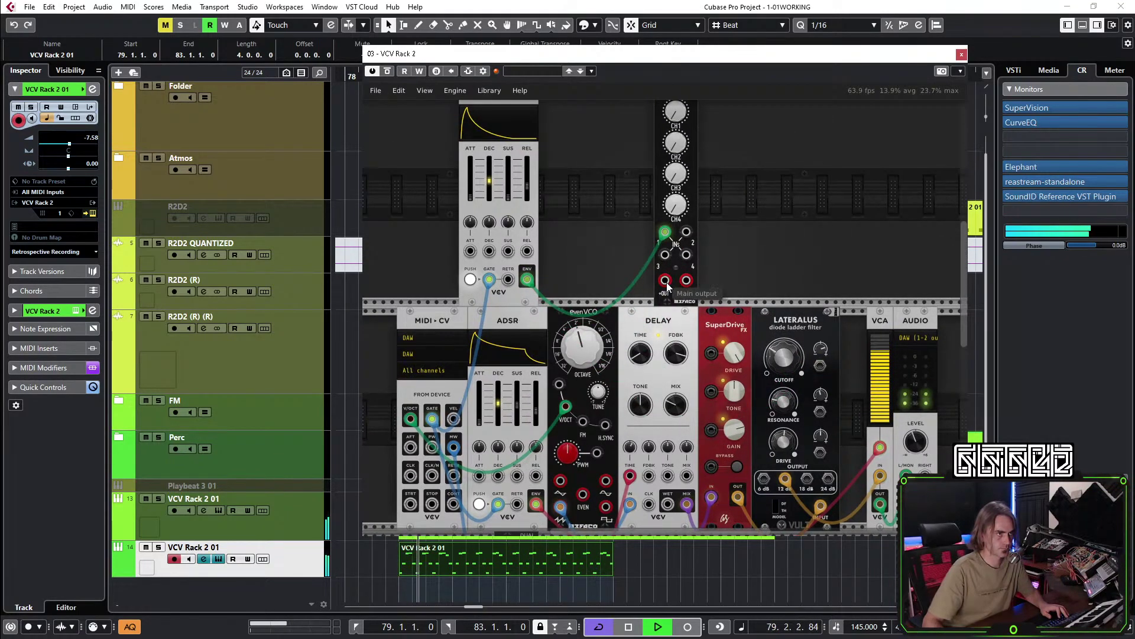
{"action": "left_click_drag", "start_coordinate": [666, 280], "coordinate": [803, 373]}
{"action": "left_click_drag", "start_coordinate": [686, 280], "coordinate": [820, 366]}
{"action": "scroll", "coordinate": [767, 258], "scroll_direction": "up", "scroll_amount": 2}
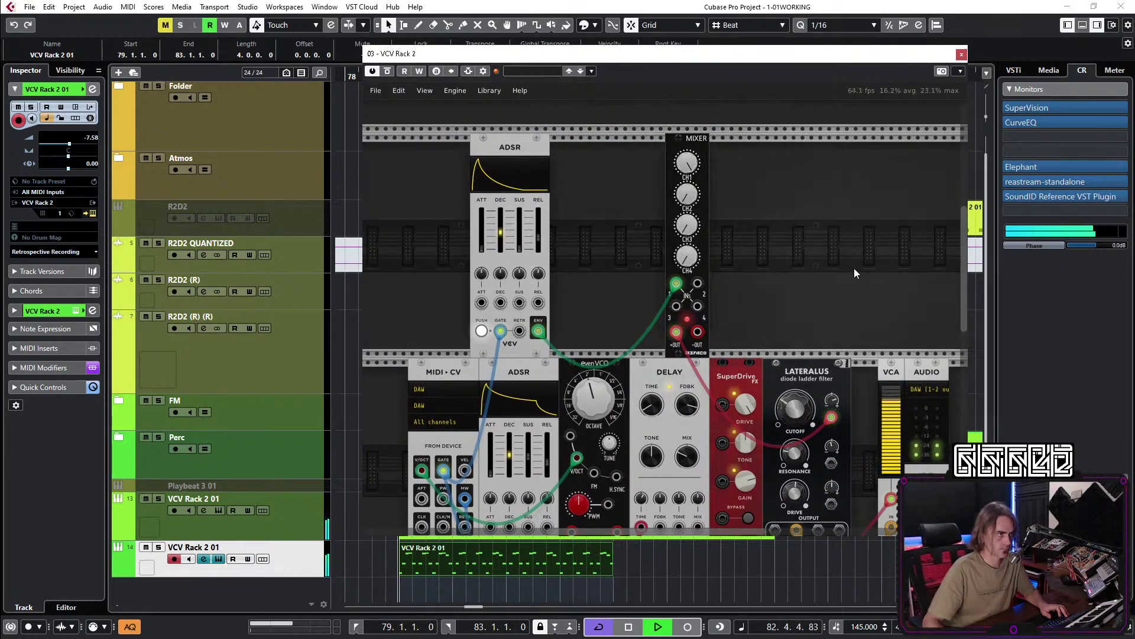
{"action": "scroll", "coordinate": [828, 178], "scroll_direction": "down", "scroll_amount": 2}
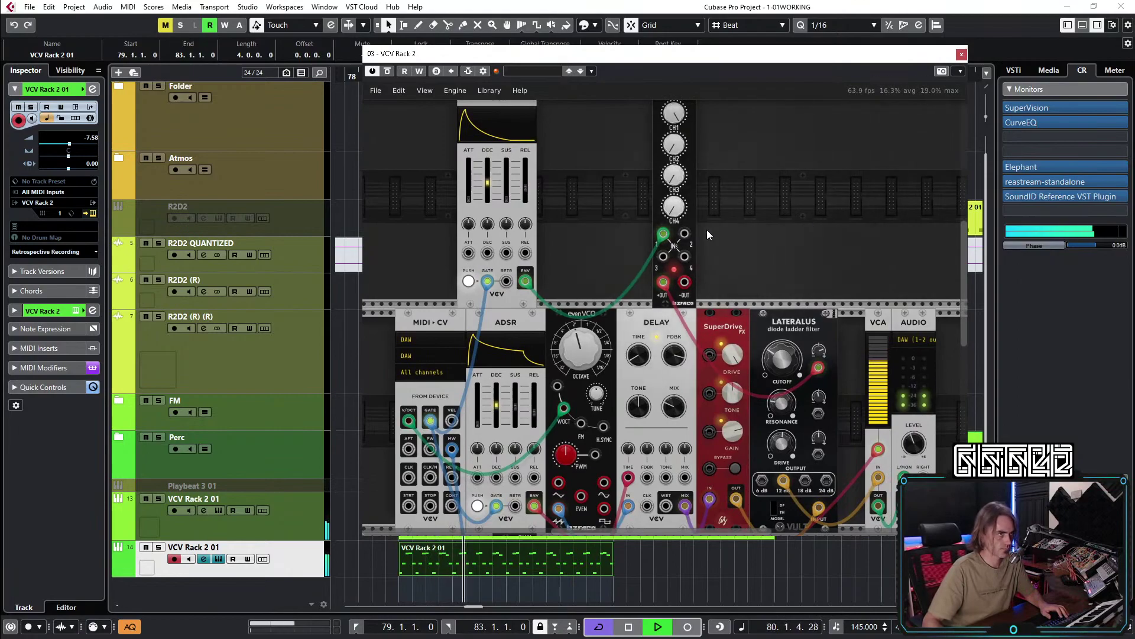
Patch the MIDI-CV mod wheel output into Mixer channel 2 and adjust that channel's level by ear.
{"action": "scroll", "coordinate": [718, 233], "scroll_direction": "down", "scroll_amount": 2}
{"action": "left_click_drag", "start_coordinate": [721, 182], "coordinate": [488, 395]}
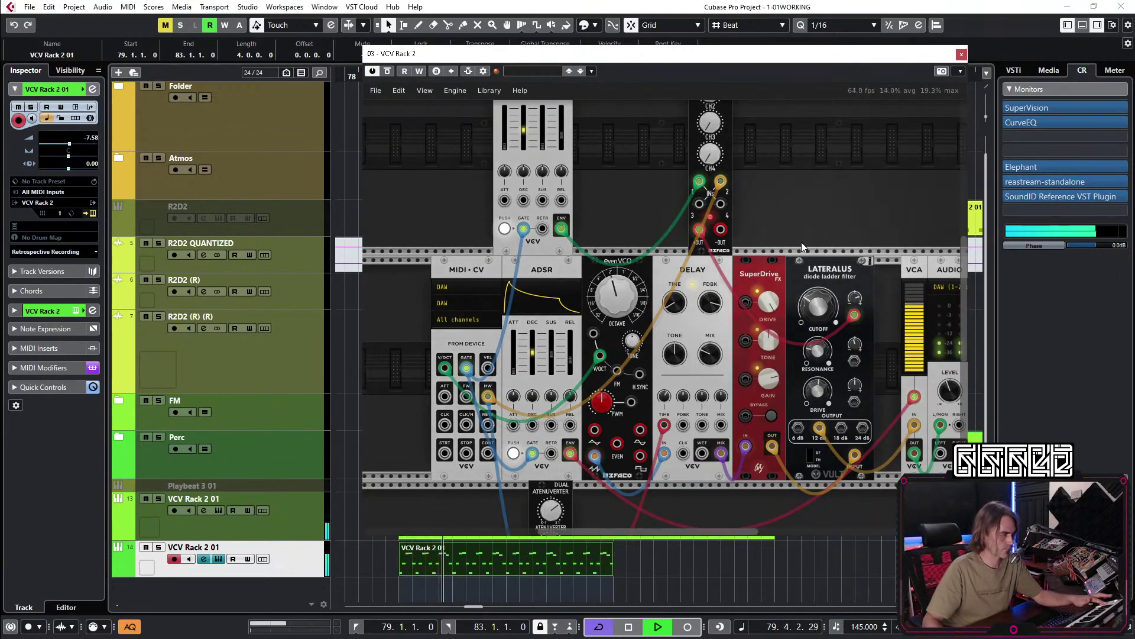
{"action": "scroll", "coordinate": [832, 171], "scroll_direction": "up", "scroll_amount": 3}
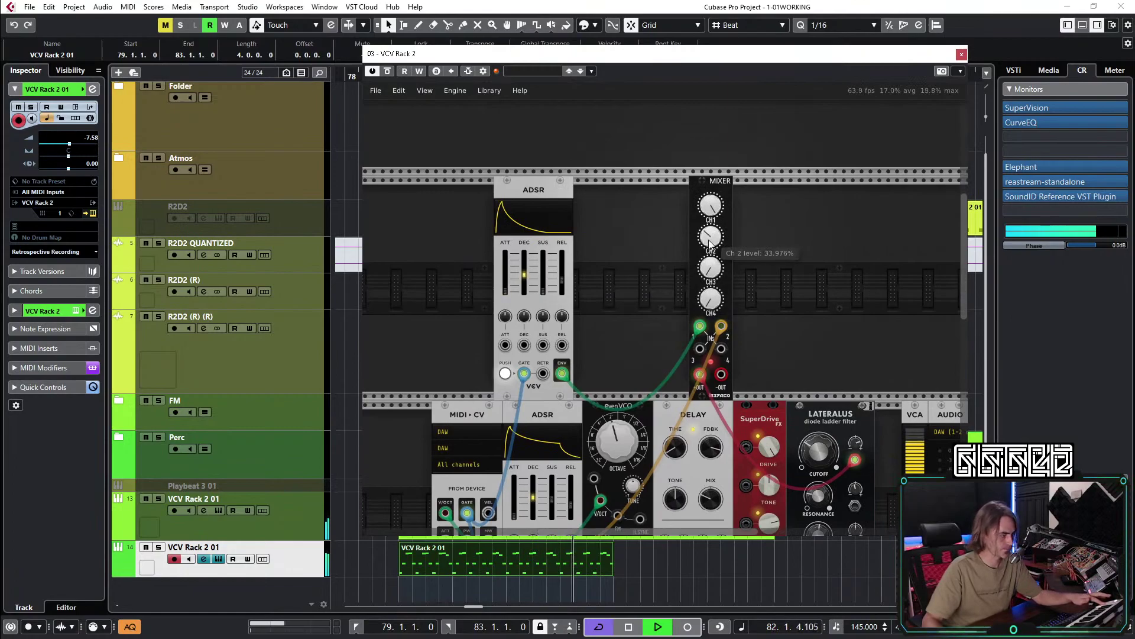
{"action": "mouse_move", "coordinate": [720, 250]}
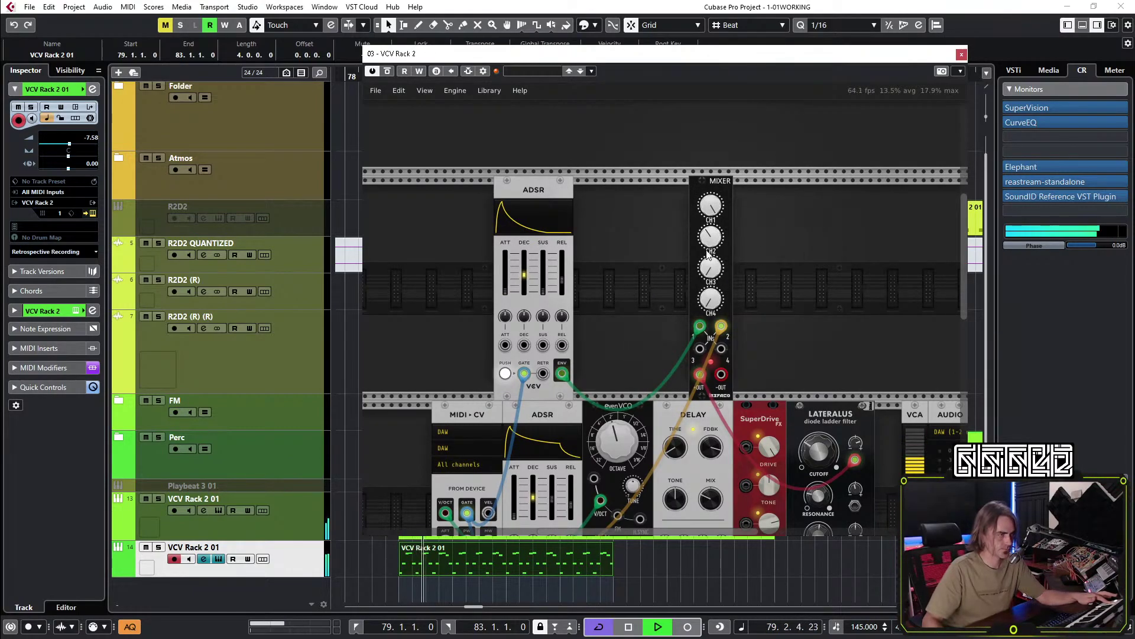
{"action": "scroll", "coordinate": [629, 324], "scroll_direction": "down", "scroll_amount": 3}
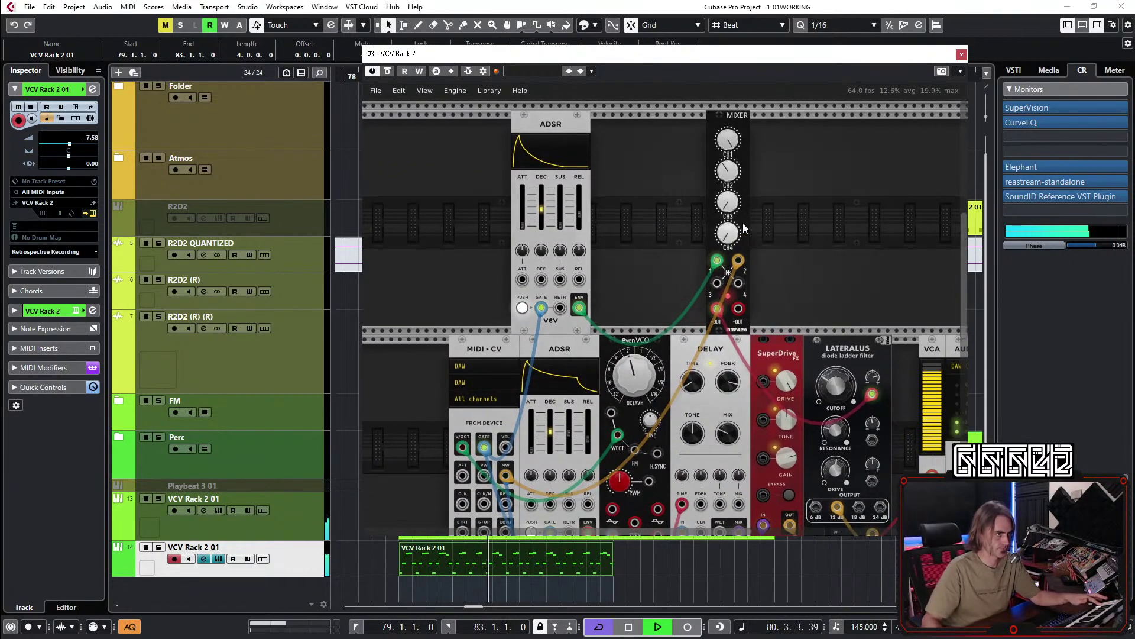
{"action": "mouse_move", "coordinate": [731, 177]}
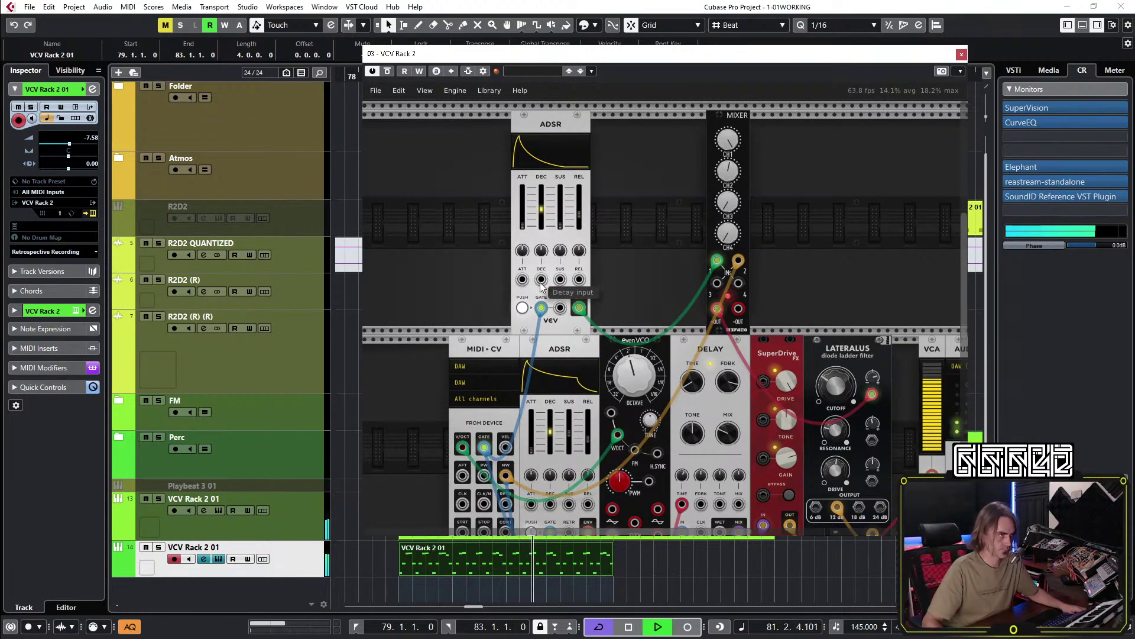
Patch the mod wheel output into the upper ADSR's decay input and shift that ADSR slightly toward the Mixer.
{"action": "left_click_drag", "start_coordinate": [541, 279], "coordinate": [506, 475]}
{"action": "left_click_drag", "start_coordinate": [543, 229], "coordinate": [553, 228]}
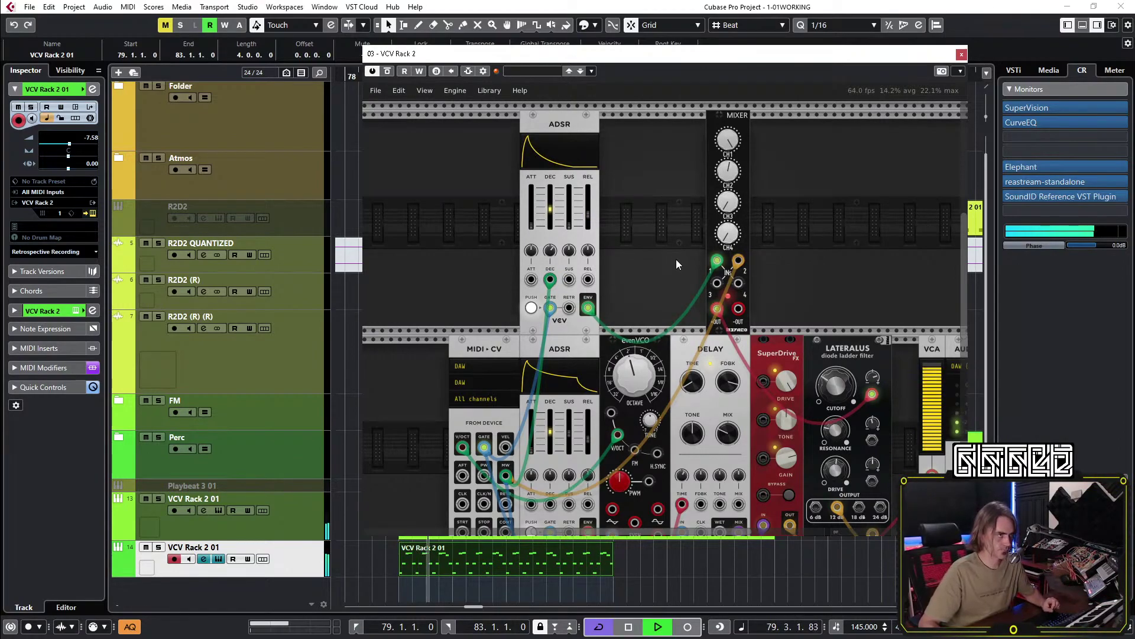
Patch the Dual Atenuverter's first channel output into the Delay's feedback and mix modulation inputs.
{"action": "left_click_drag", "start_coordinate": [676, 259], "coordinate": [611, 143]}
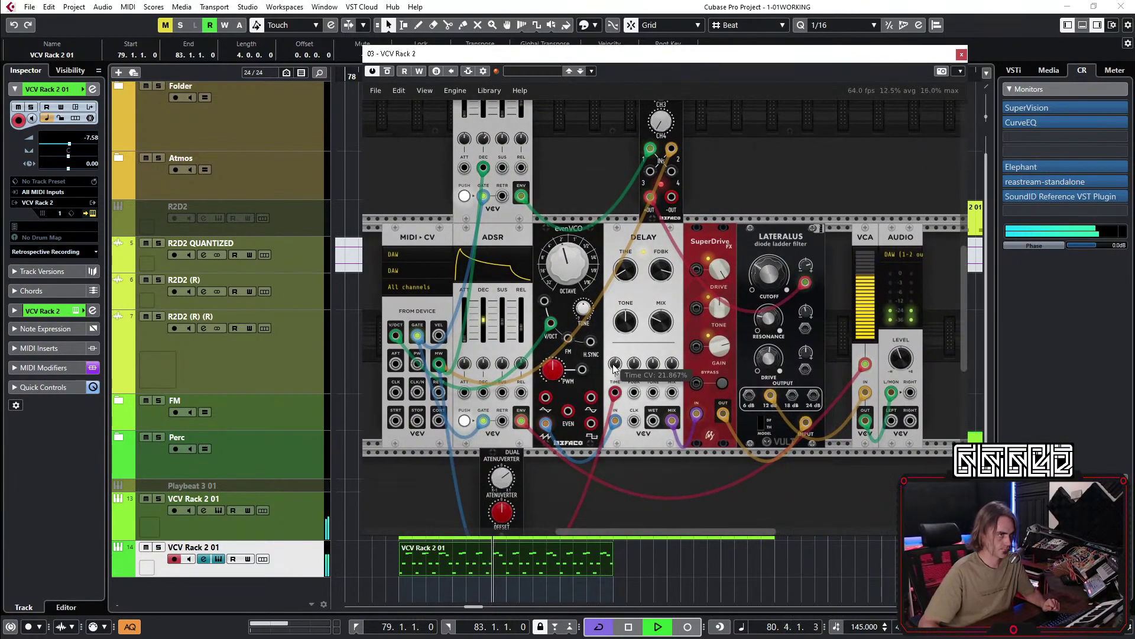
{"action": "left_click_drag", "start_coordinate": [621, 490], "coordinate": [590, 411]}
{"action": "mouse_move", "coordinate": [521, 431]}
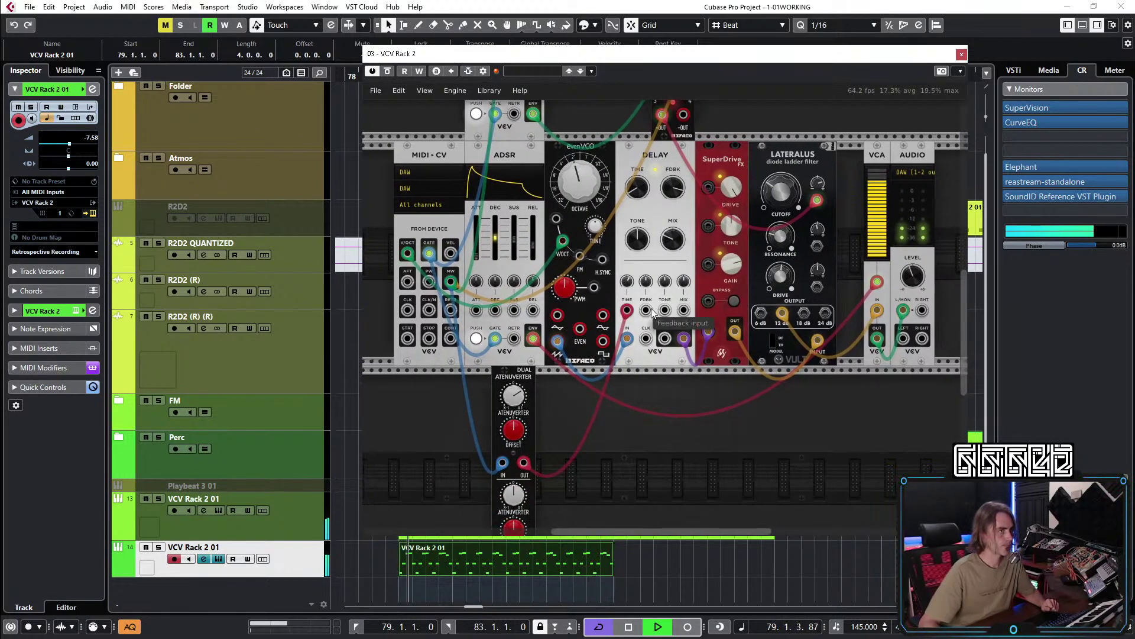
{"action": "left_click_drag", "start_coordinate": [645, 310], "coordinate": [524, 463]}
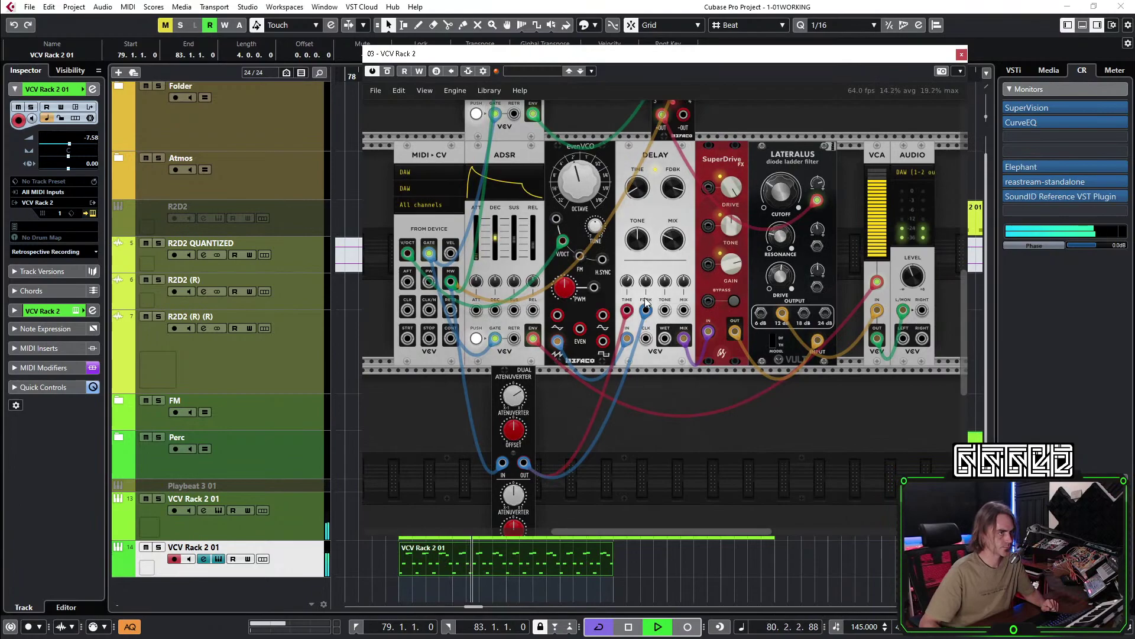
{"action": "left_click_drag", "start_coordinate": [684, 310], "coordinate": [524, 462]}
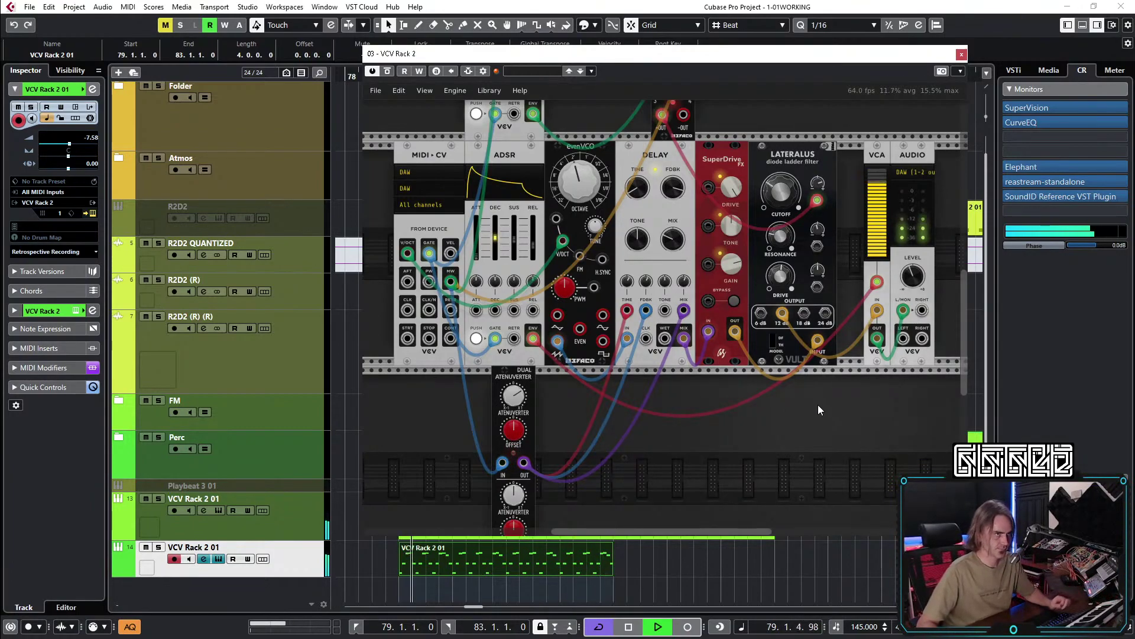
Move the VCA and AUDIO modules together away from Lateralus to open a gap in the row.
{"action": "left_click_drag", "start_coordinate": [816, 399], "coordinate": [756, 485]}
{"action": "mouse_move", "coordinate": [854, 214]}
{"action": "left_mouse_down"}
{"action": "mouse_move", "coordinate": [792, 232]}
{"action": "mouse_move", "coordinate": [860, 222]}
{"action": "left_mouse_up"}
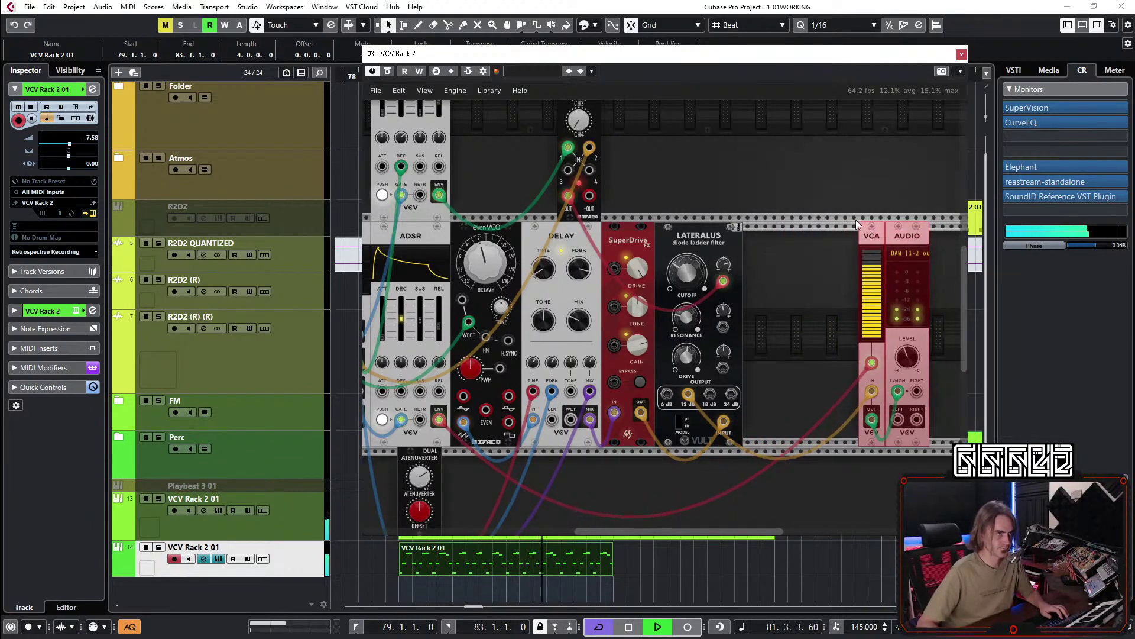
{"action": "left_click", "coordinate": [793, 251]}
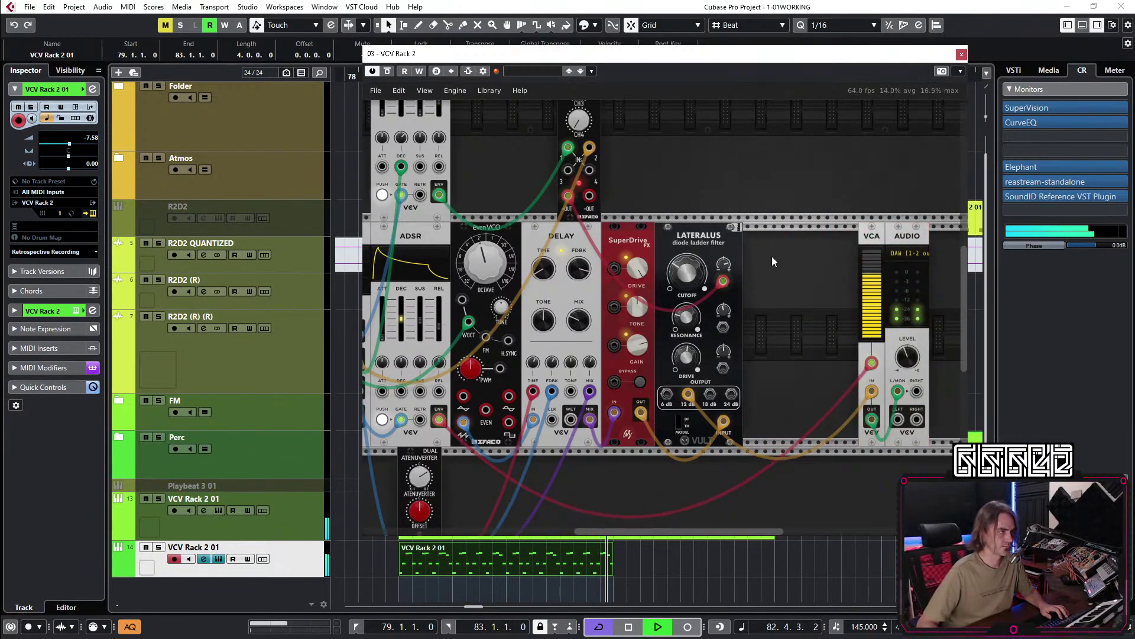
Search the module library for "filter", add the Vult Rescomb after Lateralus, and place the VCA directly beside it.
{"action": "right_click", "coordinate": [779, 249]}
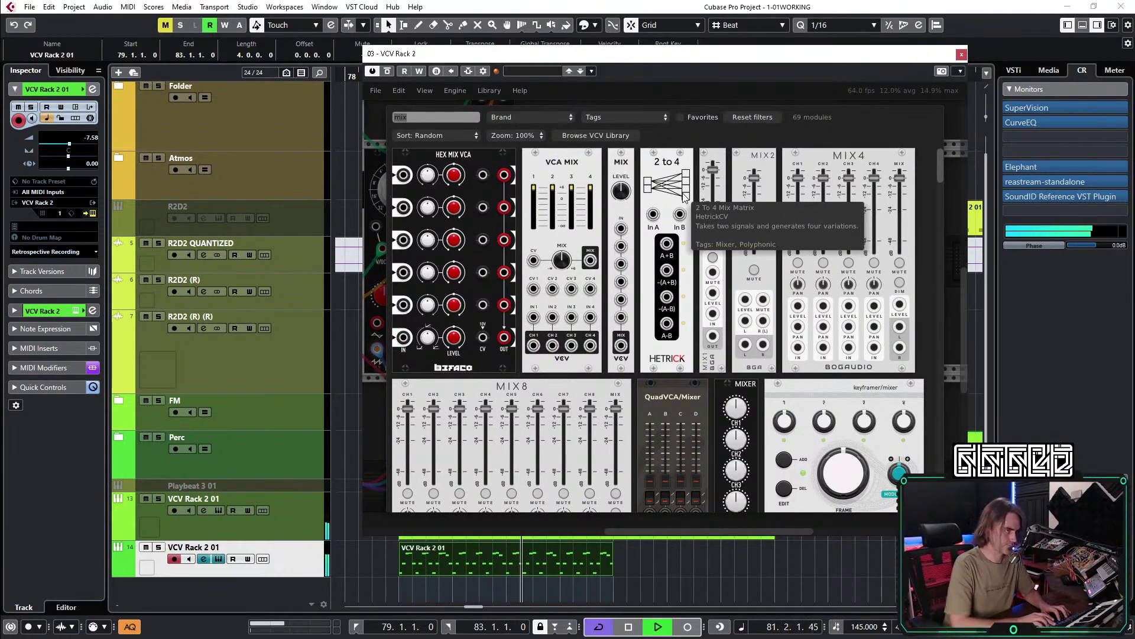
{"action": "type", "text": "filter"}
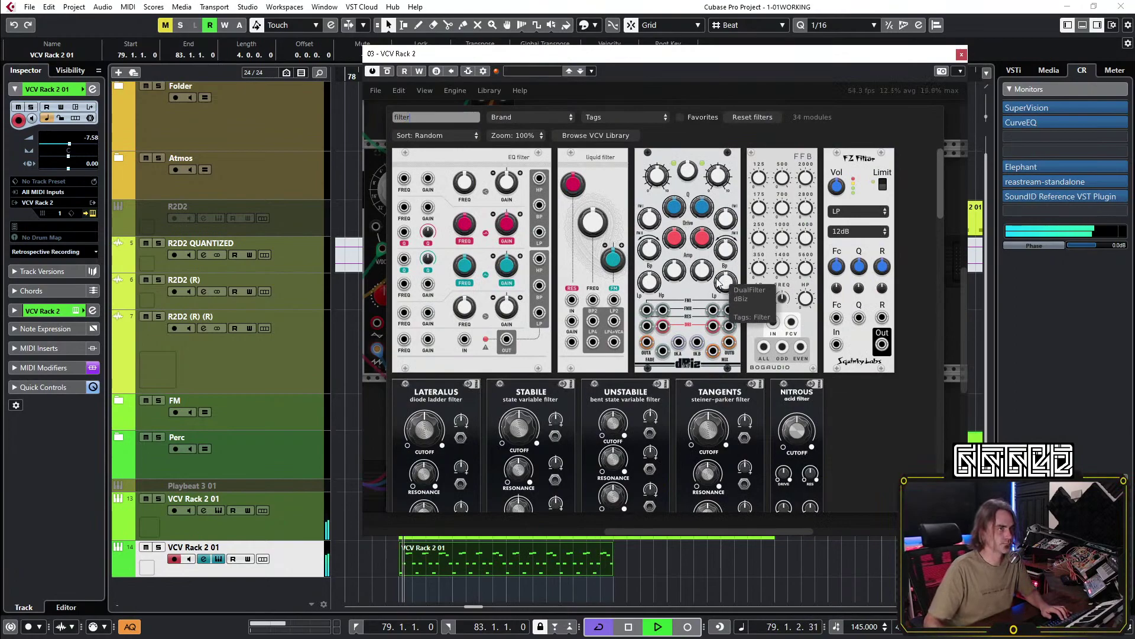
{"action": "scroll", "coordinate": [700, 286], "scroll_direction": "down", "scroll_amount": 5}
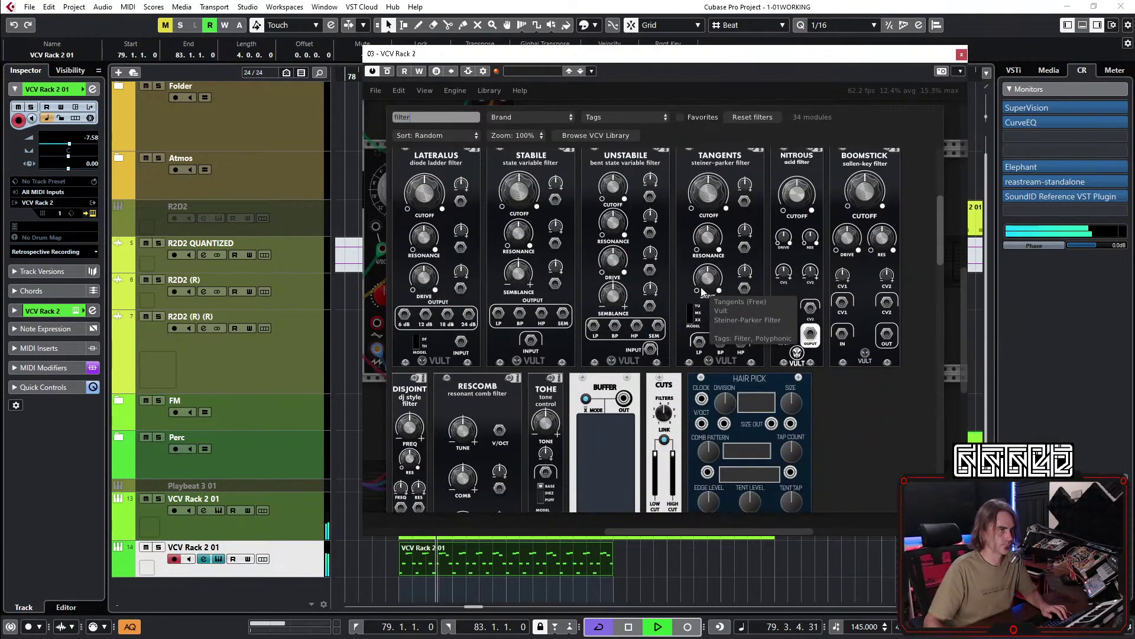
{"action": "left_click", "coordinate": [461, 408]}
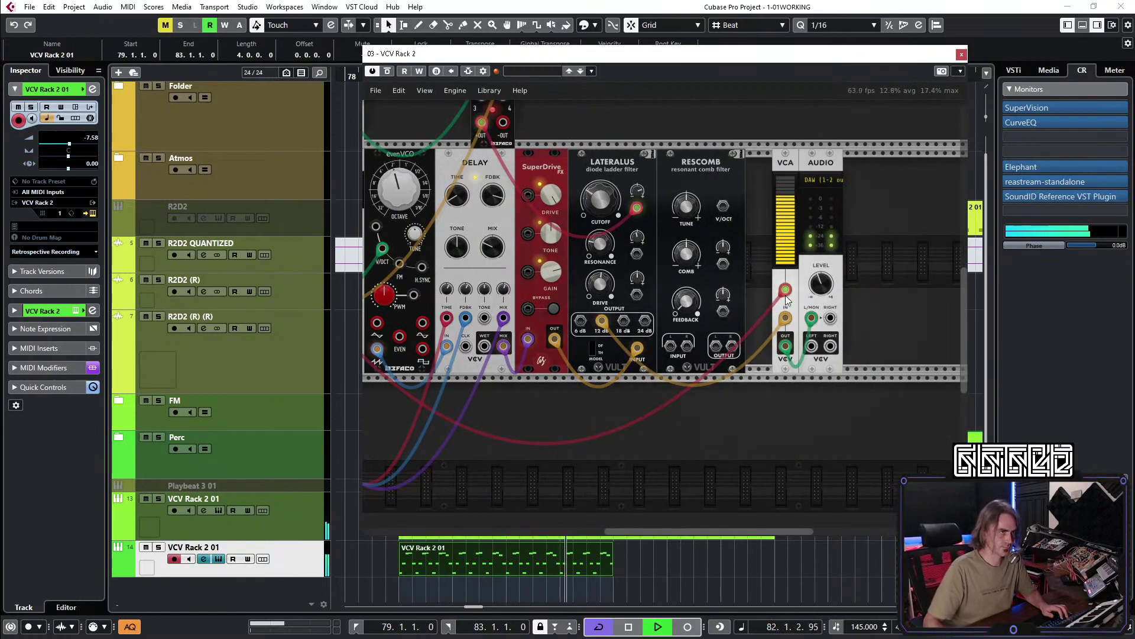
{"action": "left_click_drag", "start_coordinate": [780, 172], "coordinate": [752, 157]}
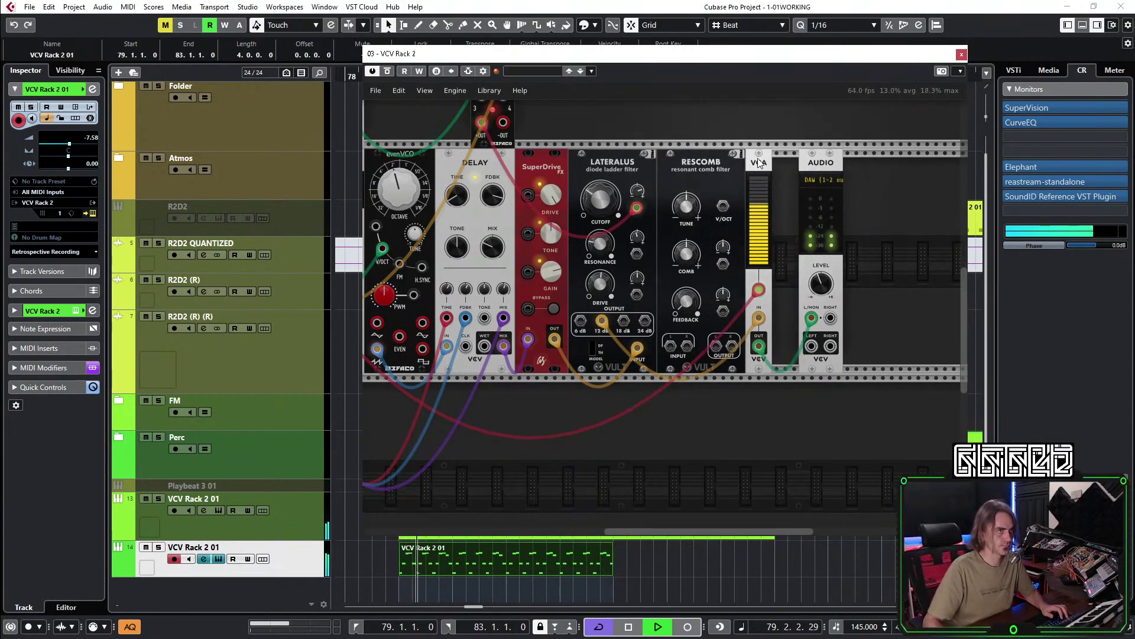
Add a VCA MIX module to the row below, then regroup Rescomb beside it and the VCA beside Lateralus.
{"action": "right_click", "coordinate": [721, 453]}
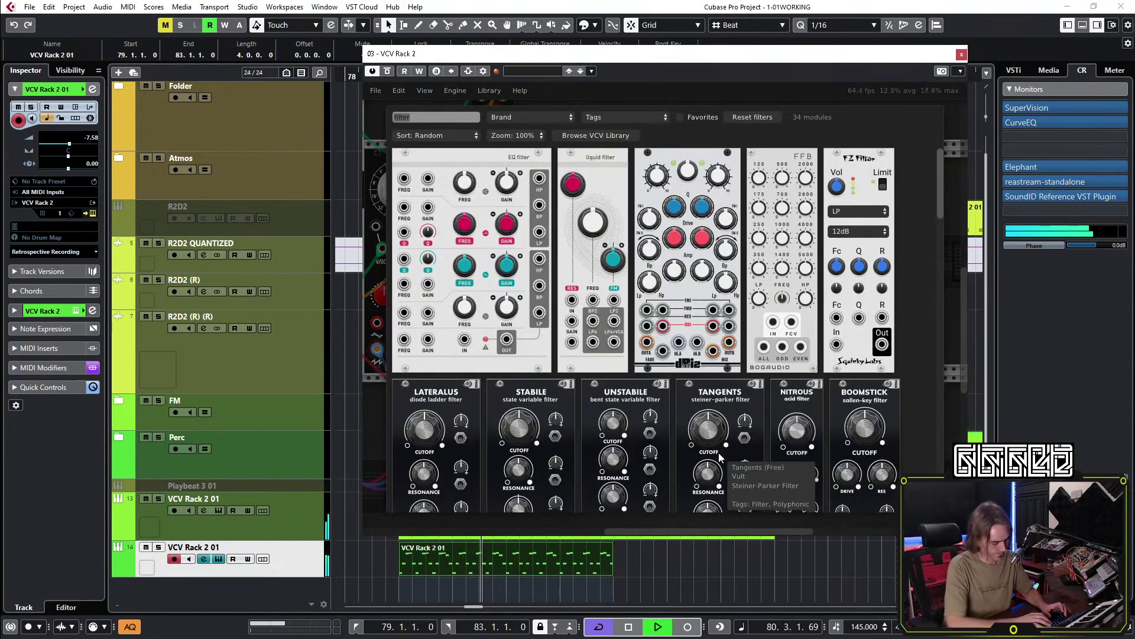
{"action": "type", "text": "vca"}
{"action": "left_click", "coordinate": [513, 312]}
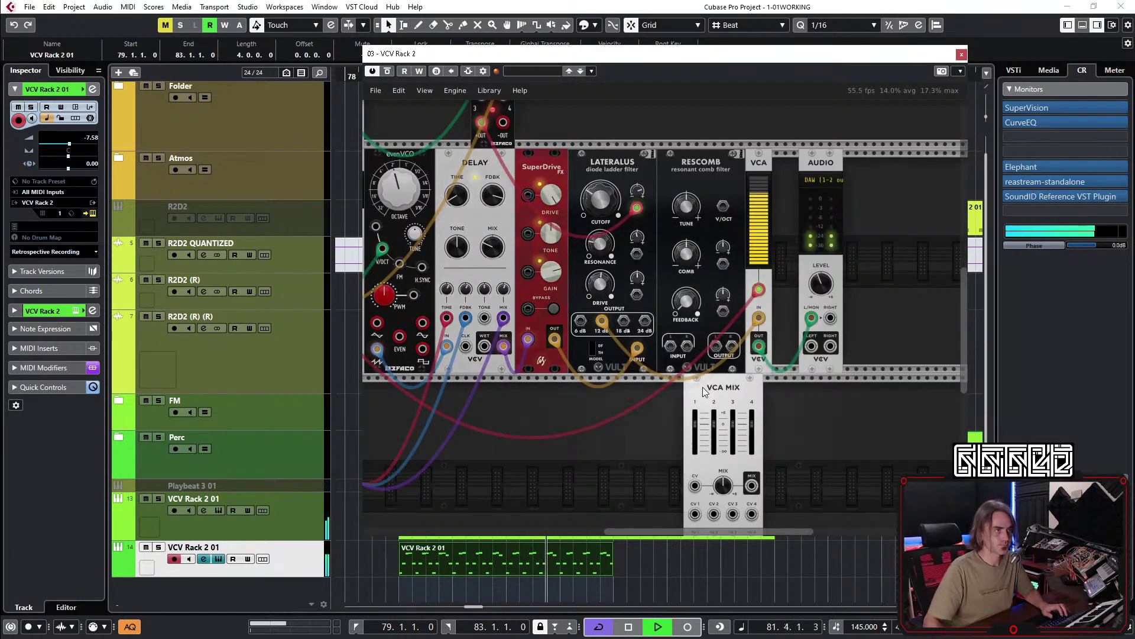
{"action": "scroll", "coordinate": [822, 449], "scroll_direction": "down", "scroll_amount": 2}
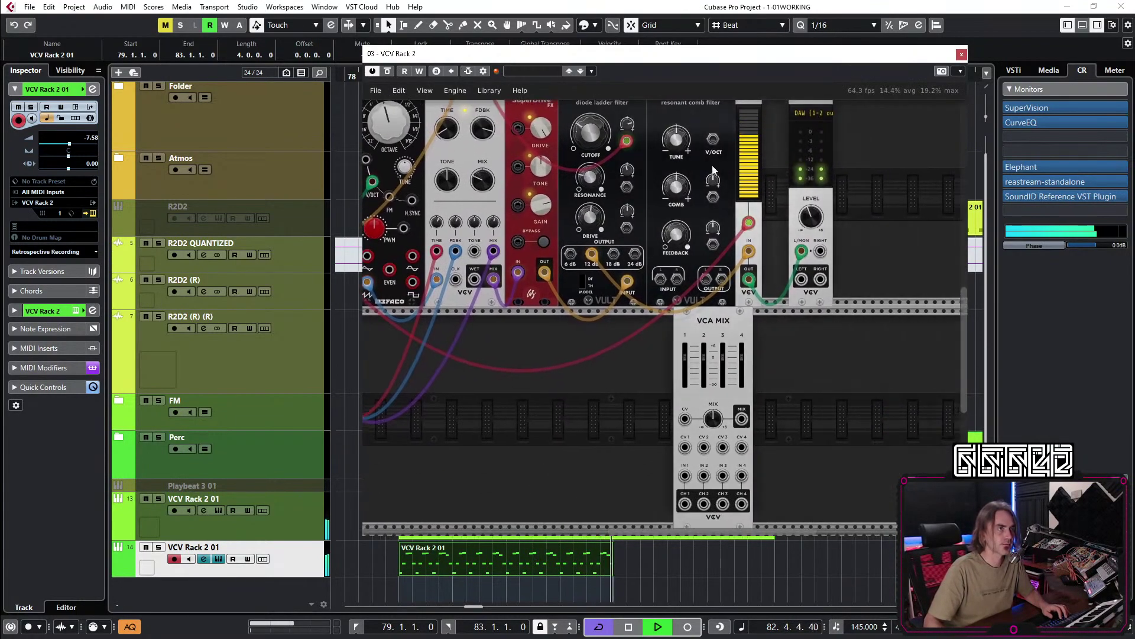
{"action": "left_click_drag", "start_coordinate": [671, 193], "coordinate": [609, 404]}
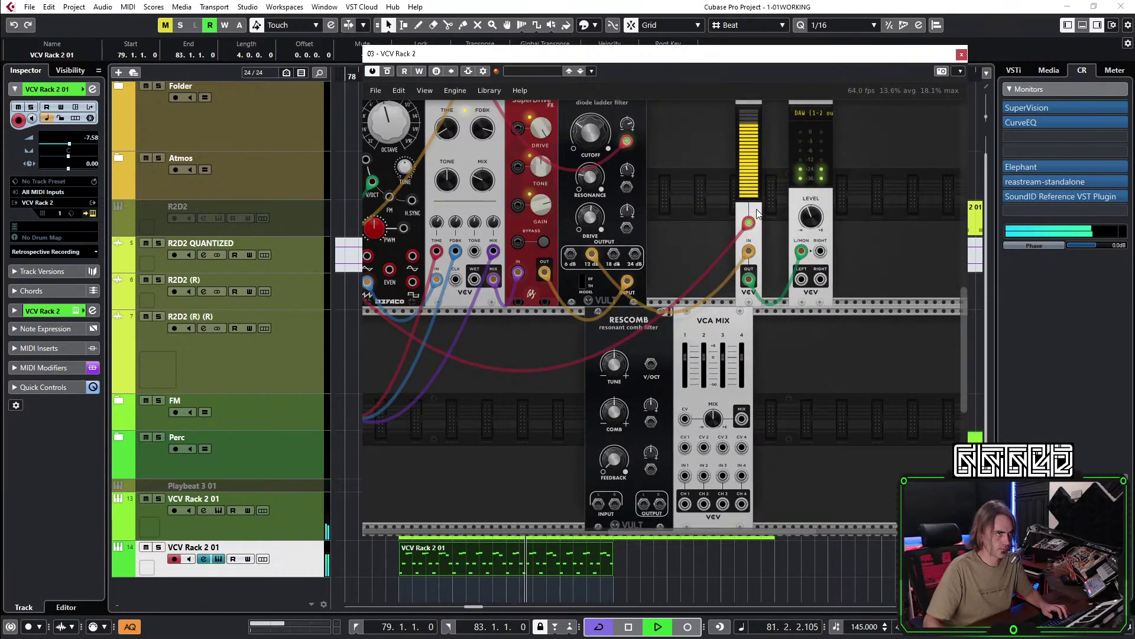
{"action": "left_click_drag", "start_coordinate": [749, 237], "coordinate": [662, 236]}
Route the VCA into VCA MIX channel 1 and Lateralus's 12 dB output through Rescomb into channel 2, sending the mix to both AUDIO inputs.
{"action": "left_click_drag", "start_coordinate": [801, 251], "coordinate": [685, 475]}
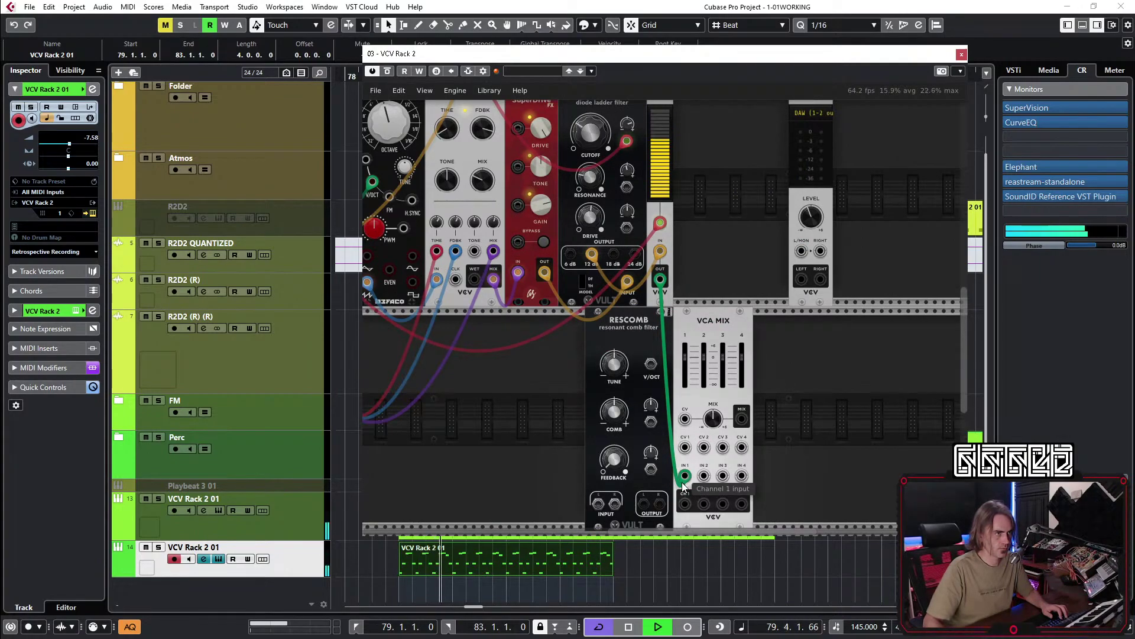
{"action": "mouse_move", "coordinate": [742, 419]}
{"action": "left_mouse_down"}
{"action": "mouse_move", "coordinate": [801, 251]}
{"action": "mouse_move", "coordinate": [792, 384]}
{"action": "mouse_move", "coordinate": [763, 423]}
{"action": "mouse_move", "coordinate": [741, 419]}
{"action": "left_mouse_up"}
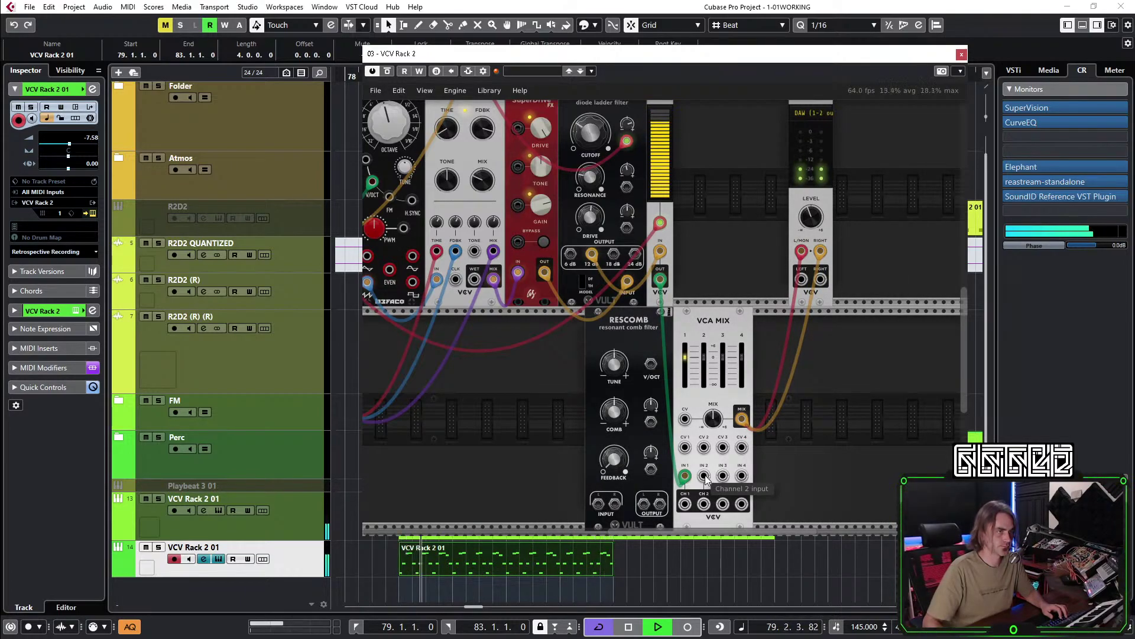
{"action": "left_click_drag", "start_coordinate": [704, 475], "coordinate": [591, 254]}
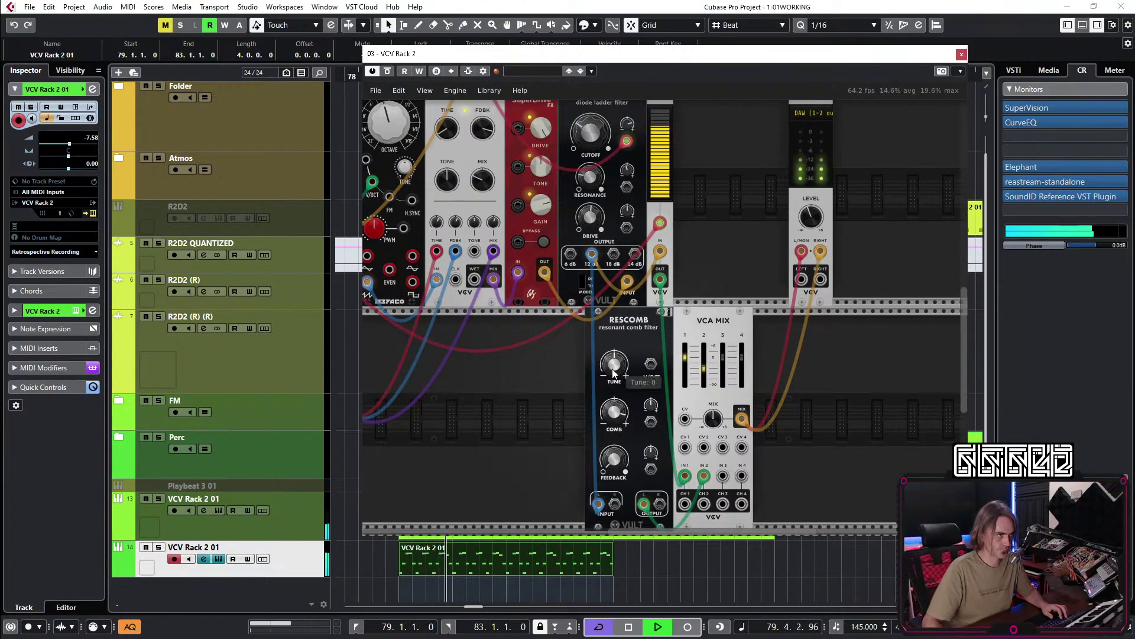
Adjust Rescomb's Feedback and Tune, set its Comb to 0, and raise the channel 2 level on VCA MIX.
{"action": "mouse_move", "coordinate": [613, 463]}
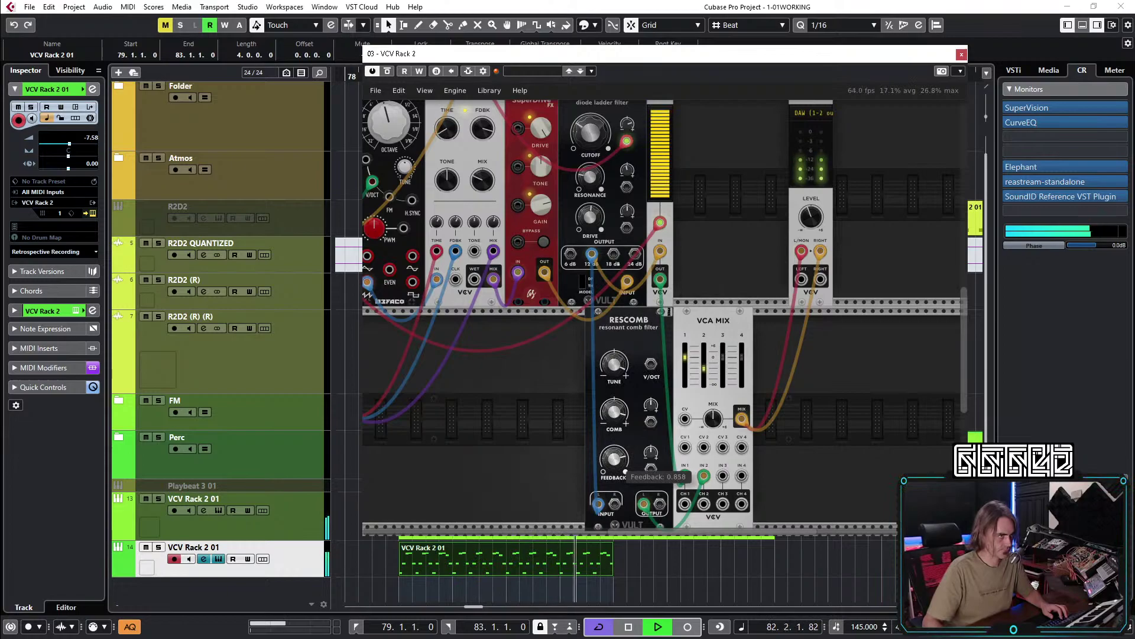
{"action": "mouse_move", "coordinate": [615, 412]}
{"action": "left_click_drag", "start_coordinate": [615, 413], "coordinate": [615, 420]}
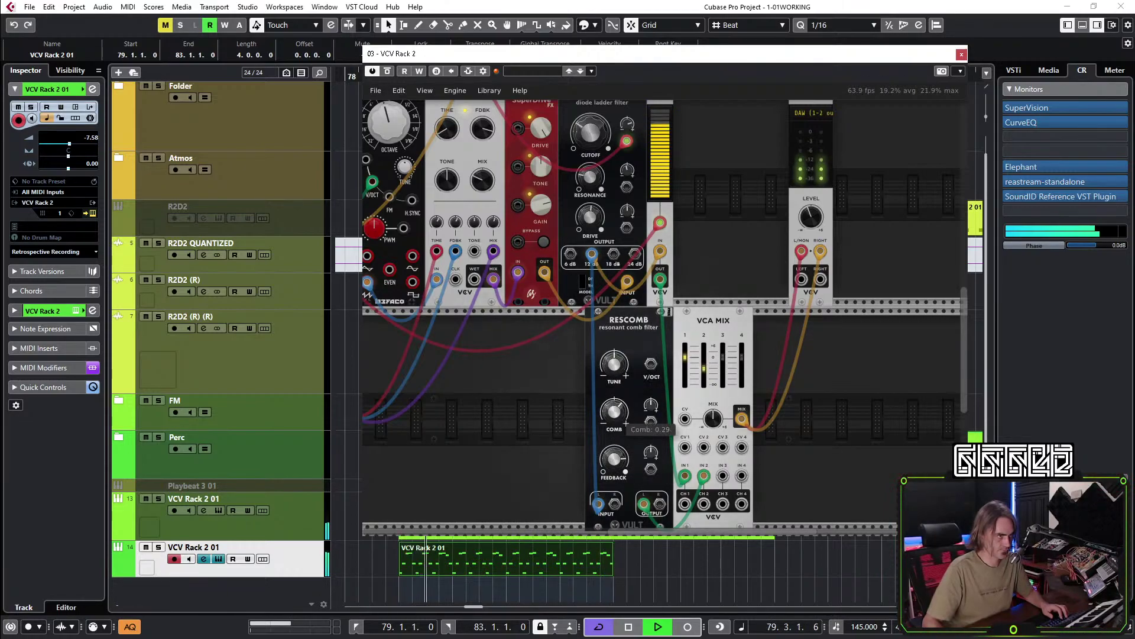
{"action": "mouse_move", "coordinate": [620, 459]}
{"action": "left_click_drag", "start_coordinate": [704, 369], "coordinate": [704, 363]}
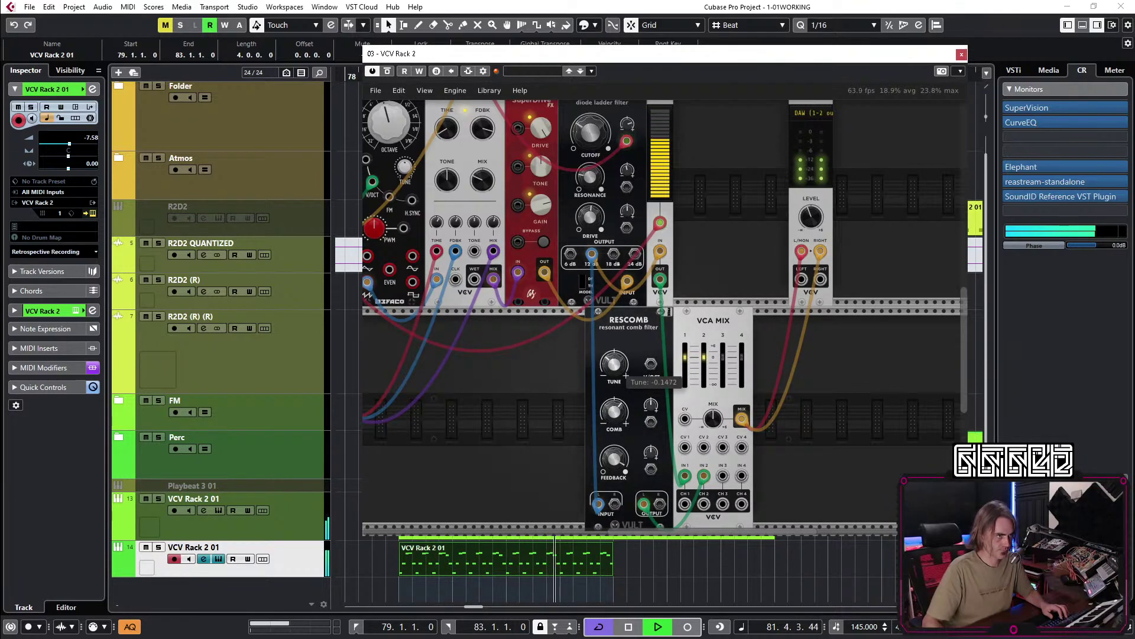
{"action": "mouse_move", "coordinate": [617, 420]}
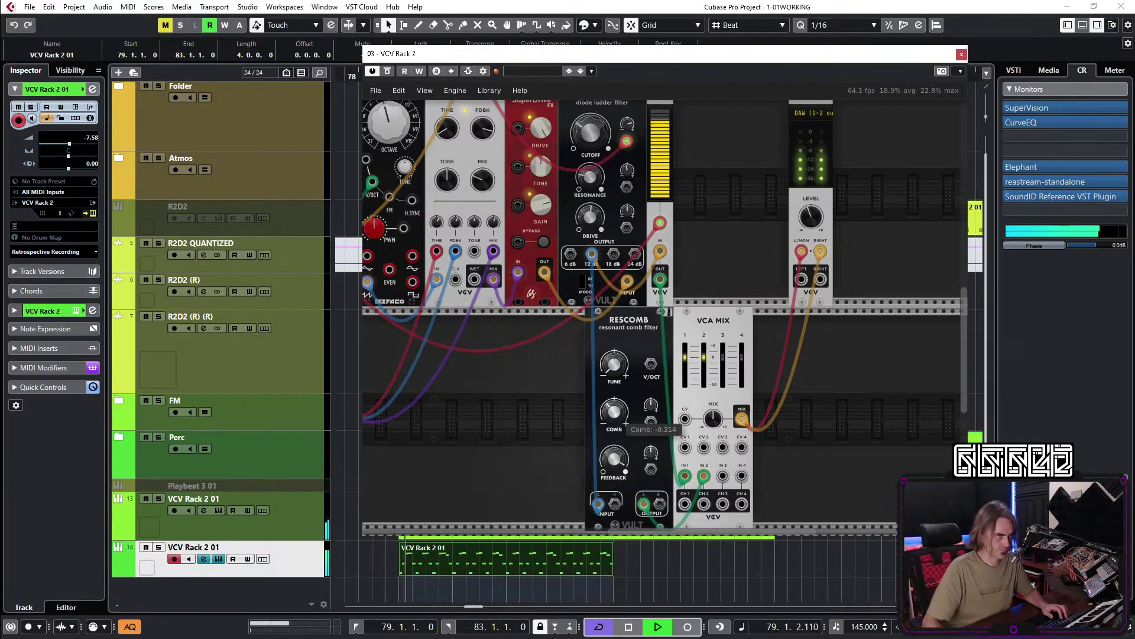
{"action": "mouse_move", "coordinate": [704, 367]}
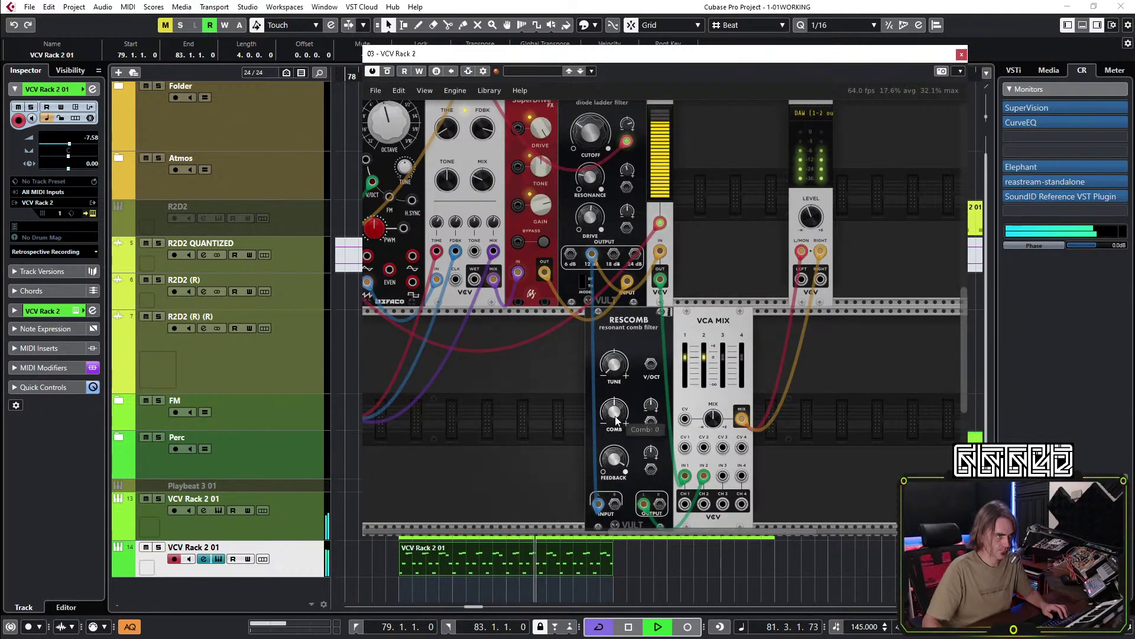
Patch the MIDI module's V/OCT output into Rescomb's V/OCT input, then set Tune to -0.4 and Comb to about -0.62.
{"action": "scroll", "coordinate": [453, 363], "scroll_direction": "down", "scroll_amount": 1}
{"action": "scroll", "coordinate": [577, 379], "scroll_direction": "left", "scroll_amount": 3}
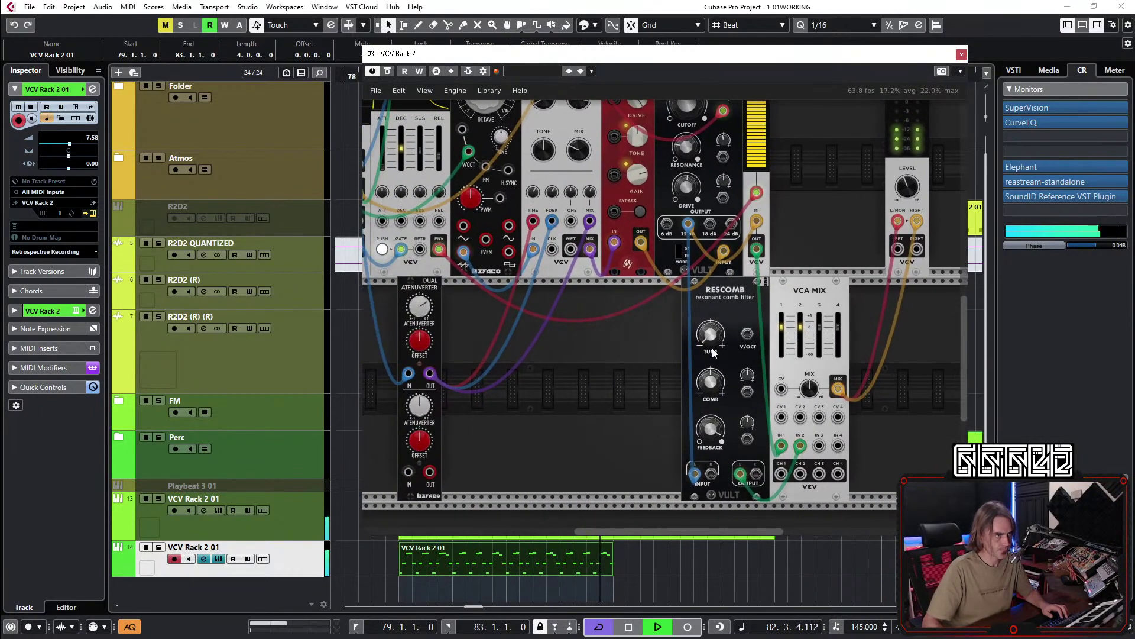
{"action": "scroll", "coordinate": [749, 346], "scroll_direction": "left", "scroll_amount": 5}
{"action": "mouse_move", "coordinate": [465, 164]}
{"action": "scroll", "coordinate": [684, 287], "scroll_direction": "down", "scroll_amount": 1}
{"action": "scroll", "coordinate": [684, 287], "scroll_direction": "right", "scroll_amount": 6}
{"action": "mouse_move", "coordinate": [684, 287]}
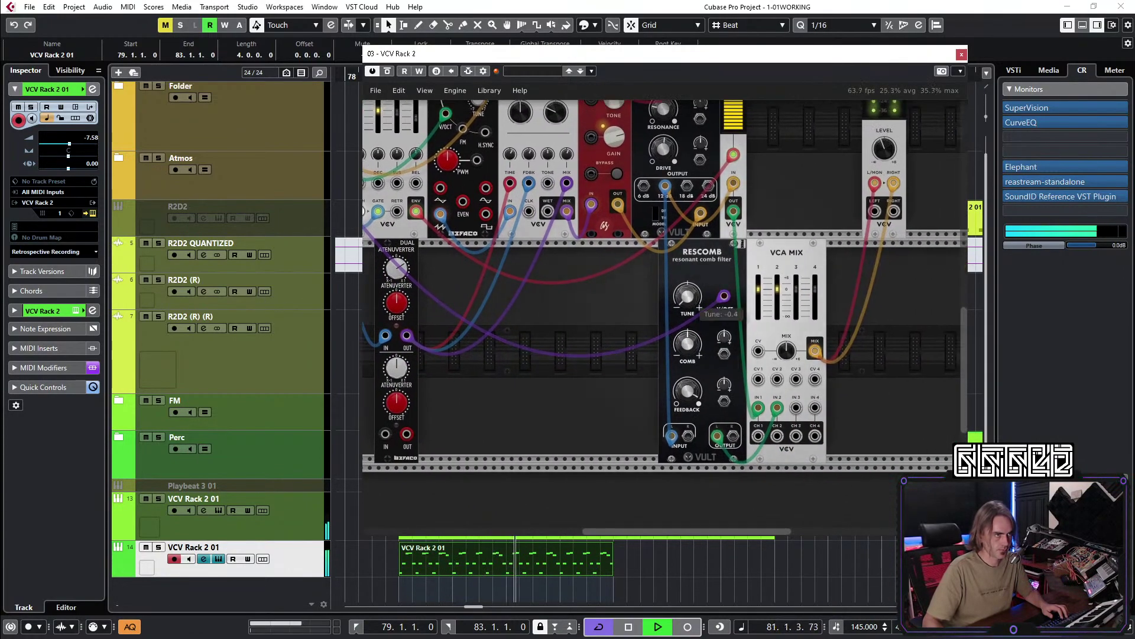
{"action": "mouse_move", "coordinate": [686, 351]}
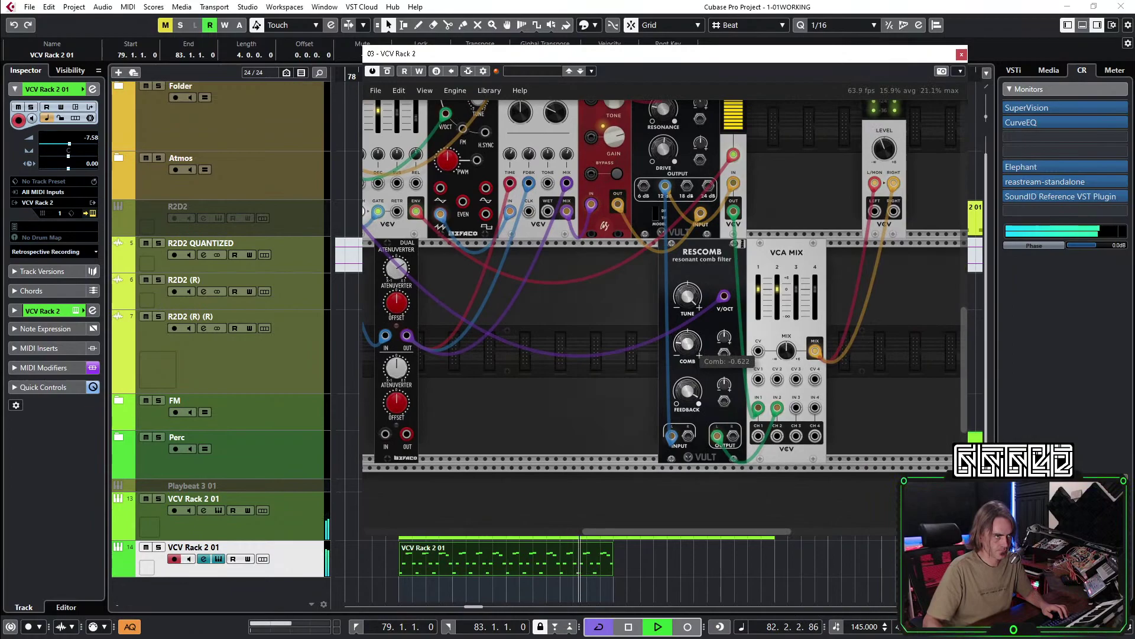
Lower the channel 2 level on VCA MIX to about -8.8 dB.
{"action": "scroll", "coordinate": [604, 409], "scroll_direction": "right", "scroll_amount": 2}
{"action": "mouse_move", "coordinate": [728, 290]}
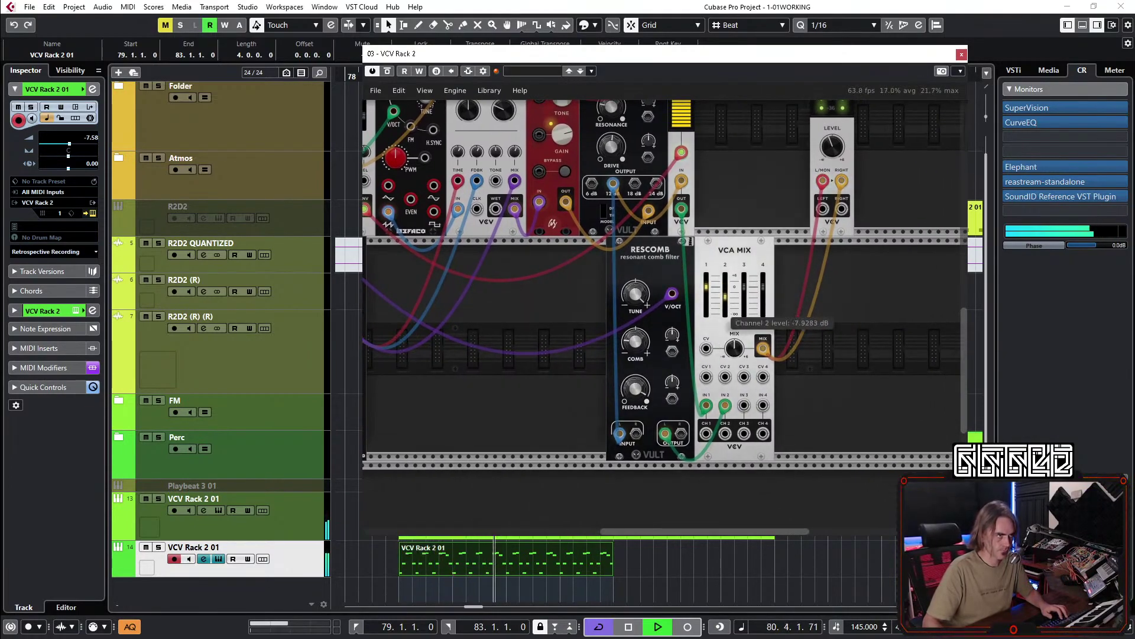
{"action": "left_click_drag", "start_coordinate": [725, 282], "coordinate": [731, 334]}
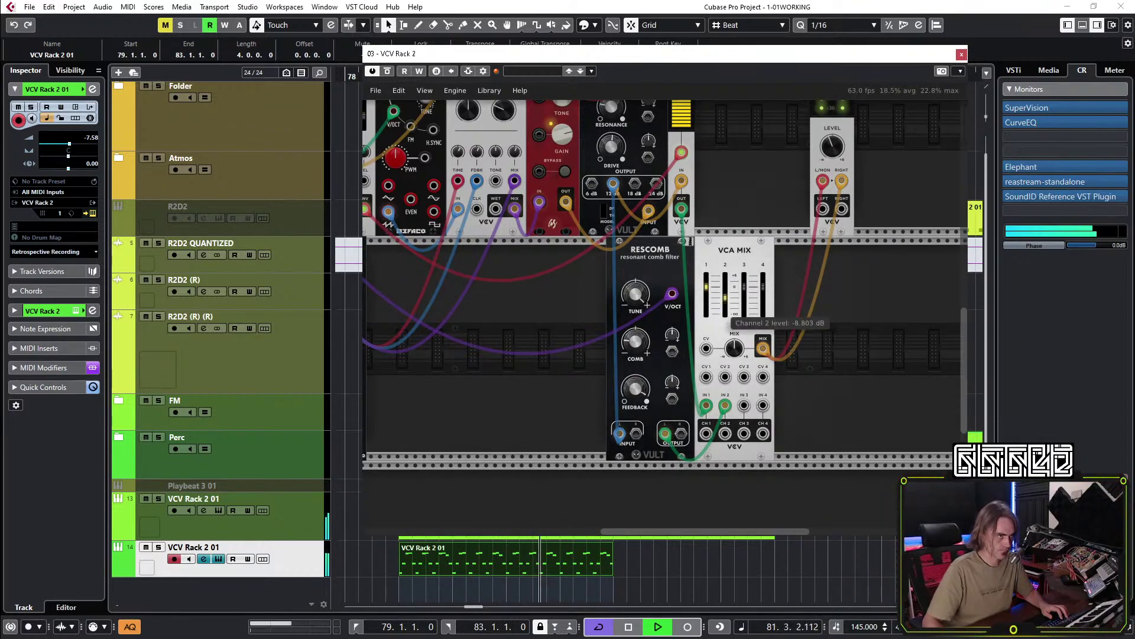
Search the module library for "octav", add OCT before Rescomb, and route the V/OCT signal through it into Rescomb's V/OCT input.
{"action": "right_click", "coordinate": [545, 392]}
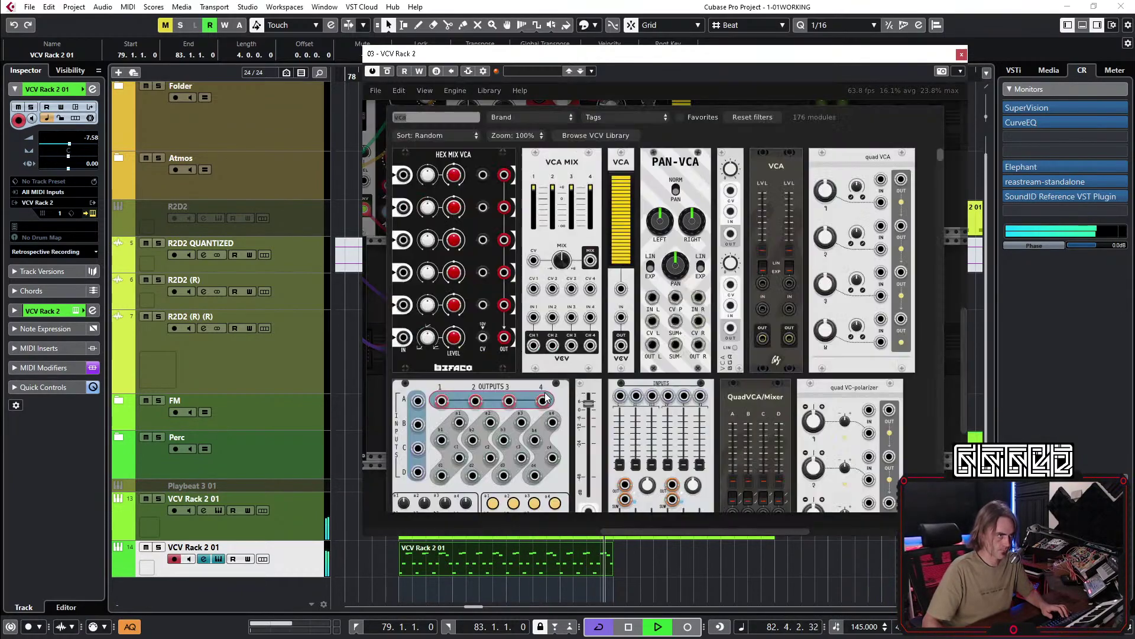
{"action": "type", "text": "octav"}
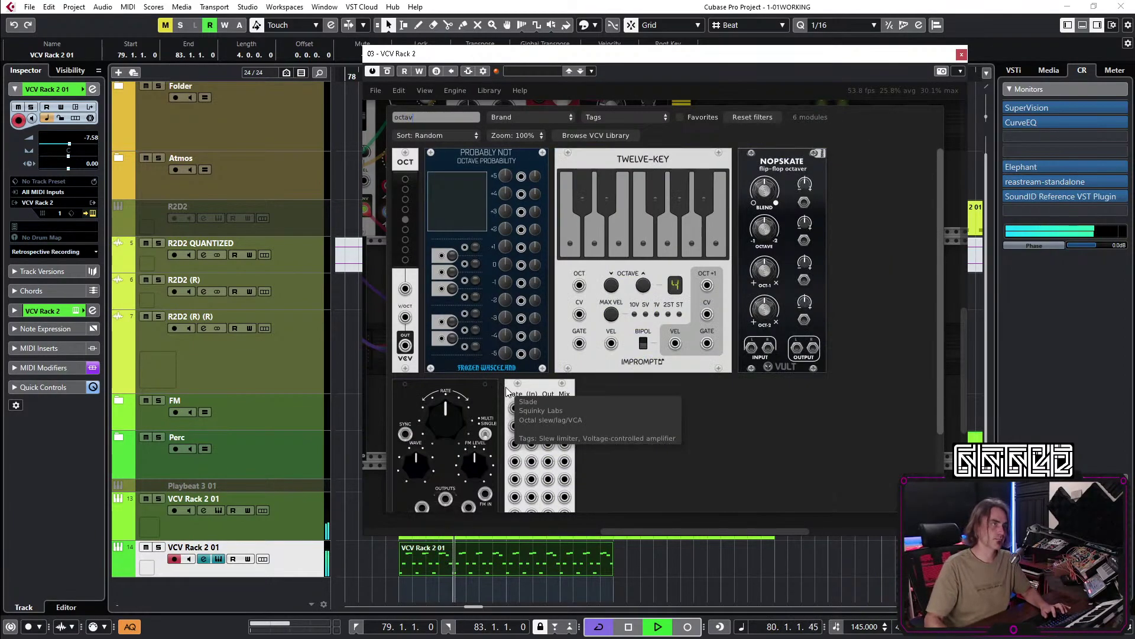
{"action": "left_click", "coordinate": [403, 225]}
{"action": "mouse_move", "coordinate": [672, 294]}
{"action": "left_mouse_down"}
{"action": "mouse_move", "coordinate": [545, 370]}
{"action": "mouse_move", "coordinate": [548, 405]}
{"action": "mouse_move", "coordinate": [644, 331]}
{"action": "mouse_move", "coordinate": [672, 294]}
{"action": "left_mouse_up"}
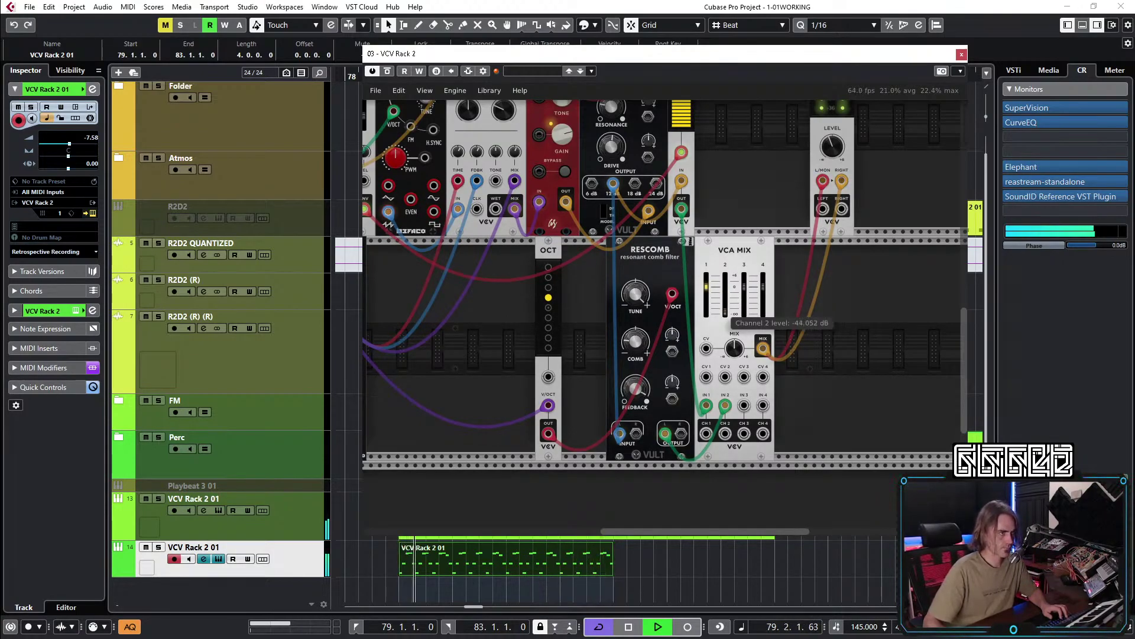
Patch the mod wheel output into VCA MIX's CV 2 input and readjust the channel 2 level.
{"action": "scroll", "coordinate": [443, 155], "scroll_direction": "left", "scroll_amount": 5}
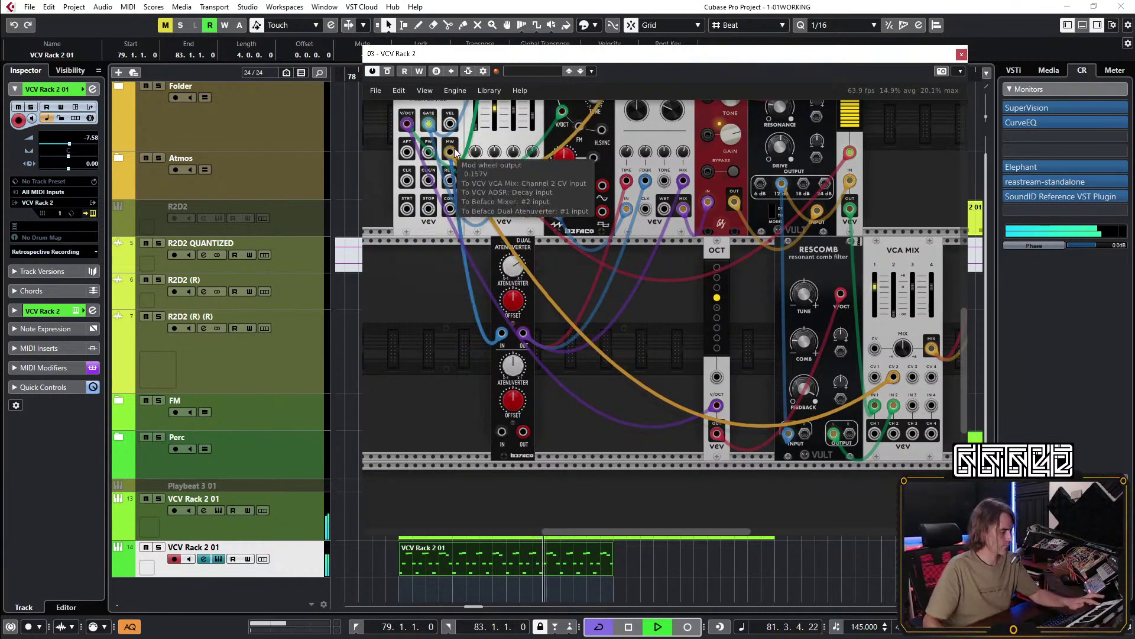
{"action": "left_click_drag", "start_coordinate": [446, 154], "coordinate": [697, 402]}
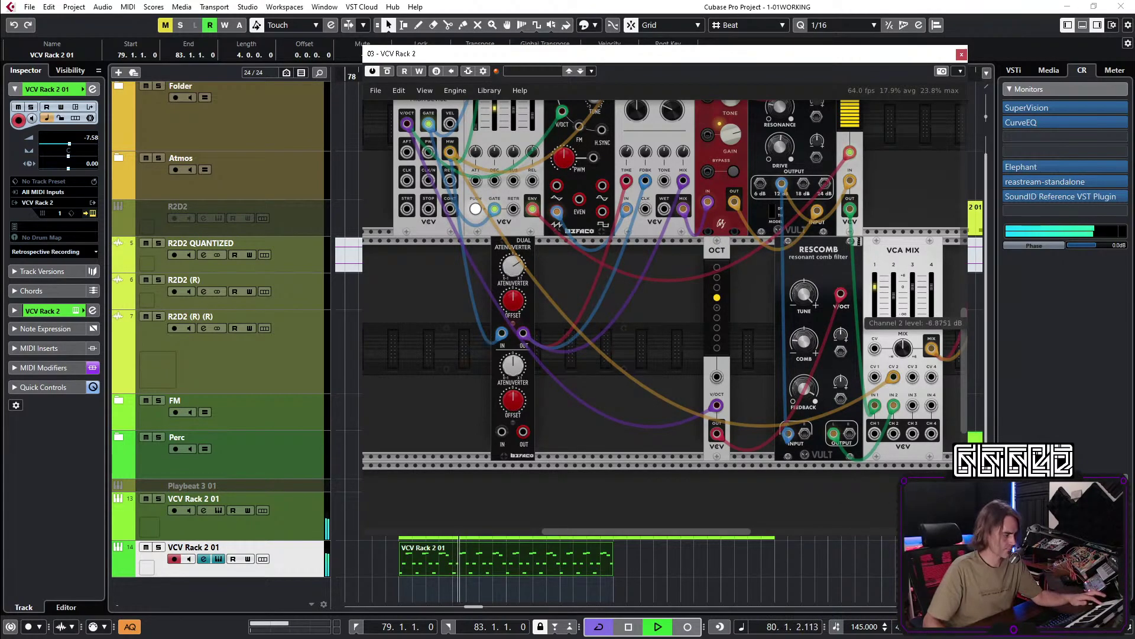
{"action": "left_click_drag", "start_coordinate": [893, 314], "coordinate": [686, 387]}
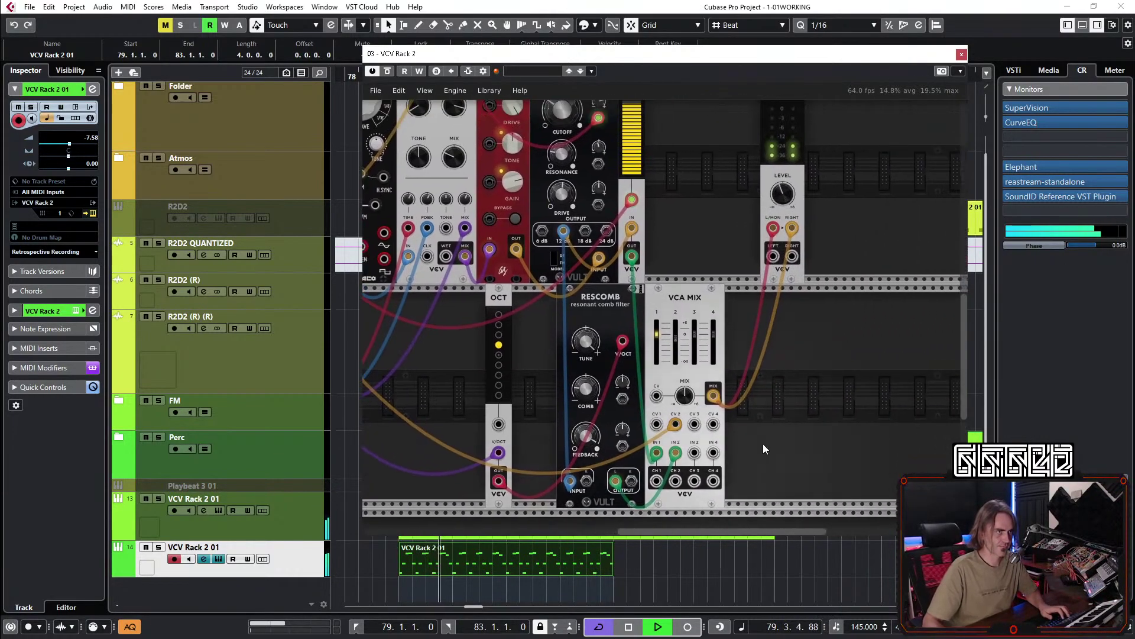
Set the AUDIO module's level to about -2.6 dB and move Rescomb directly beside OCT.
{"action": "mouse_move", "coordinate": [781, 196]}
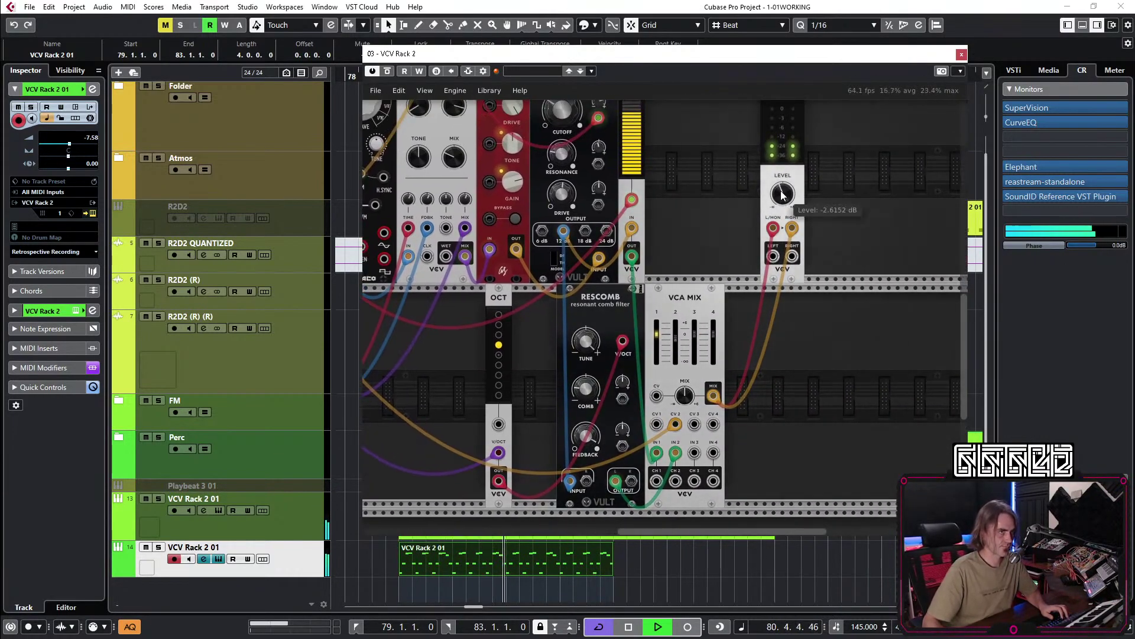
{"action": "left_click_drag", "start_coordinate": [680, 194], "coordinate": [757, 170]}
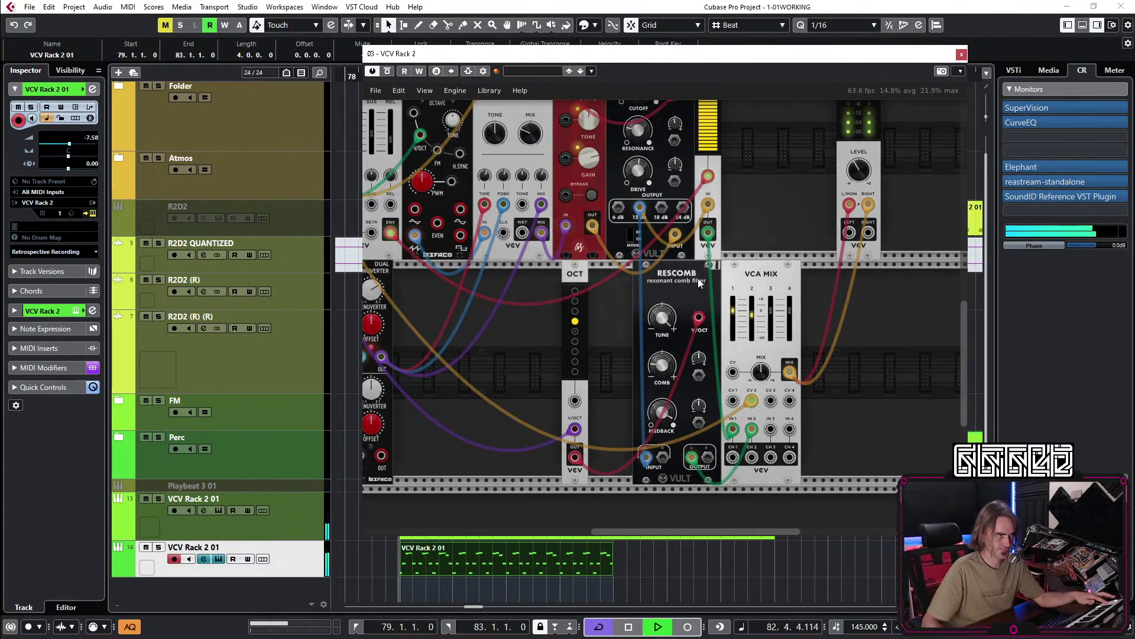
{"action": "left_click_drag", "start_coordinate": [680, 279], "coordinate": [633, 282]}
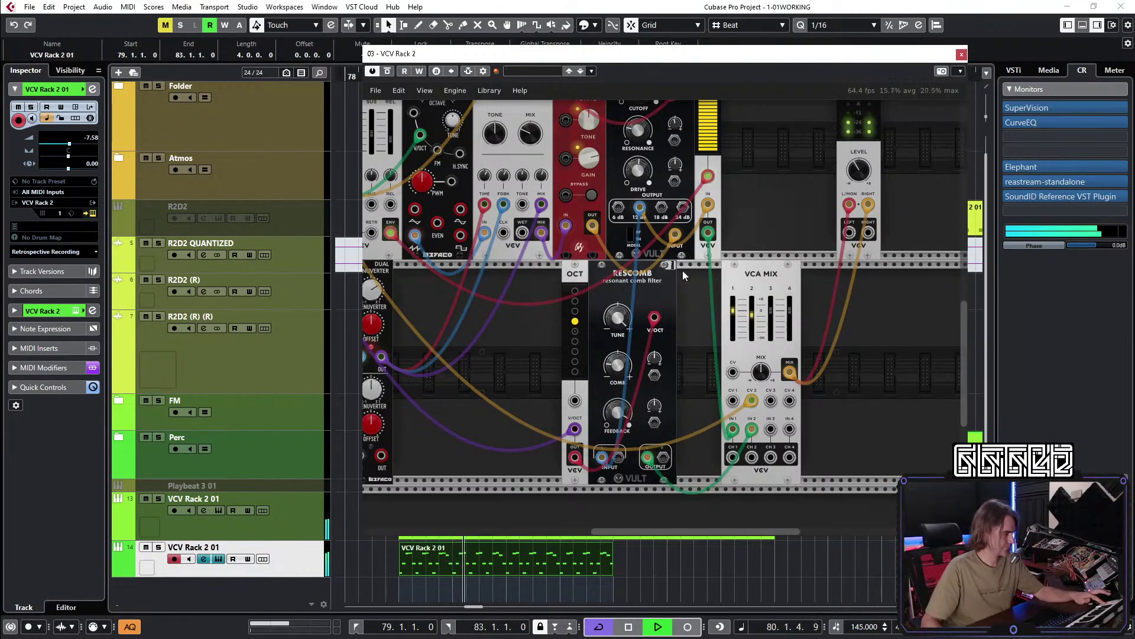
{"action": "left_click_drag", "start_coordinate": [804, 171], "coordinate": [860, 165]}
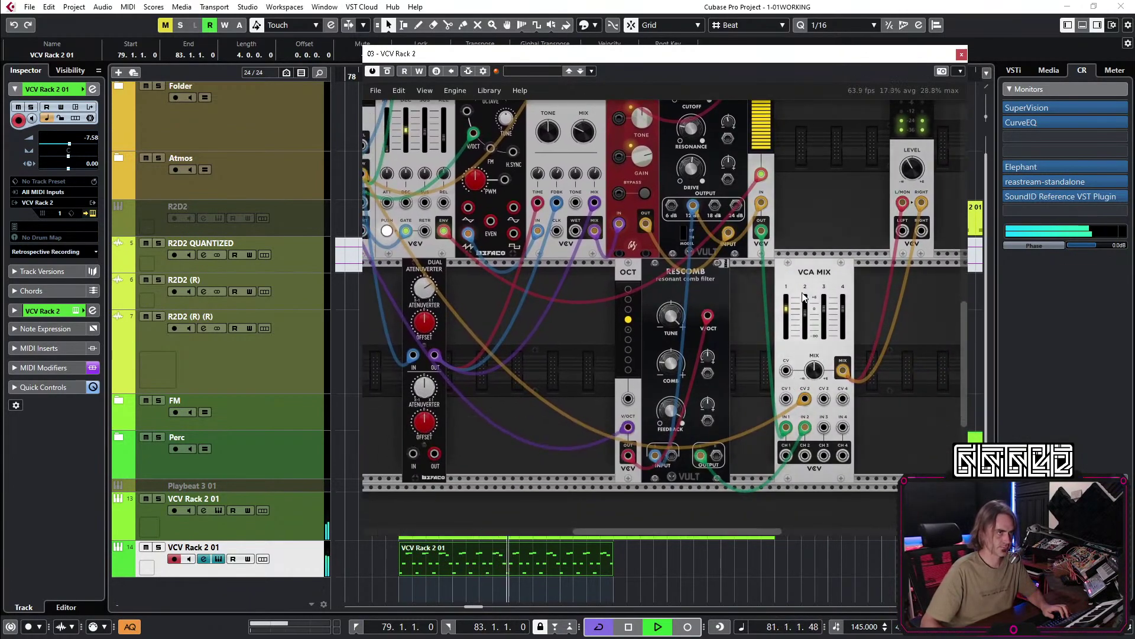
Route the mod wheel through Dual Atenuverter channel 2 into VCA MIX's mix CV, with a raised offset and negative gain.
{"action": "left_click_drag", "start_coordinate": [419, 459], "coordinate": [444, 196]}
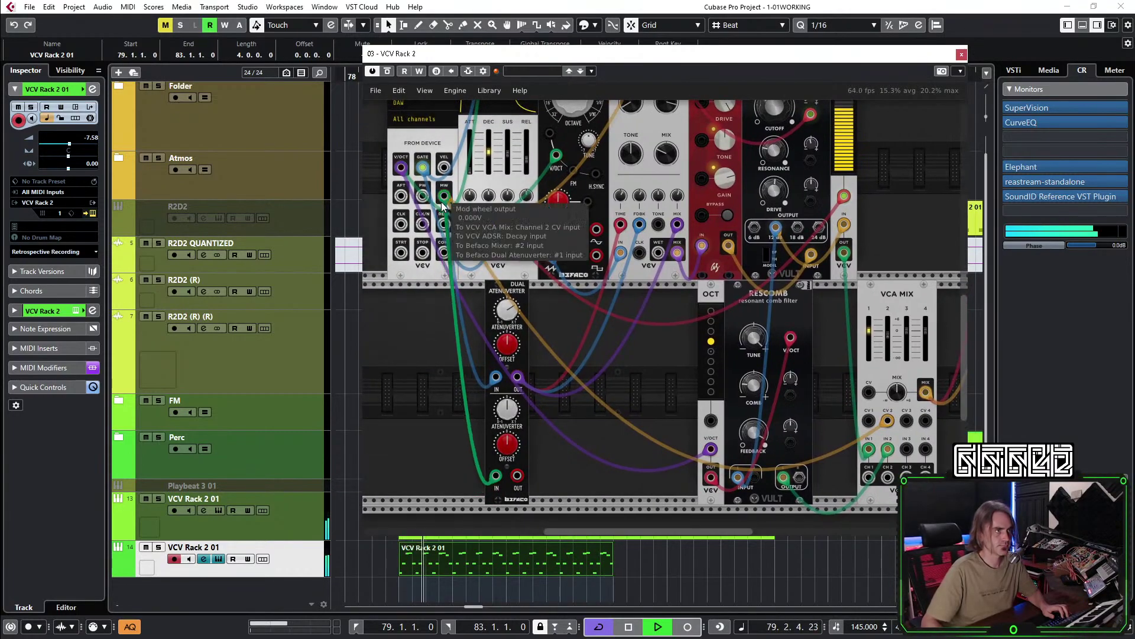
{"action": "left_click_drag", "start_coordinate": [517, 476], "coordinate": [869, 392]}
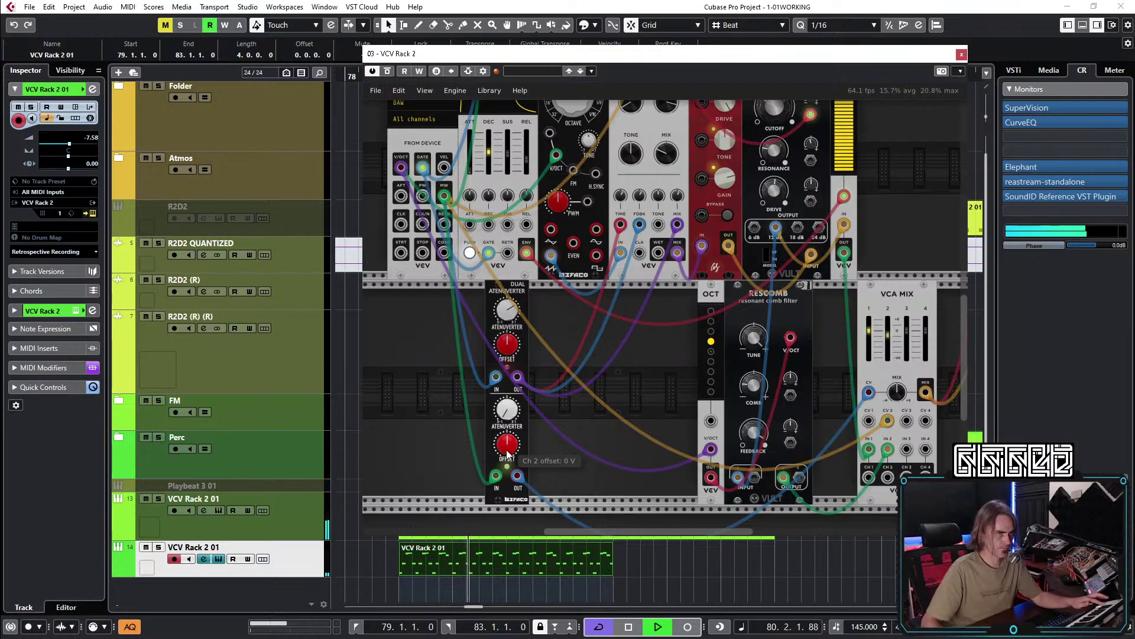
{"action": "left_click_drag", "start_coordinate": [507, 450], "coordinate": [508, 367]}
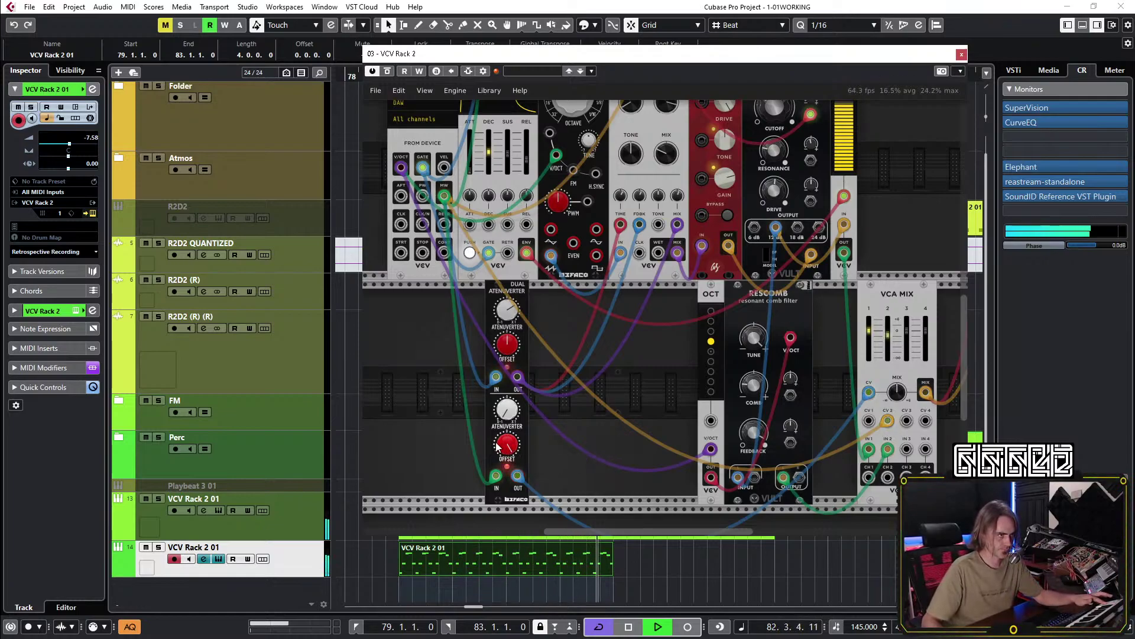
{"action": "mouse_move", "coordinate": [512, 439]}
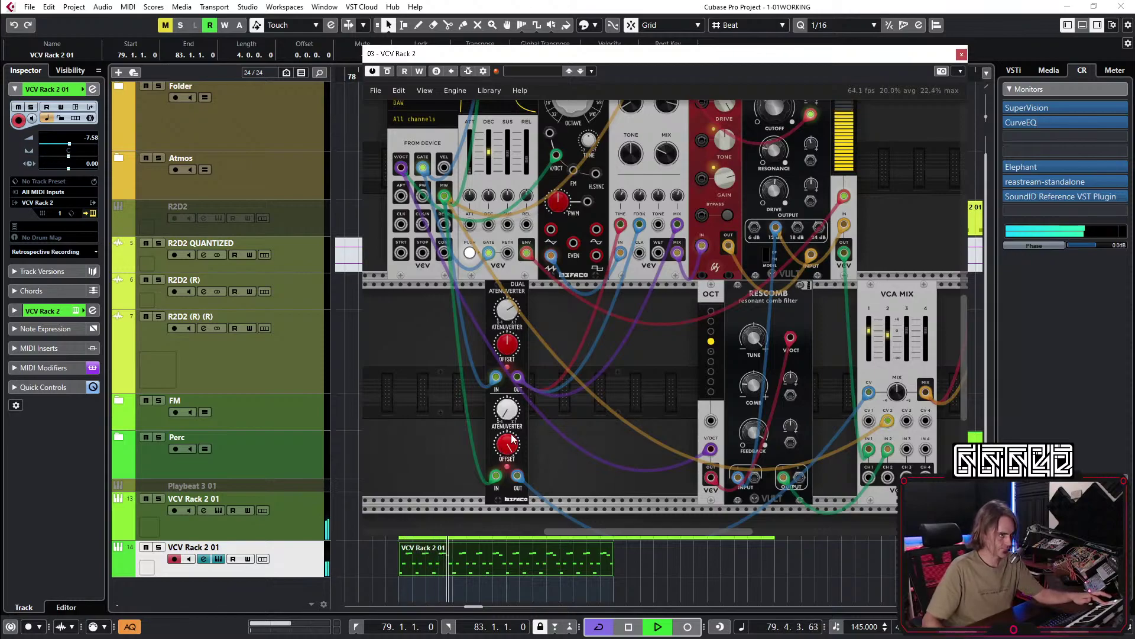
{"action": "mouse_move", "coordinate": [509, 406]}
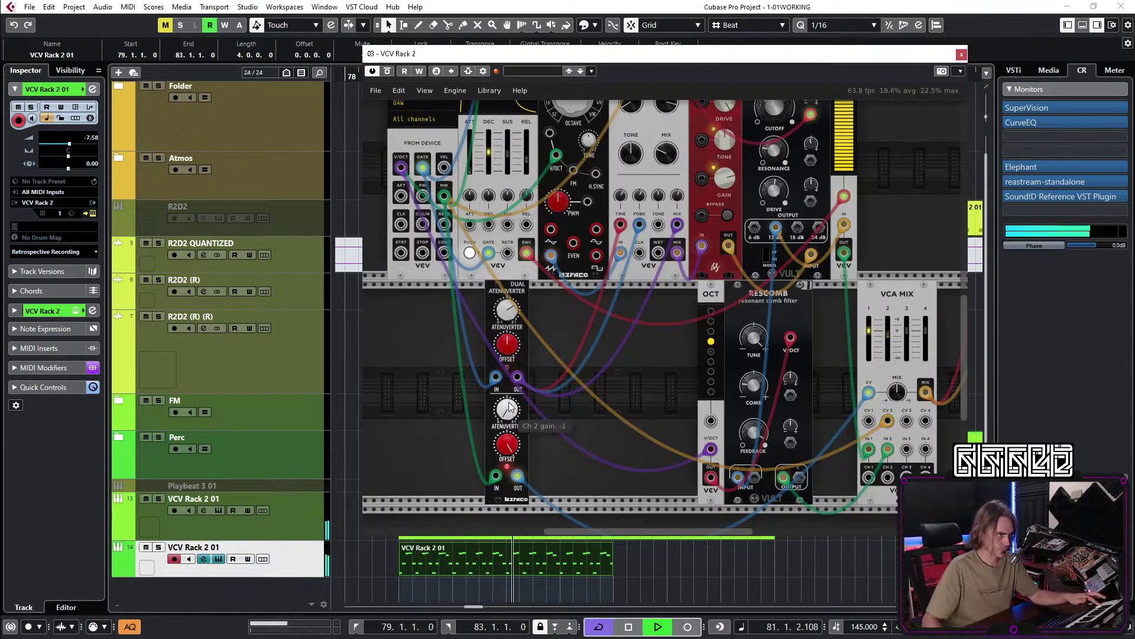
{"action": "left_click_drag", "start_coordinate": [509, 416], "coordinate": [512, 419]}
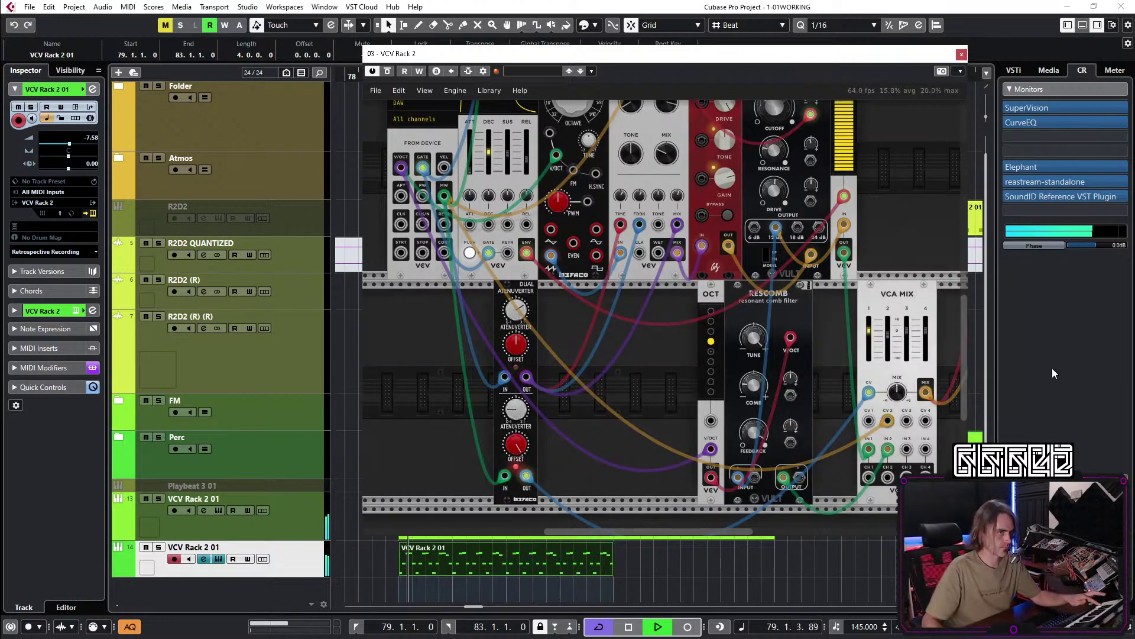
Raise the overall Mix level on VCA MIX.
{"action": "mouse_move", "coordinate": [897, 392]}
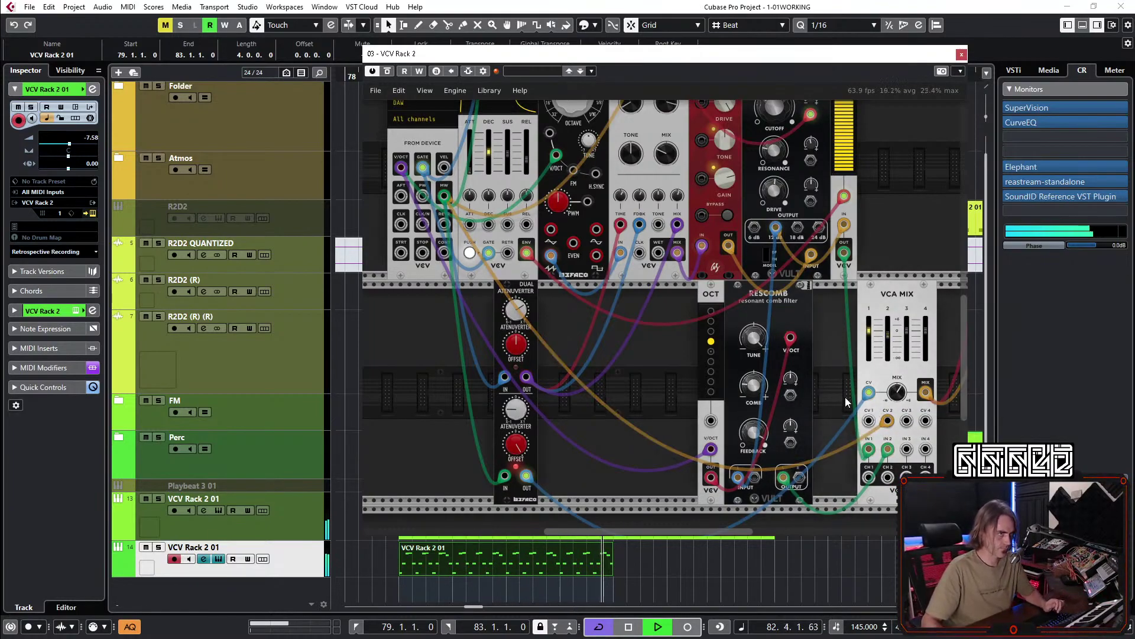
{"action": "mouse_move", "coordinate": [517, 419]}
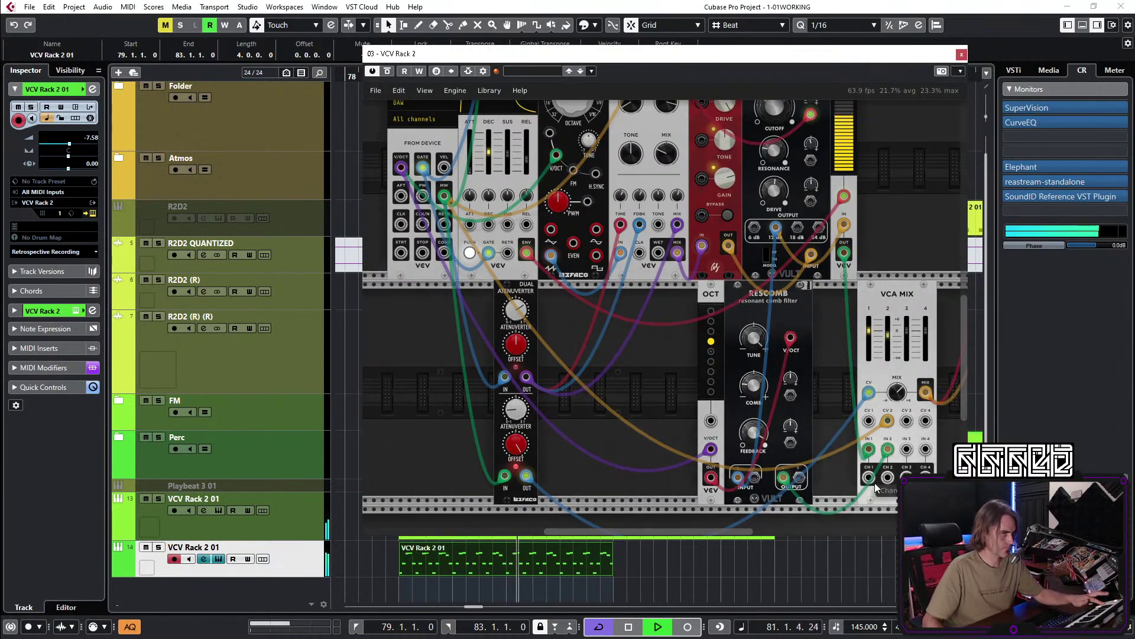
{"action": "left_click_drag", "start_coordinate": [840, 456], "coordinate": [704, 467]}
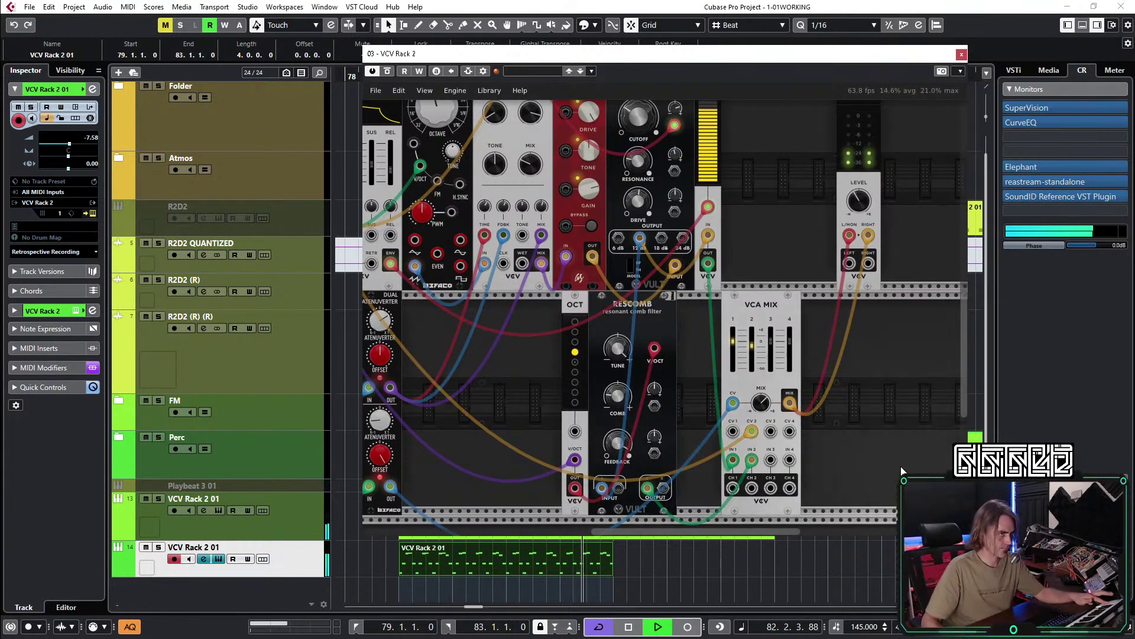
{"action": "left_click_drag", "start_coordinate": [881, 456], "coordinate": [824, 484]}
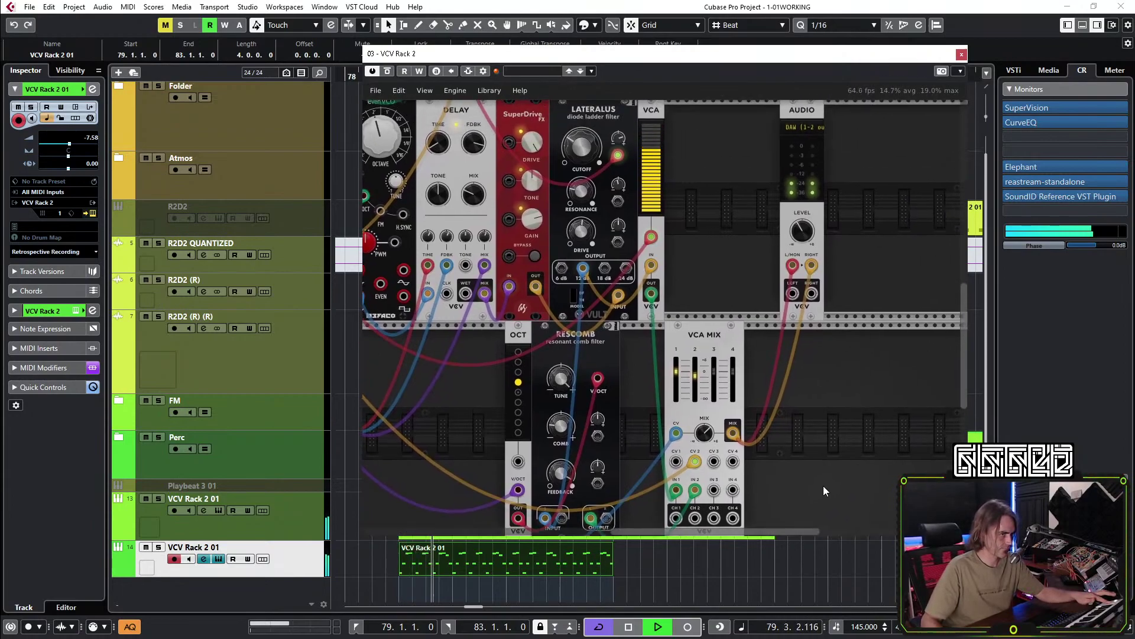
{"action": "left_click_drag", "start_coordinate": [841, 475], "coordinate": [816, 521]}
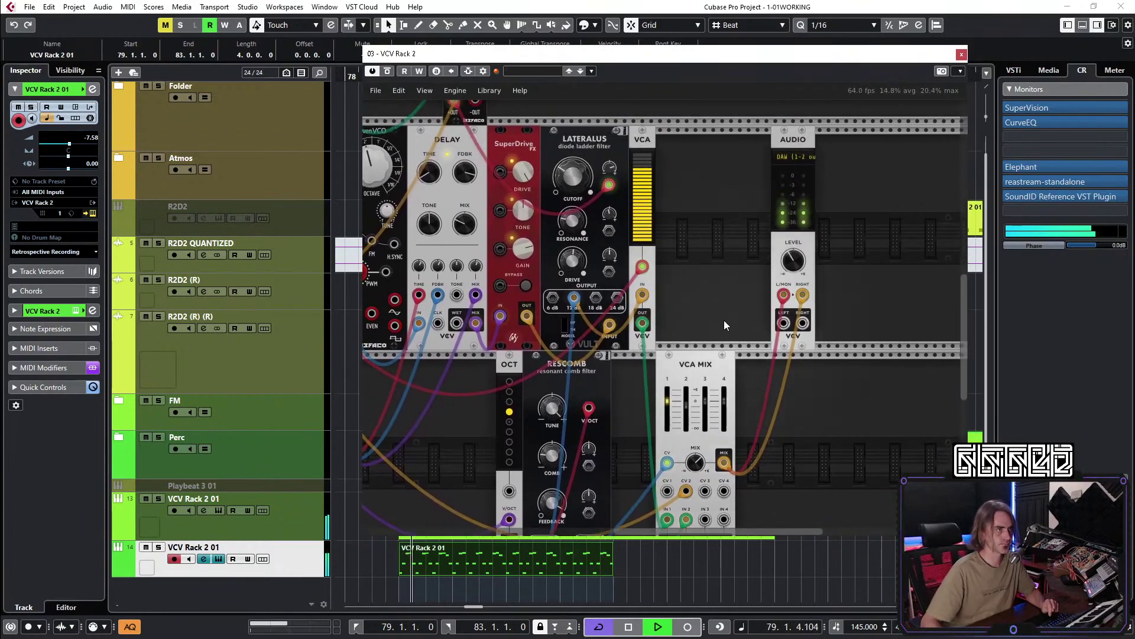
Search the module browser for "filter" and add the dBiz dual filter directly beside VCA MIX.
{"action": "left_click_drag", "start_coordinate": [820, 461], "coordinate": [710, 375]}
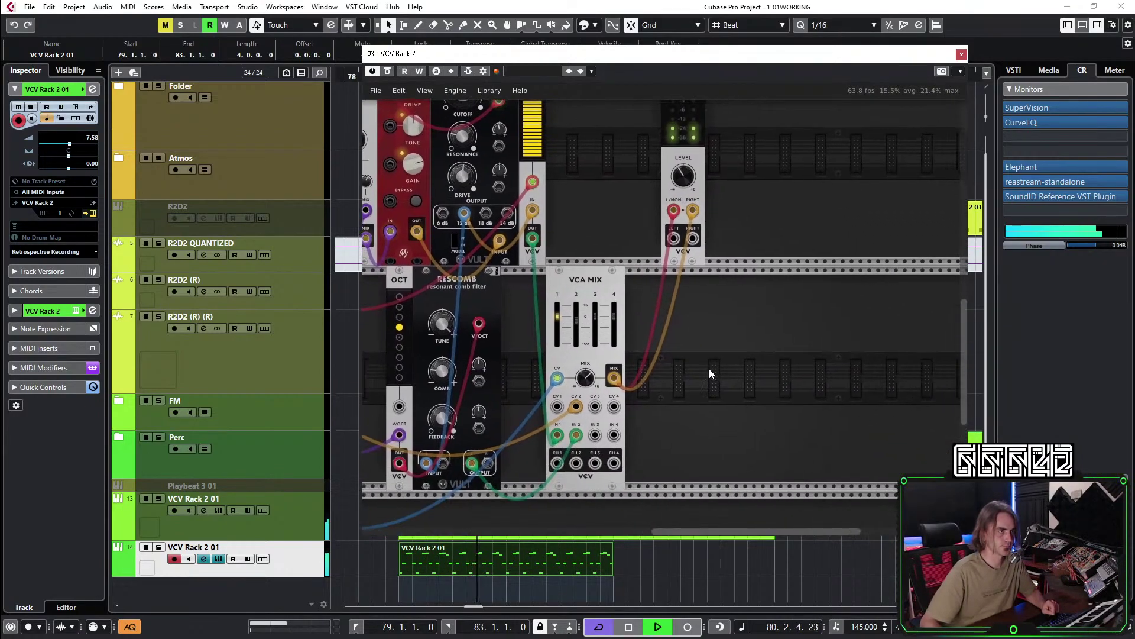
{"action": "right_click", "coordinate": [732, 332]}
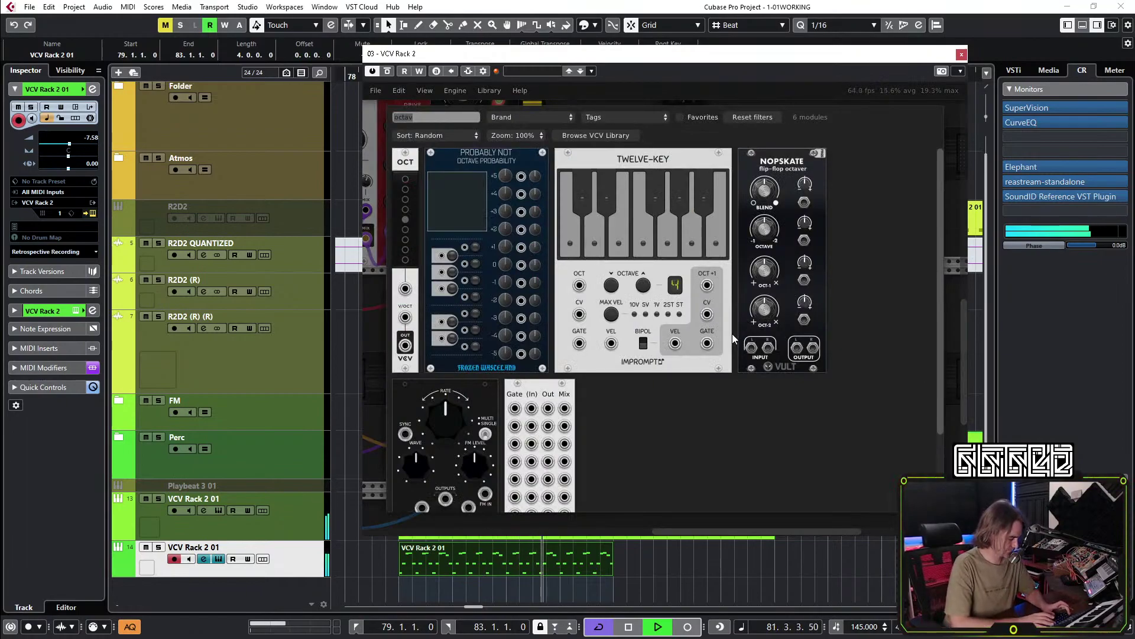
{"action": "type", "text": "filter"}
{"action": "left_click", "coordinate": [697, 231]}
{"action": "left_click_drag", "start_coordinate": [696, 231], "coordinate": [638, 292]}
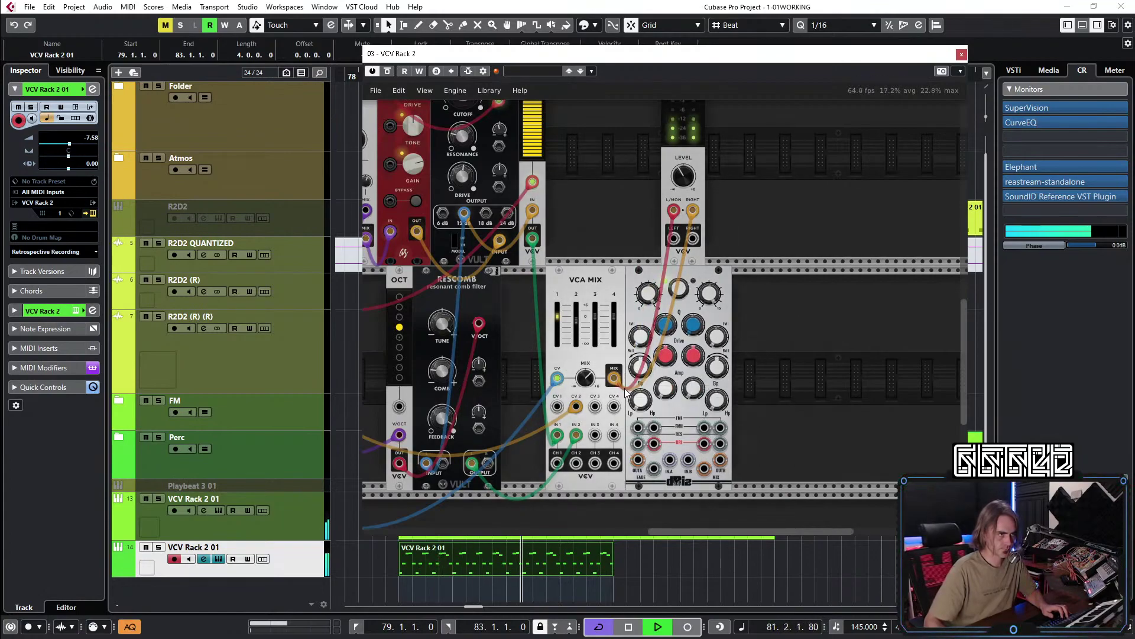
Patch VCA MIX's mix output into the dual filter's IN.A and IN.B, and feed both AUDIO inputs from OUTA and OUTB.
{"action": "left_click_drag", "start_coordinate": [615, 378], "coordinate": [720, 463]}
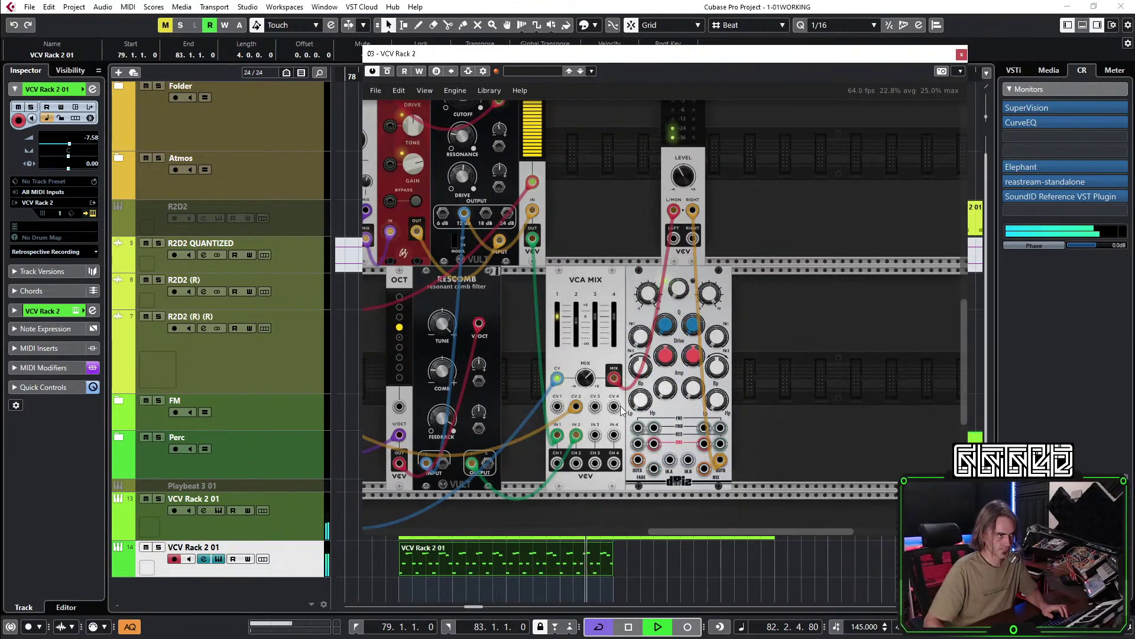
{"action": "left_click_drag", "start_coordinate": [614, 377], "coordinate": [637, 461]}
{"action": "left_click_drag", "start_coordinate": [614, 378], "coordinate": [688, 460]}
Move the dual filter into the upper row between the VCA and AUDIO modules.
{"action": "left_click_drag", "start_coordinate": [828, 415], "coordinate": [840, 381]}
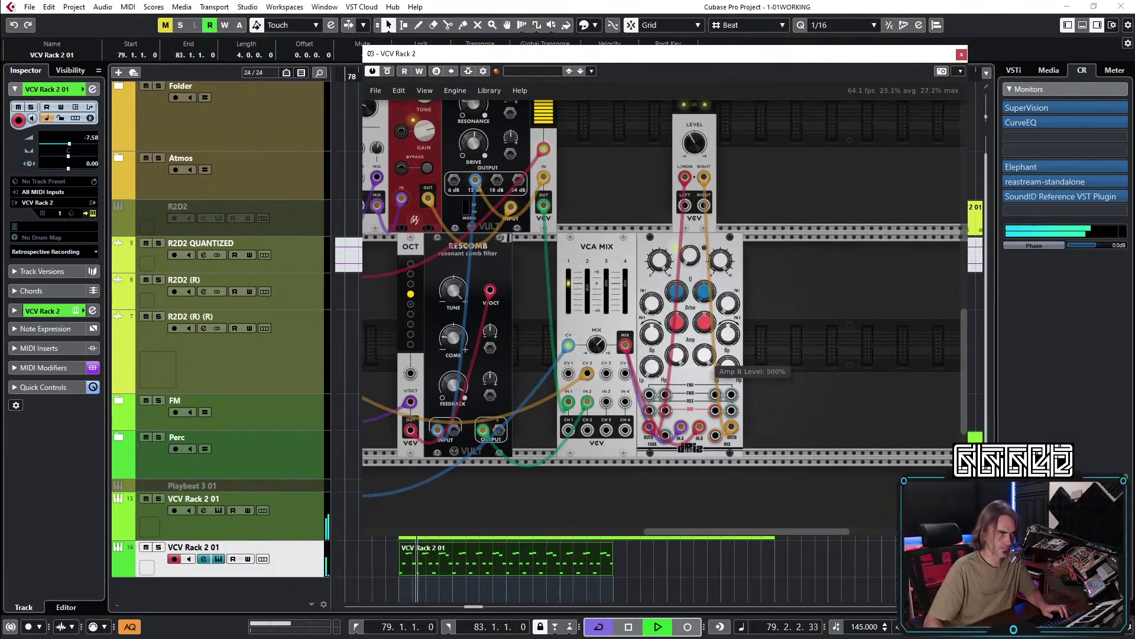
{"action": "left_click_drag", "start_coordinate": [717, 359], "coordinate": [628, 386]}
{"action": "scroll", "coordinate": [629, 386], "scroll_direction": "up", "scroll_amount": 4}
{"action": "left_click_drag", "start_coordinate": [744, 346], "coordinate": [752, 332]}
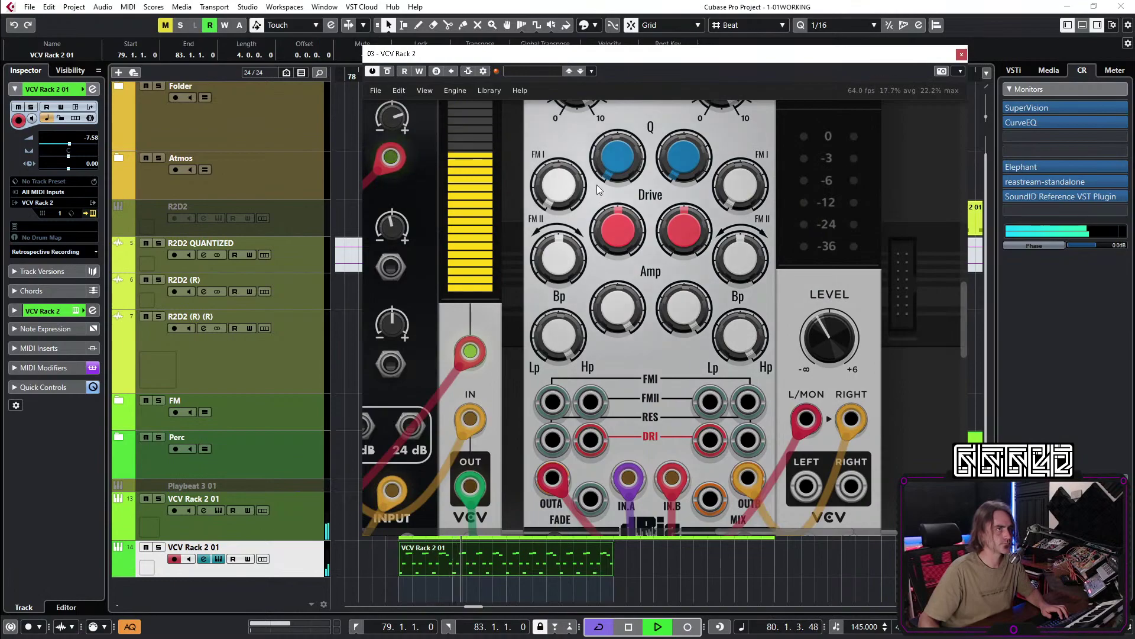
Reset the AUDIO module's level to its default and lower the dual filter's side A center frequency to about 69 Hz.
{"action": "scroll", "coordinate": [595, 184], "scroll_direction": "up", "scroll_amount": 3}
{"action": "left_click_drag", "start_coordinate": [585, 159], "coordinate": [585, 224]}
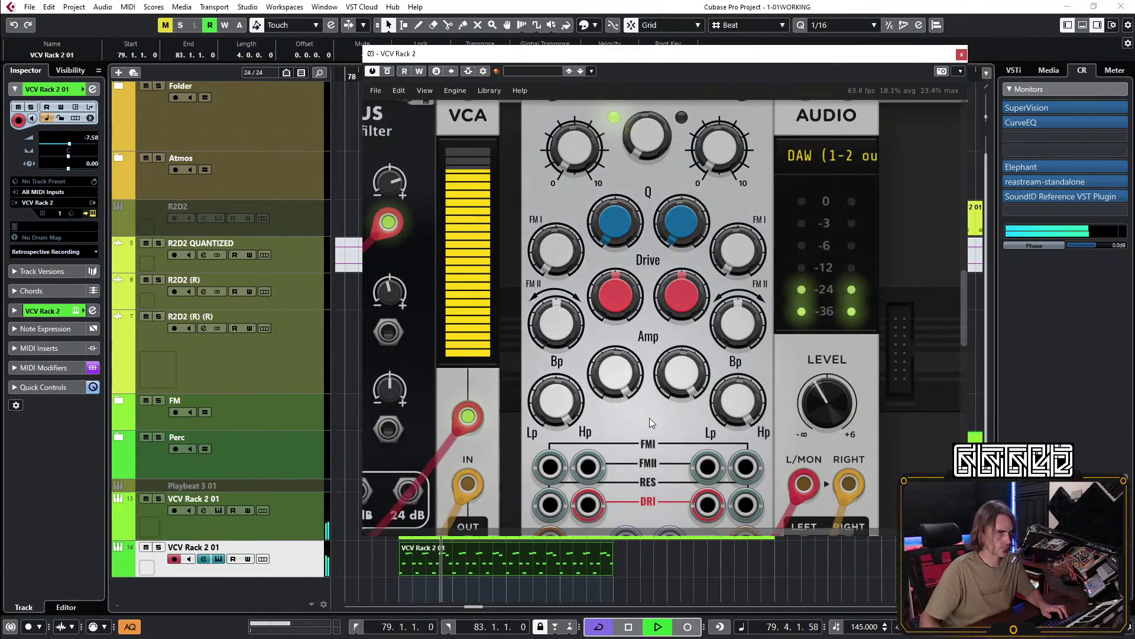
{"action": "double_click", "coordinate": [827, 414]}
{"action": "left_click_drag", "start_coordinate": [573, 148], "coordinate": [573, 115]}
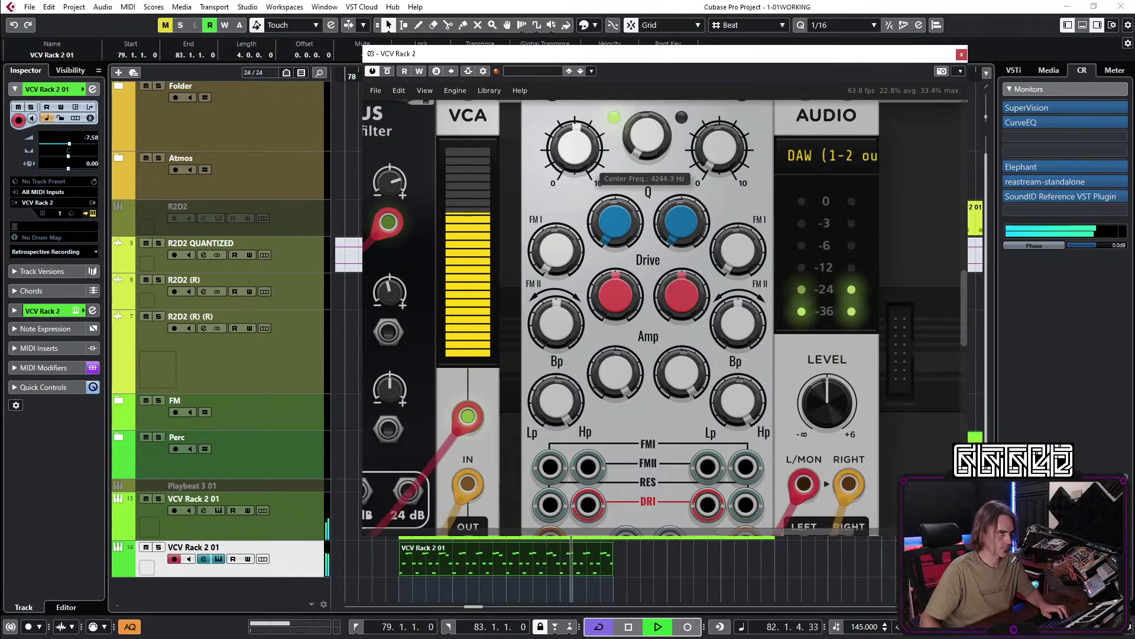
{"action": "scroll", "coordinate": [688, 159], "scroll_direction": "up", "scroll_amount": 3}
{"action": "left_click_drag", "start_coordinate": [719, 272], "coordinate": [719, 251]}
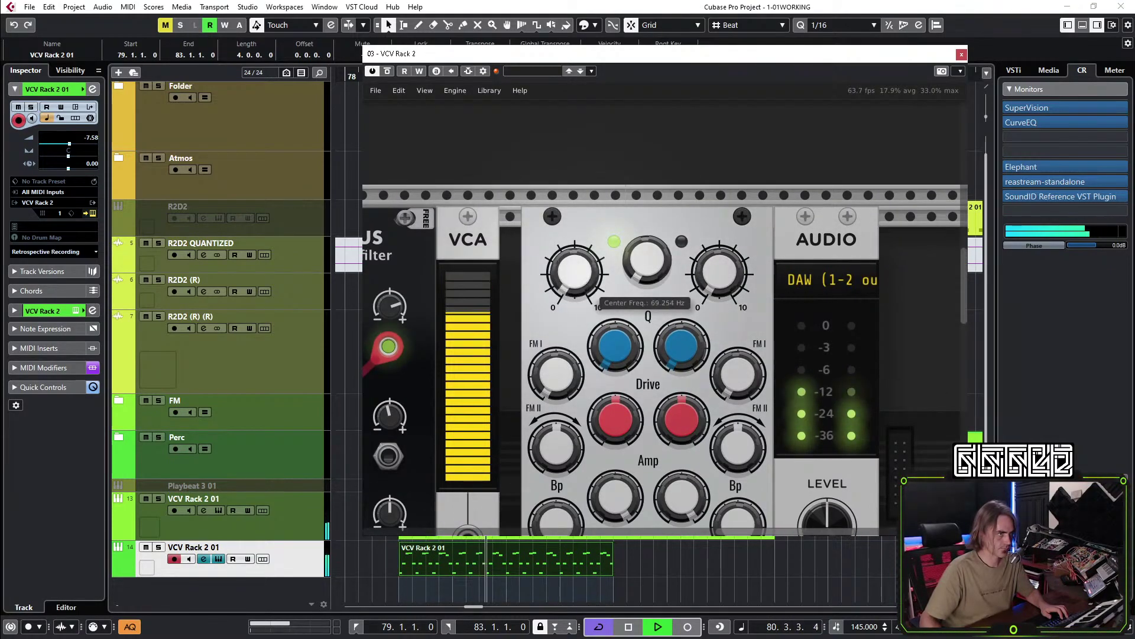
Patch the MIDI-CV mod wheel output into the FM I inputs on both sides of the dual filter.
{"action": "scroll", "coordinate": [643, 314], "scroll_direction": "down", "scroll_amount": 2}
{"action": "scroll", "coordinate": [644, 314], "scroll_direction": "down", "scroll_amount": 2}
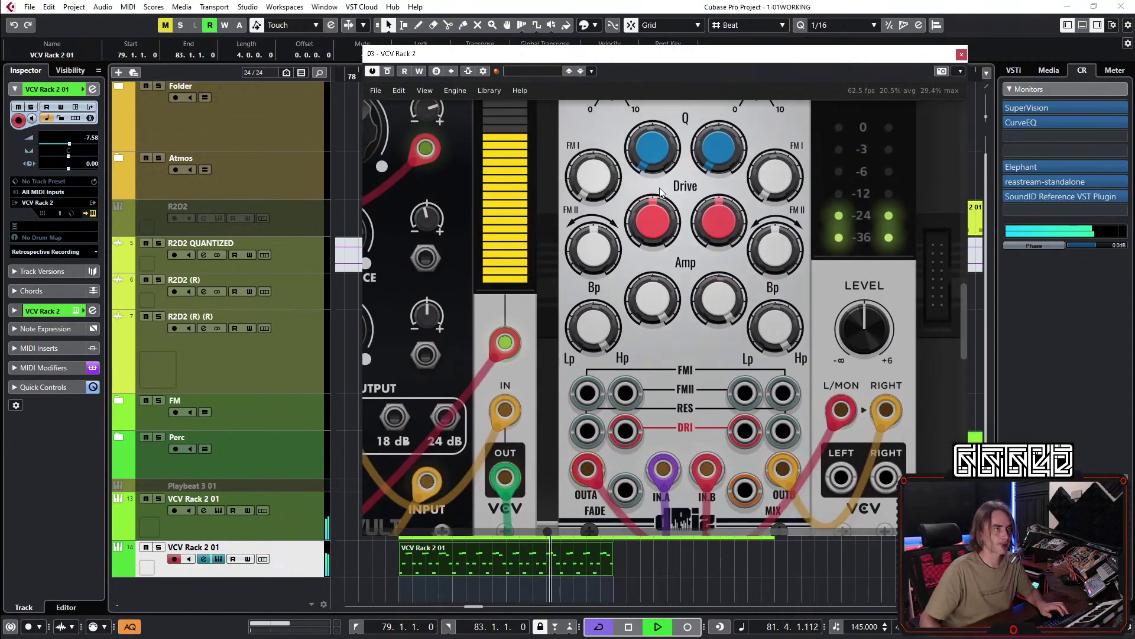
{"action": "scroll", "coordinate": [783, 309], "scroll_direction": "down", "scroll_amount": 2}
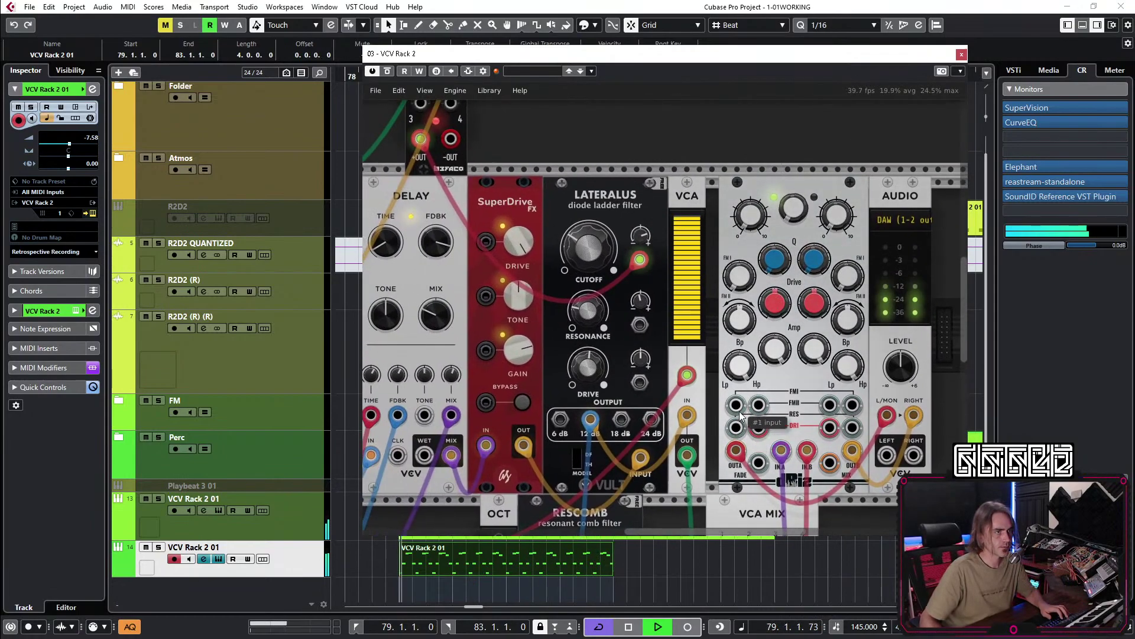
{"action": "scroll", "coordinate": [410, 388], "scroll_direction": "left", "scroll_amount": 3}
{"action": "scroll", "coordinate": [410, 387], "scroll_direction": "left", "scroll_amount": 3}
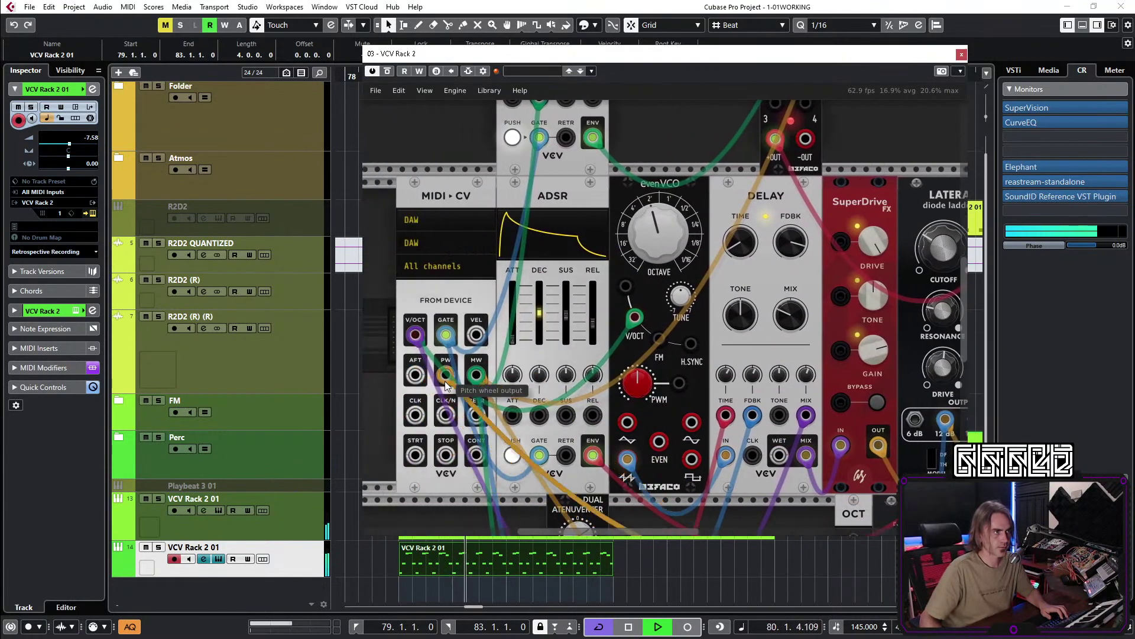
{"action": "scroll", "coordinate": [552, 286], "scroll_direction": "right", "scroll_amount": 3}
{"action": "scroll", "coordinate": [764, 353], "scroll_direction": "down", "scroll_amount": 3}
{"action": "left_click_drag", "start_coordinate": [912, 342], "coordinate": [428, 316]}
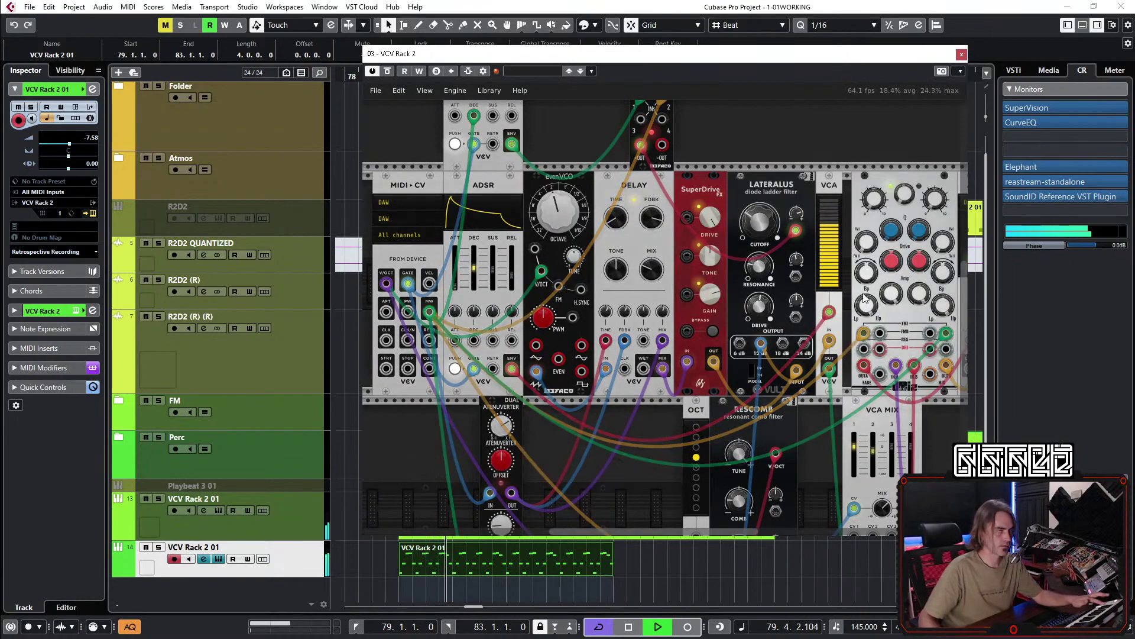
Adjust the dual filter's frequency modulation amount to about 44% and its Q factor to about 5.12.
{"action": "left_click_drag", "start_coordinate": [866, 241], "coordinate": [867, 234]}
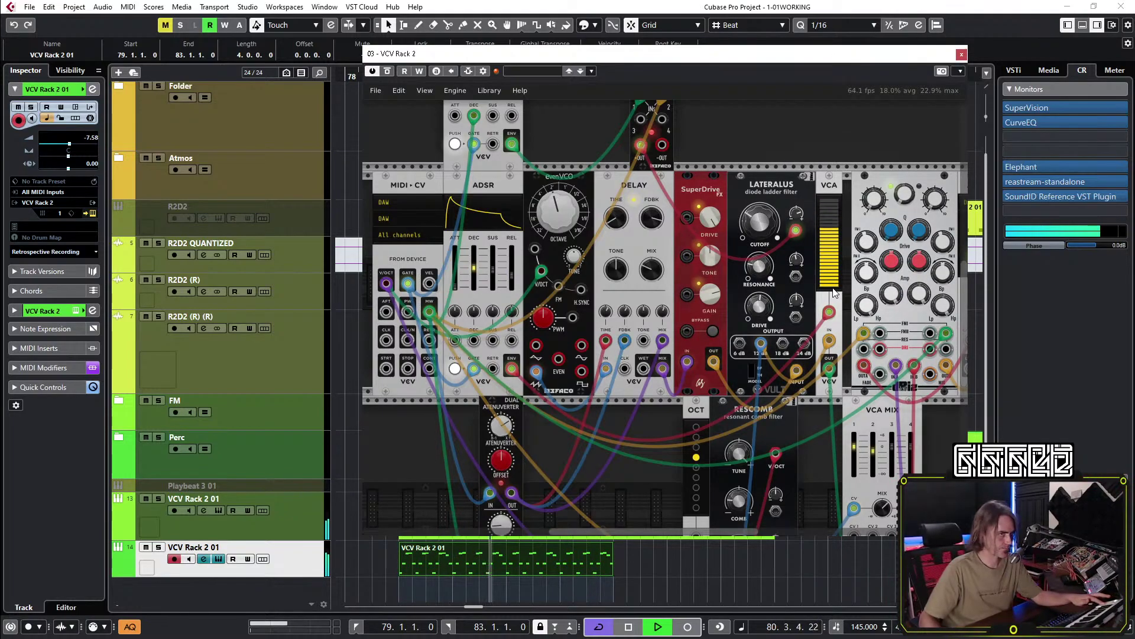
{"action": "left_click_drag", "start_coordinate": [826, 485], "coordinate": [625, 466]}
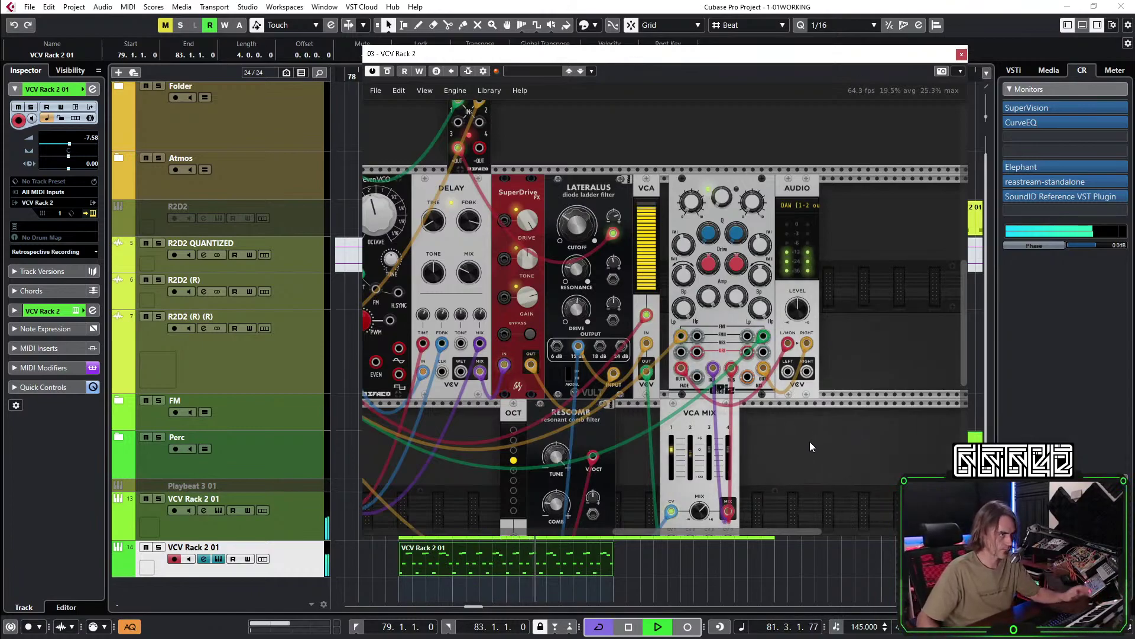
{"action": "left_click_drag", "start_coordinate": [813, 430], "coordinate": [765, 402]}
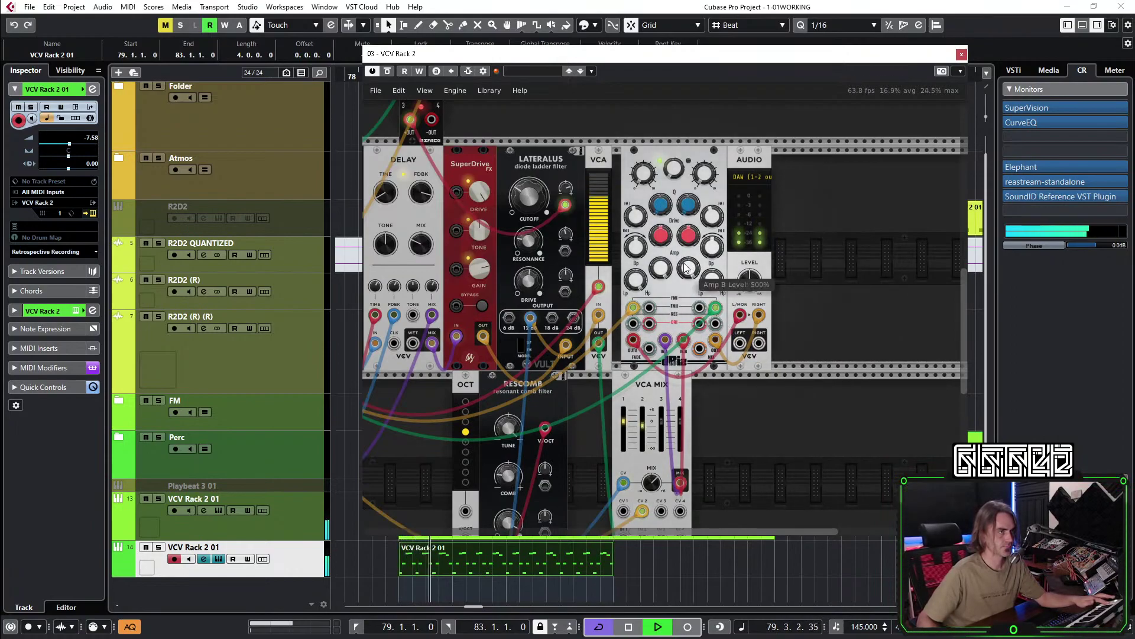
{"action": "mouse_move", "coordinate": [660, 236]}
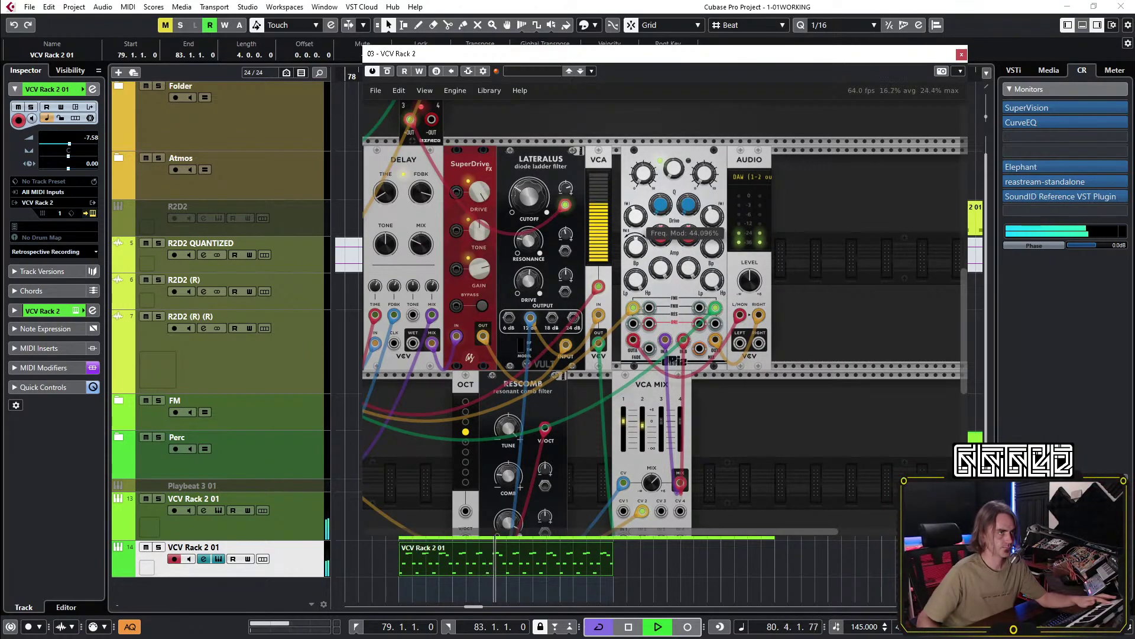
{"action": "mouse_move", "coordinate": [714, 220]}
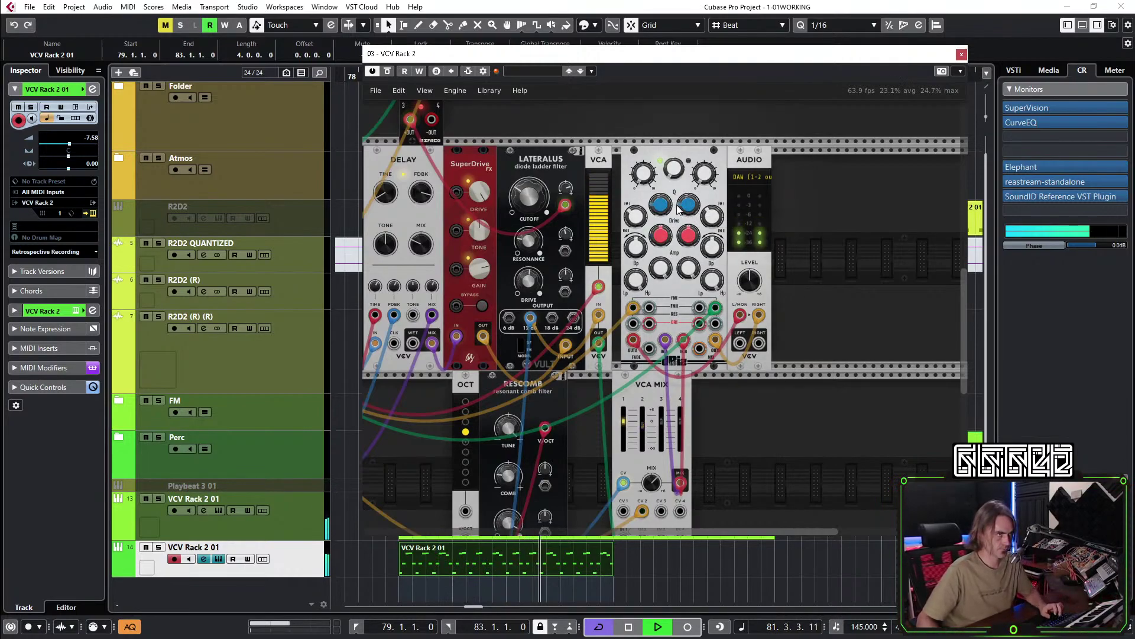
{"action": "mouse_move", "coordinate": [658, 209]}
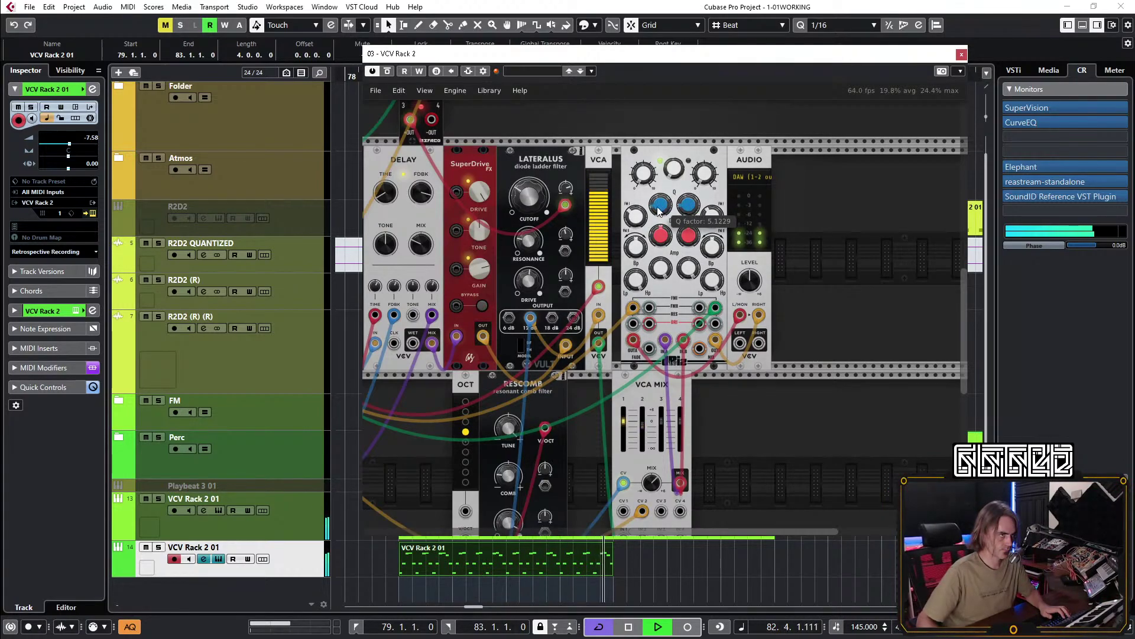
Review the complete patch during playback and stop the transport.
{"action": "scroll", "coordinate": [868, 377], "scroll_direction": "down", "scroll_amount": 3}
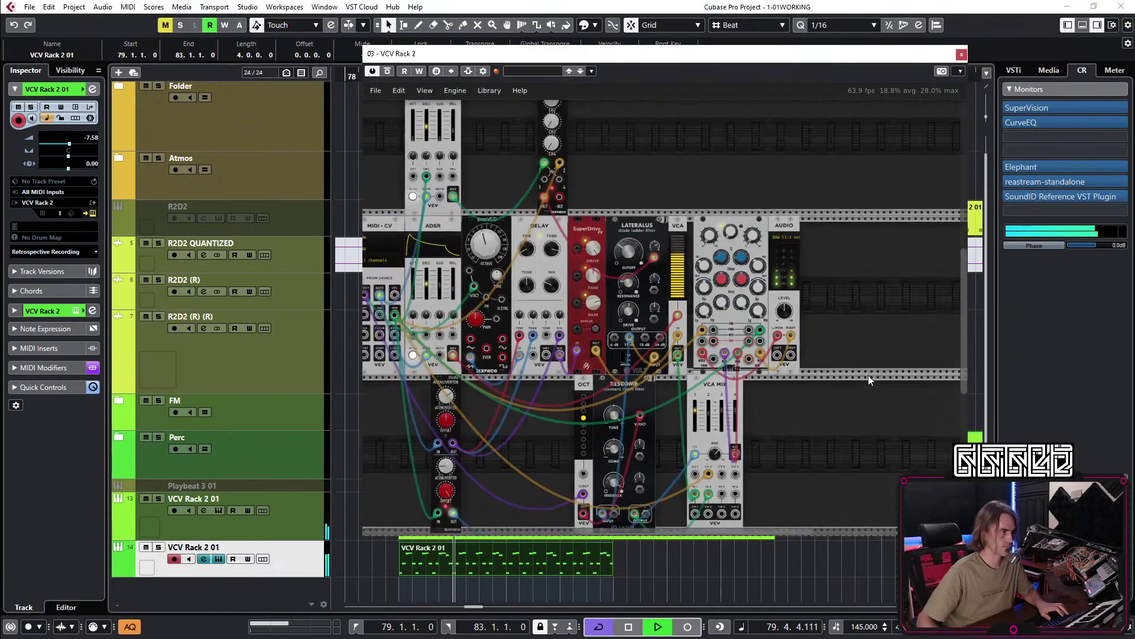
{"action": "scroll", "coordinate": [863, 371], "scroll_direction": "down", "scroll_amount": 2}
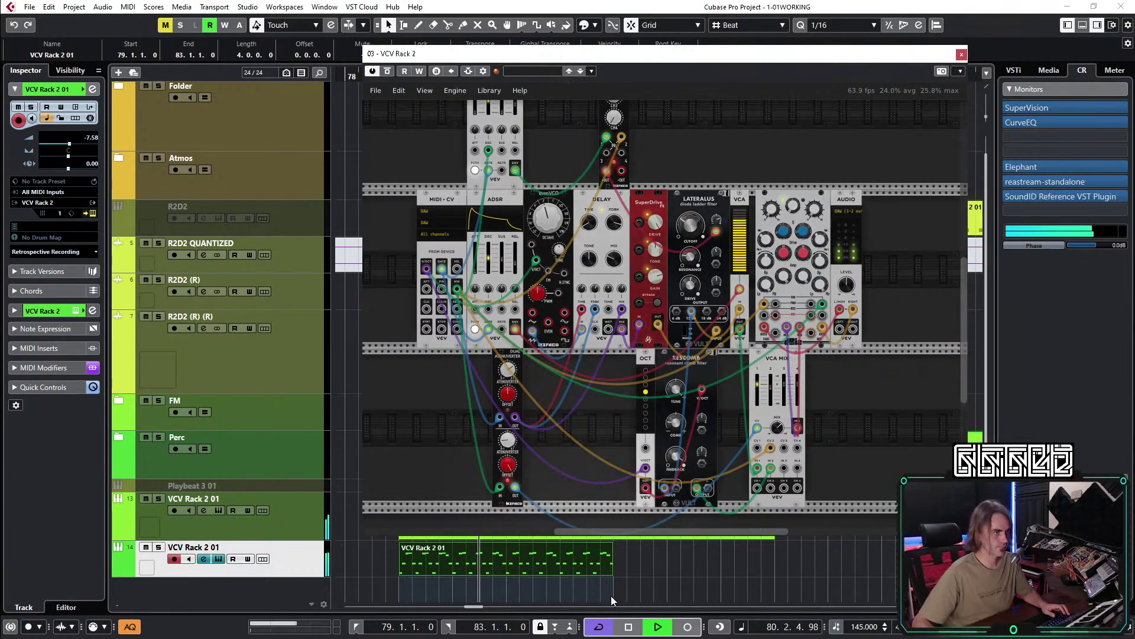
{"action": "left_click", "coordinate": [629, 626]}
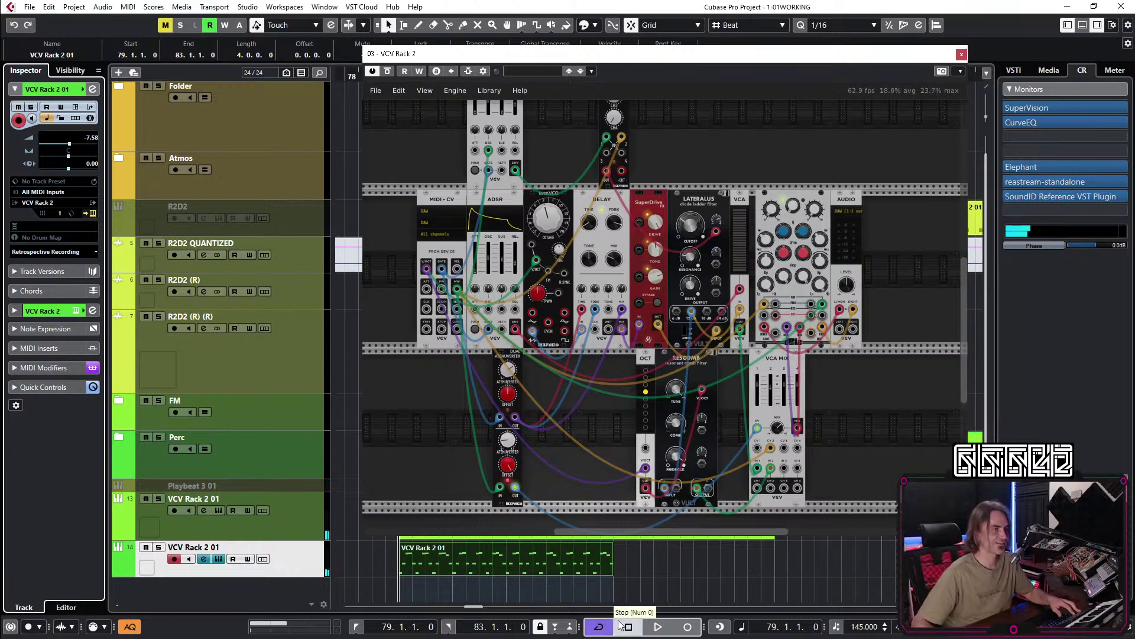
{"action": "left_click", "coordinate": [874, 432]}
{"action": "scroll", "coordinate": [874, 431], "scroll_direction": "up", "scroll_amount": 1}
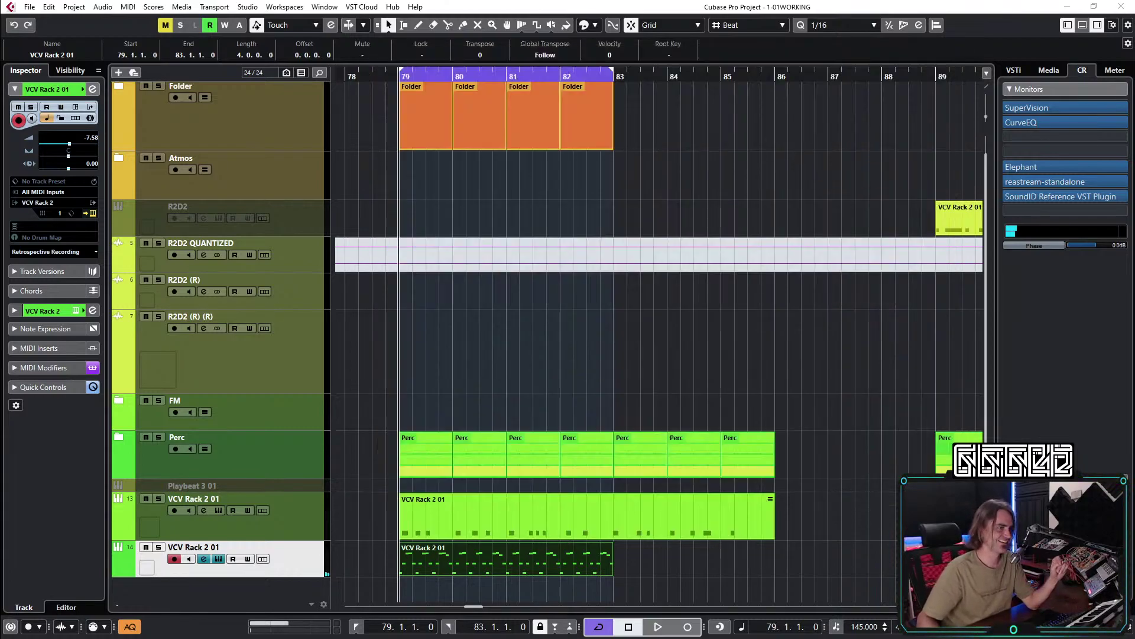
{"action": "left_click", "coordinate": [441, 498]}
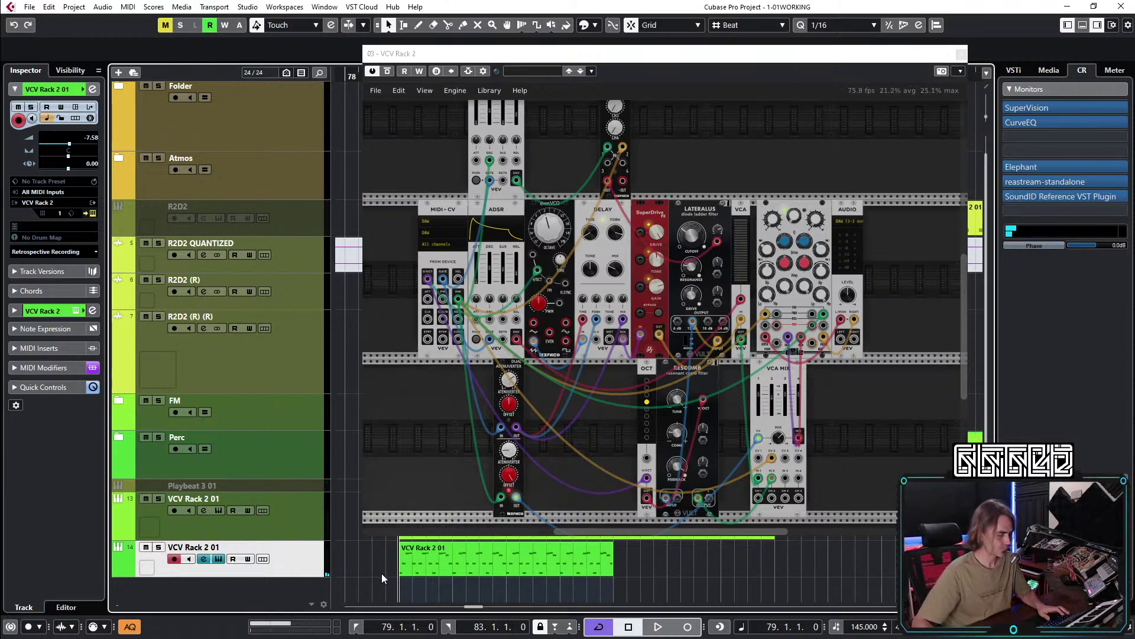
Restart playback, close the VCV Rack 2 instrument window, and set the track volume to -9.85 dB.
{"action": "key", "text": "space"}
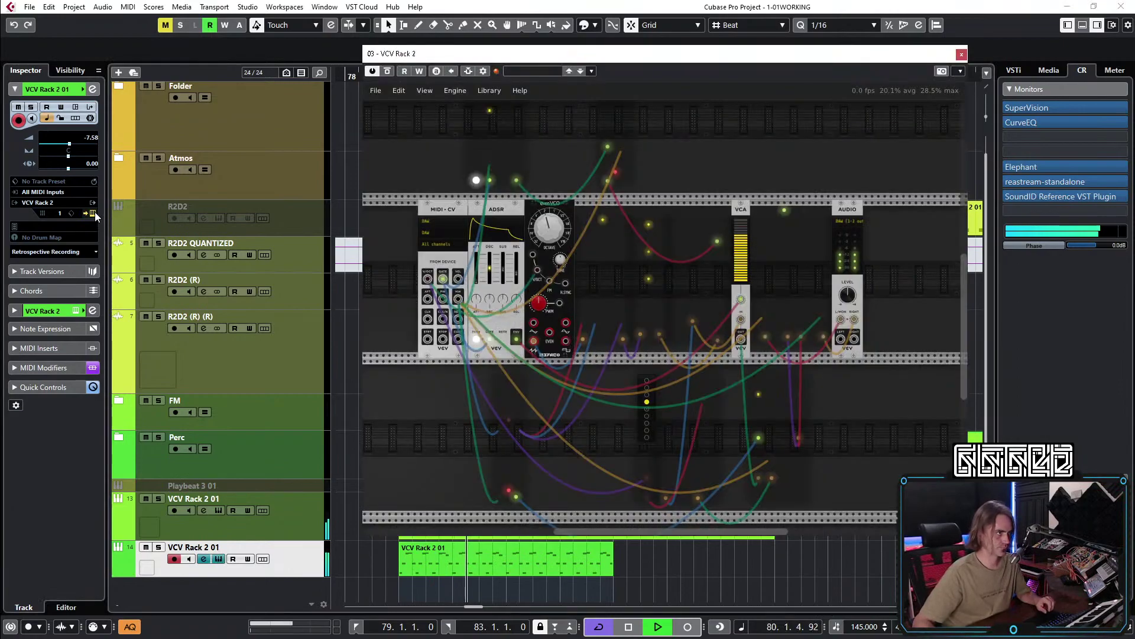
{"action": "left_click", "coordinate": [93, 213]}
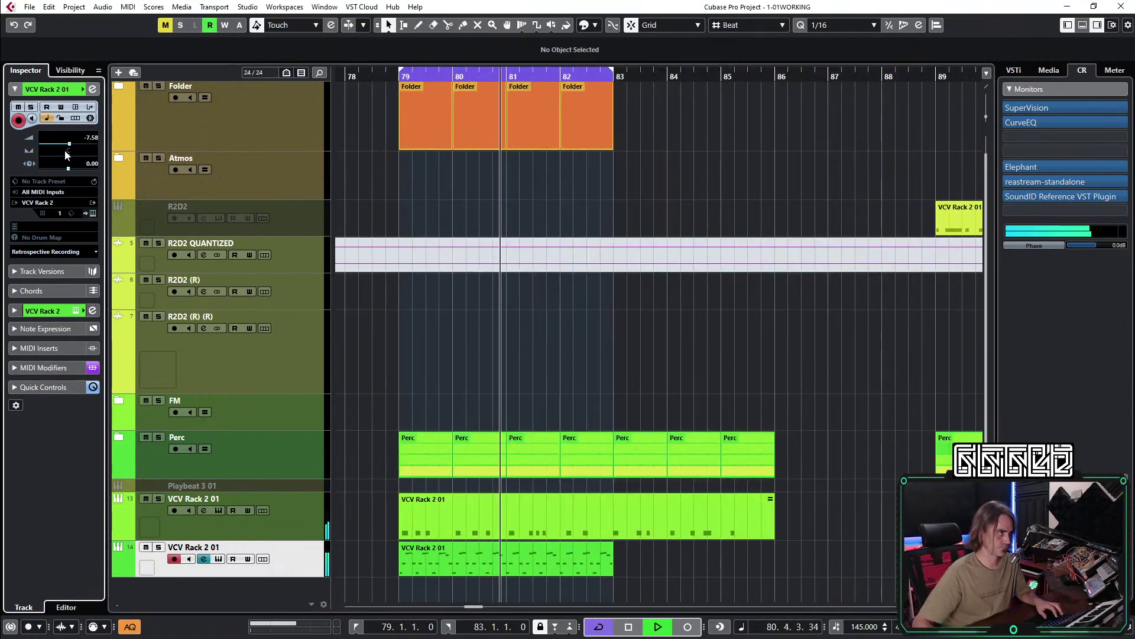
{"action": "left_click_drag", "start_coordinate": [66, 146], "coordinate": [64, 146]}
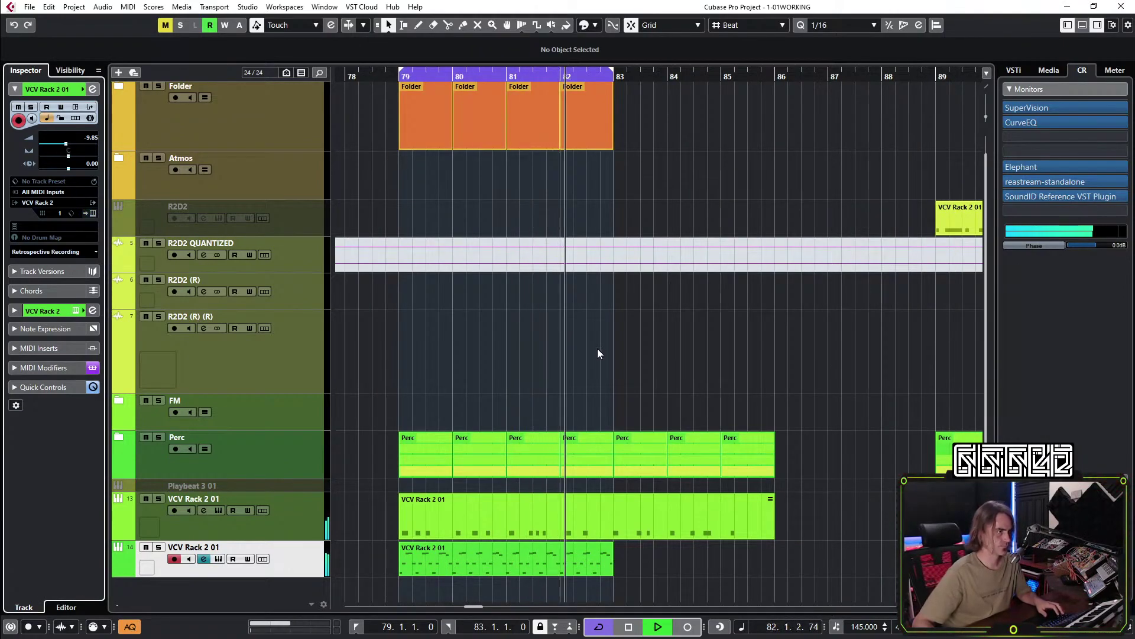
Show the selected VCV Rack 2 track's automation lane and assign it to the MIDI Channel parameter CC 1 (Modulation).
{"action": "left_click", "coordinate": [119, 570]}
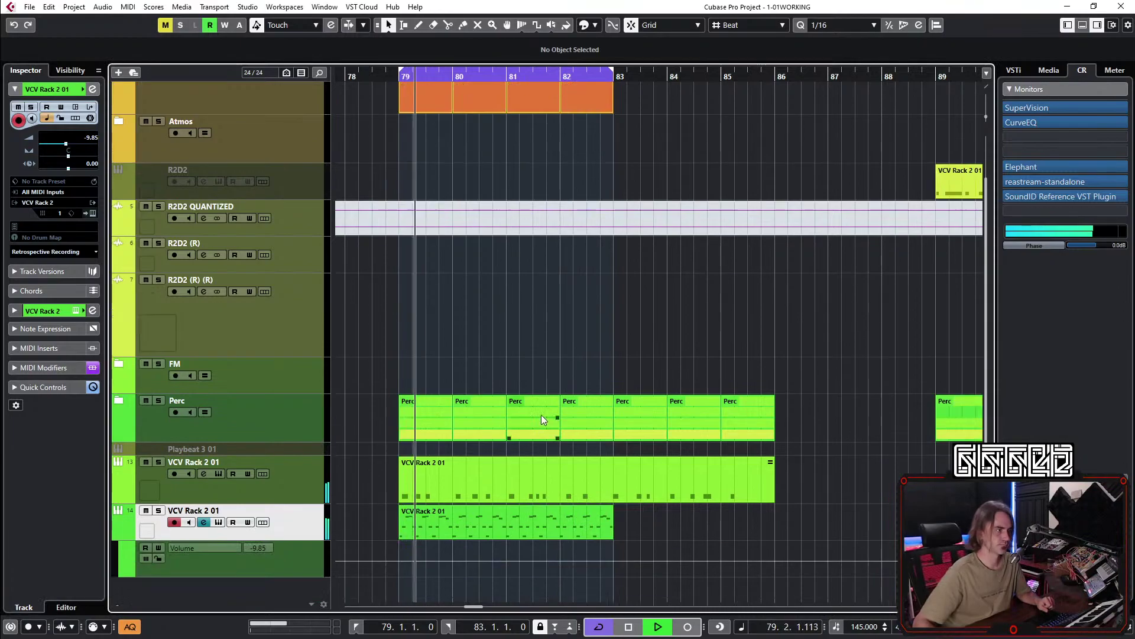
{"action": "left_click", "coordinate": [221, 548]}
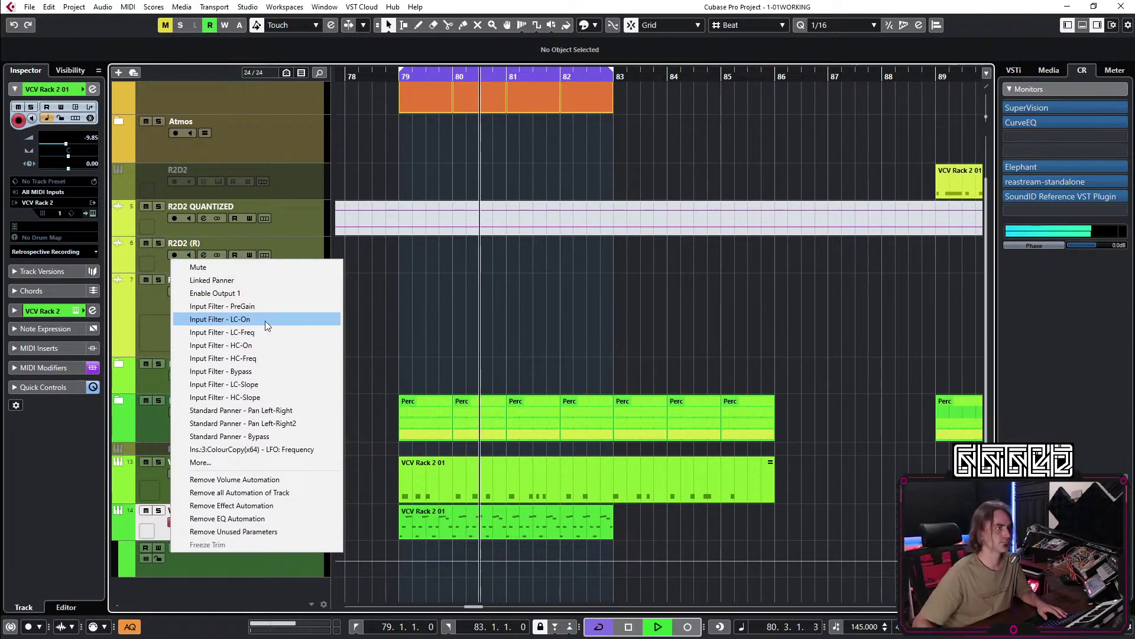
{"action": "left_click", "coordinate": [204, 456]}
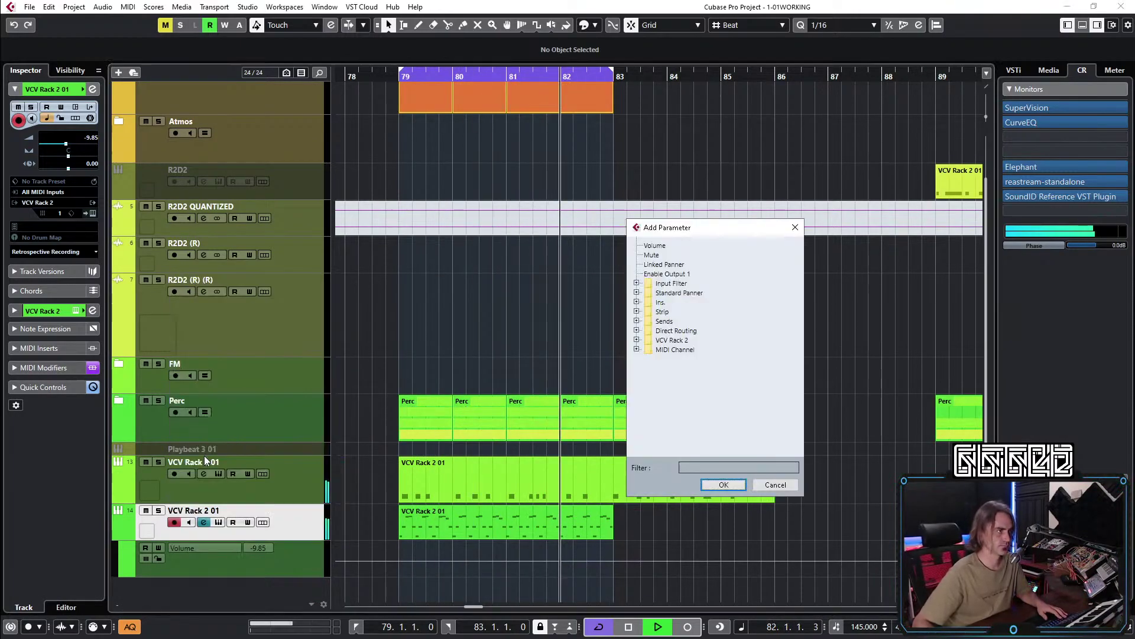
{"action": "left_click", "coordinate": [637, 349]}
{"action": "scroll", "coordinate": [715, 354], "scroll_direction": "down", "scroll_amount": 1}
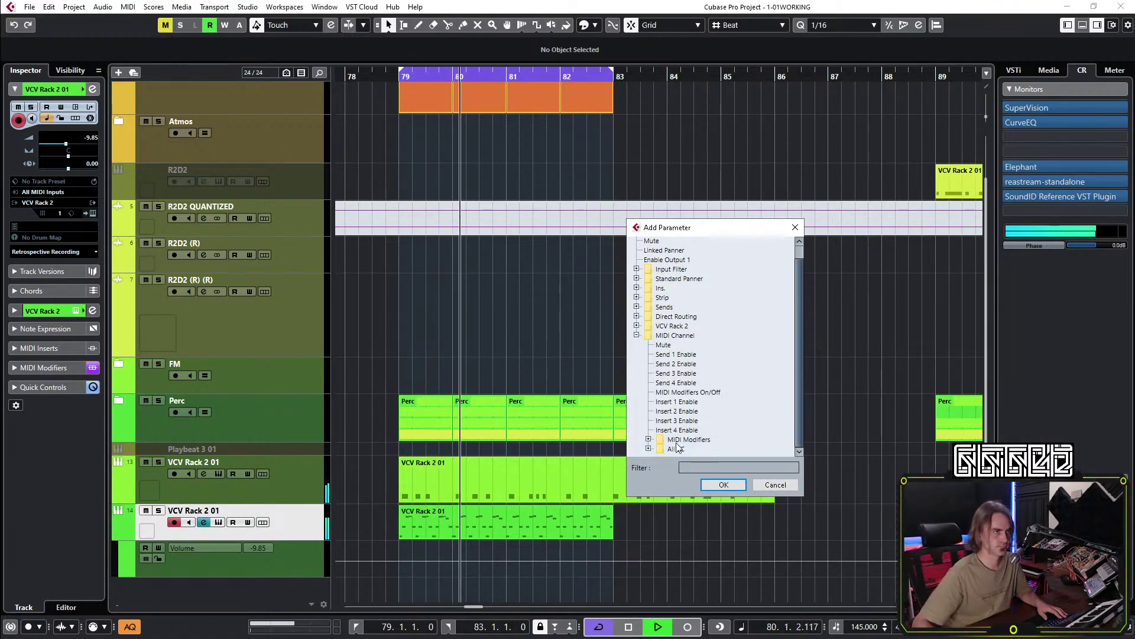
{"action": "left_click", "coordinate": [648, 440]}
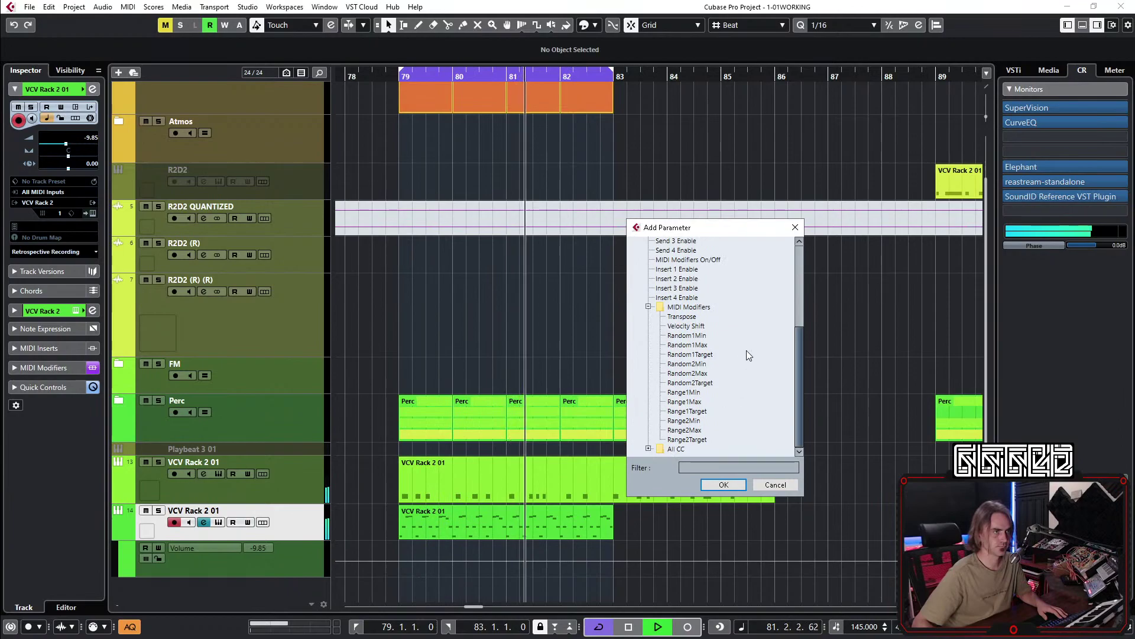
{"action": "left_click", "coordinate": [648, 448]}
{"action": "scroll", "coordinate": [701, 439], "scroll_direction": "down", "scroll_amount": 5}
{"action": "scroll", "coordinate": [721, 381], "scroll_direction": "up", "scroll_amount": 2}
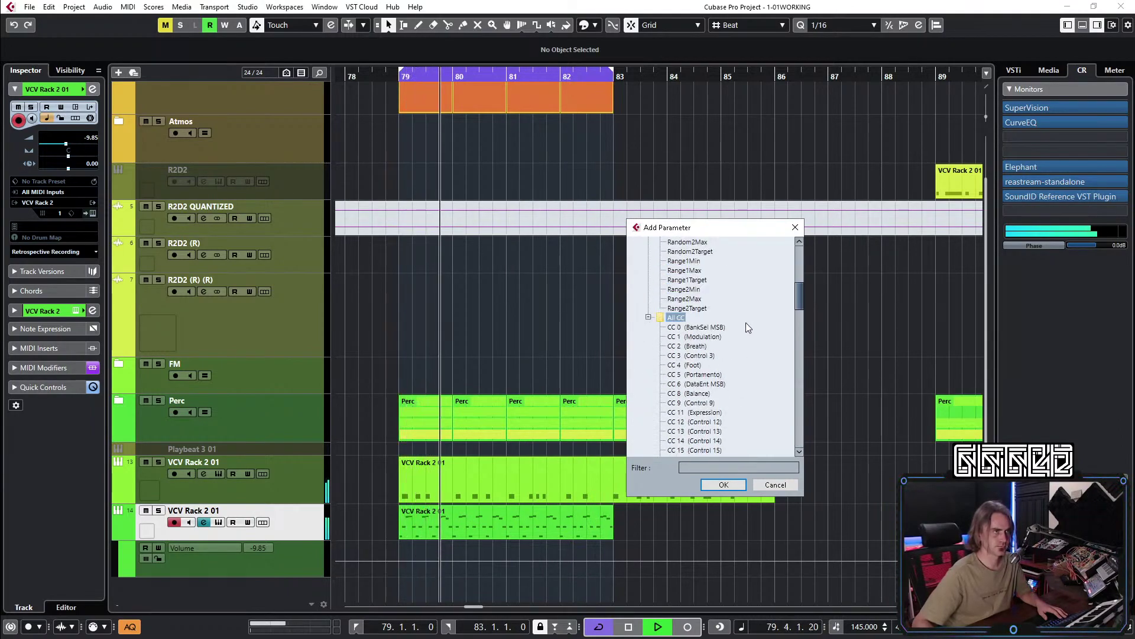
{"action": "left_click", "coordinate": [722, 336]}
{"action": "left_click", "coordinate": [723, 484]}
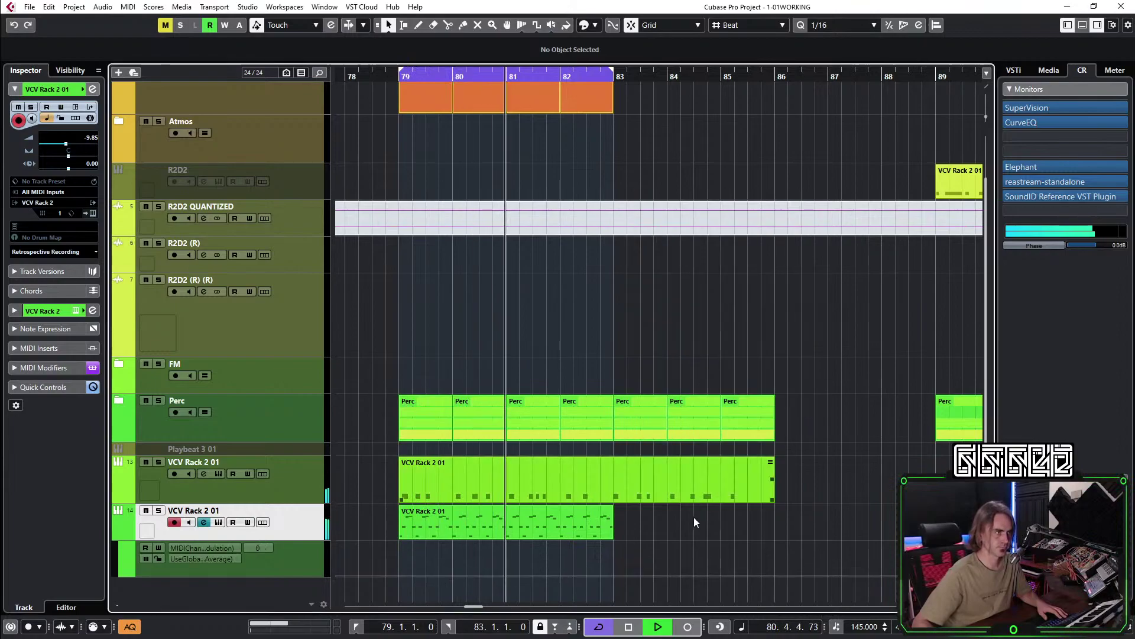
Draw a modulation automation ramp rising from 0 at bar 79 to 127 at bar 83.
{"action": "left_click", "coordinate": [636, 572]}
{"action": "left_click_drag", "start_coordinate": [636, 573], "coordinate": [613, 542]}
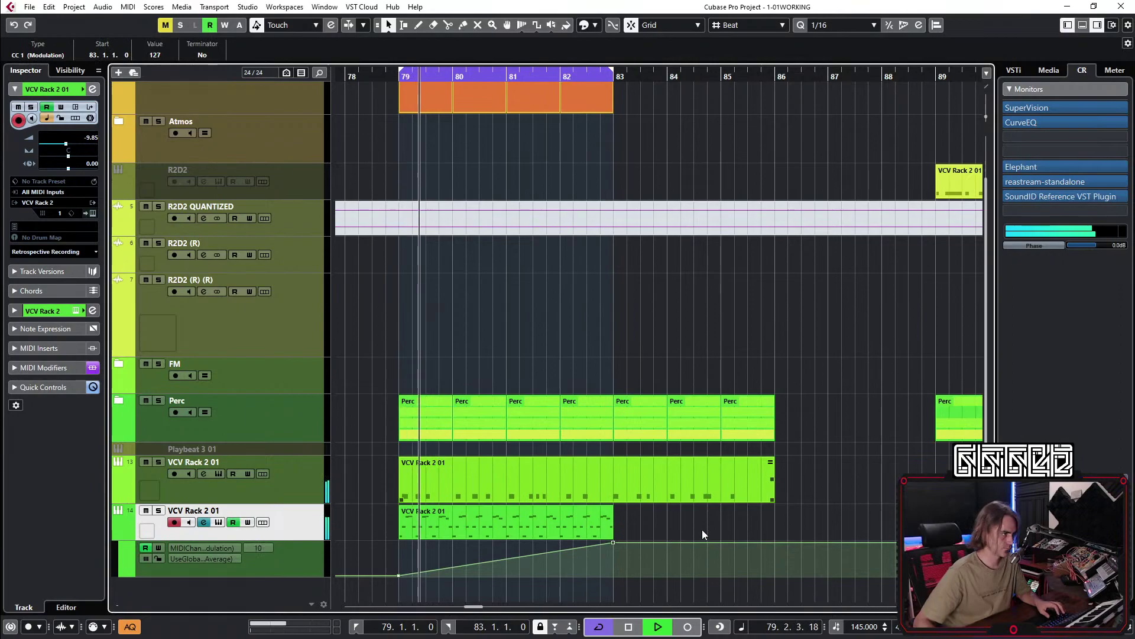
Hide the selected VCV Rack 2 track's automation lane and repeat the orange Folder clips from bar 83 to bar 87.
{"action": "scroll", "coordinate": [724, 504], "scroll_direction": "down", "scroll_amount": 2, "text": "ctrl"}
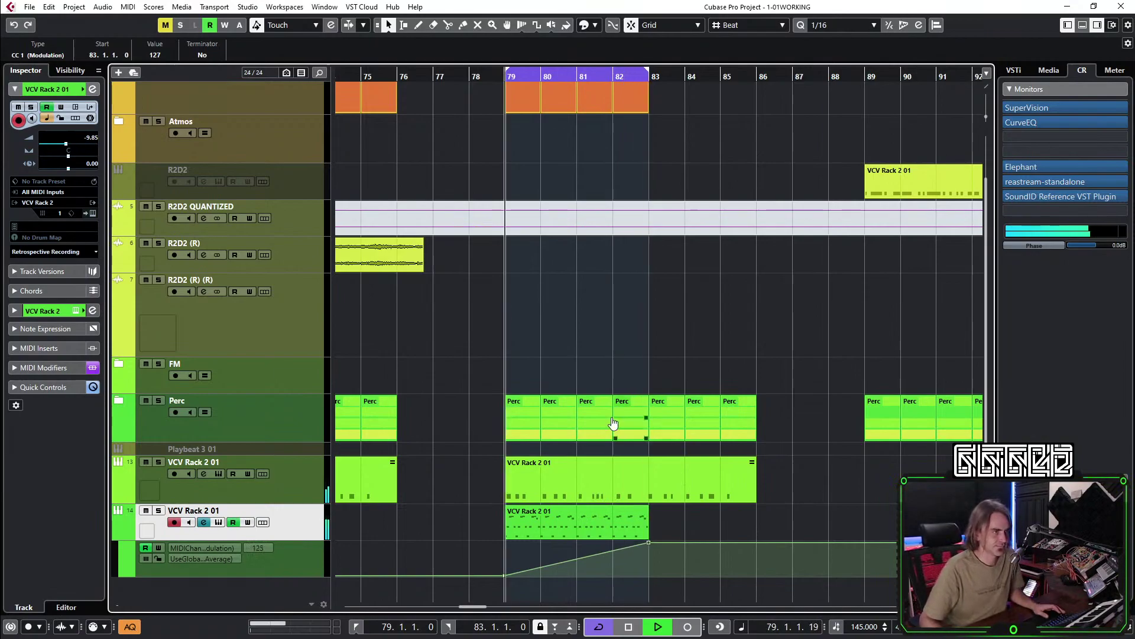
{"action": "left_click", "coordinate": [117, 536]}
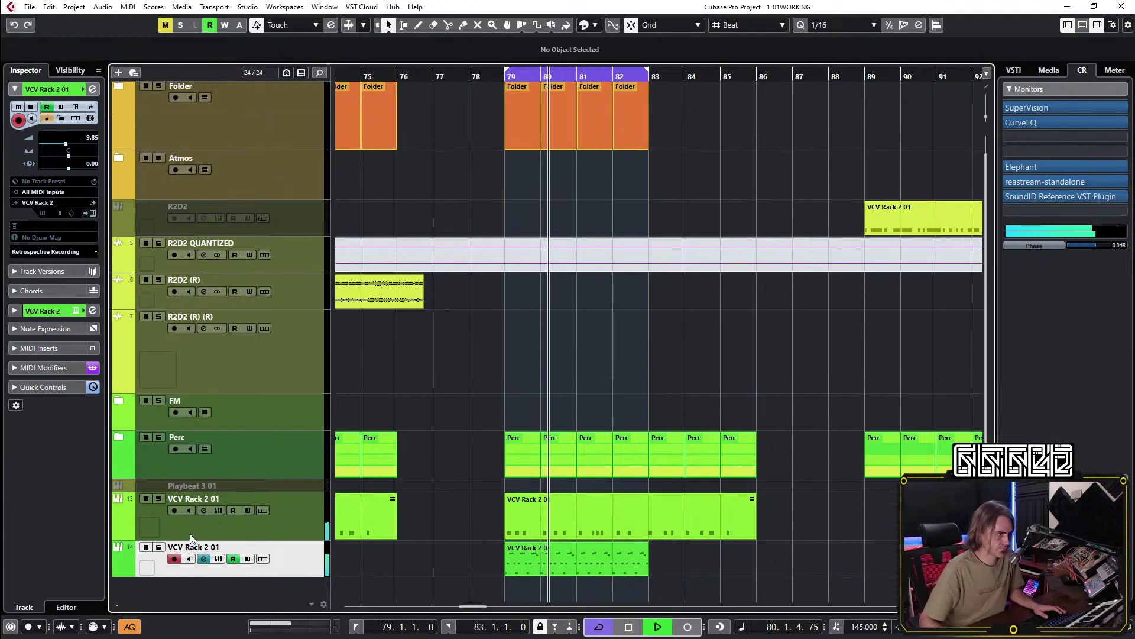
{"action": "scroll", "coordinate": [618, 355], "scroll_direction": "up", "scroll_amount": 1}
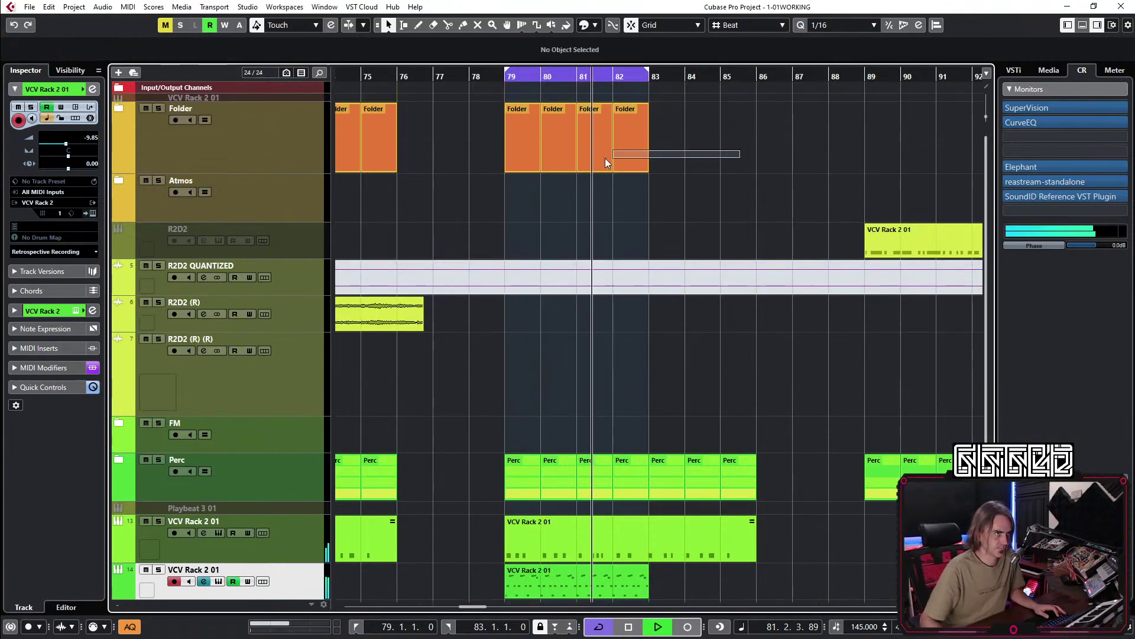
{"action": "left_click", "coordinate": [621, 127]}
{"action": "left_click_drag", "start_coordinate": [646, 137], "coordinate": [732, 155]}
{"action": "scroll", "coordinate": [763, 217], "scroll_direction": "down", "scroll_amount": 1}
Repeat the lower VCV Rack 2 part from bar 83 to bar 87 and extend the cycle range to bar 87.
{"action": "left_click", "coordinate": [644, 567]}
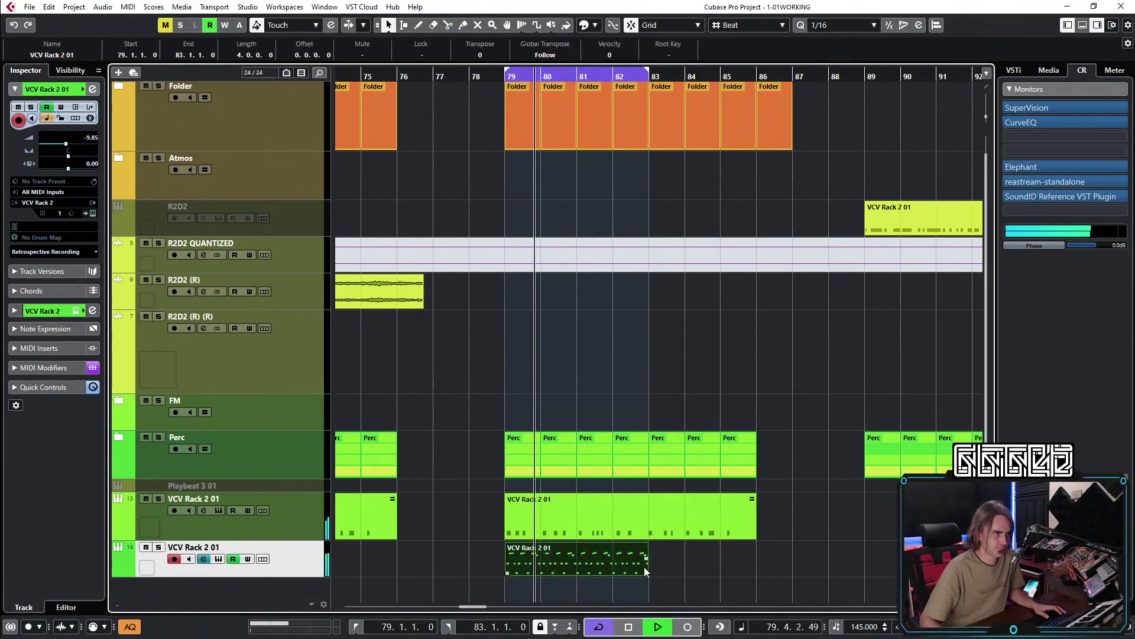
{"action": "left_click_drag", "start_coordinate": [647, 563], "coordinate": [793, 514]}
{"action": "left_click", "coordinate": [800, 117]}
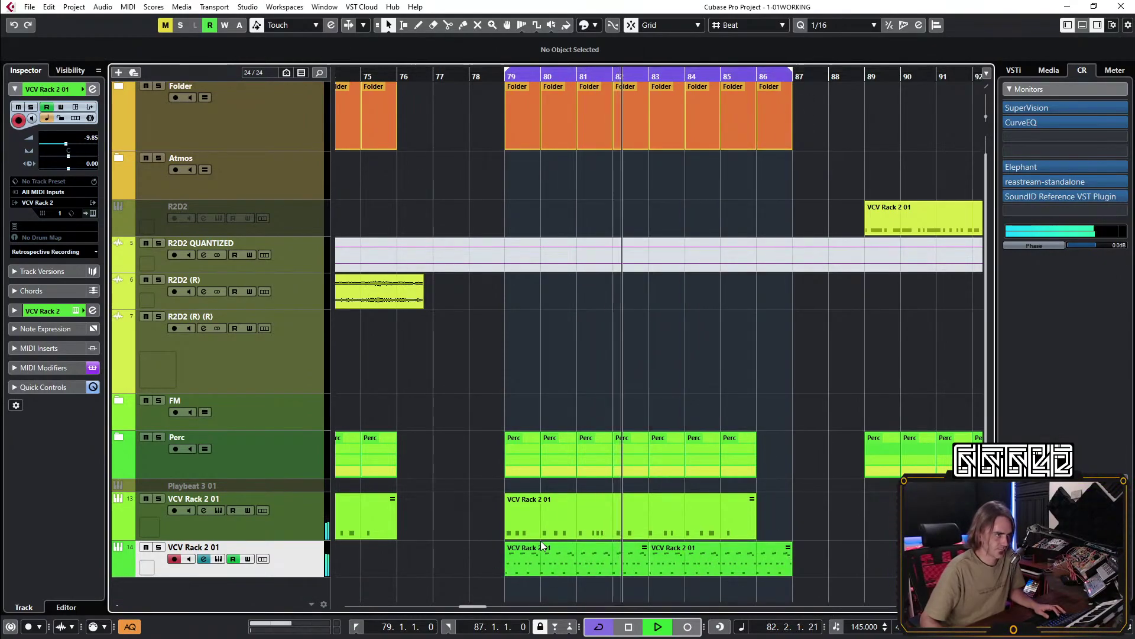
Open the VCV Rack 2 part at bar 79 in the Key Editor and examine its notes.
{"action": "left_click", "coordinate": [549, 565]}
{"action": "double_click", "coordinate": [549, 565]}
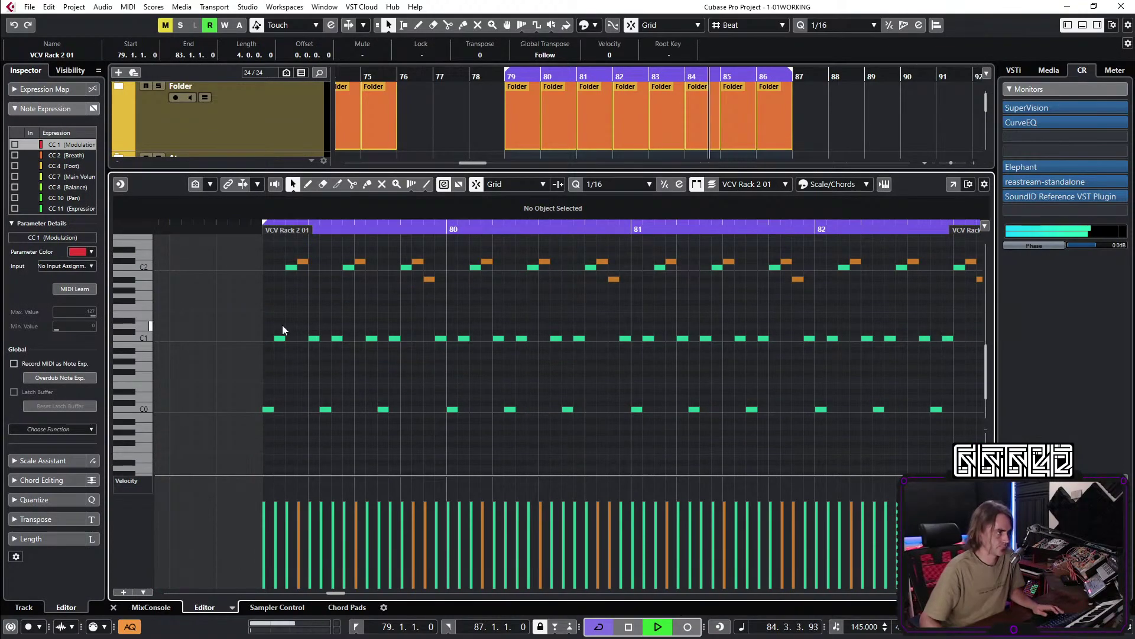
{"action": "left_click_drag", "start_coordinate": [340, 357], "coordinate": [257, 381]}
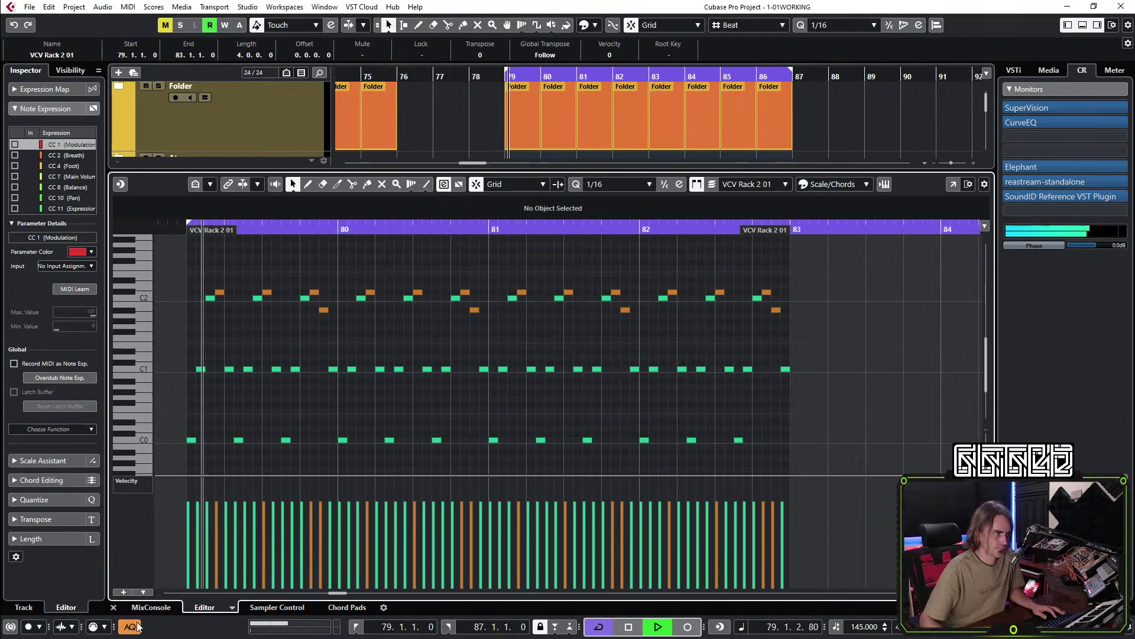
Close the note editor and extend the Perc clips through bar 86 so they end at bar 87.
{"action": "left_click", "coordinate": [112, 606]}
{"action": "left_click_drag", "start_coordinate": [782, 459], "coordinate": [659, 438]}
{"action": "key", "text": "Delete"}
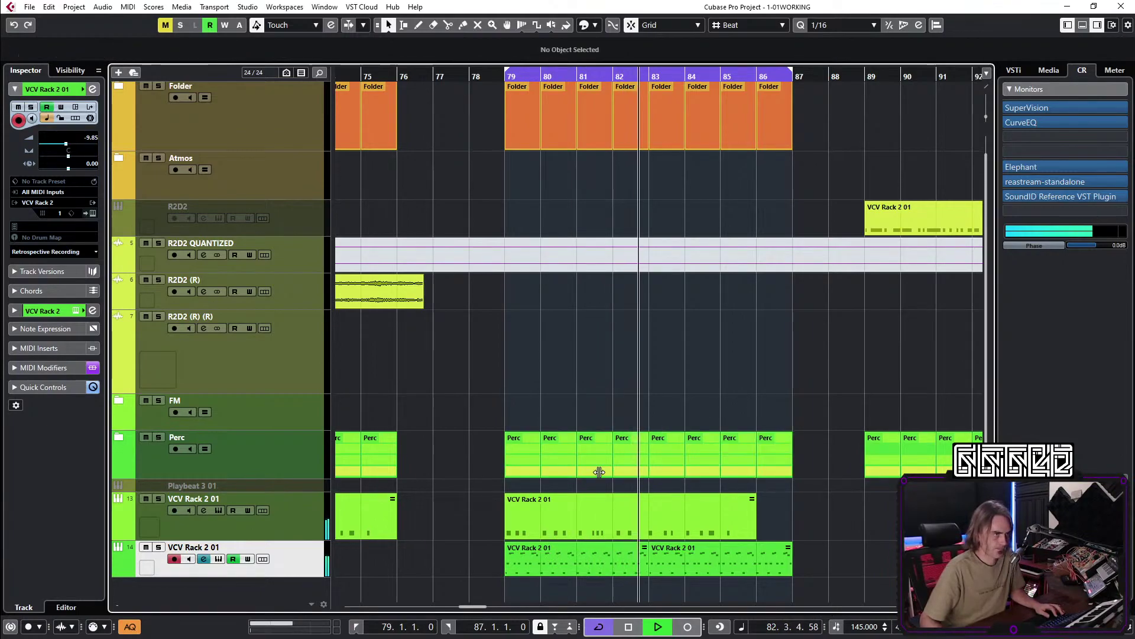
Show the modulation automation lane and stretch the ramp so it rises from bar 79 to its maximum at bar 87.
{"action": "left_click", "coordinate": [116, 570]}
{"action": "scroll", "coordinate": [487, 535], "scroll_direction": "down", "scroll_amount": 1}
{"action": "left_click_drag", "start_coordinate": [667, 556], "coordinate": [668, 542]}
{"action": "key", "text": "Delete"}
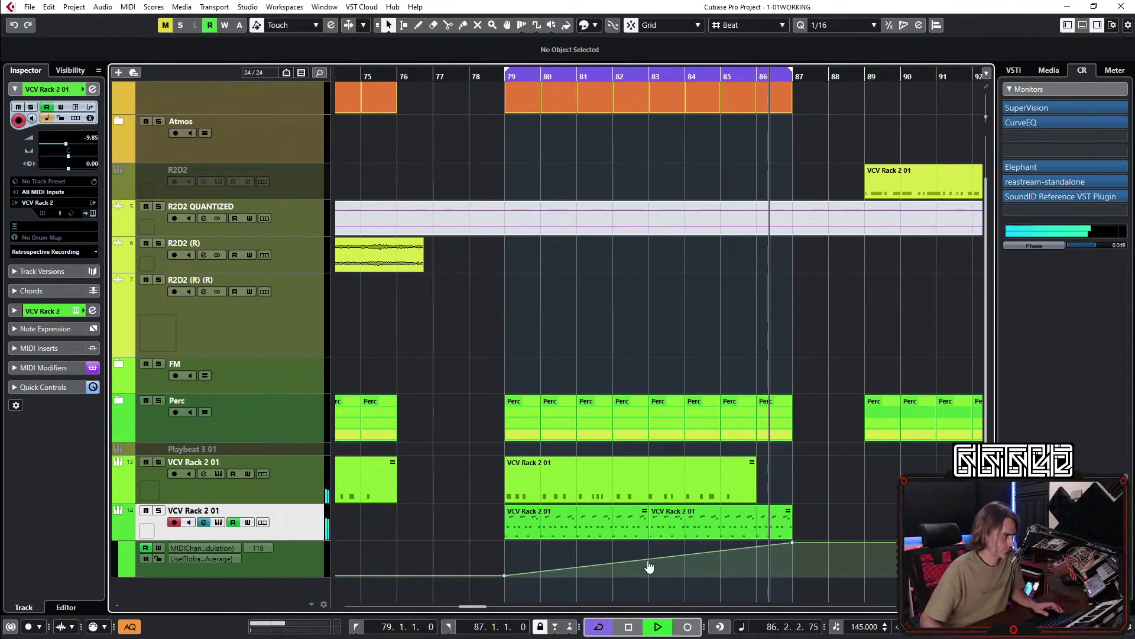
Bend the modulation ramp between bars 79 and 87 into a curve that rises slowly at first.
{"action": "left_click_drag", "start_coordinate": [649, 566], "coordinate": [648, 573]}
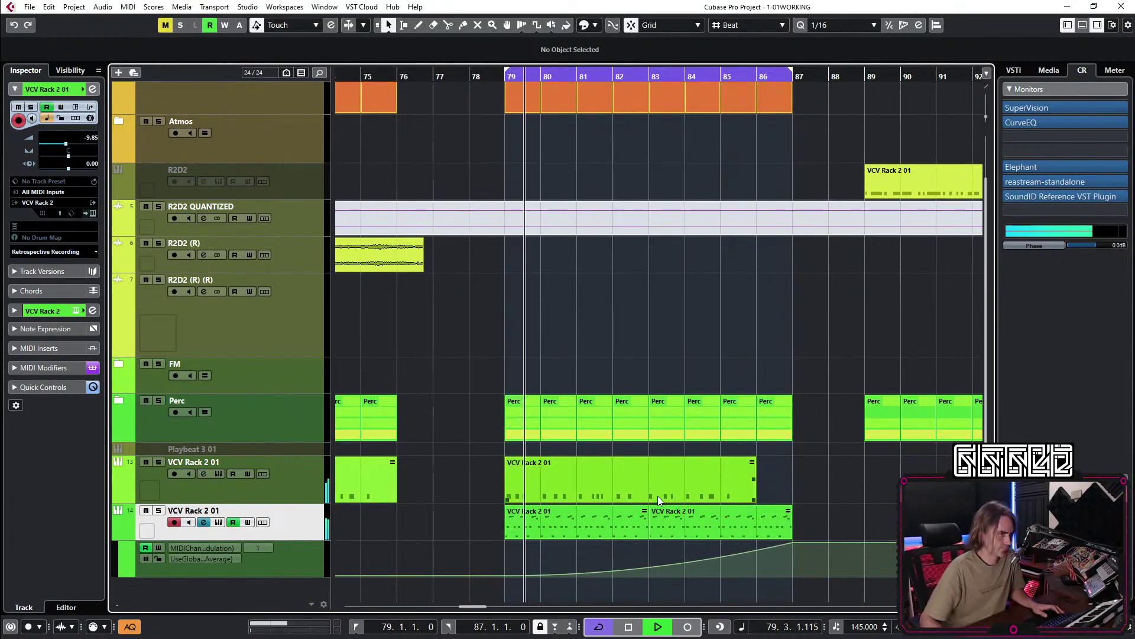
{"action": "left_click_drag", "start_coordinate": [792, 542], "coordinate": [792, 541]}
{"action": "left_click", "coordinate": [787, 474]}
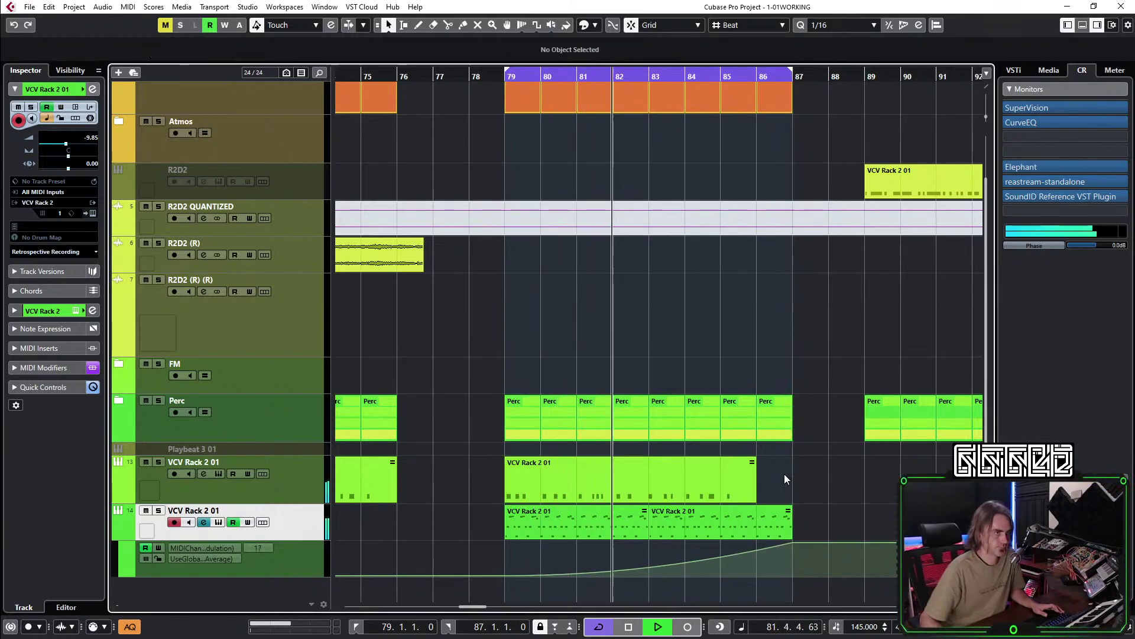
Open the VCV Rack 2 part at bar 79 for note editing and try raising the note at 79.3.1 to D#2.
{"action": "key", "text": "g"}
{"action": "key", "text": "g"}
{"action": "double_click", "coordinate": [568, 526]}
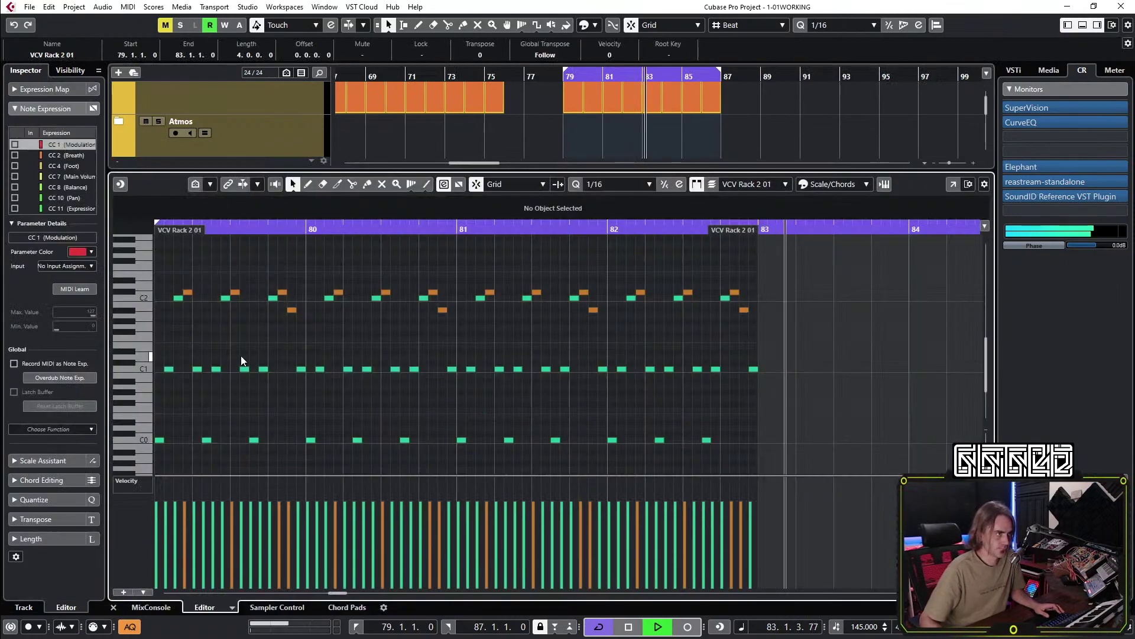
{"action": "left_click_drag", "start_coordinate": [235, 335], "coordinate": [275, 370]}
{"action": "left_click", "coordinate": [277, 328]}
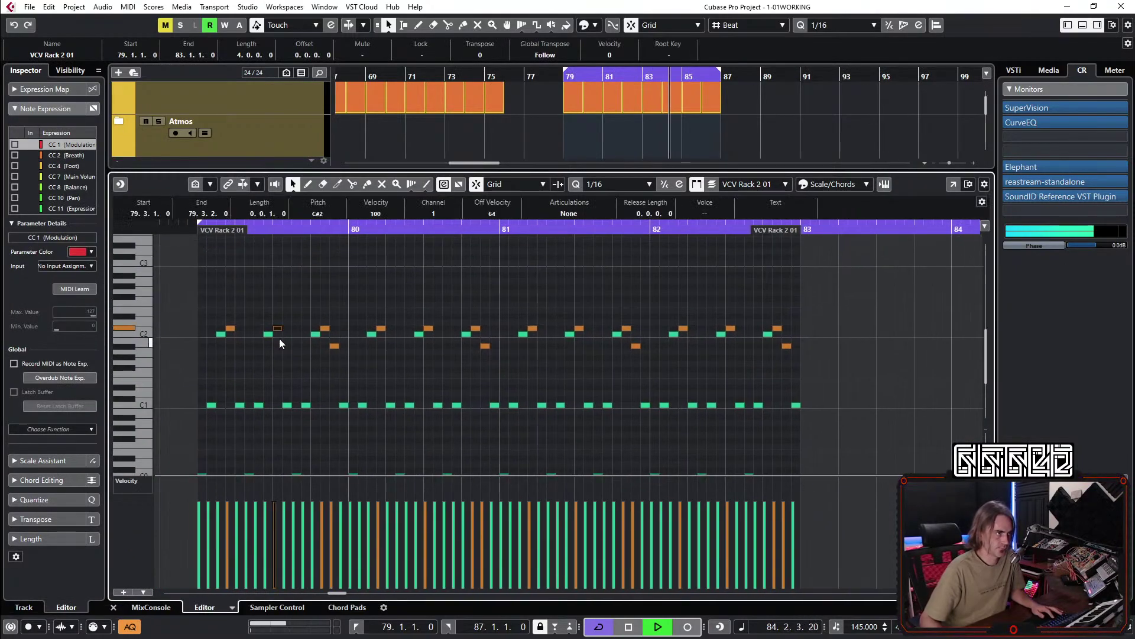
{"action": "key", "text": "Up"}
{"action": "key", "text": "Up"}
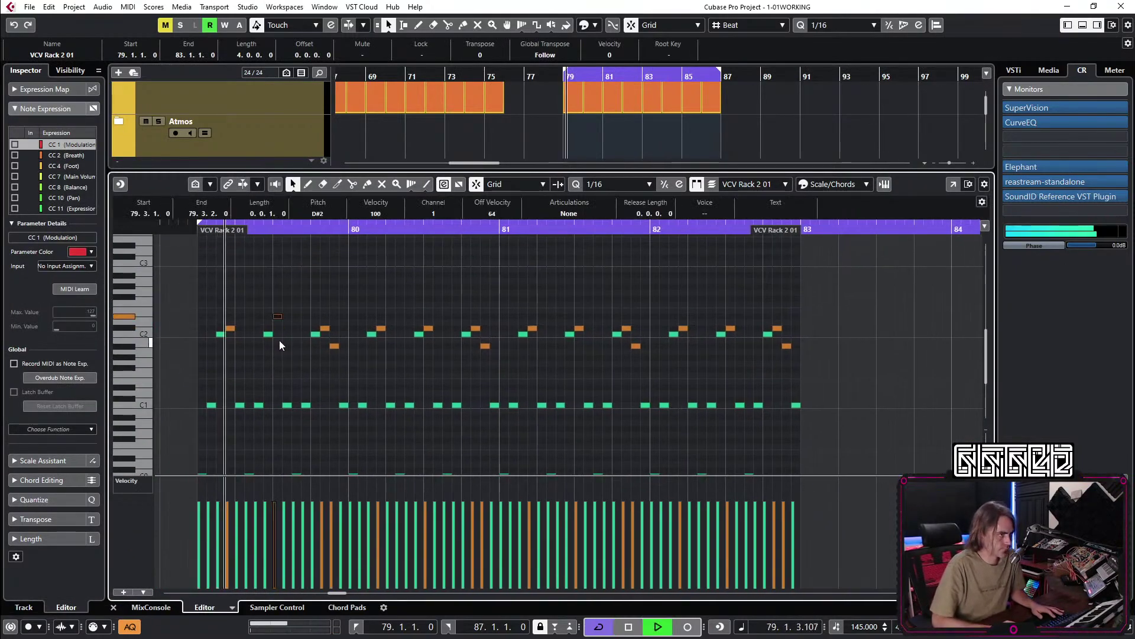
Try raising the note at 79.2.4 to C#2 and restart playback to hear it.
{"action": "key", "text": "space"}
{"action": "key", "text": "Left"}
{"action": "key", "text": "Left"}
{"action": "key", "text": "Right"}
{"action": "key", "text": "Up"}
{"action": "key", "text": "space"}
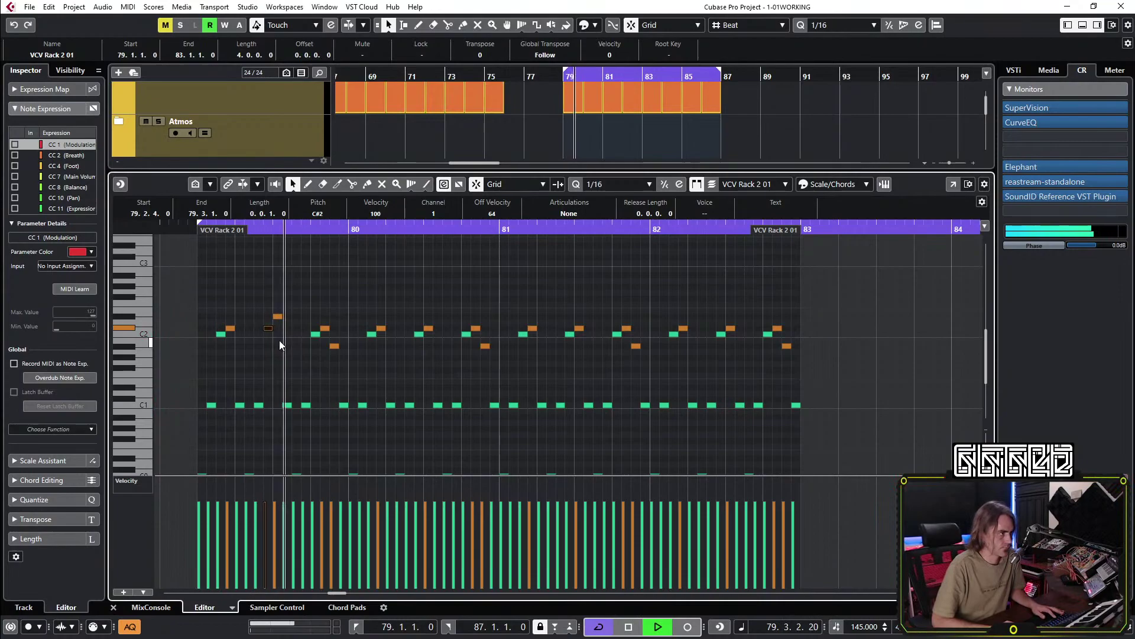
Try raising the note at 79.3.2 by an octave to C2 and restart playback.
{"action": "key", "text": "space"}
{"action": "key", "text": "Right"}
{"action": "key", "text": "Right"}
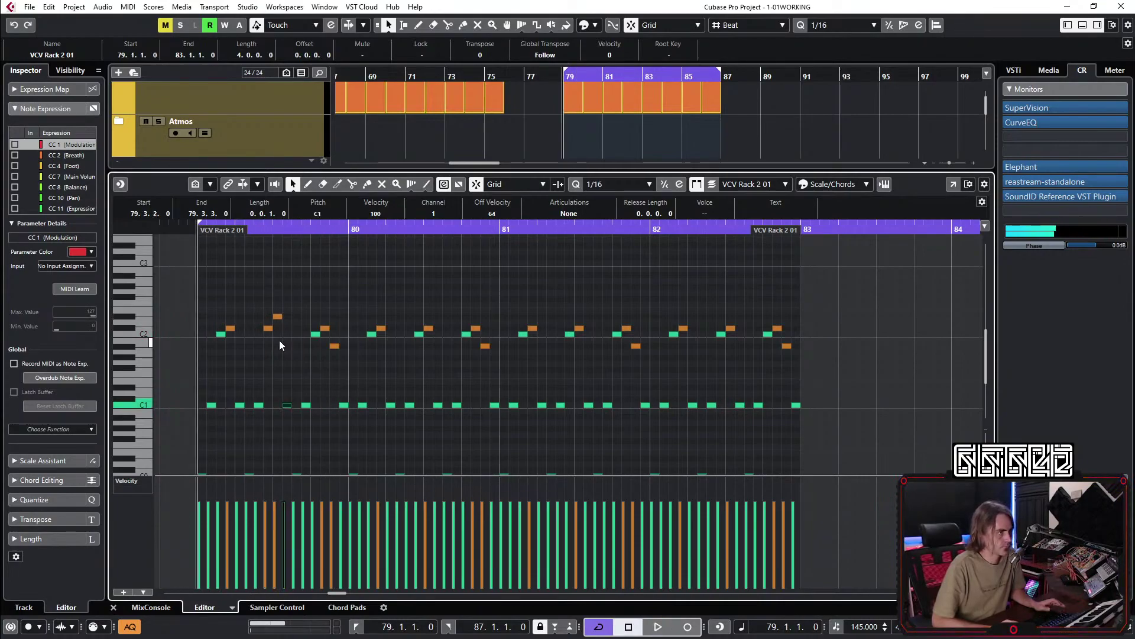
{"action": "key", "text": "shift+Up"}
{"action": "key", "text": "space"}
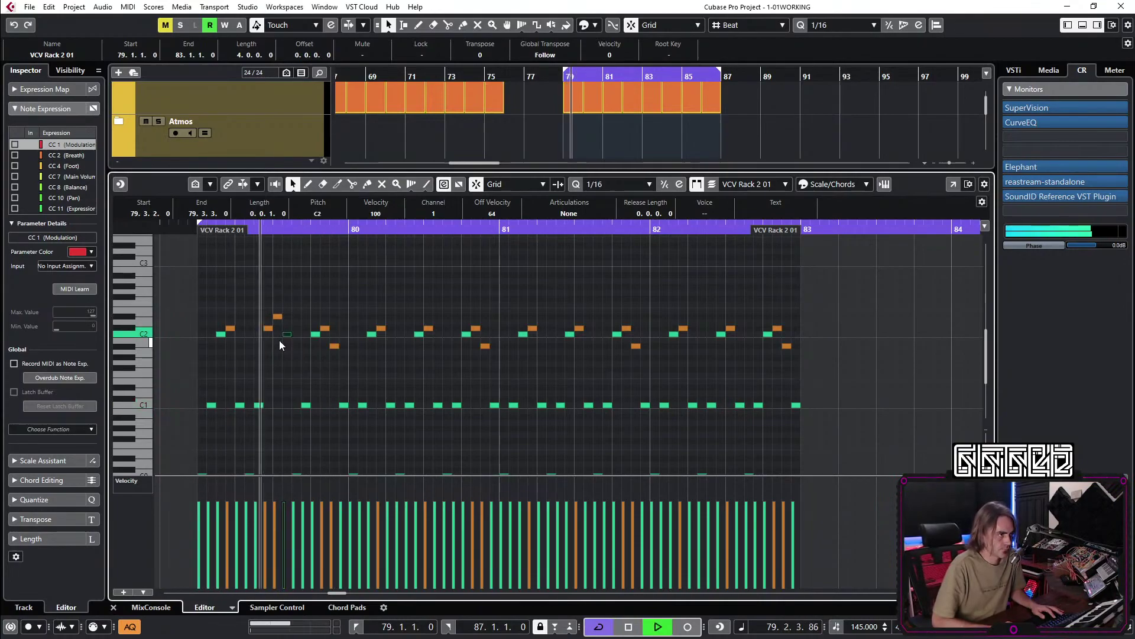
{"action": "key", "text": "space"}
{"action": "key", "text": "space"}
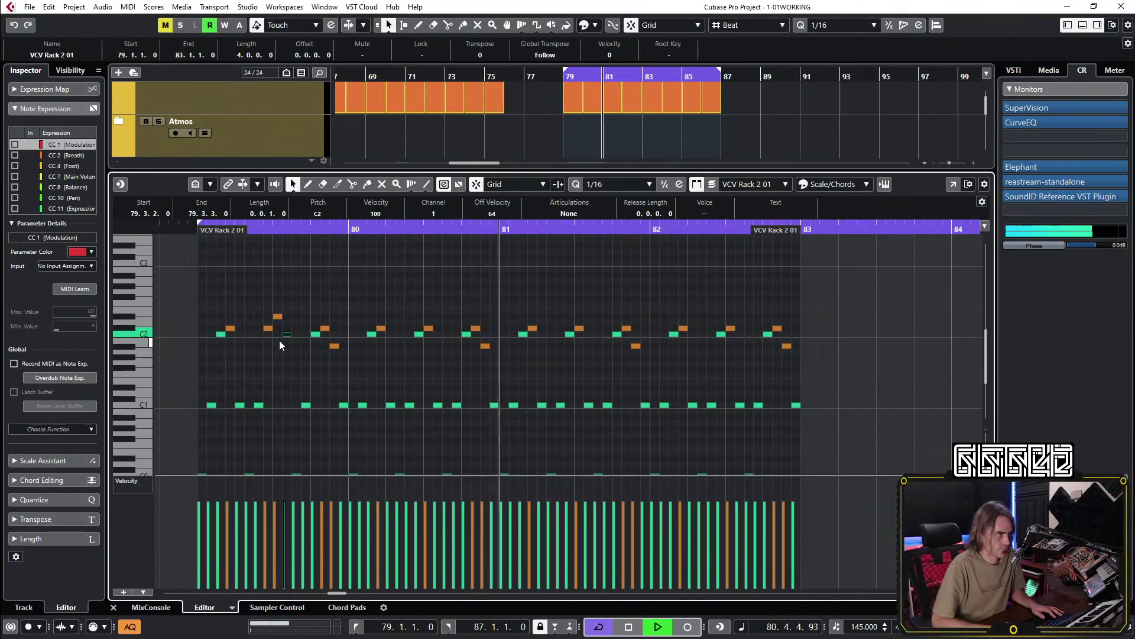
Audition the altered bar 79 notes by restarting playback from the beginning of the cycle.
{"action": "key", "text": "space"}
{"action": "key", "text": "space"}
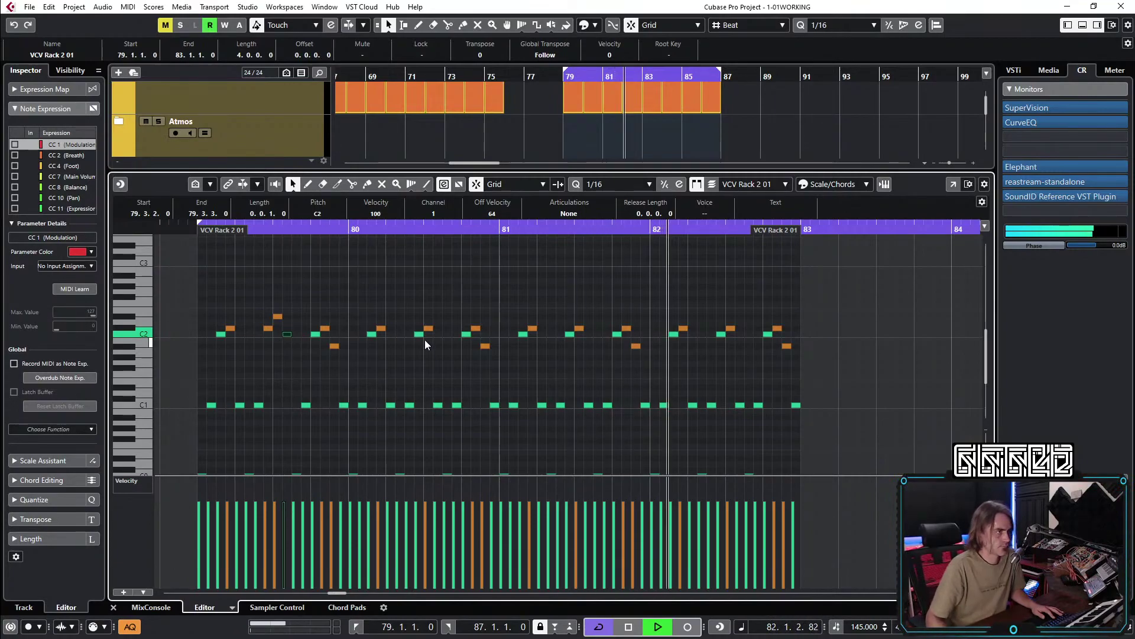
{"action": "scroll", "coordinate": [408, 353], "scroll_direction": "down", "scroll_amount": 2}
{"action": "key", "text": "space"}
{"action": "key", "text": "space"}
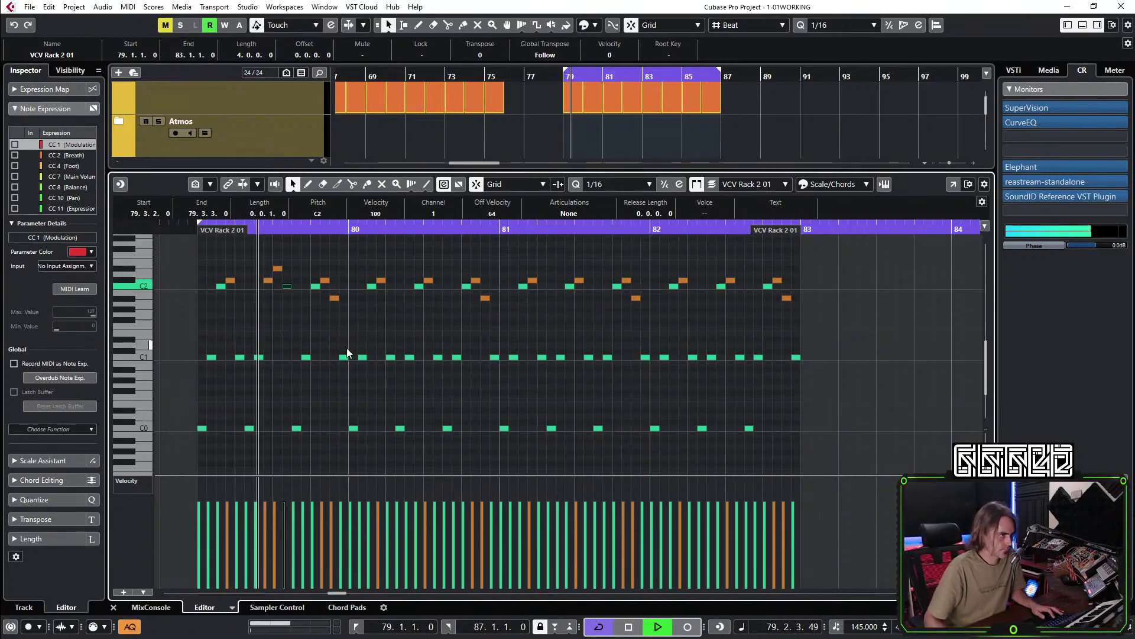
{"action": "key", "text": "space"}
{"action": "key", "text": "space"}
Try raising the C1 note at 80.2.3 to D#2 and audition the pattern from the cycle start.
{"action": "left_click", "coordinate": [409, 356]}
{"action": "key", "text": "Up"}
{"action": "key", "text": "Up"}
{"action": "key", "text": "Up"}
{"action": "key", "text": "space"}
{"action": "key", "text": "space"}
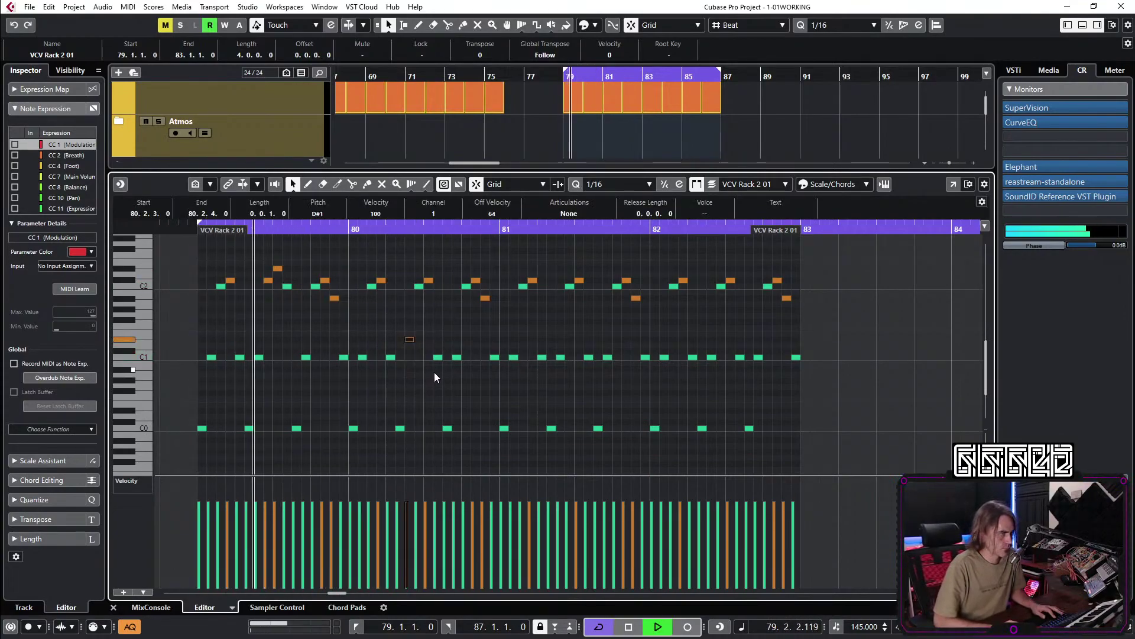
{"action": "key", "text": "shift+Up"}
{"action": "key", "text": "space"}
{"action": "key", "text": "space"}
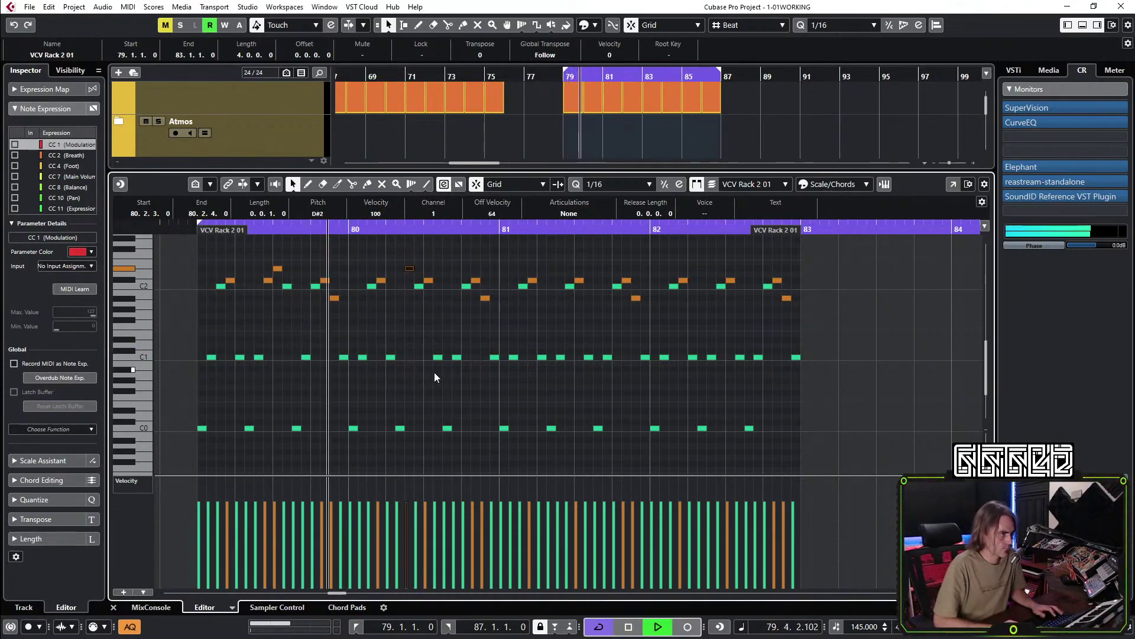
Try setting the note at 80.2.4 to C#1 and the note at 80.3.1 to C2, auditioning the pattern.
{"action": "key", "text": "Right"}
{"action": "key", "text": "space"}
{"action": "key", "text": "space"}
{"action": "key", "text": "ctrl+Right"}
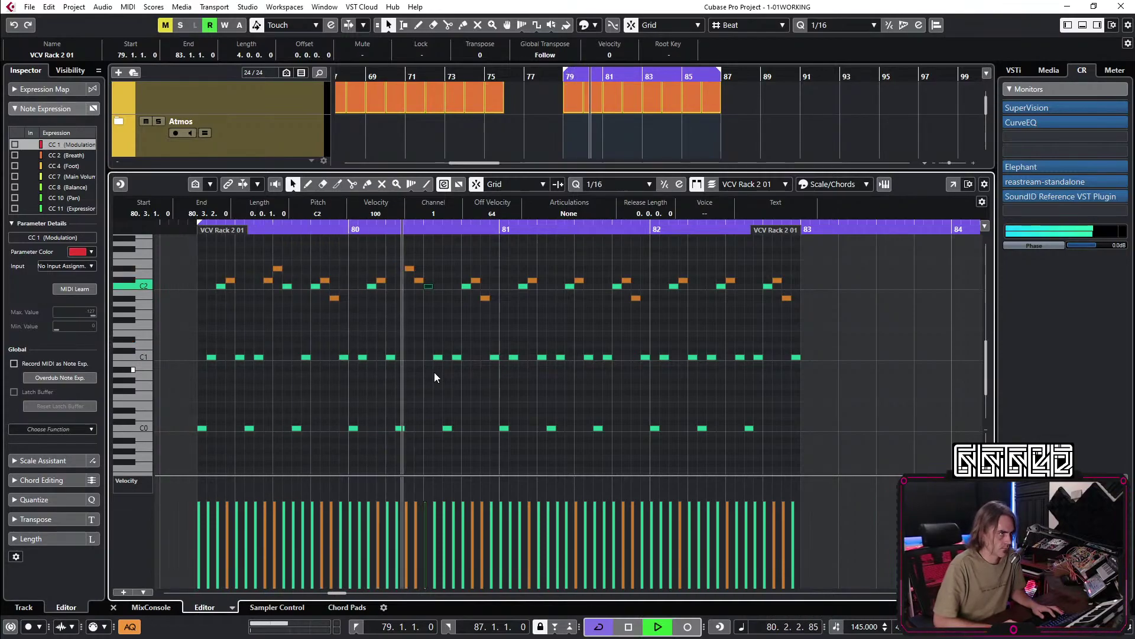
{"action": "key", "text": "space"}
{"action": "key", "text": "Left"}
{"action": "key", "text": "shift+Down"}
{"action": "key", "text": "space"}
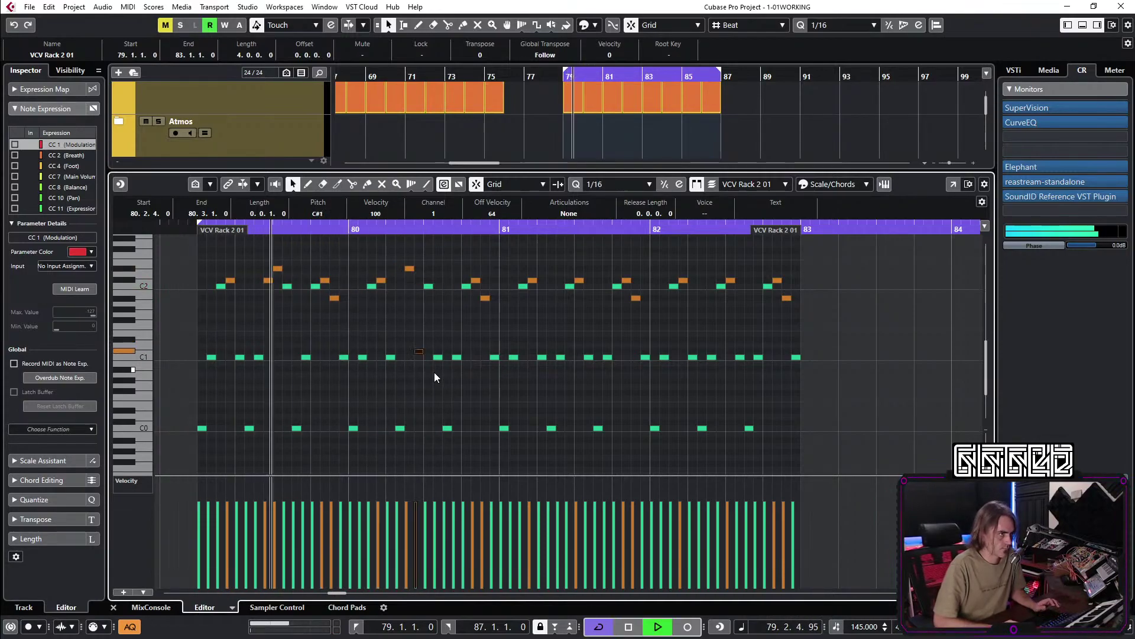
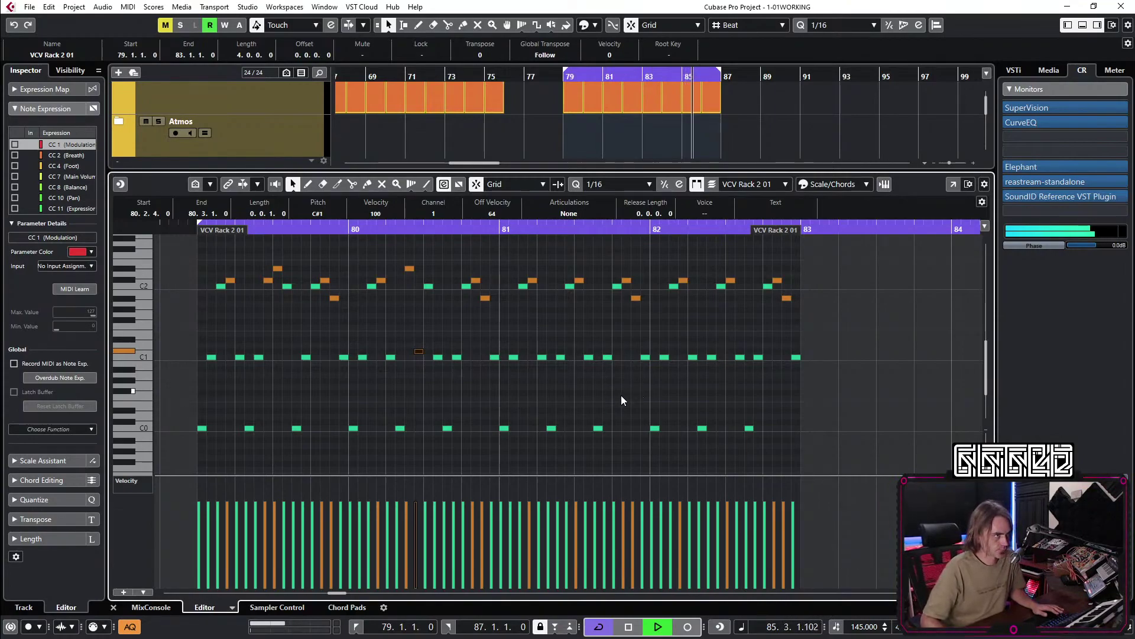
Undo the pitch edits in the VCV Rack 2 part, restart playback, and close the note editor.
{"action": "scroll", "coordinate": [621, 408], "scroll_direction": "down", "scroll_amount": 3}
{"action": "key", "text": "ctrl+z"}
{"action": "key", "text": "space"}
{"action": "key", "text": "space"}
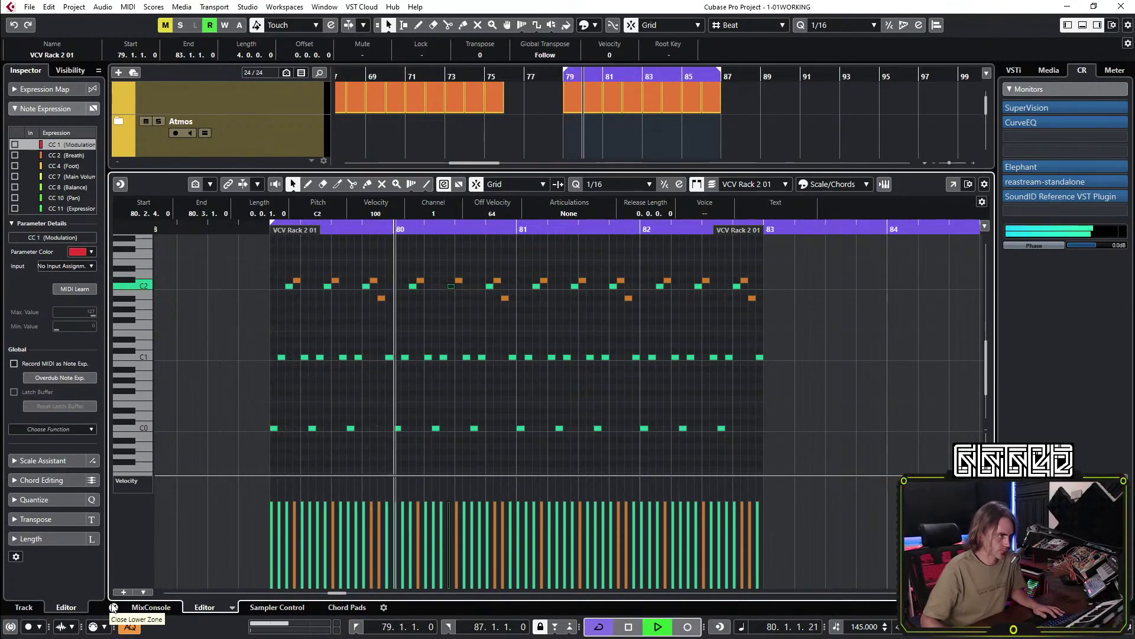
{"action": "key", "text": "Return"}
{"action": "left_click", "coordinate": [743, 498]}
{"action": "scroll", "coordinate": [663, 503], "scroll_direction": "down", "scroll_amount": 4}
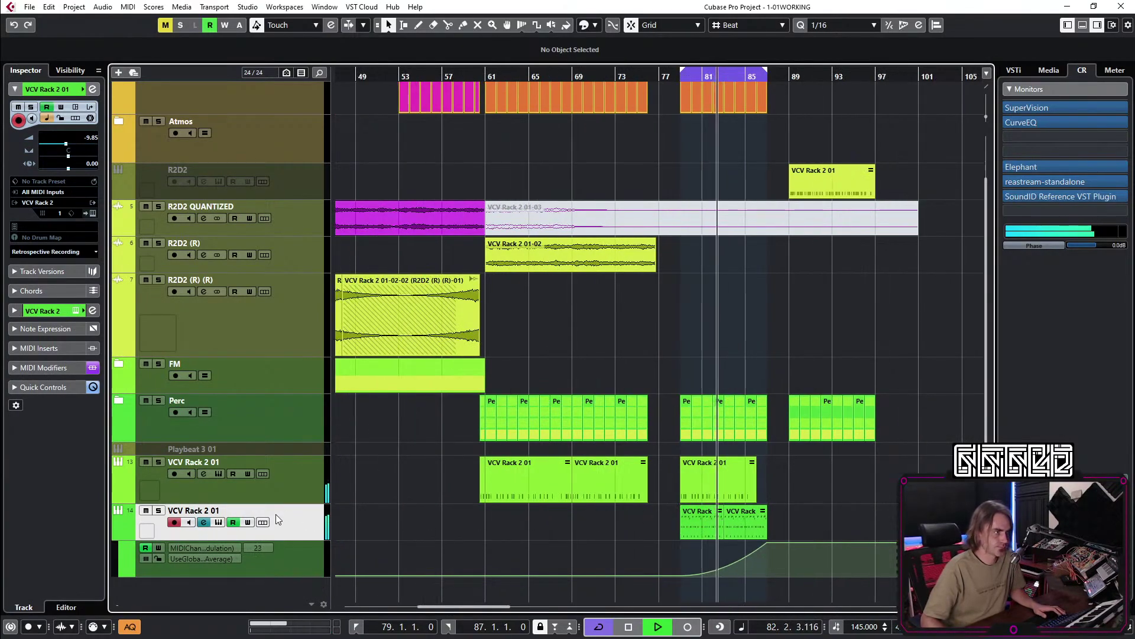
Enable the VCV Rack 2 channel's low cut around 200 Hz with a 24 dB slope and set its volume to -10.2 dB.
{"action": "left_click", "coordinate": [92, 90]}
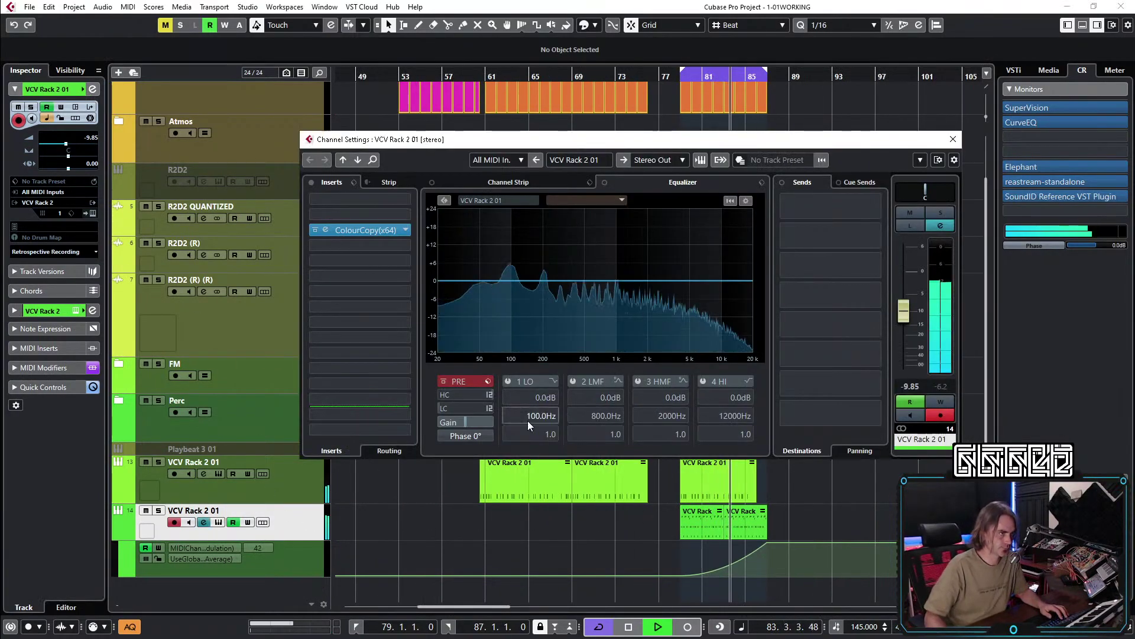
{"action": "left_click", "coordinate": [445, 408]}
{"action": "left_click_drag", "start_coordinate": [462, 407], "coordinate": [490, 349]}
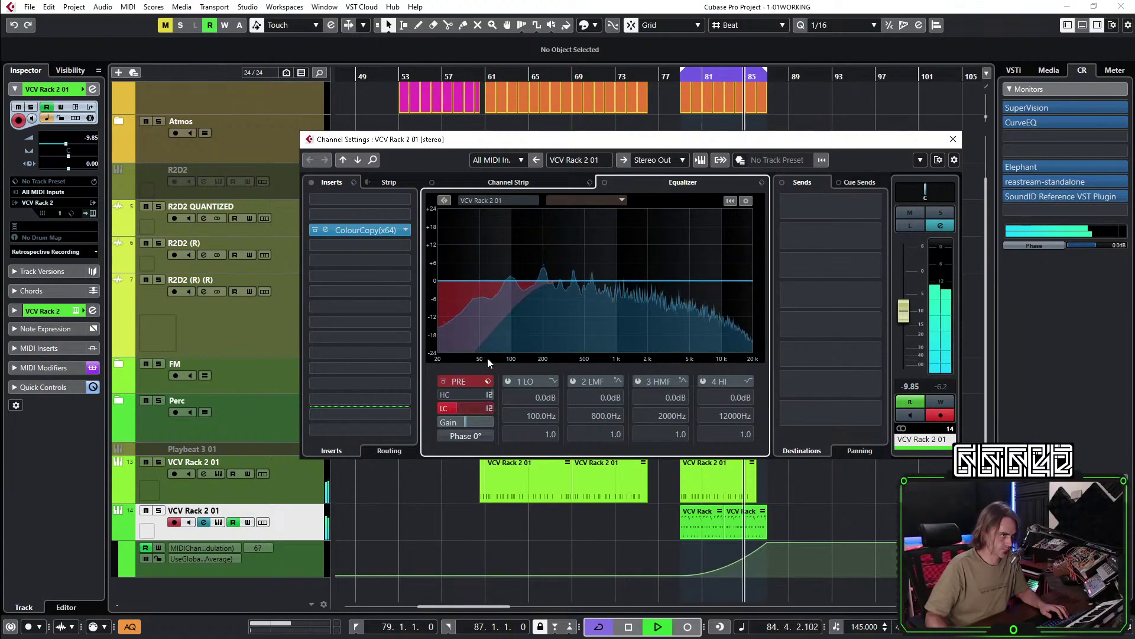
{"action": "left_click", "coordinate": [489, 408]}
{"action": "left_click", "coordinate": [513, 453]}
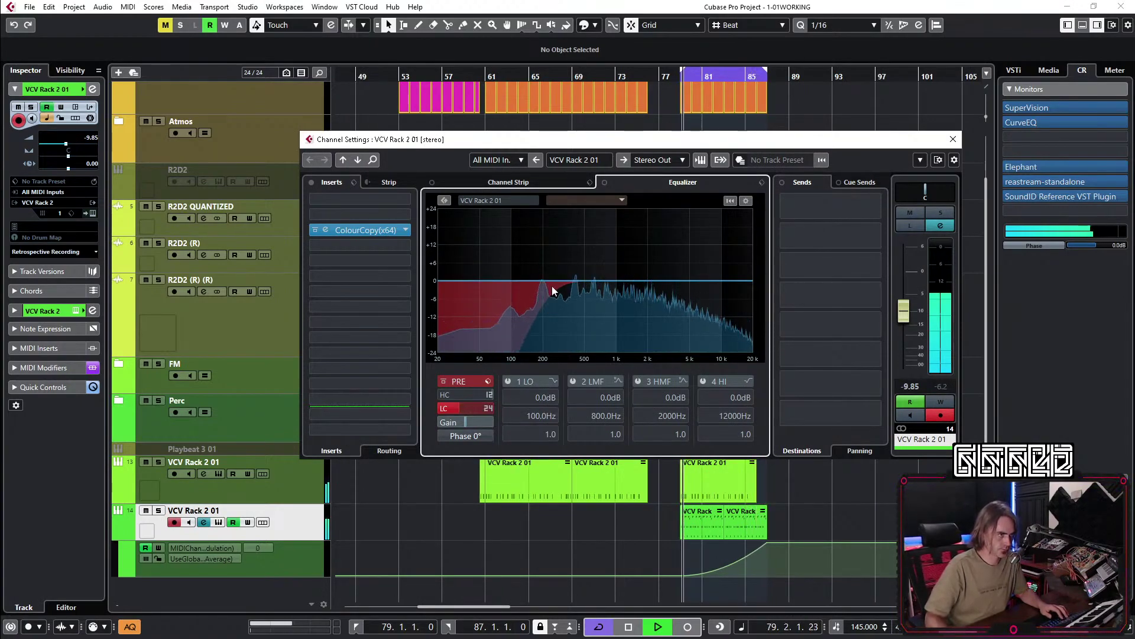
{"action": "left_click", "coordinate": [953, 139]}
Move both lower VCV Rack 2 parts with their modulation curve from bar 79 to bar 45 and play from there.
{"action": "key", "text": "g"}
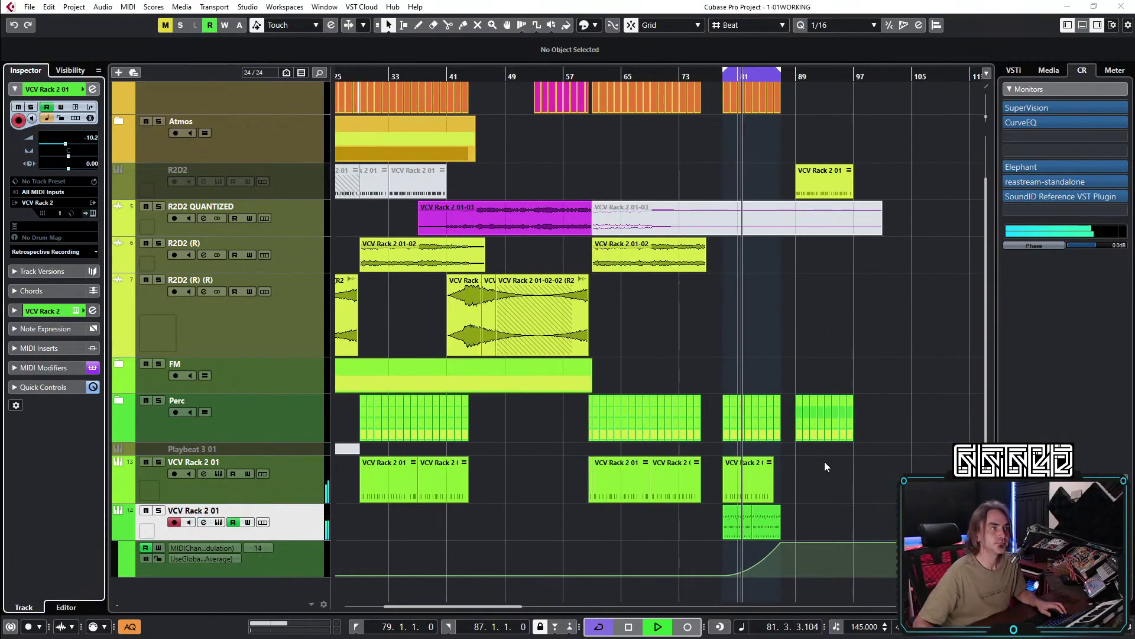
{"action": "scroll", "coordinate": [825, 461], "scroll_direction": "left", "scroll_amount": 3}
{"action": "left_click", "coordinate": [816, 523]}
{"action": "left_click_drag", "start_coordinate": [800, 528], "coordinate": [548, 518]}
{"action": "key", "text": "h"}
{"action": "key", "text": "h"}
{"action": "left_click", "coordinate": [515, 77]}
{"action": "key", "text": "h"}
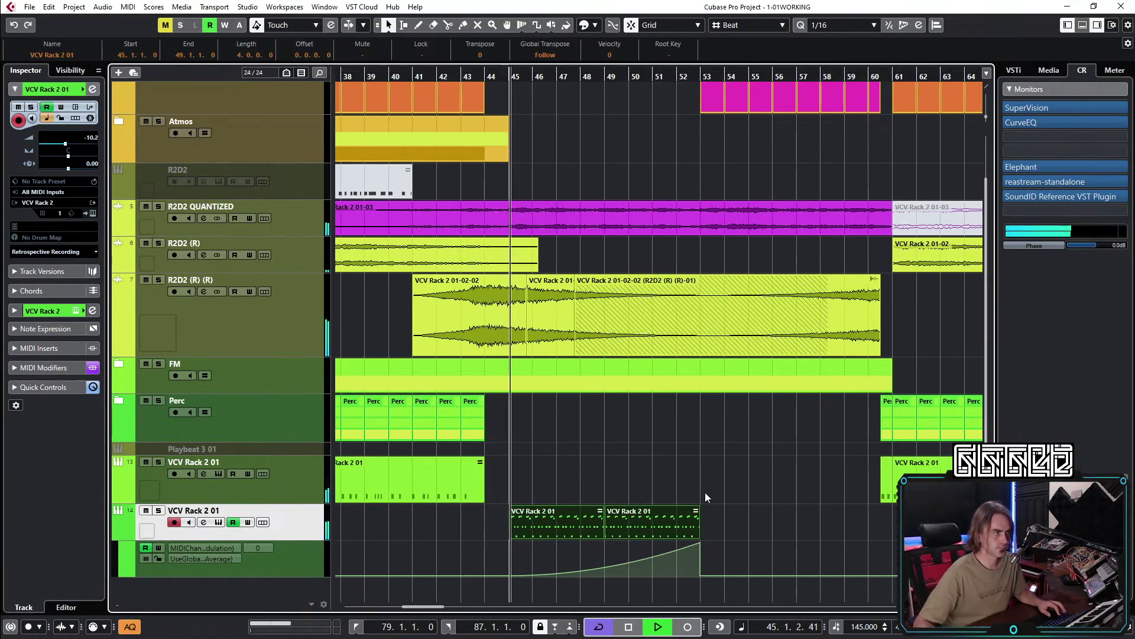
Duplicate both lower VCV Rack 2 parts with their modulation automation from bars 45–53 to bars 53–61.
{"action": "key", "text": "g"}
{"action": "left_click", "coordinate": [709, 526]}
{"action": "key", "text": "g"}
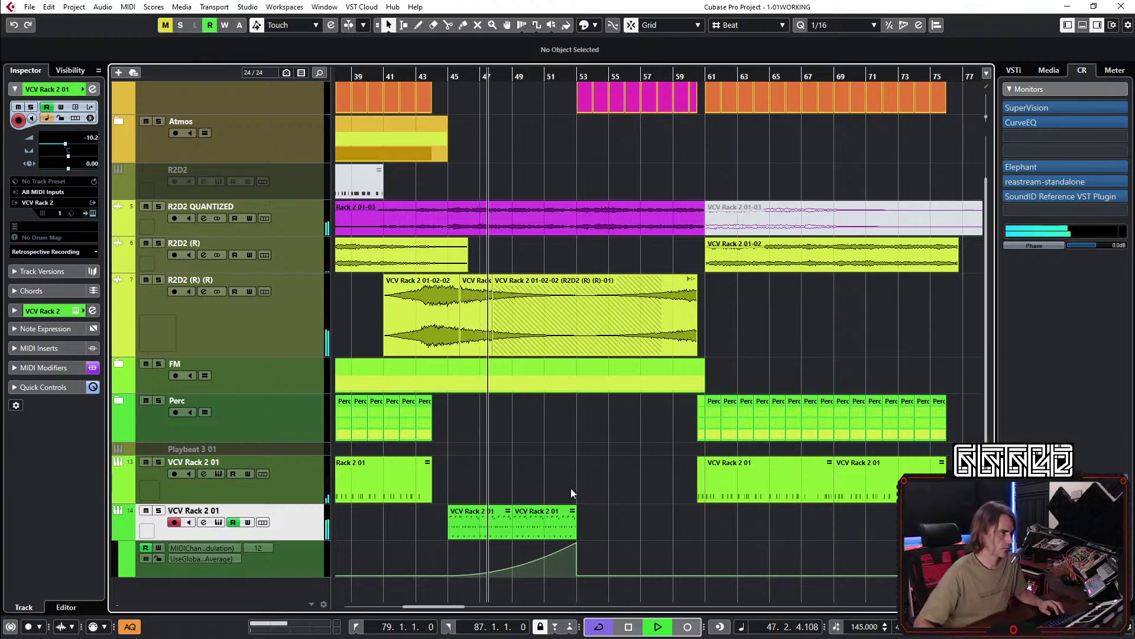
{"action": "left_click", "coordinate": [566, 518]}
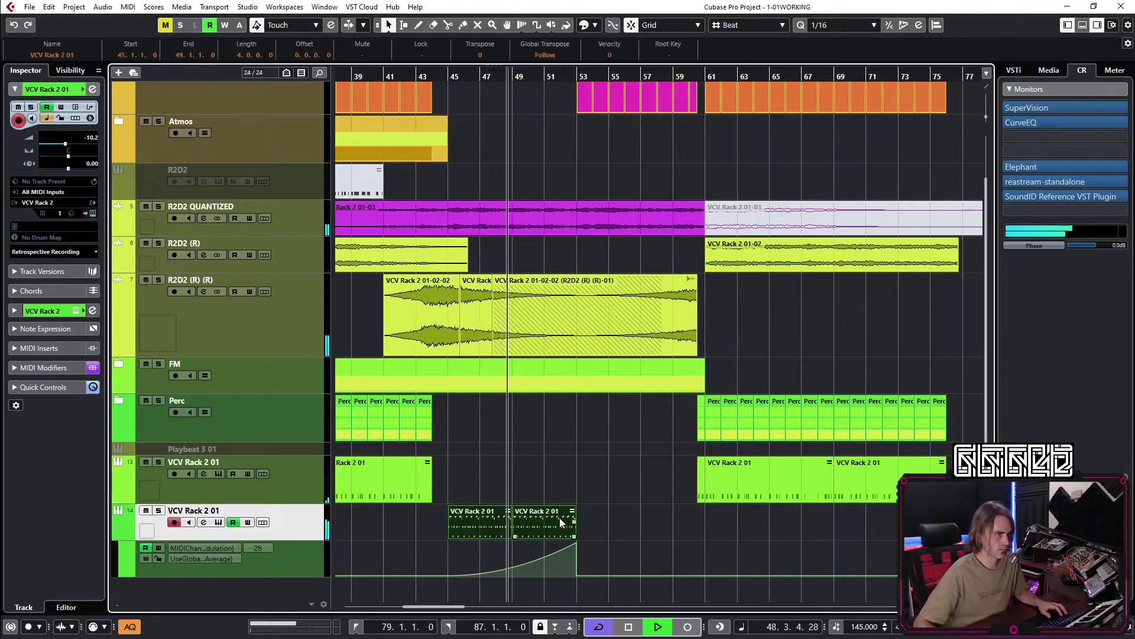
{"action": "key", "text": "ctrl+d"}
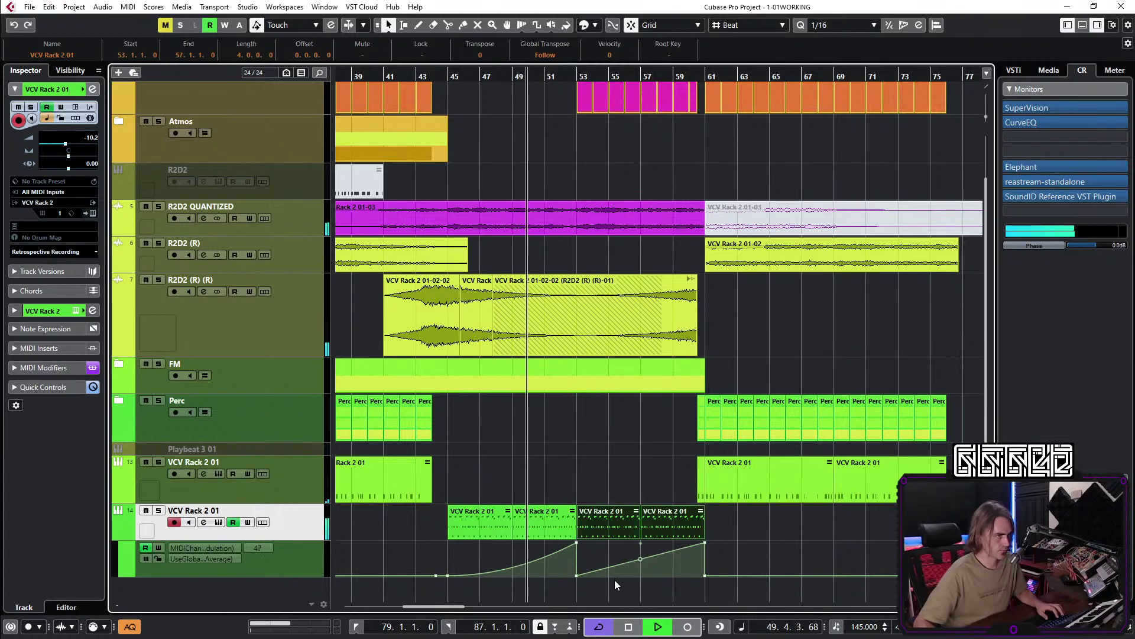
Reshape the lower VCV Rack 2 track's modulation automation into one continuous rise across bars 45–61, and hide its automation lanes.
{"action": "left_click_drag", "start_coordinate": [577, 543], "coordinate": [704, 542]}
{"action": "left_click", "coordinate": [497, 421]}
{"action": "scroll", "coordinate": [513, 445], "scroll_direction": "up", "scroll_amount": 2}
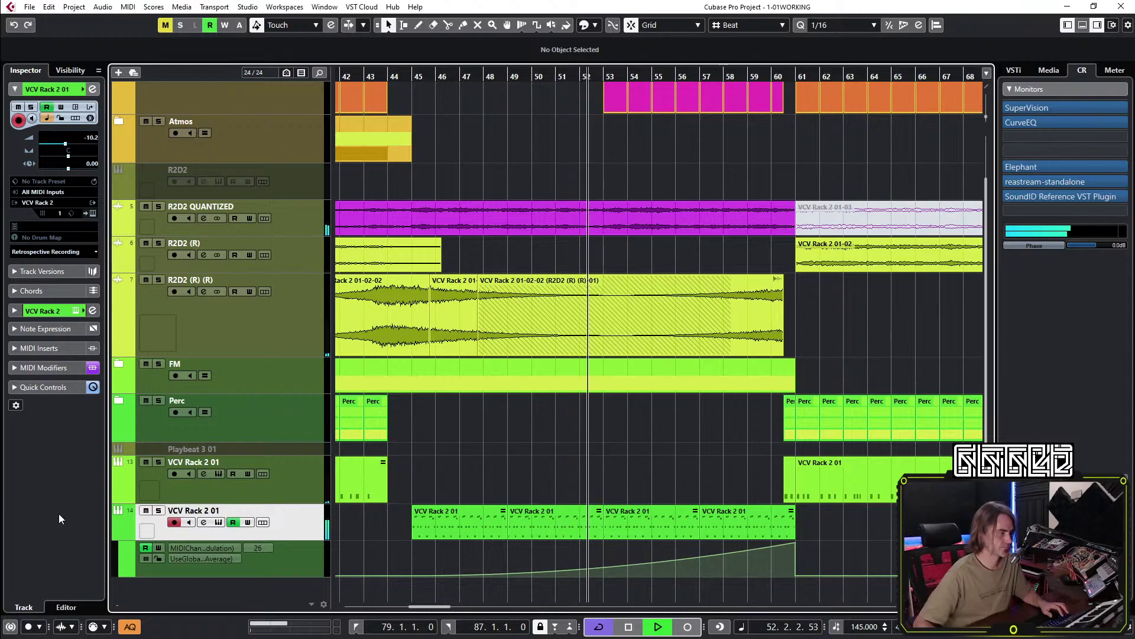
{"action": "mouse_move", "coordinate": [118, 536]}
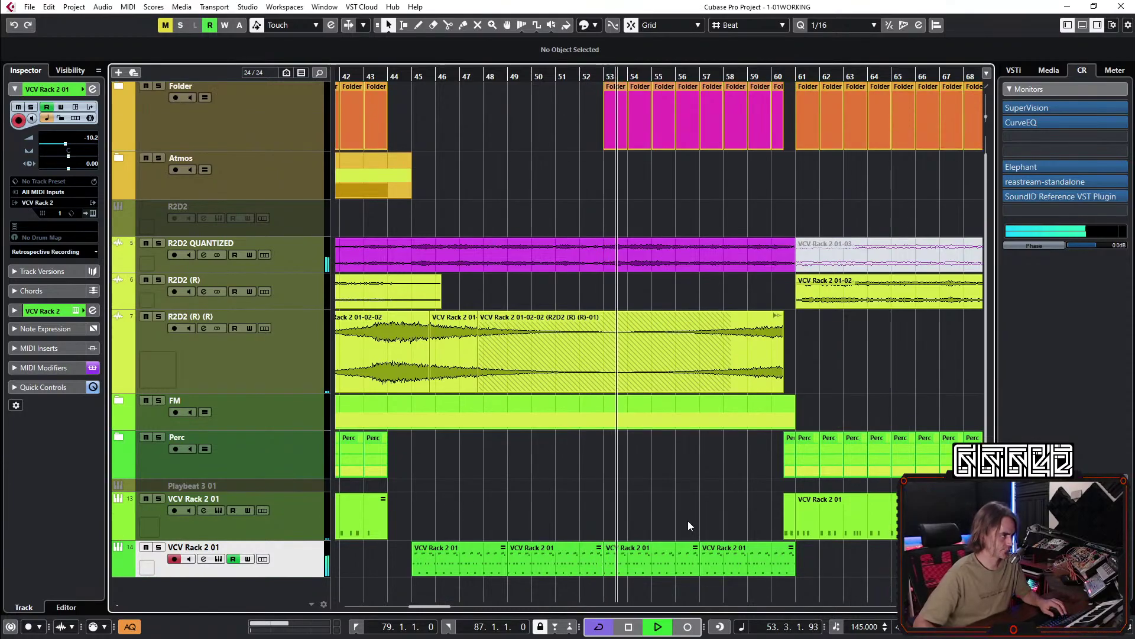
Shorten the last VCV Rack 2 part before bar 61 so that it ends at 60.3.1.0.
{"action": "scroll", "coordinate": [692, 512], "scroll_direction": "down", "scroll_amount": 2}
{"action": "scroll", "coordinate": [686, 491], "scroll_direction": "right", "scroll_amount": 3}
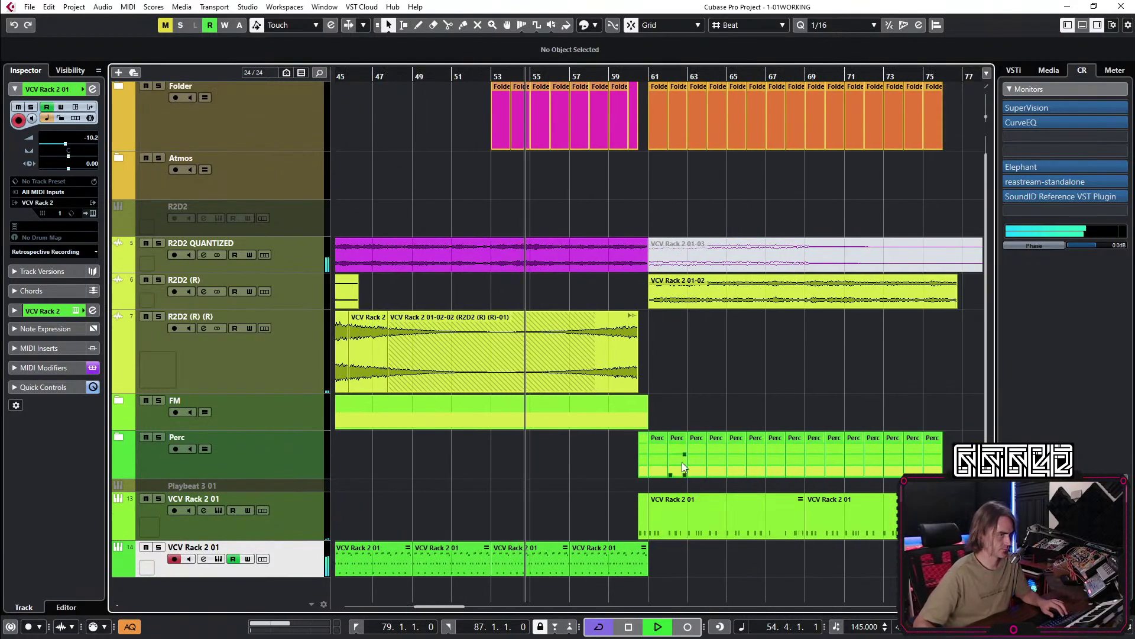
{"action": "scroll", "coordinate": [651, 575], "scroll_direction": "up", "scroll_amount": 2}
{"action": "scroll", "coordinate": [644, 583], "scroll_direction": "up", "scroll_amount": 3}
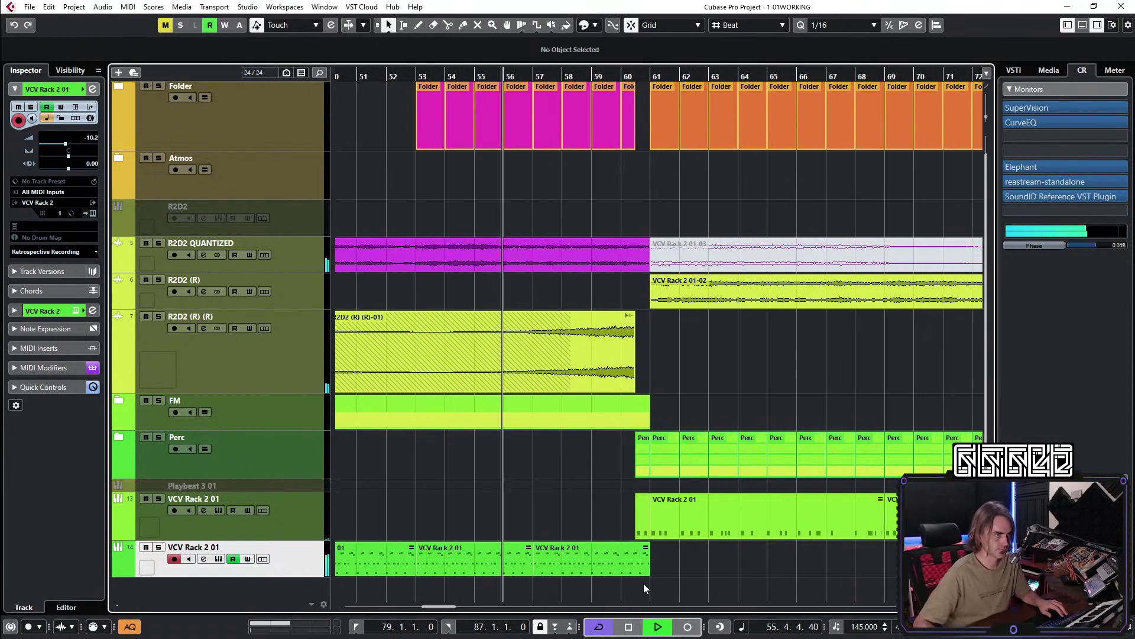
{"action": "left_click_drag", "start_coordinate": [649, 574], "coordinate": [627, 574]}
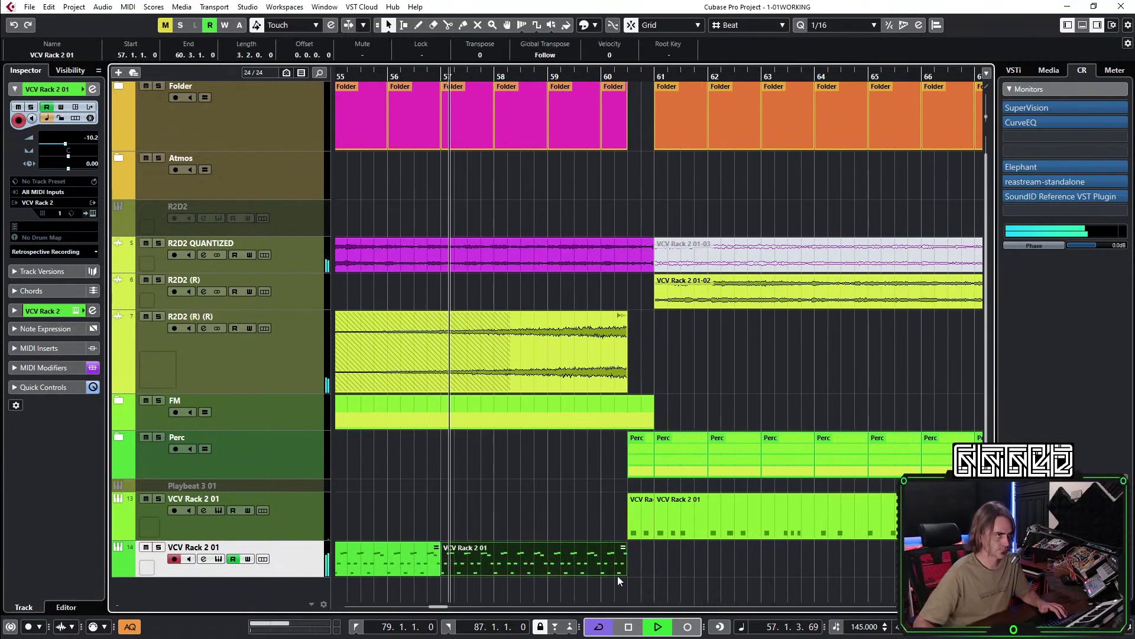
Replay from around bar 57 and mute the R2D2 (R) clip that starts at bar 61.
{"action": "scroll", "coordinate": [682, 524], "scroll_direction": "down", "scroll_amount": 4}
{"action": "scroll", "coordinate": [717, 561], "scroll_direction": "down", "scroll_amount": 4}
{"action": "scroll", "coordinate": [716, 570], "scroll_direction": "up", "scroll_amount": 1}
{"action": "scroll", "coordinate": [818, 568], "scroll_direction": "down", "scroll_amount": 1}
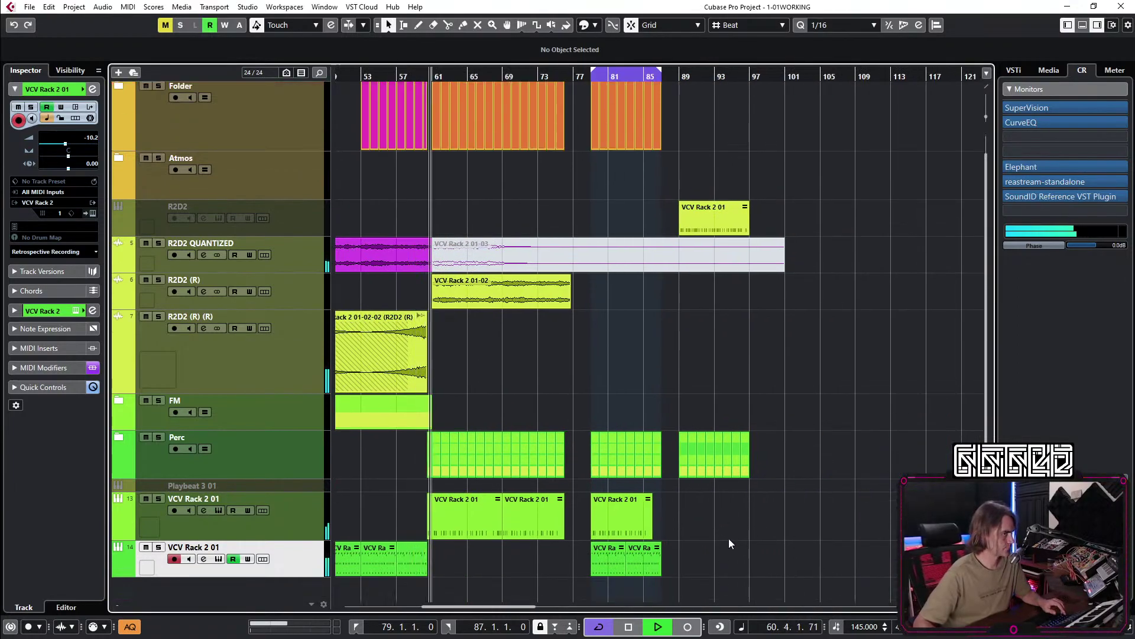
{"action": "scroll", "coordinate": [548, 557], "scroll_direction": "up", "scroll_amount": 3}
{"action": "scroll", "coordinate": [550, 541], "scroll_direction": "left", "scroll_amount": 4}
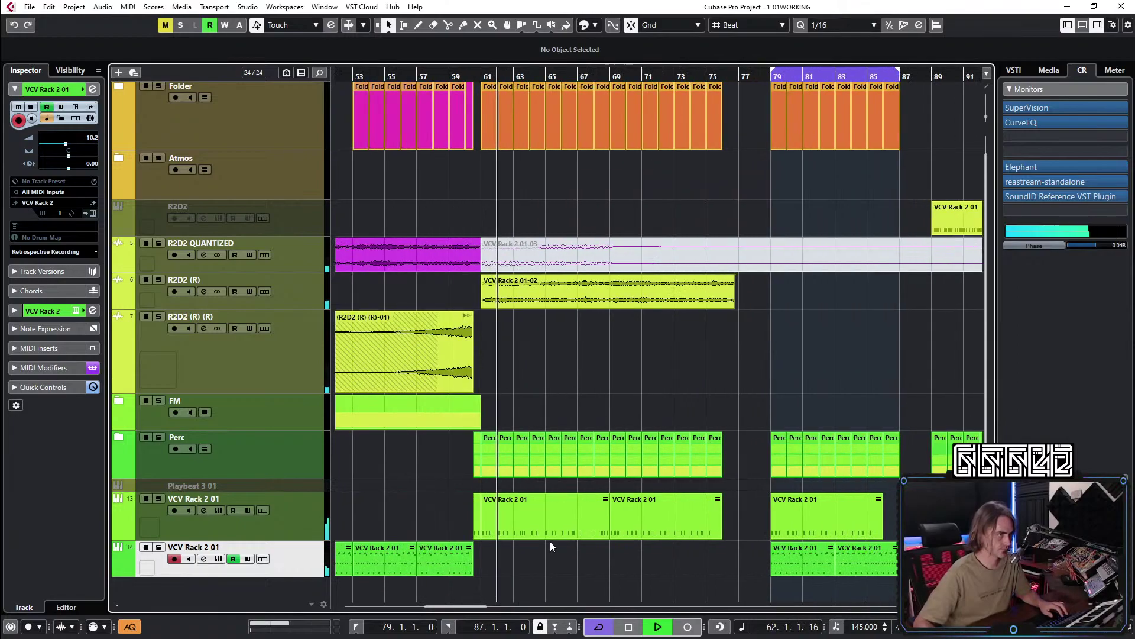
{"action": "scroll", "coordinate": [601, 413], "scroll_direction": "down", "scroll_amount": 3}
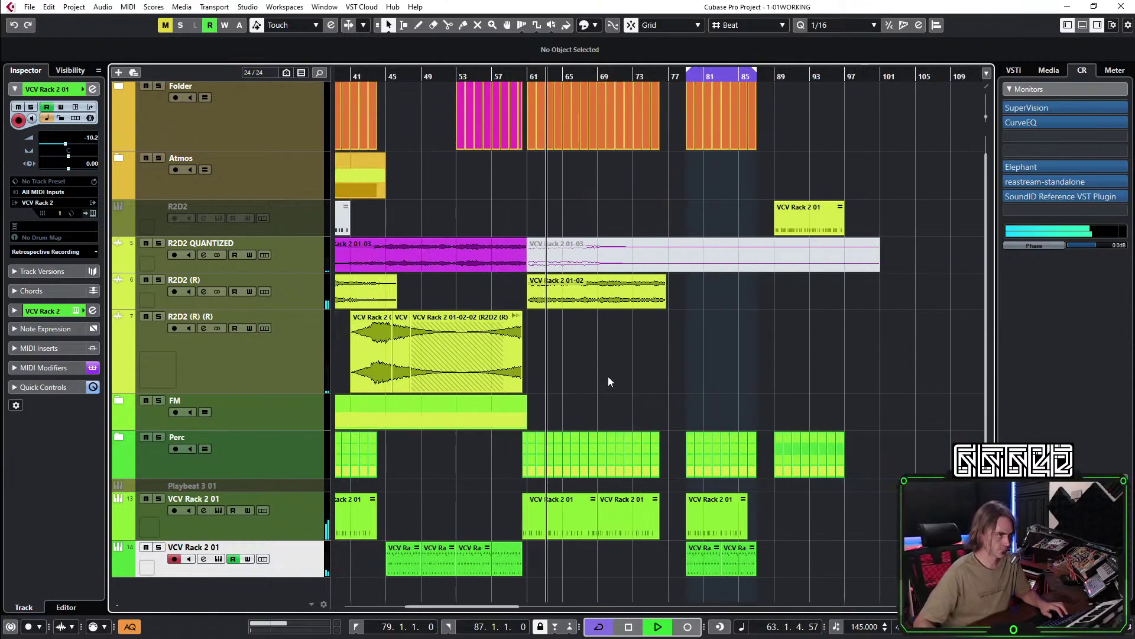
{"action": "left_click", "coordinate": [498, 73]}
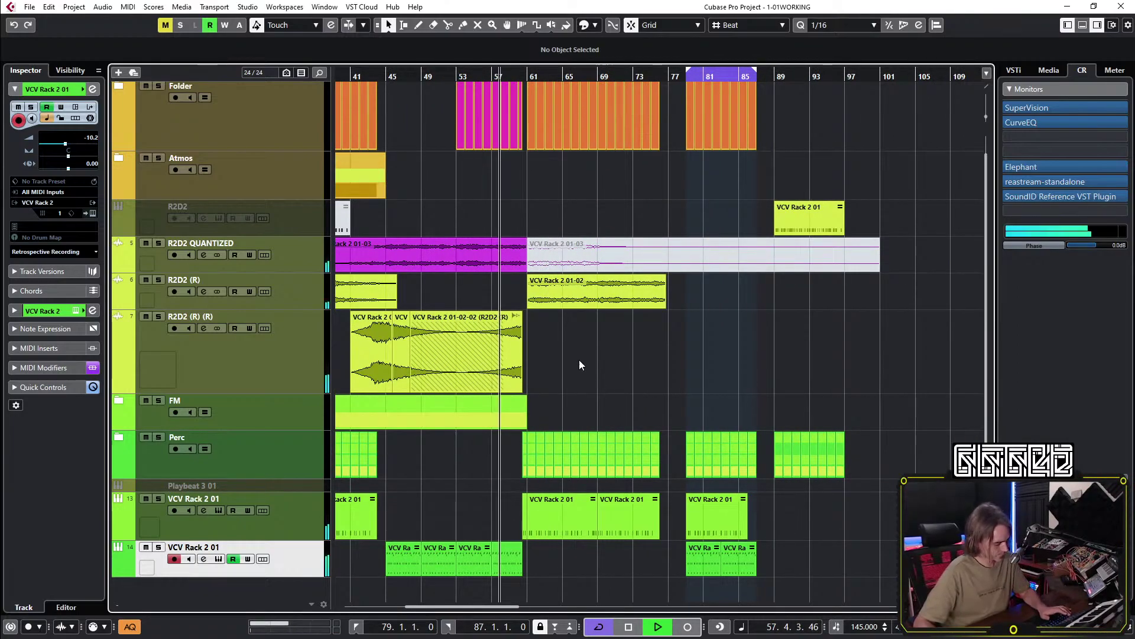
{"action": "left_click", "coordinate": [562, 307]}
{"action": "key", "text": "shift+m"}
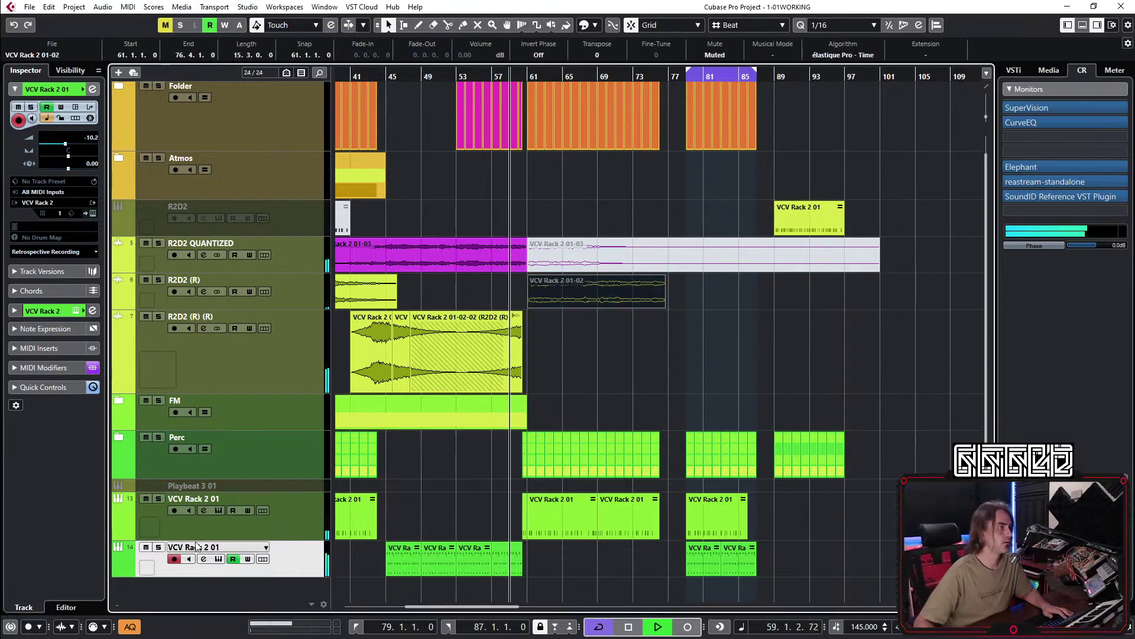
Set the equalizer pre gain of the lower VCV Rack 2 channel to -2.9 dB.
{"action": "left_click", "coordinate": [93, 89]}
{"action": "left_click", "coordinate": [92, 89]}
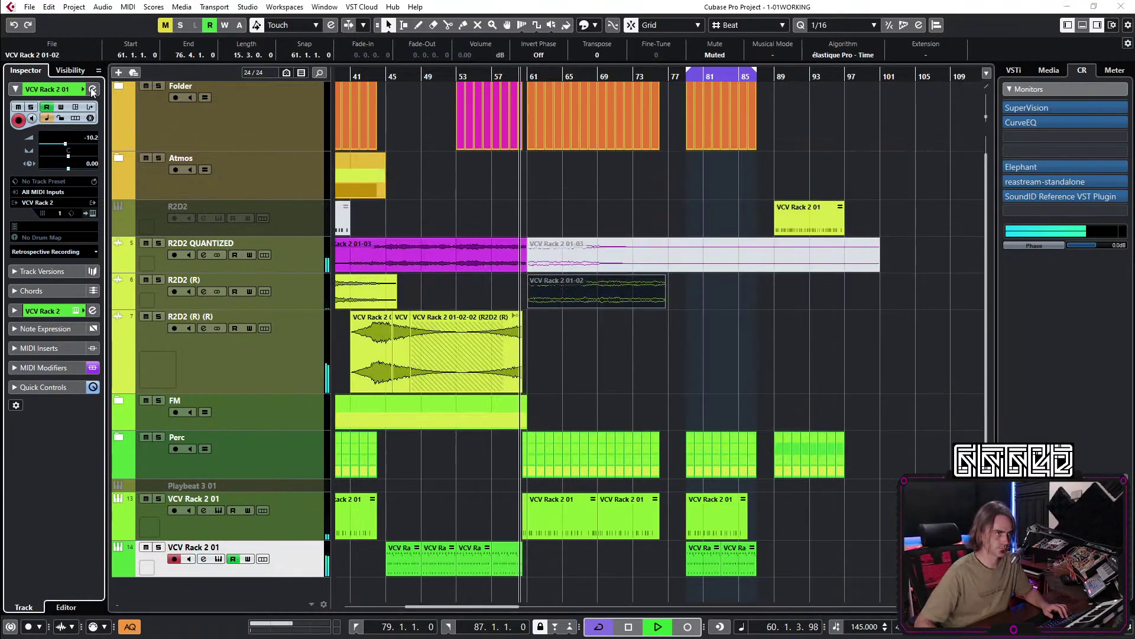
{"action": "left_click", "coordinate": [92, 89]}
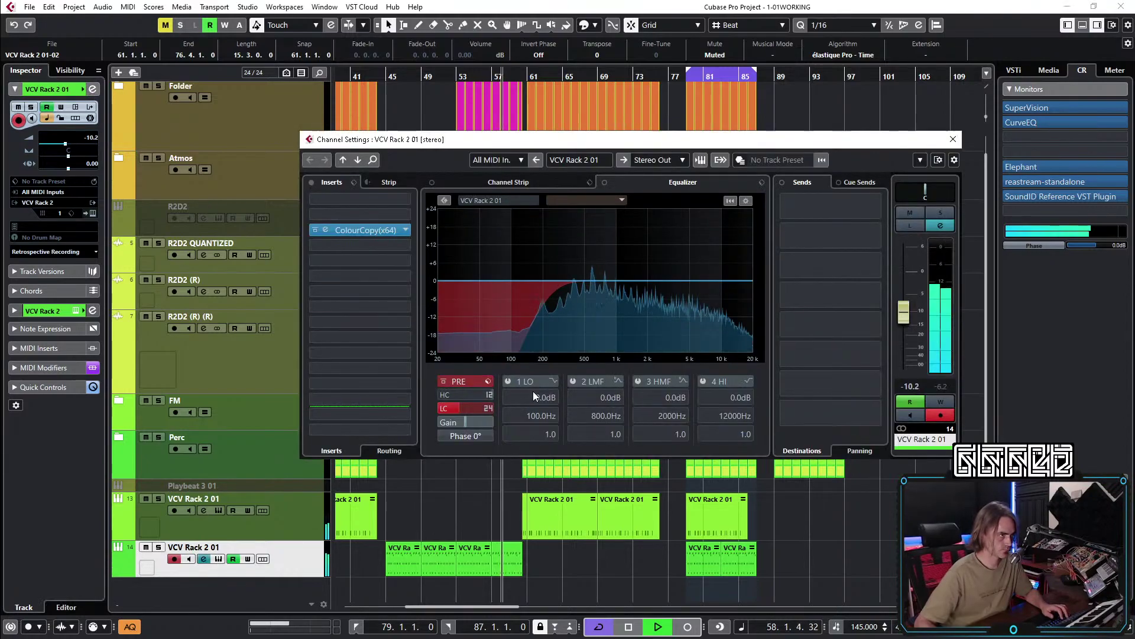
{"action": "left_click_drag", "start_coordinate": [478, 425], "coordinate": [474, 421]}
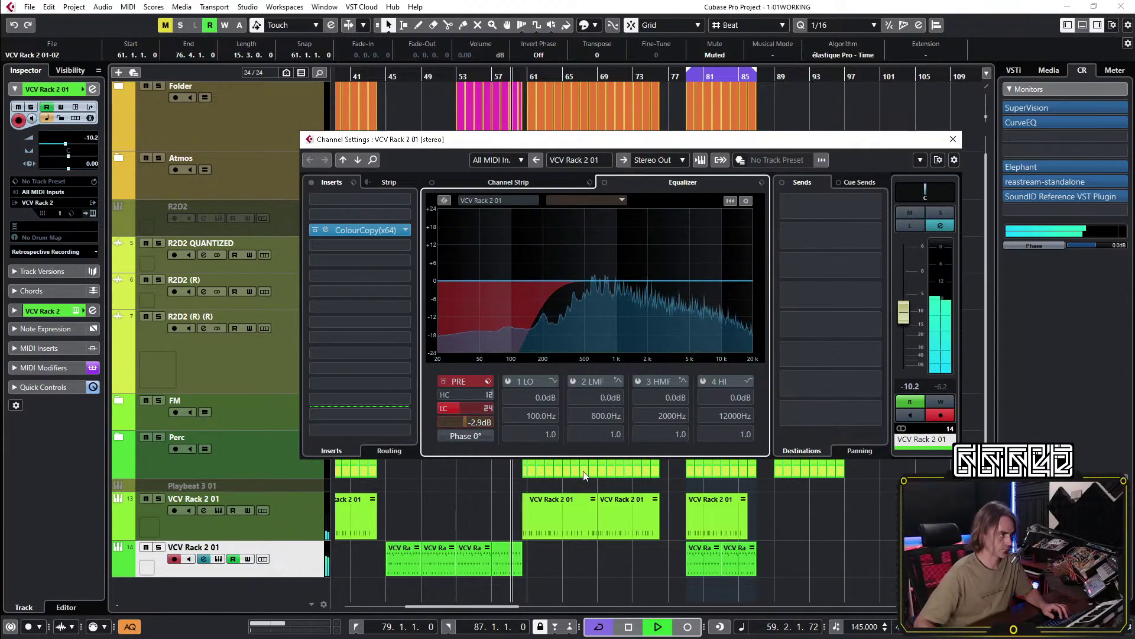
Write ColourCopy delay automation during playback, raising Mix to 45 and setting Regeneration to 66.5.
{"action": "left_click", "coordinate": [328, 229]}
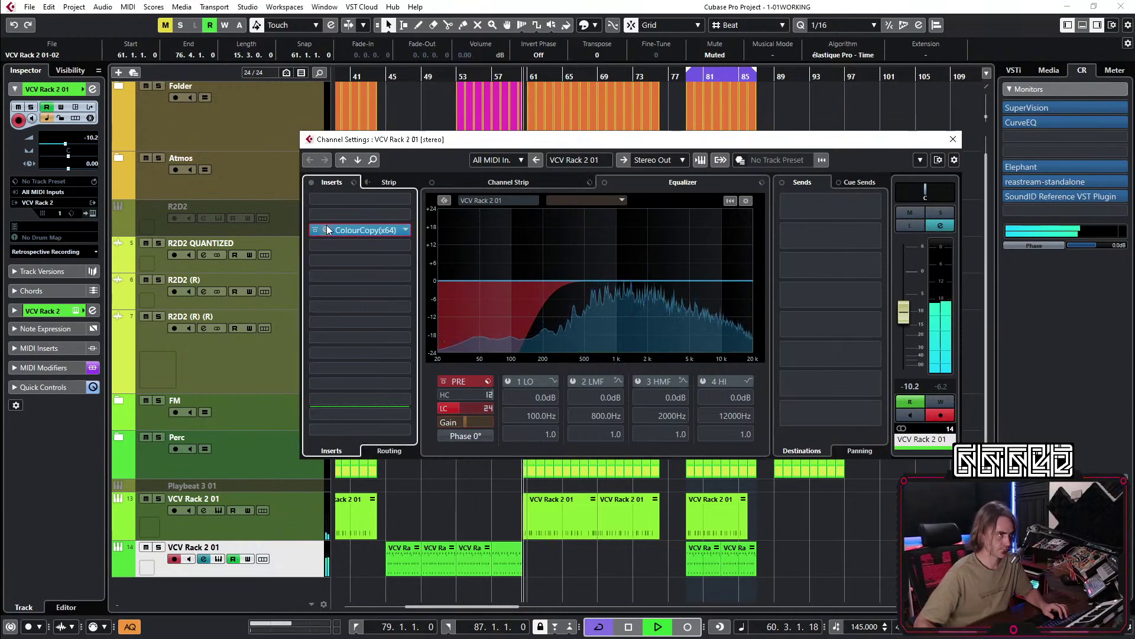
{"action": "left_click", "coordinate": [477, 76]}
{"action": "left_click", "coordinate": [204, 237]}
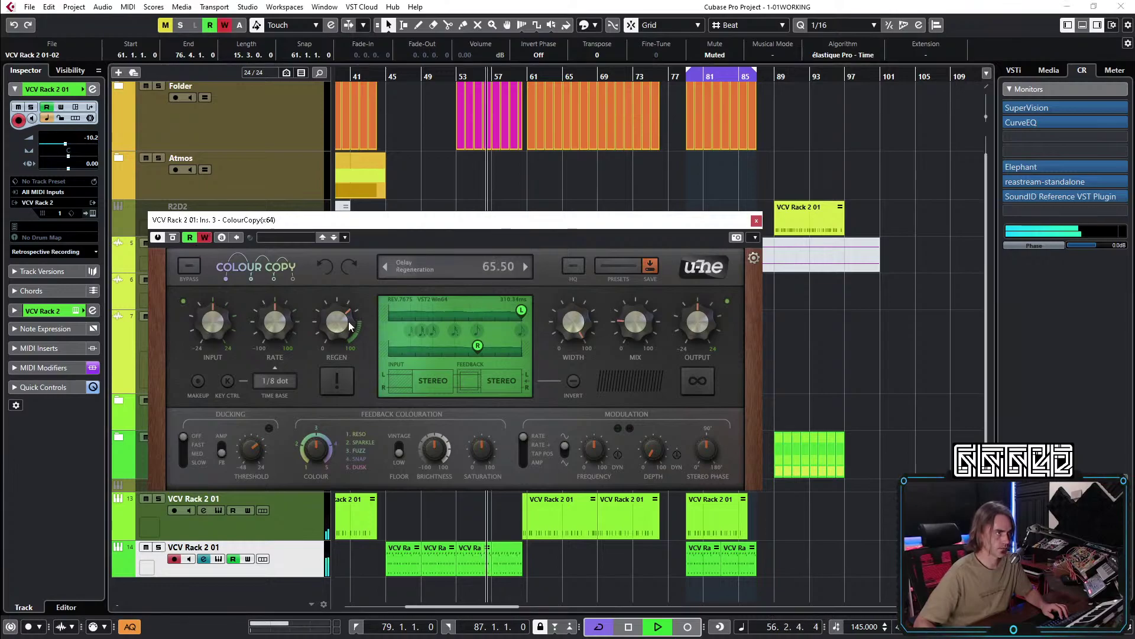
{"action": "left_click_drag", "start_coordinate": [631, 317], "coordinate": [701, 289]}
{"action": "left_click_drag", "start_coordinate": [337, 319], "coordinate": [327, 324]}
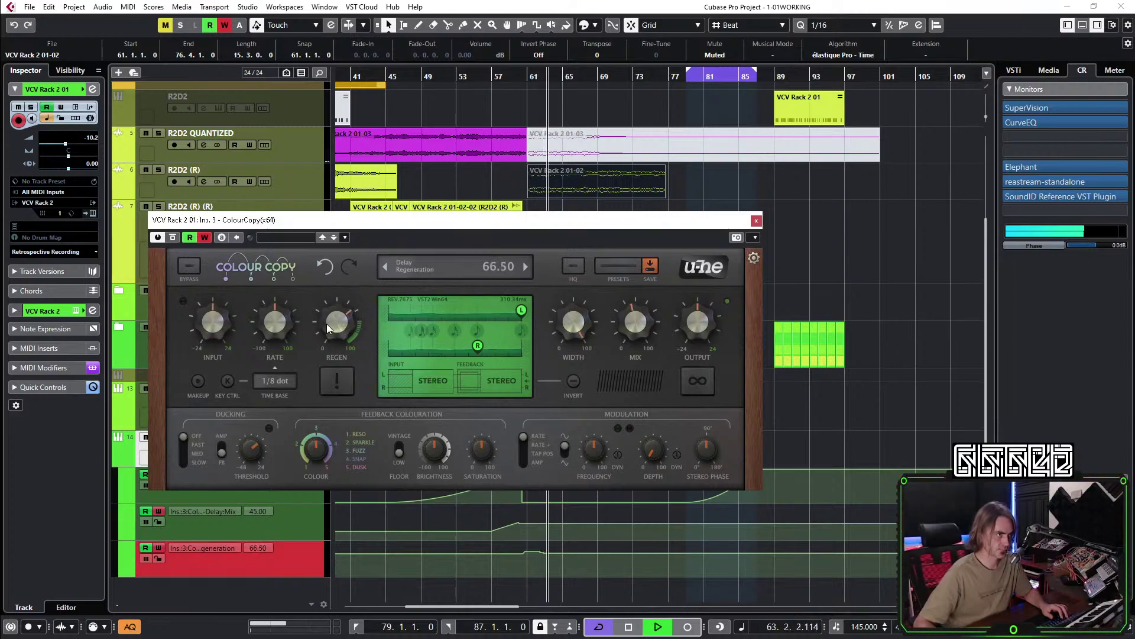
{"action": "left_click", "coordinate": [204, 238]}
{"action": "left_click", "coordinate": [756, 221]}
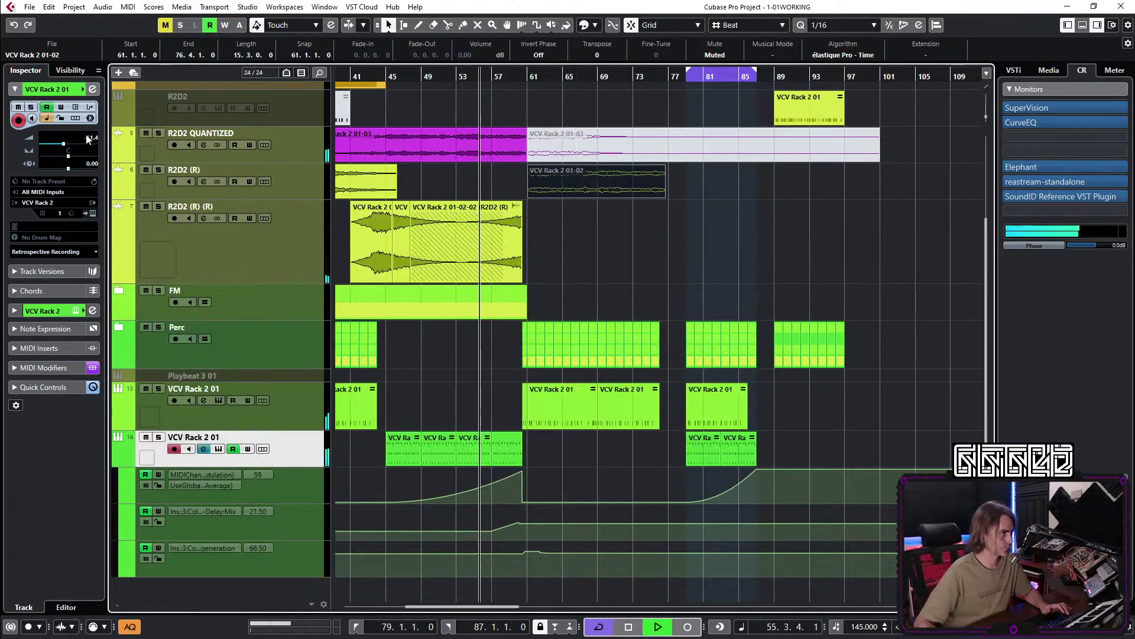
Set the lower VCV Rack 2 track's volume to -12.3 dB and hide its automation lanes.
{"action": "left_click", "coordinate": [116, 461]}
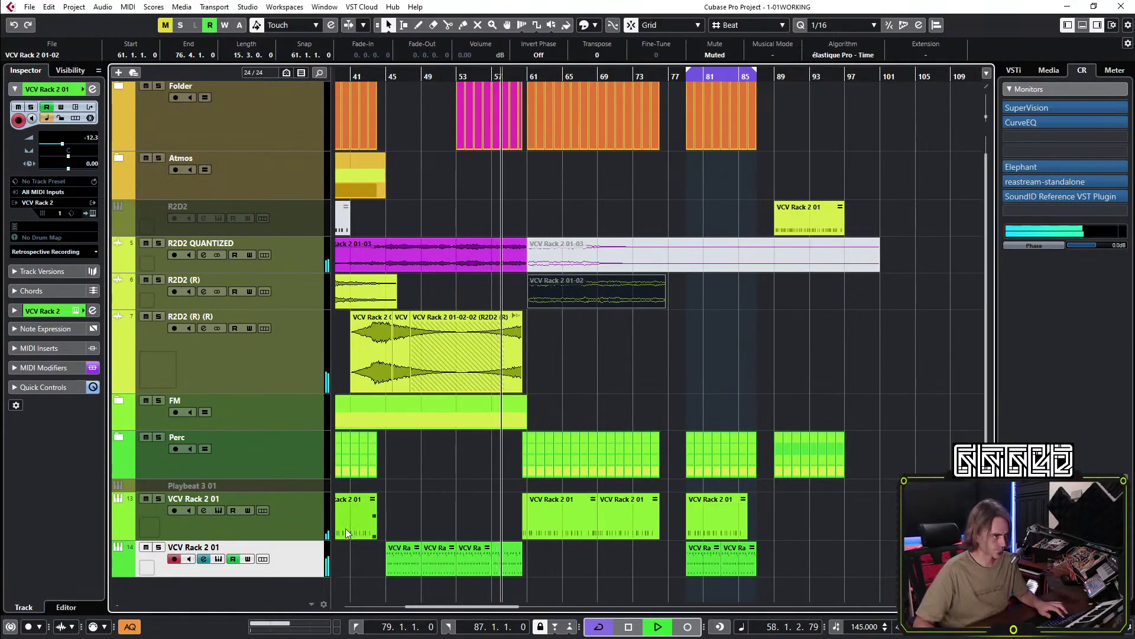
{"action": "left_click", "coordinate": [449, 523]}
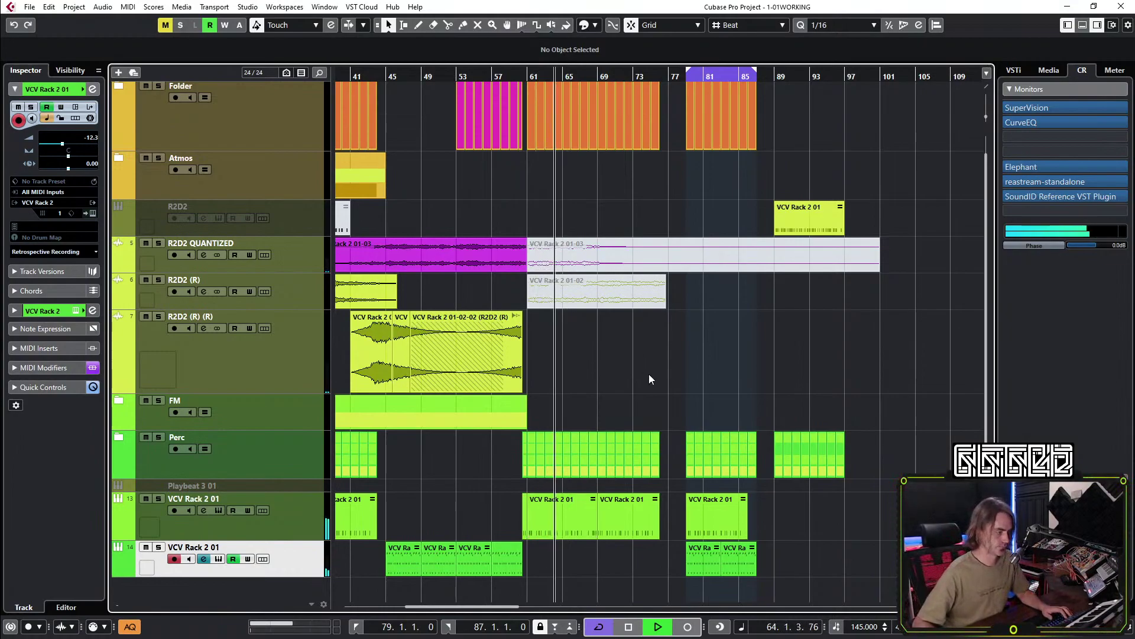
Restart playback and listen to the arrangement from around bar 61.
{"action": "key", "text": "space"}
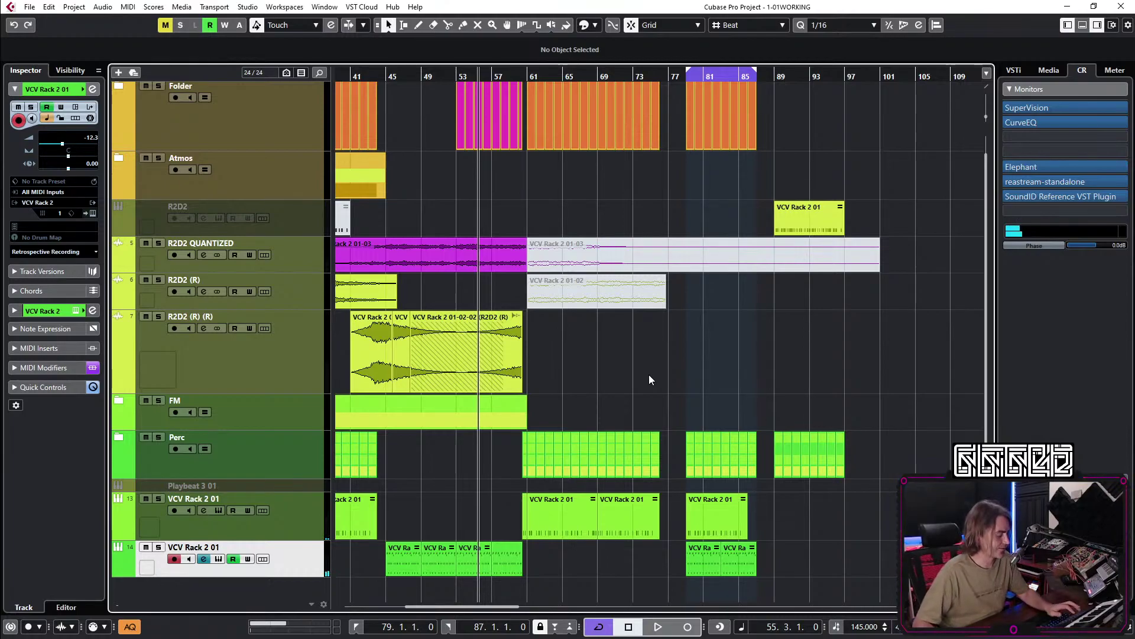
{"action": "key", "text": "space"}
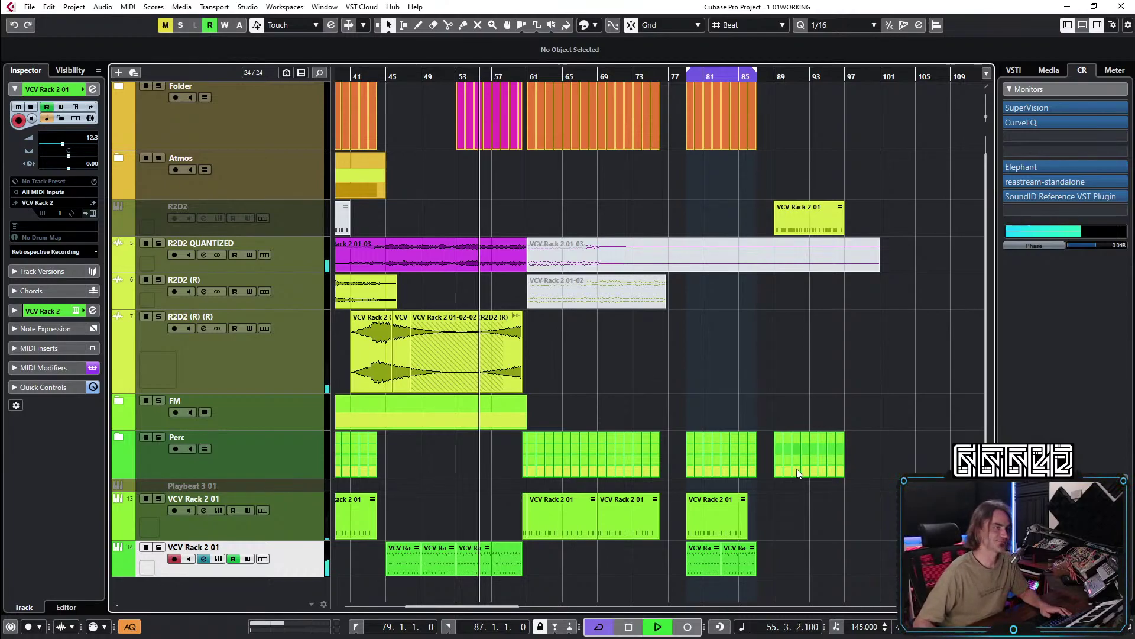
{"action": "left_click", "coordinate": [532, 78]}
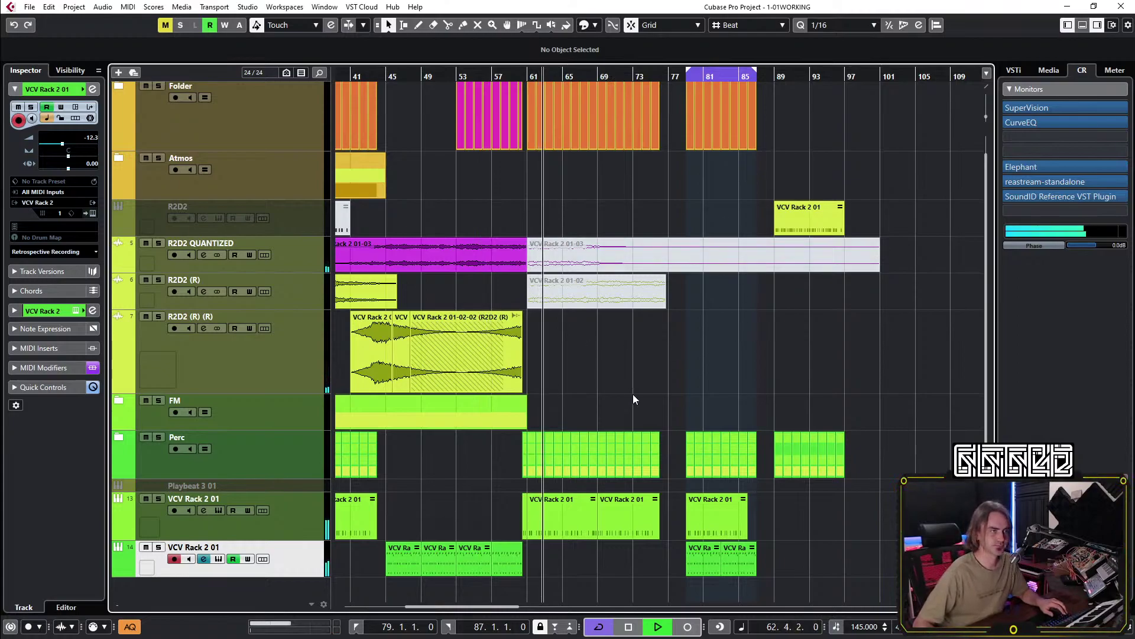
{"action": "scroll", "coordinate": [639, 384], "scroll_direction": "up", "scroll_amount": 2}
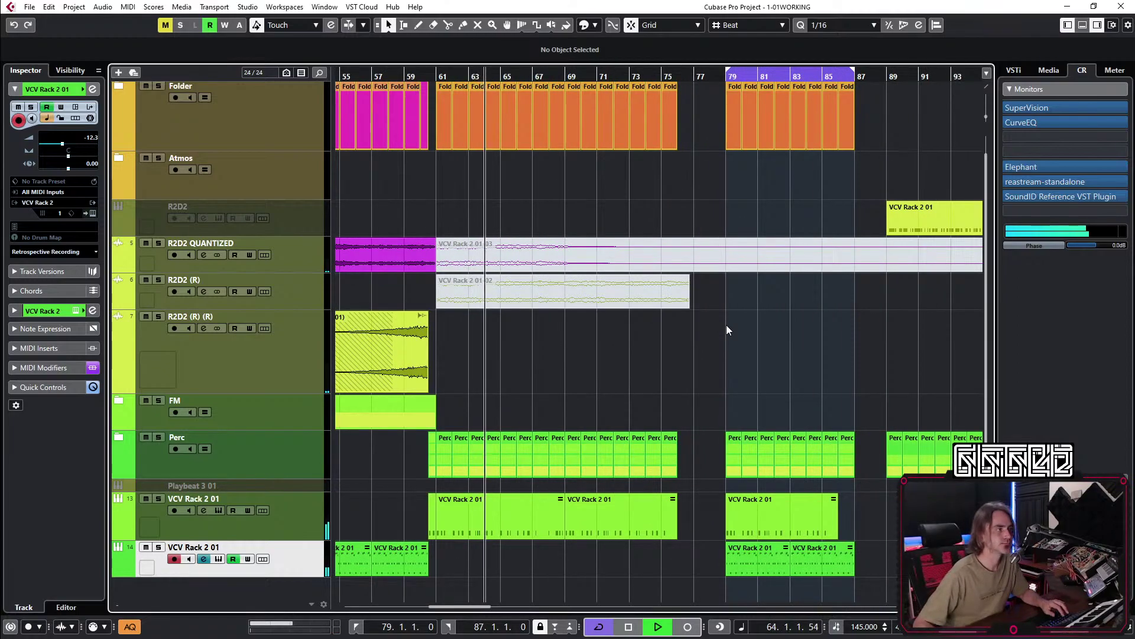
{"action": "scroll", "coordinate": [702, 344], "scroll_direction": "down", "scroll_amount": 1}
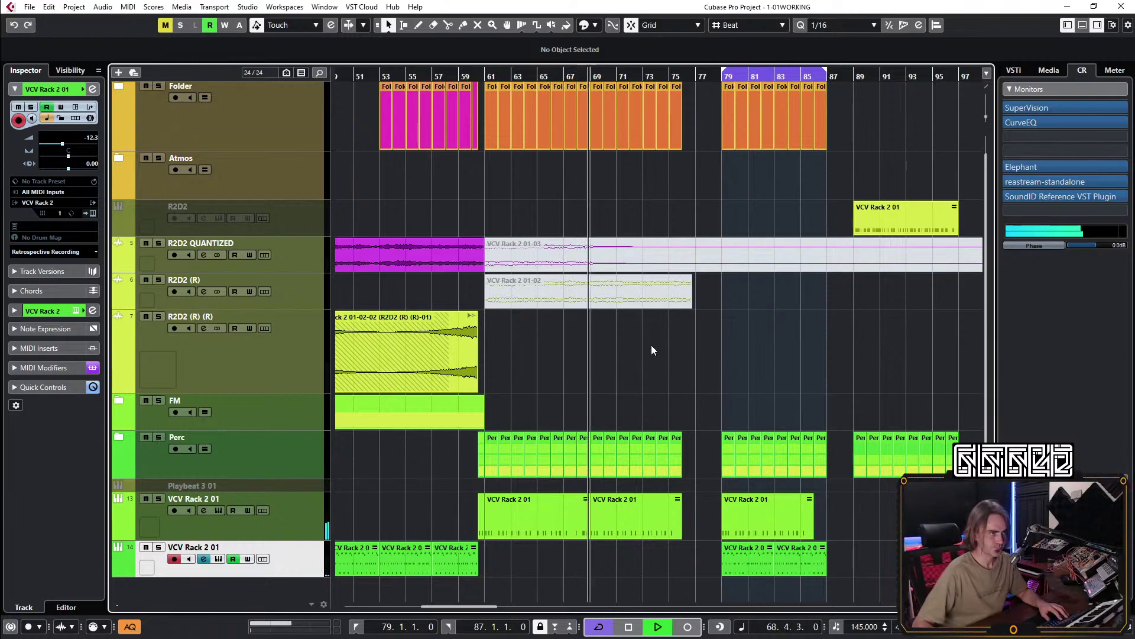
Move both lower VCV Rack 2 parts from bar 79 to bar 69.
{"action": "left_click_drag", "start_coordinate": [818, 585], "coordinate": [605, 562]}
{"action": "scroll", "coordinate": [769, 551], "scroll_direction": "down", "scroll_amount": 4}
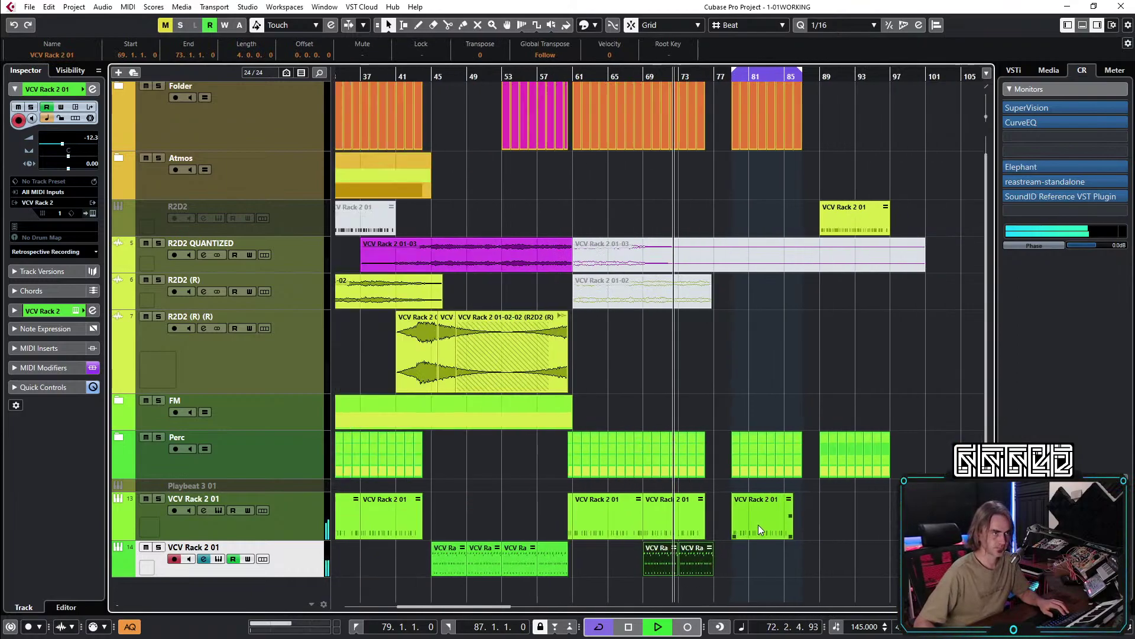
{"action": "scroll", "coordinate": [778, 551], "scroll_direction": "right", "scroll_amount": 2}
Delete the upper VCV Rack 2 part that starts at bar 79.
{"action": "left_click", "coordinate": [667, 559]}
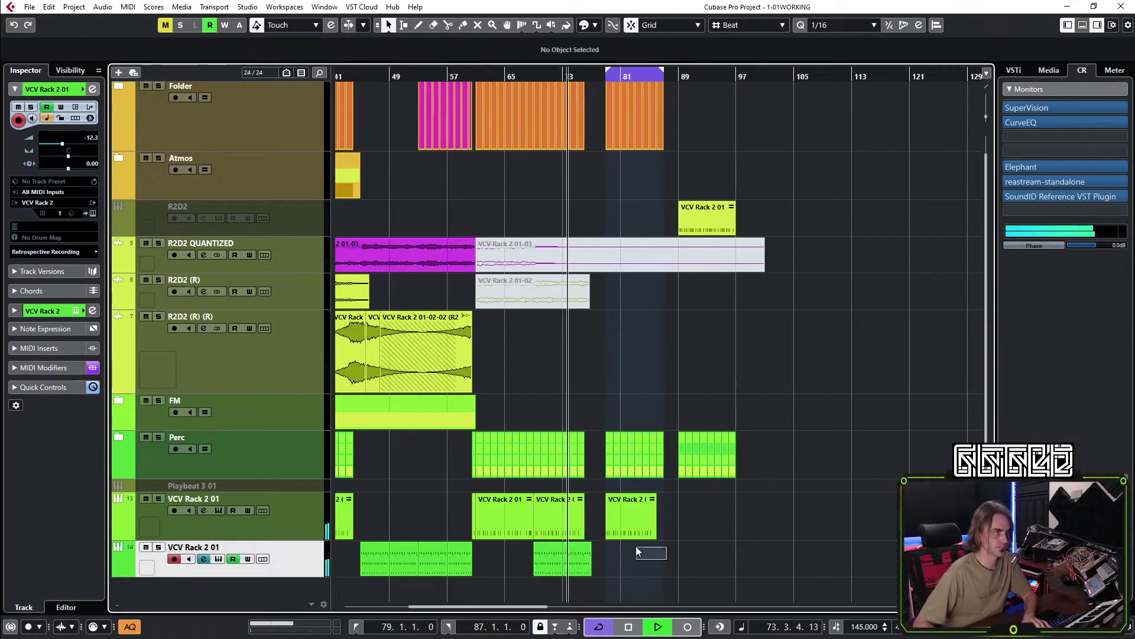
{"action": "left_click", "coordinate": [622, 511]}
{"action": "key", "text": "Delete"}
{"action": "scroll", "coordinate": [636, 332], "scroll_direction": "up", "scroll_amount": 3}
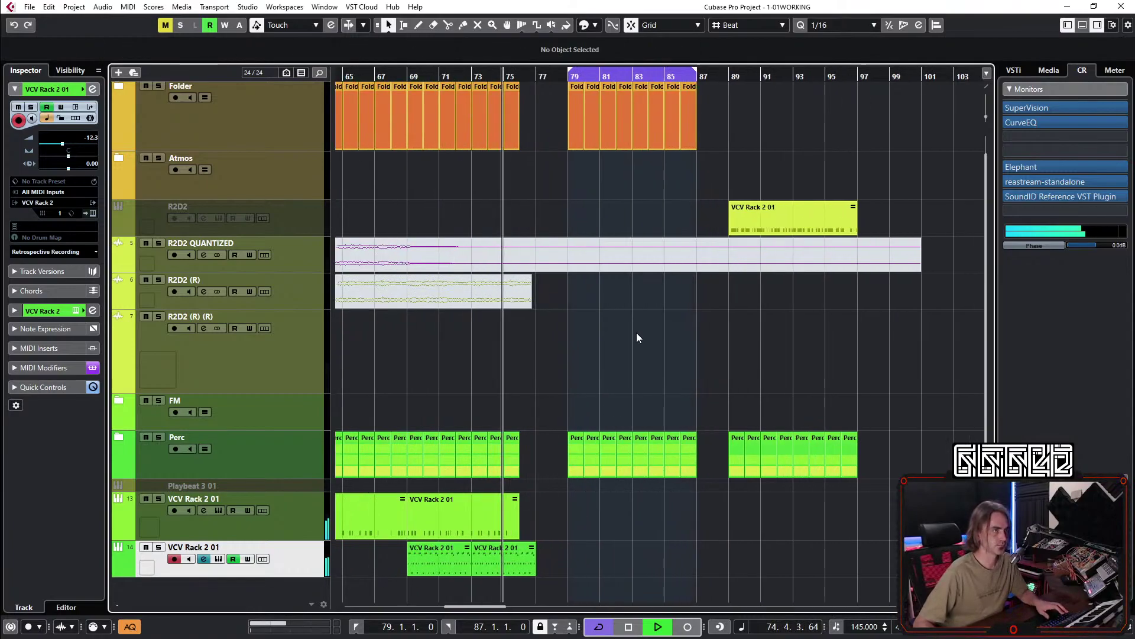
Move the Folder and Perc parts starting at bar 79, together with the cycle range, one bar earlier to bar 78.
{"action": "left_click", "coordinate": [577, 440]}
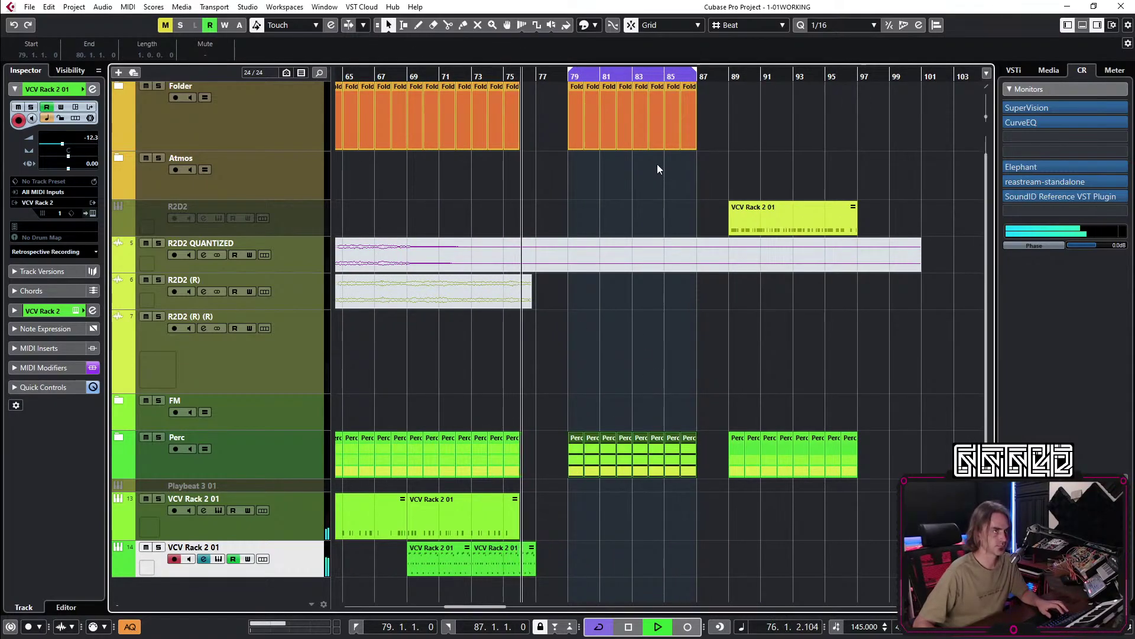
{"action": "scroll", "coordinate": [658, 164], "scroll_direction": "up", "scroll_amount": 1}
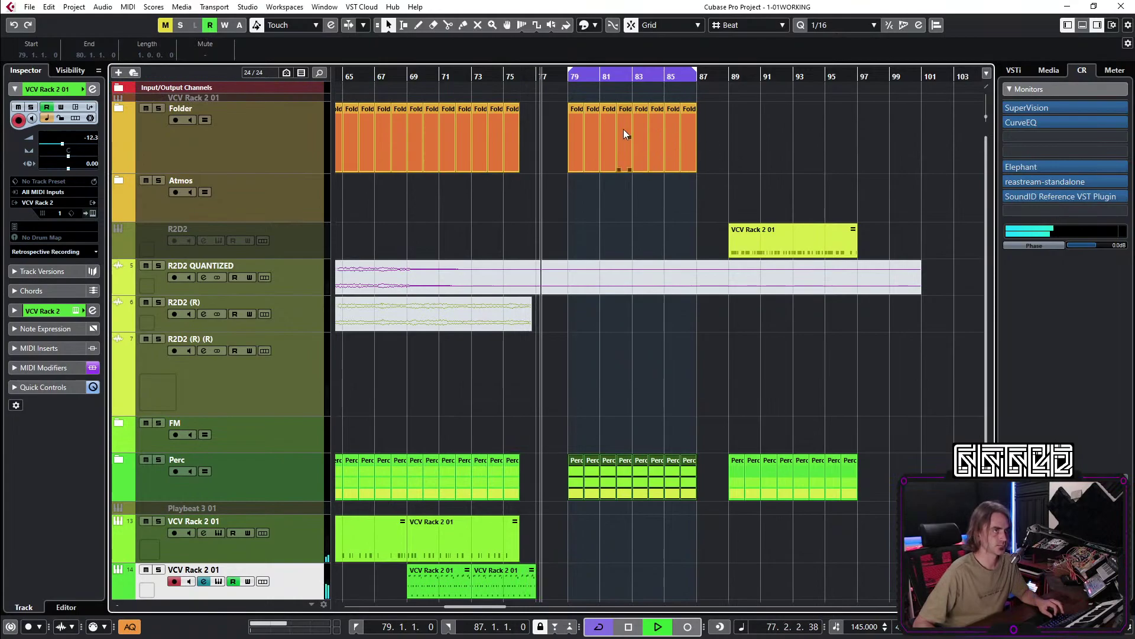
{"action": "key", "text": "space"}
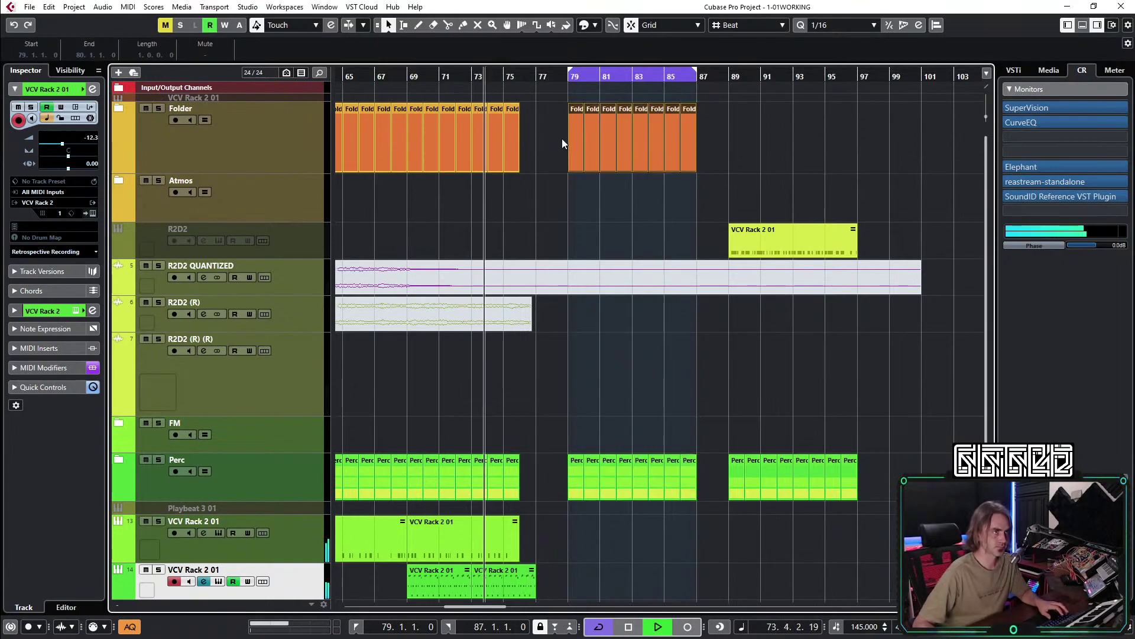
{"action": "left_click_drag", "start_coordinate": [552, 520], "coordinate": [683, 474]}
{"action": "scroll", "coordinate": [571, 498], "scroll_direction": "up", "scroll_amount": 1}
{"action": "scroll", "coordinate": [571, 497], "scroll_direction": "up", "scroll_amount": 1}
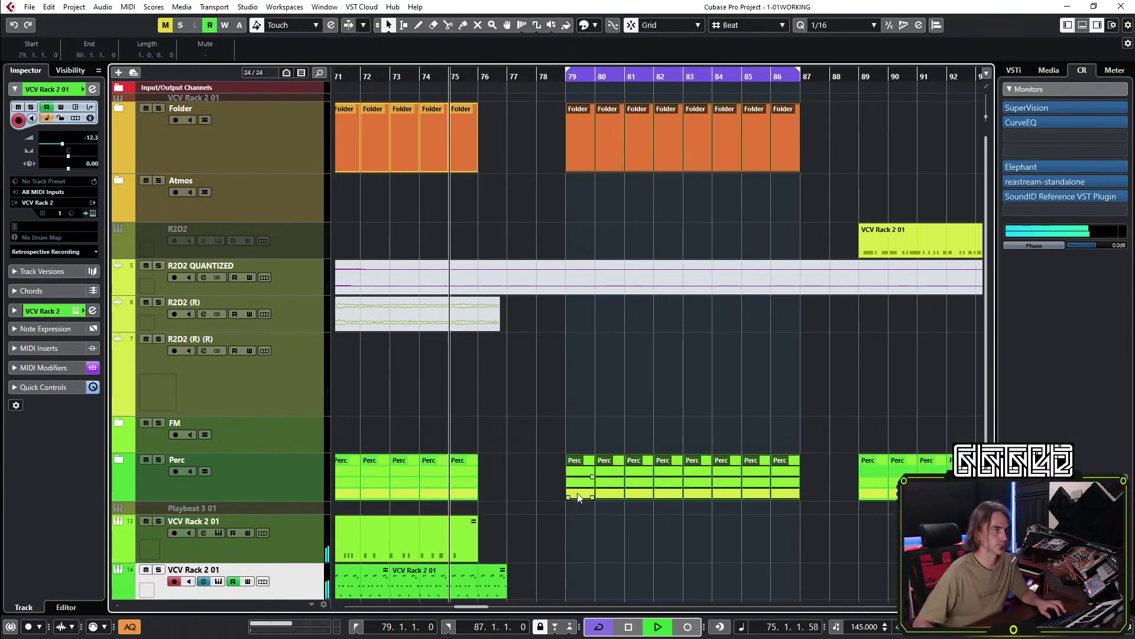
{"action": "left_click_drag", "start_coordinate": [577, 492], "coordinate": [551, 496]}
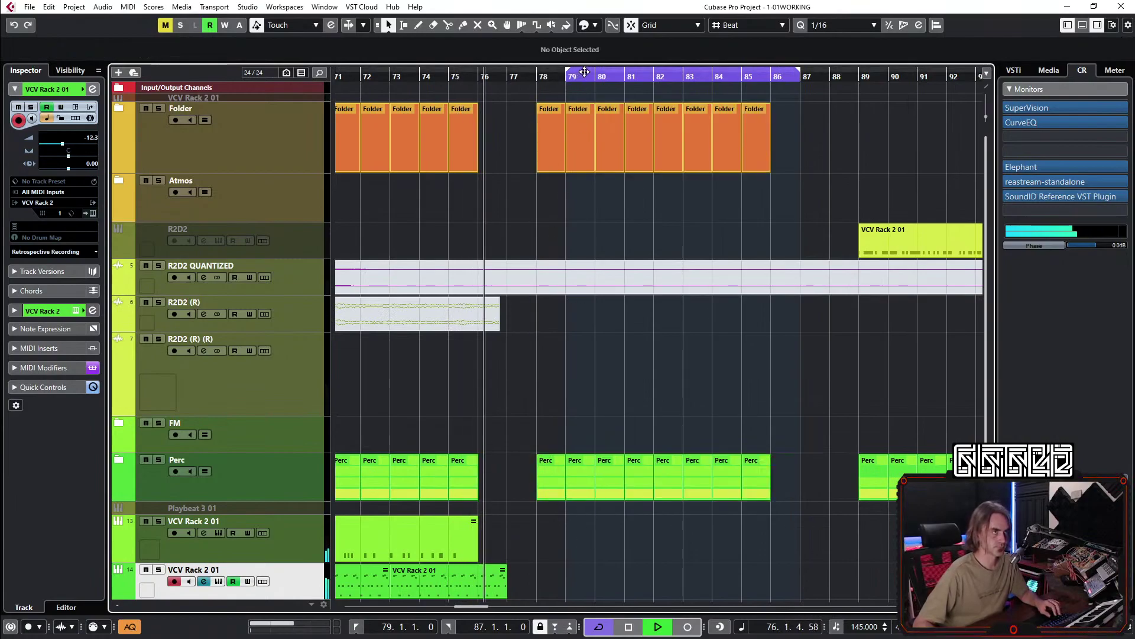
{"action": "left_click_drag", "start_coordinate": [577, 76], "coordinate": [554, 75]}
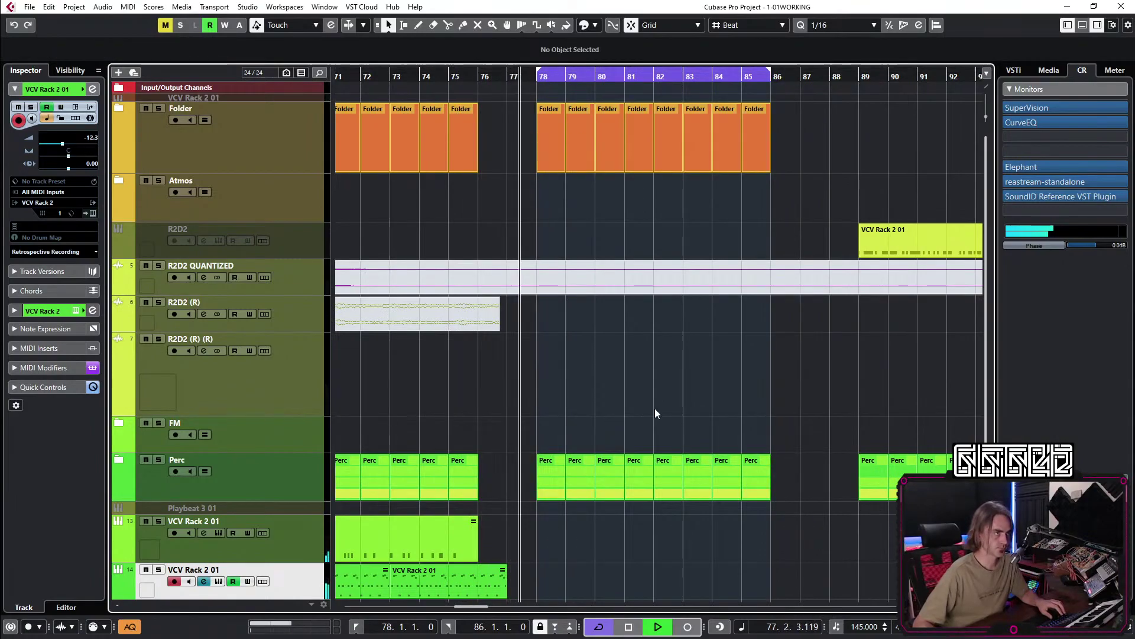
Expand the Perc folder and delete the HIHAT397(OPEN) (D) parts in bars 78–86.
{"action": "key", "text": "g"}
{"action": "key", "text": "g"}
{"action": "left_click", "coordinate": [120, 460]}
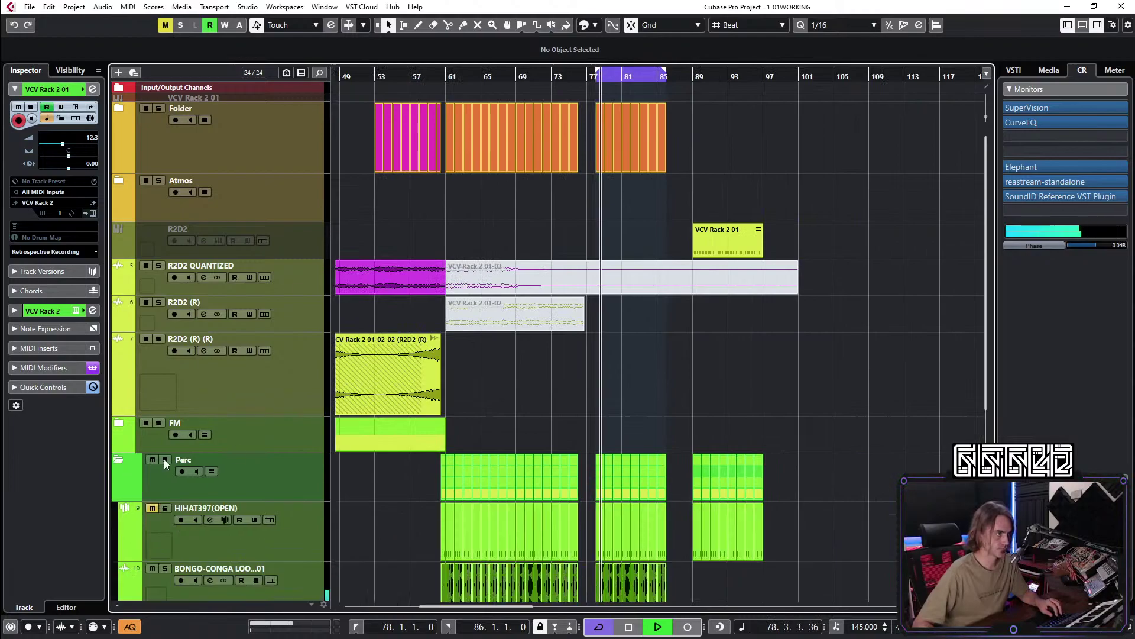
{"action": "scroll", "coordinate": [651, 399], "scroll_direction": "down", "scroll_amount": 4}
{"action": "scroll", "coordinate": [651, 399], "scroll_direction": "up", "scroll_amount": 1}
{"action": "key", "text": "h"}
{"action": "left_click_drag", "start_coordinate": [748, 389], "coordinate": [548, 406]}
{"action": "key", "text": "Delete"}
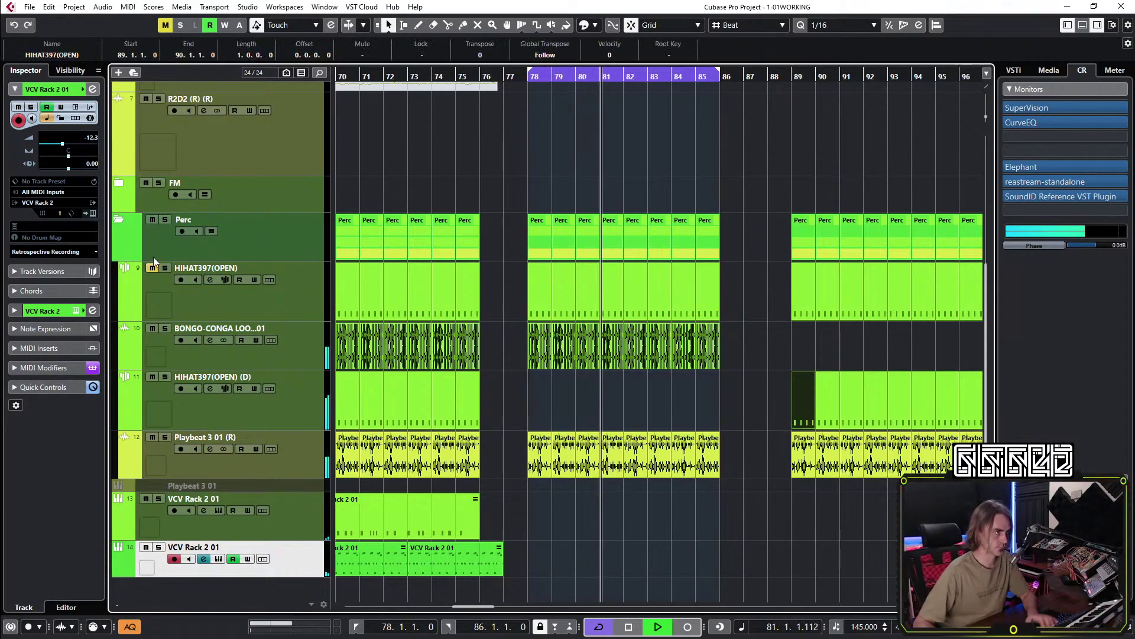
Delete the HIHAT397(OPEN) parts in the section that ends at bar 76.
{"action": "key", "text": "g"}
{"action": "key", "text": "g"}
{"action": "left_click", "coordinate": [612, 300]}
{"action": "key", "text": "Delete"}
{"action": "left_click_drag", "start_coordinate": [488, 289], "coordinate": [600, 308]}
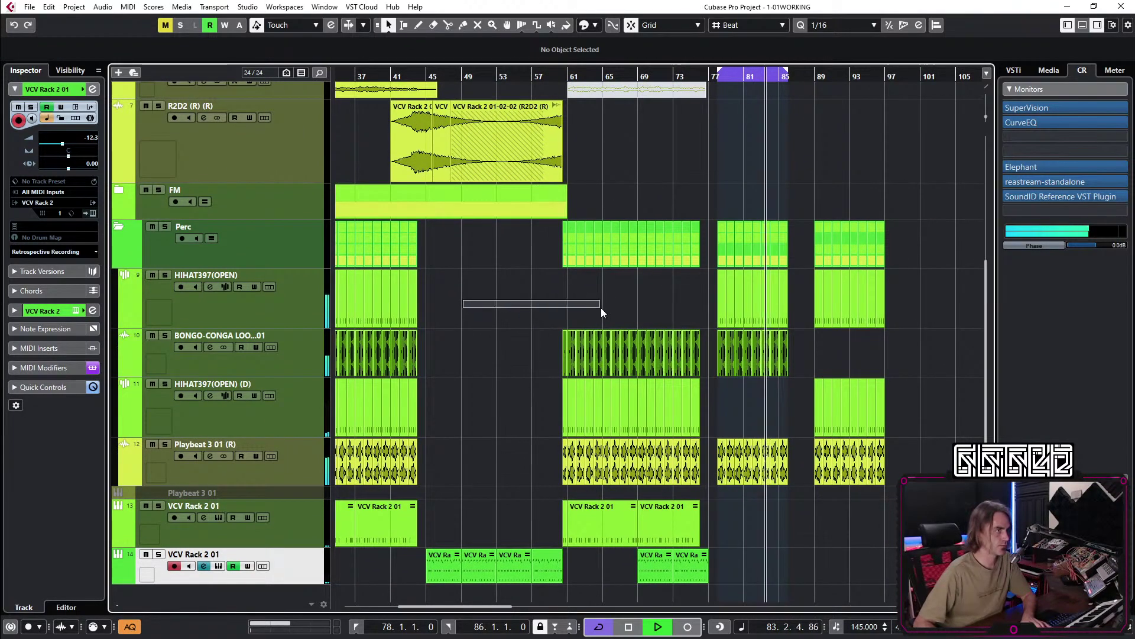
{"action": "key", "text": "Delete"}
Copy the HIHAT397(OPEN) parts in bars 78–86 onto the HIHAT397(OPEN) (D) track at the same position.
{"action": "key", "text": "h"}
{"action": "key", "text": "g"}
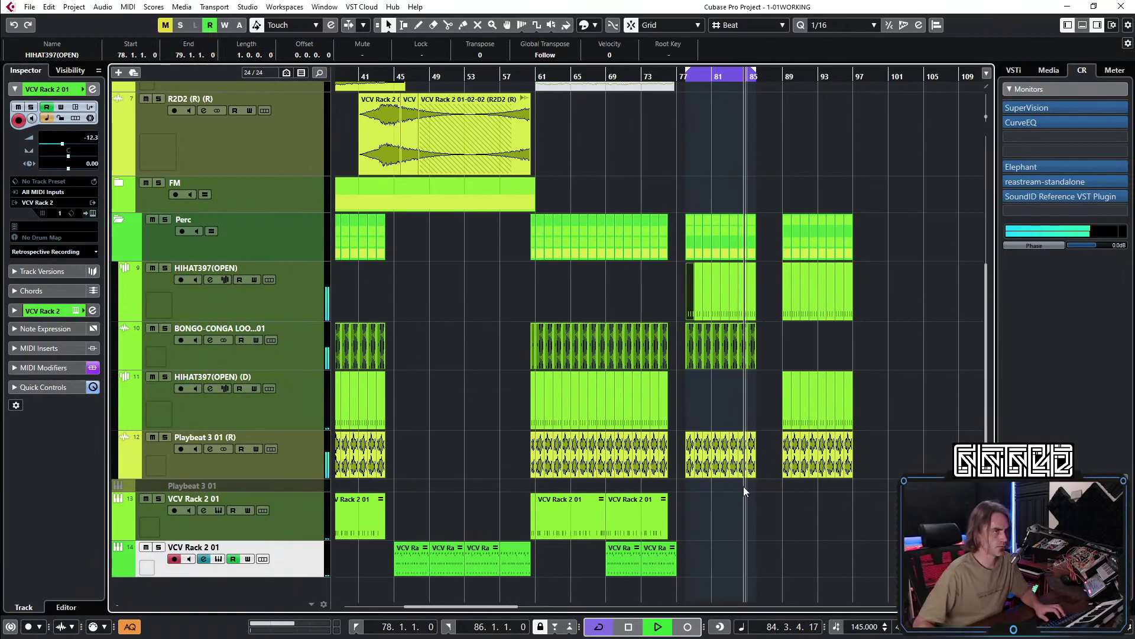
{"action": "key", "text": "h"}
{"action": "key", "text": "space"}
{"action": "left_click_drag", "start_coordinate": [819, 283], "coordinate": [654, 297]}
{"action": "left_click_drag", "start_coordinate": [654, 297], "coordinate": [655, 395]}
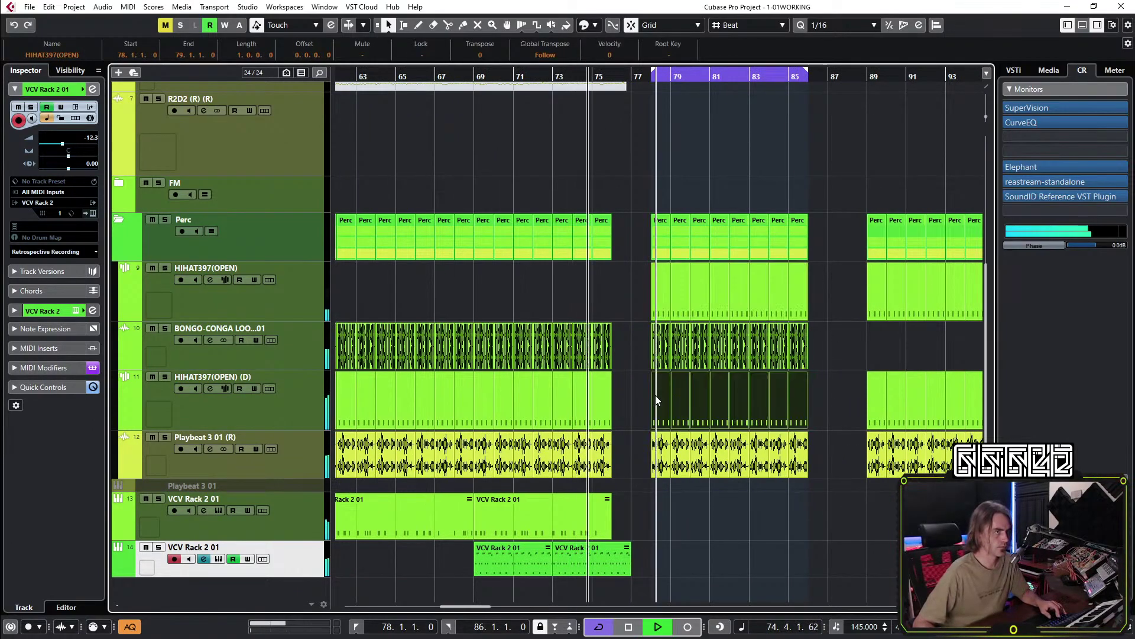
{"action": "left_click", "coordinate": [641, 189]}
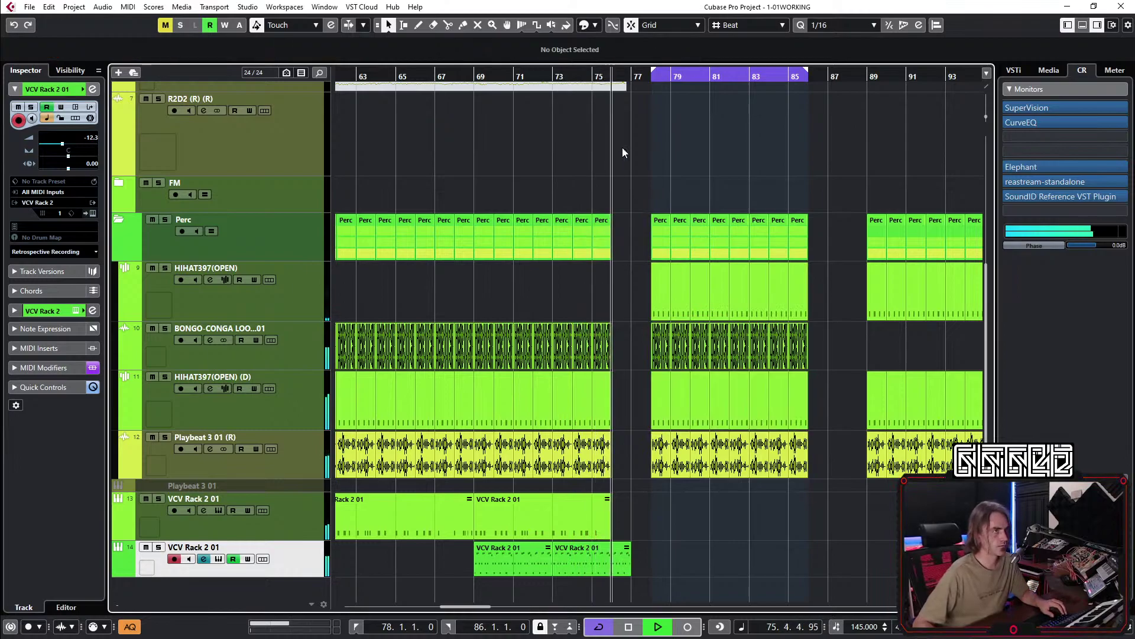
Replace the orange Folder parts in bars 78–86 with a copy of two earlier magenta Folder parts starting at bar 78.
{"action": "scroll", "coordinate": [840, 329], "scroll_direction": "up", "scroll_amount": 4}
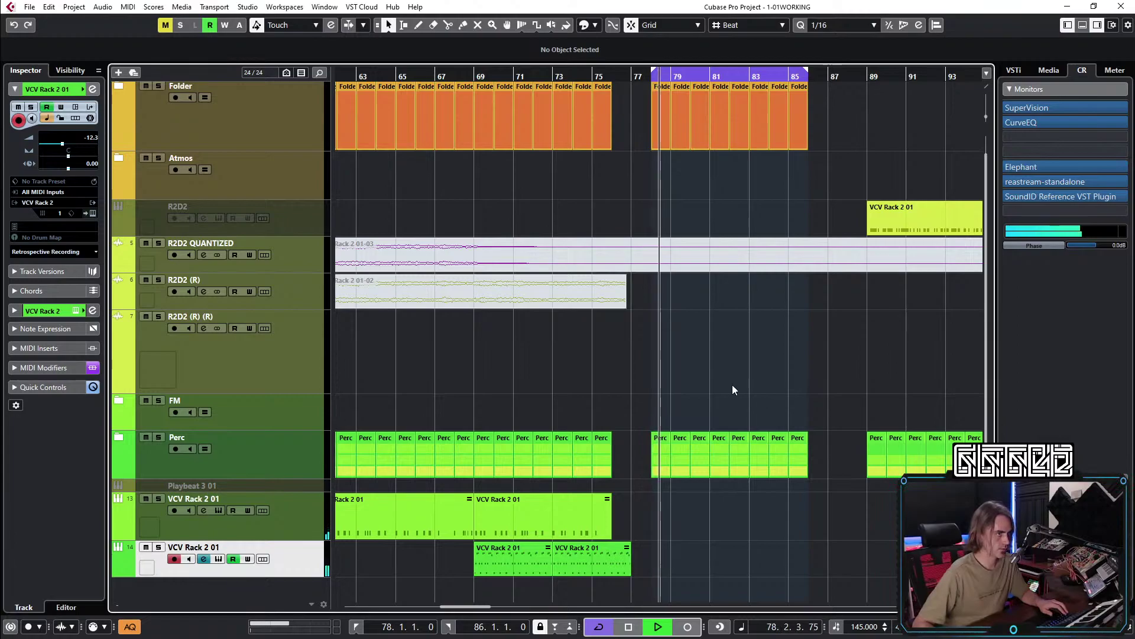
{"action": "scroll", "coordinate": [703, 364], "scroll_direction": "right", "scroll_amount": 2}
{"action": "scroll", "coordinate": [763, 284], "scroll_direction": "up", "scroll_amount": 1}
{"action": "key", "text": "g"}
{"action": "key", "text": "g"}
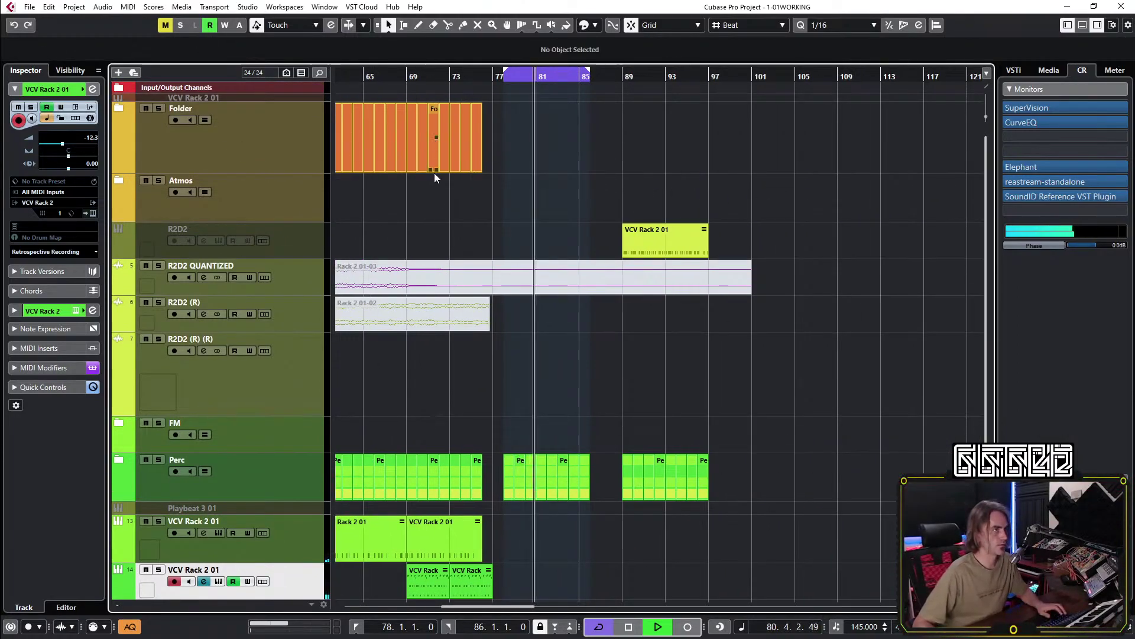
{"action": "scroll", "coordinate": [432, 160], "scroll_direction": "left", "scroll_amount": 4}
{"action": "left_click_drag", "start_coordinate": [357, 147], "coordinate": [600, 145]}
Expand the Folder track, delete the Kick and Bass VCV automation points around bars 77–87, and collapse the automation lanes and folder.
{"action": "scroll", "coordinate": [591, 147], "scroll_direction": "up", "scroll_amount": 4}
{"action": "left_click", "coordinate": [119, 101]}
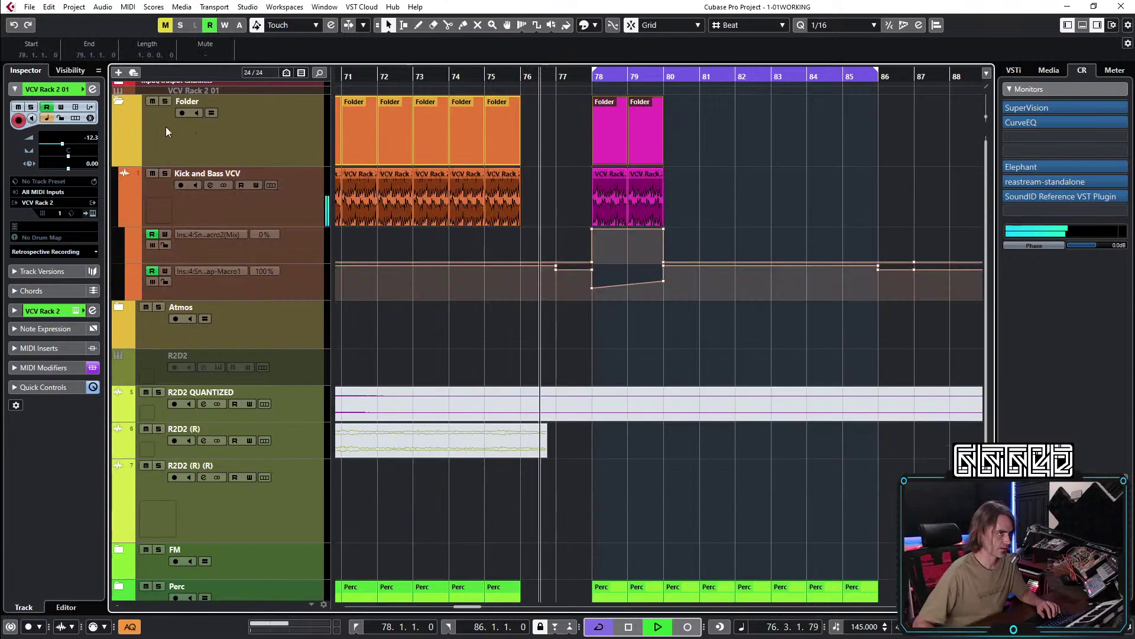
{"action": "left_click_drag", "start_coordinate": [589, 314], "coordinate": [712, 226]}
{"action": "key", "text": "Delete"}
{"action": "left_click_drag", "start_coordinate": [540, 248], "coordinate": [957, 264]}
{"action": "key", "text": "Delete"}
{"action": "key", "text": "g"}
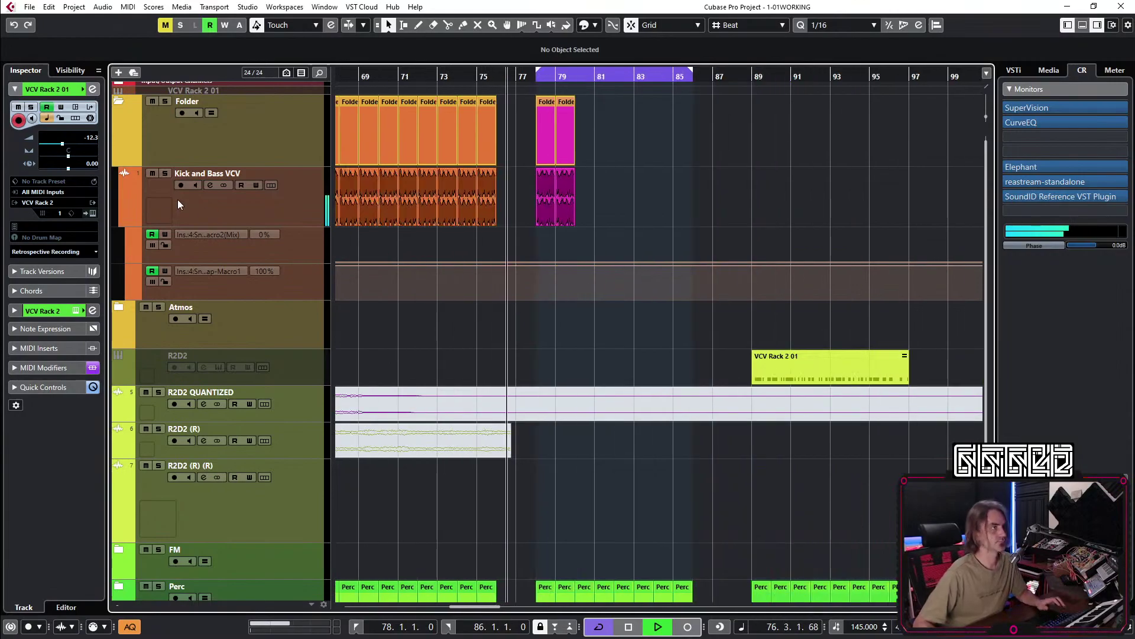
{"action": "left_click", "coordinate": [123, 214]}
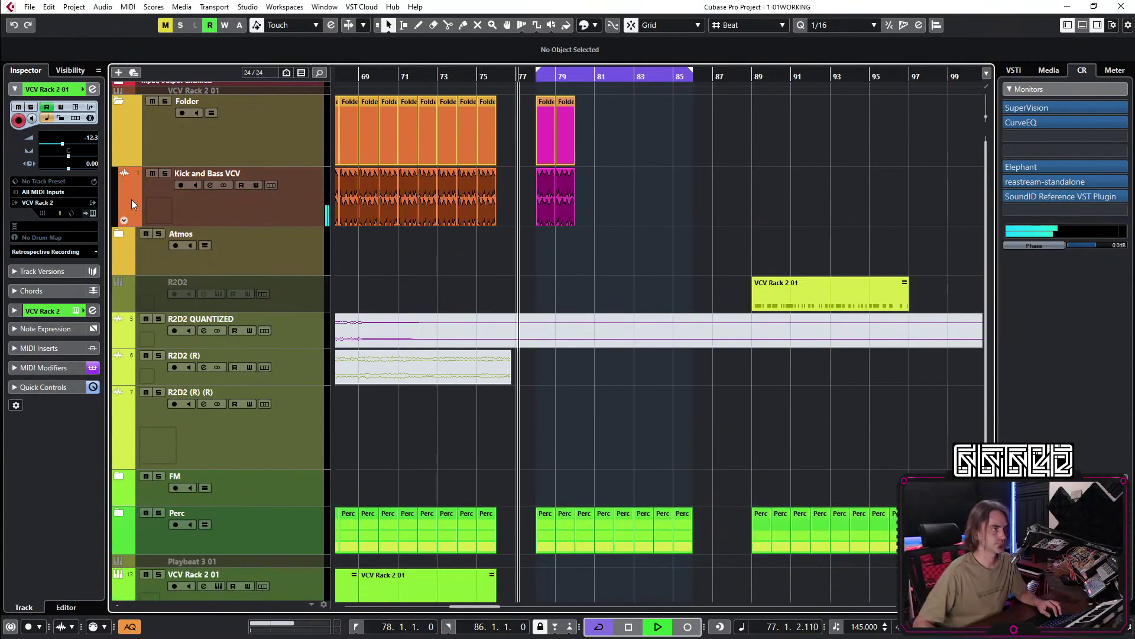
{"action": "left_click", "coordinate": [121, 101]}
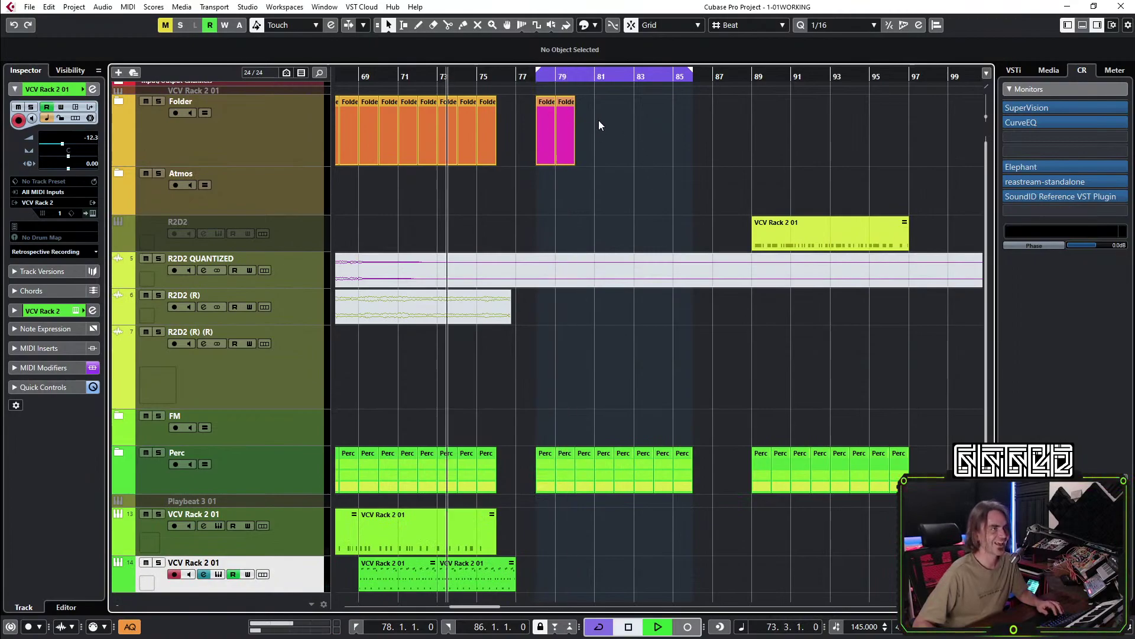
Repeat the magenta Folder parts up to bar 86 to fill the cycle range.
{"action": "left_click", "coordinate": [568, 131]}
{"action": "left_click_drag", "start_coordinate": [573, 131], "coordinate": [690, 165]}
{"action": "left_click", "coordinate": [616, 233]}
Copy the two lower VCV Rack 2 parts from bar 69 to bar 78.
{"action": "scroll", "coordinate": [616, 233], "scroll_direction": "down", "scroll_amount": 1}
{"action": "scroll", "coordinate": [587, 545], "scroll_direction": "left", "scroll_amount": 2}
{"action": "left_click_drag", "start_coordinate": [465, 559], "coordinate": [647, 556]}
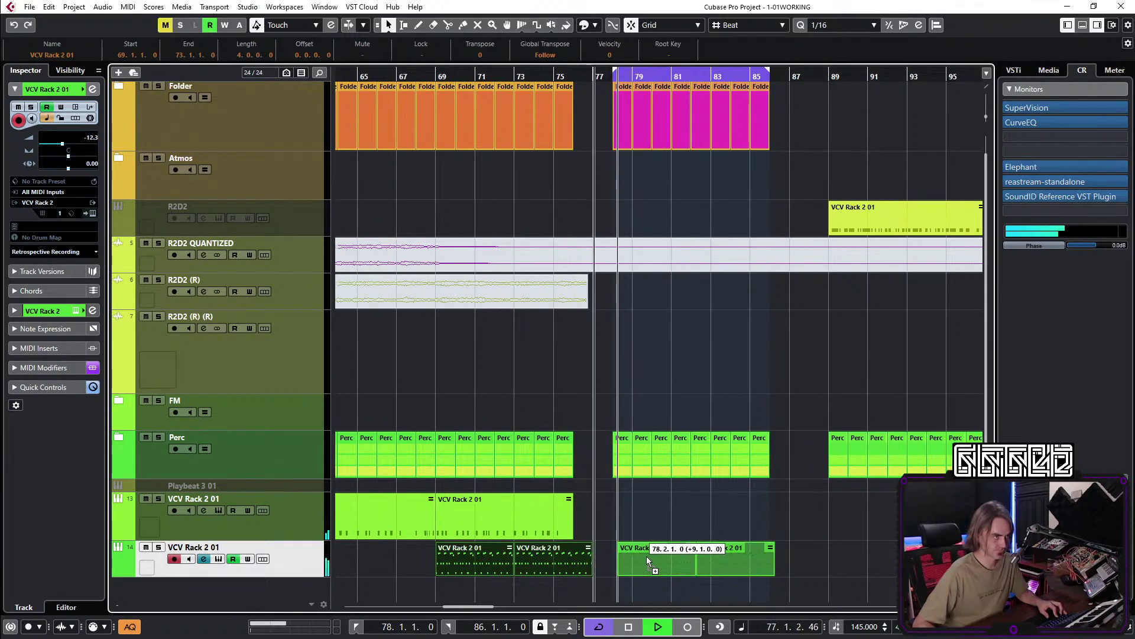
{"action": "left_click", "coordinate": [679, 517]}
Restart playback from bar 75 and move the magenta Folder parts from bar 78 to about bar 89.
{"action": "scroll", "coordinate": [650, 488], "scroll_direction": "right", "scroll_amount": 3}
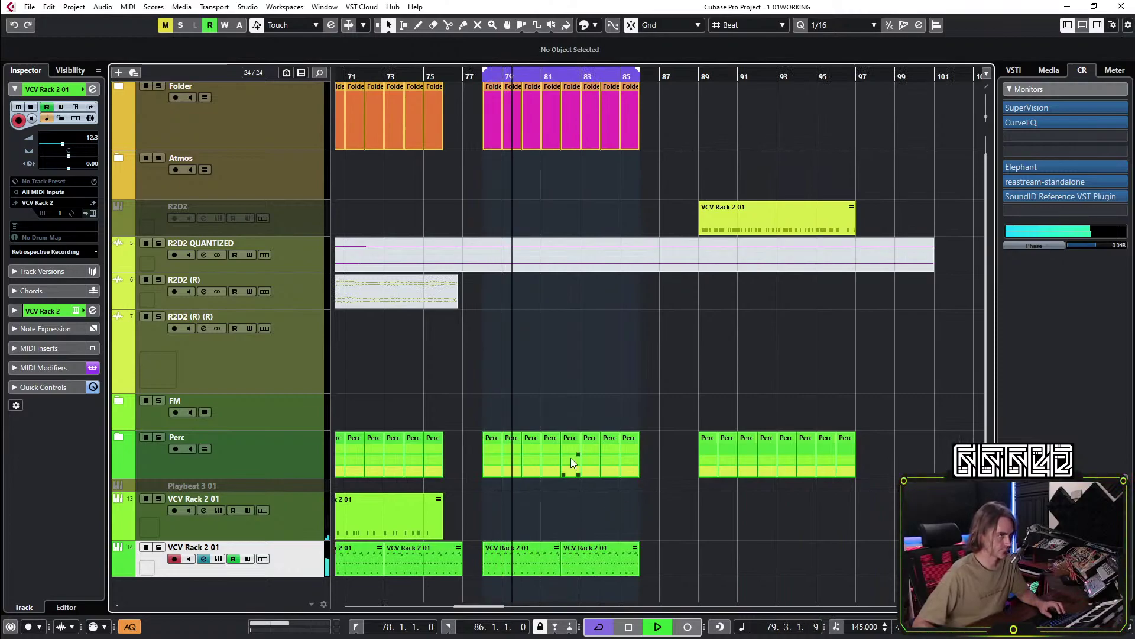
{"action": "key", "text": "h"}
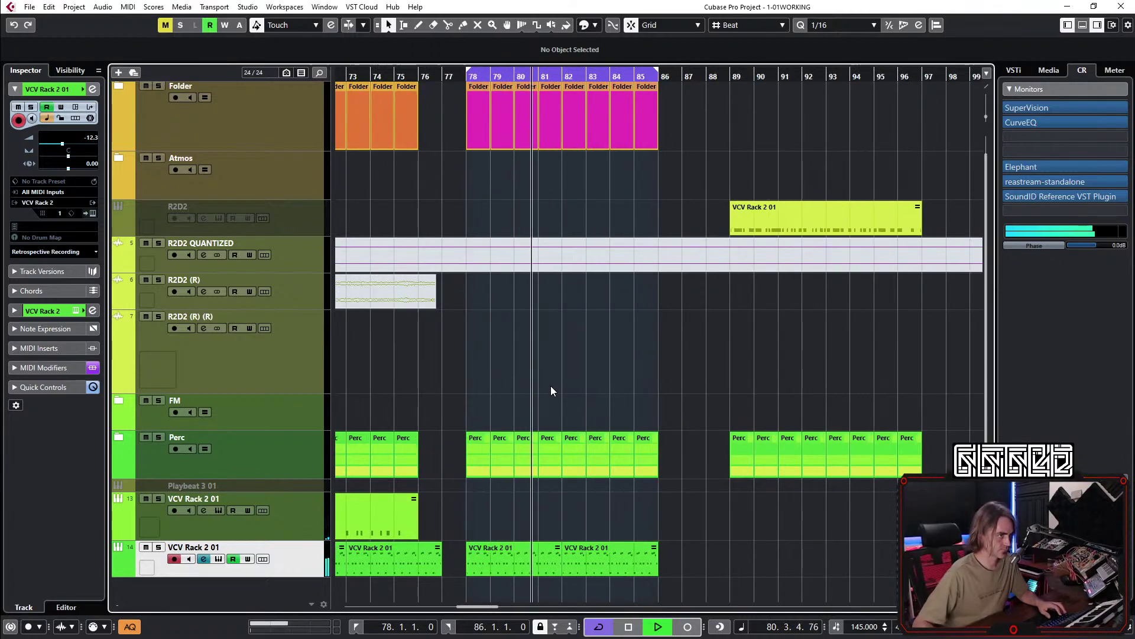
{"action": "key", "text": "h"}
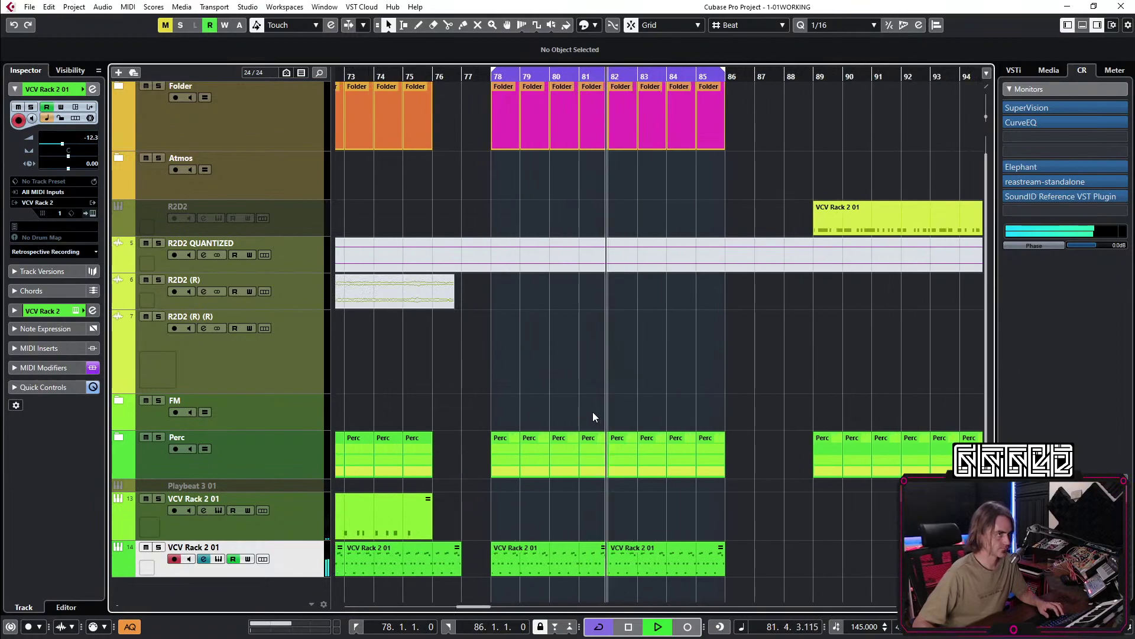
{"action": "key", "text": "g"}
{"action": "key", "text": "h"}
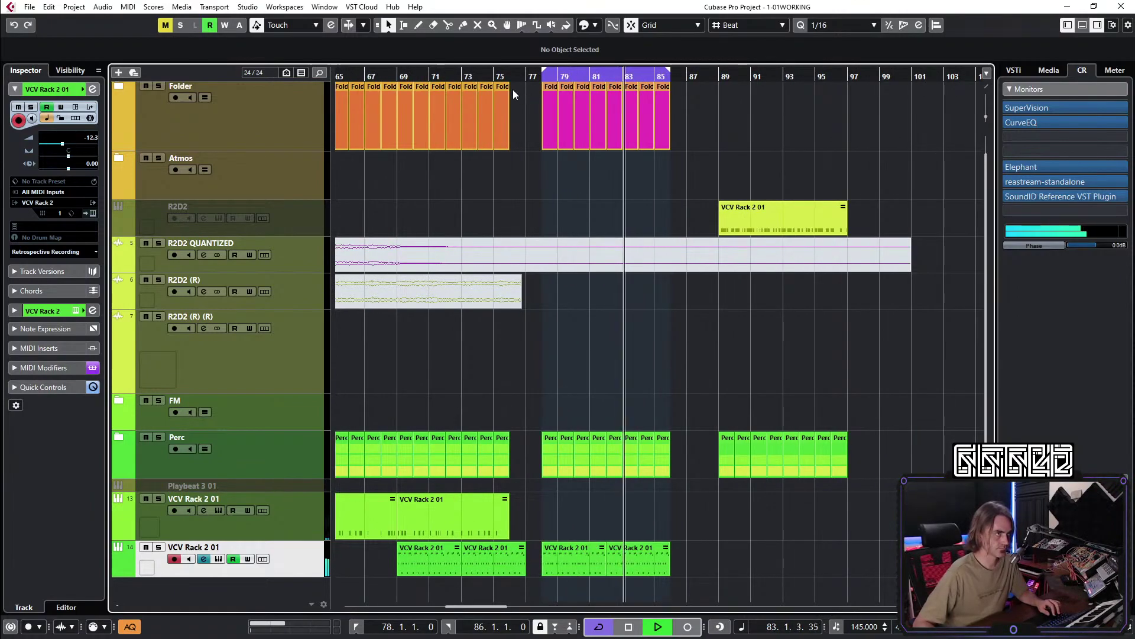
{"action": "left_click", "coordinate": [495, 80]}
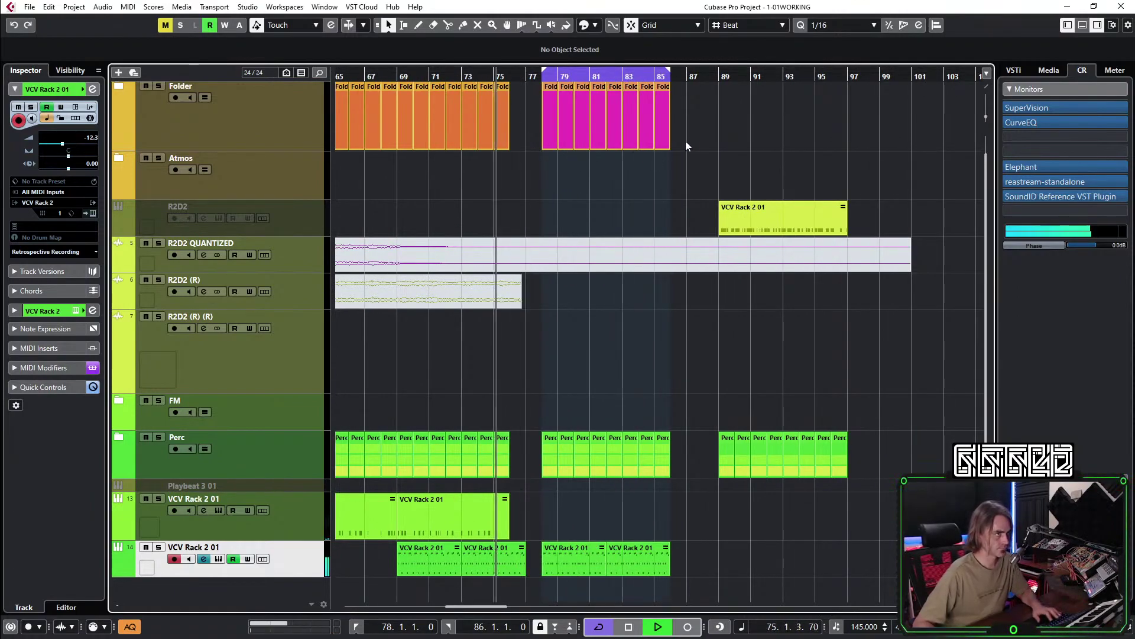
{"action": "left_click_drag", "start_coordinate": [546, 117], "coordinate": [727, 117]}
Copy the preceding orange Folder parts to bar 78 and repeat the last one to fill up to bar 86.
{"action": "left_click_drag", "start_coordinate": [403, 124], "coordinate": [549, 124]}
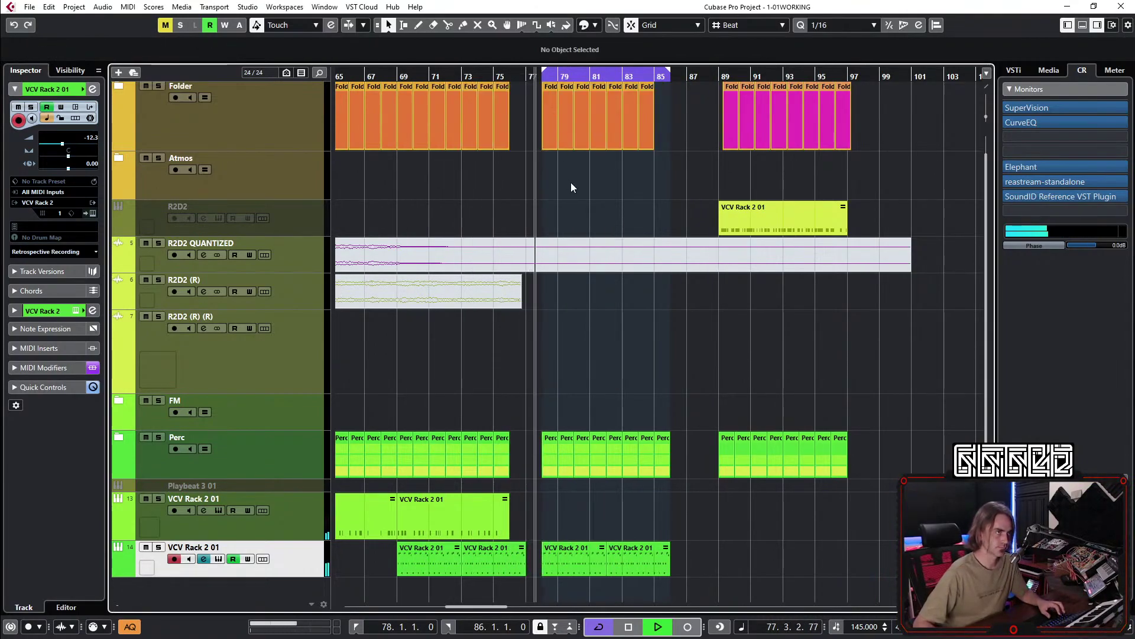
{"action": "left_click", "coordinate": [570, 182]}
{"action": "key", "text": "h"}
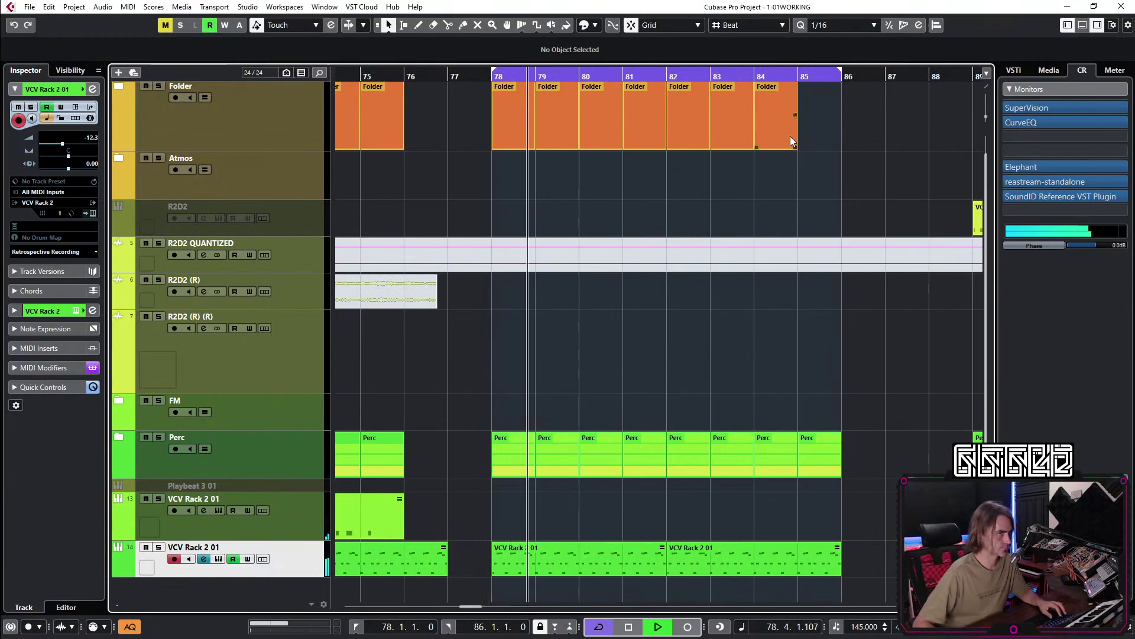
{"action": "left_click_drag", "start_coordinate": [796, 120], "coordinate": [841, 122]}
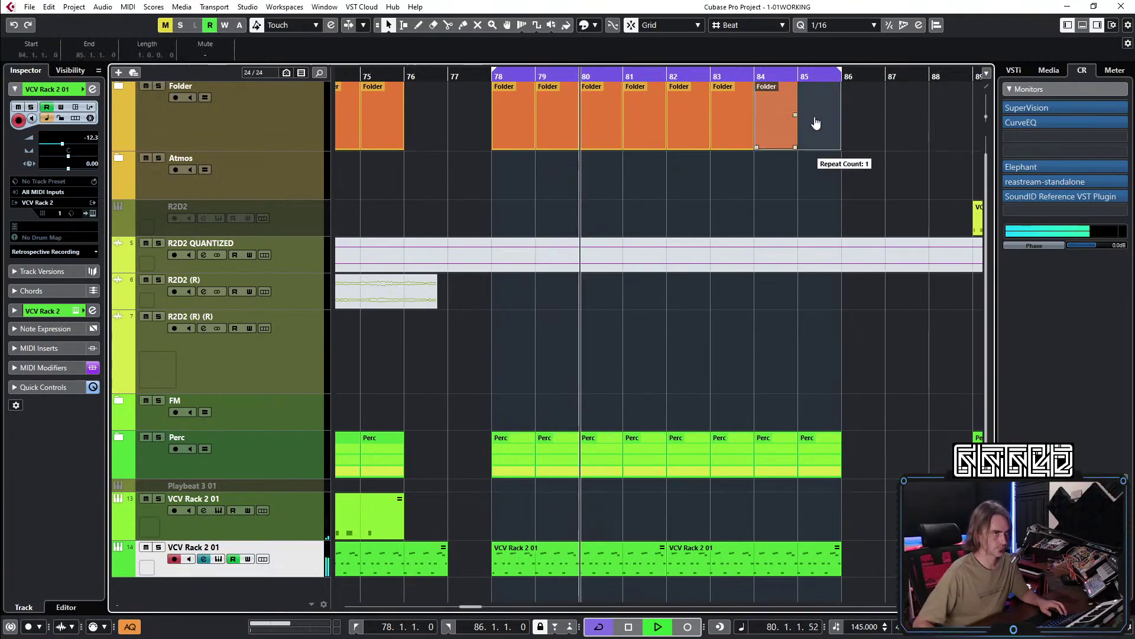
Expand the Perc folder and open the amp envelope of the HIHAT397(OPEN) track in Sampler Control.
{"action": "key", "text": "g"}
{"action": "key", "text": "g"}
{"action": "left_click", "coordinate": [119, 437]}
{"action": "scroll", "coordinate": [459, 370], "scroll_direction": "down", "scroll_amount": 4}
{"action": "left_click", "coordinate": [218, 288]}
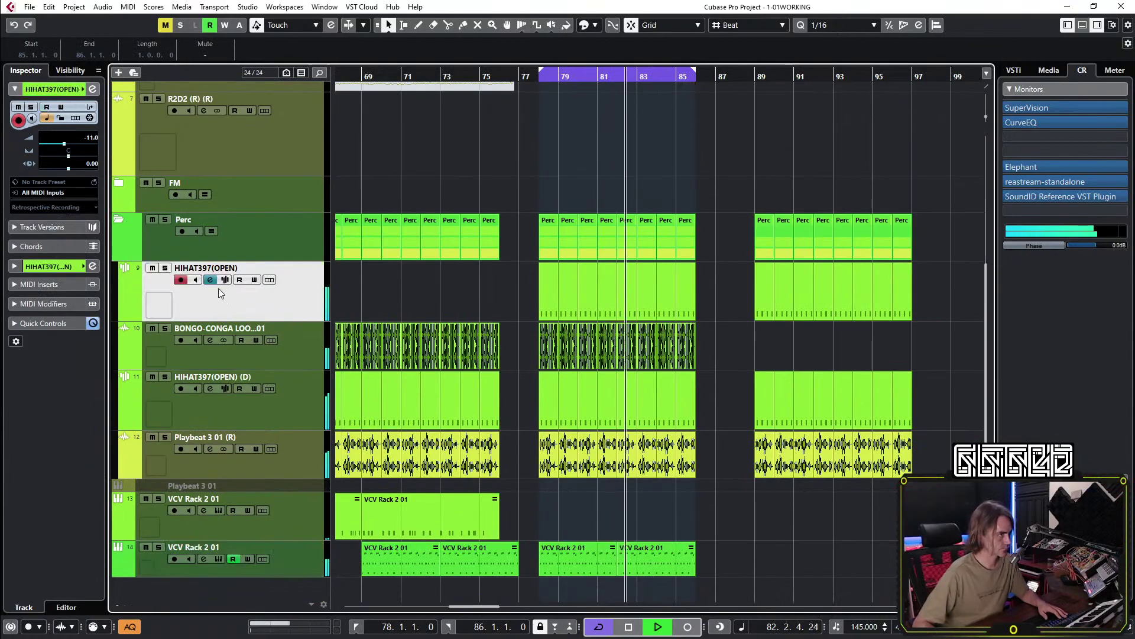
{"action": "key", "text": "ctrl+e"}
{"action": "left_click", "coordinate": [789, 504]}
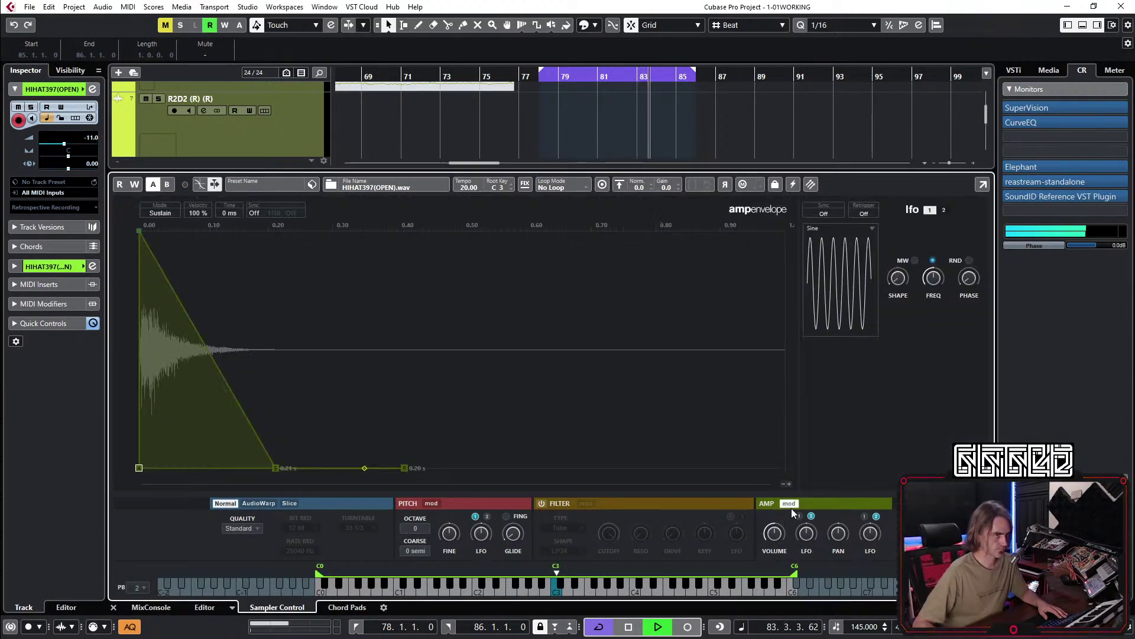
Bend the hi-hat's amp envelope decay inward, shorten it to about 199 ms, and close the sampler and the Perc folder.
{"action": "left_click_drag", "start_coordinate": [218, 374], "coordinate": [215, 377]}
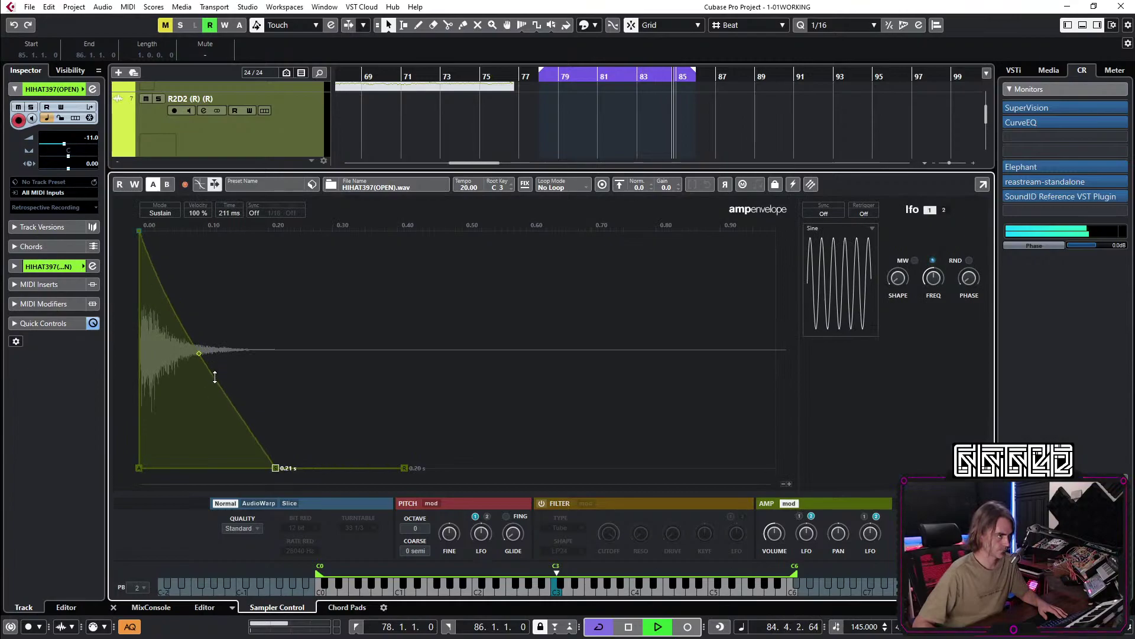
{"action": "left_click_drag", "start_coordinate": [276, 468], "coordinate": [268, 467]}
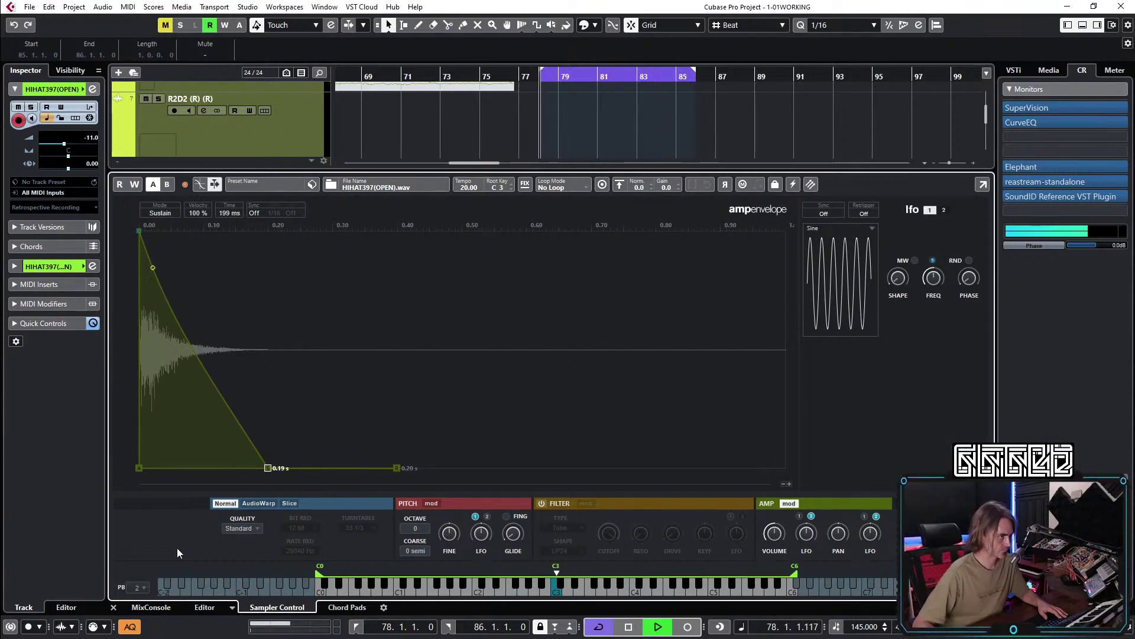
{"action": "left_click", "coordinate": [113, 608]}
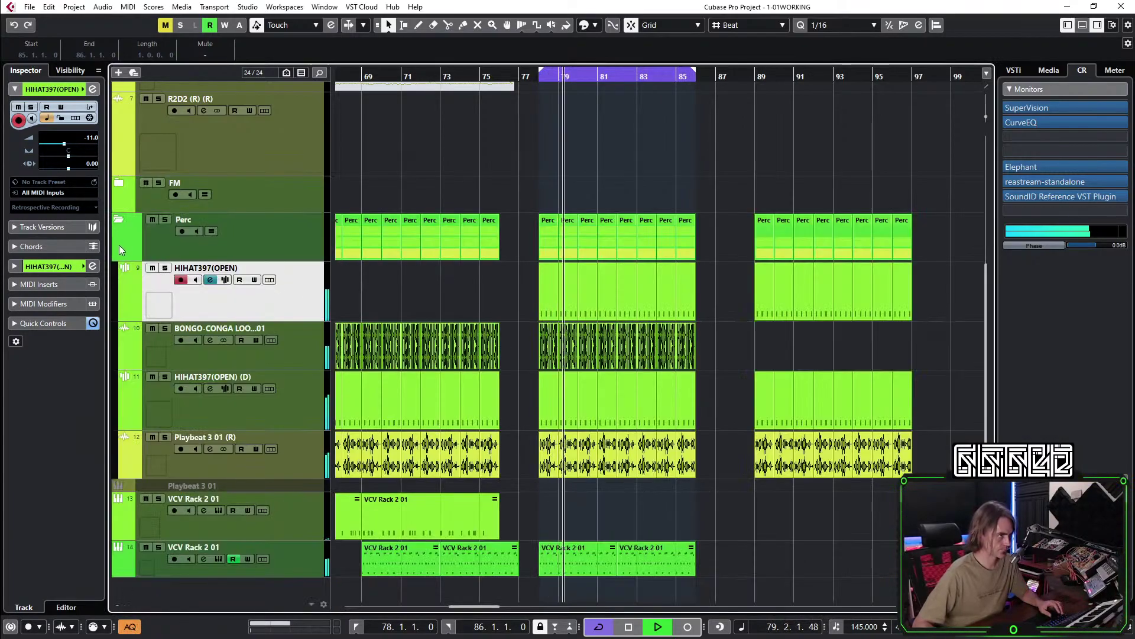
{"action": "left_click", "coordinate": [118, 219]}
Record a short MIDI part on the upper VCV Rack 2 track starting at bar 77.
{"action": "key", "text": "space"}
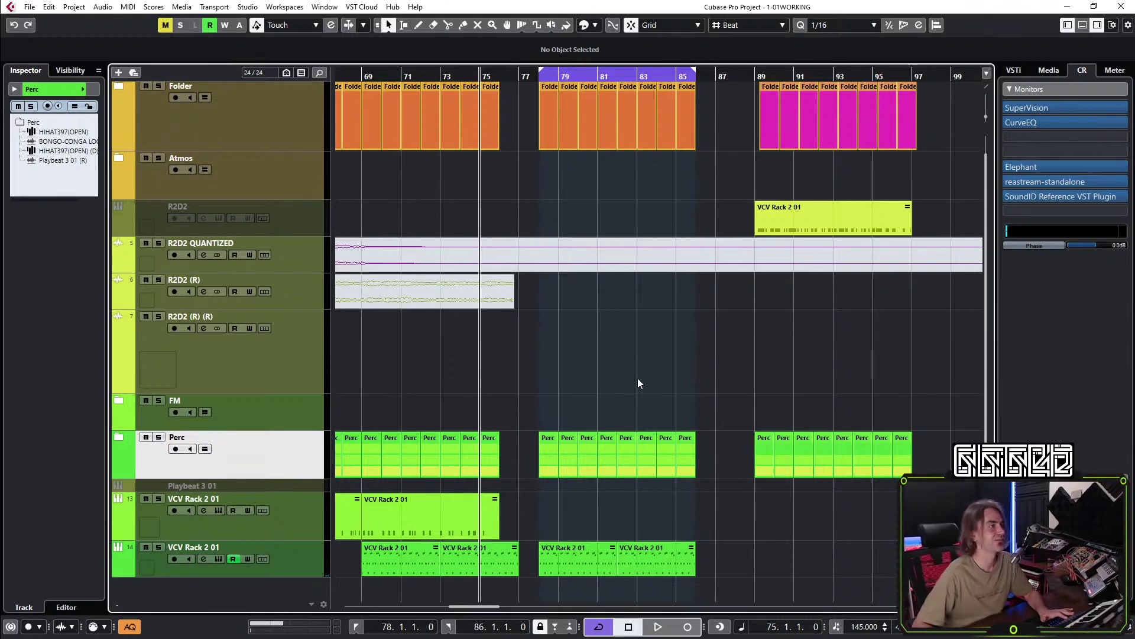
{"action": "key", "text": "space"}
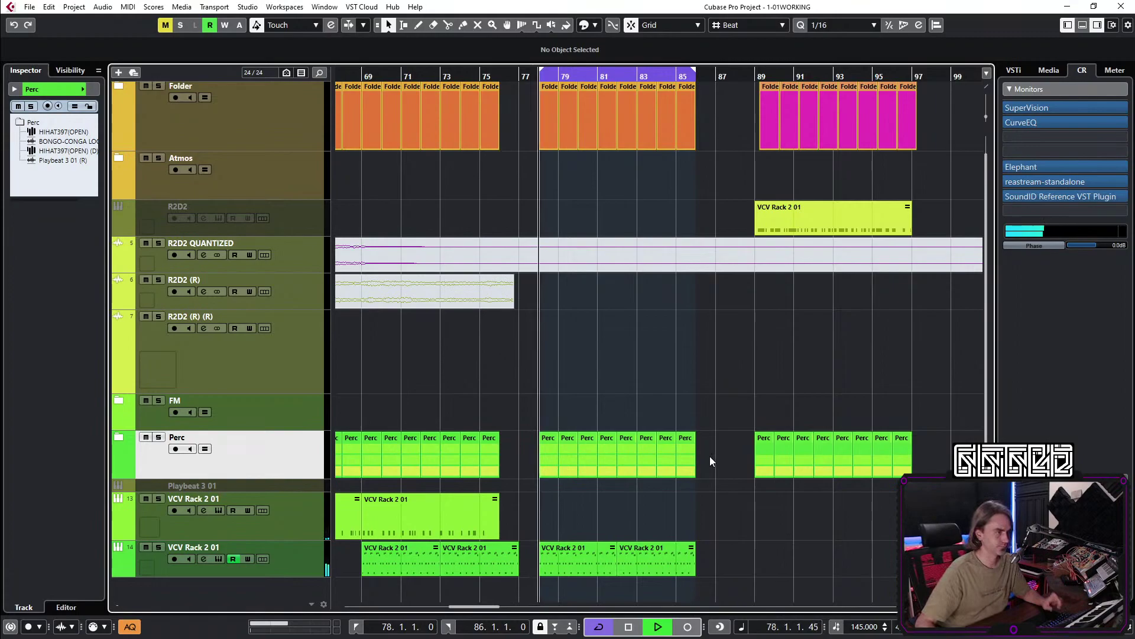
{"action": "scroll", "coordinate": [523, 537], "scroll_direction": "right", "scroll_amount": 5}
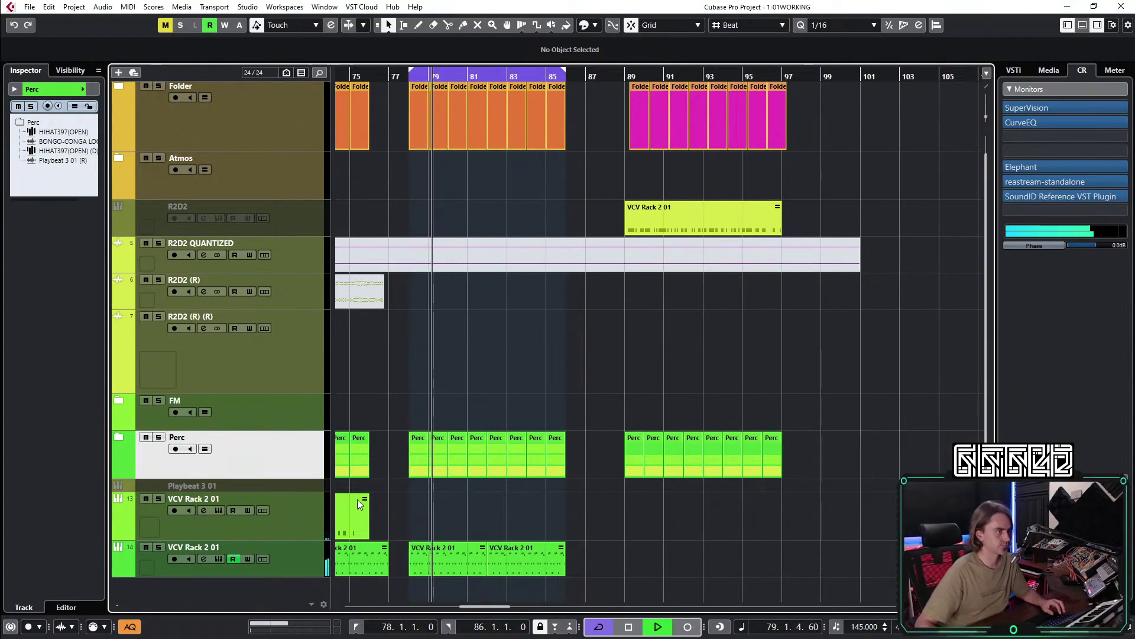
{"action": "left_click", "coordinate": [297, 518]}
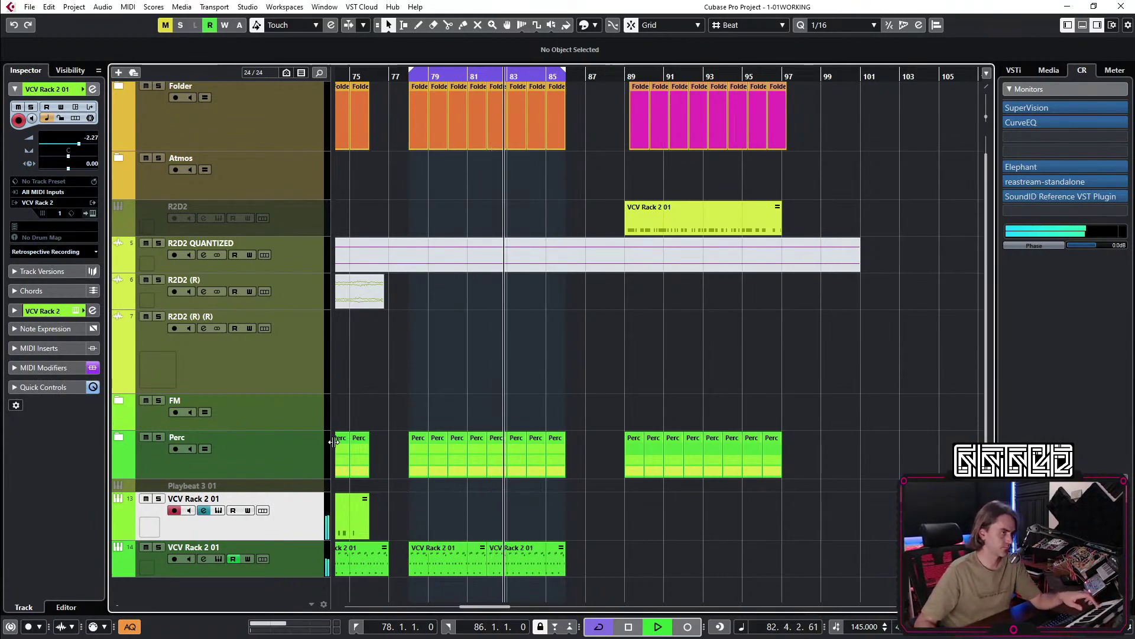
{"action": "scroll", "coordinate": [431, 489], "scroll_direction": "left", "scroll_amount": 3}
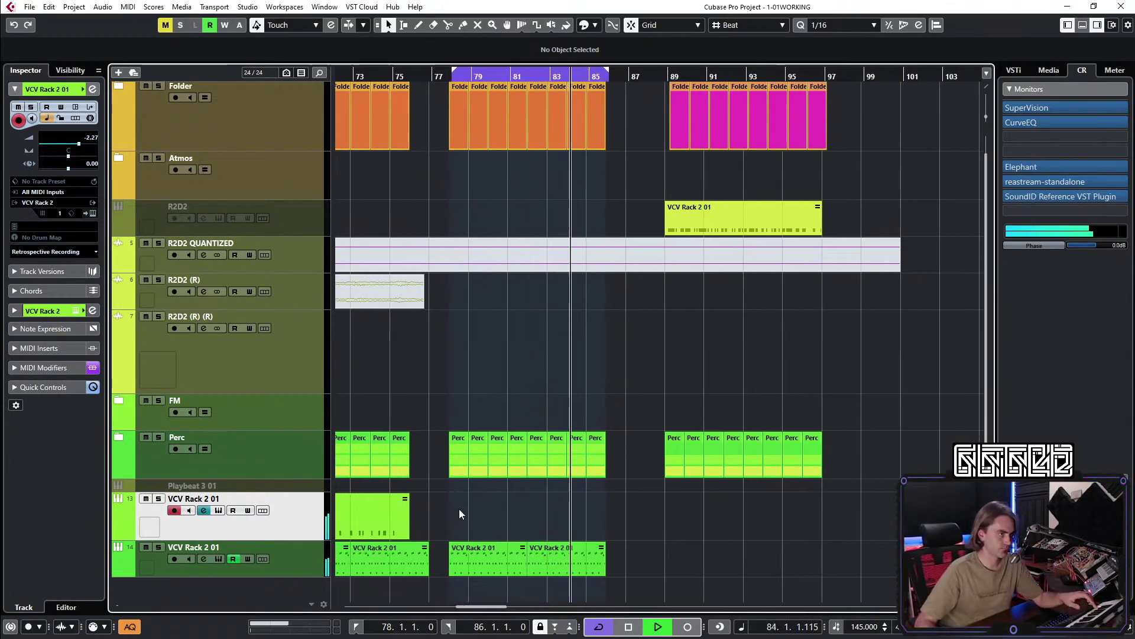
{"action": "left_click", "coordinate": [418, 73]}
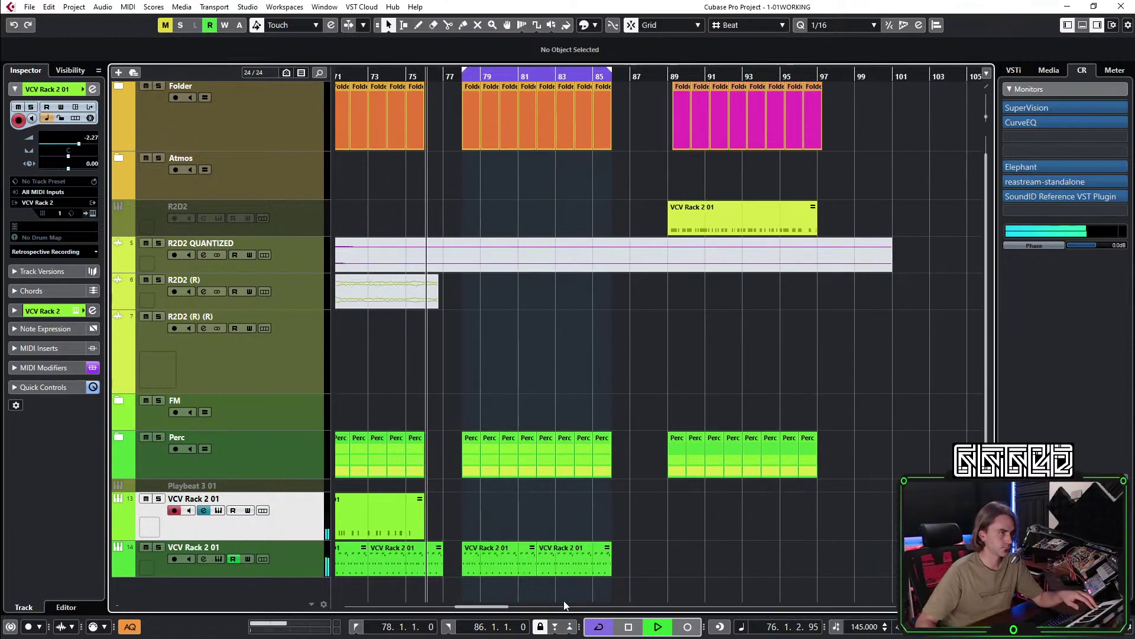
{"action": "left_click", "coordinate": [687, 627]}
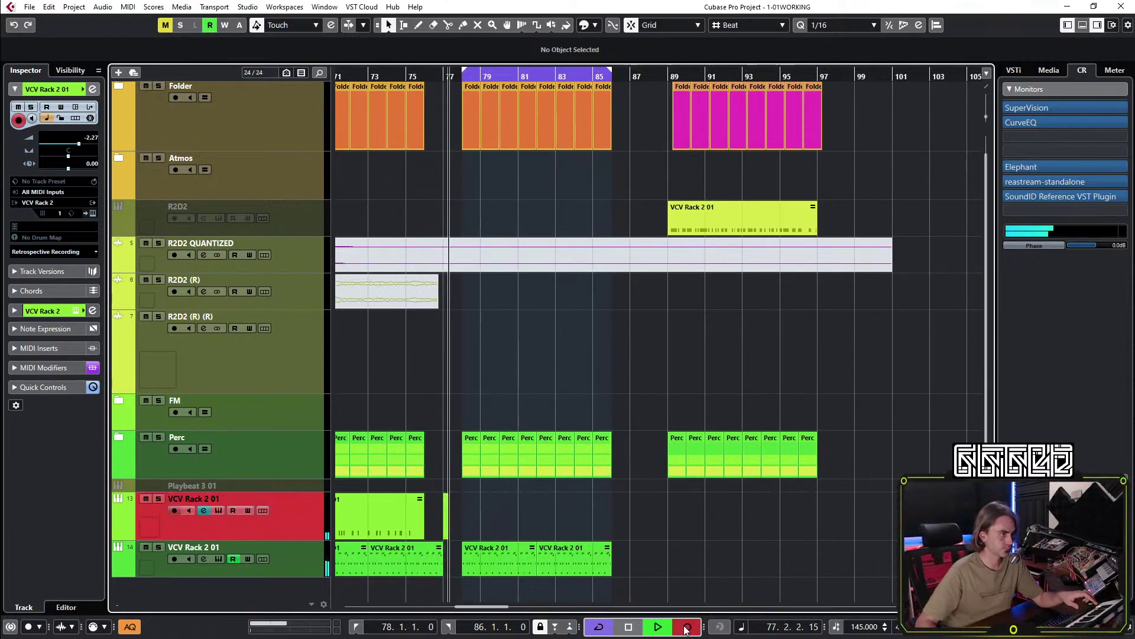
{"action": "left_click", "coordinate": [688, 627]}
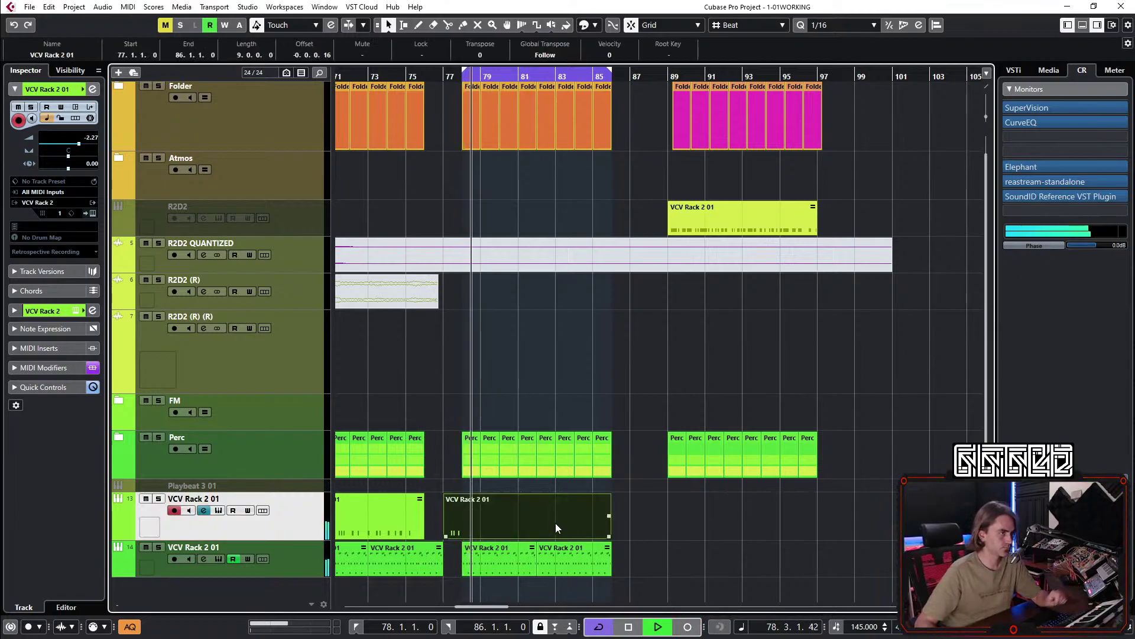
Trim the end of the newly recorded upper VCV Rack 2 part back to bar 78.
{"action": "key", "text": "space"}
{"action": "key", "text": "space"}
{"action": "left_click_drag", "start_coordinate": [609, 537], "coordinate": [462, 538]}
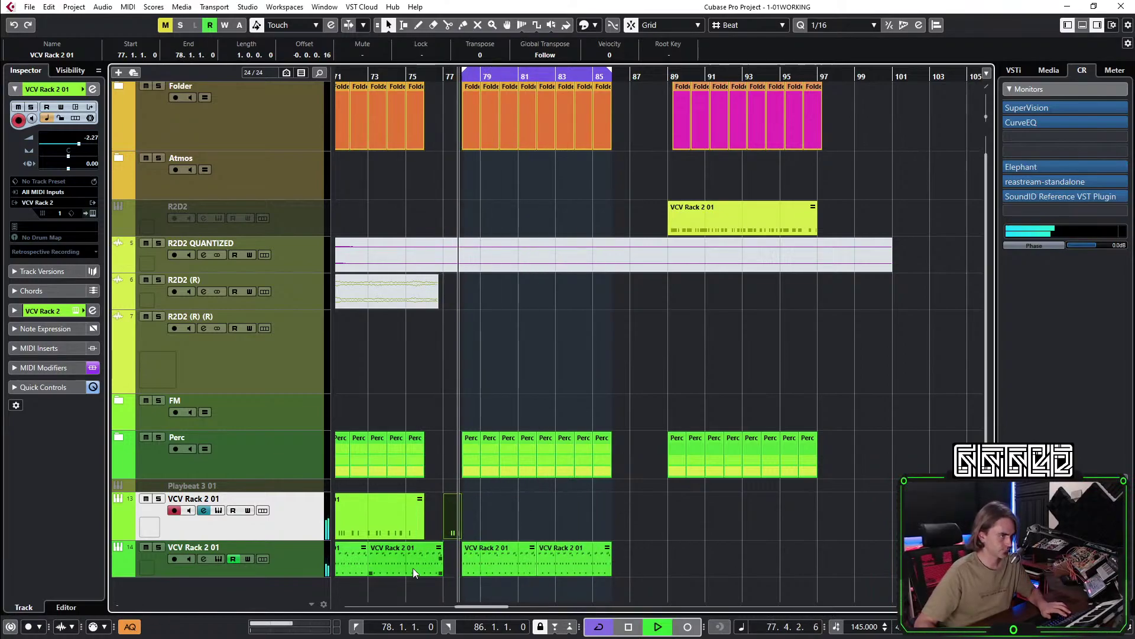
Copy the longer upper VCV Rack 2 part to start at bar 78 and open the short bar 77 part for note editing.
{"action": "left_click_drag", "start_coordinate": [374, 523], "coordinate": [542, 525]}
{"action": "double_click", "coordinate": [457, 524]}
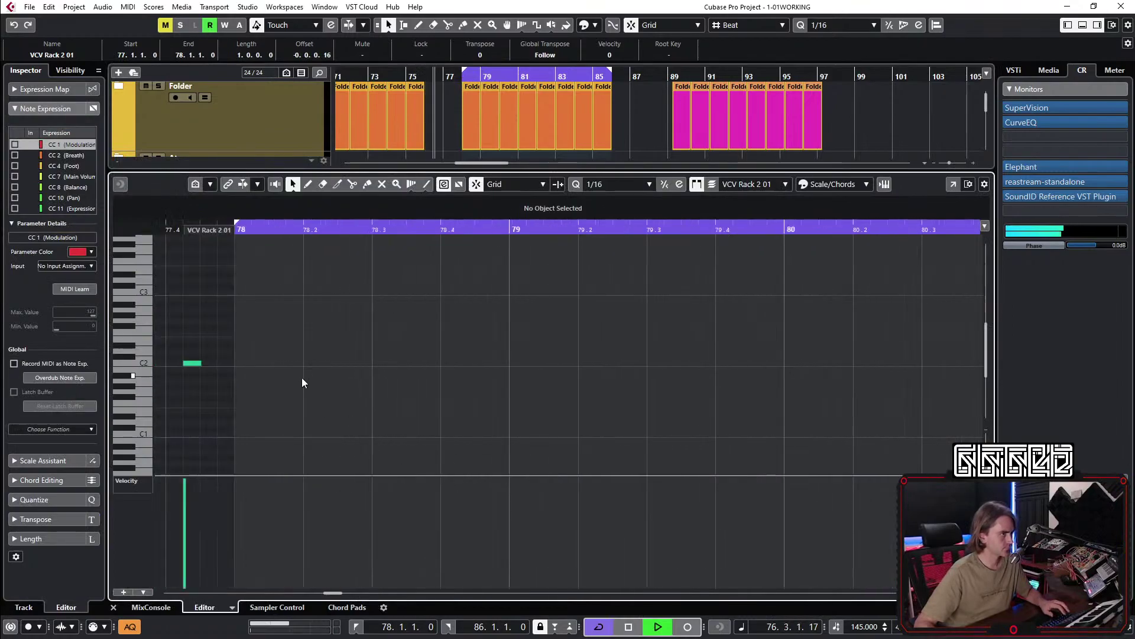
Move the last C2 note of the bar 77 part to 77.4, compare both versions during playback, and close the note editor.
{"action": "left_click", "coordinate": [446, 379]}
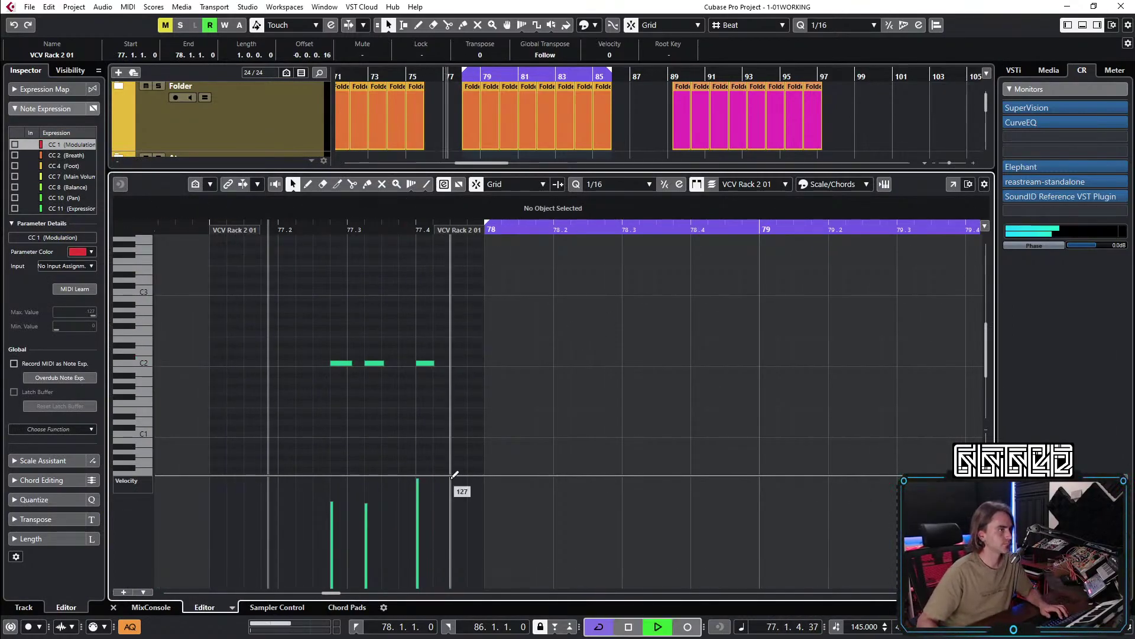
{"action": "key", "text": "space"}
{"action": "key", "text": "space"}
{"action": "key", "text": "ctrl+z"}
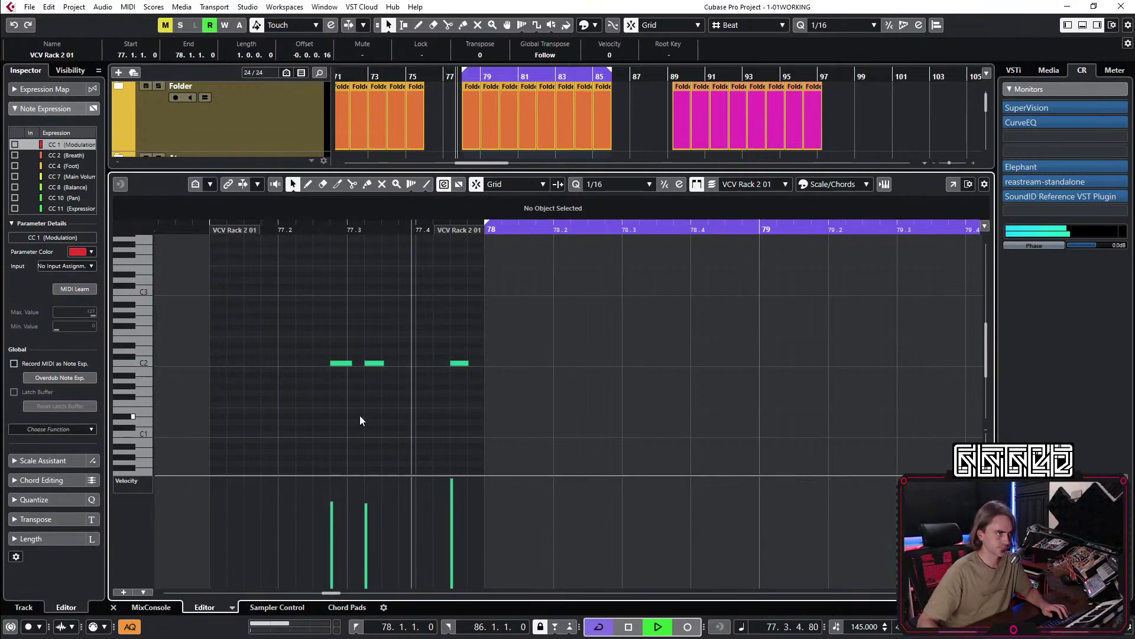
{"action": "key", "text": "ctrl+shift+z"}
{"action": "key", "text": "space"}
{"action": "key", "text": "space"}
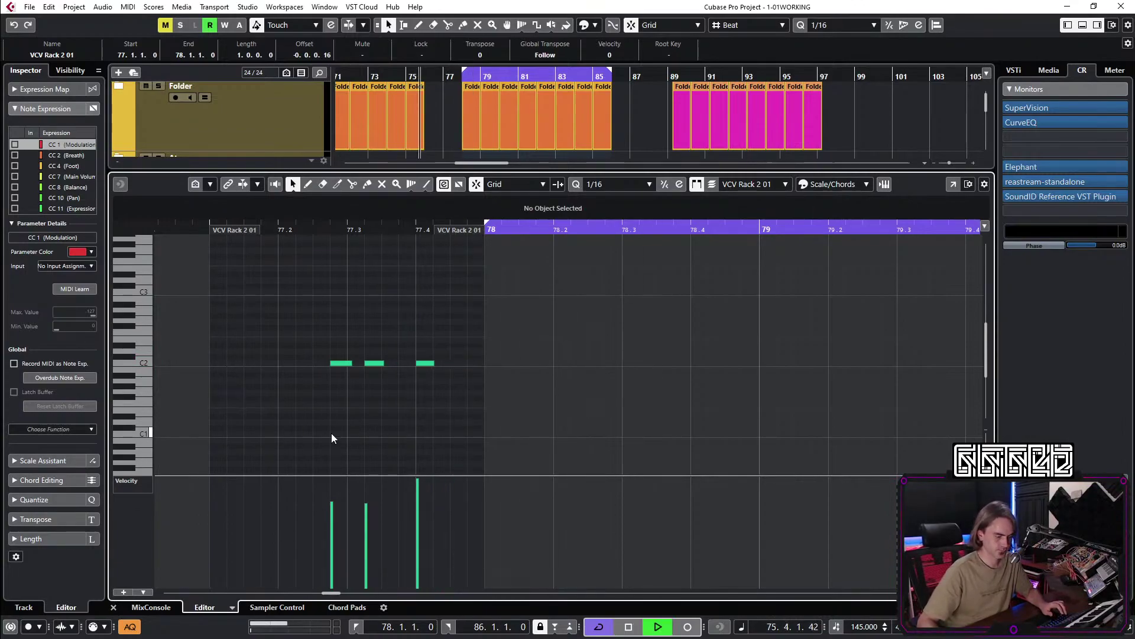
{"action": "left_click", "coordinate": [114, 607]}
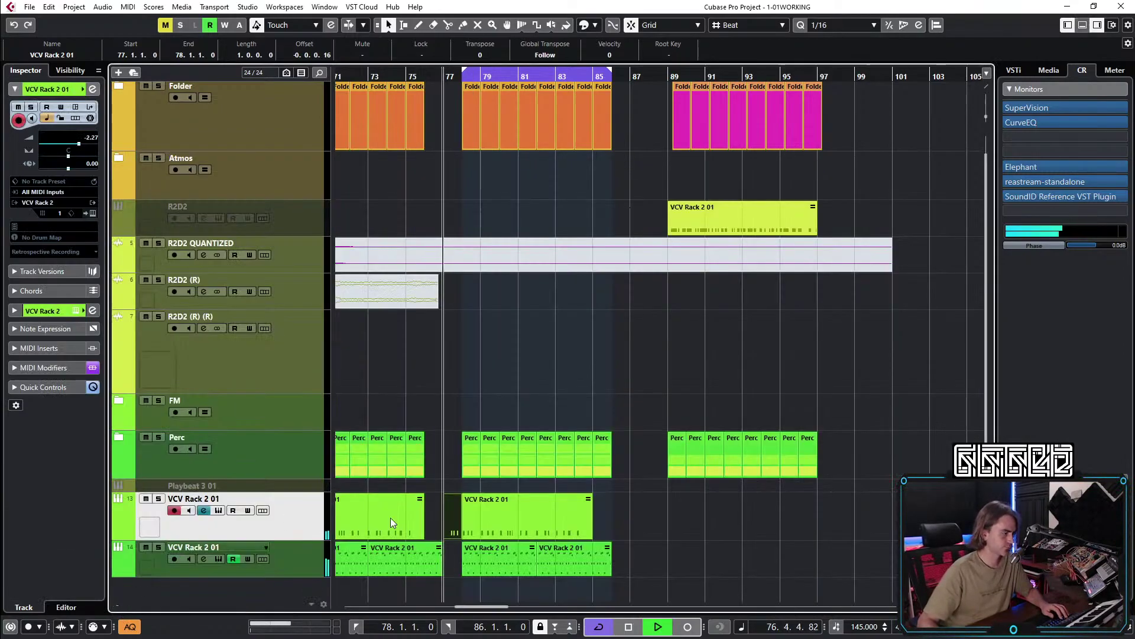
Mute the two lower VCV Rack 2 parts between bars 78 and 86 and play from just before bar 77.
{"action": "left_click", "coordinate": [651, 372]}
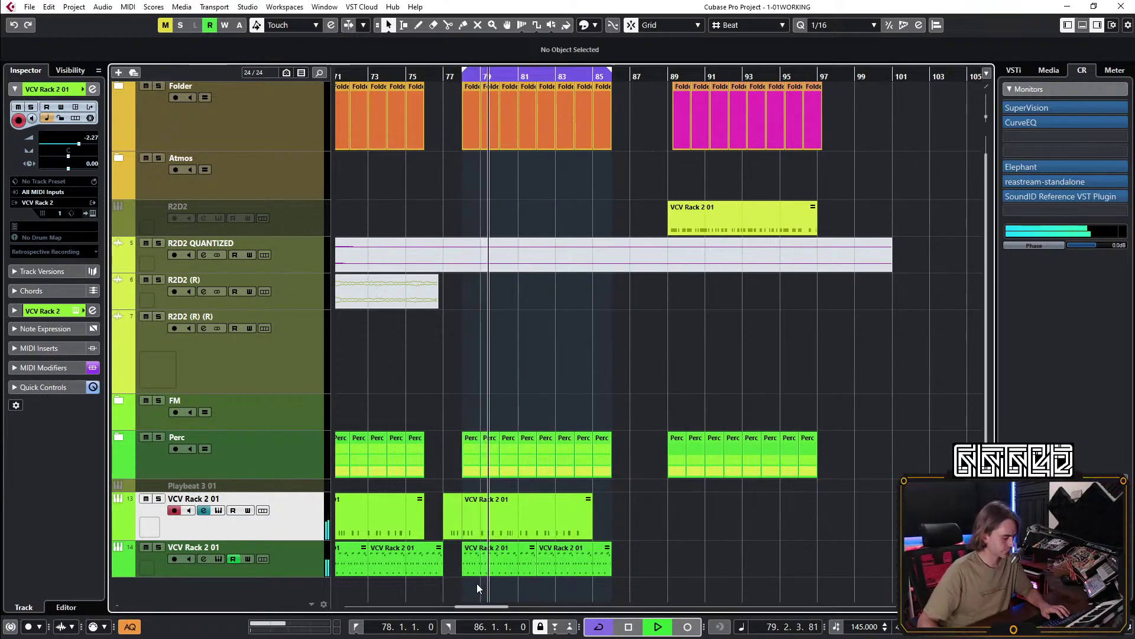
{"action": "key", "text": "7"}
{"action": "left_click_drag", "start_coordinate": [479, 583], "coordinate": [596, 552]}
{"action": "key", "text": "1"}
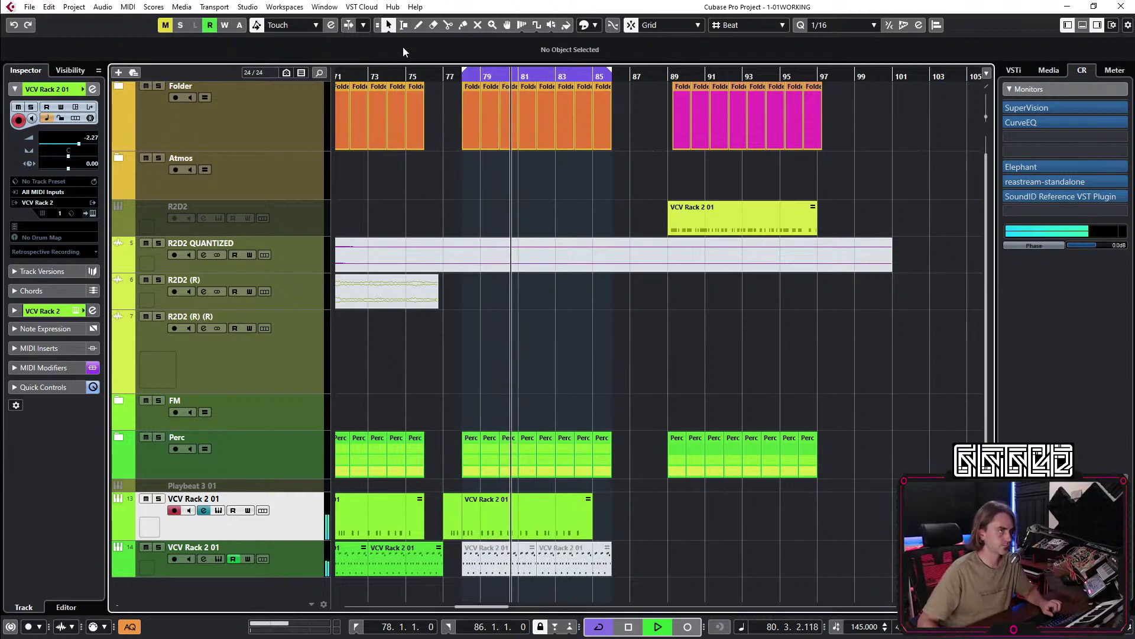
{"action": "left_click", "coordinate": [426, 76]}
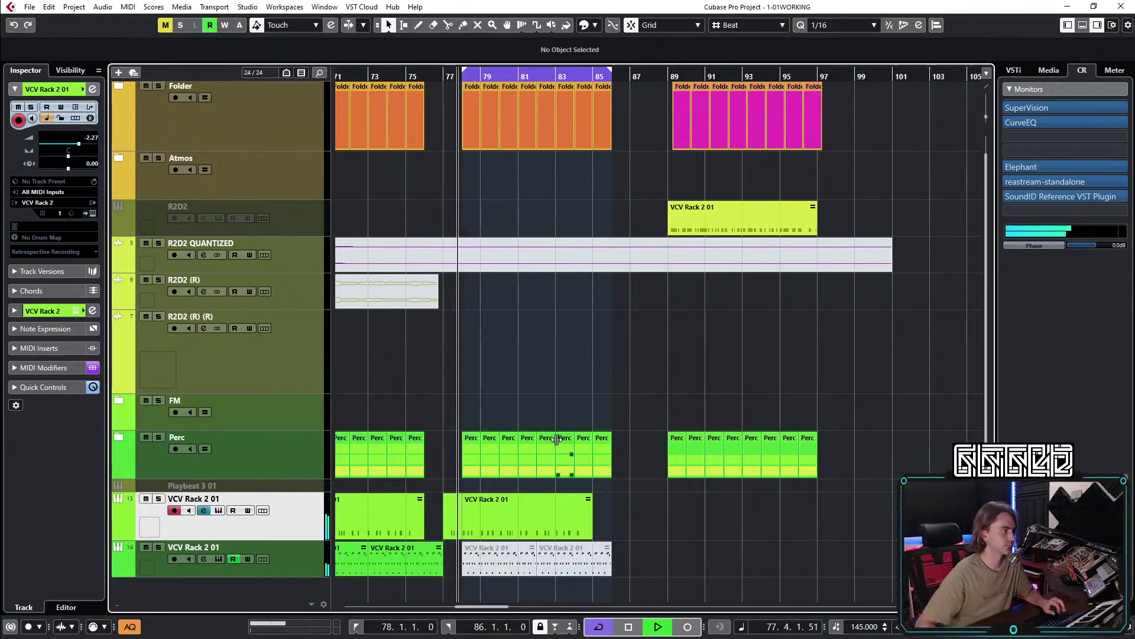
Delete the muted R2D2 QUANTIZED event at bar 61 and copy that track's bar 37 event to start at bar 78.
{"action": "key", "text": "g"}
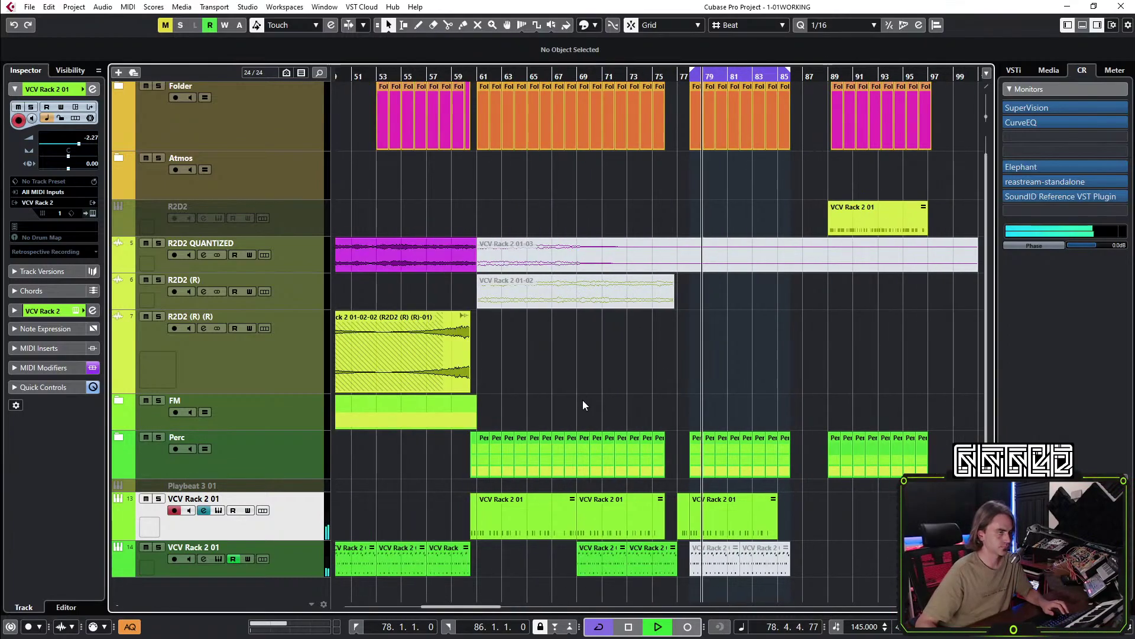
{"action": "key", "text": "g"}
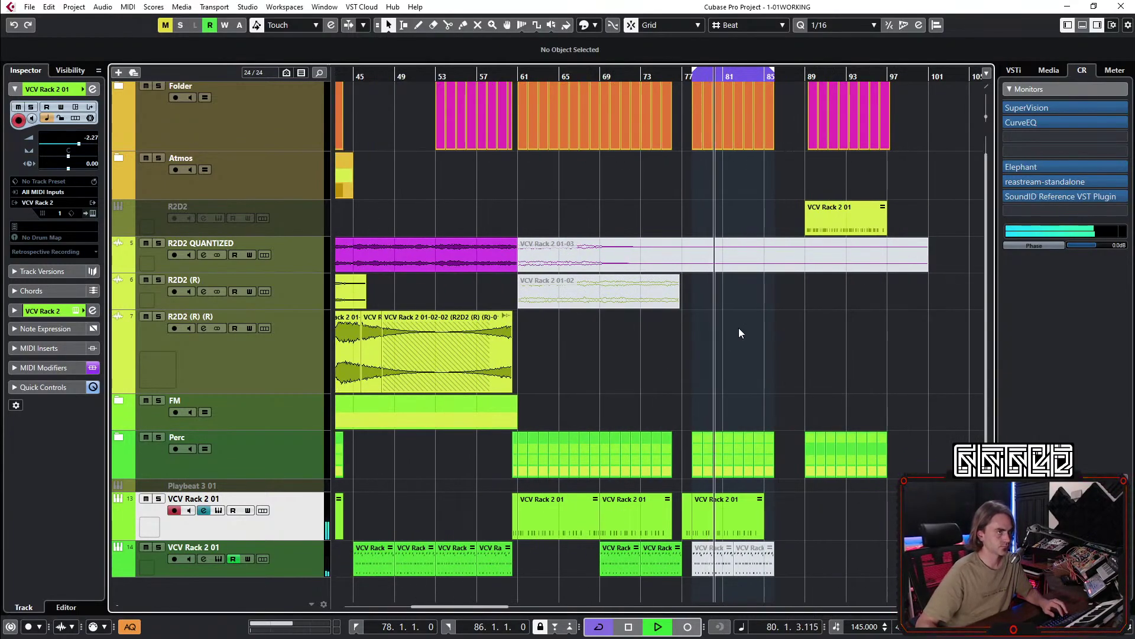
{"action": "key", "text": "g"}
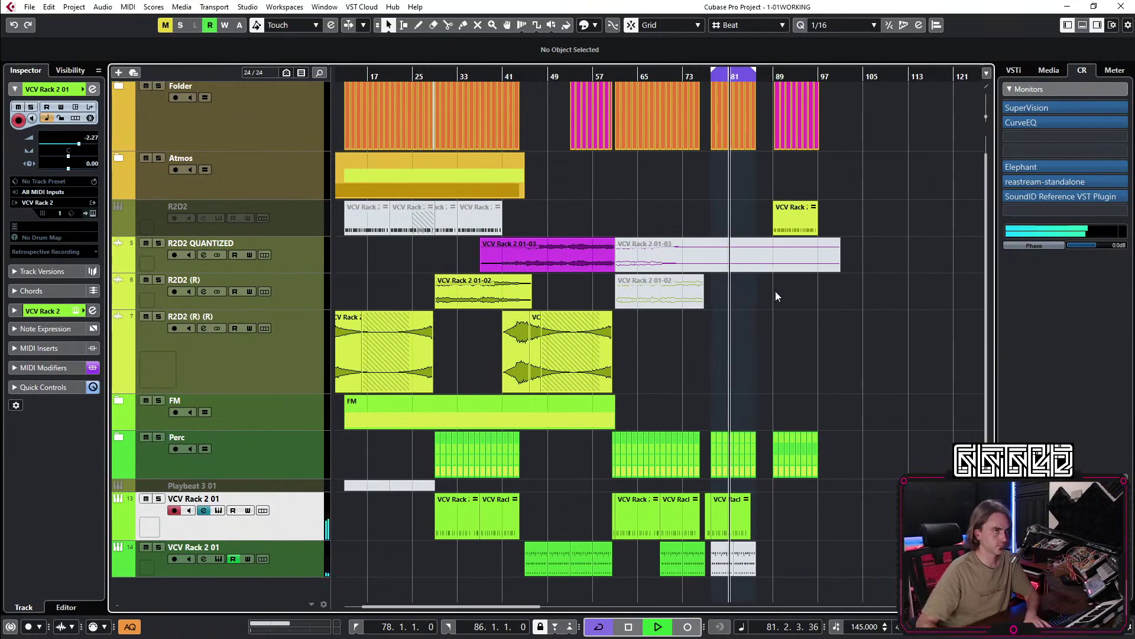
{"action": "left_click", "coordinate": [722, 258]}
{"action": "left_click_drag", "start_coordinate": [722, 257], "coordinate": [768, 250]}
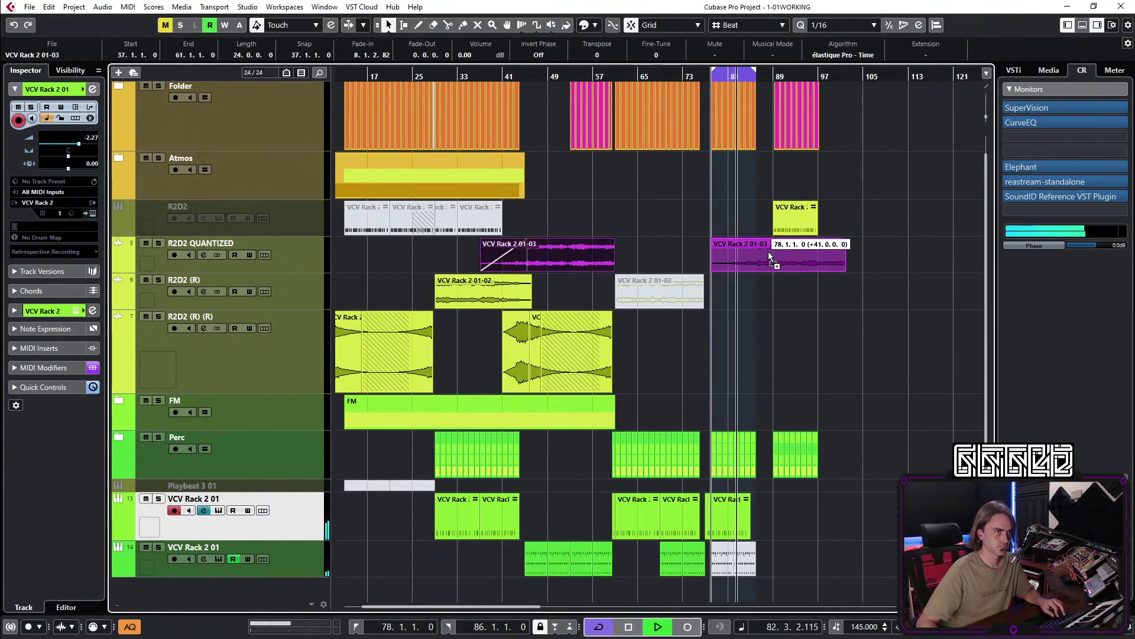
Remove the fade-in from the R2D2 QUANTIZED event at bar 78 by setting its length to zero.
{"action": "key", "text": "h"}
{"action": "key", "text": "h"}
{"action": "key", "text": "h"}
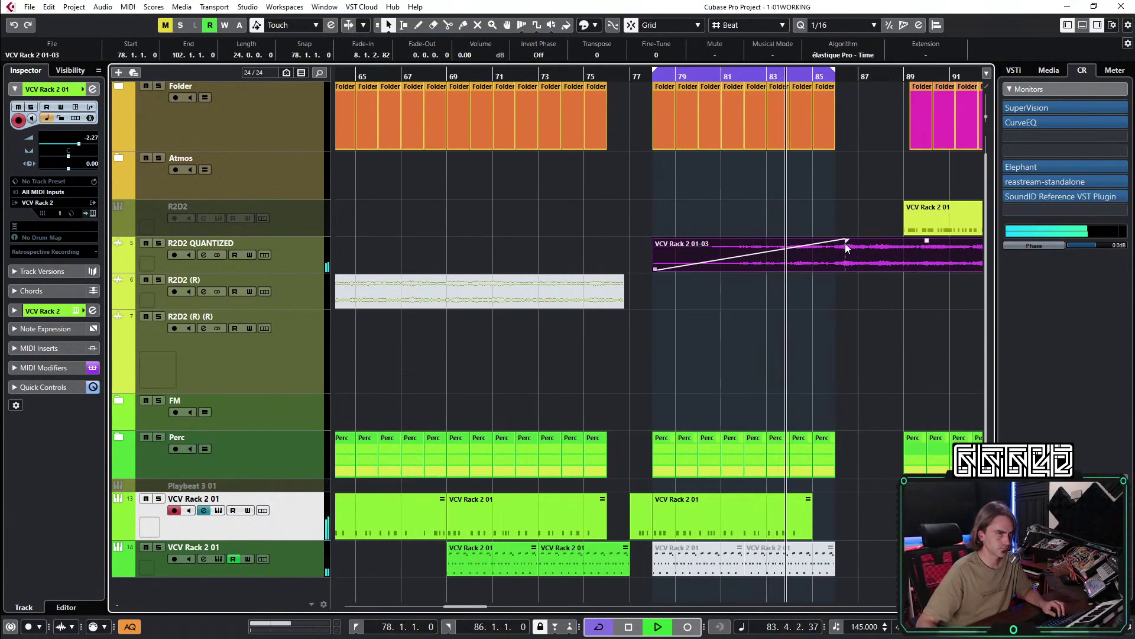
{"action": "left_click_drag", "start_coordinate": [848, 240], "coordinate": [654, 242]}
{"action": "key", "text": "g"}
{"action": "key", "text": "g"}
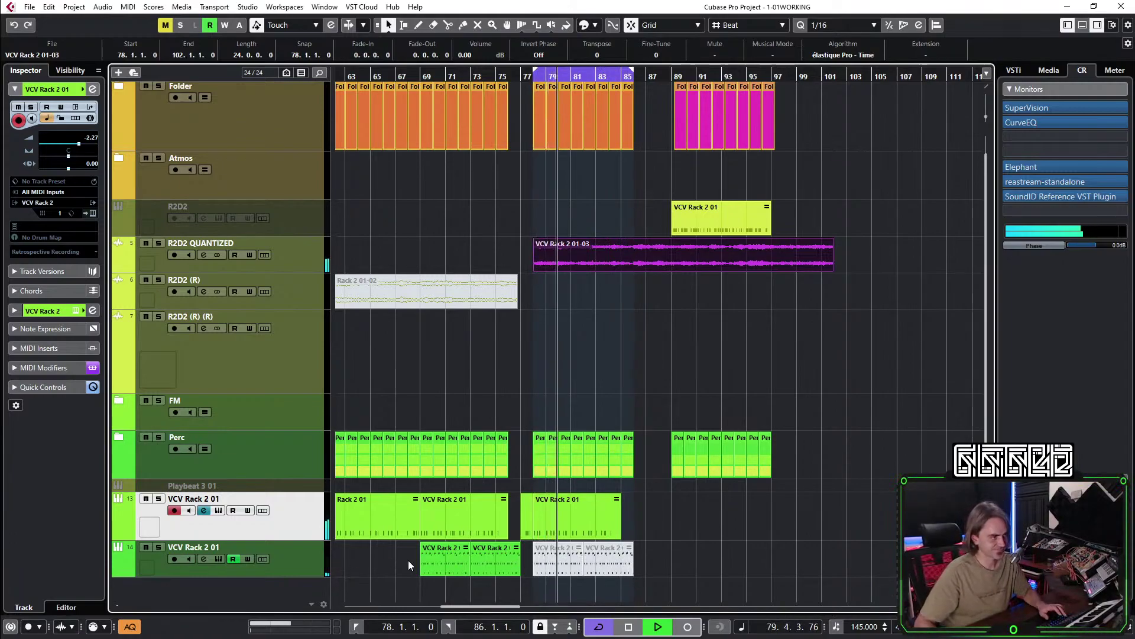
{"action": "scroll", "coordinate": [578, 237], "scroll_direction": "up", "scroll_amount": 1}
{"action": "scroll", "coordinate": [579, 237], "scroll_direction": "down", "scroll_amount": 1}
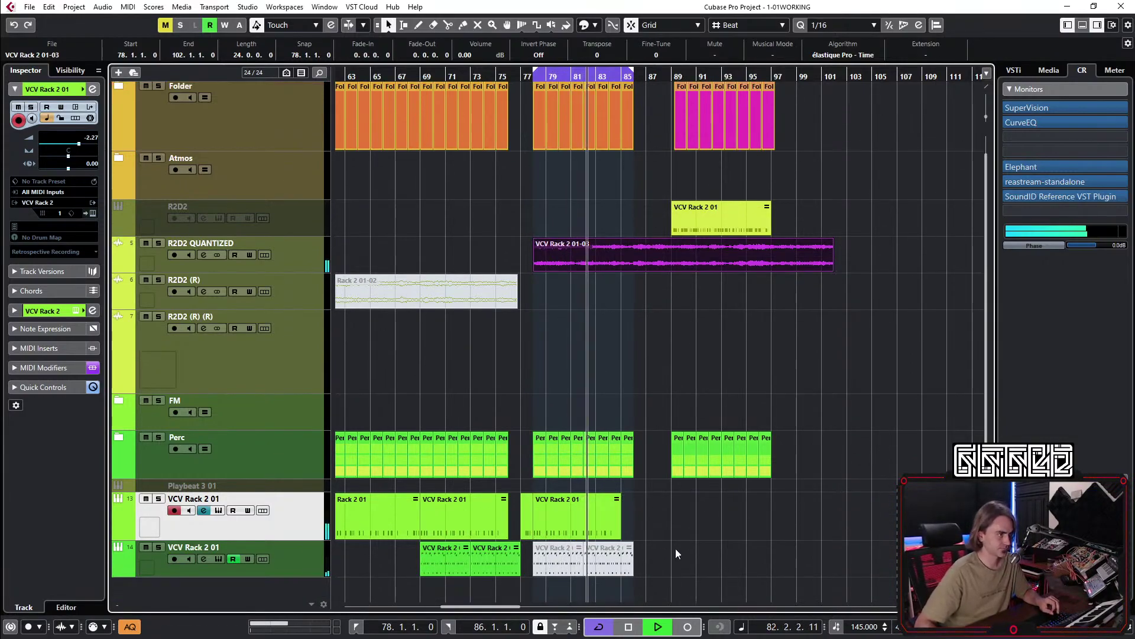
Render the two muted lower VCV Rack 2 parts at bars 78 to 86 in place as audio and resume looped playback.
{"action": "left_click_drag", "start_coordinate": [679, 587], "coordinate": [557, 554]}
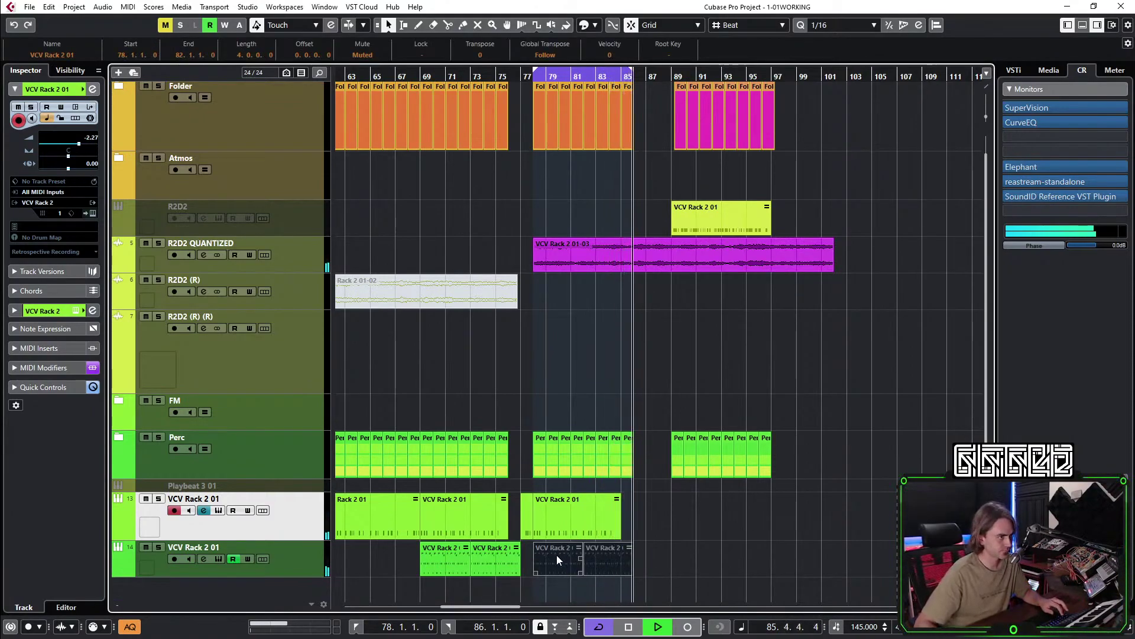
{"action": "right_click", "coordinate": [556, 555]}
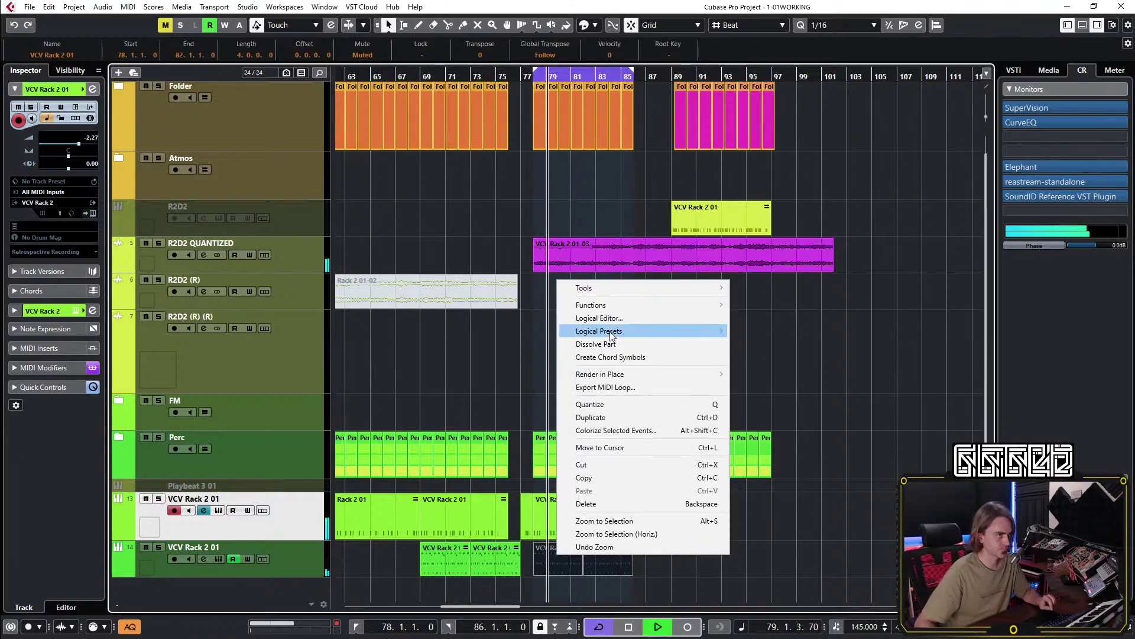
{"action": "mouse_move", "coordinate": [606, 371]}
{"action": "left_click", "coordinate": [758, 373]}
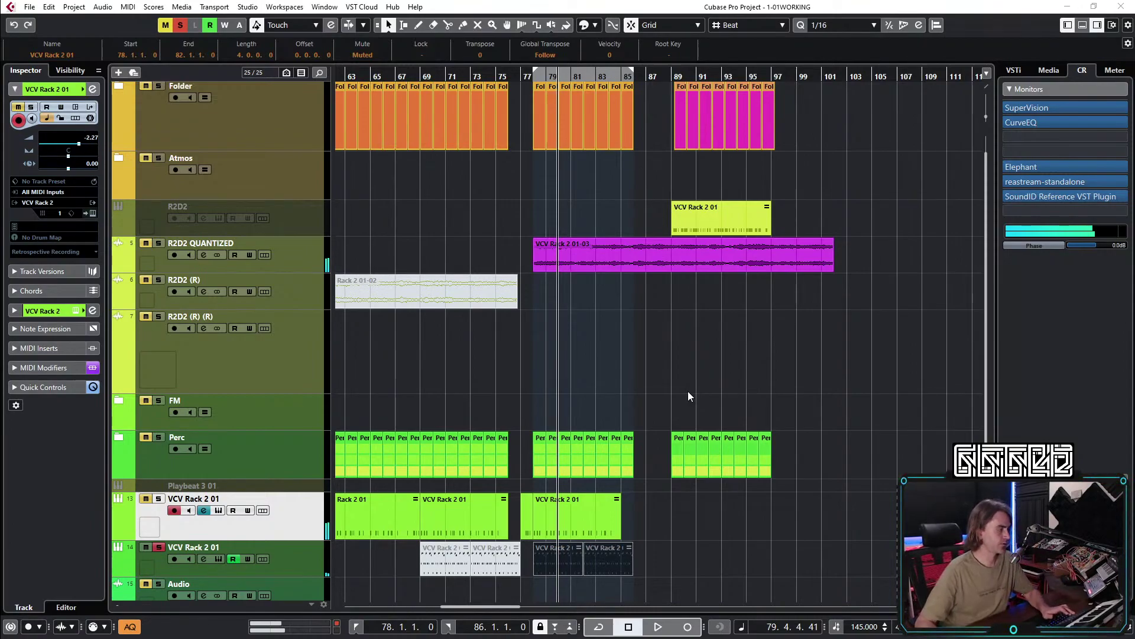
{"action": "key", "text": "/"}
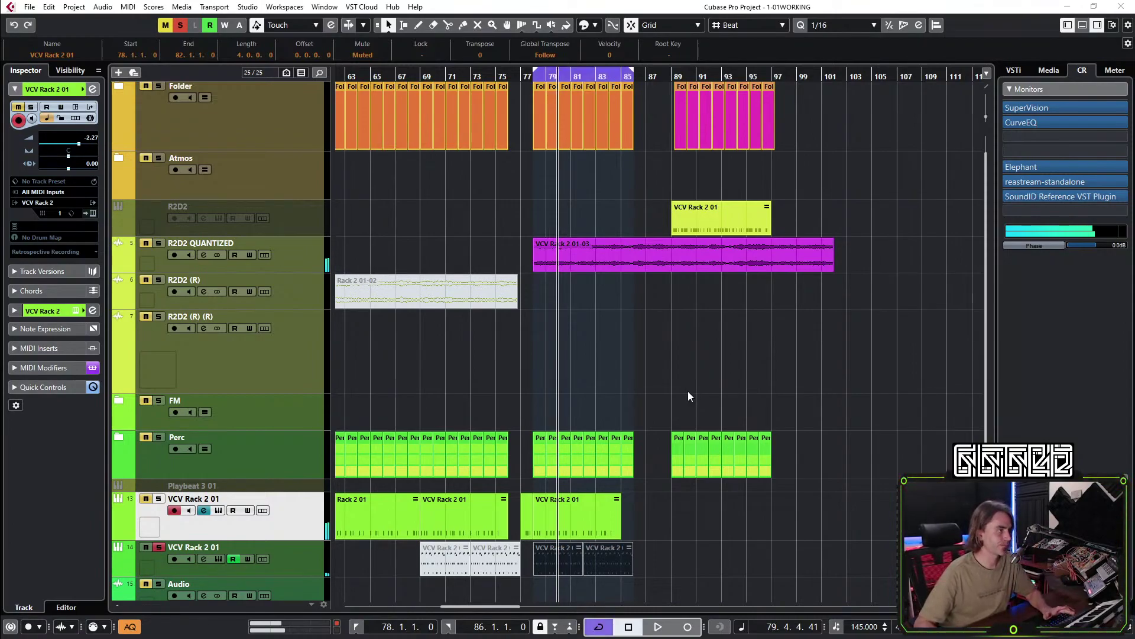
{"action": "left_click", "coordinate": [688, 391]}
{"action": "scroll", "coordinate": [680, 408], "scroll_direction": "down", "scroll_amount": 1}
{"action": "key", "text": "space"}
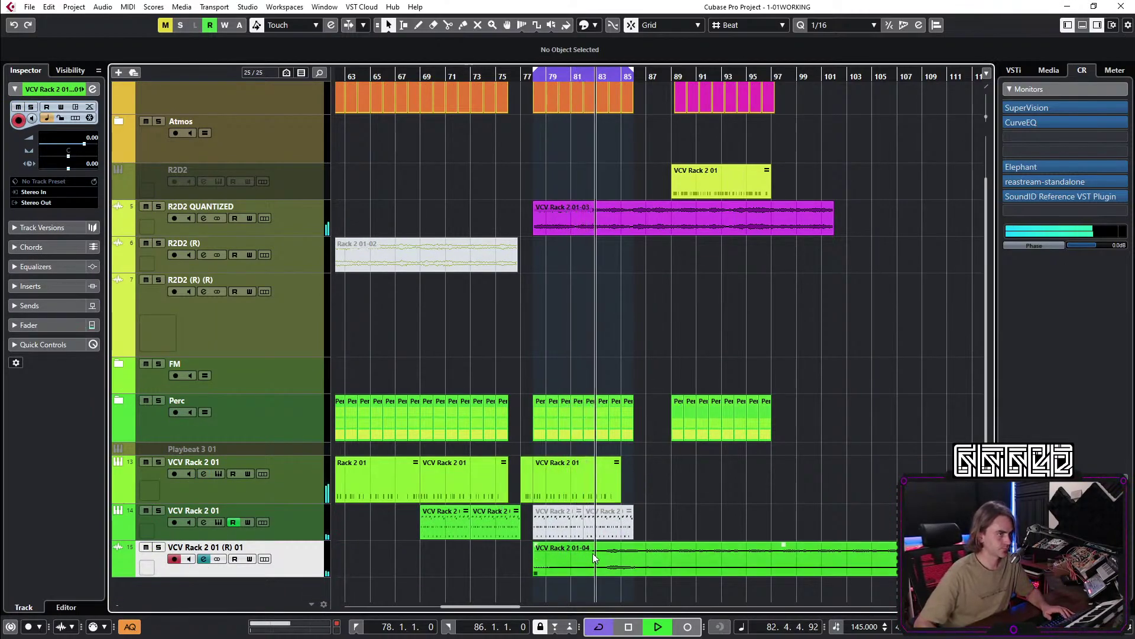
Audition the rendered VCV Rack 2 audio track in solo and lower the upper VCV Rack 2 track's volume to -3.36.
{"action": "left_click", "coordinate": [633, 569]}
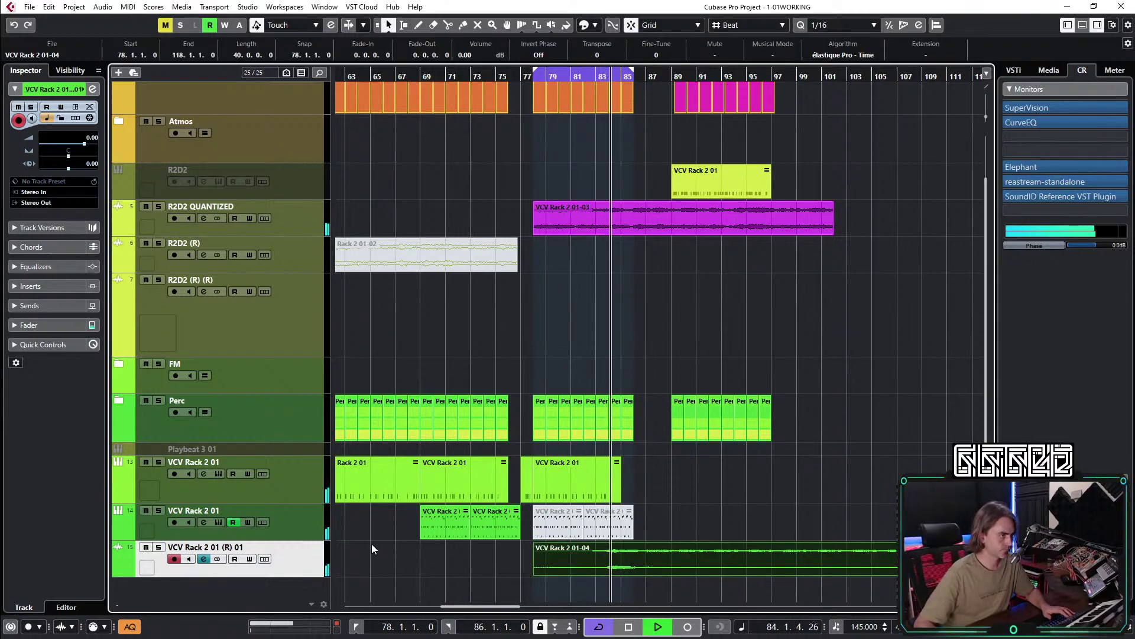
{"action": "left_click", "coordinate": [158, 547]}
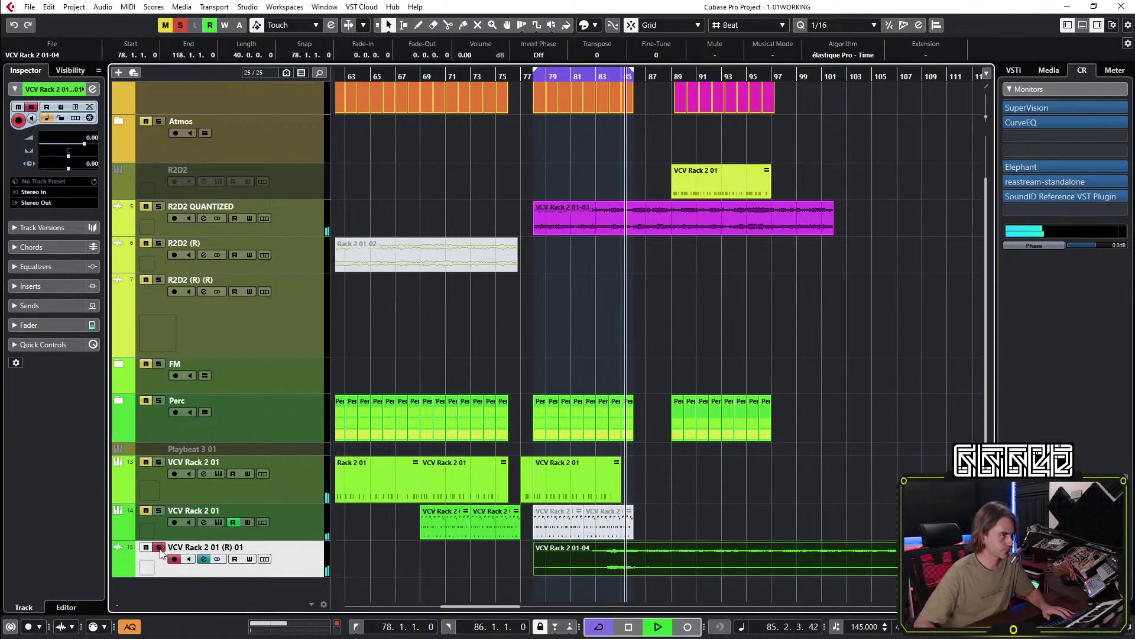
{"action": "left_click", "coordinate": [158, 547]}
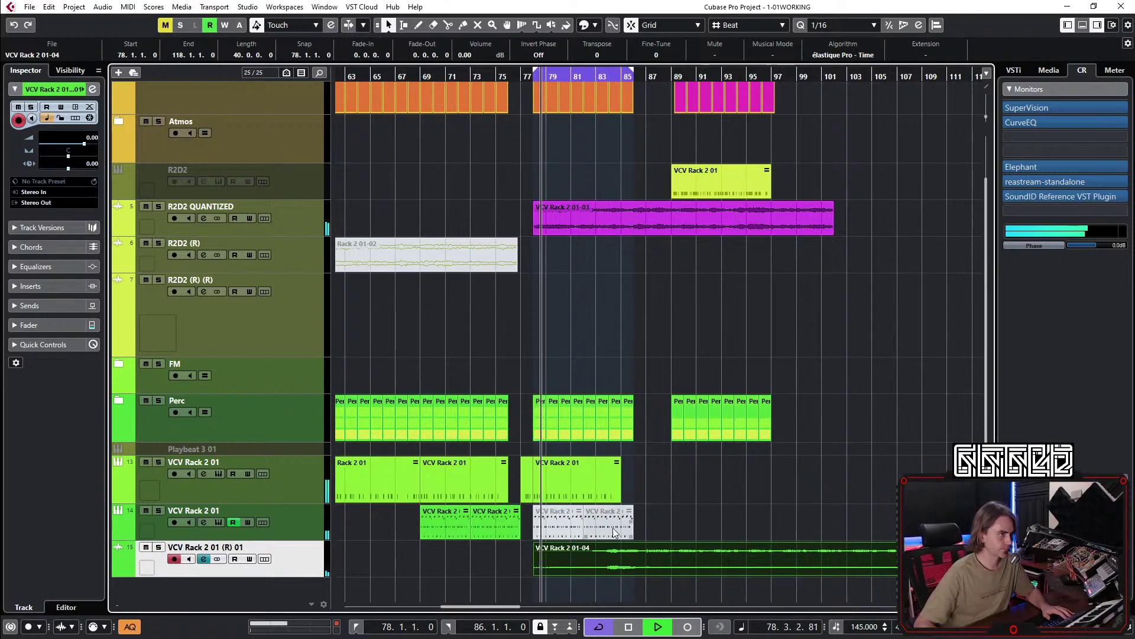
{"action": "left_click", "coordinate": [212, 469]}
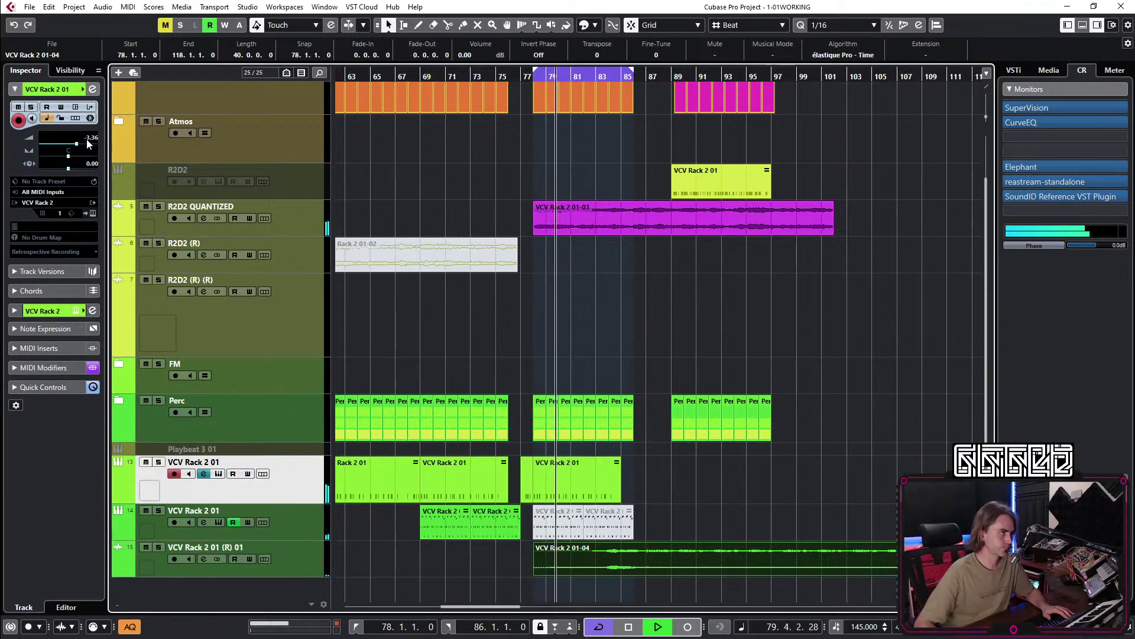
Split the rendered VCV Rack 2 audio event at bar 86 and delete the remainder after the split.
{"action": "key", "text": "3"}
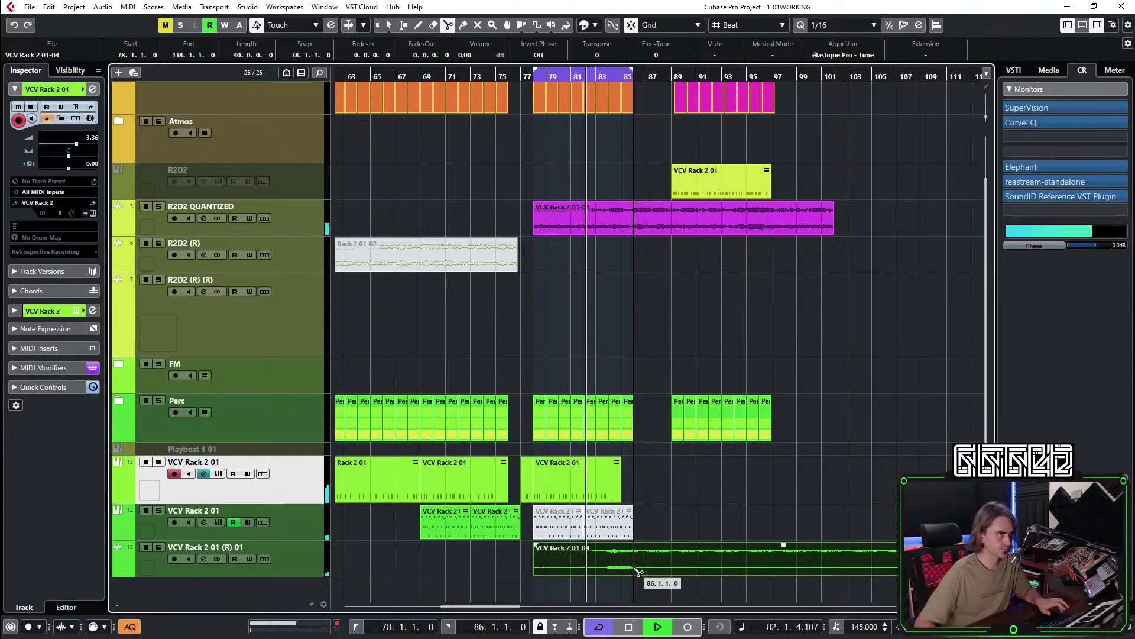
{"action": "scroll", "coordinate": [638, 567], "scroll_direction": "up", "scroll_amount": 3, "text": "ctrl"}
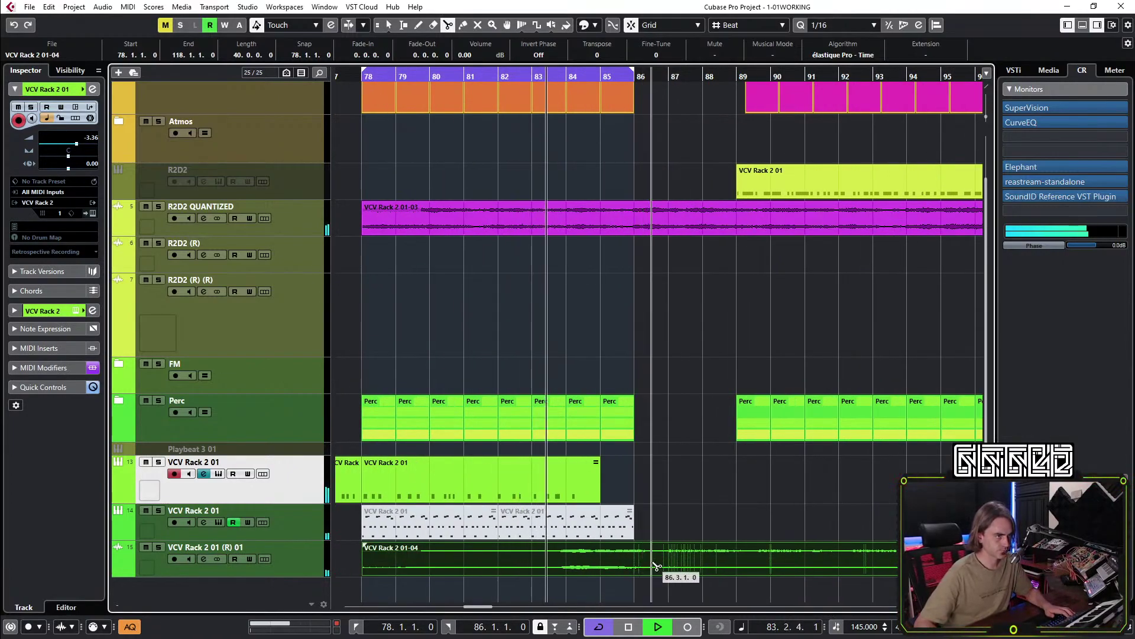
{"action": "left_click", "coordinate": [640, 571]}
{"action": "key", "text": "1"}
{"action": "left_click", "coordinate": [656, 559]}
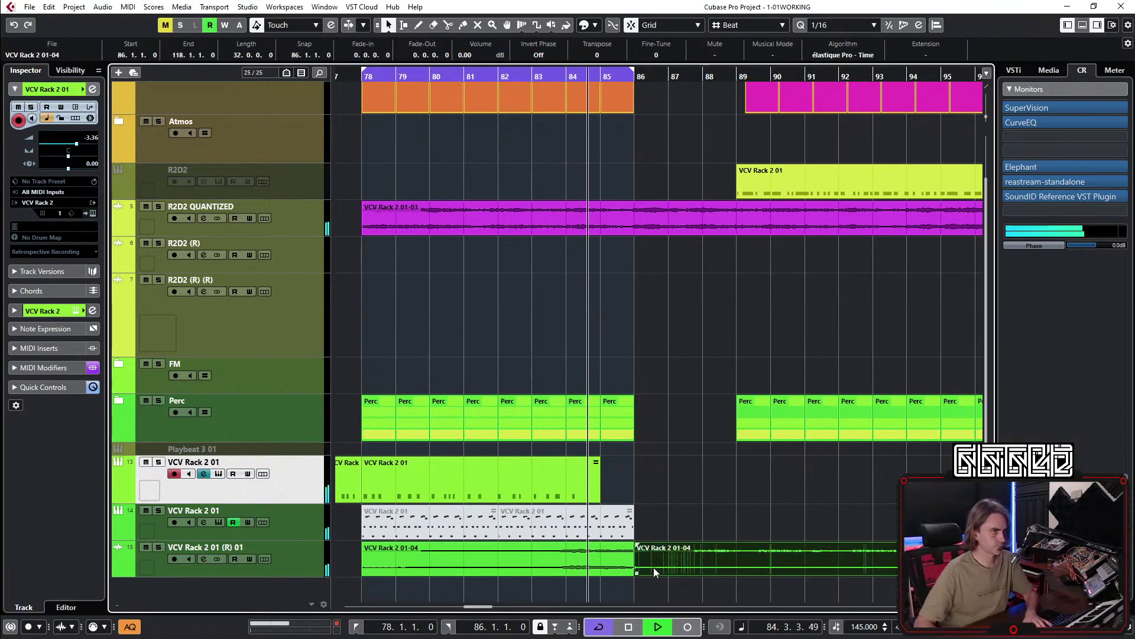
{"action": "key", "text": "Delete"}
{"action": "scroll", "coordinate": [498, 556], "scroll_direction": "down", "scroll_amount": 3, "text": "ctrl"}
Expand the lower VCV Rack 2 track's automation lanes, marquee the modulation automation around bar 86, and collapse the lanes.
{"action": "left_click", "coordinate": [116, 537]}
{"action": "scroll", "coordinate": [566, 515], "scroll_direction": "down", "scroll_amount": 3}
{"action": "left_click_drag", "start_coordinate": [550, 477], "coordinate": [628, 431]}
{"action": "left_click", "coordinate": [631, 427]}
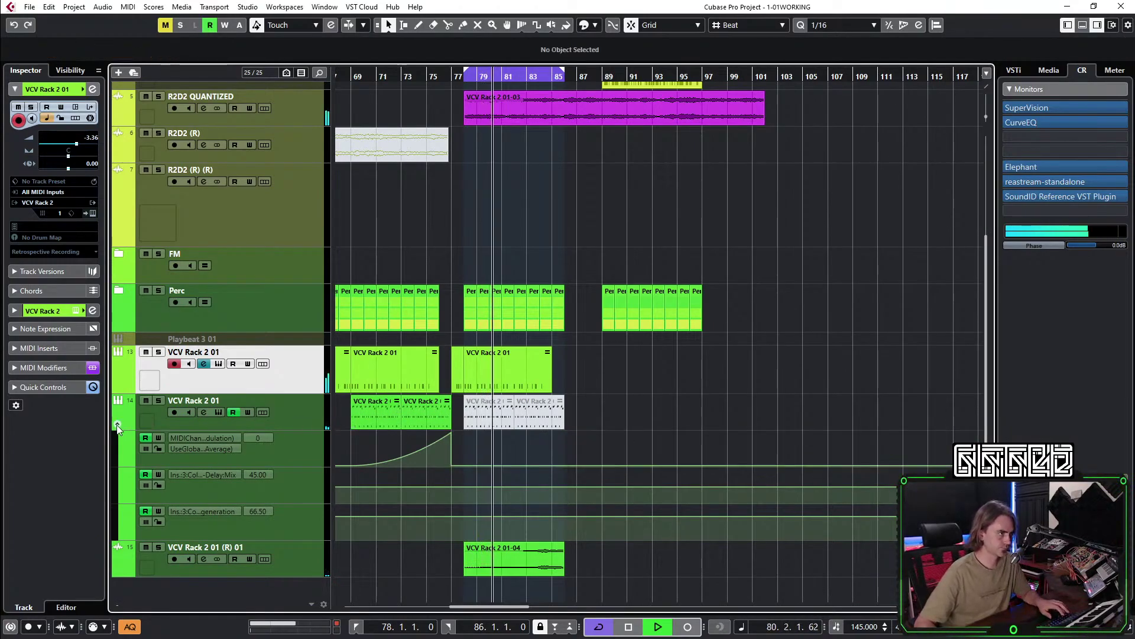
{"action": "left_click", "coordinate": [118, 425]}
Raise the channel pre-gain of the rendered VCV Rack 2 01 (R) 01 audio track and close its channel settings.
{"action": "left_click", "coordinate": [223, 575]}
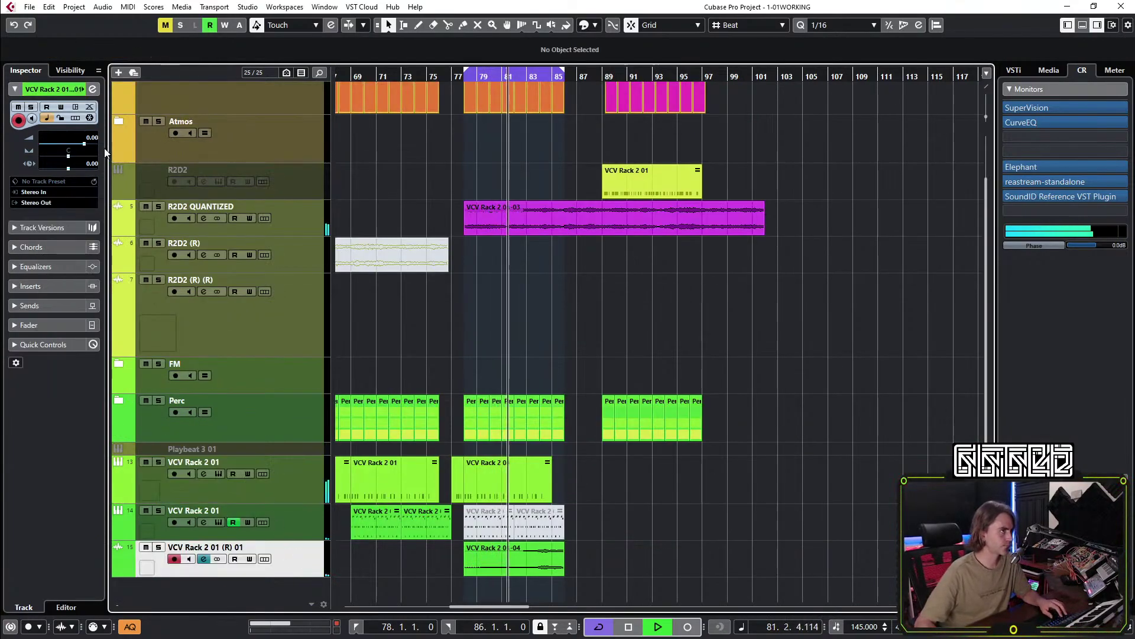
{"action": "left_click", "coordinate": [91, 93]}
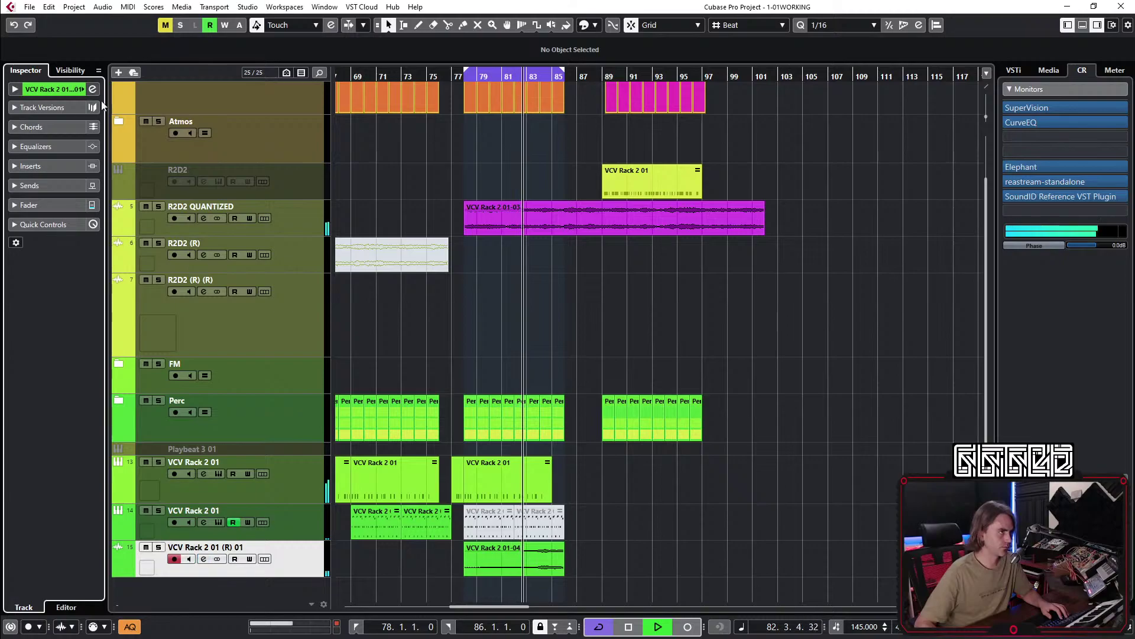
{"action": "left_click", "coordinate": [91, 88]}
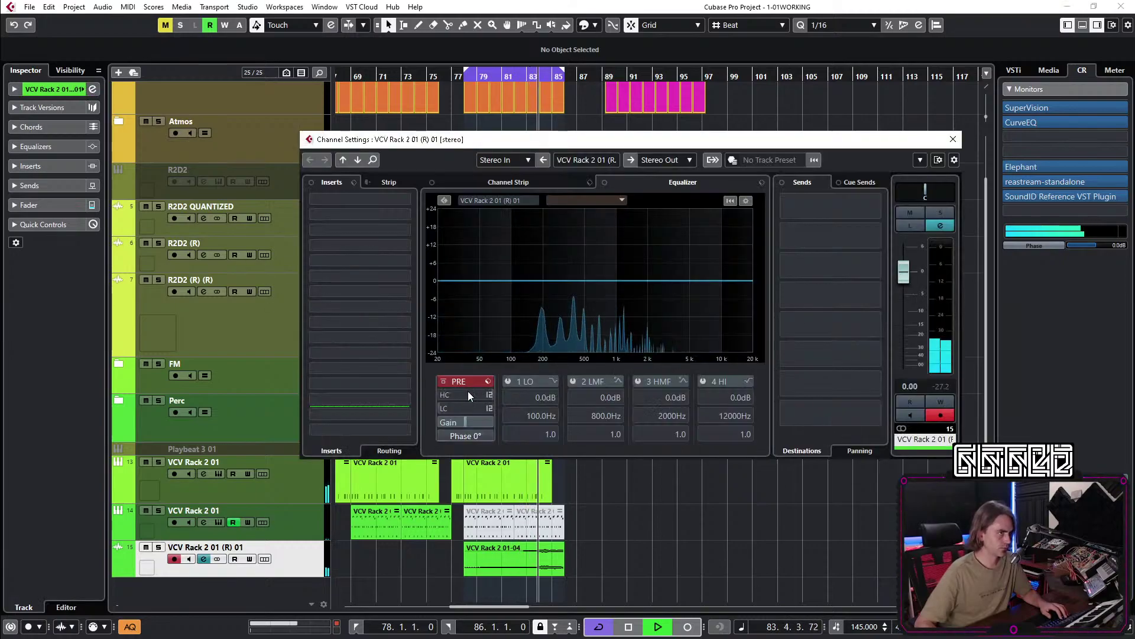
{"action": "scroll", "coordinate": [467, 421], "scroll_direction": "up", "scroll_amount": 3}
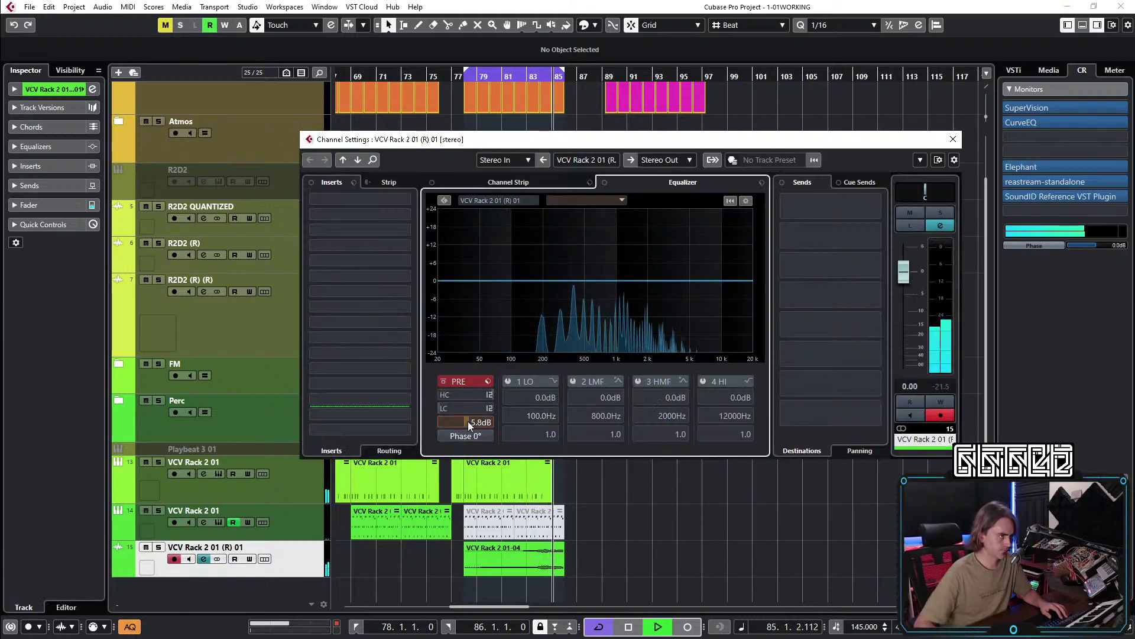
{"action": "scroll", "coordinate": [467, 421], "scroll_direction": "down", "scroll_amount": 2}
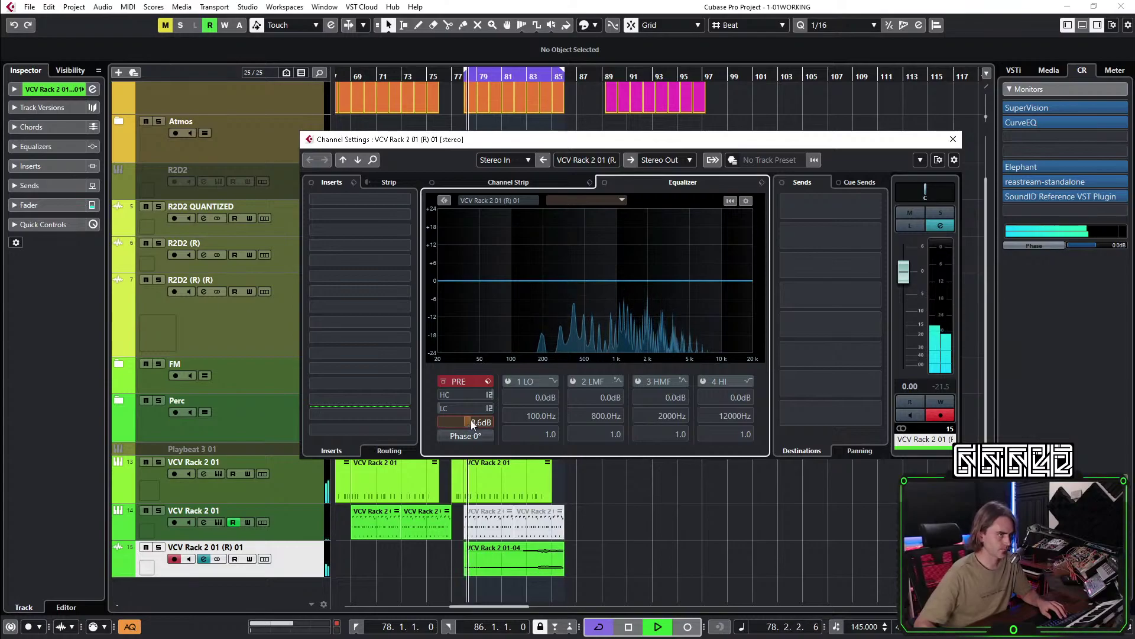
{"action": "left_click", "coordinate": [949, 145]}
Copy the rendered VCV Rack 2 audio event from bar 78 to the song's beginning, starting at 4.2.1.
{"action": "key", "text": "g"}
{"action": "key", "text": "g"}
{"action": "key", "text": "g"}
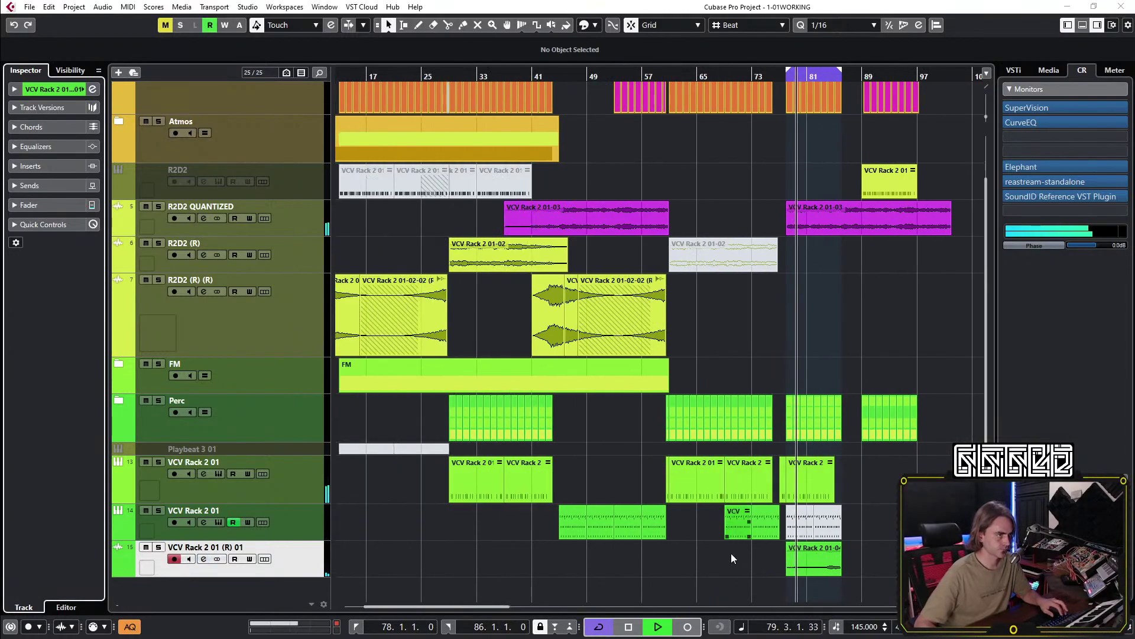
{"action": "left_click_drag", "start_coordinate": [775, 566], "coordinate": [377, 556]}
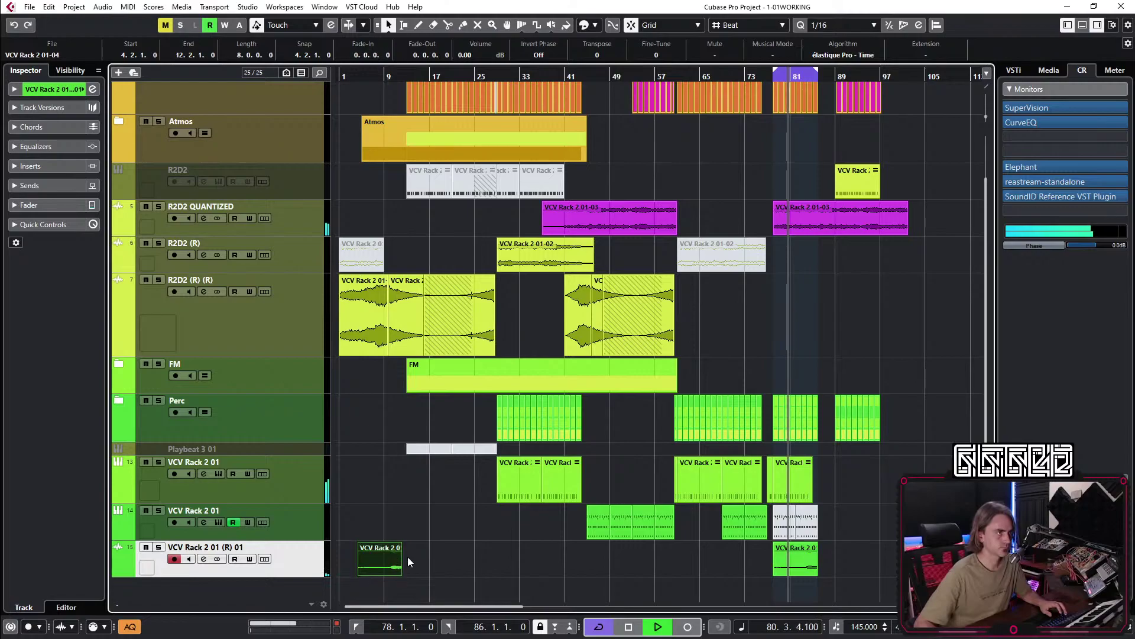
Move the copied VCV Rack 2 01-04 audio event so it starts at bar 5.
{"action": "key", "text": "h"}
{"action": "key", "text": "h"}
{"action": "key", "text": "h"}
{"action": "key", "text": "h"}
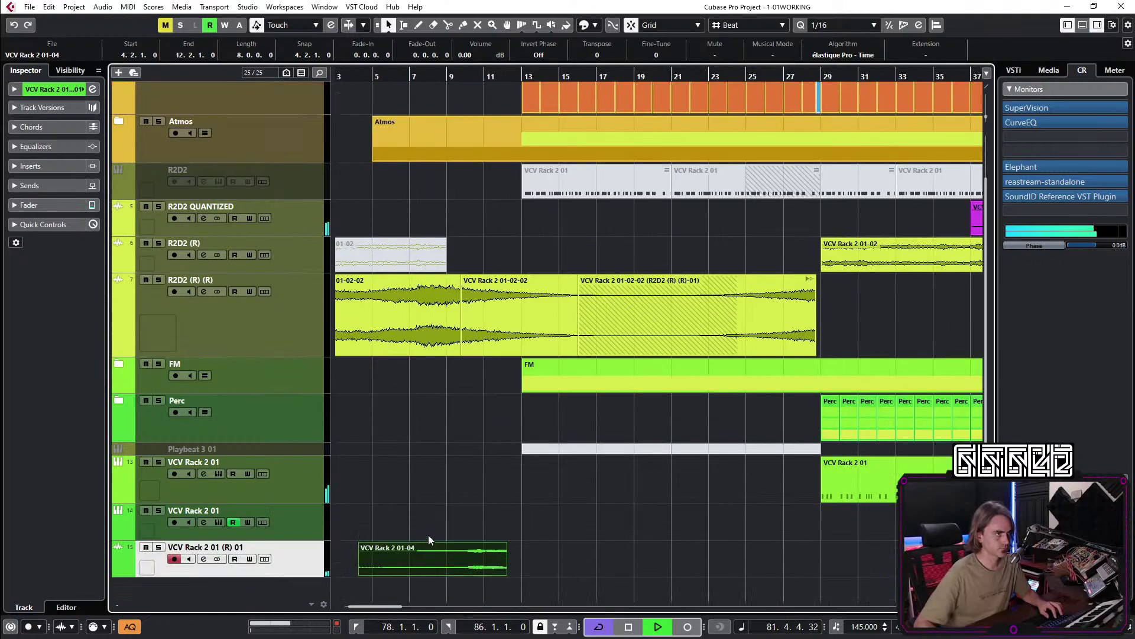
{"action": "left_click_drag", "start_coordinate": [441, 553], "coordinate": [445, 557]}
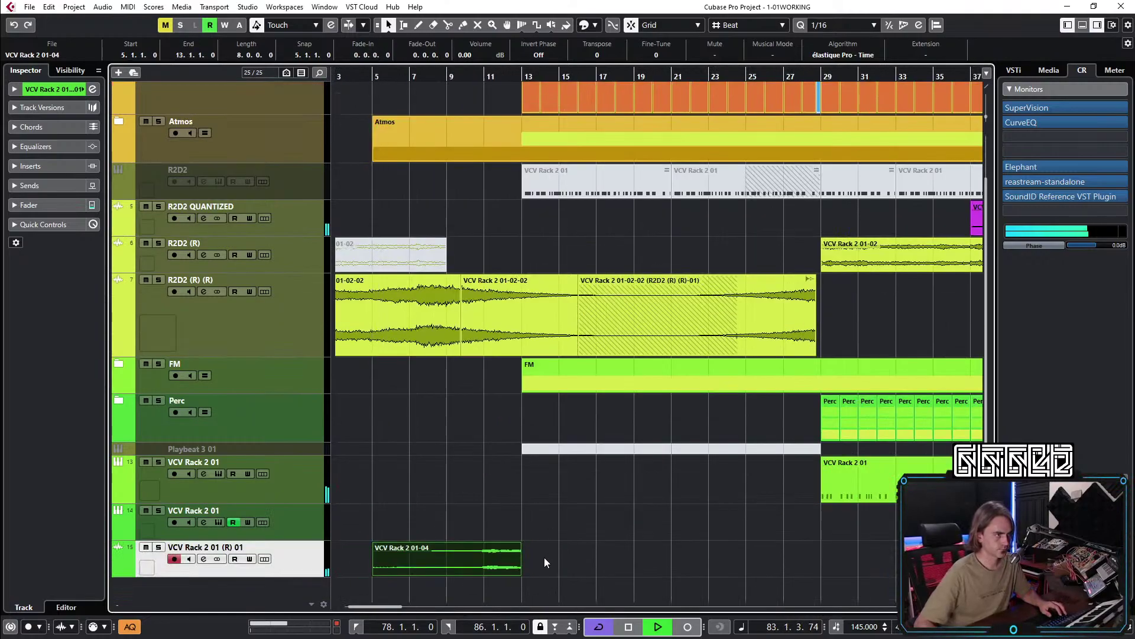
Copy the VCV Rack 2 01-04 audio event from bar 5 to bars 21 and 37 on the same track.
{"action": "key", "text": "g"}
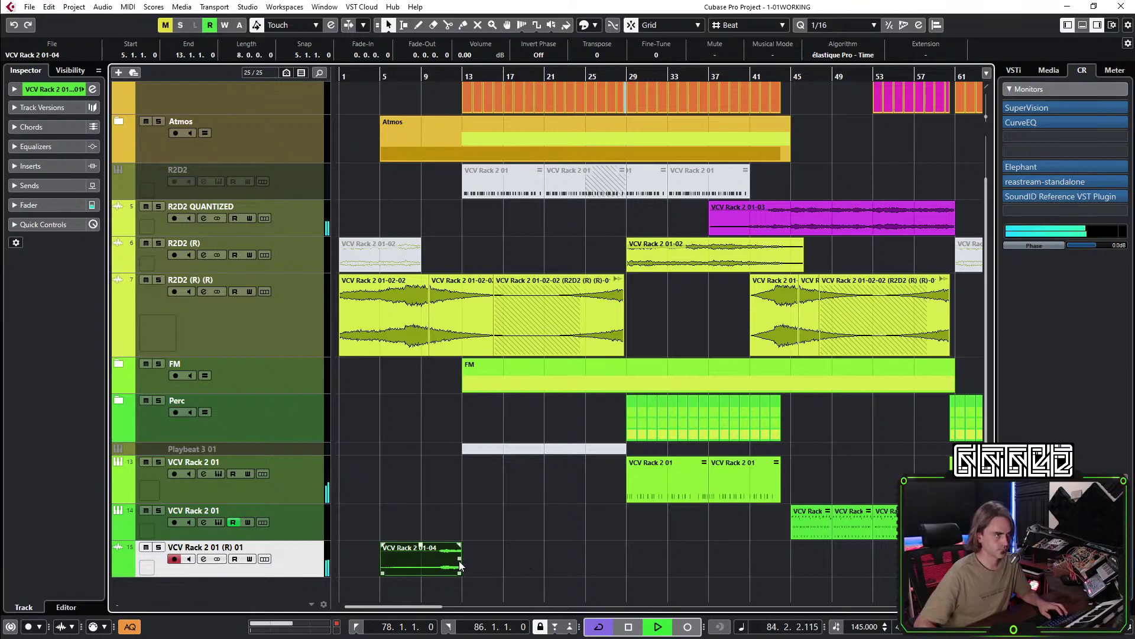
{"action": "left_click_drag", "start_coordinate": [461, 564], "coordinate": [565, 564]}
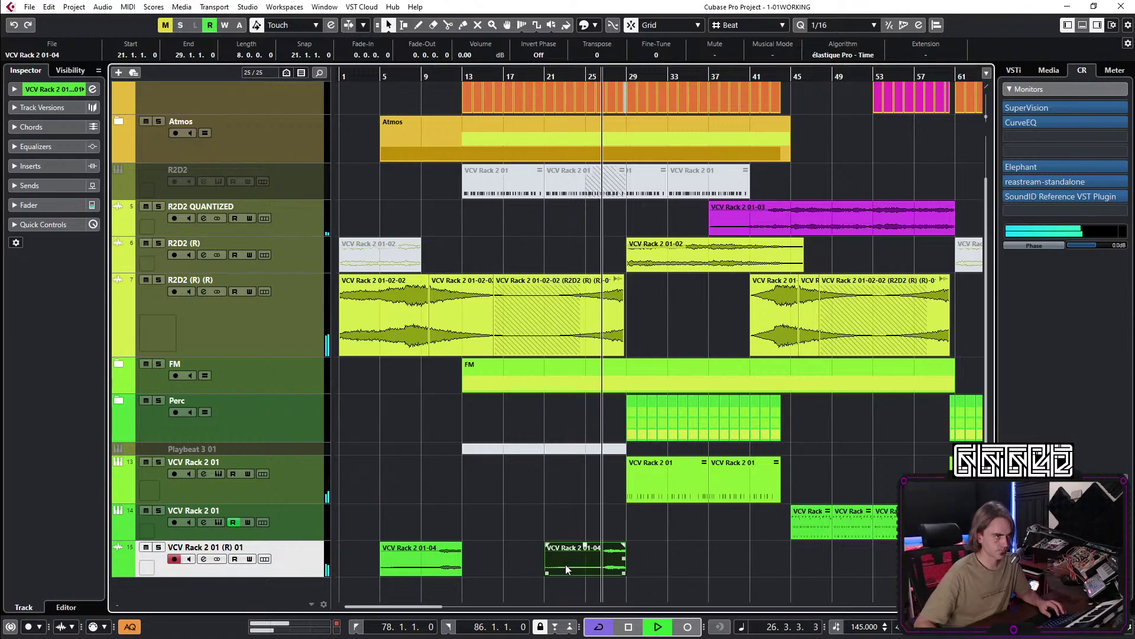
{"action": "left_click_drag", "start_coordinate": [441, 562], "coordinate": [616, 559]}
{"action": "scroll", "coordinate": [593, 566], "scroll_direction": "up", "scroll_amount": 4}
{"action": "scroll", "coordinate": [616, 558], "scroll_direction": "down", "scroll_amount": 3}
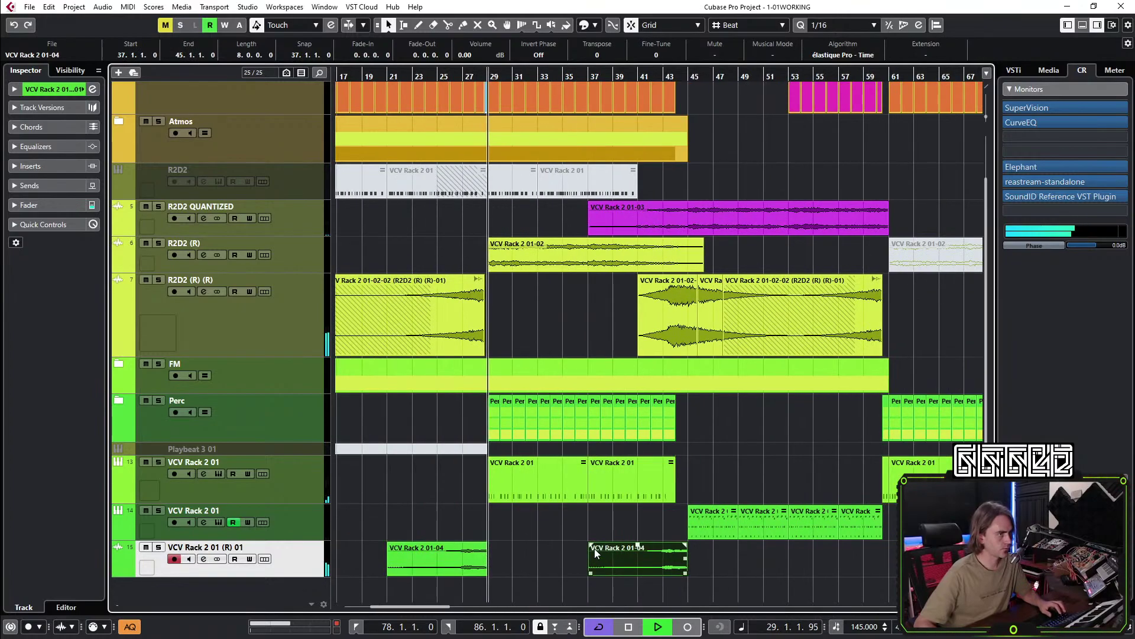
{"action": "scroll", "coordinate": [622, 541], "scroll_direction": "right", "scroll_amount": 8}
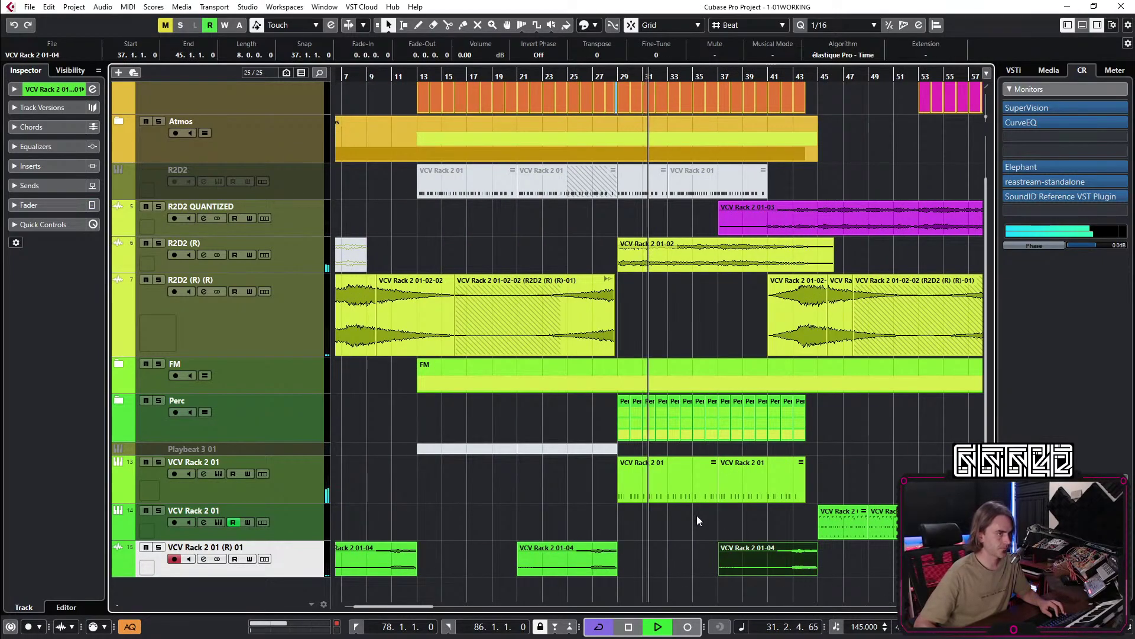
Play the arrangement from just before bar 78 and review the parts around the loop section.
{"action": "scroll", "coordinate": [696, 515], "scroll_direction": "right", "scroll_amount": 8}
{"action": "scroll", "coordinate": [624, 370], "scroll_direction": "right", "scroll_amount": 3}
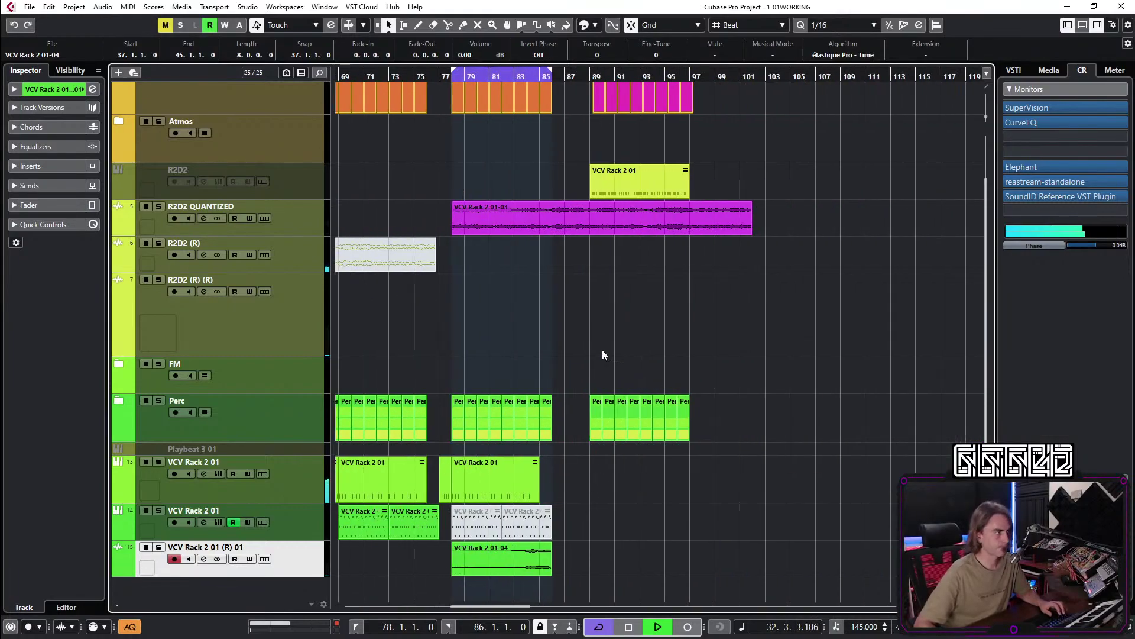
{"action": "scroll", "coordinate": [596, 122], "scroll_direction": "left", "scroll_amount": 3}
{"action": "left_click", "coordinate": [573, 74]}
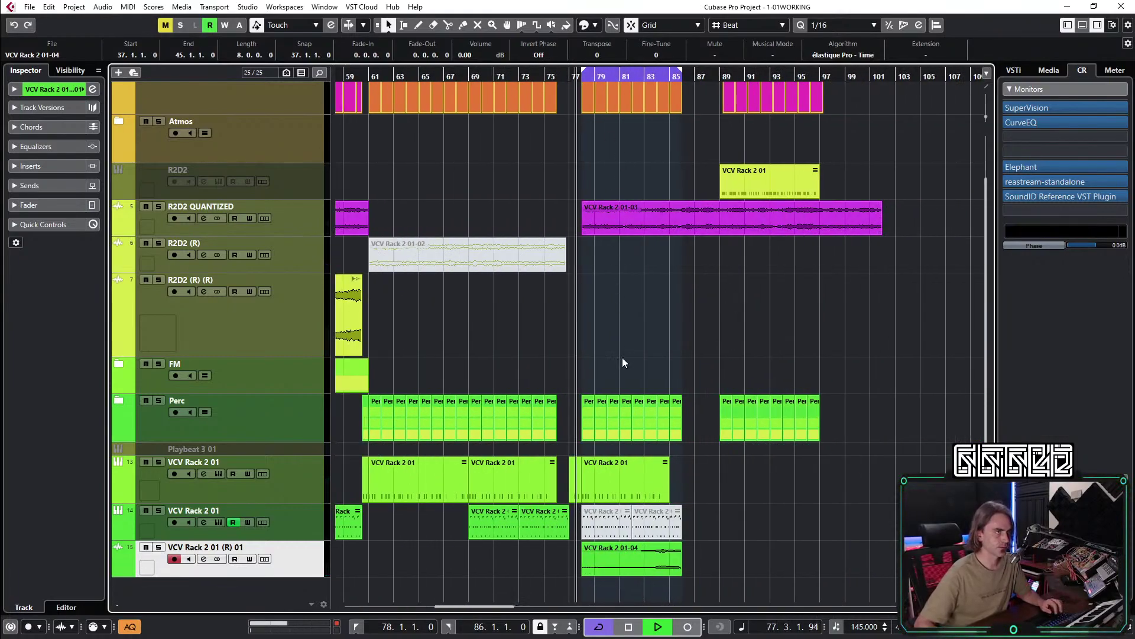
{"action": "scroll", "coordinate": [623, 356], "scroll_direction": "right", "scroll_amount": 5}
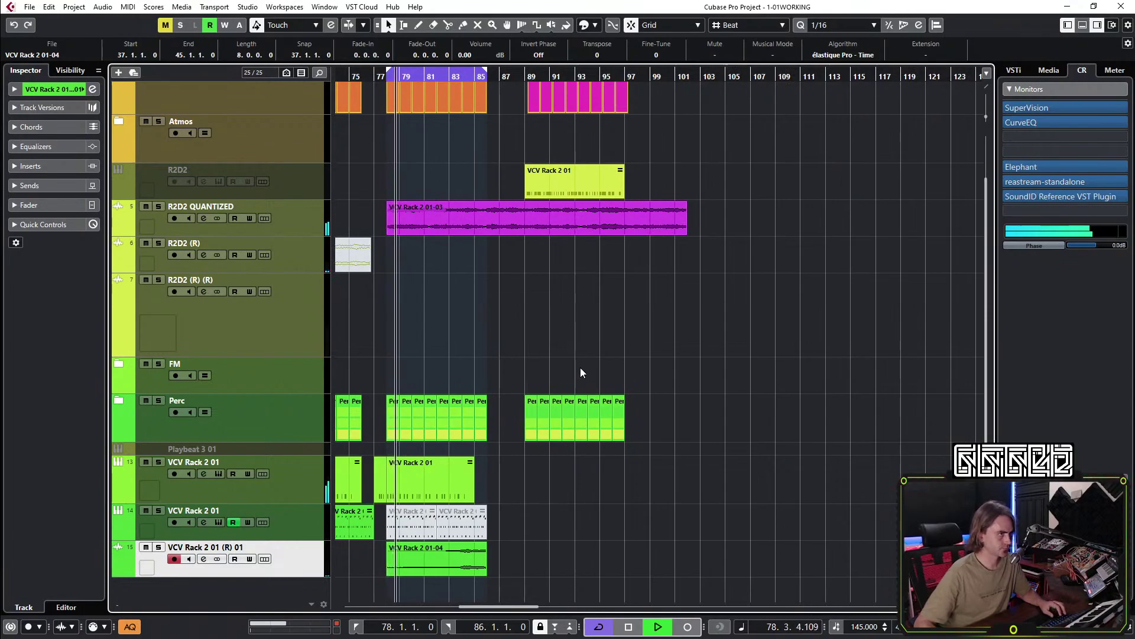
{"action": "scroll", "coordinate": [591, 363], "scroll_direction": "left", "scroll_amount": 3}
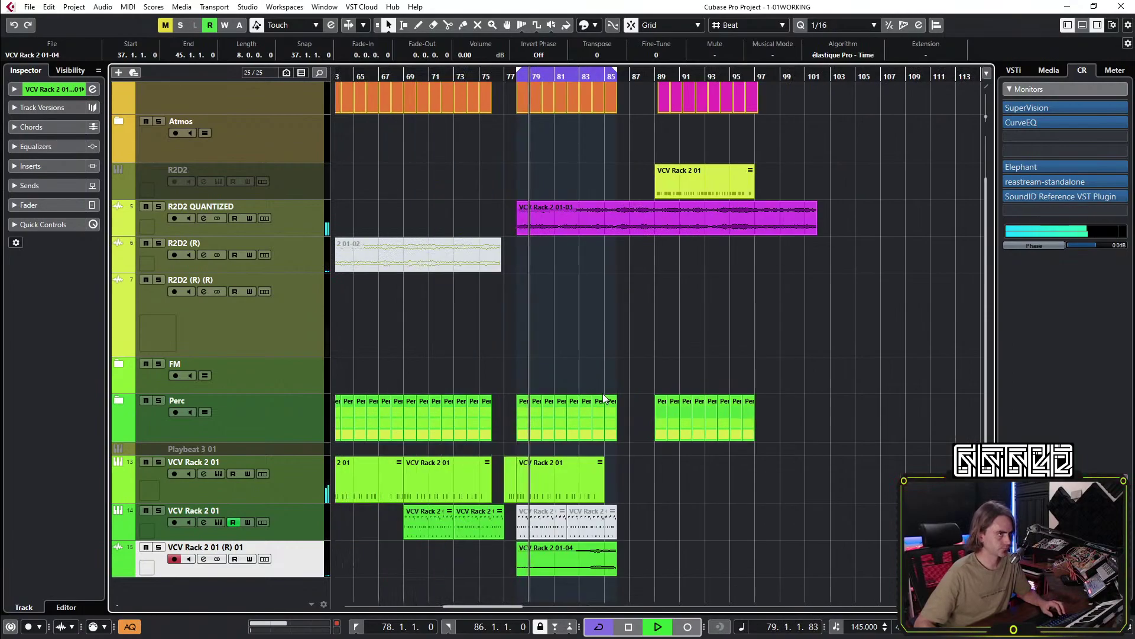
Shorten the HIHAT397(OPEN) sampler's amp envelope in the Perc folder to about 175 ms decay and 23 ms release, leaving the folder collapsed.
{"action": "left_click", "coordinate": [117, 401]}
{"action": "scroll", "coordinate": [430, 462], "scroll_direction": "down", "scroll_amount": 4}
{"action": "left_click", "coordinate": [228, 249]}
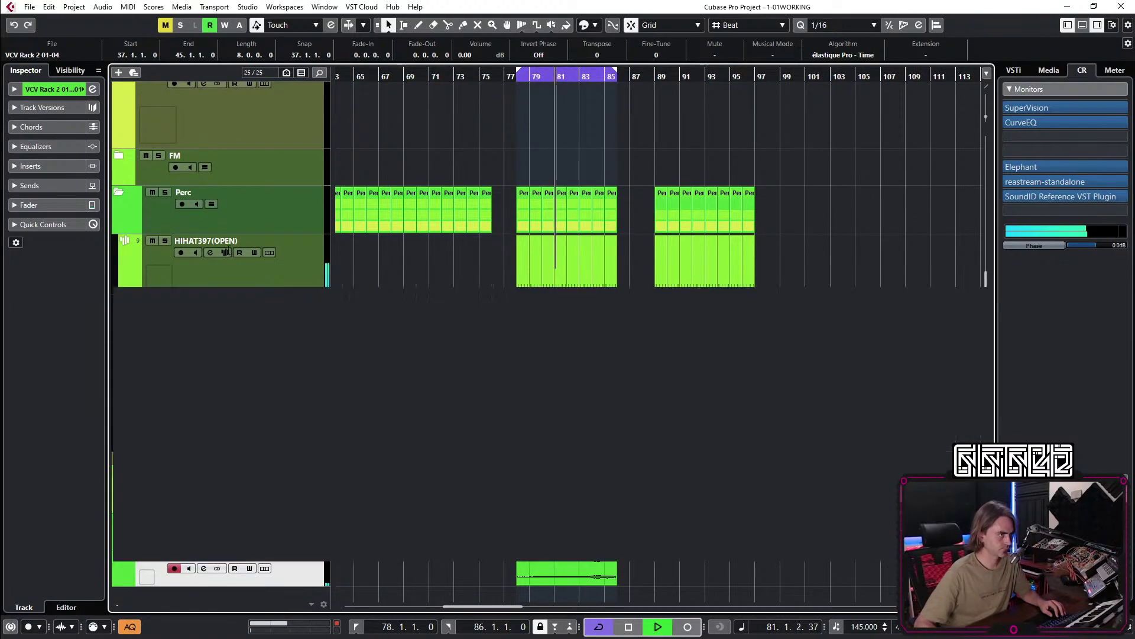
{"action": "left_click_drag", "start_coordinate": [267, 467], "coordinate": [252, 467]}
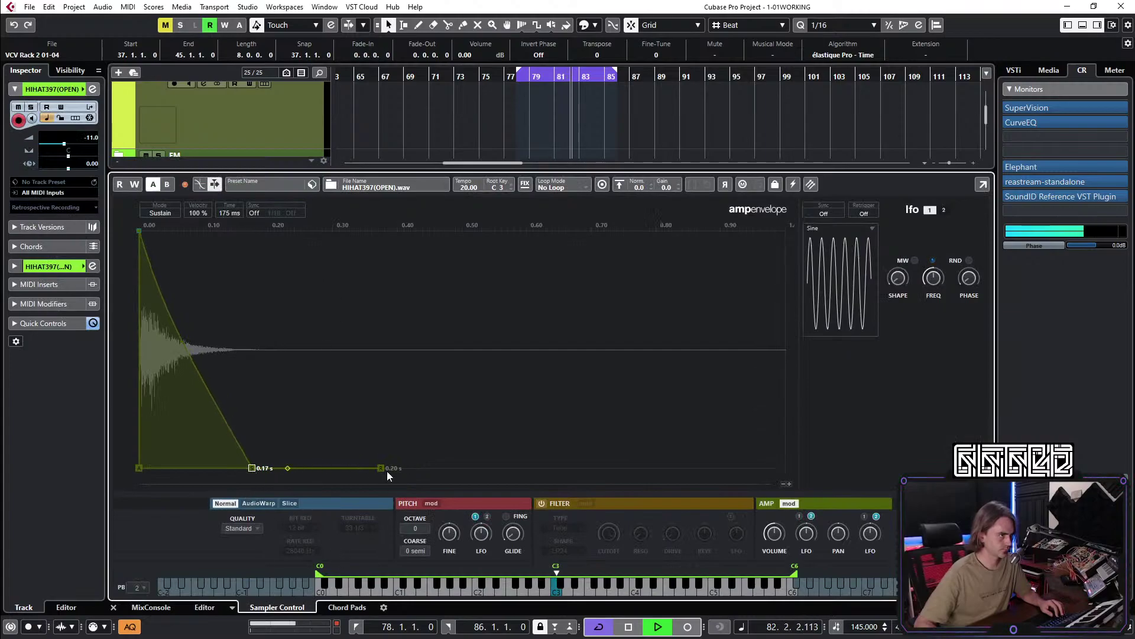
{"action": "left_click_drag", "start_coordinate": [379, 468], "coordinate": [266, 468]}
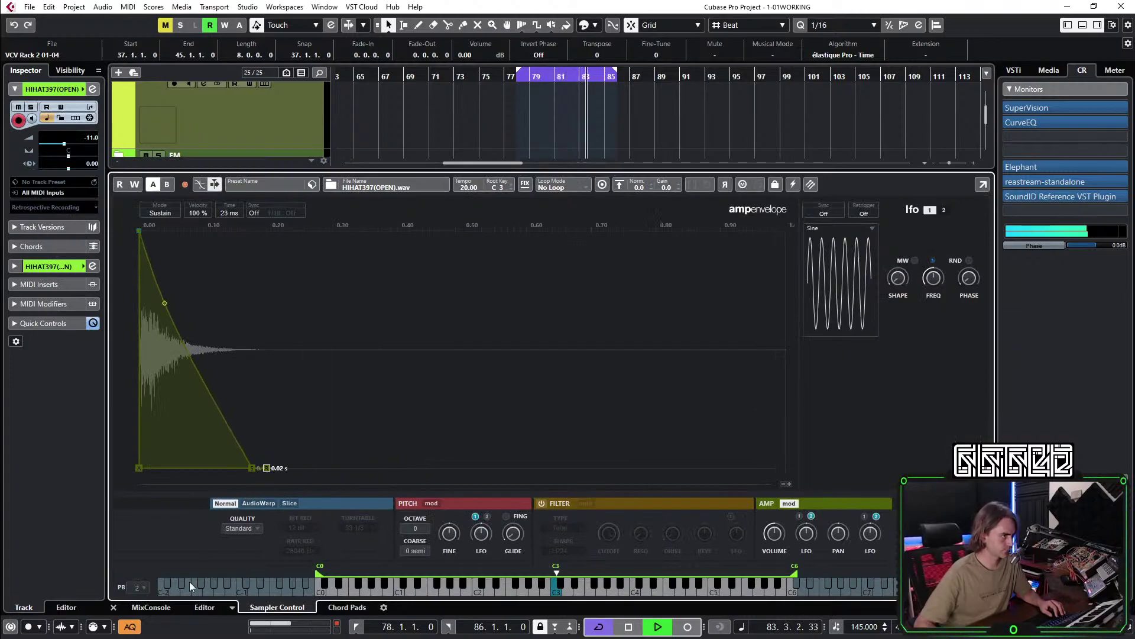
{"action": "left_click", "coordinate": [113, 608]}
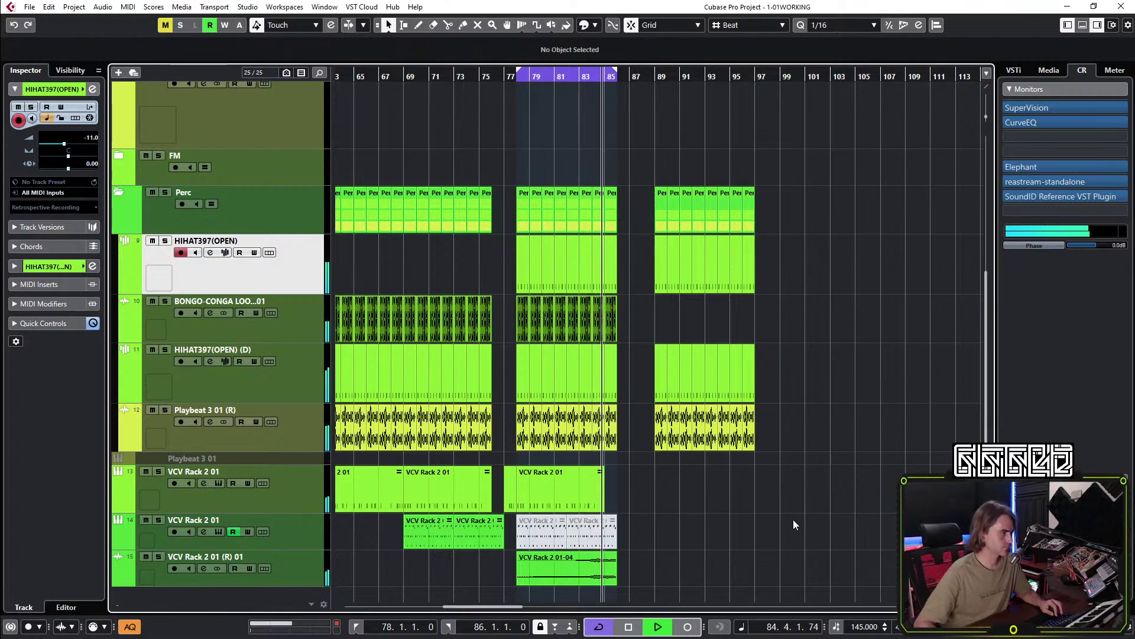
{"action": "left_click", "coordinate": [119, 191]}
Move the bar 89 Folder and R2D2 parts to about bar 96 and the matching Perc parts to bar 102.
{"action": "scroll", "coordinate": [622, 361], "scroll_direction": "up", "scroll_amount": 2}
{"action": "scroll", "coordinate": [796, 268], "scroll_direction": "up", "scroll_amount": 2}
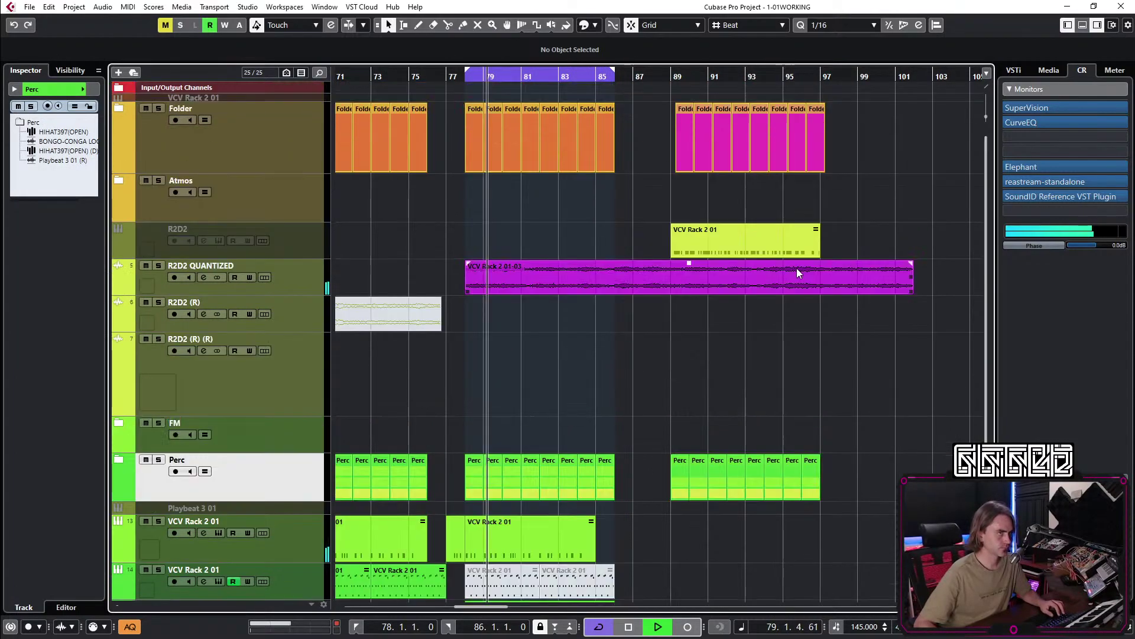
{"action": "left_click_drag", "start_coordinate": [842, 169], "coordinate": [820, 240]}
{"action": "left_click_drag", "start_coordinate": [840, 382], "coordinate": [673, 530]}
{"action": "scroll", "coordinate": [675, 502], "scroll_direction": "down", "scroll_amount": 1}
{"action": "left_click_drag", "start_coordinate": [704, 485], "coordinate": [887, 491]}
{"action": "scroll", "coordinate": [771, 371], "scroll_direction": "down", "scroll_amount": 3}
{"action": "left_click", "coordinate": [771, 371]}
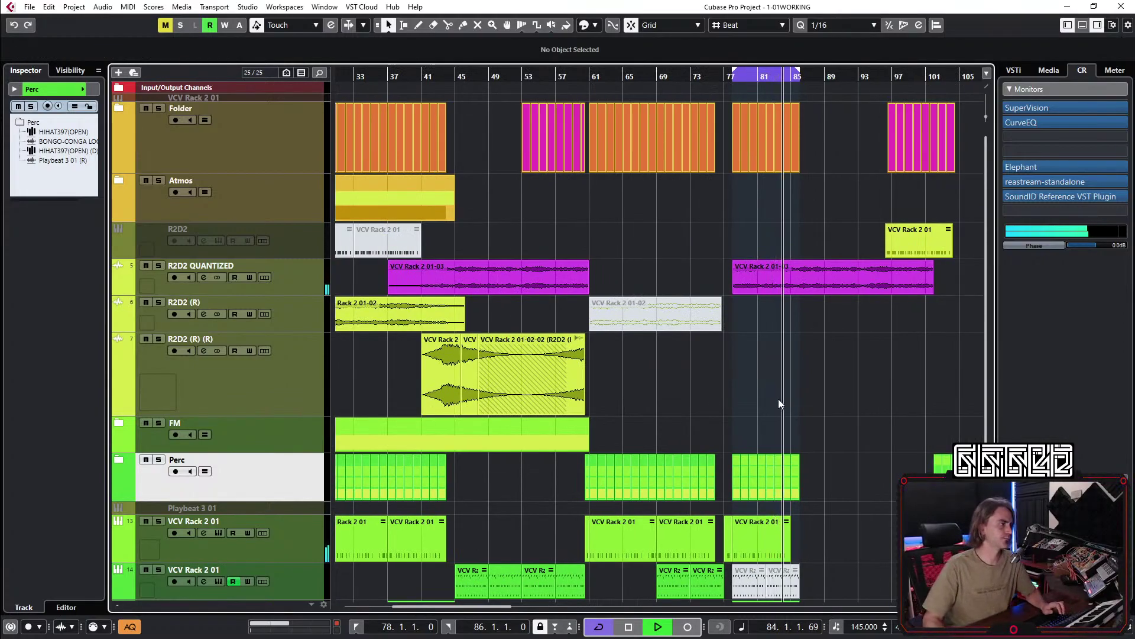
Play the arrangement from about bar 13, jump to just before bar 29, and review the overall layout up to the last parts.
{"action": "scroll", "coordinate": [759, 156], "scroll_direction": "left", "scroll_amount": 5}
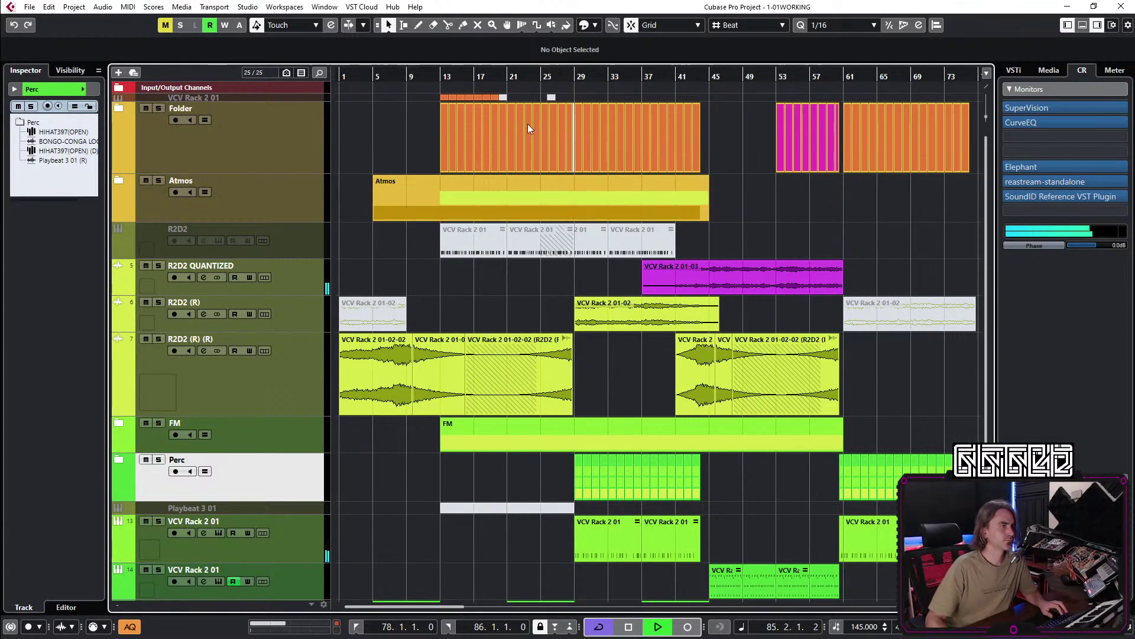
{"action": "left_click", "coordinate": [435, 80]}
{"action": "scroll", "coordinate": [488, 301], "scroll_direction": "down", "scroll_amount": 2}
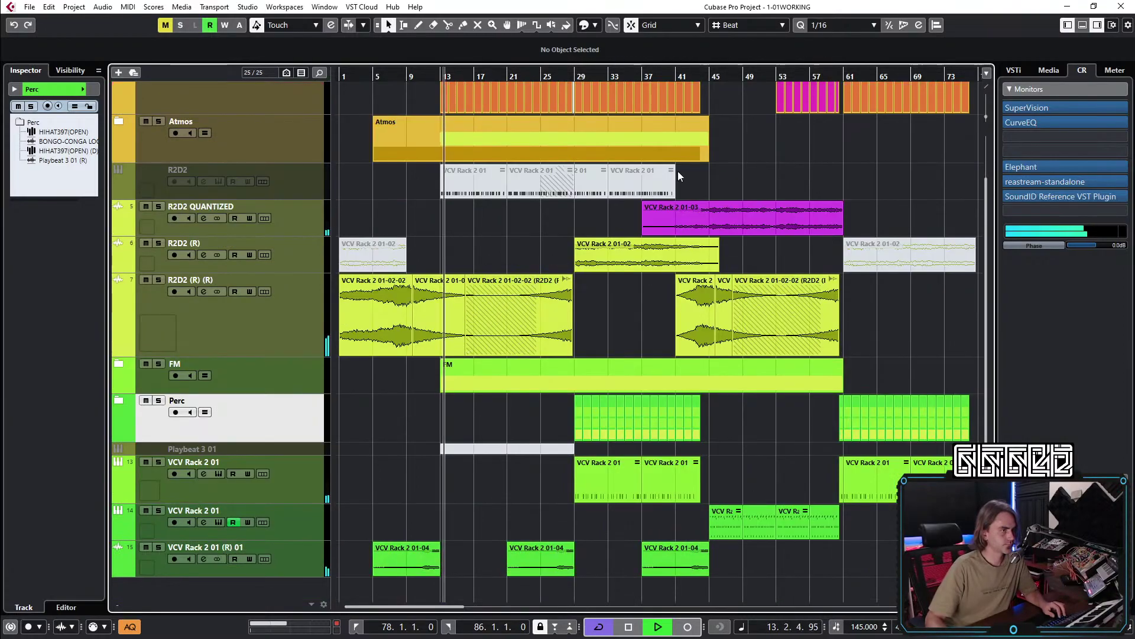
{"action": "left_click", "coordinate": [560, 76]}
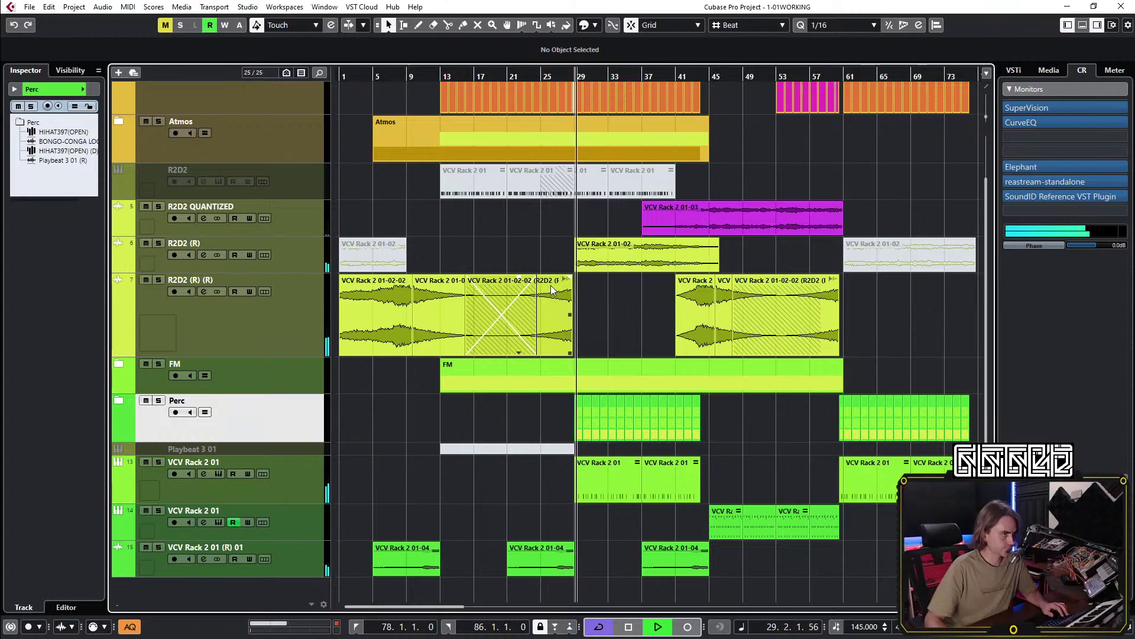
{"action": "key", "text": "g"}
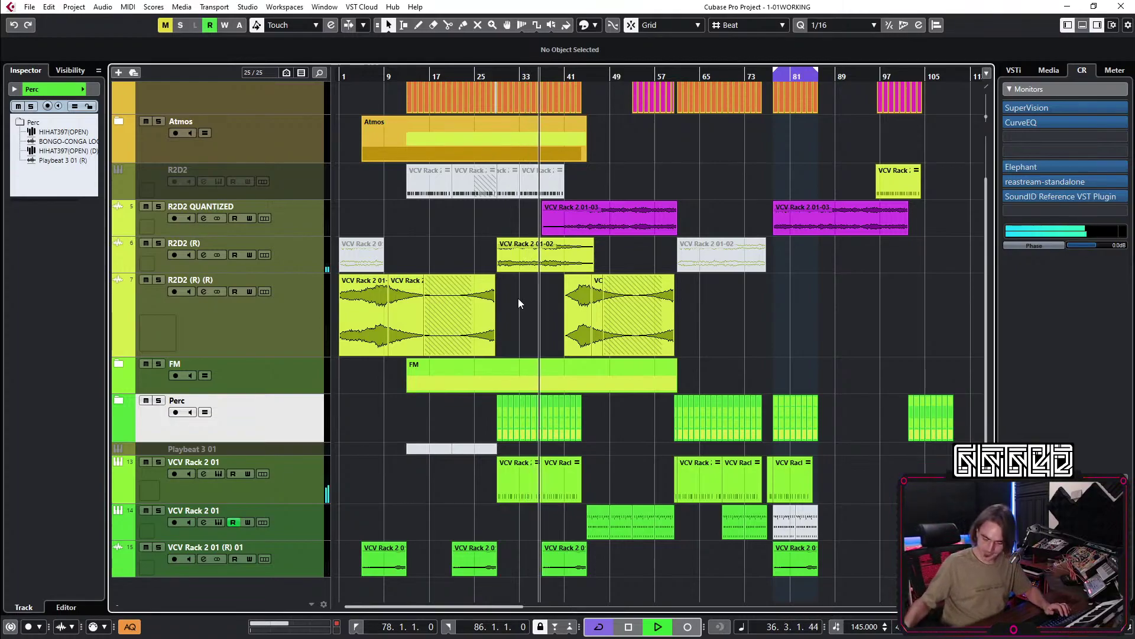
{"action": "left_click_drag", "start_coordinate": [747, 388], "coordinate": [657, 425]}
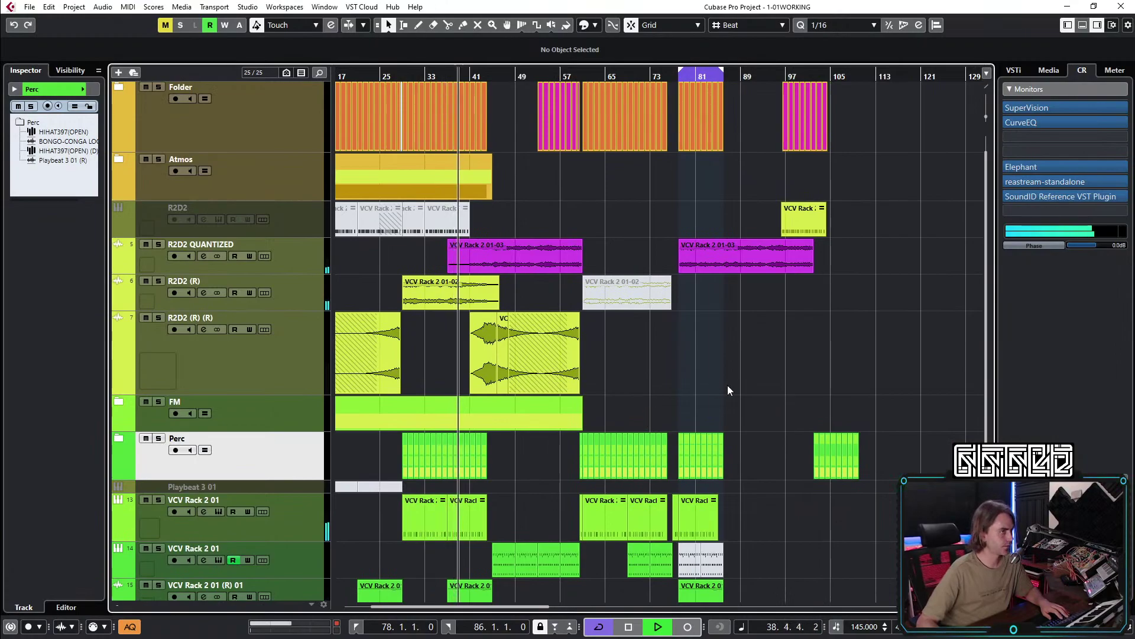
{"action": "key", "text": "g"}
{"action": "key", "text": "g"}
{"action": "key", "text": "g"}
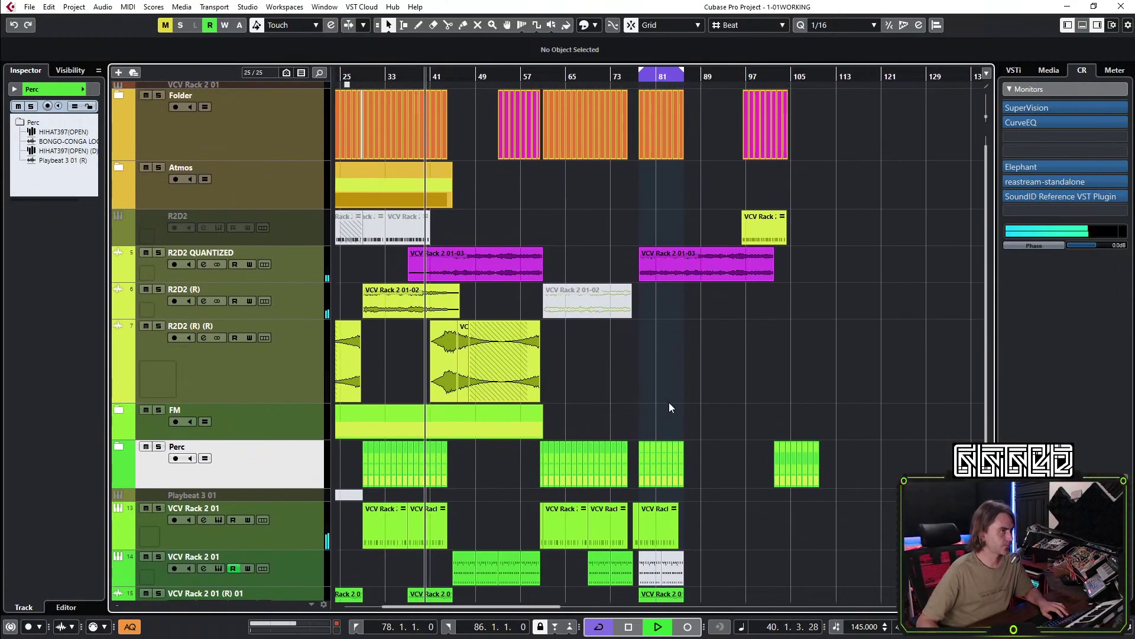
{"action": "key", "text": "g"}
{"action": "scroll", "coordinate": [669, 402], "scroll_direction": "down", "scroll_amount": 1}
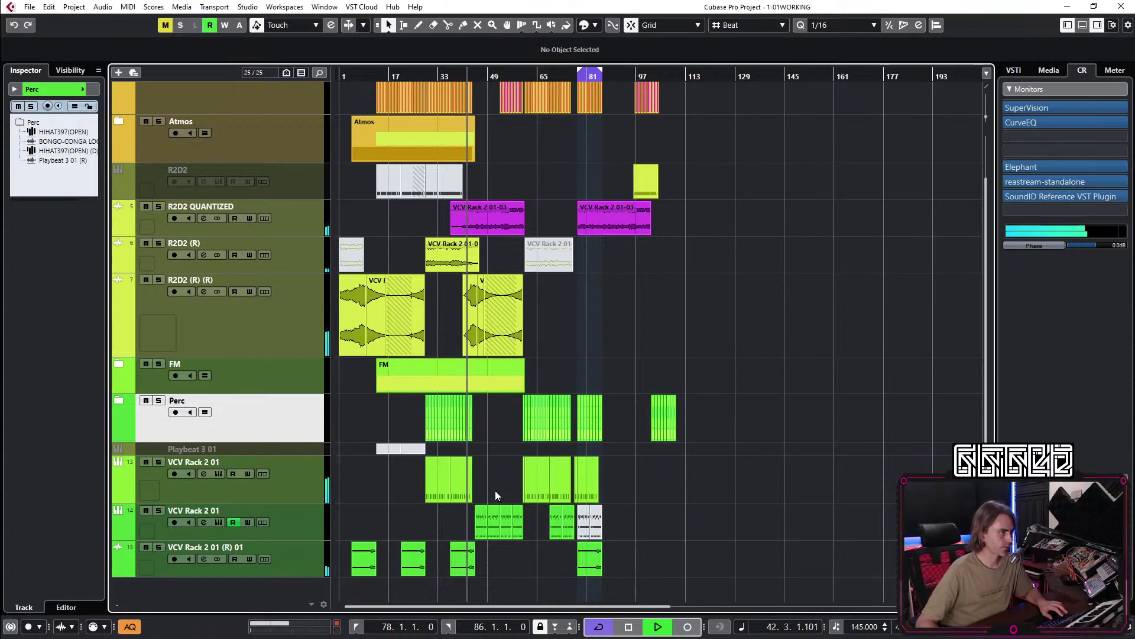
Trim the end of the first R2D2 QUANTIZED audio event to 60.3.1 and deselect it.
{"action": "scroll", "coordinate": [496, 490], "scroll_direction": "up", "scroll_amount": 3, "text": "ctrl"}
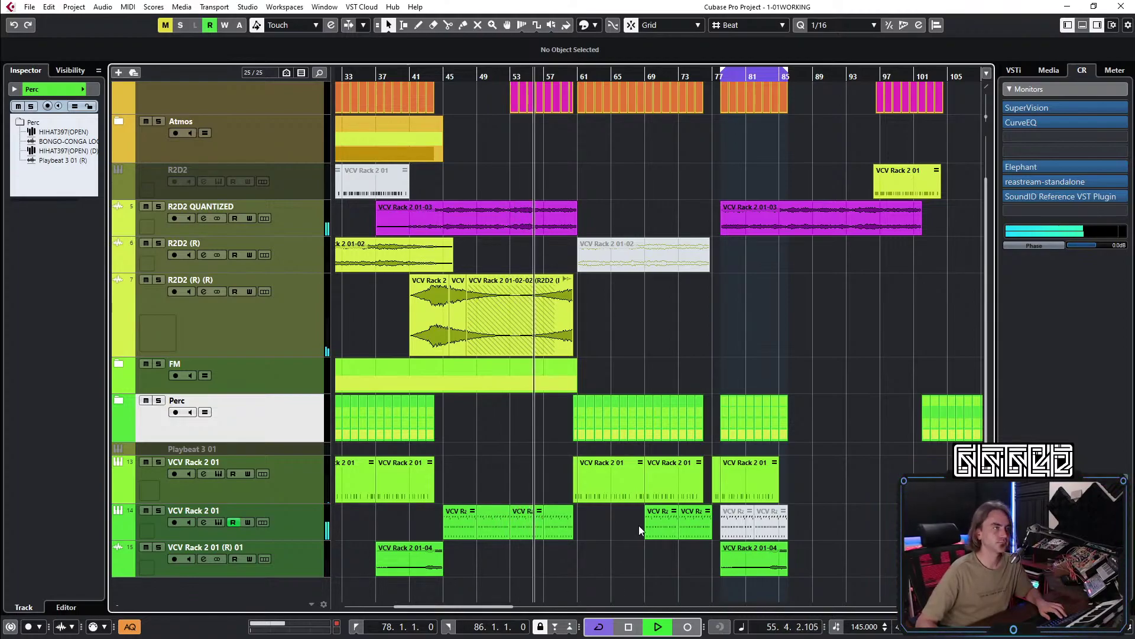
{"action": "scroll", "coordinate": [588, 488], "scroll_direction": "up", "scroll_amount": 5}
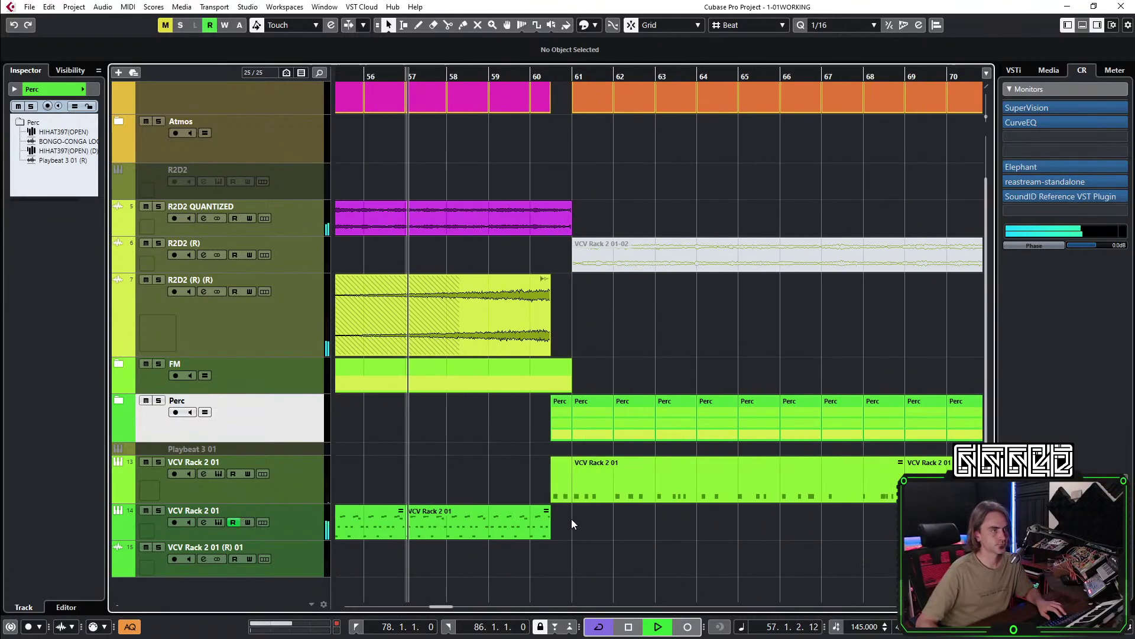
{"action": "scroll", "coordinate": [556, 323], "scroll_direction": "up", "scroll_amount": 2}
{"action": "scroll", "coordinate": [555, 321], "scroll_direction": "down", "scroll_amount": 2}
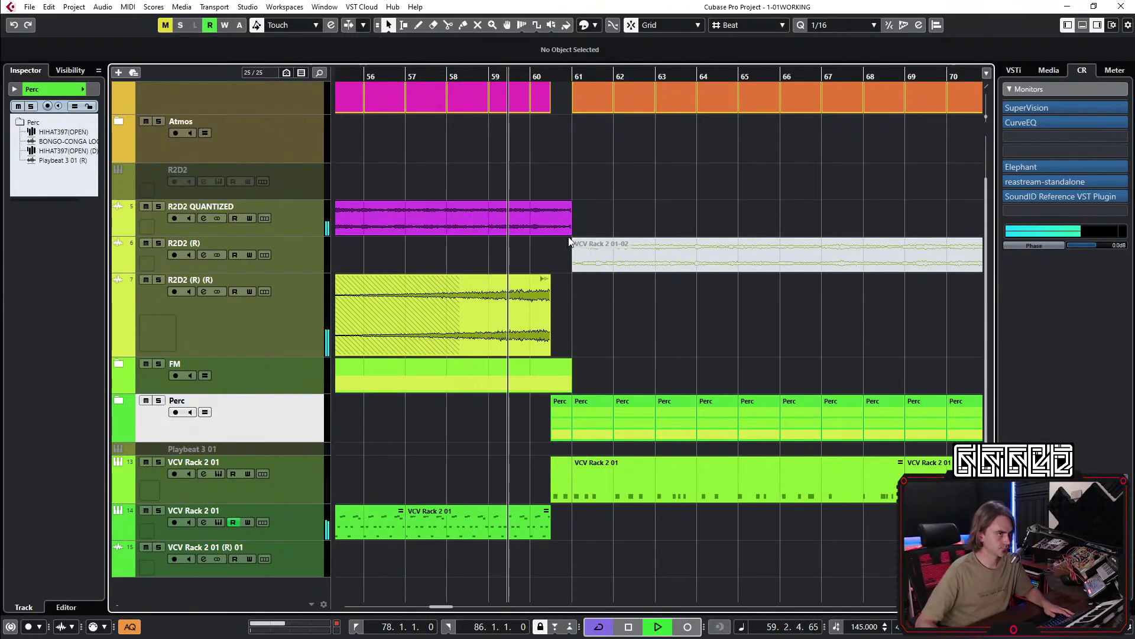
{"action": "left_click_drag", "start_coordinate": [566, 233], "coordinate": [551, 236]}
{"action": "key", "text": "g"}
{"action": "key", "text": "g"}
{"action": "key", "text": "g"}
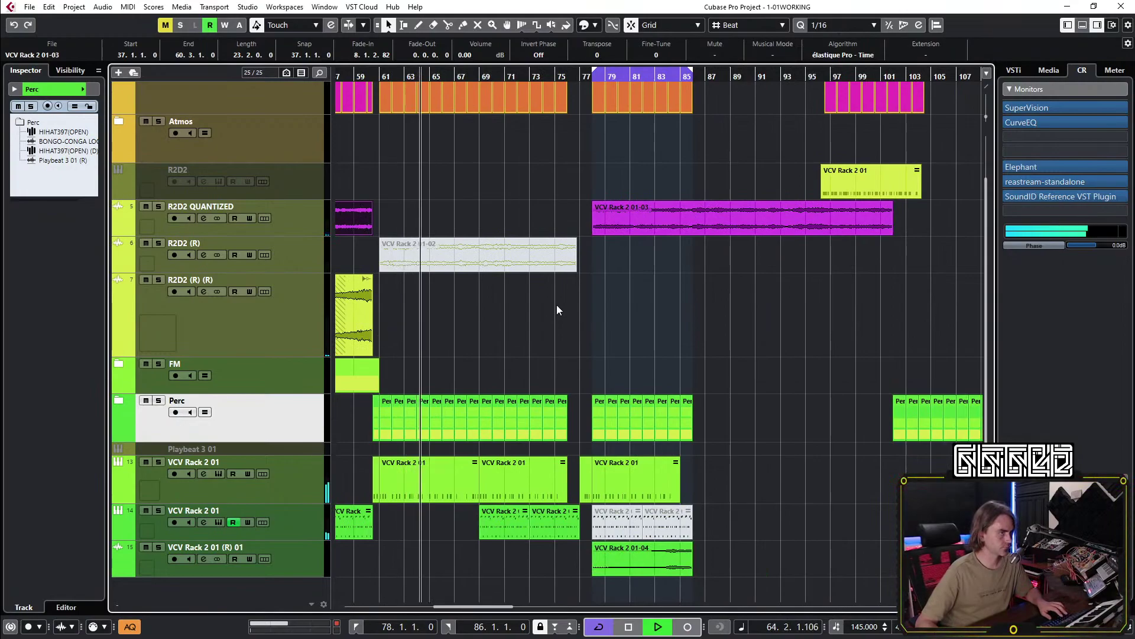
{"action": "key", "text": "g"}
{"action": "left_click", "coordinate": [557, 306]}
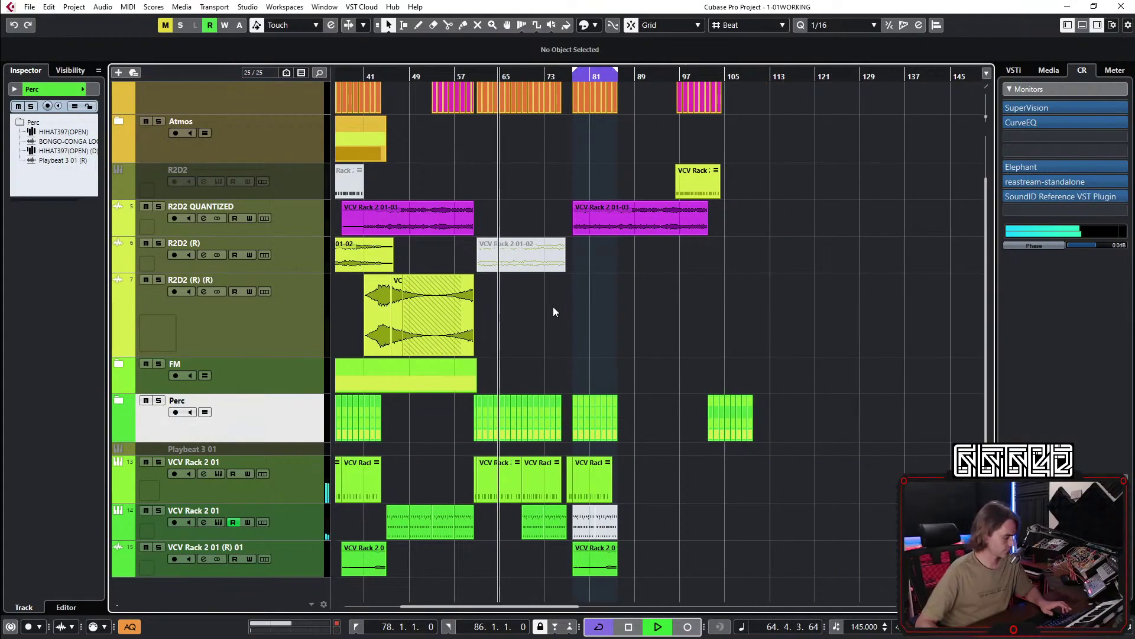
Open the lower VCV Rack 2 instrument track's plug-in and search its module browser for "SAMPLE".
{"action": "left_click", "coordinate": [295, 523]}
{"action": "left_click", "coordinate": [92, 212]}
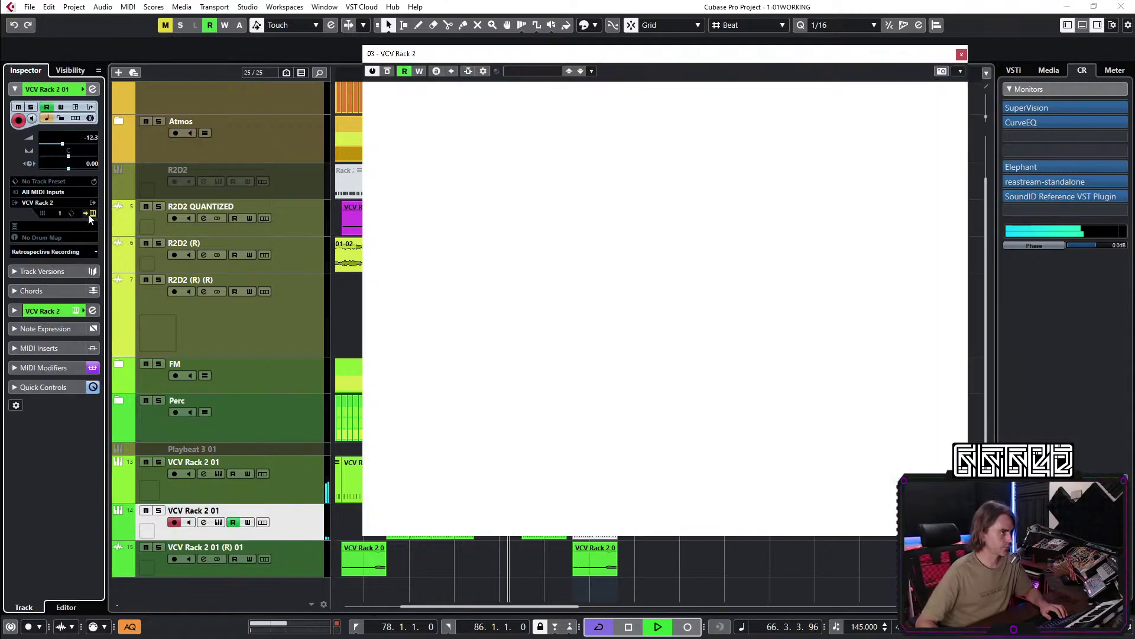
{"action": "right_click", "coordinate": [418, 448]}
{"action": "type", "text": "SIMPL"}
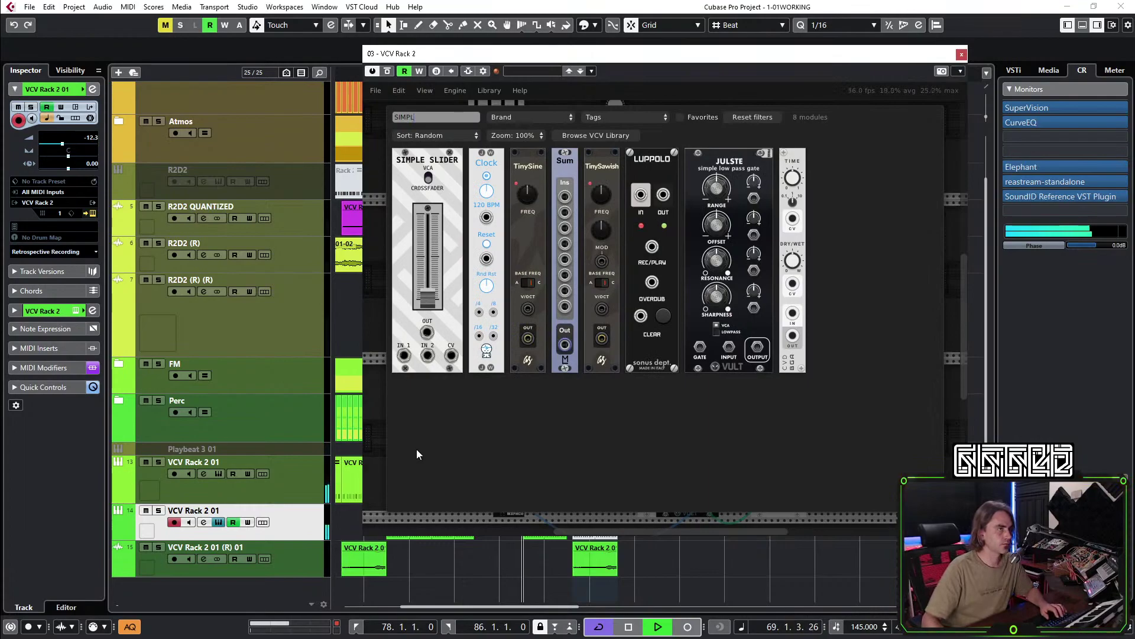
{"action": "key", "text": "BackSpace"}
{"action": "key", "text": "BackSpace"}
{"action": "key", "text": "BackSpace"}
{"action": "key", "text": "BackSpace"}
{"action": "type", "text": "AMPLE"}
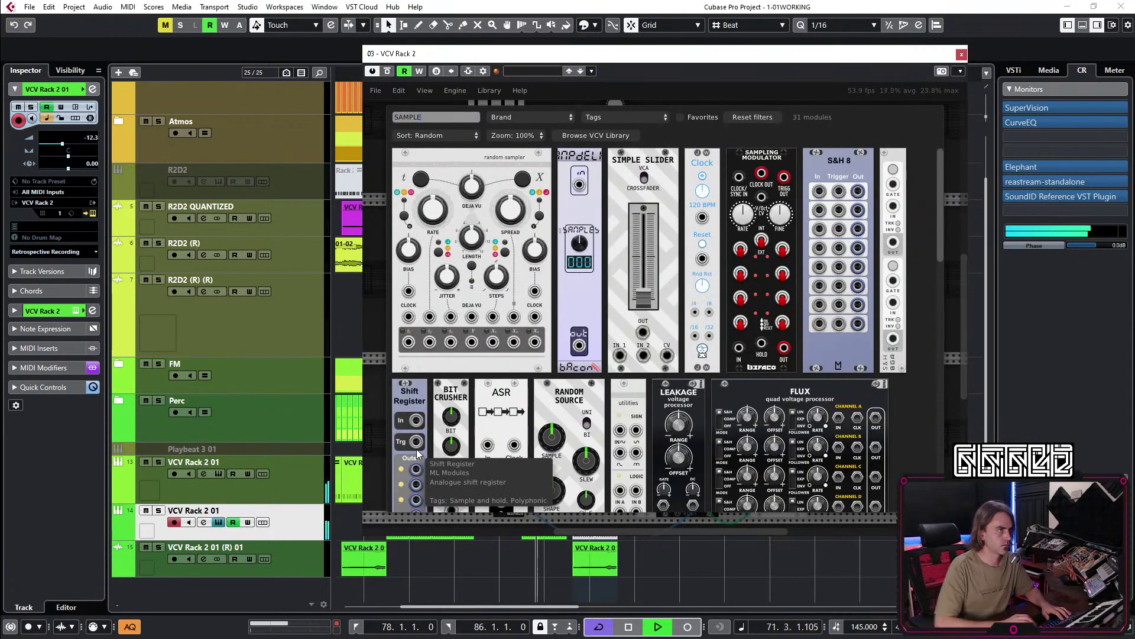
Look through the sample-related modules, leave the browser without adding one, and close the VCV Rack 2 window.
{"action": "scroll", "coordinate": [854, 236], "scroll_direction": "down", "scroll_amount": 10}
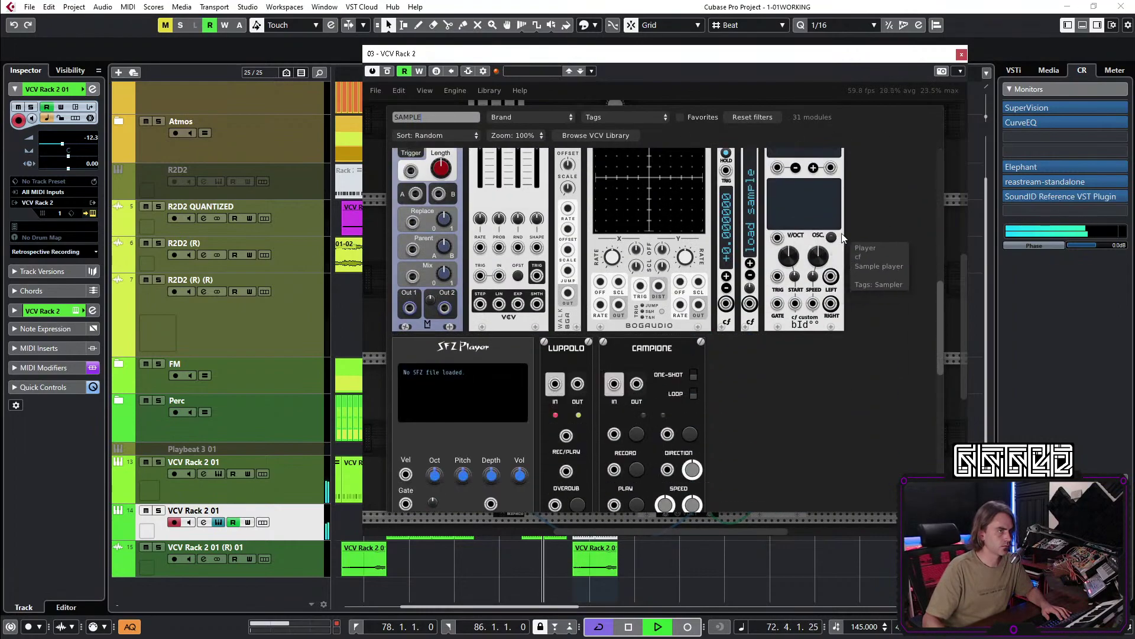
{"action": "scroll", "coordinate": [823, 261], "scroll_direction": "down", "scroll_amount": 5}
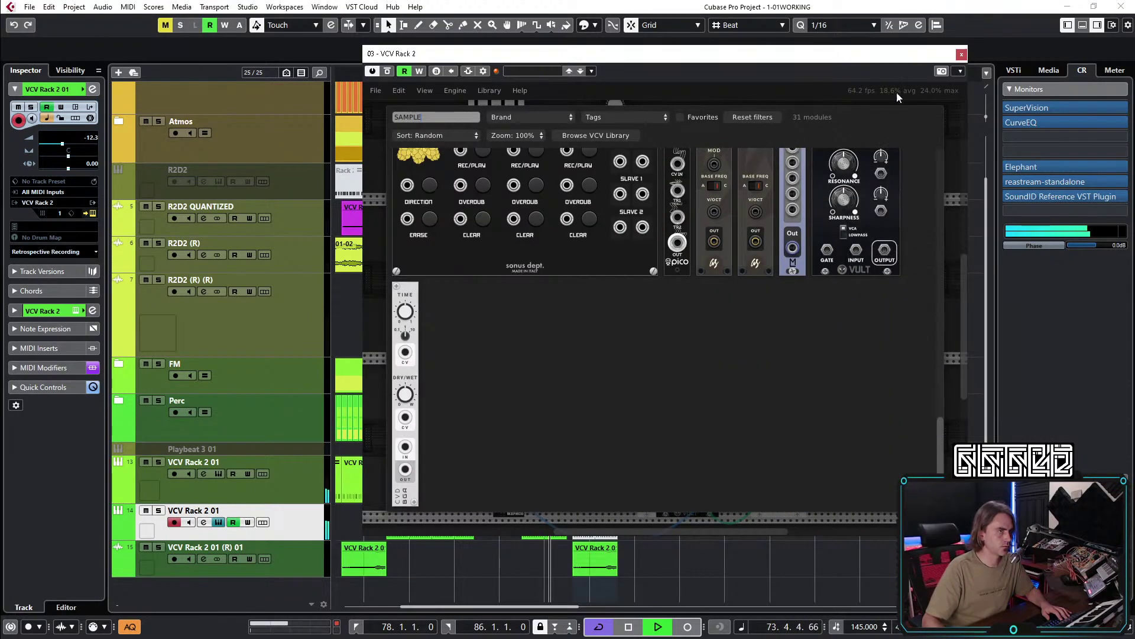
{"action": "key", "text": "Escape"}
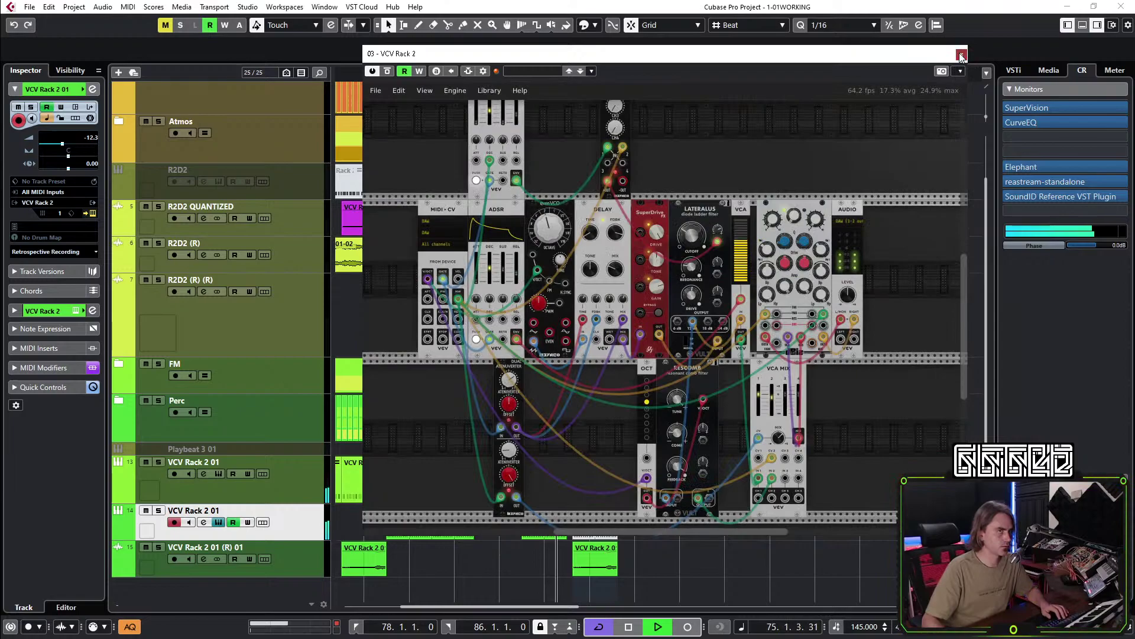
{"action": "left_click", "coordinate": [961, 55]}
{"action": "scroll", "coordinate": [697, 538], "scroll_direction": "up", "scroll_amount": 3}
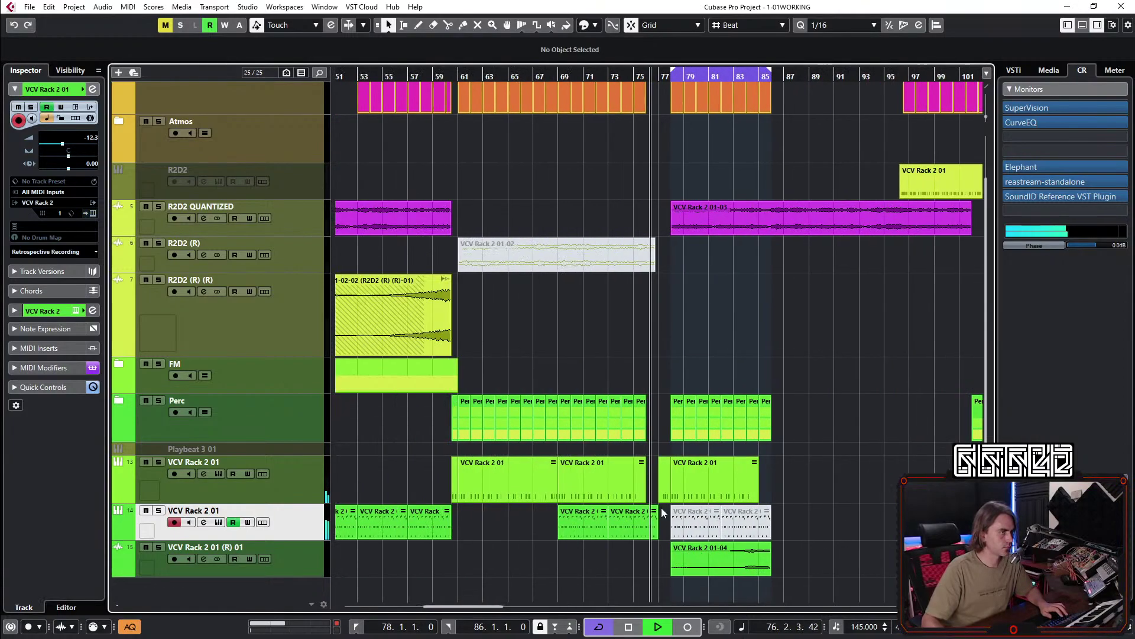
Stop playback and move all parts of the section starting at bar 78 one bar earlier, to bar 77.
{"action": "scroll", "coordinate": [853, 518], "scroll_direction": "right", "scroll_amount": 1}
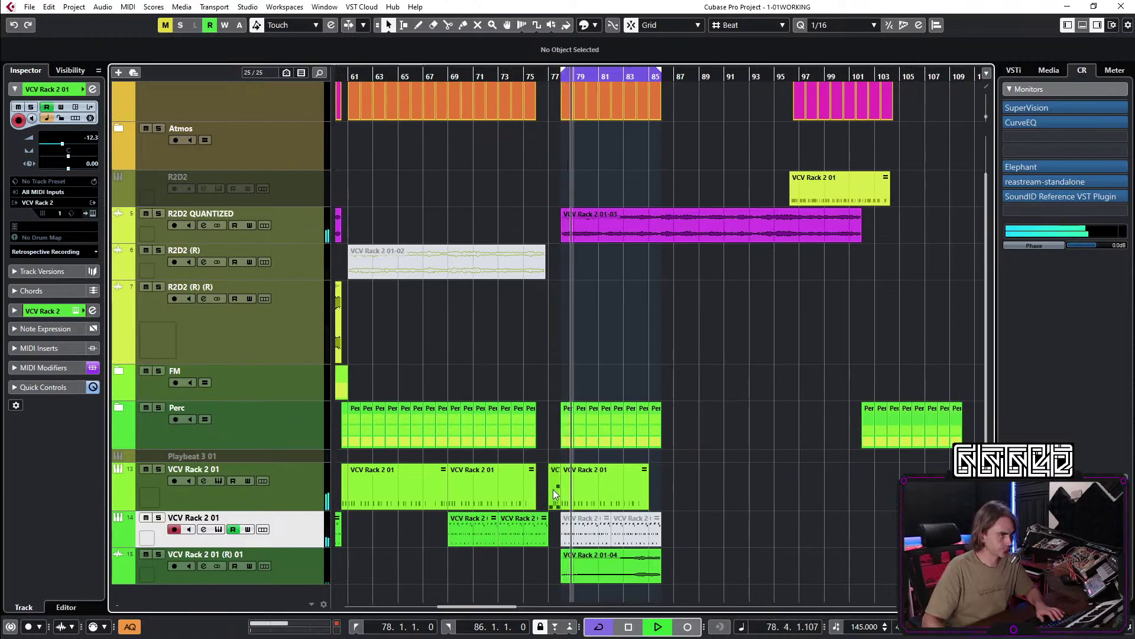
{"action": "key", "text": "space"}
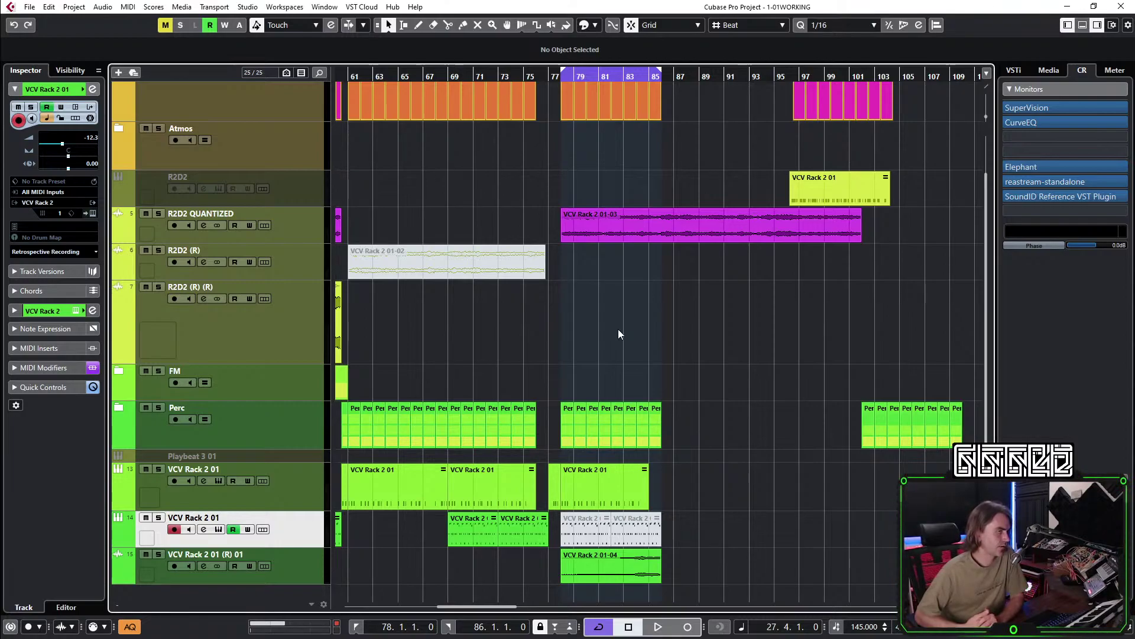
{"action": "scroll", "coordinate": [618, 330], "scroll_direction": "up", "scroll_amount": 2}
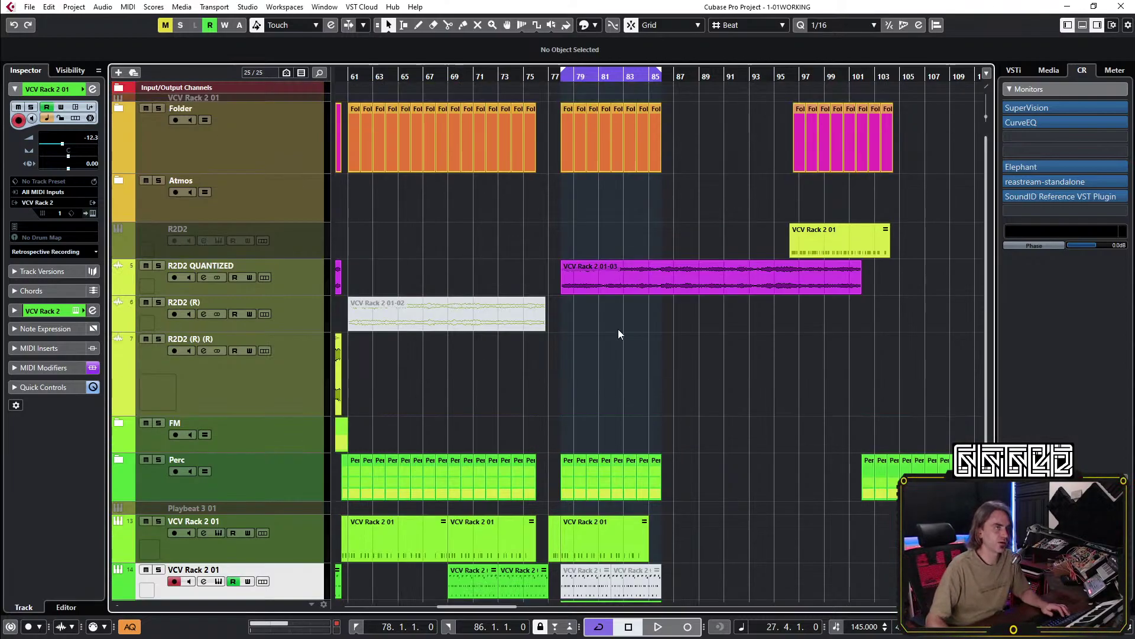
{"action": "left_click_drag", "start_coordinate": [684, 171], "coordinate": [569, 317]}
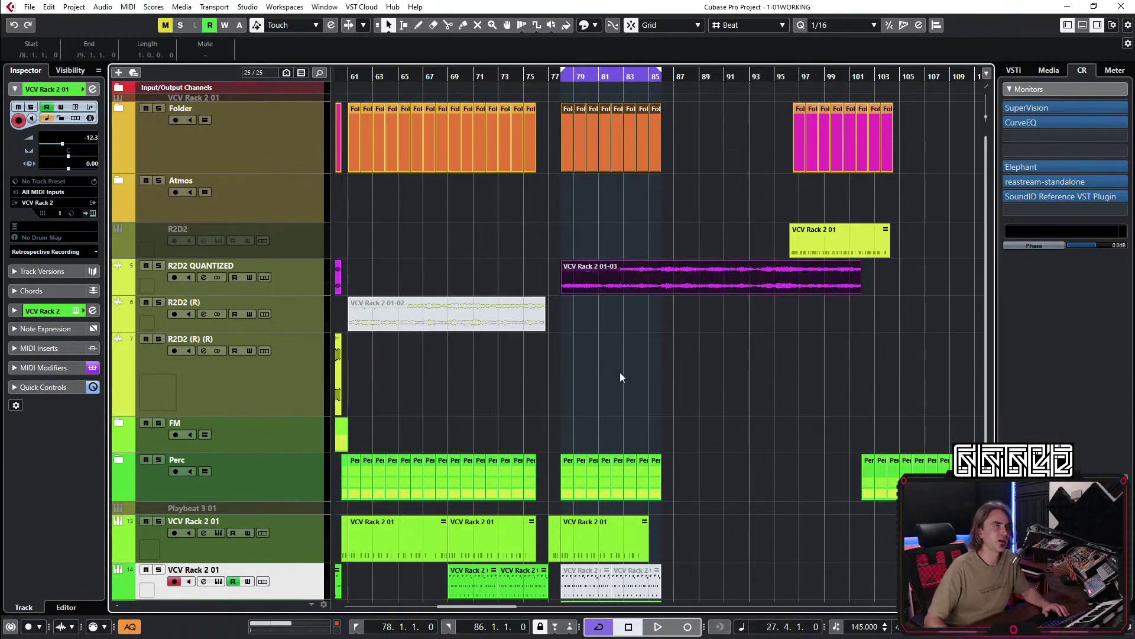
{"action": "scroll", "coordinate": [726, 382], "scroll_direction": "down", "scroll_amount": 2}
{"action": "left_click_drag", "start_coordinate": [739, 341], "coordinate": [550, 600]}
{"action": "scroll", "coordinate": [559, 516], "scroll_direction": "up", "scroll_amount": 2}
{"action": "left_click_drag", "start_coordinate": [608, 488], "coordinate": [524, 477]}
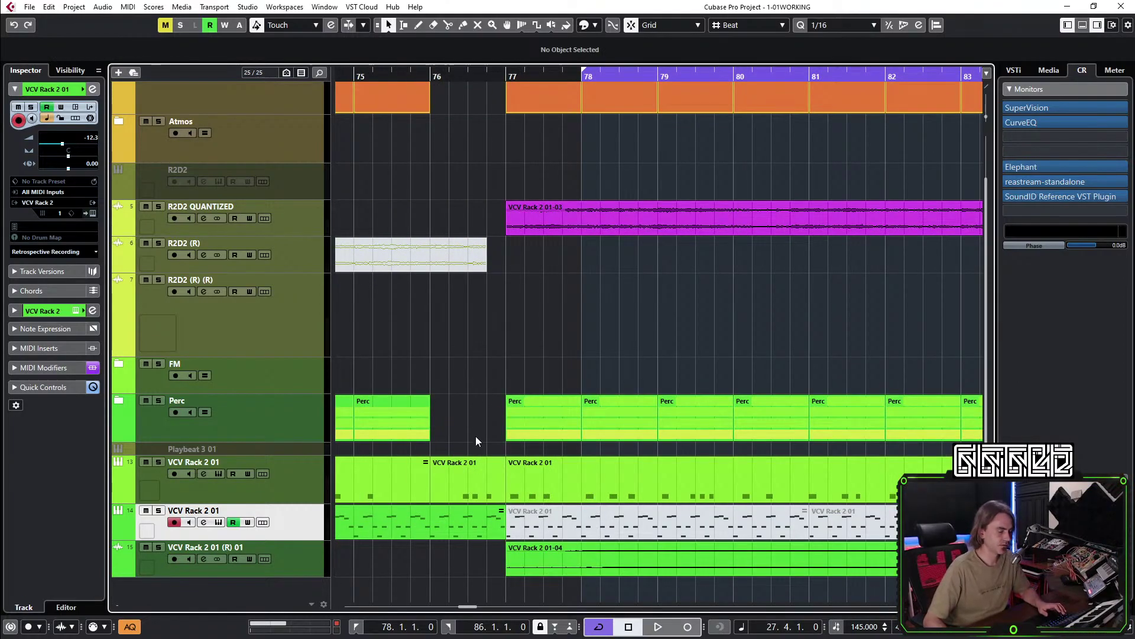
Mute the one-bar part at bar 76 on the upper VCV Rack 2 track.
{"action": "key", "text": "7"}
{"action": "left_click", "coordinate": [451, 474]}
{"action": "key", "text": "1"}
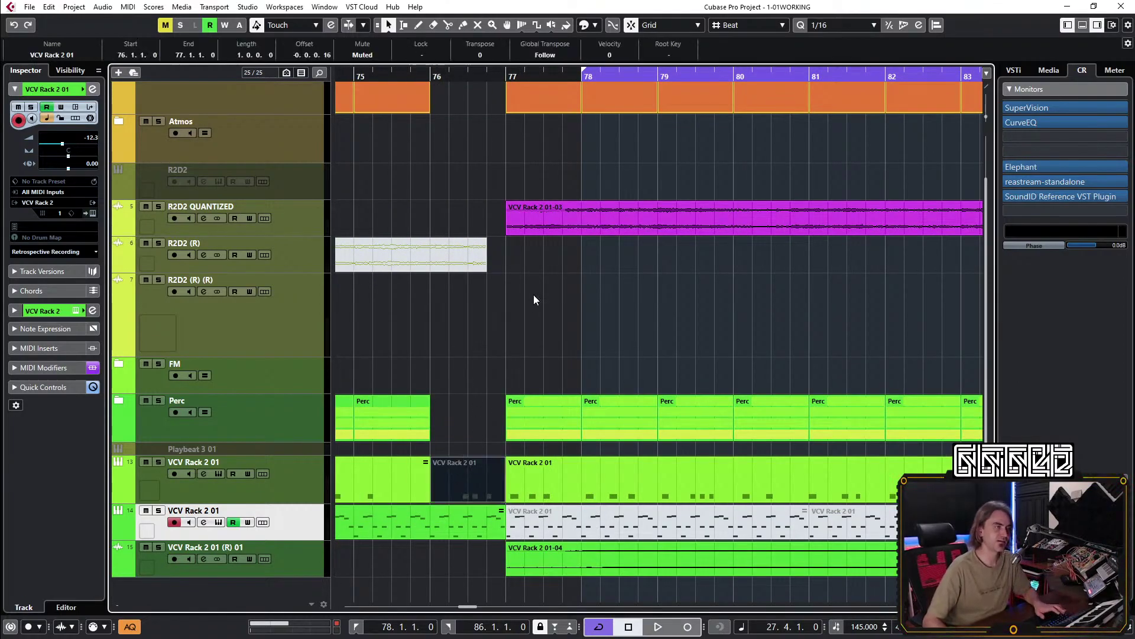
Shift the cycle range one bar earlier so it spans bars 77 to 85.
{"action": "scroll", "coordinate": [531, 299], "scroll_direction": "down", "scroll_amount": 4}
{"action": "scroll", "coordinate": [489, 115], "scroll_direction": "up", "scroll_amount": 2}
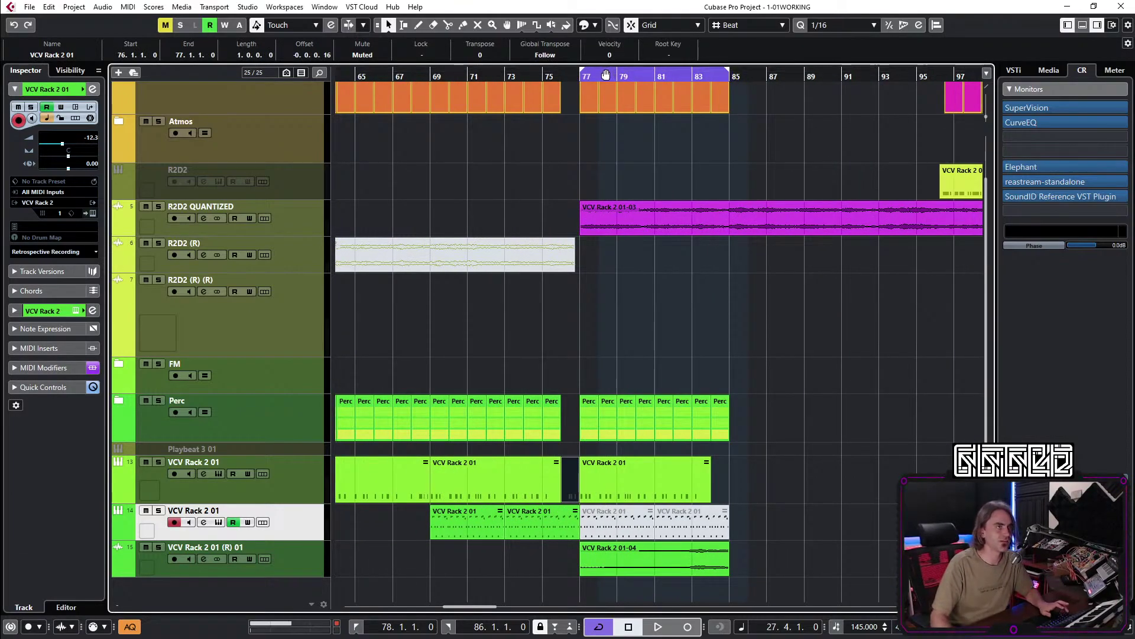
{"action": "scroll", "coordinate": [608, 108], "scroll_direction": "down", "scroll_amount": 2}
{"action": "scroll", "coordinate": [684, 275], "scroll_direction": "left", "scroll_amount": 10}
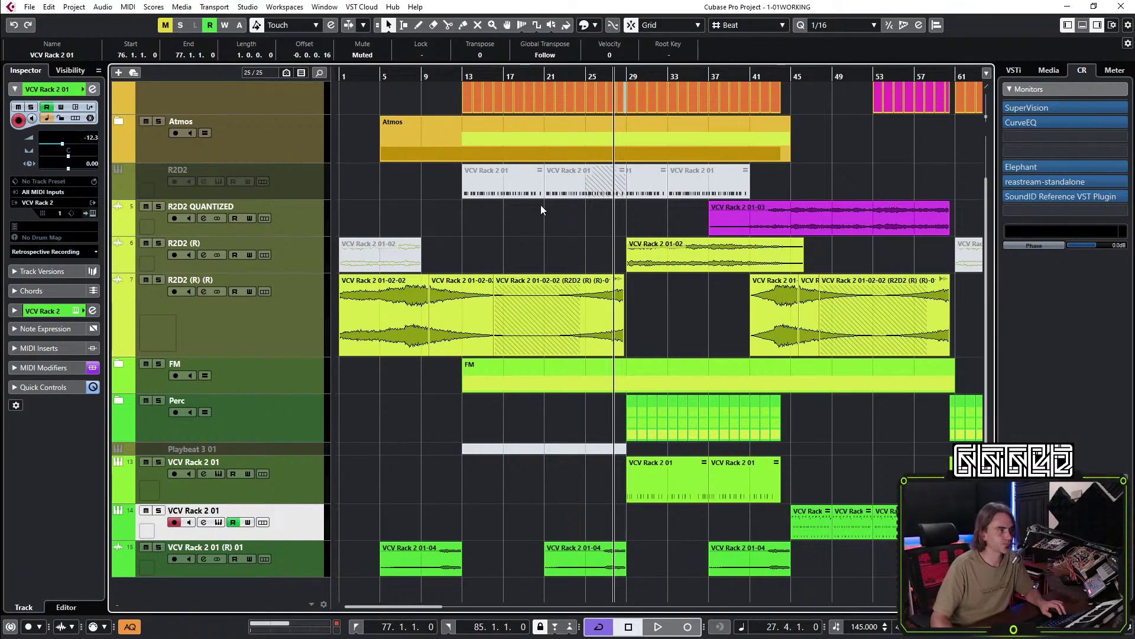
Extend the start of the cycle range back to bar 1.
{"action": "key", "text": "h"}
{"action": "key", "text": "h"}
{"action": "key", "text": "h"}
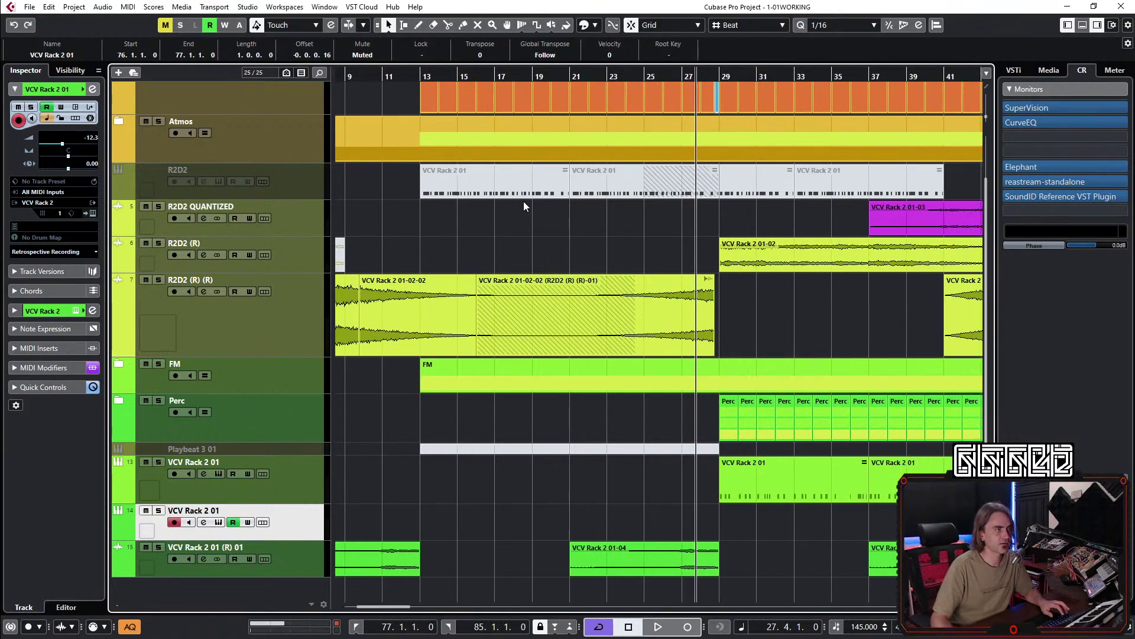
{"action": "key", "text": "g"}
{"action": "key", "text": "g"}
{"action": "key", "text": "g"}
{"action": "key", "text": "g"}
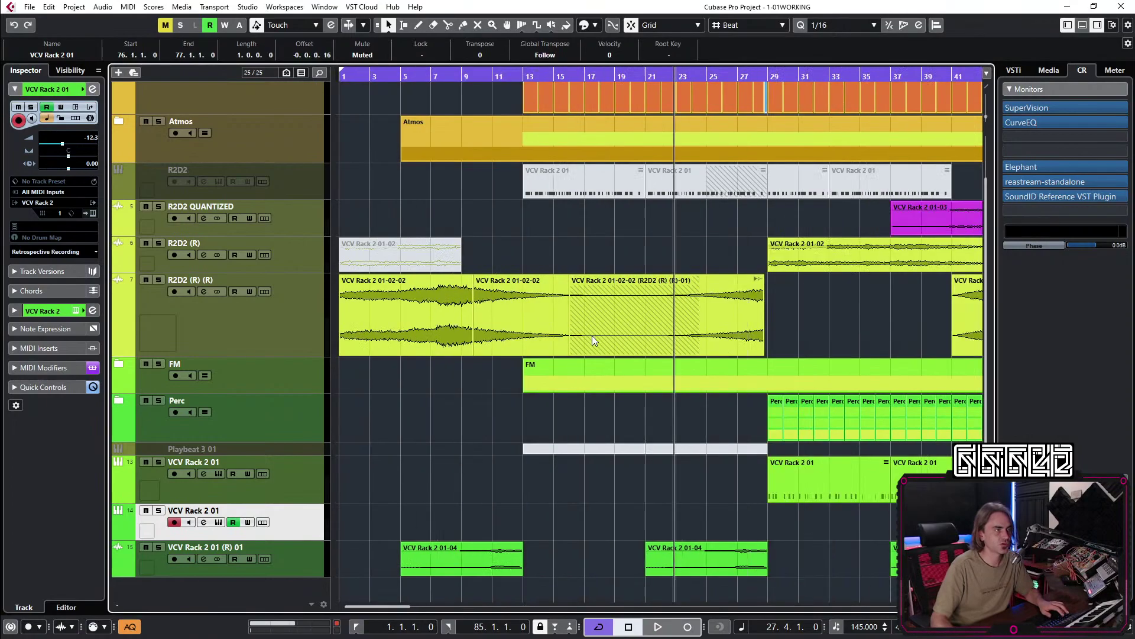
Deselect the muted part, review the overall layout, and play the arrangement from the beginning.
{"action": "key", "text": "g"}
{"action": "key", "text": "g"}
{"action": "key", "text": "g"}
{"action": "key", "text": "g"}
{"action": "key", "text": "g"}
{"action": "key", "text": "g"}
{"action": "key", "text": "g"}
{"action": "key", "text": "g"}
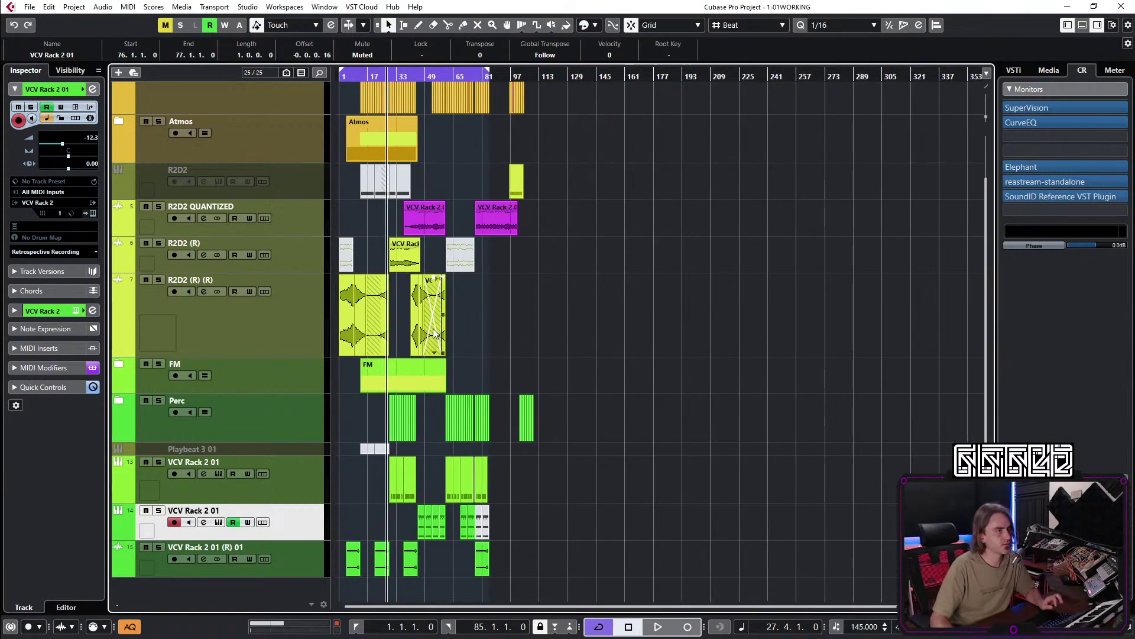
{"action": "left_click", "coordinate": [470, 359]}
{"action": "key", "text": "h"}
{"action": "key", "text": "h"}
{"action": "key", "text": "h"}
{"action": "key", "text": "h"}
{"action": "key", "text": "h"}
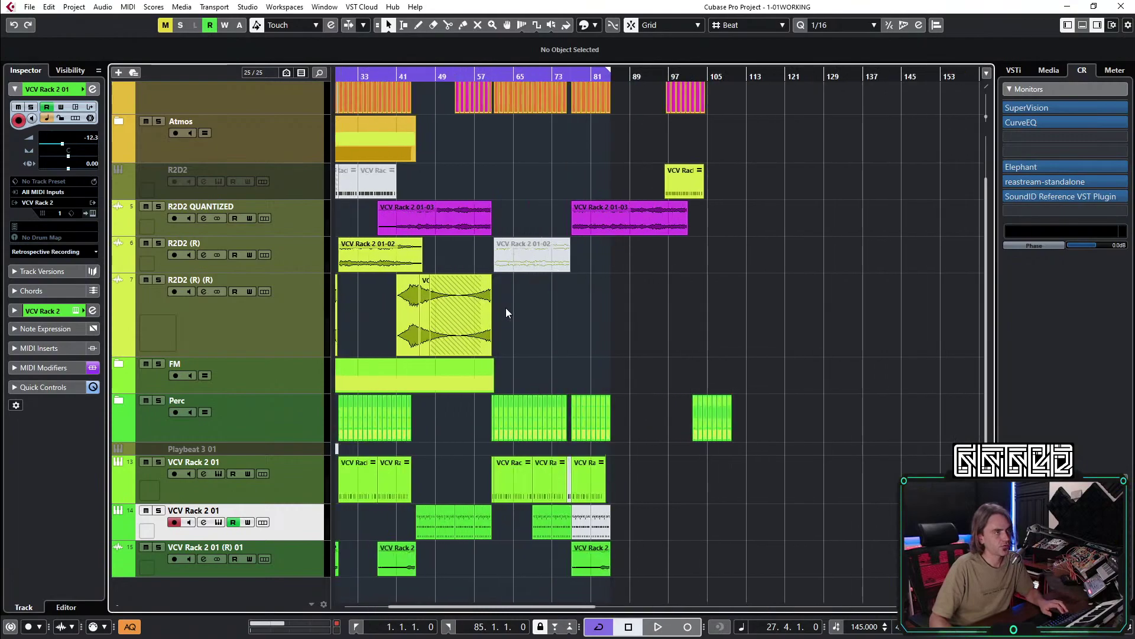
{"action": "scroll", "coordinate": [506, 307], "scroll_direction": "left", "scroll_amount": 5}
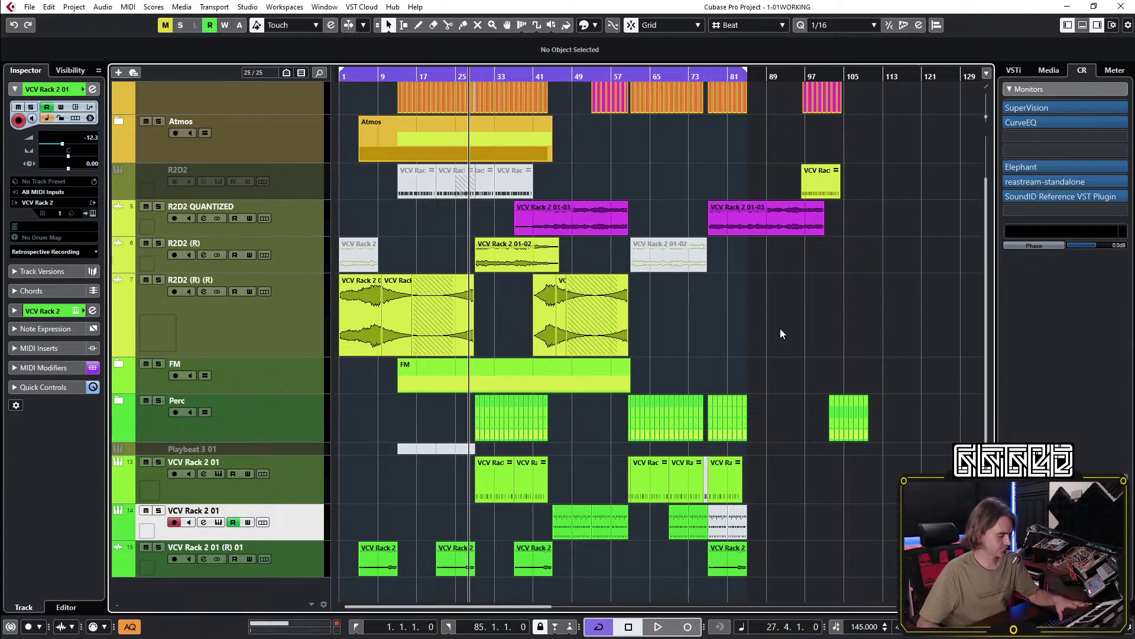
{"action": "key", "text": "Home"}
{"action": "key", "text": "space"}
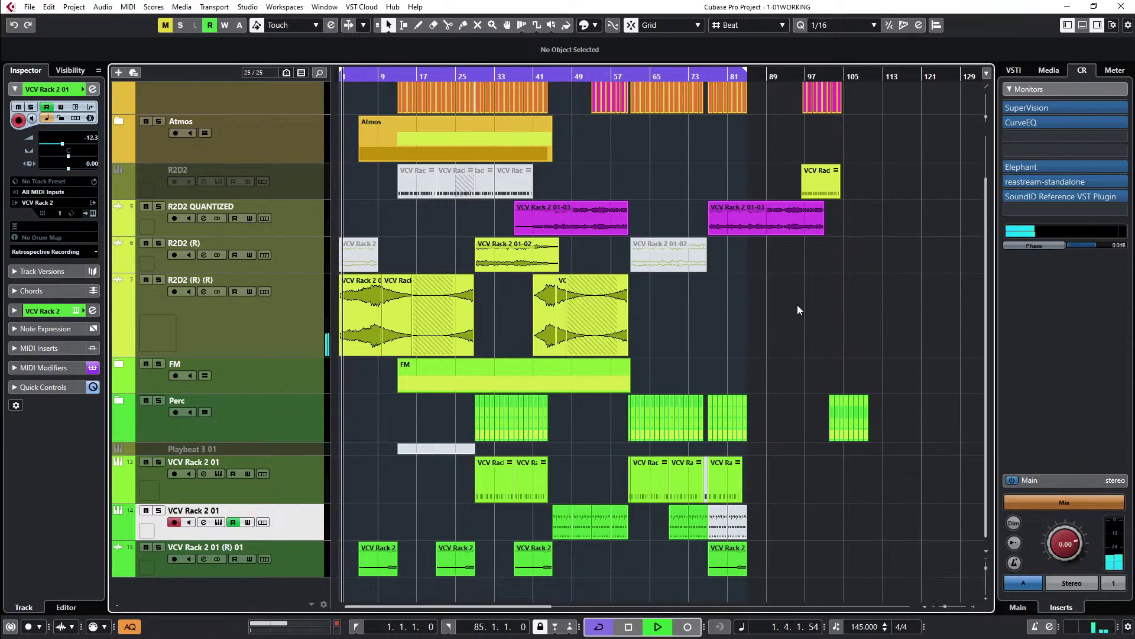